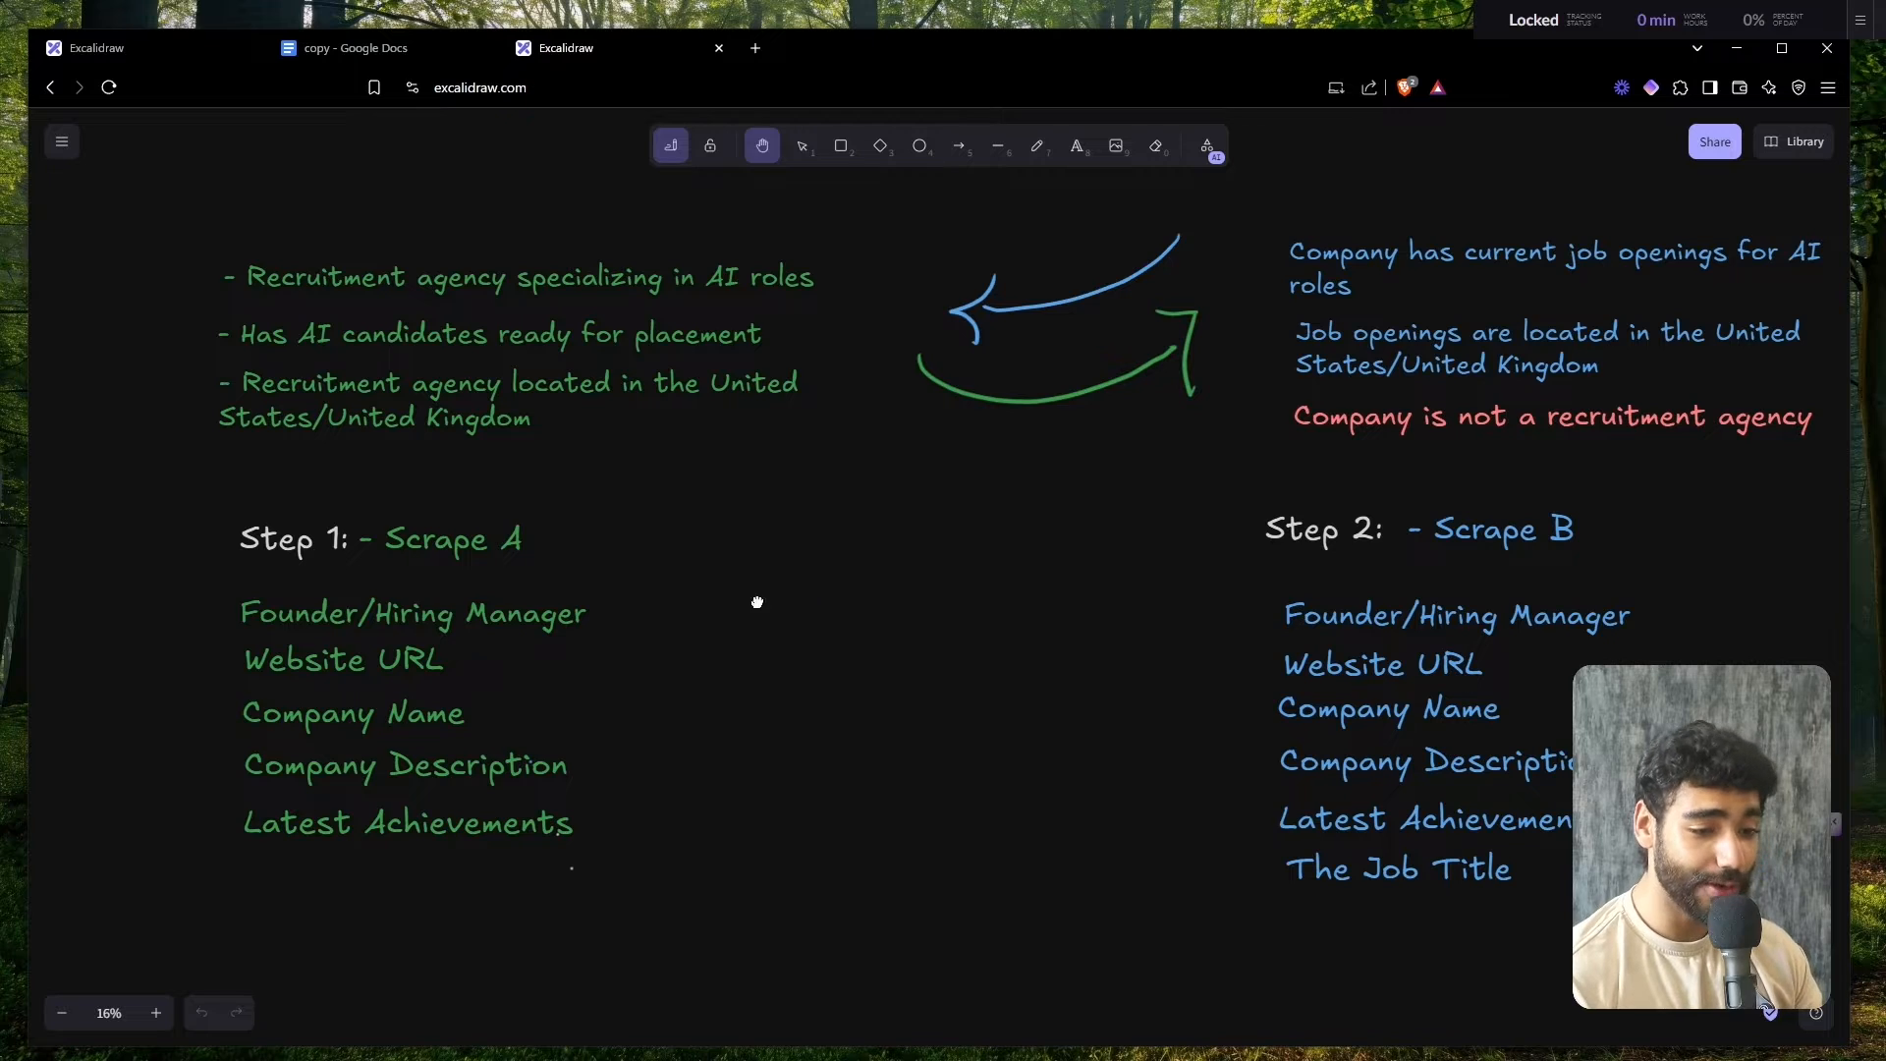
# - Review the whiteboard's recruitment agency and hiring company criteria, along with the data fields listed under Scrape A and Scrape B
pyautogui.hscroll(4, 757, 597)
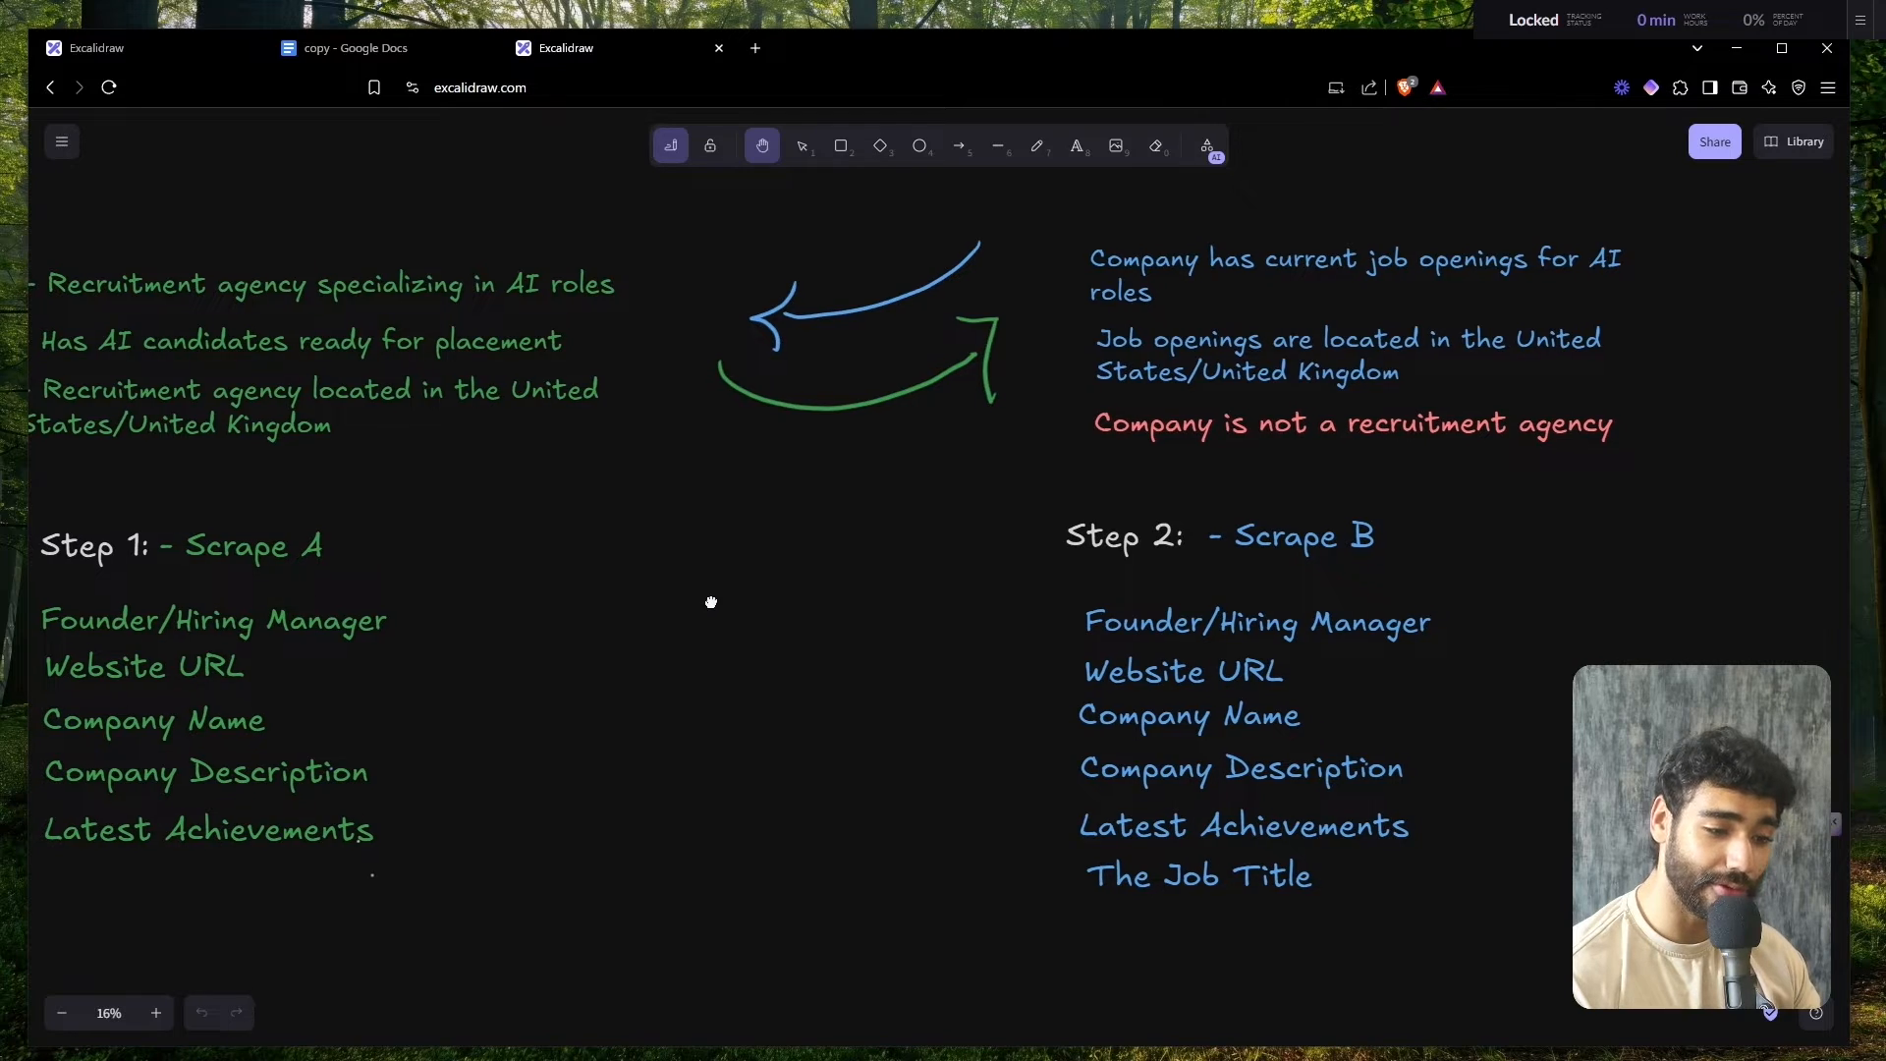
pyautogui.moveTo(709, 604); pyautogui.dragTo(874, 623)
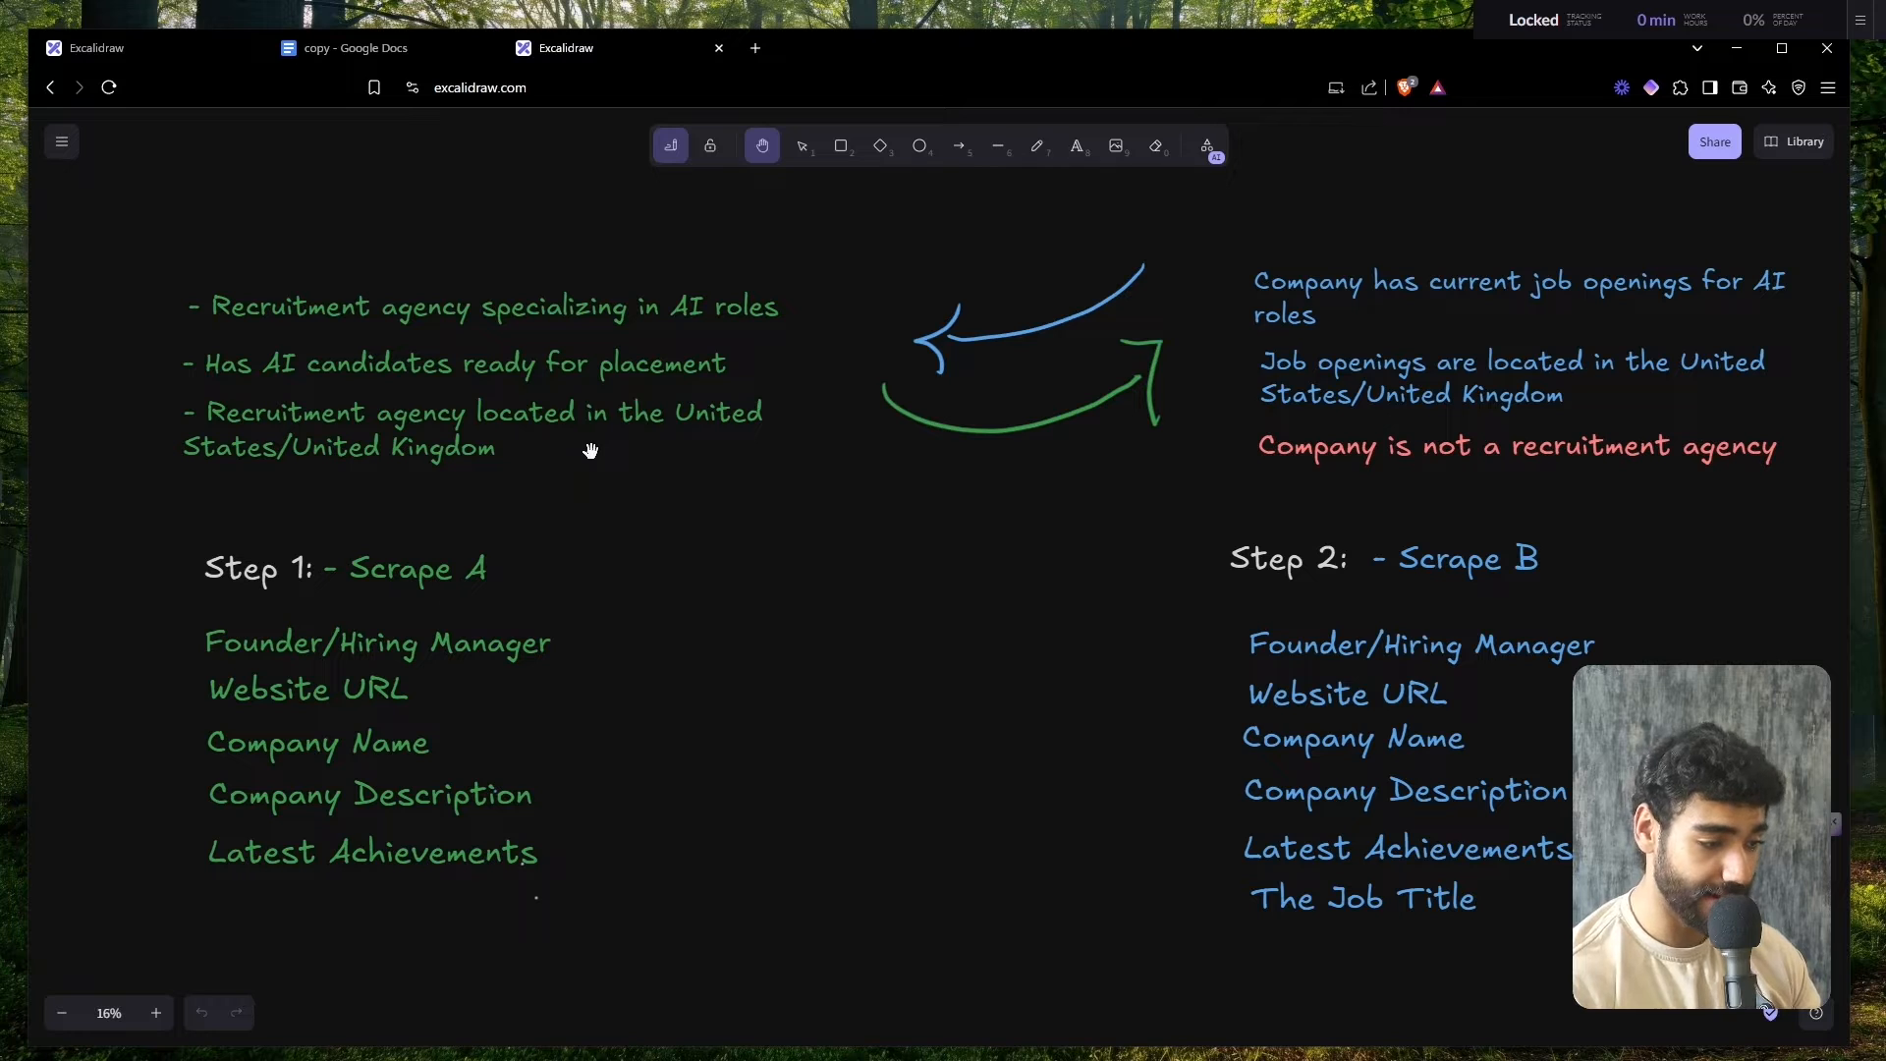
pyautogui.moveTo(698, 501); pyautogui.dragTo(349, 442)
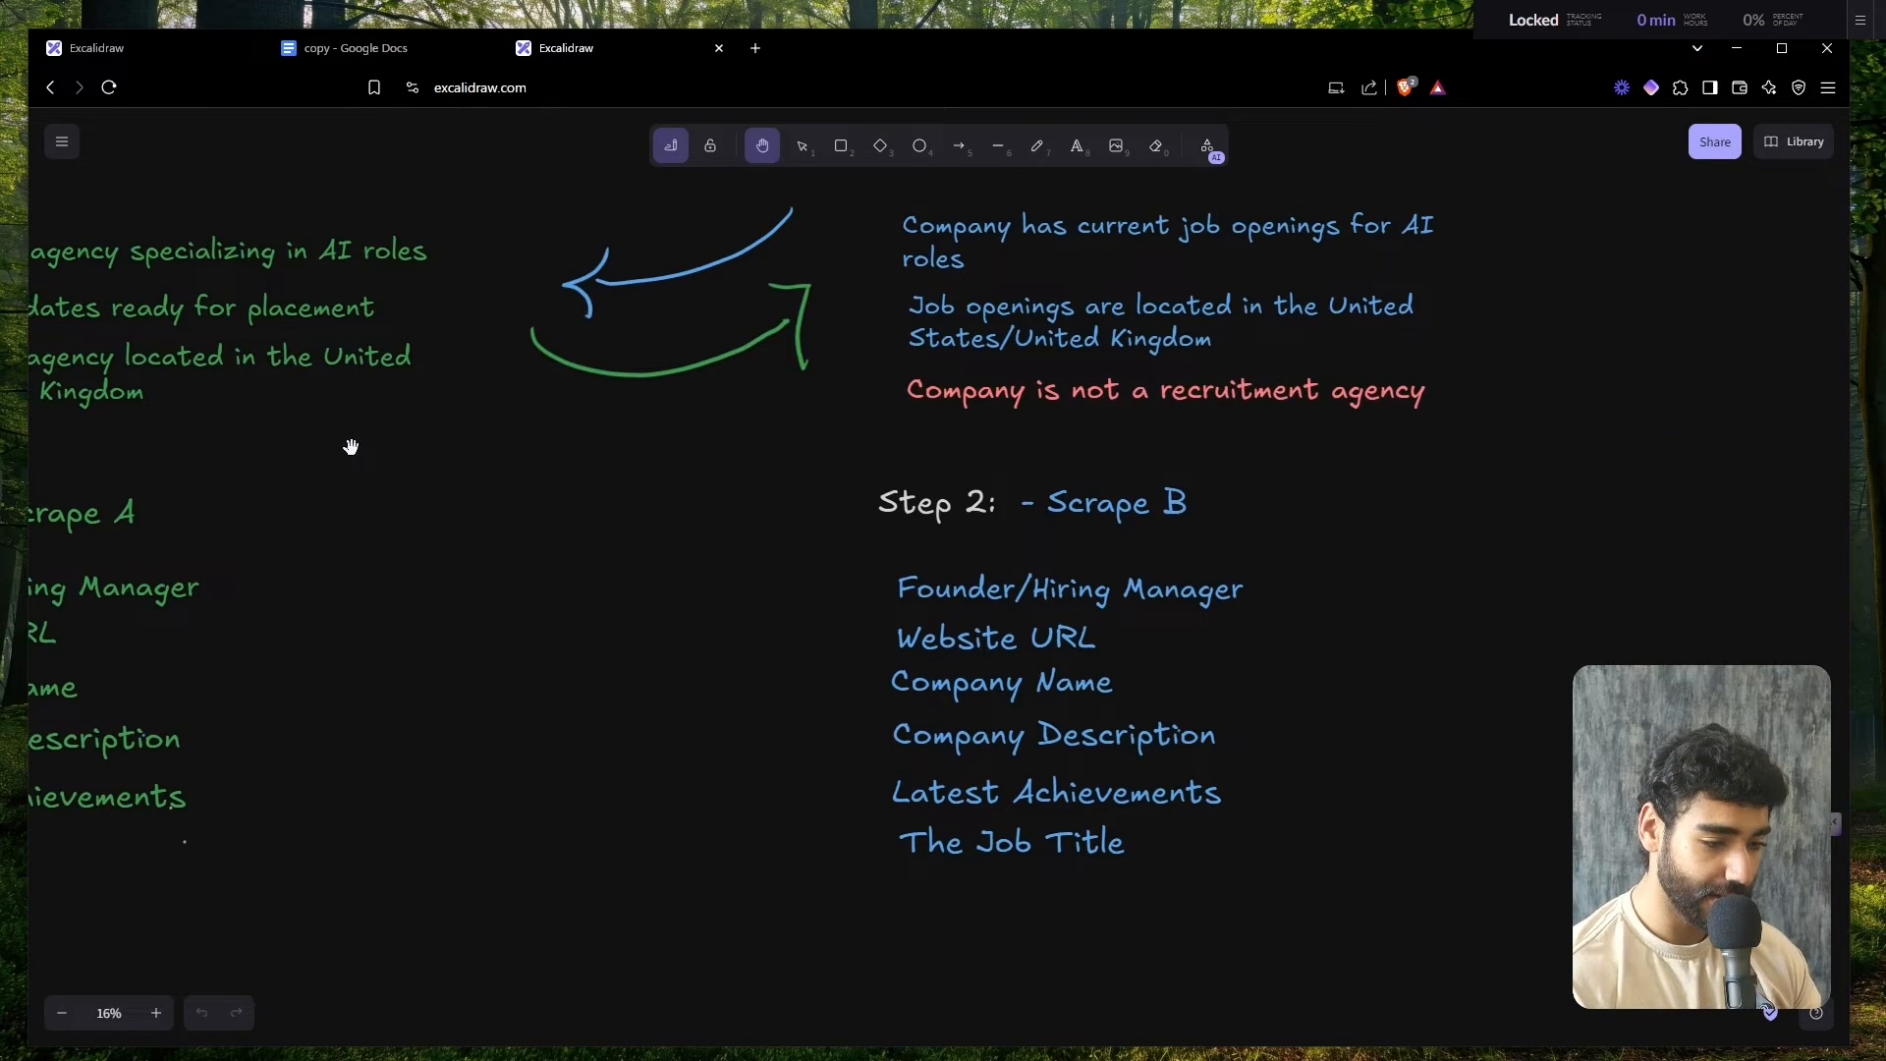
pyautogui.moveTo(863, 442); pyautogui.dragTo(852, 516)
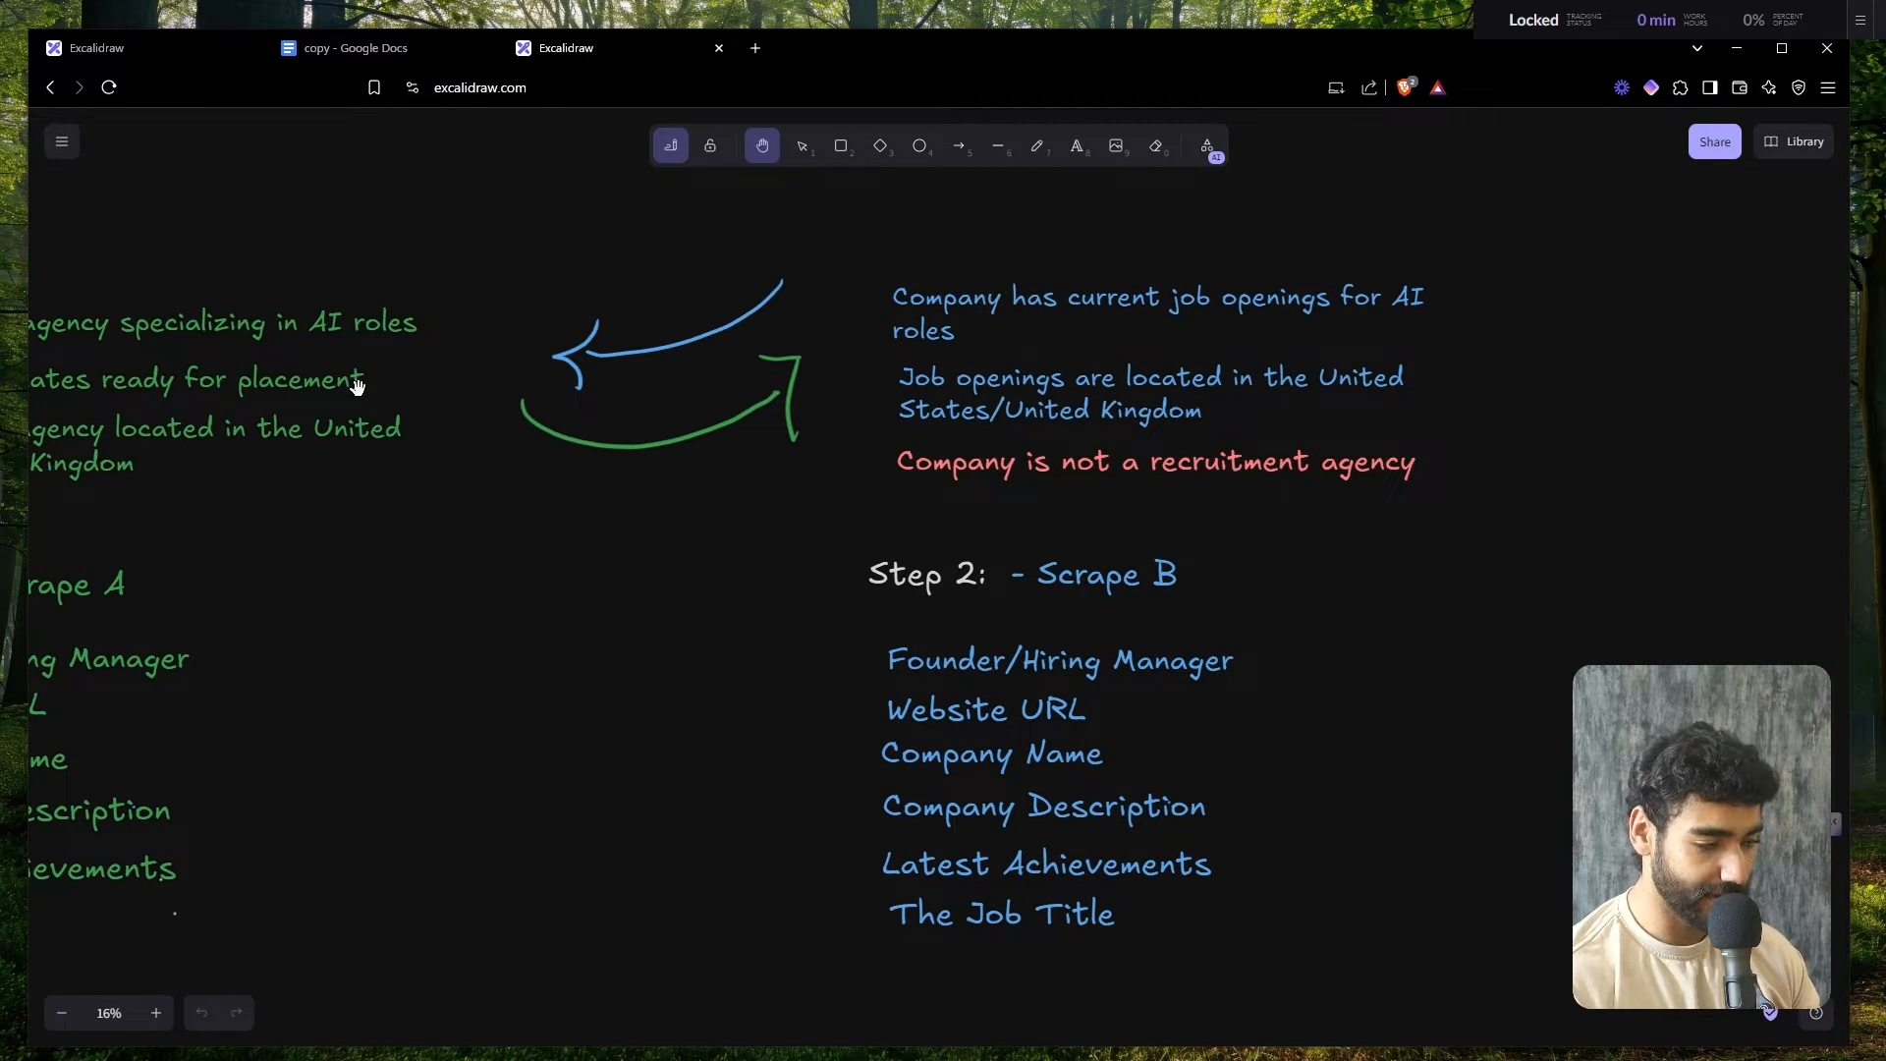
pyautogui.moveTo(357, 389); pyautogui.dragTo(828, 477)
pyautogui.moveTo(1299, 536); pyautogui.dragTo(770, 427)
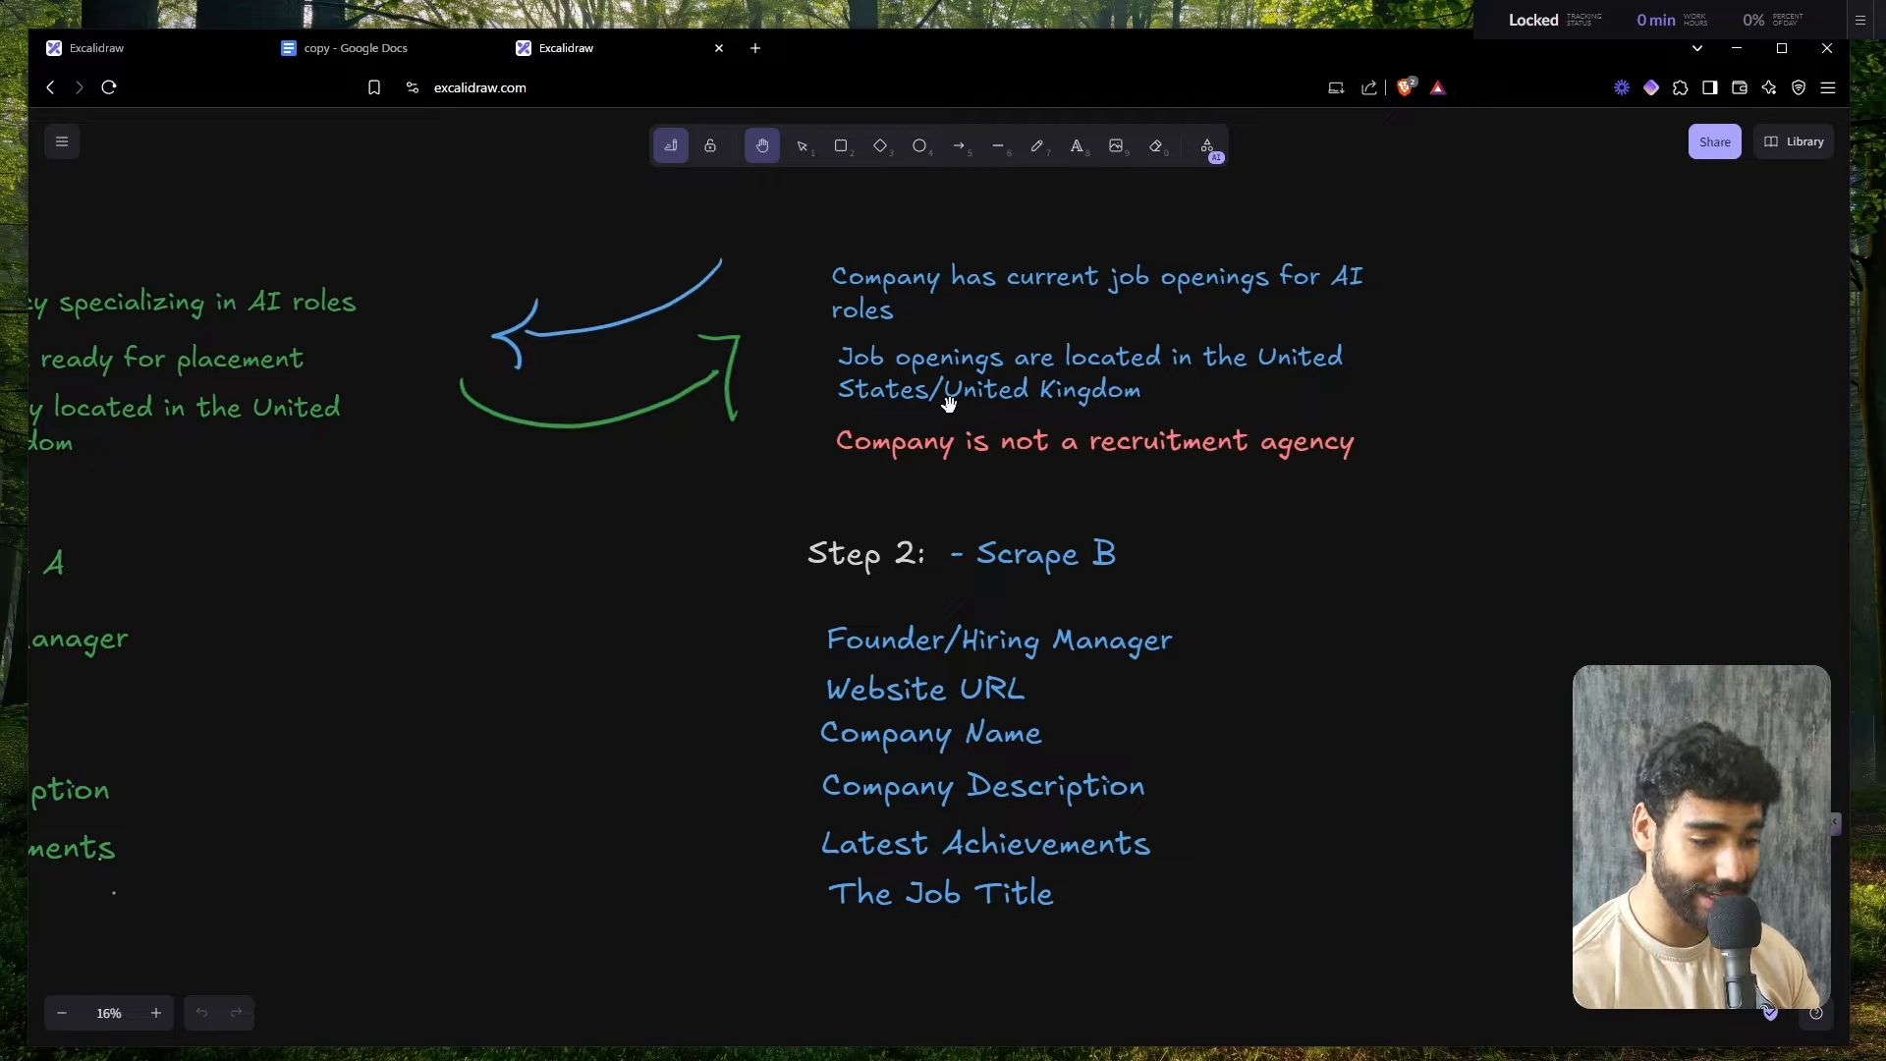
pyautogui.moveTo(957, 408); pyautogui.dragTo(1120, 439)
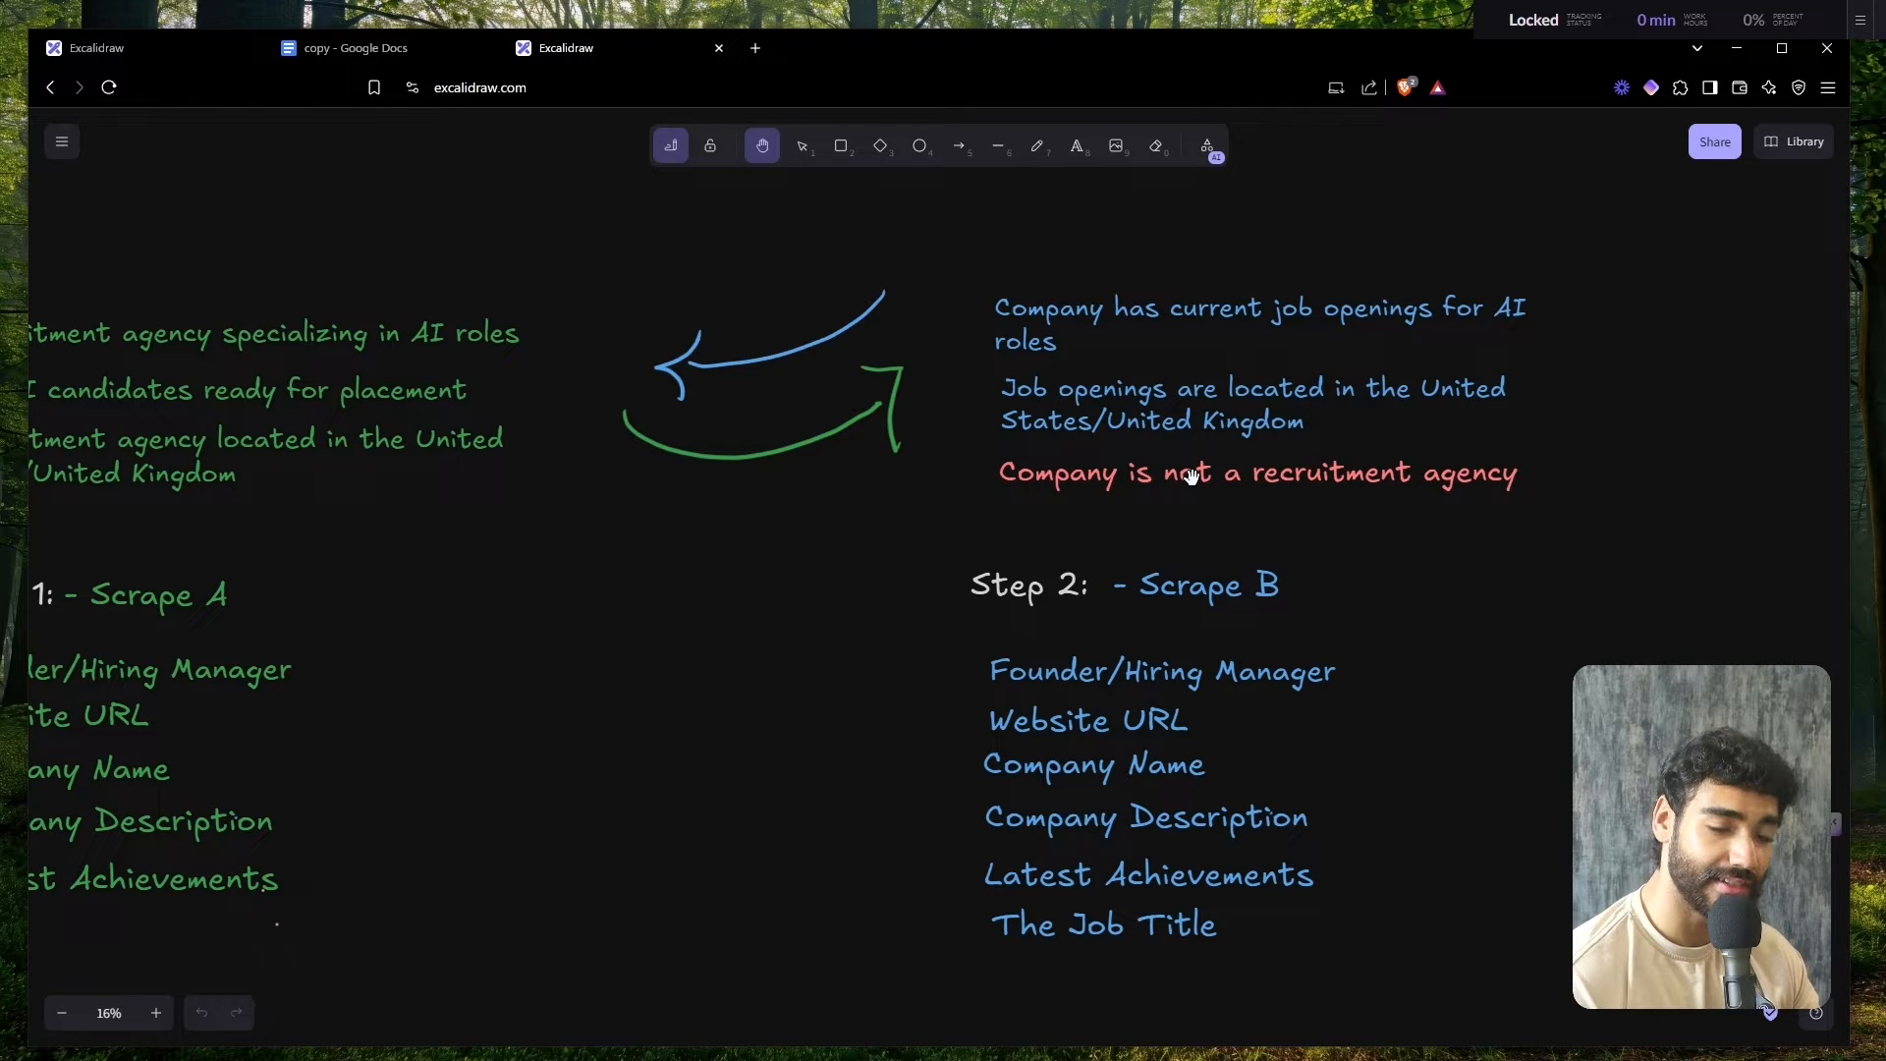
pyautogui.moveTo(1191, 476); pyautogui.dragTo(1267, 494)
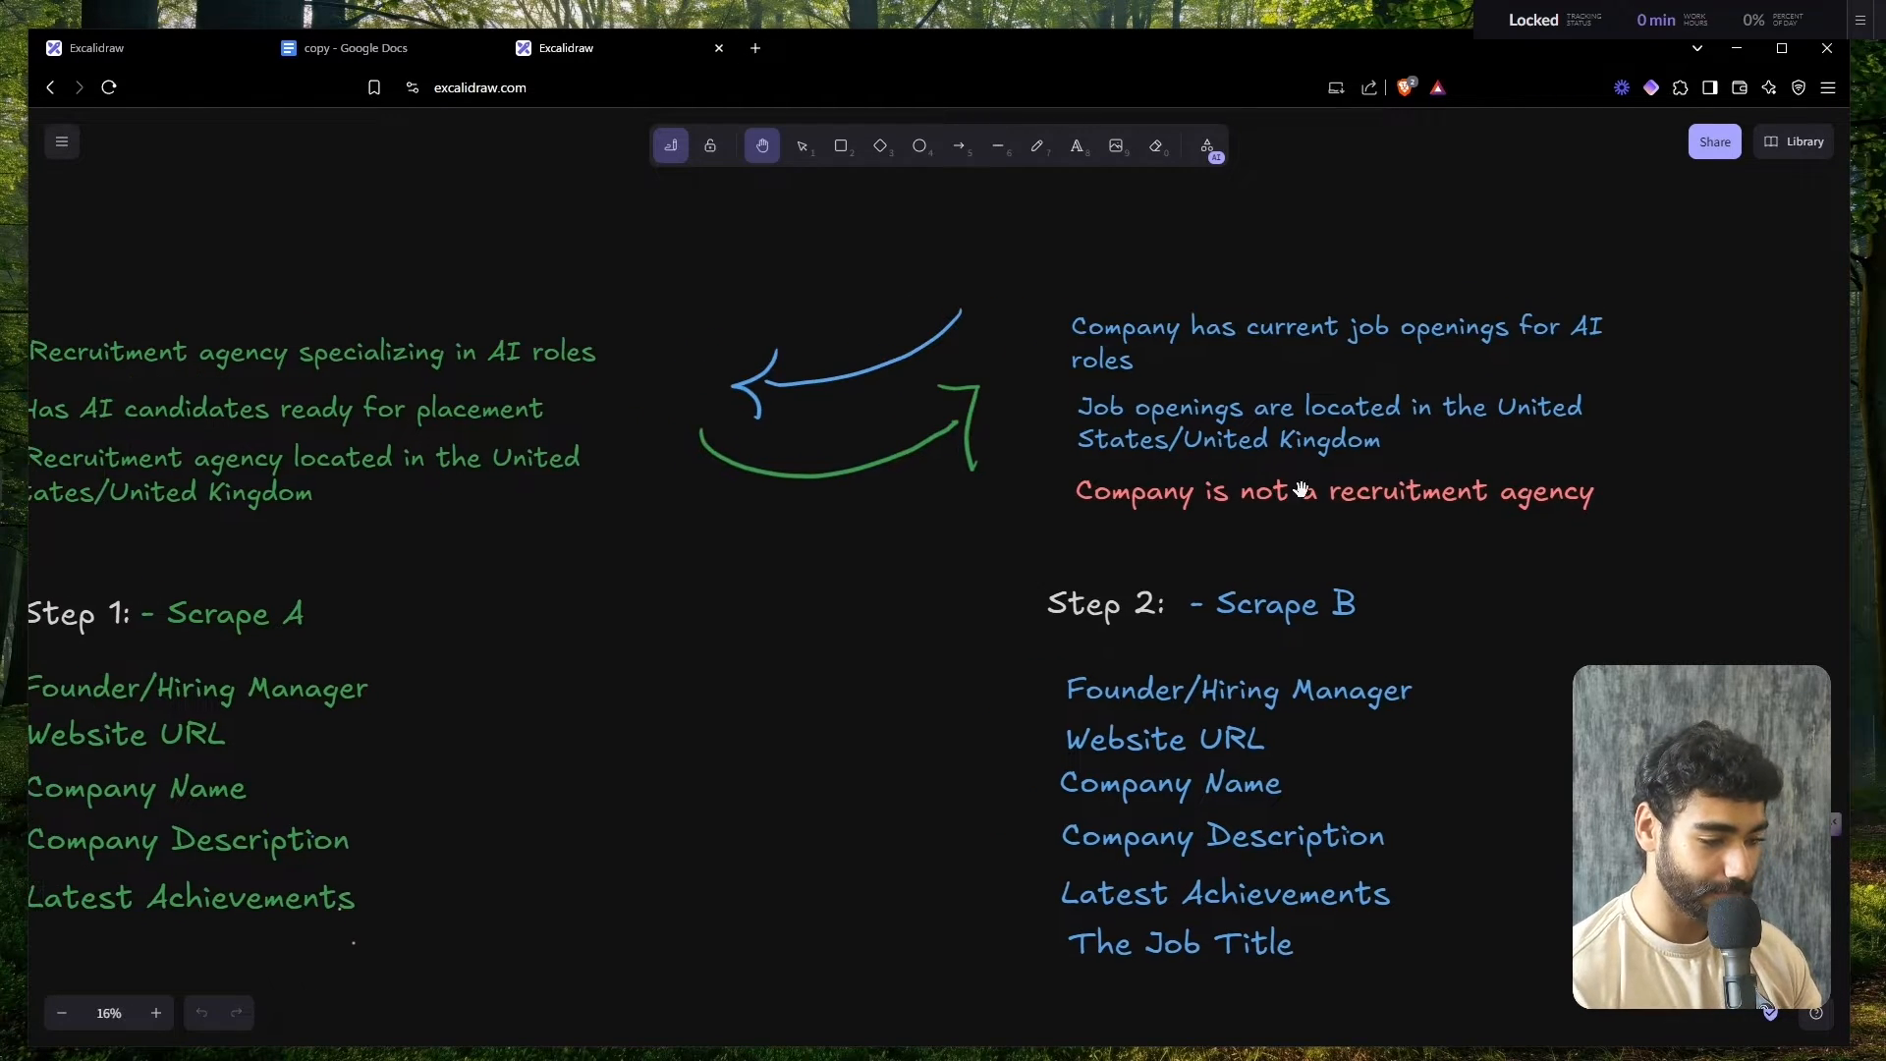
pyautogui.moveTo(1087, 510); pyautogui.dragTo(1405, 333)
pyautogui.moveTo(1003, 493); pyautogui.dragTo(1012, 555)
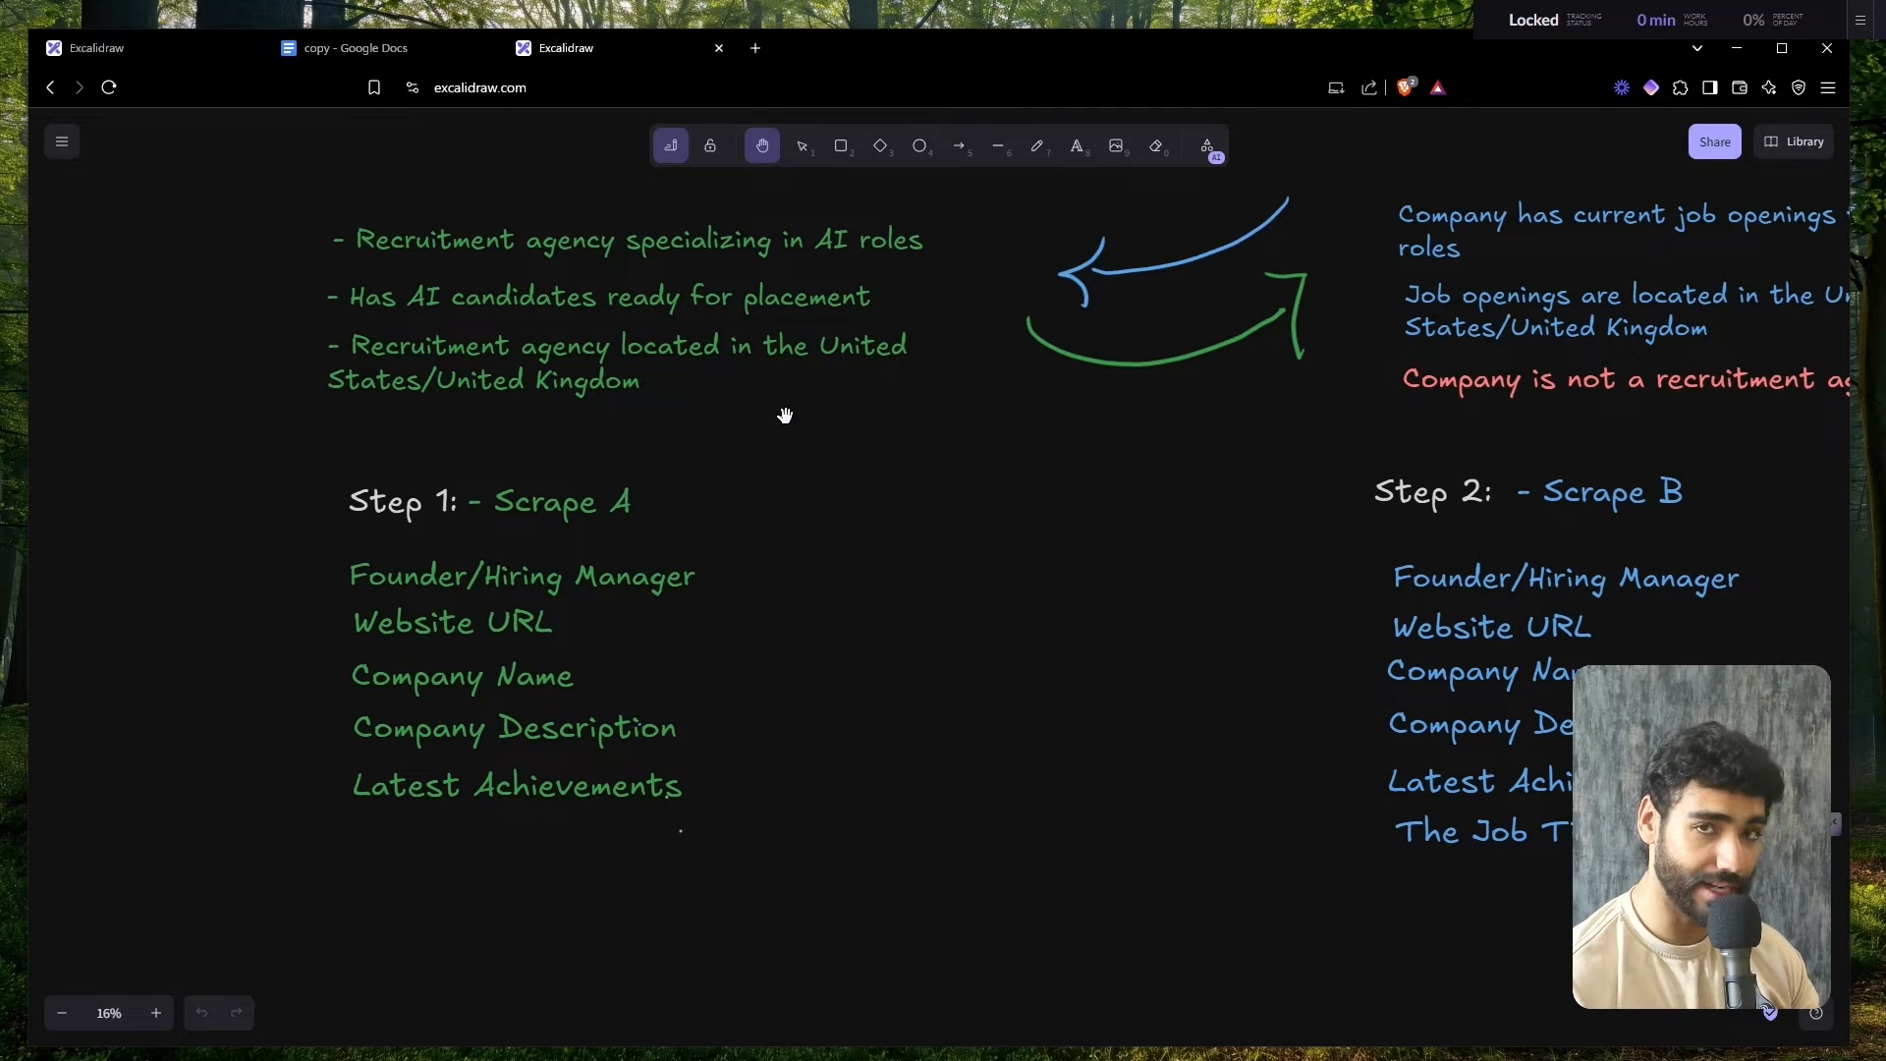
pyautogui.moveTo(1064, 569); pyautogui.dragTo(740, 610)
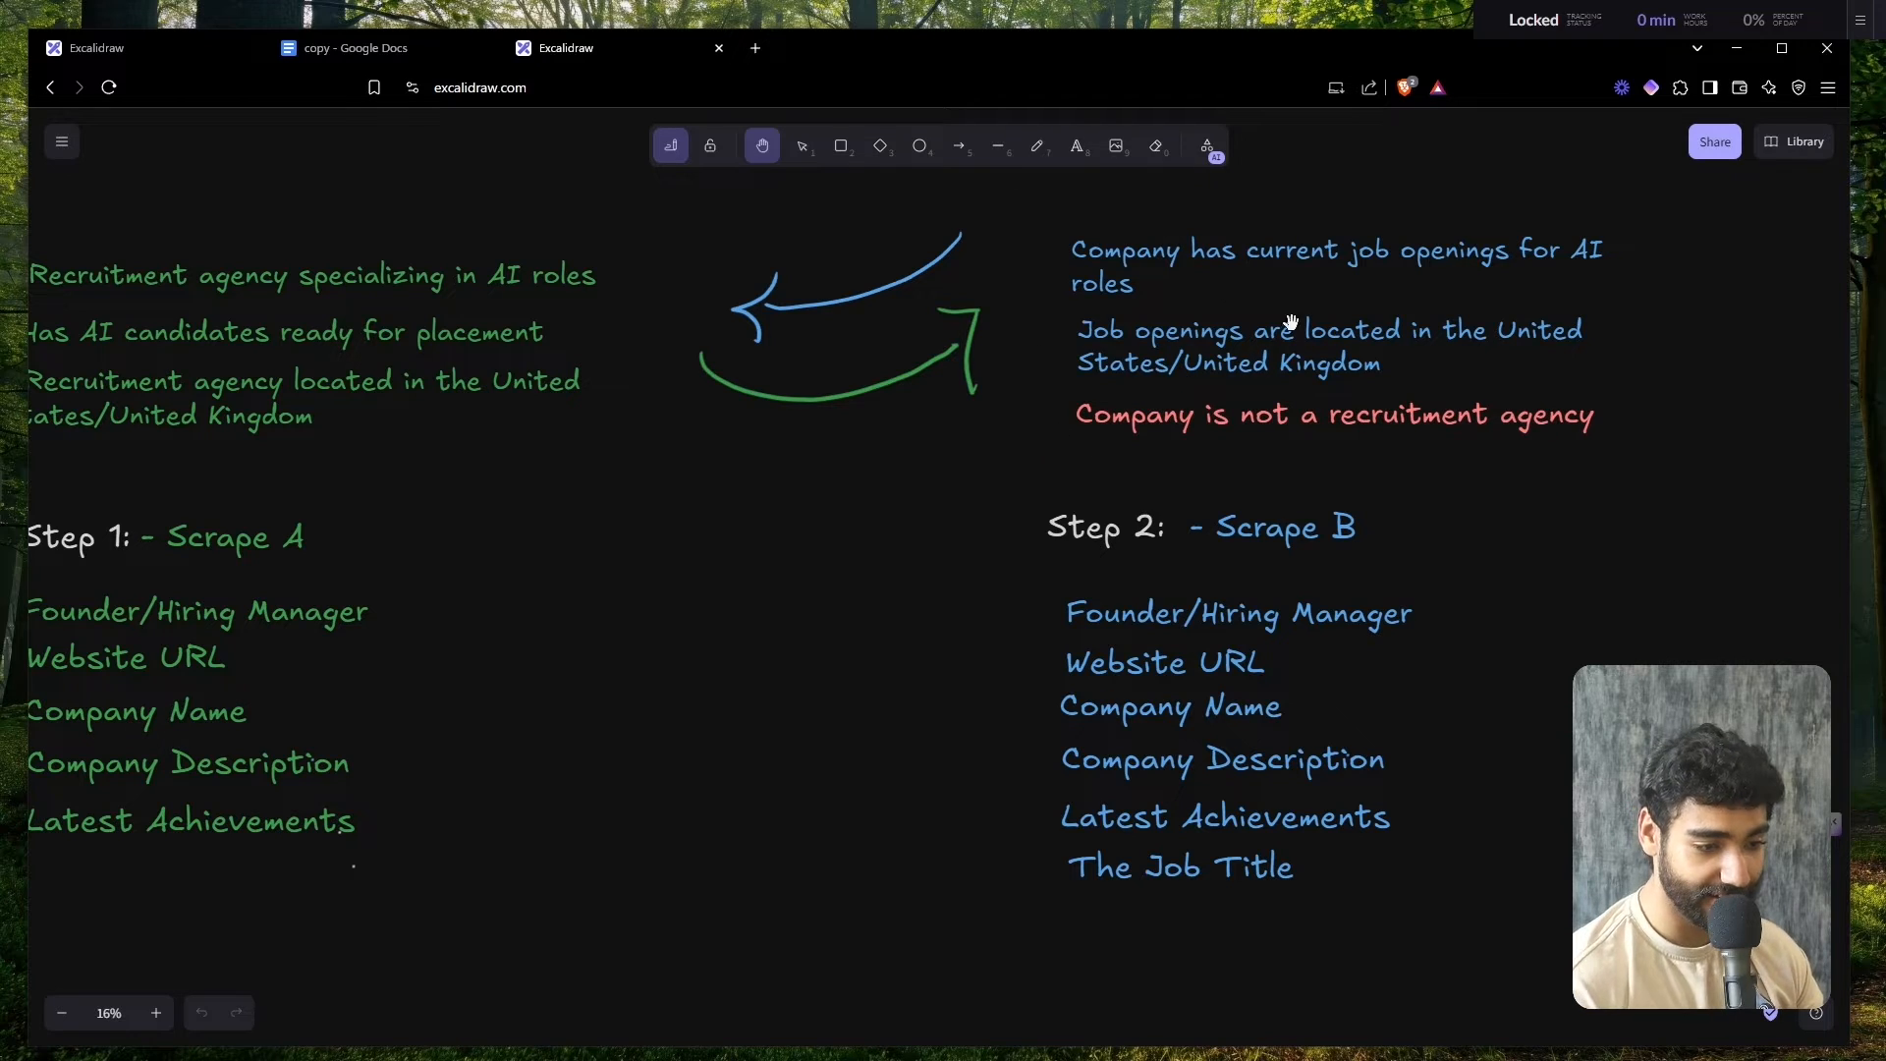
pyautogui.moveTo(854, 488); pyautogui.dragTo(825, 505)
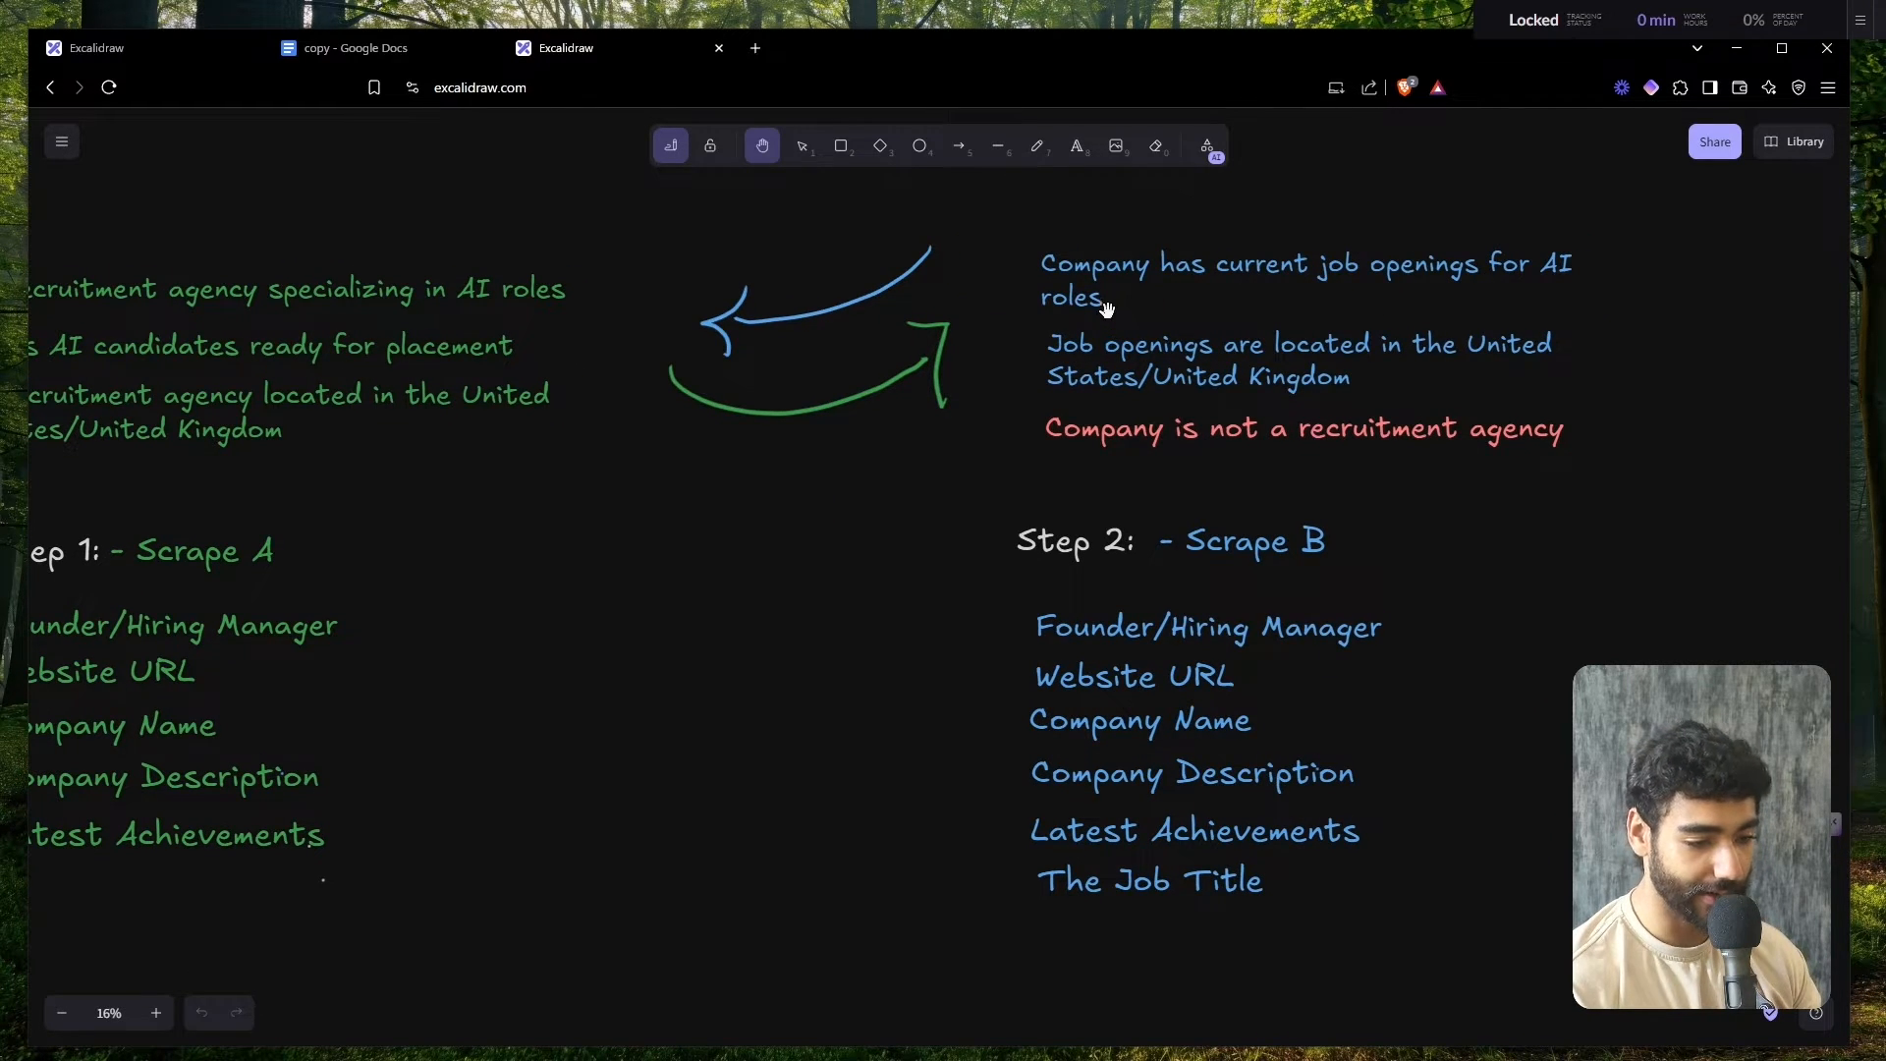
pyautogui.moveTo(925, 567); pyautogui.dragTo(1222, 493)
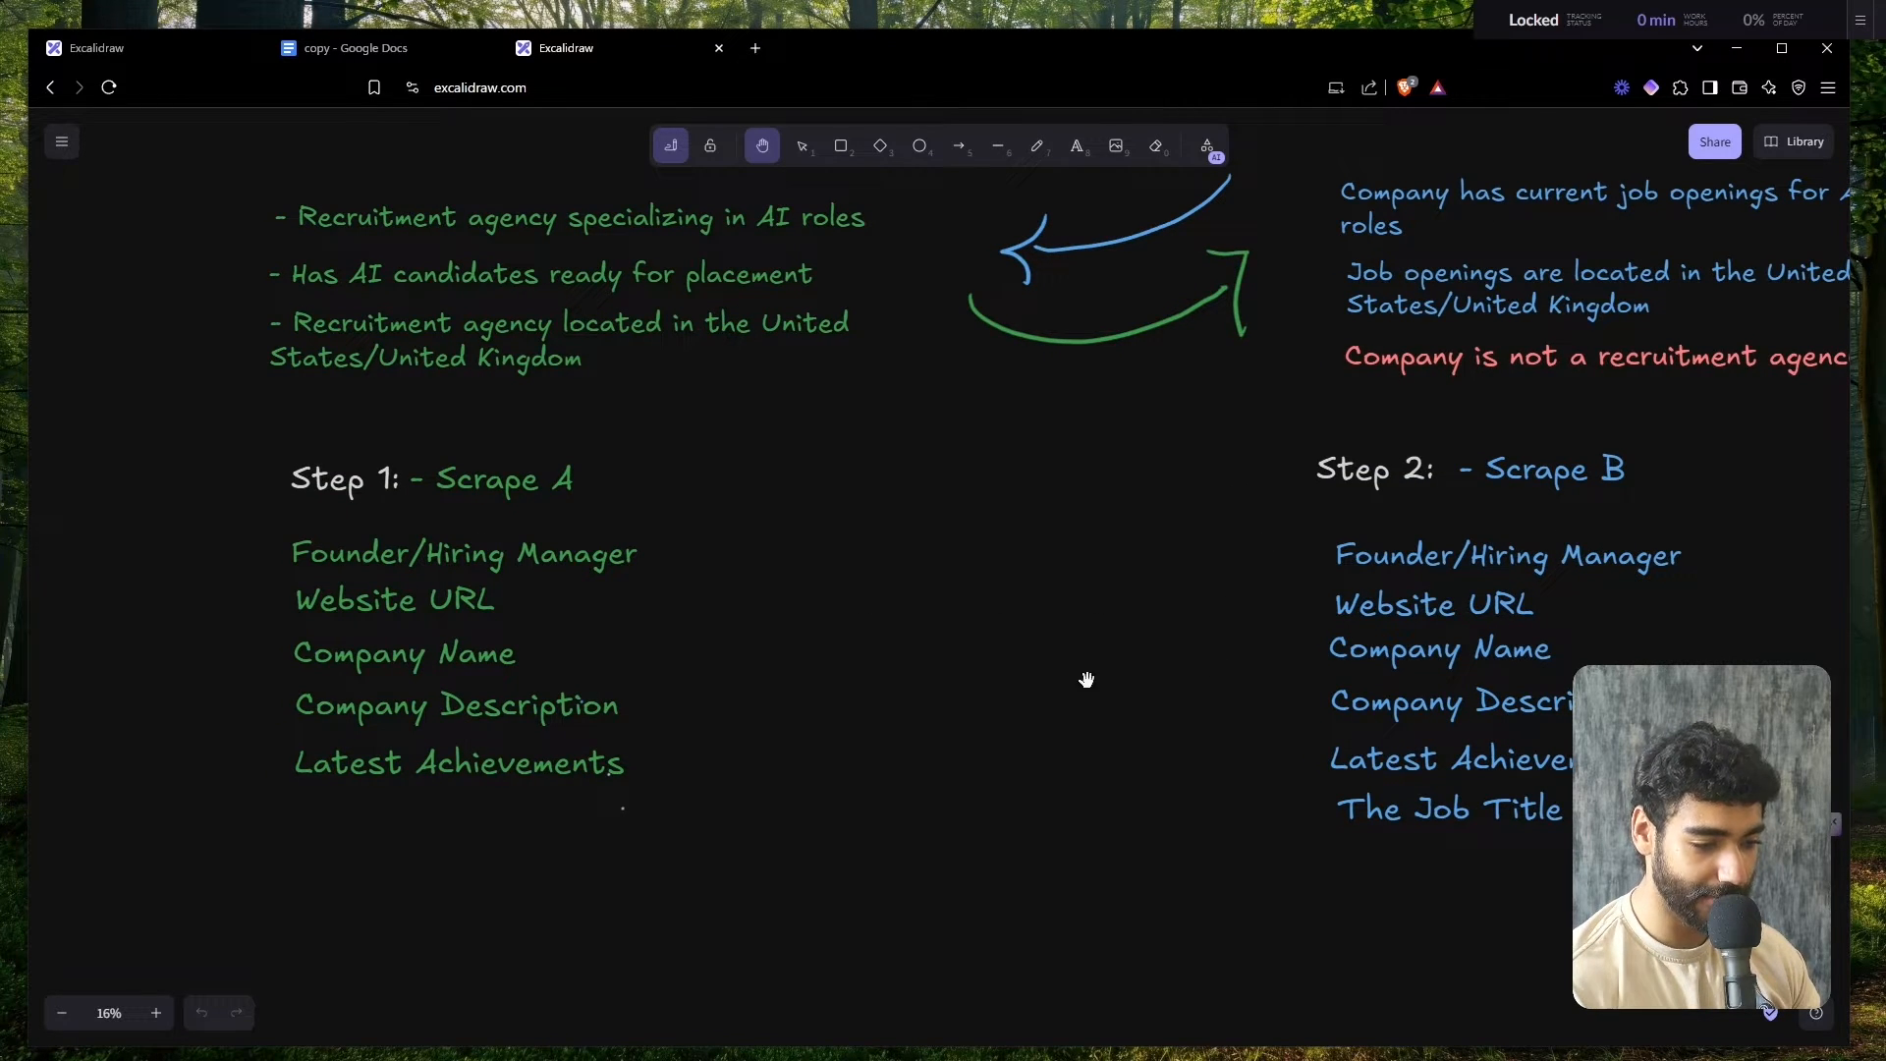
pyautogui.scroll(-1, 1453, 540)
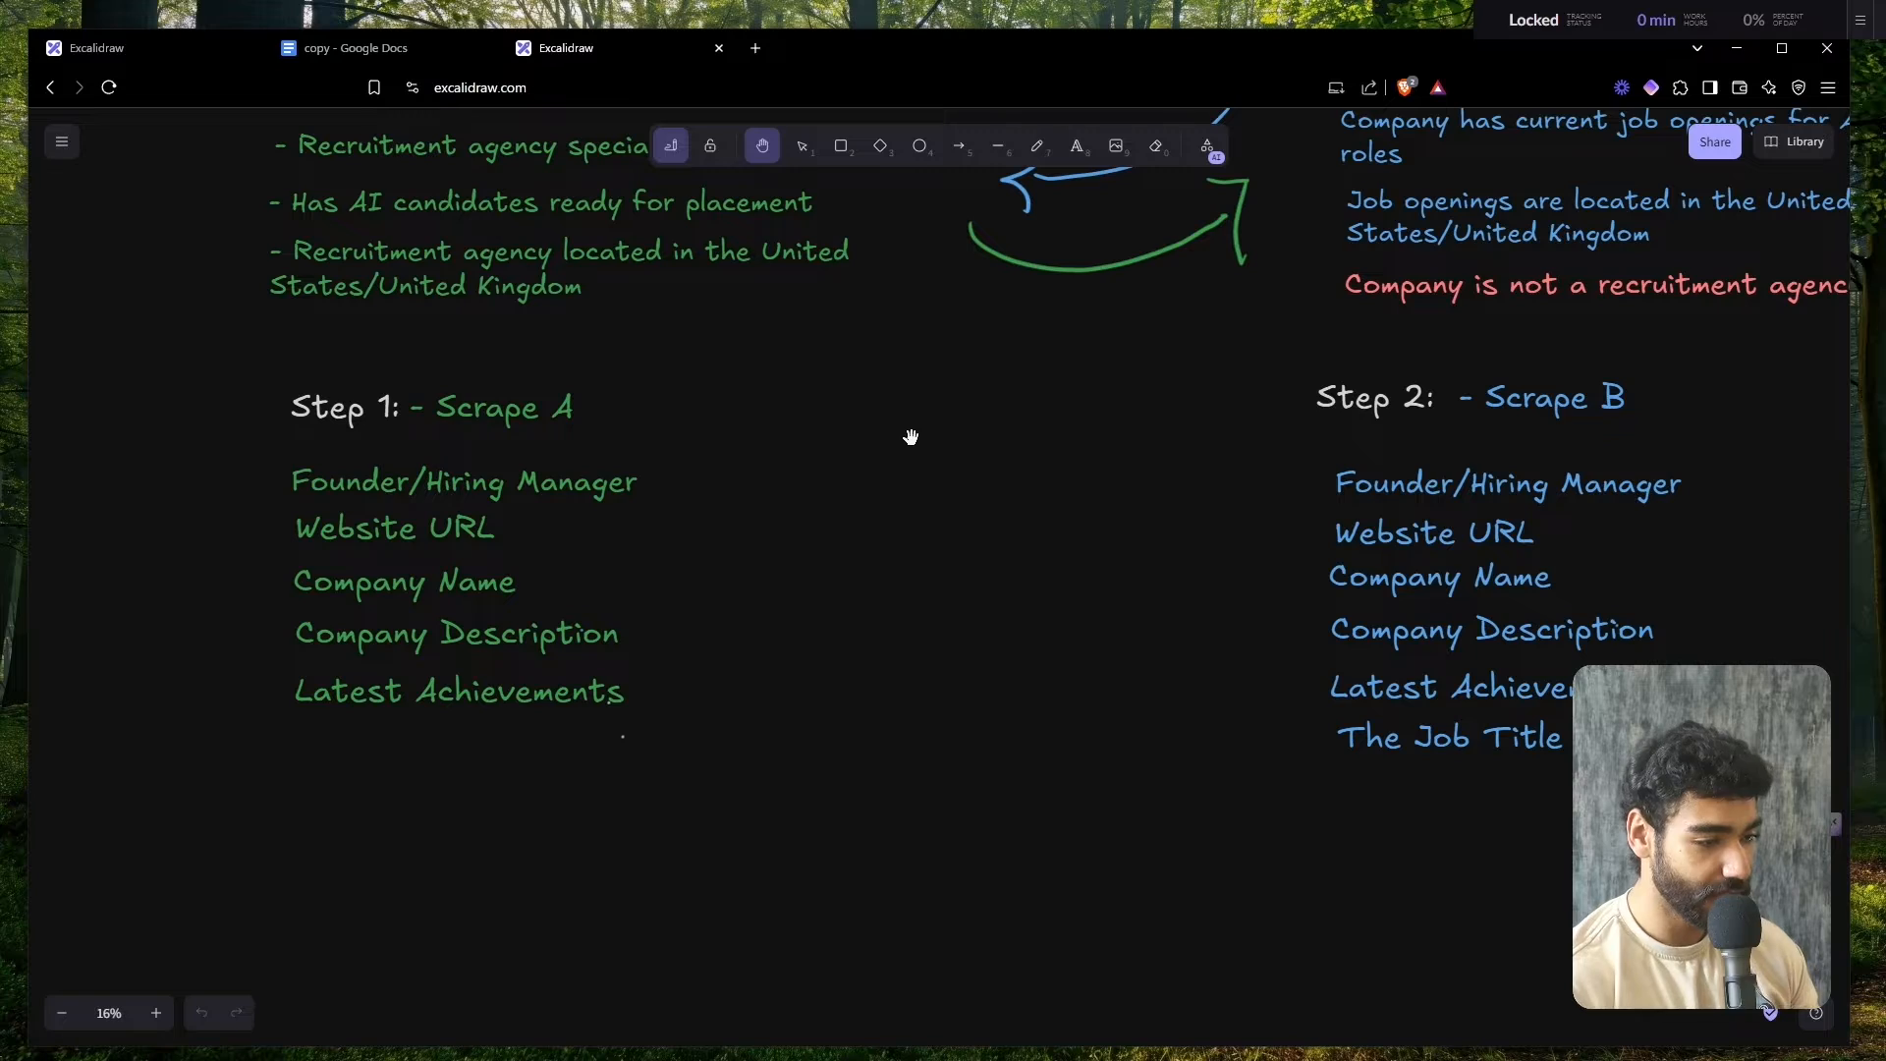
# - Open exa.ai in a new browser tab, look over its home page and go to the Websets search page
pyautogui.hotkey('ctrl', 't')
pyautogui.write('exa.ai')
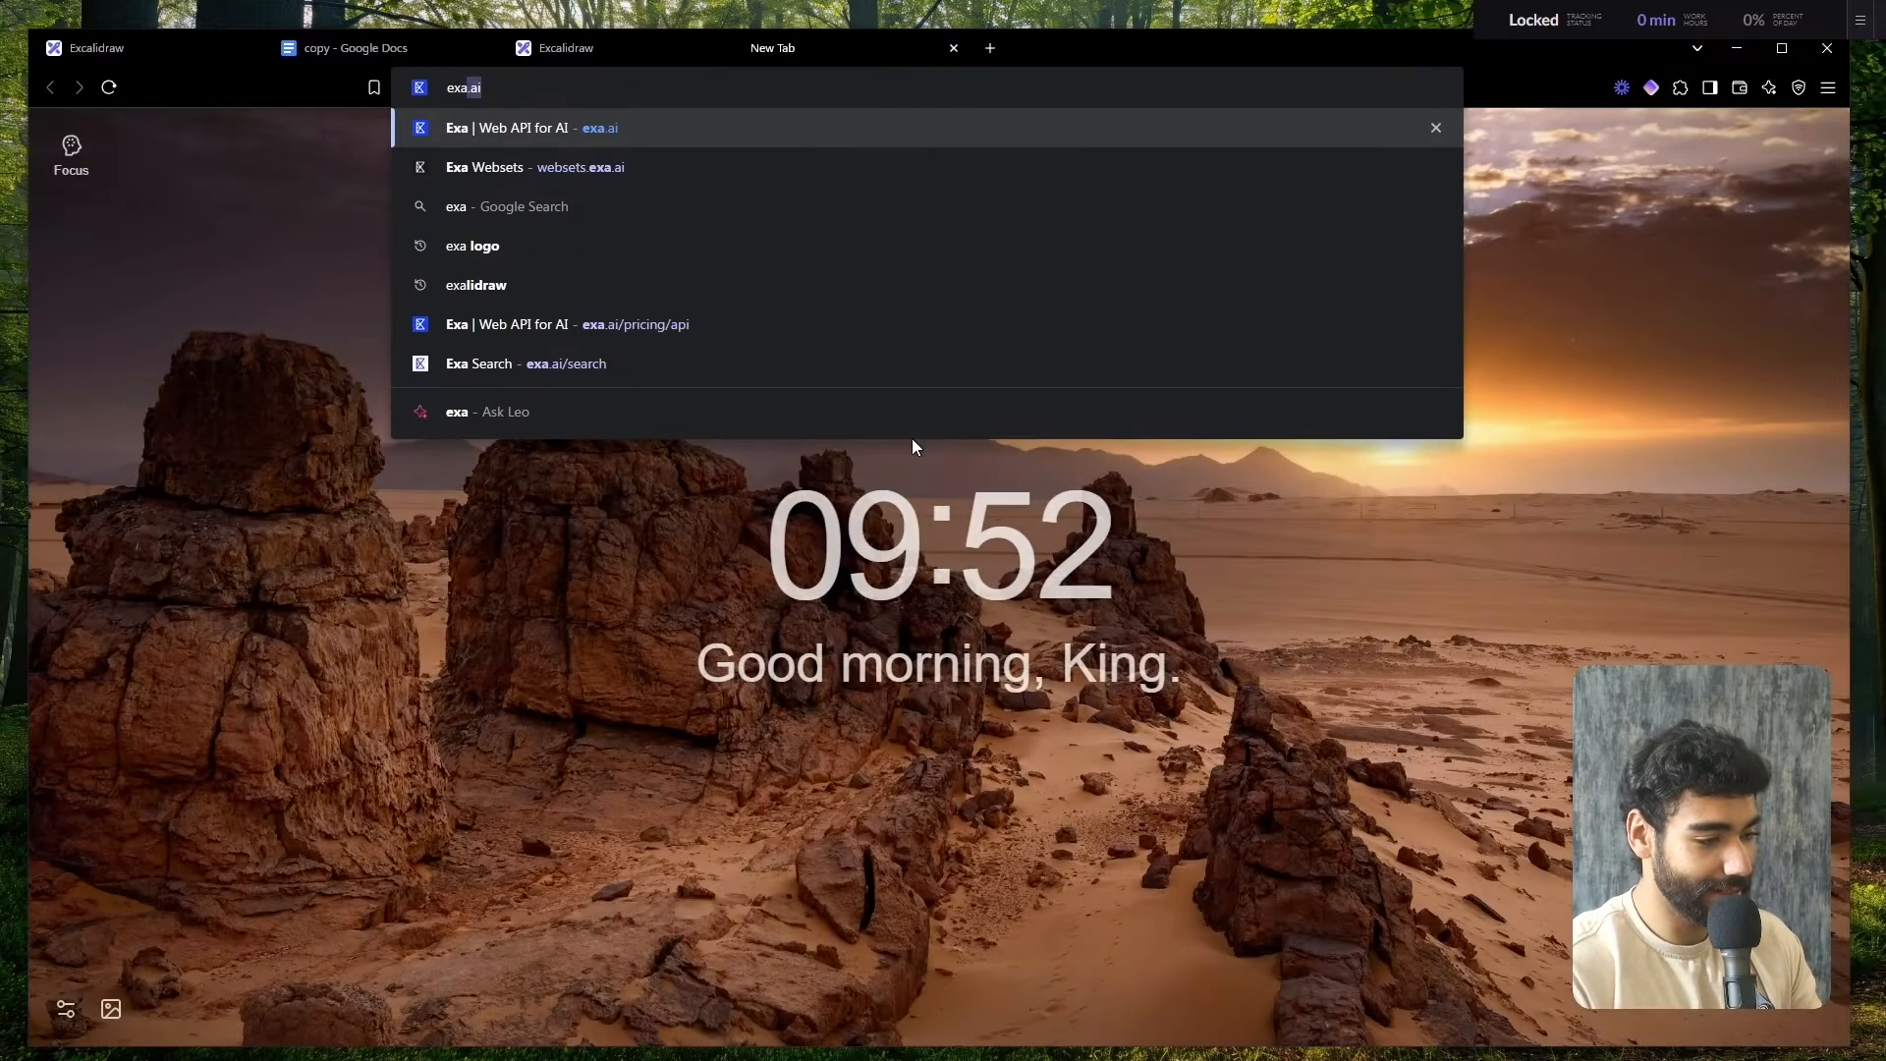
pyautogui.press('Return')
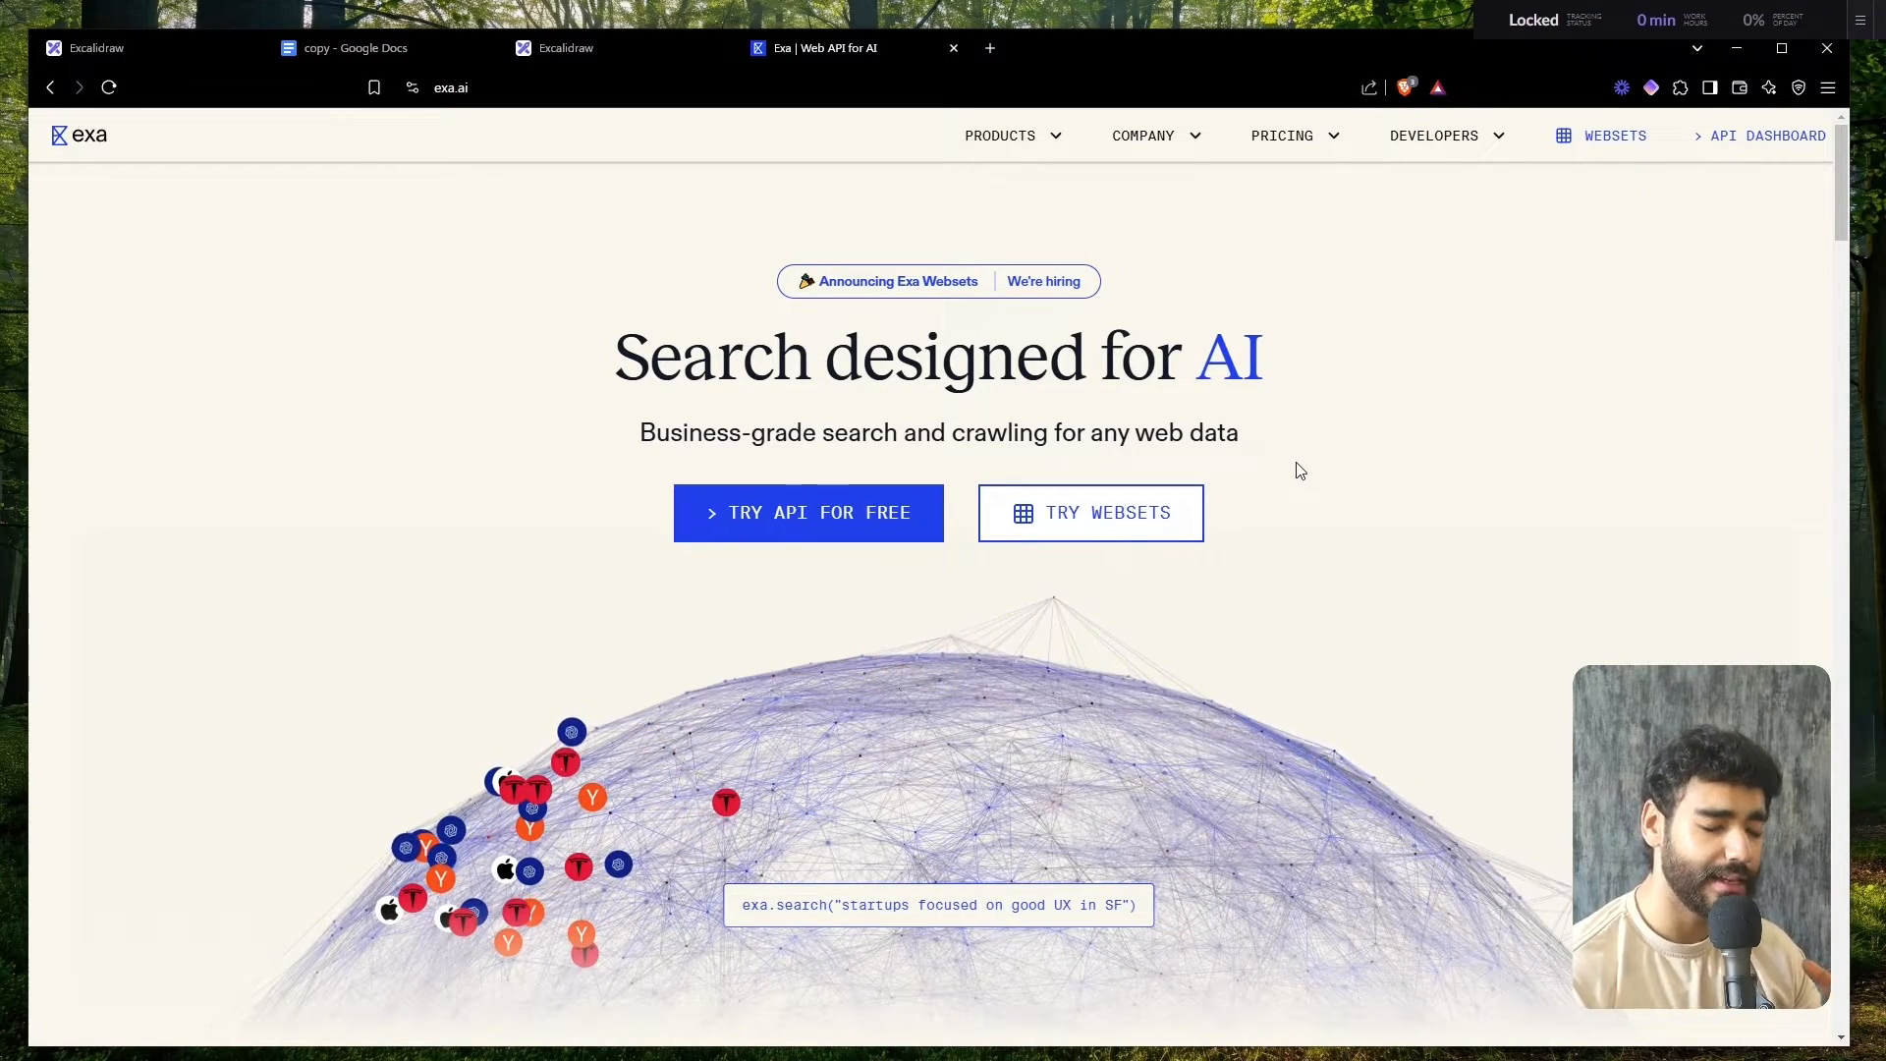
pyautogui.scroll(-1, 1300, 471)
pyautogui.scroll(-5, 1300, 471)
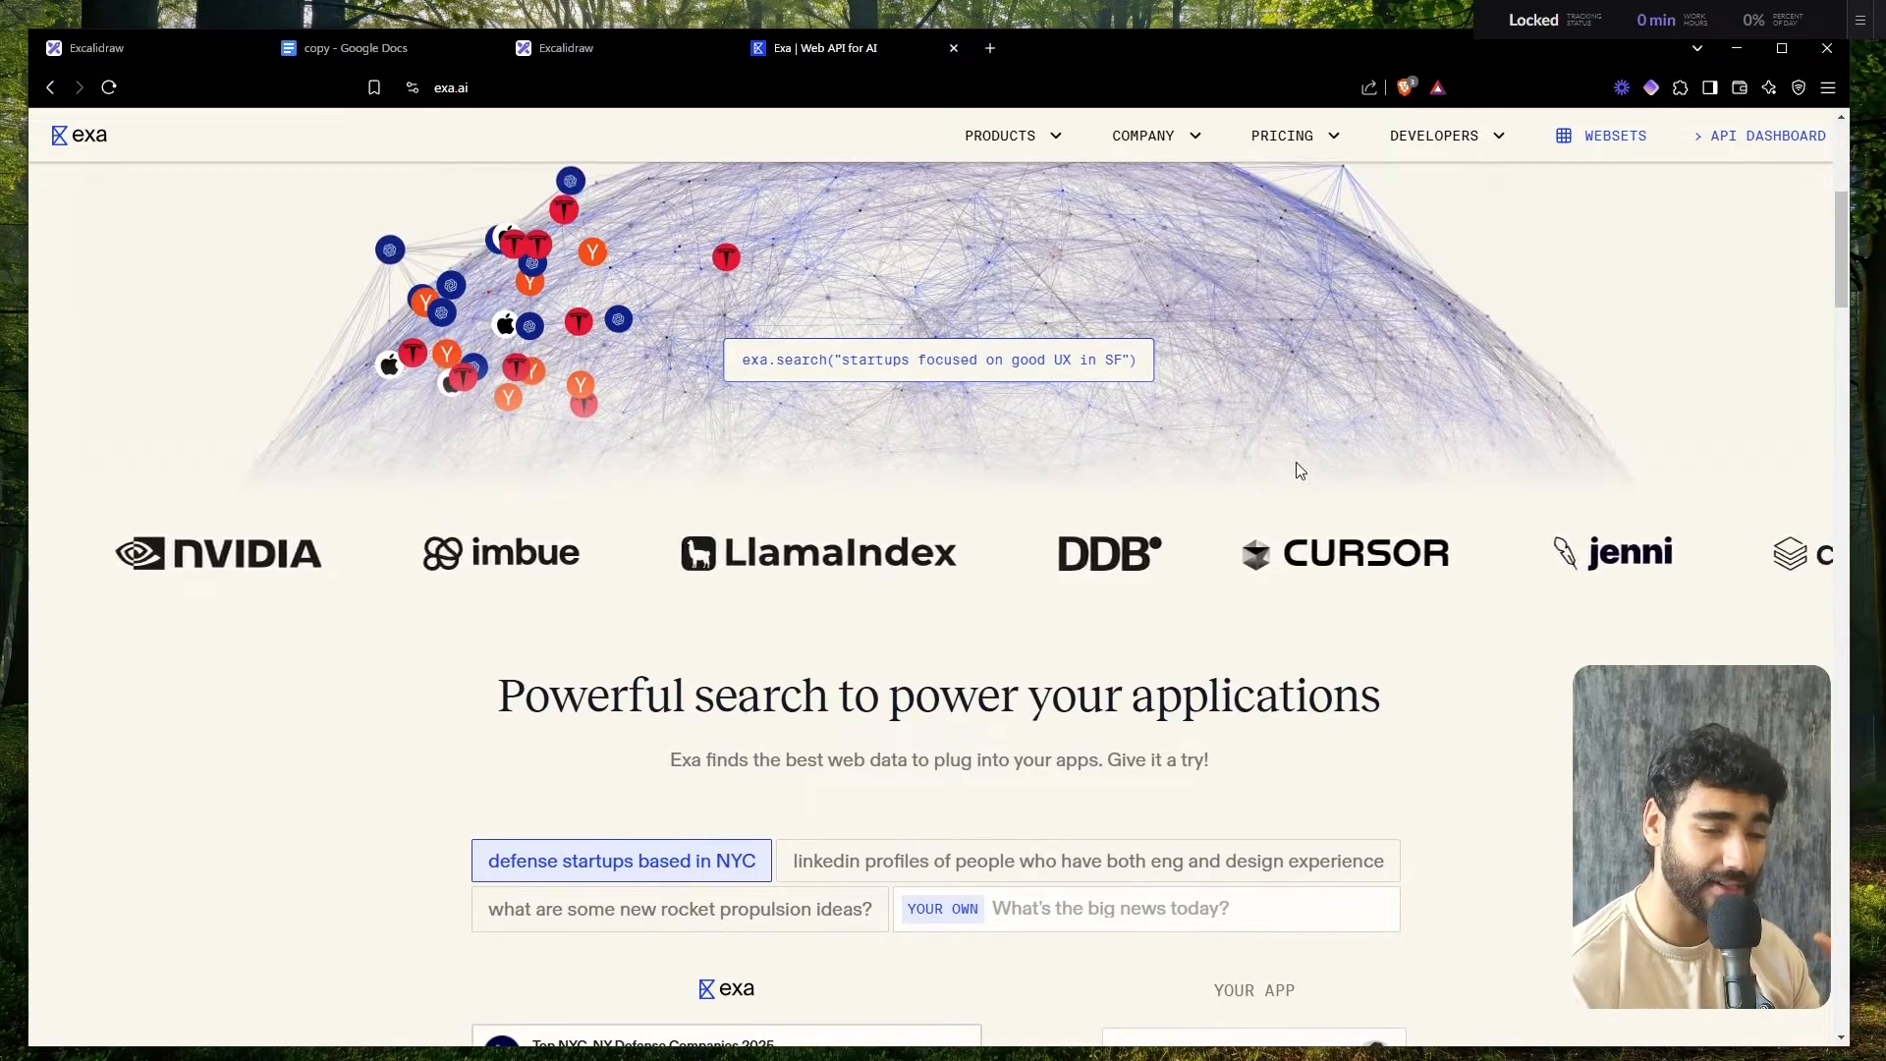
pyautogui.scroll(6, 1300, 471)
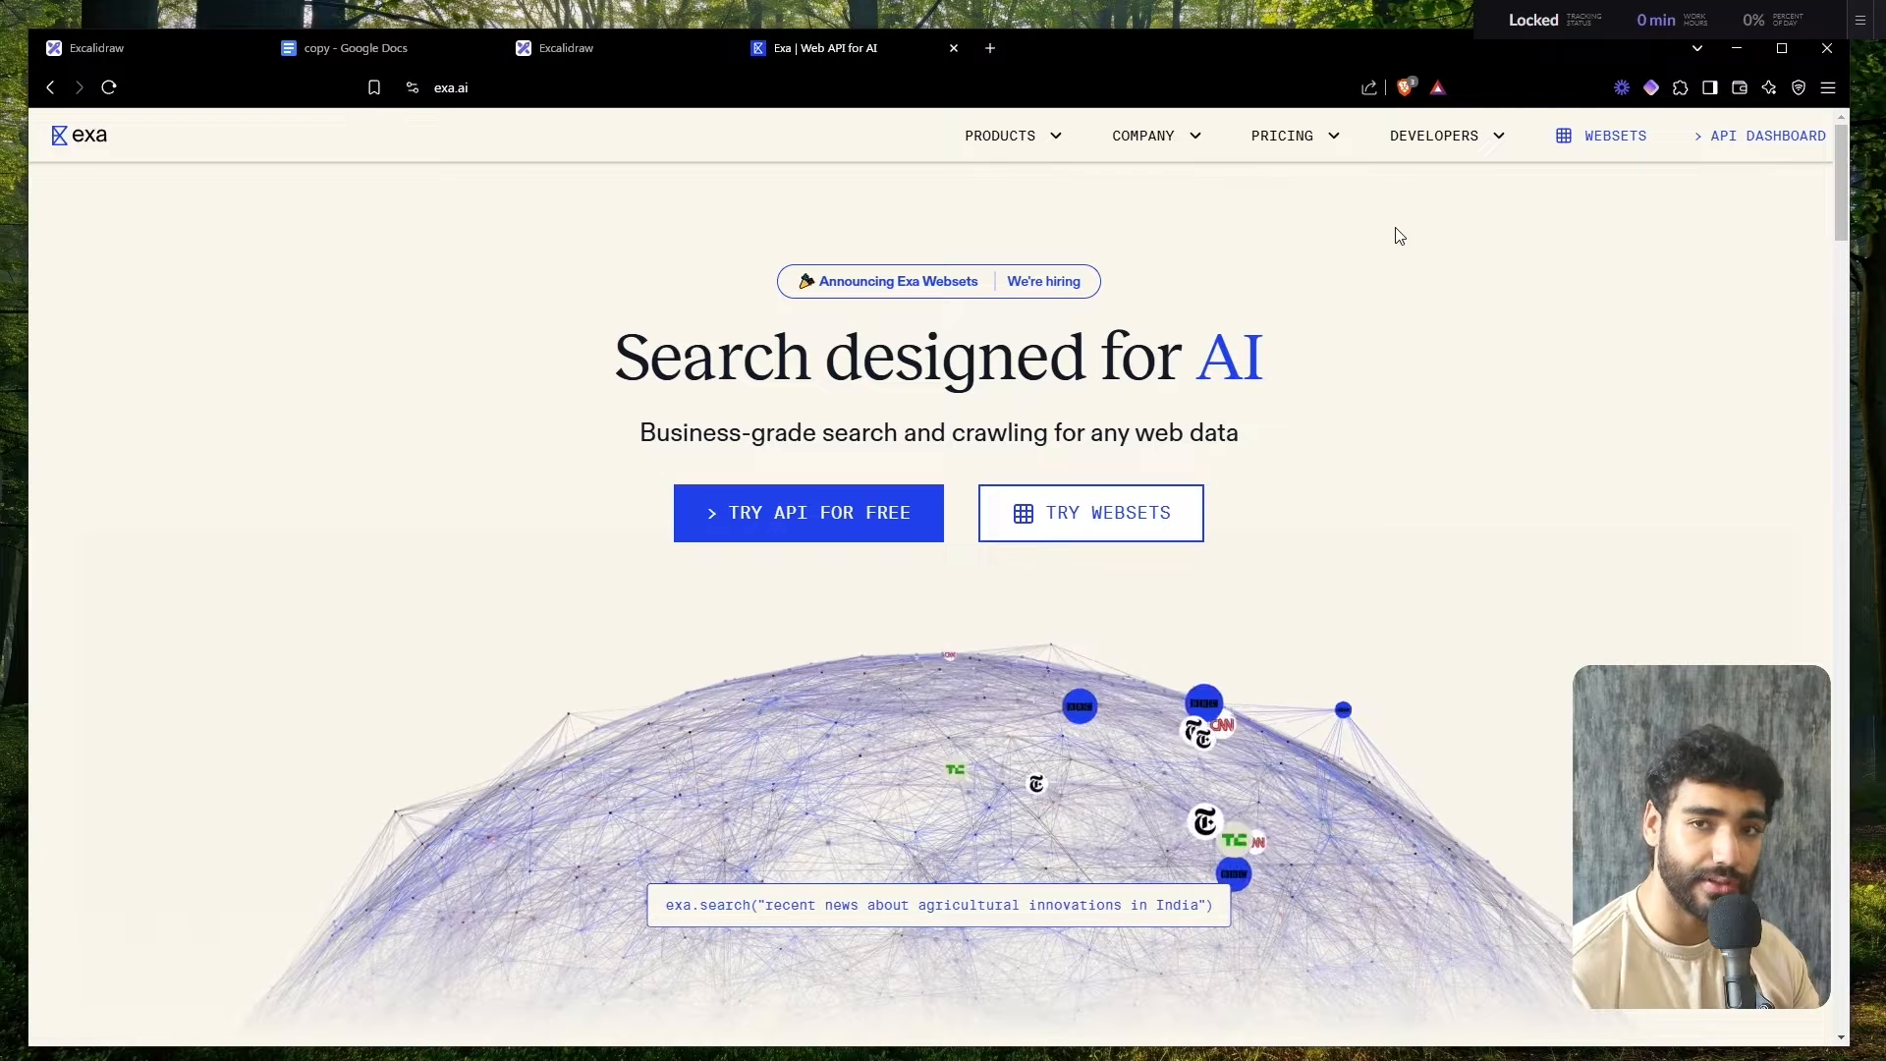
pyautogui.click(1644, 135)
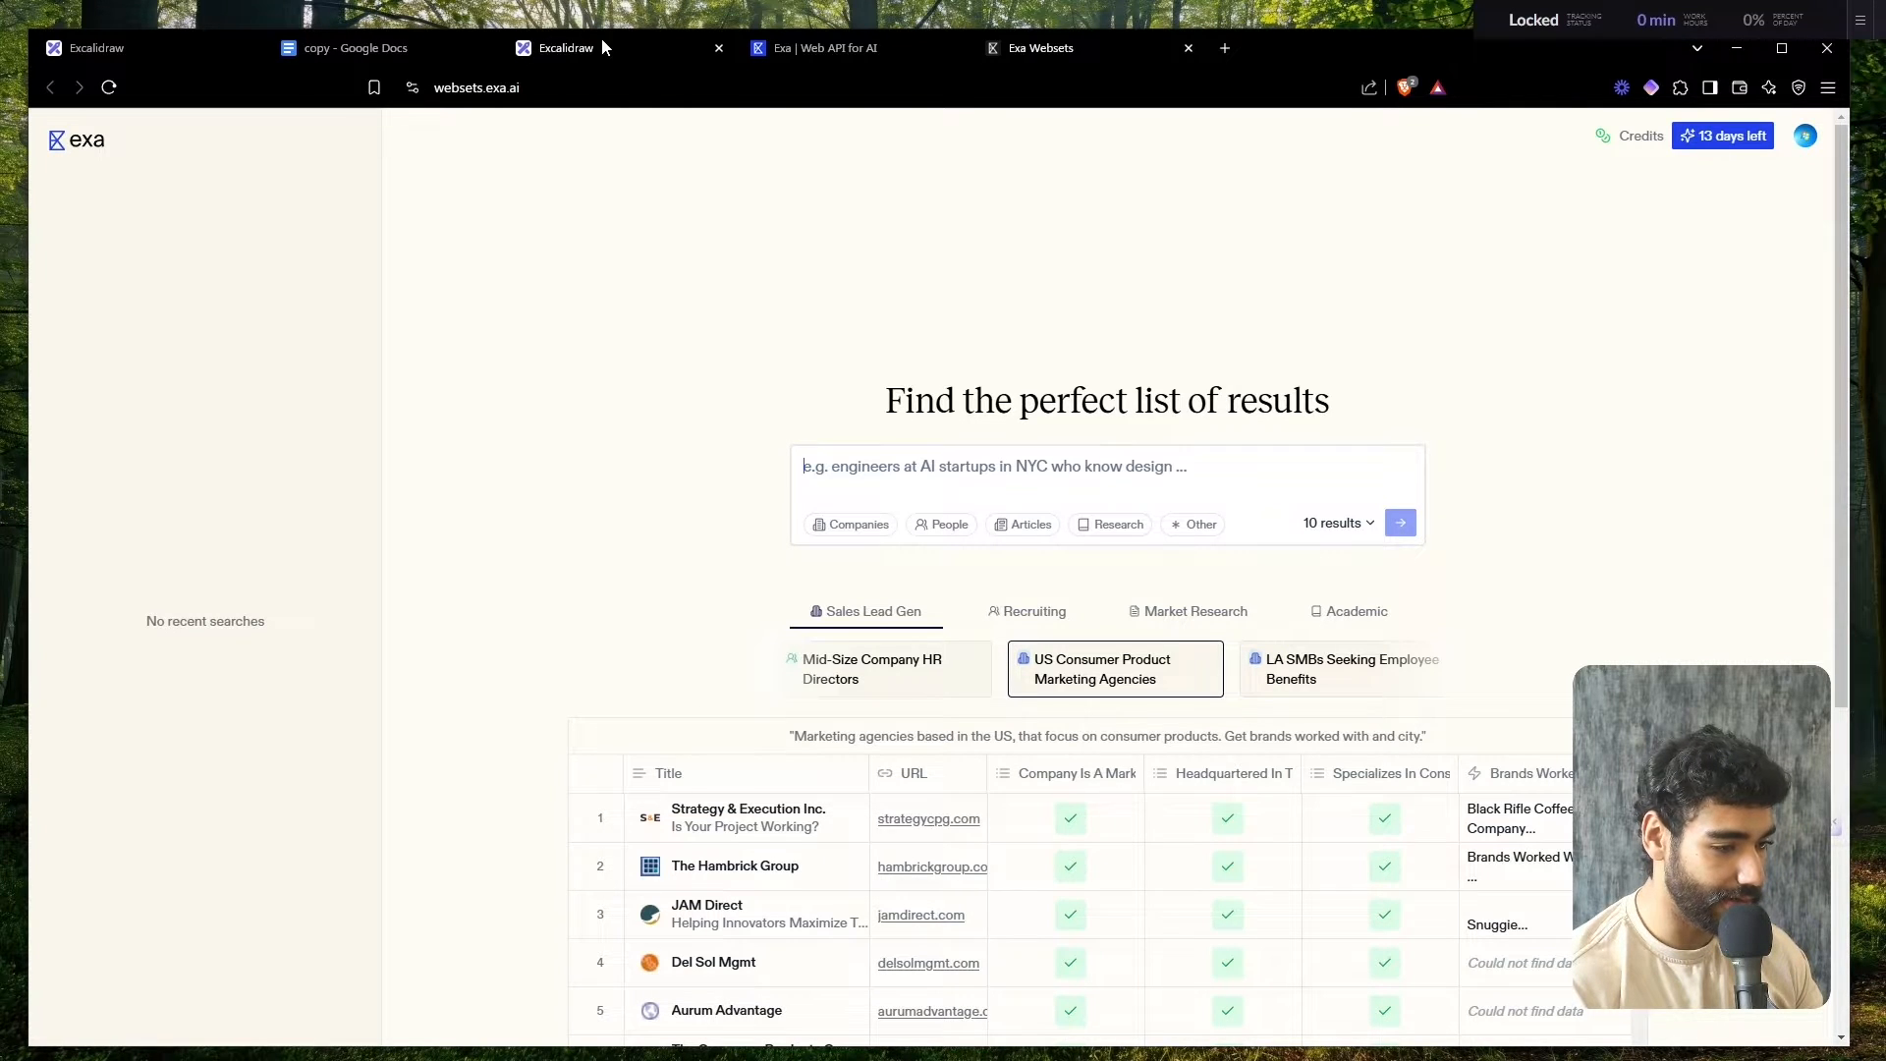
# - Place the Excalidraw tab beside the Exa Websets tab and enter "Recruitment agency specializing in AI roles" as the Websets query
pyautogui.moveTo(601, 43); pyautogui.dragTo(805, 49)
pyautogui.scroll(3, 883, 385)
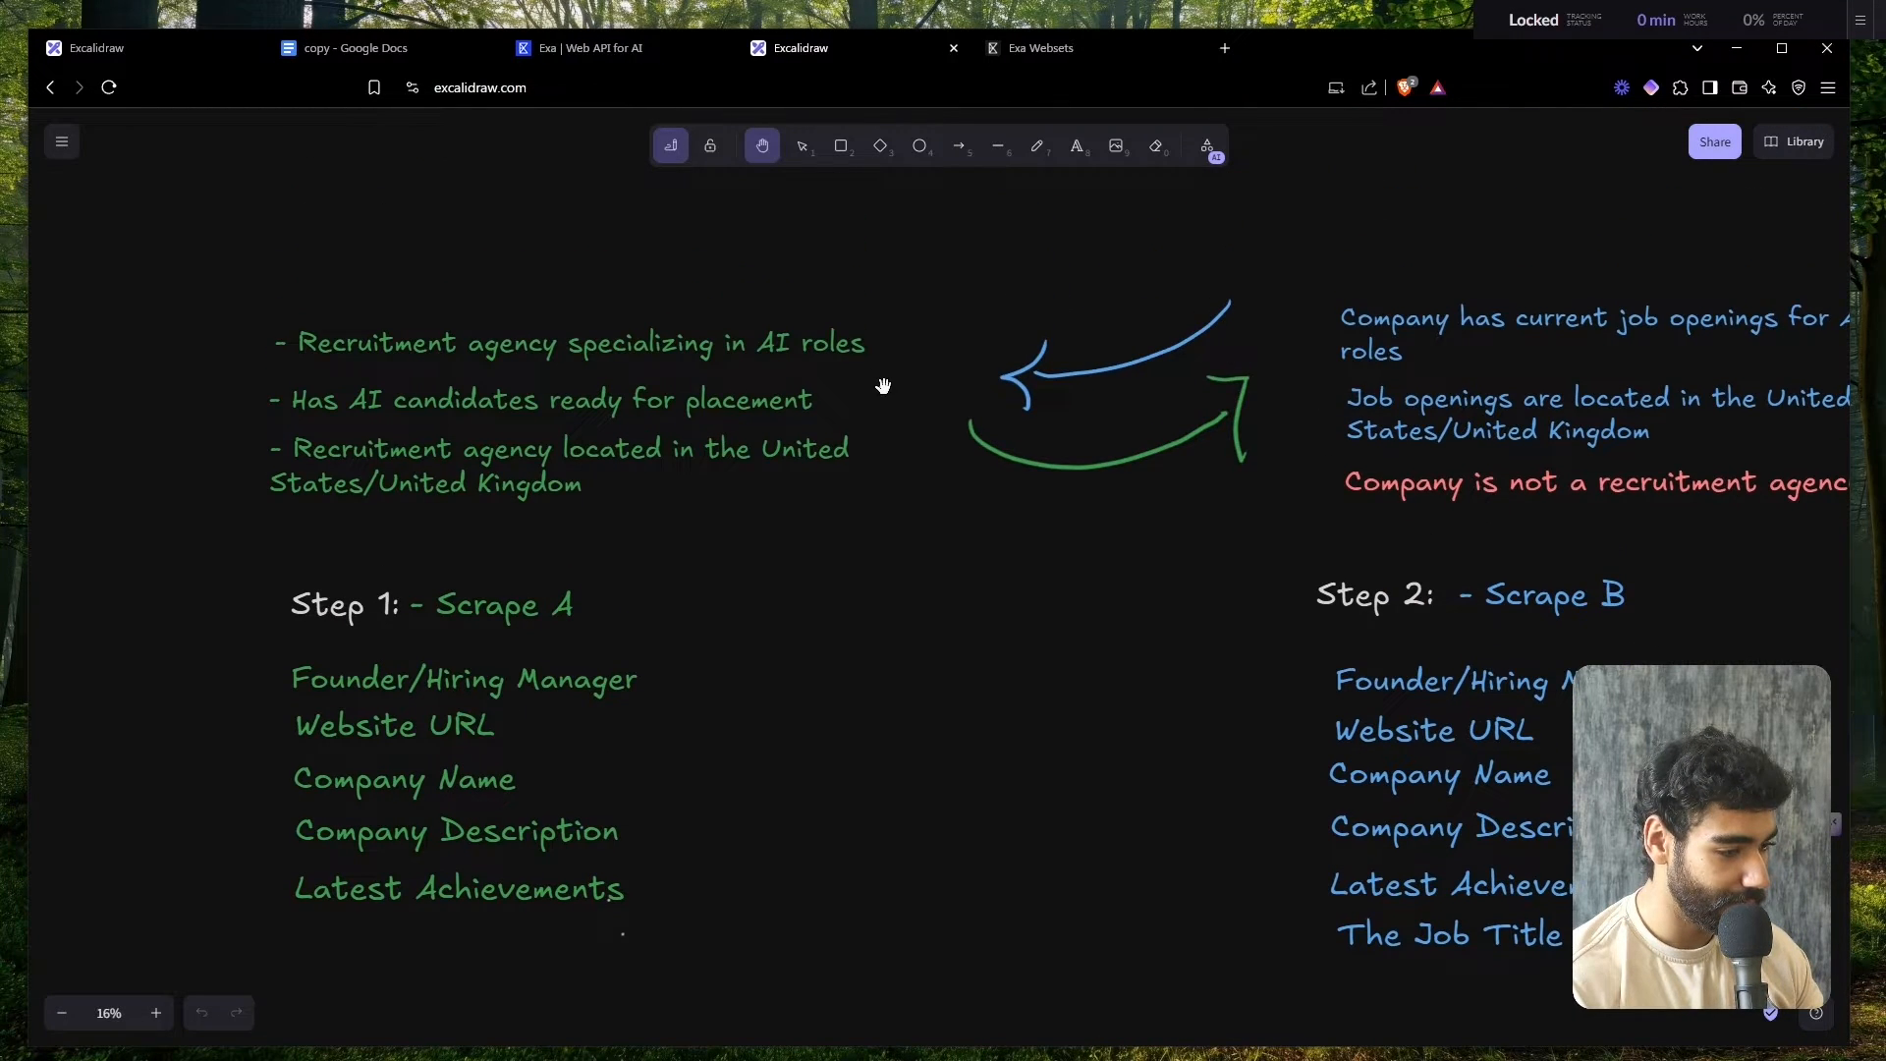
pyautogui.click(1165, 51)
pyautogui.write('Recruitme')
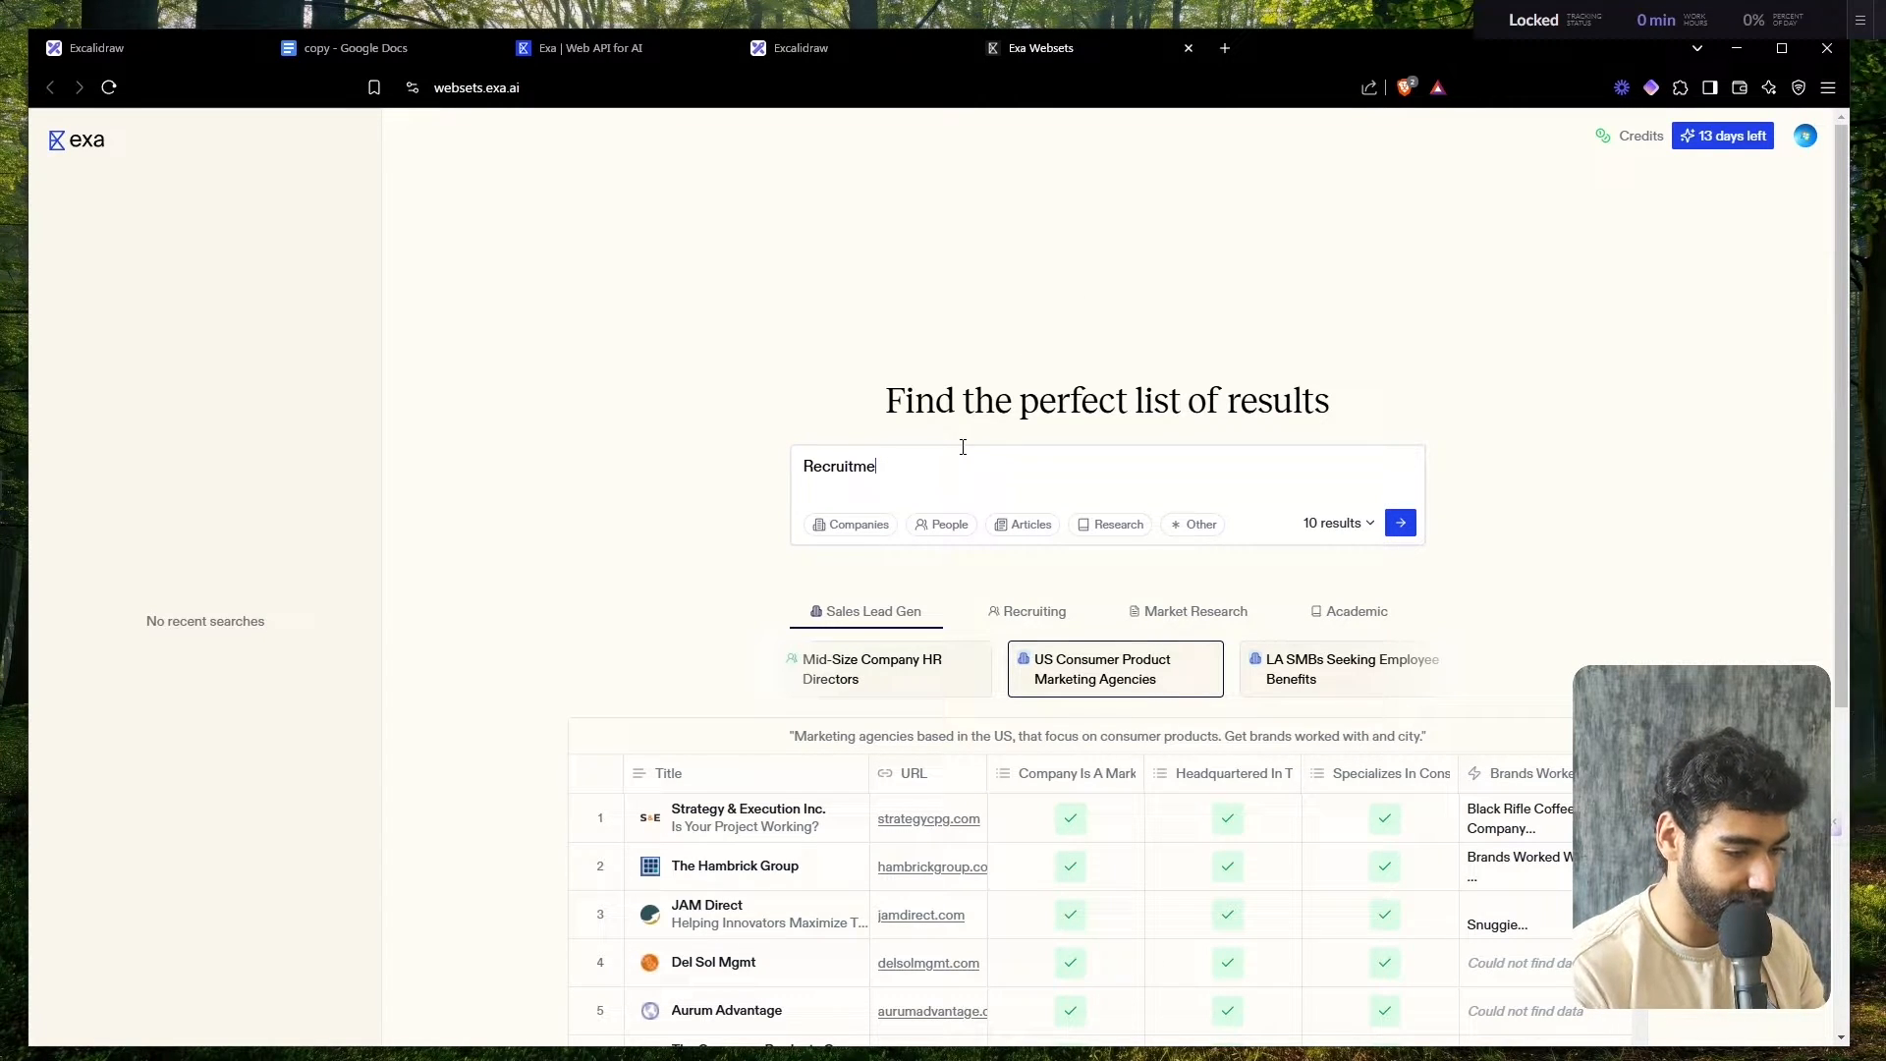
pyautogui.write('nt agency specializing in AI roles')
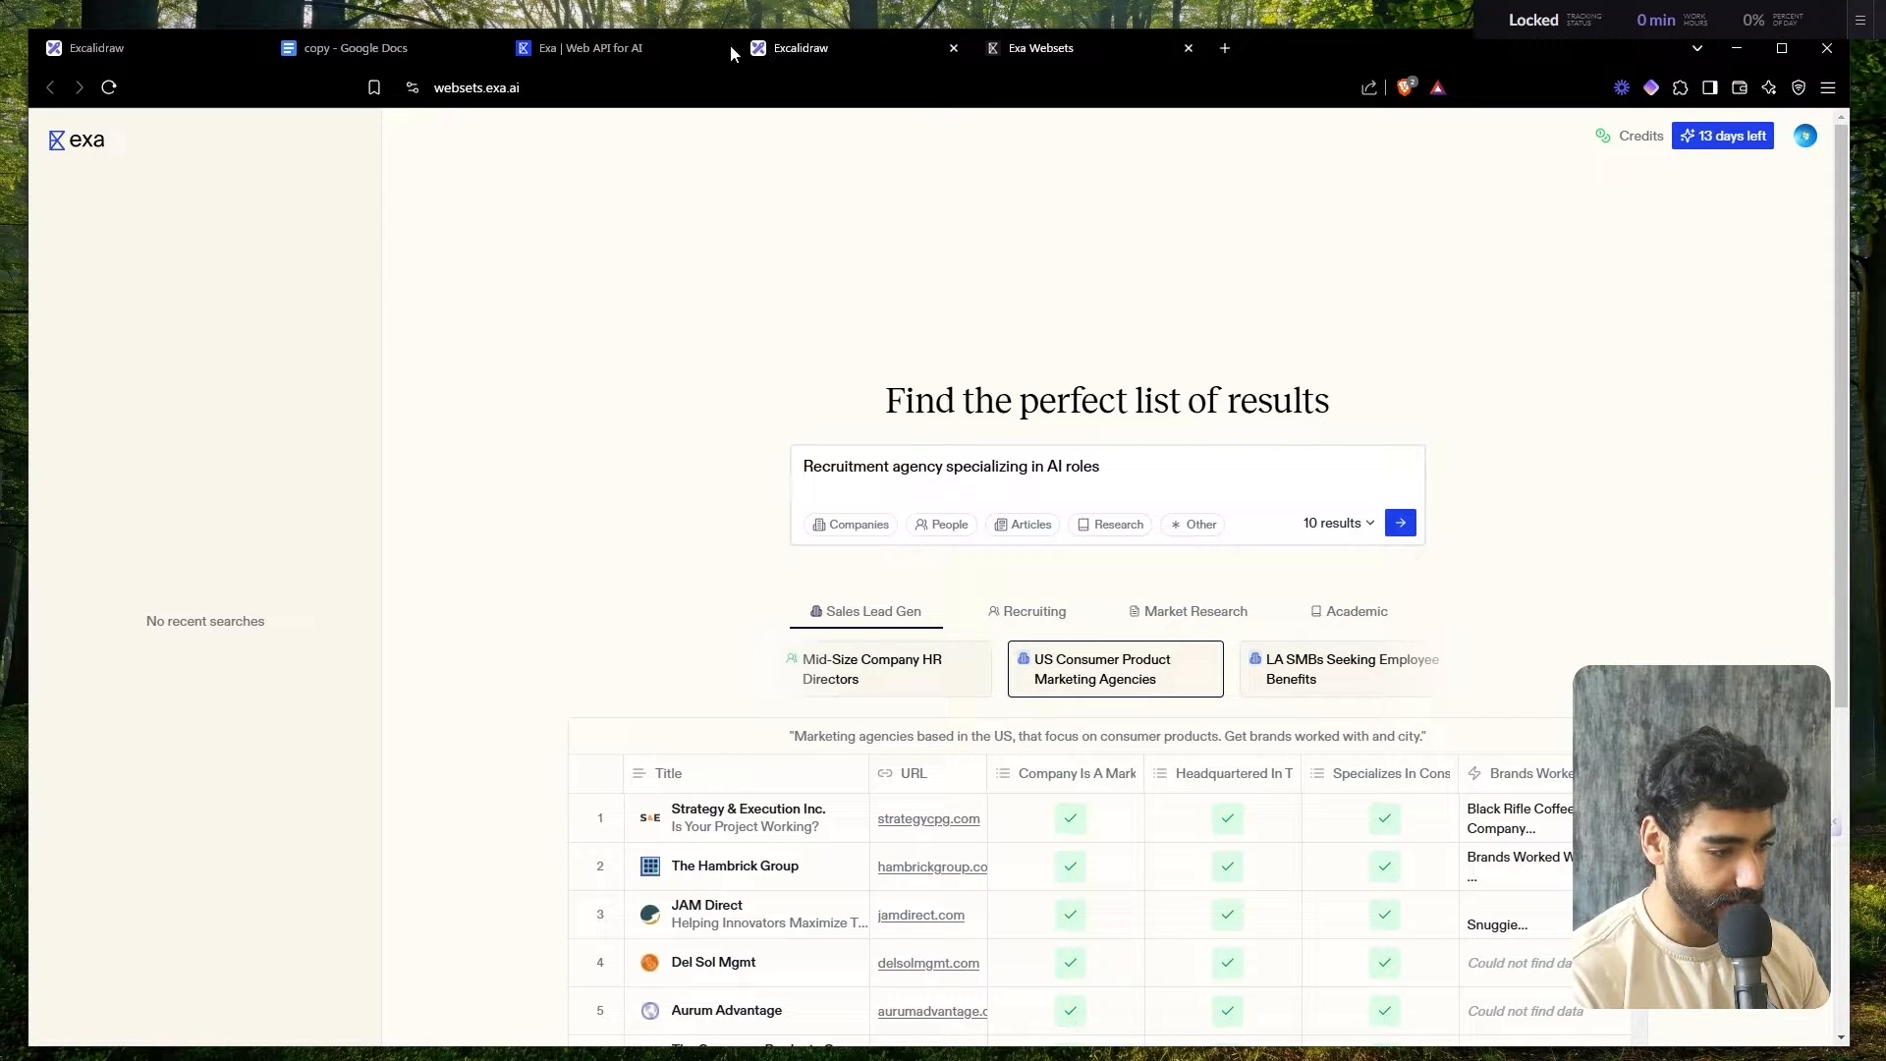
# - Check the agency criteria on the whiteboard and add "Has AI candidates ready for placement" as the query's second line
pyautogui.click(778, 49)
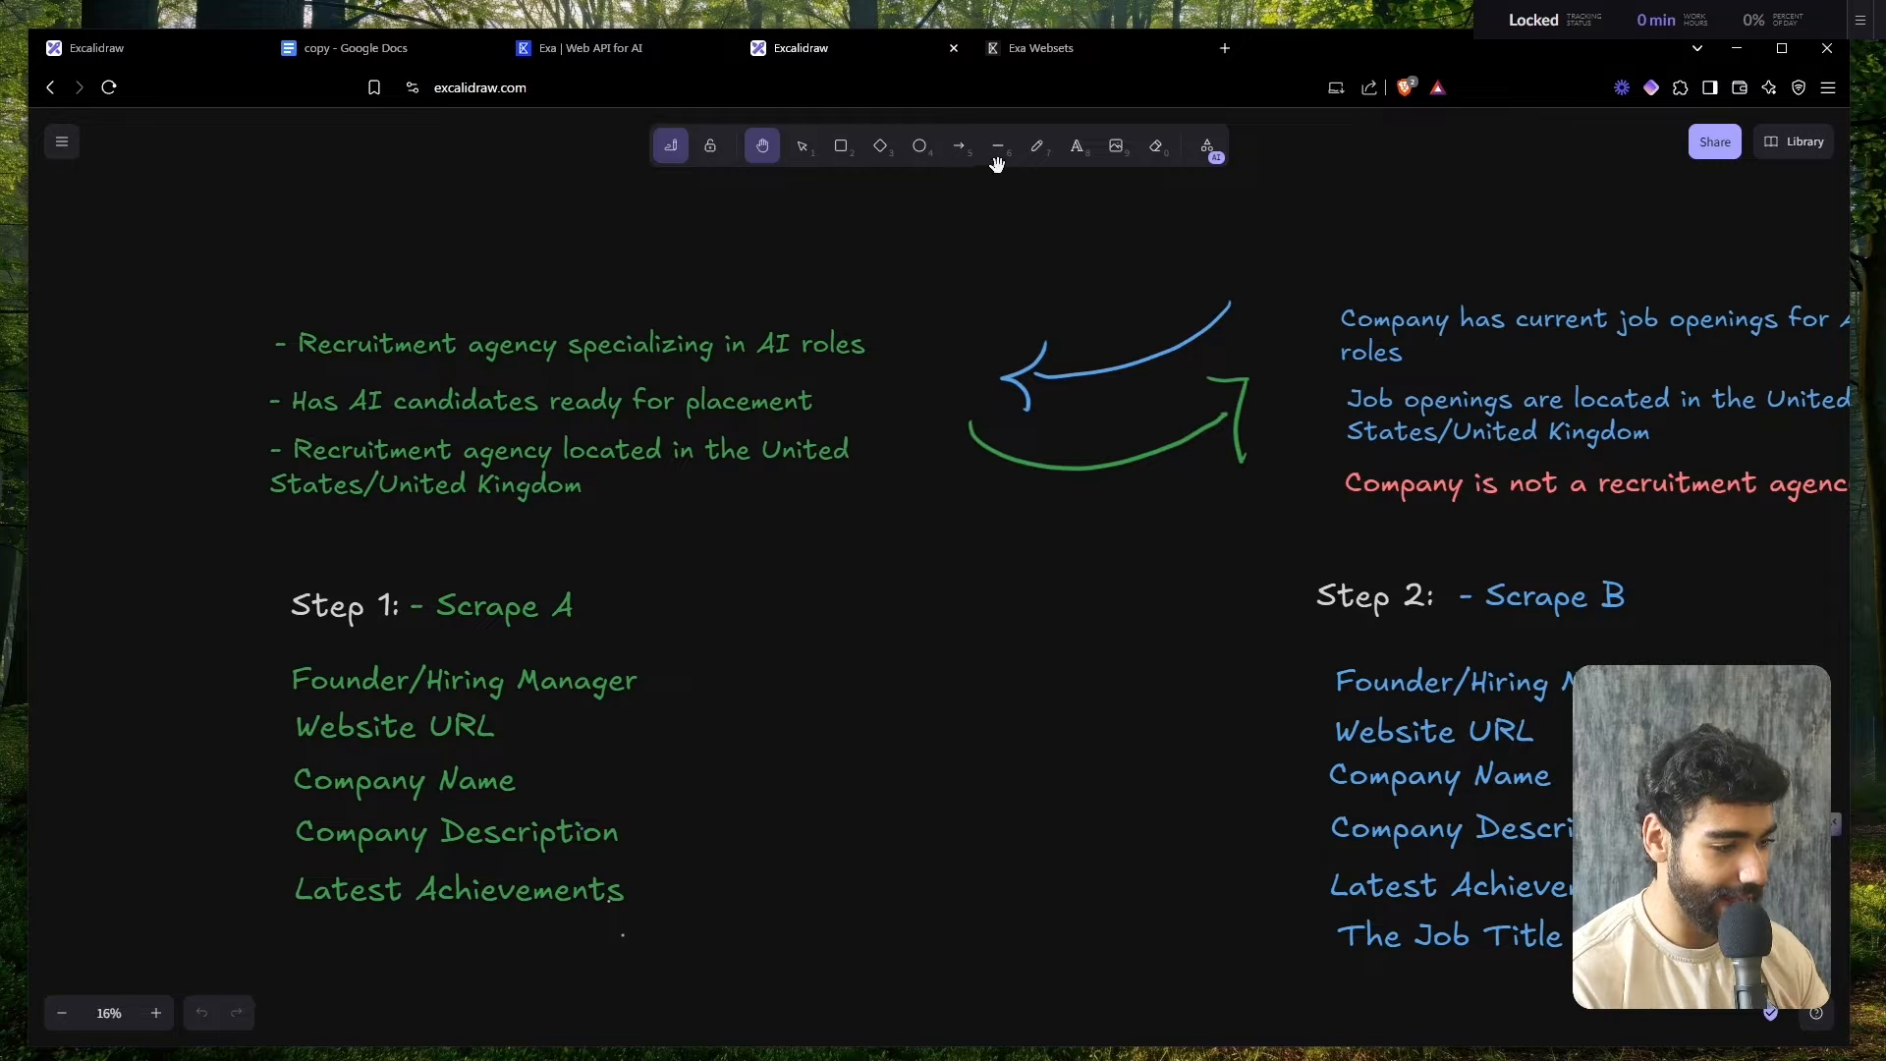
pyautogui.hotkey('ctrl', 'Tab')
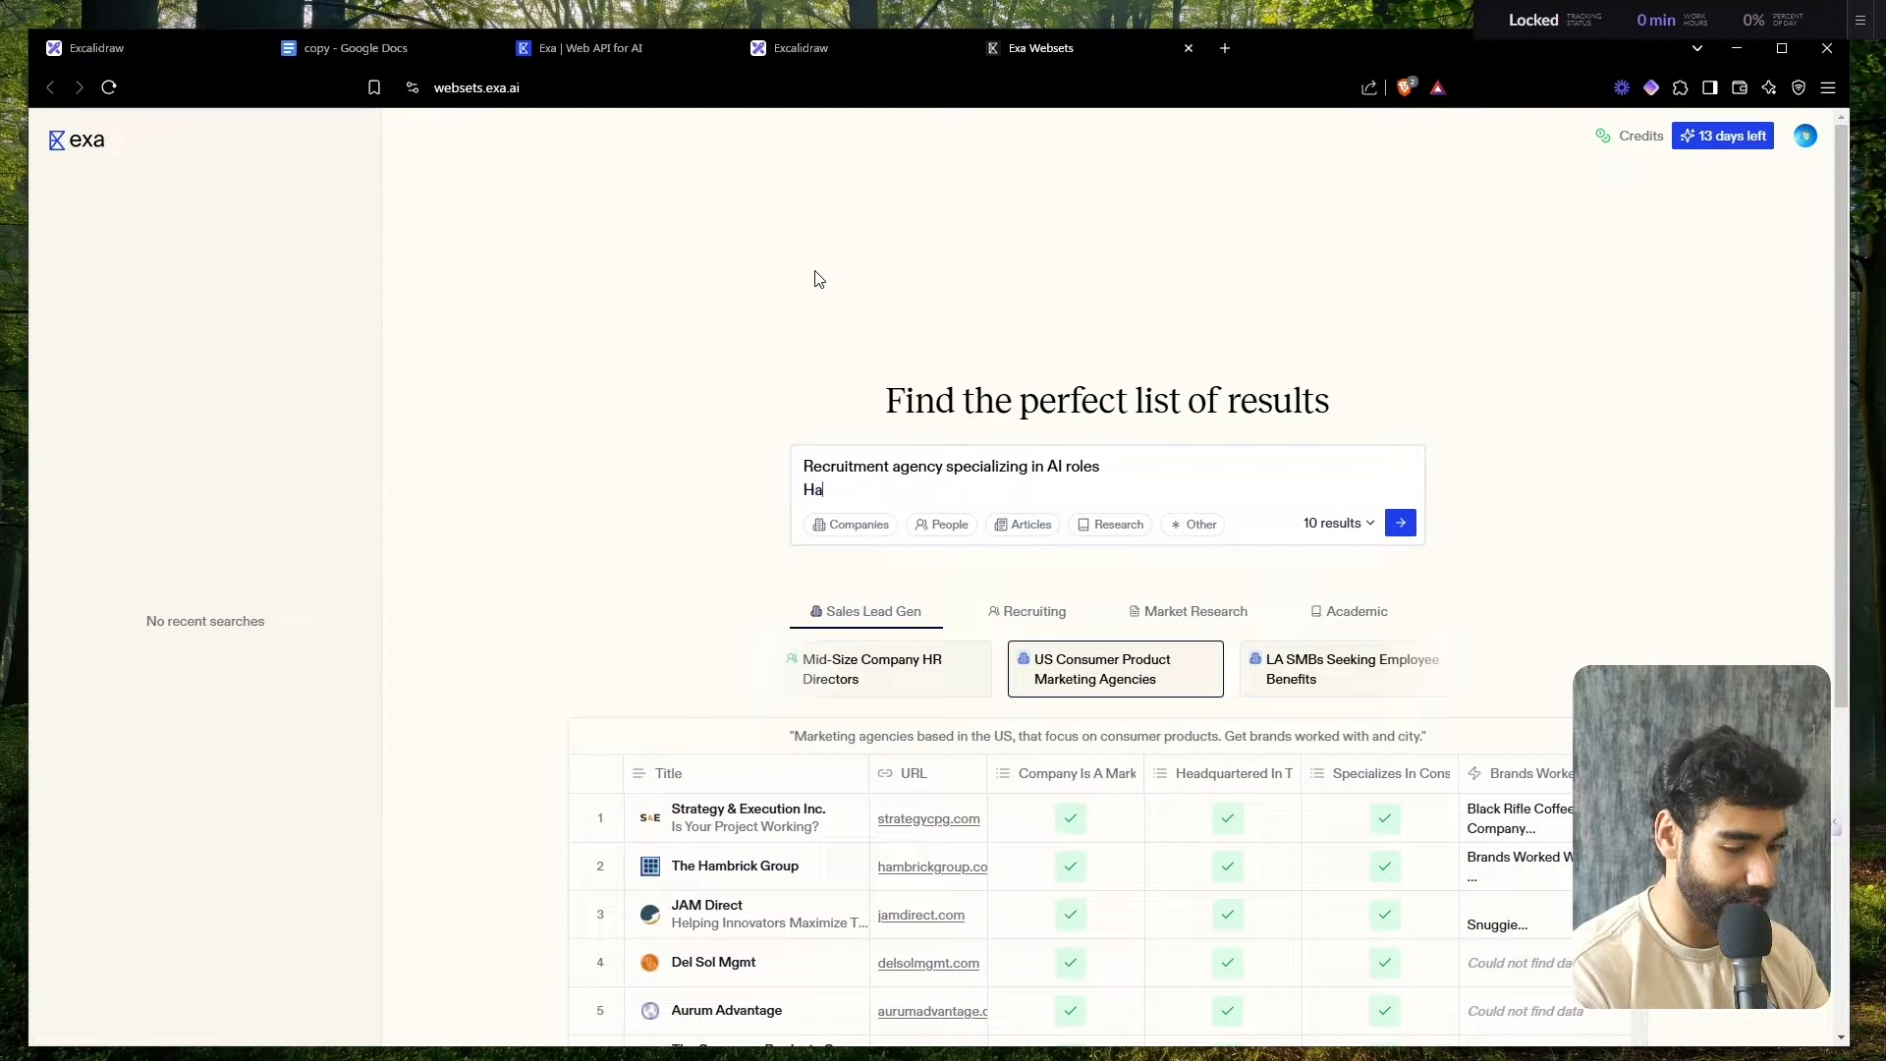
pyautogui.write('ndidates r')
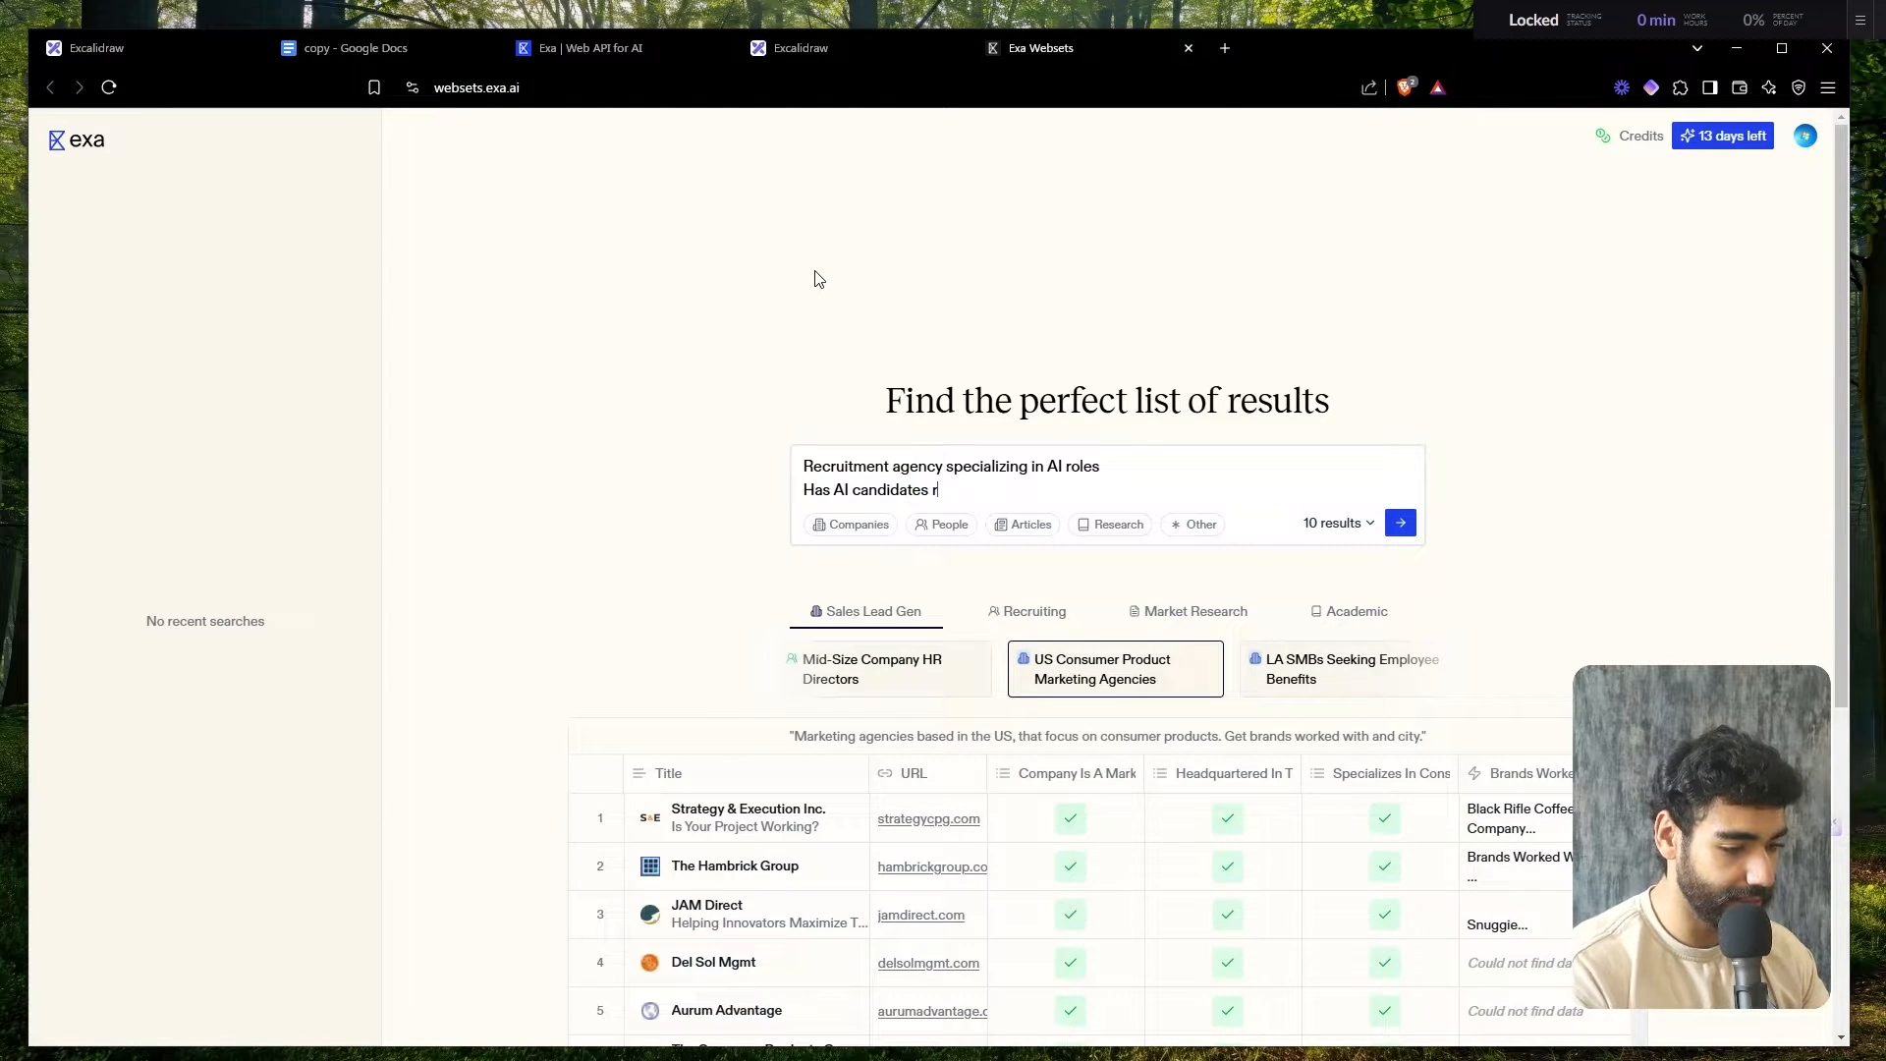
pyautogui.write('eady for plac')
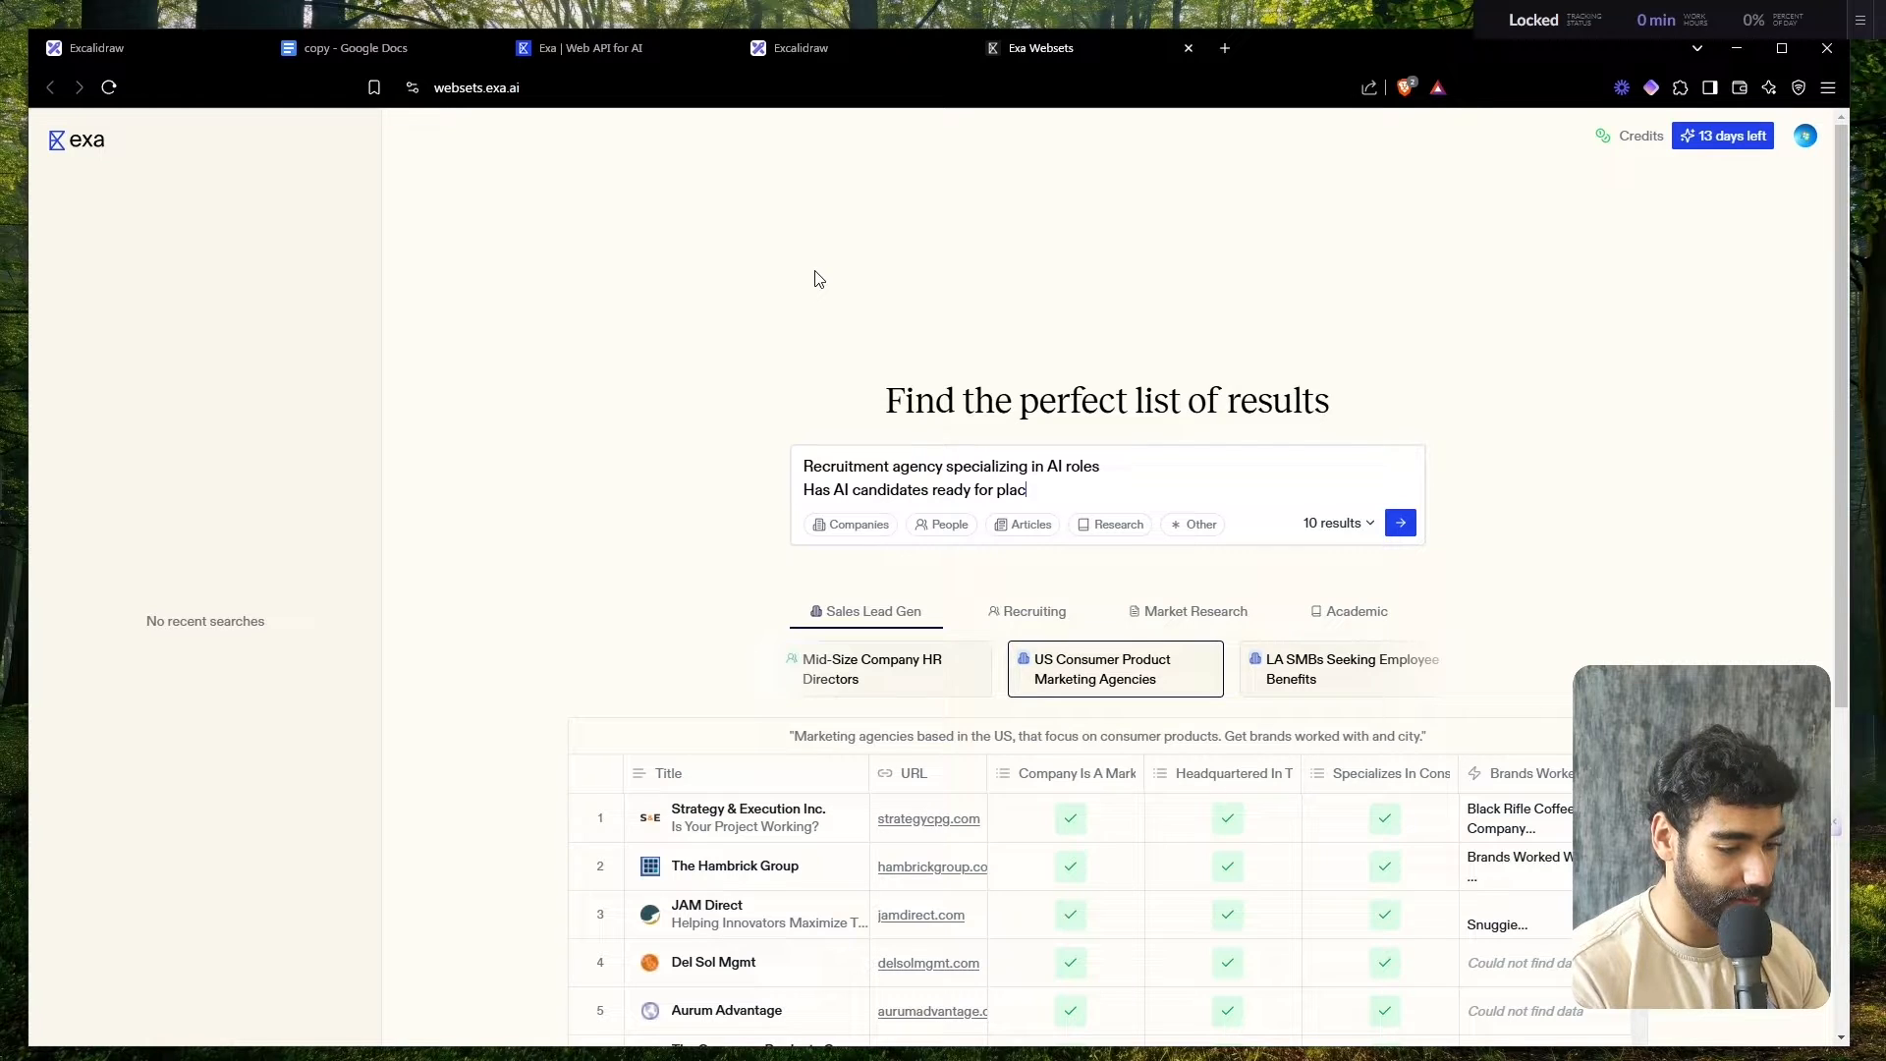
pyautogui.write('ement')
pyautogui.hotkey('shift', 'Return')
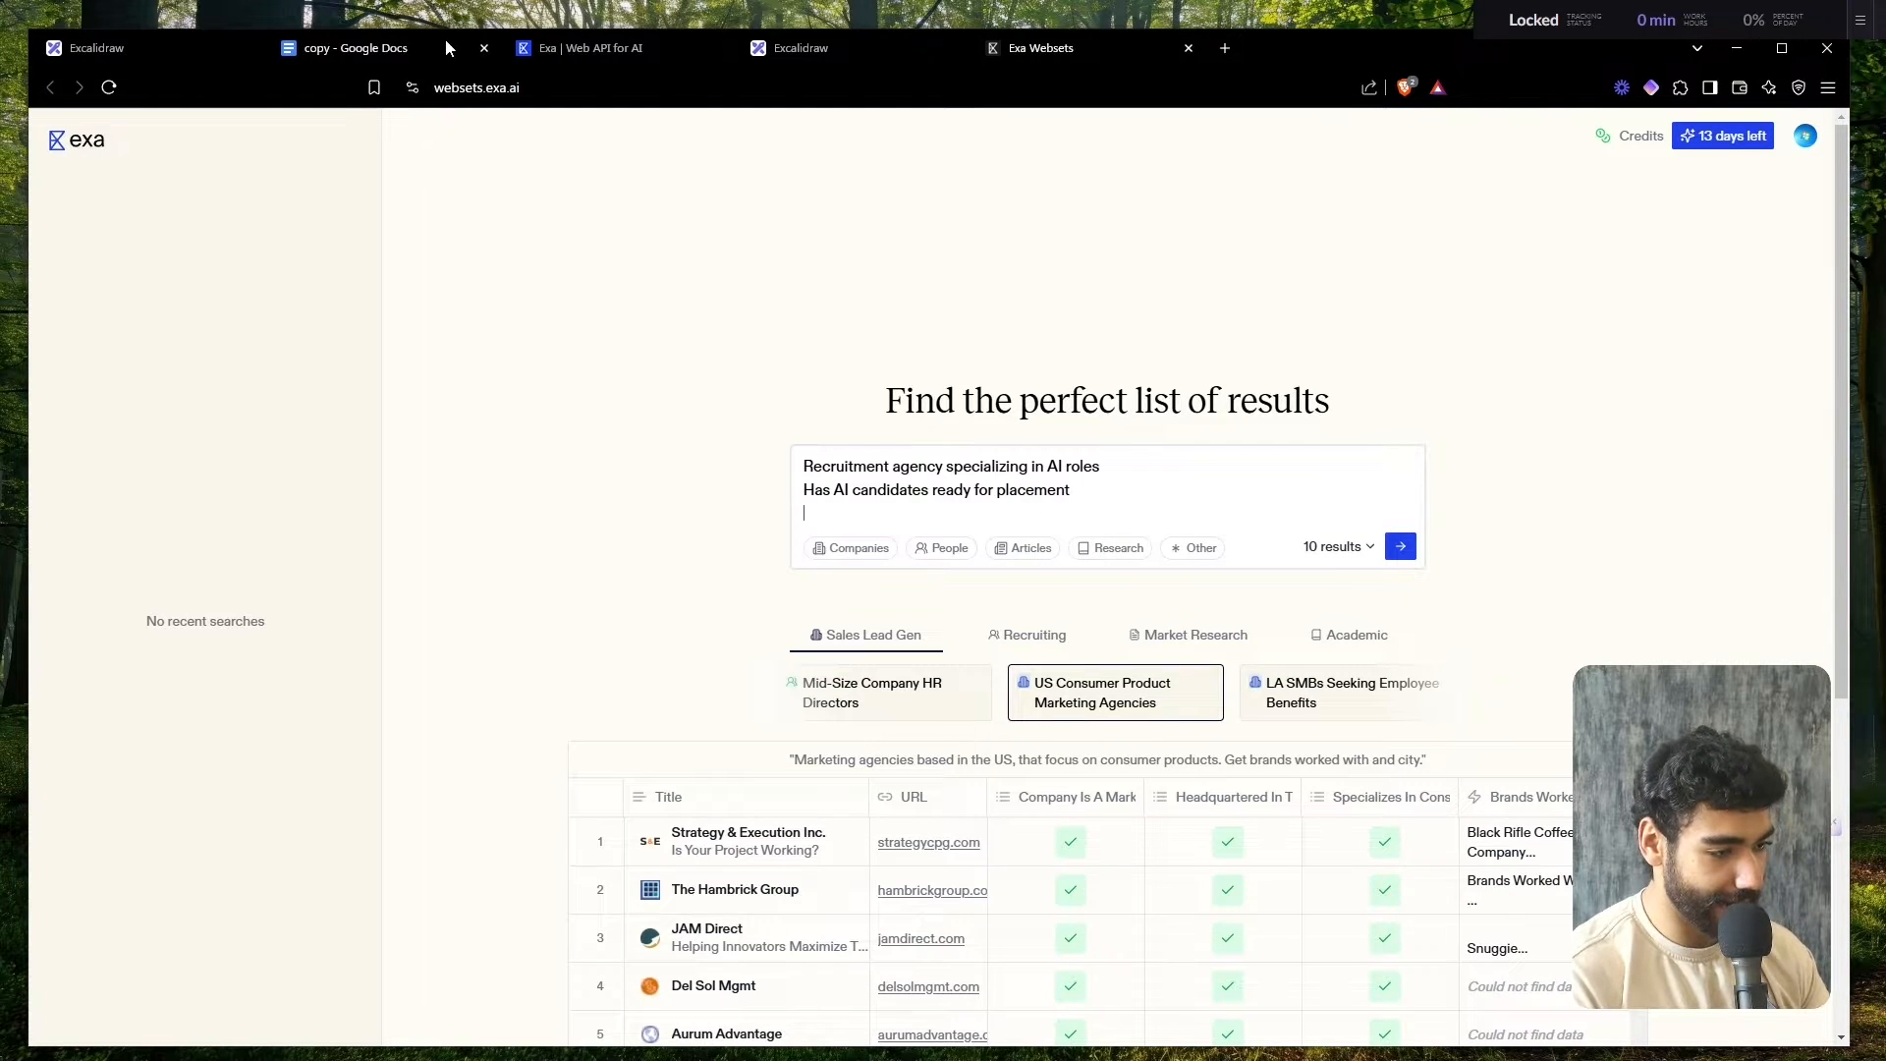
# - Check the location criterion on the whiteboard and add "Located in the USA and UK" as the query's third line
pyautogui.click(589, 49)
pyautogui.click(783, 59)
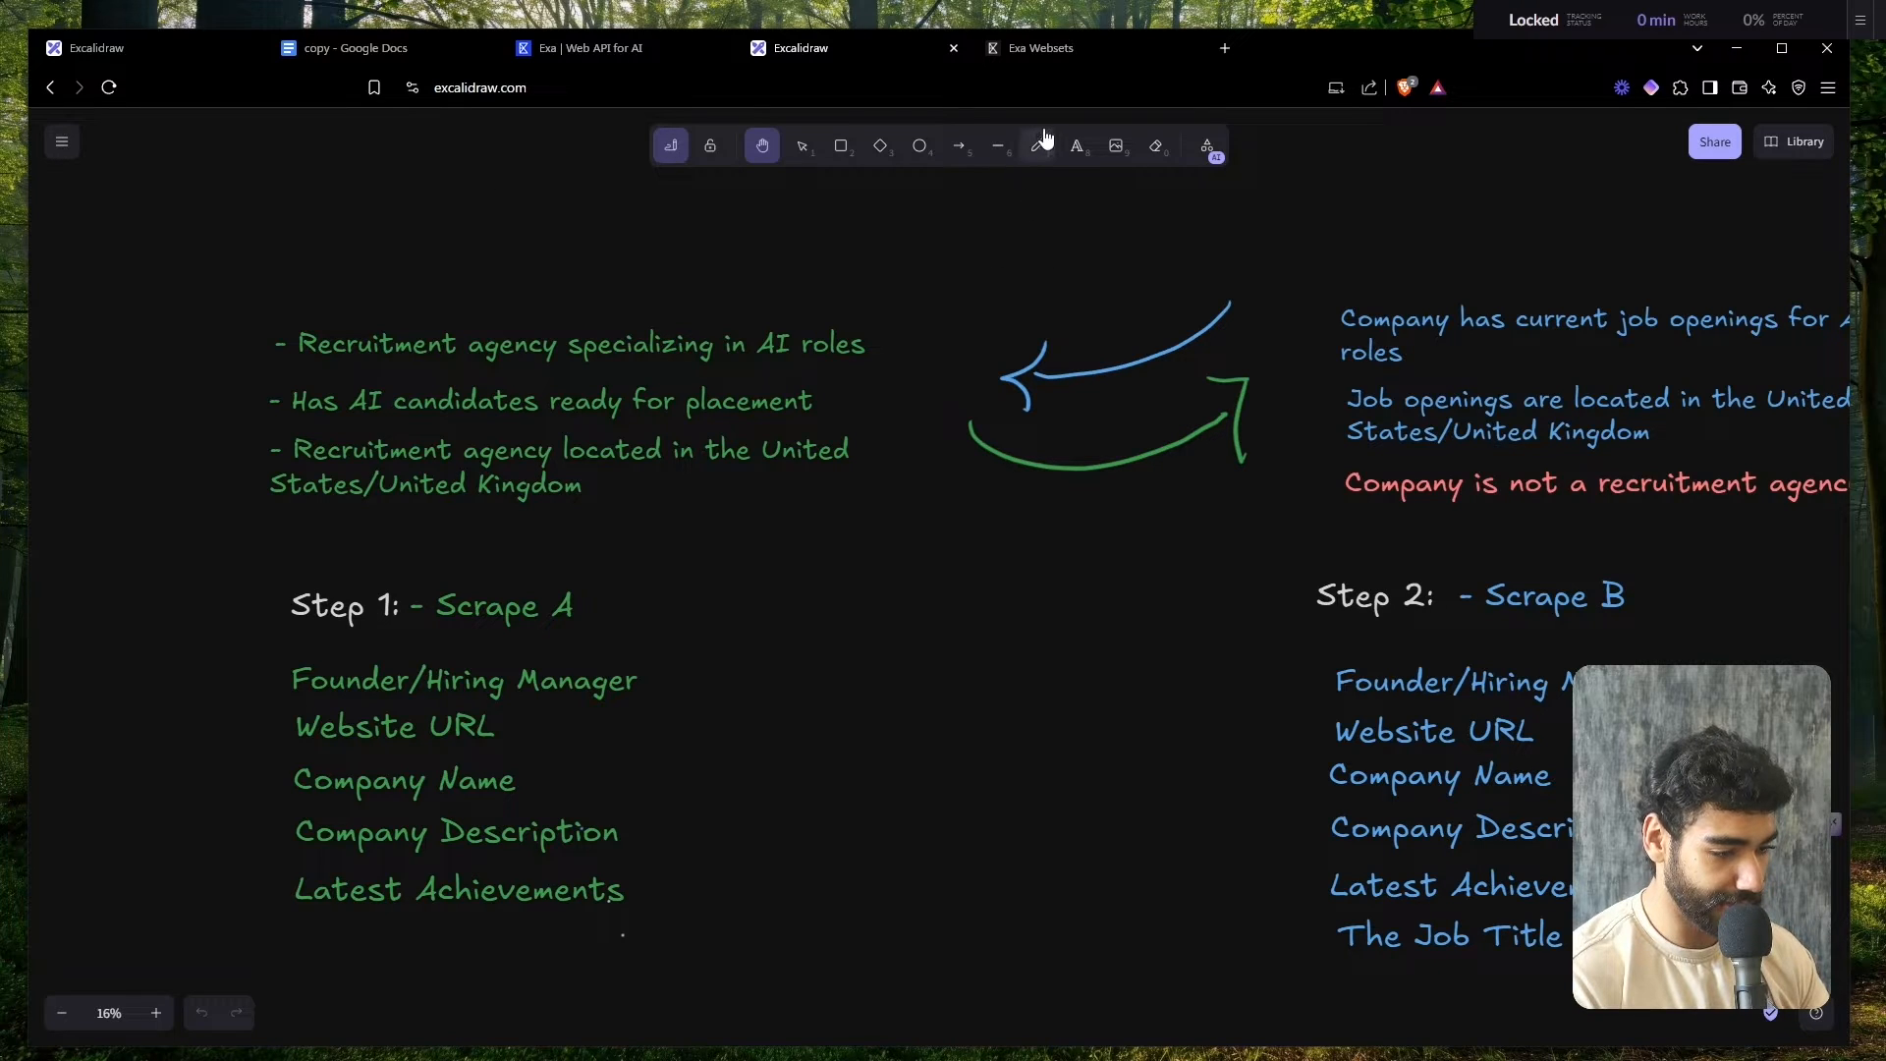
pyautogui.click(1092, 56)
pyautogui.write('Located')
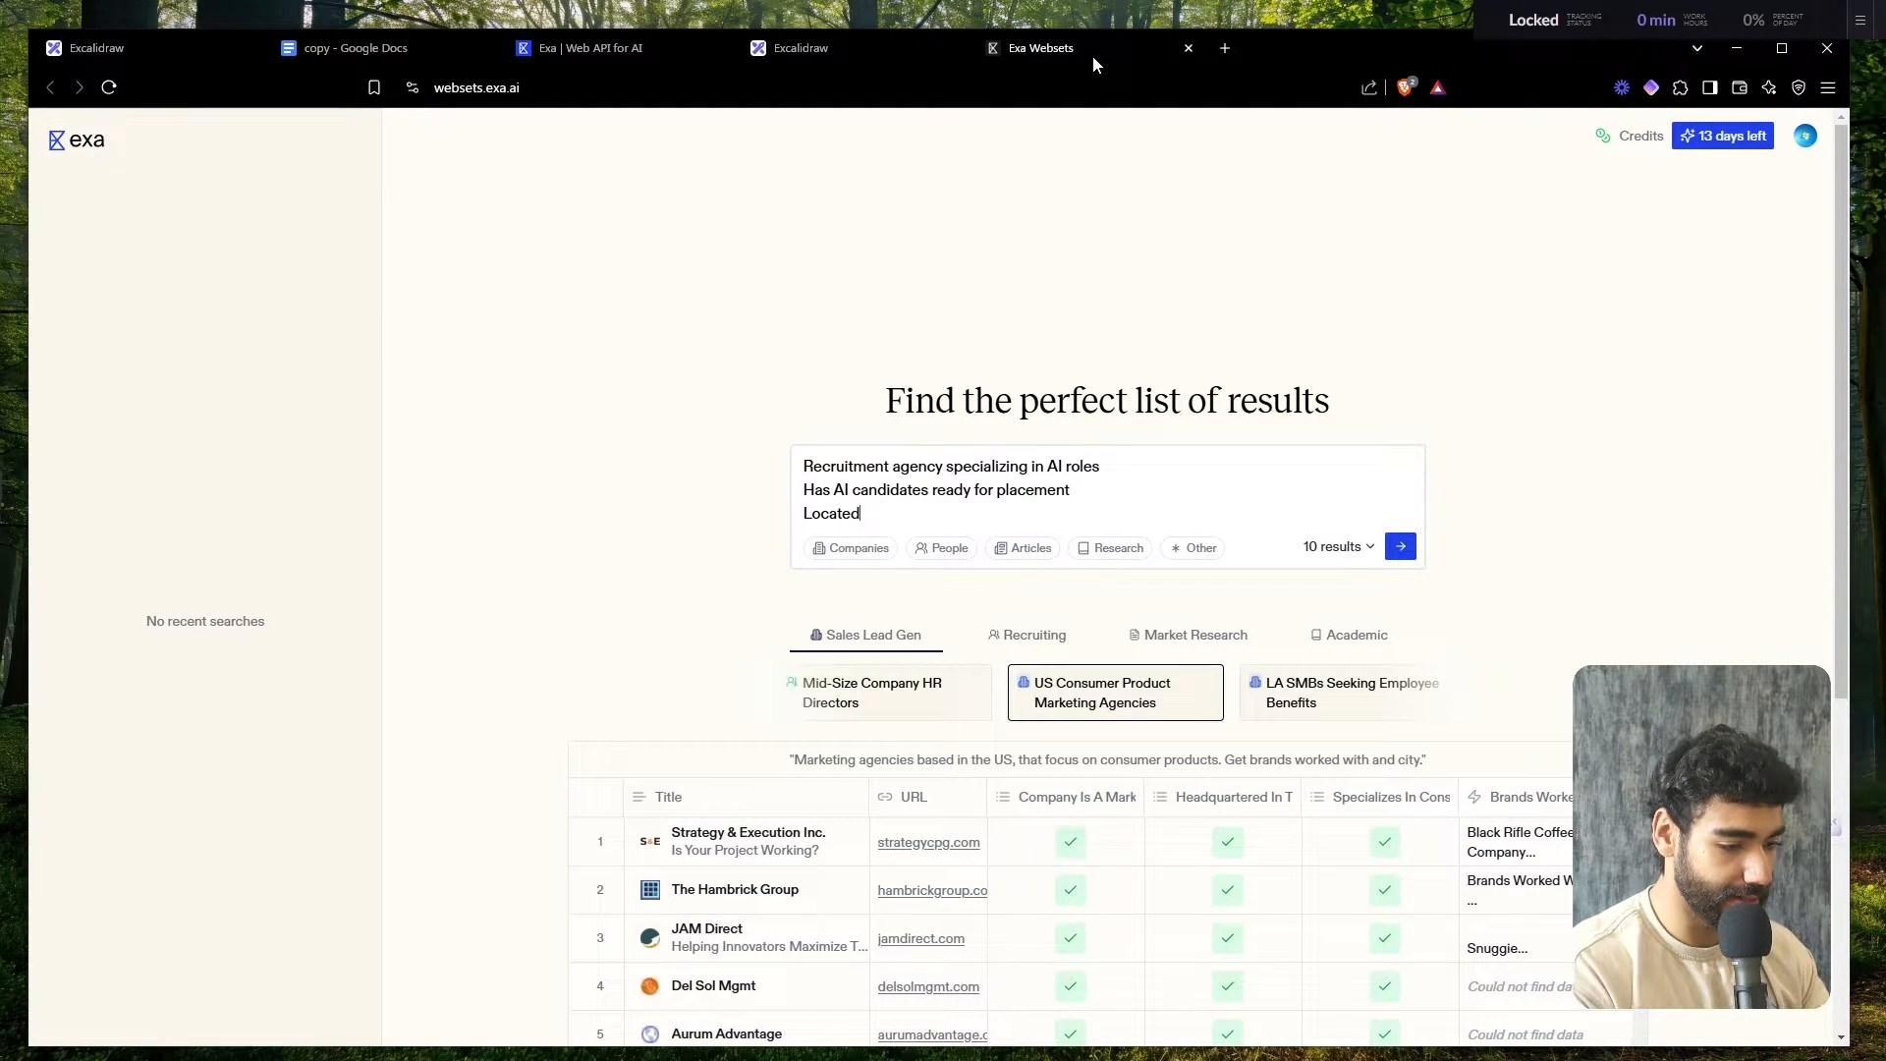
pyautogui.write(' in the USA')
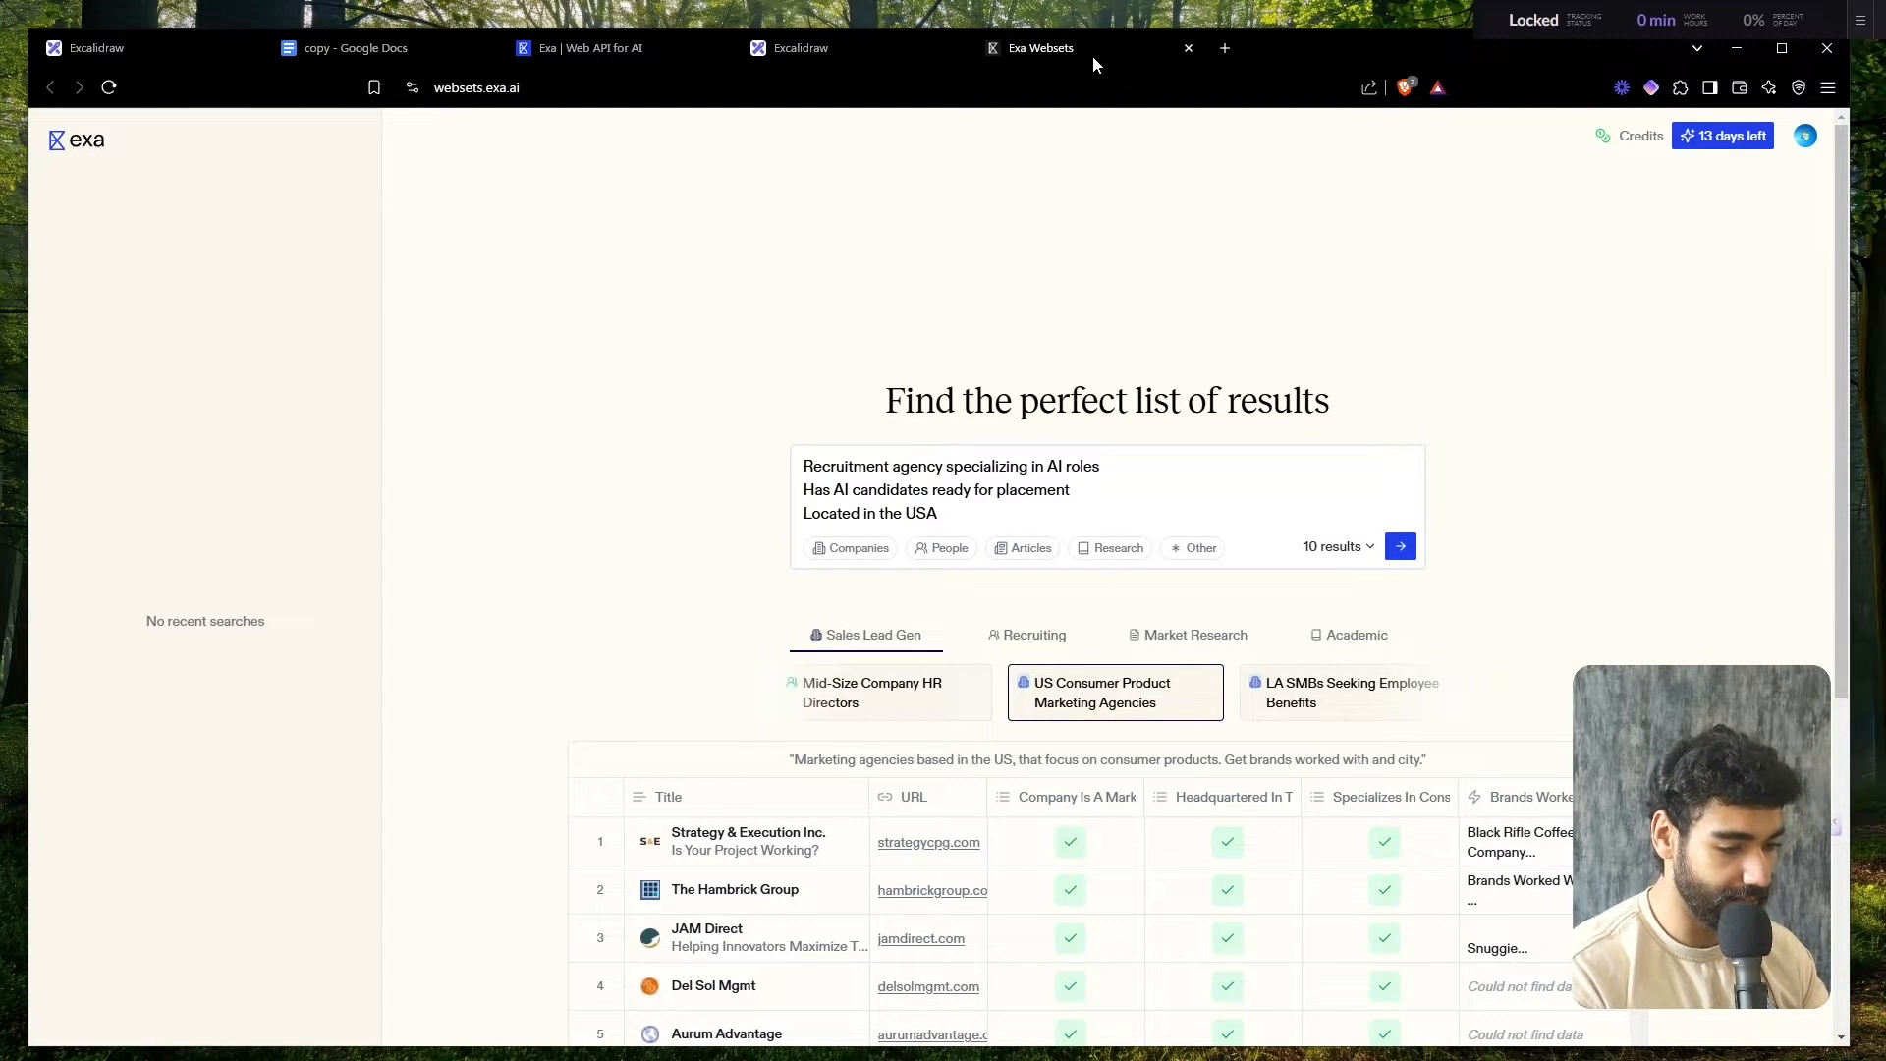
pyautogui.write(' and UK')
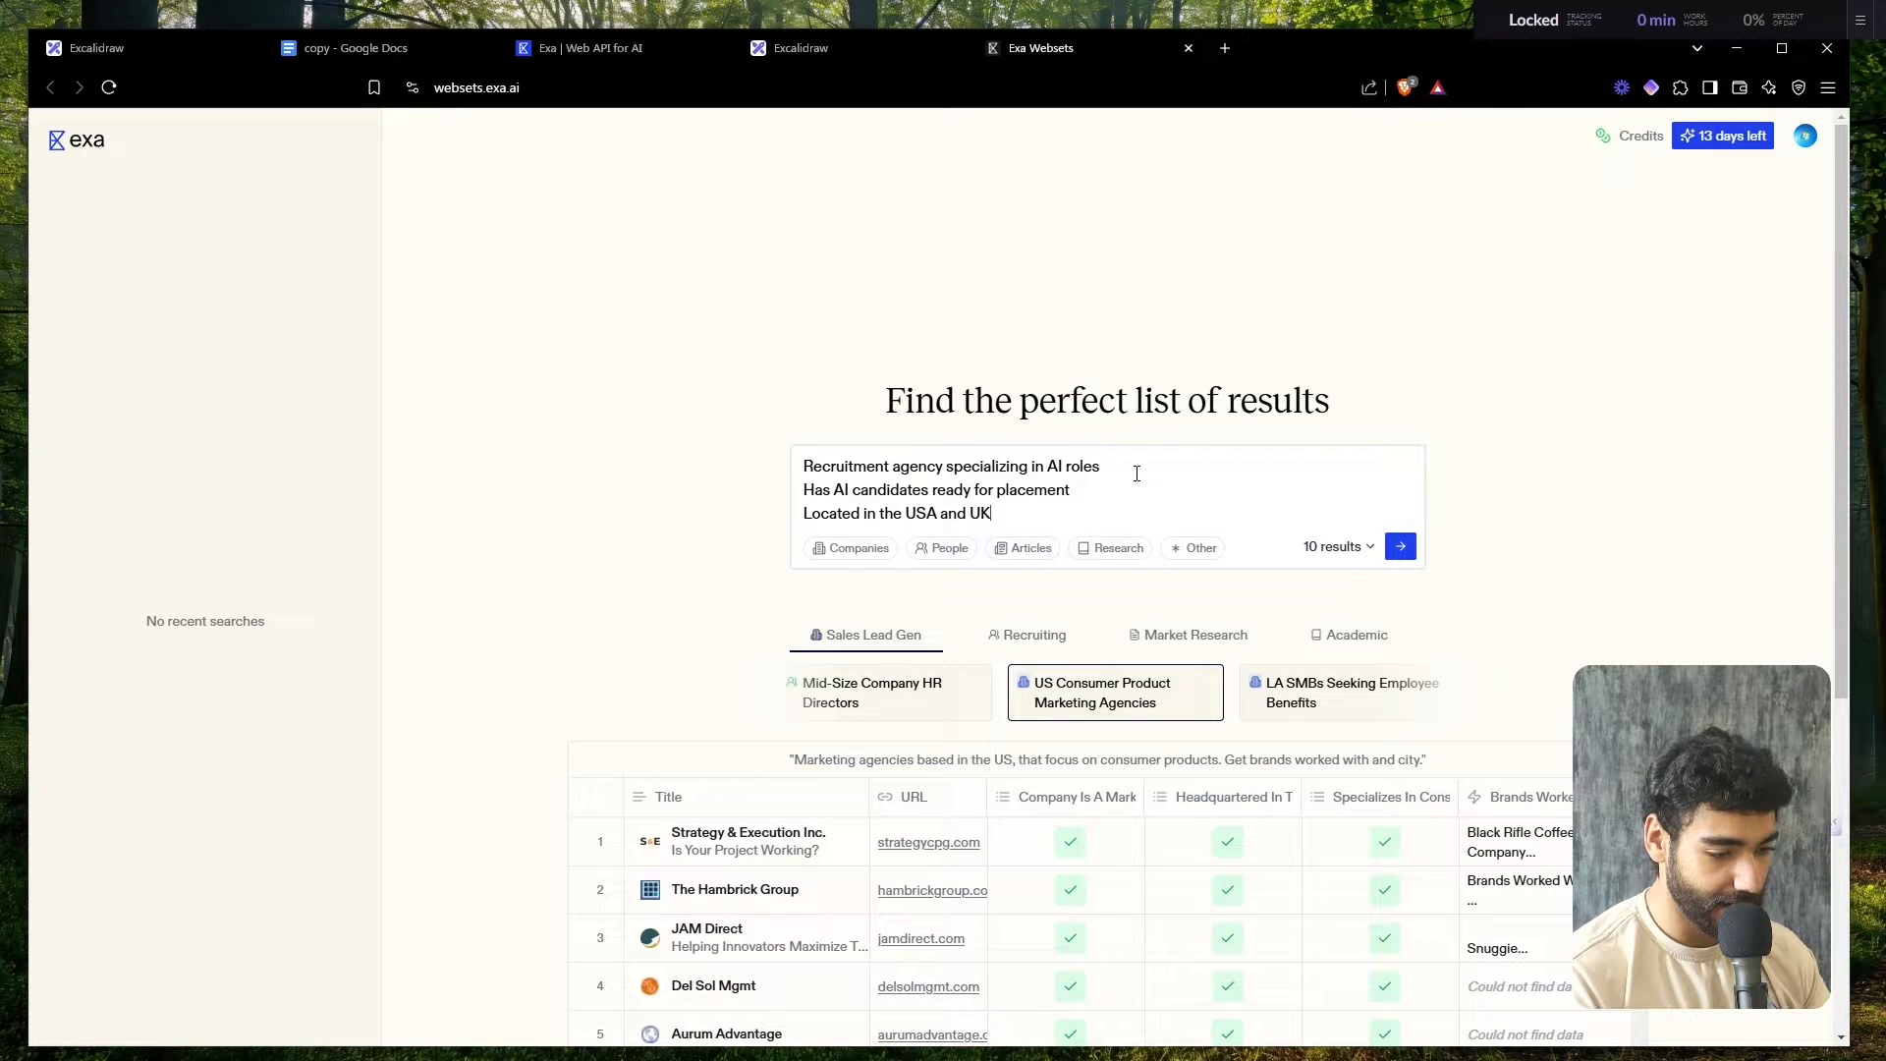
# - Submit the query for Companies with 50 results and review the generated search criteria
pyautogui.click(864, 552)
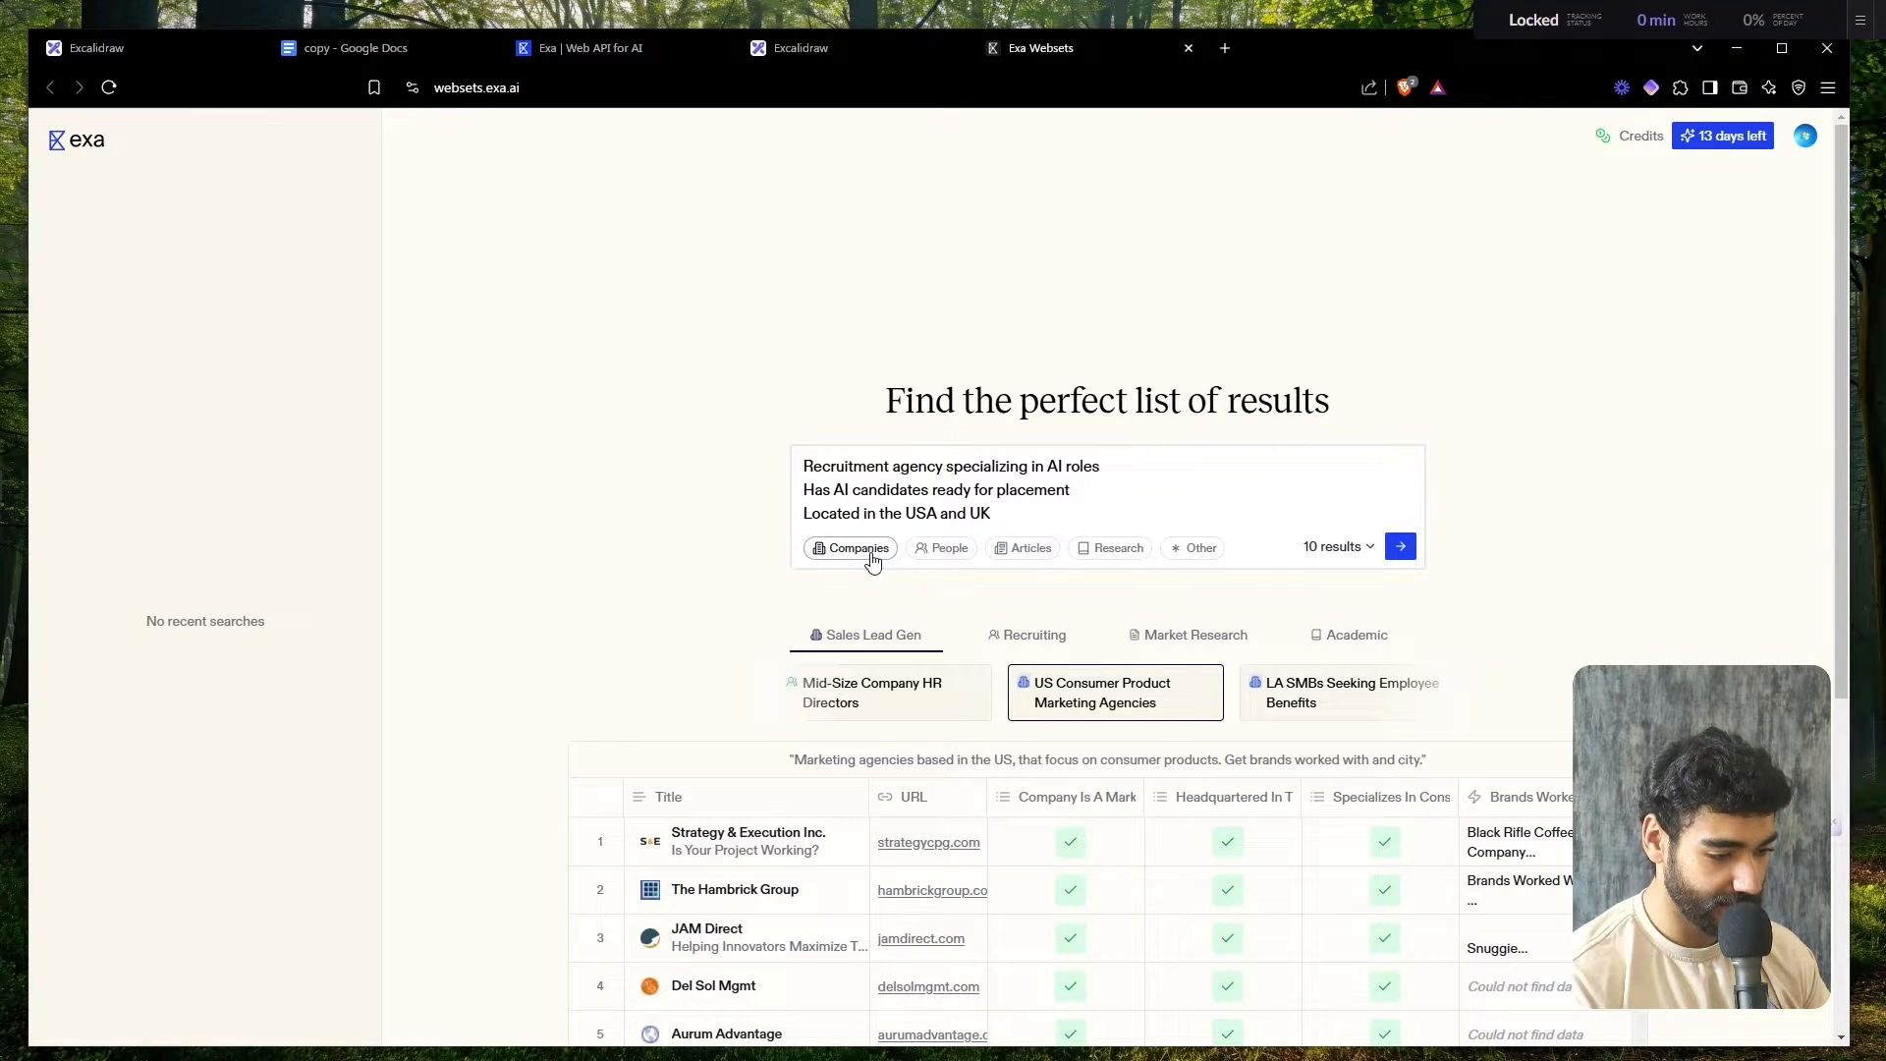
pyautogui.click(1334, 547)
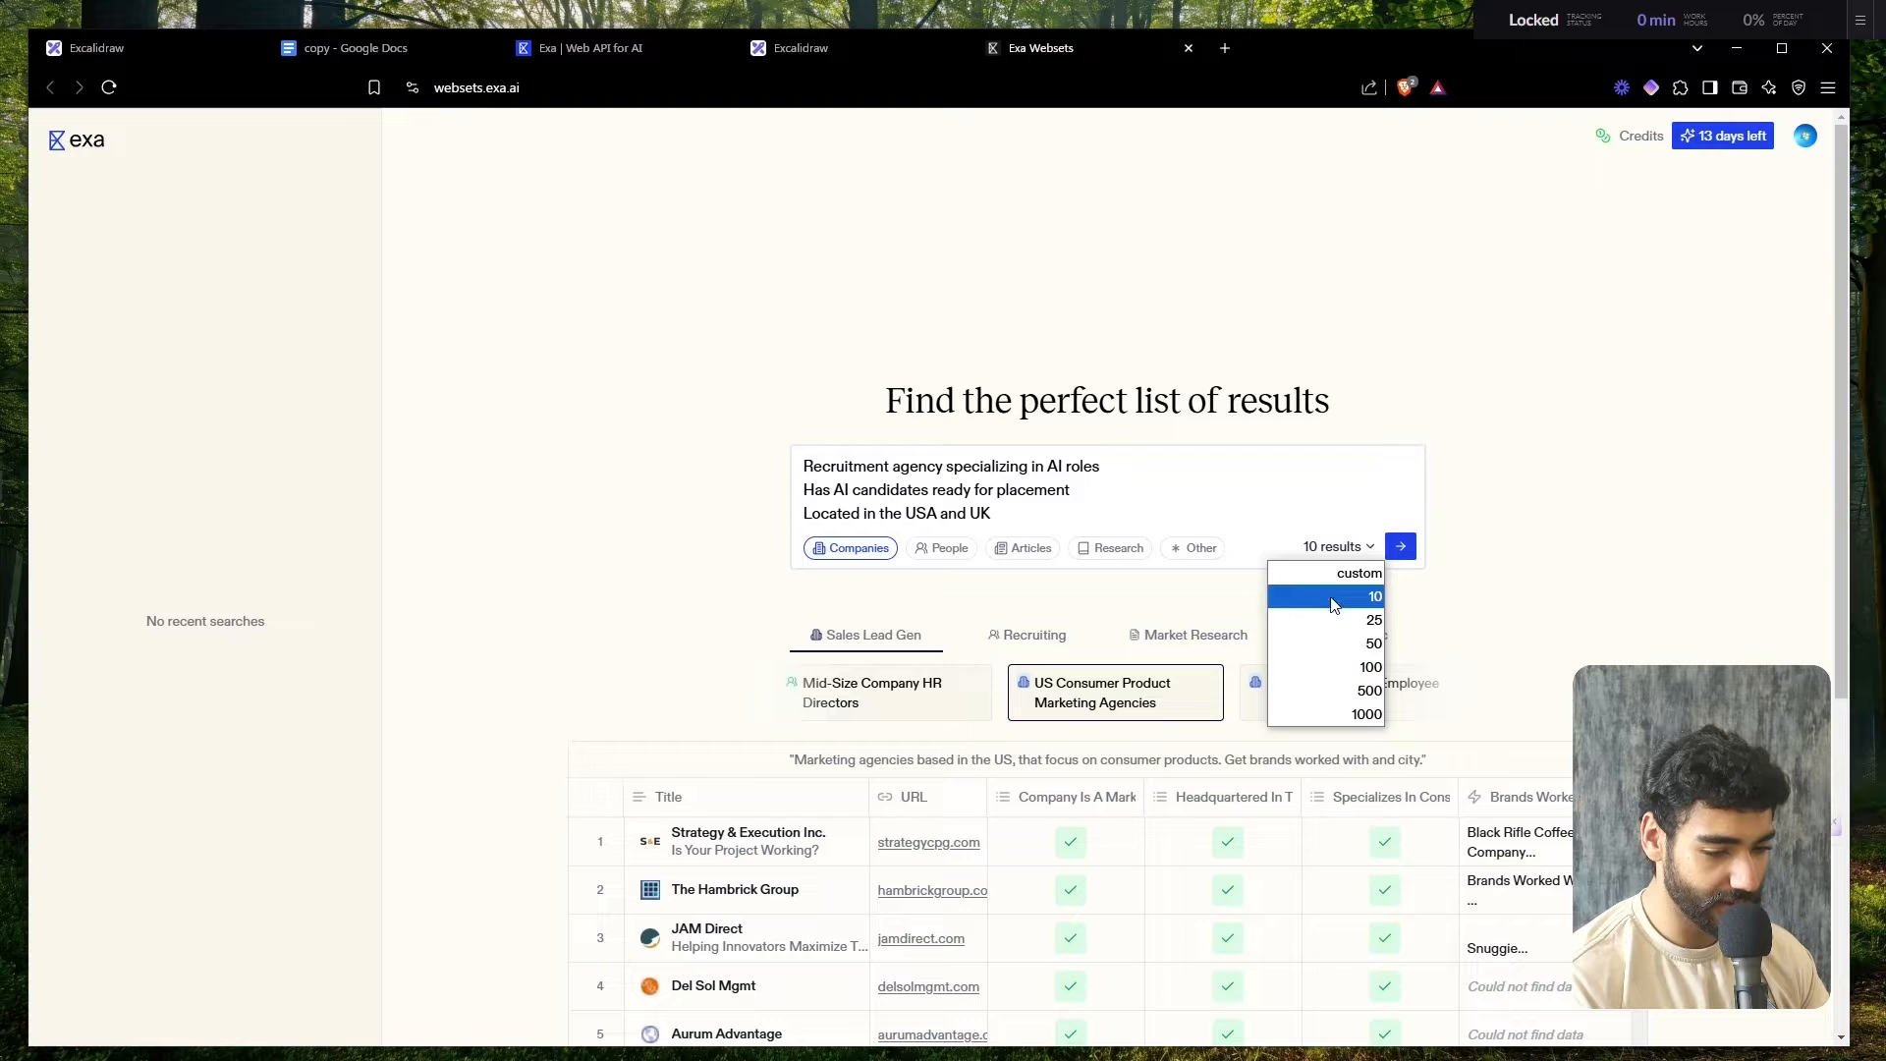
pyautogui.click(1342, 644)
pyautogui.click(1400, 547)
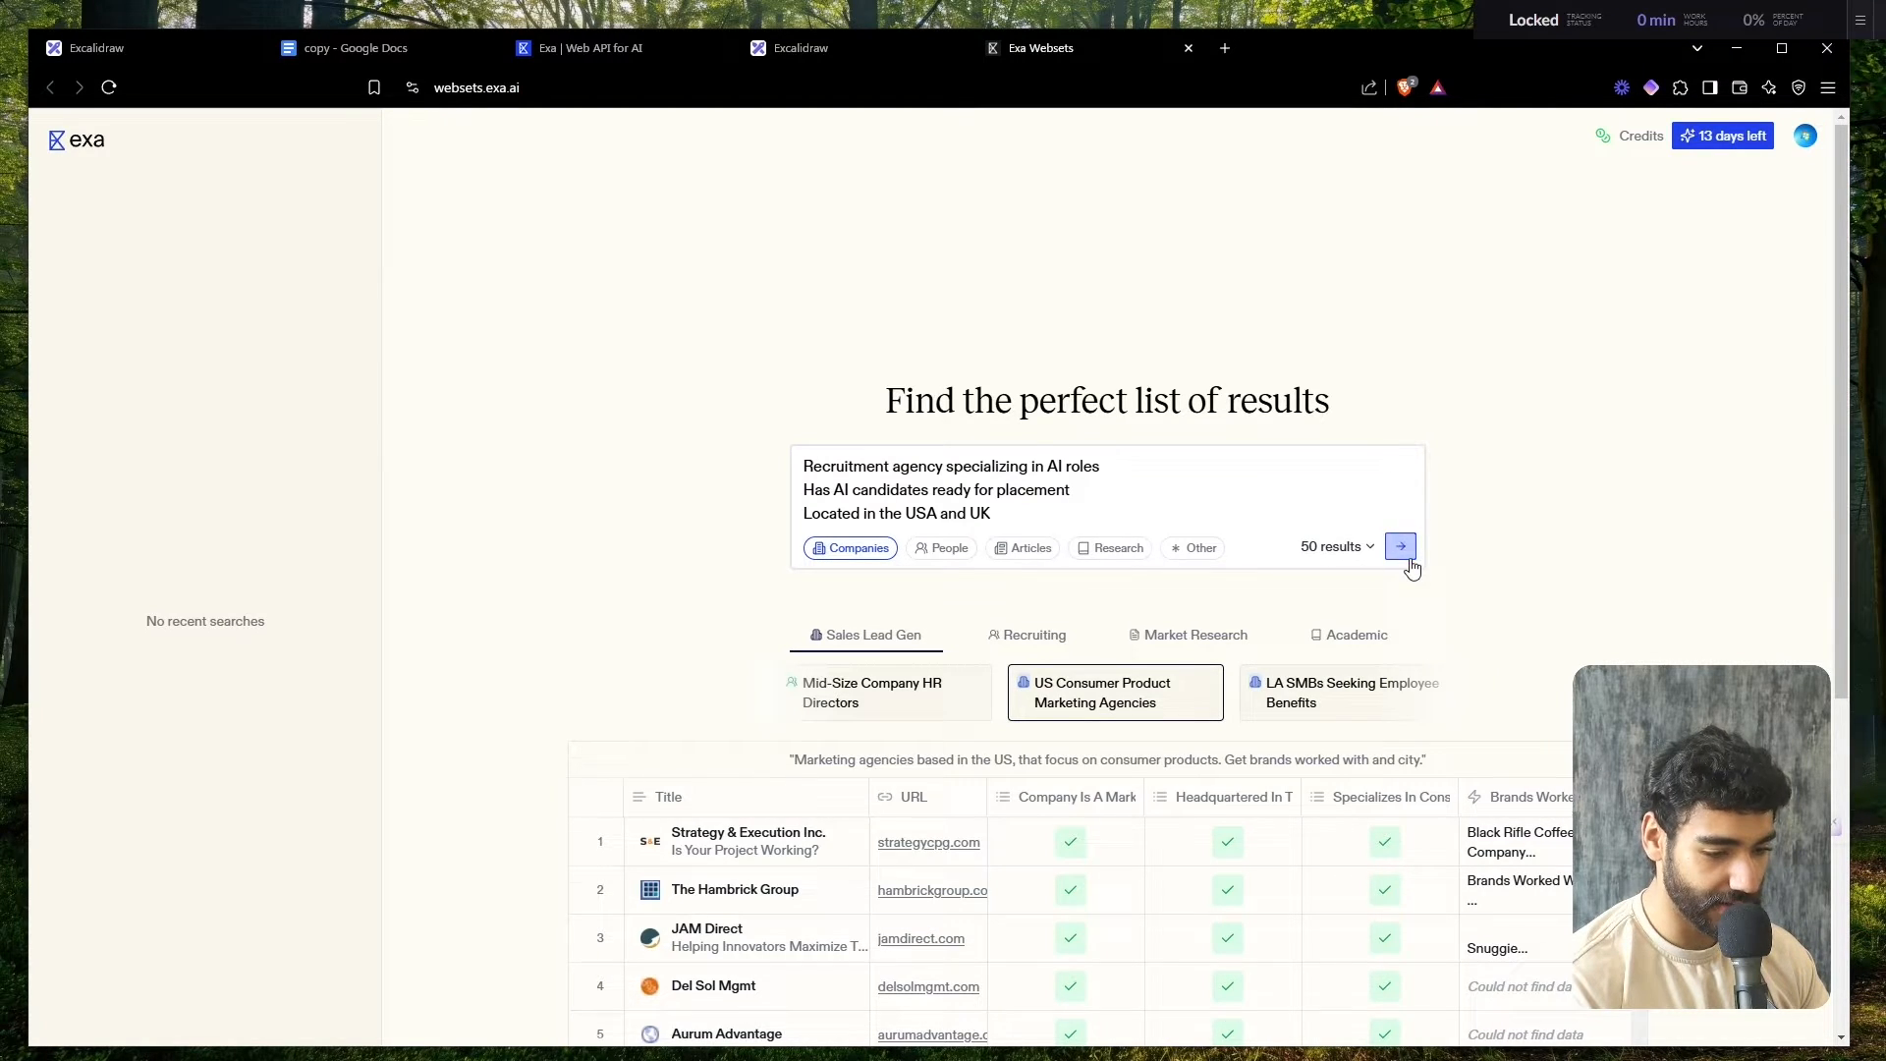
pyautogui.scroll(3, 804, 590)
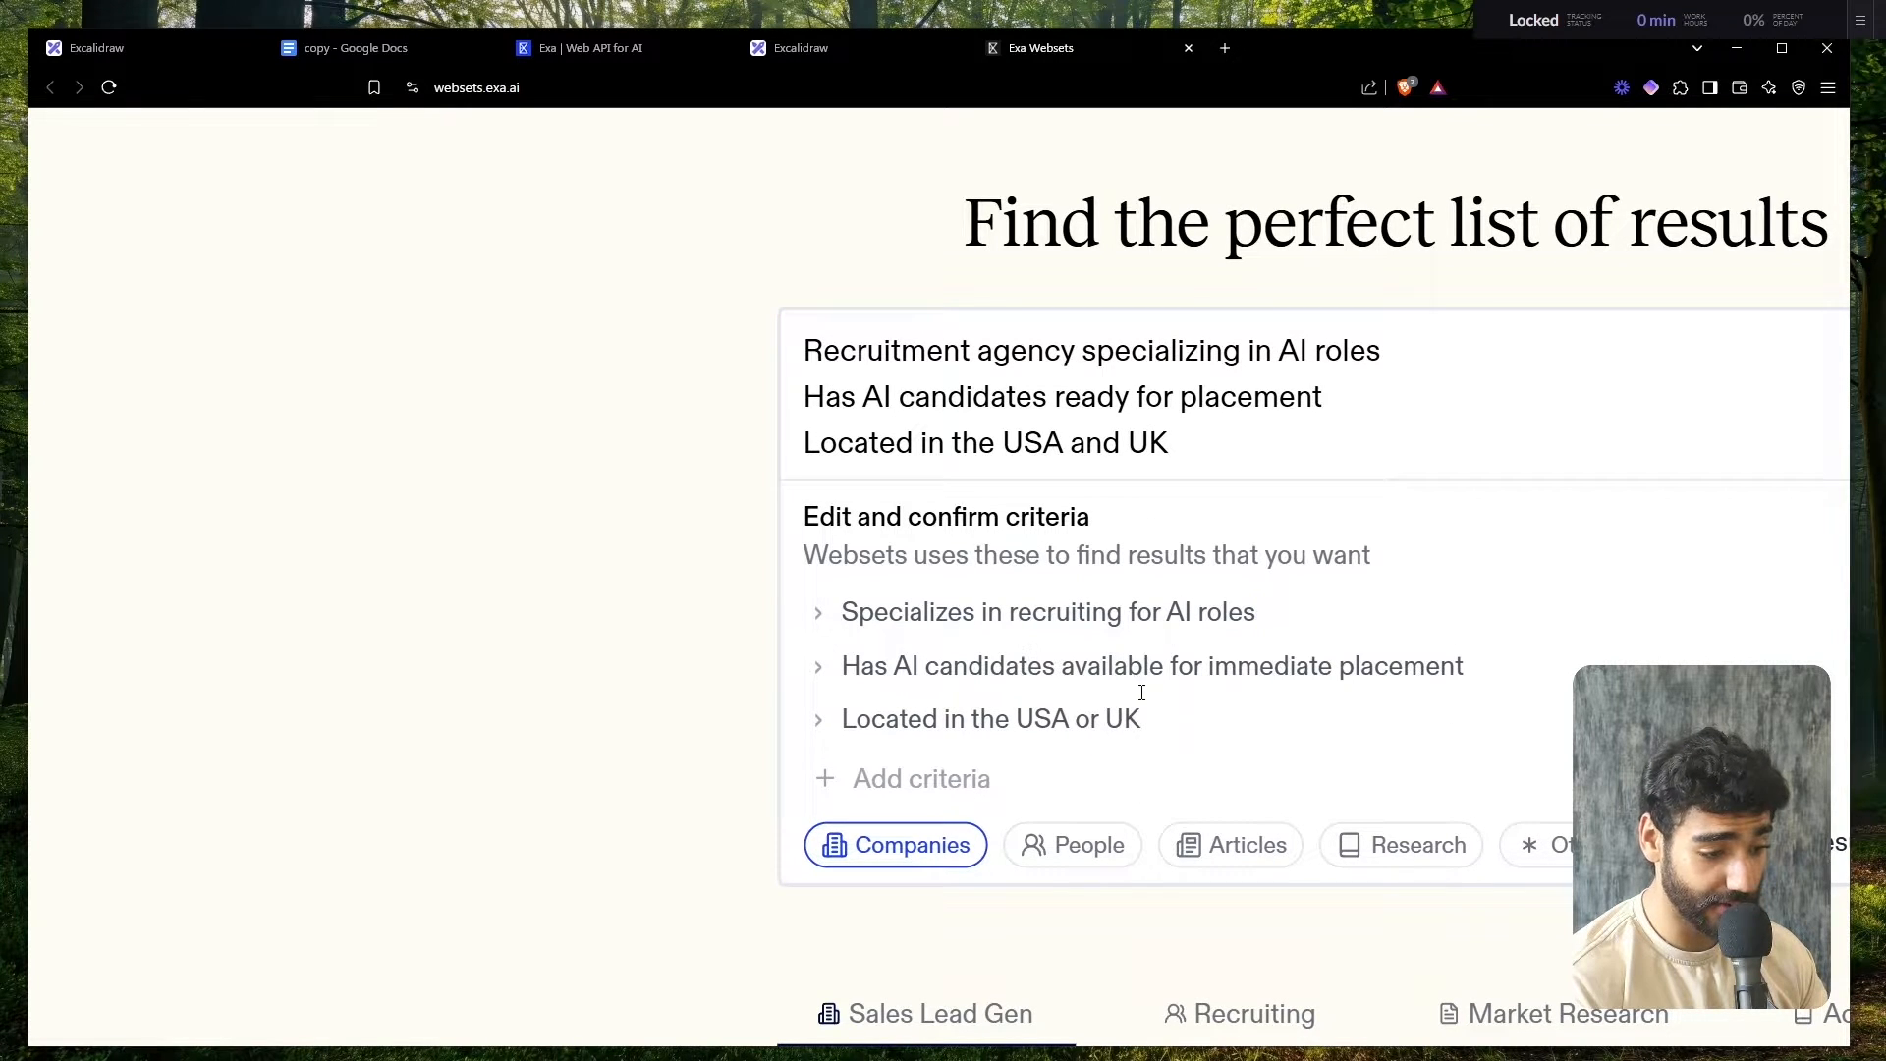
pyautogui.hscroll(3, 1267, 735)
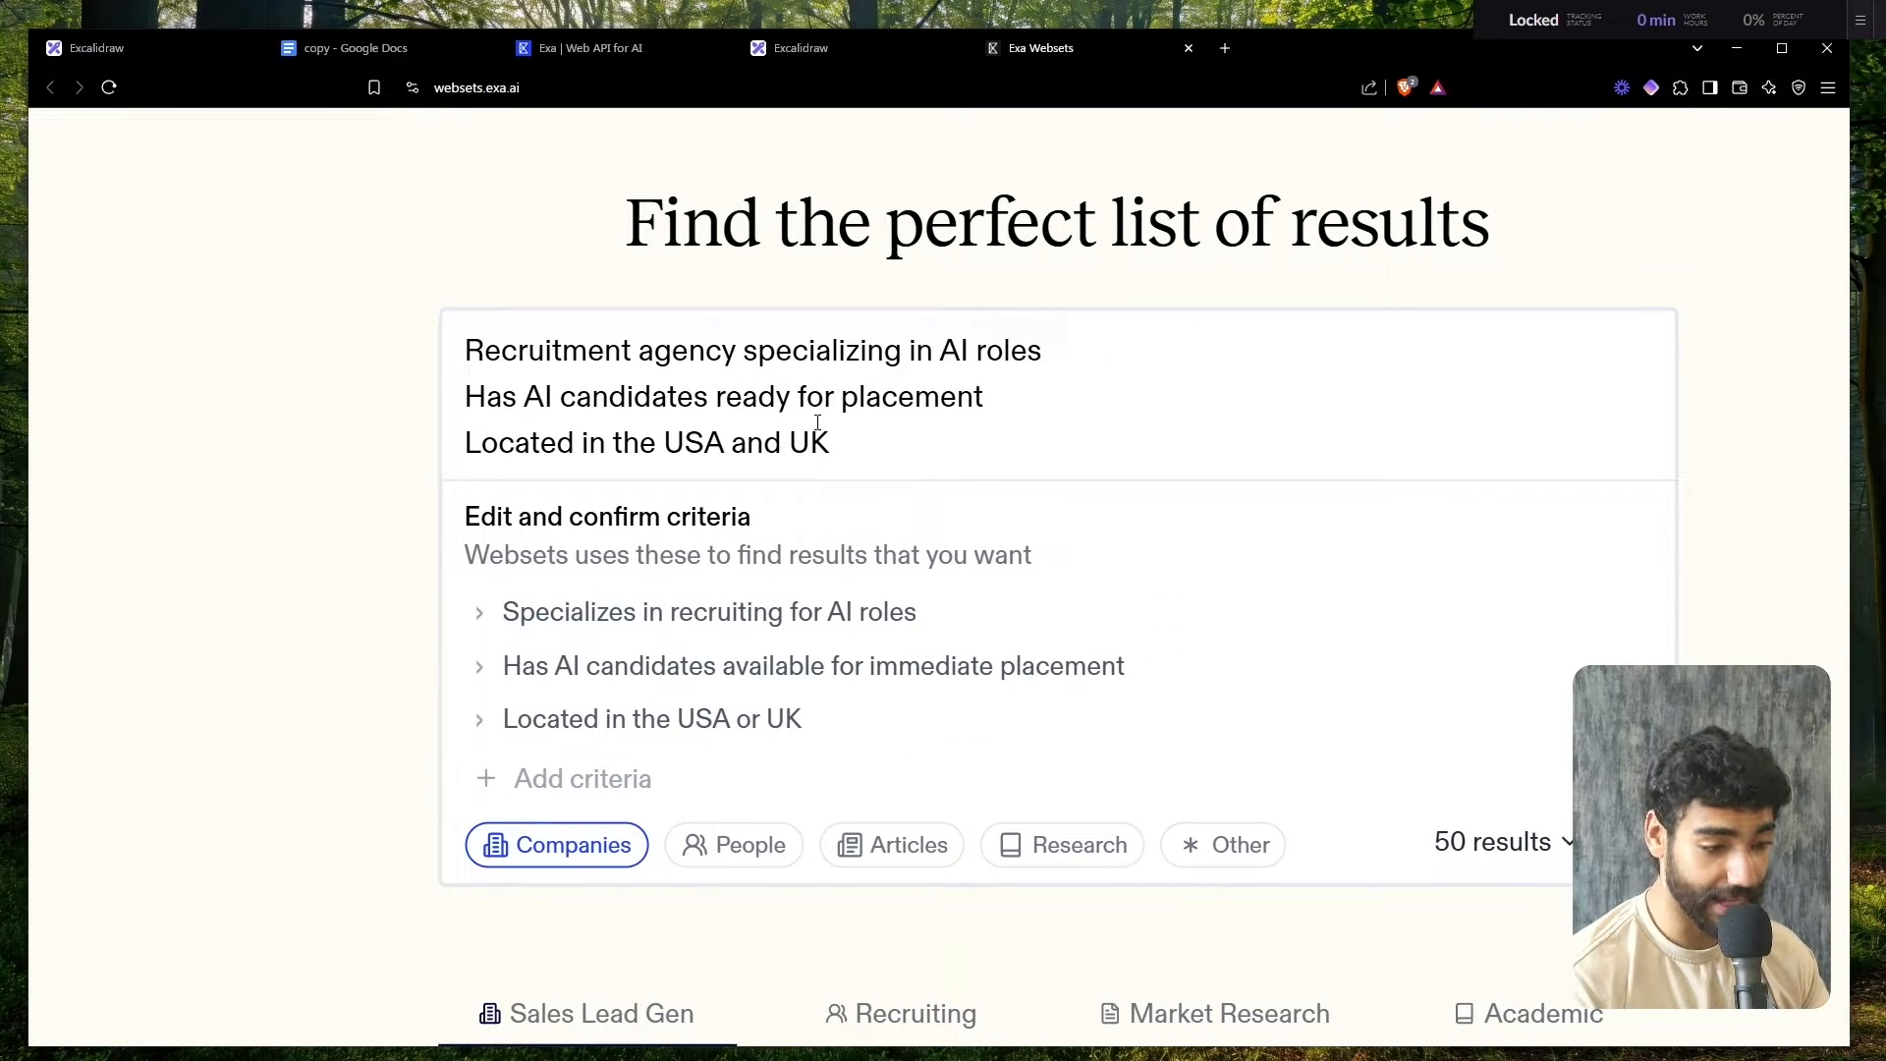
pyautogui.scroll(-3, 818, 422)
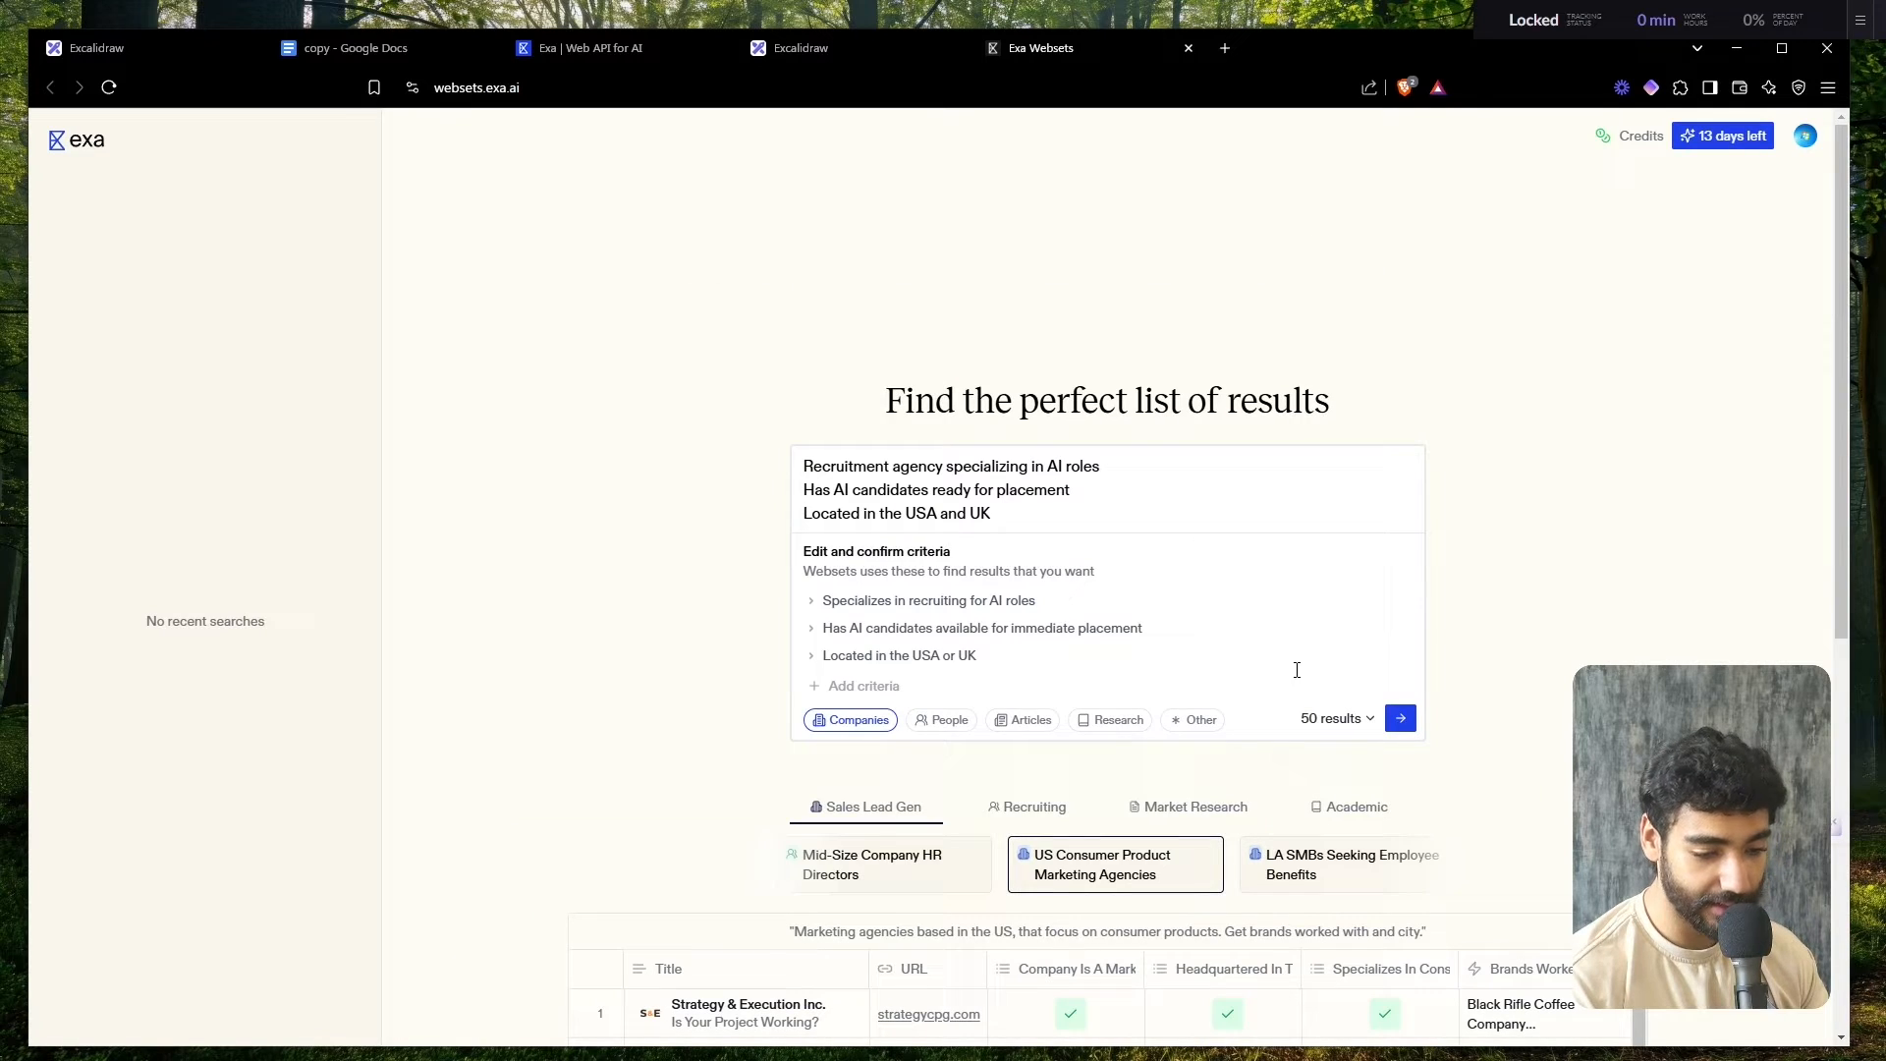
# - Keep the target at 50 results and start the recruitment agency search with the generated criteria
pyautogui.click(1319, 719)
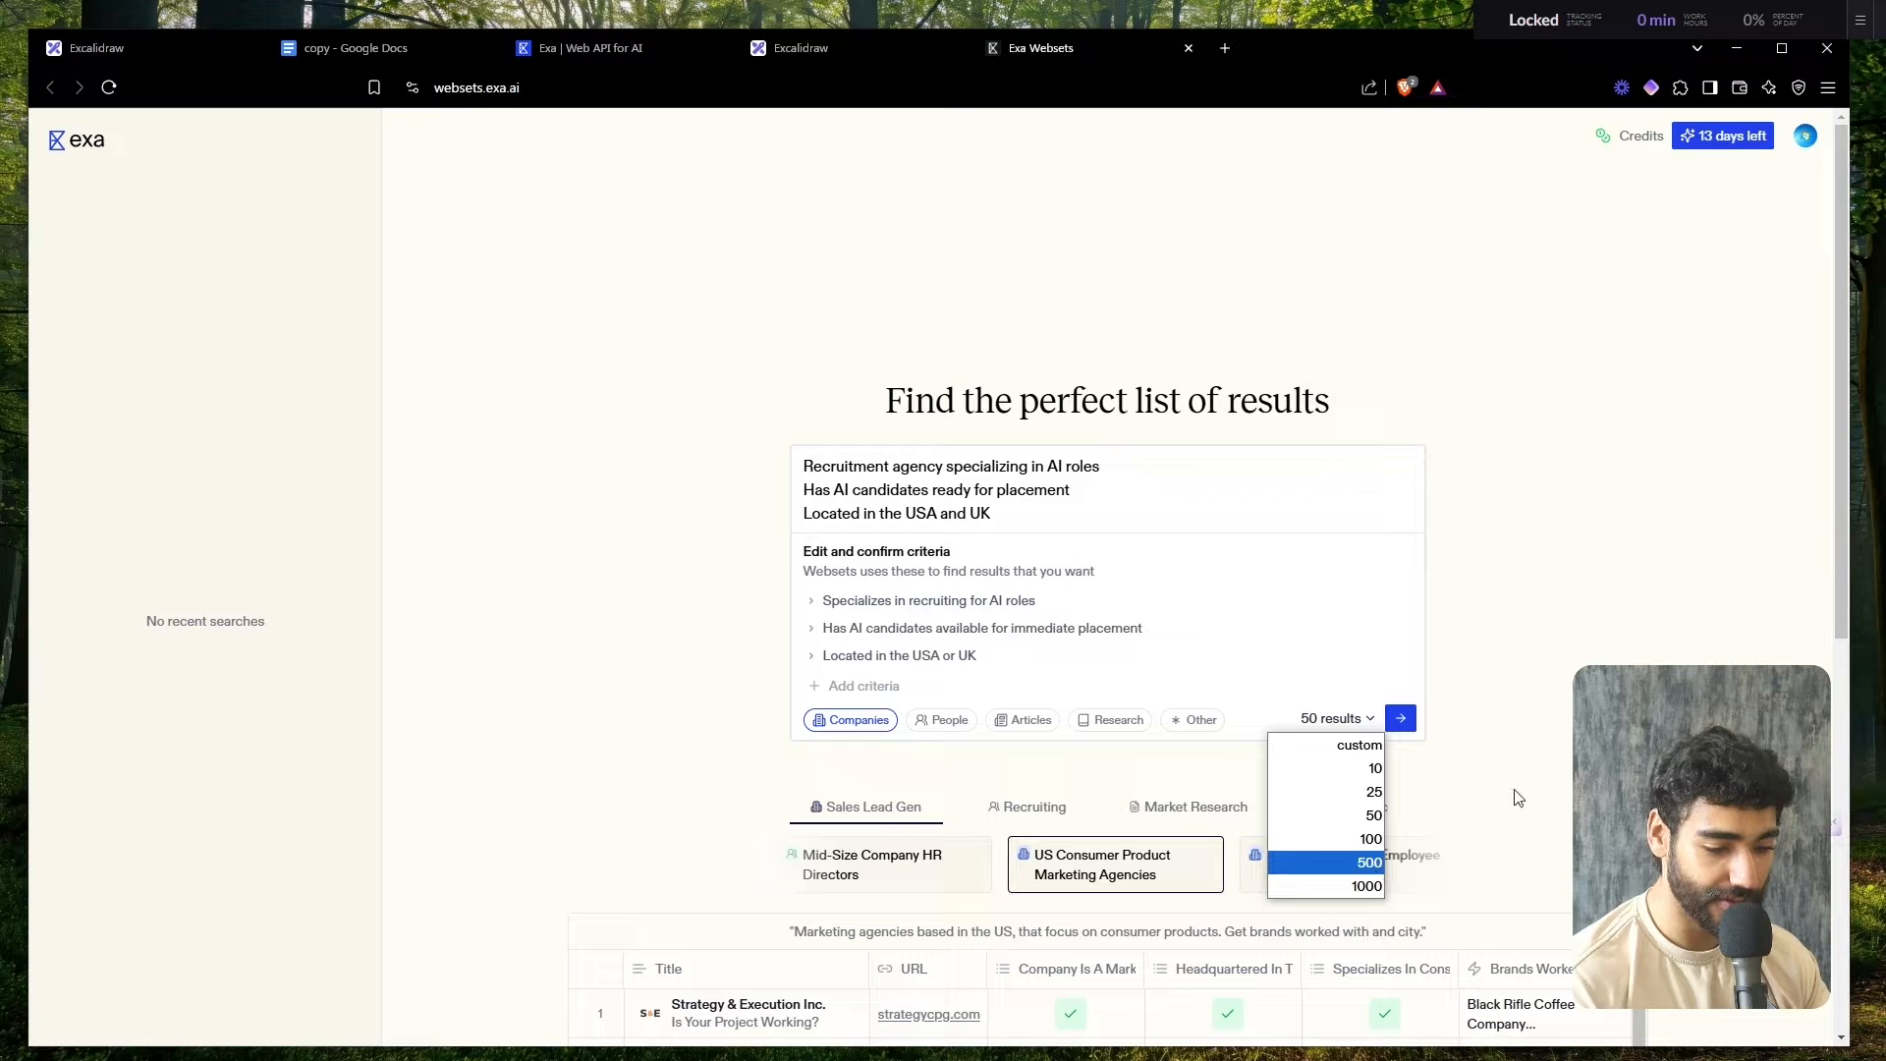
pyautogui.click(1375, 815)
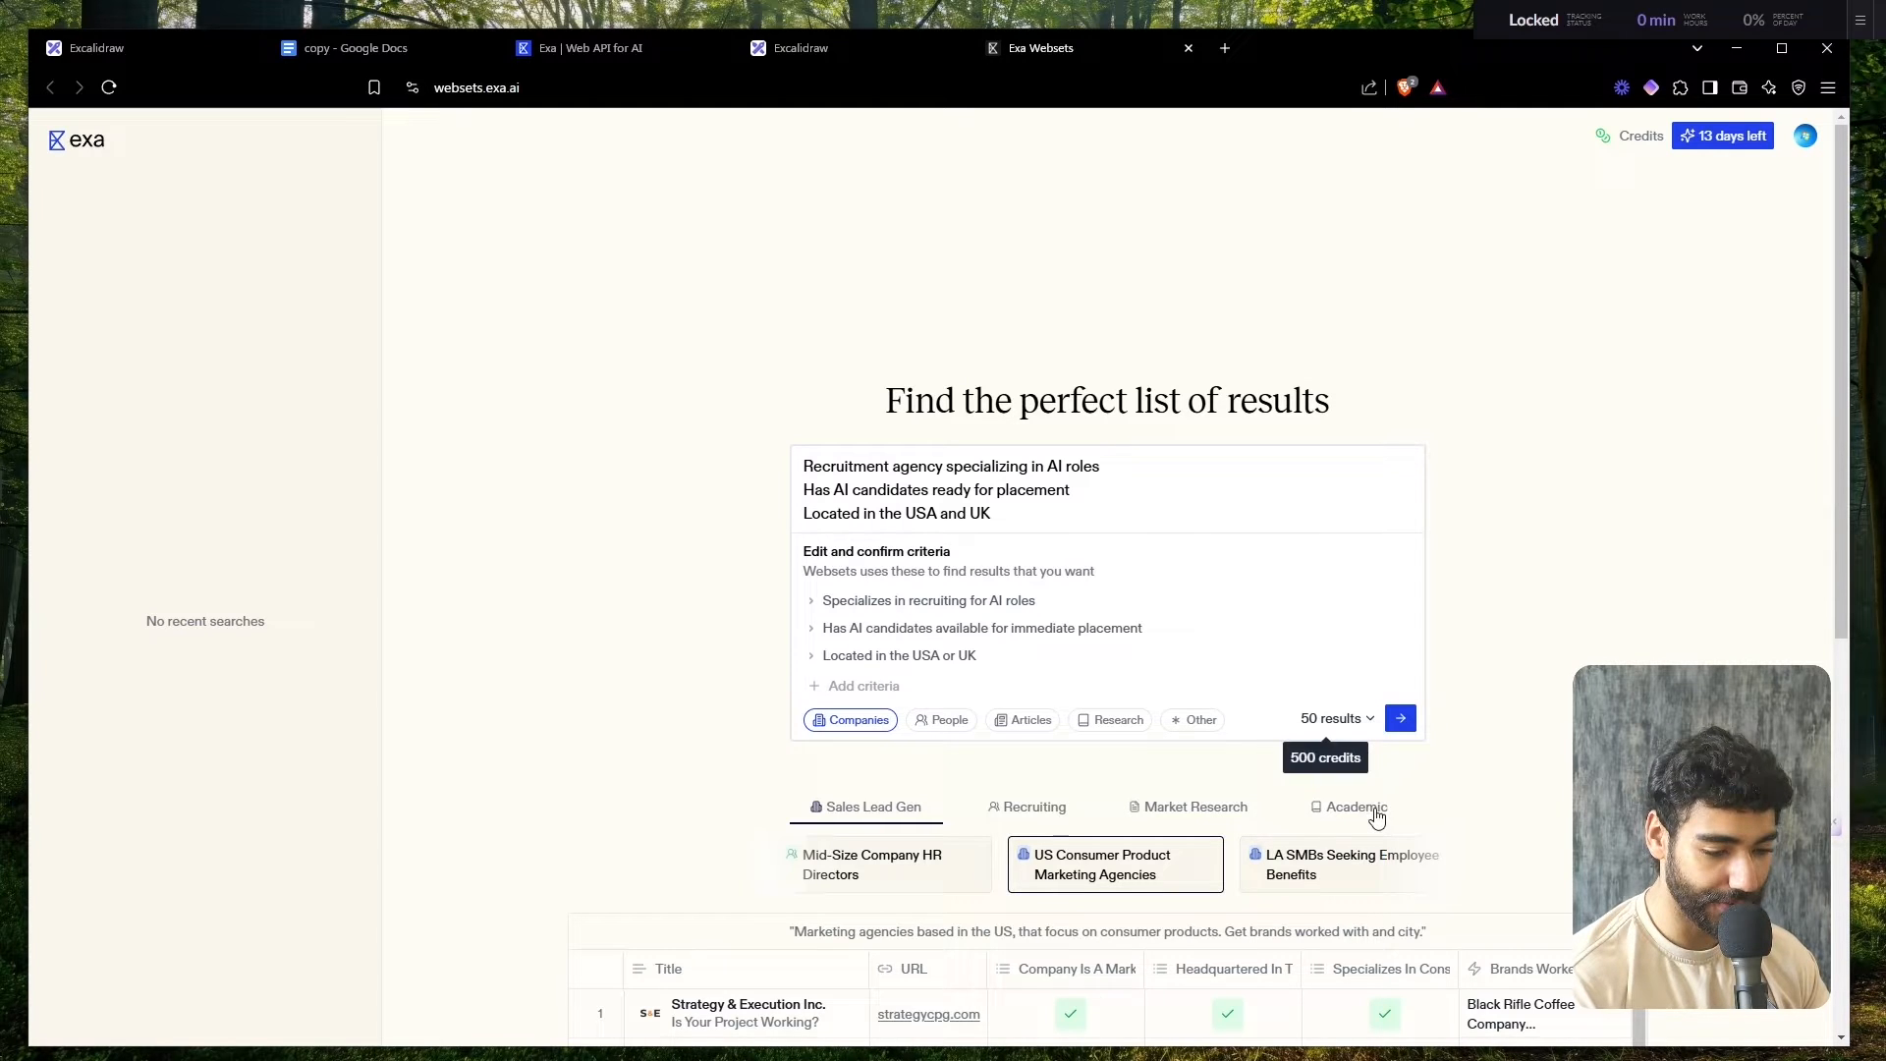
pyautogui.click(1395, 720)
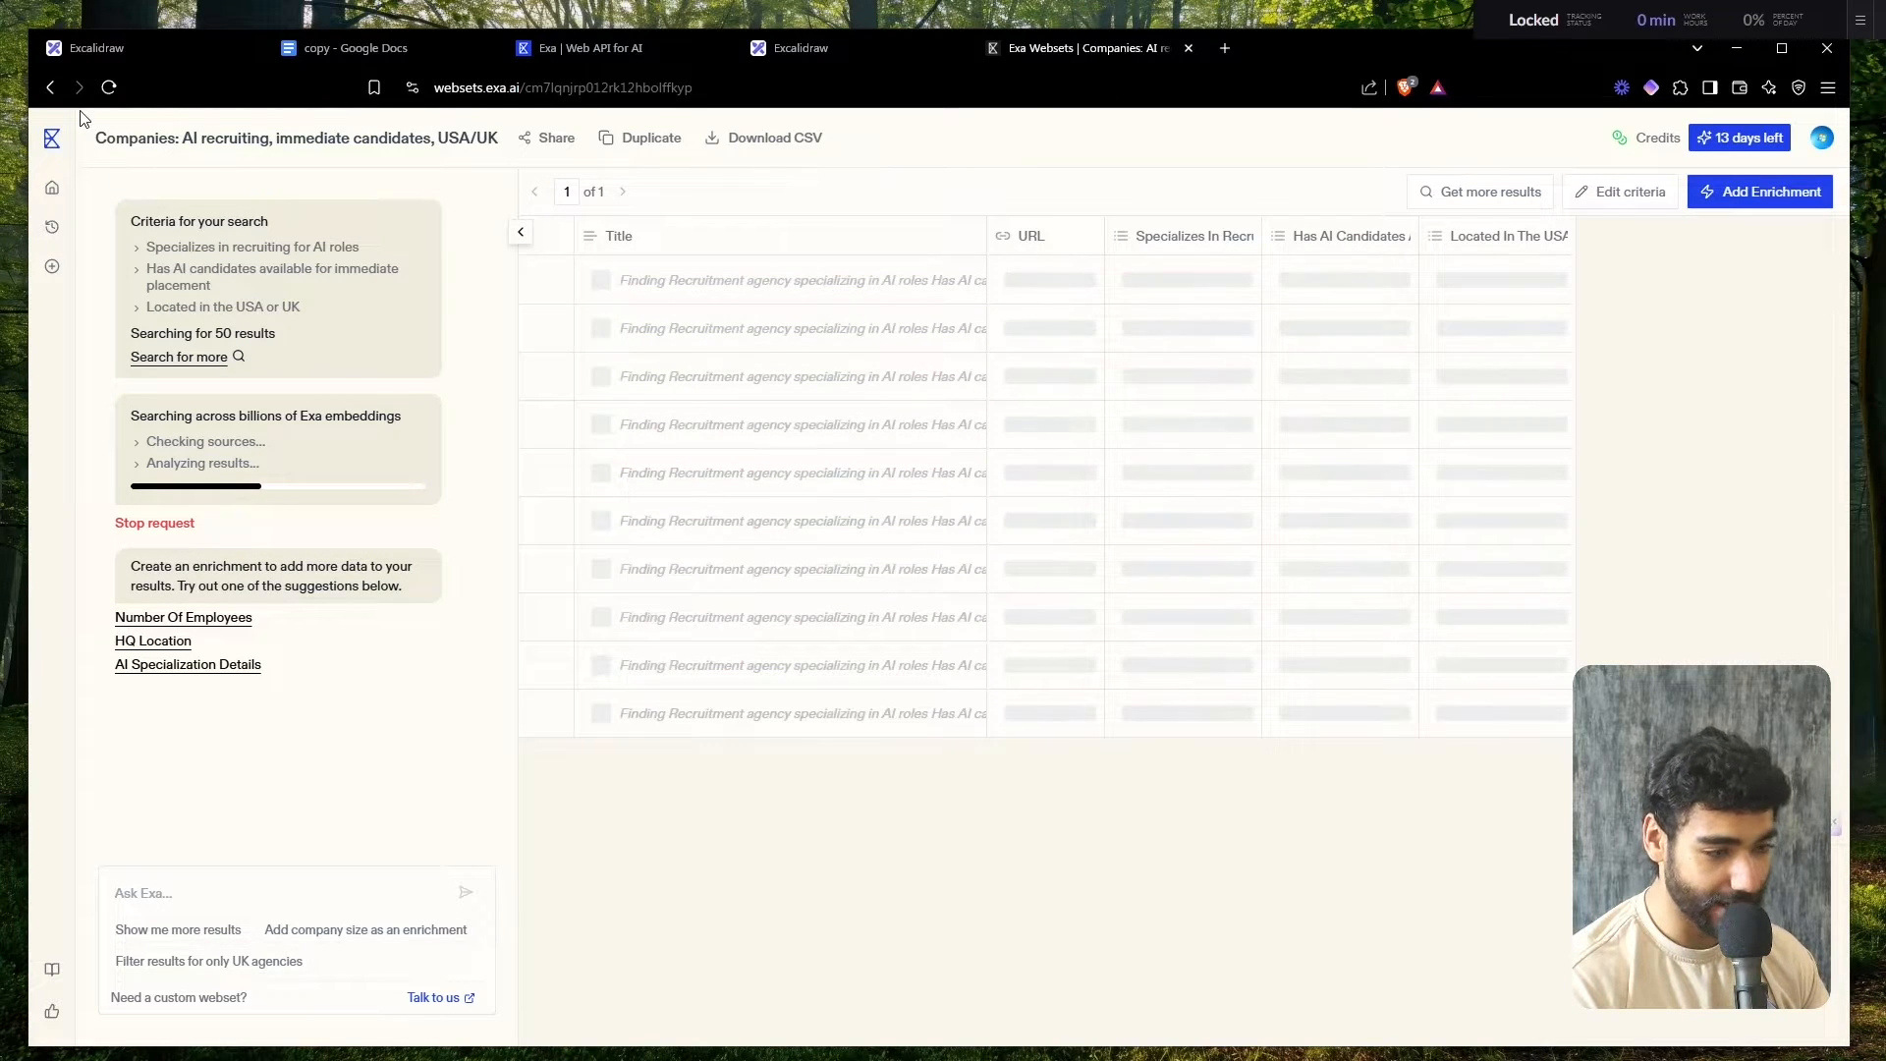
# - Open the Websets home page in a new tab and enter the whiteboard's hiring criterion "Company has current job openings for AI roles" as the query
pyautogui.middleClick(52, 137)
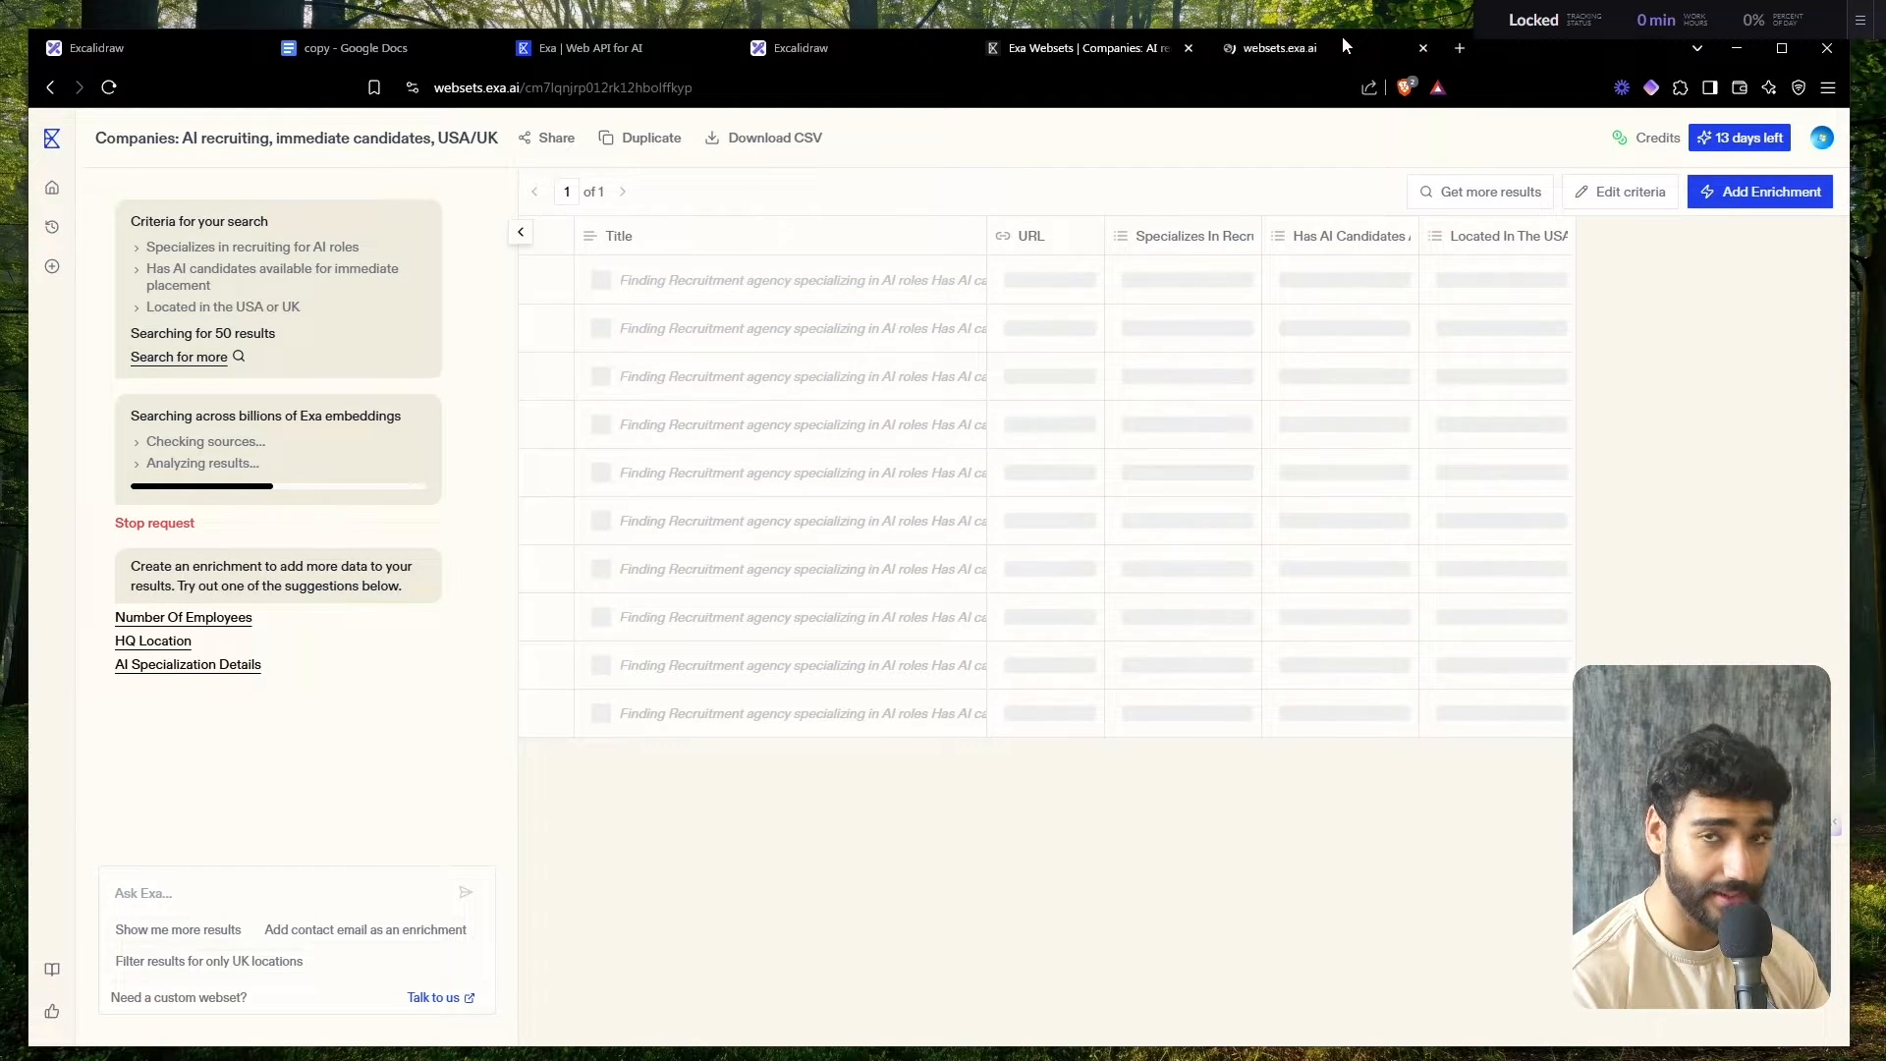
pyautogui.click(1334, 45)
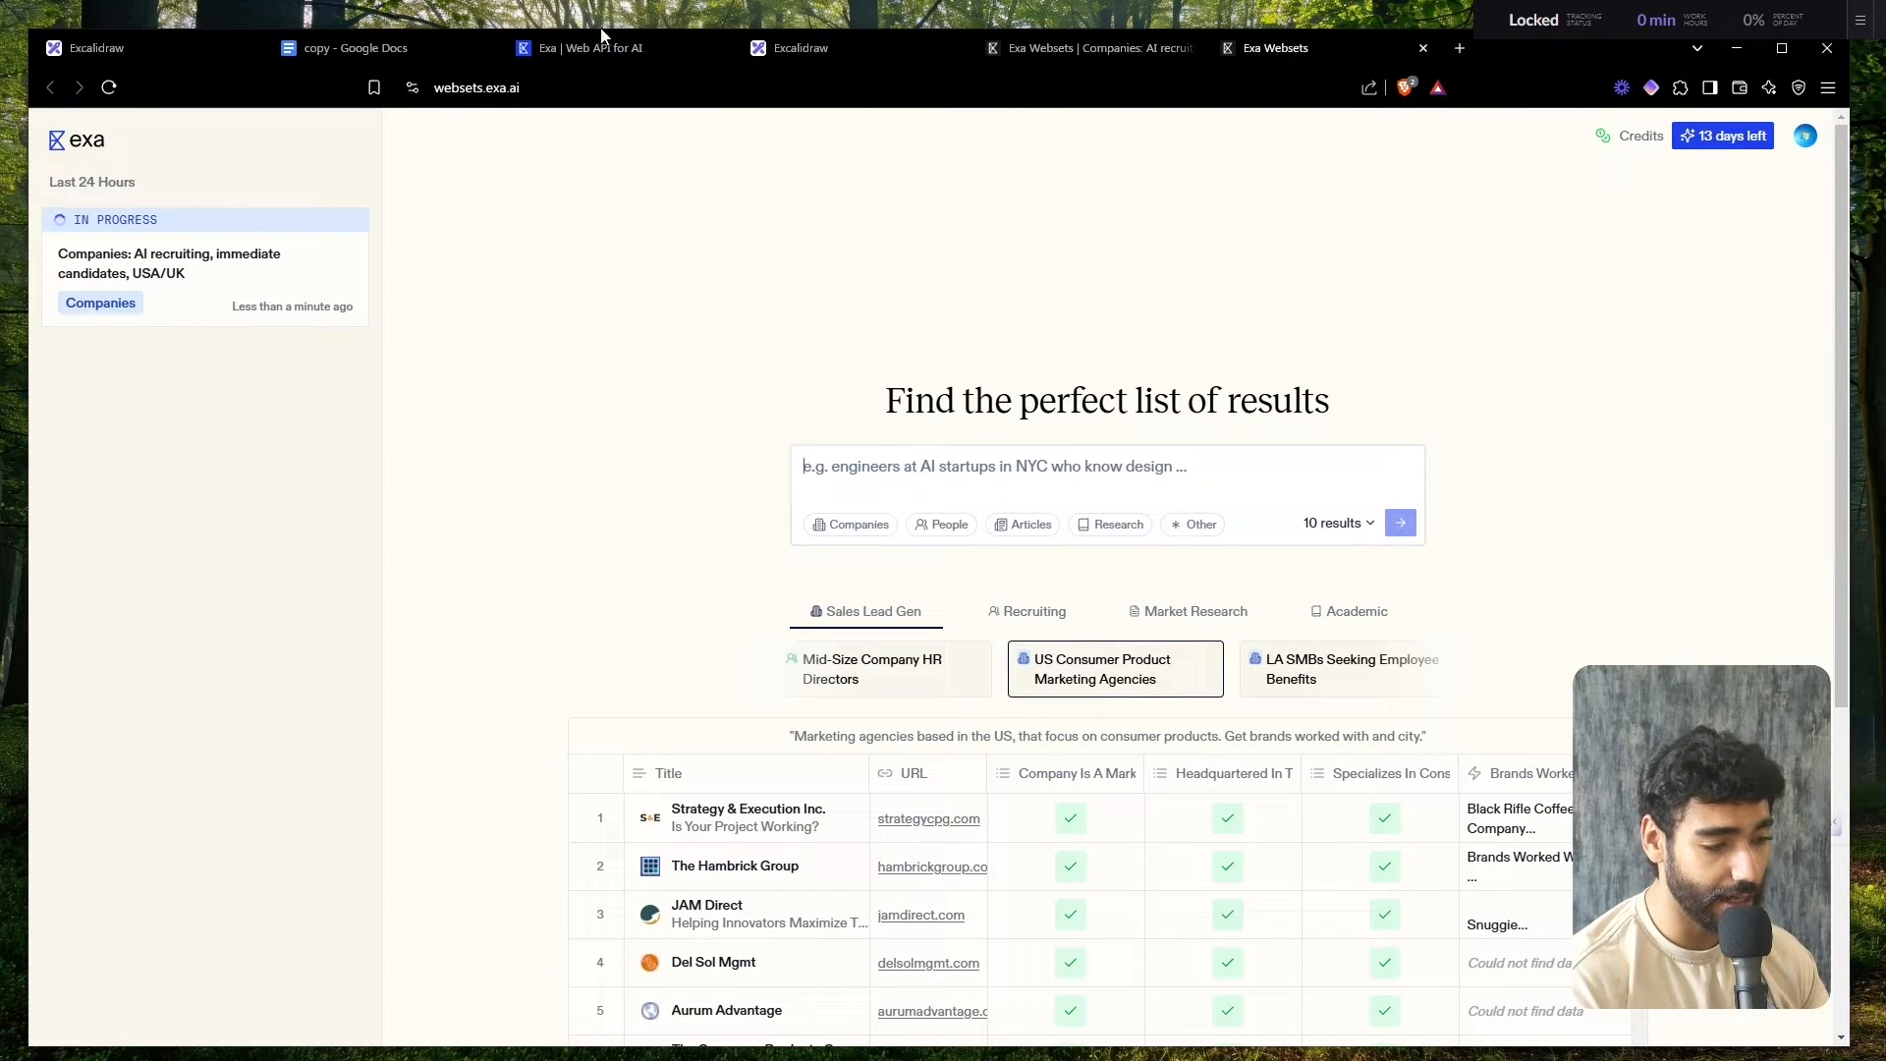
pyautogui.click(818, 47)
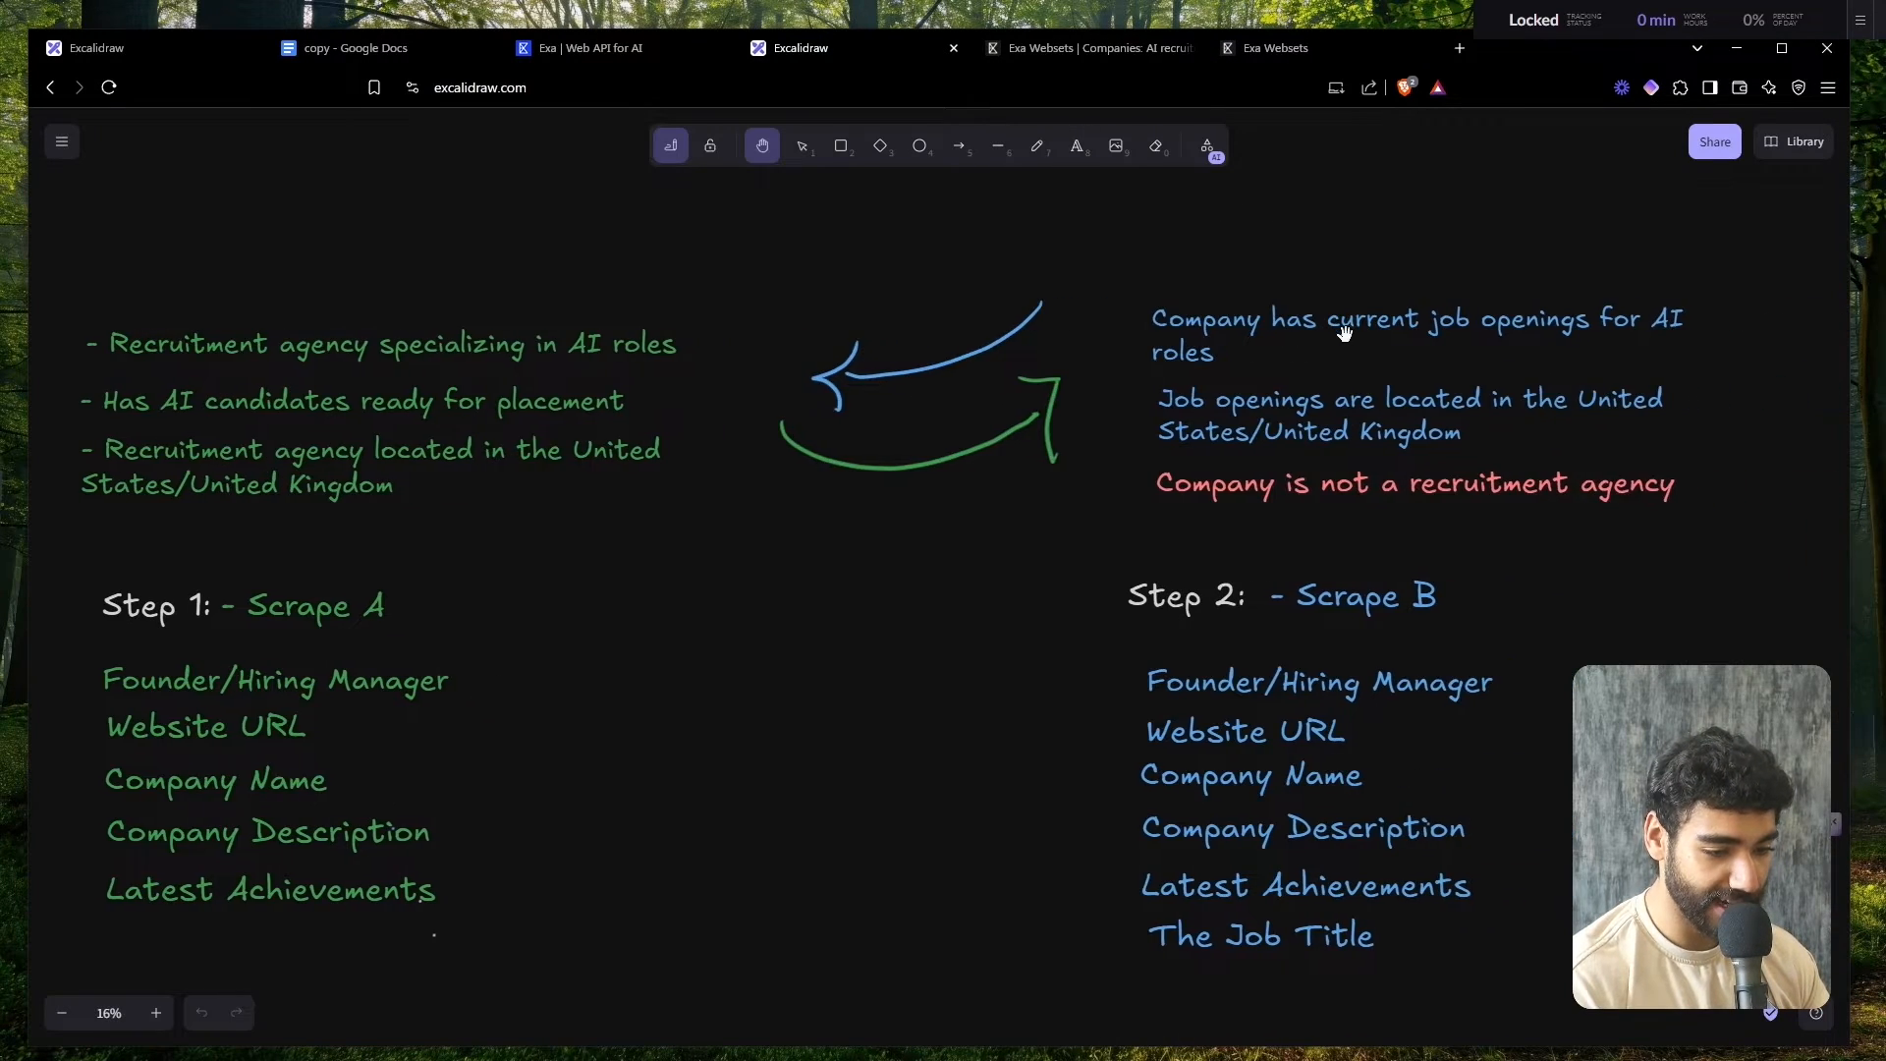
pyautogui.click(1251, 57)
pyautogui.write('Company has current job opening')
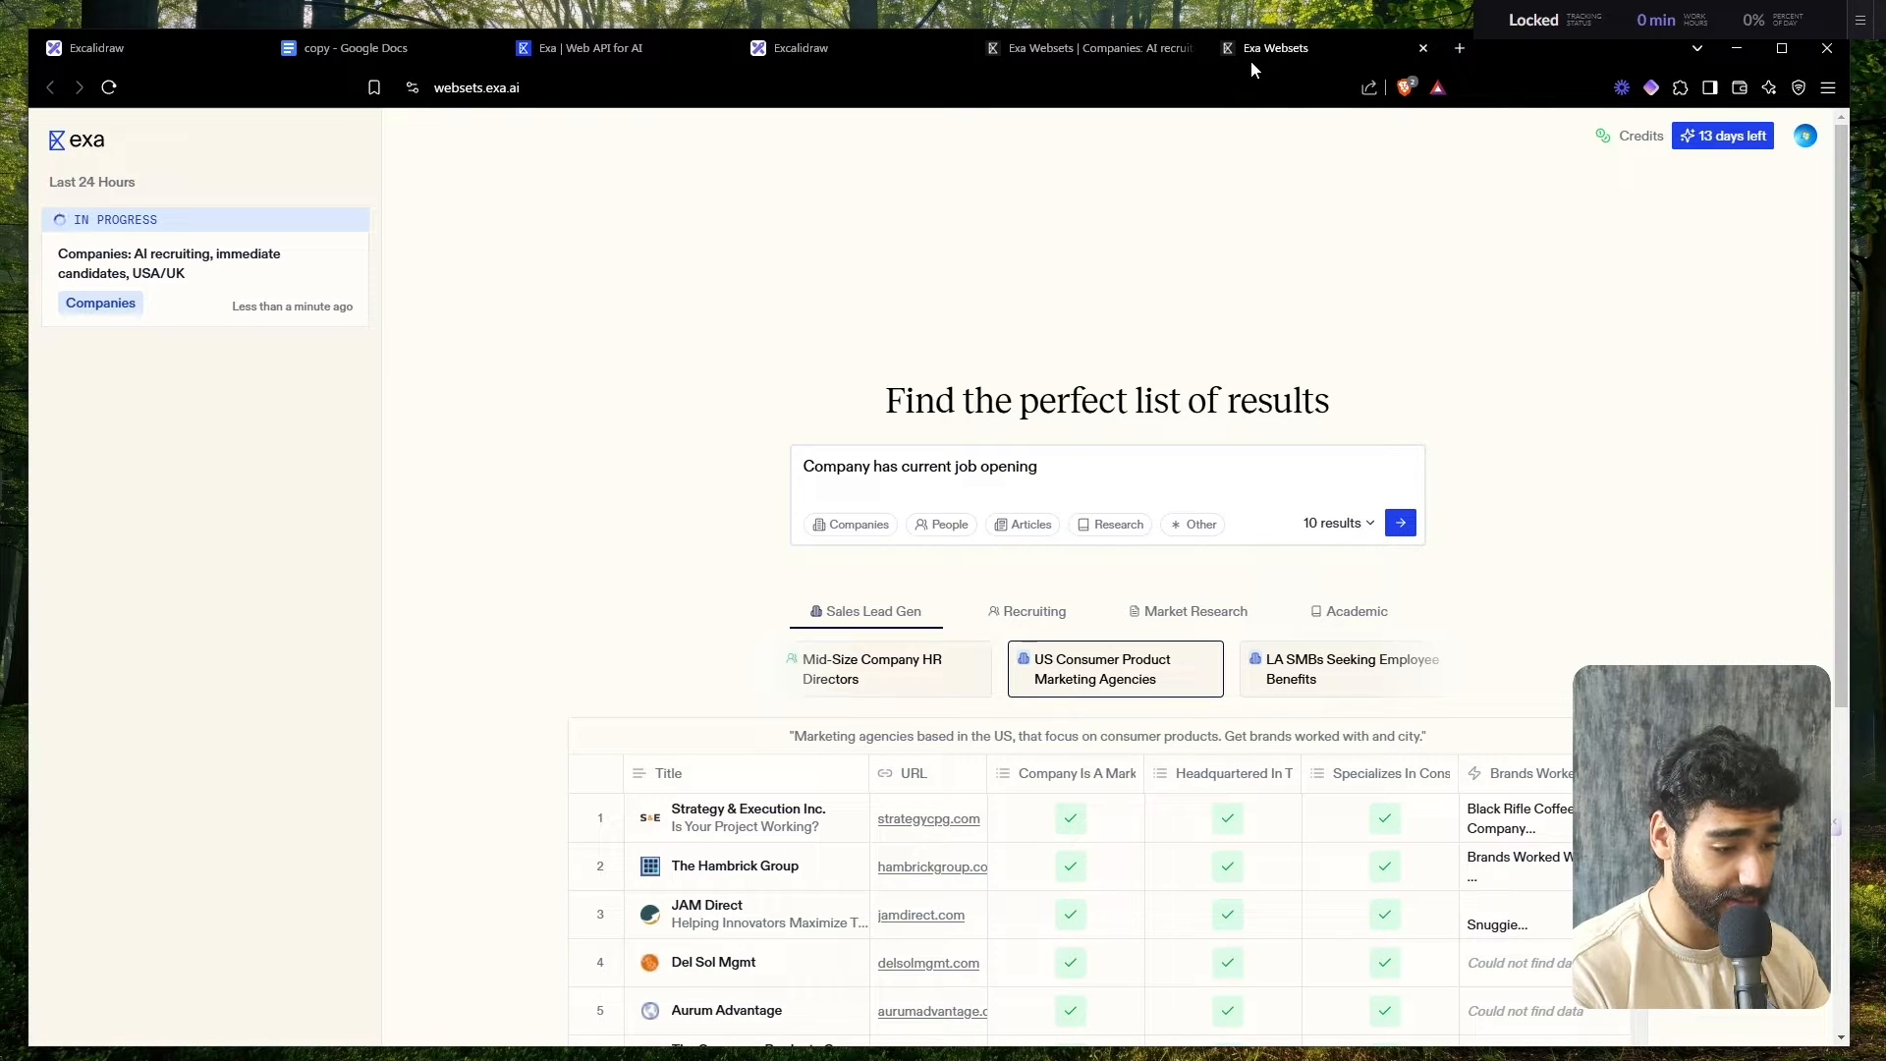
pyautogui.write('s for AI roles')
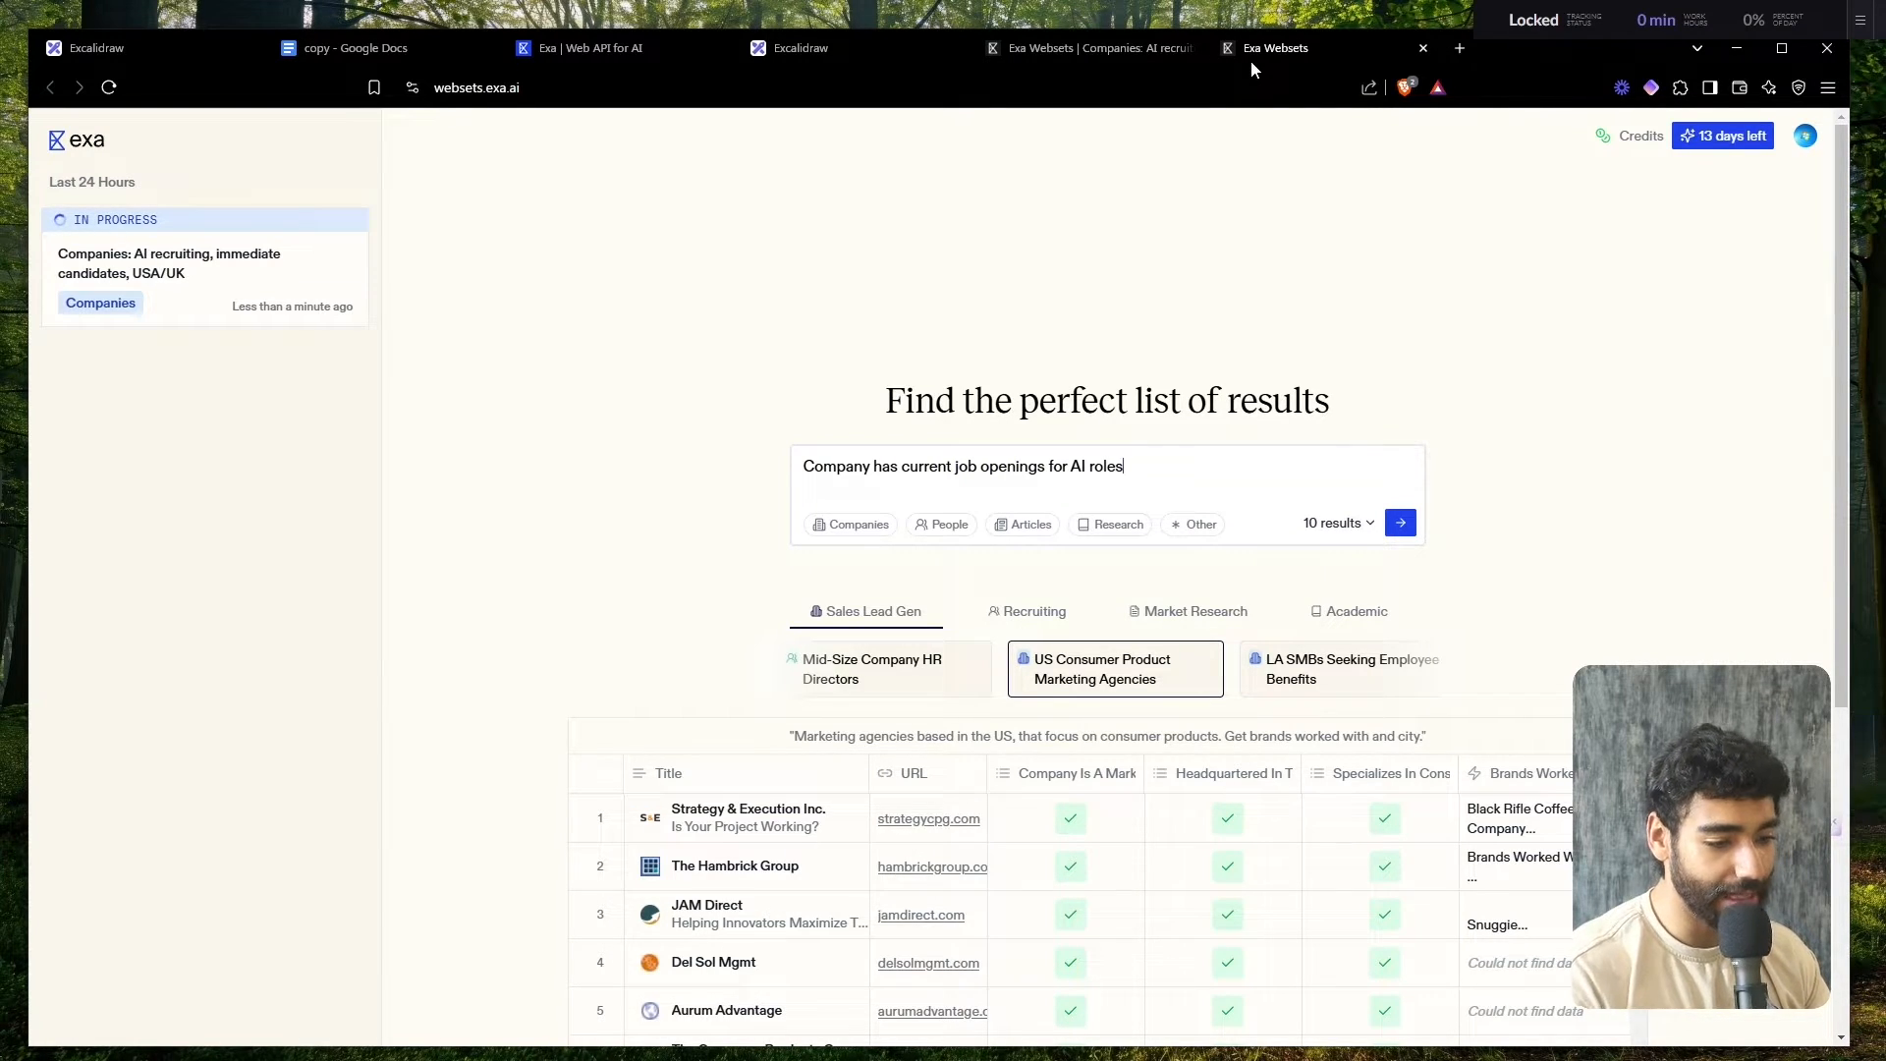
# - Check the job location criterion on the whiteboard and add "Job openings located in the USA and UK" as the query's second line
pyautogui.click(619, 44)
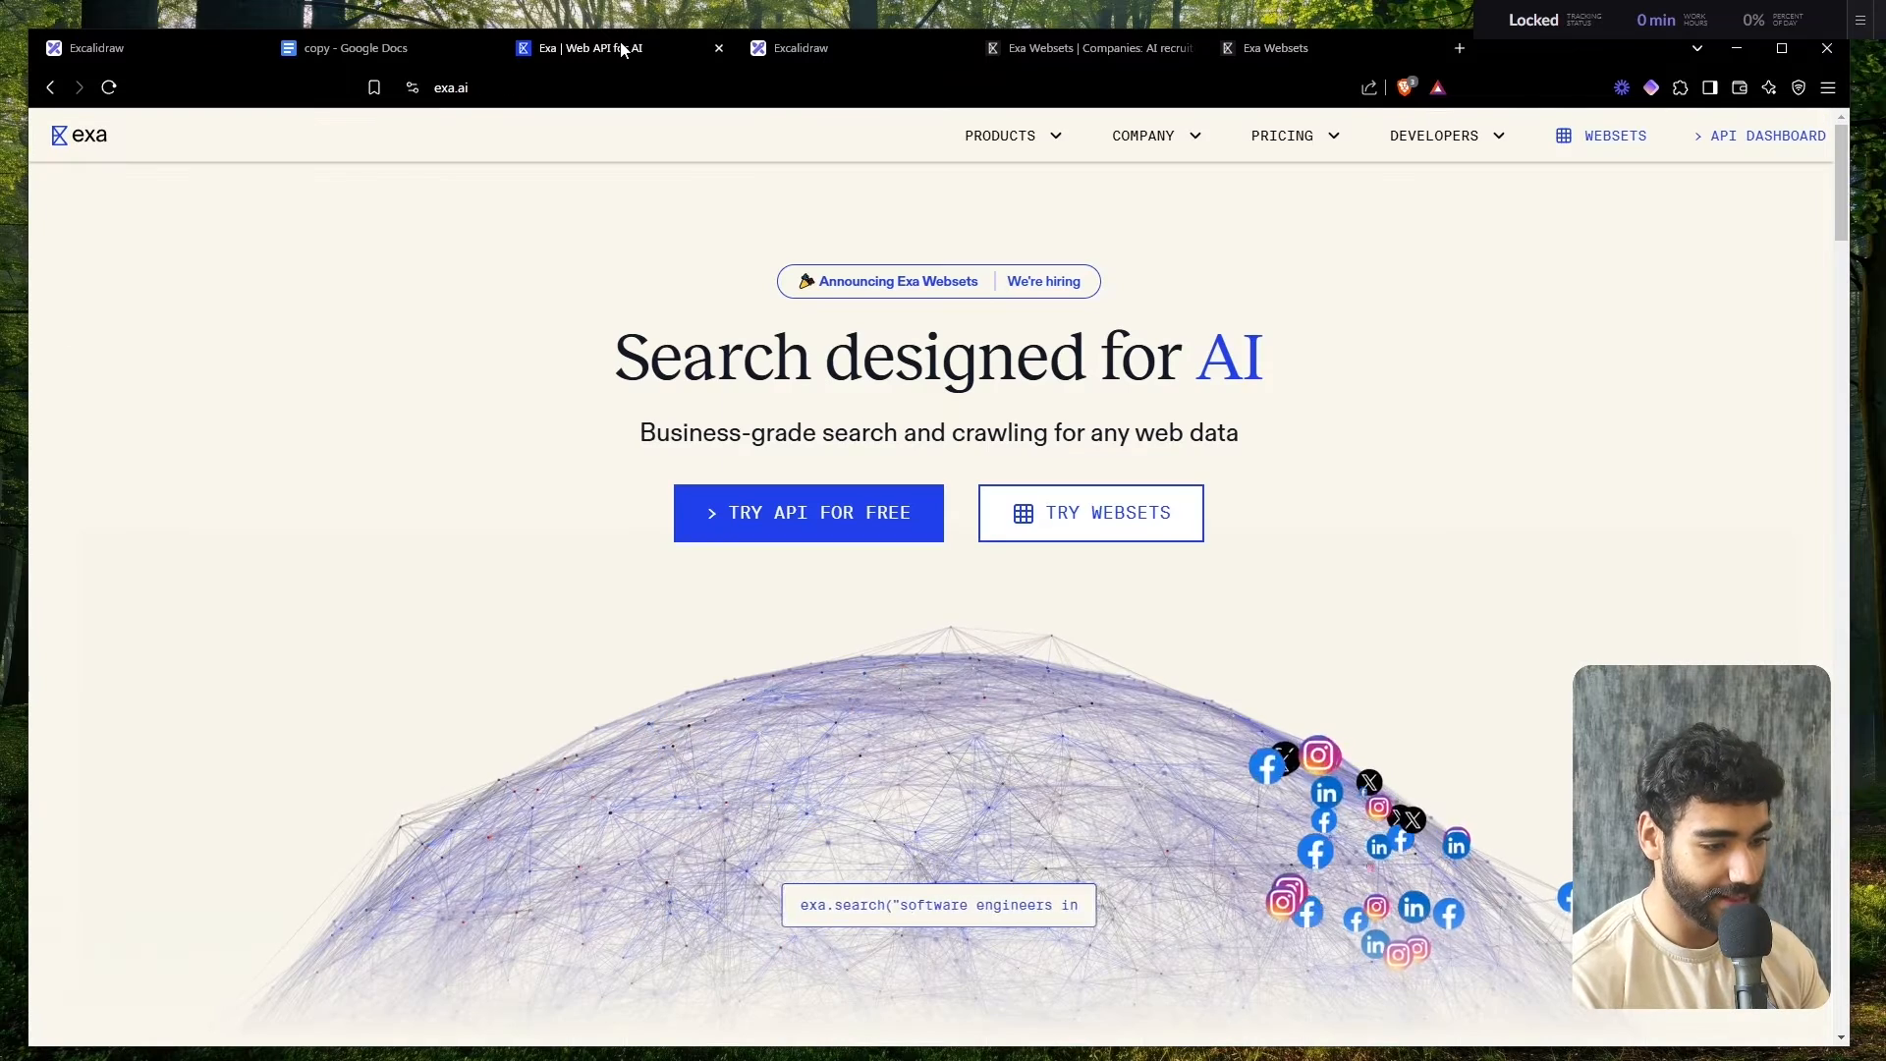
pyautogui.click(1027, 45)
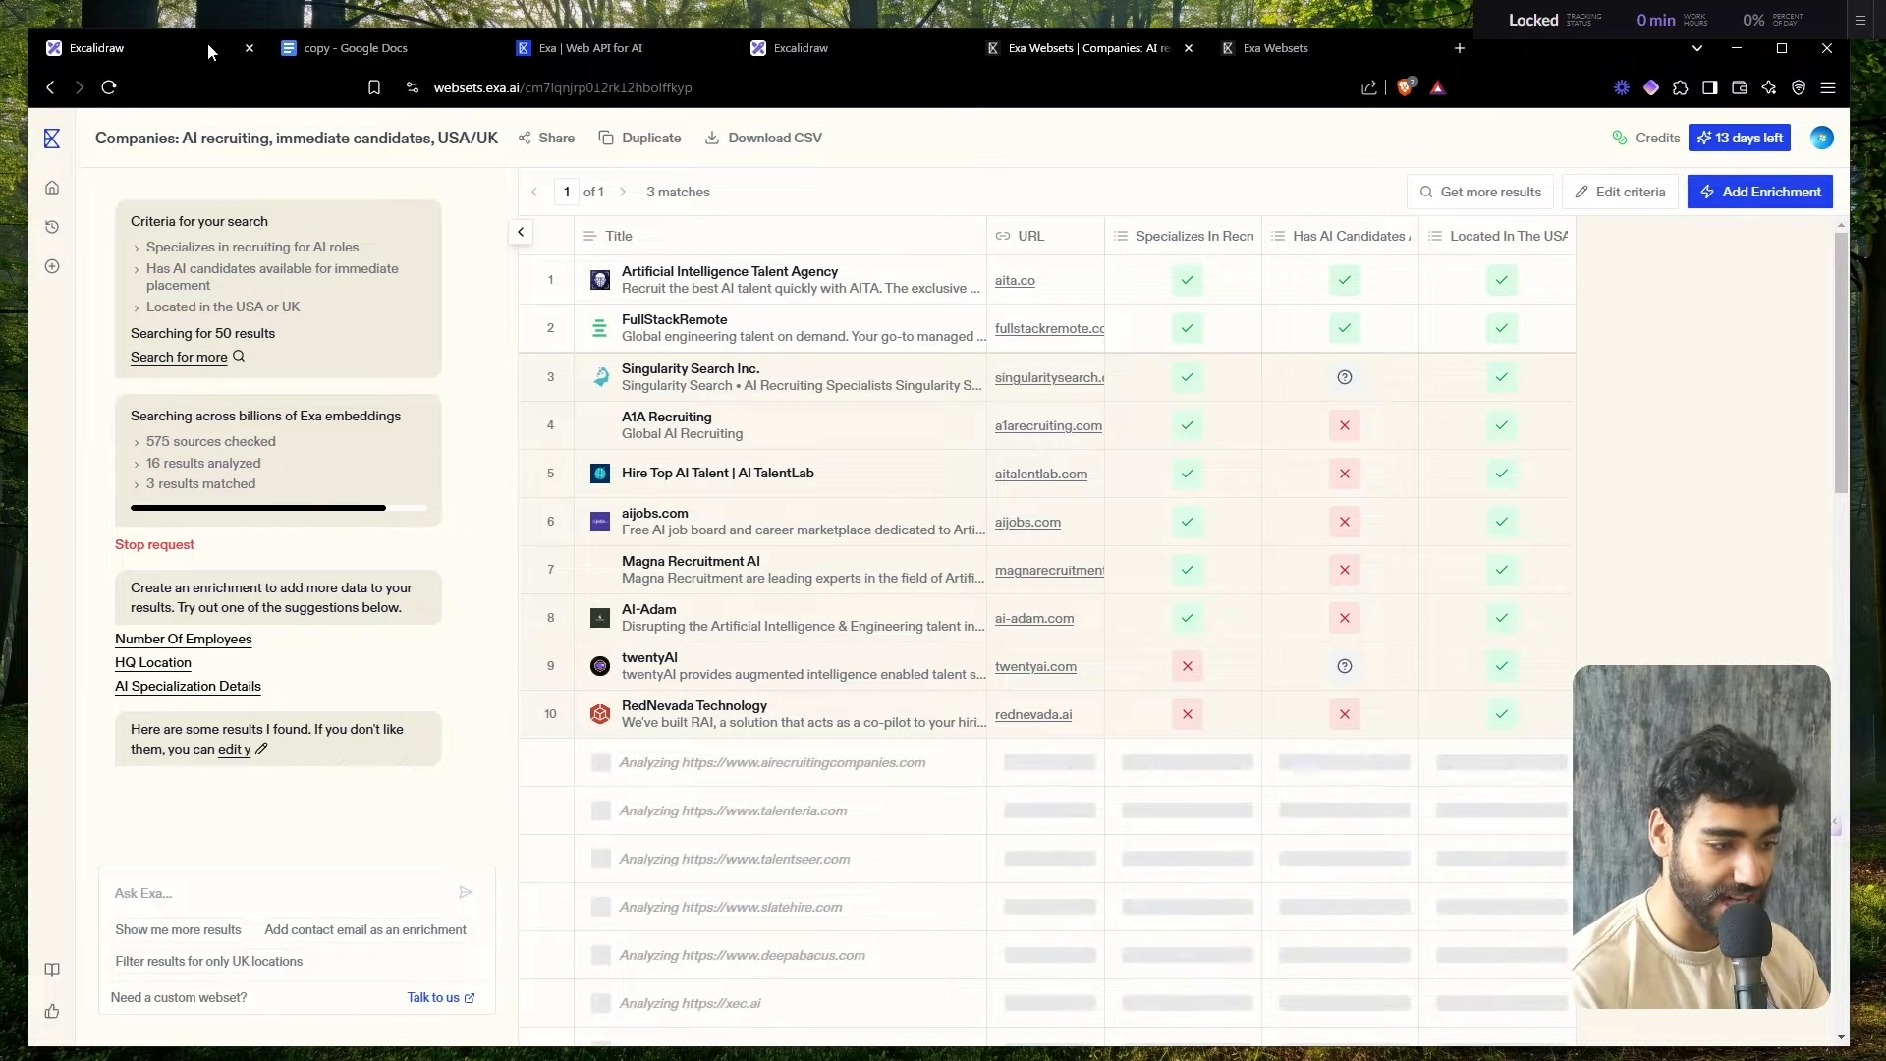
pyautogui.click(208, 43)
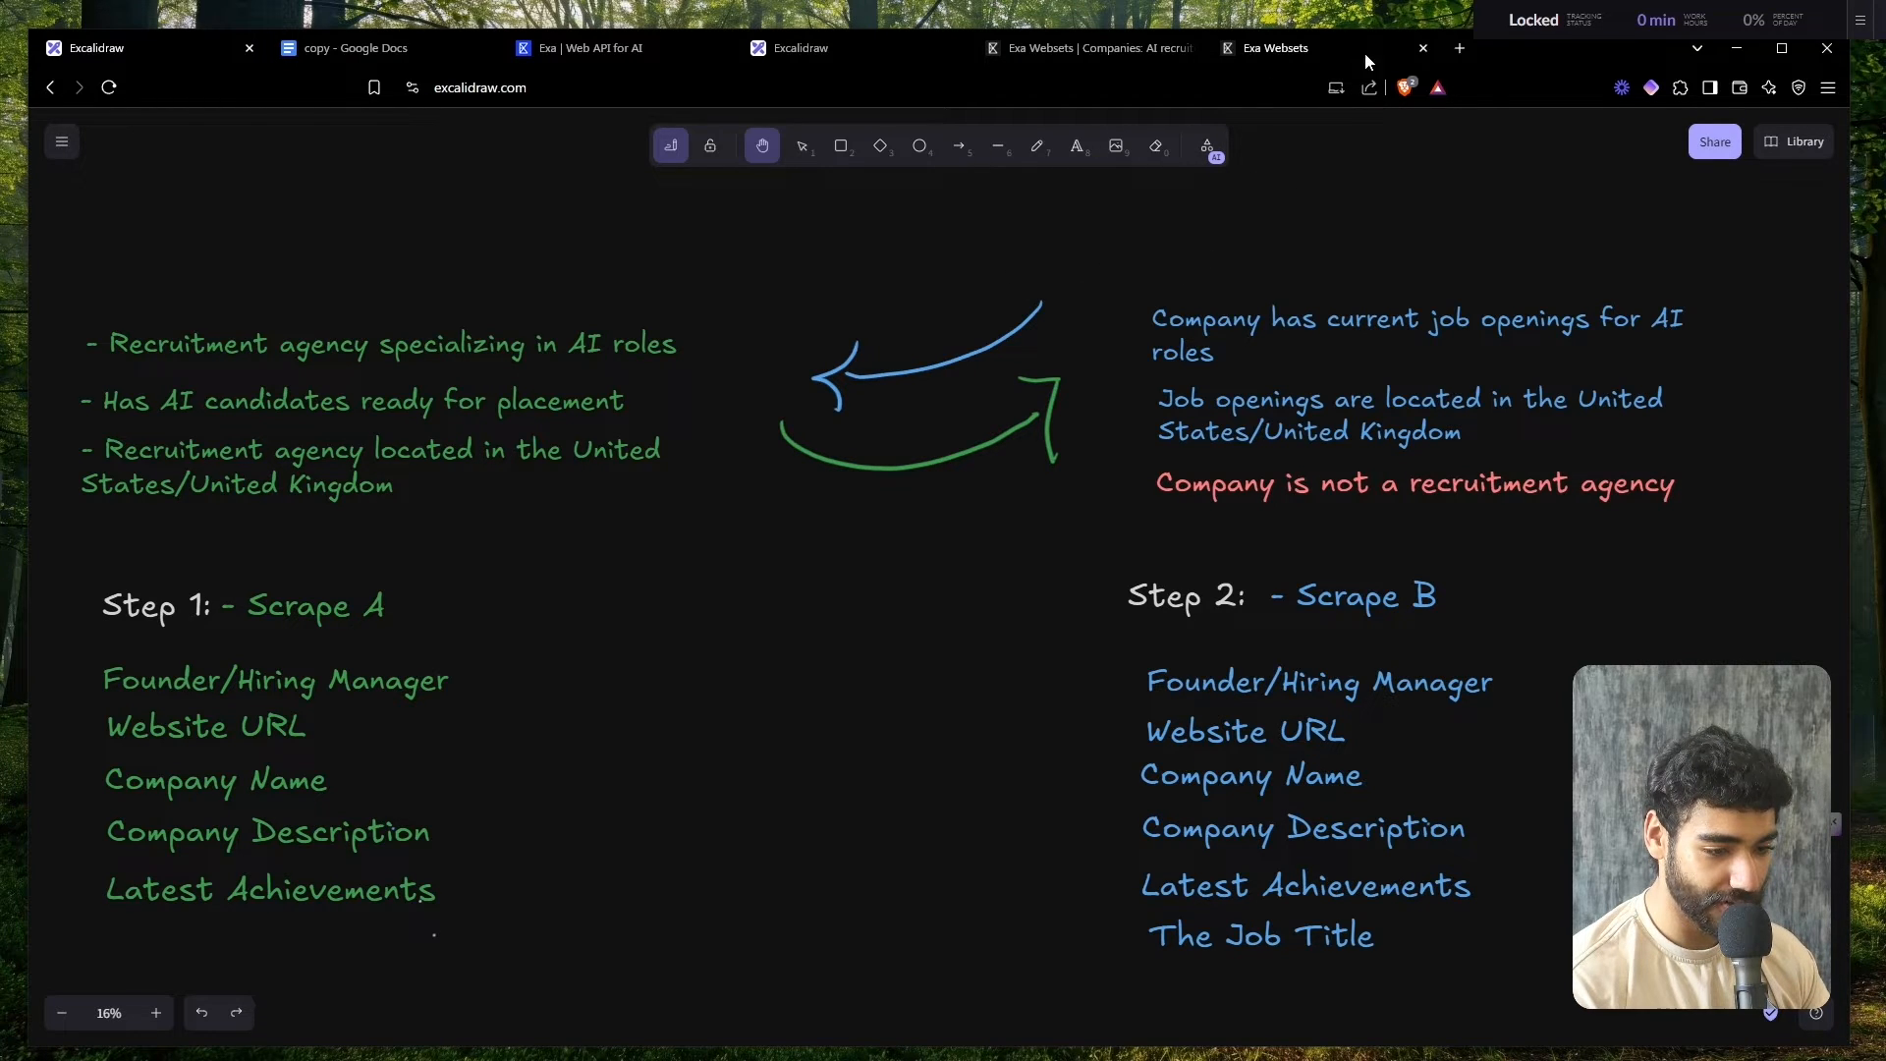
pyautogui.click(1267, 49)
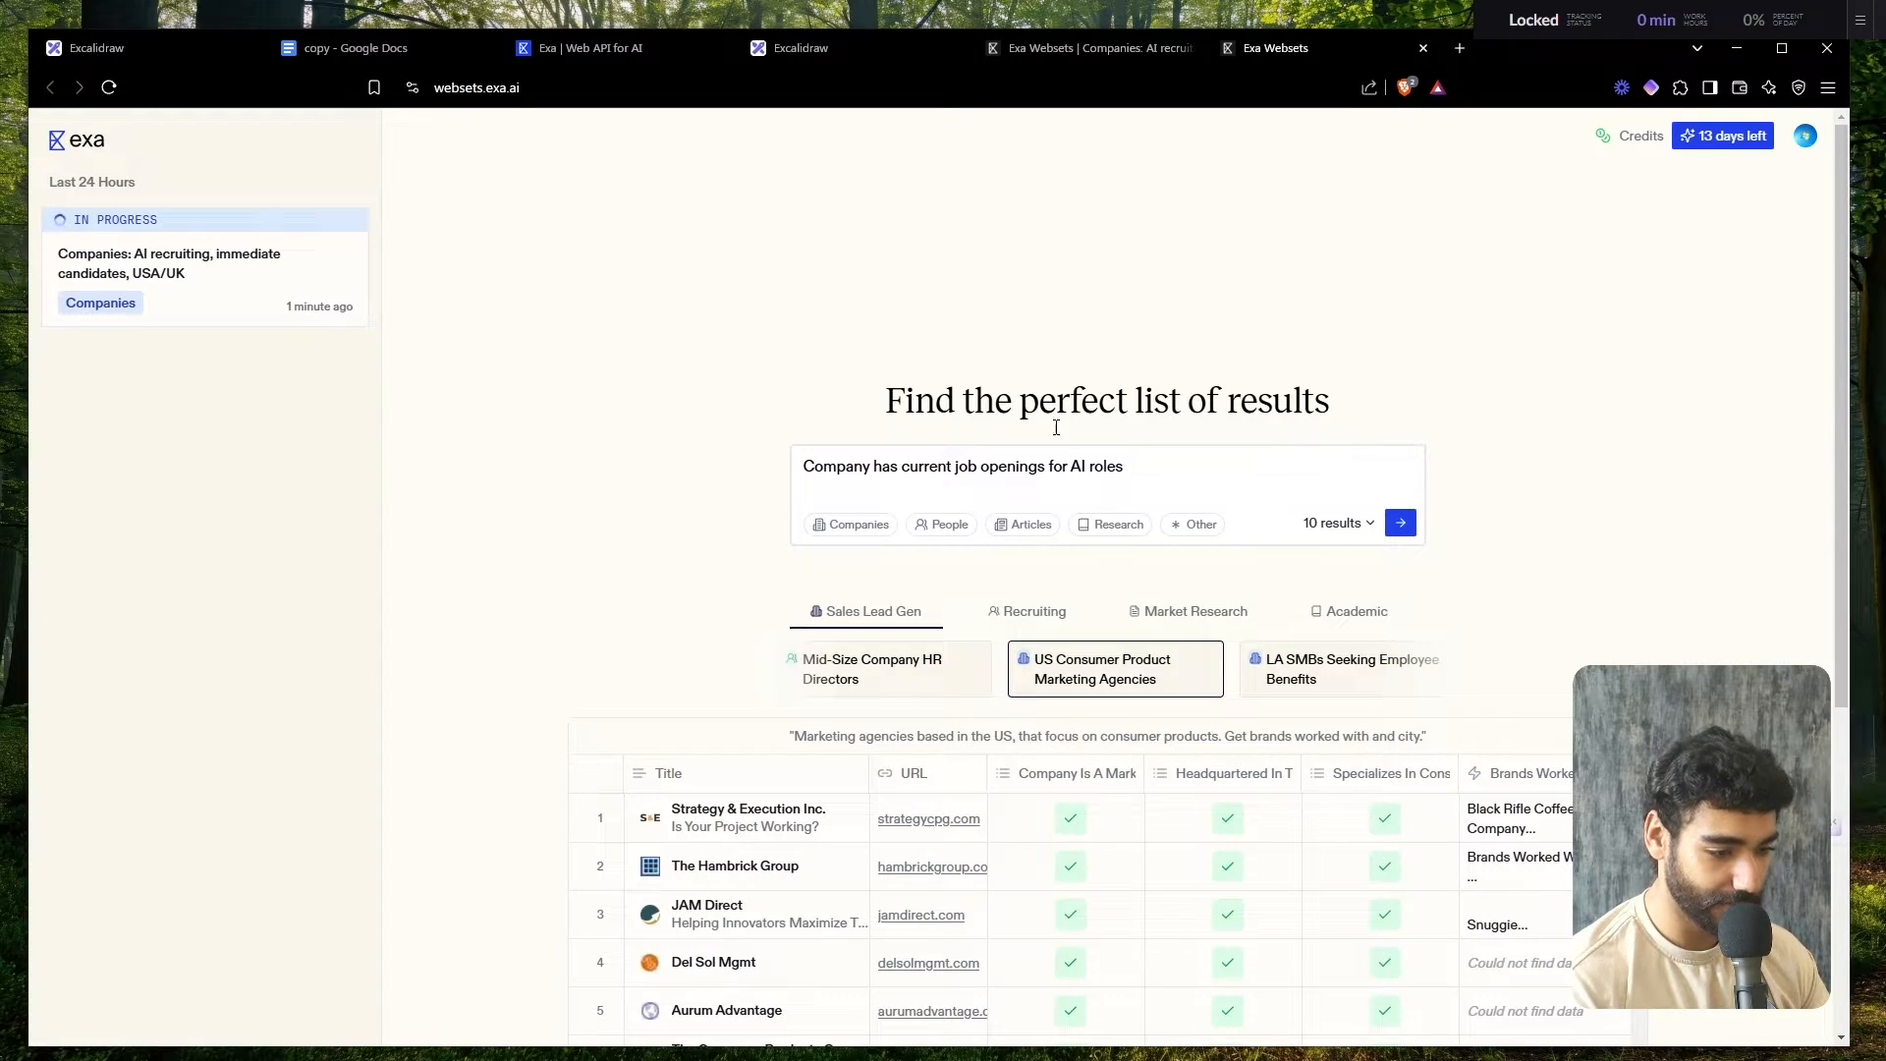
pyautogui.click(147, 51)
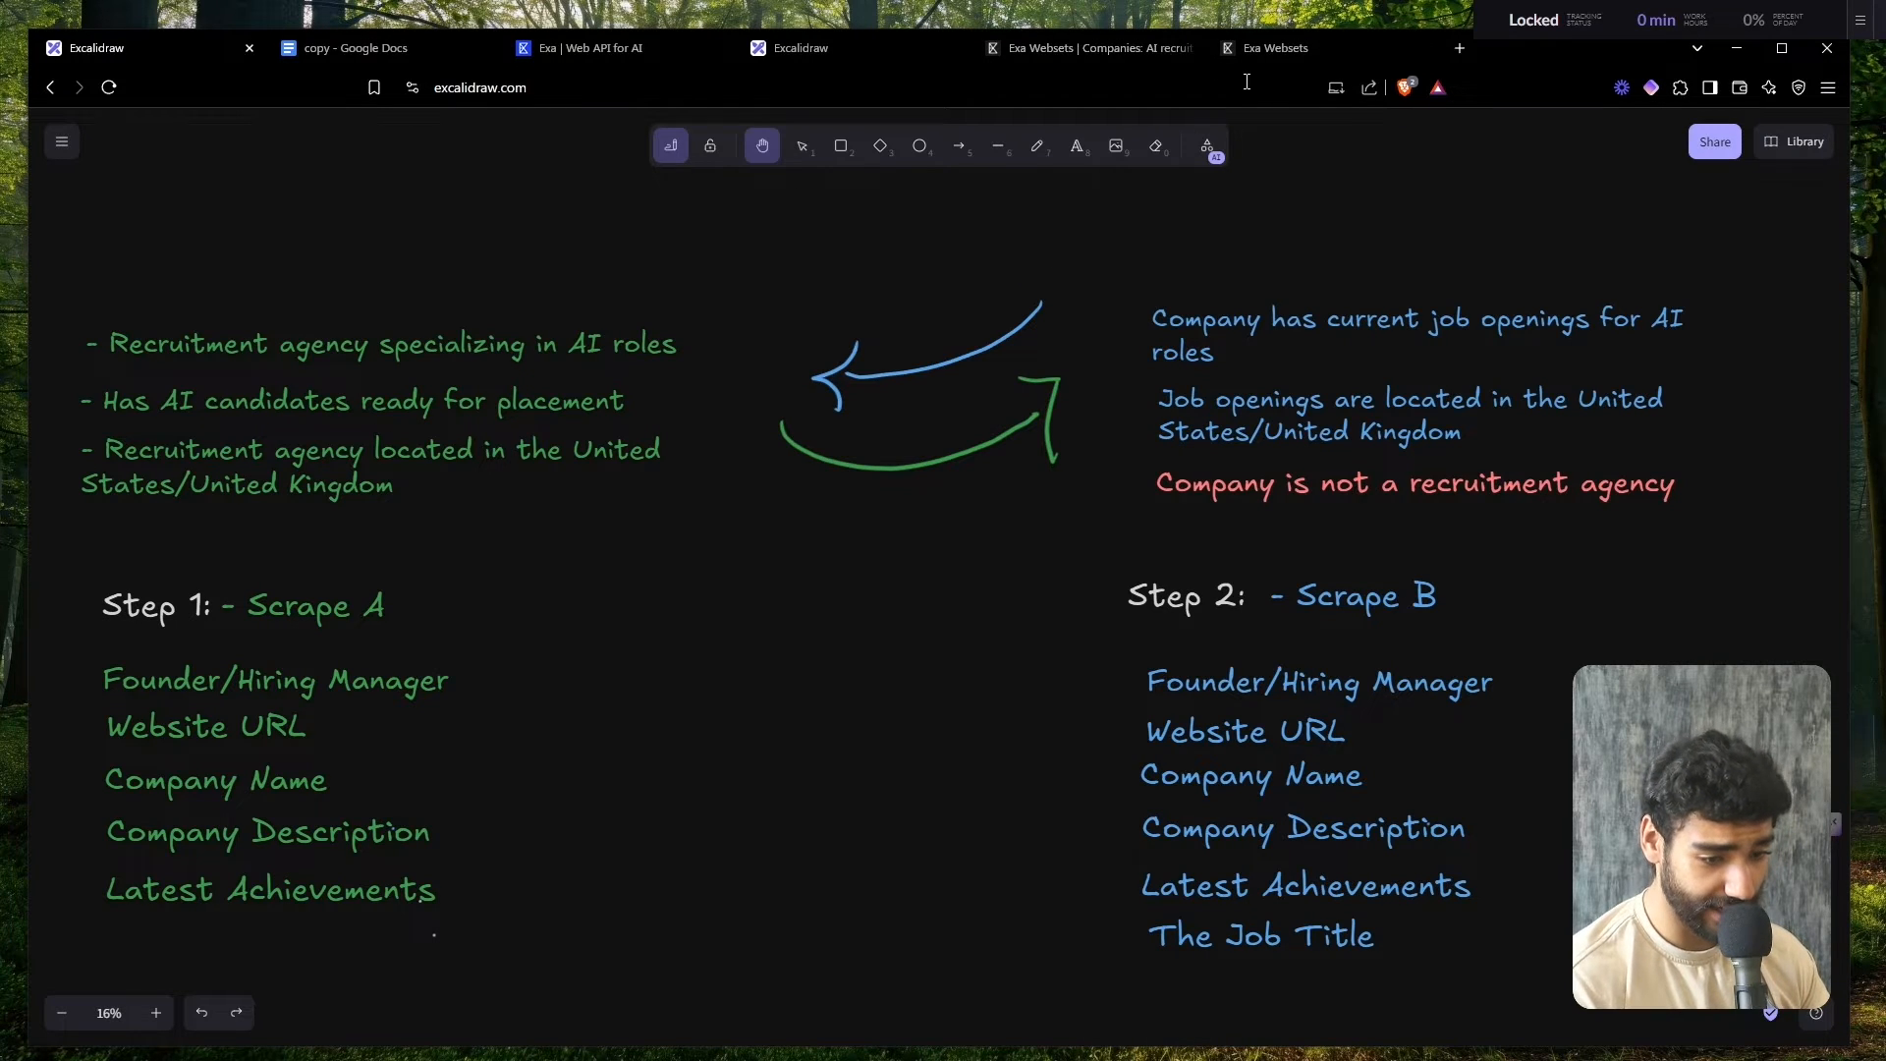
pyautogui.click(1228, 57)
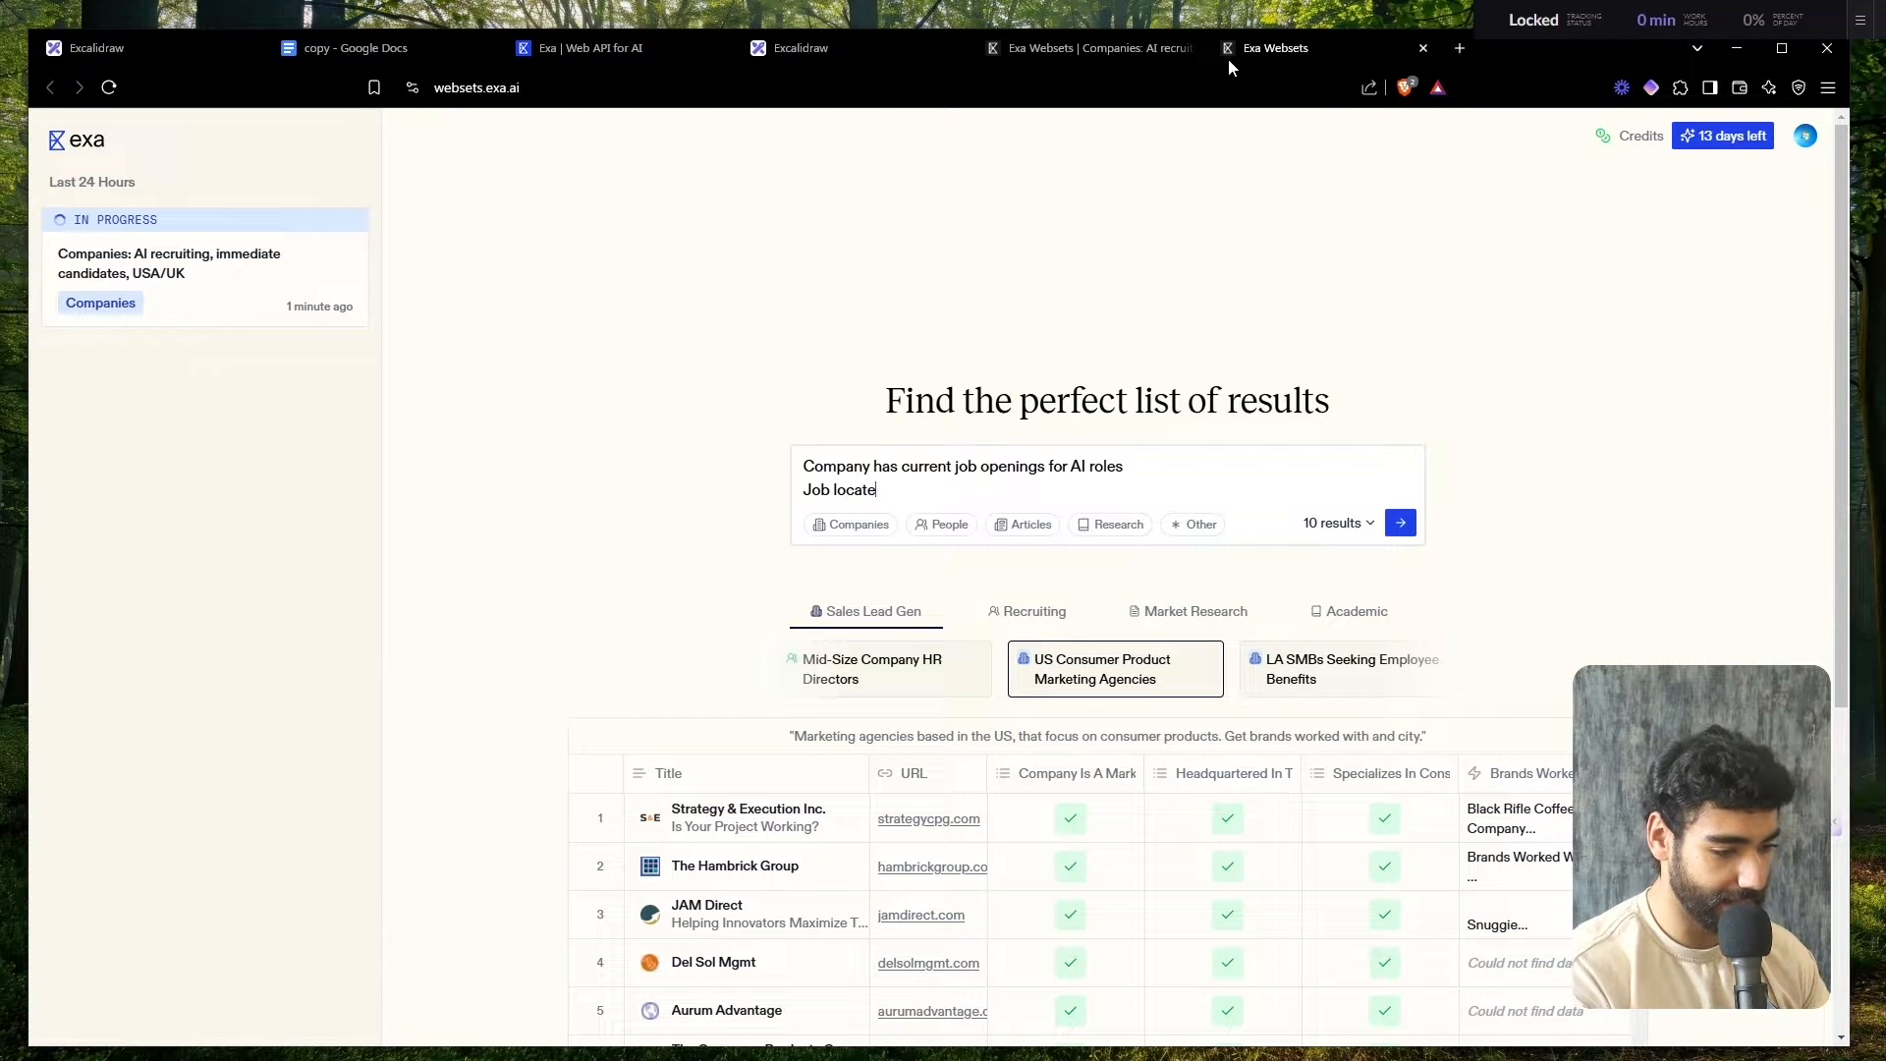
pyautogui.hotkey('ctrl', 'Tab')
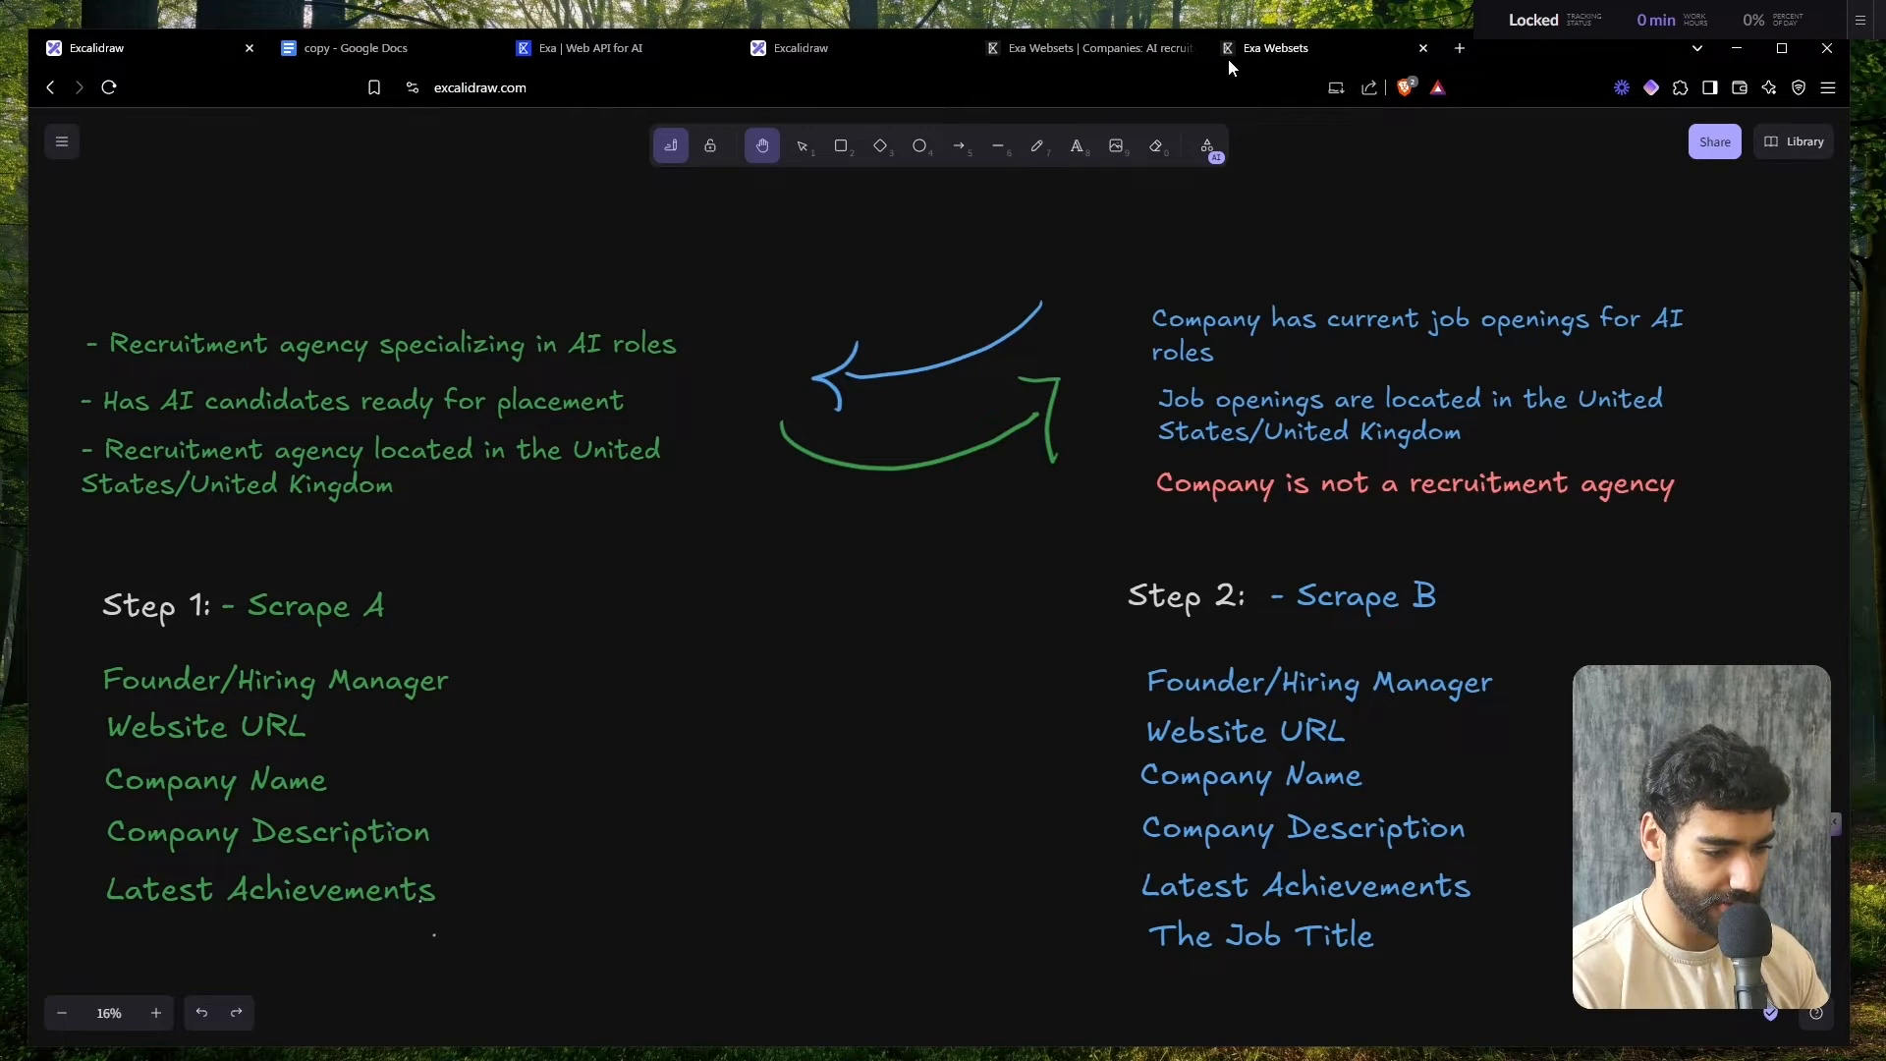
pyautogui.click(1257, 59)
pyautogui.press('BackSpace')
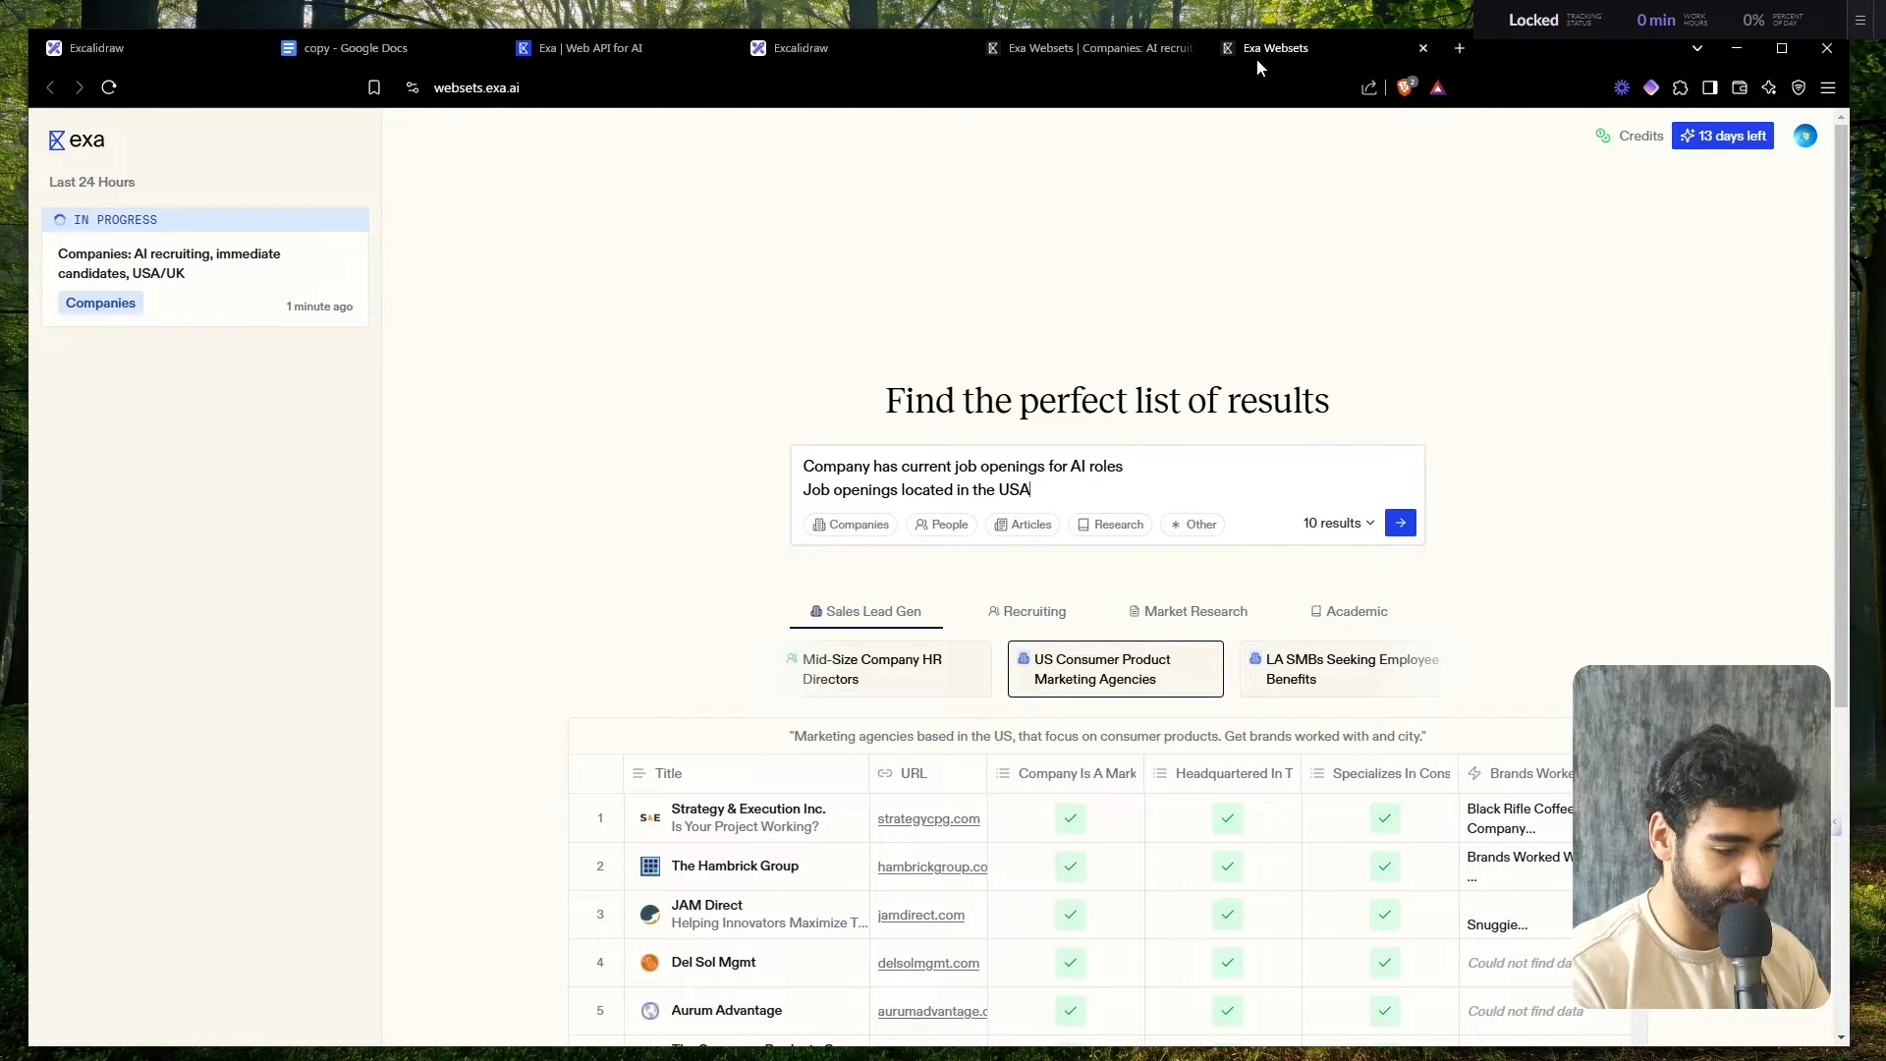
# - Check the exclusion criterion on the whiteboard and add "Company is NOT a recruitment agency" as the query's third line
pyautogui.hotkey('ctrl', 'Tab')
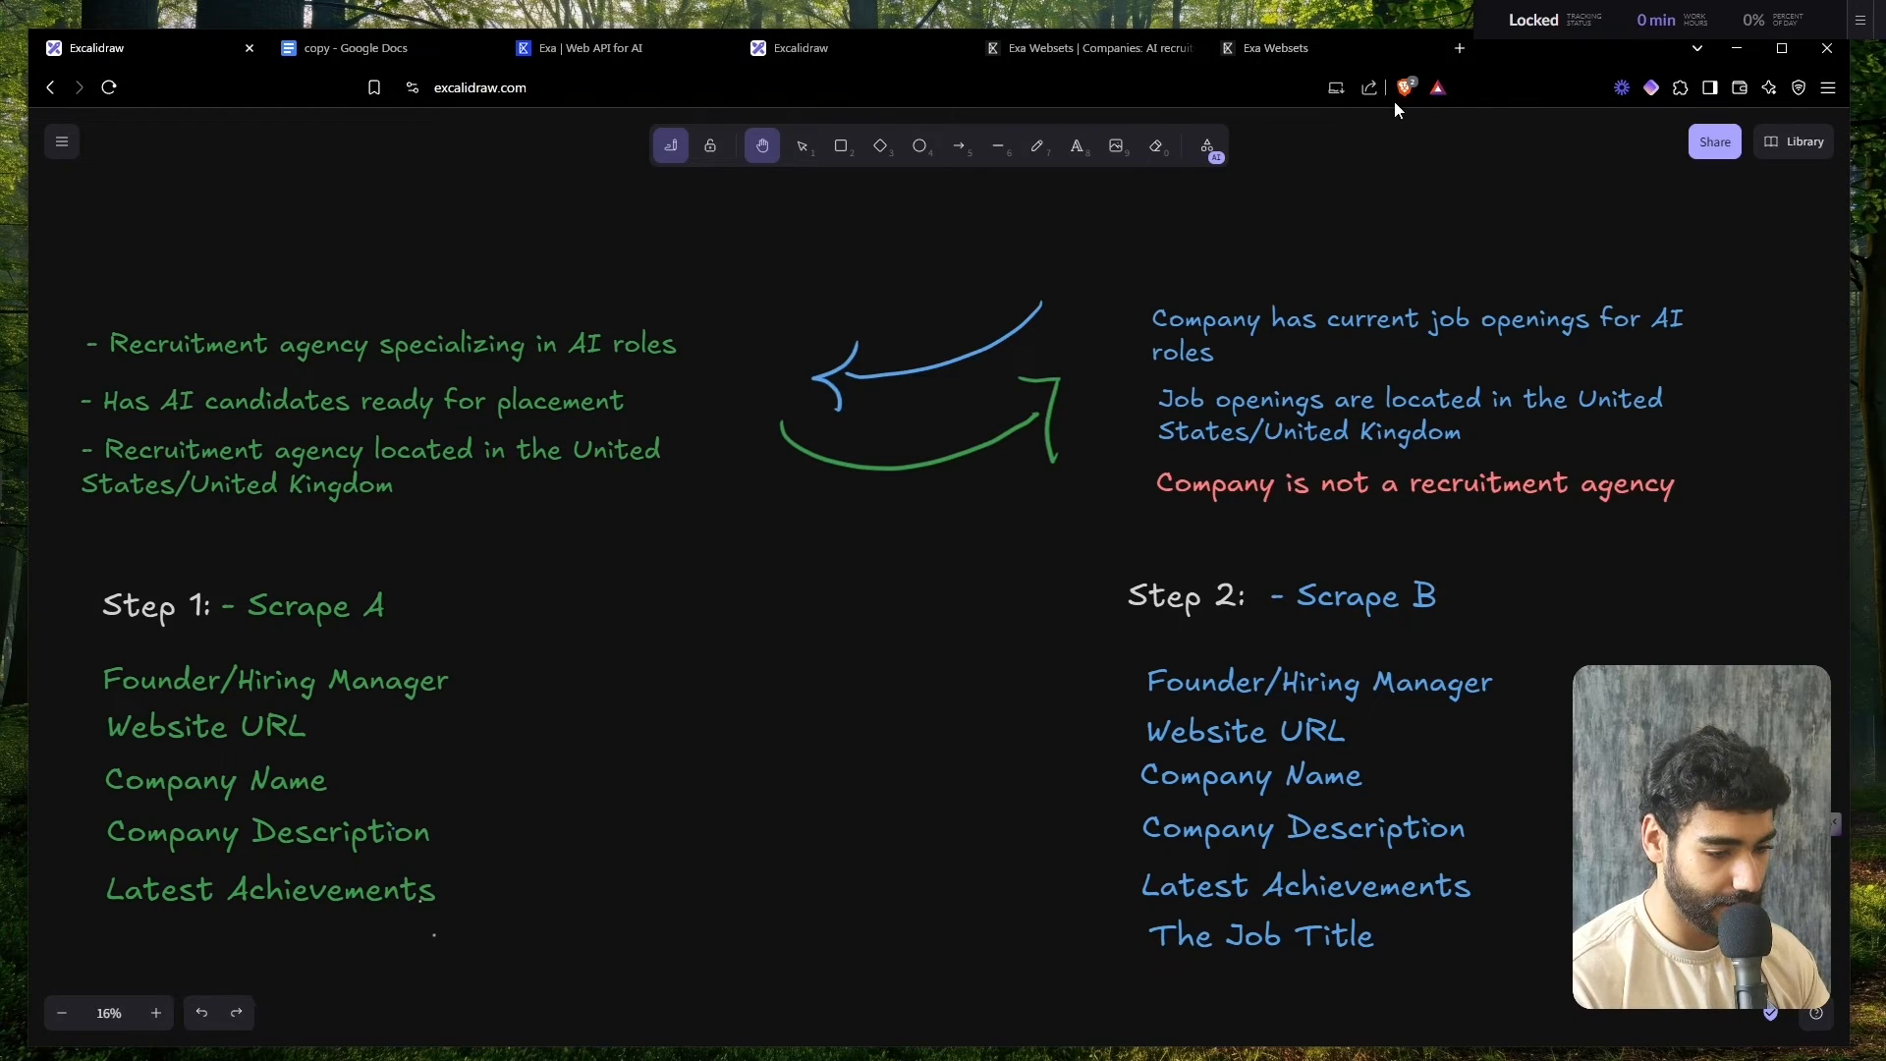
pyautogui.click(1340, 47)
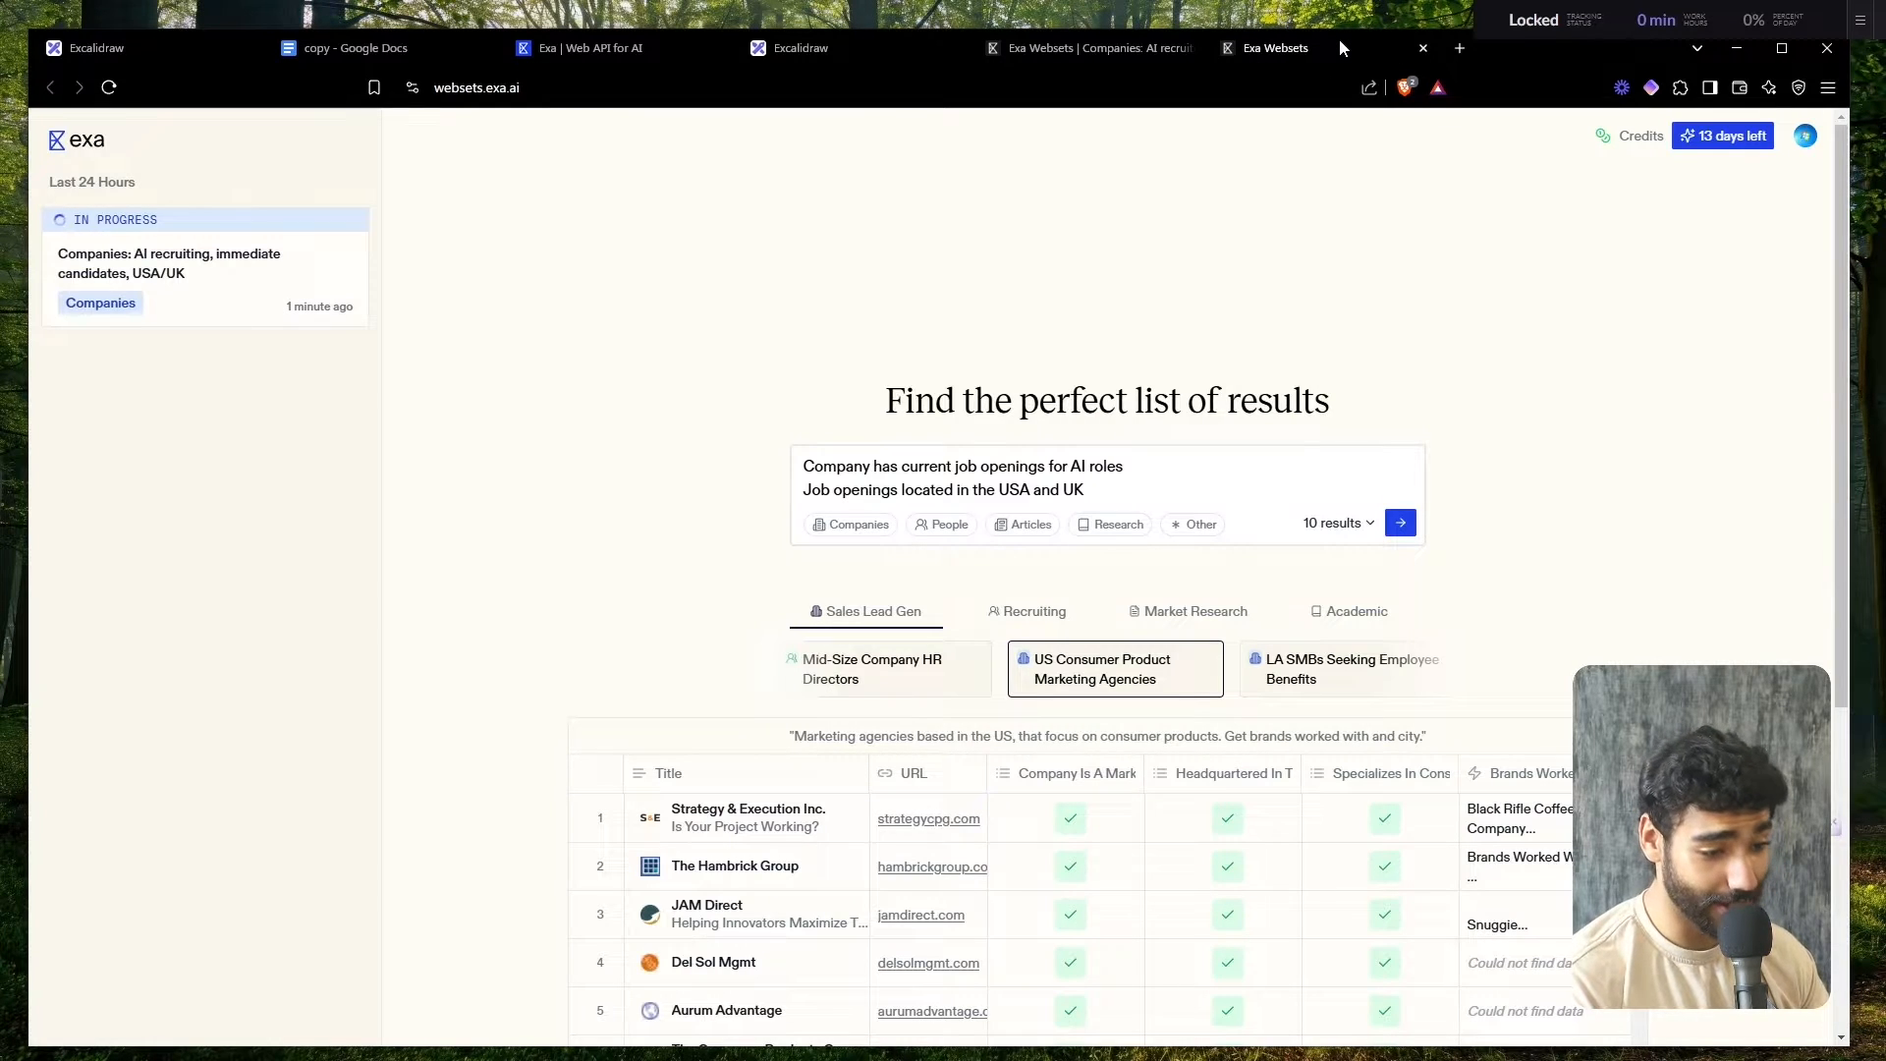
pyautogui.hotkey('shift', 'Return')
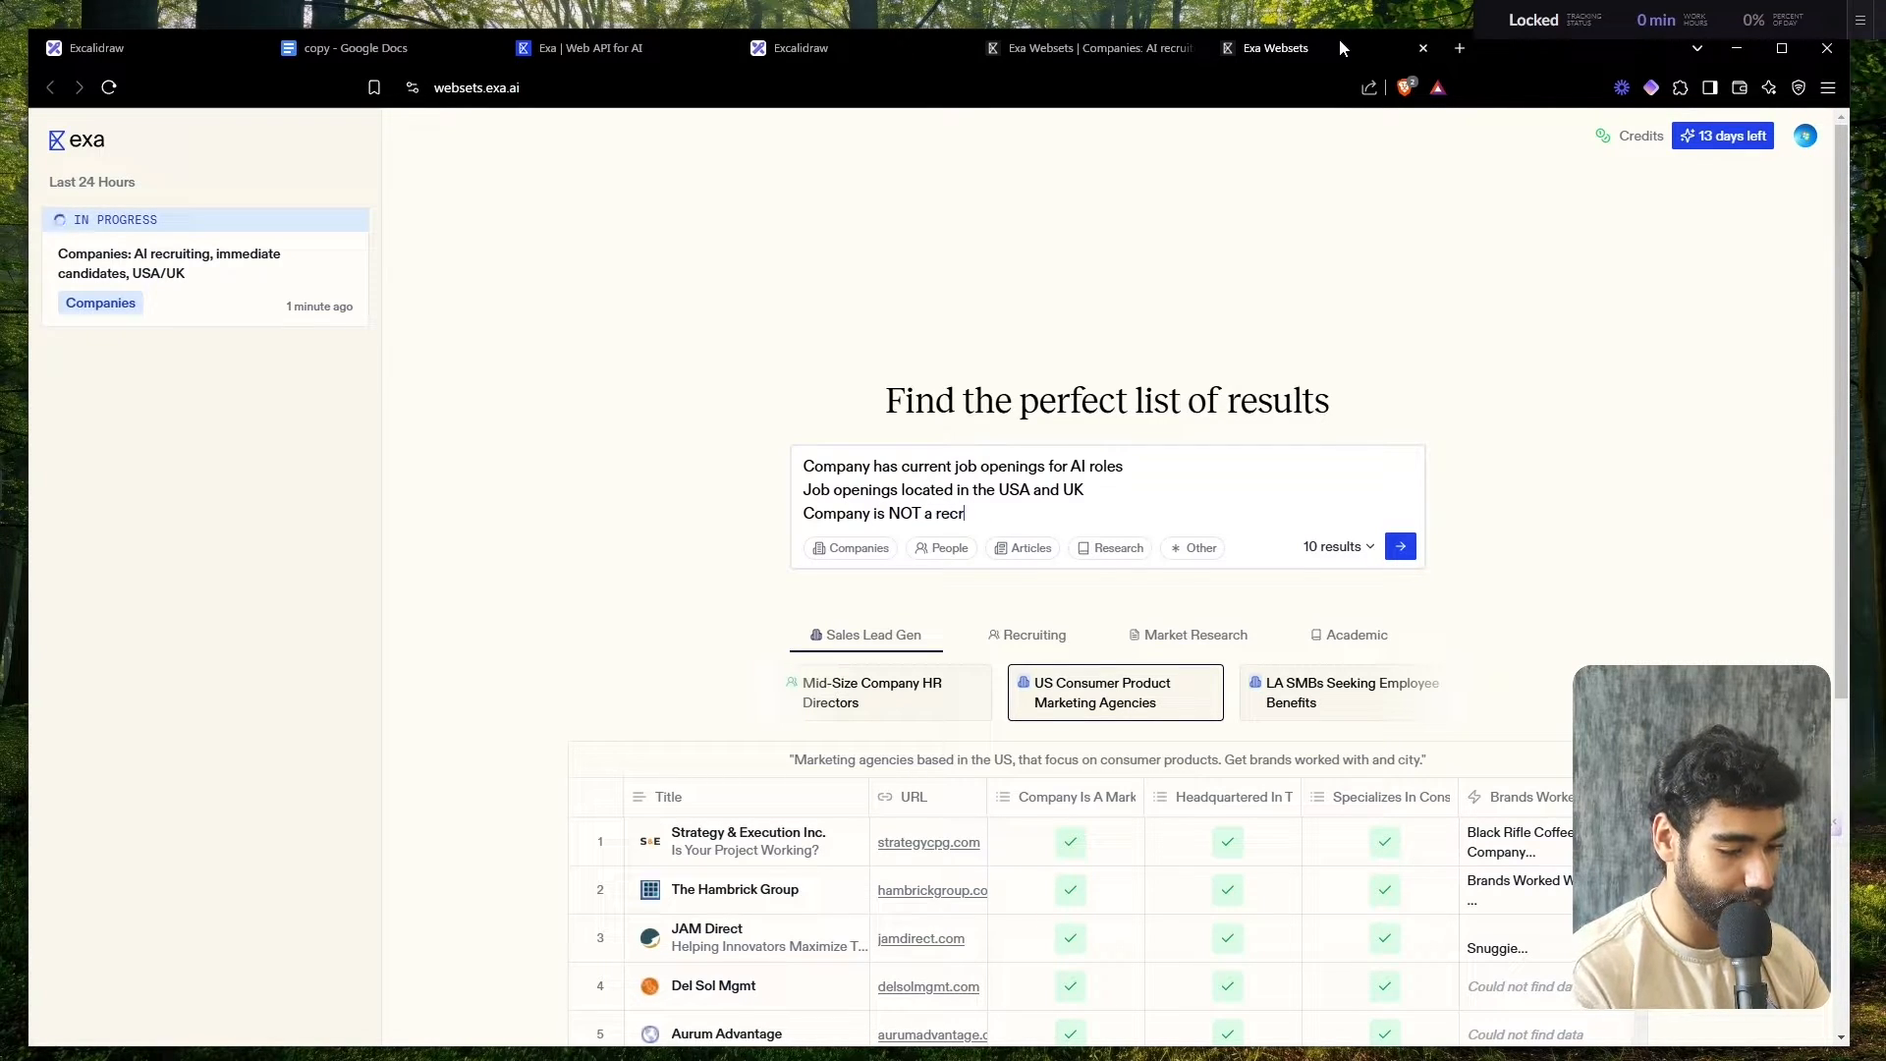
pyautogui.write('Company is NOT a recruitment agency')
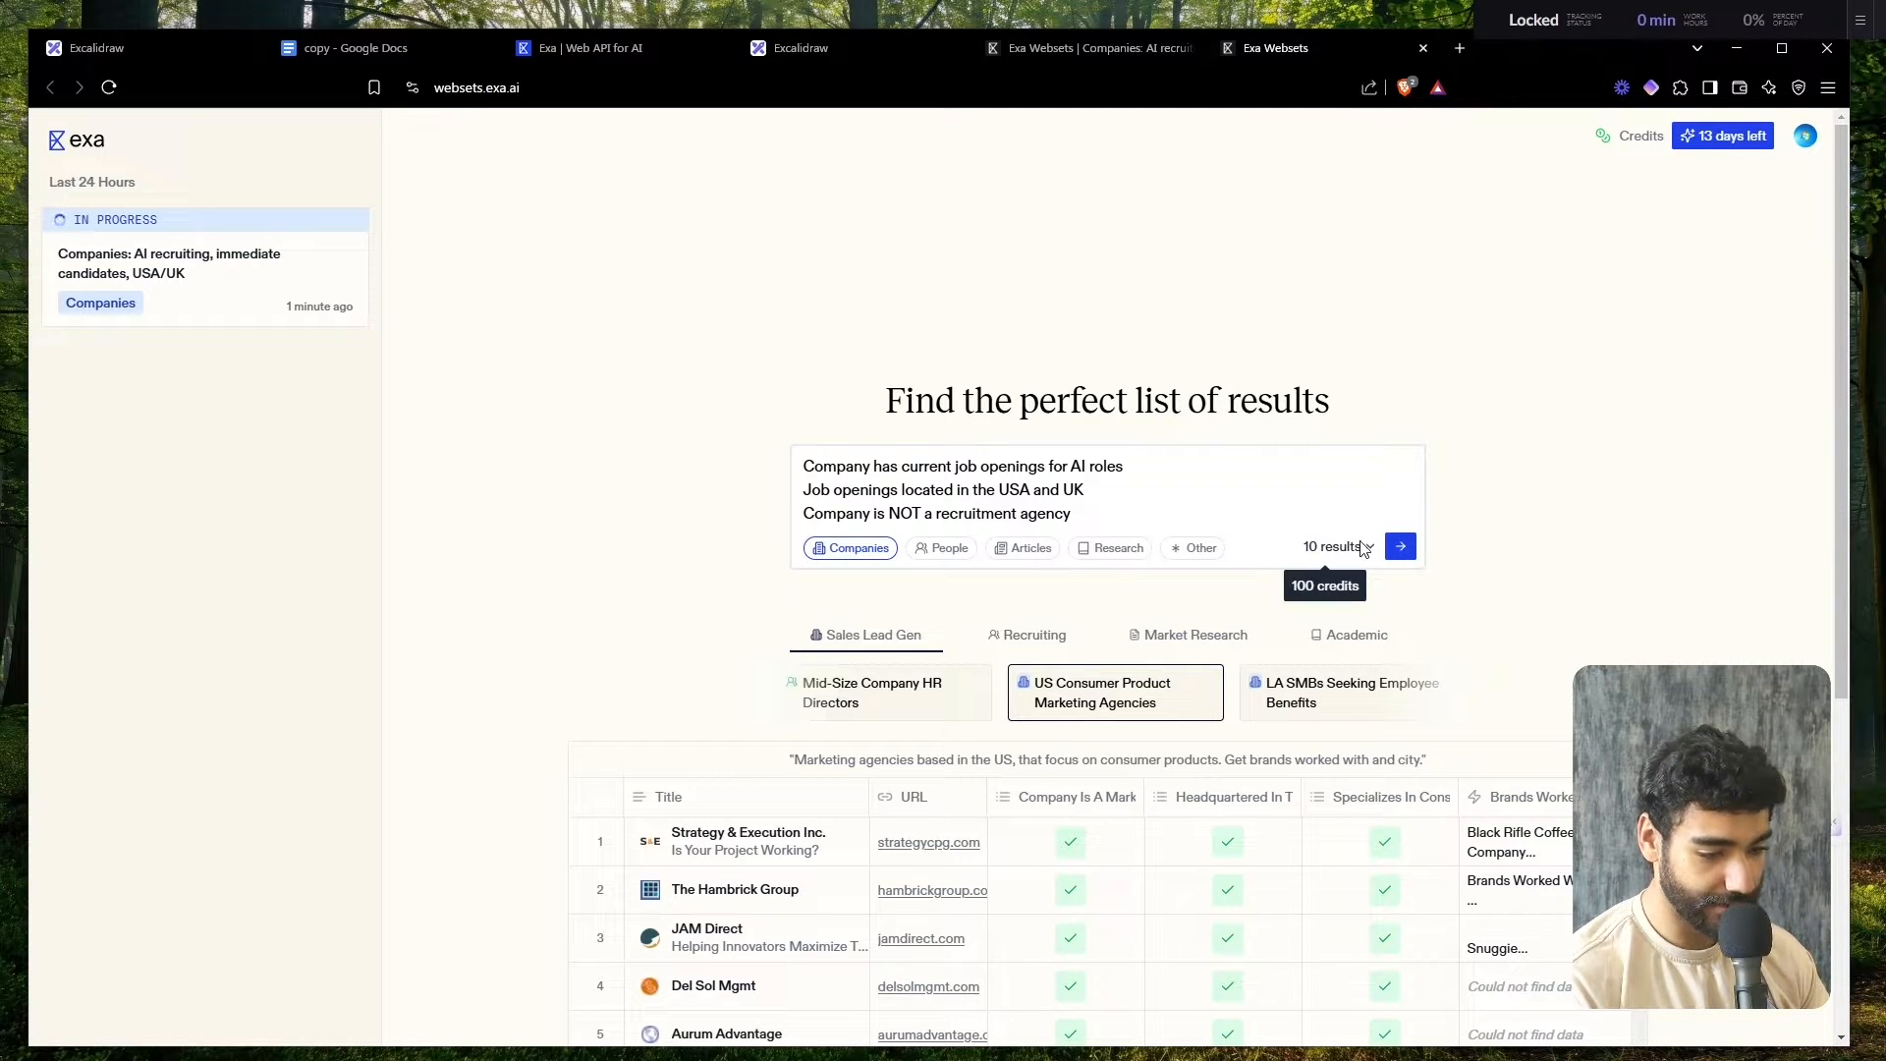
# - Set the job openings query to 50 results, submit it and start the search with the generated criteria
pyautogui.click(1334, 547)
pyautogui.click(1373, 643)
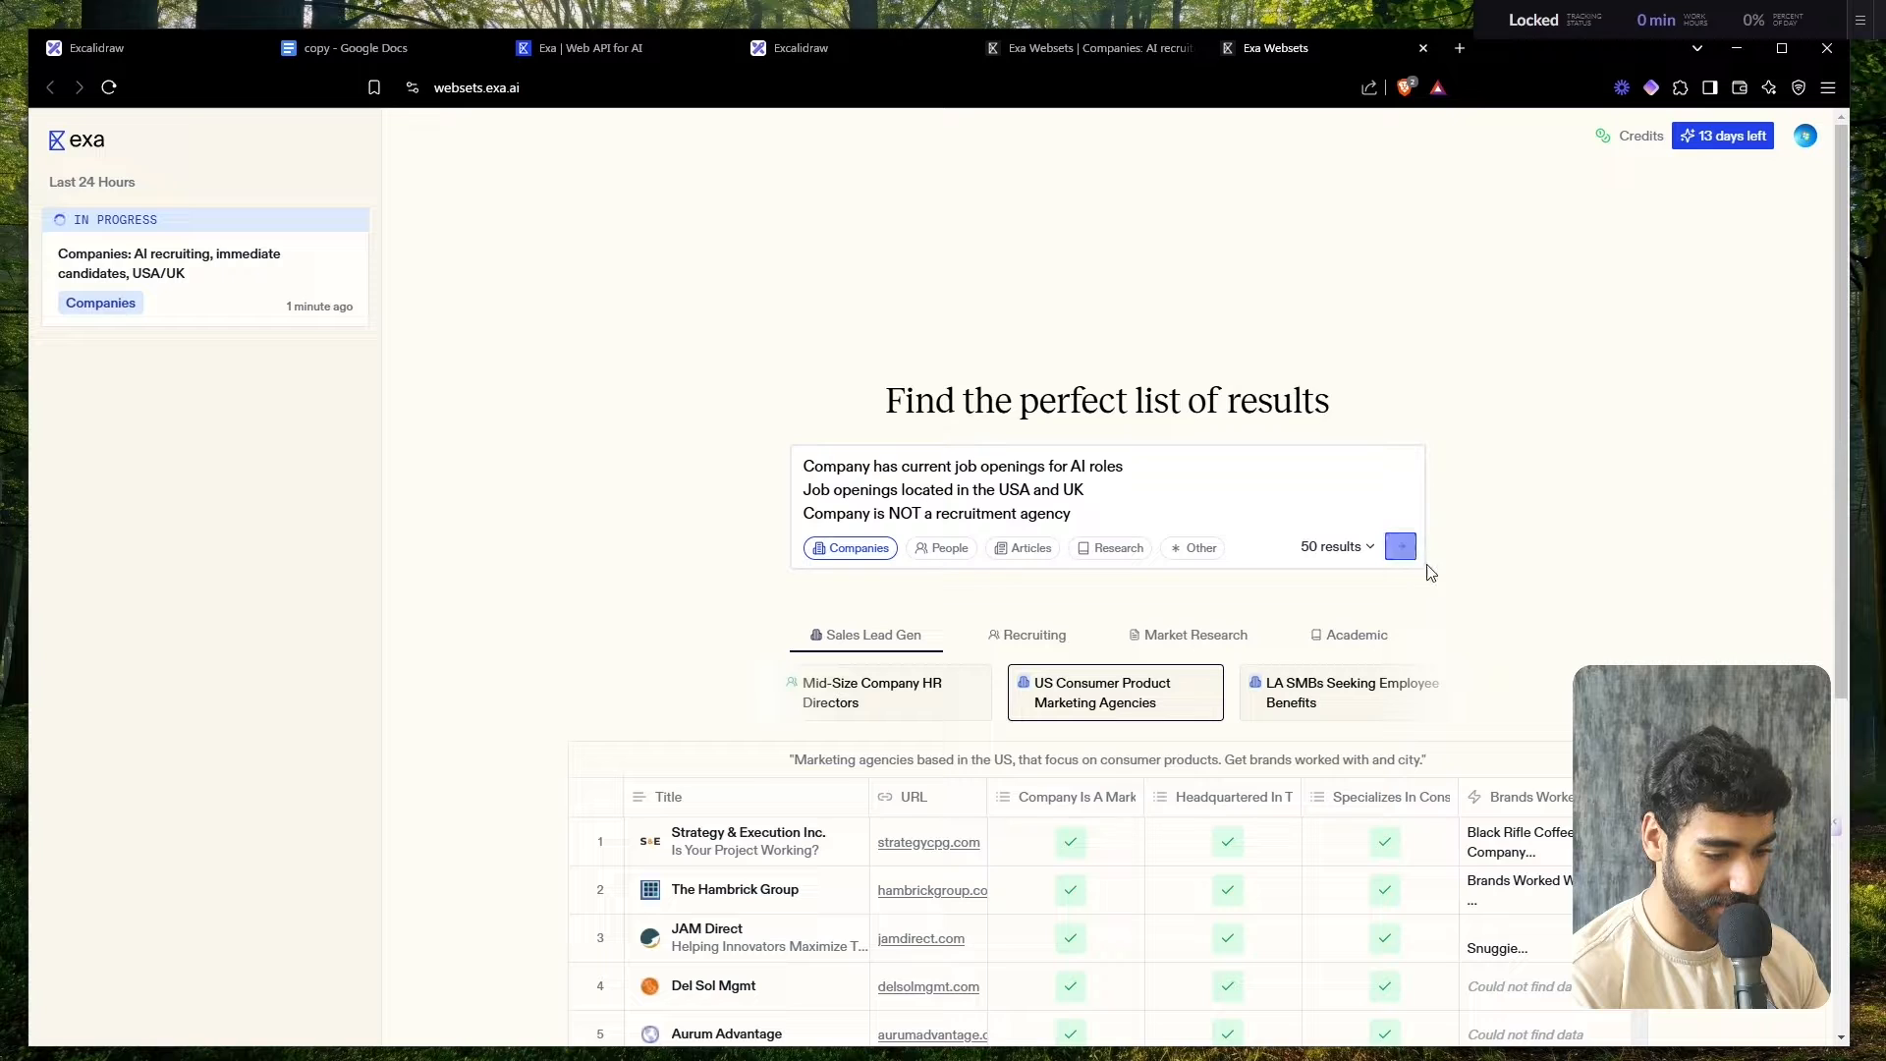
pyautogui.click(1395, 548)
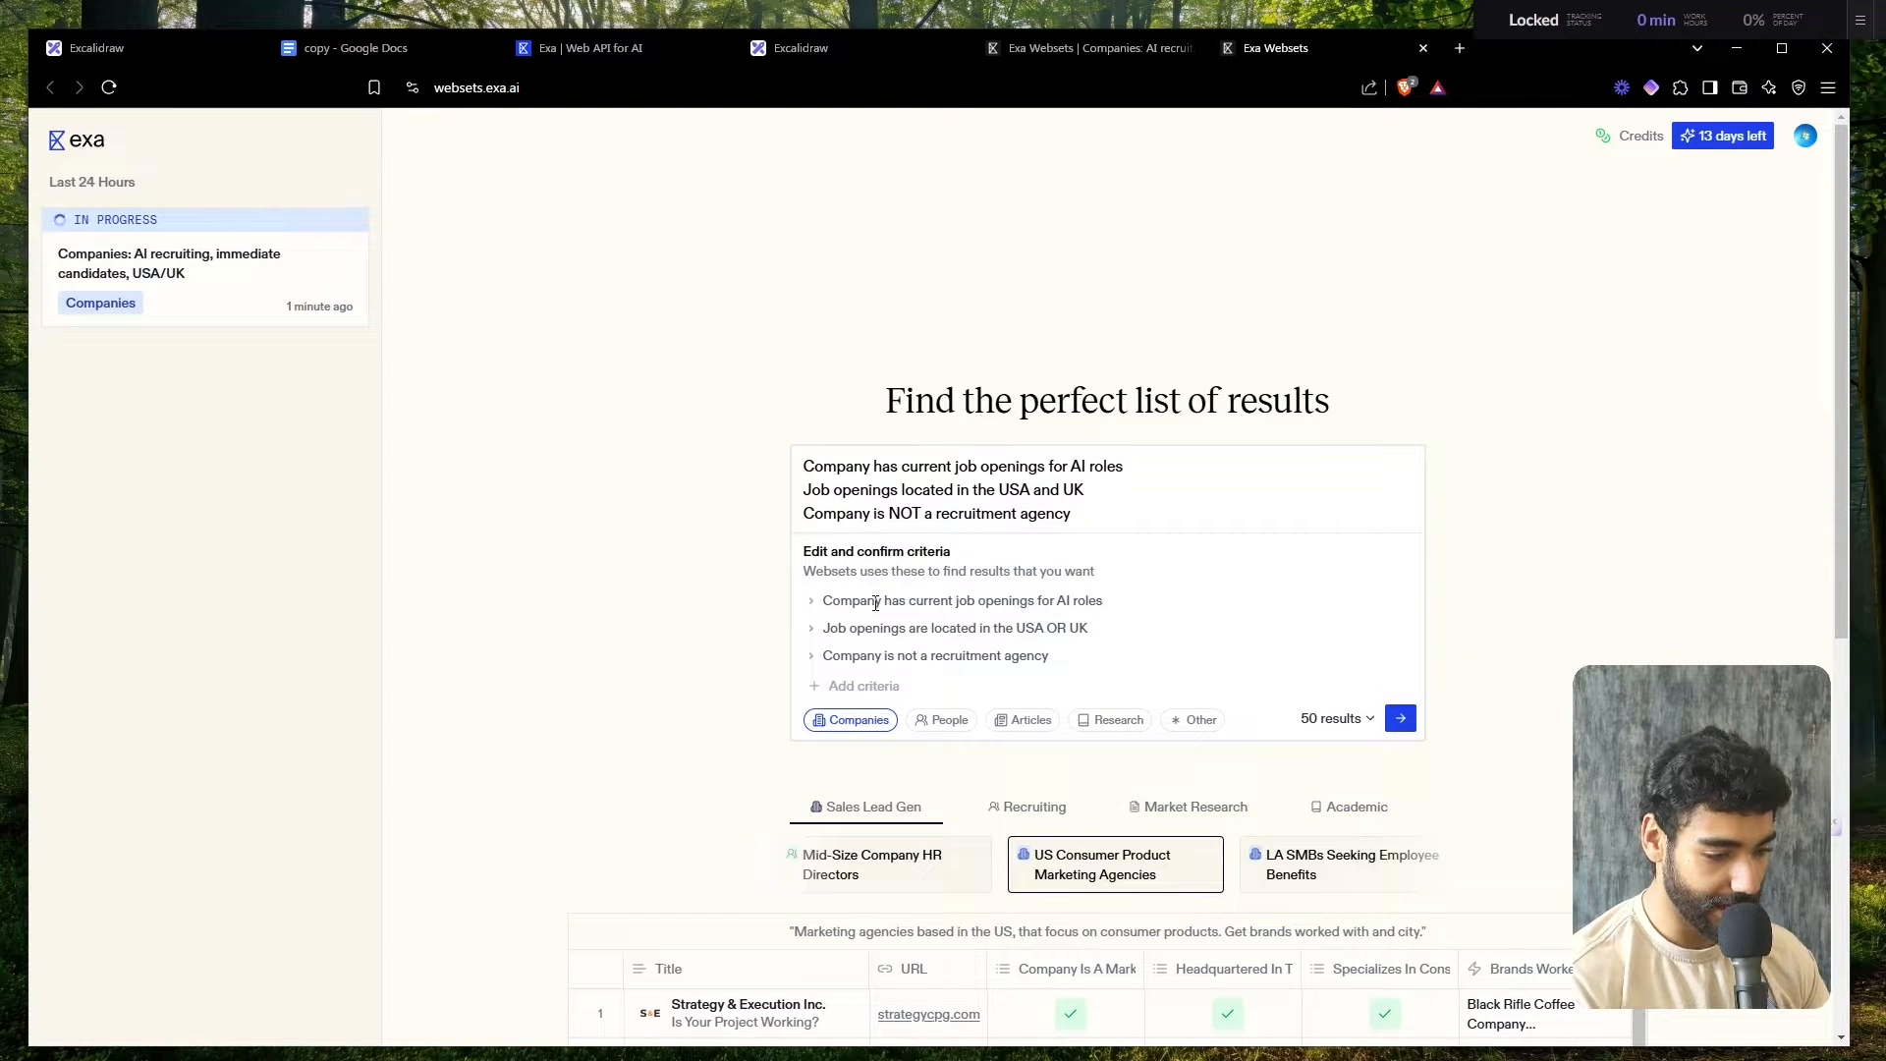
pyautogui.click(1401, 718)
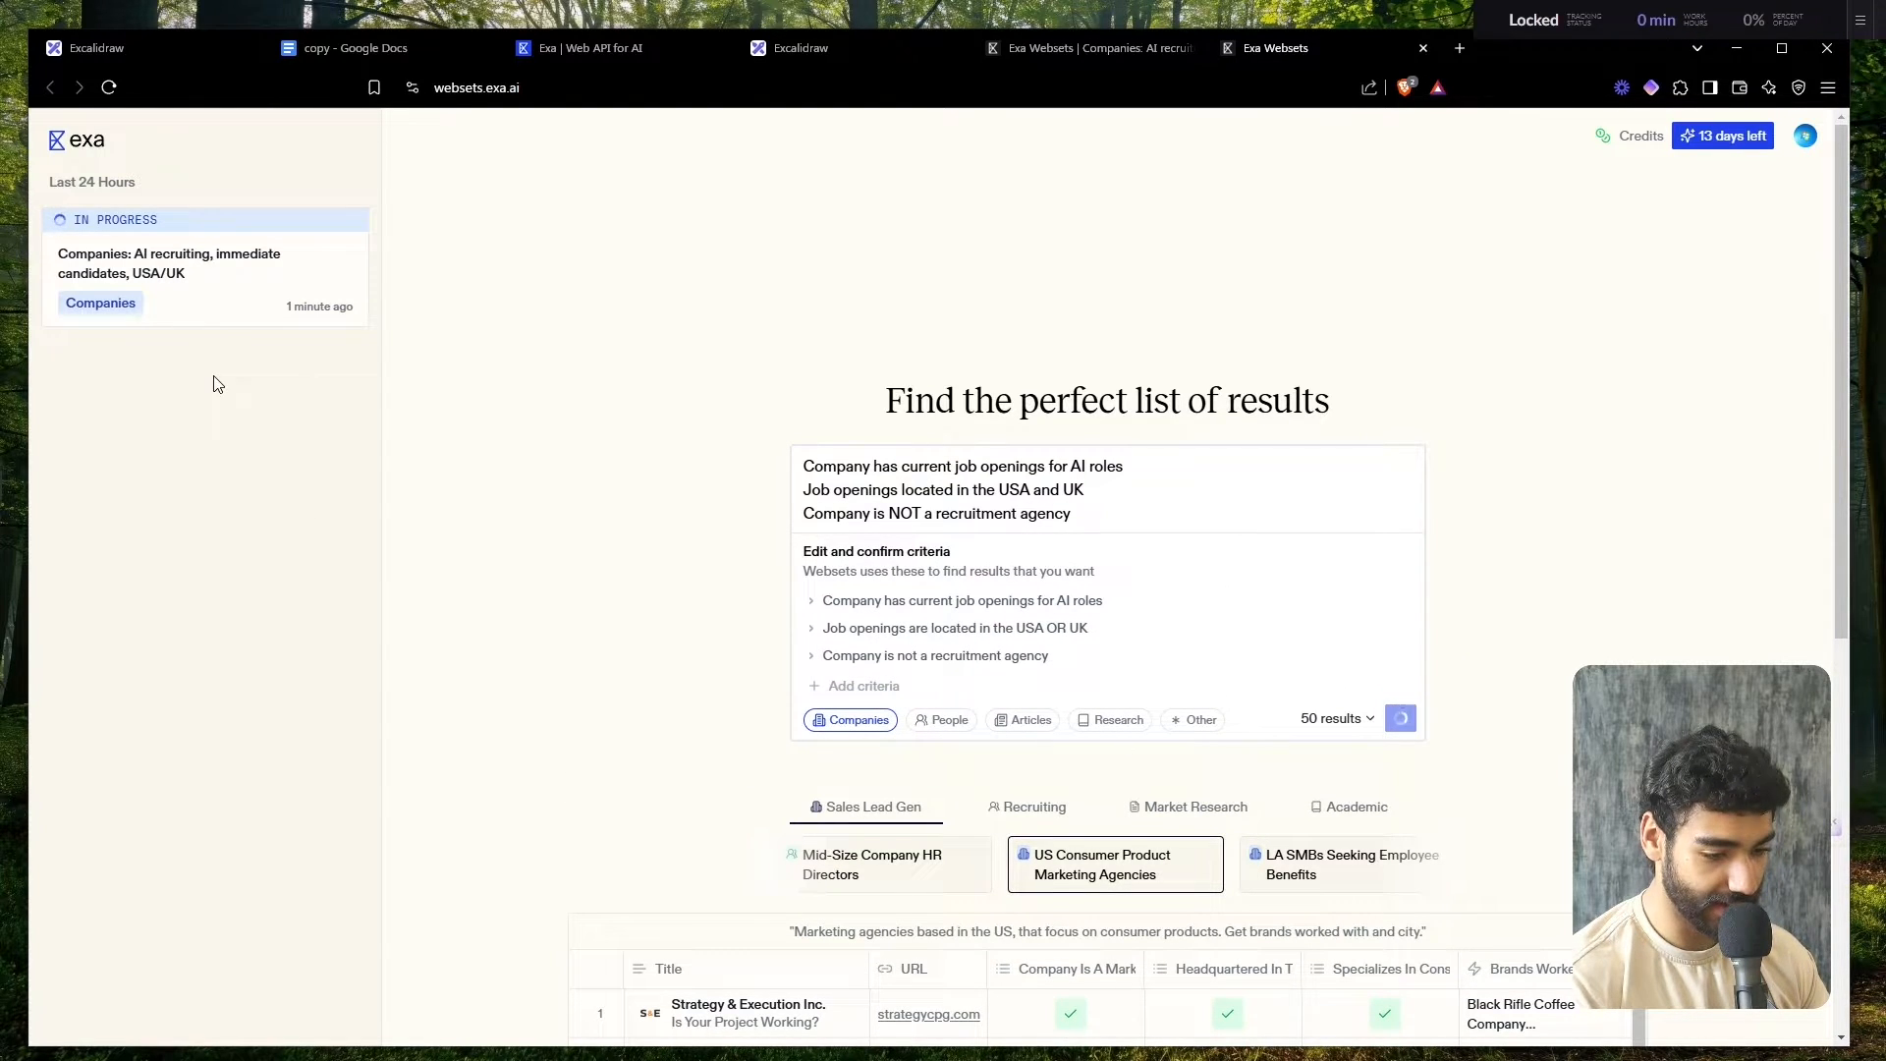
pyautogui.click(16, 580)
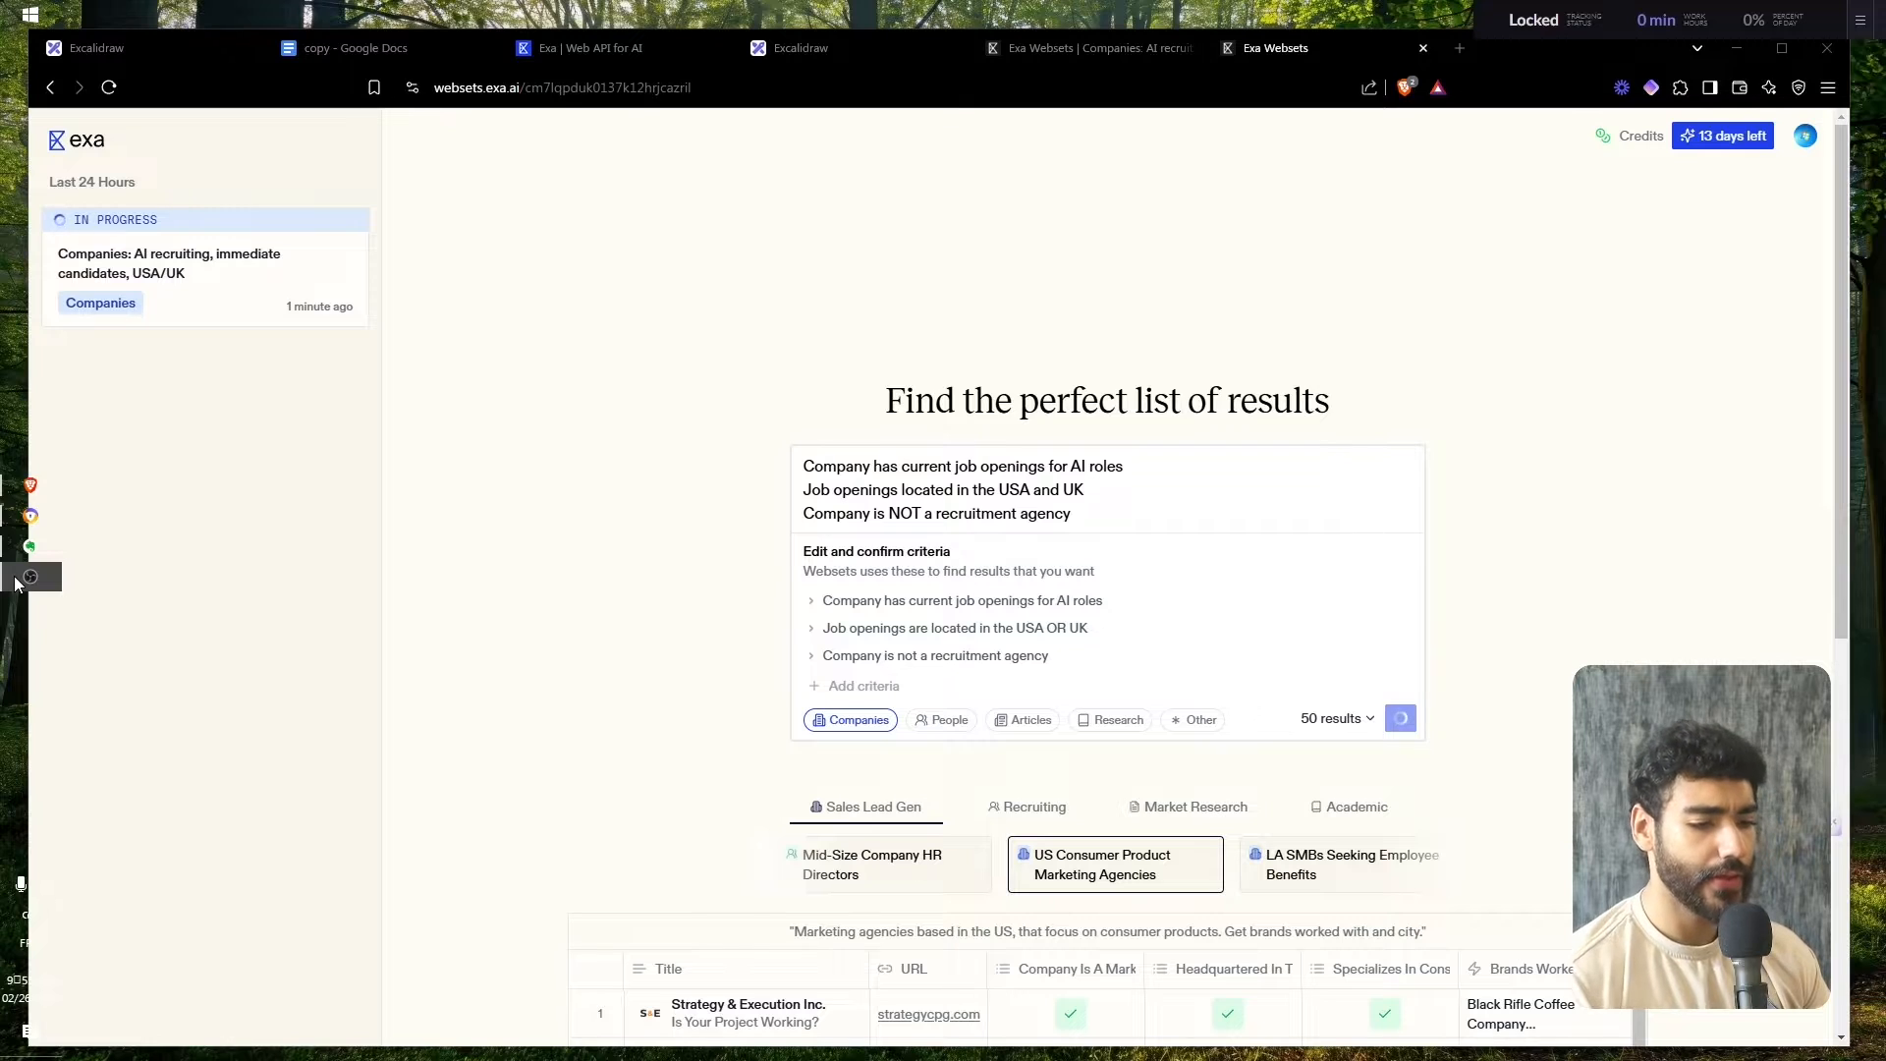
pyautogui.click(15, 584)
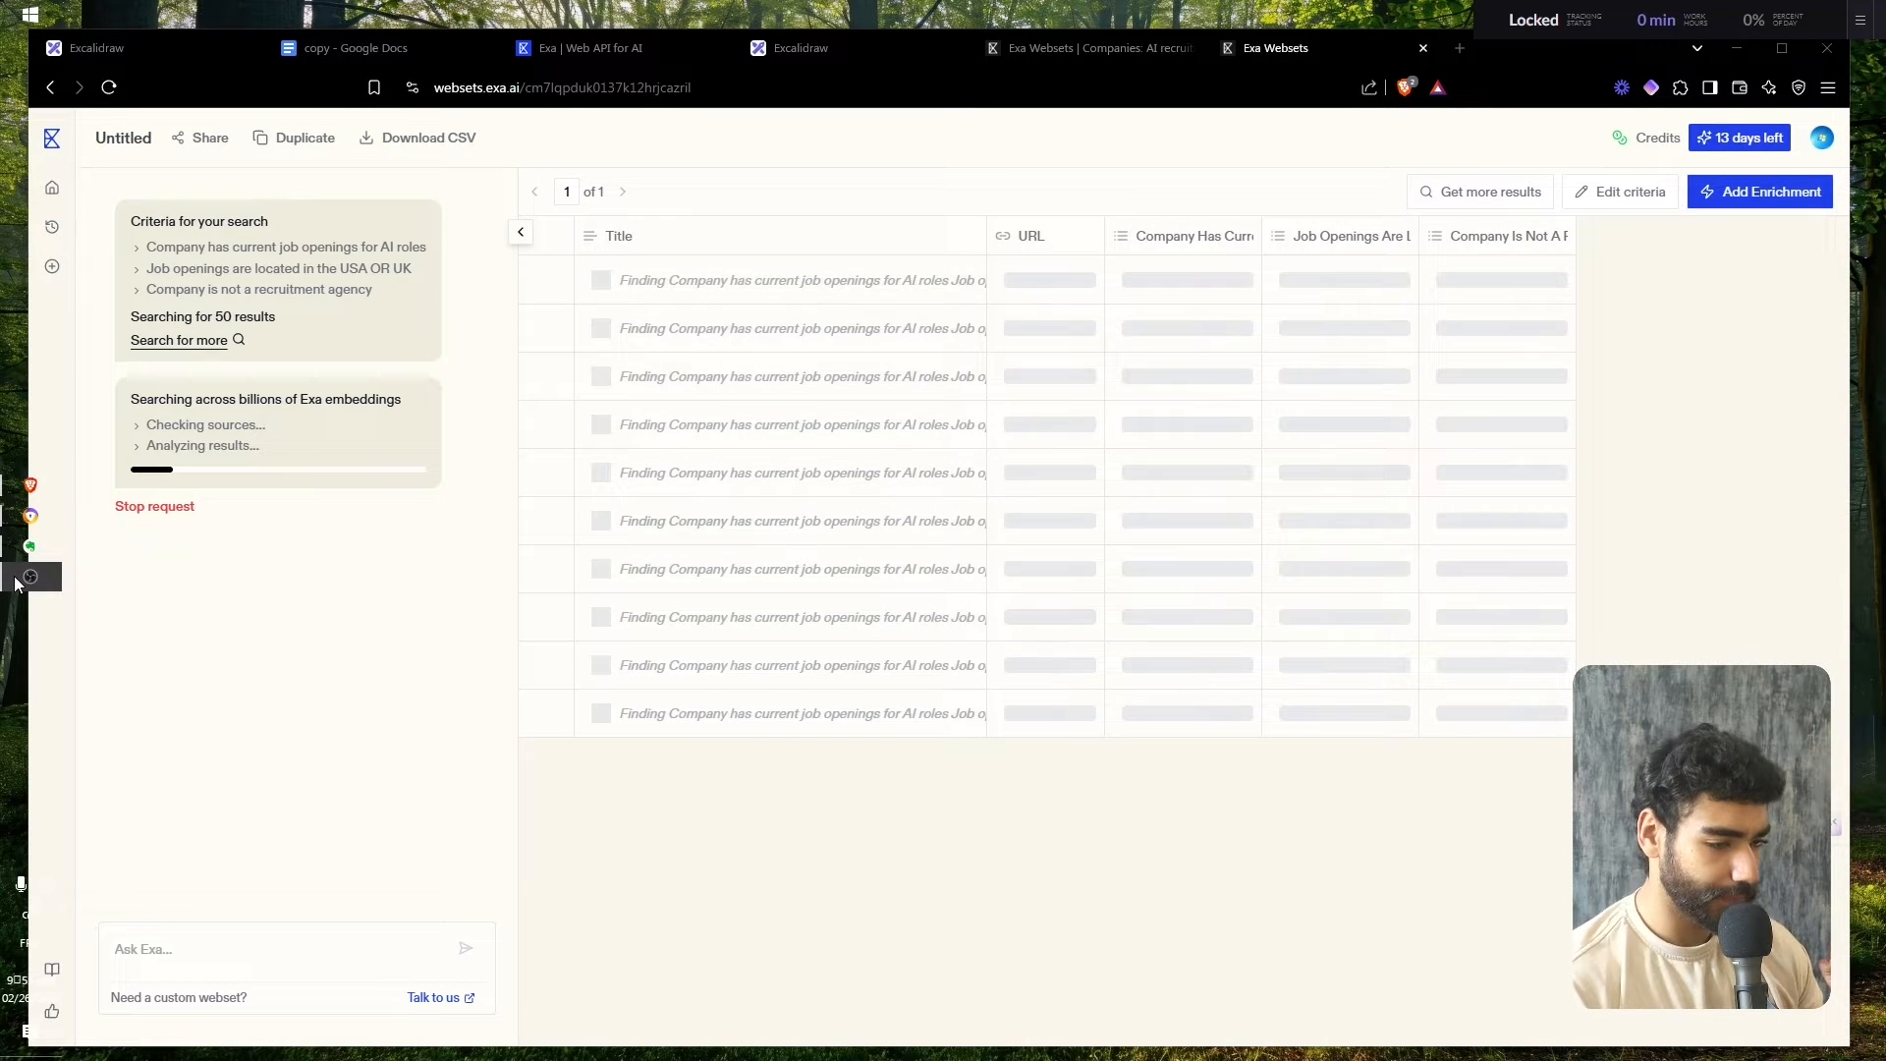
# - Check the recruitment agency webset's progress and request more results with the same criteria and a target of 100
pyautogui.click(1067, 55)
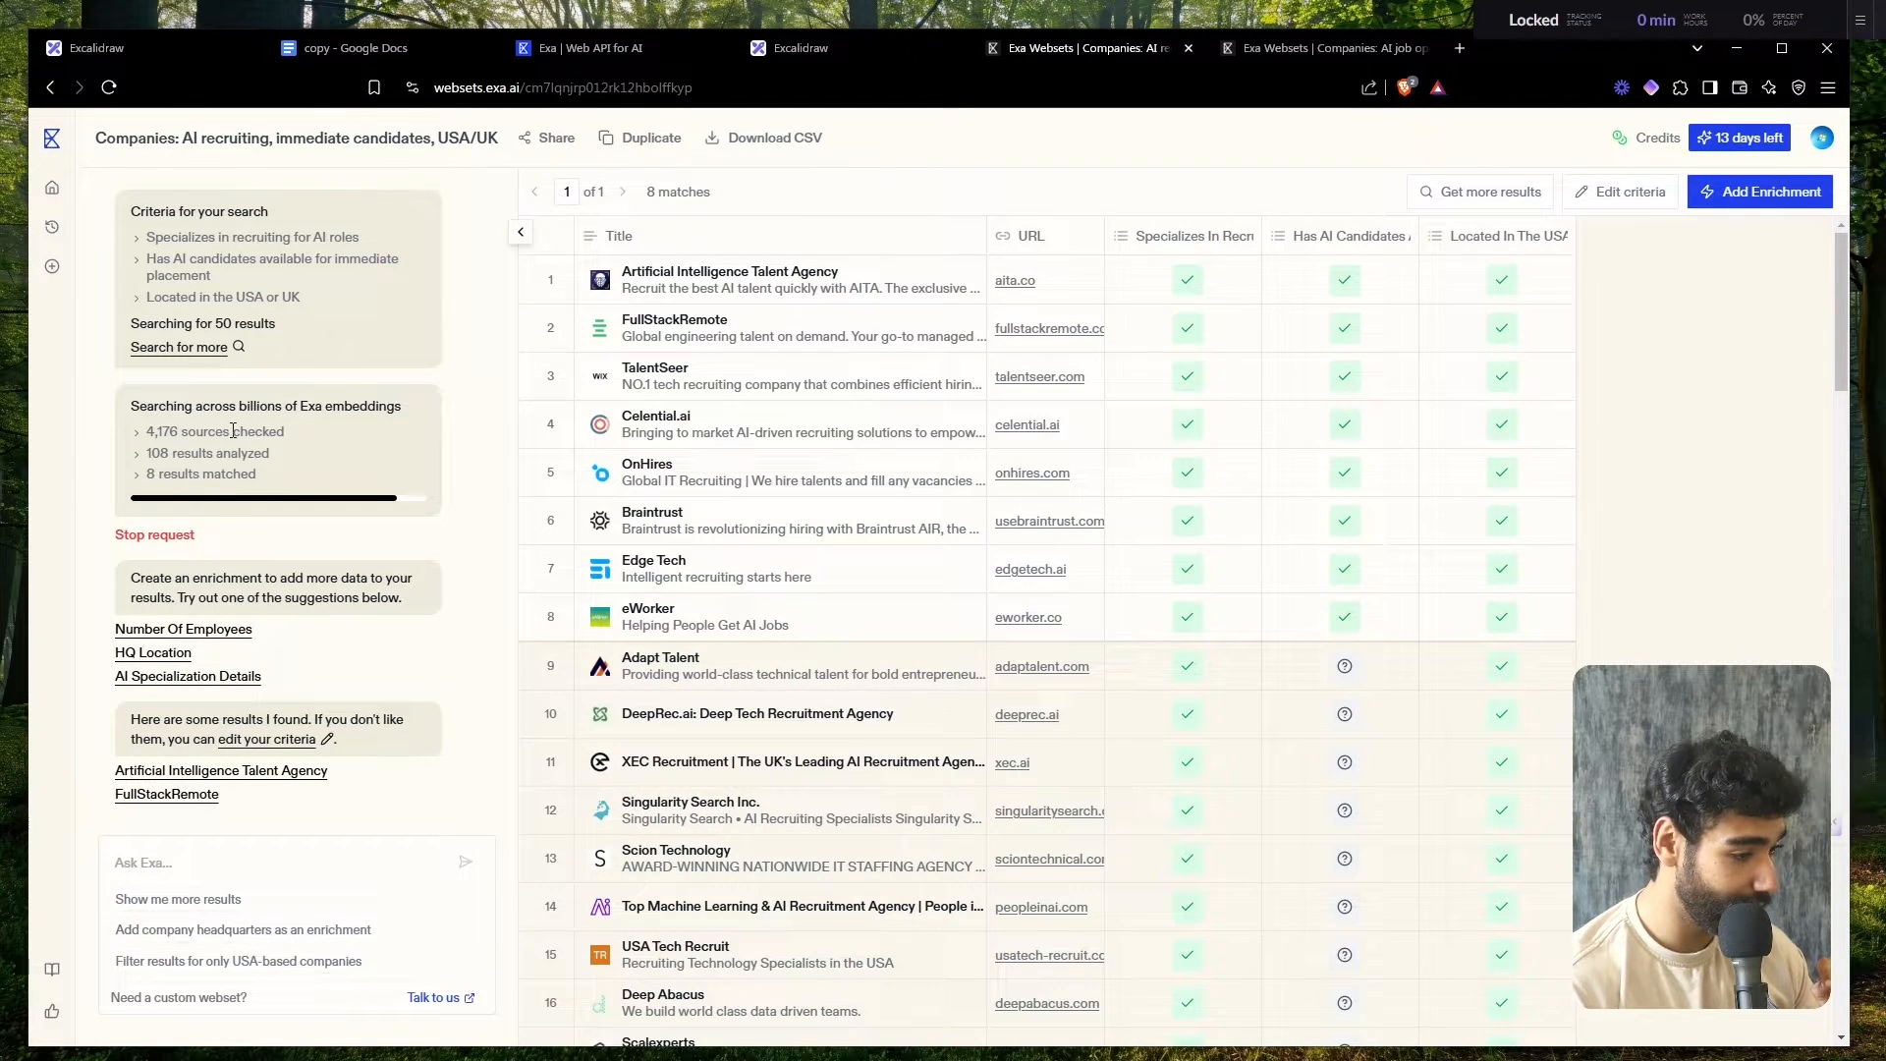
pyautogui.scroll(3, 206, 429)
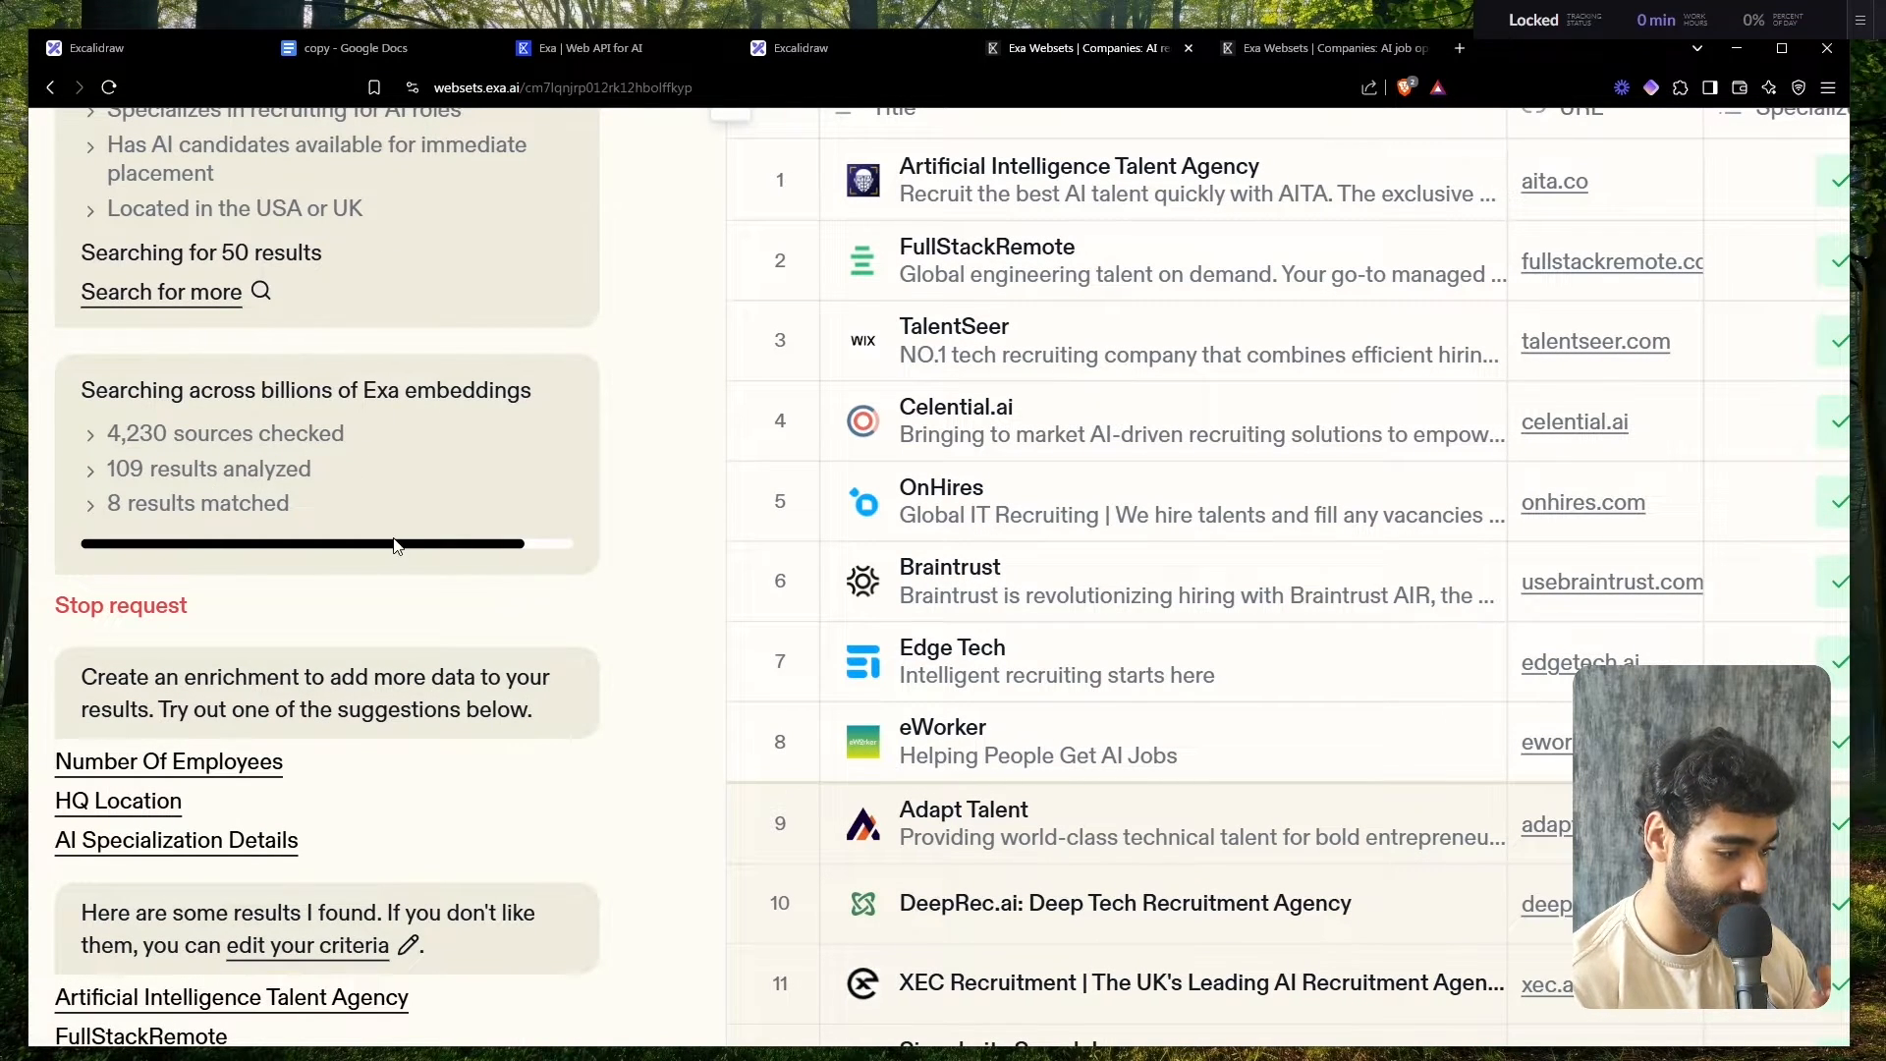
pyautogui.scroll(-3, 396, 546)
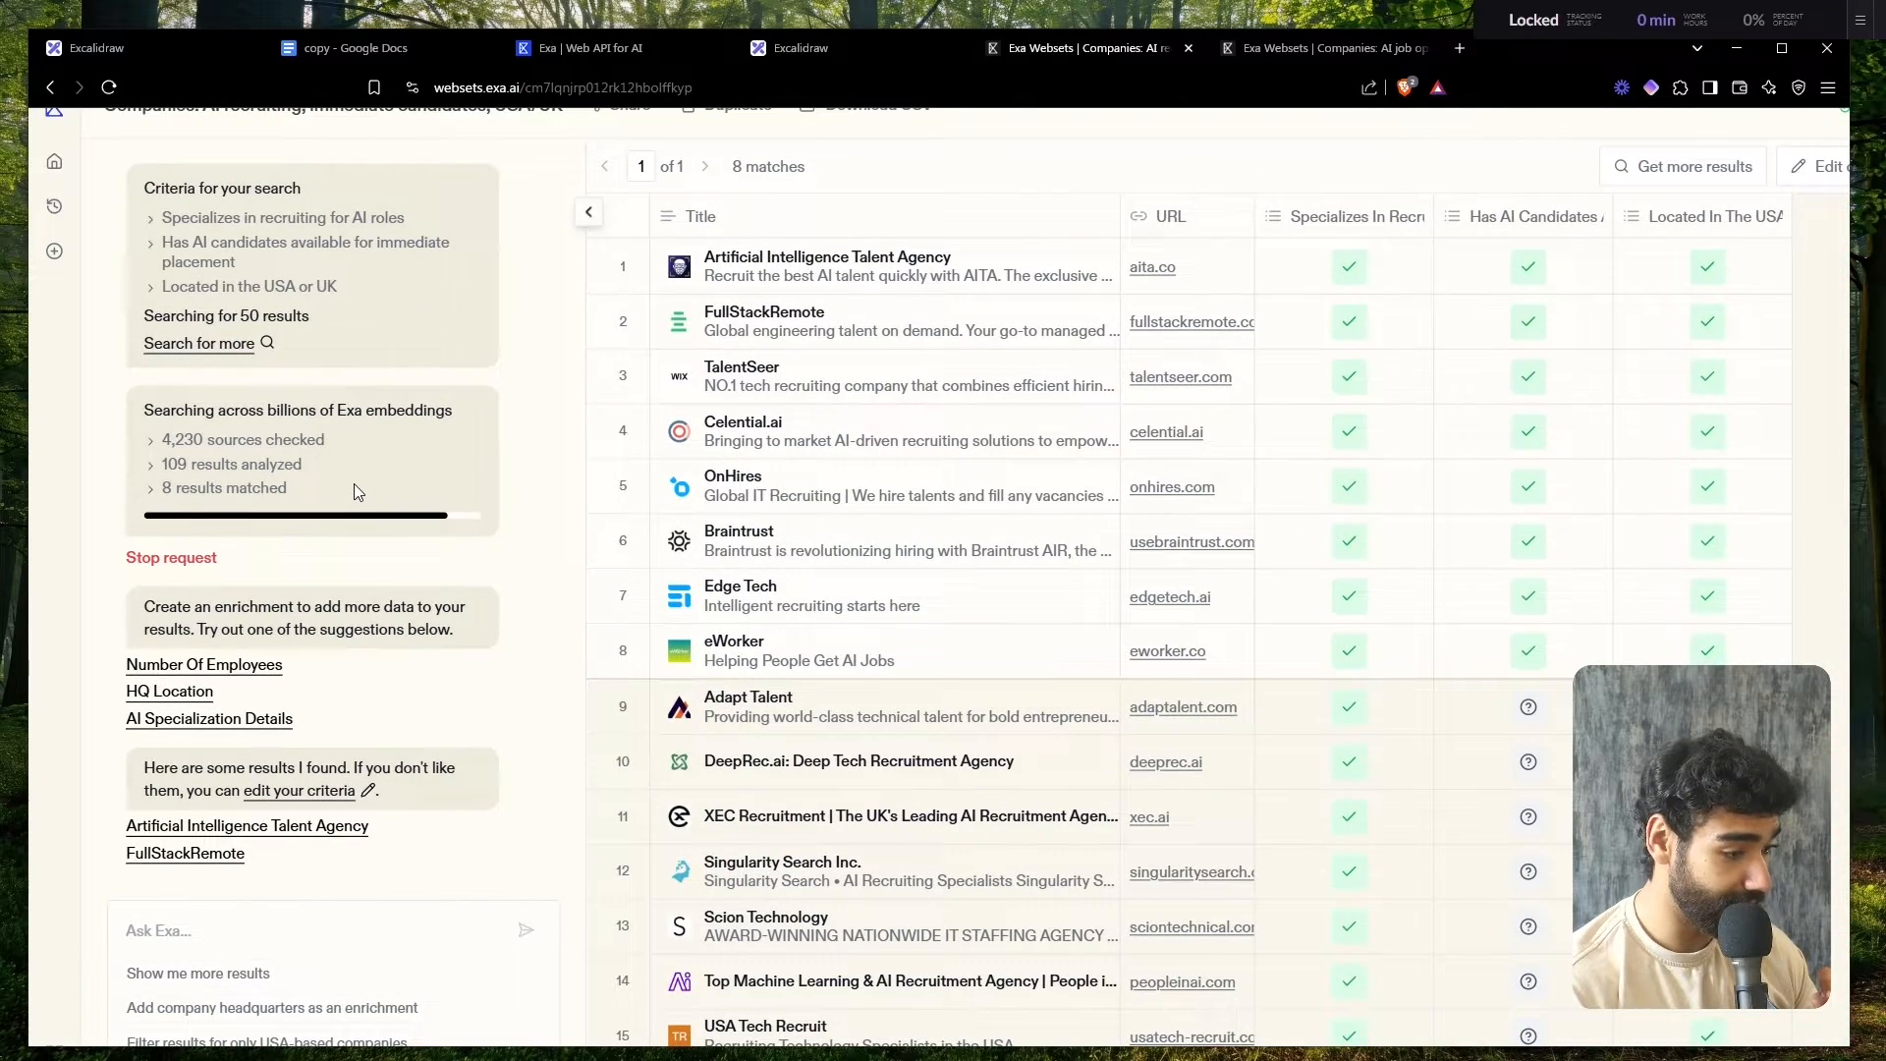
pyautogui.scroll(-1, 354, 483)
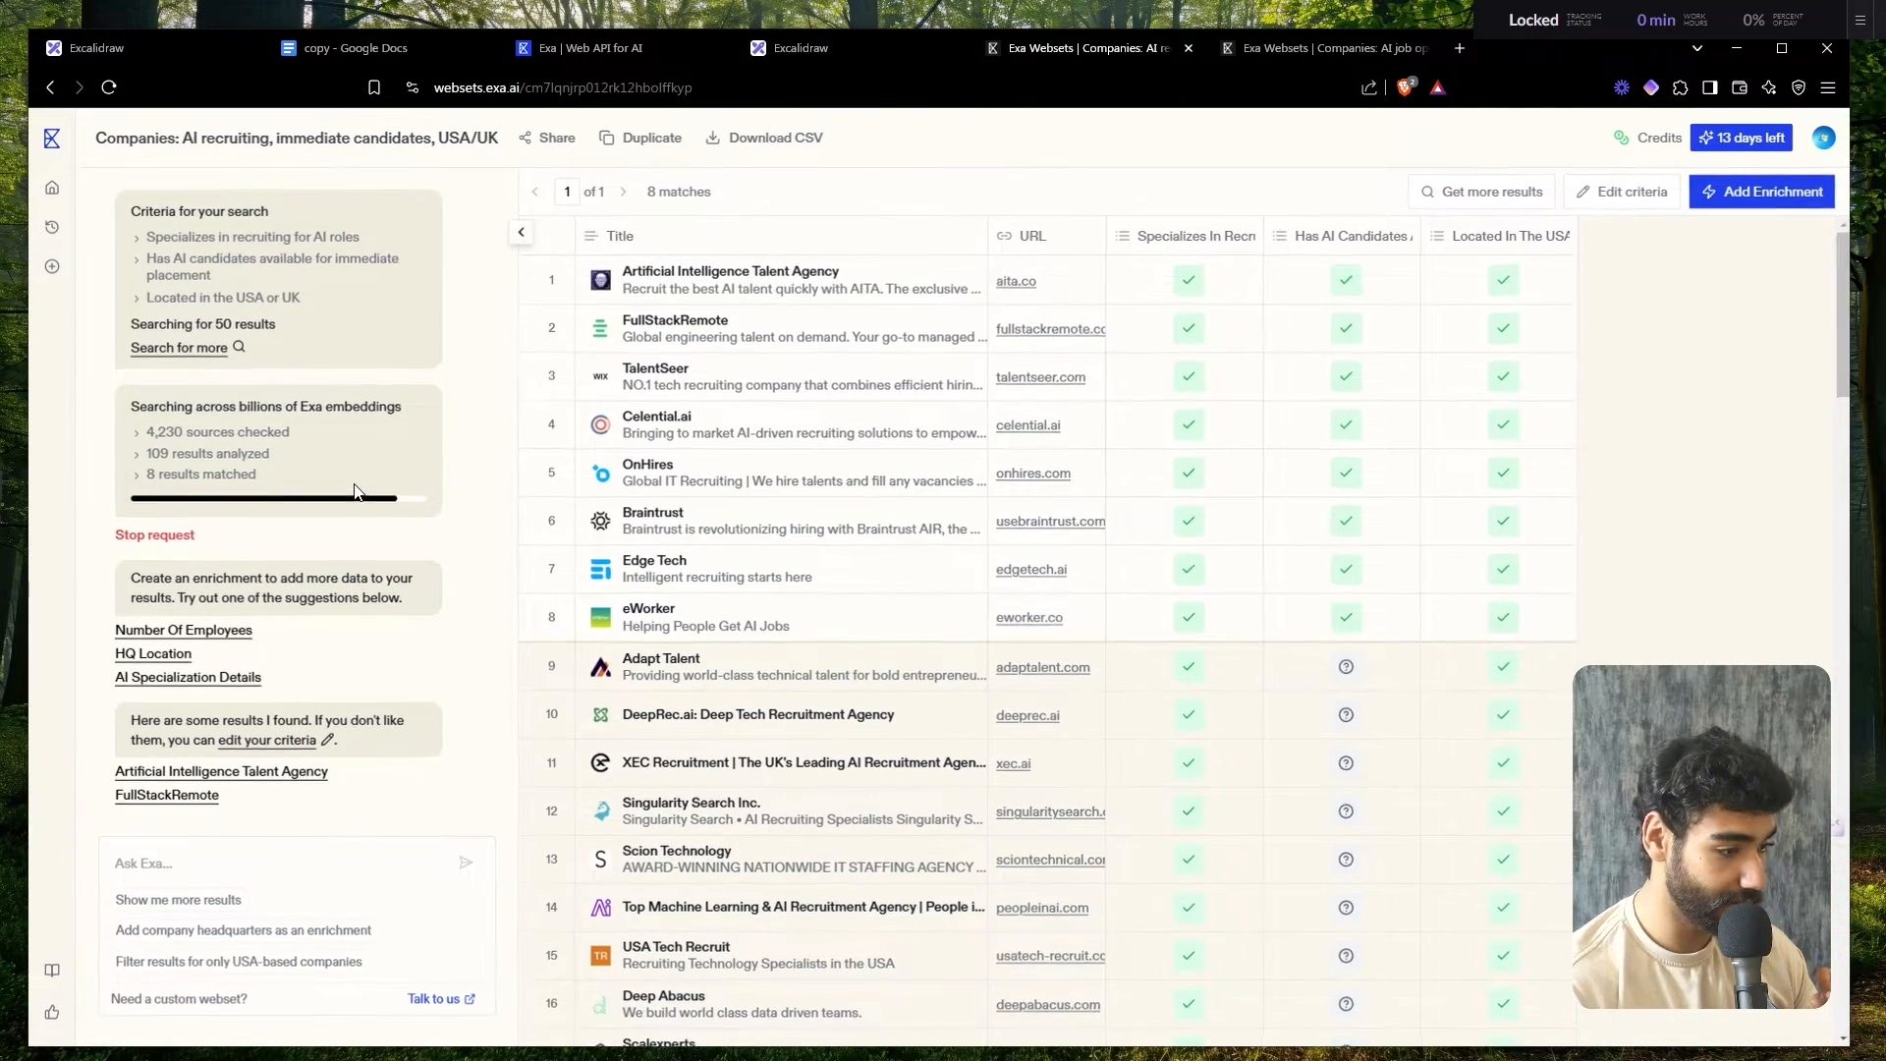
pyautogui.click(1484, 192)
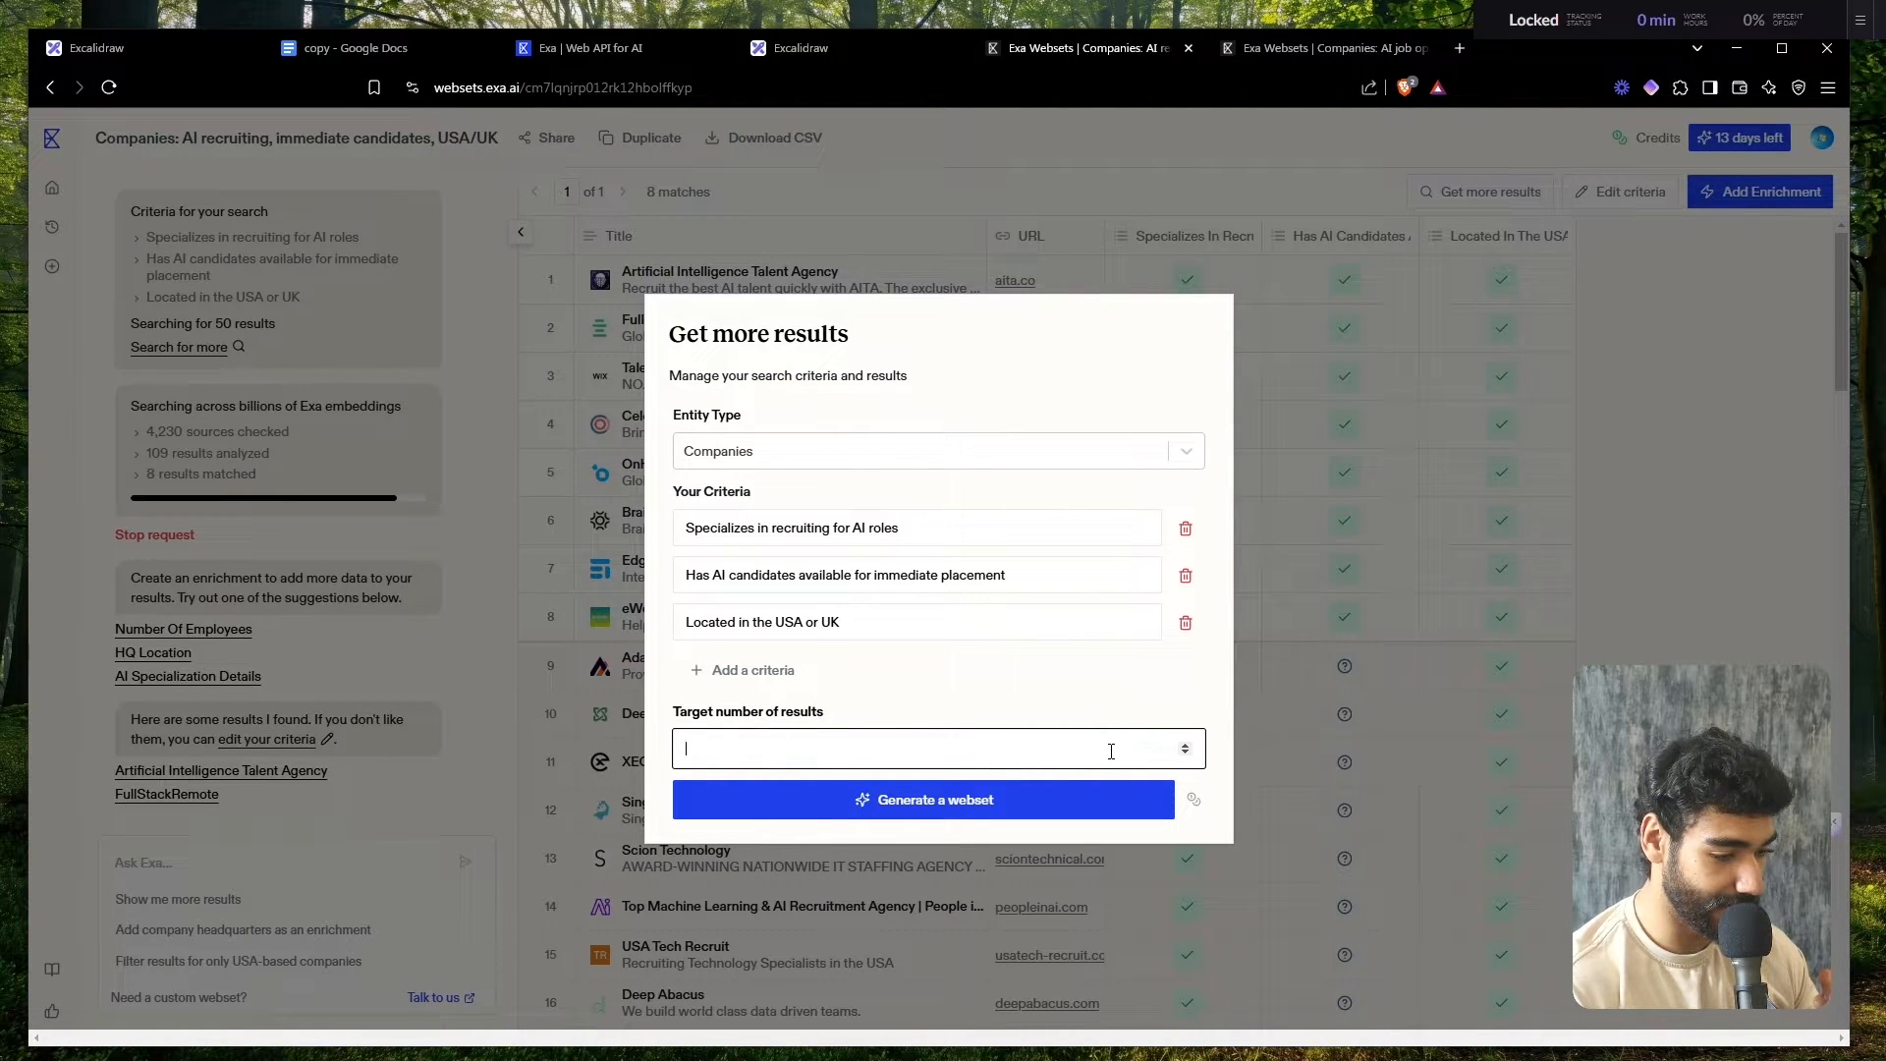
pyautogui.click(961, 810)
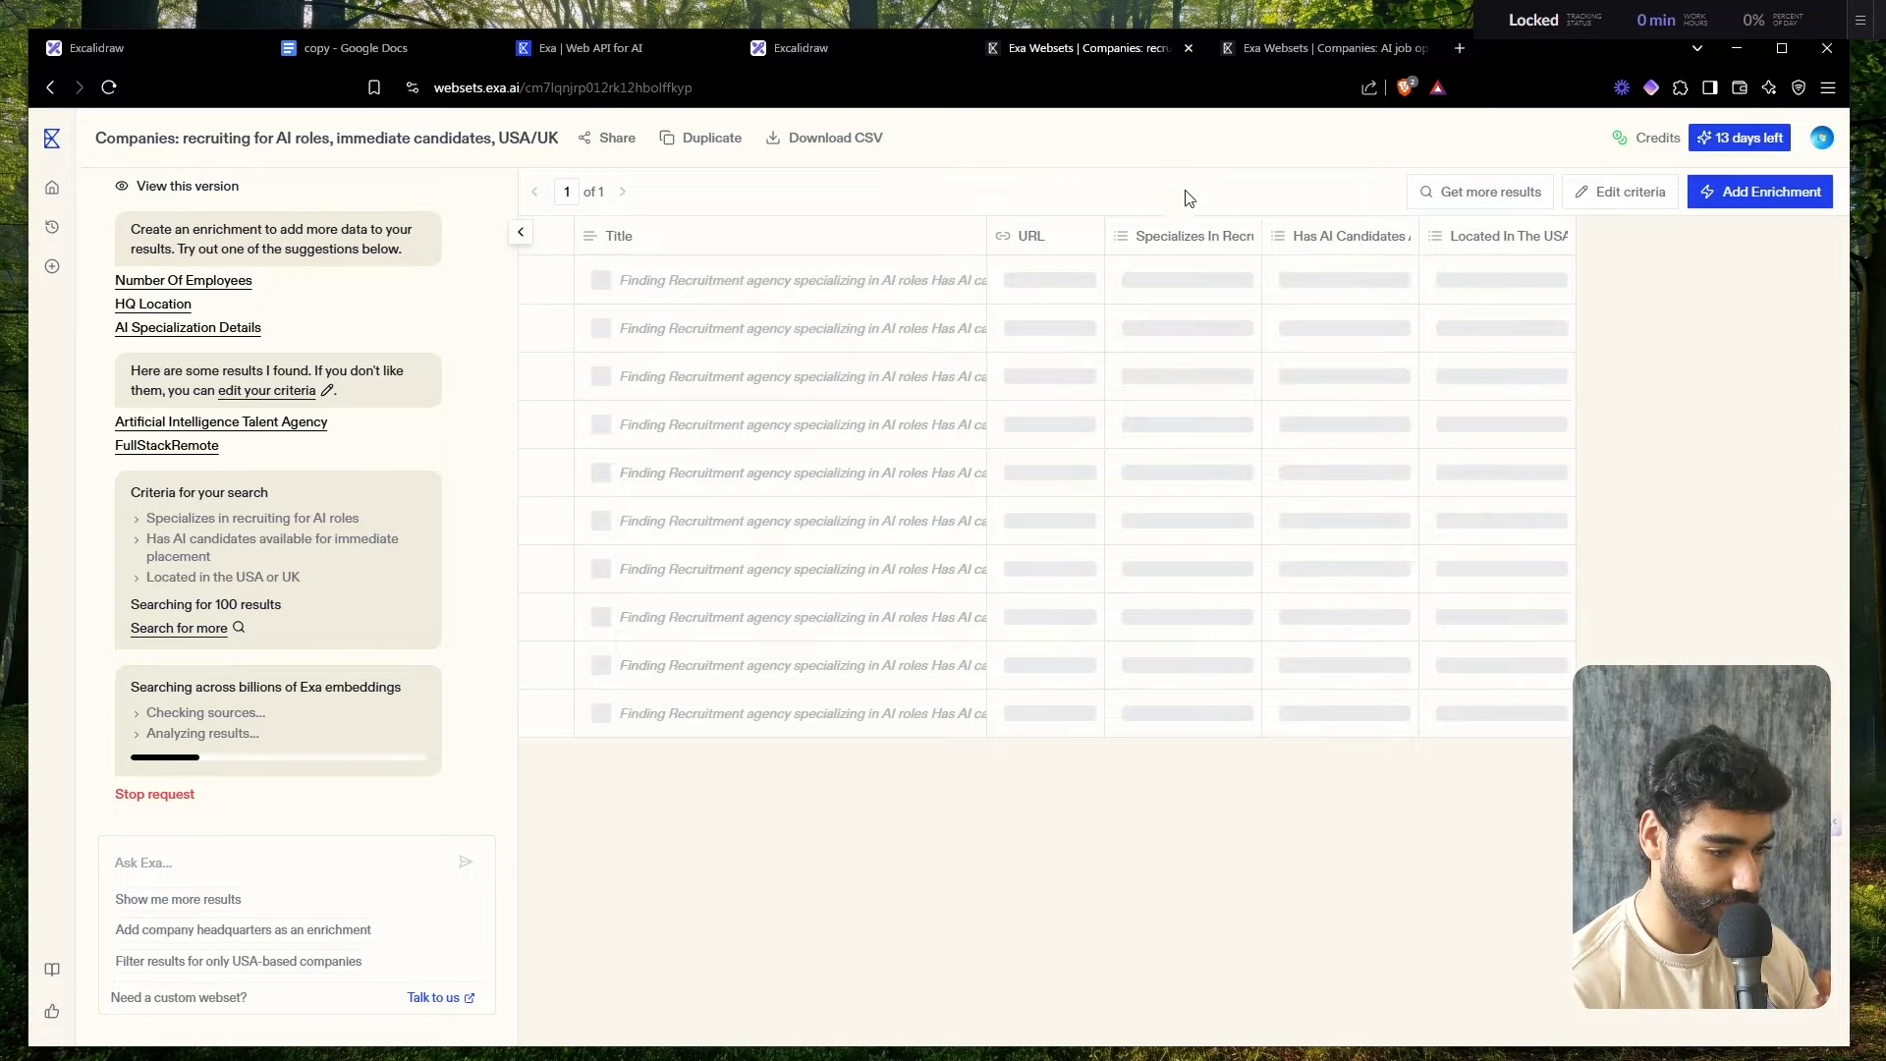
# - Examine the companies found in the AI job openings webset and how they meet each criterion
pyautogui.click(1277, 51)
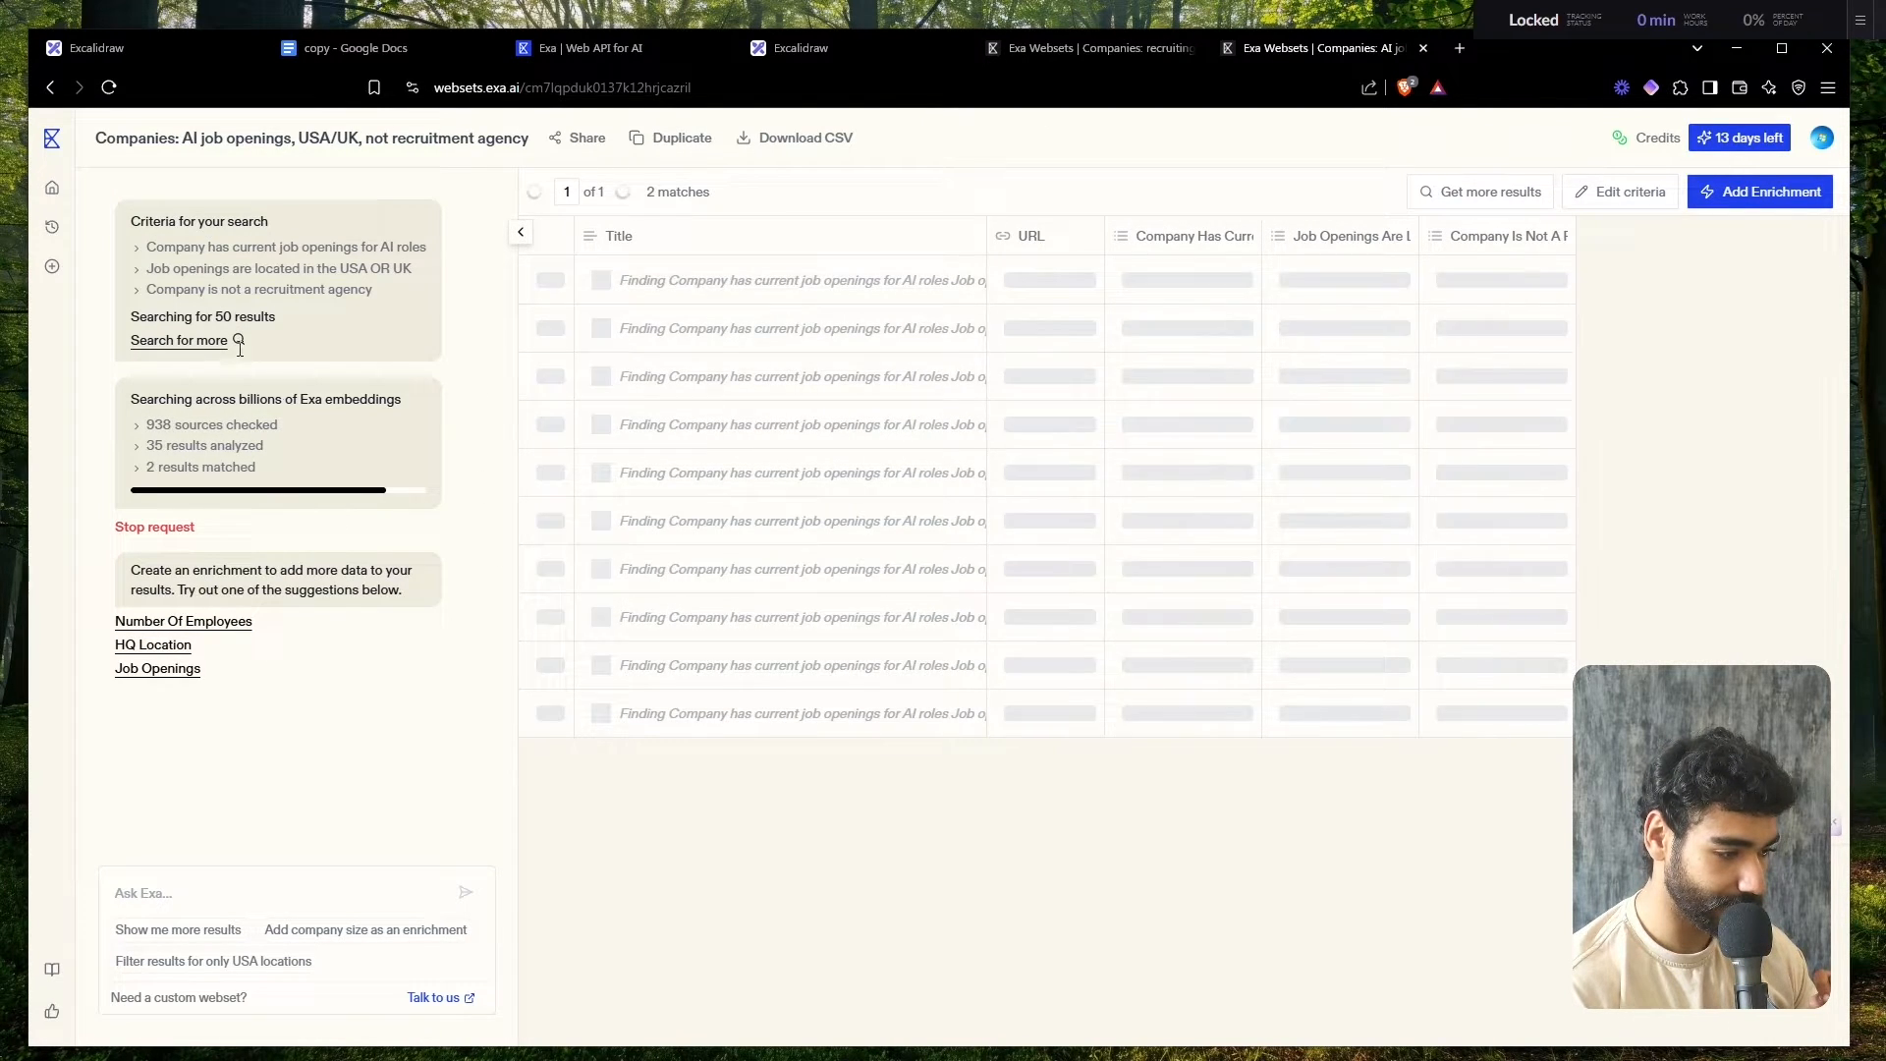
pyautogui.scroll(-1, 970, 539)
pyautogui.scroll(1, 970, 542)
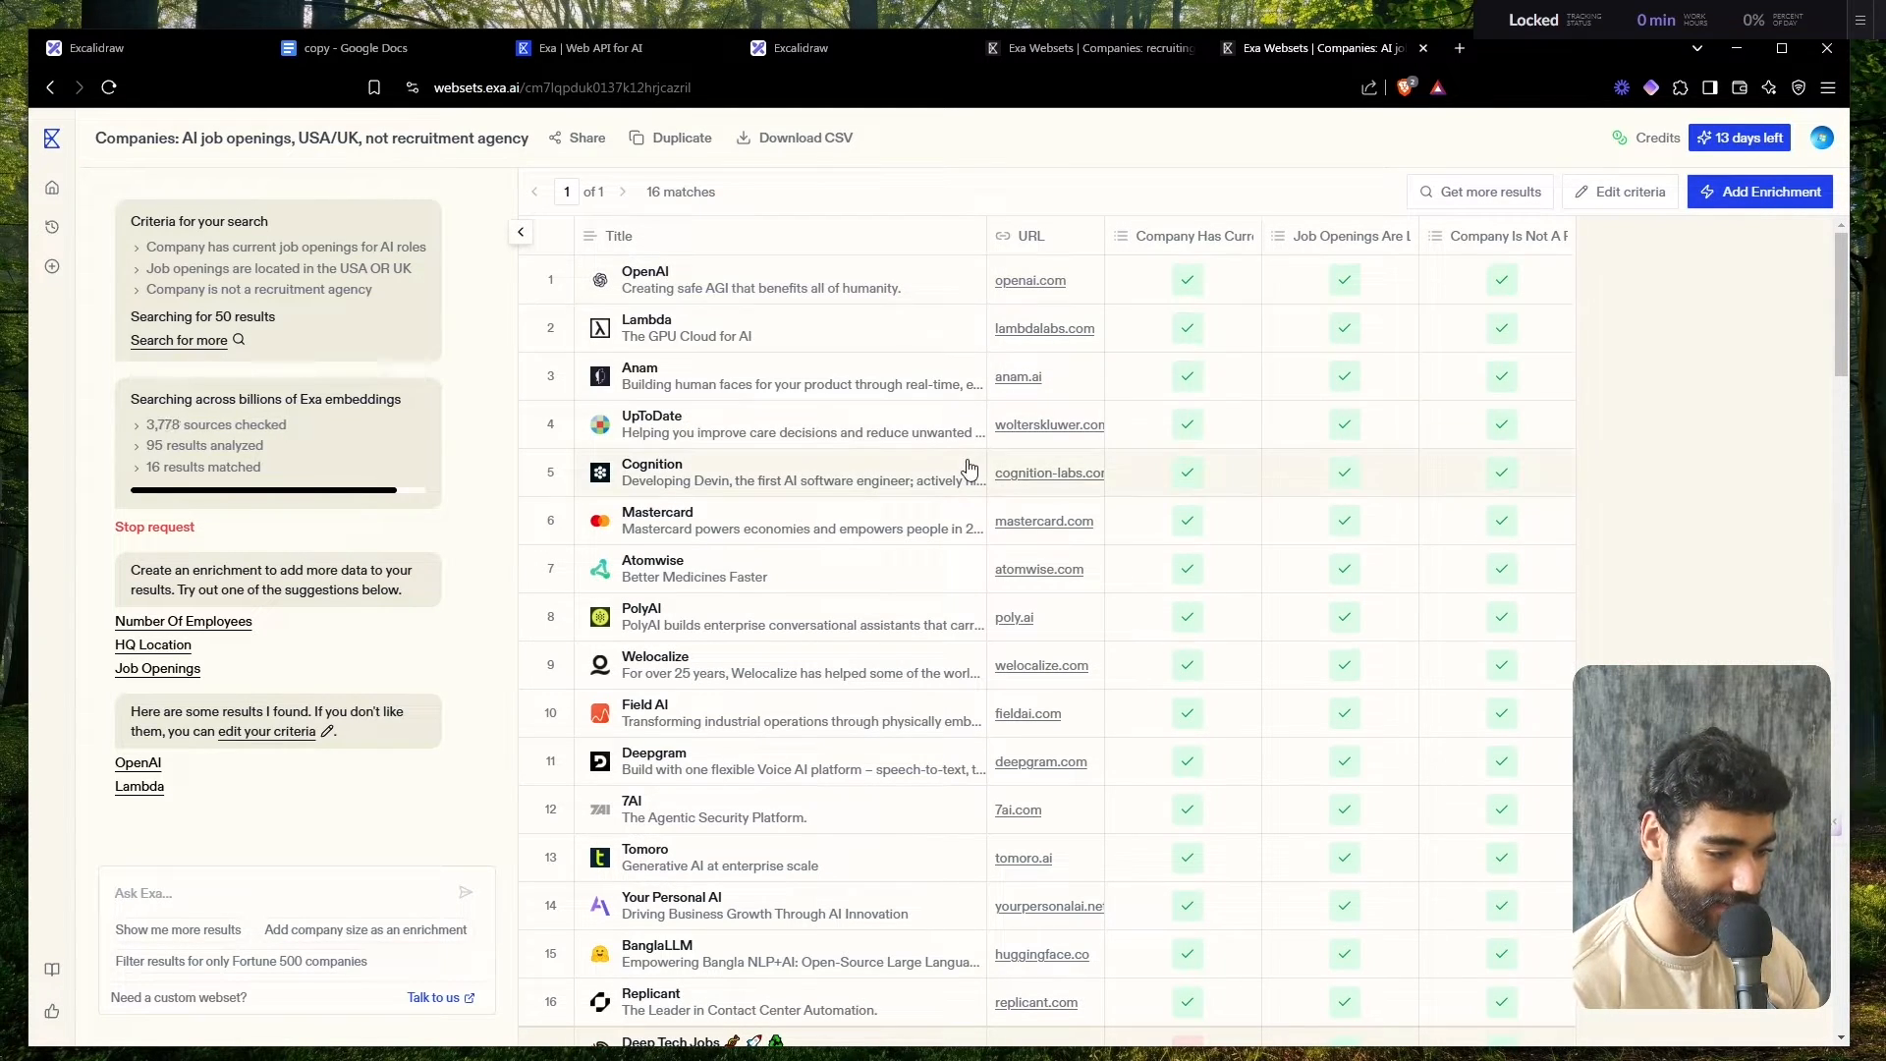
pyautogui.scroll(-2, 963, 467)
pyautogui.scroll(2, 967, 467)
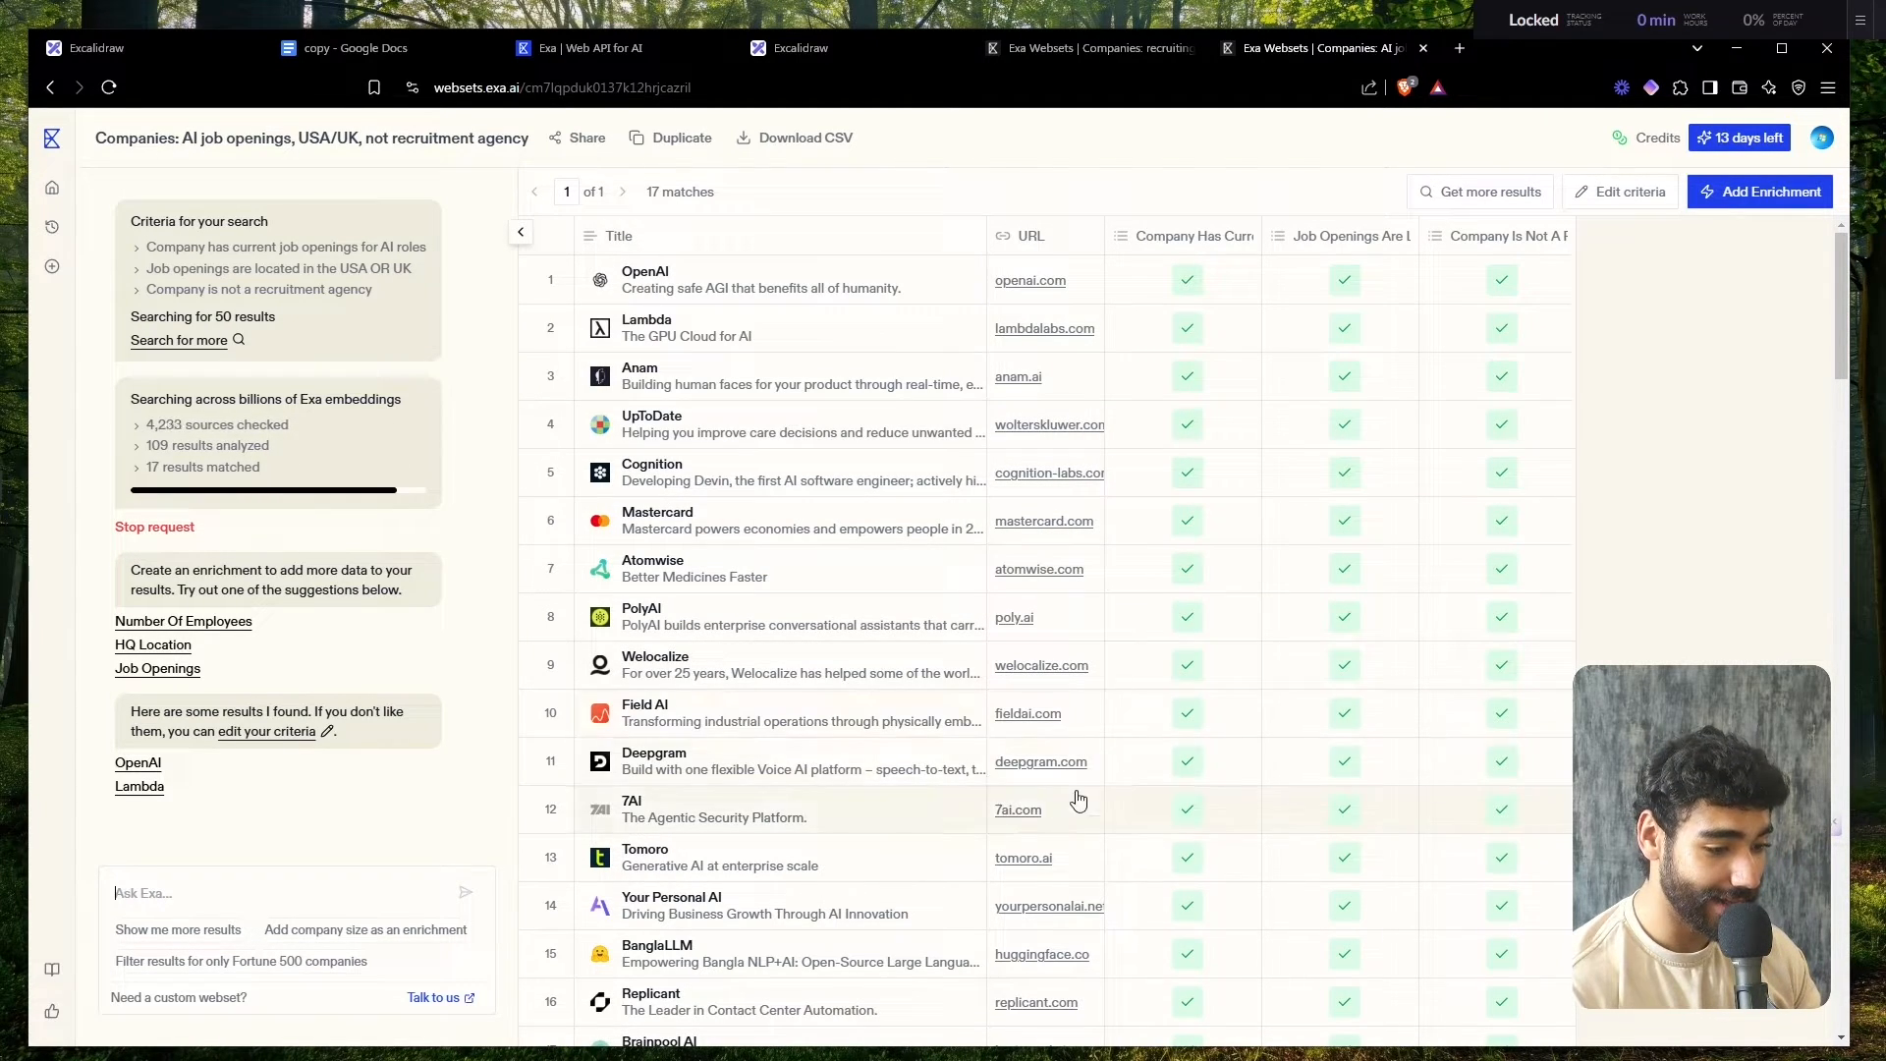
pyautogui.scroll(-2, 1033, 678)
pyautogui.scroll(-1, 1027, 680)
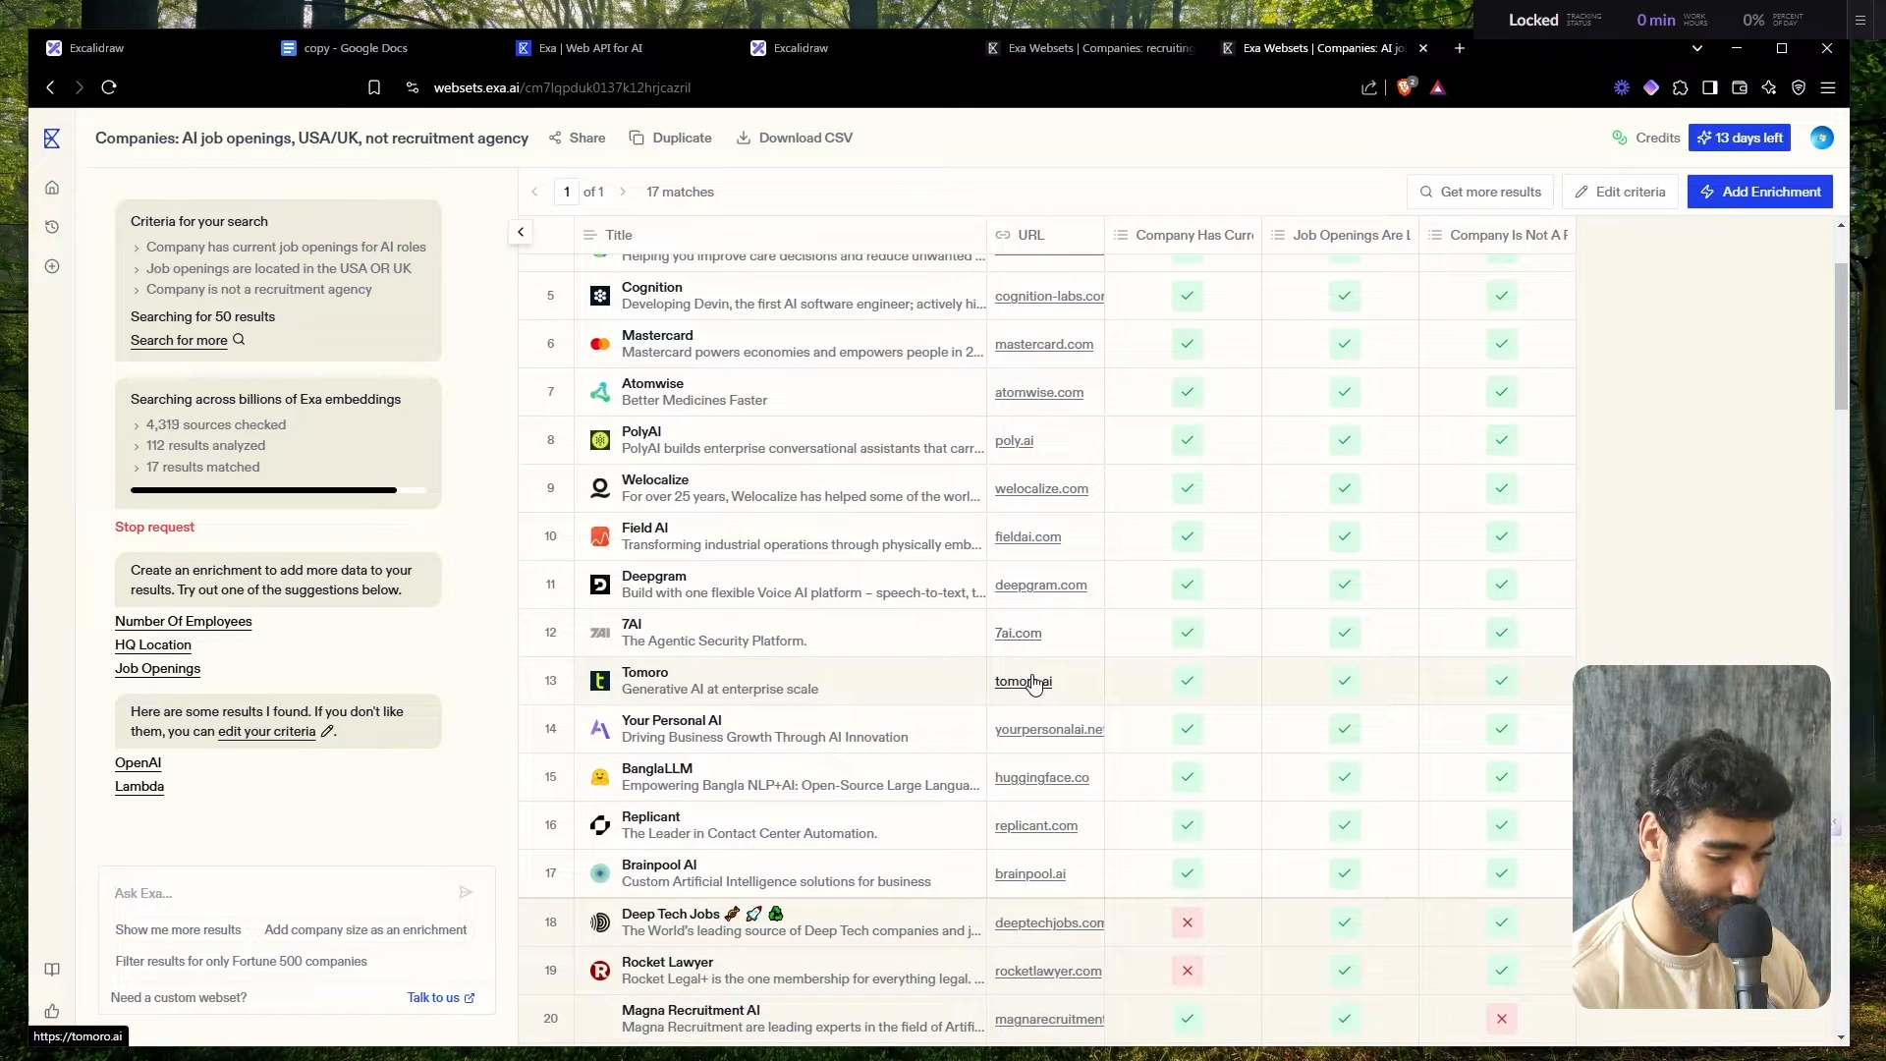
# - Edit the job openings webset's first criterion to read "Startups that have current job openings for AI roles"
pyautogui.scroll(3, 904, 727)
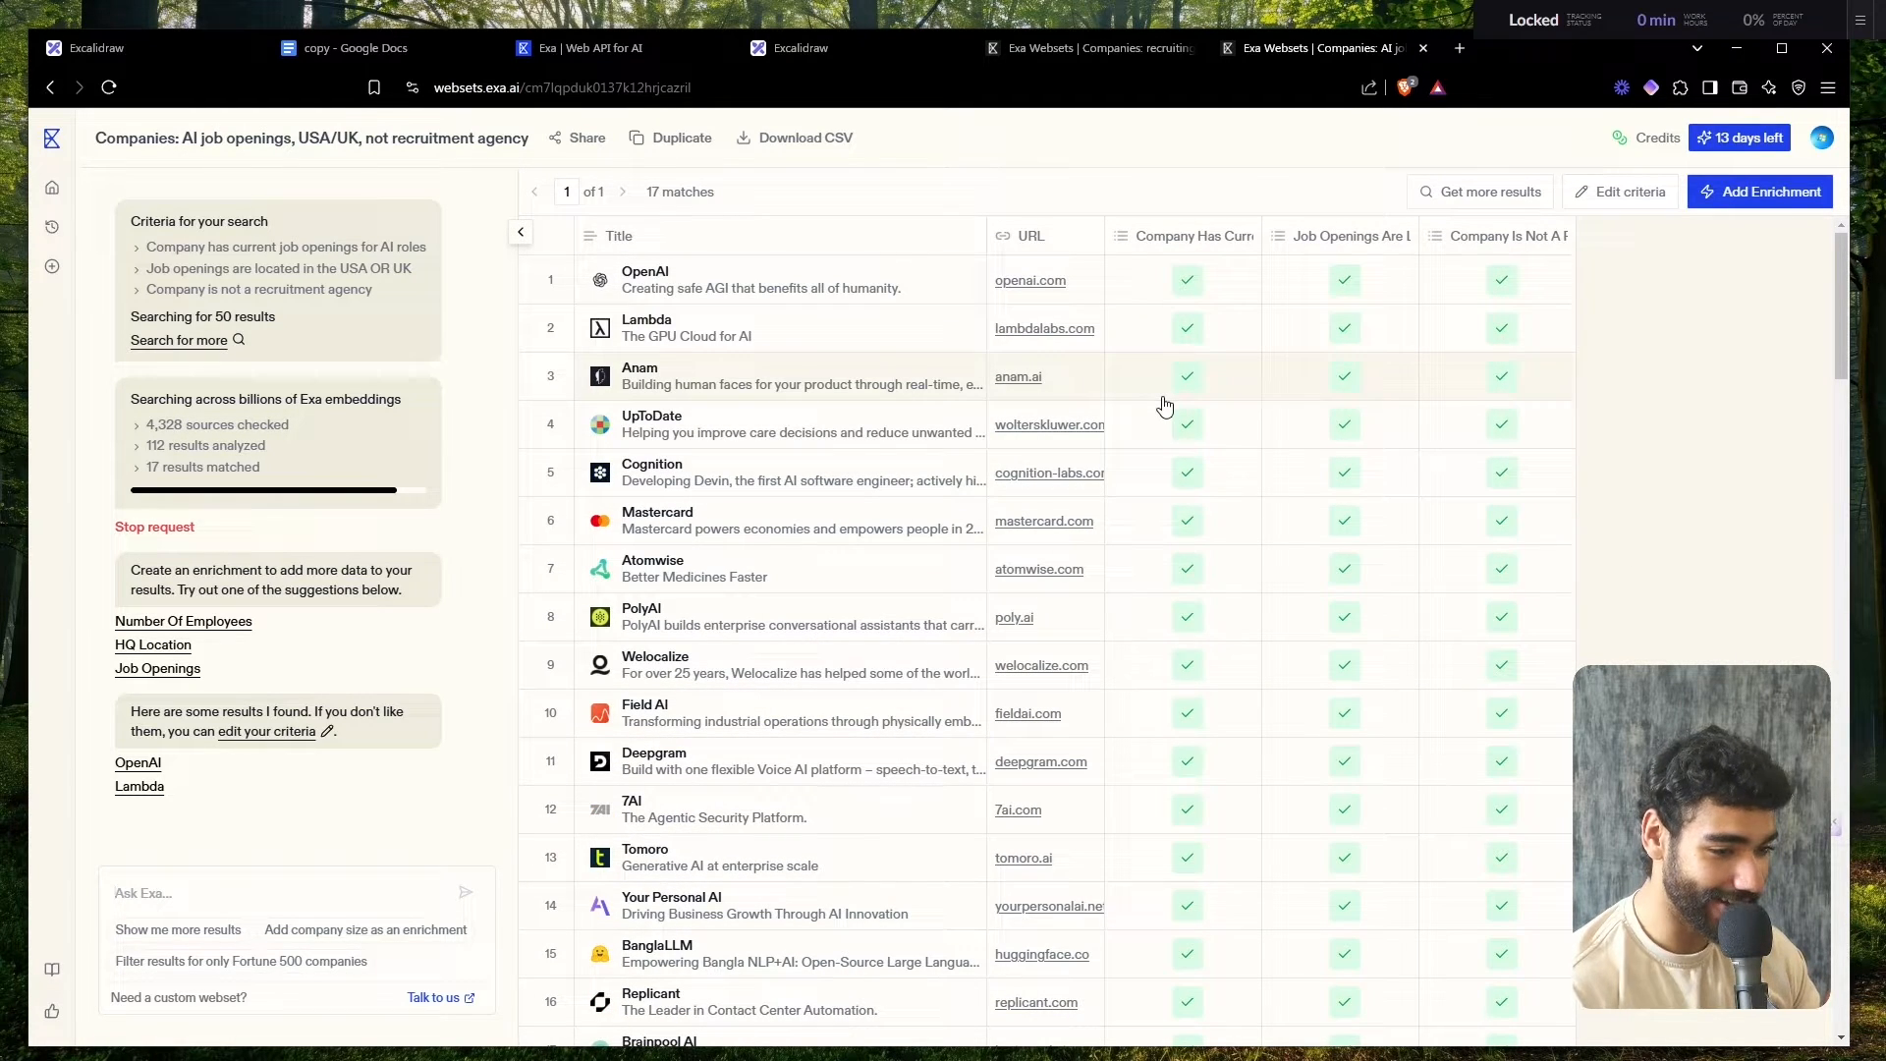
pyautogui.click(1603, 192)
pyautogui.keyDown('ctrl'); pyautogui.scroll(3, 793, 530); pyautogui.keyUp('ctrl')
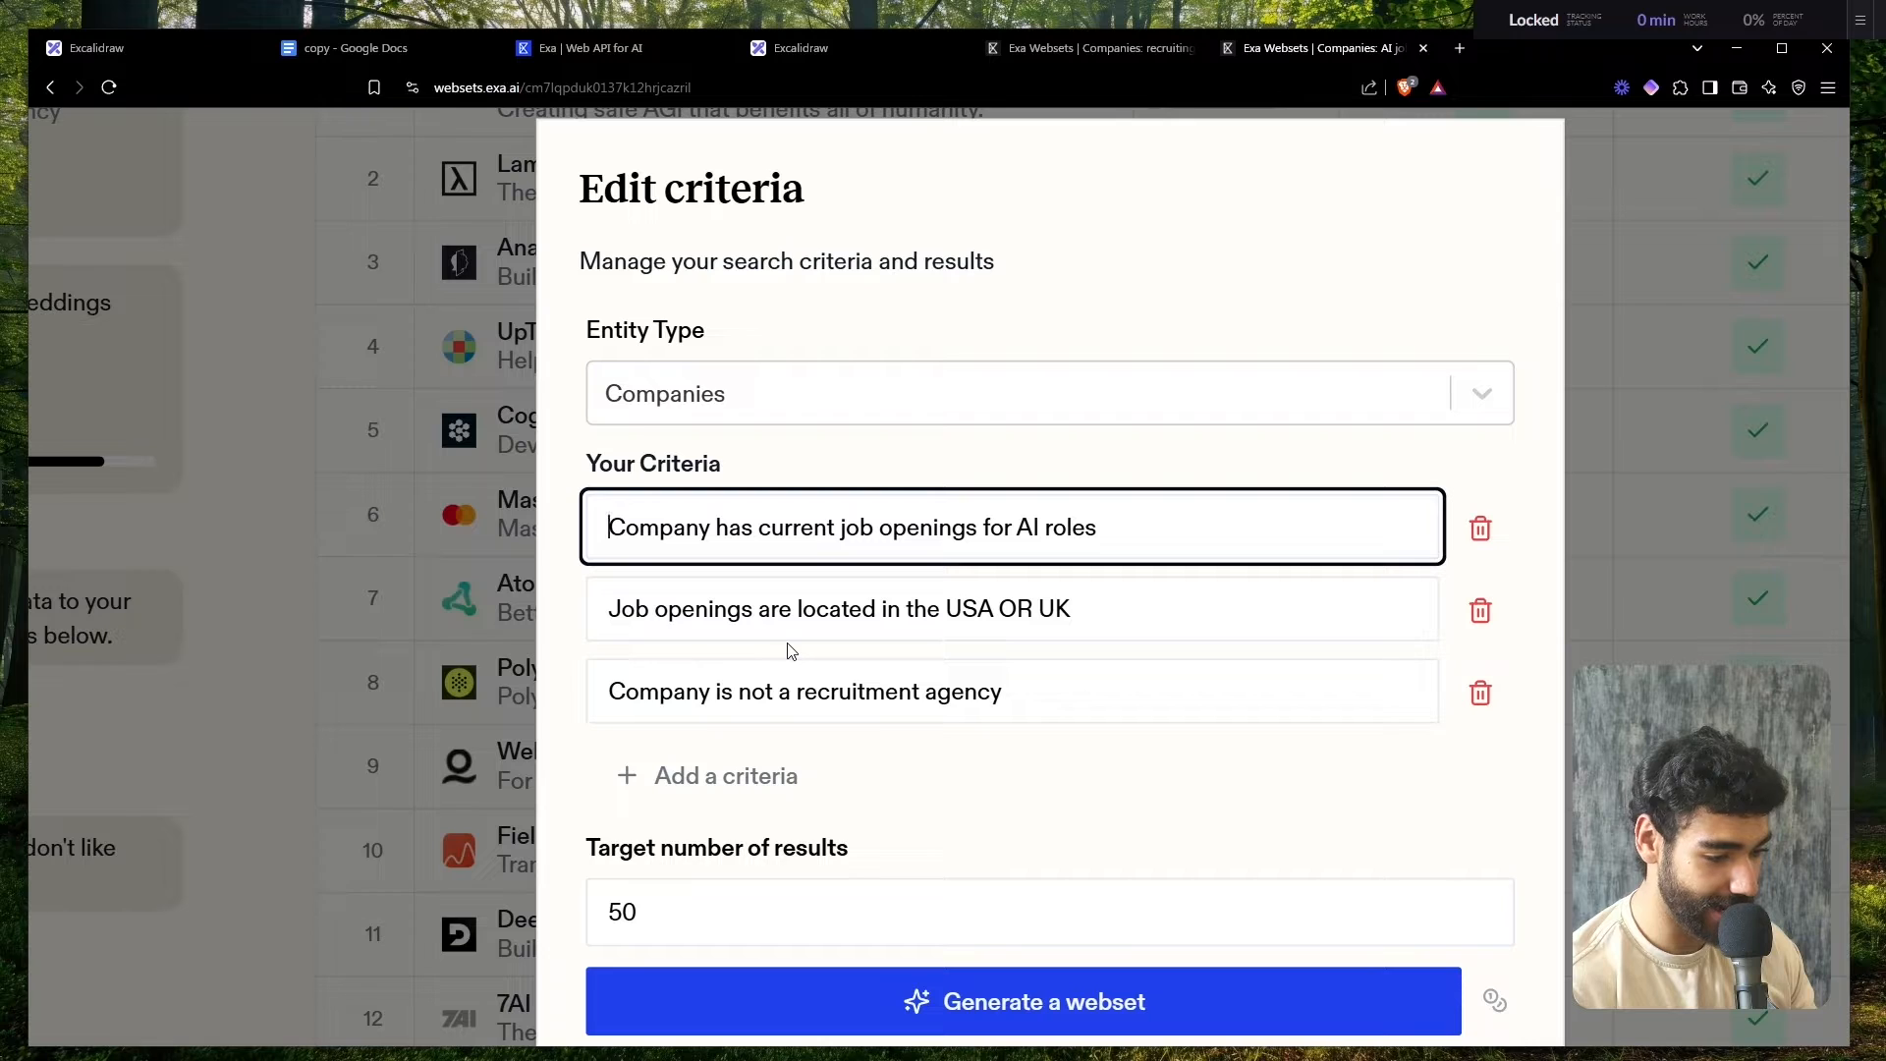
pyautogui.hotkey('shift', 'Right')
pyautogui.hotkey('shift', 'Right')
pyautogui.hotkey('shift', 'Right')
pyautogui.hotkey('shift', 'Right')
pyautogui.hotkey('shift', 'Right')
pyautogui.hotkey('shift', 'Right')
pyautogui.hotkey('shift', 'Right')
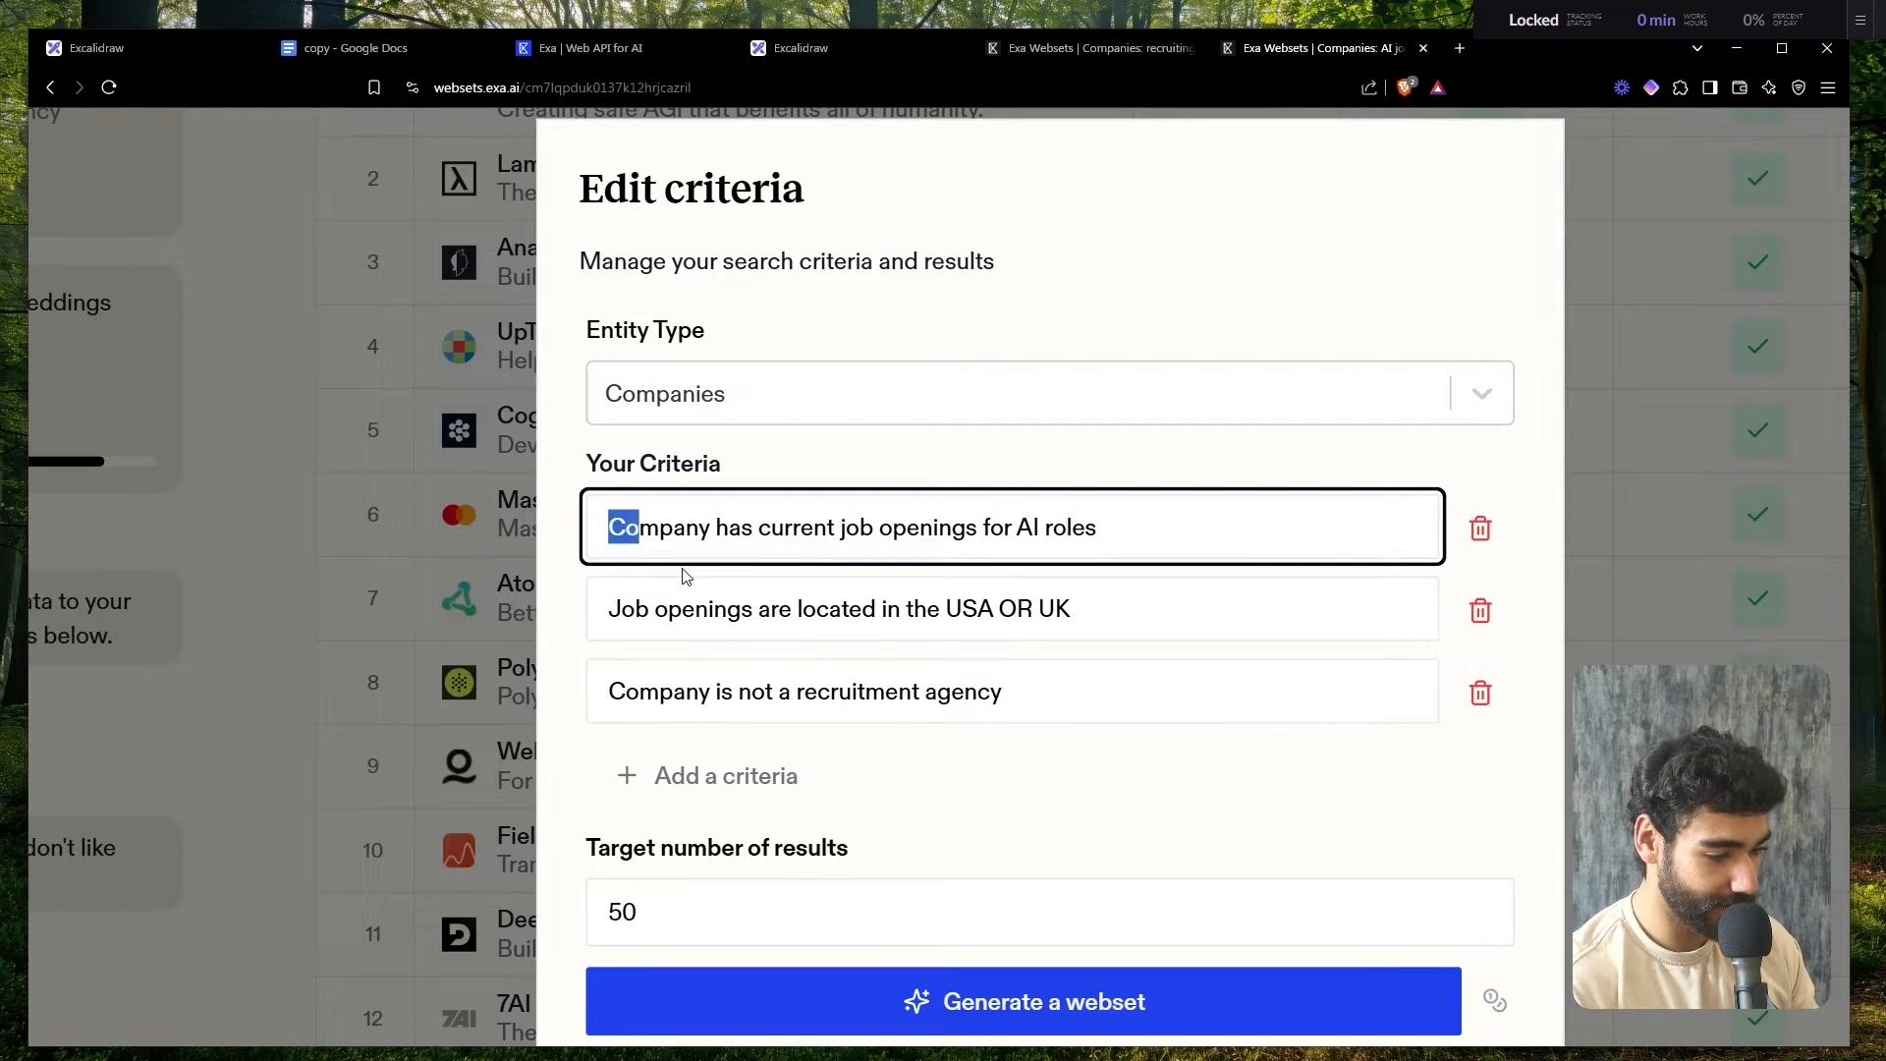
pyautogui.press('BackSpace')
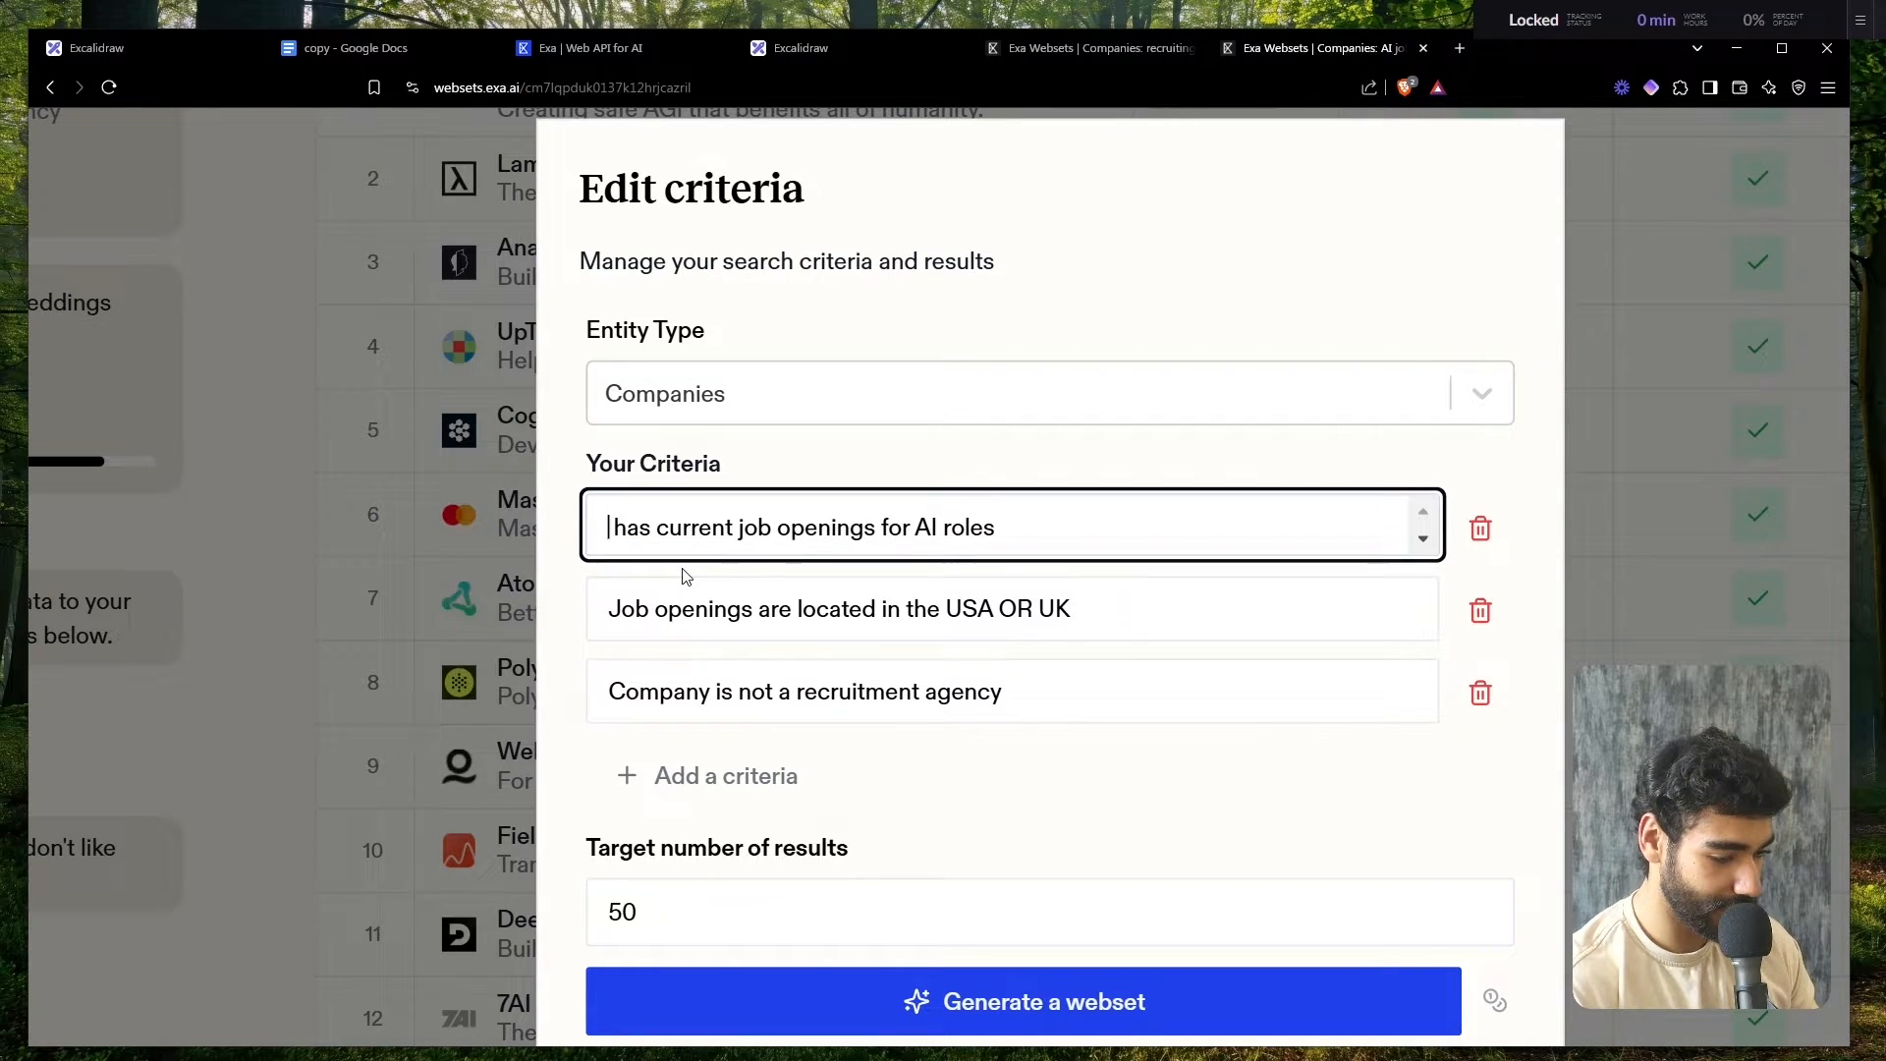
pyautogui.write('Startups')
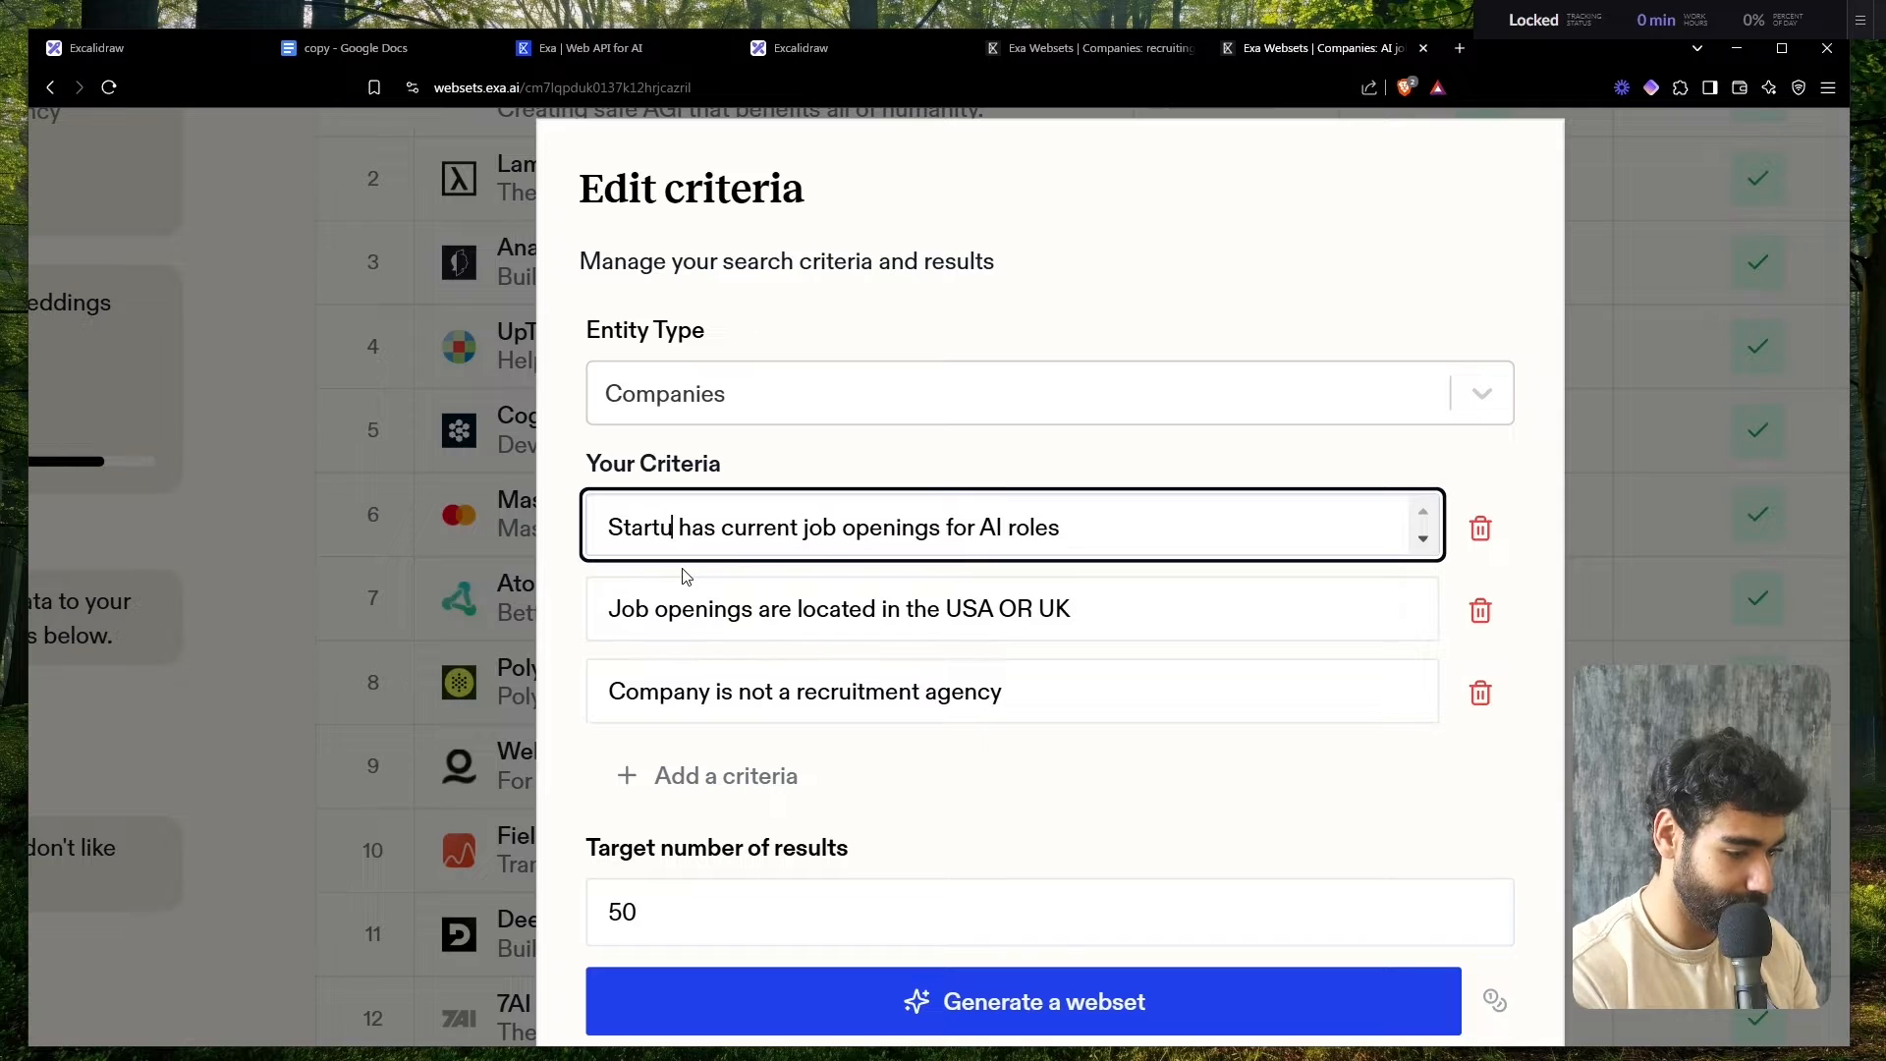
pyautogui.write(' th')
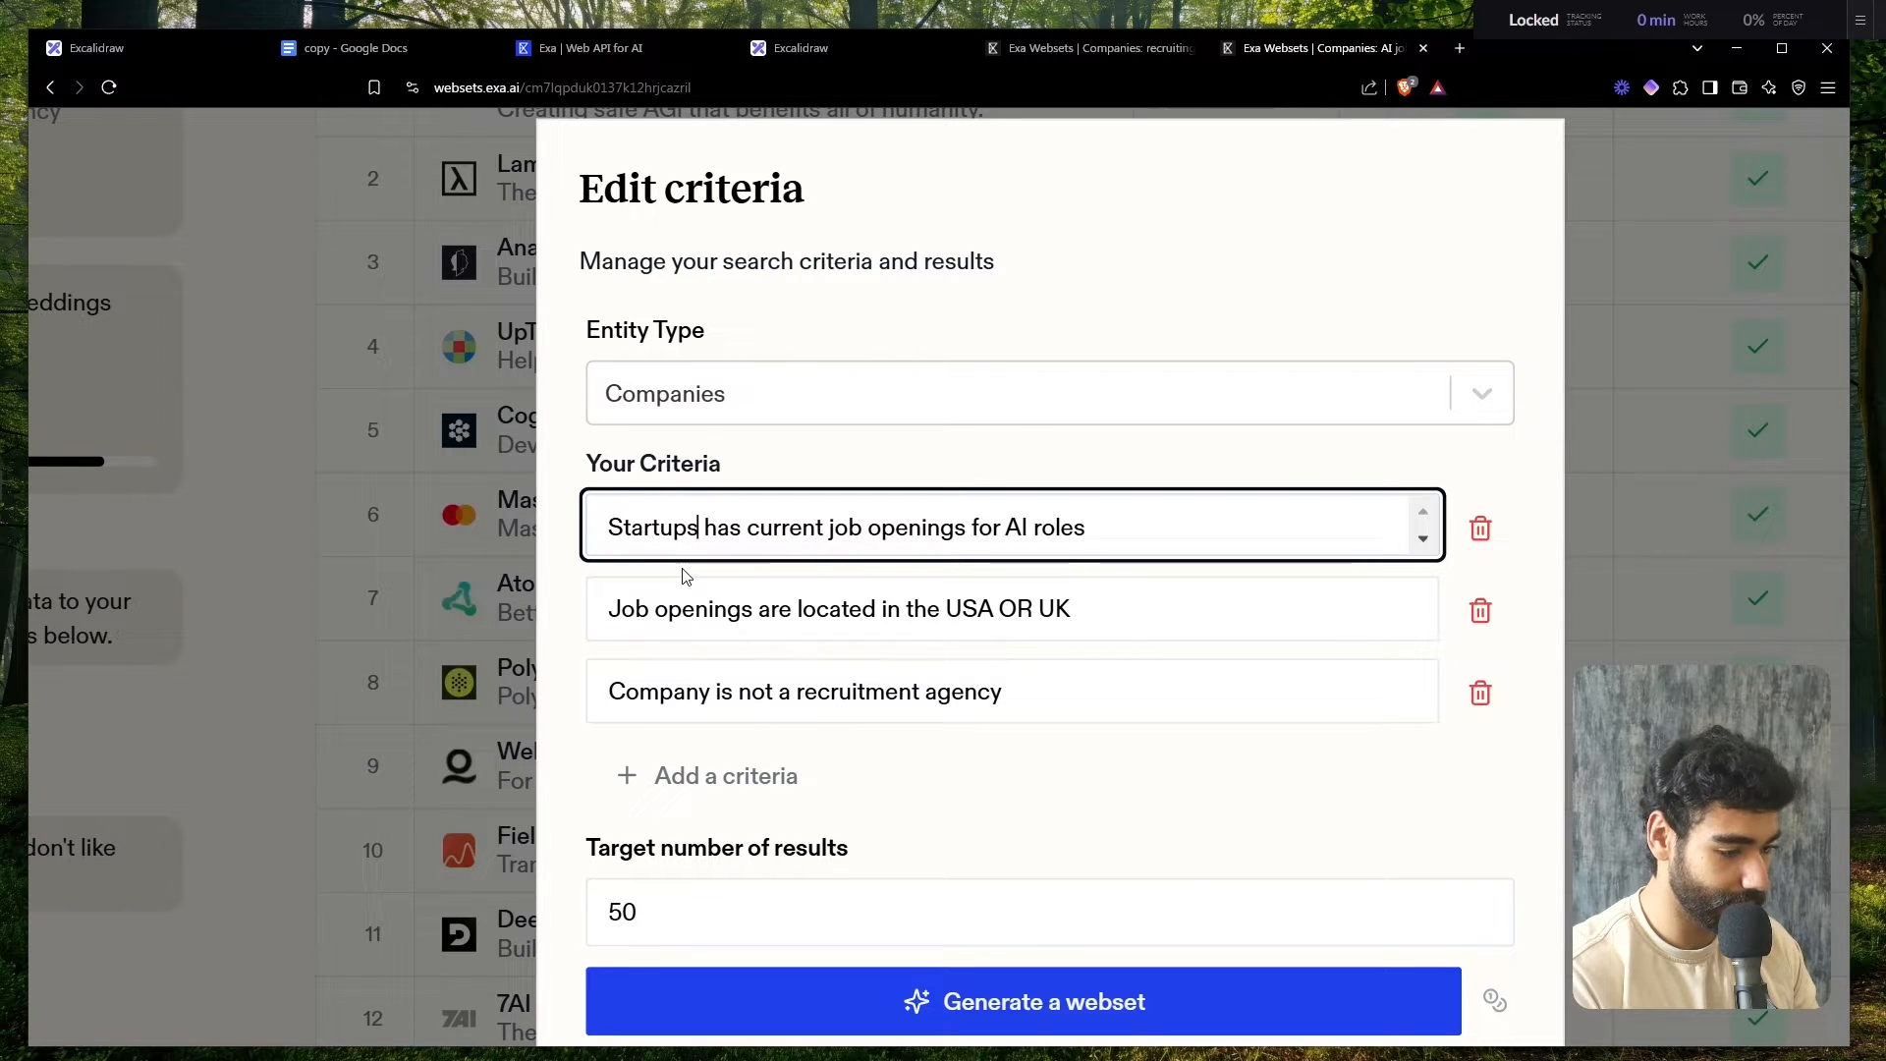
pyautogui.write('at have')
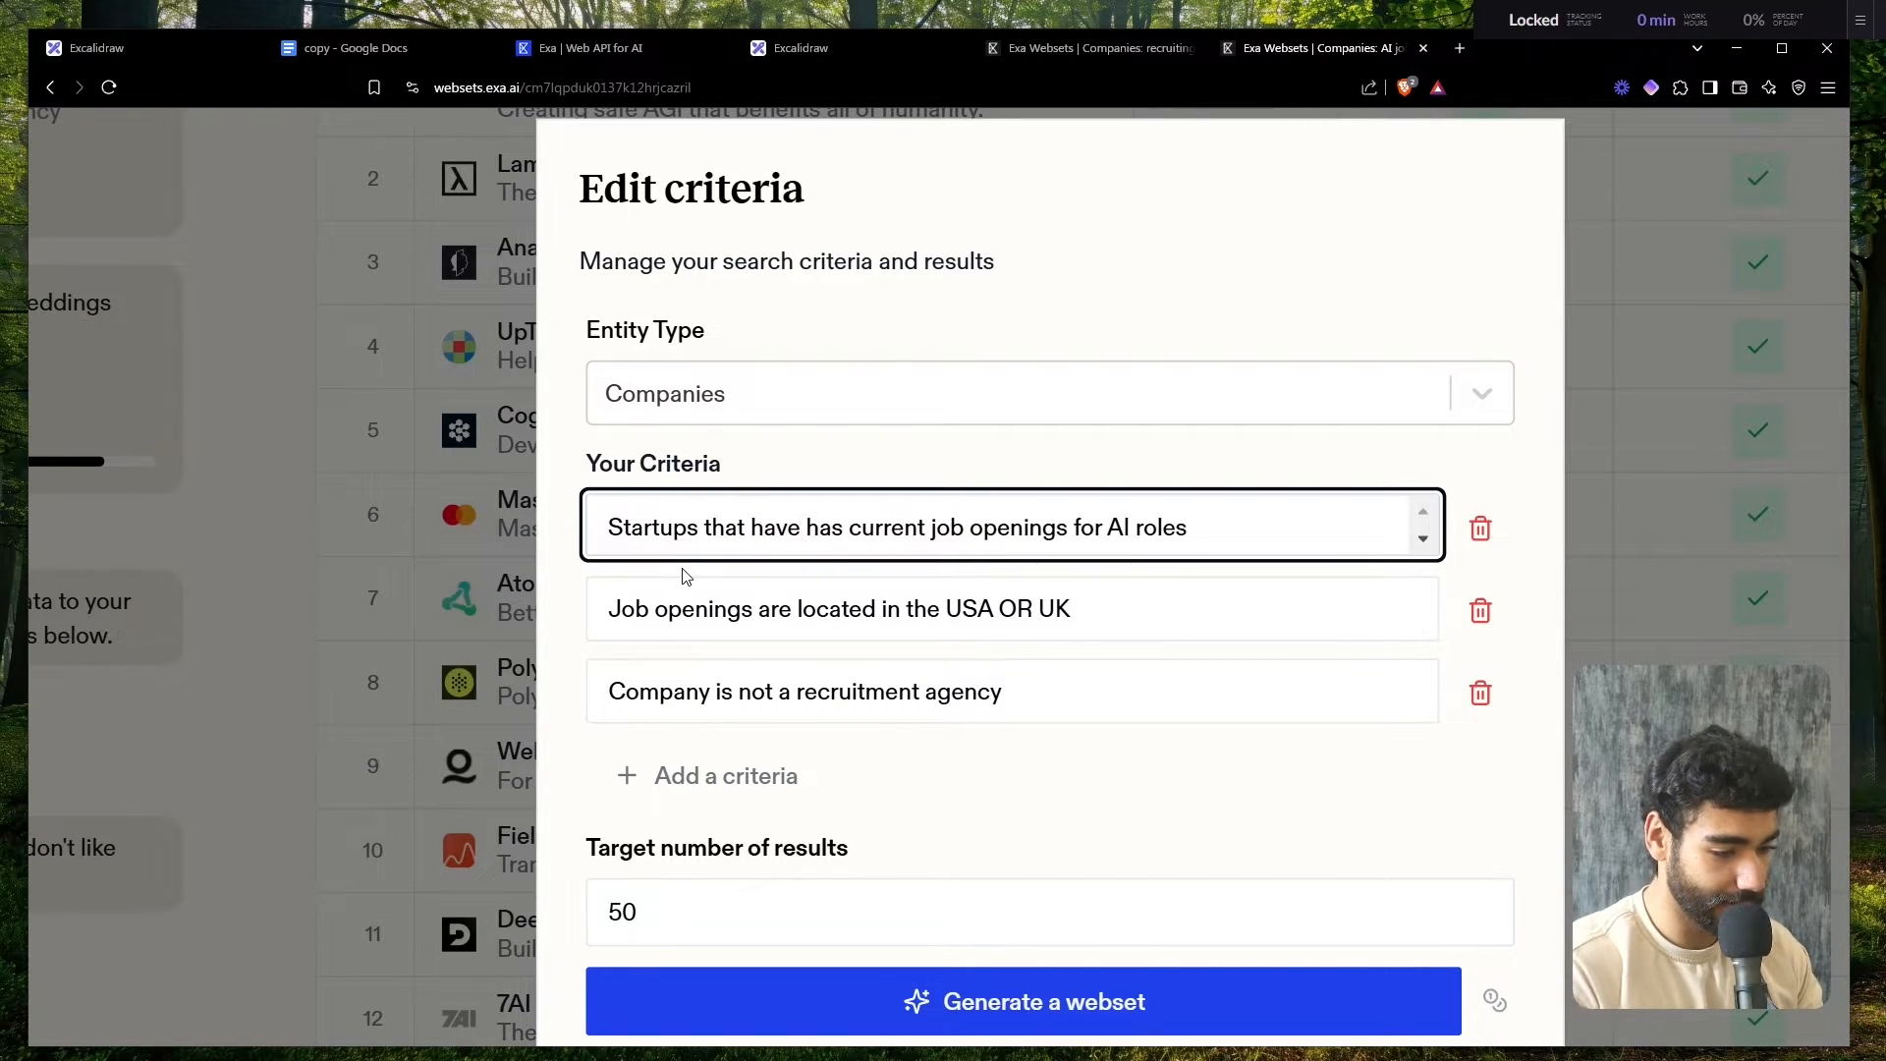
pyautogui.hotkey('shift', 'Right')
pyautogui.hotkey('shift', 'Right')
pyautogui.hotkey('shift', 'Right')
pyautogui.hotkey('shift', 'Right')
pyautogui.press('BackSpace')
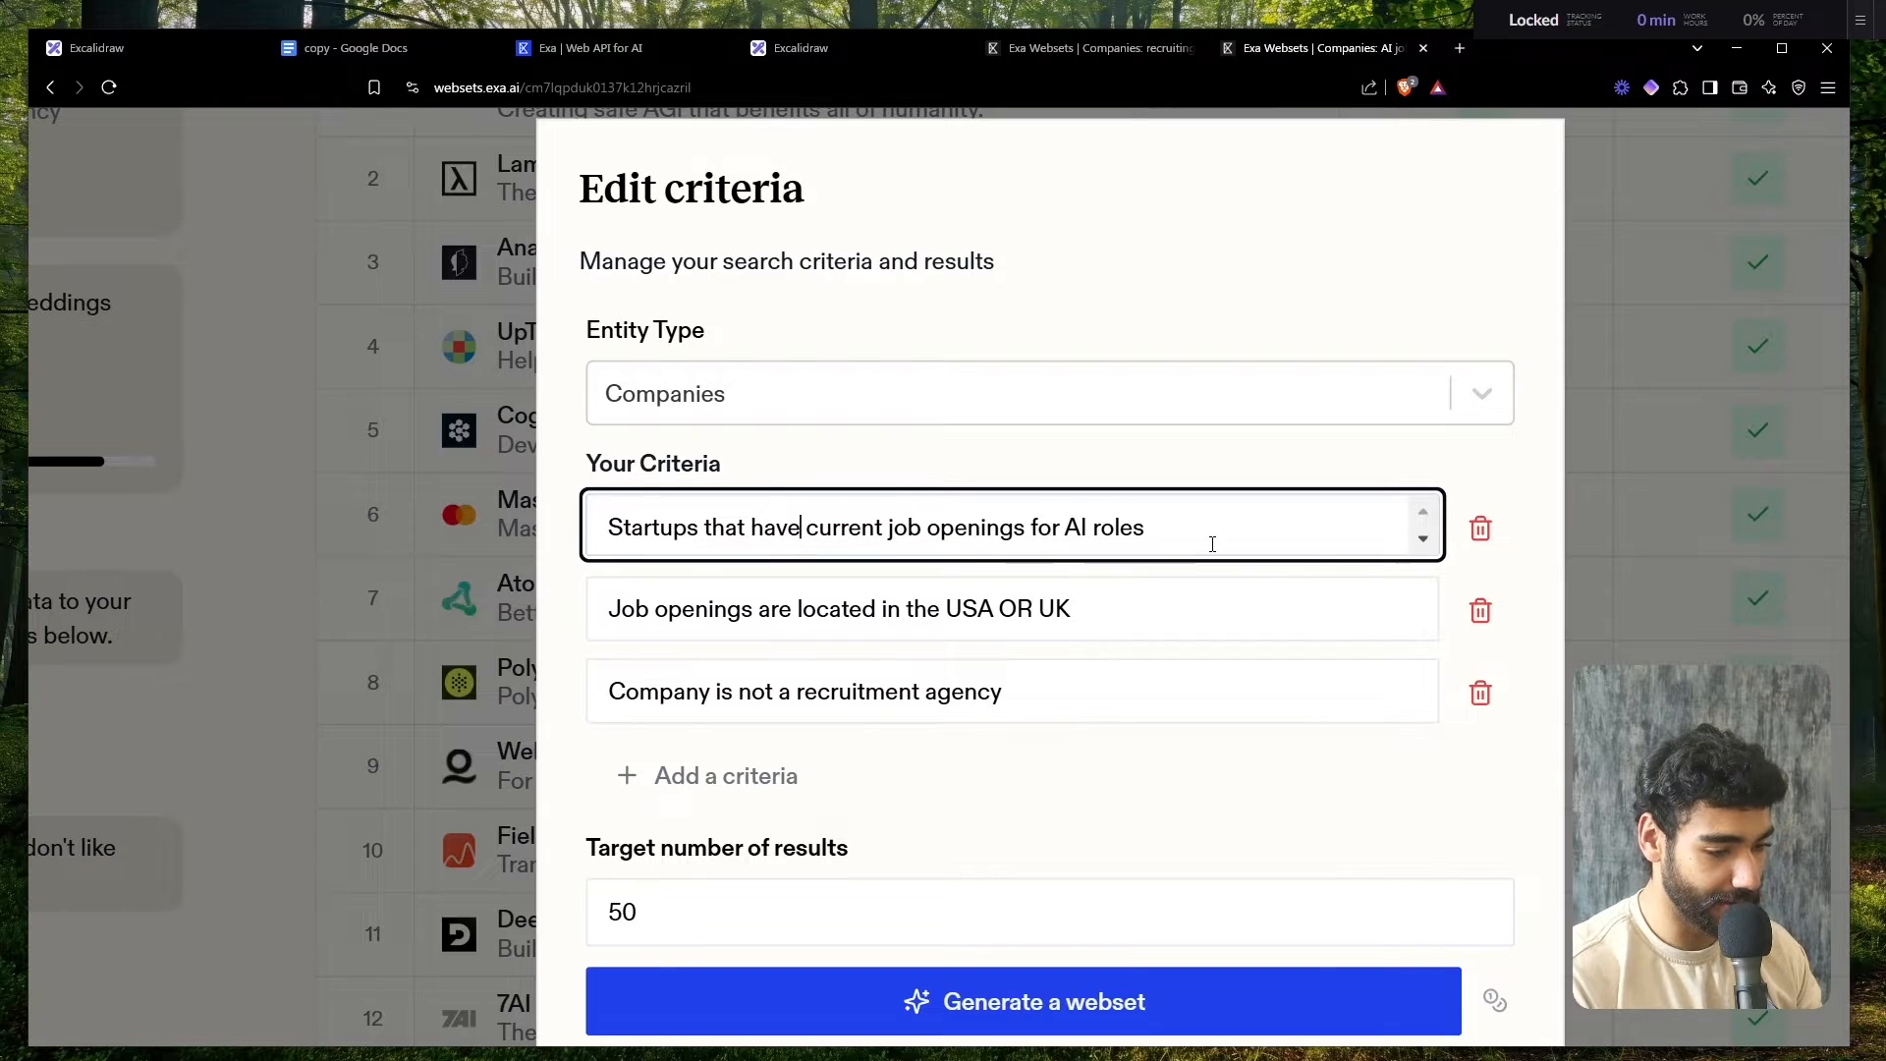
# - Generate the job openings webset again with the edited criteria
pyautogui.hotkey('ctrl', '-')
pyautogui.click(1045, 887)
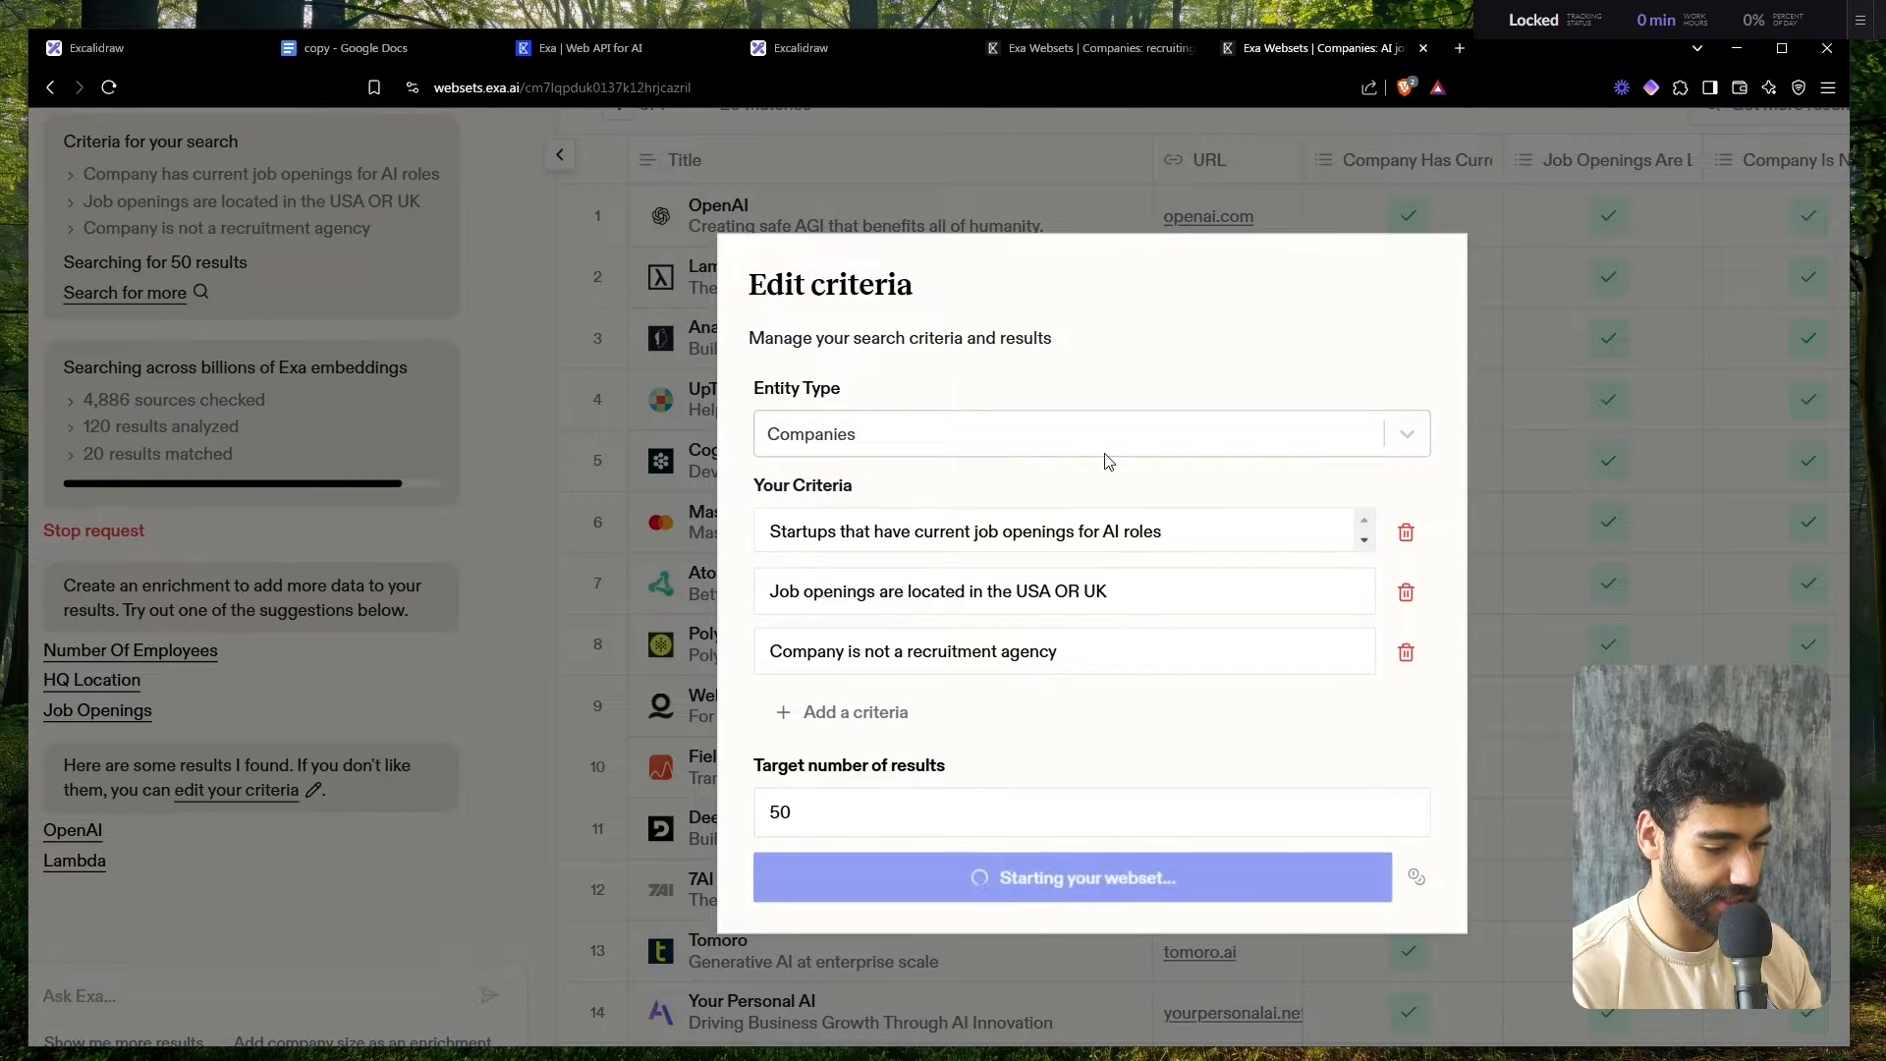
pyautogui.hotkey('ctrl', '-')
# - Examine the recruitment agency webset's companies against each criterion and check the startups webset's new matches
pyautogui.hotkey('ctrl', 'shift', 'Tab')
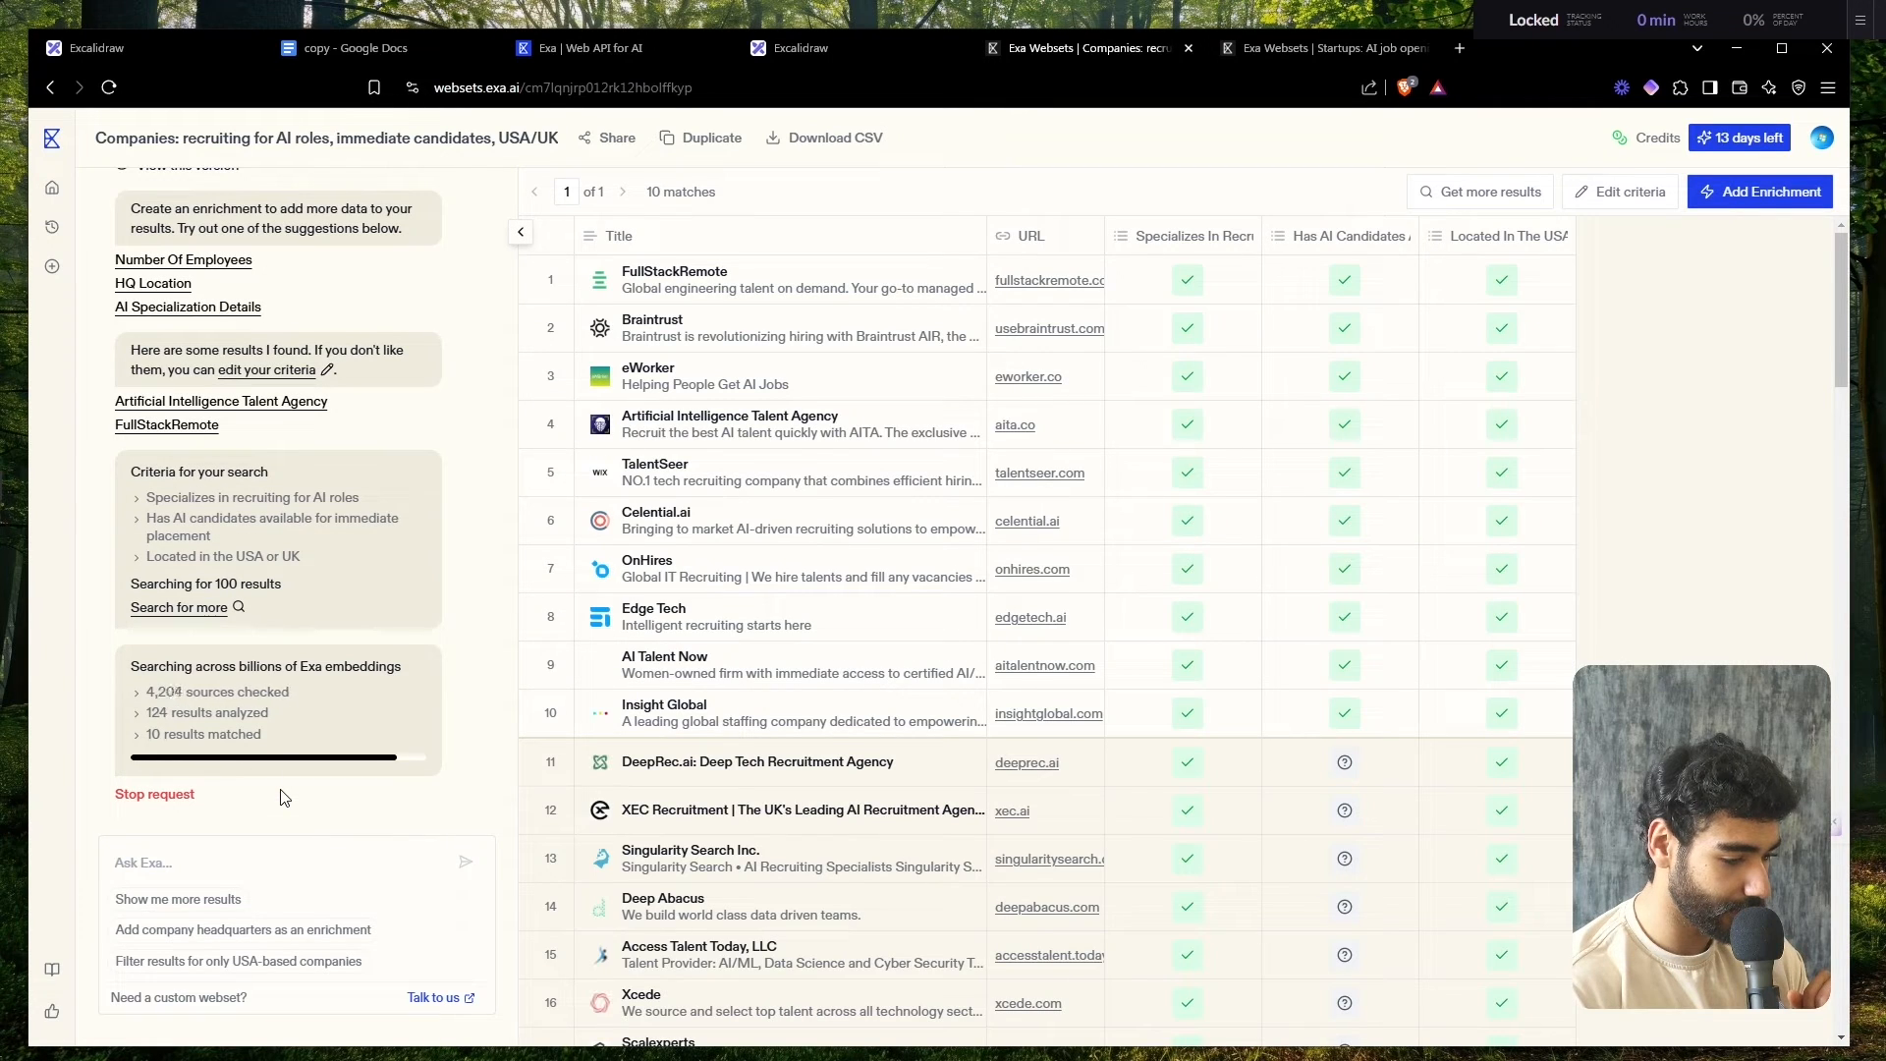
pyautogui.scroll(-2, 1132, 488)
pyautogui.scroll(2, 1132, 488)
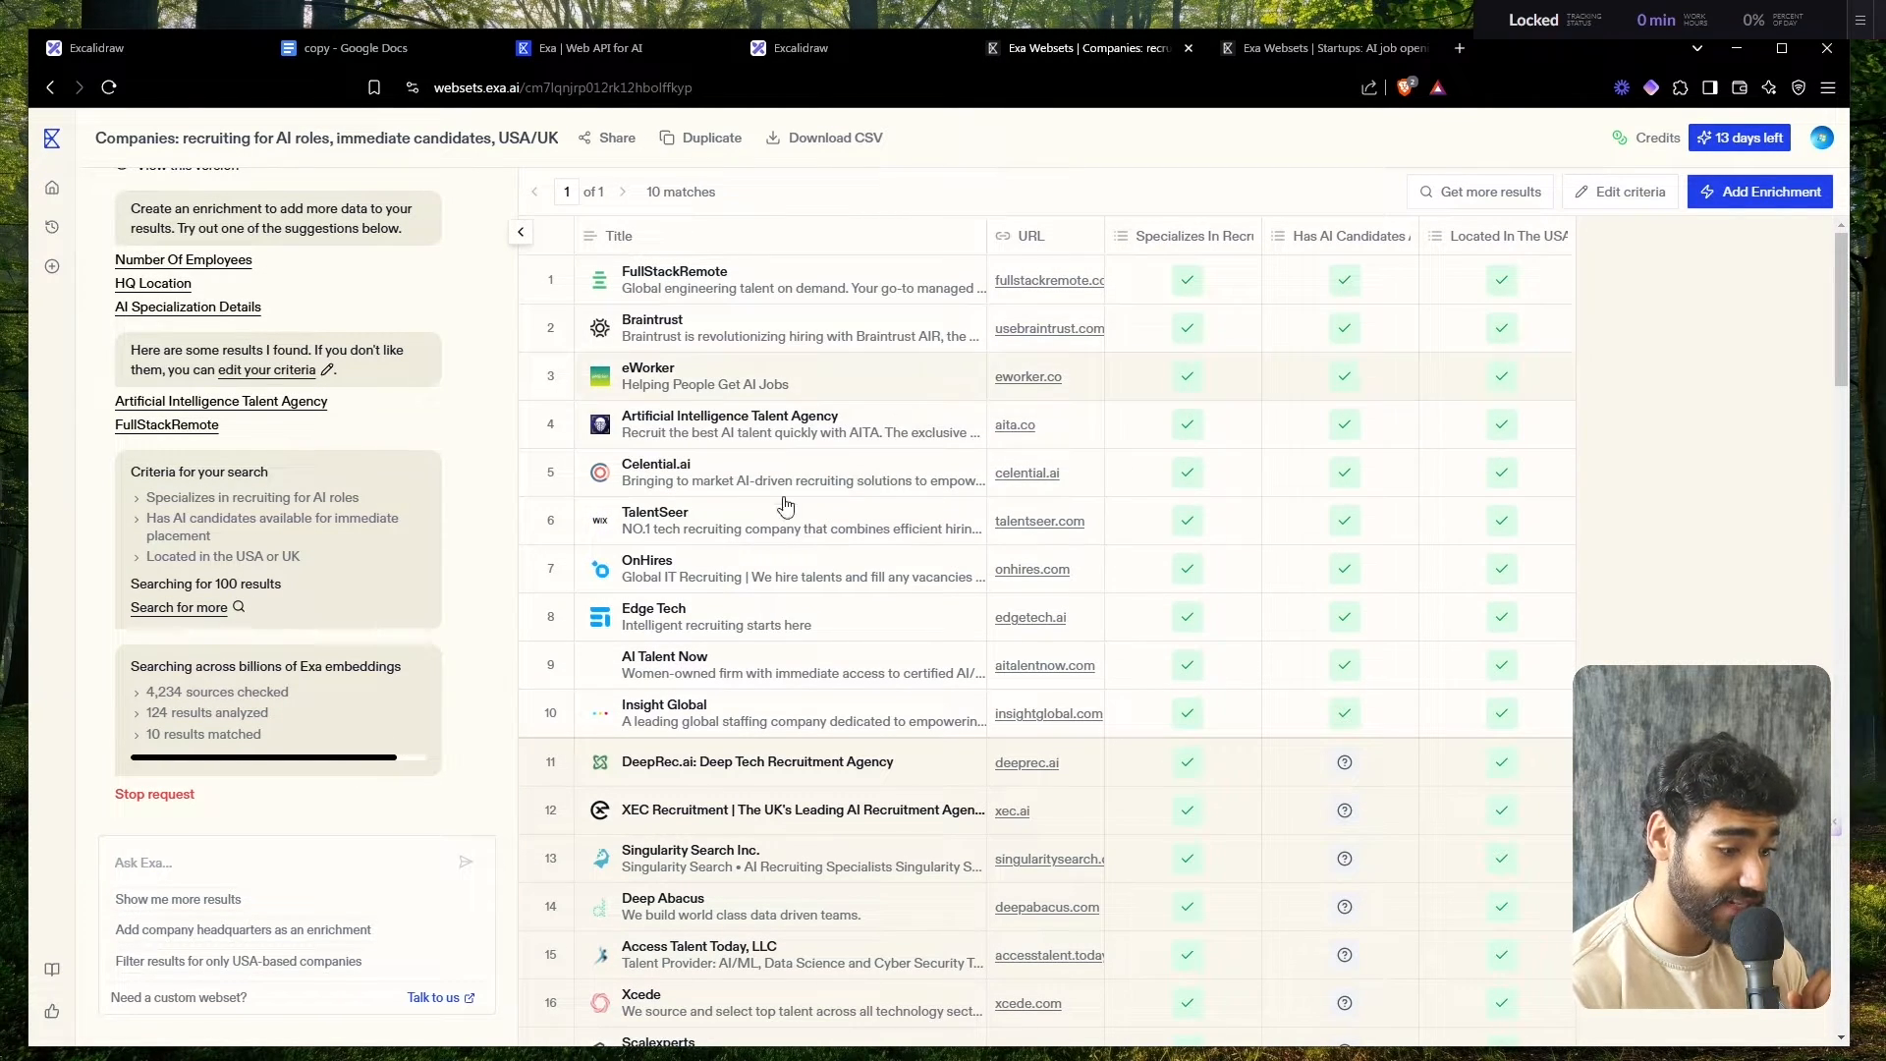
pyautogui.scroll(3, 678, 507)
pyautogui.scroll(2, 728, 253)
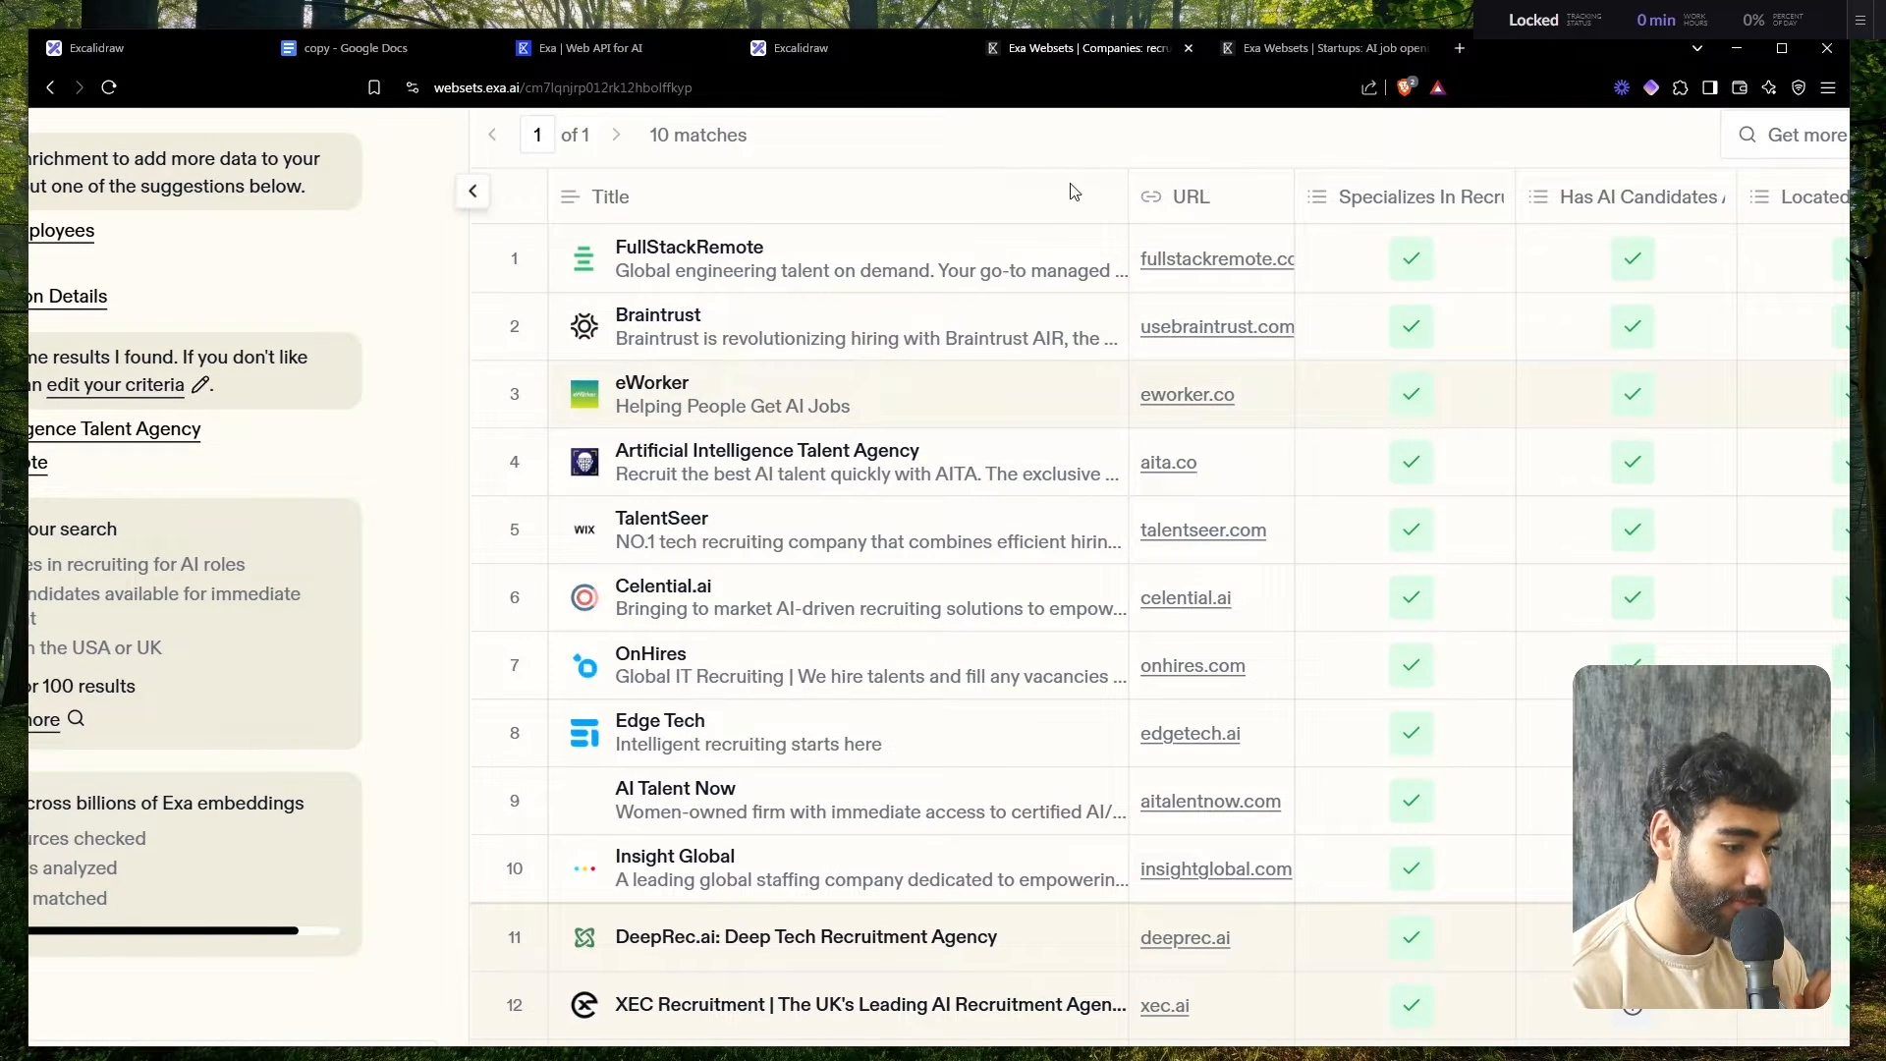
pyautogui.scroll(-1, 972, 319)
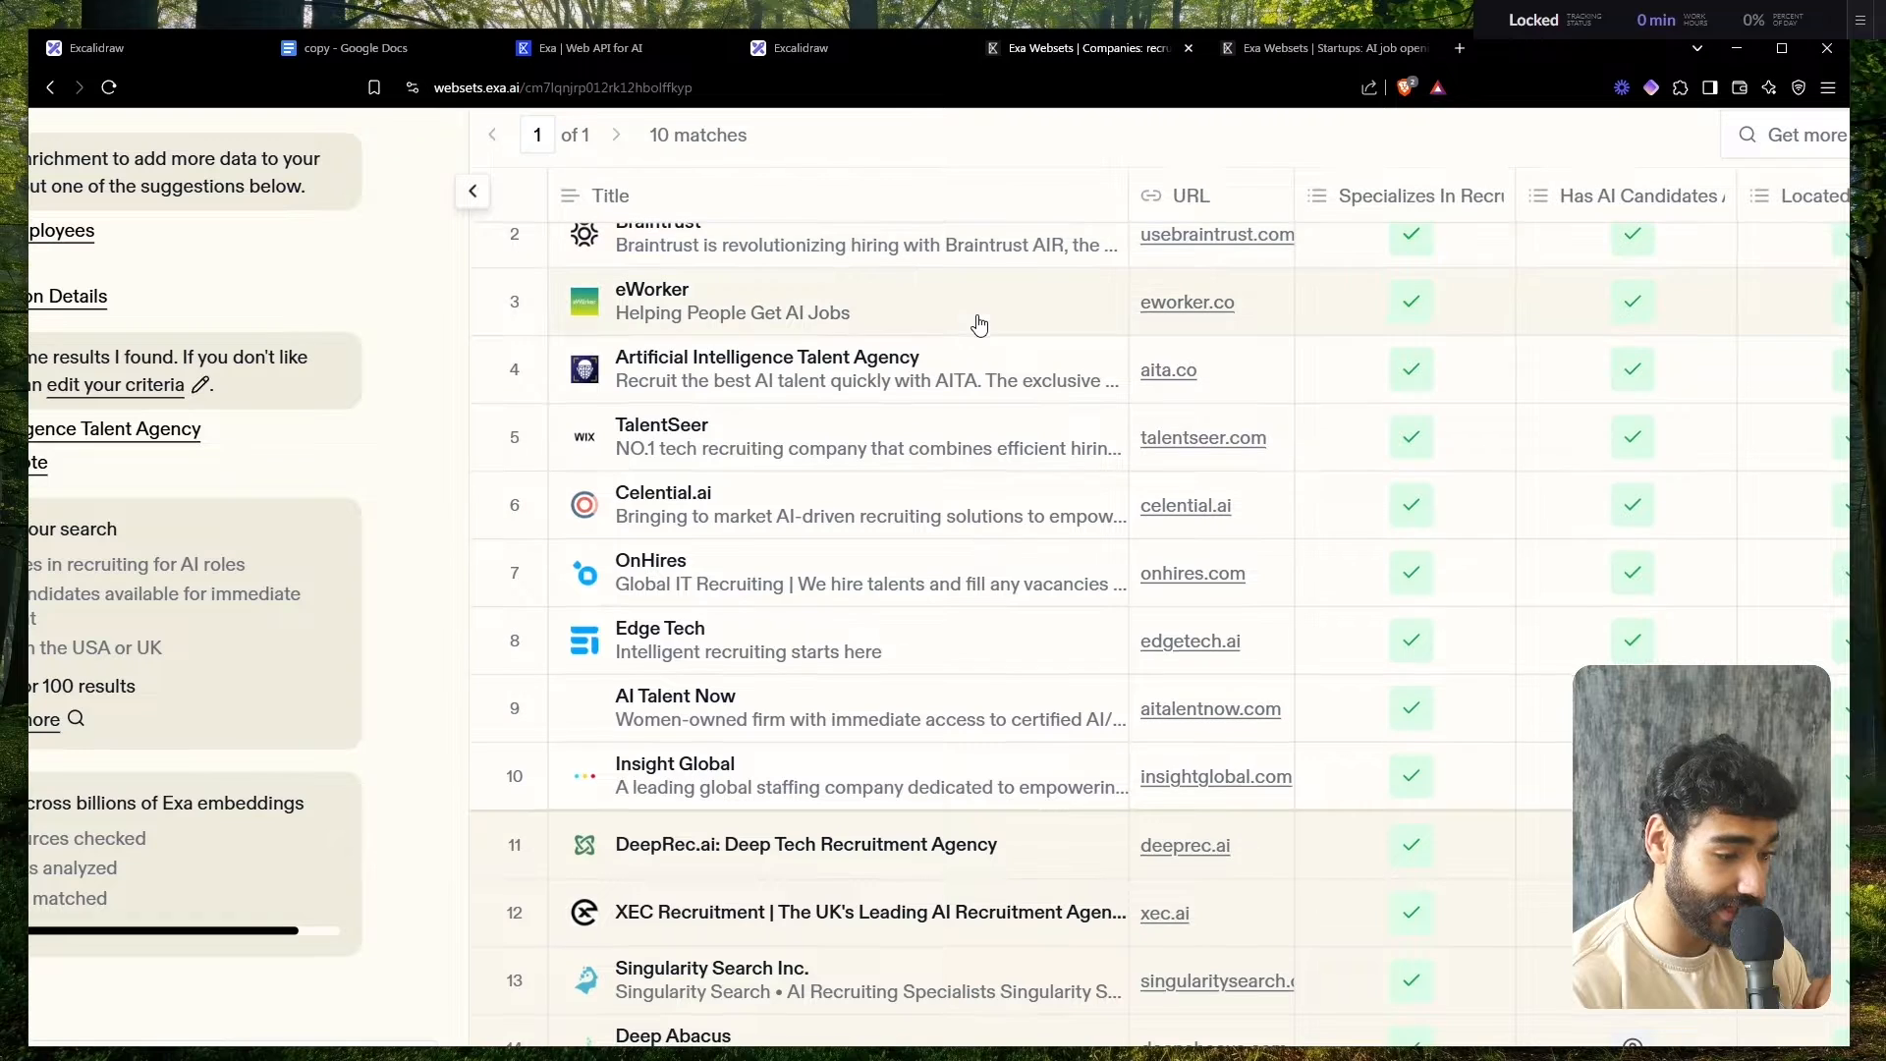
pyautogui.scroll(-3, 746, 263)
pyautogui.scroll(1, 1158, 354)
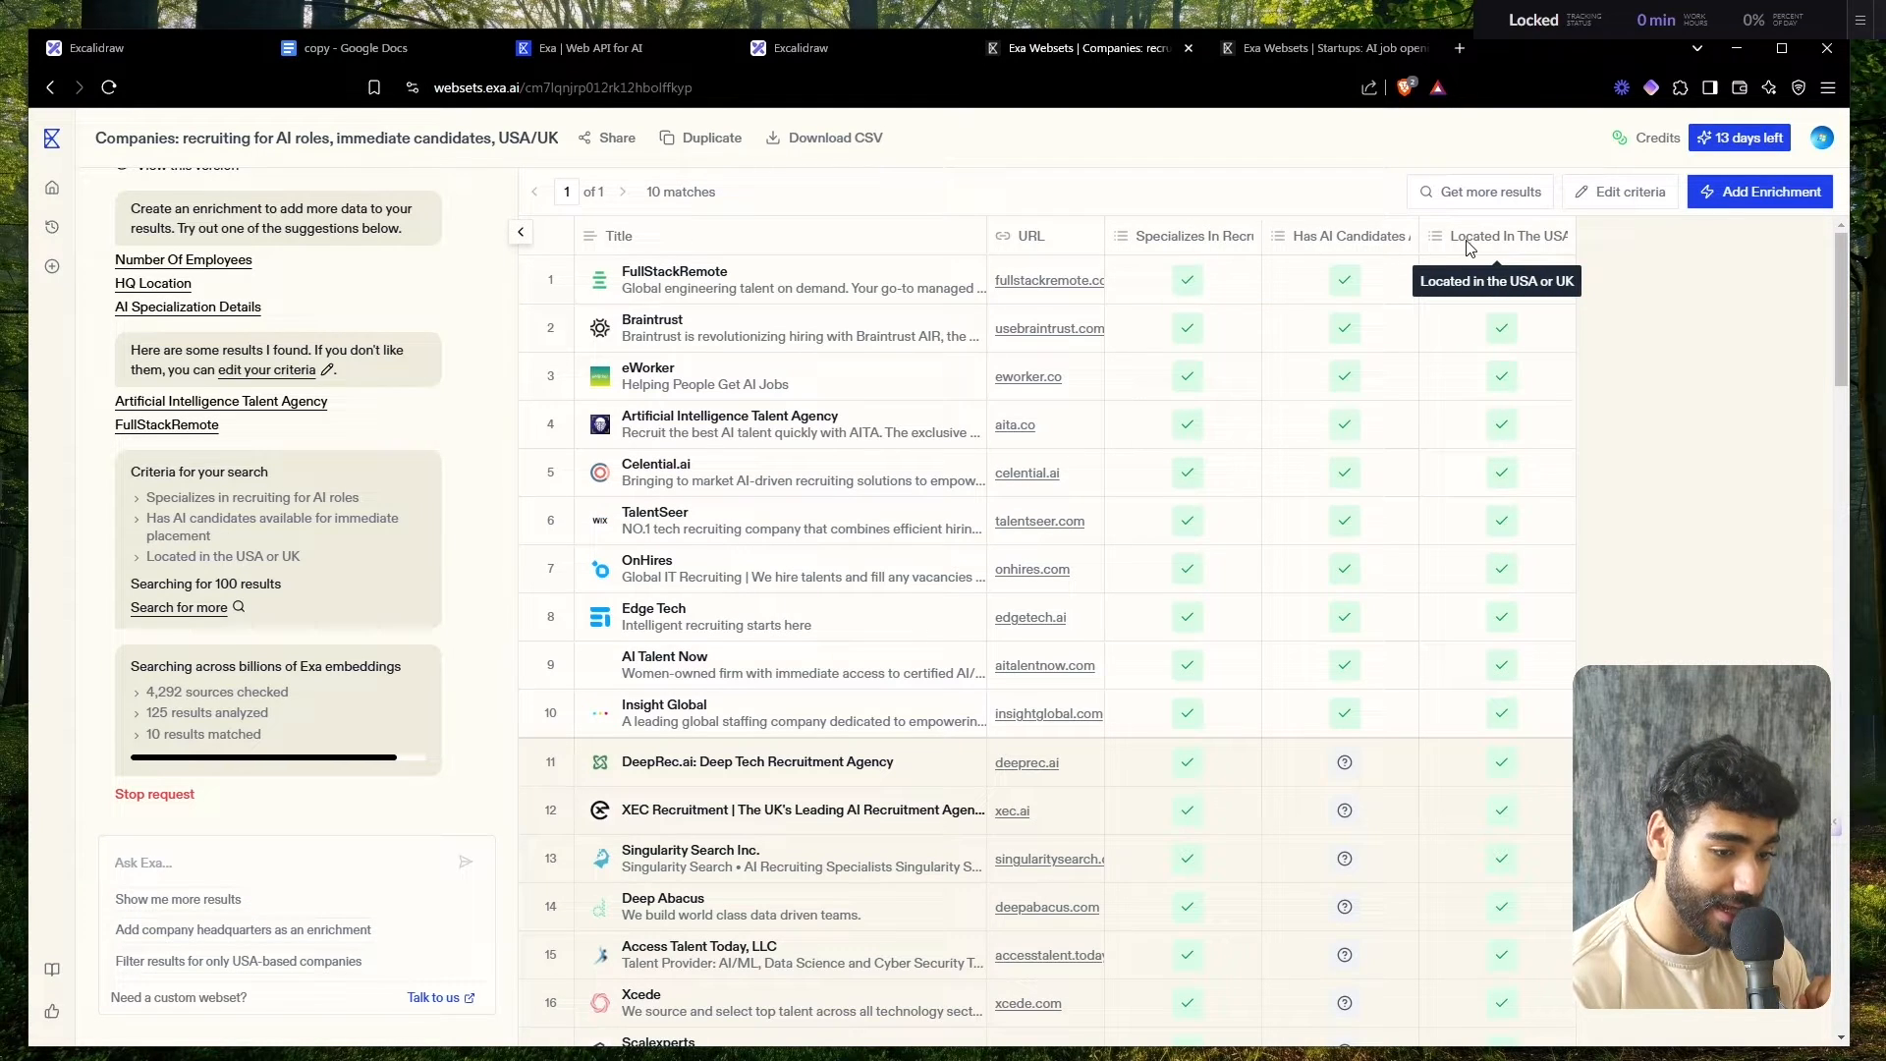
pyautogui.scroll(-2, 557, 636)
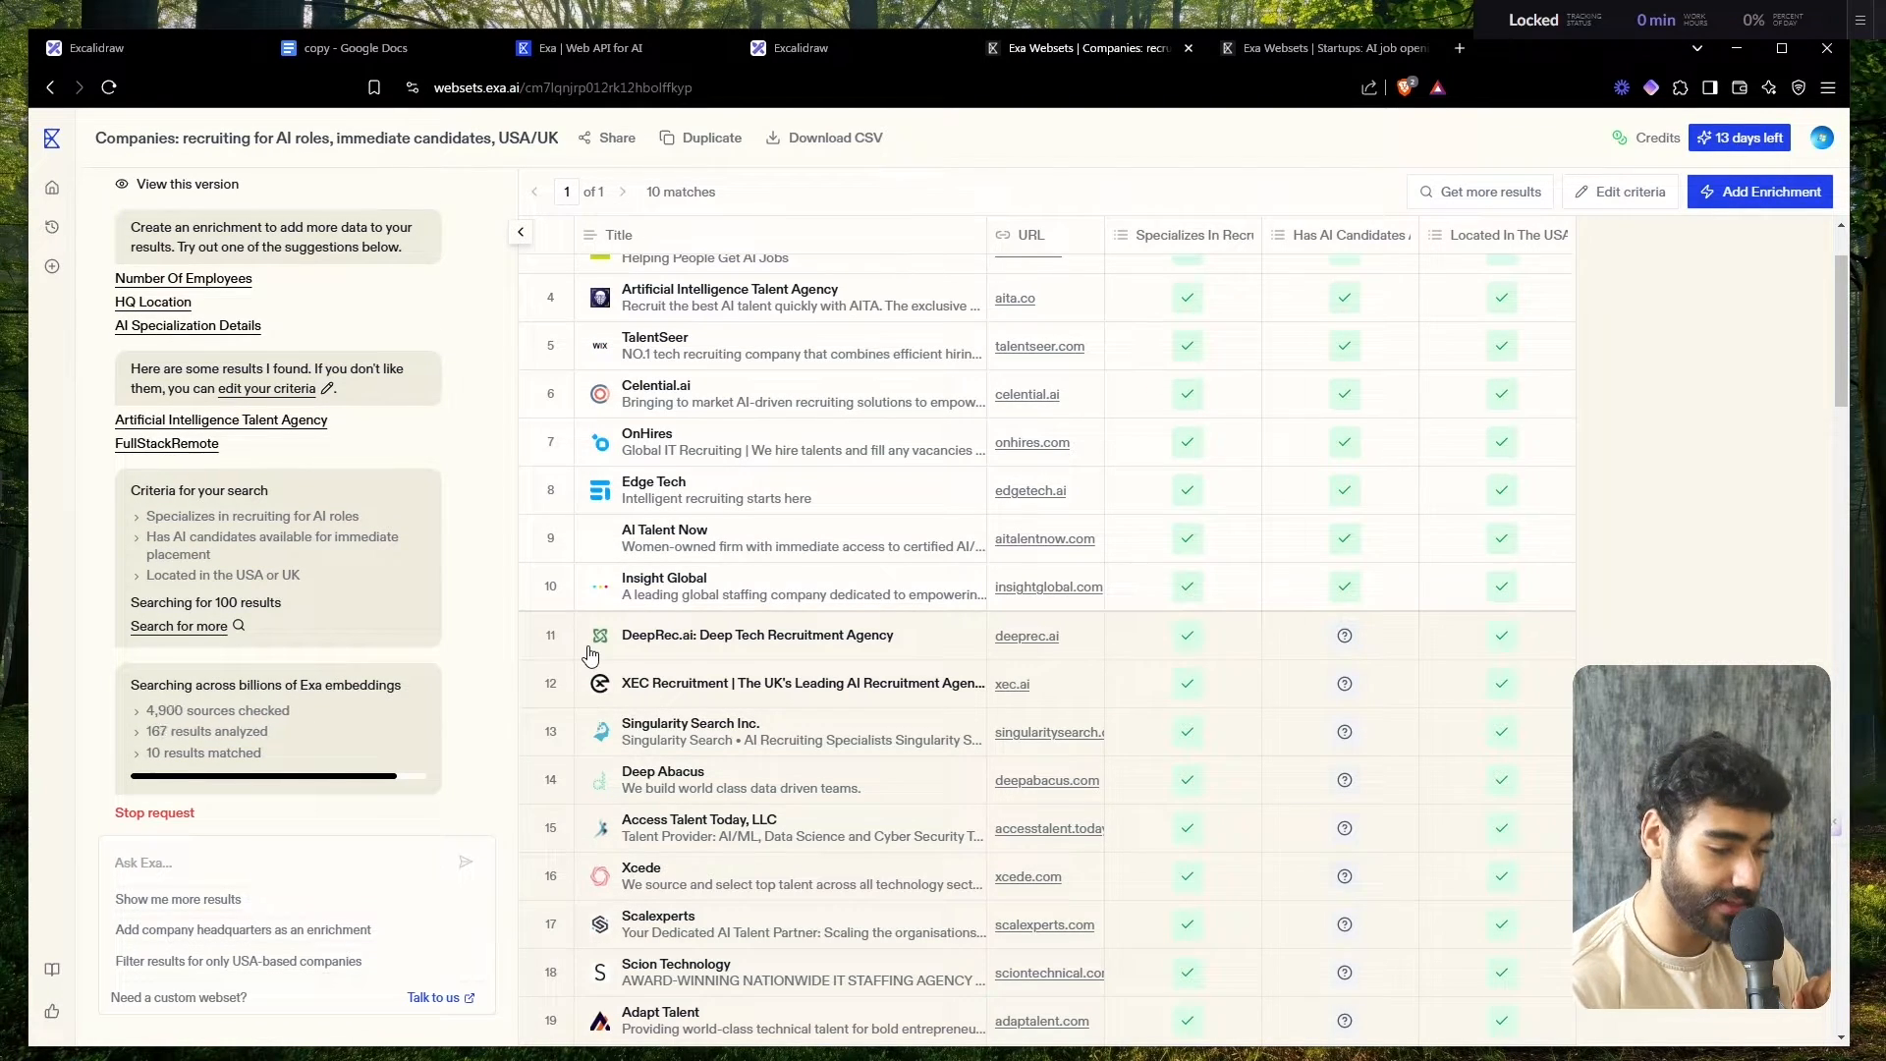
pyautogui.scroll(2, 589, 654)
pyautogui.scroll(-2, 1104, 618)
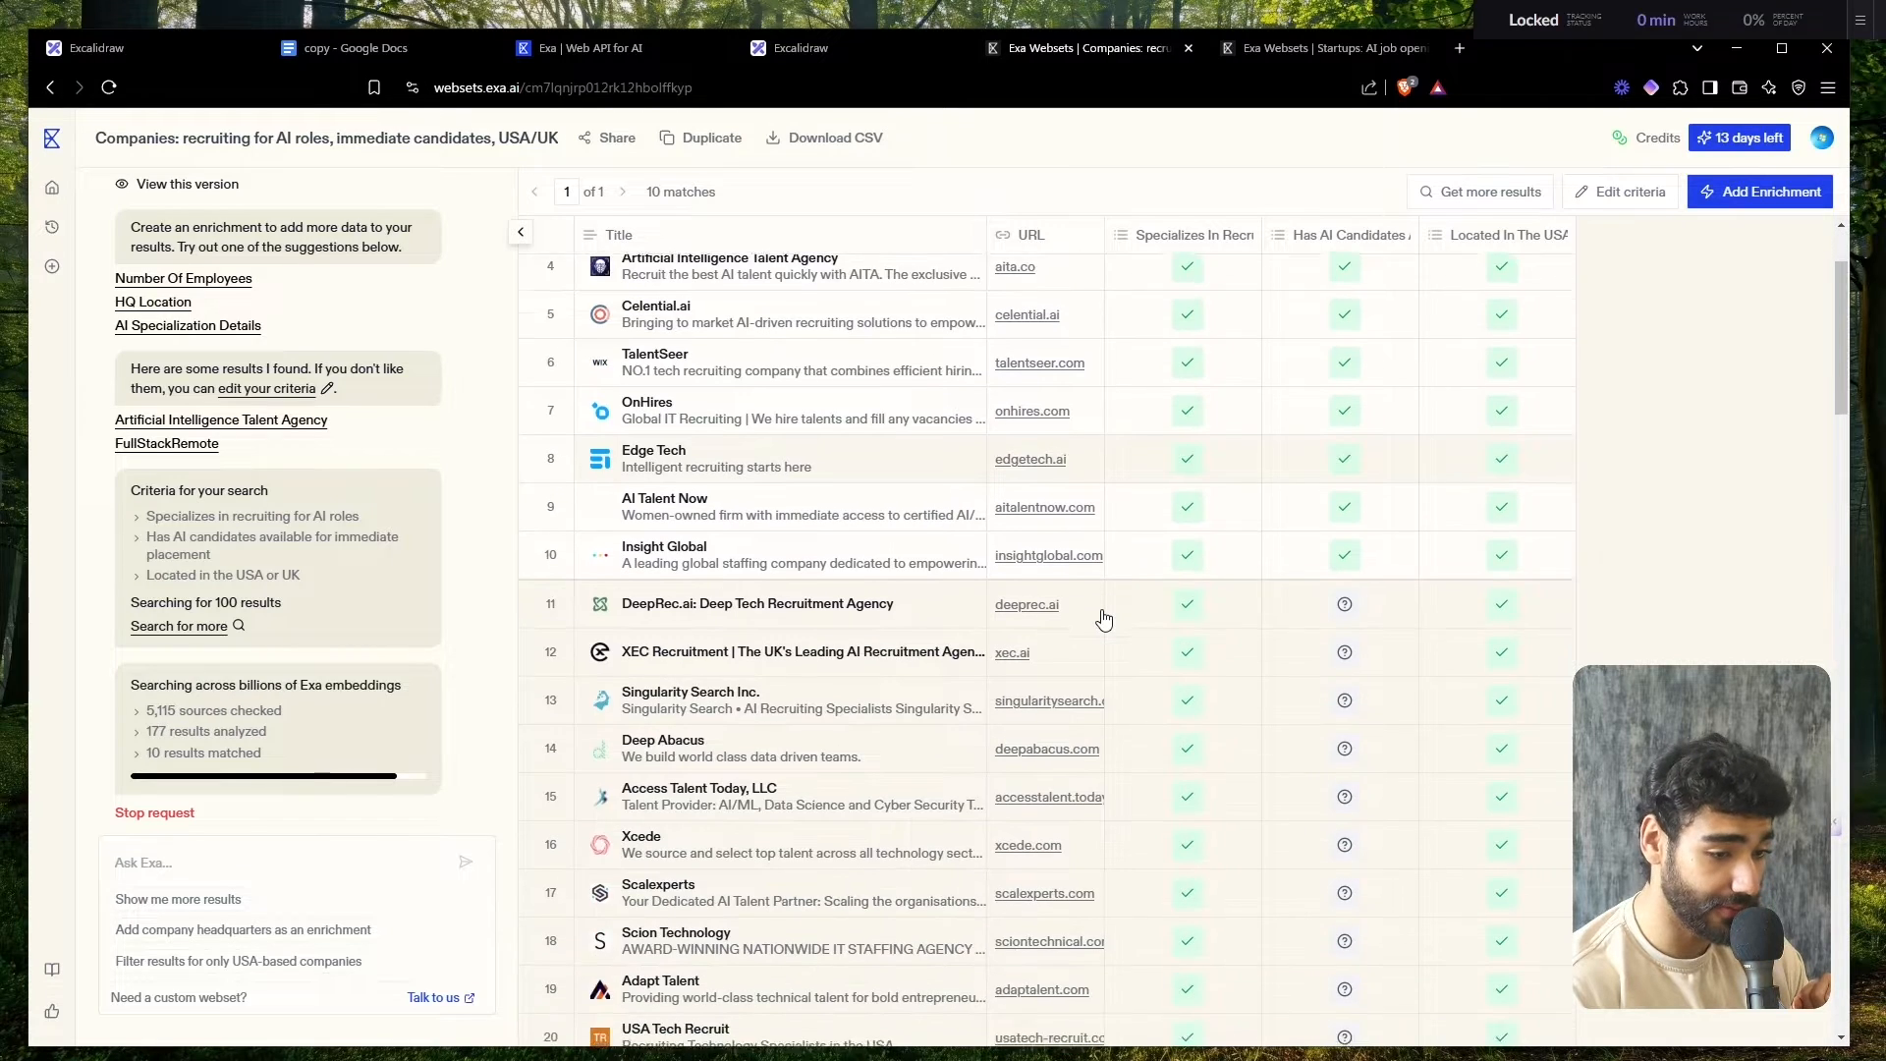
pyautogui.scroll(2, 1104, 618)
pyautogui.scroll(-2, 1327, 491)
pyautogui.scroll(2, 1328, 491)
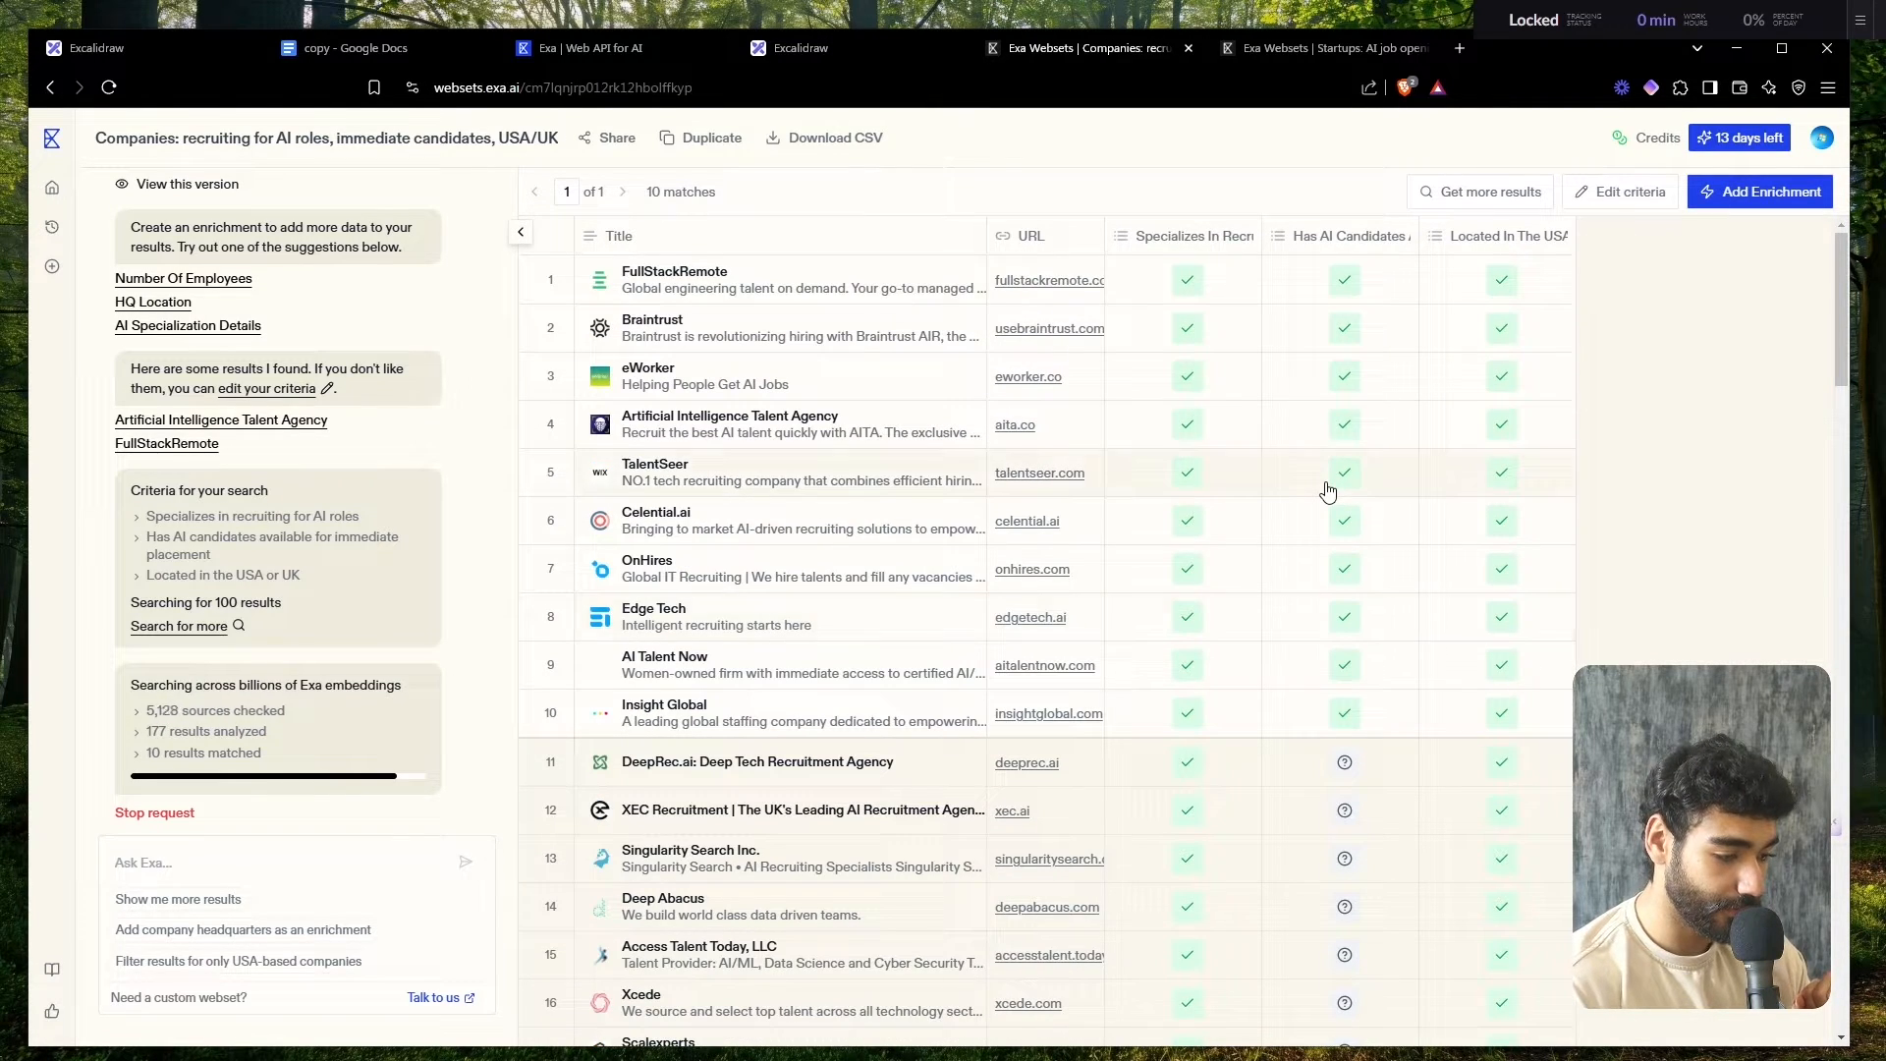
pyautogui.click(1326, 47)
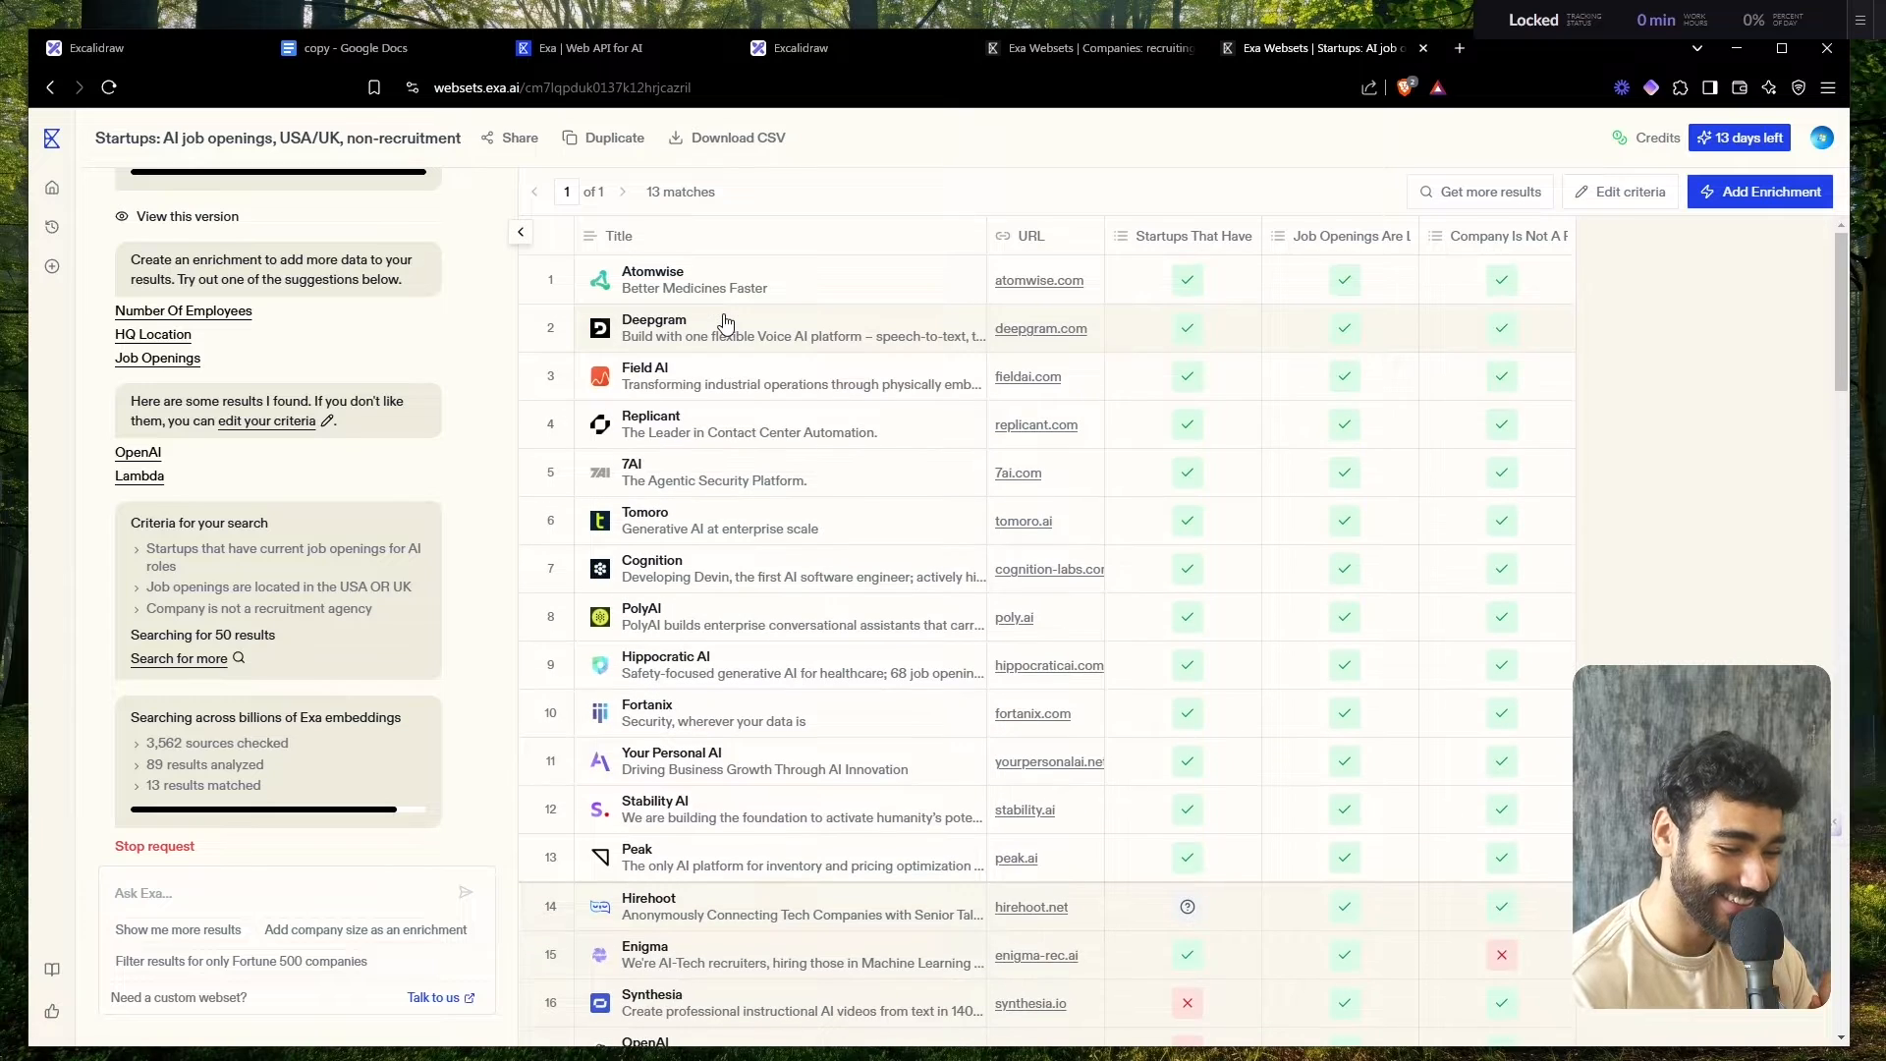
# - Start a new enrichment for the recruitment agency webset and generate its column settings from the prompt "founder"
pyautogui.click(1081, 48)
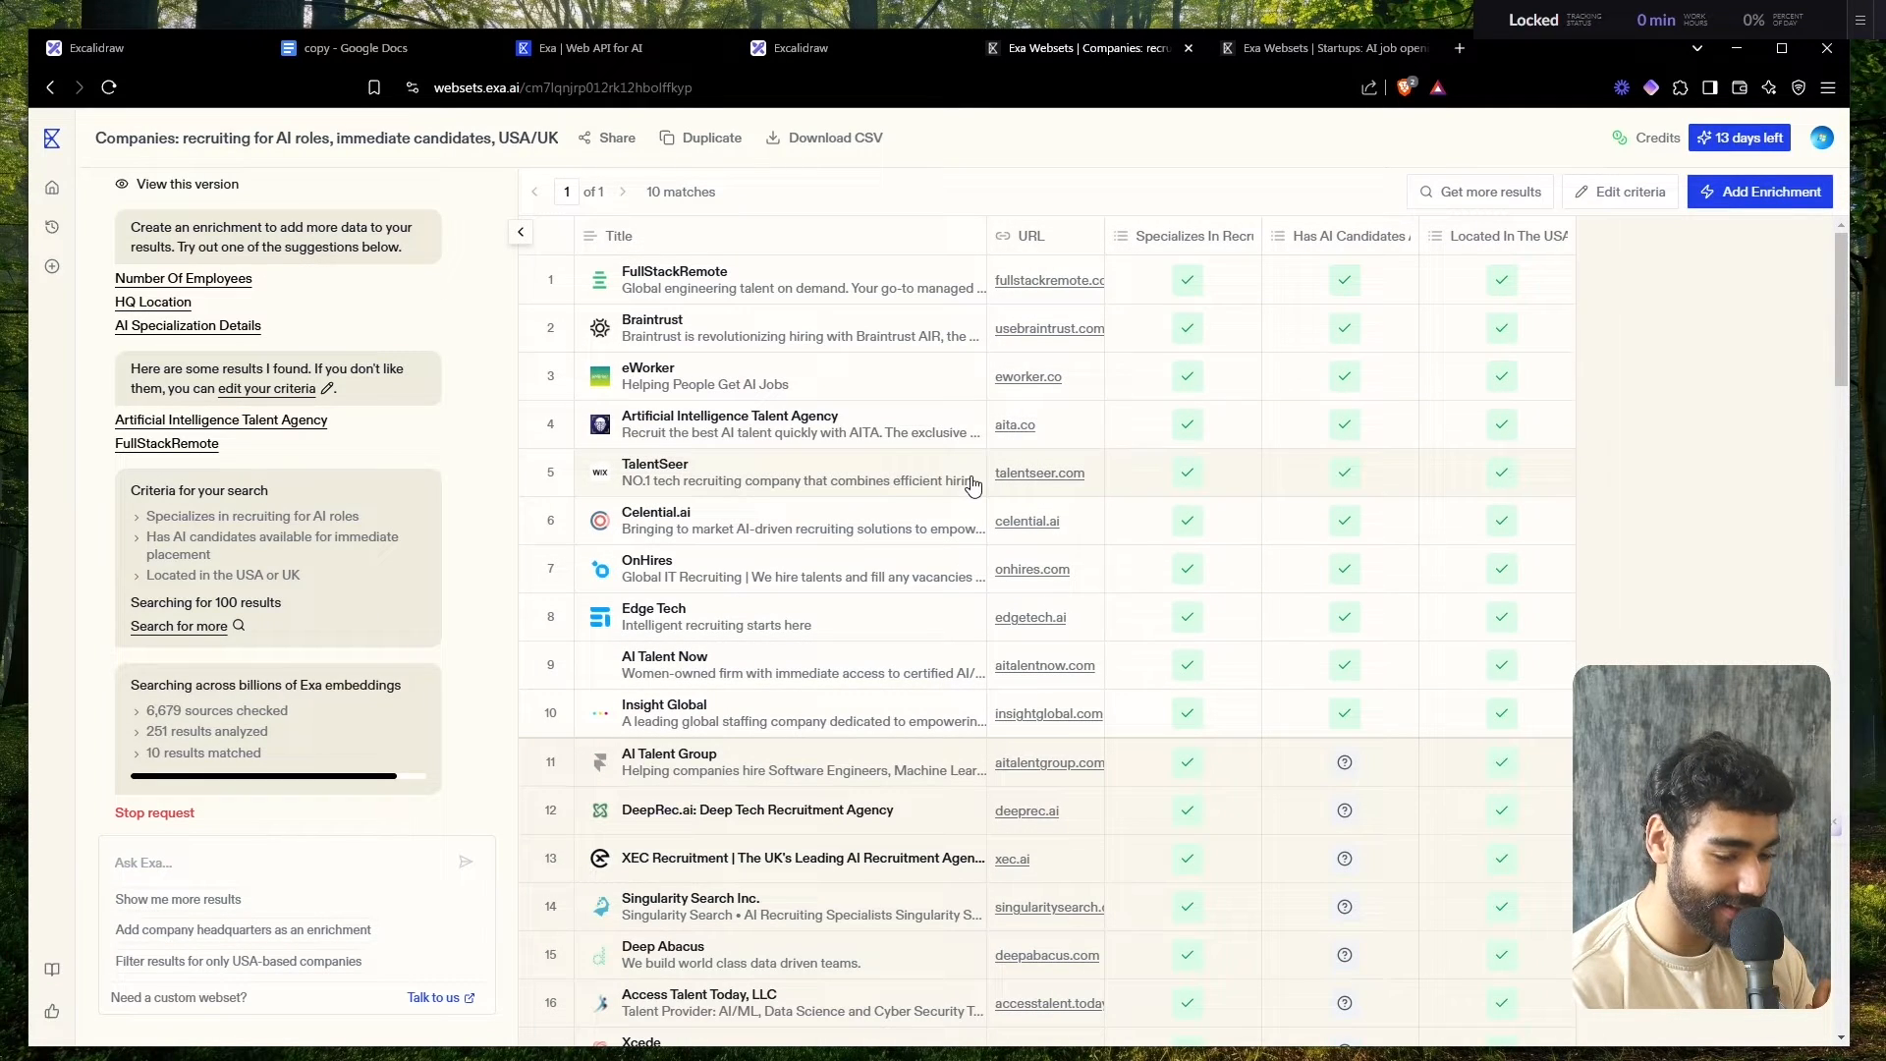
pyautogui.click(1774, 195)
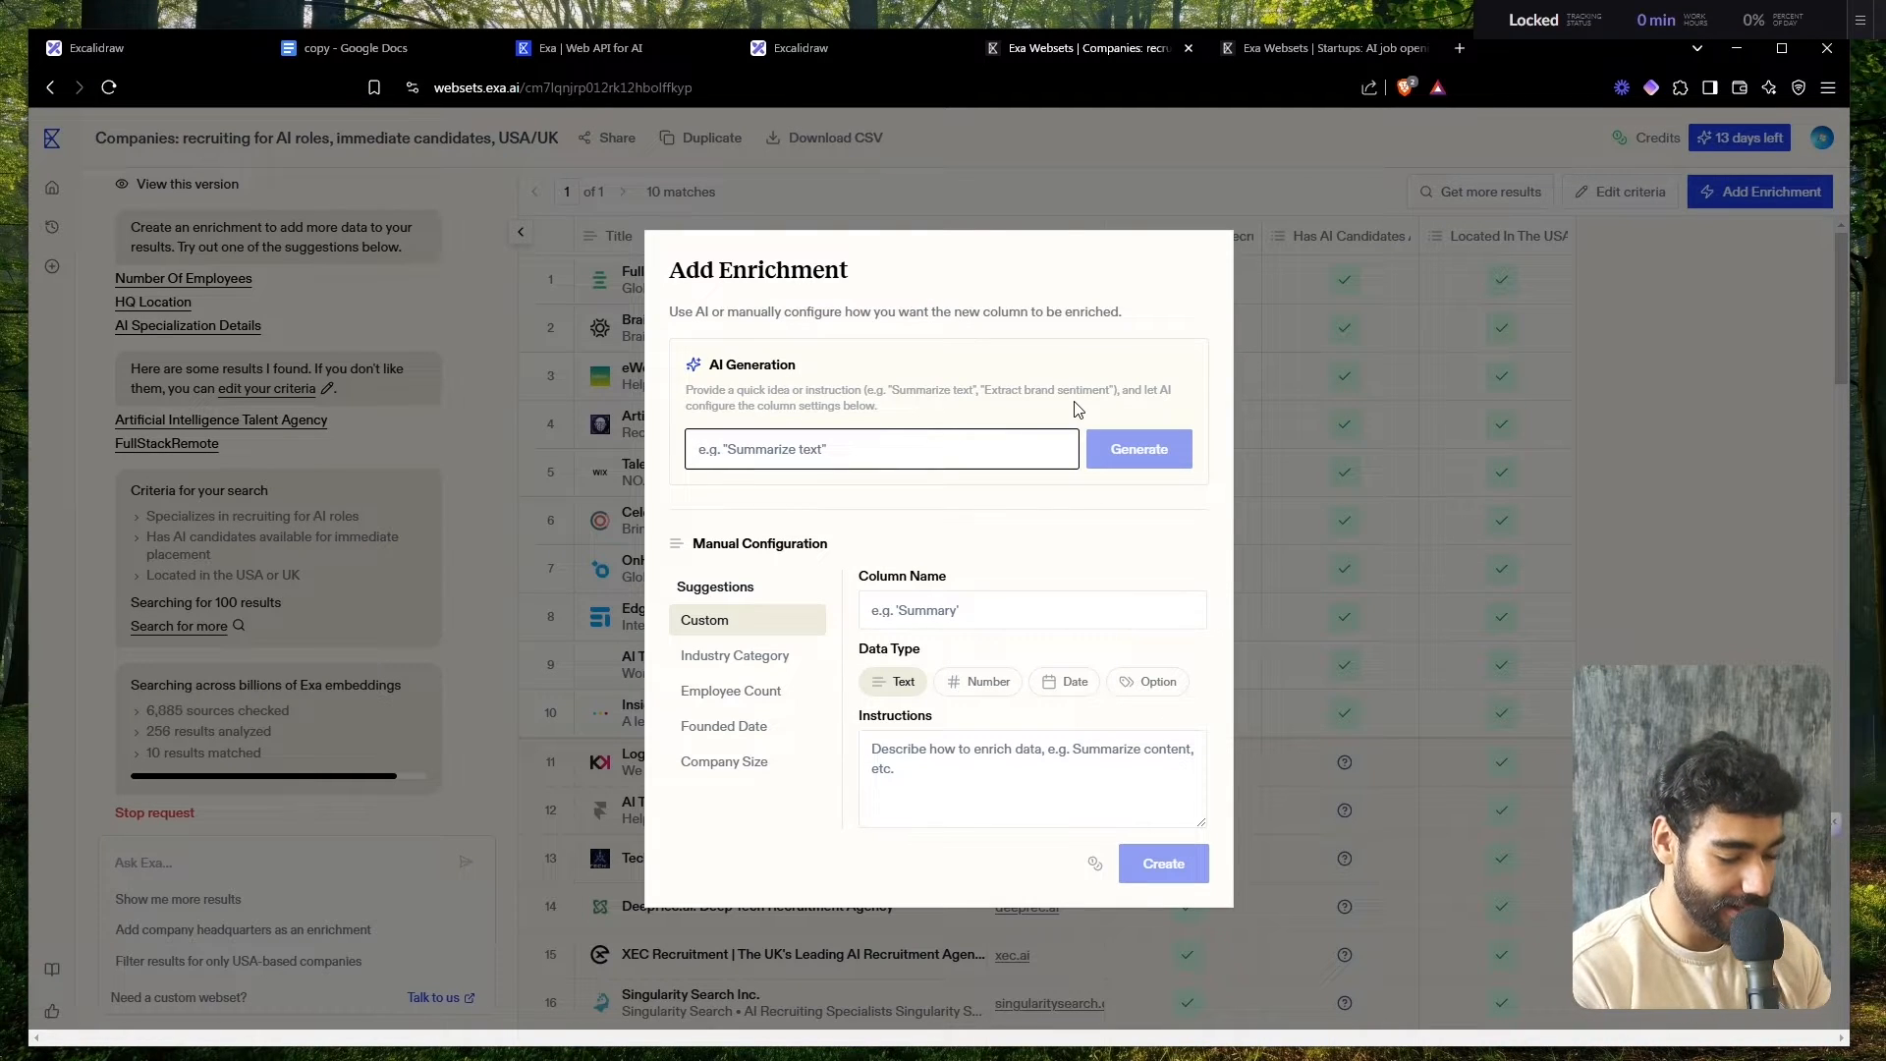
pyautogui.write('founder')
pyautogui.press('Return')
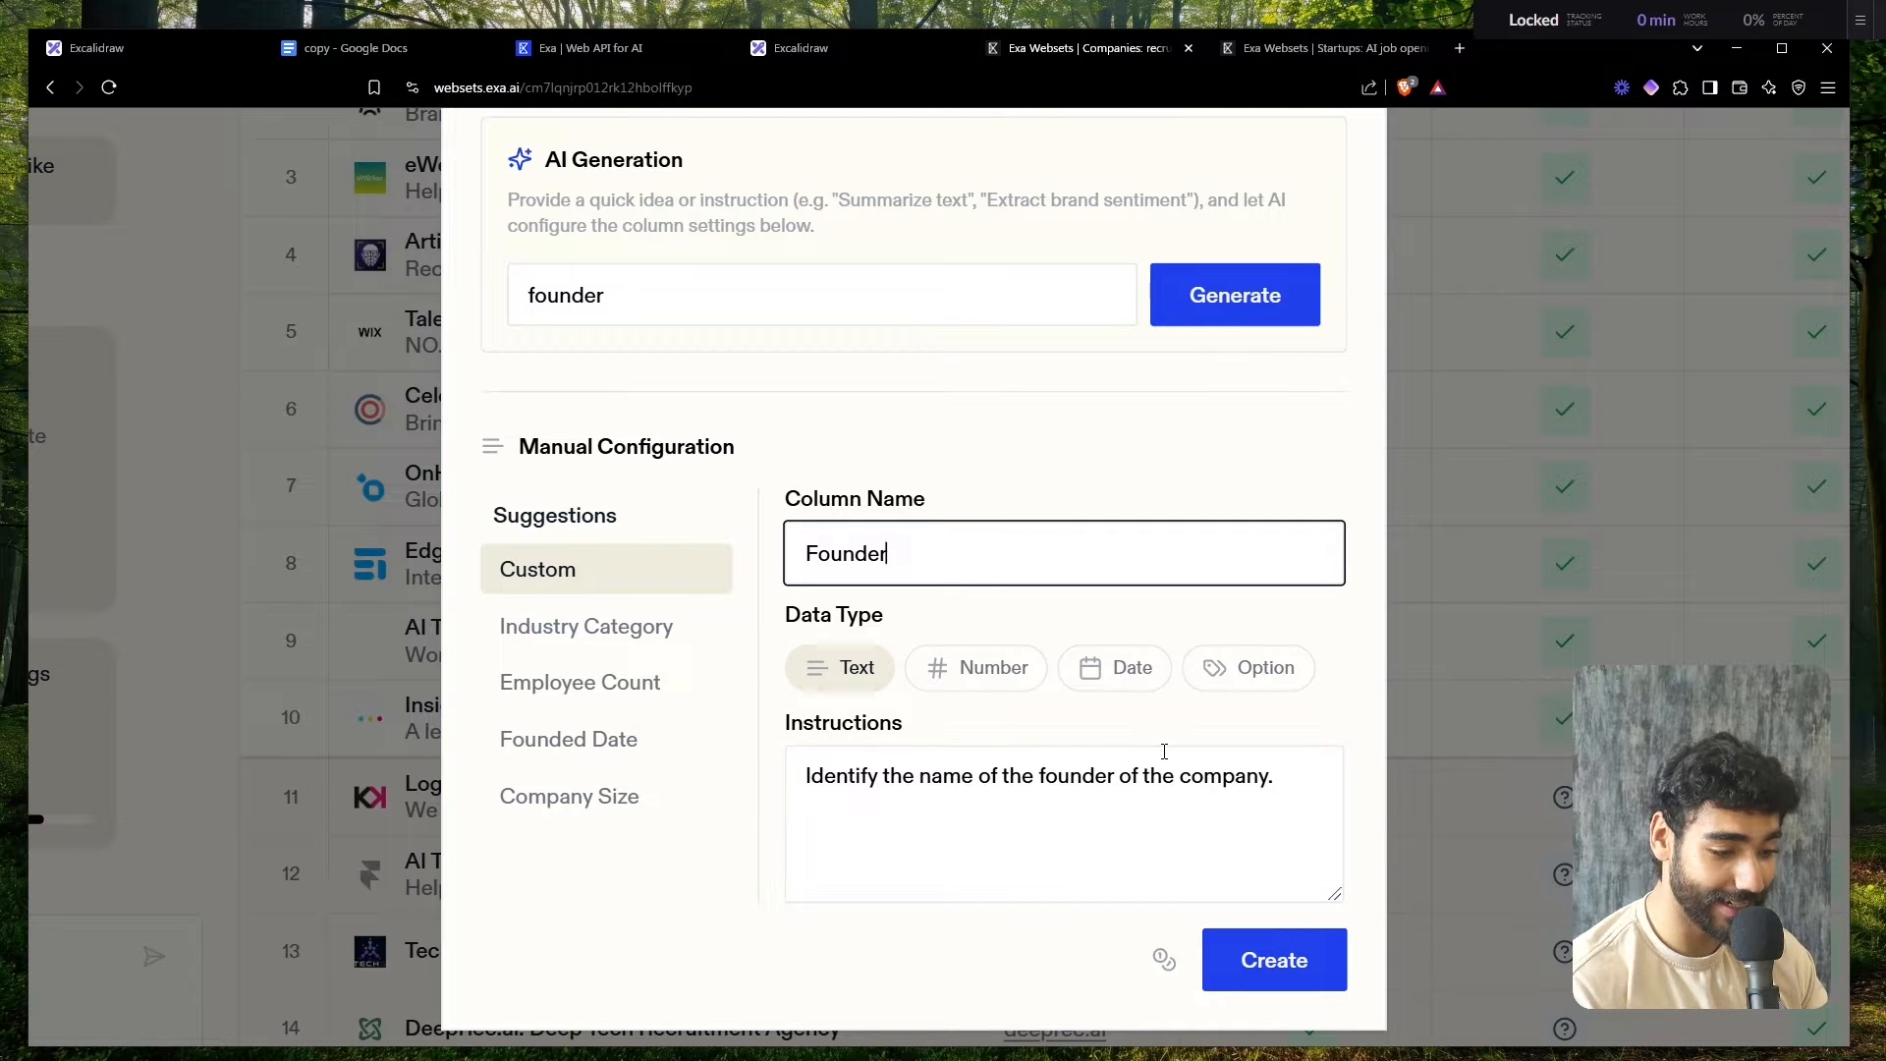
pyautogui.scroll(-5, 1228, 719)
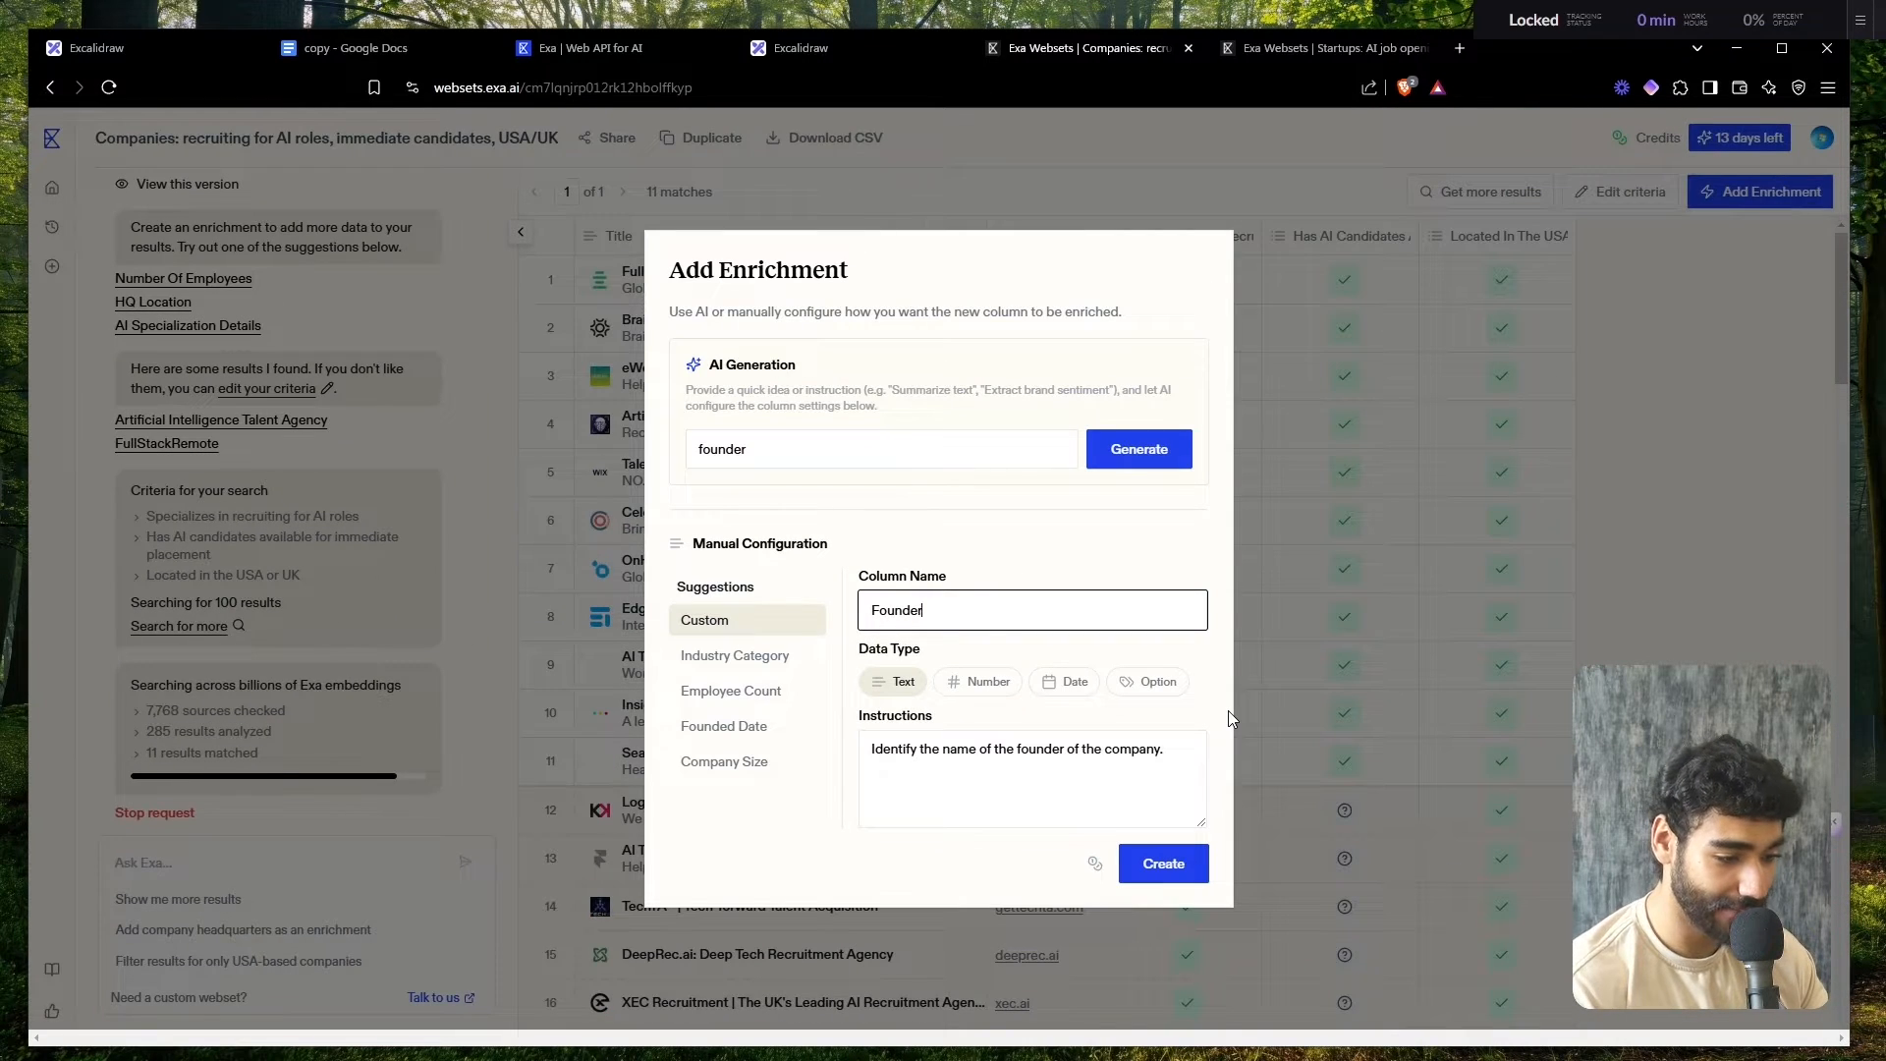
# - Extend the enrichment prompt with ", if not found, retrieve hiring manager or someone who handles hiring" and regenerate the column settings
pyautogui.click(848, 462)
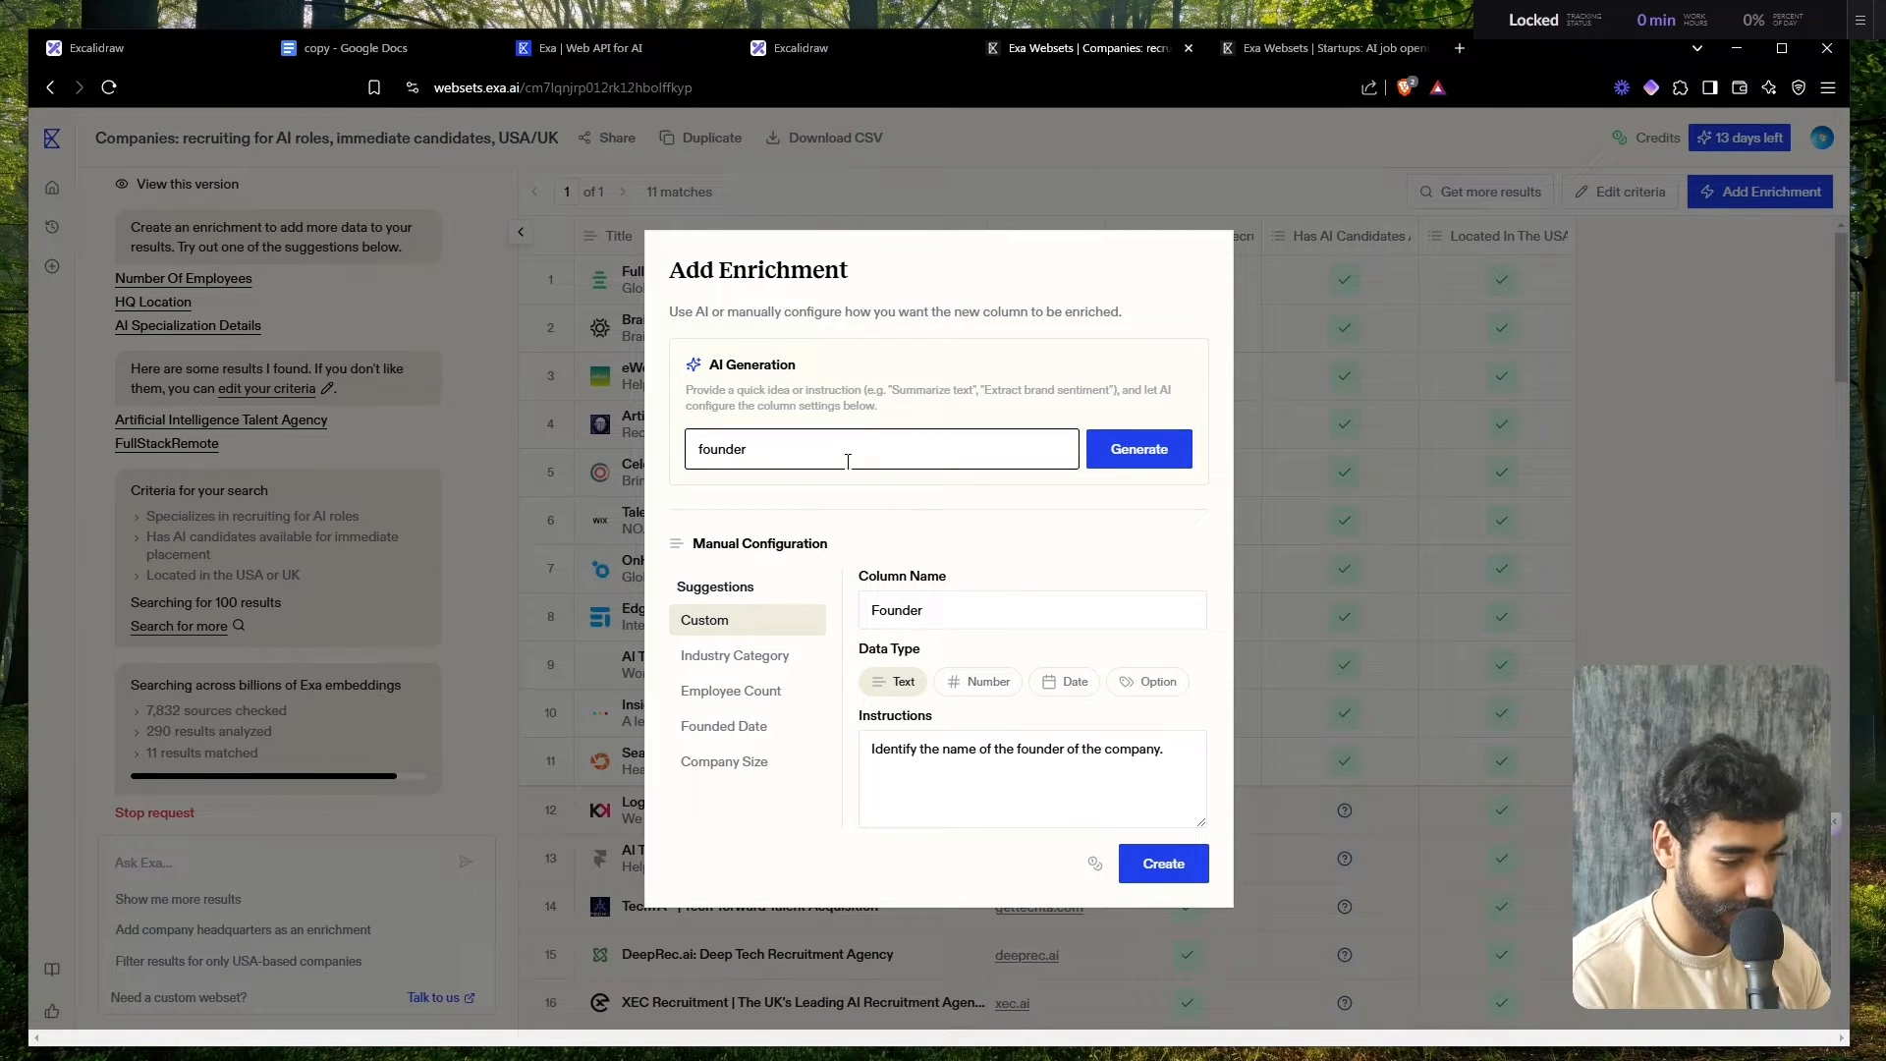
pyautogui.write(', if not fiund,')
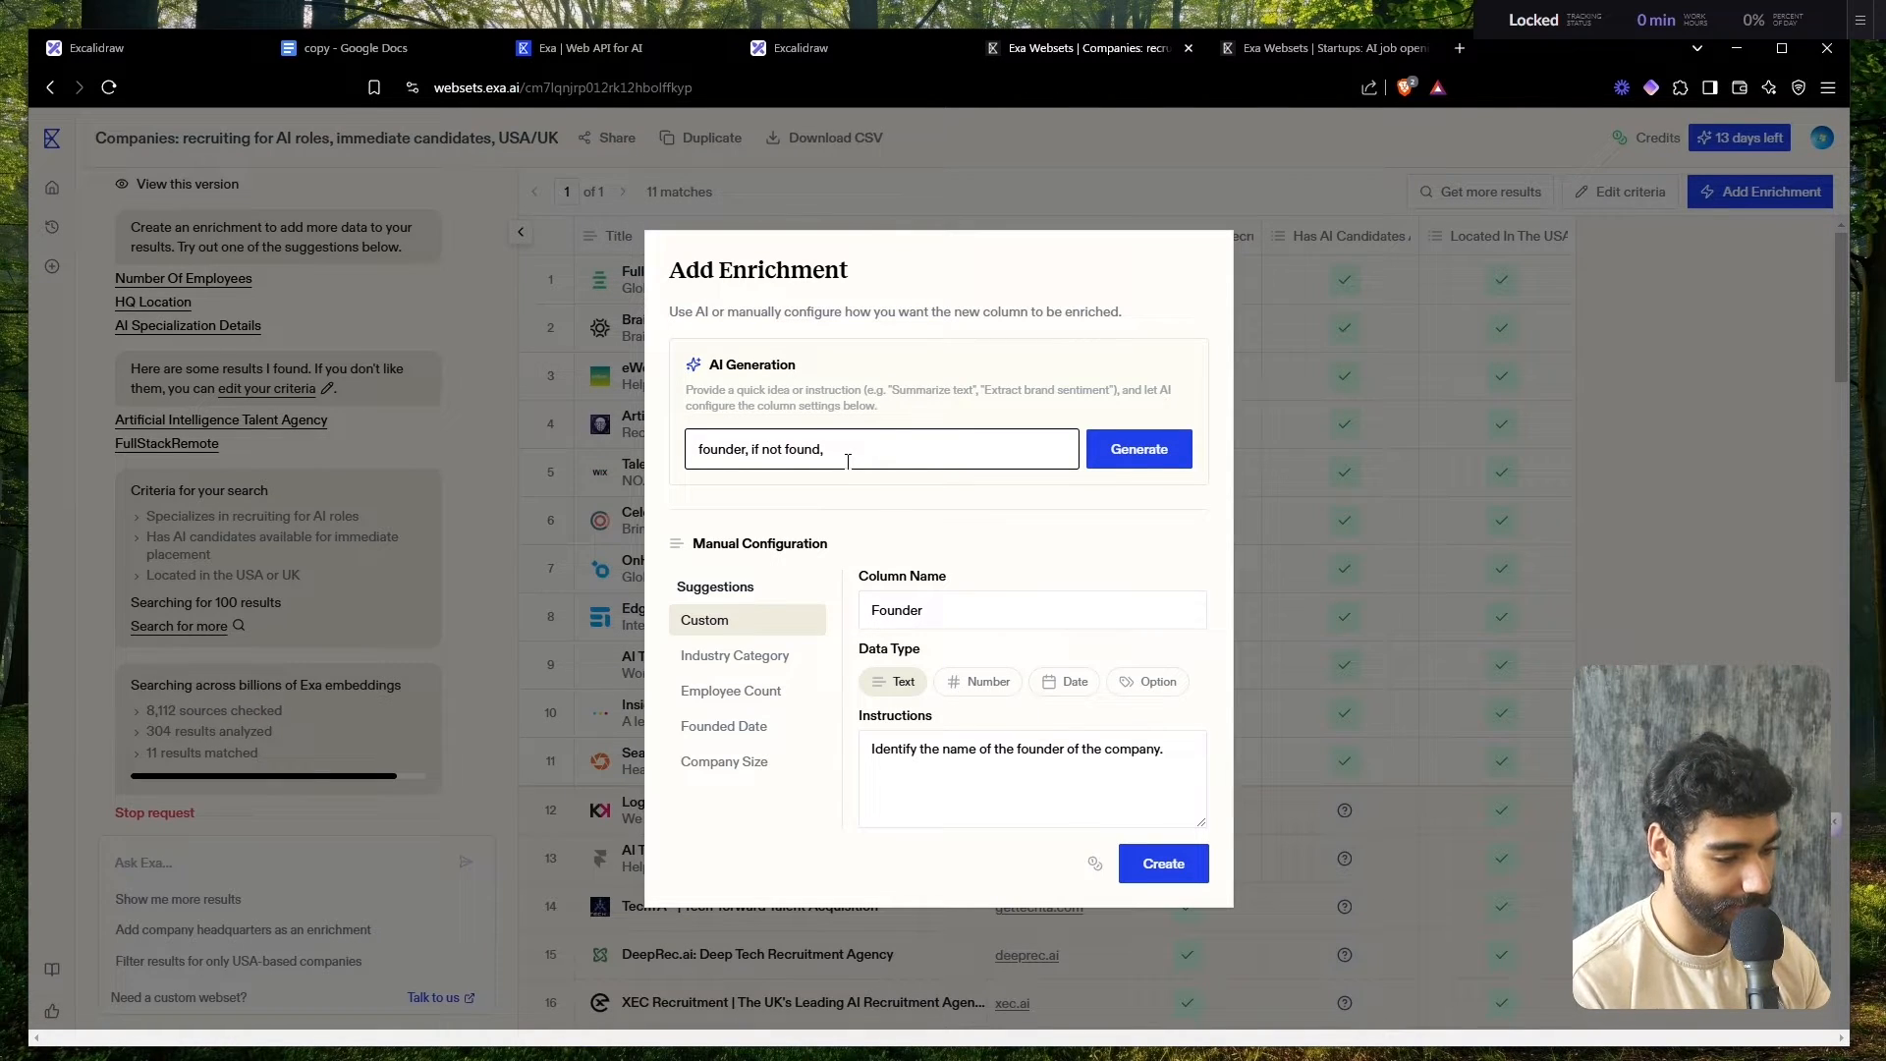
pyautogui.press('BackSpace')
pyautogui.press('BackSpace')
pyautogui.press('BackSpace')
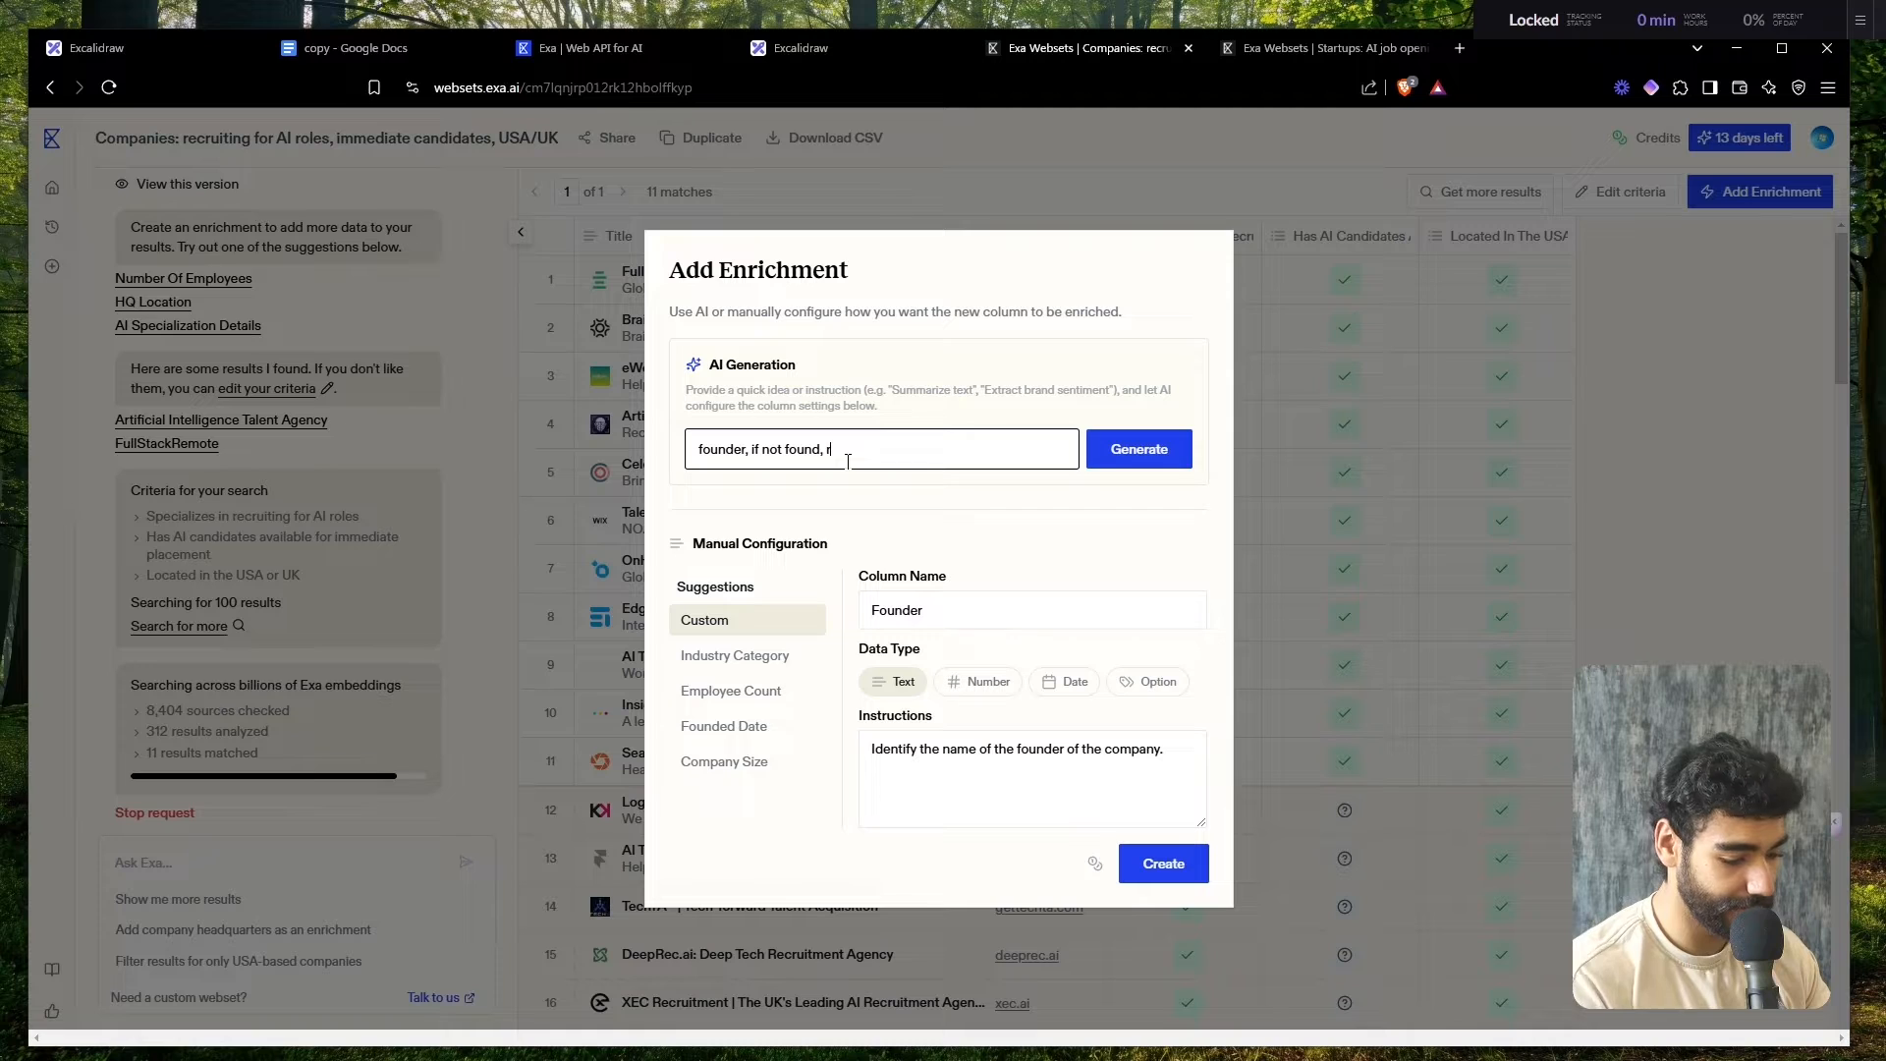
pyautogui.write('retrieve hiring man')
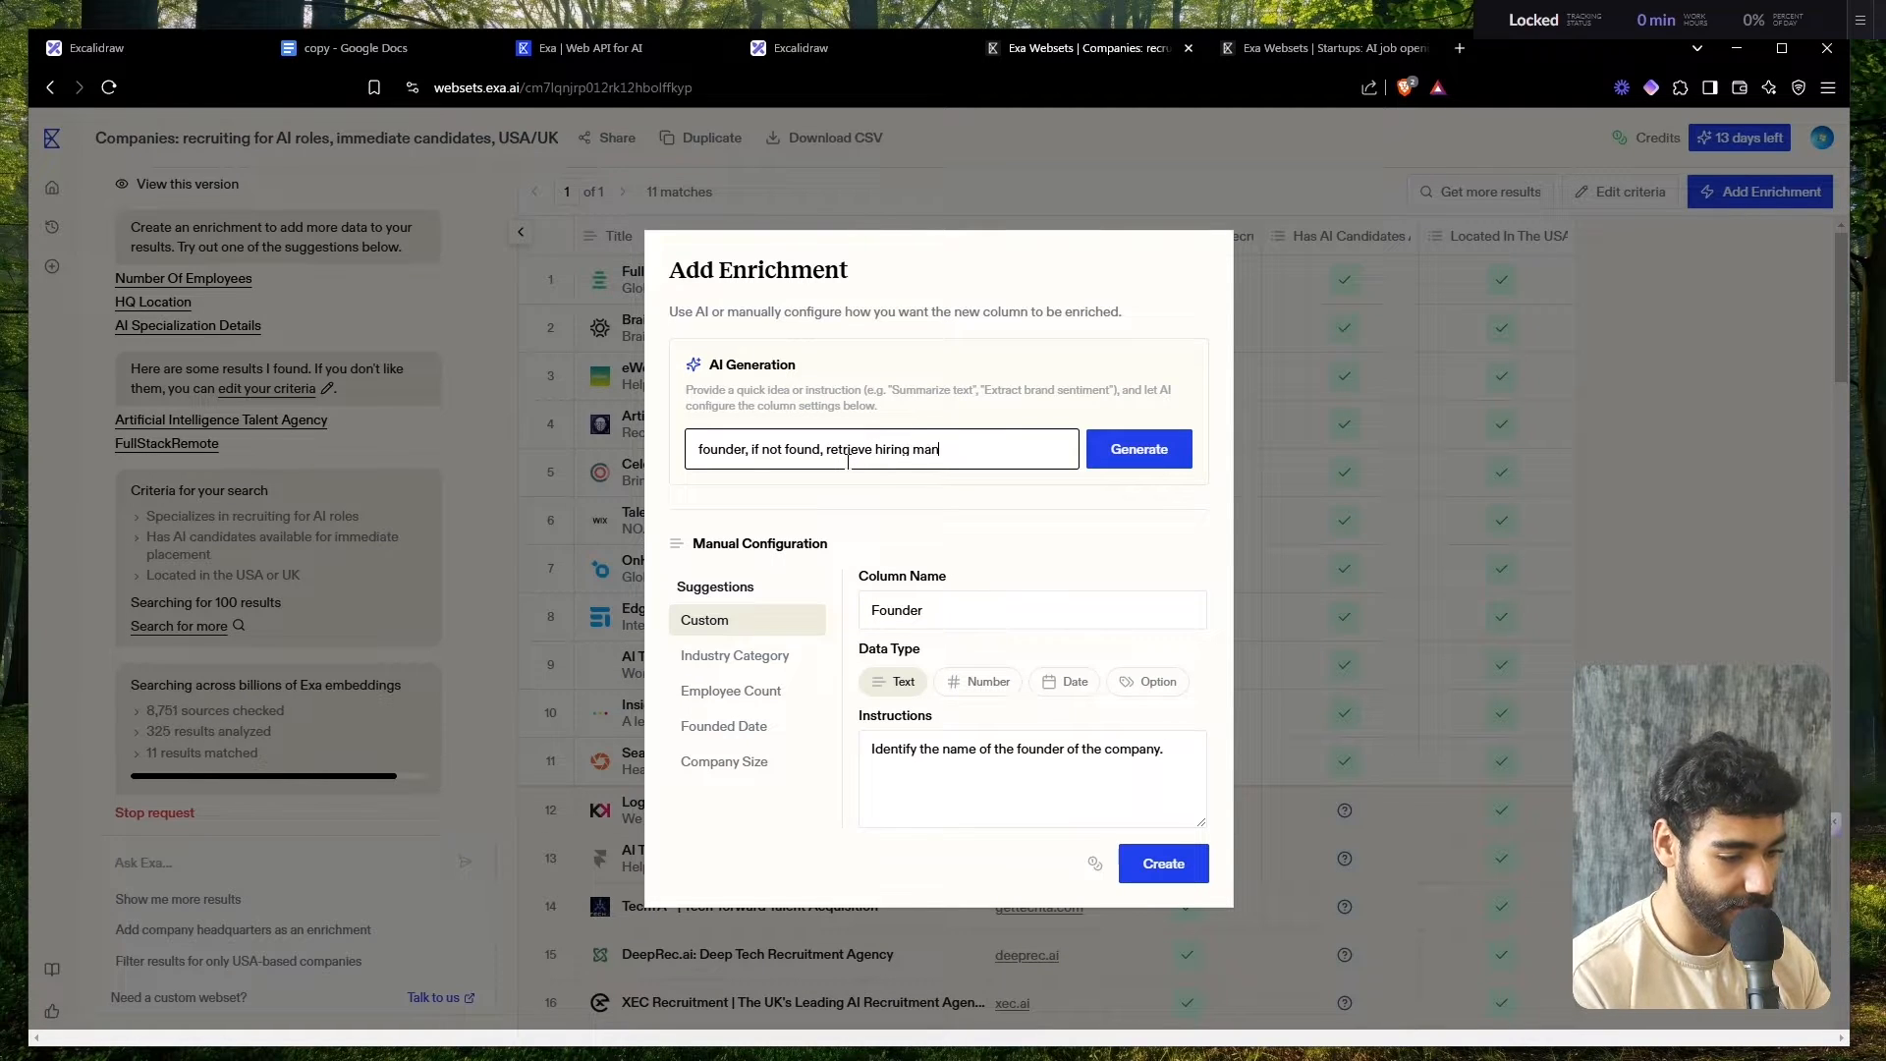
pyautogui.write('ager or someone who handles hriigr')
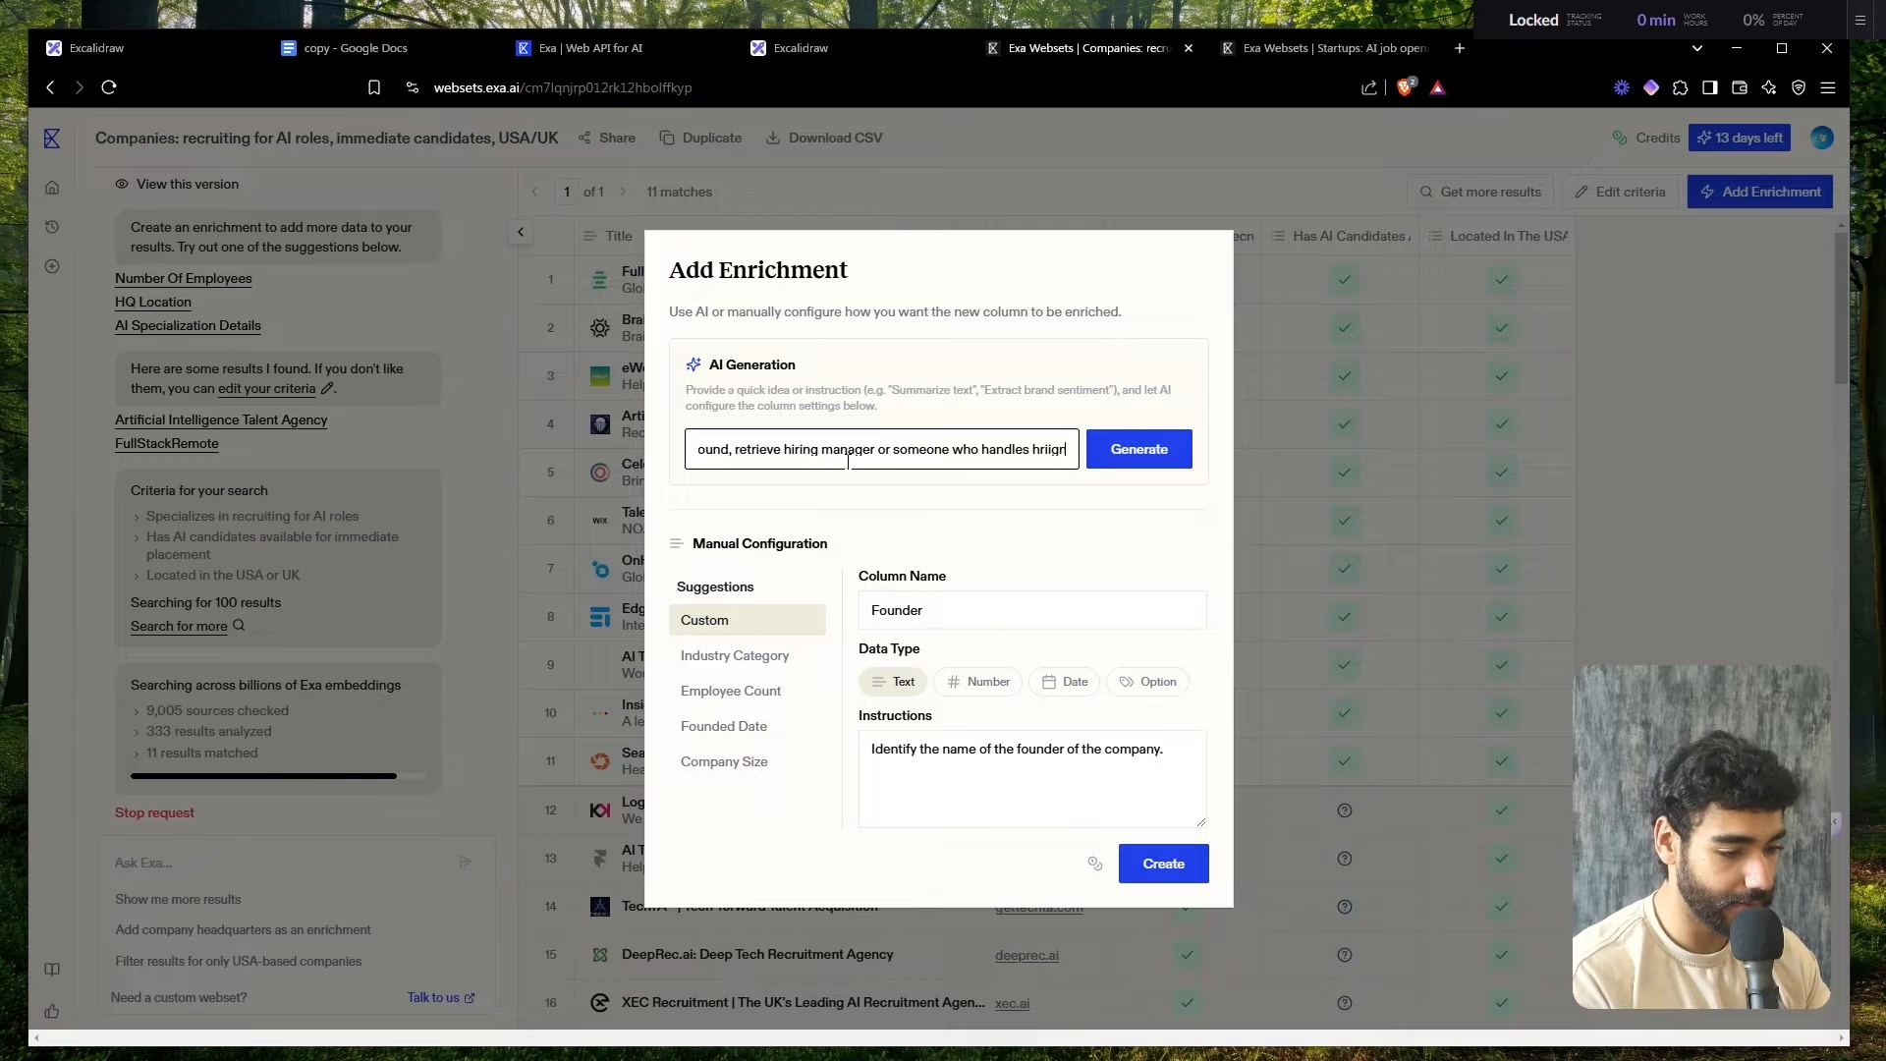
pyautogui.press('Return')
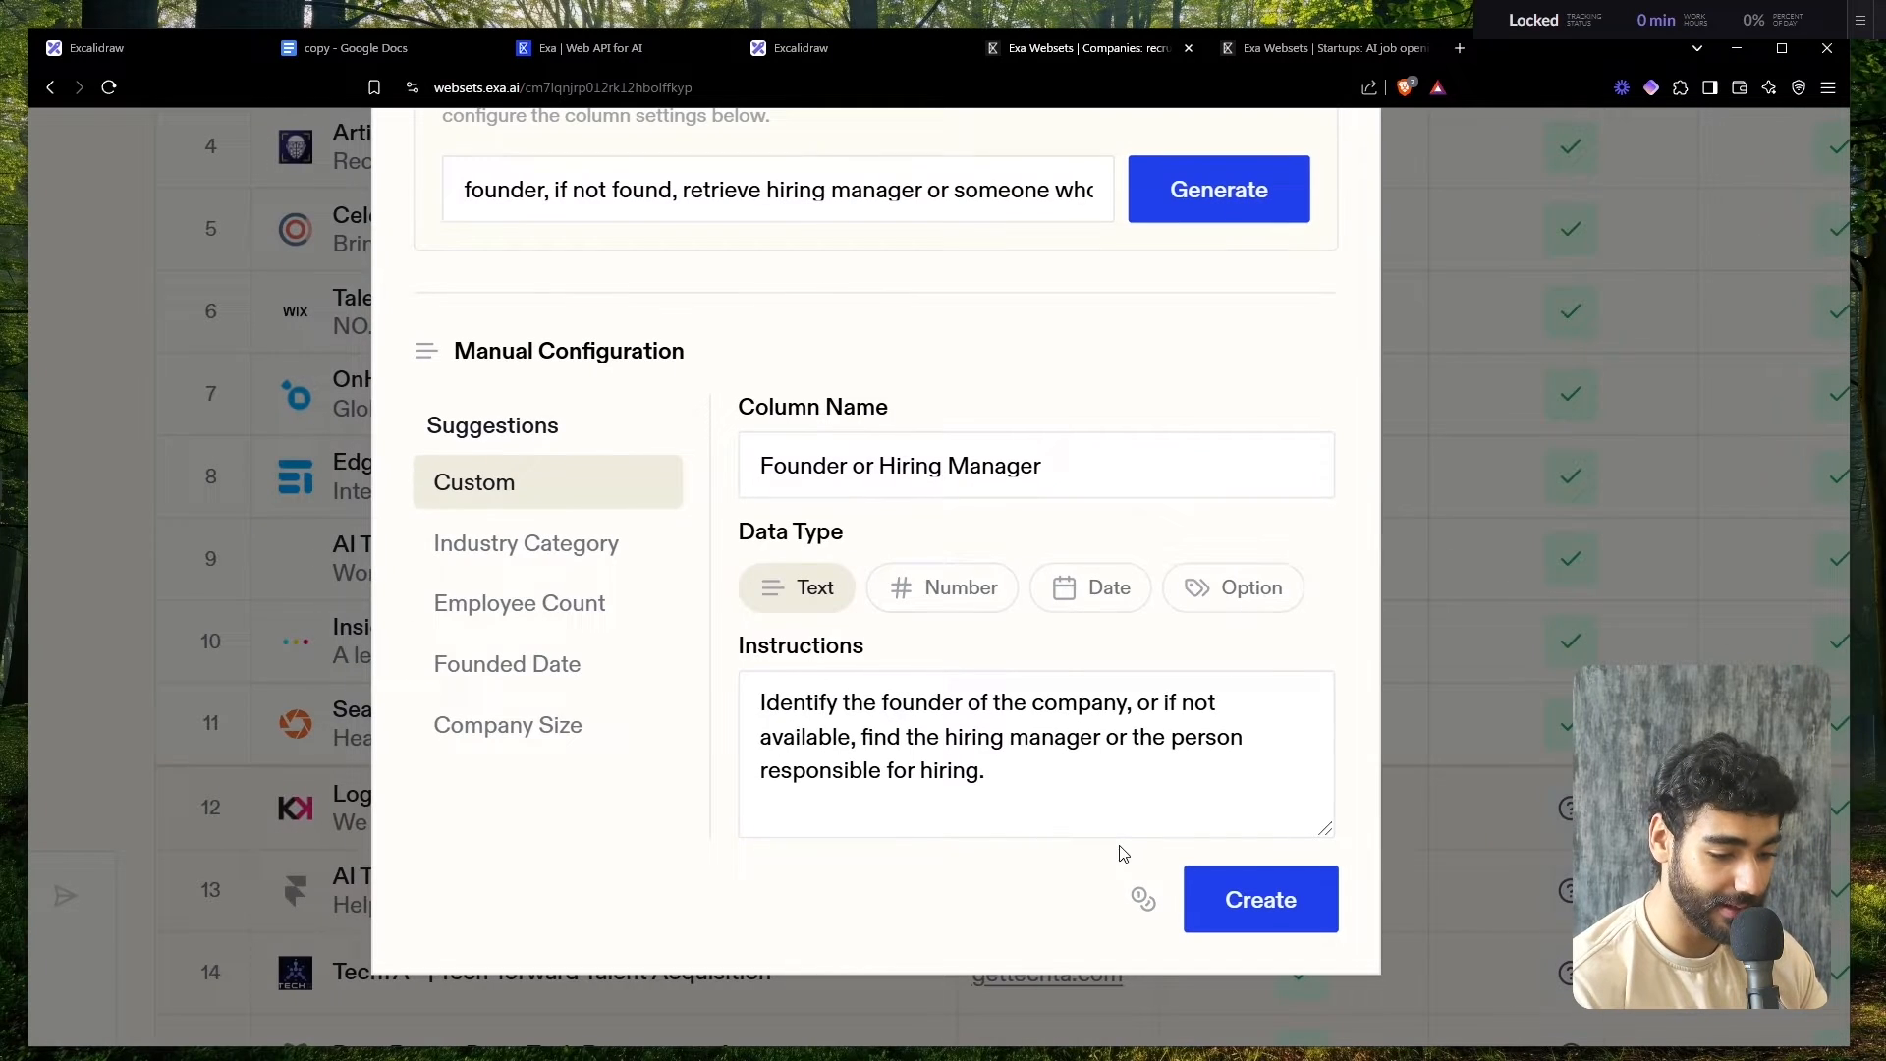
# - Copy the generated enrichment instructions, create the "Founder or Hiring Manager" text column and view it in the recruitment agency results
pyautogui.click(1016, 762)
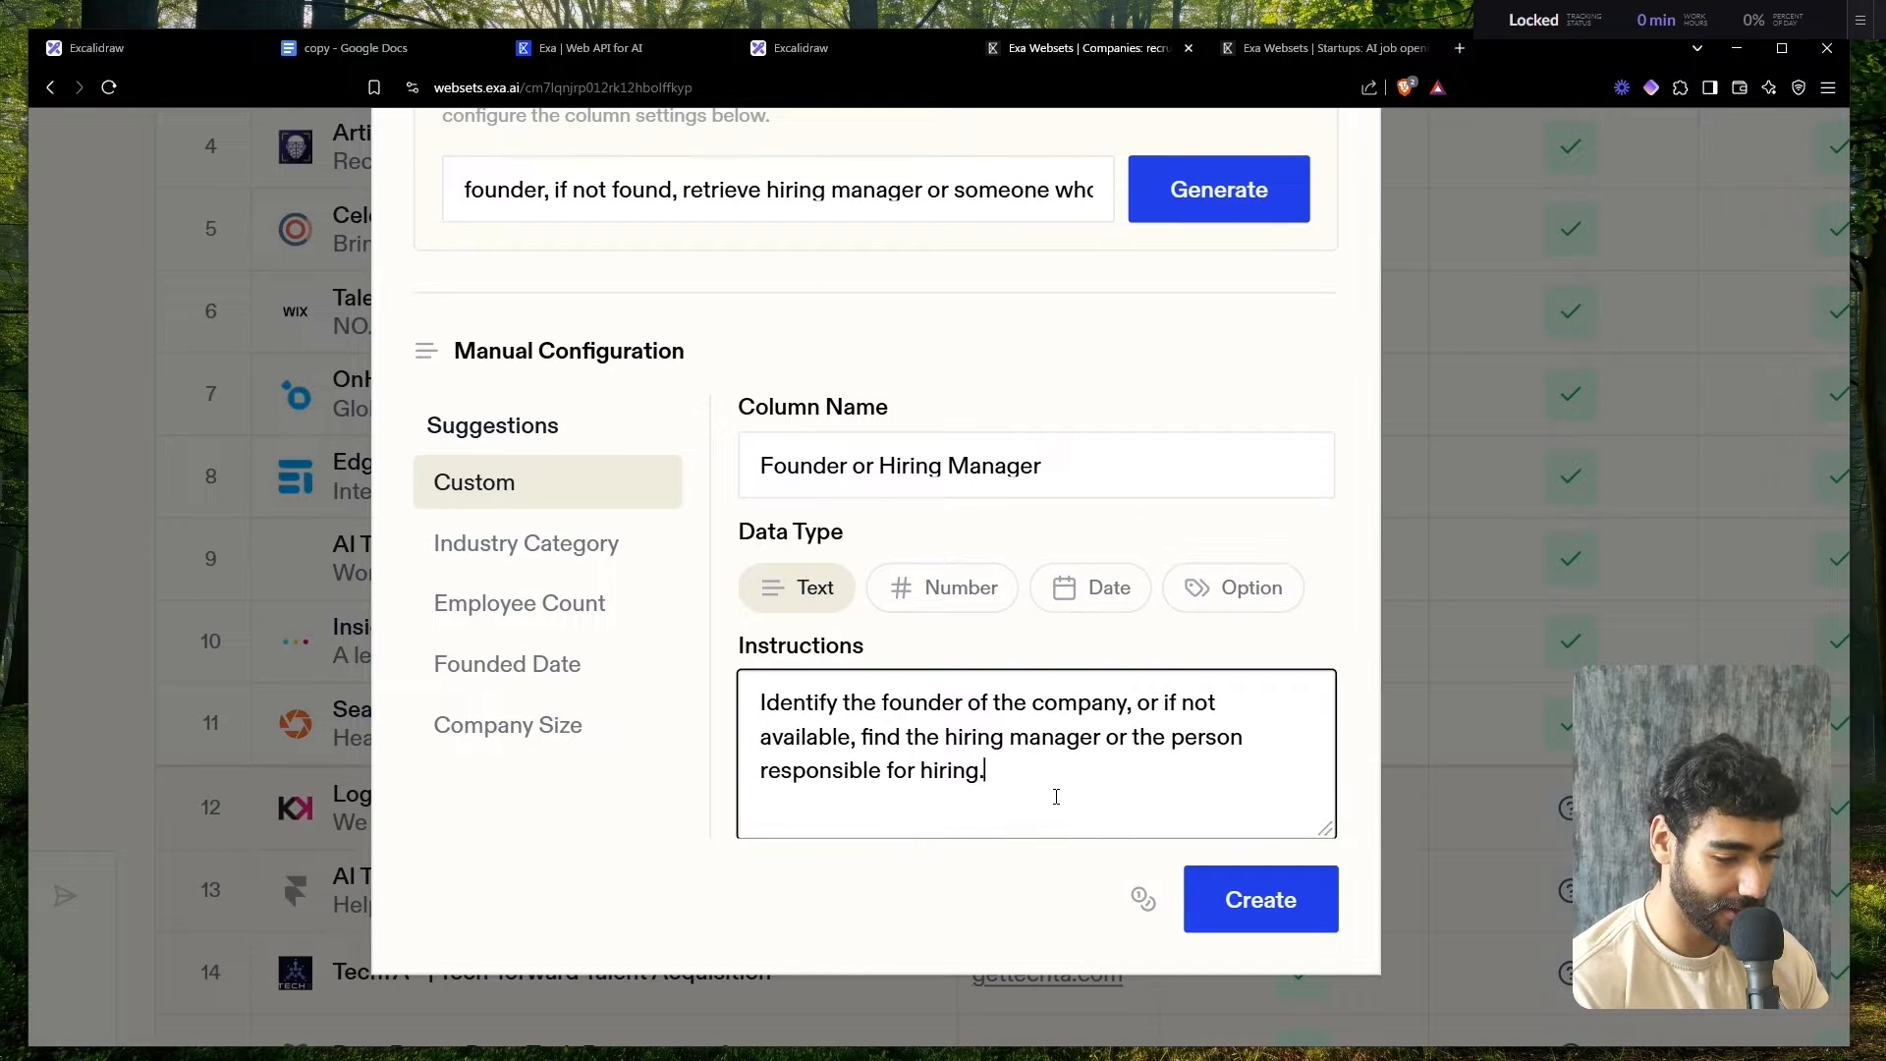
pyautogui.hotkey('ctrl', 'a')
pyautogui.click(1321, 886)
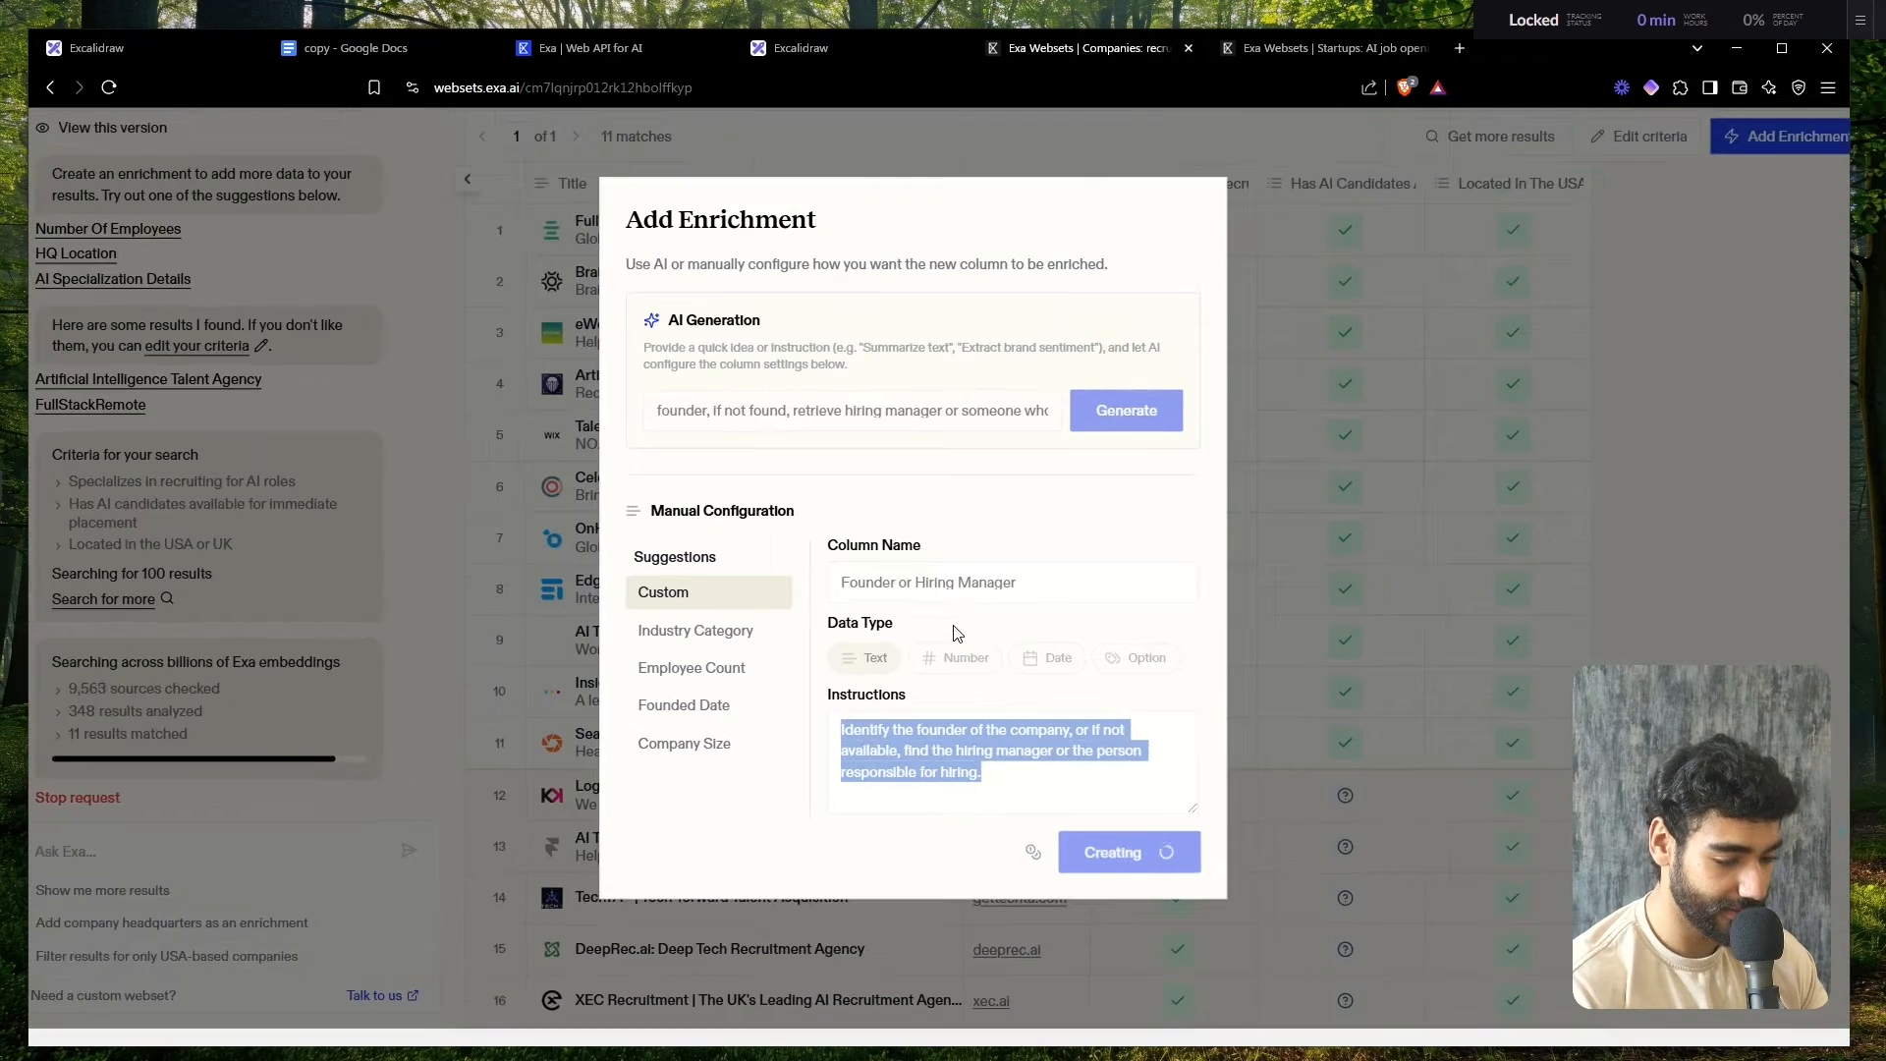
pyautogui.scroll(-1, 1010, 649)
pyautogui.scroll(1, 1166, 593)
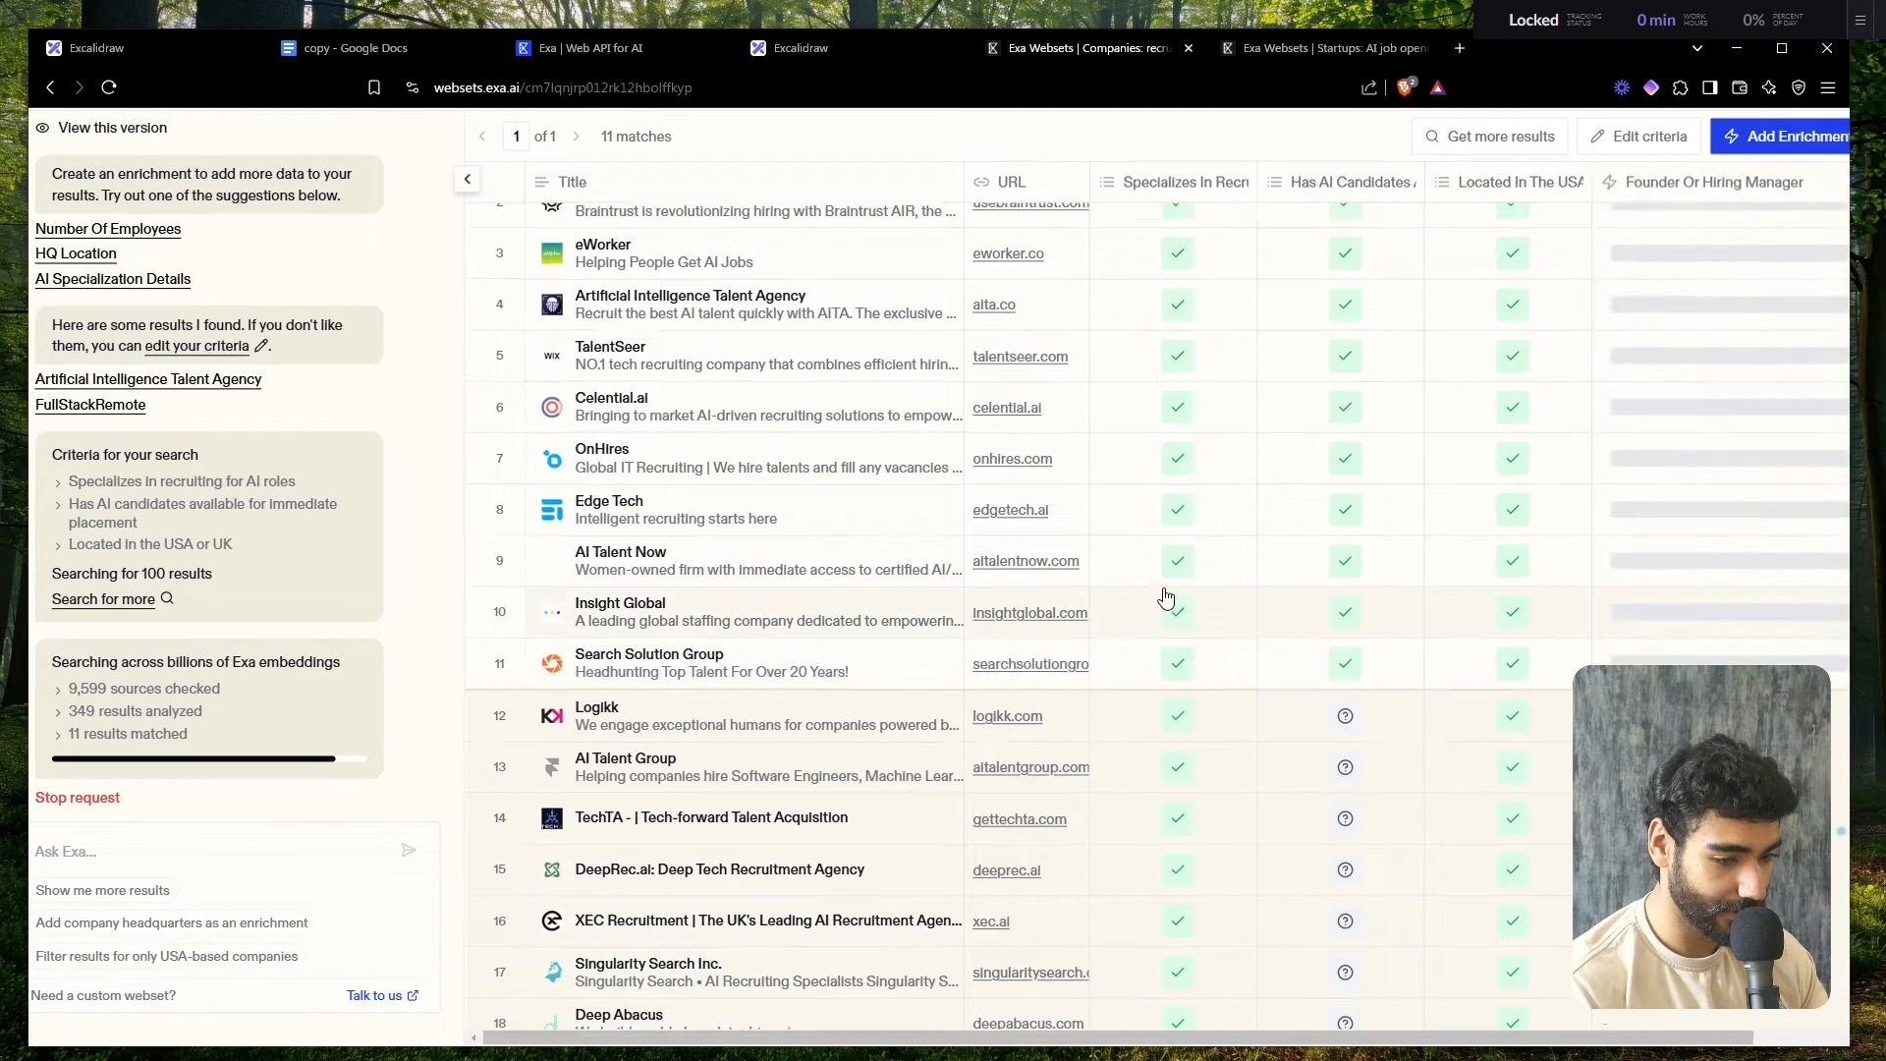
pyautogui.hscroll(1, 1431, 562)
pyautogui.scroll(1, 1432, 562)
pyautogui.scroll(-1, 1432, 562)
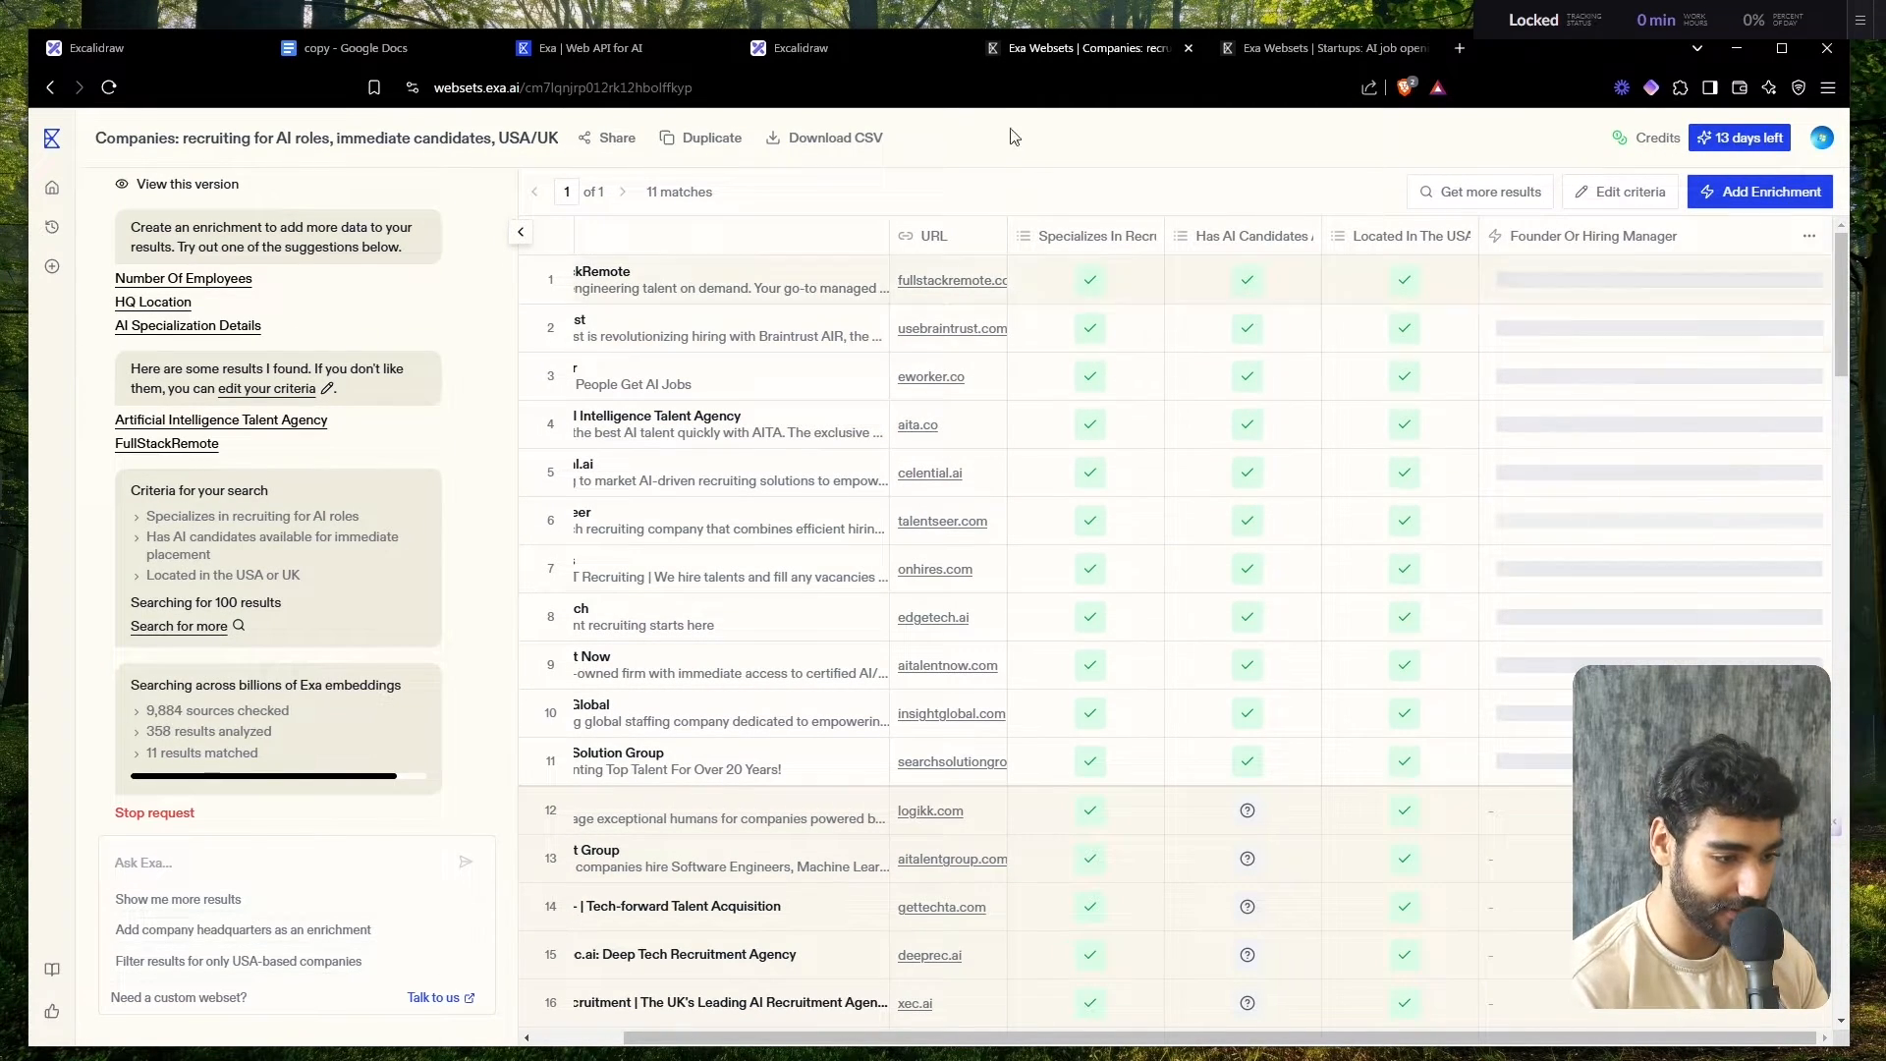
# - Add an enrichment to the startups webset from the copied founder or hiring manager instructions and create the "Founder/Hiring Mgr" text column
pyautogui.click(1395, 56)
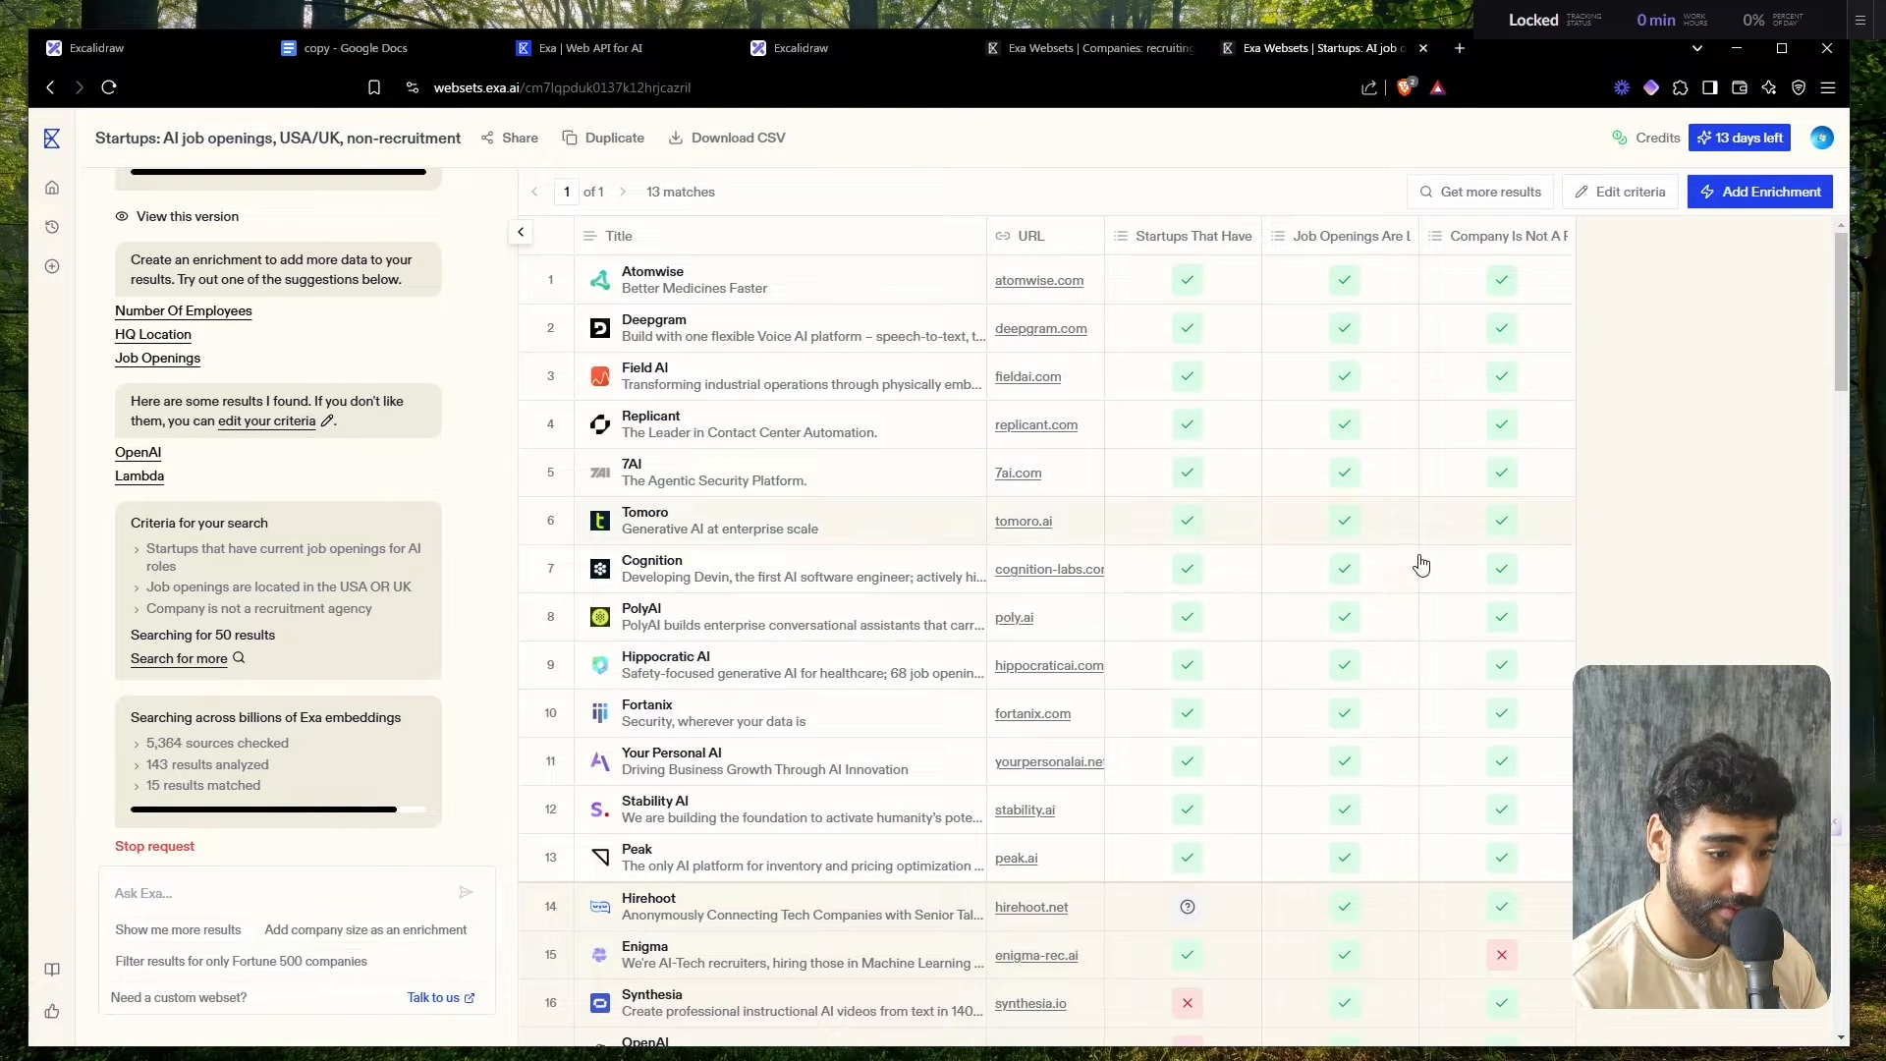
pyautogui.click(1714, 193)
pyautogui.hotkey('ctrl', 'v')
pyautogui.press('Return')
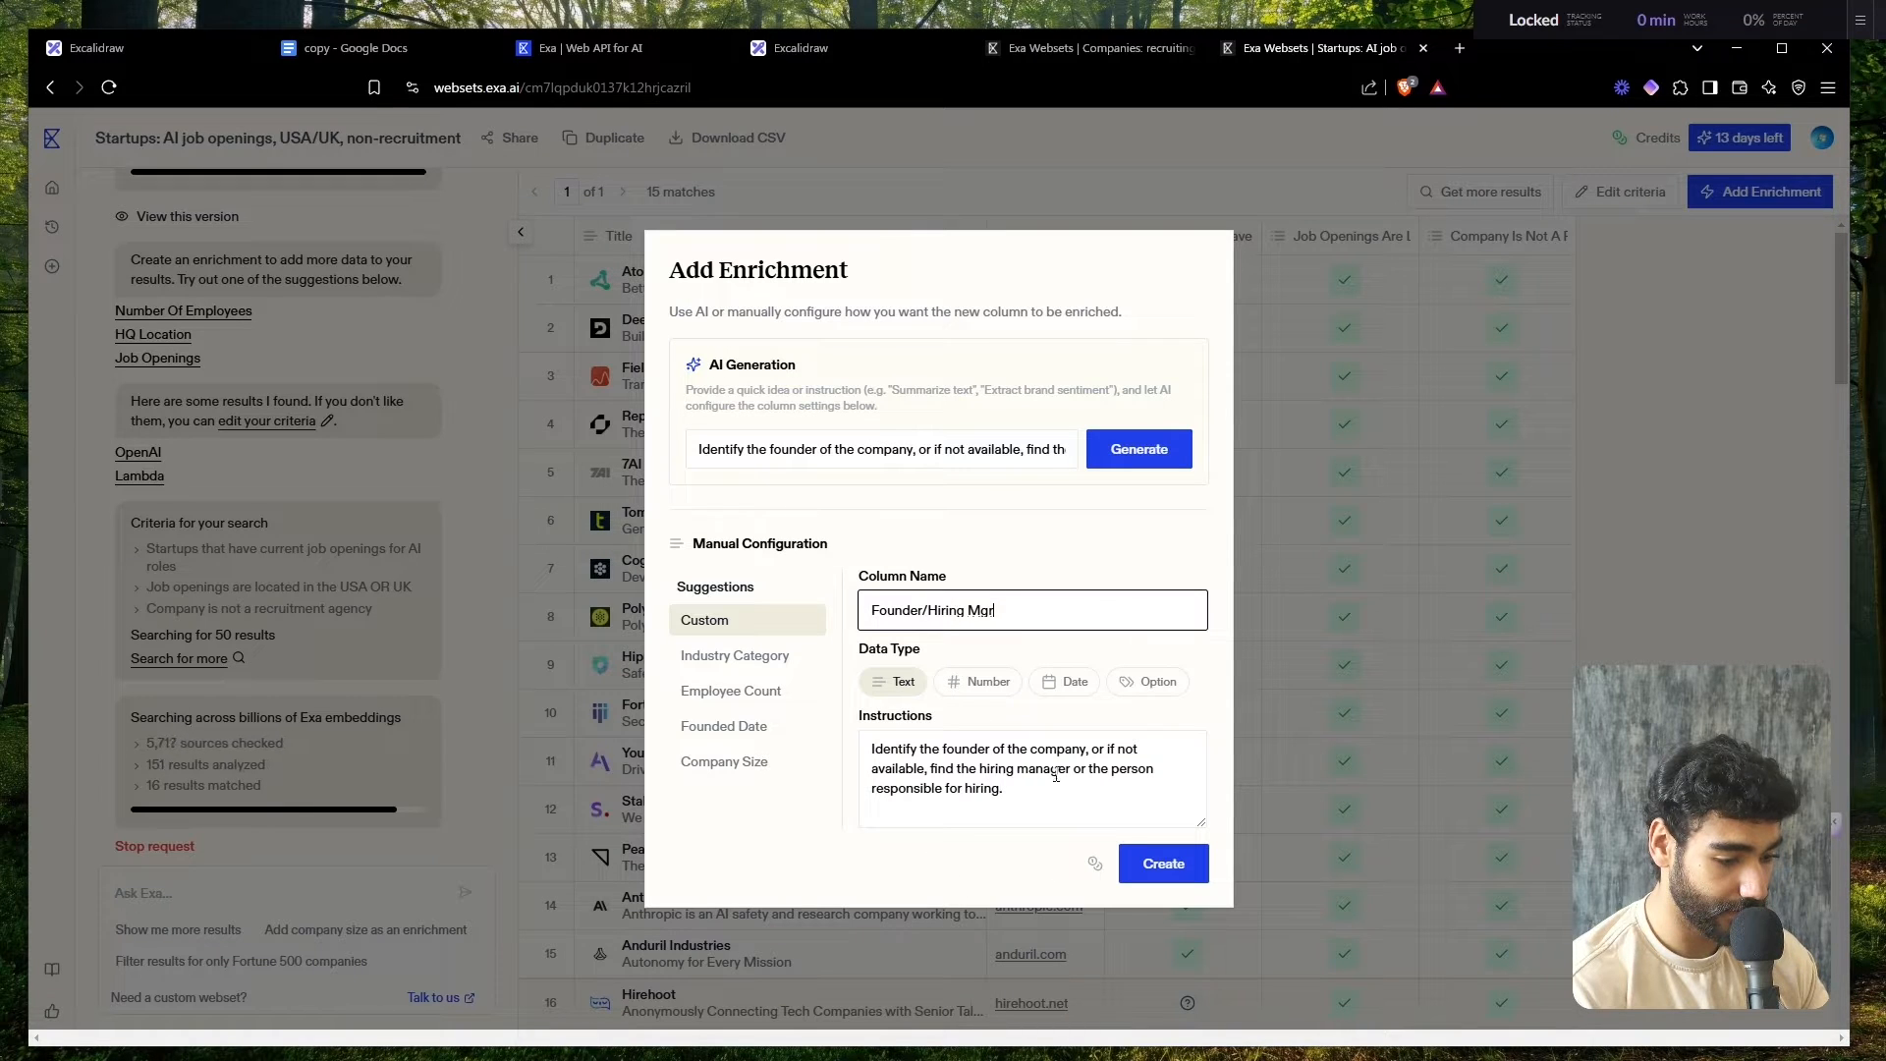
pyautogui.click(1157, 874)
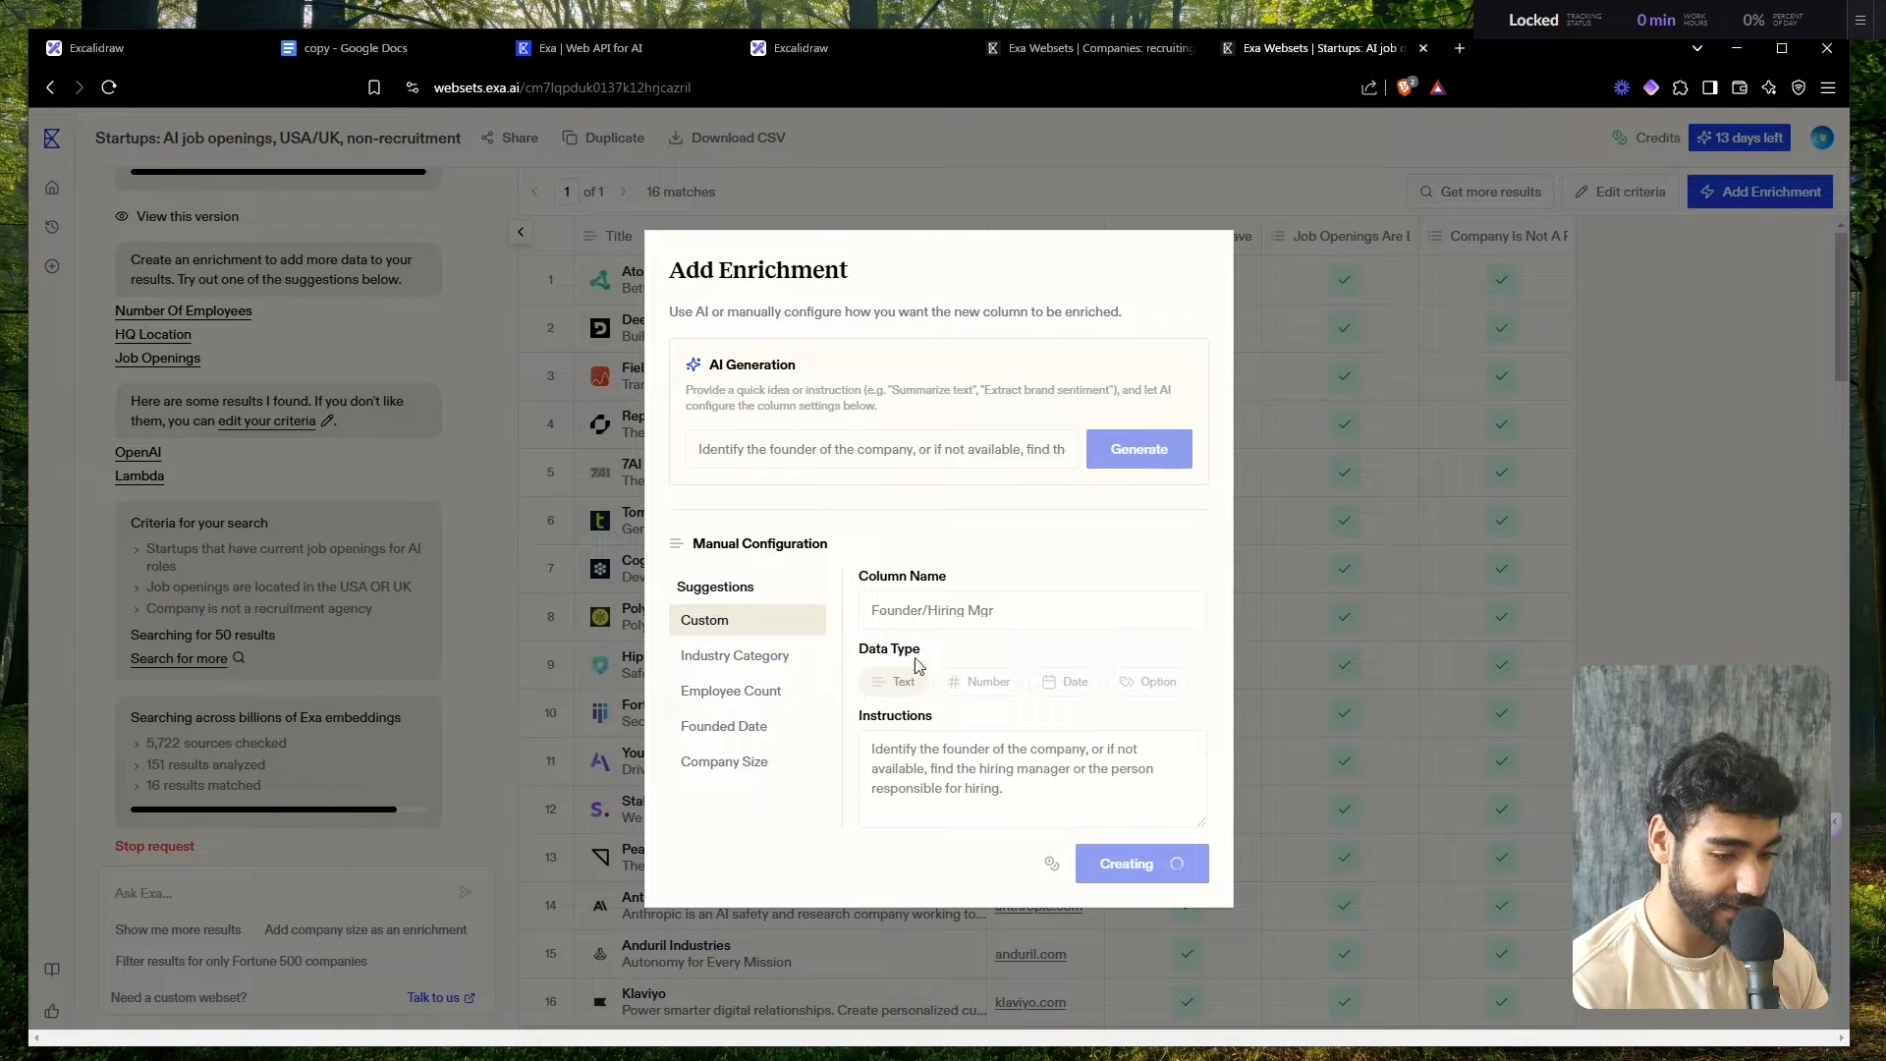
# - Review the fields planned for Scrape A and Scrape B in the Excalidraw diagram against the recruitment agency webset's columns
pyautogui.click(811, 51)
pyautogui.hscroll(-3, 628, 489)
pyautogui.scroll(-1, 629, 490)
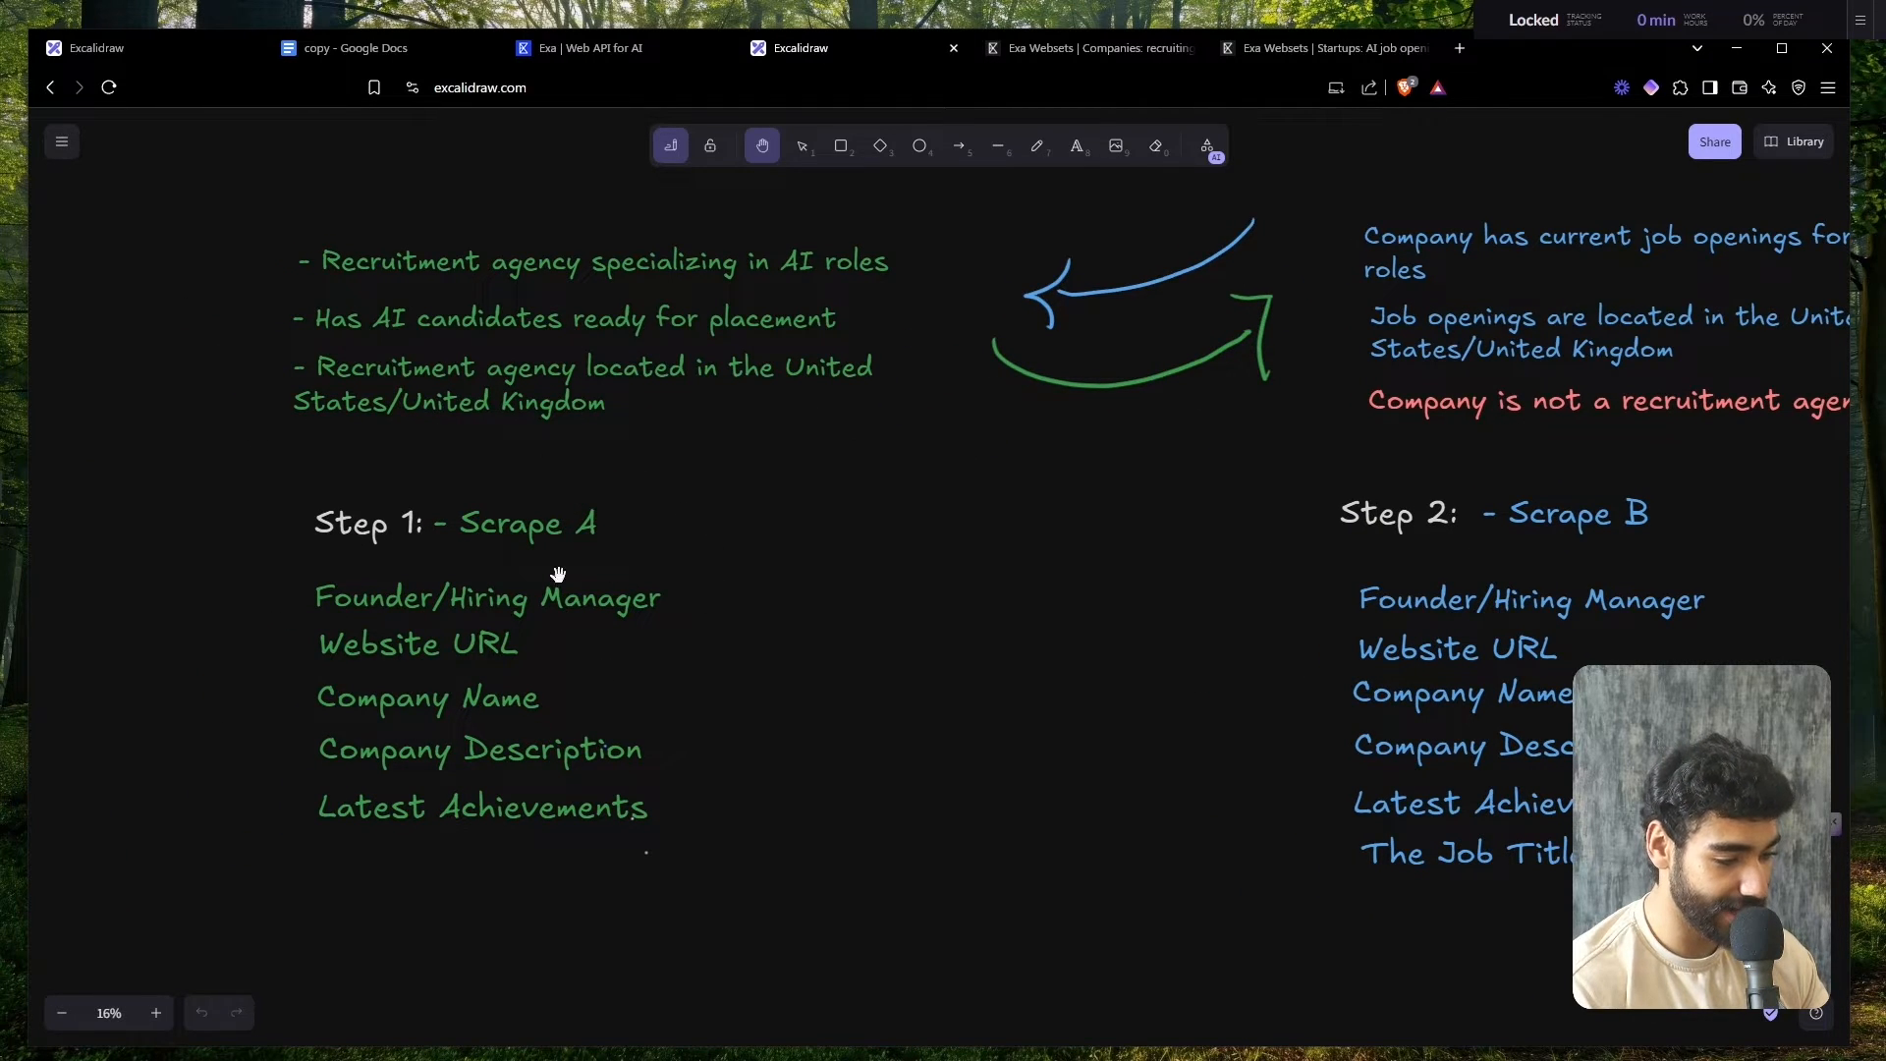
pyautogui.click(1084, 62)
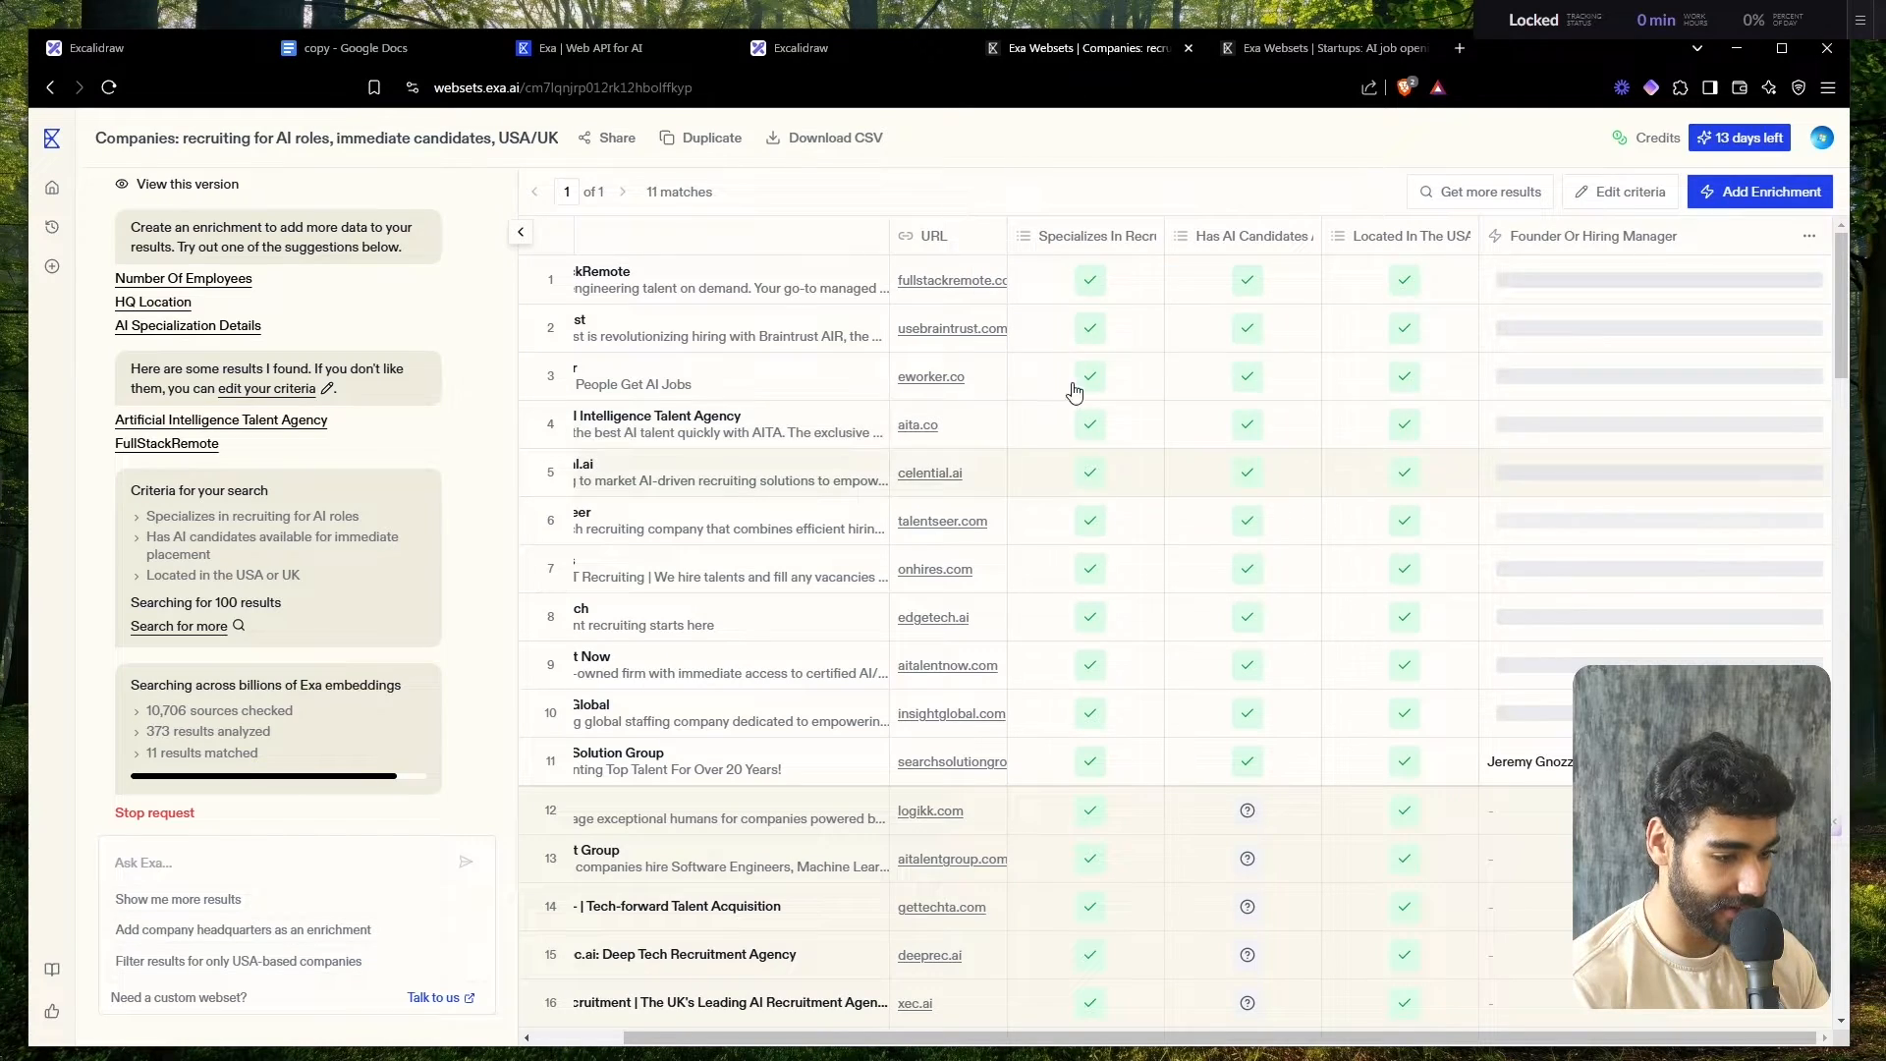
pyautogui.click(845, 46)
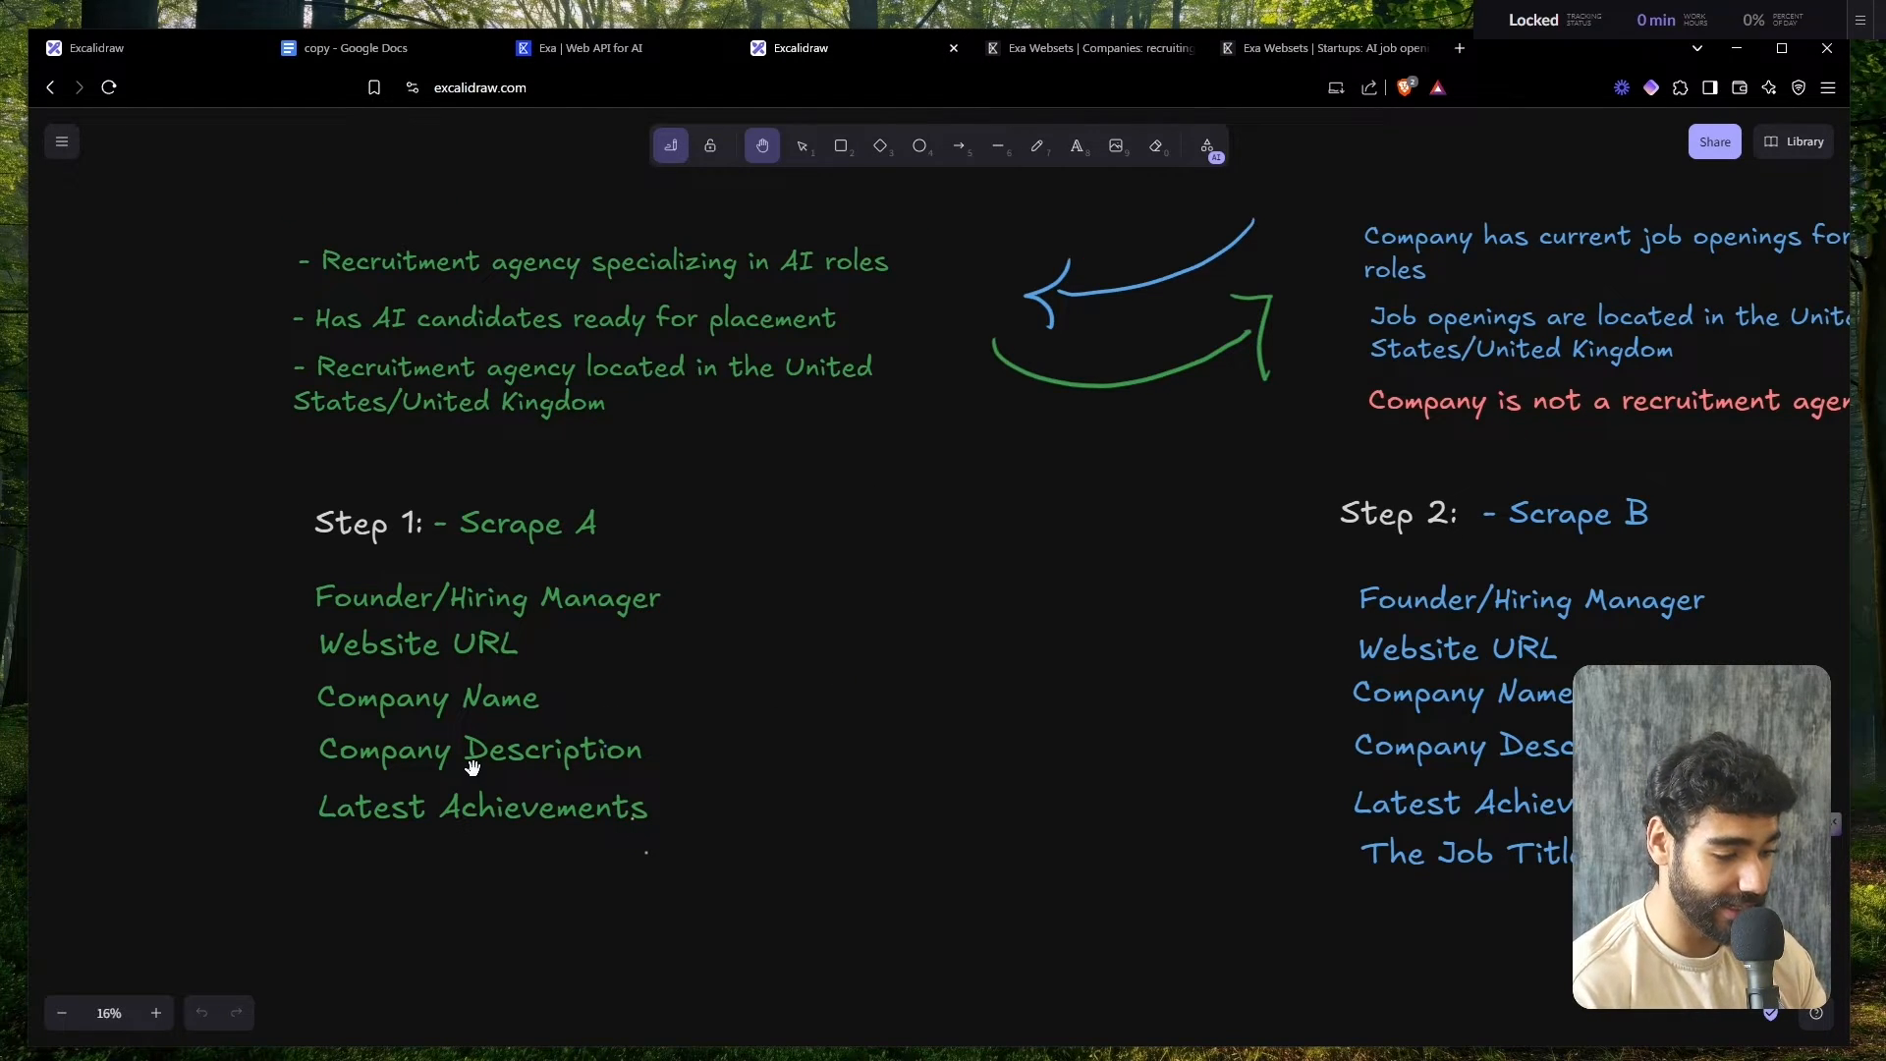
pyautogui.scroll(1, 473, 767)
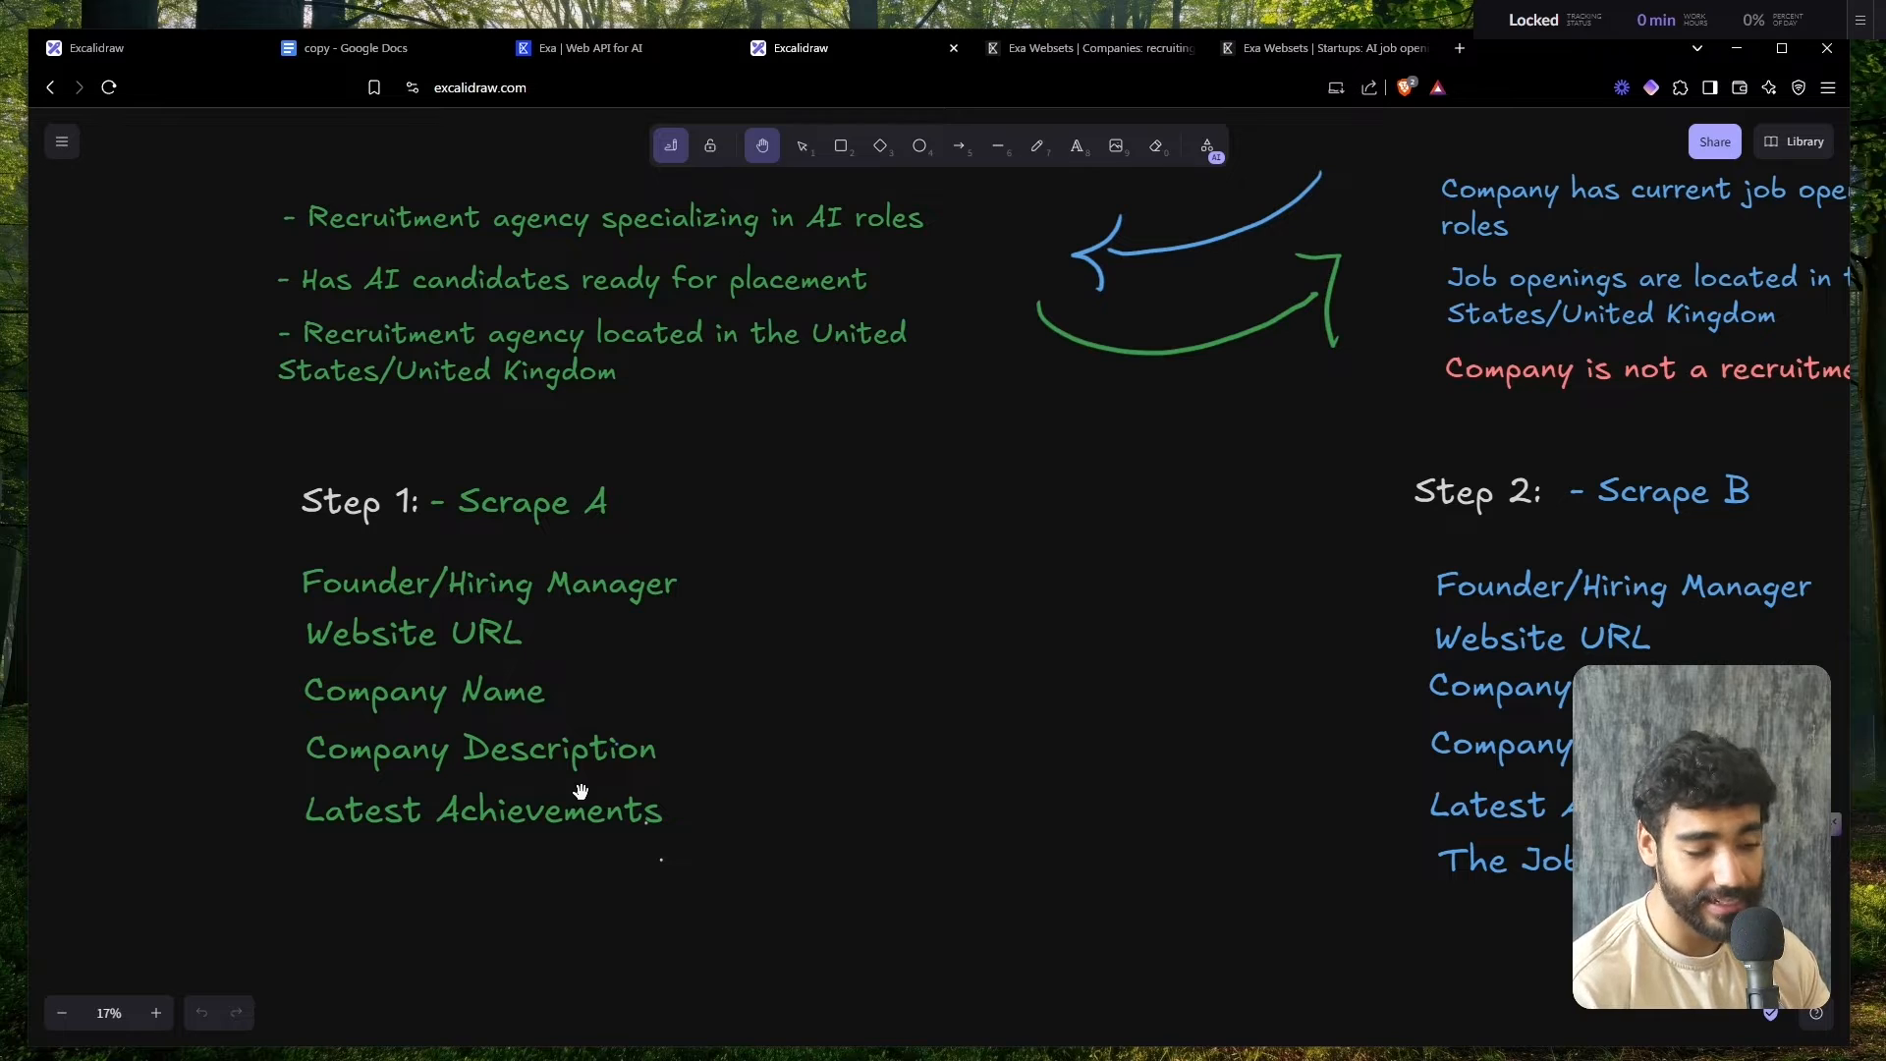
pyautogui.hscroll(1, 581, 791)
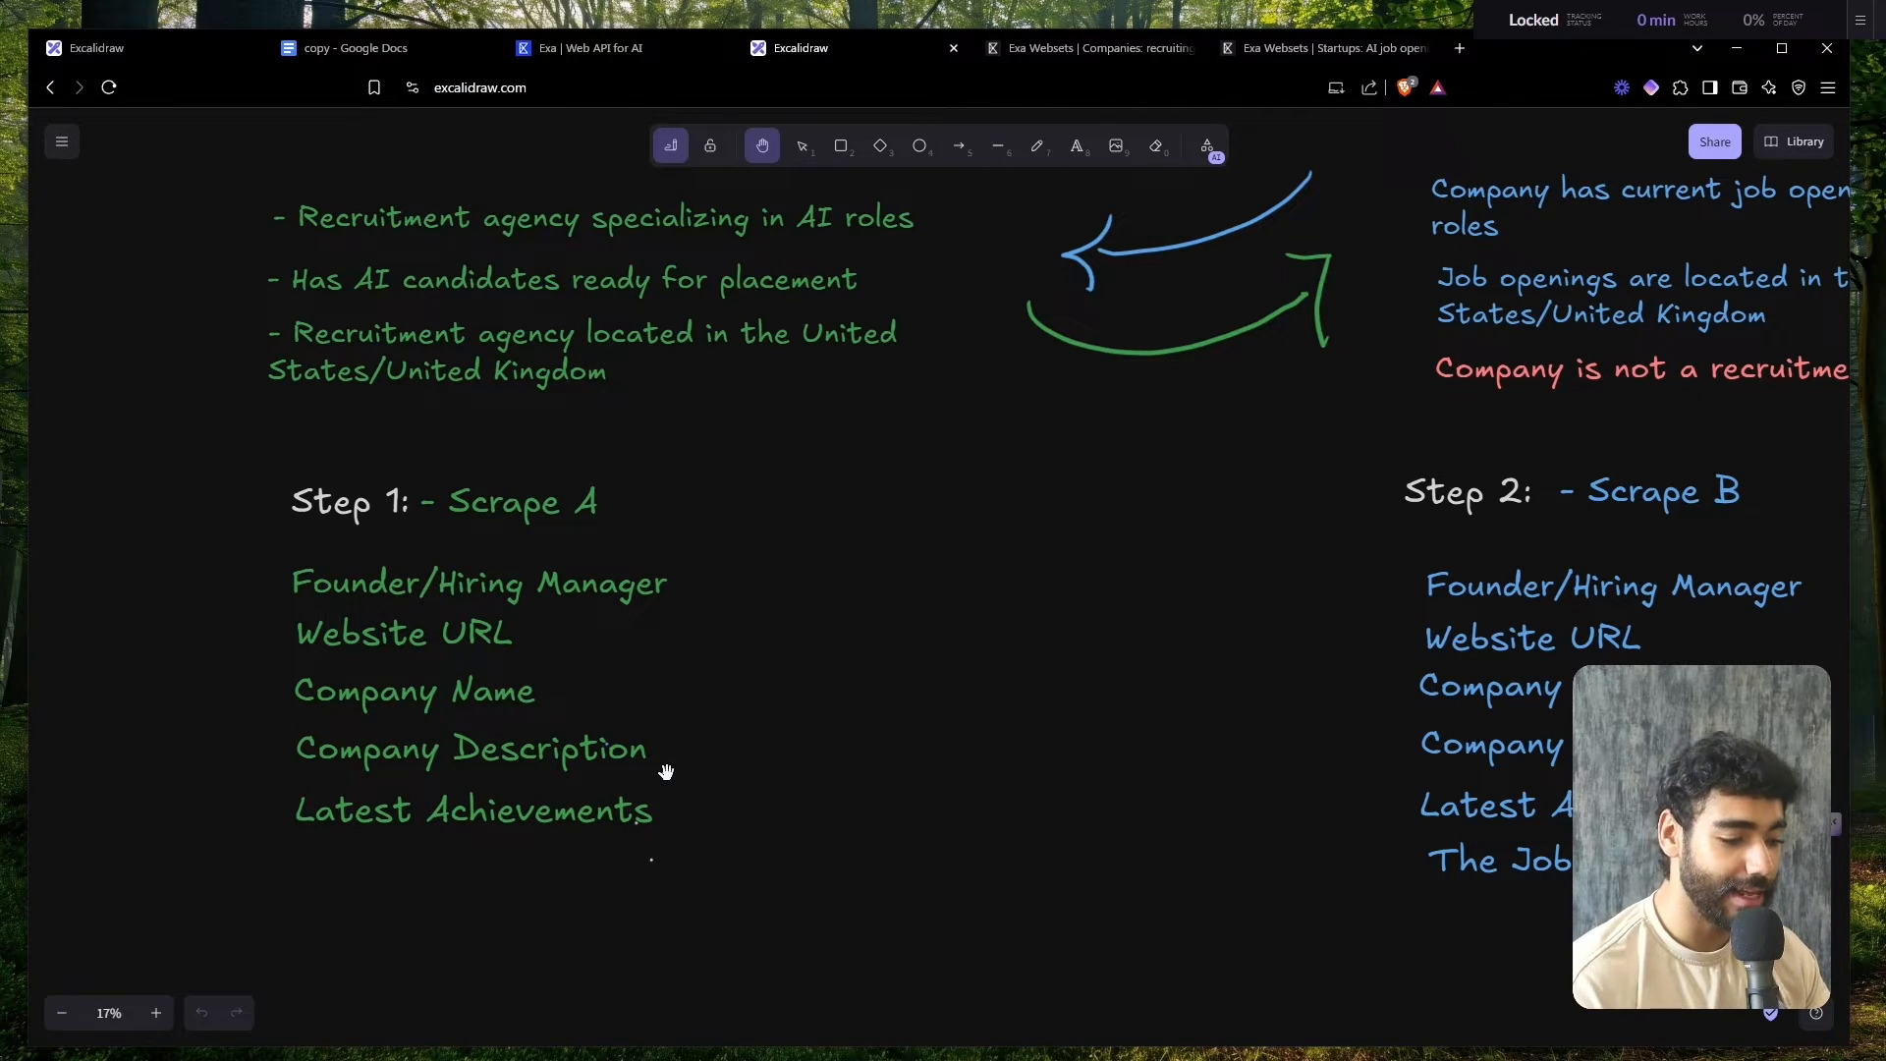
pyautogui.scroll(-5, 727, 769)
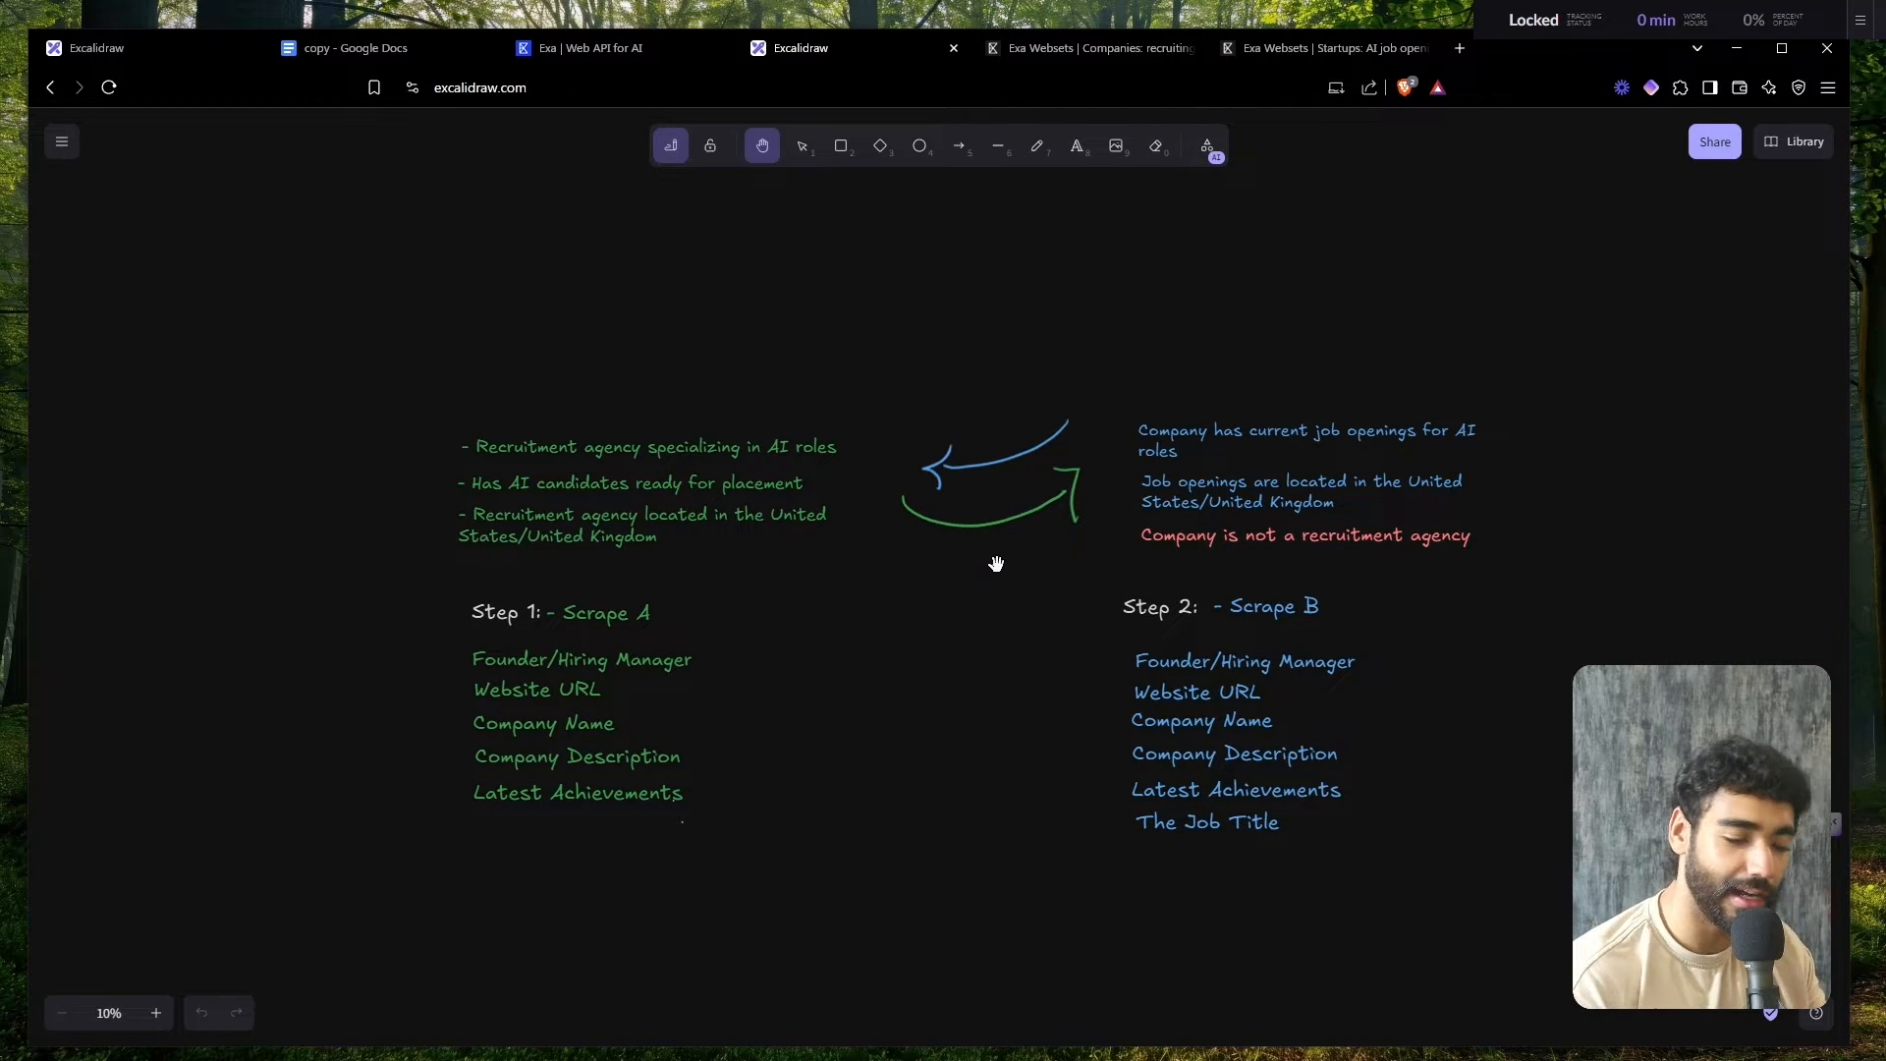
pyautogui.moveTo(15, 490)
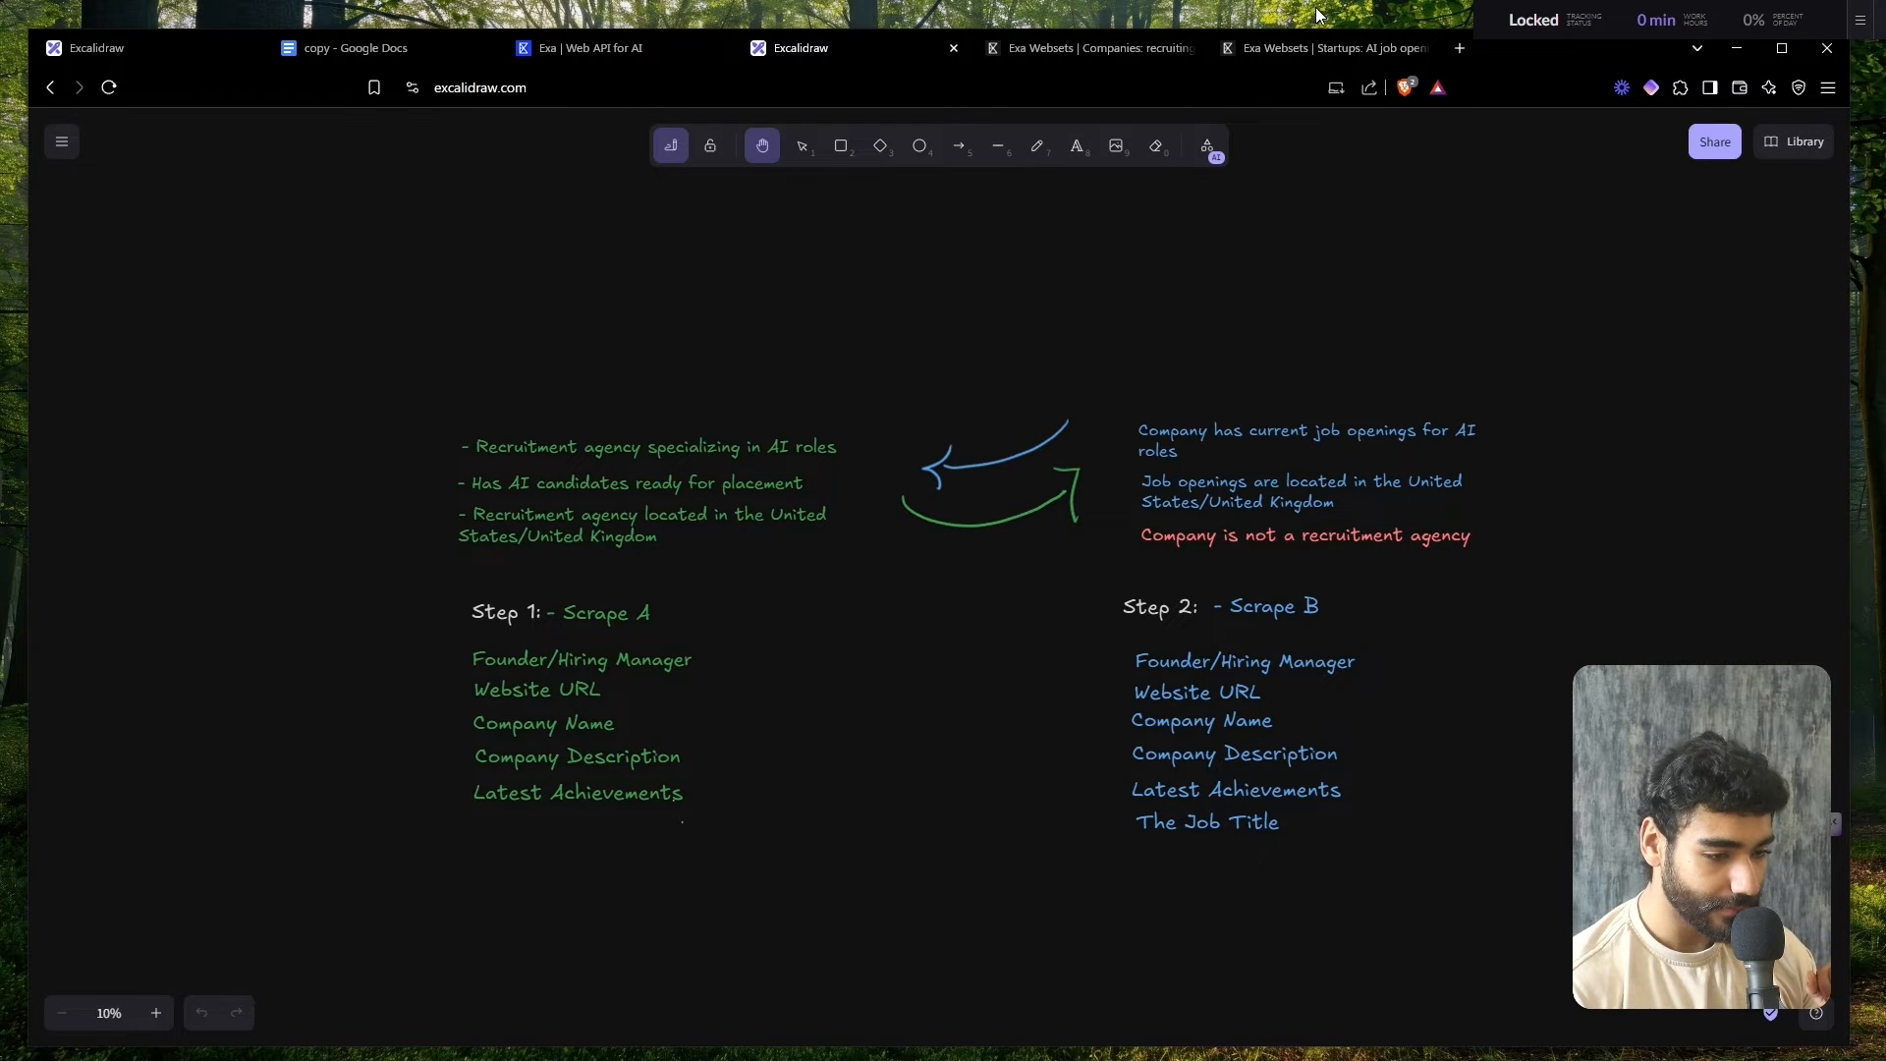
# - Examine the founder or hiring manager results in the startups and recruitment agency websets
pyautogui.click(1311, 48)
pyautogui.click(1299, 461)
pyautogui.hscroll(2, 1296, 461)
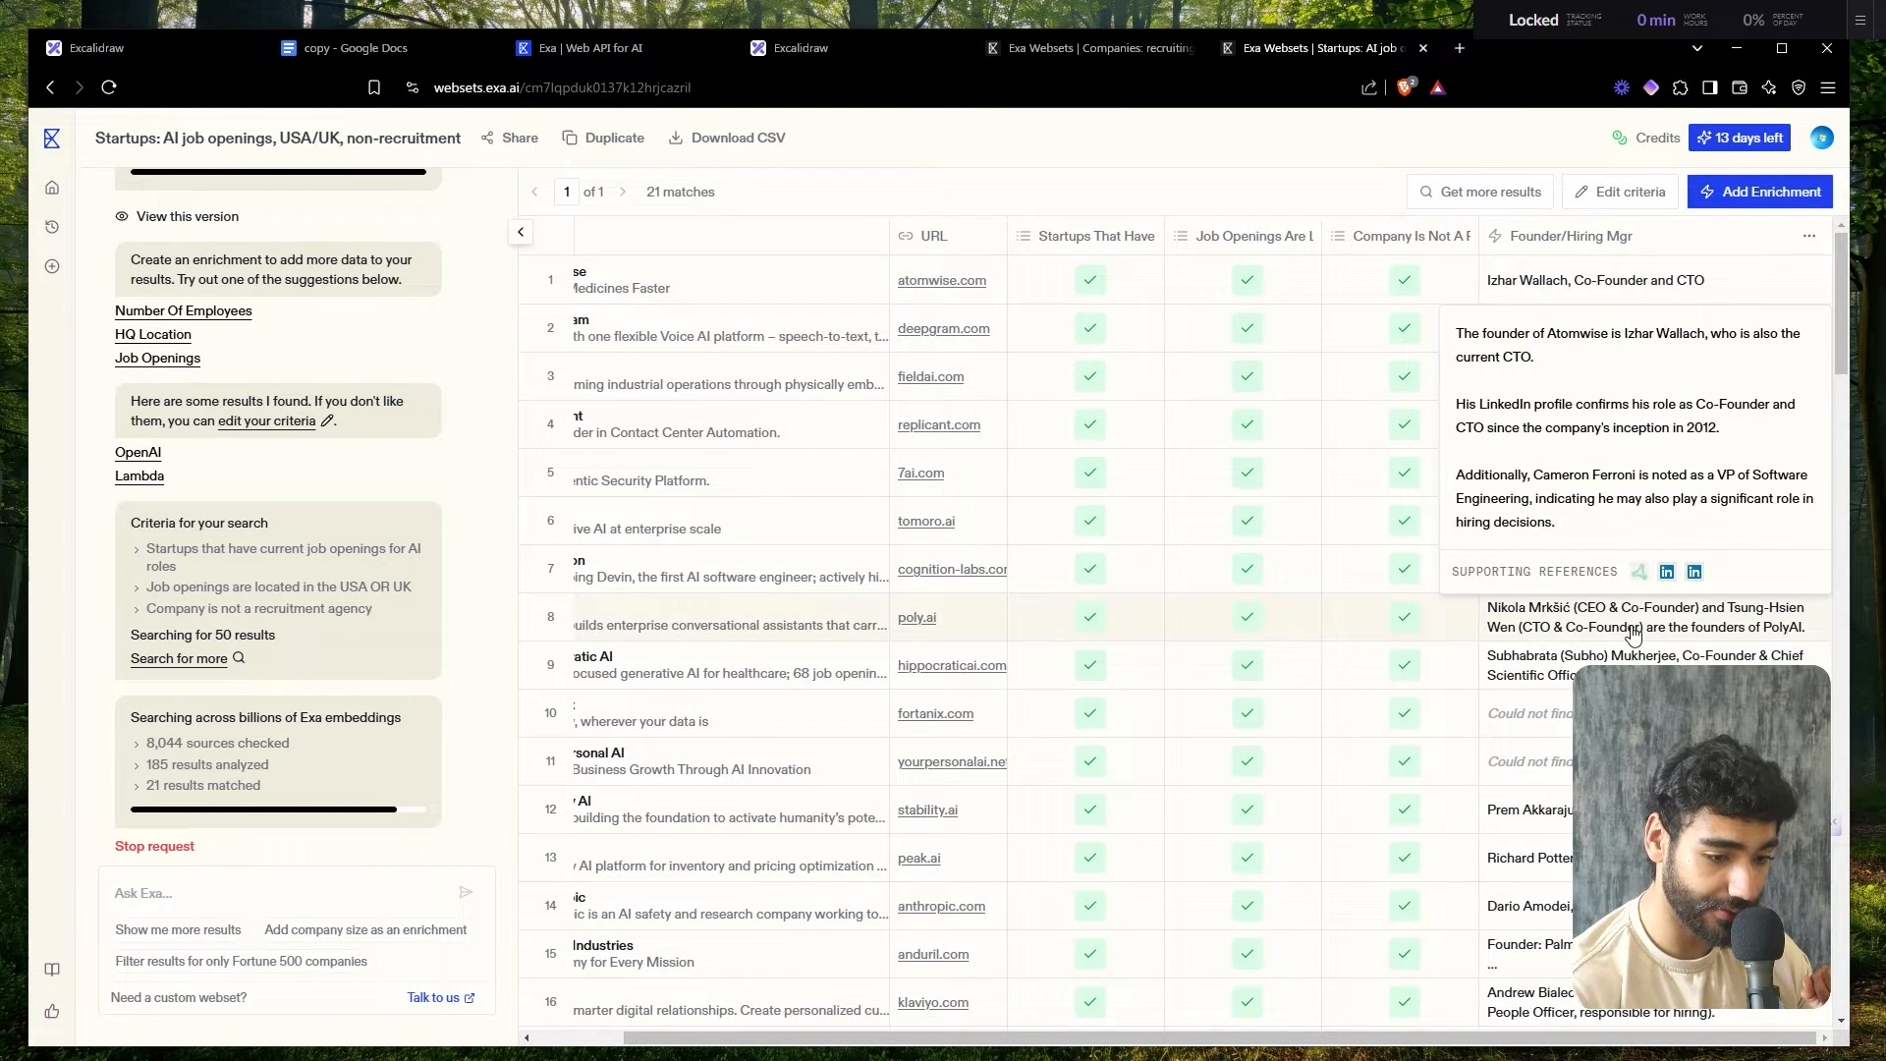
pyautogui.scroll(-5, 1640, 442)
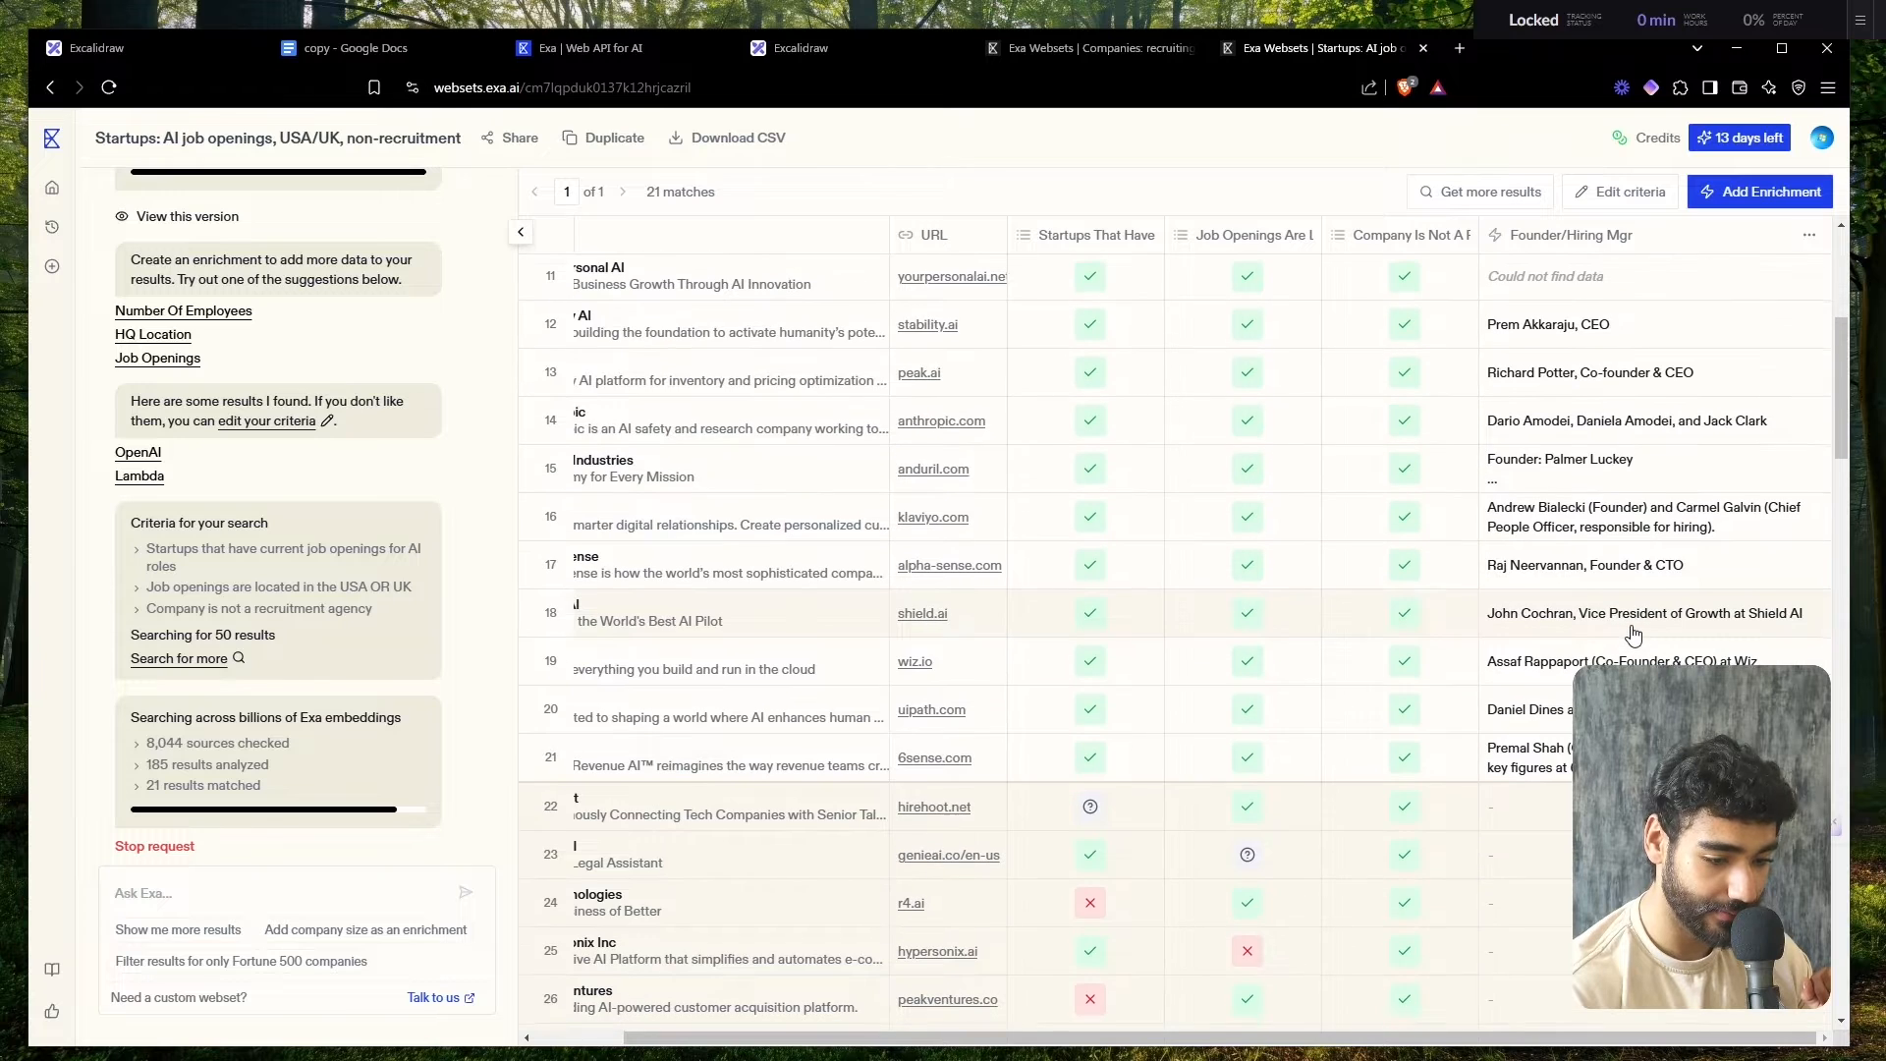
pyautogui.scroll(5, 1633, 631)
pyautogui.click(1159, 51)
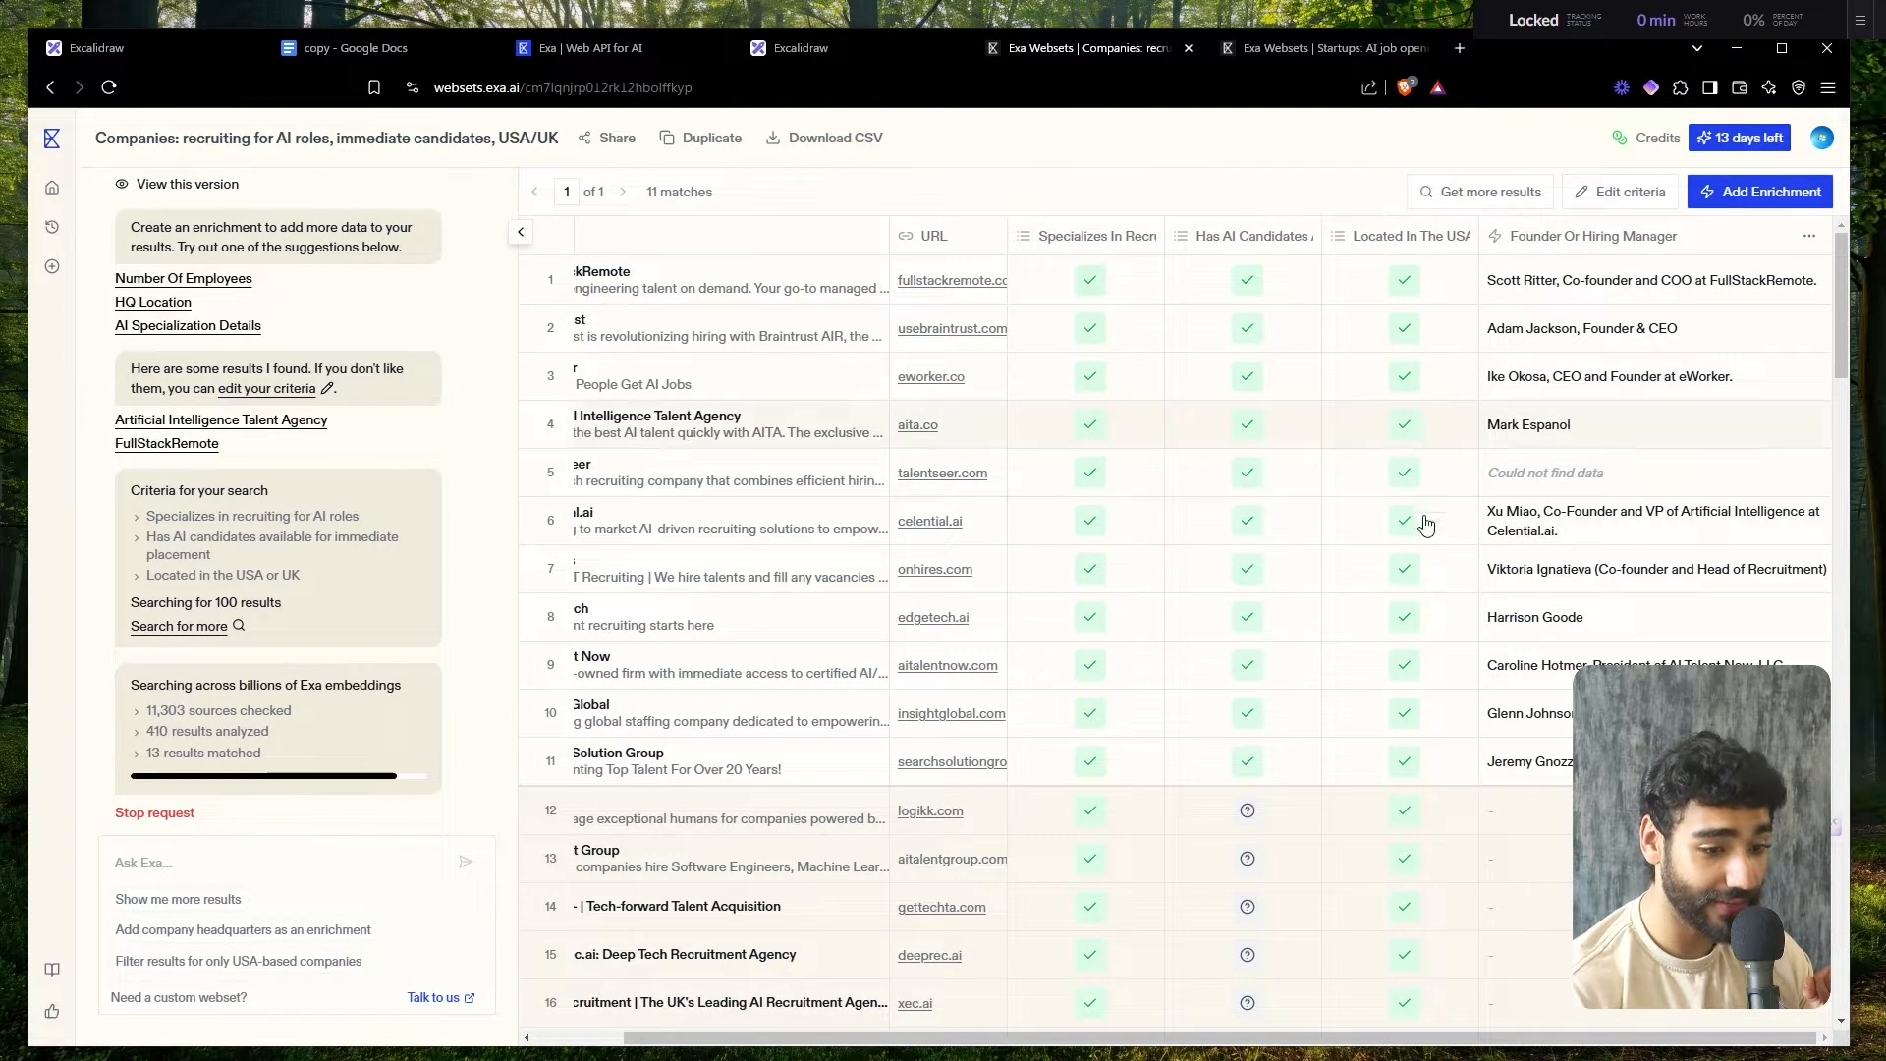
pyautogui.moveTo(1084, 476)
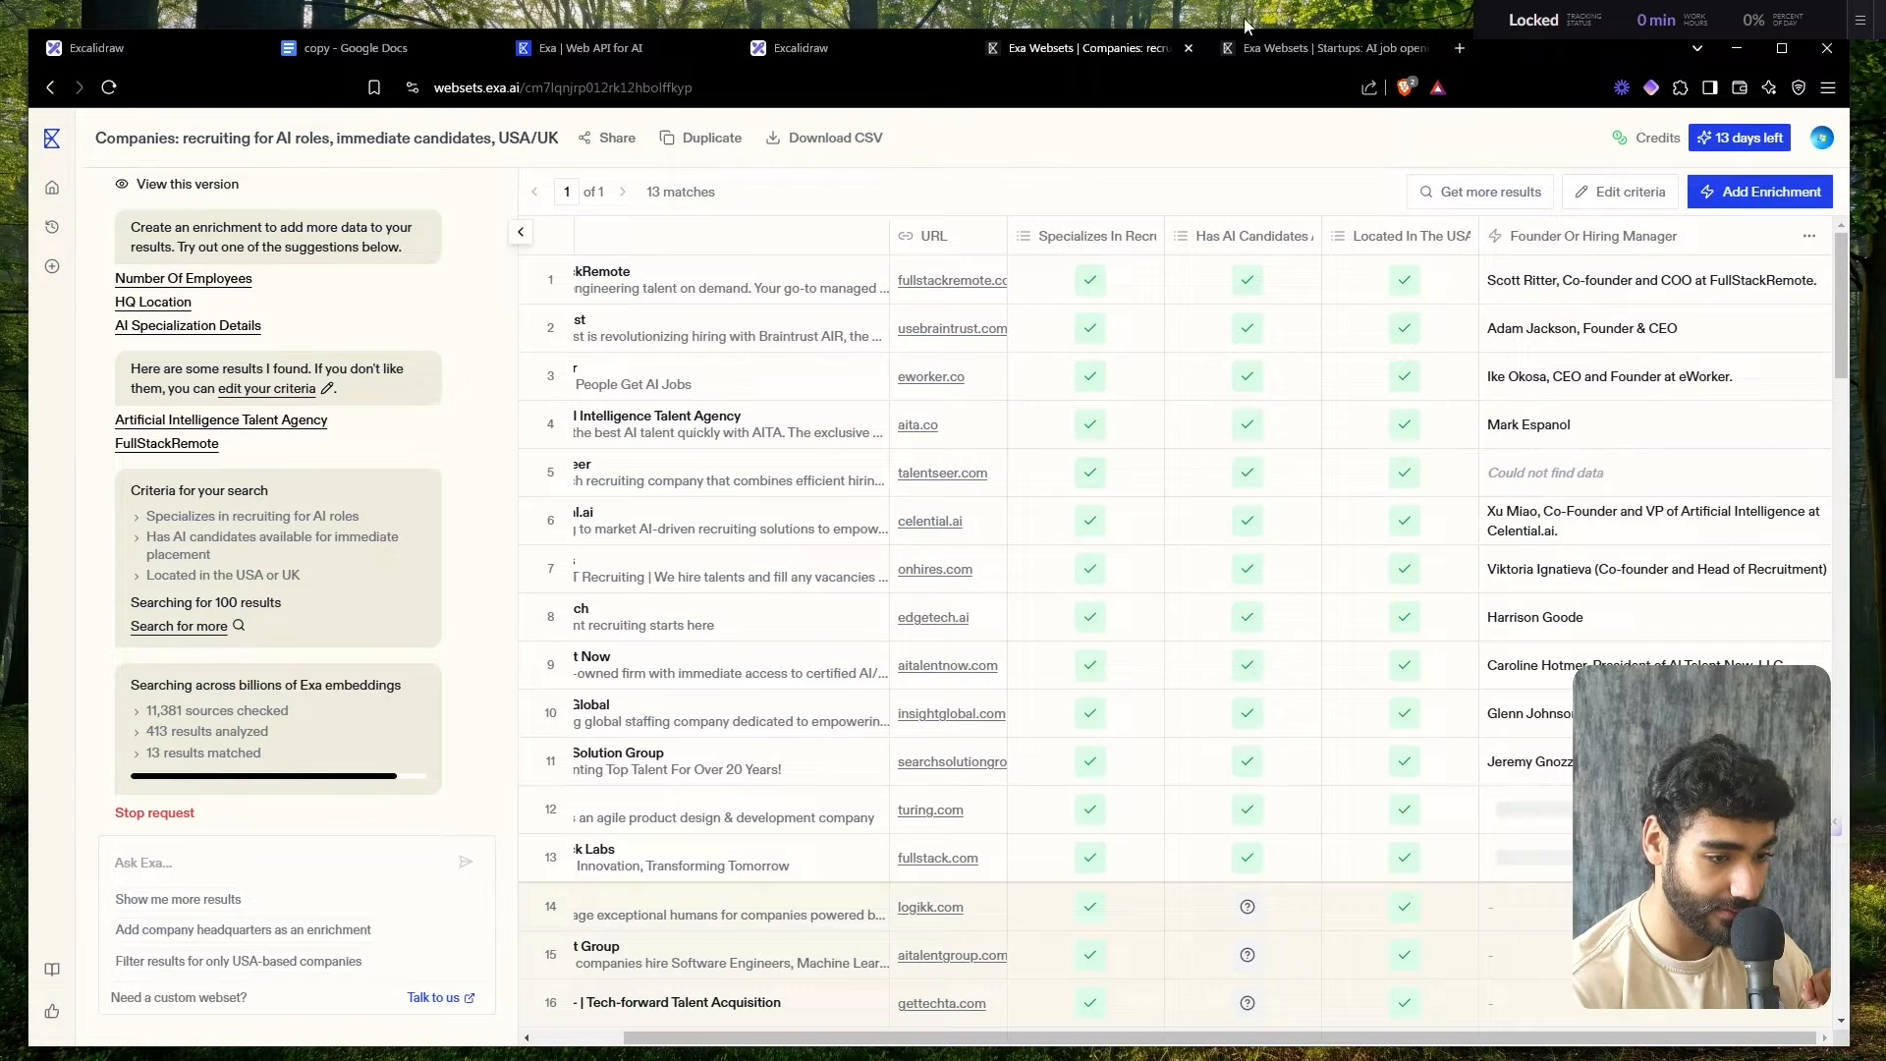
pyautogui.hotkey('ctrl', 'Tab')
pyautogui.scroll(-3, 1516, 659)
pyautogui.scroll(1, 1515, 659)
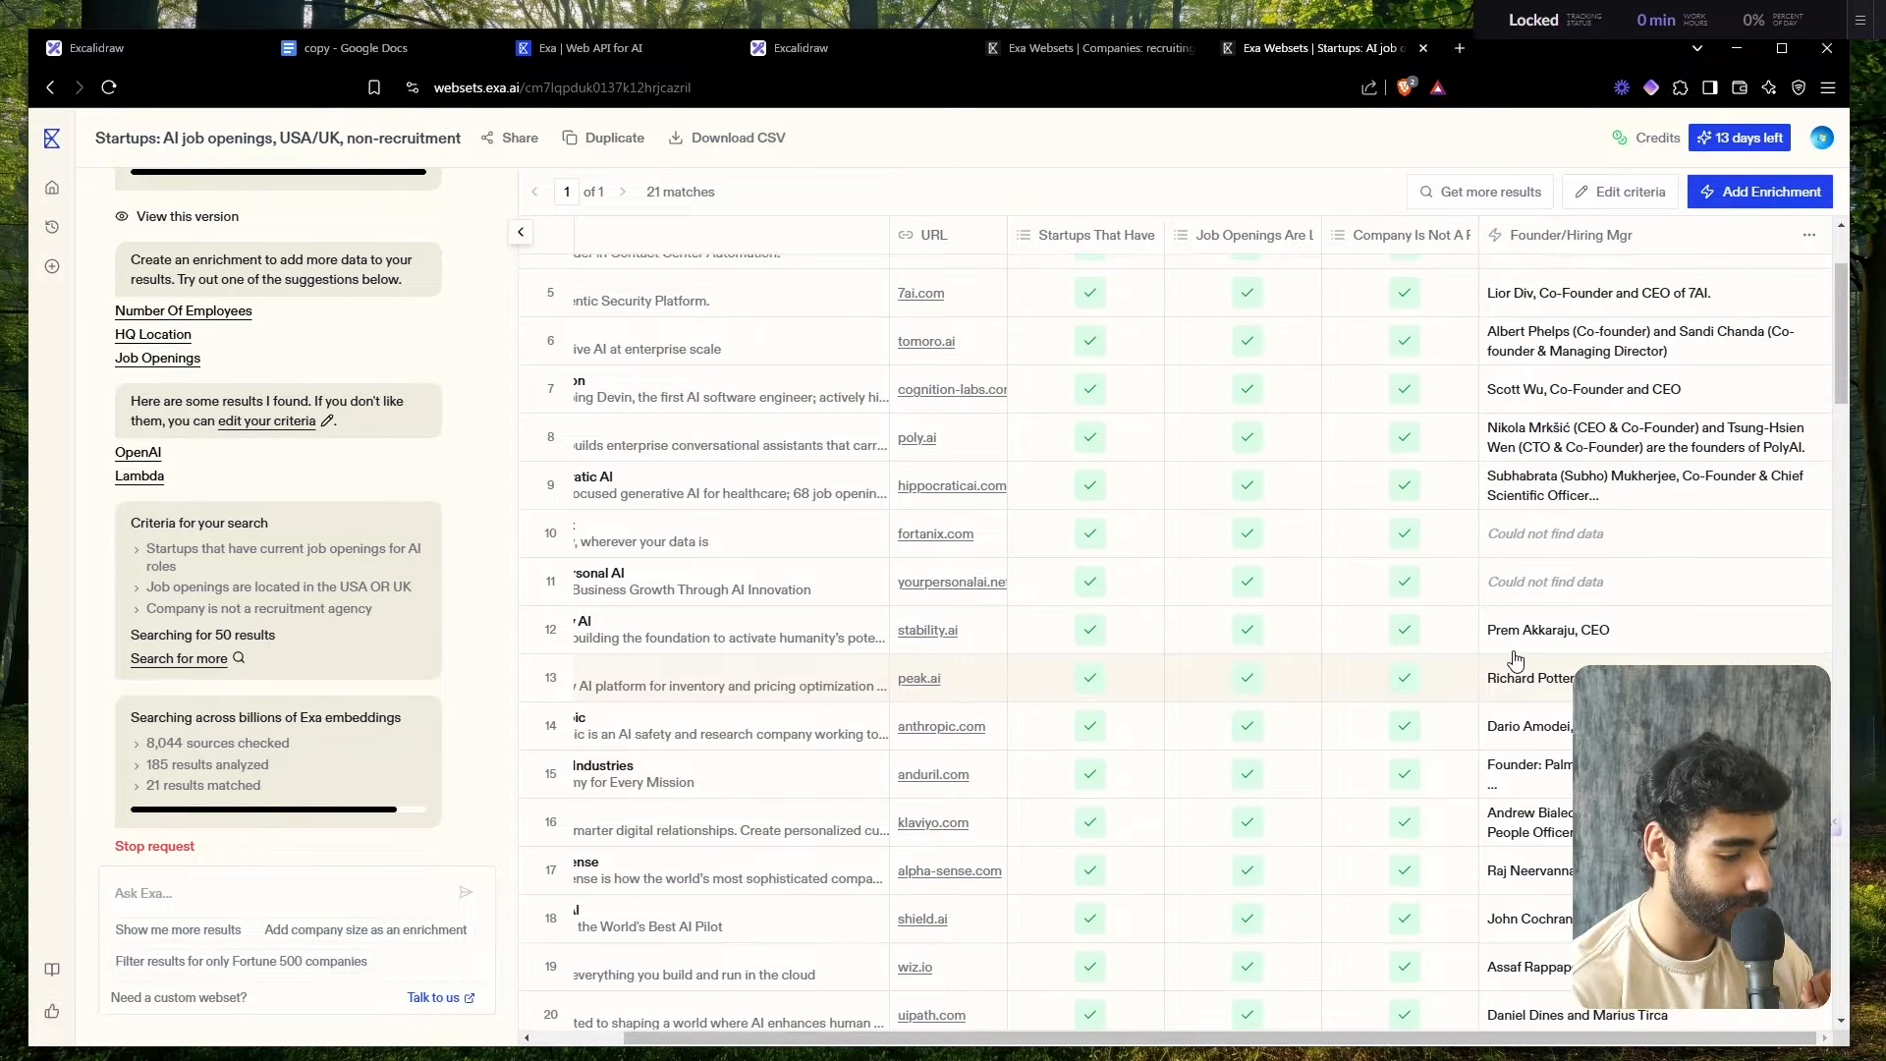
pyautogui.scroll(-4, 1516, 659)
pyautogui.scroll(5, 1515, 661)
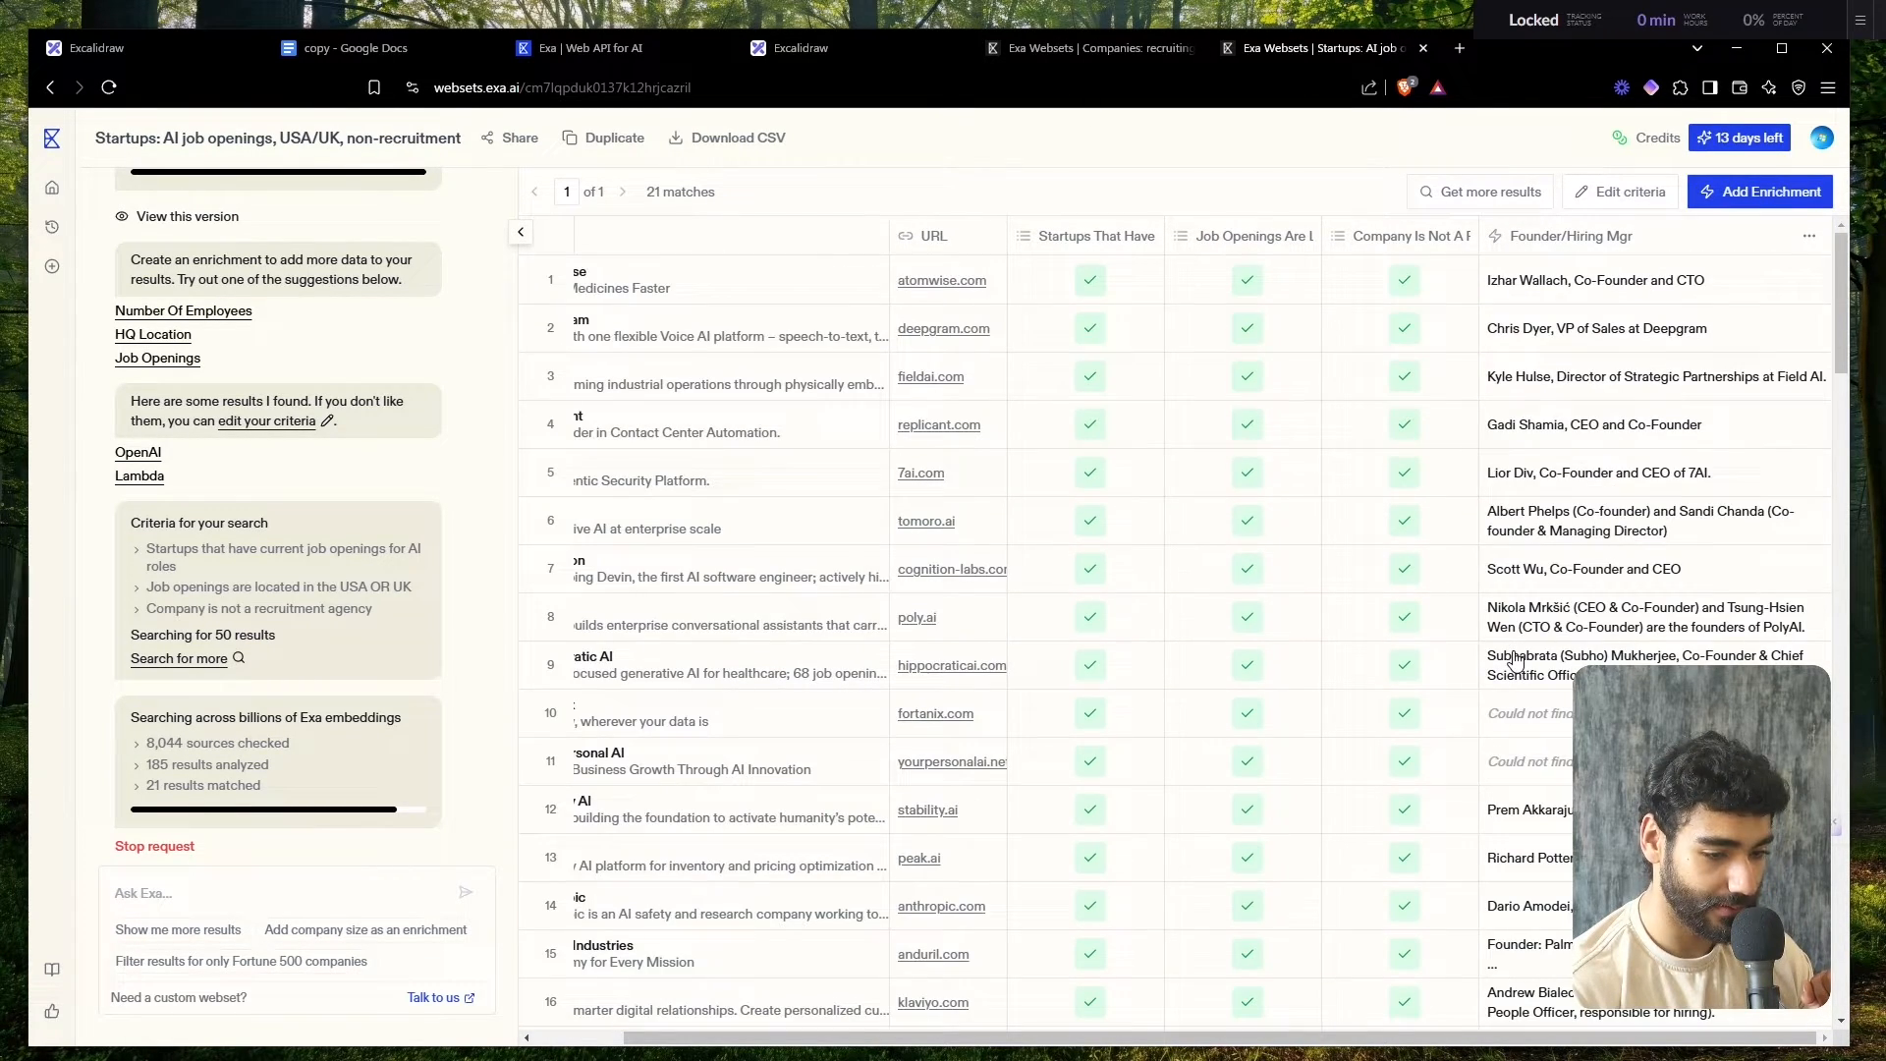
# - Start a new enrichment for the recruitment agency webset and generate its column settings from the prompt "Brief description of company"
pyautogui.click(1056, 51)
pyautogui.moveTo(1466, 541)
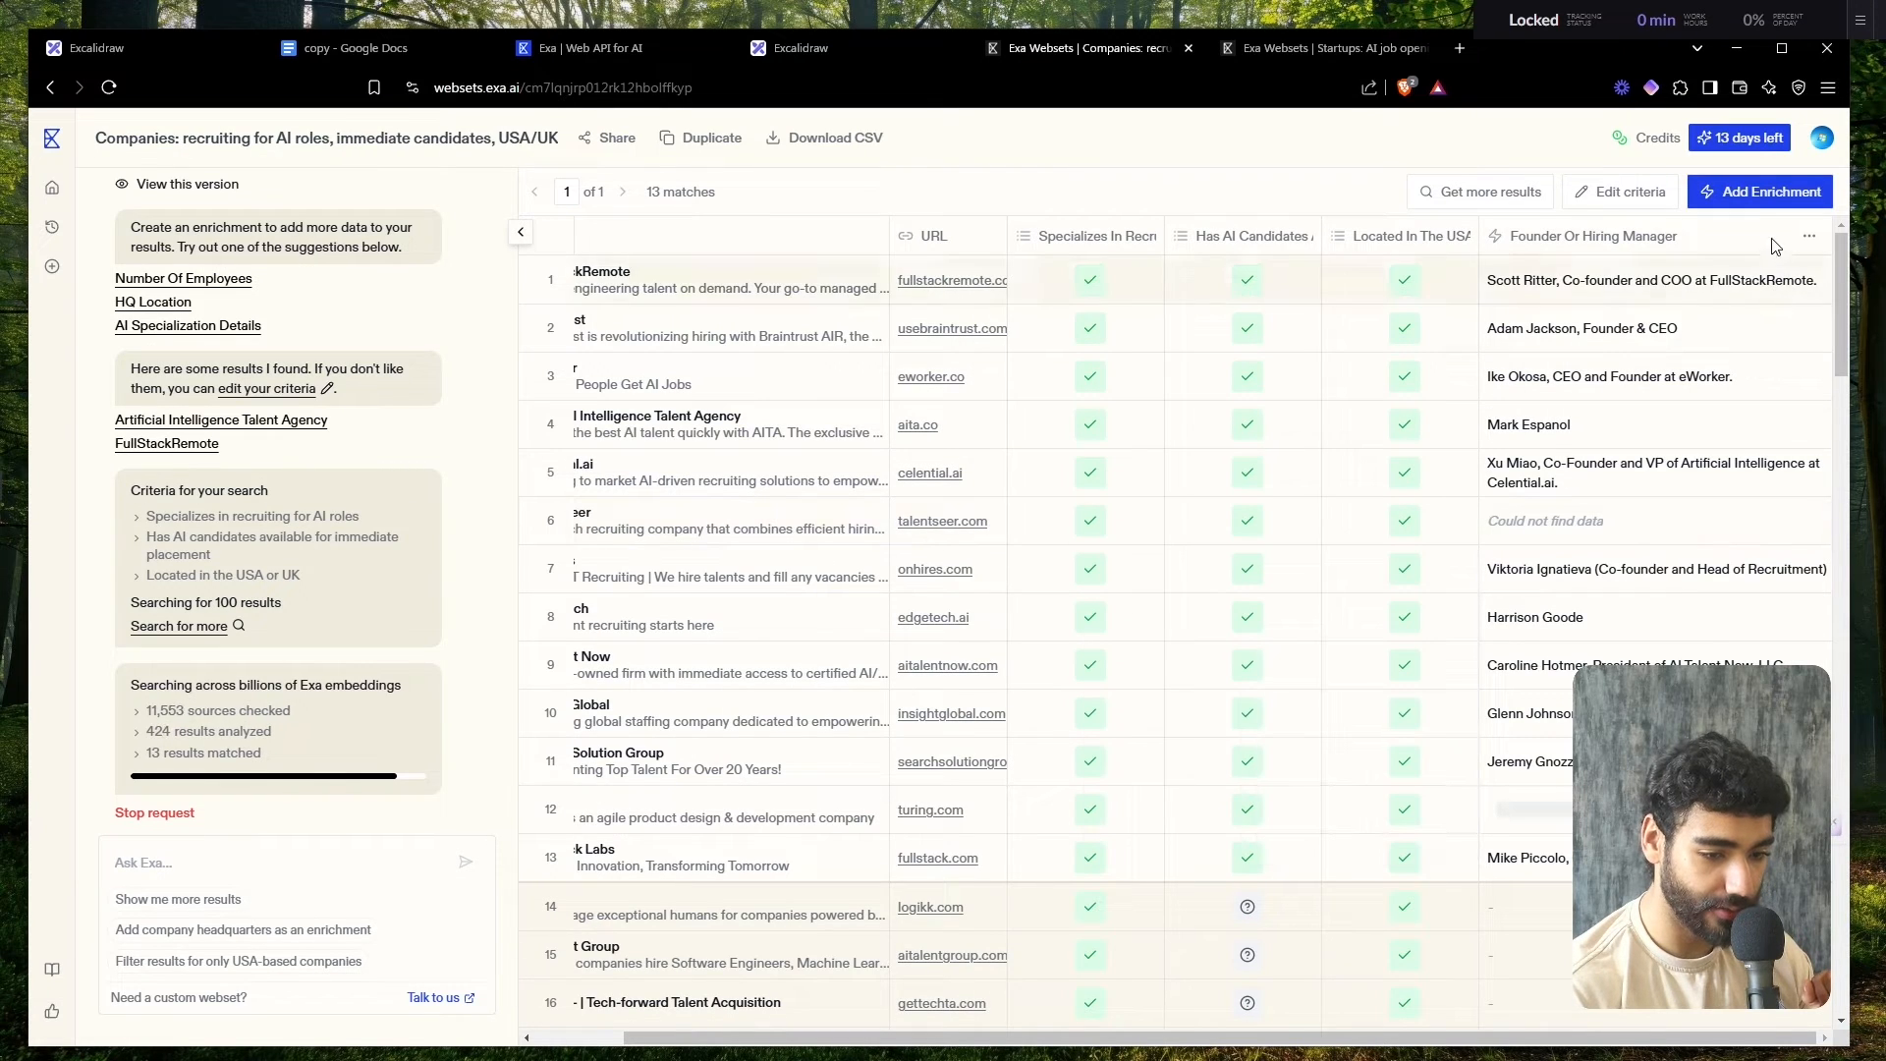
pyautogui.click(1753, 192)
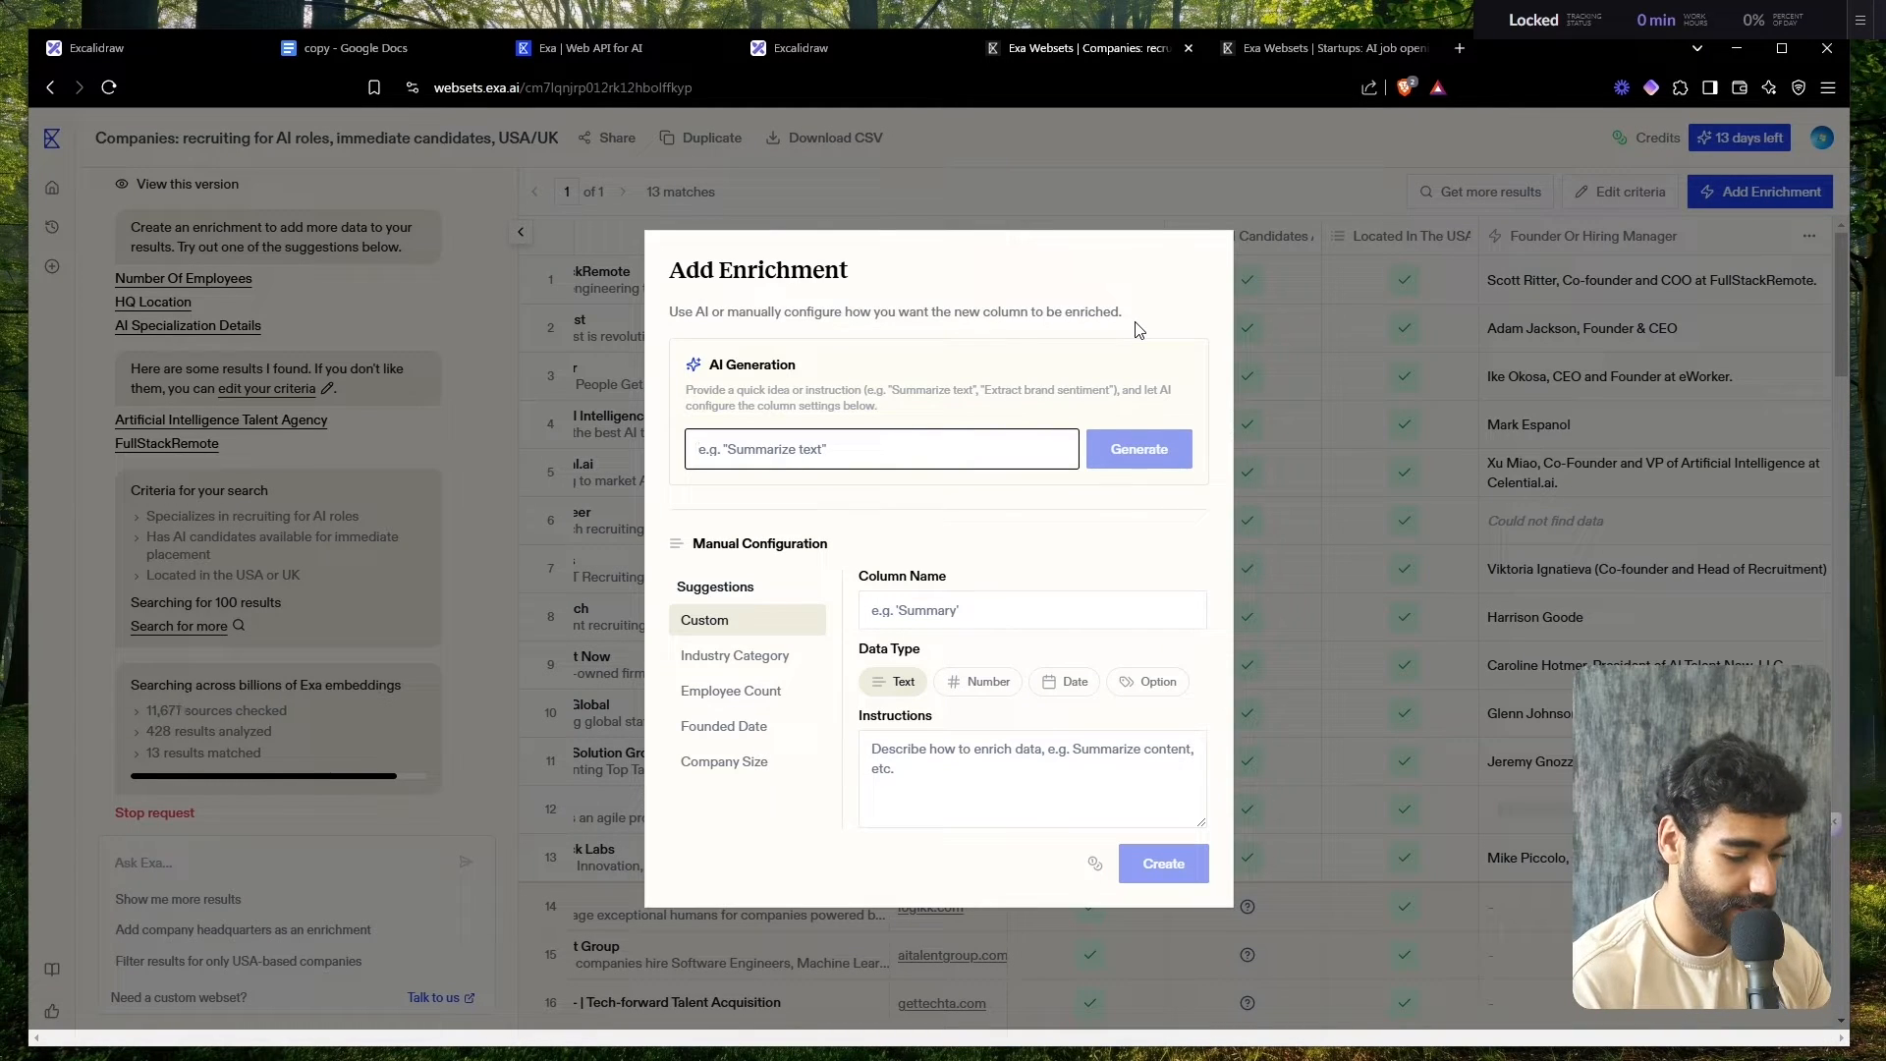
pyautogui.write('beif de')
pyautogui.hotkey('ctrl', 'a')
pyautogui.press('BackSpace')
pyautogui.write('Br')
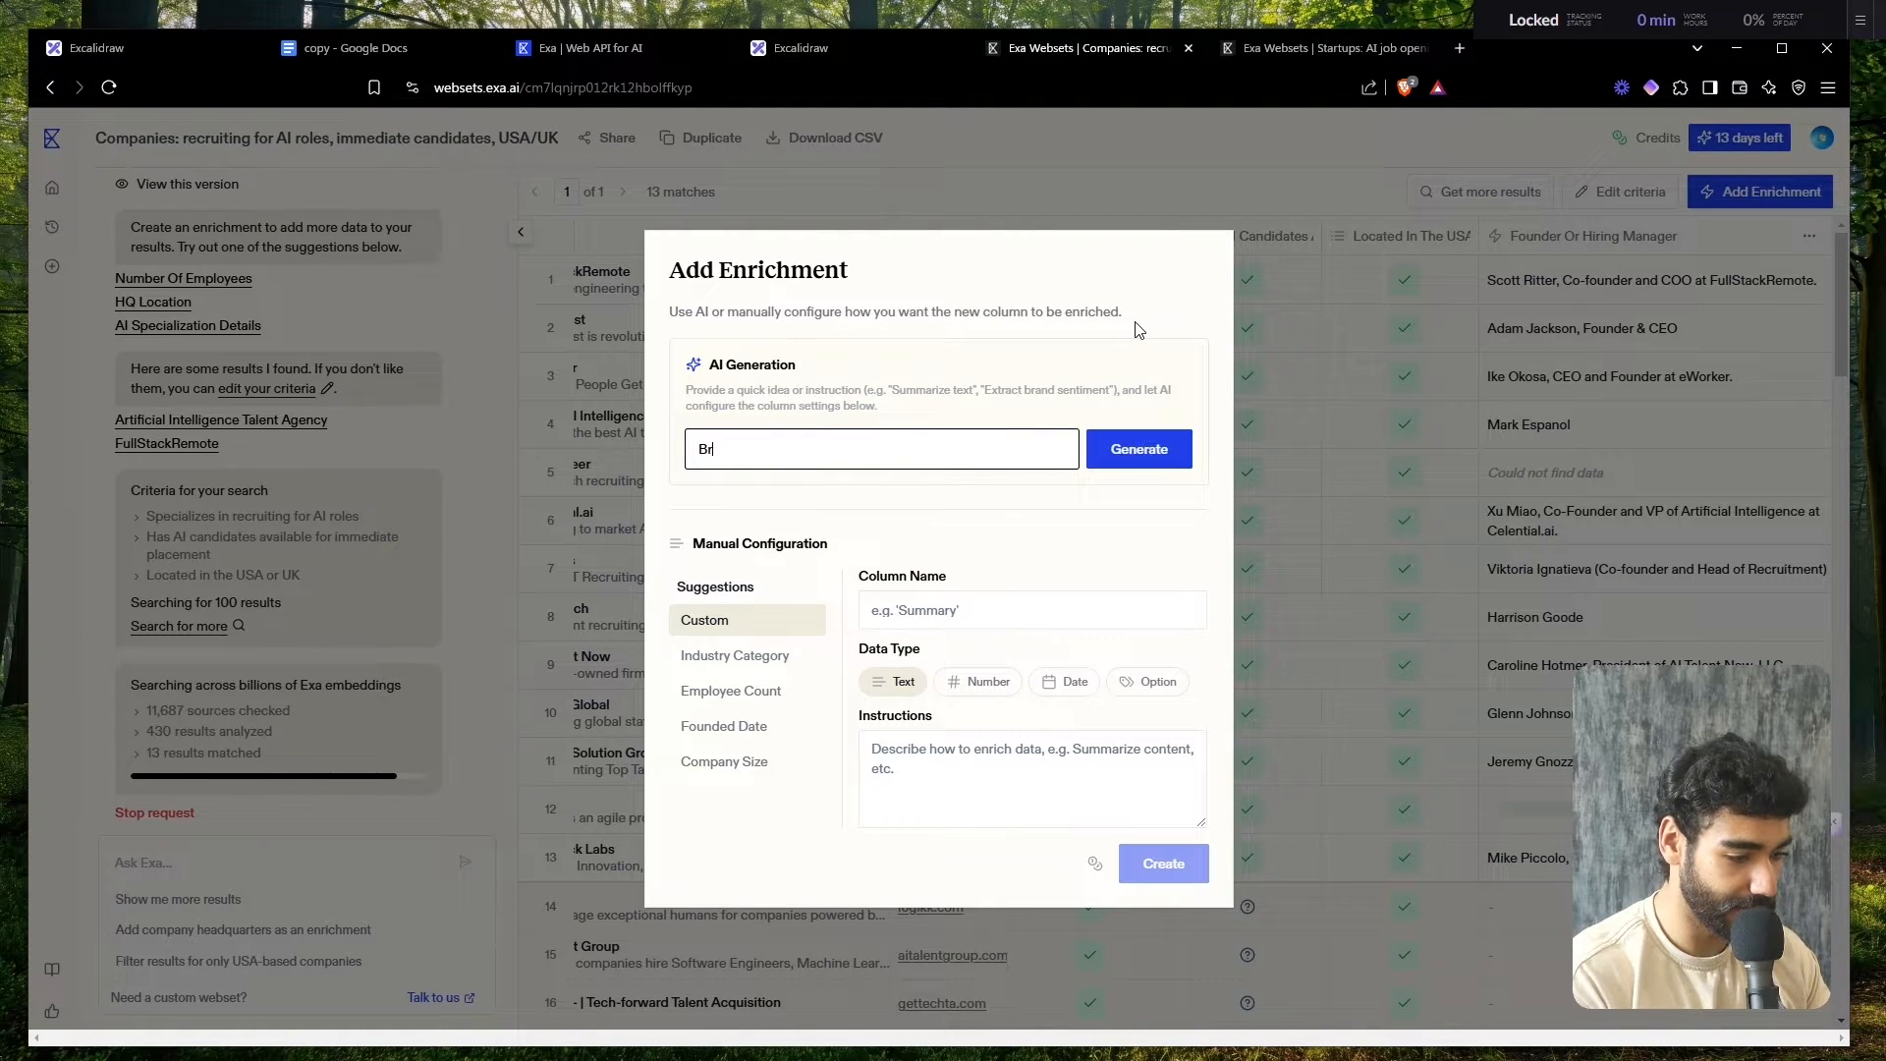
pyautogui.write('ief descripti')
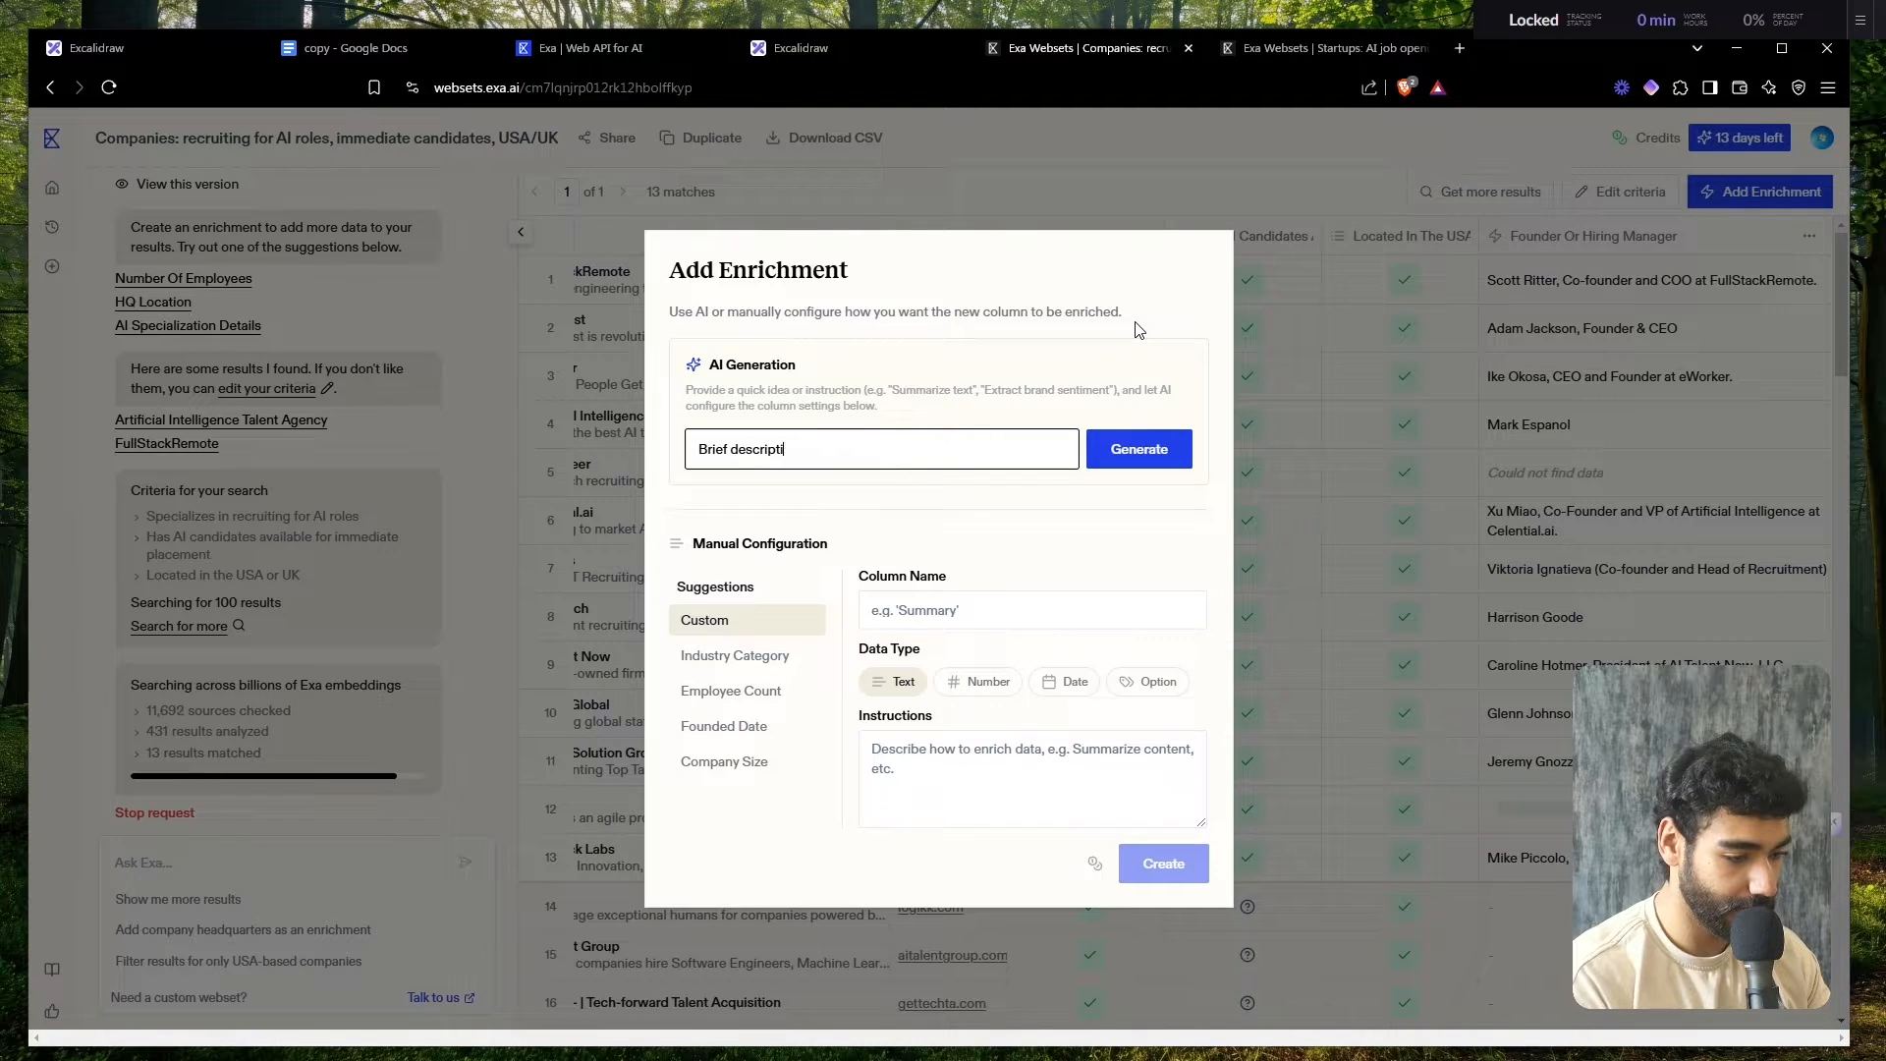
pyautogui.write('on of company')
pyautogui.press('Return')
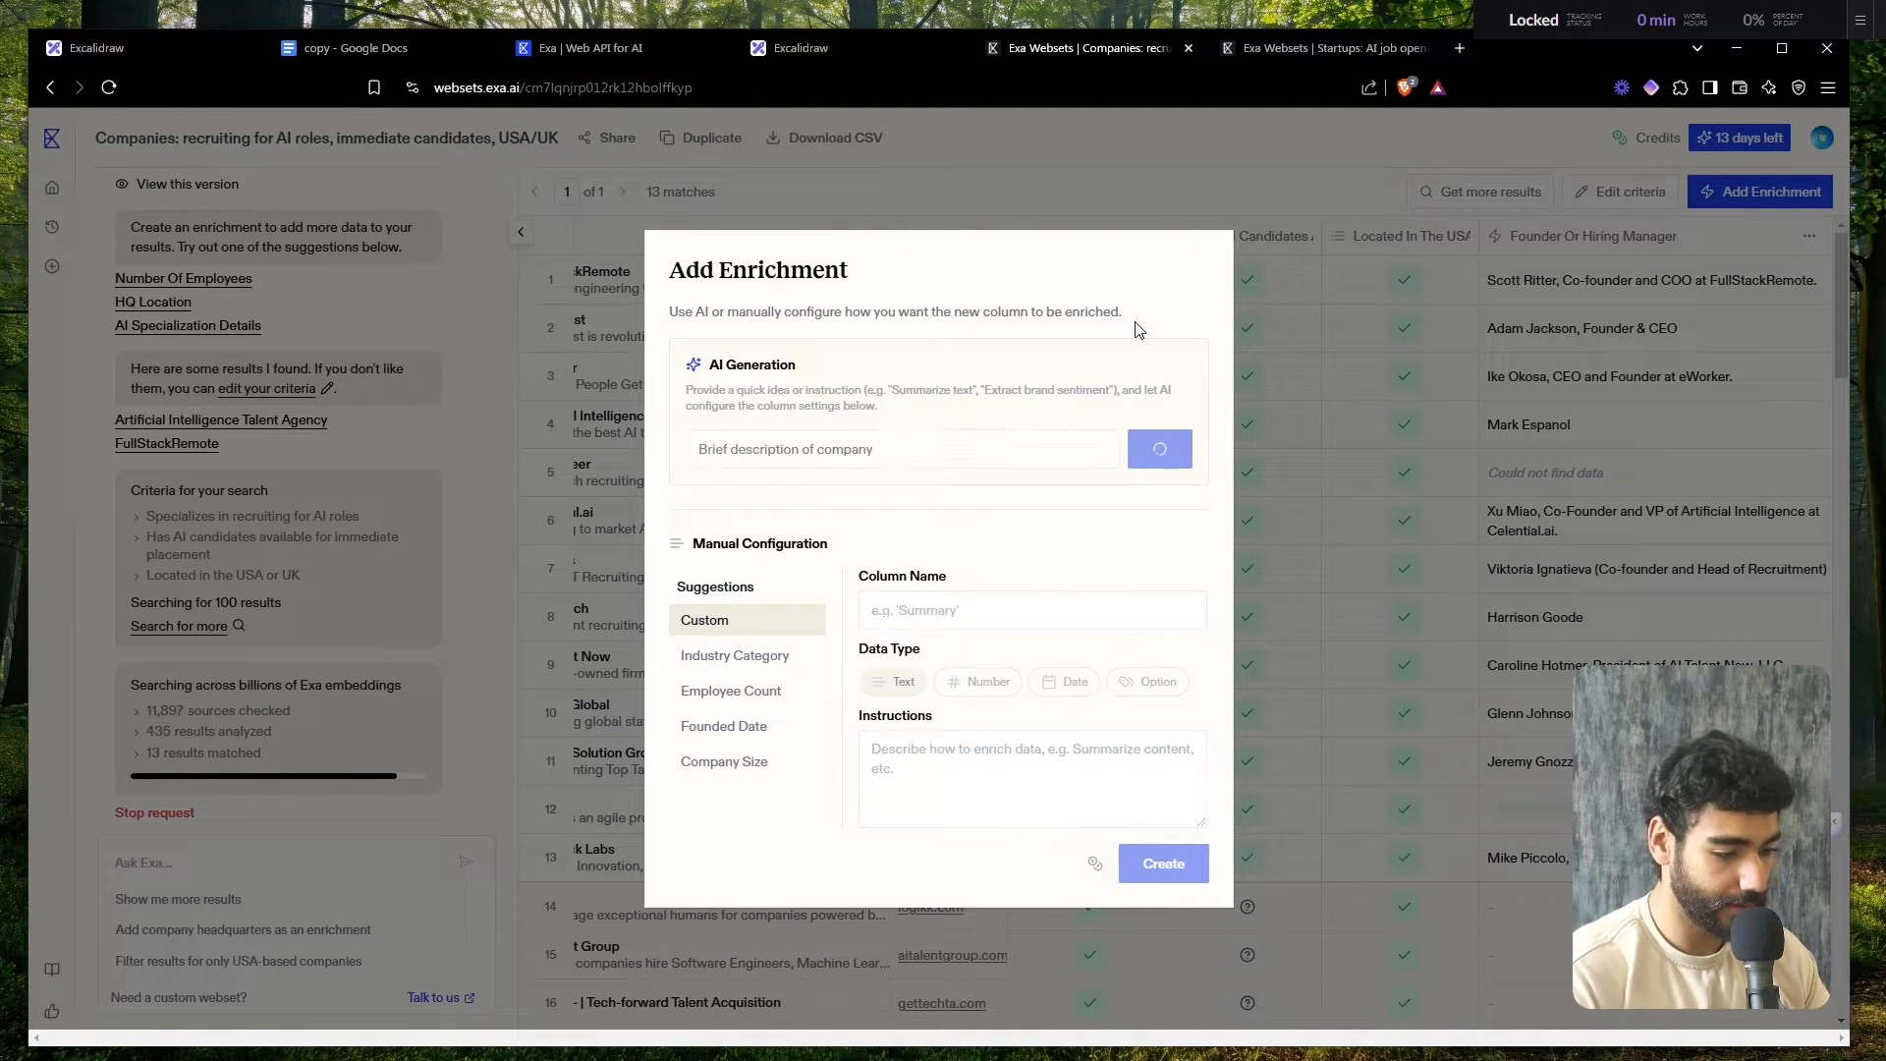
# - Copy the generated description instructions, create the "Brief Description" text column and view it in the recruitment agency results
pyautogui.tripleClick(946, 763)
pyautogui.hotkey('ctrl', 'c')
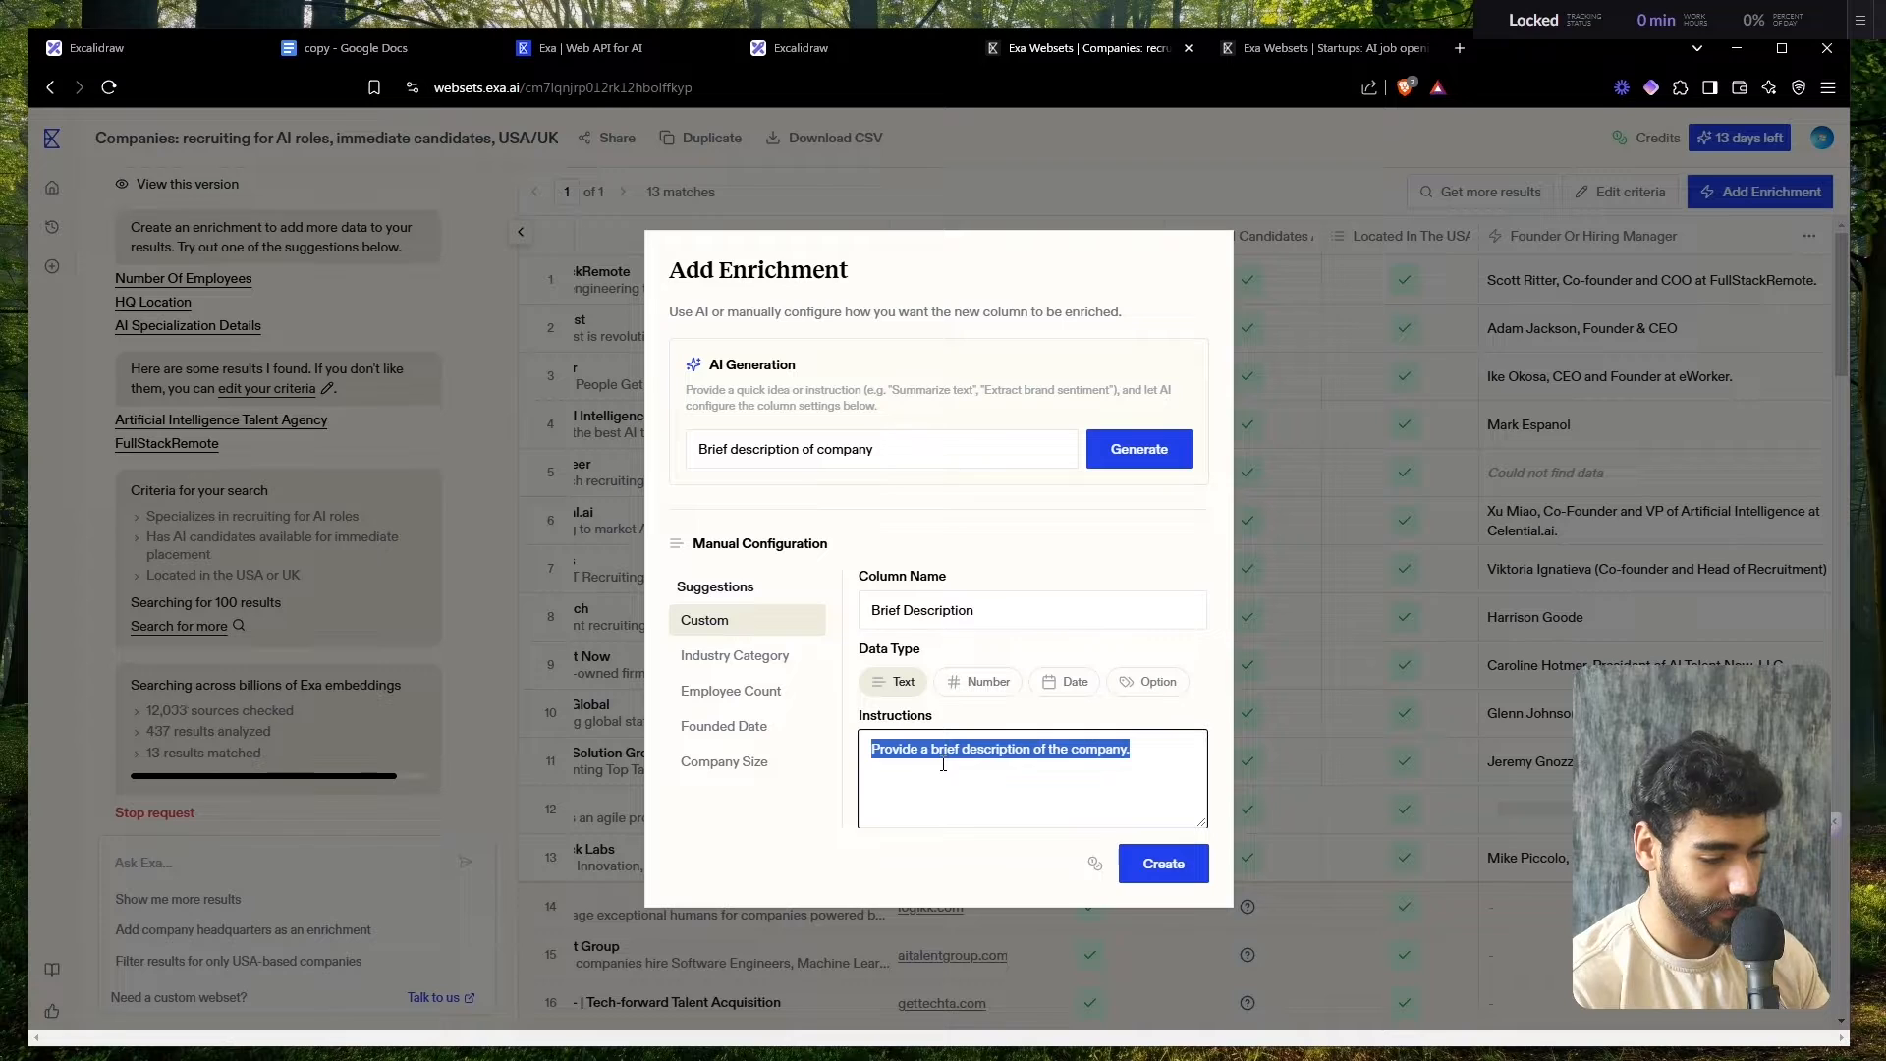
pyautogui.click(1195, 870)
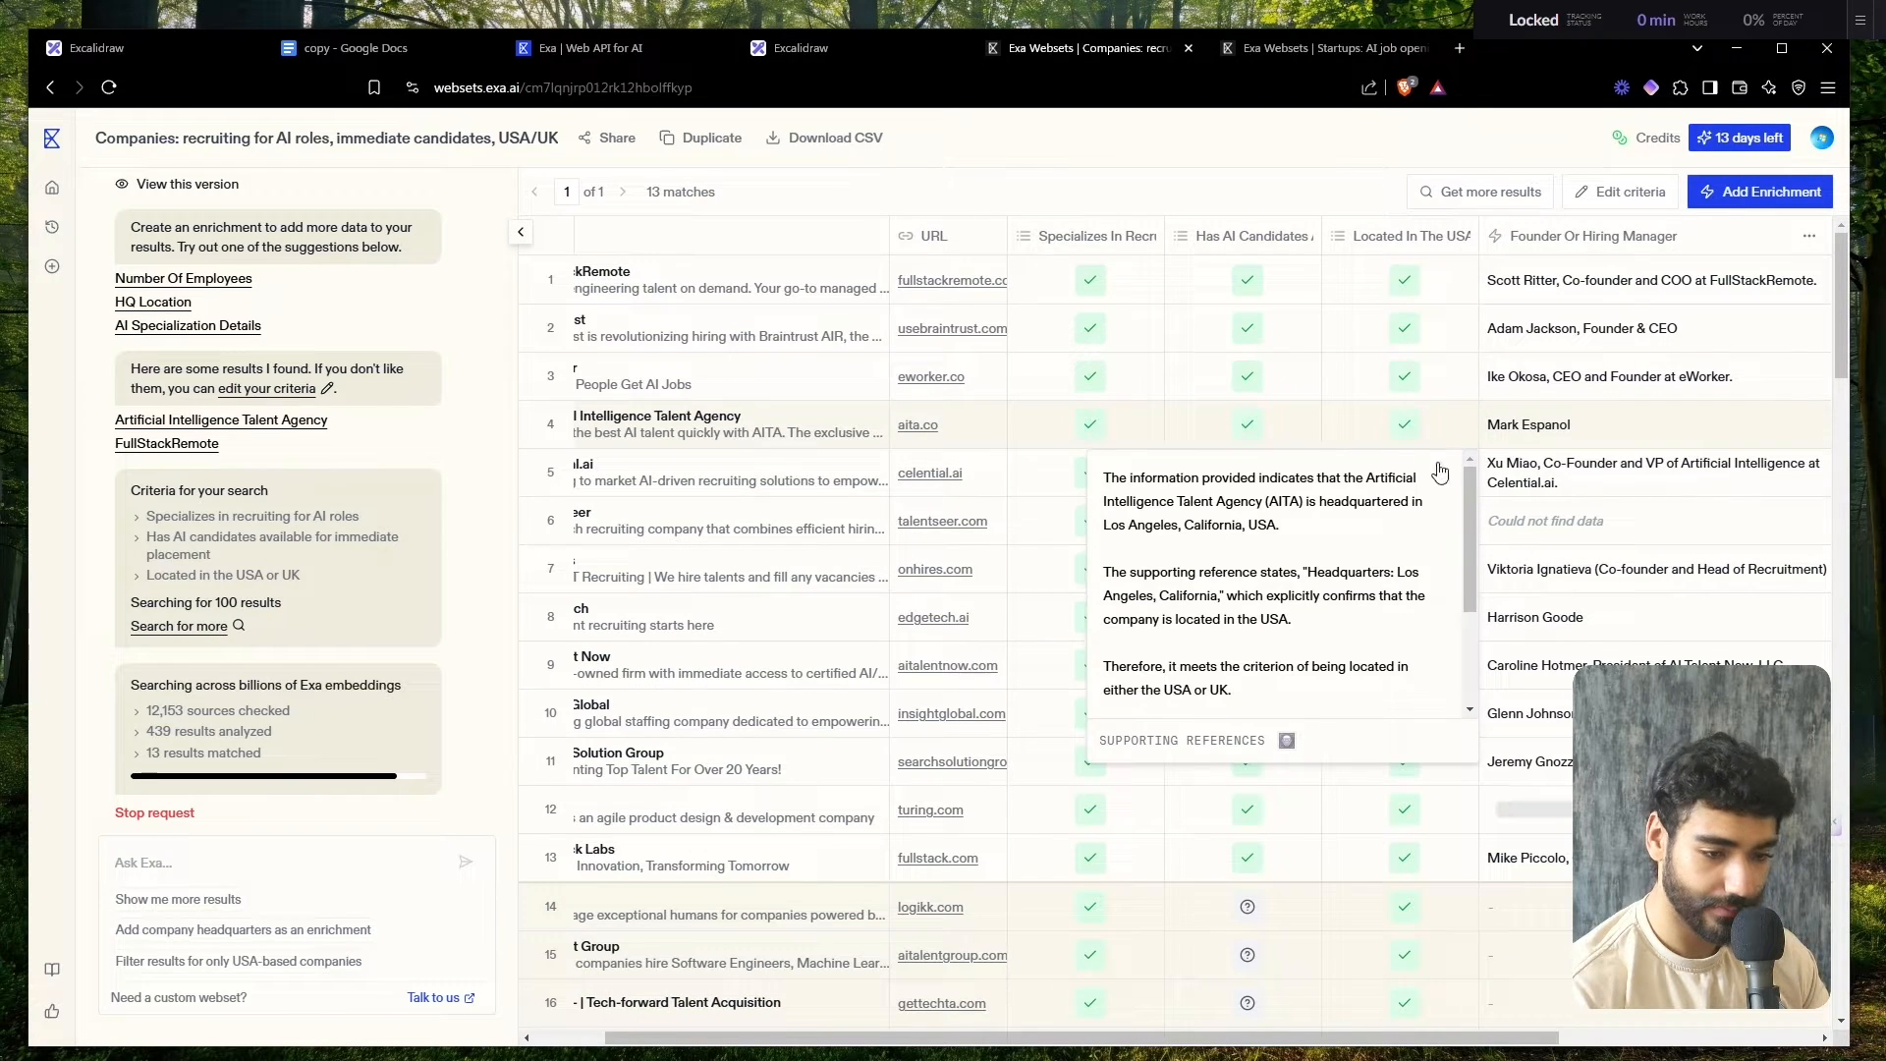
pyautogui.hscroll(1, 1545, 302)
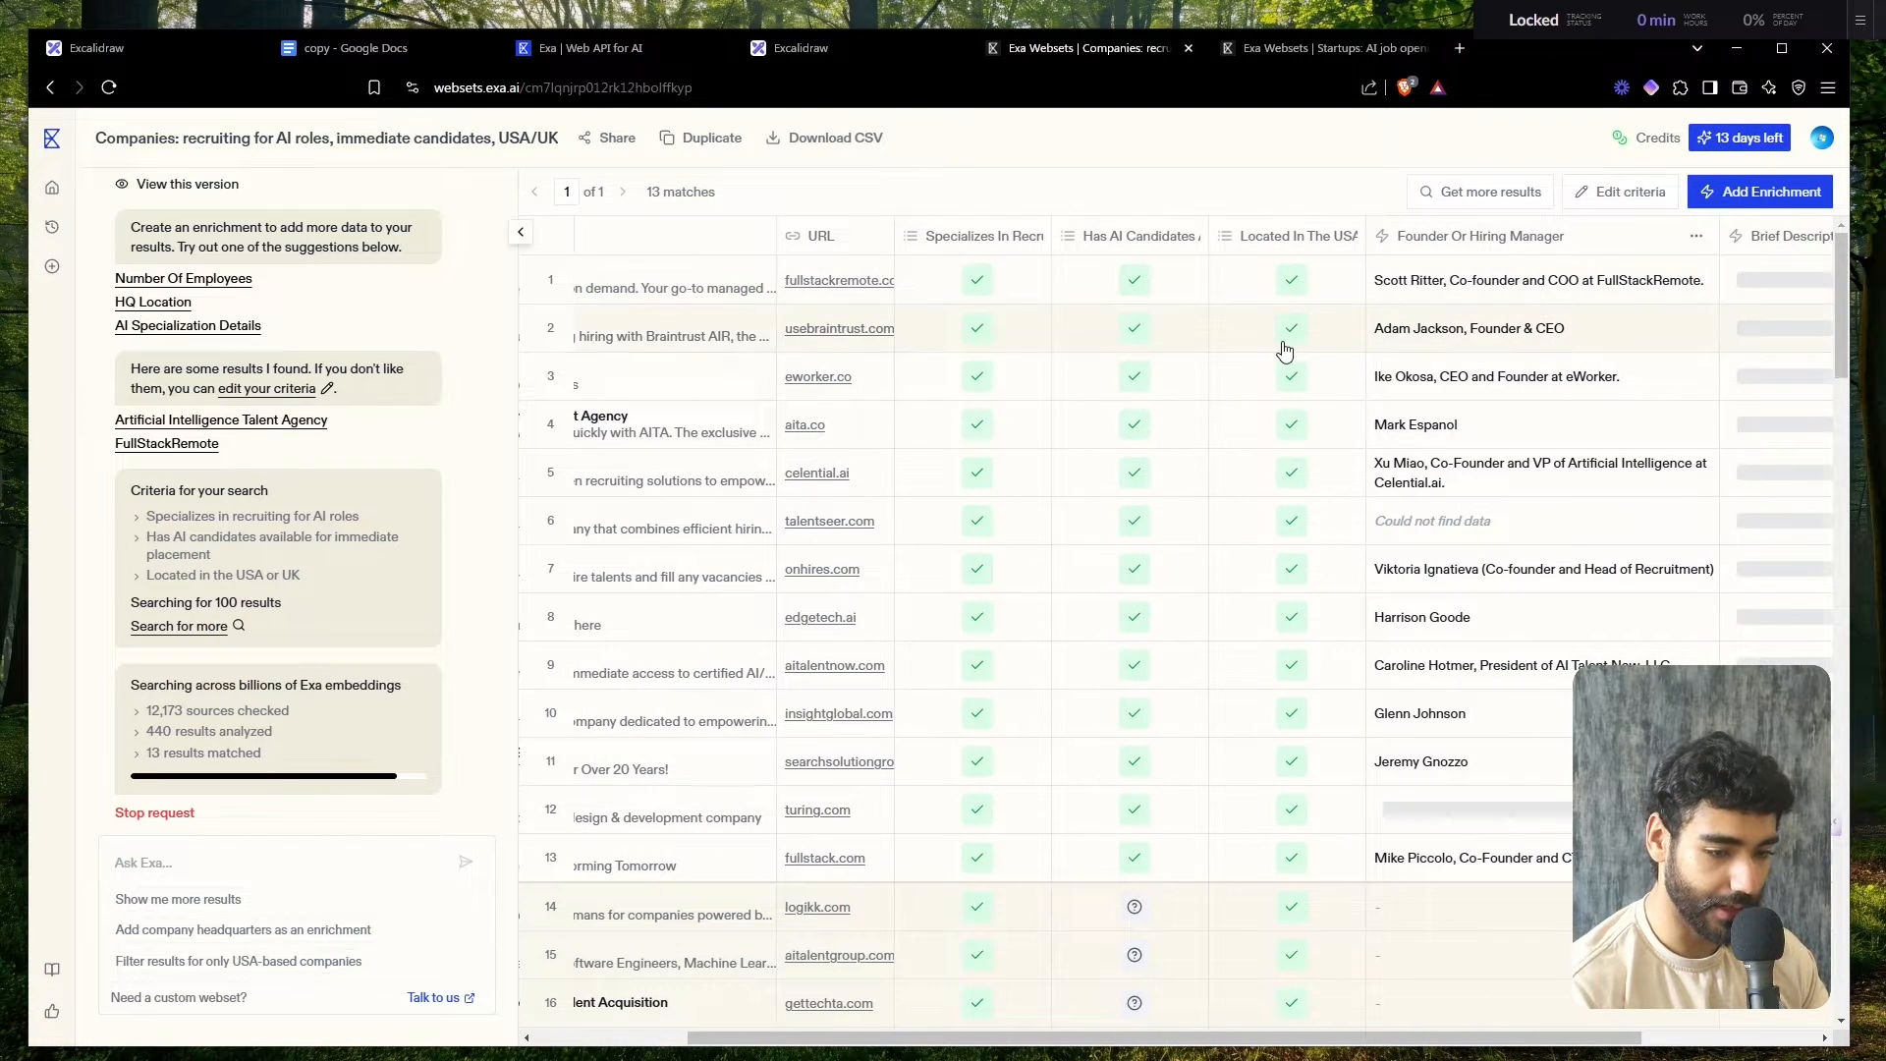
pyautogui.hscroll(2, 1285, 352)
# - Add an enrichment to the startups webset from the copied brief description instructions and create the "Description" text column
pyautogui.click(1305, 51)
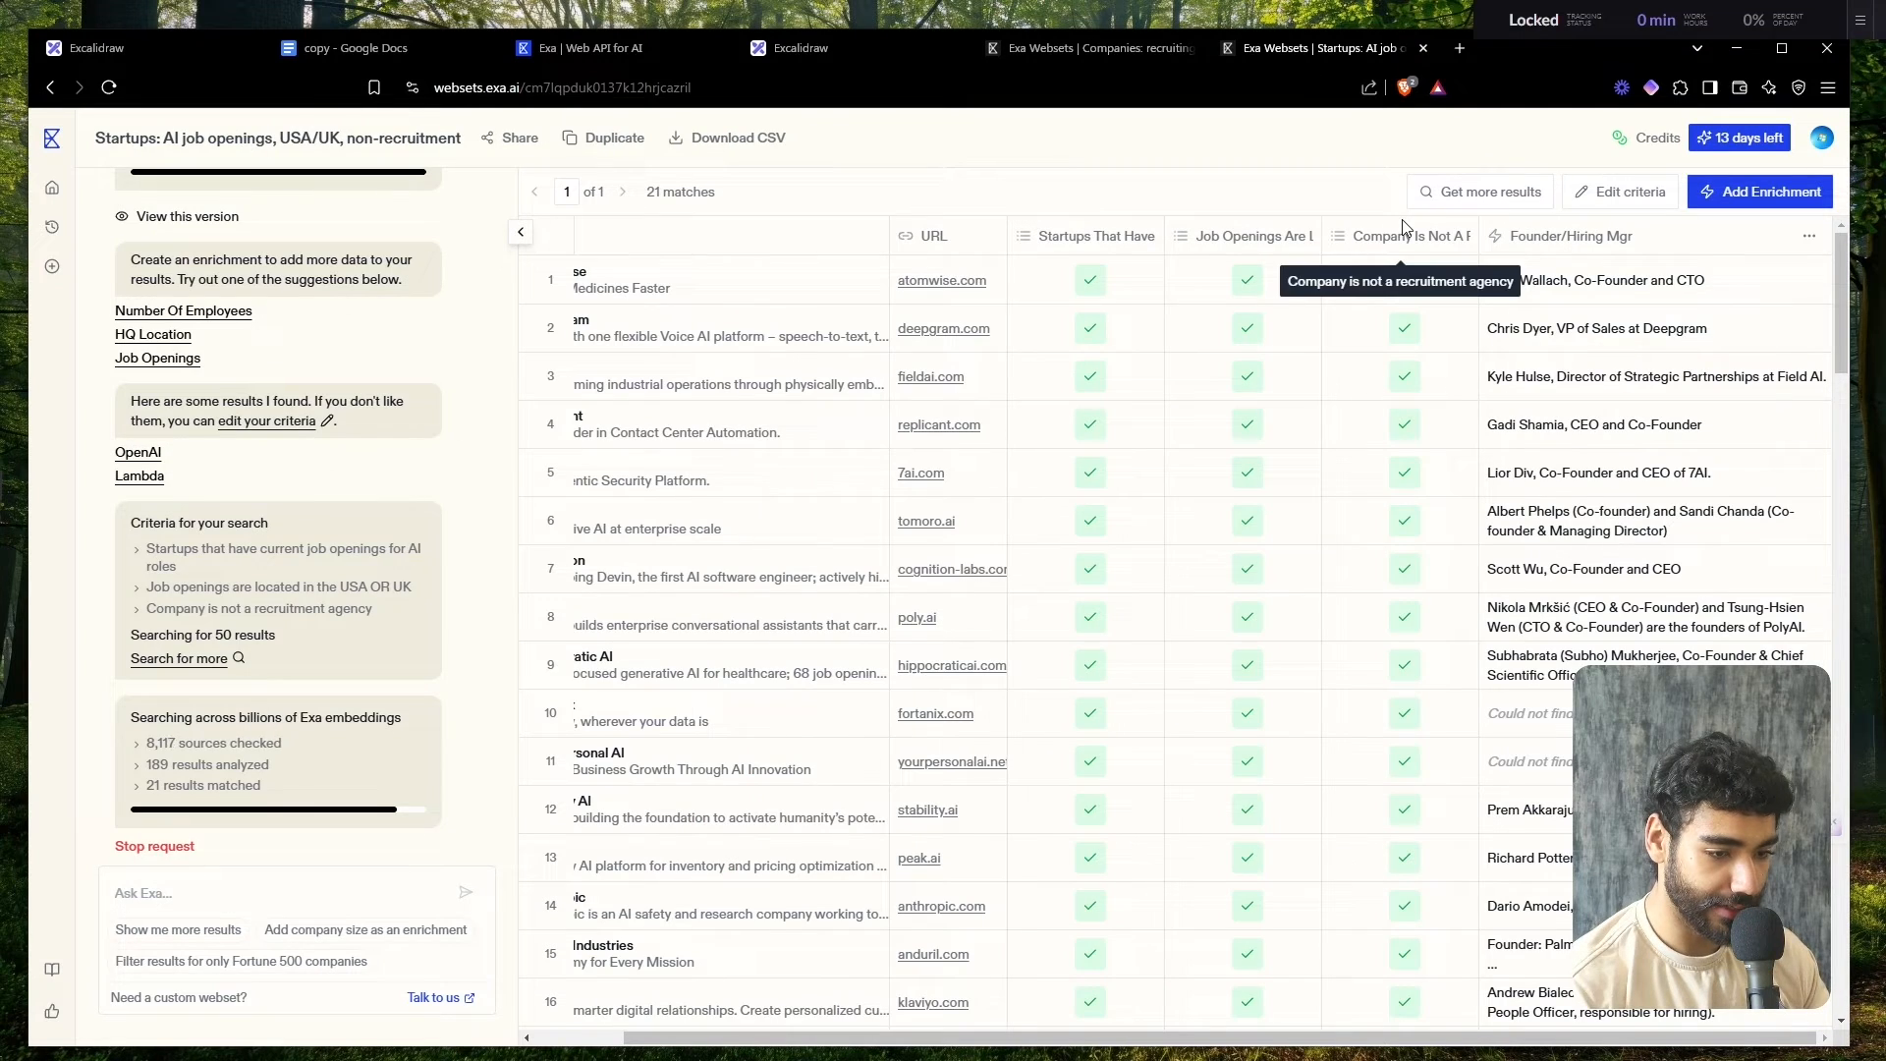
pyautogui.click(1825, 188)
pyautogui.hotkey('ctrl', 'v')
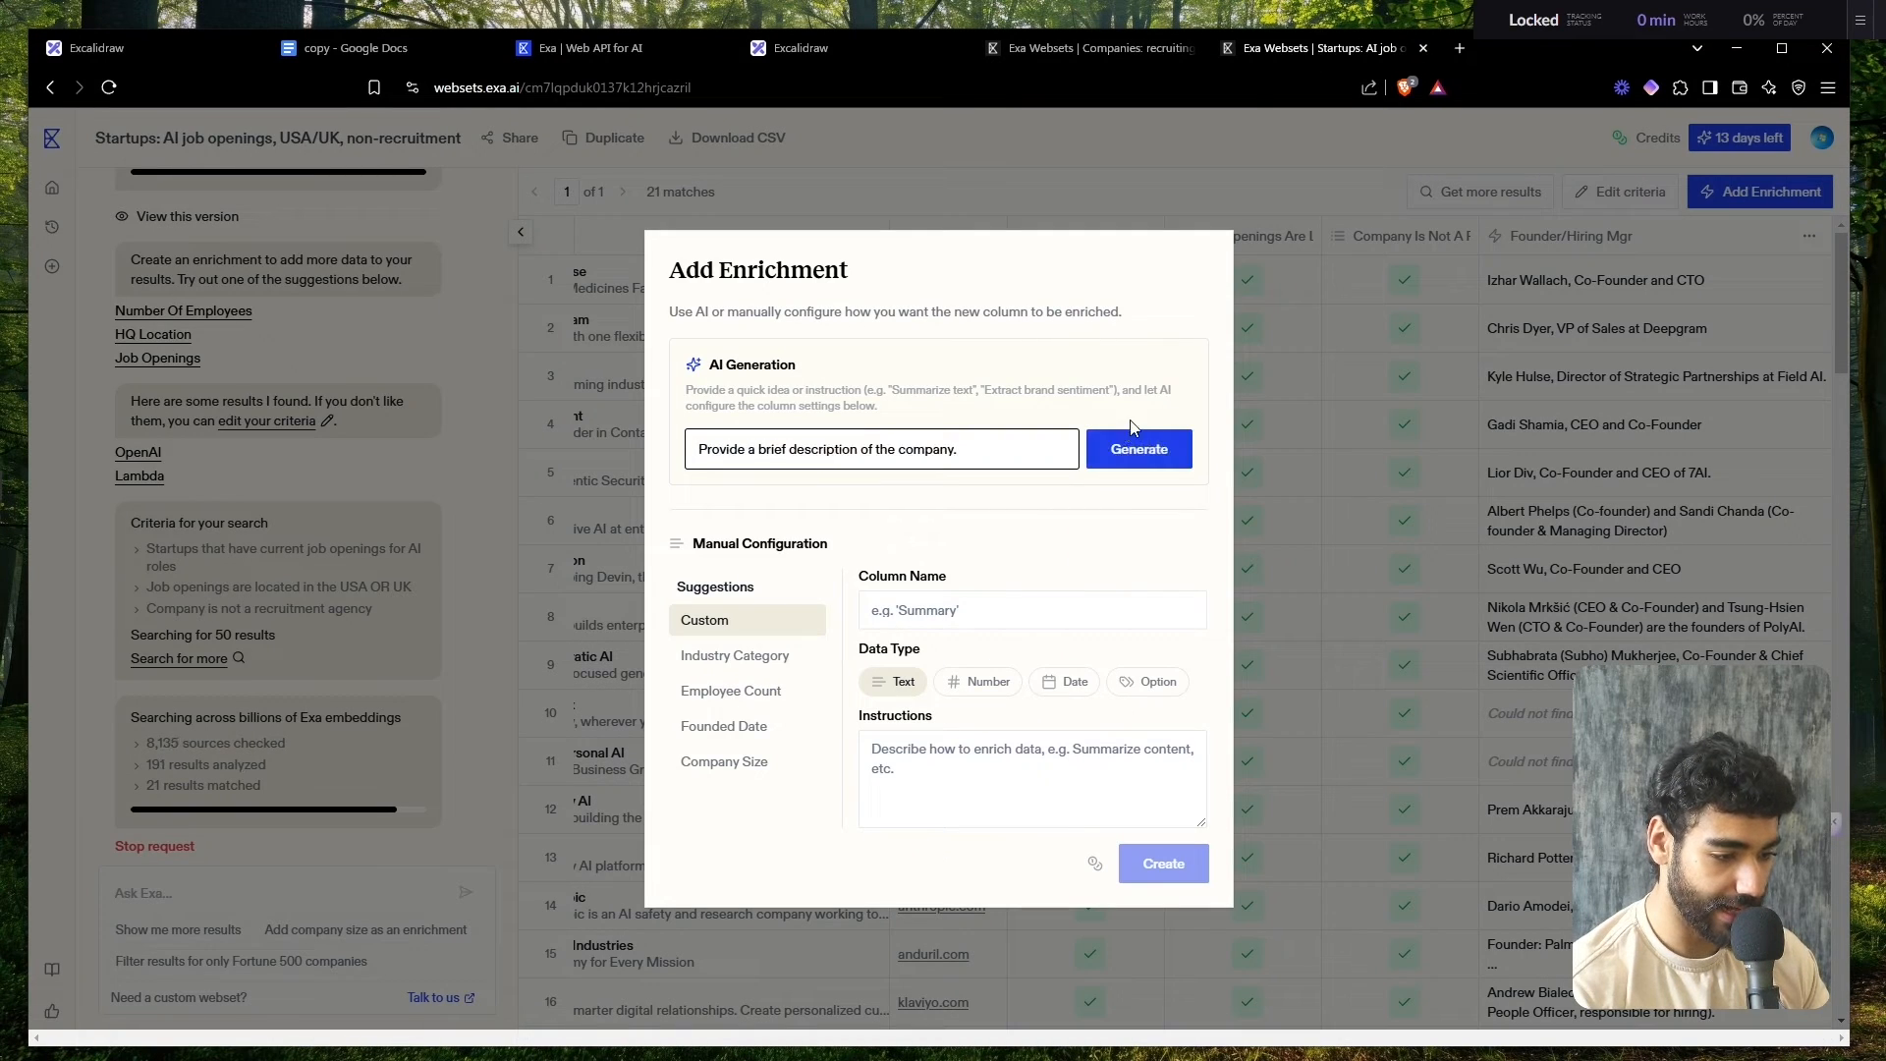
pyautogui.click(1126, 439)
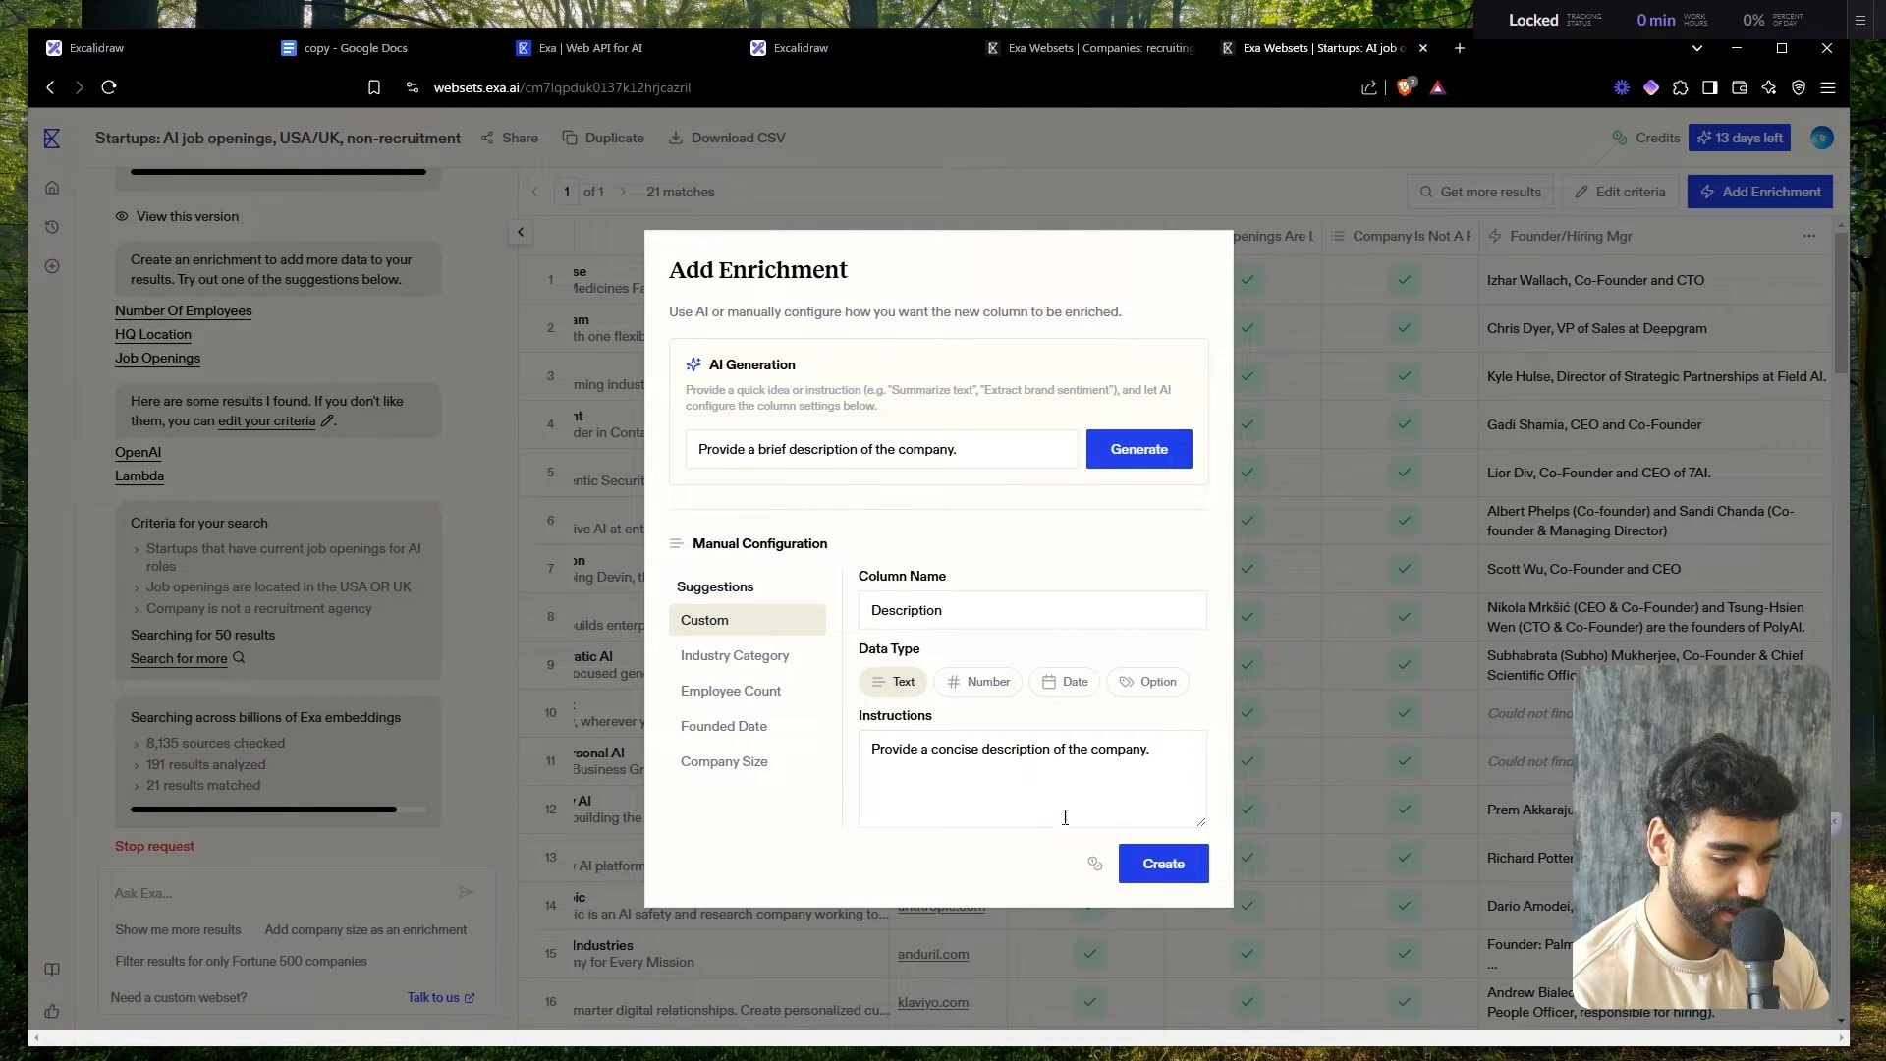
pyautogui.click(1177, 865)
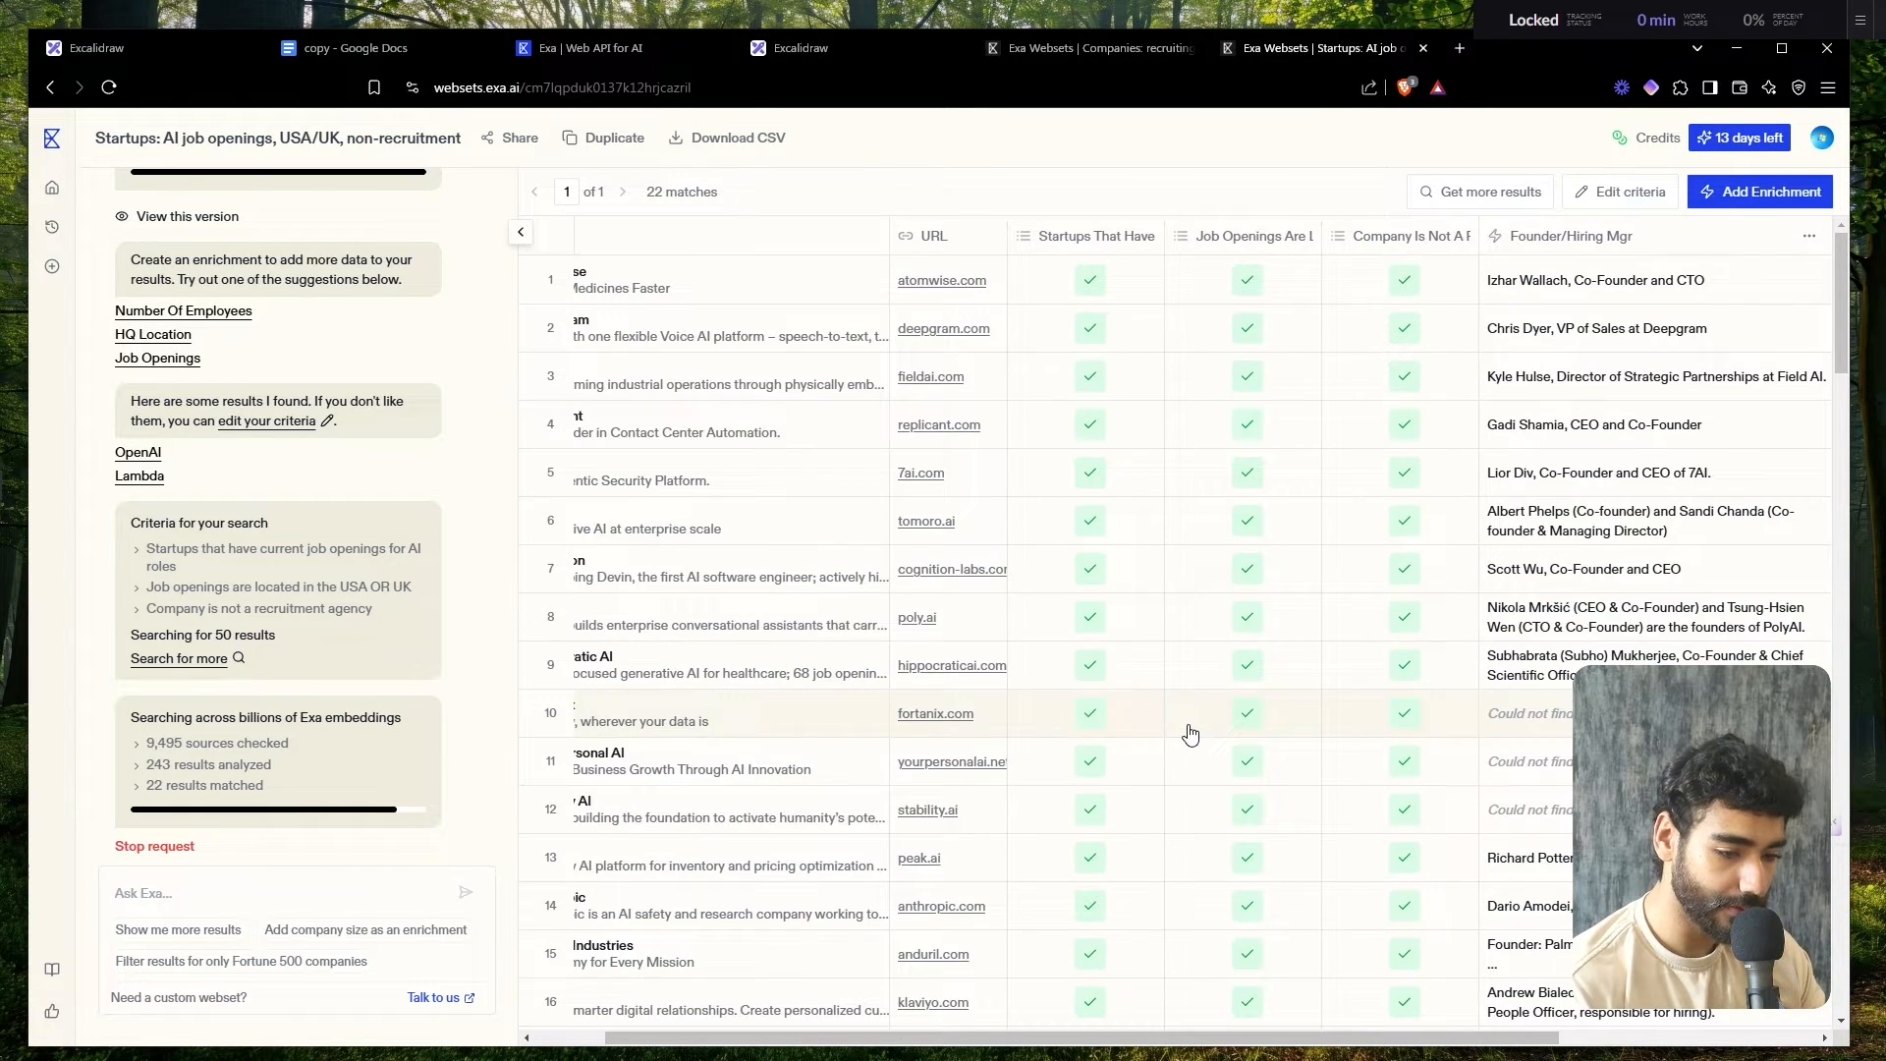
# - Start another enrichment for the startups webset and generate its column settings from the prompt "company name"
pyautogui.click(1714, 194)
pyautogui.write('compan')
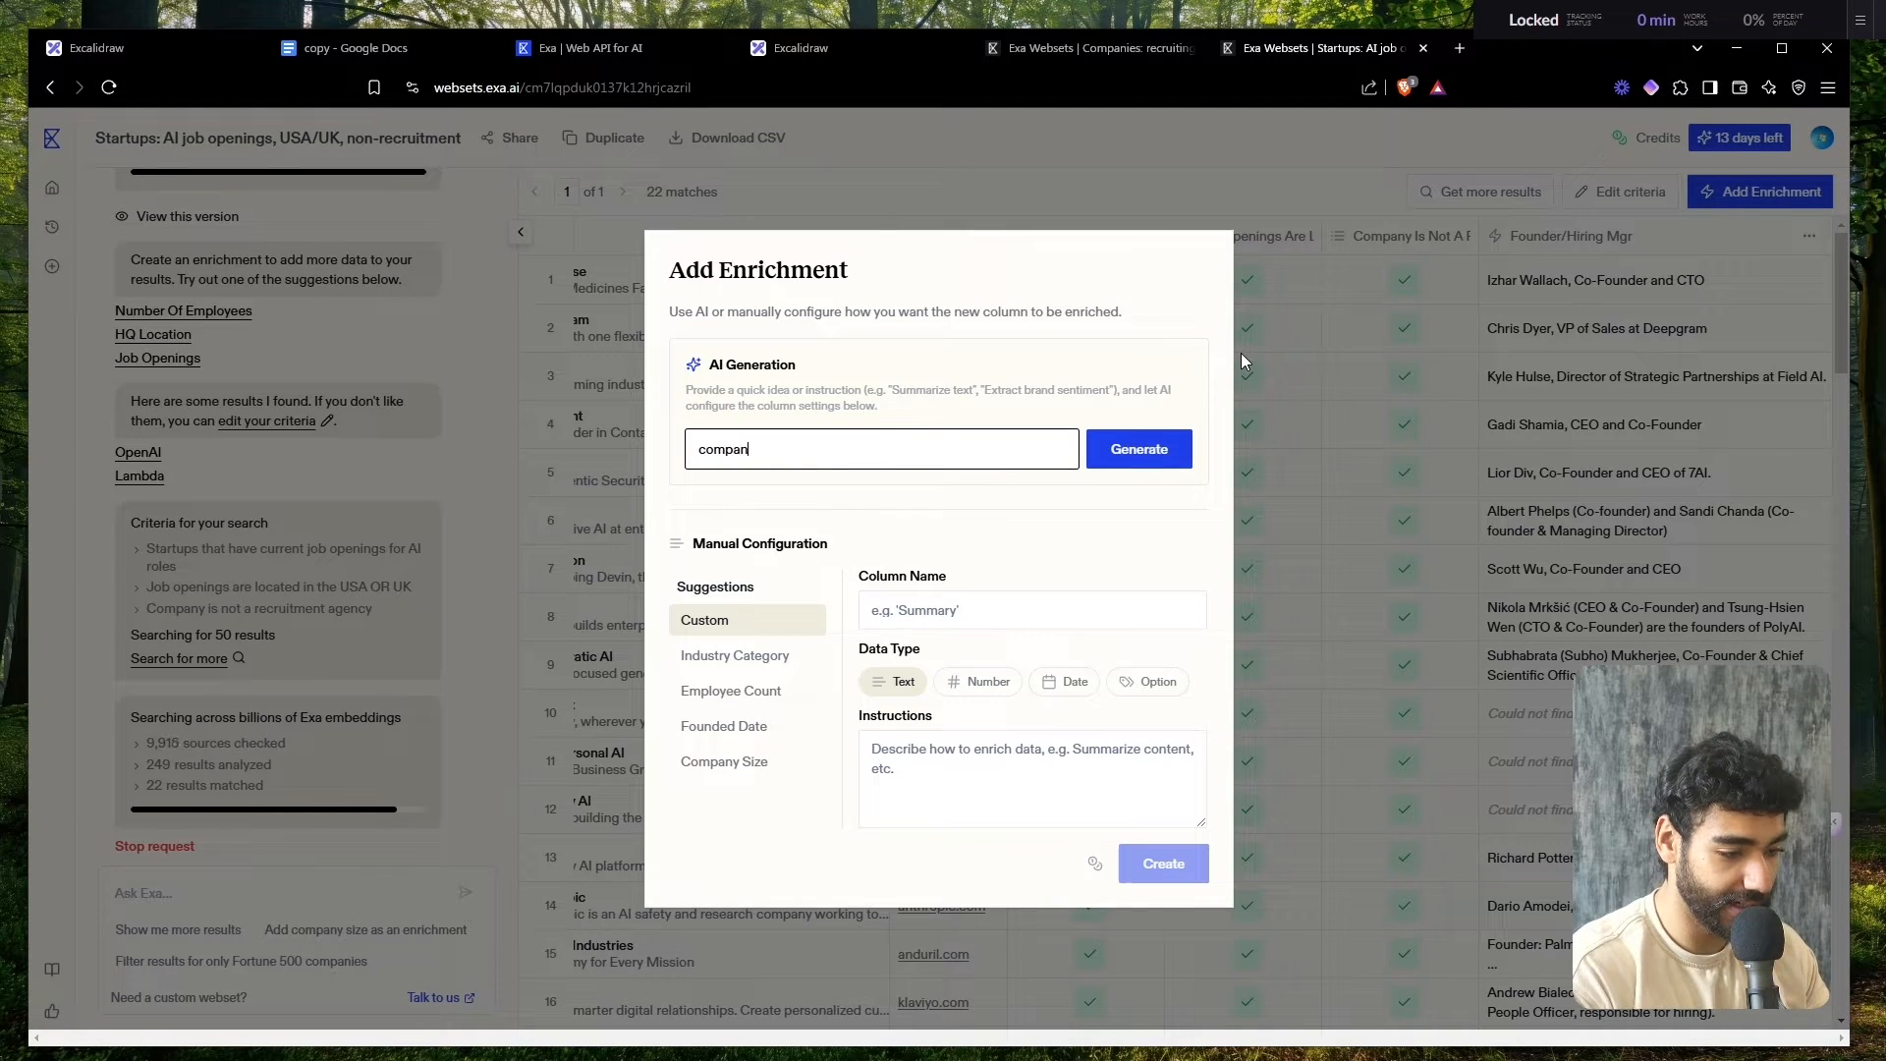
pyautogui.write('y name')
pyautogui.press('Return')
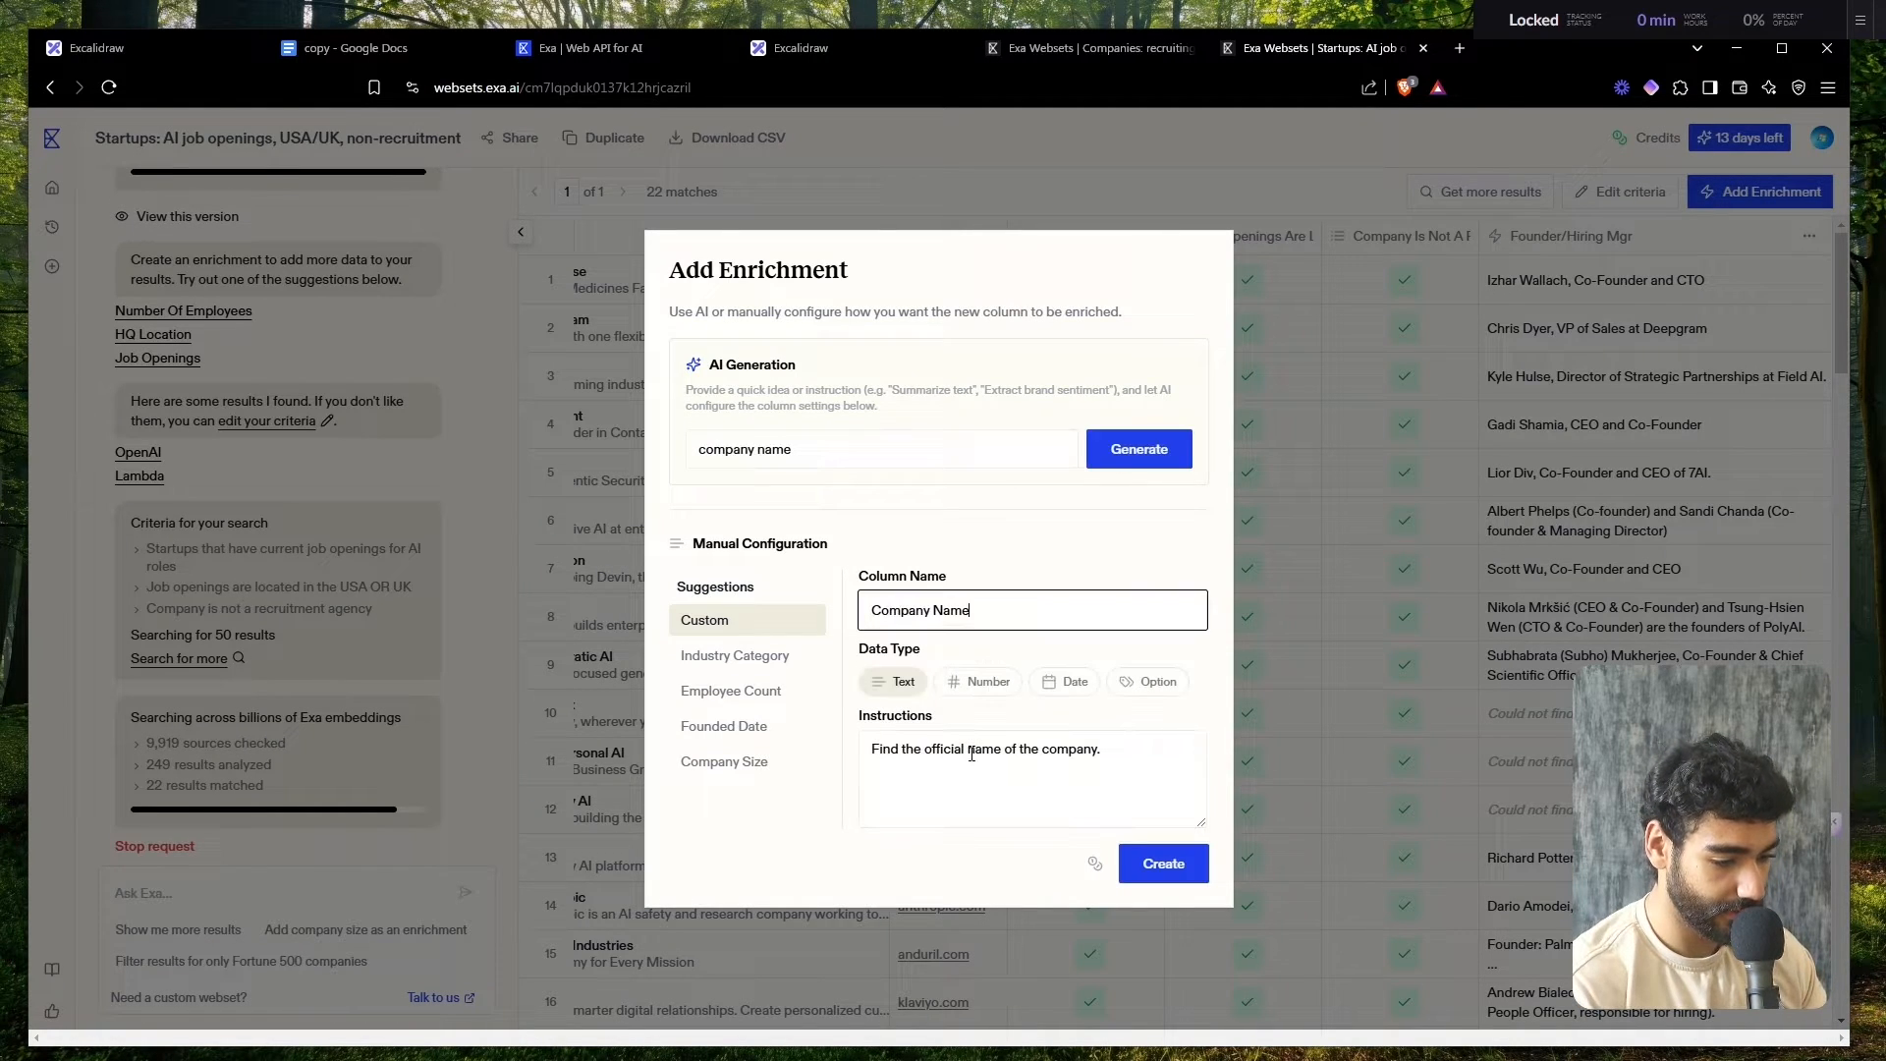
# - Extend the enrichment prompt with "with no inc, or LTD" and regenerate the column settings
pyautogui.click(831, 452)
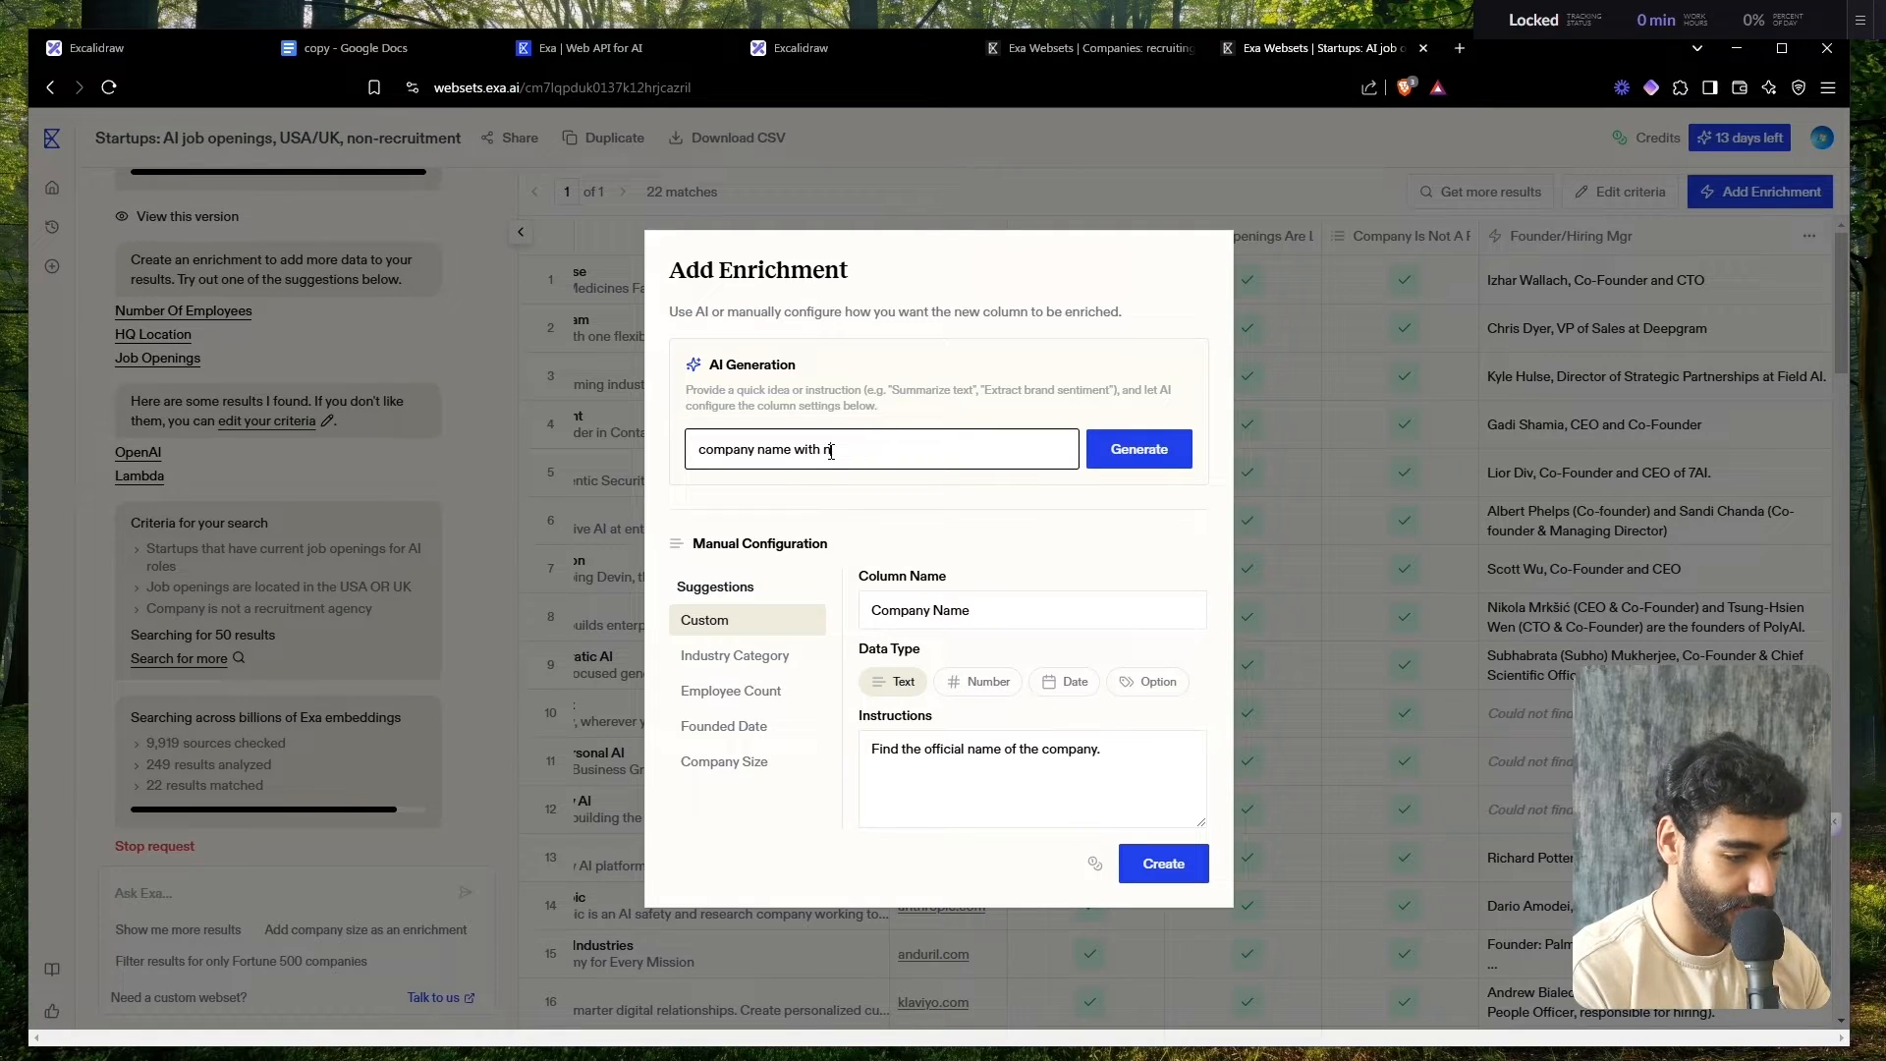
pyautogui.write('with no inc, or L')
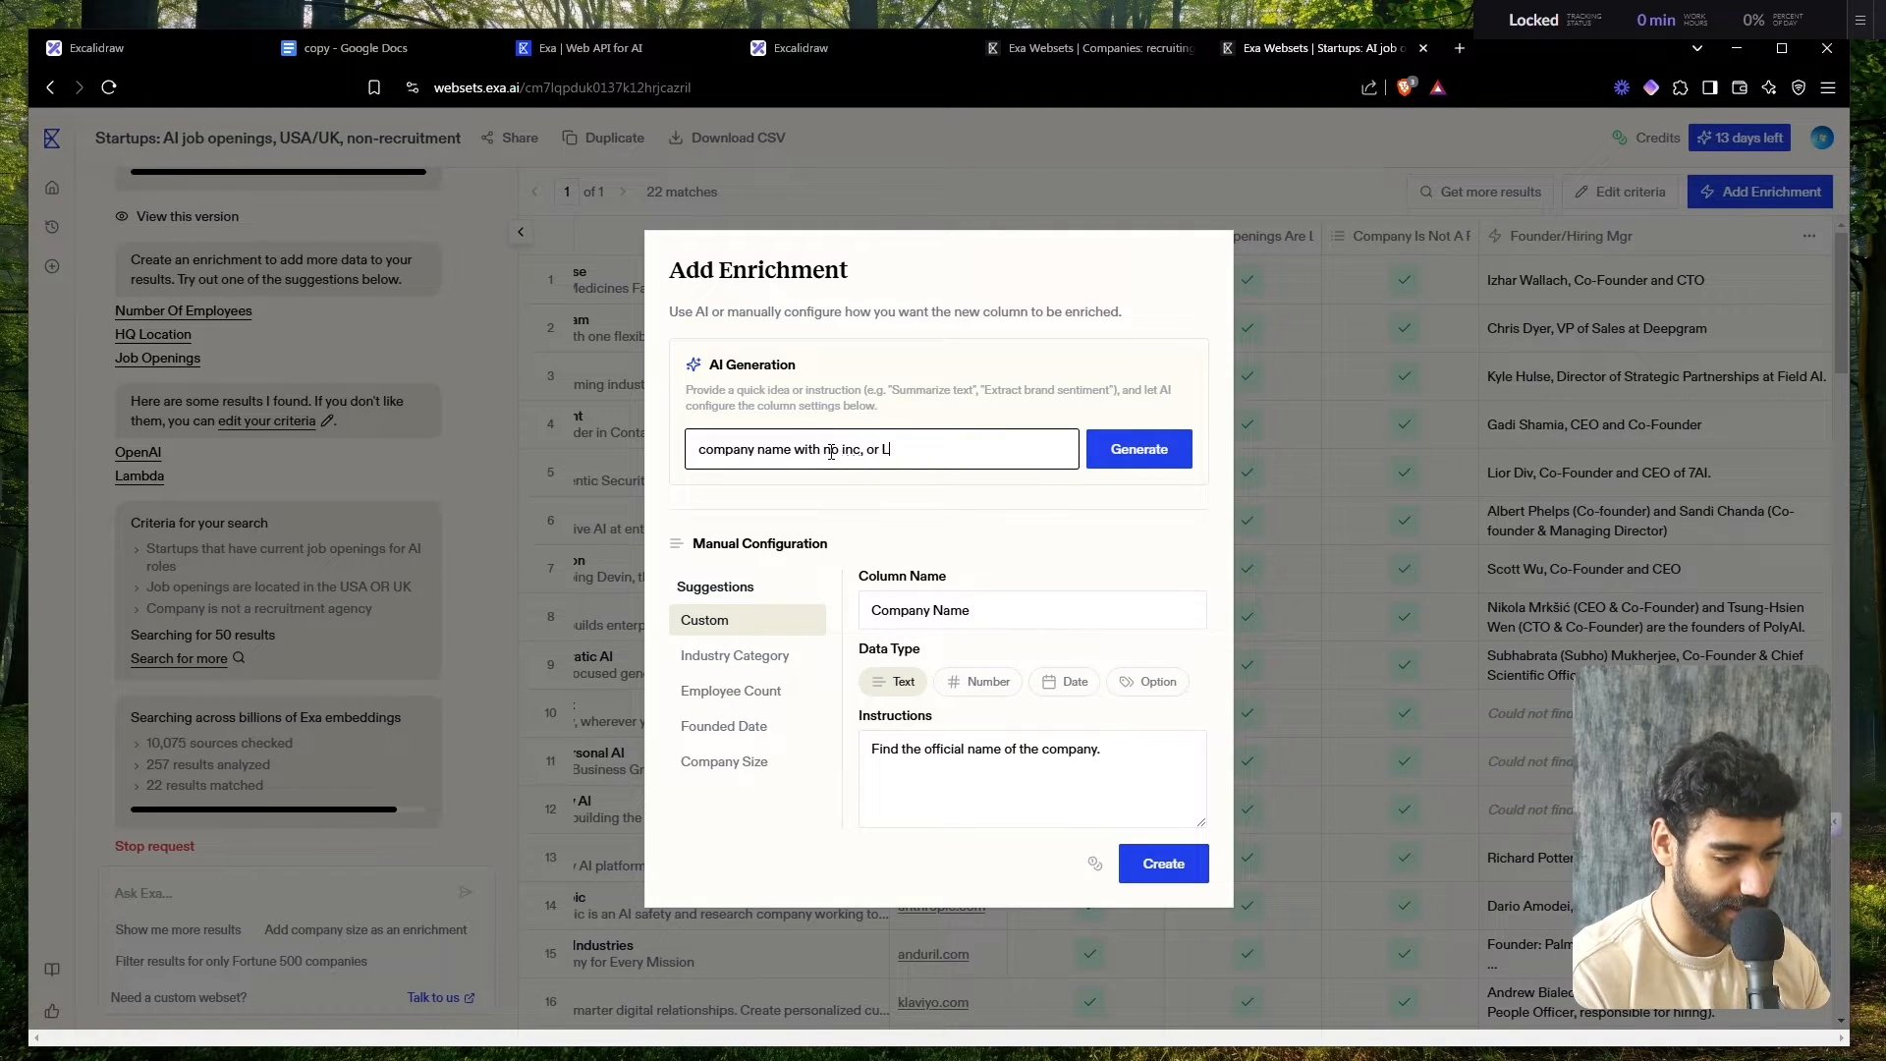
pyautogui.write('TD')
pyautogui.press('Return')
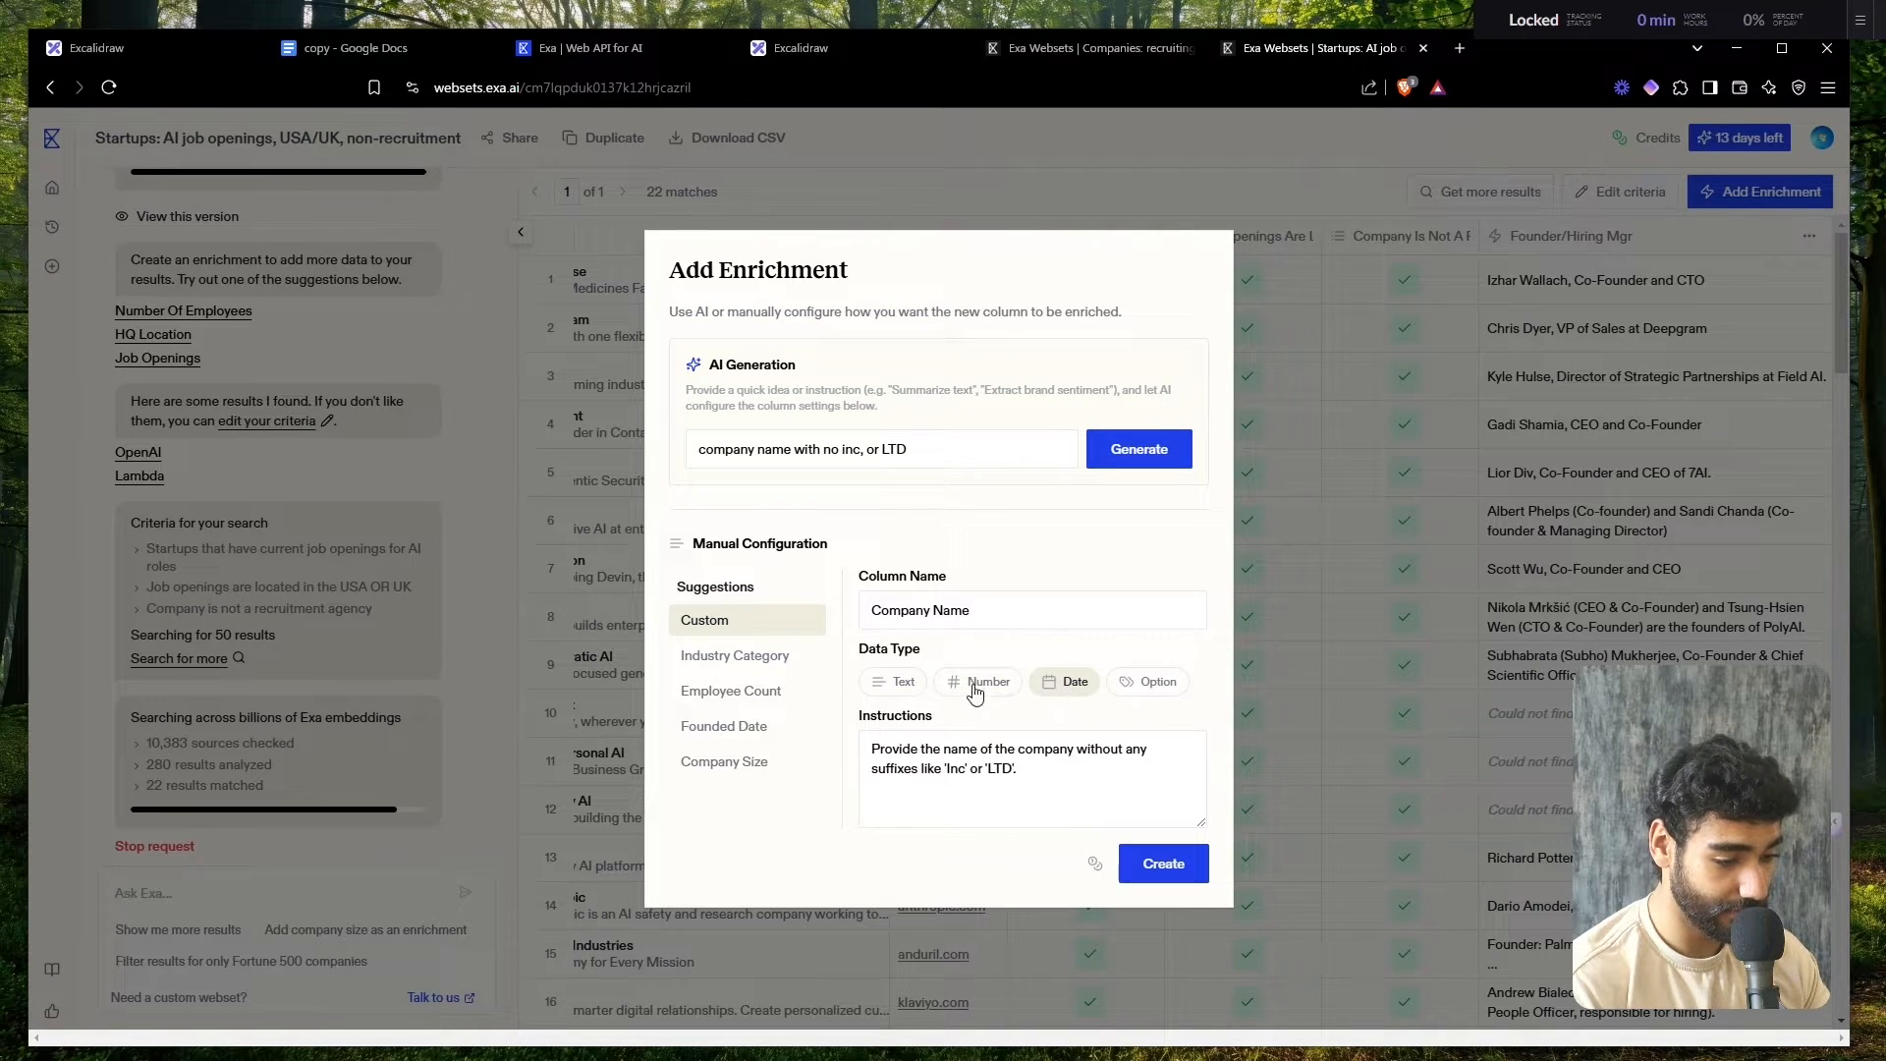
# - Set the data type to Text, copy the generated instructions and create the "Company Name" column in the startups webset
pyautogui.click(997, 776)
pyautogui.hotkey('ctrl', 'a')
pyautogui.hotkey('ctrl', 'c')
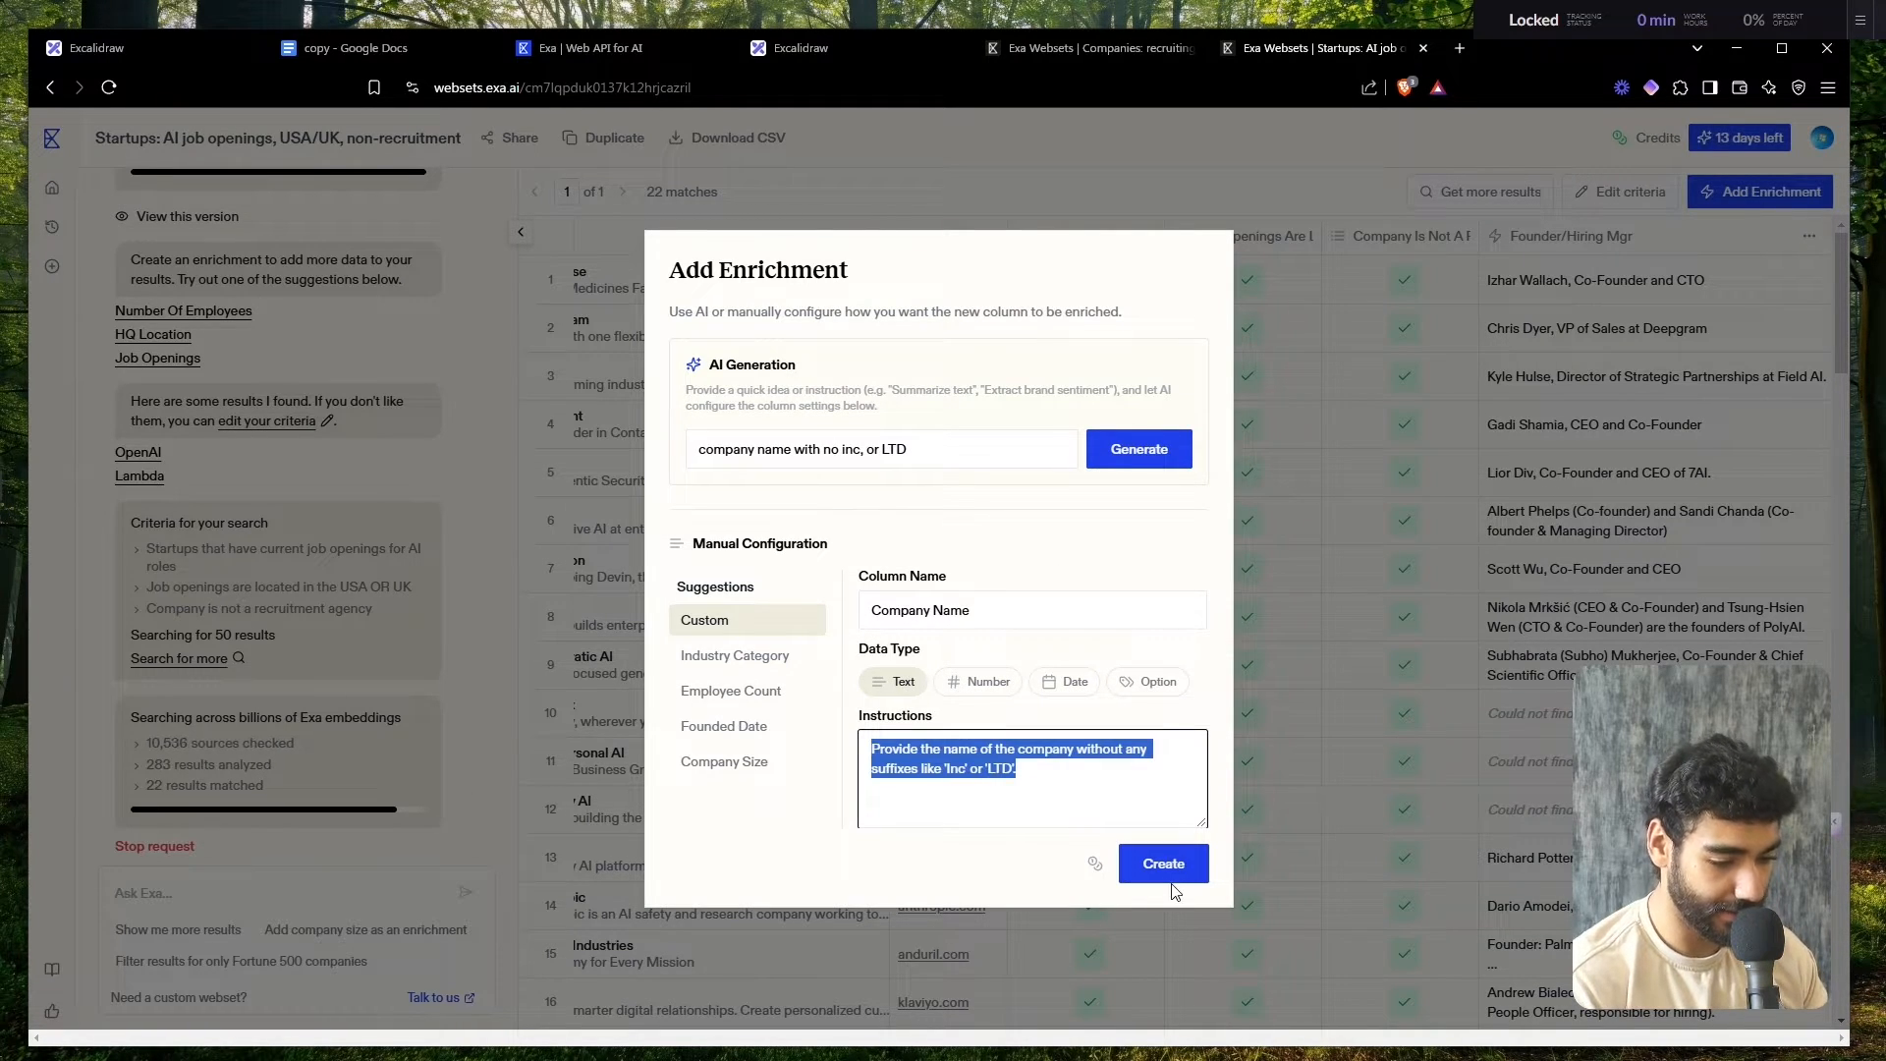
pyautogui.click(1169, 866)
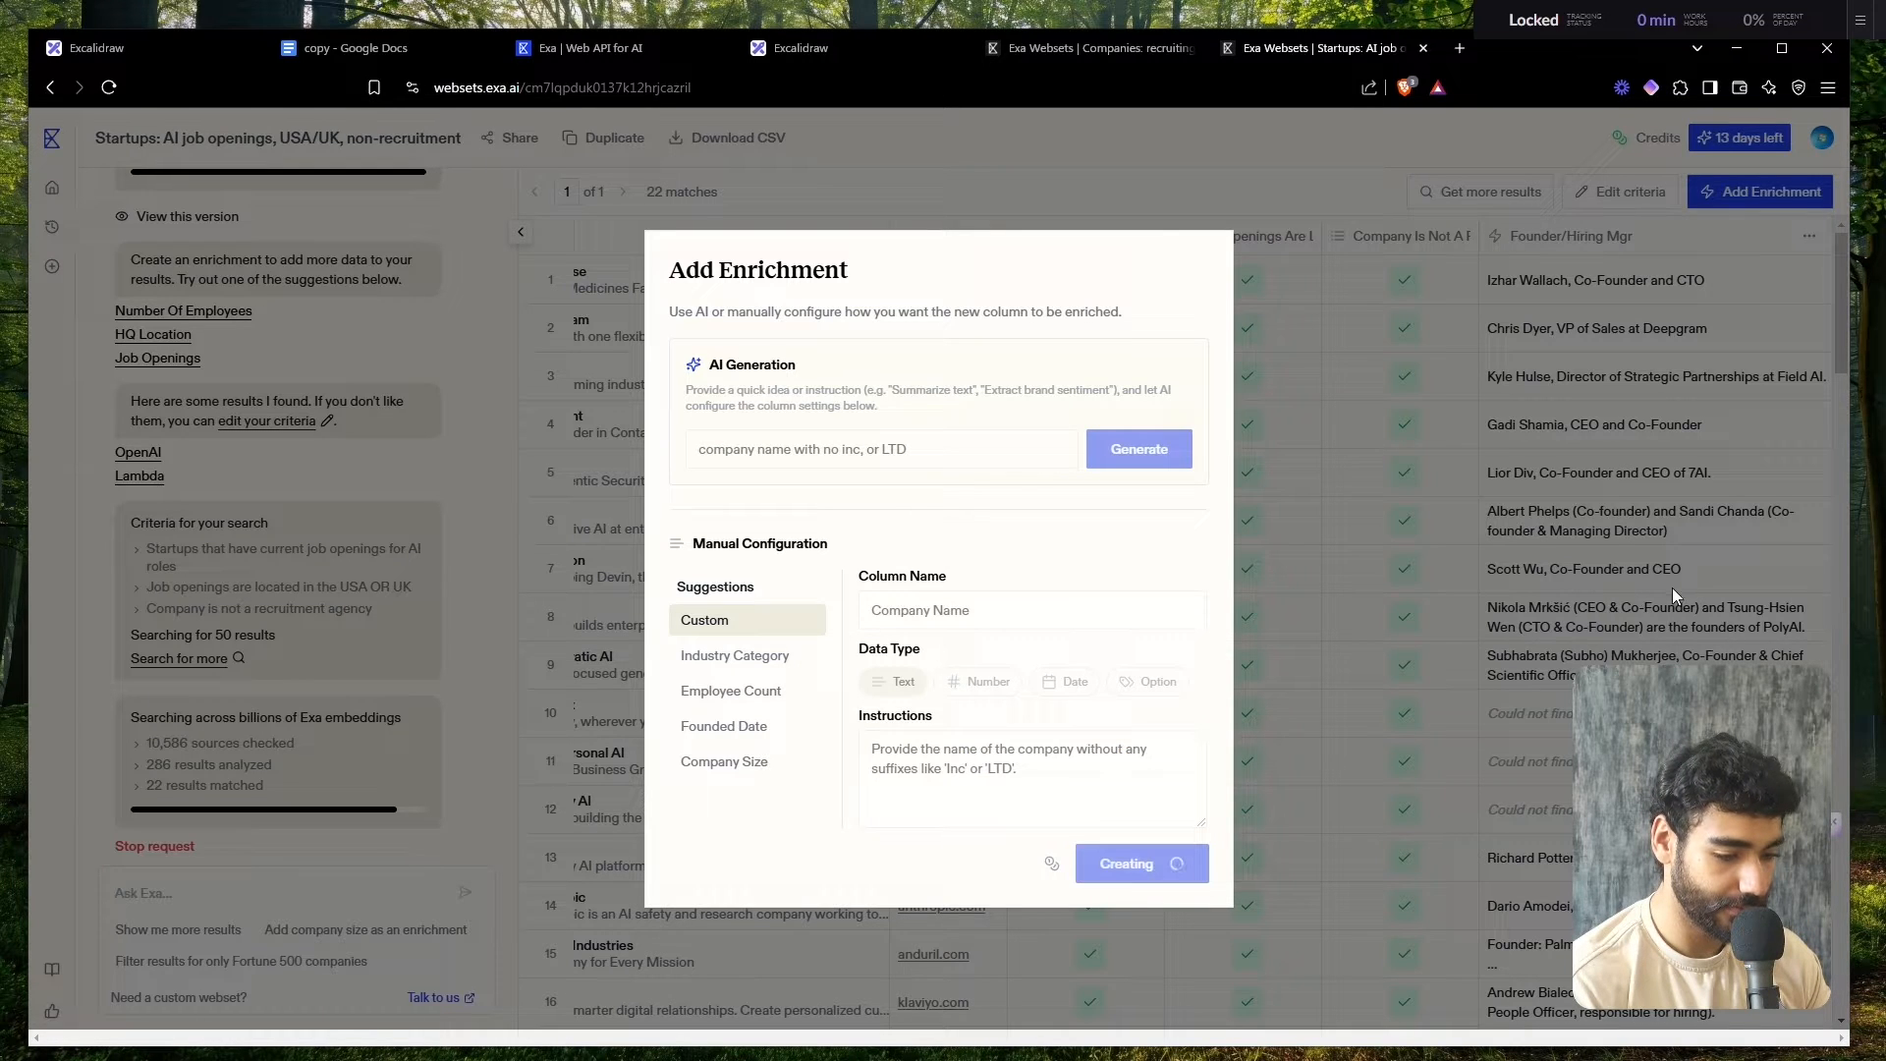
# - Add an enrichment to the recruiting webset from the copied company name instructions and create the "Company Name" text column
pyautogui.click(1081, 47)
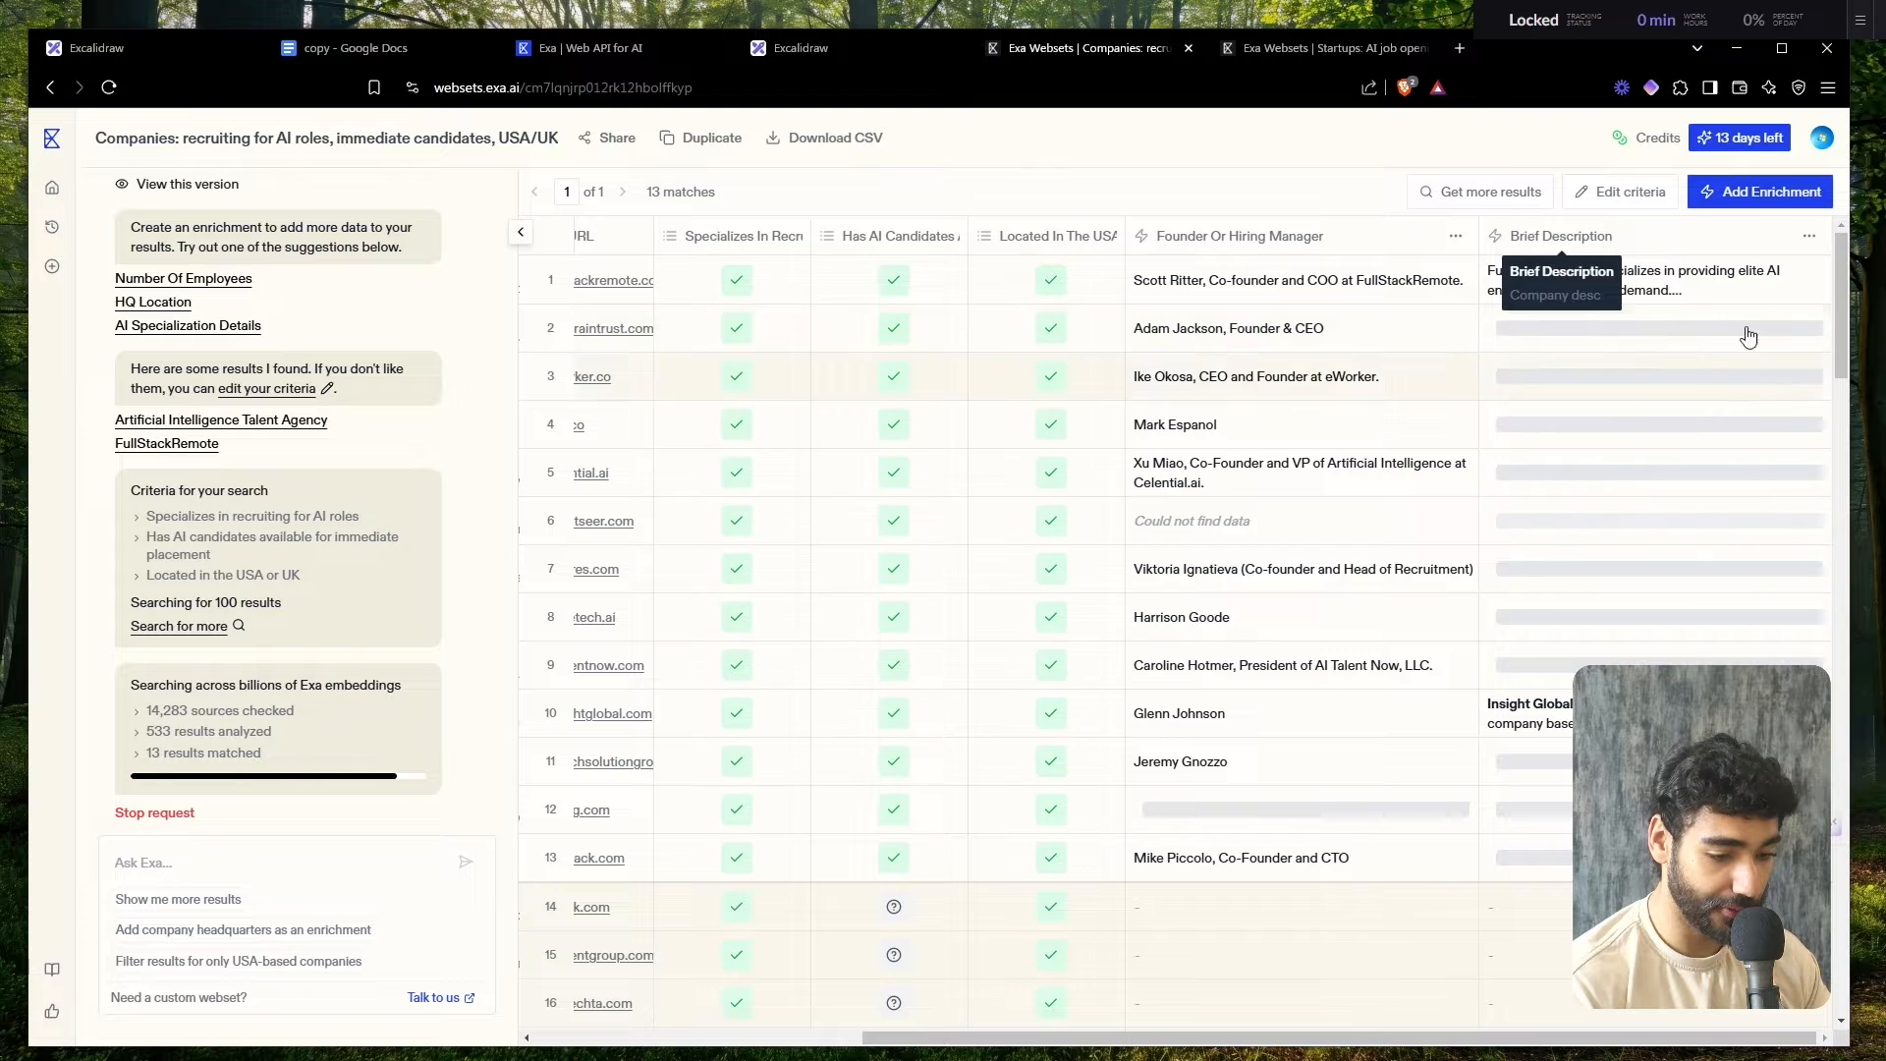
pyautogui.click(1714, 194)
pyautogui.hotkey('ctrl', 'v')
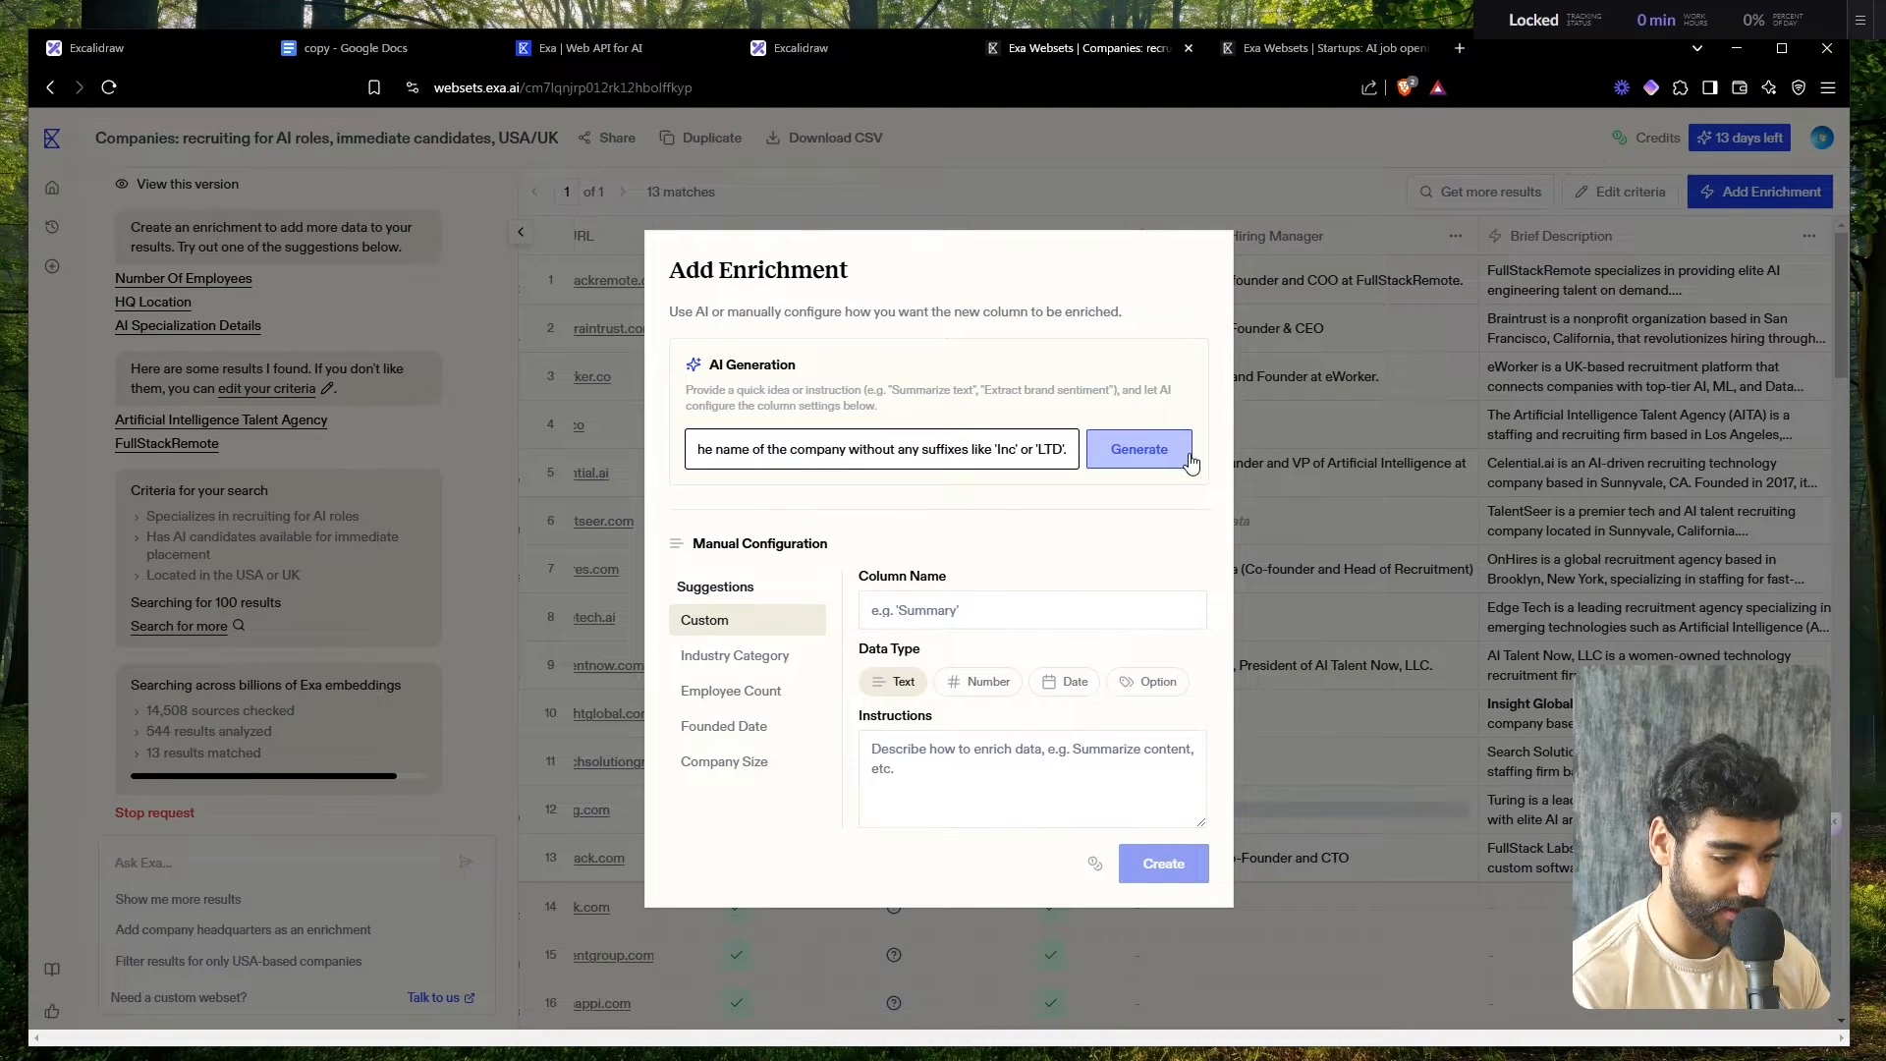
pyautogui.click(1179, 457)
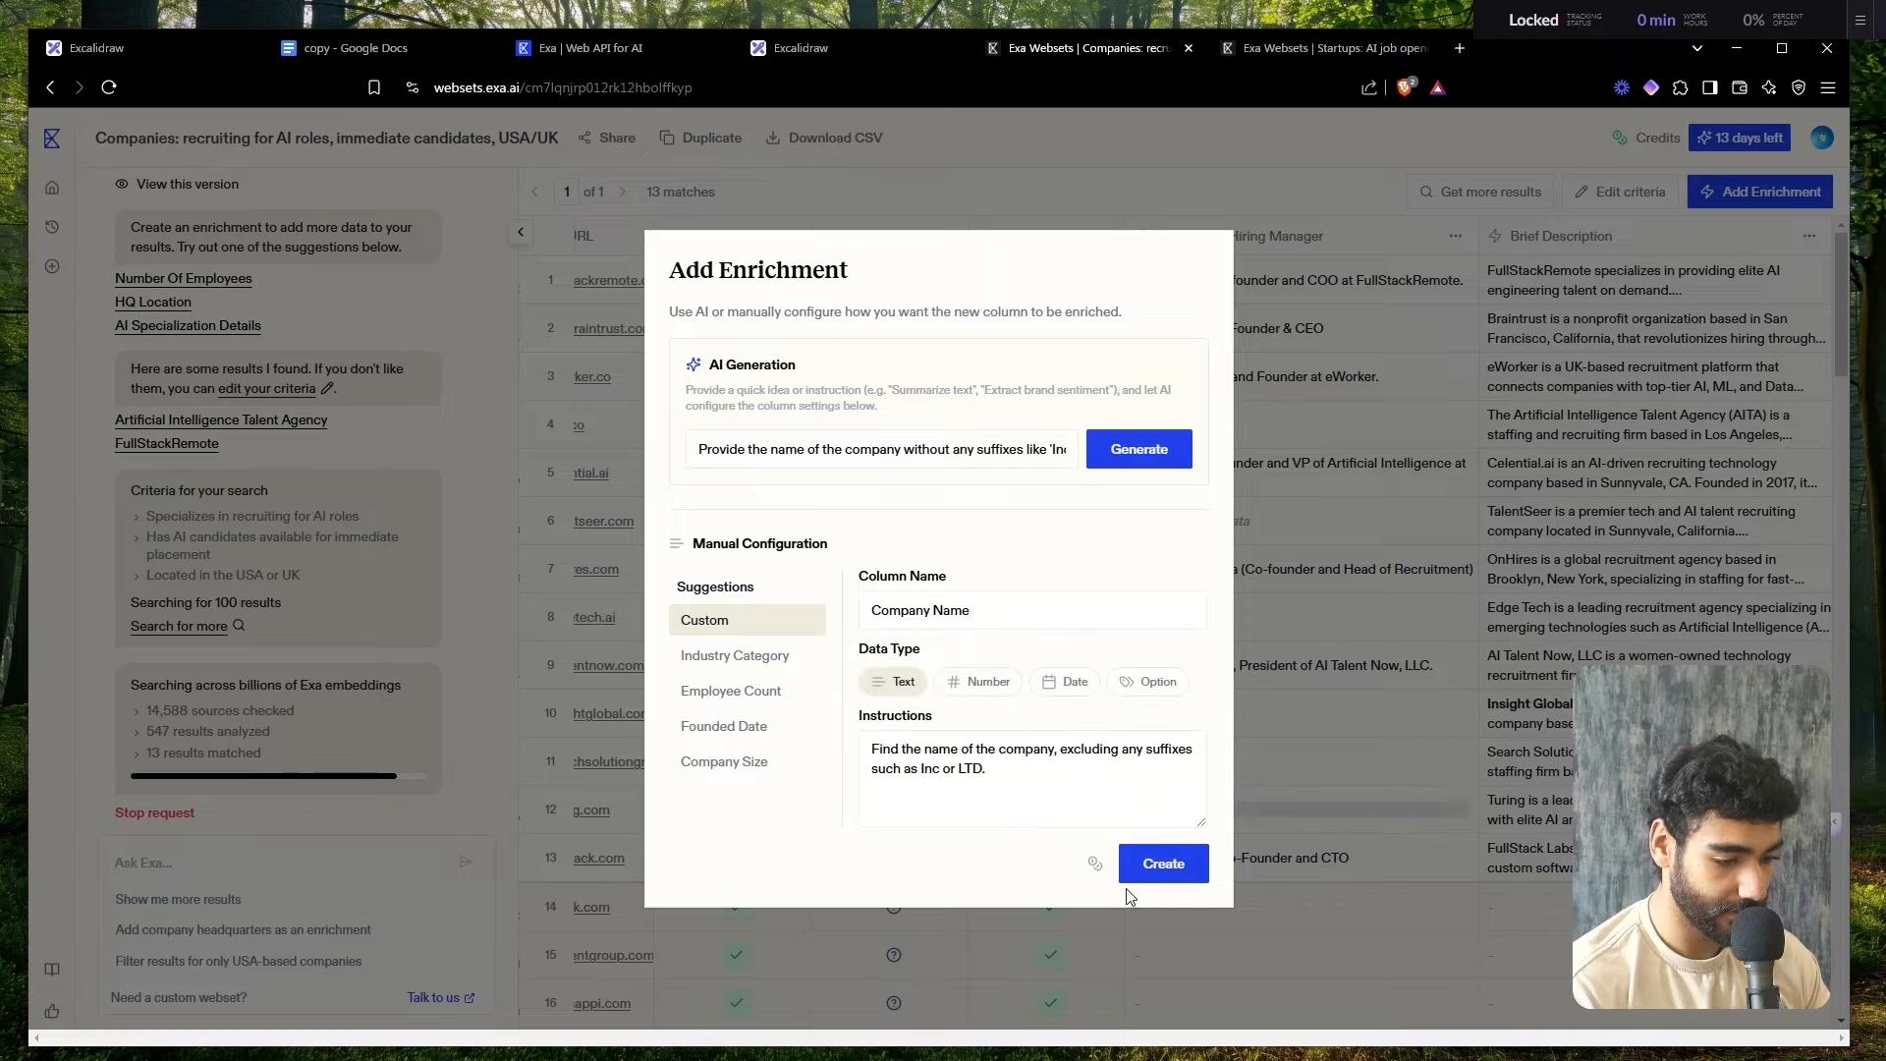
pyautogui.click(1155, 863)
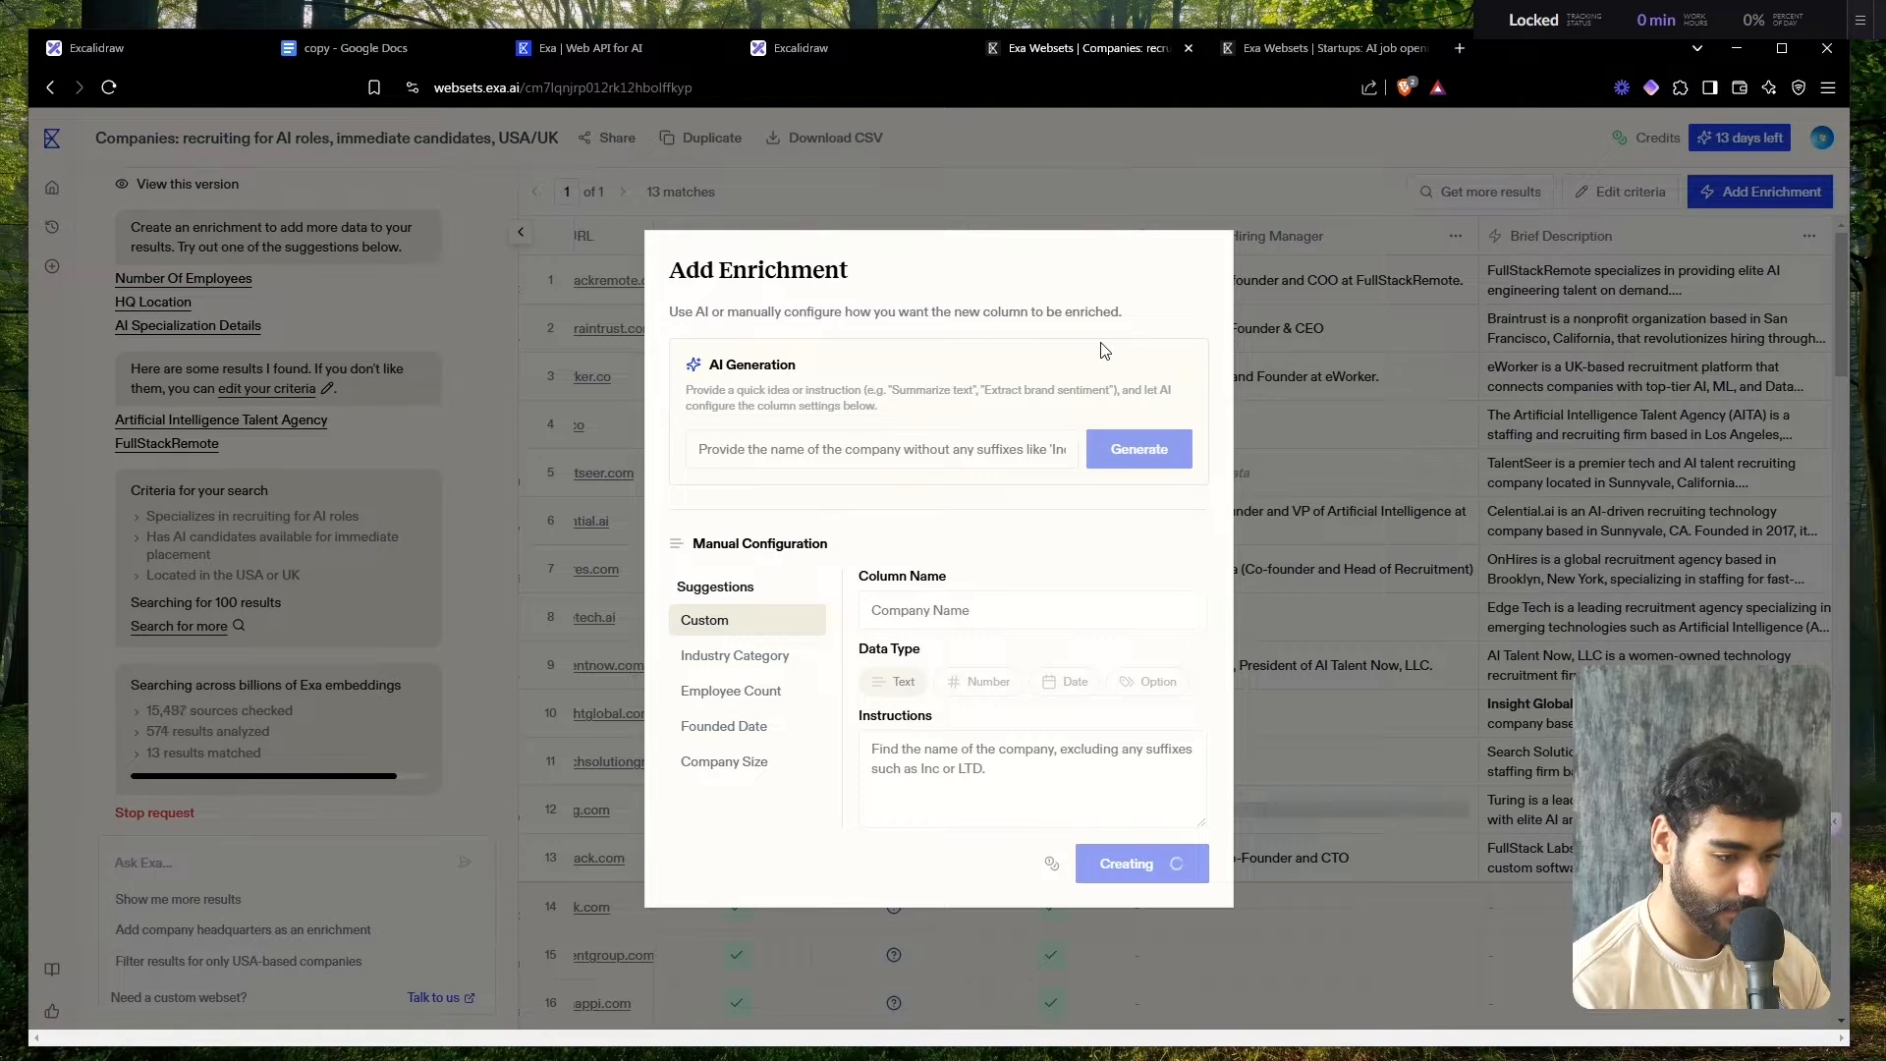
# - Examine the Description and Company Name results in the startups webset, including the reasoning for the first company's name
pyautogui.click(1240, 55)
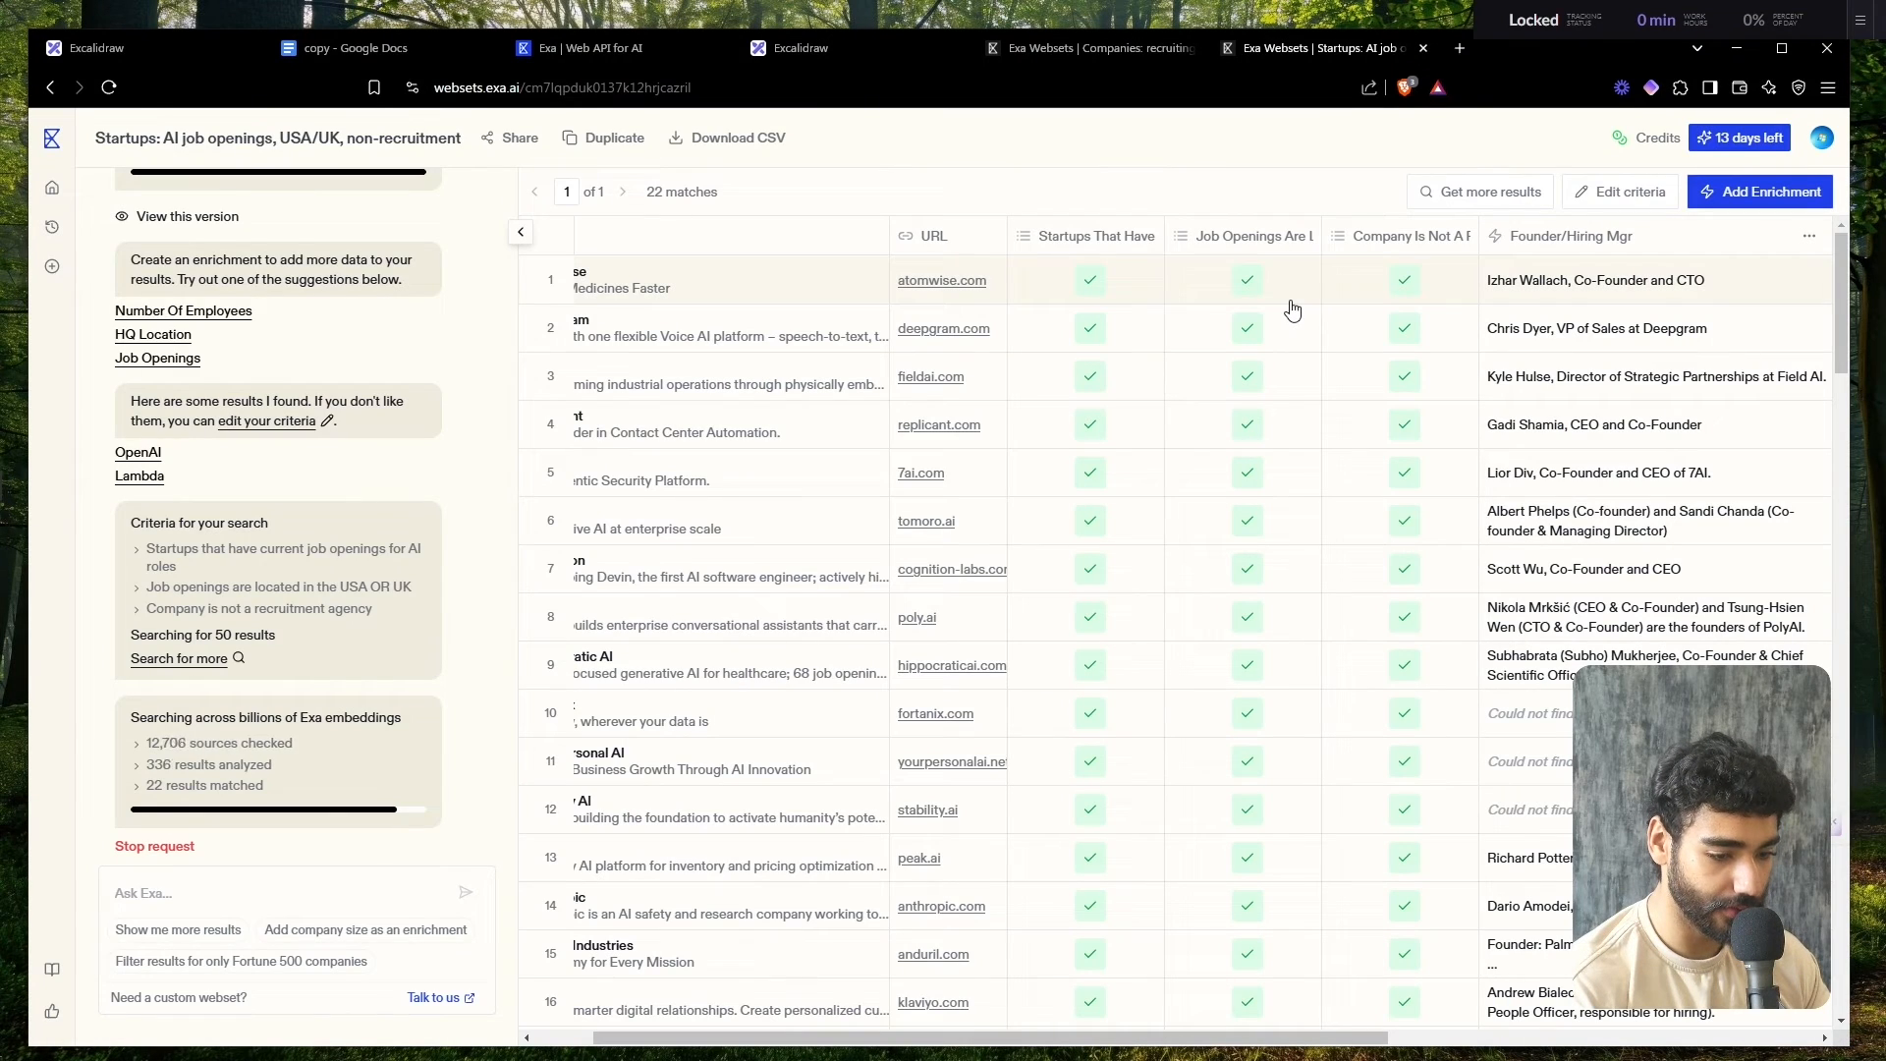
pyautogui.hscroll(10, 1292, 312)
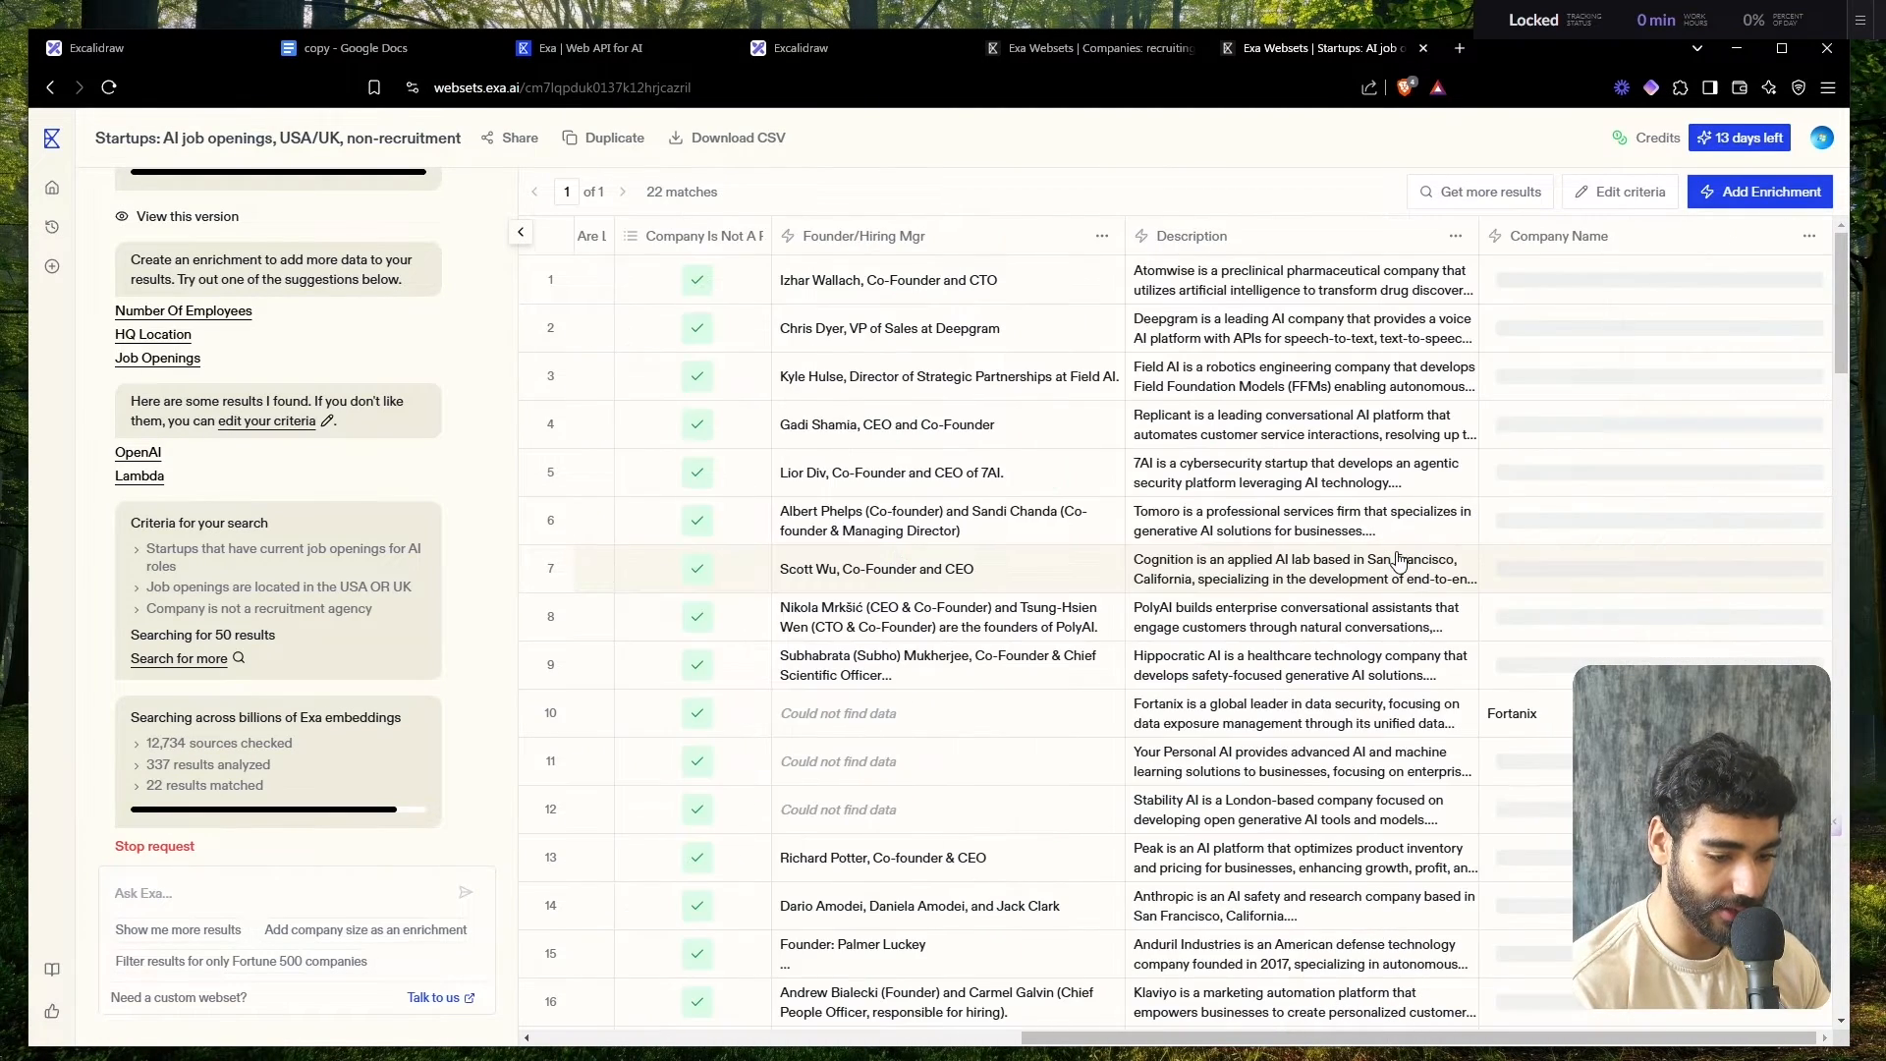
pyautogui.scroll(-1, 1400, 560)
pyautogui.scroll(1, 1400, 560)
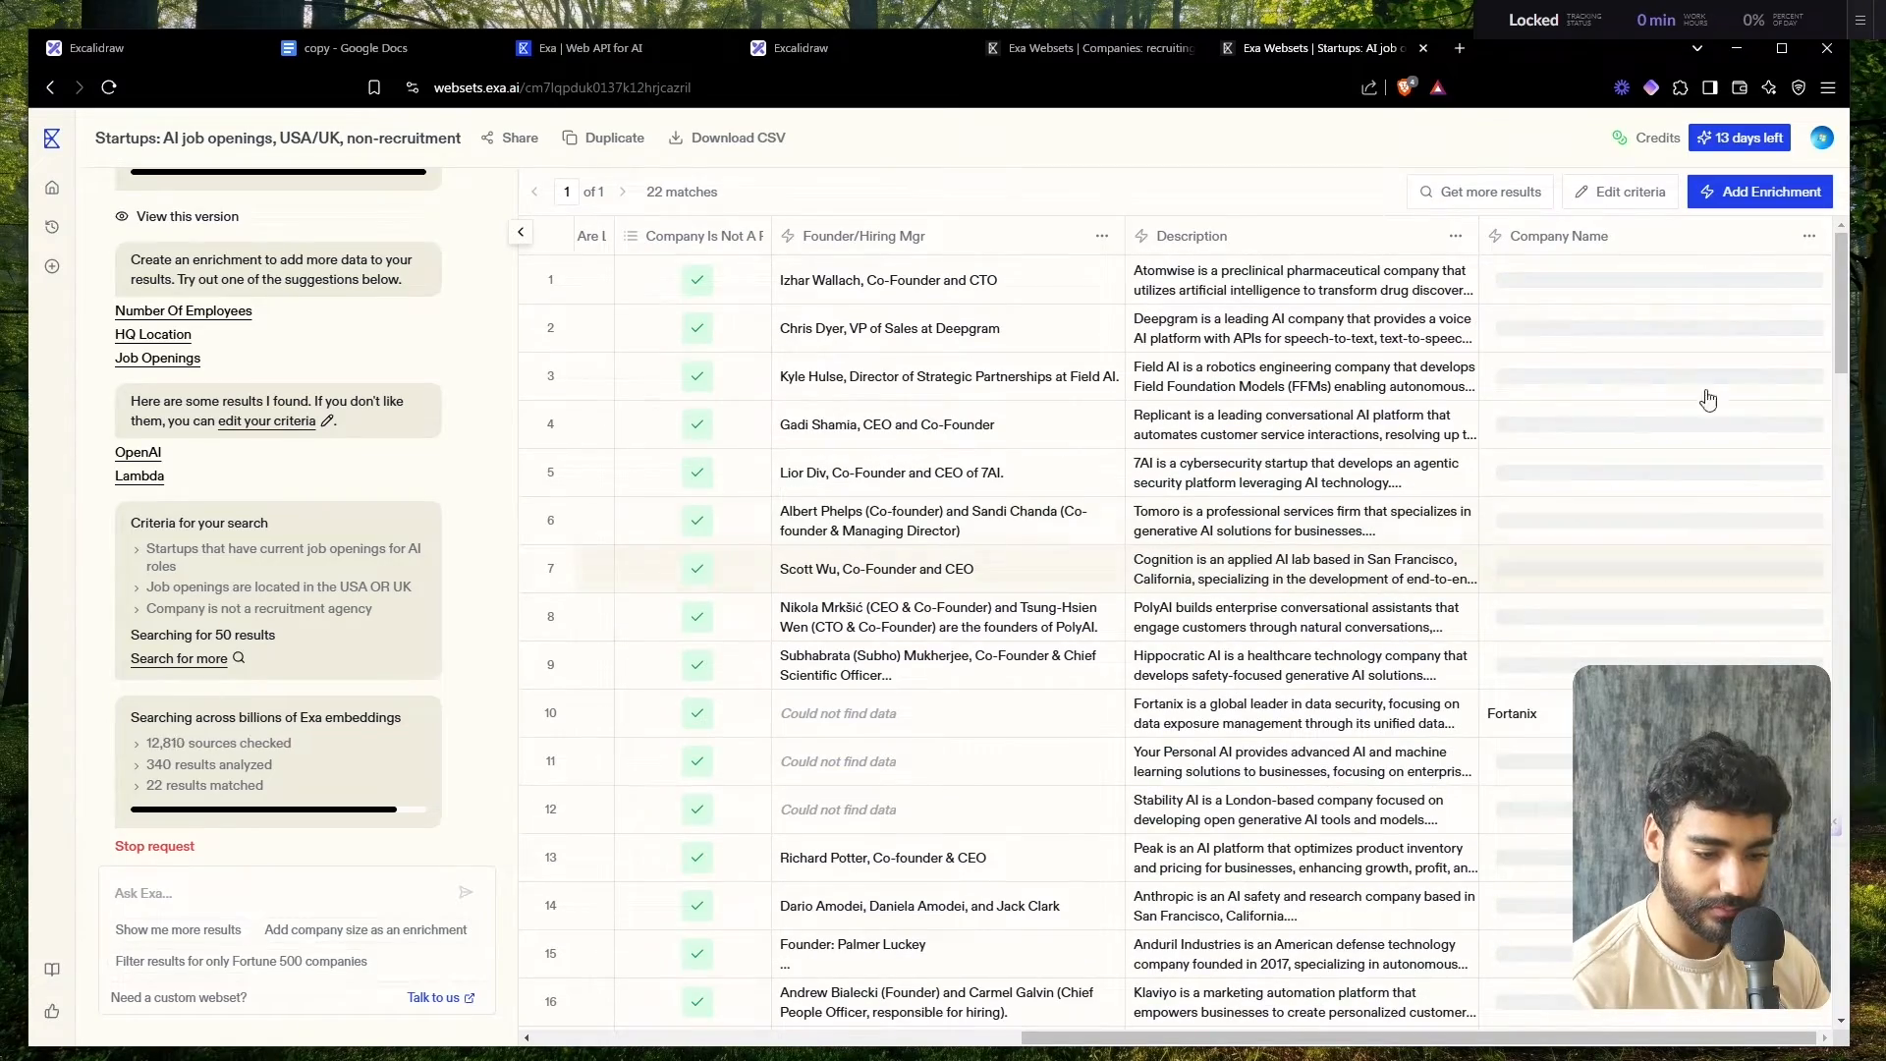
pyautogui.scroll(-3, 1507, 556)
pyautogui.scroll(3, 1507, 551)
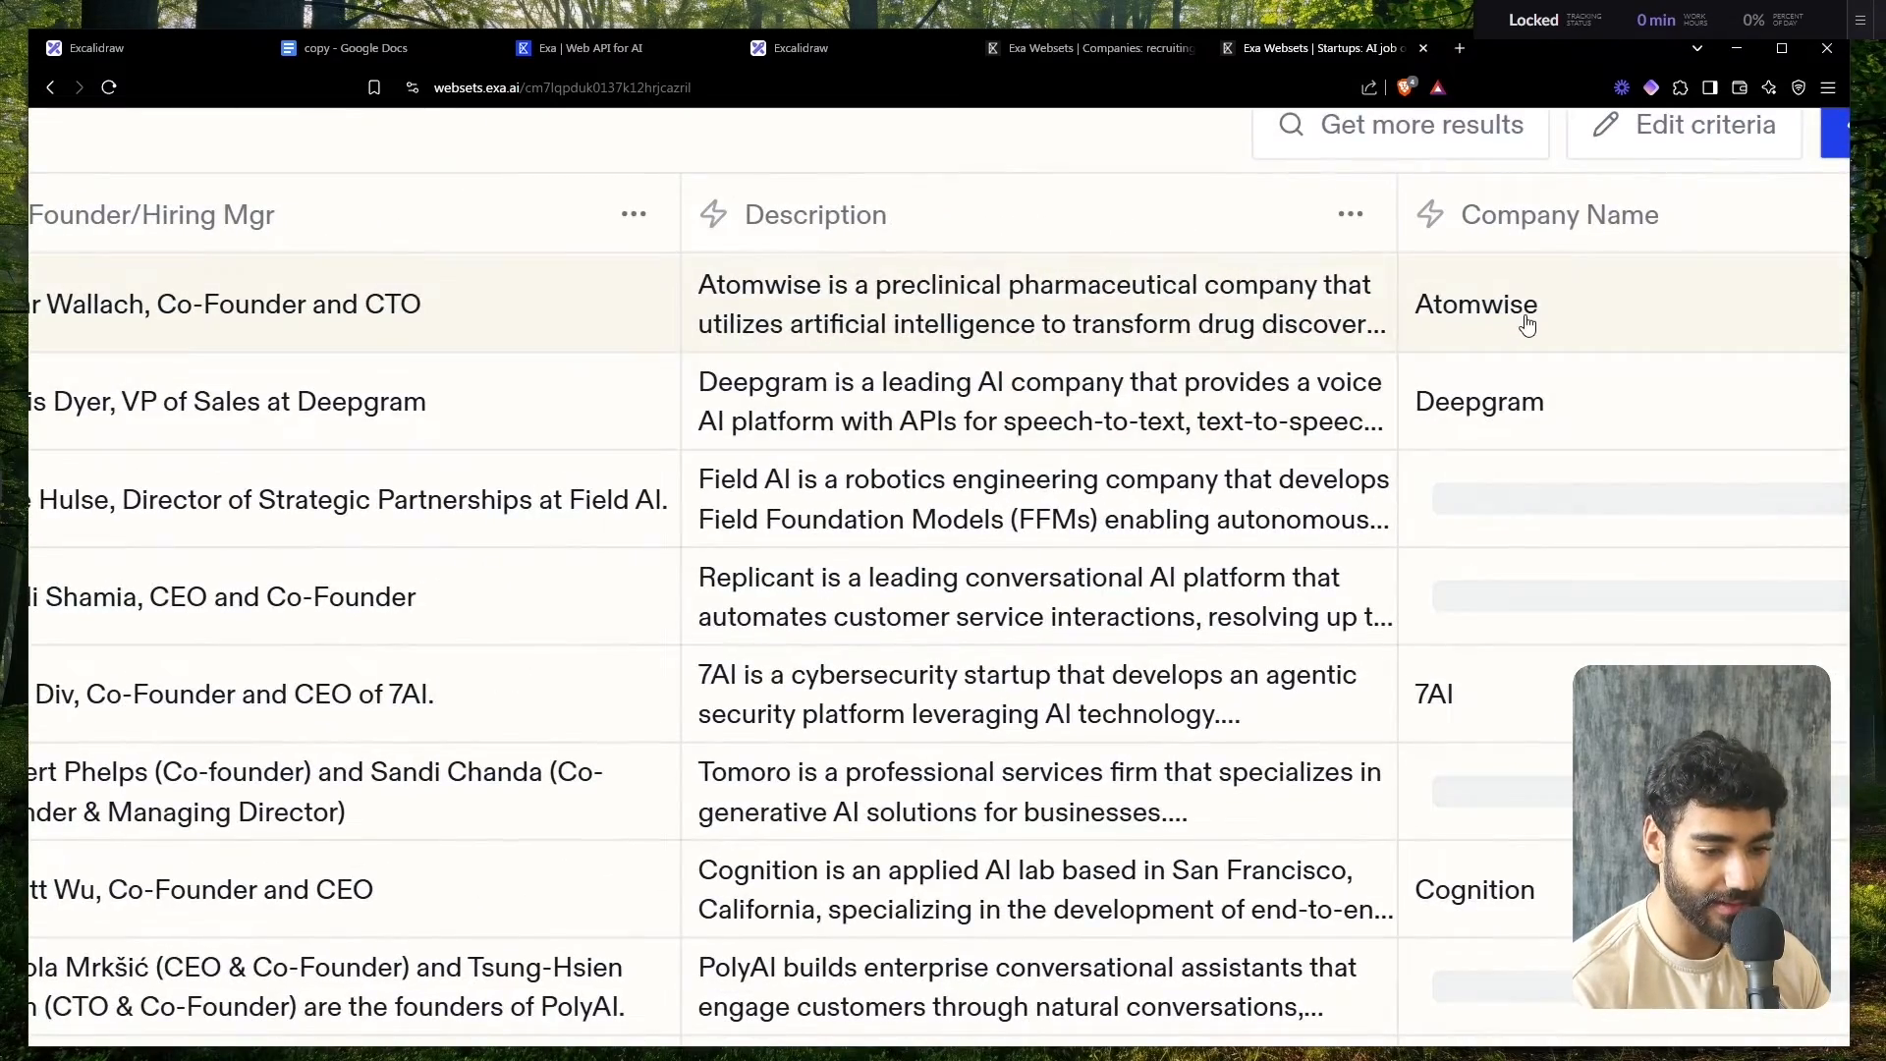
pyautogui.click(1535, 283)
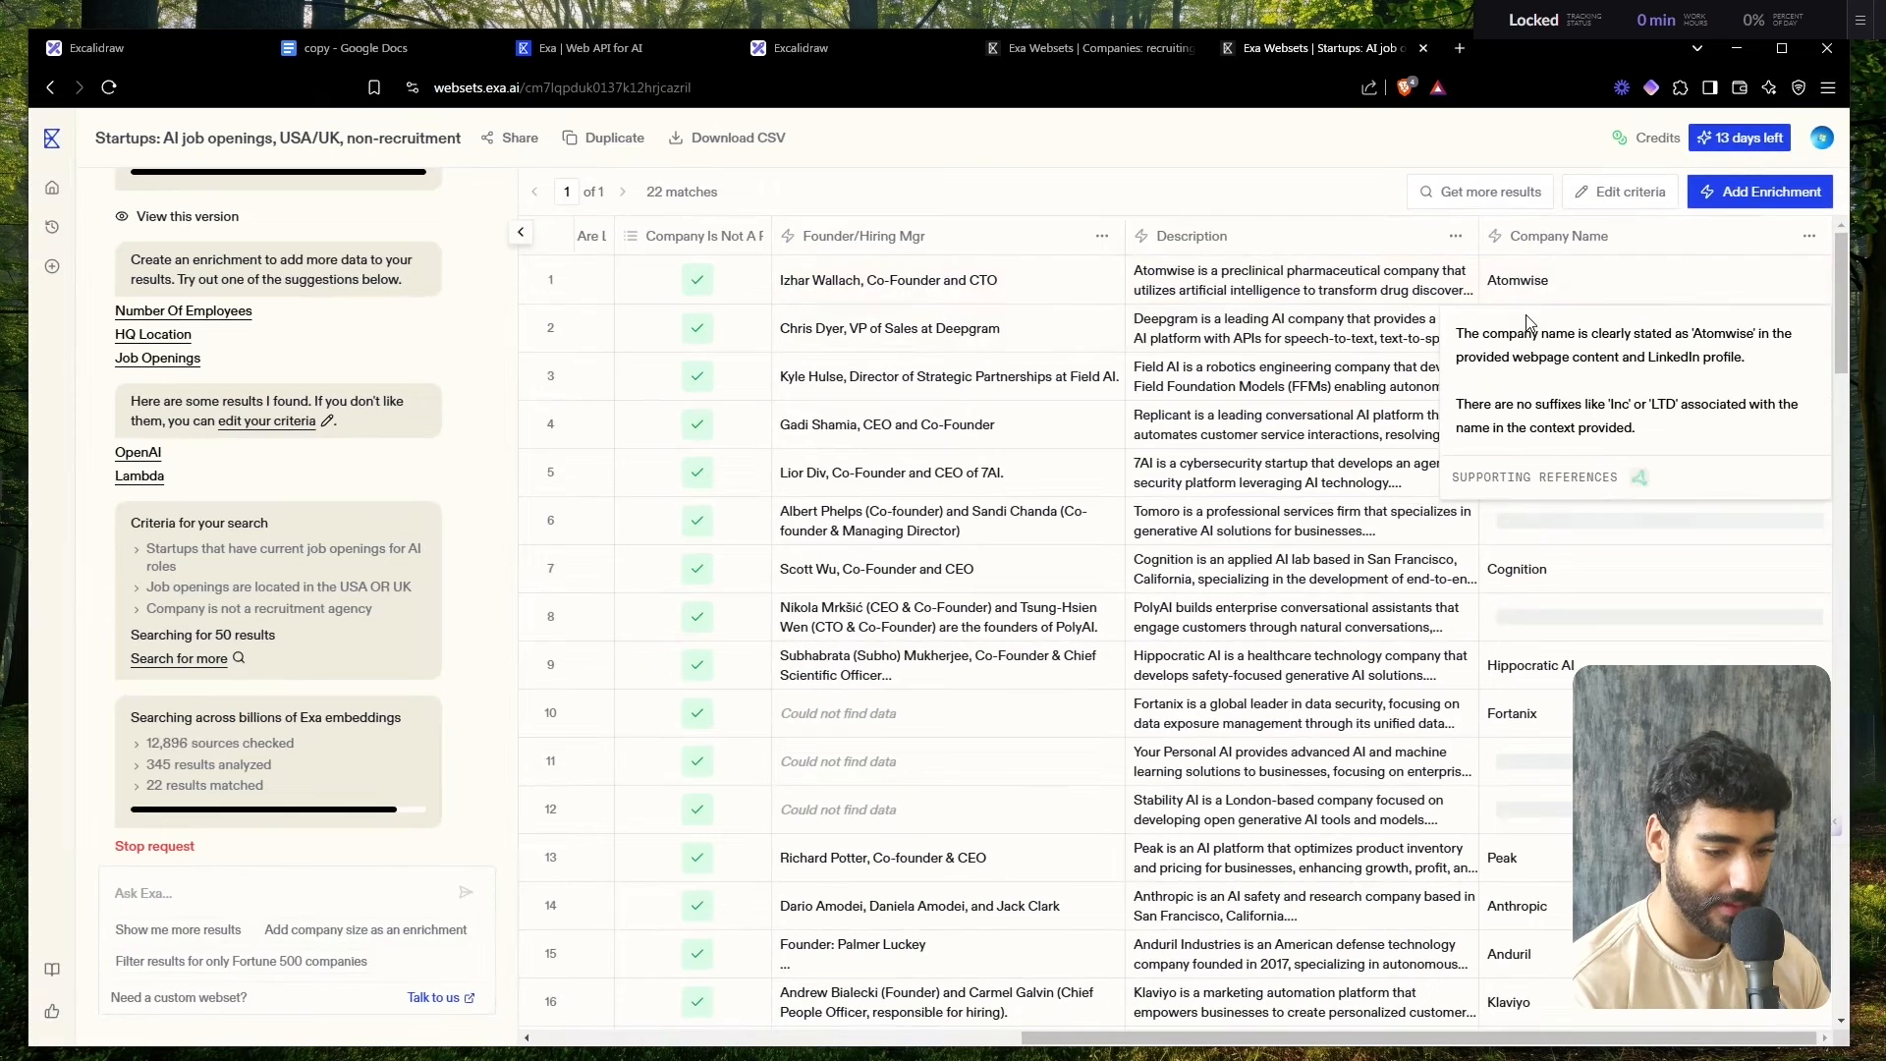
# - Review the founder and hiring manager entries in the startups webset and permanently delete the "Founder/Hiring Mgr" column
pyautogui.hscroll(-3, 1527, 324)
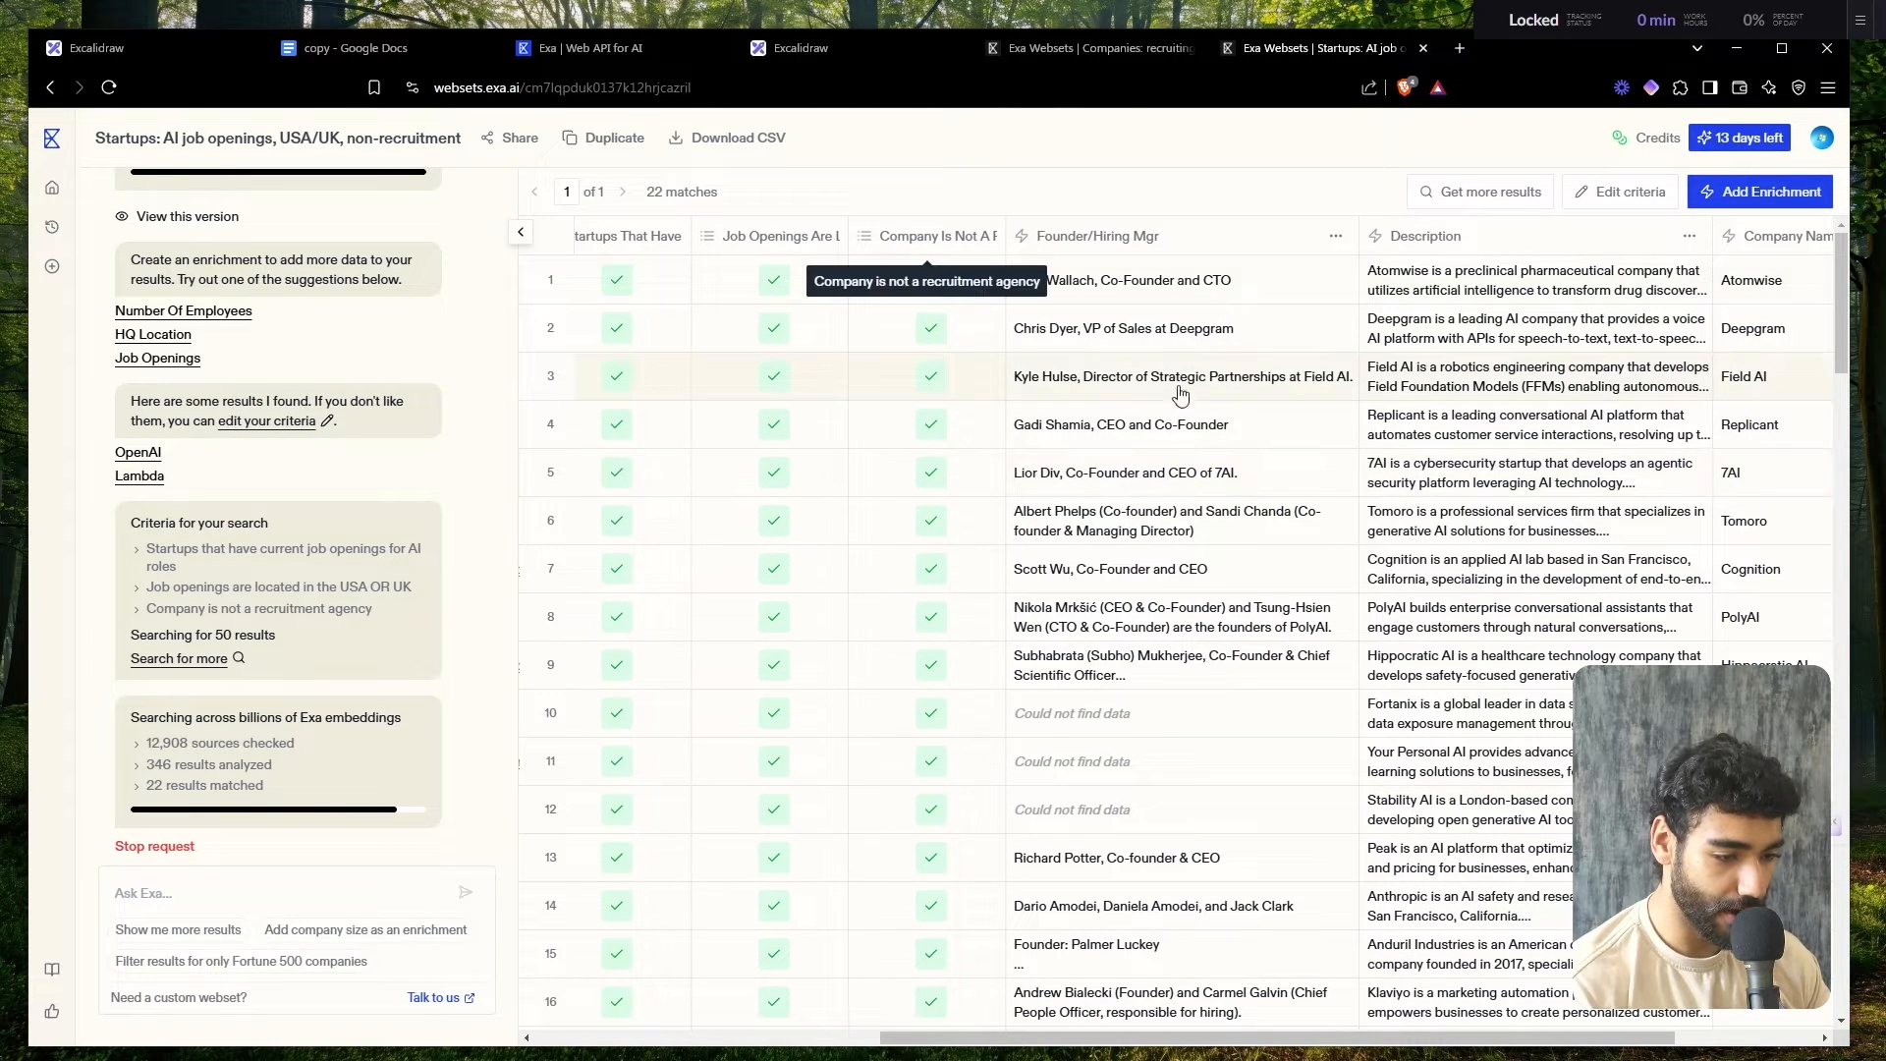
pyautogui.click(1152, 444)
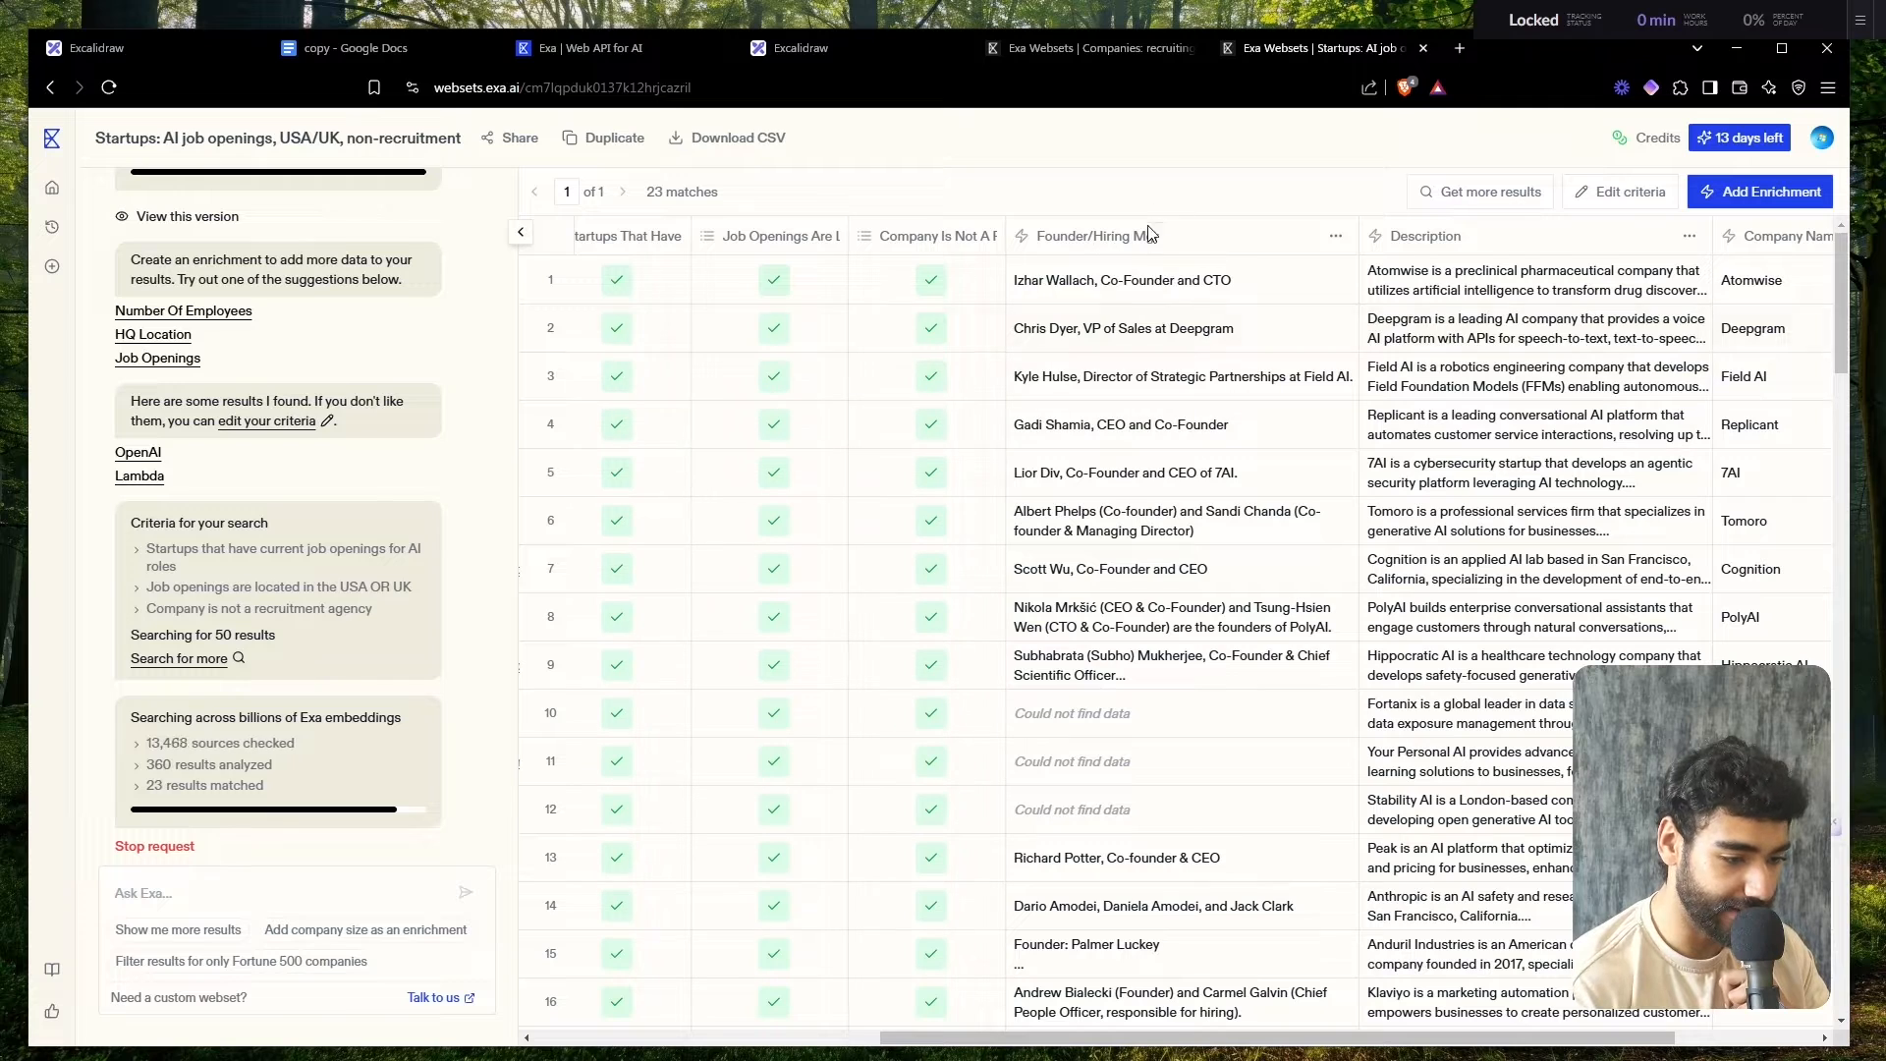
pyautogui.scroll(-1, 1153, 707)
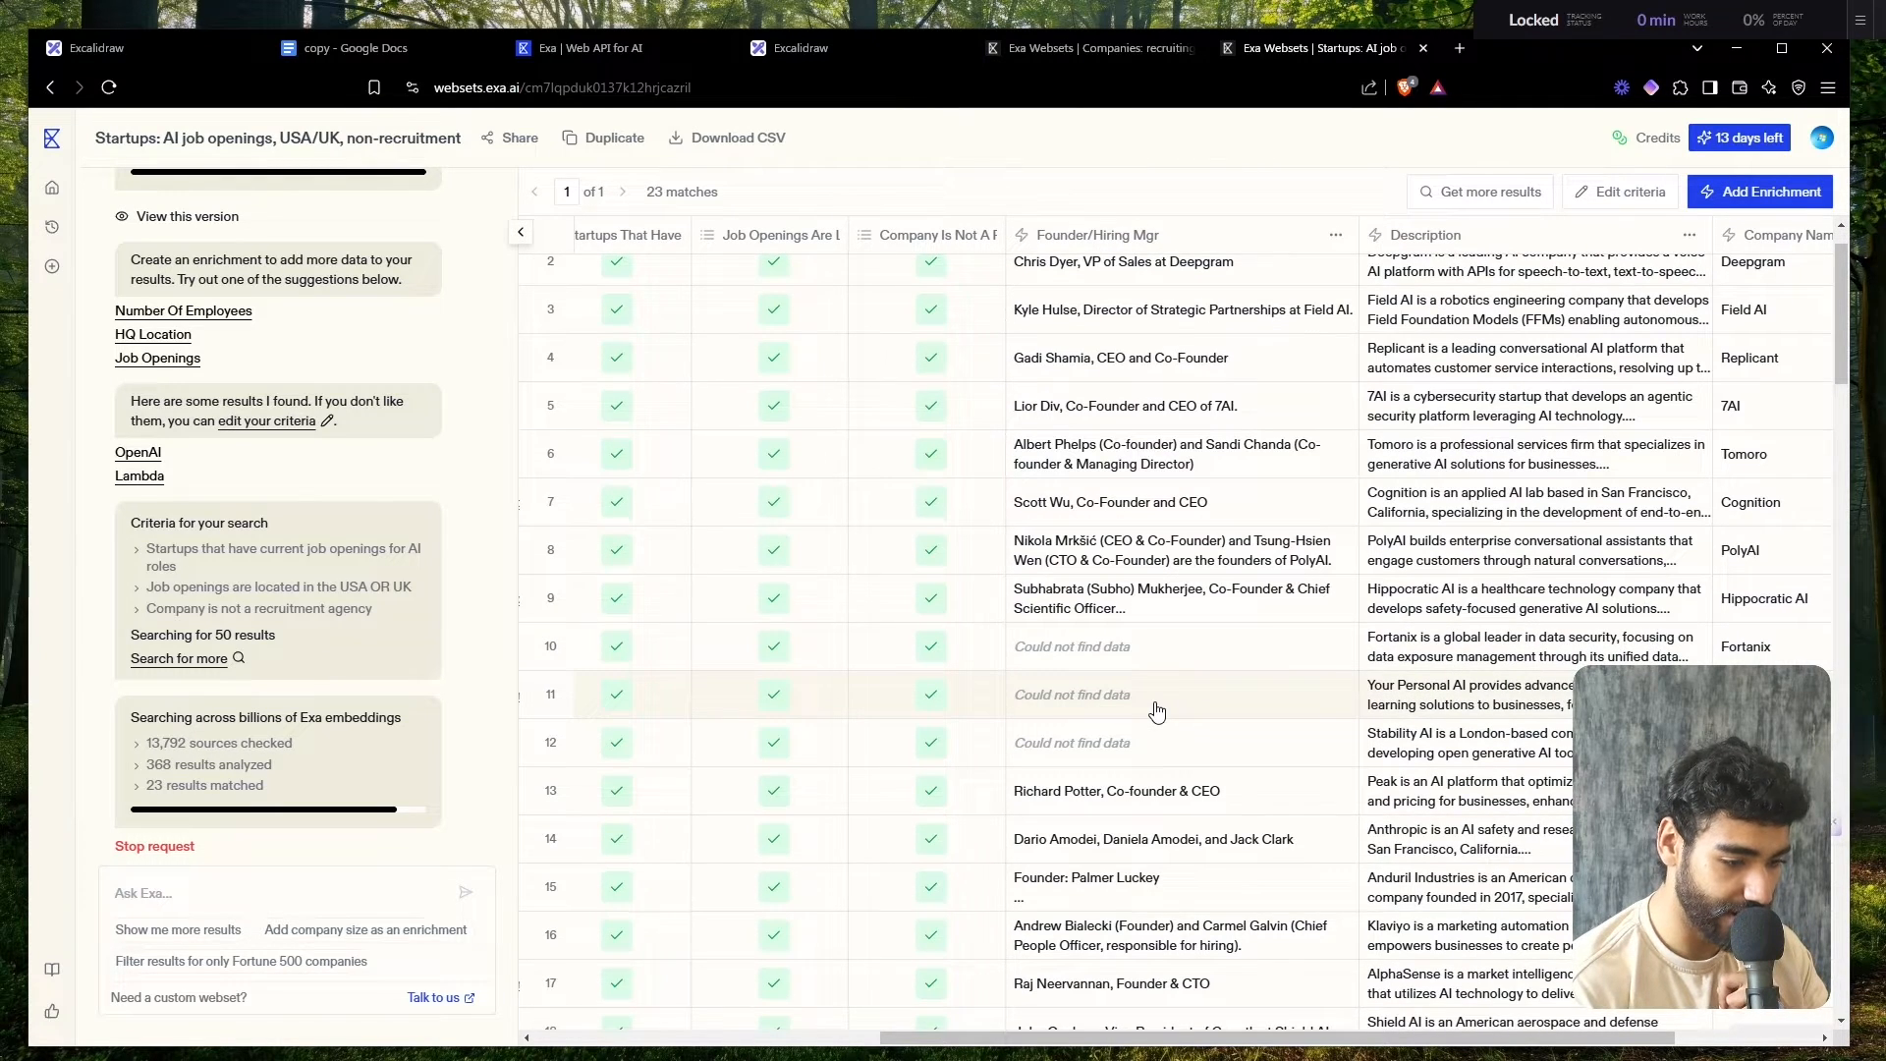
pyautogui.scroll(-5, 1157, 709)
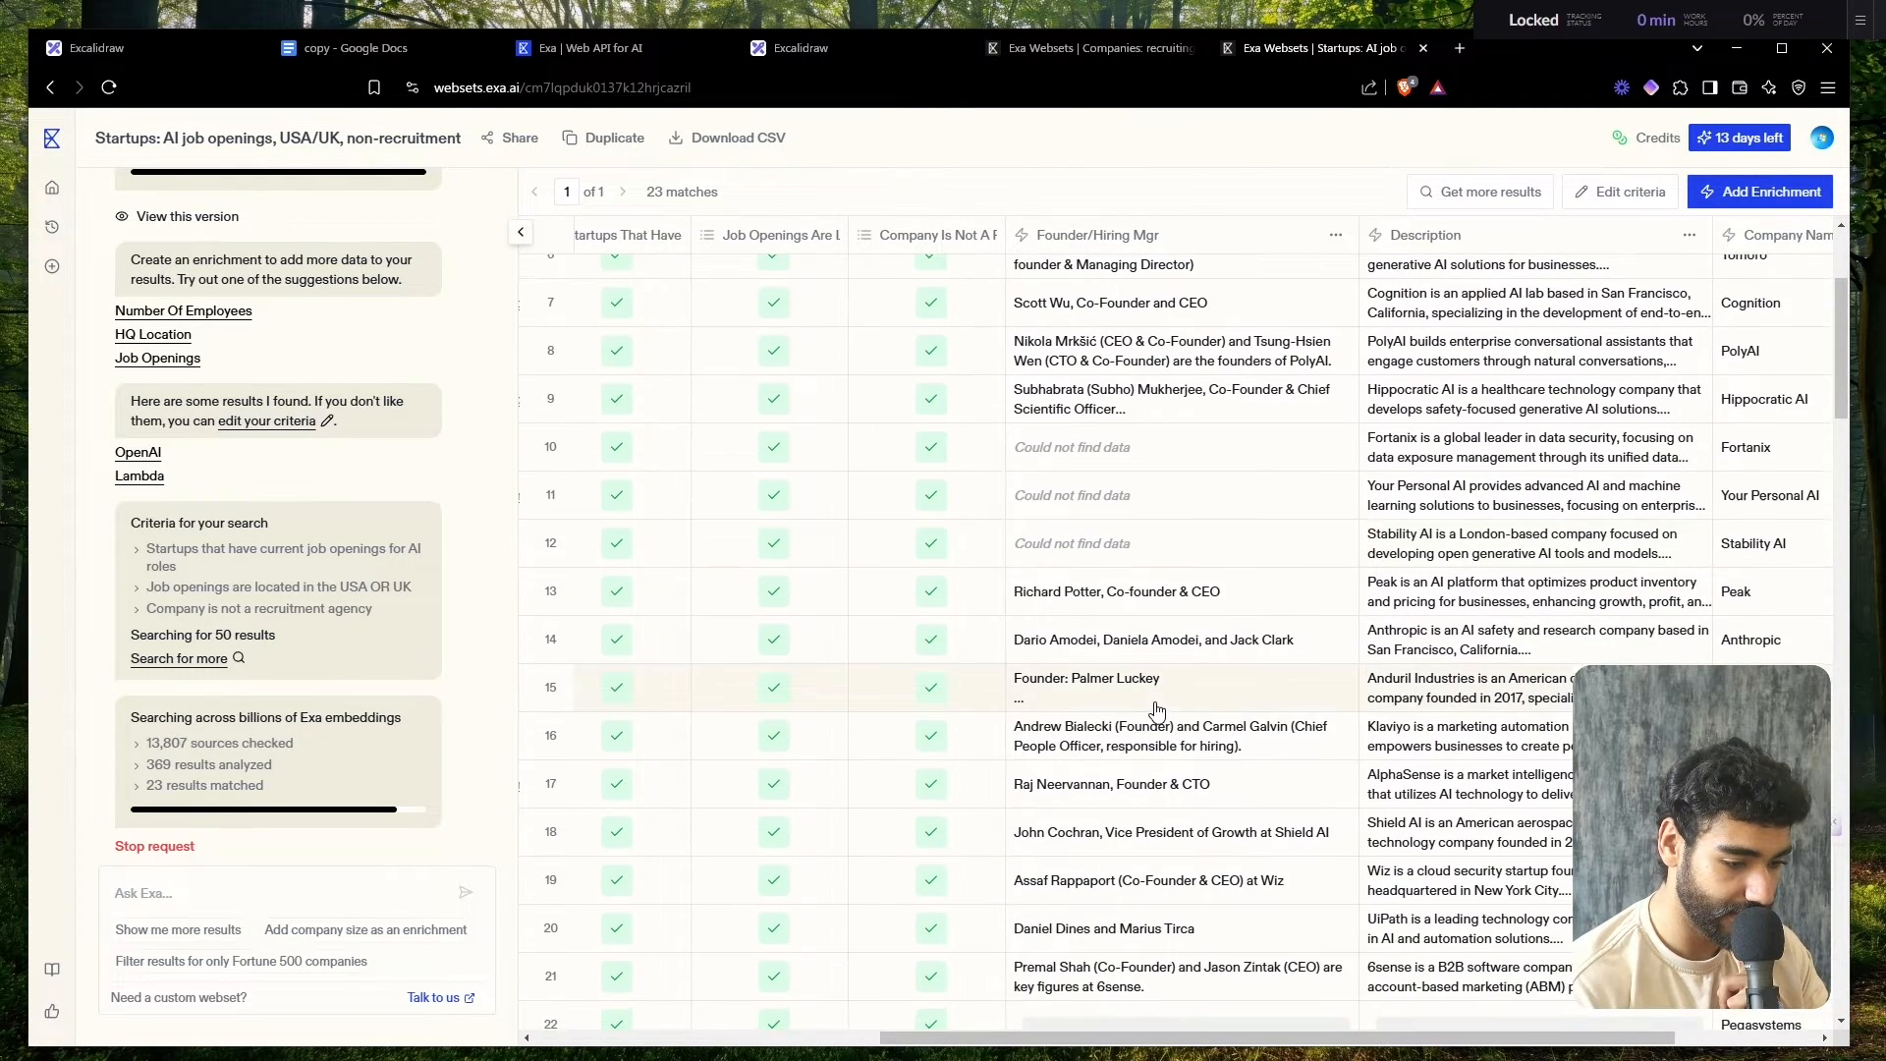
pyautogui.scroll(-2, 1157, 709)
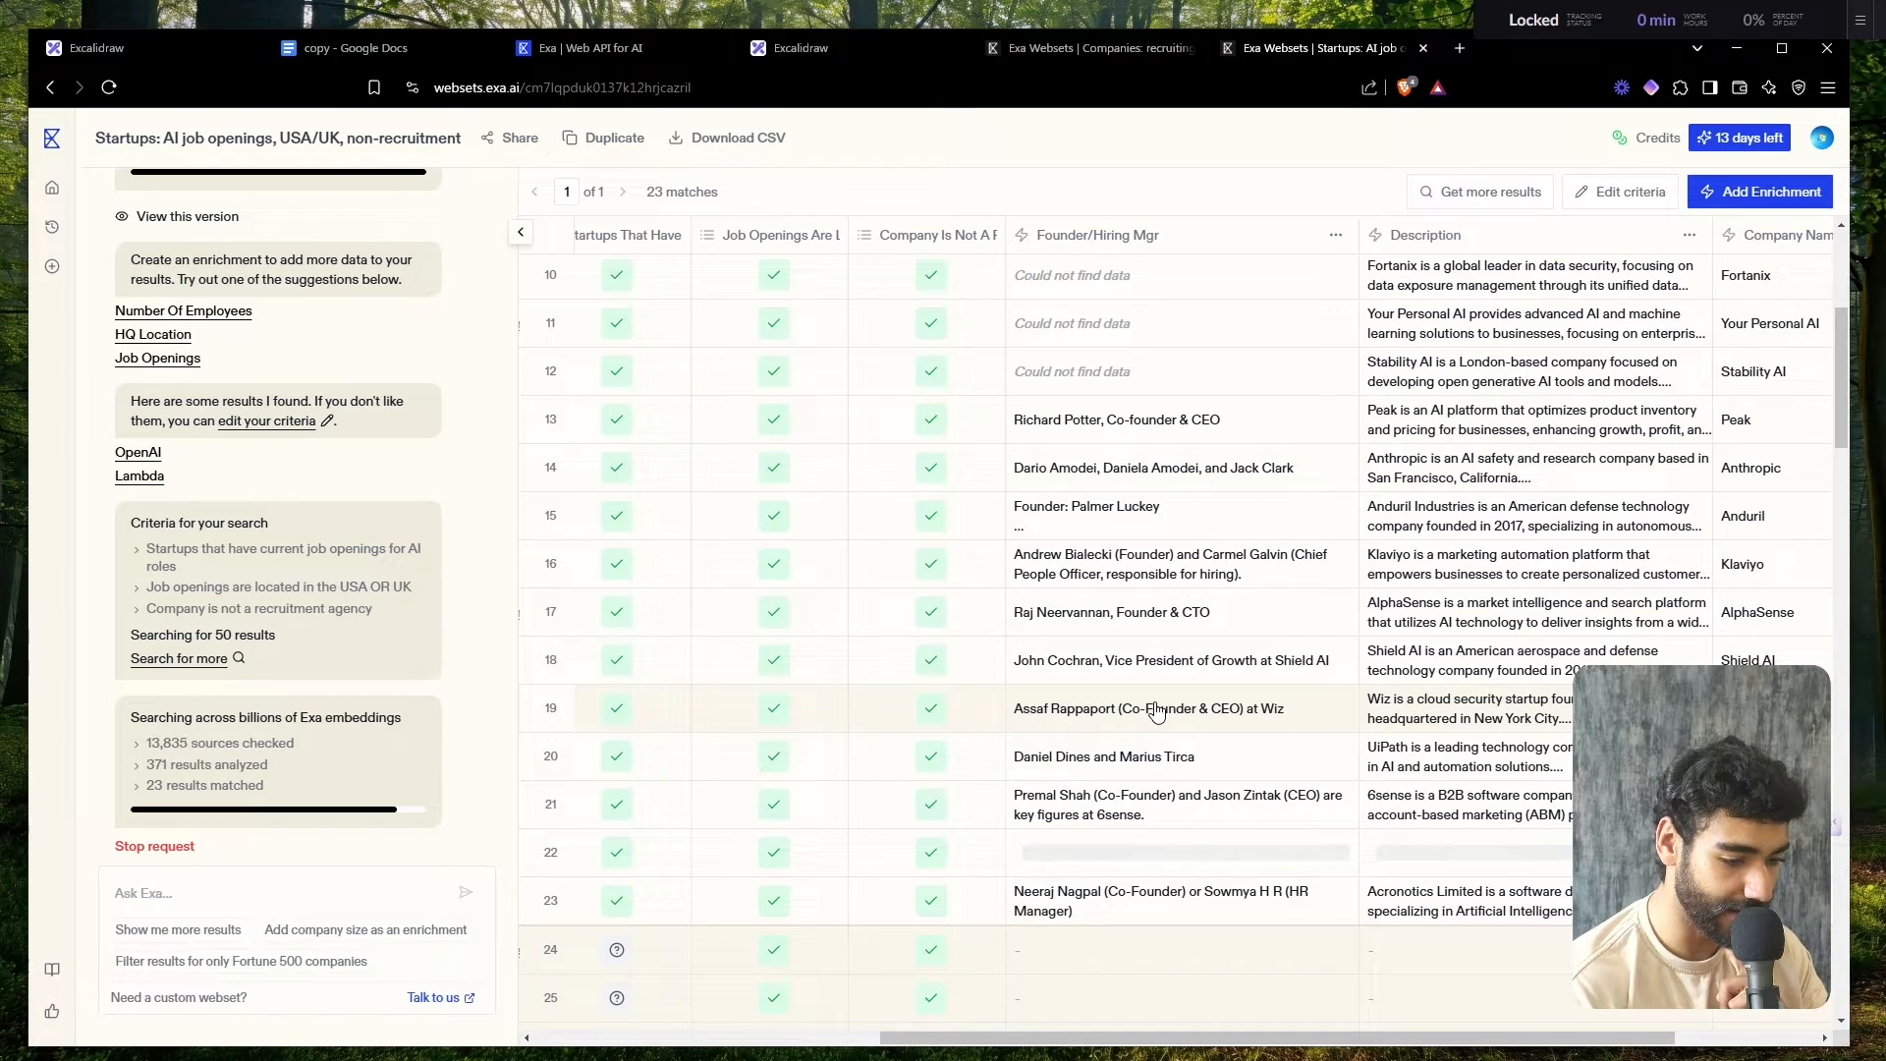
pyautogui.scroll(8, 1157, 709)
pyautogui.hscroll(-1, 1157, 709)
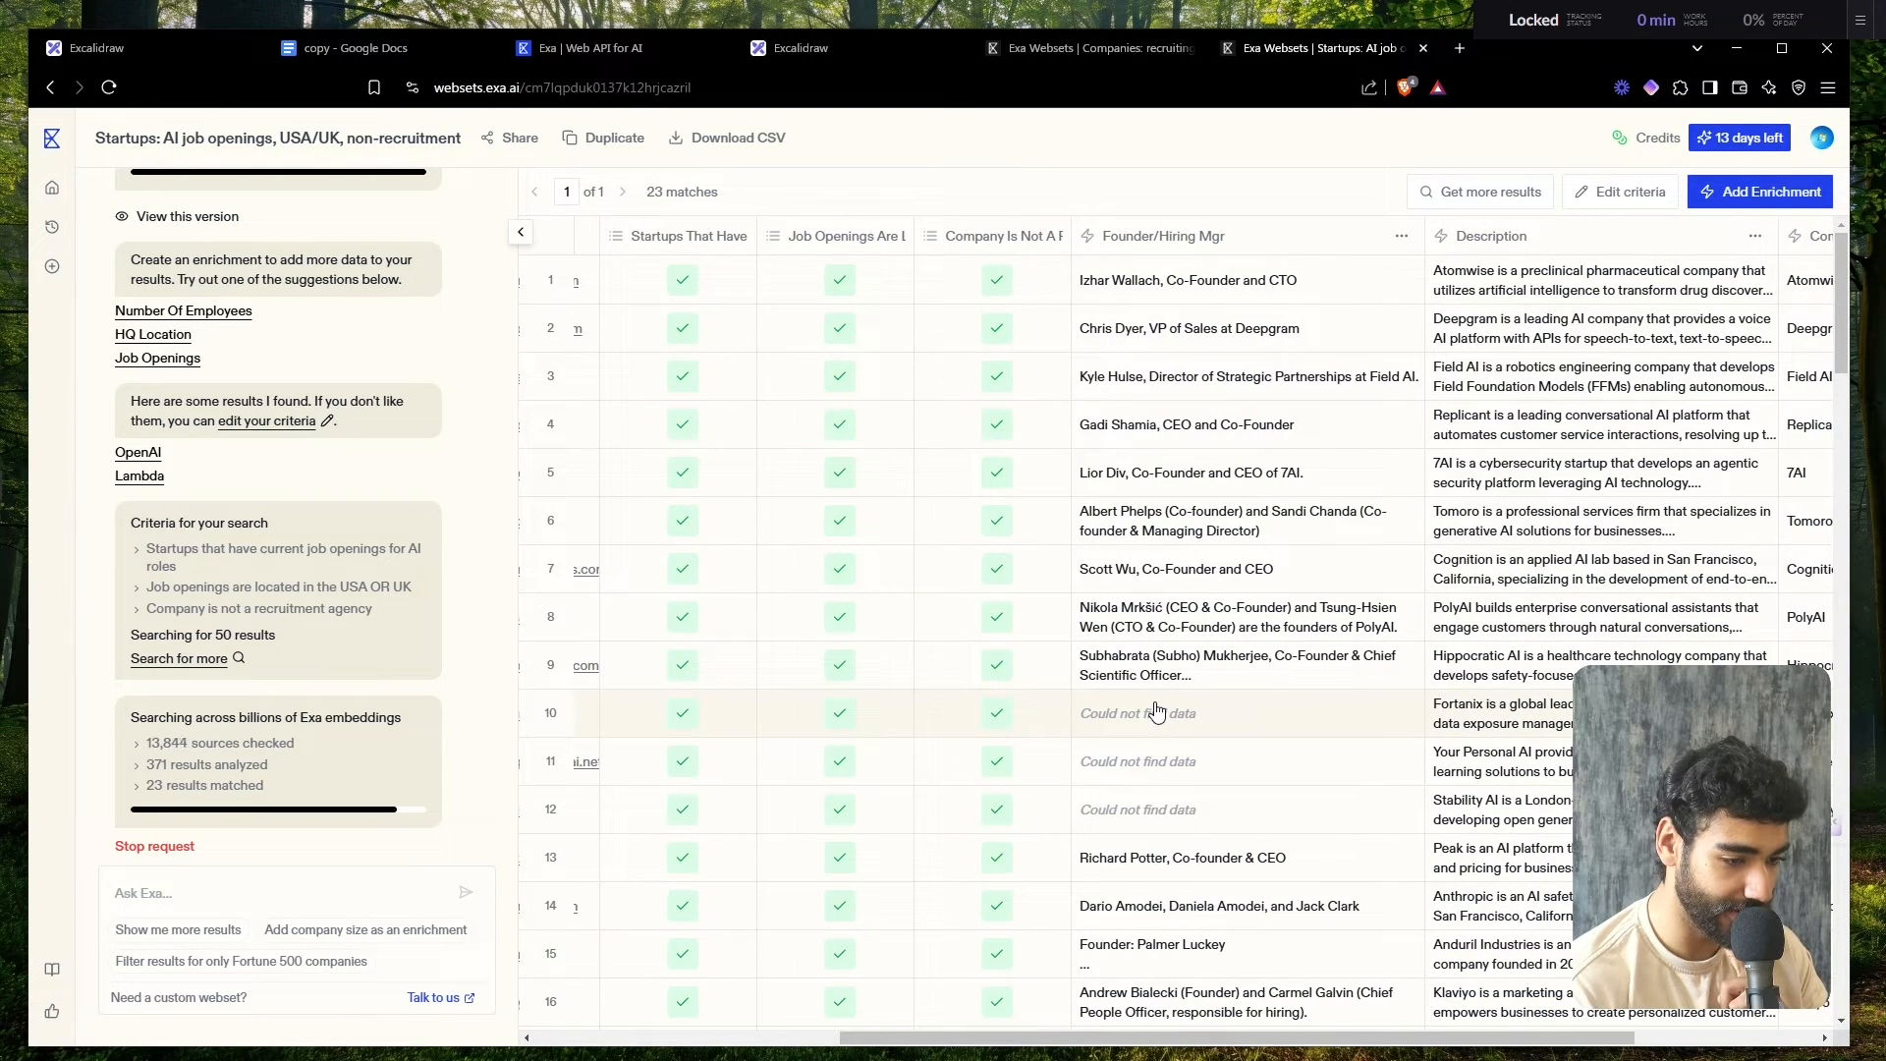
pyautogui.click(1402, 236)
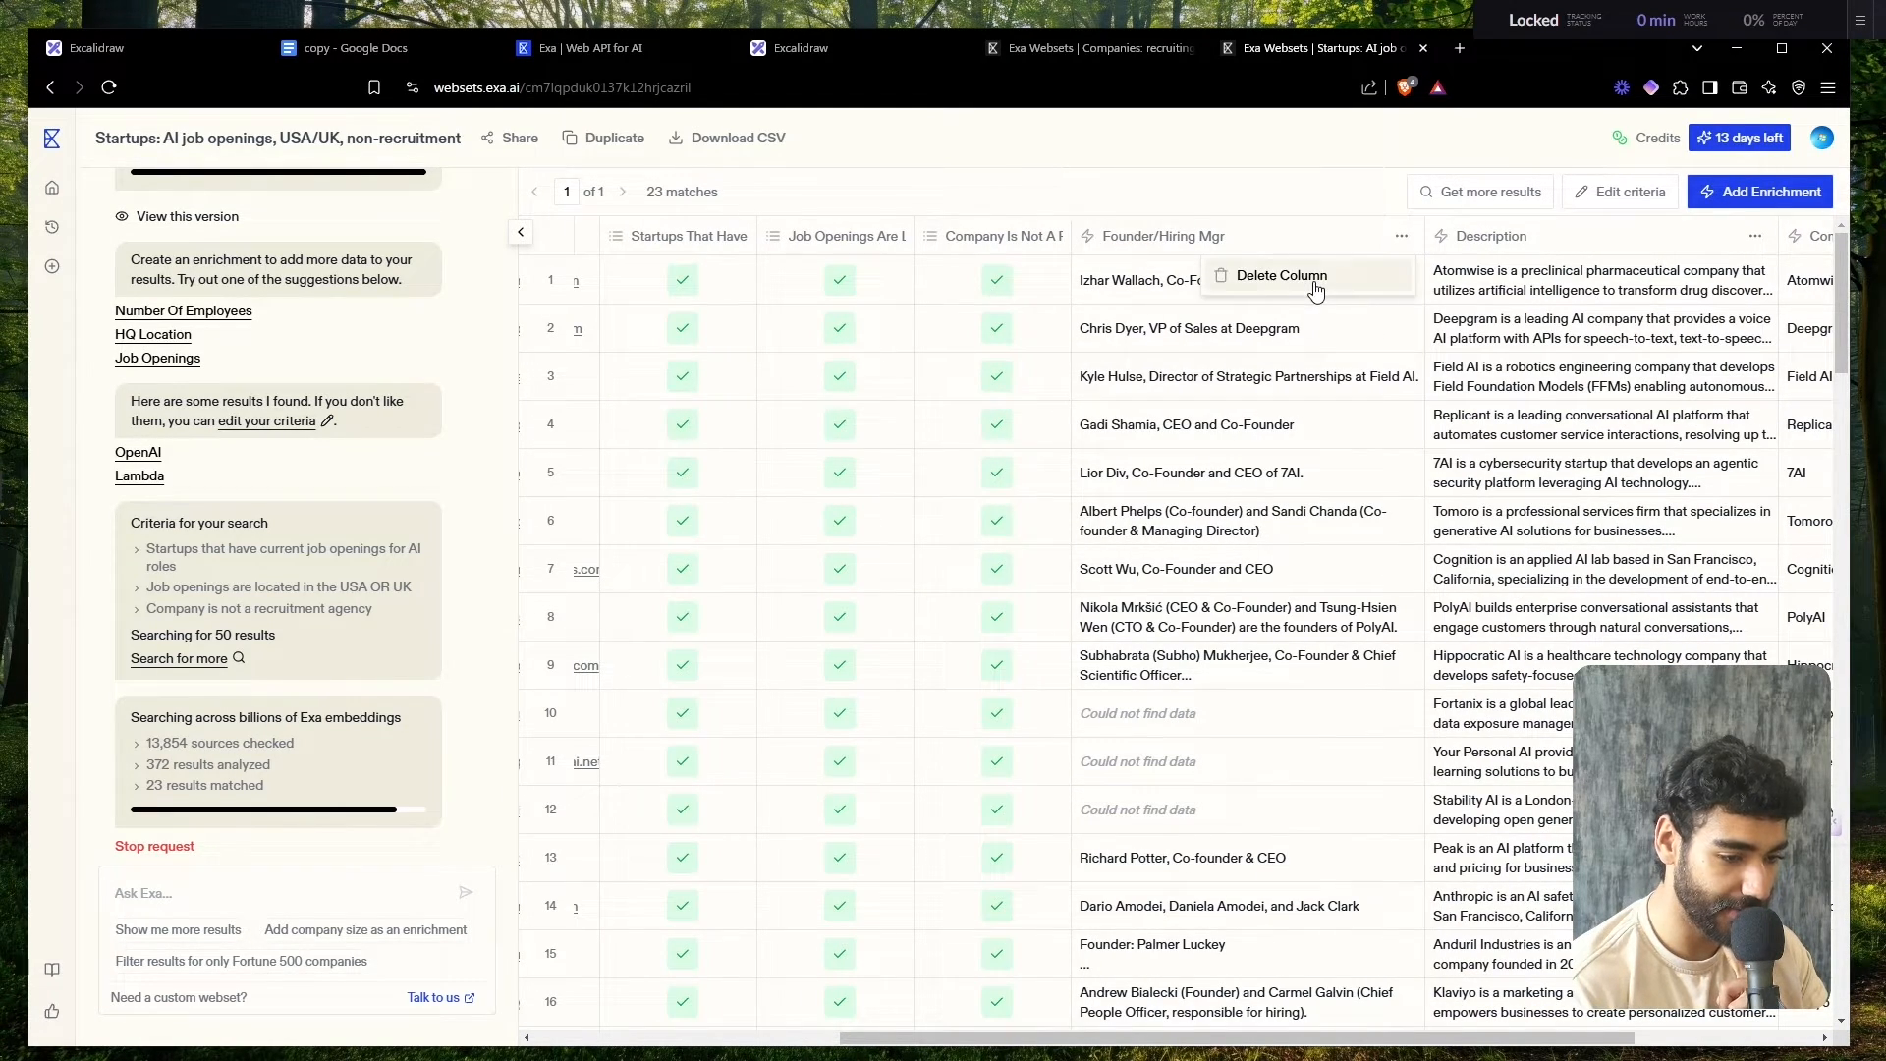
pyautogui.click(1281, 276)
pyautogui.click(1064, 629)
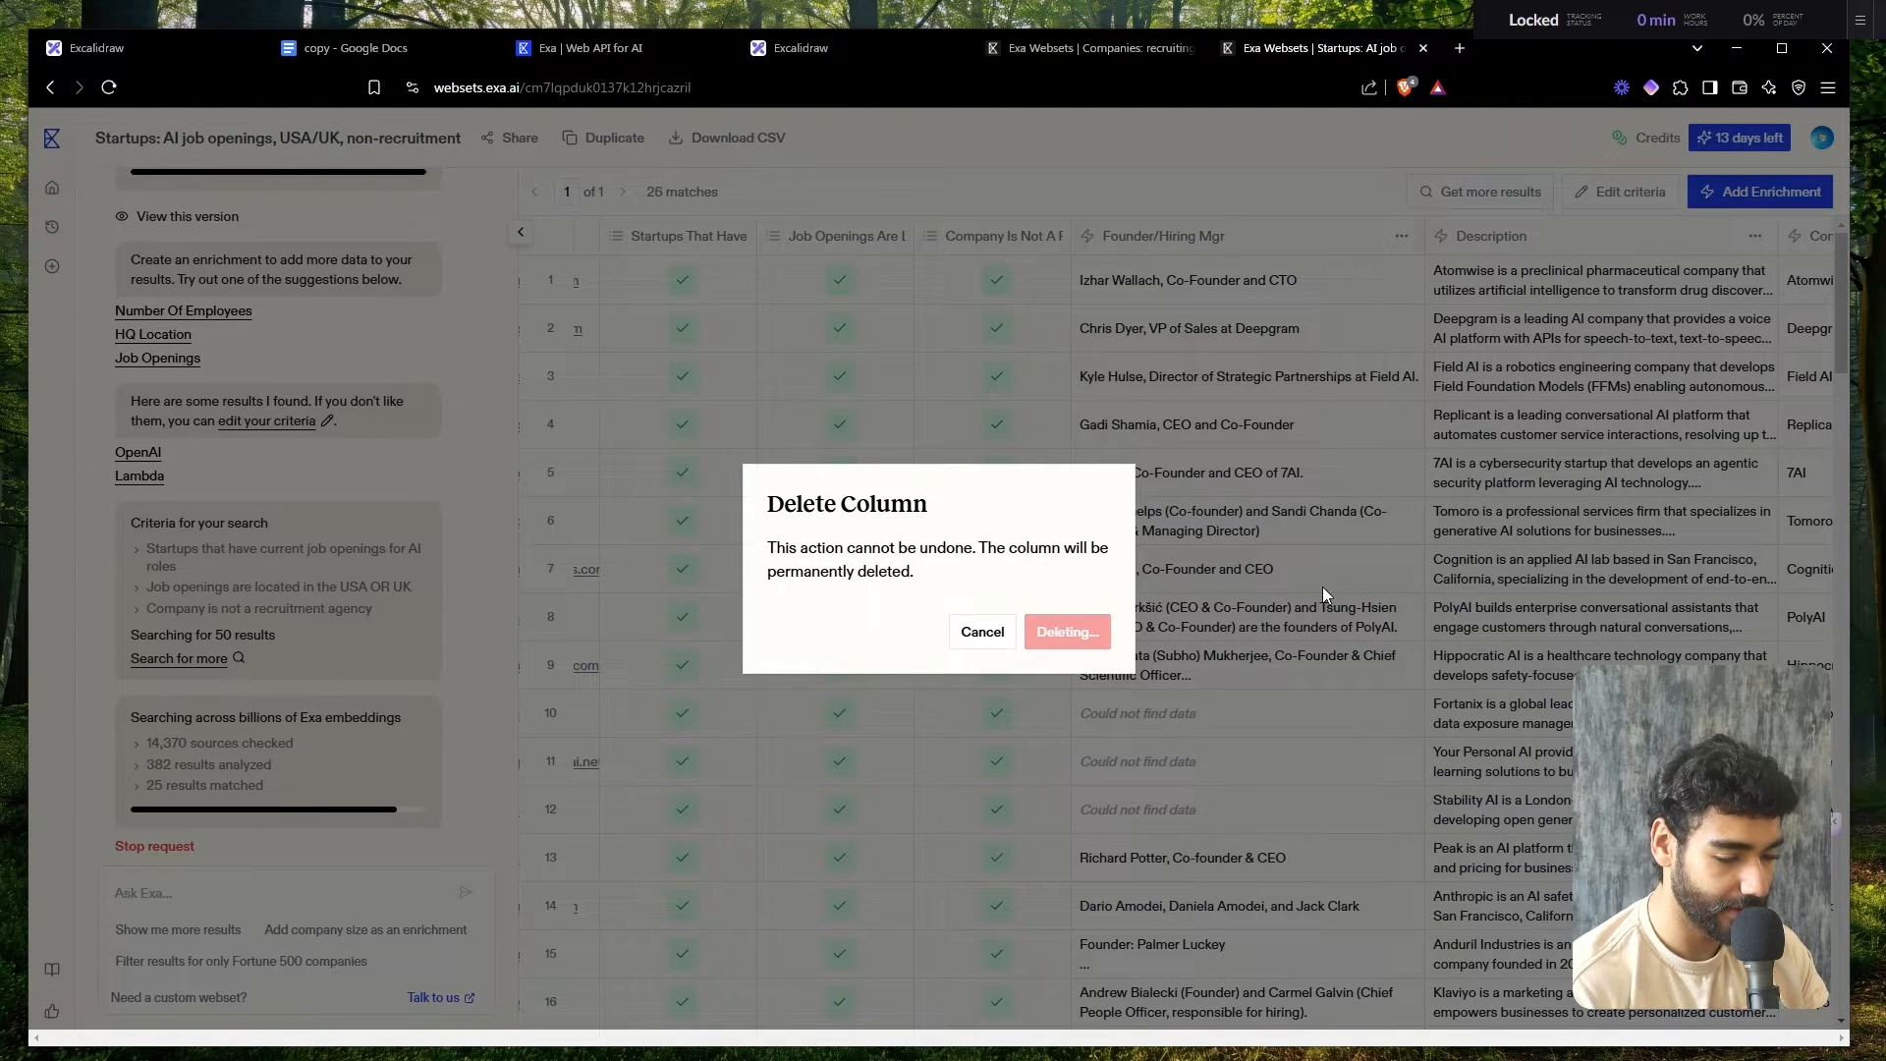
# - Compare the Founder Or Hiring Manager, Brief Description and Company Name results in the recruiting webset
pyautogui.click(1105, 46)
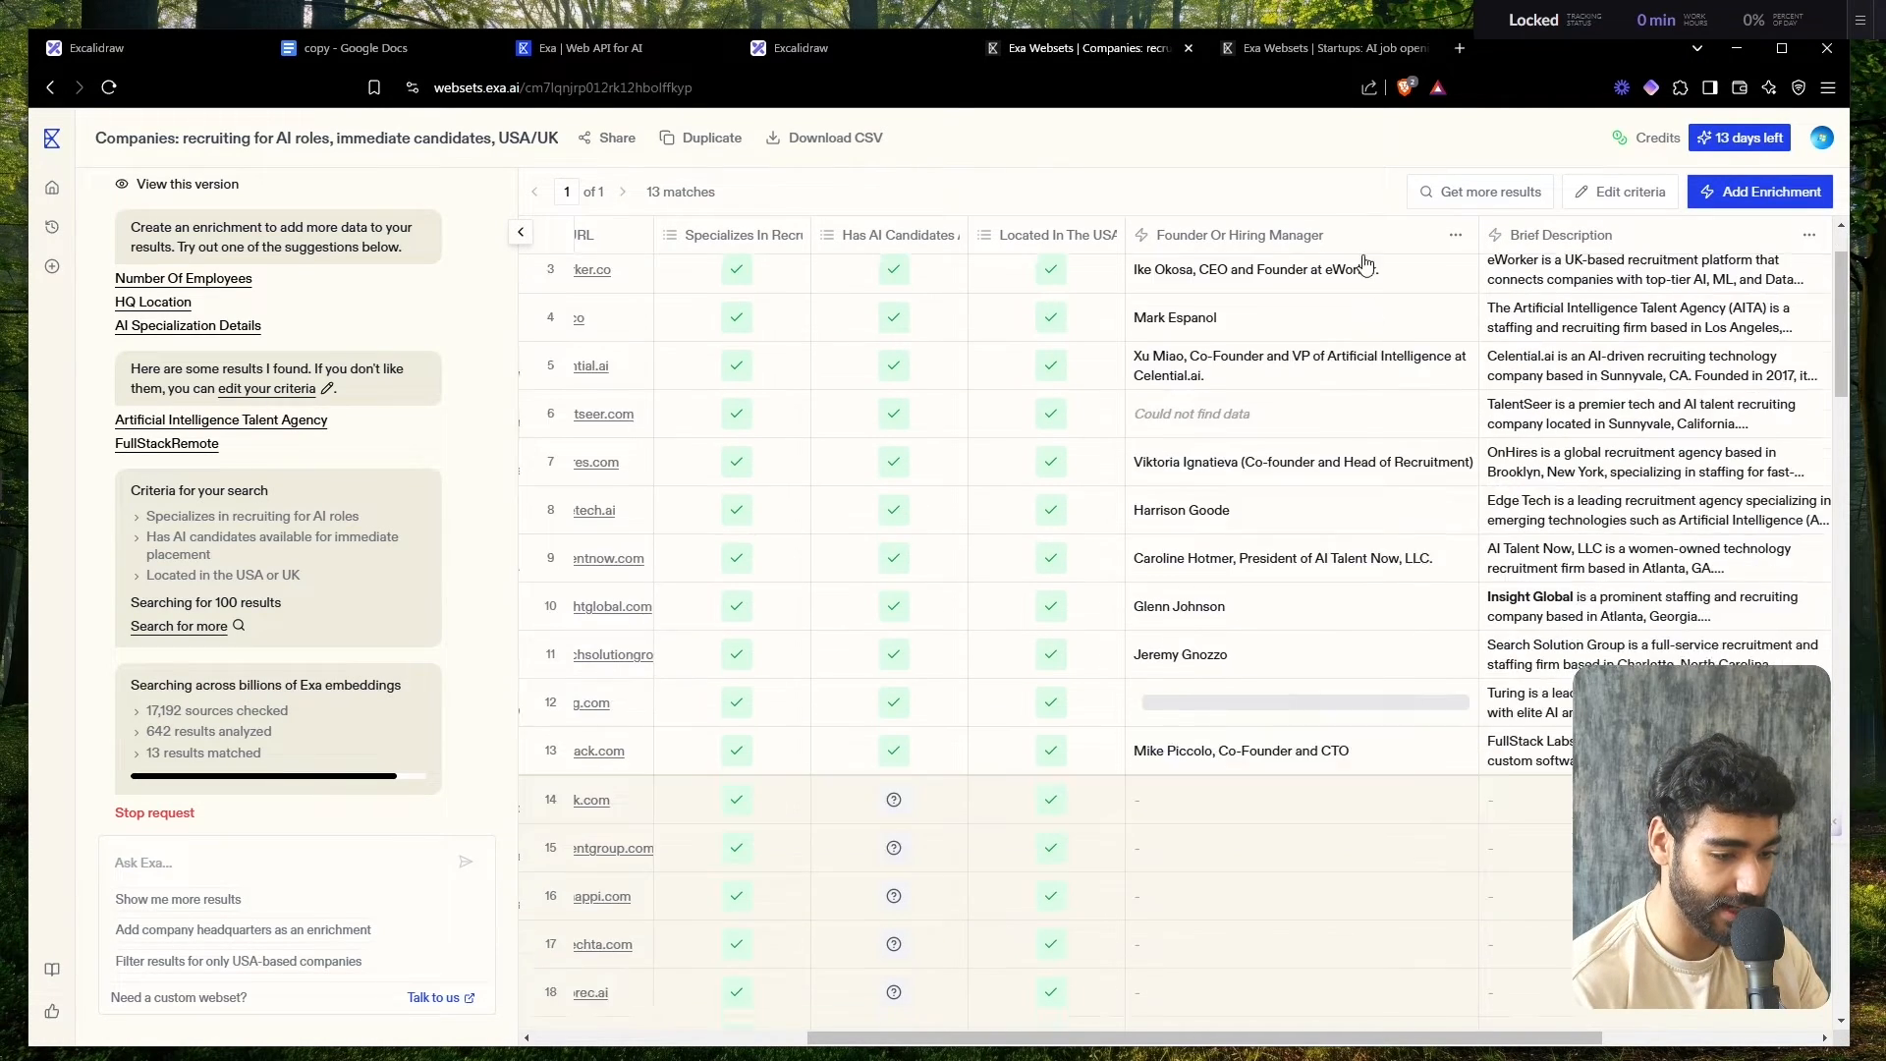
pyautogui.click(1306, 49)
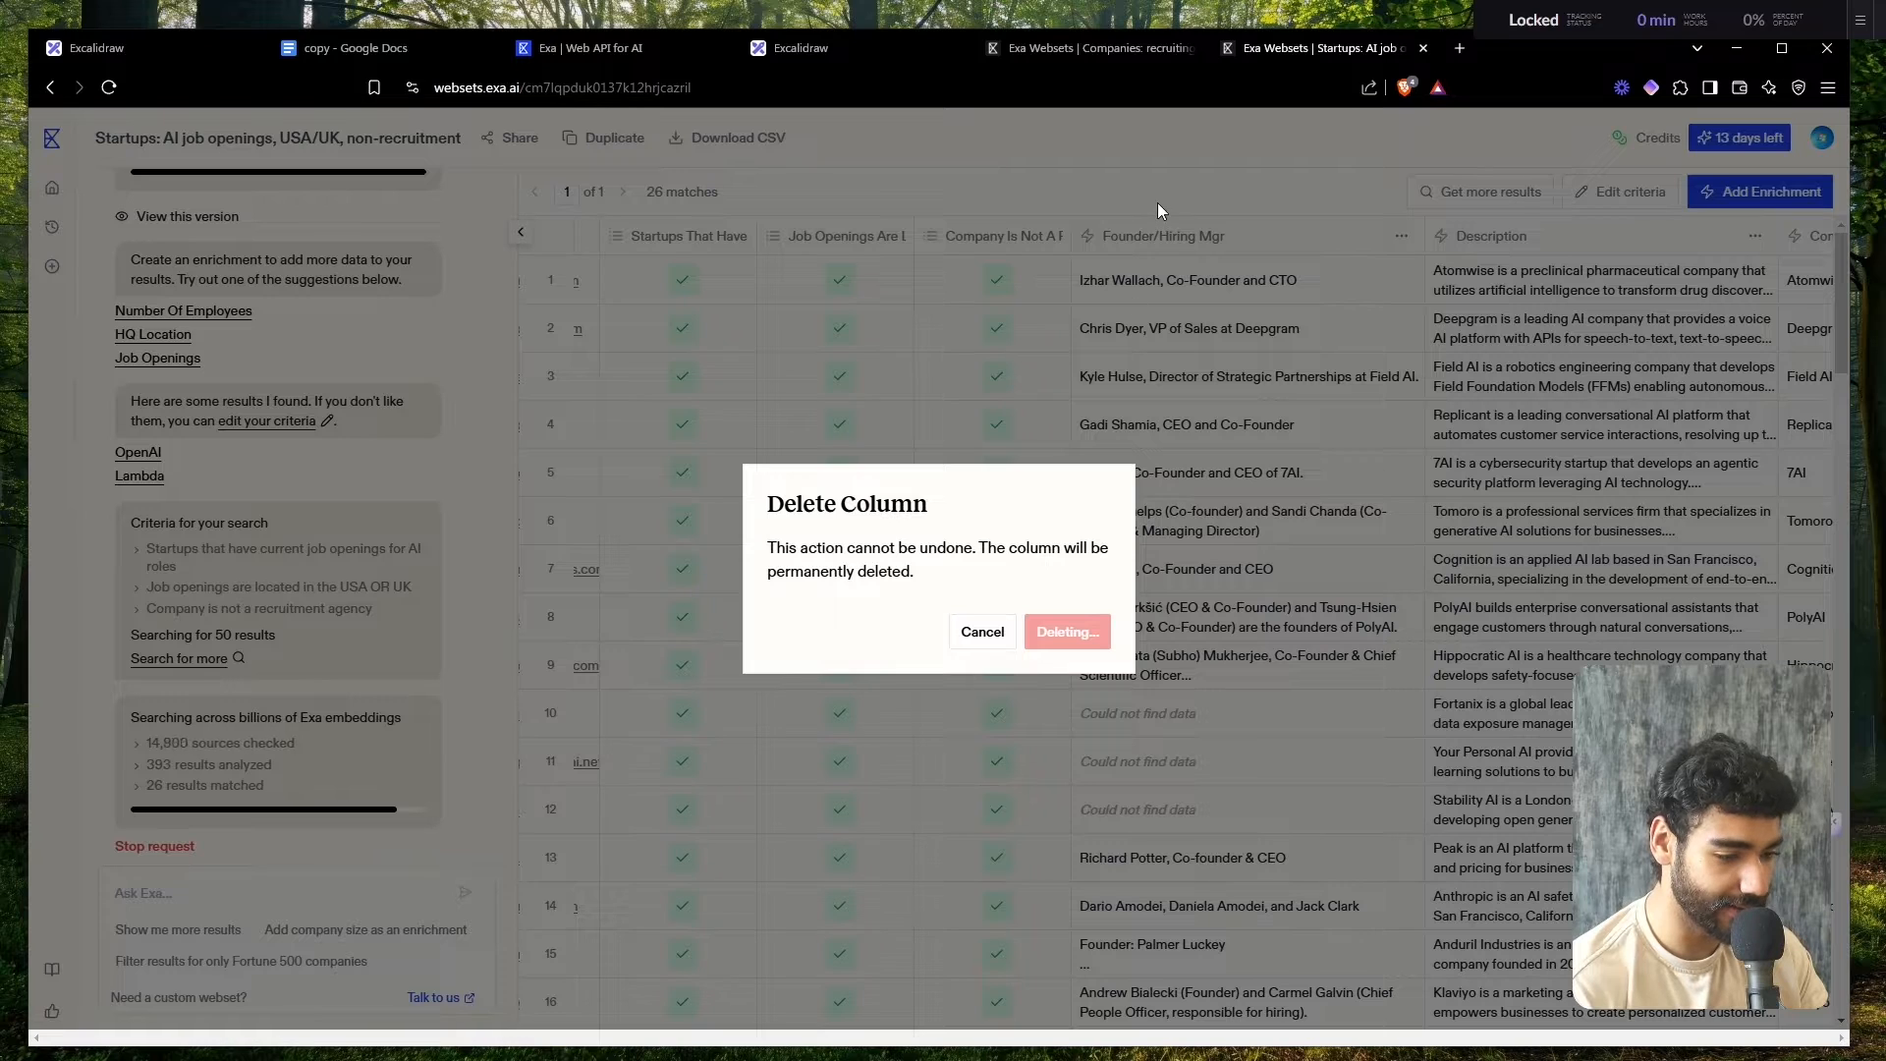
pyautogui.click(1091, 47)
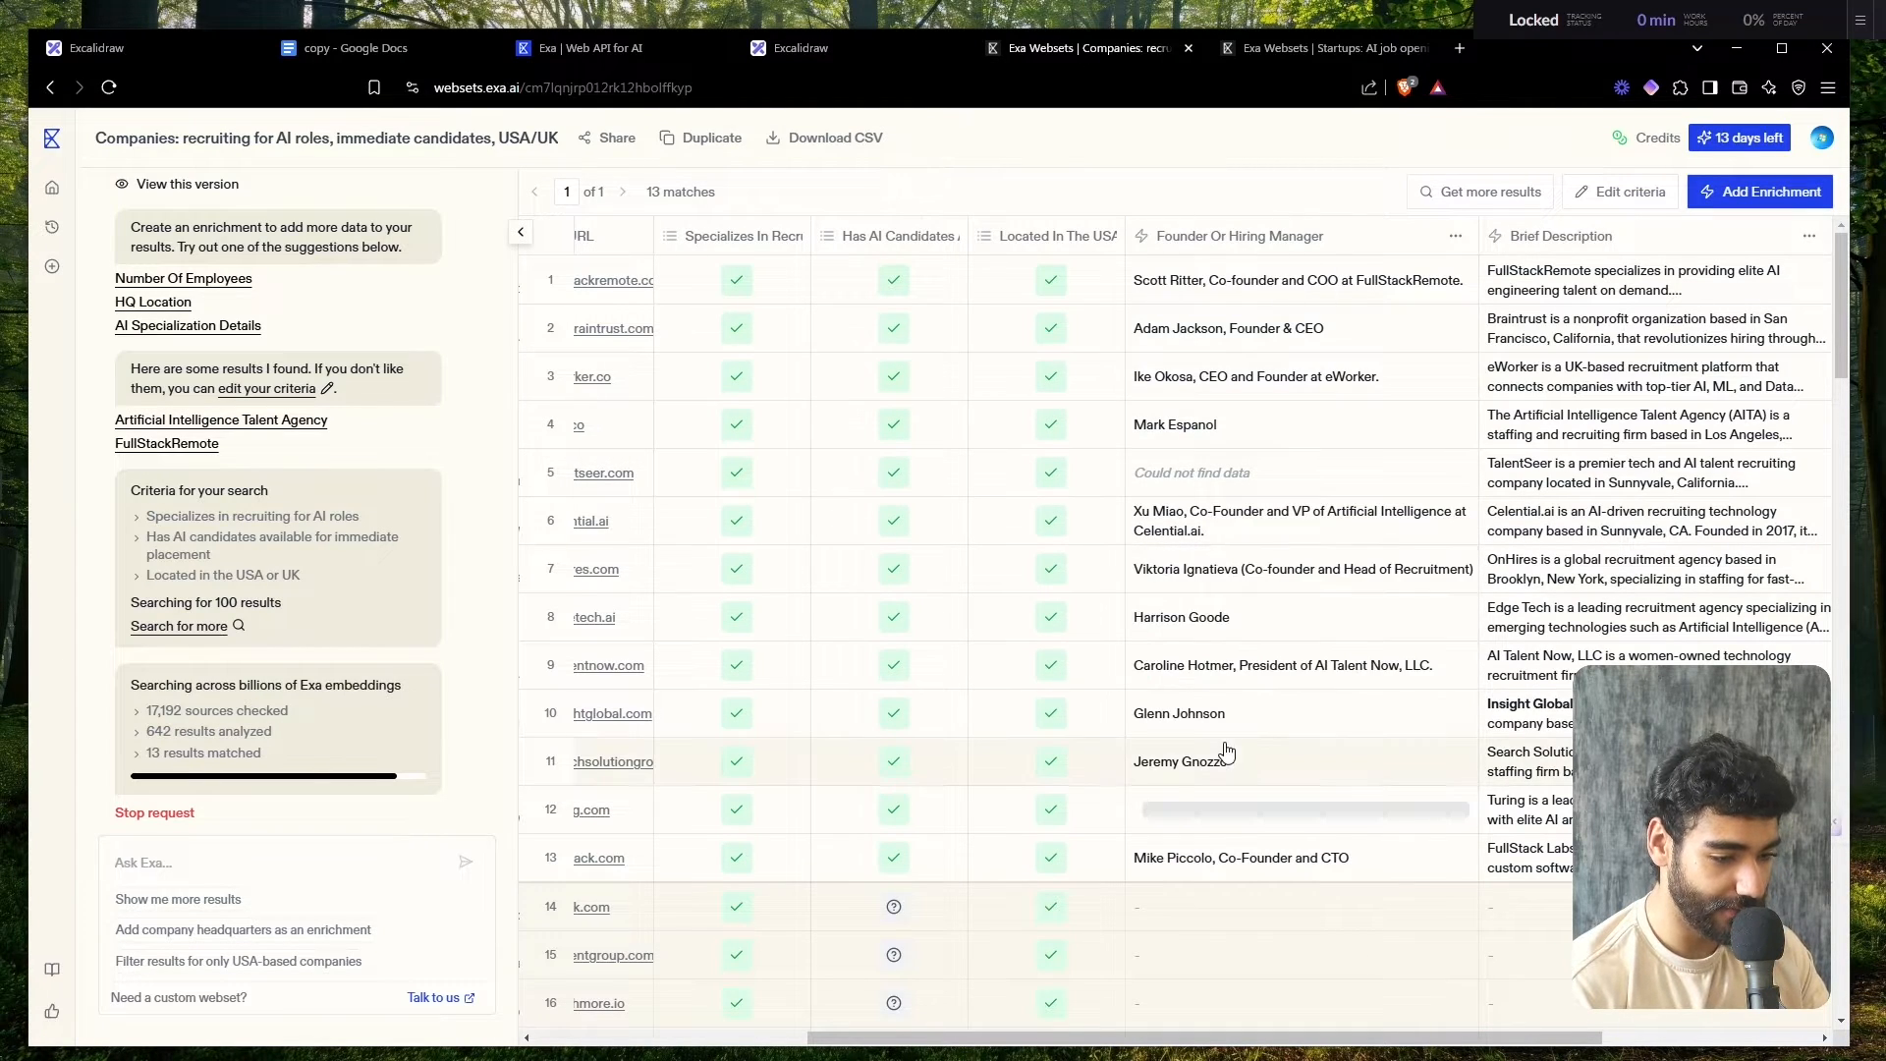
pyautogui.moveTo(1265, 393)
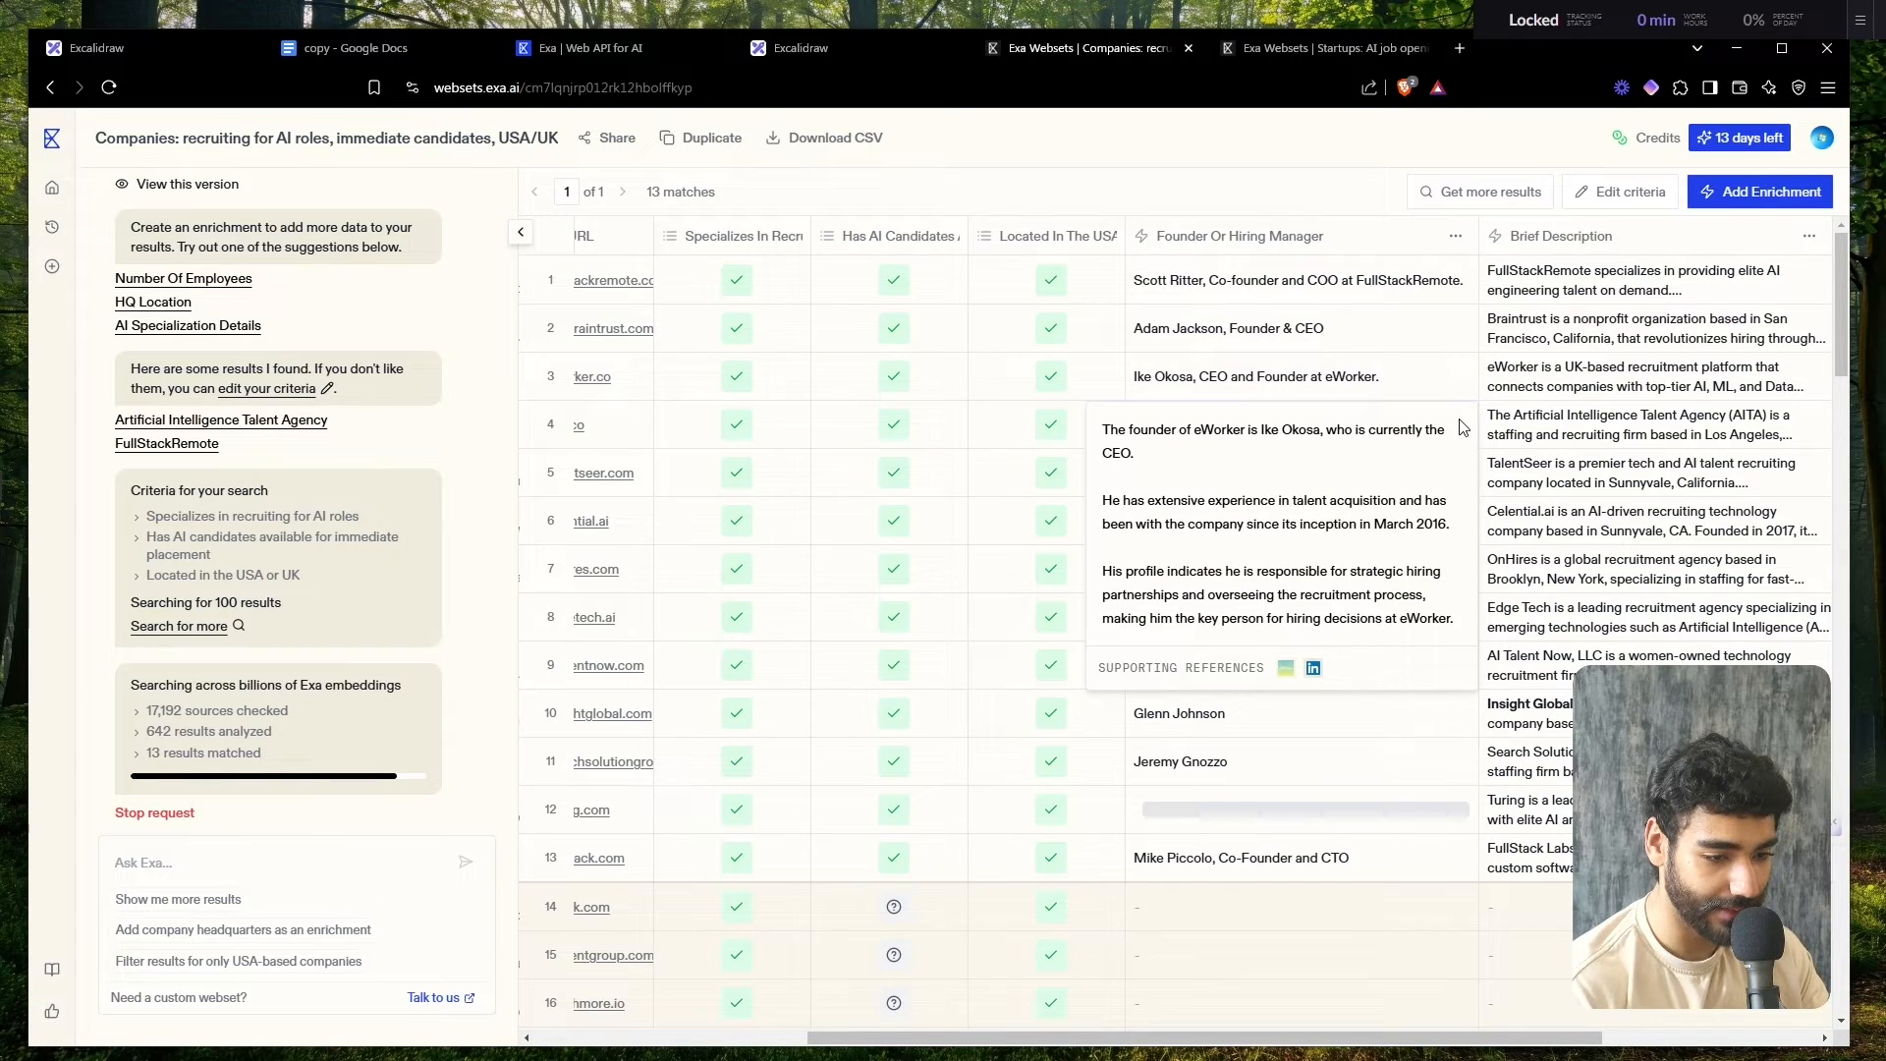
pyautogui.hscroll(3, 1518, 588)
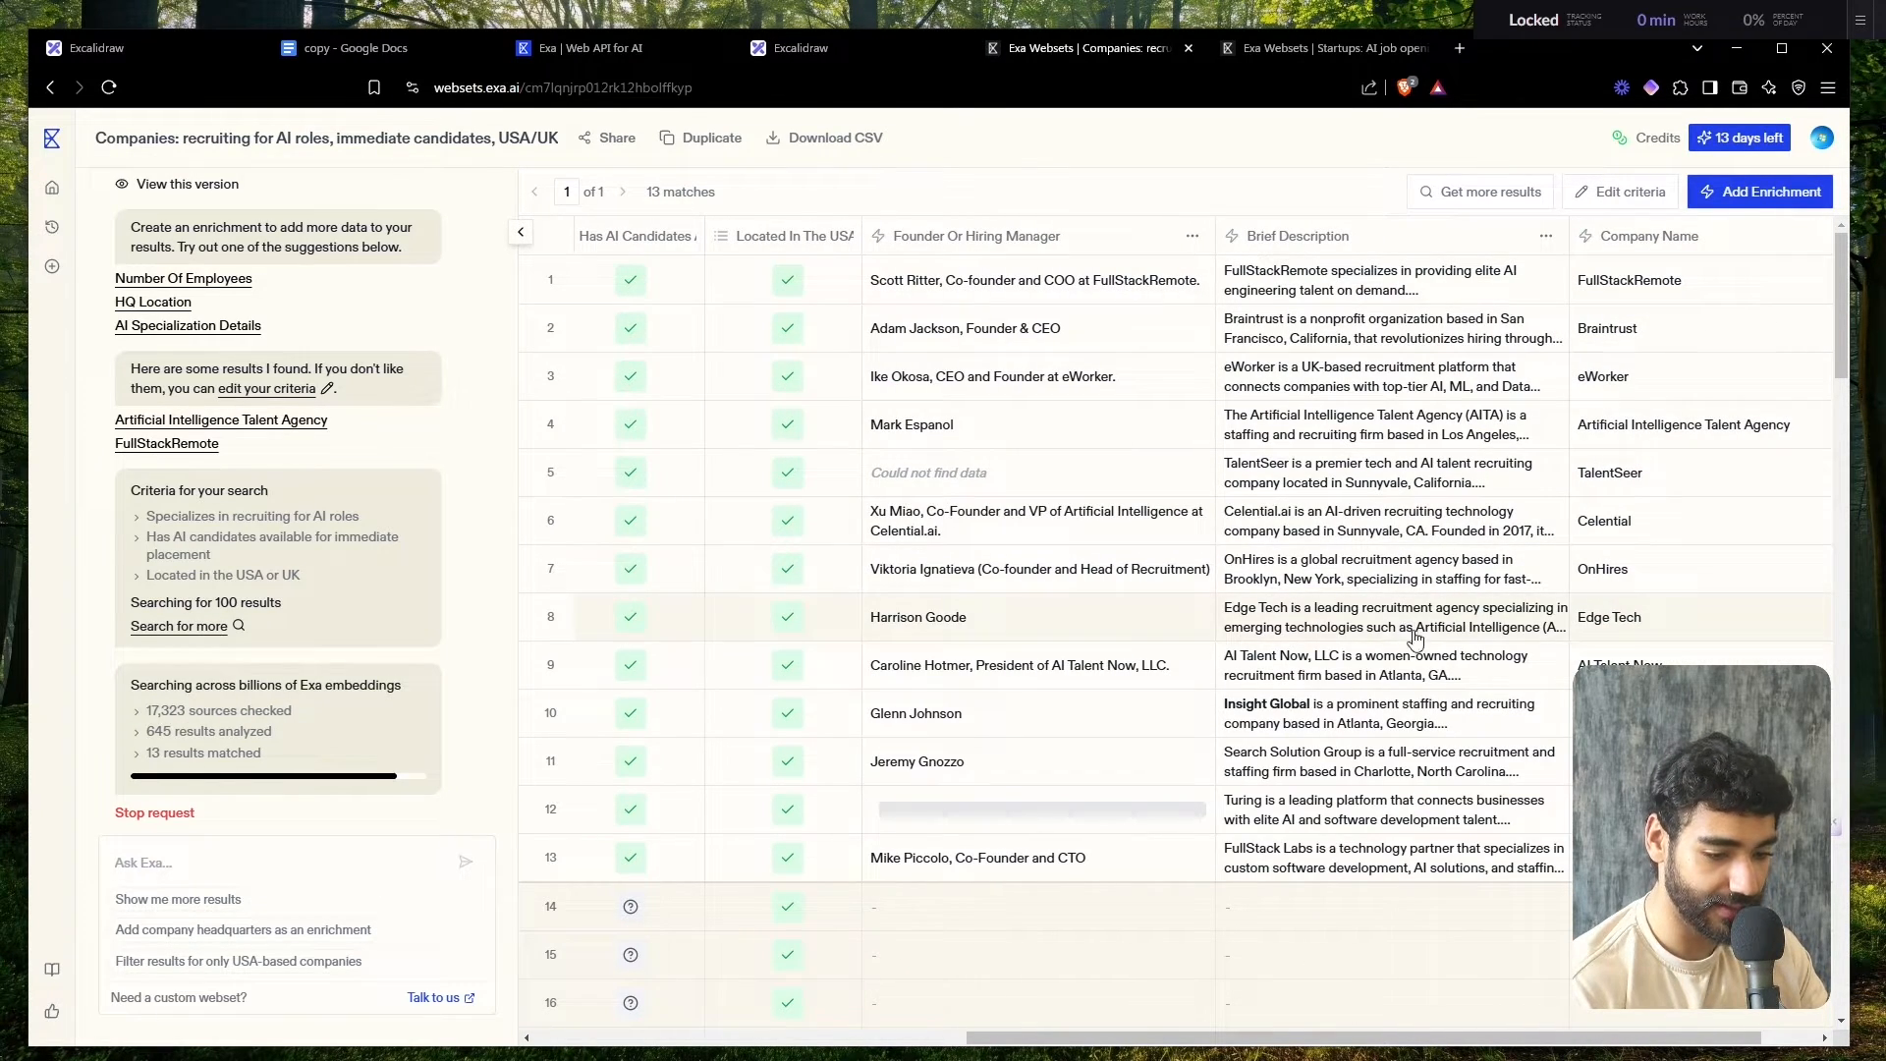
pyautogui.hscroll(-1, 1451, 667)
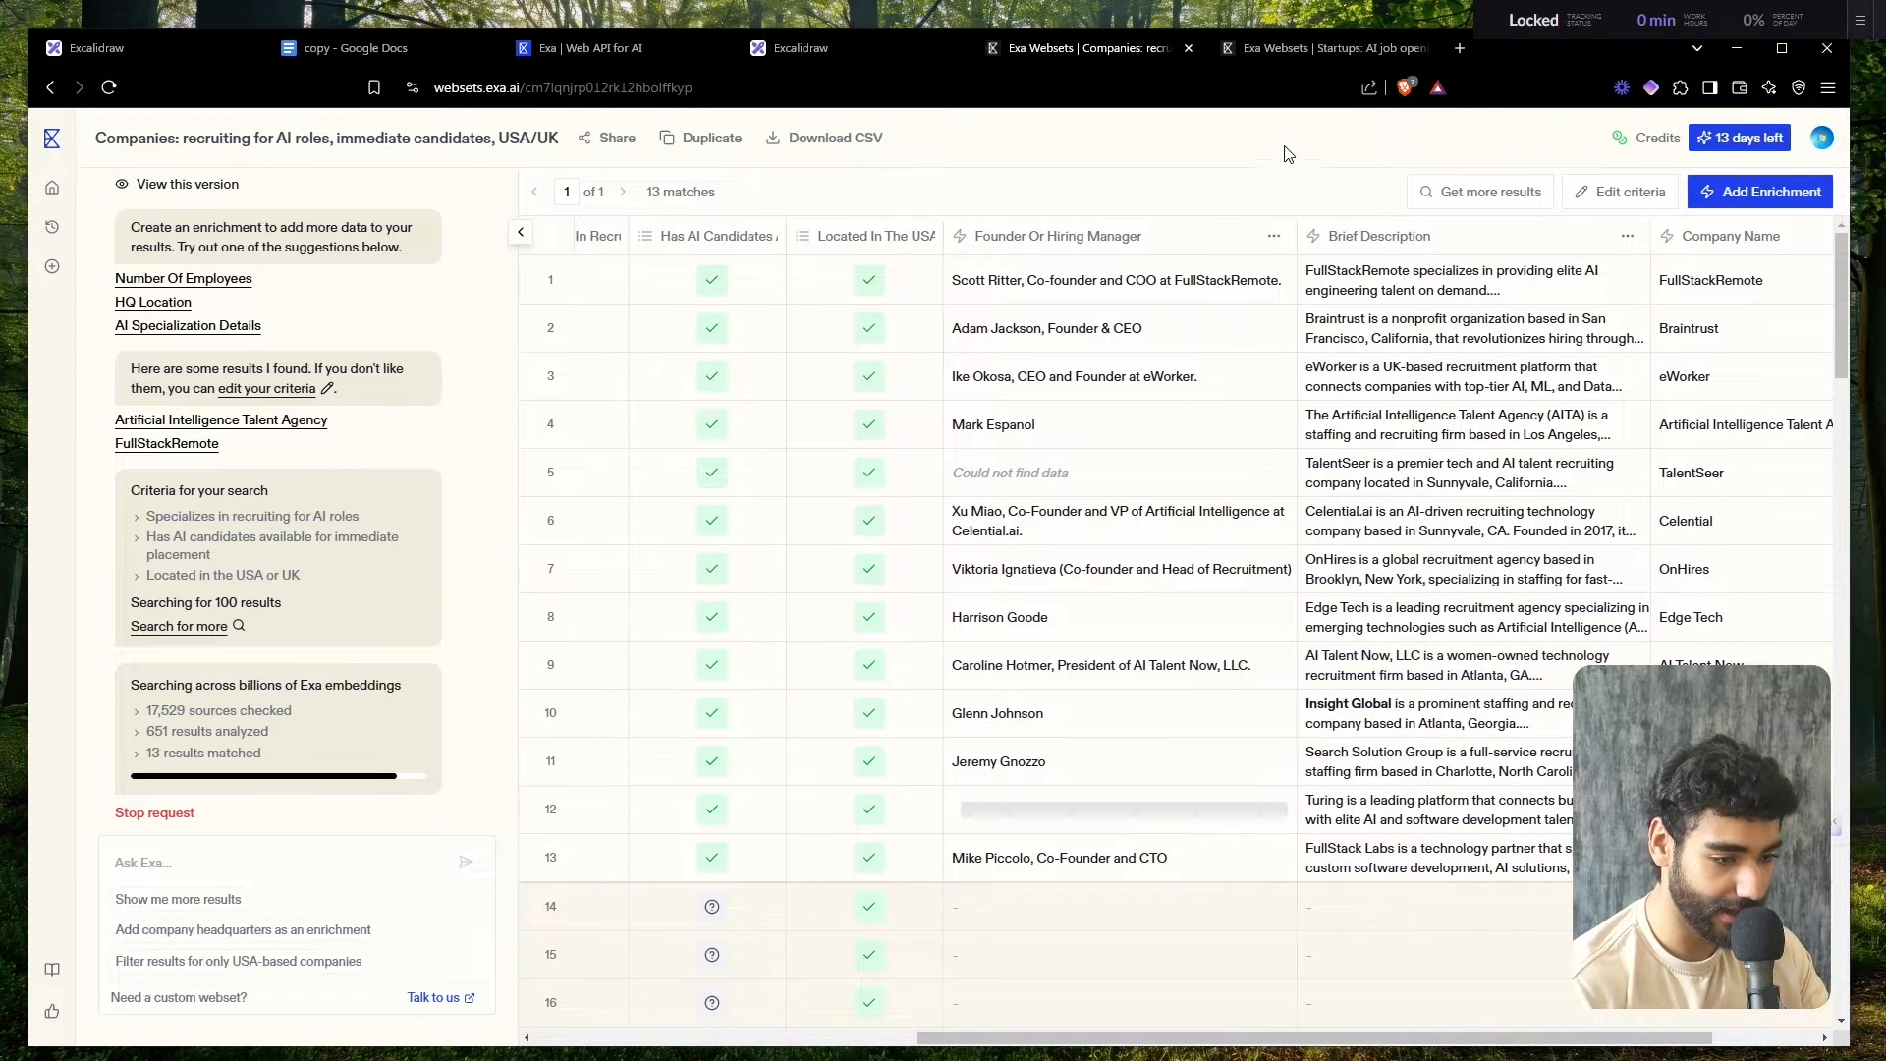
# - Start a new enrichment in the startups webset and generate its column settings from the prompt 'founder name with no roles such as "ceo"'
pyautogui.click(1301, 63)
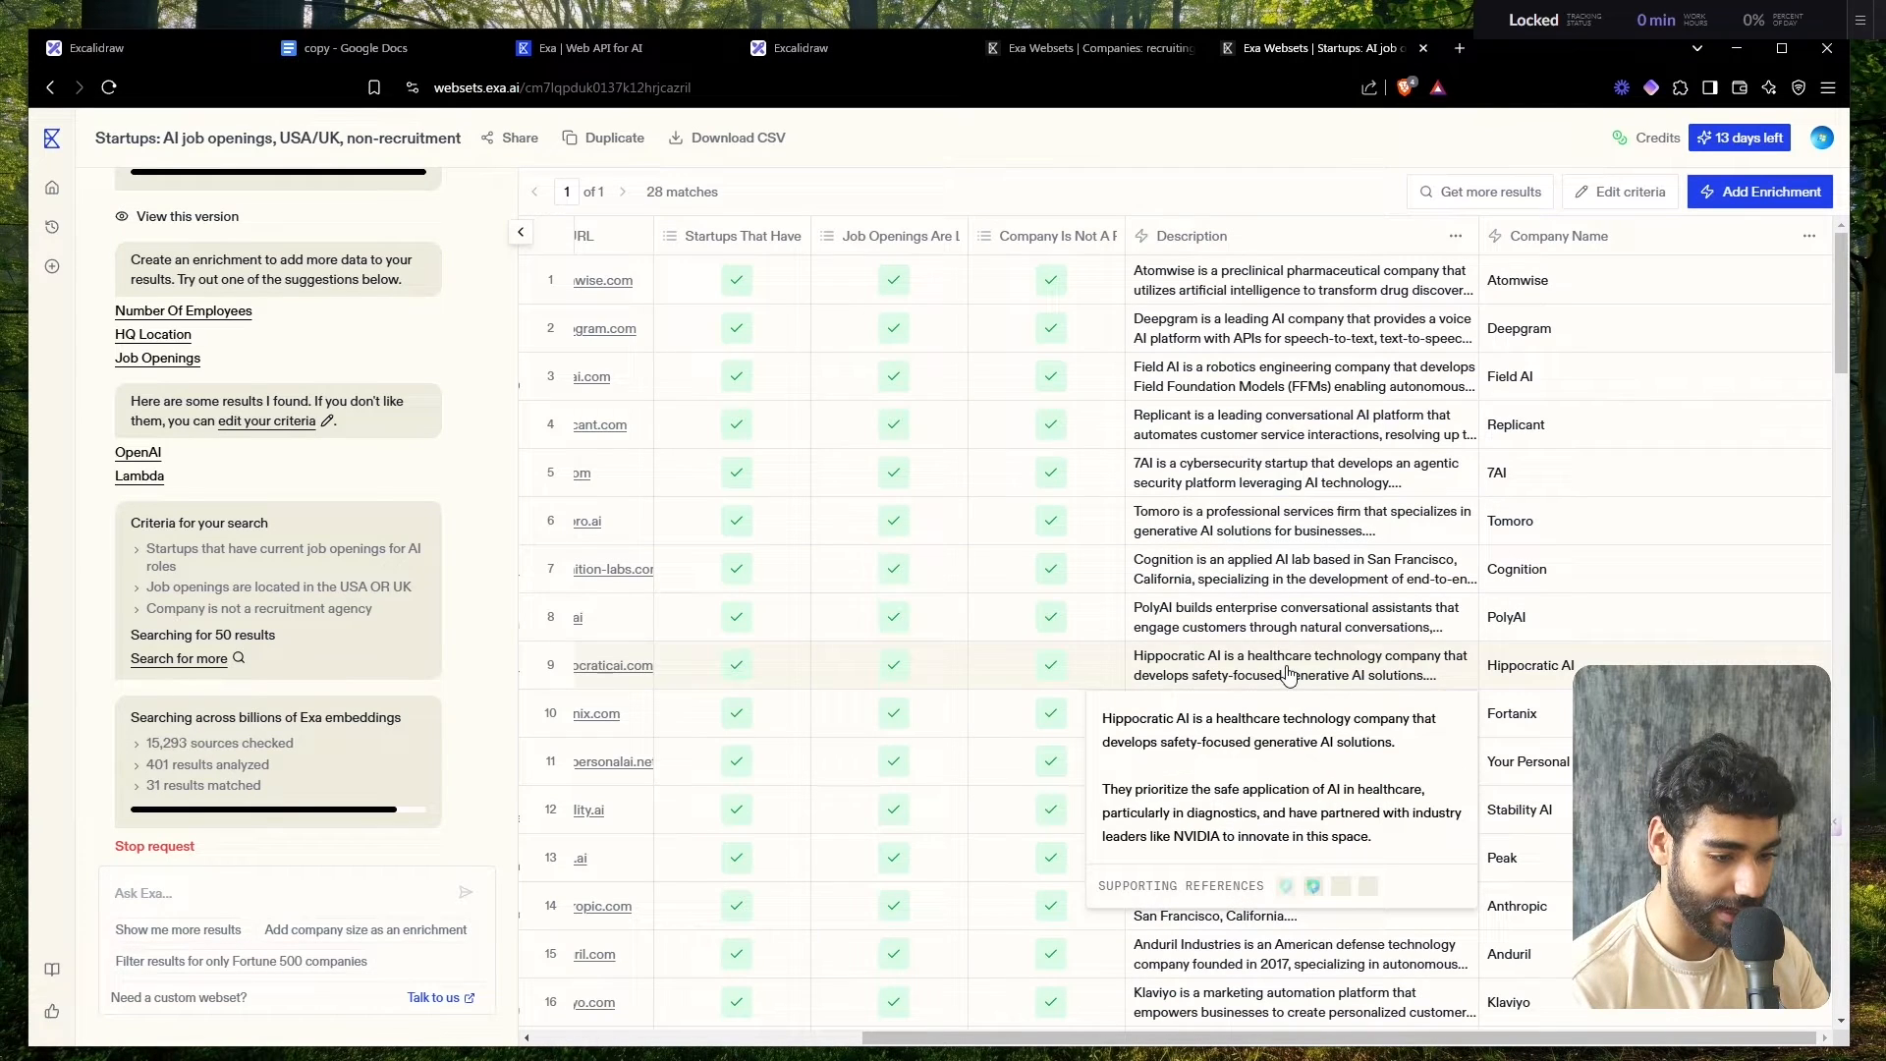
pyautogui.click(1775, 183)
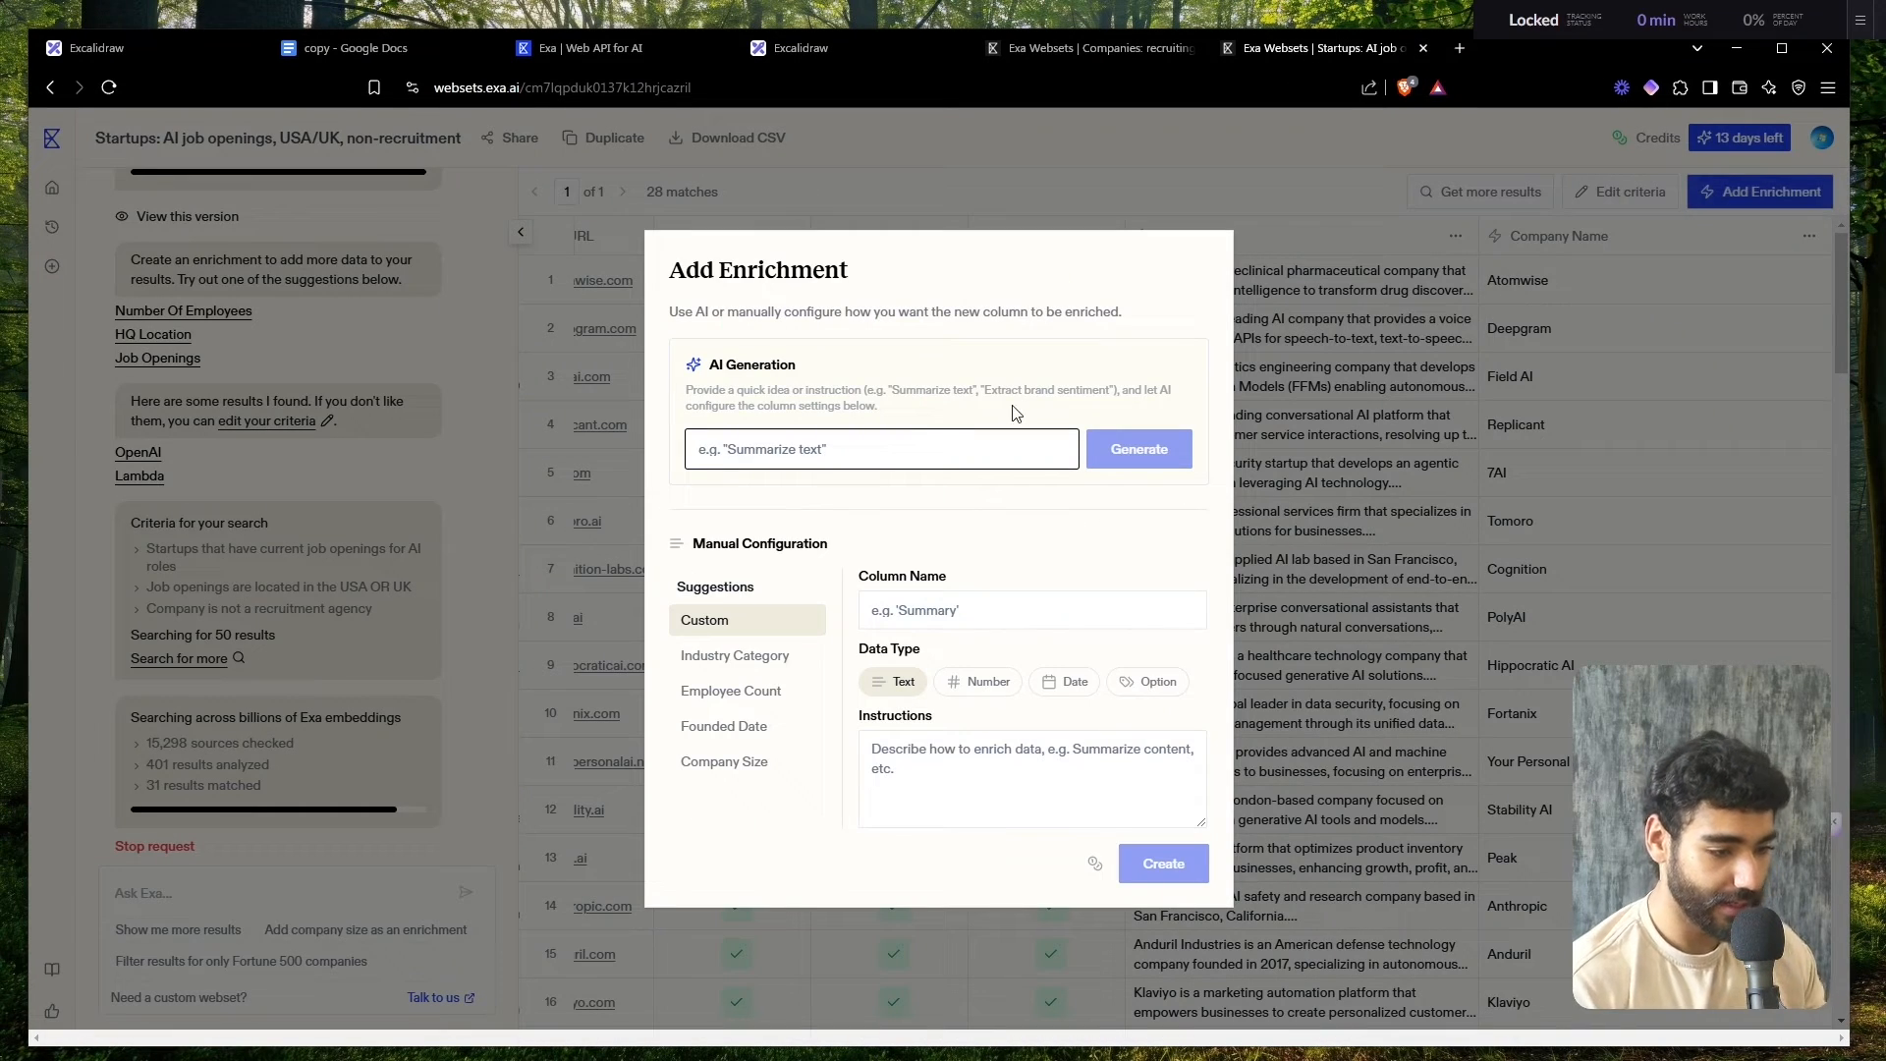
pyautogui.write('founder nam')
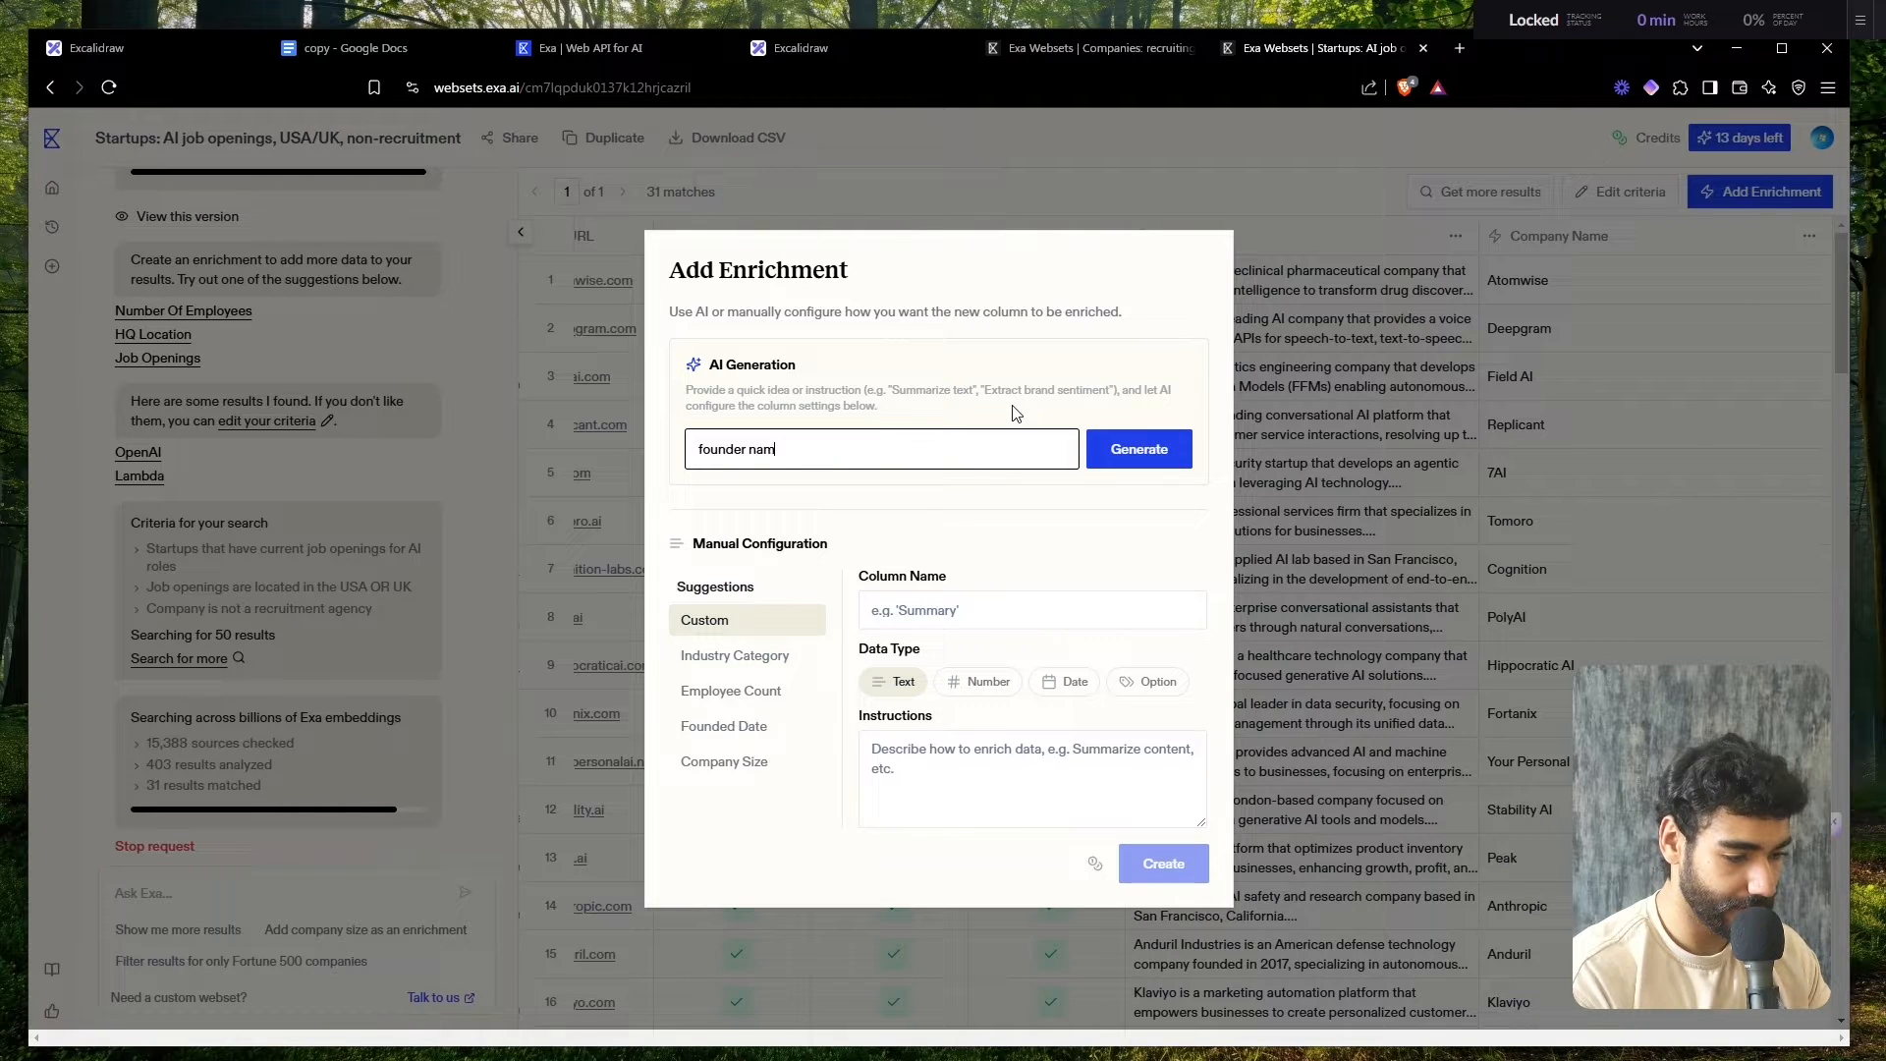
pyautogui.write('e with no roles such as')
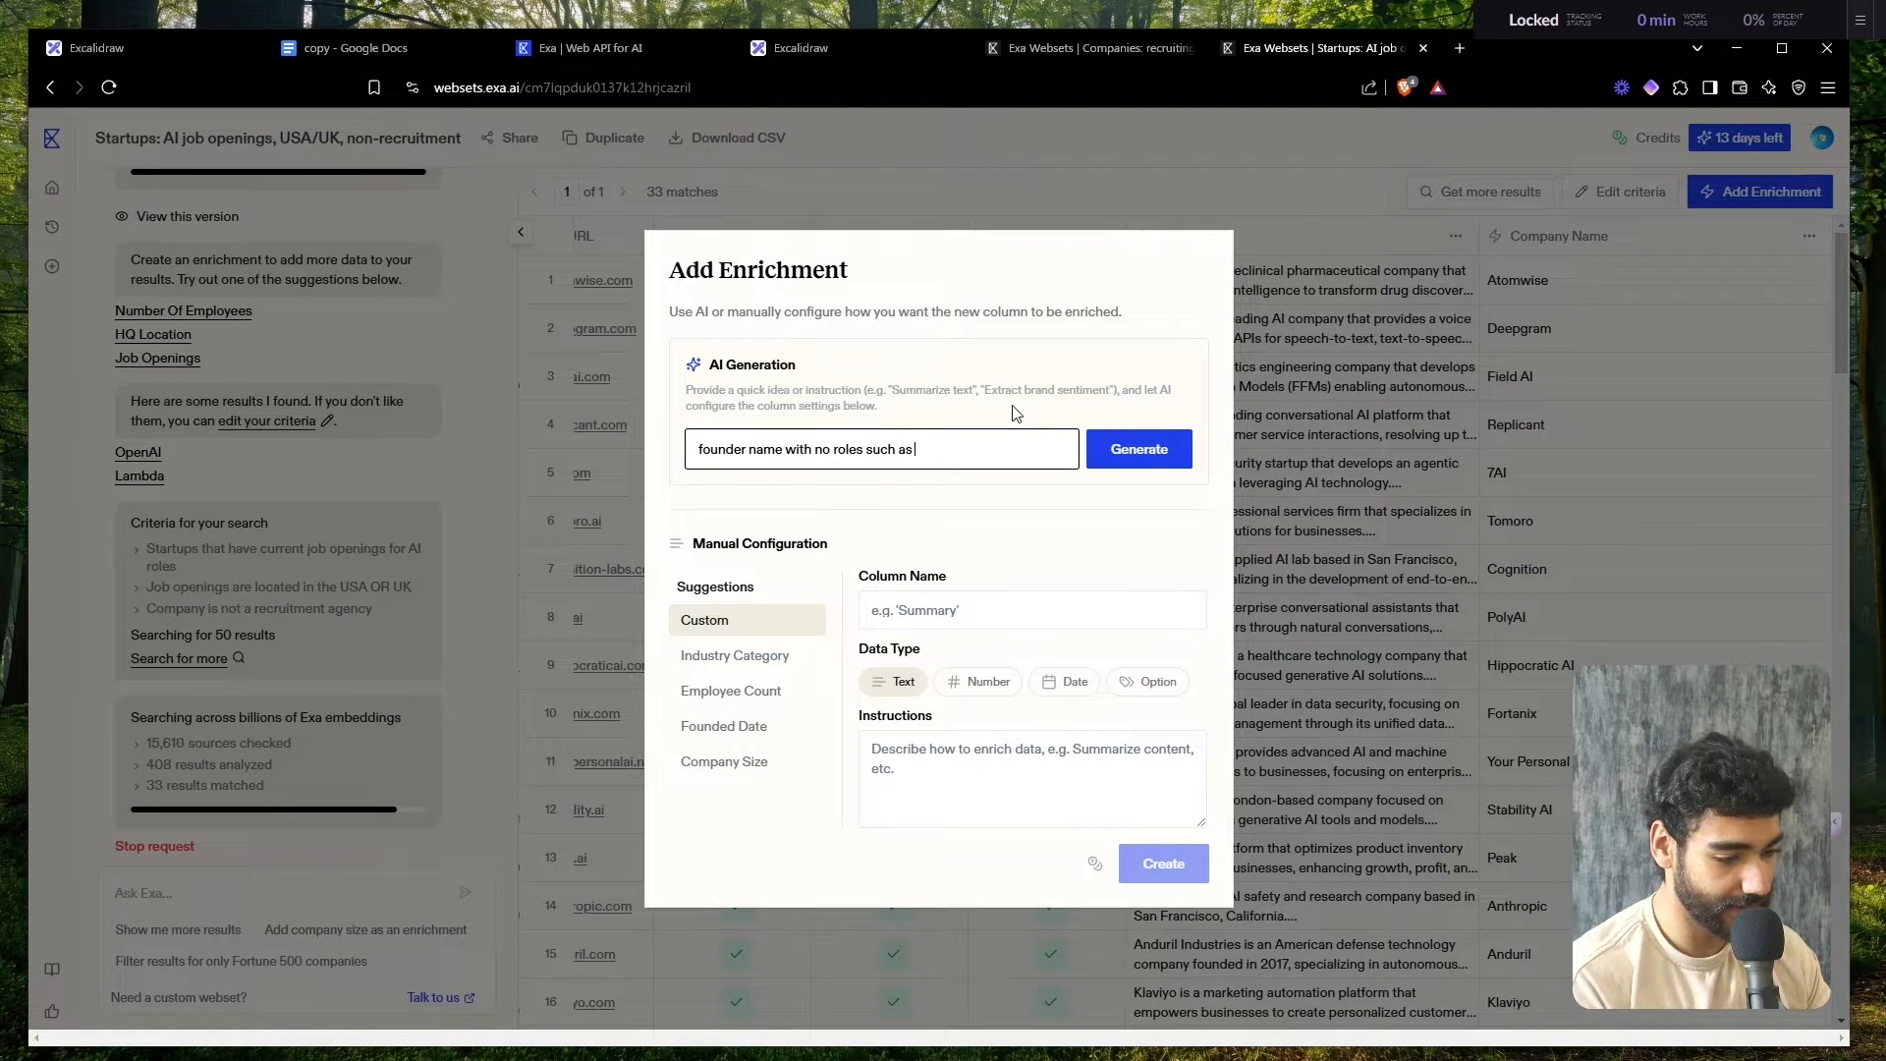
pyautogui.write('"ceo')
pyautogui.press('Return')
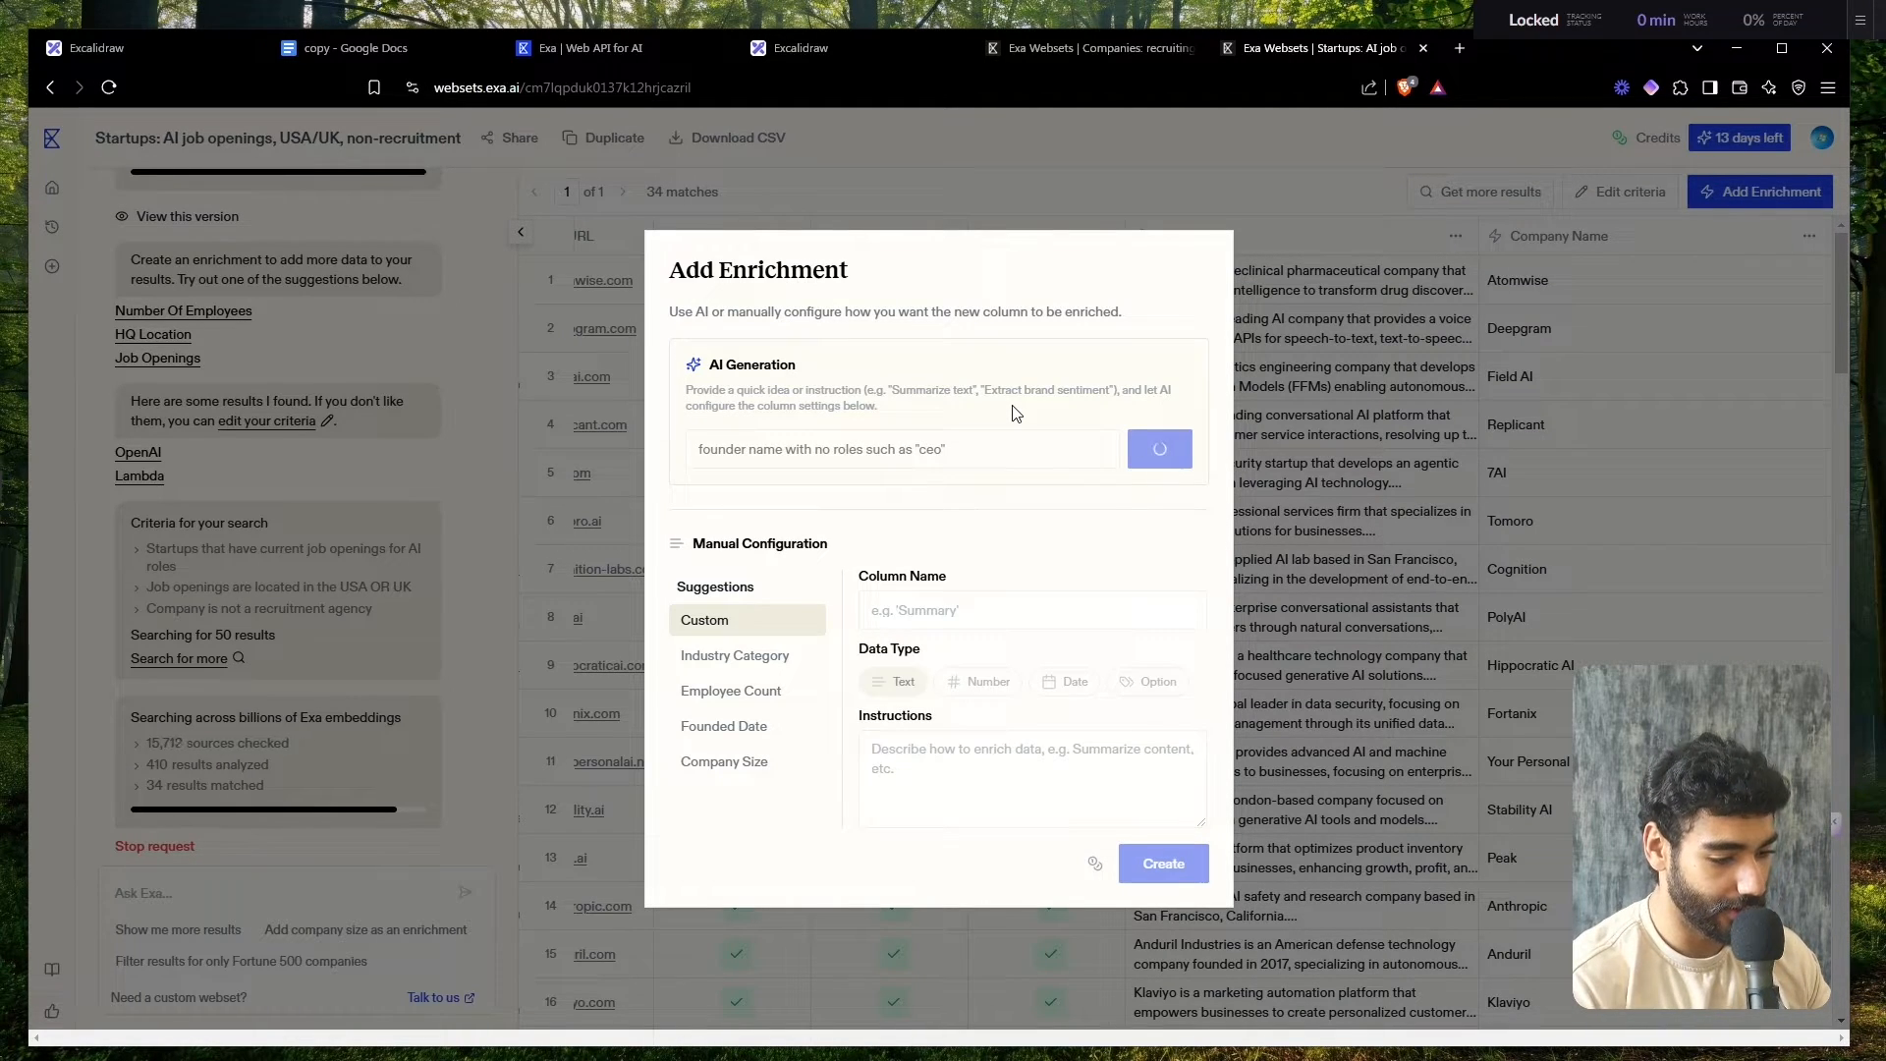
# - Copy the generated founder instructions and create the "Founder Name" text column in the startups webset
pyautogui.tripleClick(1003, 751)
pyautogui.hotkey('ctrl', 'c')
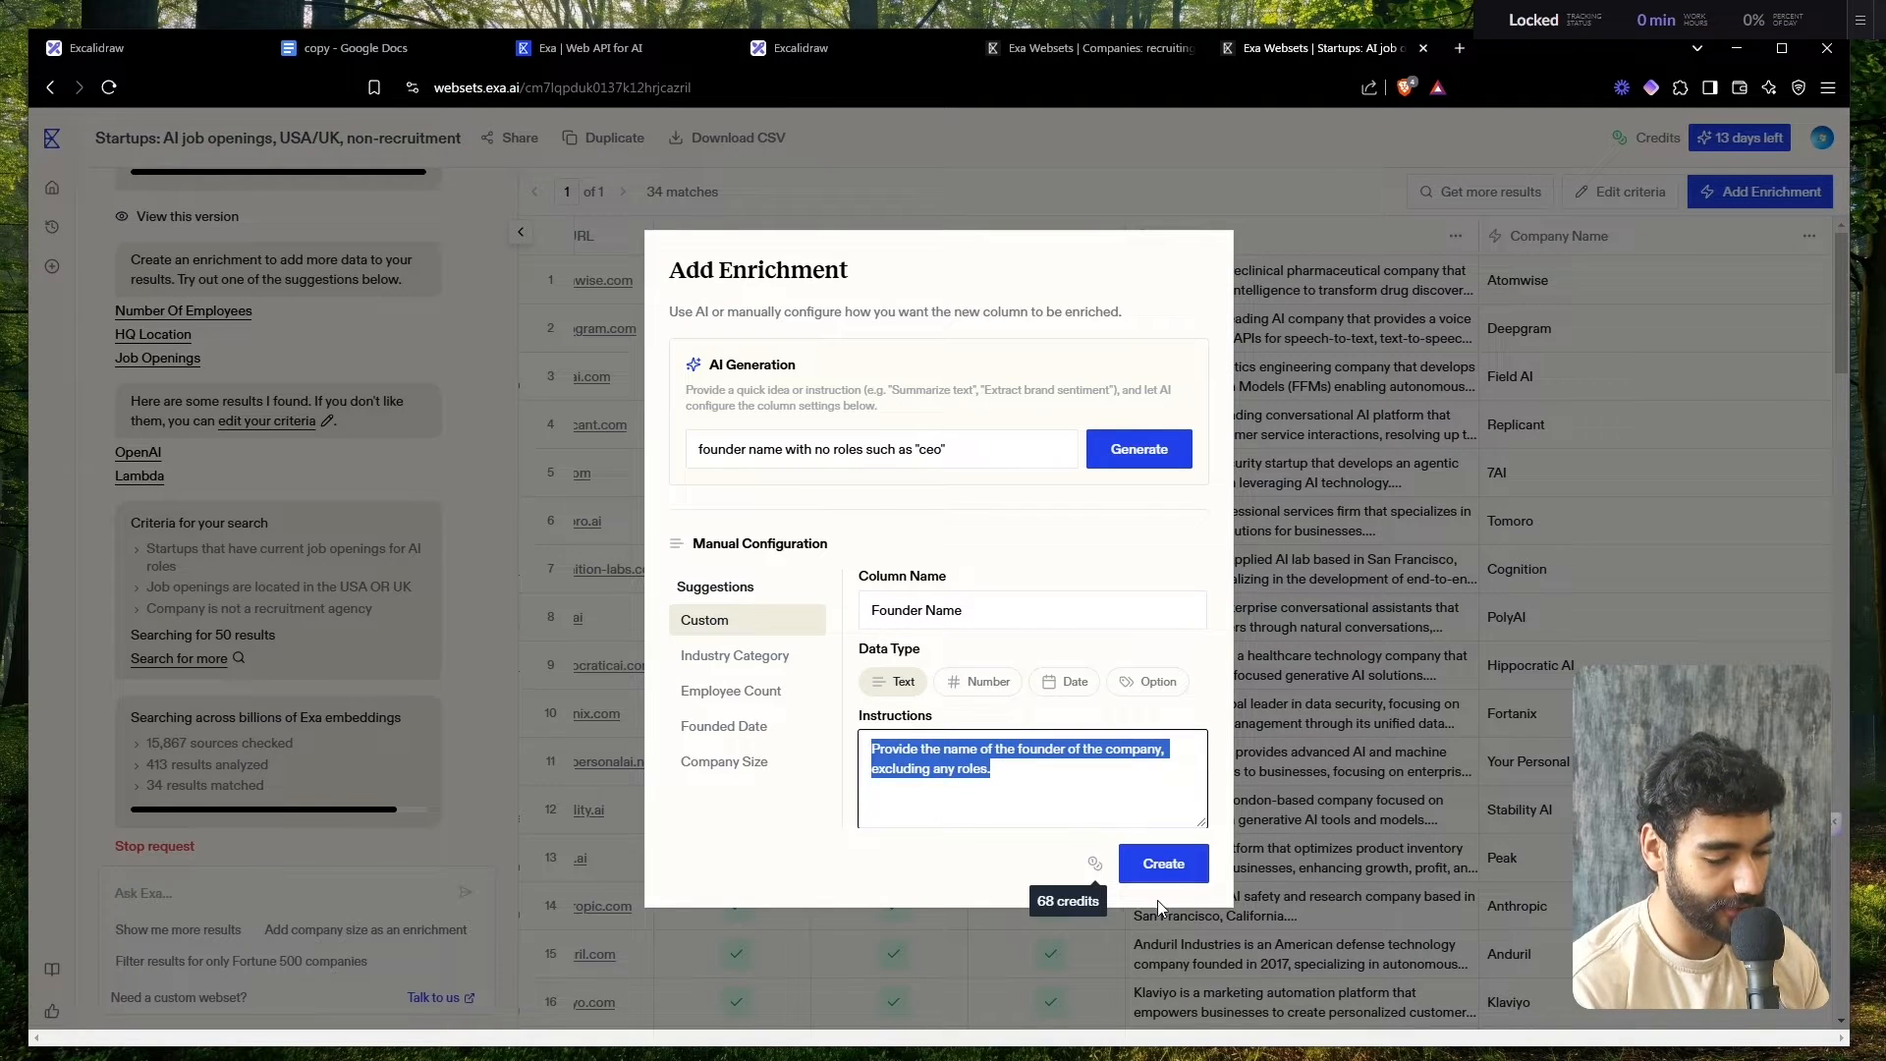
pyautogui.click(1167, 875)
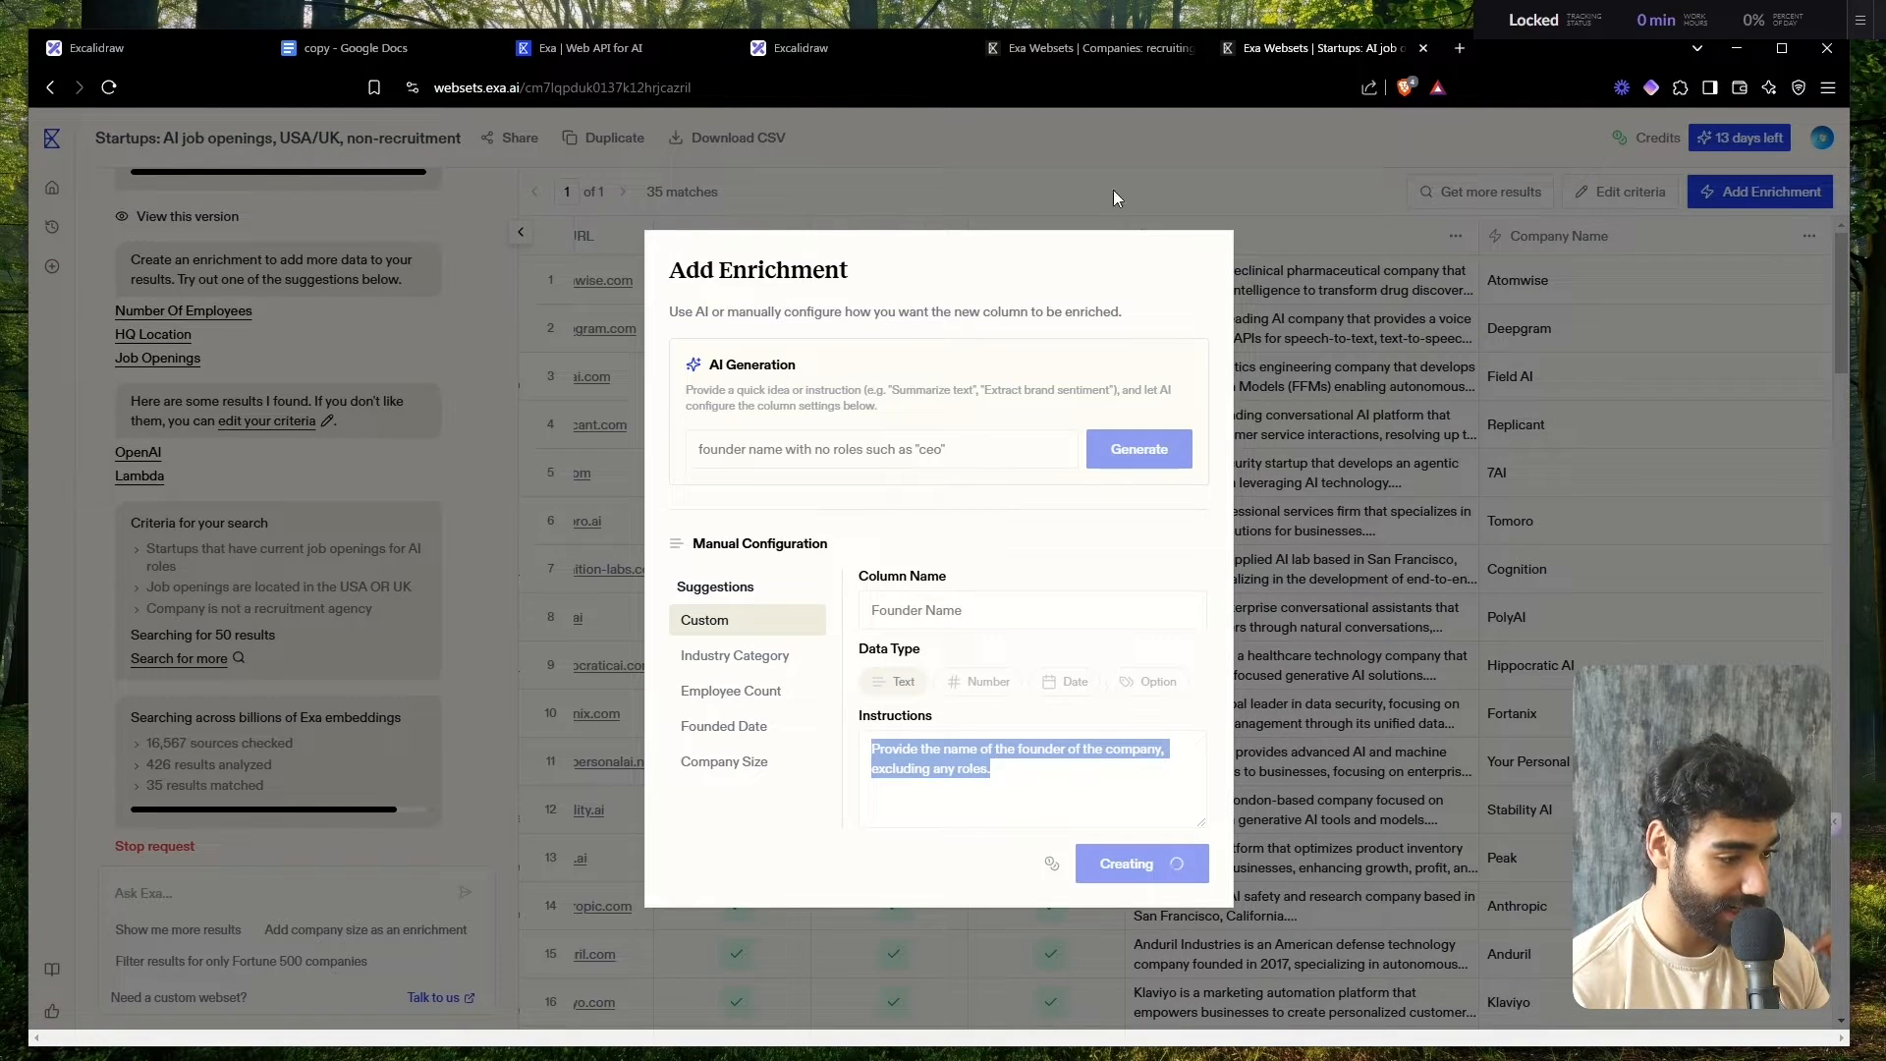
# - In the recruiting webset, create a "Founder Name" text column generated from the copied prompt "Provide the name of the founder of the company, excluding any roles."
pyautogui.click(1085, 47)
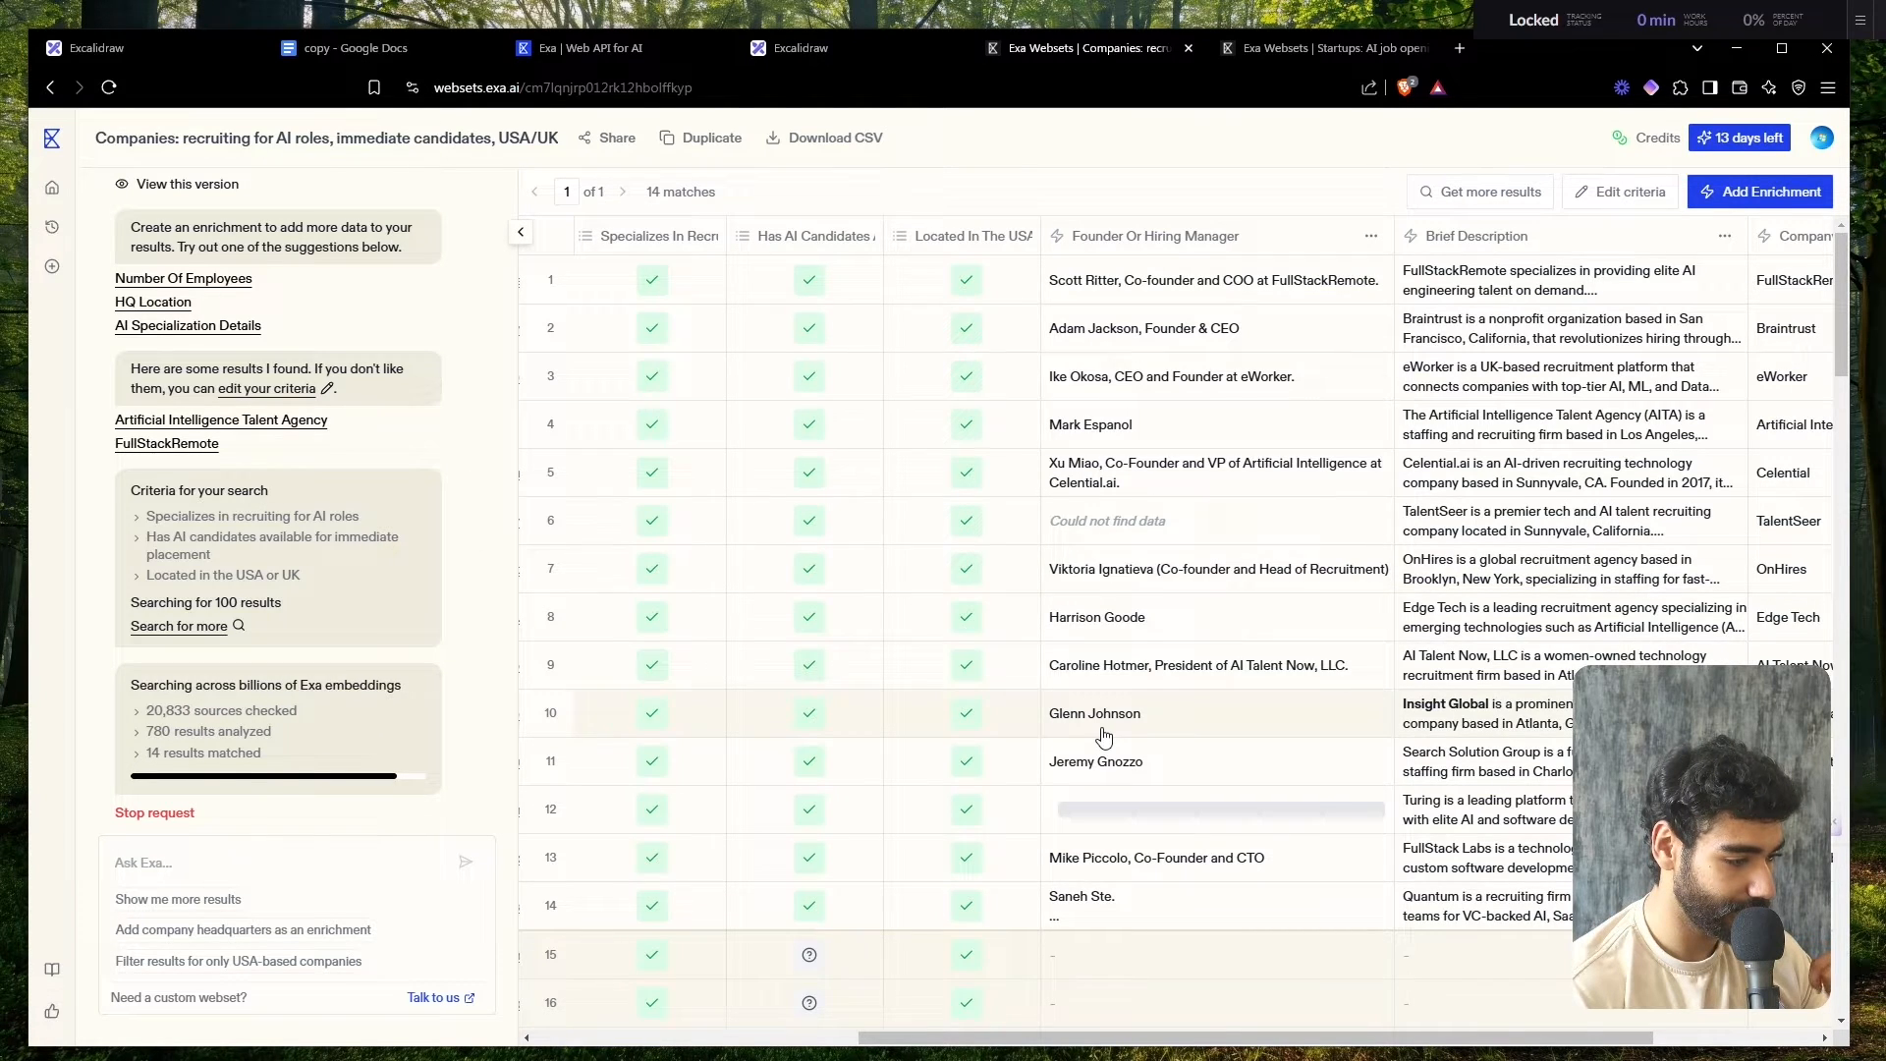
pyautogui.hscroll(3, 1104, 736)
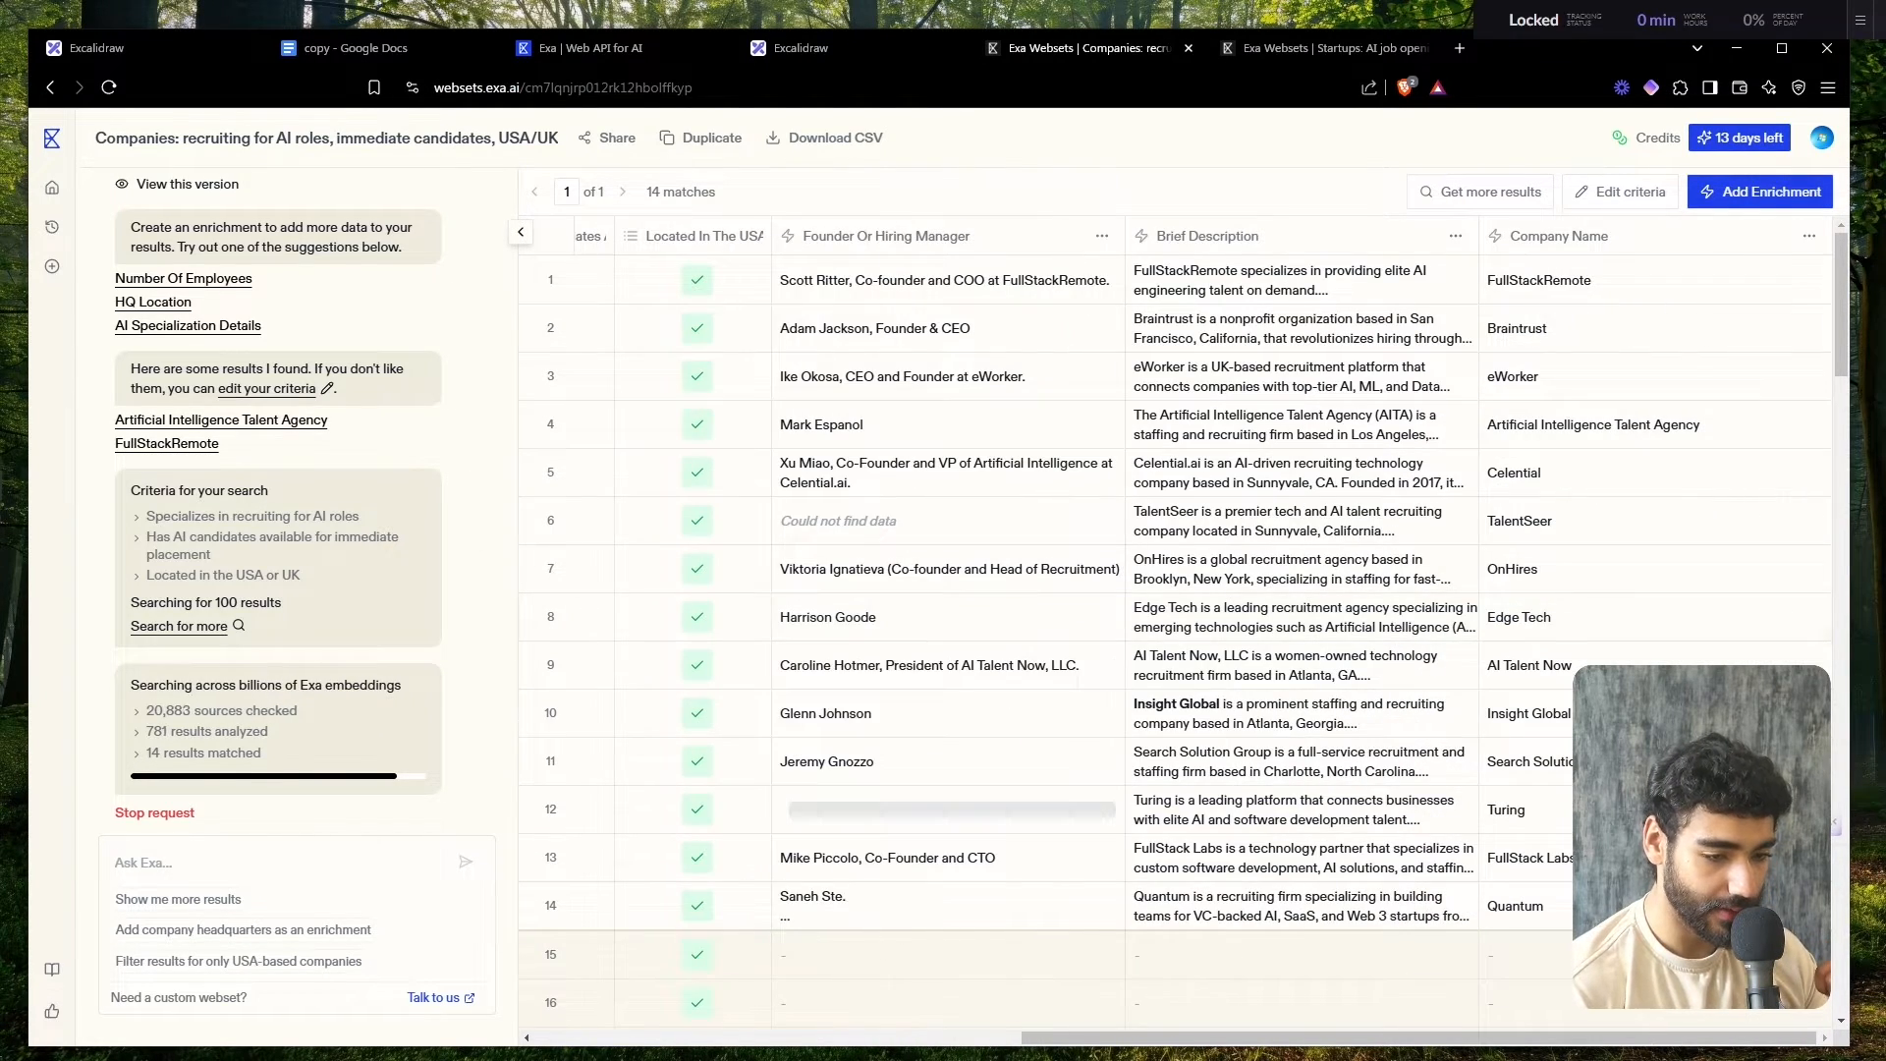
pyautogui.scroll(-1, 1569, 290)
pyautogui.scroll(1, 1569, 290)
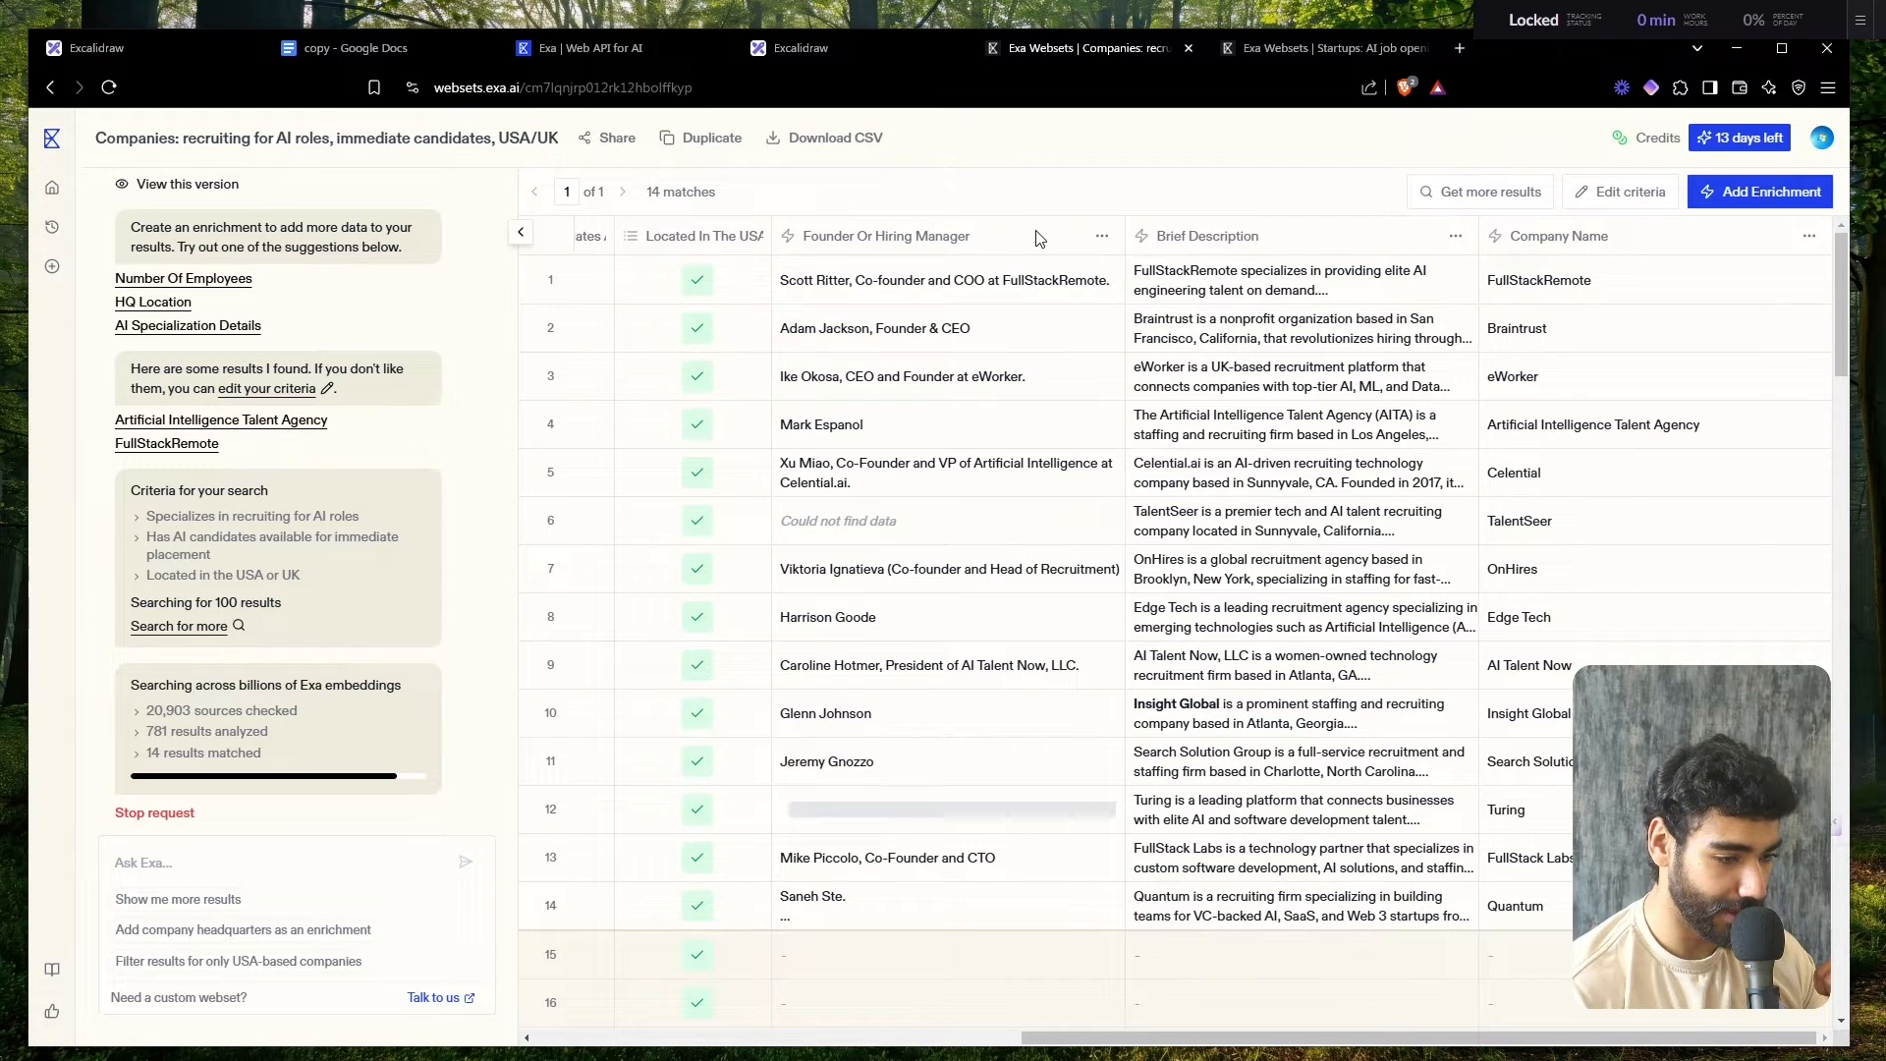
pyautogui.click(1692, 193)
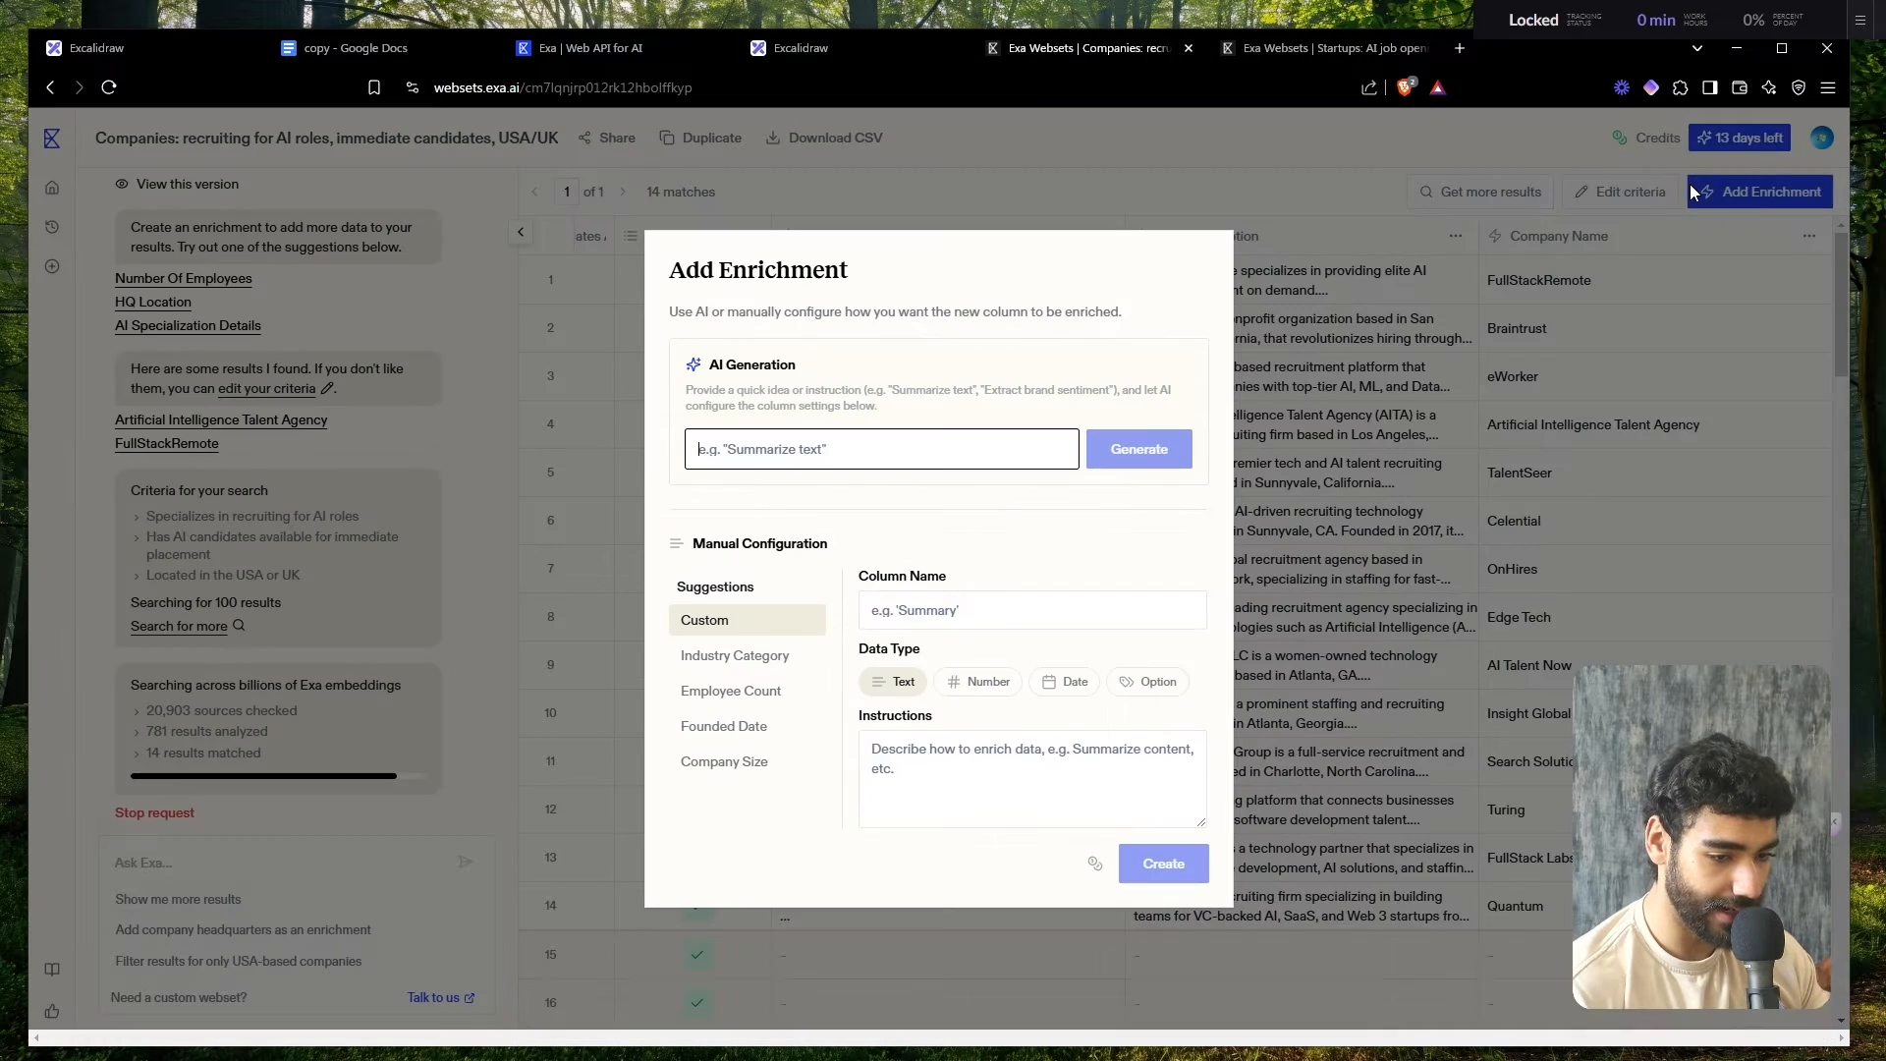
pyautogui.hotkey('ctrl', 'v')
pyautogui.click(1103, 451)
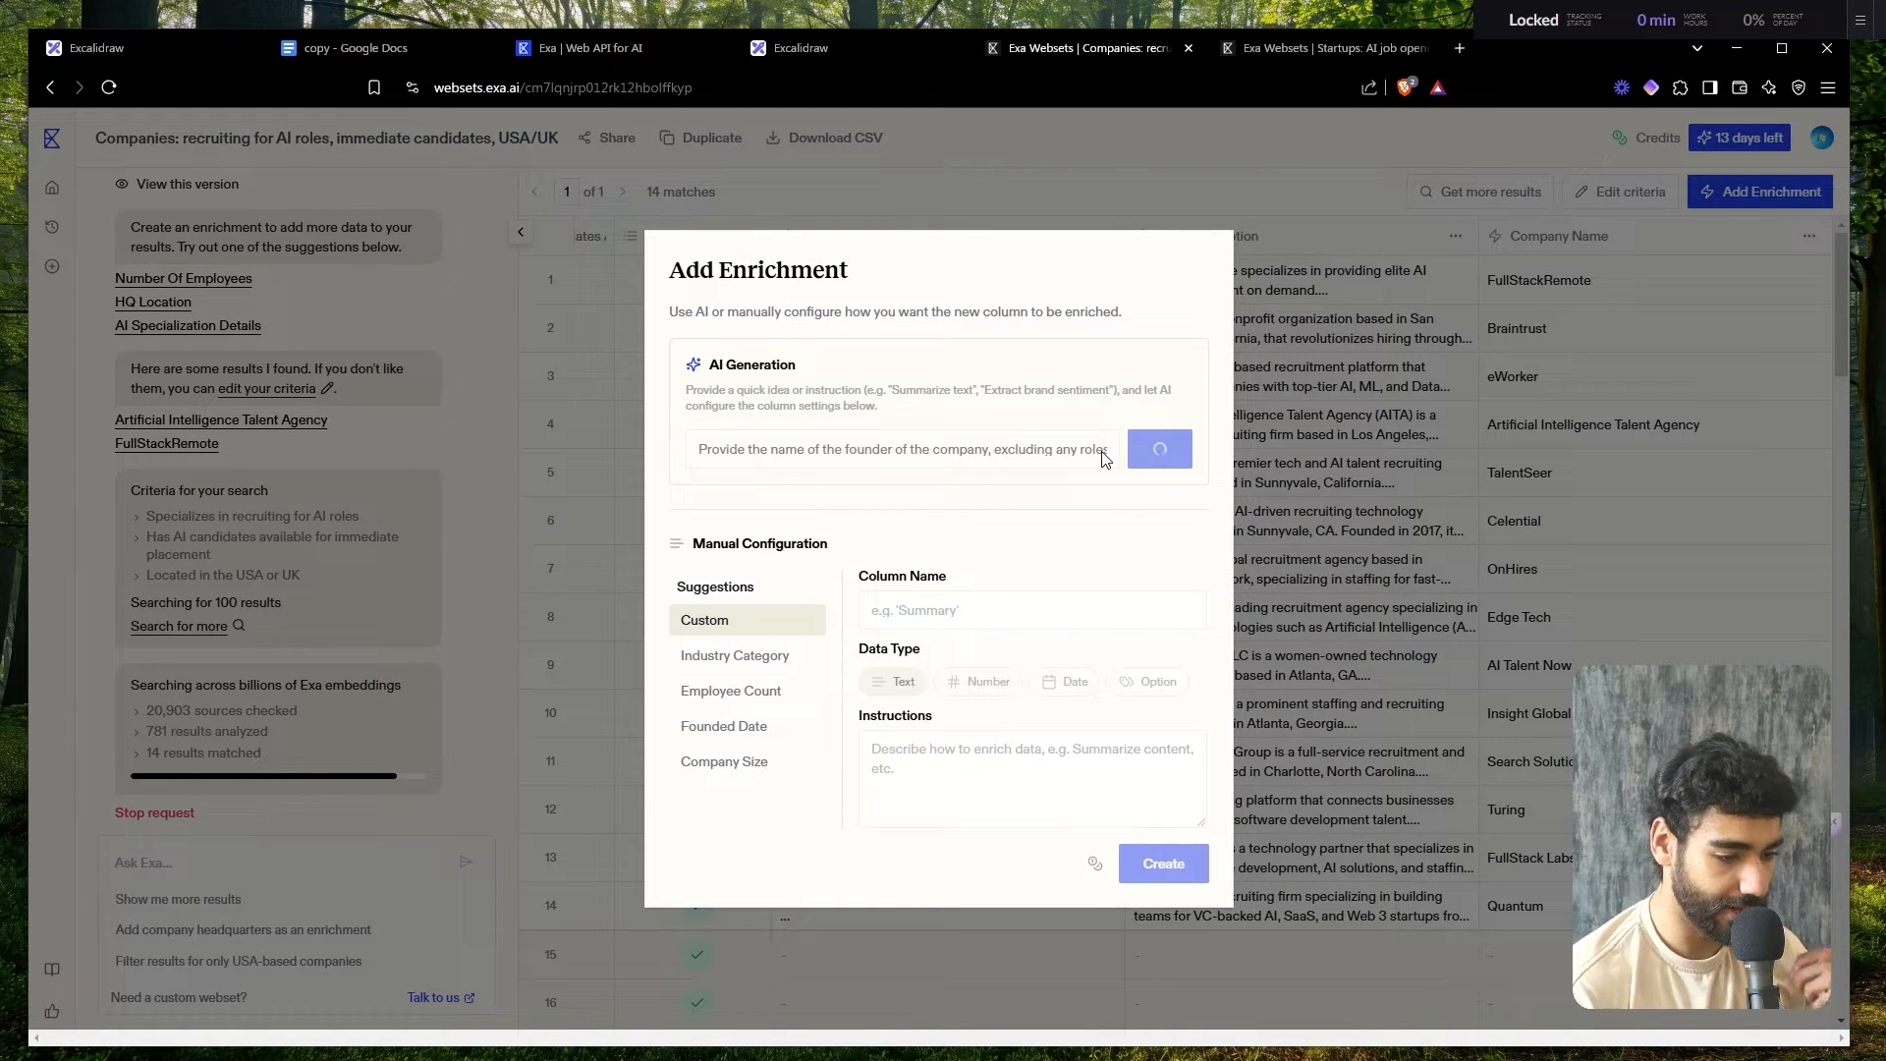
pyautogui.click(1175, 865)
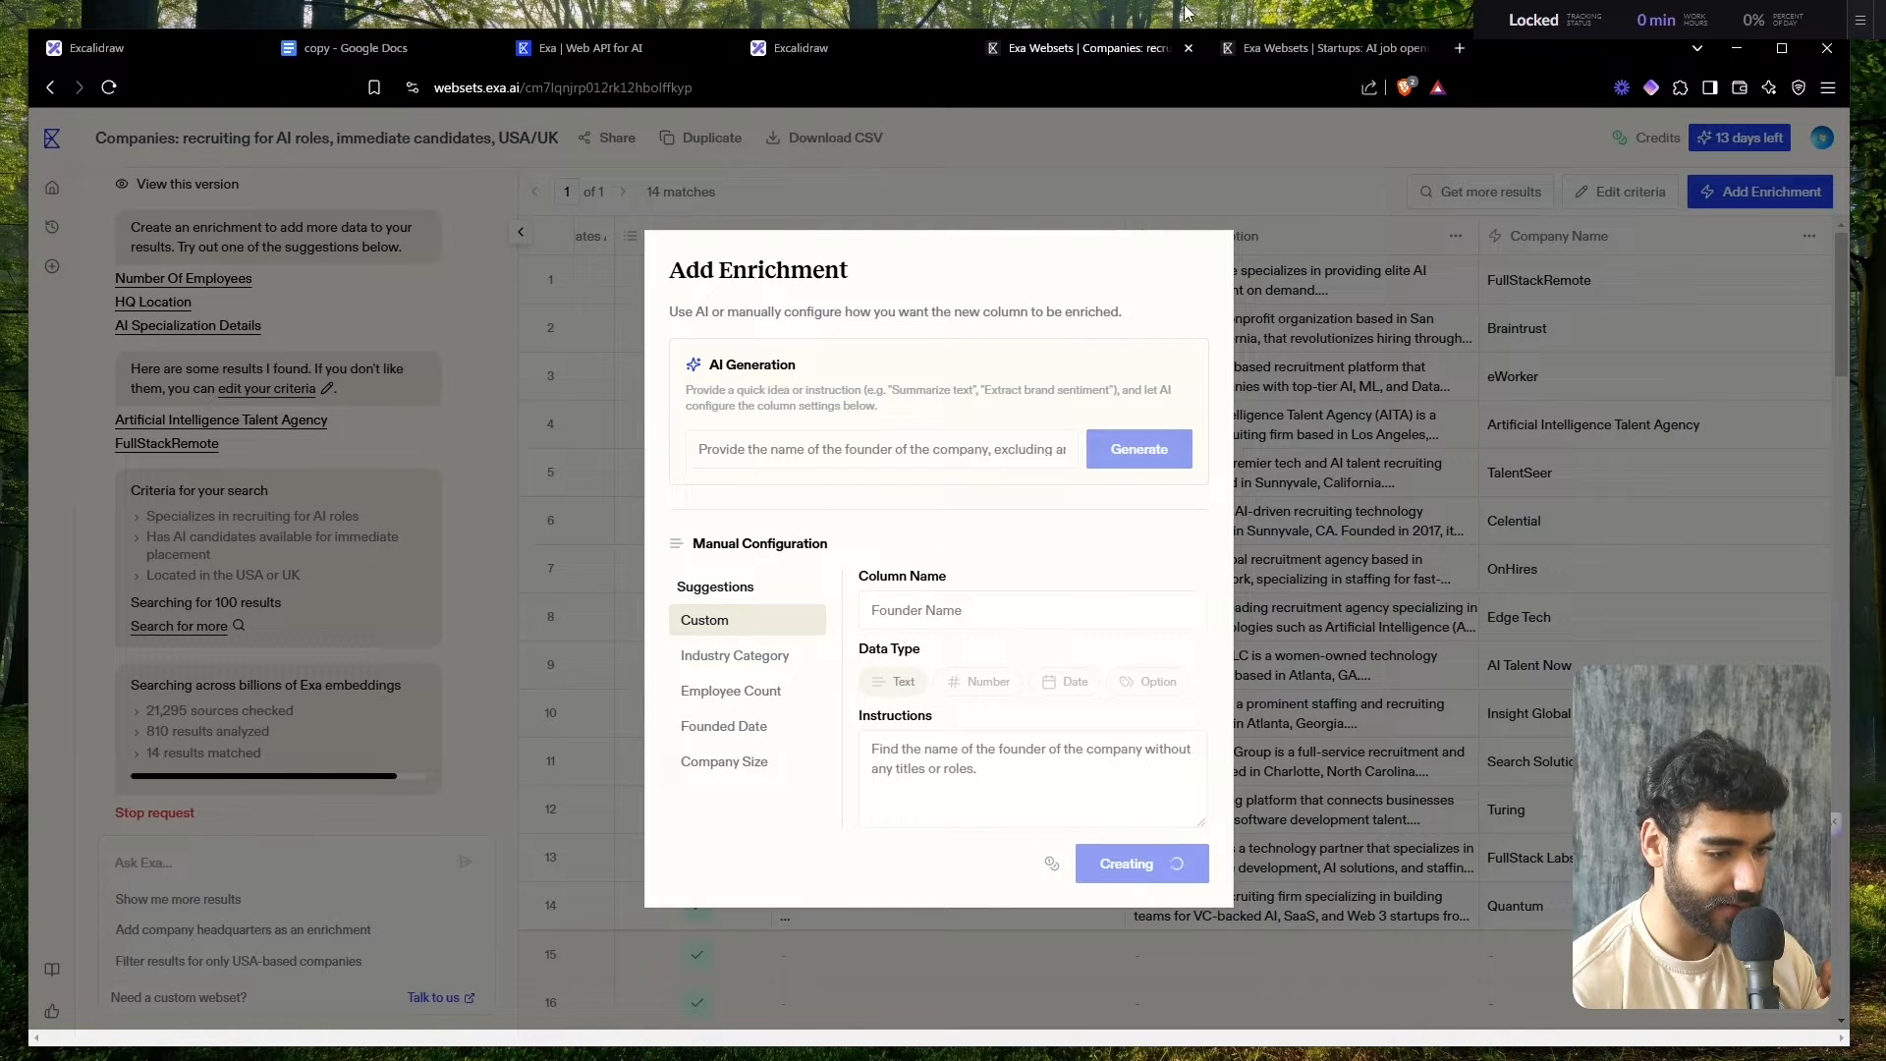
# - Review the Founder Name entries in the startups webset and check the column's available options
pyautogui.click(1280, 51)
pyautogui.hscroll(5, 1289, 646)
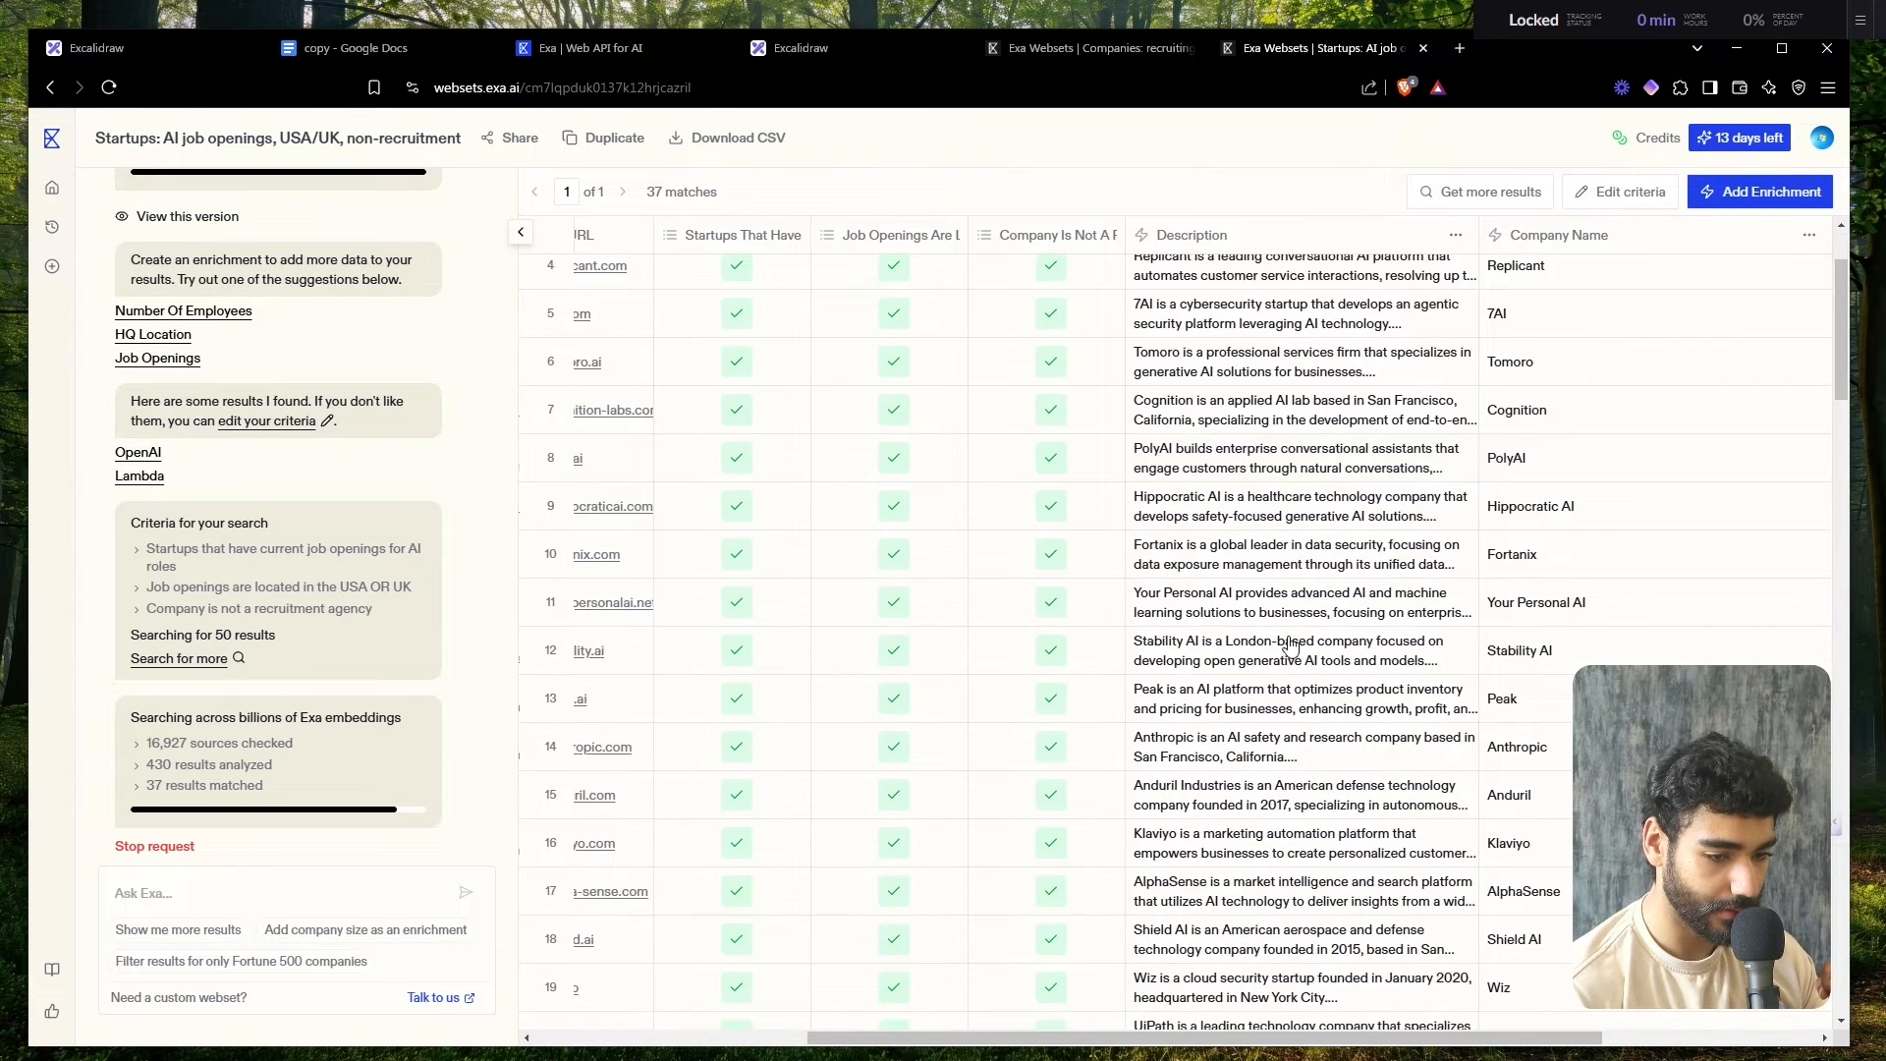
pyautogui.hscroll(1, 1290, 645)
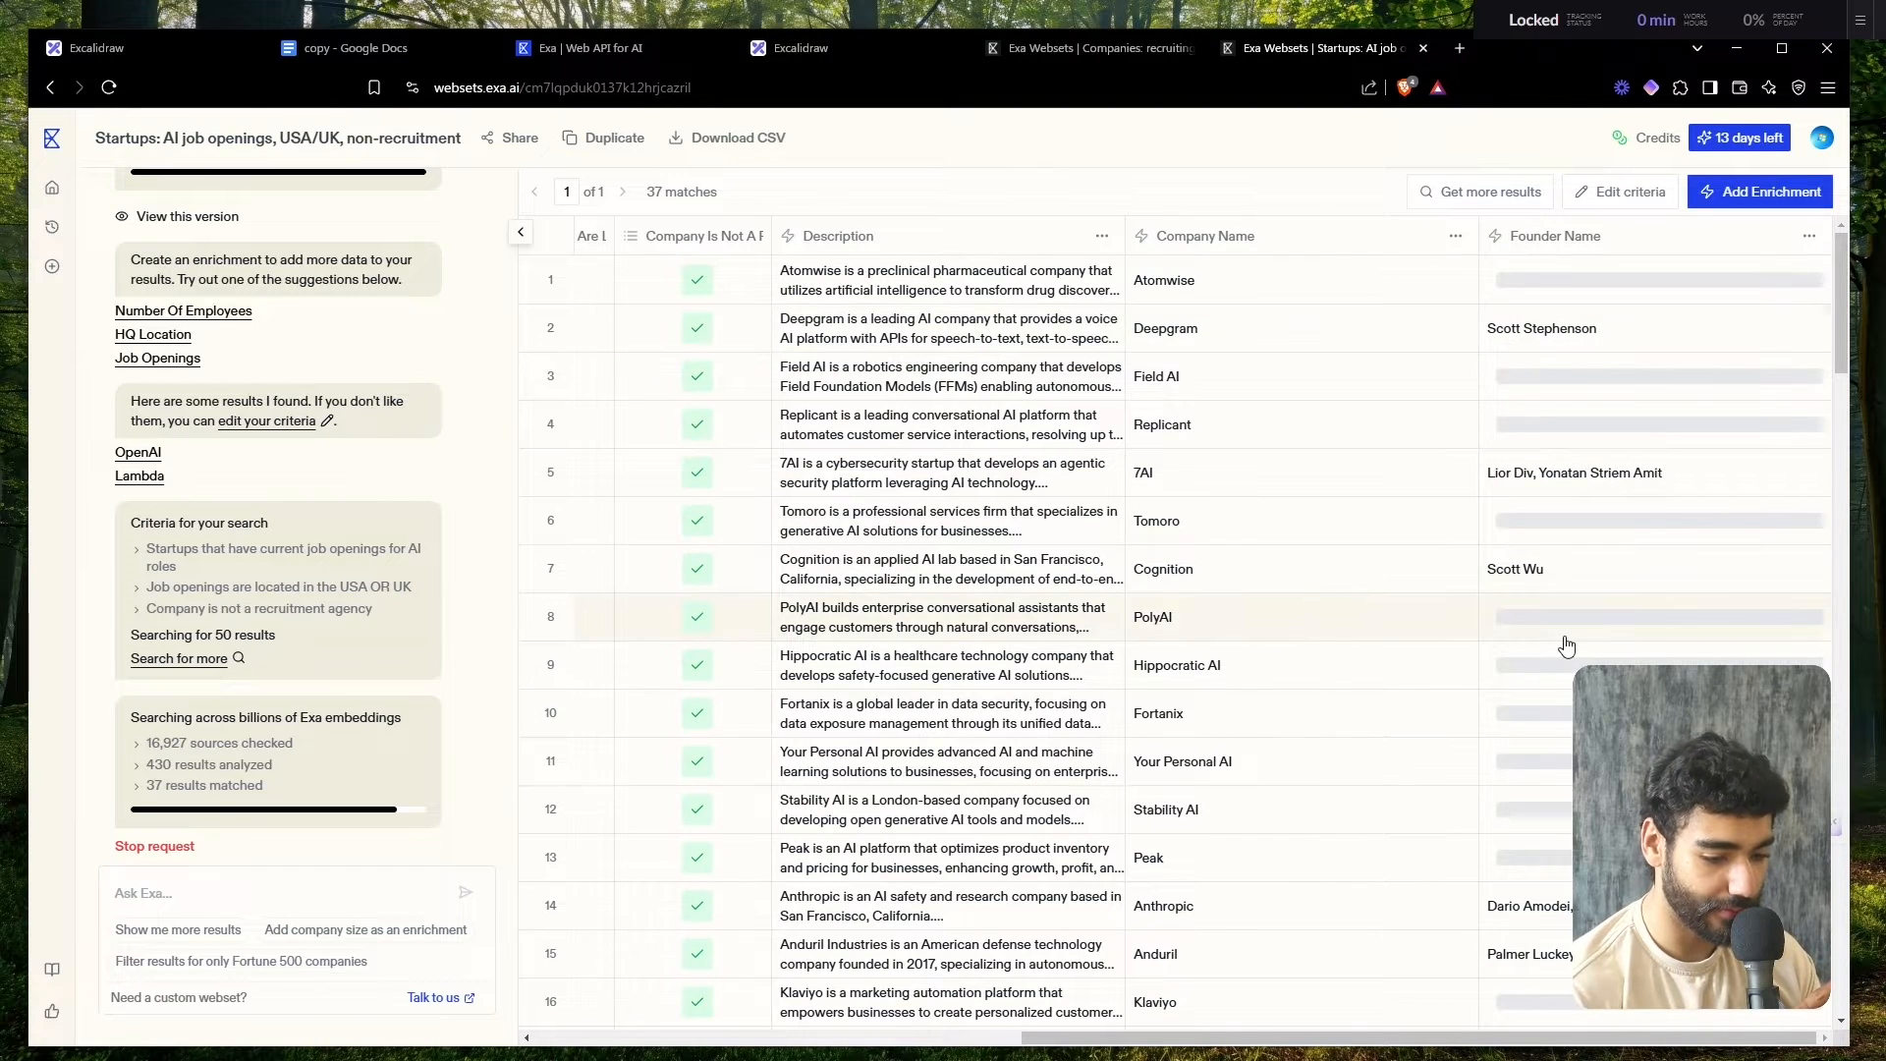
pyautogui.scroll(-1, 1567, 643)
pyautogui.scroll(1, 1567, 645)
pyautogui.scroll(-4, 1566, 645)
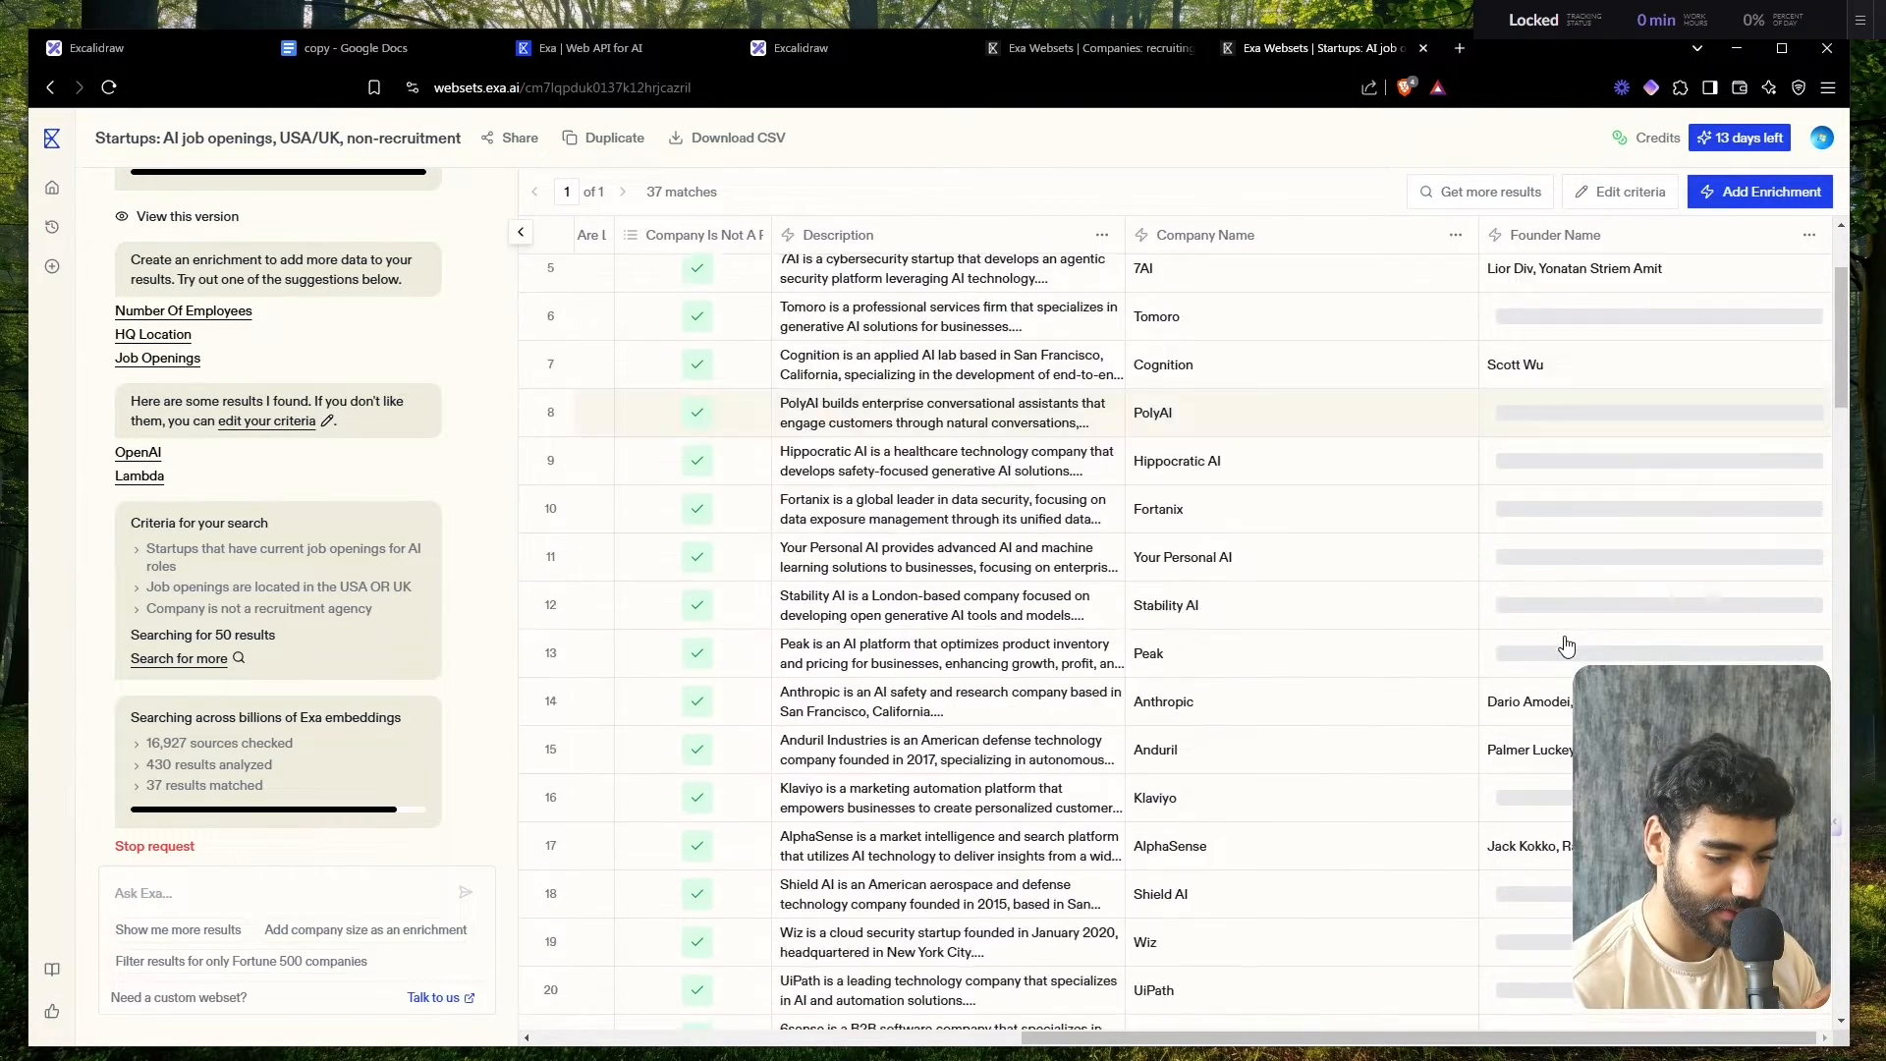
pyautogui.scroll(2, 1567, 645)
pyautogui.scroll(-9, 1566, 646)
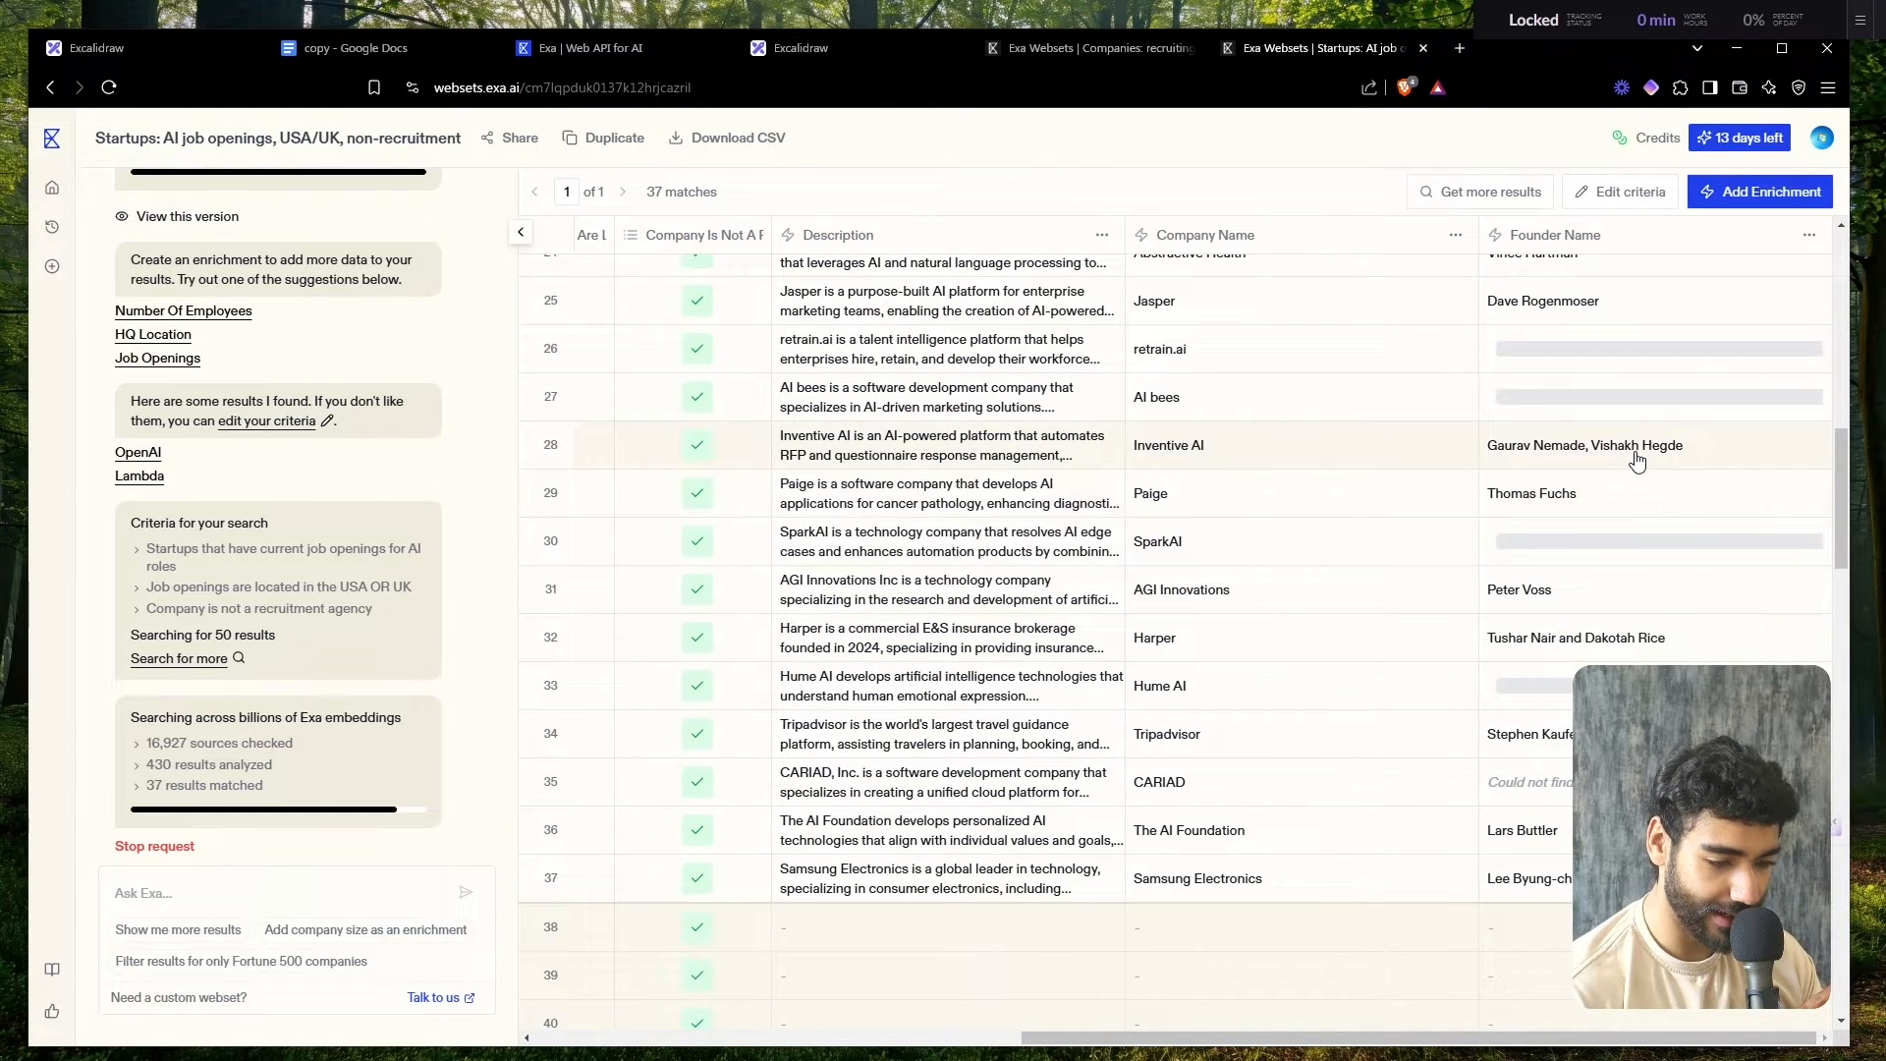
pyautogui.scroll(2, 1635, 453)
pyautogui.scroll(10, 1637, 461)
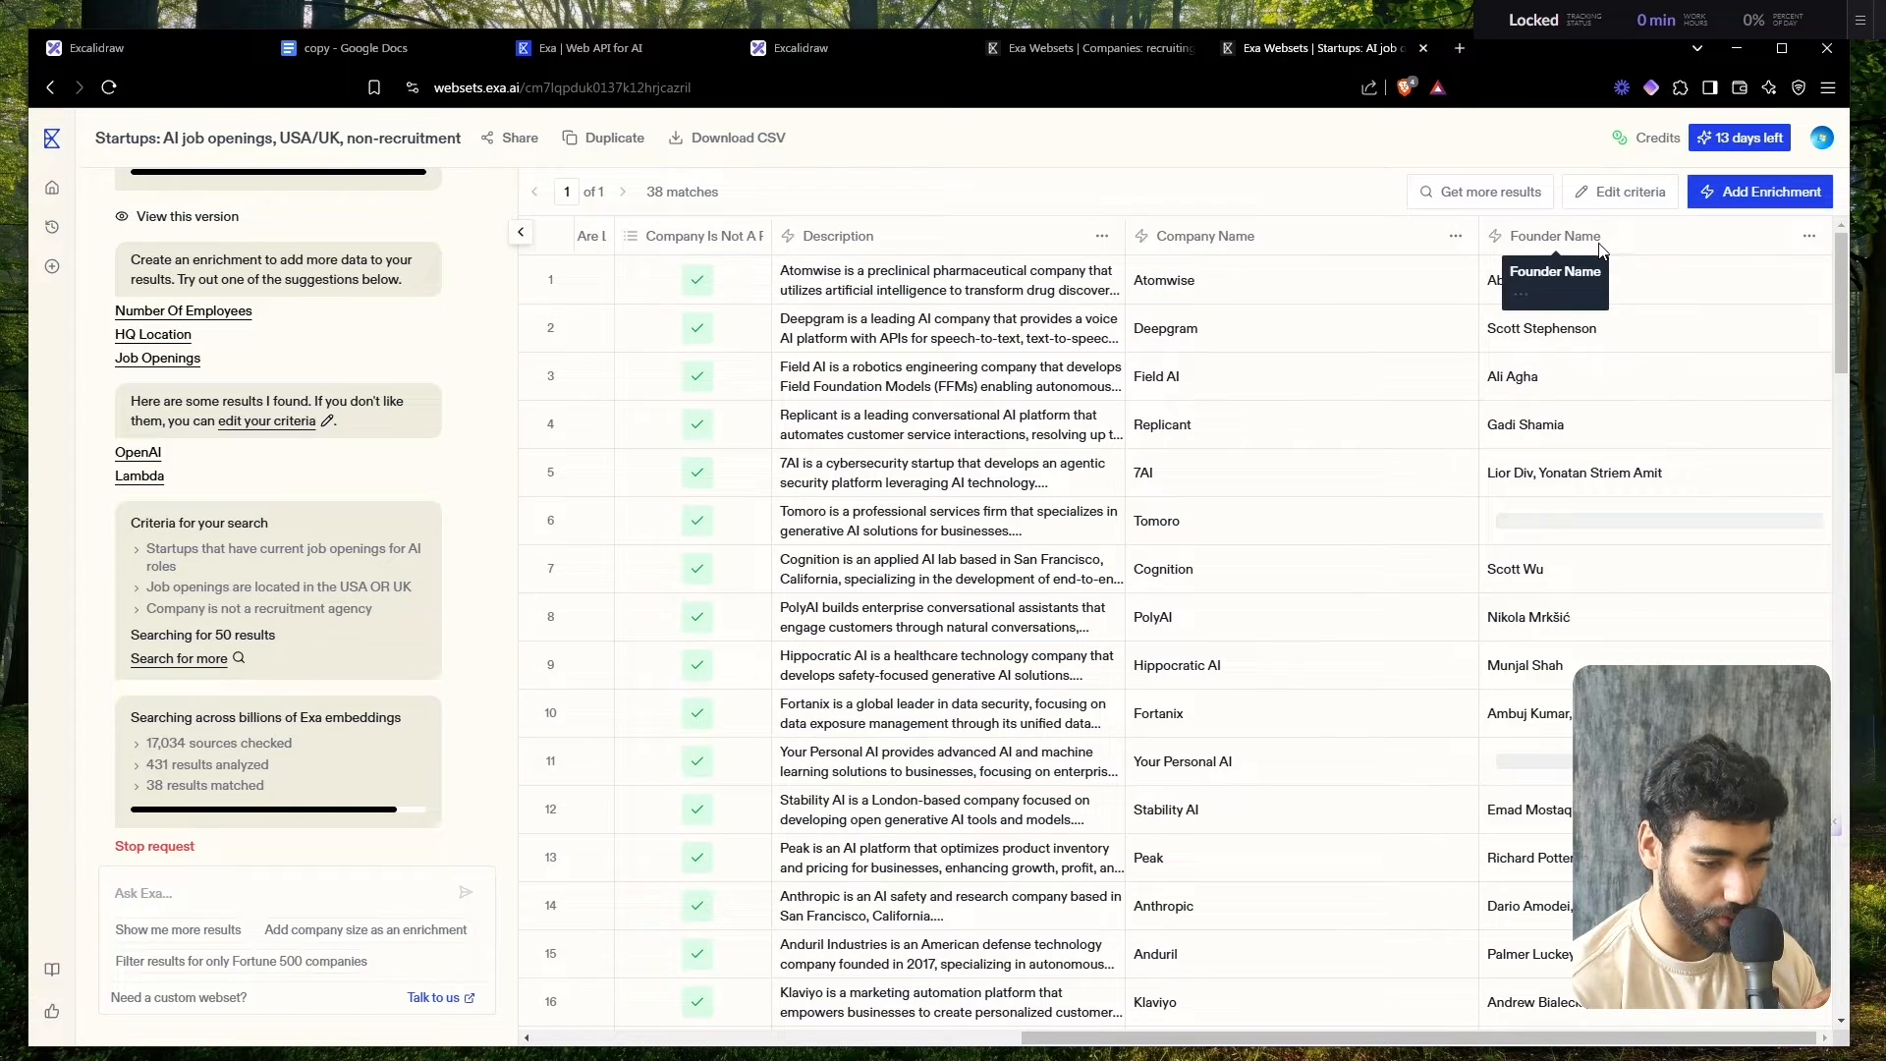
pyautogui.scroll(-1, 1605, 595)
pyautogui.scroll(1, 1605, 593)
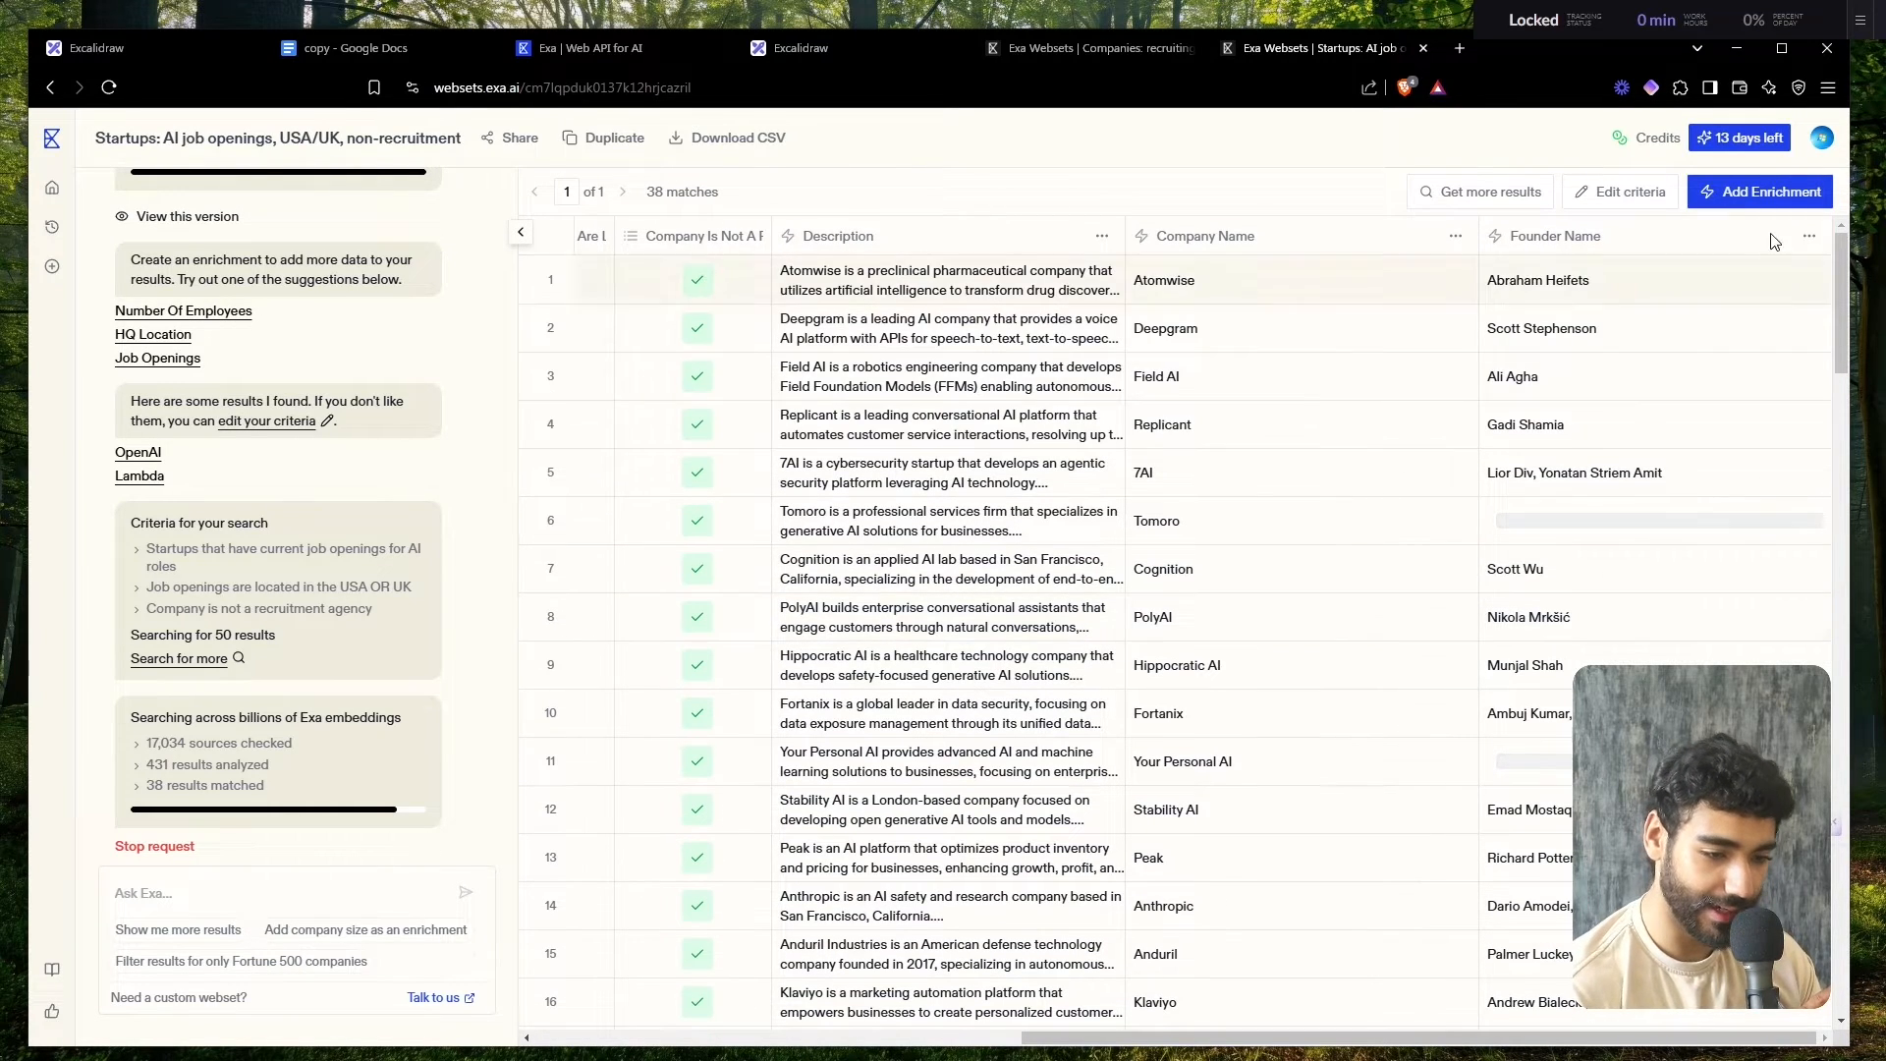
pyautogui.click(1810, 236)
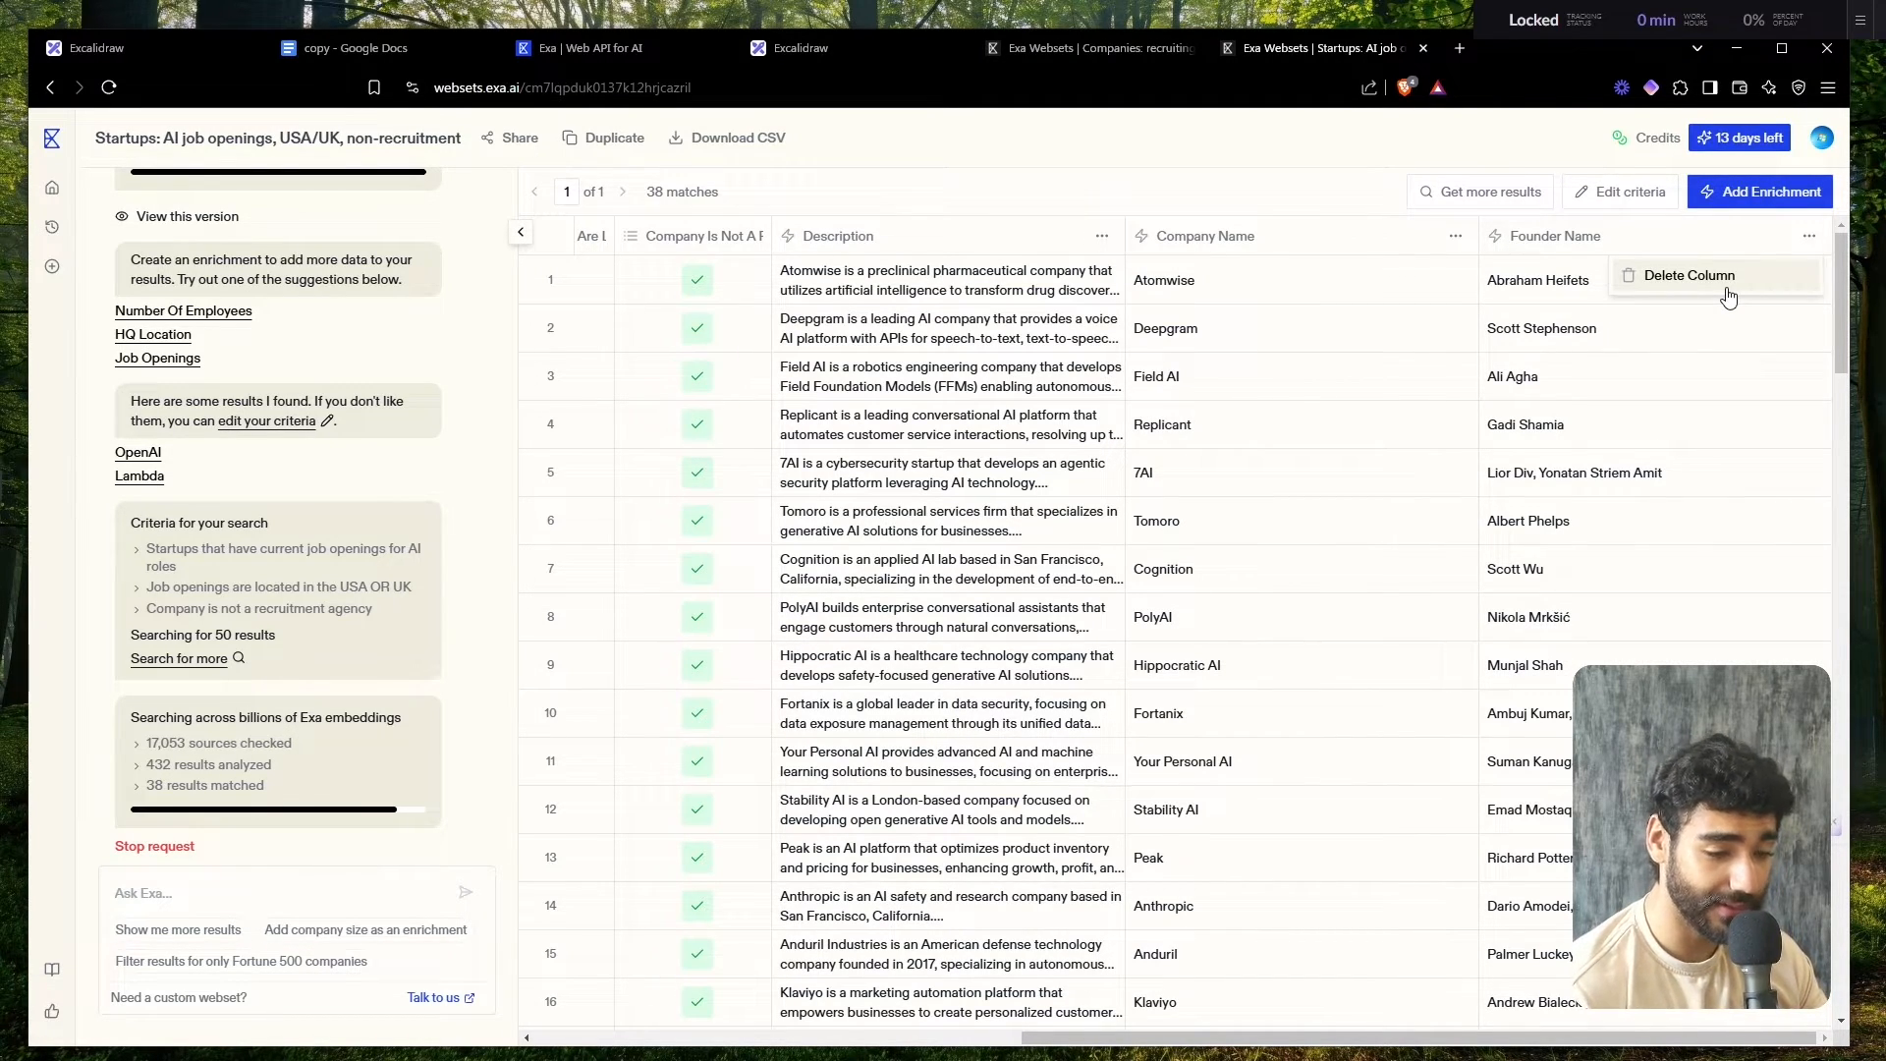
pyautogui.click(1612, 481)
pyautogui.scroll(-3, 1611, 481)
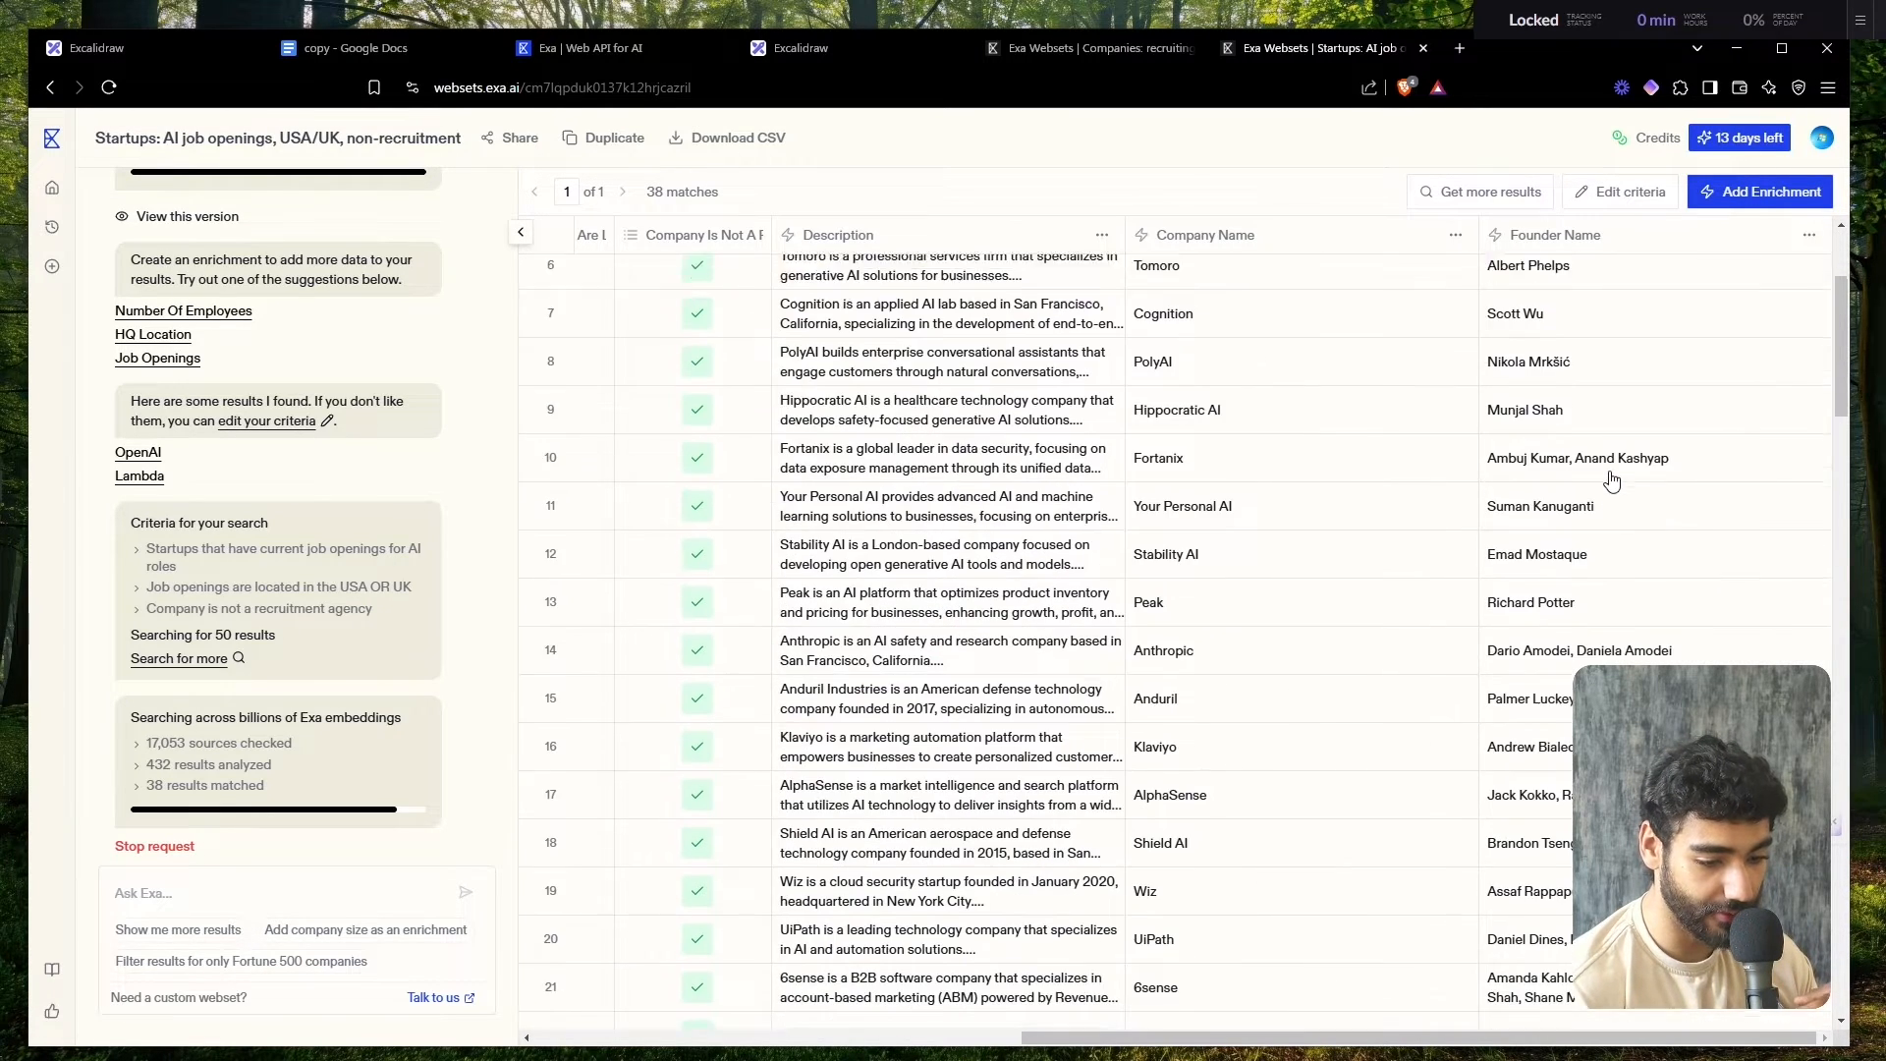
pyautogui.scroll(3, 1612, 481)
# - Start a new startups enrichment and generate its settings from "Provide only one name of the founder of the company, excluding any roles."
pyautogui.click(1810, 237)
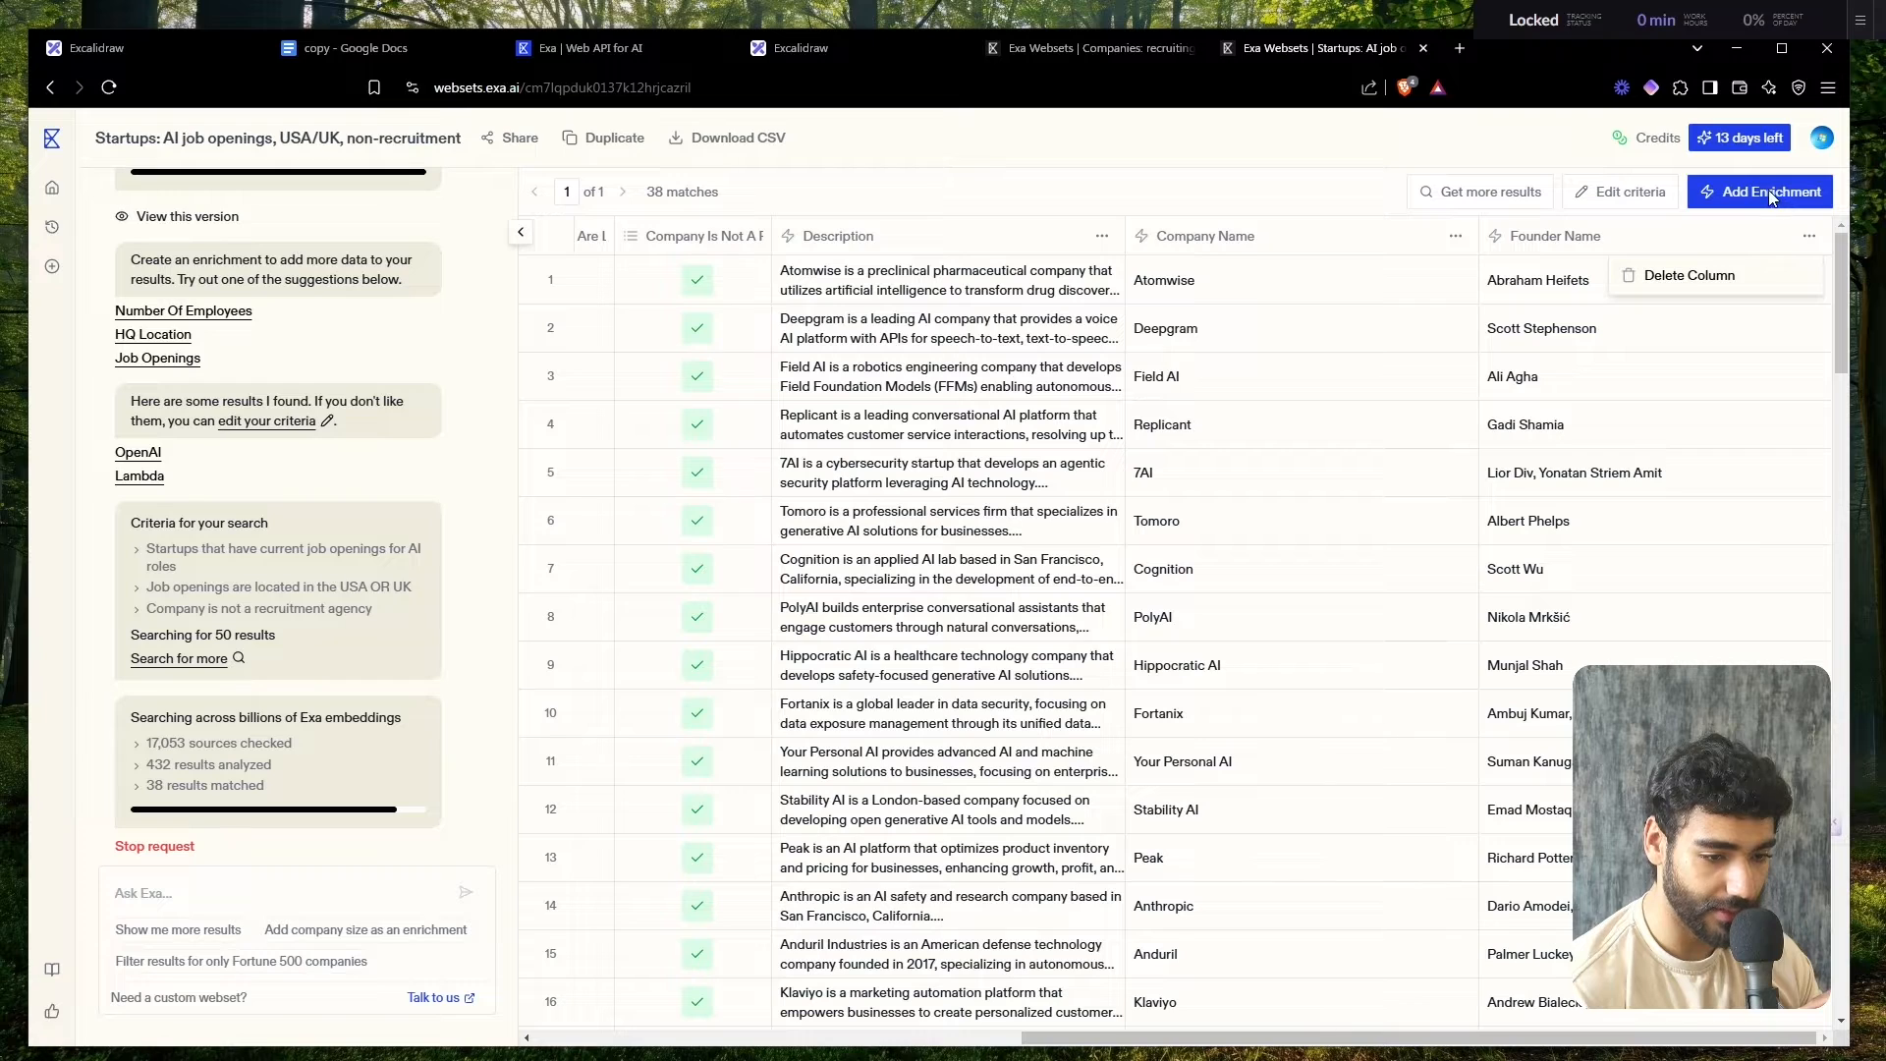
pyautogui.click(1764, 191)
pyautogui.write('the name of the founder of the company, excluding any roles')
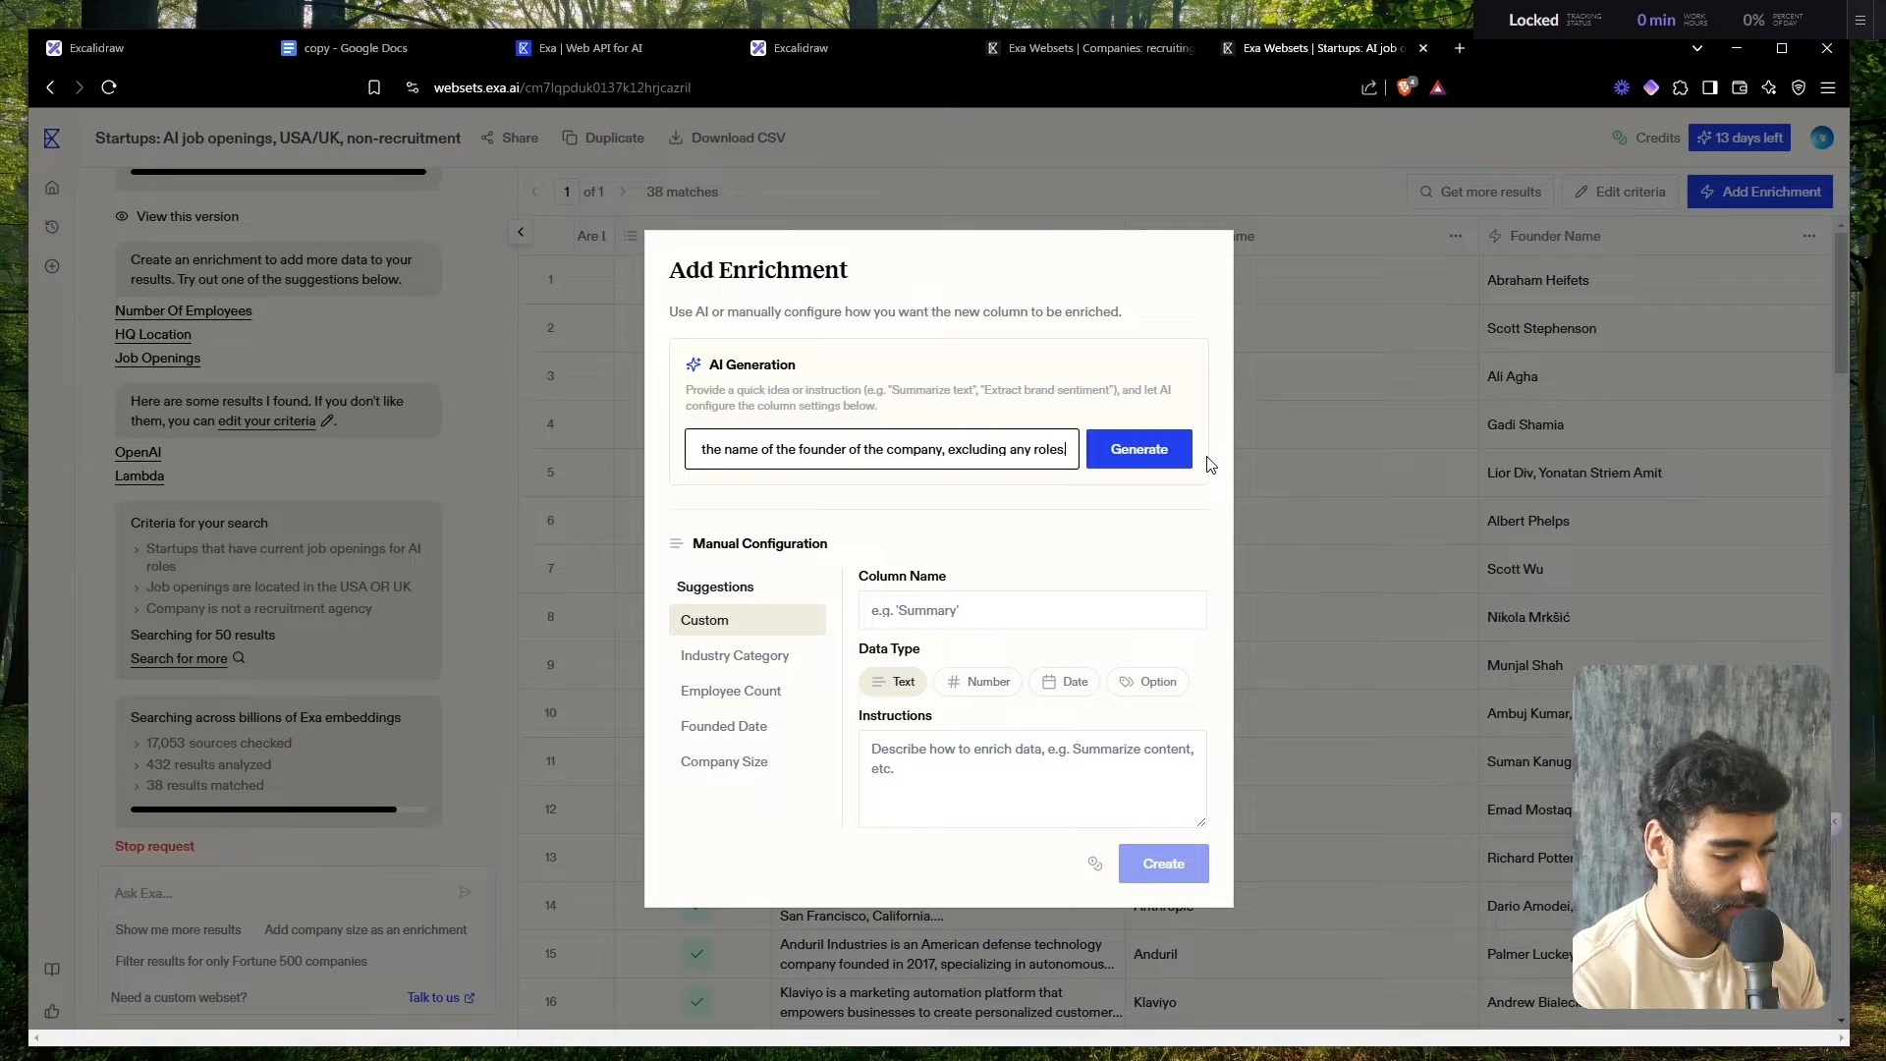
pyautogui.write('.')
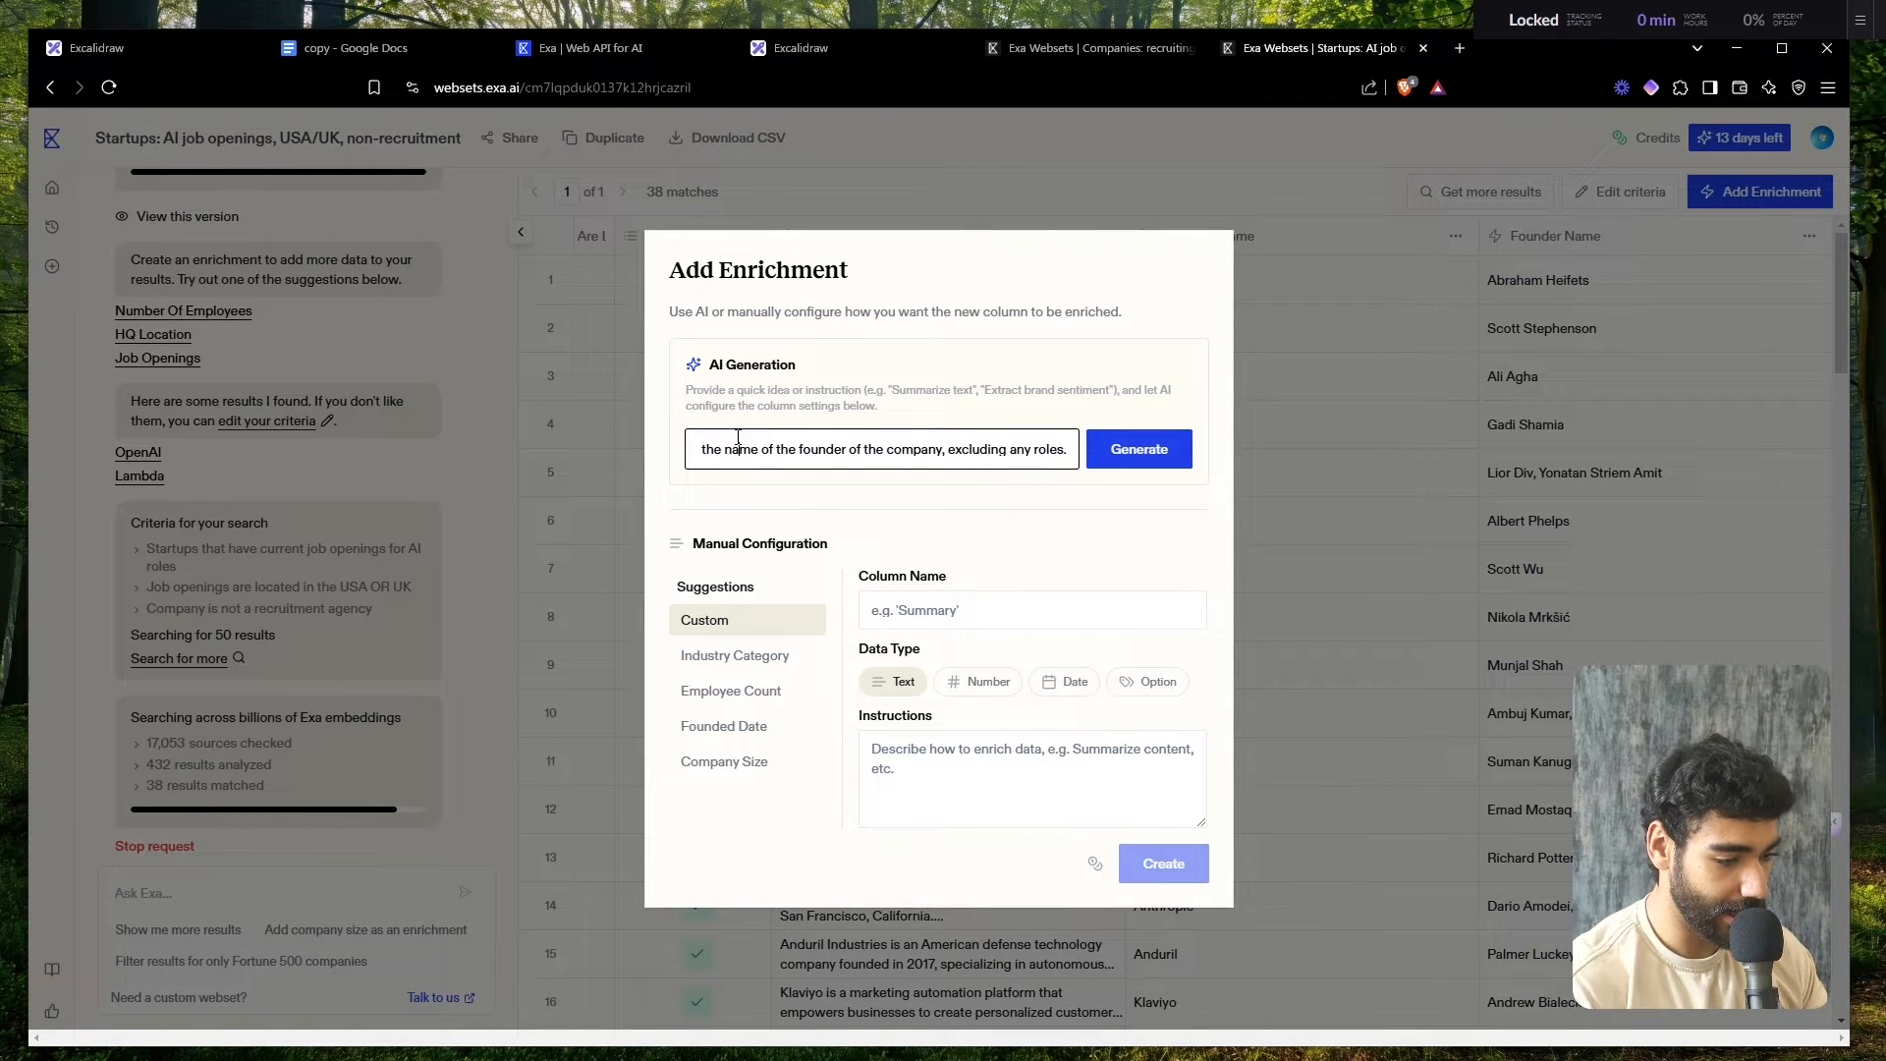
pyautogui.press('Home')
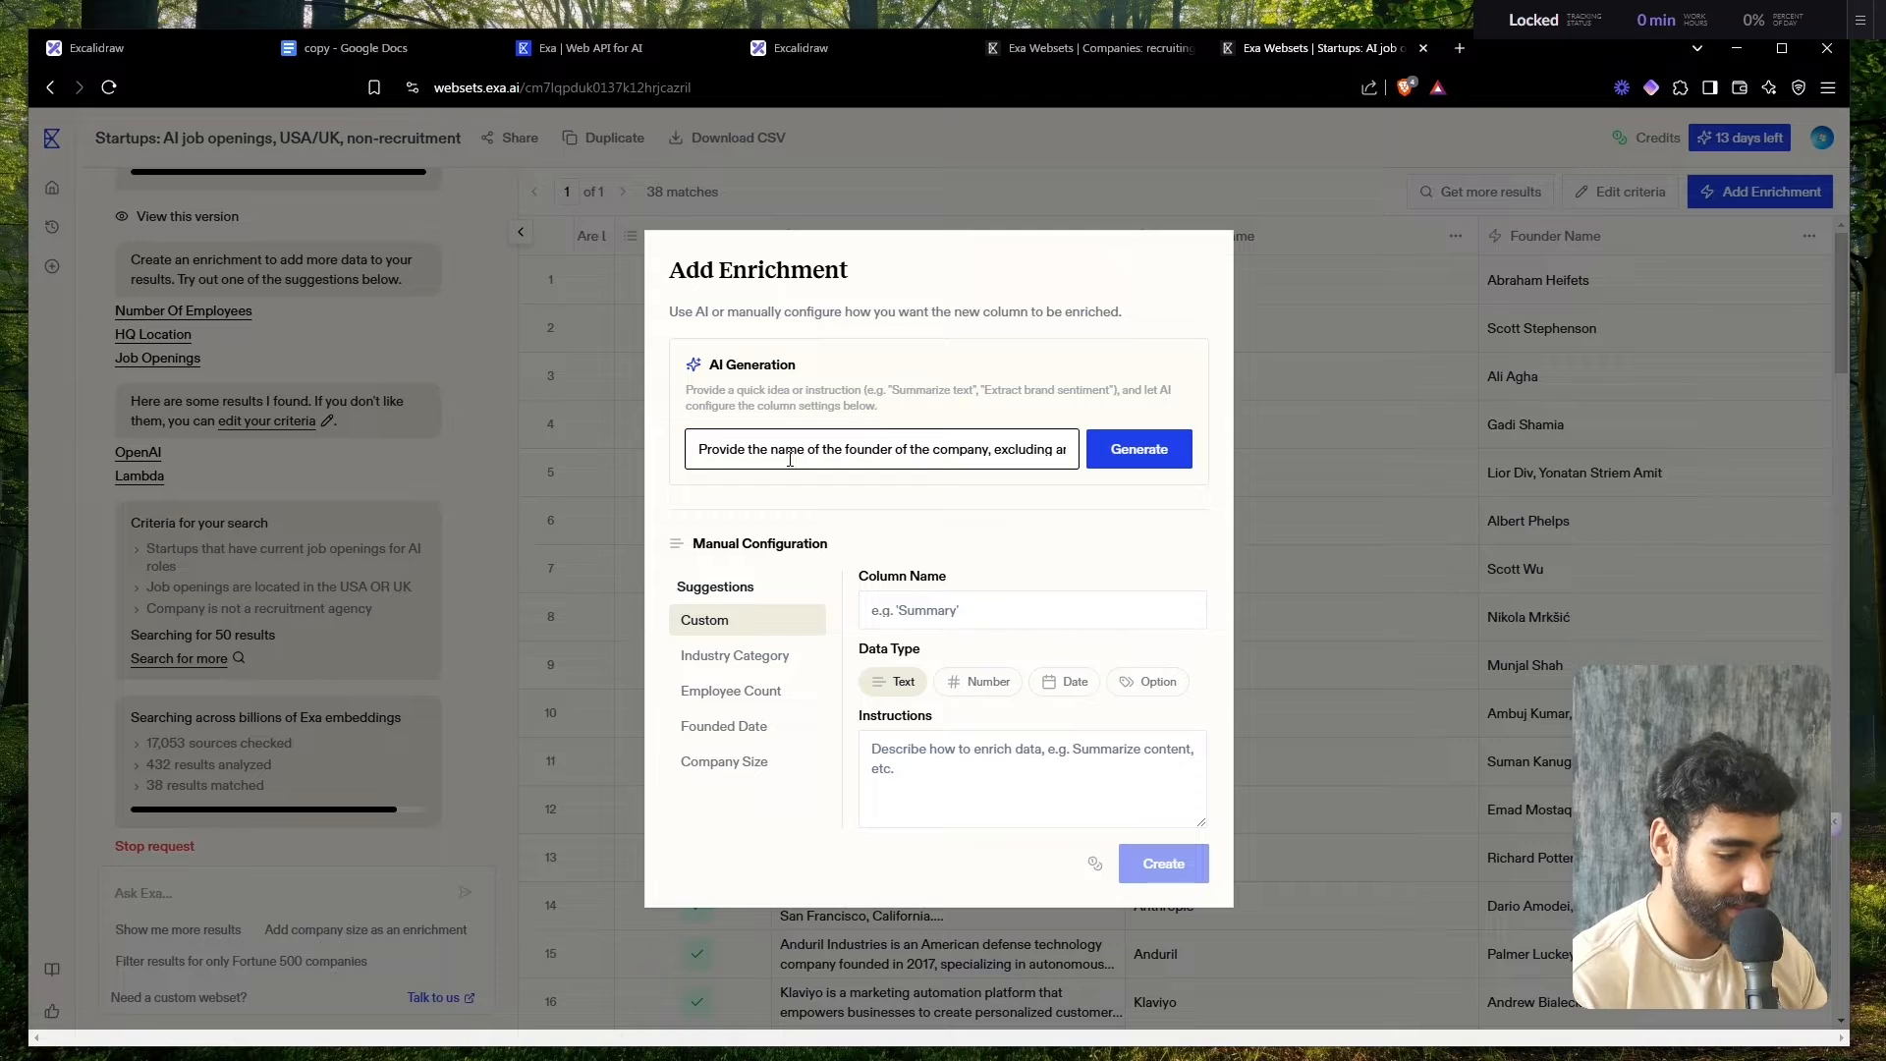
pyautogui.hotkey('ctrl', 'a')
pyautogui.hotkey('ctrl', 'x')
pyautogui.hotkey('ctrl', 'z')
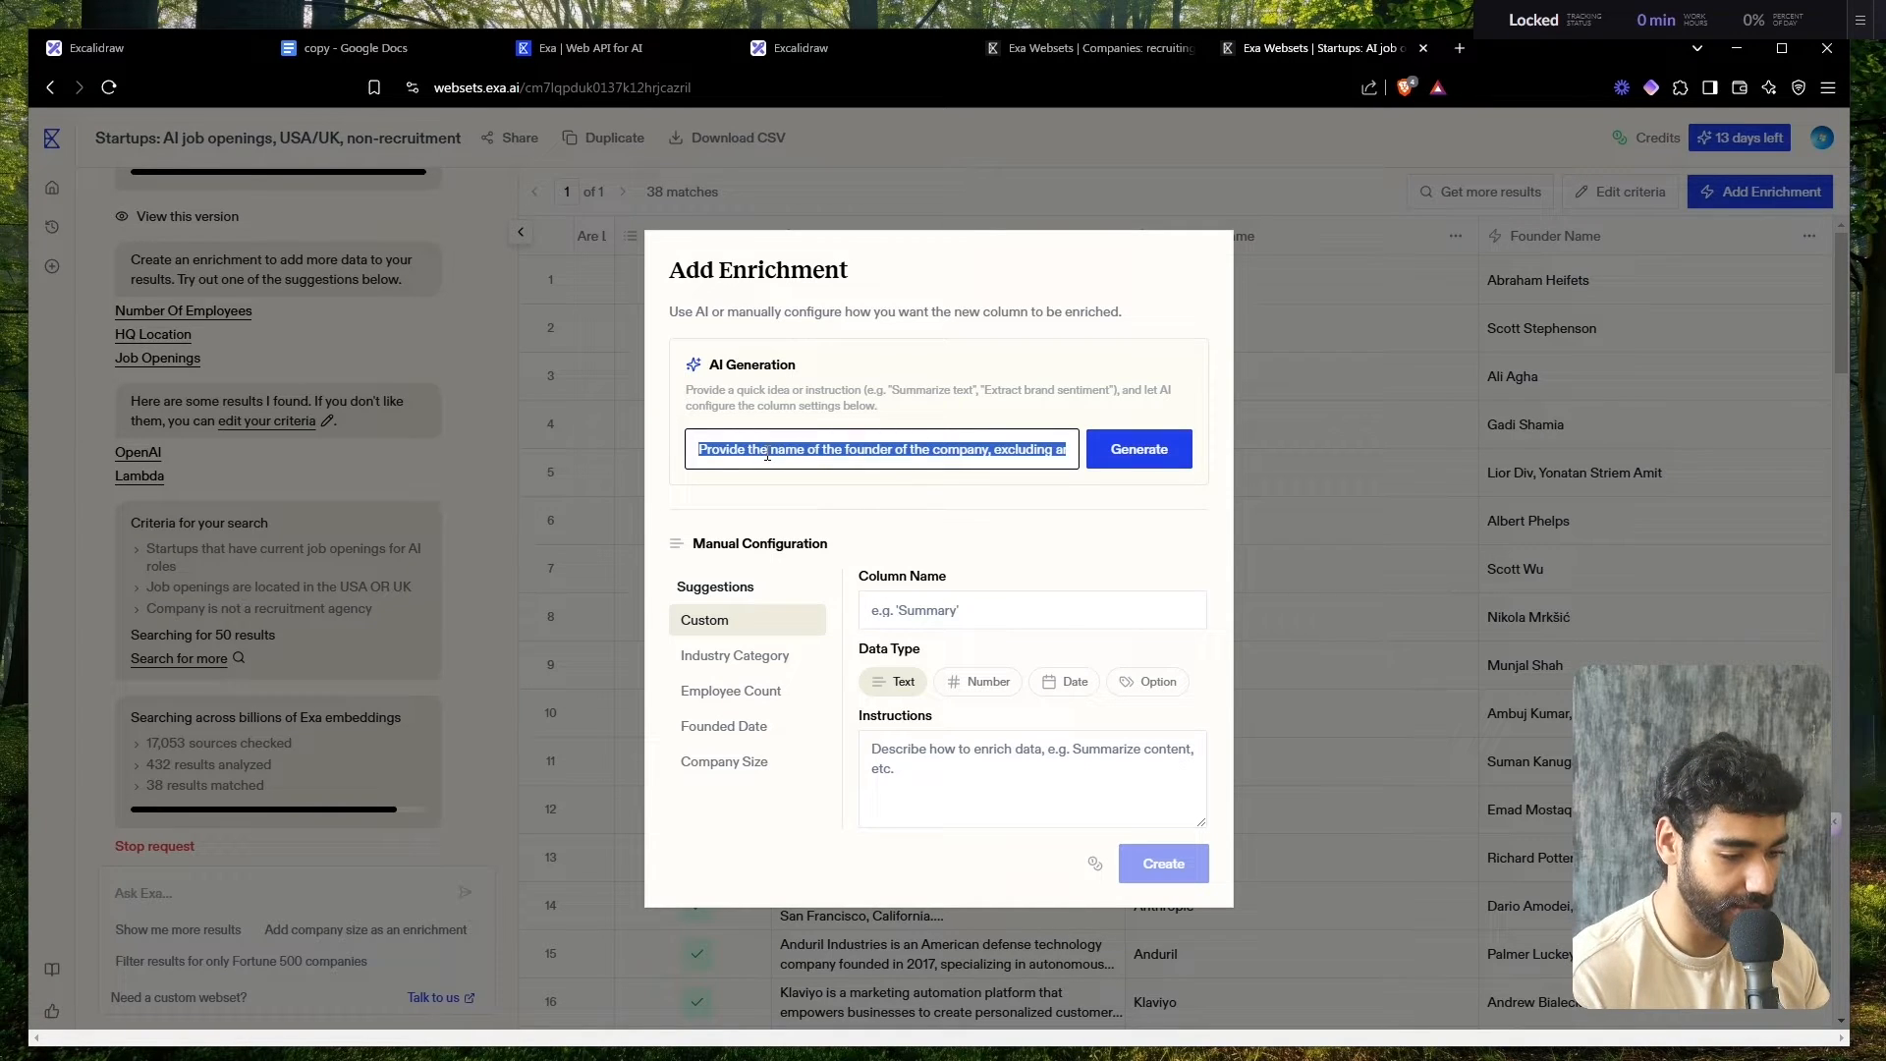
pyautogui.doubleClick(758, 449)
pyautogui.write('only one')
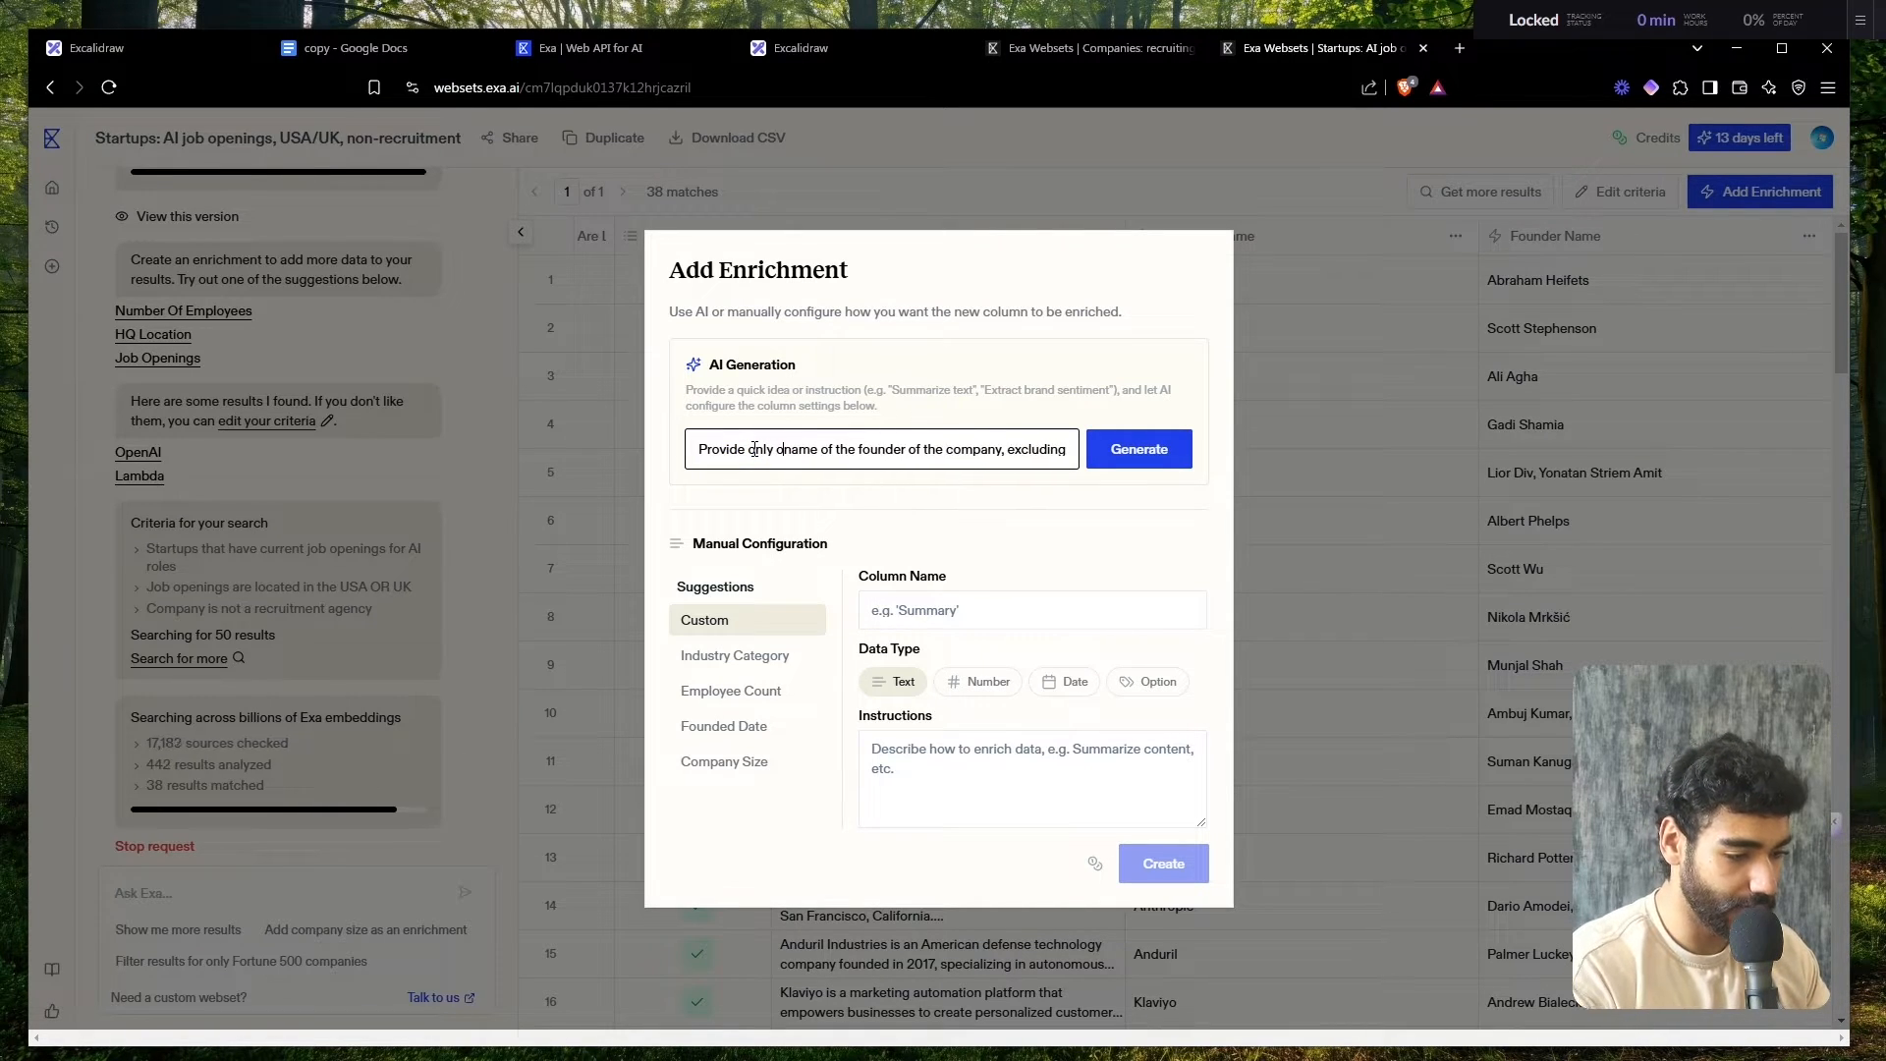
pyautogui.press('Return')
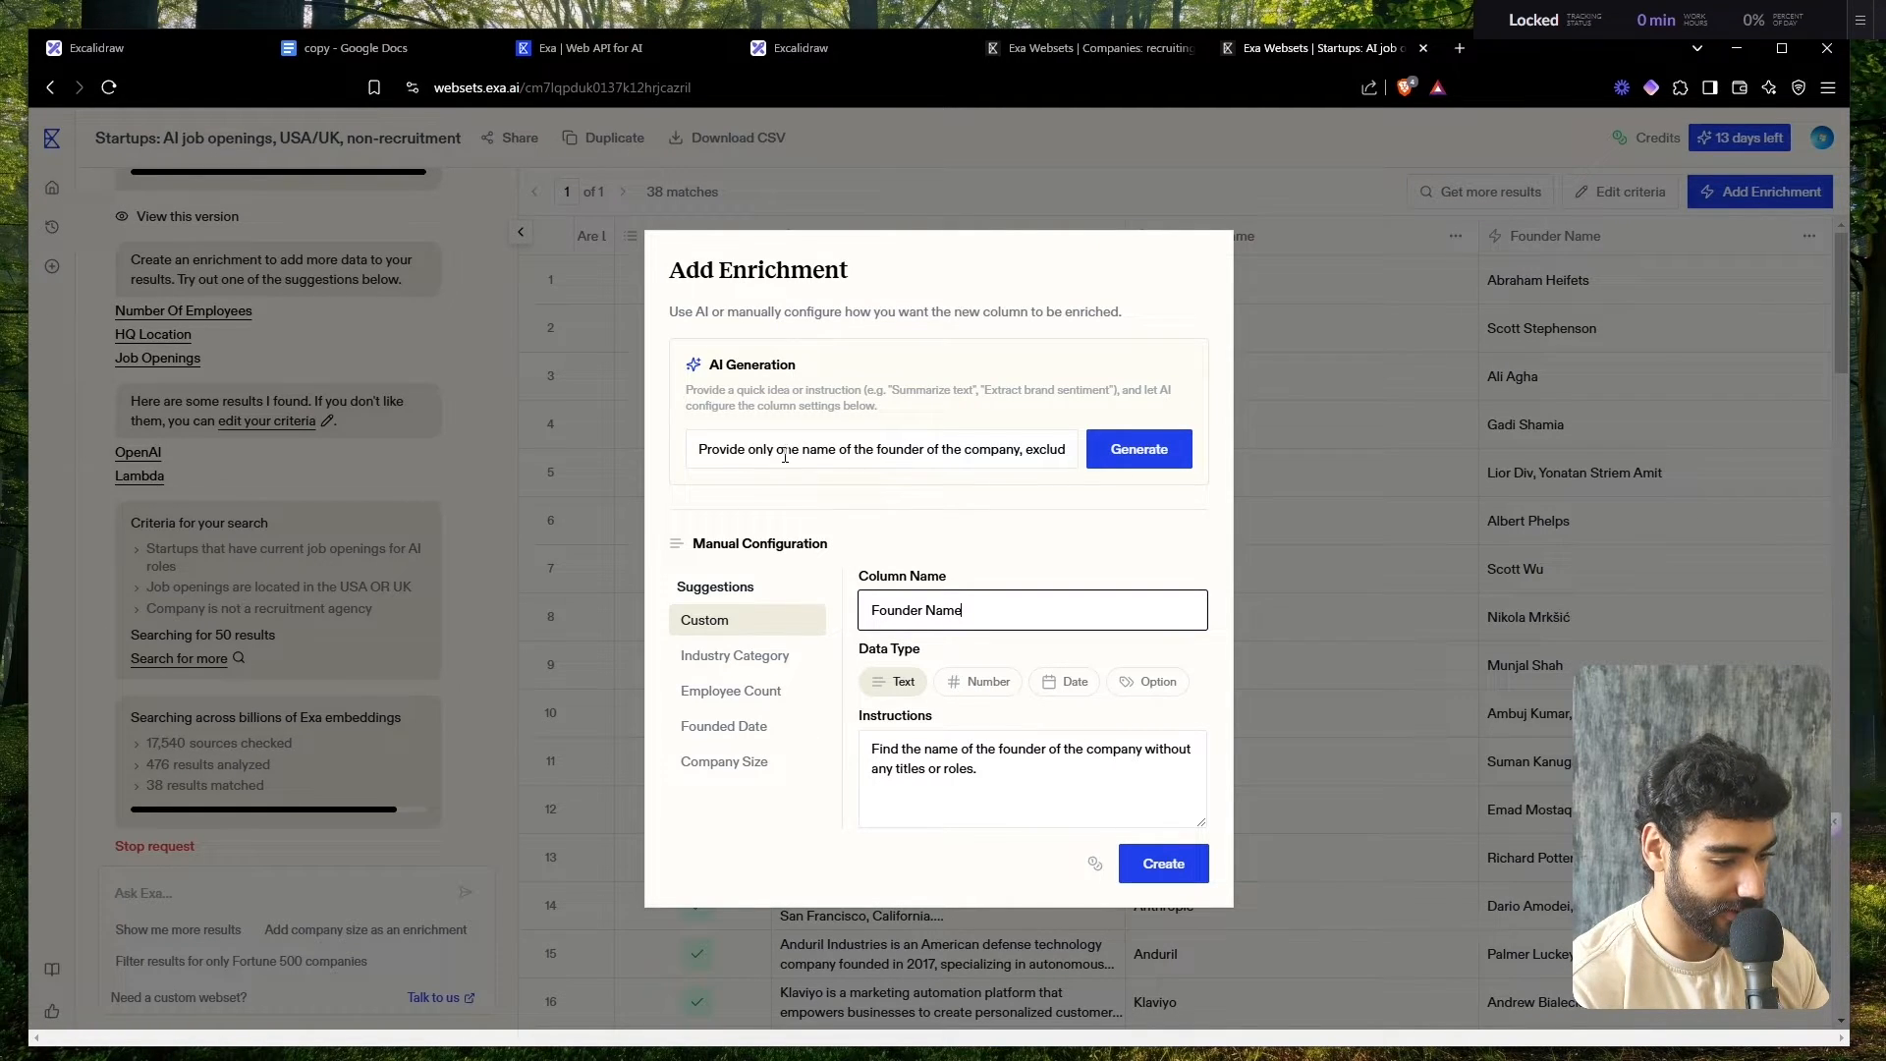
# - Append "dont include any co-founders" to the enrichment prompt and regenerate the column settings
pyautogui.tripleClick(1005, 451)
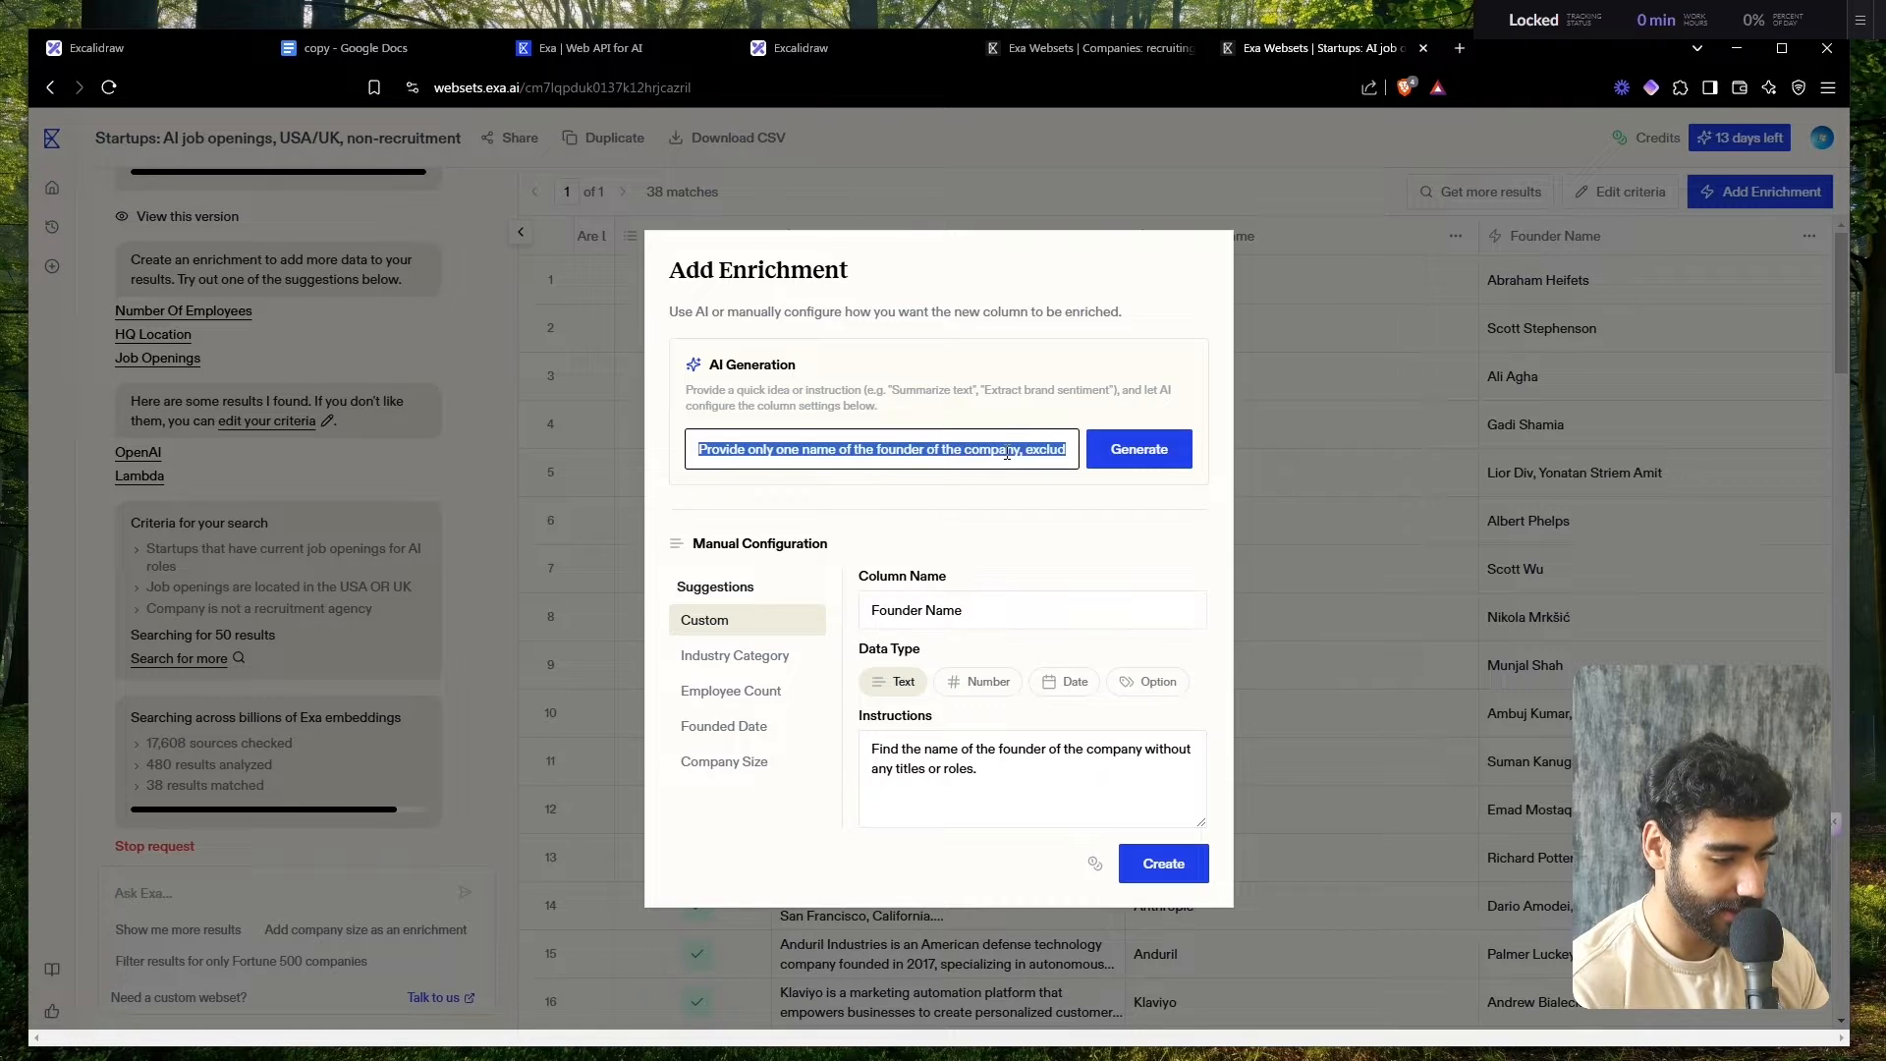
pyautogui.press('Right')
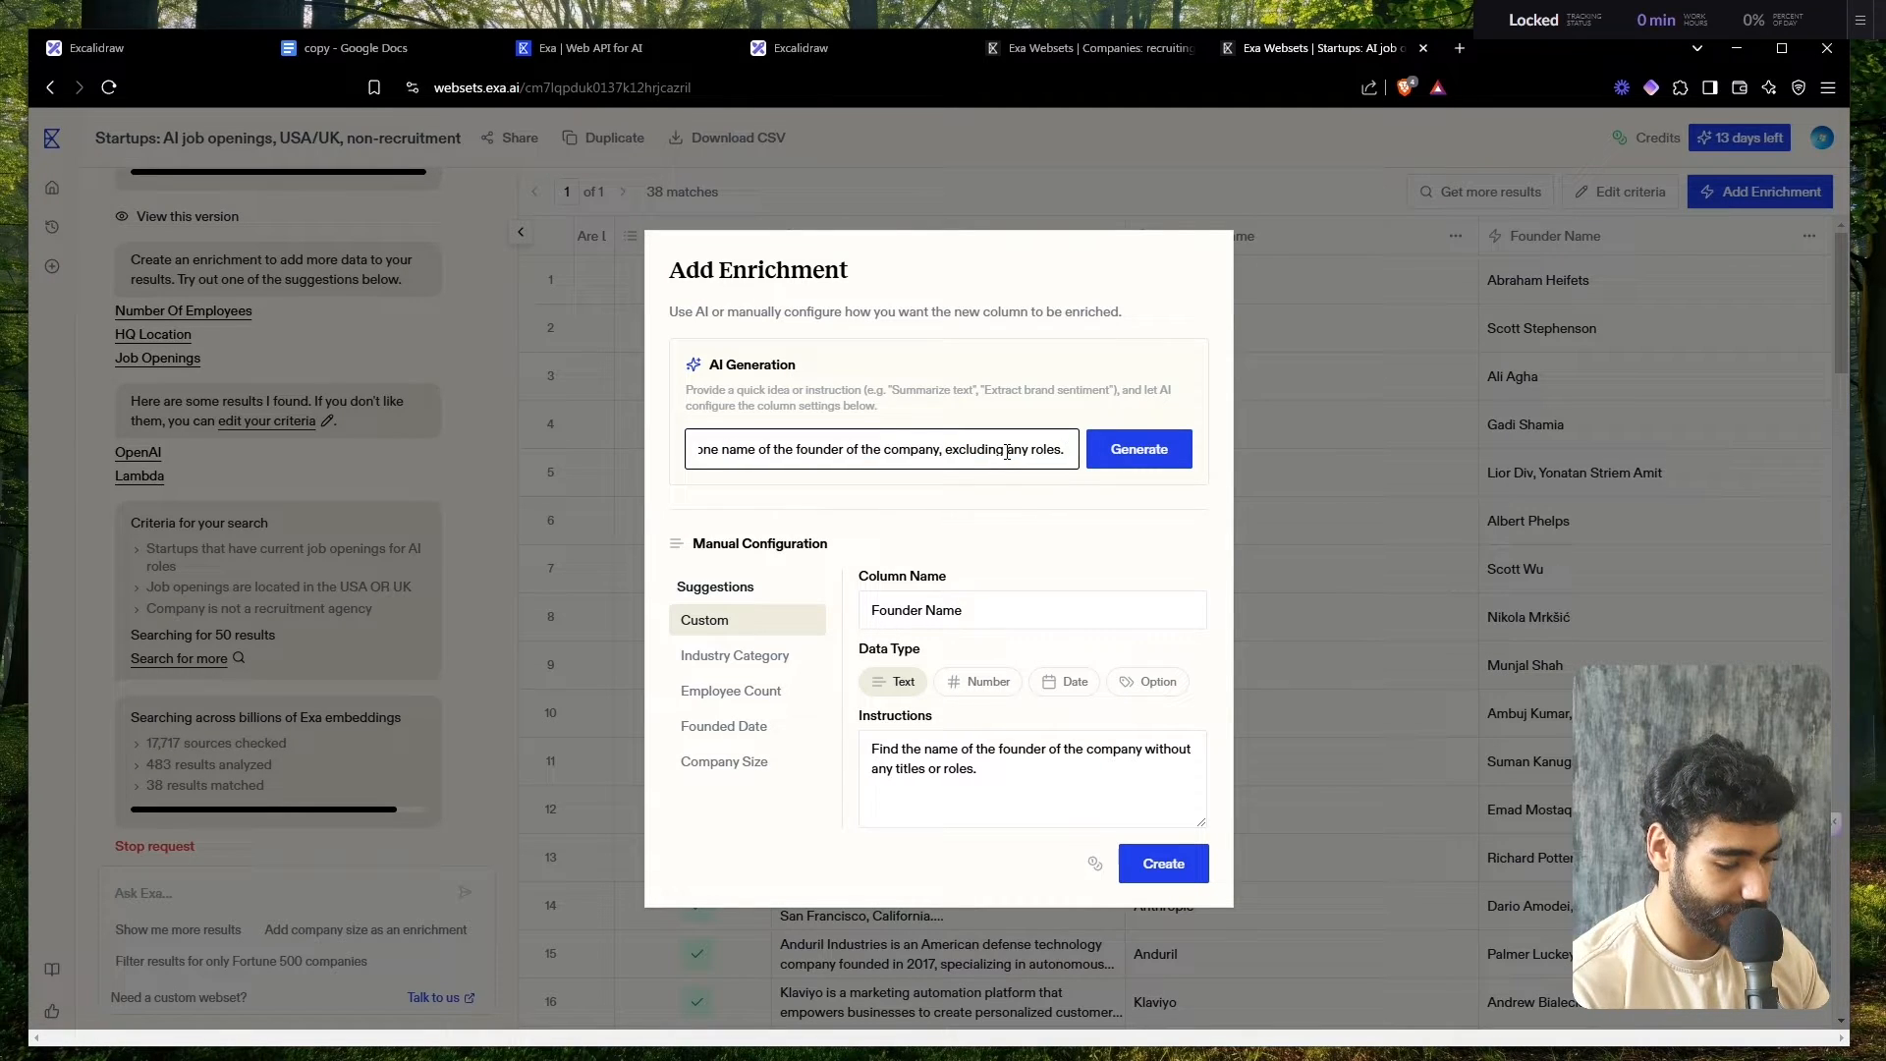
pyautogui.write('dont include an')
pyautogui.write('y co-founders')
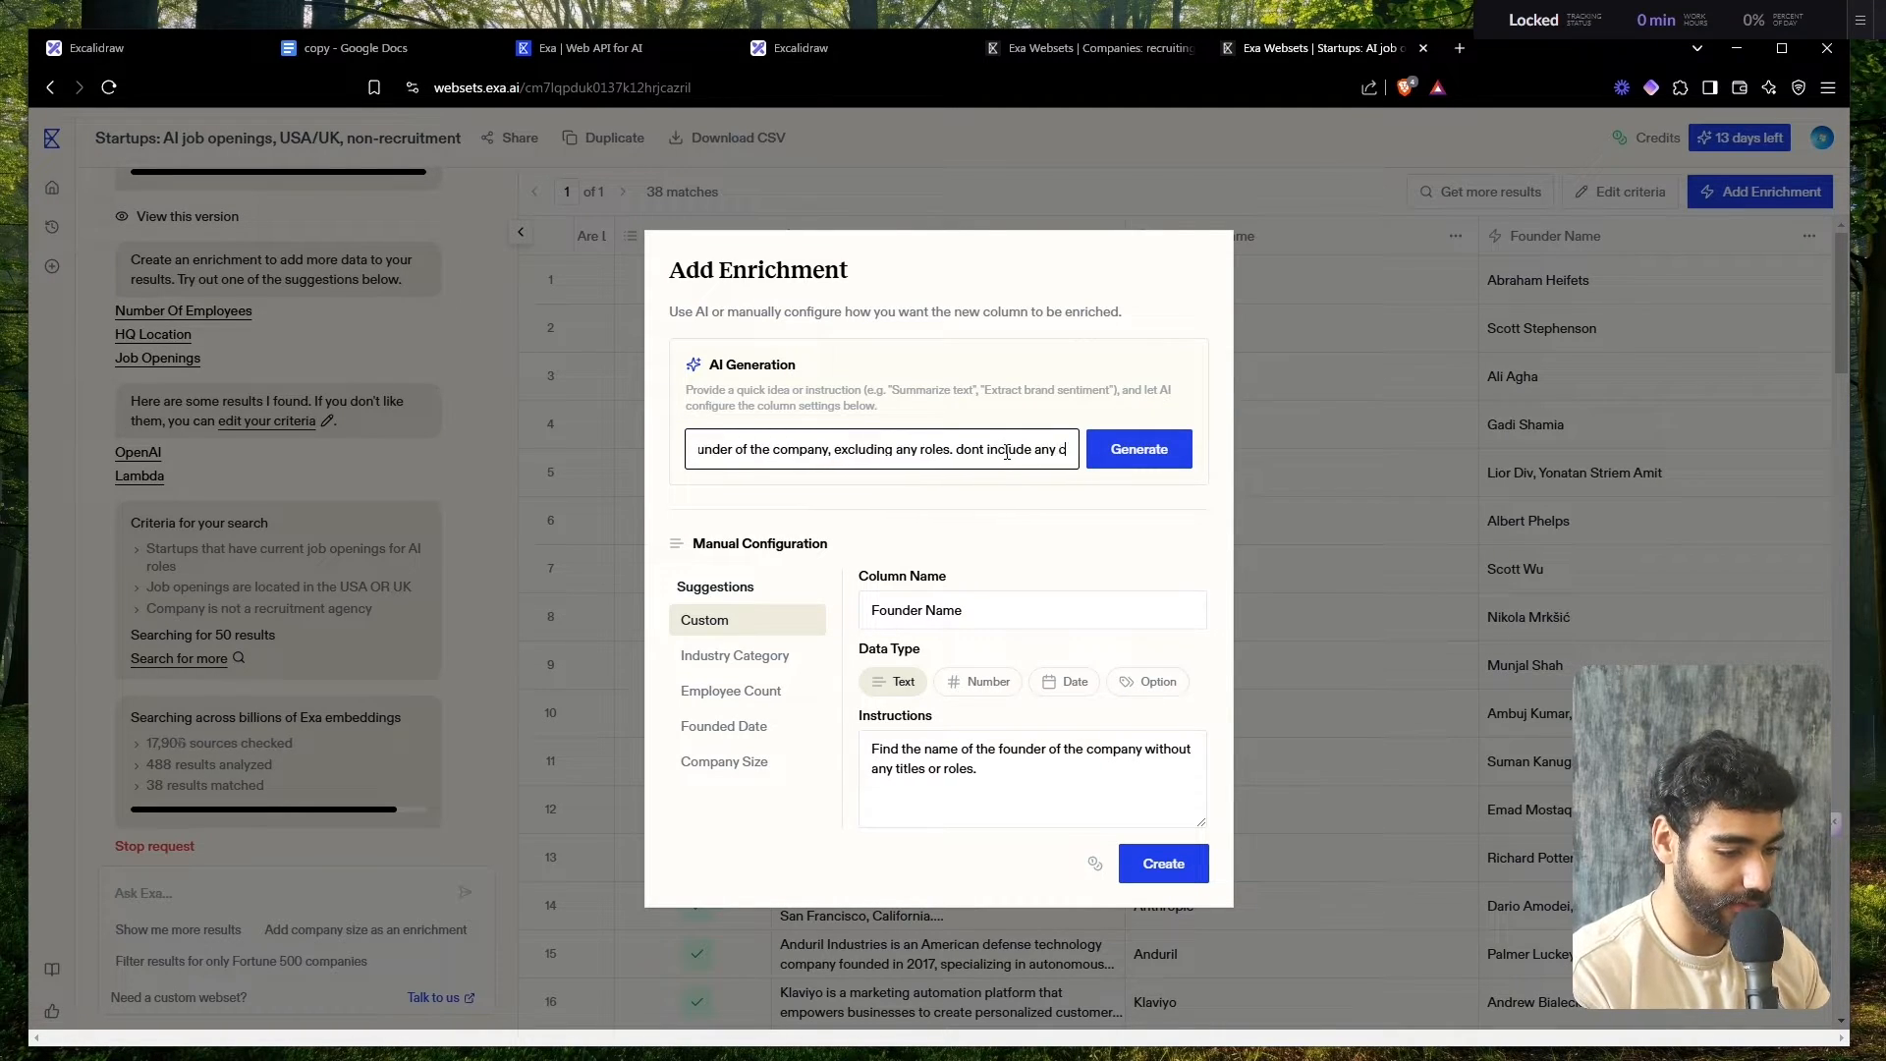
pyautogui.press('Return')
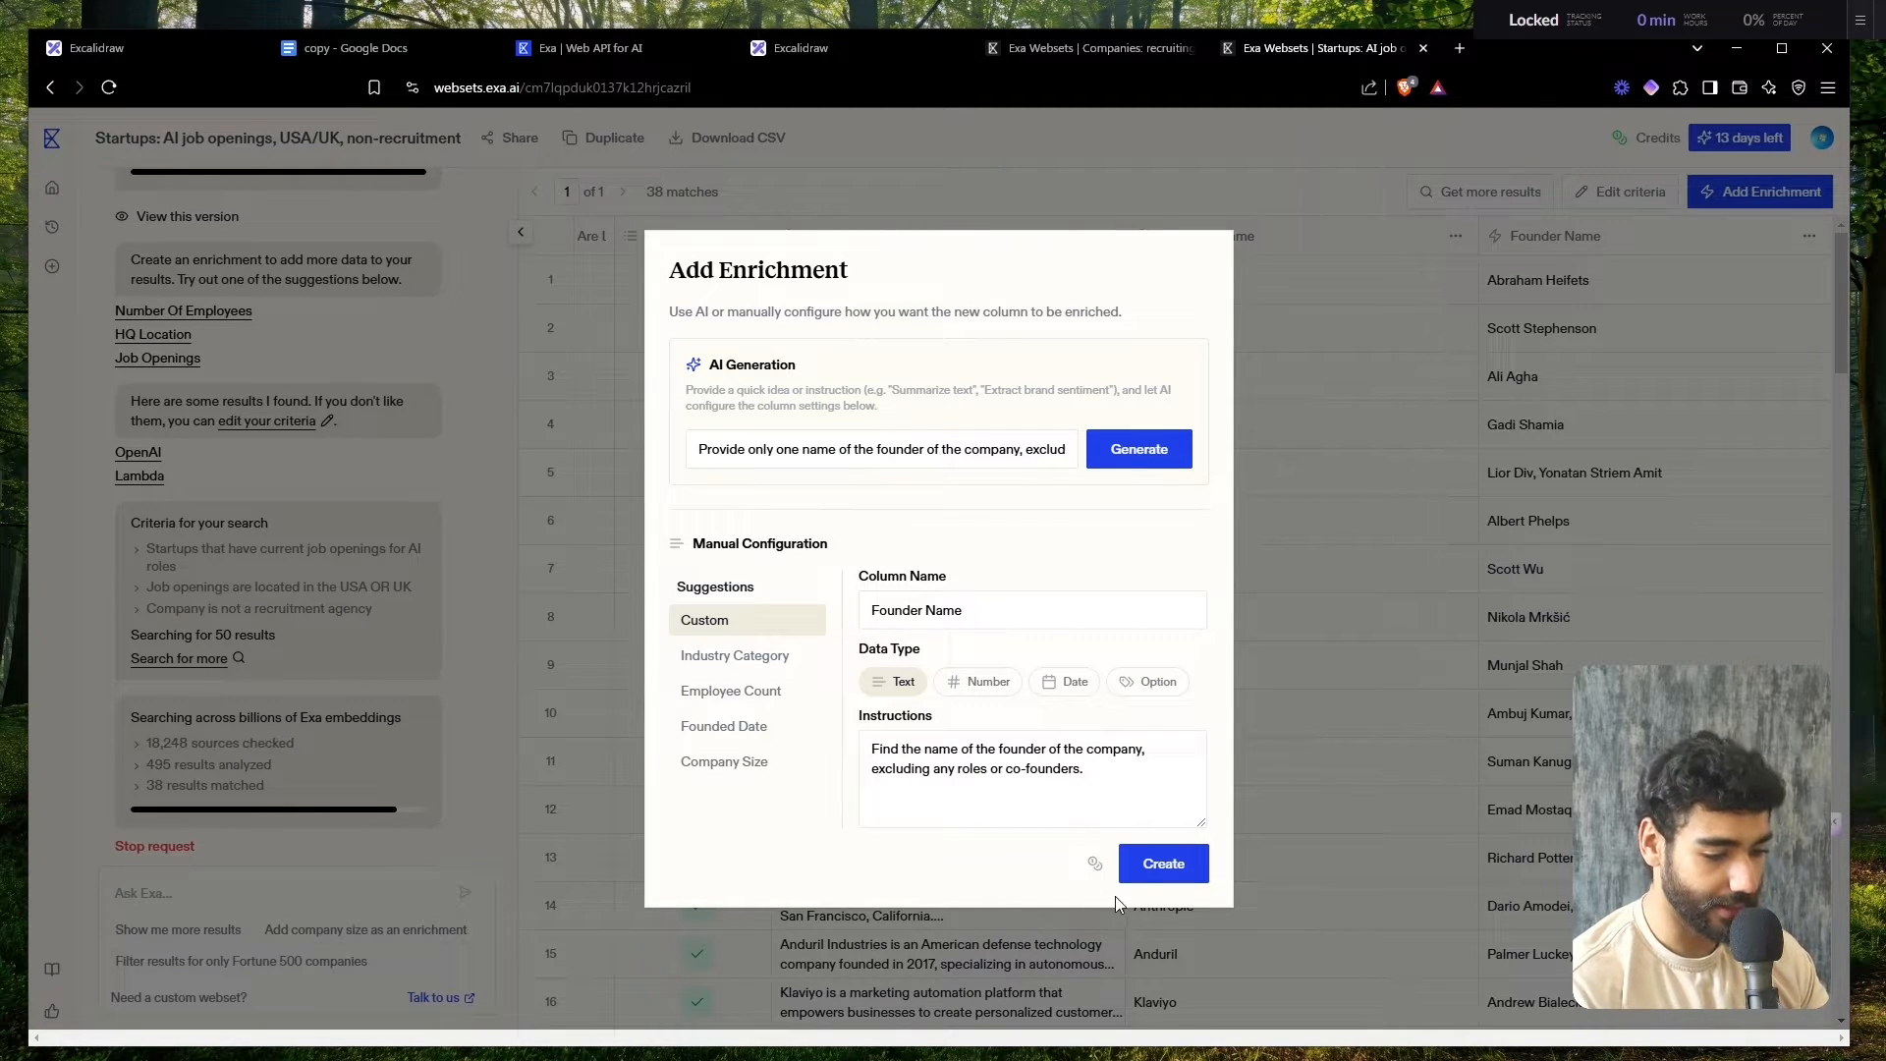
# - Create the "Founder Name" text column in the startups webset with the generated instructions excluding any roles or co-founders
pyautogui.click(1034, 743)
pyautogui.hotkey('ctrl', 'a')
pyautogui.click(1140, 858)
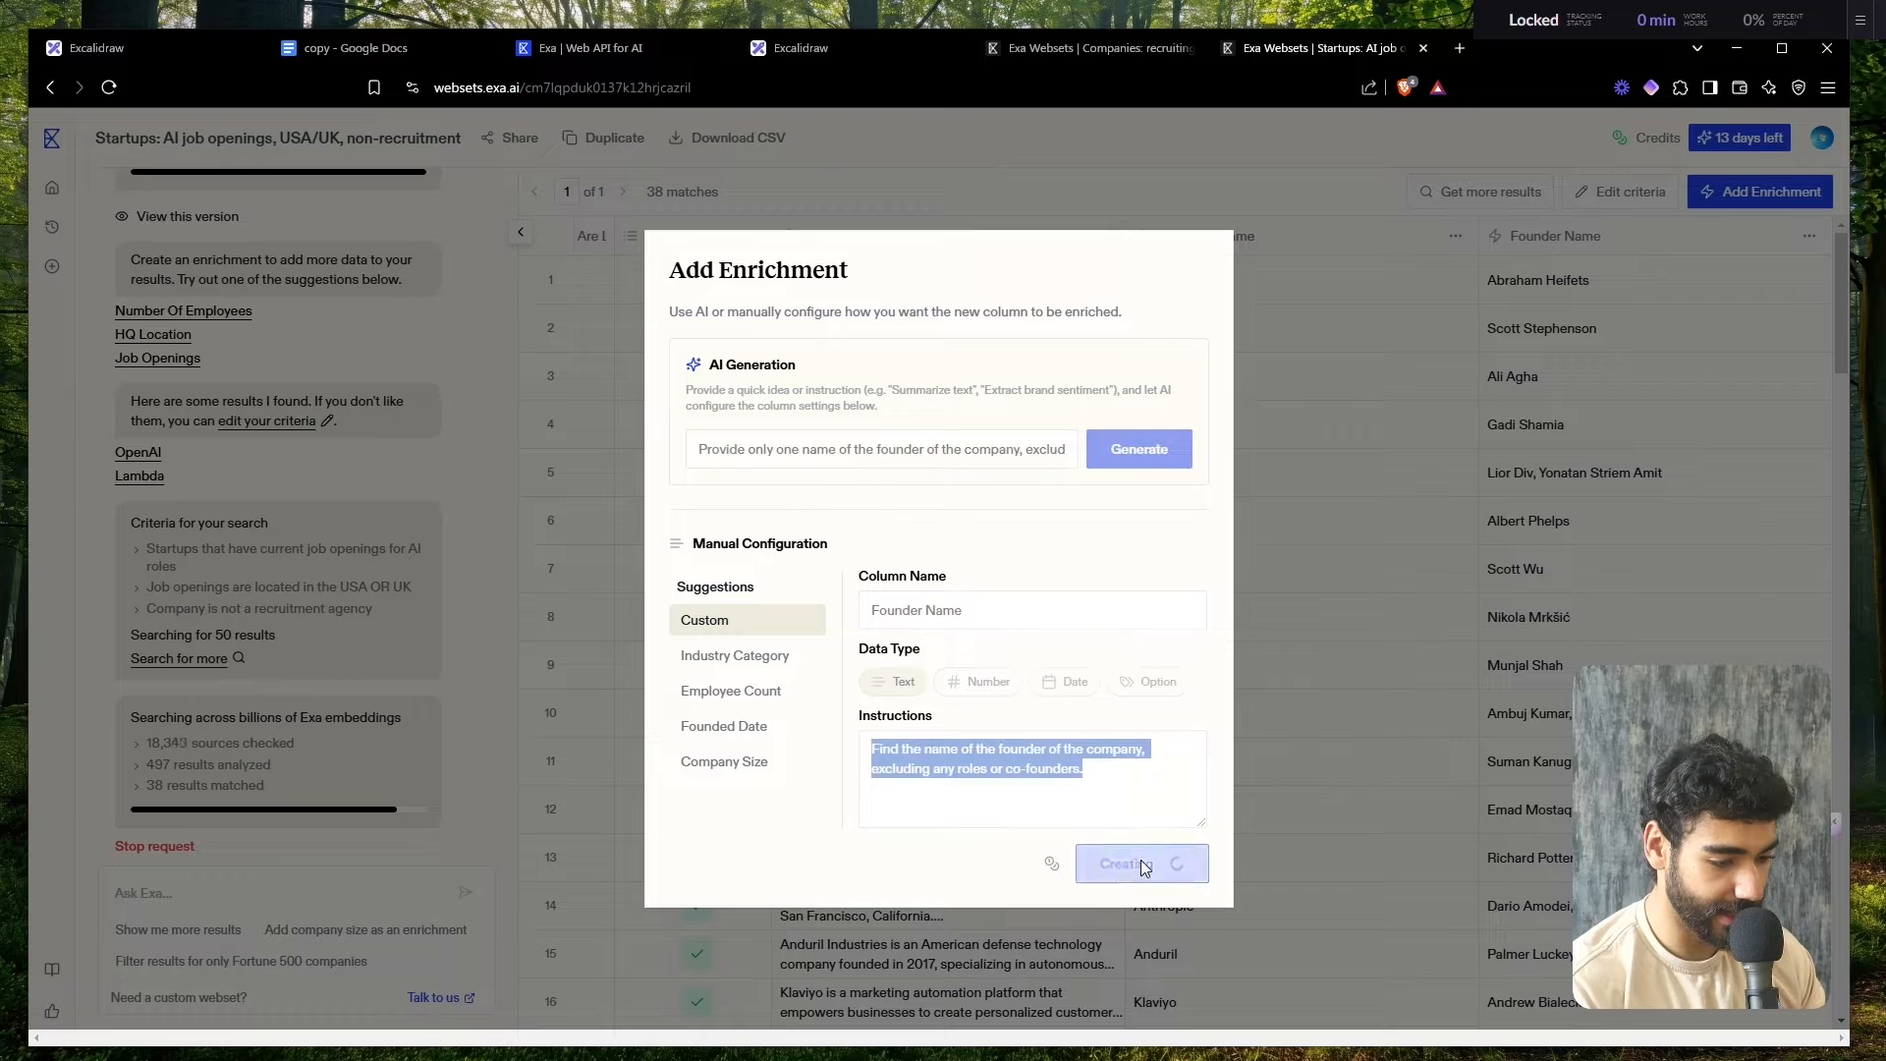
# - Check the founder columns in the recruiting webset and generate settings for a new enrichment from the prompt "latest achievements"
pyautogui.hotkey('ctrl', 'shift', 'Tab')
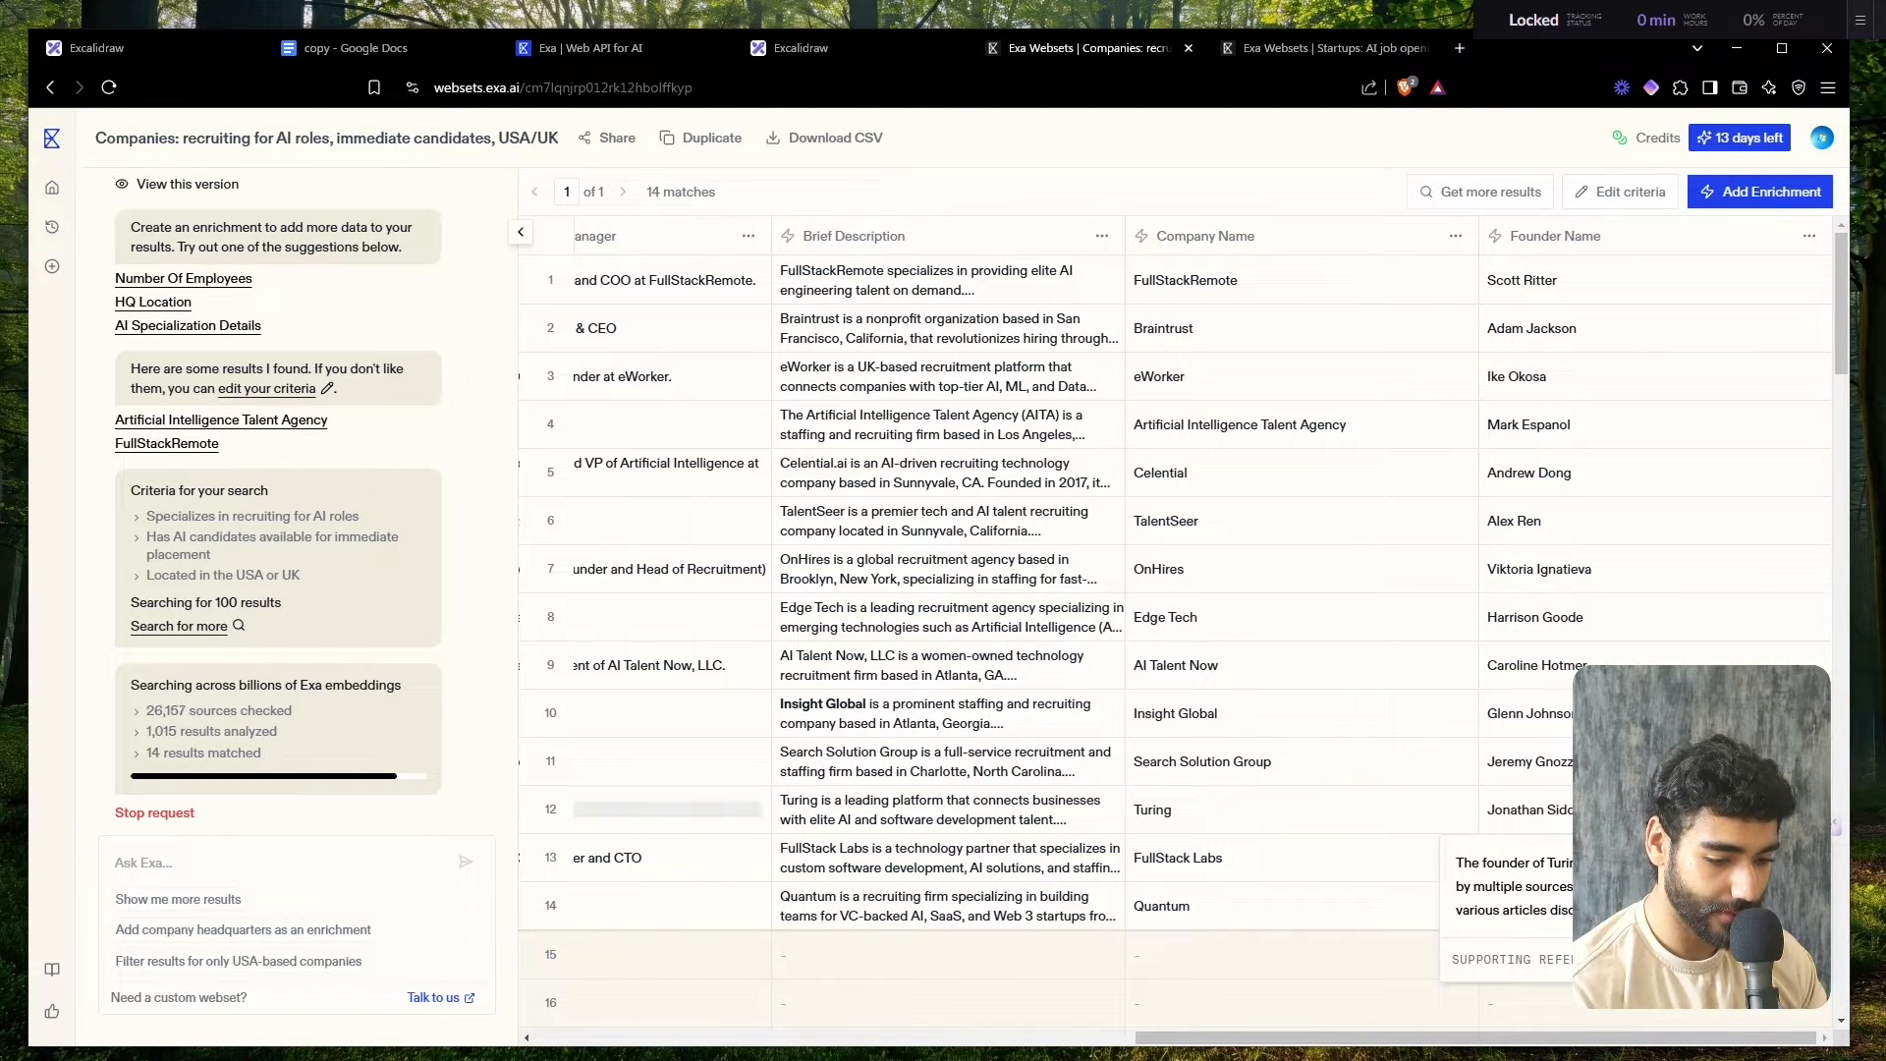
pyautogui.moveTo(1611, 858)
pyautogui.hscroll(-4, 922, 622)
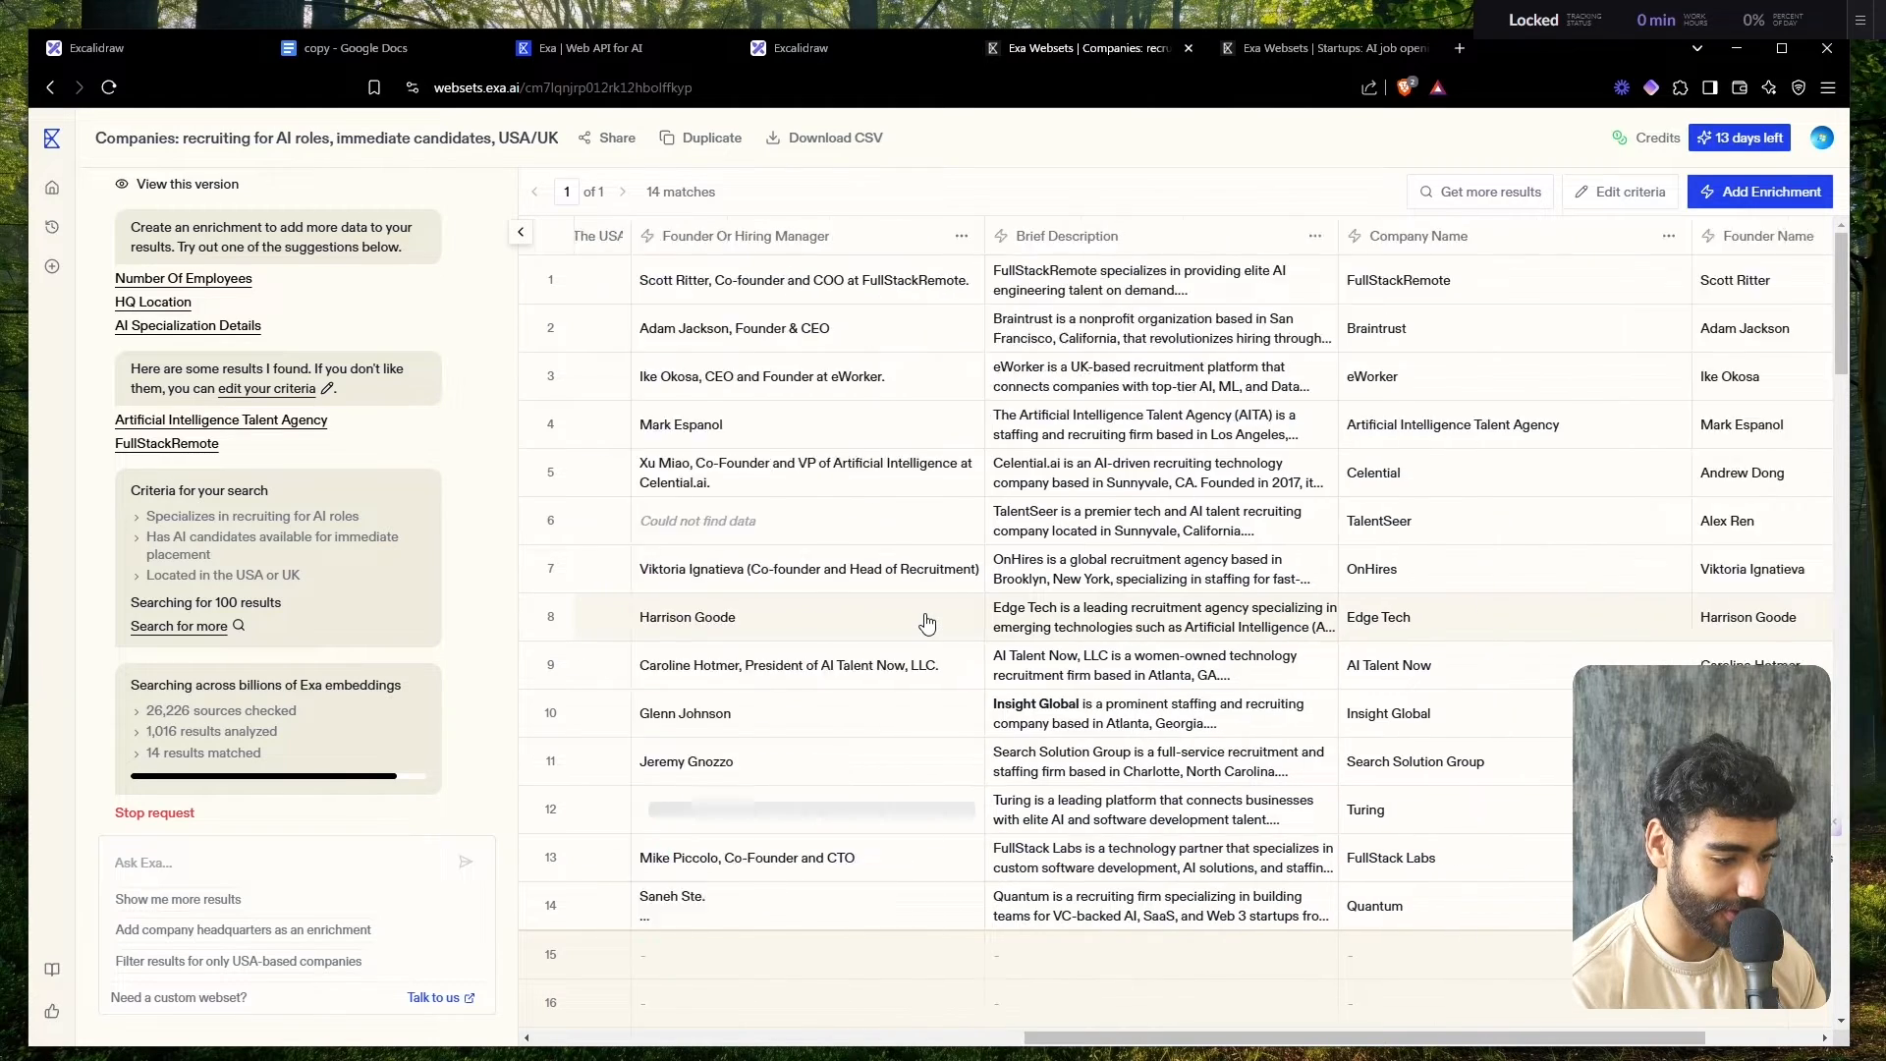
pyautogui.hscroll(-3, 1427, 668)
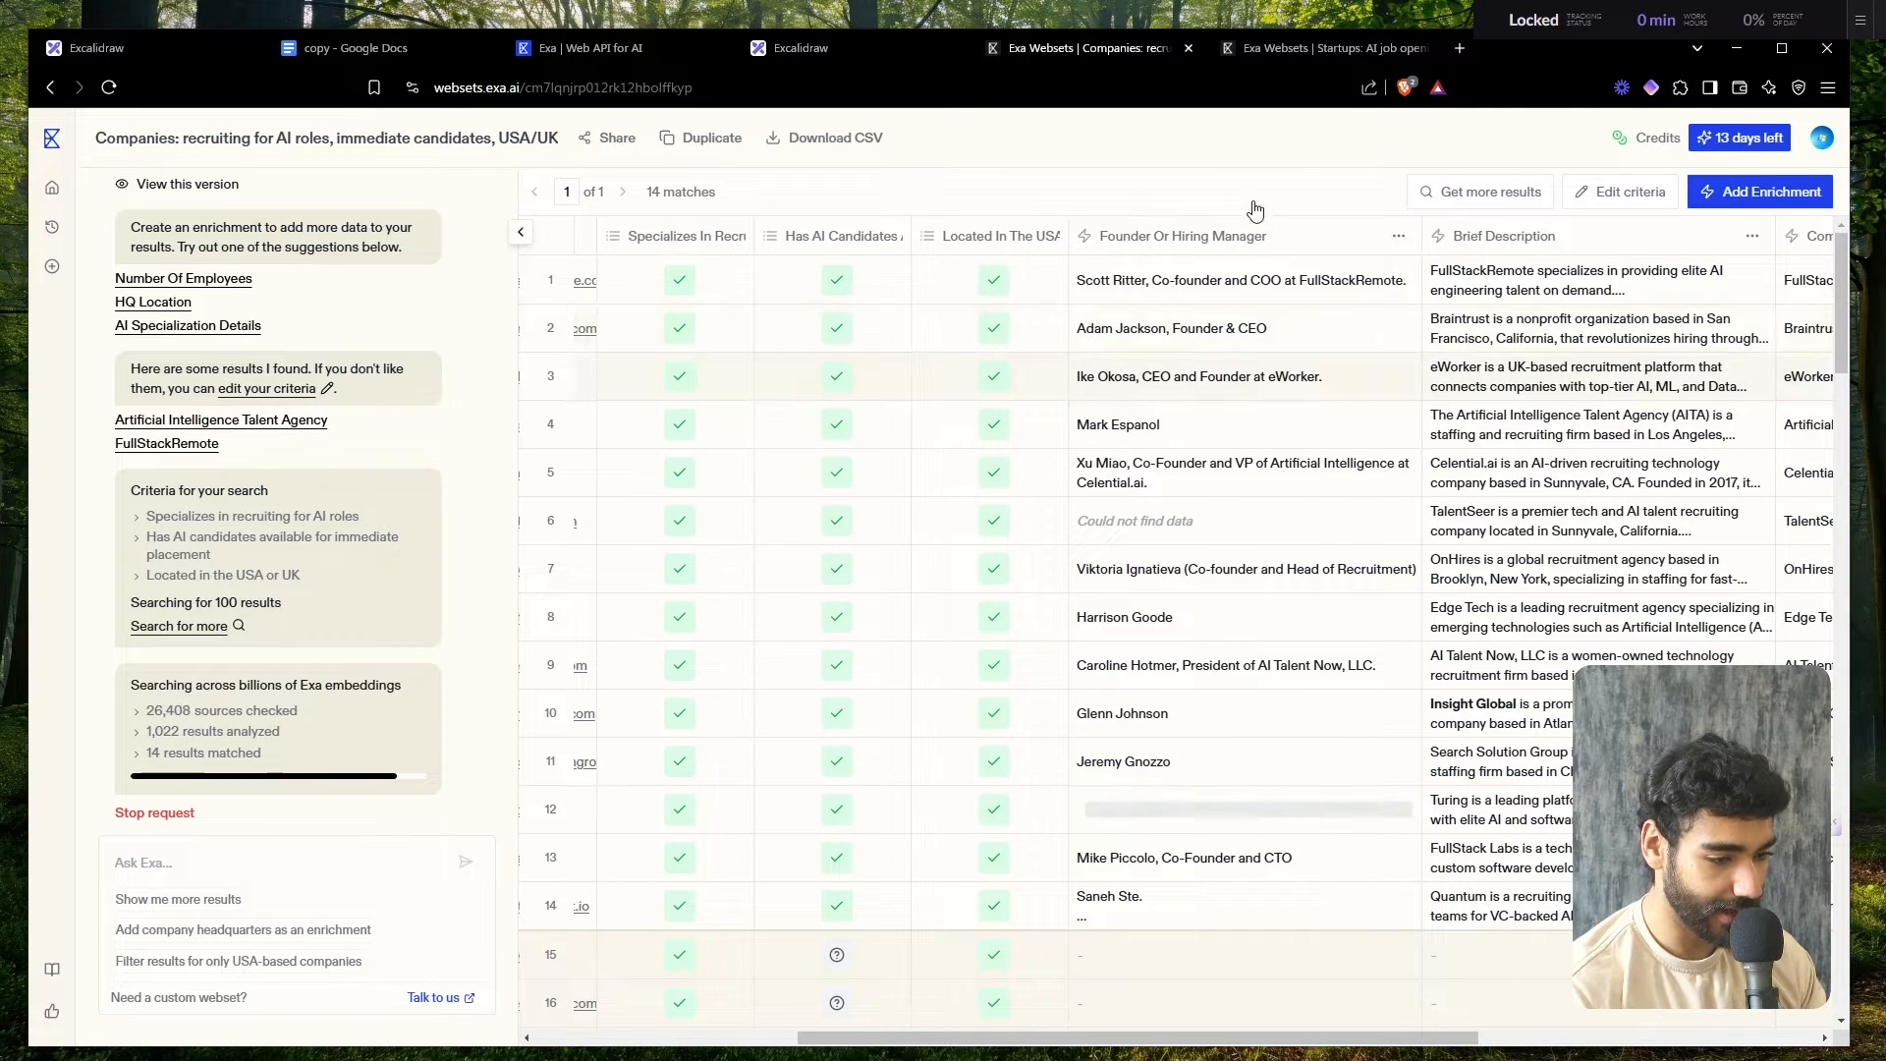
pyautogui.hscroll(6, 1140, 683)
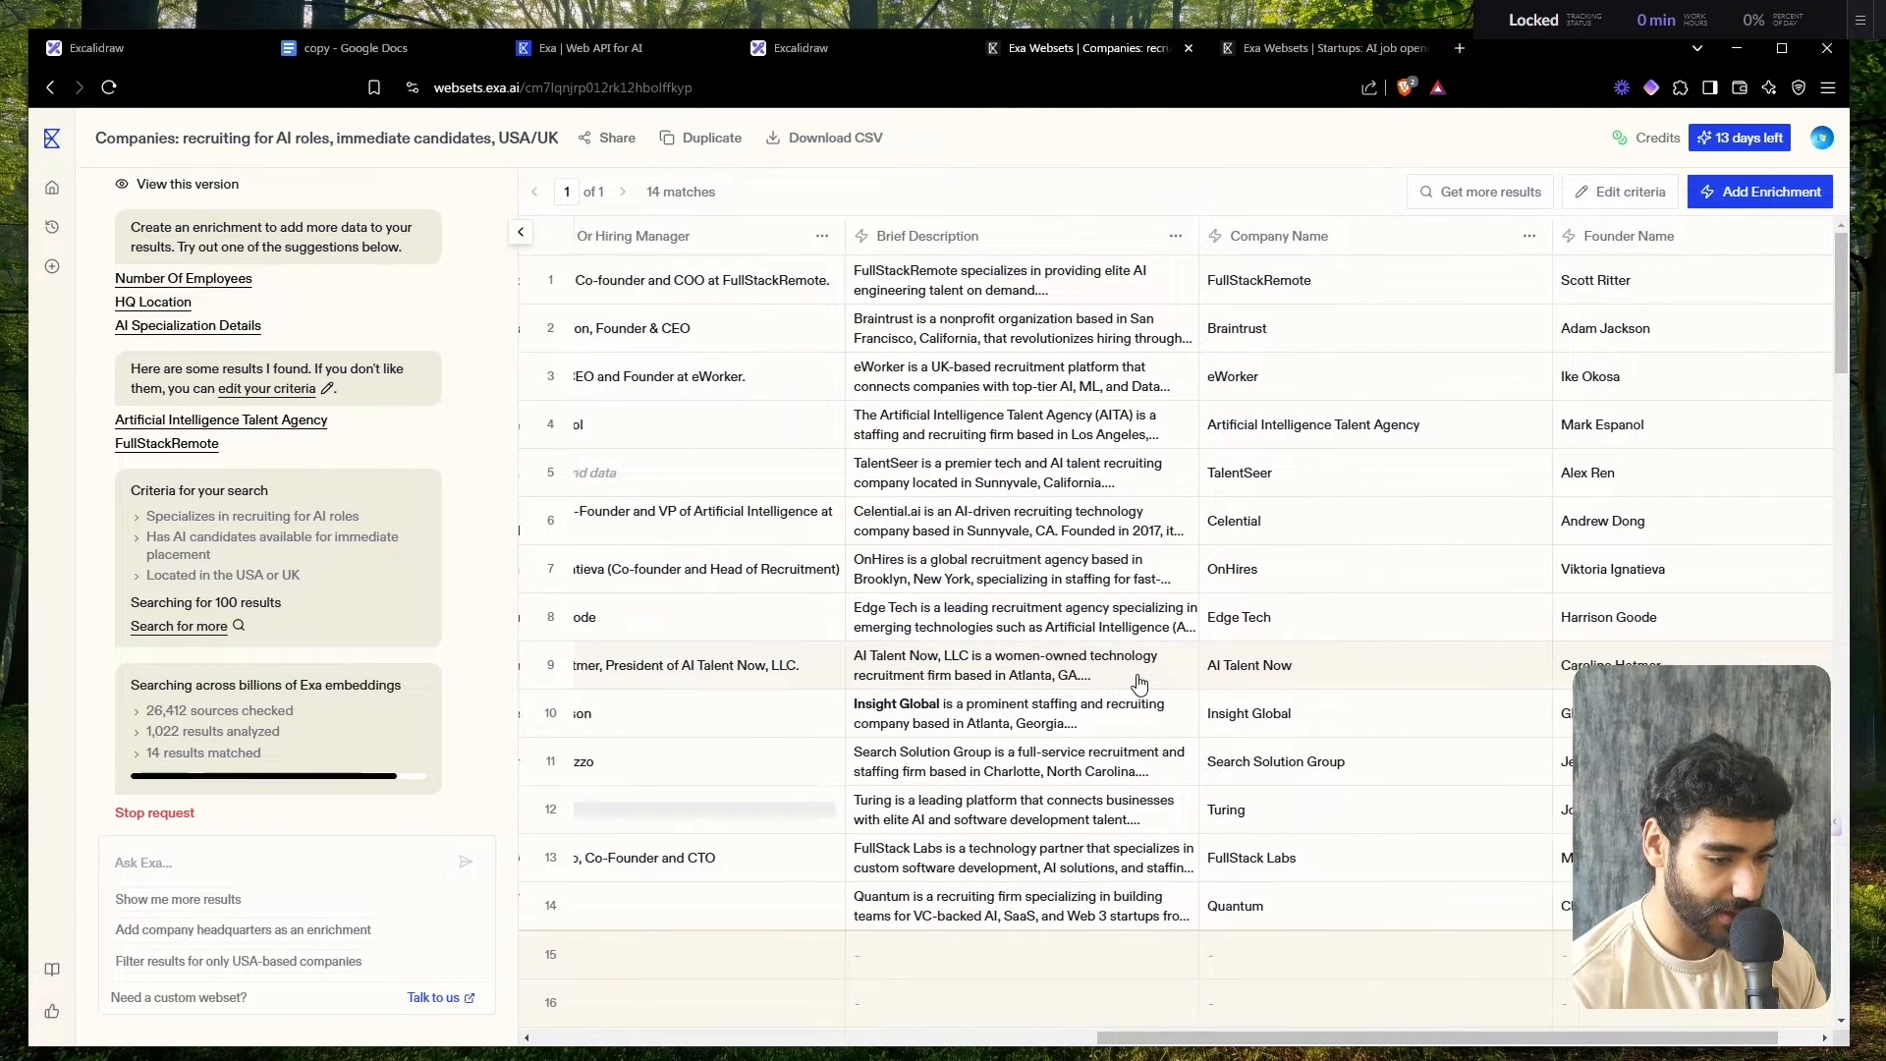
pyautogui.hscroll(2, 1139, 682)
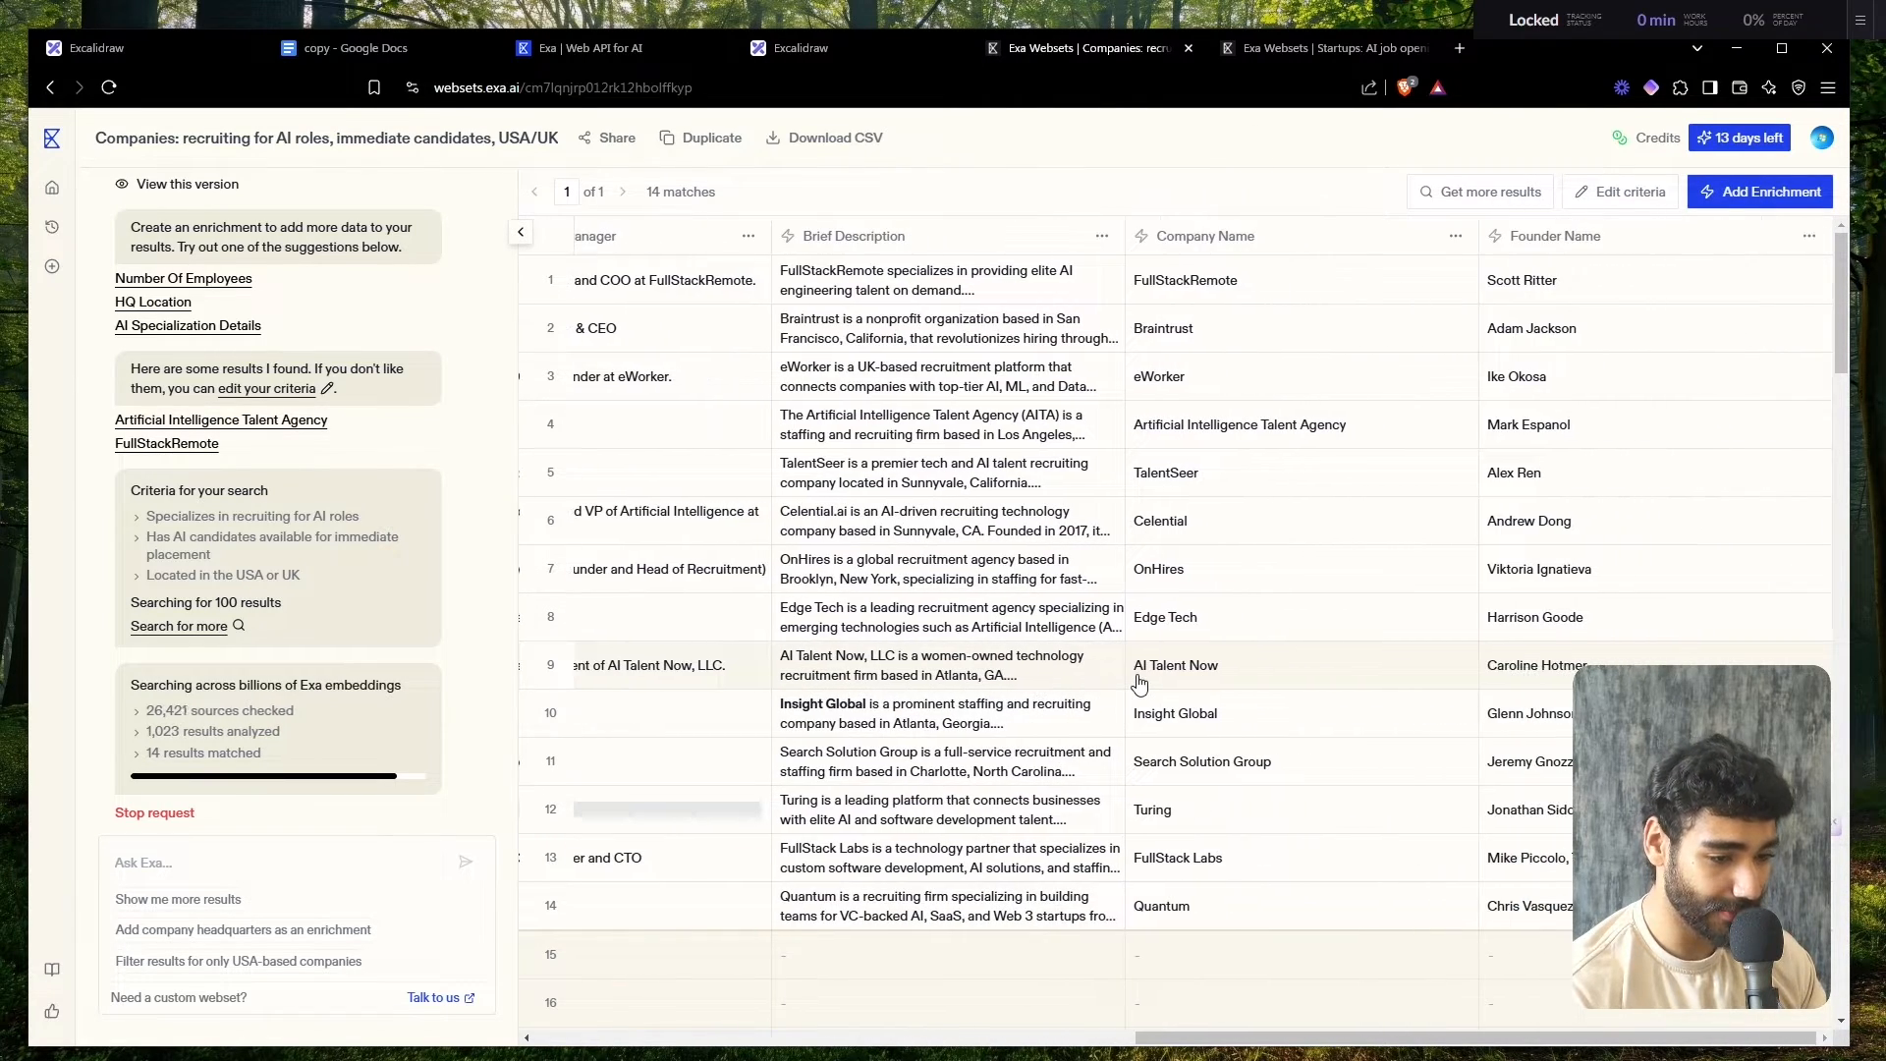
pyautogui.click(1734, 201)
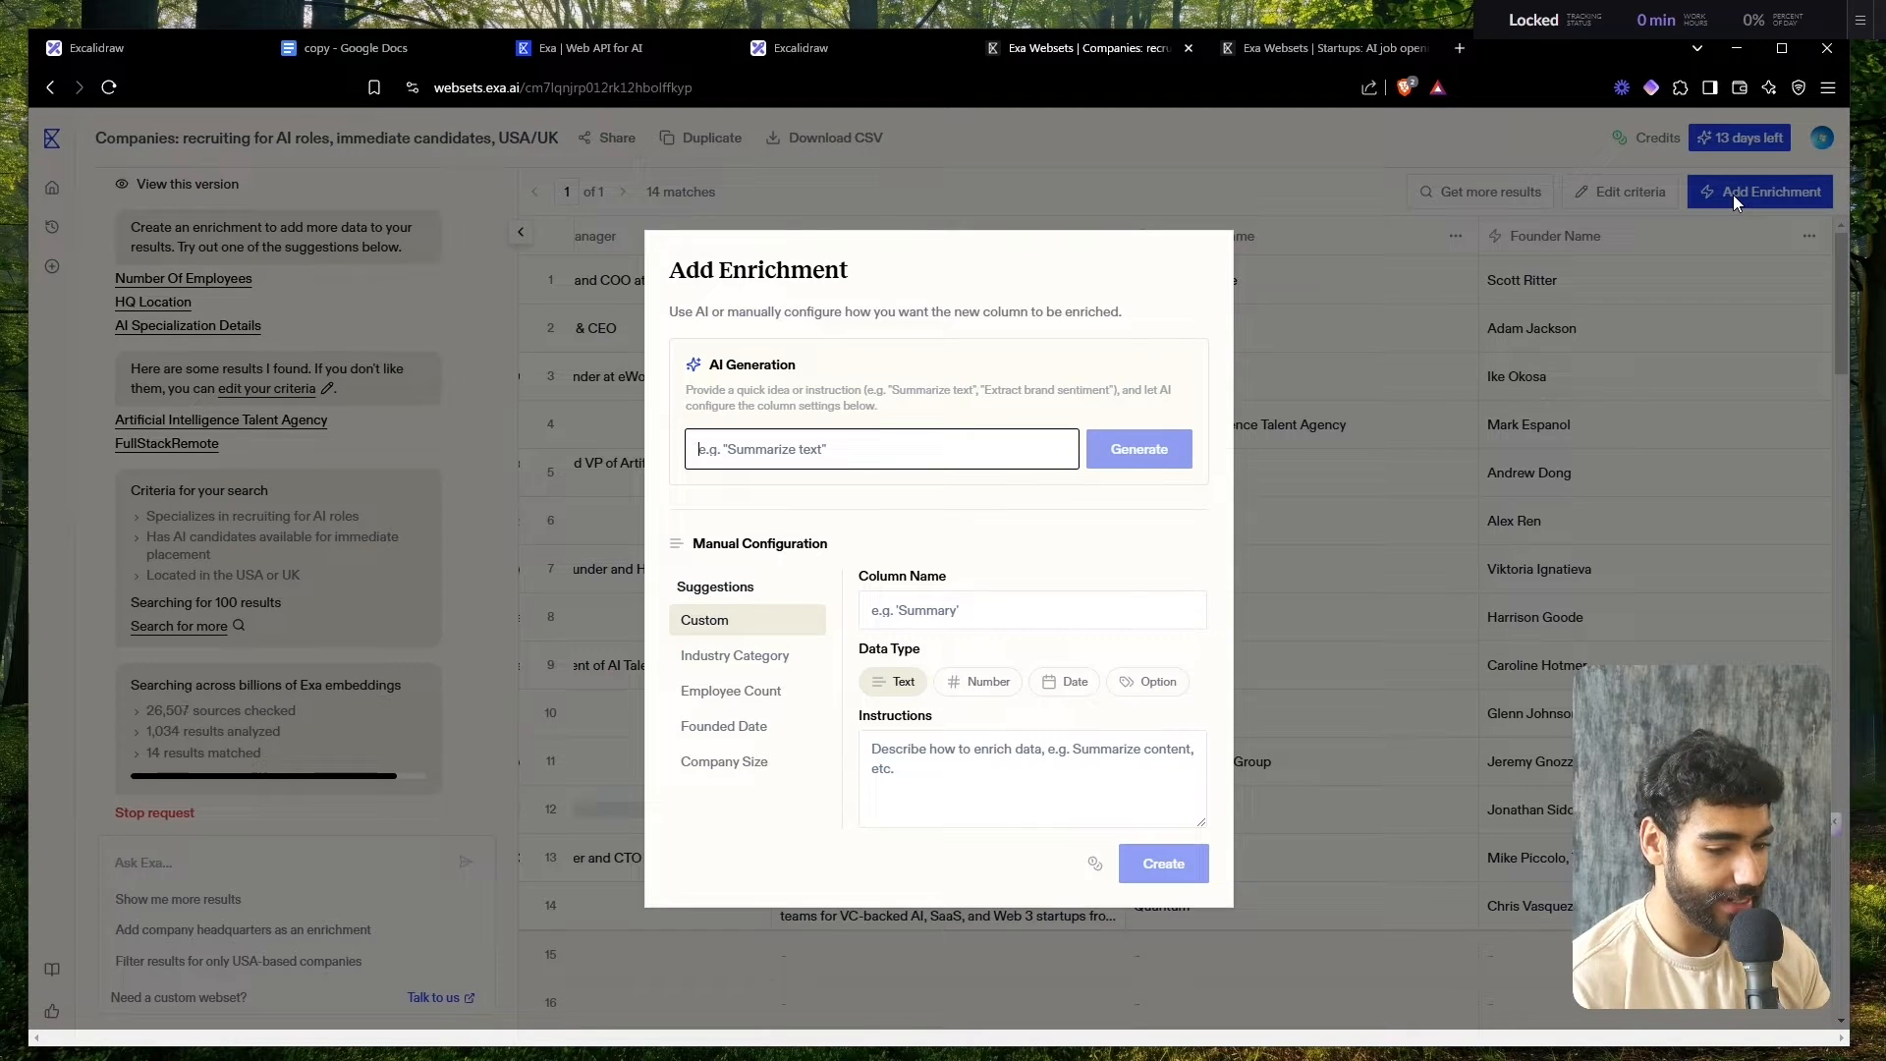
pyautogui.write('latest ')
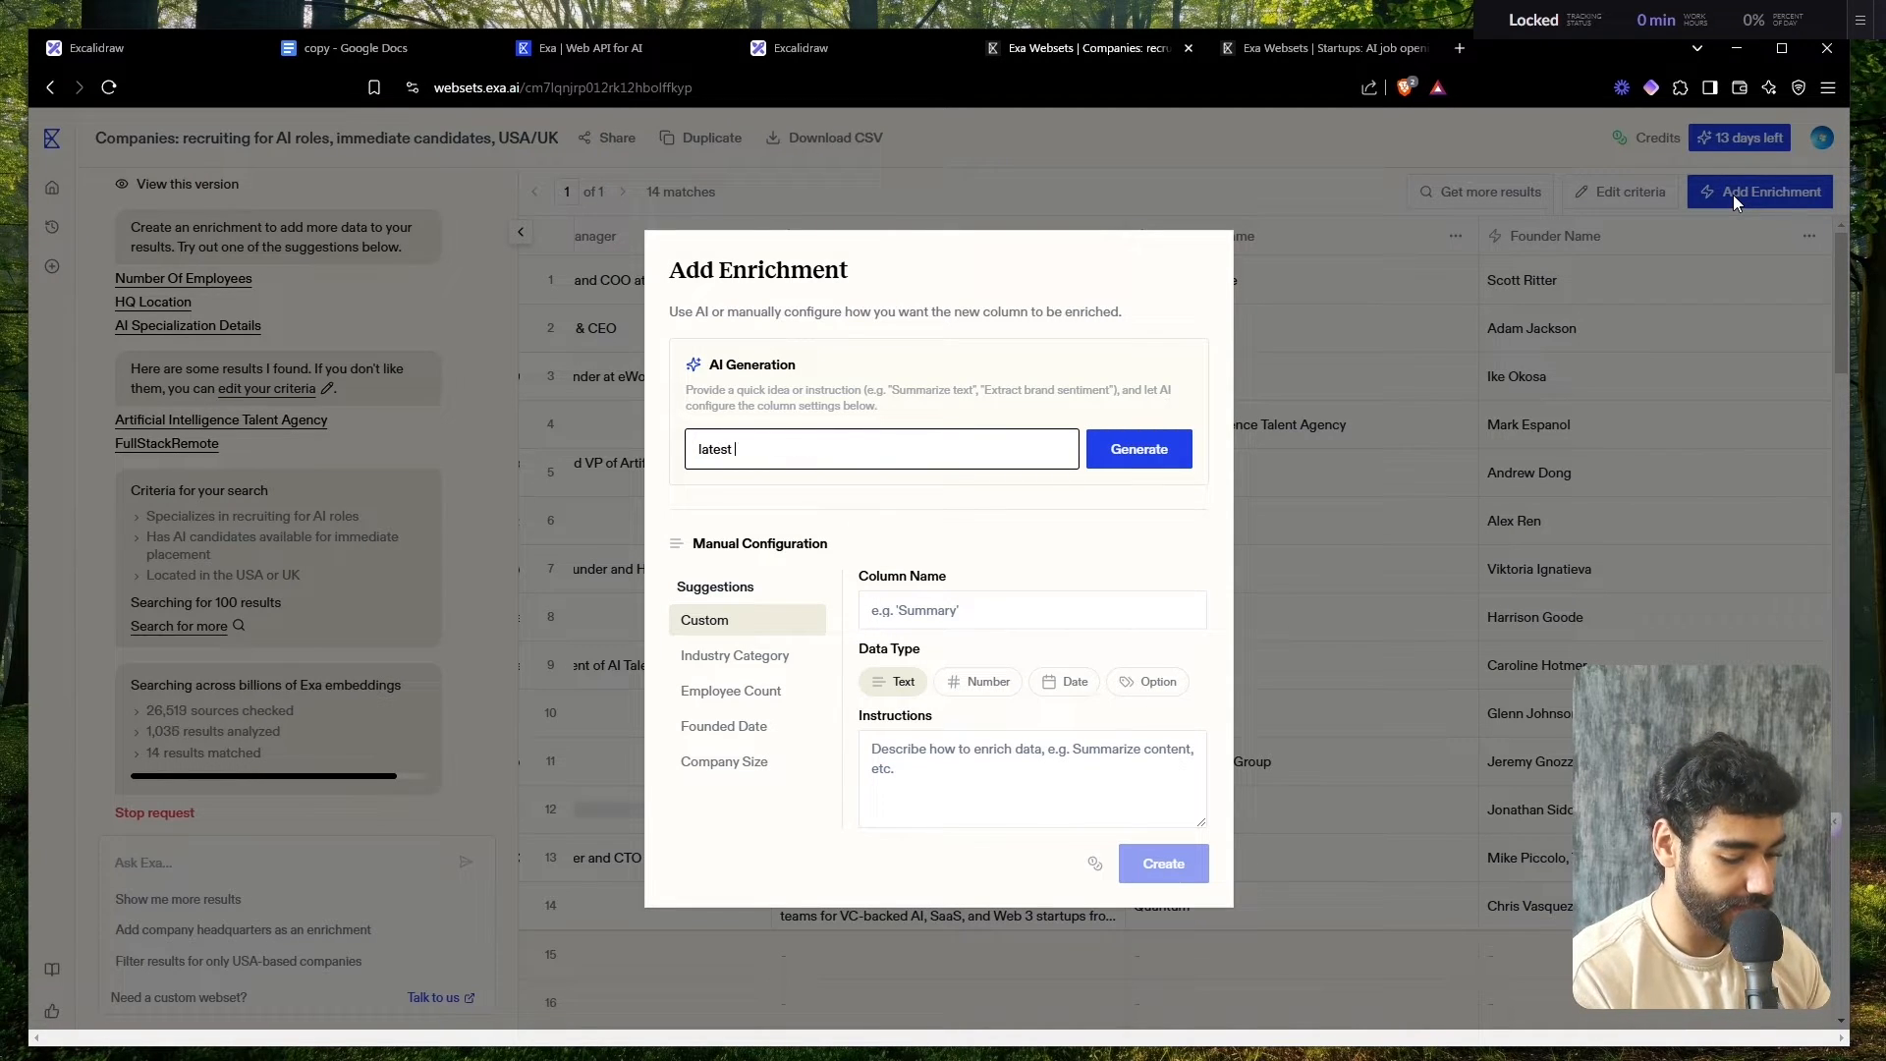
pyautogui.write('achievements')
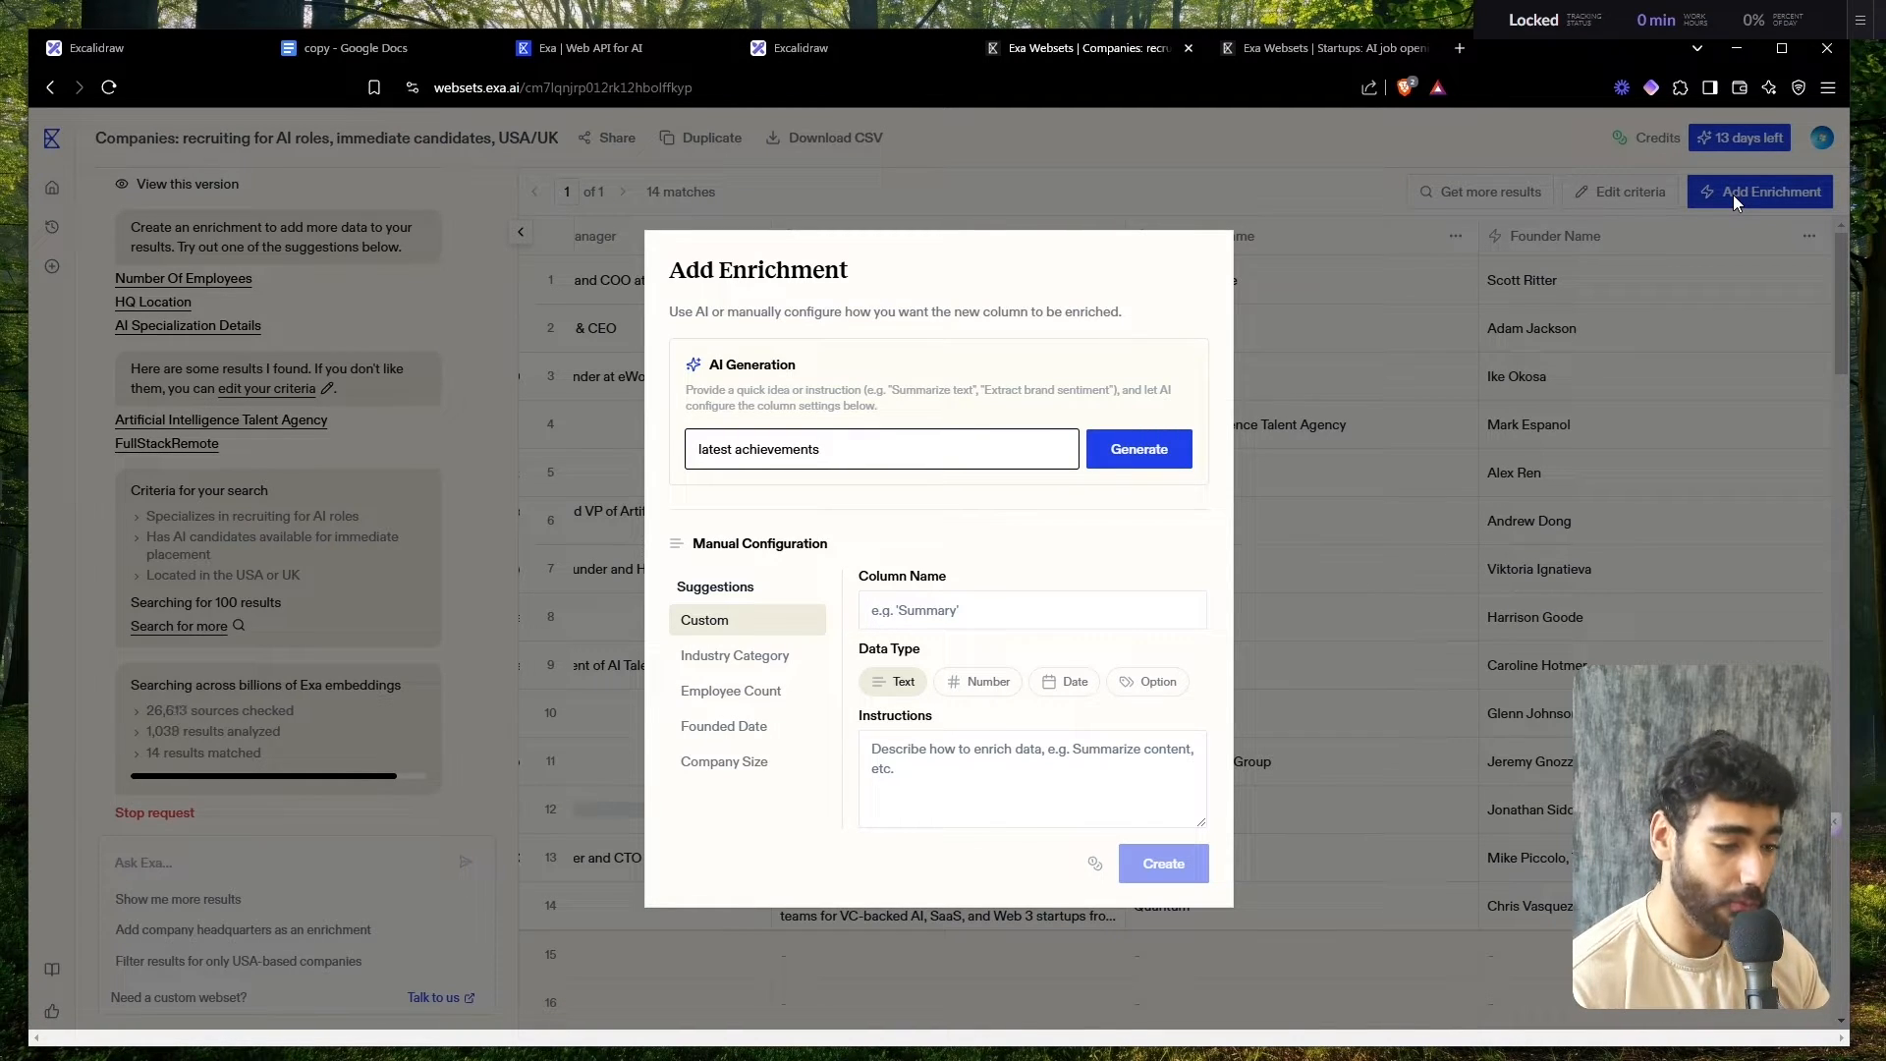
pyautogui.press('Return')
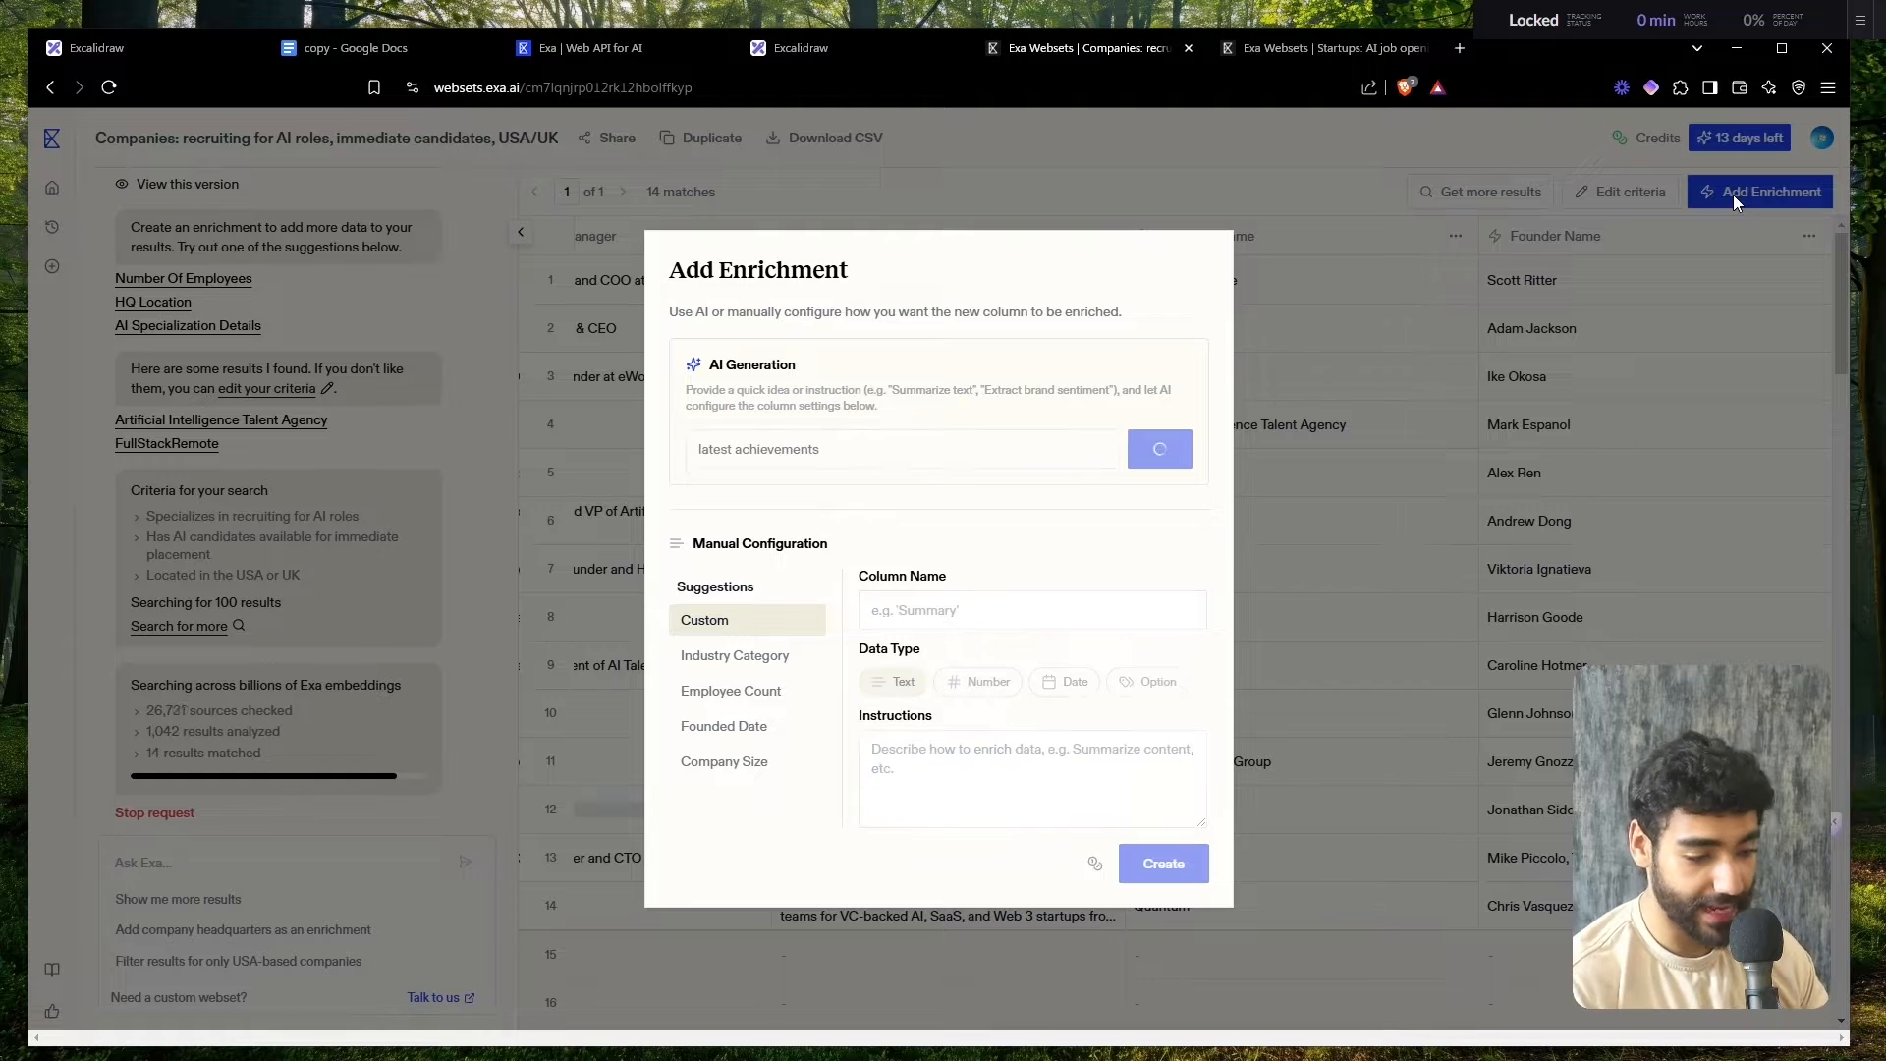
# - Create the "Latest Achievements" text column in the recruiting webset with the instructions "List the latest achievements of the company."
pyautogui.moveTo(1267, 427); pyautogui.dragTo(1121, 494)
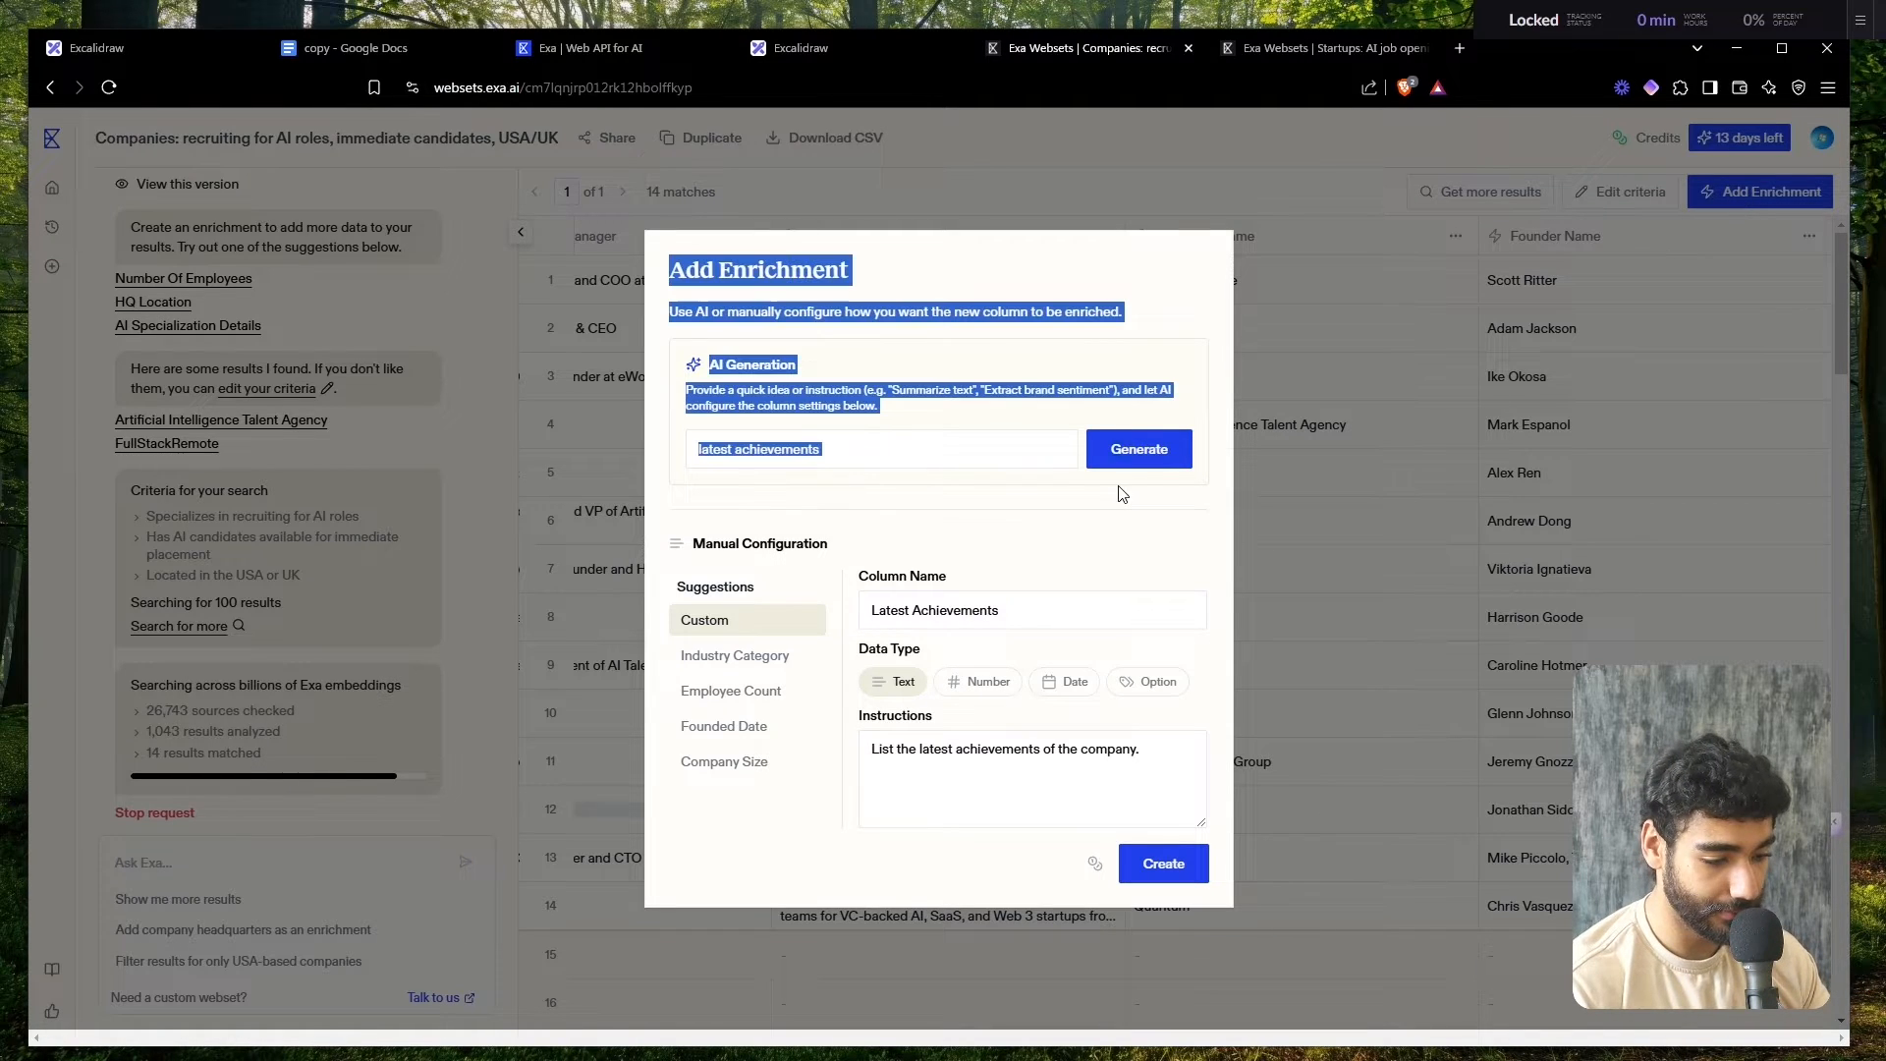
pyautogui.click(1041, 462)
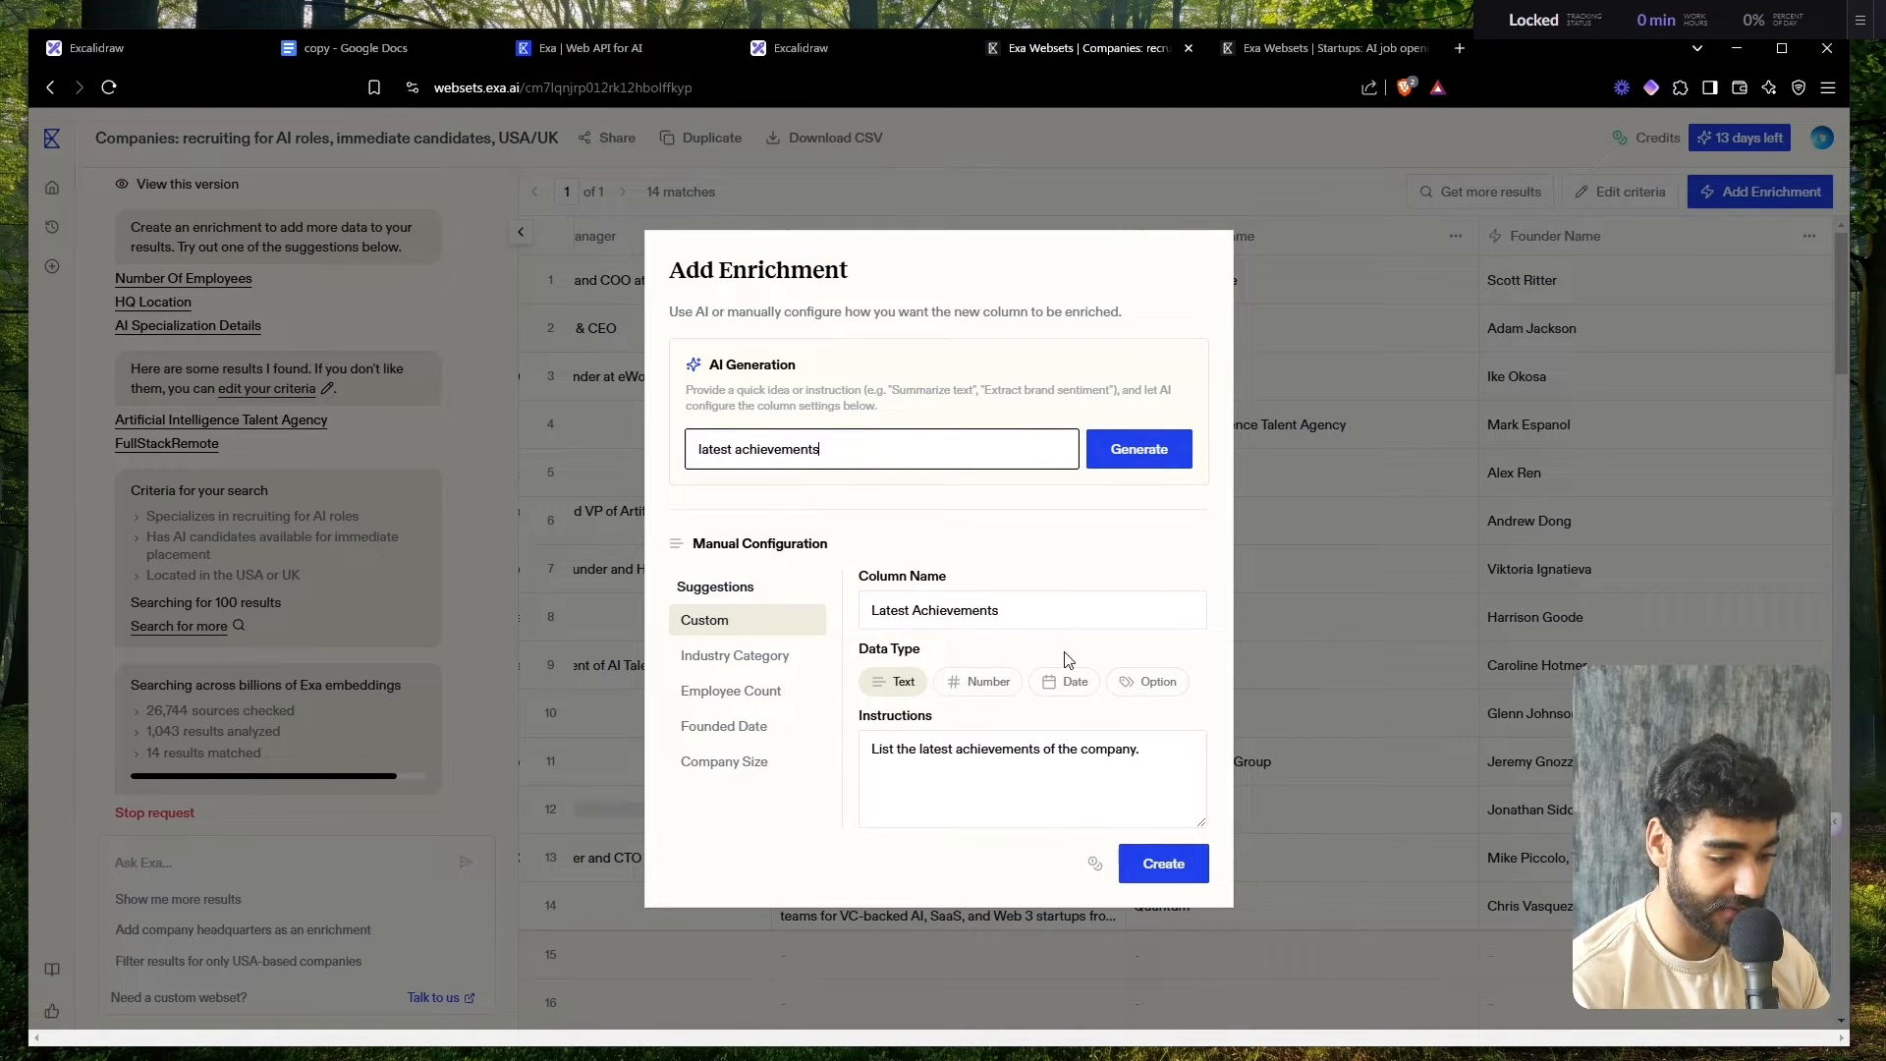
pyautogui.hotkey('ctrl', 'a')
pyautogui.click(1184, 866)
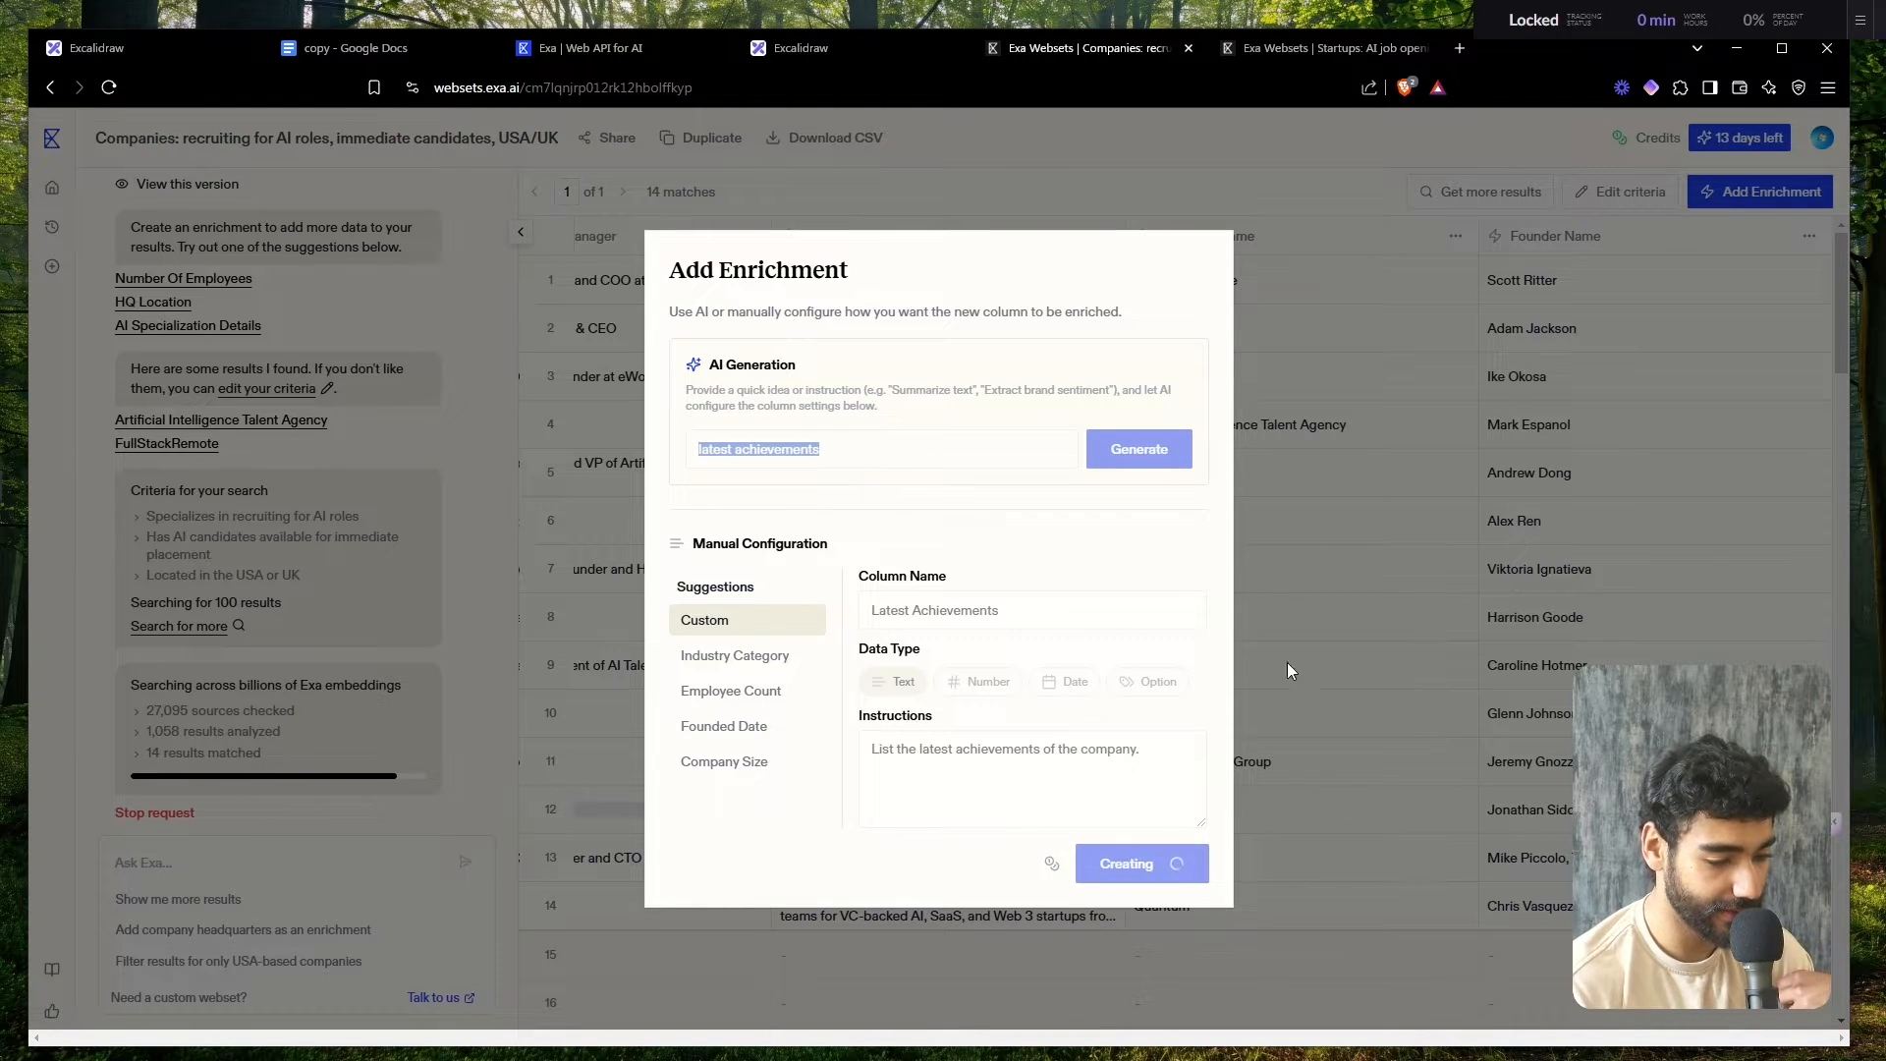
pyautogui.click(1306, 59)
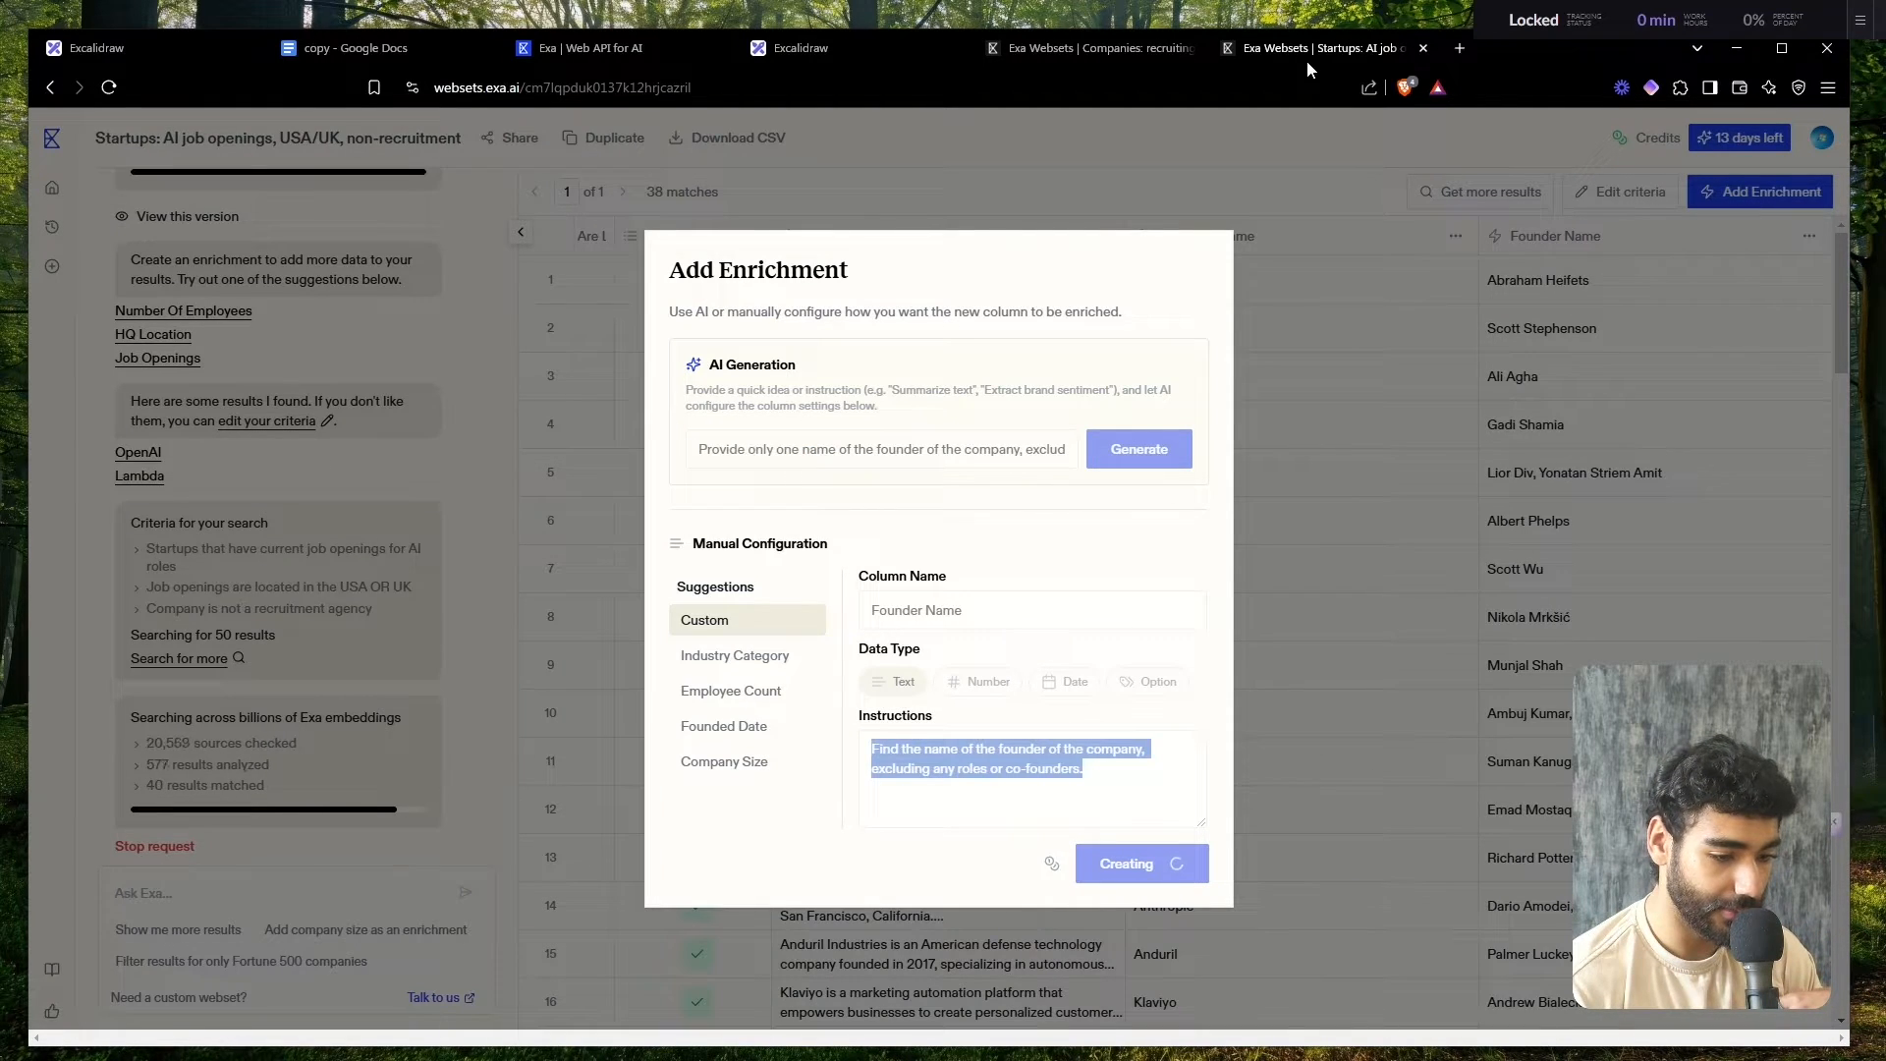
pyautogui.click(970, 759)
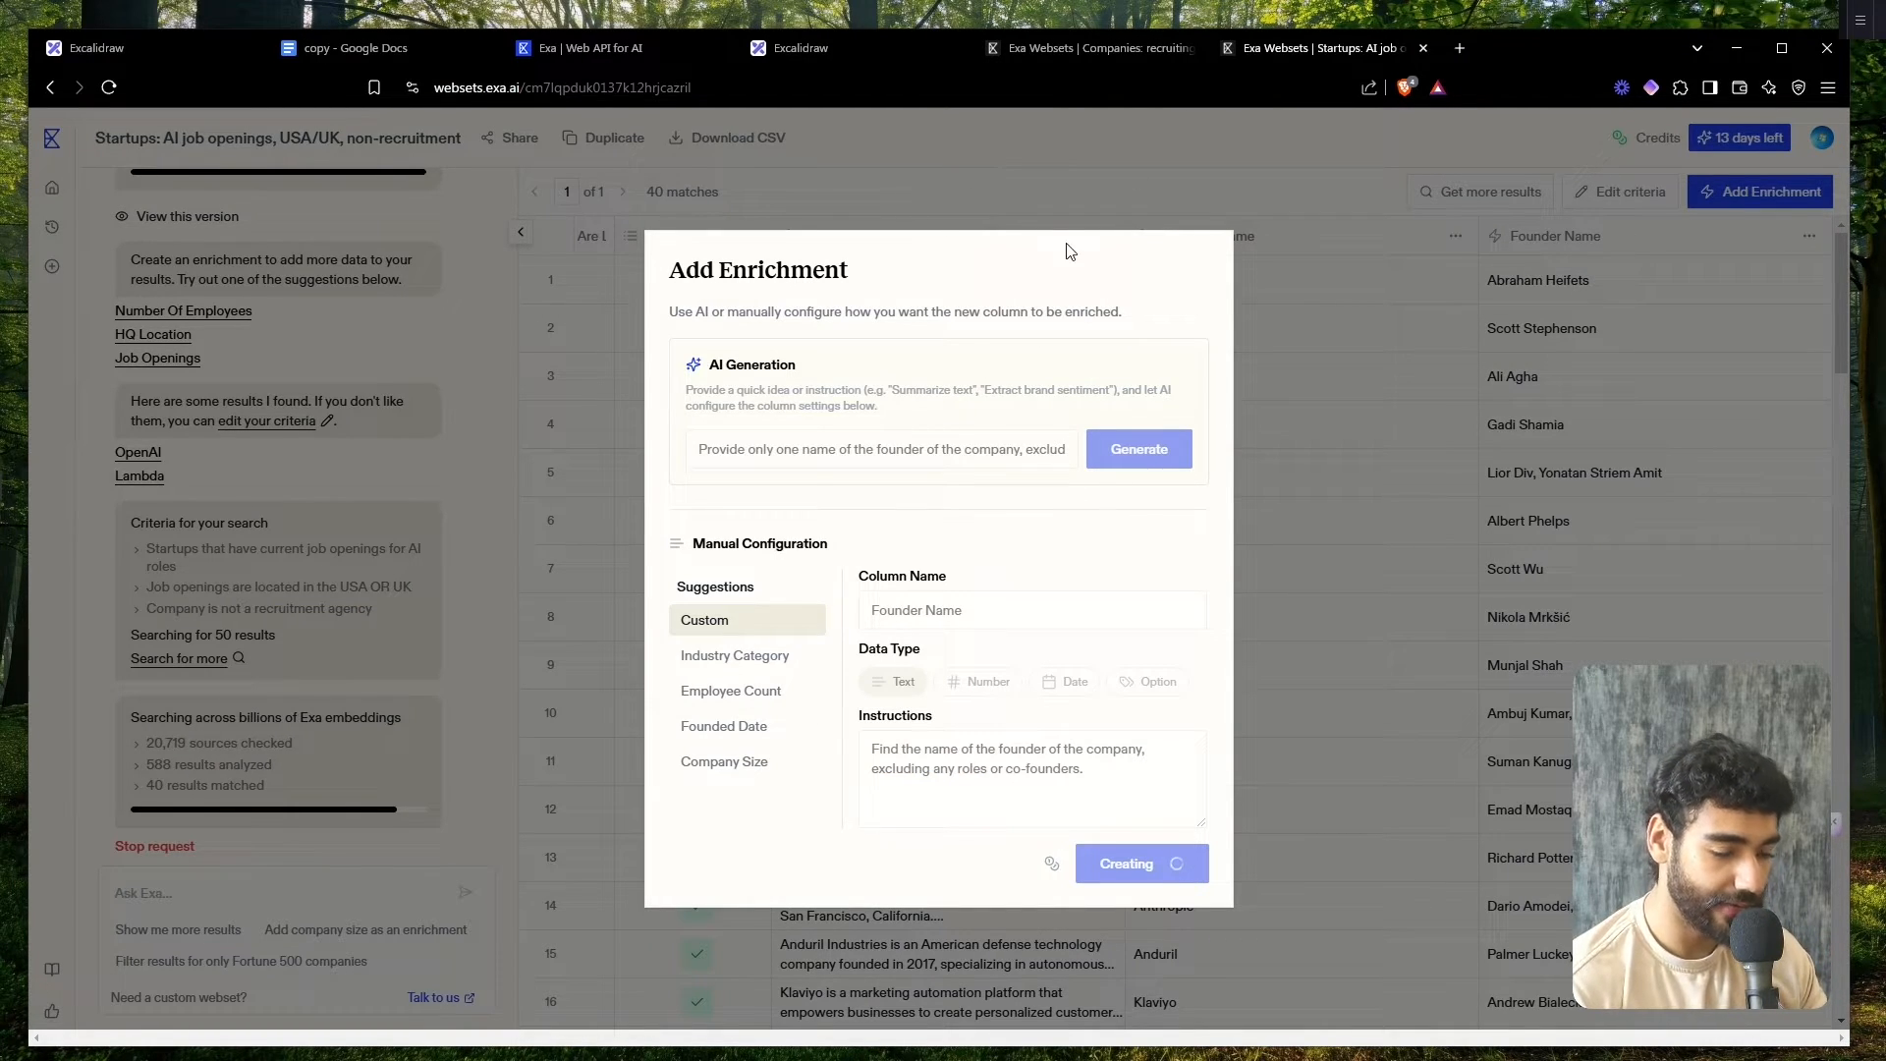
pyautogui.click(1058, 51)
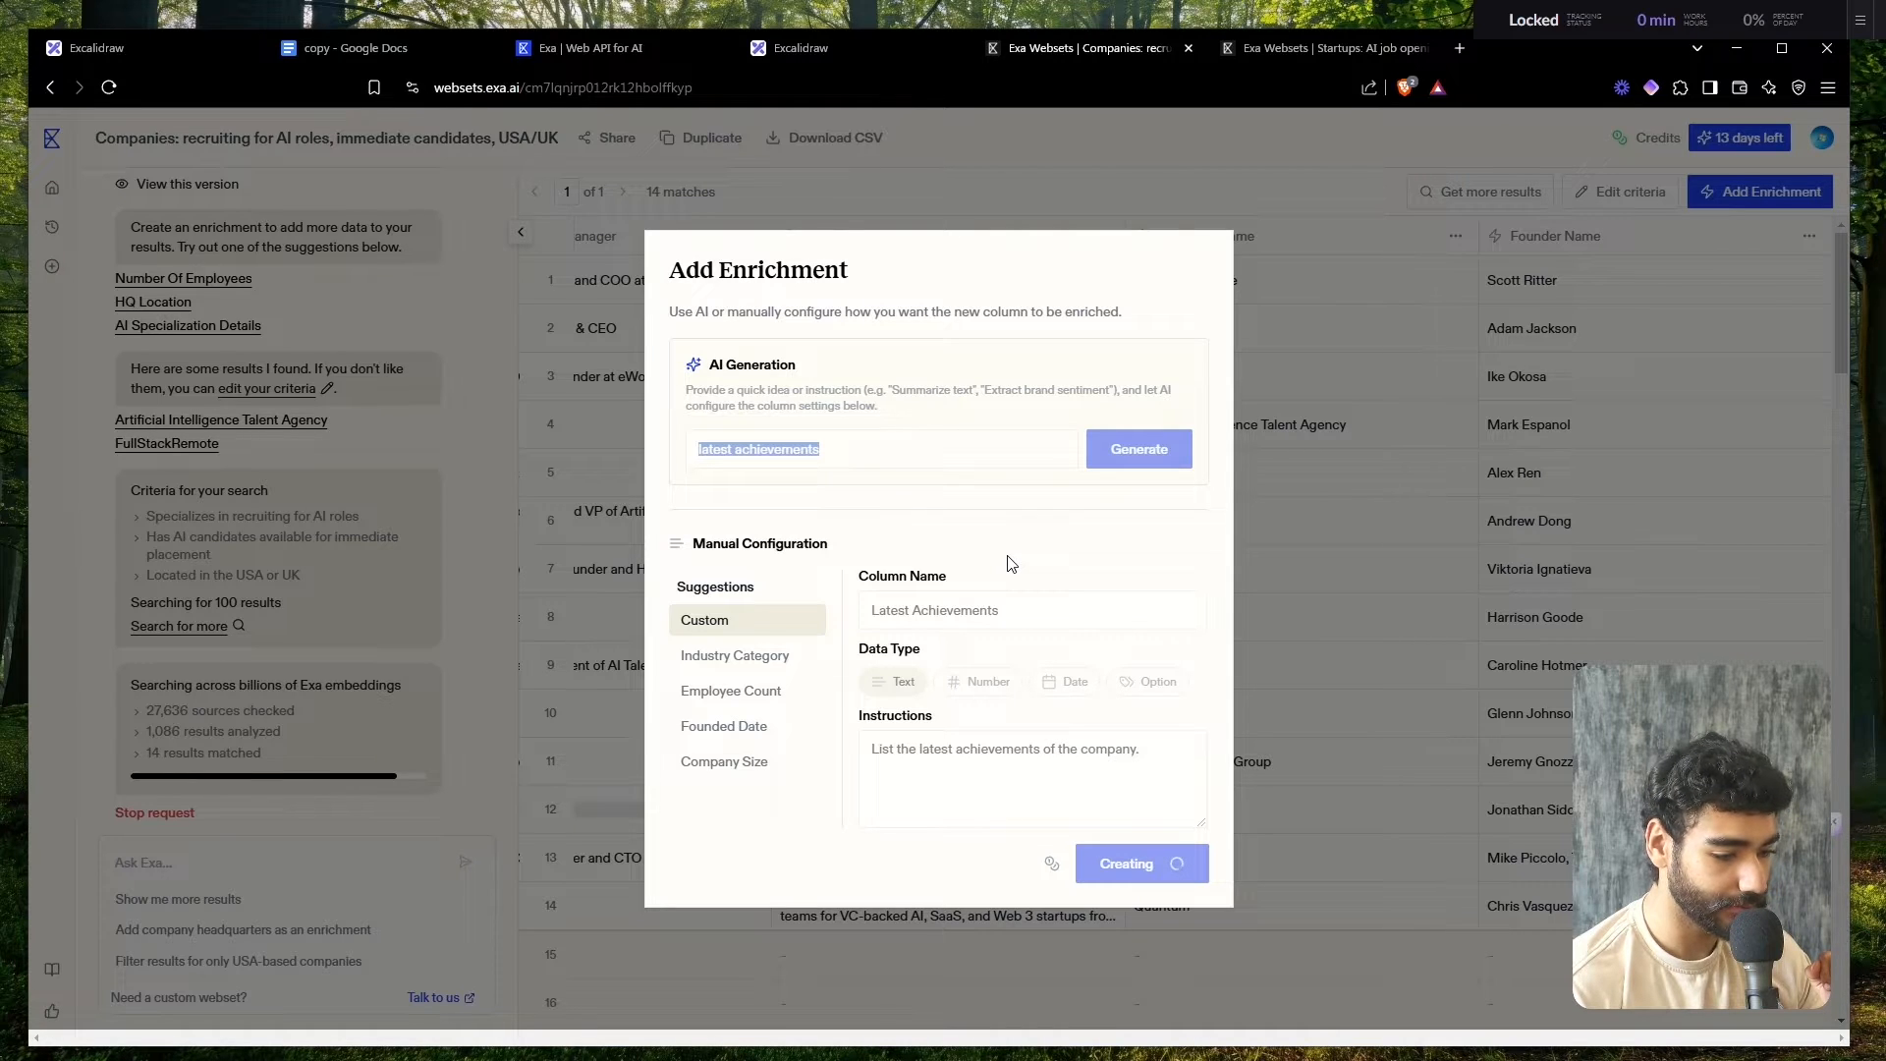
pyautogui.click(1294, 41)
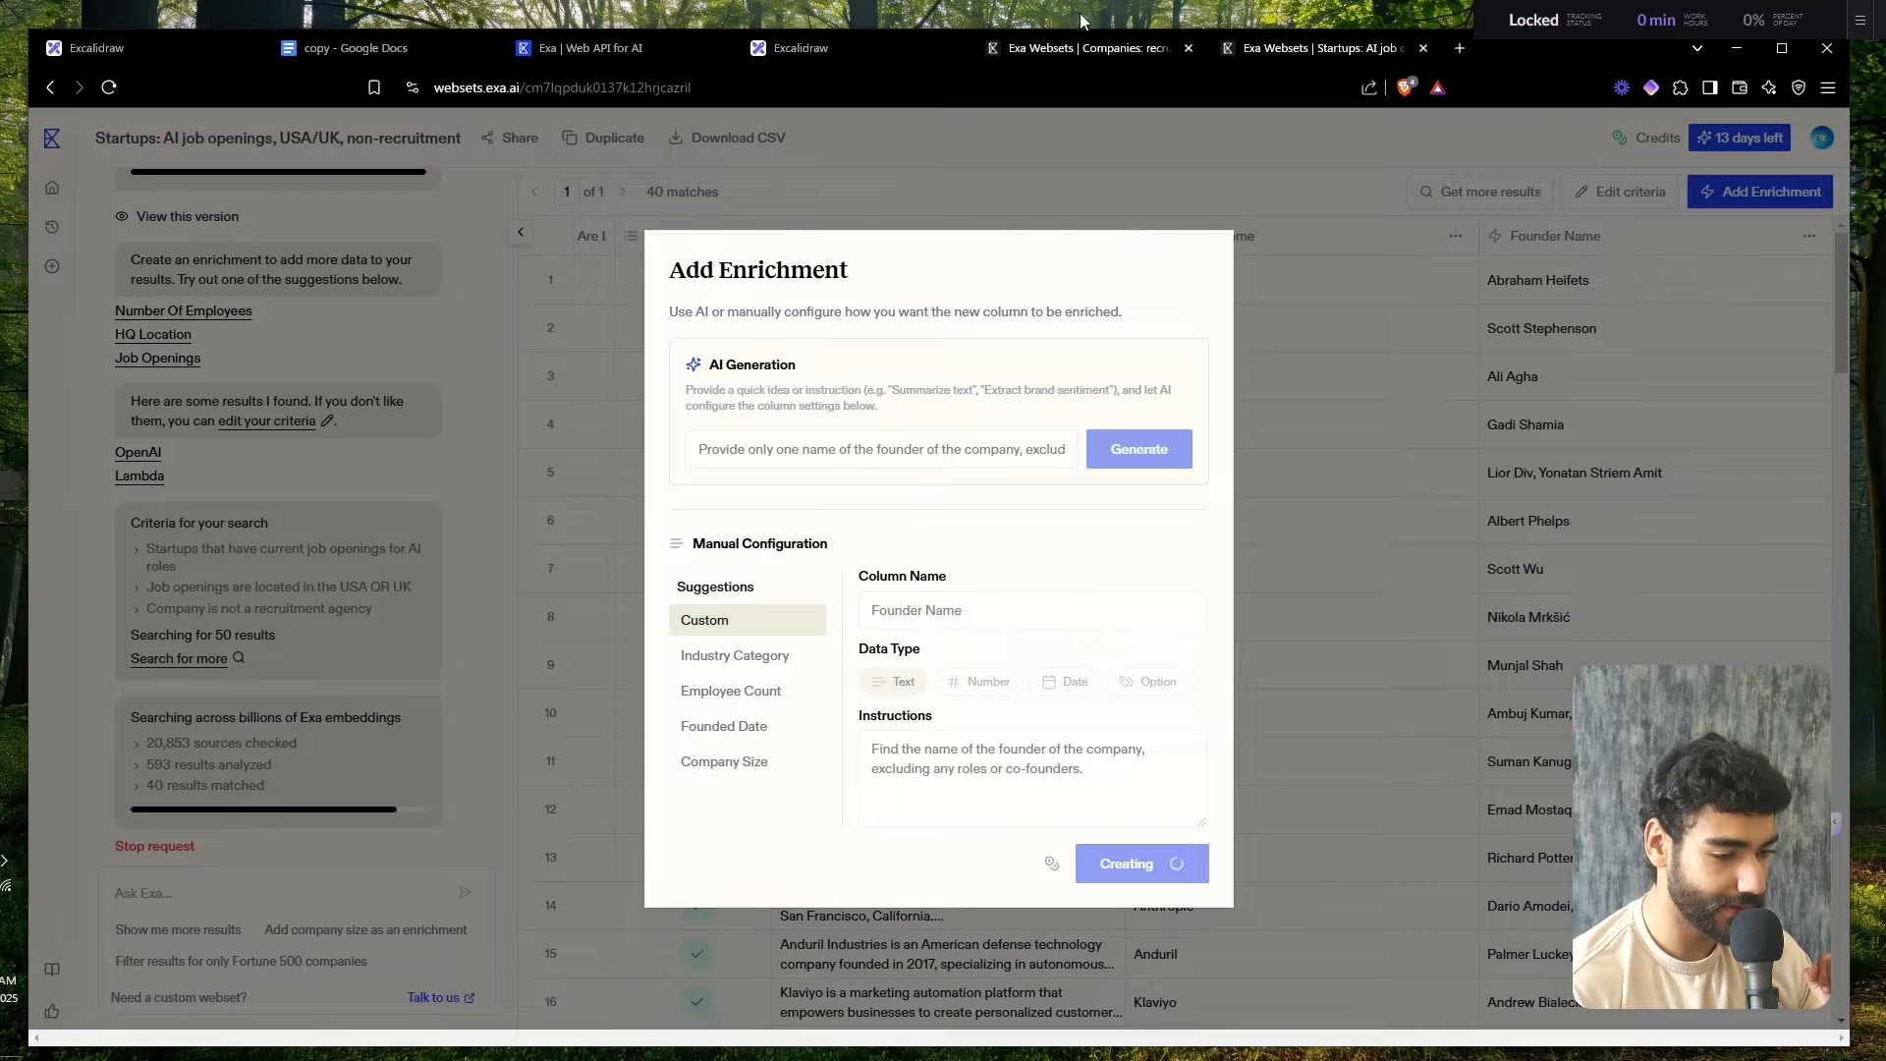
pyautogui.click(1068, 58)
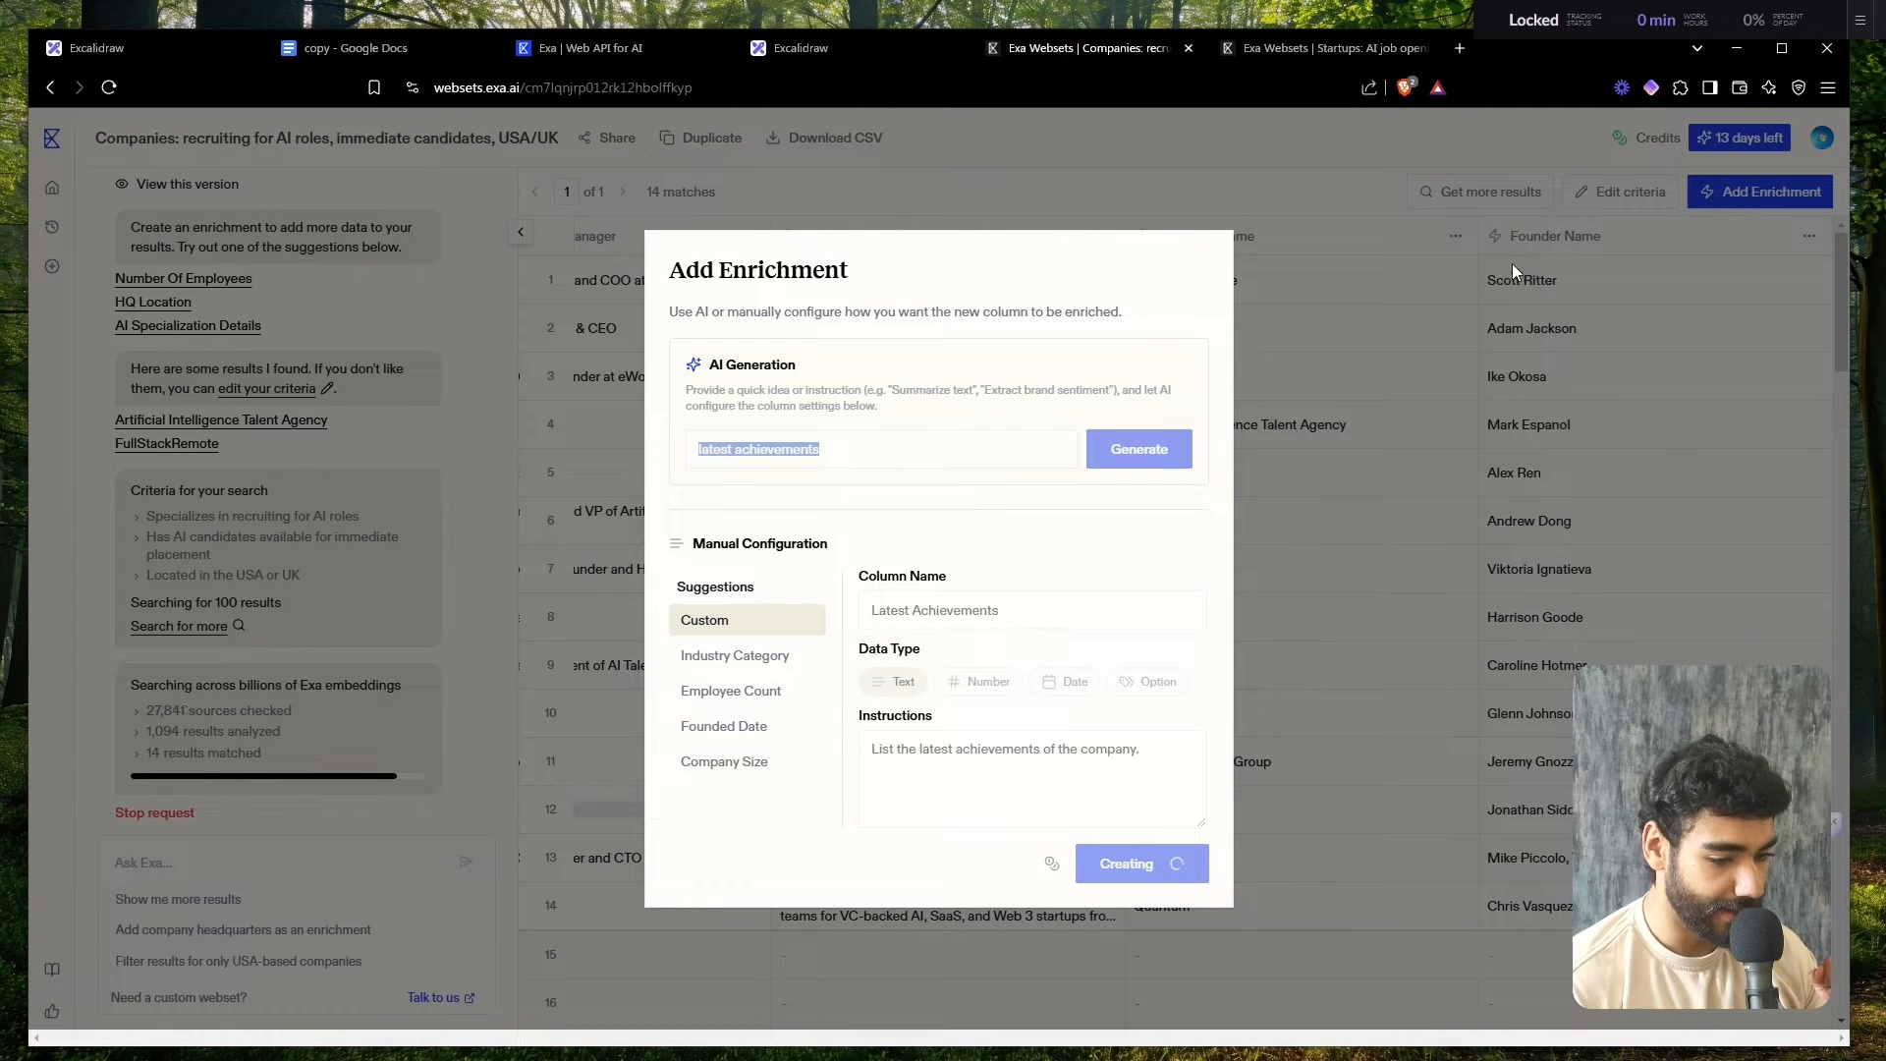
# - Create a new blank Google Sheets spreadsheet through sheets.new in a separate browser tab
pyautogui.hotkey('ctrl', 't')
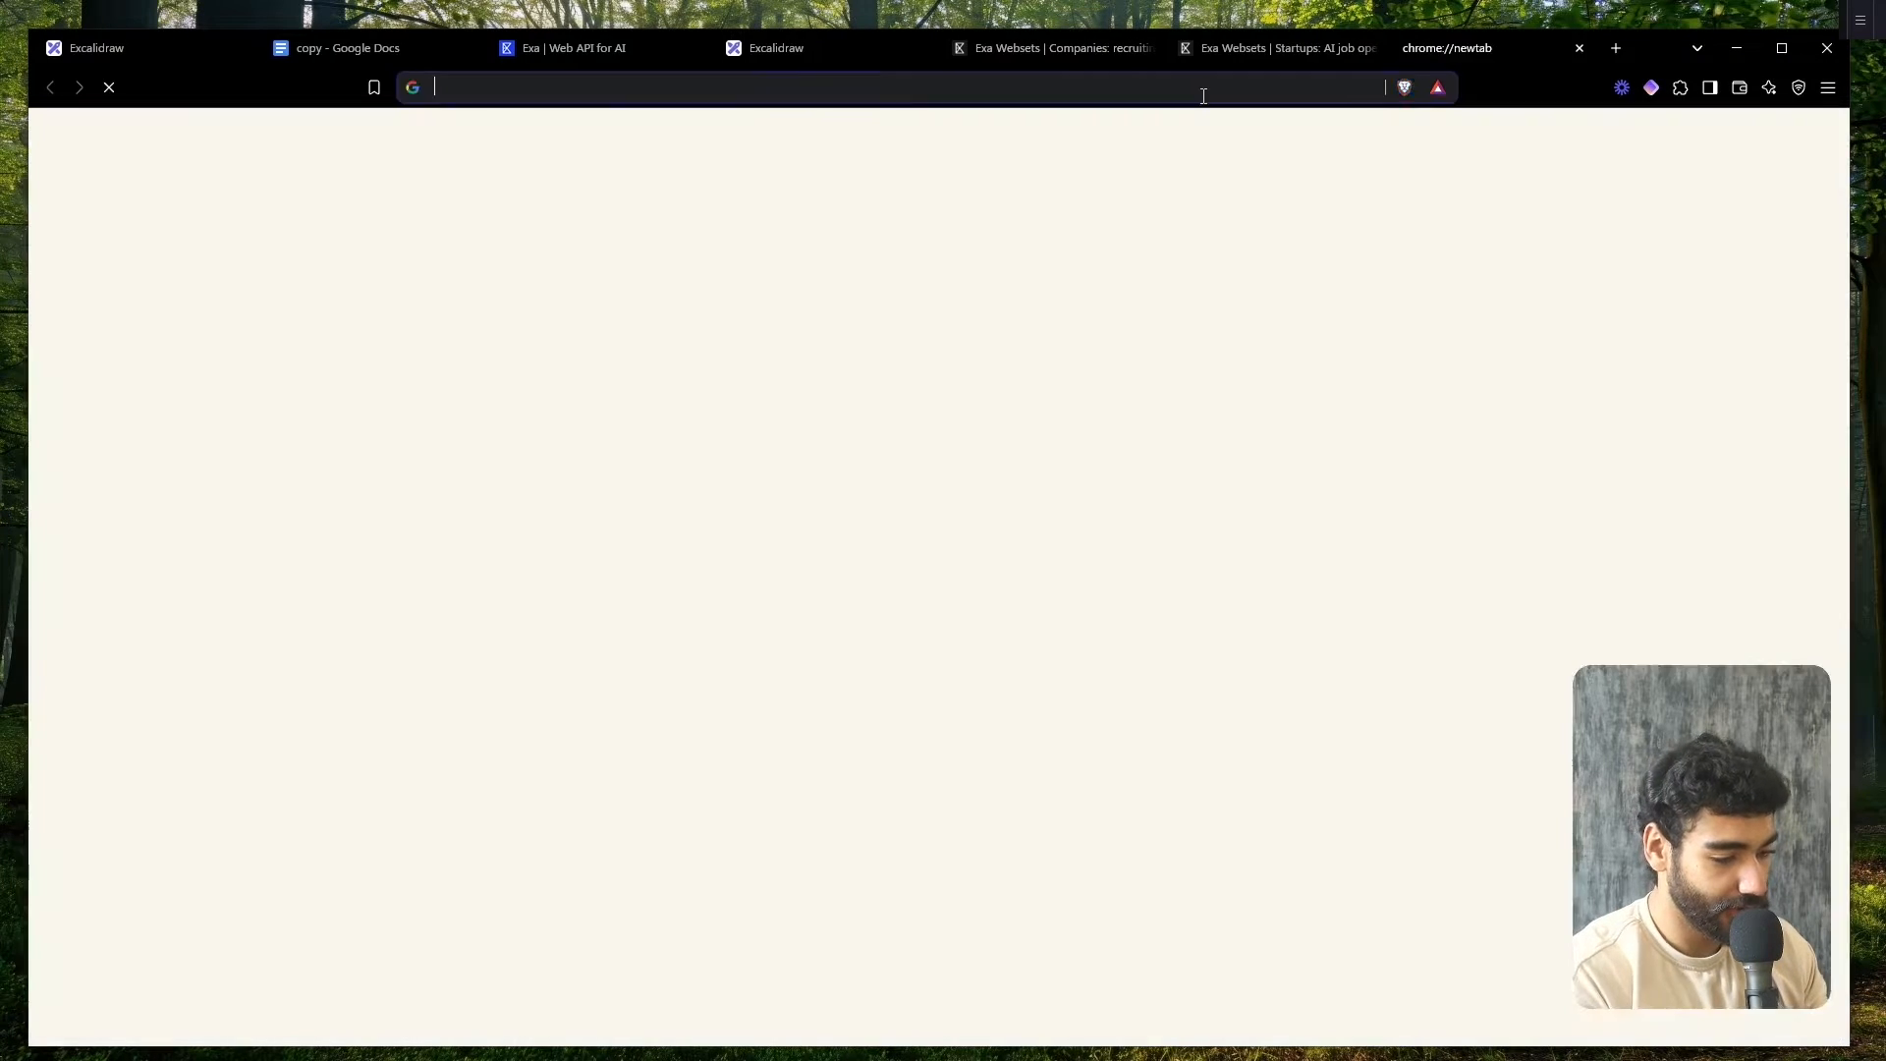
pyautogui.write('sheets.new')
pyautogui.press('Return')
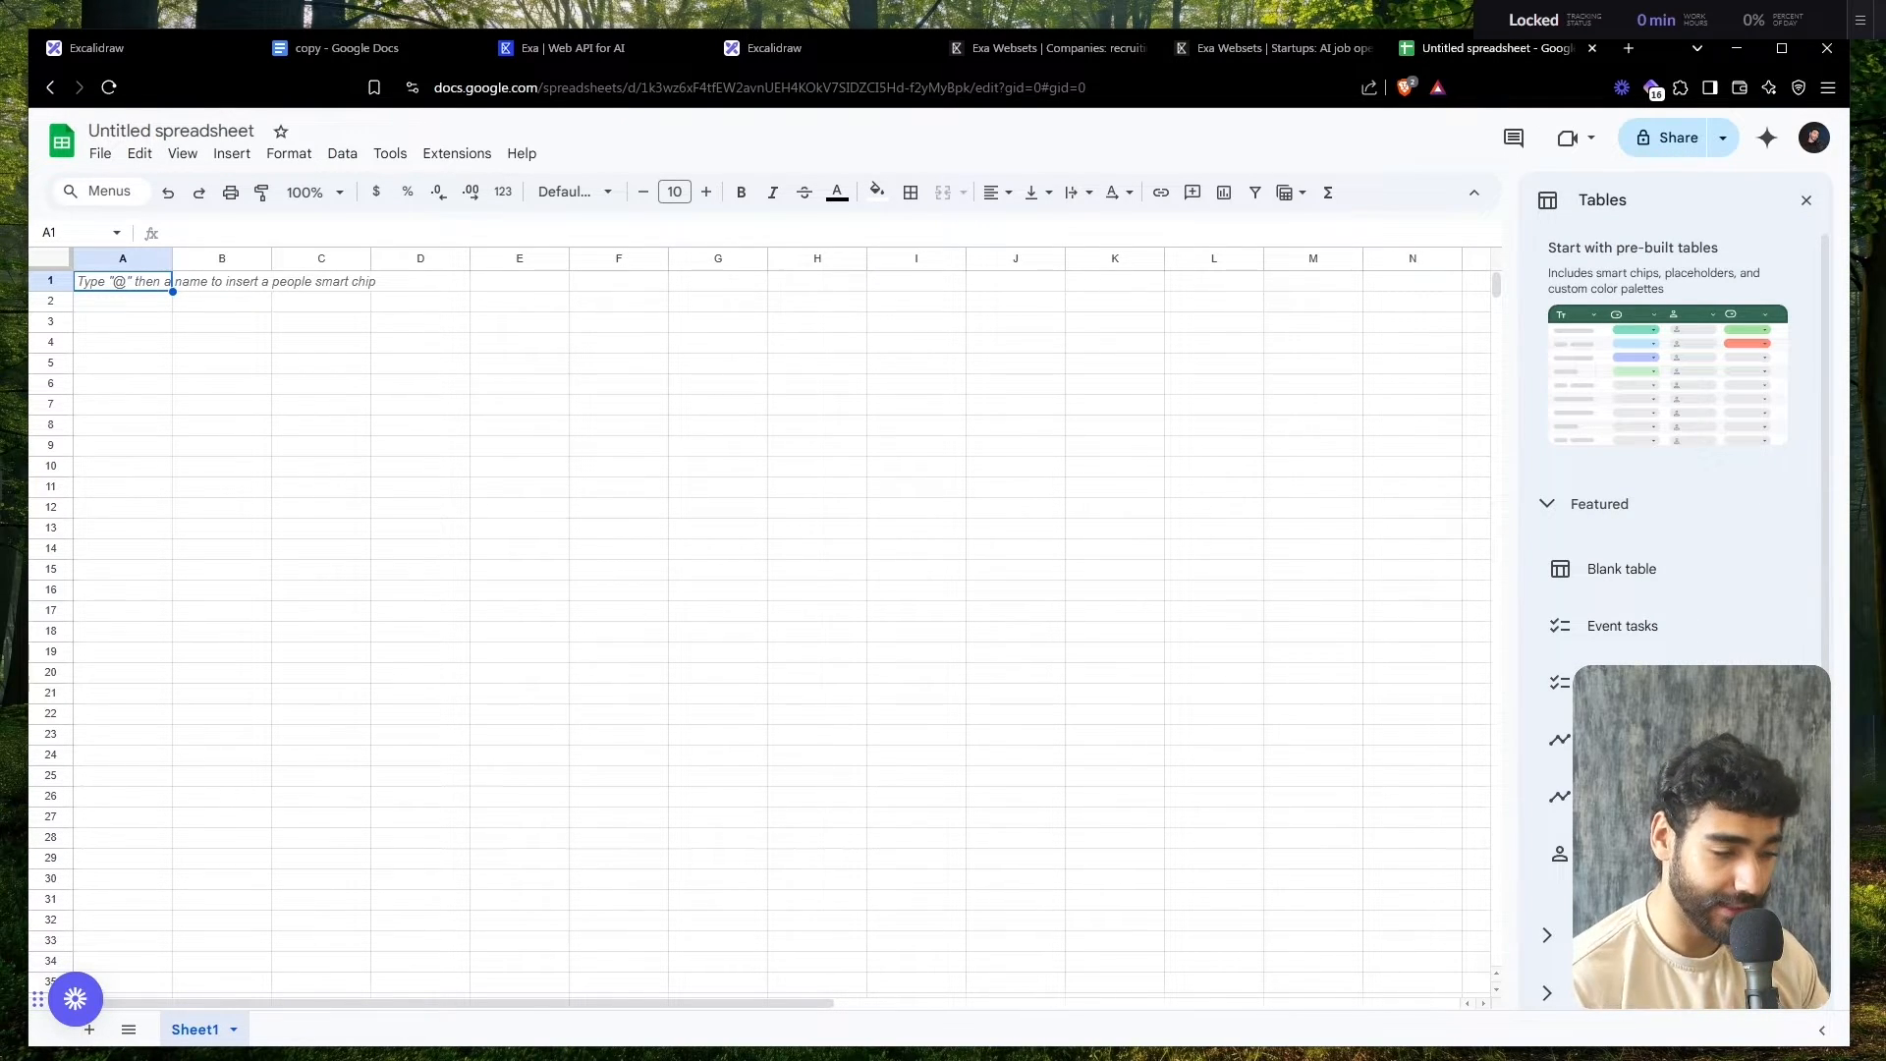
# - Rename the spreadsheet as "Finalized Lead List (Recruitment AI x Startups Hiring For AI roles)"
pyautogui.click(181, 132)
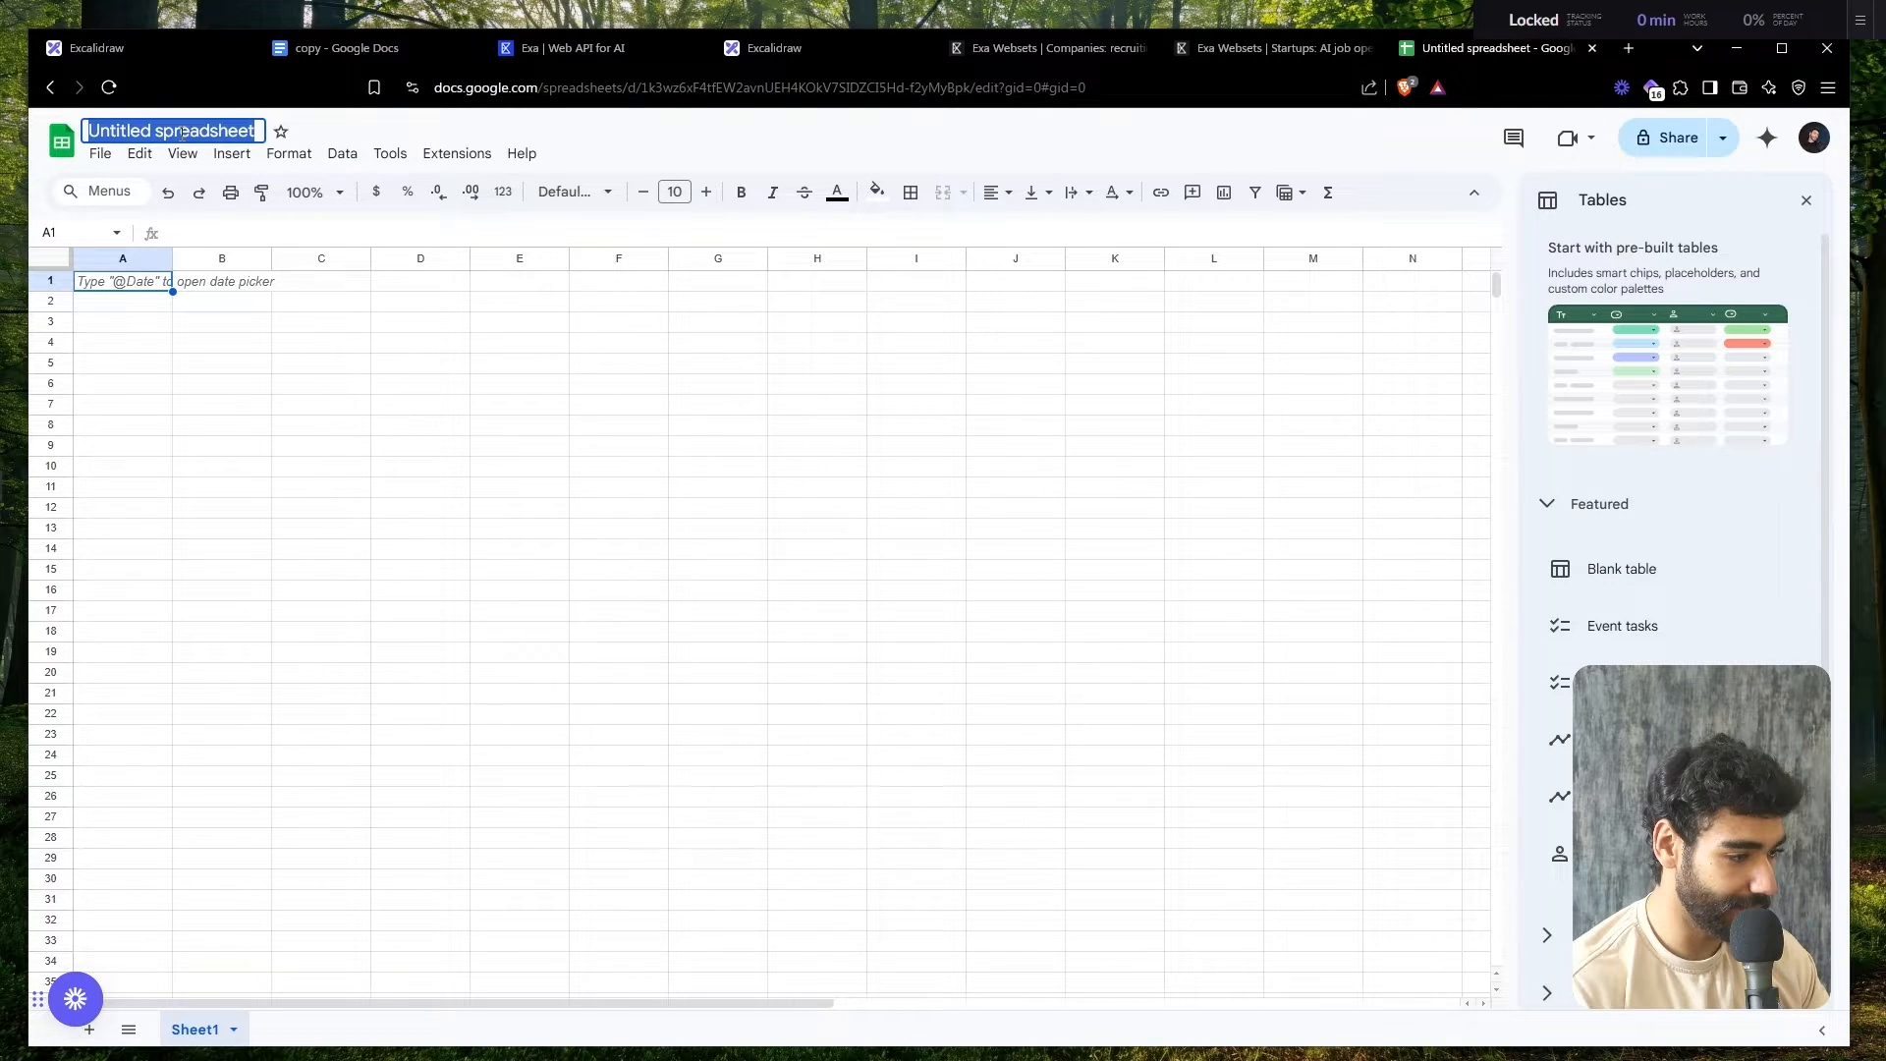
pyautogui.write('Finalized')
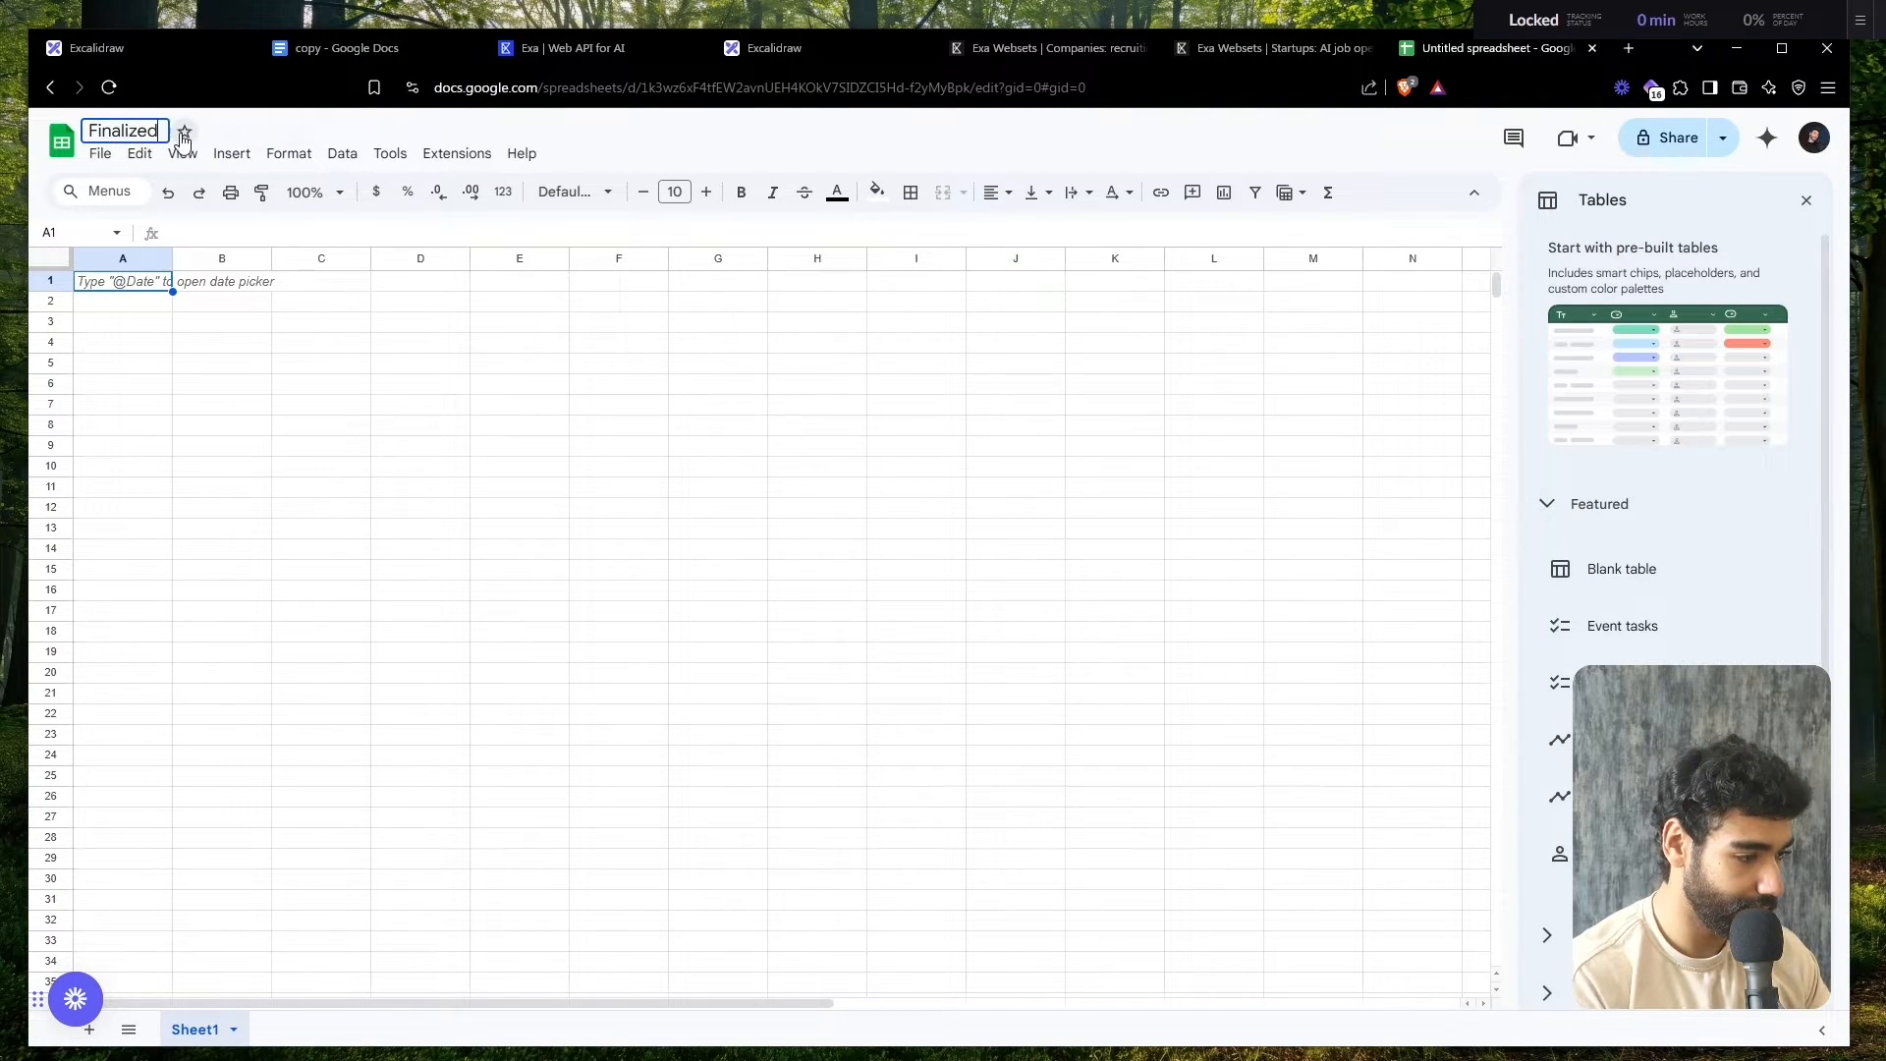
pyautogui.write(' Lead List')
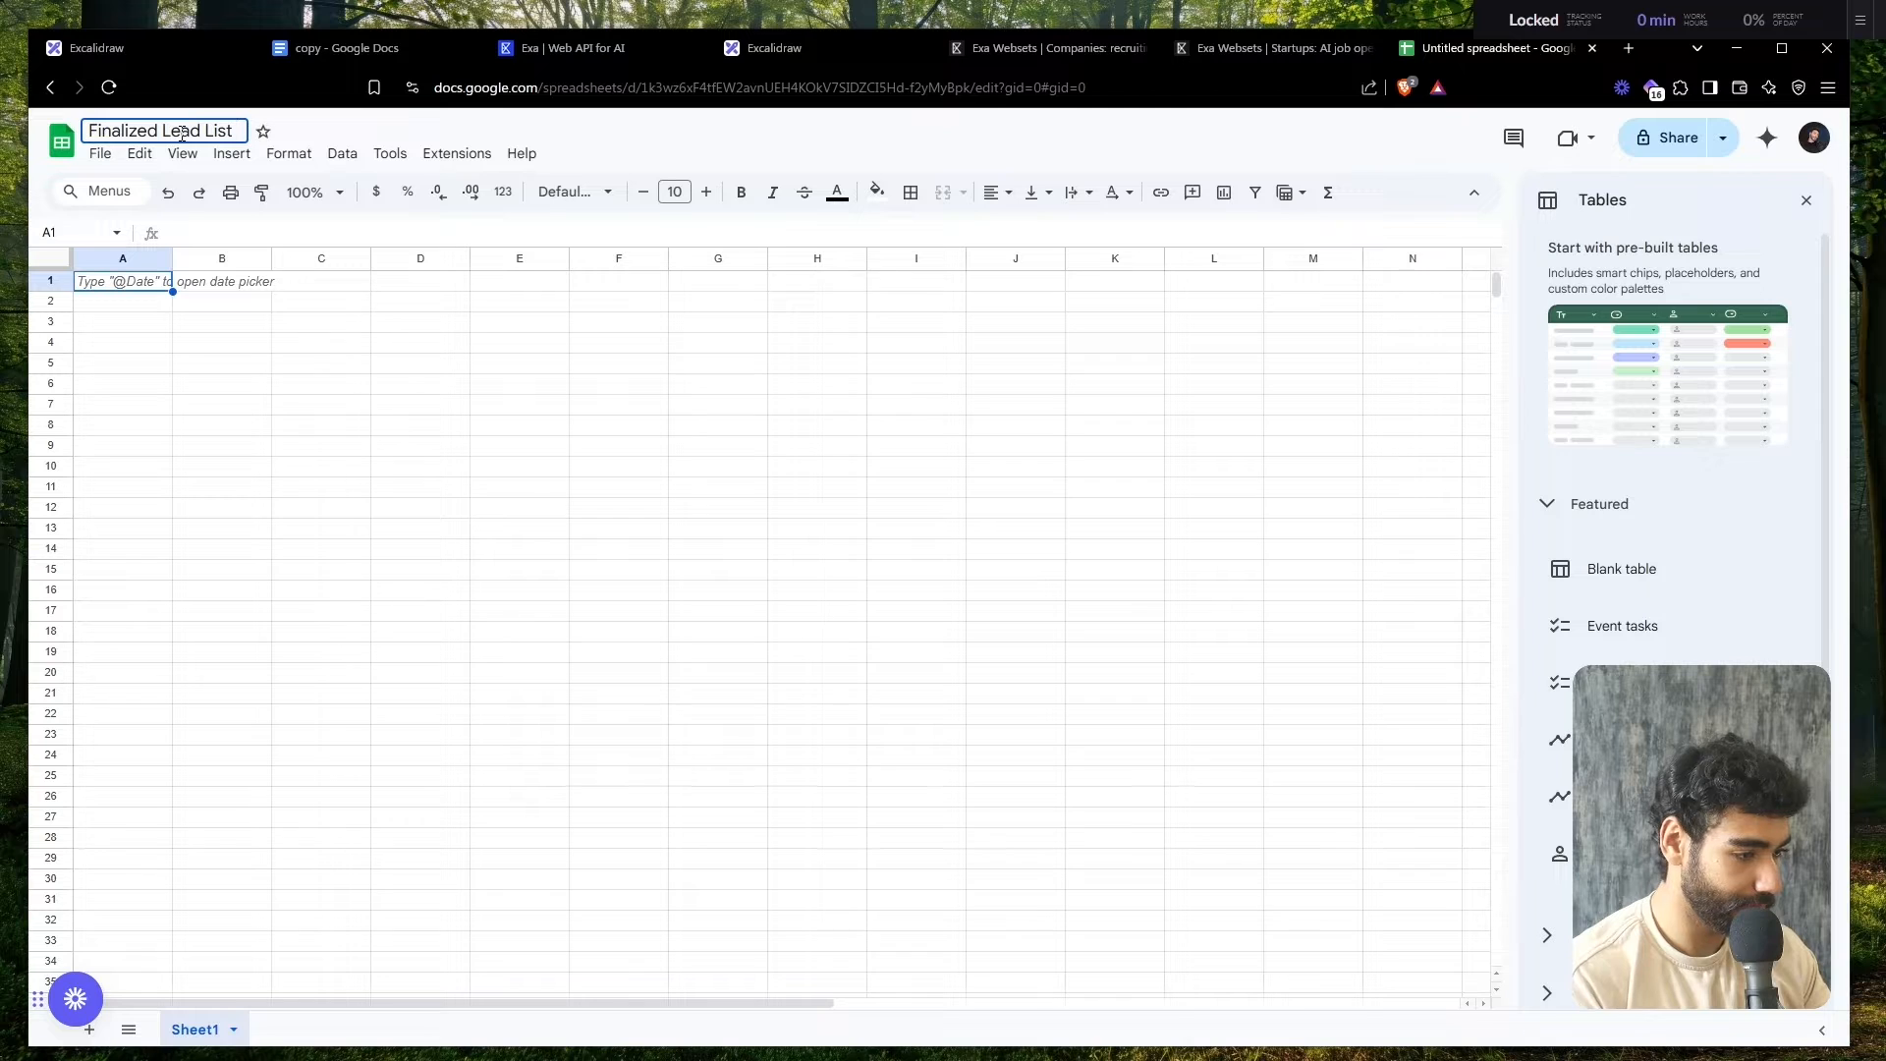
pyautogui.write(' (Recrui')
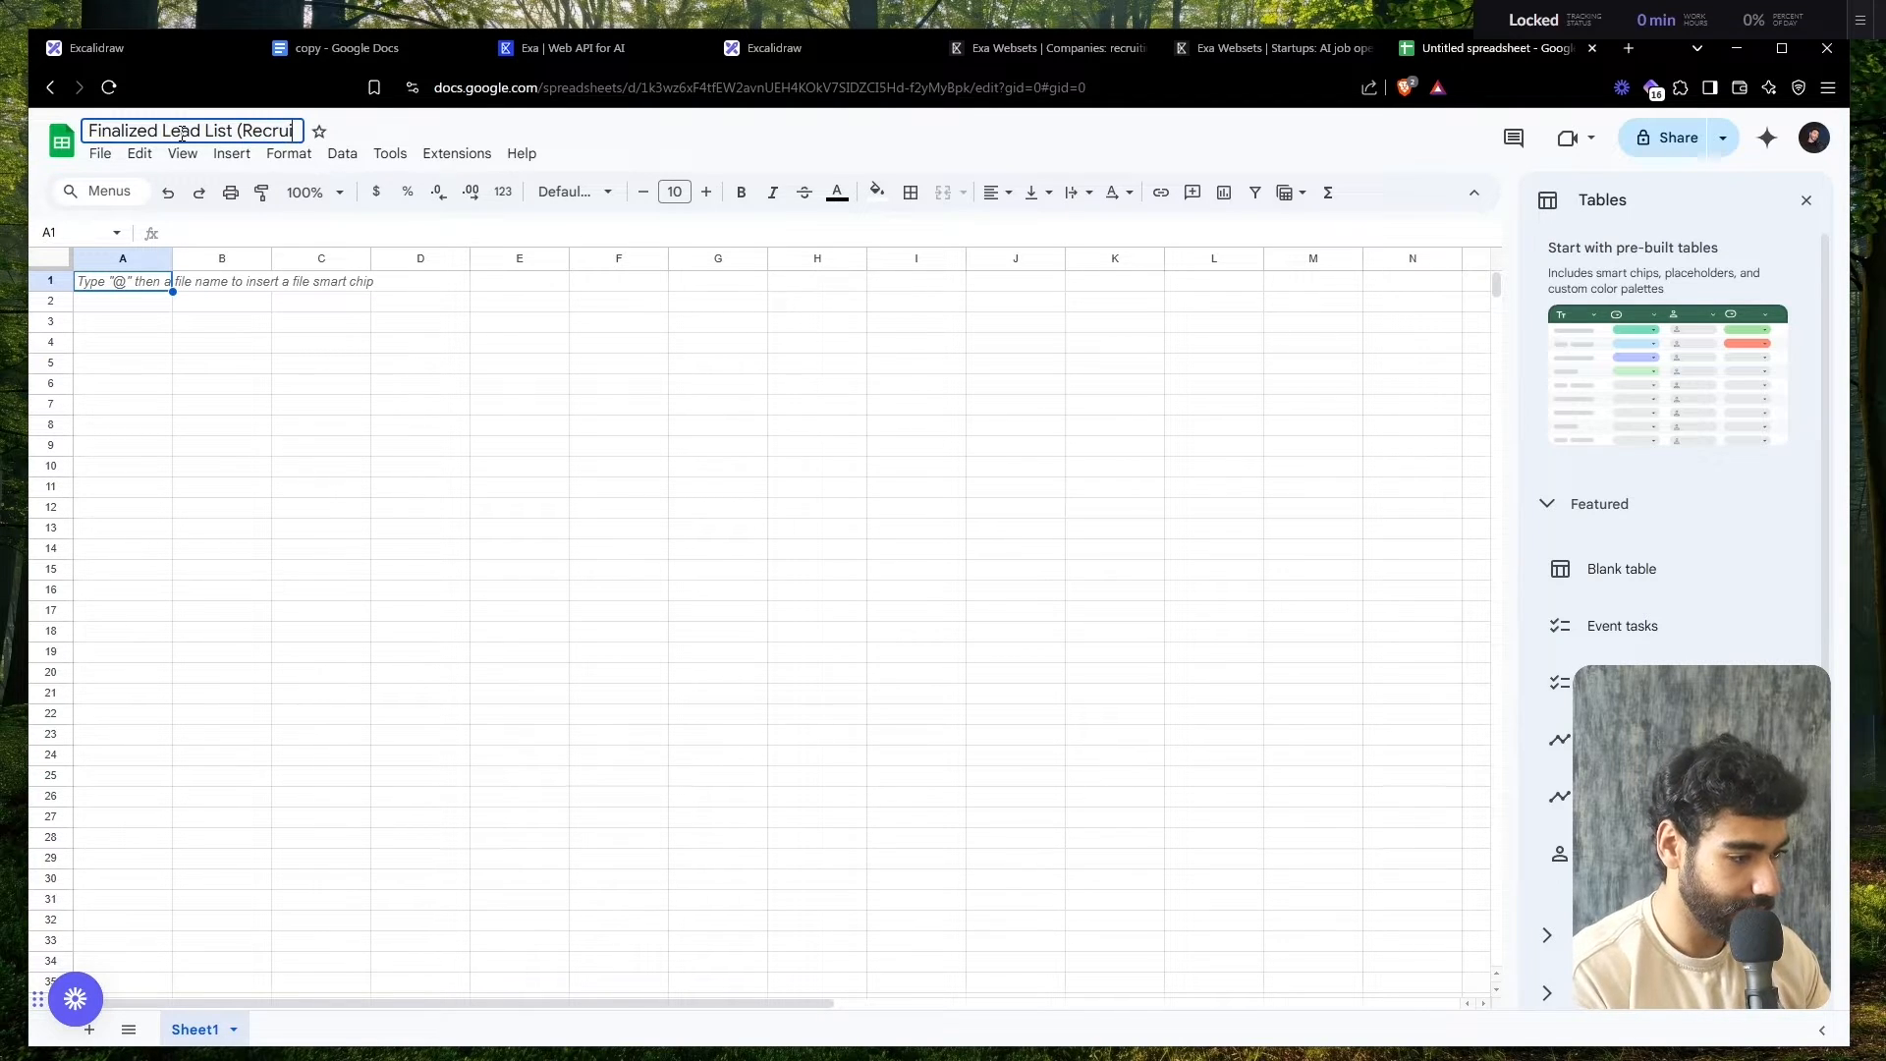
pyautogui.write('tment AI x')
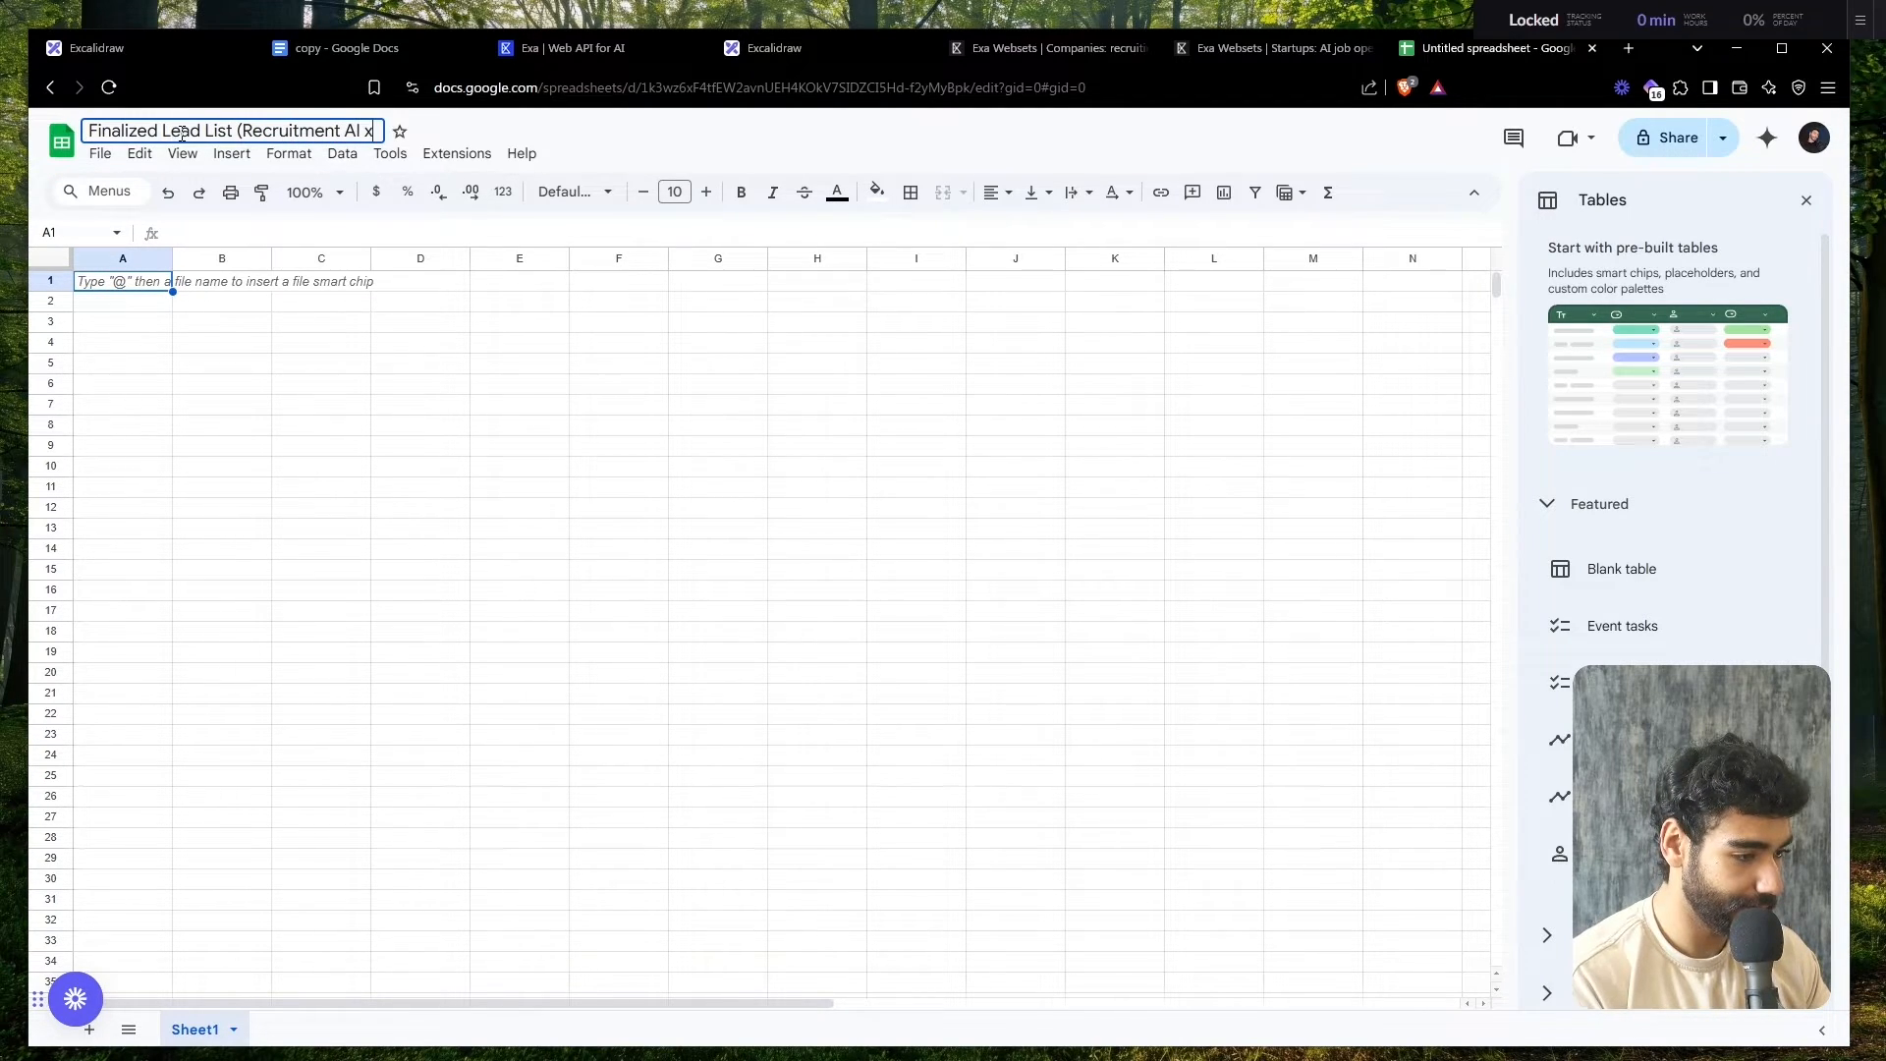
pyautogui.press('BackSpace')
pyautogui.write('x ')
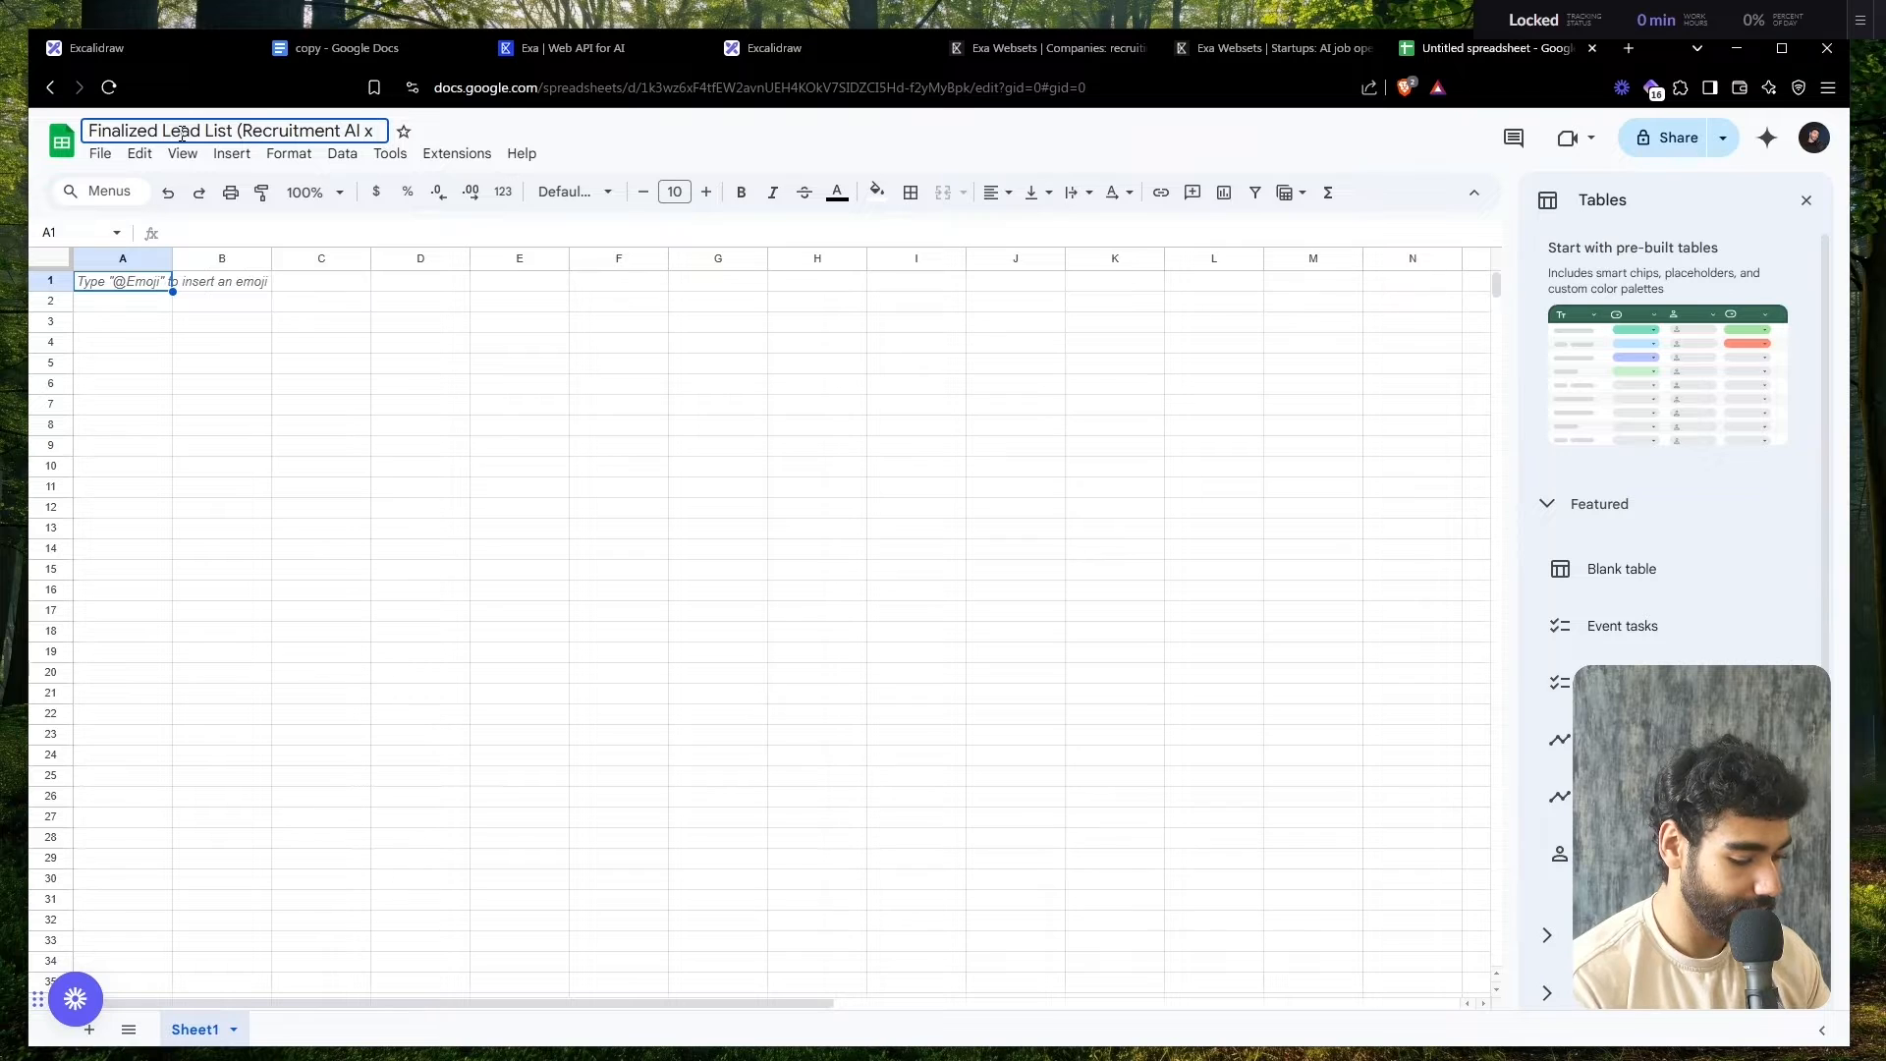
pyautogui.write('Stattups')
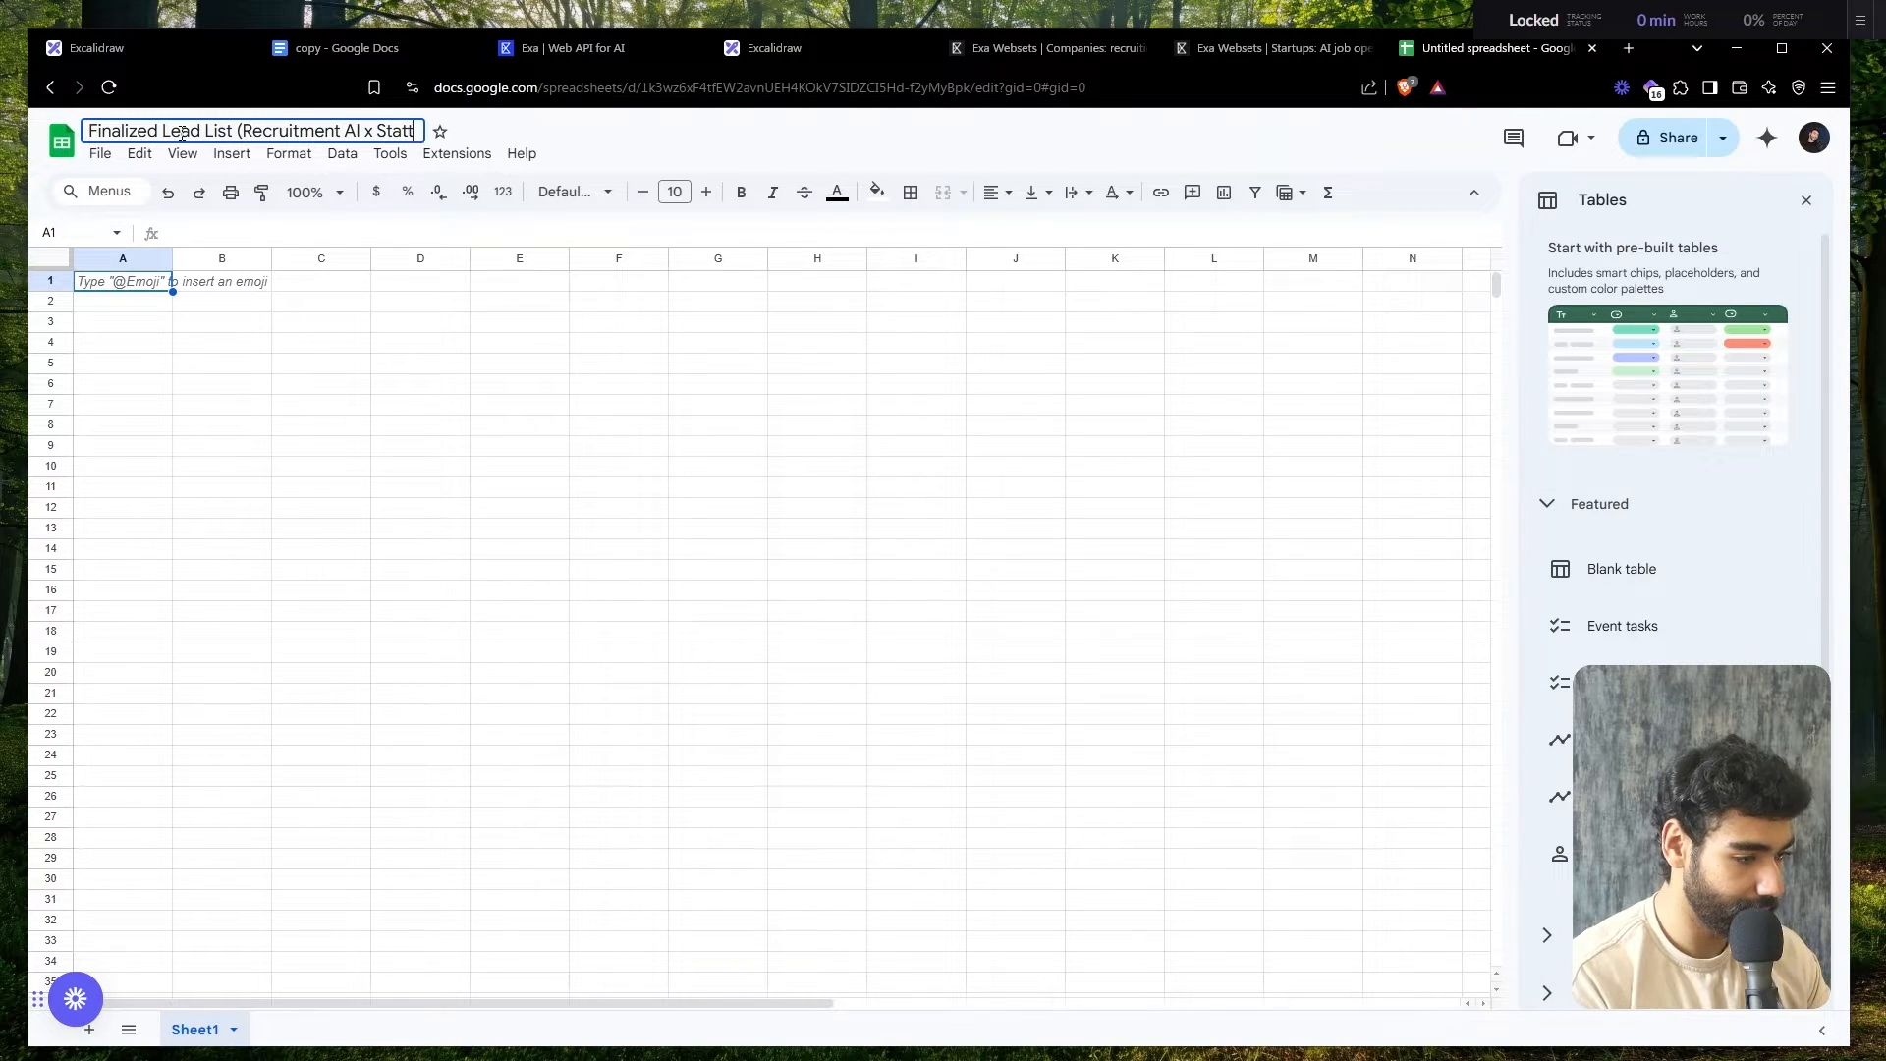
pyautogui.press('BackSpace')
pyautogui.press('BackSpace')
pyautogui.press('BackSpace')
pyautogui.press('BackSpace')
pyautogui.press('BackSpace')
pyautogui.write('rtups')
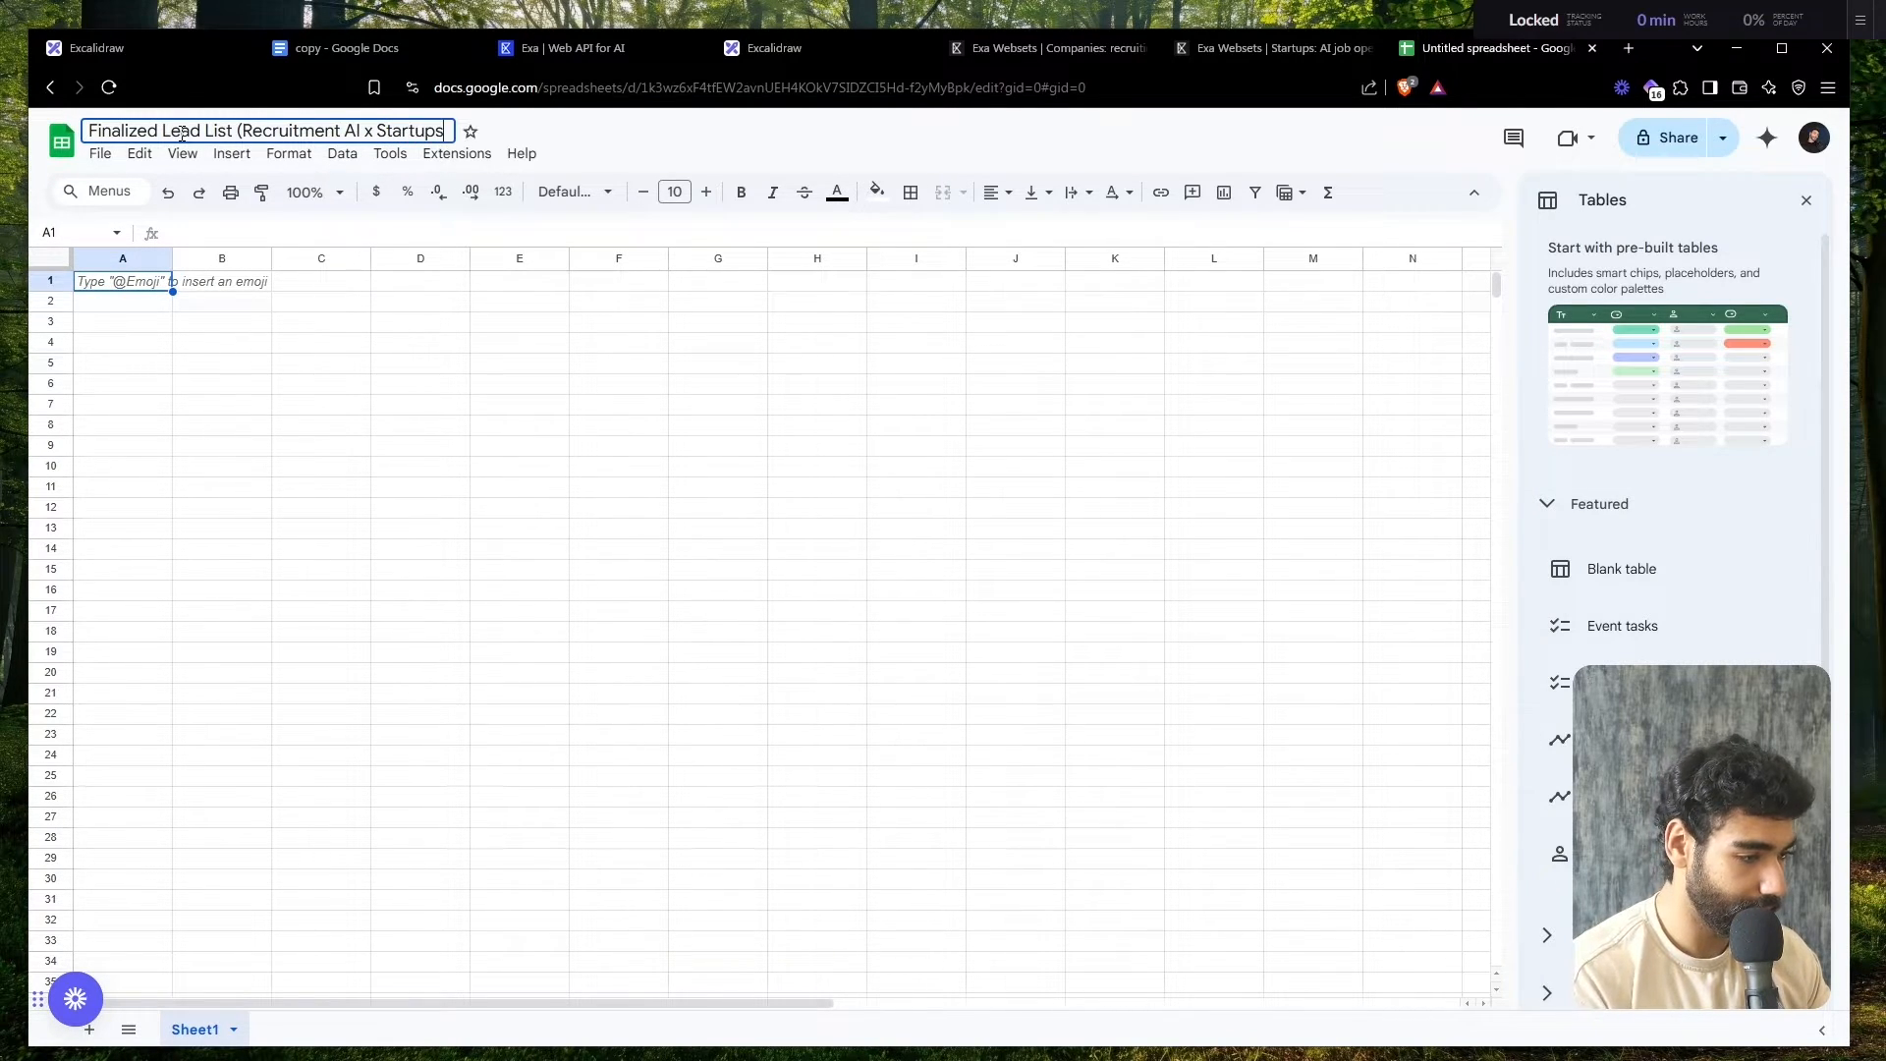
pyautogui.write(' Hiring For AI tol')
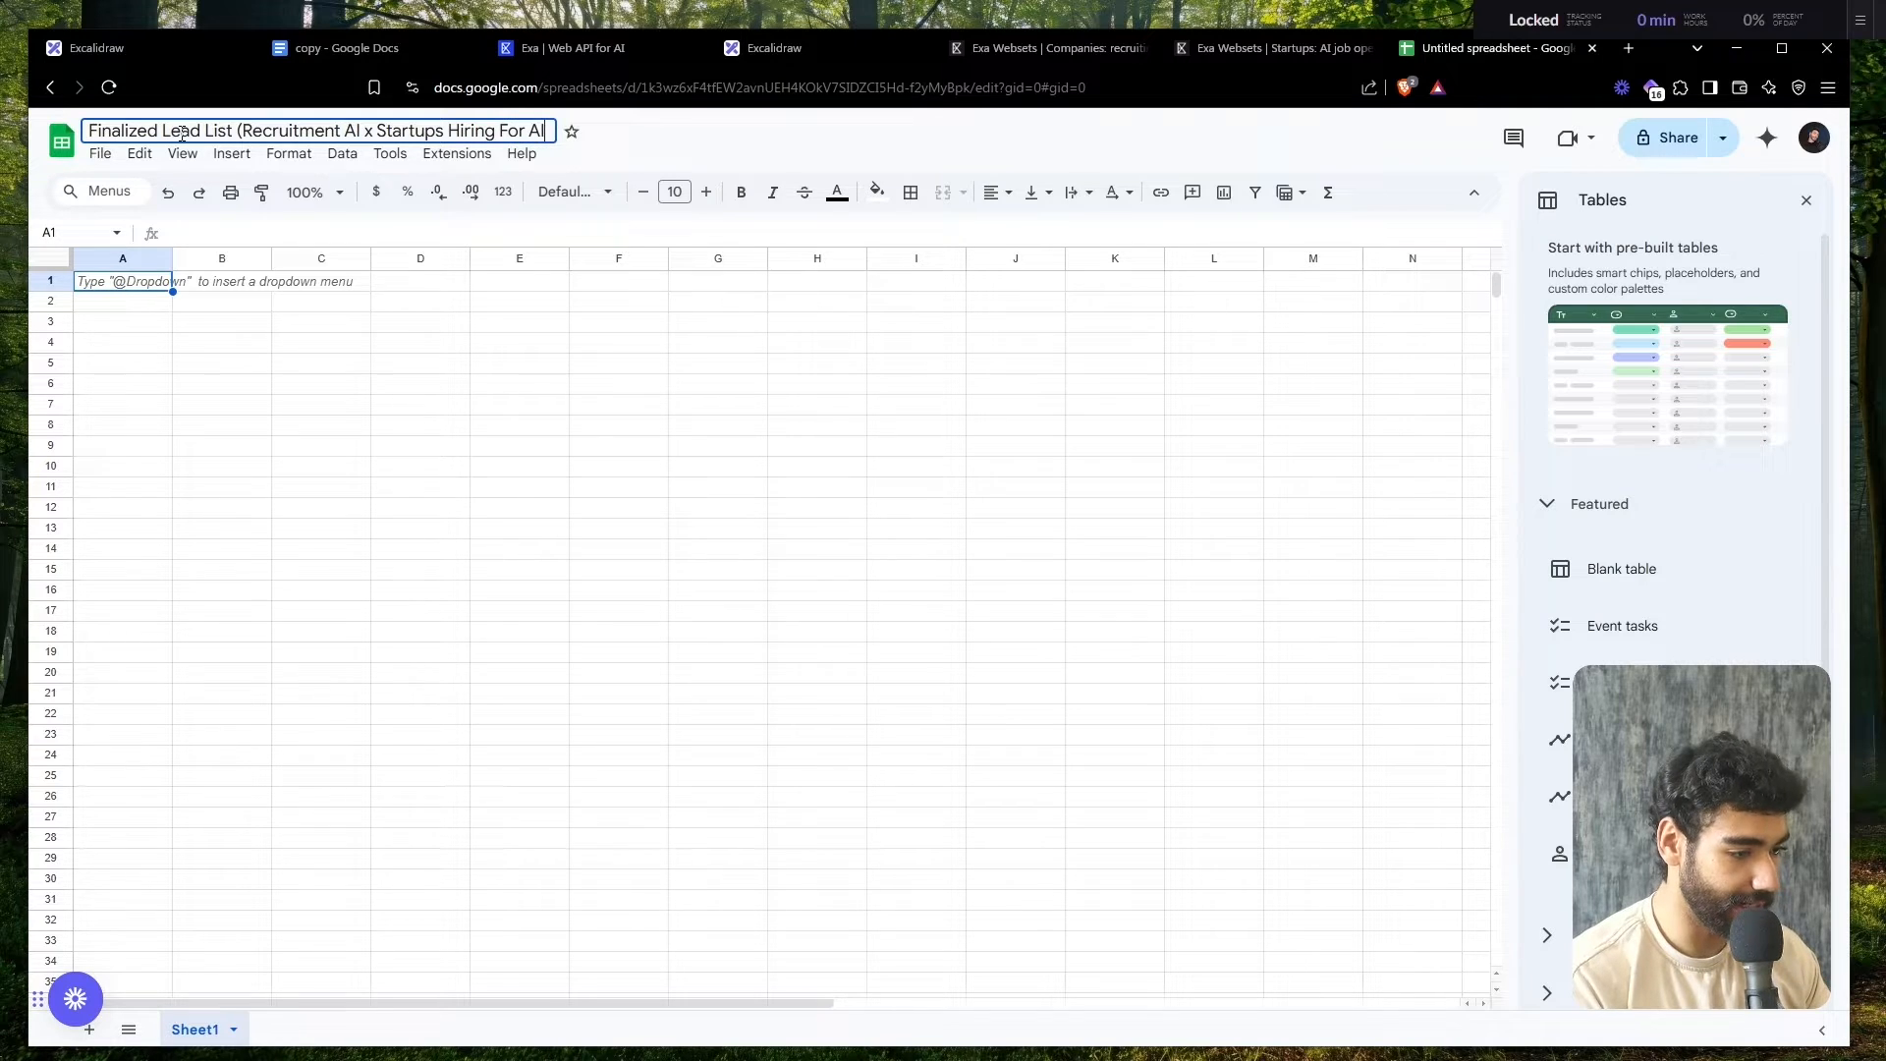
pyautogui.press('BackSpace')
pyautogui.press('BackSpace')
pyautogui.press('BackSpace')
pyautogui.write('roles)')
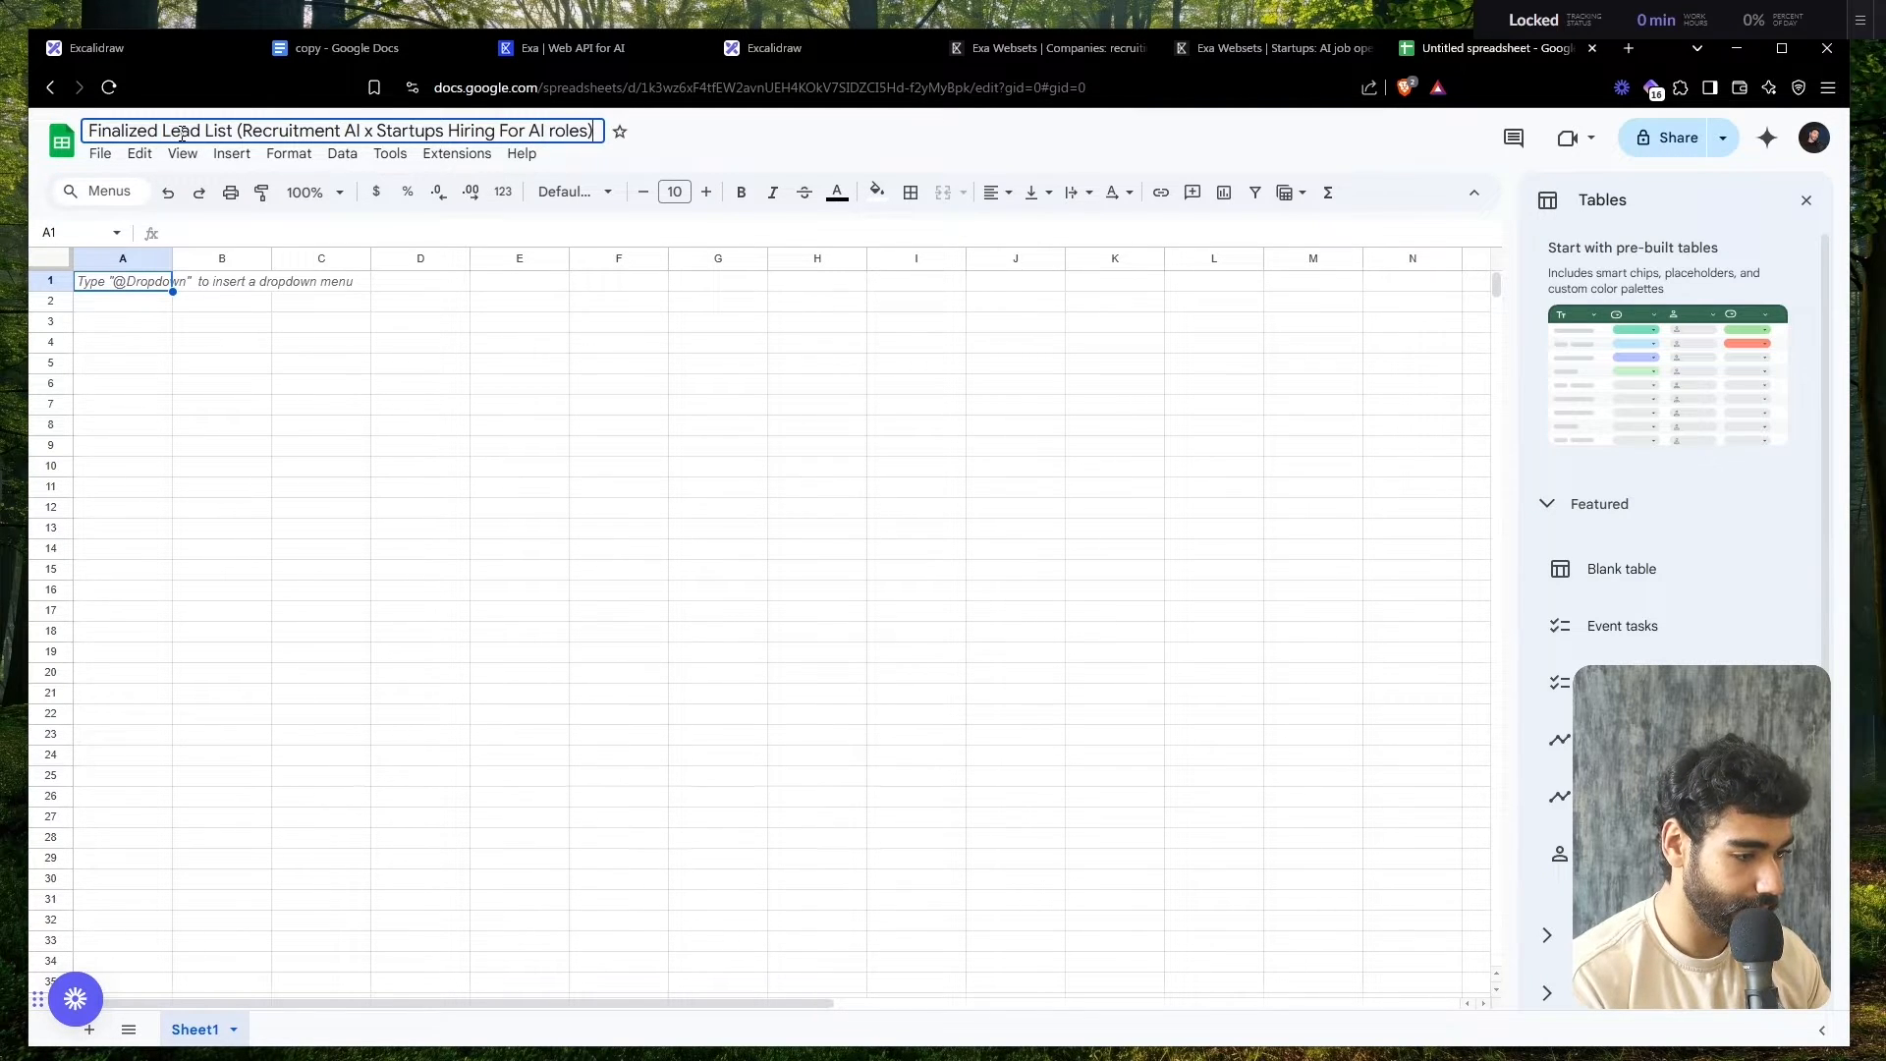
pyautogui.press('Return')
# - Return to the startups webset and review the descriptions, company names and founder names across all matched rows
pyautogui.click(1224, 50)
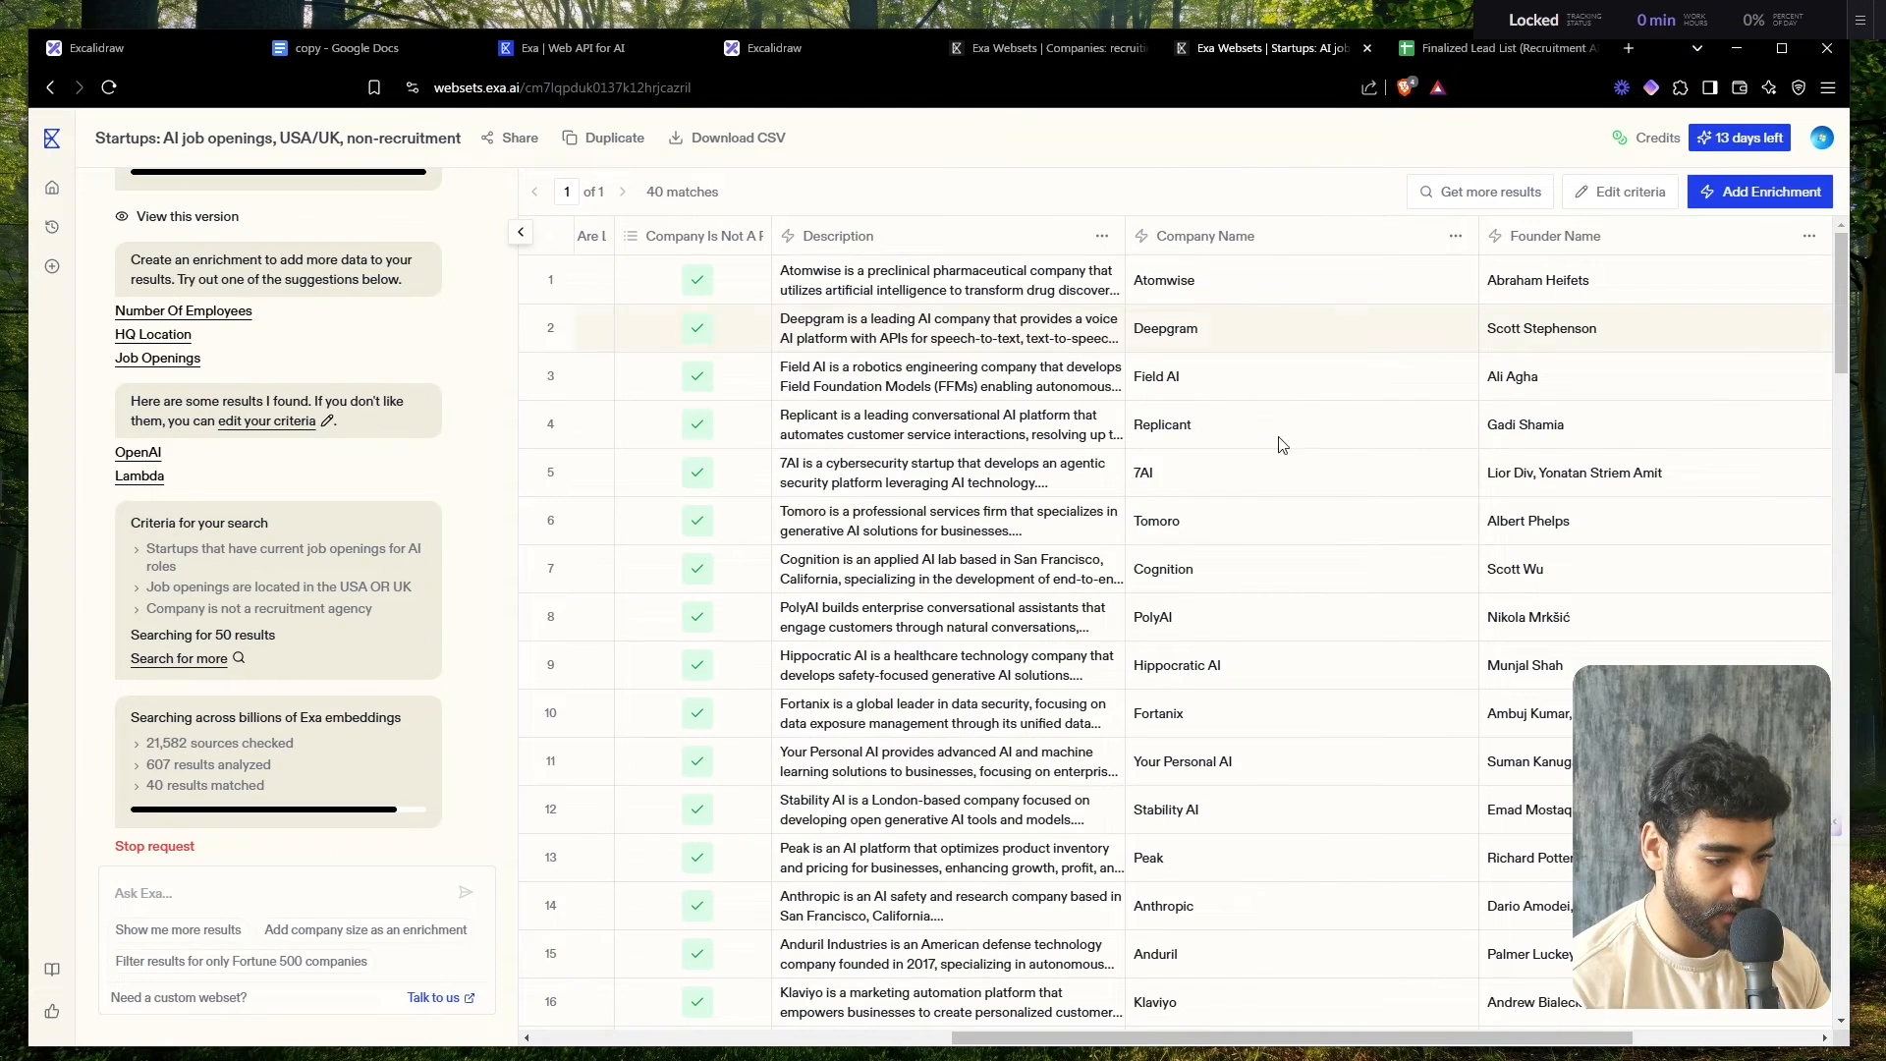
pyautogui.scroll(-1, 1464, 629)
pyautogui.scroll(1, 1464, 629)
pyautogui.scroll(-10, 1464, 628)
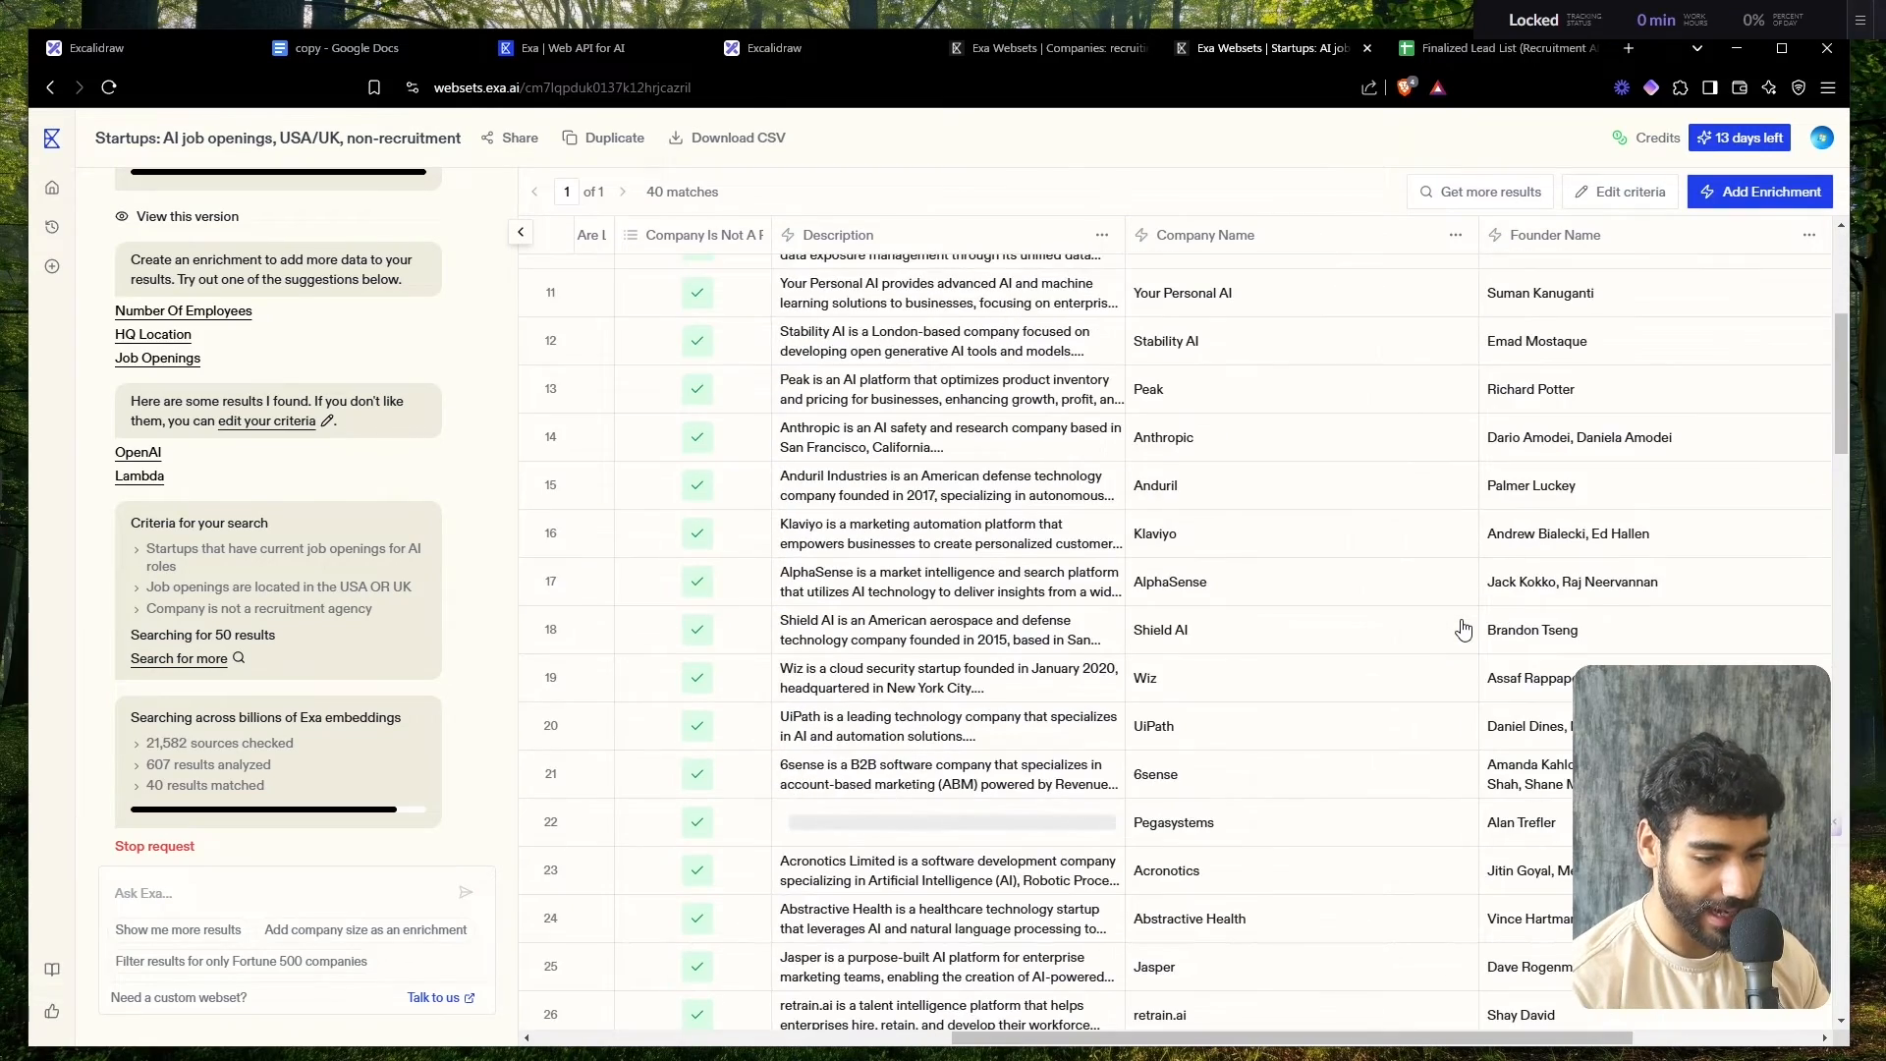
pyautogui.scroll(10, 1464, 629)
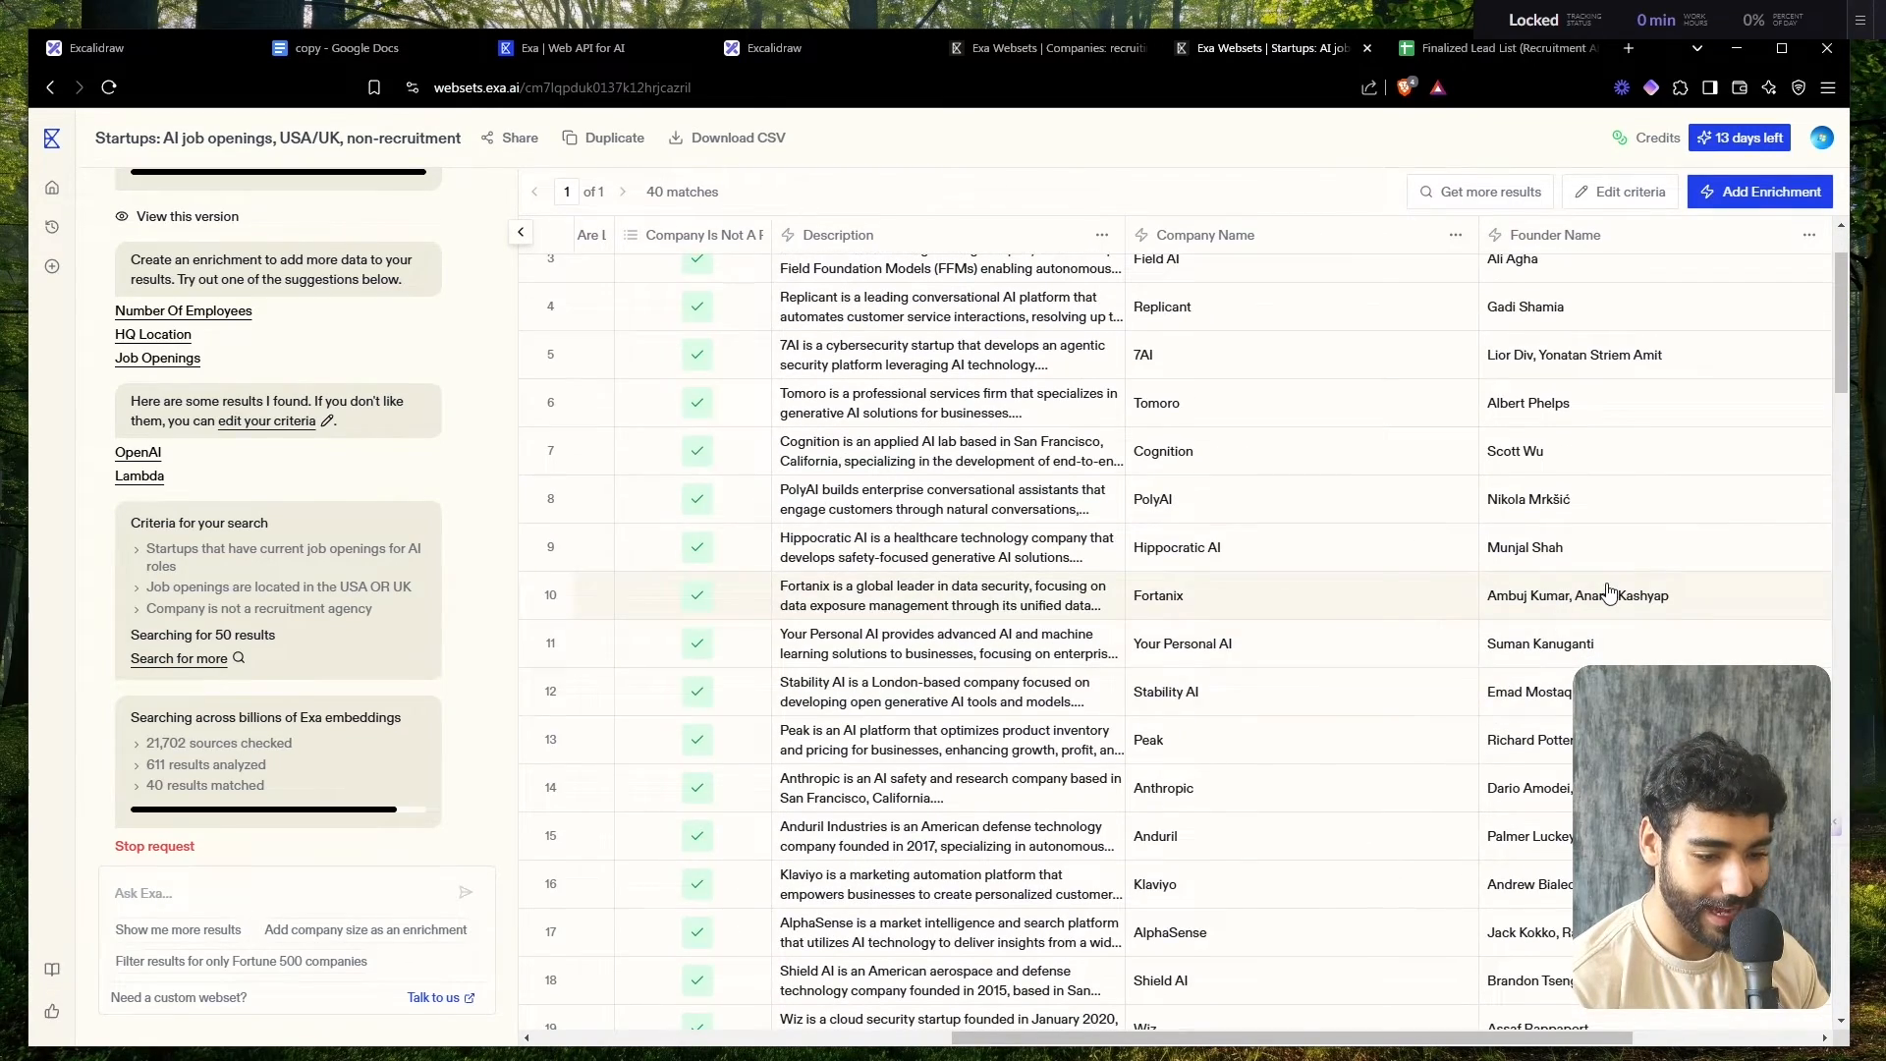
pyautogui.scroll(-5, 1608, 591)
pyautogui.scroll(-1, 1608, 592)
pyautogui.scroll(-3, 1608, 591)
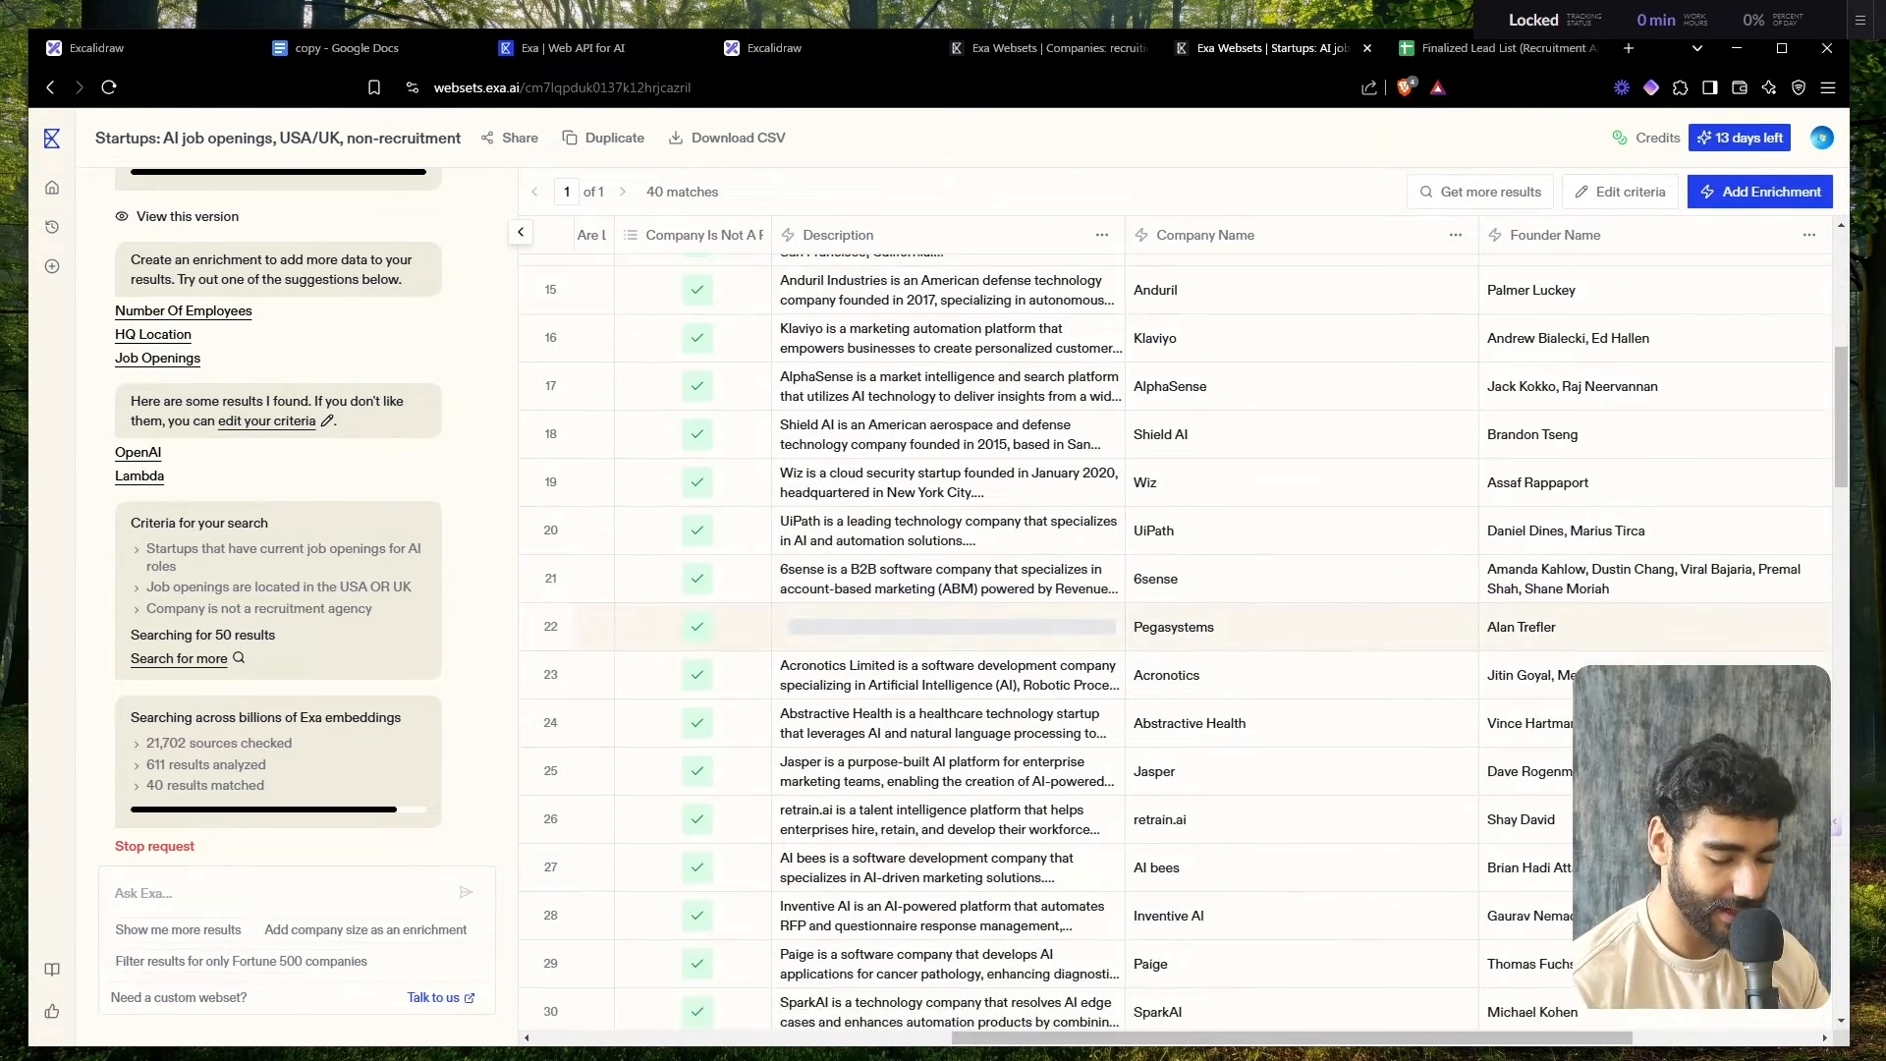
pyautogui.scroll(-10, 1608, 591)
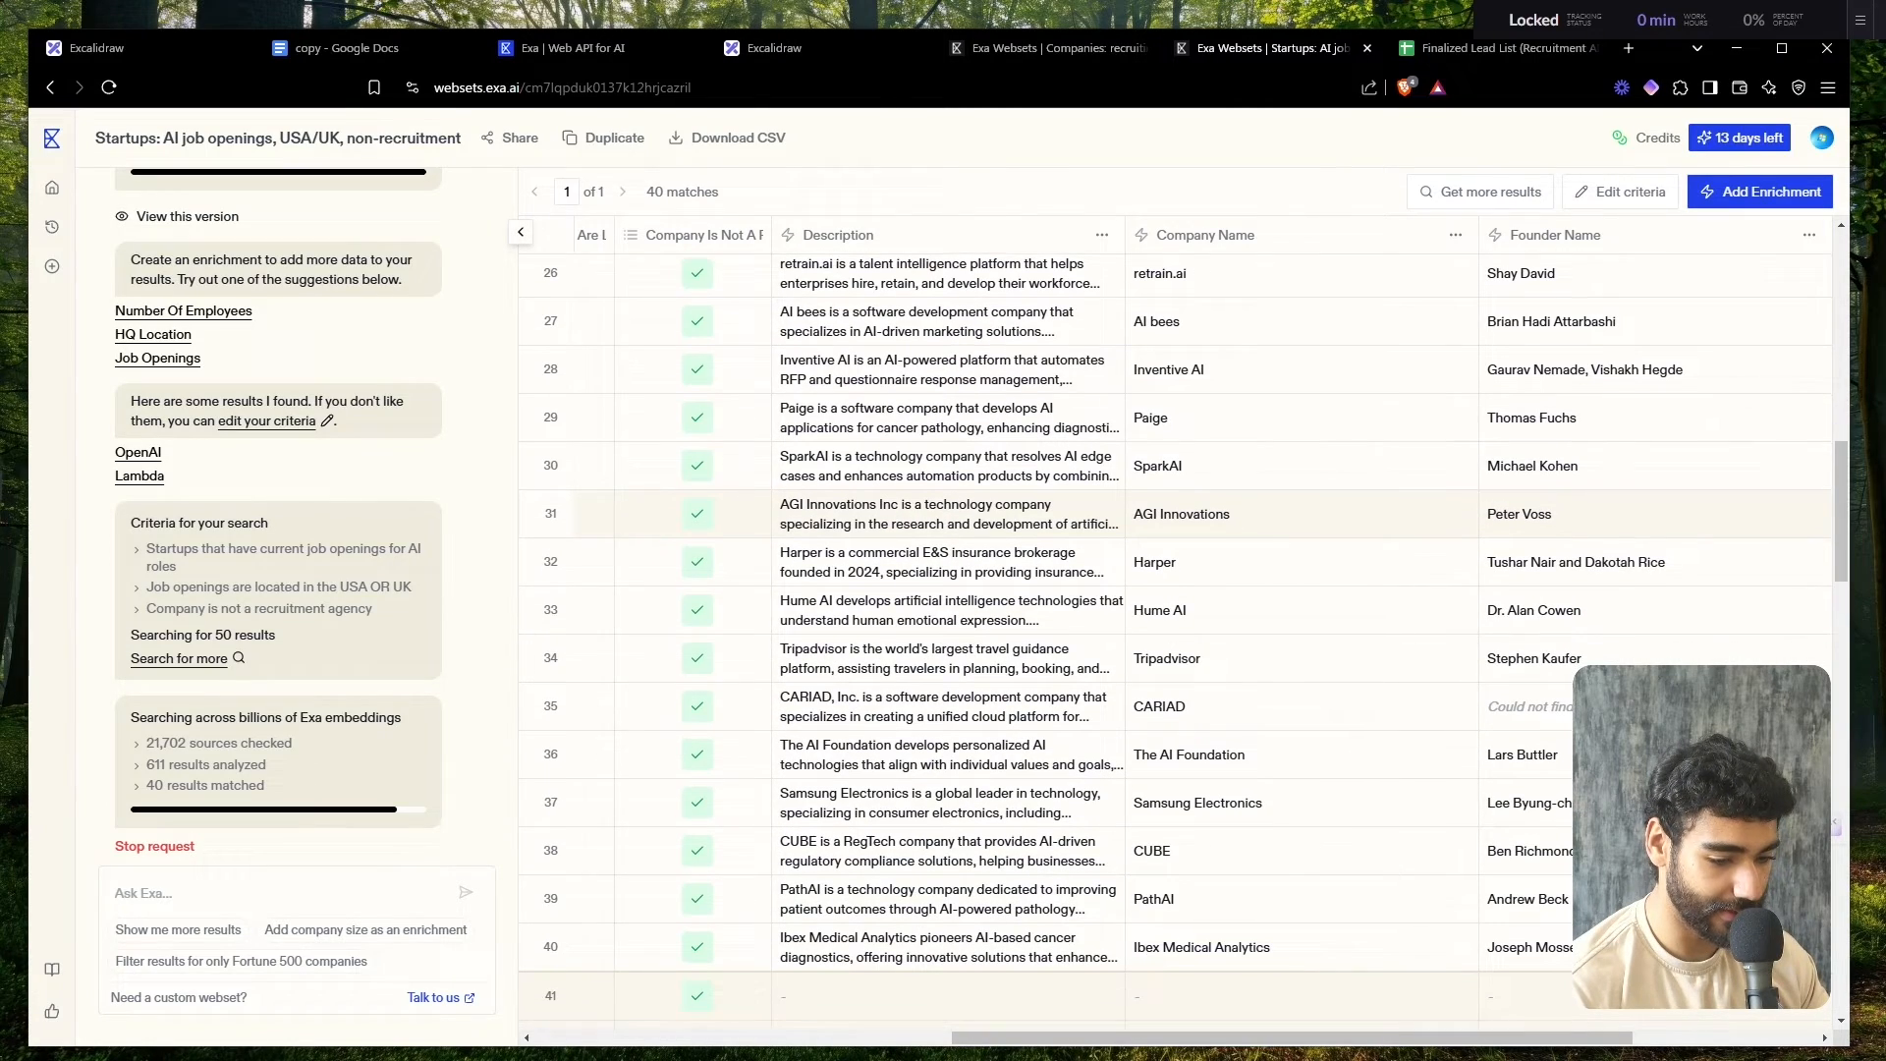
pyautogui.scroll(-2, 1608, 591)
pyautogui.scroll(20, 1608, 591)
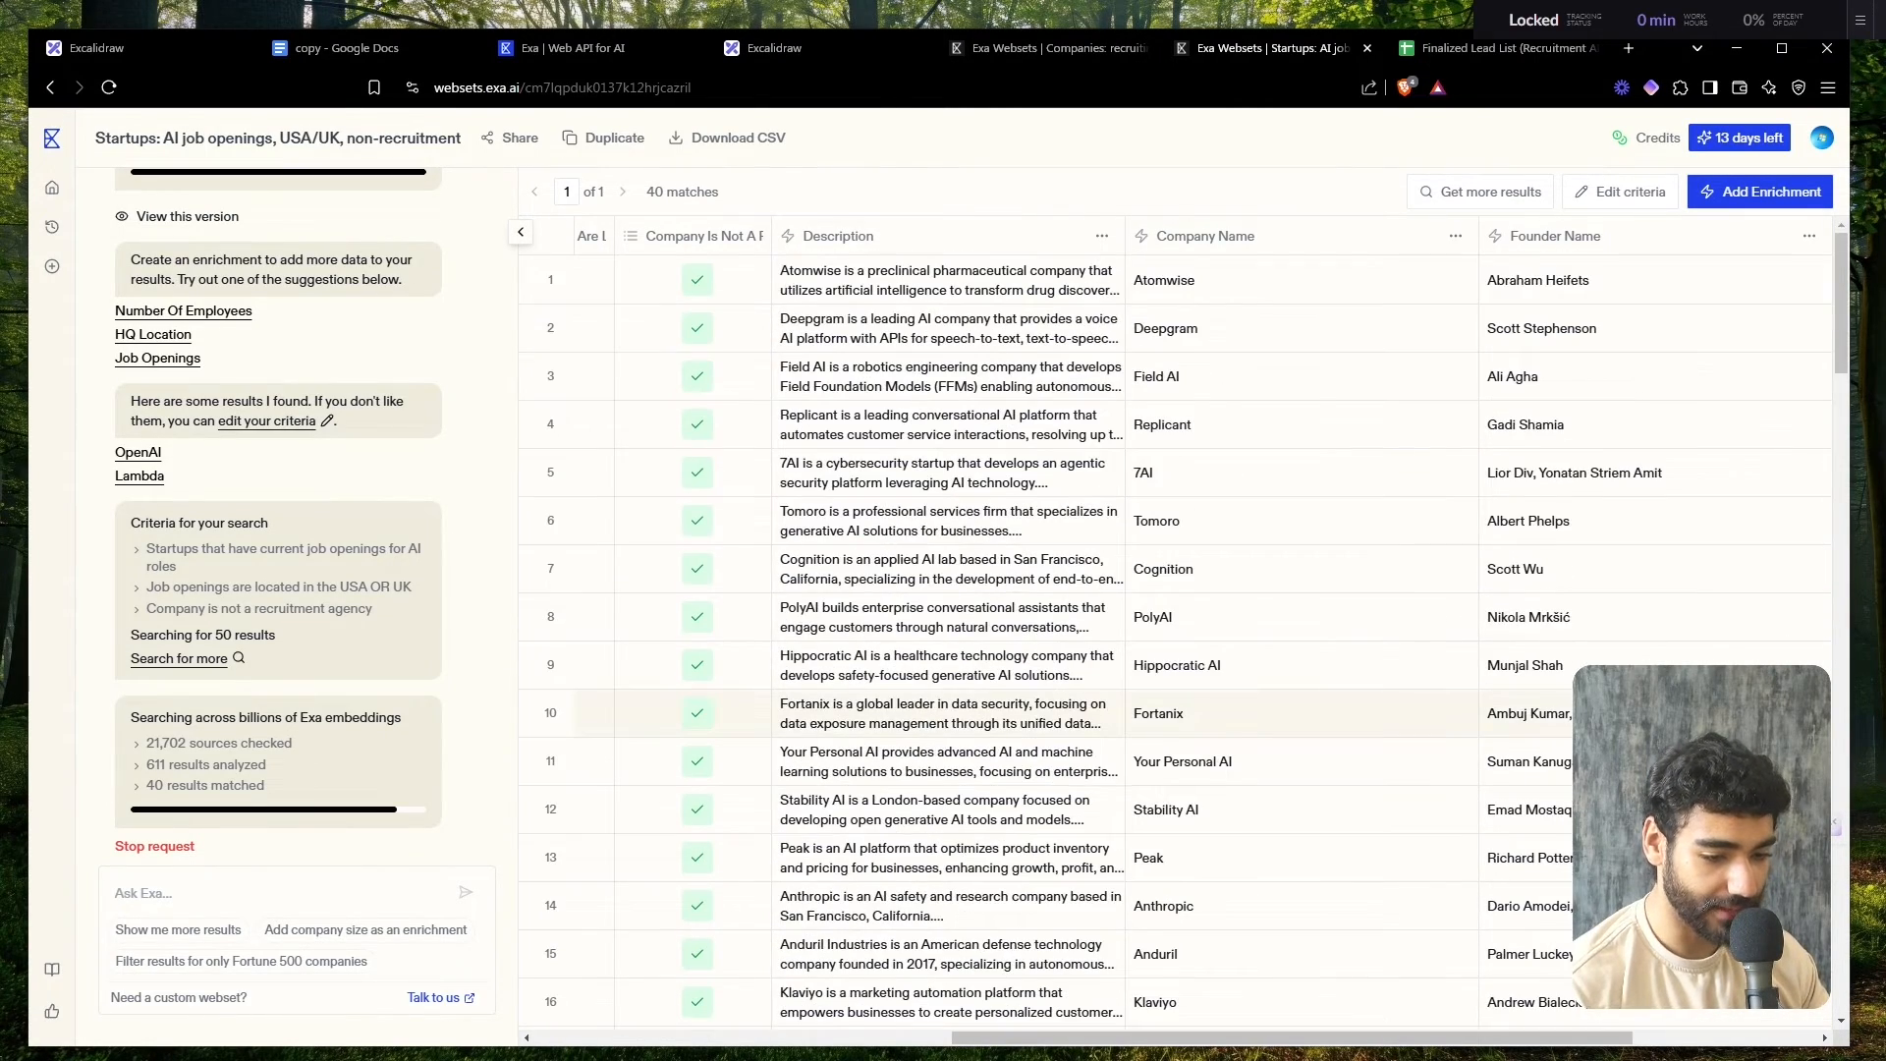
pyautogui.scroll(-4, 1607, 592)
pyautogui.scroll(4, 1174, 629)
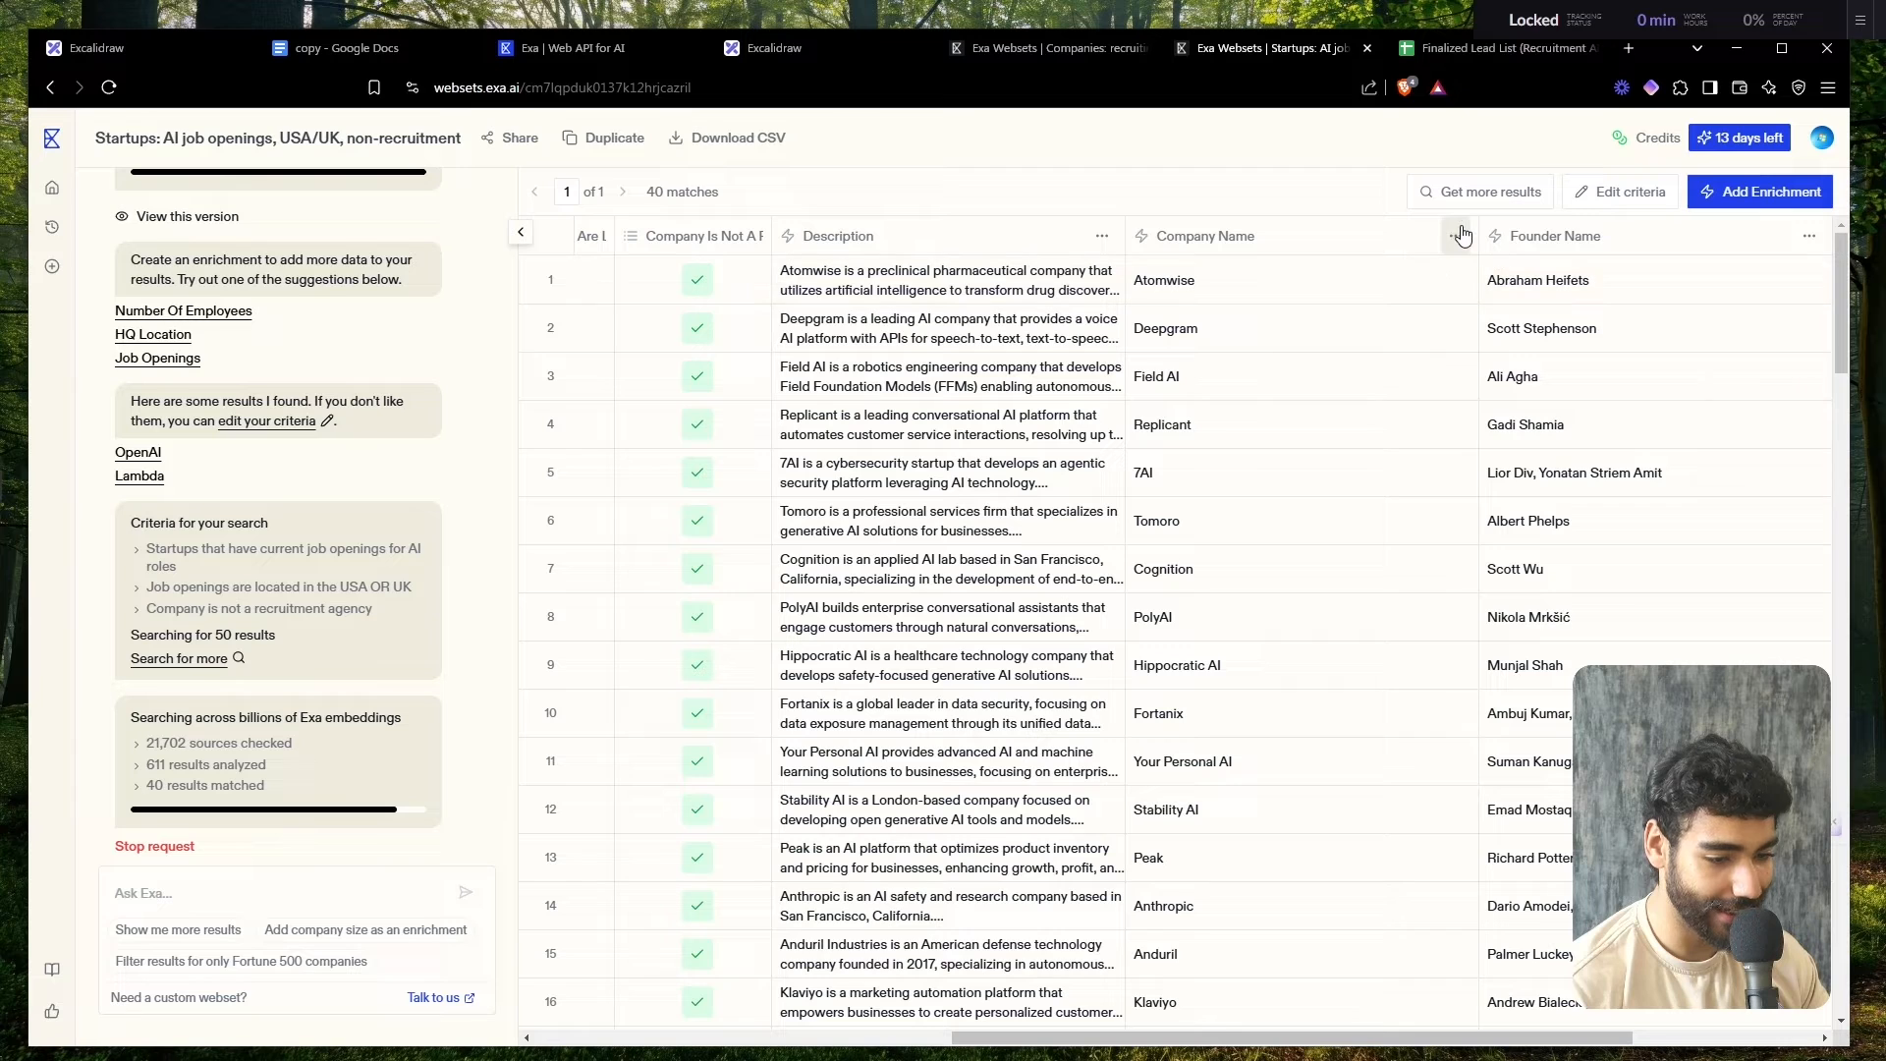
# - Check the recruiting webset's enrichment columns and compare the two Founder Name columns in the startups webset
pyautogui.click(1022, 49)
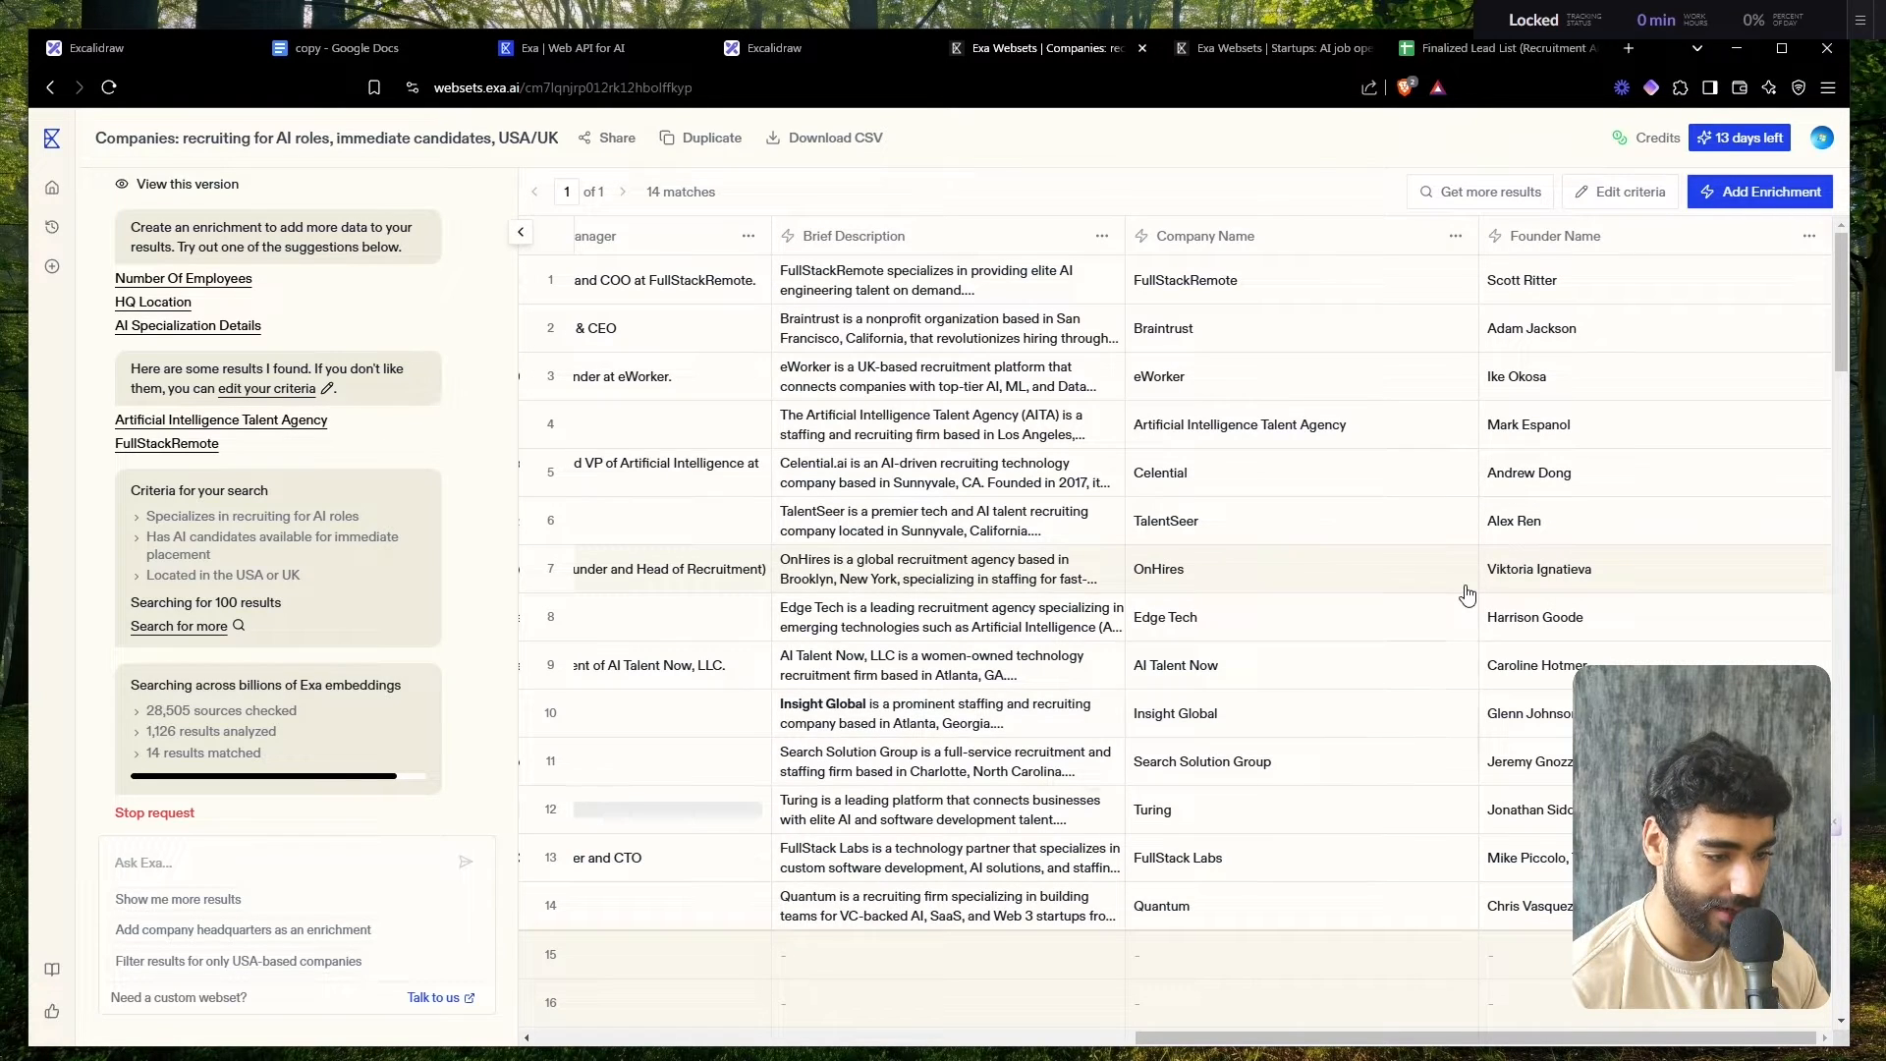
pyautogui.hscroll(-4, 1411, 391)
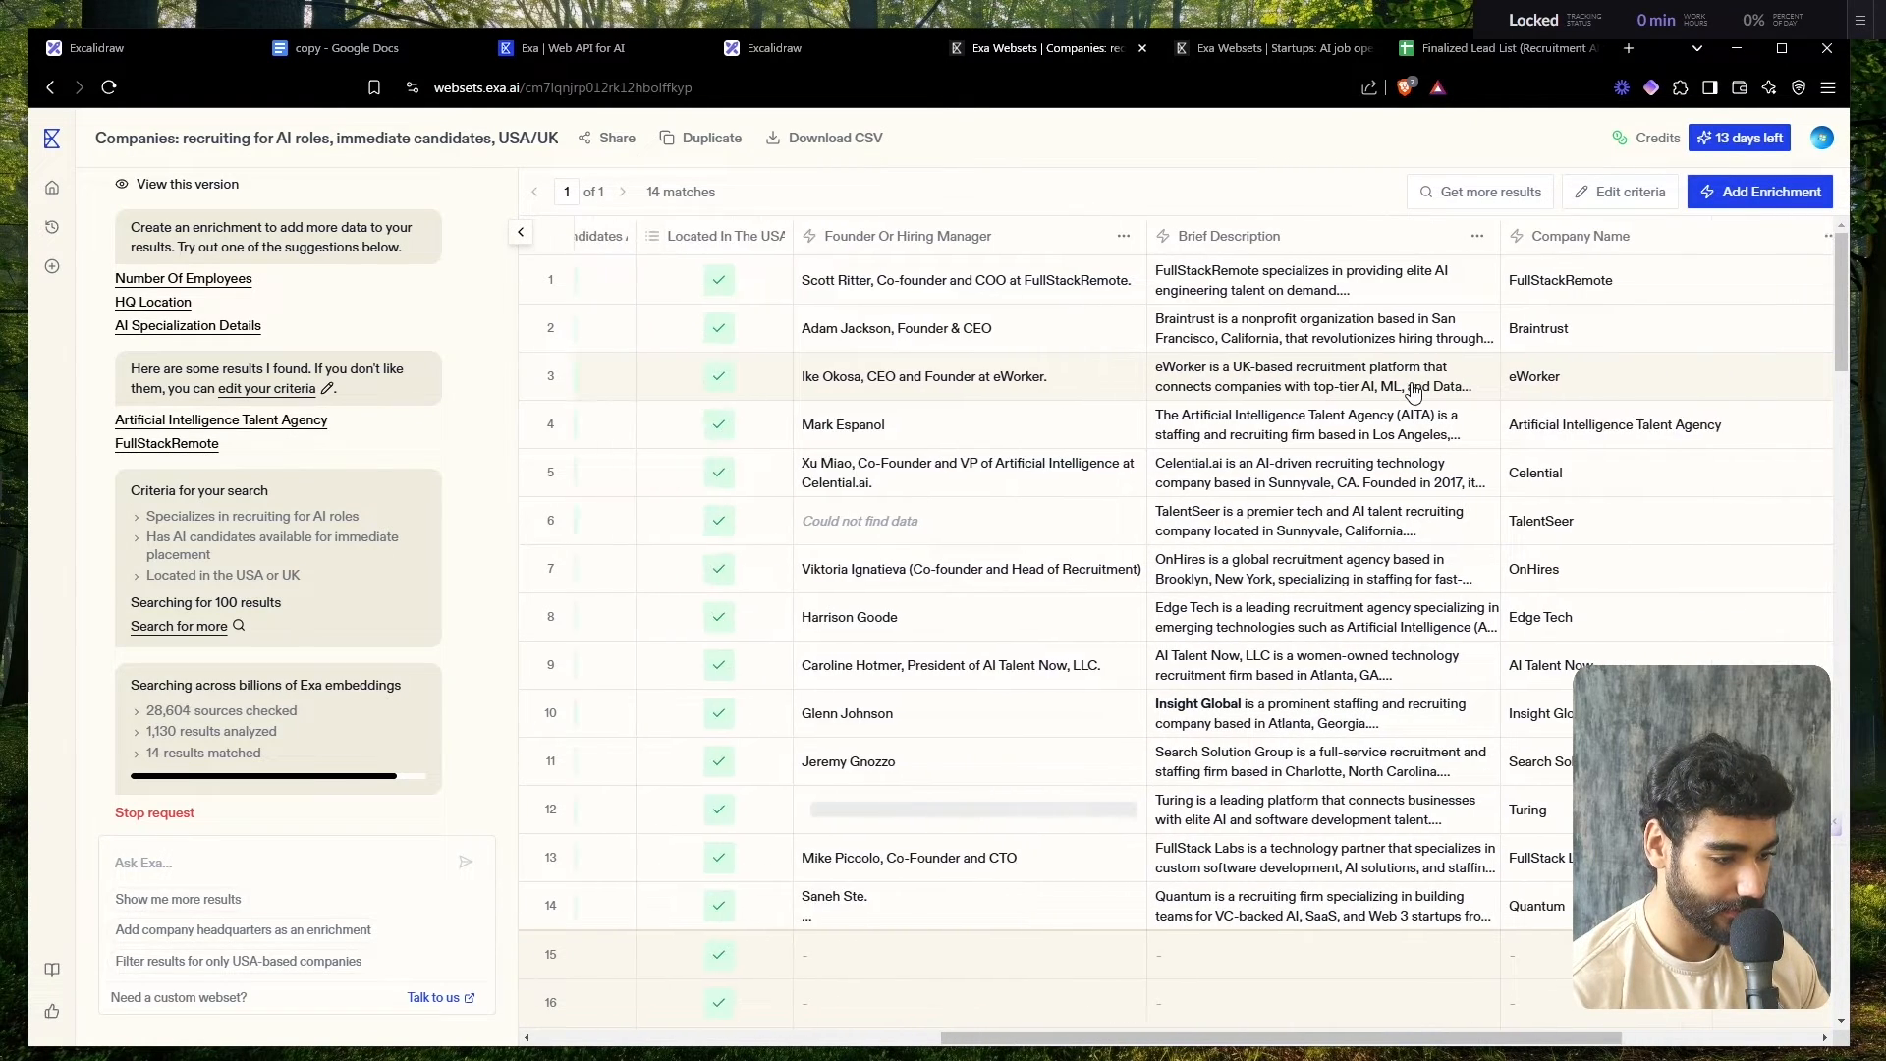
pyautogui.hscroll(3, 1412, 391)
pyautogui.hotkey('ctrl', 'Tab')
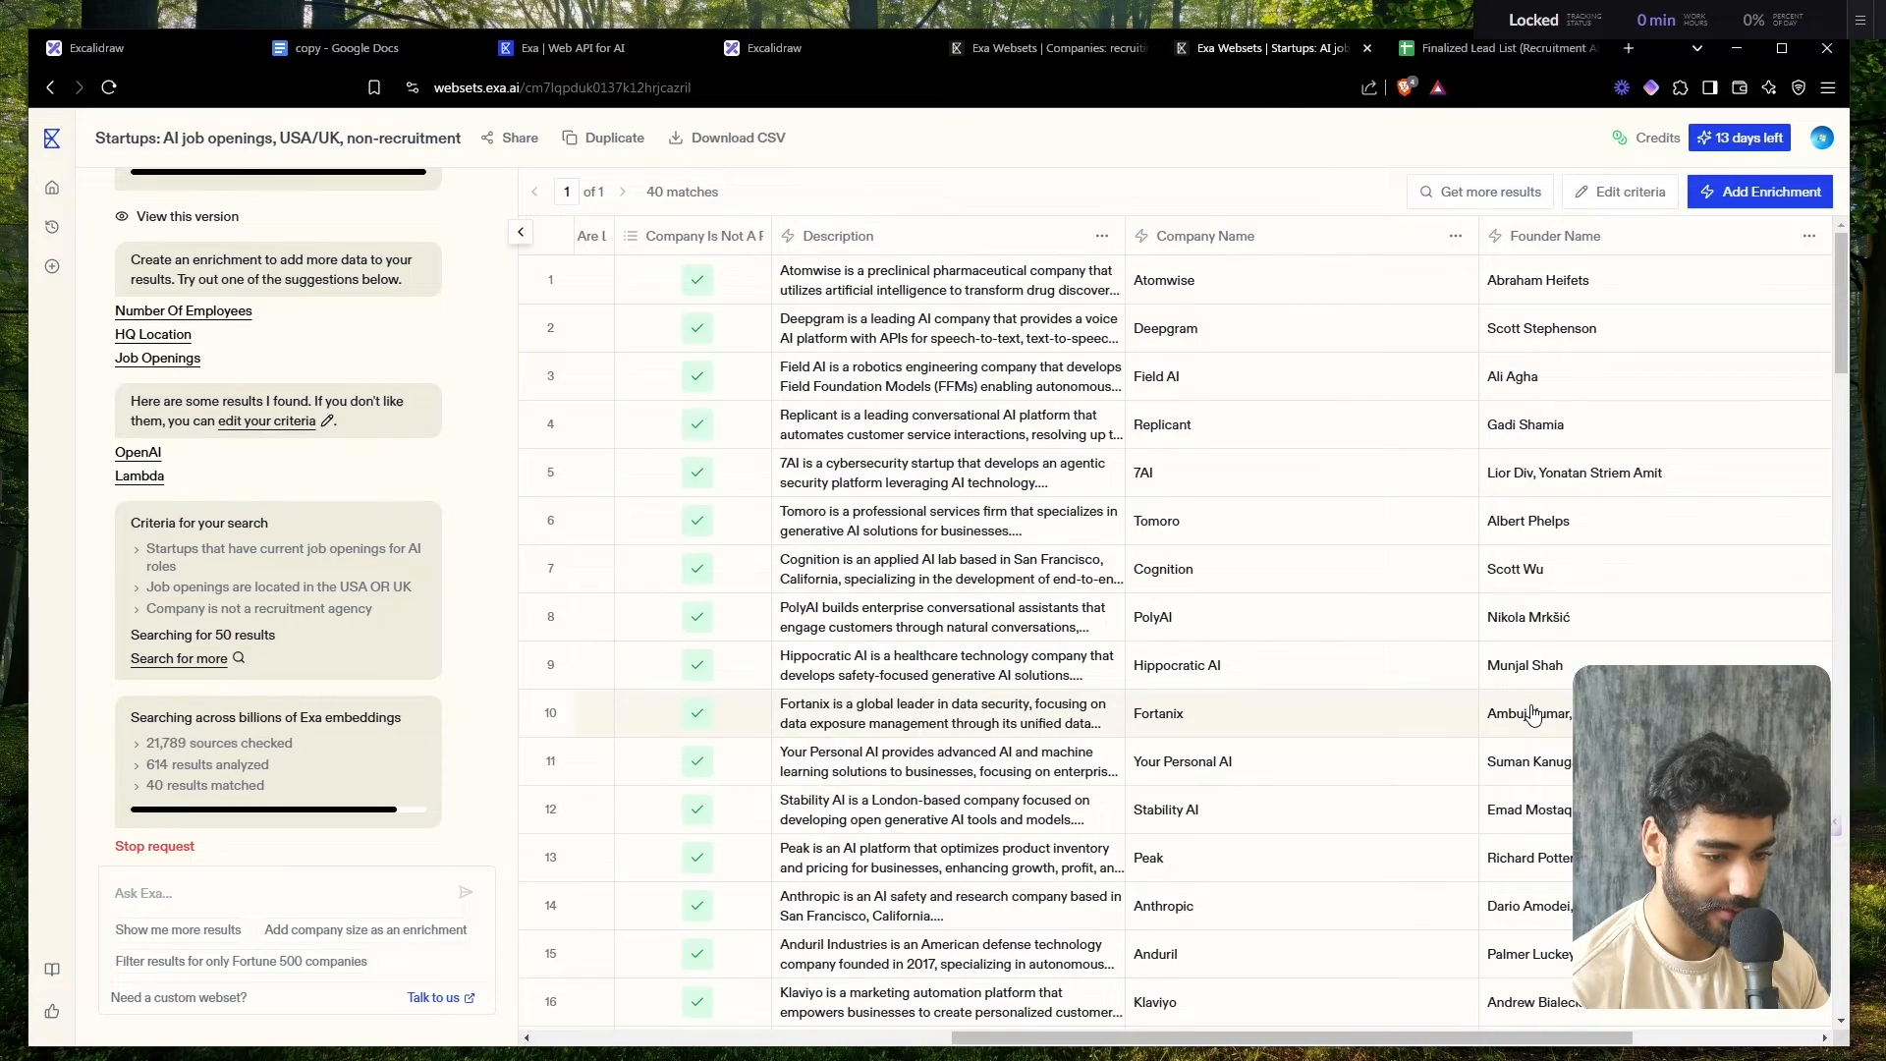
pyautogui.hscroll(3, 1532, 712)
pyautogui.scroll(-3, 1529, 520)
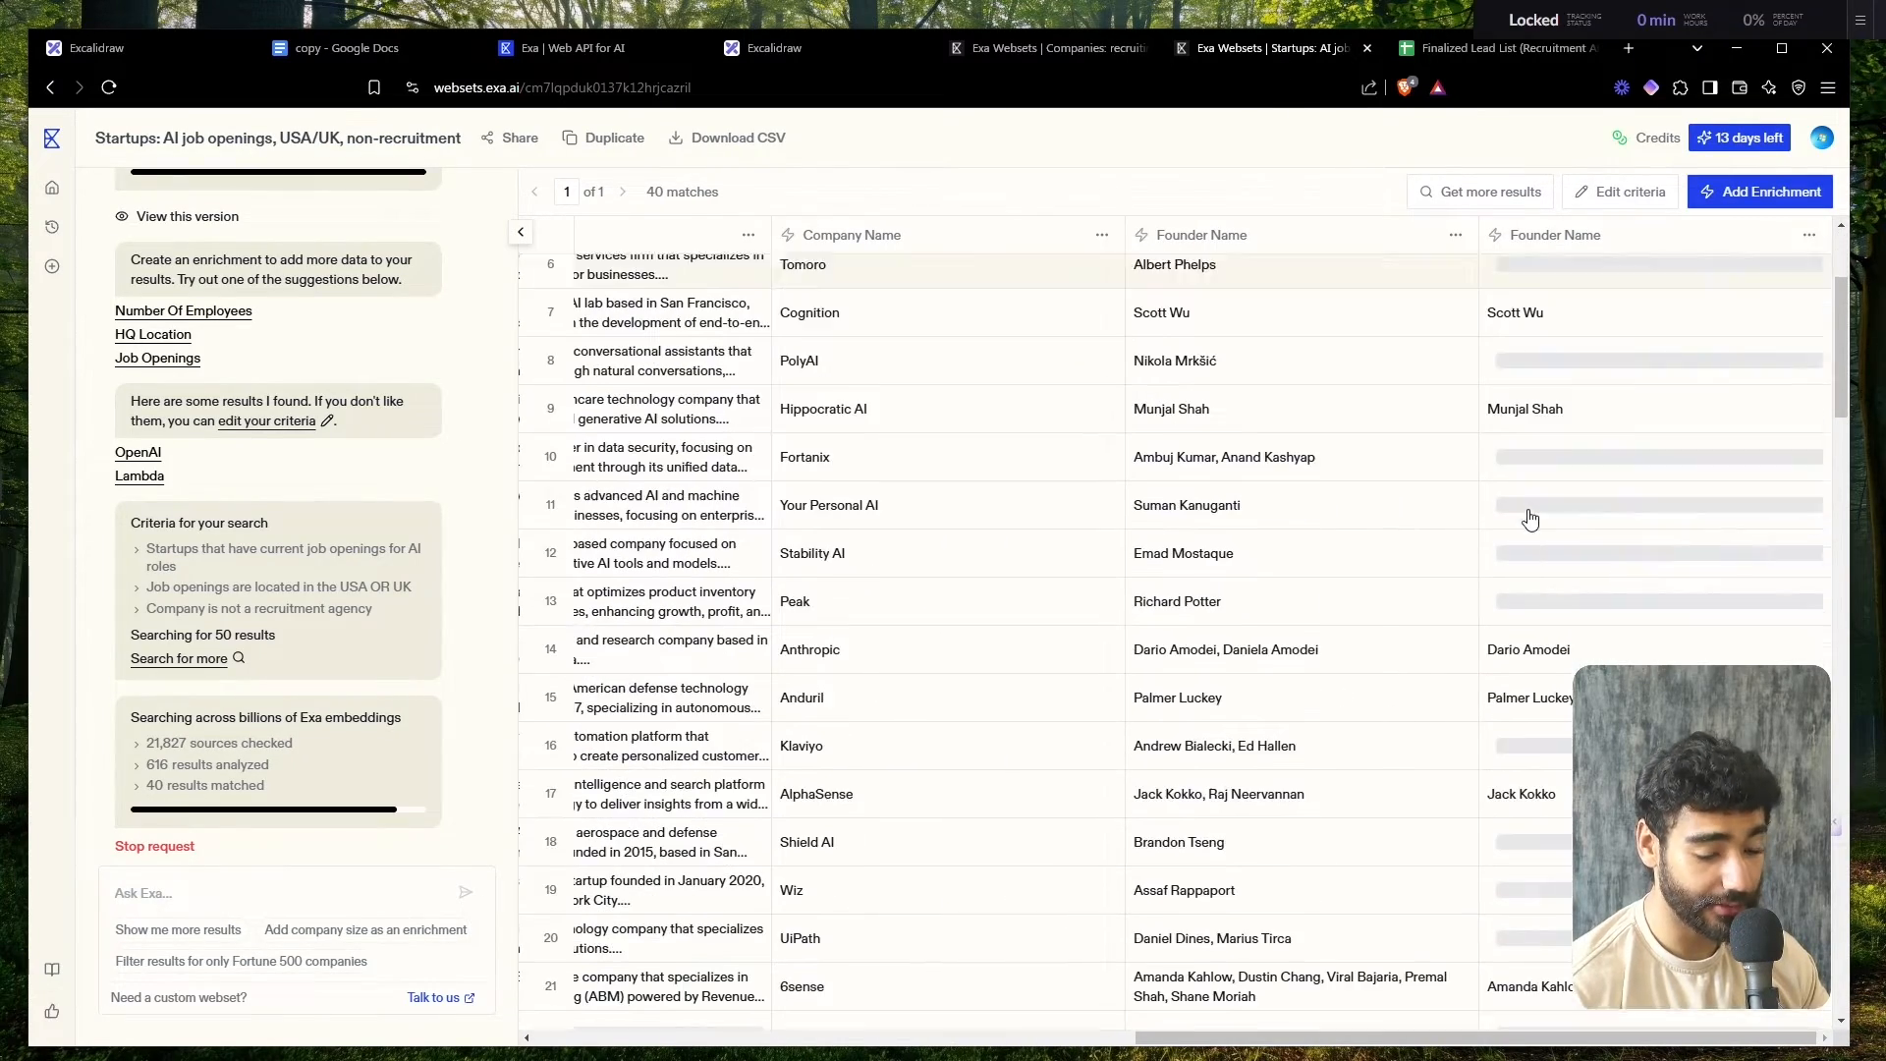
pyautogui.scroll(-6, 1529, 520)
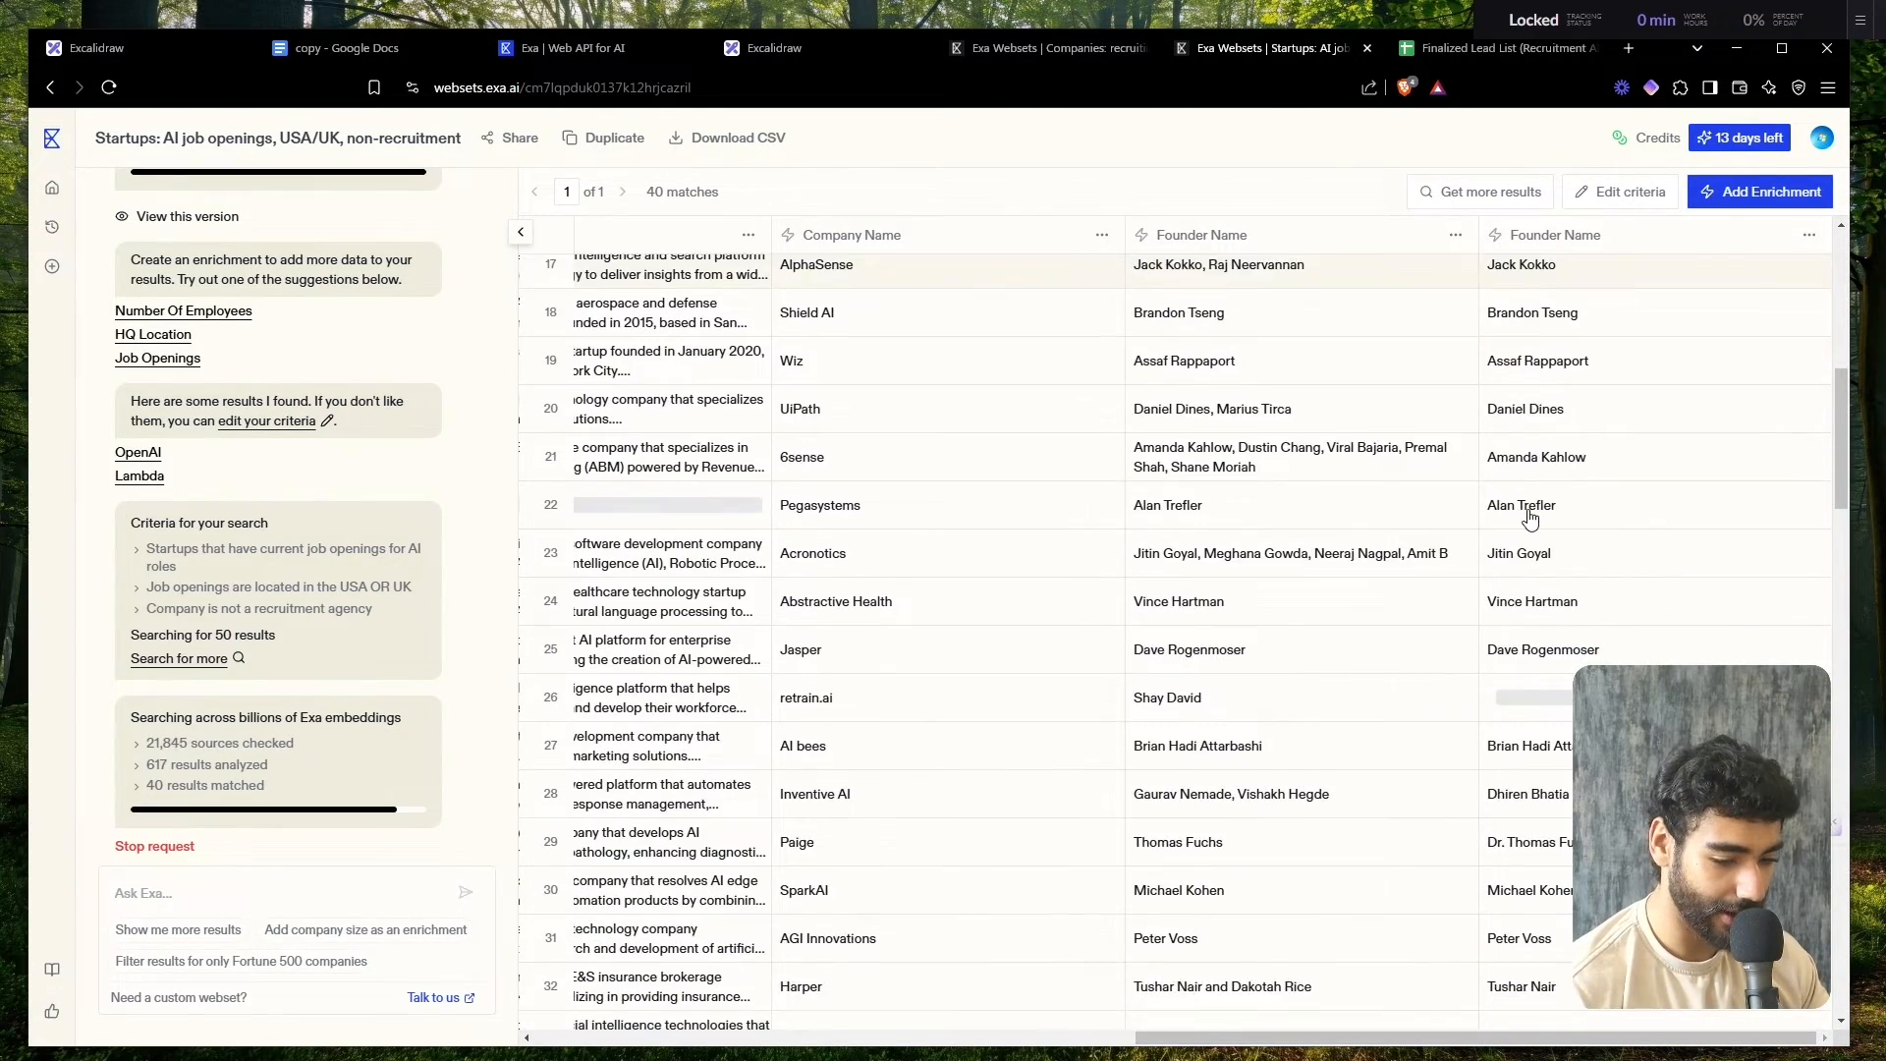
pyautogui.scroll(10, 1530, 519)
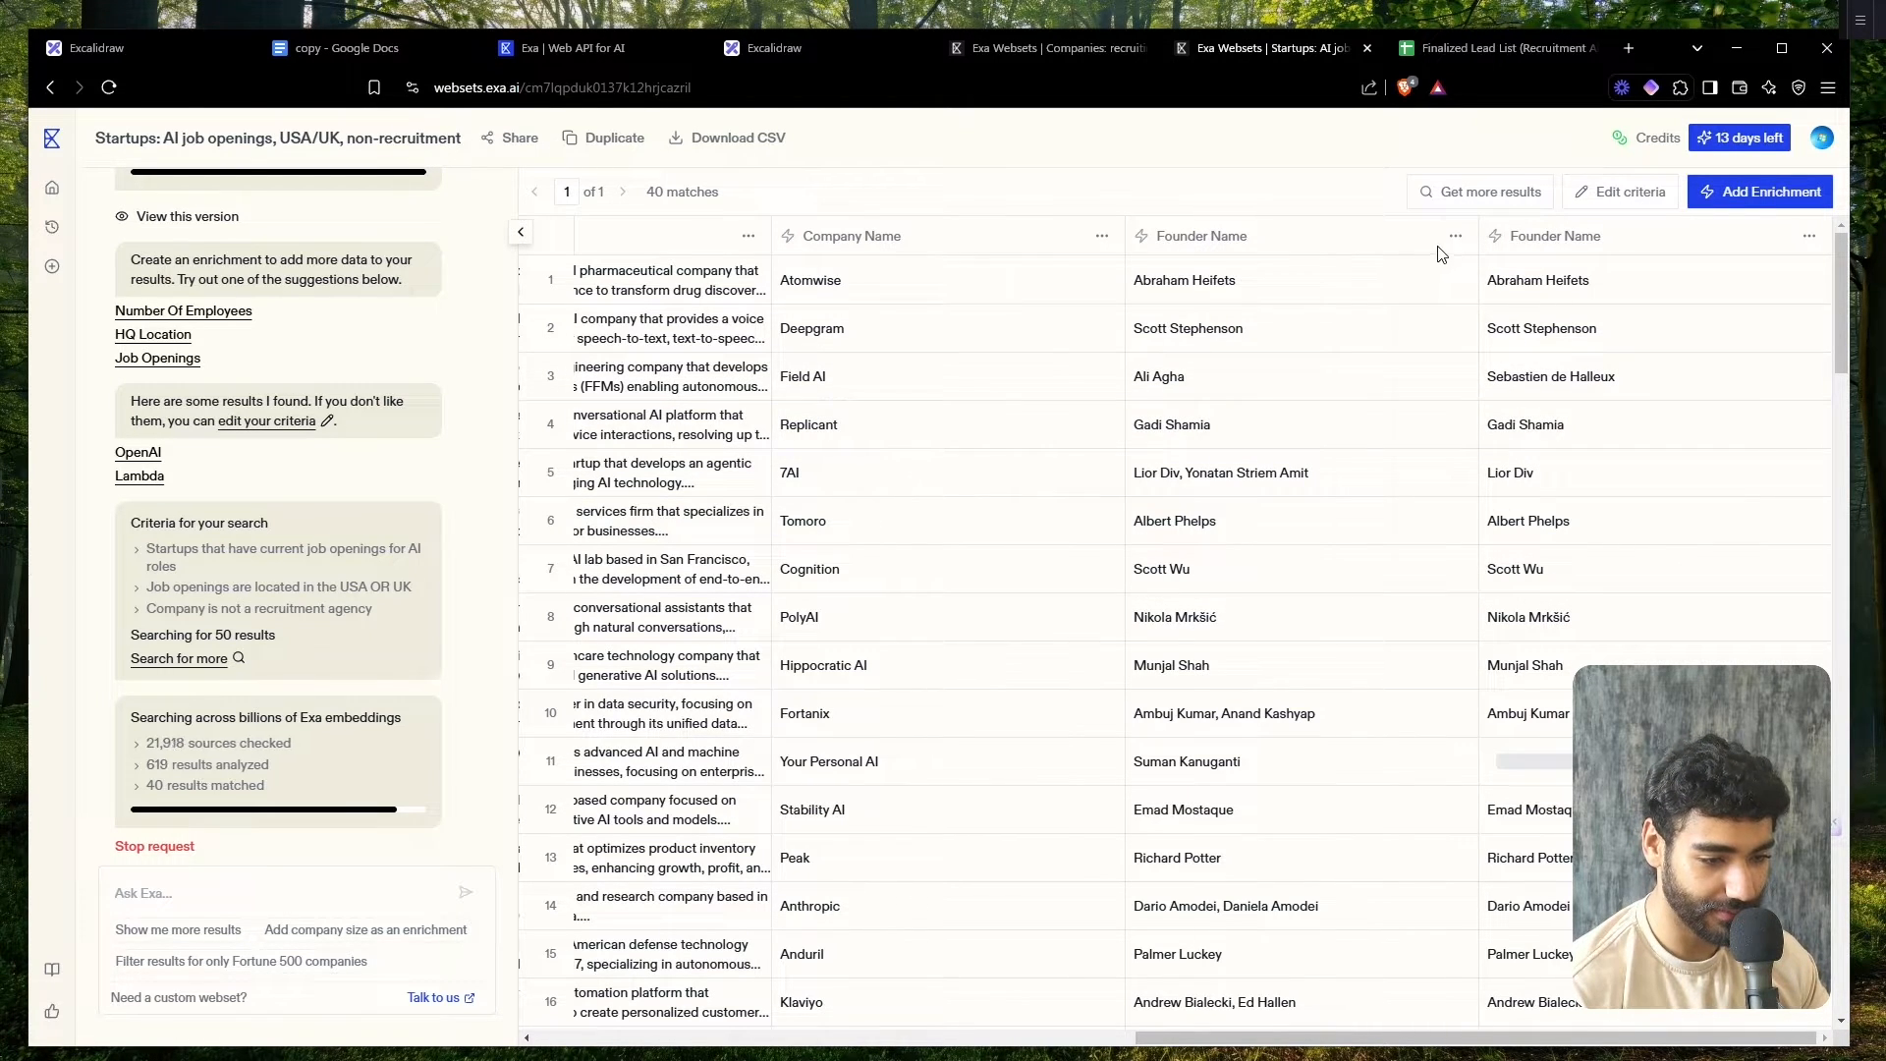
# - Delete the older Founder Name column, the one listing multiple founders per company, from the startups webset
pyautogui.click(1454, 236)
pyautogui.click(1335, 276)
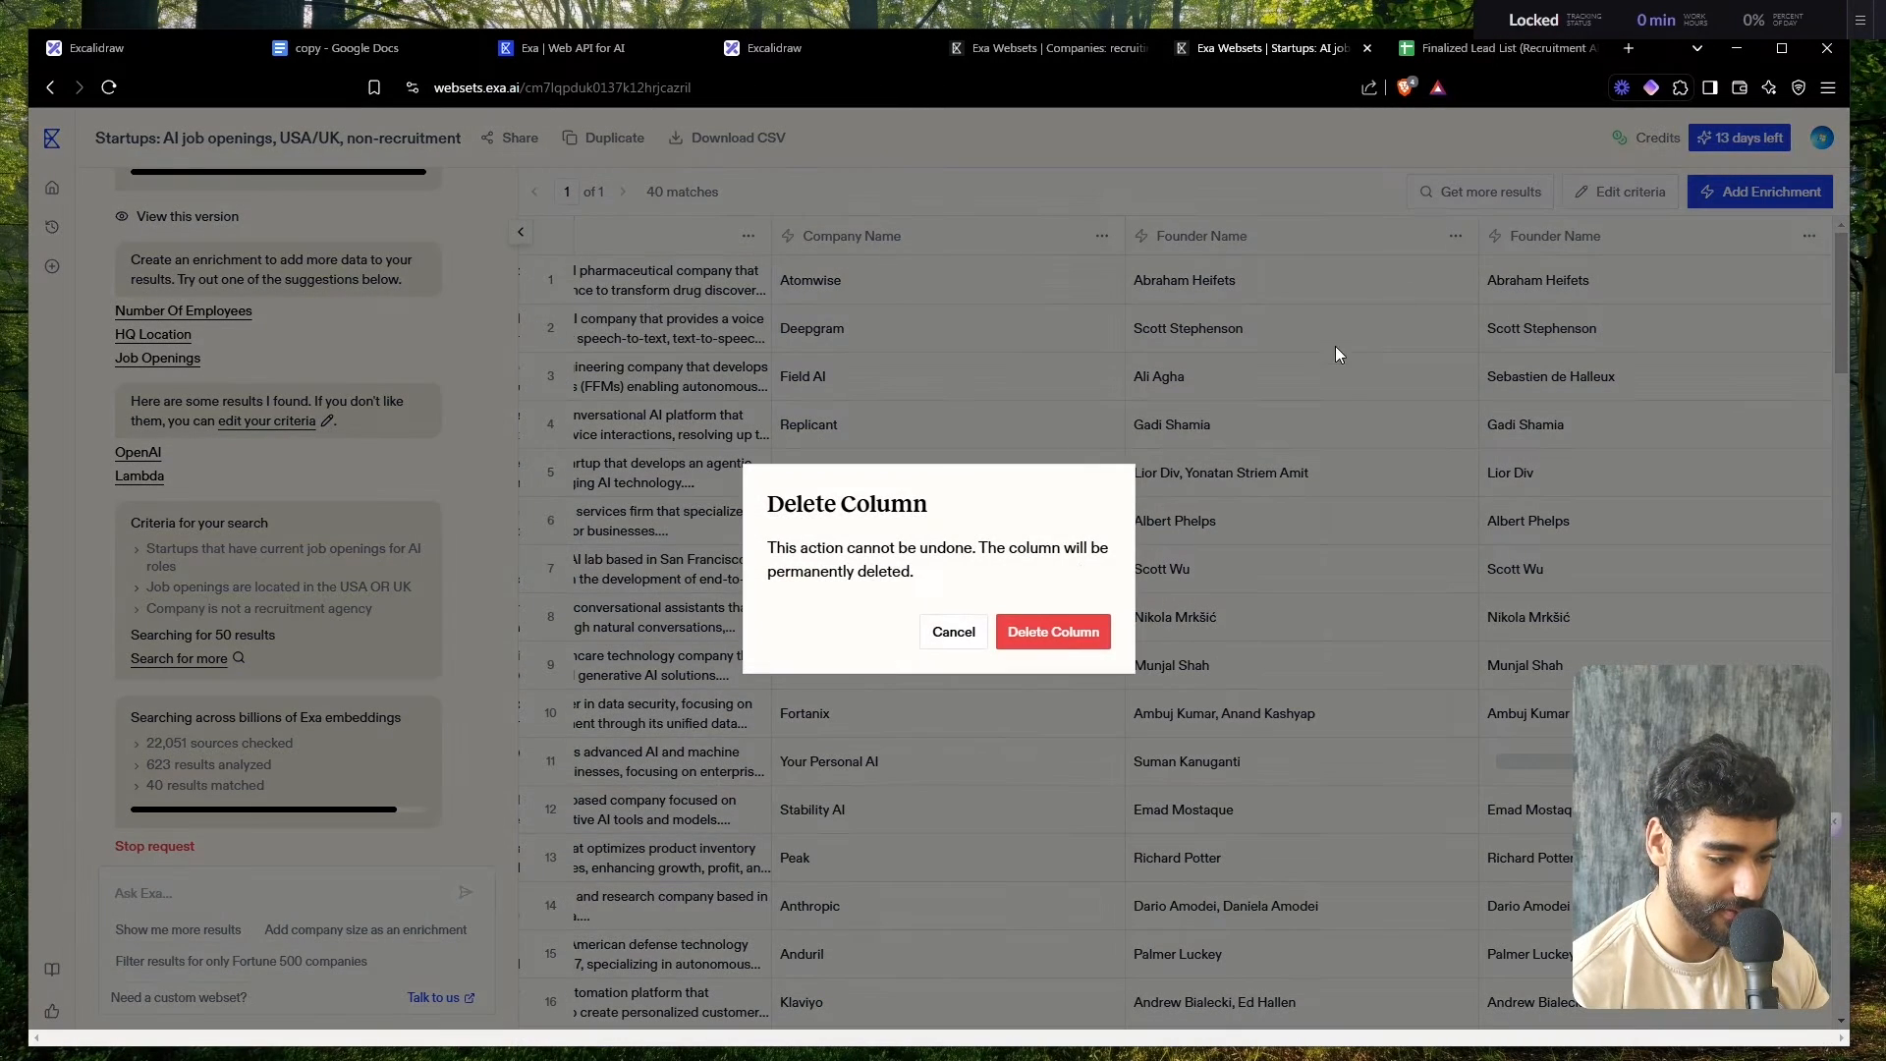
pyautogui.click(1047, 641)
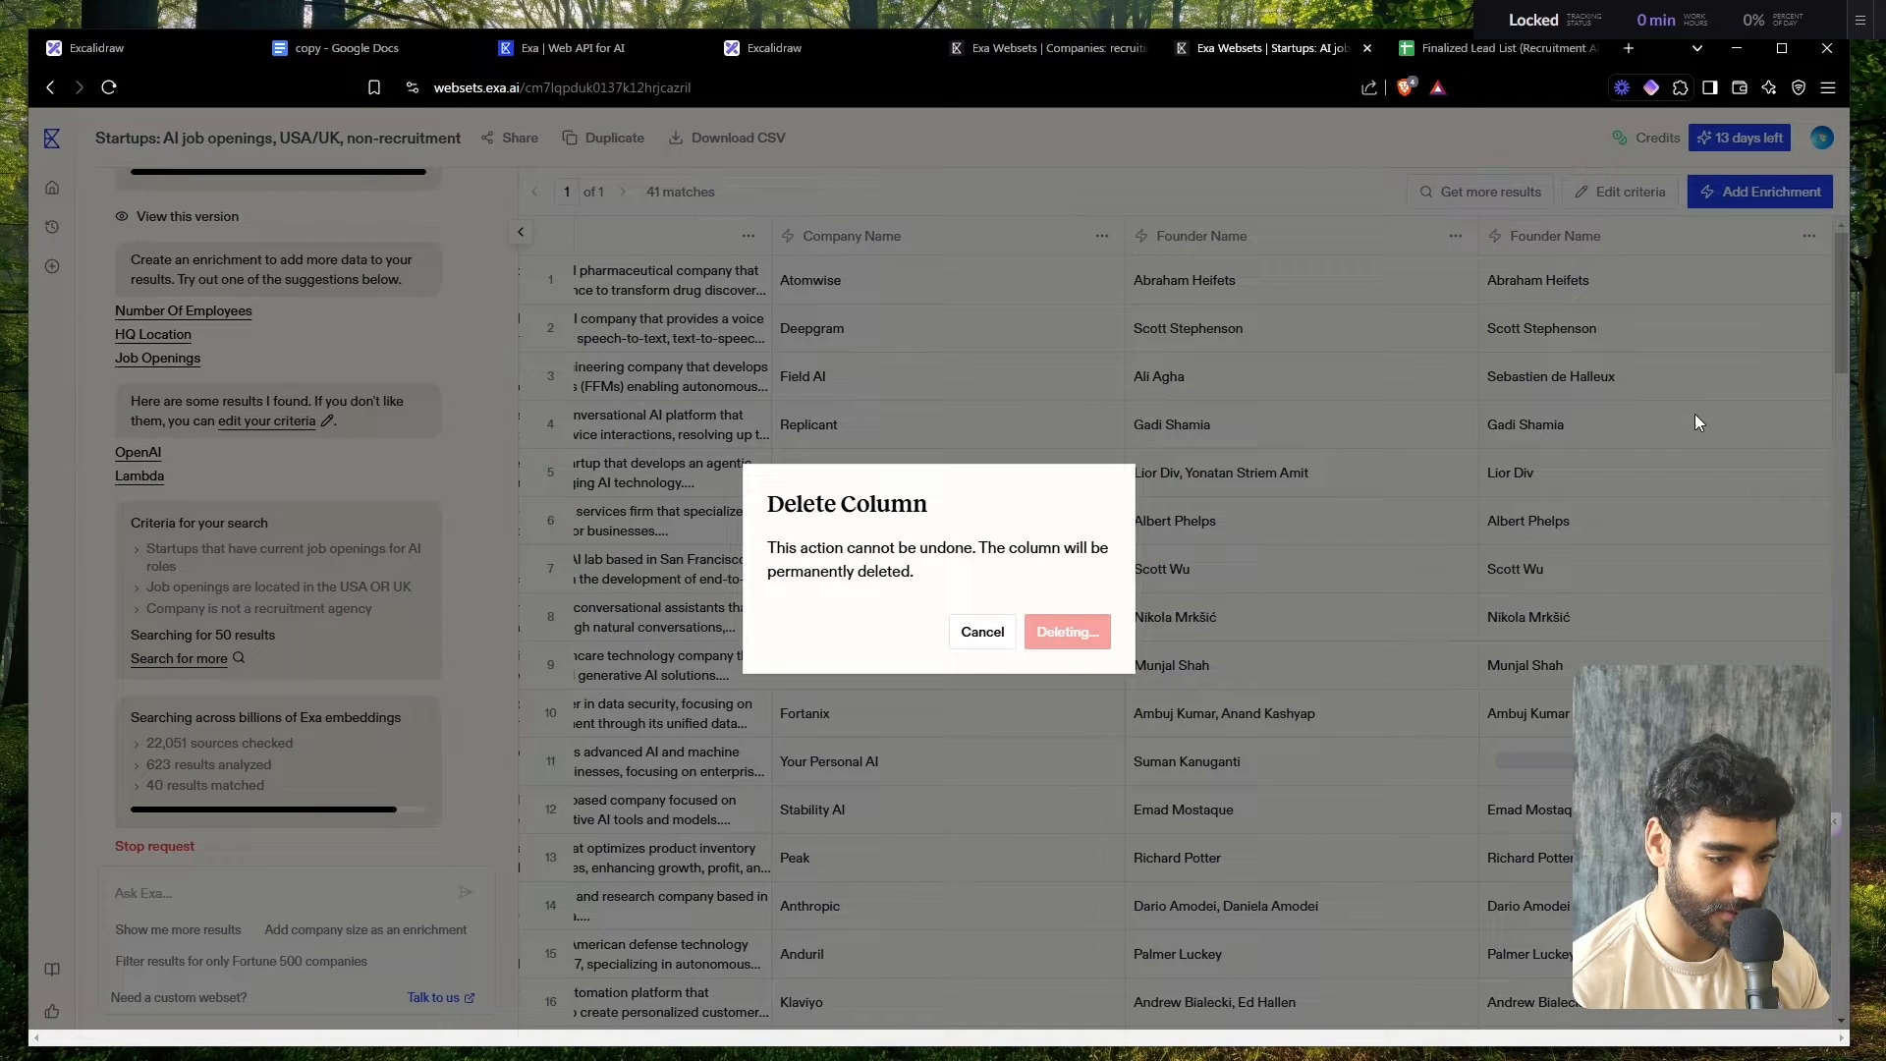
# - Switch to the recruiting webset and review its Founder Or Hiring Manager, Brief Description, Company Name and Founder Name columns
pyautogui.click(1064, 57)
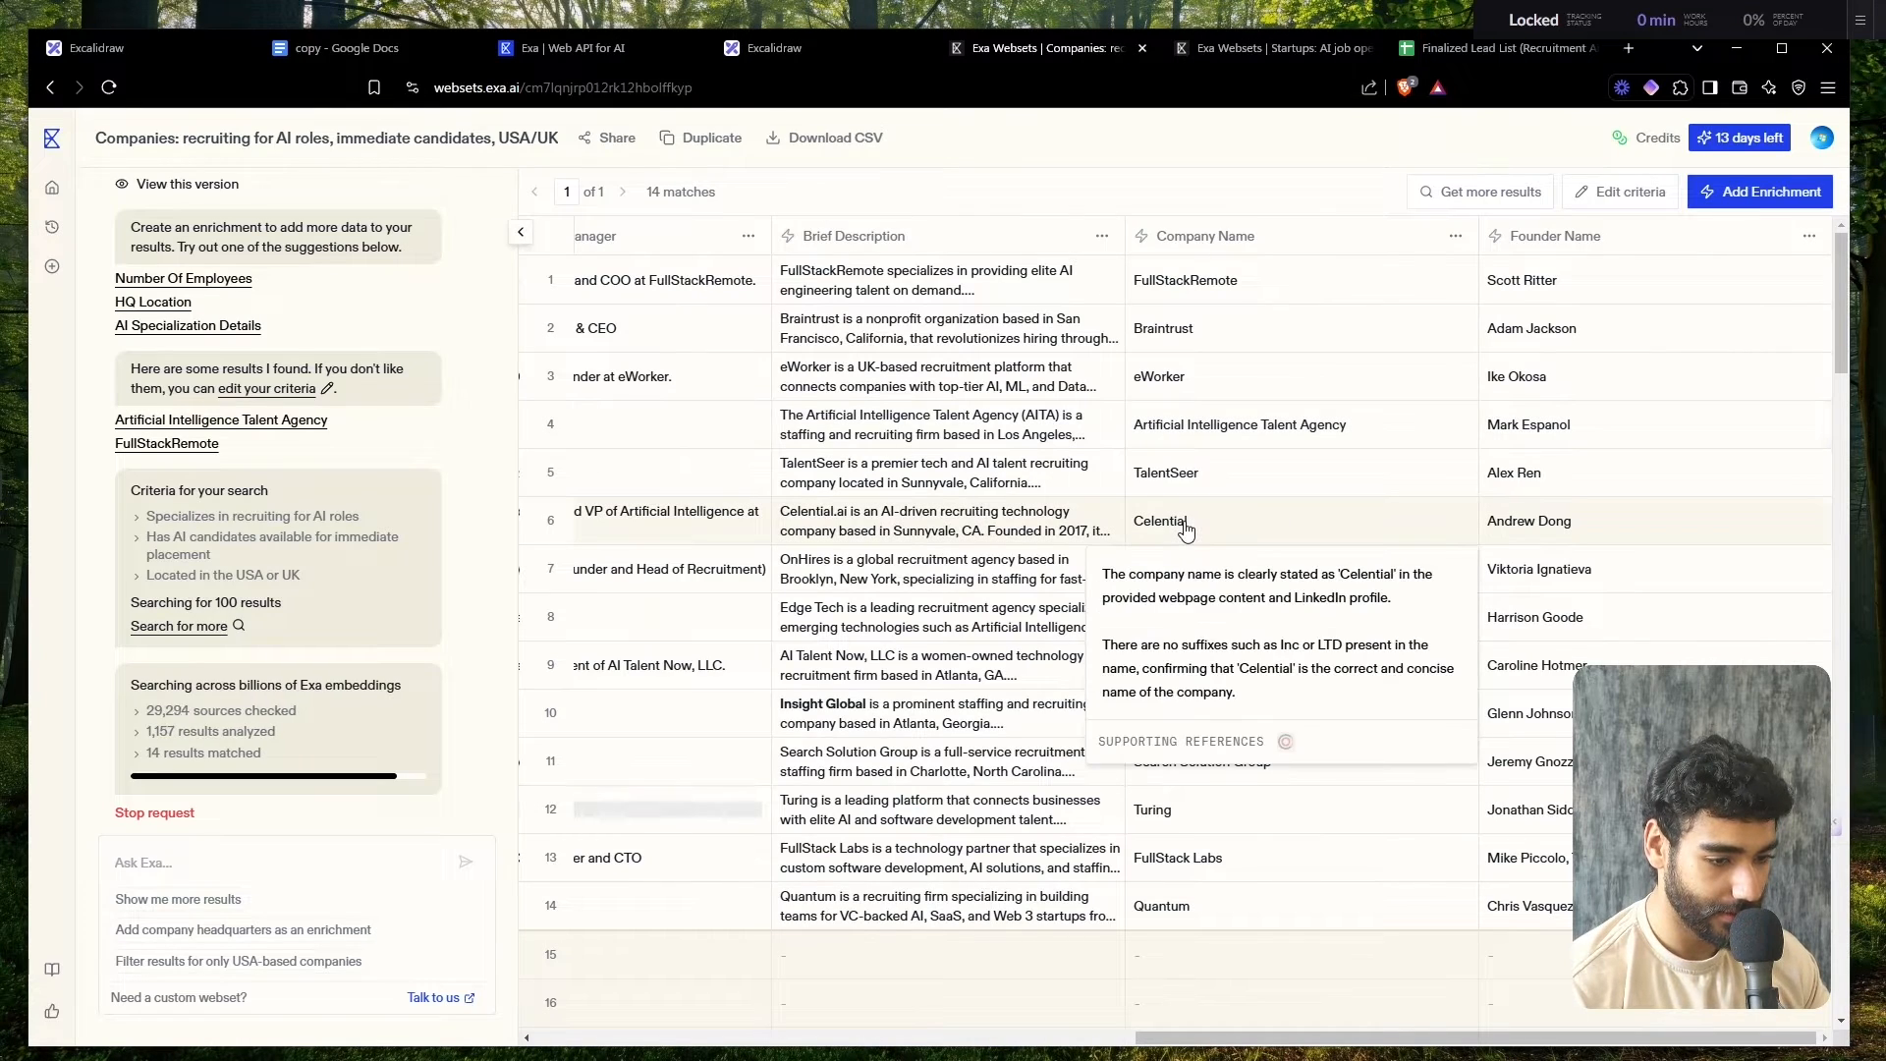
pyautogui.hscroll(-5, 1120, 410)
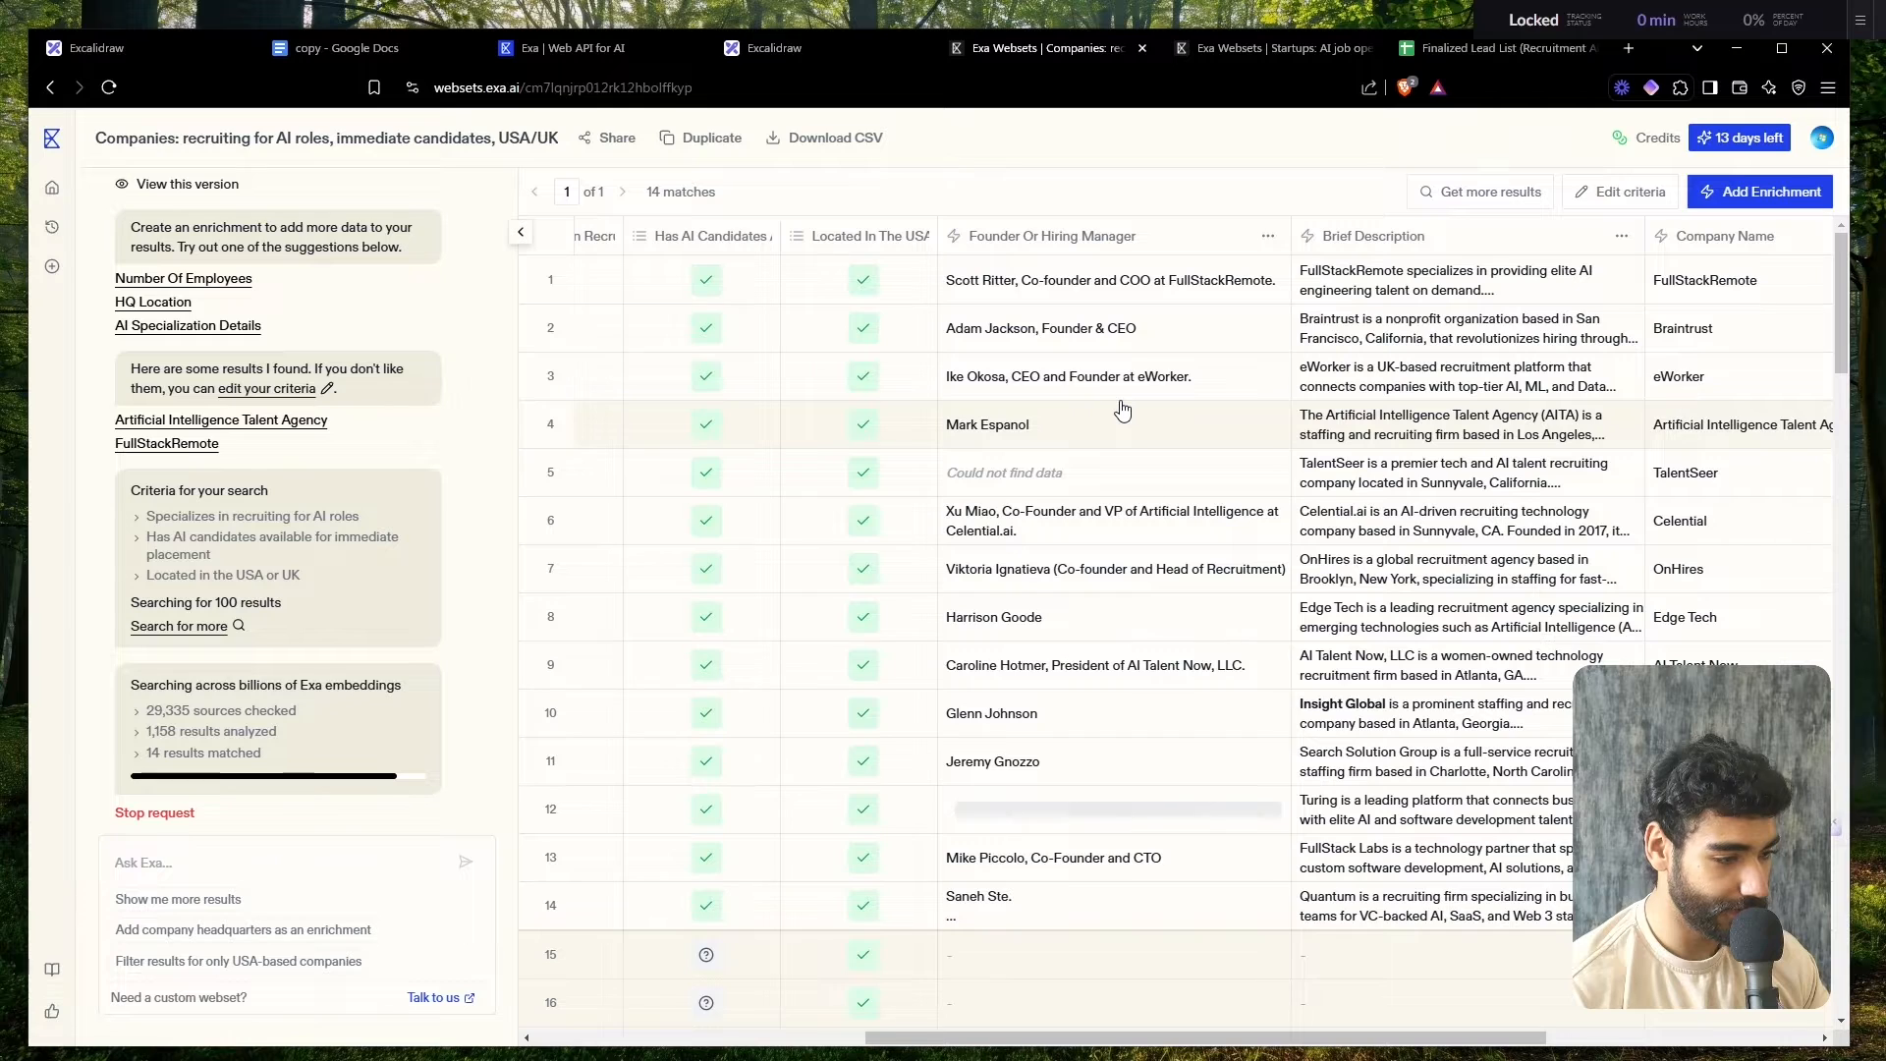
pyautogui.hscroll(6, 1120, 409)
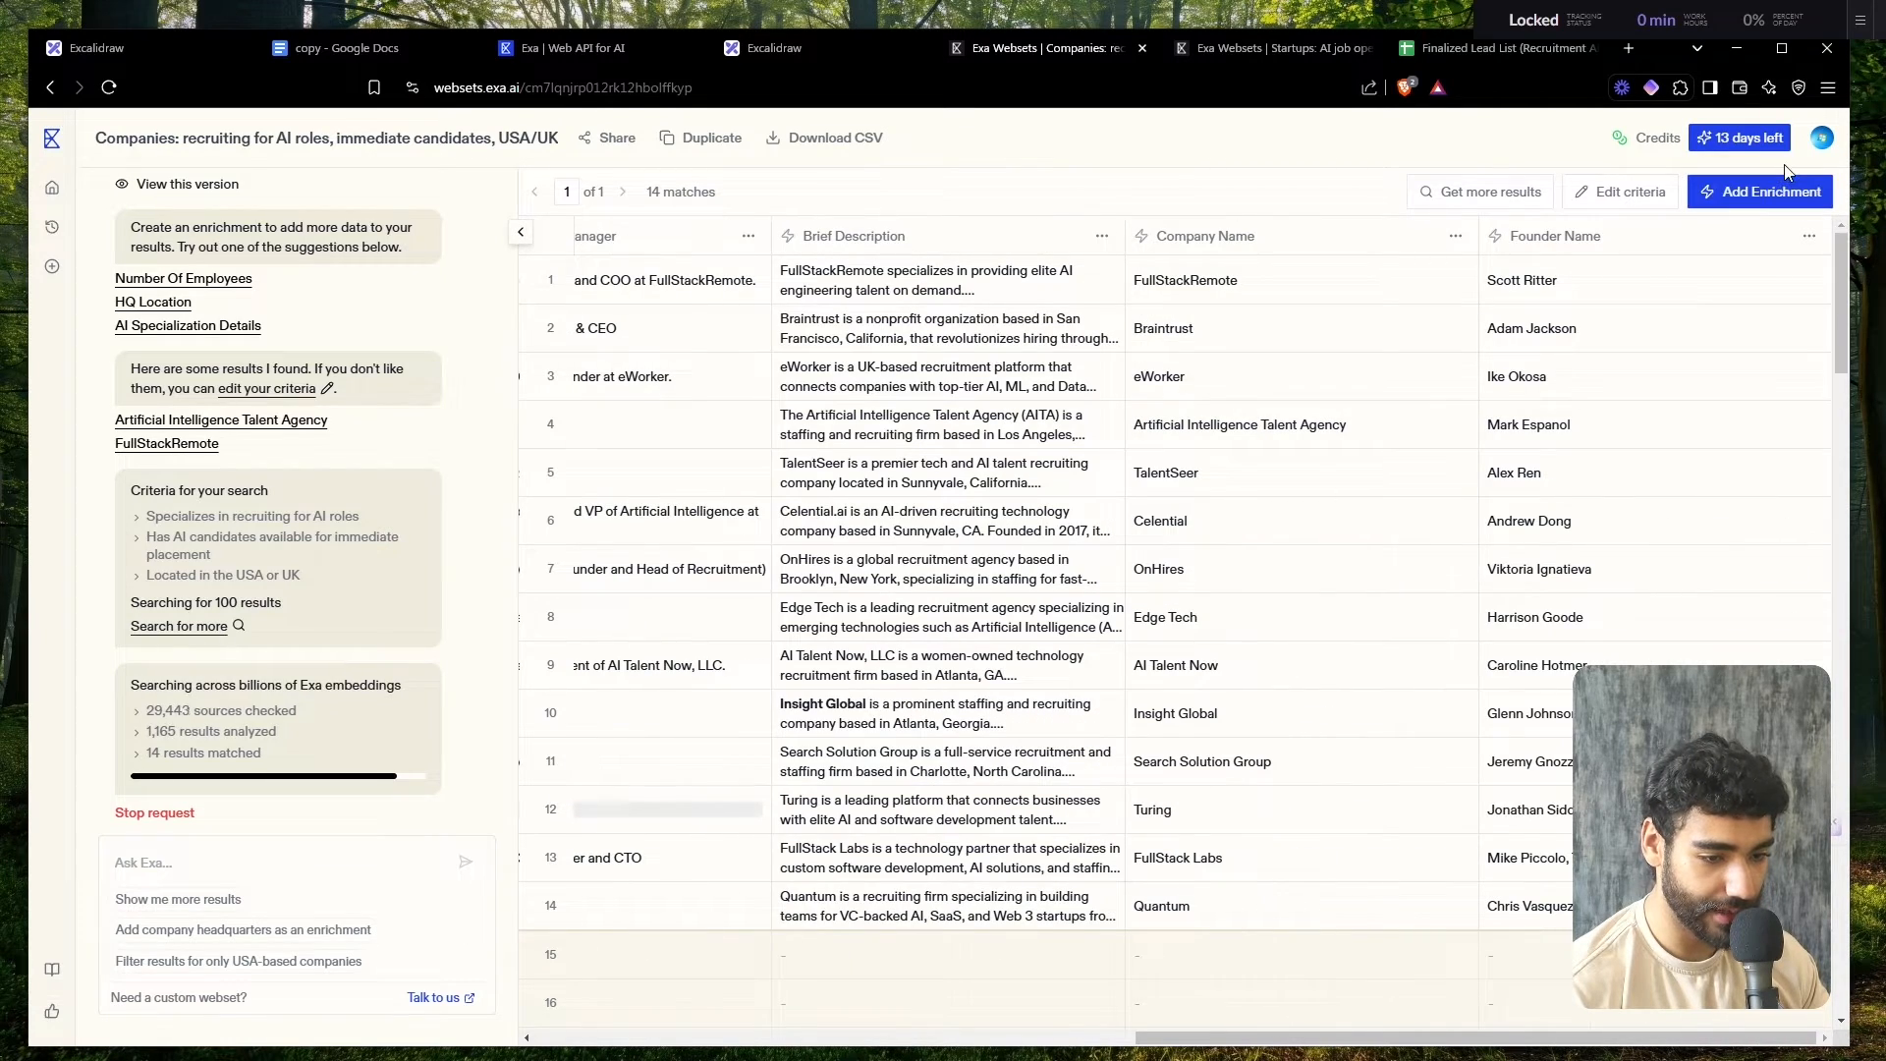
pyautogui.click(1765, 194)
pyautogui.write('la')
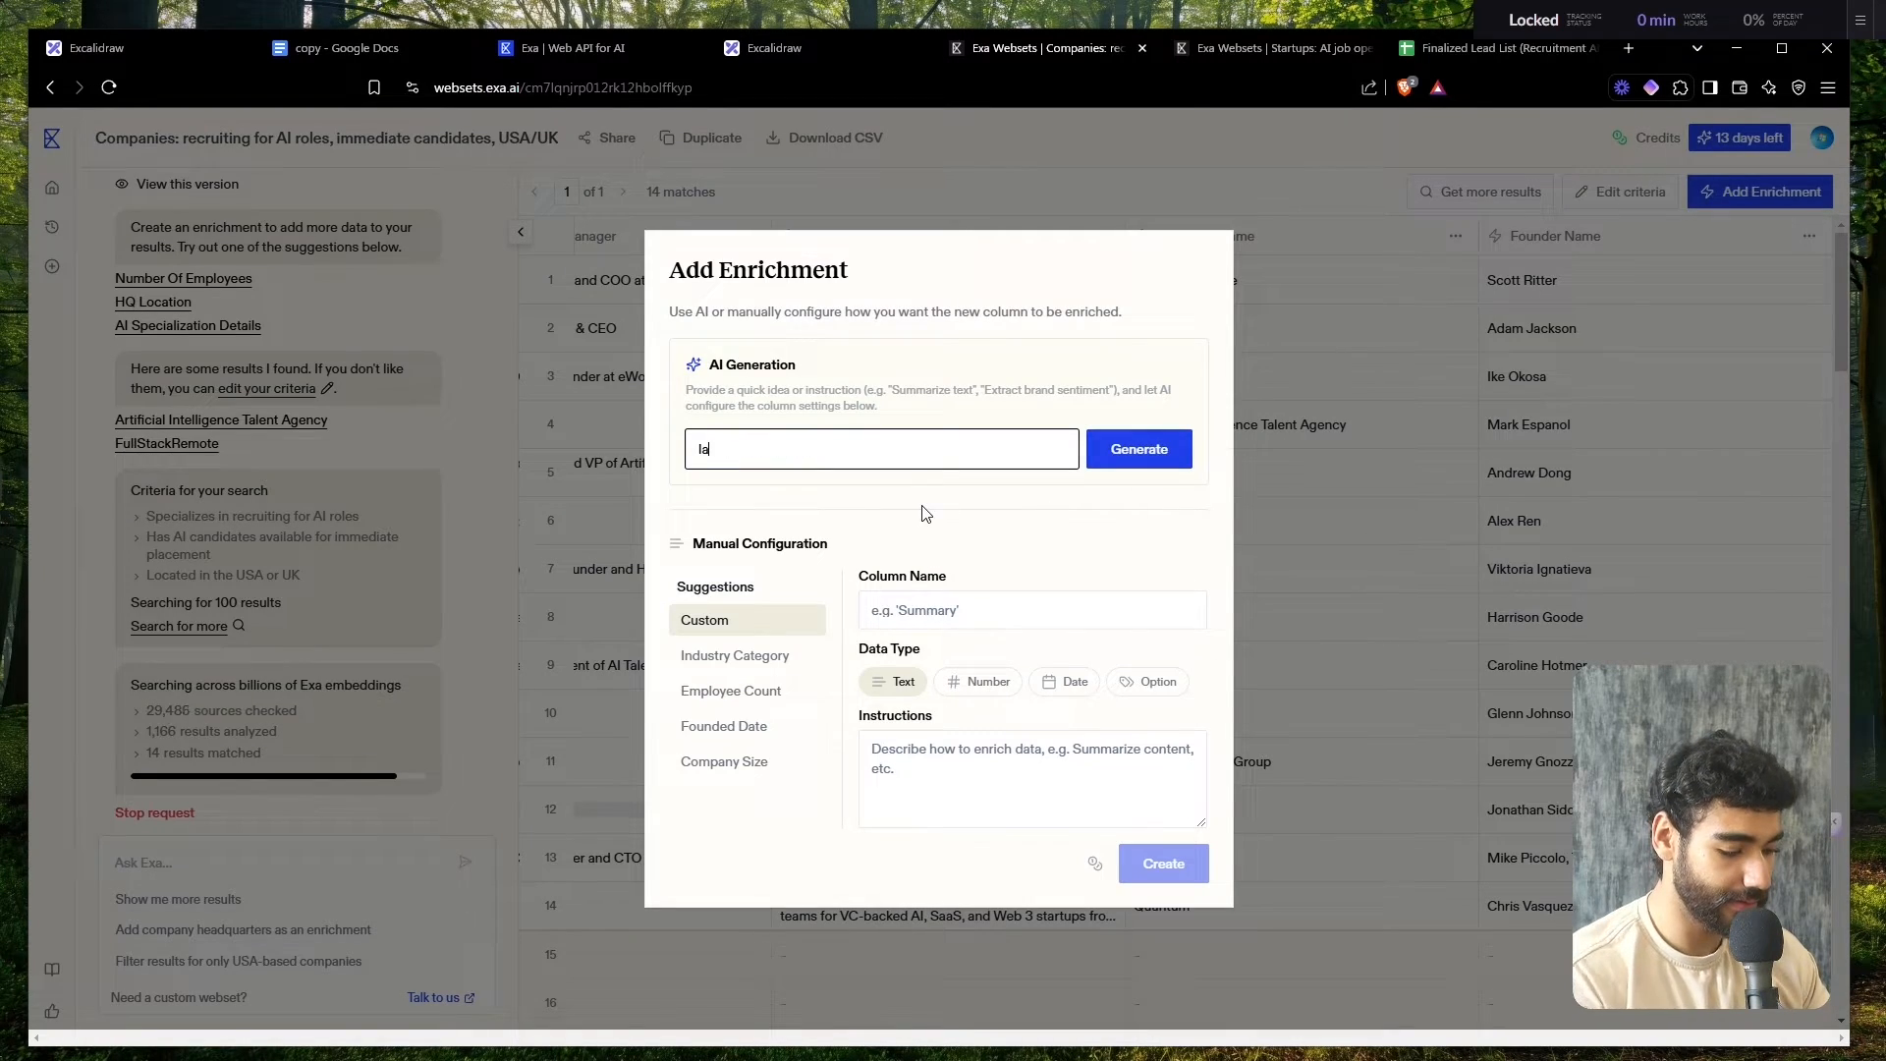
pyautogui.write('test achieve')
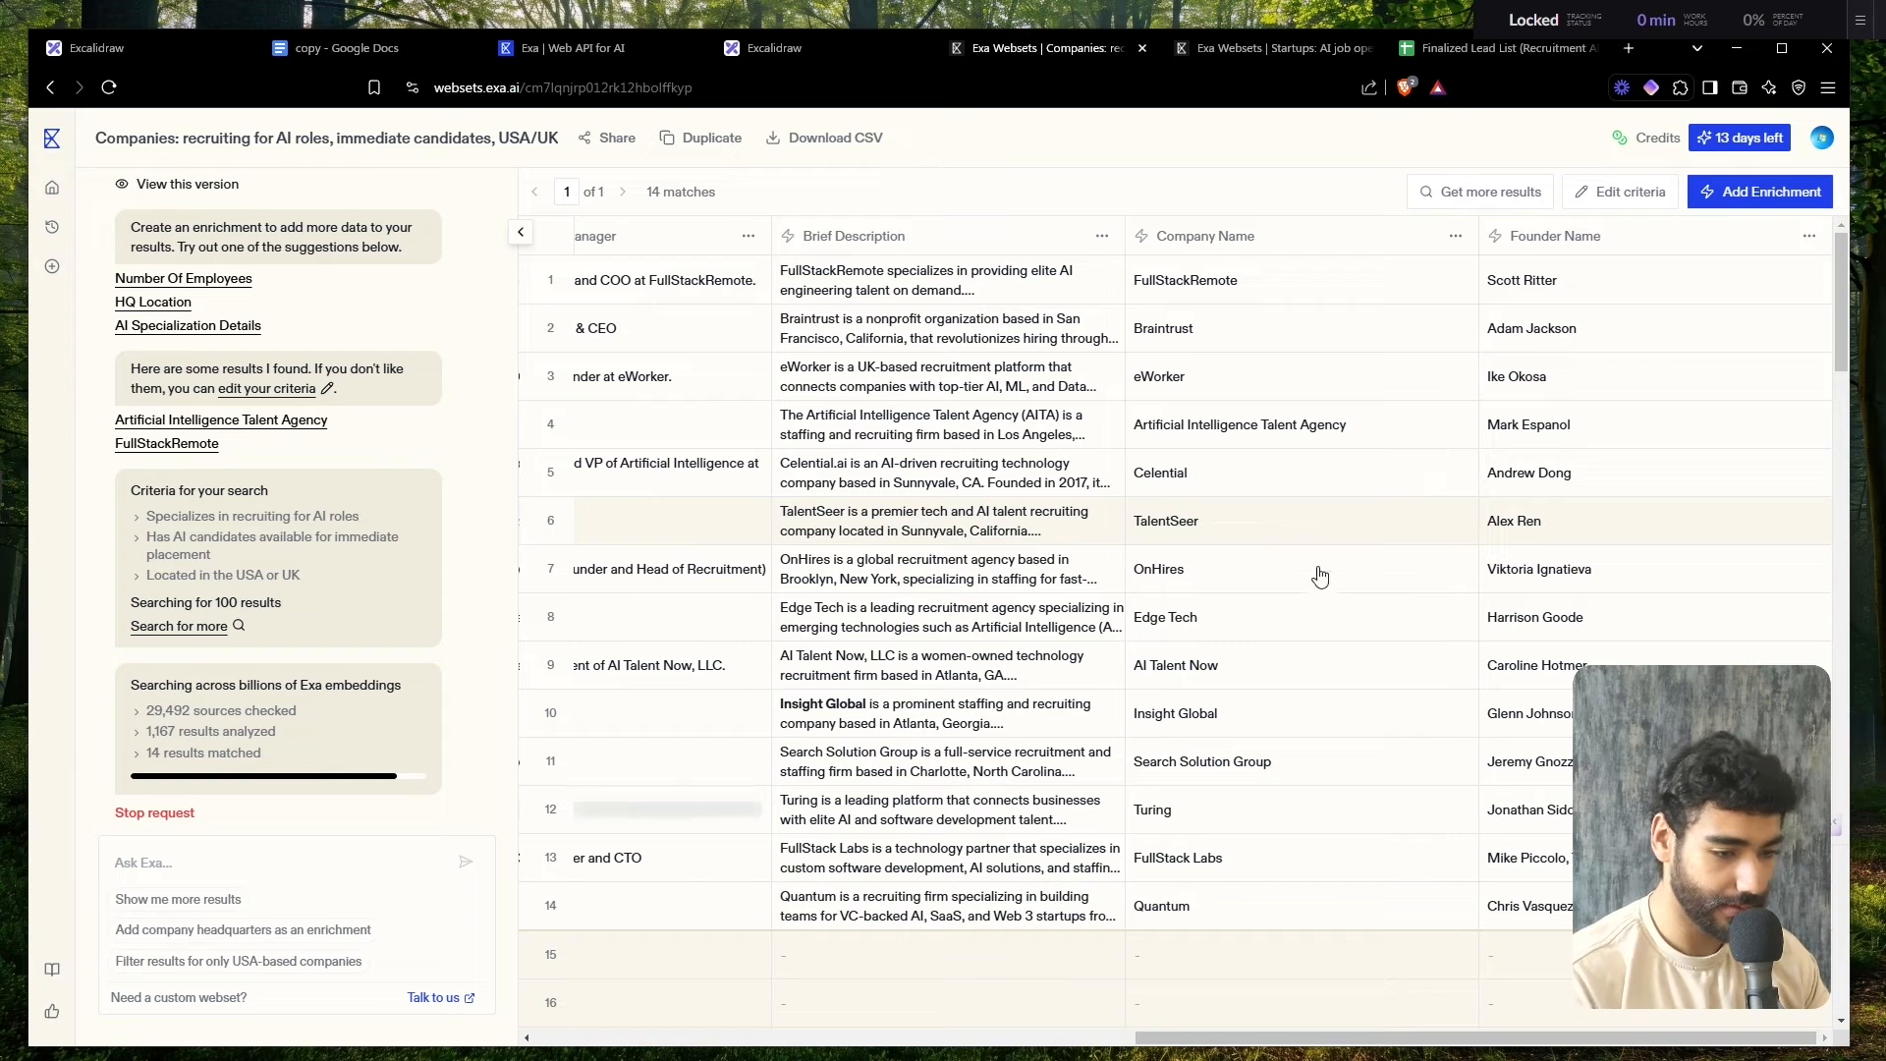
# - Add an AI-generated text enrichment column to the recruiting webset from the prompt "latest achievement"
pyautogui.click(1763, 194)
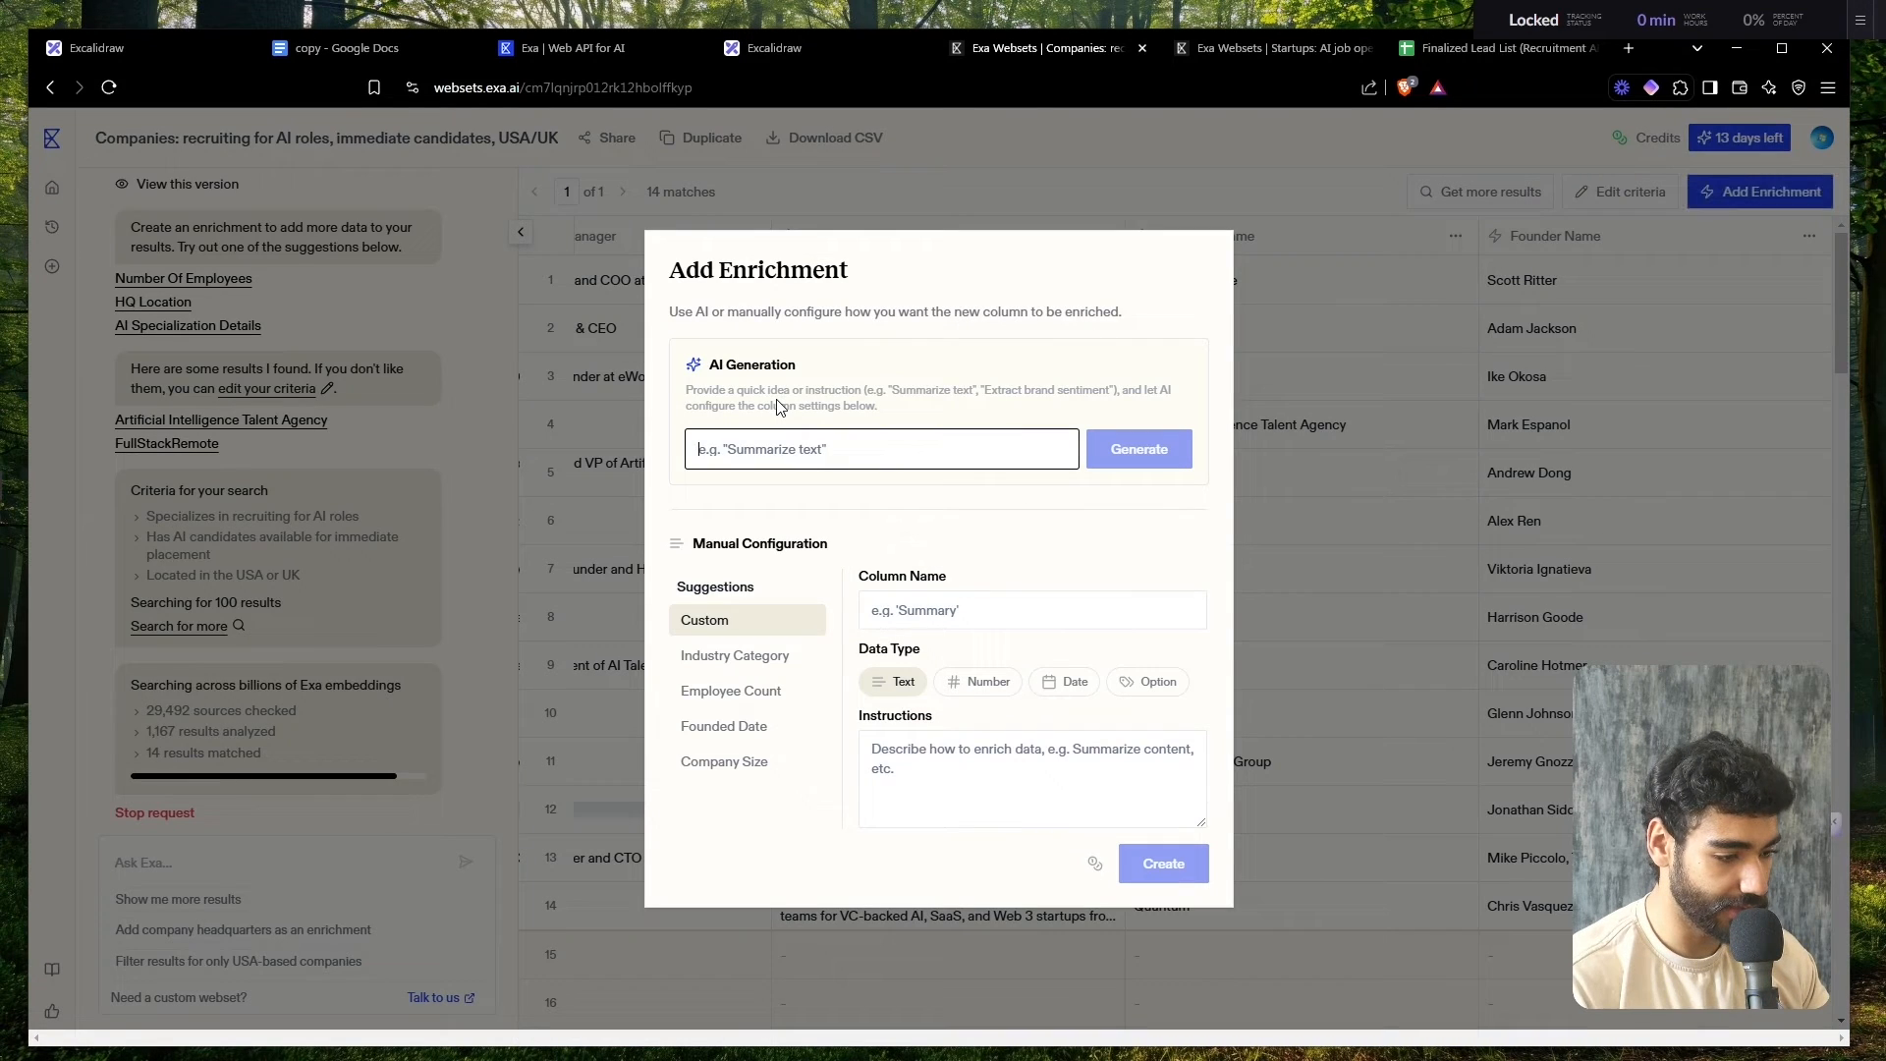
pyautogui.write('latest achiev')
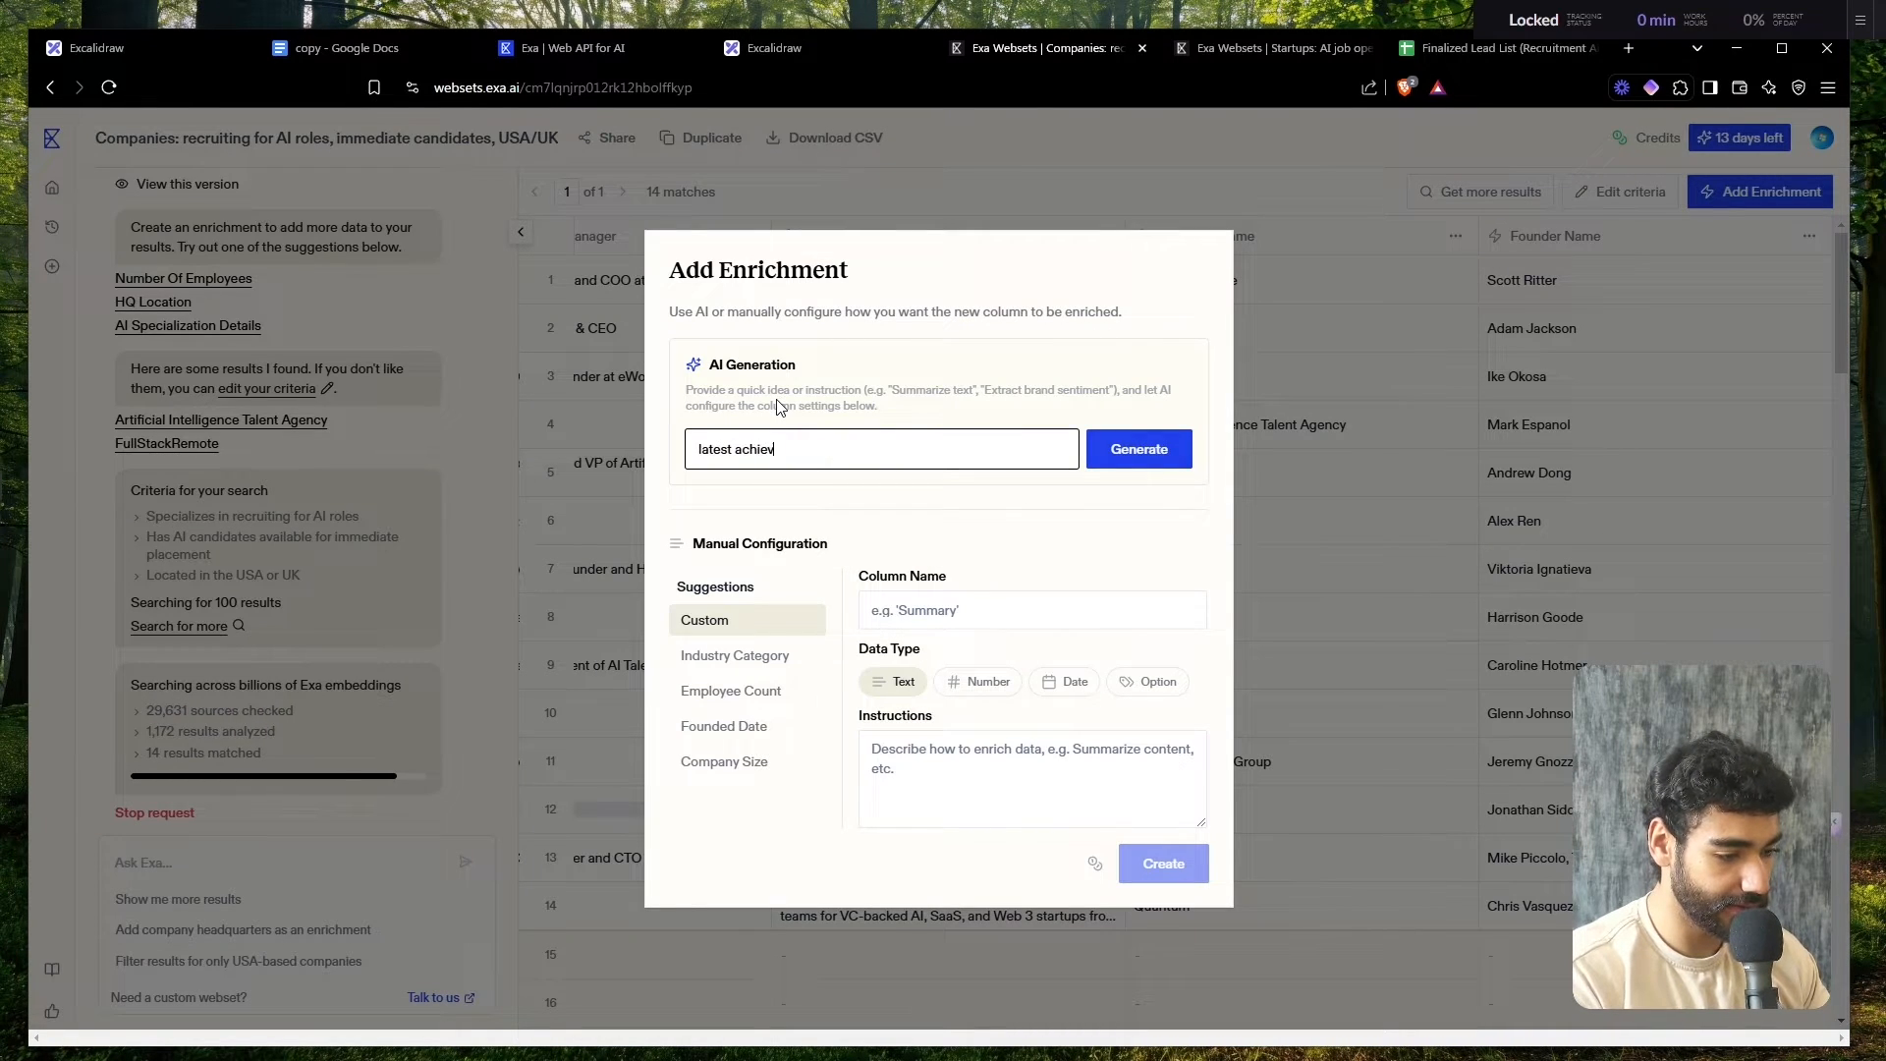
pyautogui.write('ement')
pyautogui.press('Return')
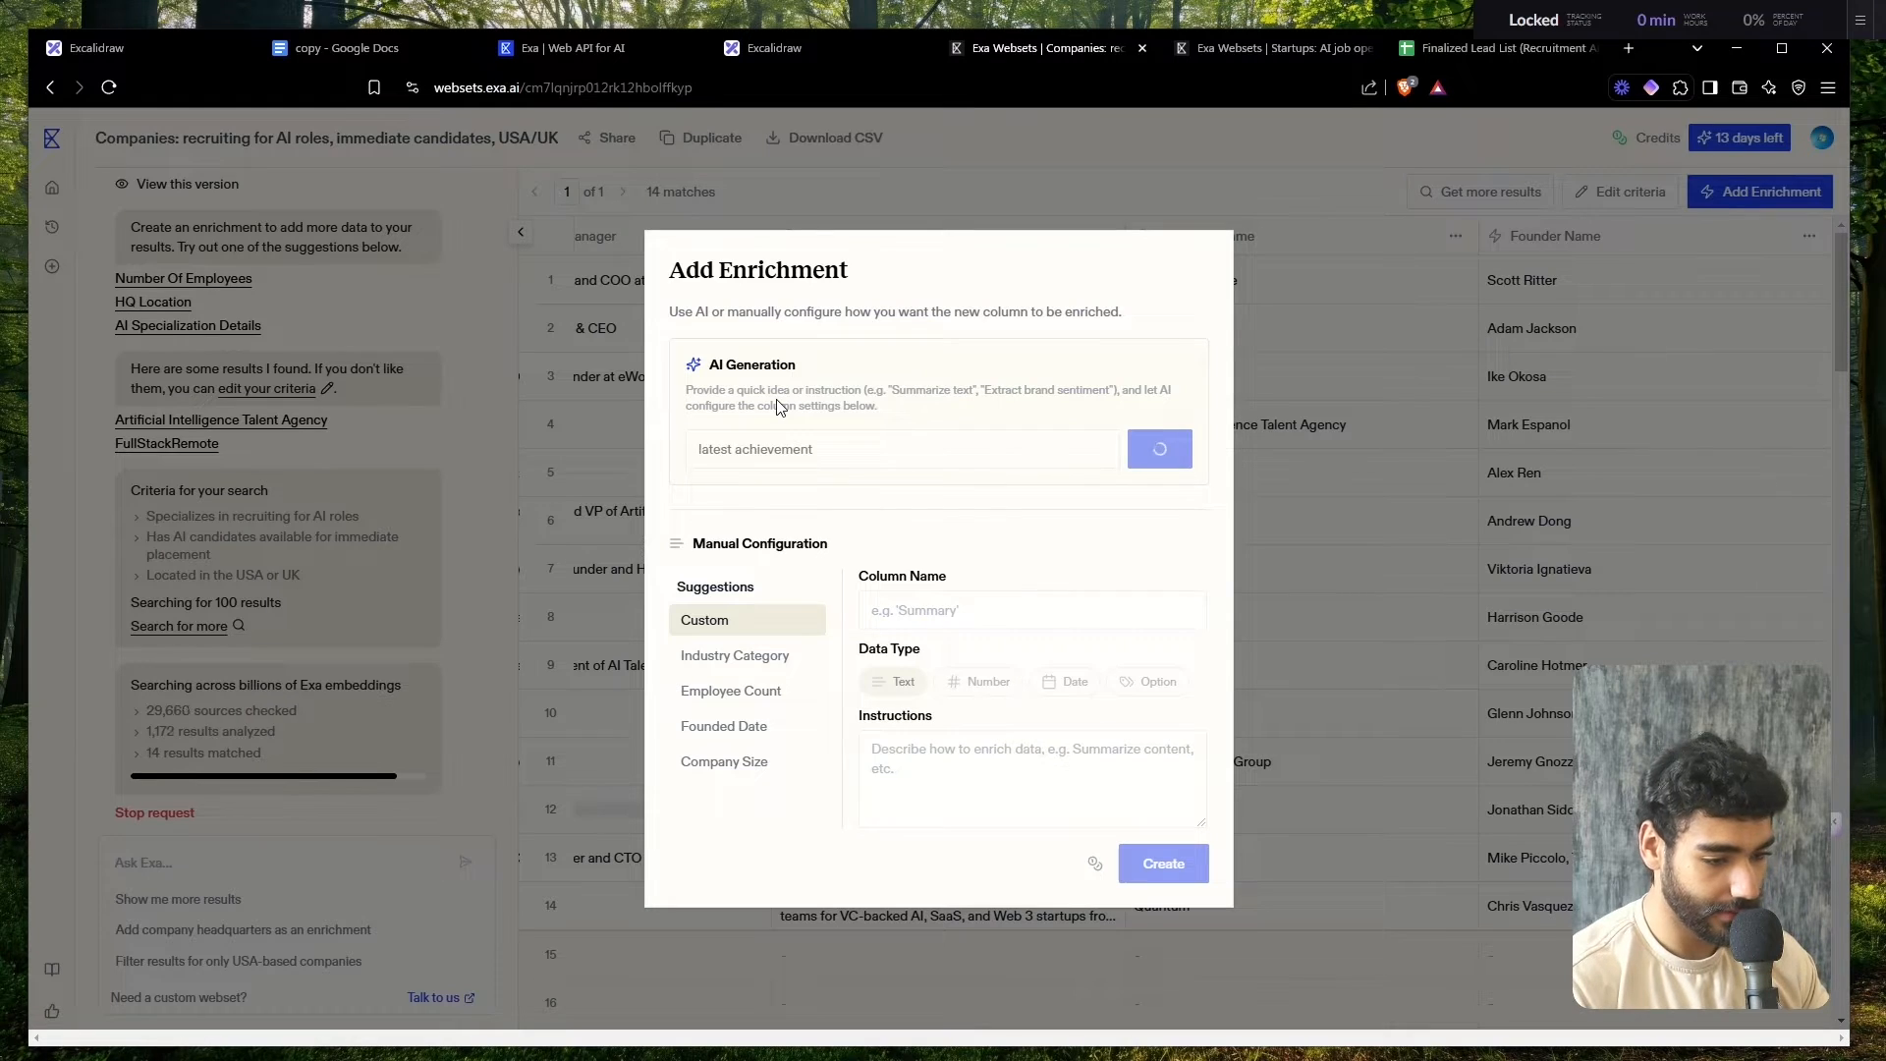
pyautogui.click(1138, 858)
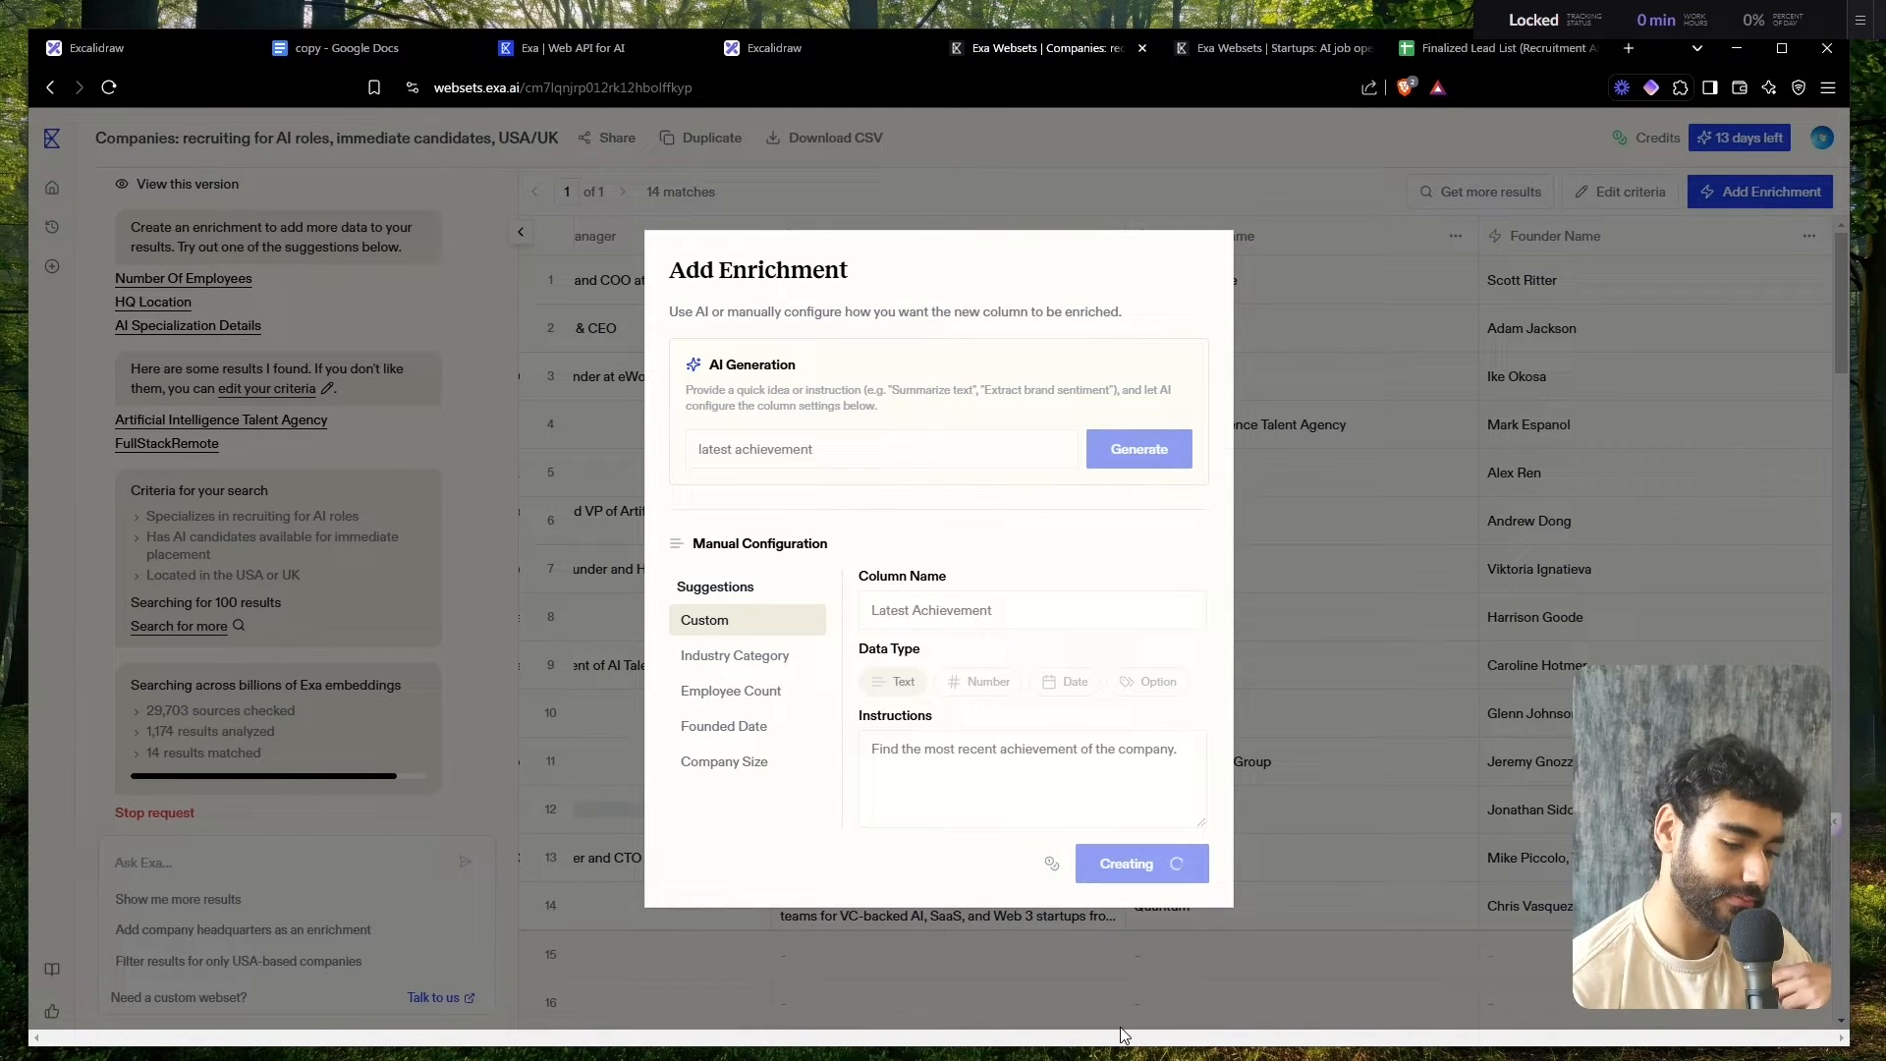
pyautogui.moveTo(12, 611)
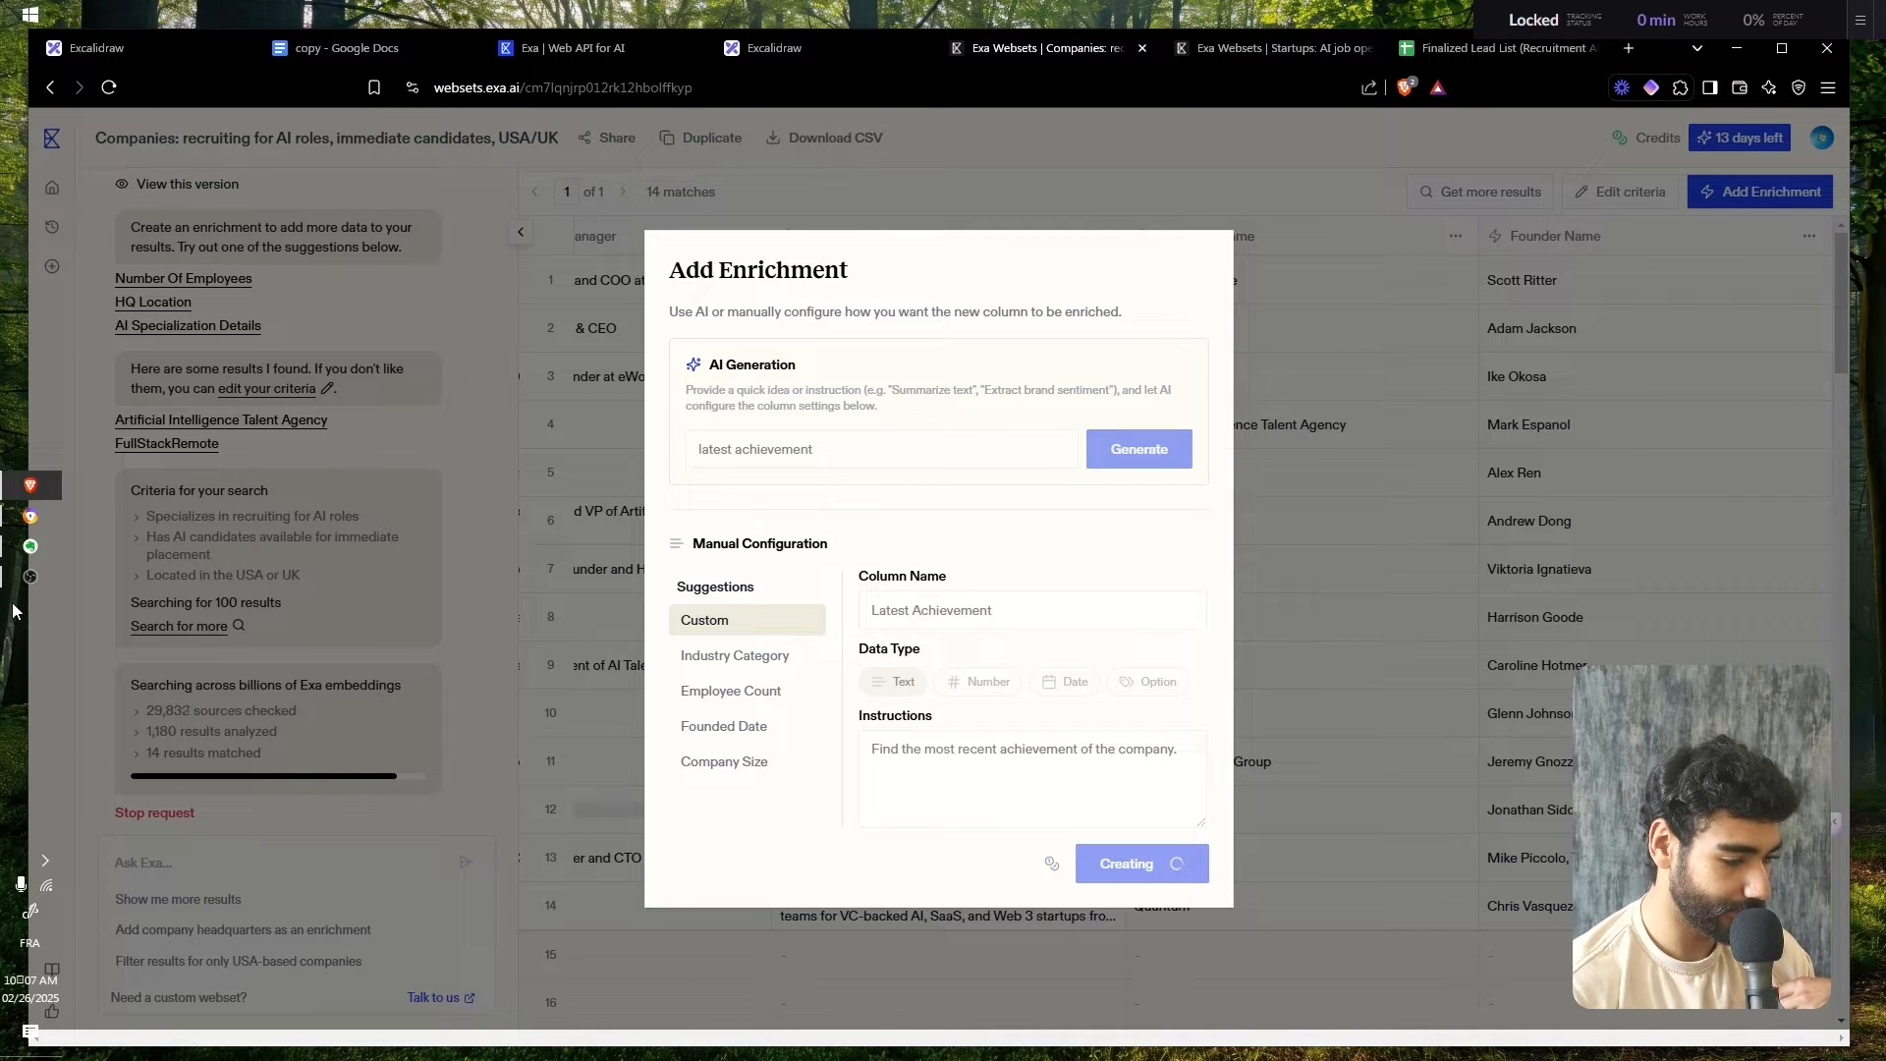
pyautogui.click(20, 589)
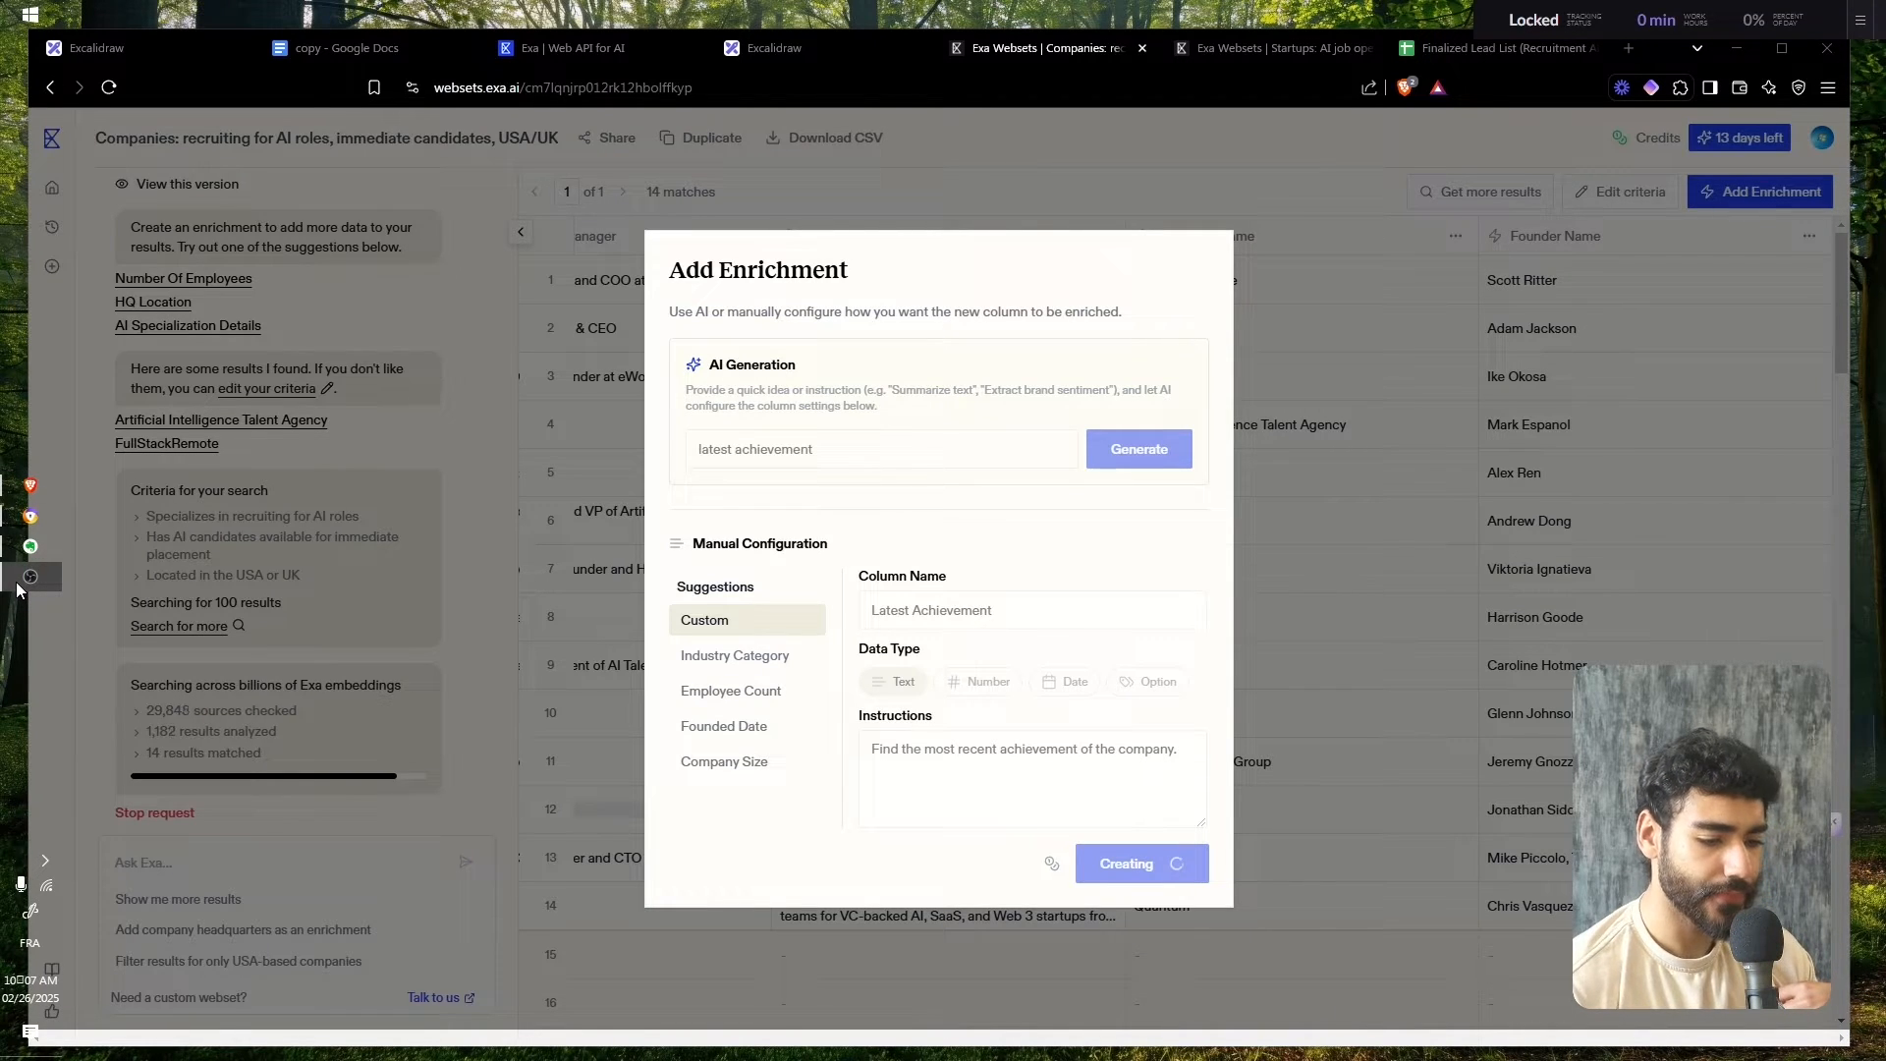
pyautogui.click(21, 489)
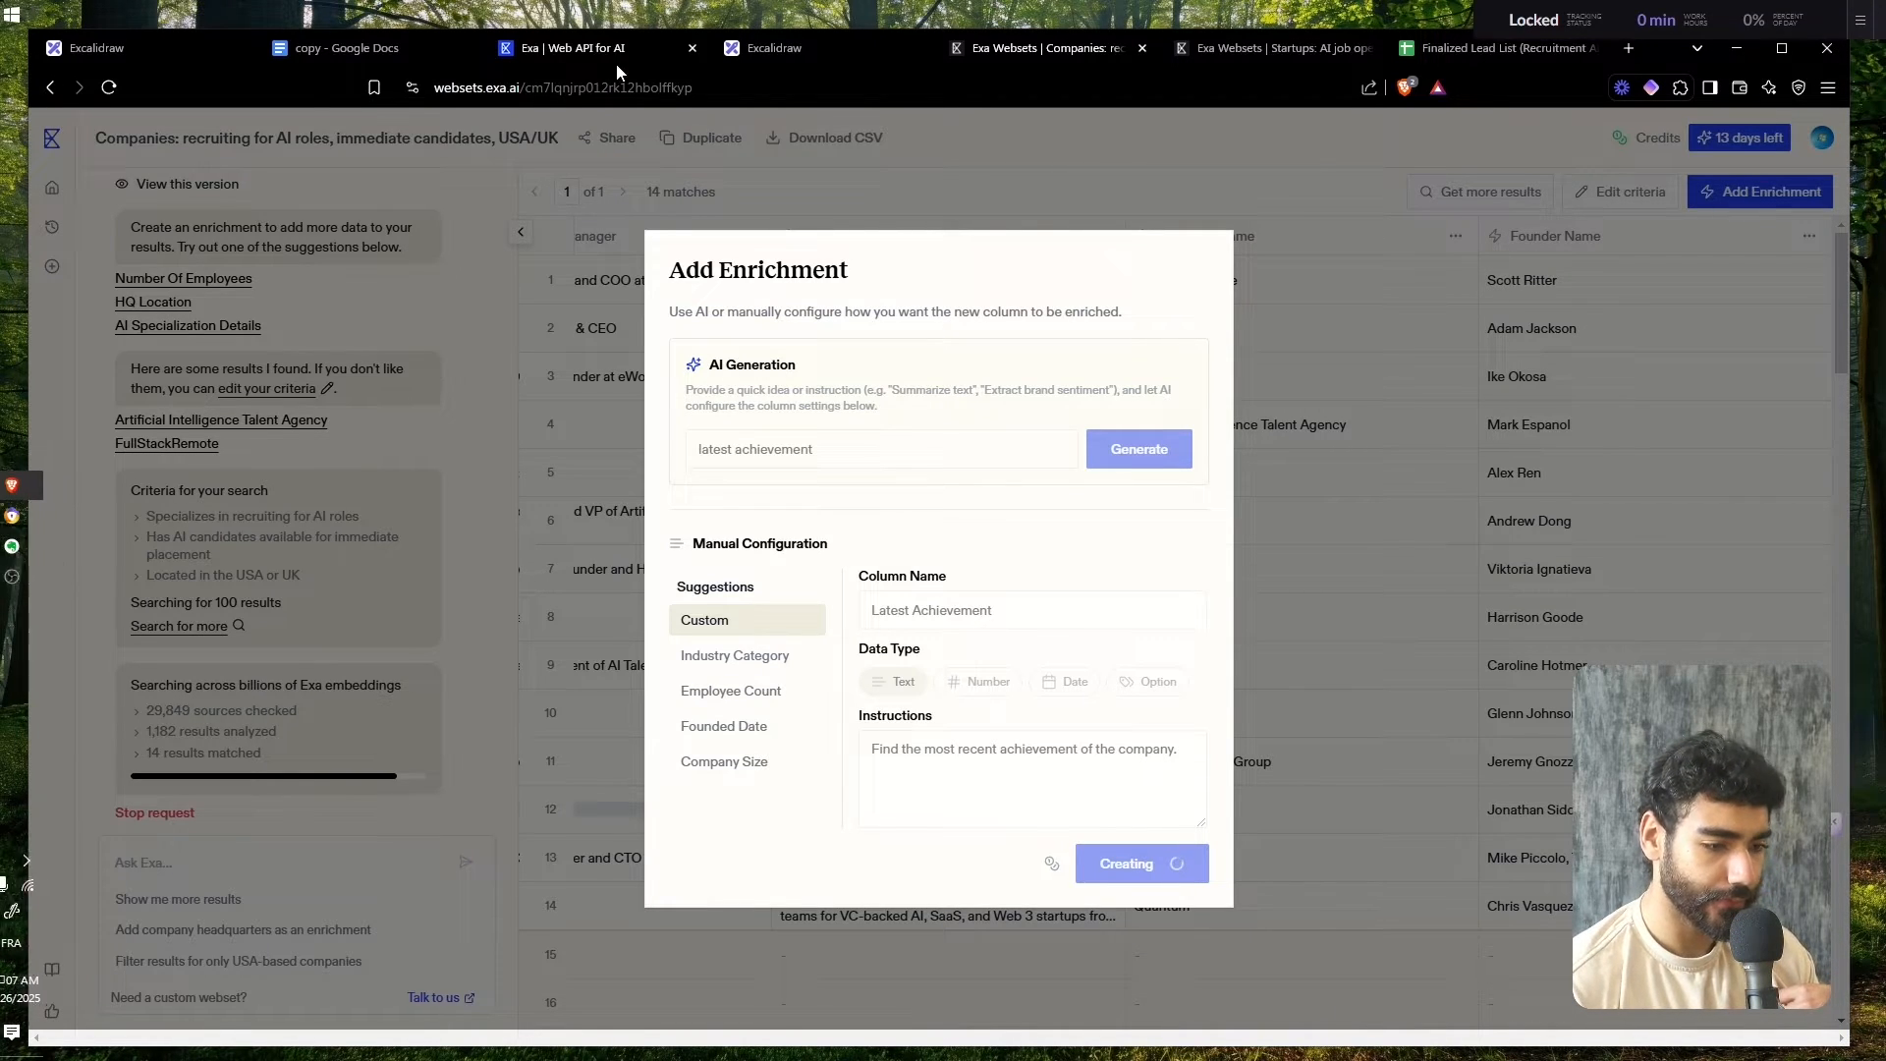
pyautogui.click(1255, 54)
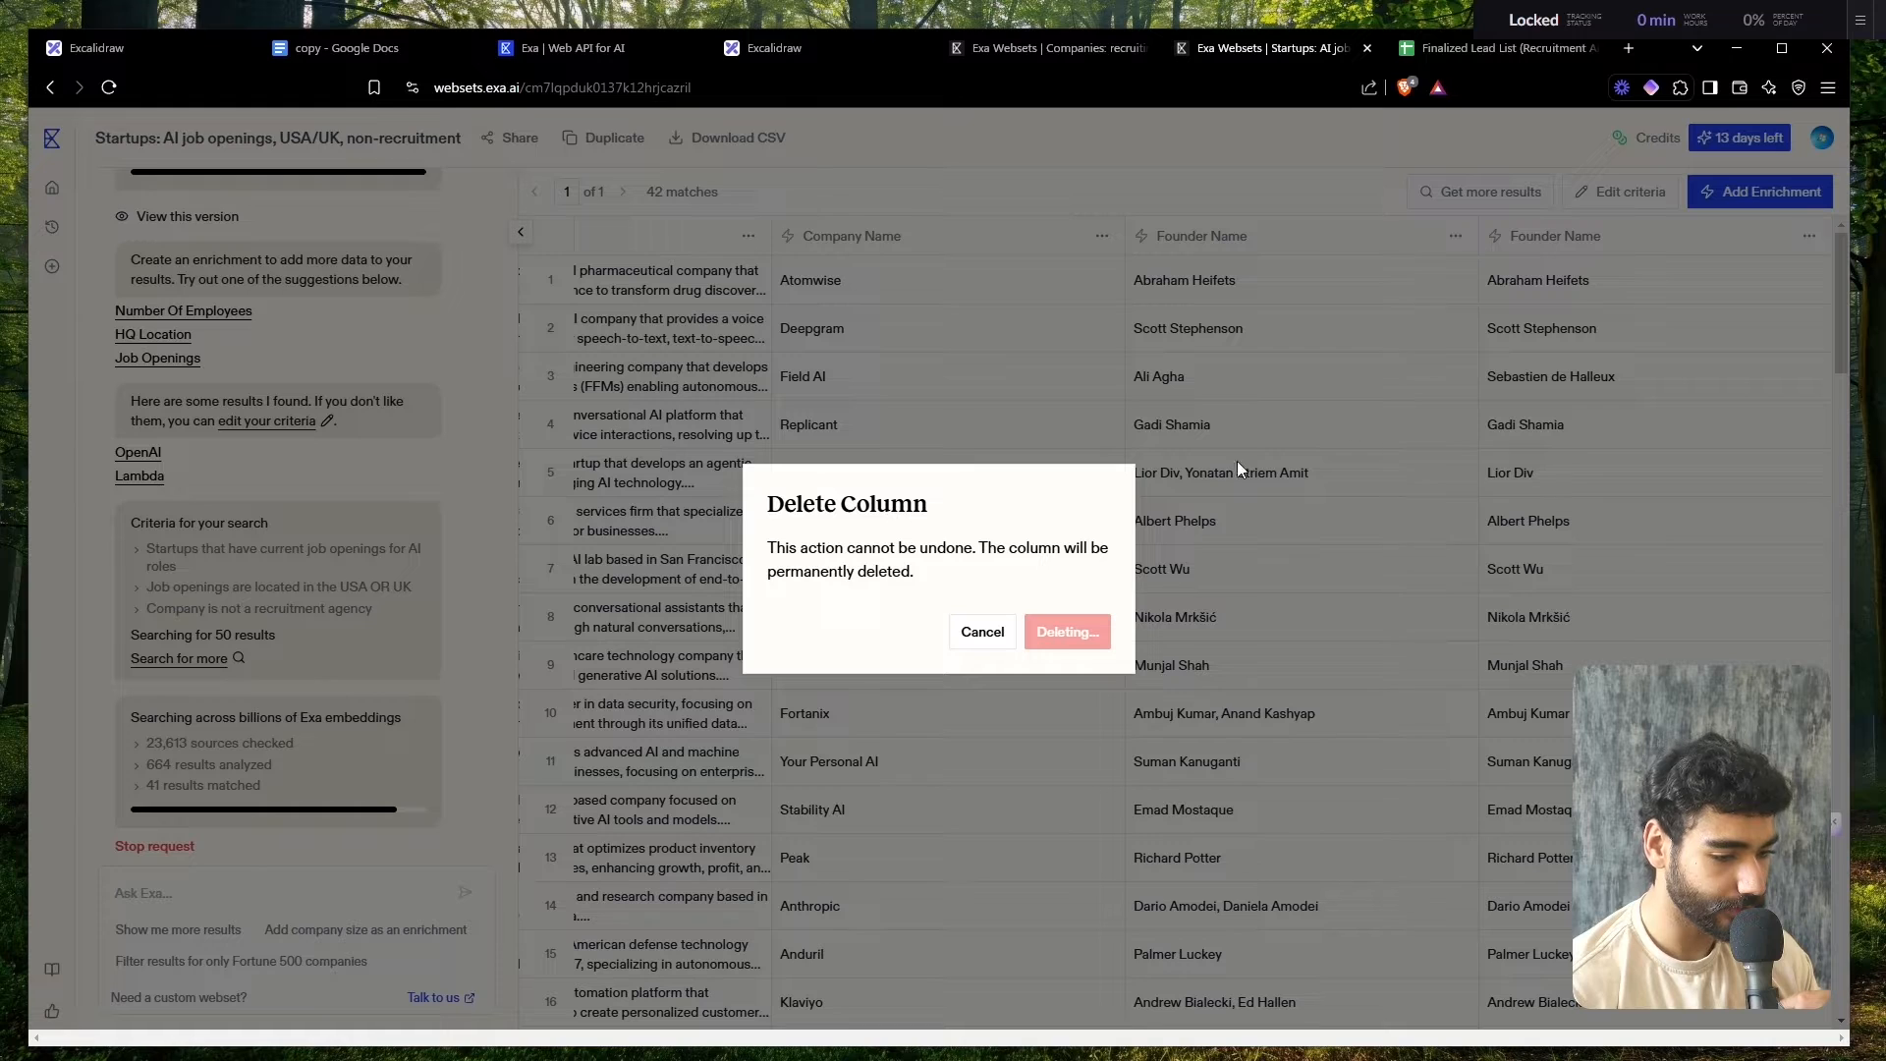
pyautogui.click(1010, 49)
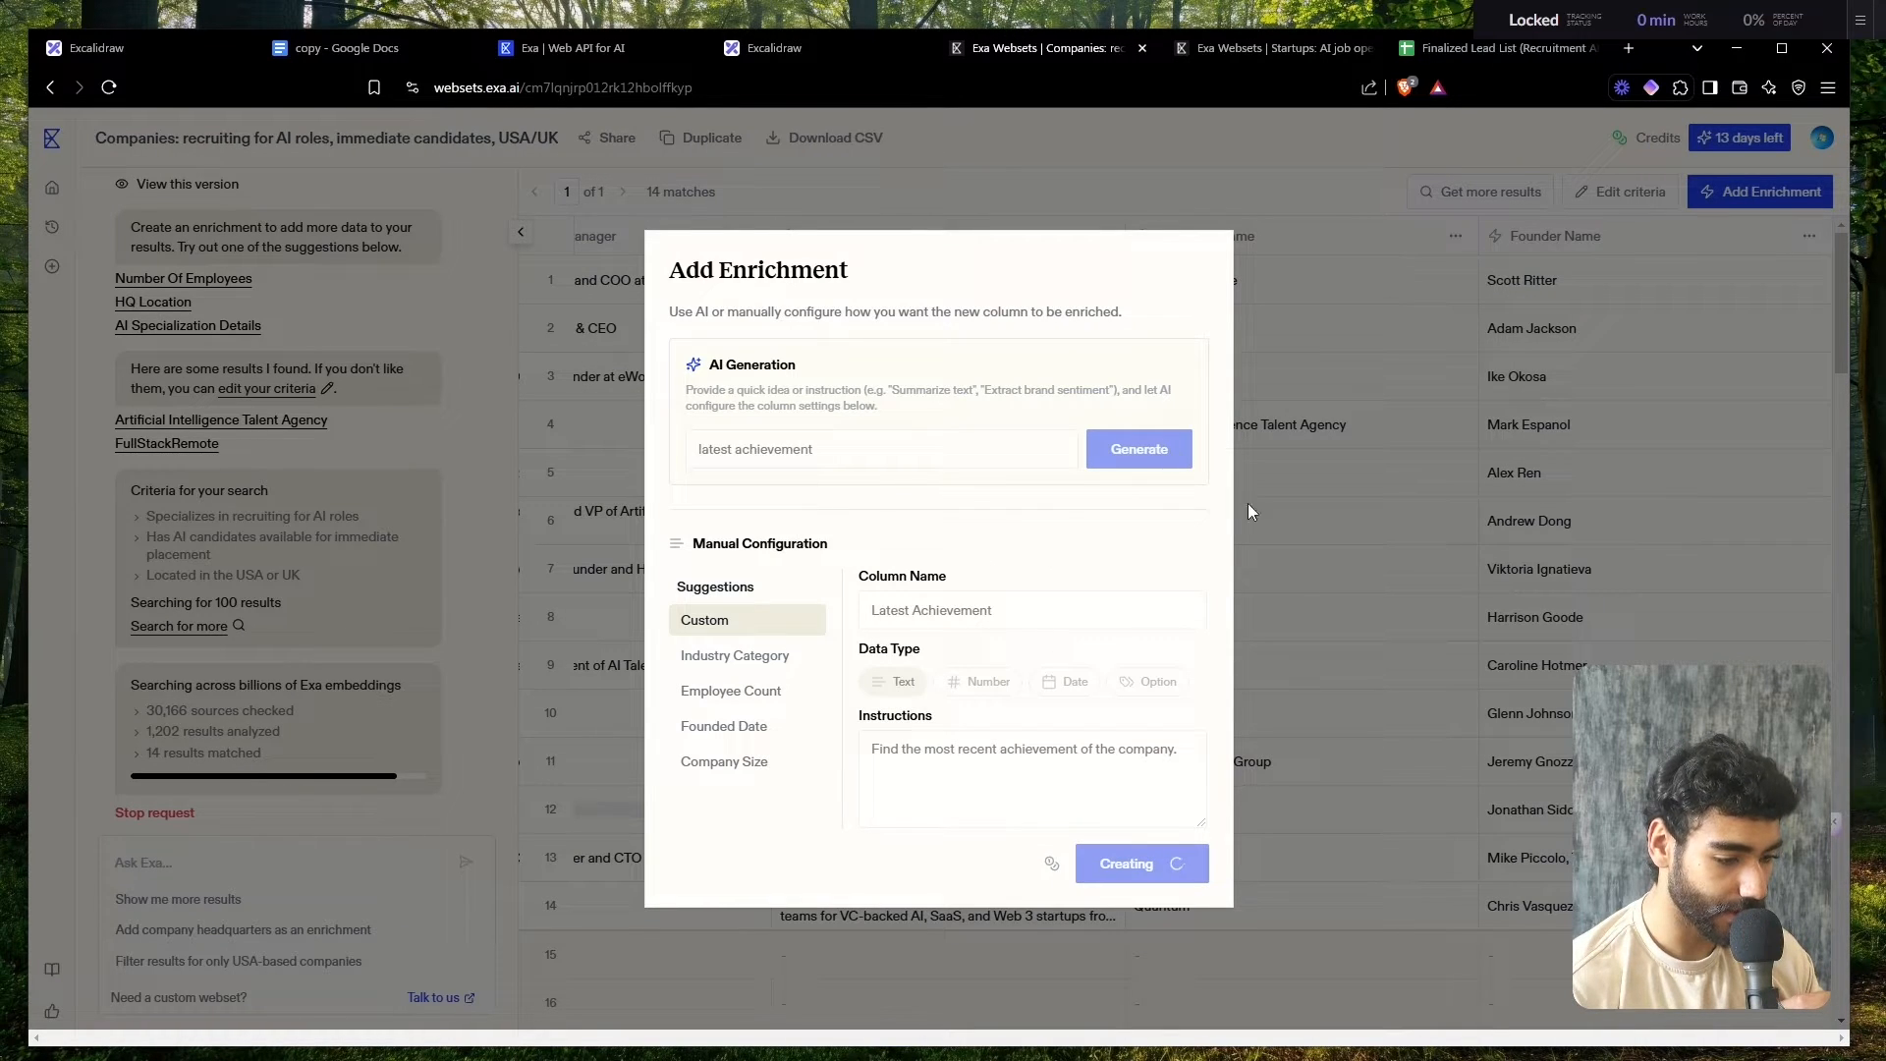
# - Switch to Google Sheets and create a second blank spreadsheet alongside the finalized lead list
pyautogui.click(1483, 47)
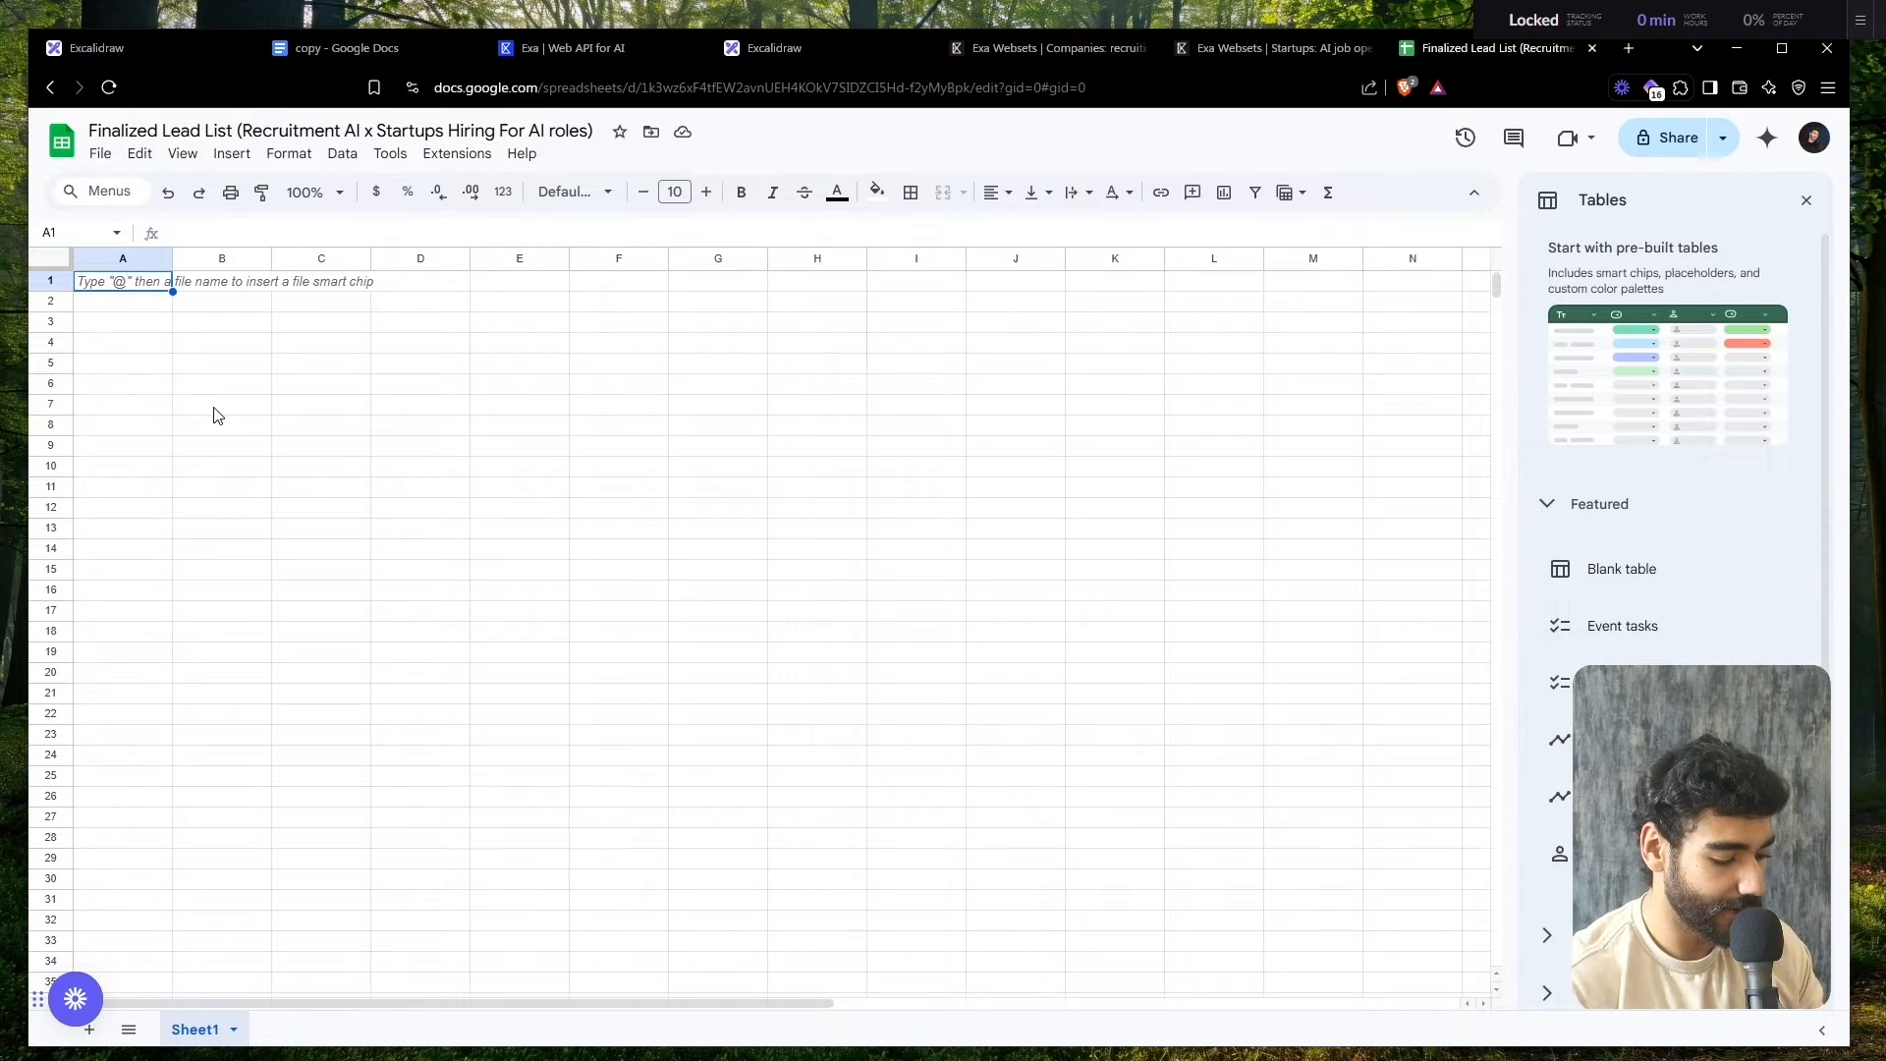
pyautogui.hotkey('ctrl', 't')
pyautogui.write('sheets.new')
pyautogui.press('Return')
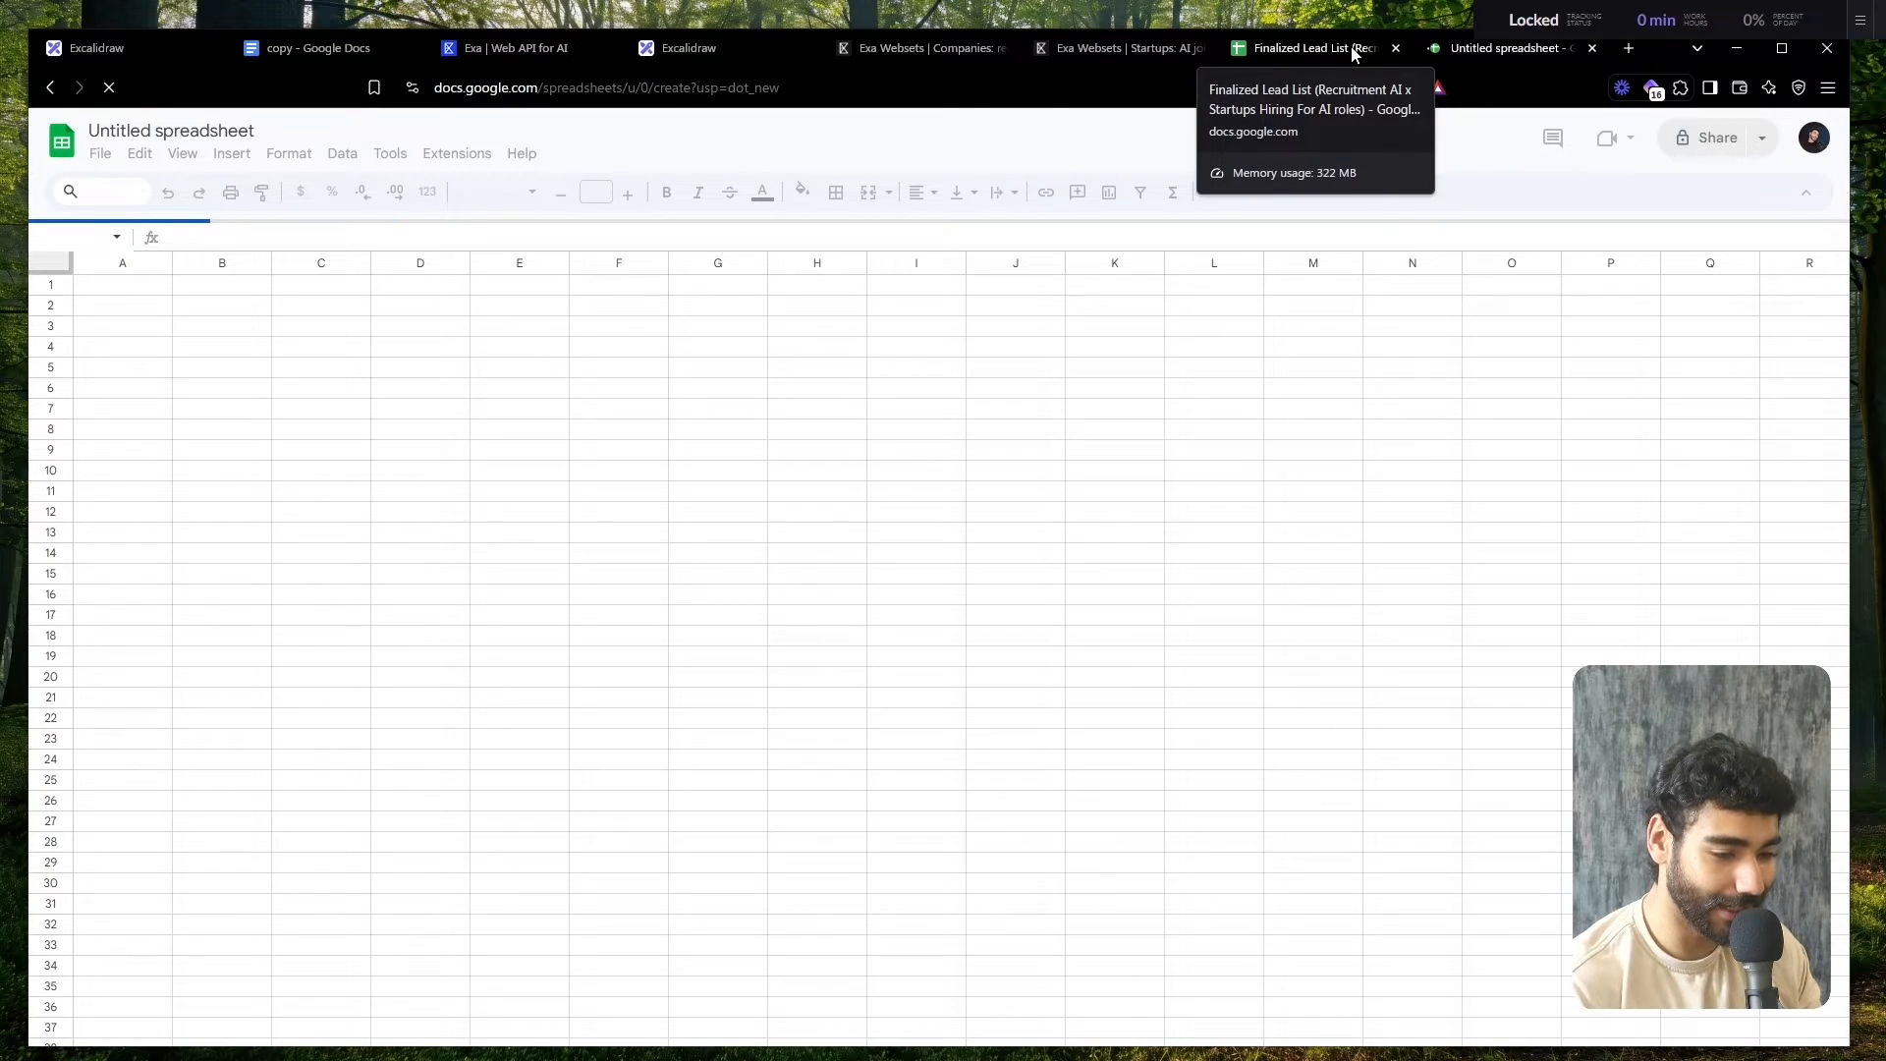
# - Rename the finalized lead list spreadsheet as "Recruitment Companies That Have AI Candidates Ready"
pyautogui.click(1353, 53)
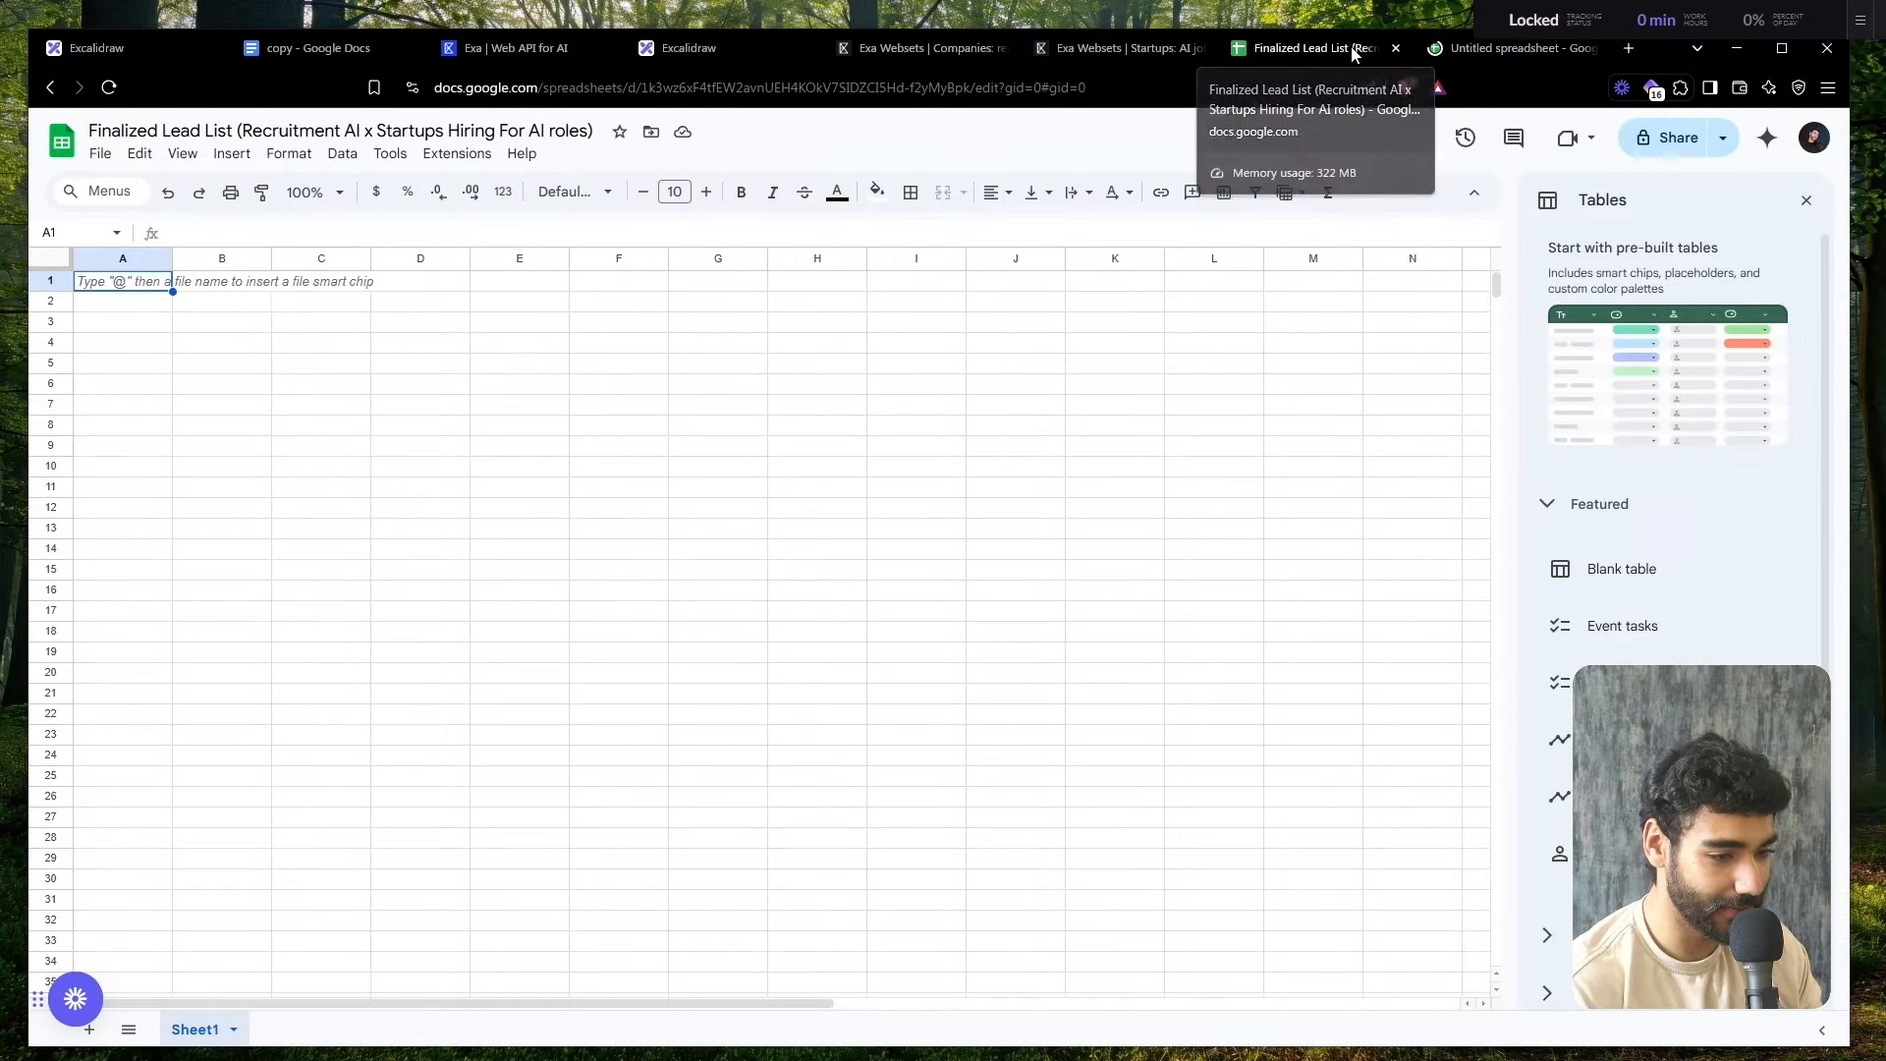
pyautogui.click(158, 129)
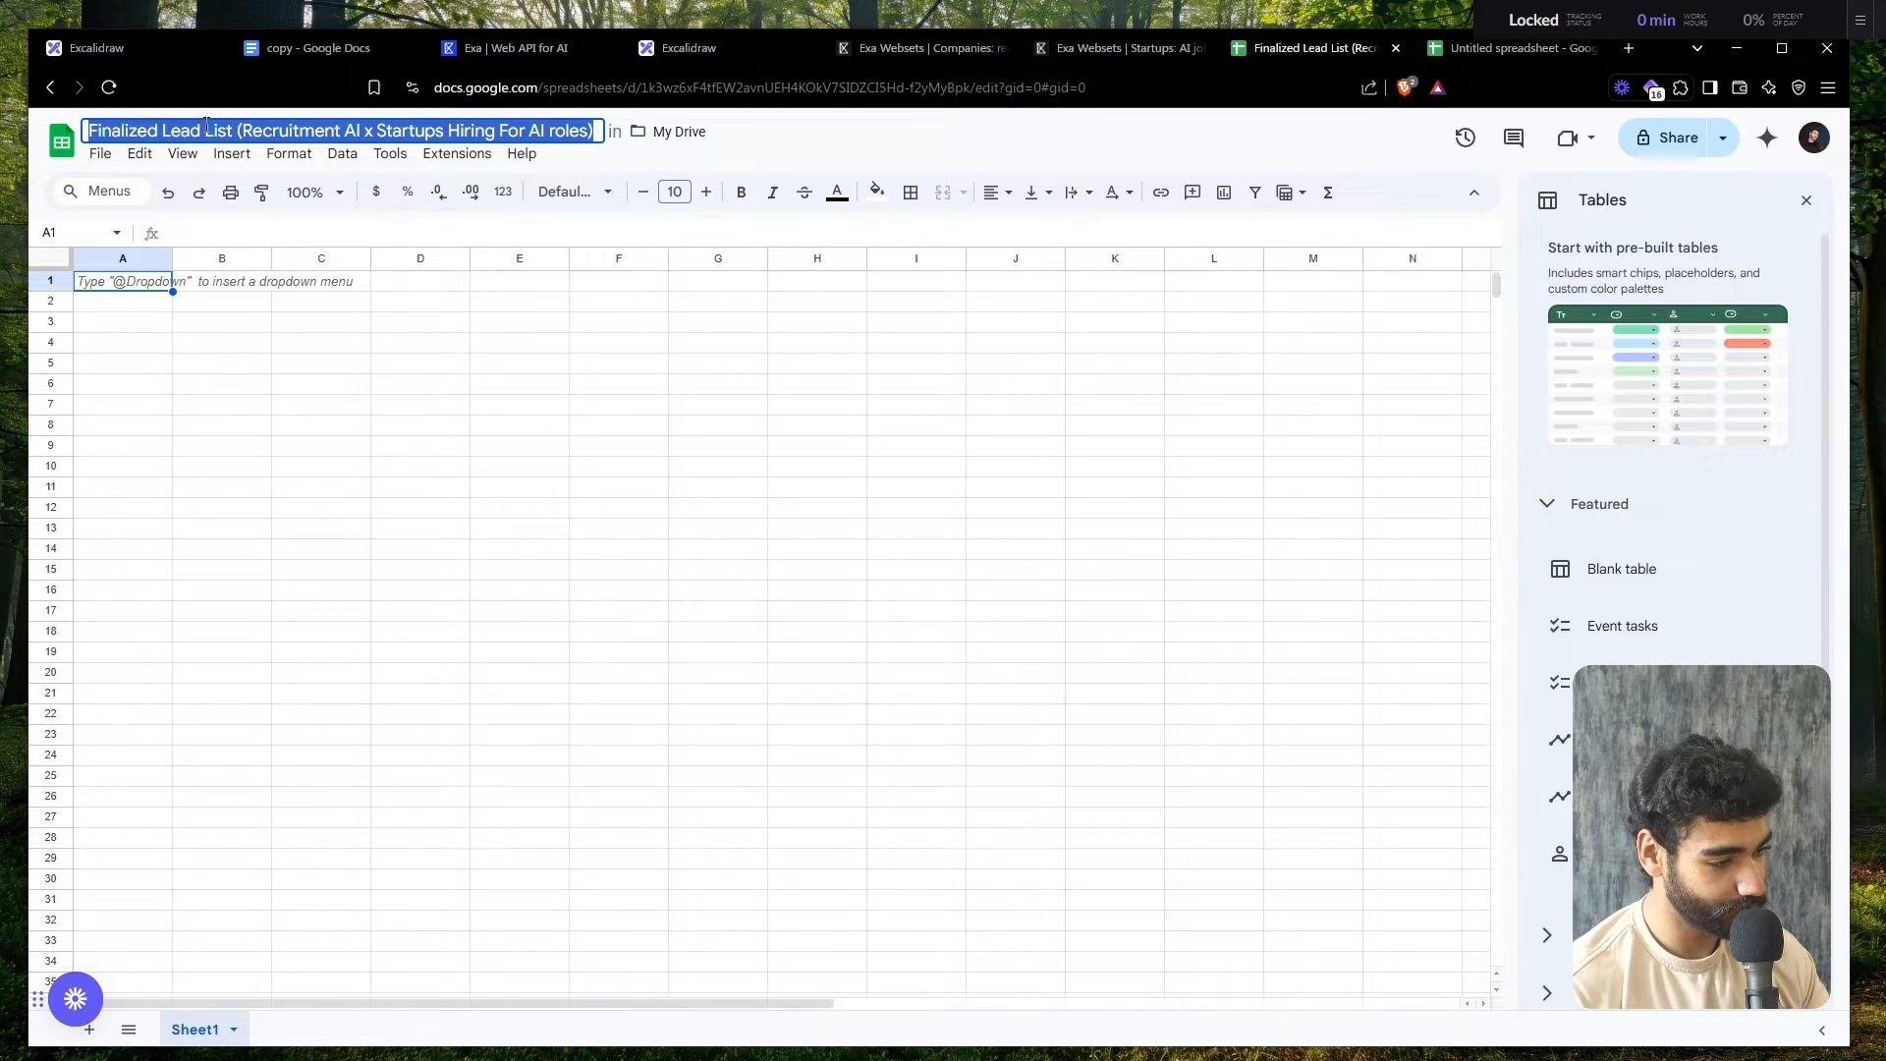
pyautogui.write('cru')
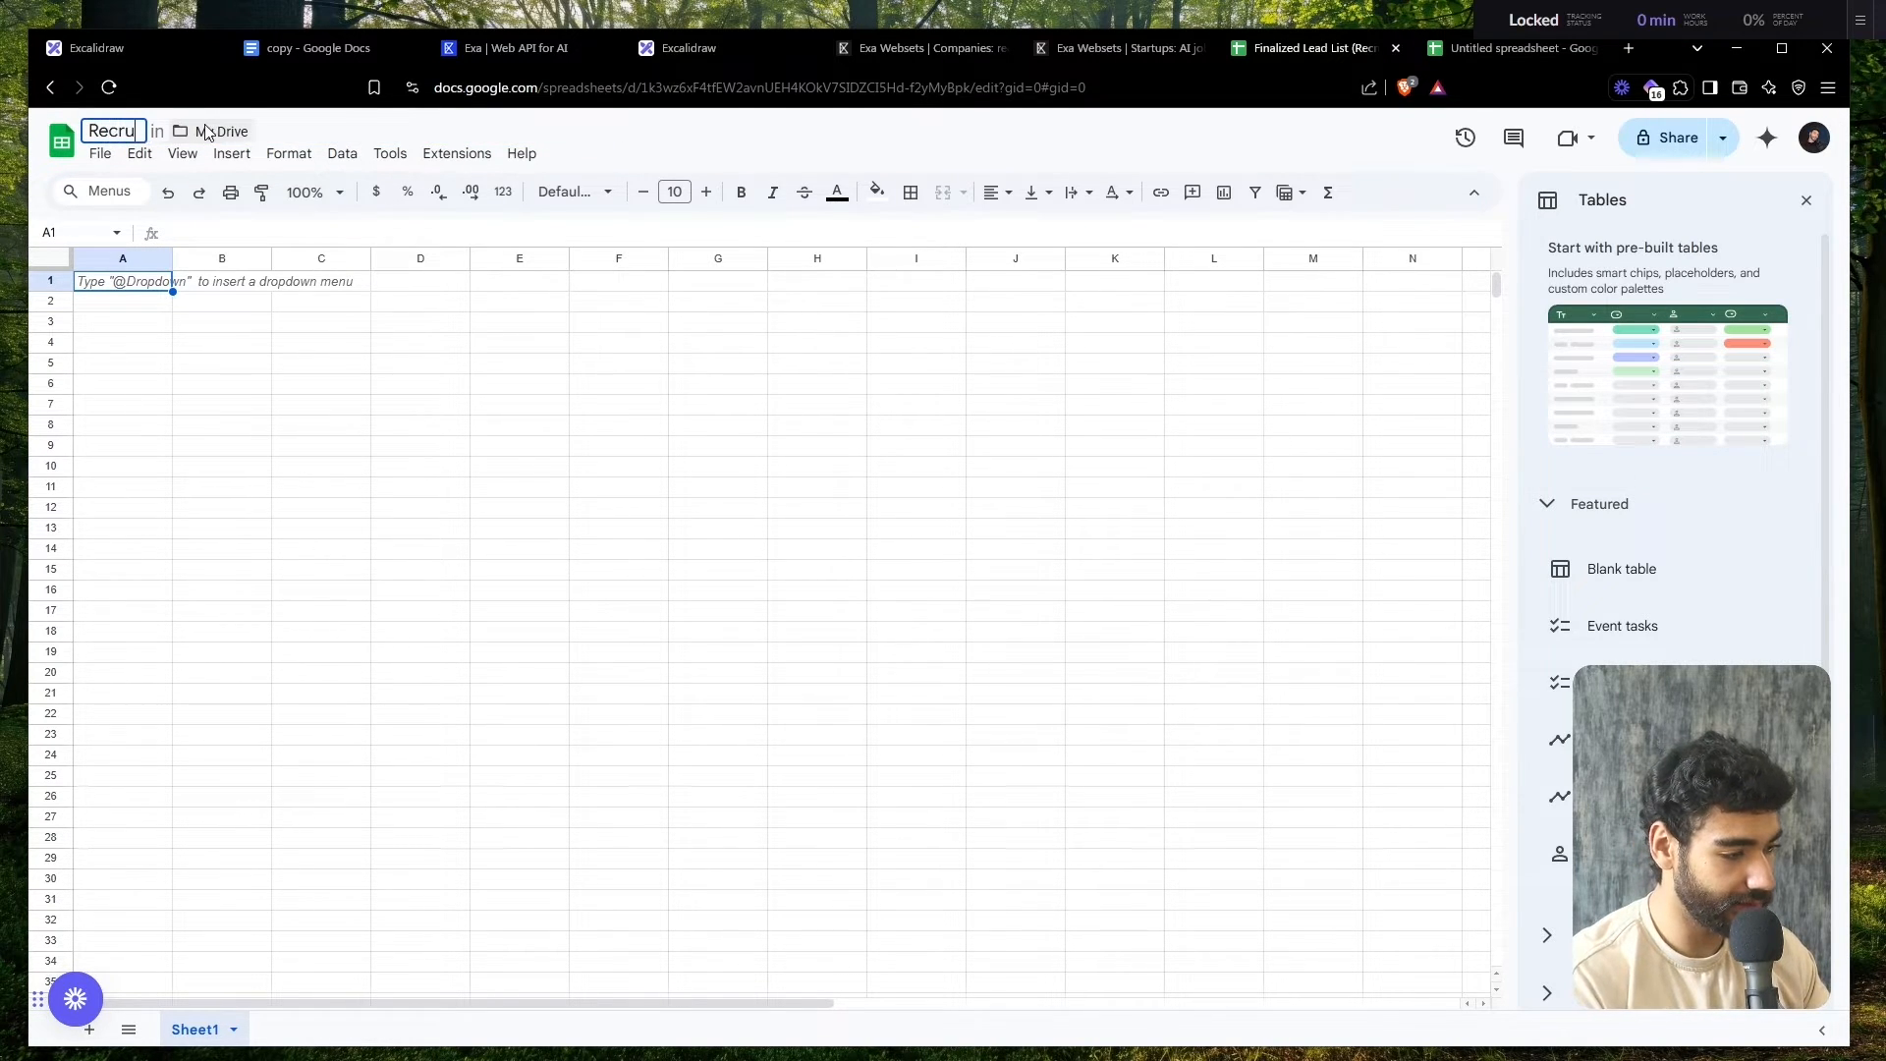
pyautogui.write('itment ')
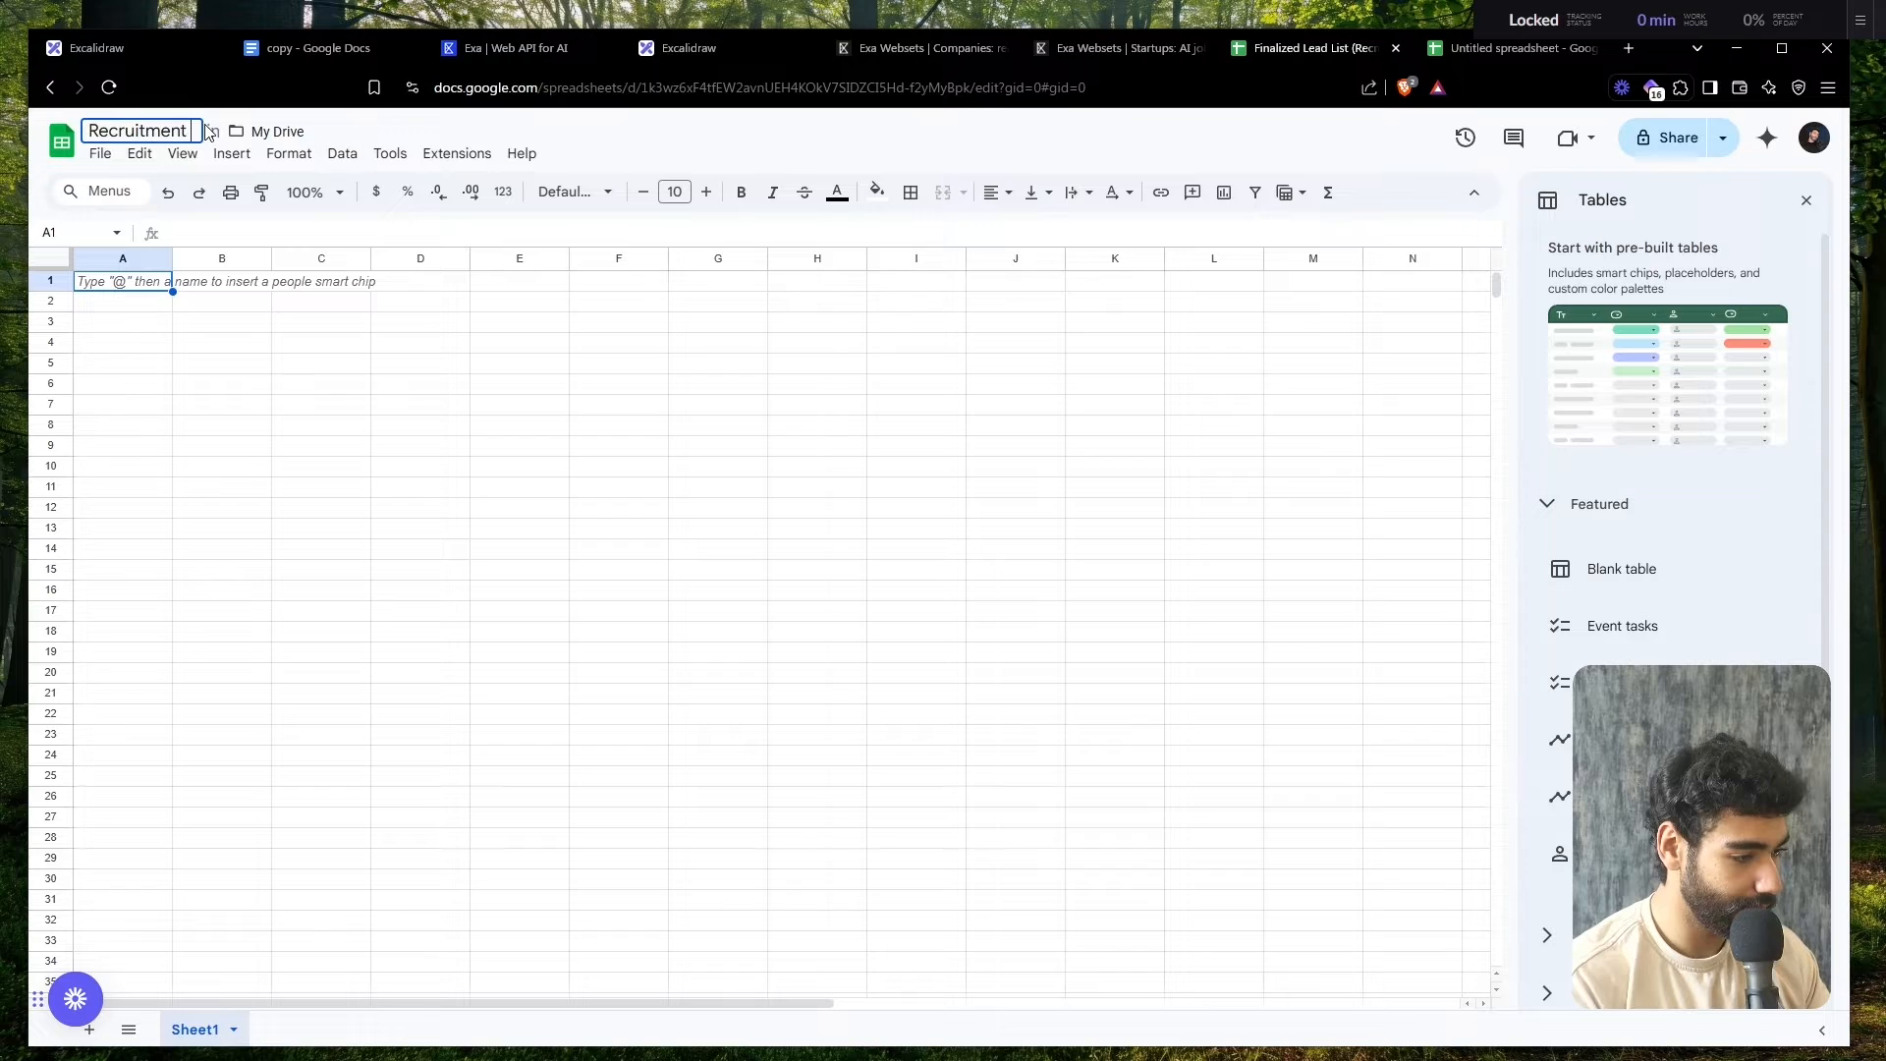
pyautogui.write('Companies')
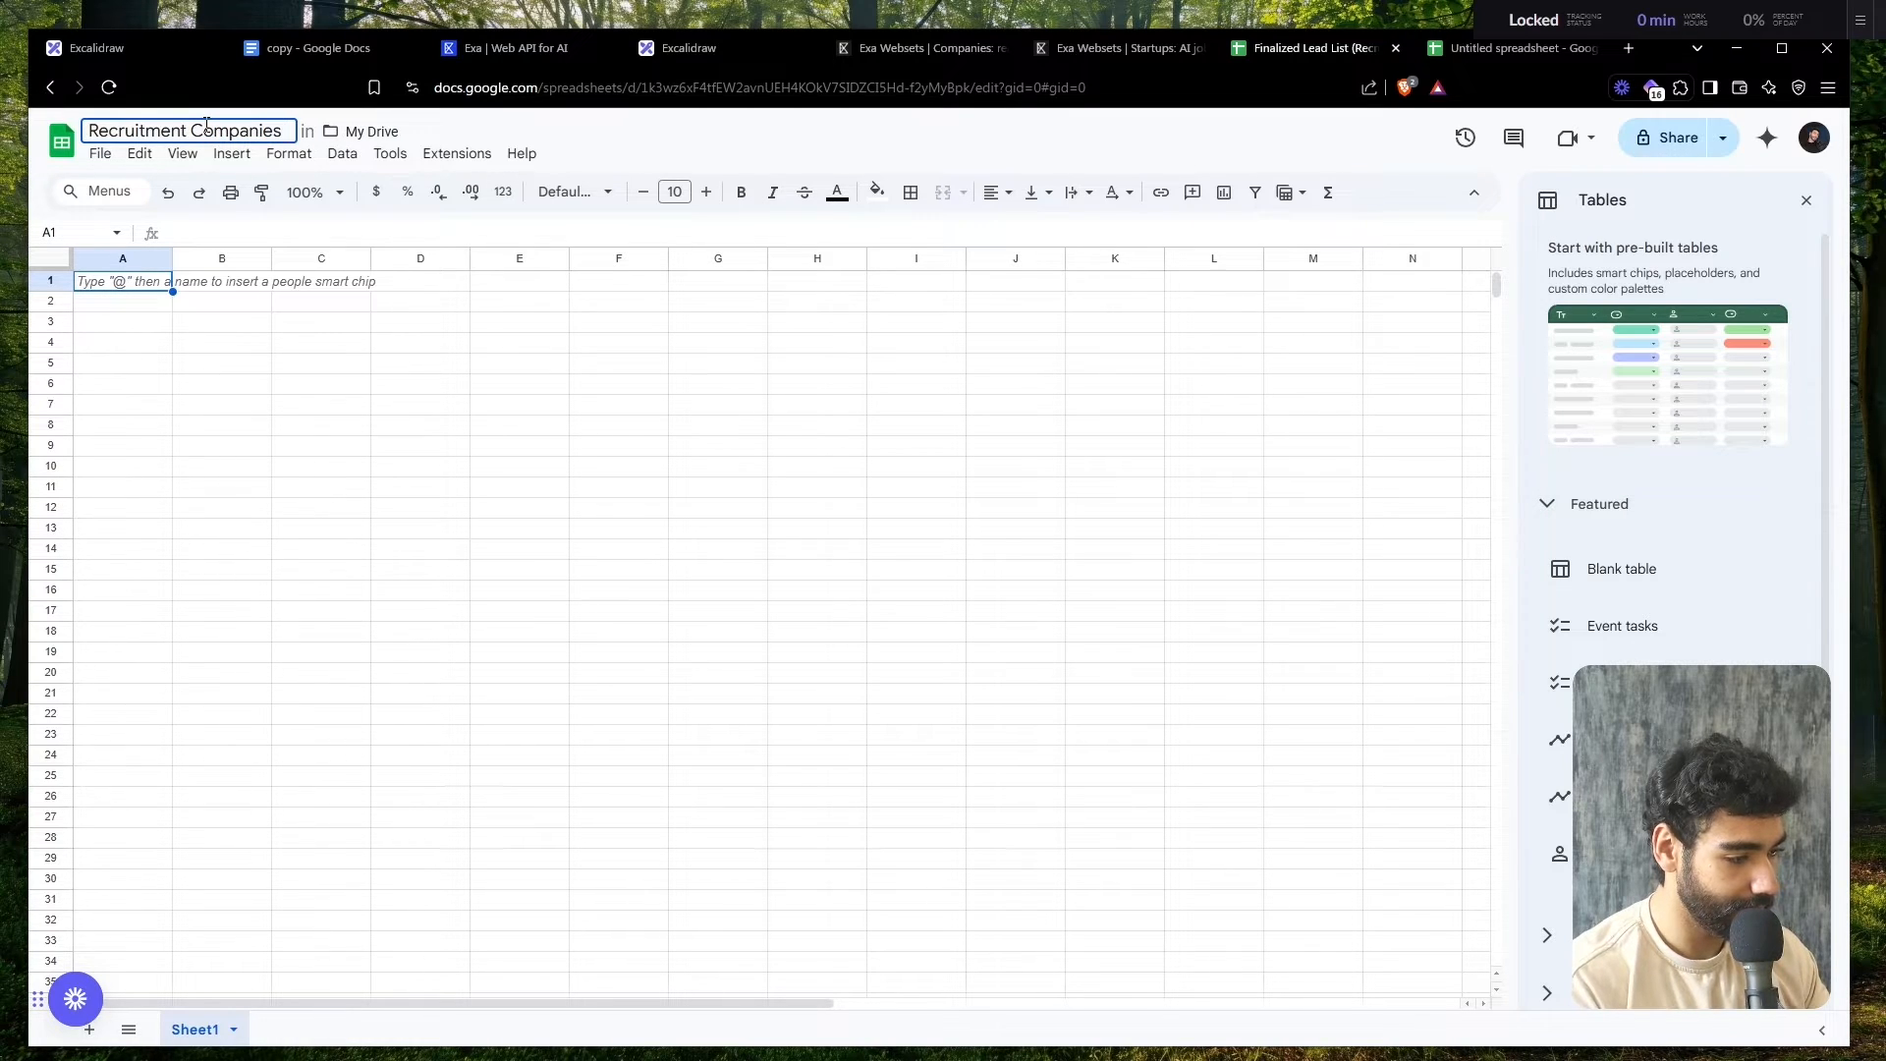
pyautogui.write(' That Have Cna')
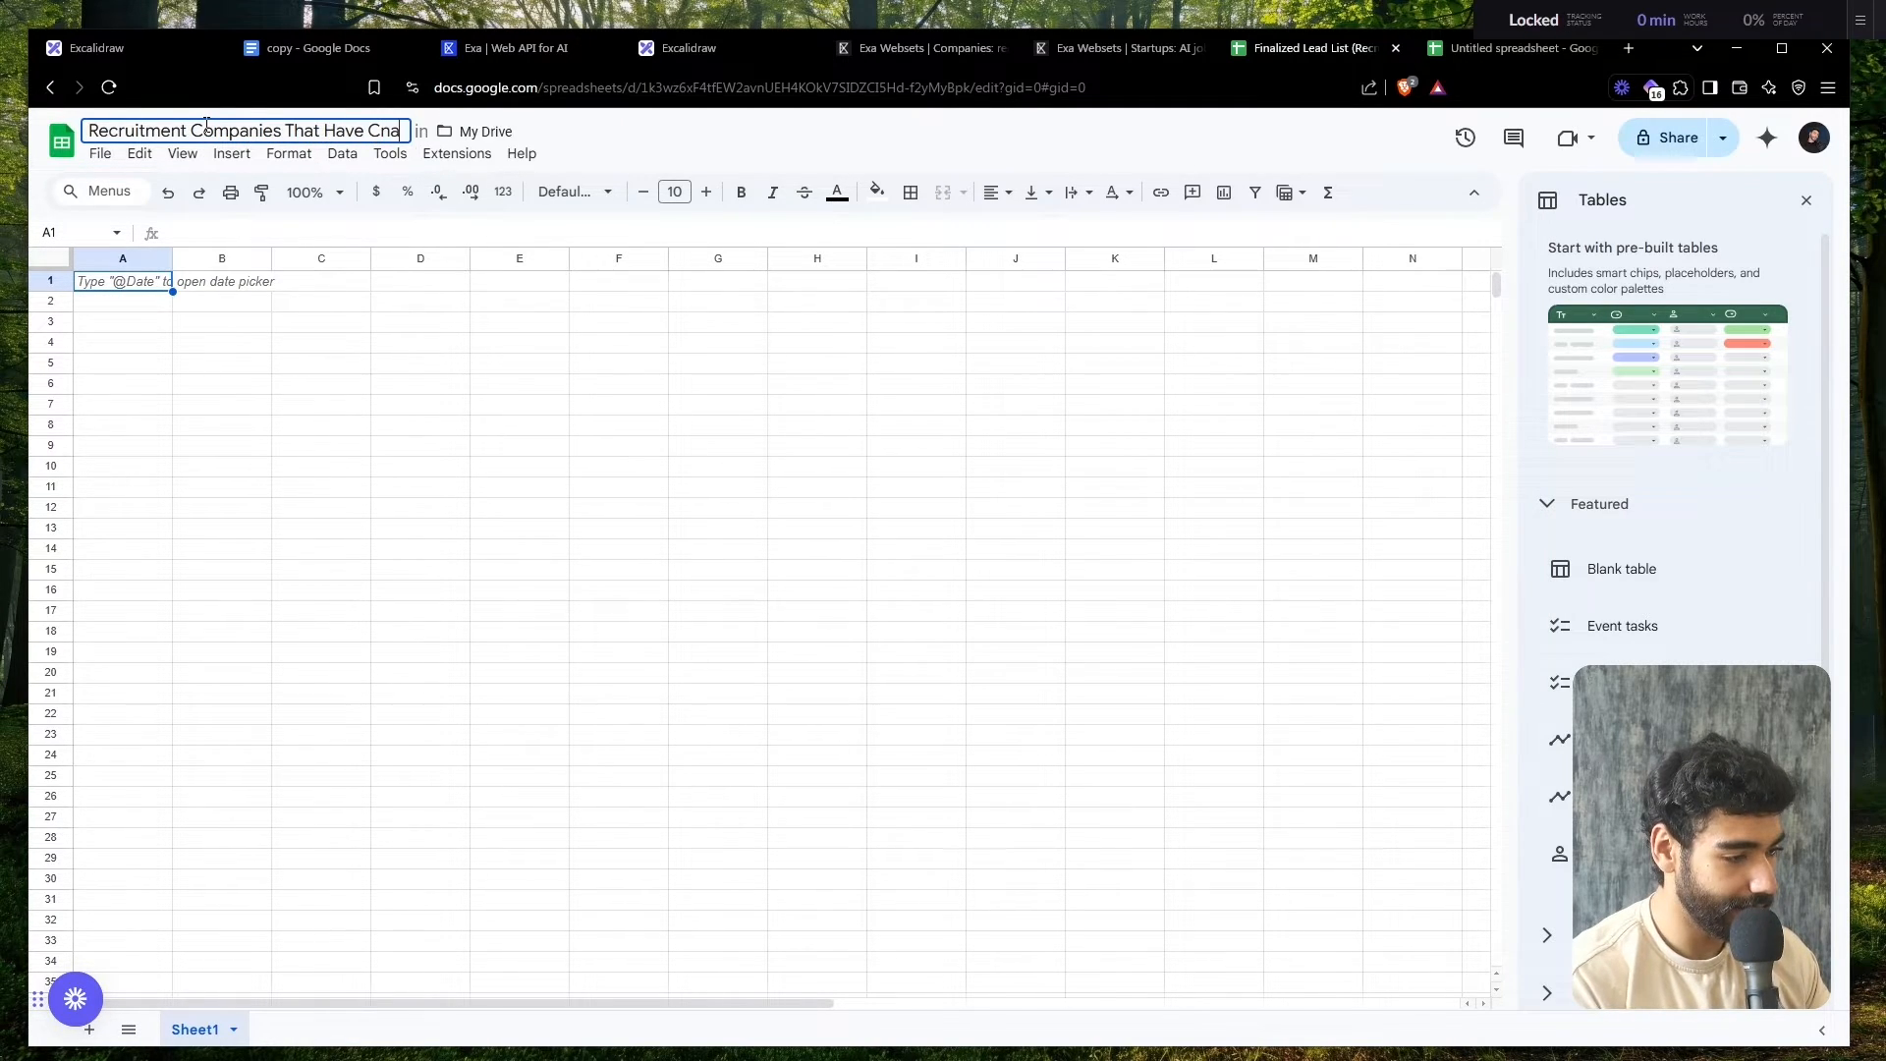
pyautogui.press('BackSpace')
pyautogui.press('BackSpace')
pyautogui.write('andidates')
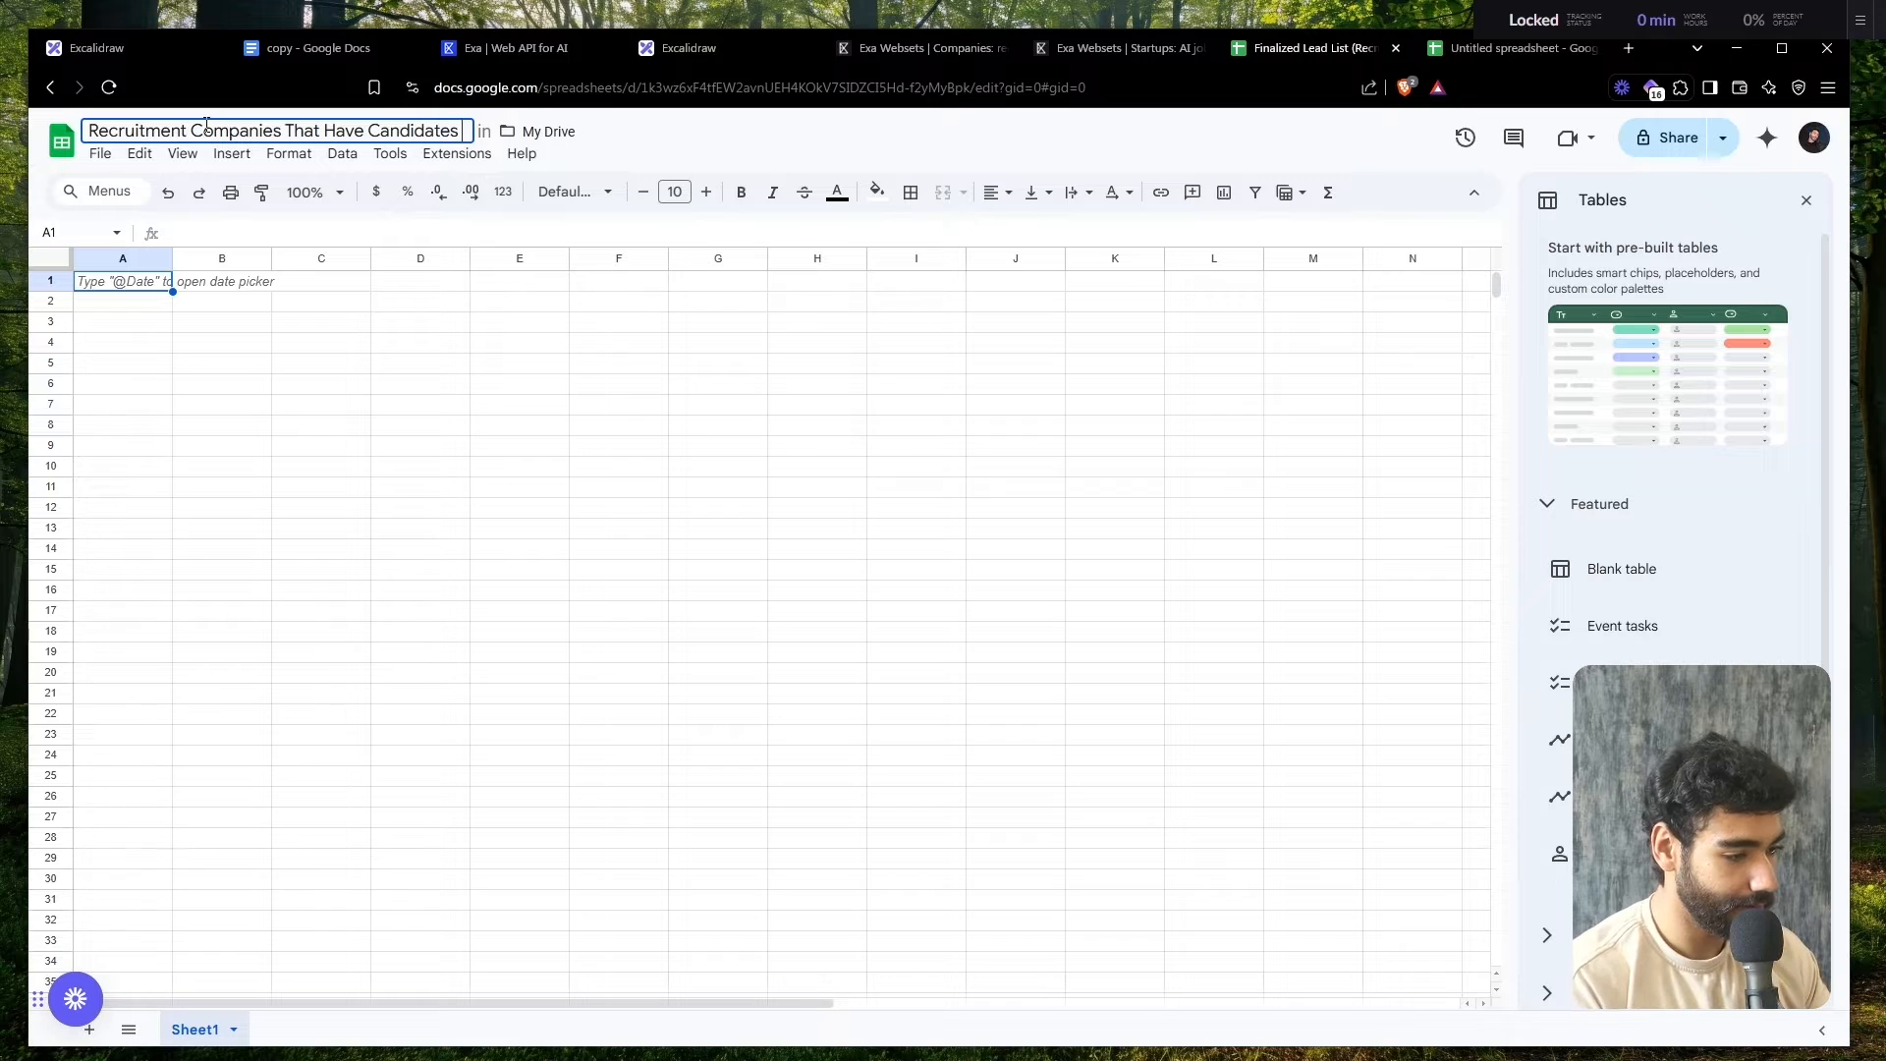
pyautogui.write('AI')
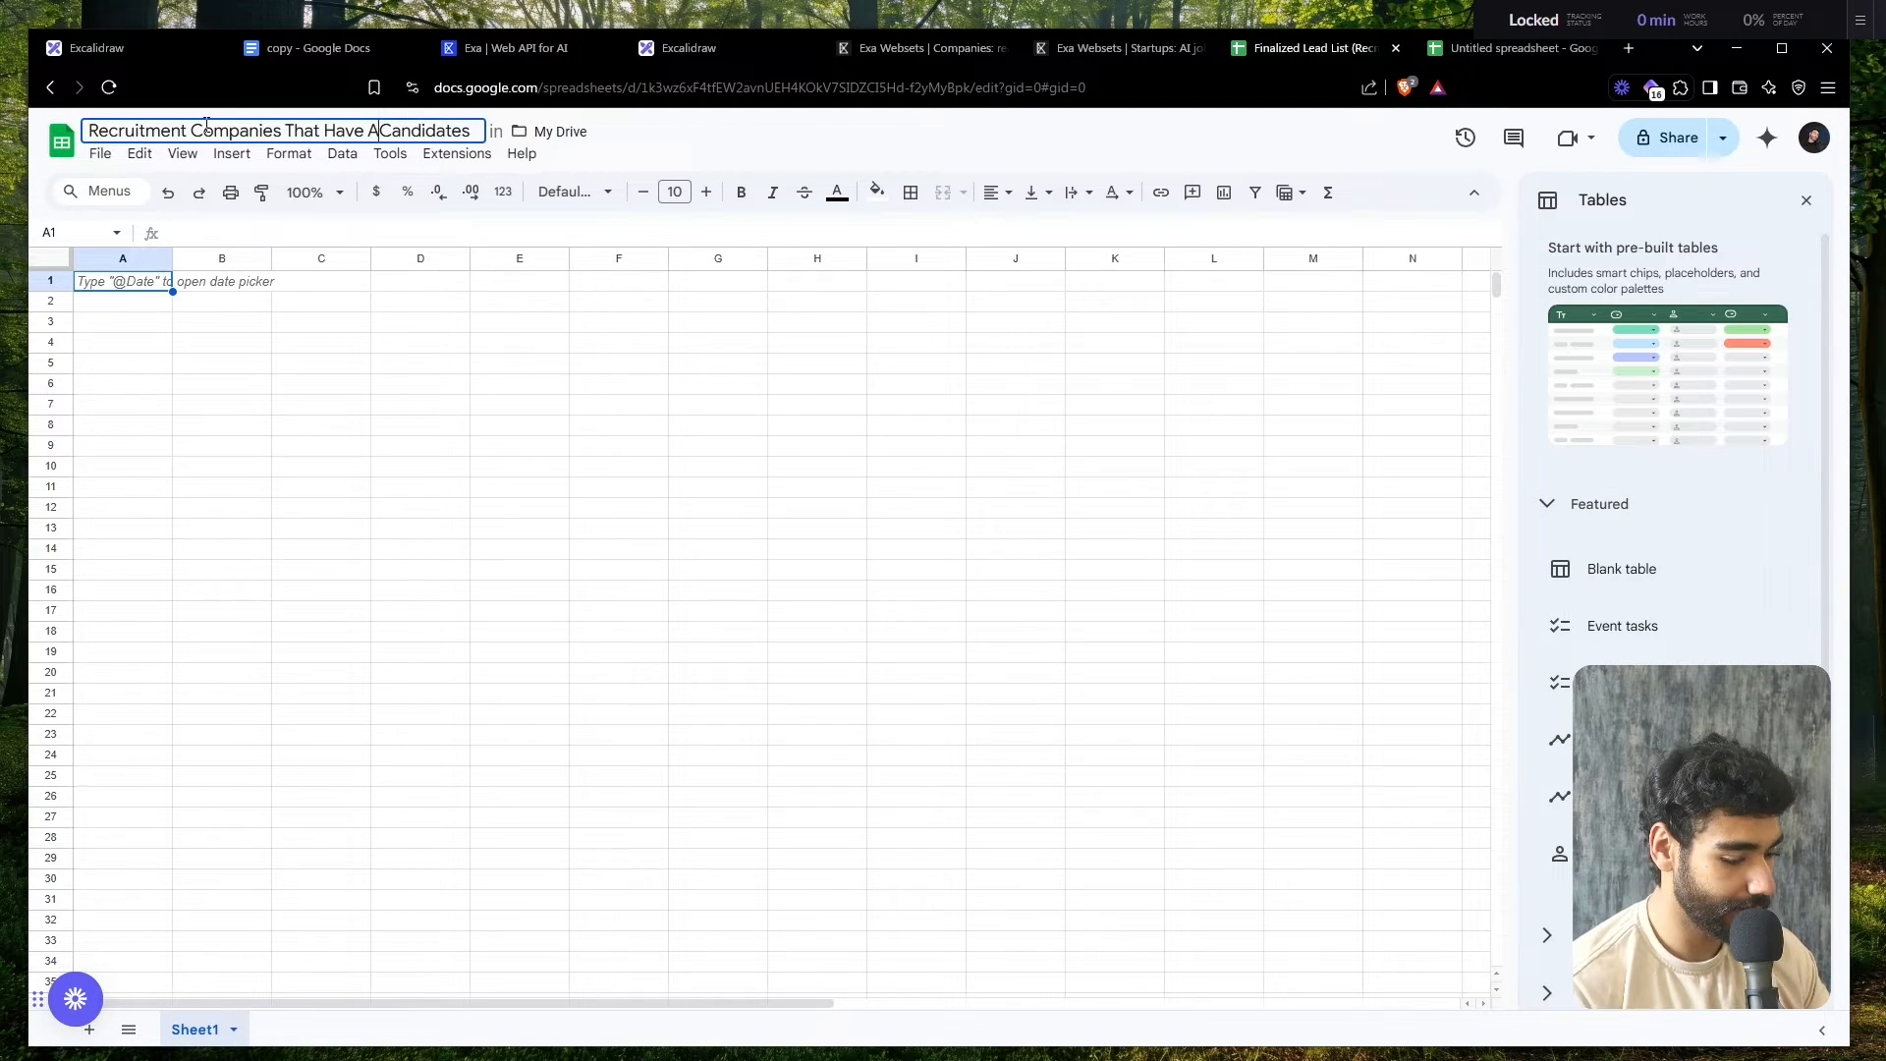
pyautogui.press('End')
pyautogui.write('Ready')
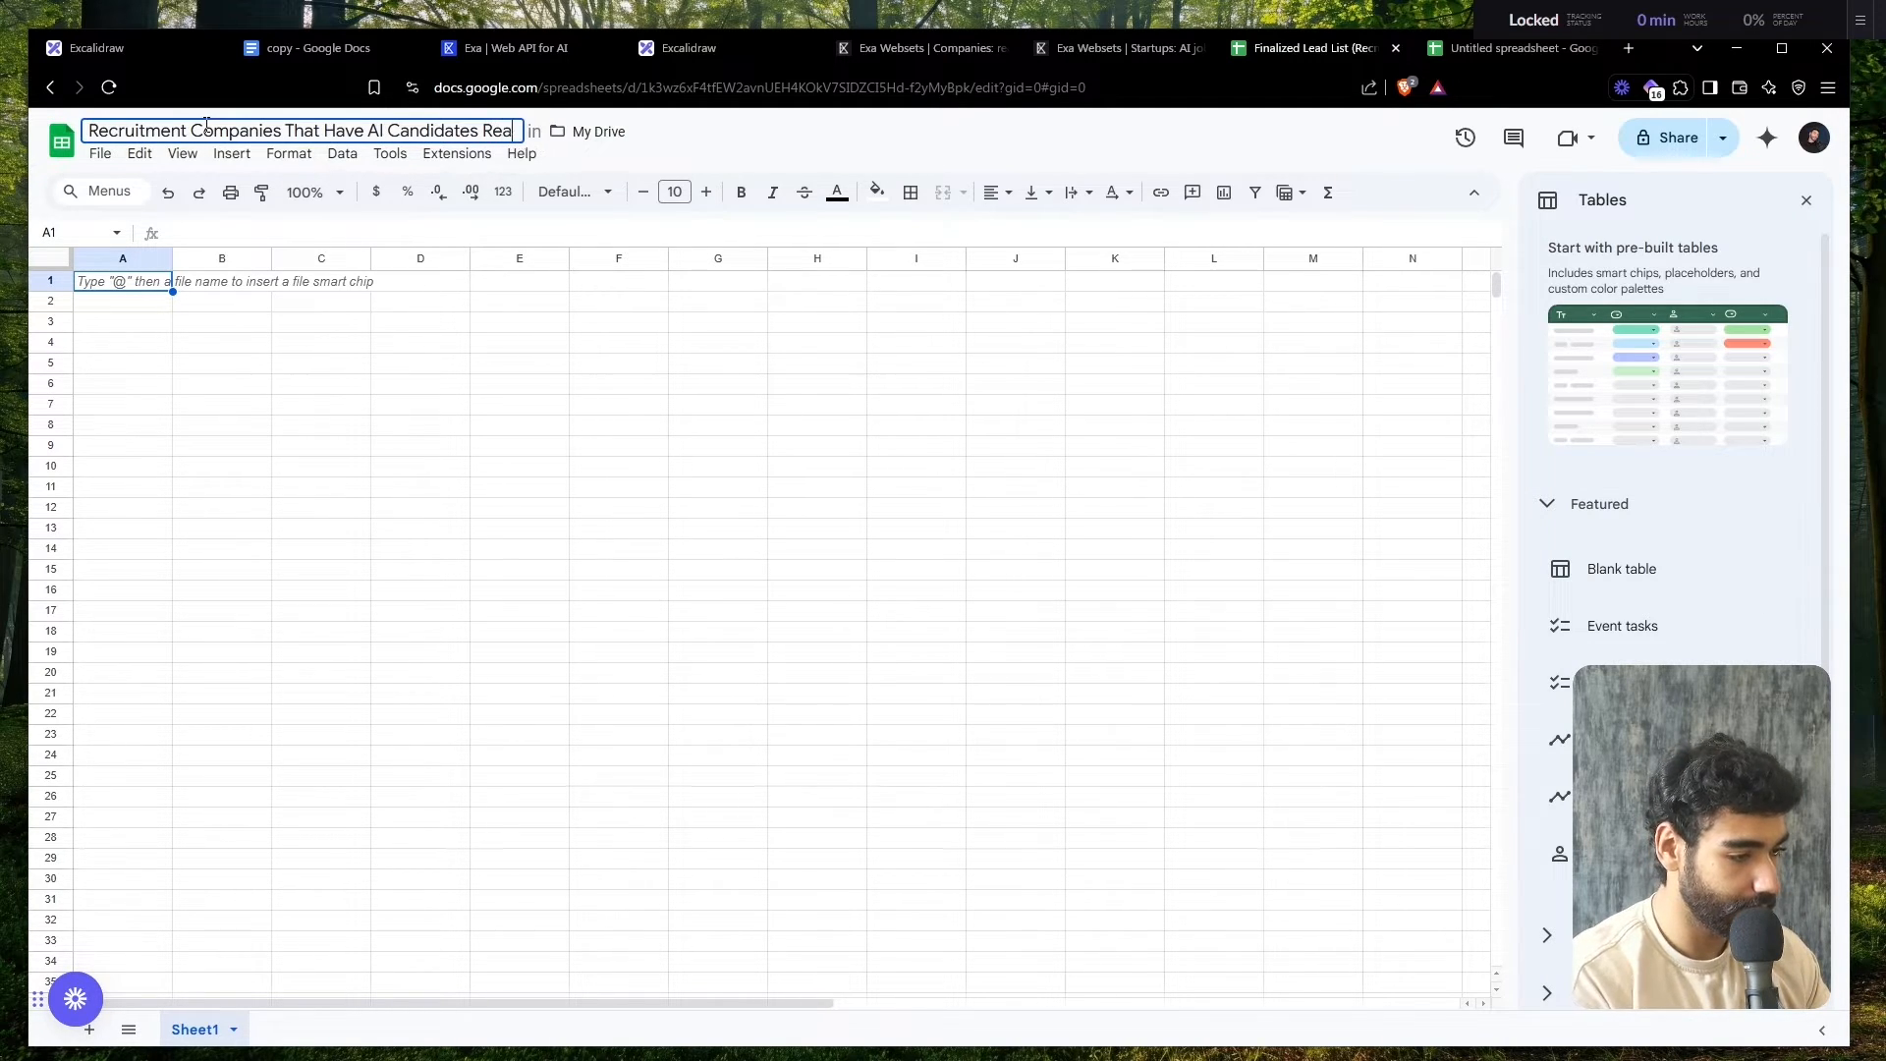
pyautogui.press('Return')
# - Rename the untitled spreadsheet as "Companies Actively Hiring For AI Roles"
pyautogui.click(1503, 47)
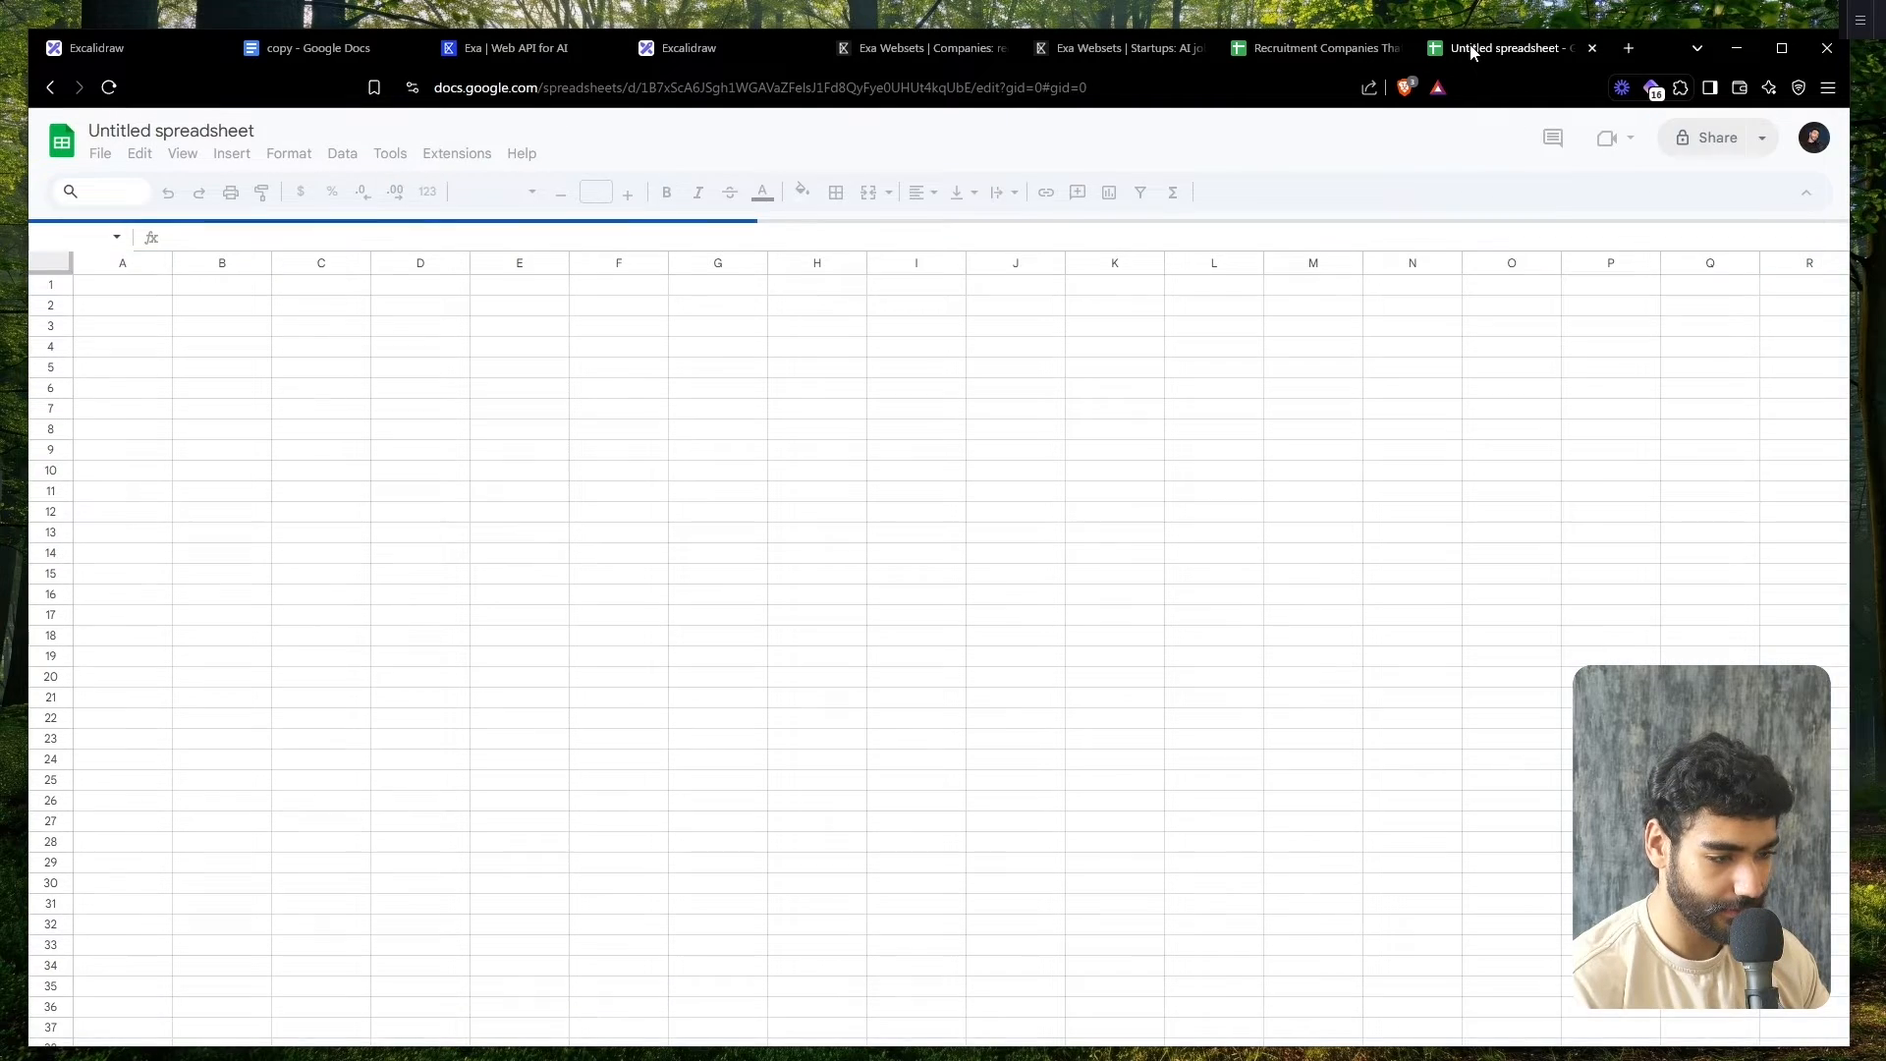
pyautogui.click(198, 131)
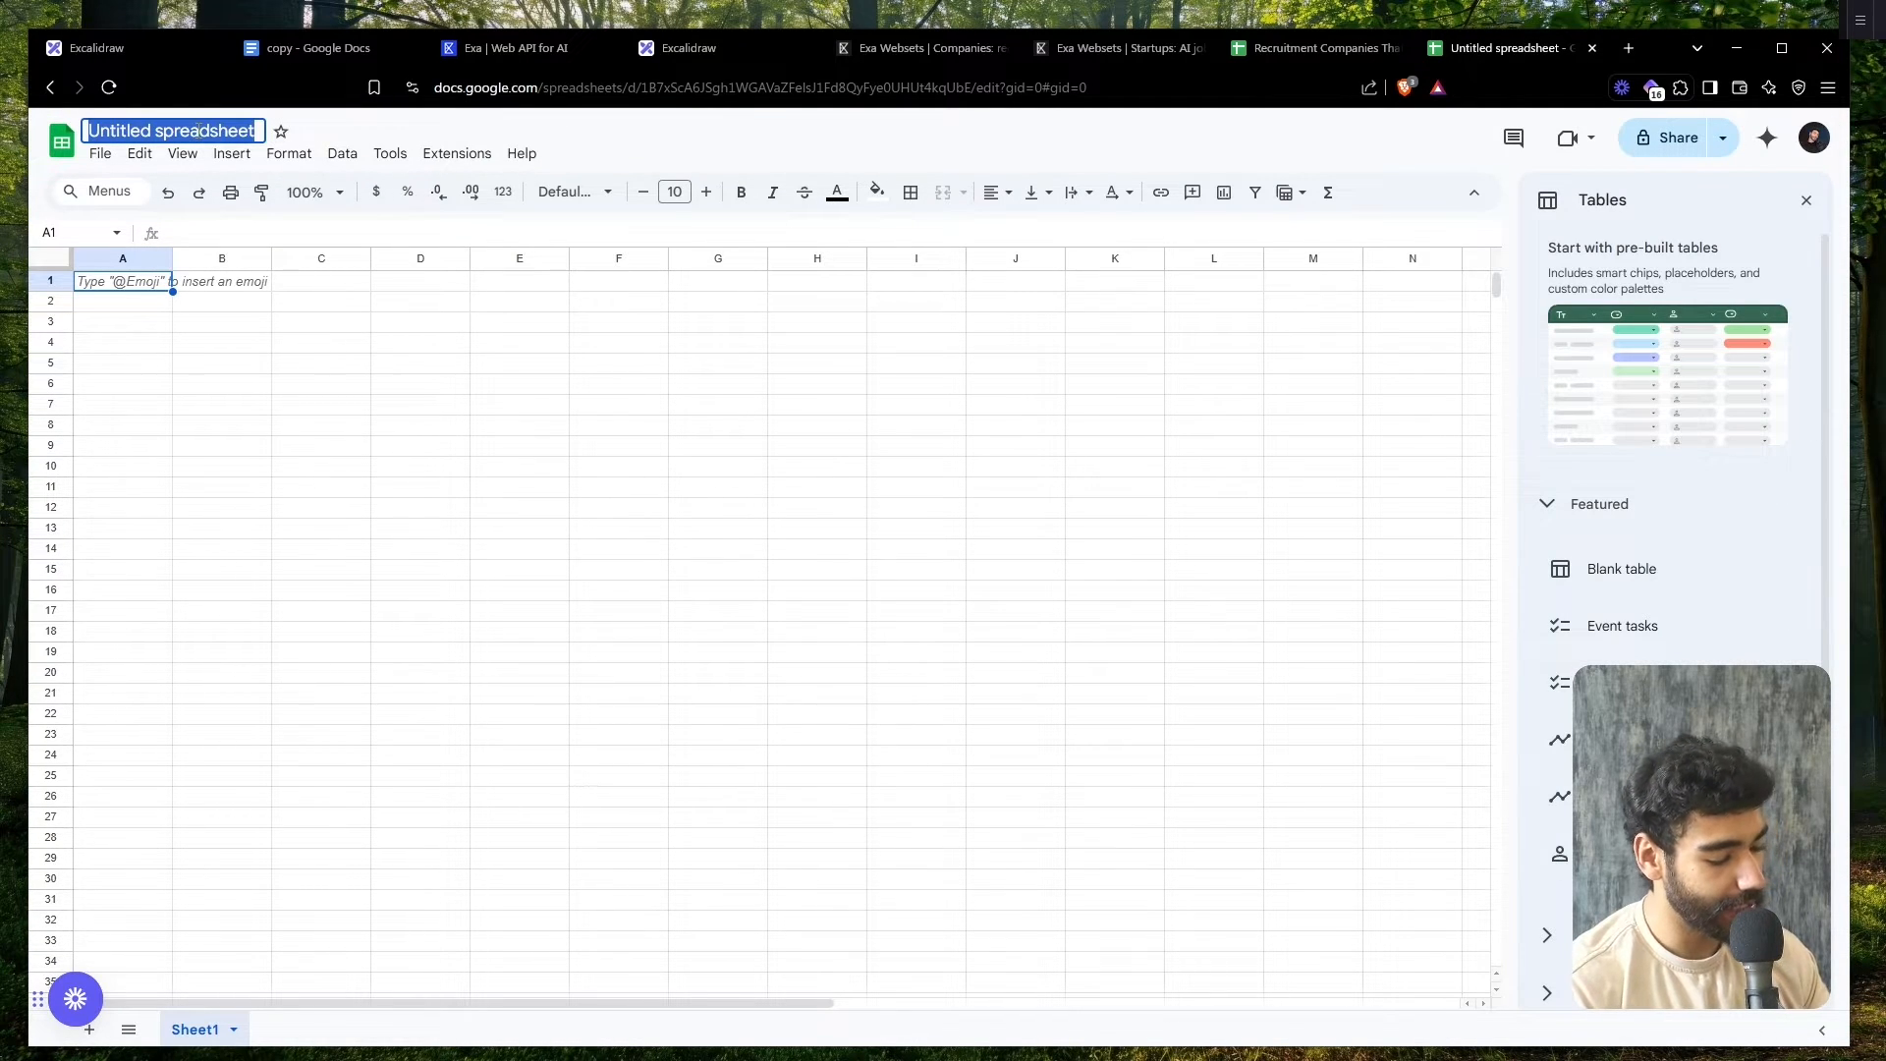
pyautogui.write('Companie')
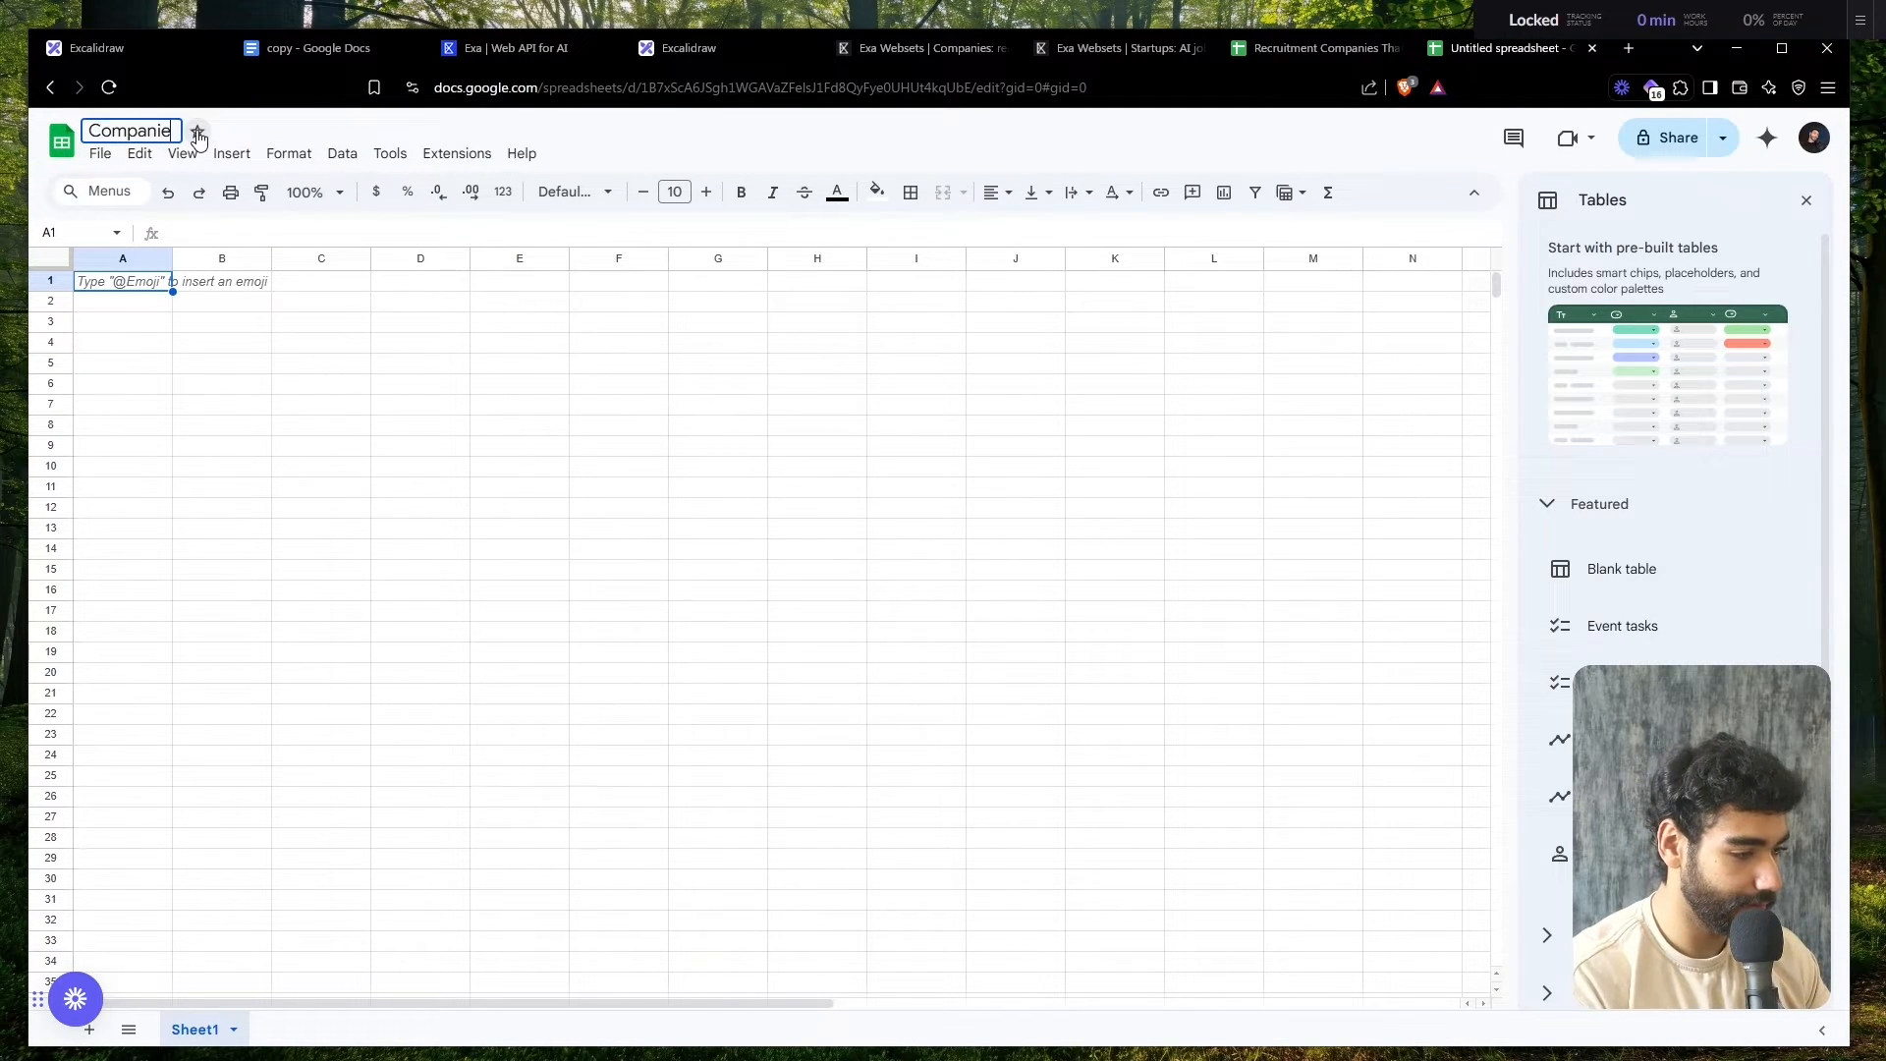
pyautogui.write('s Actively ')
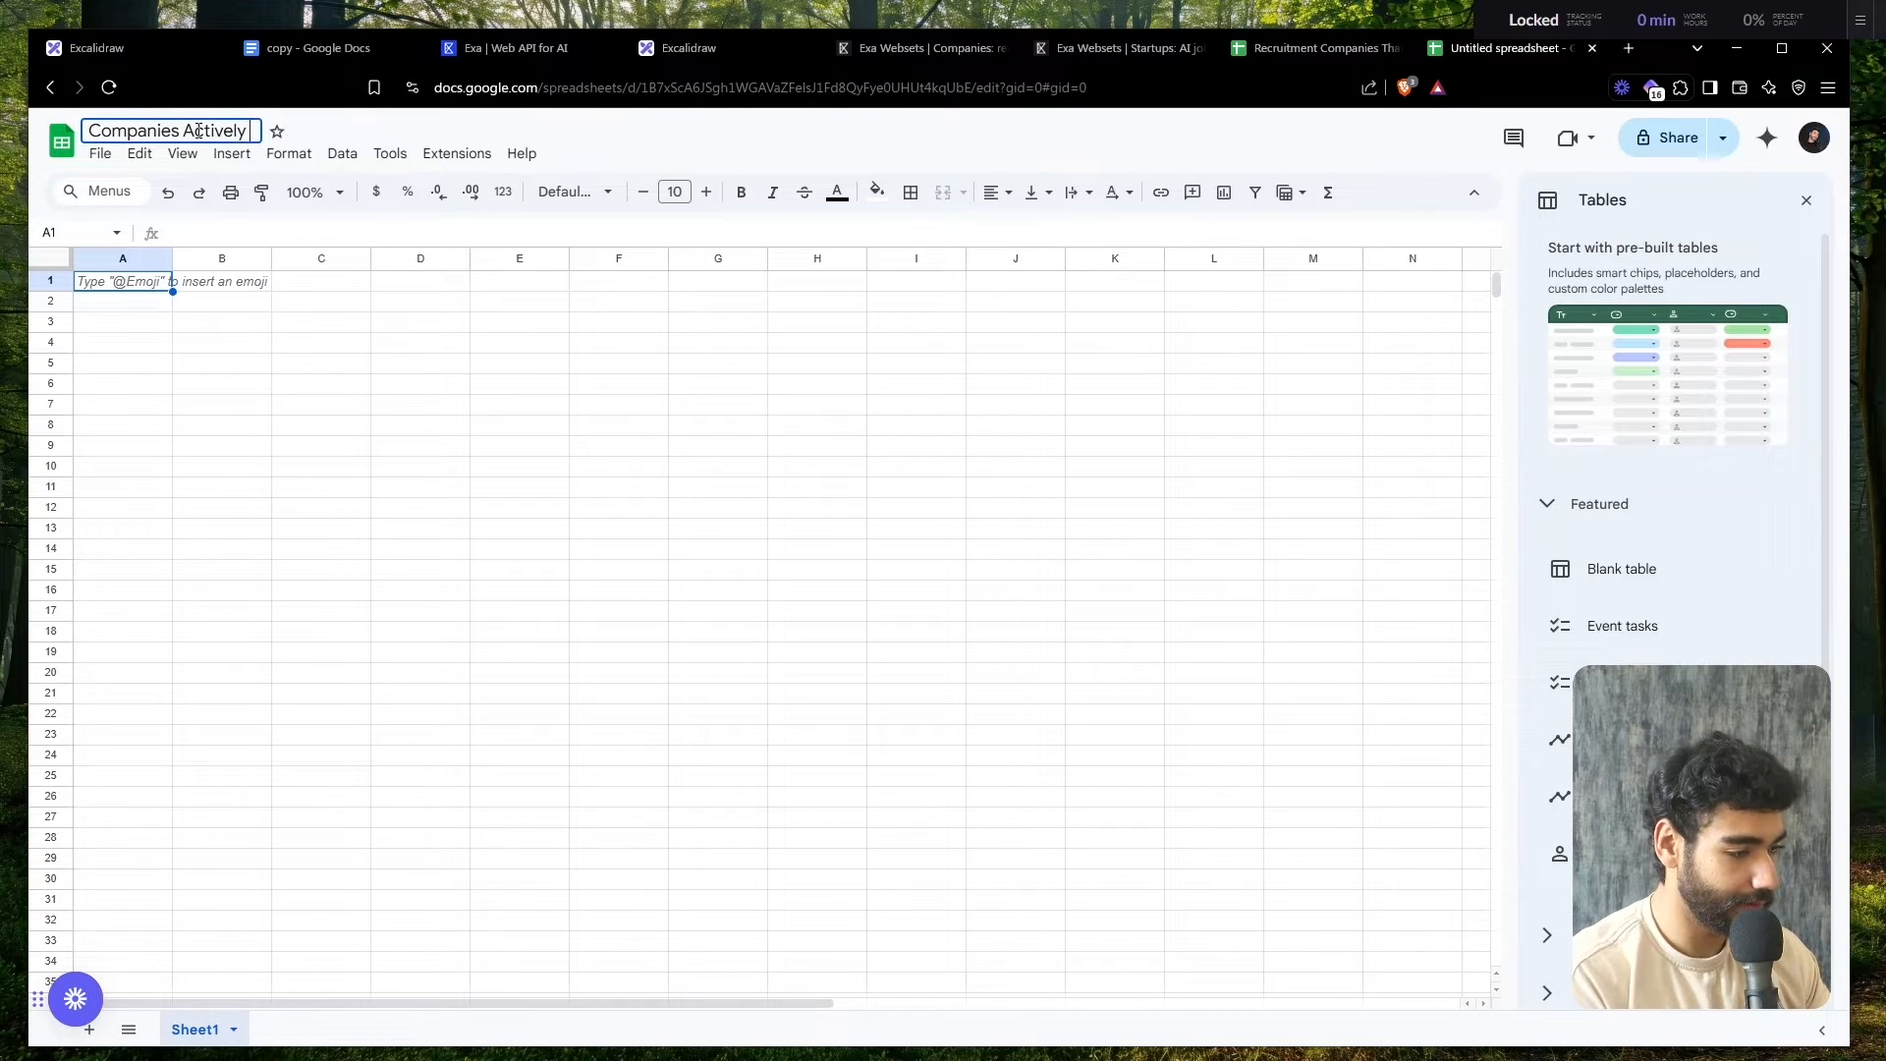
pyautogui.write('Hiring For ')
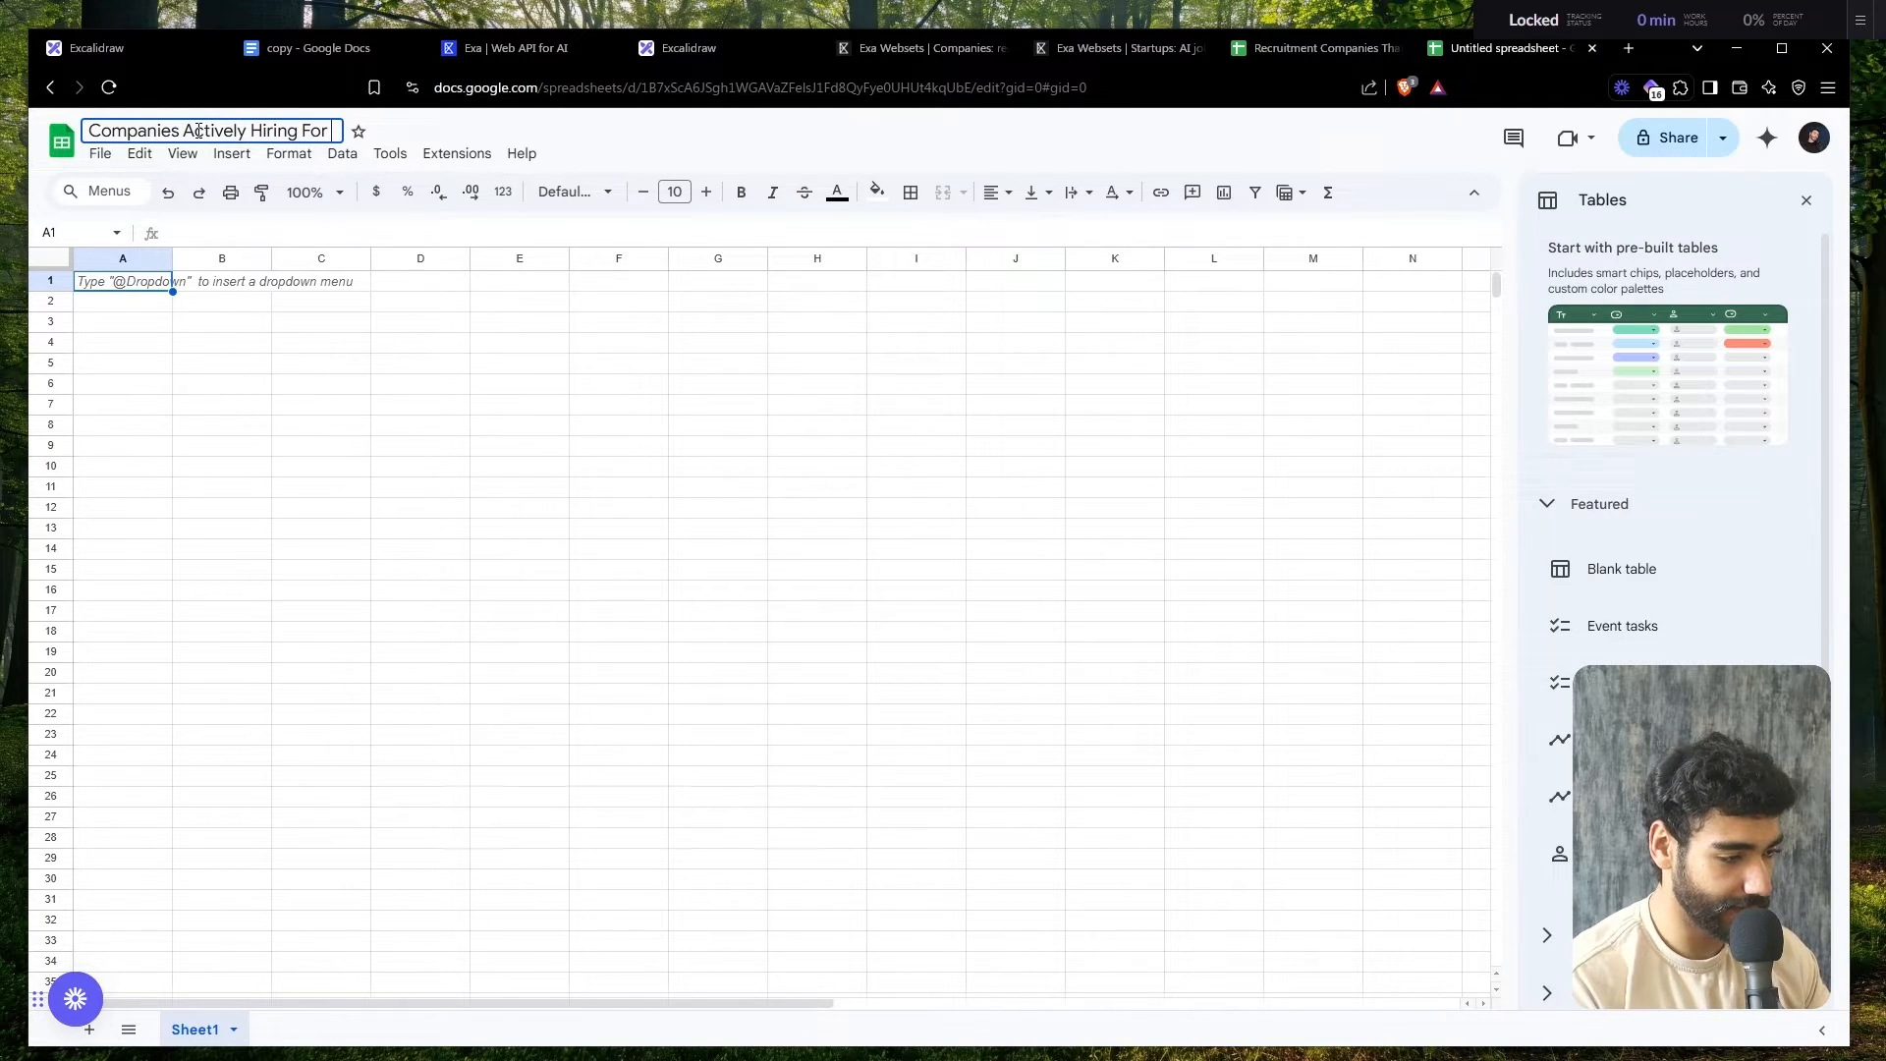
pyautogui.write('AI Roles')
pyautogui.press('Return')
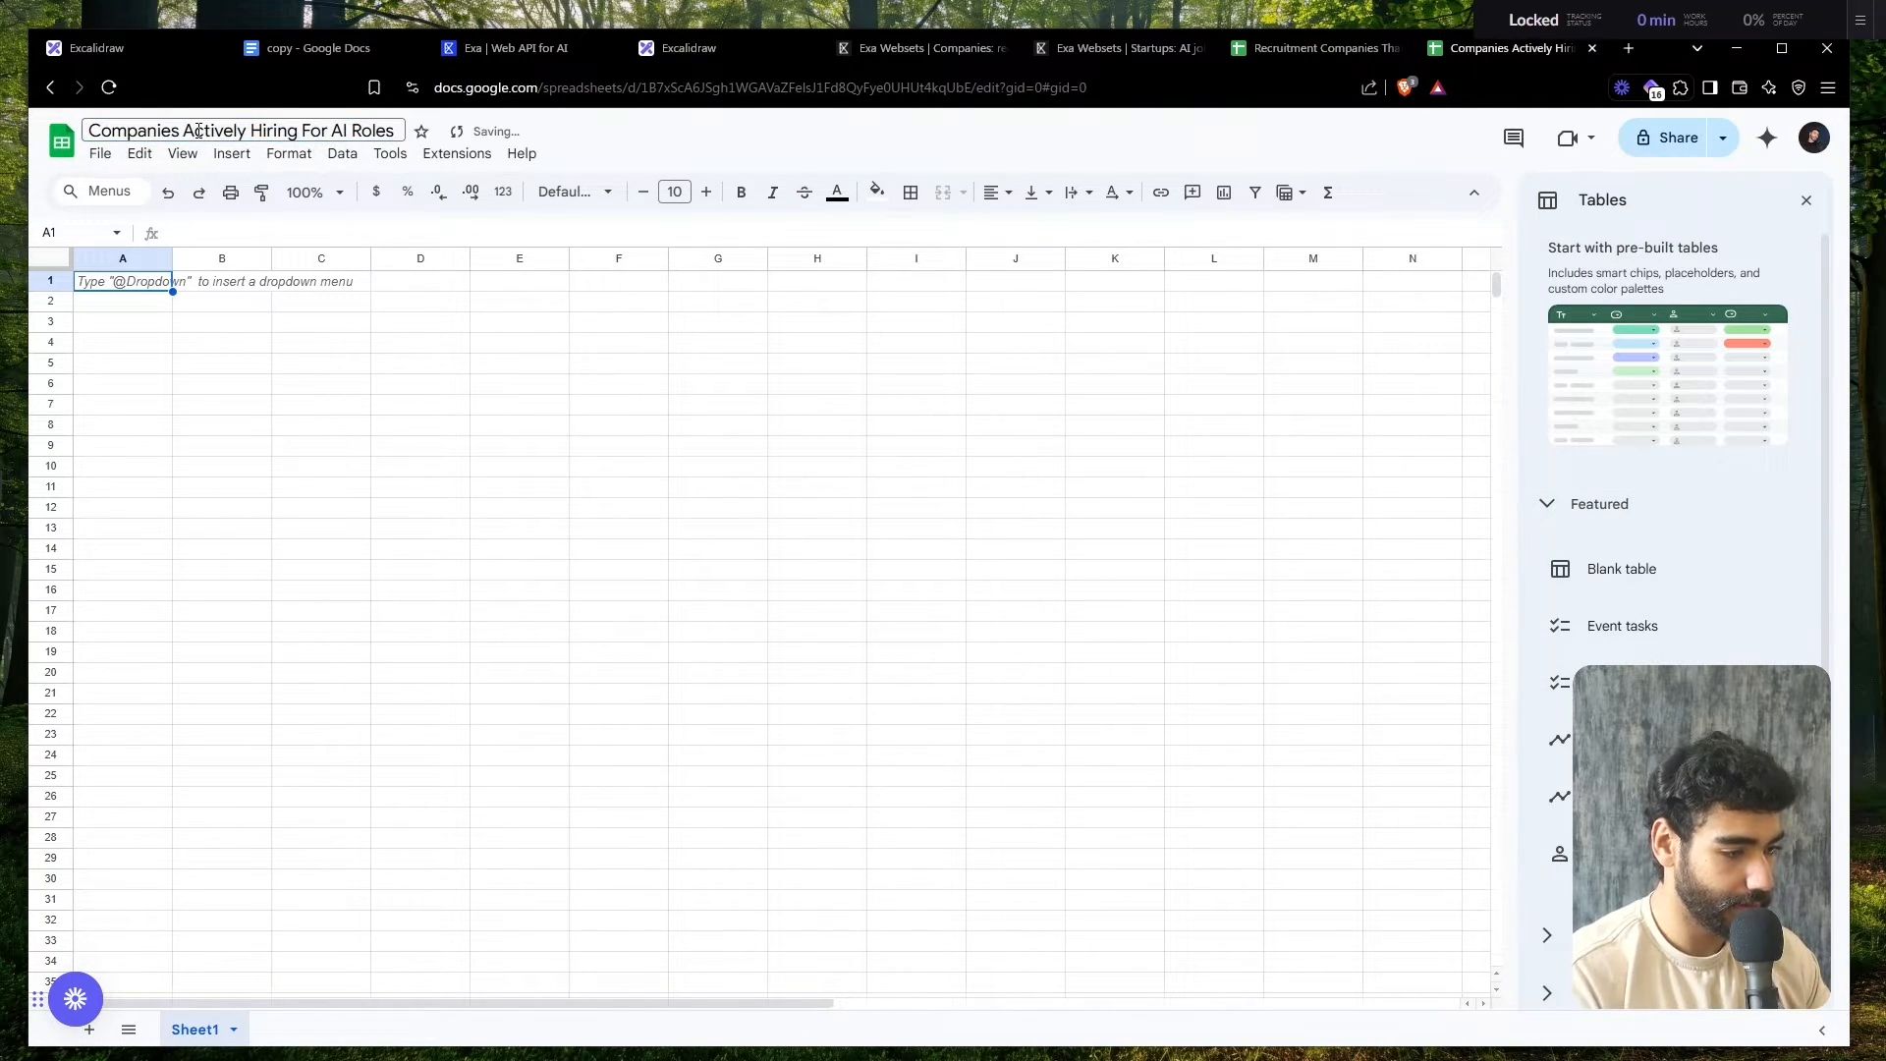
pyautogui.click(1258, 55)
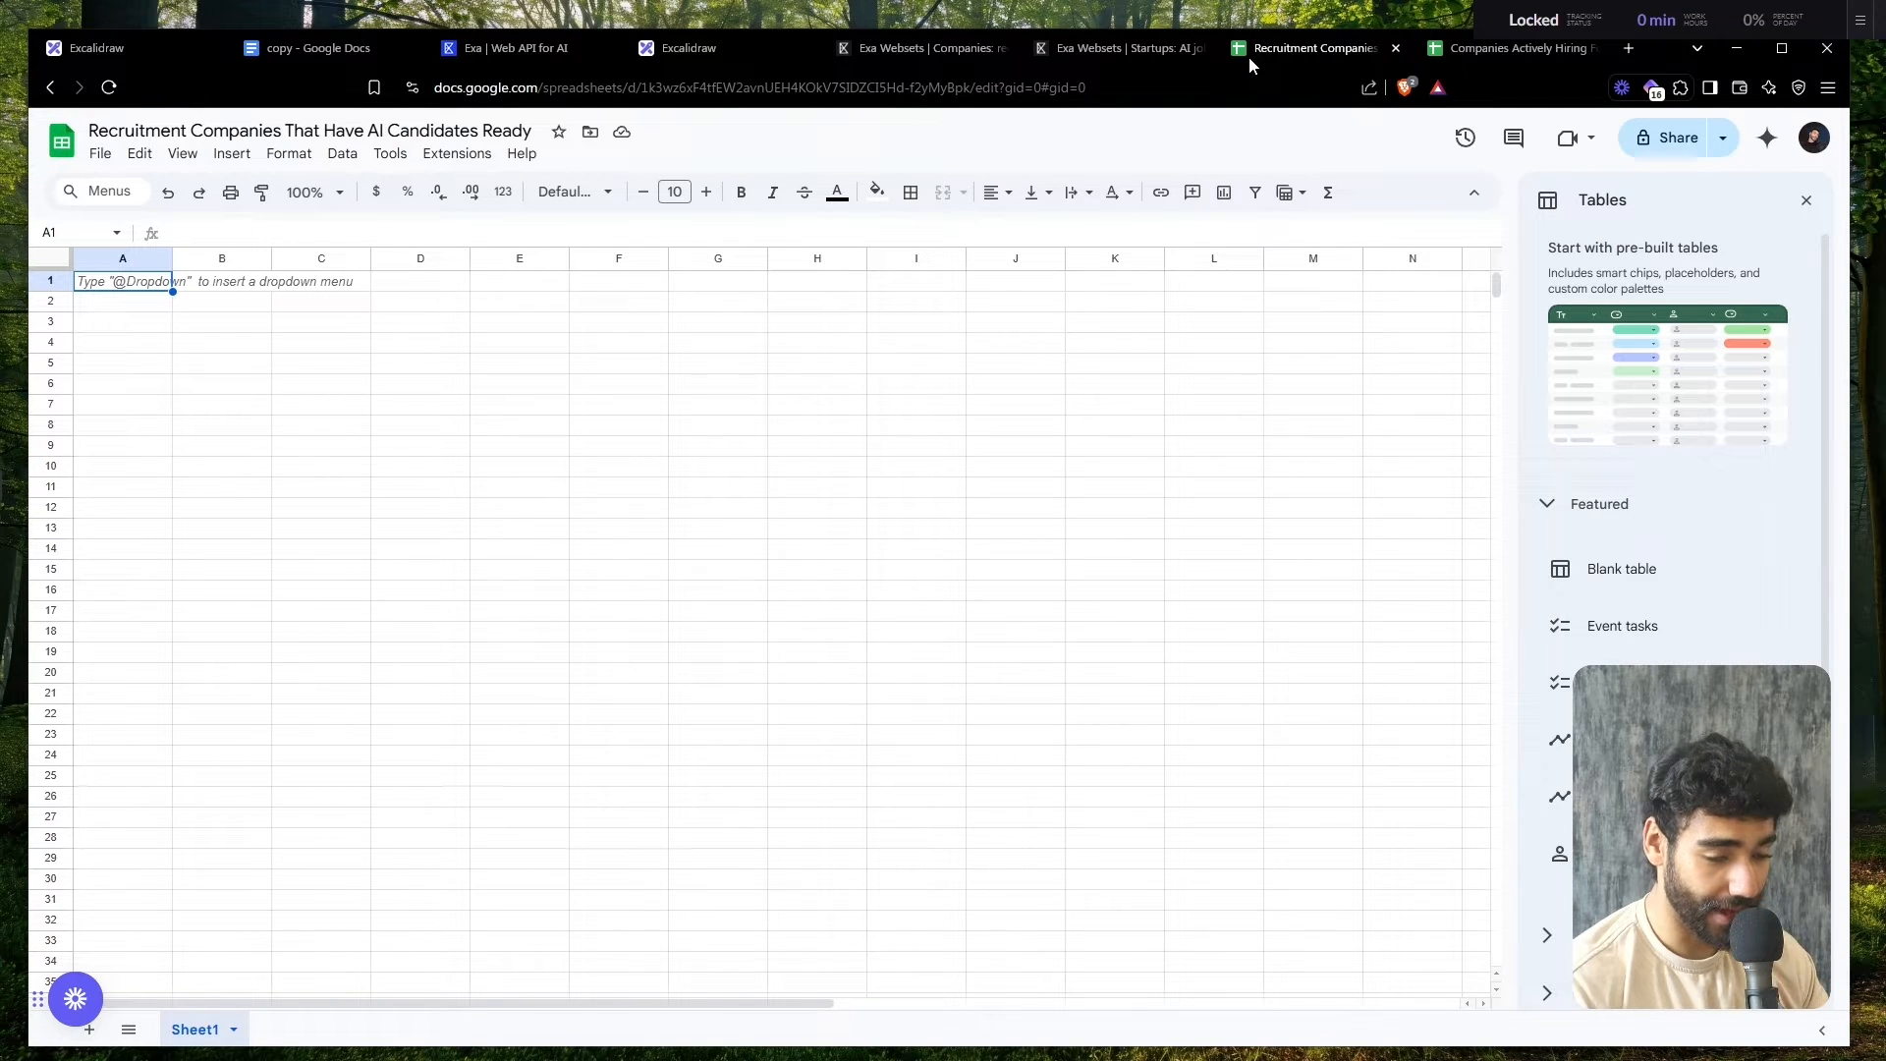
pyautogui.click(1085, 59)
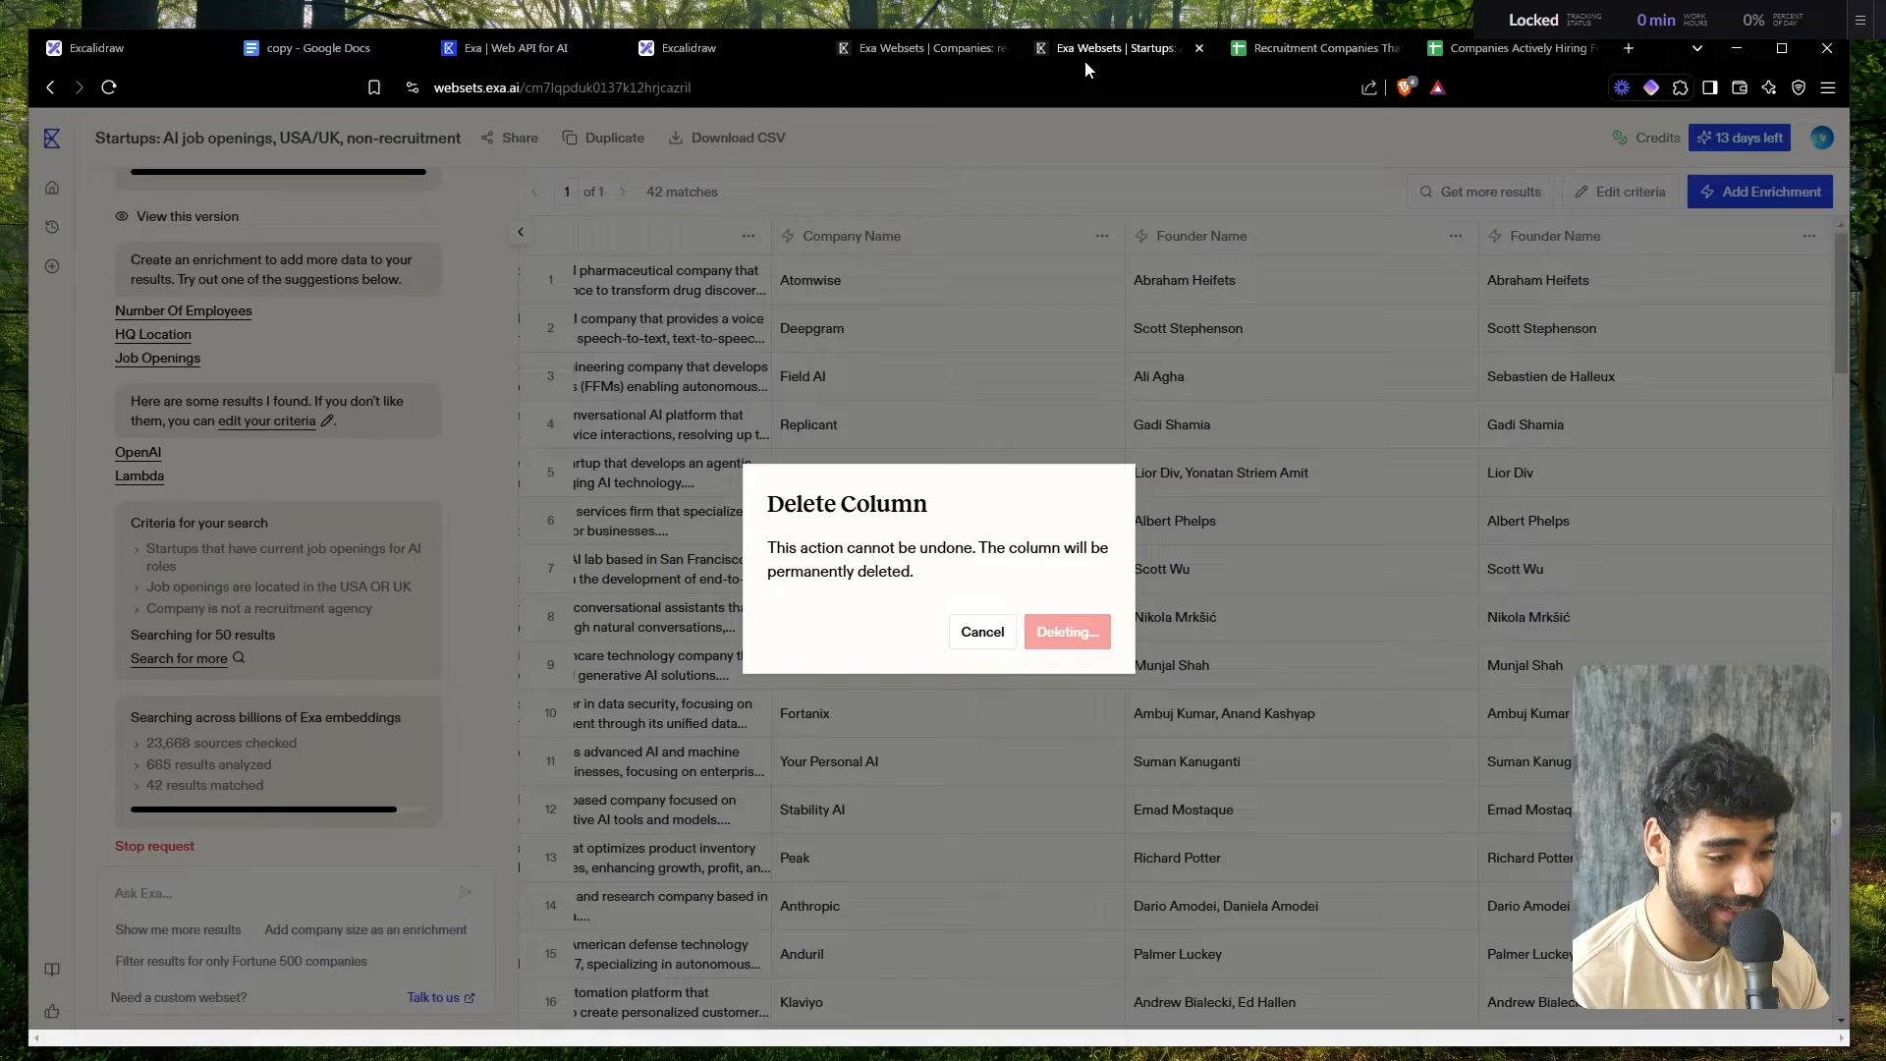
pyautogui.click(925, 56)
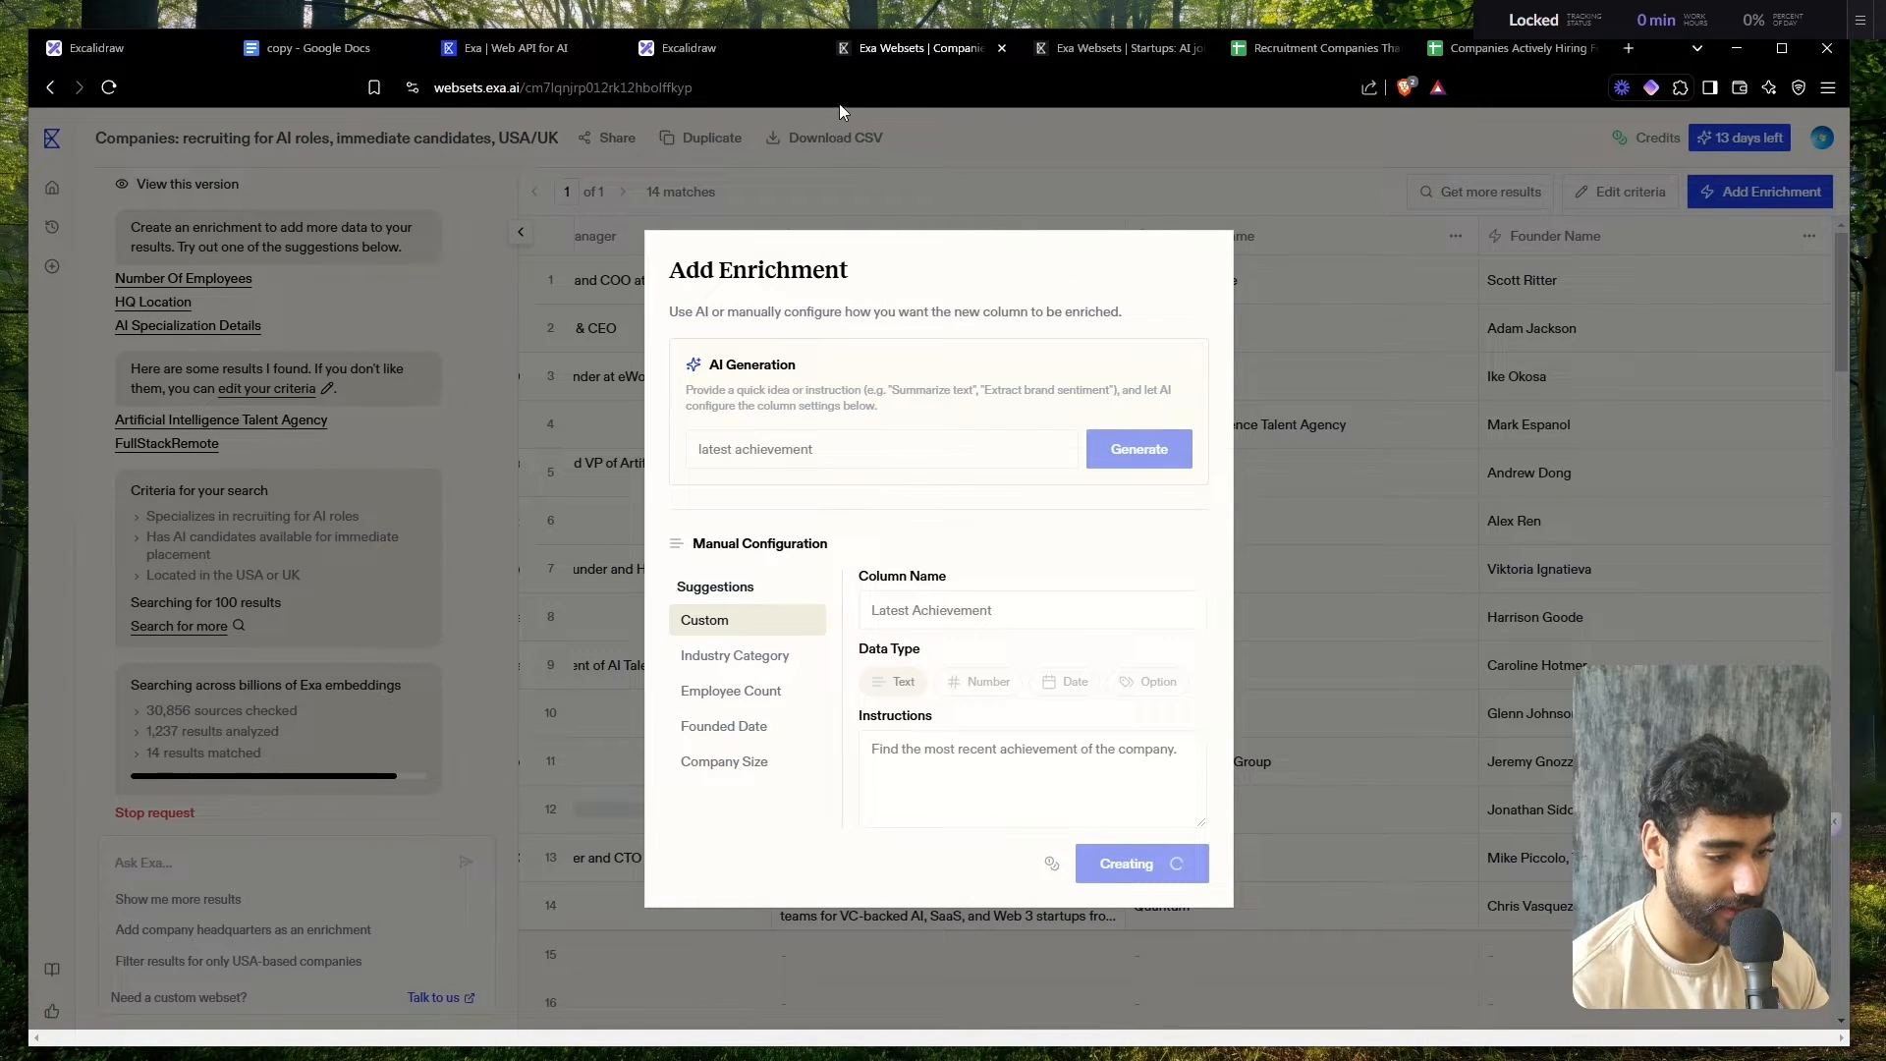
pyautogui.click(22, 588)
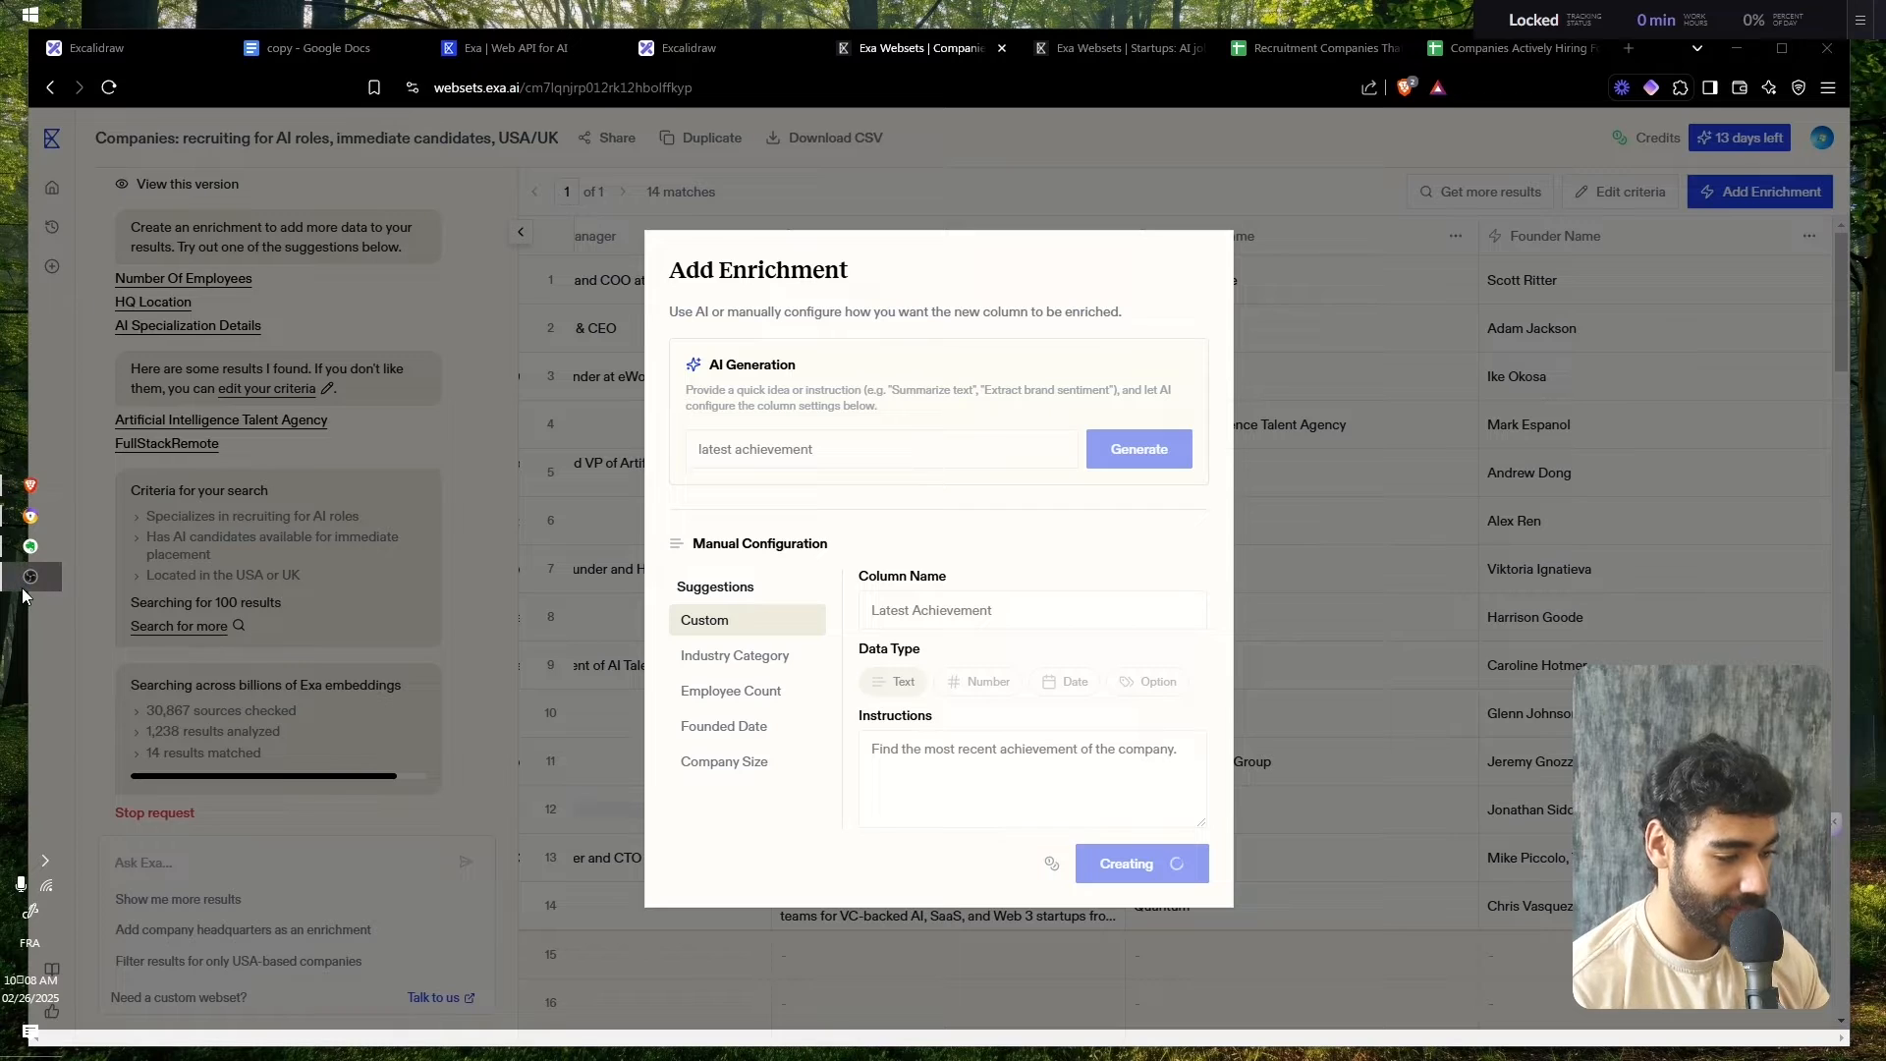
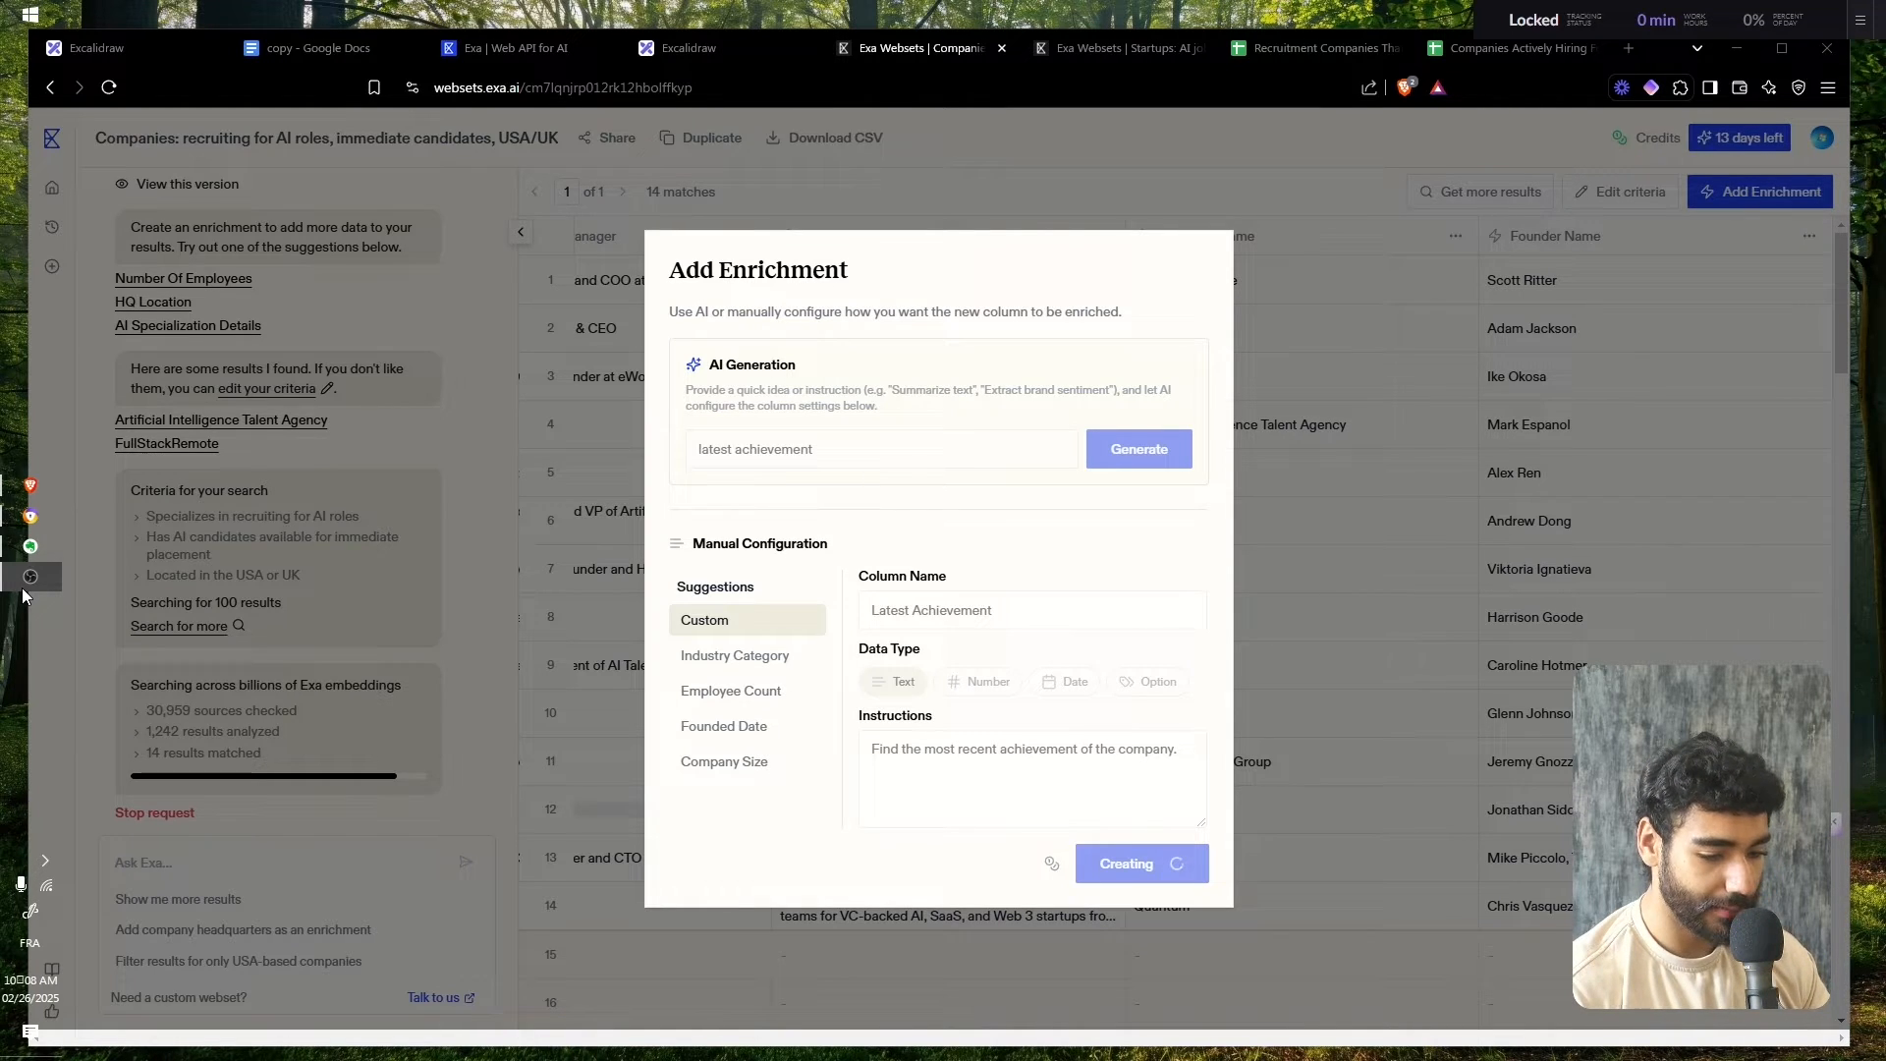
# - Export the recruiting webset as a CSV file and save it to the Desktop as "Recruitment Agencies"
pyautogui.click(1115, 48)
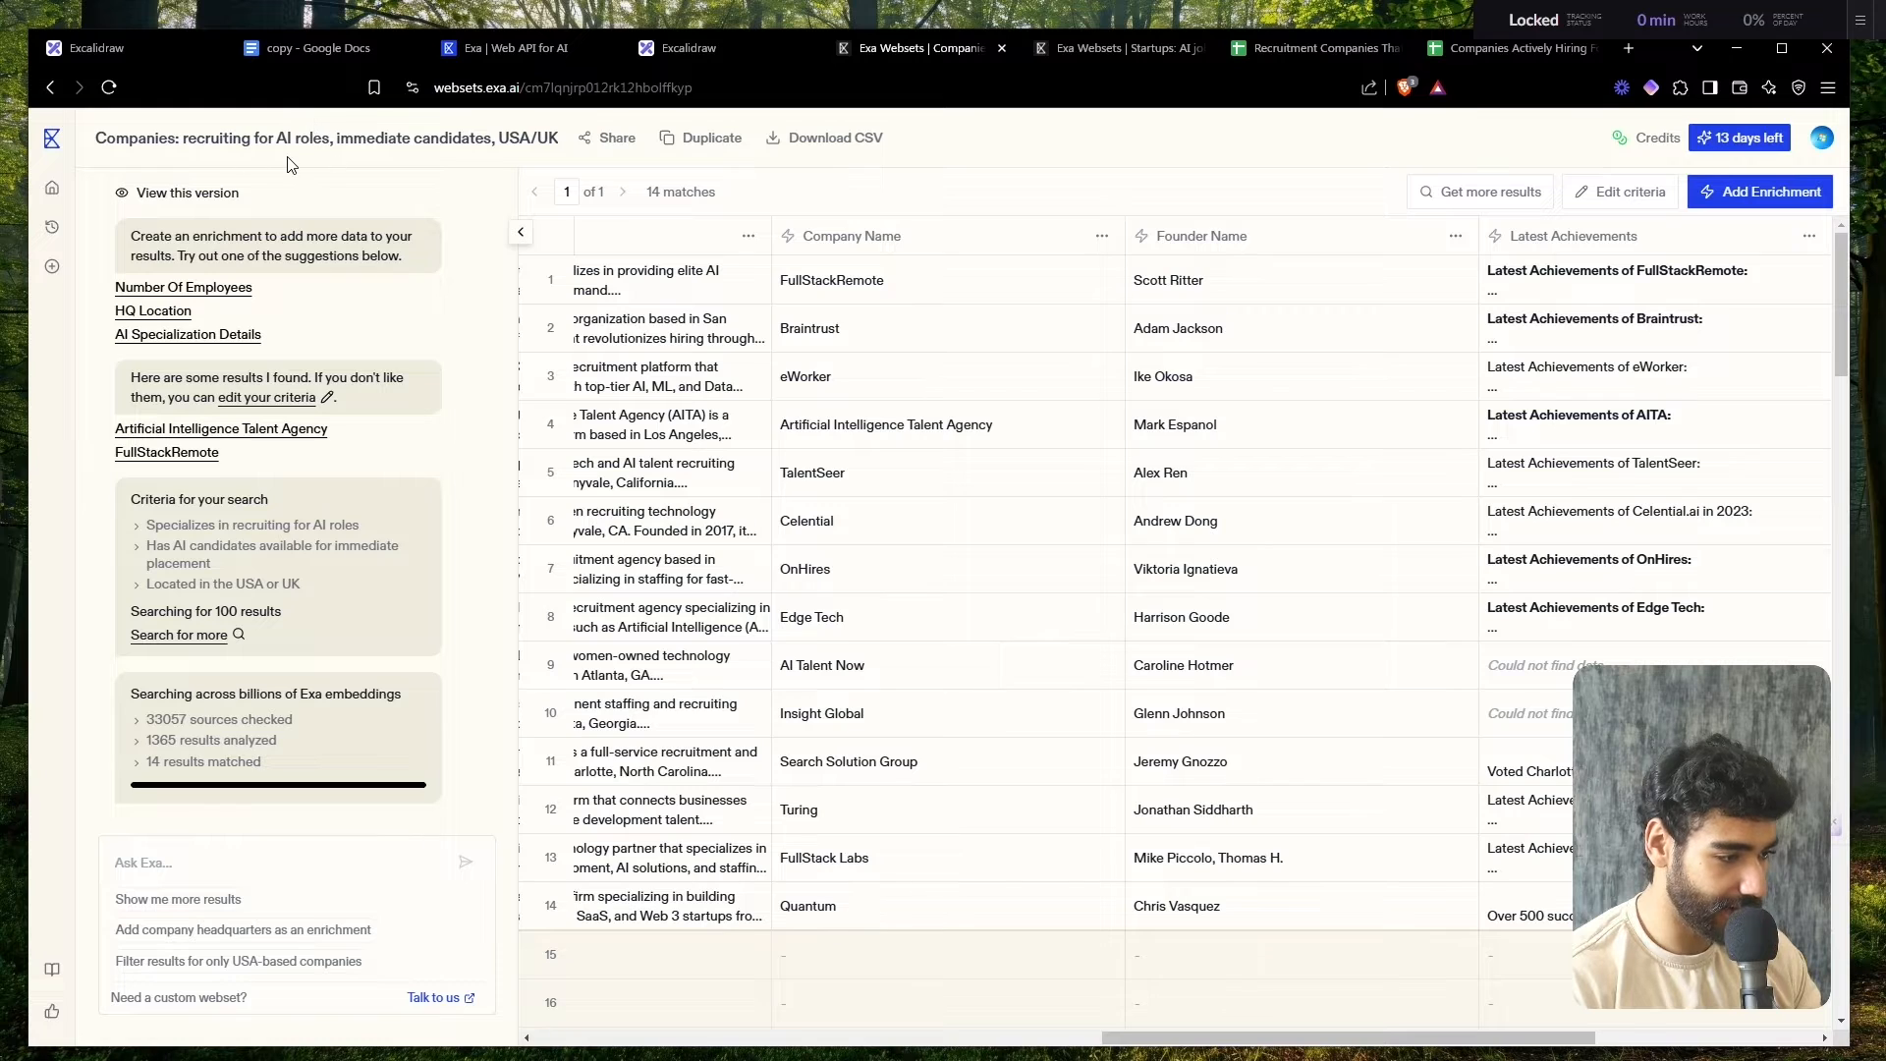
pyautogui.doubleClick(244, 141)
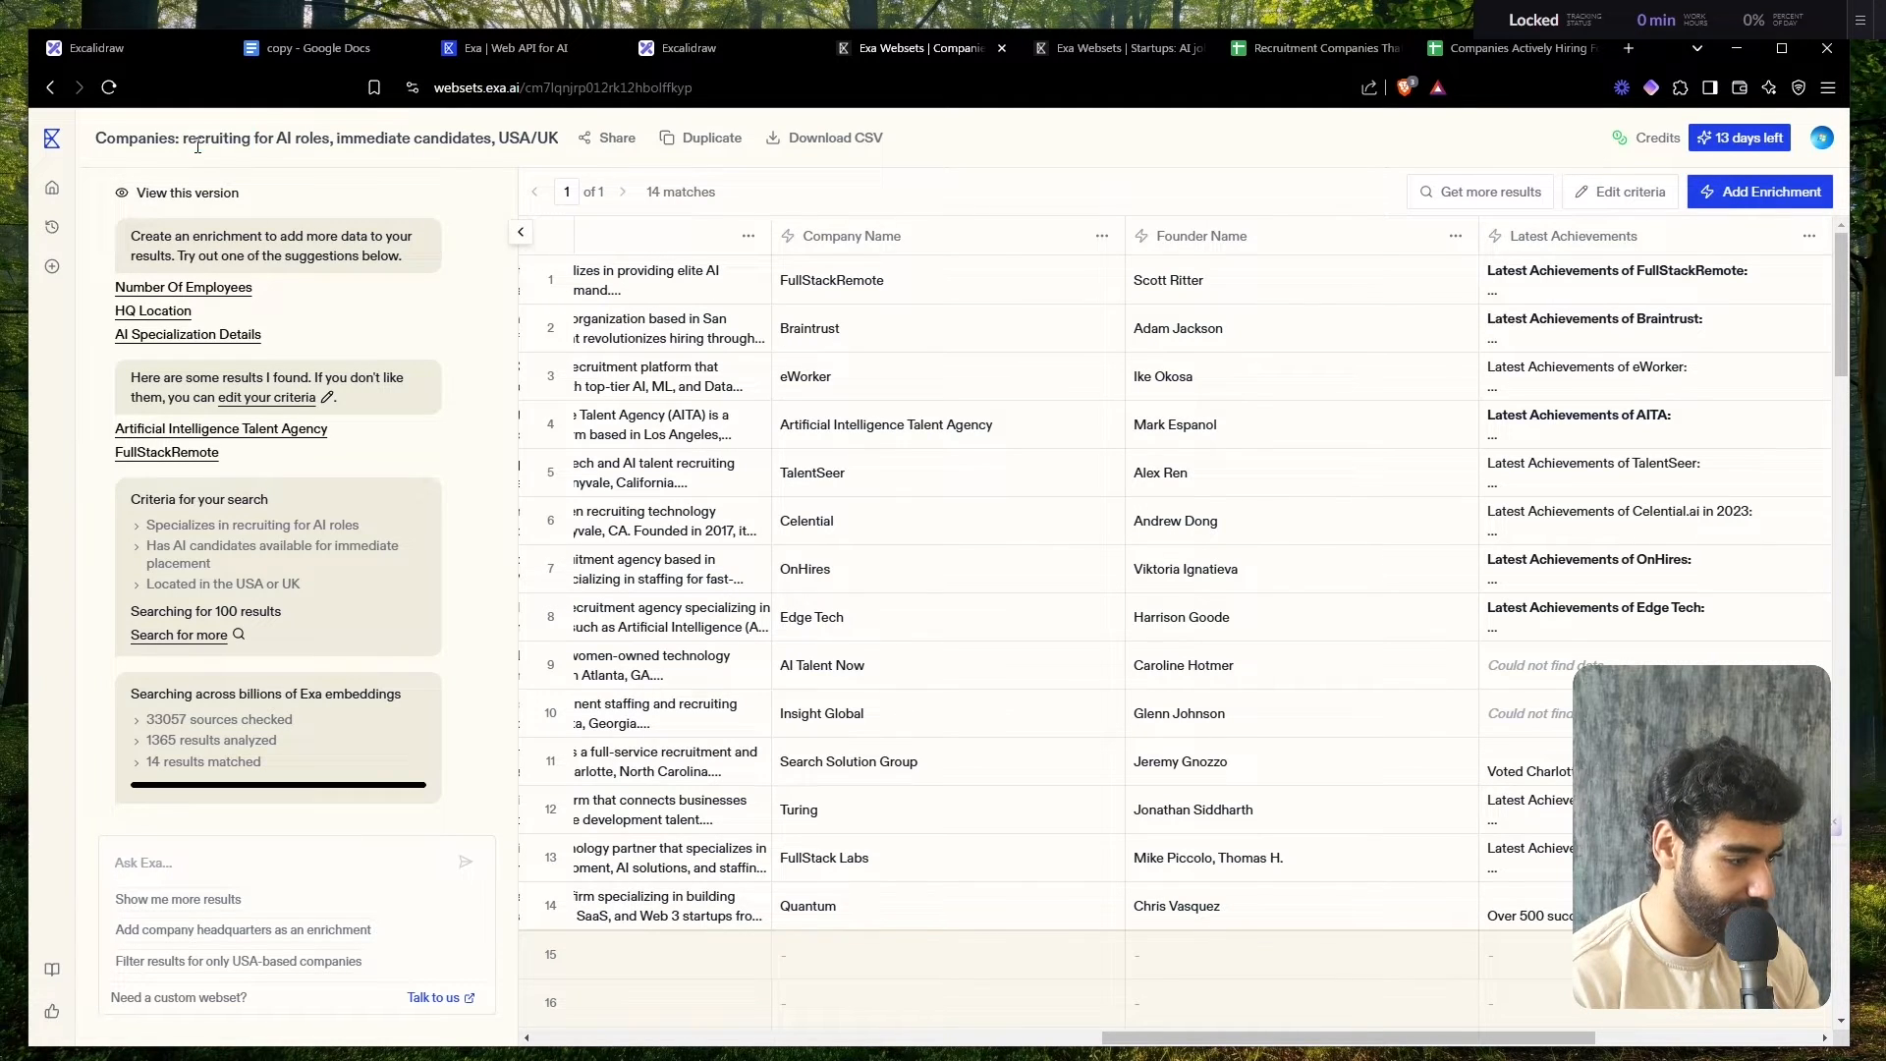
pyautogui.hotkey('ctrl', 'a')
pyautogui.click(884, 139)
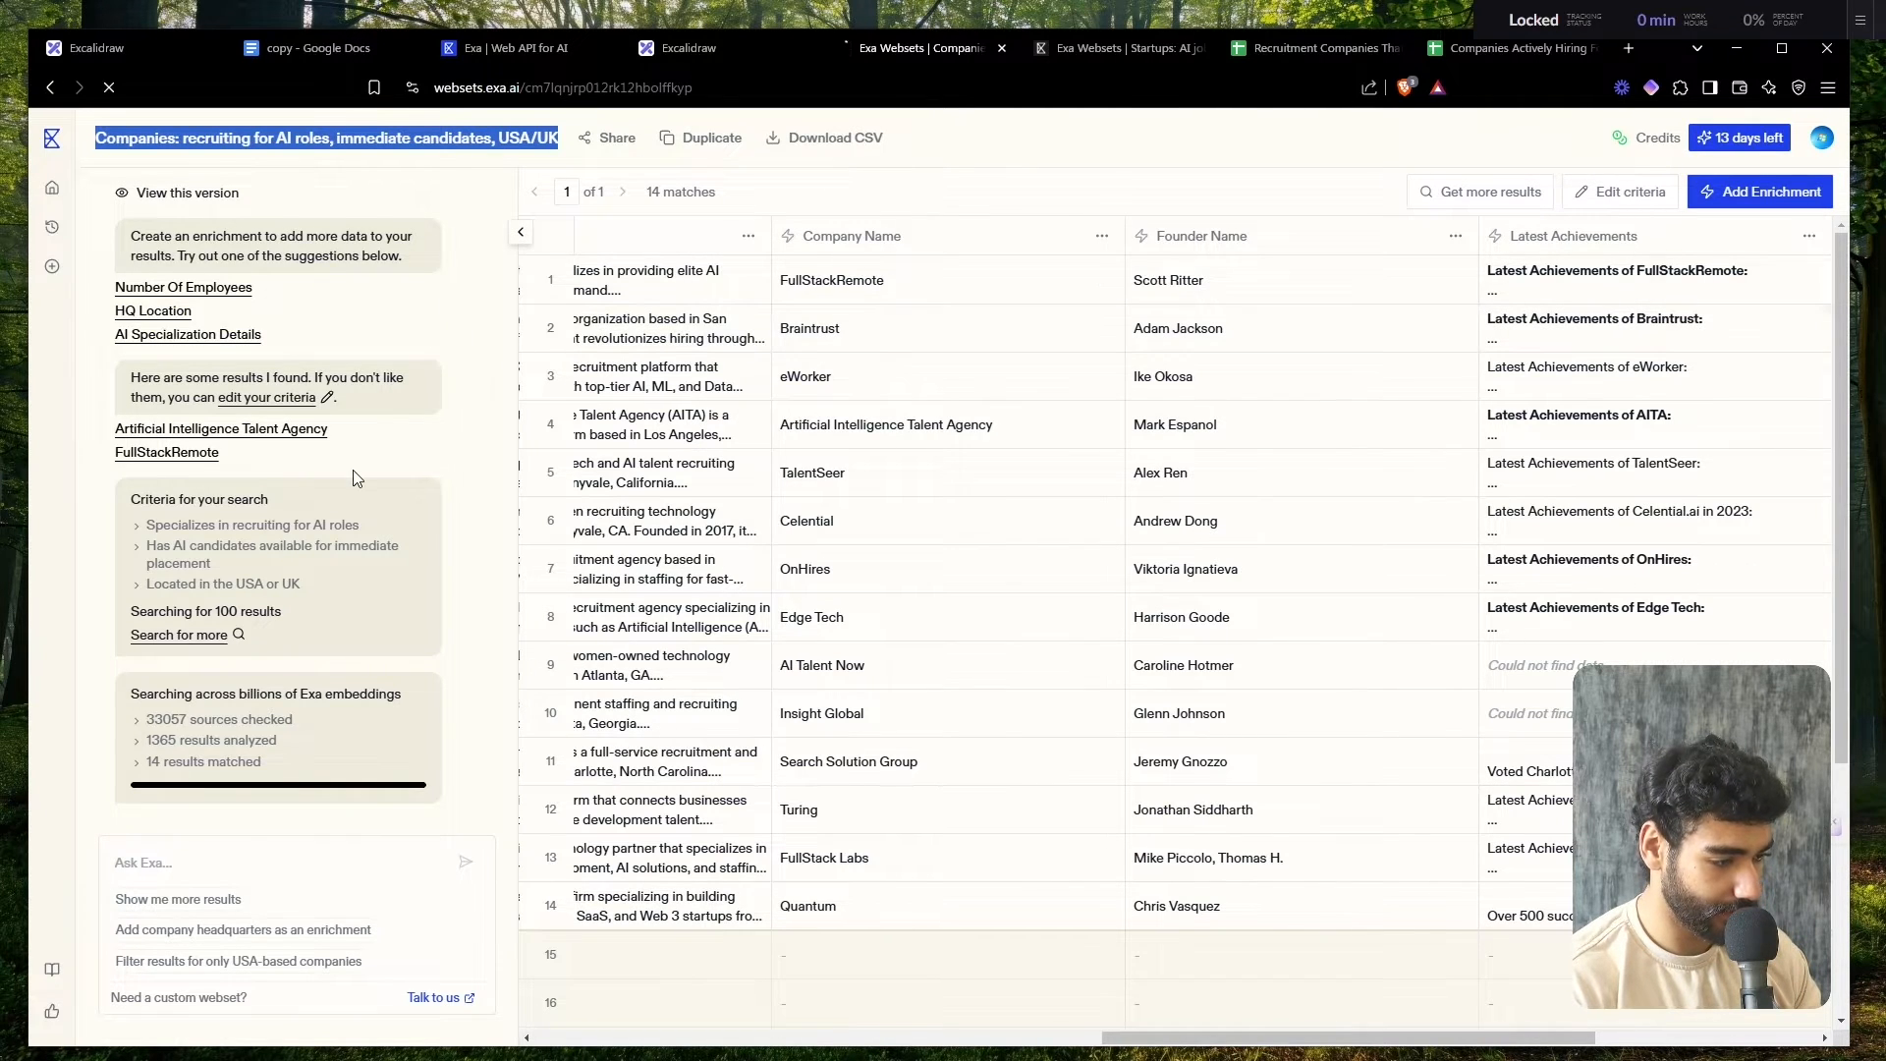
pyautogui.scroll(3, 351, 470)
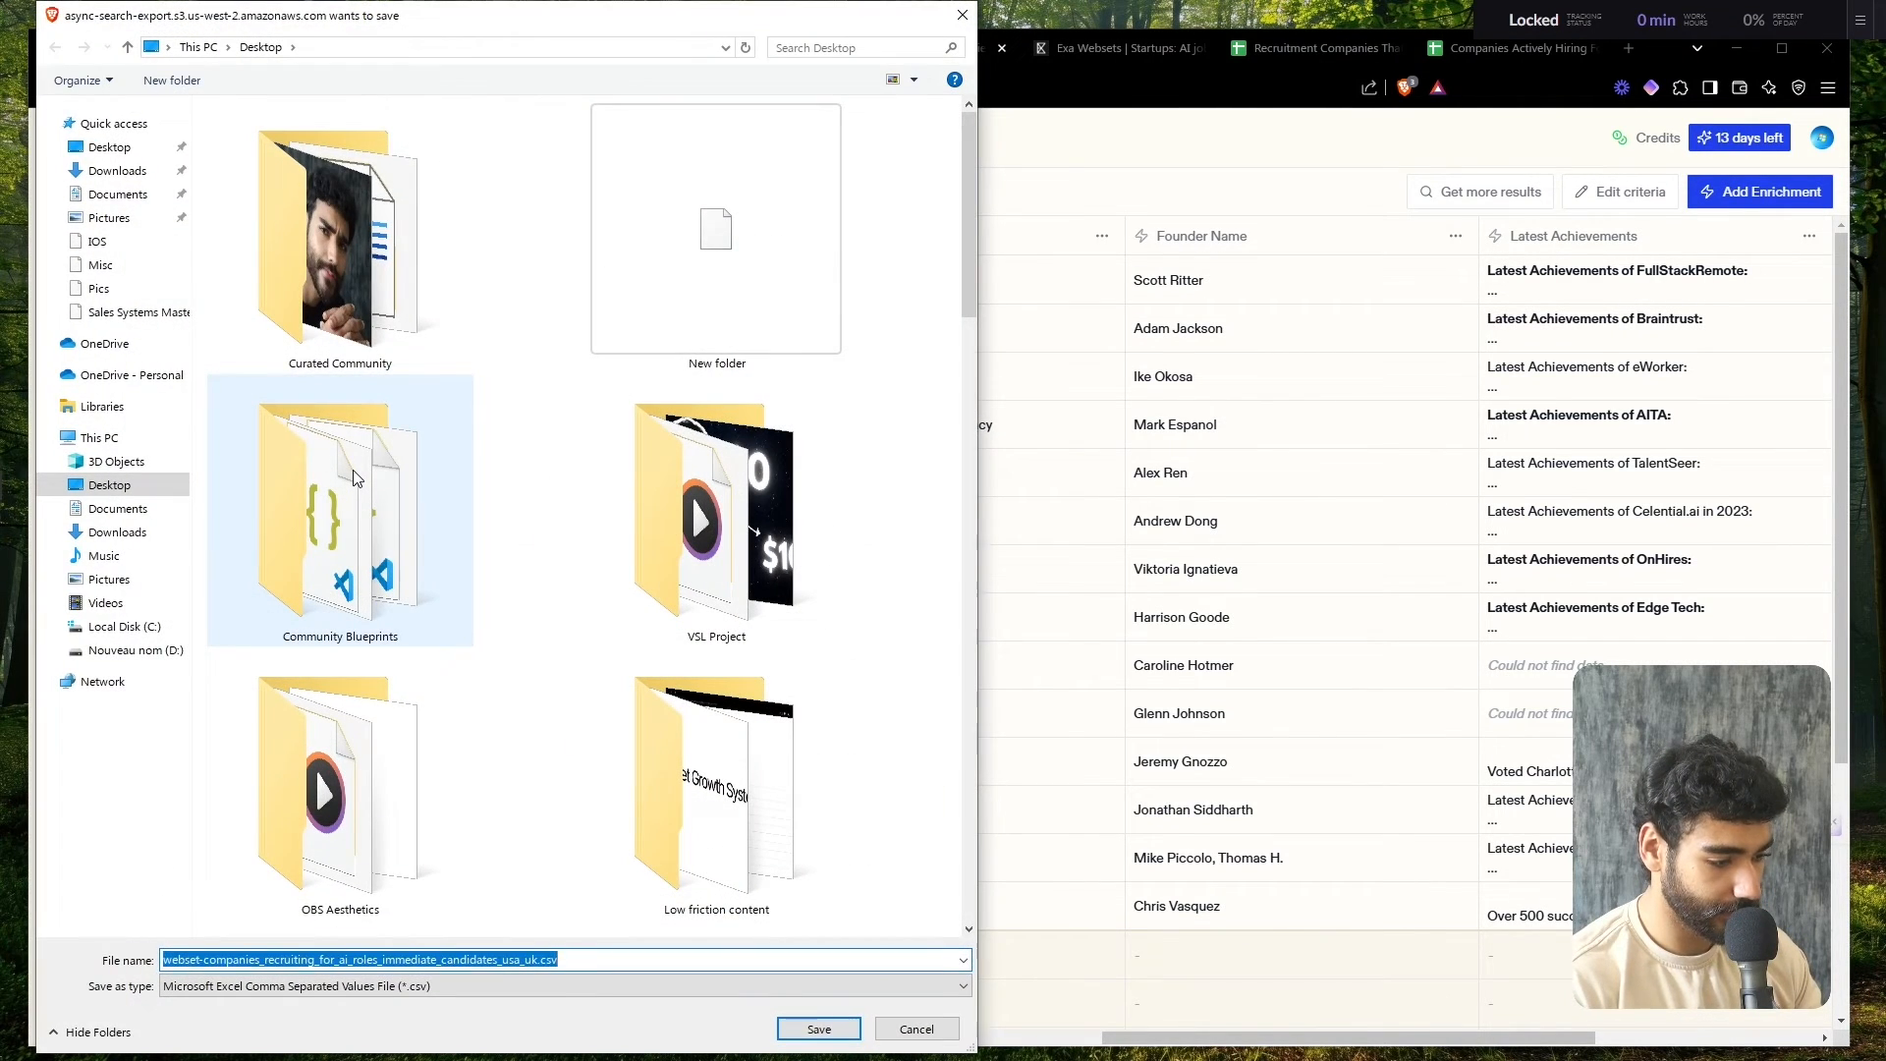
pyautogui.press('Return')
pyautogui.press('Return')
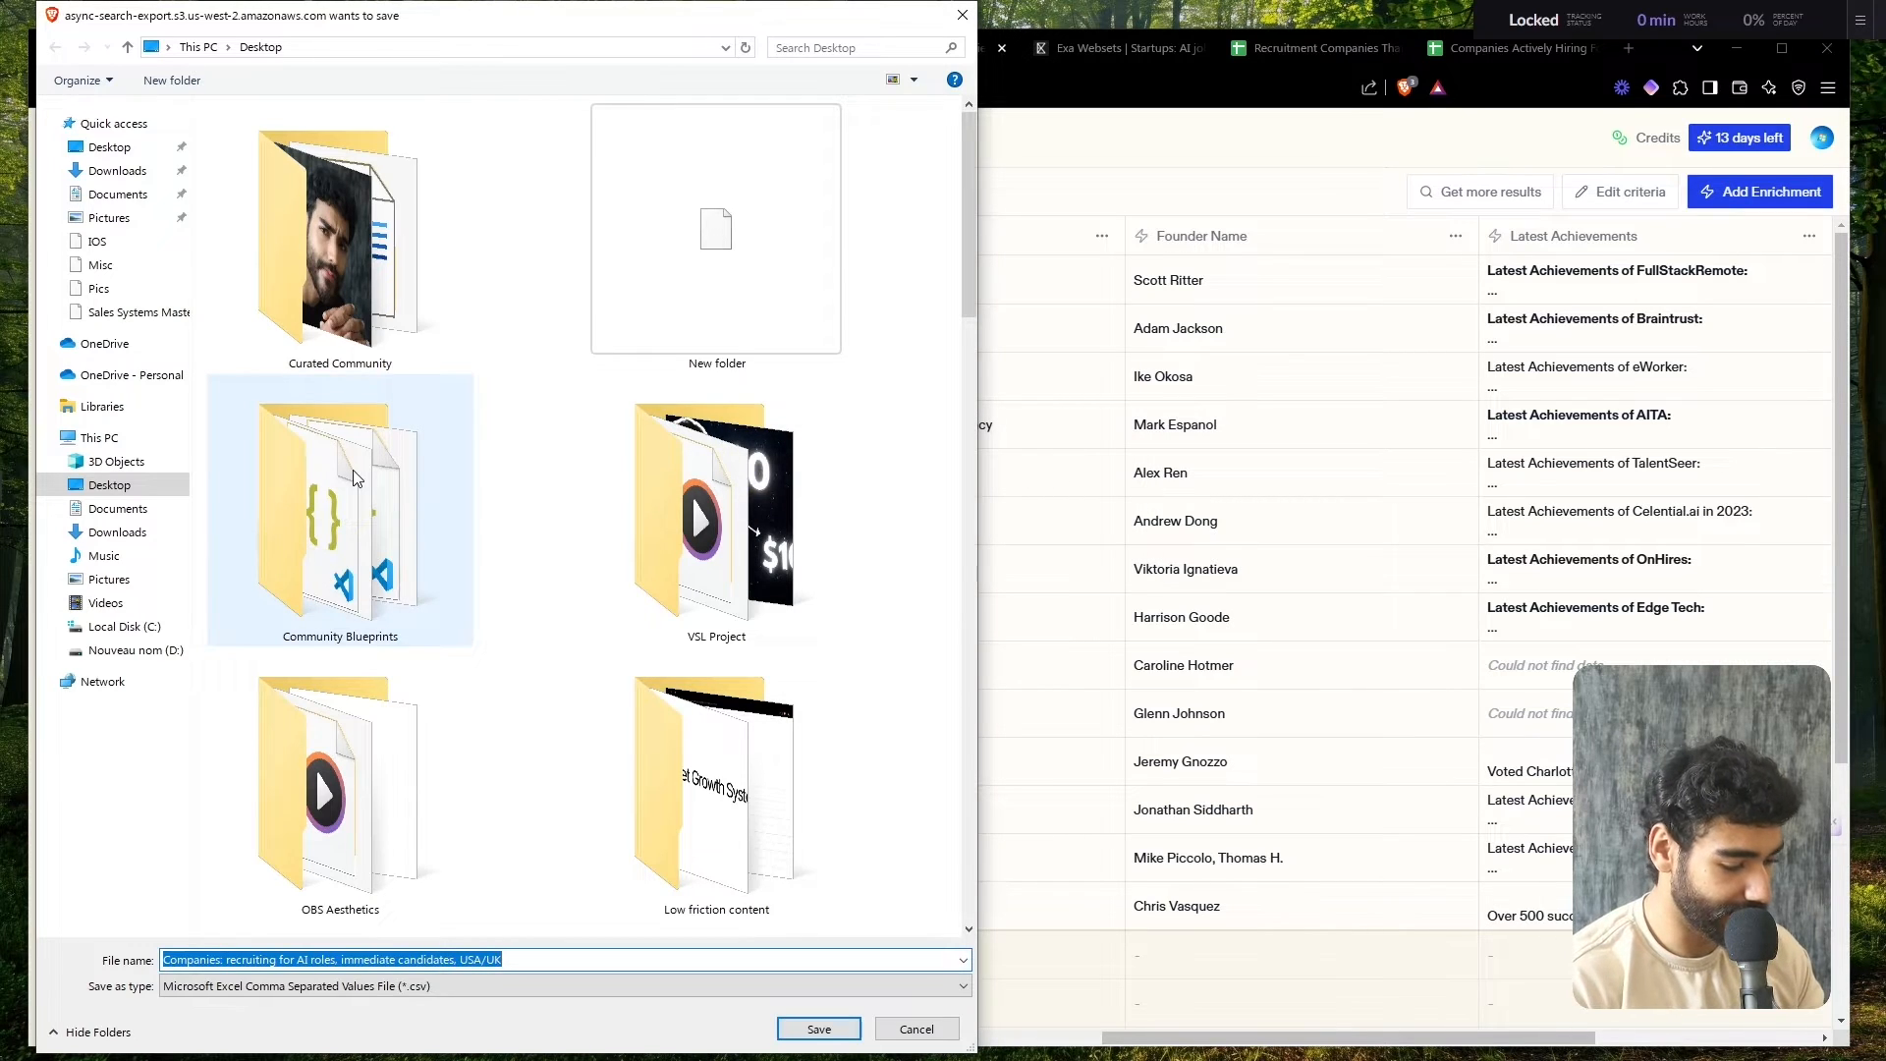
pyautogui.write('Recr')
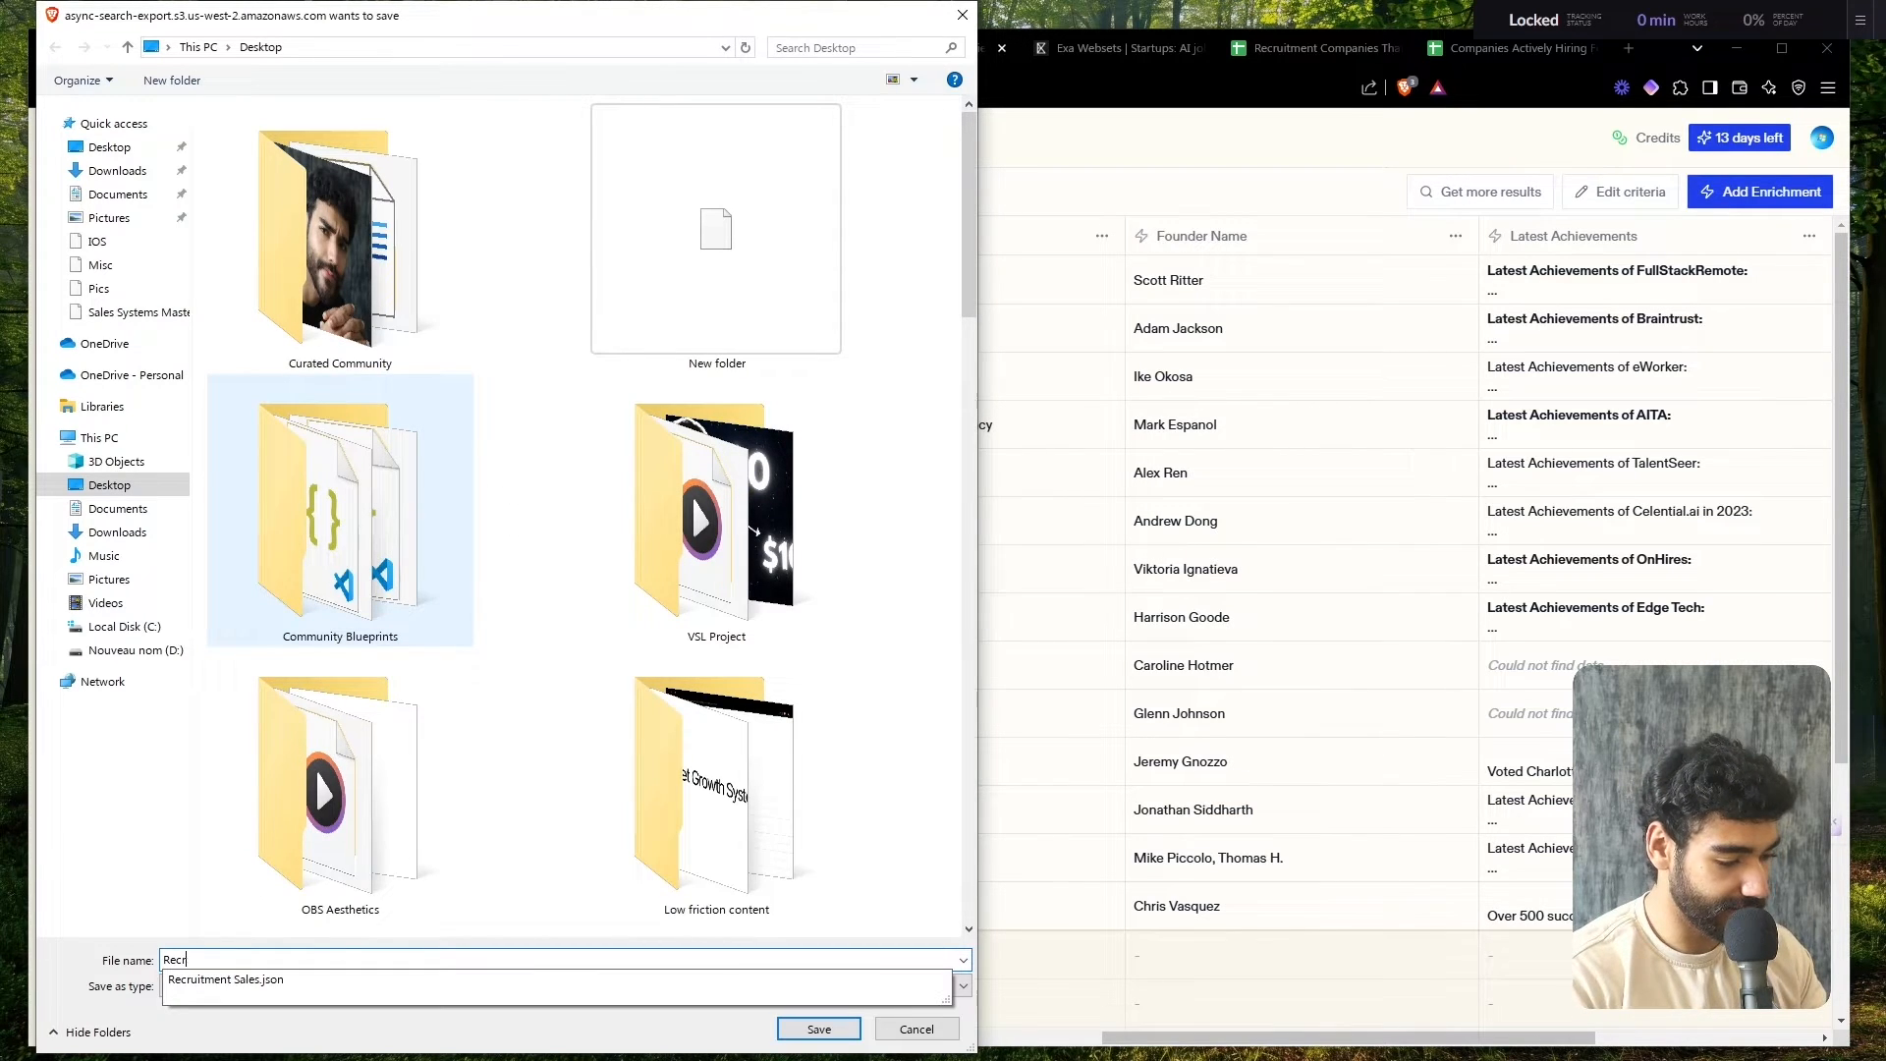
pyautogui.write('uitment Ag')
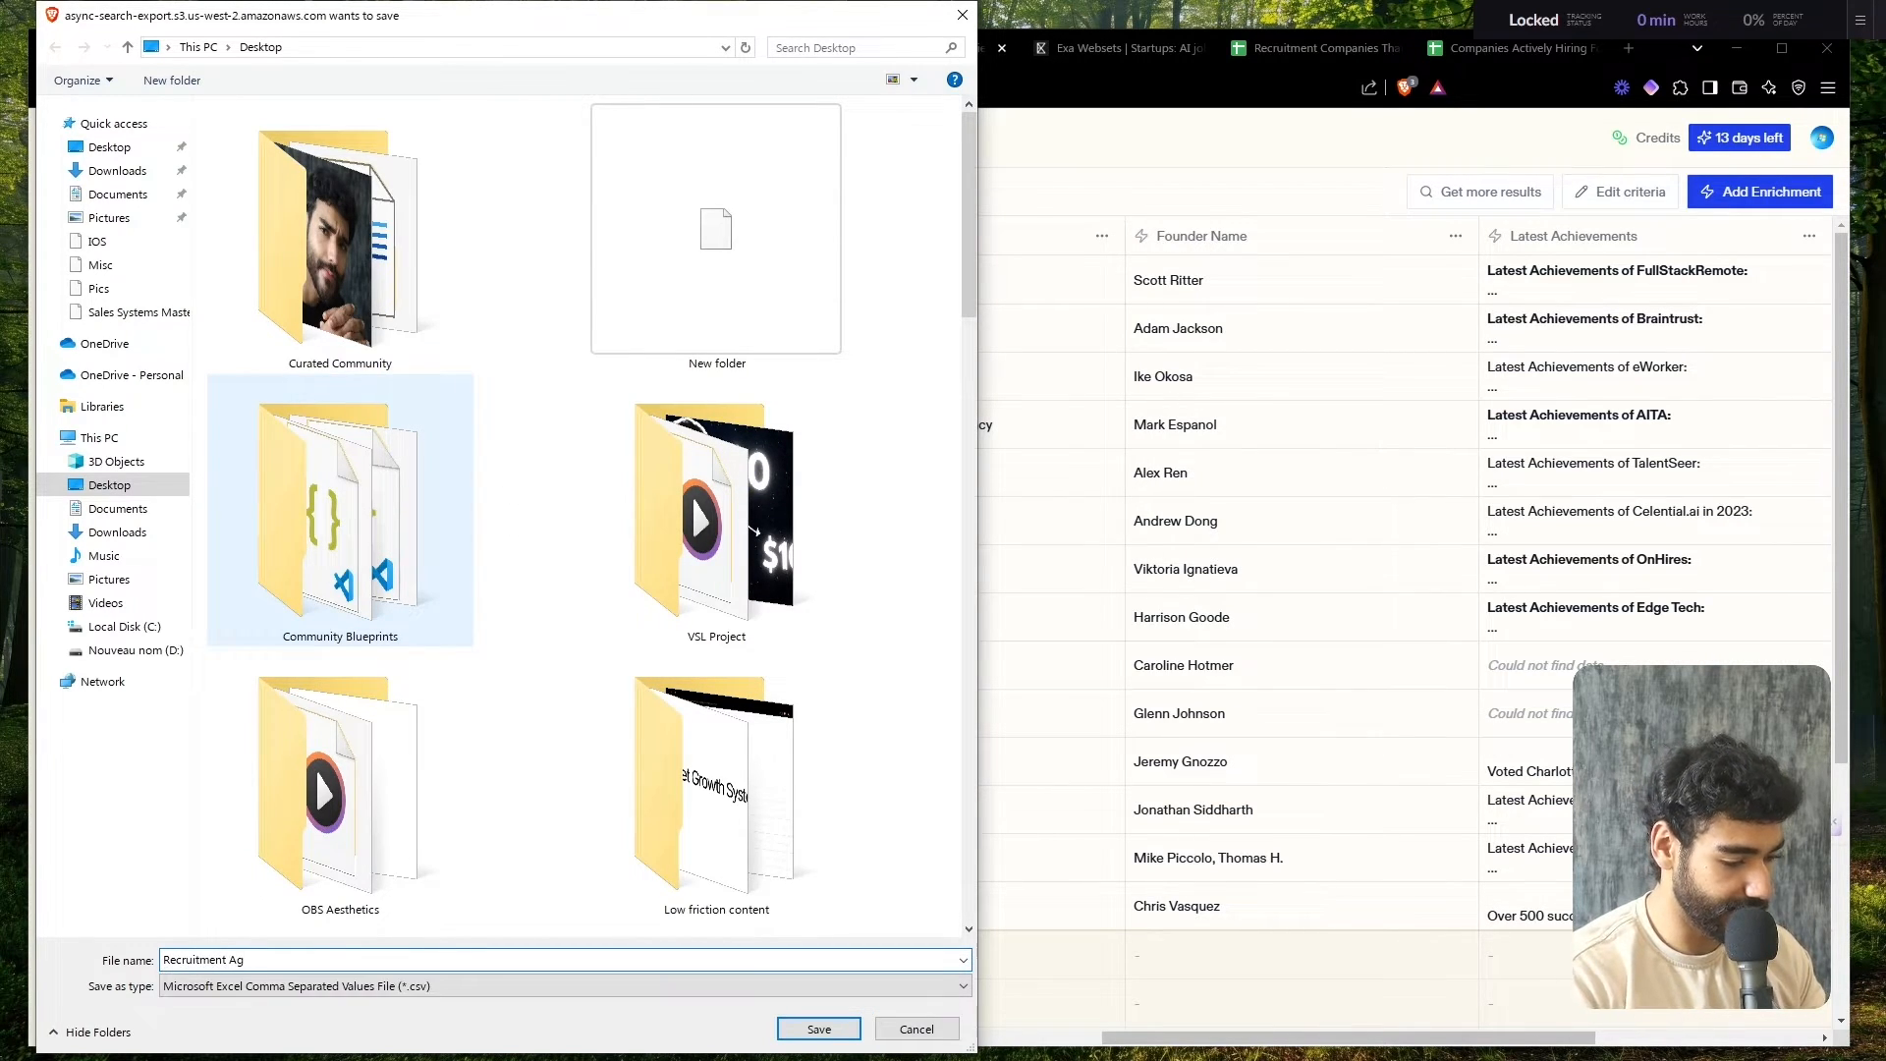
pyautogui.write('encies')
pyautogui.press('Return')
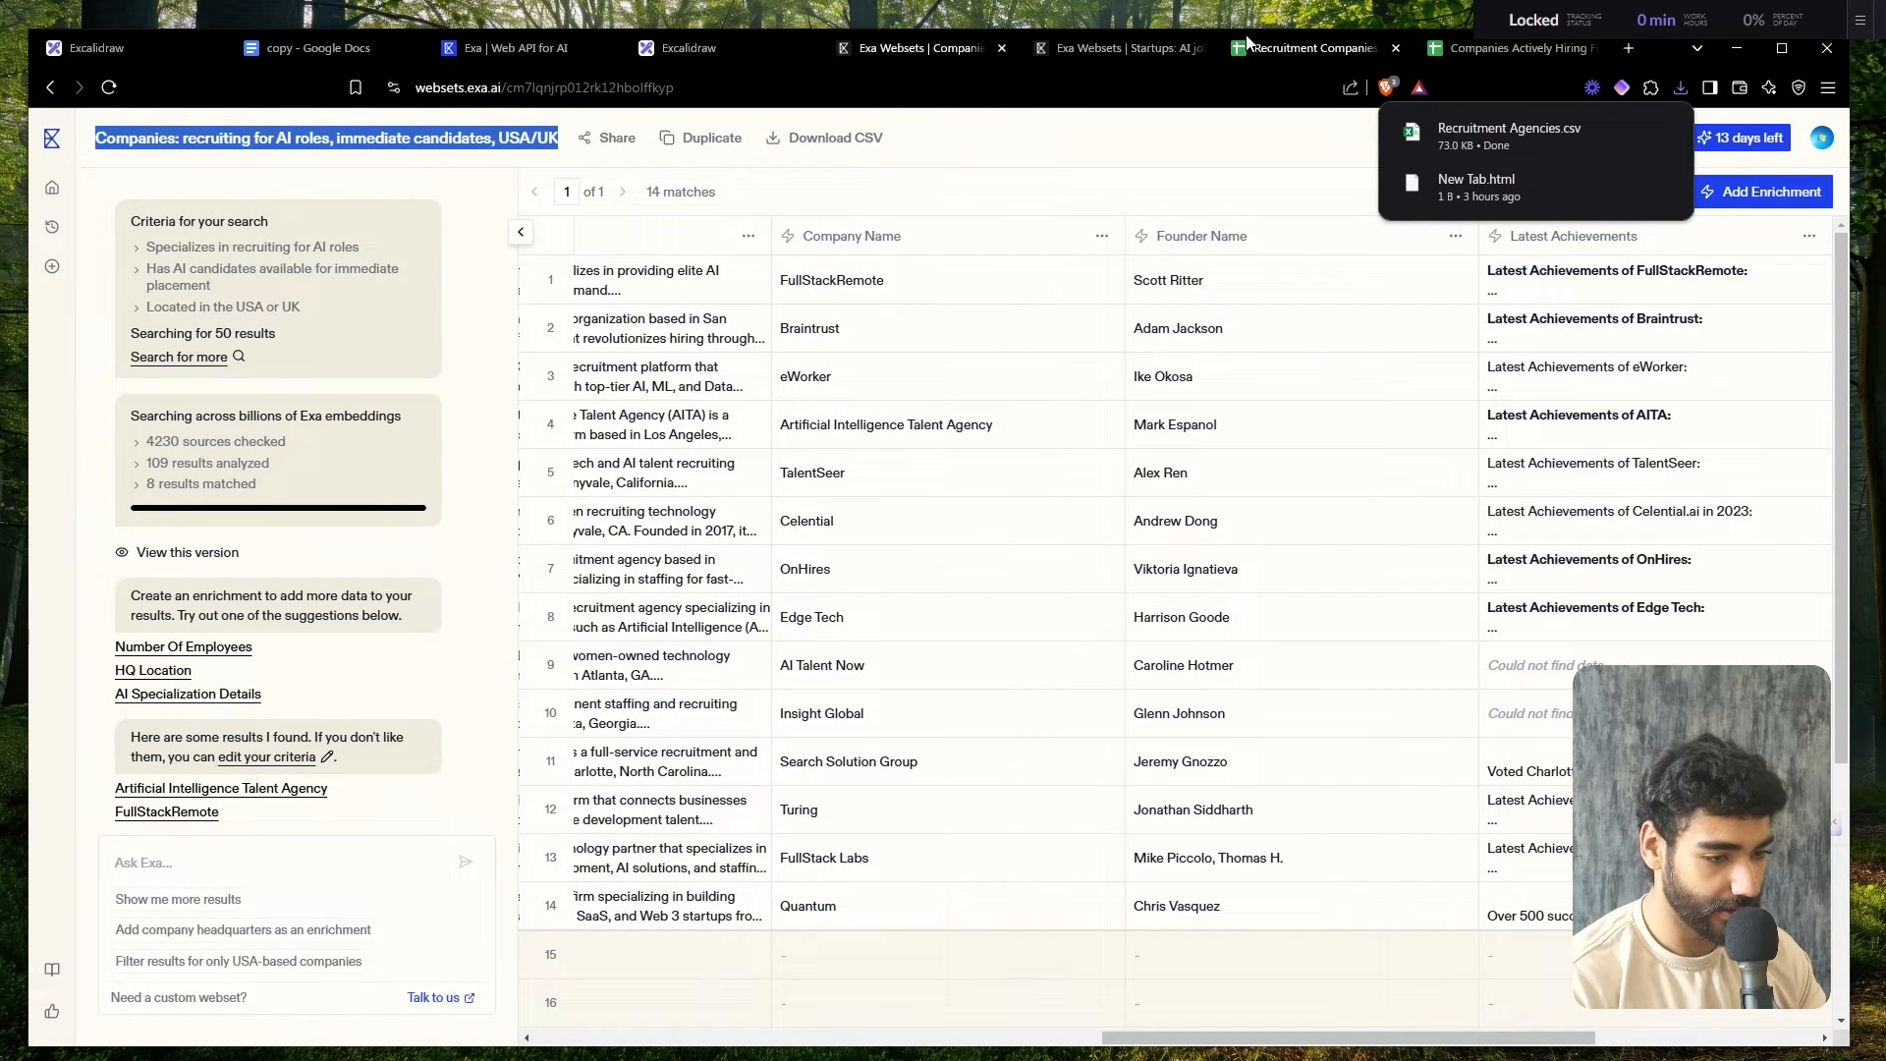
# - Switch to the "Recruitment Companies That Have AI Candidates Ready" spreadsheet and import Recruitment Agencies.csv, appending it to the current sheet
pyautogui.click(1307, 47)
pyautogui.click(100, 154)
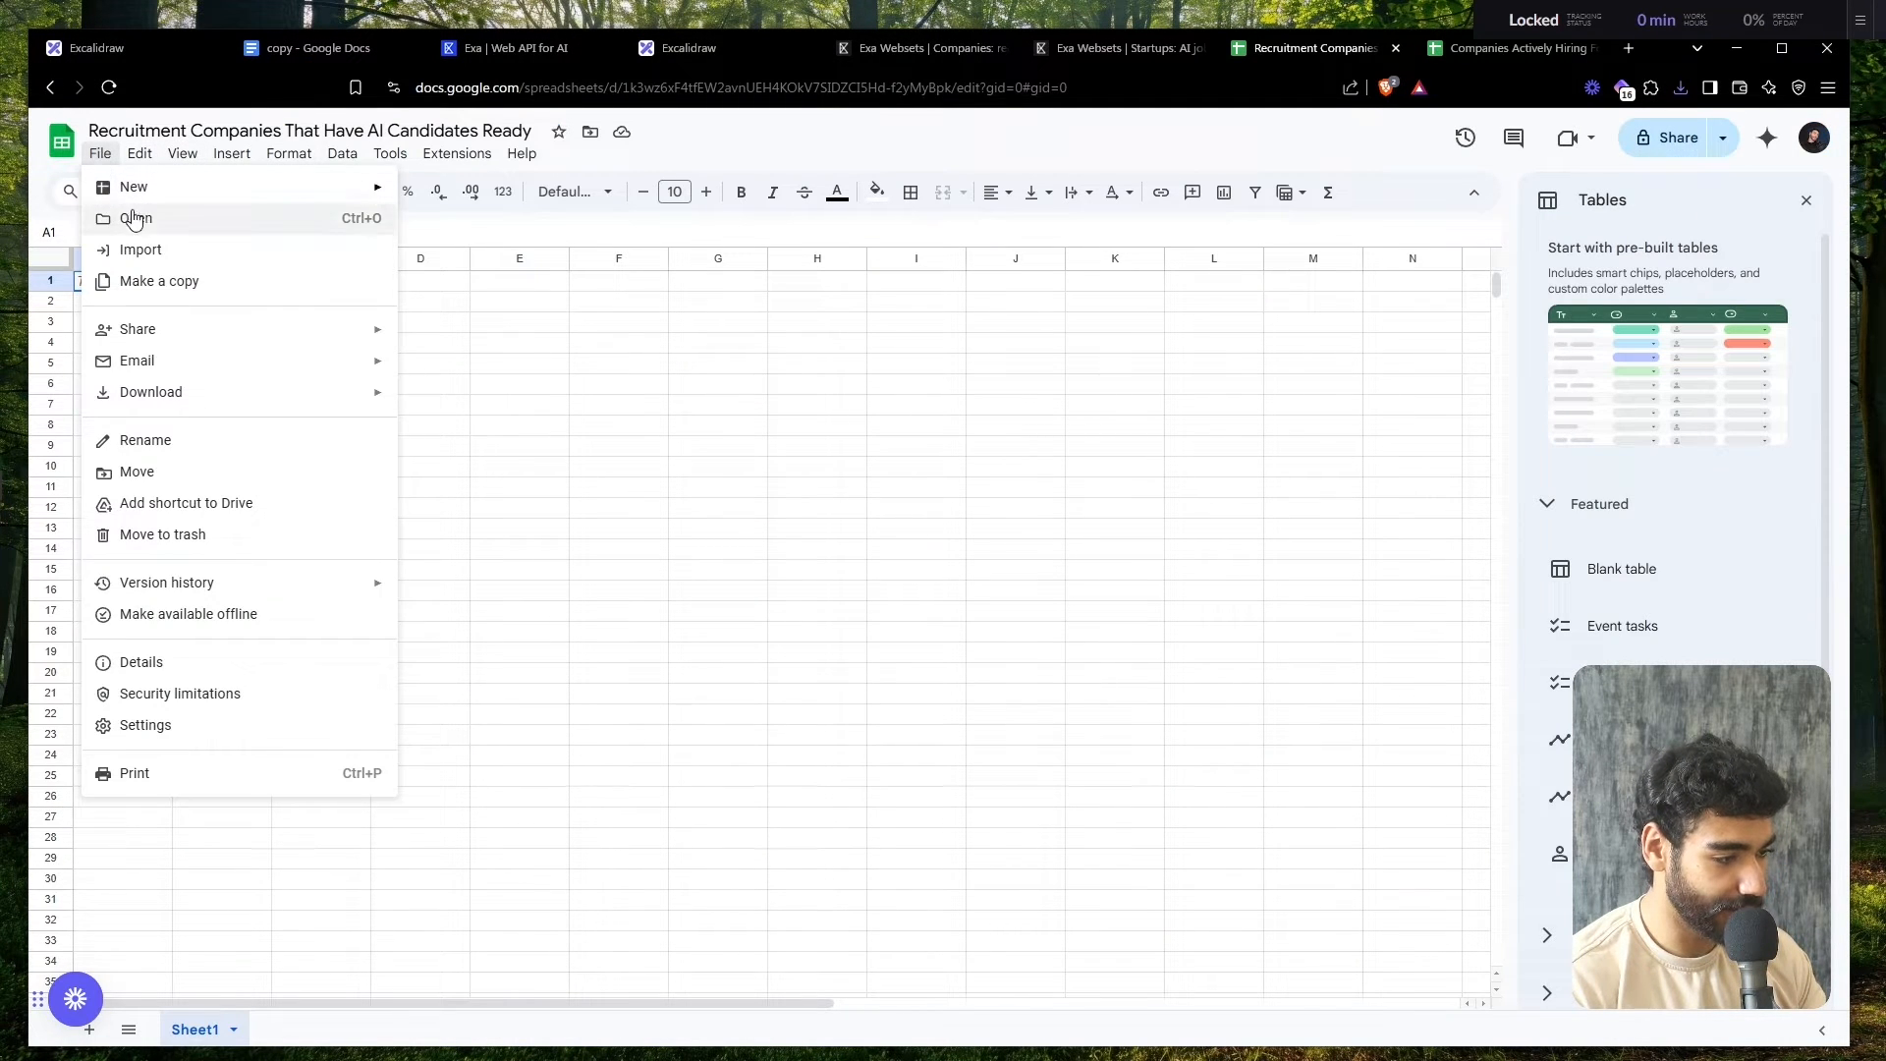
pyautogui.click(144, 249)
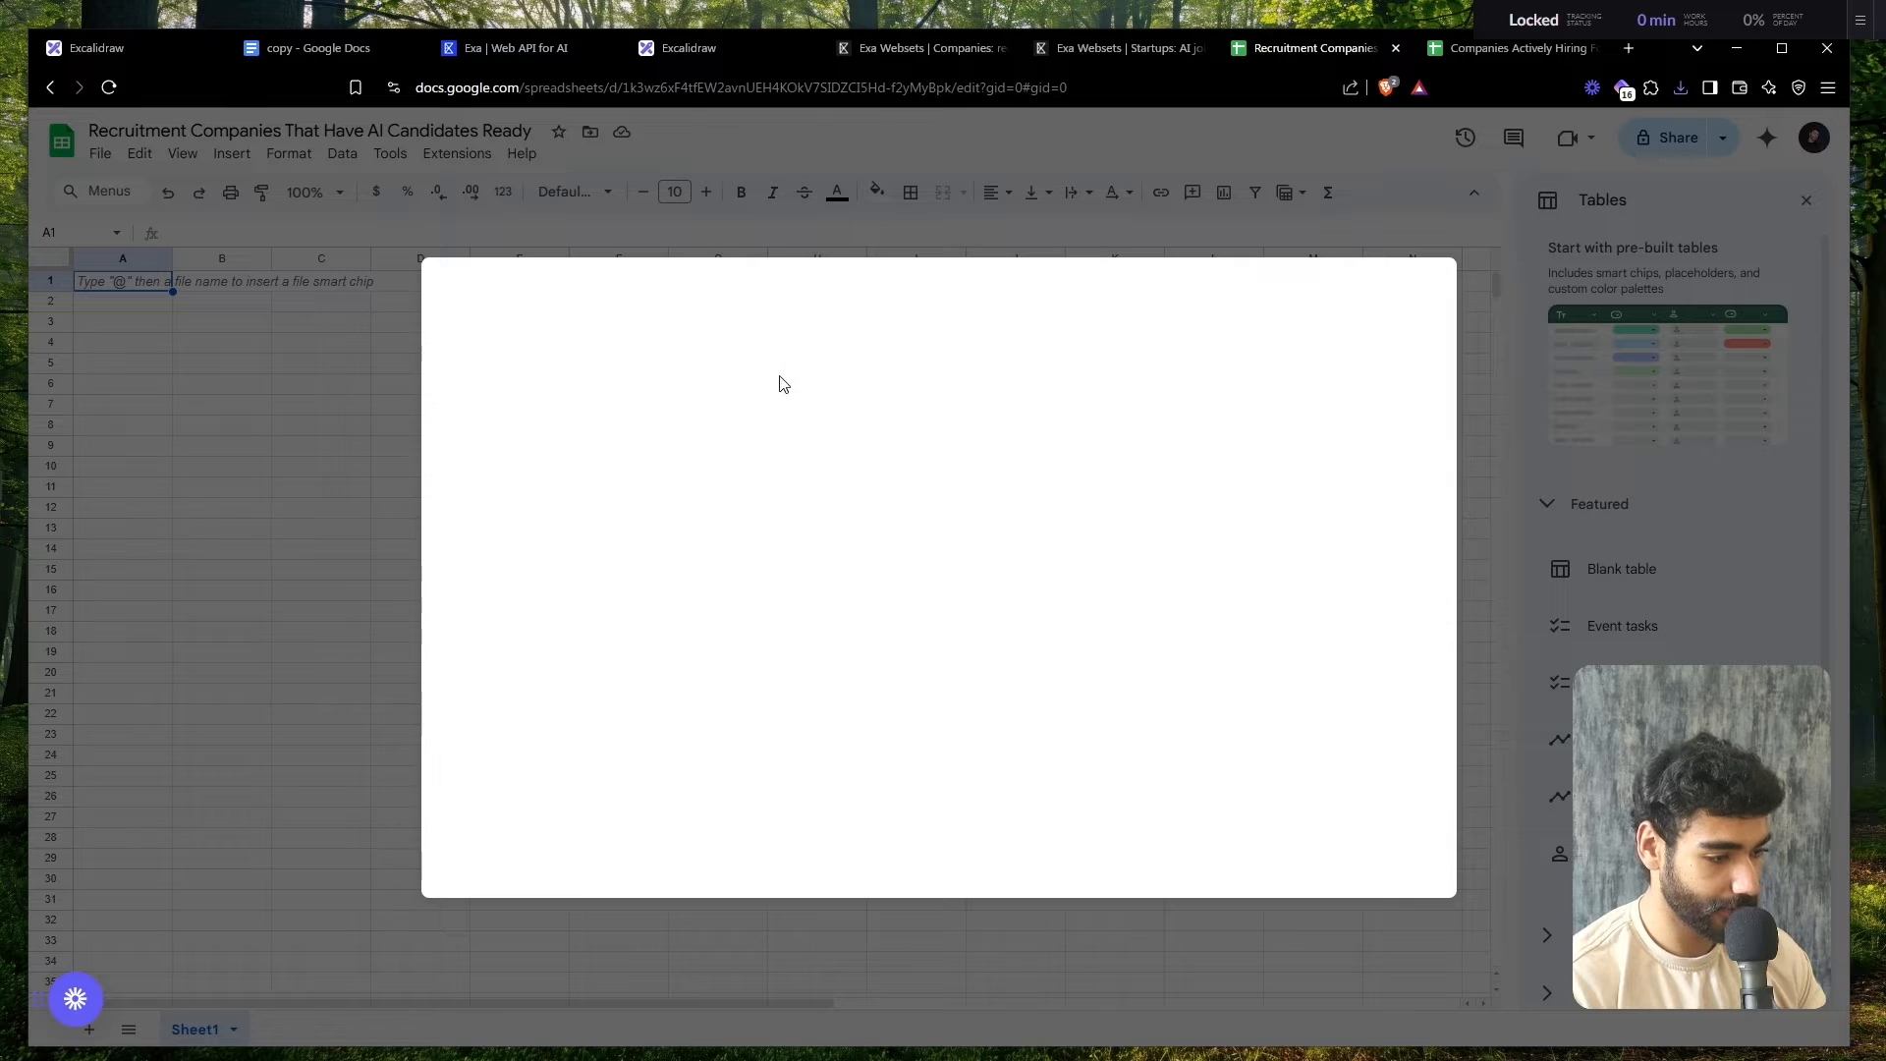
pyautogui.click(773, 362)
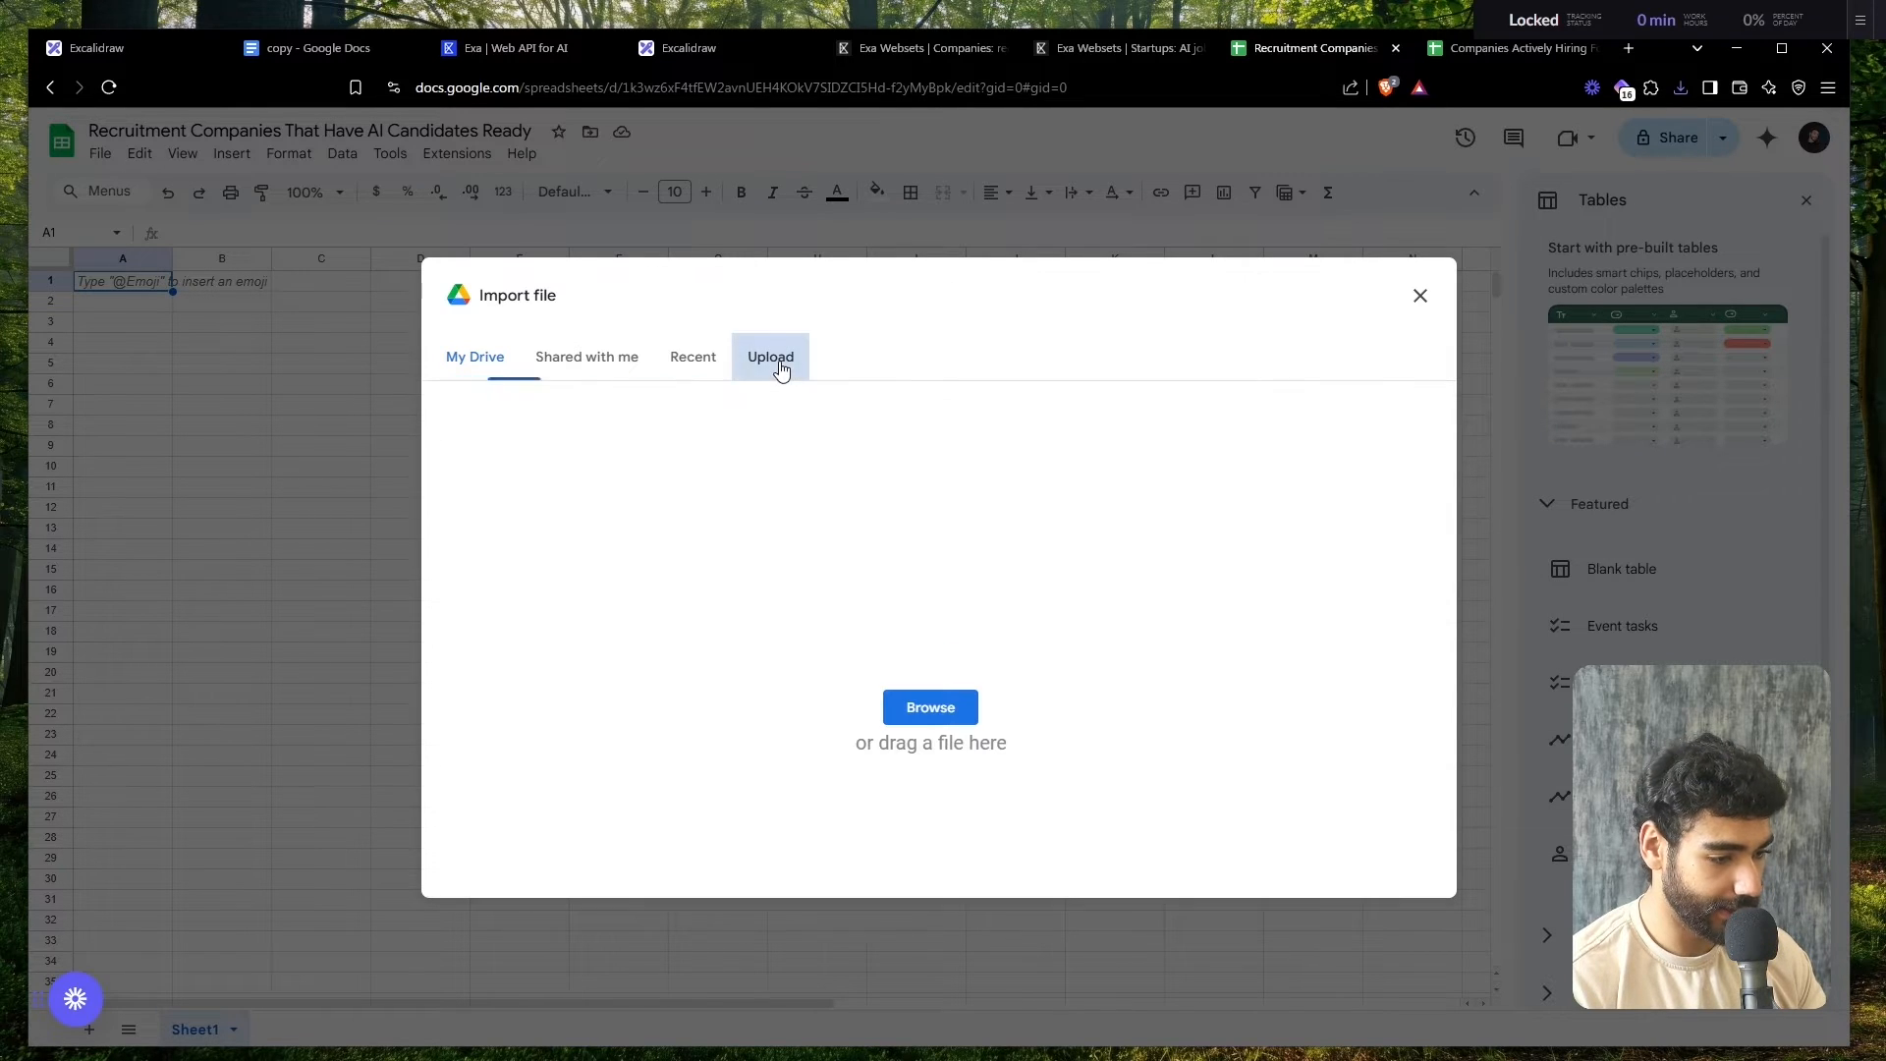
pyautogui.click(1674, 95)
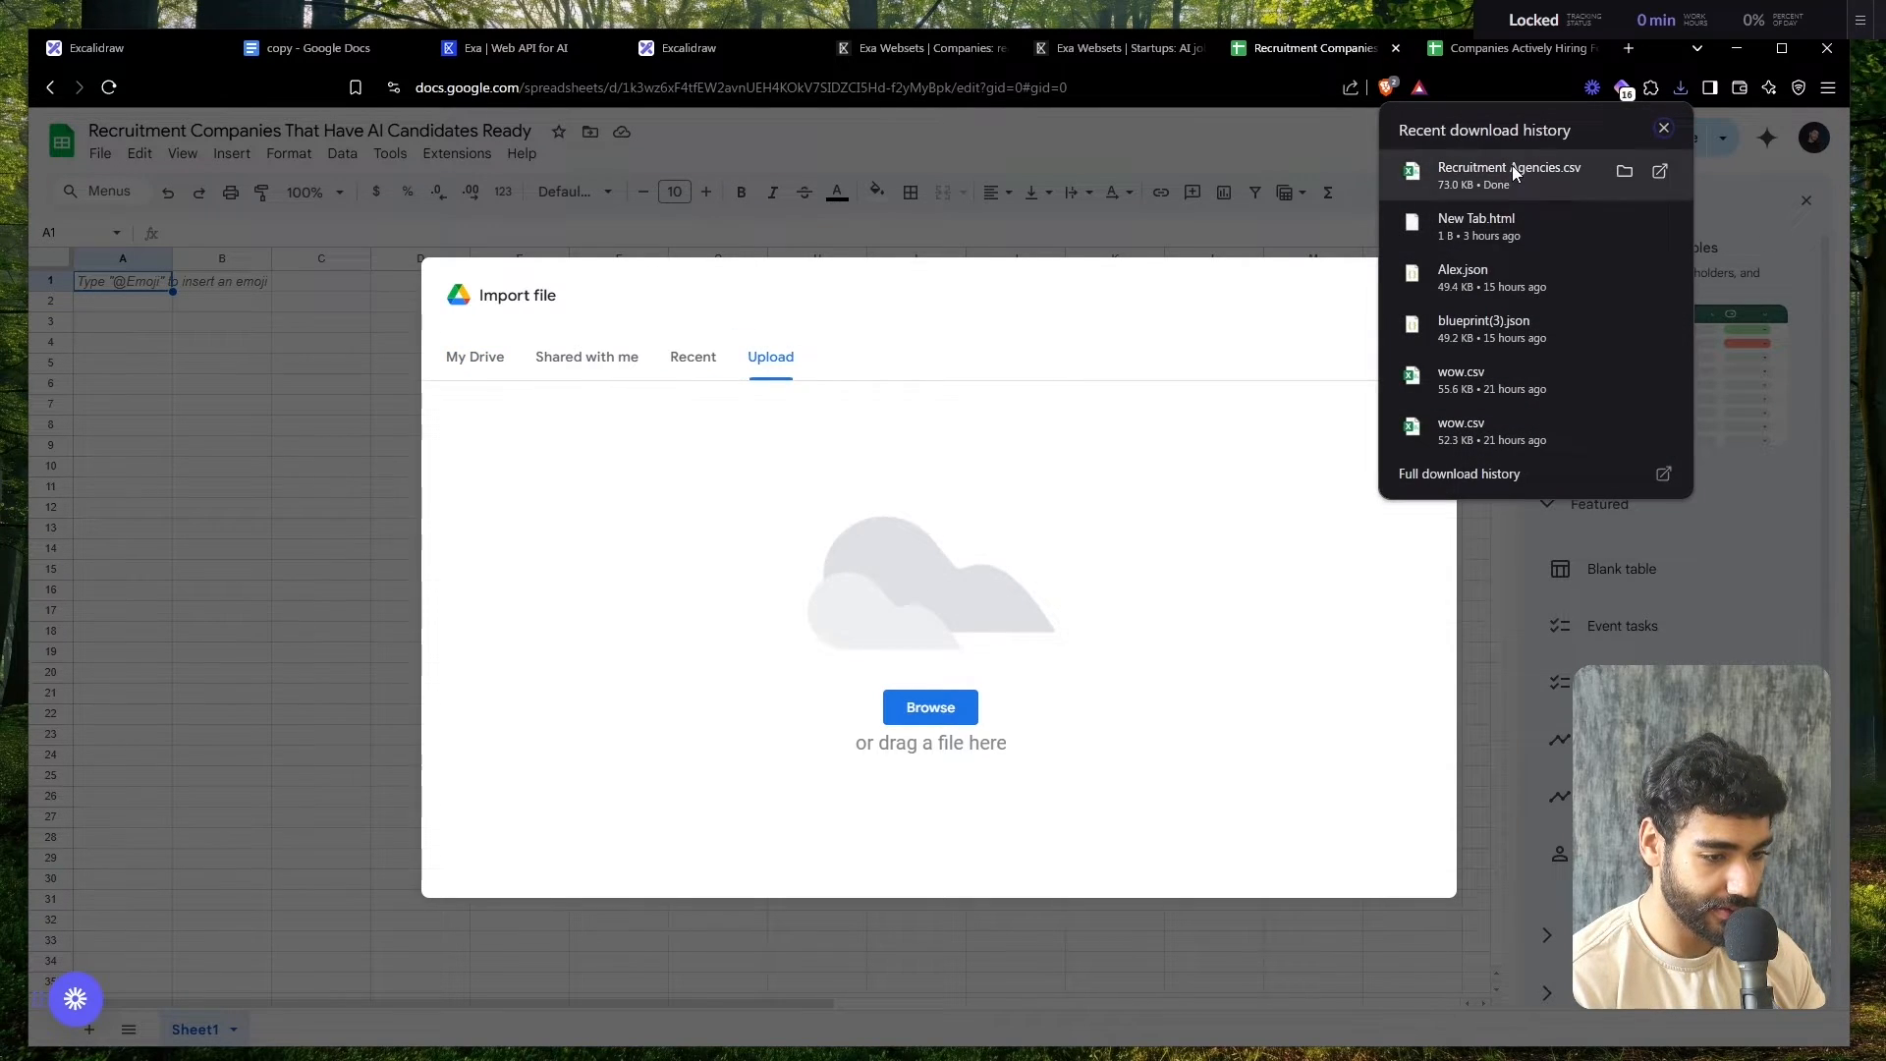
pyautogui.moveTo(1511, 165); pyautogui.dragTo(887, 606)
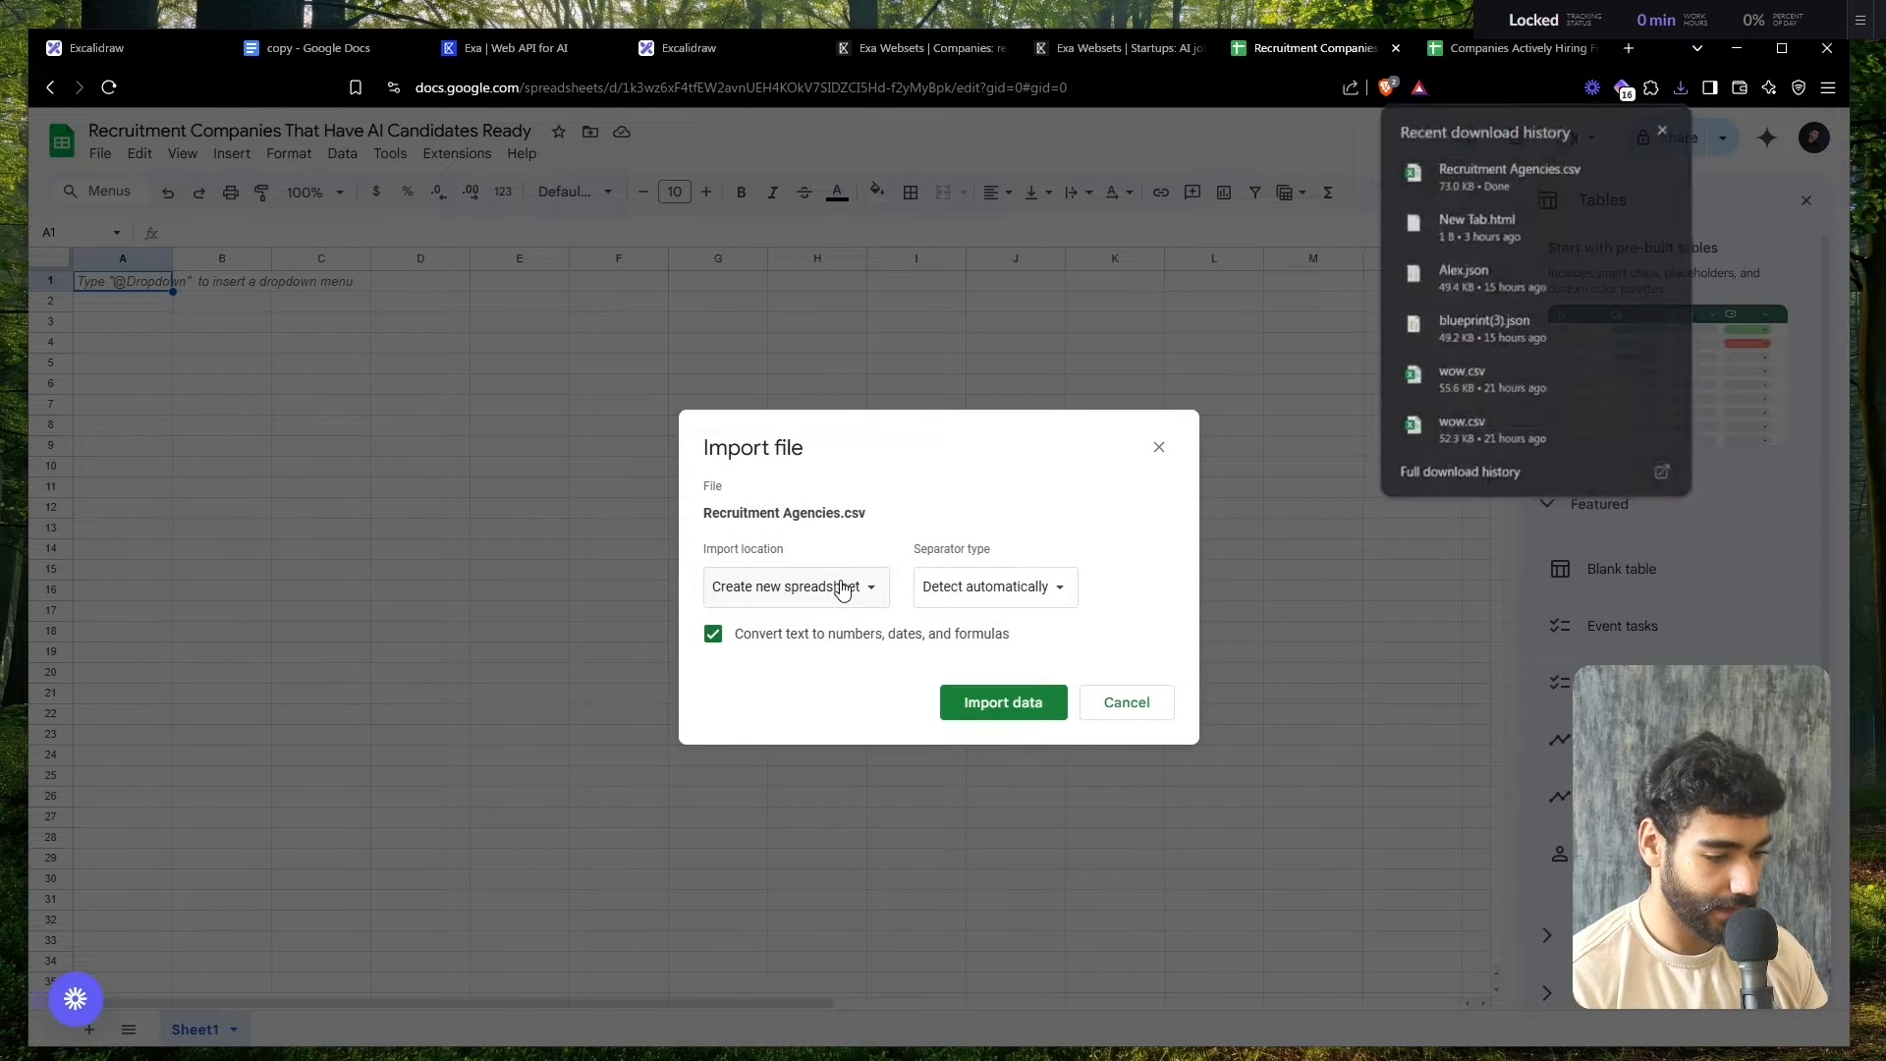
pyautogui.click(842, 589)
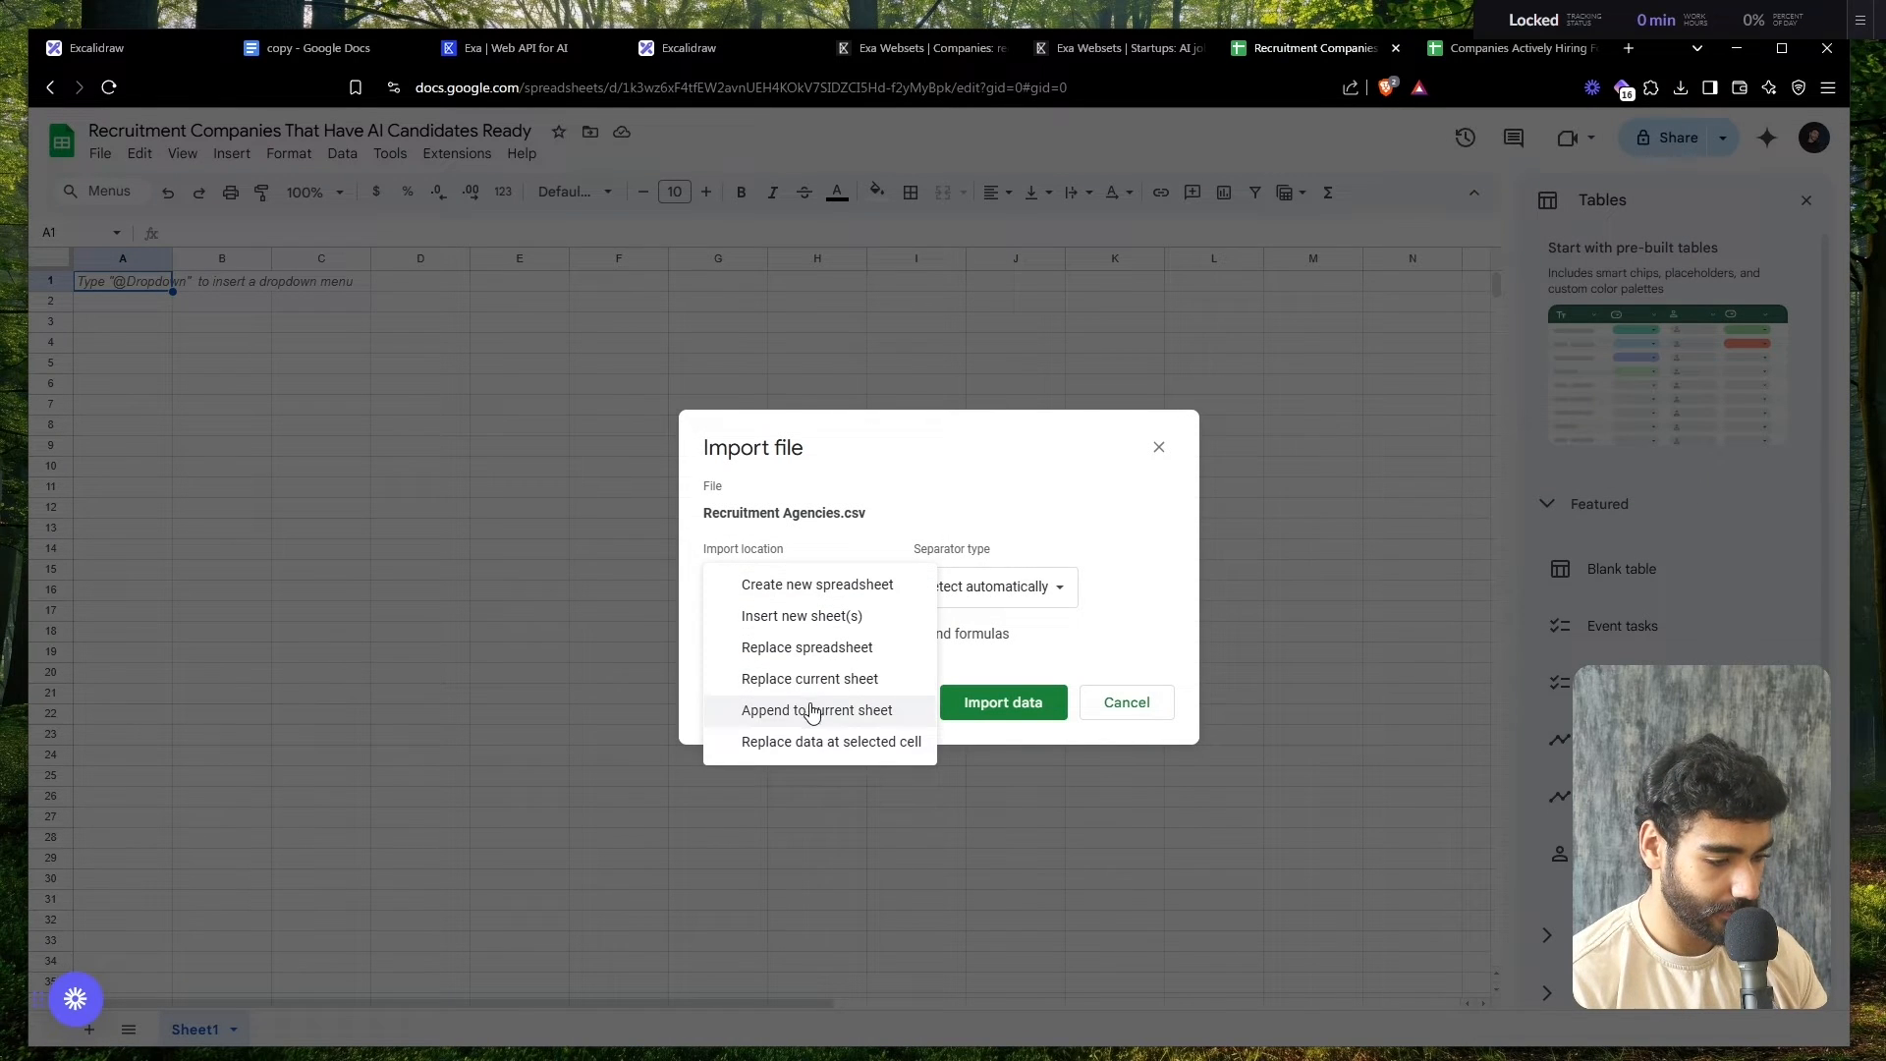
pyautogui.click(809, 711)
pyautogui.click(982, 715)
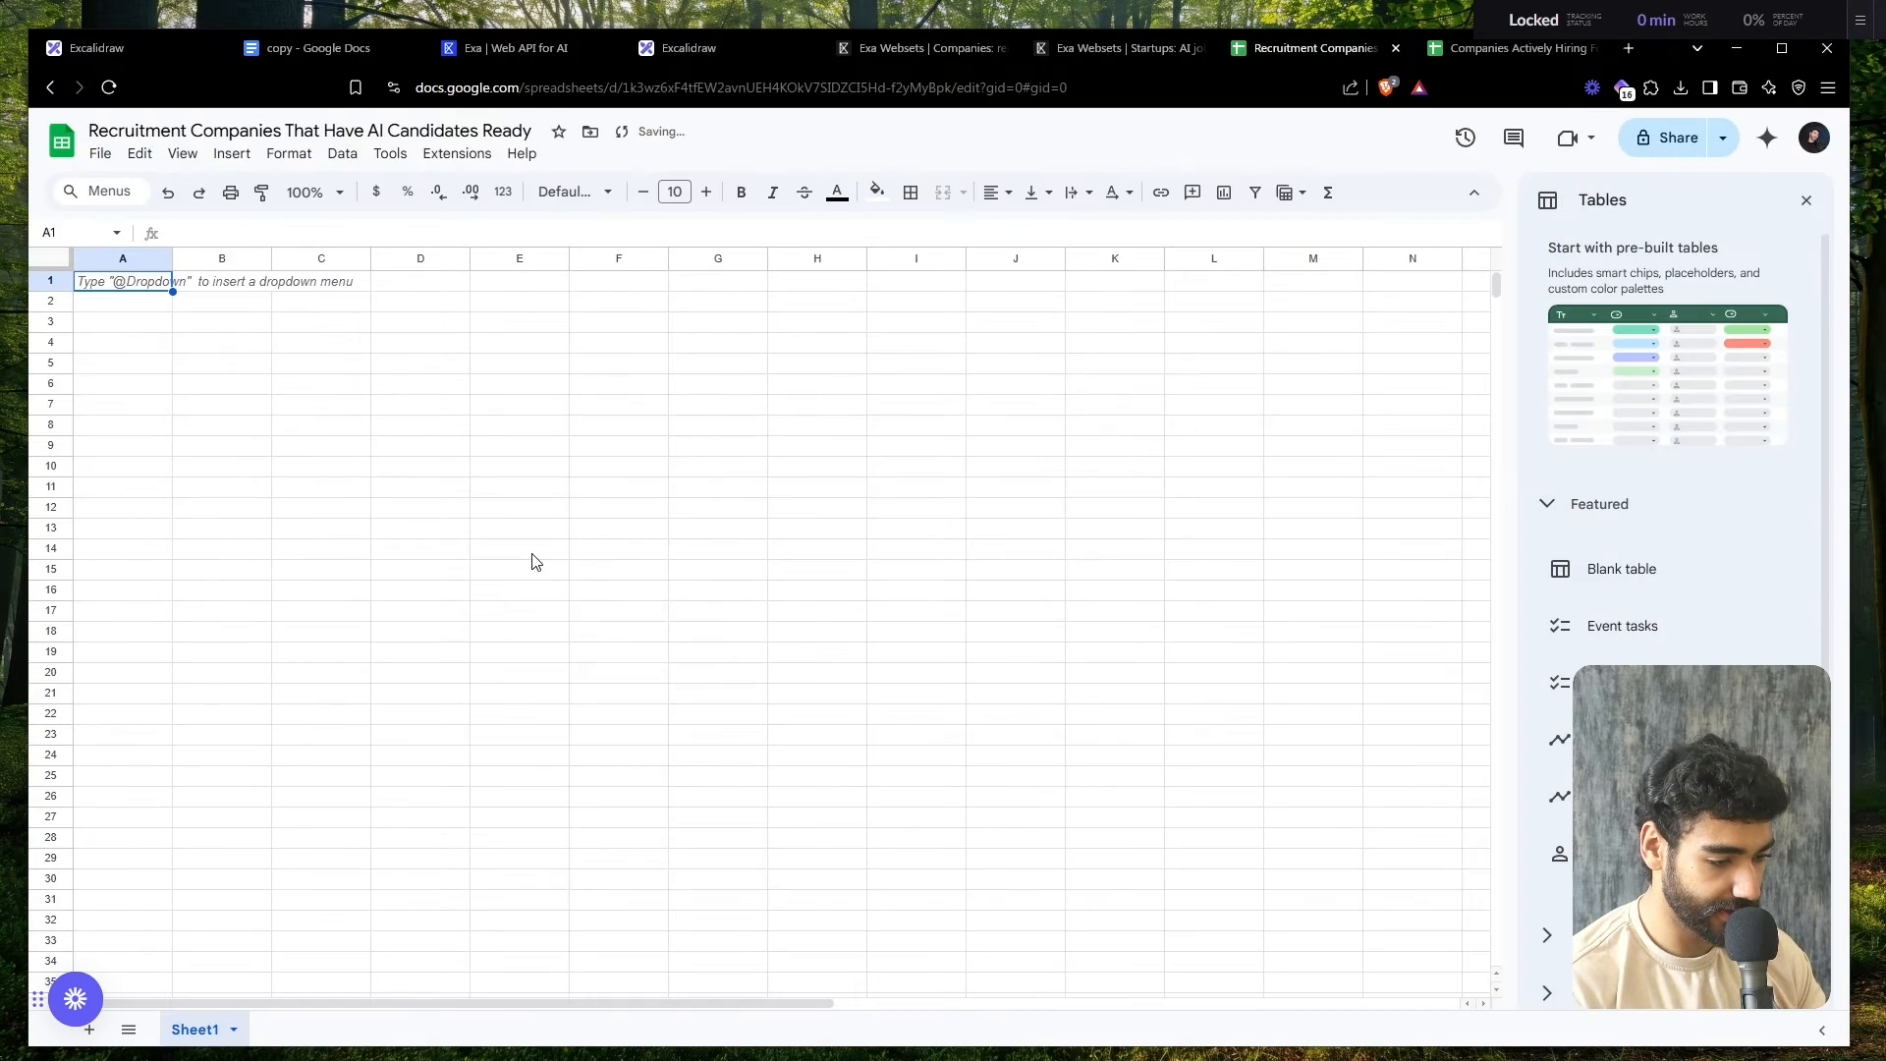
# - Set the height of rows 1 to 25 in the imported data to 21 pixels
pyautogui.hotkey('ctrl', 'a')
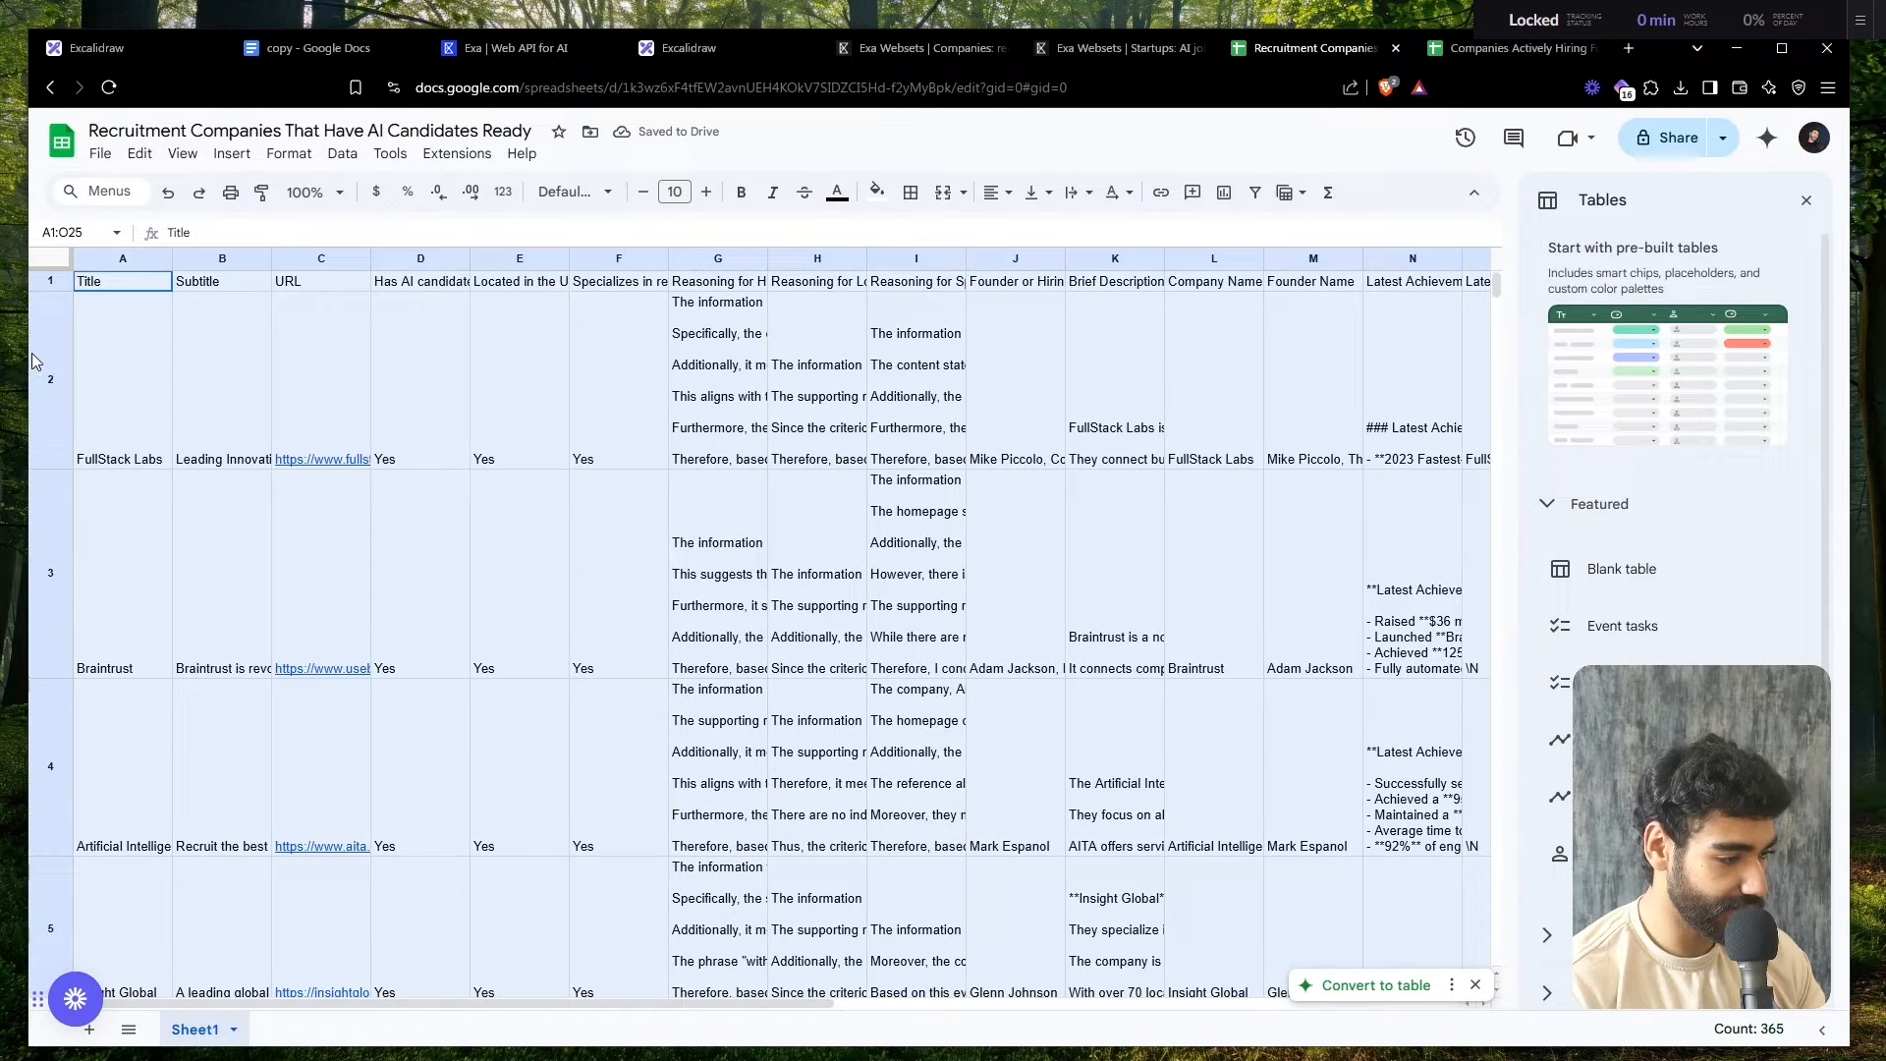
pyautogui.click(31, 352)
pyautogui.hotkey('ctrl', 'a')
pyautogui.rightClick(30, 352)
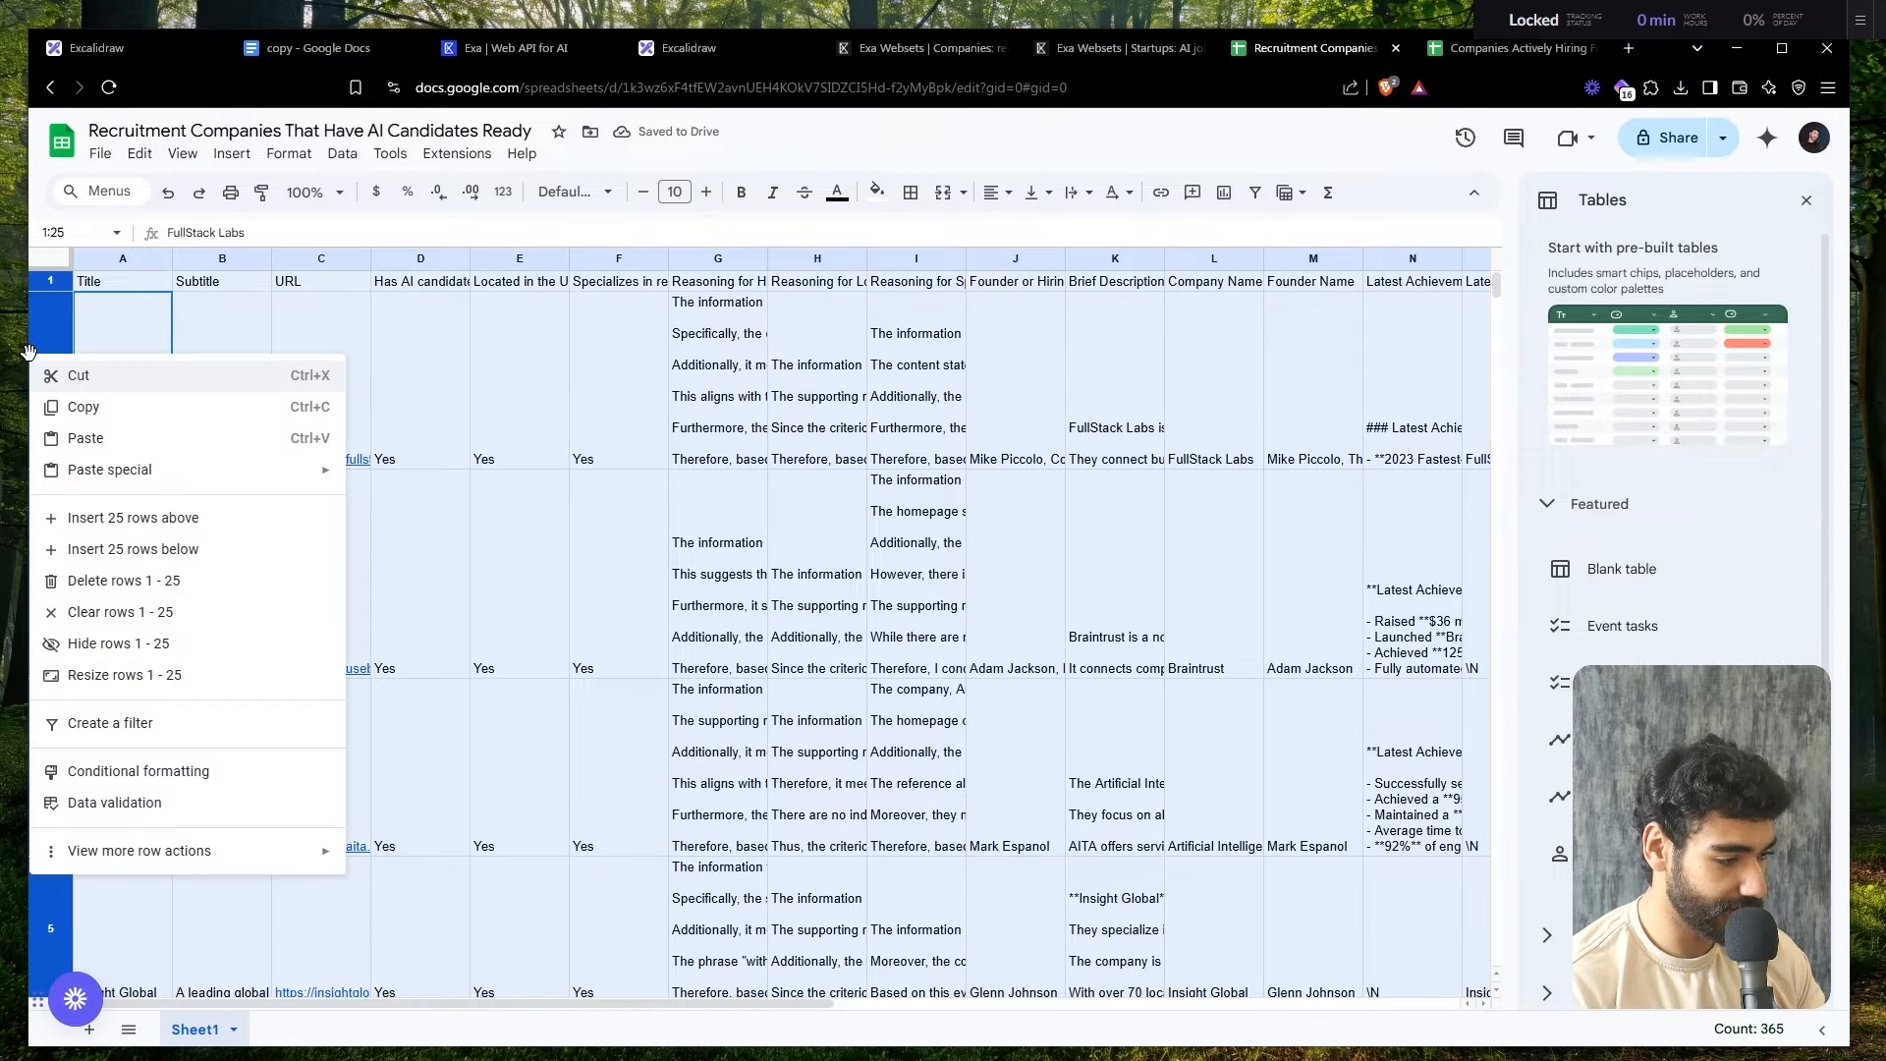
pyautogui.click(187, 675)
pyautogui.click(905, 531)
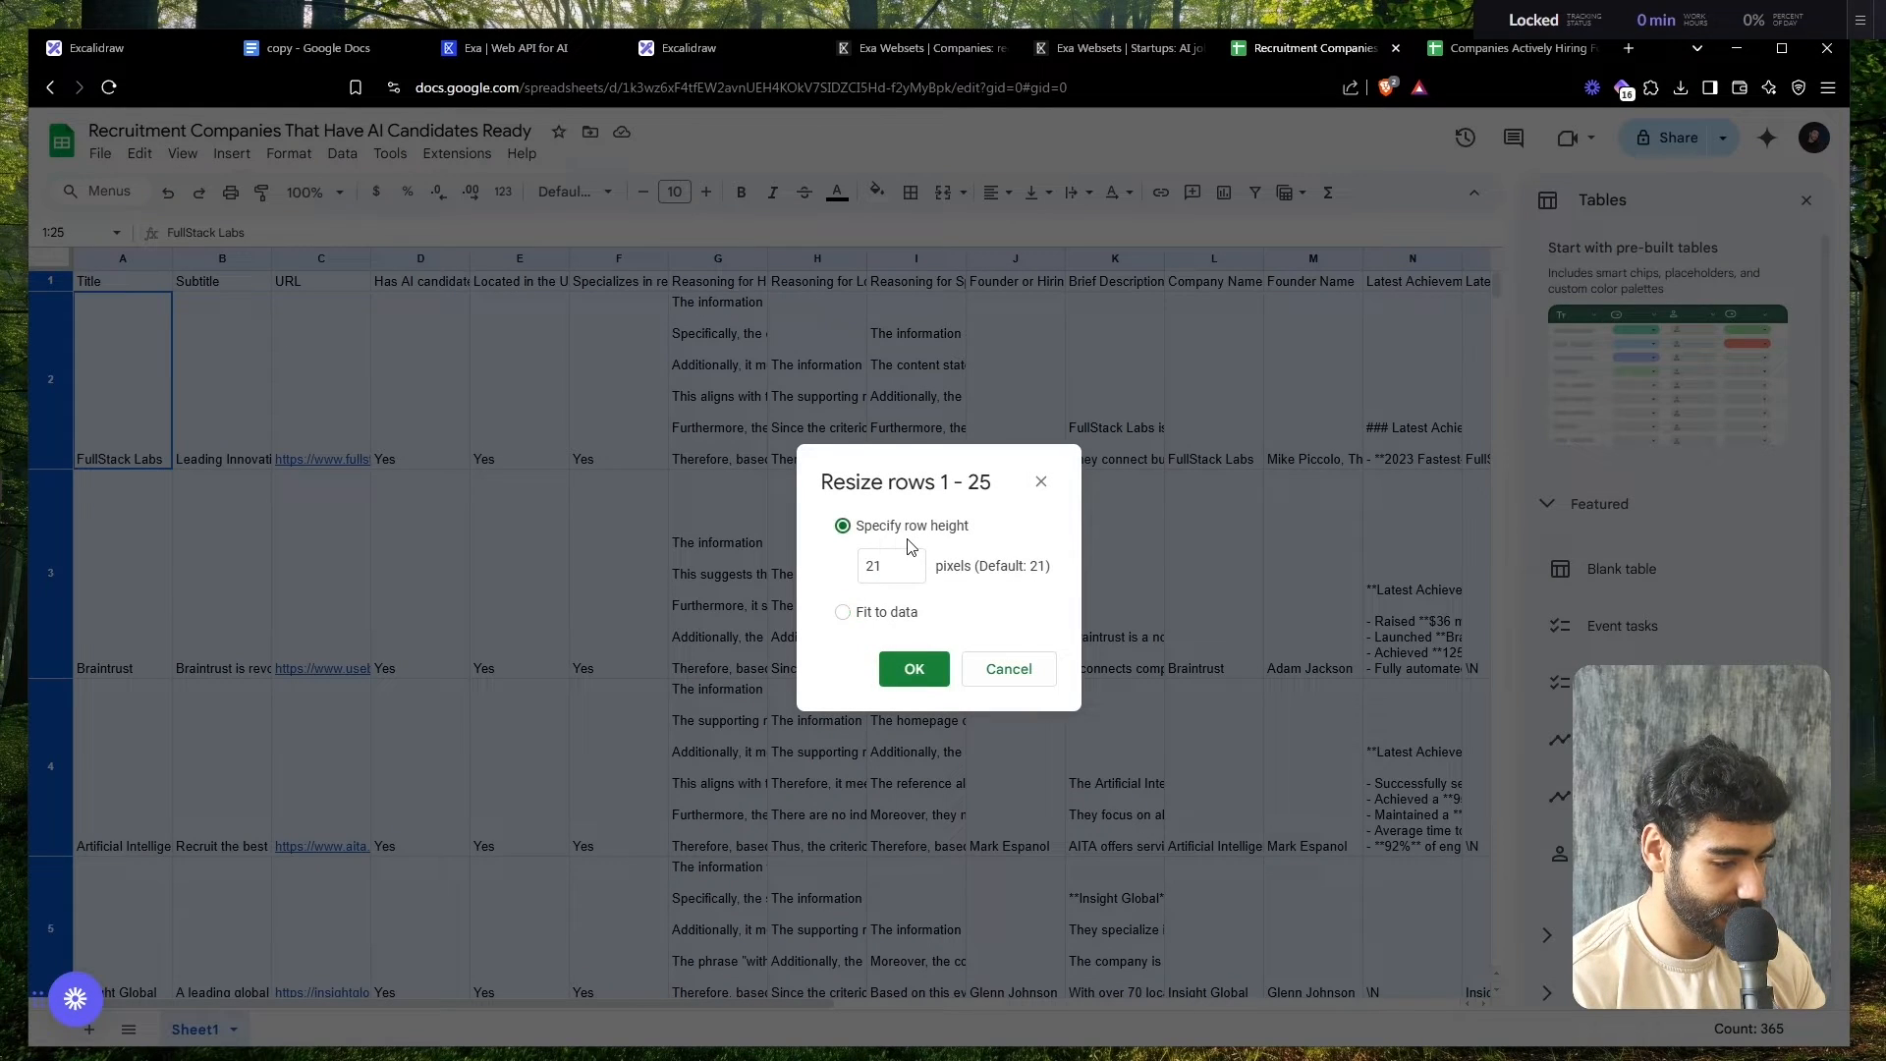
pyautogui.click(913, 668)
pyautogui.click(417, 611)
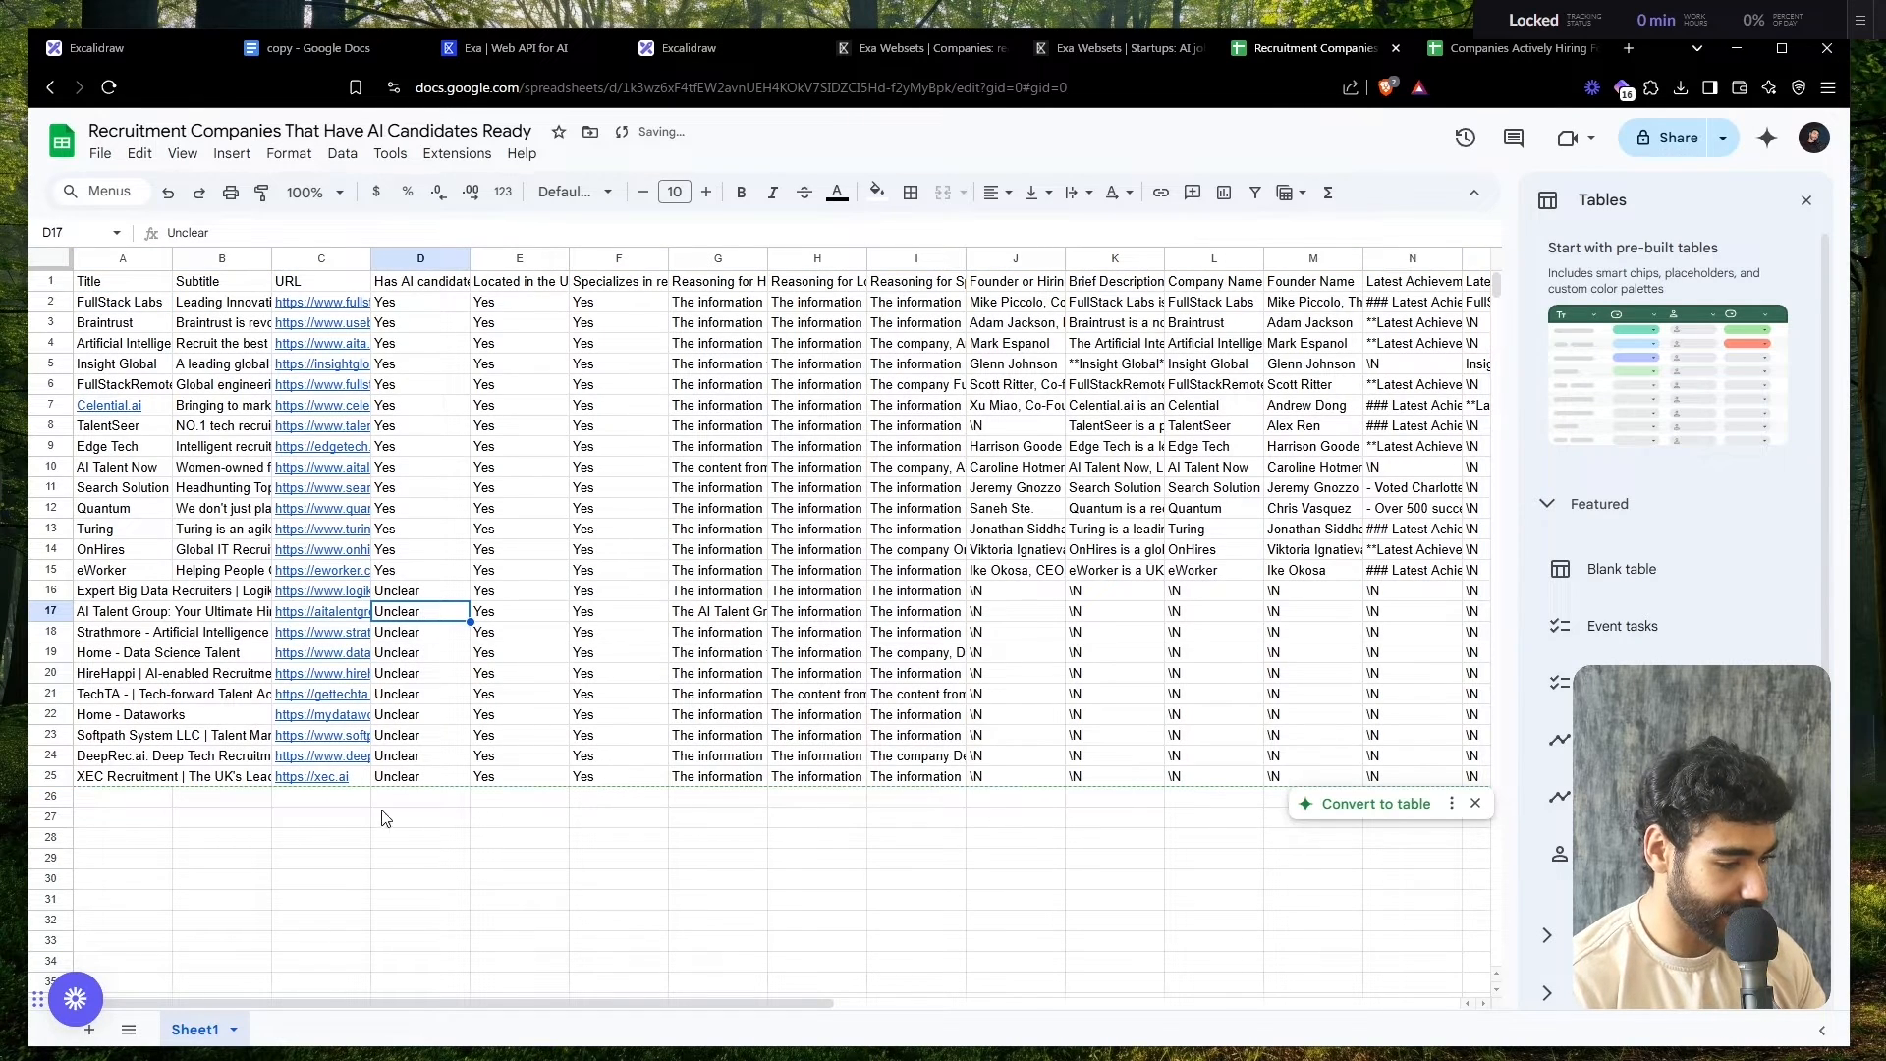
# - Delete rows 16 to 25, the companies marked "Unclear" for having AI candidates available
pyautogui.click(51, 777)
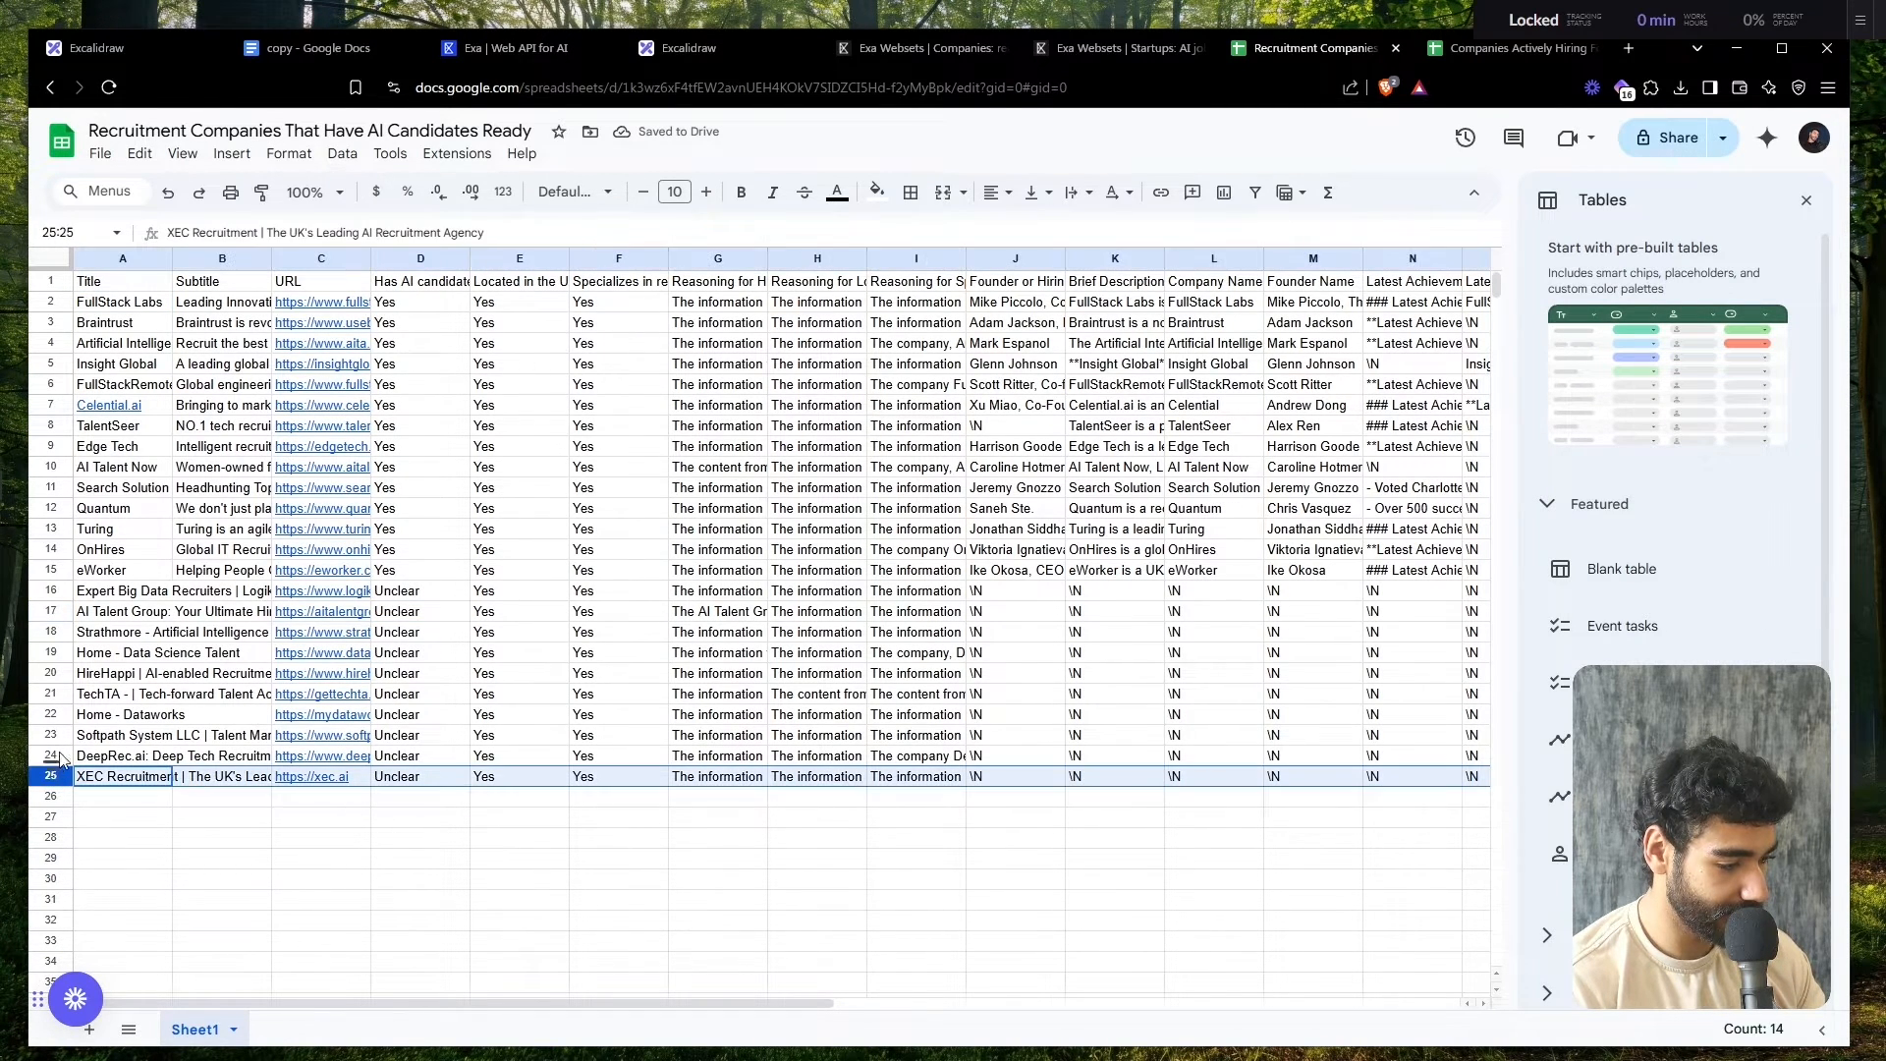
pyautogui.keyDown('shift'); pyautogui.click(49, 596); pyautogui.keyUp('shift')
pyautogui.rightClick(49, 597)
pyautogui.click(127, 752)
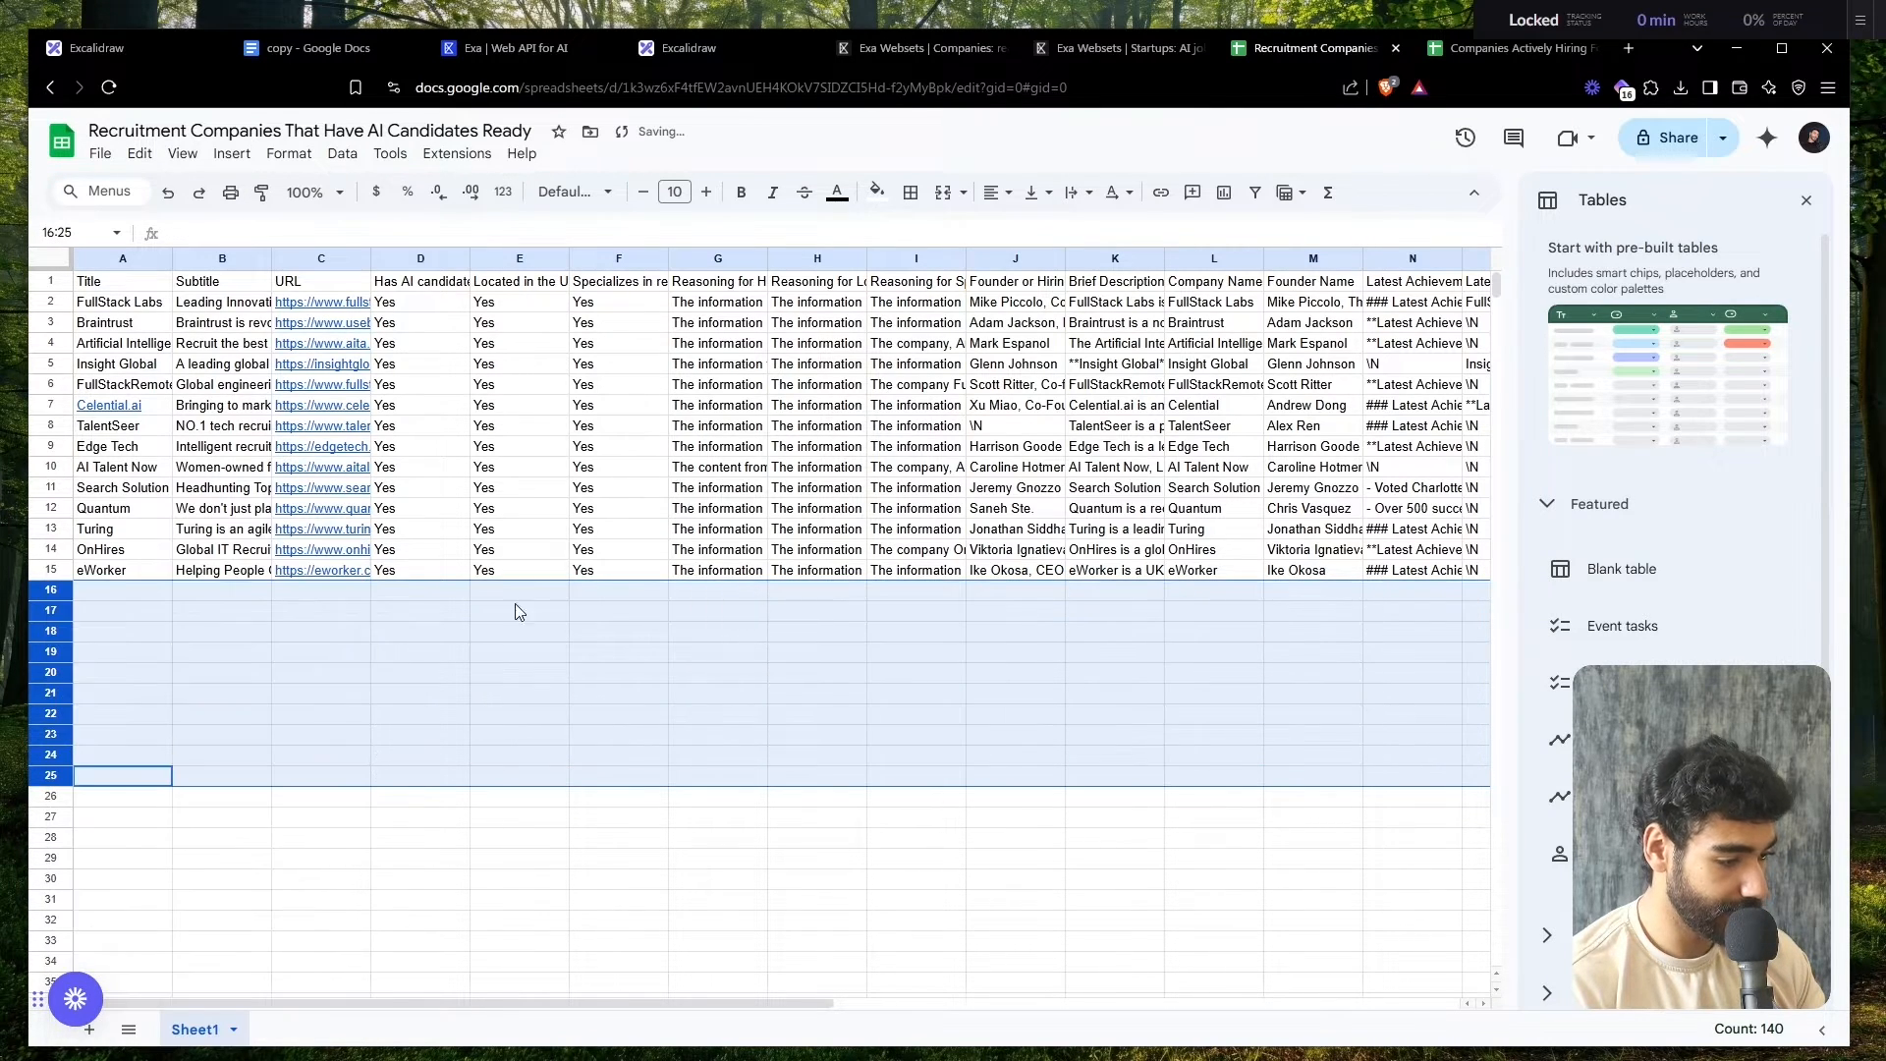
pyautogui.click(853, 637)
# - Delete columns D to I, which hold the criteria answers and their reasoning
pyautogui.click(442, 258)
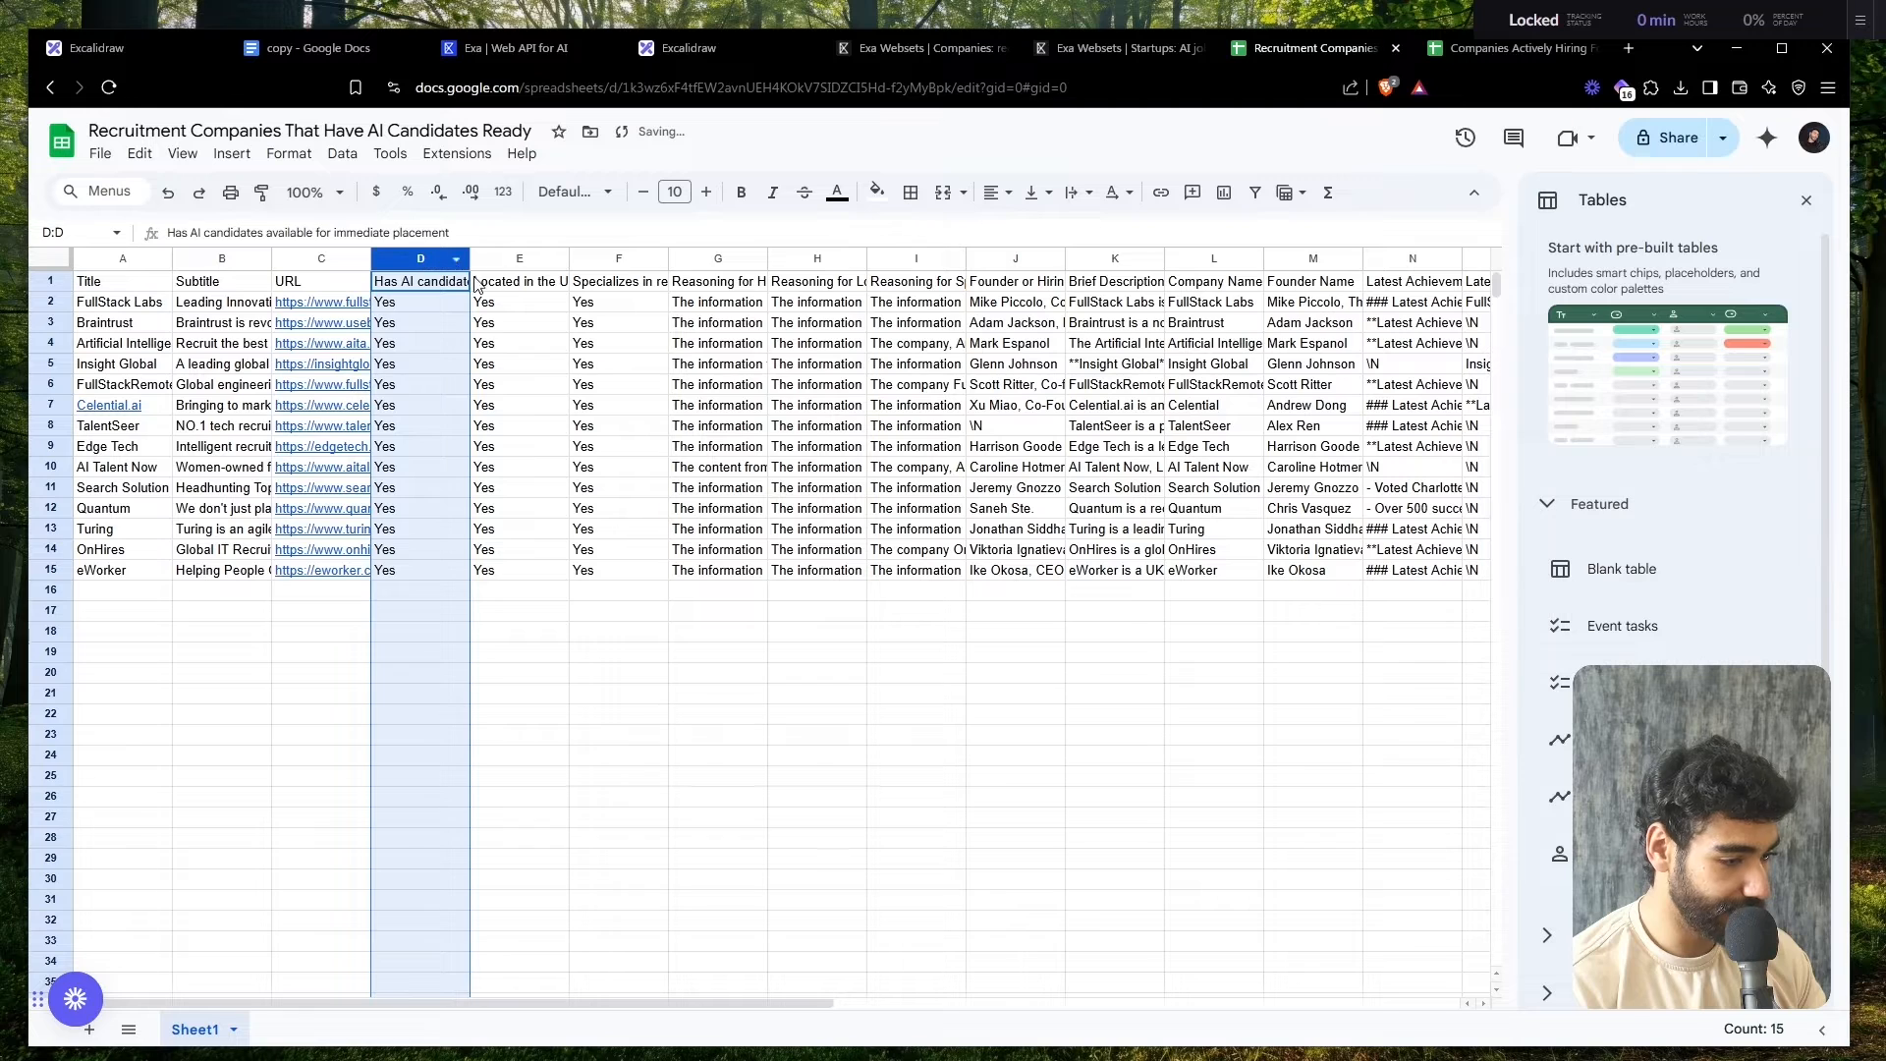
pyautogui.keyDown('shift'); pyautogui.click(615, 258); pyautogui.keyUp('shift')
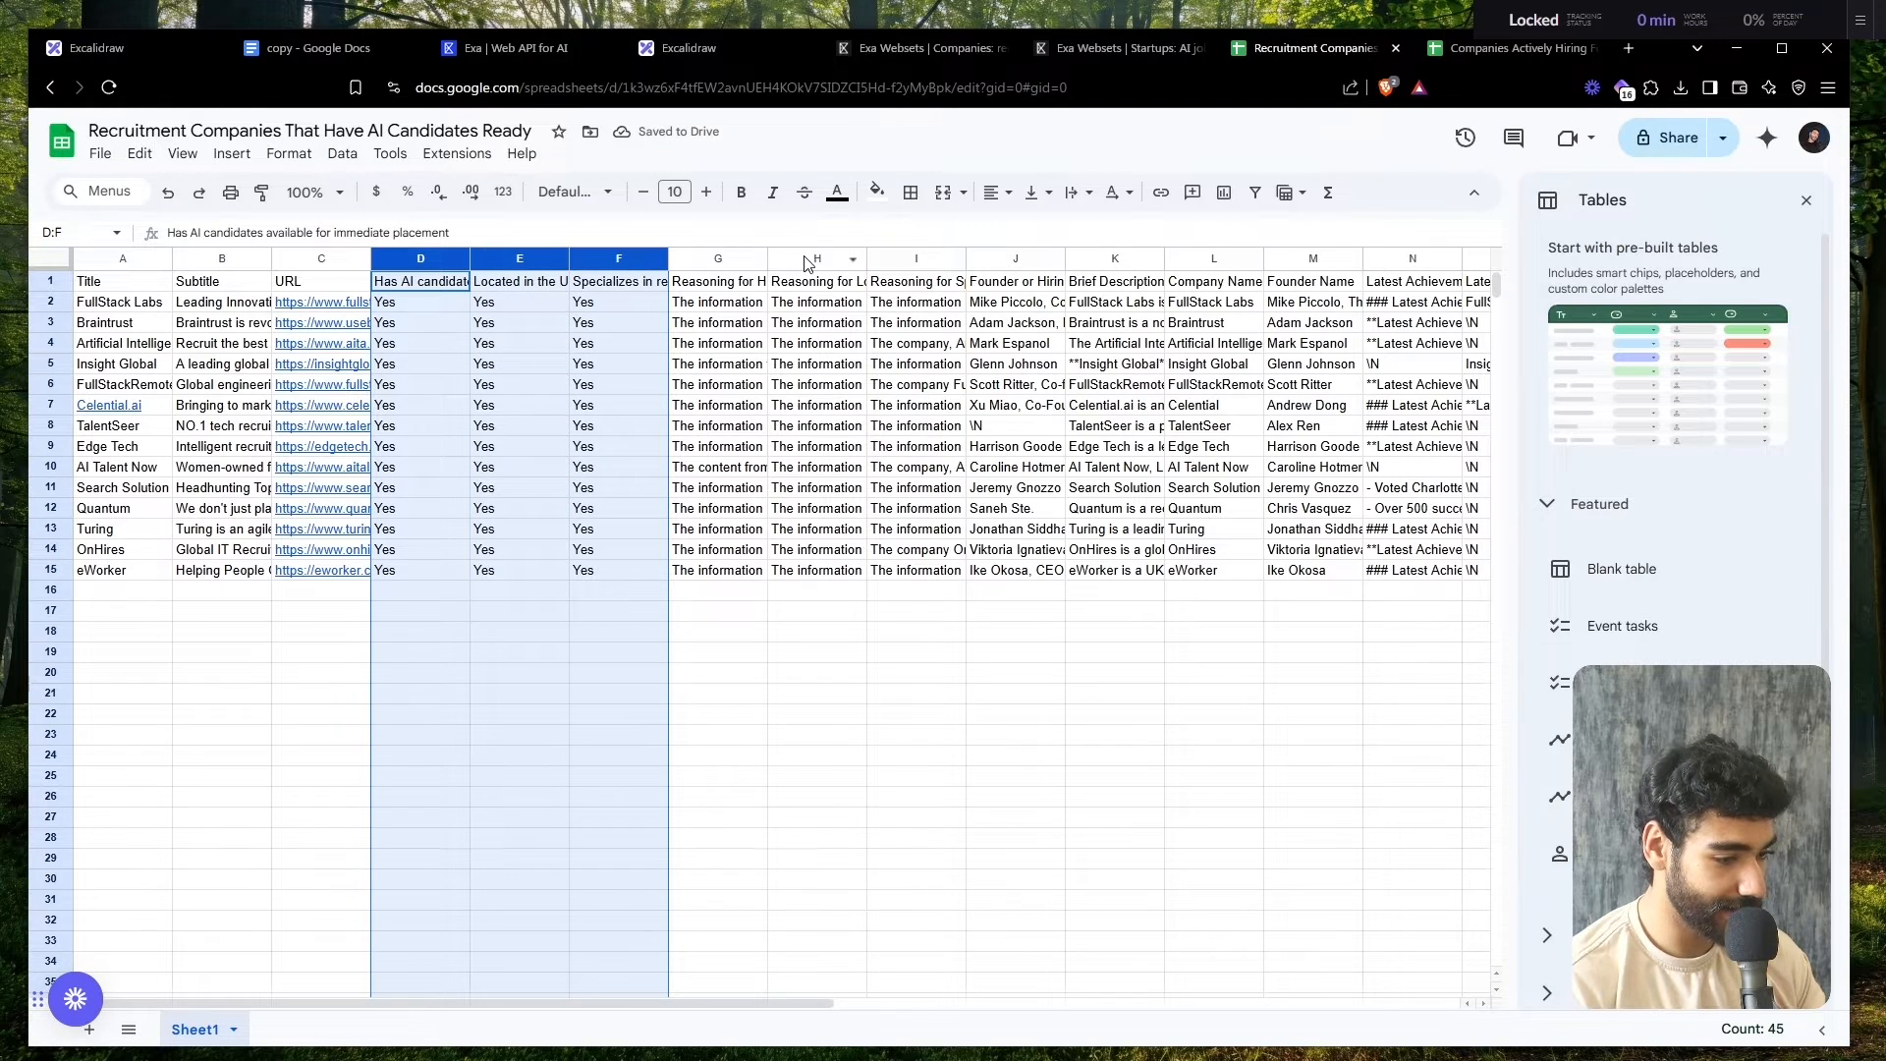
pyautogui.keyDown('shift'); pyautogui.click(919, 261); pyautogui.keyUp('shift')
pyautogui.rightClick(921, 260)
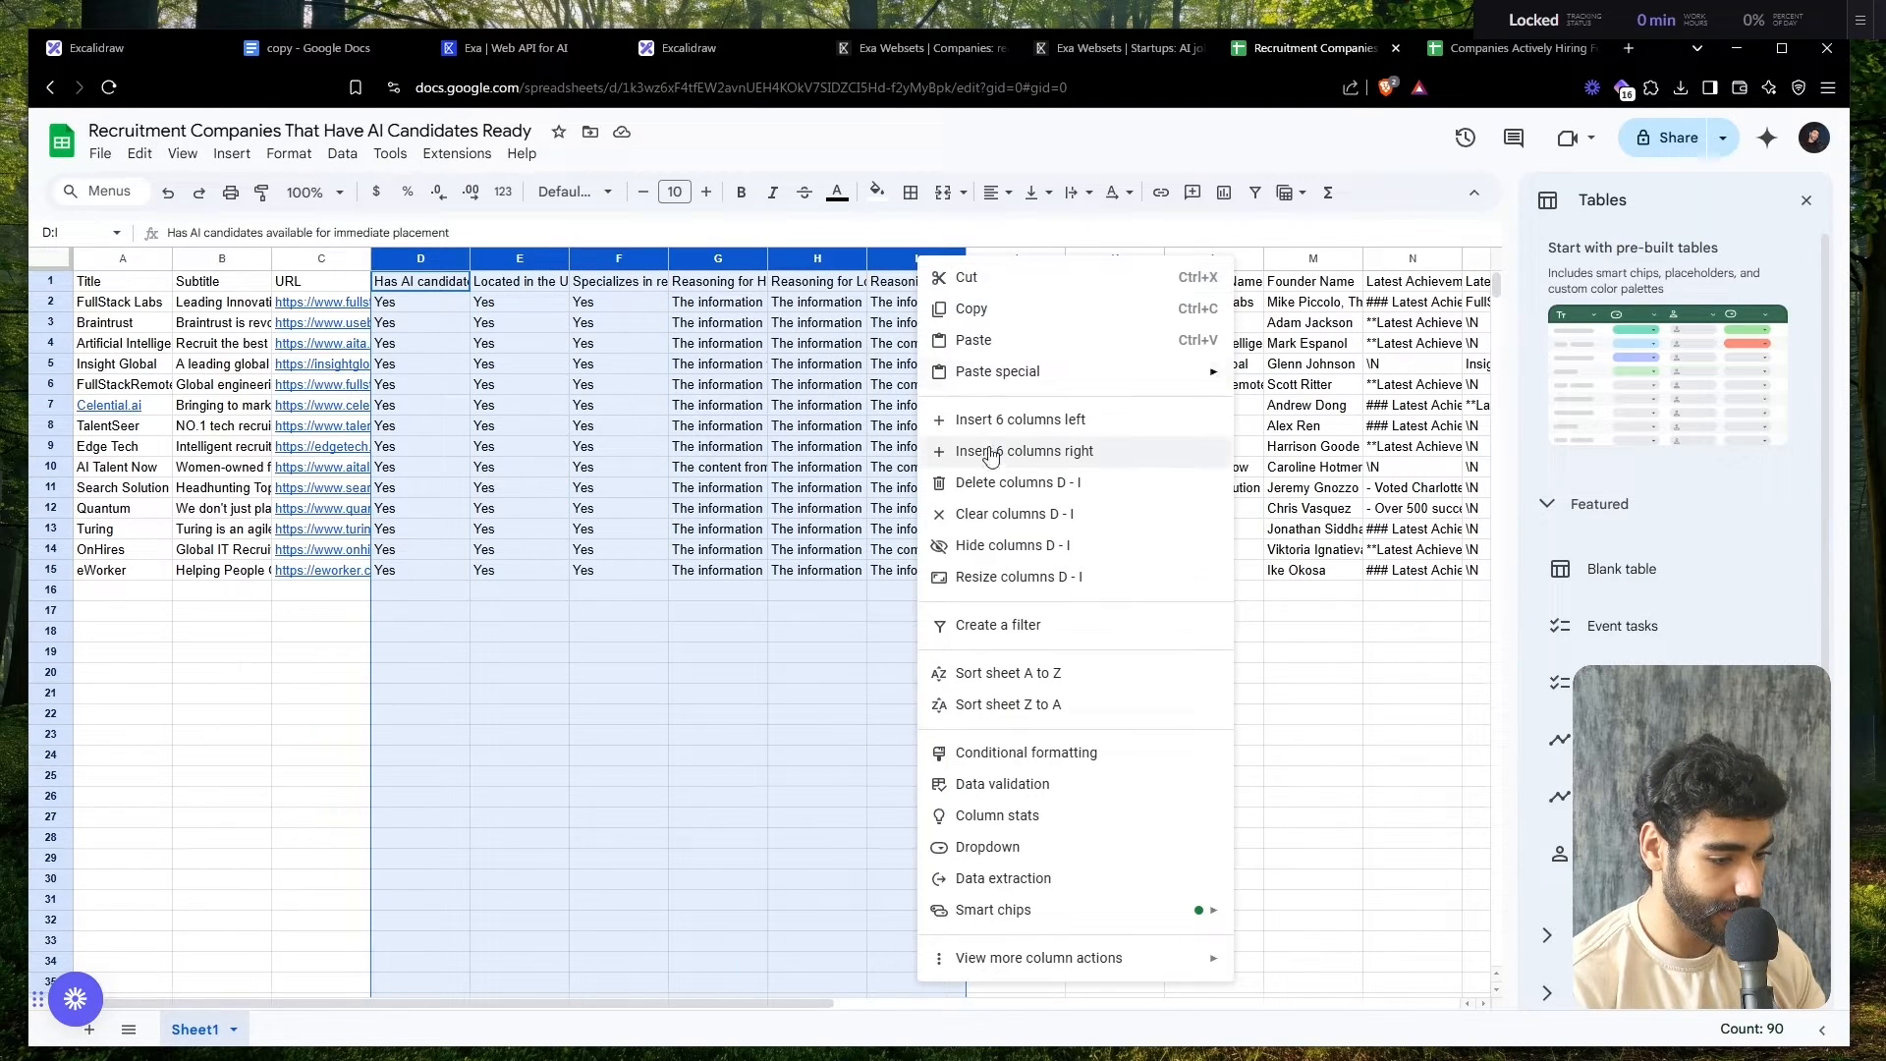
pyautogui.click(994, 483)
pyautogui.click(877, 569)
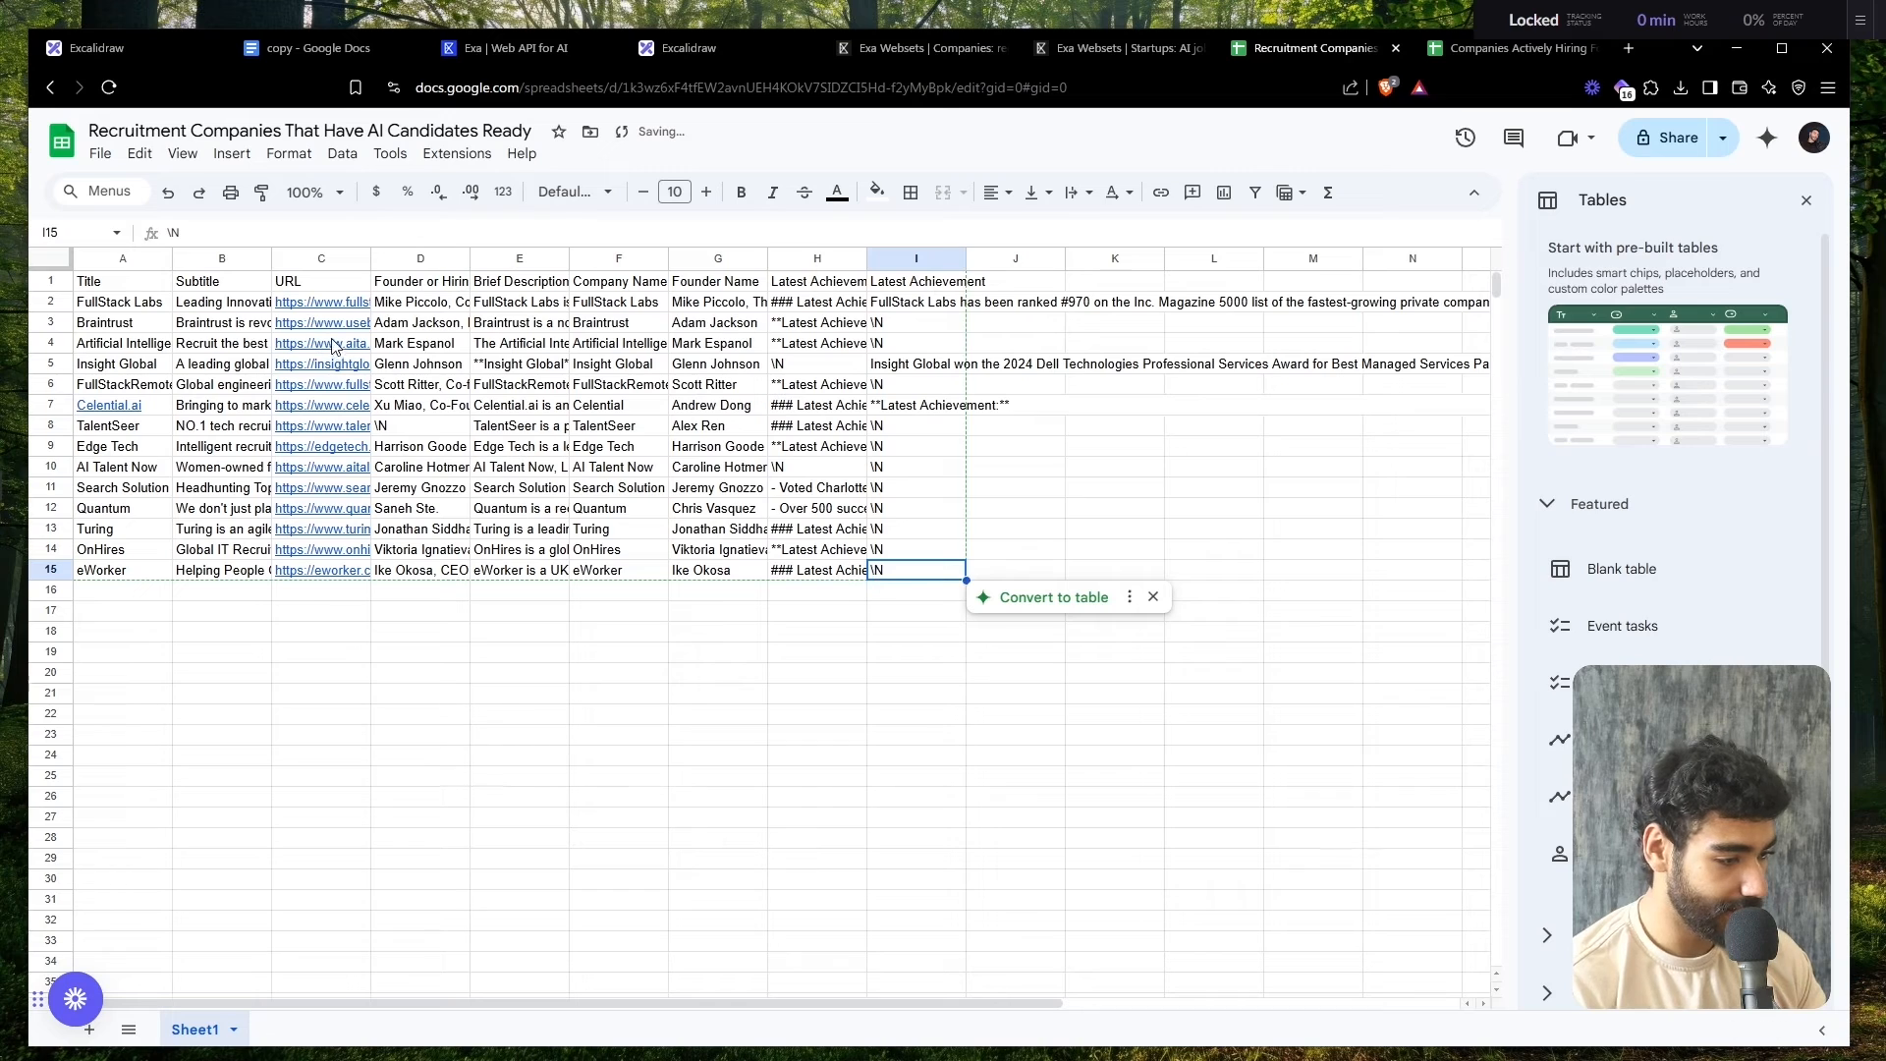
# - Bold the header row and fit all column widths to their contents
pyautogui.click(62, 274)
pyautogui.hotkey('ctrl', 'b')
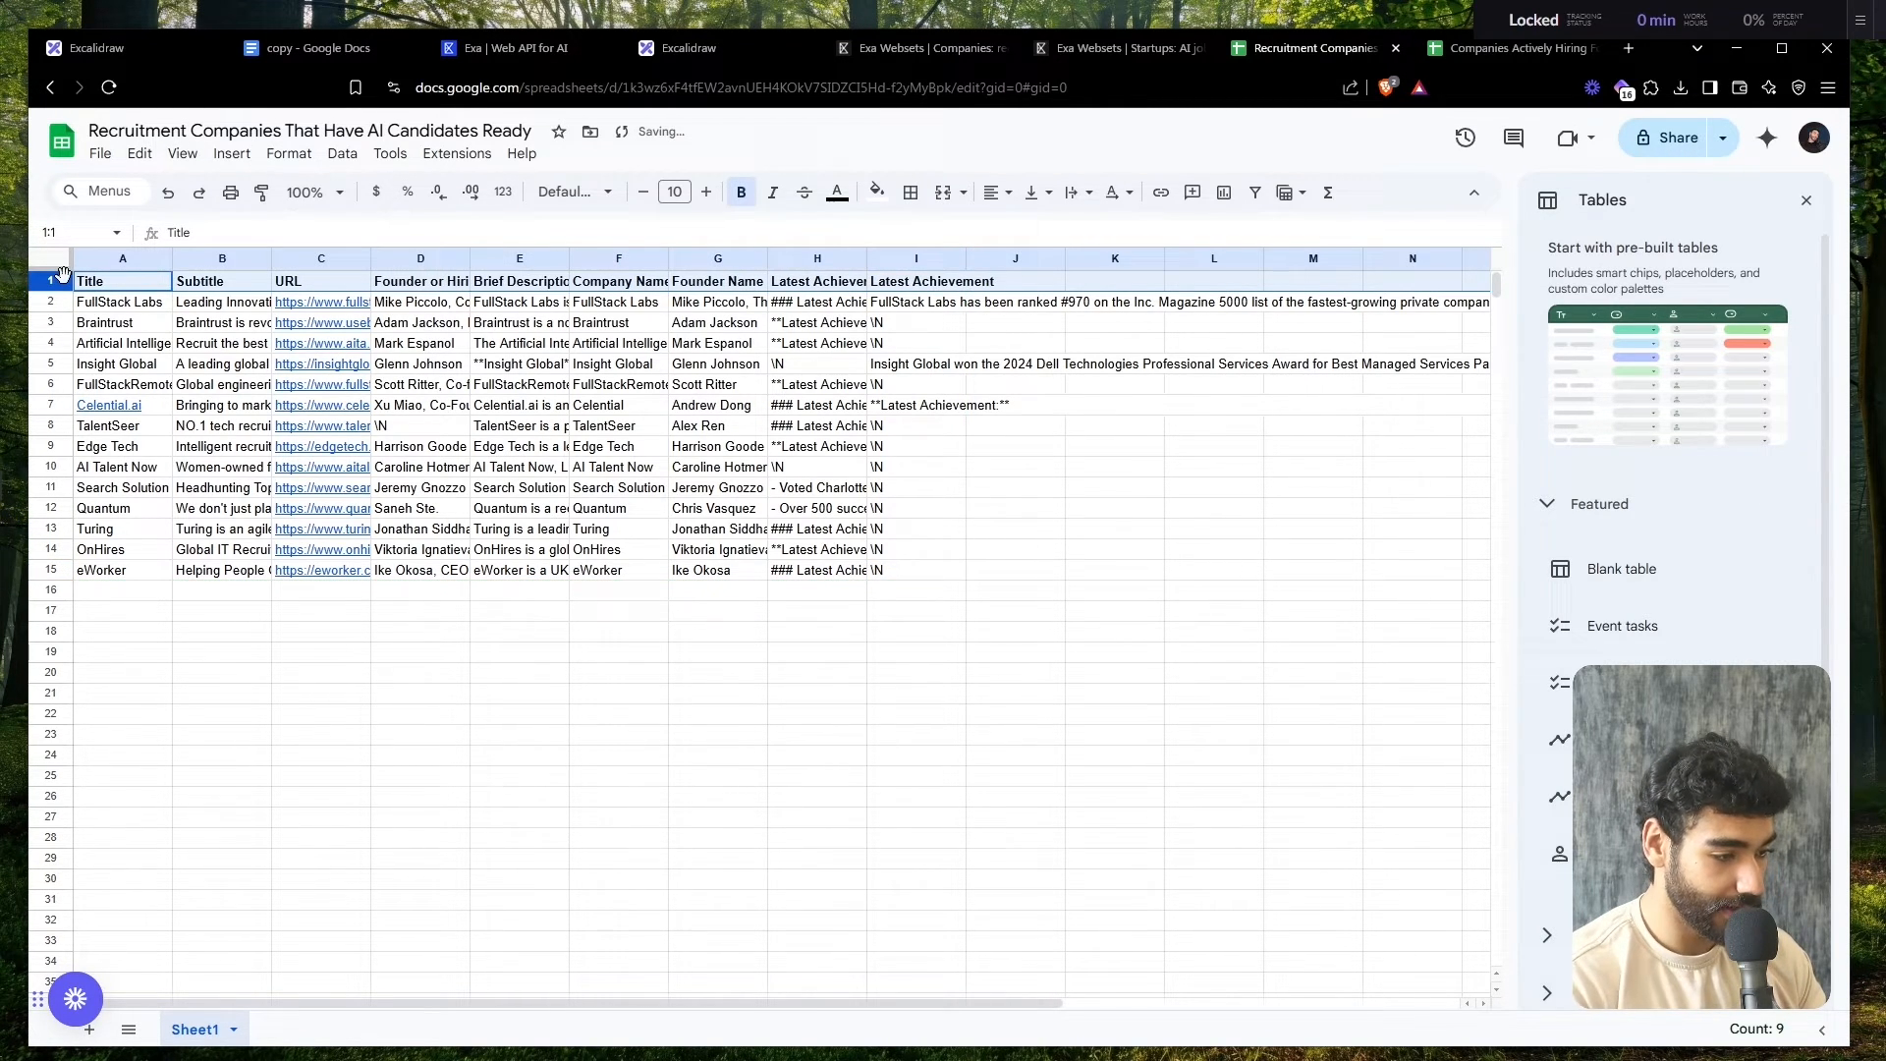
pyautogui.hotkey('ctrl', 'a')
pyautogui.hotkey('ctrl', 'a')
pyautogui.doubleClick(472, 261)
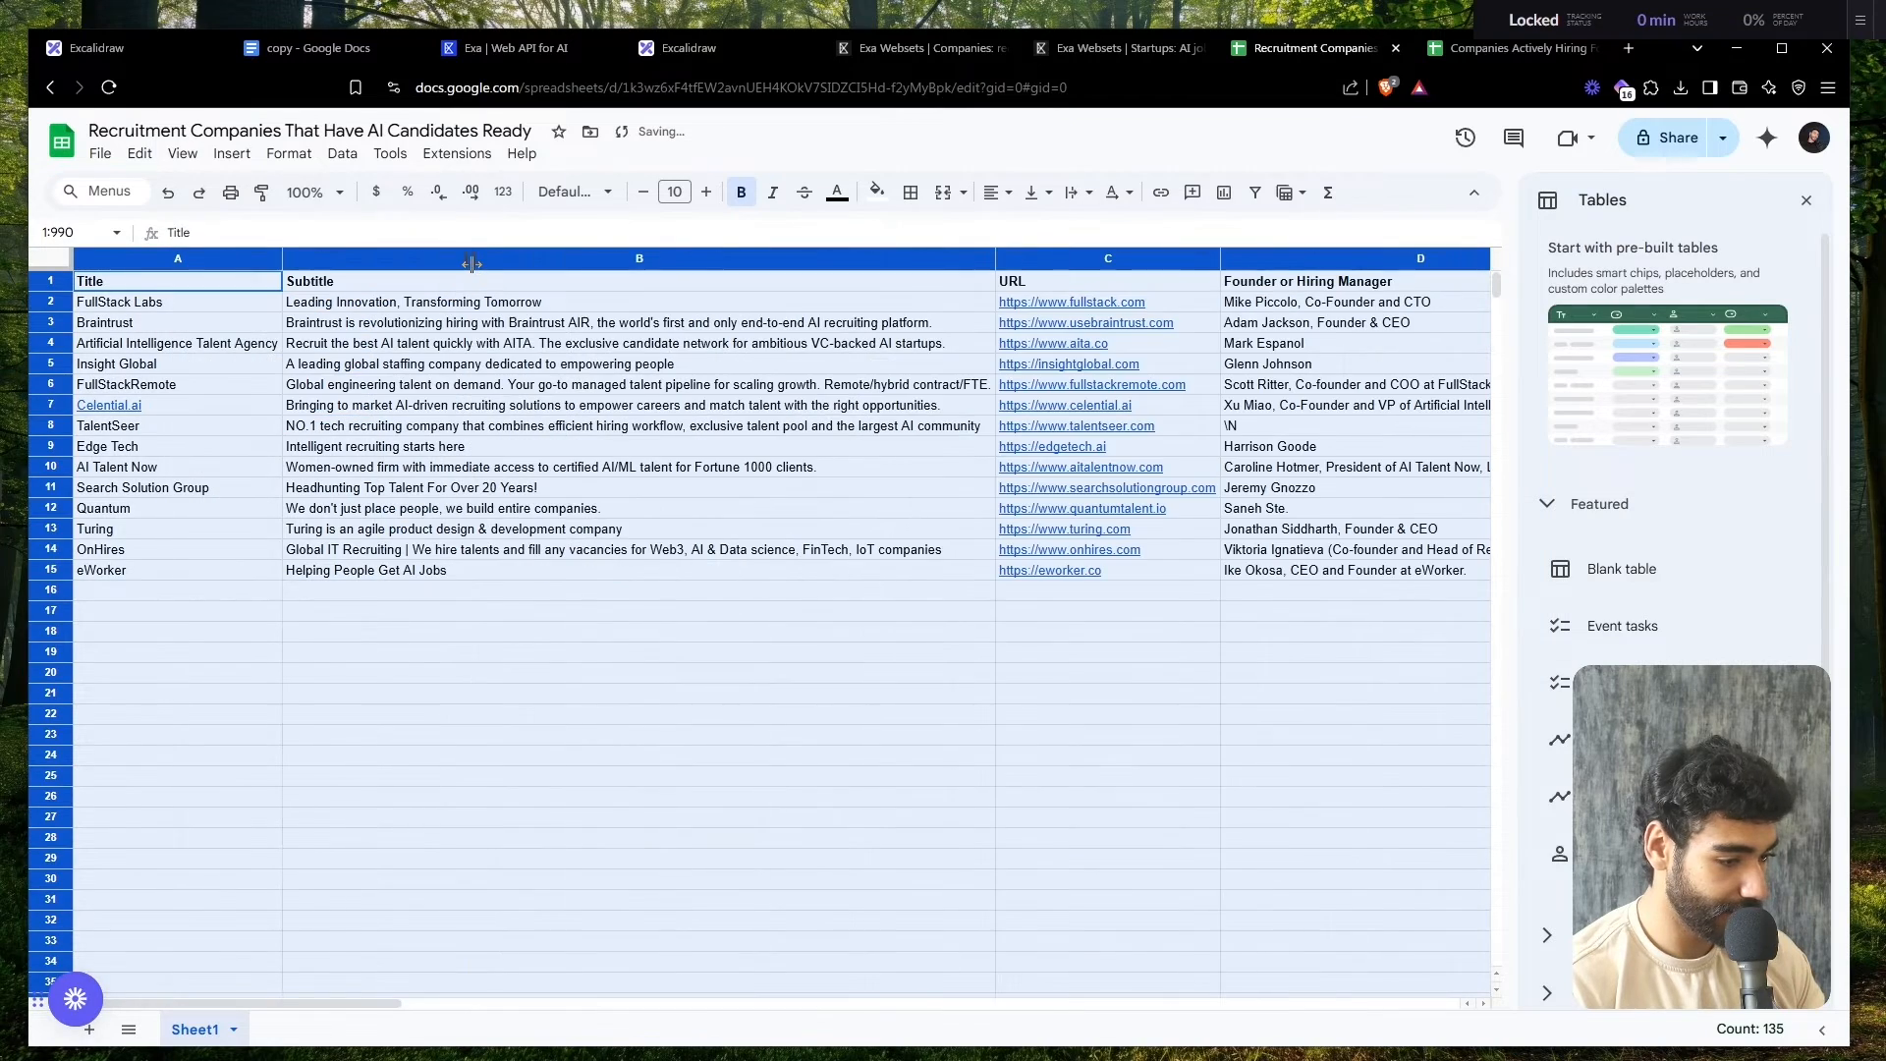
pyautogui.click(1161, 567)
# - Delete the "Founder or Hiring Manager" column from the lead list
pyautogui.hscroll(4, 1161, 567)
pyautogui.hscroll(10, 1161, 570)
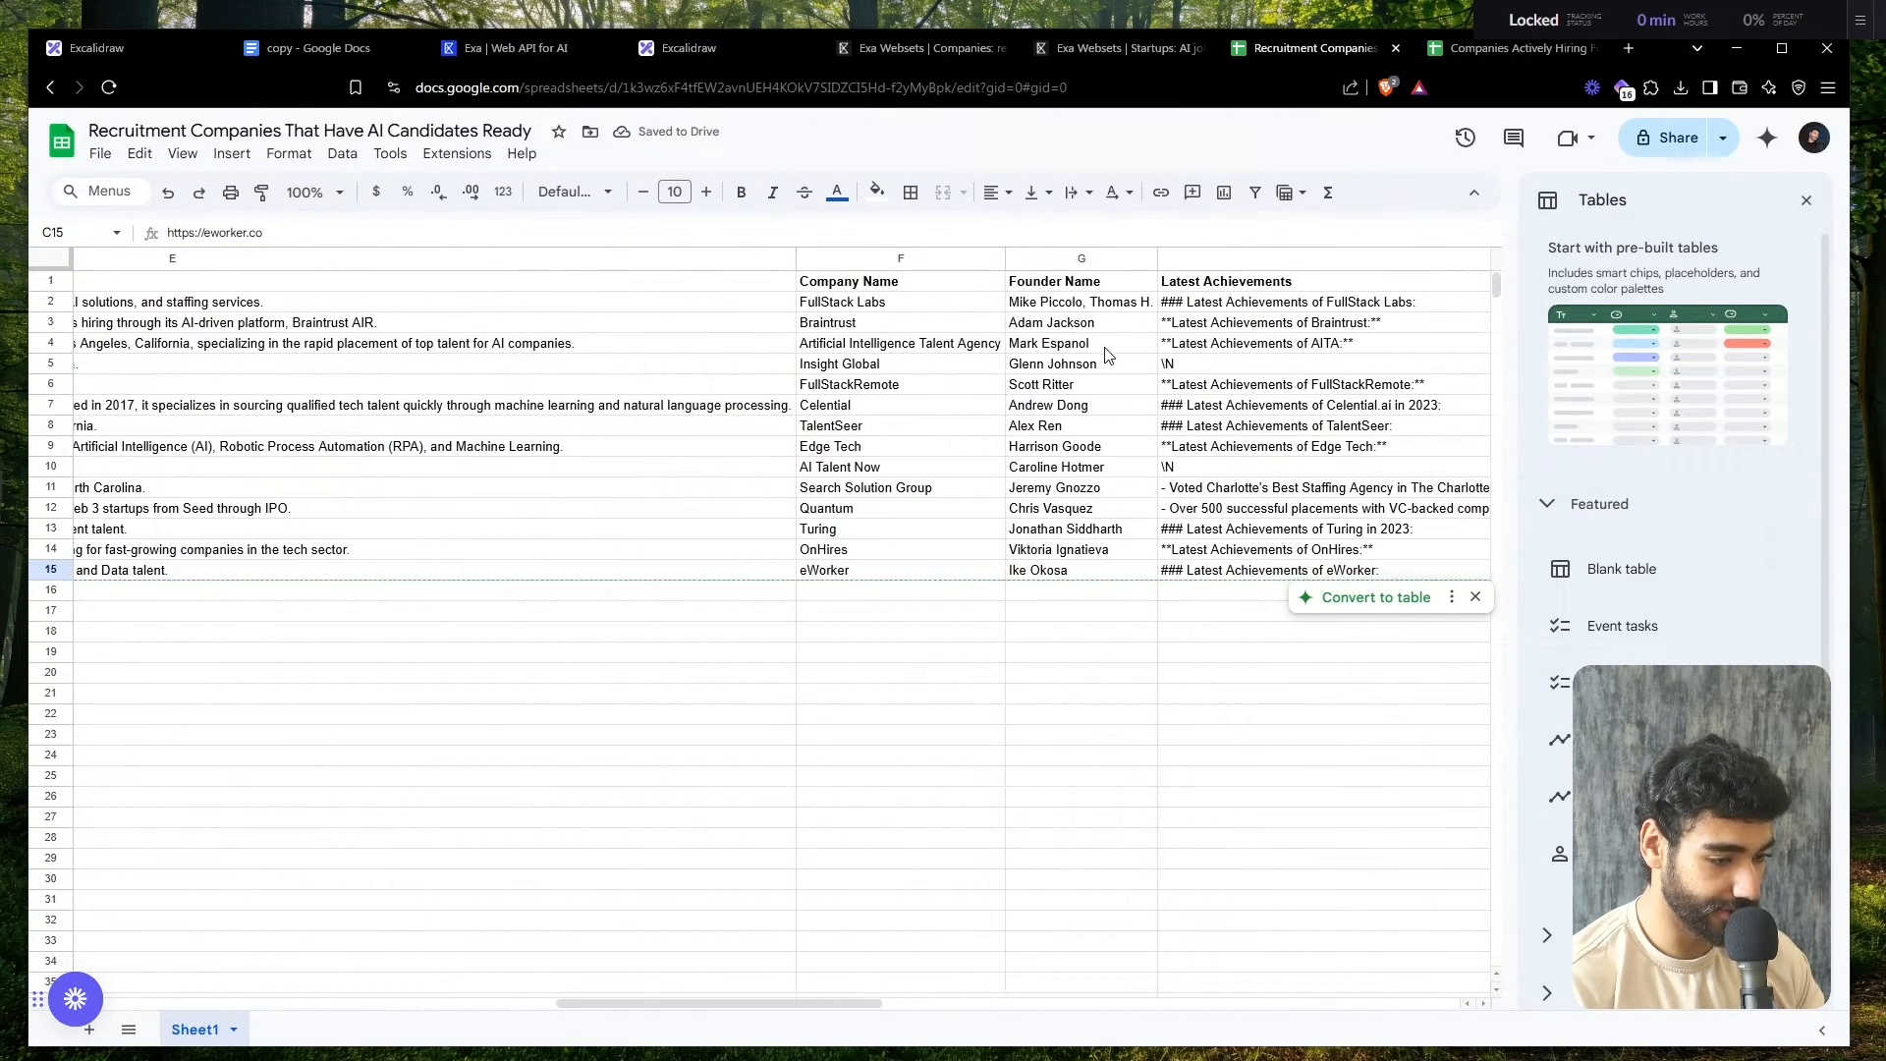
pyautogui.hscroll(-15, 1108, 353)
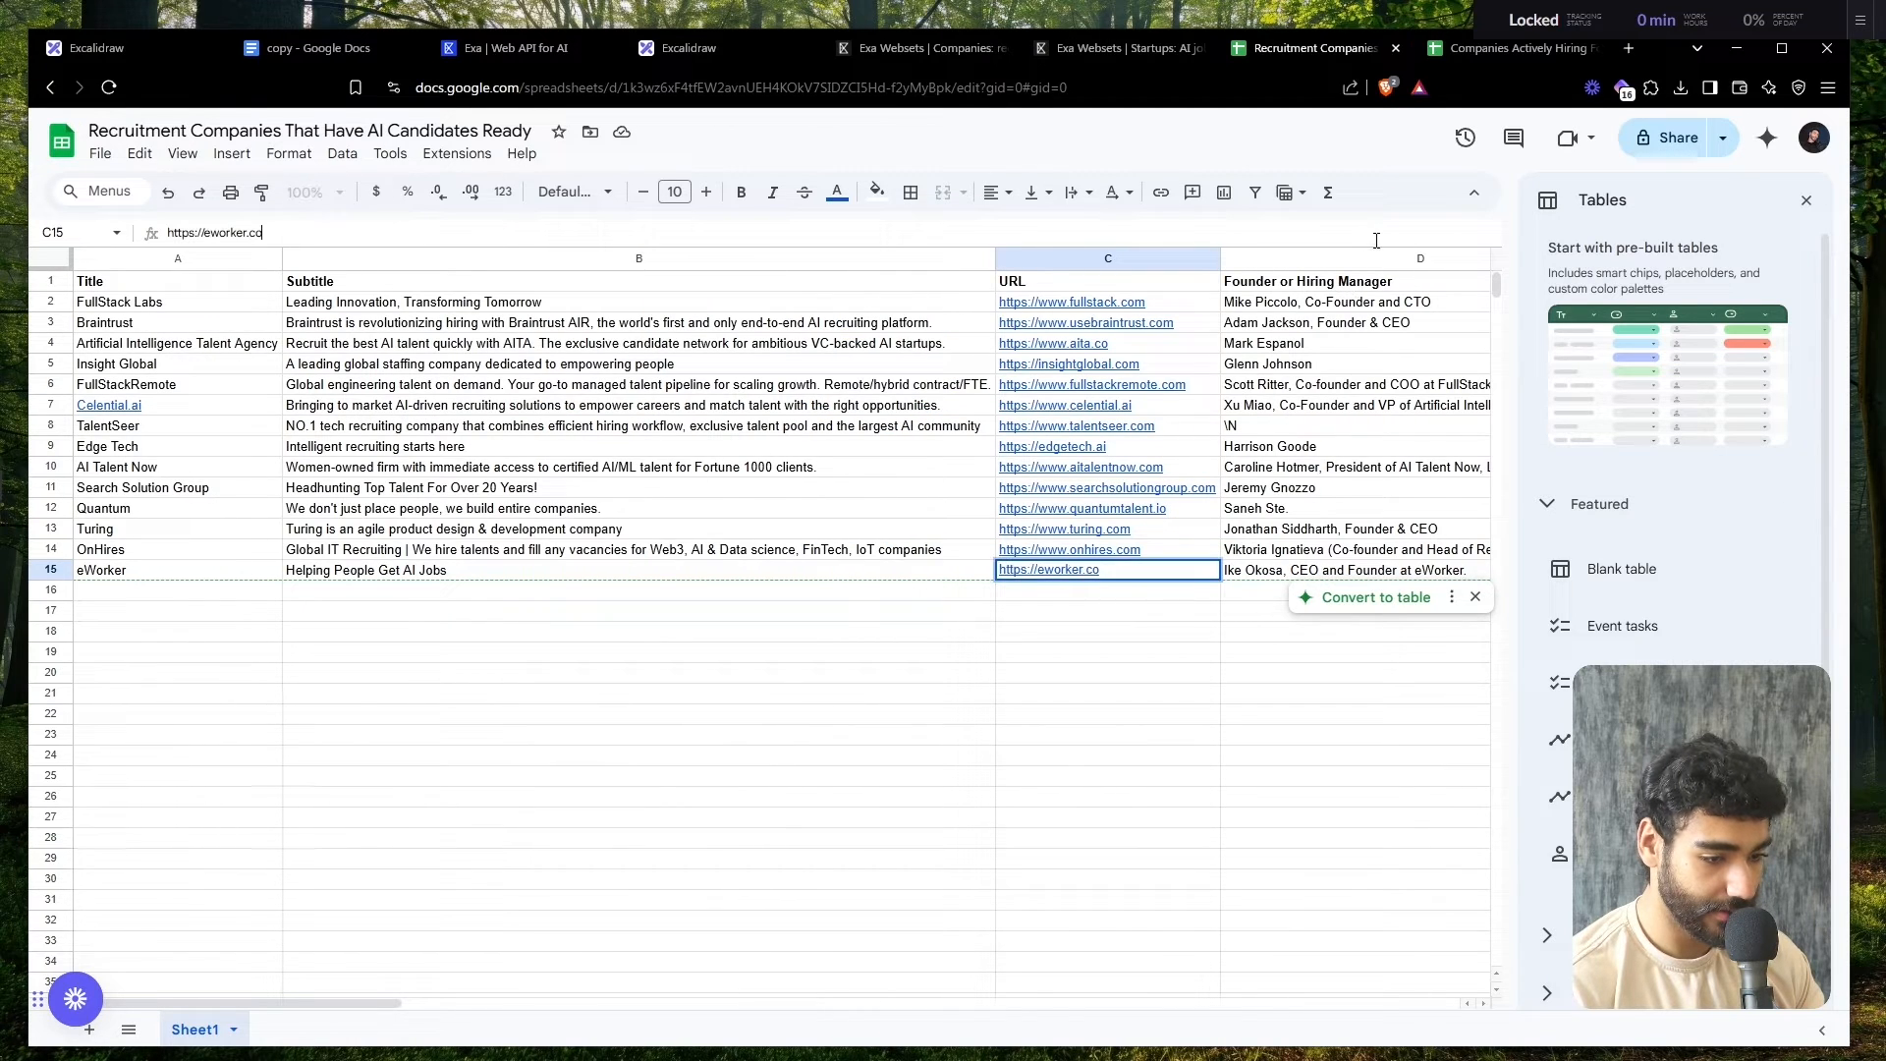
pyautogui.click(1361, 257)
pyautogui.rightClick(1361, 257)
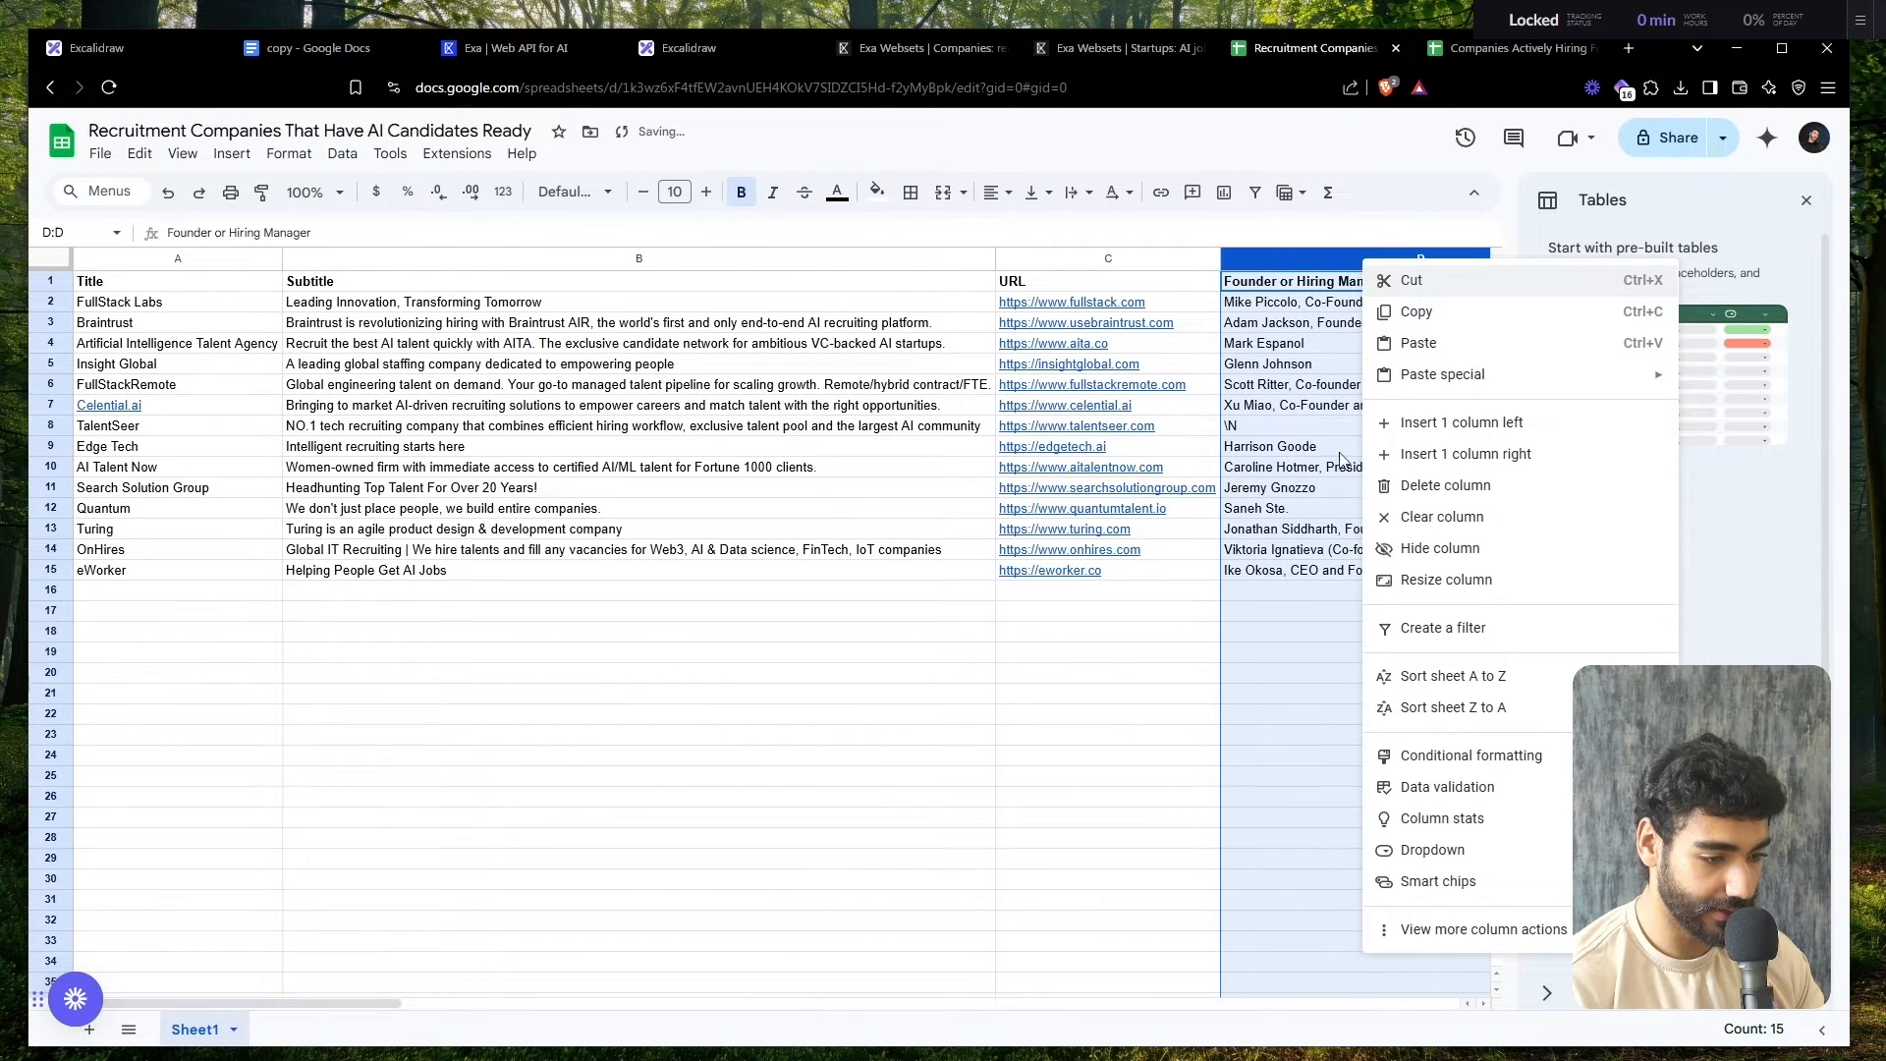
pyautogui.click(1419, 485)
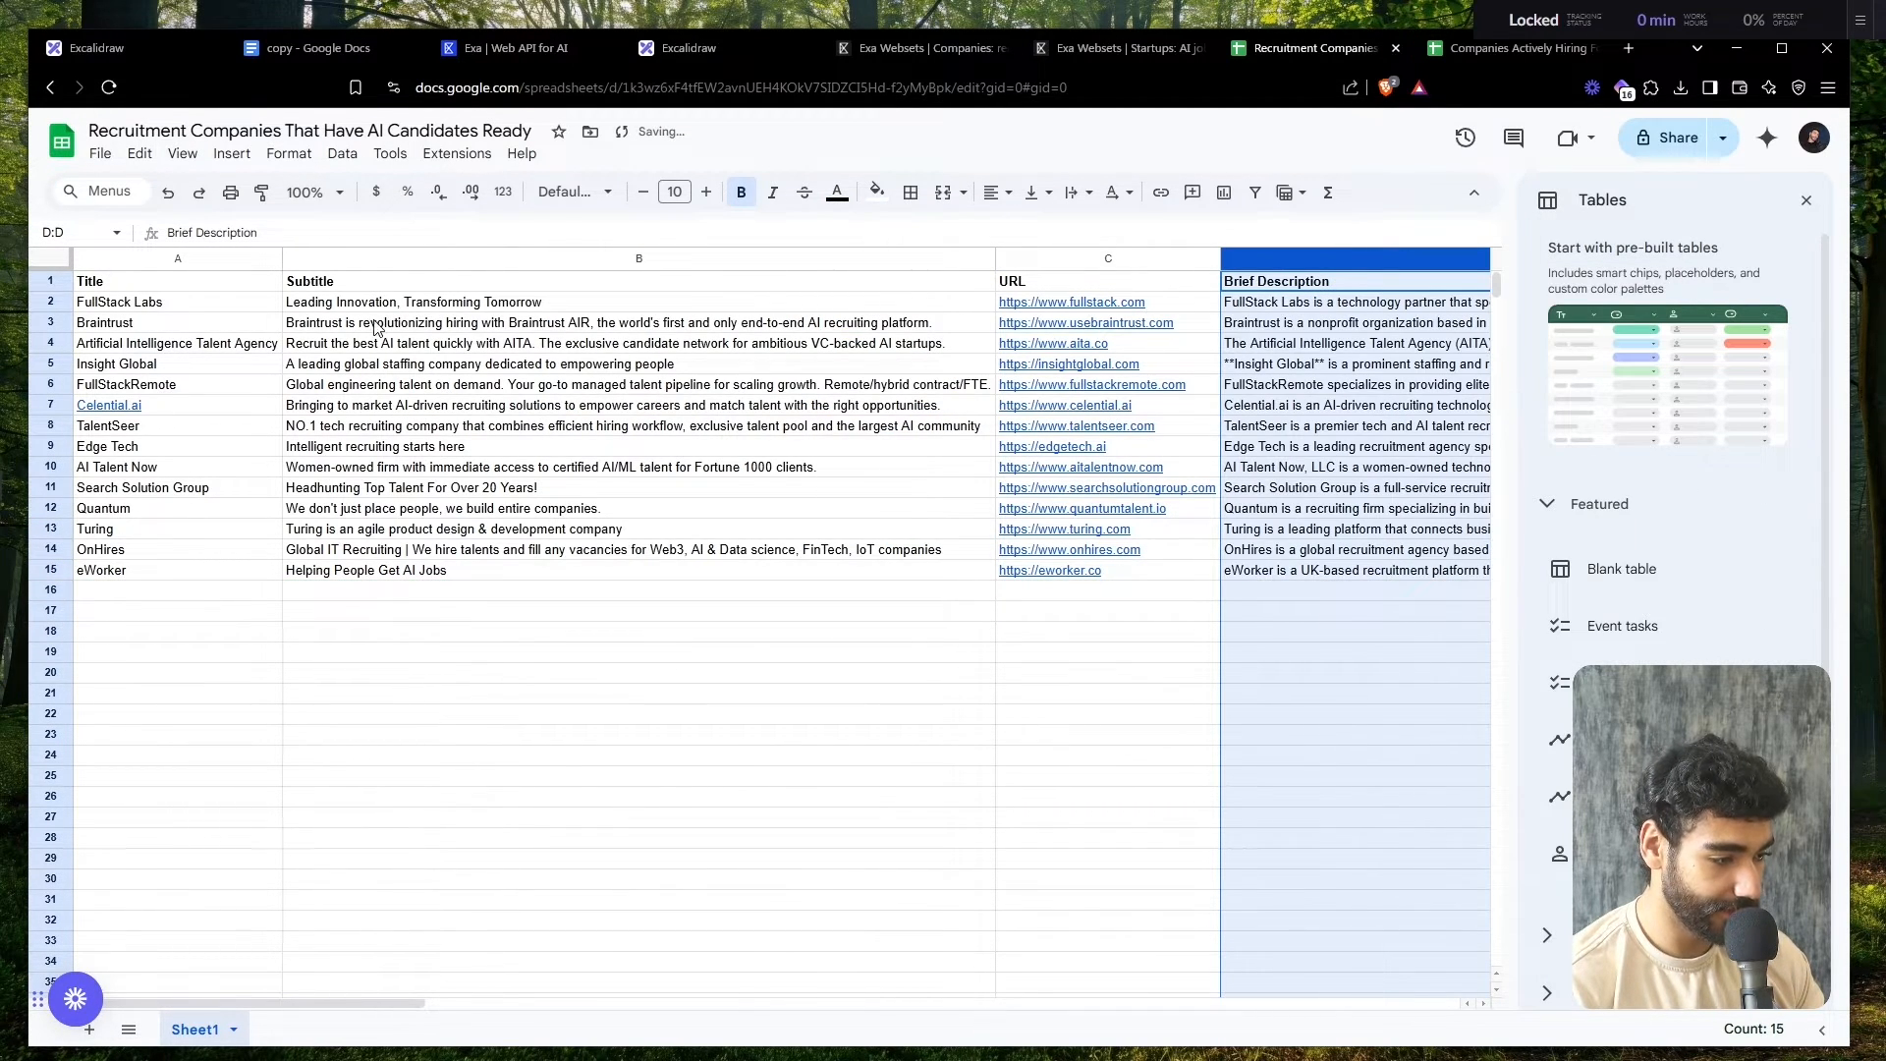
# - Delete the "Title" and "Subtitle" columns from the lead list
pyautogui.click(421, 265)
pyautogui.keyDown('shift'); pyautogui.click(211, 263); pyautogui.keyUp('shift')
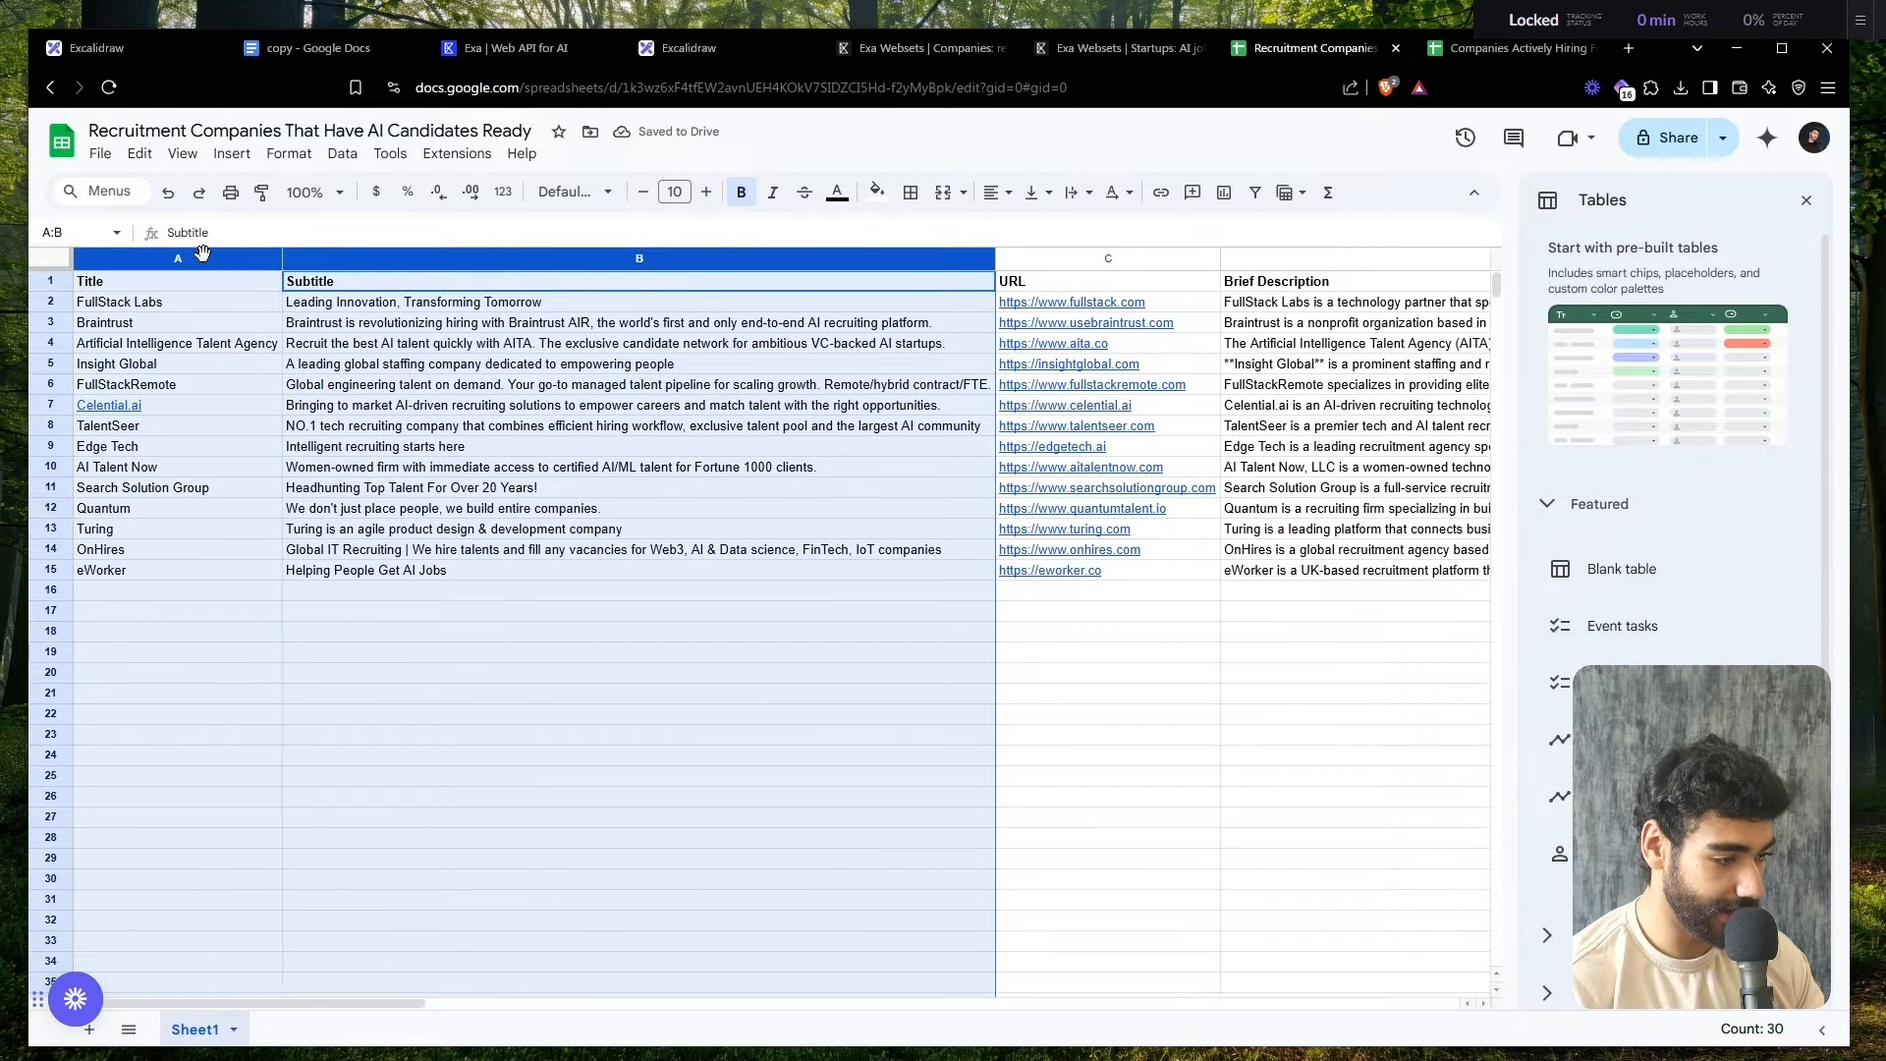
pyautogui.rightClick(209, 261)
pyautogui.click(332, 481)
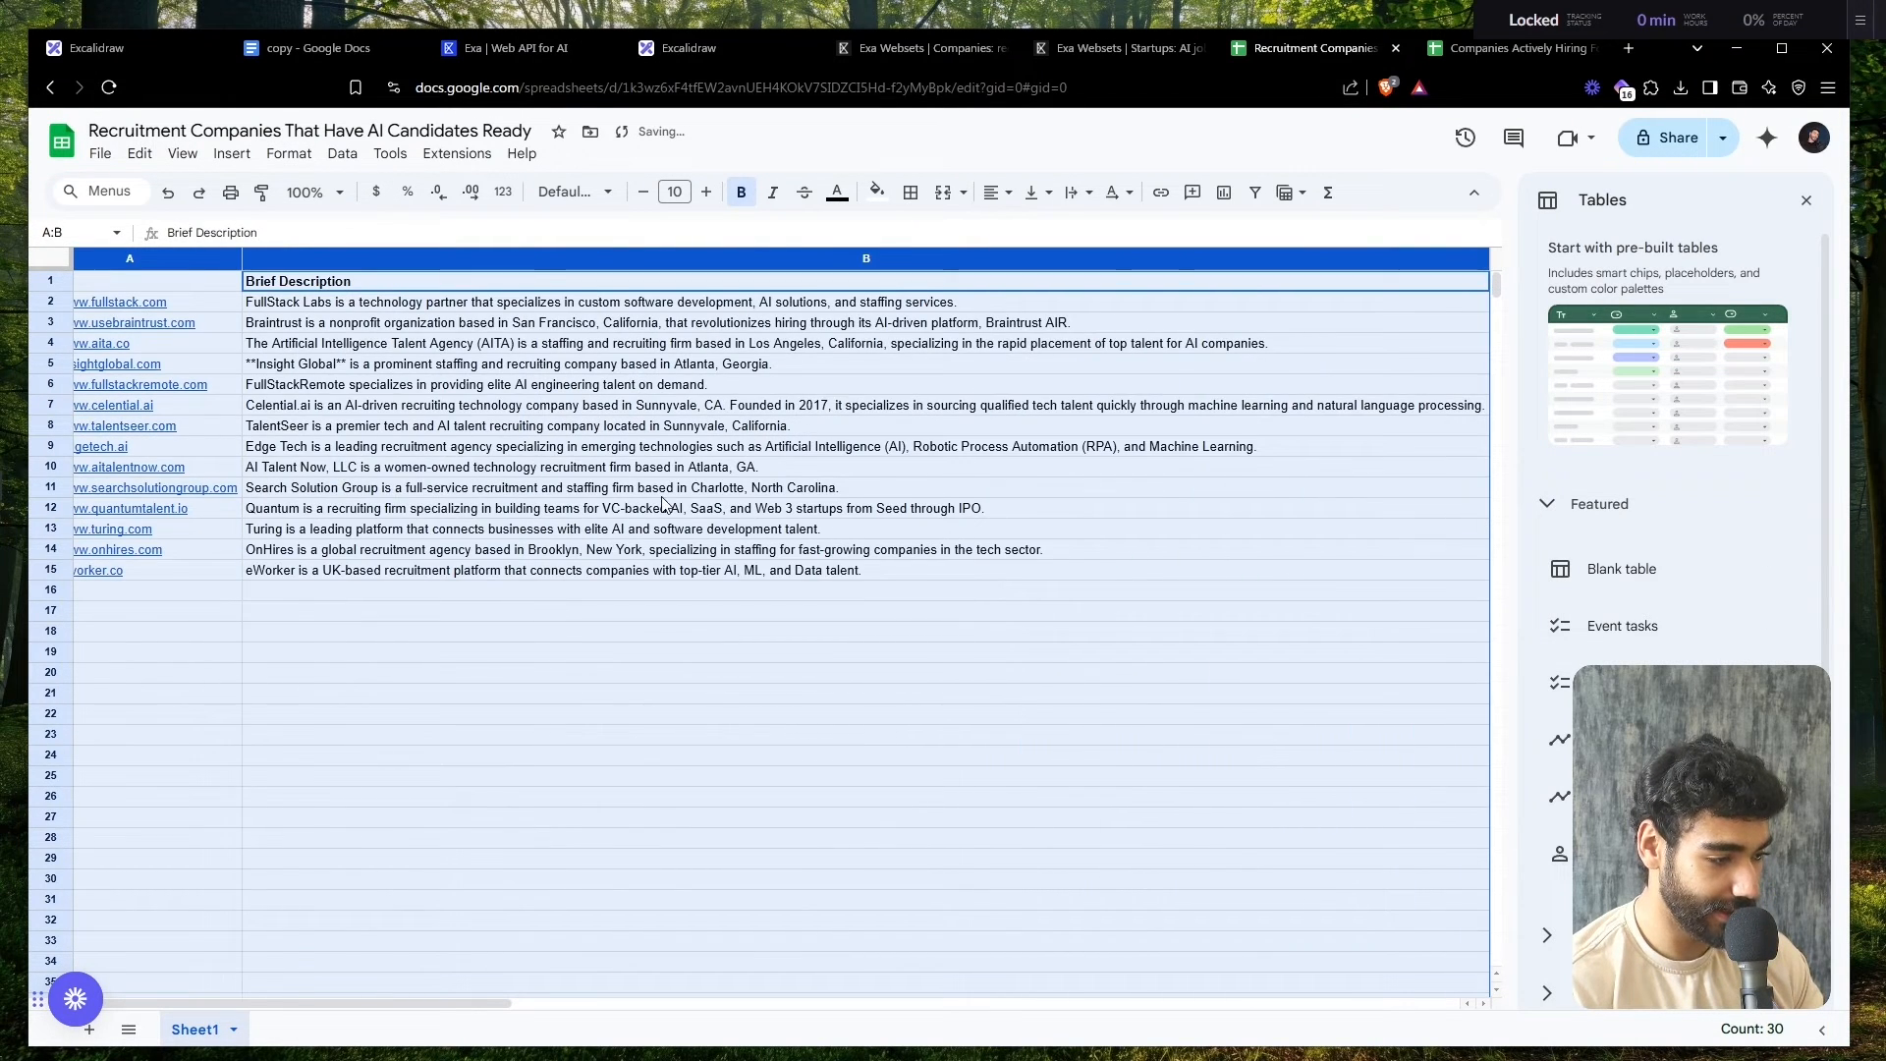
pyautogui.hscroll(5, 585, 420)
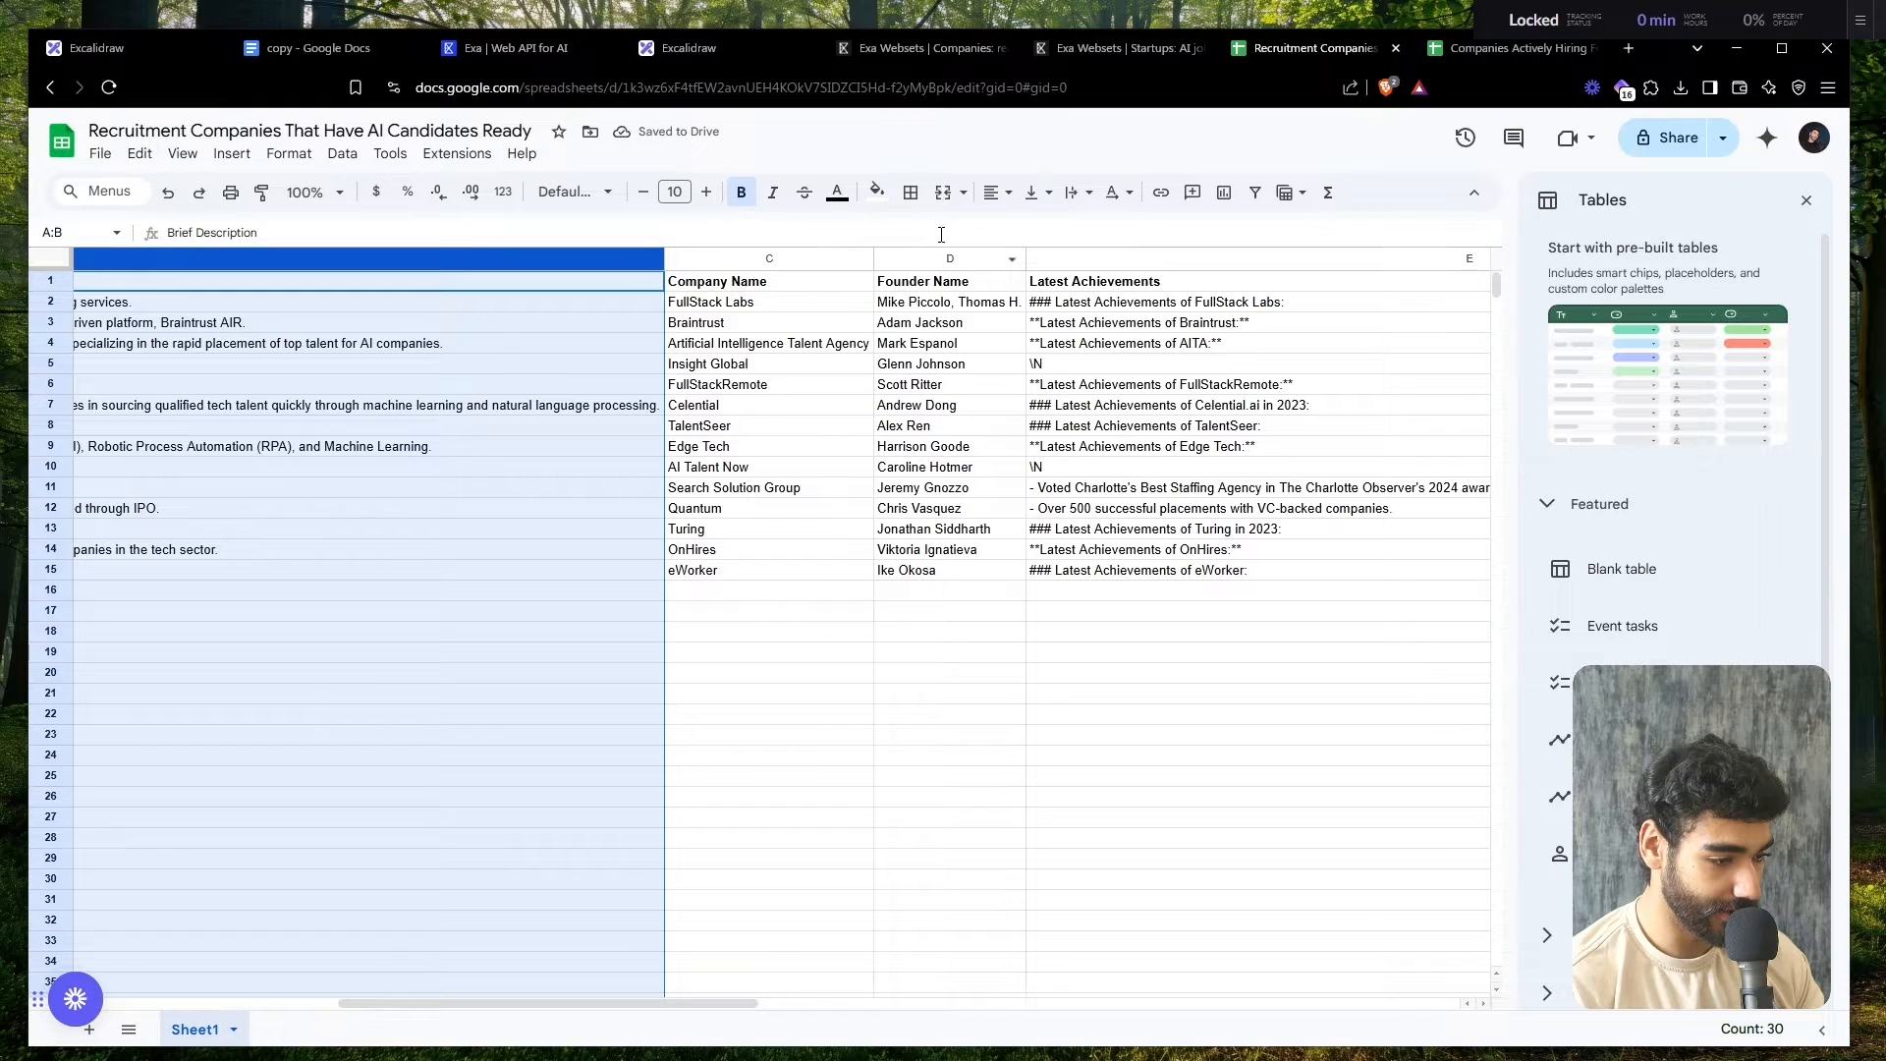
# - Move the "Company Name" column to the front of the recruitment lead list, ahead of the URL column
pyautogui.click(787, 253)
pyautogui.moveTo(788, 248); pyautogui.dragTo(152, 244)
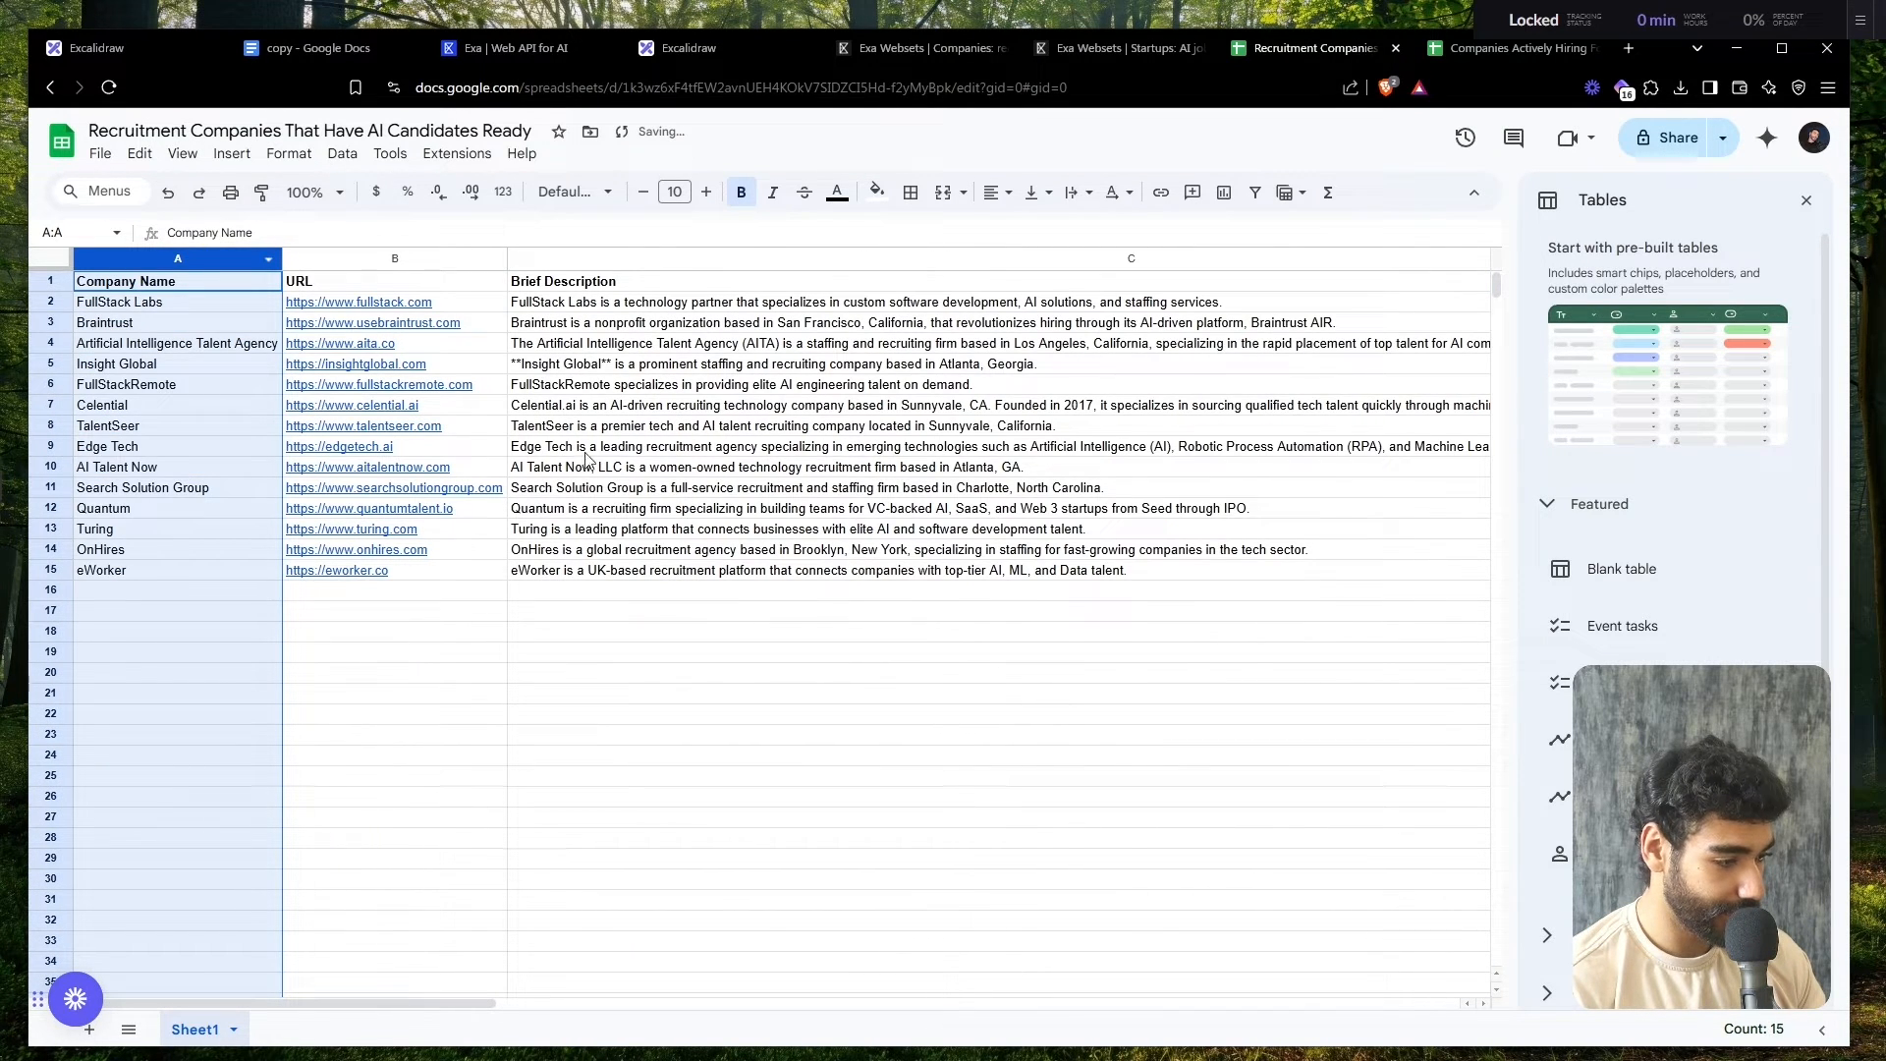
pyautogui.click(1111, 570)
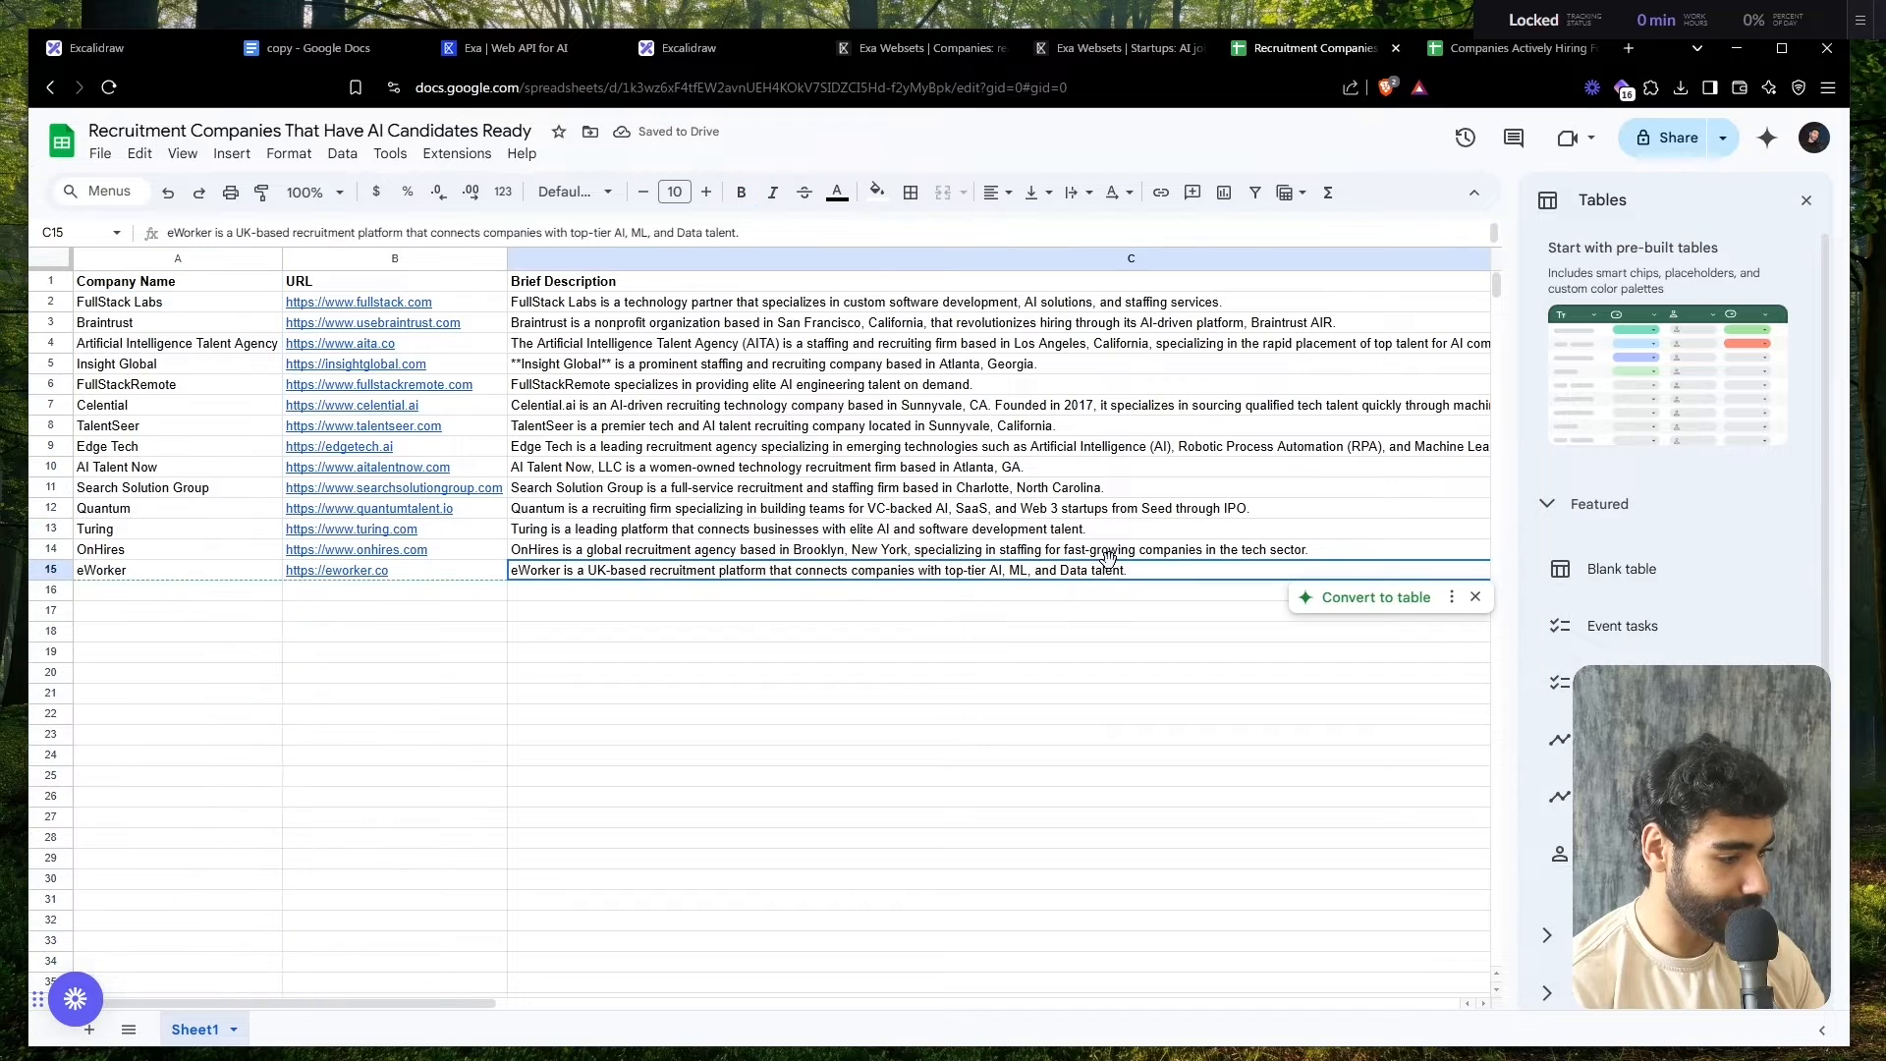
# - Read the full "Latest Achievements" entry for Celential and compare that column with the neighbouring "Latest Achievement" column
pyautogui.hscroll(10, 1106, 555)
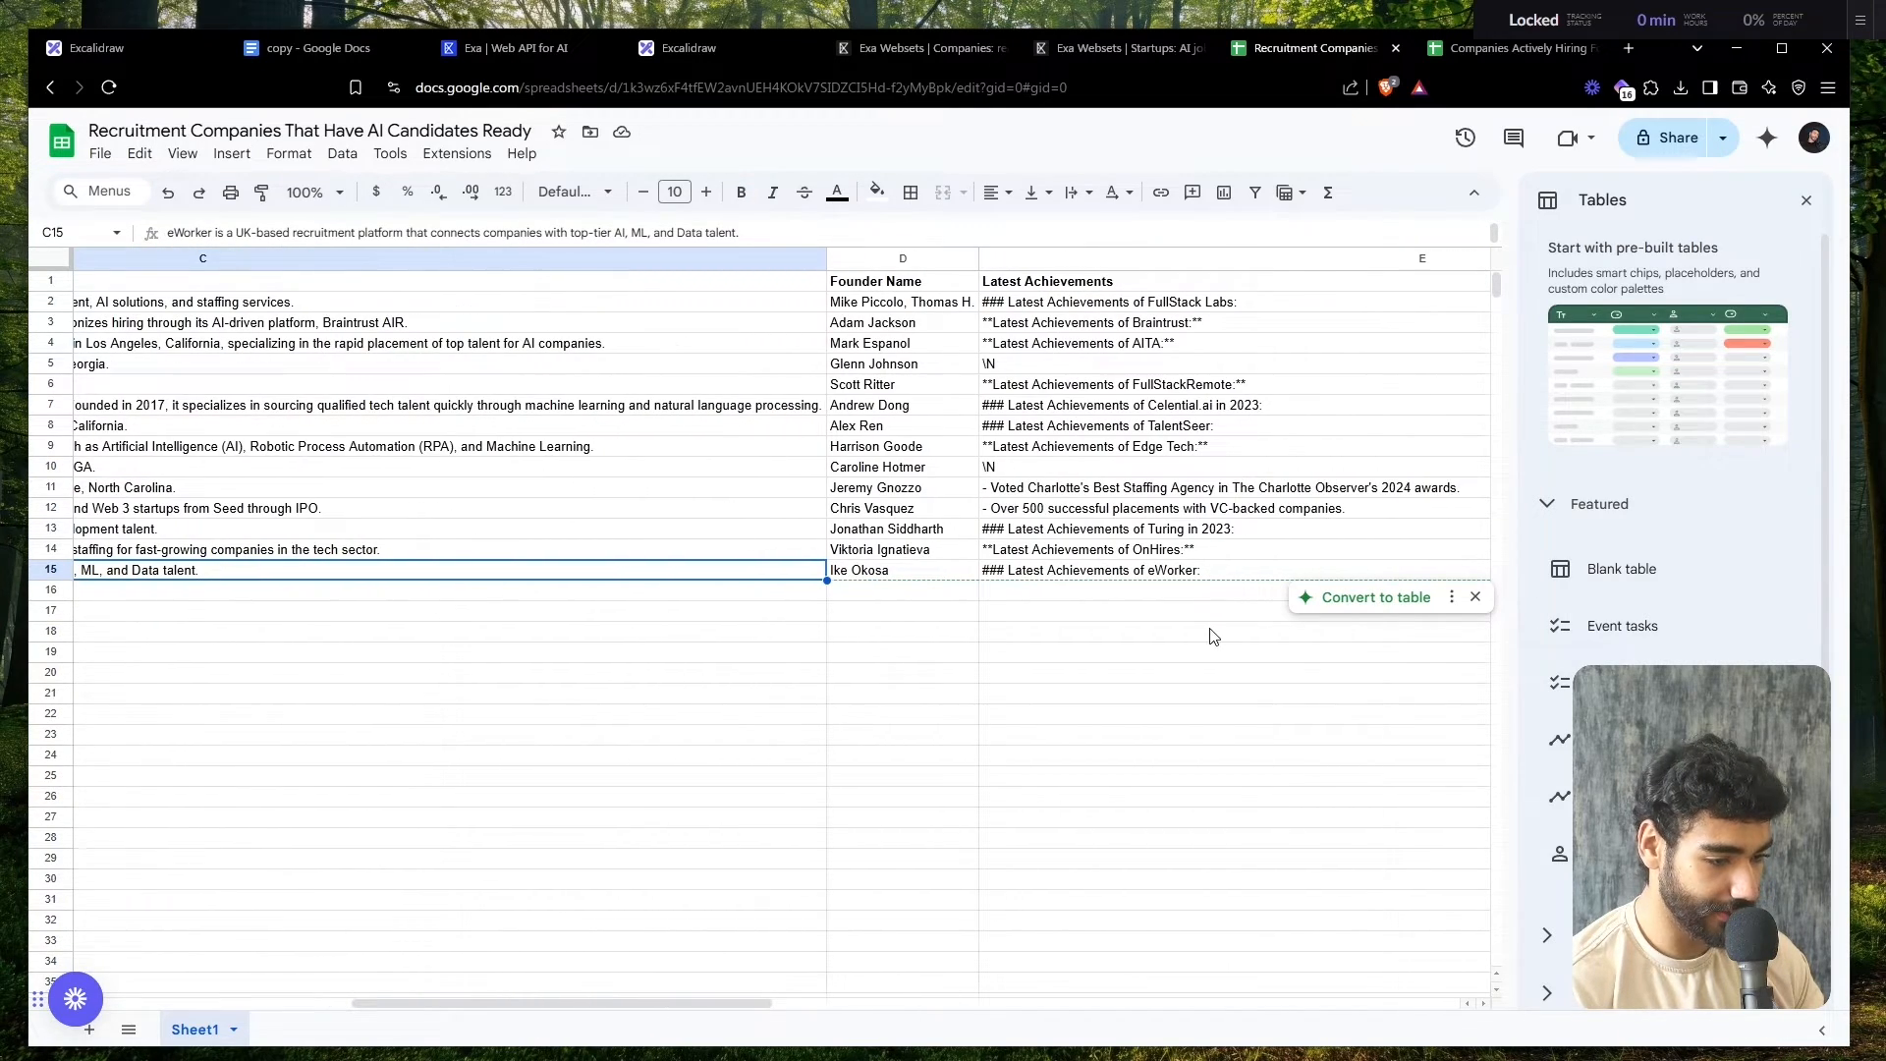
pyautogui.doubleClick(1140, 405)
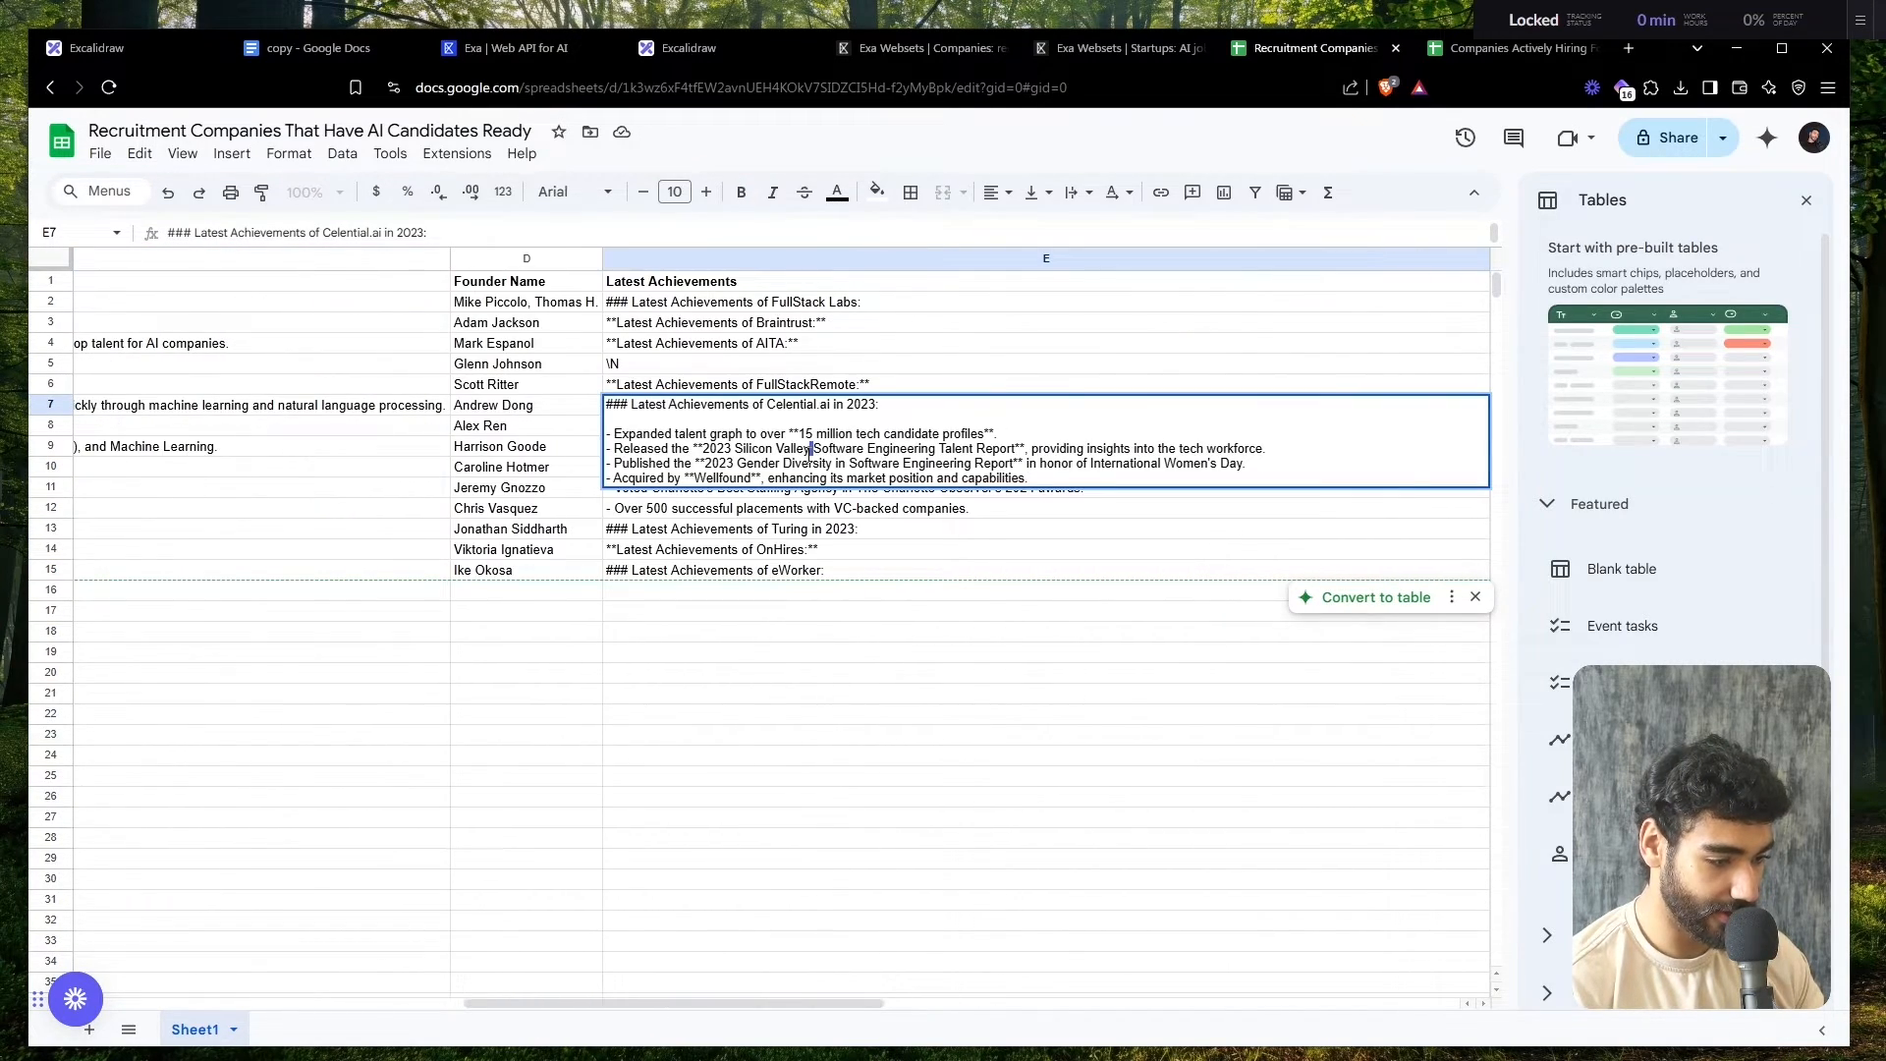
pyautogui.tripleClick(811, 448)
pyautogui.click(818, 591)
pyautogui.hscroll(1, 817, 606)
pyautogui.hscroll(5, 813, 606)
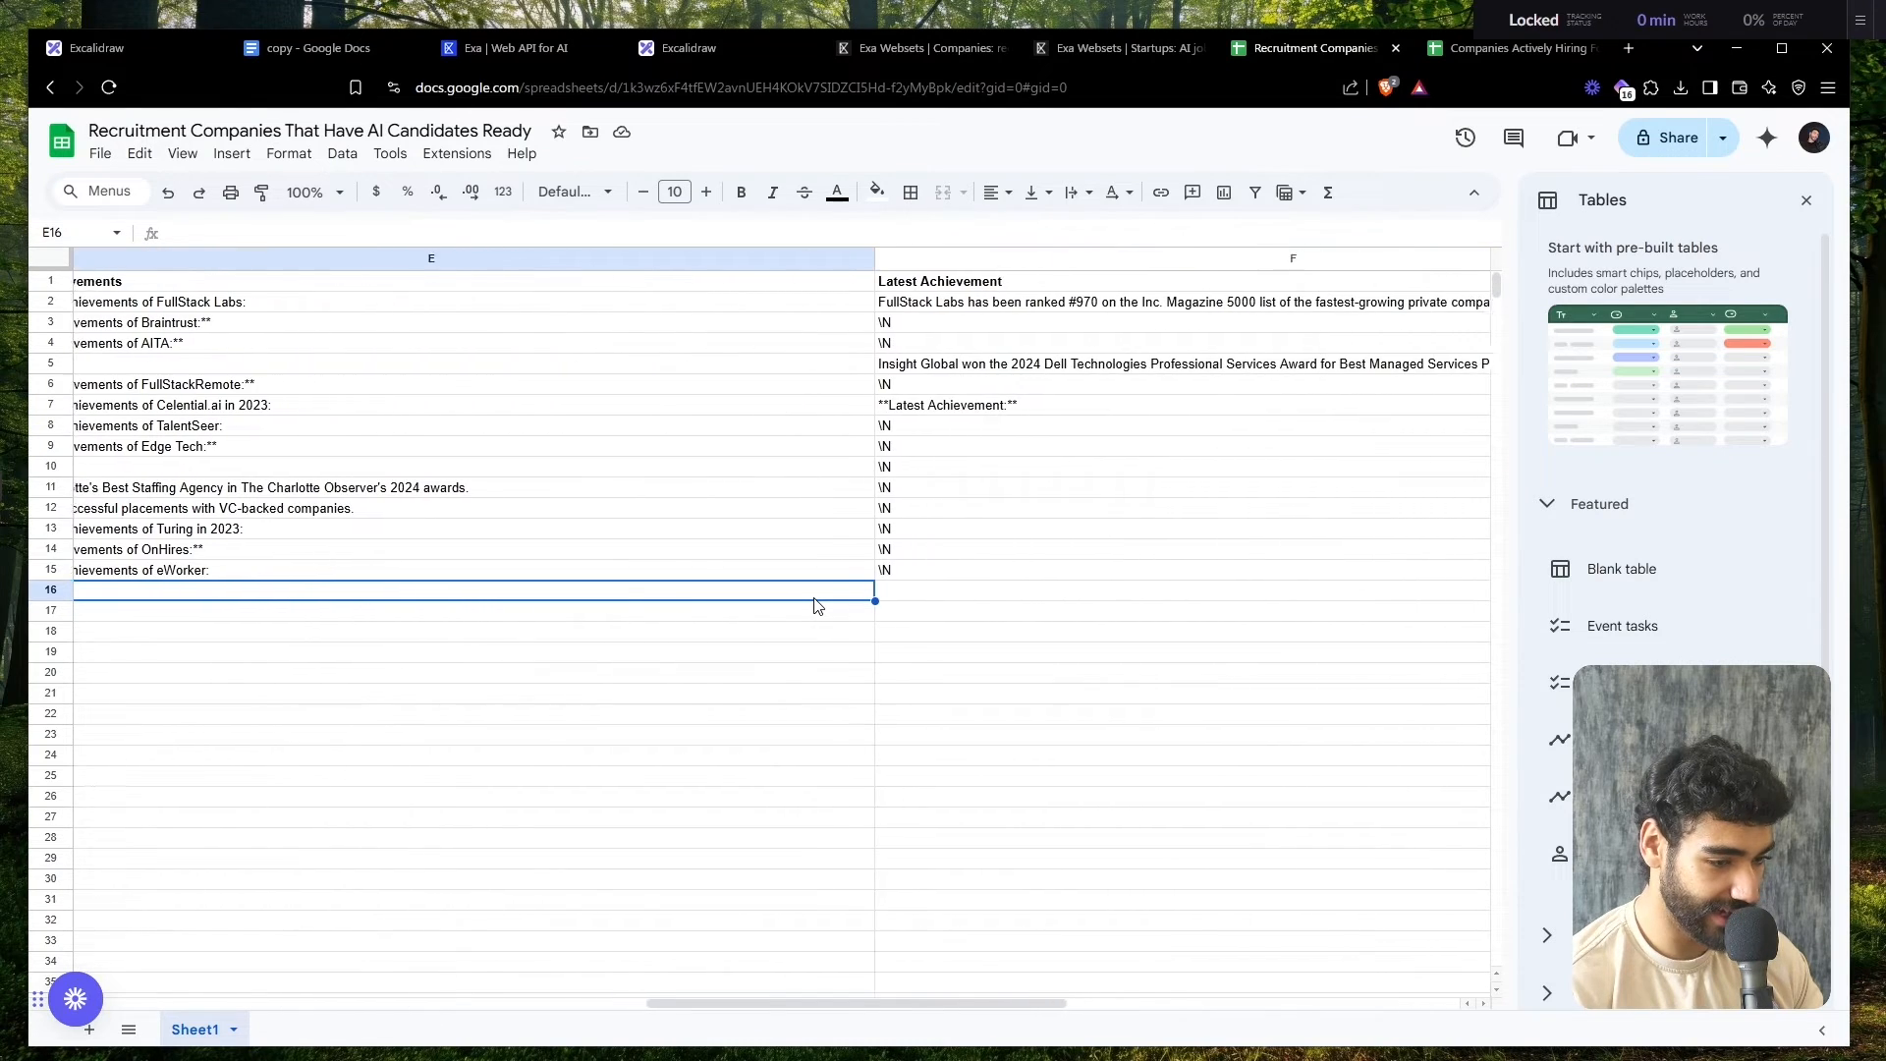
pyautogui.hscroll(-3, 936, 378)
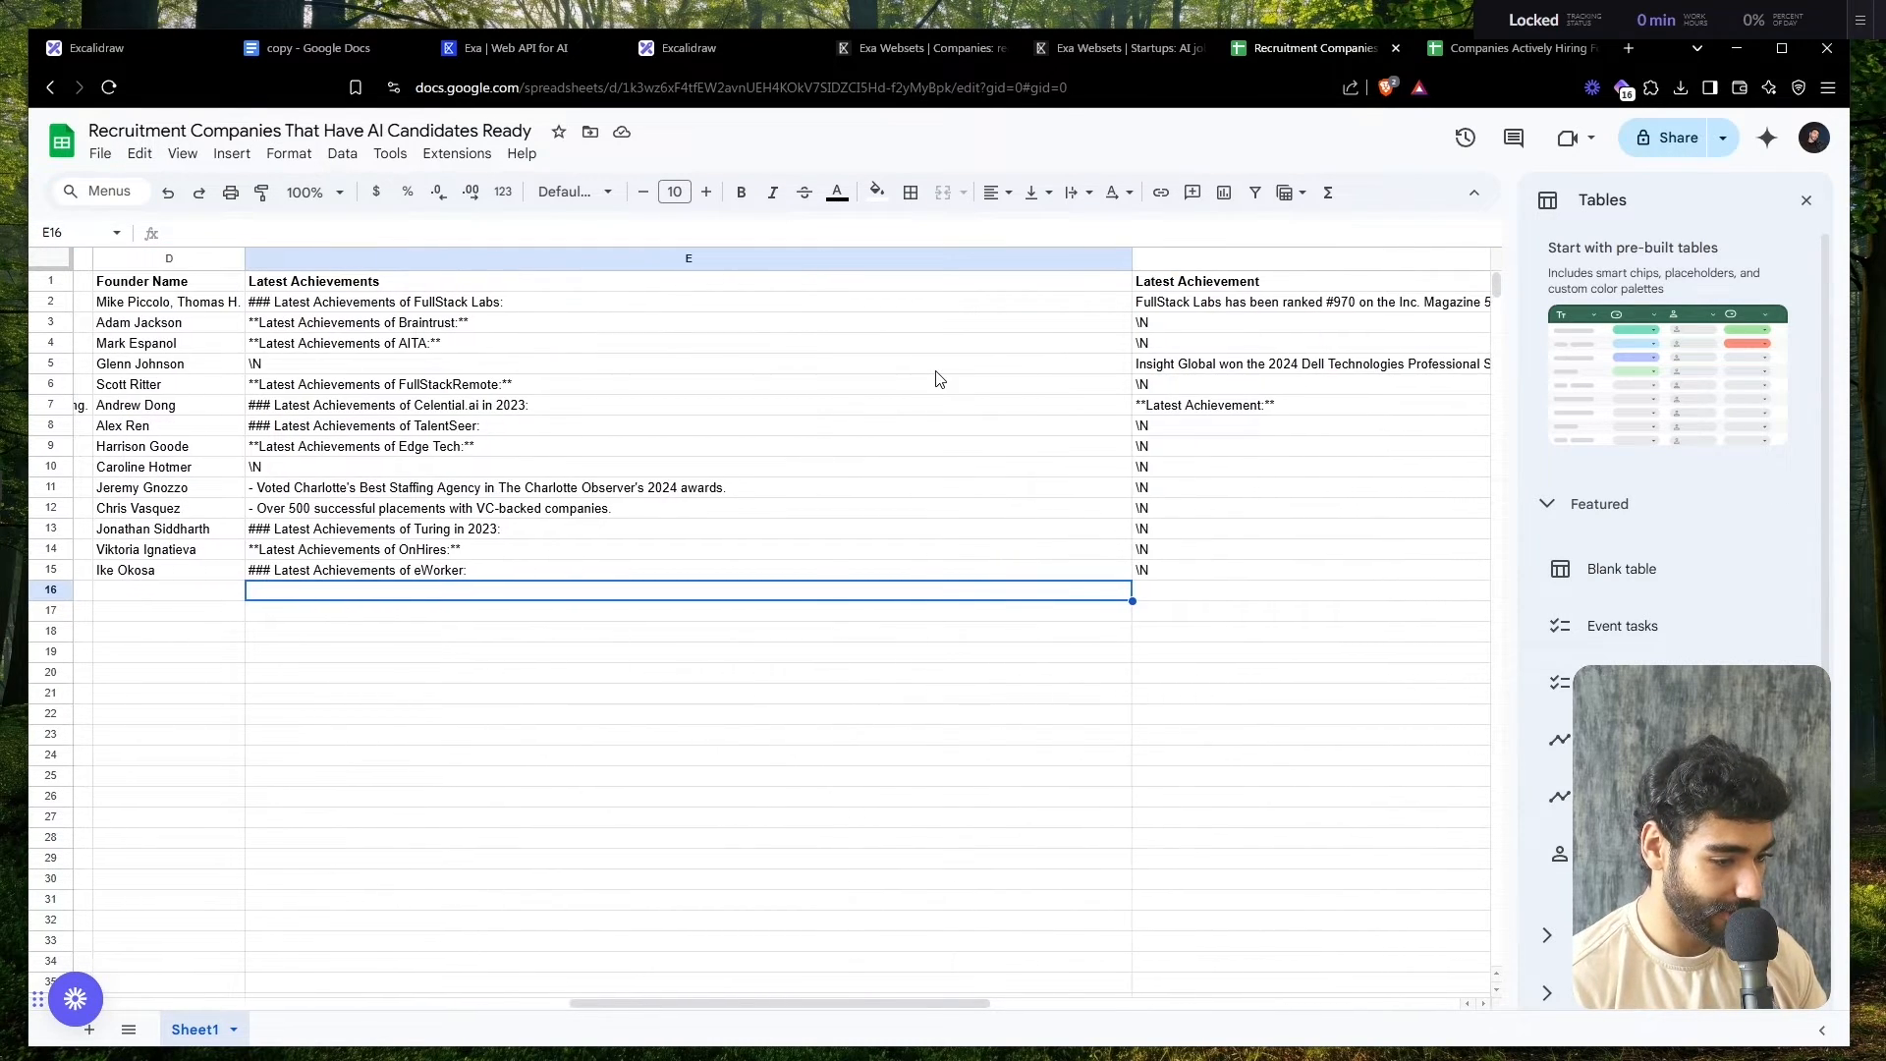
pyautogui.hscroll(-1, 938, 379)
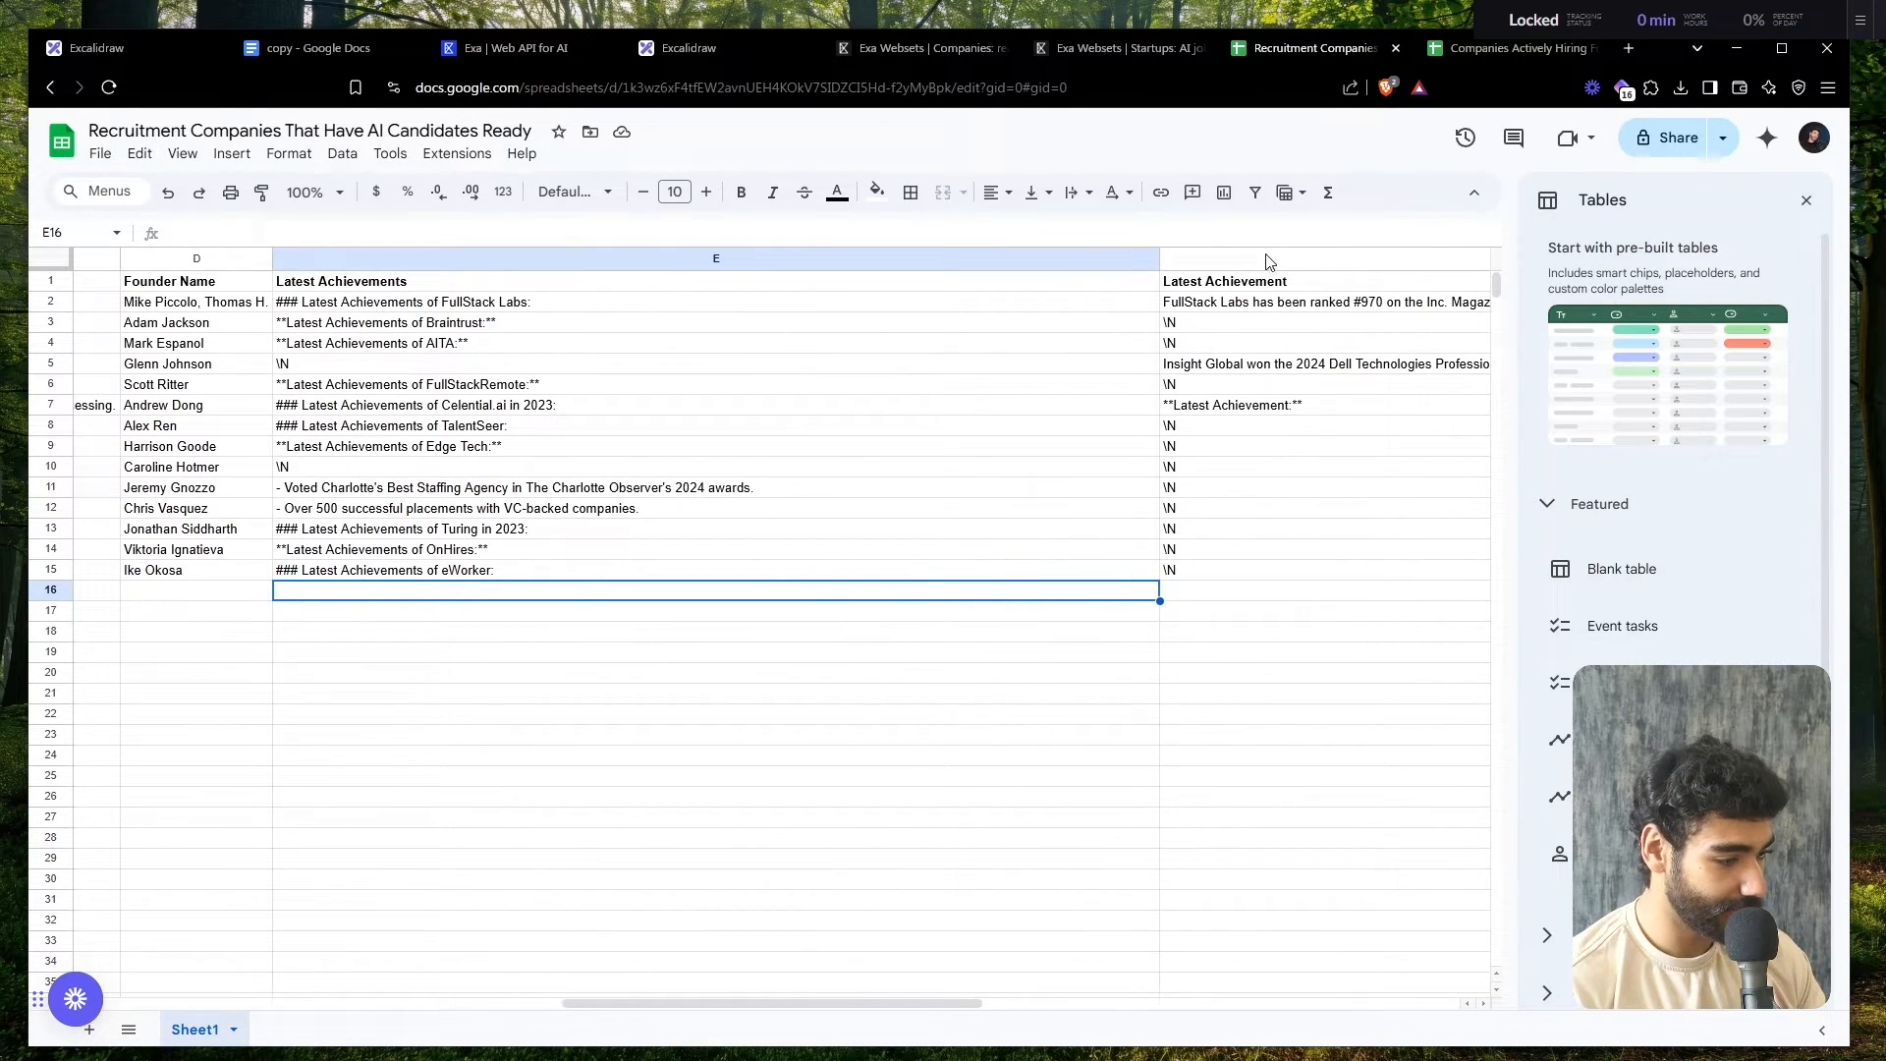
# - Delete the redundant "Latest Achievement" column F and review the remaining columns of the recruitment list
pyautogui.click(1291, 259)
pyautogui.rightClick(1302, 258)
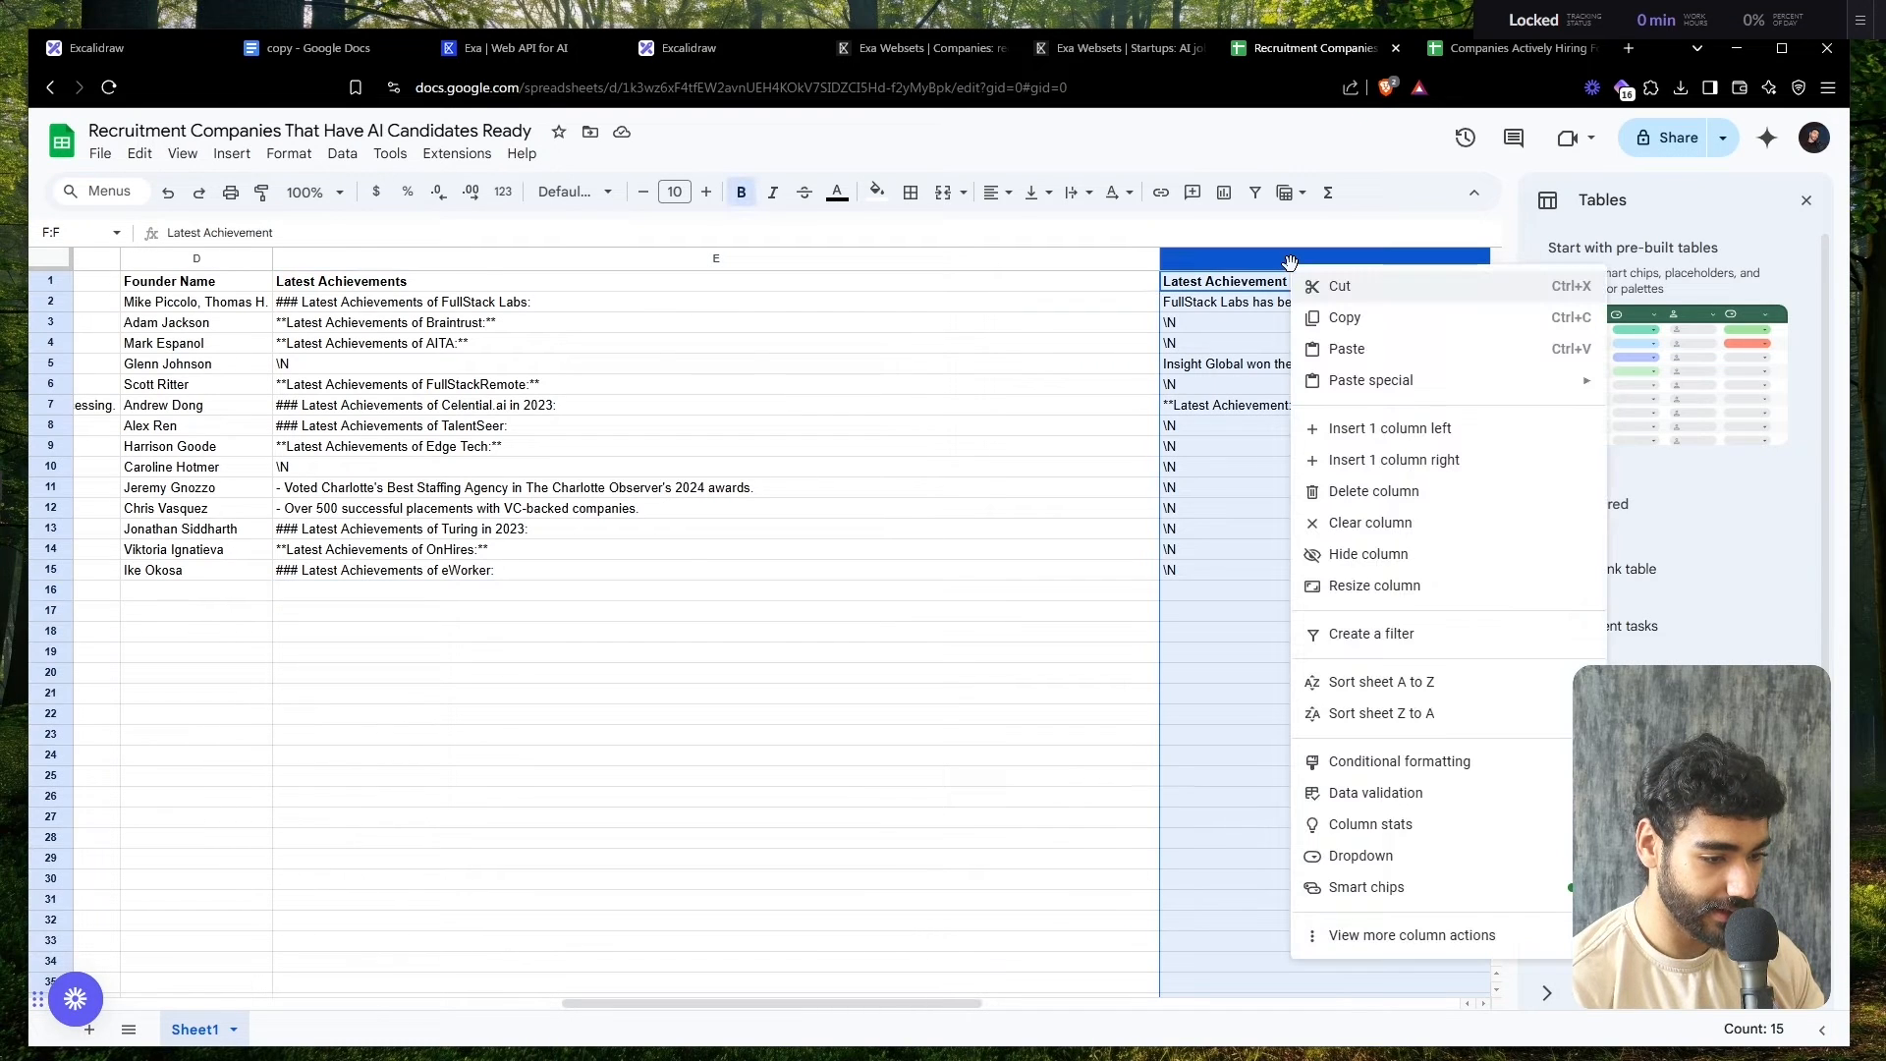
pyautogui.click(1373, 501)
pyautogui.hscroll(-10, 1373, 503)
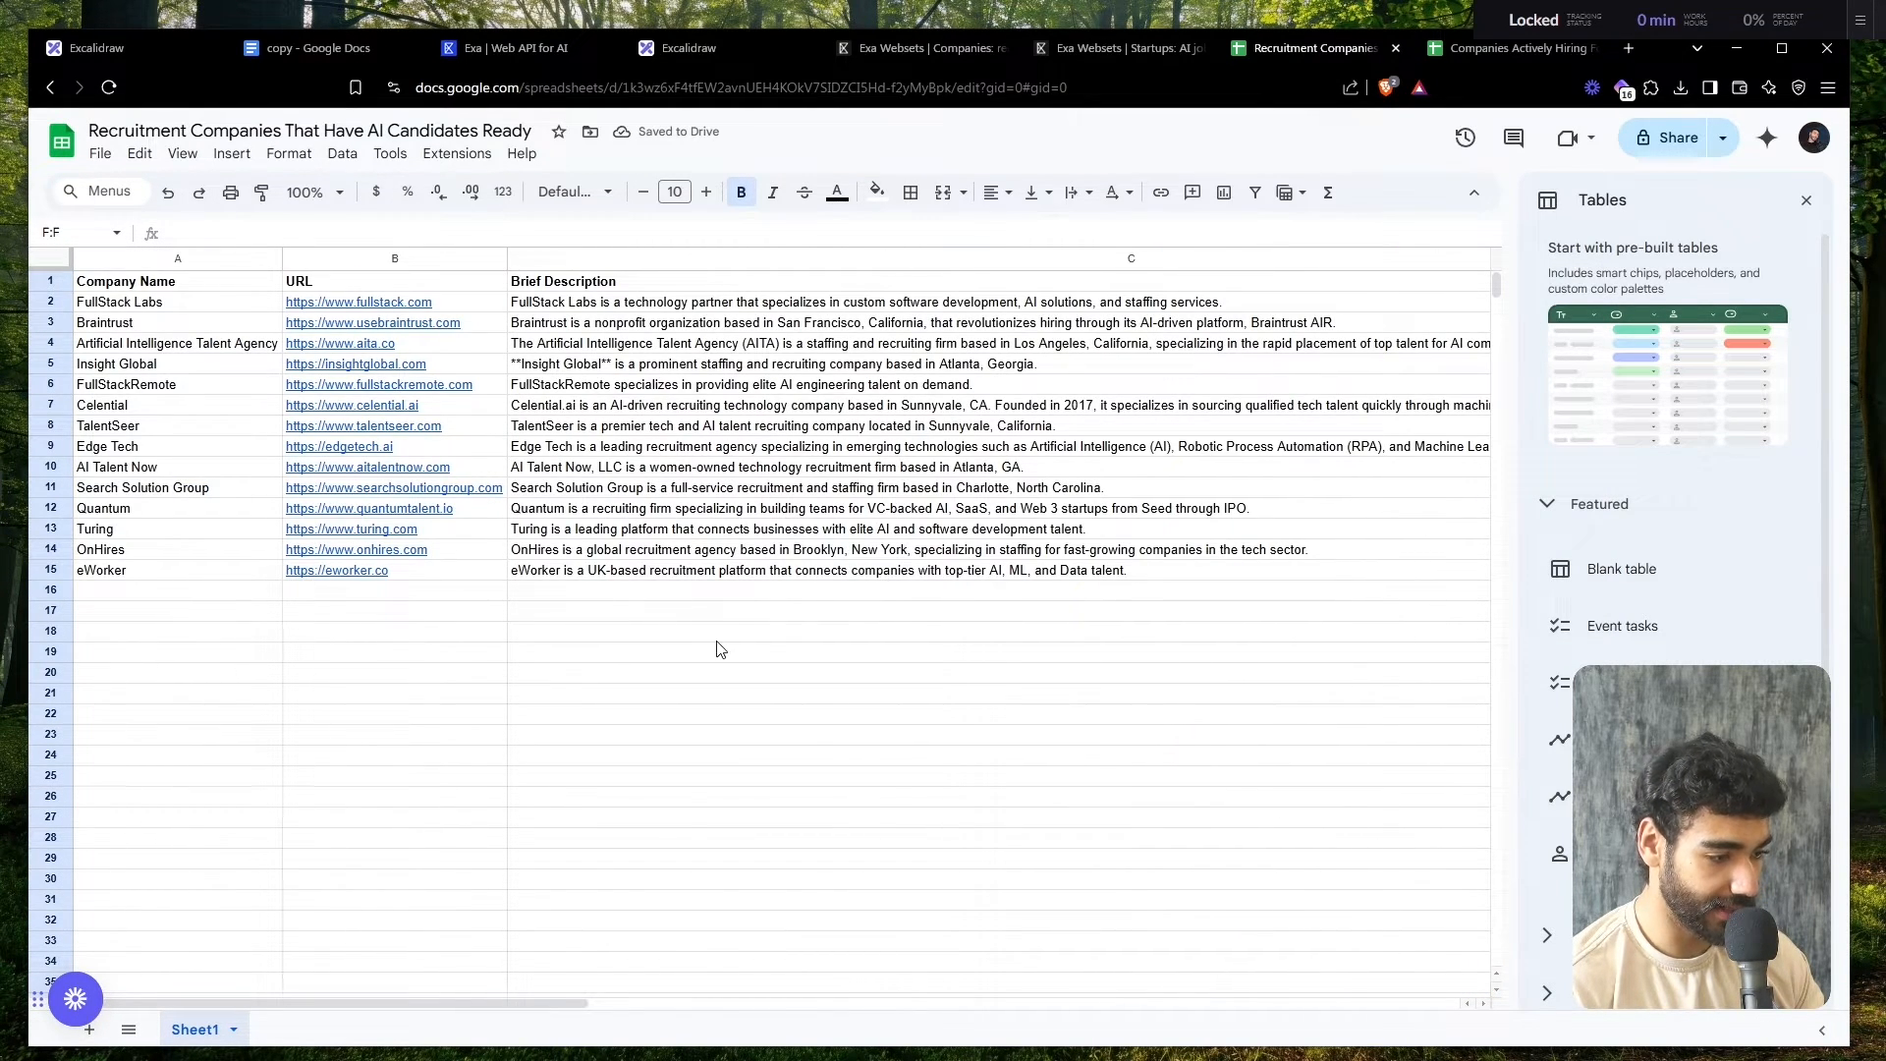
pyautogui.hscroll(10, 1025, 660)
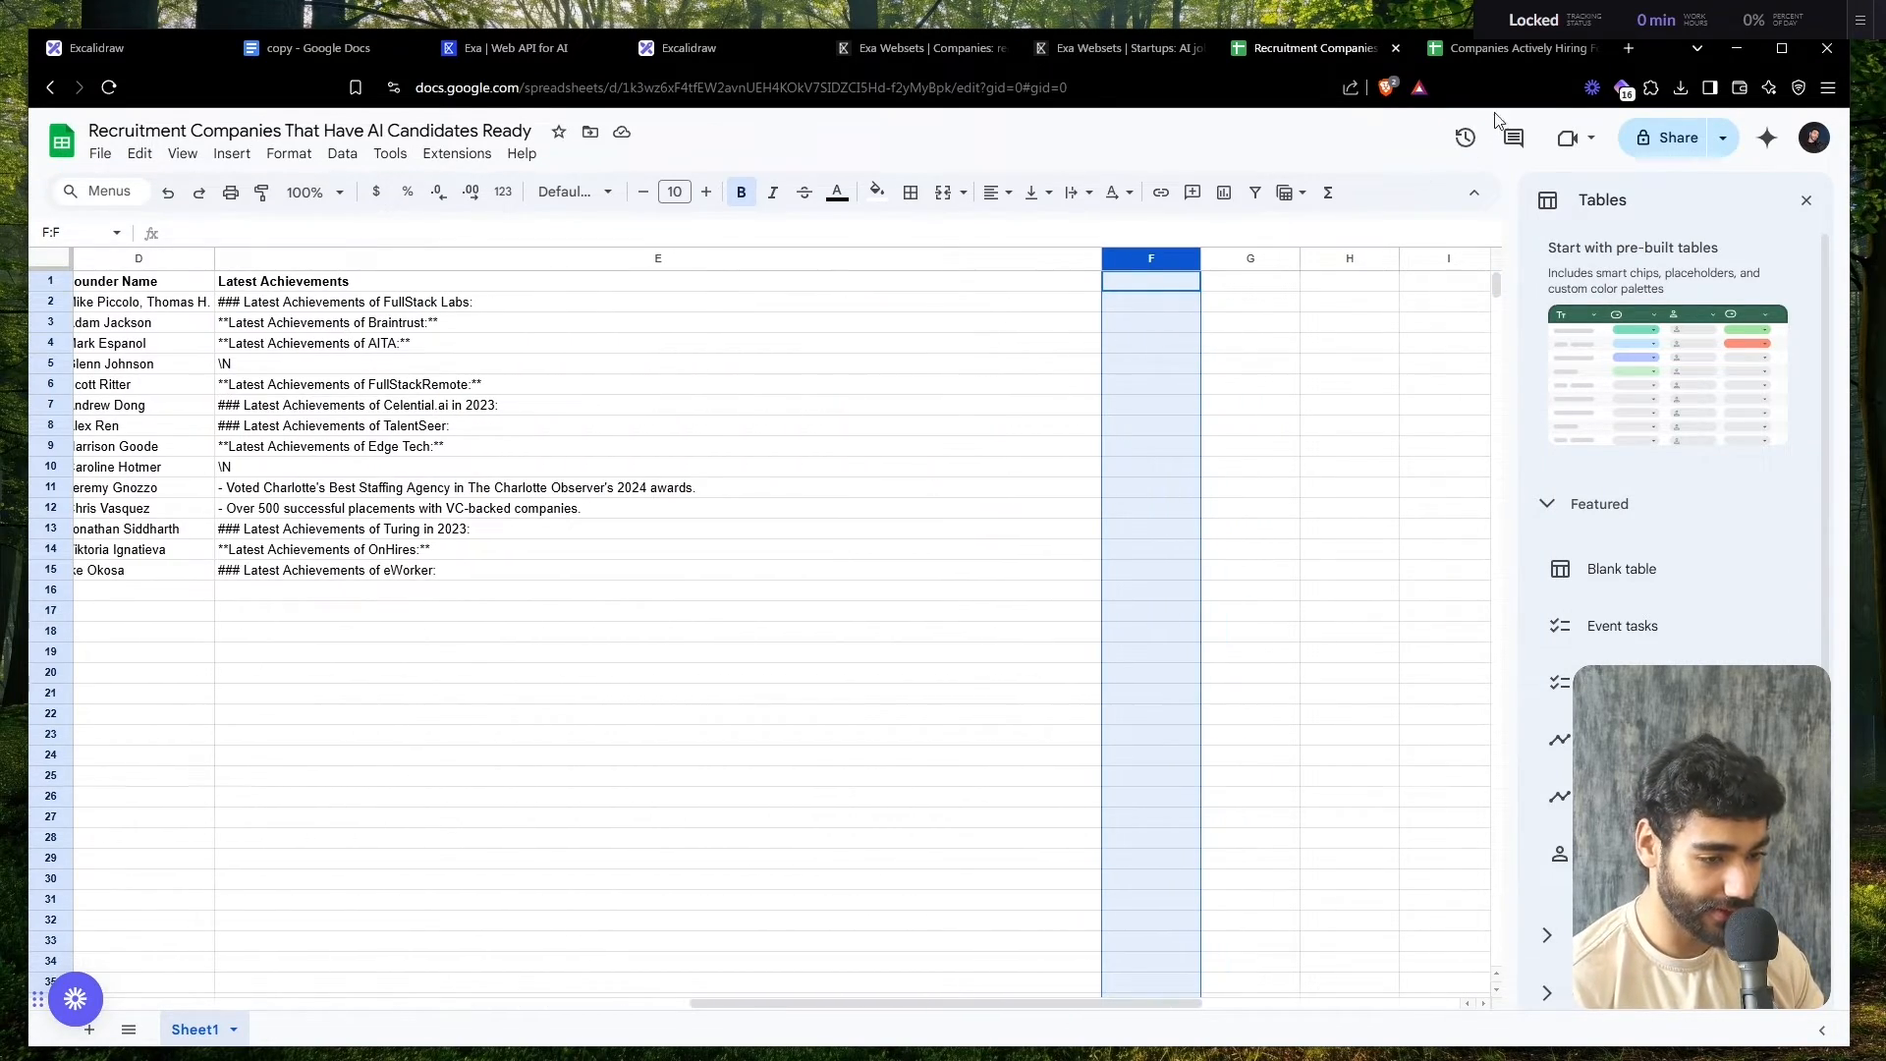
# - Switch to the startups webset in Exa and download its results as a CSV file named "Startups Hiring"
pyautogui.click(1506, 53)
pyautogui.click(1095, 48)
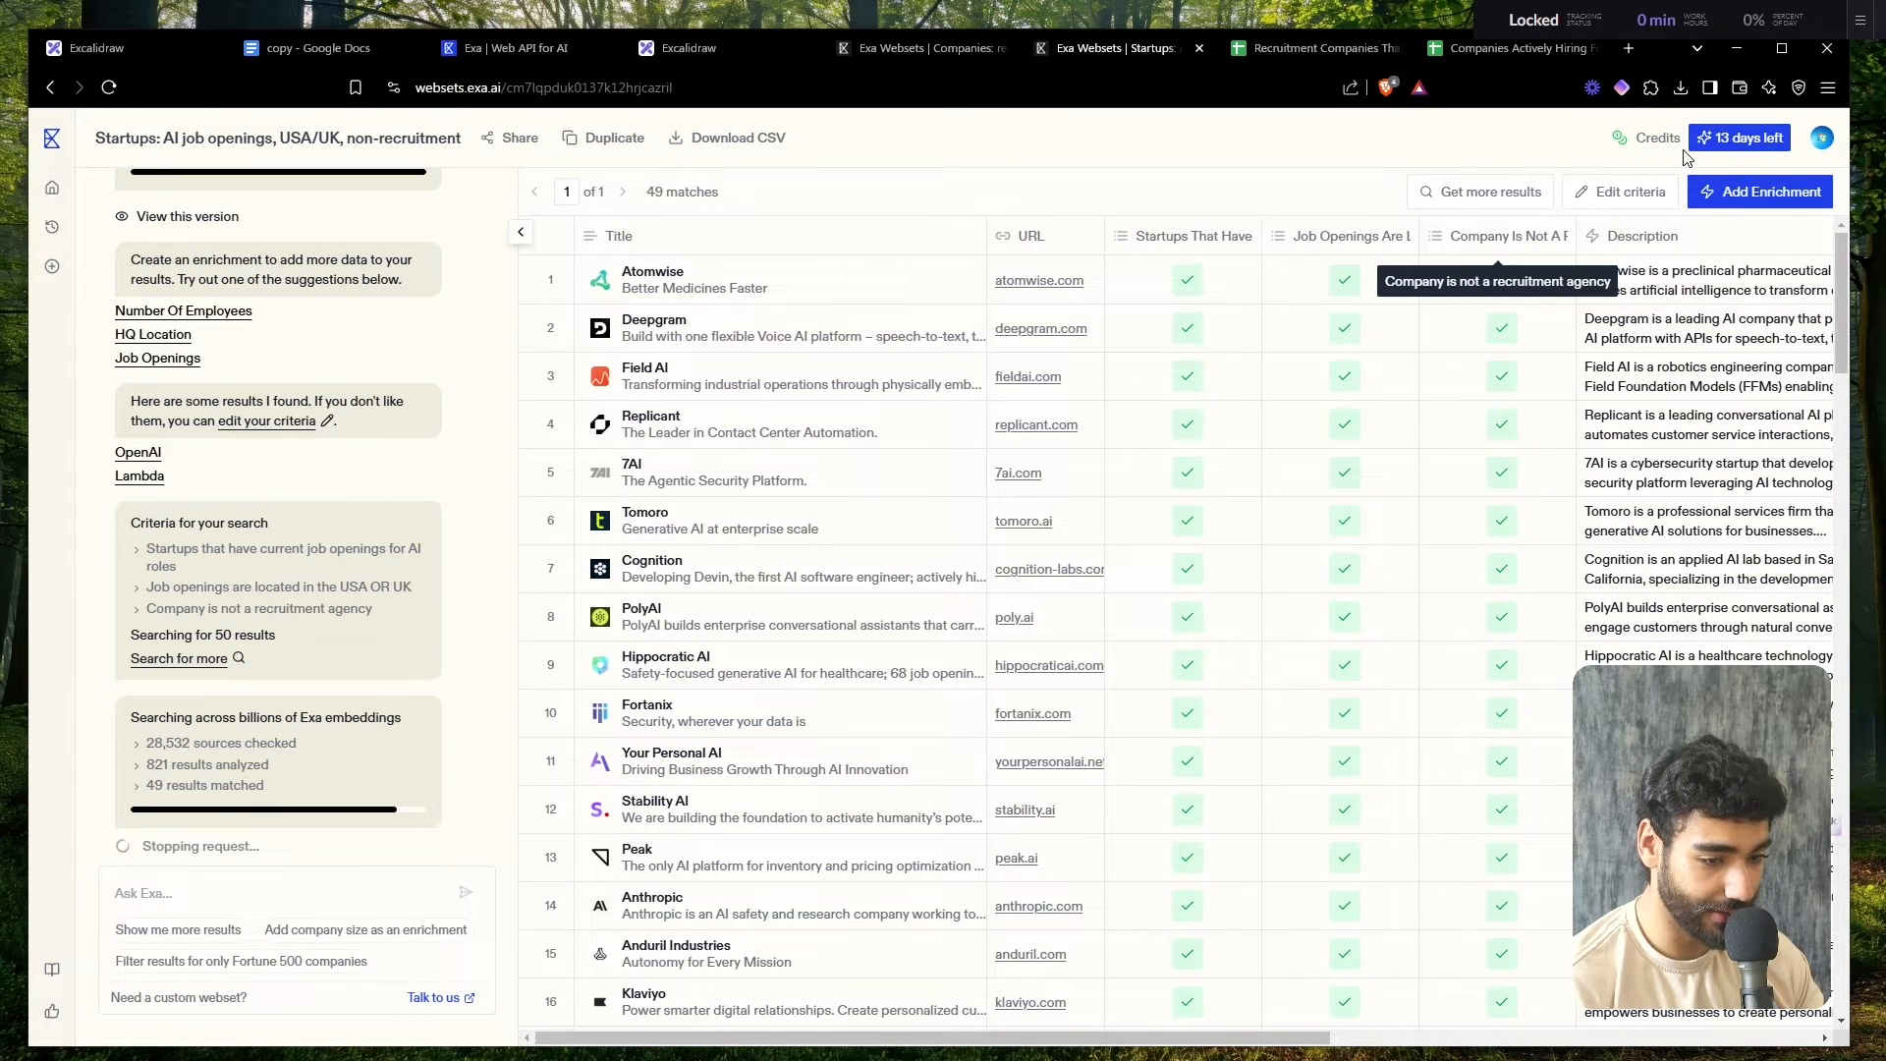
pyautogui.hscroll(8, 1401, 446)
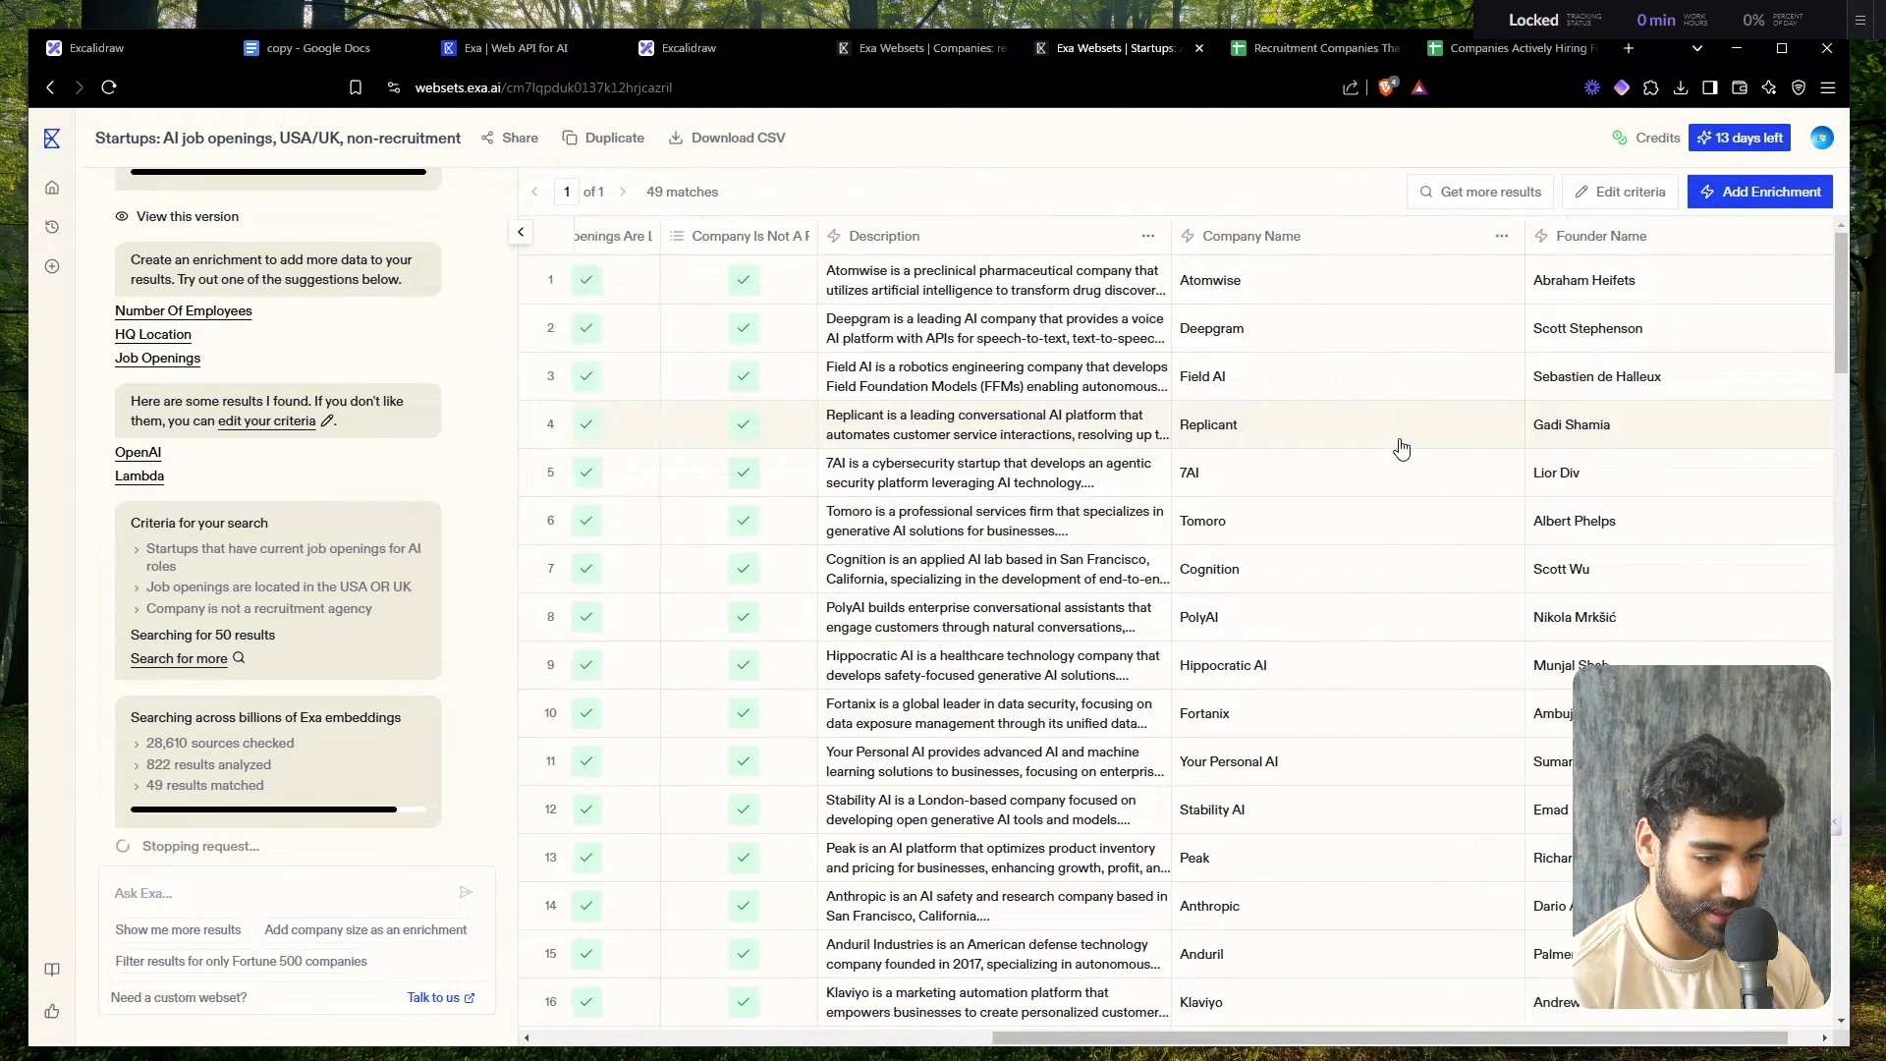
pyautogui.hscroll(2, 1401, 446)
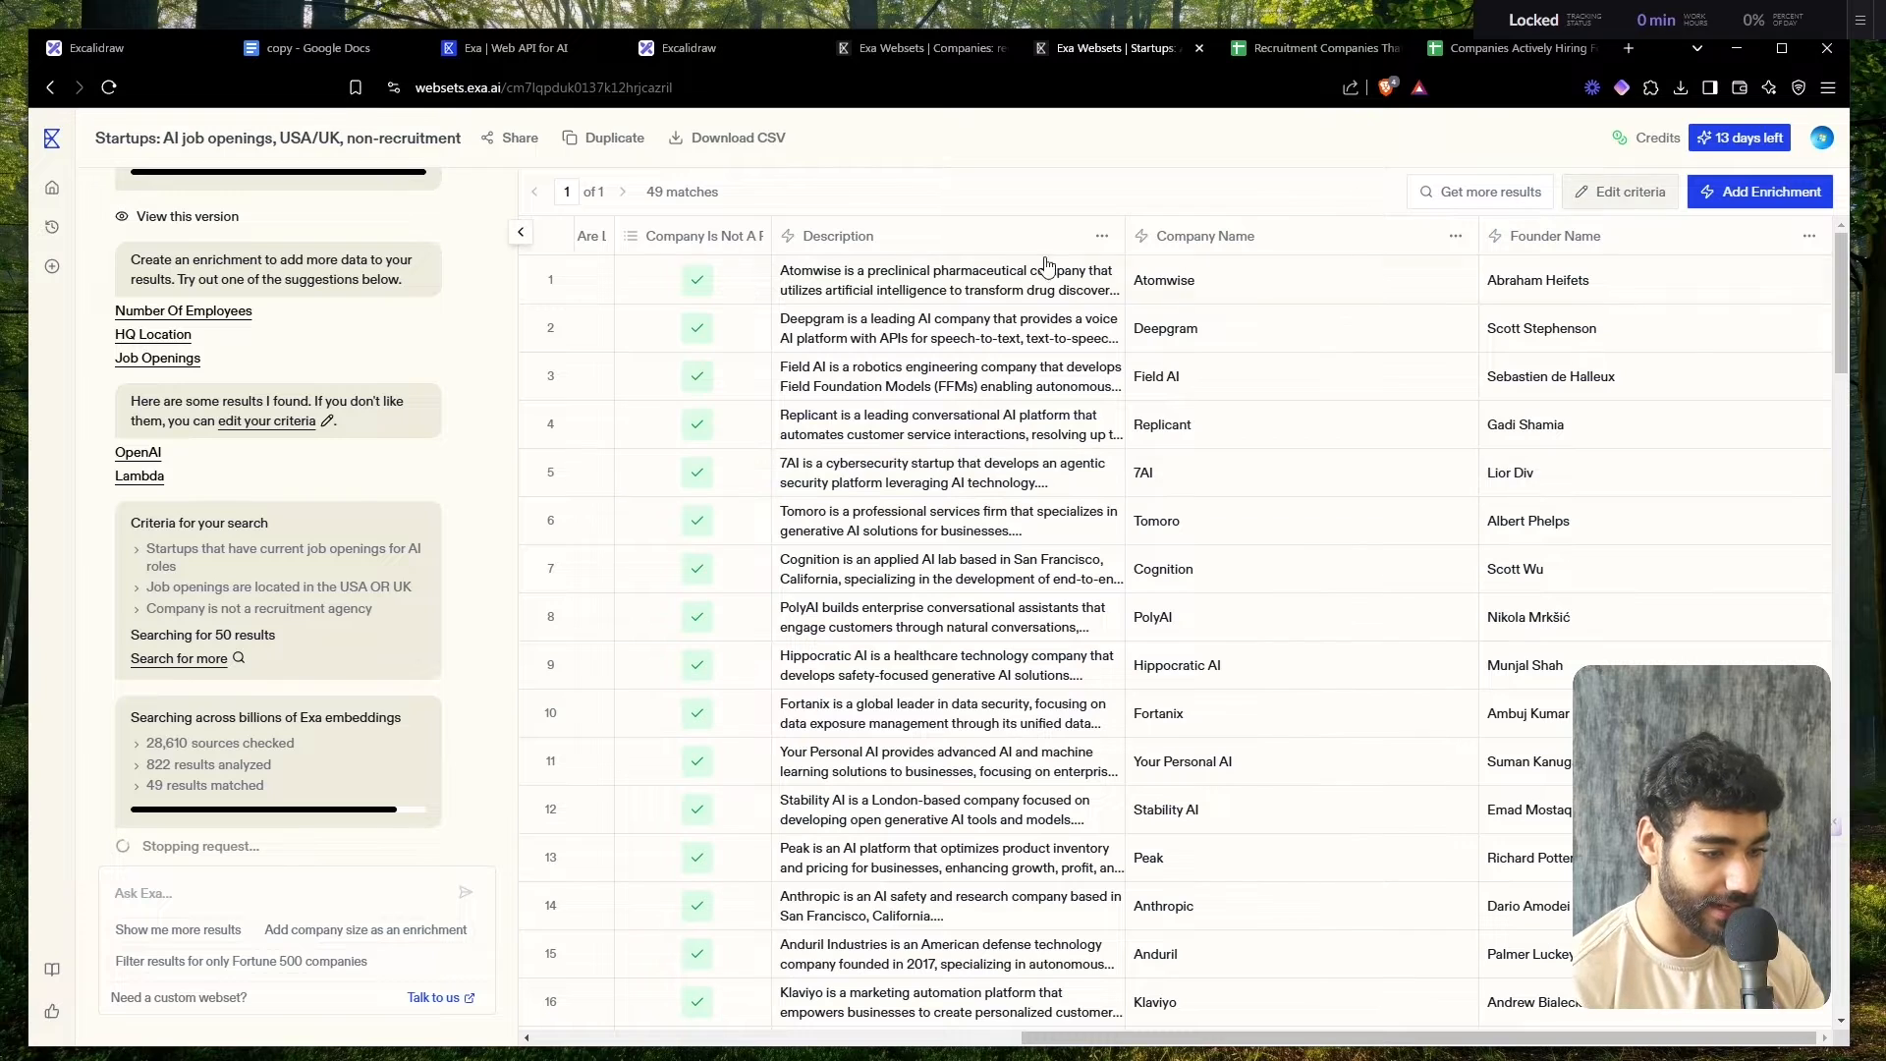
pyautogui.click(757, 145)
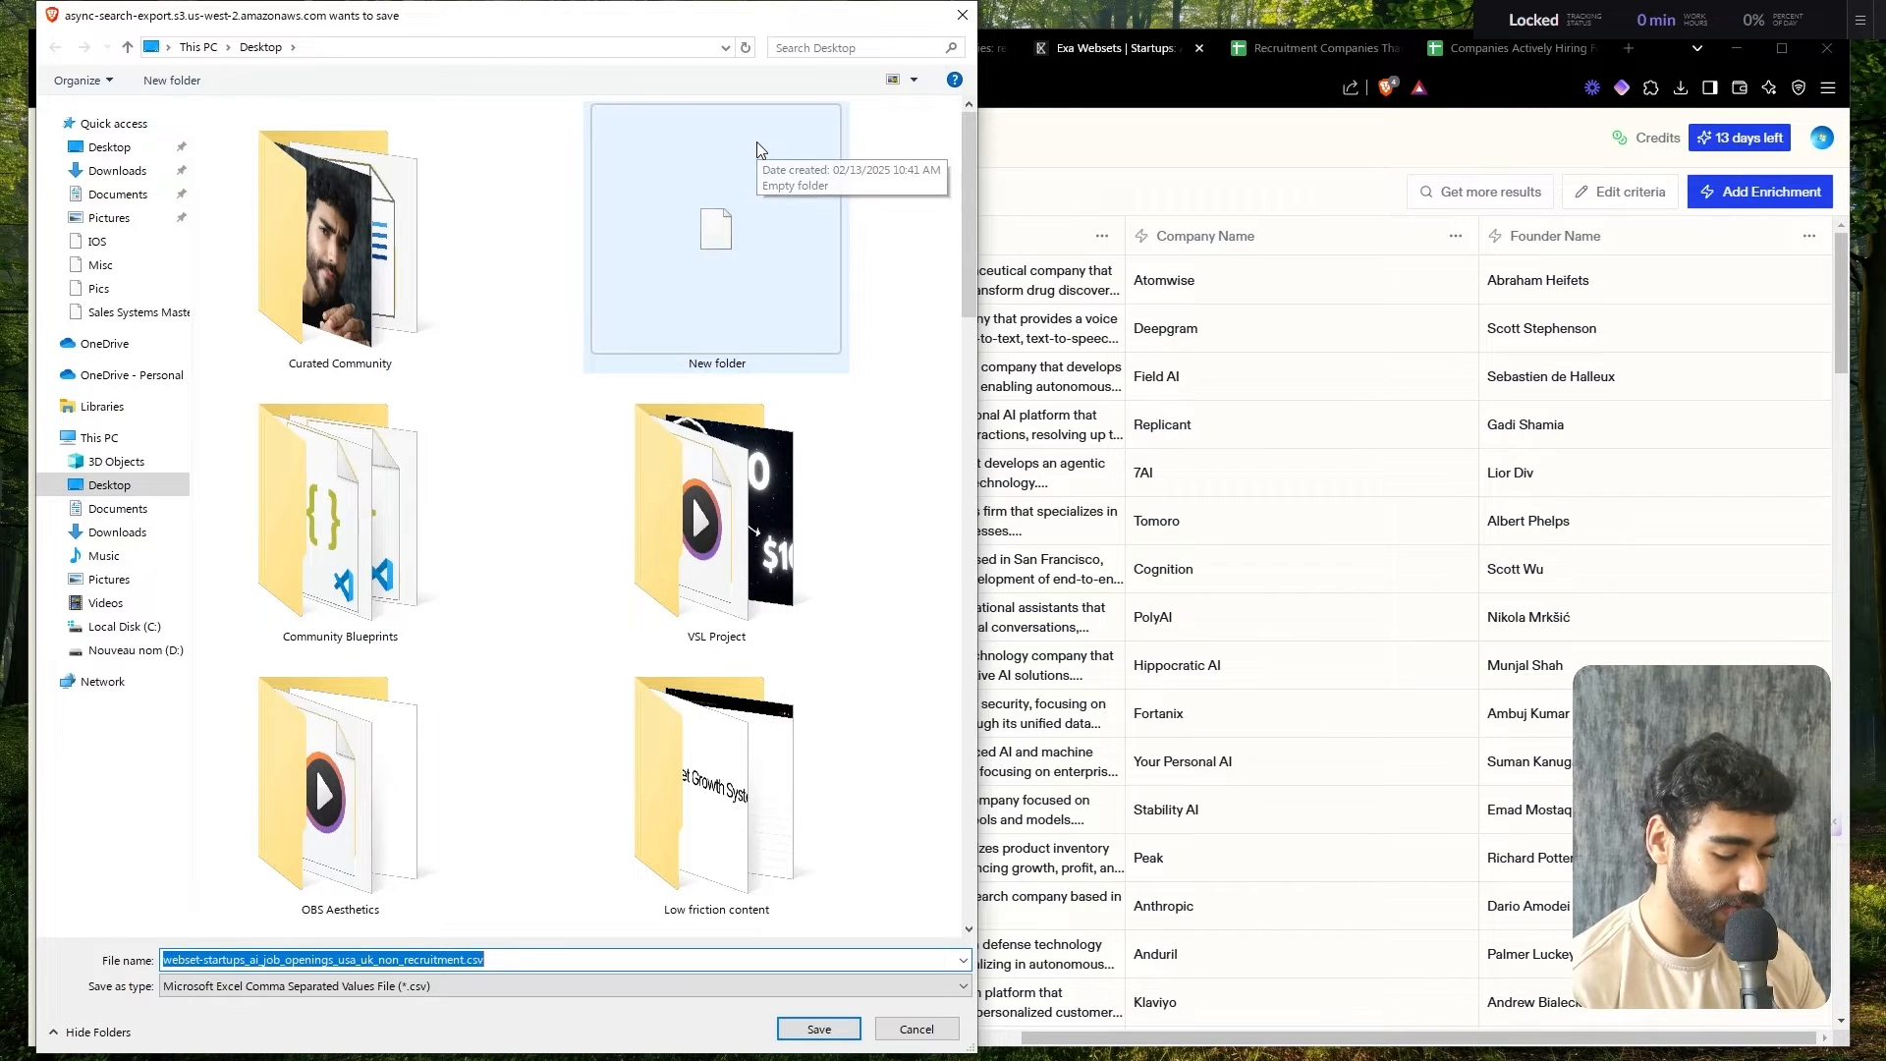
pyautogui.write('Compan')
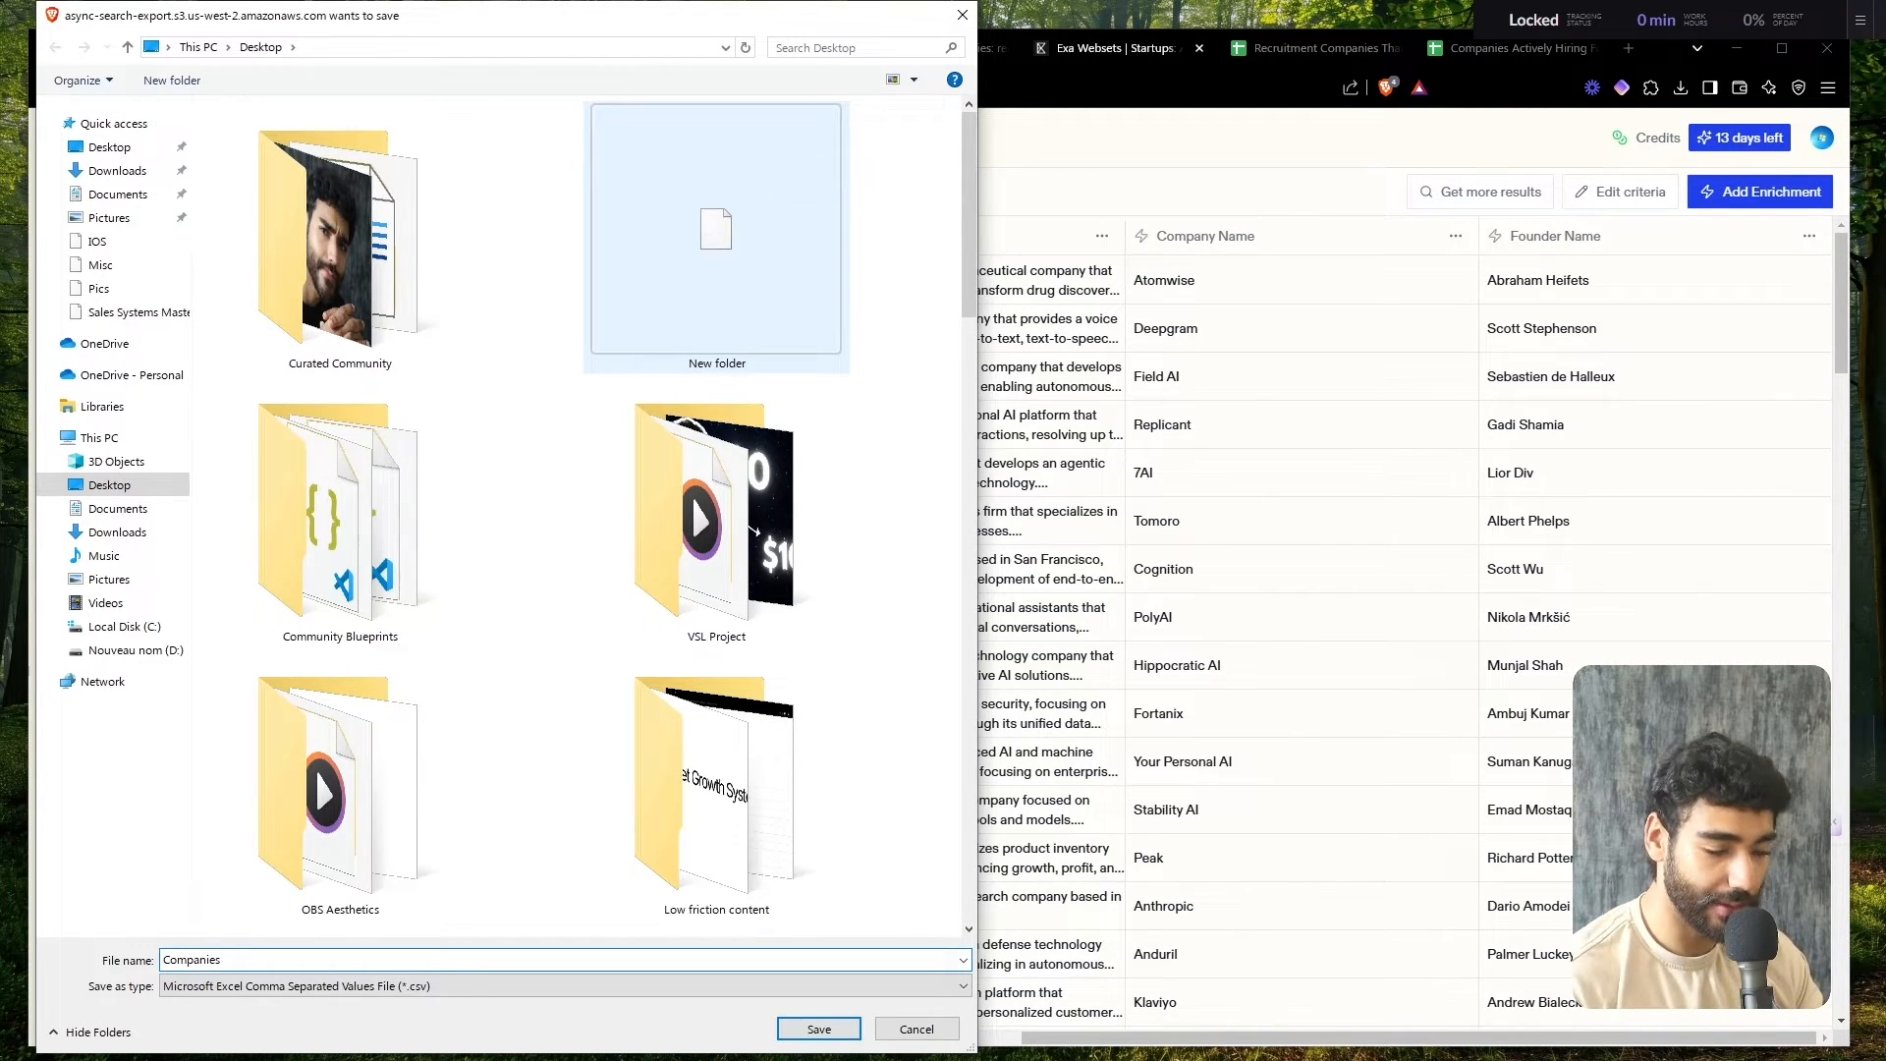
pyautogui.write('ies')
pyautogui.hotkey('ctrl', 'a')
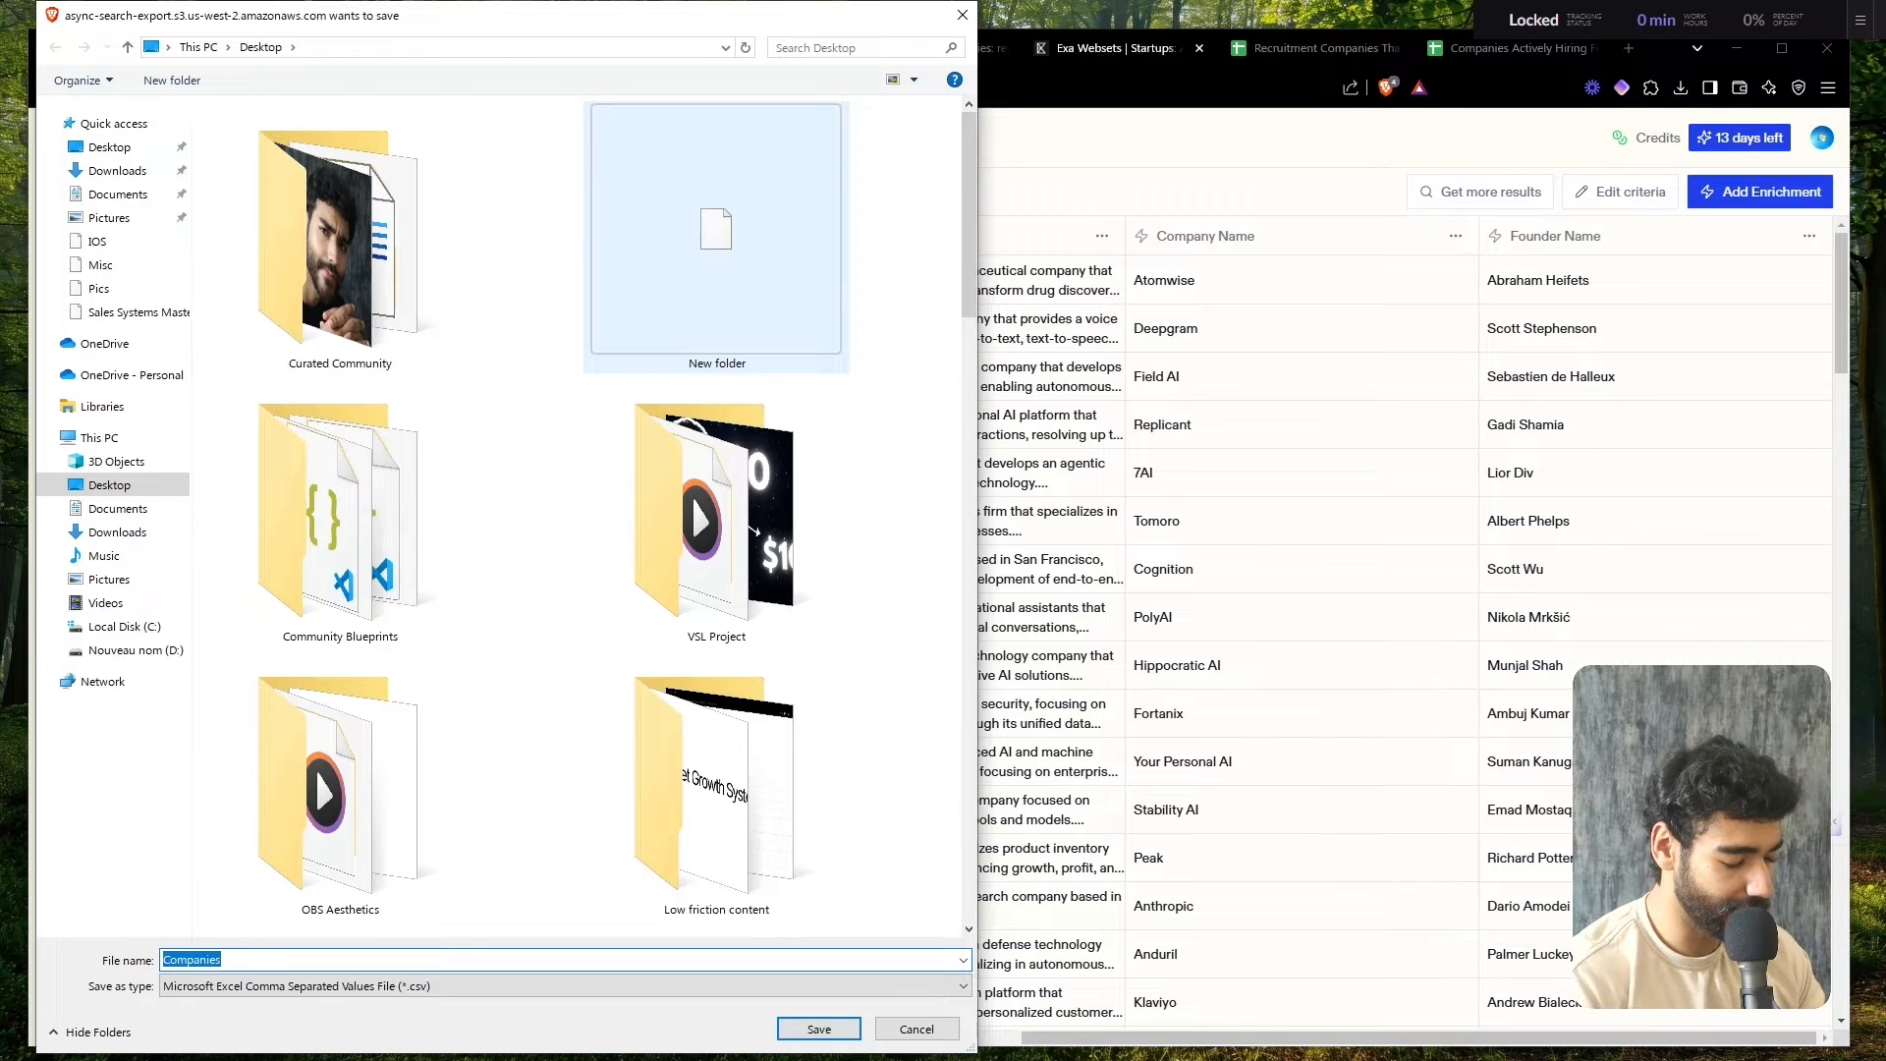
pyautogui.write('Startups Hiring')
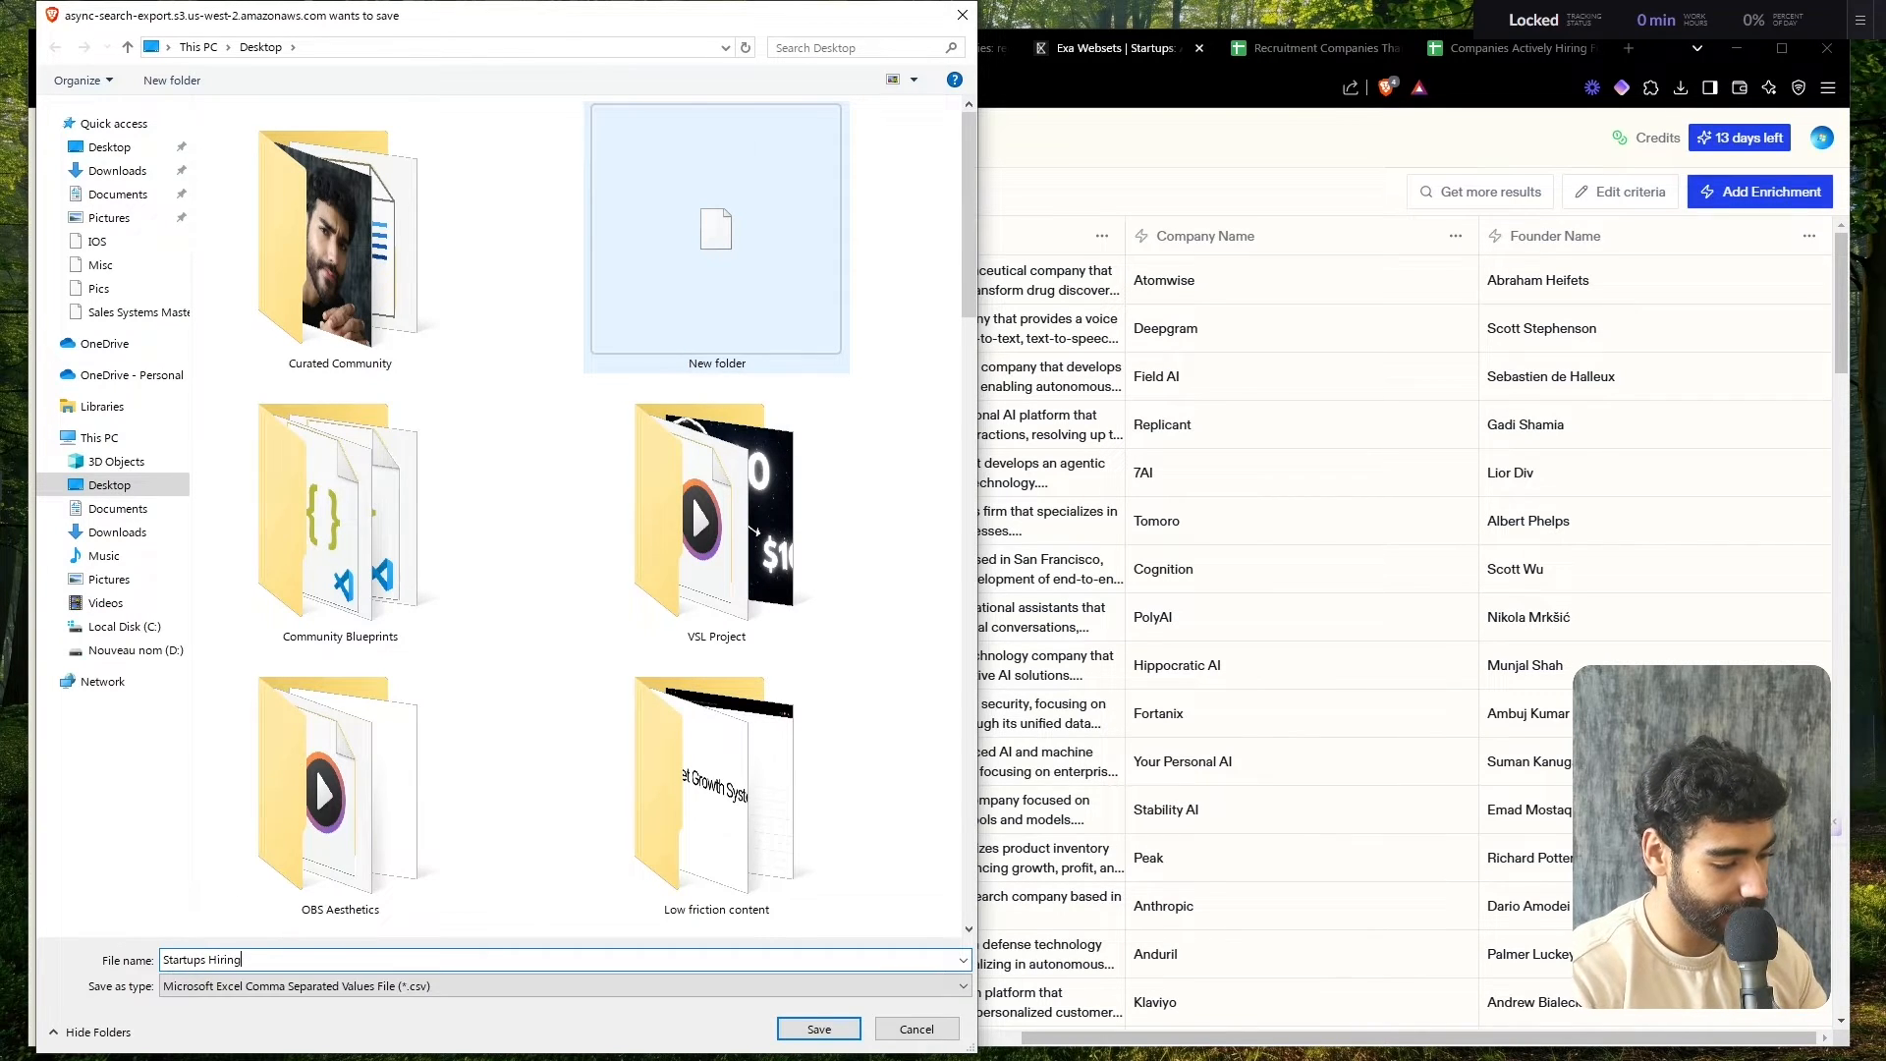
pyautogui.press('Return')
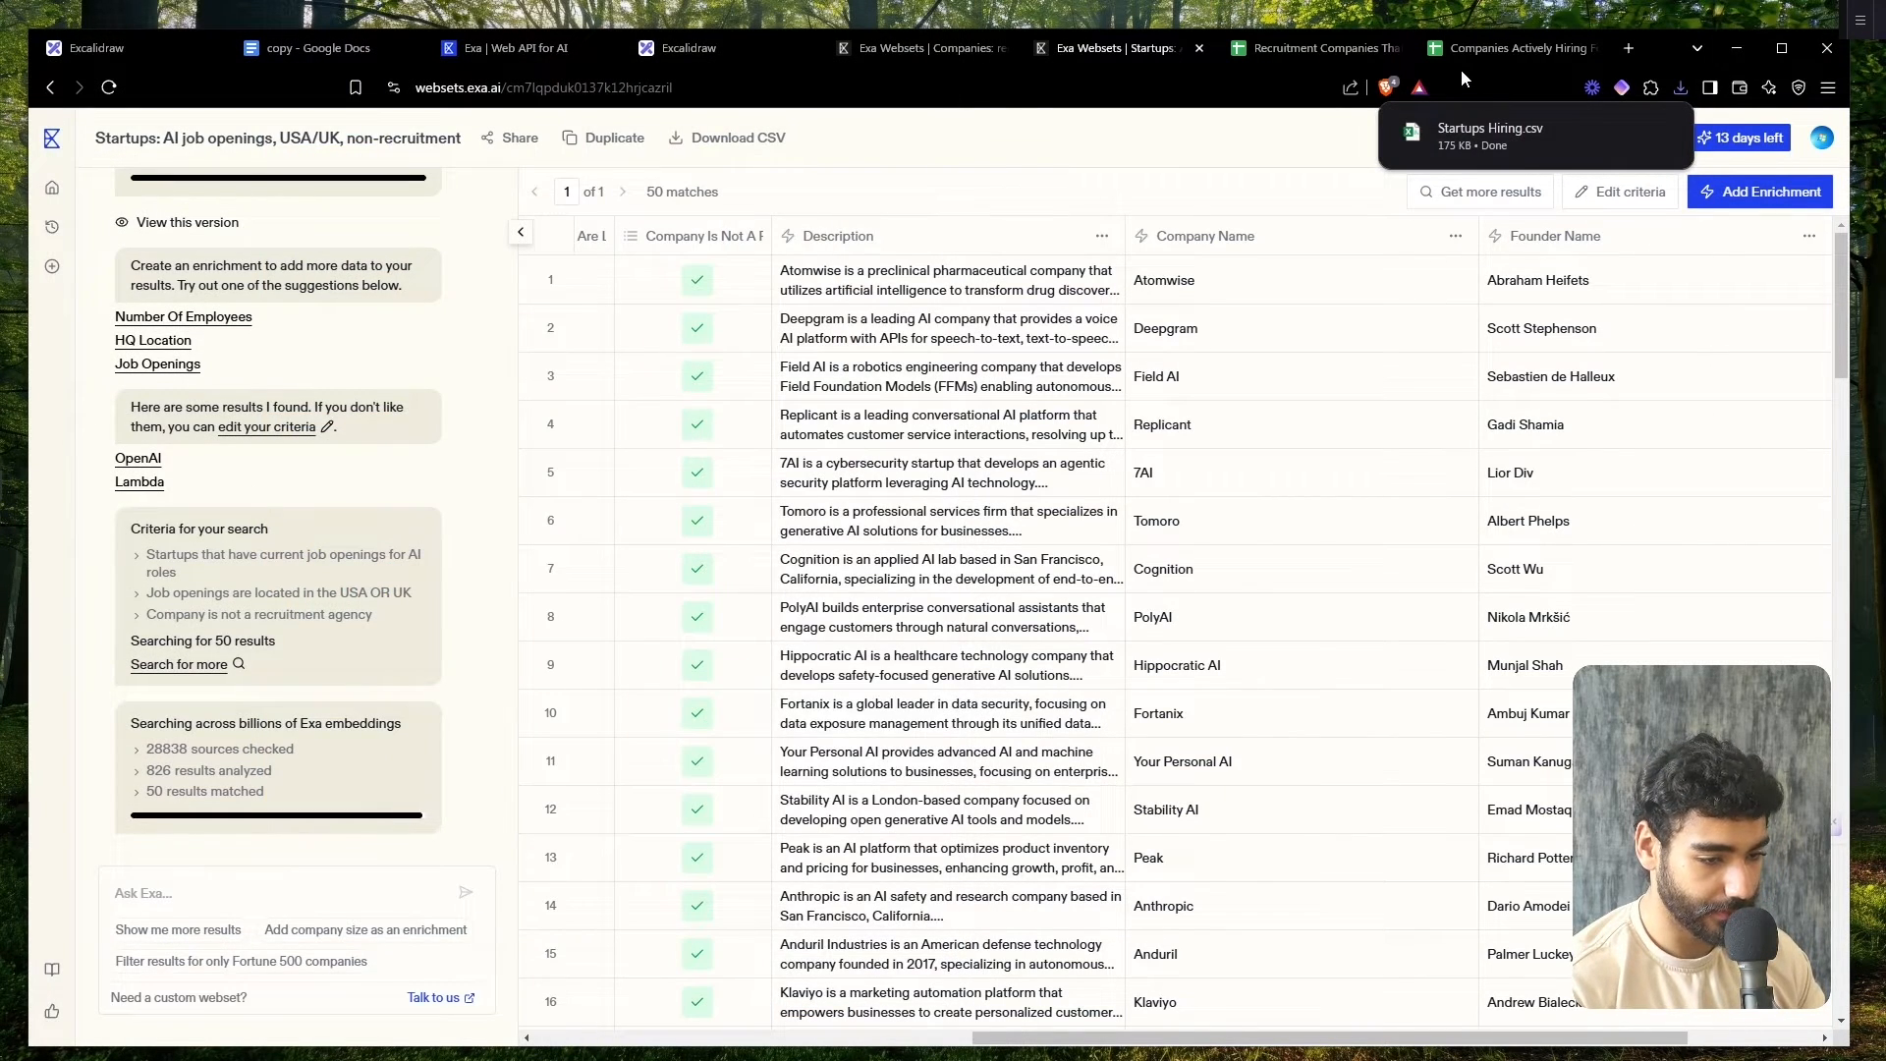
# - Import Startups Hiring.csv into the "Companies Actively Hiring For AI Roles" spreadsheet in Google Sheets, appending it to the current sheet
pyautogui.click(1461, 53)
pyautogui.click(100, 154)
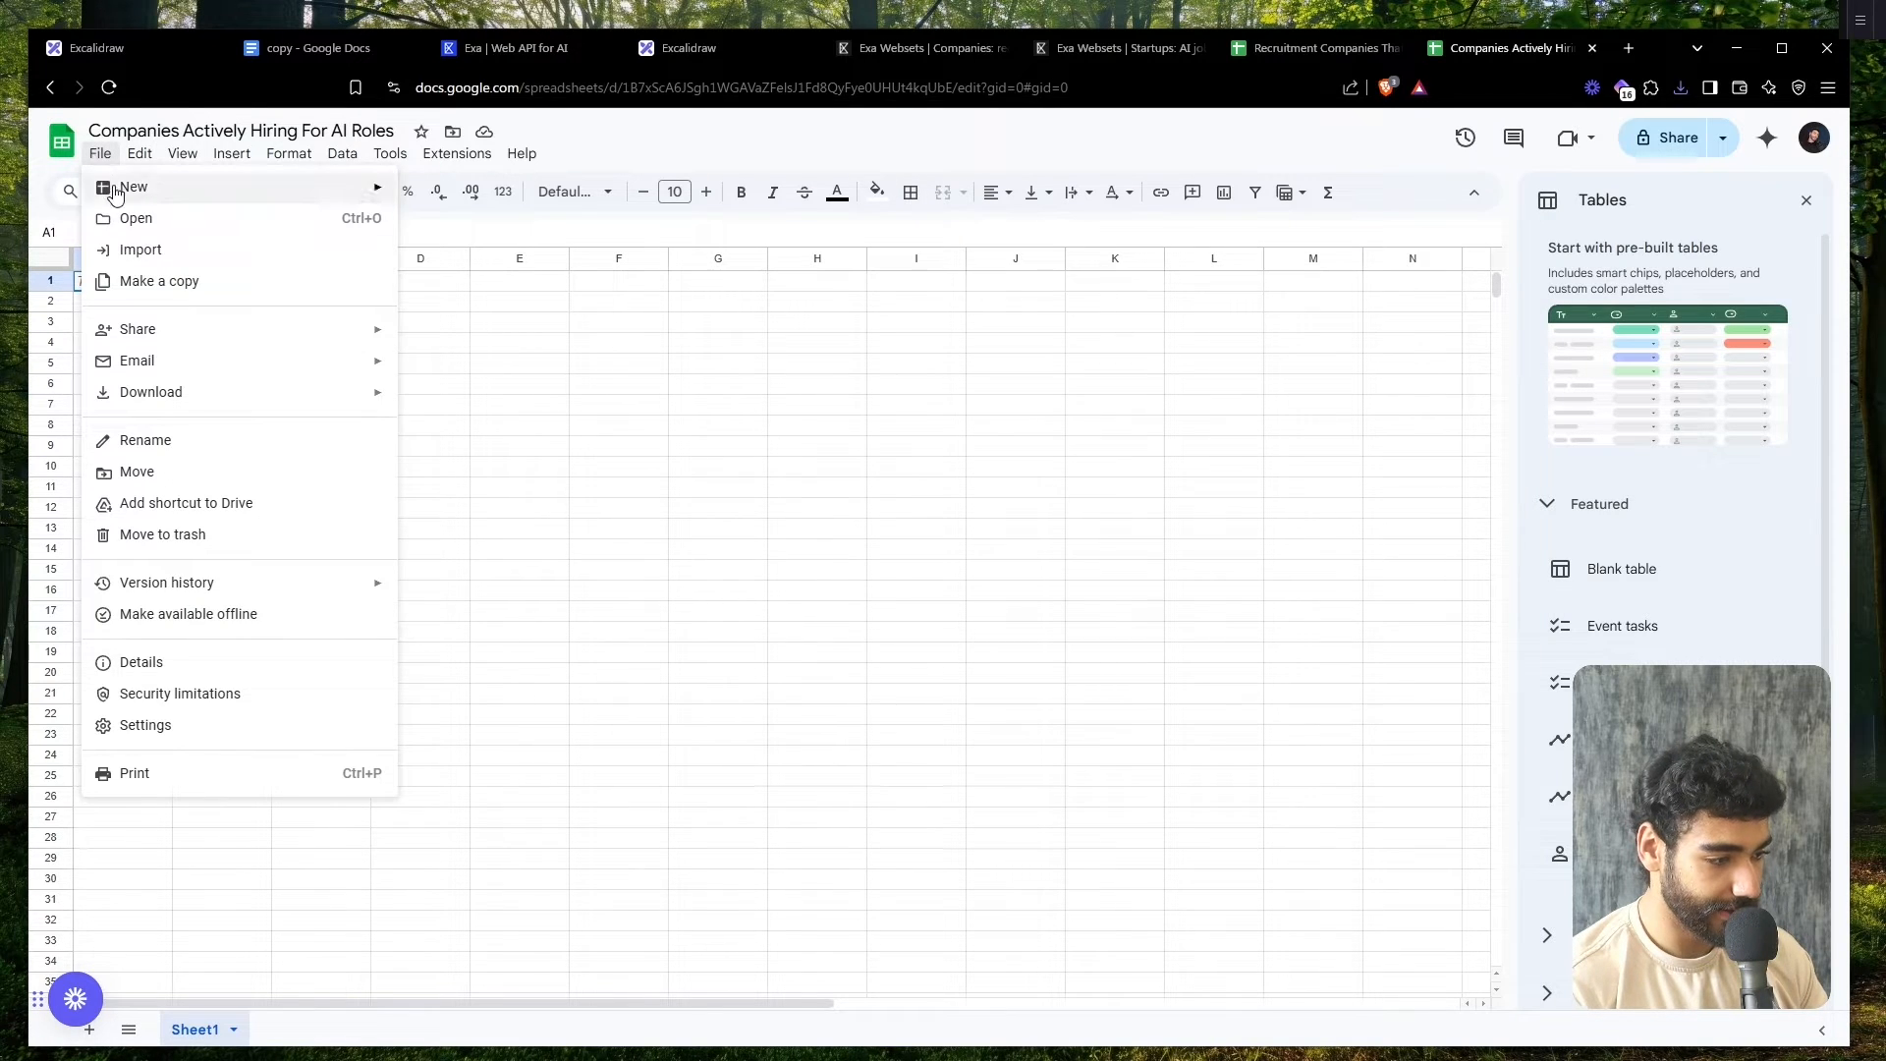
pyautogui.click(139, 248)
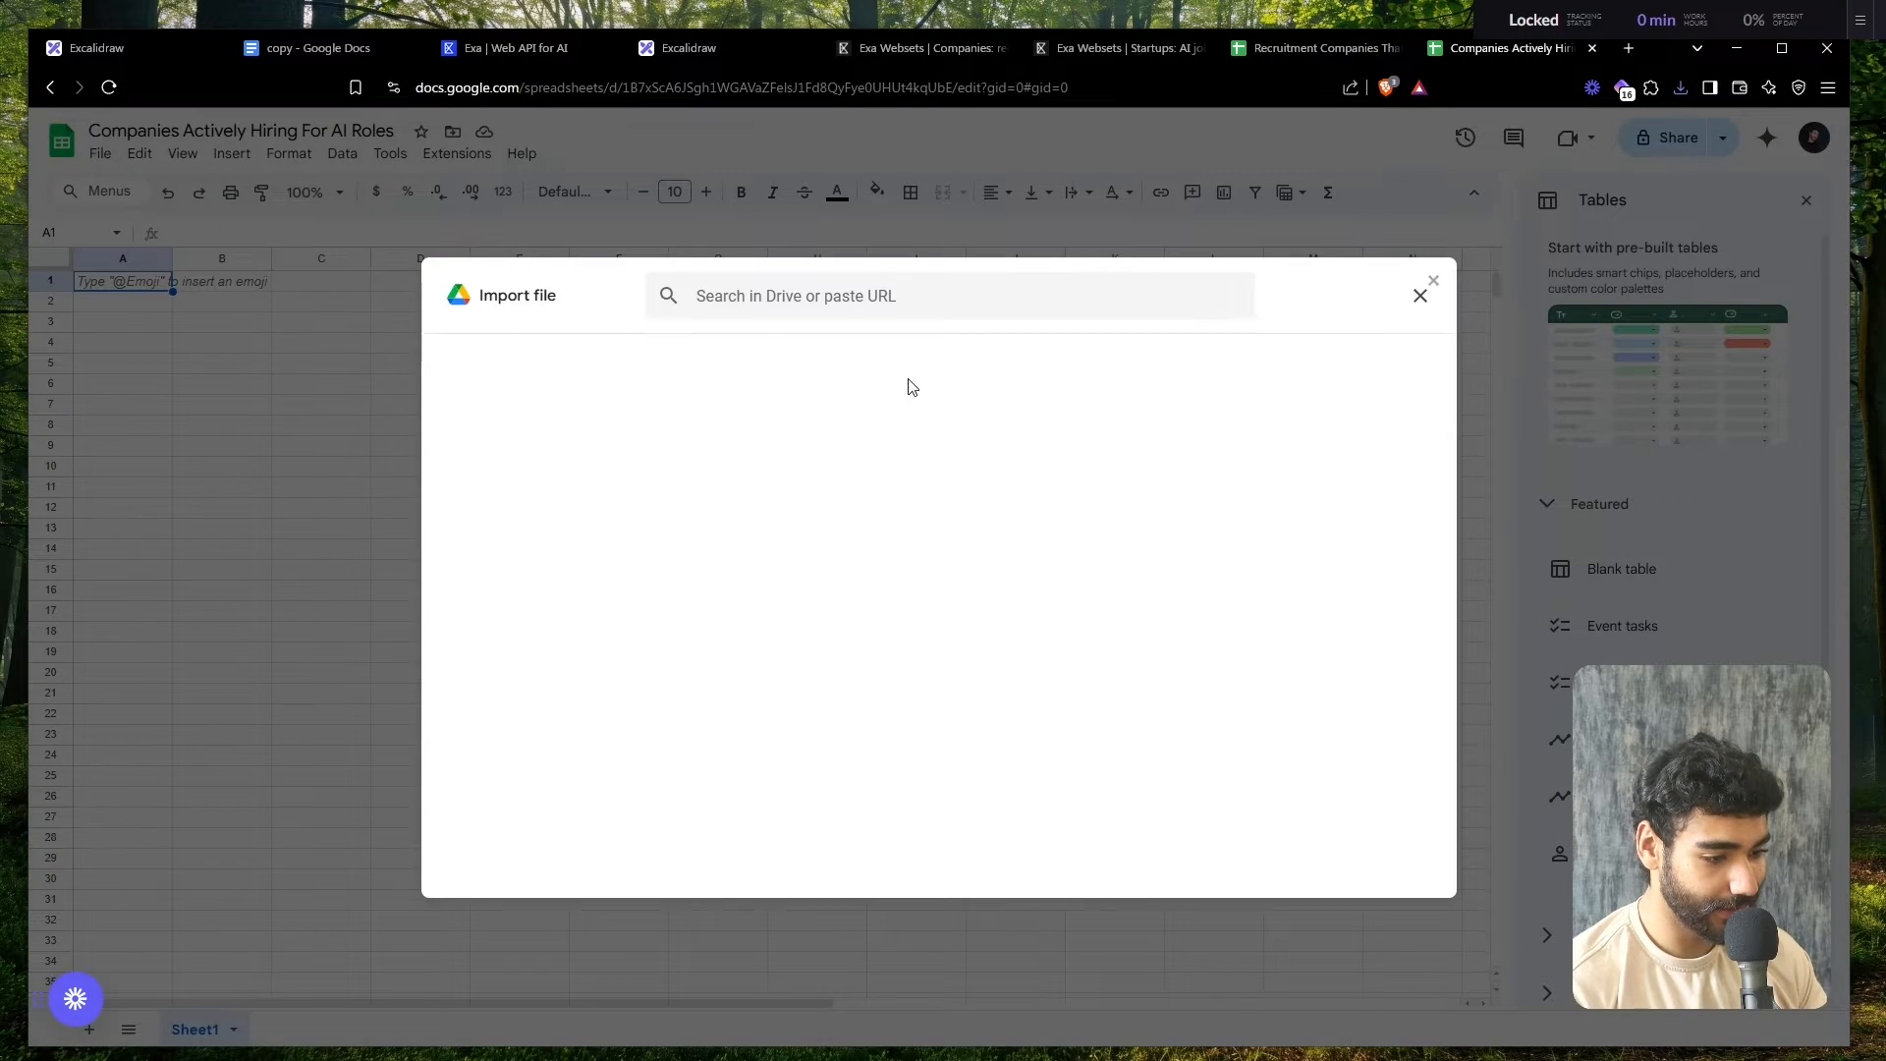
pyautogui.click(772, 376)
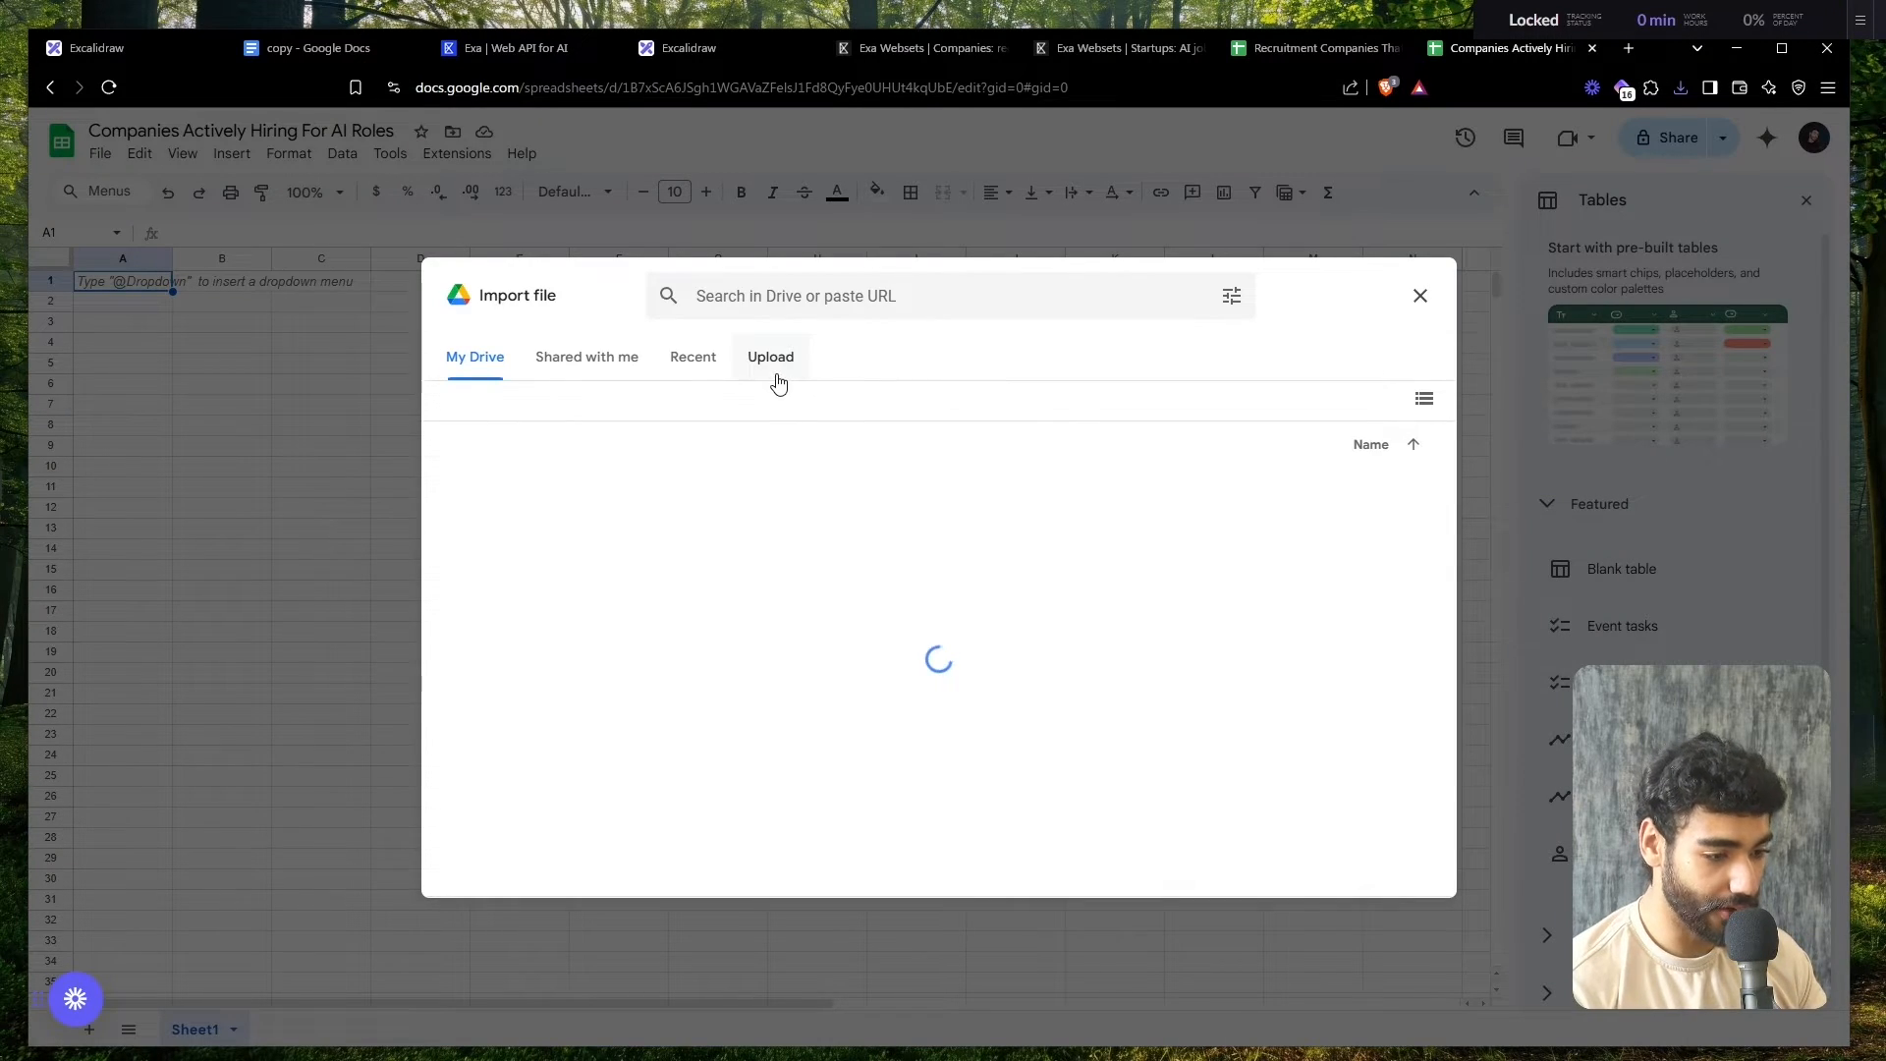
pyautogui.click(1678, 88)
pyautogui.moveTo(945, 640); pyautogui.dragTo(941, 643)
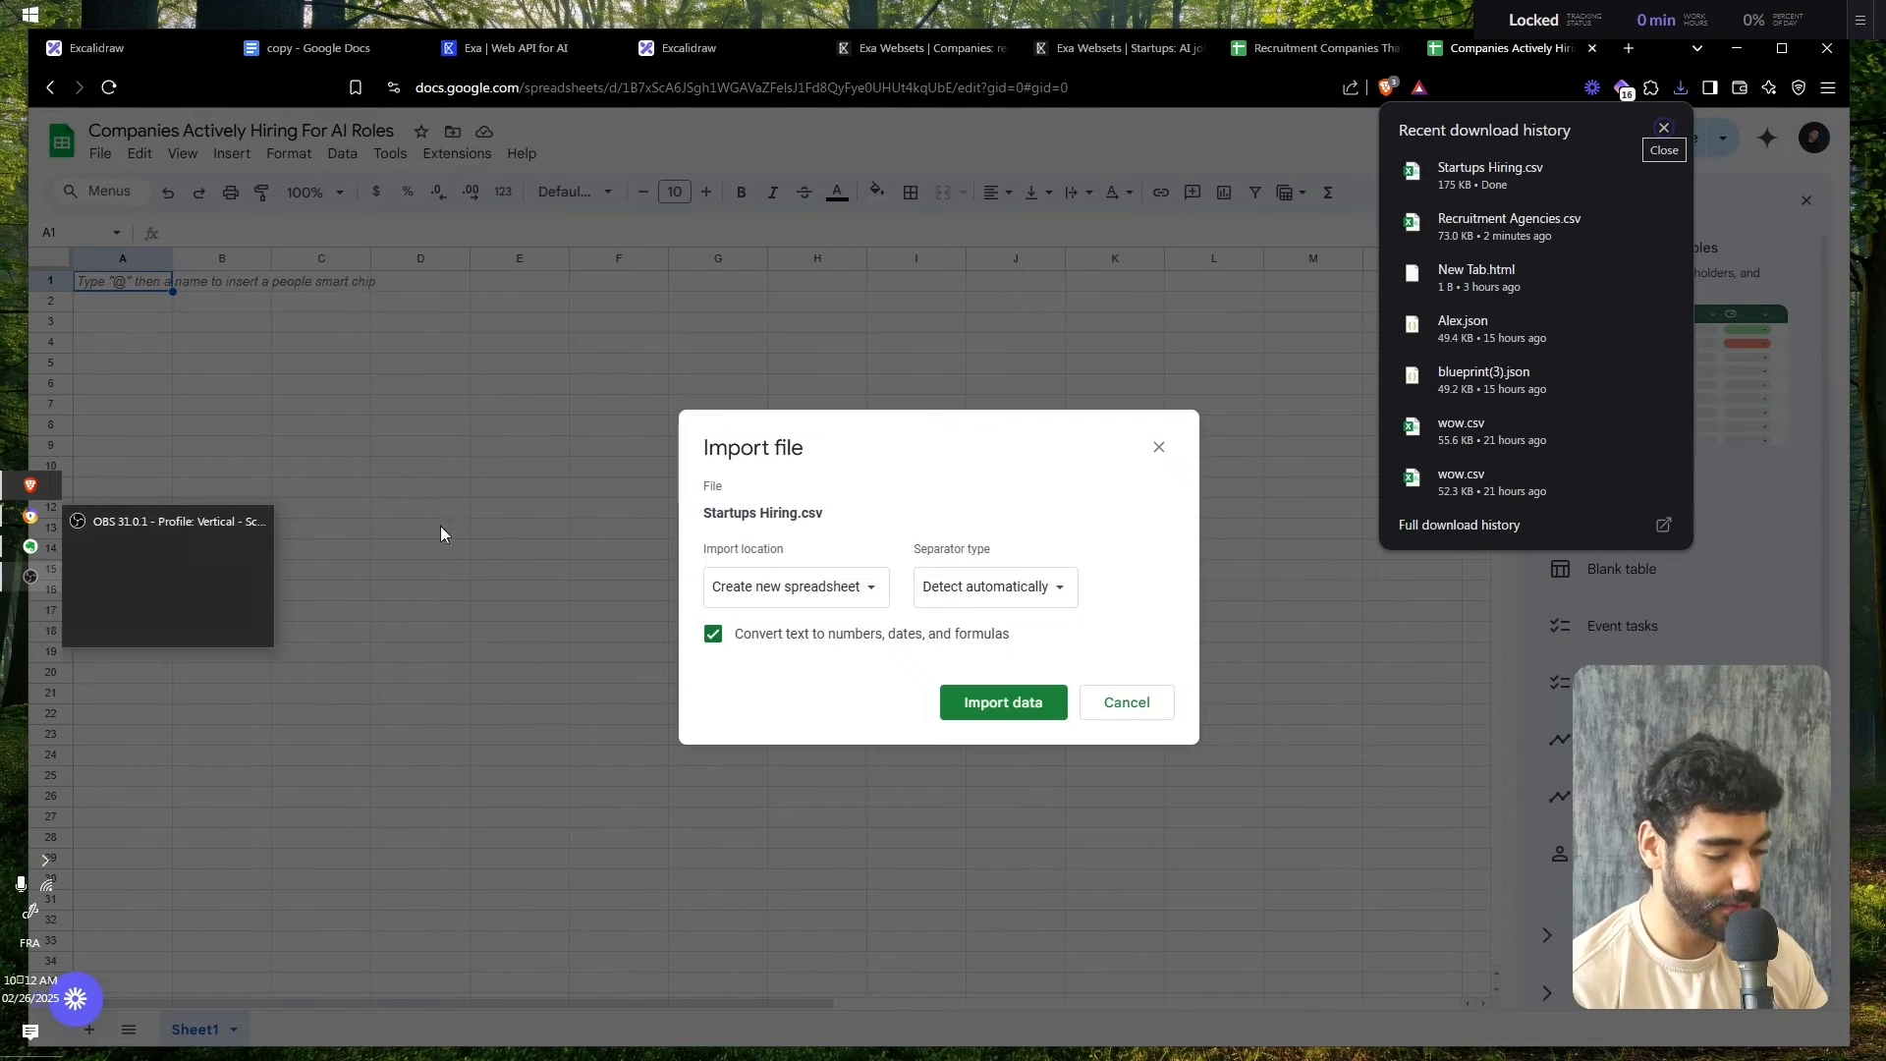
pyautogui.click(792, 590)
pyautogui.click(801, 713)
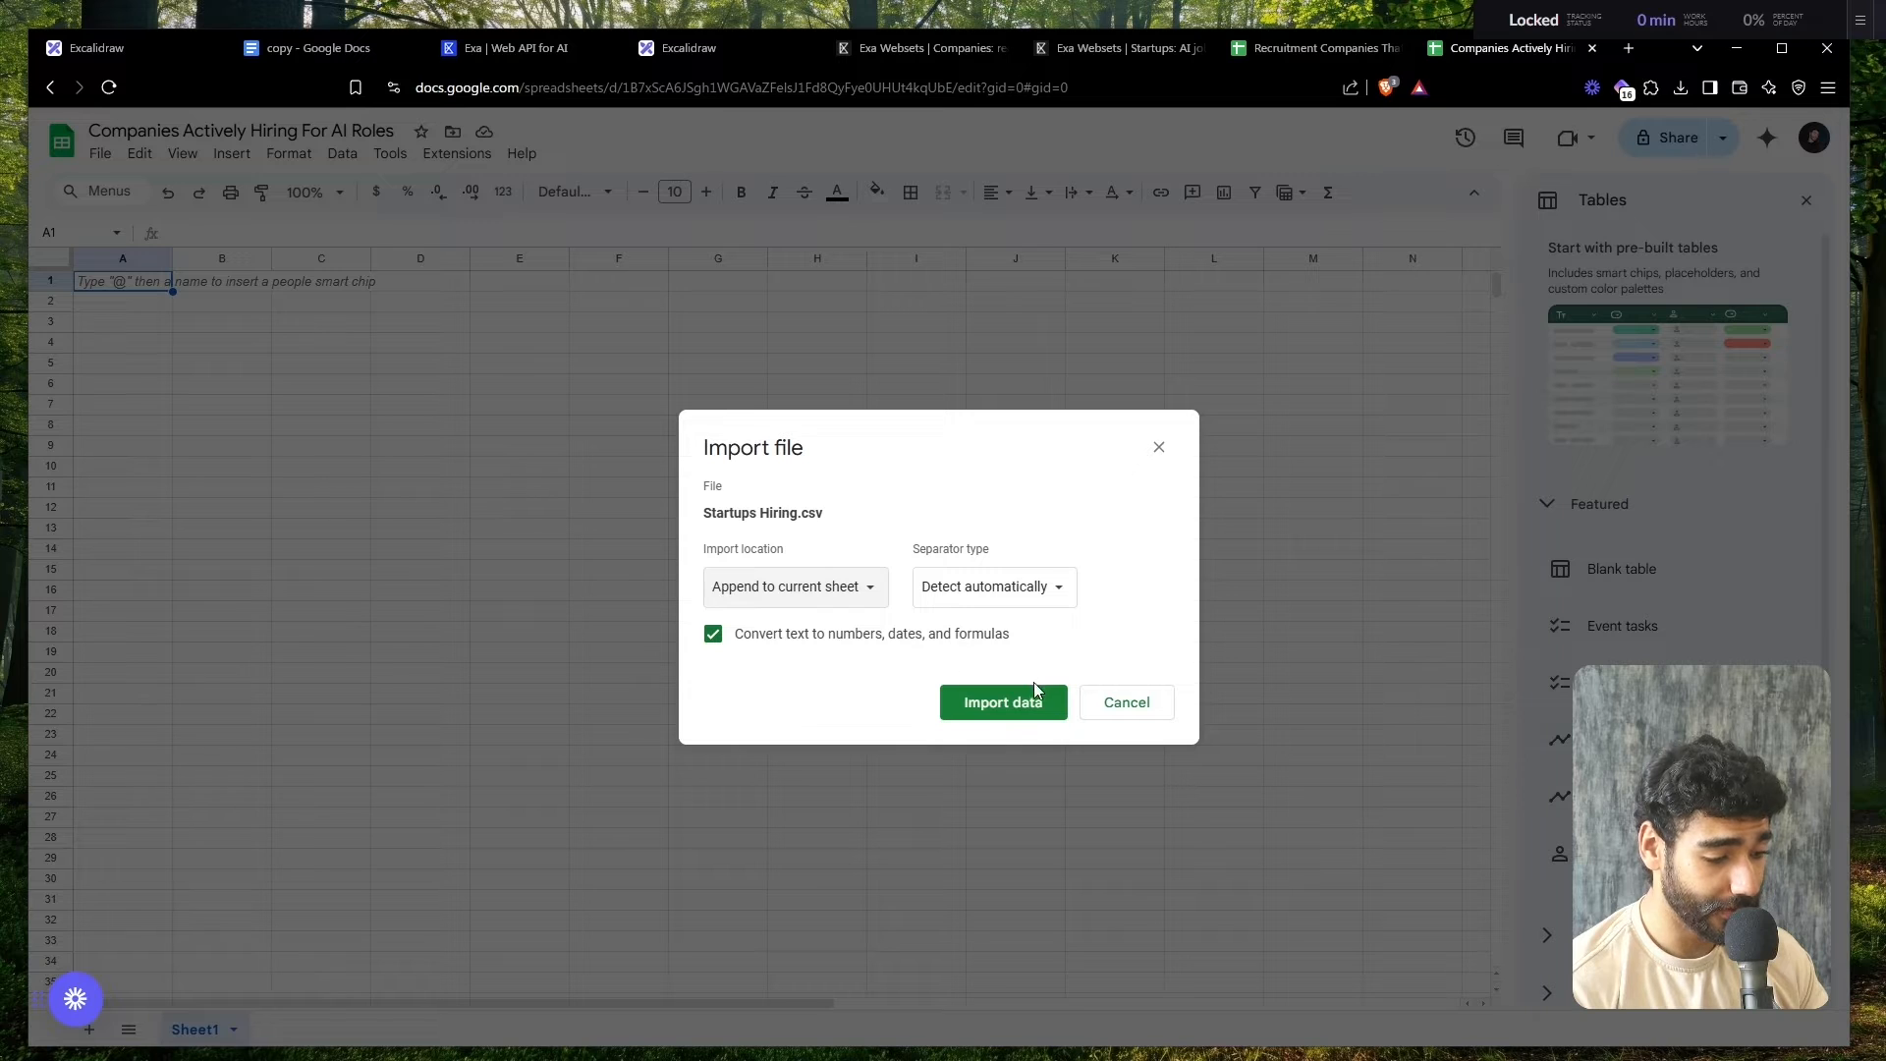
pyautogui.click(988, 706)
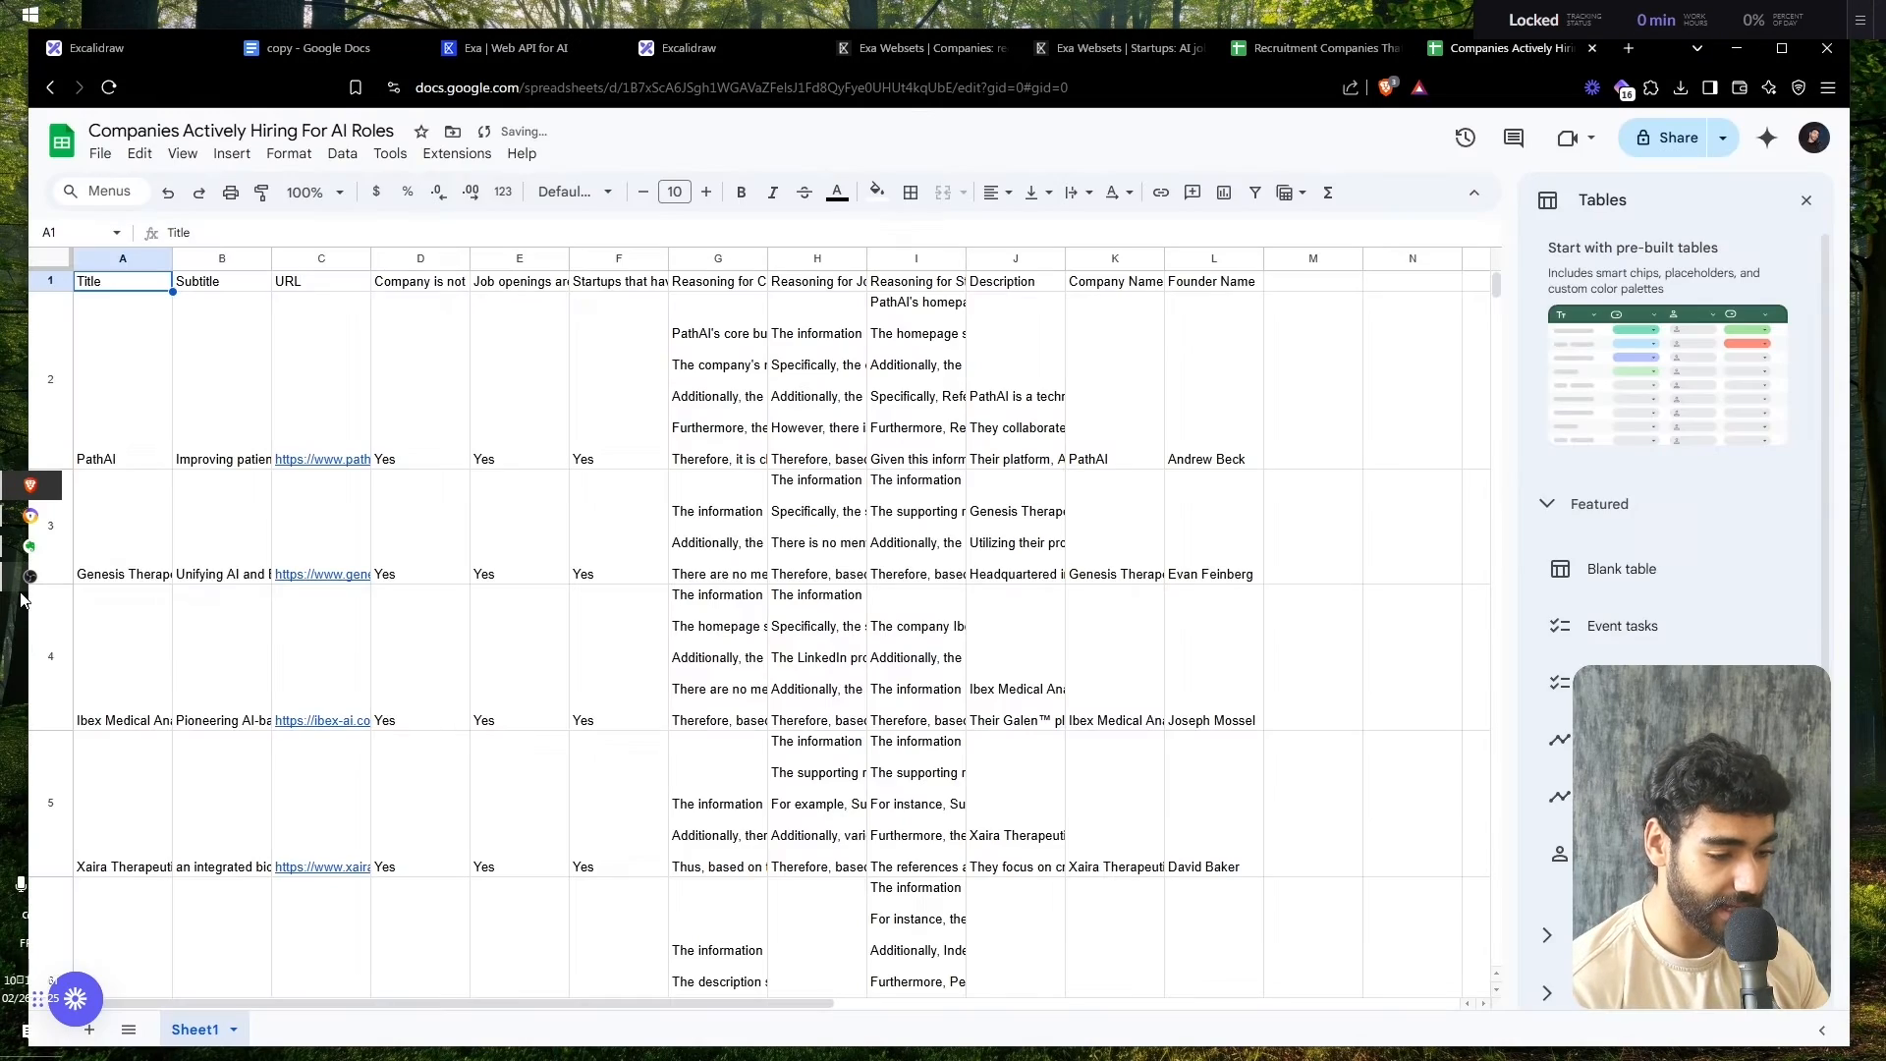
# - Set the height of all imported rows, 1 to 60, to 21 pixels
pyautogui.click(48, 331)
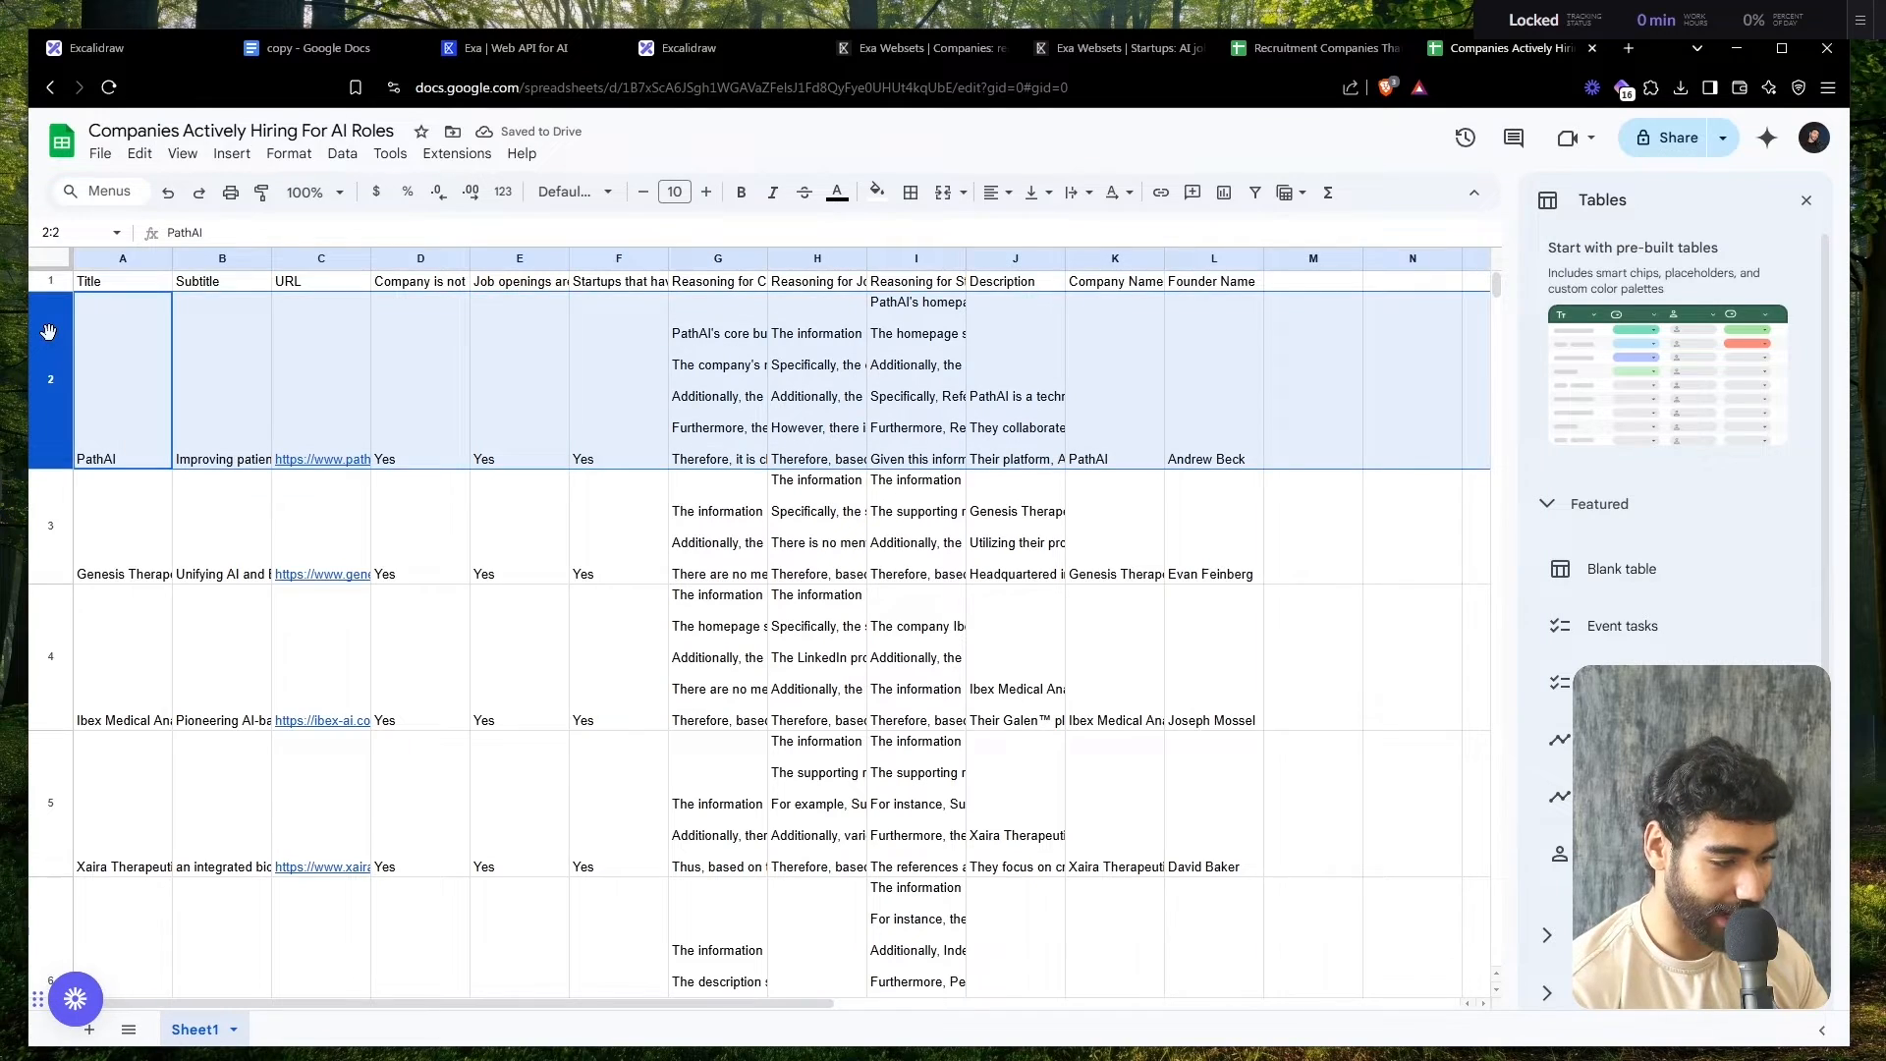
pyautogui.hotkey('ctrl', 'a')
pyautogui.rightClick(48, 331)
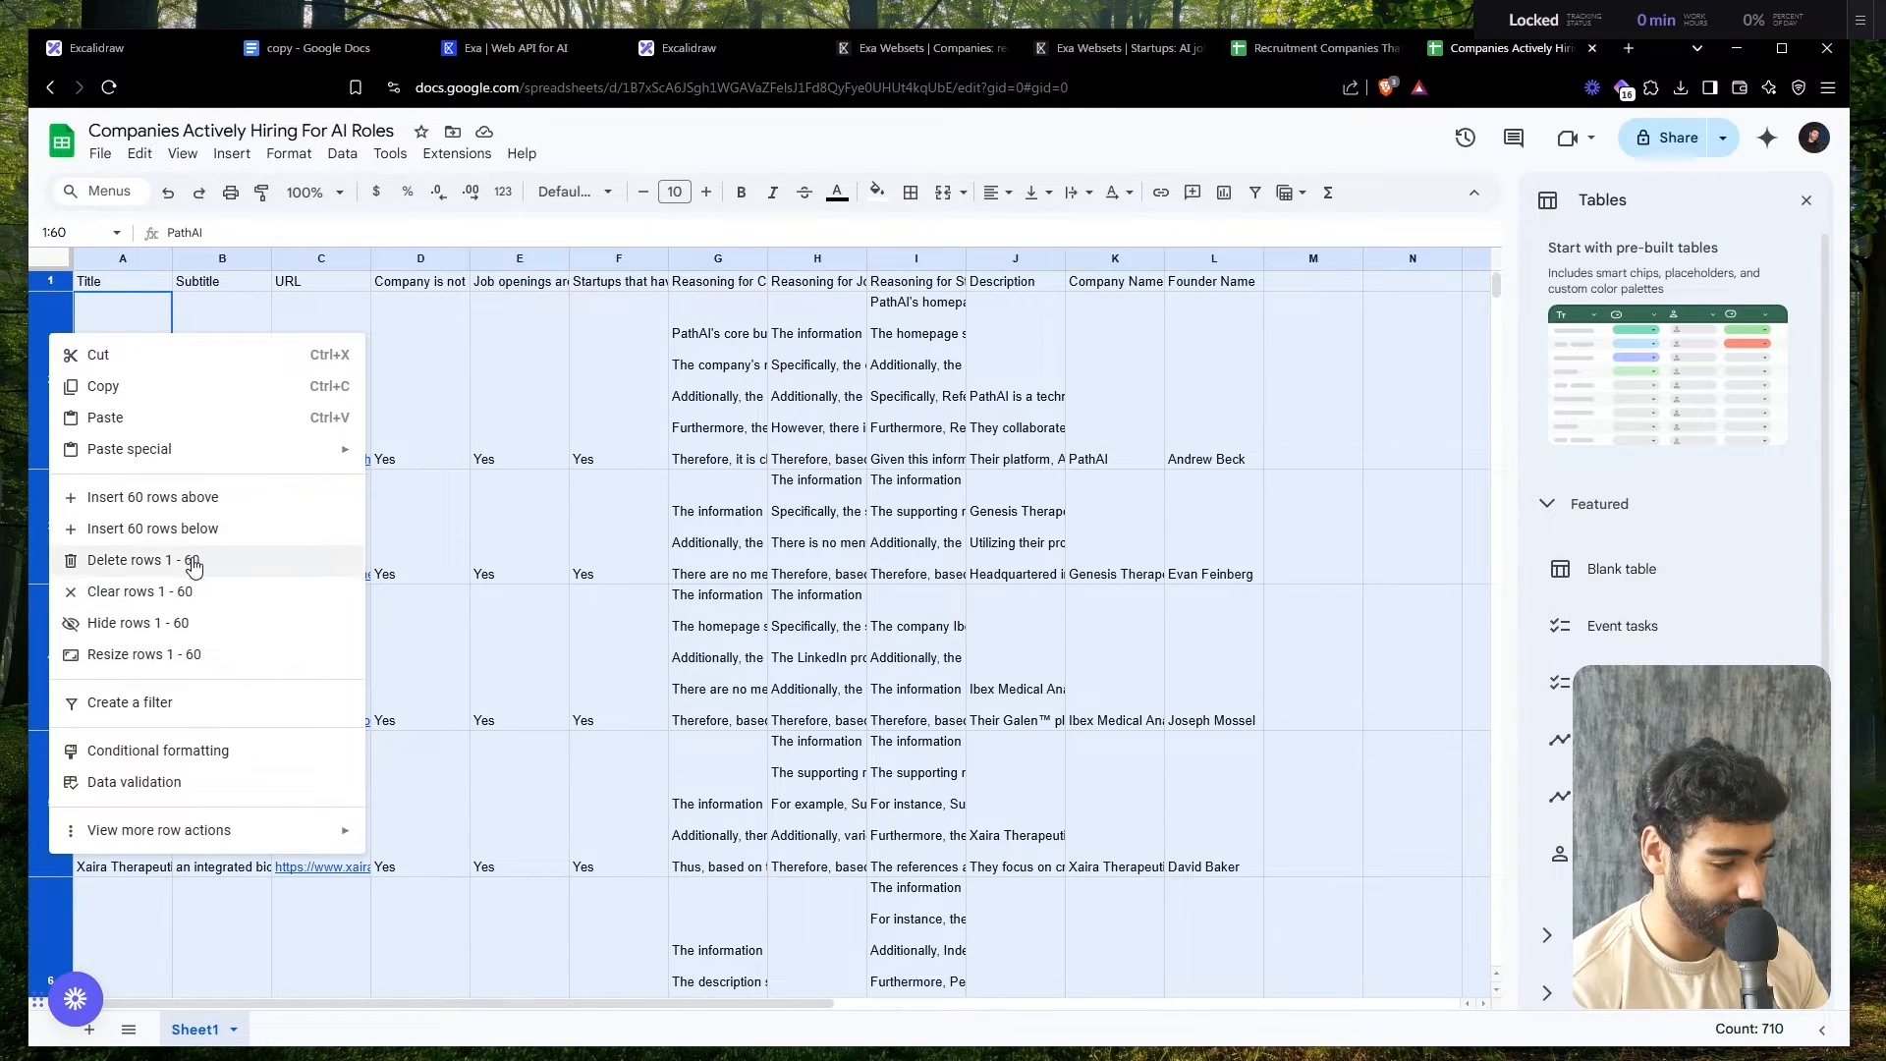
pyautogui.click(95, 655)
pyautogui.click(890, 526)
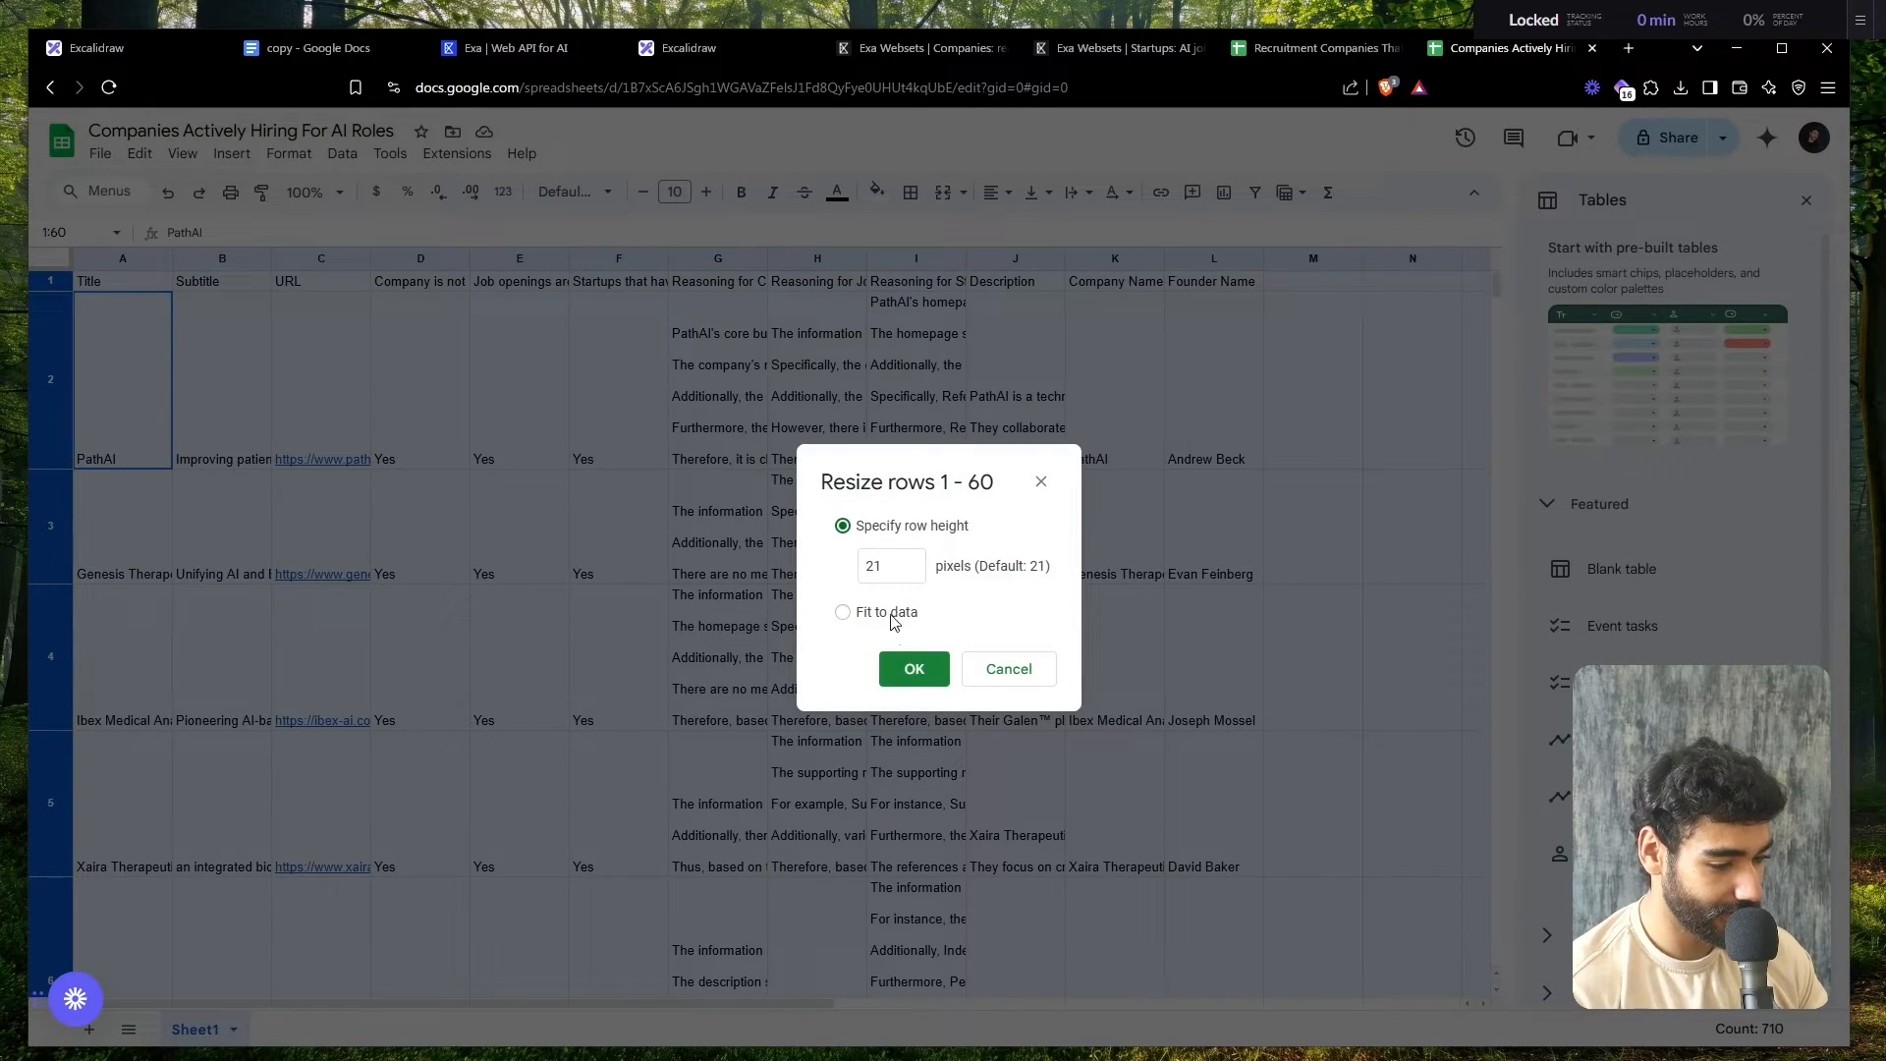
pyautogui.click(910, 668)
pyautogui.click(783, 617)
# - Delete rows 52 to 60, which hold companies with unclear criteria answers and no enrichment data
pyautogui.scroll(-5, 782, 624)
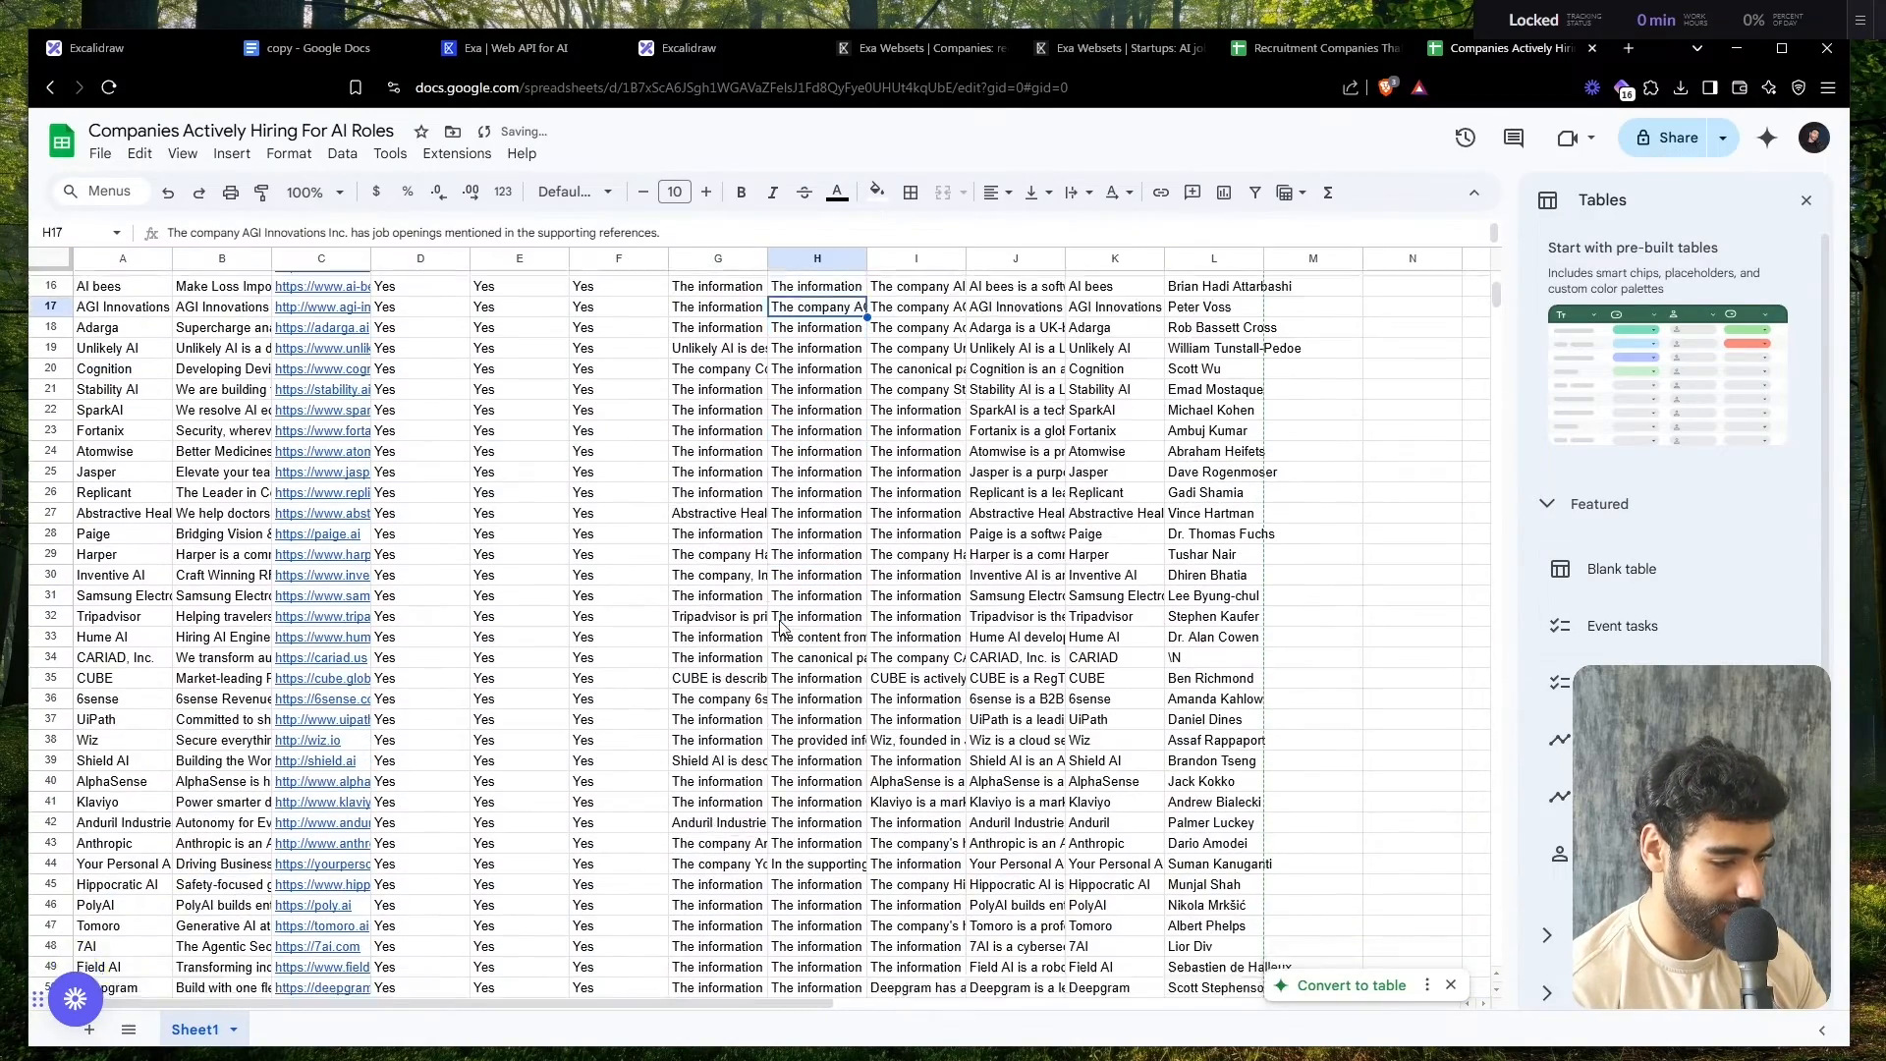
pyautogui.scroll(-9, 781, 624)
pyautogui.scroll(5, 781, 624)
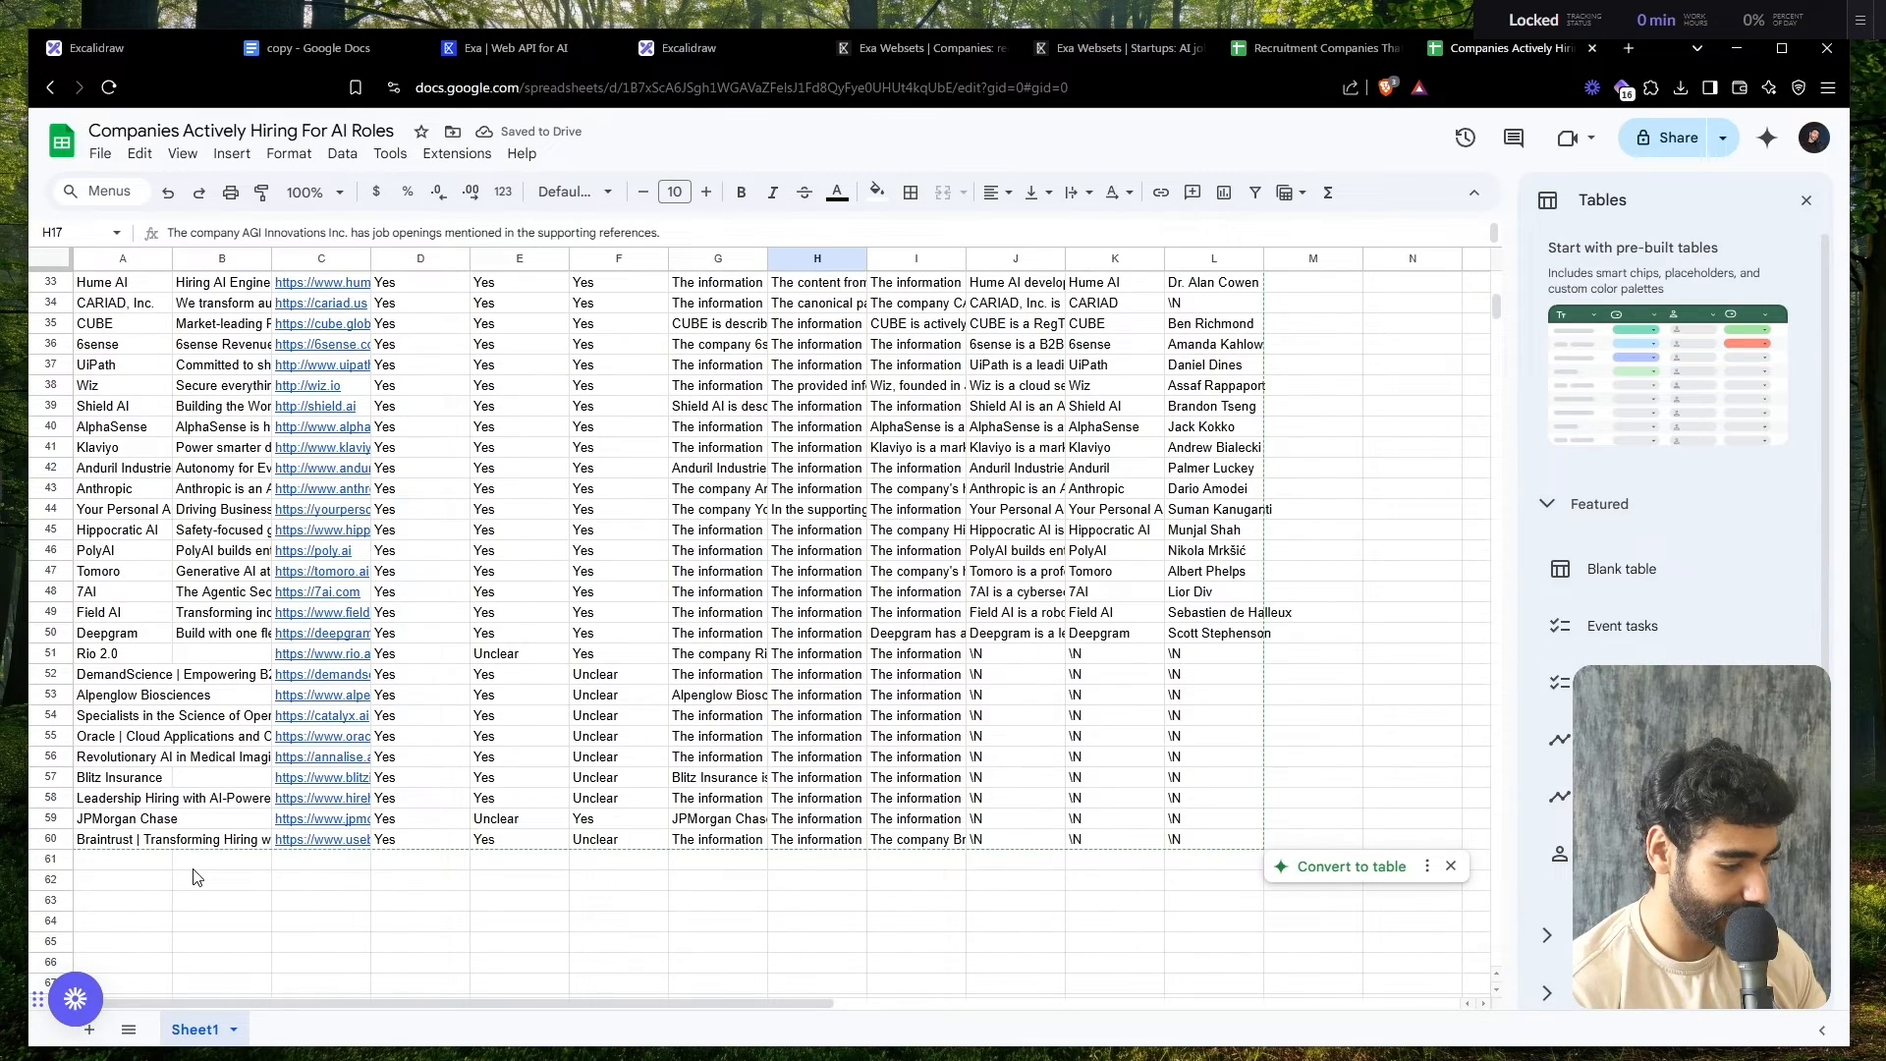
pyautogui.click(49, 839)
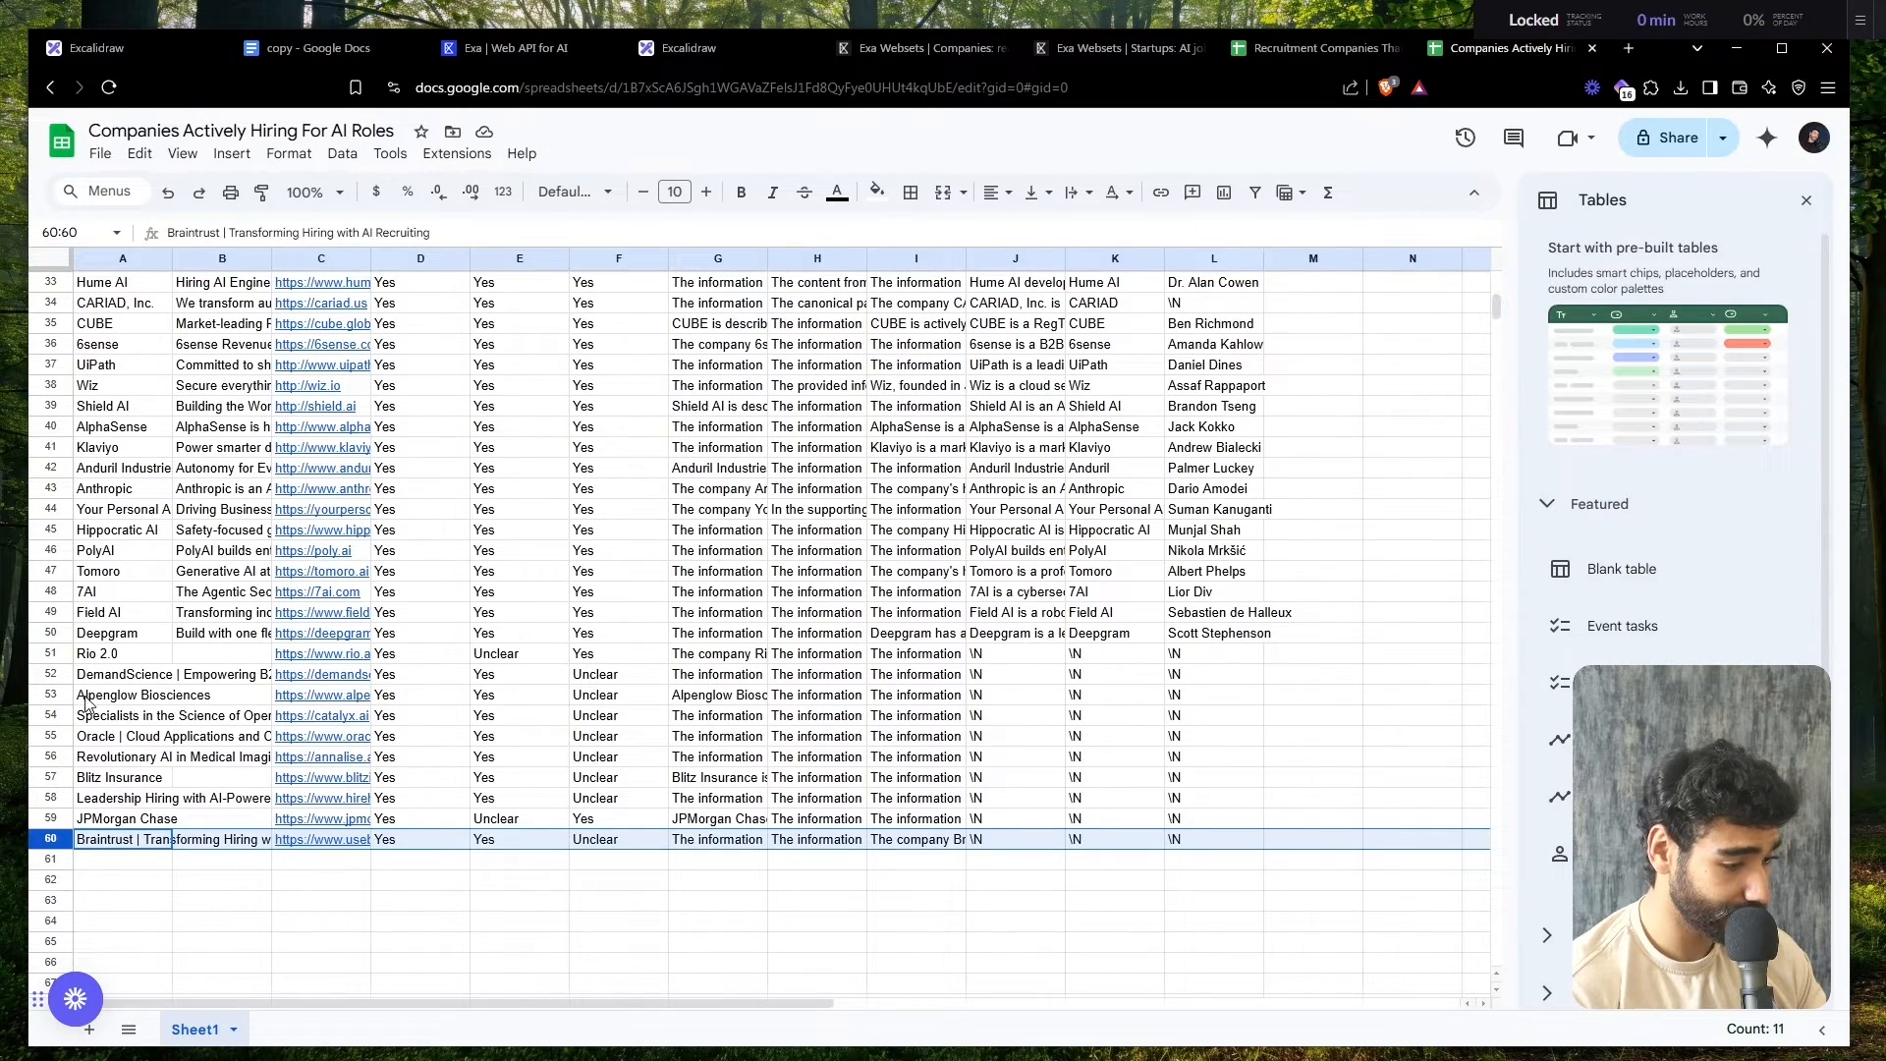
pyautogui.keyDown('shift'); pyautogui.click(50, 674); pyautogui.keyUp('shift')
pyautogui.rightClick(49, 674)
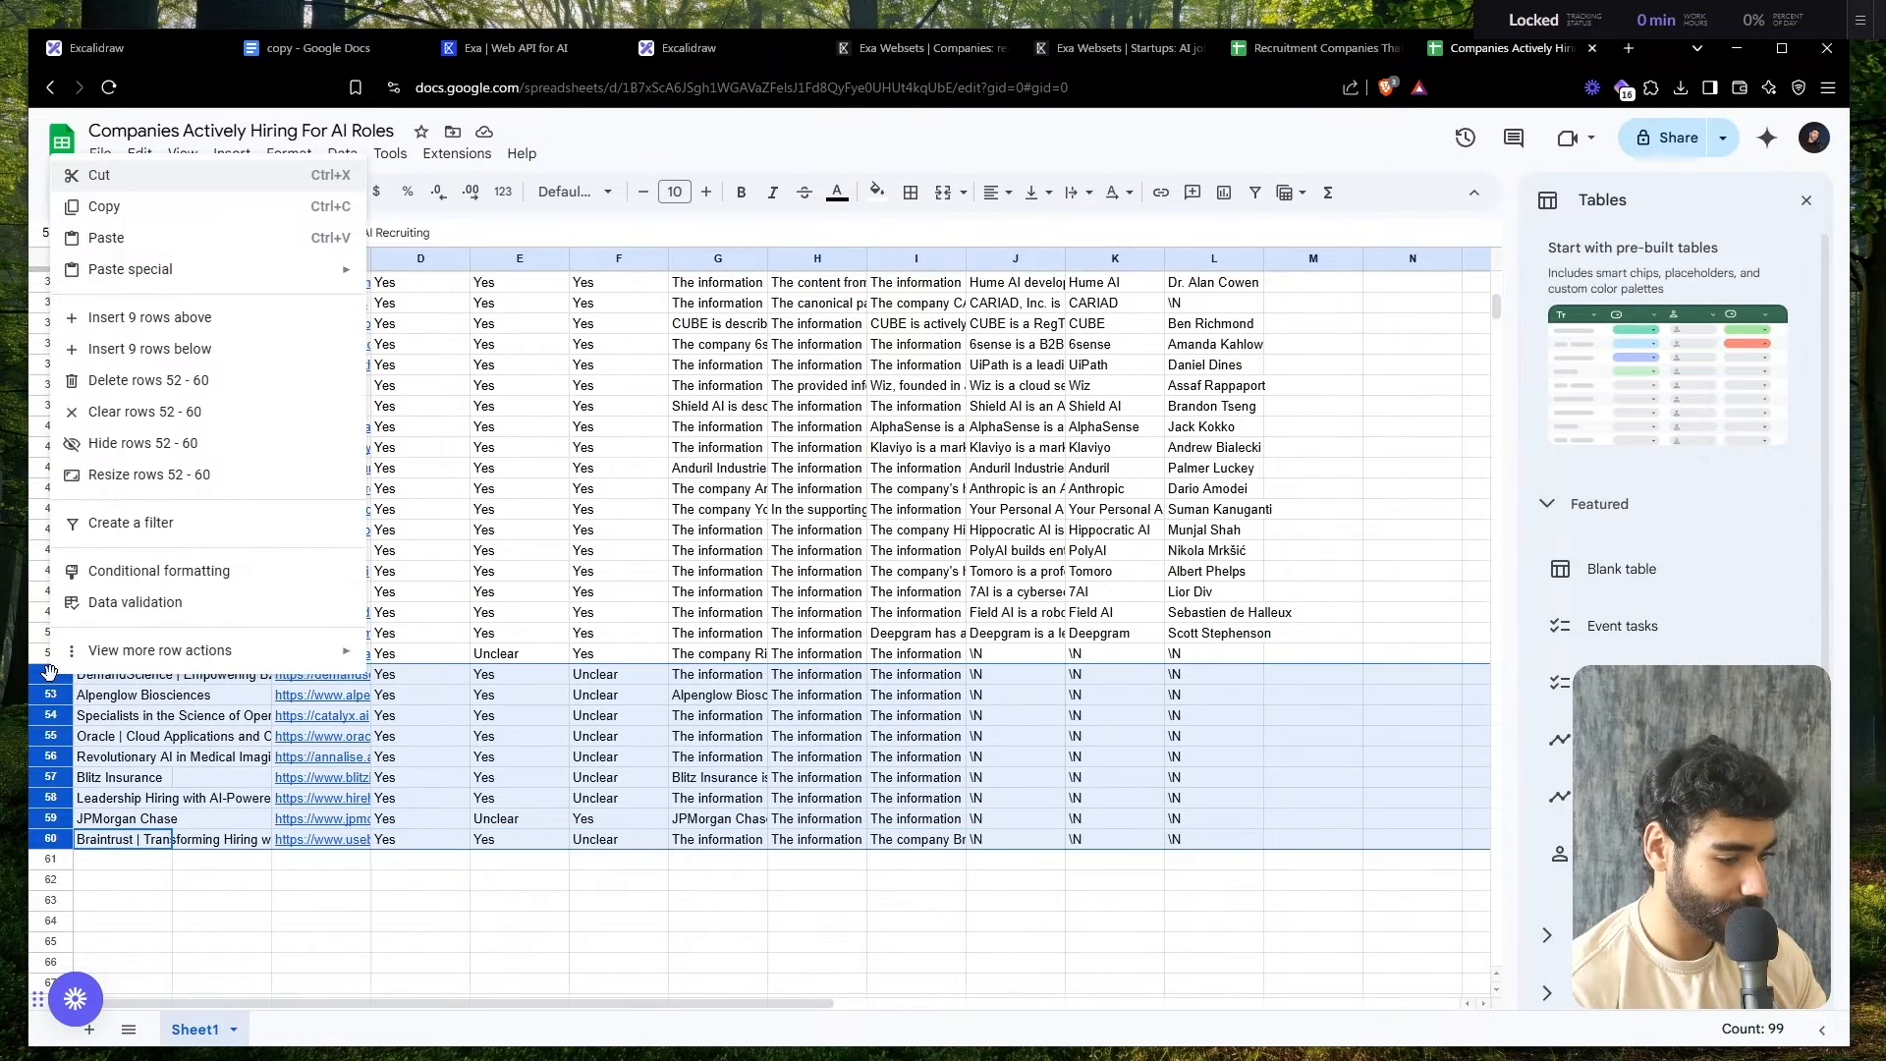
pyautogui.click(138, 380)
# - Delete columns A and B, "Title" and "Subtitle", from the startups hiring list
pyautogui.scroll(10, 881, 423)
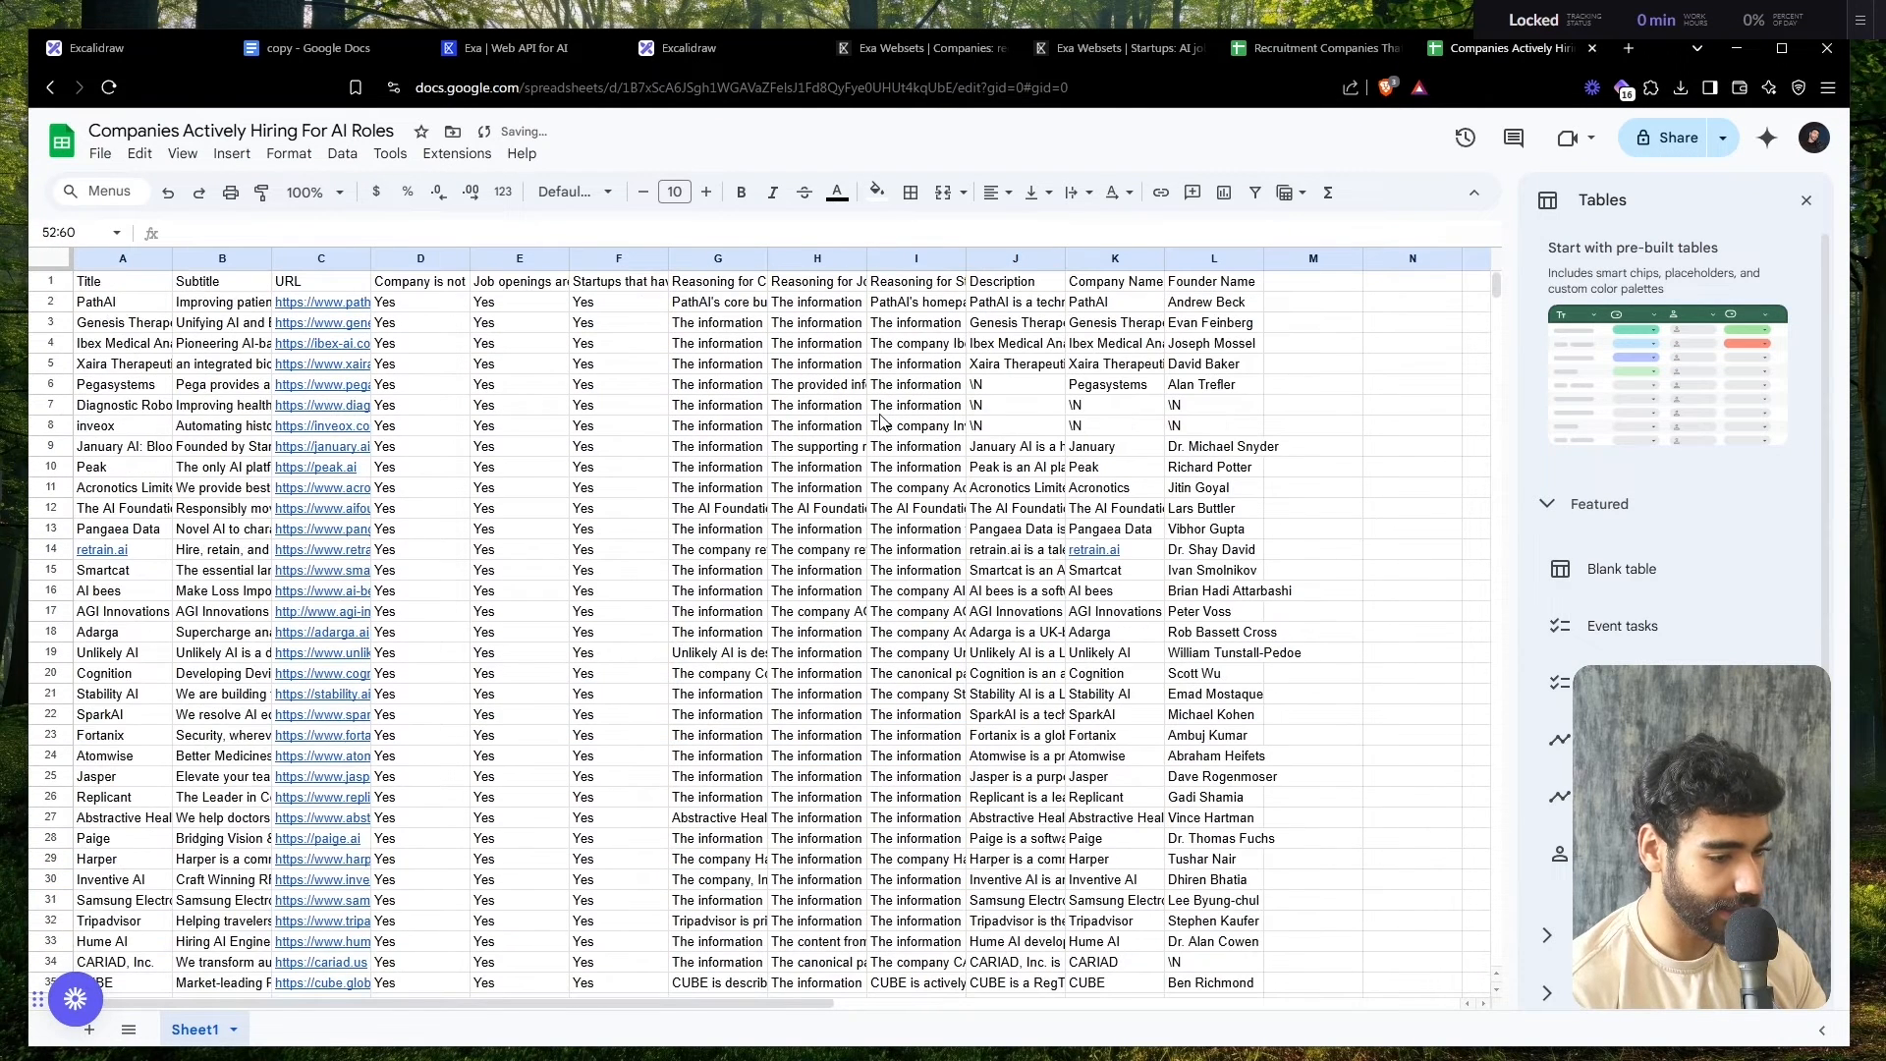
pyautogui.click(118, 258)
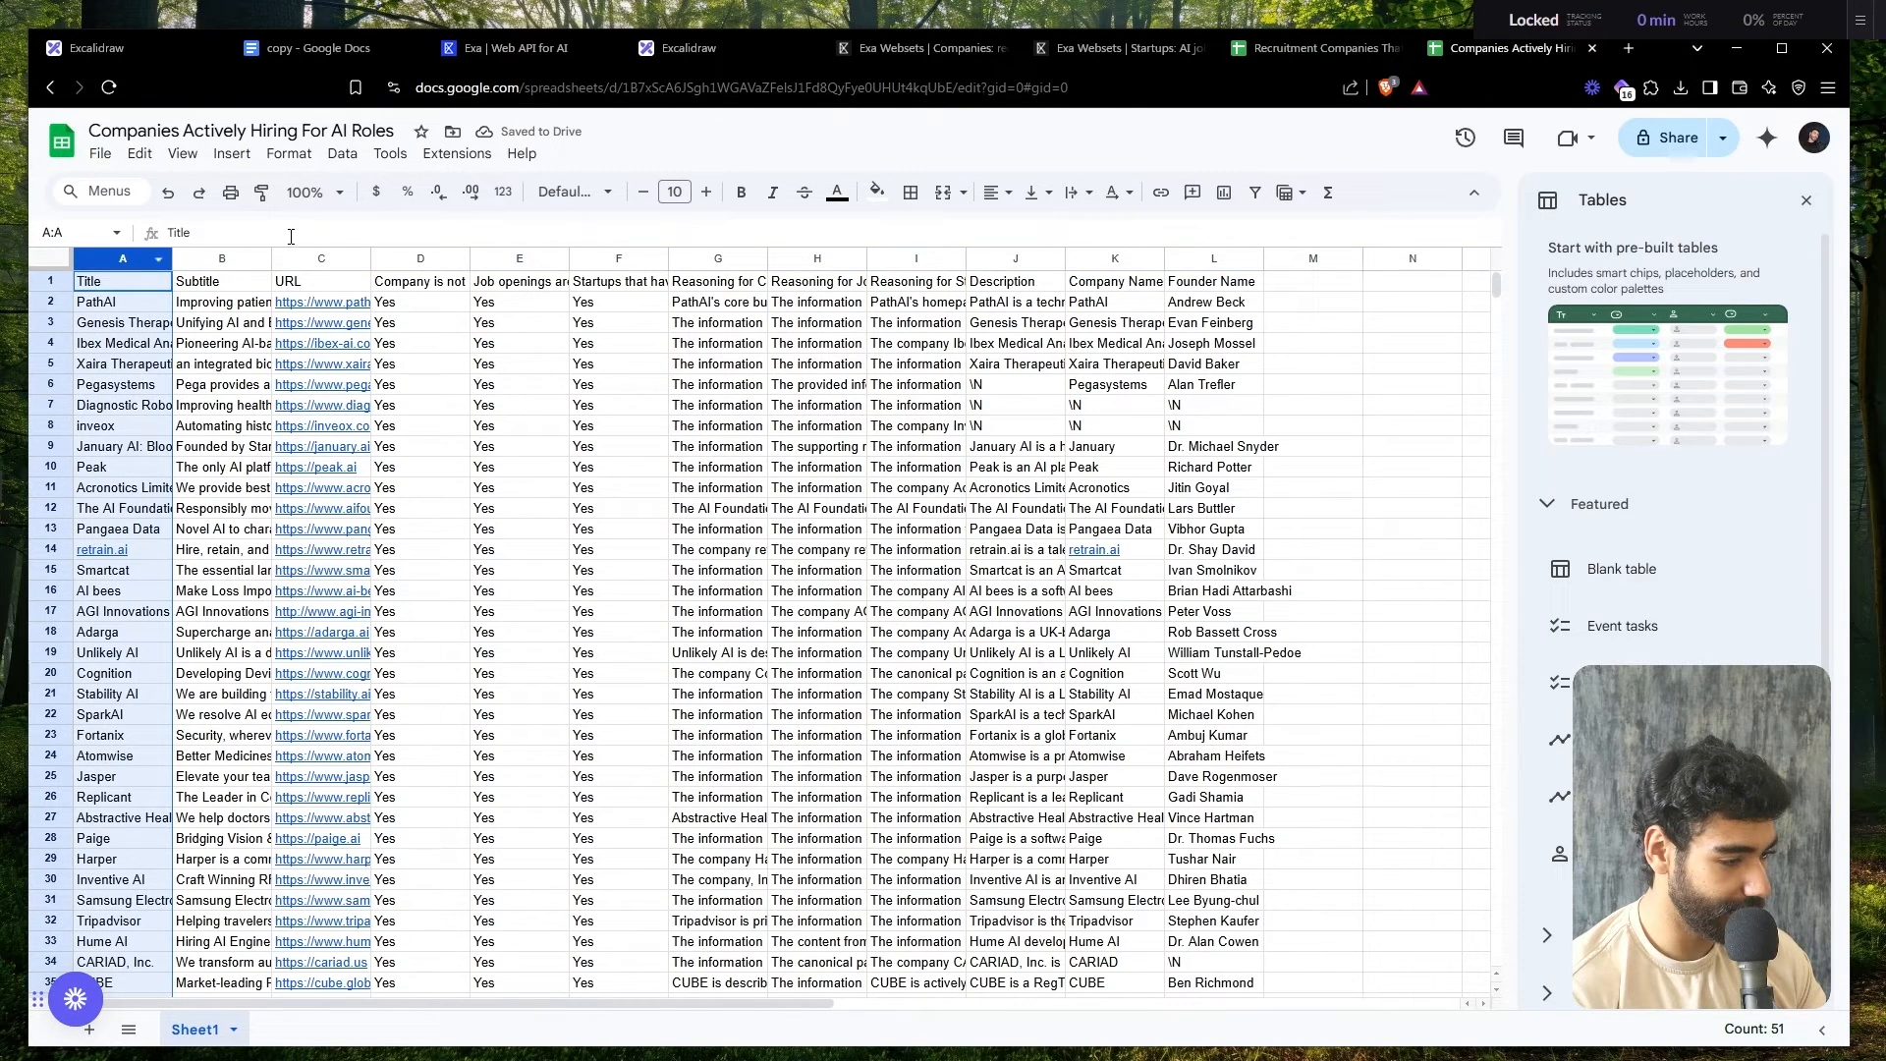
pyautogui.keyDown('shift'); pyautogui.click(236, 260); pyautogui.keyUp('shift')
pyautogui.rightClick(234, 261)
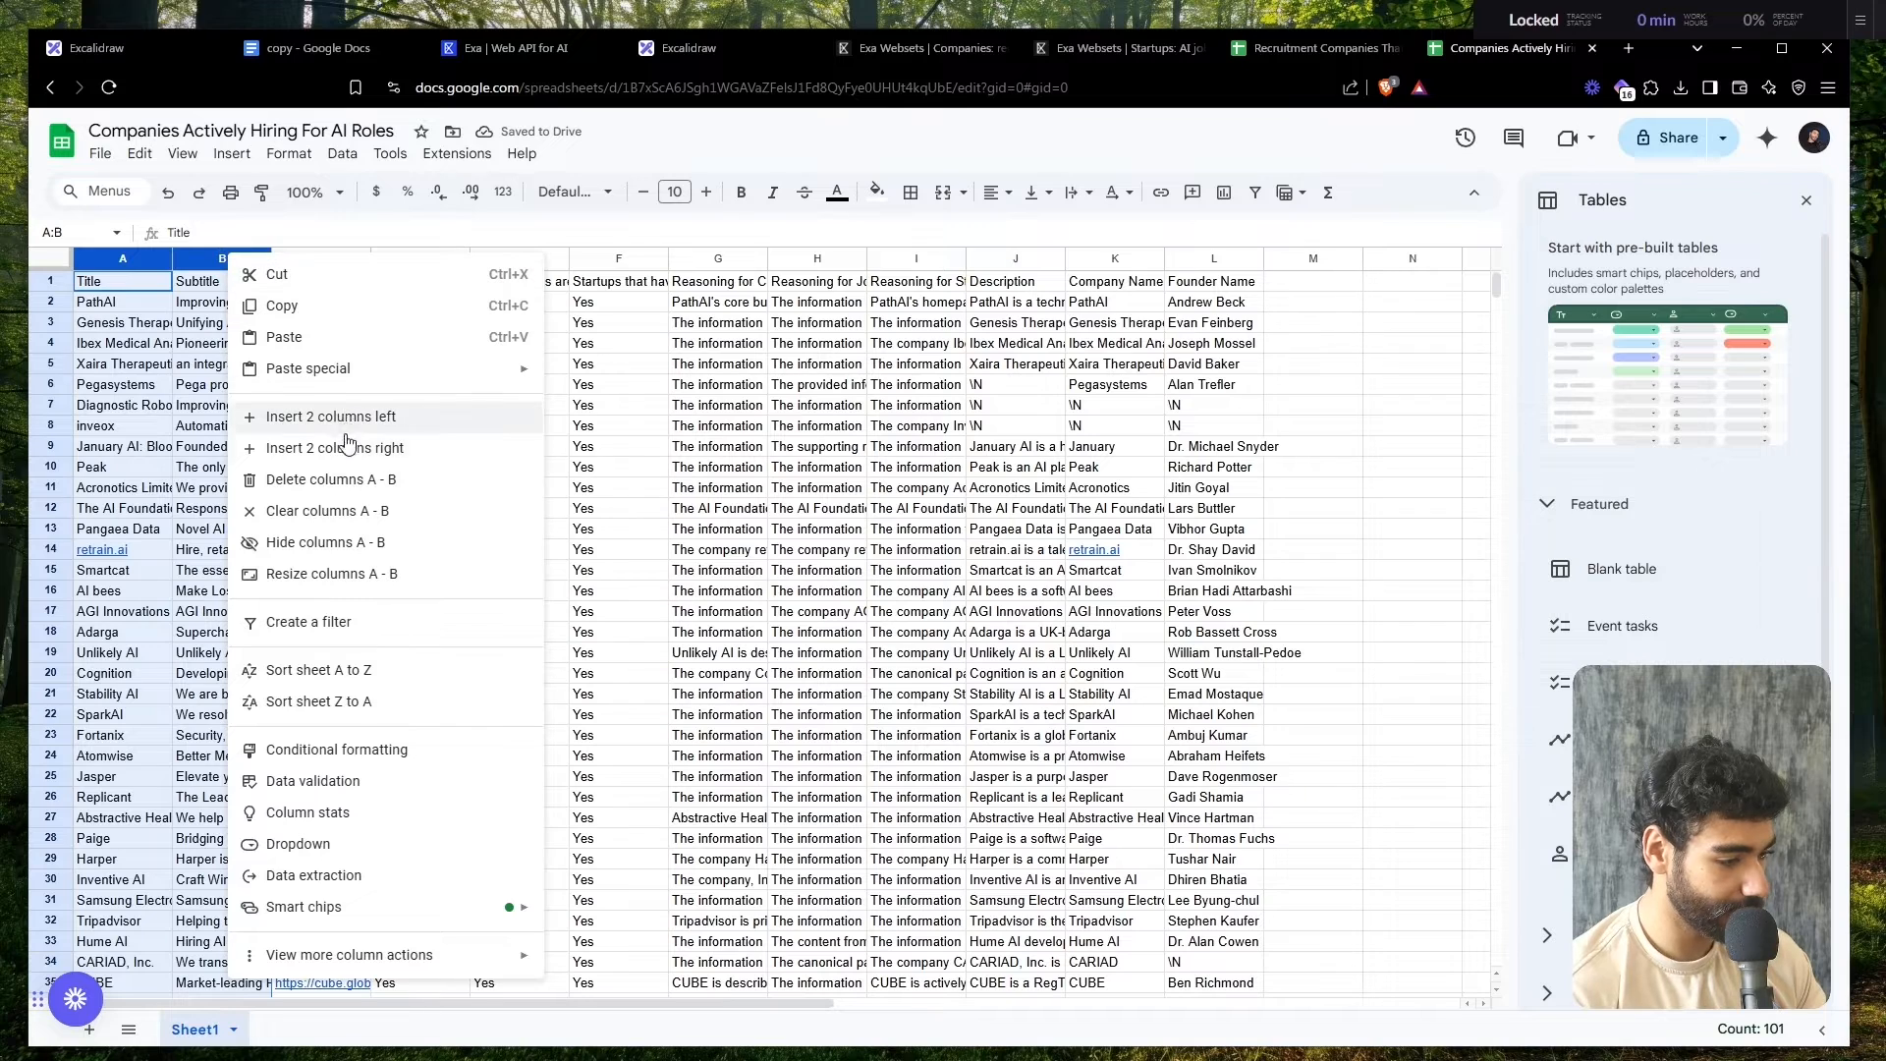
pyautogui.click(327, 480)
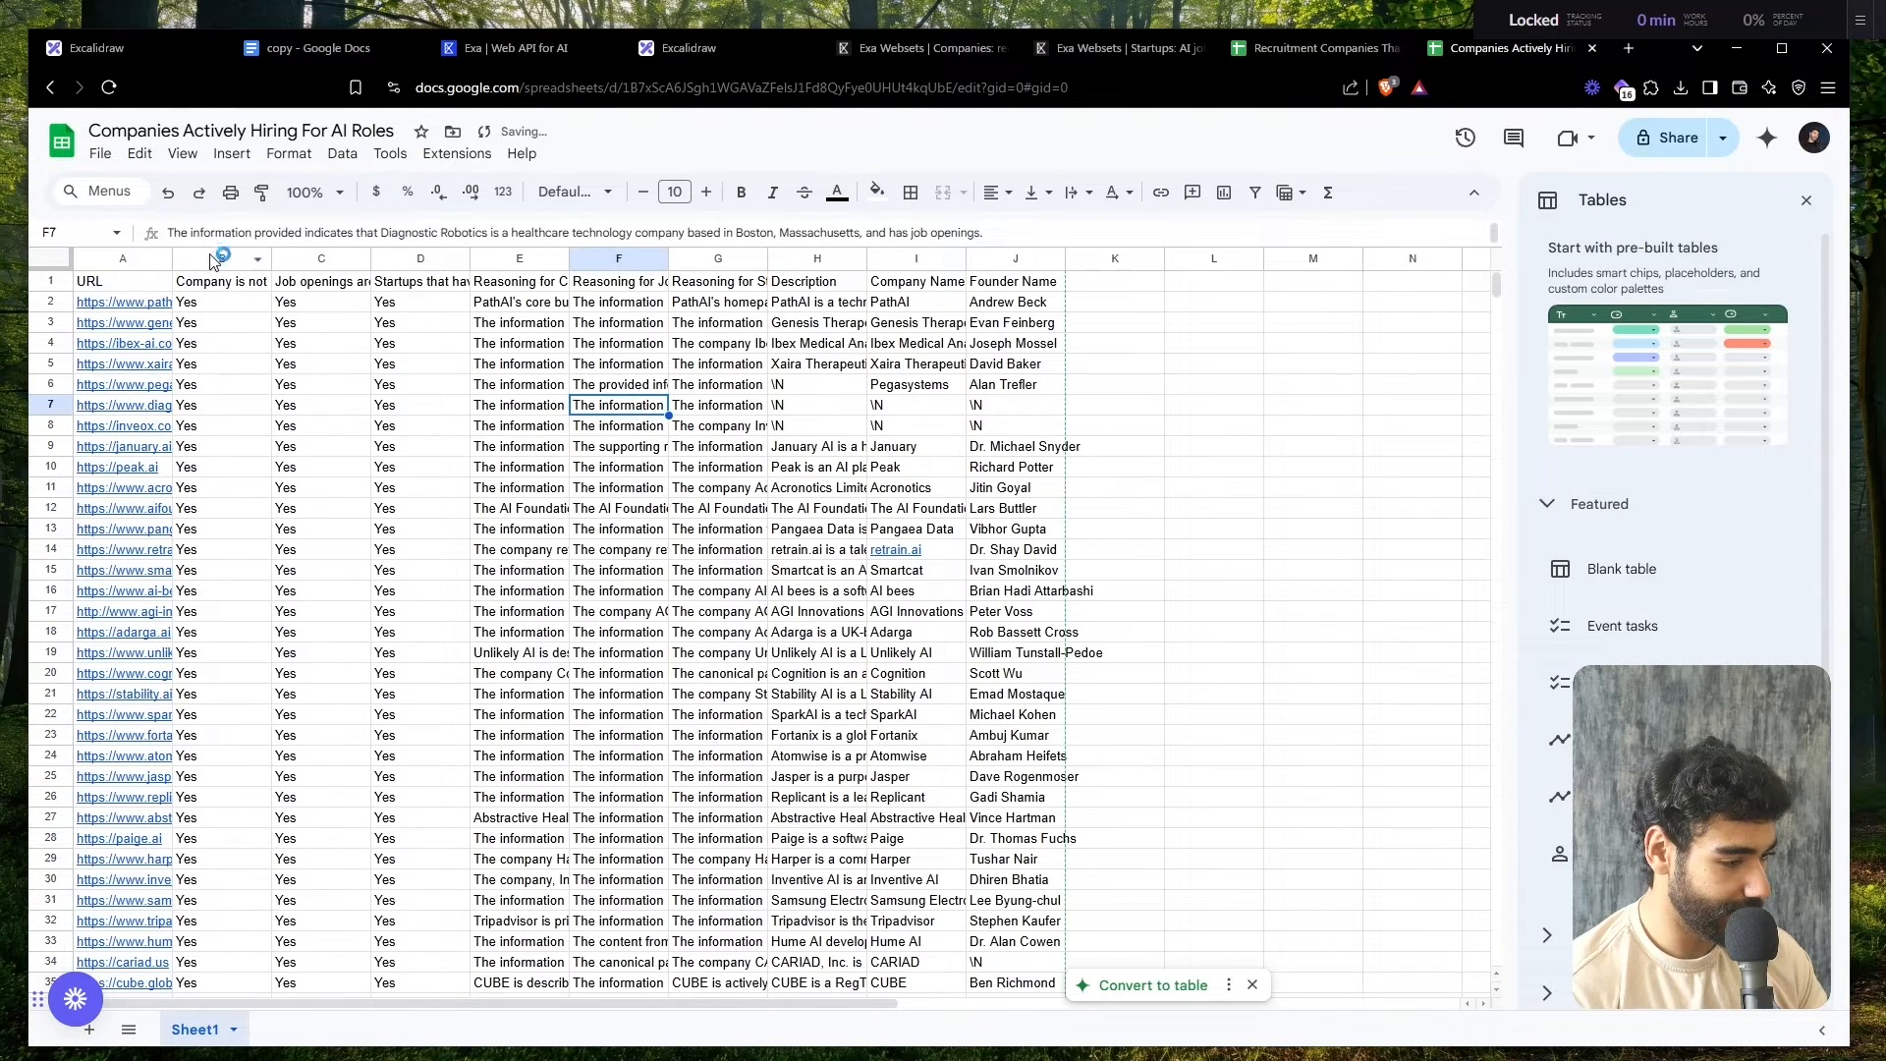
# - Delete columns B to G, holding the criteria answers and their reasoning, from the startups hiring list
pyautogui.click(212, 258)
pyautogui.keyDown('shift'); pyautogui.click(420, 259); pyautogui.keyUp('shift')
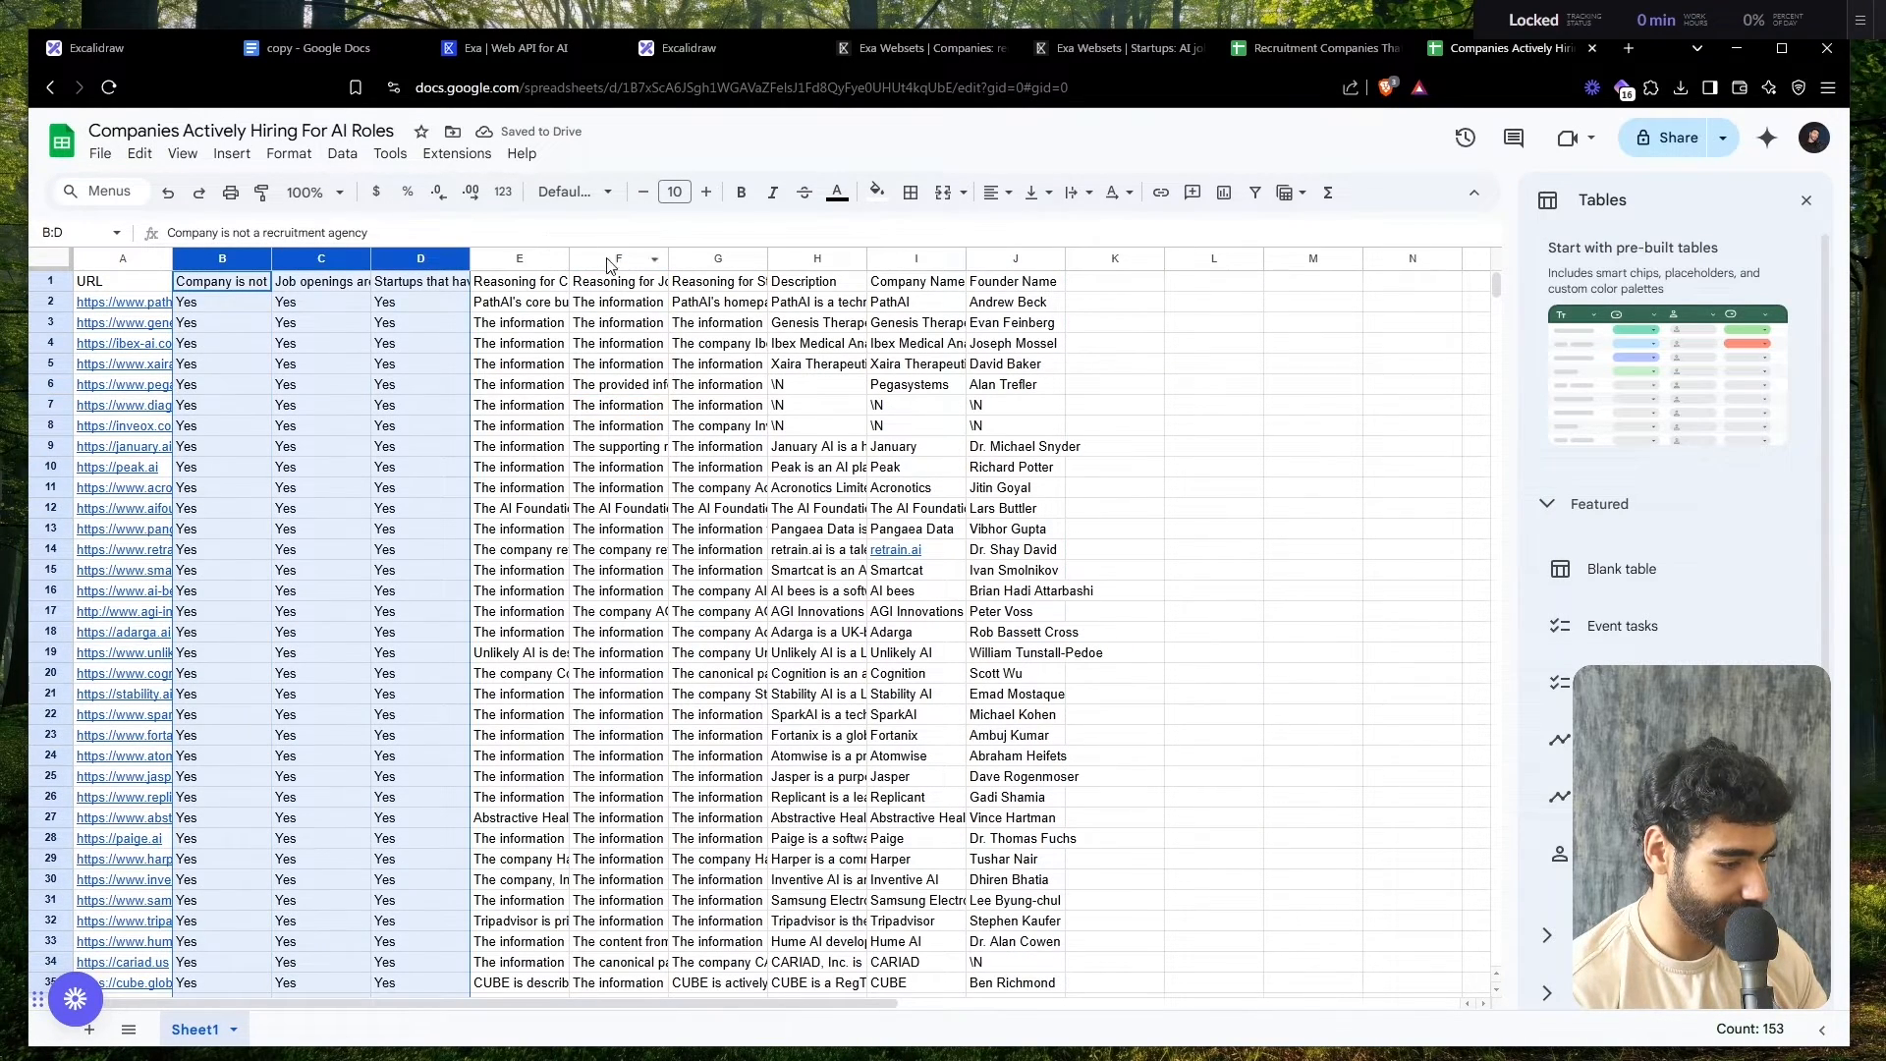
pyautogui.keyDown('shift'); pyautogui.click(743, 260); pyautogui.keyUp('shift')
pyautogui.rightClick(718, 259)
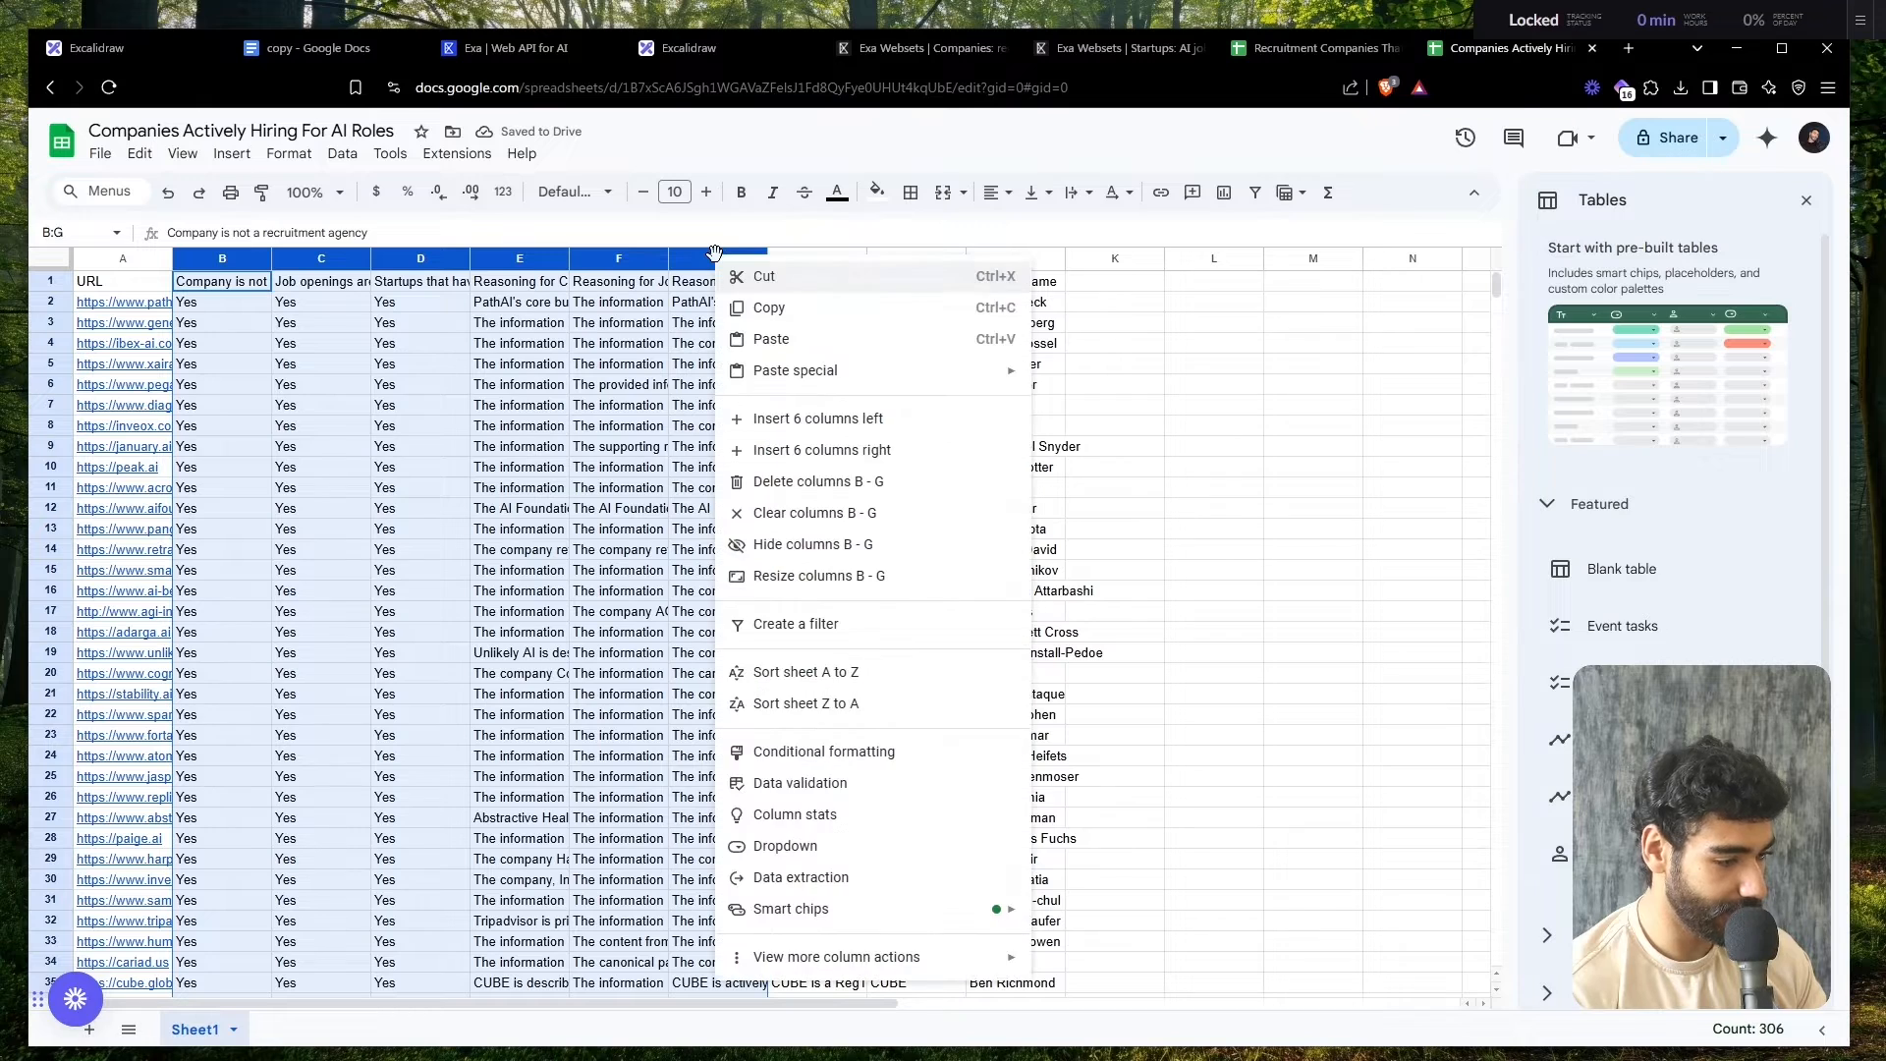
pyautogui.click(830, 493)
pyautogui.click(744, 491)
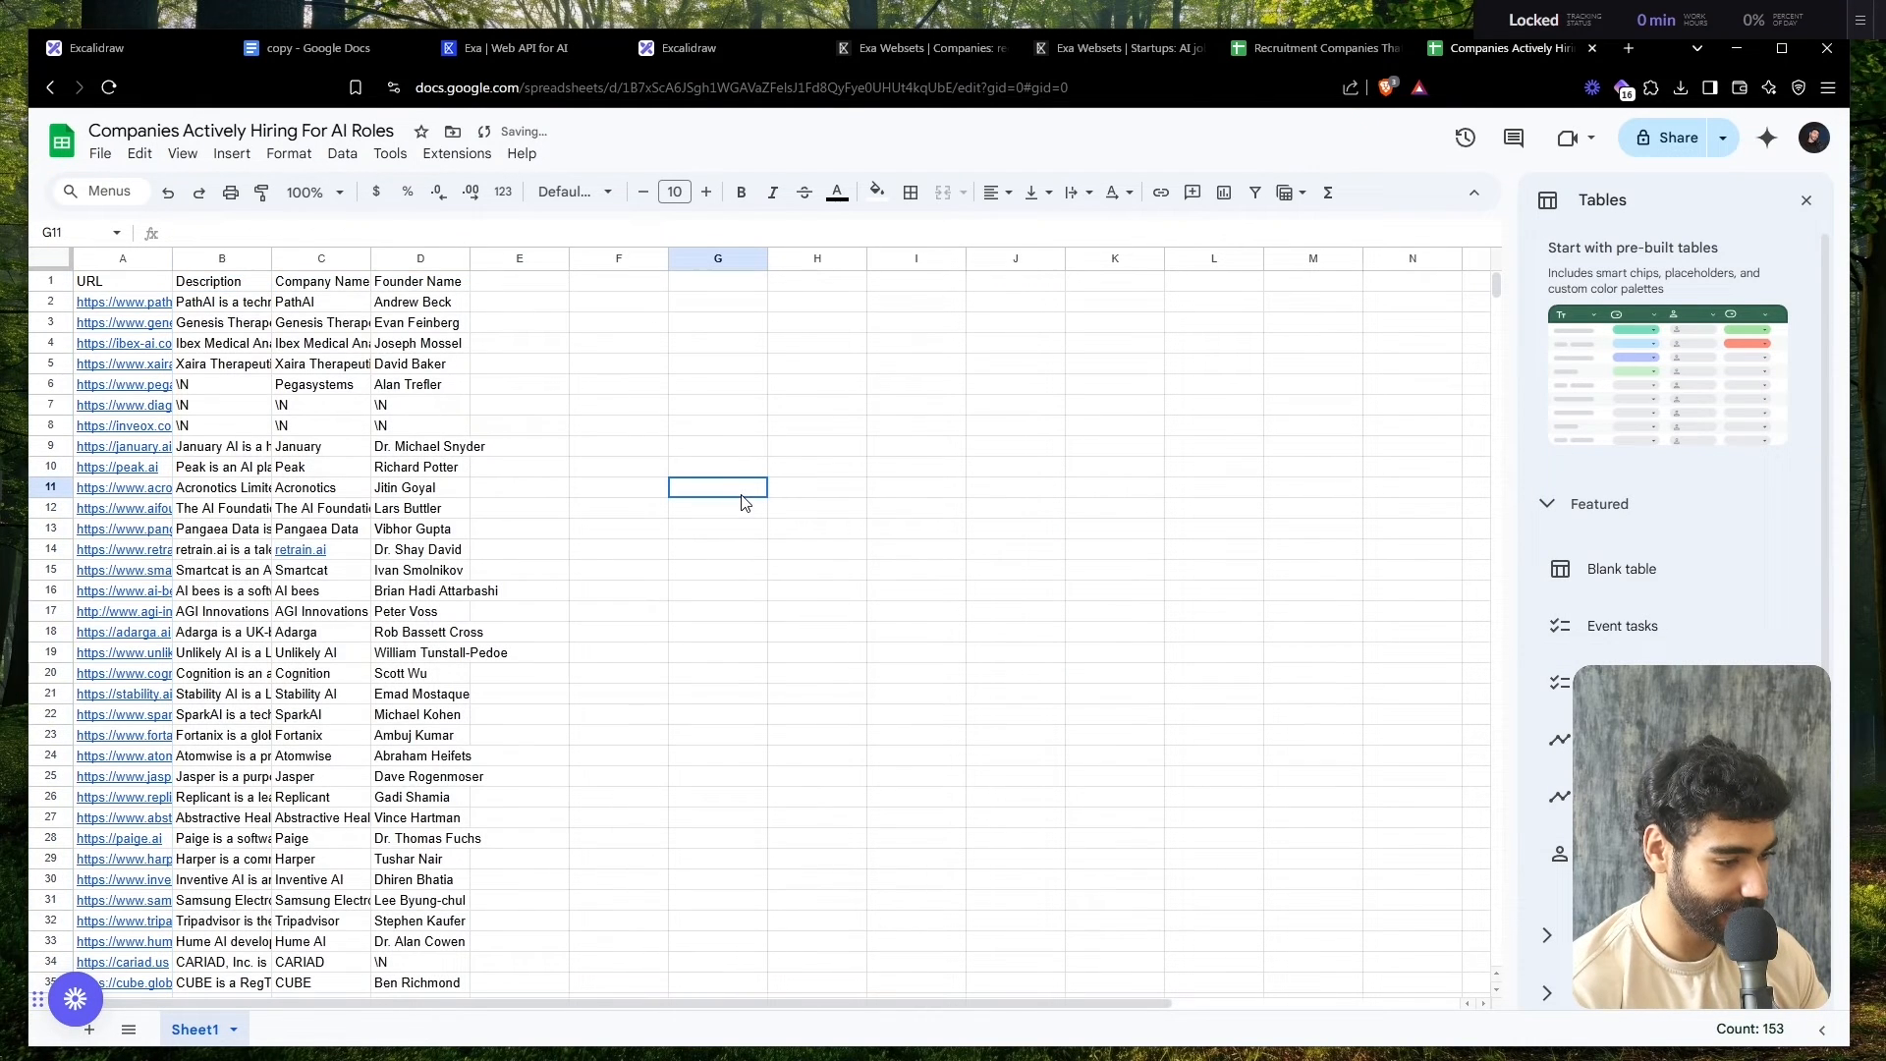
pyautogui.click(440, 392)
pyautogui.click(280, 405)
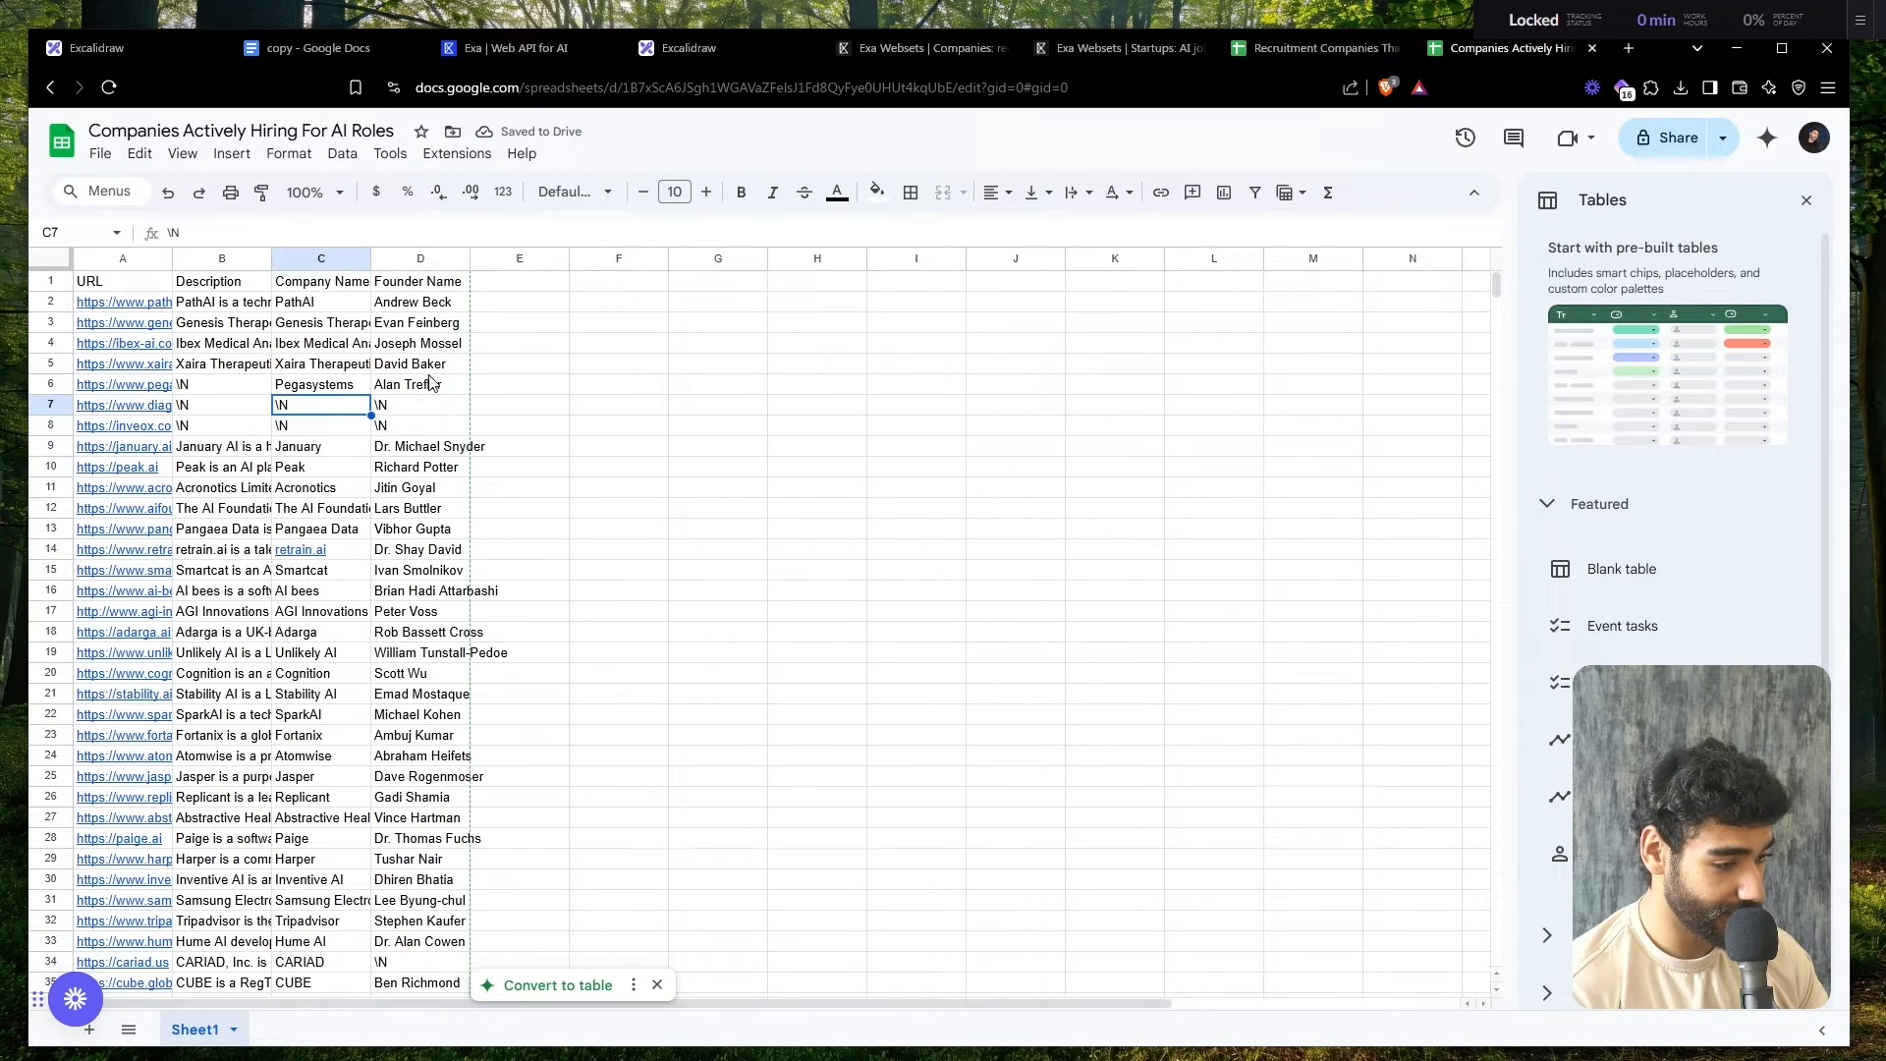
pyautogui.click(442, 261)
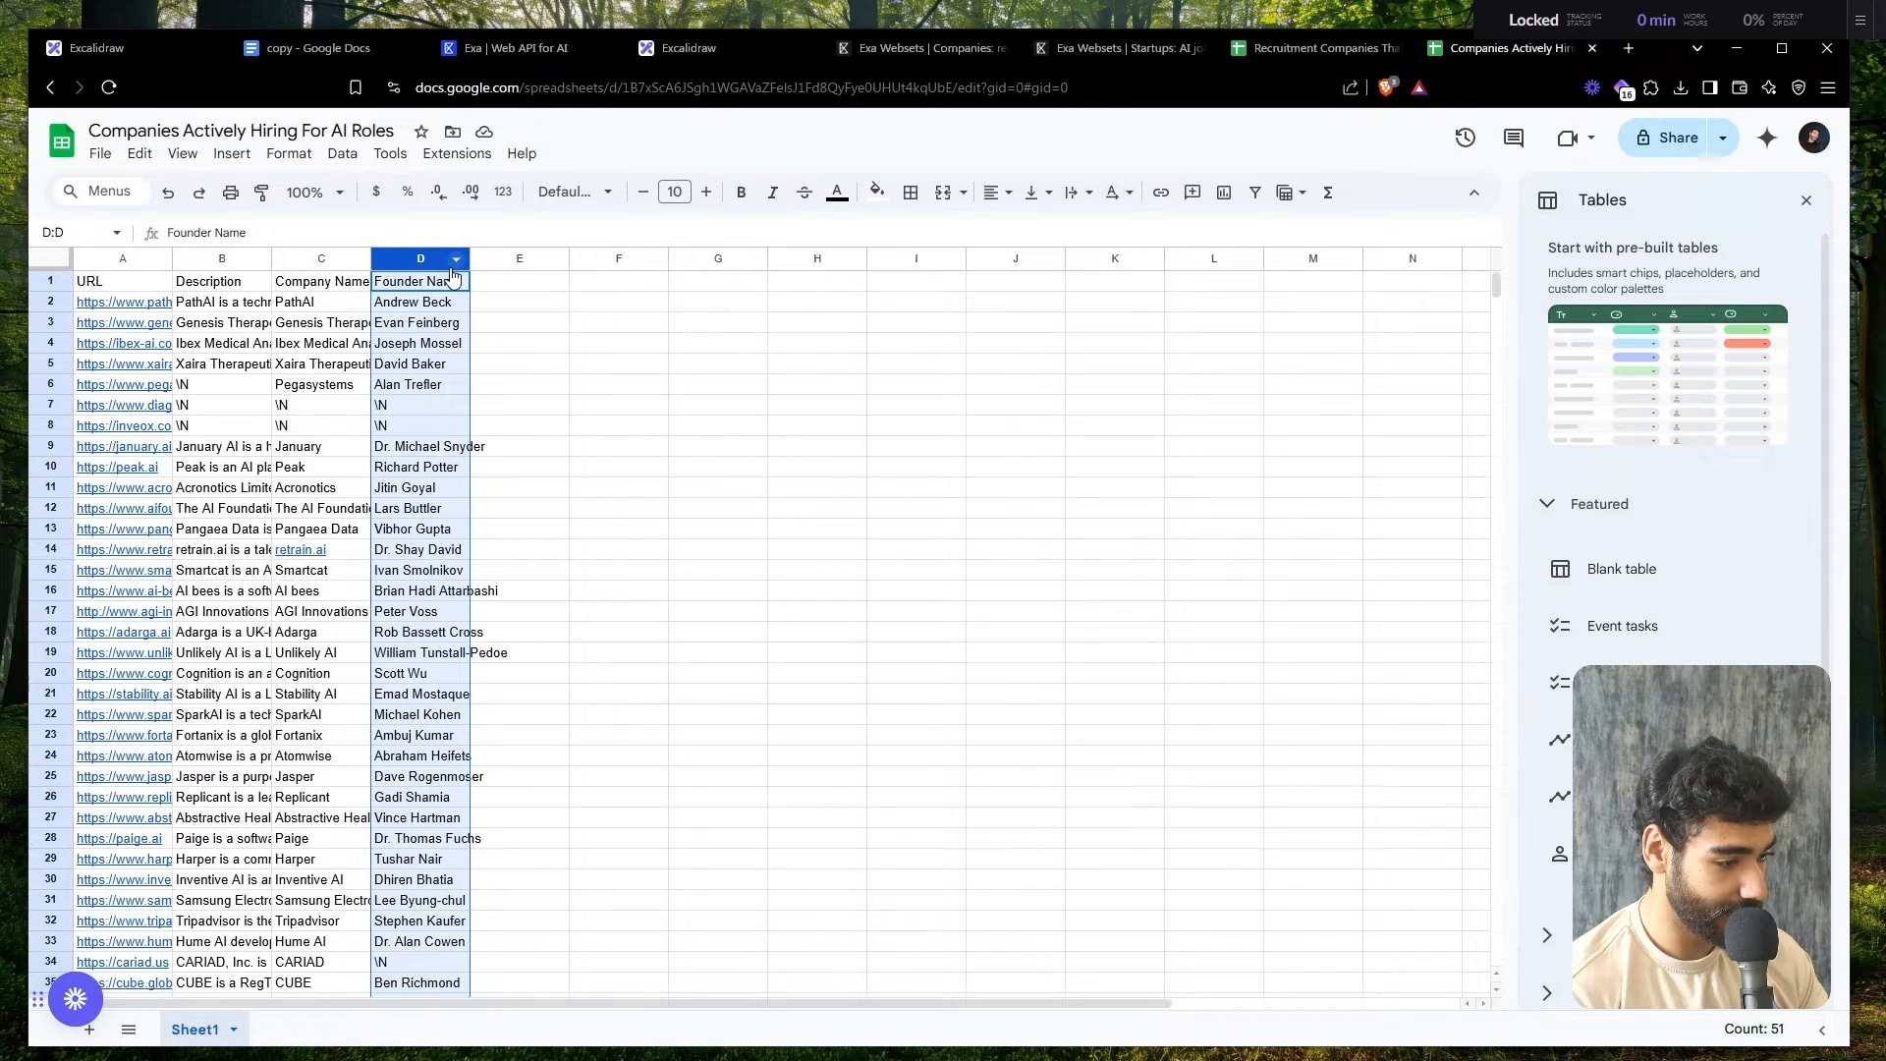
pyautogui.click(455, 259)
pyautogui.click(423, 405)
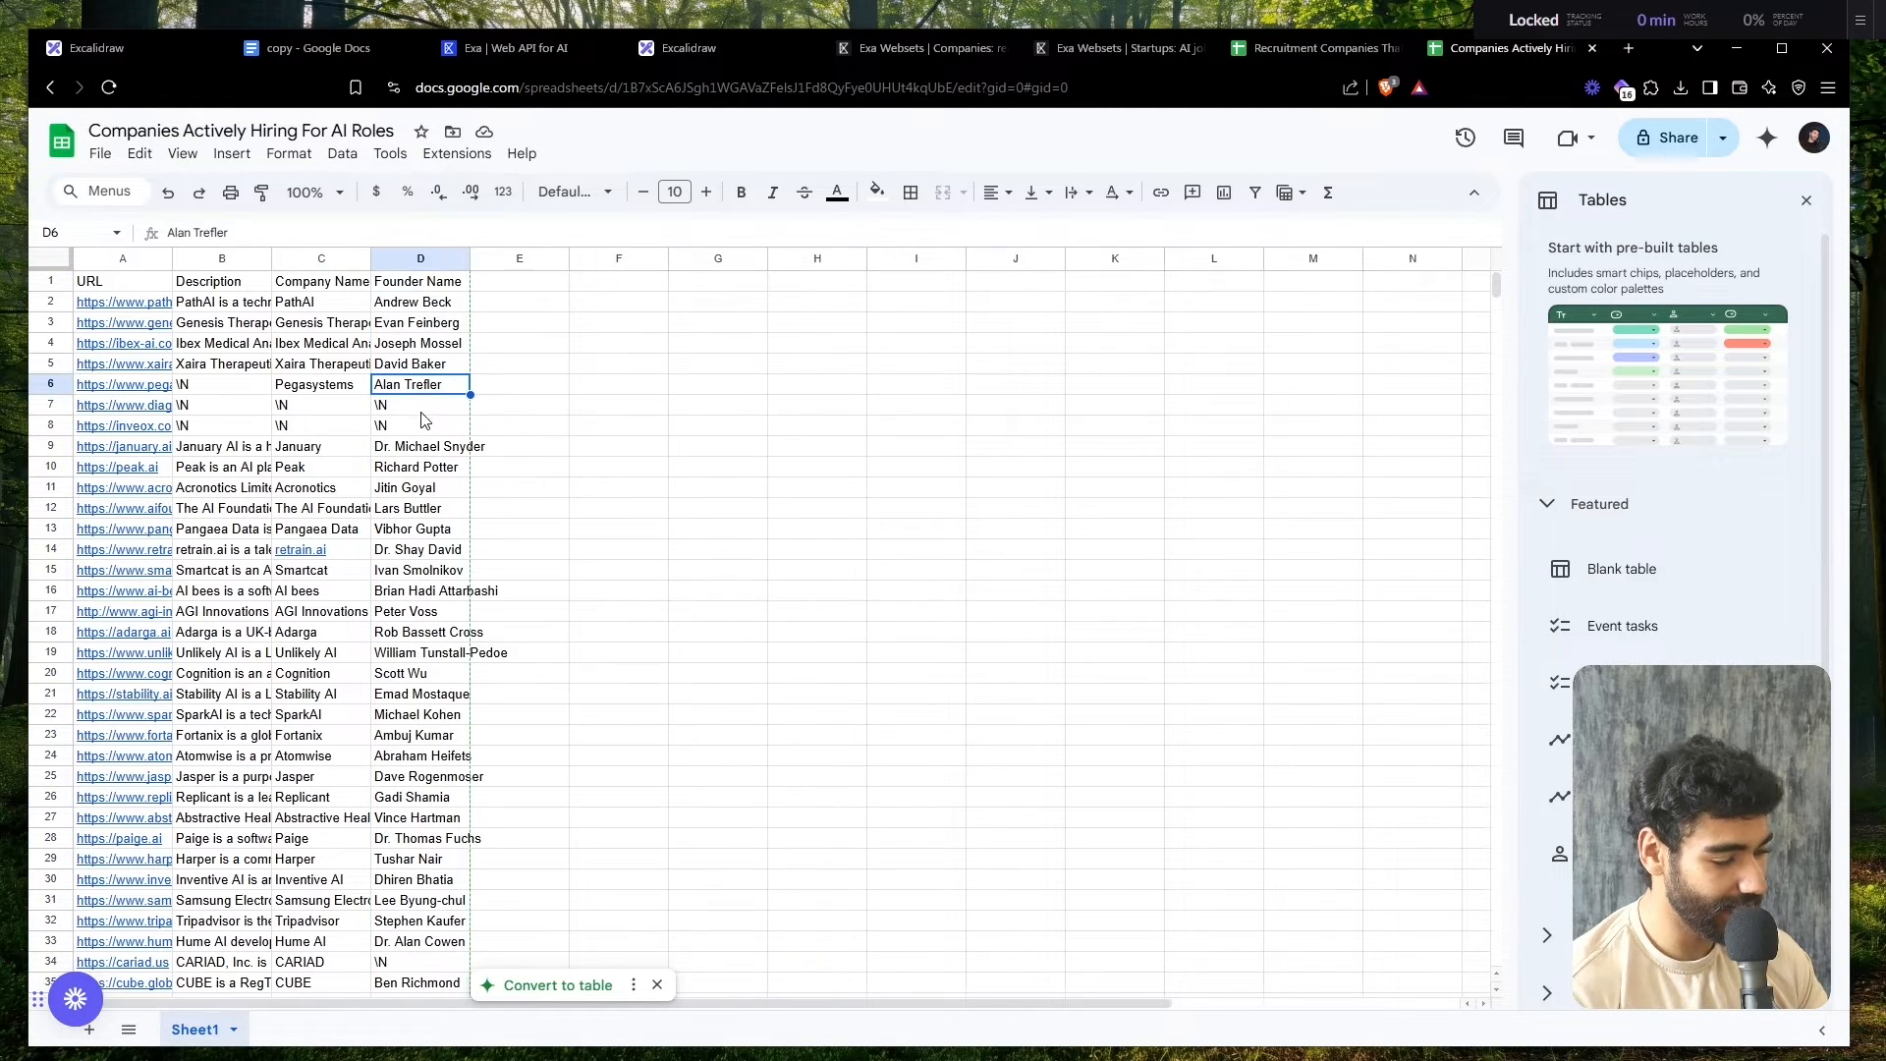
# - Delete rows 7 and 8, whose description, company name and founder name contain only \N
pyautogui.click(49, 405)
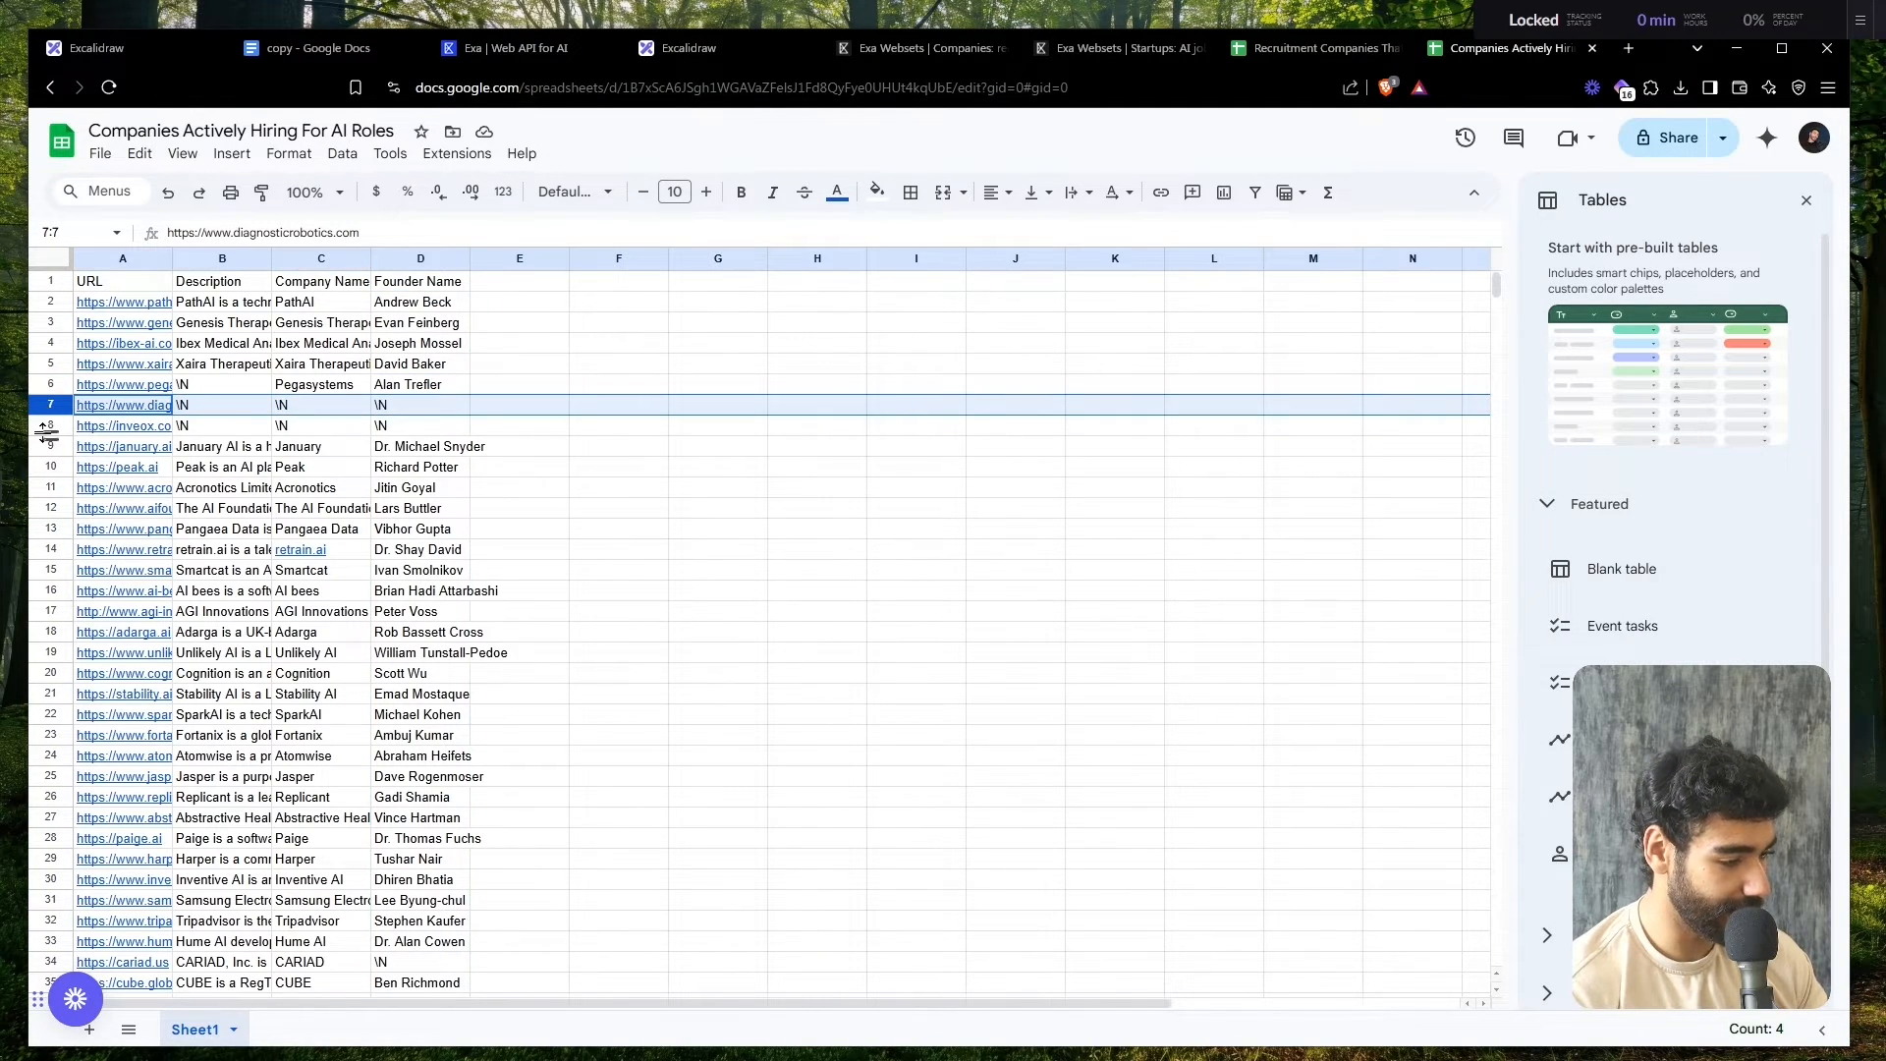
pyautogui.keyDown('shift'); pyautogui.click(49, 426); pyautogui.keyUp('shift')
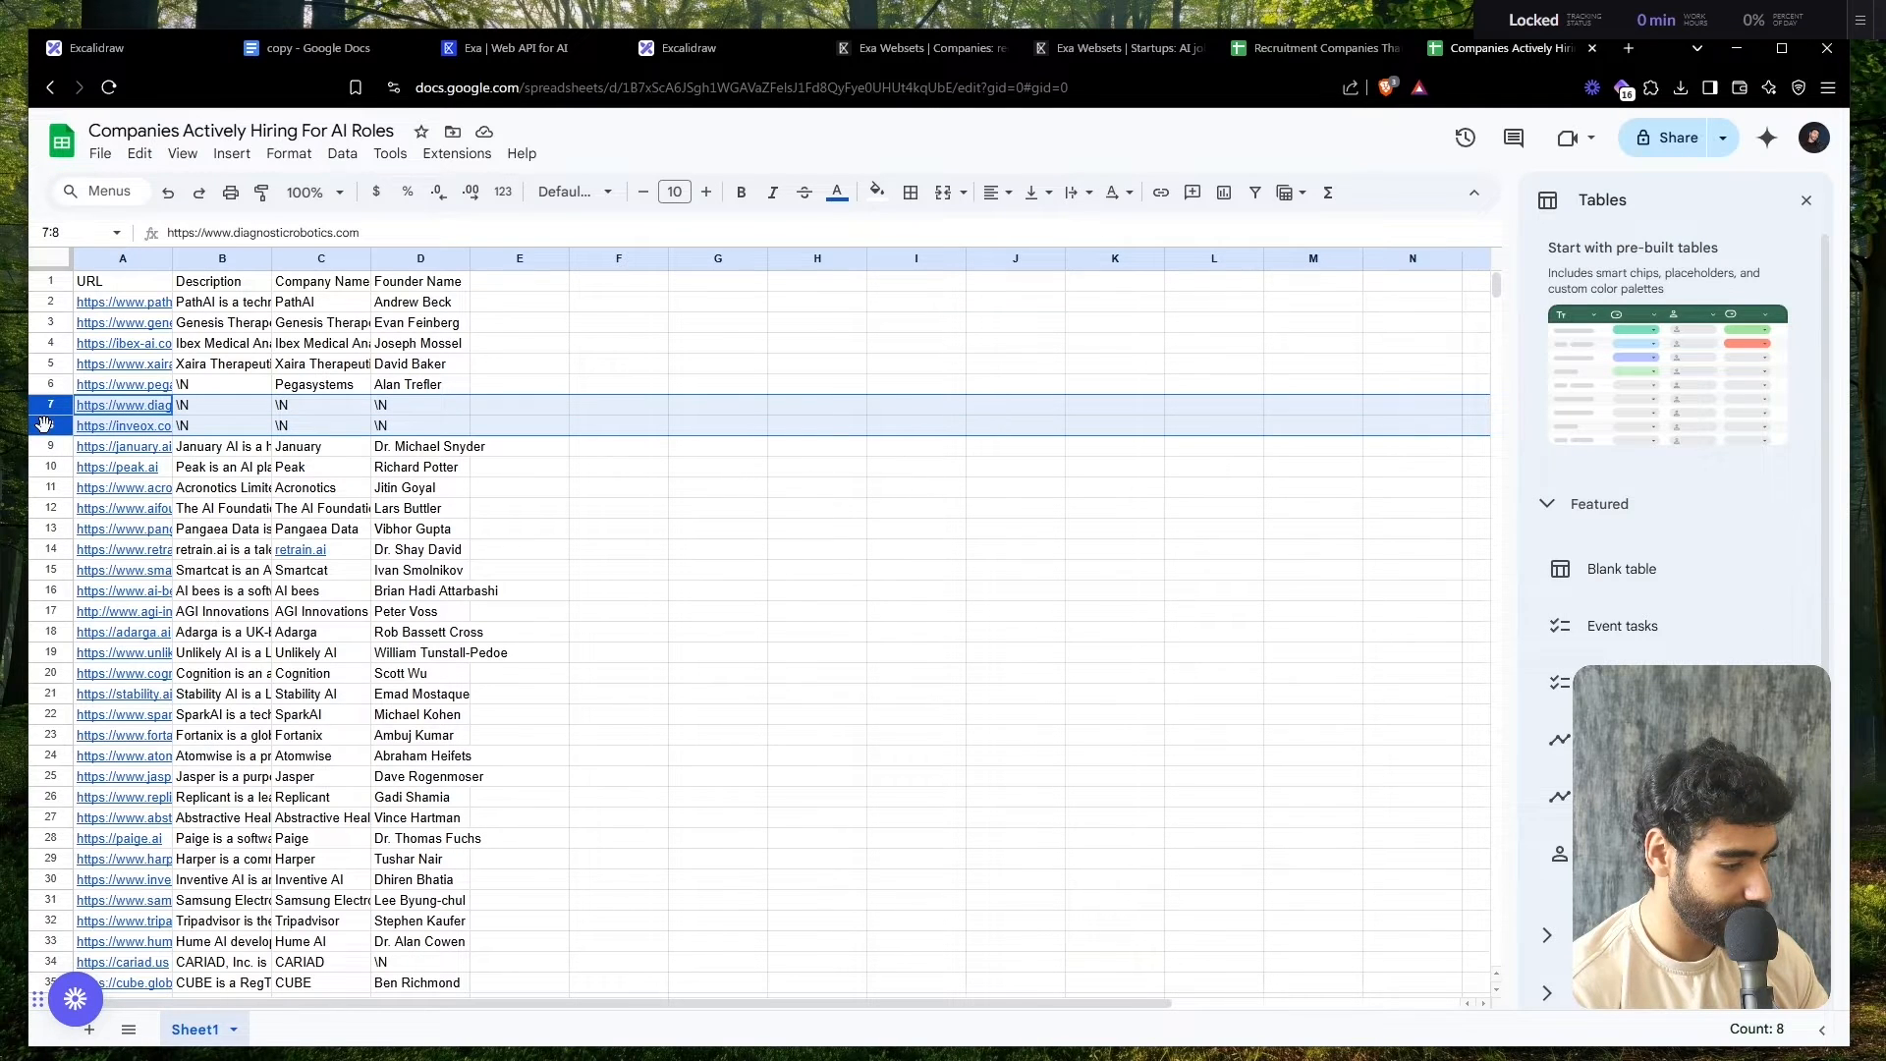
pyautogui.rightClick(49, 429)
pyautogui.click(162, 653)
# - Delete row 49 at the end of the list, whose description, company and founder cells contain only \N
pyautogui.scroll(-6, 686, 541)
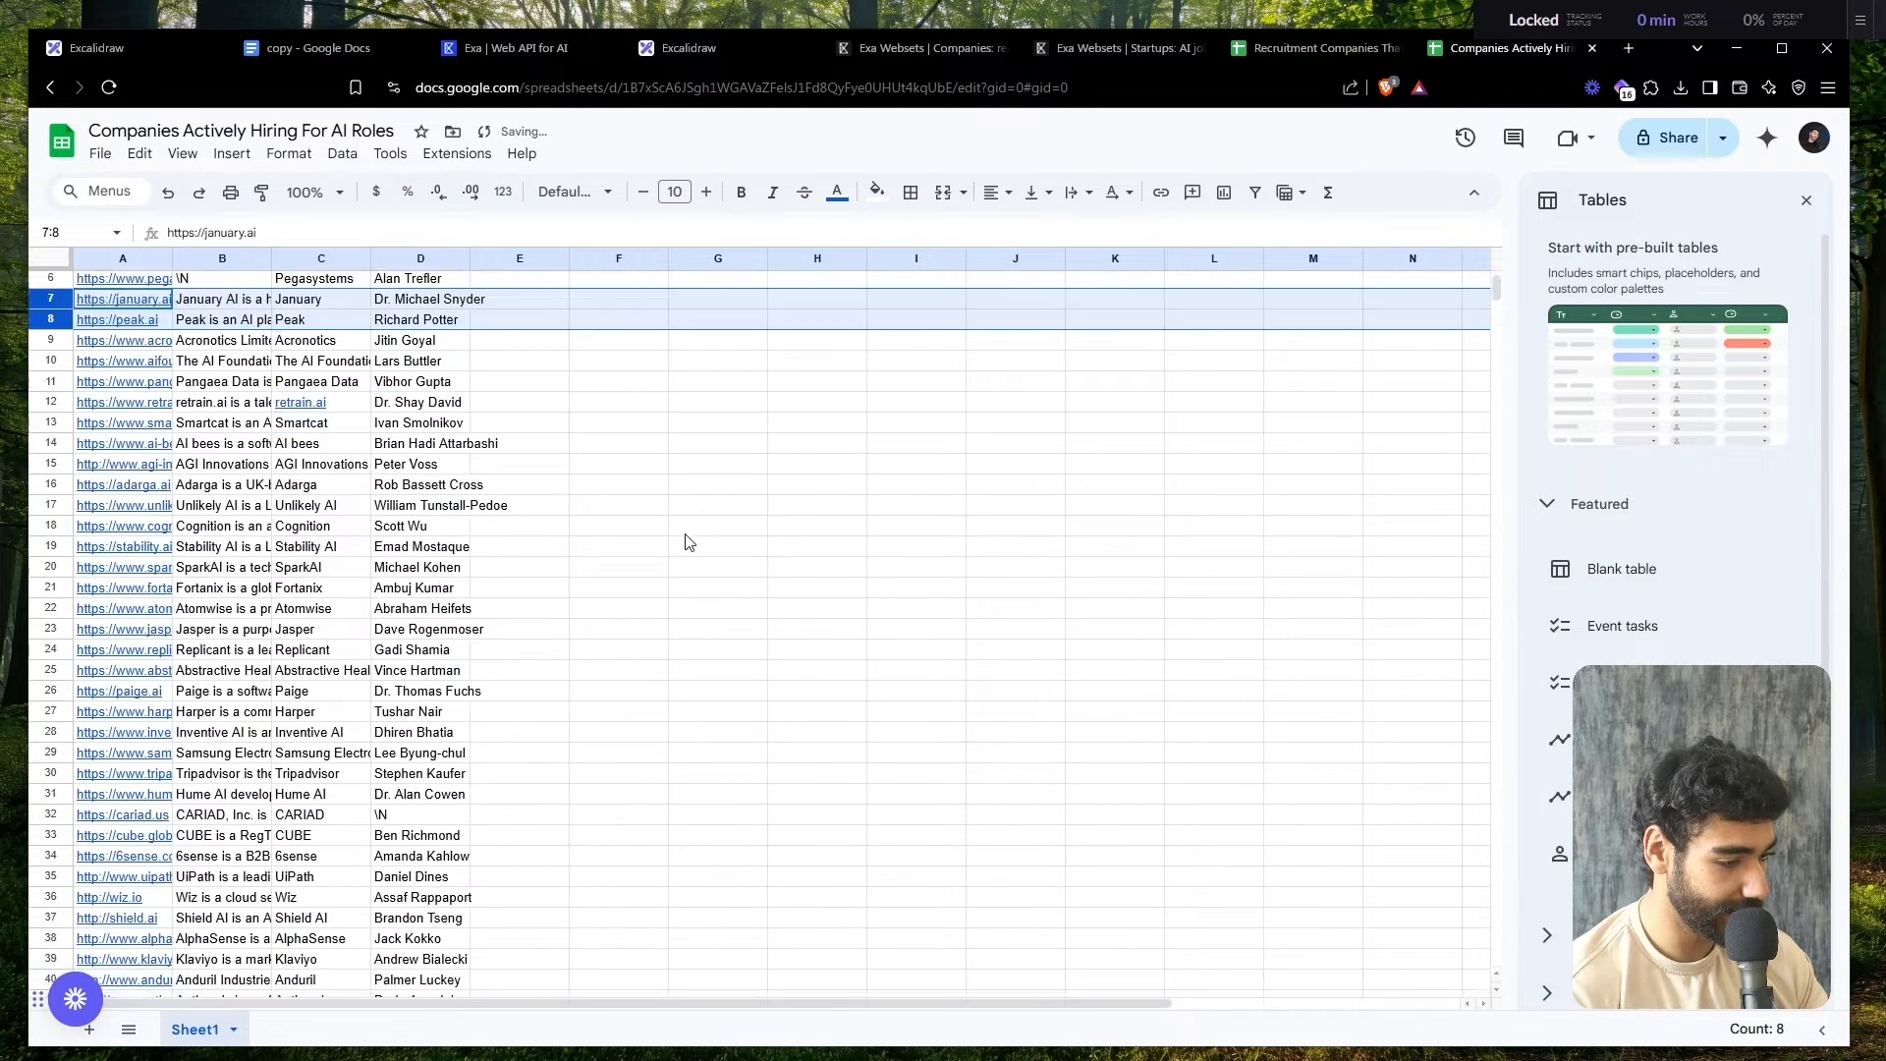
pyautogui.scroll(-2, 686, 541)
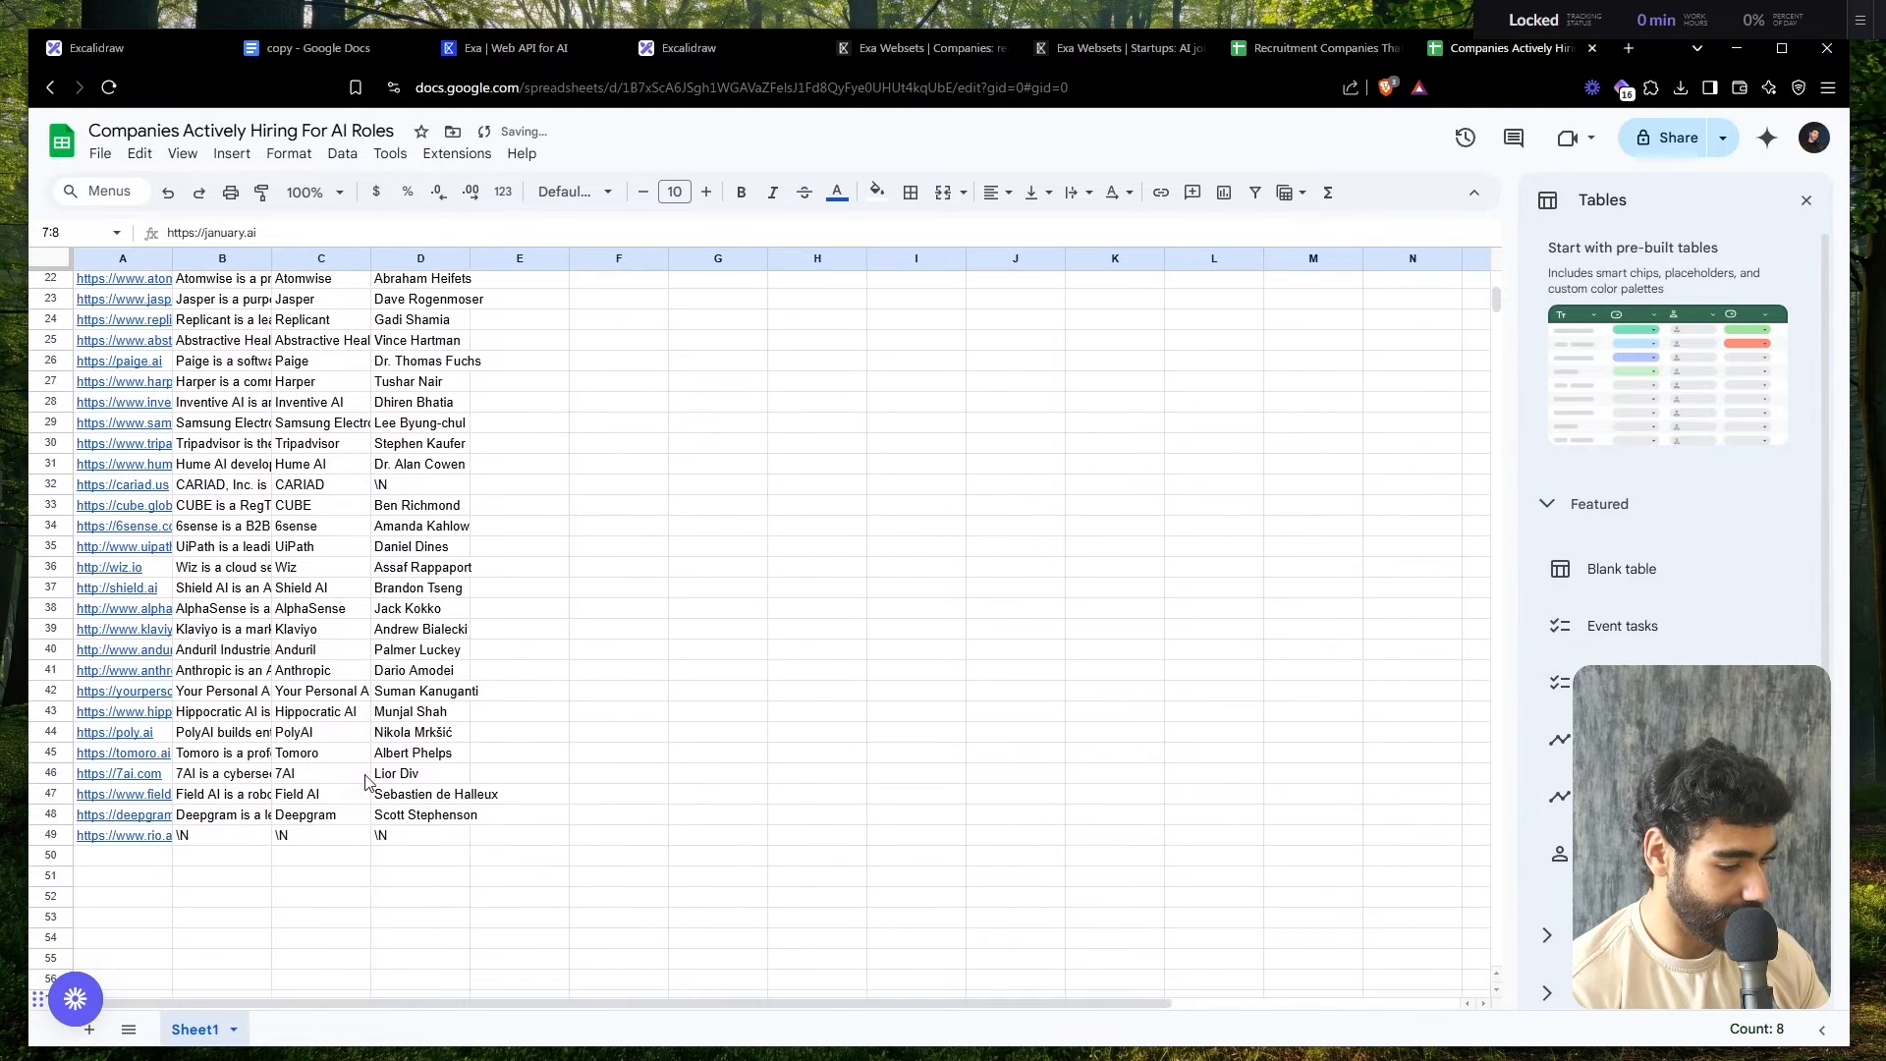
pyautogui.click(49, 837)
pyautogui.rightClick(49, 836)
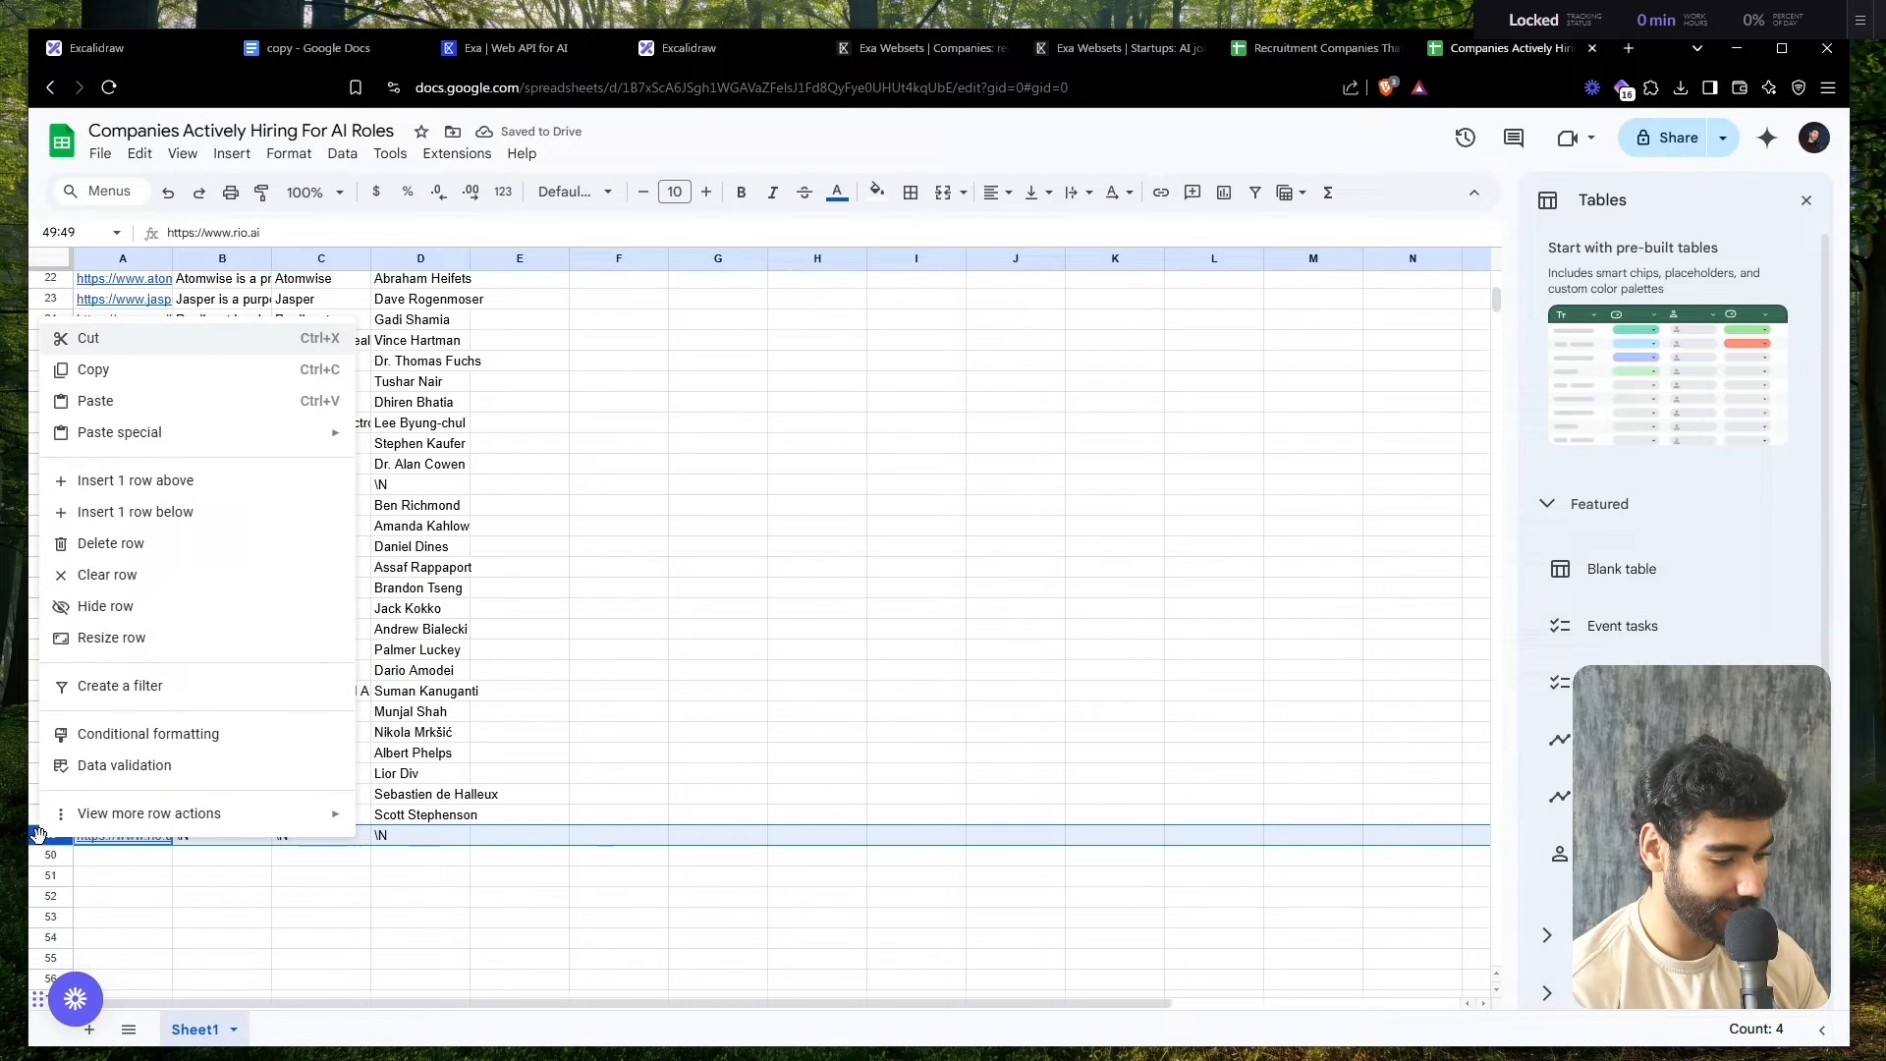
pyautogui.click(160, 546)
# - Make header row 1 bold and auto-fit the width of the "Company Name" column to its contents
pyautogui.scroll(8, 765, 522)
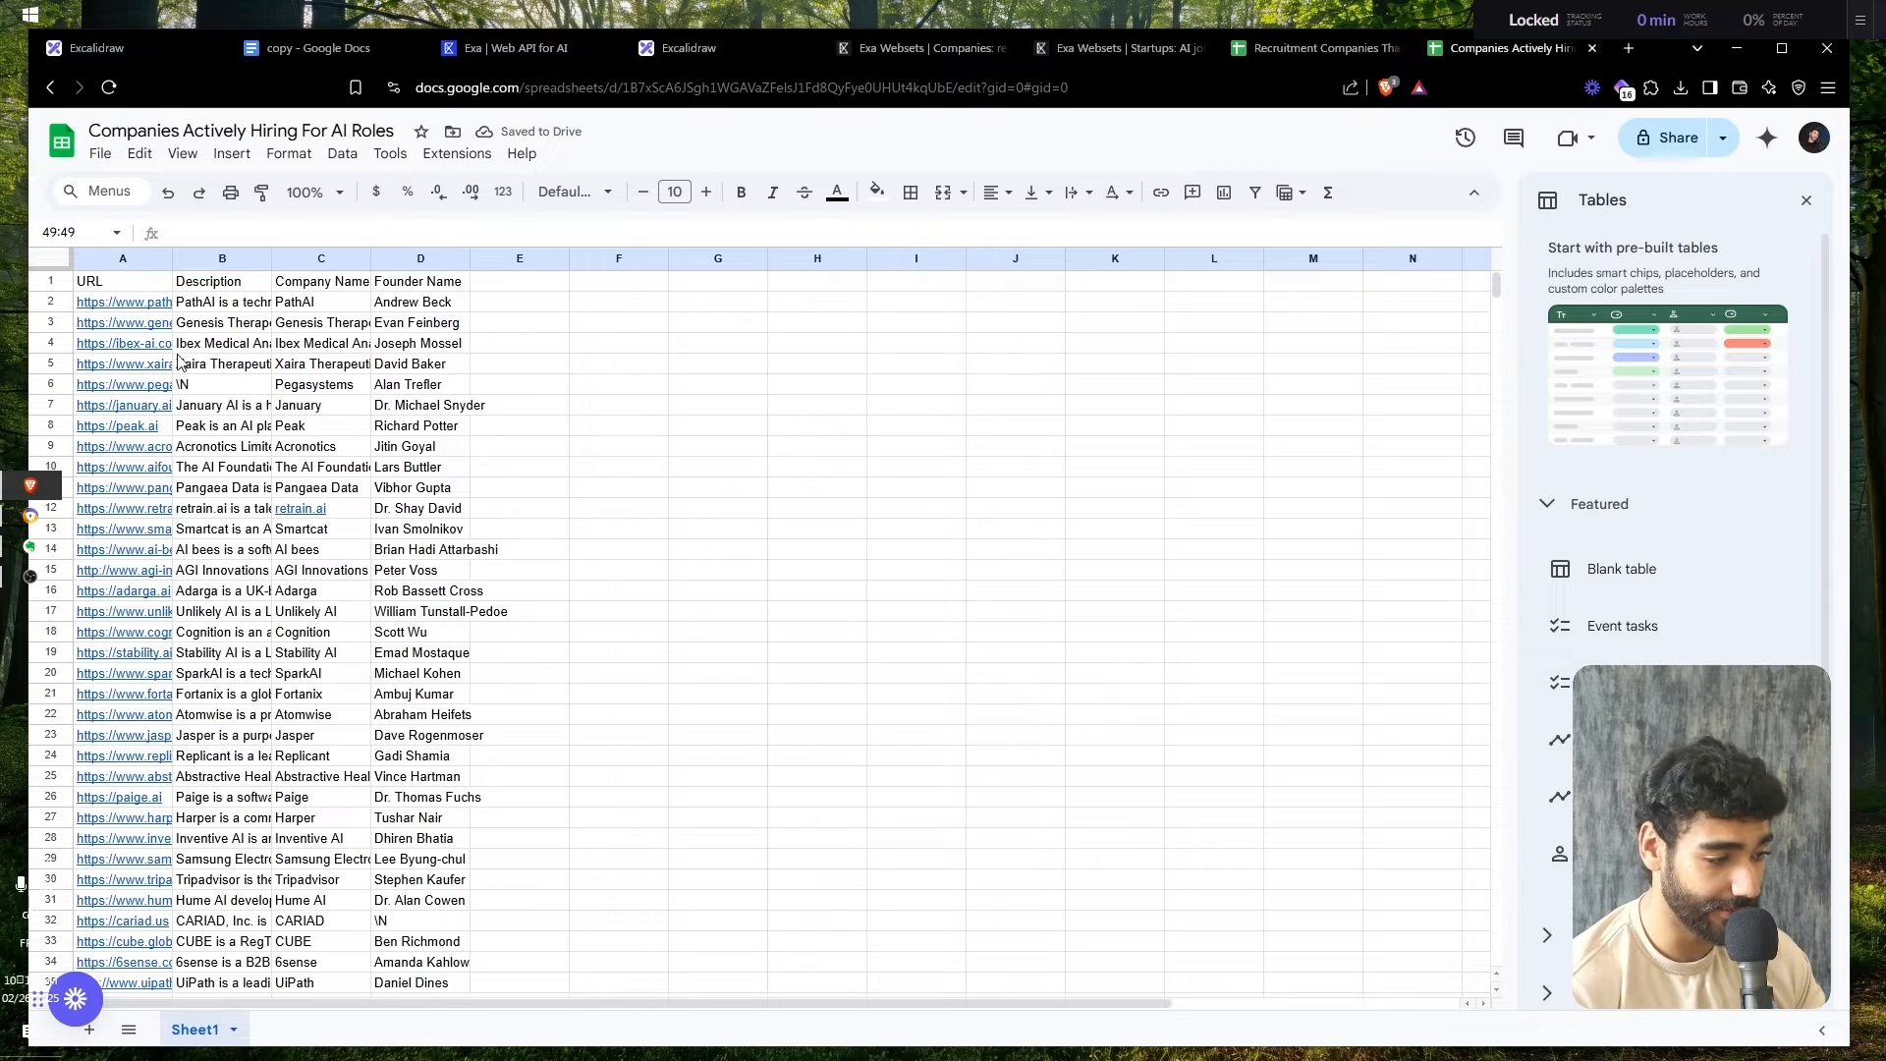
pyautogui.click(45, 281)
pyautogui.hotkey('ctrl', 'b')
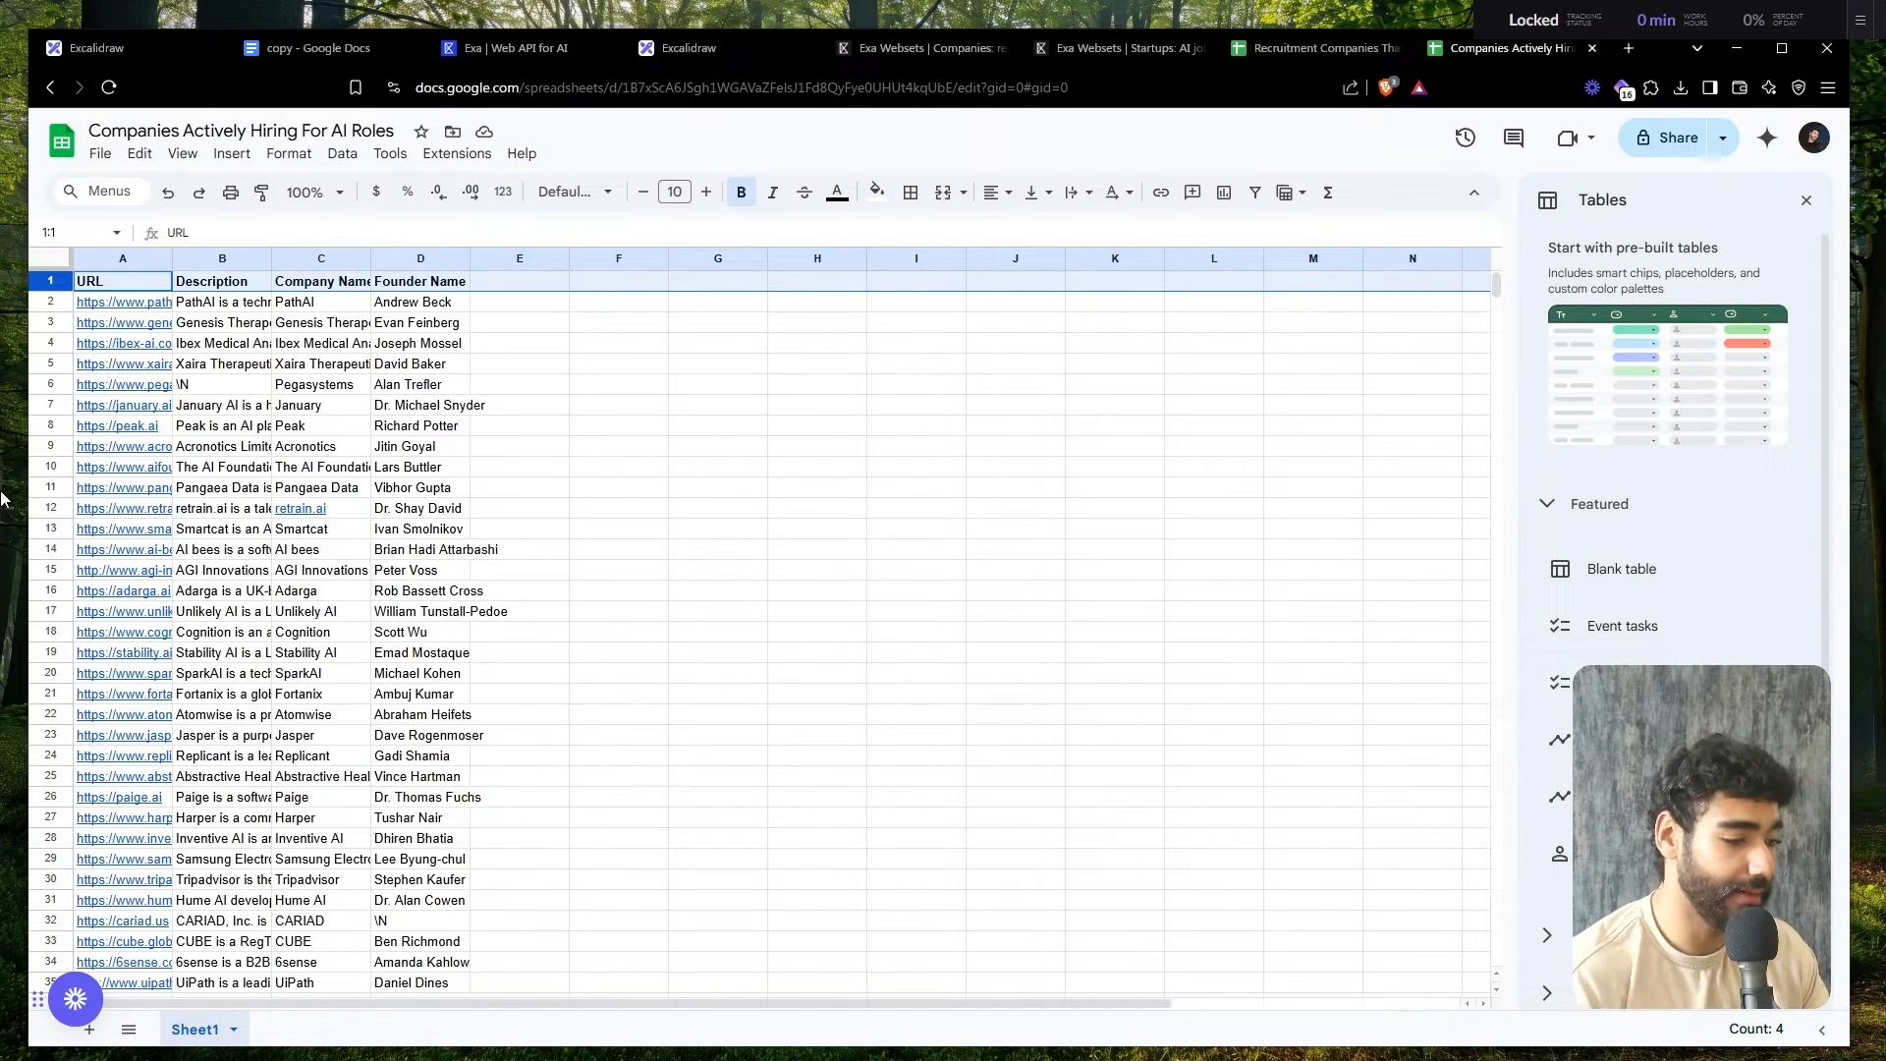
pyautogui.moveTo(2, 499)
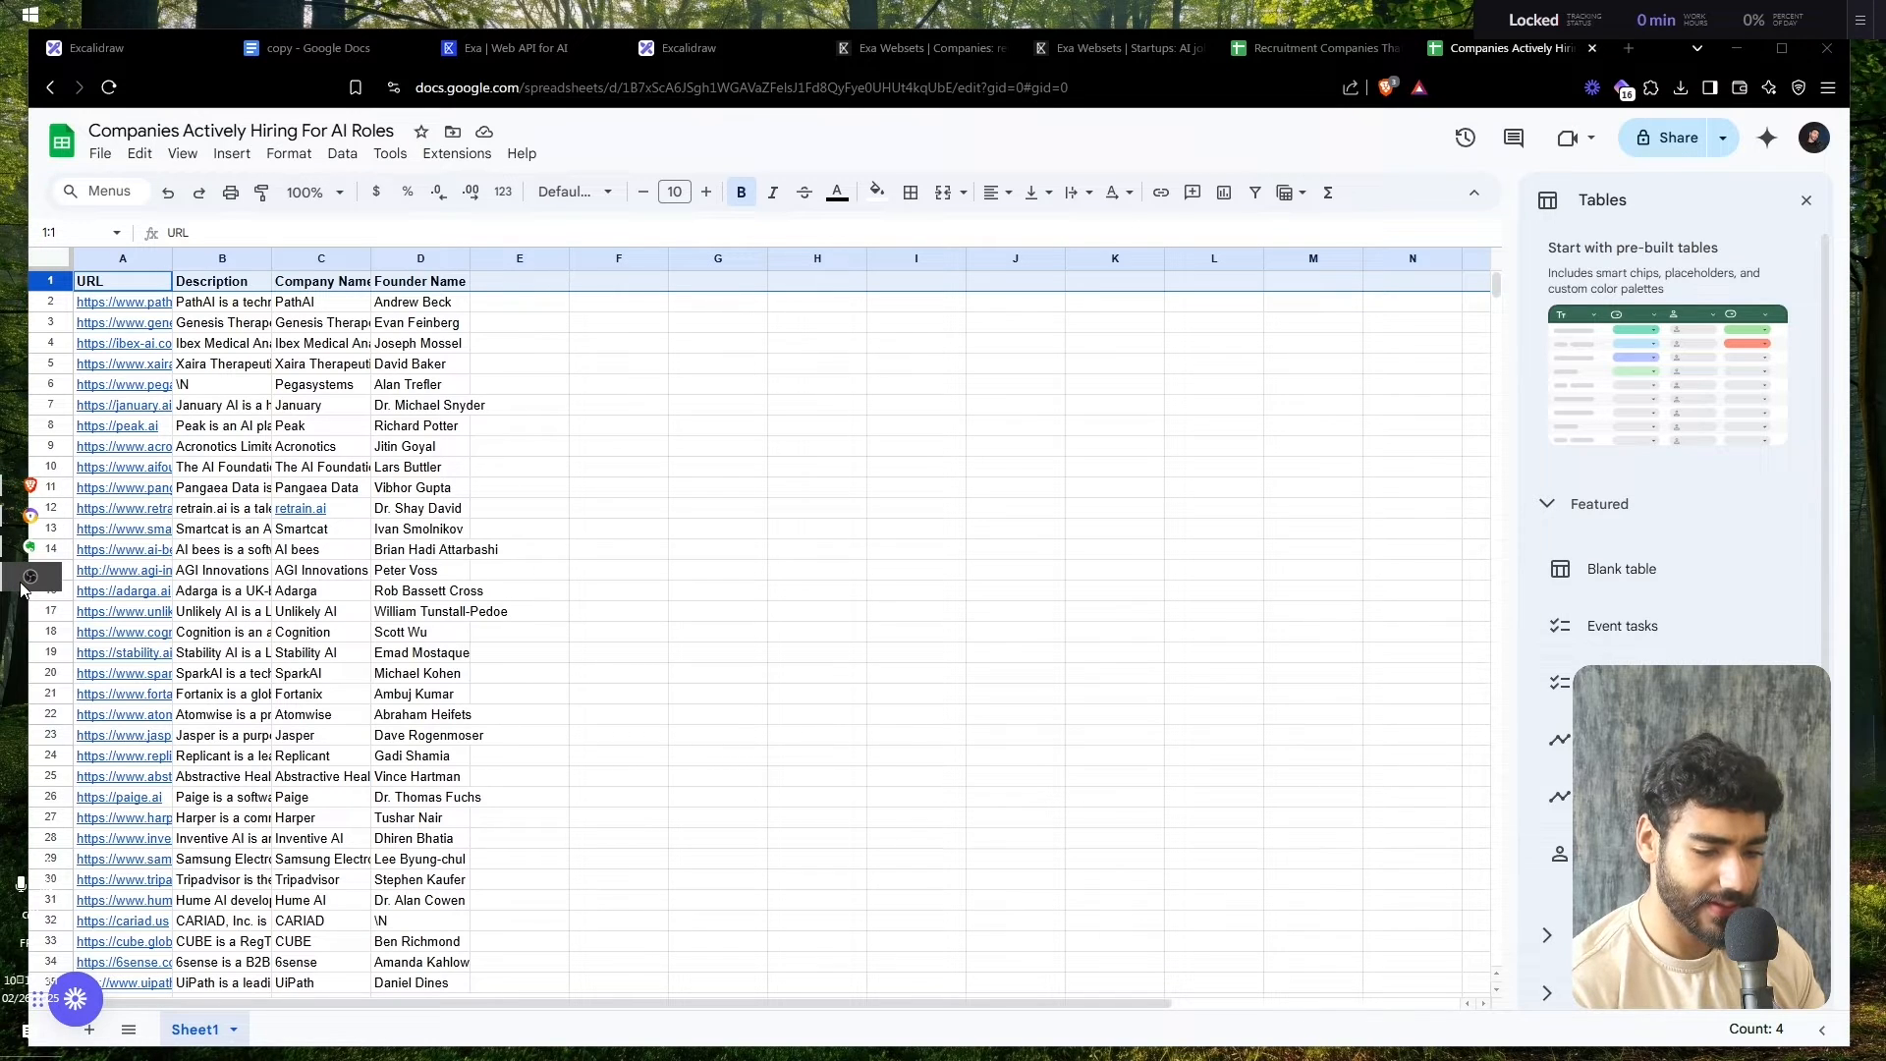
pyautogui.click(797, 454)
pyautogui.click(442, 255)
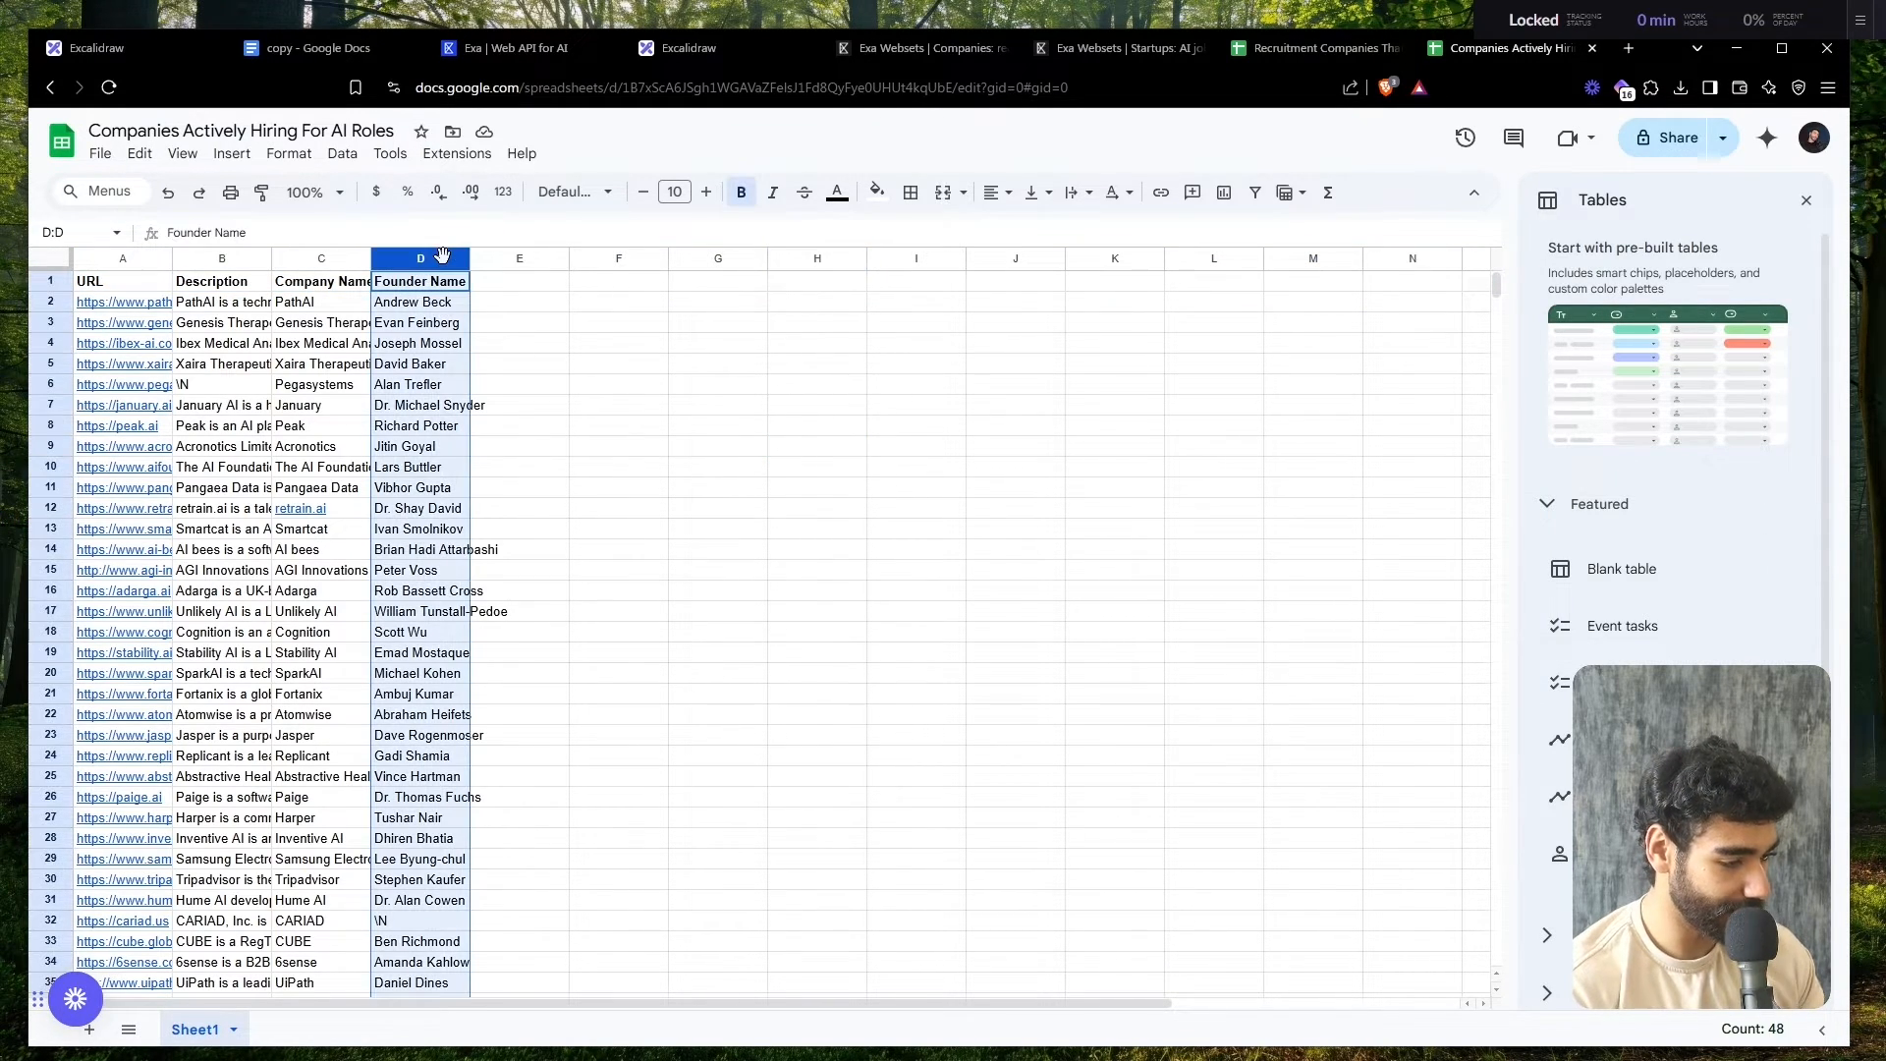
pyautogui.doubleClick(371, 260)
# - Copy the "Company Name" column into column F of the "Recruitment Companies That Have AI Candidates Ready" spreadsheet
pyautogui.click(327, 259)
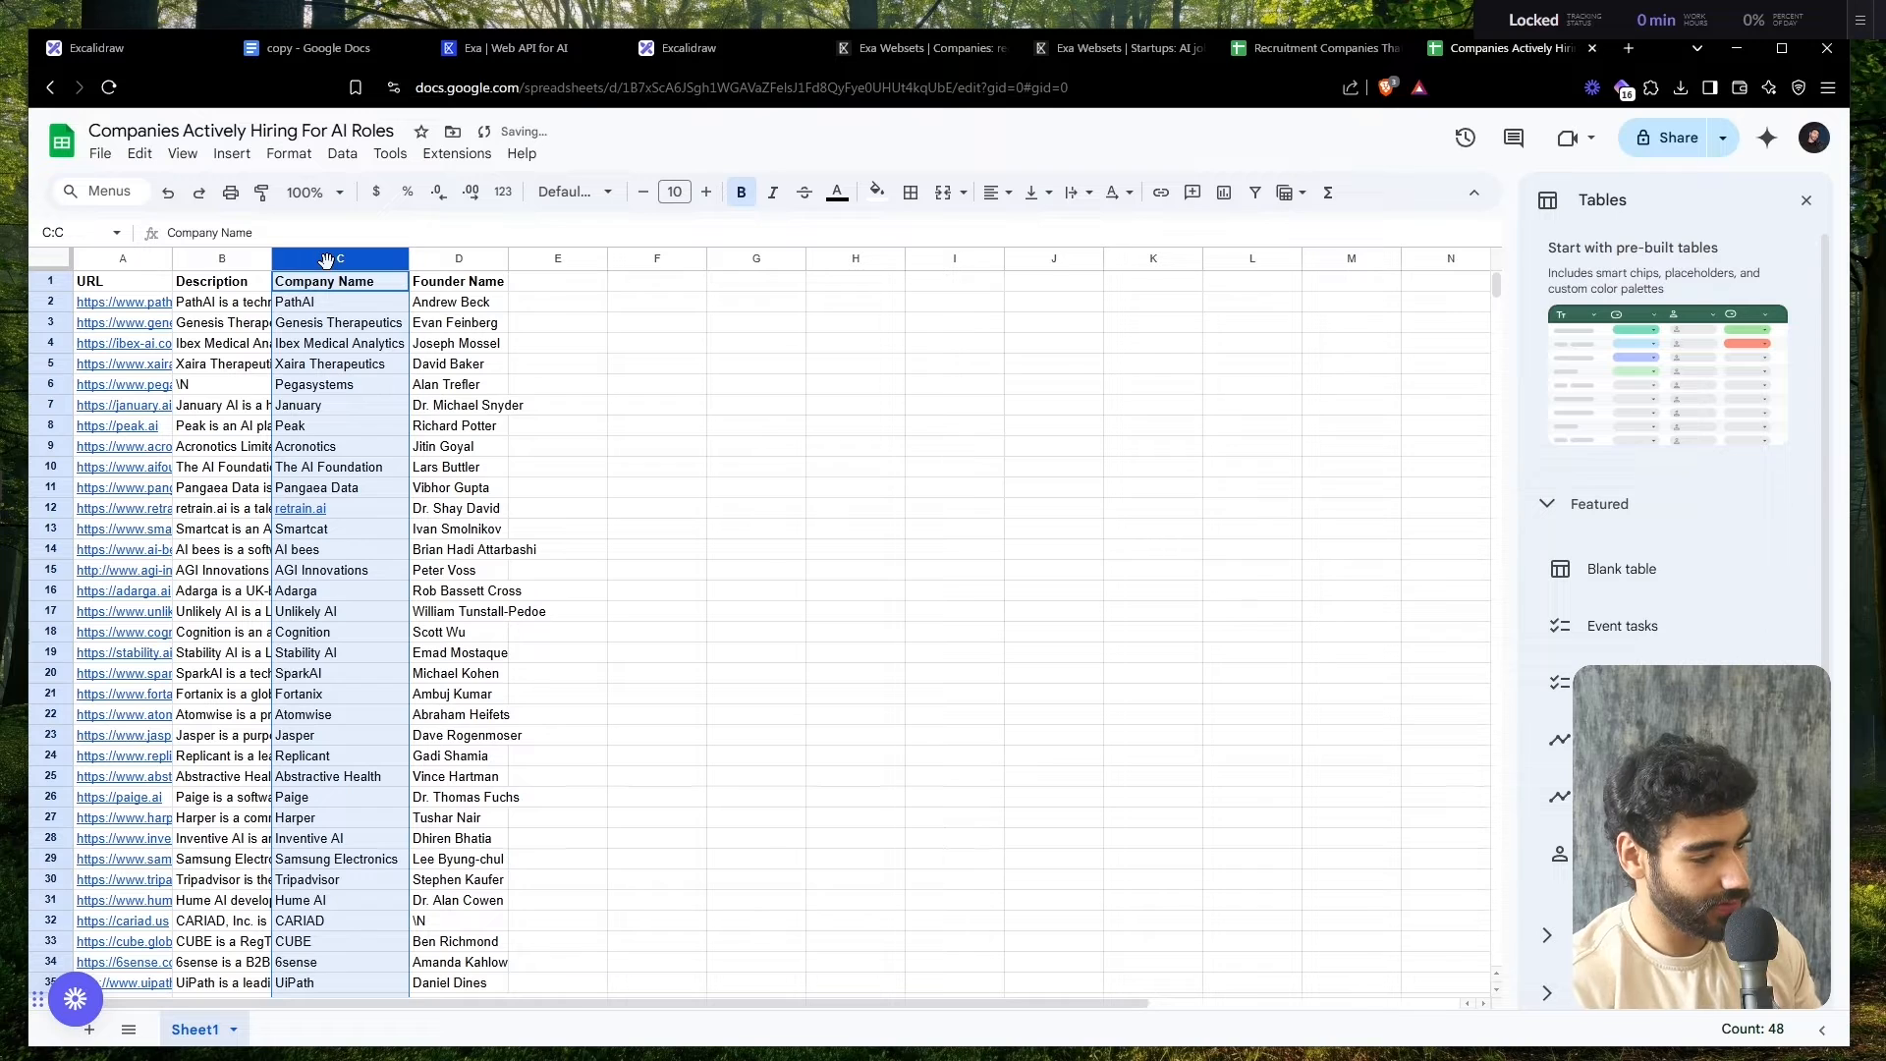
pyautogui.click(1316, 48)
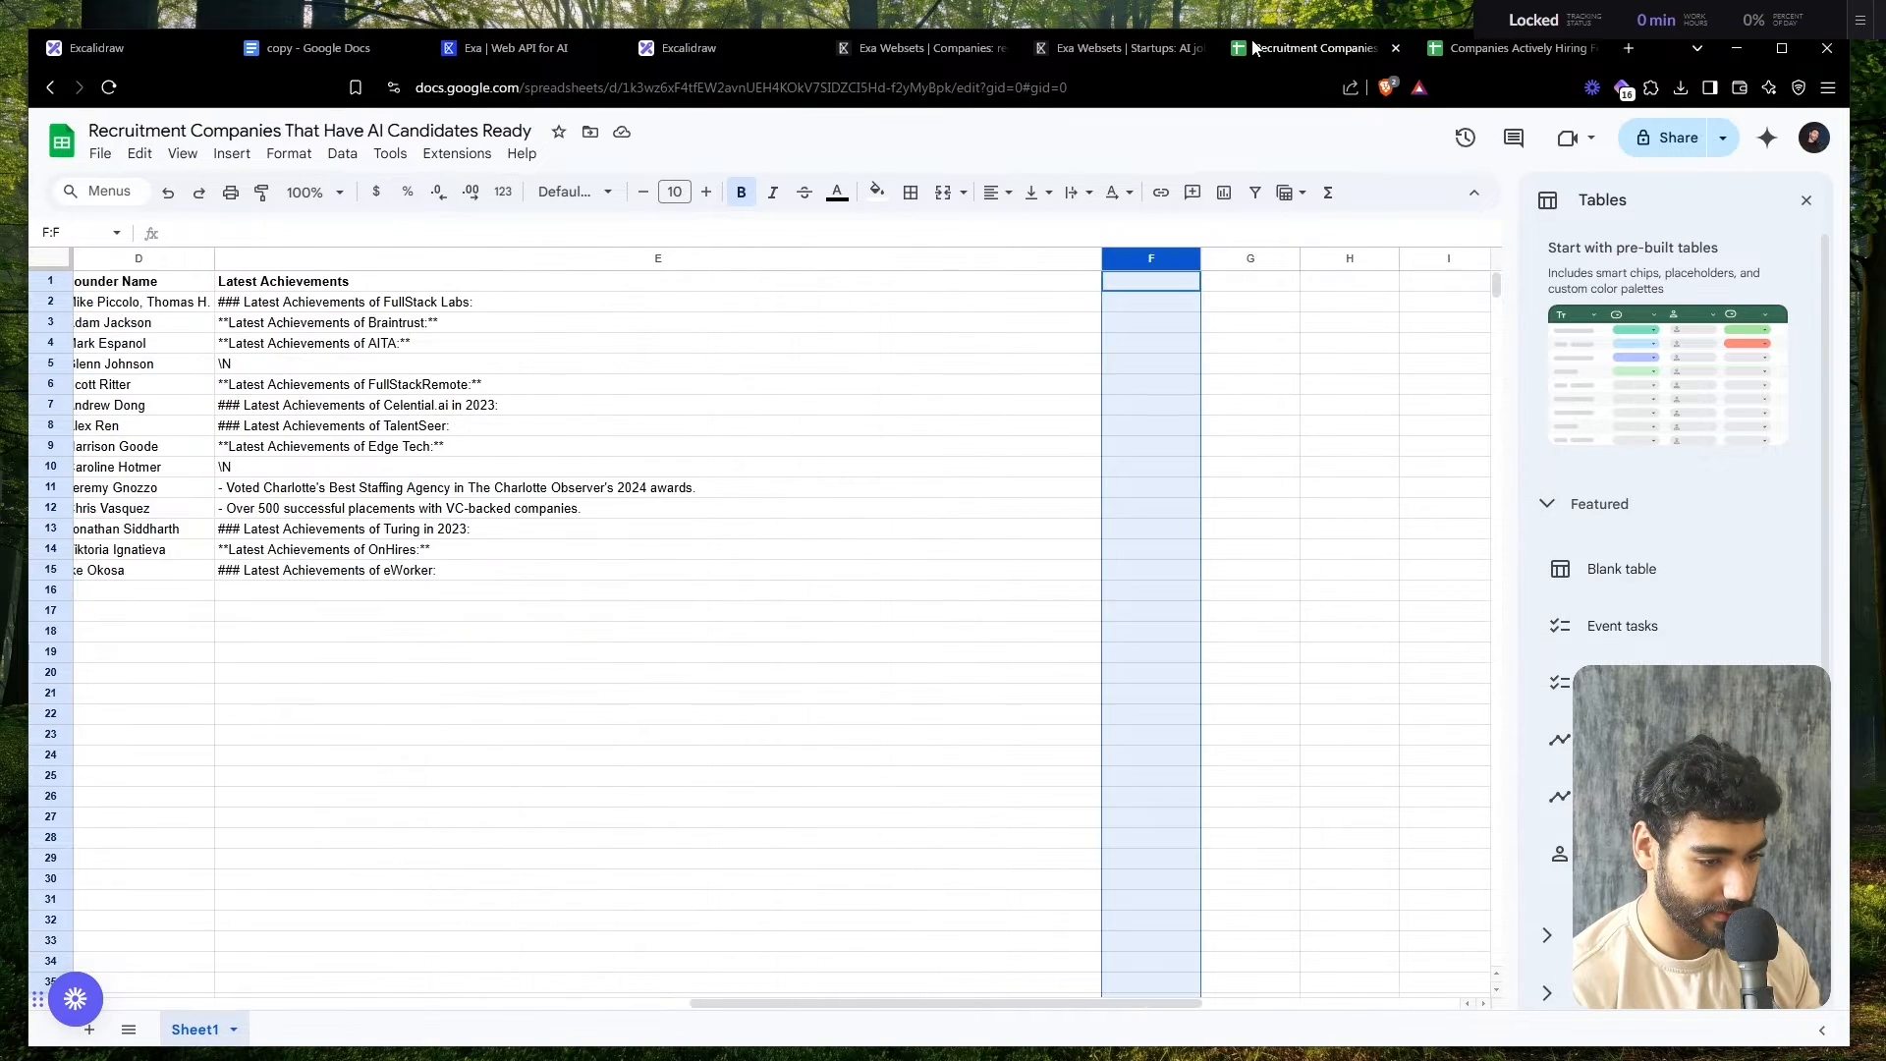
pyautogui.hotkey('ctrl', 'v')
# - Rename the header in cell F1 of the recruitment companies sheet to "Startup Hiring"
pyautogui.click(1168, 285)
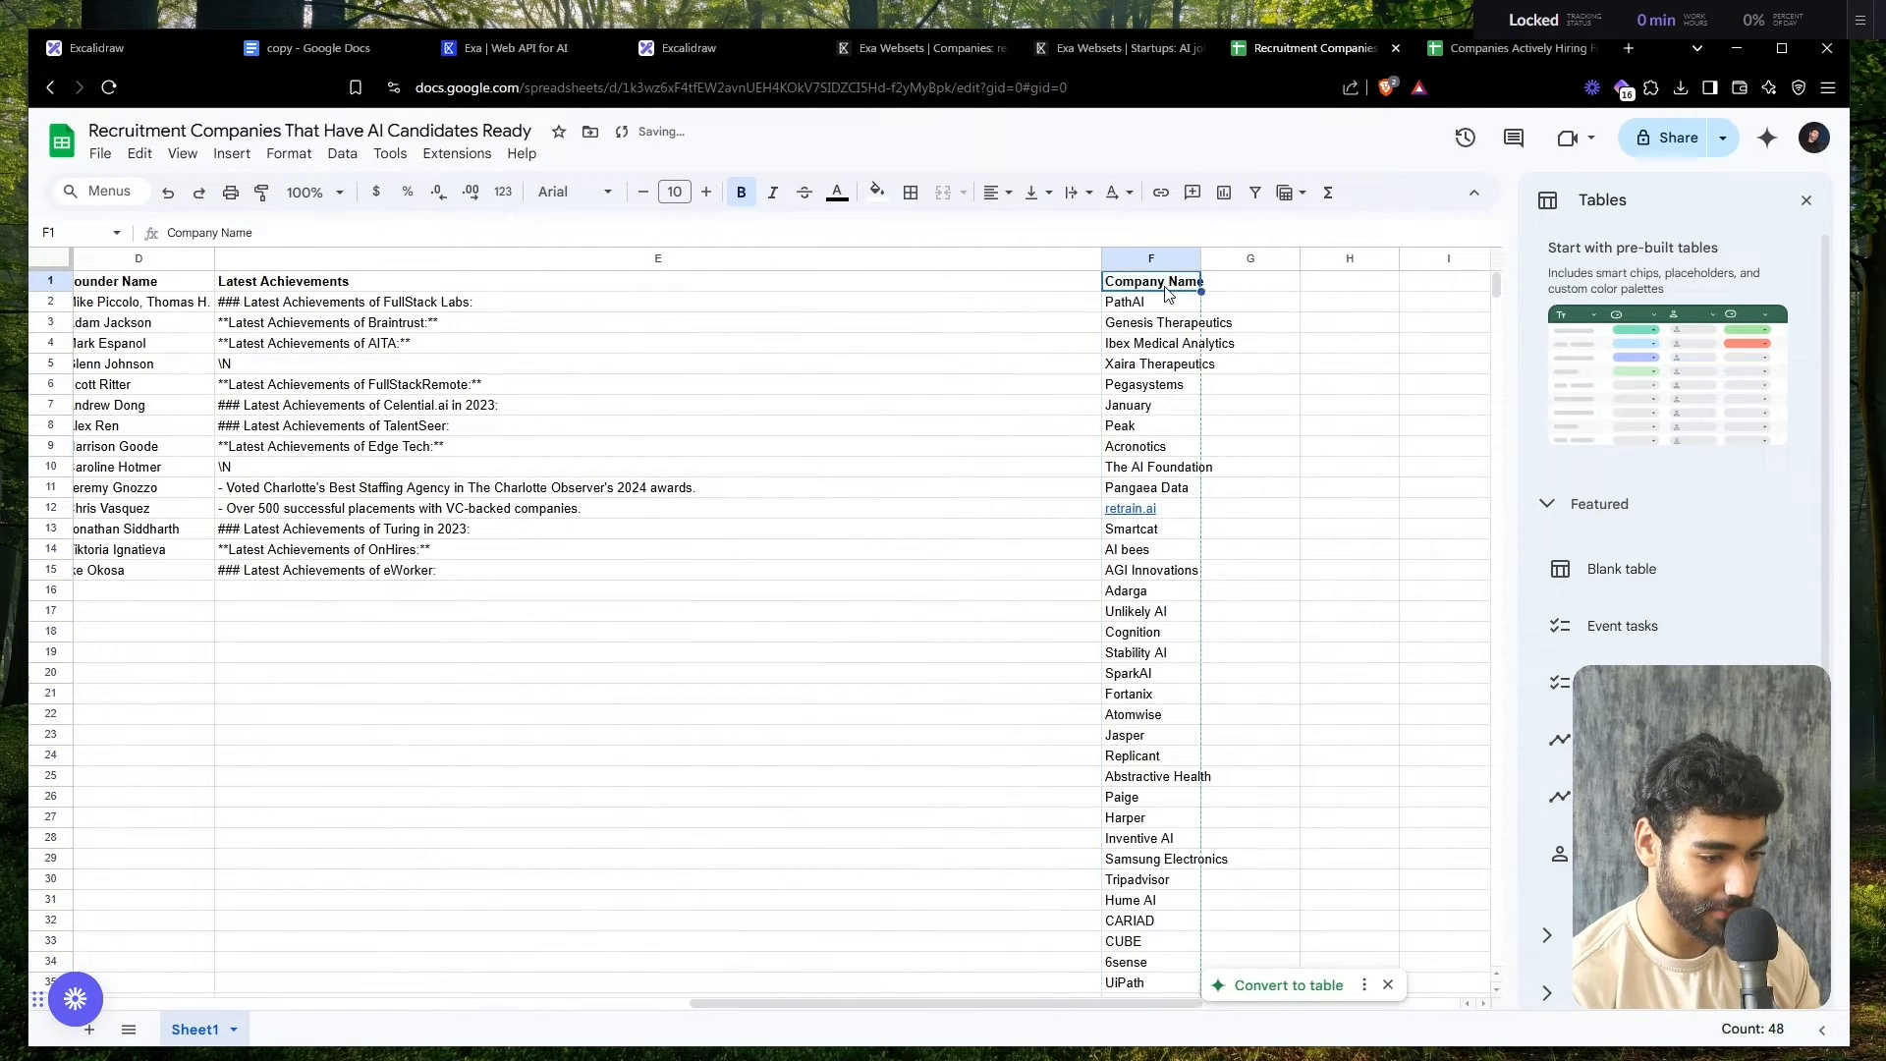
pyautogui.doubleClick(1166, 285)
pyautogui.press('Right')
pyautogui.hotkey('ctrl', 'a')
pyautogui.press('Right')
pyautogui.press('Left')
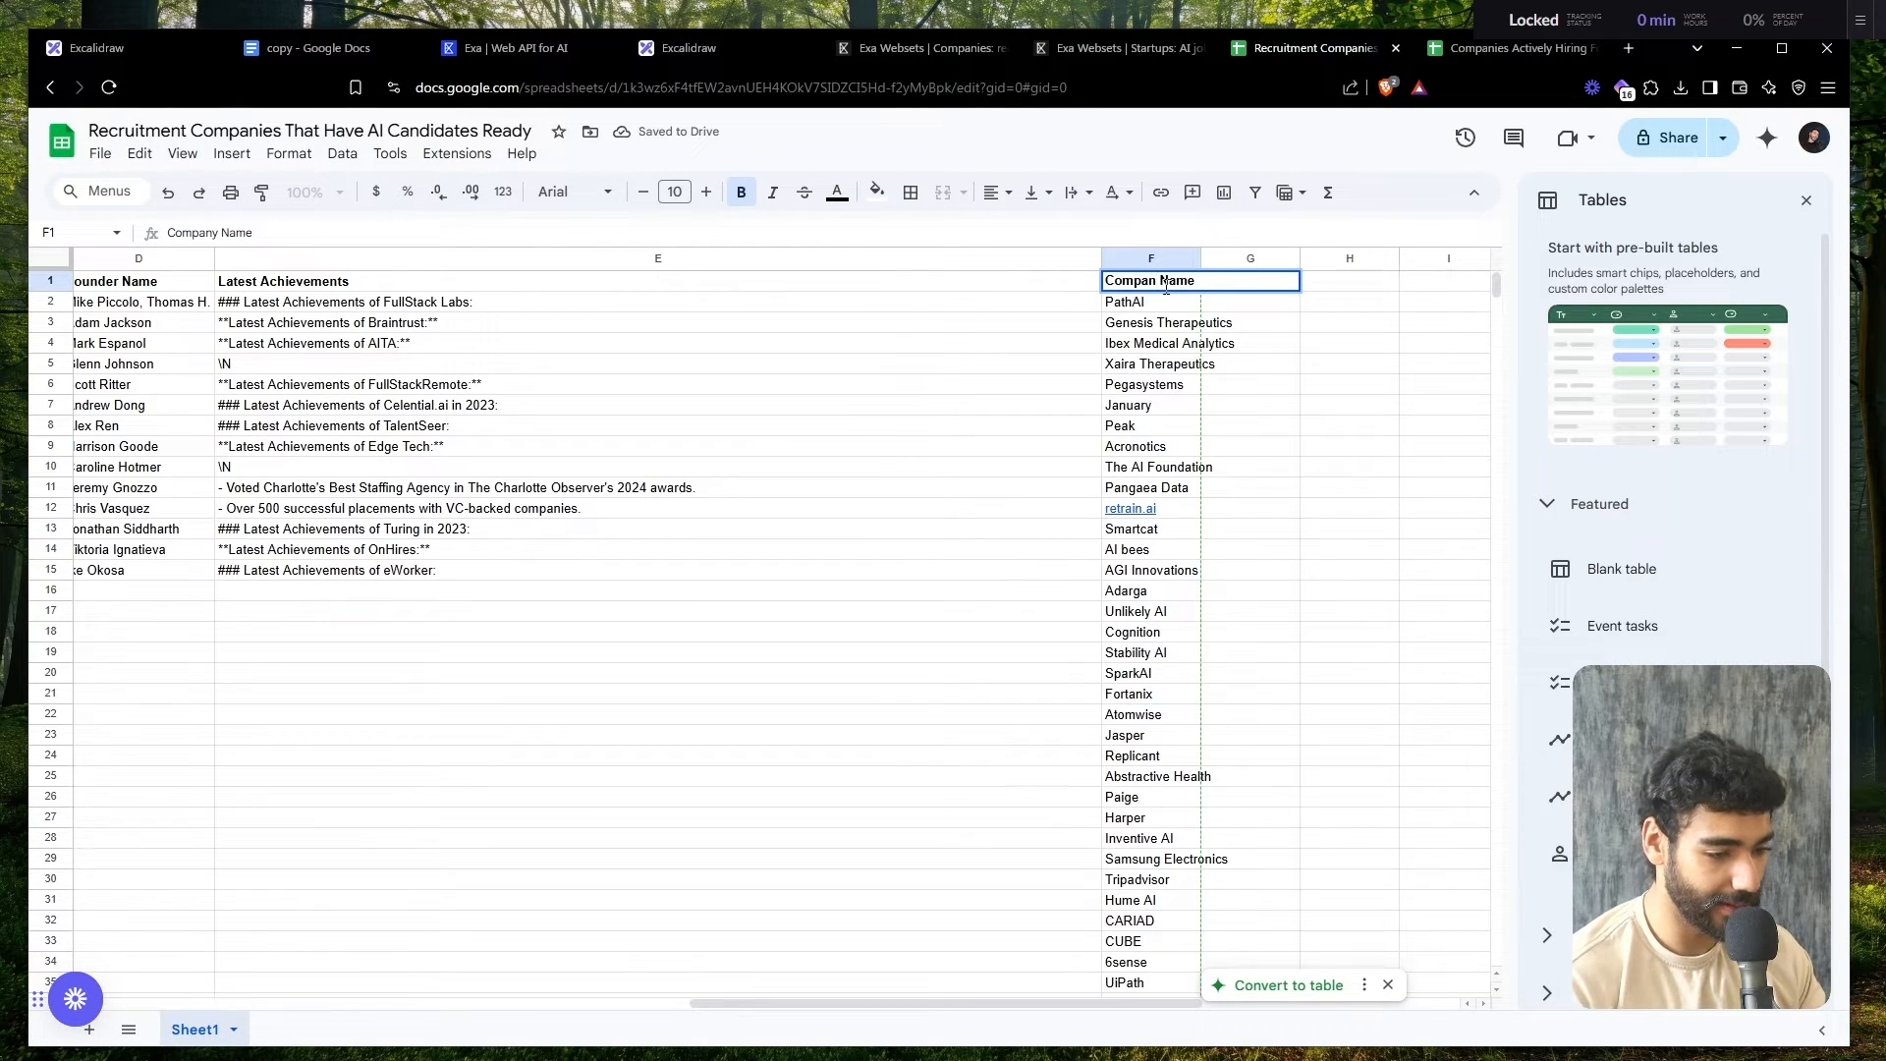
pyautogui.hotkey('ctrl', 'BackSpace')
pyautogui.write('Startup Hiring')
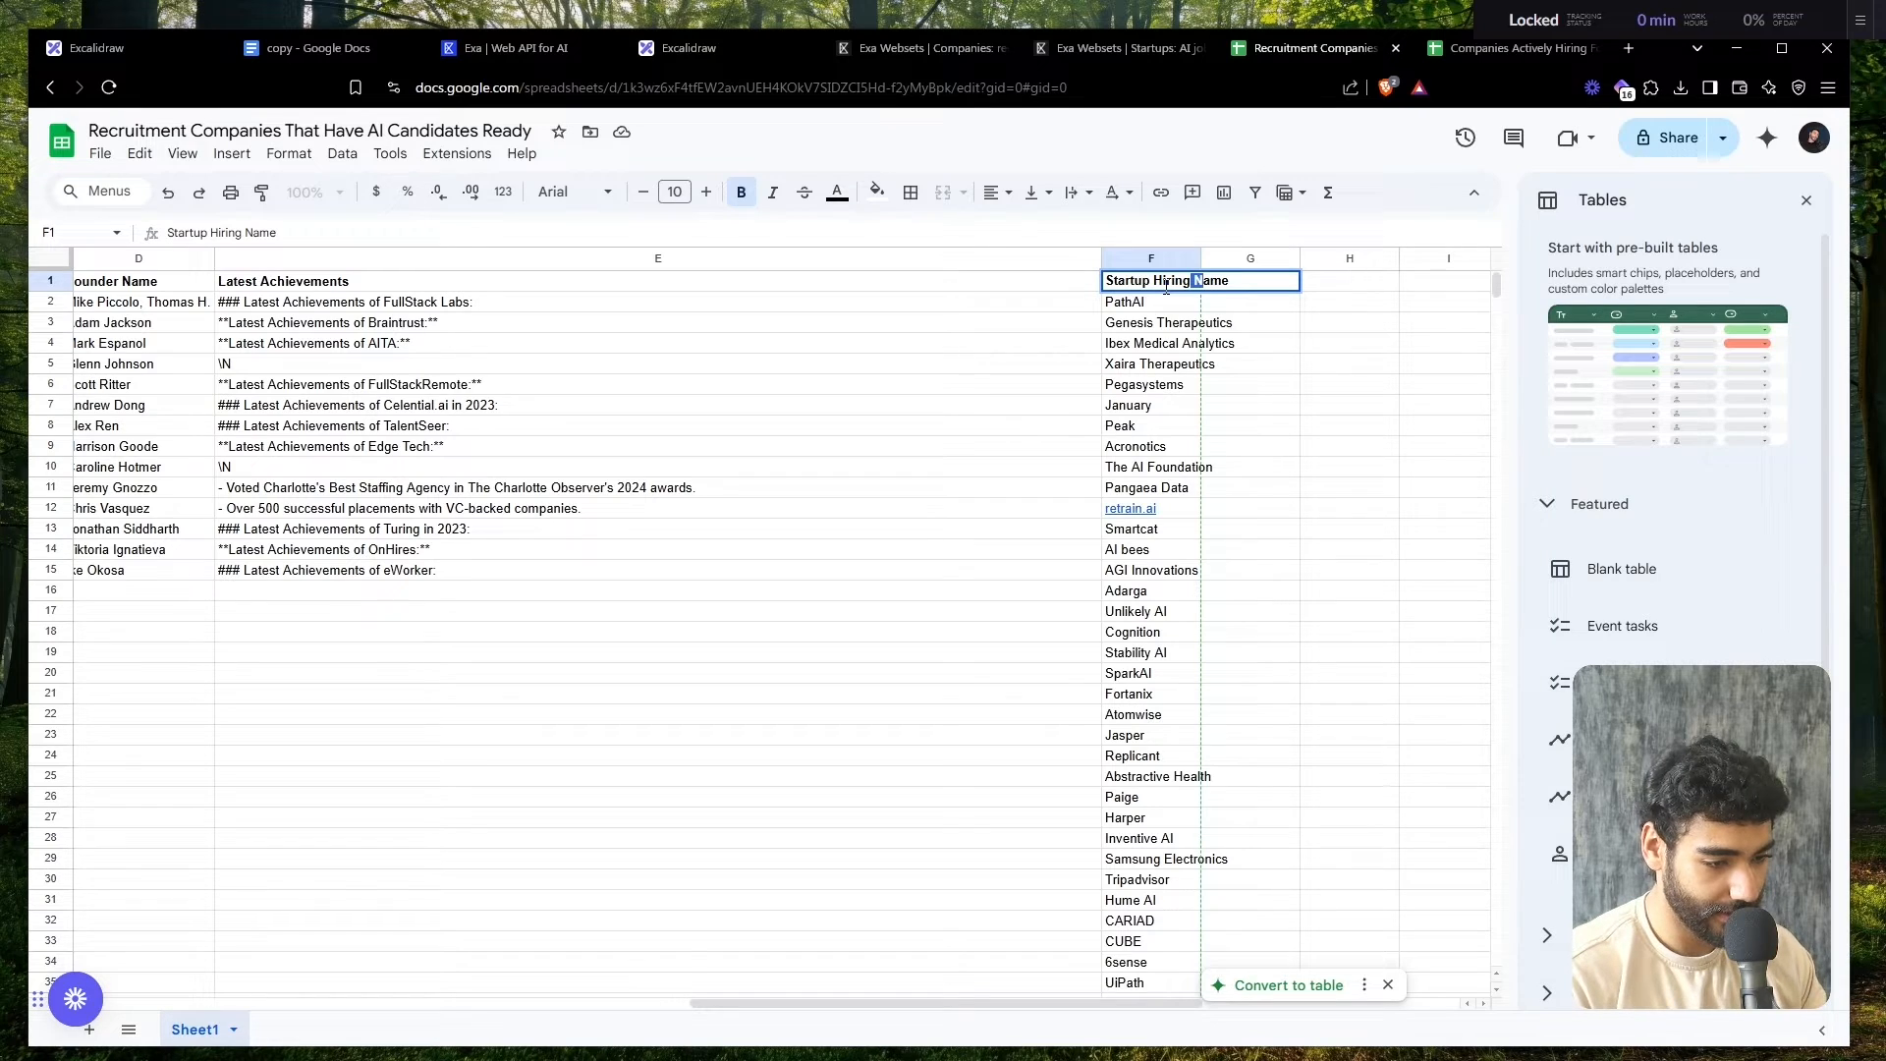
pyautogui.press('Delete')
pyautogui.press('Delete')
pyautogui.press('Delete')
pyautogui.press('Delete')
pyautogui.press('Delete')
pyautogui.press('Return')
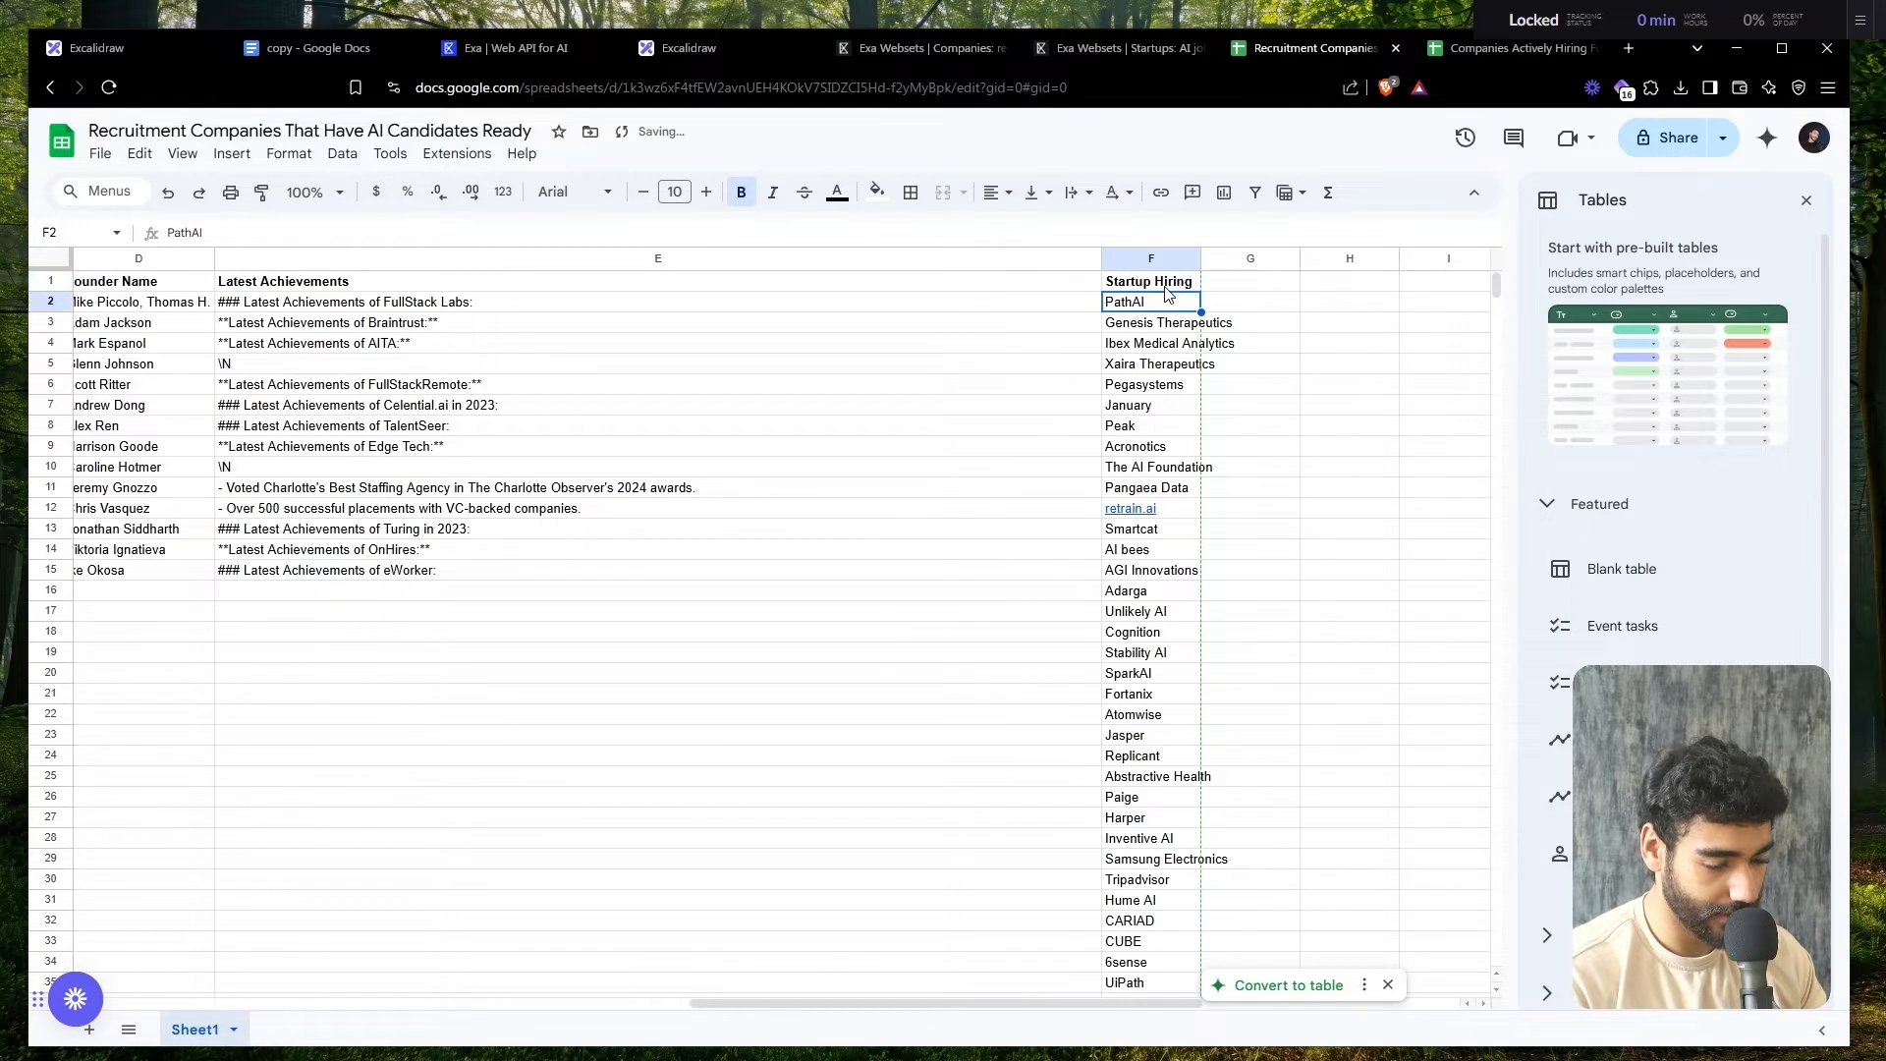
pyautogui.hscroll(-2, 759, 467)
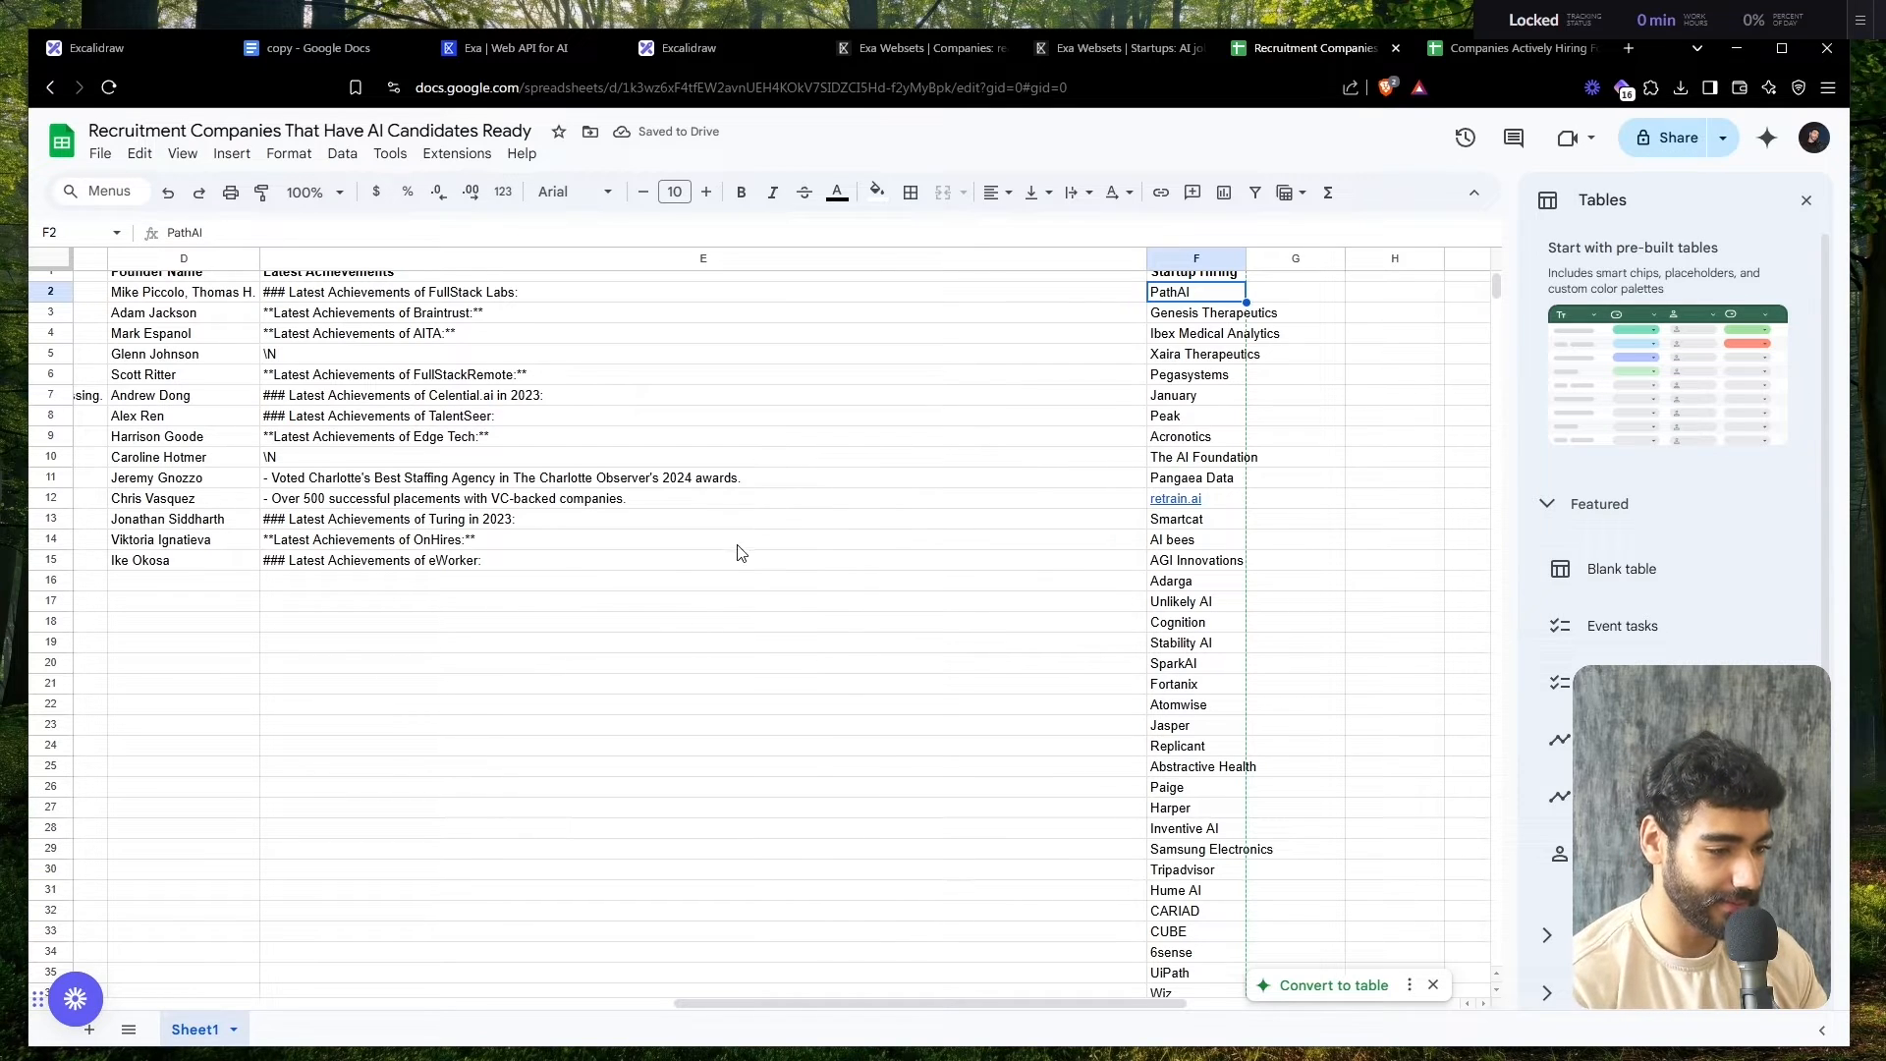
# - Switch to the Exa startups webset and start a custom enrichment column with the AI prompt "specific job titles they are hiring for"
pyautogui.scroll(1, 712, 634)
pyautogui.click(1098, 63)
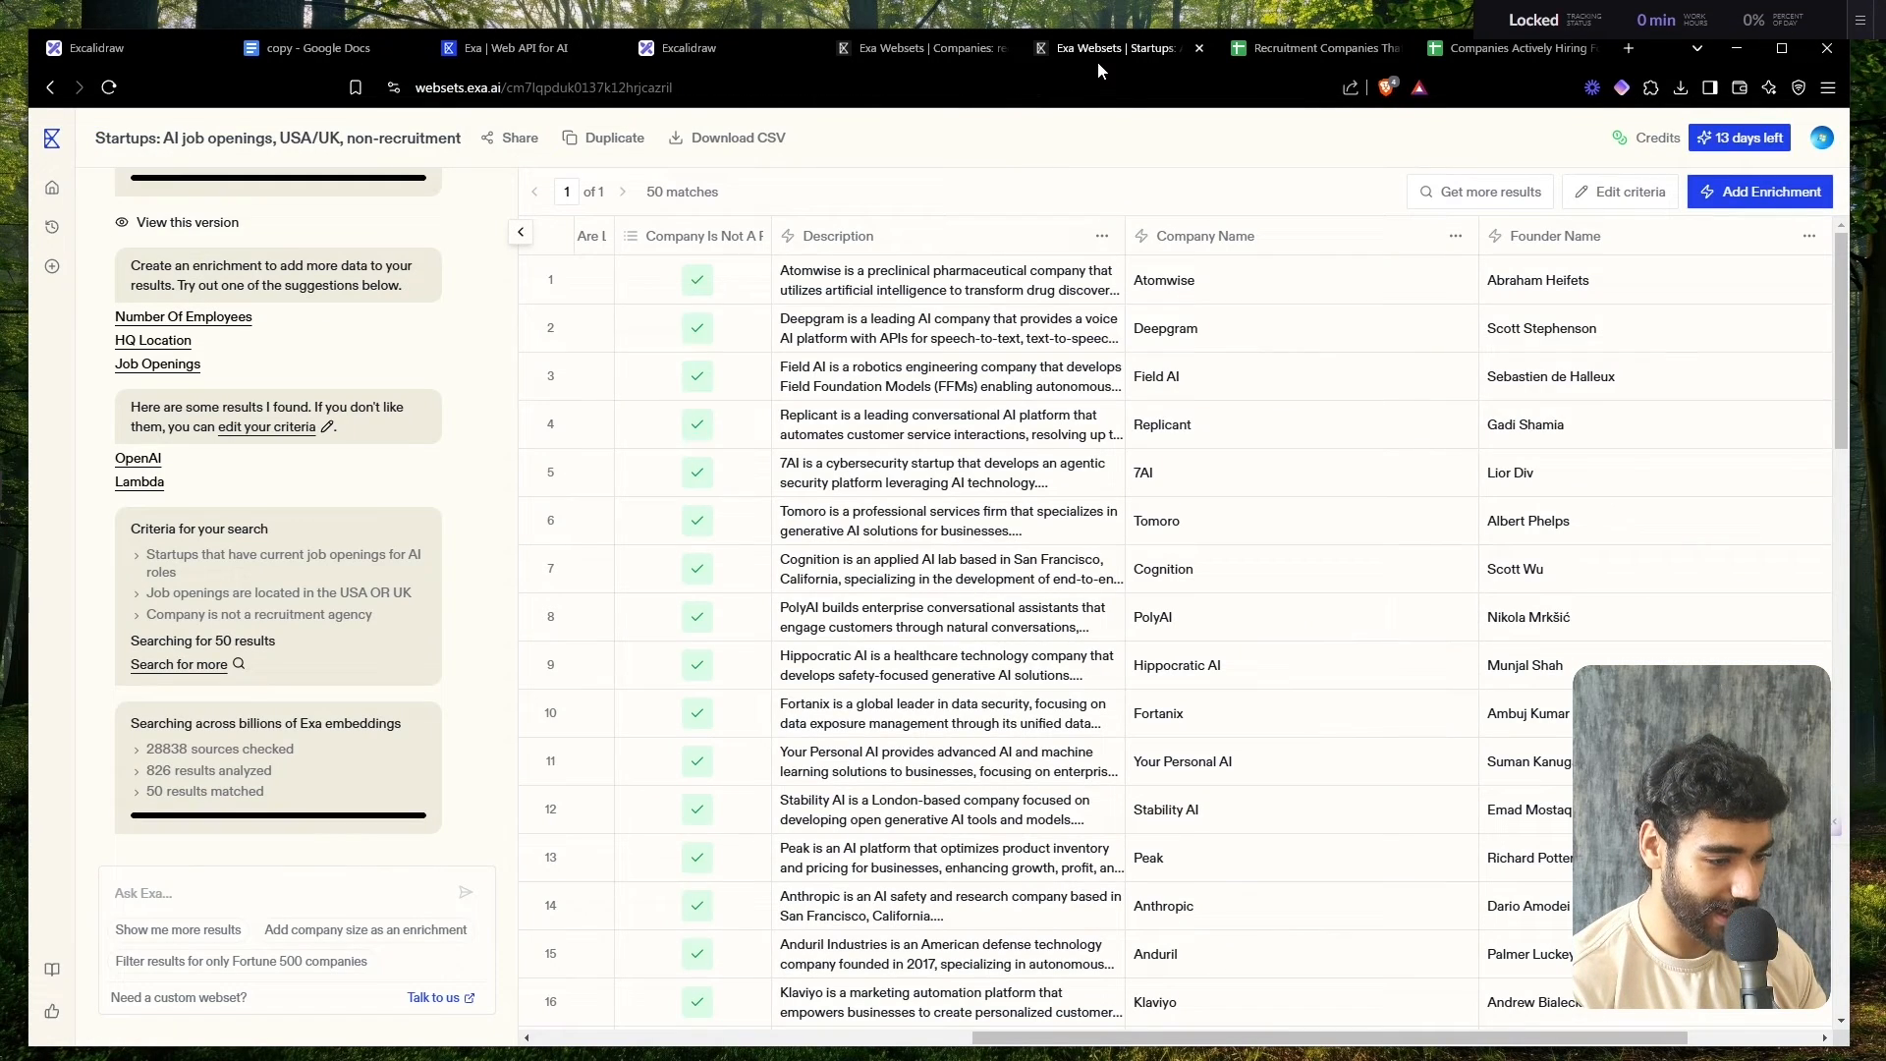
pyautogui.hscroll(3, 1125, 447)
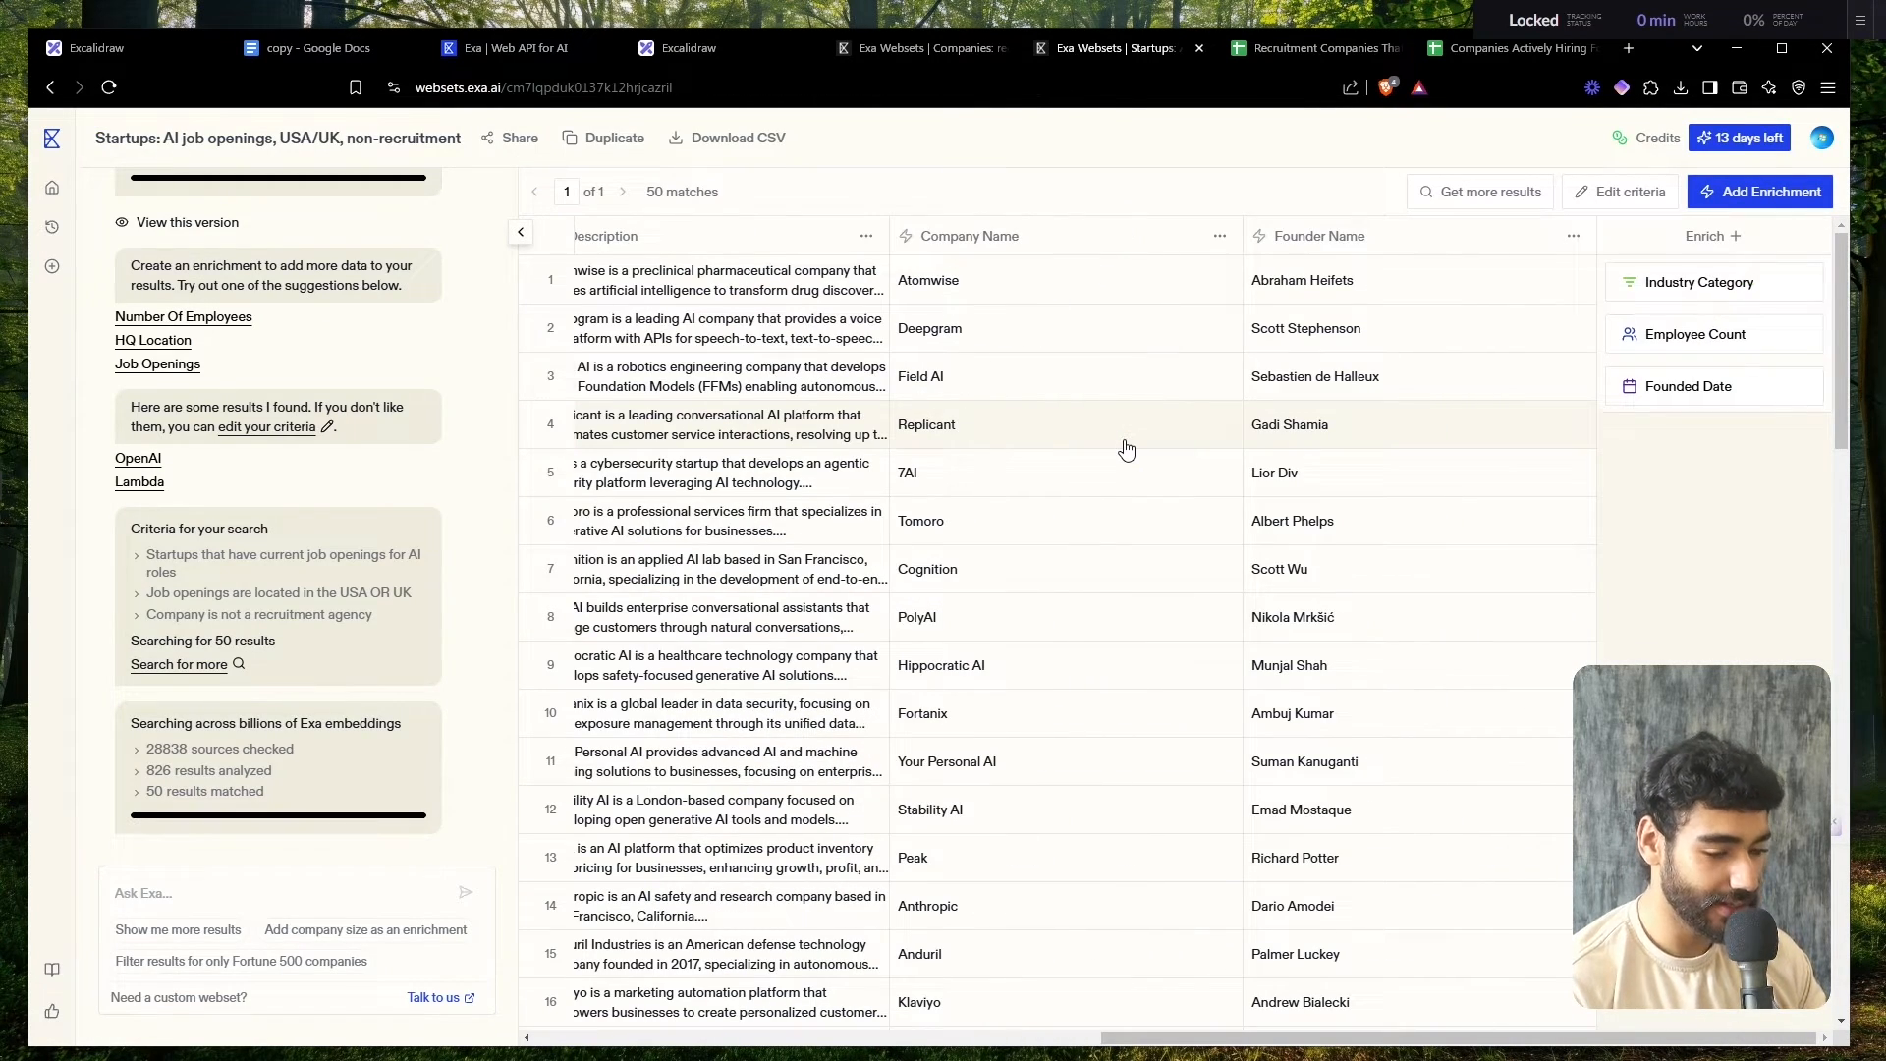
pyautogui.click(1735, 236)
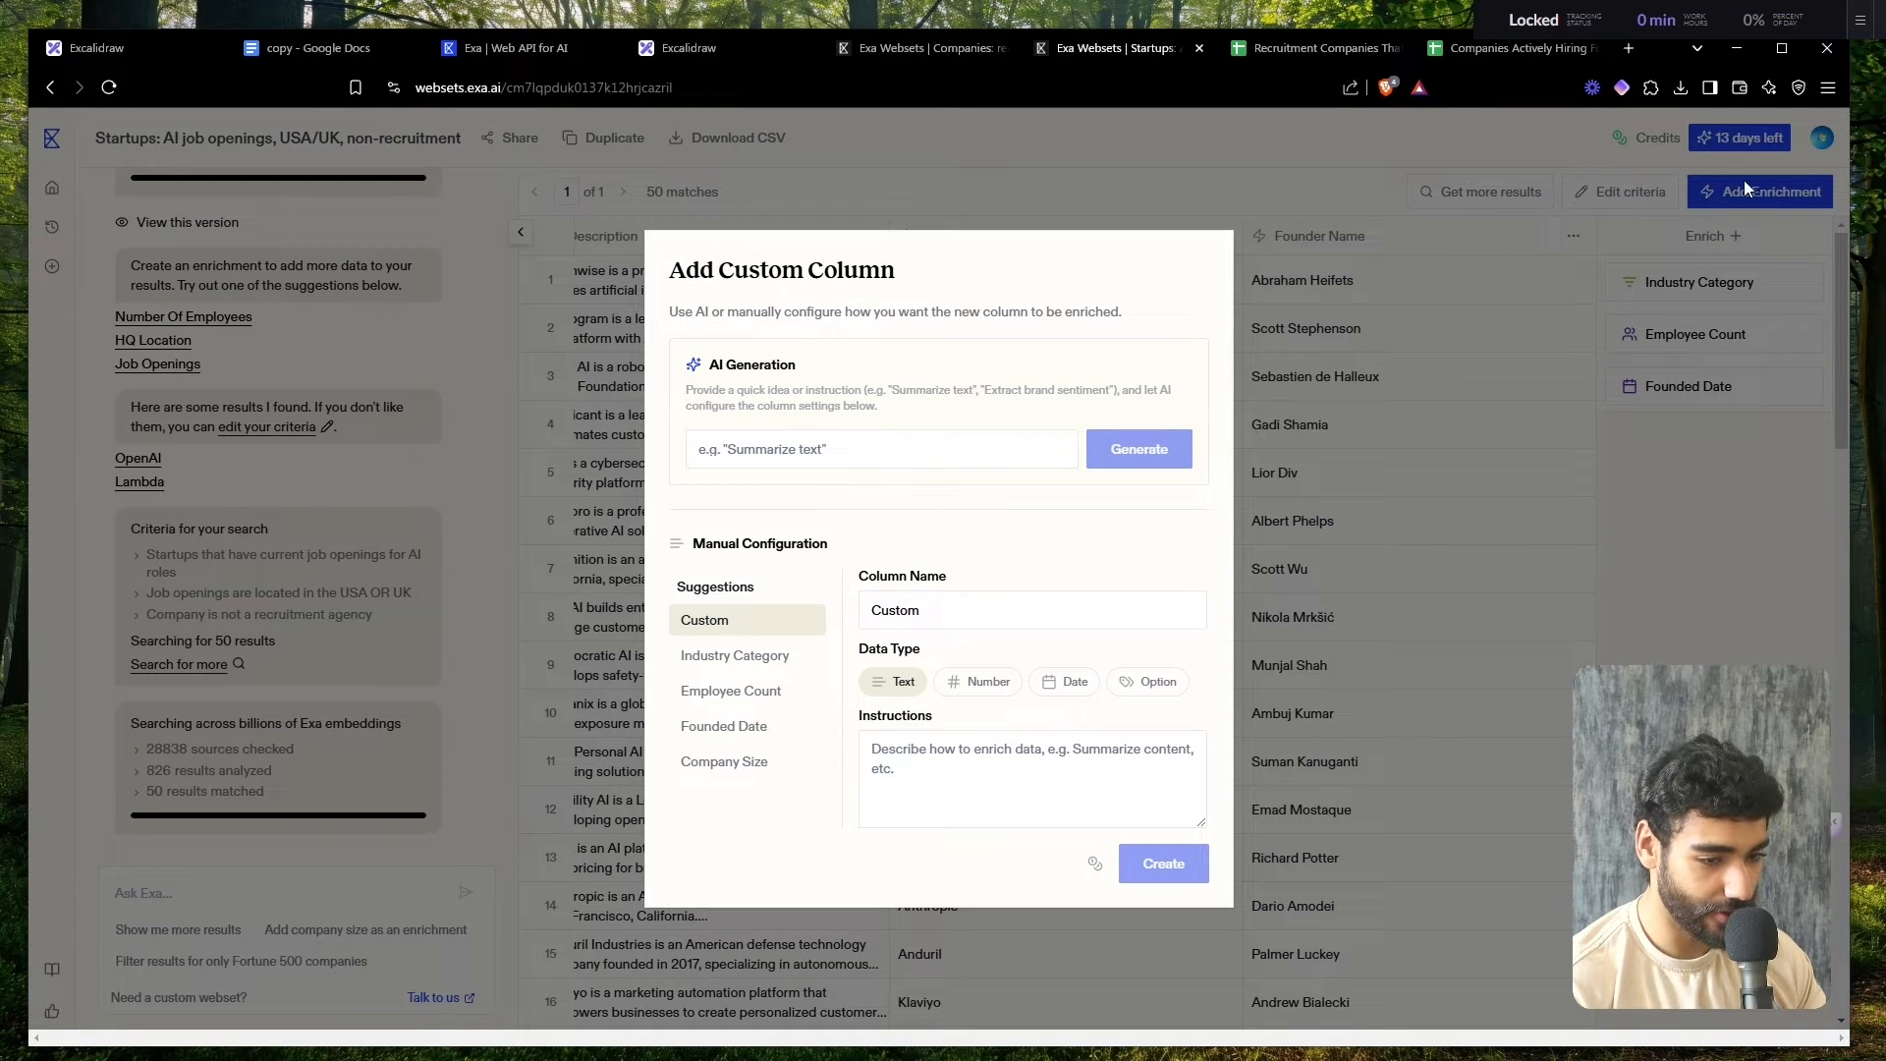
pyautogui.click(870, 467)
pyautogui.write('spe')
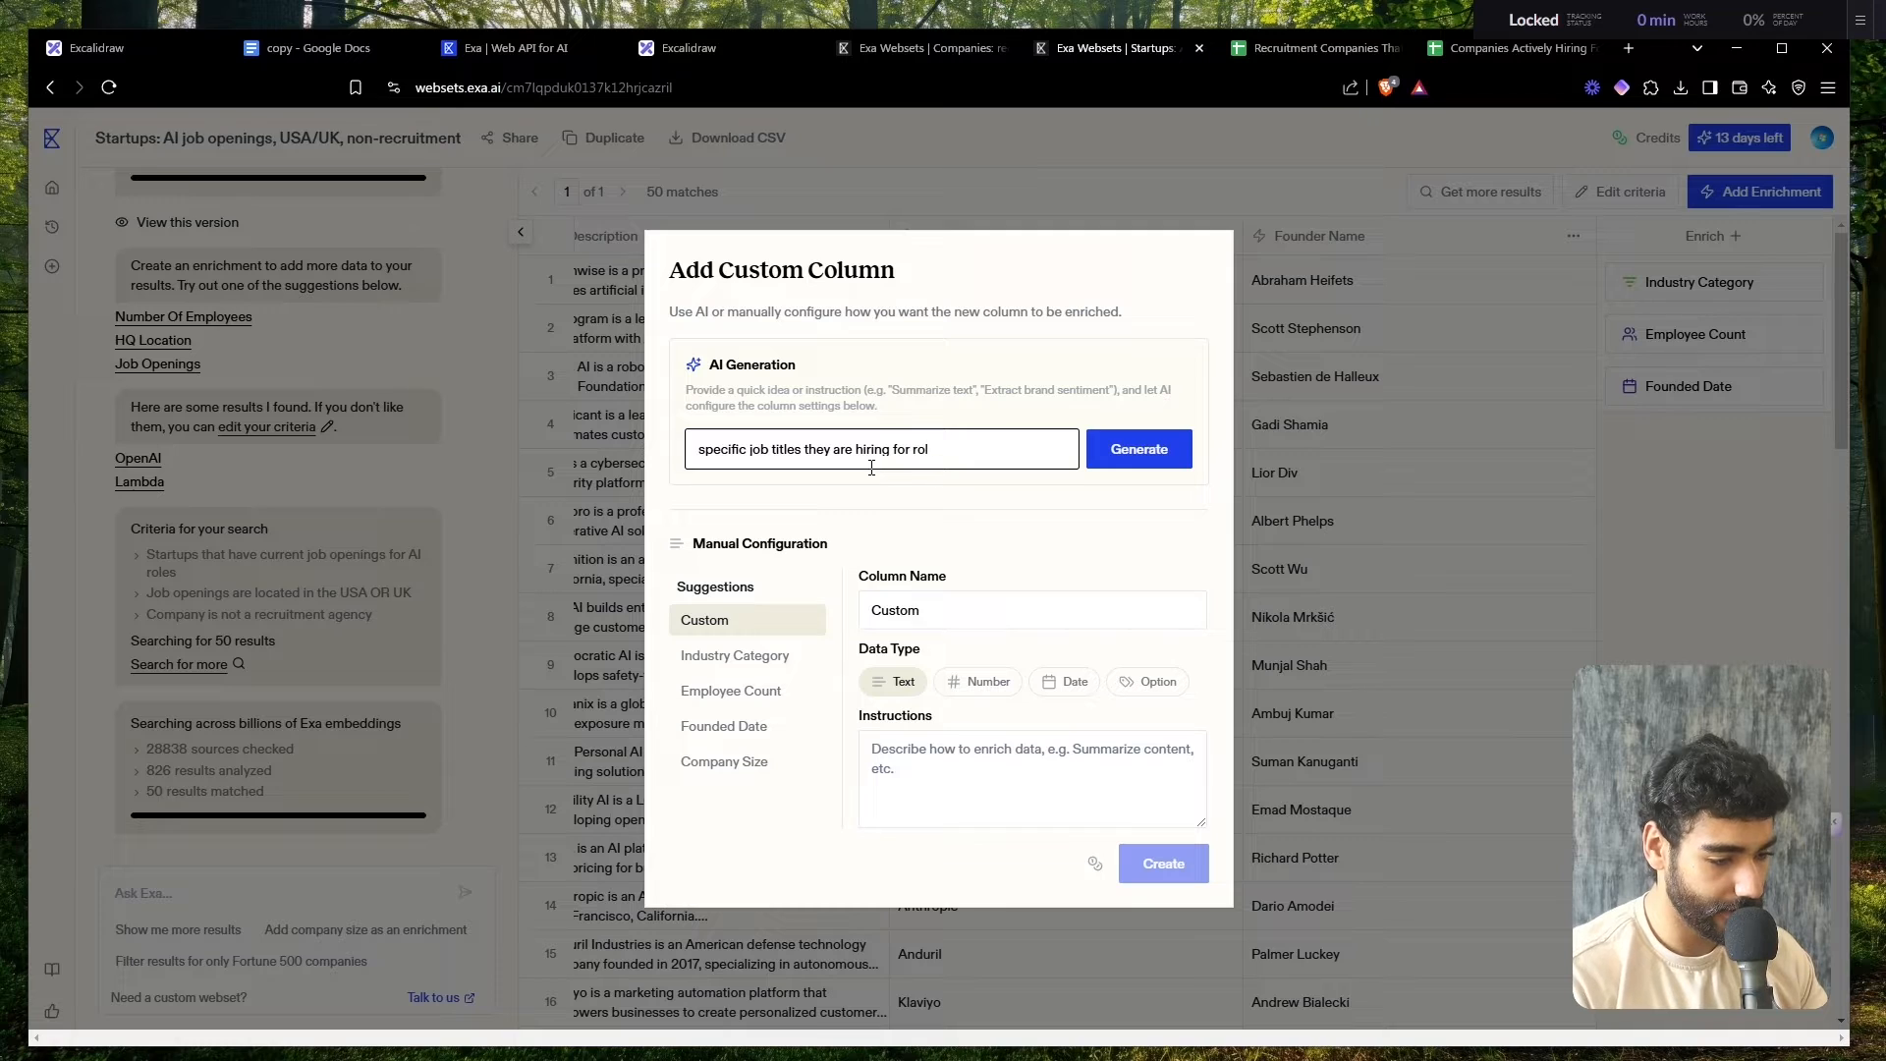
# - Reword the prompt to "specific AI roles they are hiring for", generate the column settings and create the AI Roles column
pyautogui.press('BackSpace')
pyautogui.hotkey('ctrl', 'a')
pyautogui.press('Left')
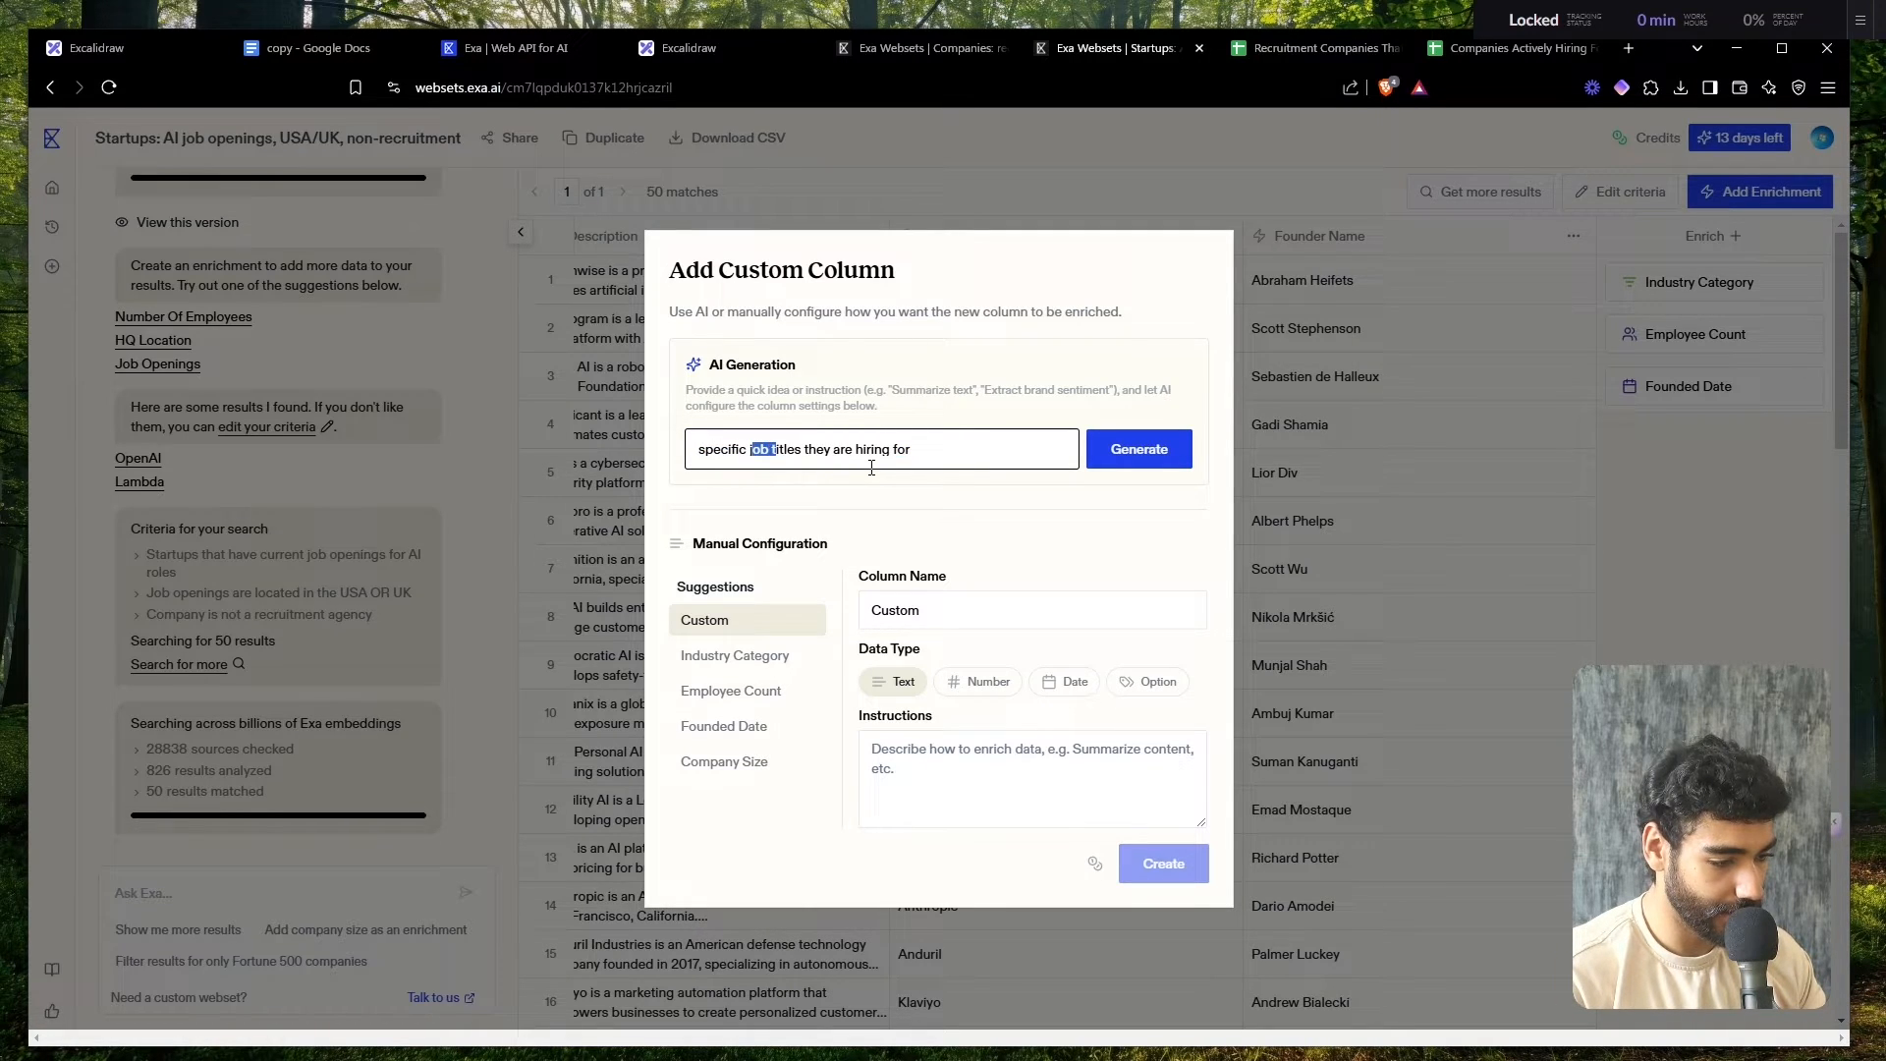
pyautogui.hotkey('shift', 'Right')
pyautogui.press('BackSpace')
pyautogui.write('AI to')
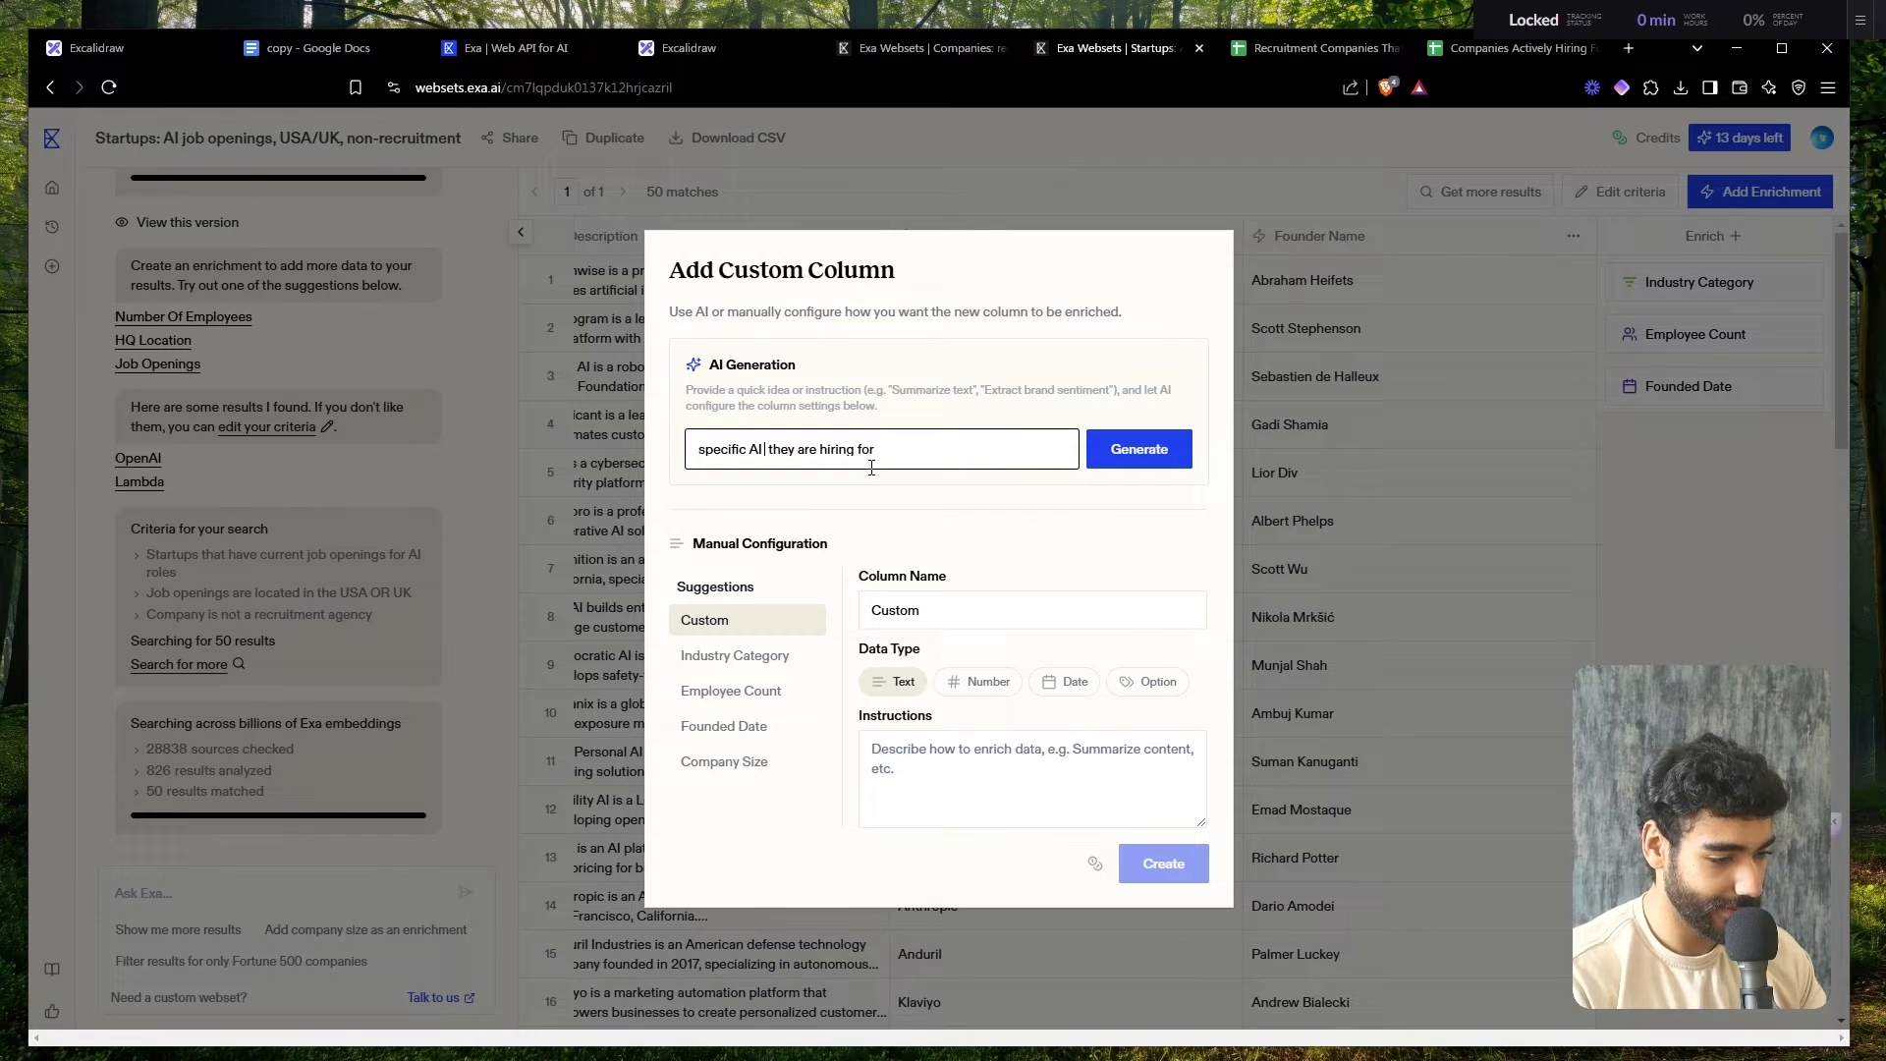
pyautogui.write('les')
pyautogui.press('Return')
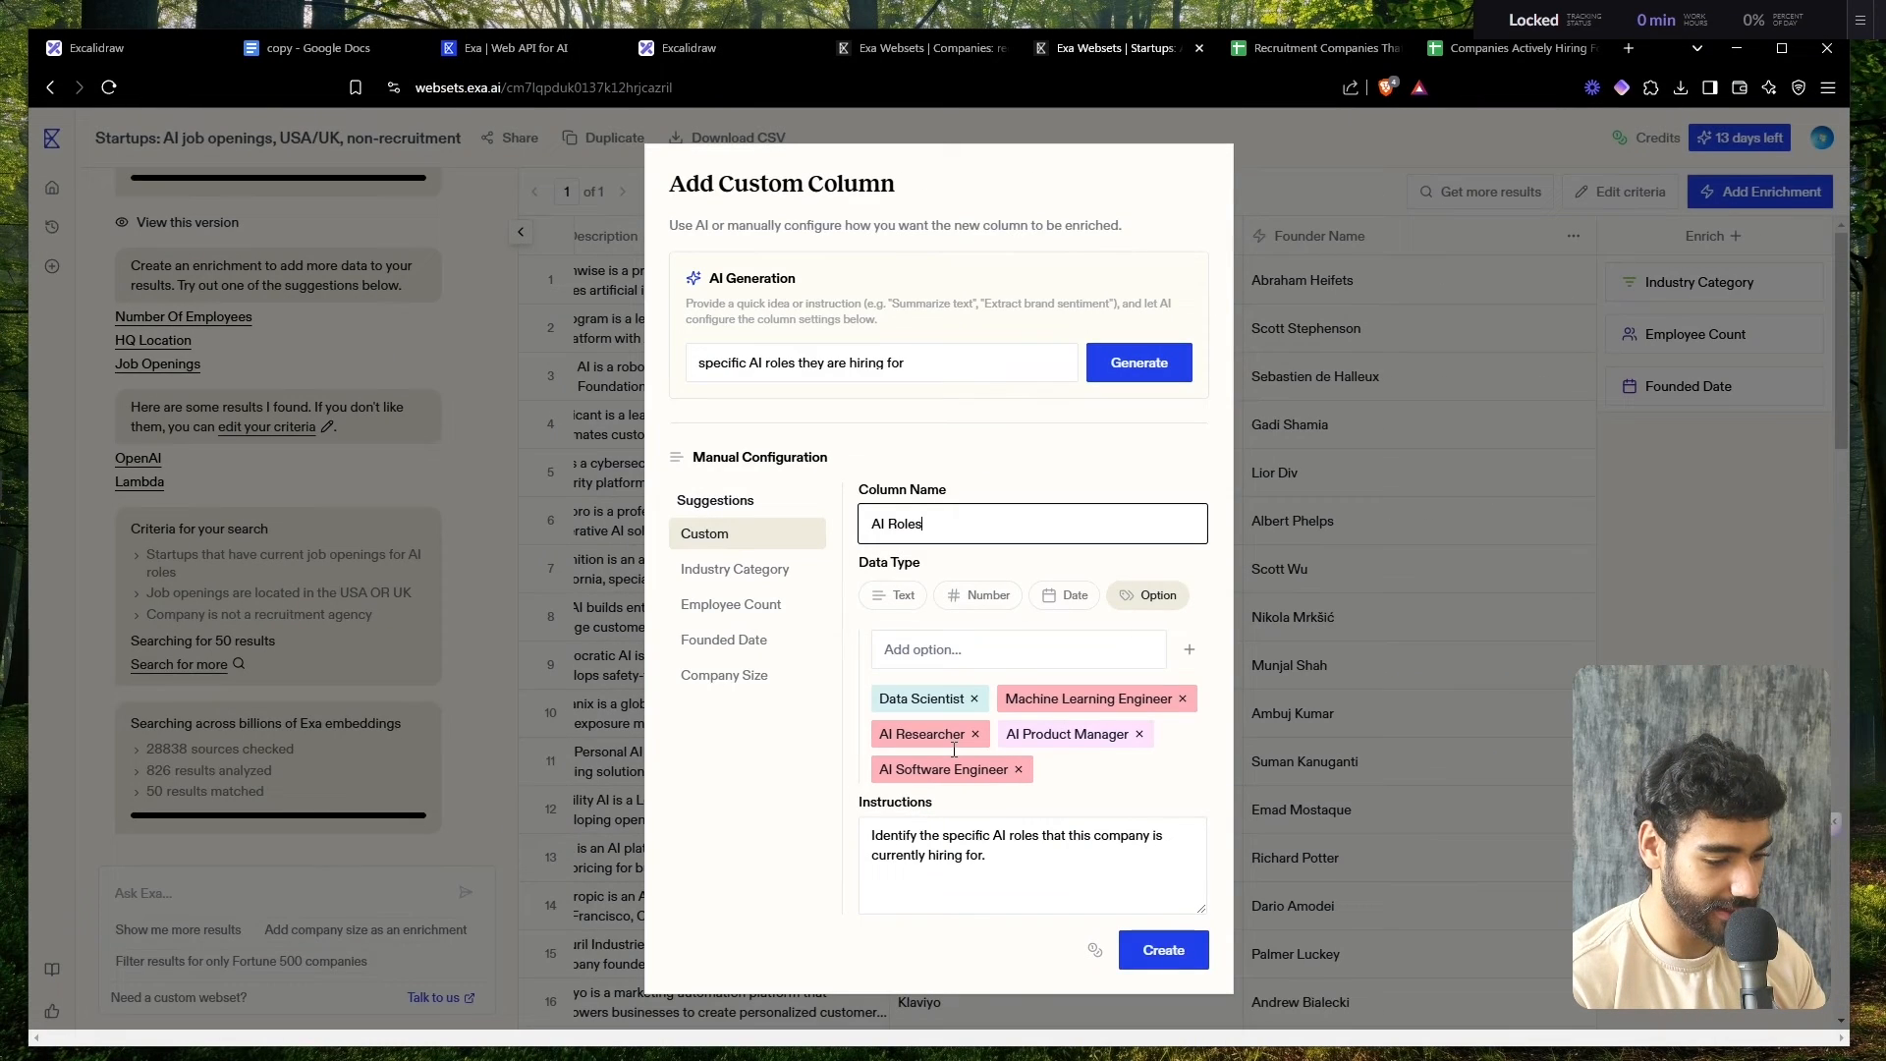
pyautogui.click(1155, 950)
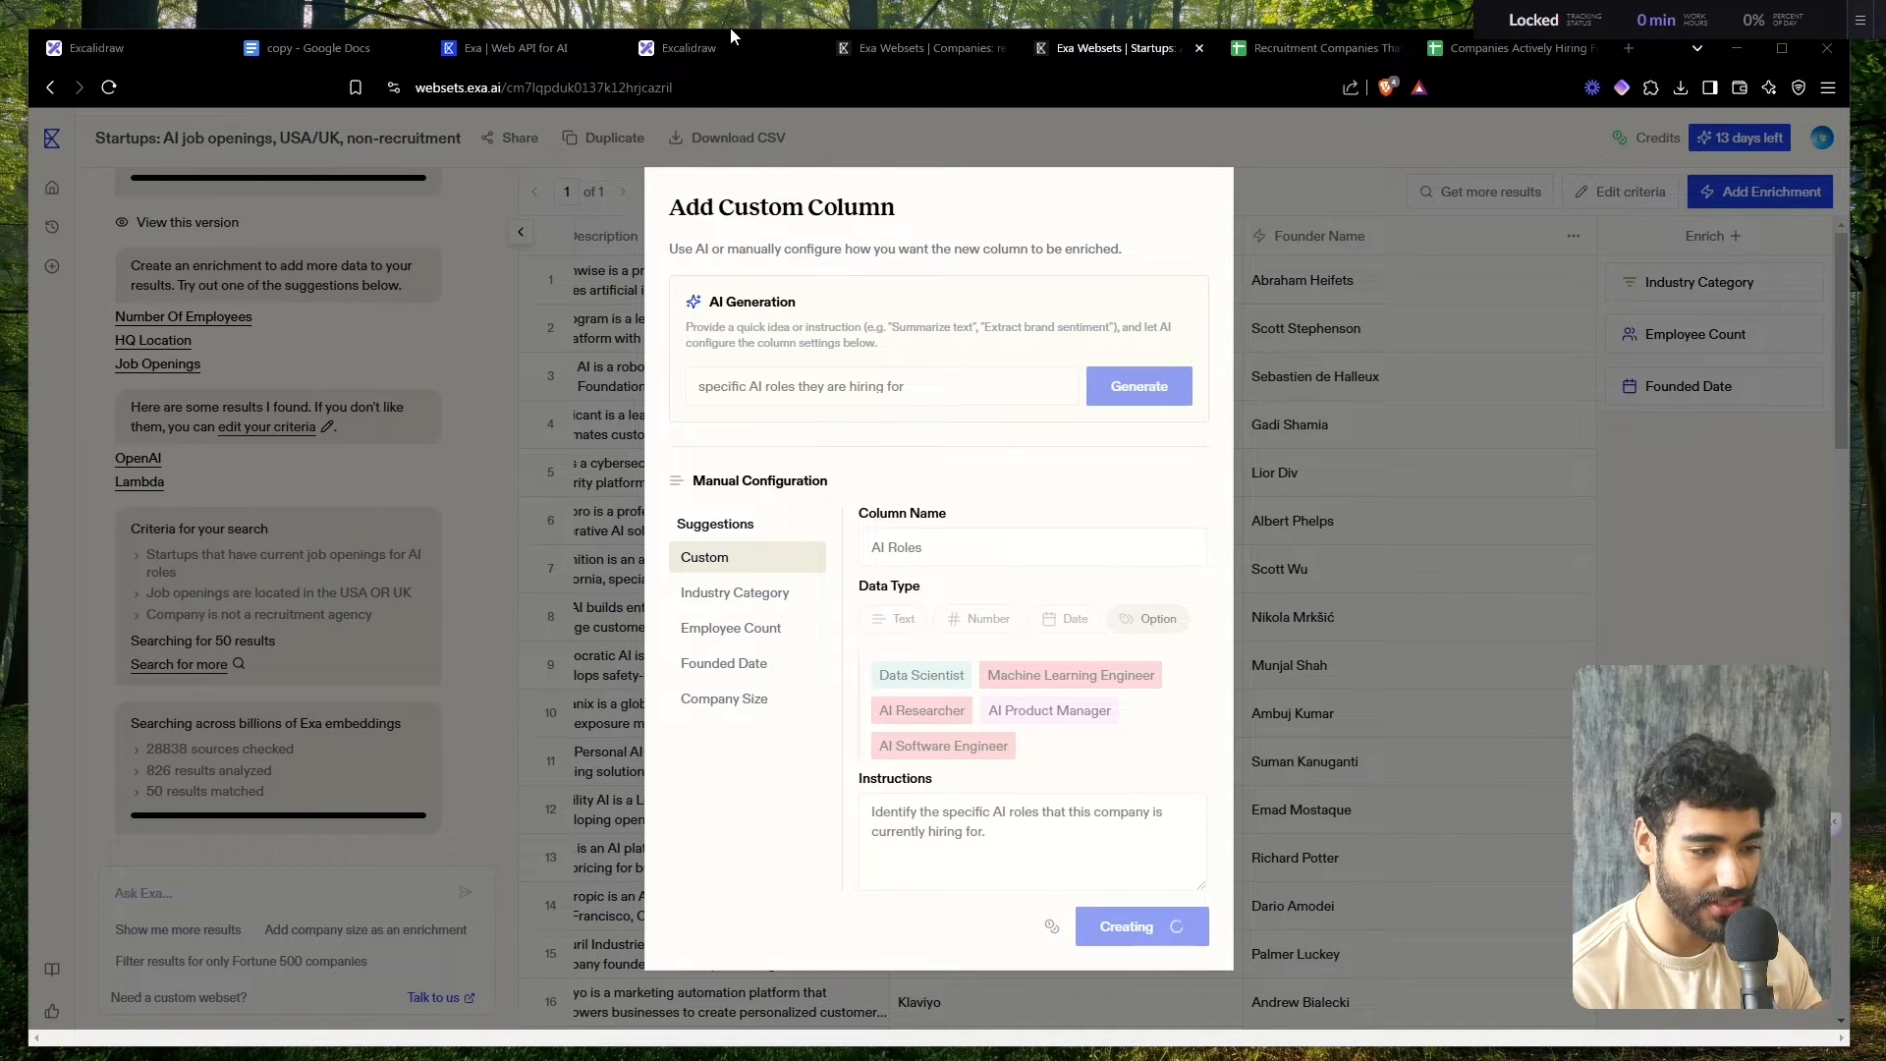
# - Switch to the Excalidraw board with the outreach email copy and review its text and placeholders, including {{companyNameHiring}} and {{jobTitle}}
pyautogui.click(712, 45)
pyautogui.scroll(-5, 757, 667)
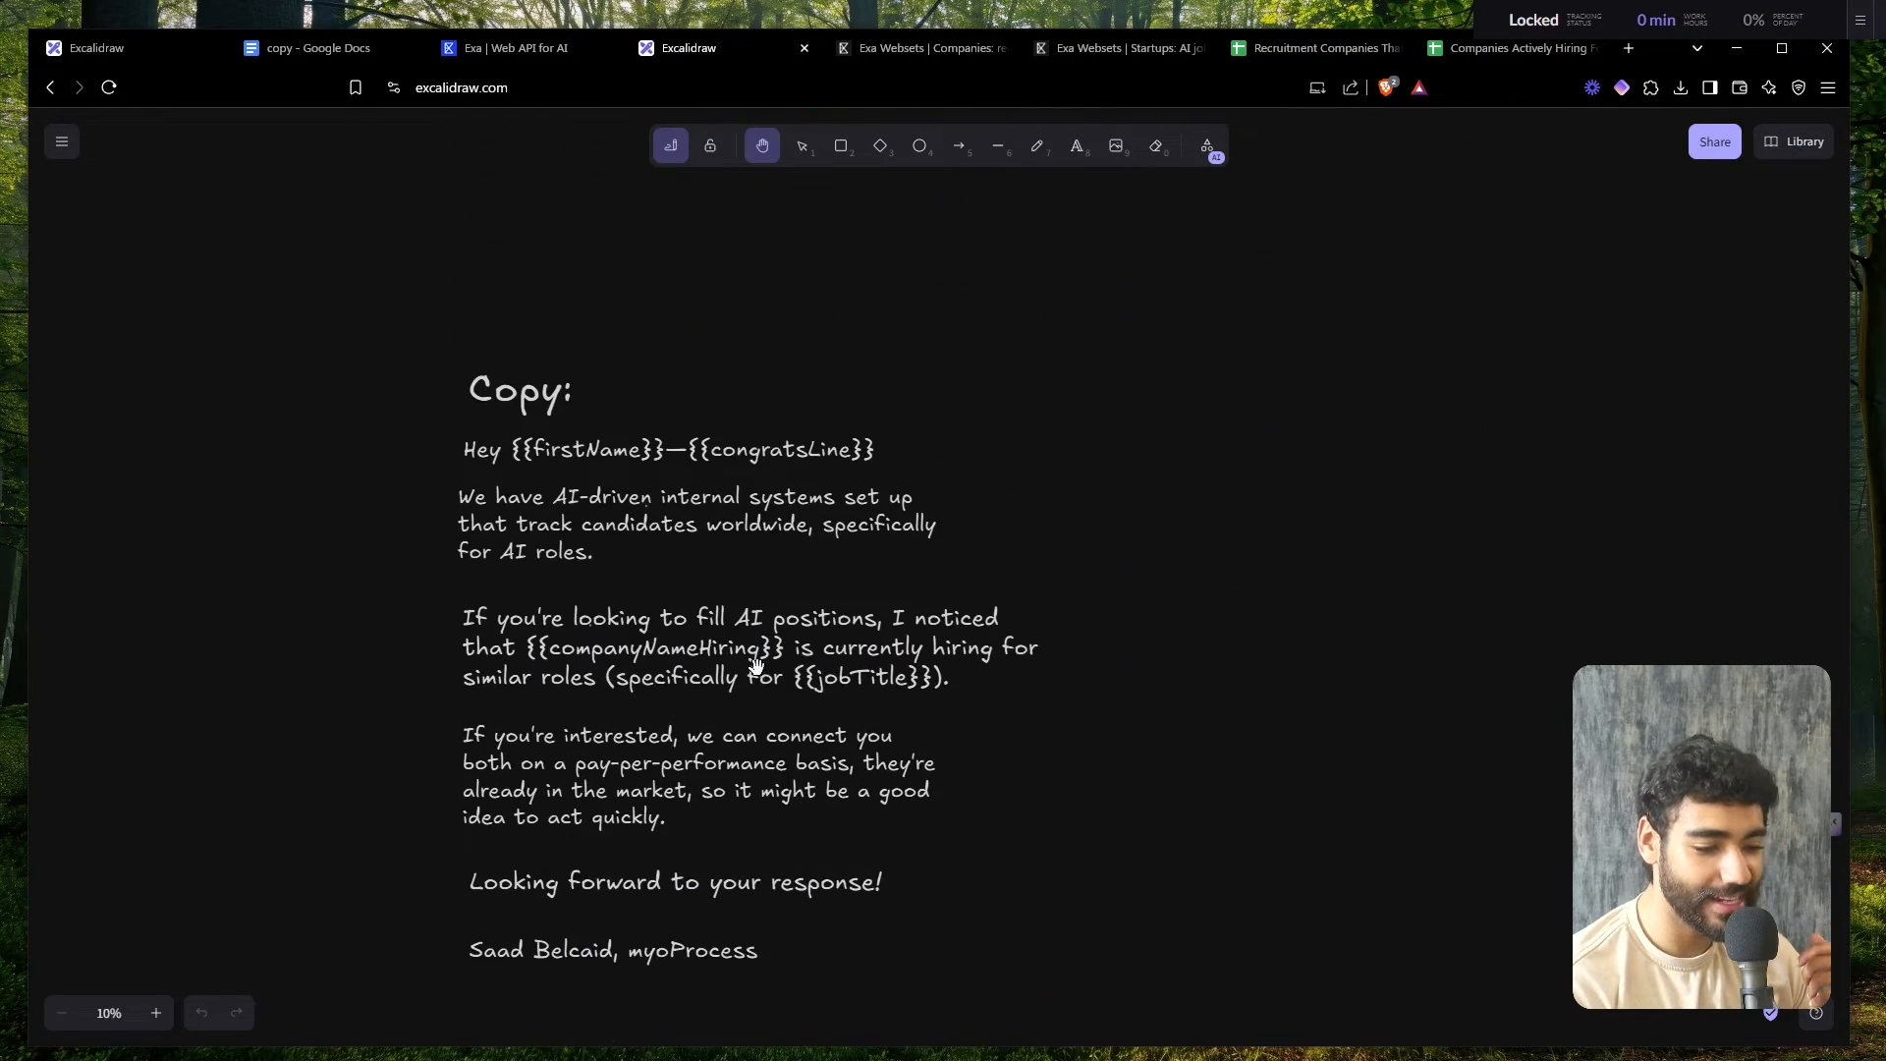
pyautogui.scroll(-1, 757, 667)
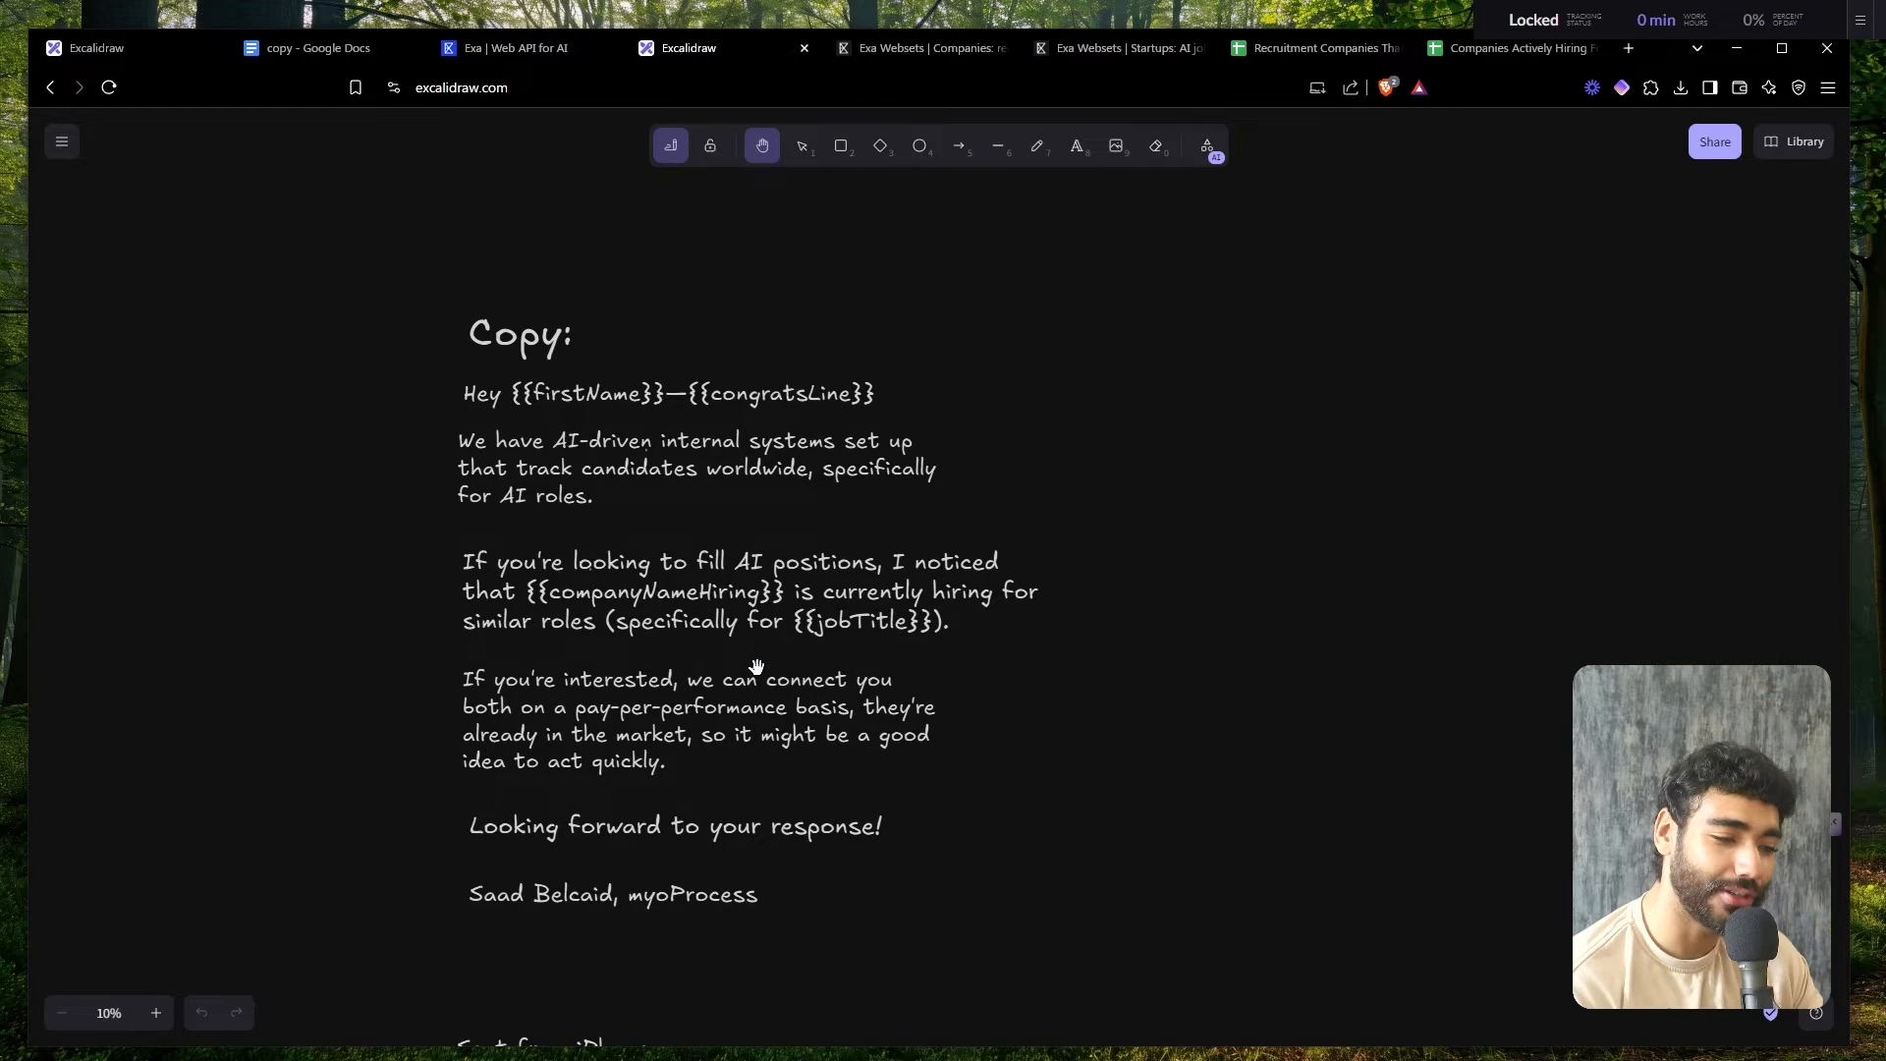
pyautogui.hscroll(-2, 756, 667)
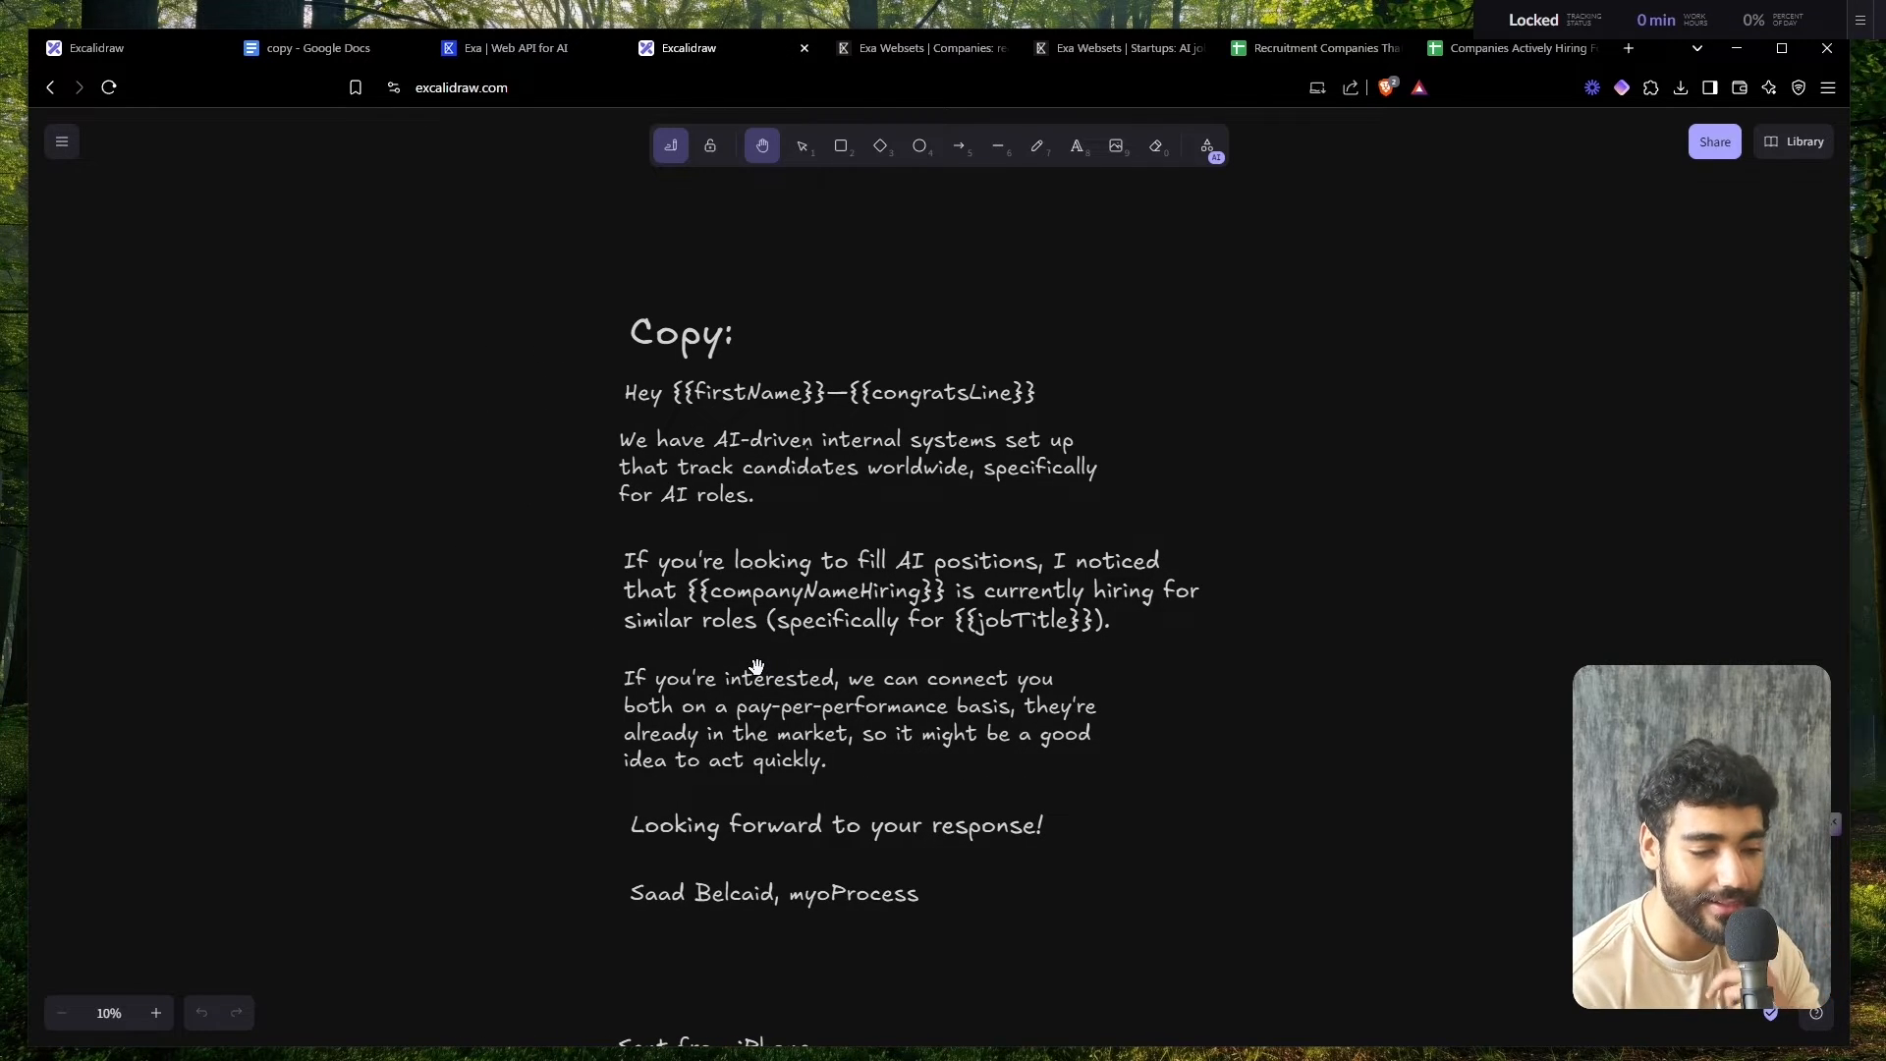
pyautogui.scroll(1, 759, 589)
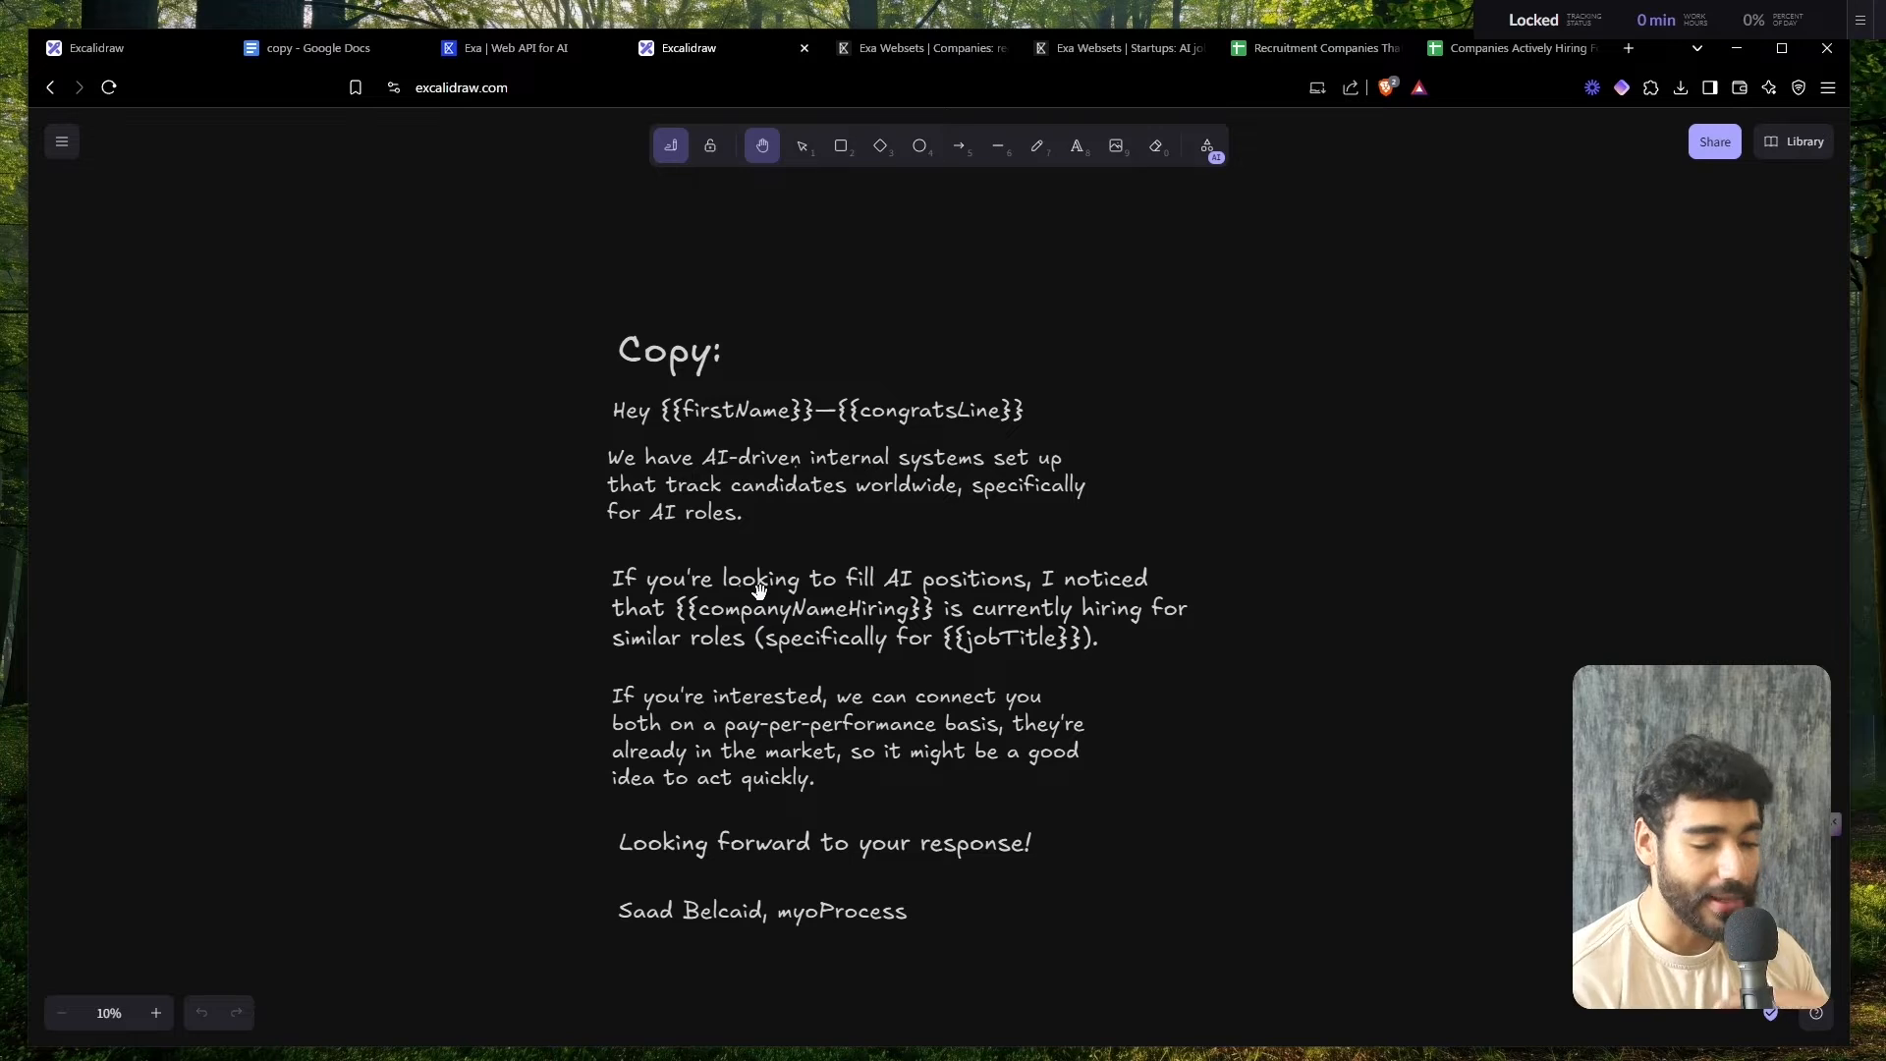
pyautogui.scroll(-1, 759, 589)
pyautogui.hscroll(-1, 759, 589)
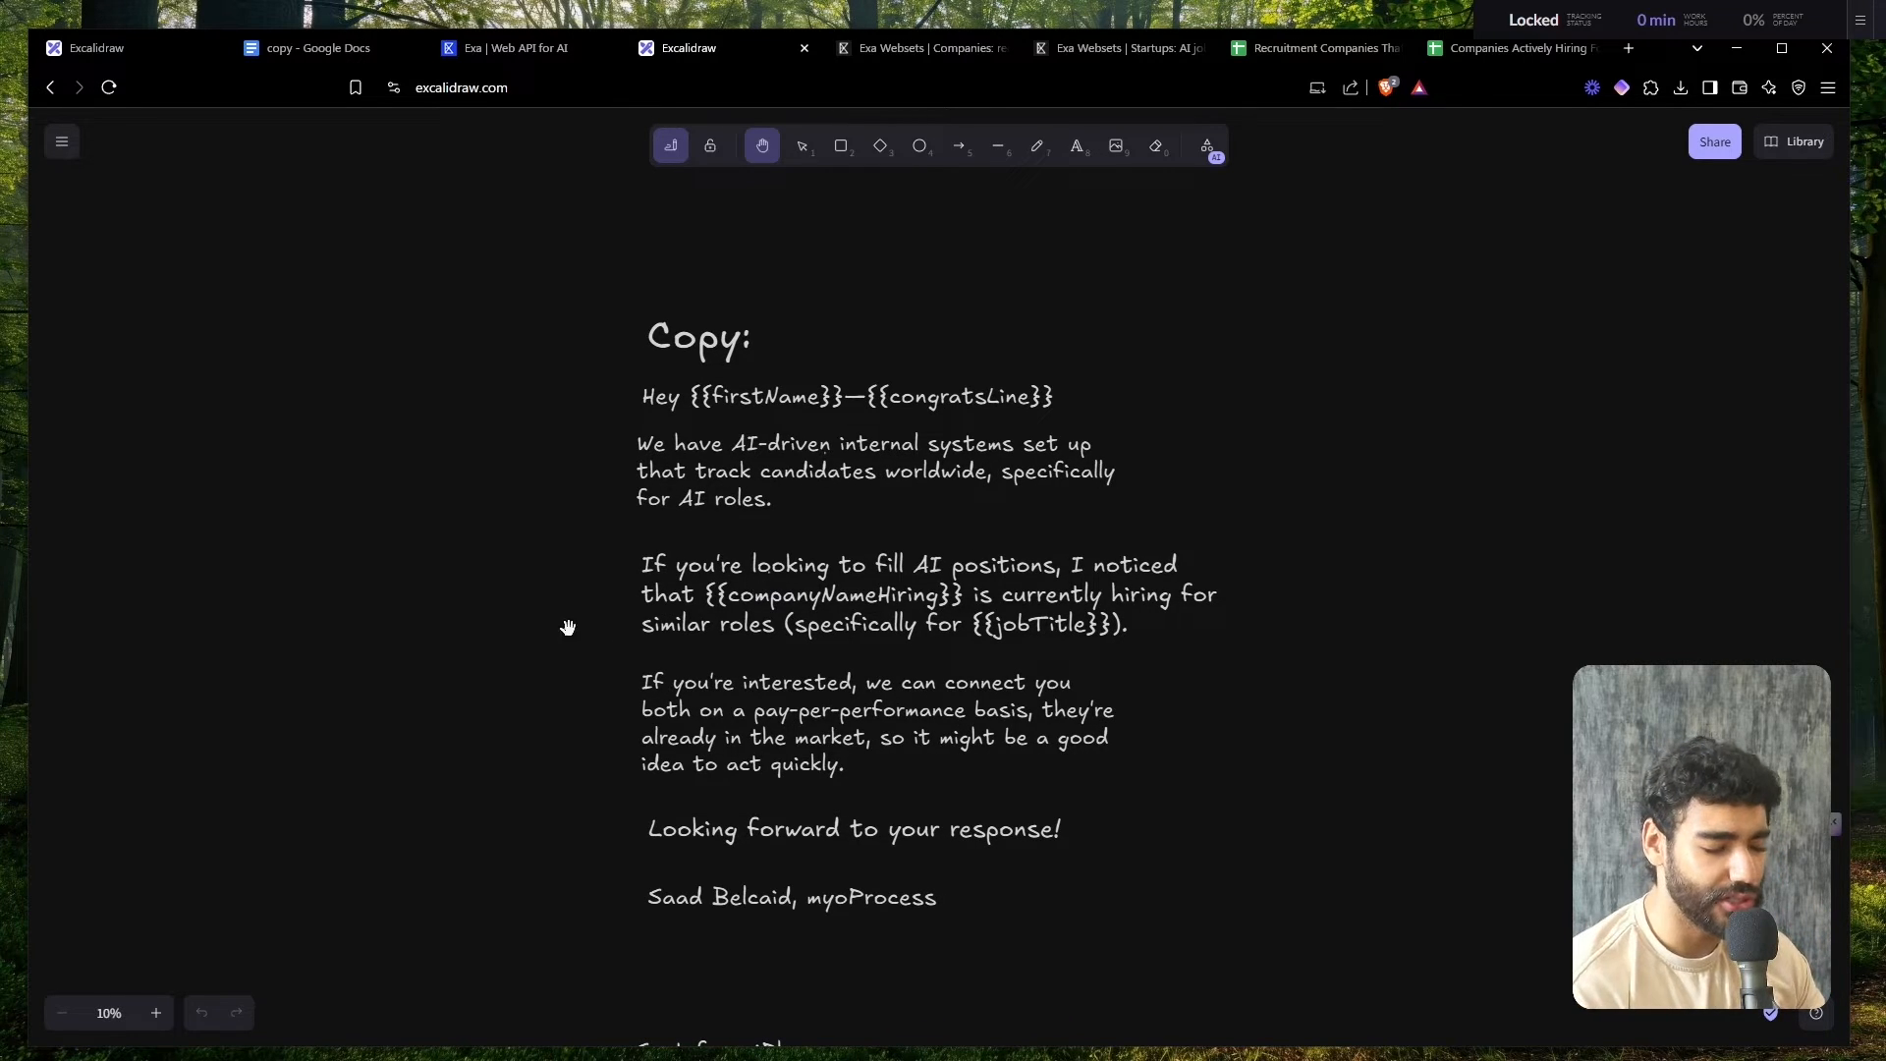
pyautogui.scroll(5, 626, 606)
pyautogui.scroll(-5, 628, 610)
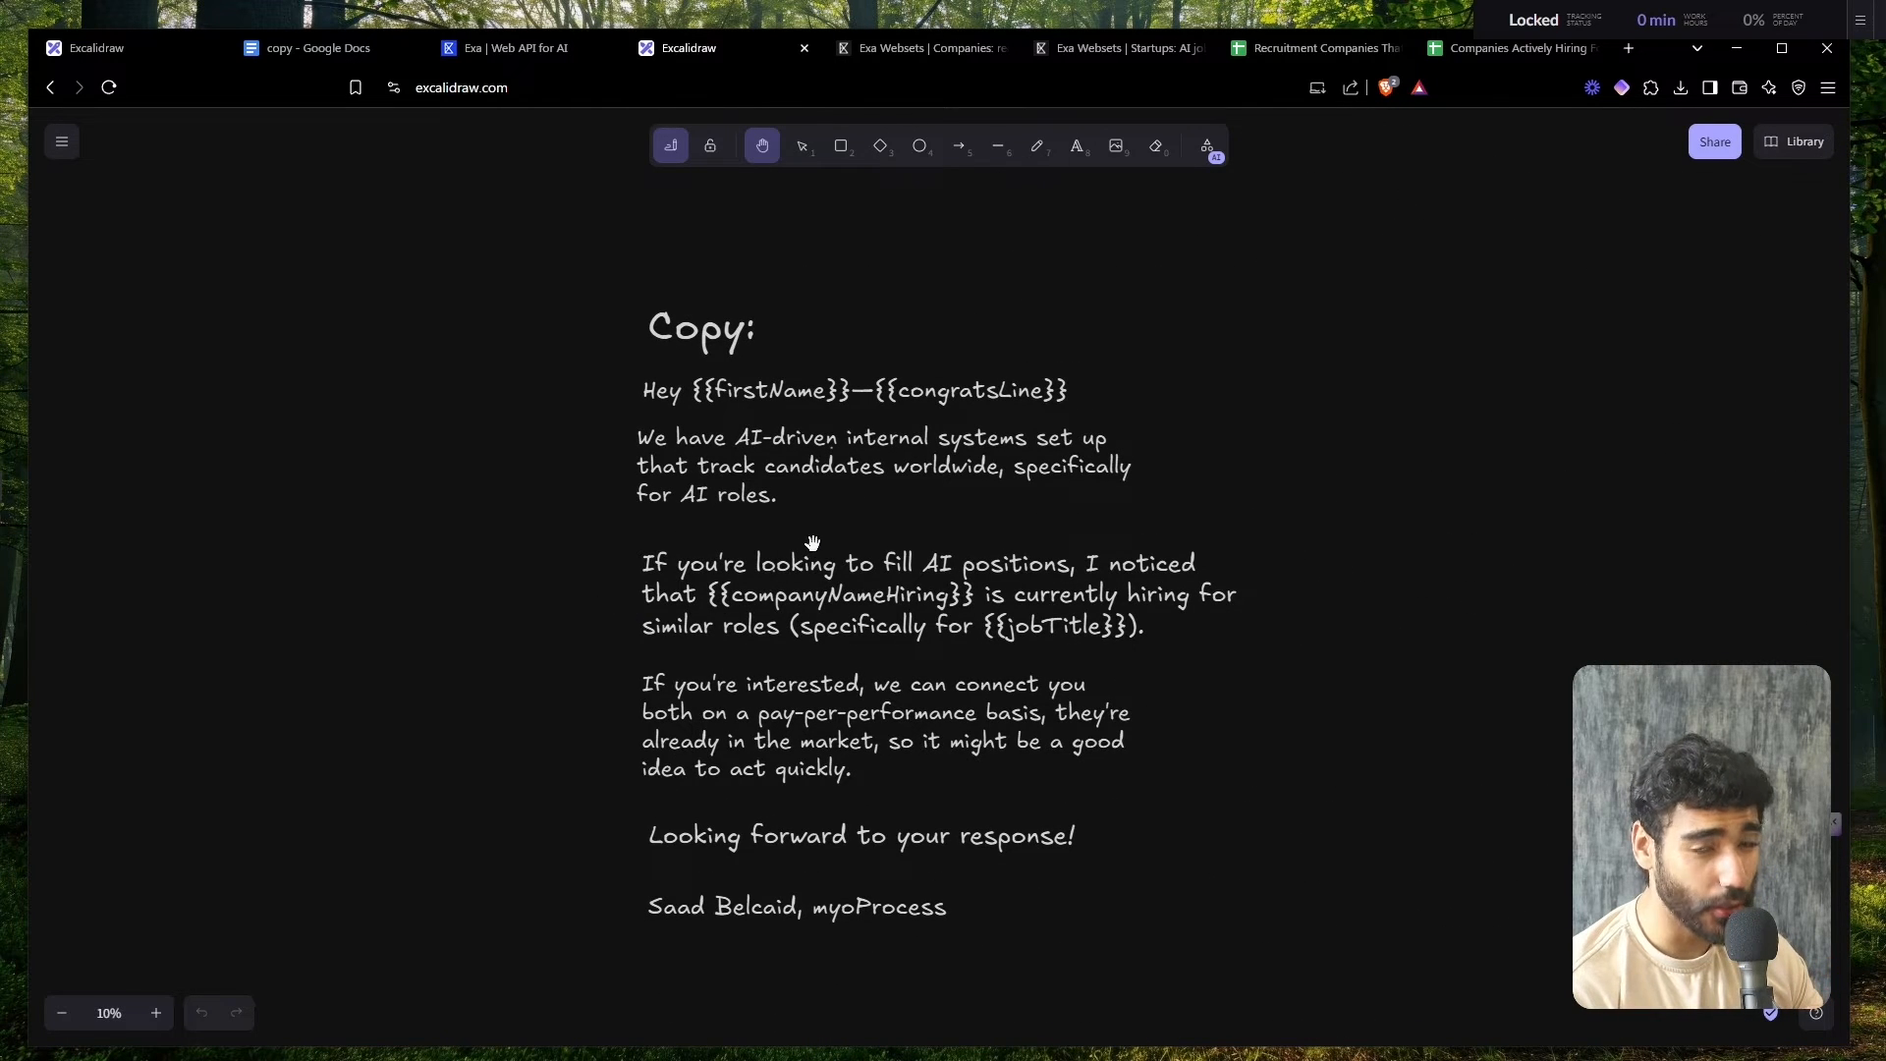
pyautogui.scroll(-1, 811, 542)
pyautogui.scroll(1, 811, 541)
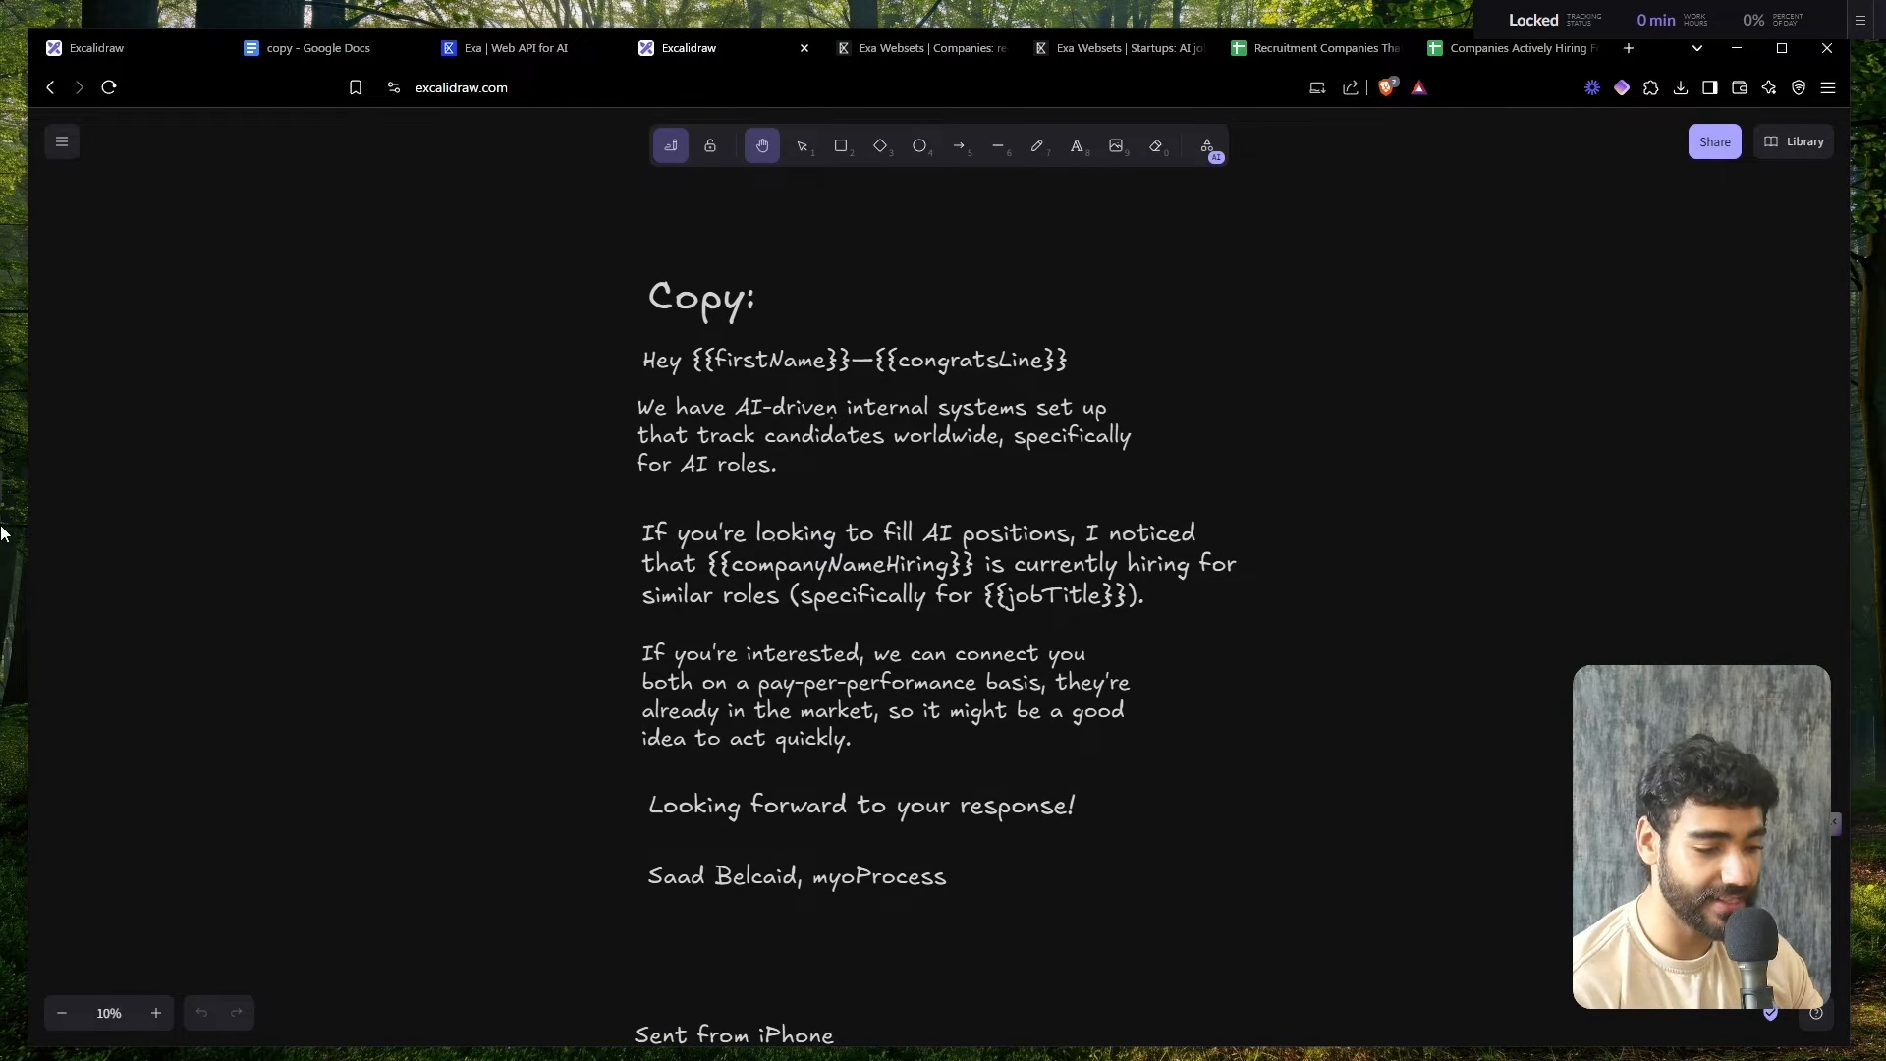
pyautogui.moveTo(3, 533)
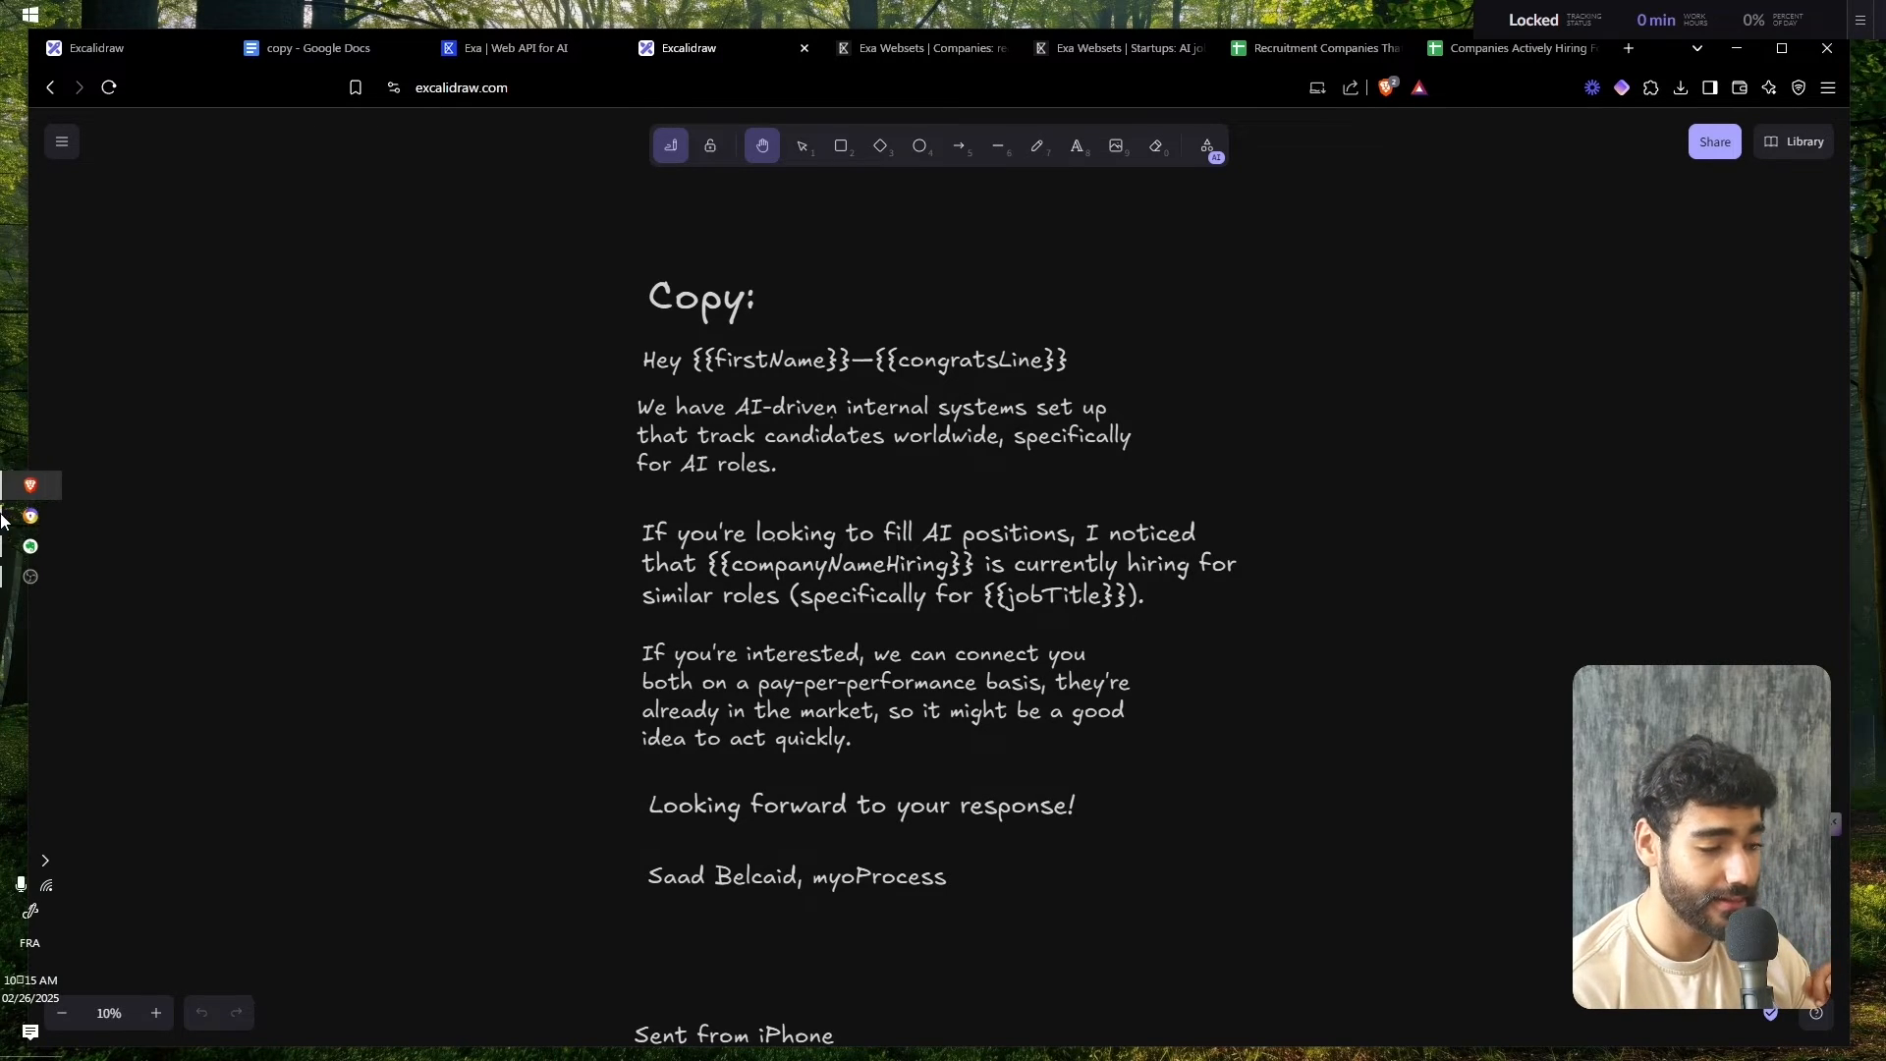
pyautogui.moveTo(20, 578)
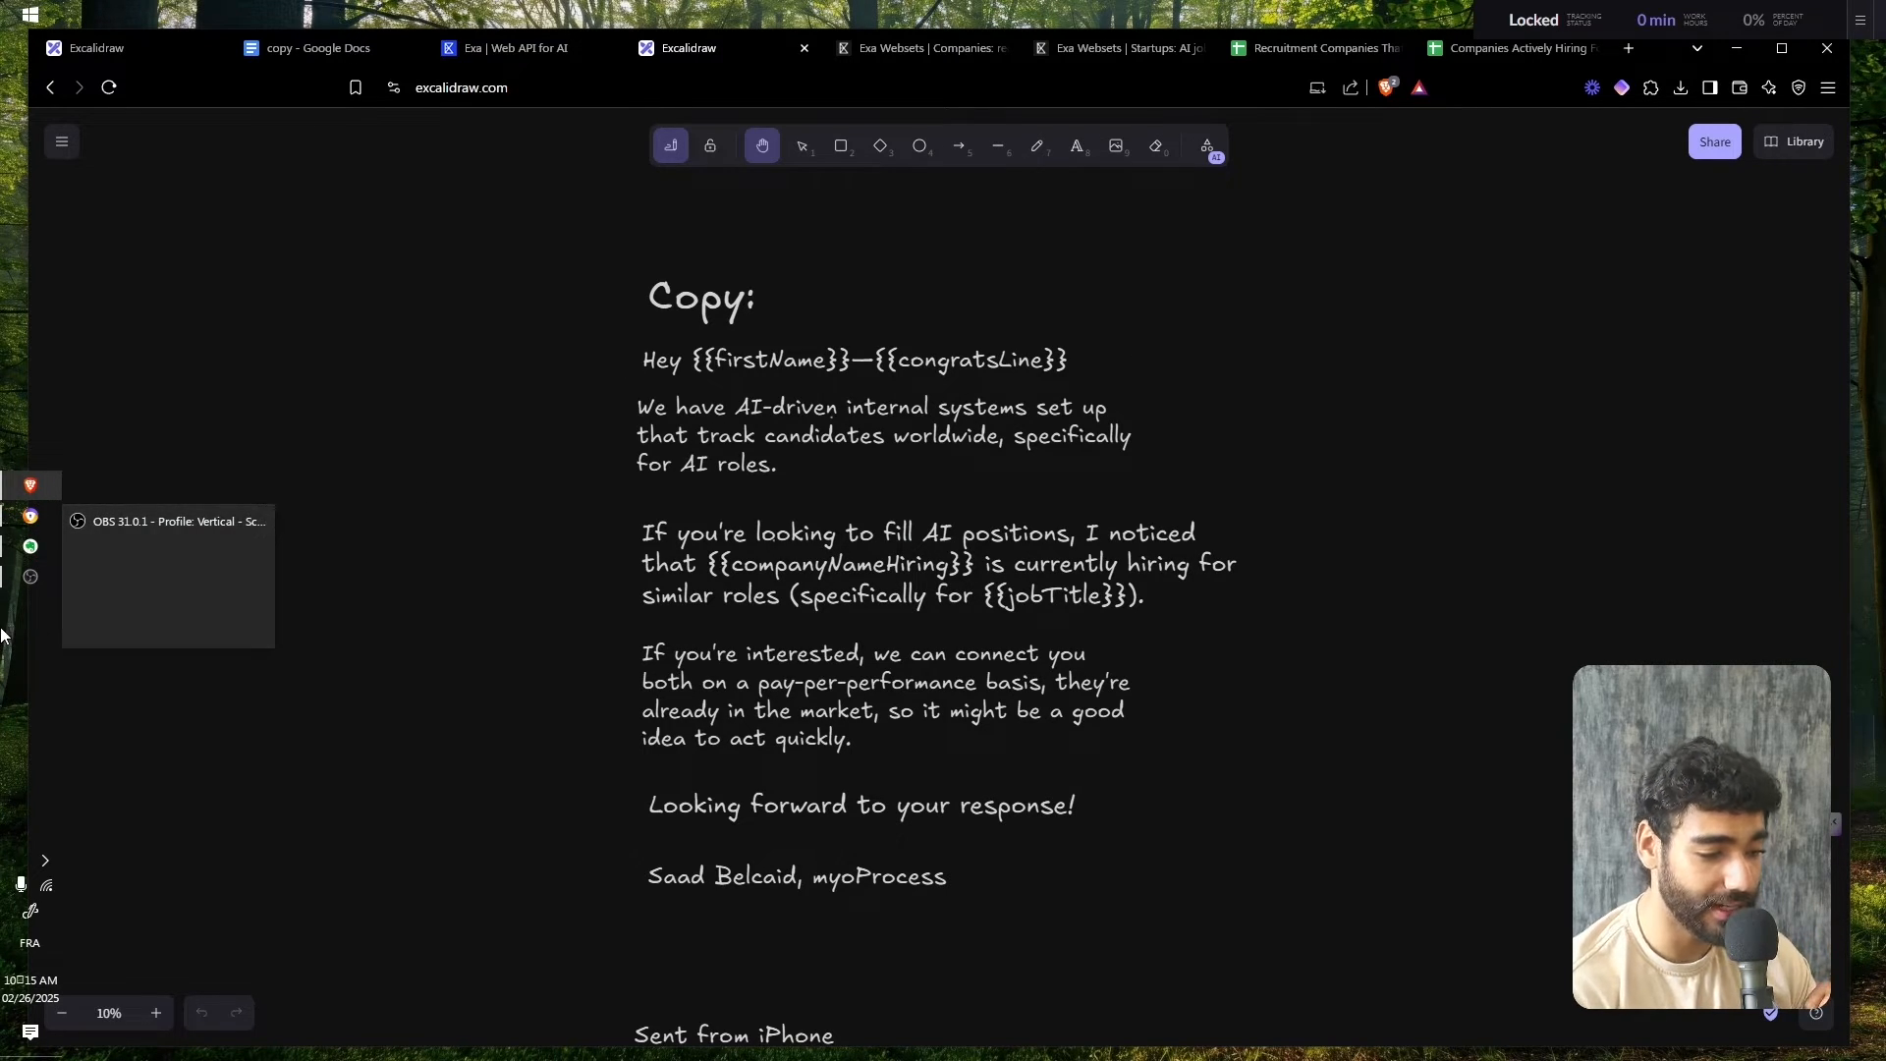
pyautogui.click(20, 581)
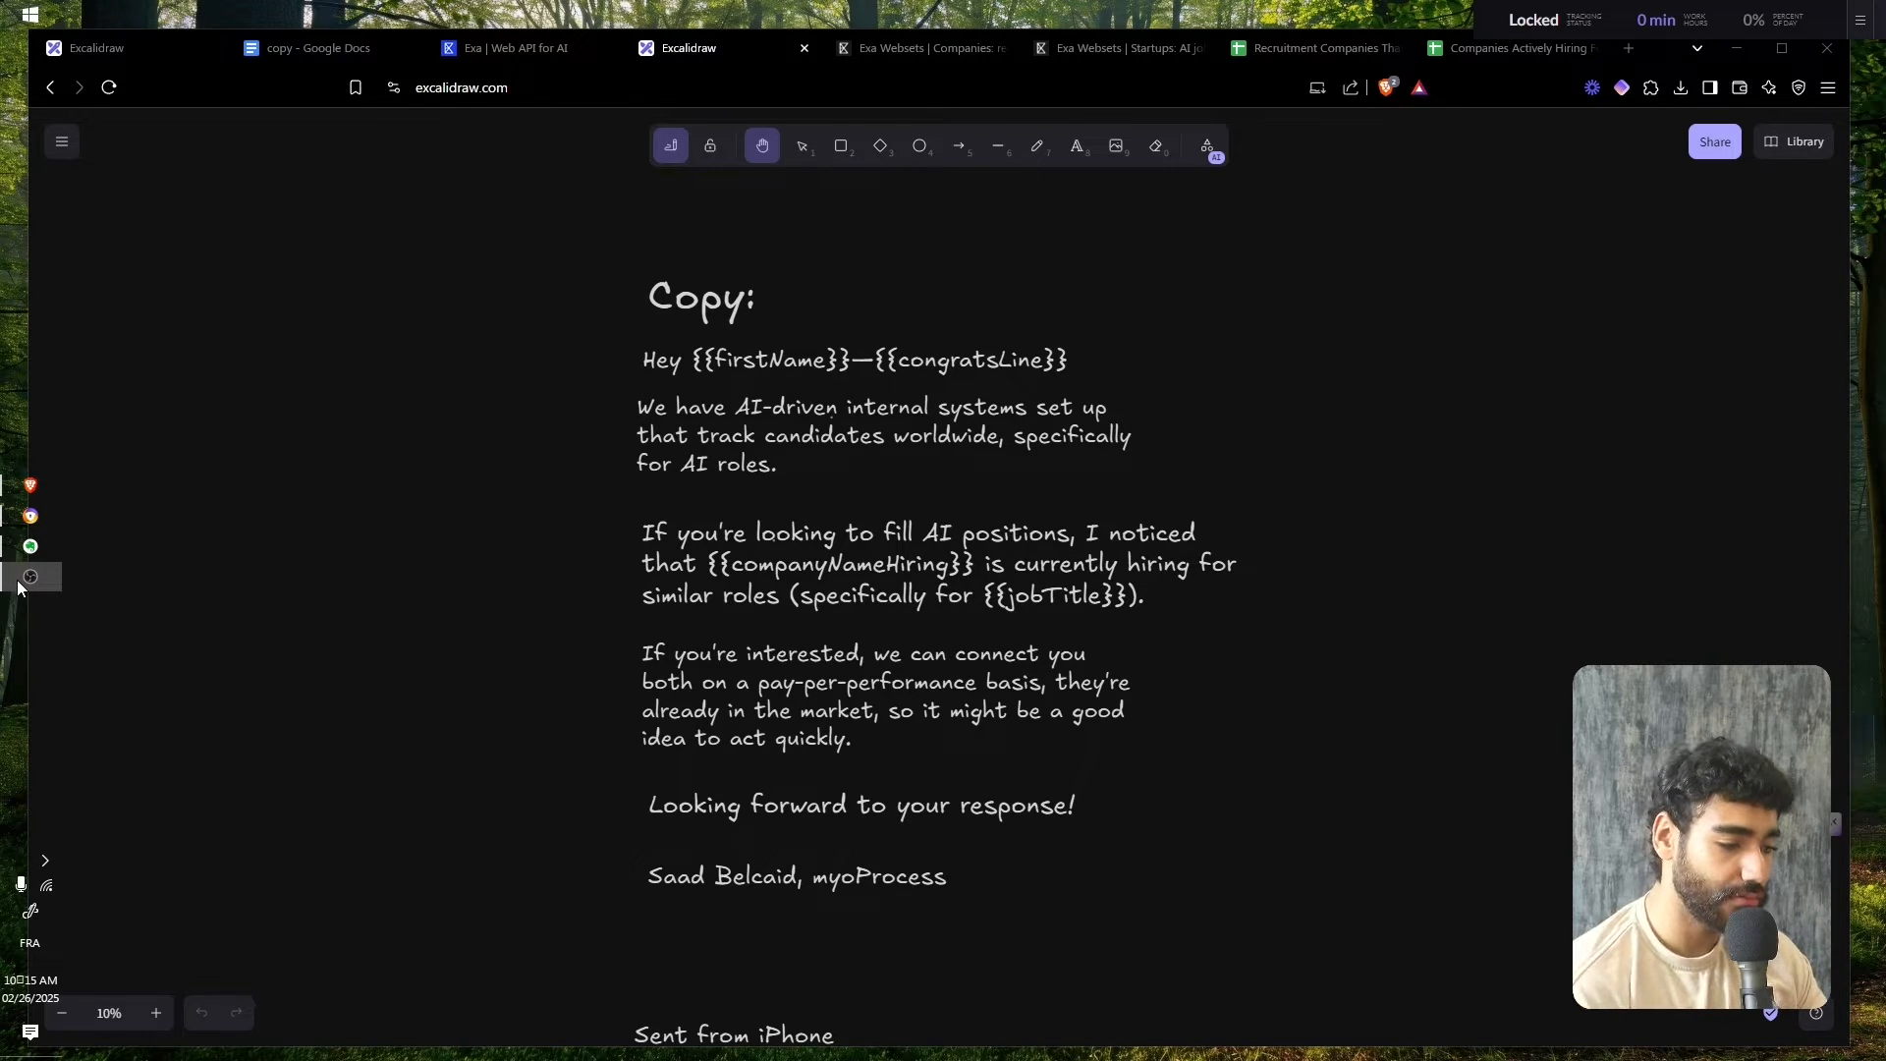
pyautogui.moveTo(770, 514); pyautogui.dragTo(799, 488)
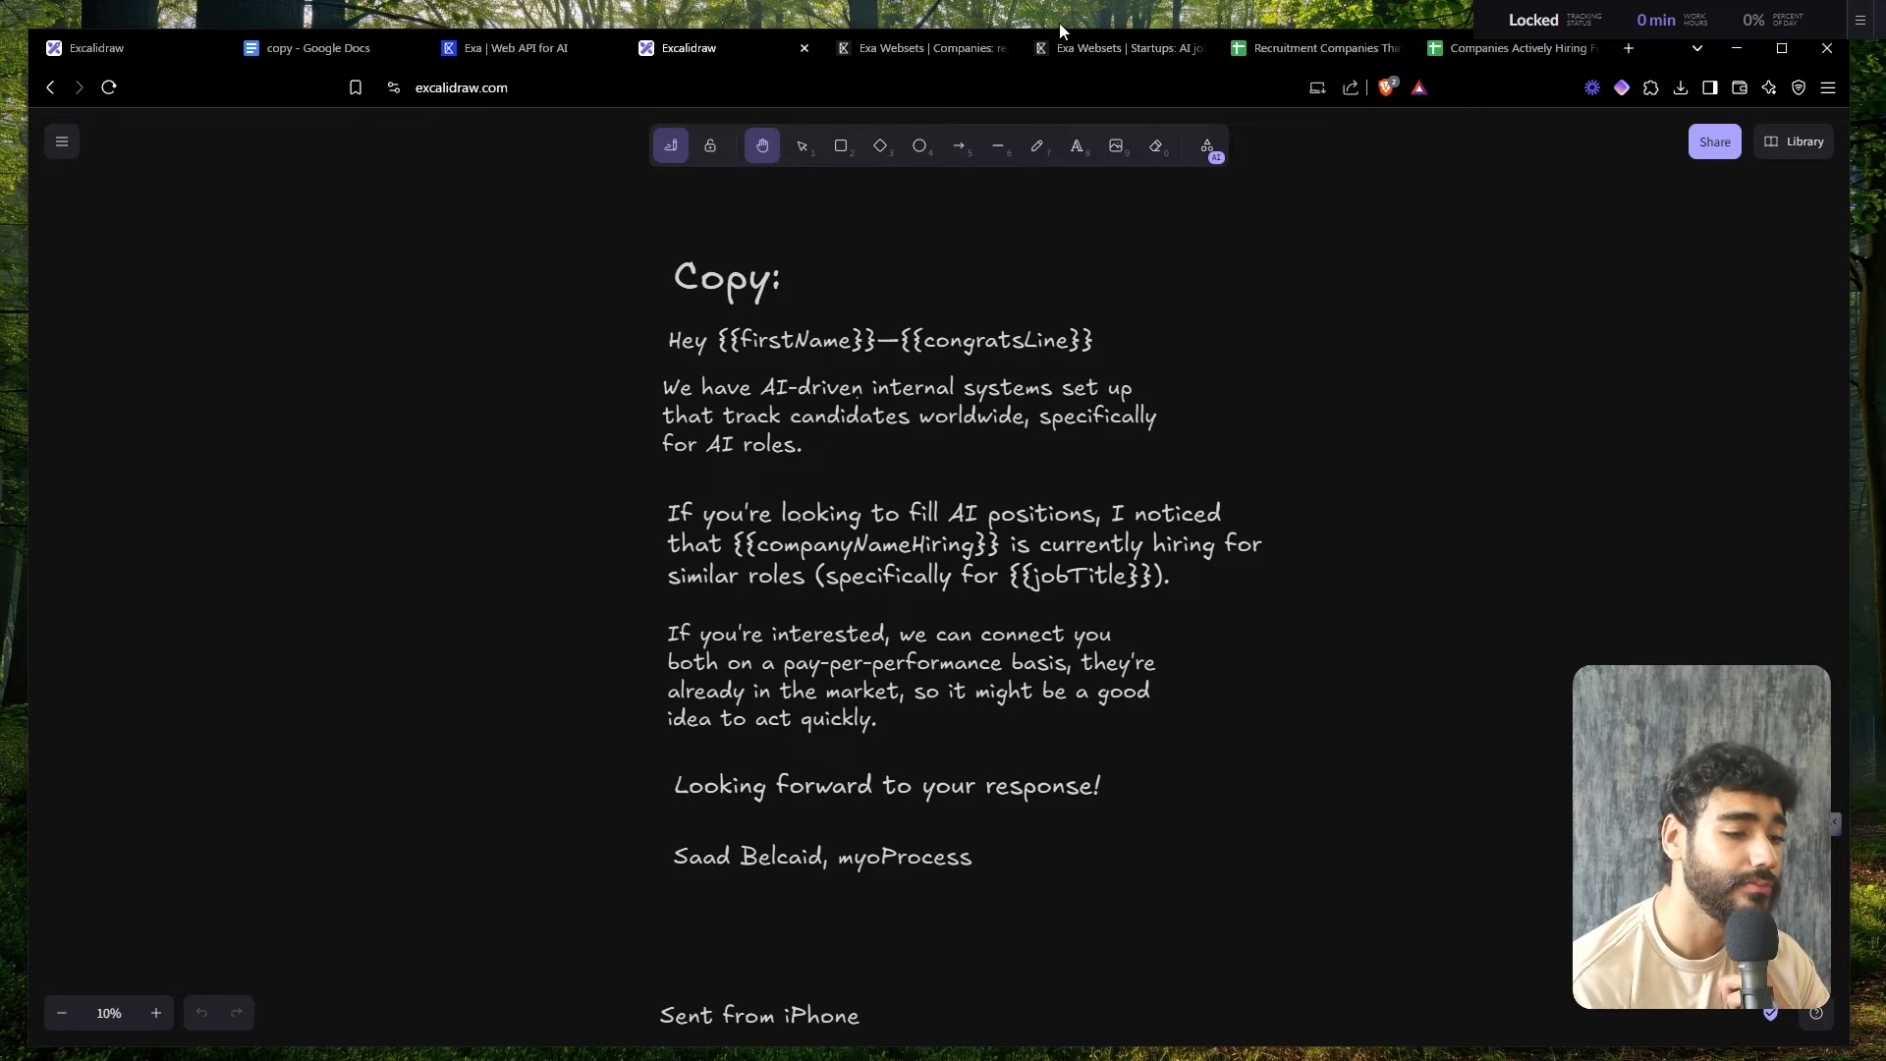
# - Check the AI Roles enrichment in the startups webset and select cell E1 in the Companies Actively Hiring For AI Roles sheet
pyautogui.click(1105, 47)
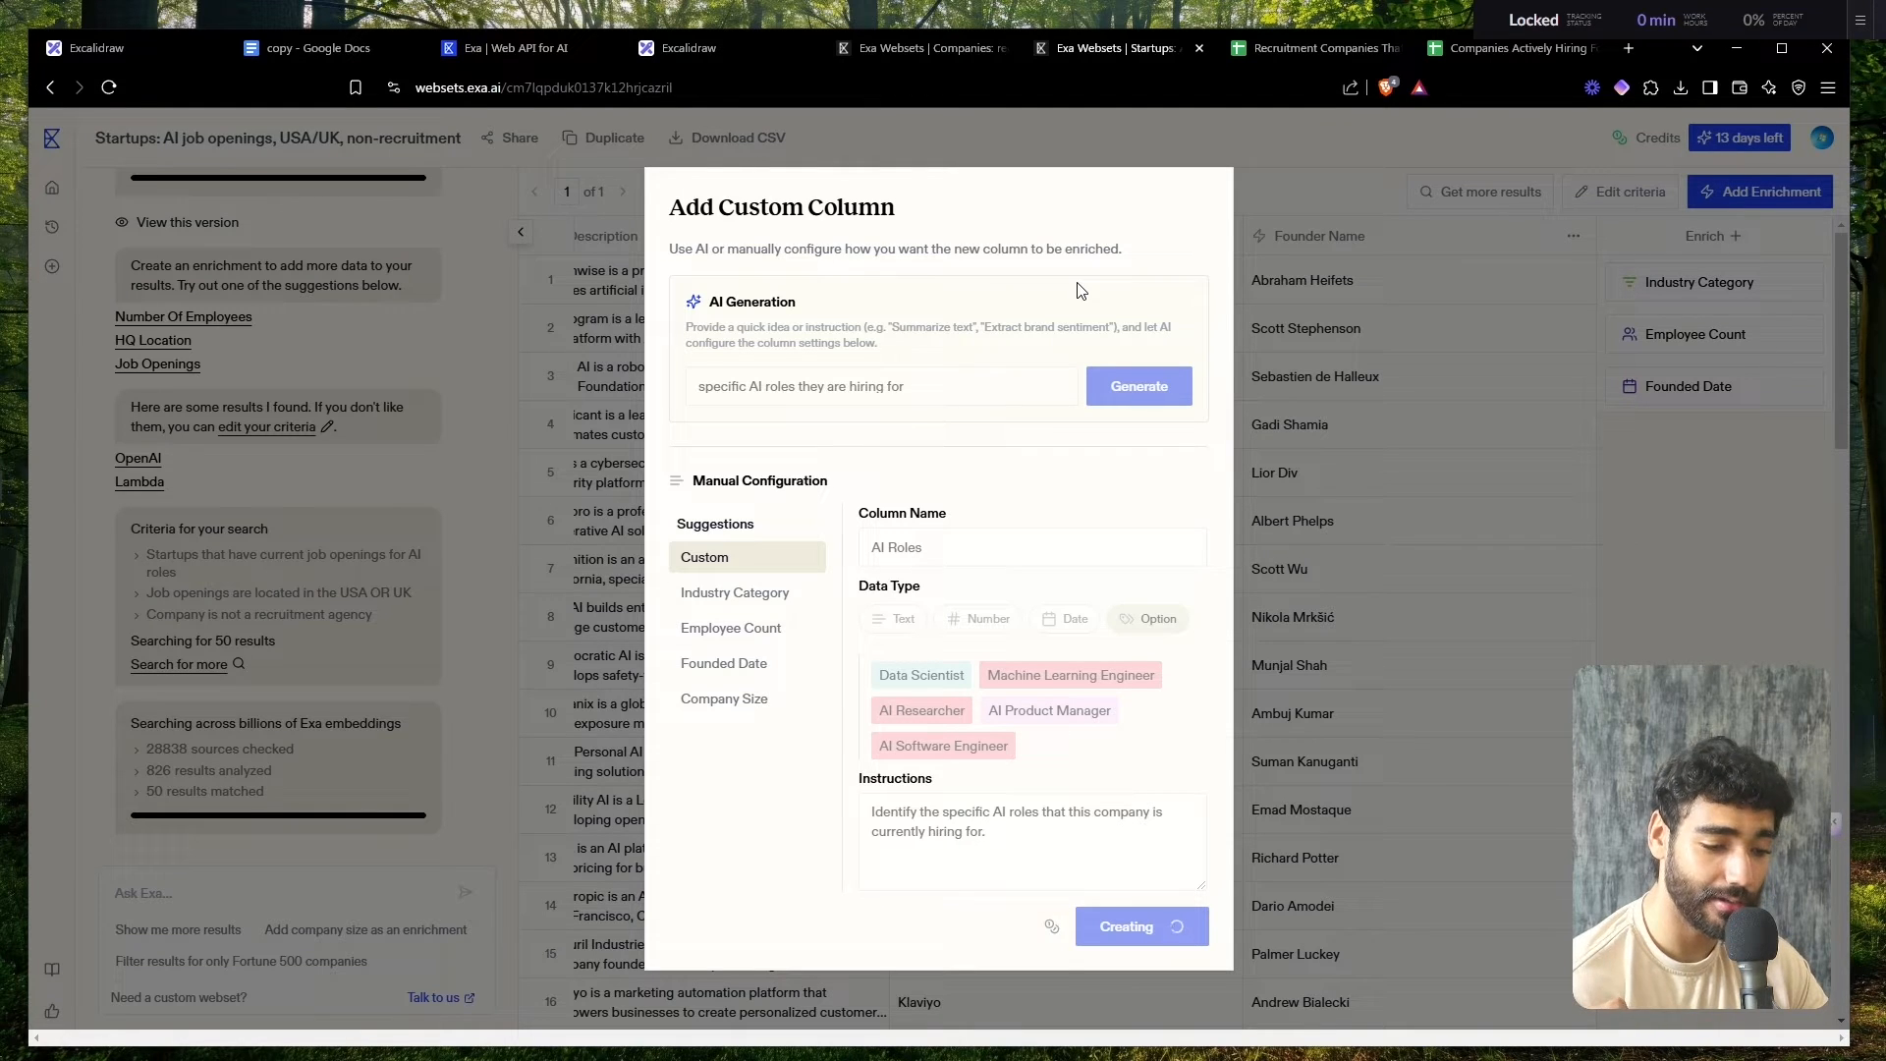
pyautogui.click(874, 76)
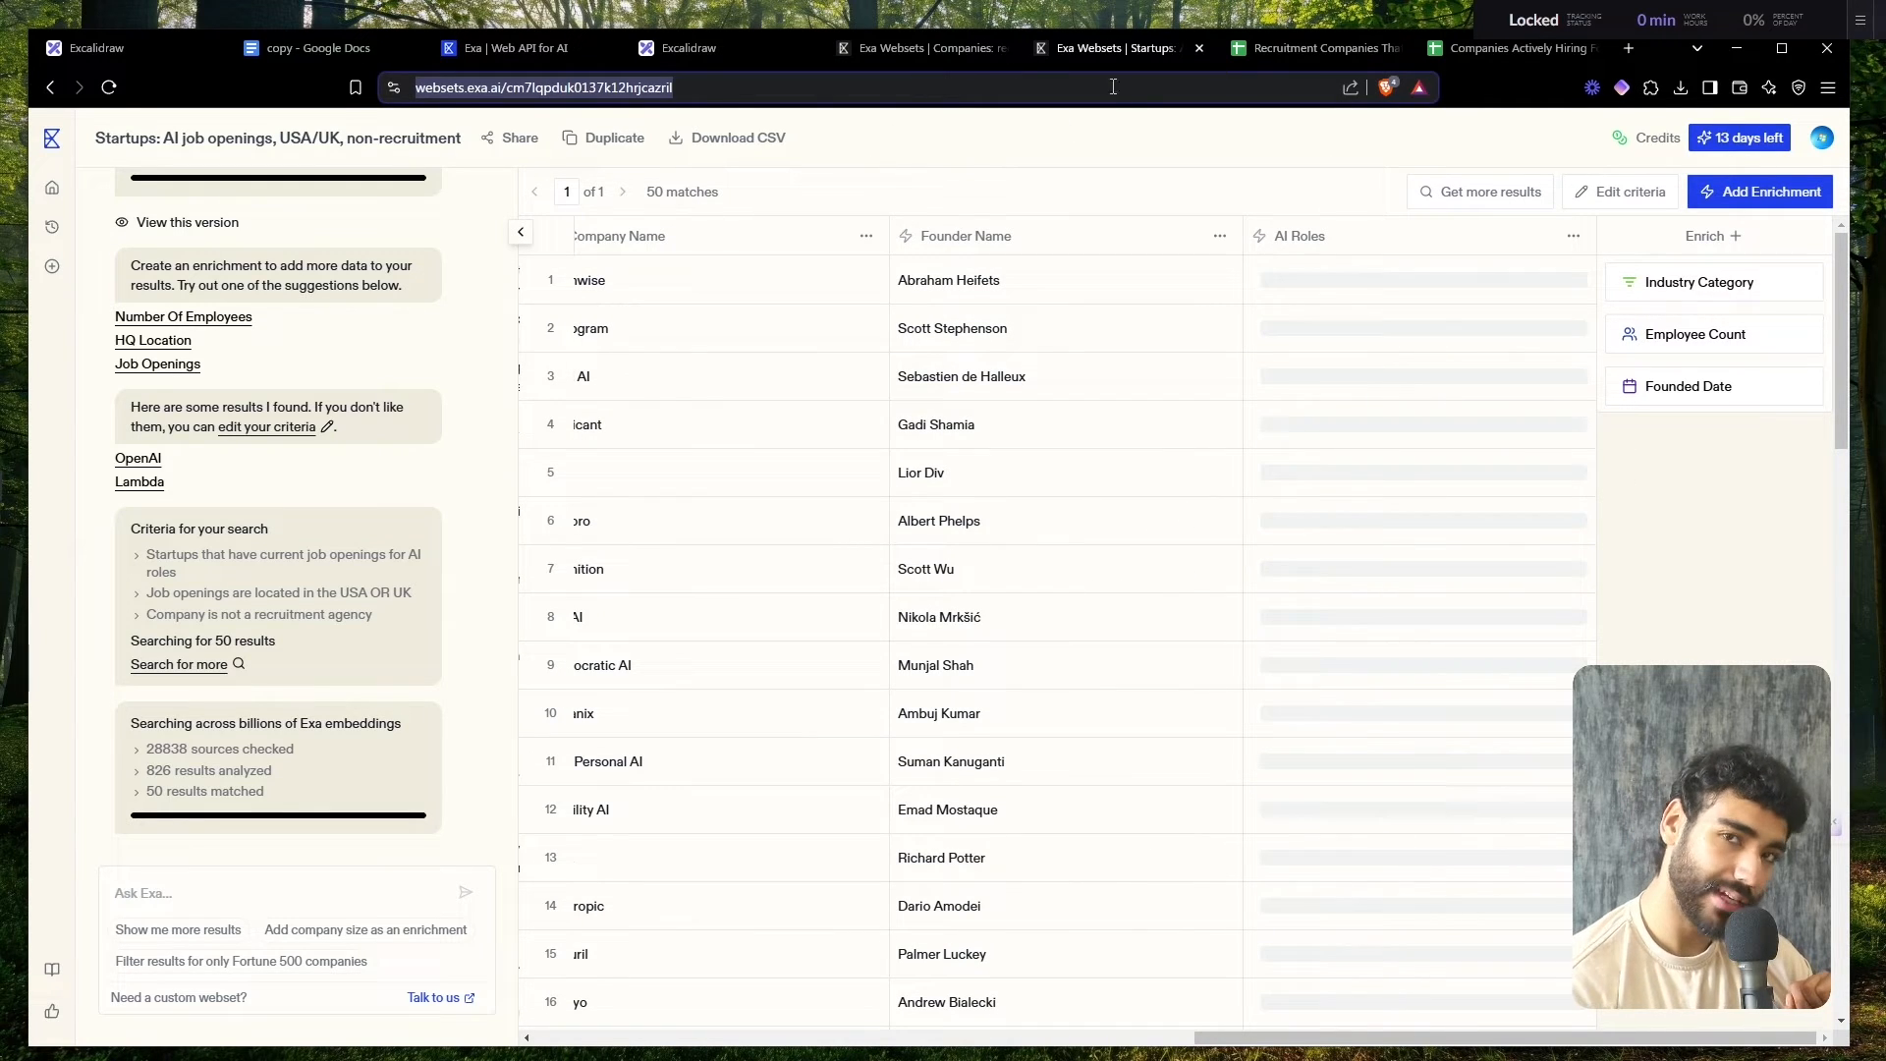
pyautogui.click(1429, 47)
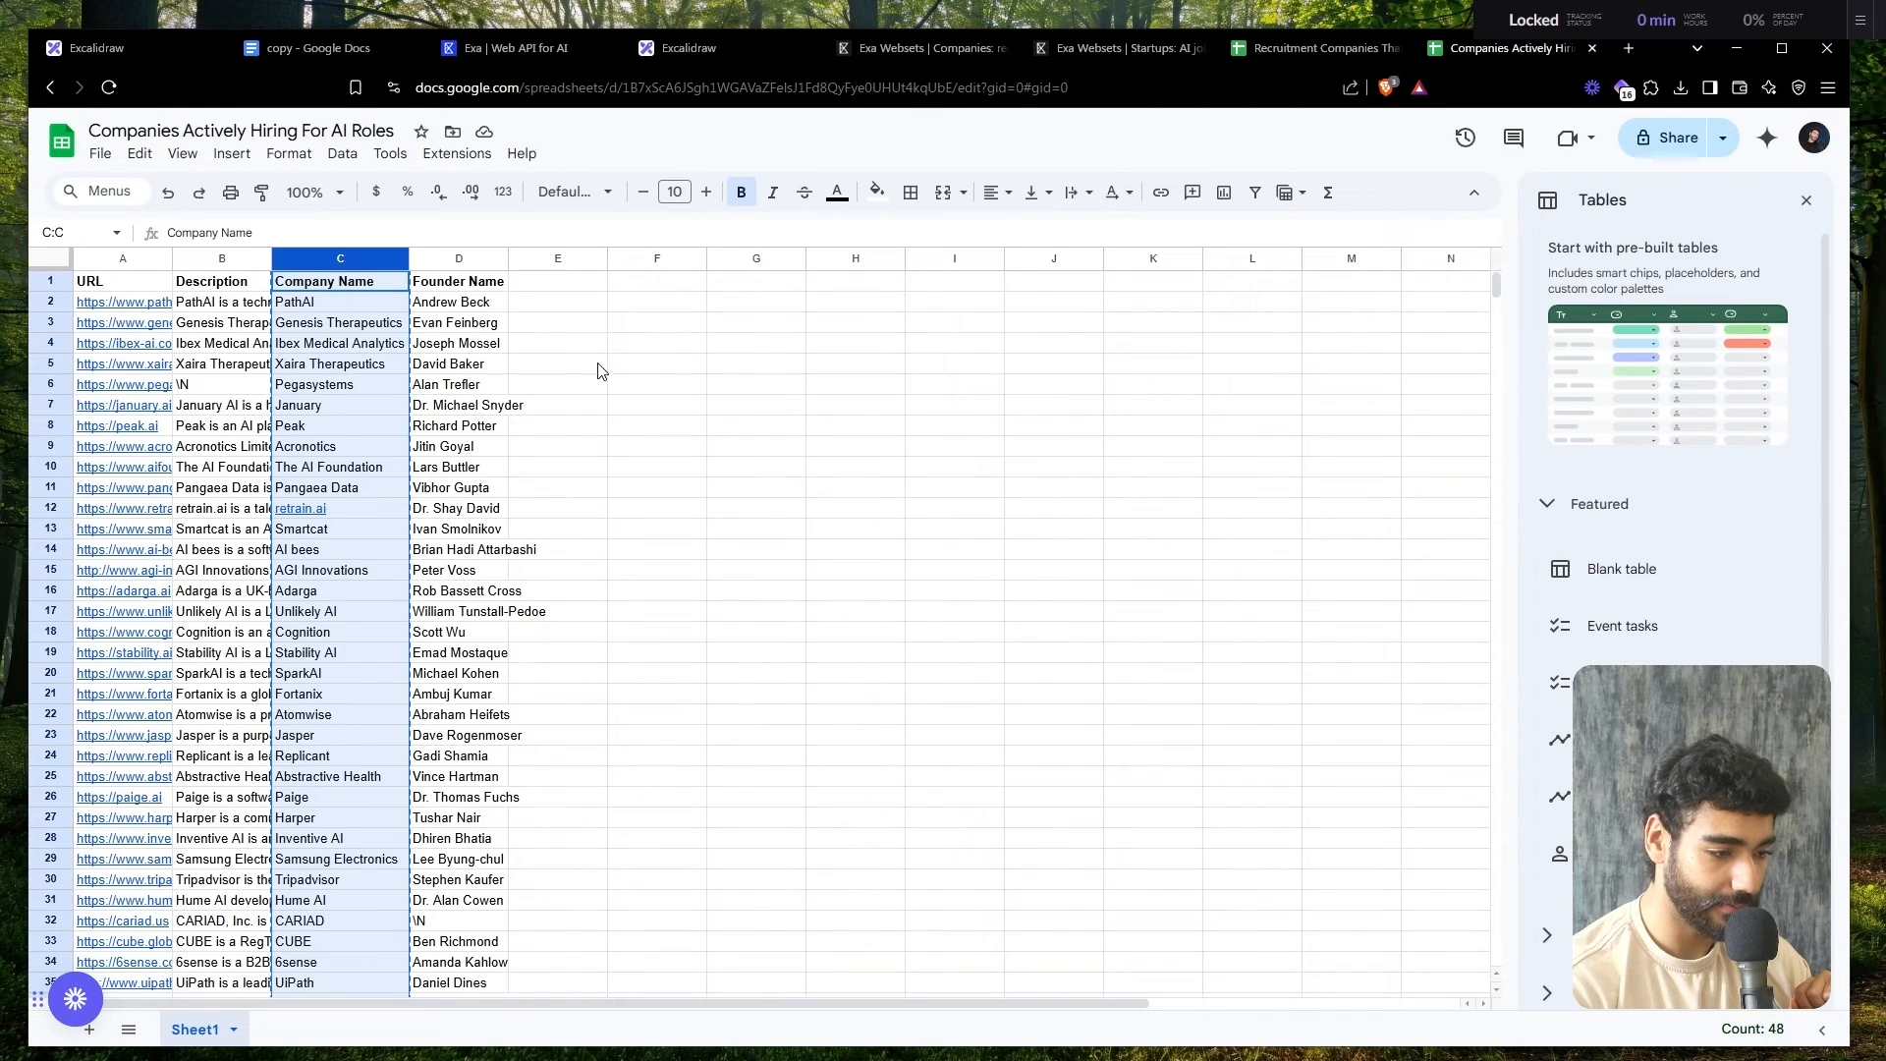
pyautogui.hotkey('ctrl', 'c')
pyautogui.click(561, 284)
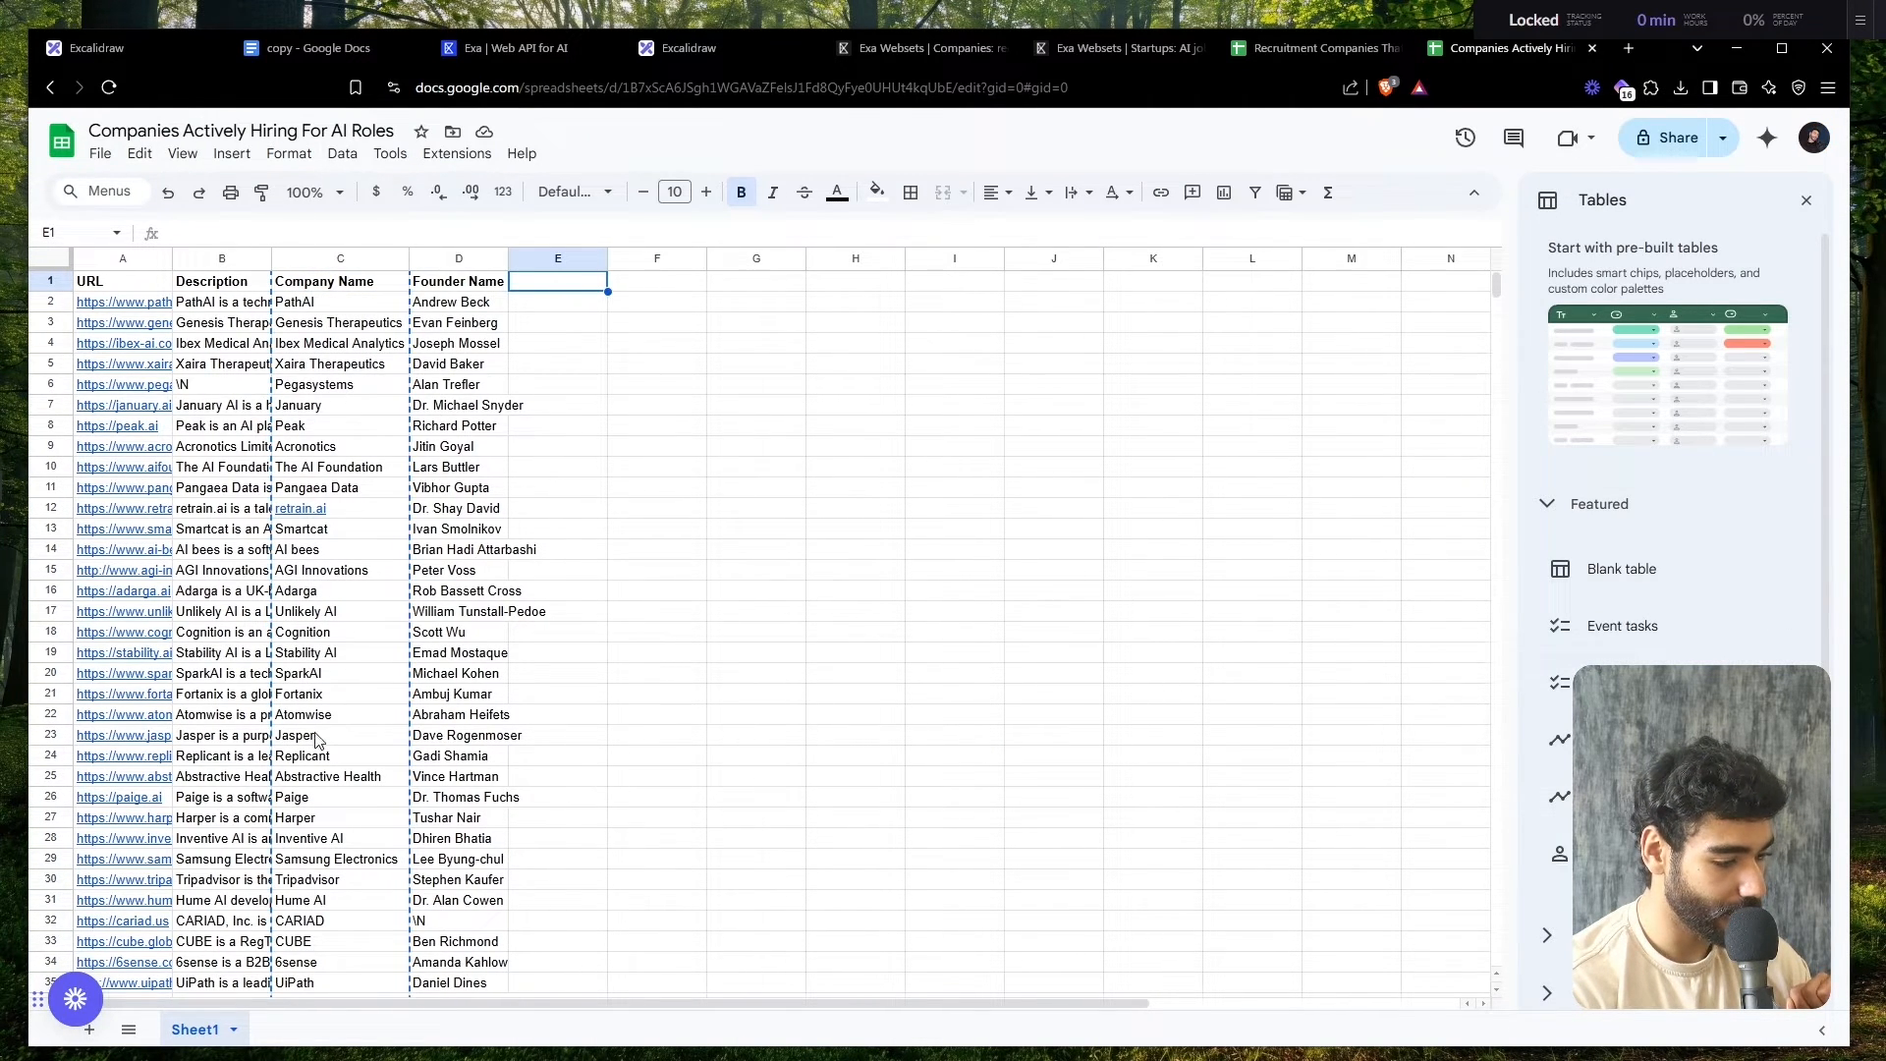
# - In the Recruitment Companies That Have AI Candidates Ready sheet, rename the column E header as "Recruitment Agency Latest Achievements"
pyautogui.click(1309, 45)
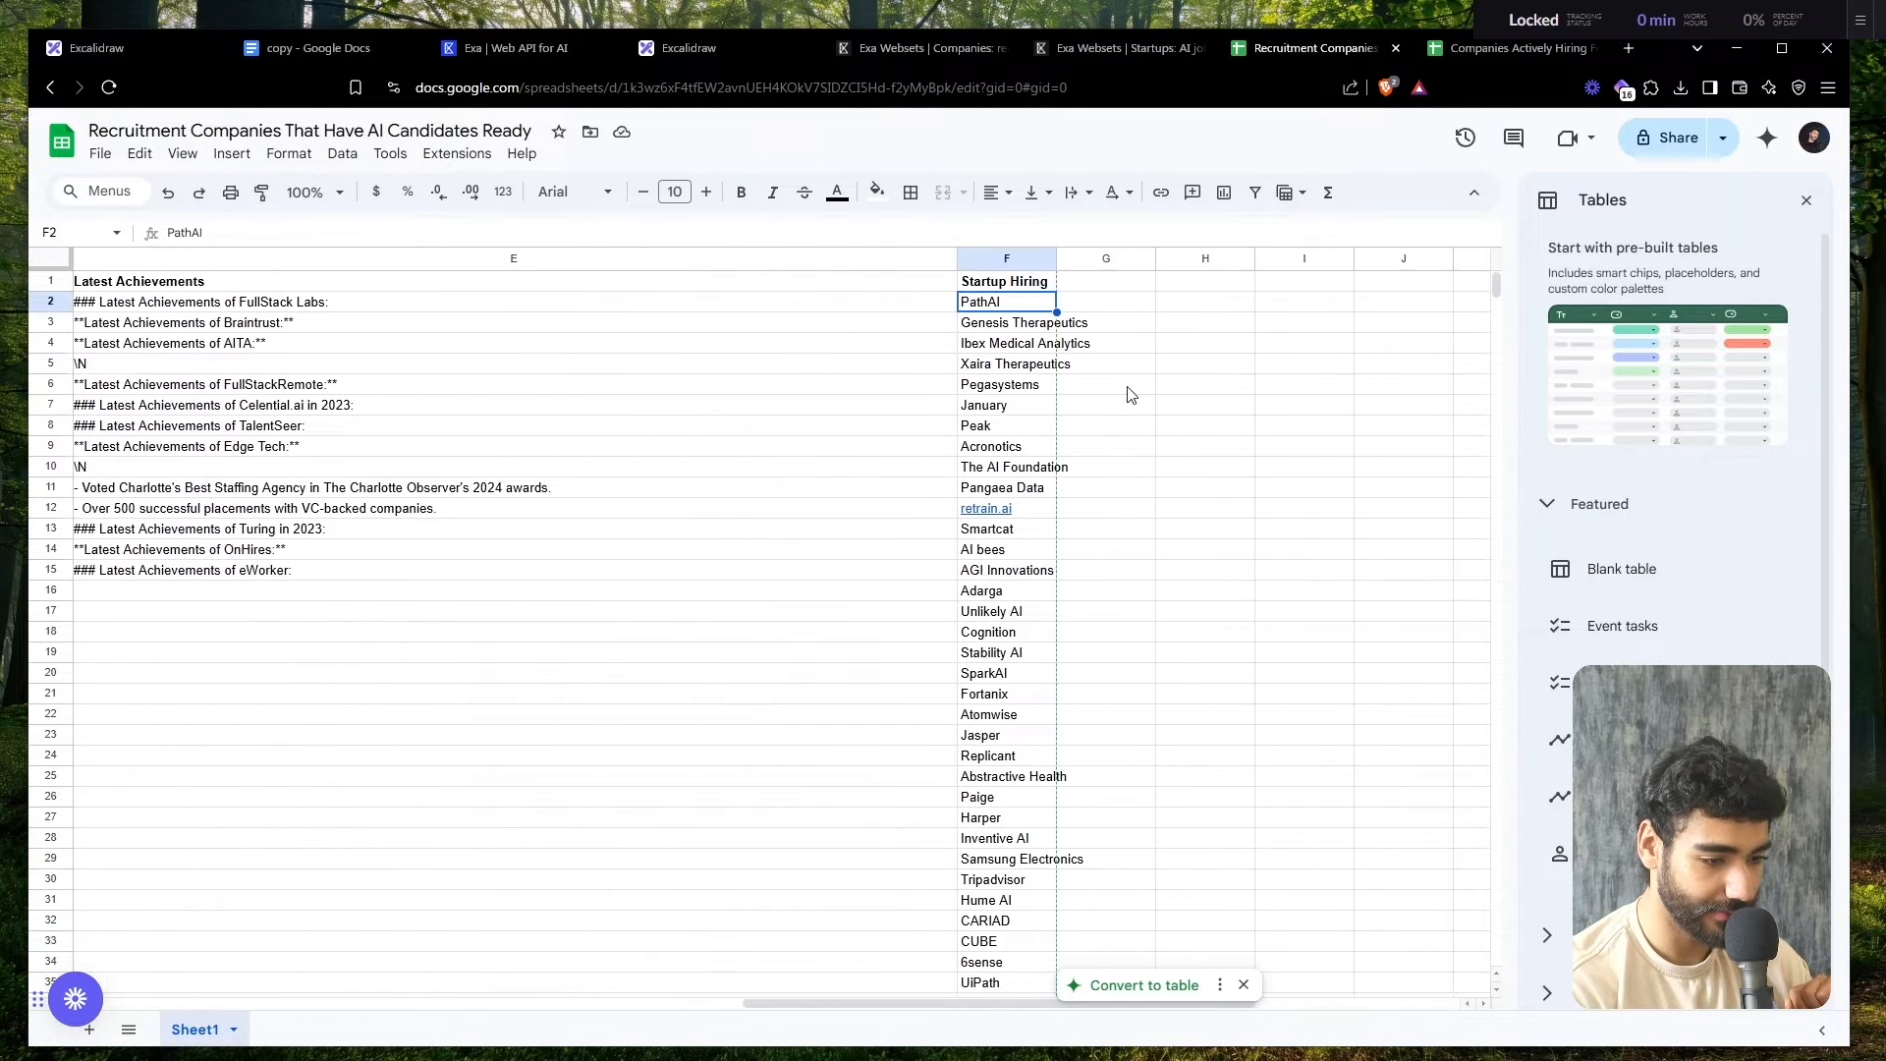
pyautogui.hscroll(1, 1132, 395)
pyautogui.hscroll(-5, 914, 286)
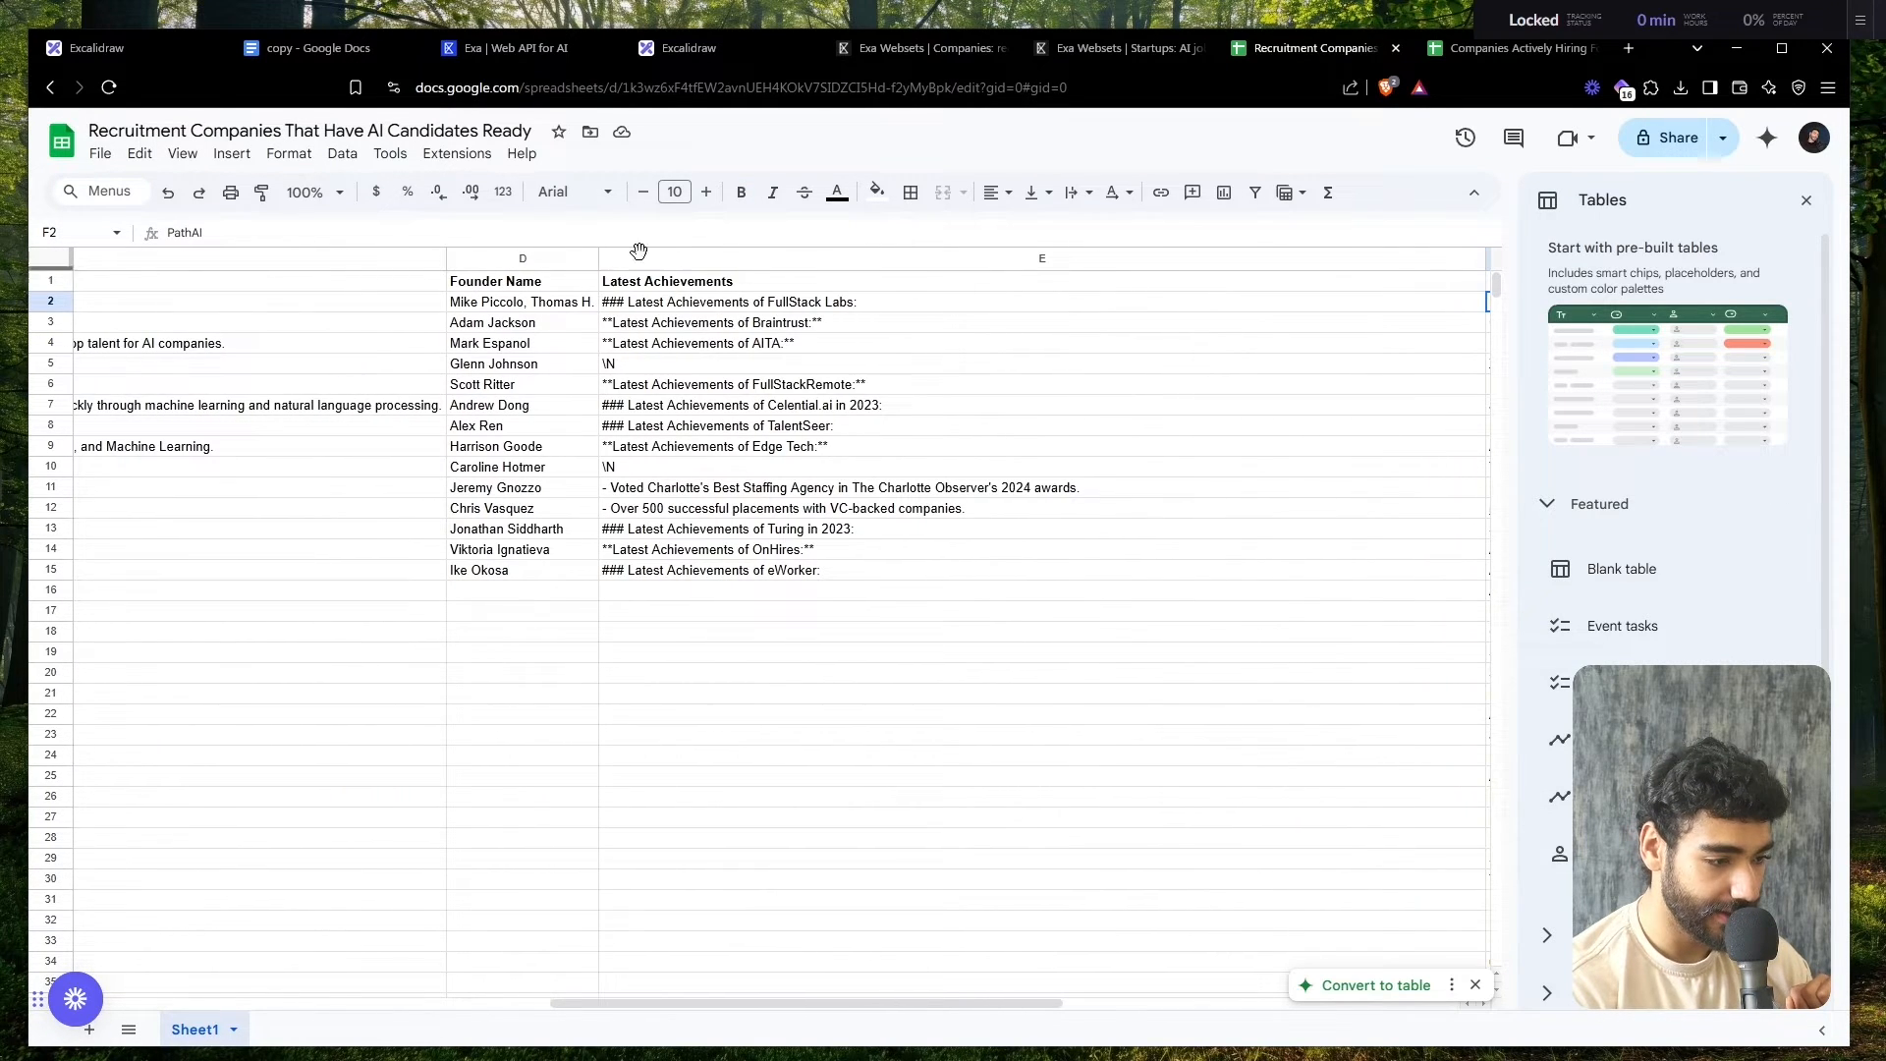
pyautogui.doubleClick(695, 280)
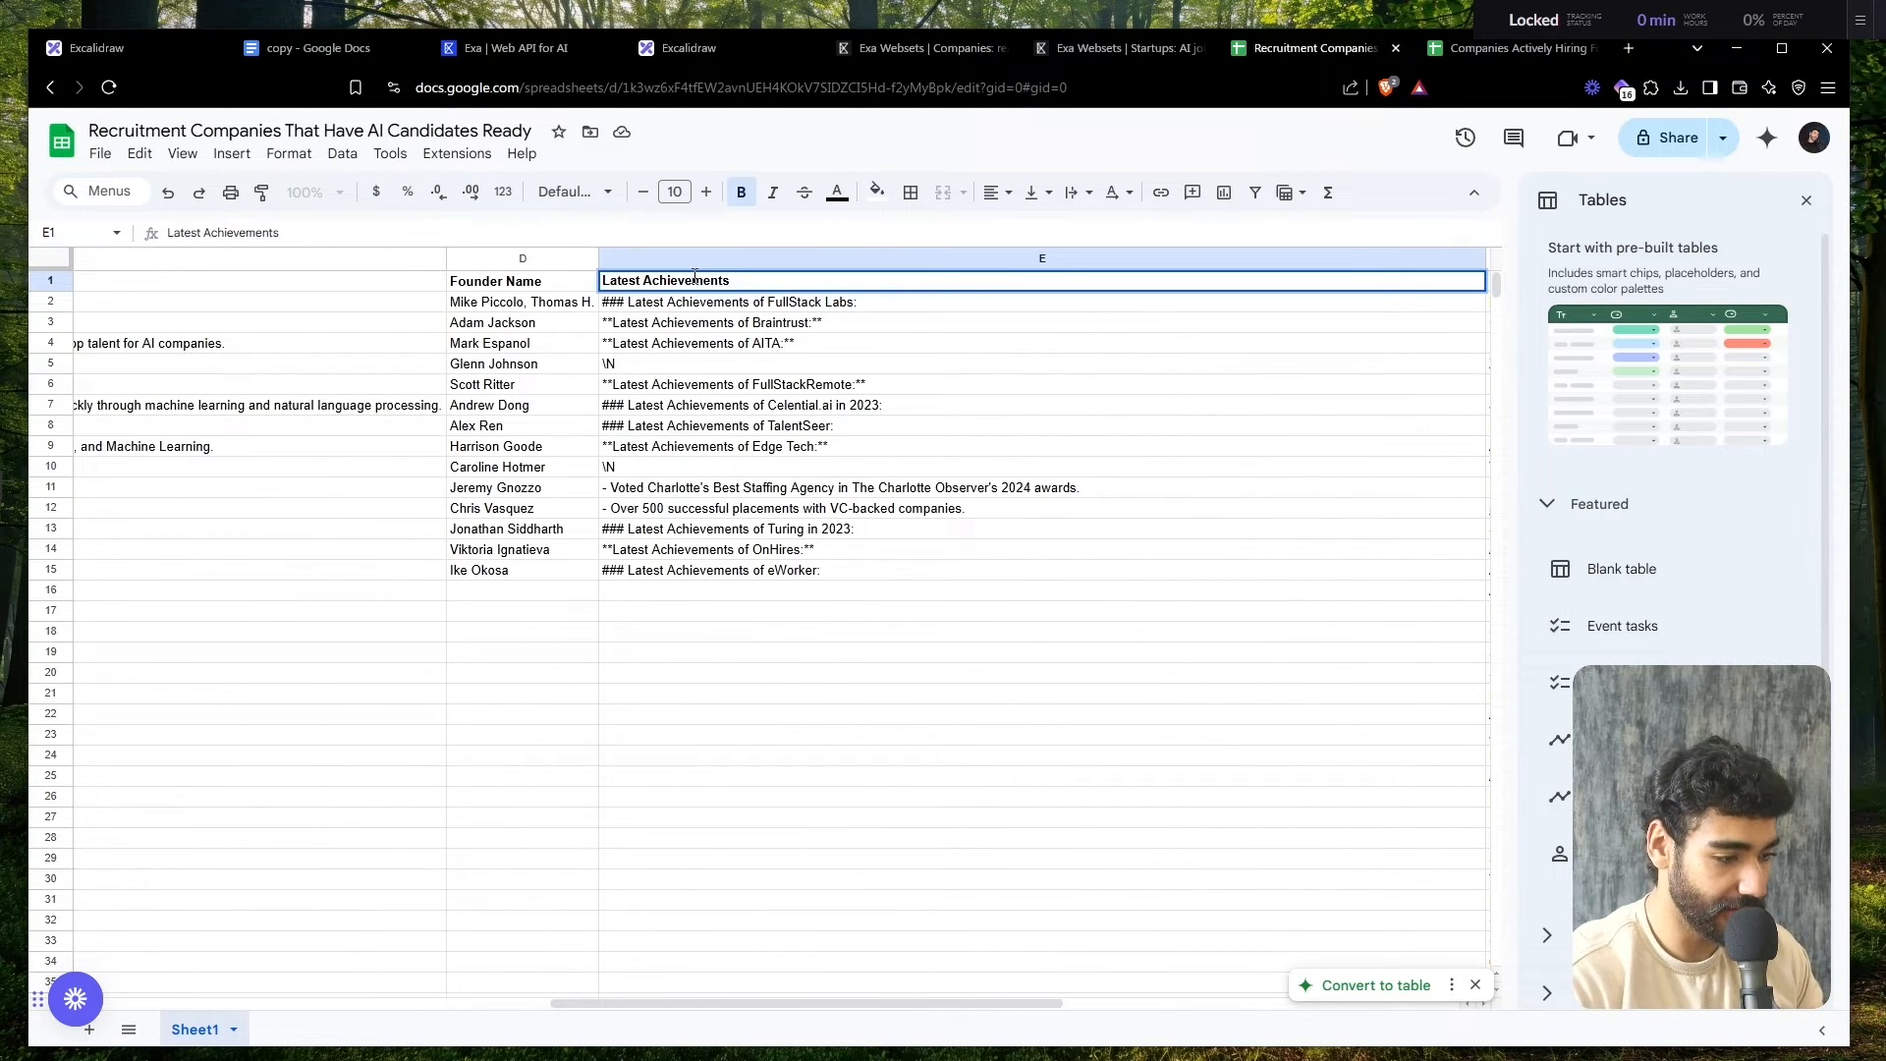
pyautogui.press('Home')
pyautogui.write('Recrui')
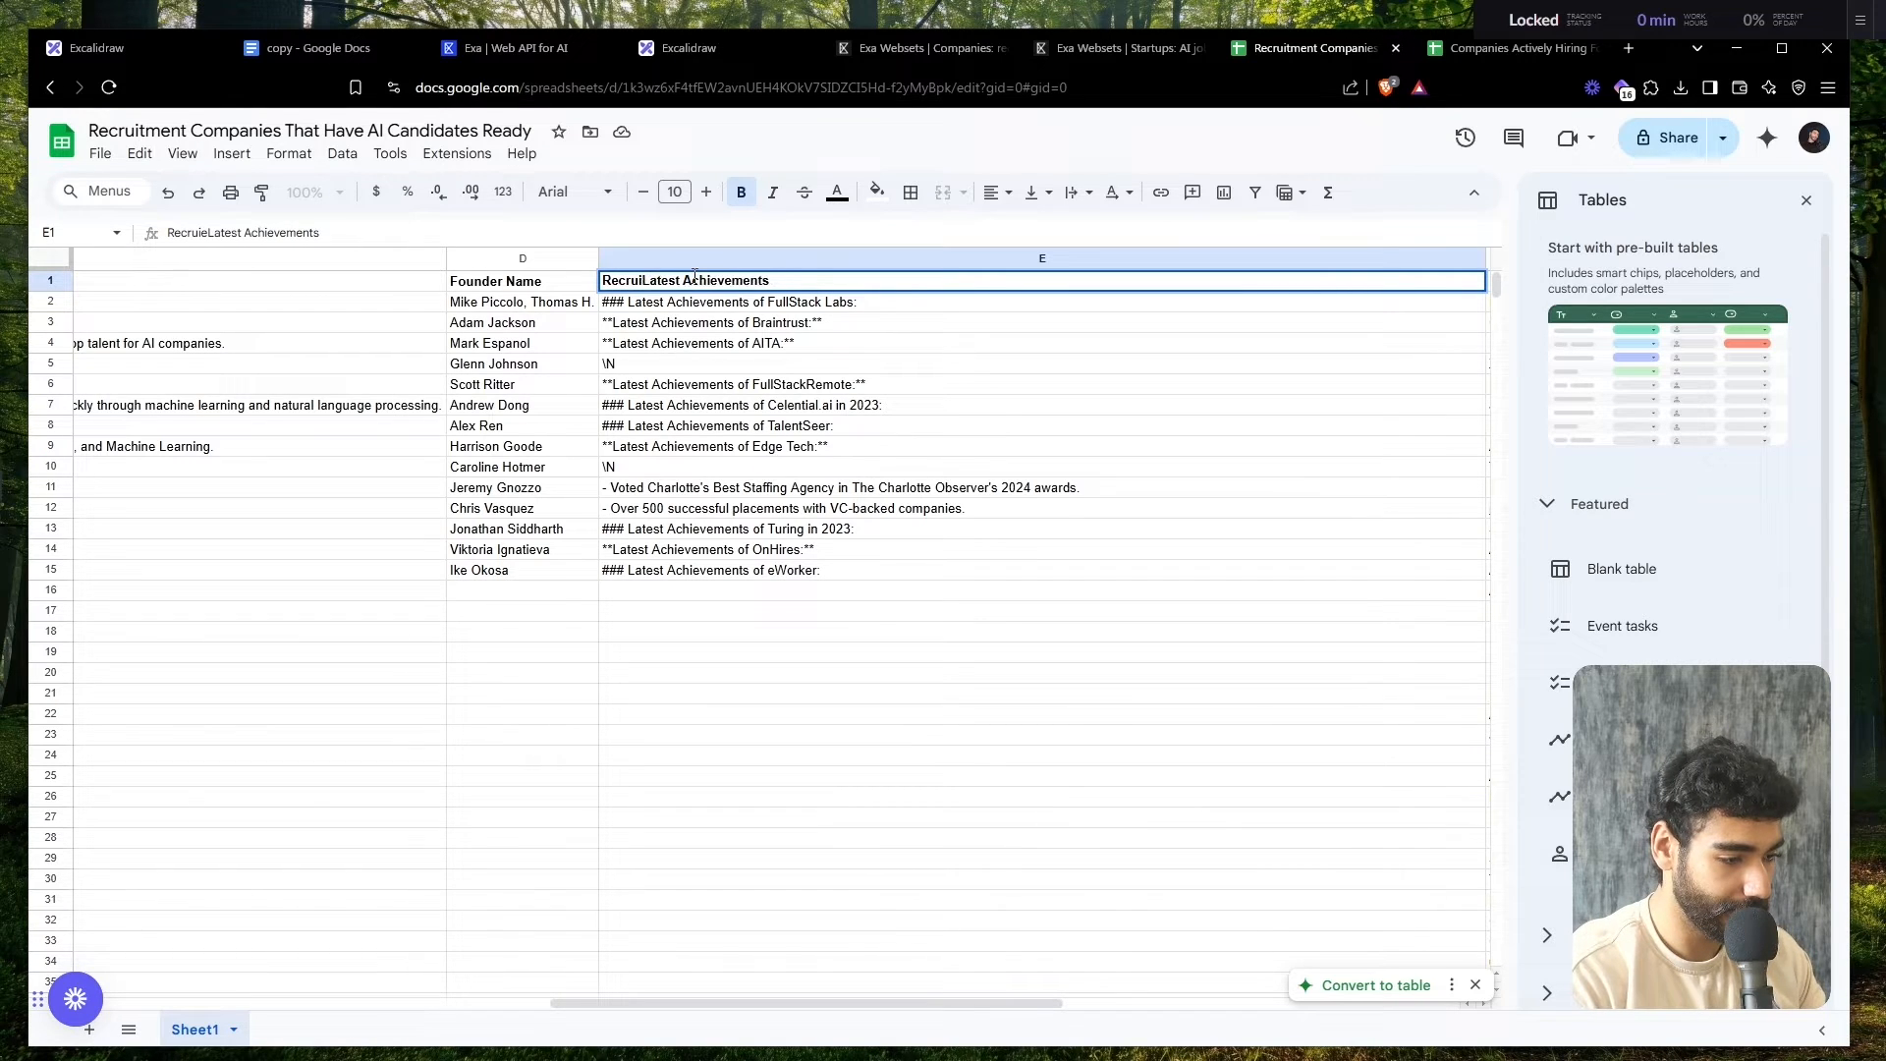
pyautogui.write('tment Agency')
pyautogui.press('Return')
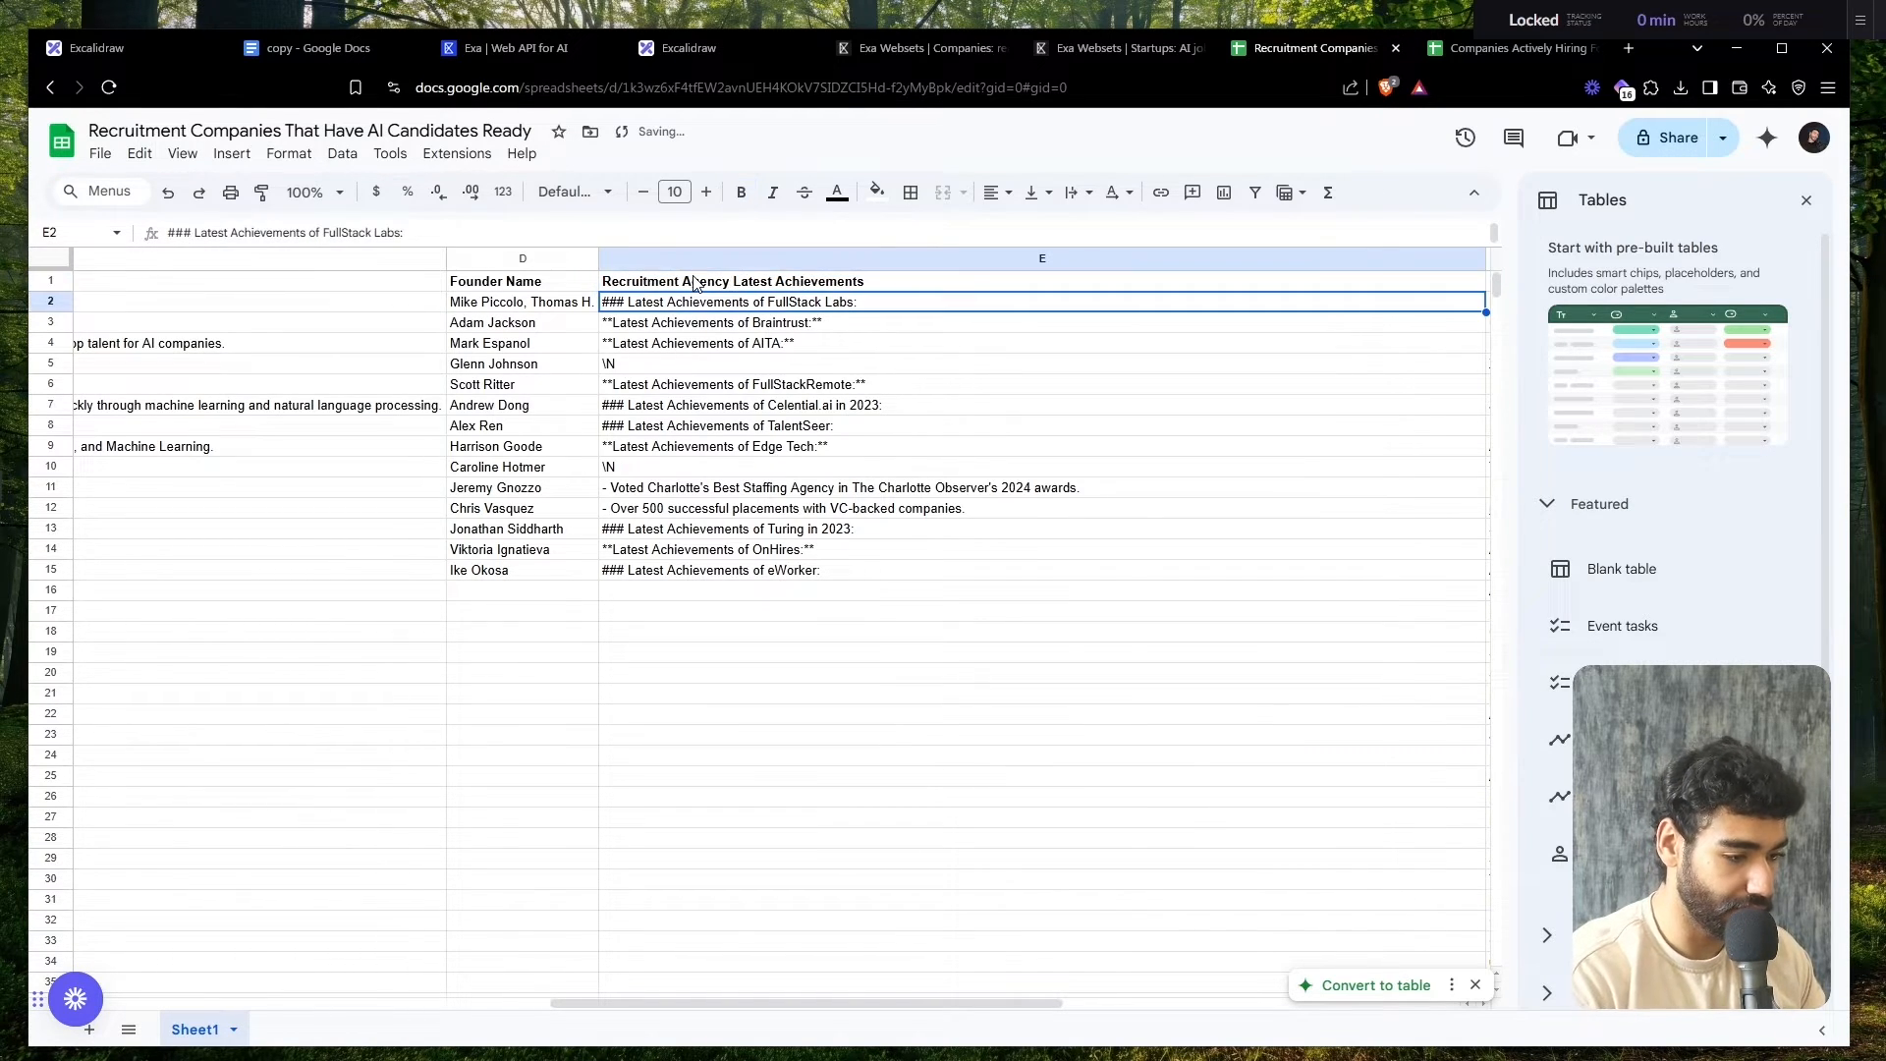
# - Rename the column D header as "Recruitment Agency Founder Name"
pyautogui.hscroll(-6, 694, 283)
pyautogui.doubleClick(909, 280)
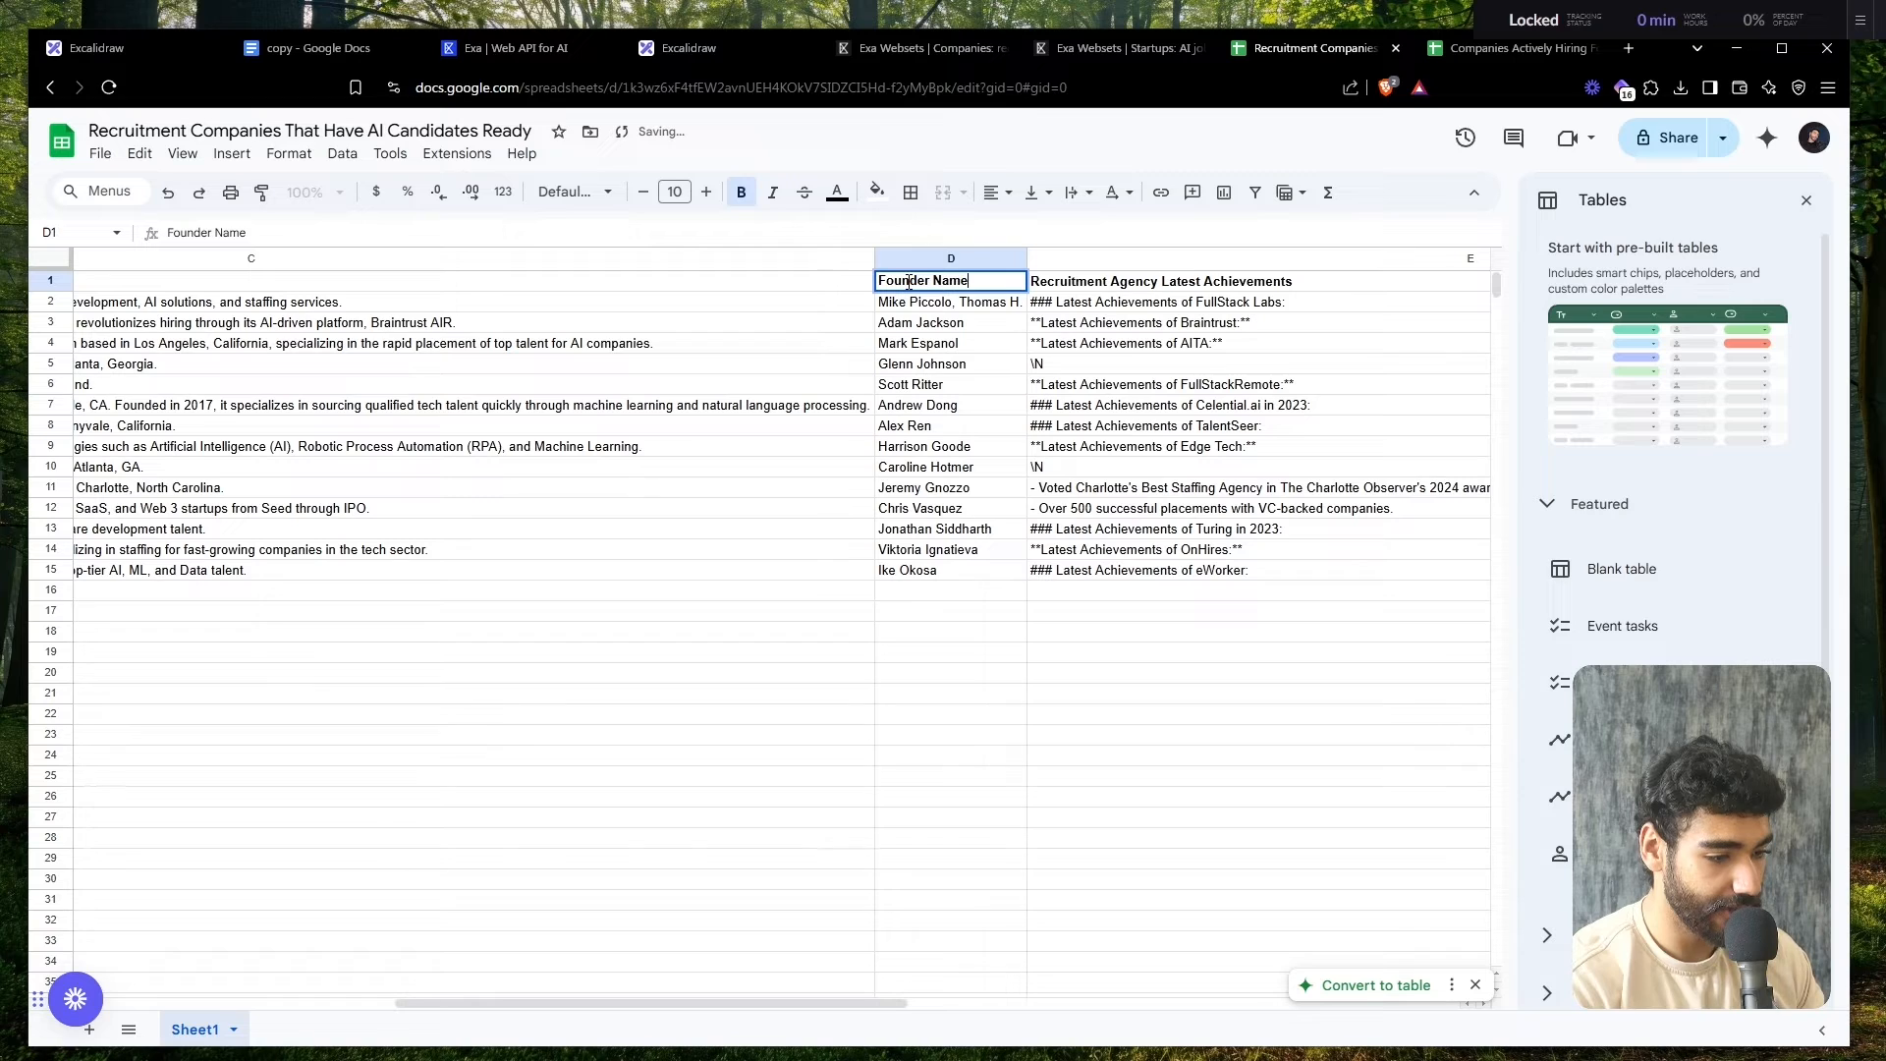
pyautogui.press('Home')
pyautogui.write('Re')
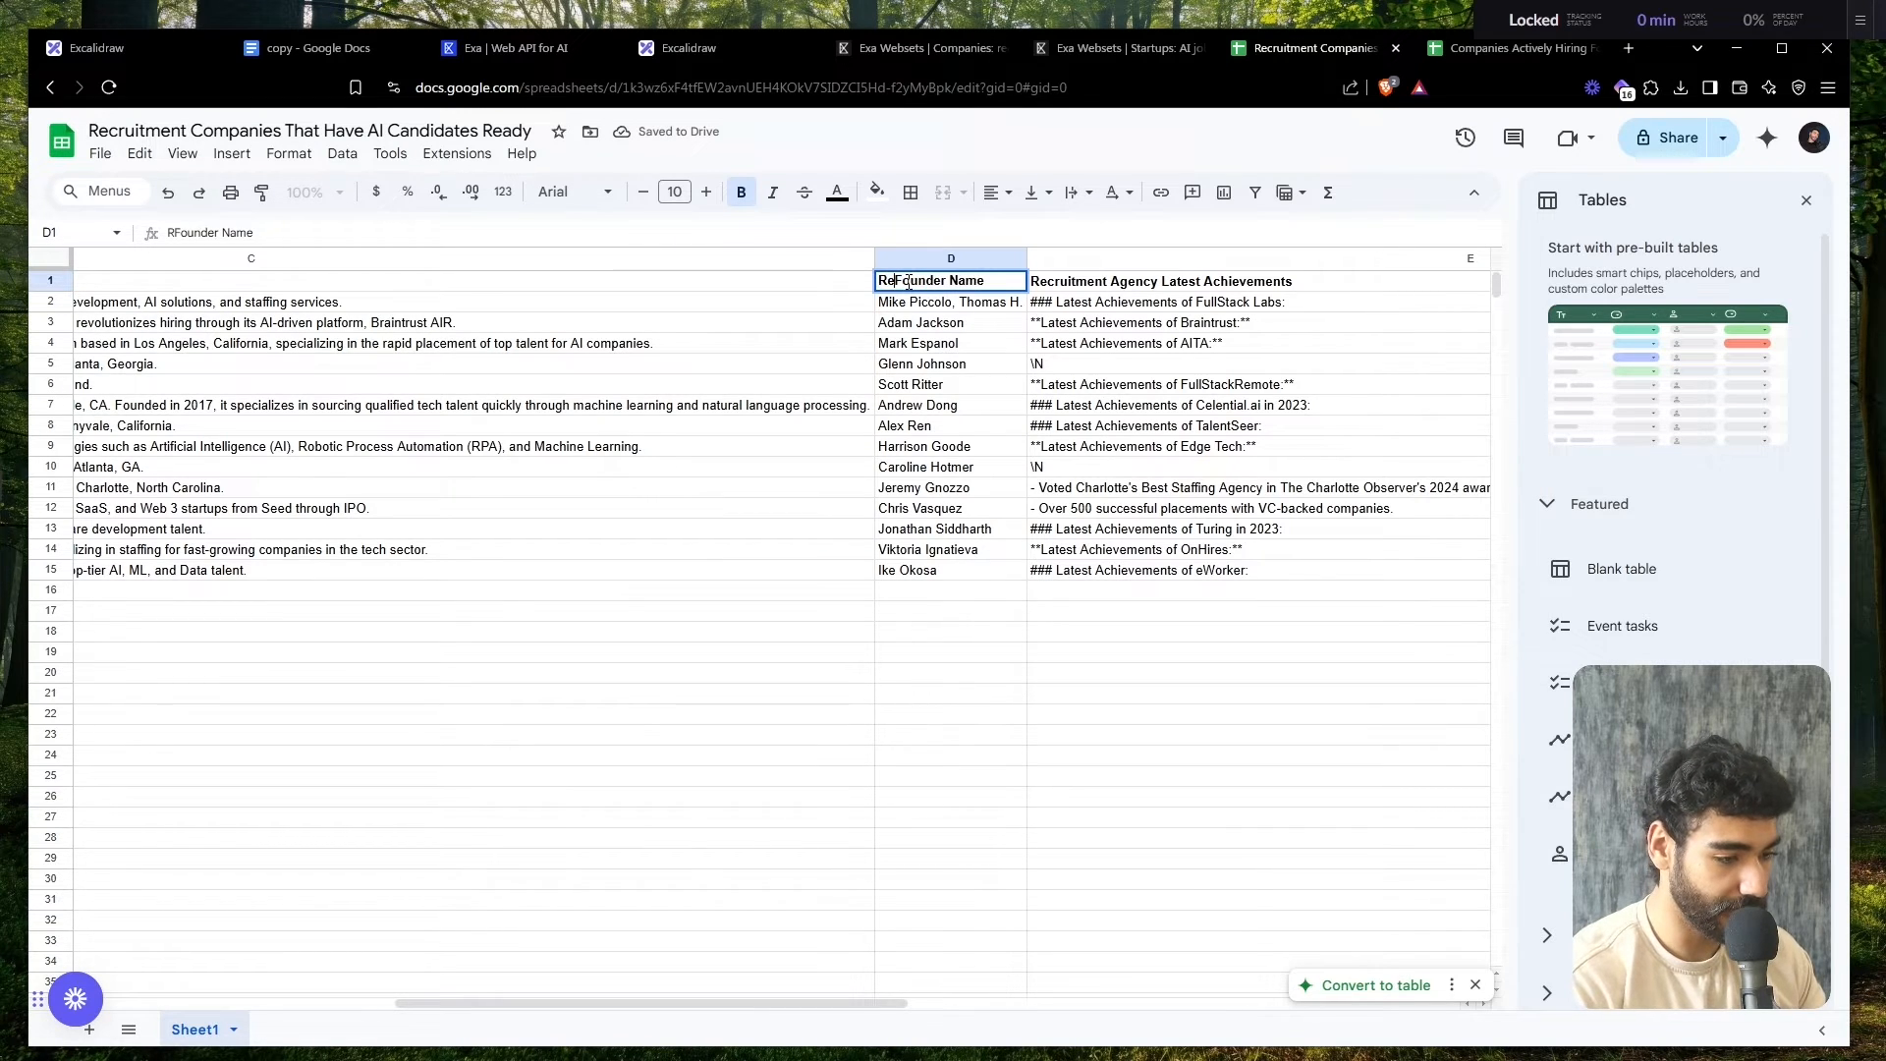
pyautogui.write('cruitment ')
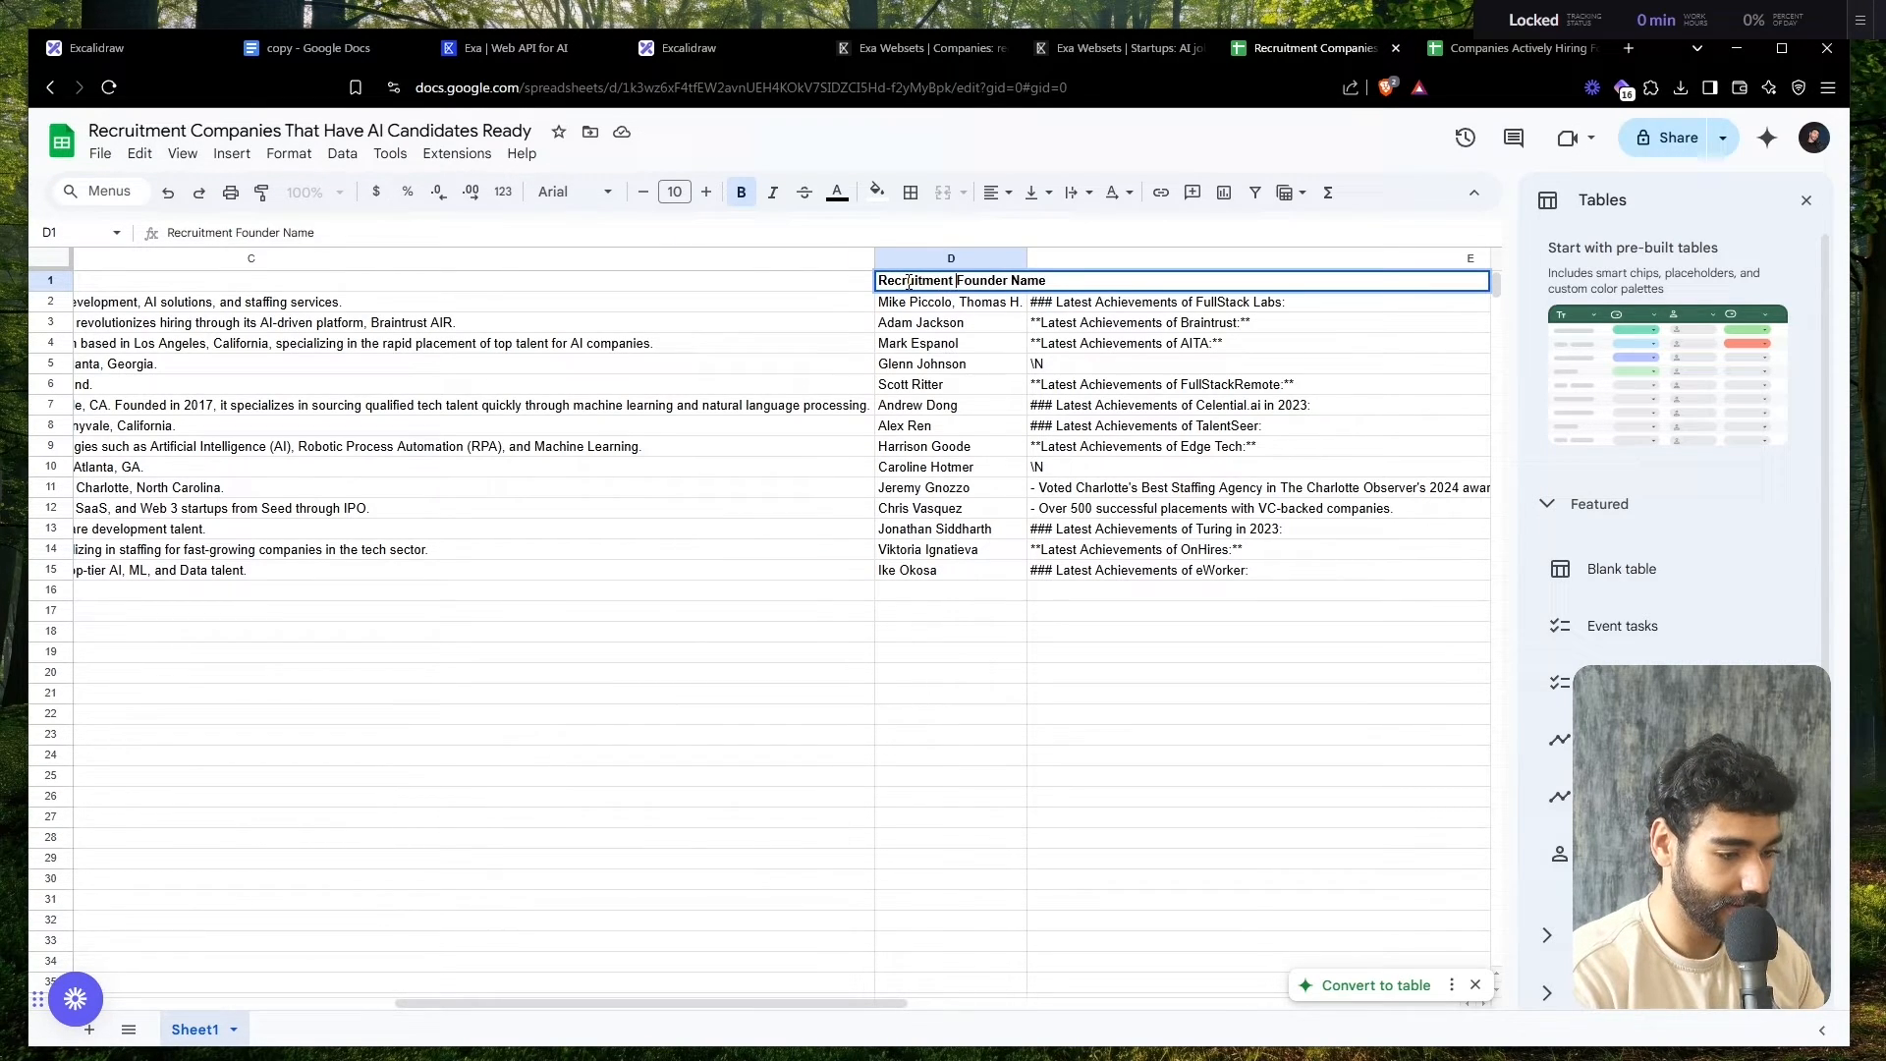
pyautogui.write('Agency')
pyautogui.press('Return')
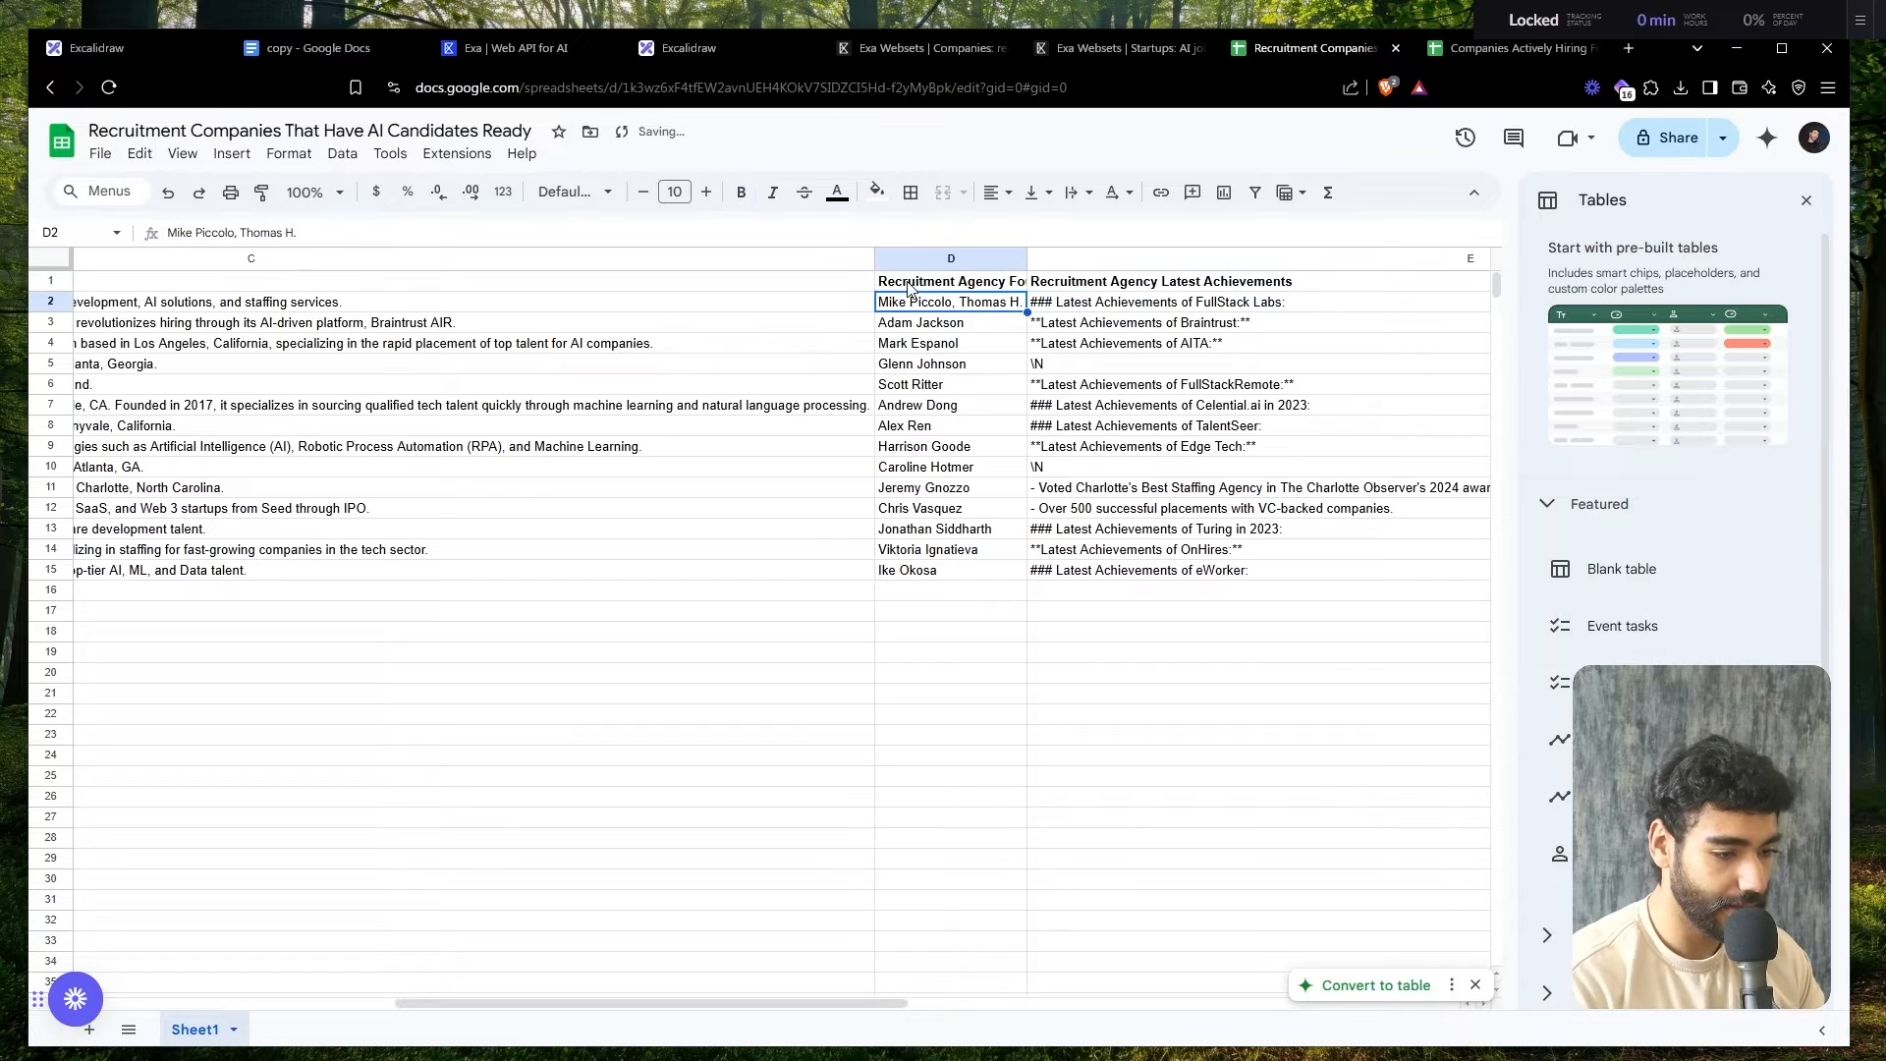
pyautogui.hscroll(-10, 433, 295)
pyautogui.doubleClick(433, 281)
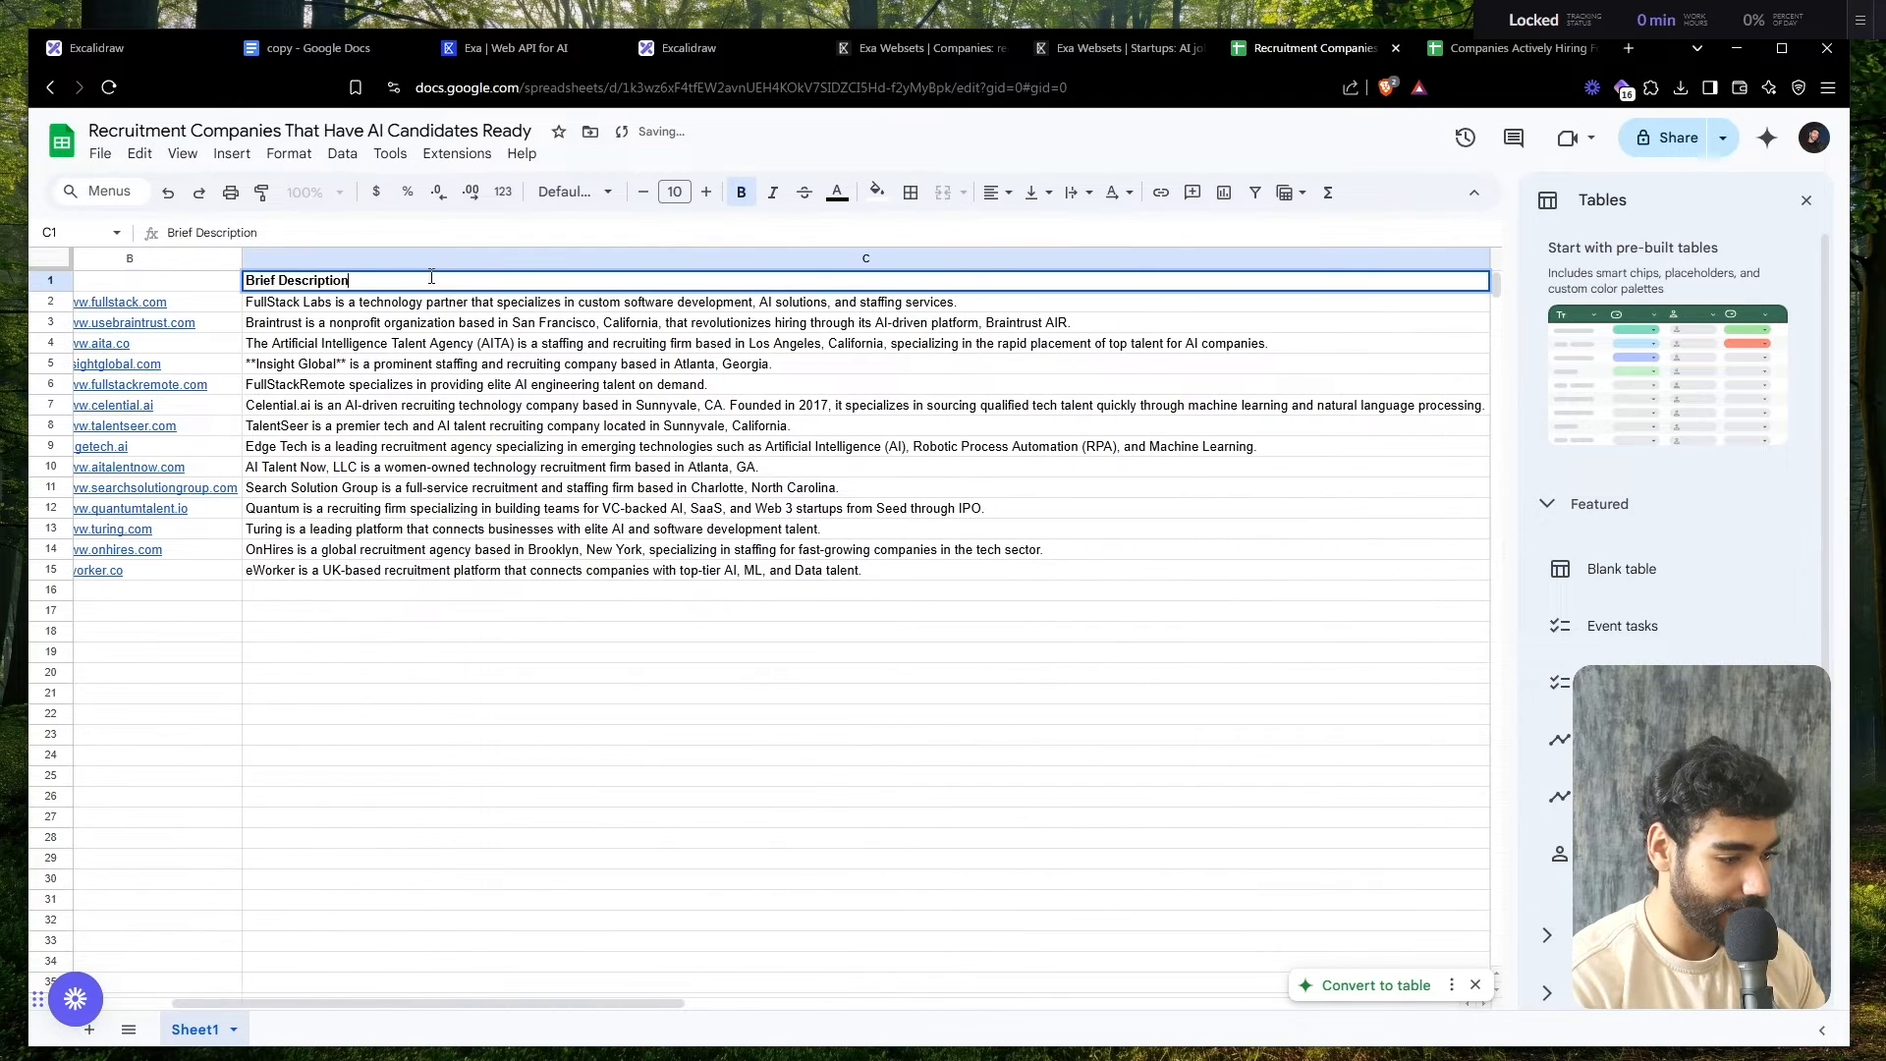
pyautogui.click(584, 433)
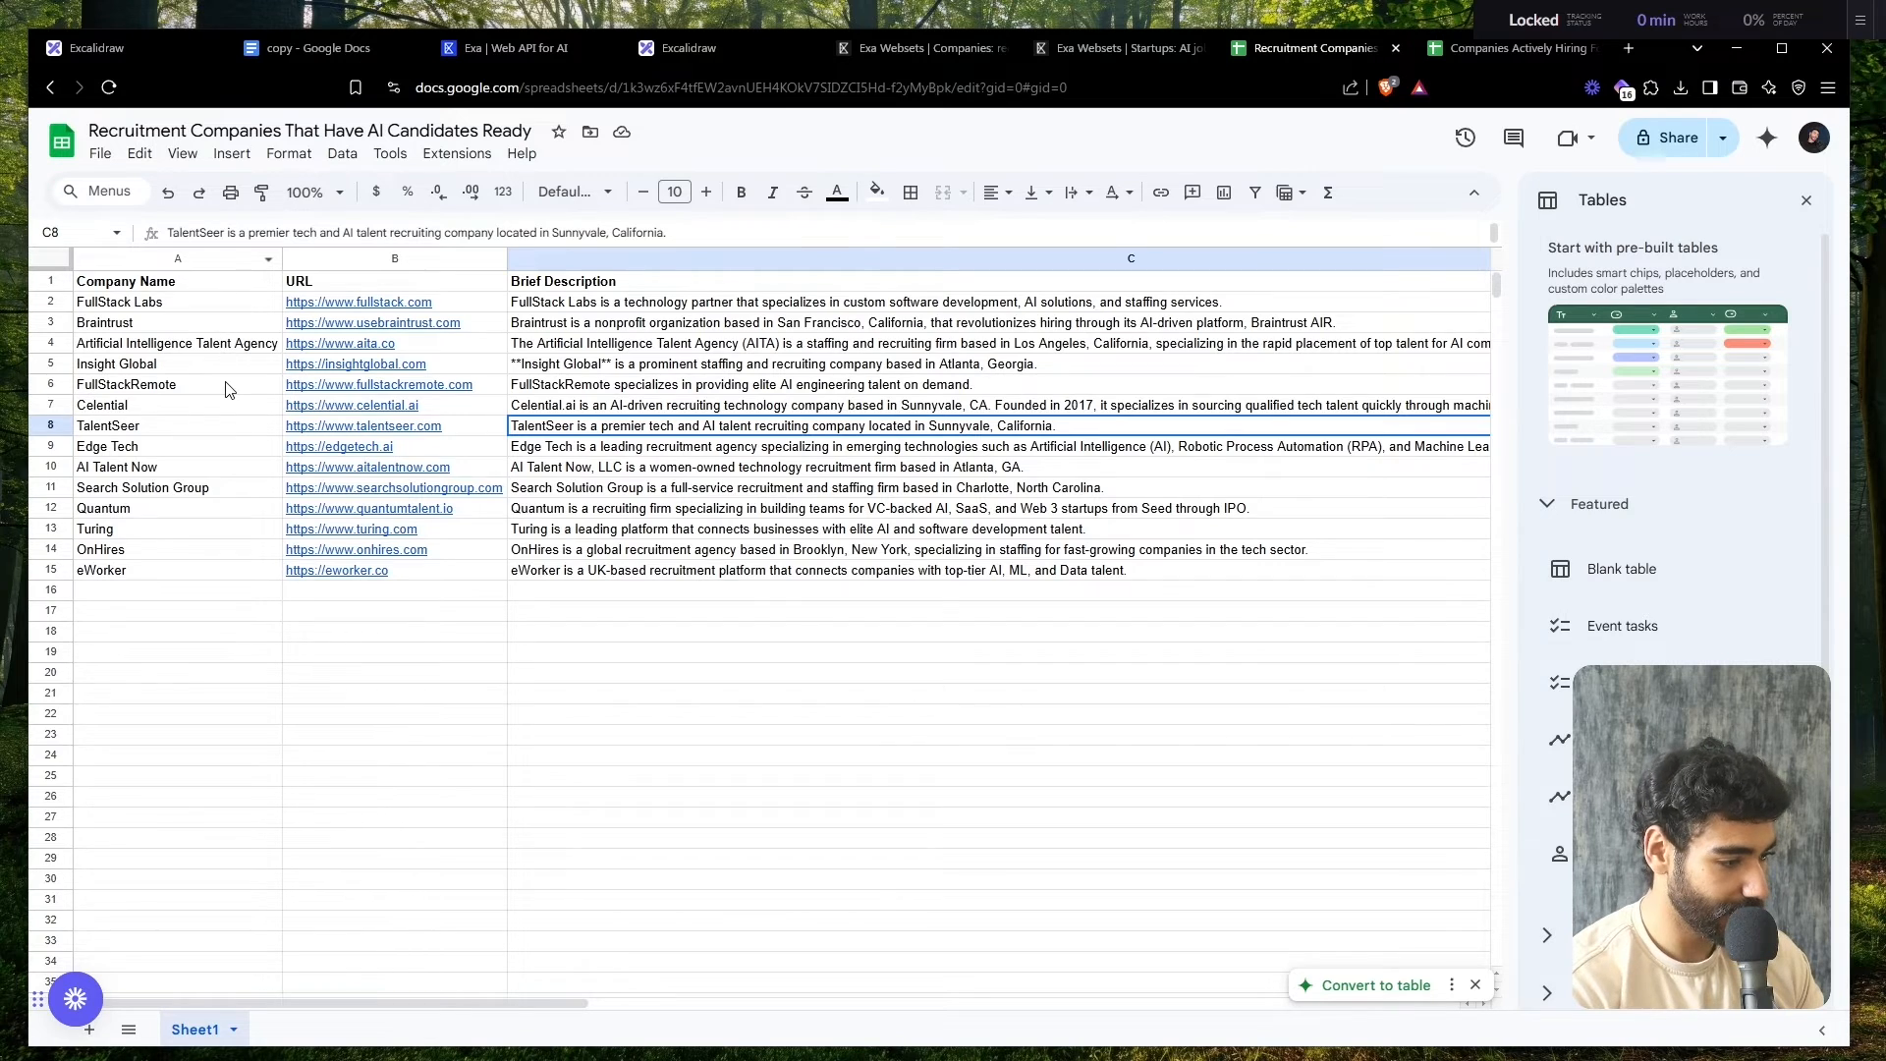
pyautogui.hscroll(10, 1235, 420)
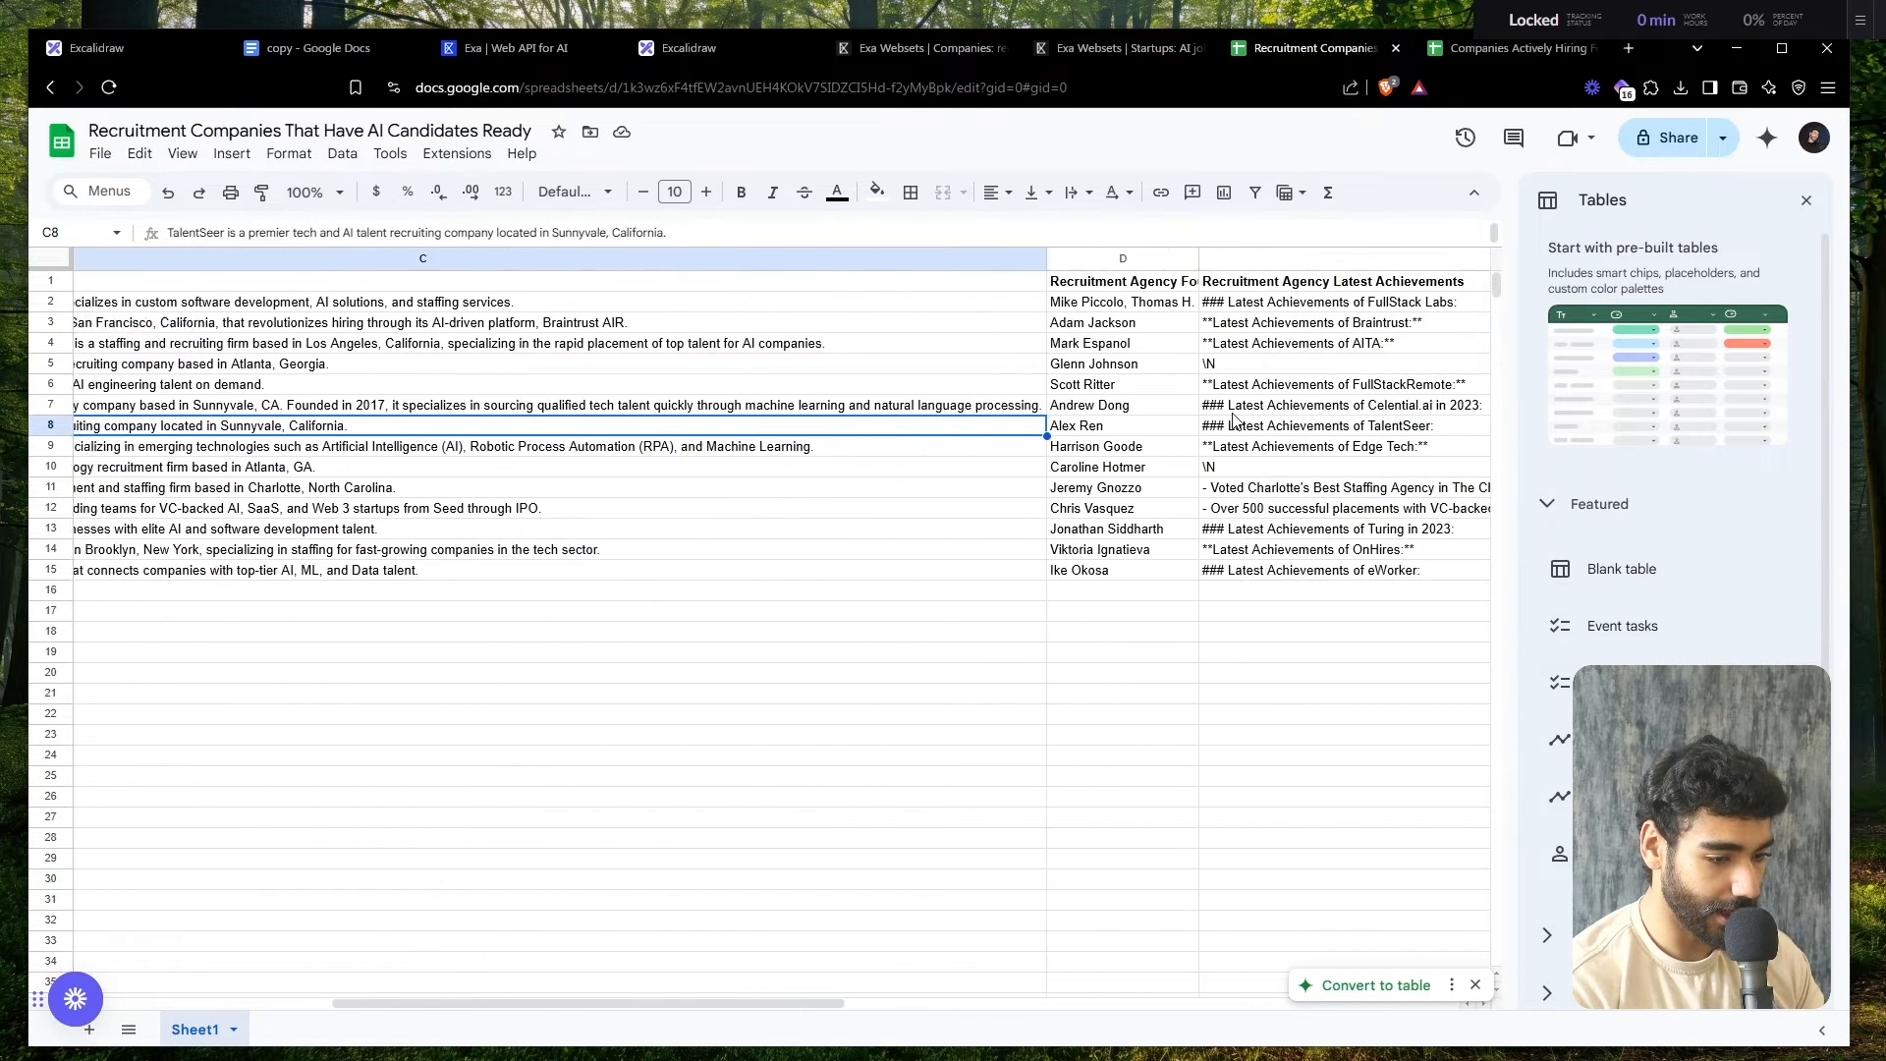
# - Review the AI Roles enrichment results in the startups webset, including the role details for Deepgram
pyautogui.hscroll(5, 1236, 421)
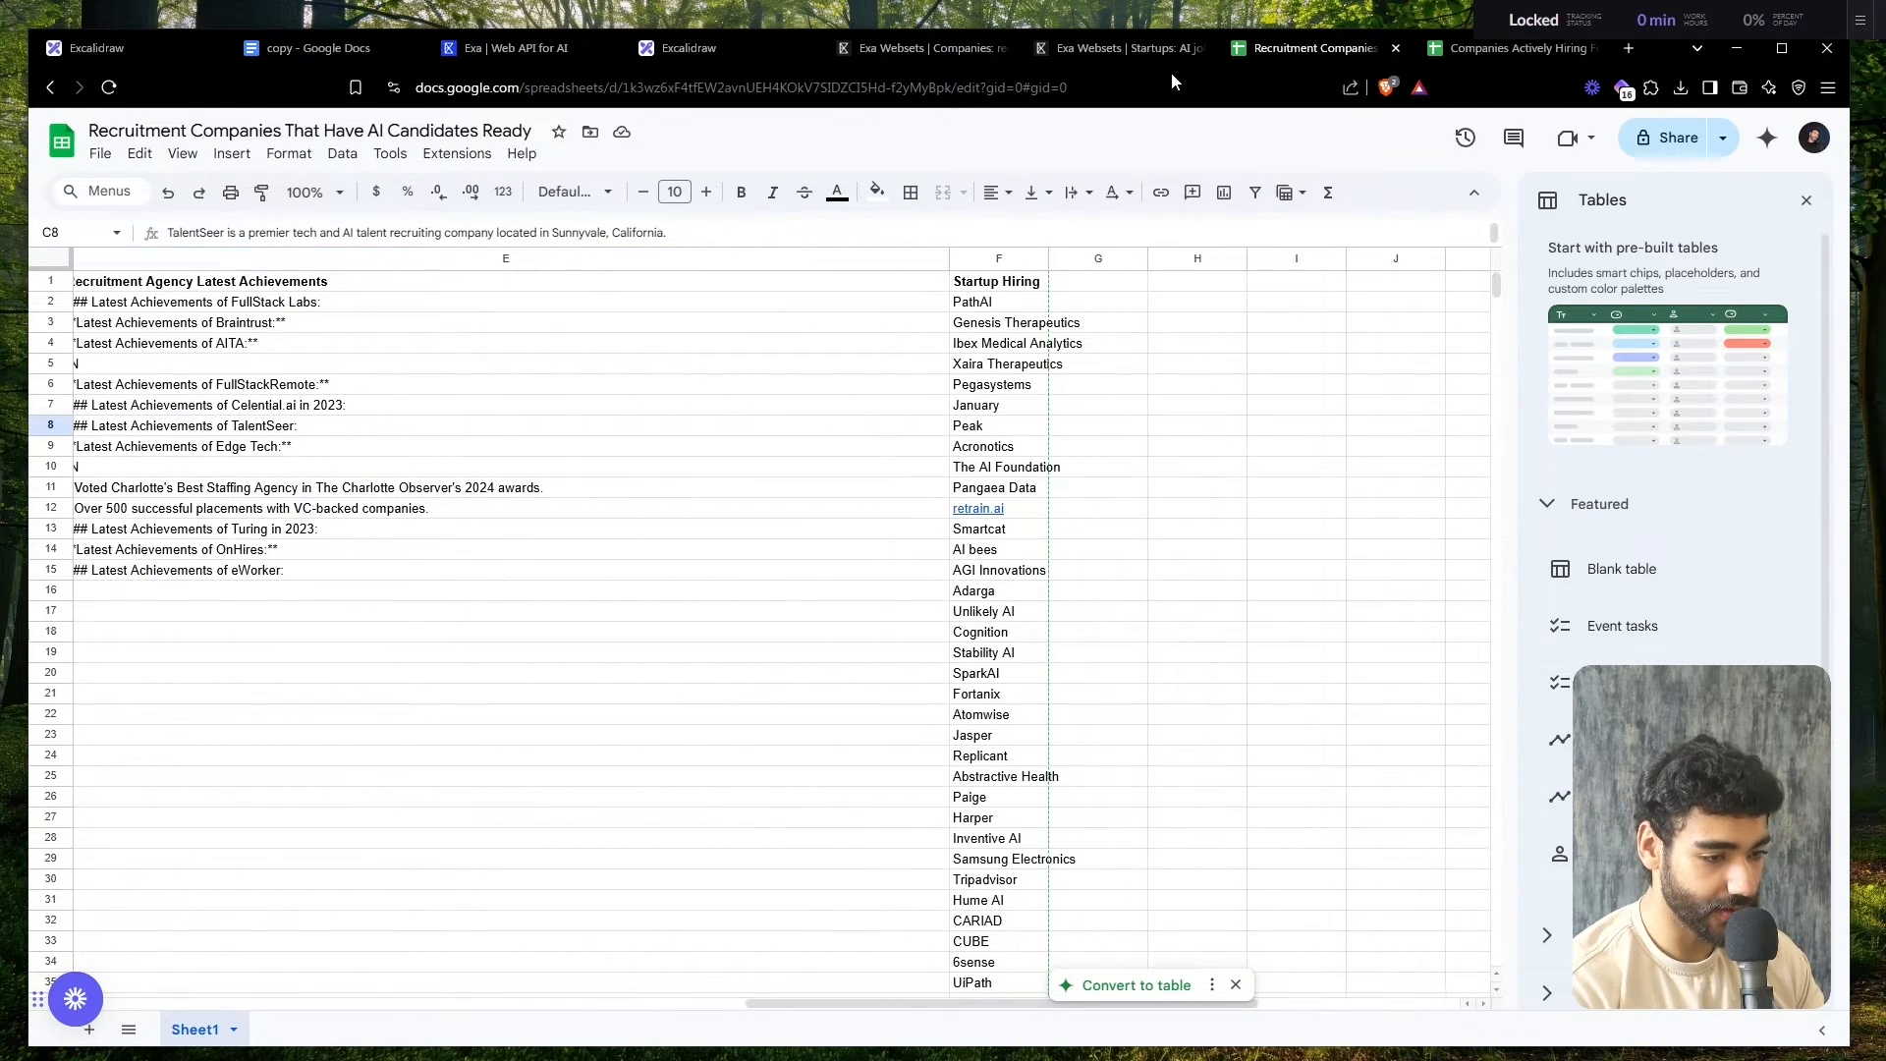
pyautogui.click(1086, 56)
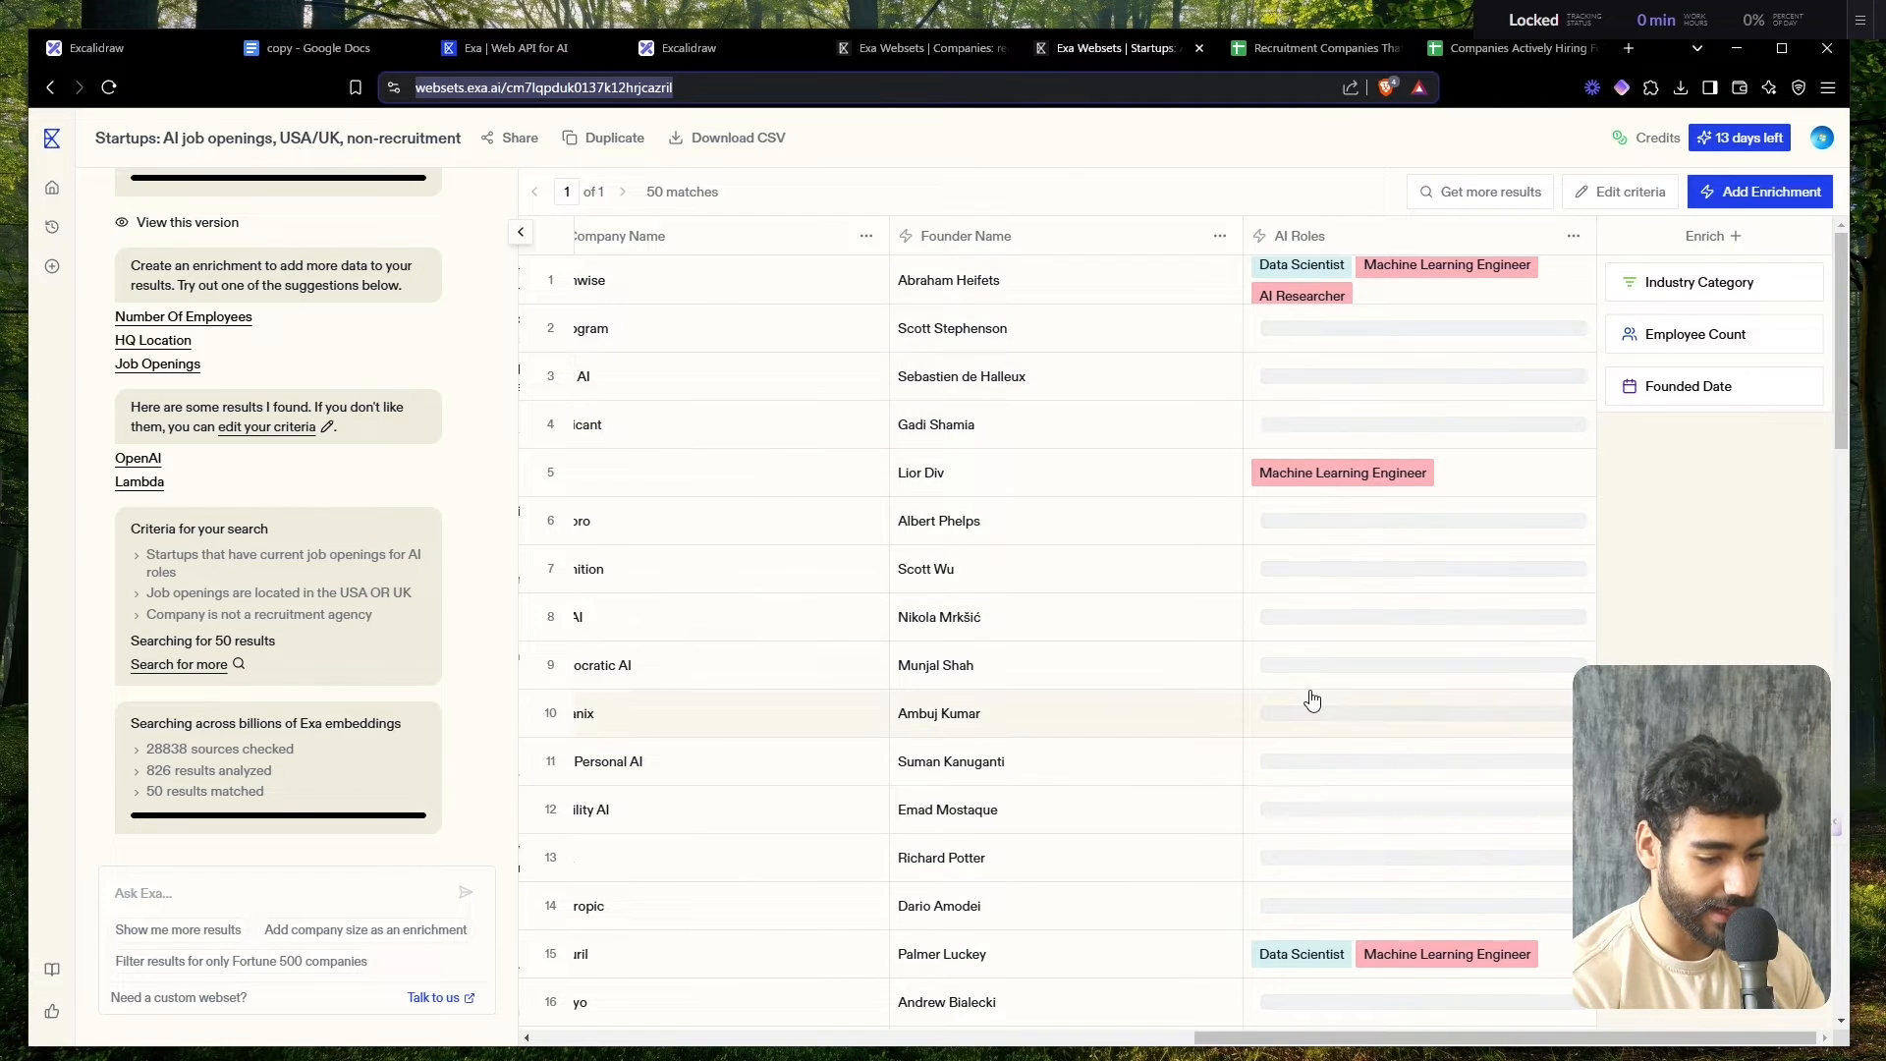
pyautogui.scroll(-4, 1312, 700)
pyautogui.scroll(-8, 1312, 700)
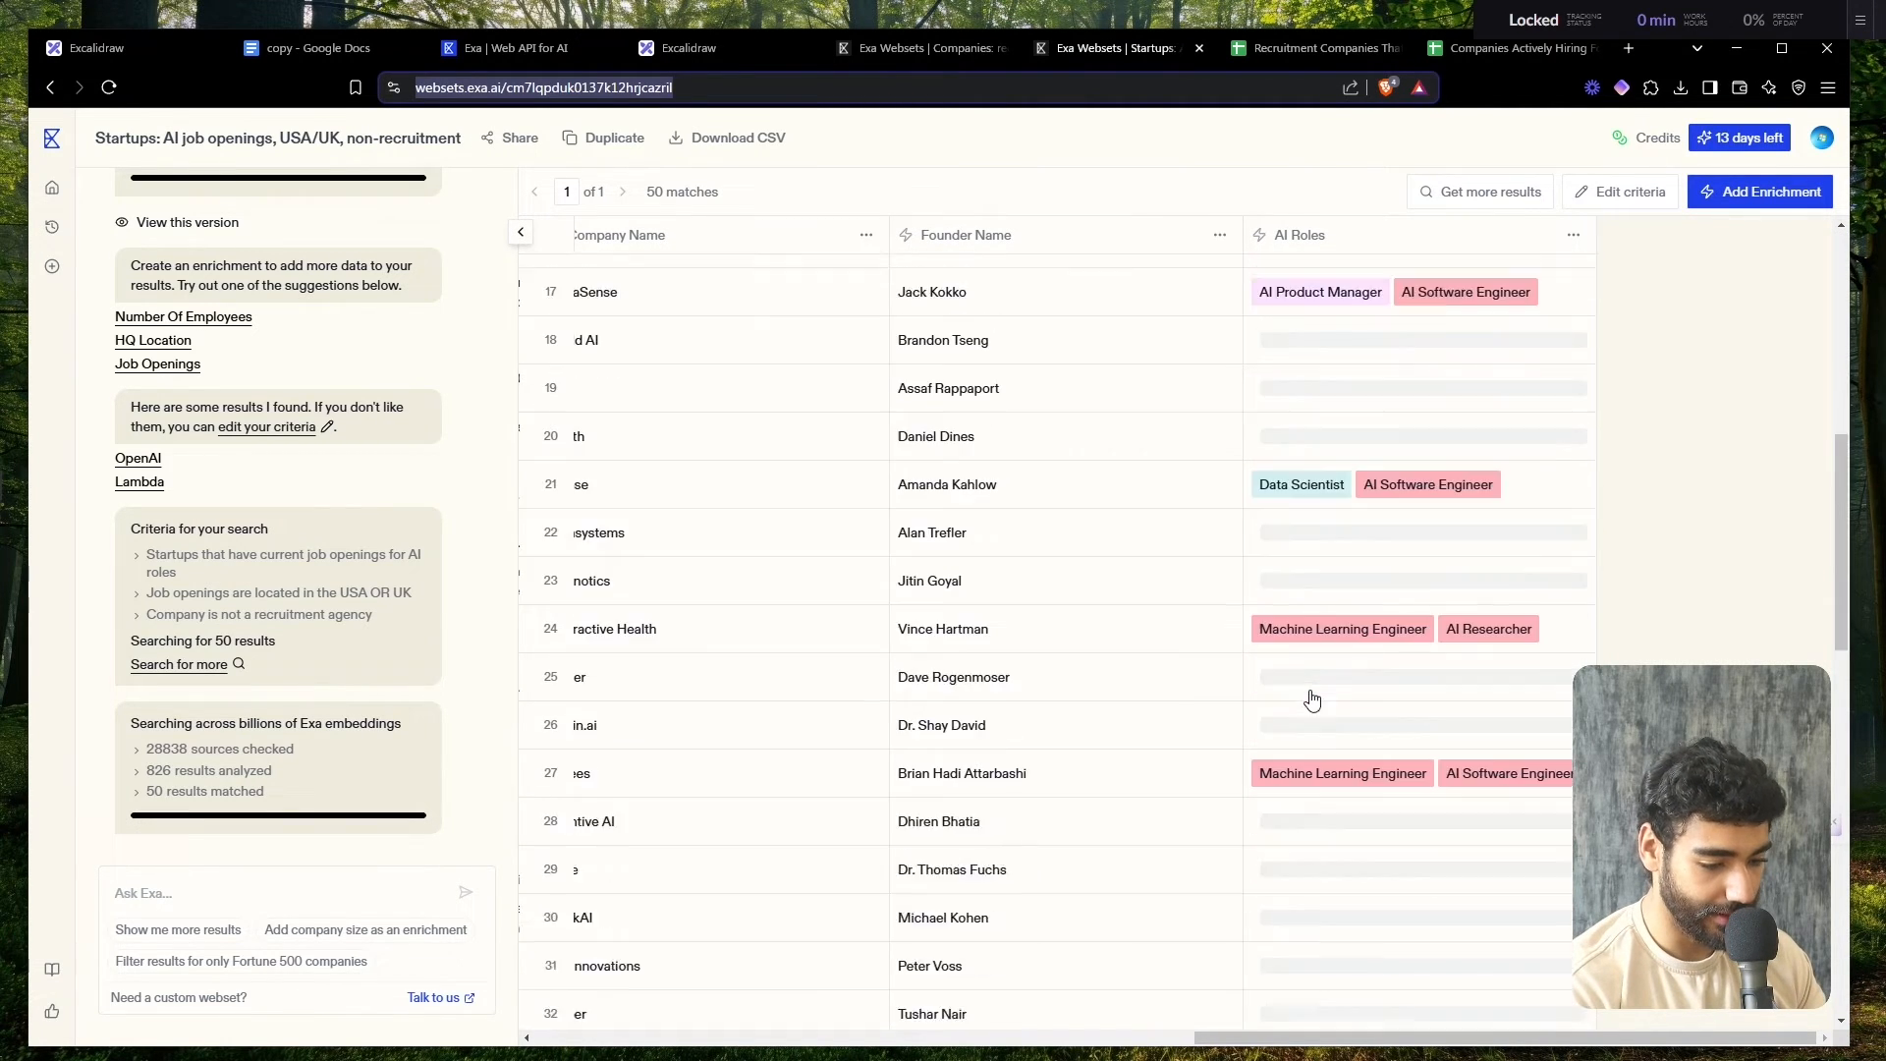
pyautogui.scroll(-10, 1312, 699)
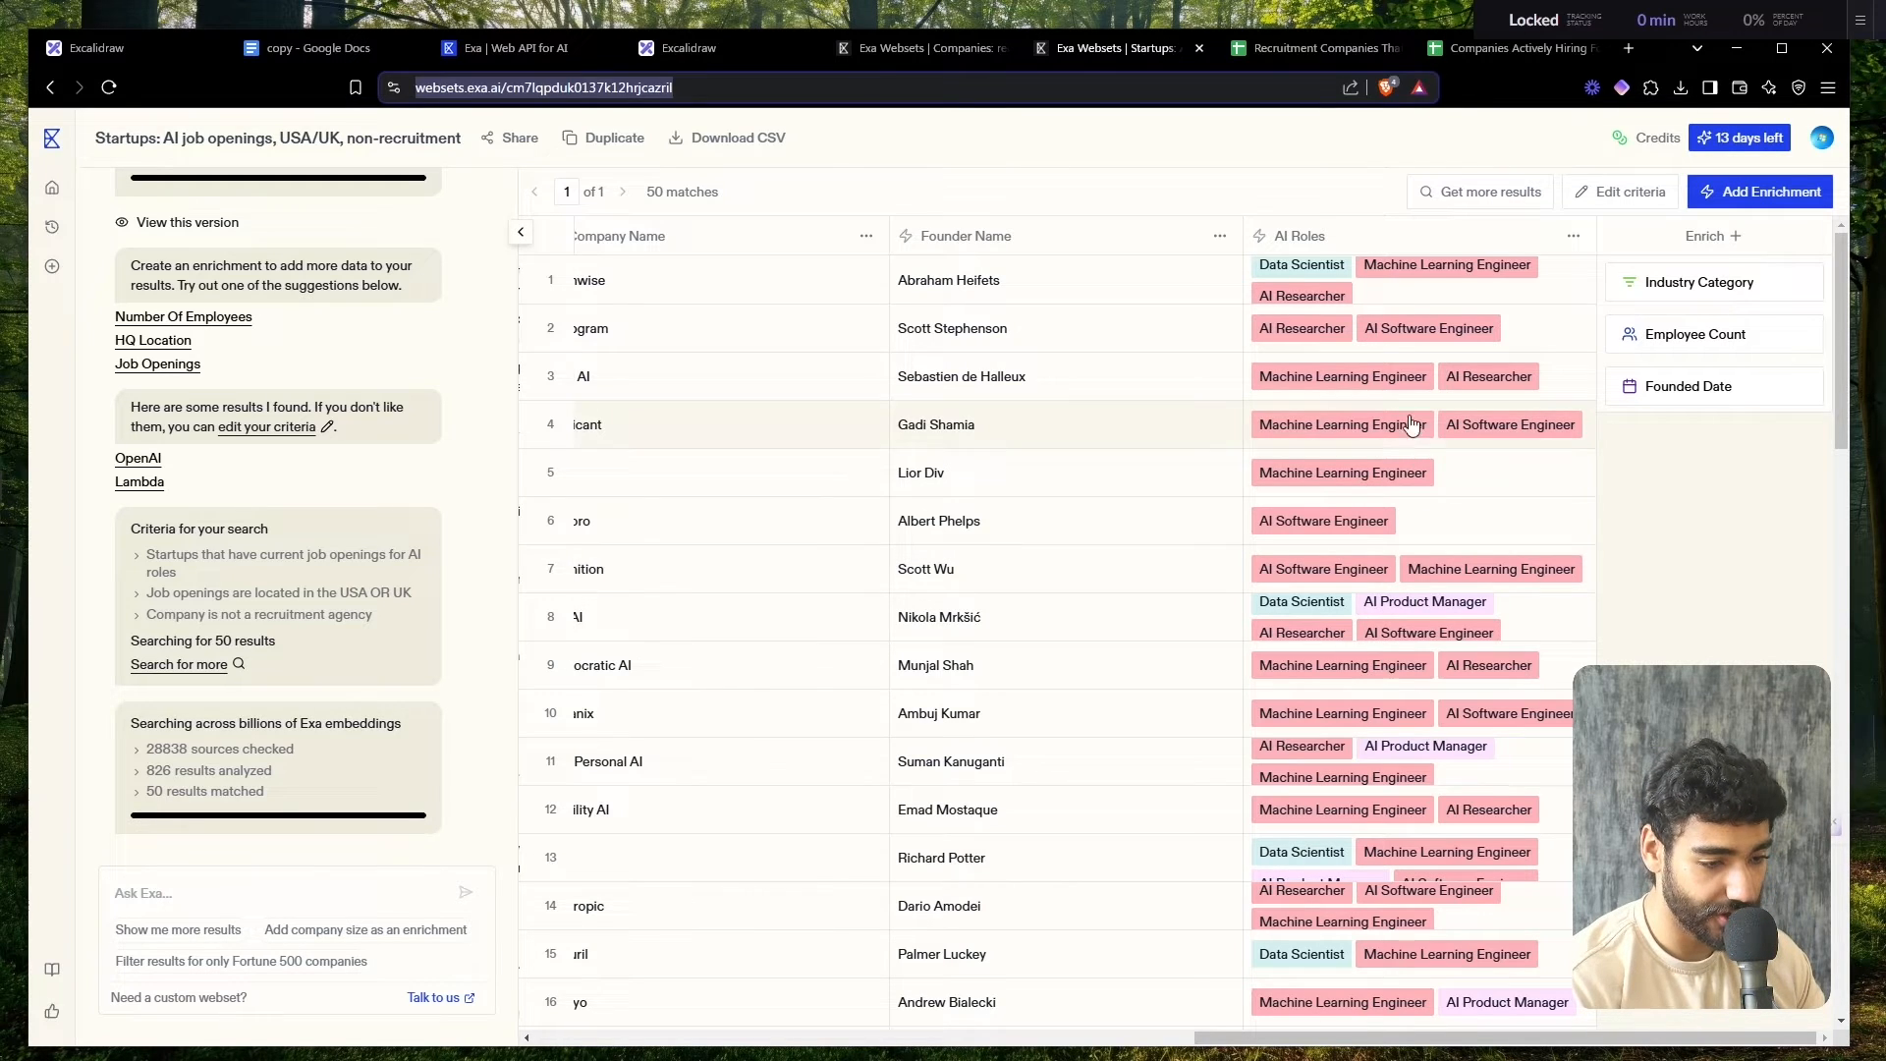
pyautogui.click(1386, 346)
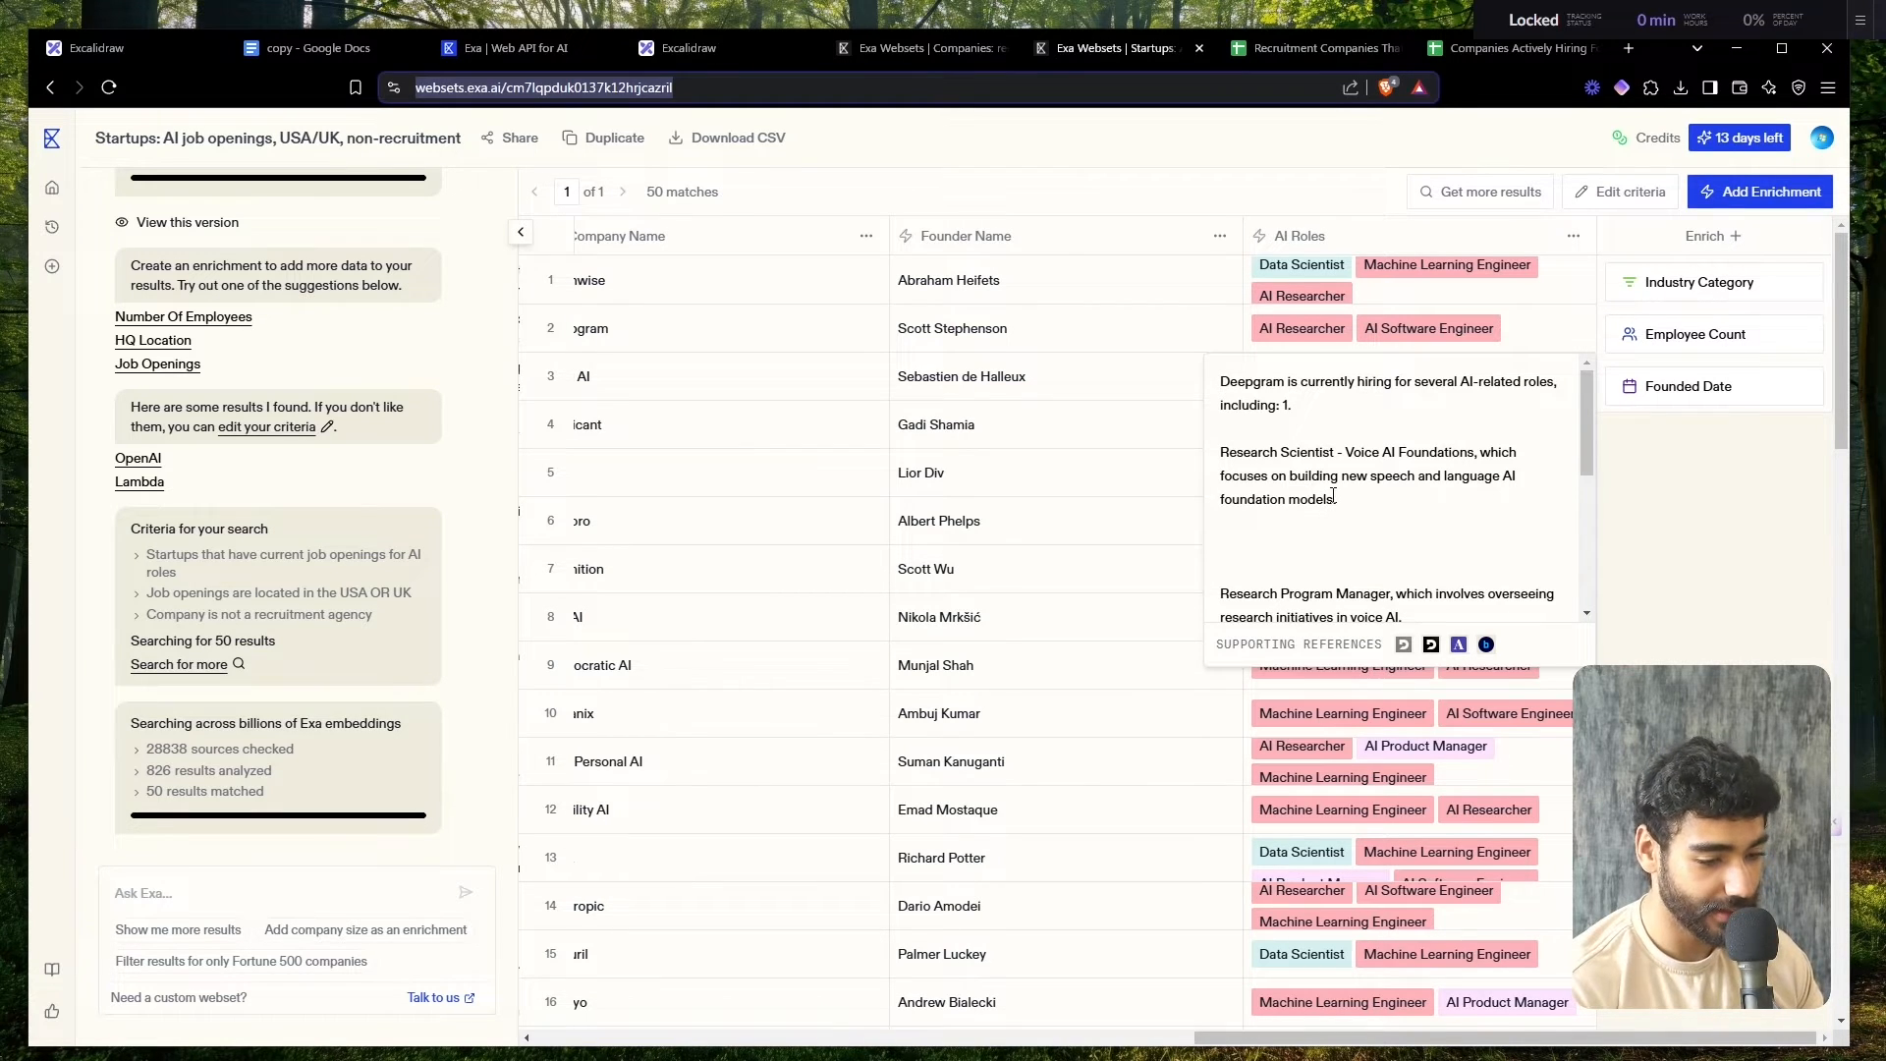
pyautogui.click(1333, 497)
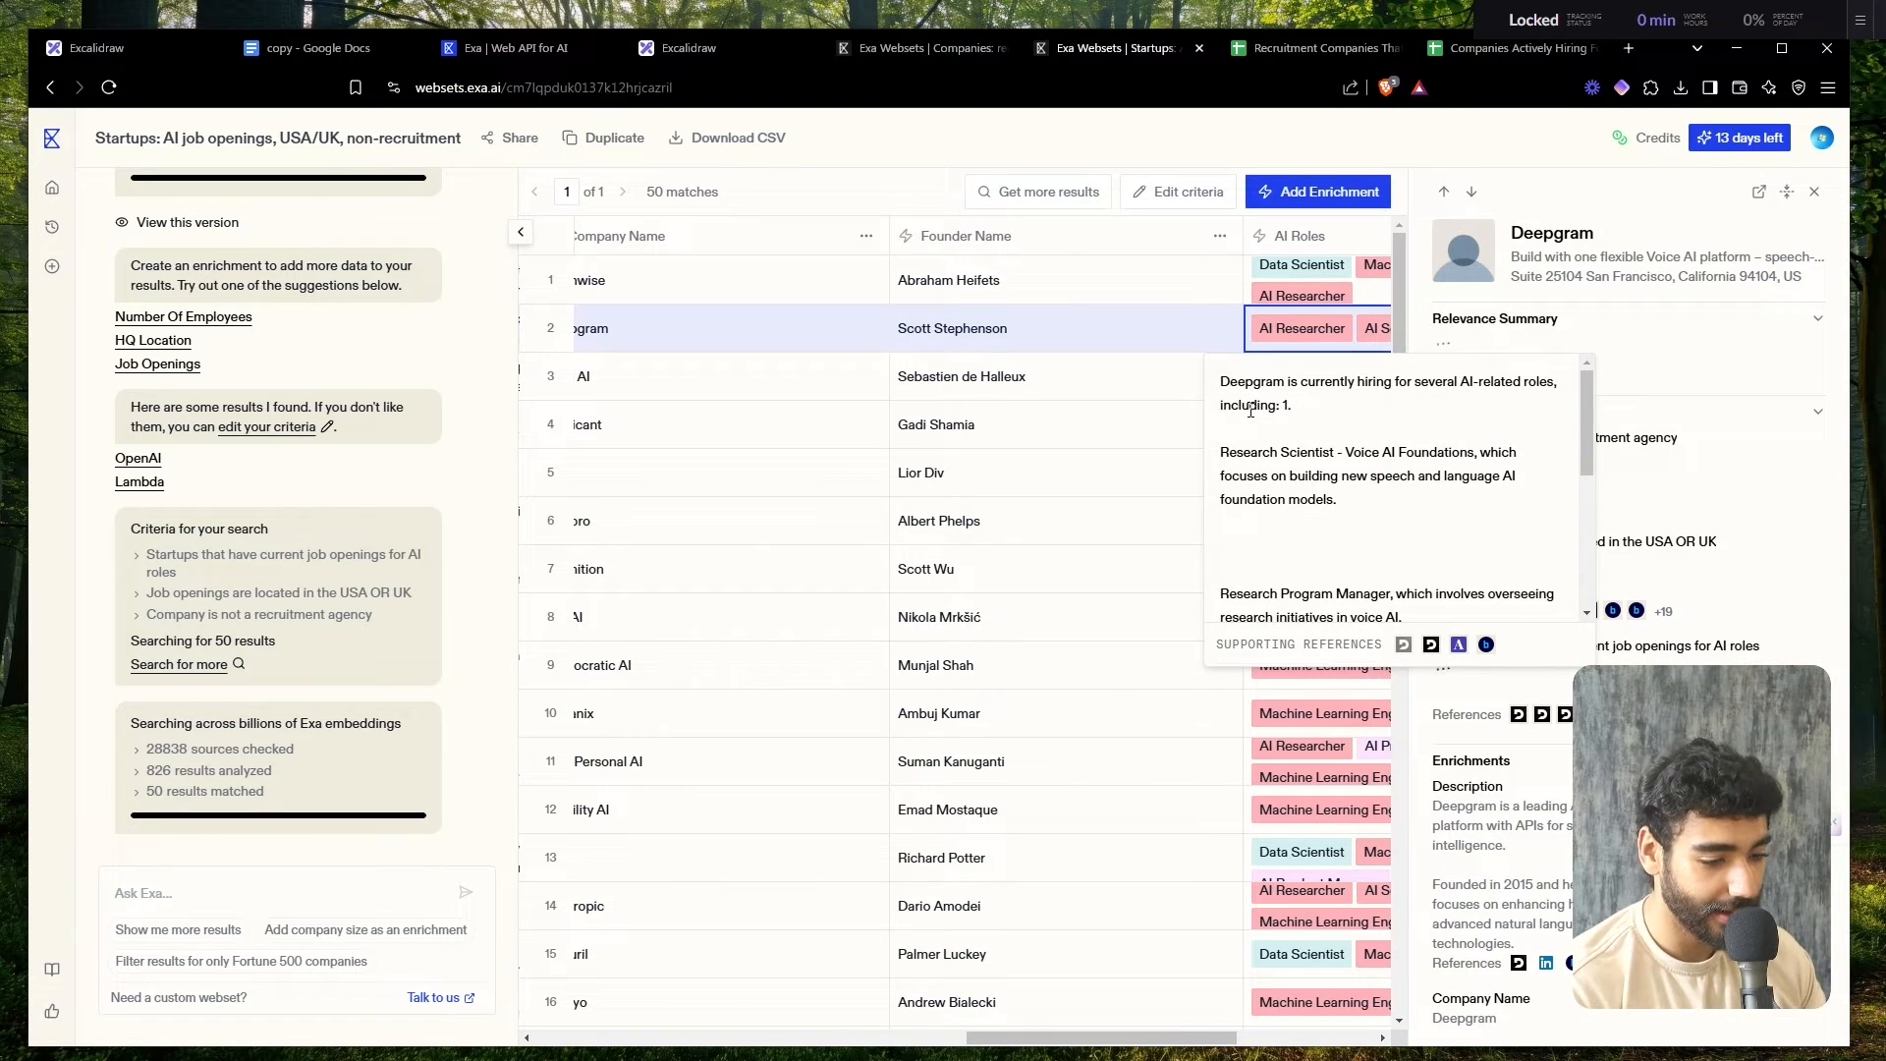
pyautogui.click(1814, 191)
pyautogui.scroll(-6, 1399, 512)
pyautogui.scroll(6, 1400, 512)
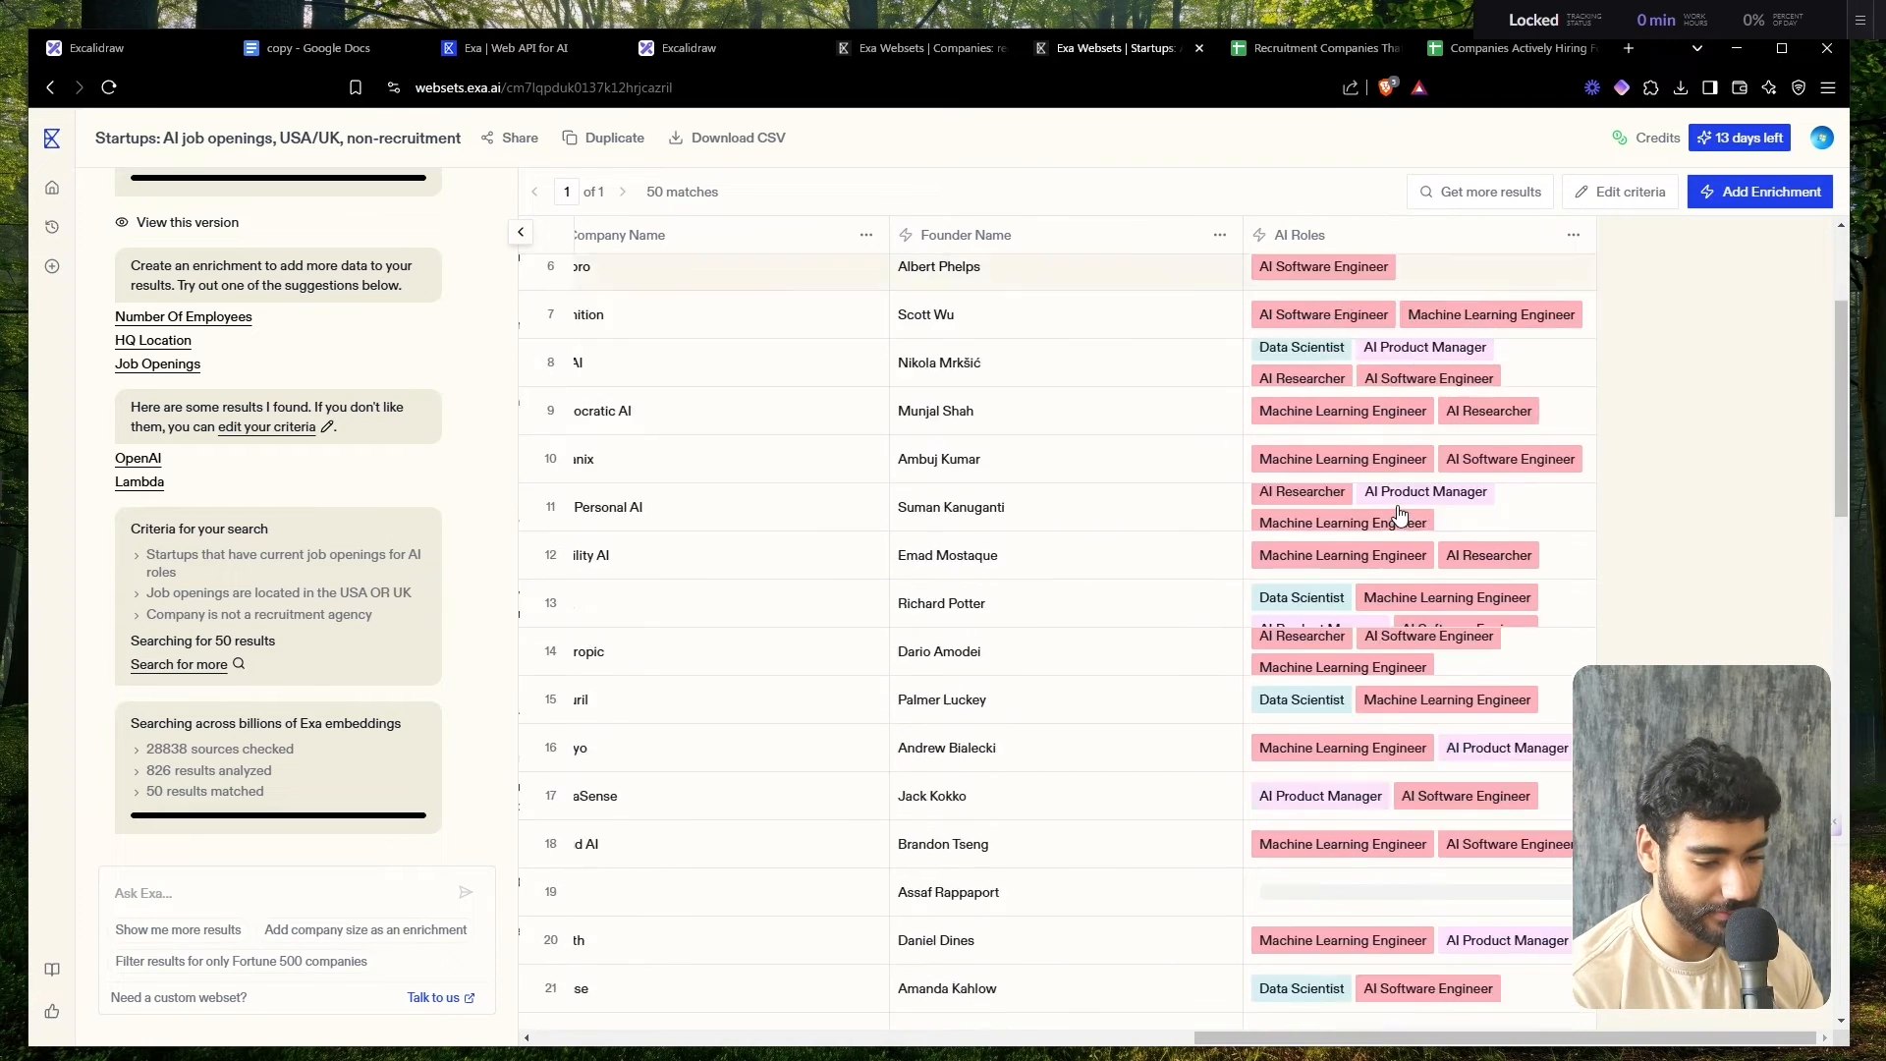
# - Export the startups webset as a CSV saved to the Desktop as "Updated Lead List Startups Hiring"
pyautogui.click(764, 152)
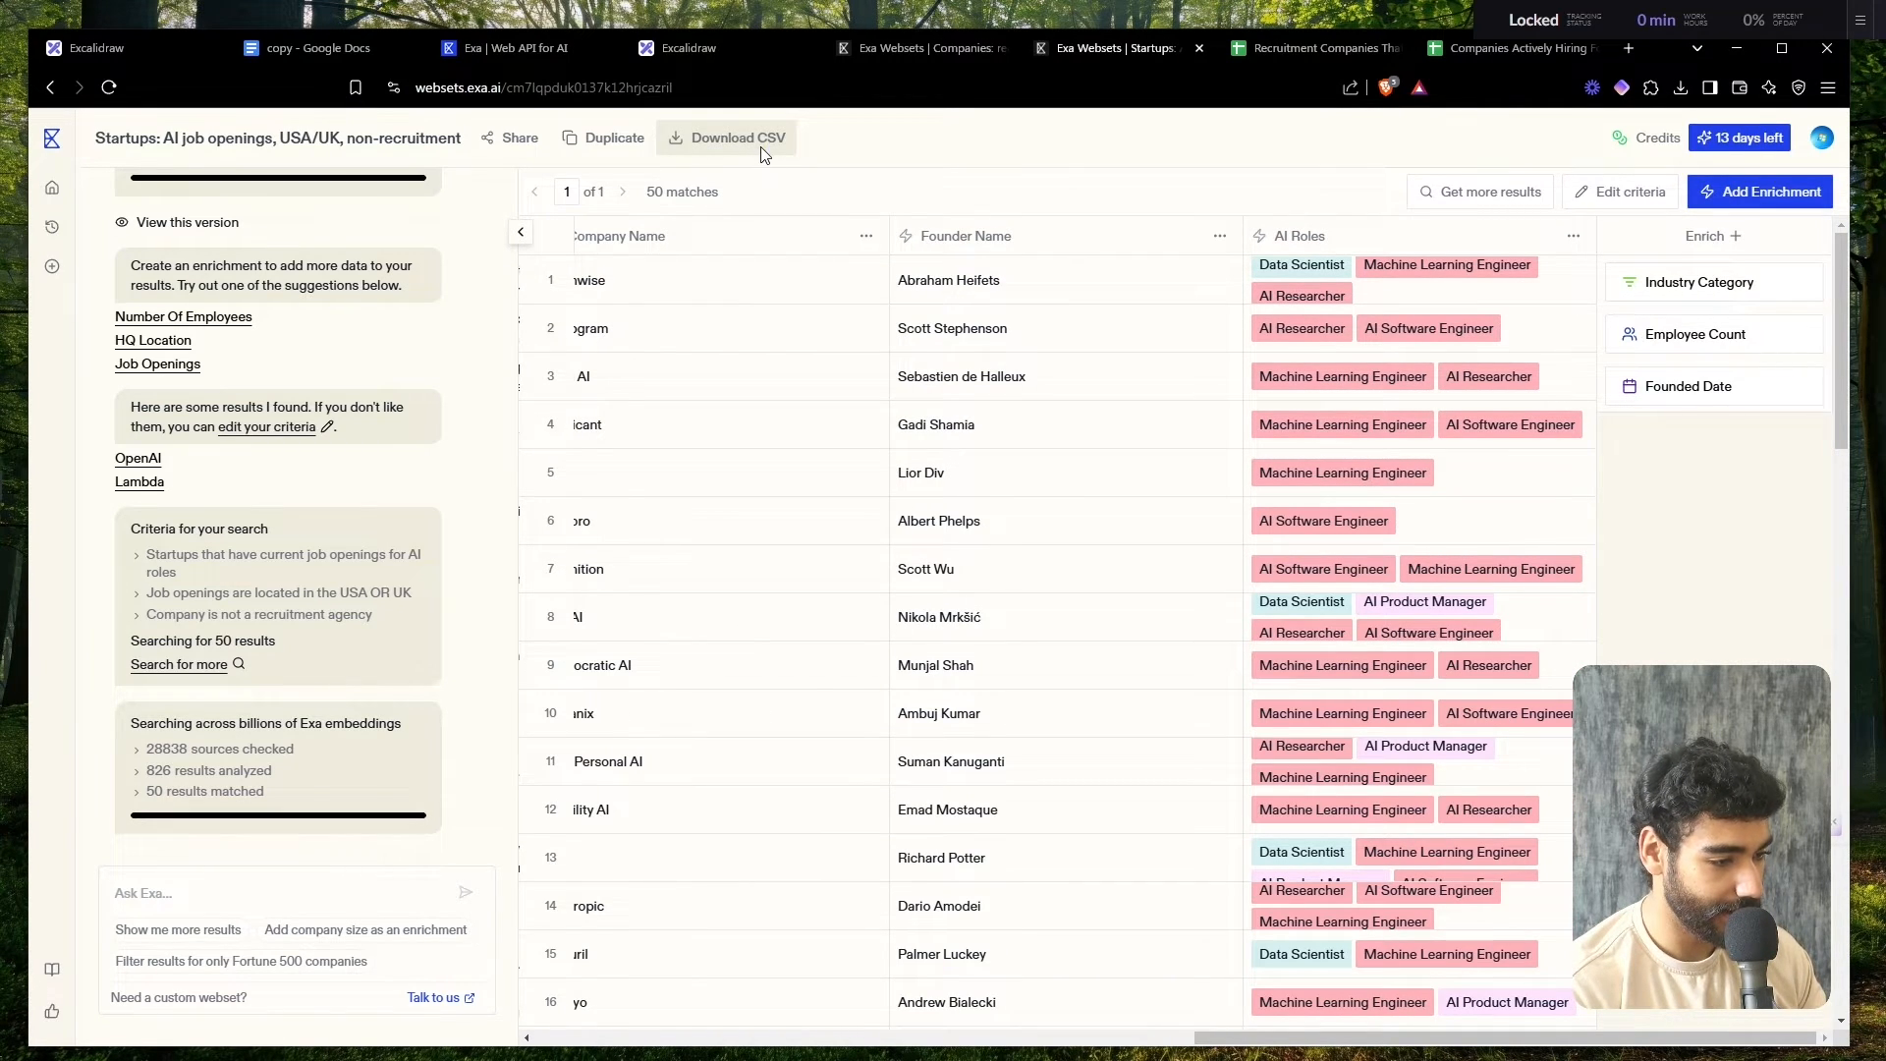
pyautogui.scroll(-10, 503, 825)
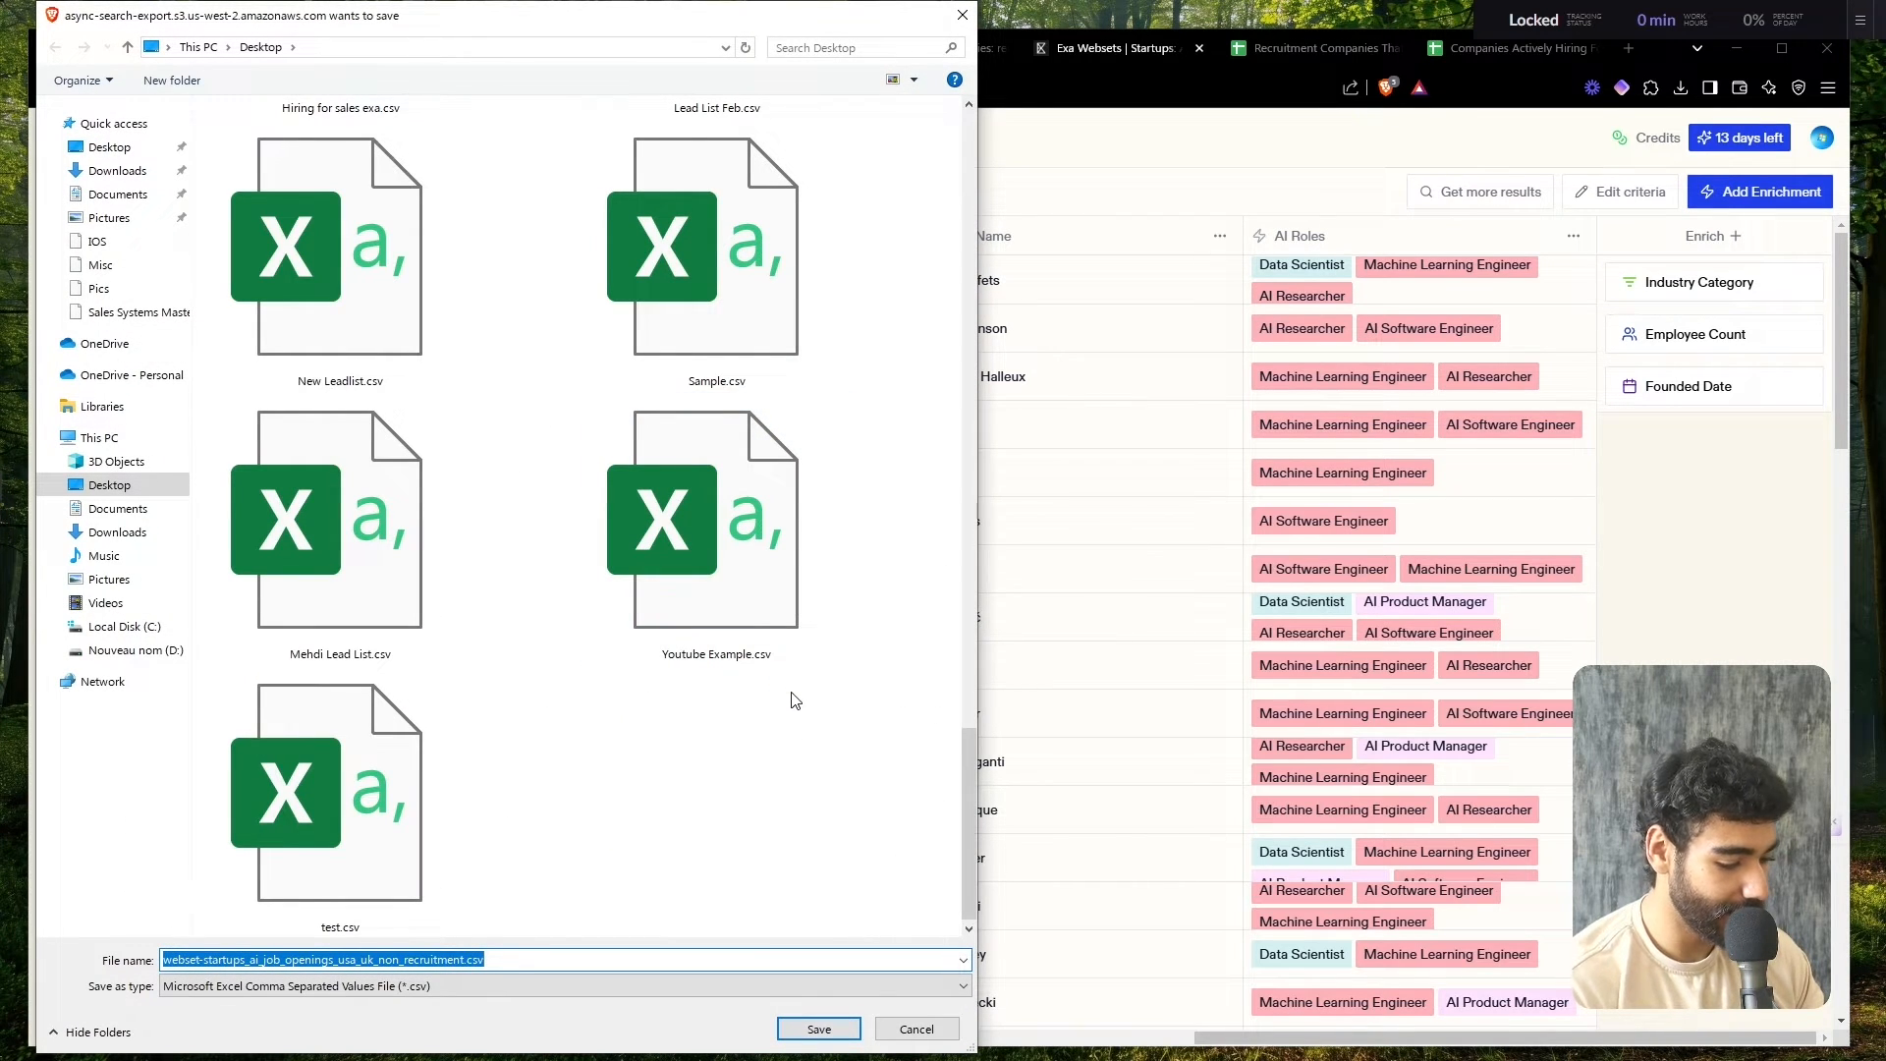
pyautogui.write('Update')
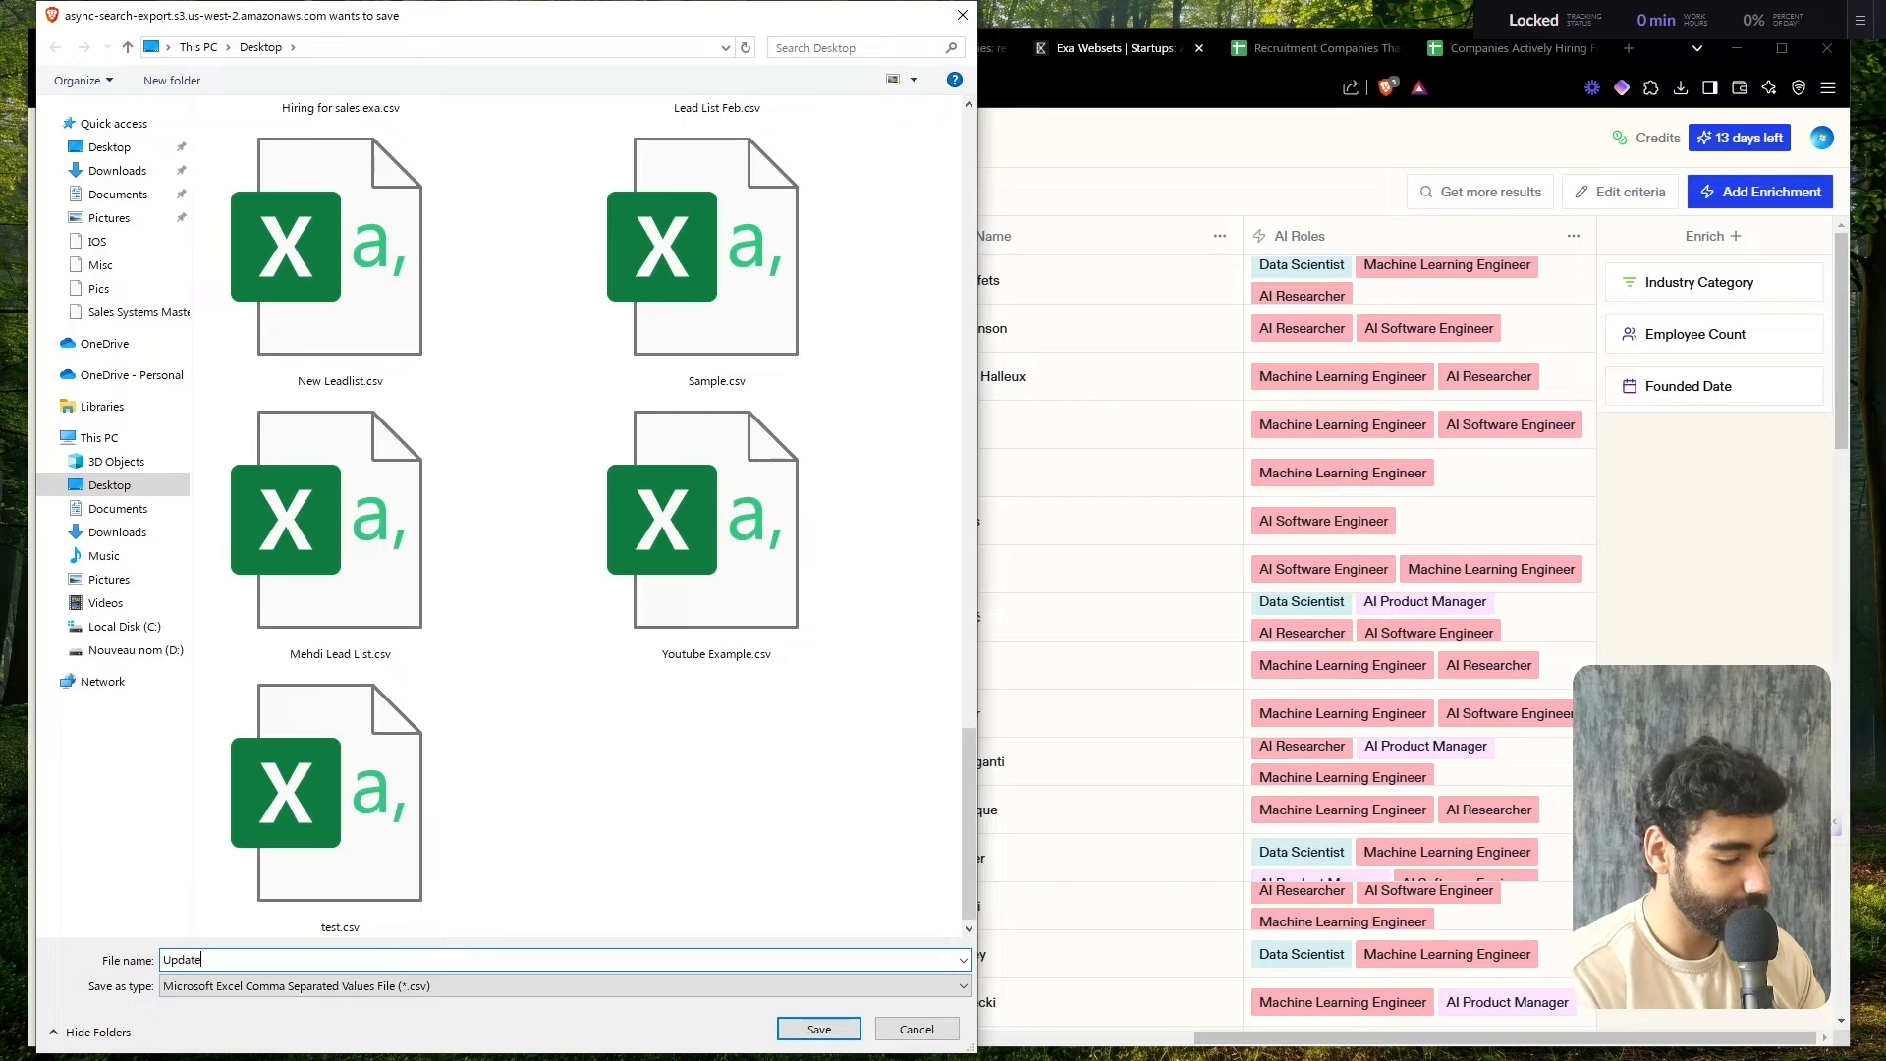
pyautogui.write('d Lead List Startu')
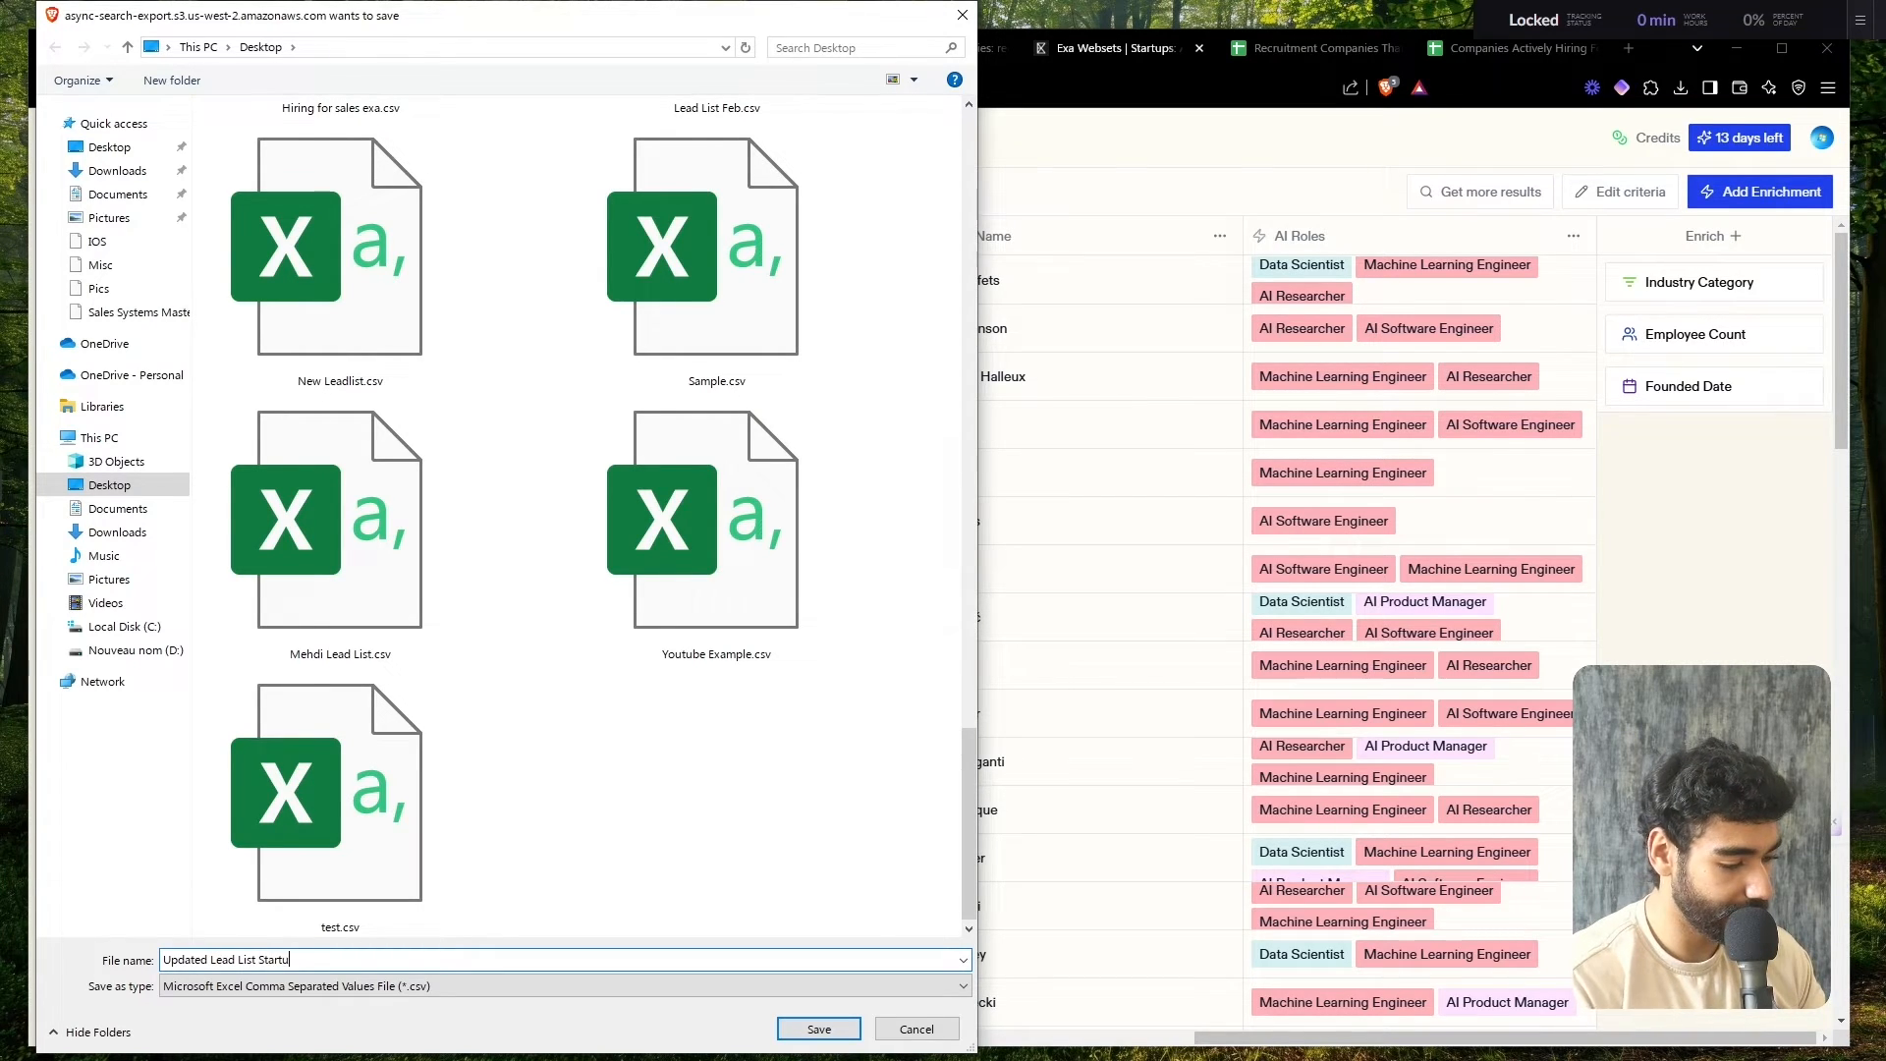
pyautogui.write('ps Hiring')
pyautogui.press('Return')
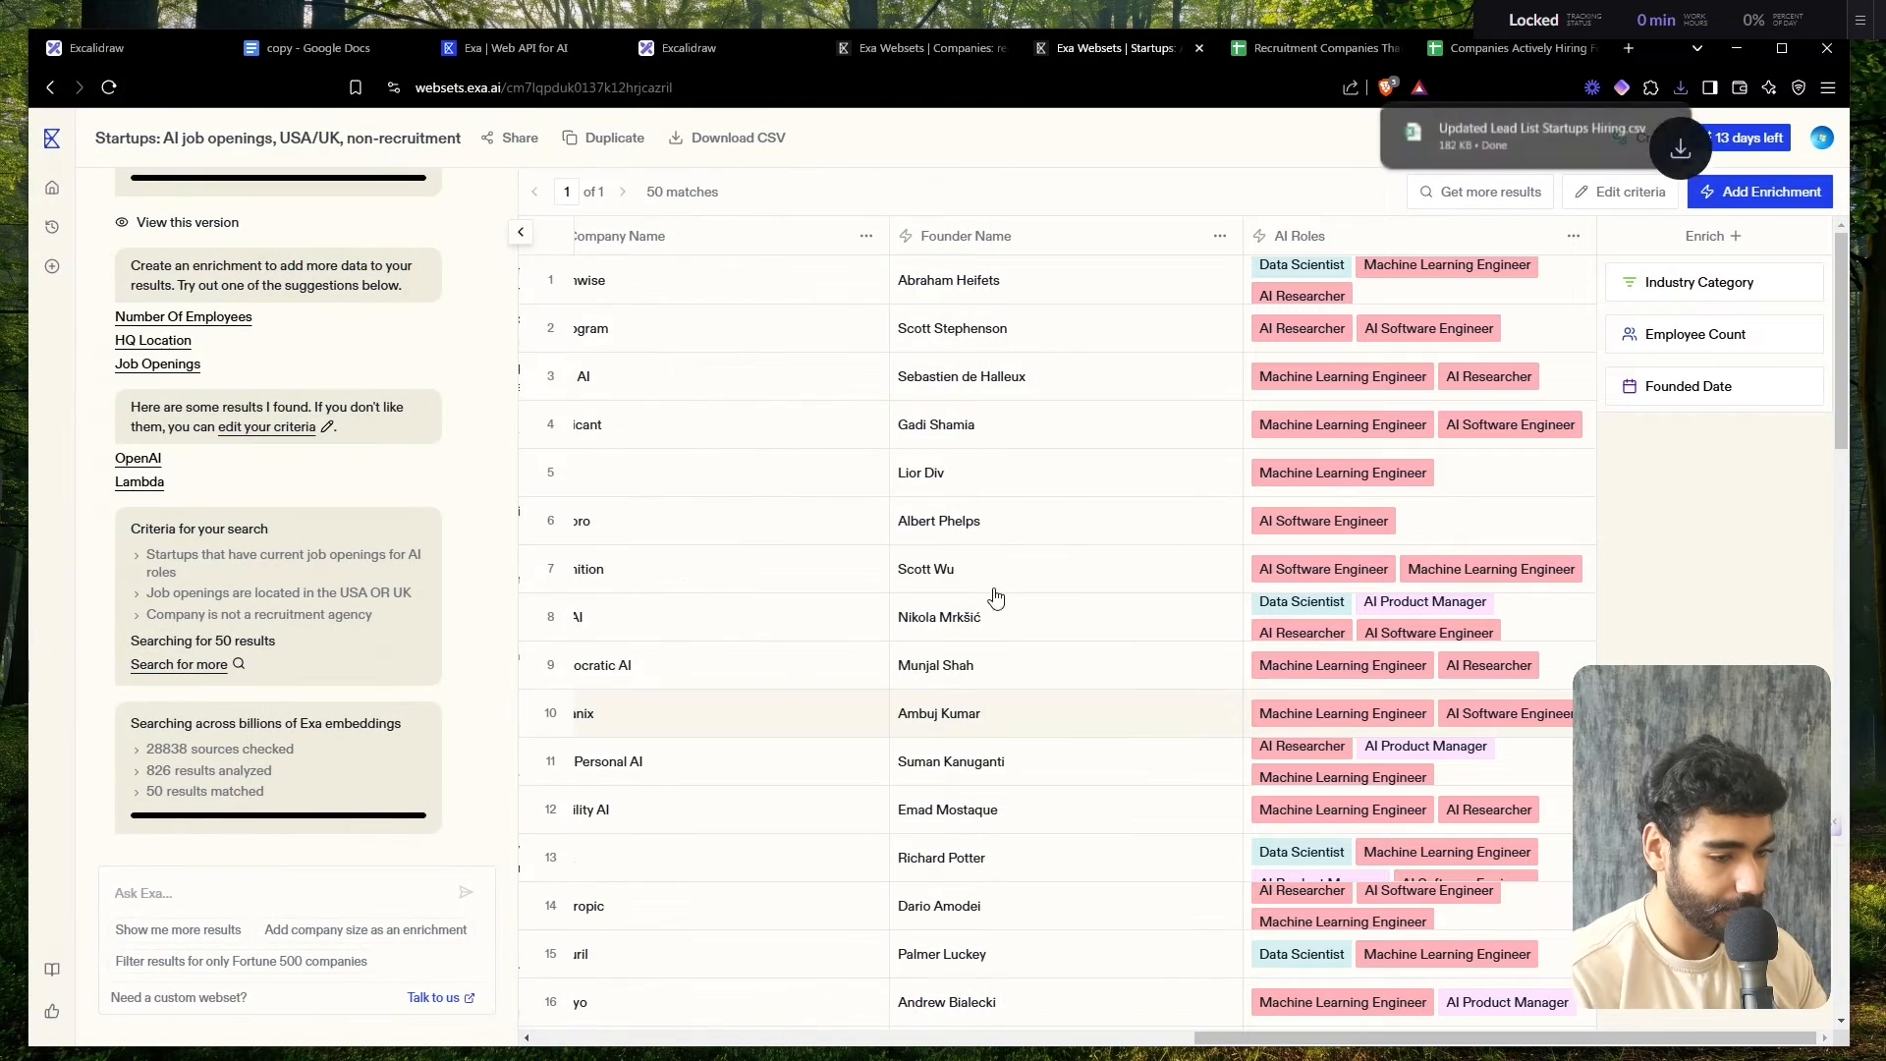
# - Move the Companies Actively Hiring For AI Roles spreadsheet to the trash and create a new blank spreadsheet in its place
pyautogui.click(1533, 49)
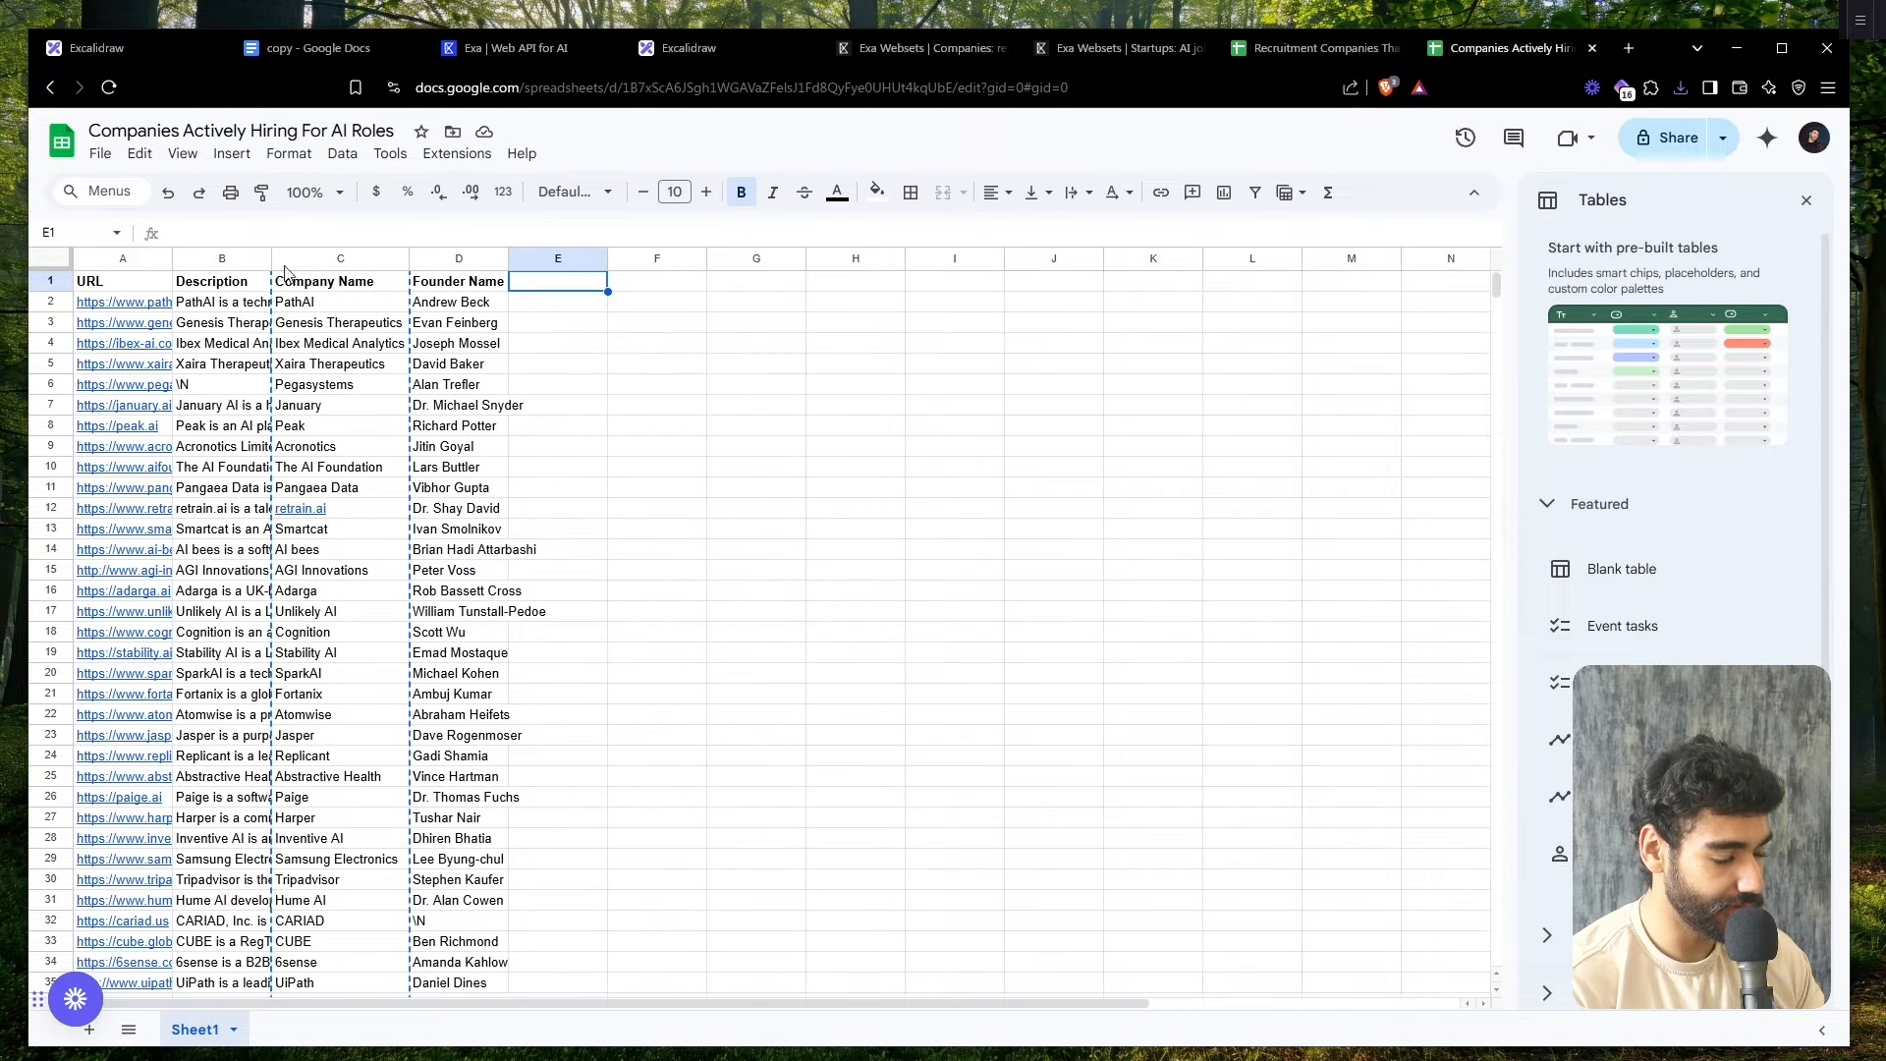
pyautogui.click(100, 154)
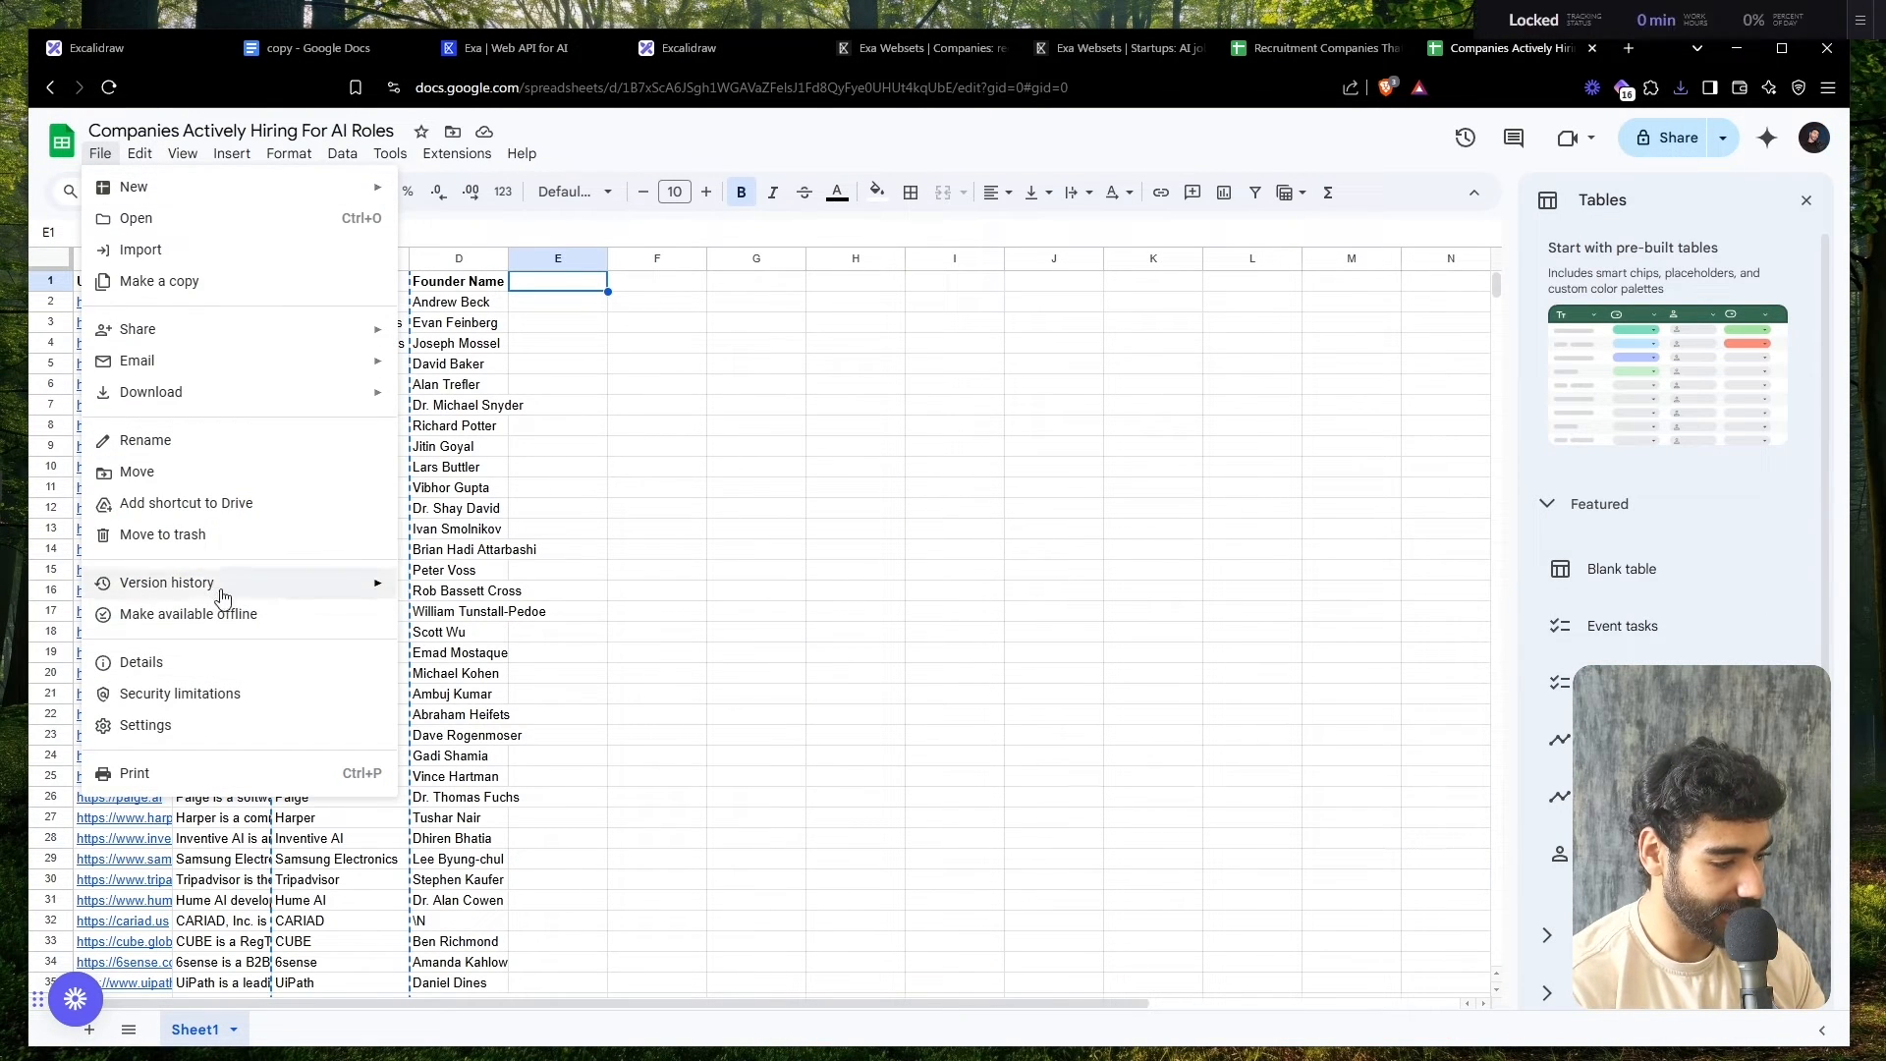
pyautogui.click(253, 538)
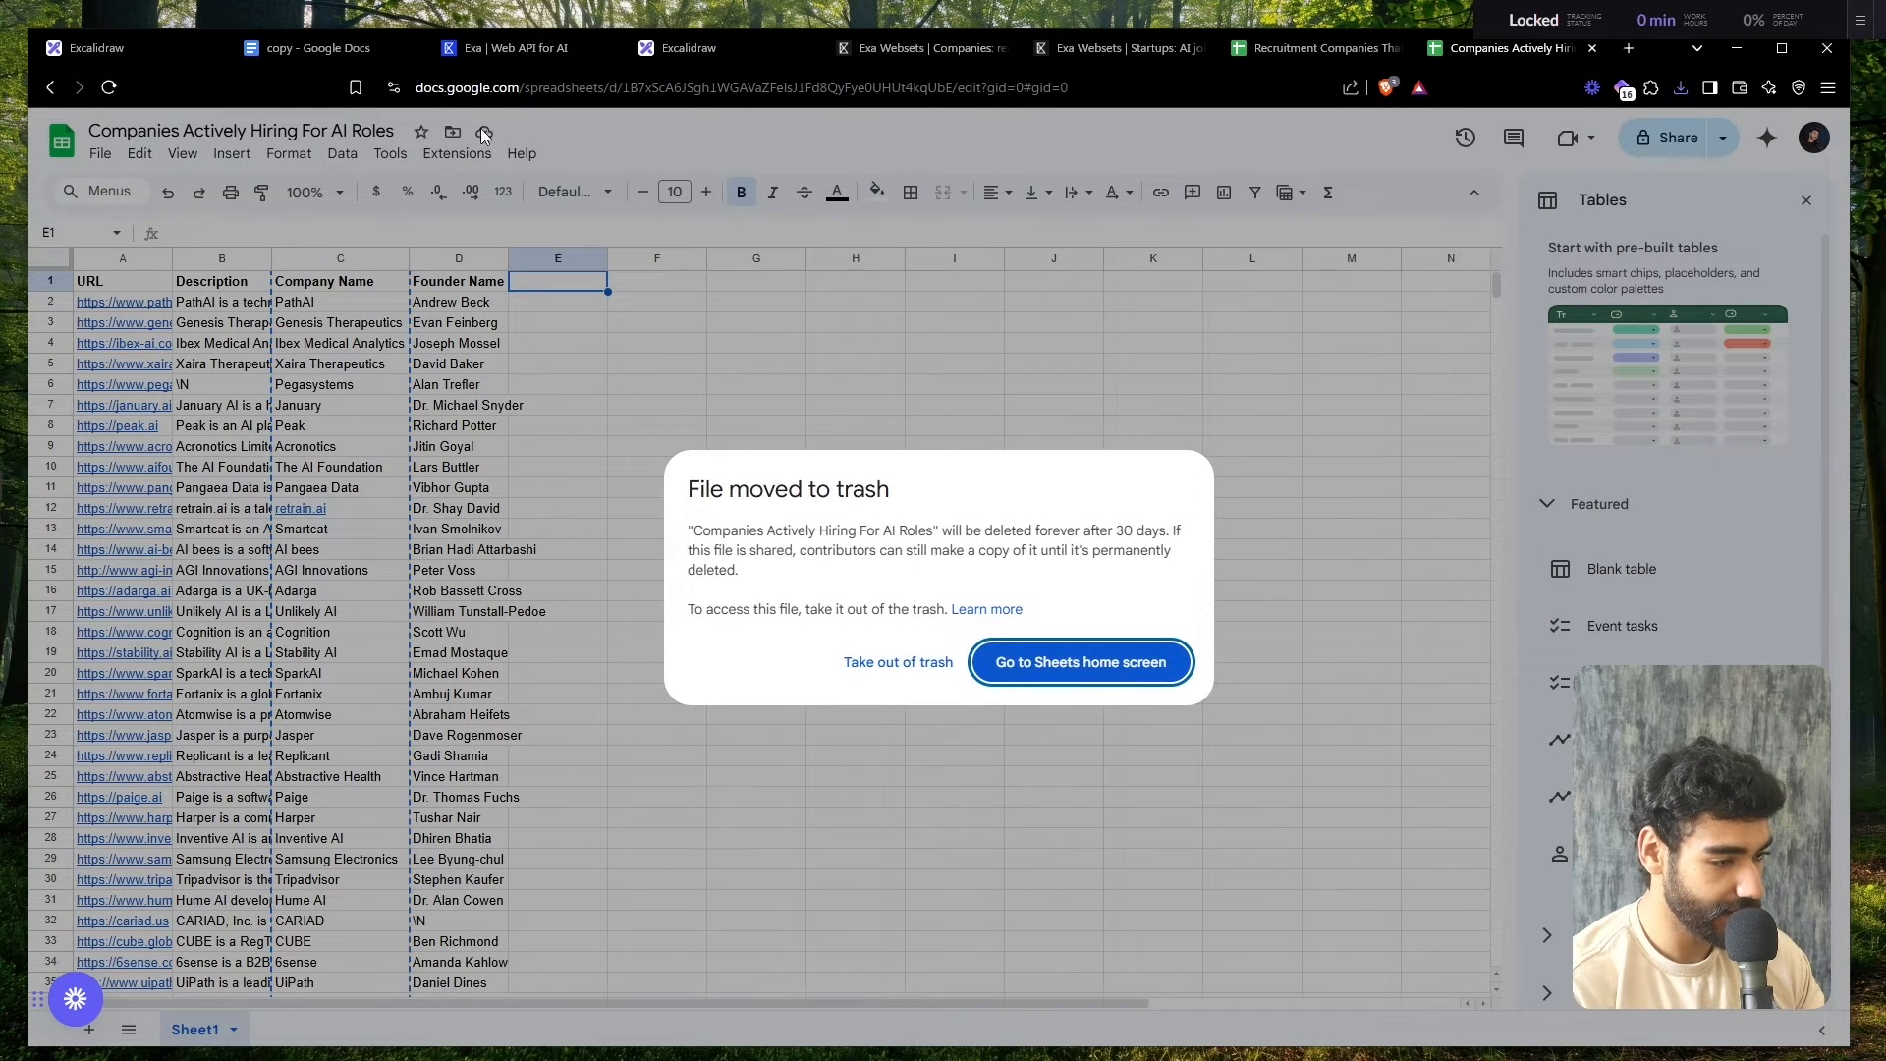
pyautogui.click(502, 94)
pyautogui.write('sheets.new')
pyautogui.press('Return')
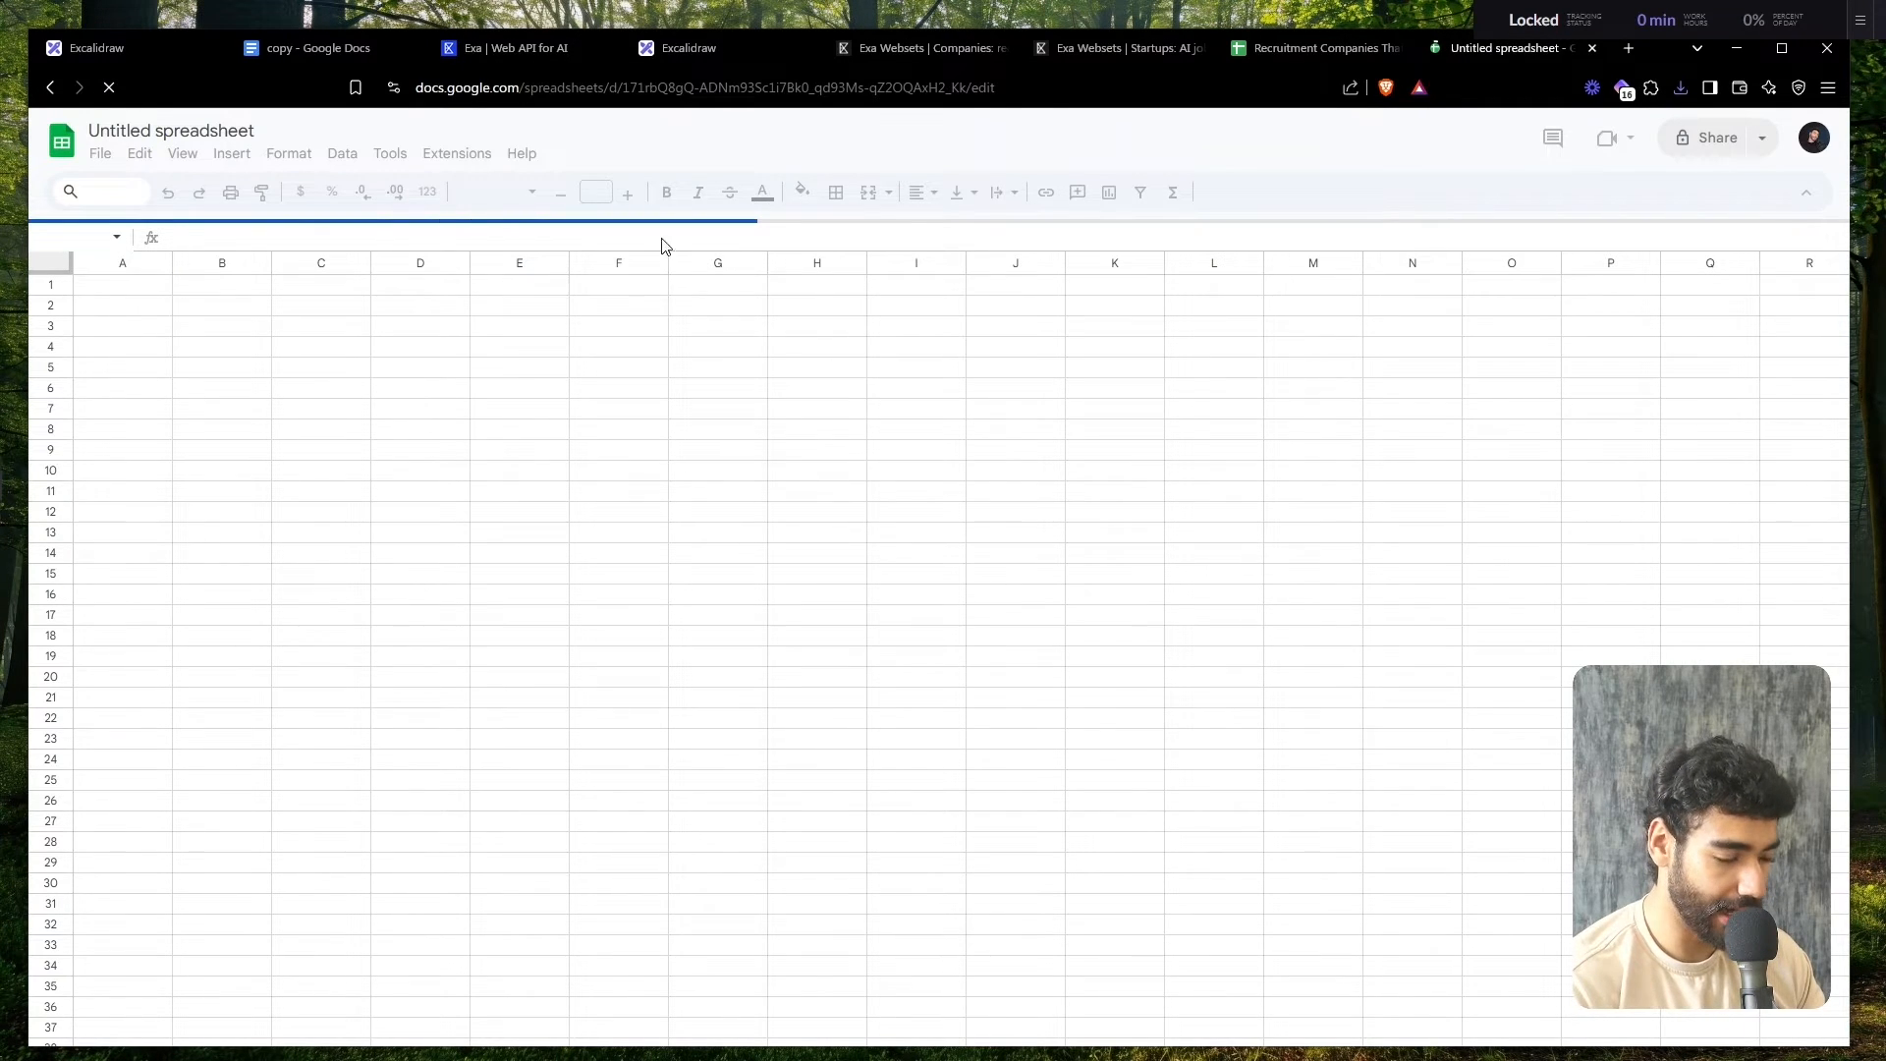
# - Import Updated Lead List Startups Hiring.csv into the blank spreadsheet, with the import location set to append to the current sheet
pyautogui.click(100, 154)
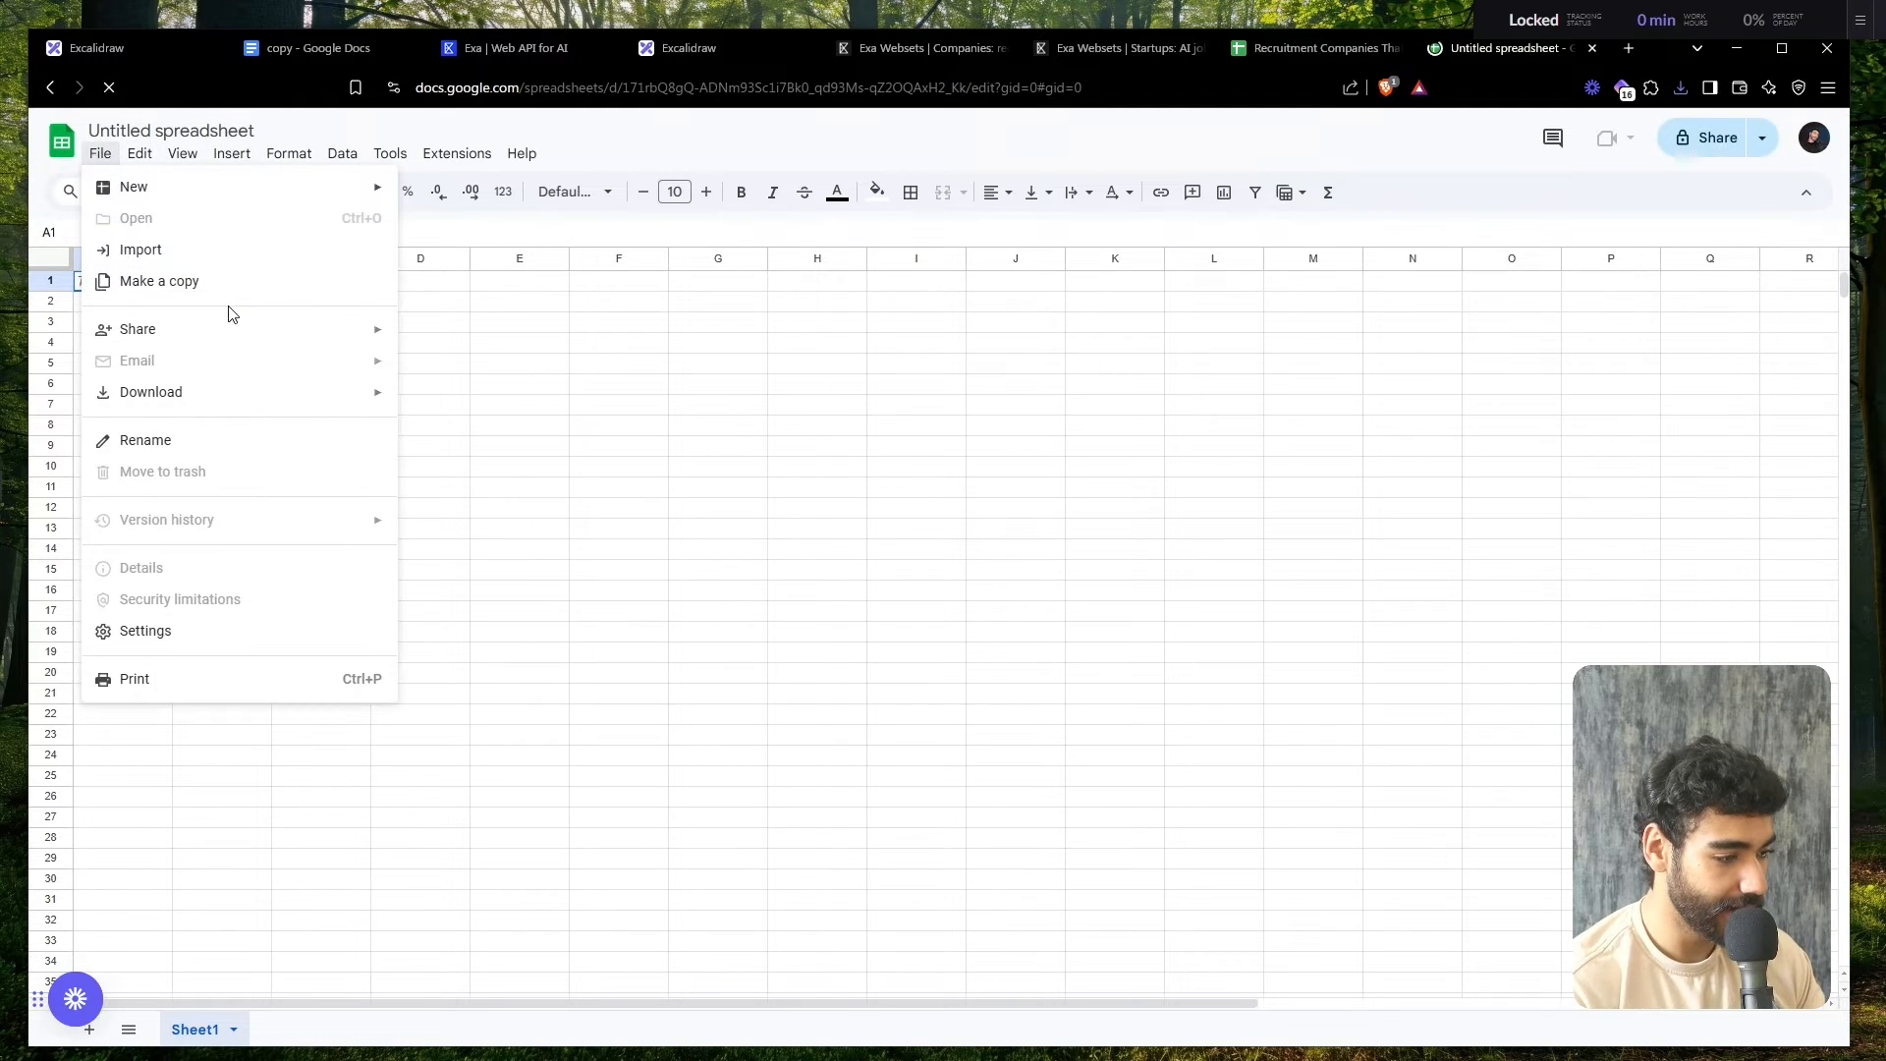
pyautogui.click(100, 154)
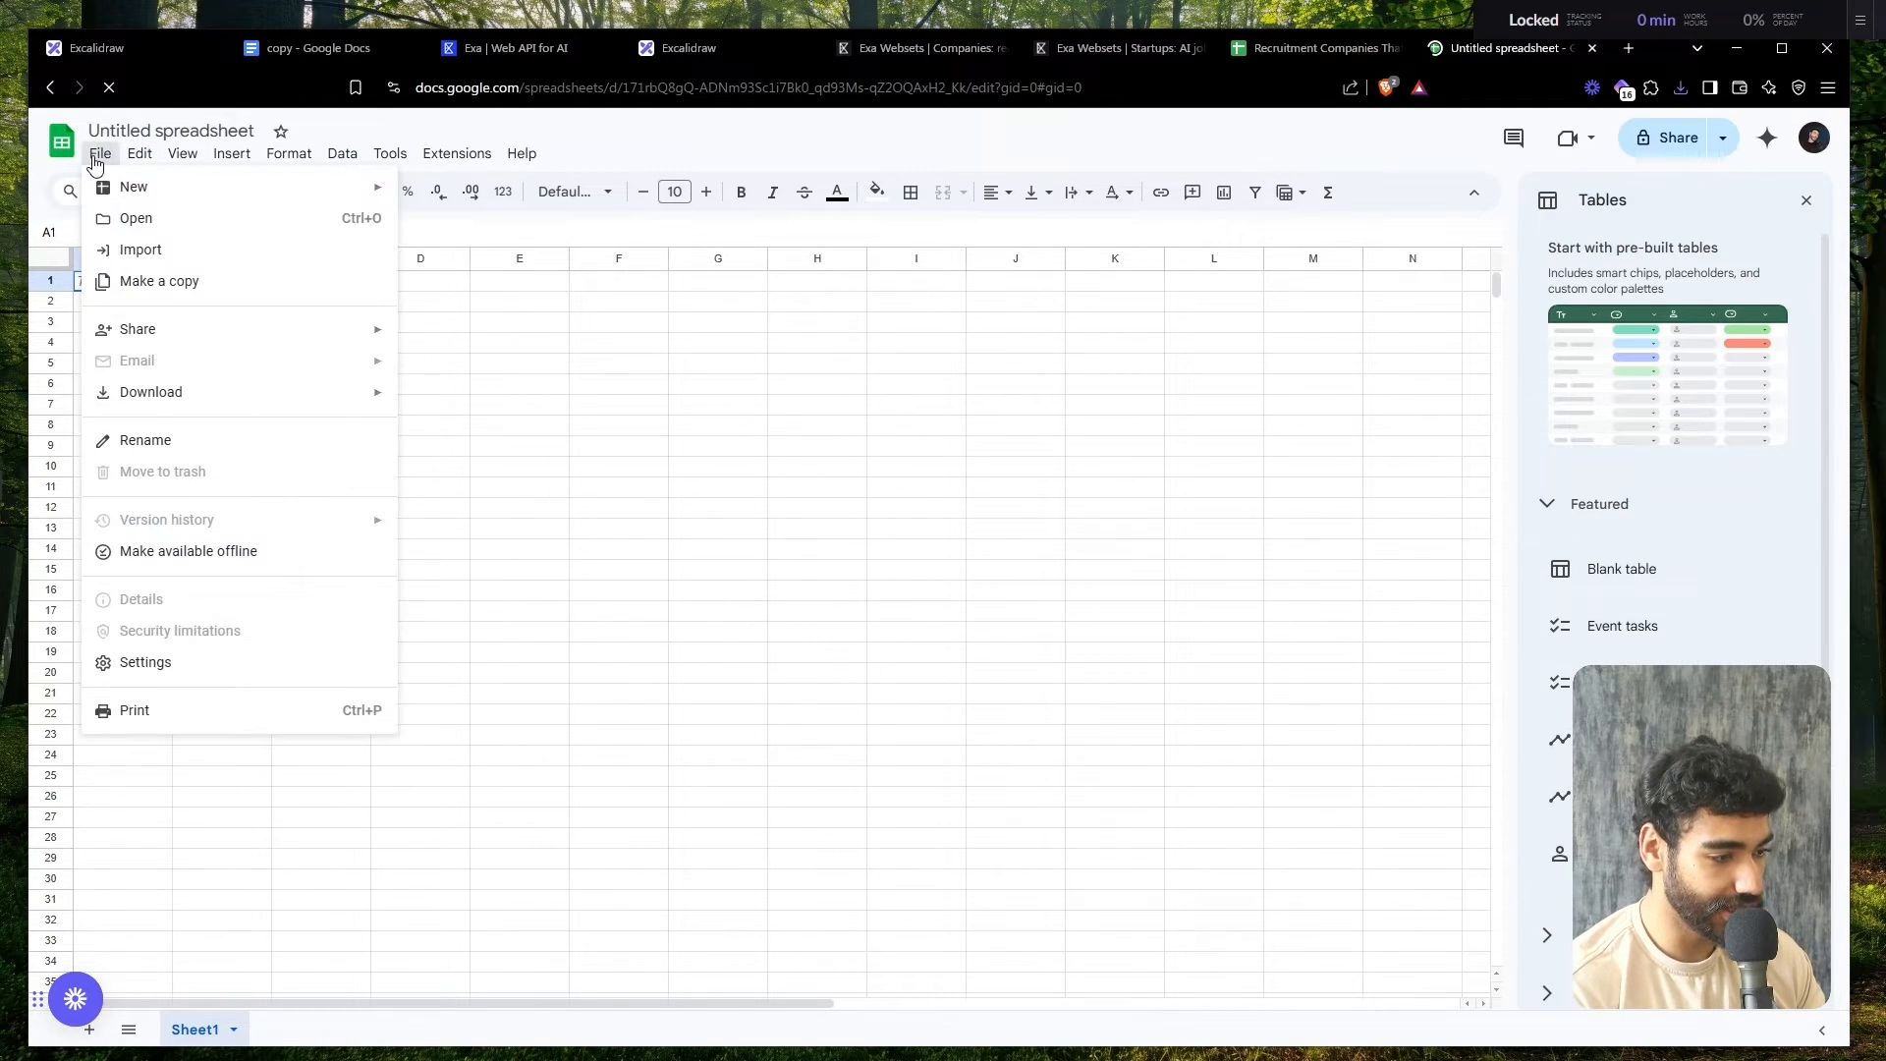
pyautogui.click(125, 249)
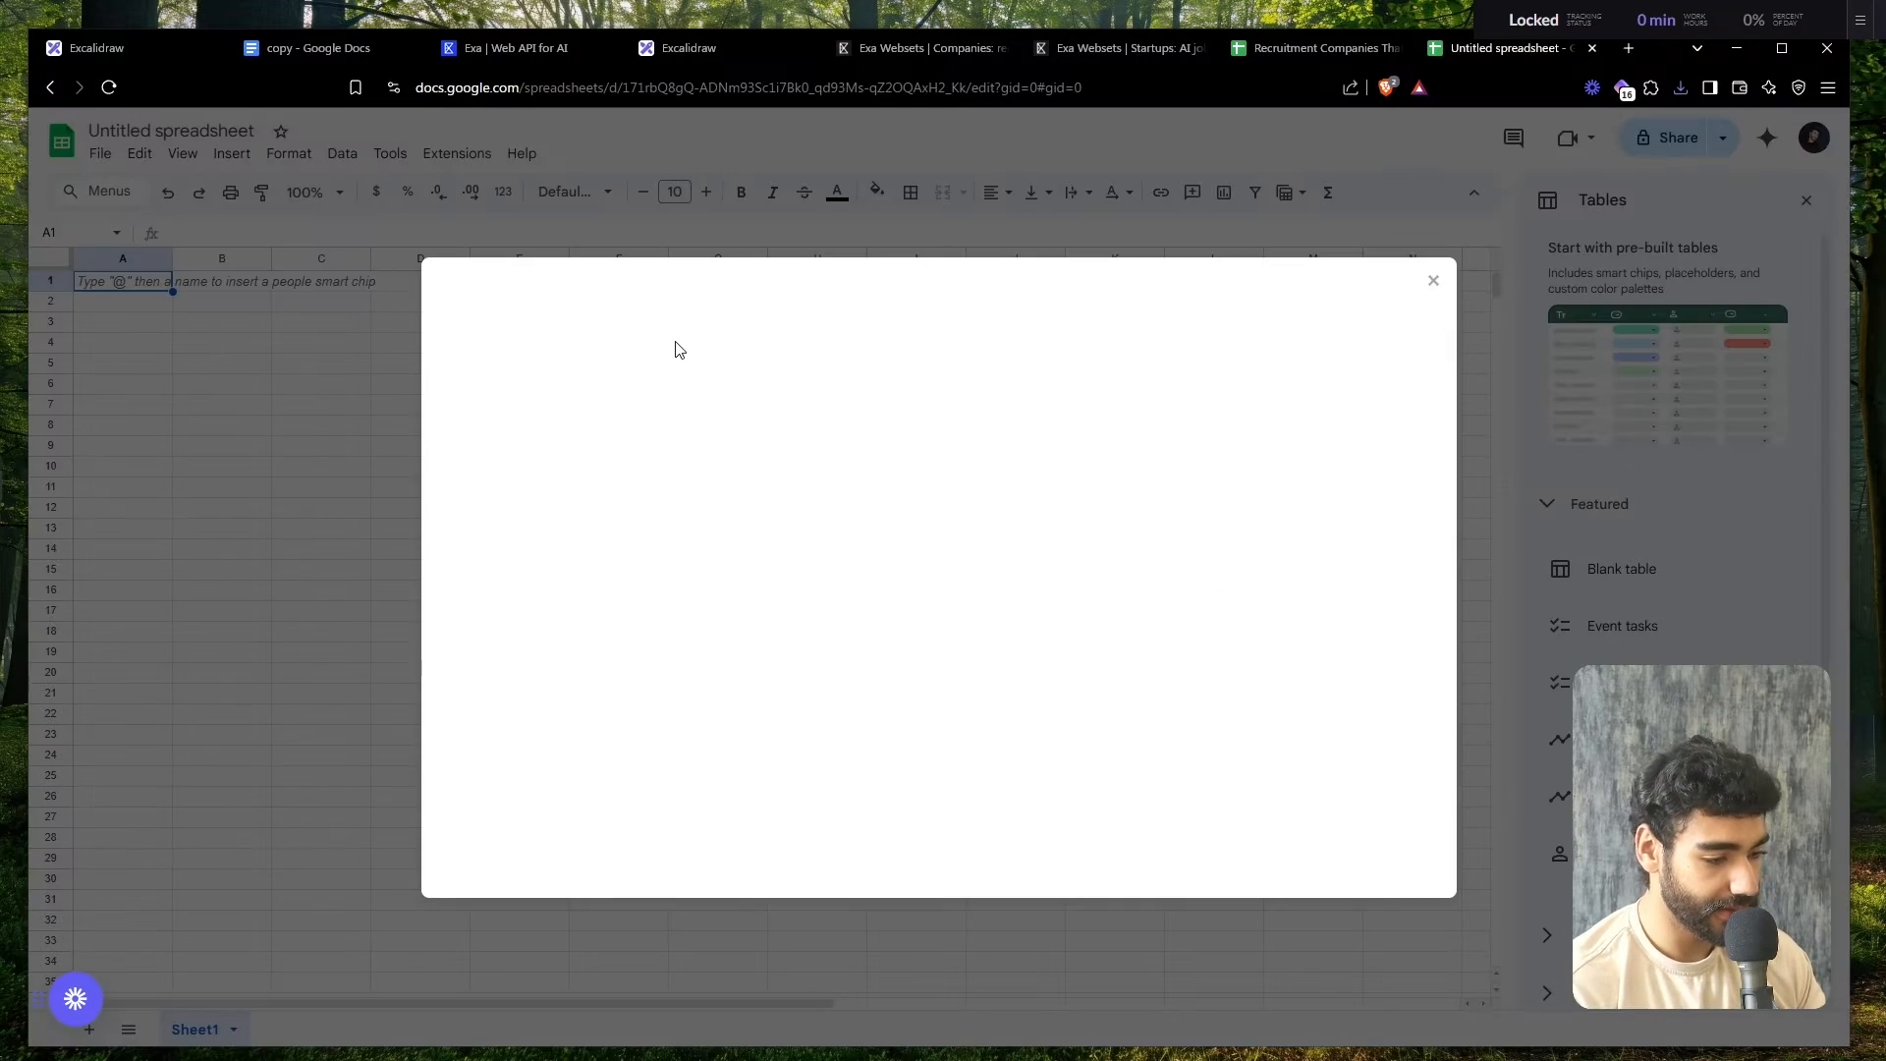
pyautogui.click(770, 357)
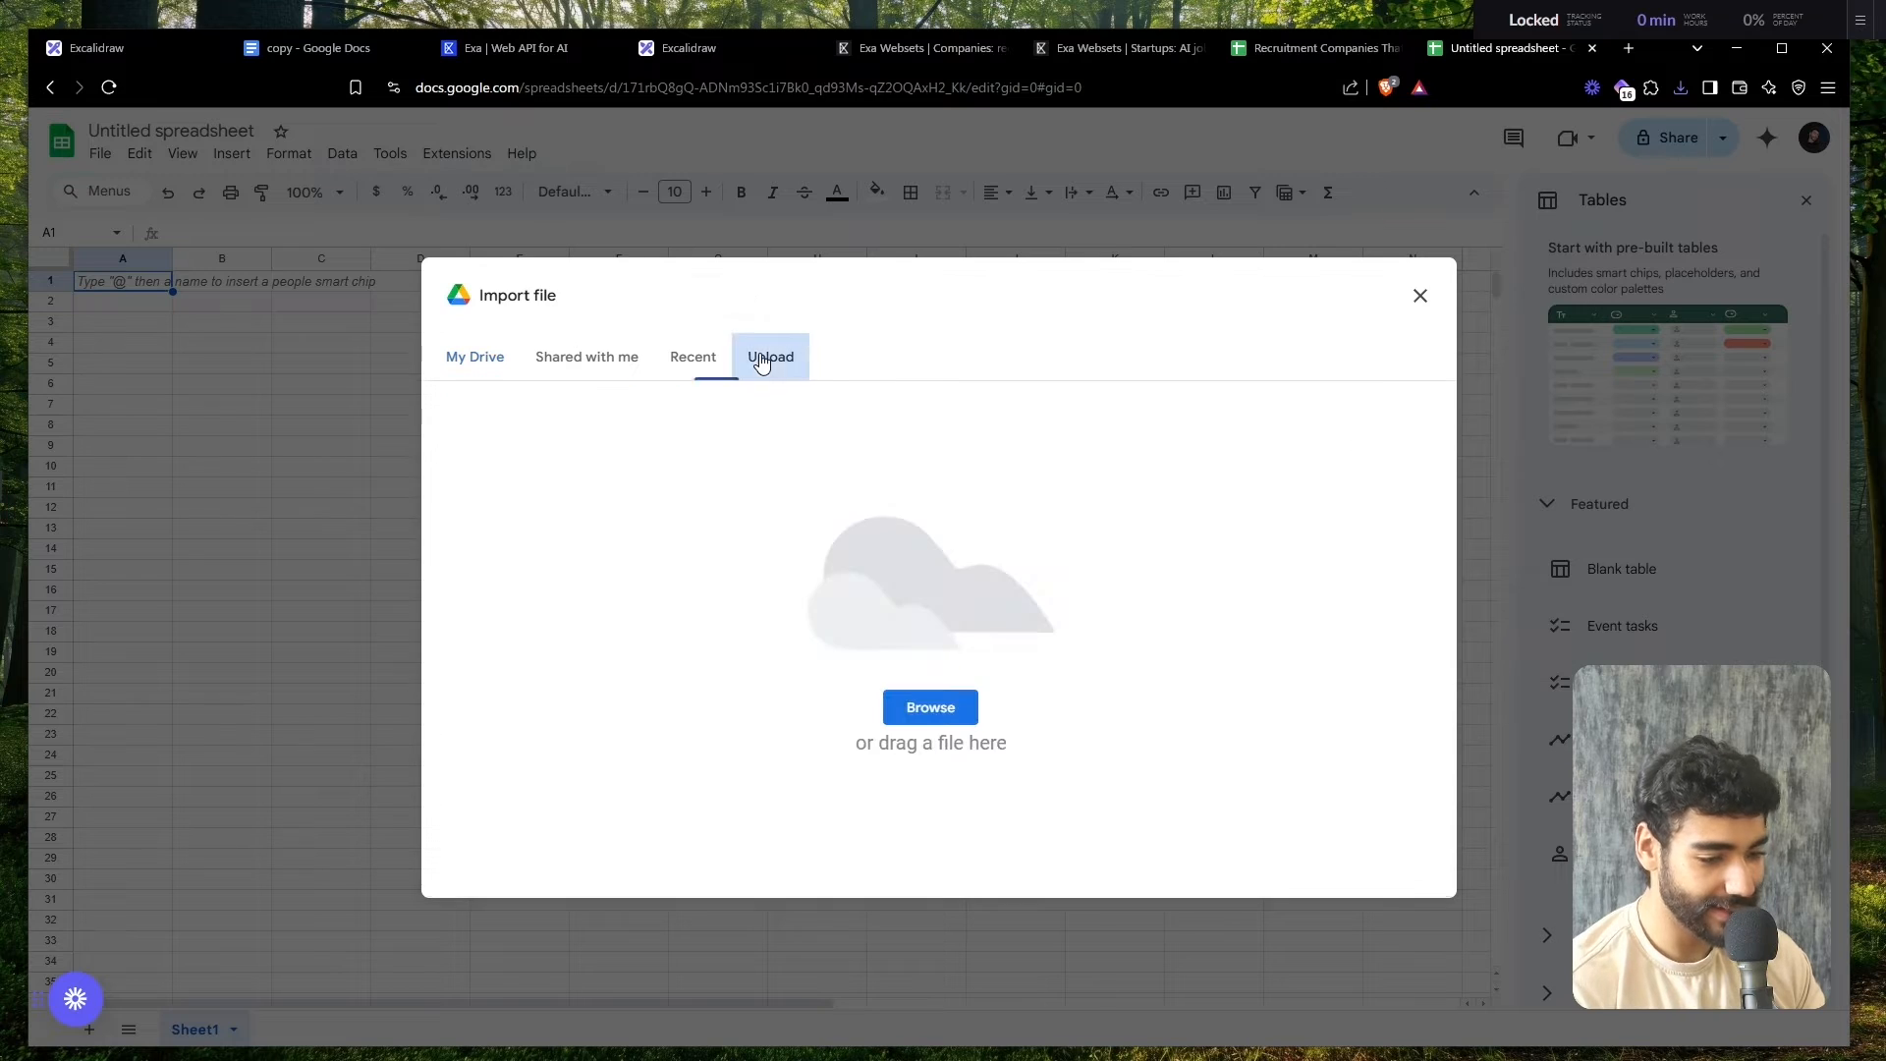
pyautogui.click(1679, 88)
pyautogui.moveTo(1552, 185); pyautogui.dragTo(1053, 563)
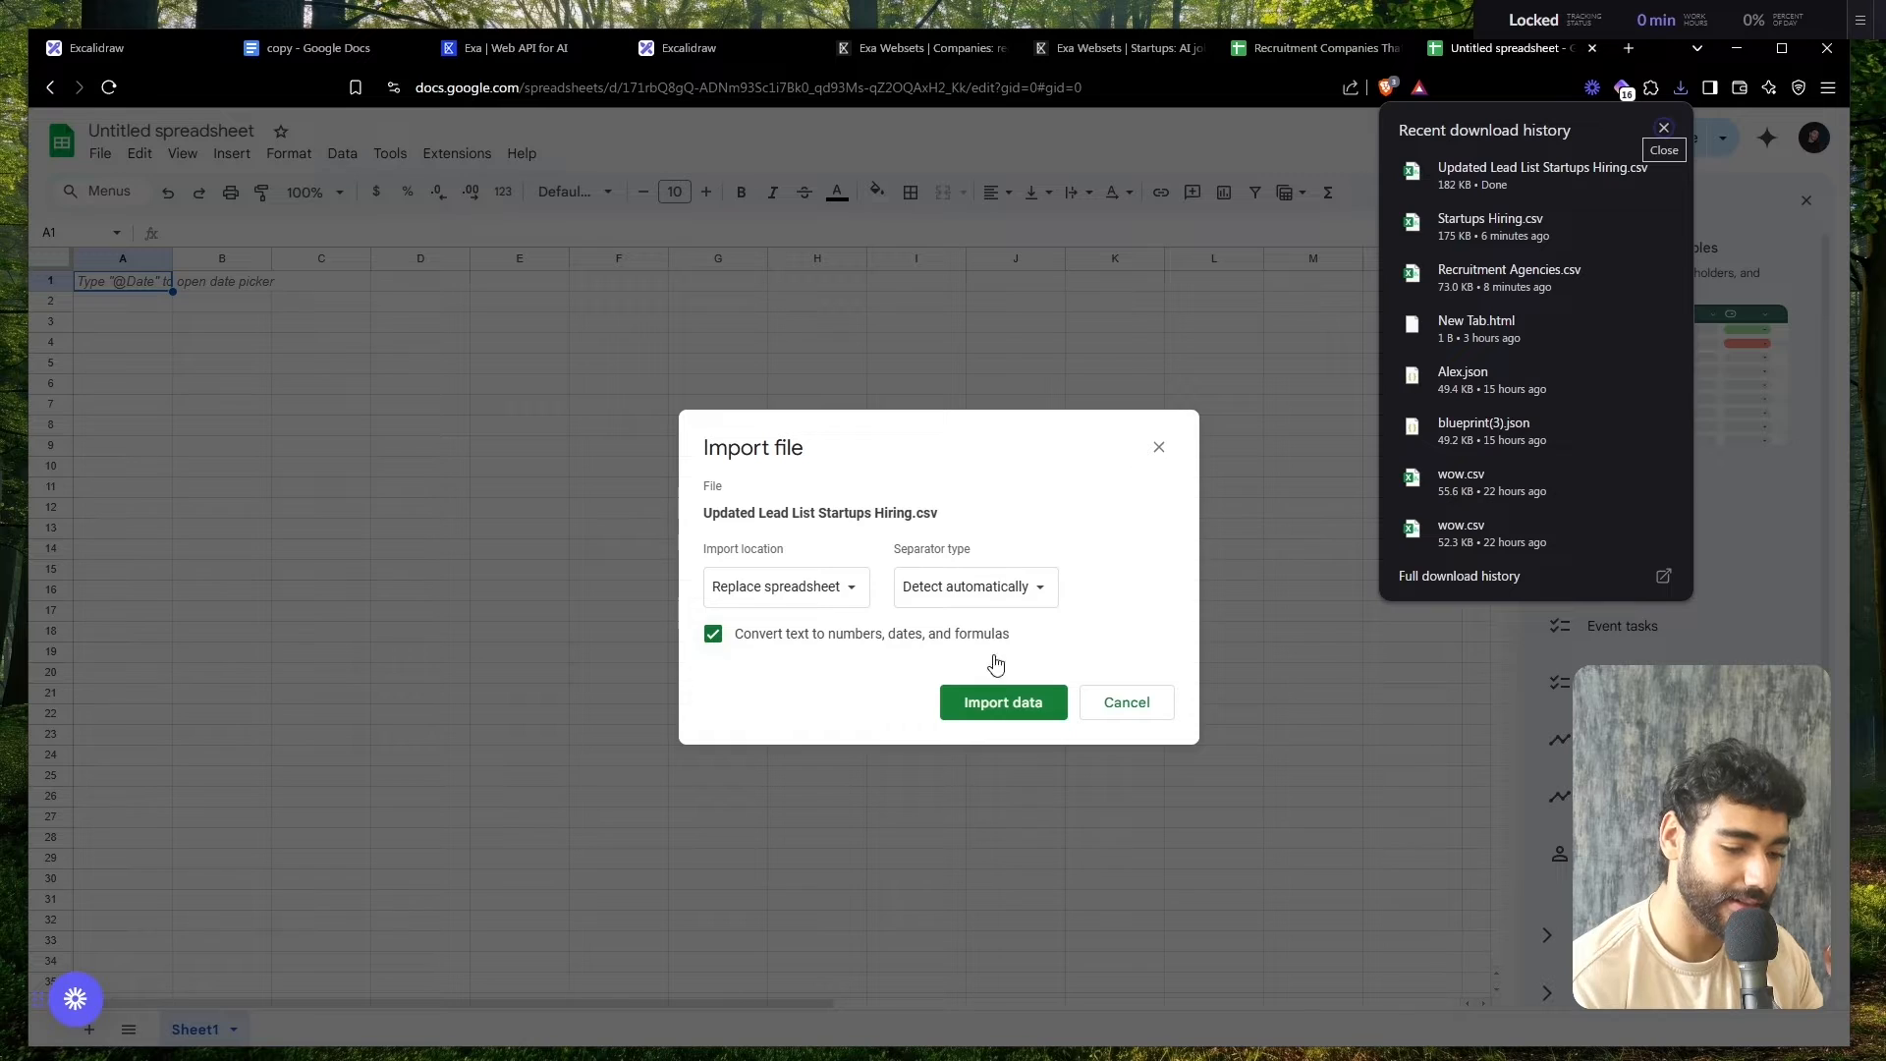
pyautogui.click(785, 587)
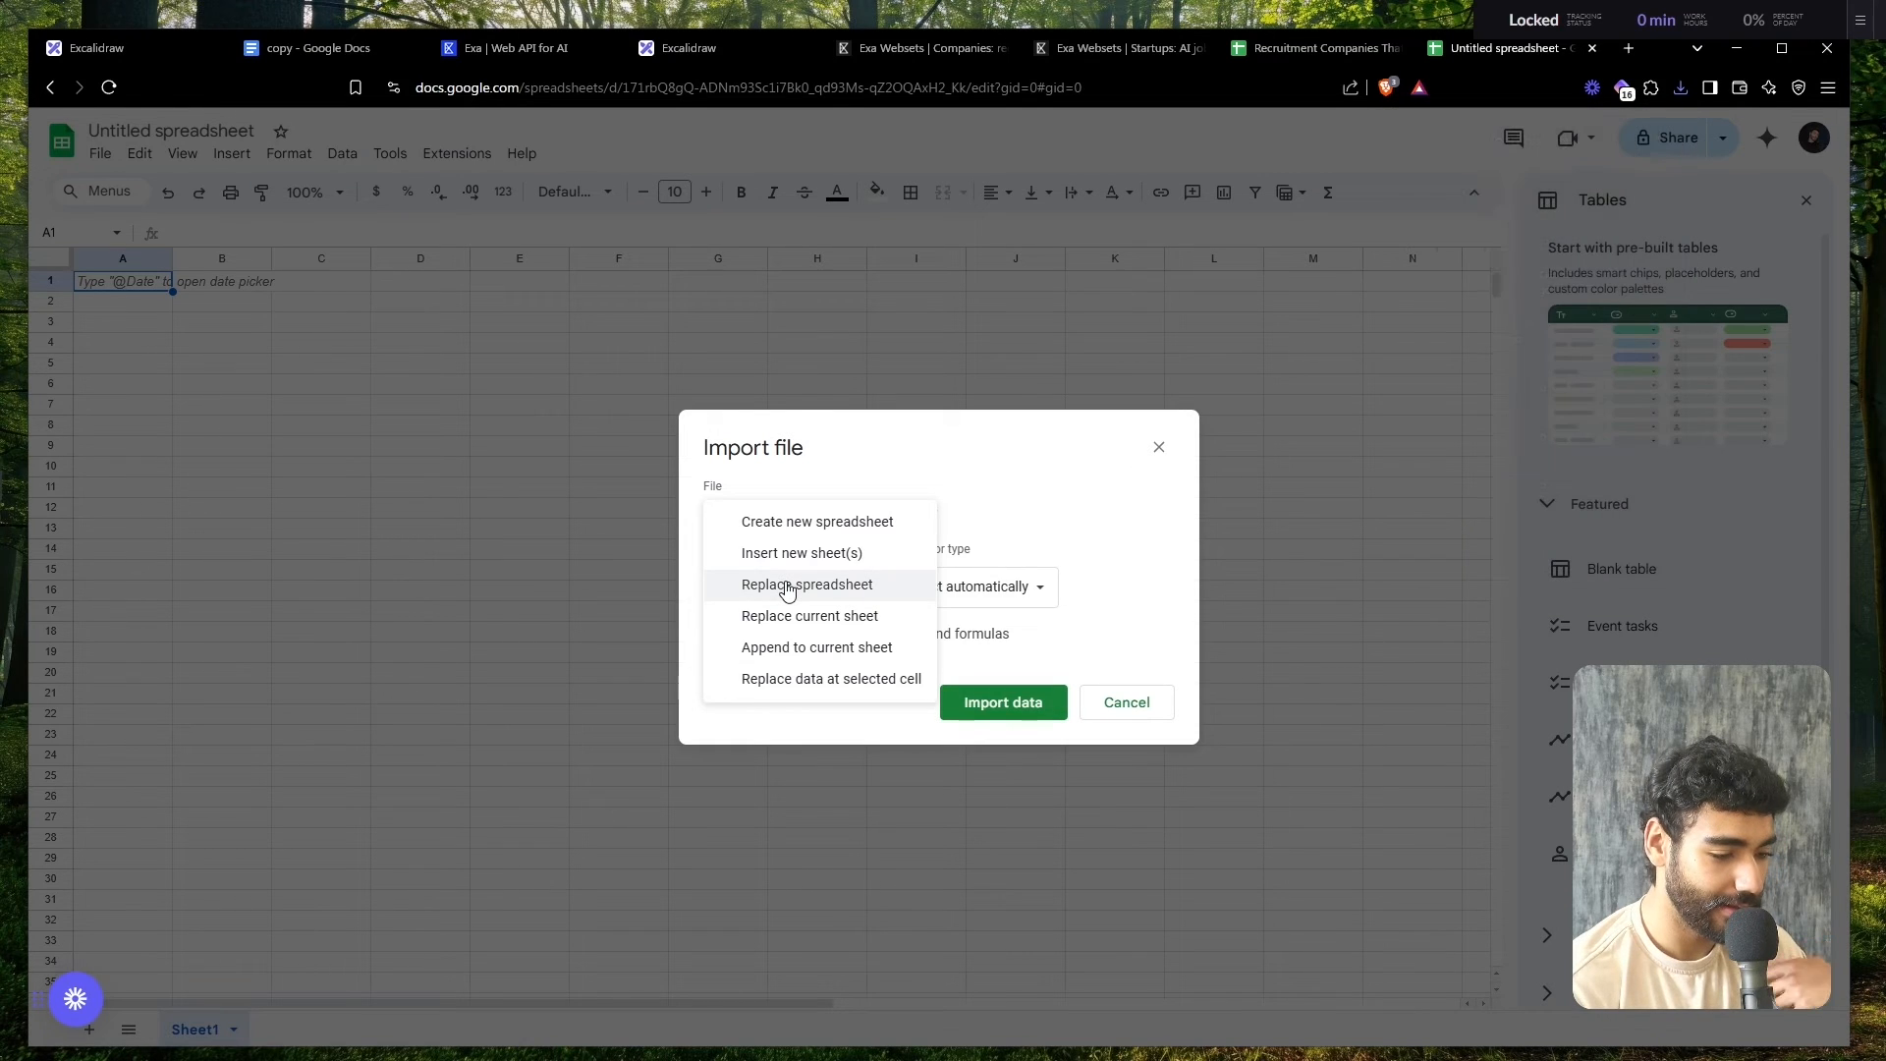
pyautogui.click(821, 646)
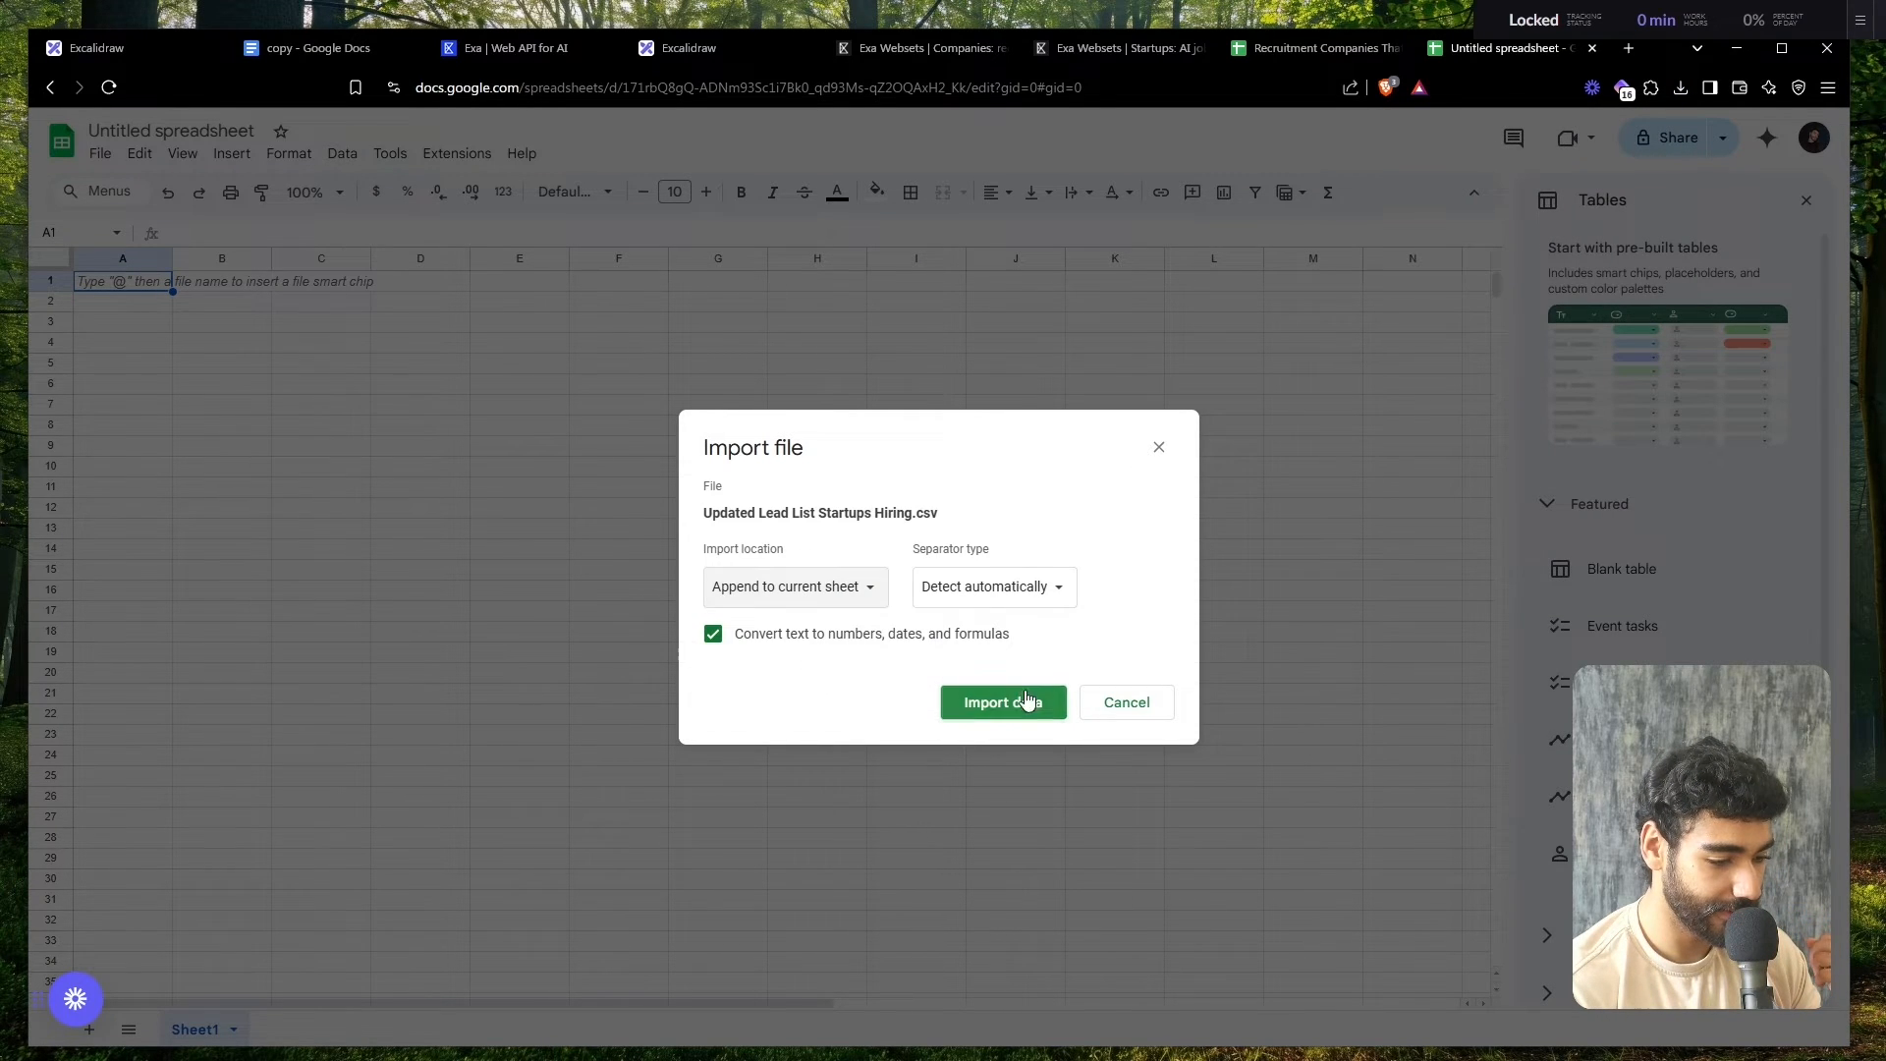
pyautogui.click(1025, 702)
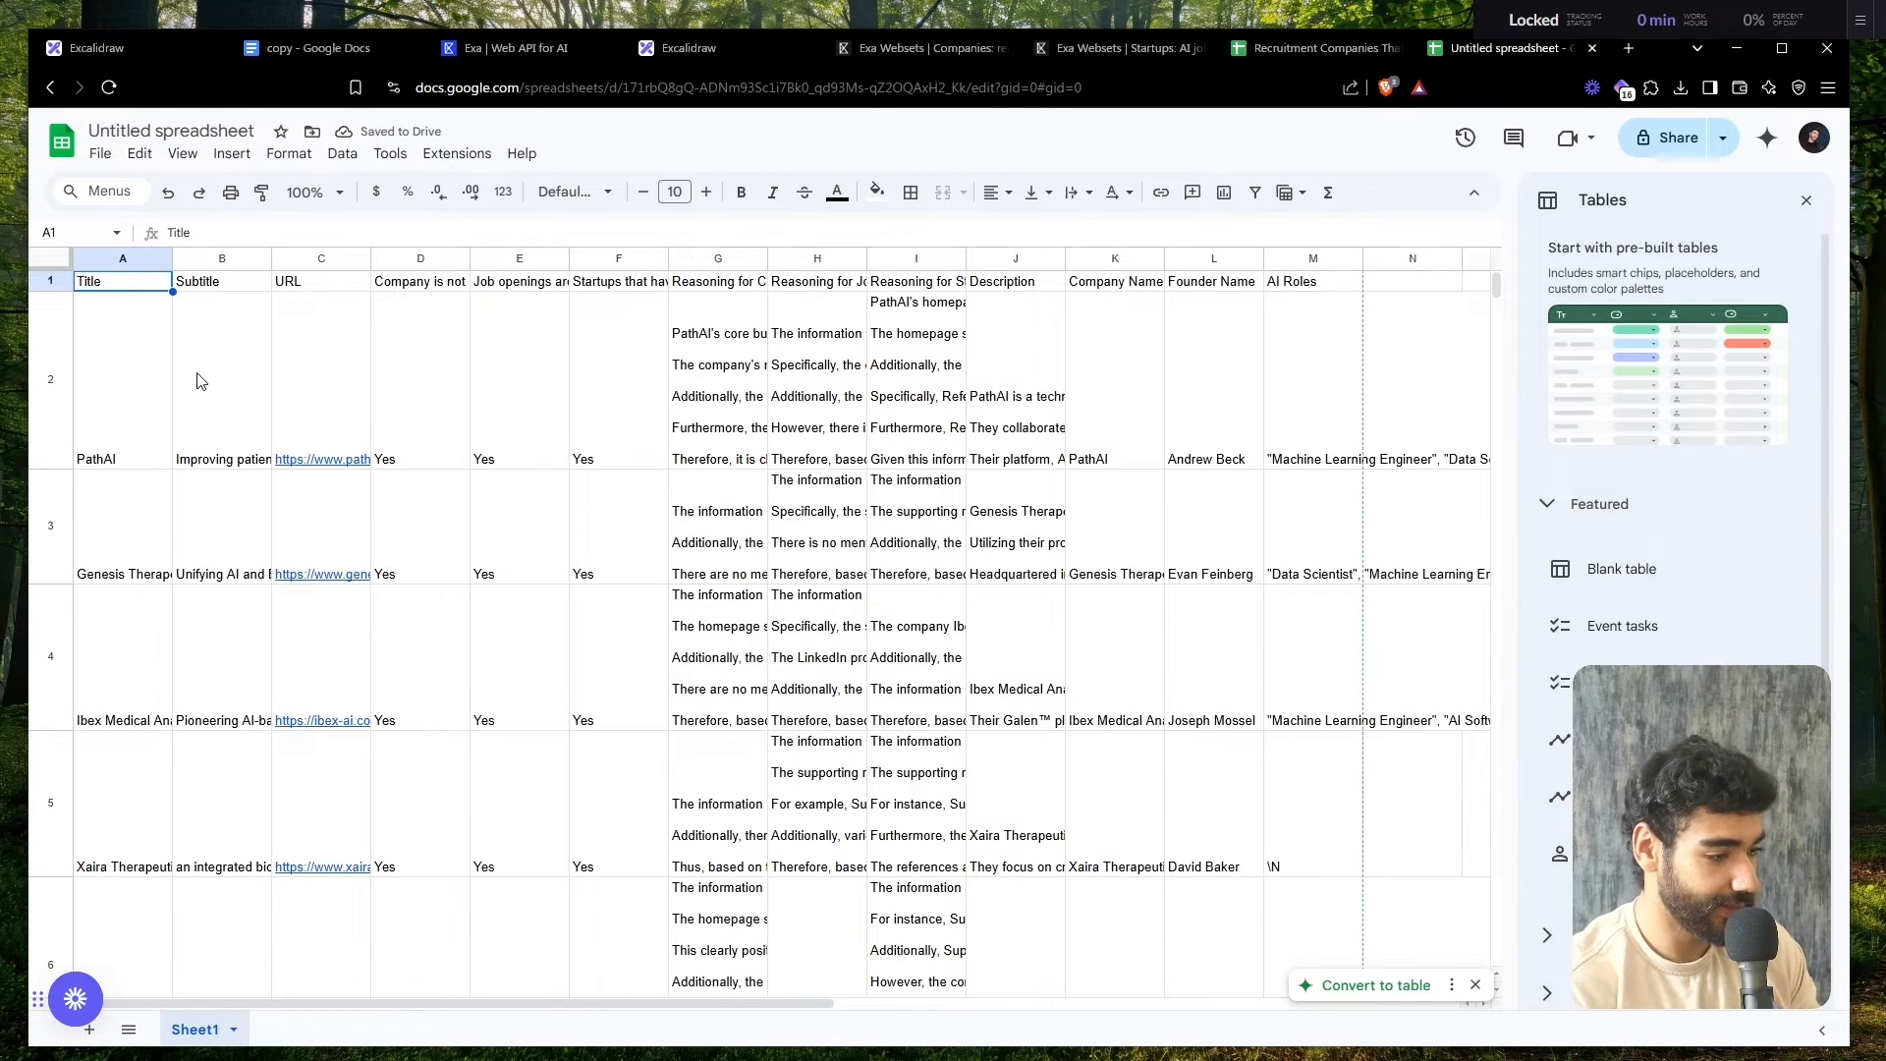
# - Resize rows 1 to 61 to a uniform height of 21 pixels
pyautogui.click(187, 381)
pyautogui.hotkey('ctrl', 'a')
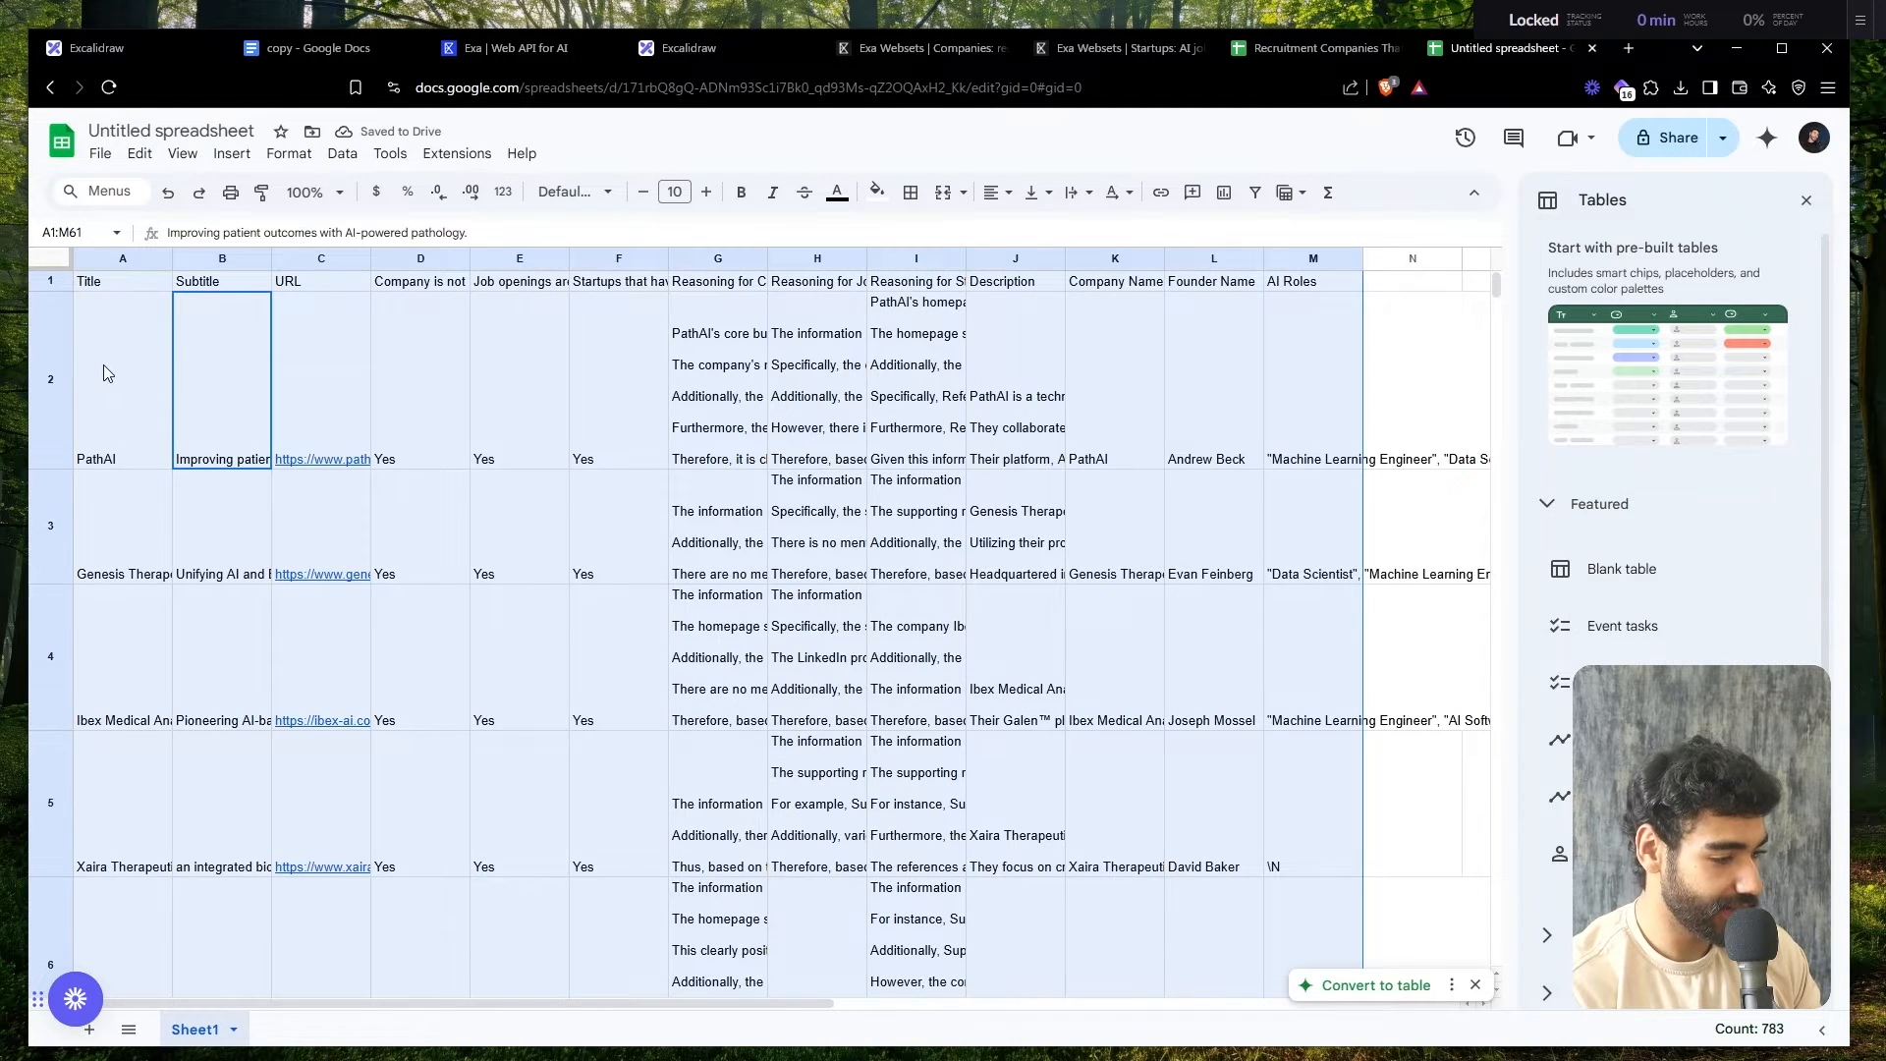
pyautogui.click(56, 360)
pyautogui.hotkey('ctrl', 'a')
pyautogui.rightClick(56, 360)
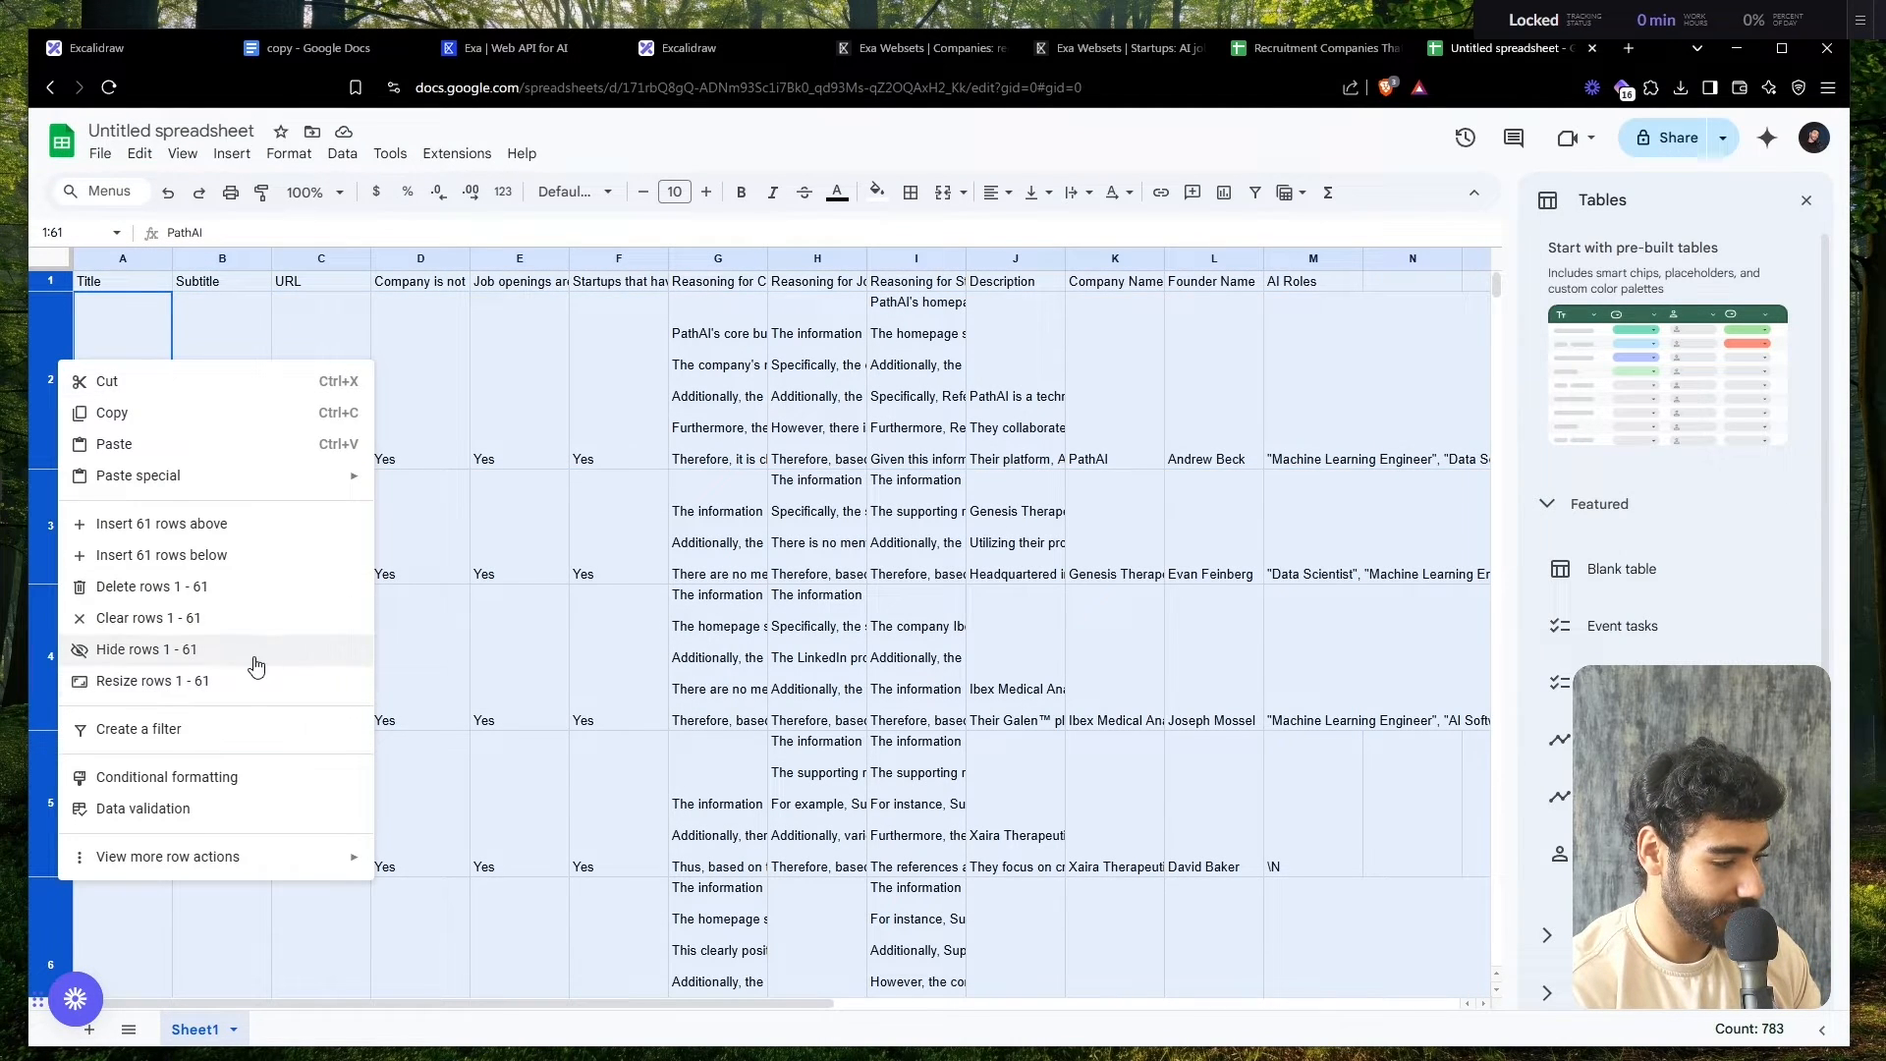
pyautogui.click(152, 681)
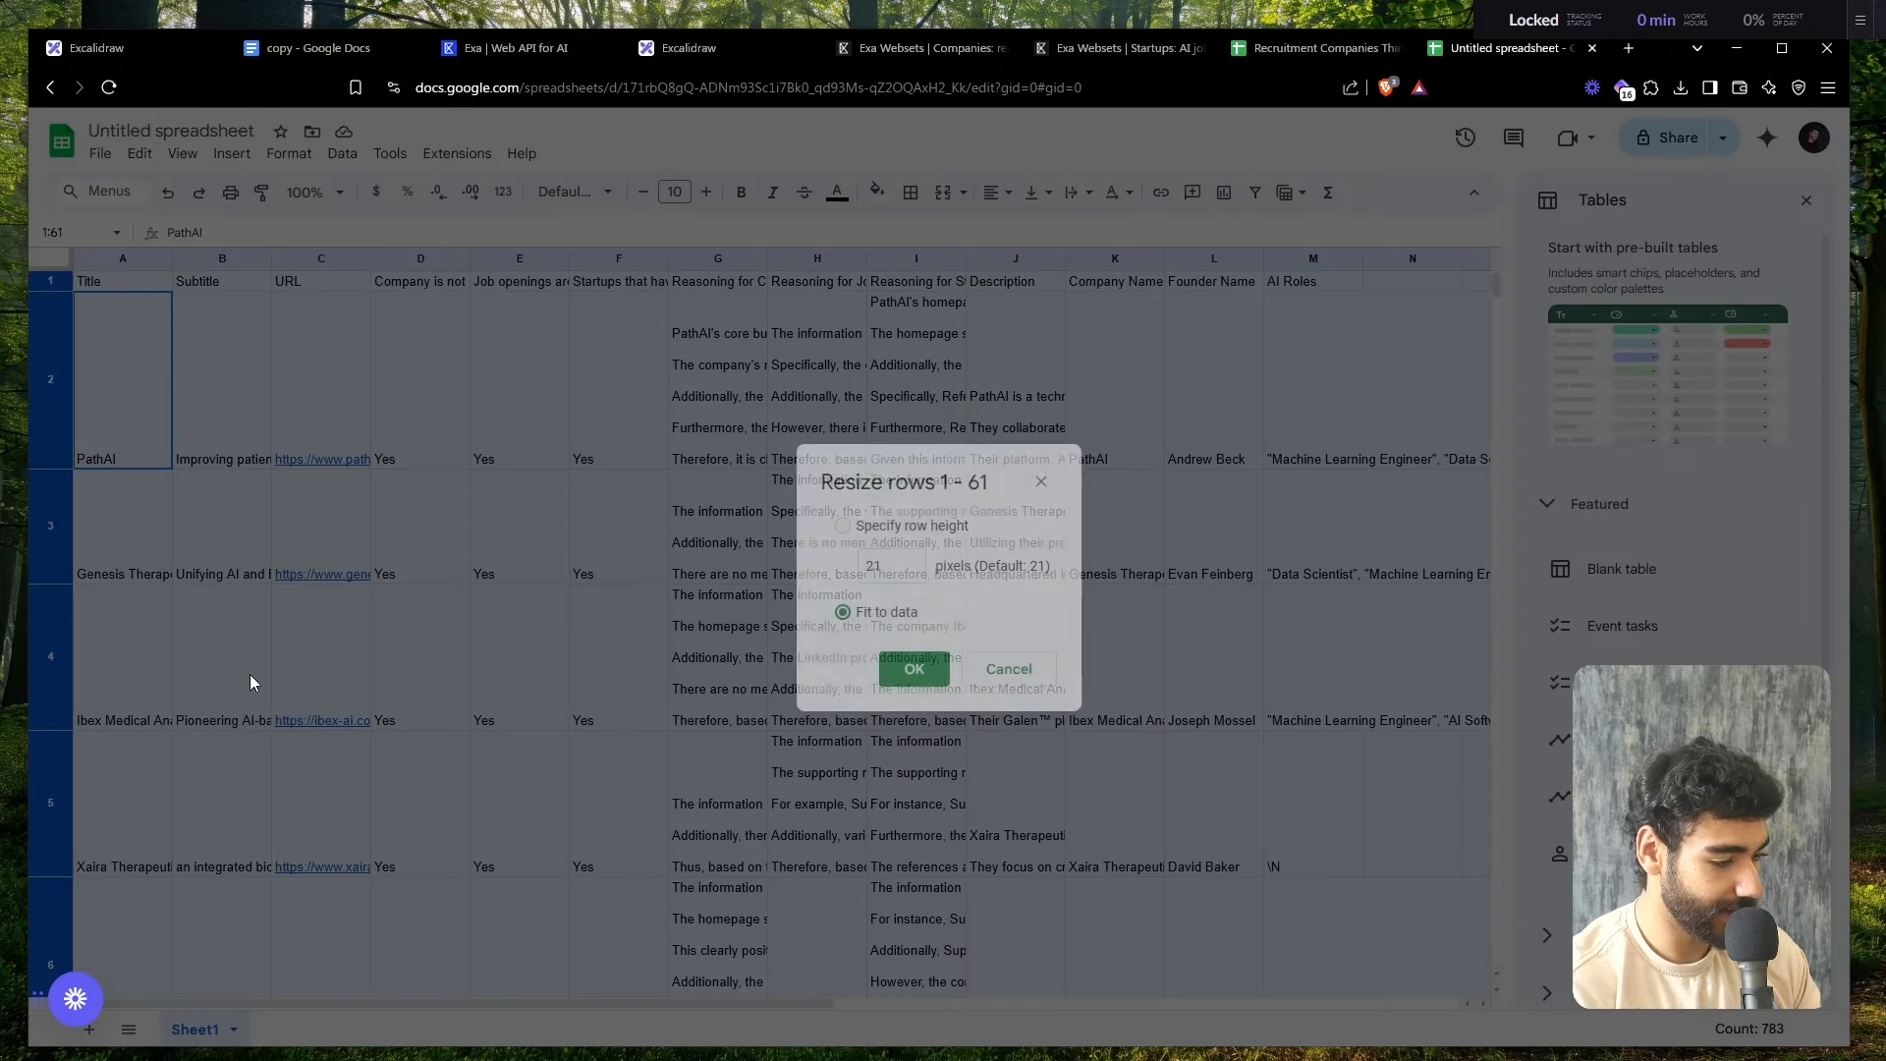
pyautogui.click(917, 660)
pyautogui.click(566, 495)
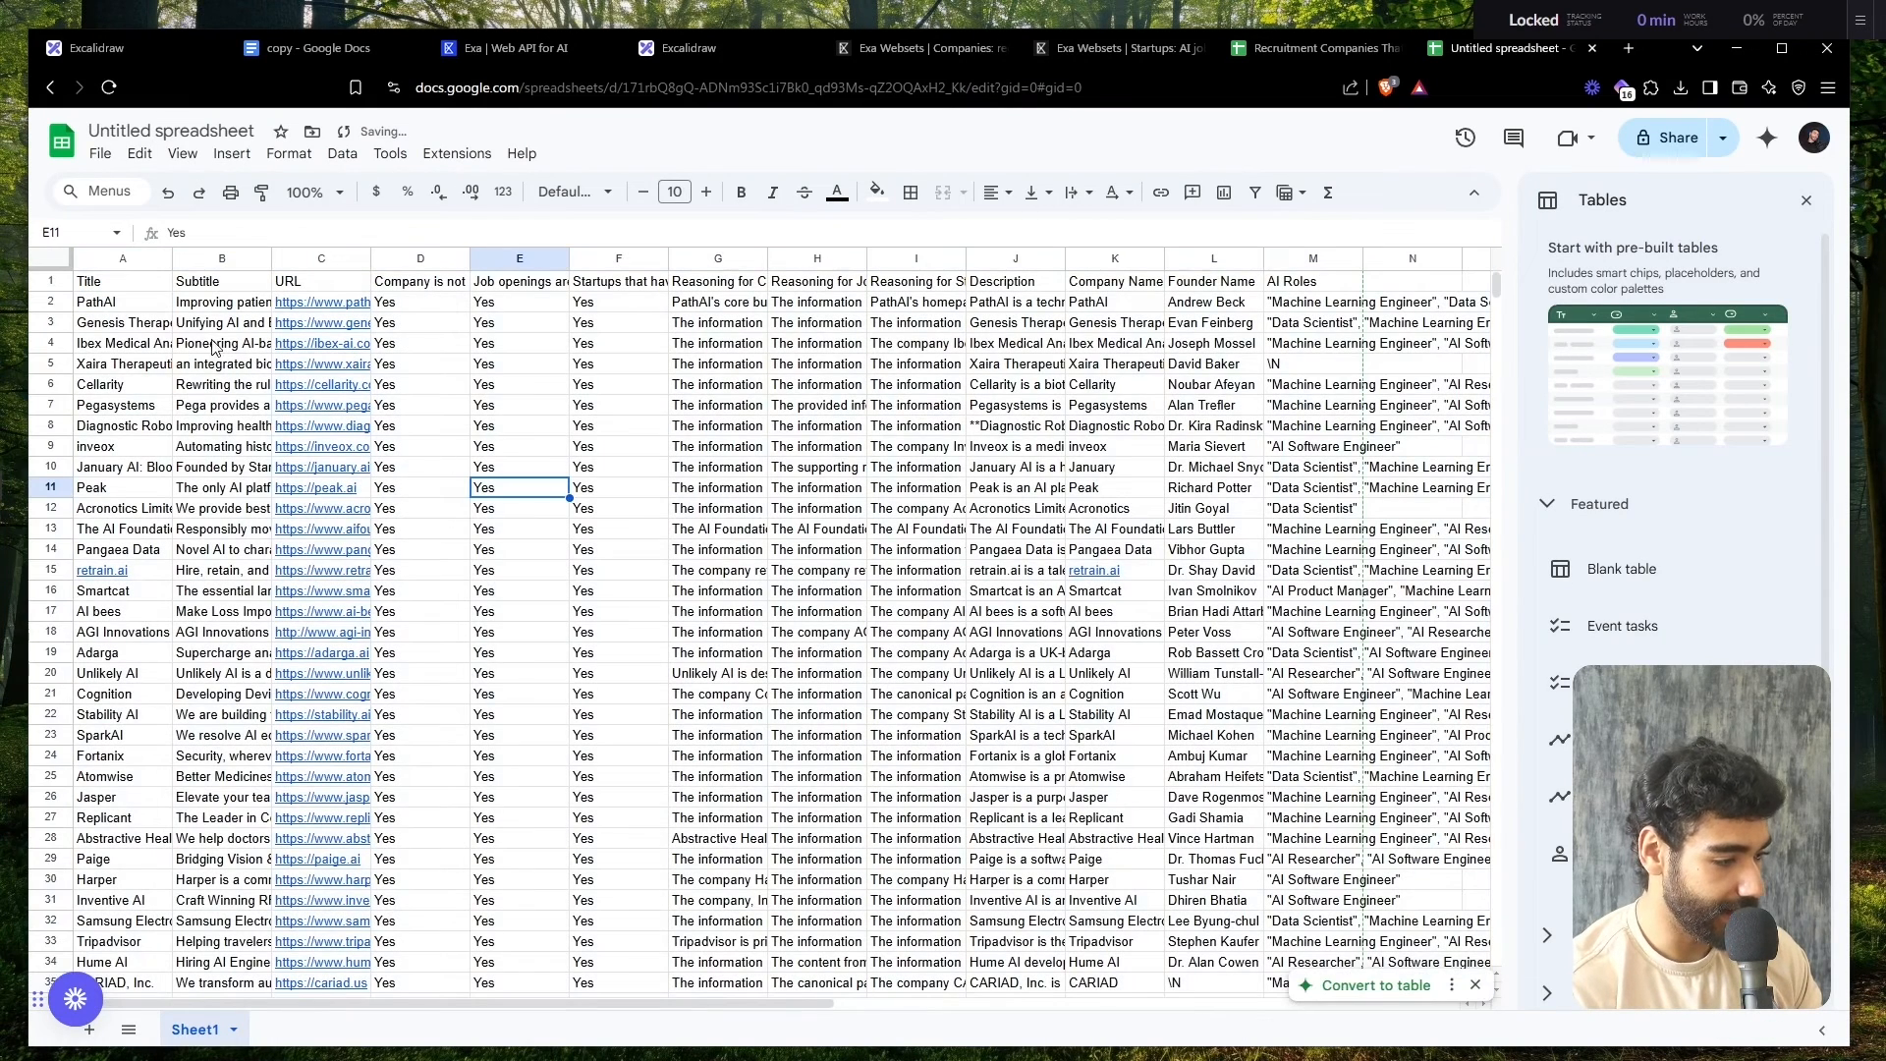
# - Delete columns A to I, from Title through the reasoning columns, leaving Description, Company Name, Founder Name and AI Roles
pyautogui.click(138, 259)
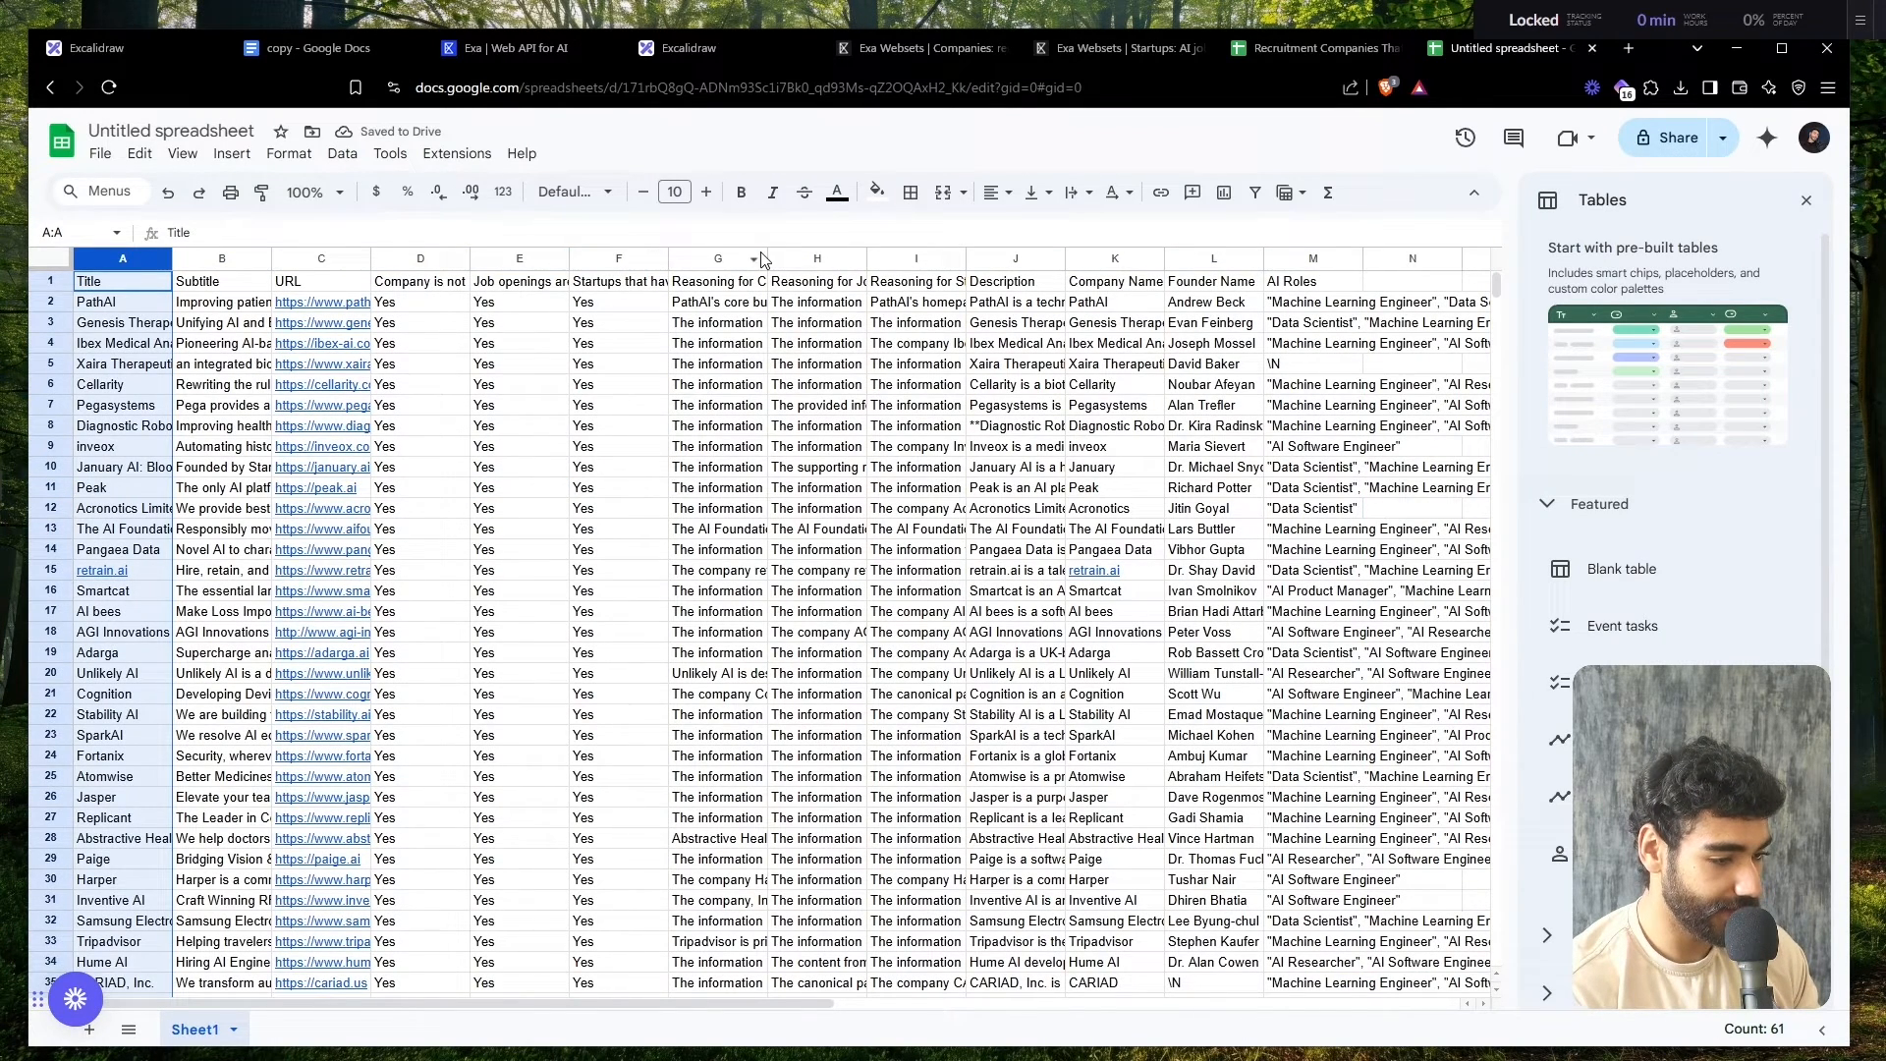
pyautogui.keyDown('shift'); pyautogui.click(925, 261); pyautogui.keyUp('shift')
pyautogui.rightClick(925, 260)
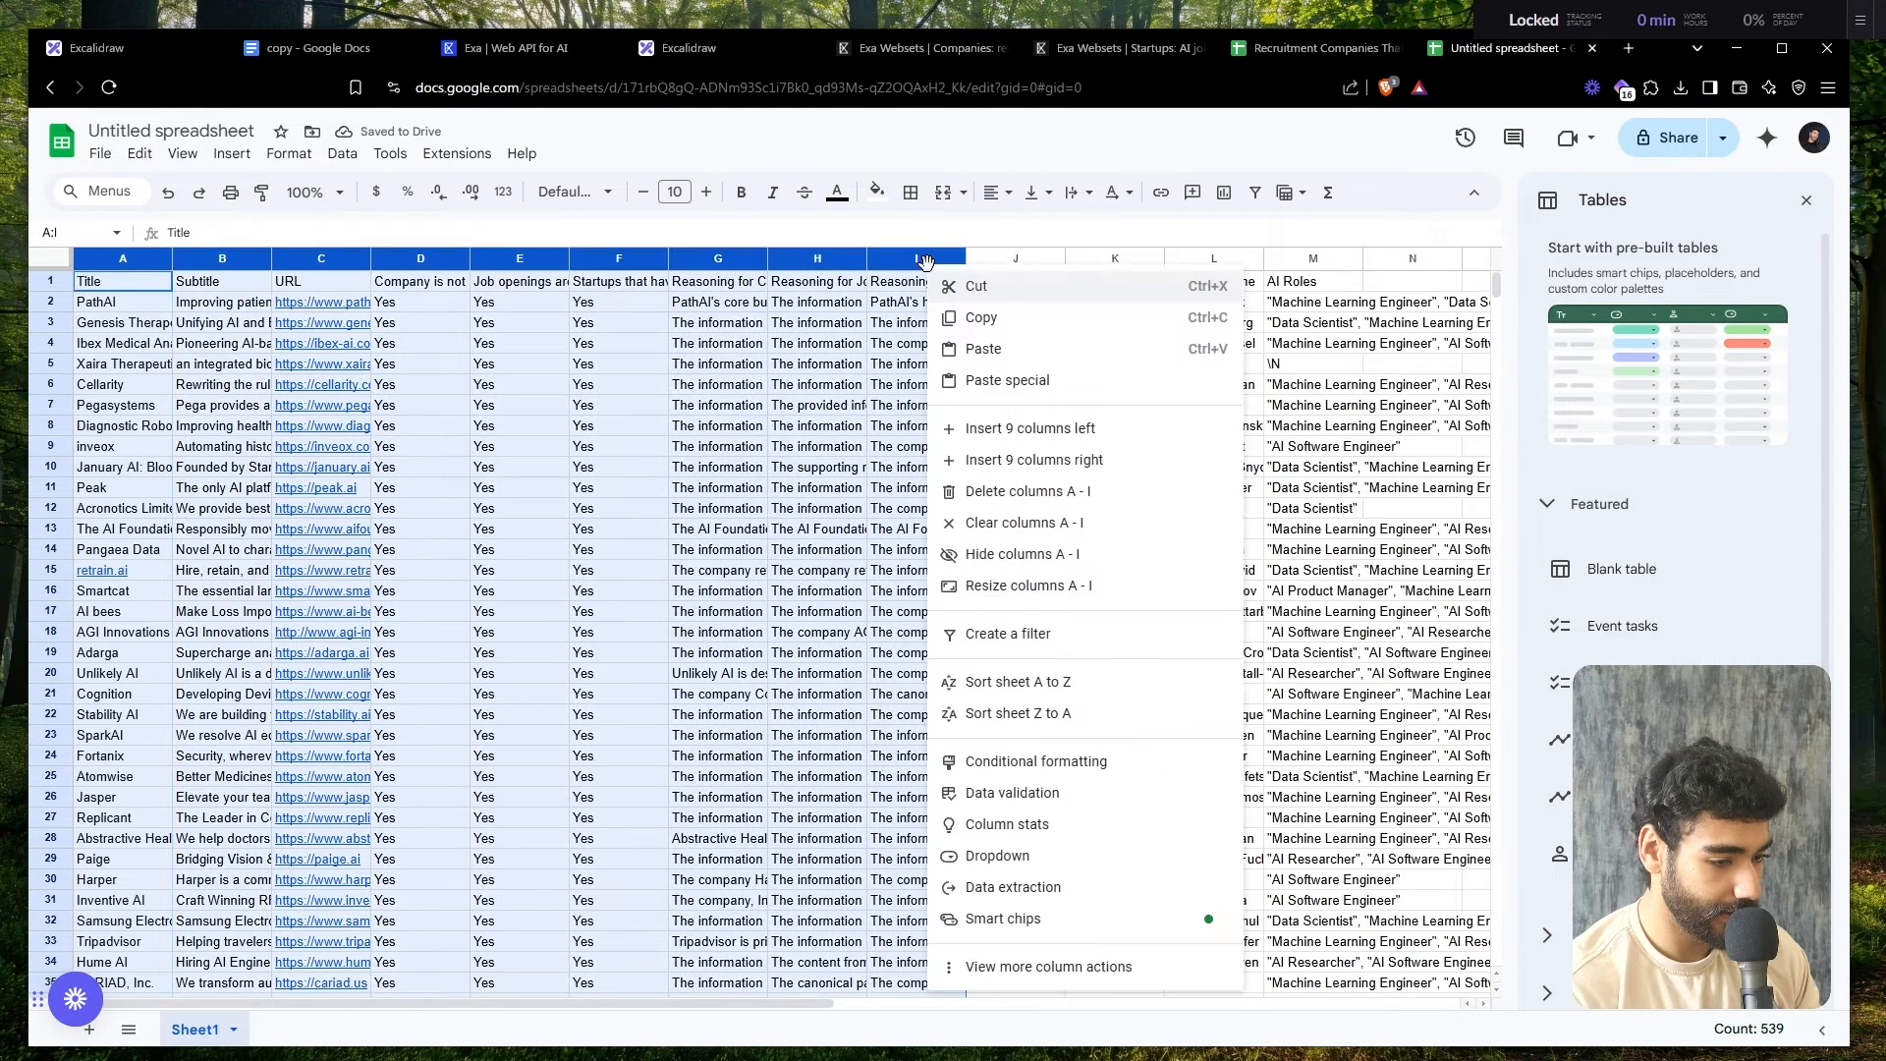
pyautogui.click(1006, 491)
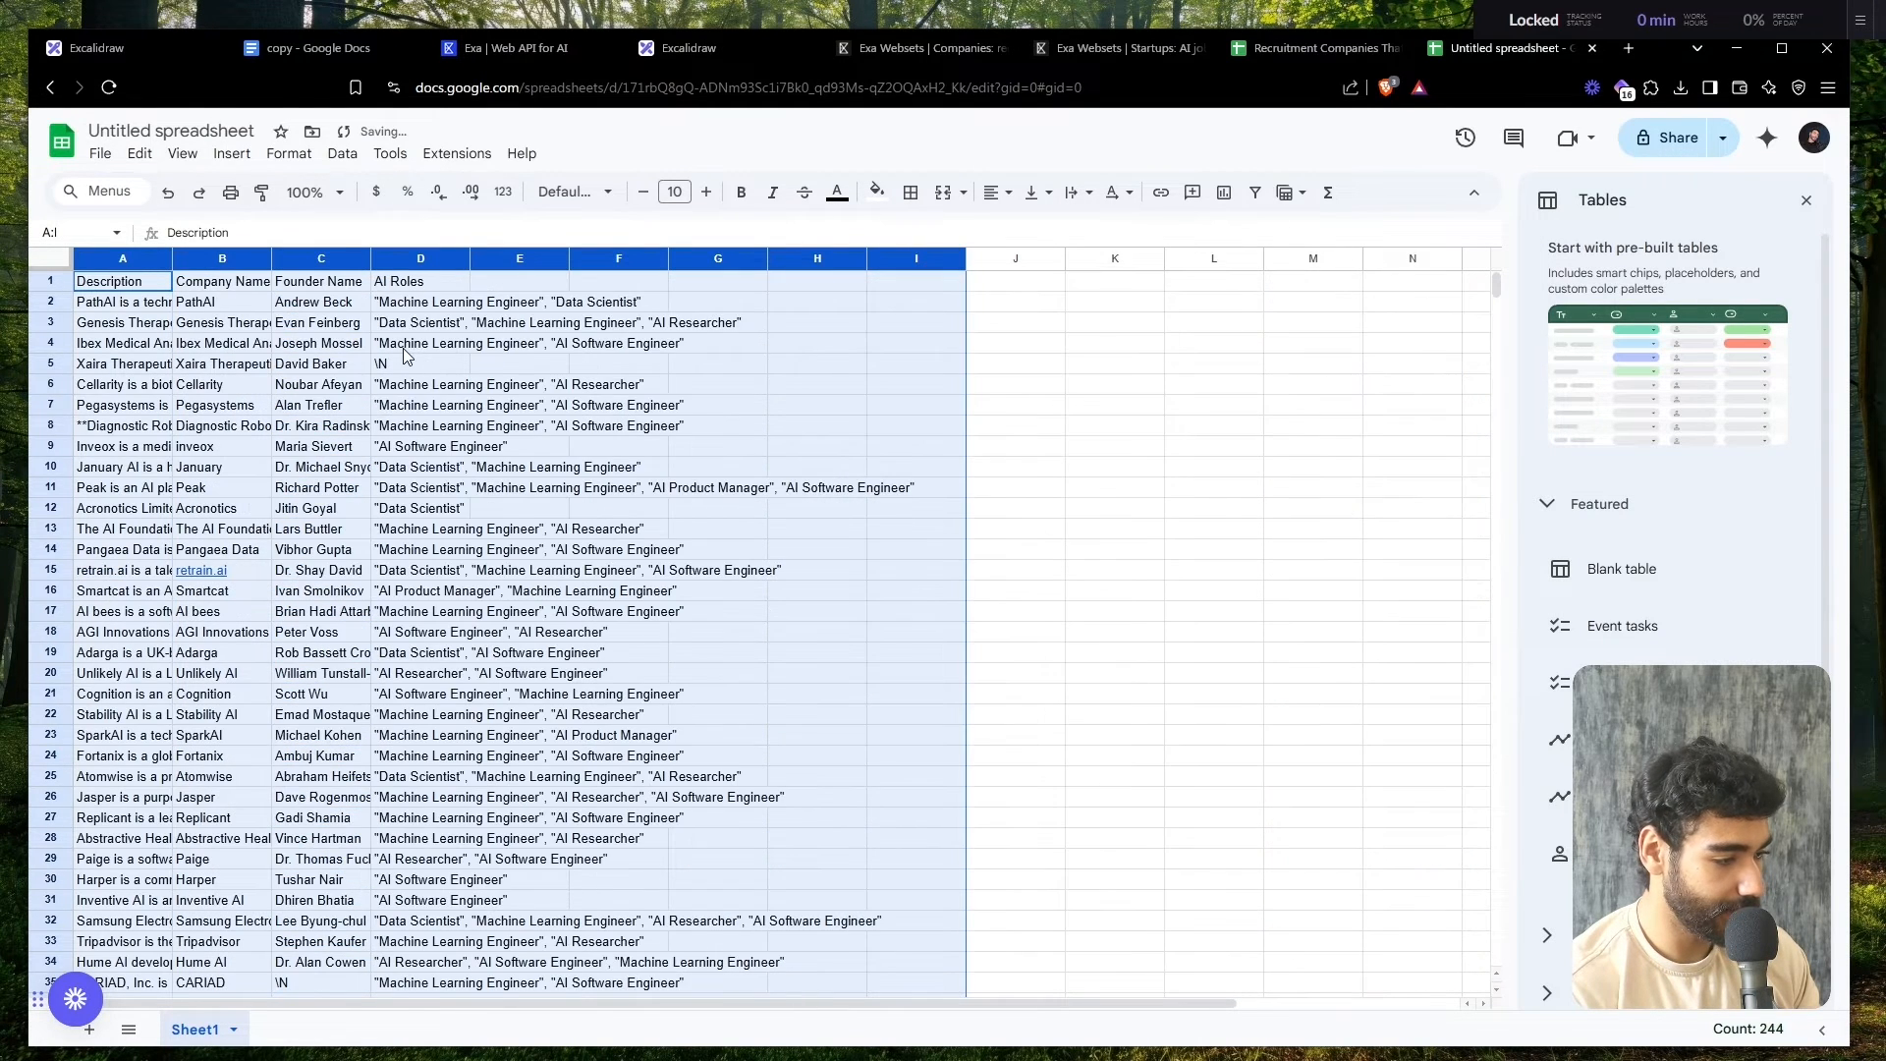
# - Make the header row bold and set the font of the whole sheet to Inter
pyautogui.click(52, 281)
pyautogui.hotkey('ctrl', 'b')
pyautogui.hotkey('ctrl', 'a')
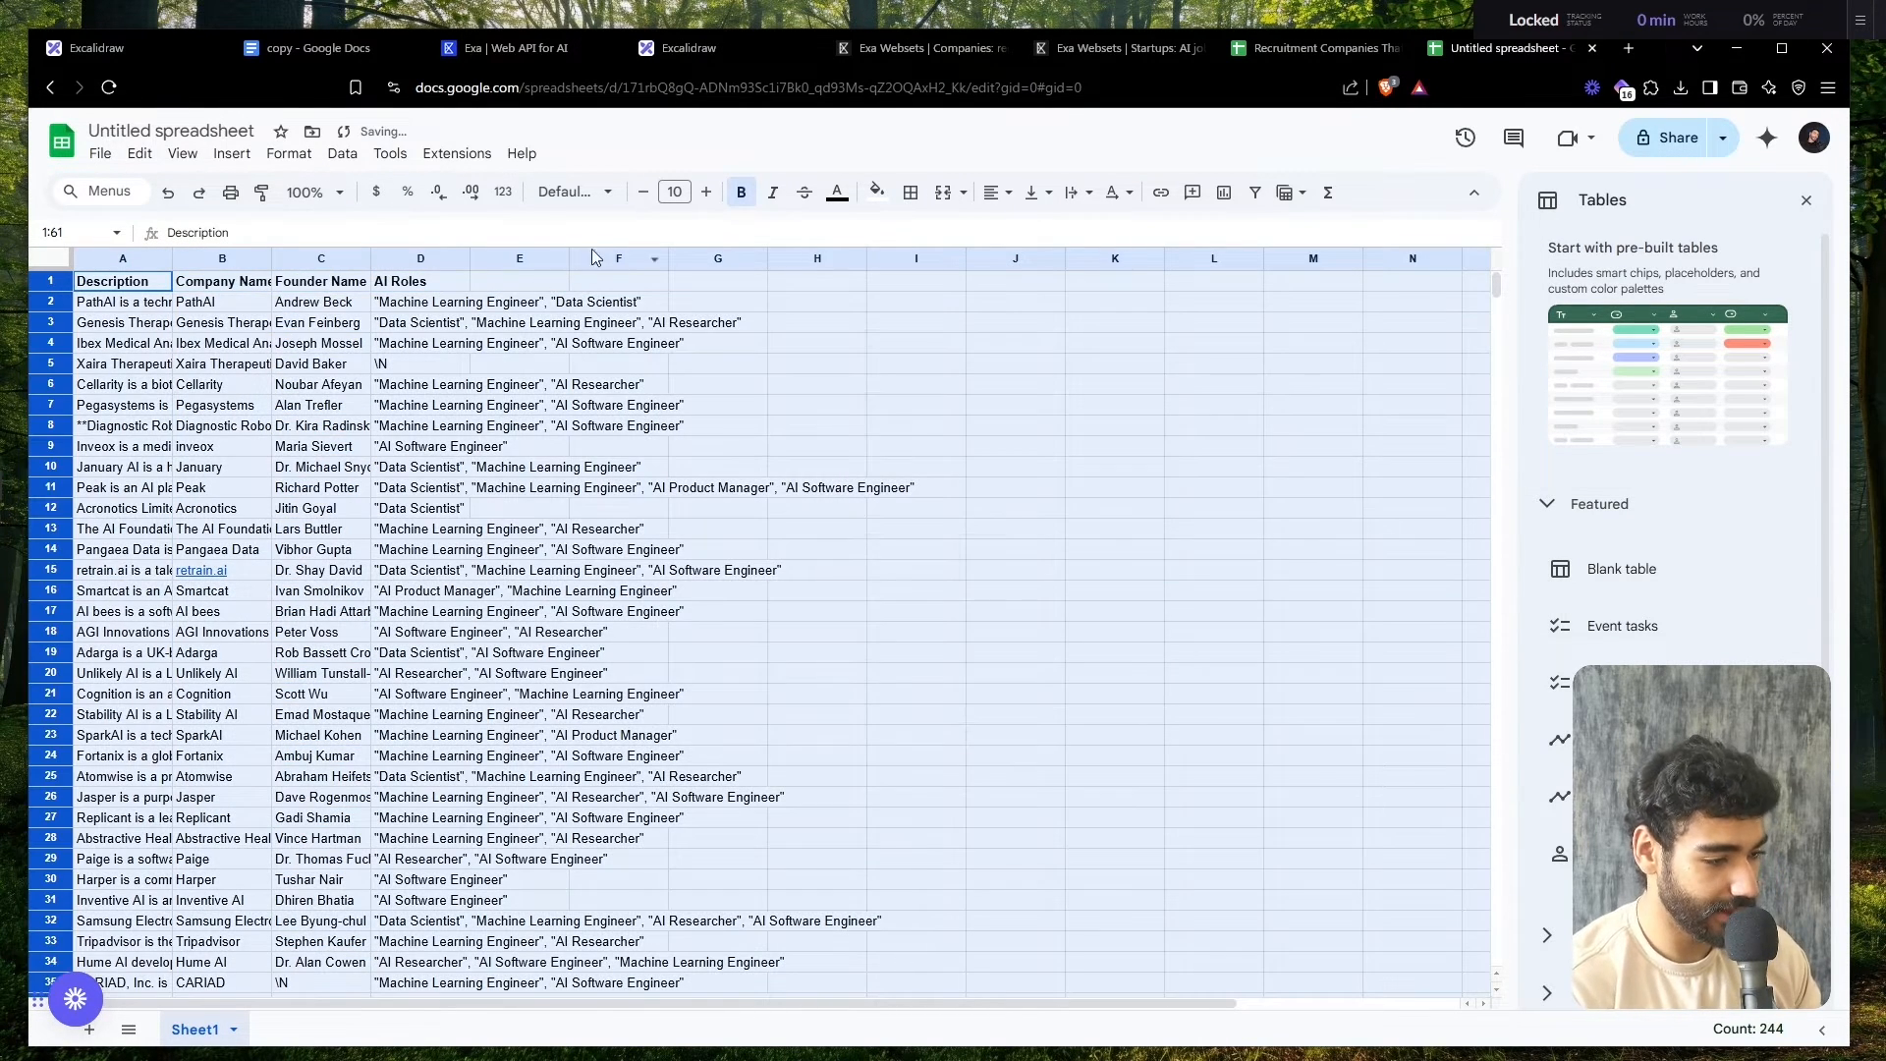
pyautogui.click(573, 192)
pyautogui.click(610, 389)
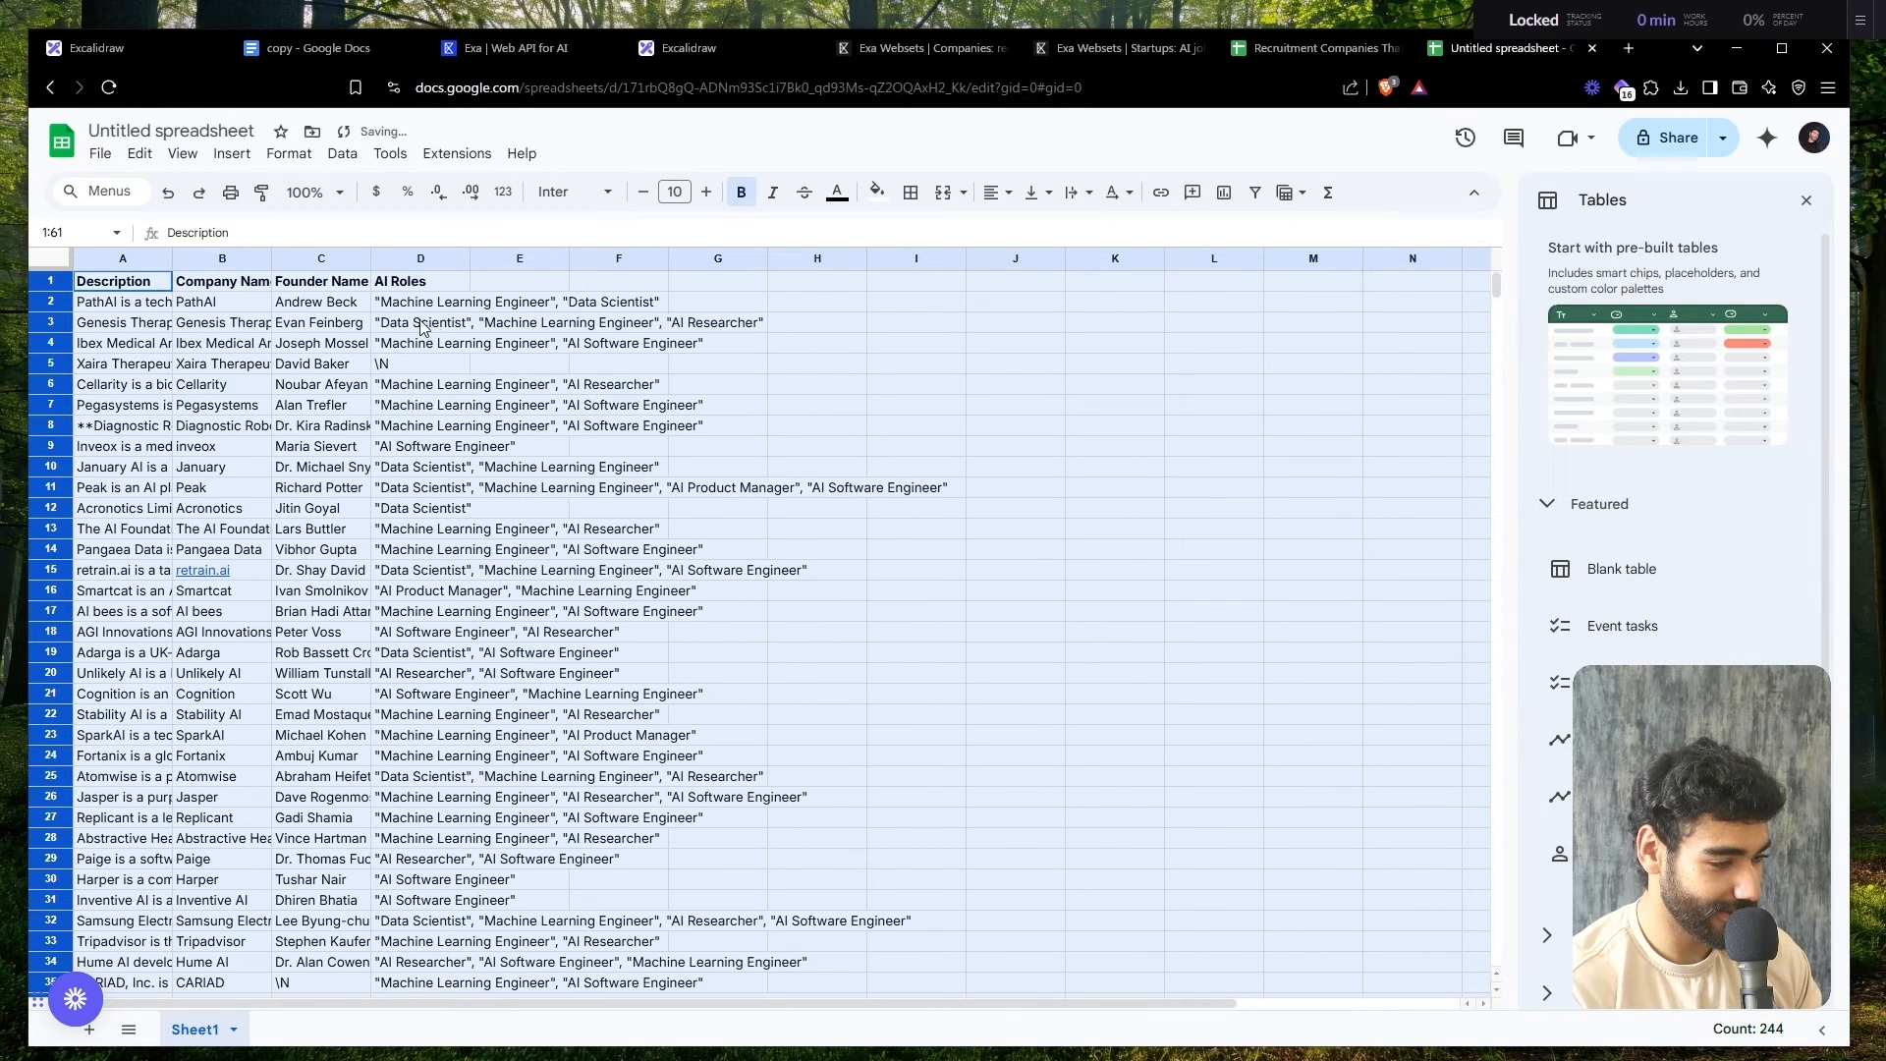
# - Fit the column widths to their contents and select cell D2, the first entry under AI Roles
pyautogui.doubleClick(372, 261)
pyautogui.click(451, 369)
pyautogui.hscroll(9, 796, 494)
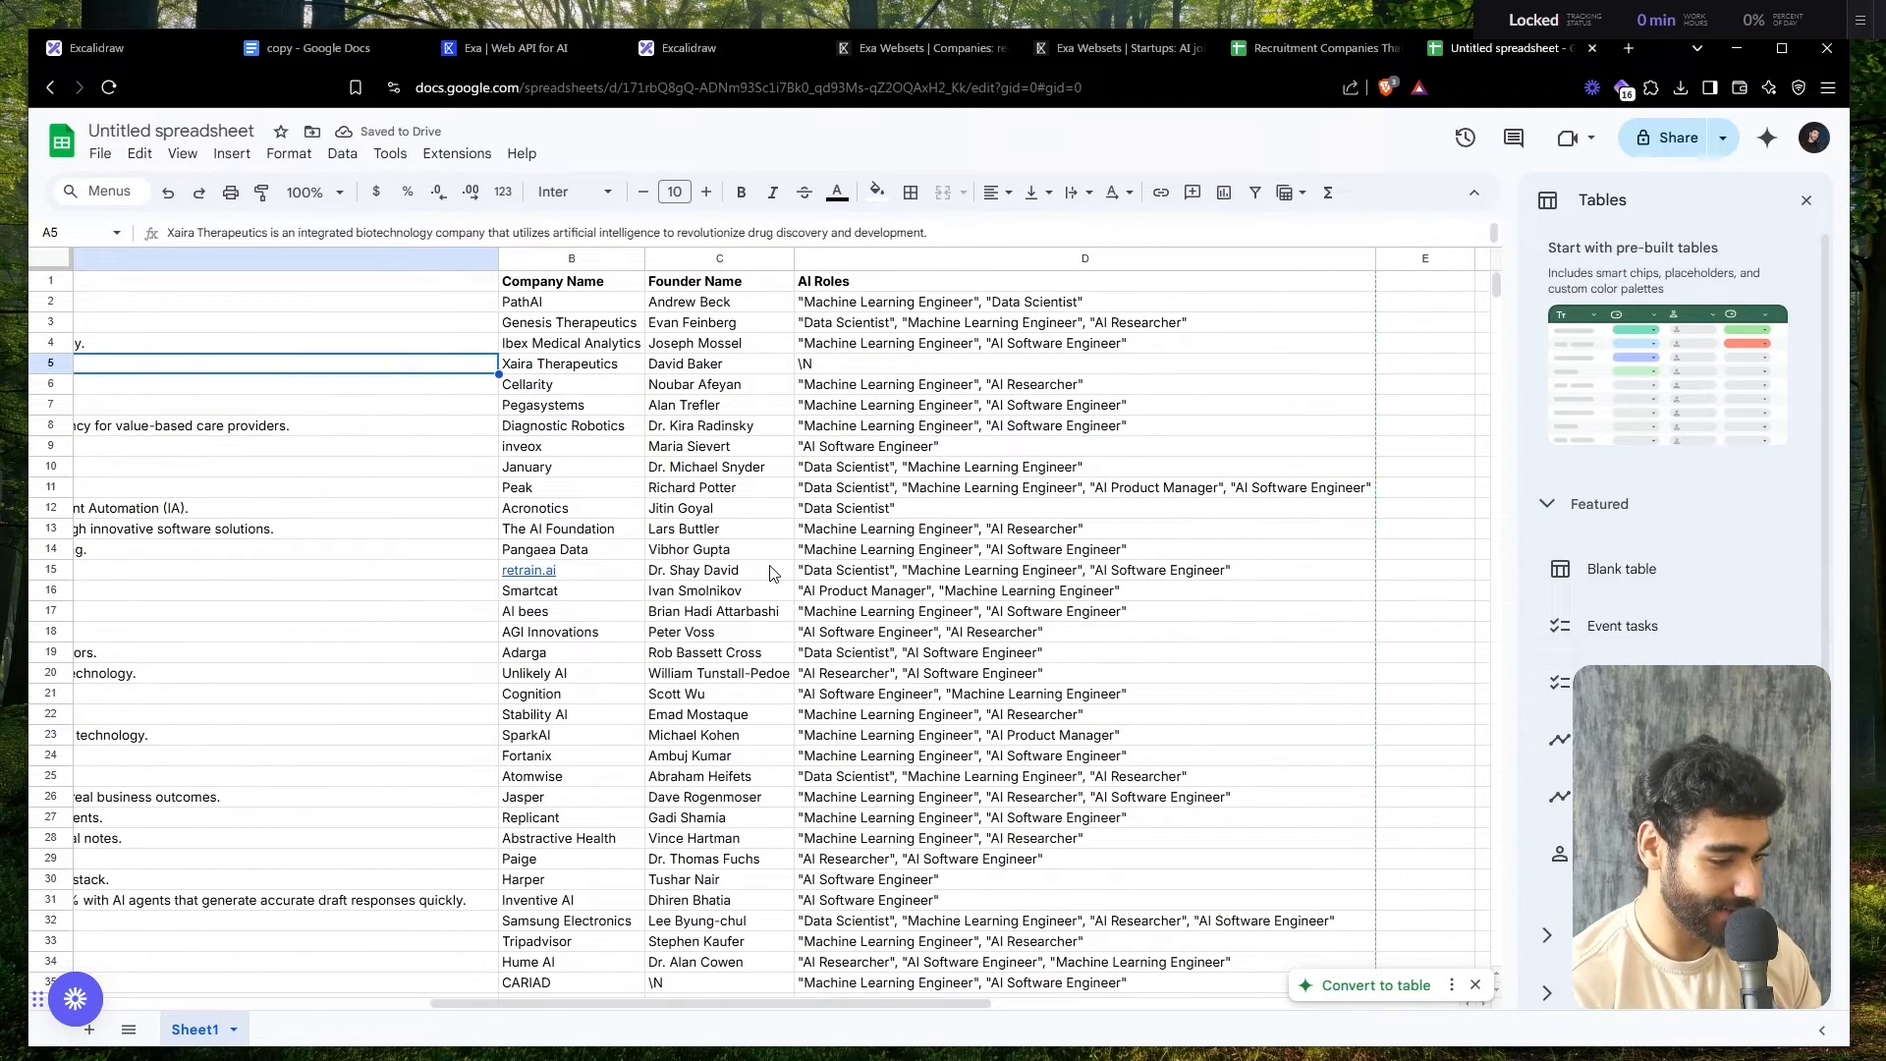
pyautogui.click(1028, 308)
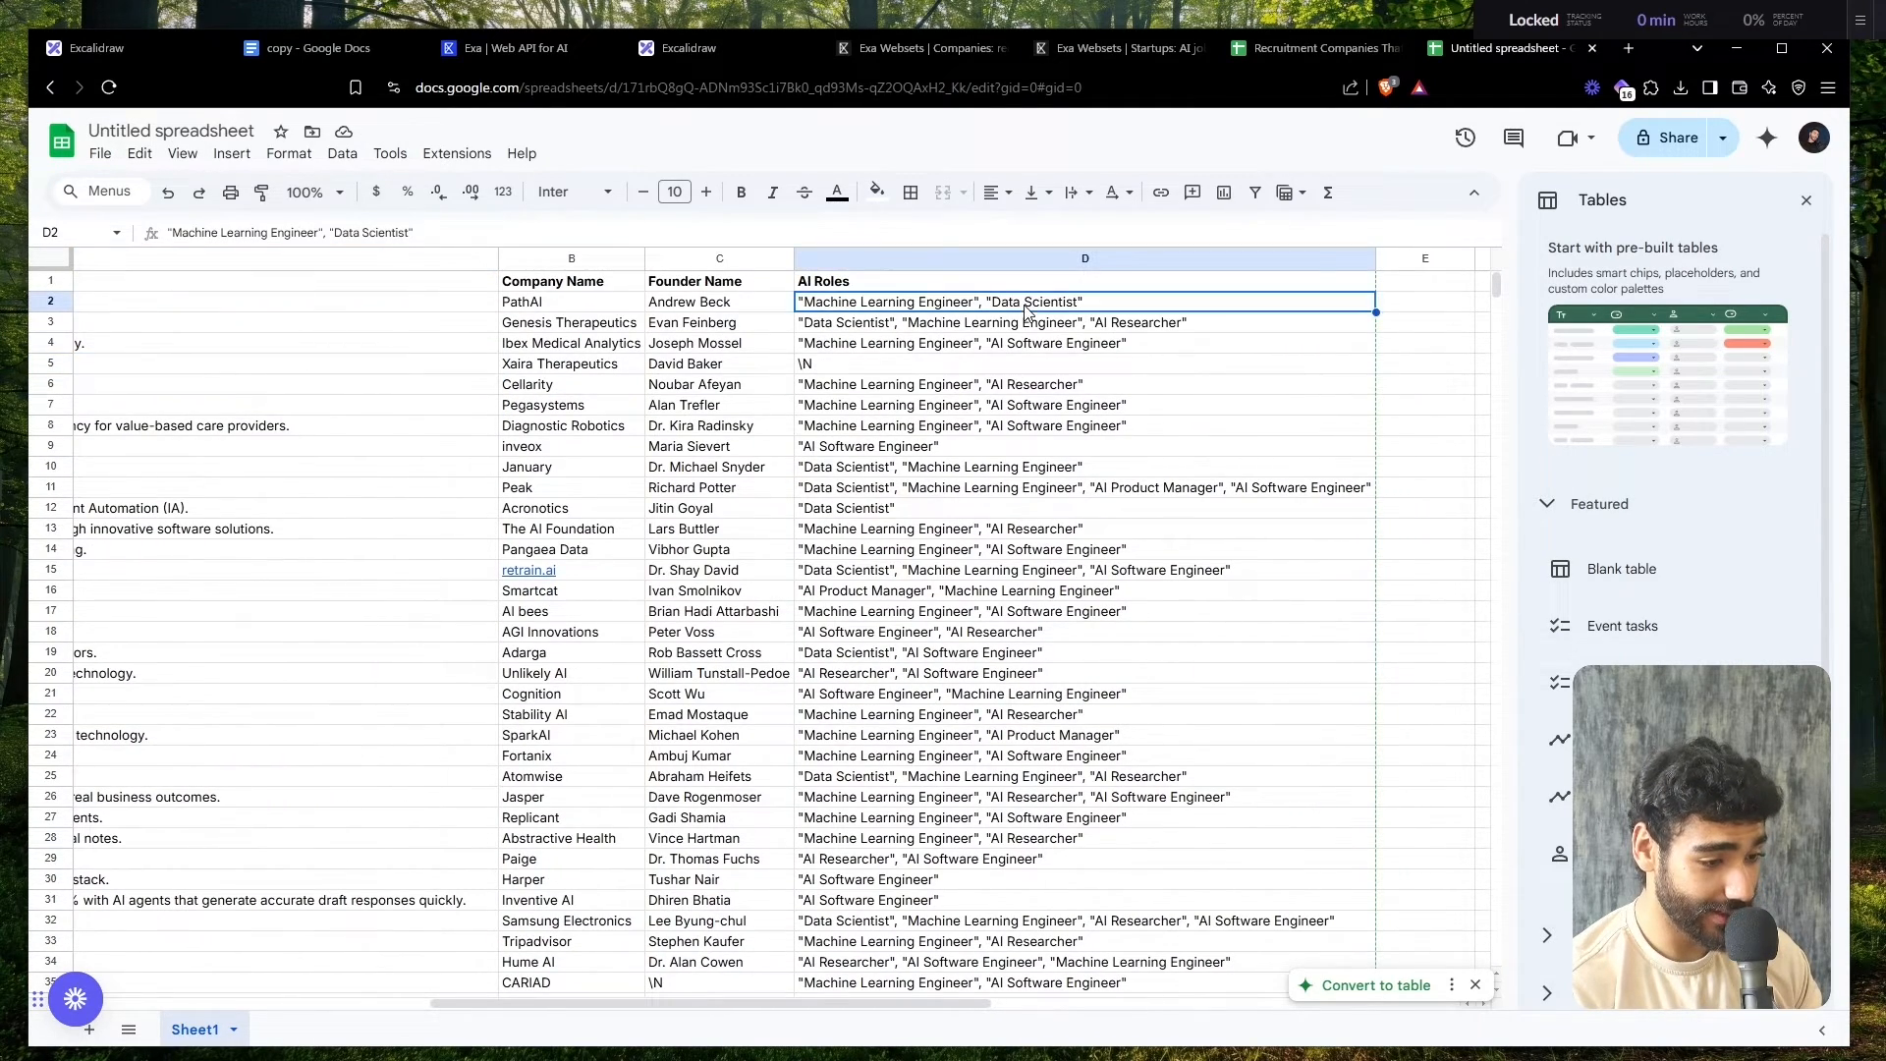
# - Copy the whole AI Roles column and paste it into column G of the Recruitment Companies That Have AI Candidates Ready spreadsheet
pyautogui.click(1028, 474)
pyautogui.hscroll(-10, 1081, 511)
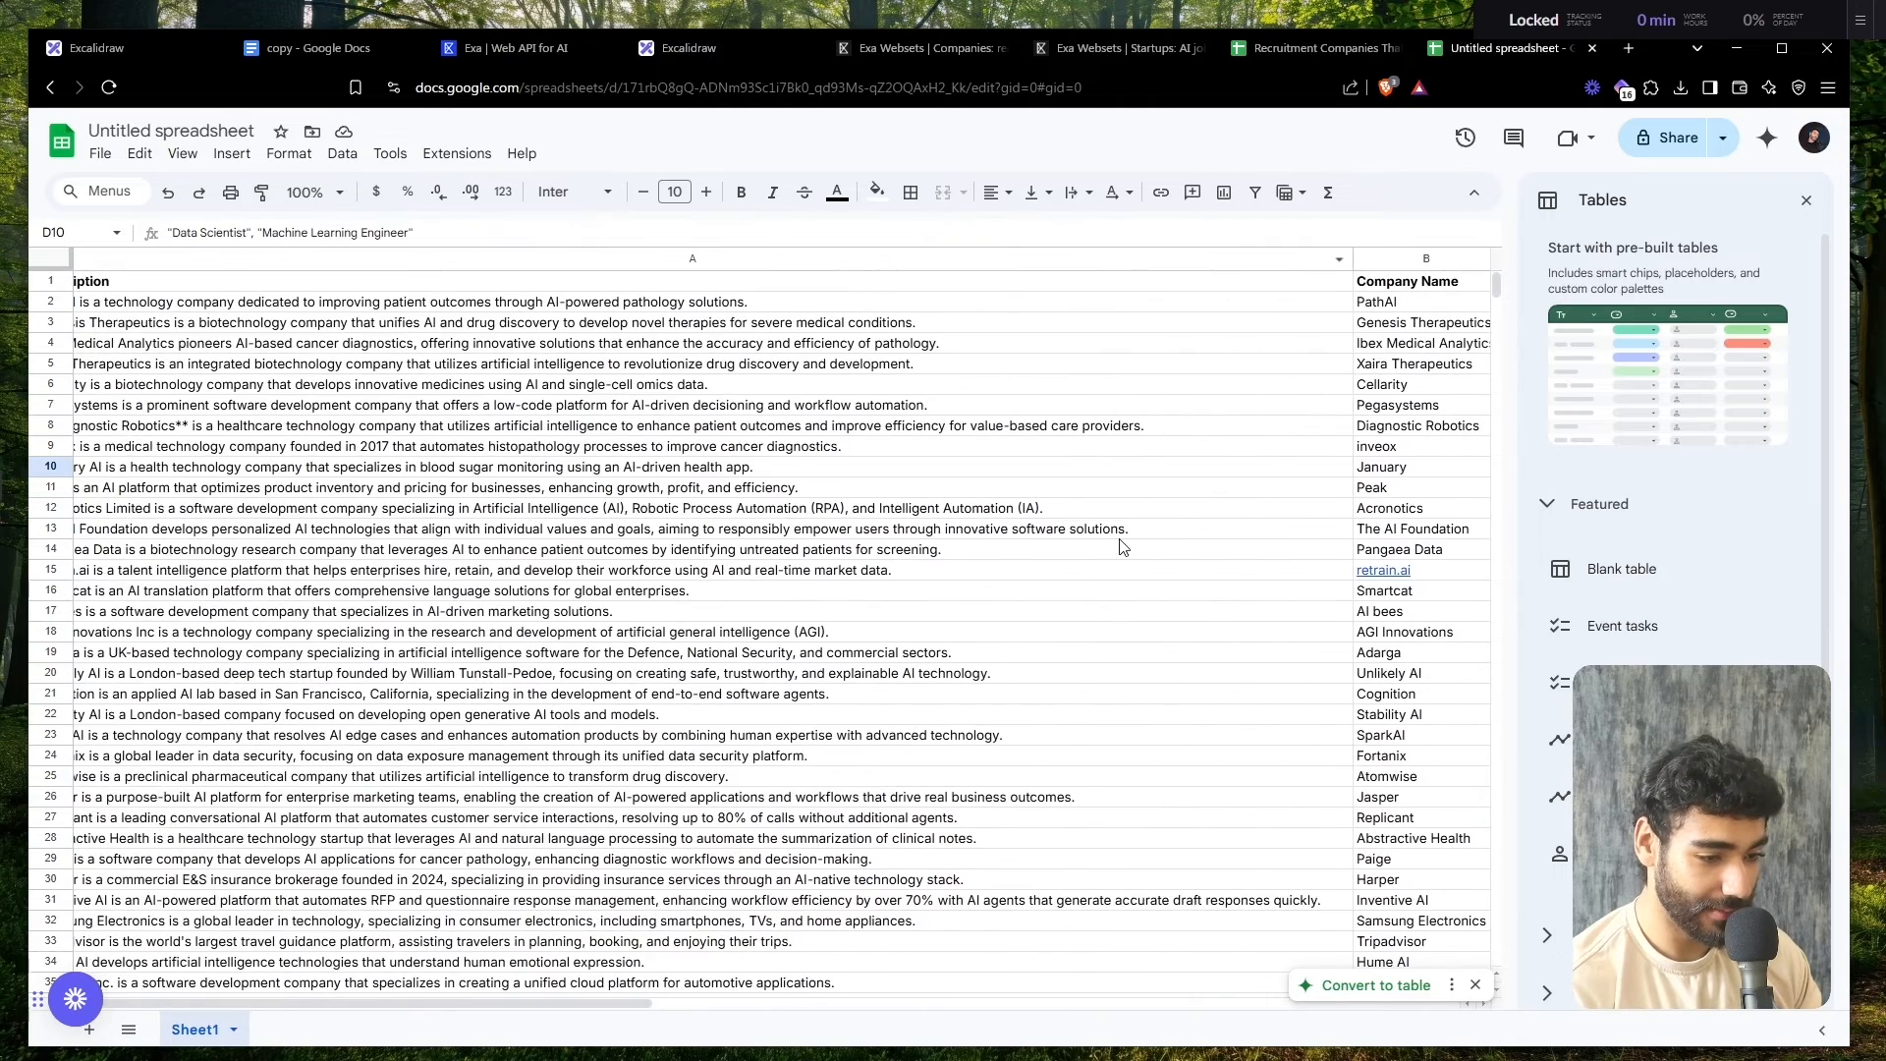
pyautogui.hscroll(8, 1123, 547)
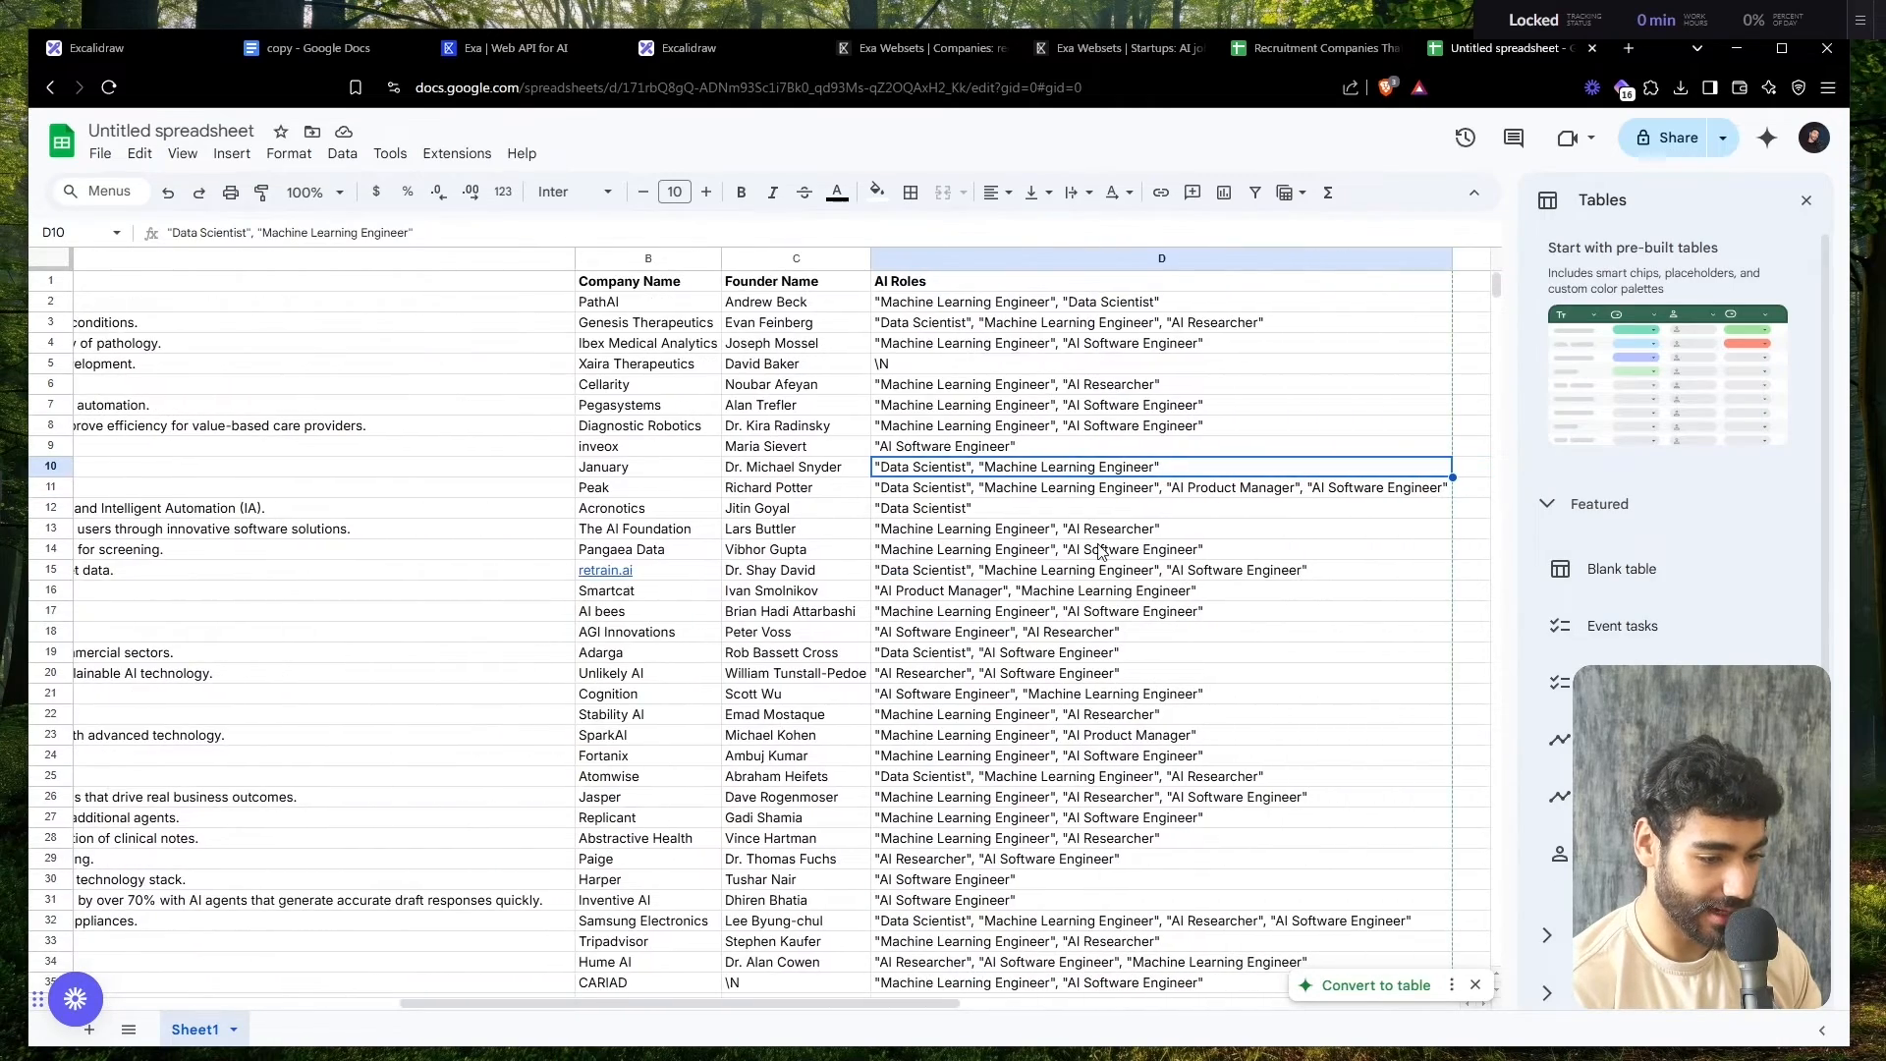
pyautogui.click(1122, 258)
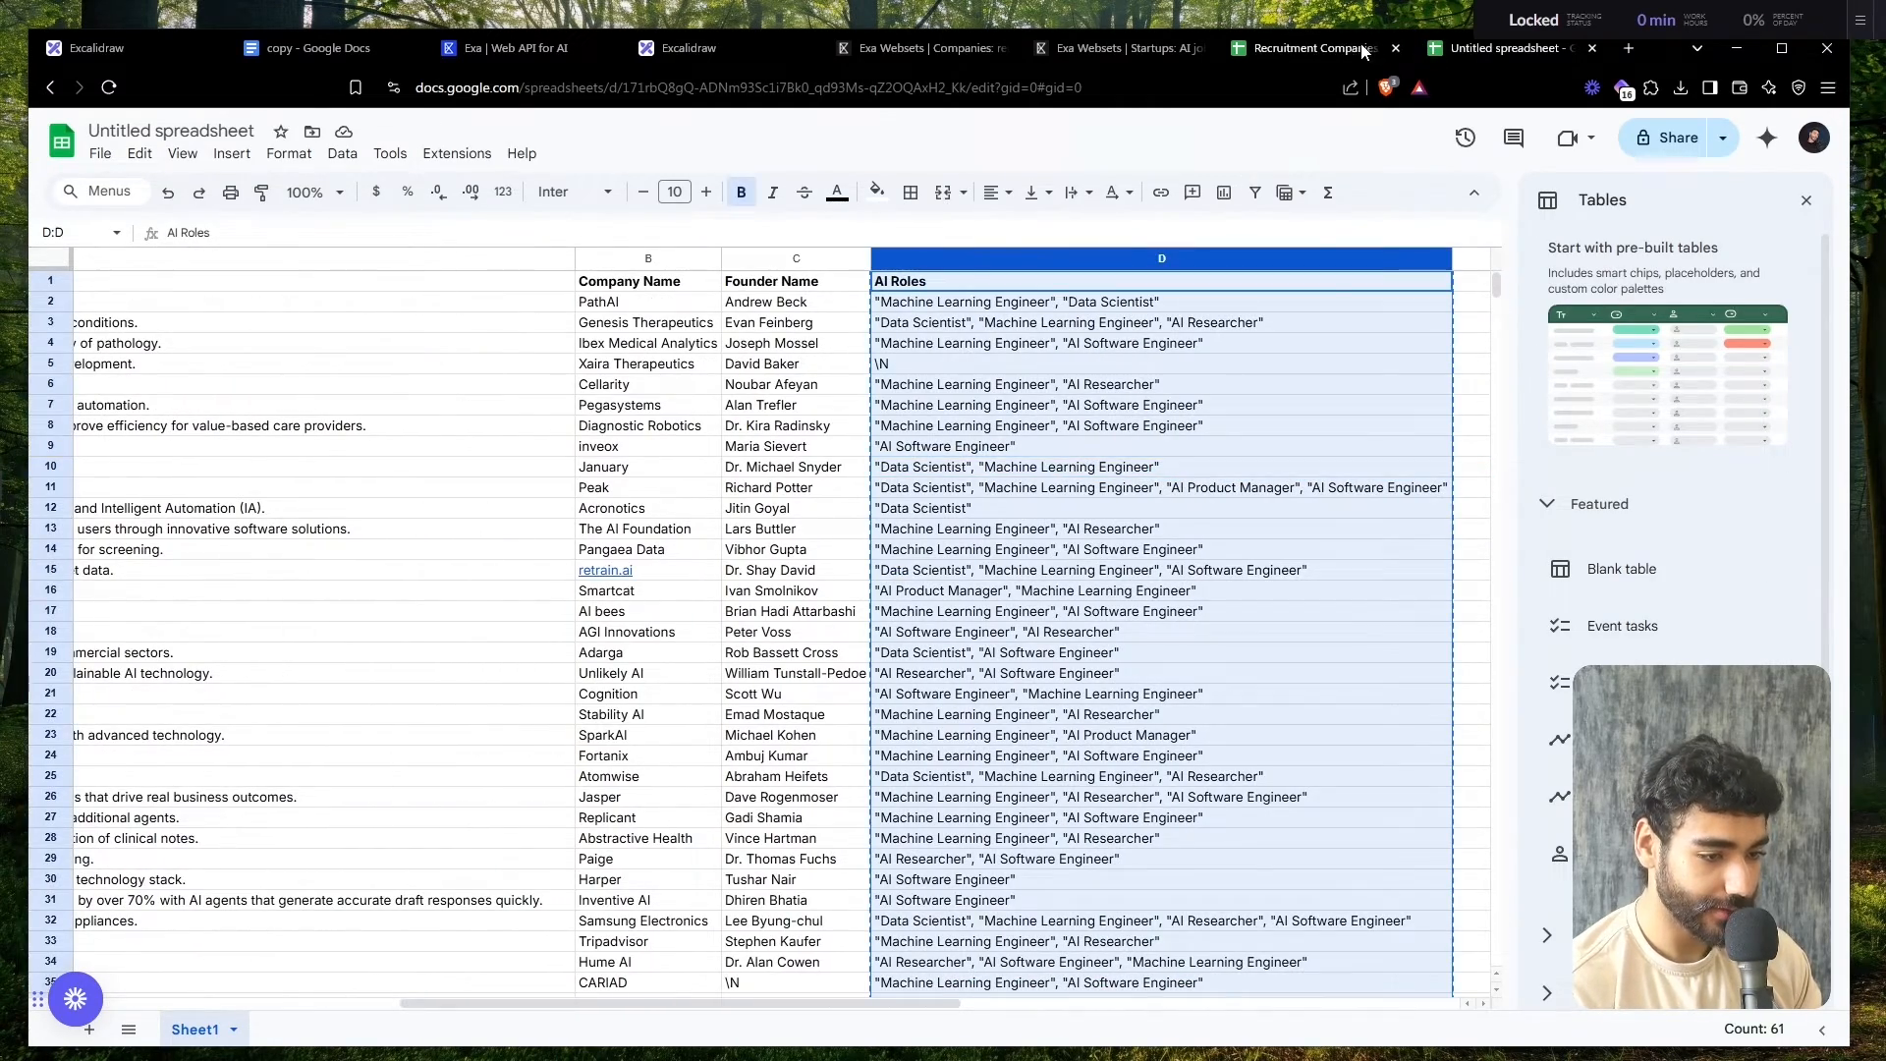
pyautogui.click(1311, 49)
pyautogui.click(1108, 279)
pyautogui.hotkey('ctrl', 'v')
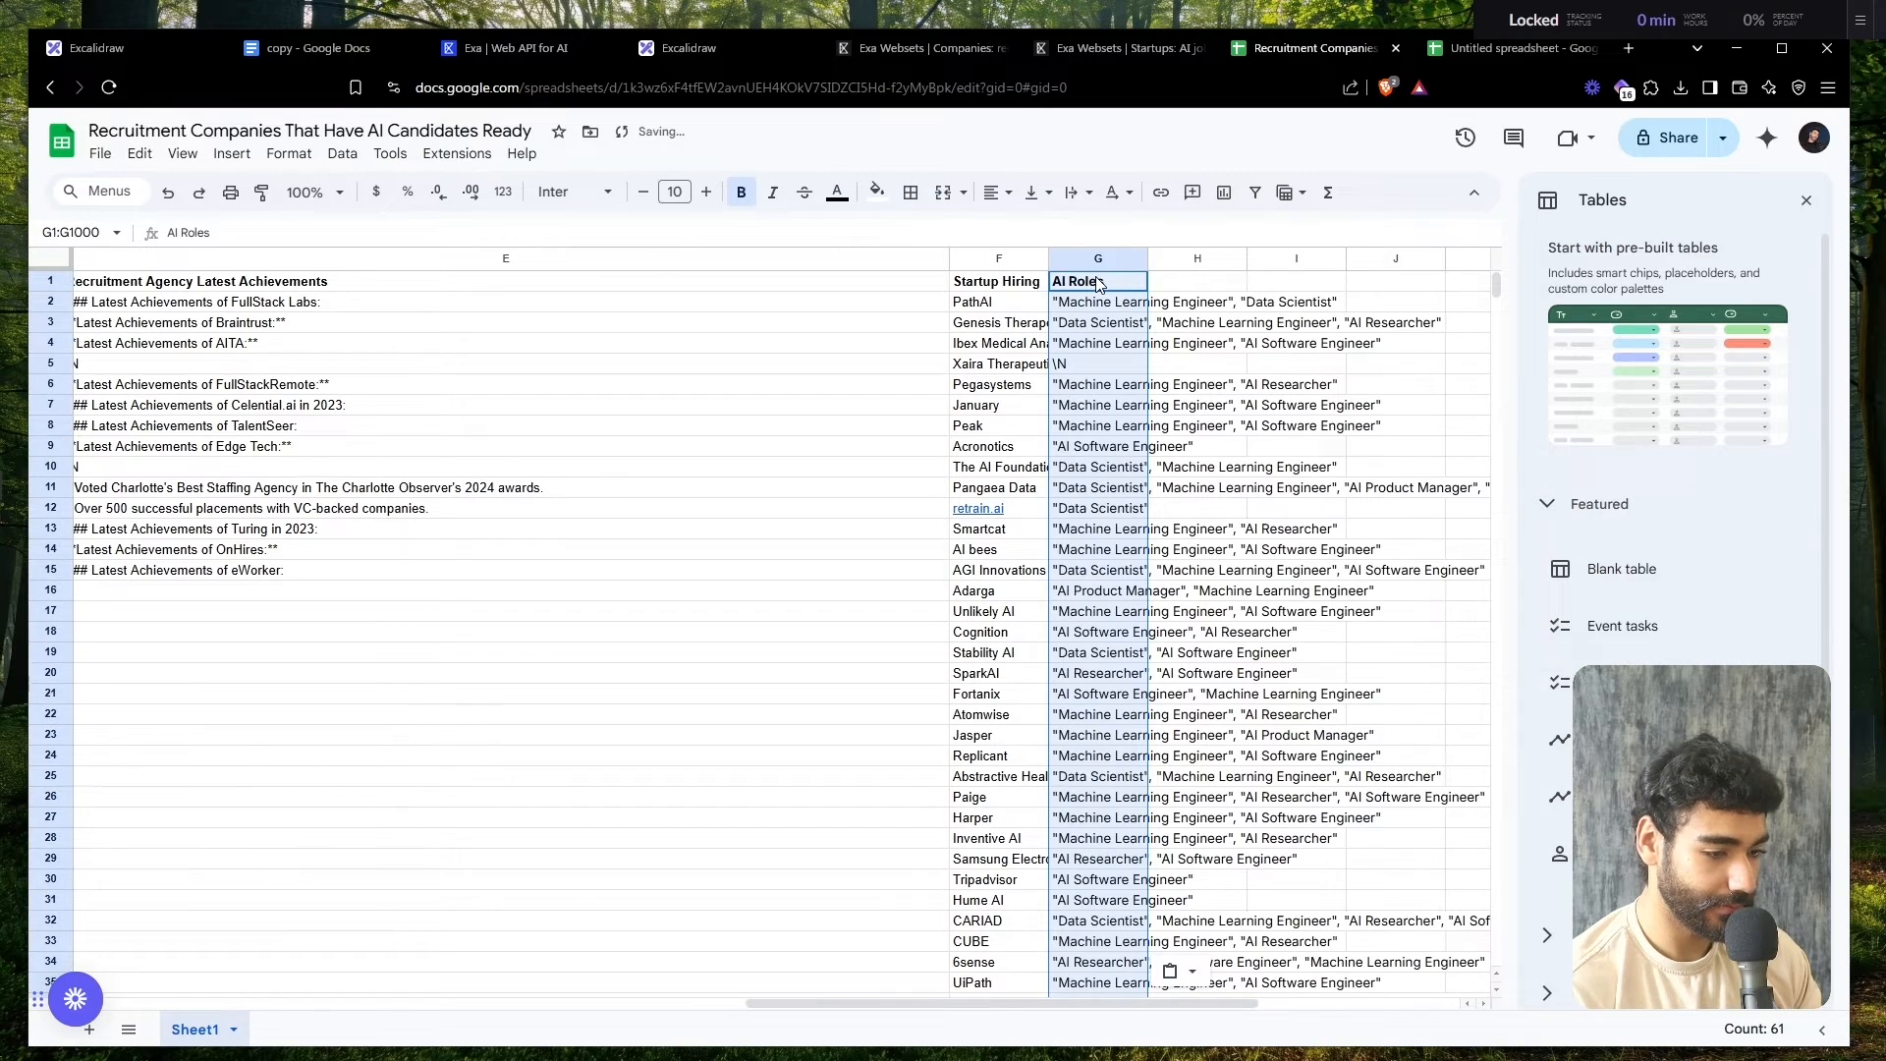
# - Set the font of the entire recruitment companies data range to Inter
pyautogui.click(1095, 386)
pyautogui.hotkey('ctrl', 'a')
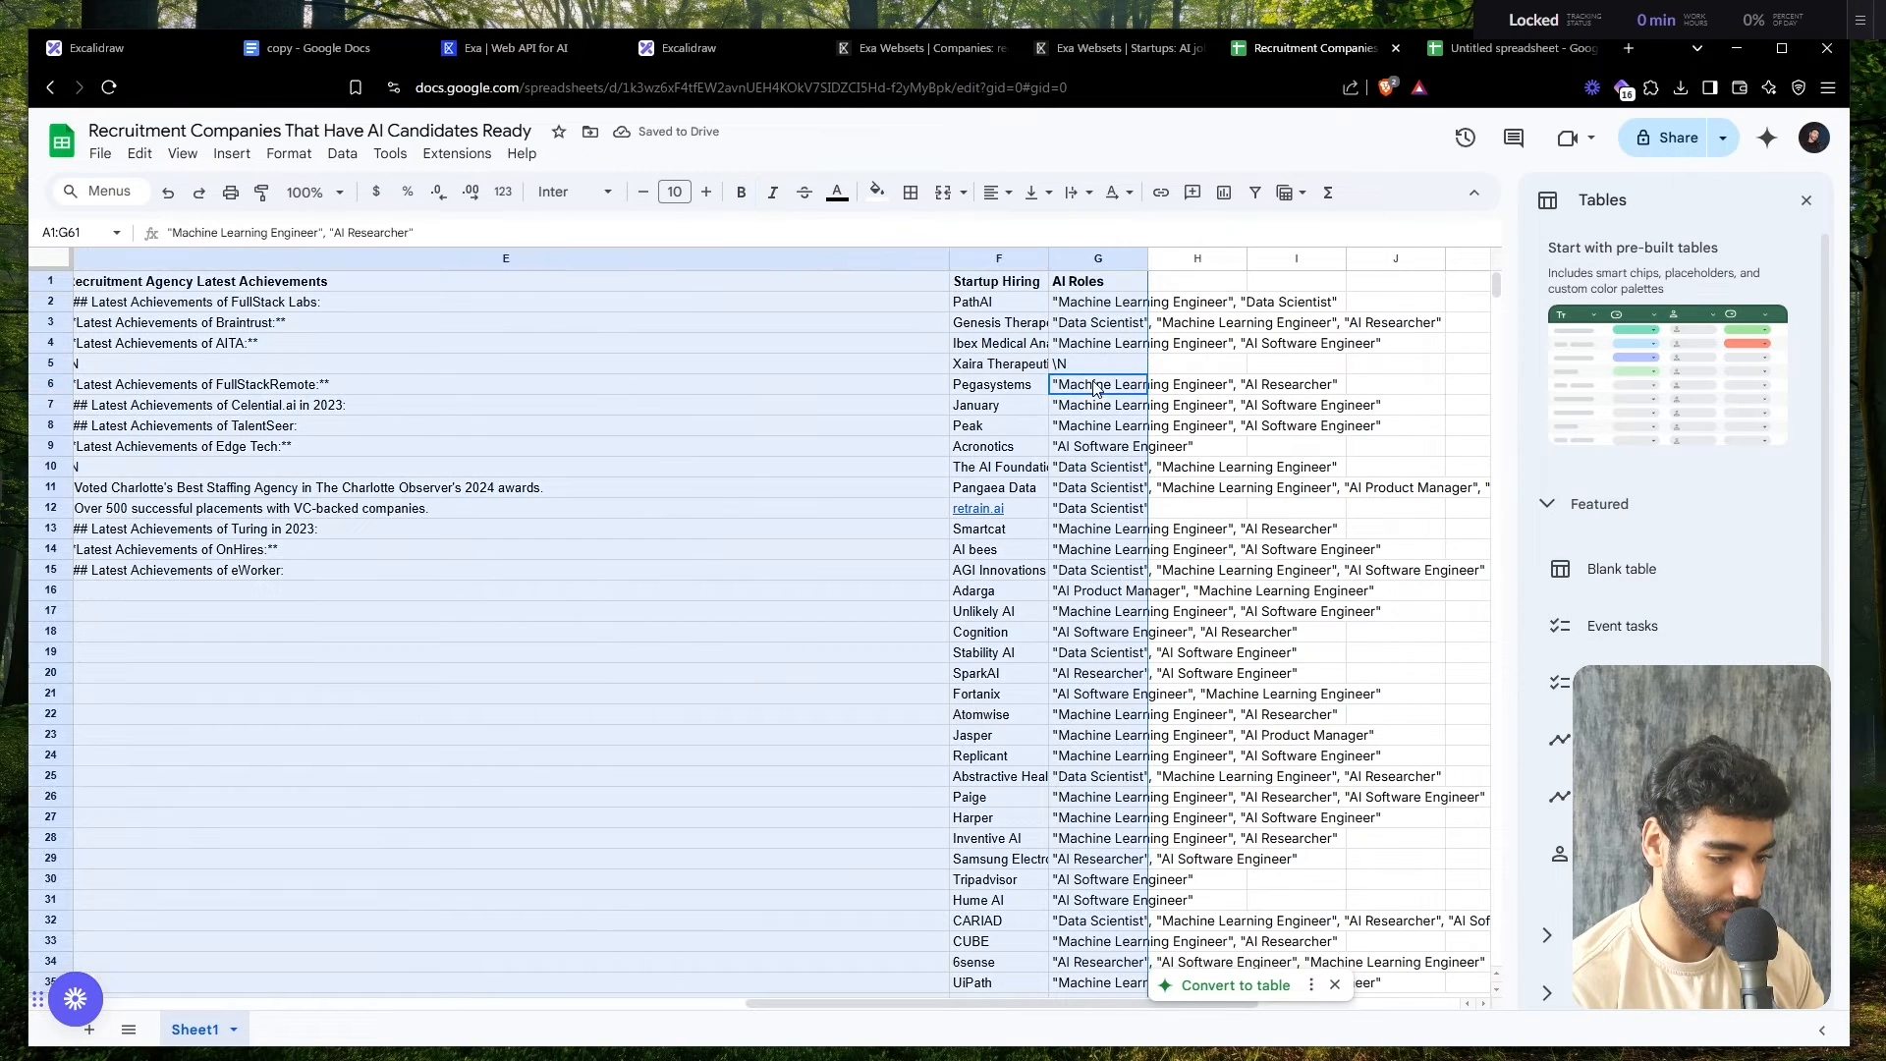
pyautogui.click(577, 191)
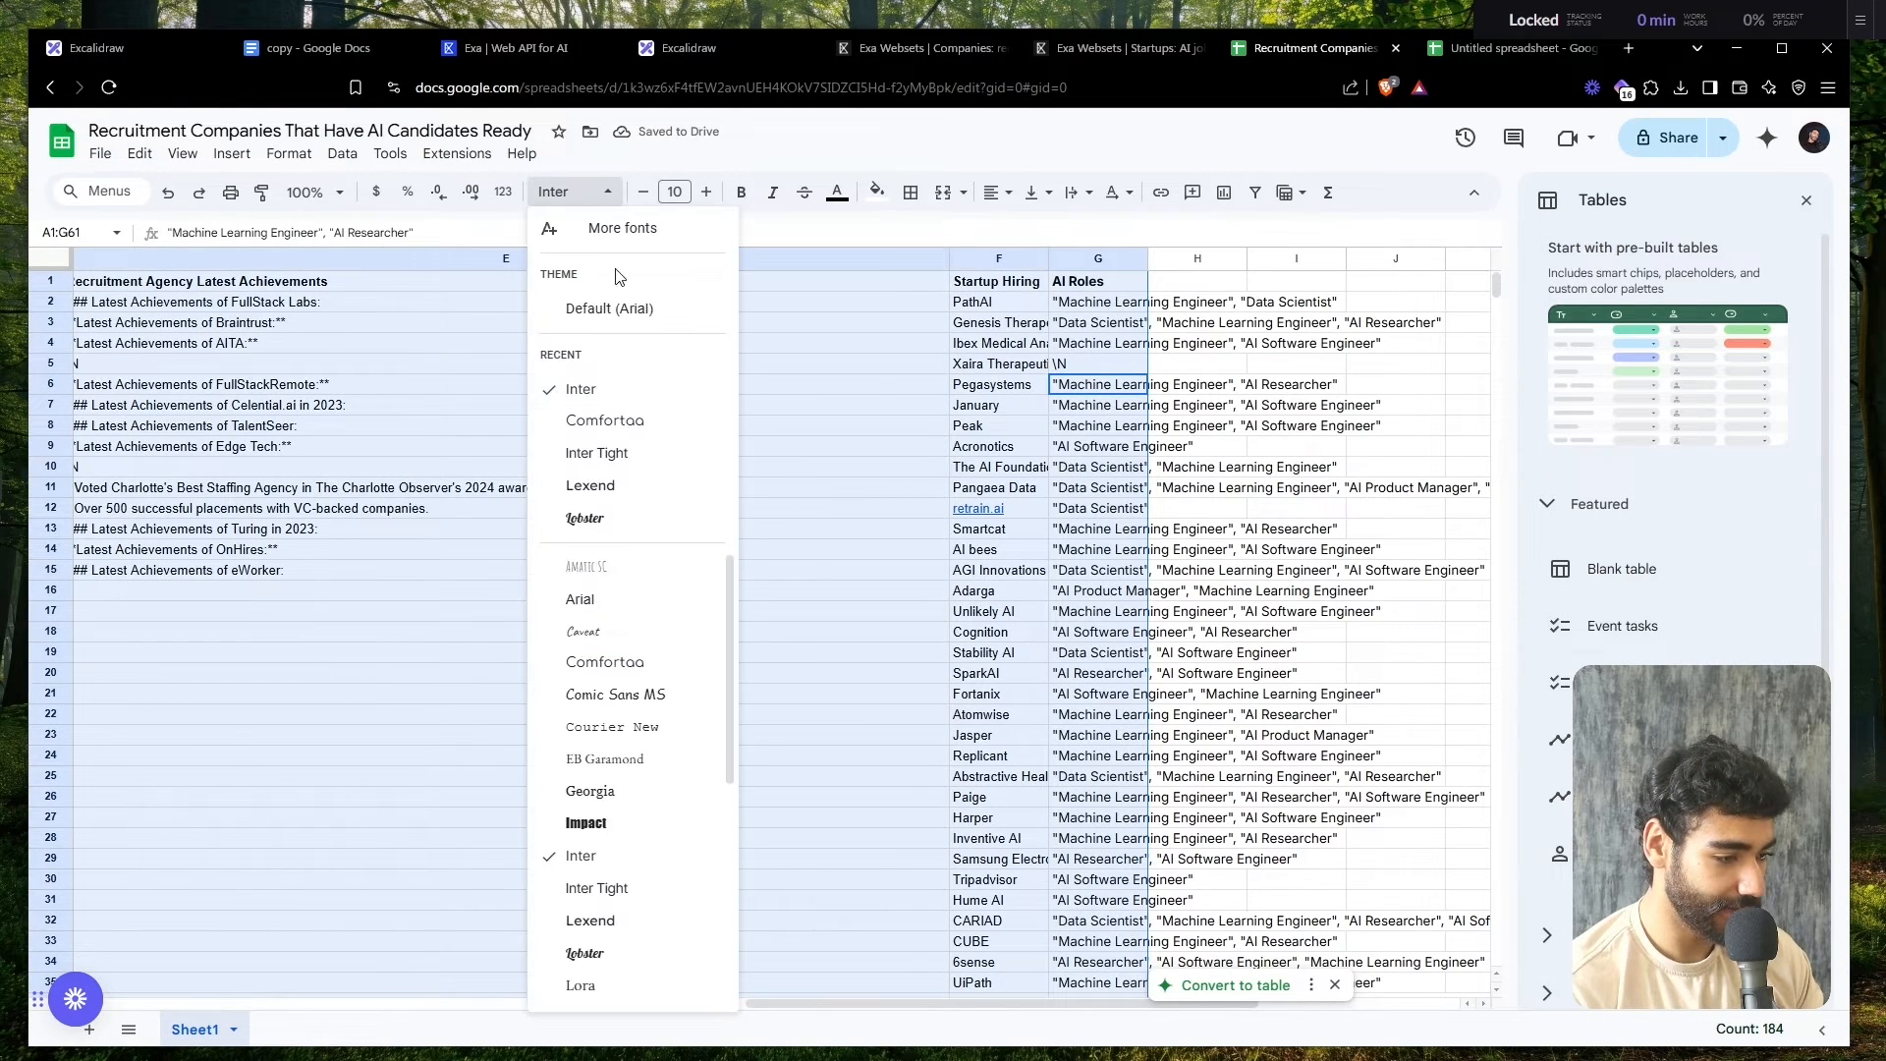
pyautogui.click(635, 395)
pyautogui.click(722, 491)
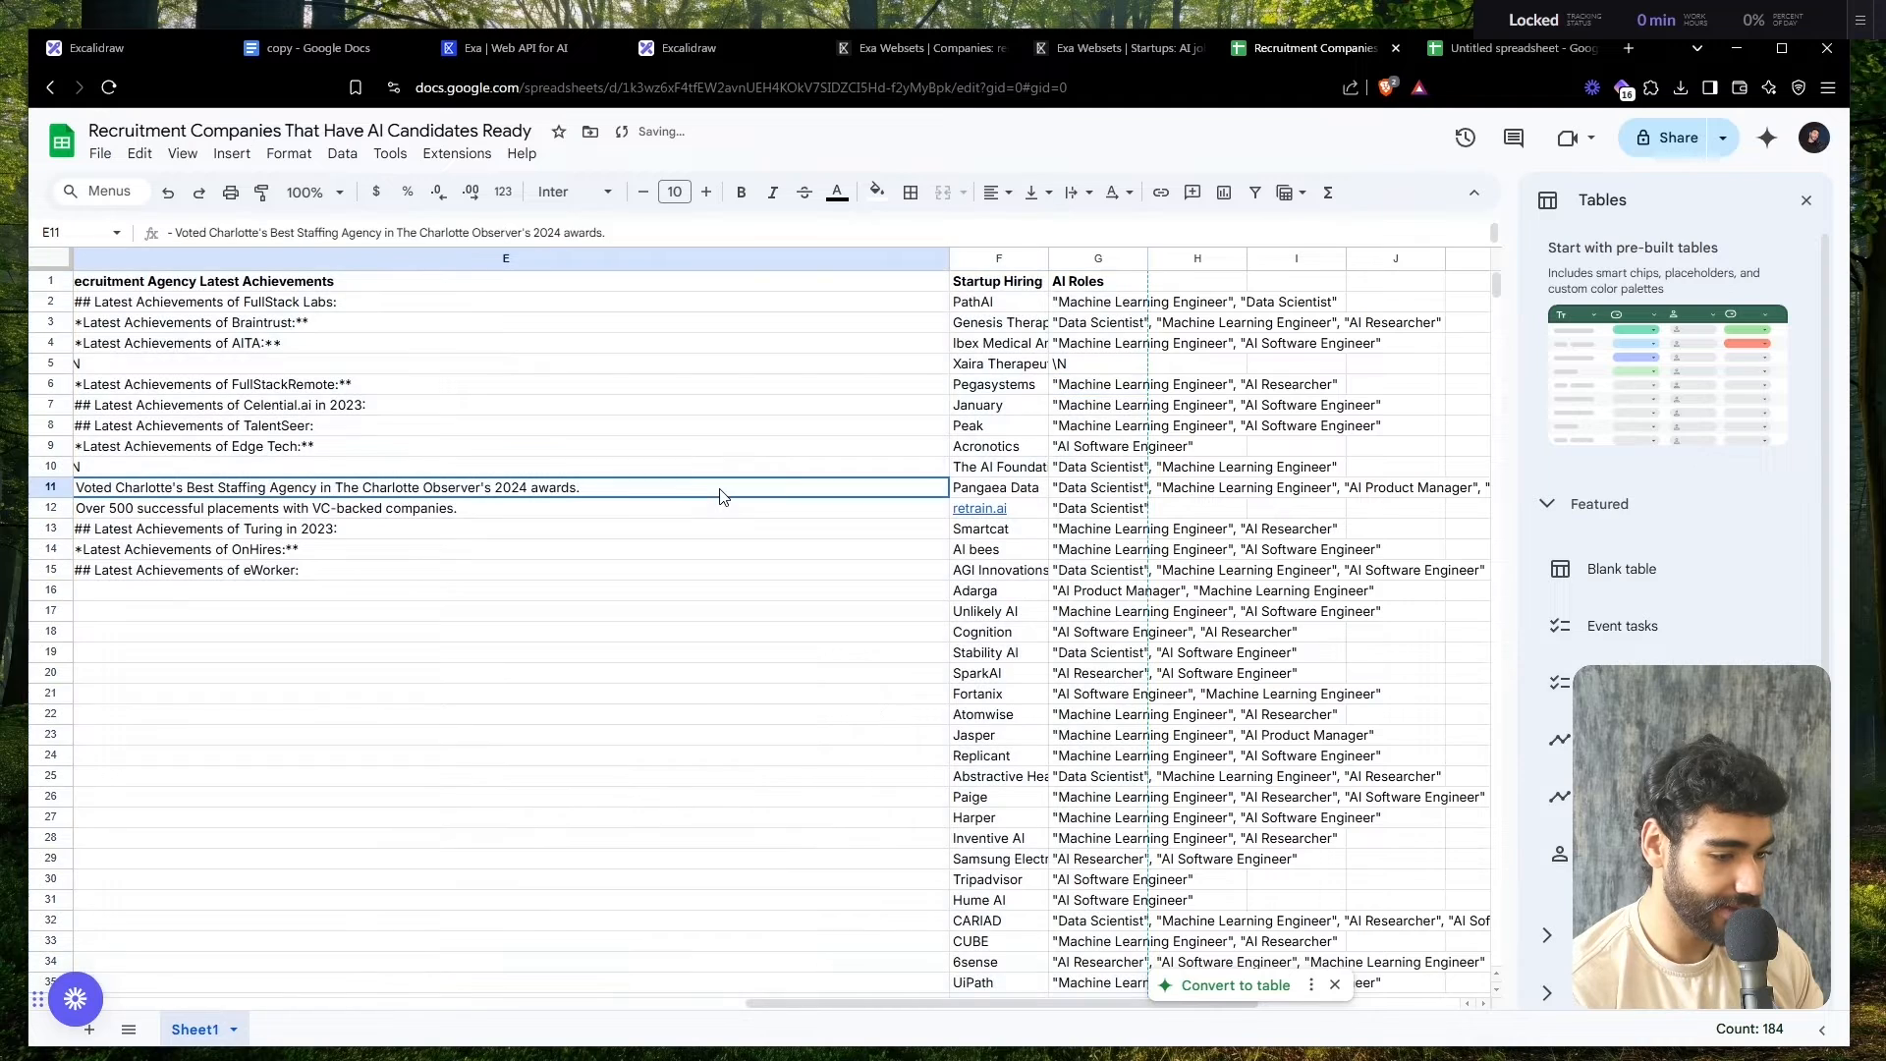
# - Look over the combined sheet from the AI Roles column back to the agencies' Company Name column
pyautogui.click(1100, 287)
pyautogui.click(1084, 452)
pyautogui.hscroll(-2, 998, 322)
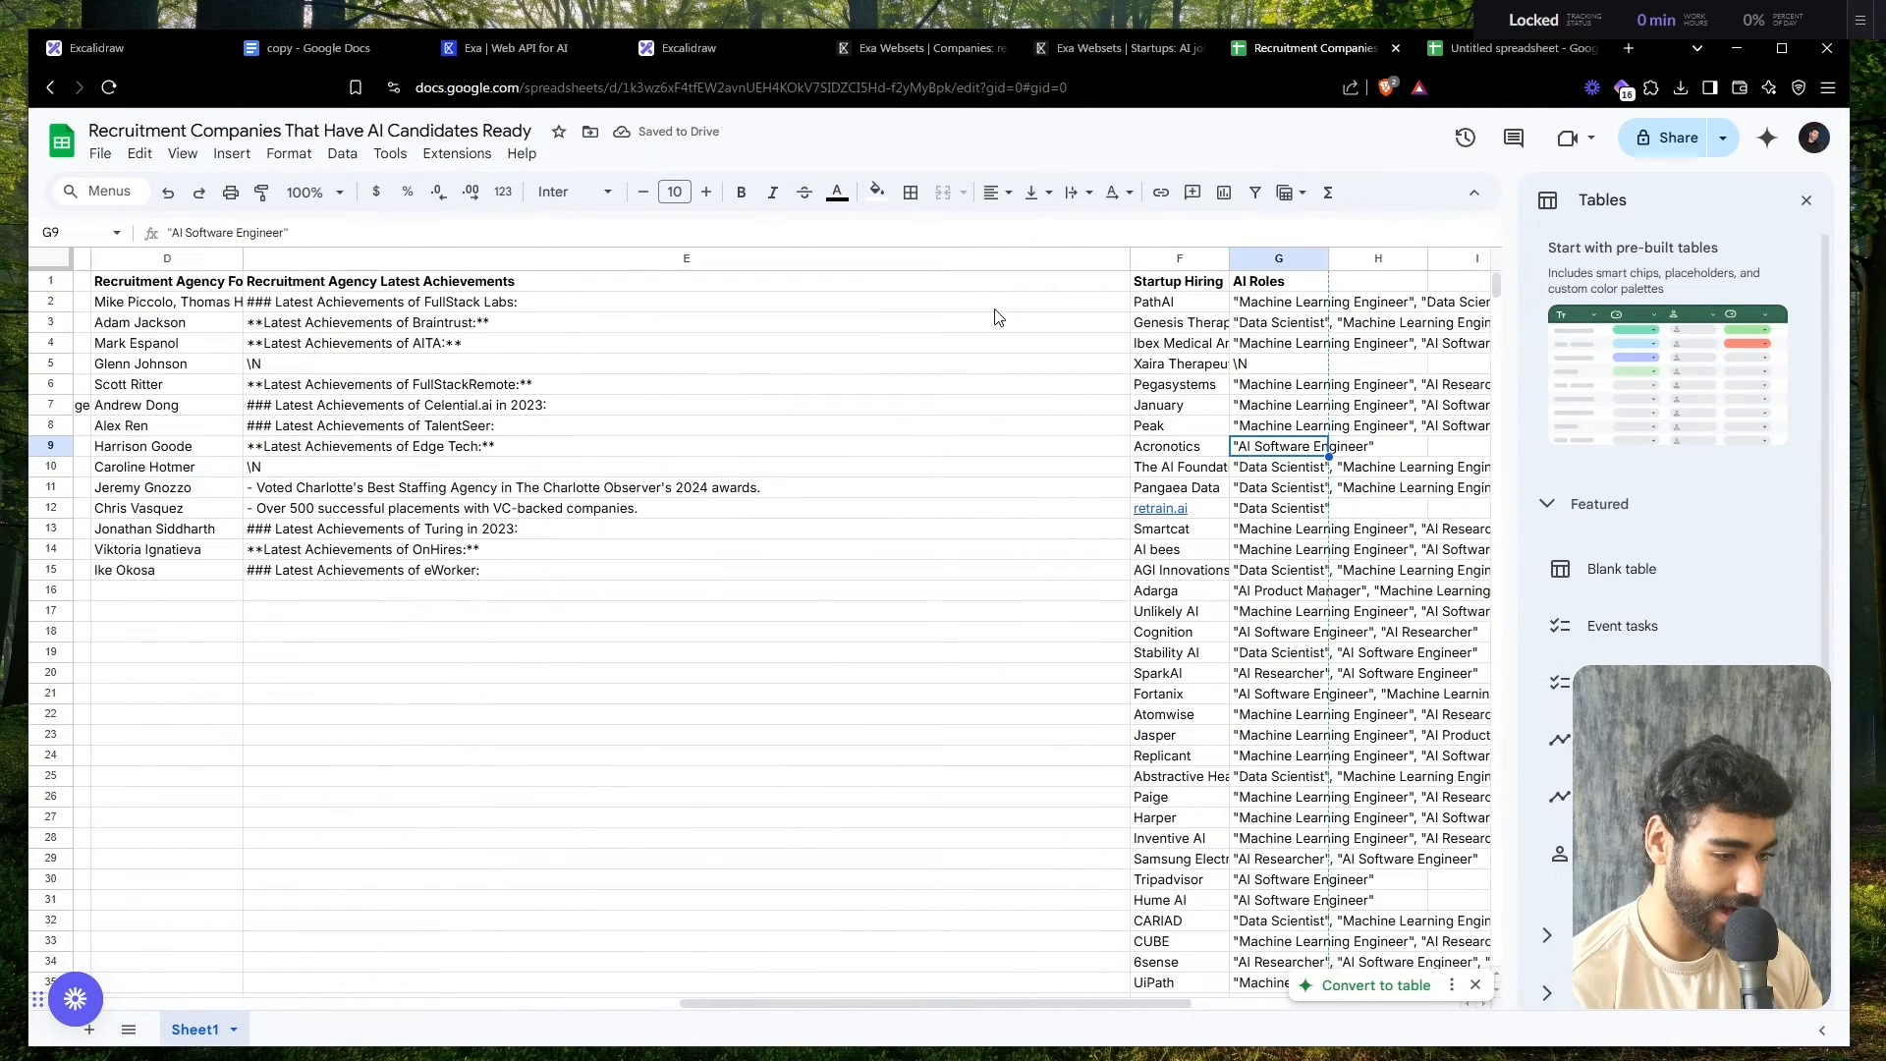
pyautogui.click(1270, 281)
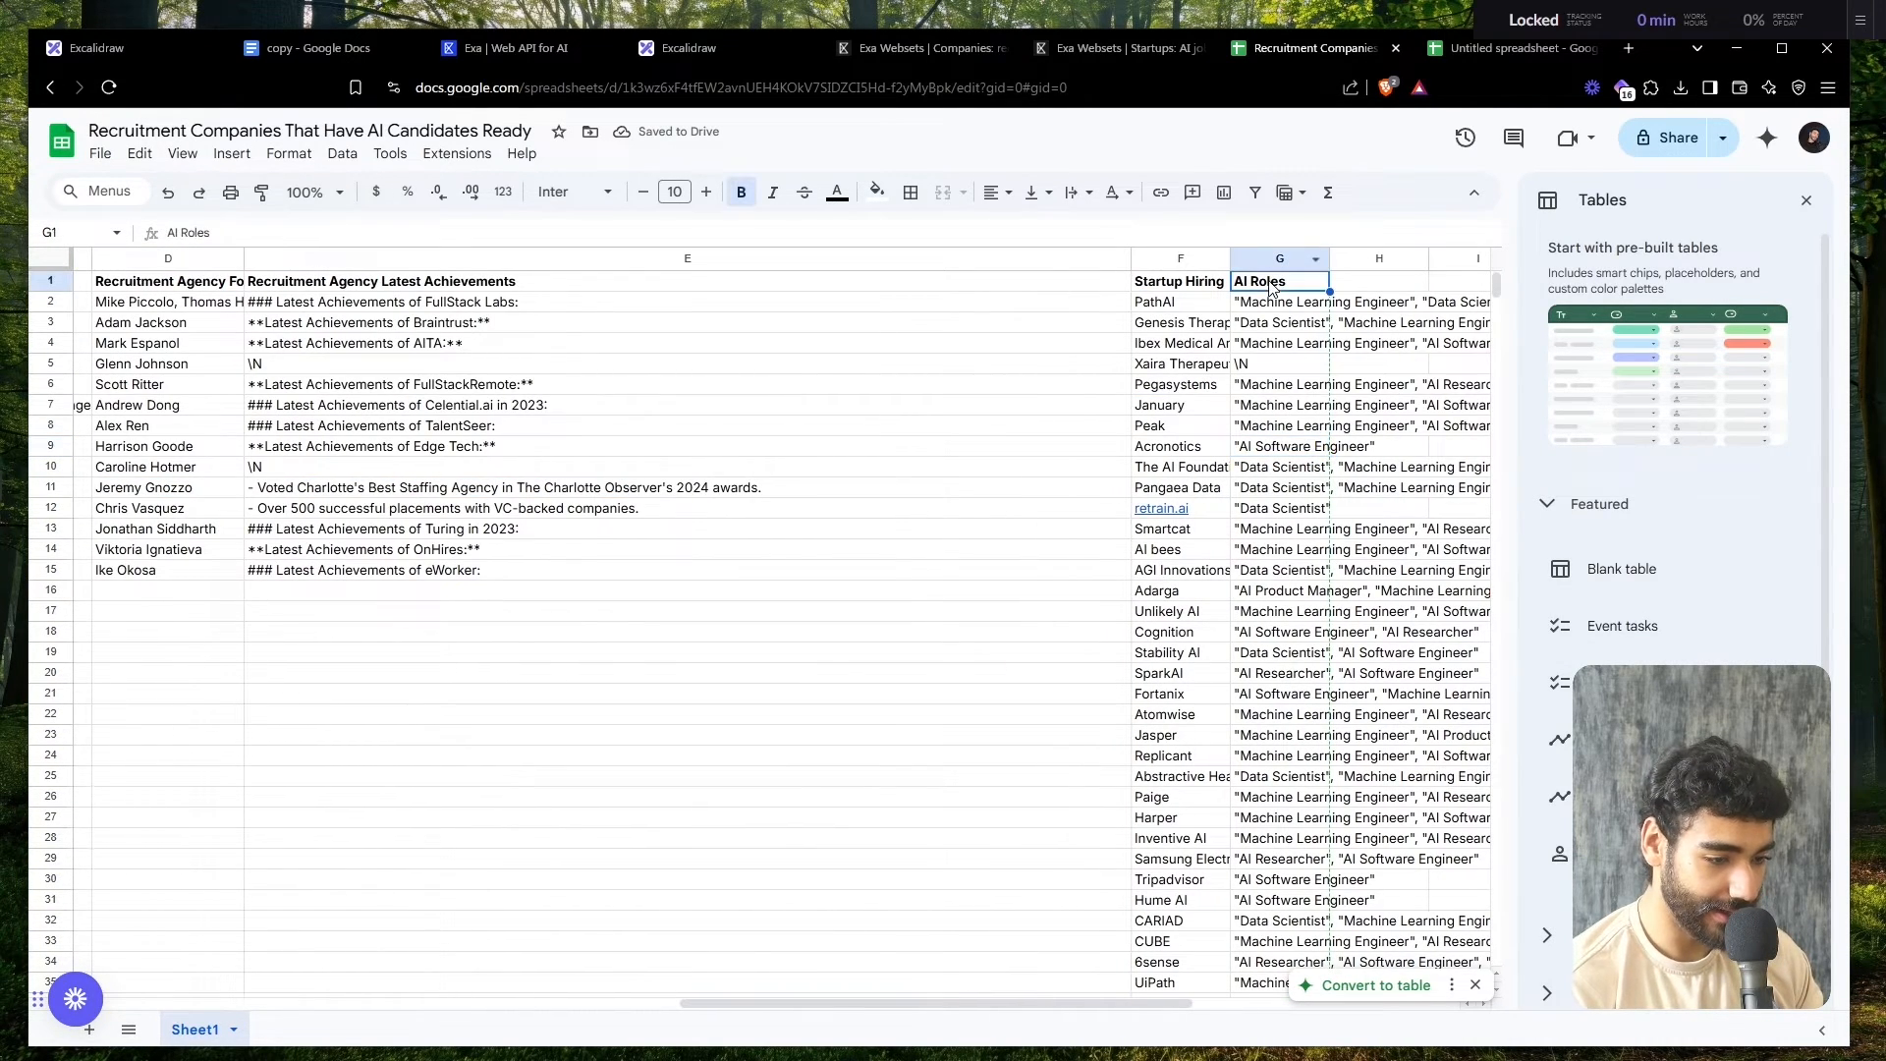
pyautogui.click(998, 631)
pyautogui.hscroll(-6, 998, 631)
pyautogui.hscroll(-3, 998, 634)
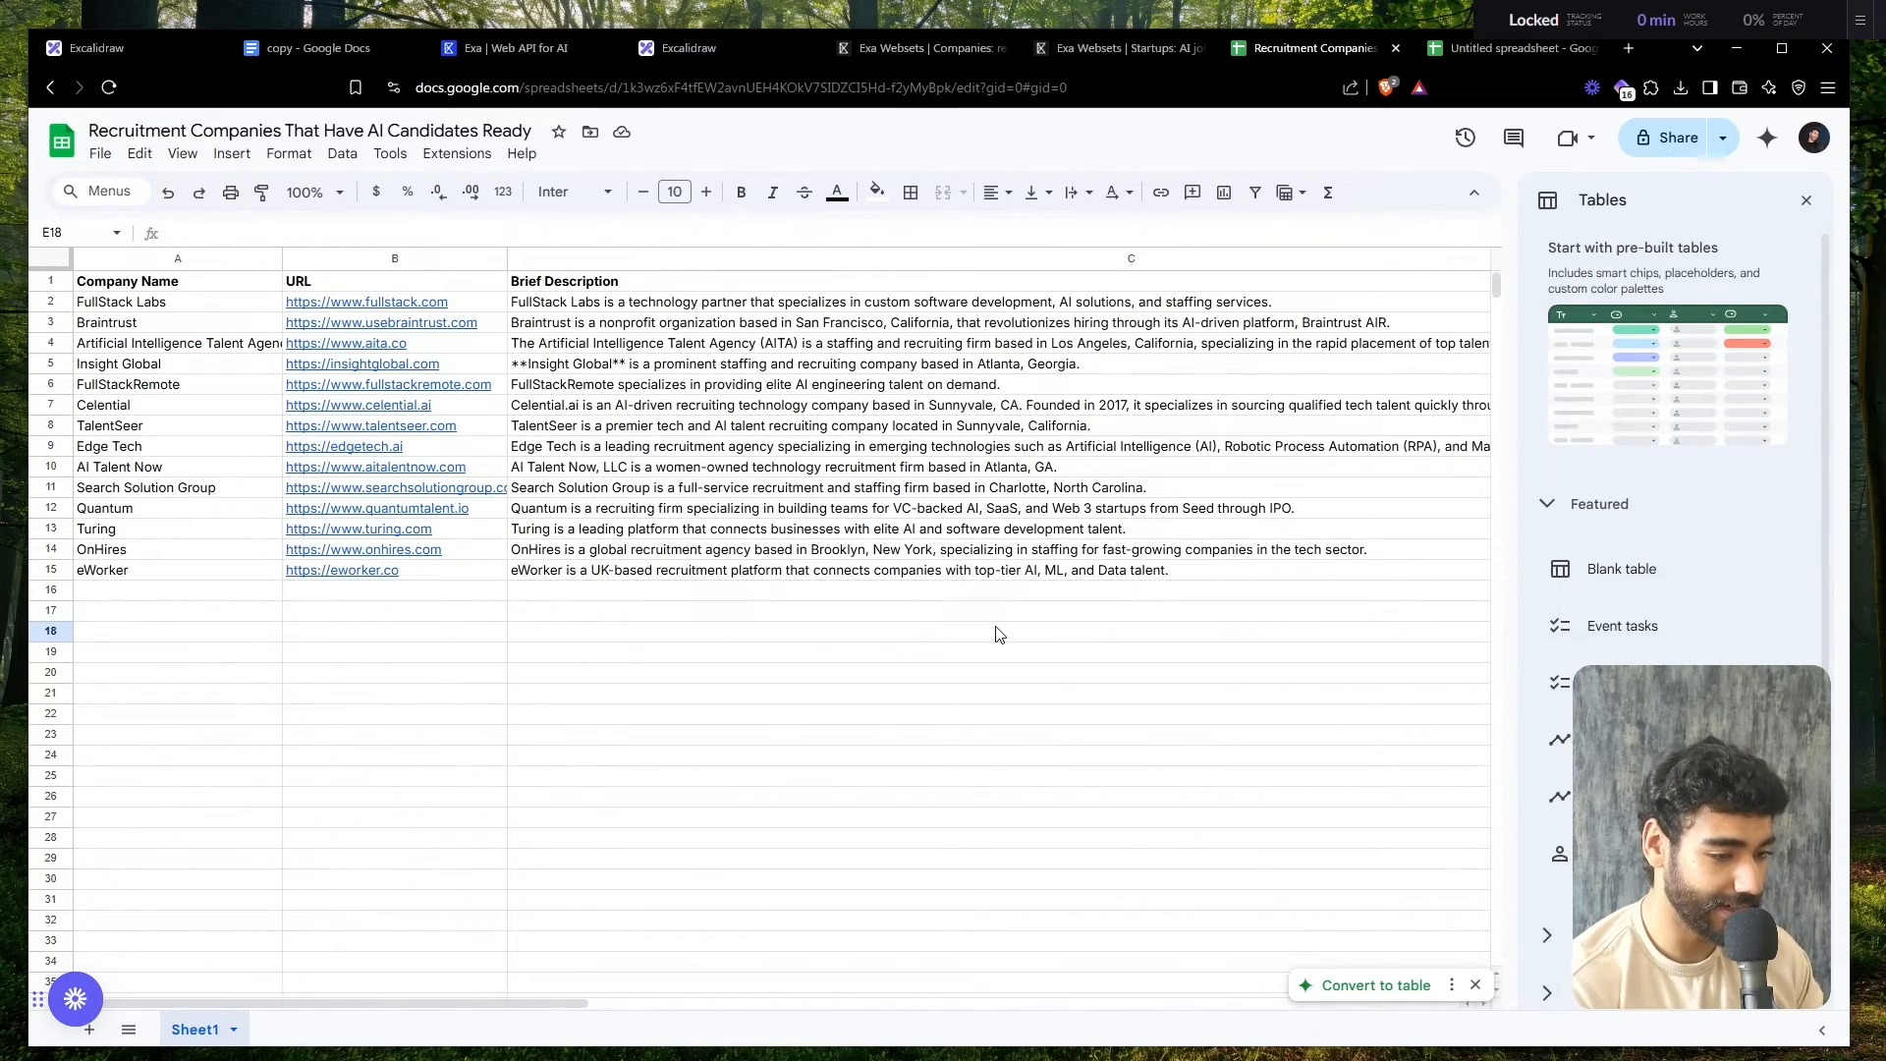
# - Open Make in a new browser tab and create a new scenario
pyautogui.hotkey('ctrl', 't')
pyautogui.write('make')
pyautogui.press('Return')
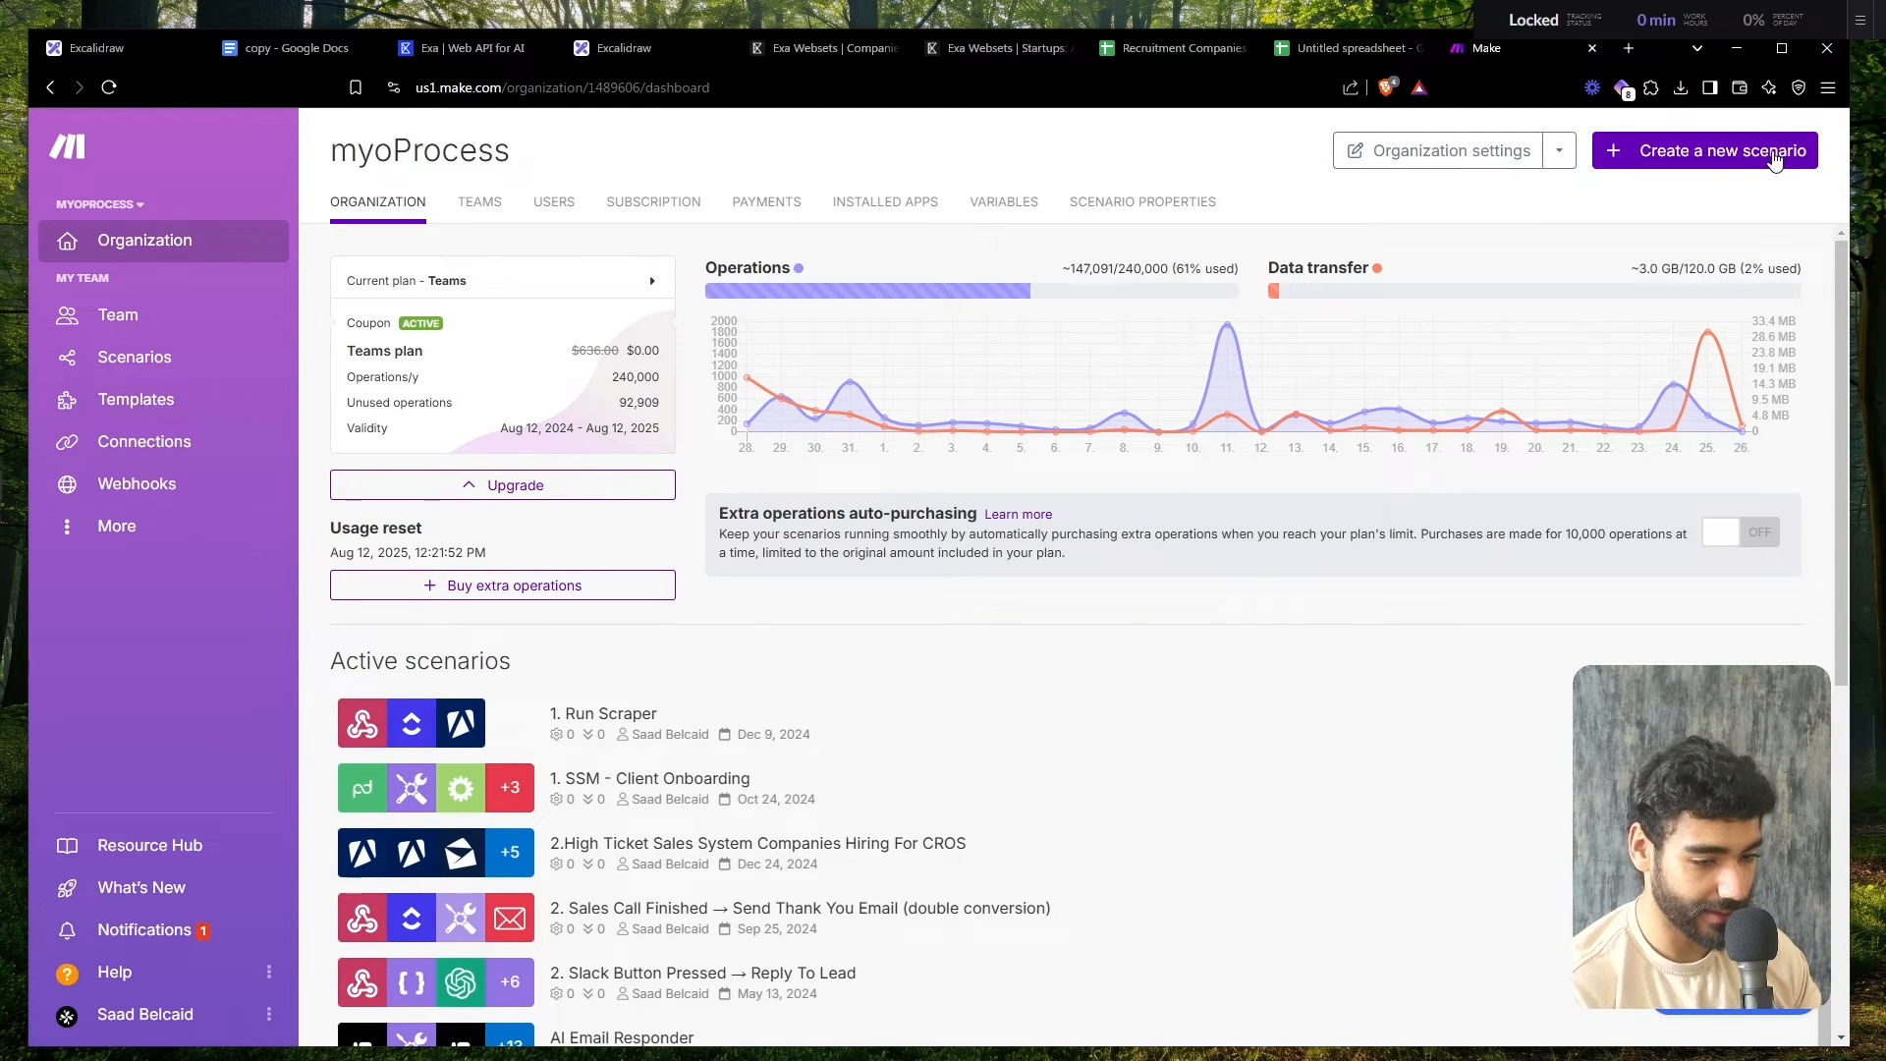
pyautogui.click(1774, 160)
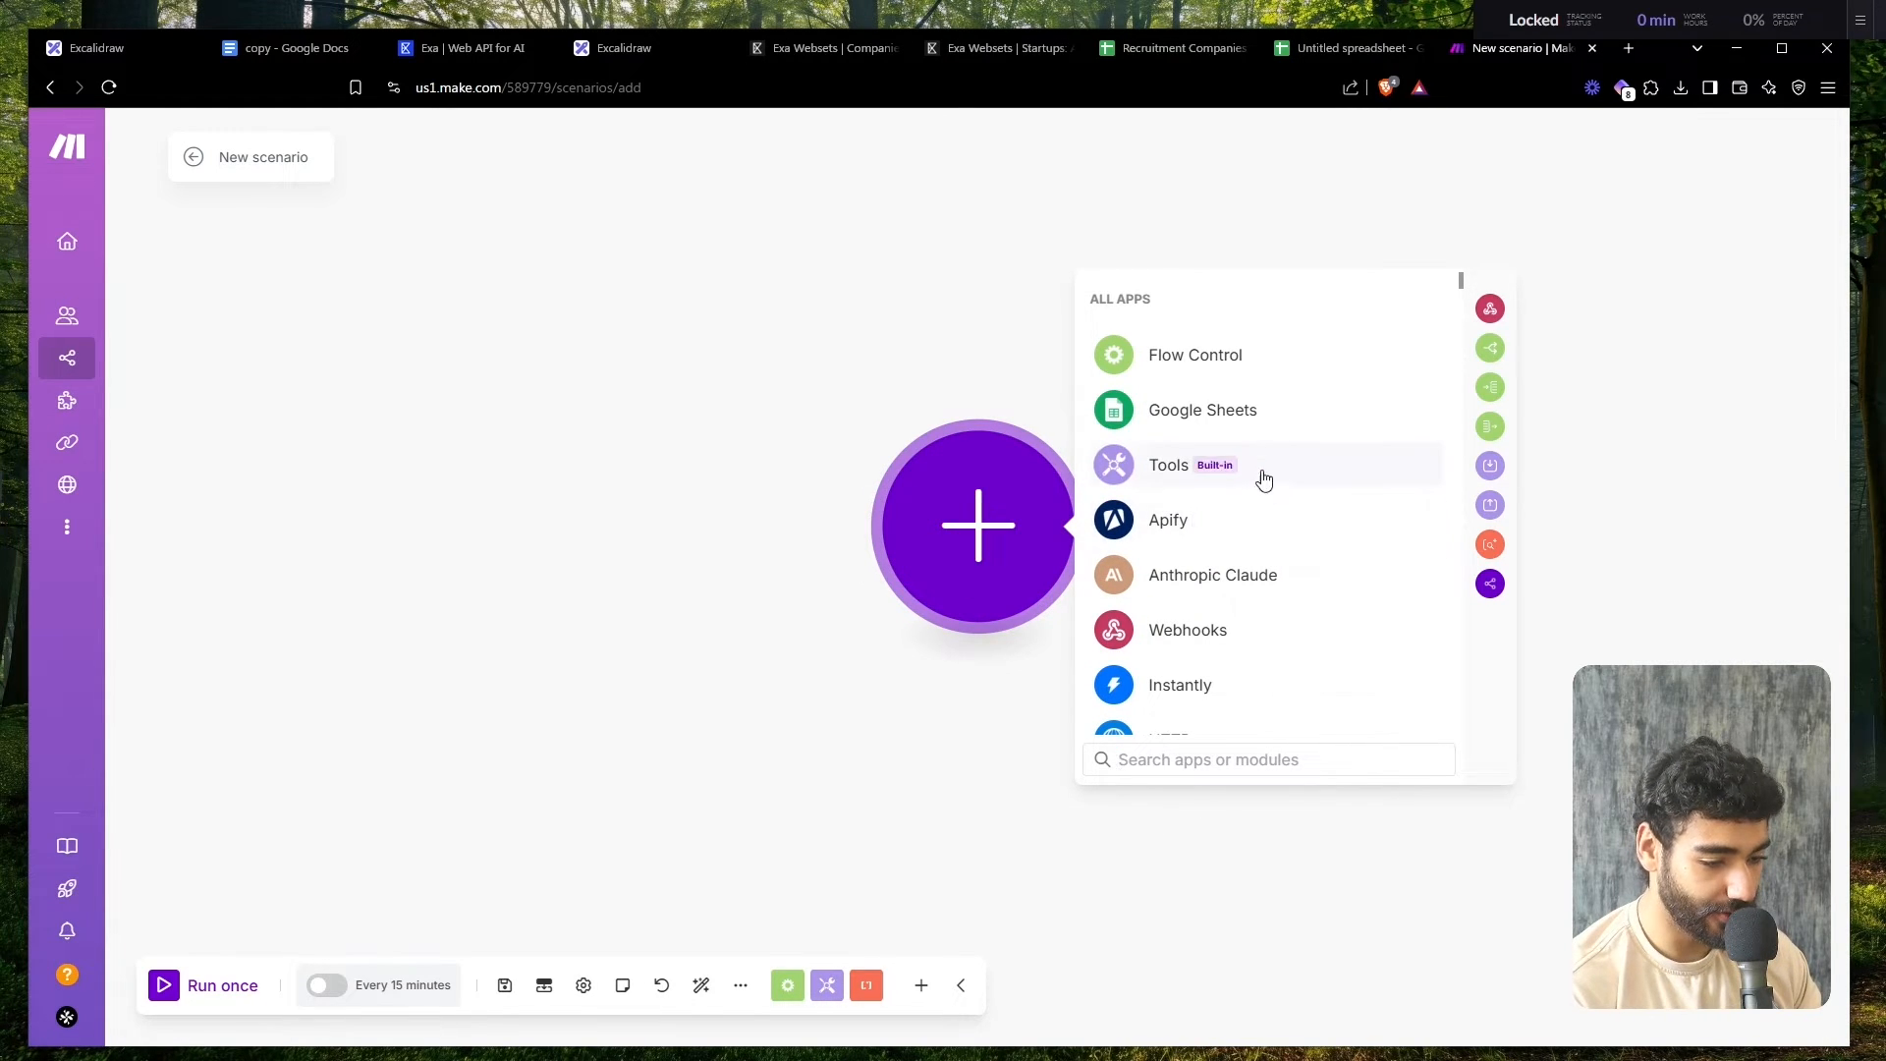
# - Add the Google Sheets Search Rows module as the scenario's first module
pyautogui.click(1257, 430)
pyautogui.write('se')
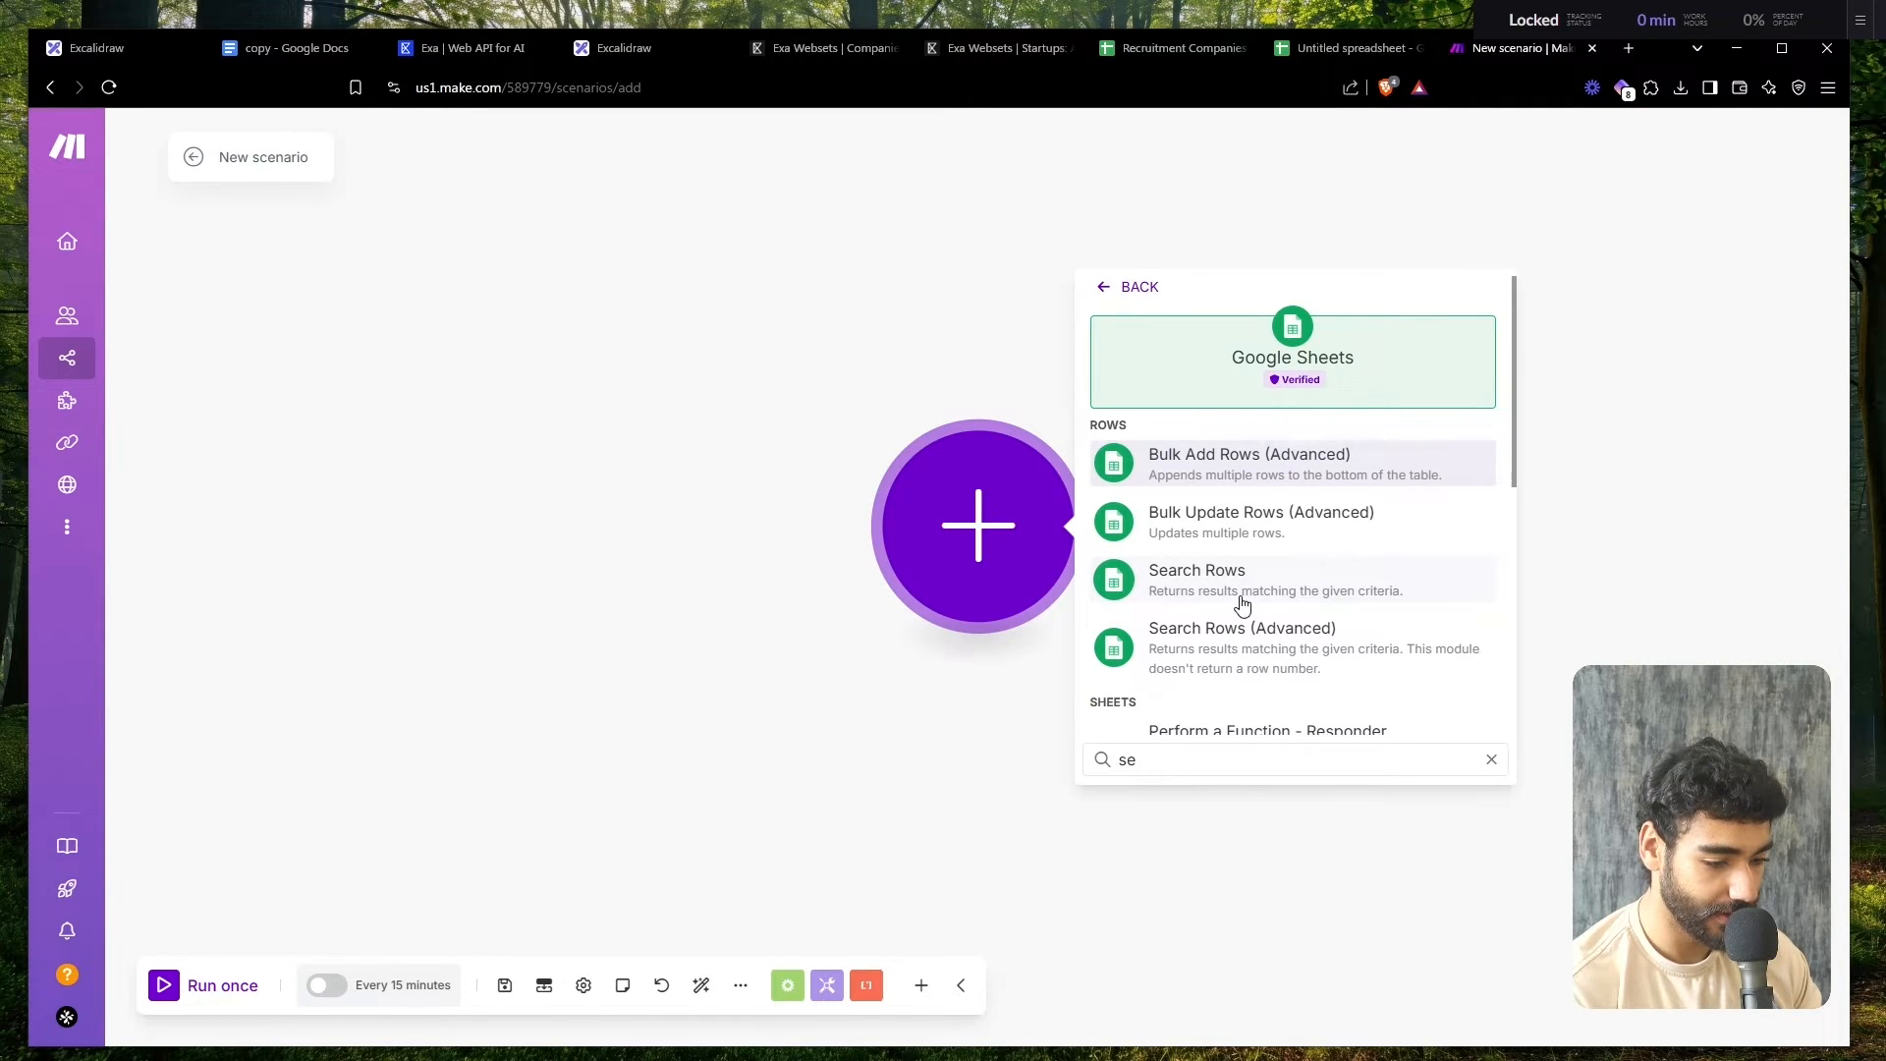
pyautogui.click(1242, 604)
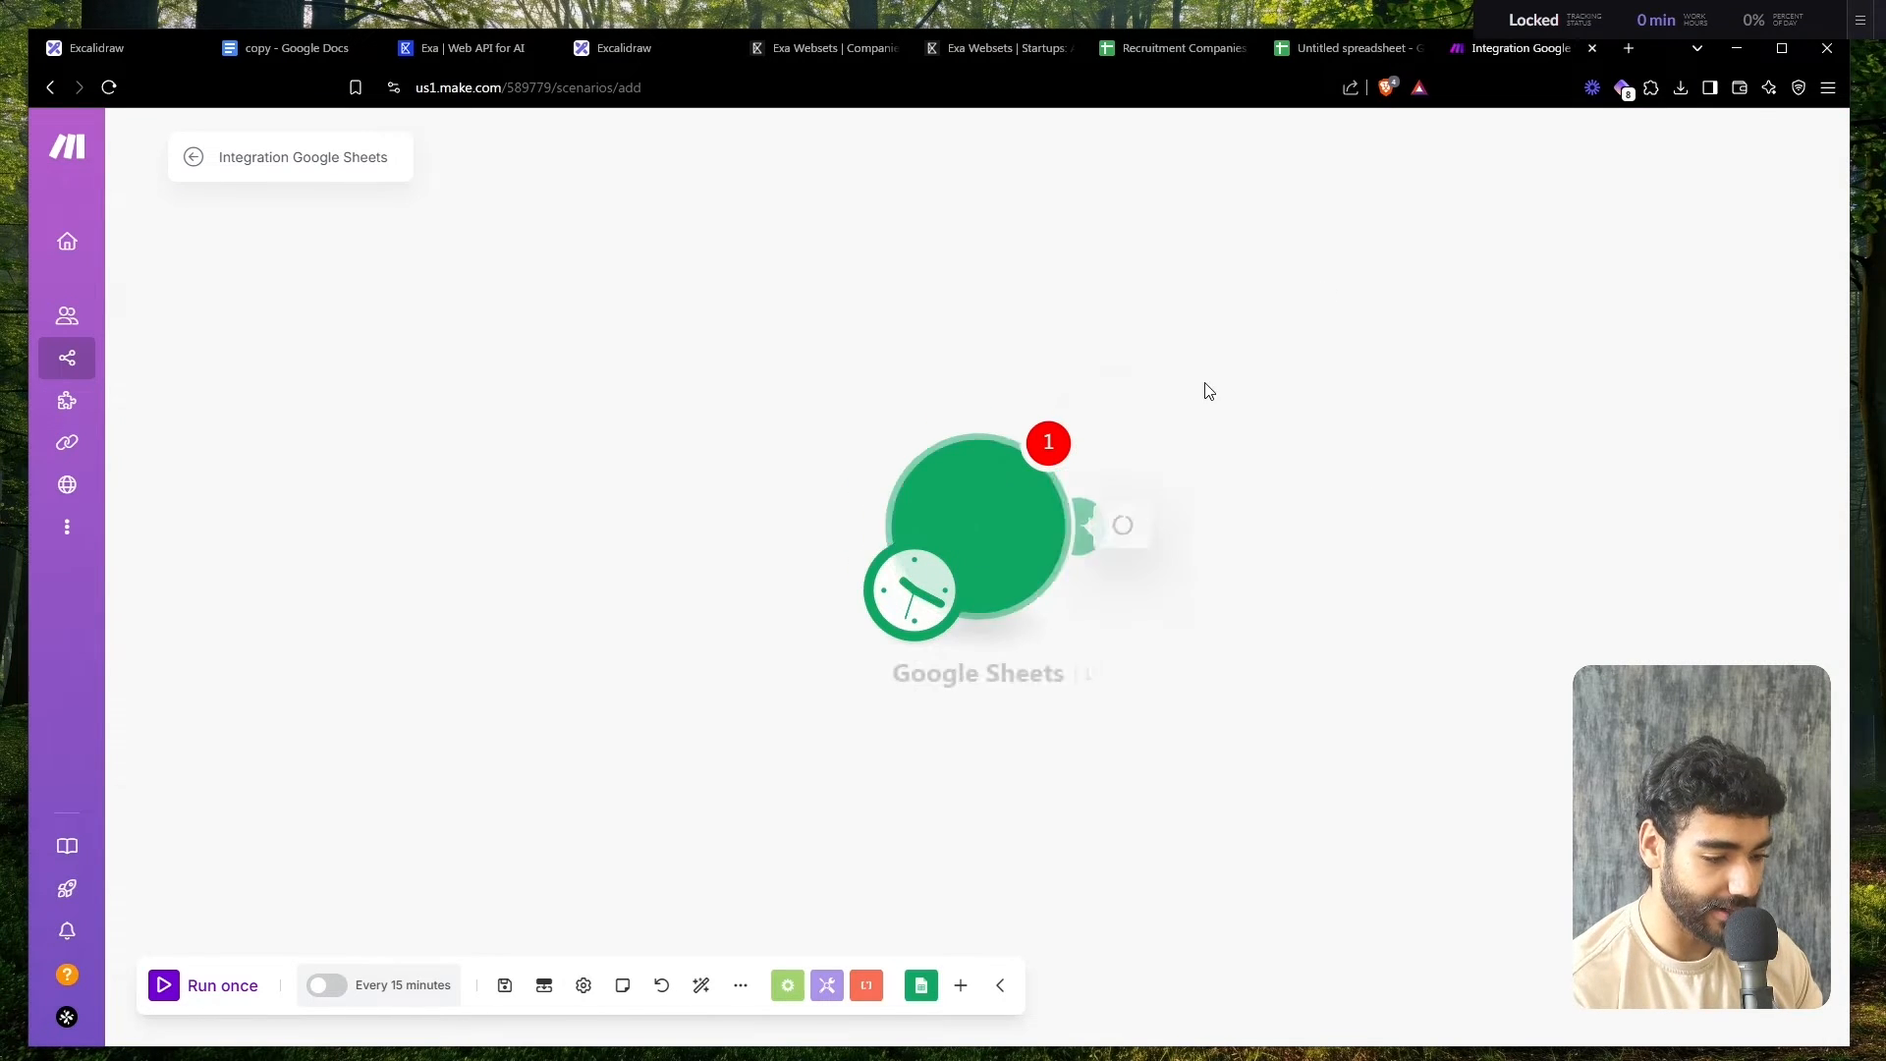
# - Switch to the recruitment companies spreadsheet and rename it "Finalized Lead List"
pyautogui.click(1179, 46)
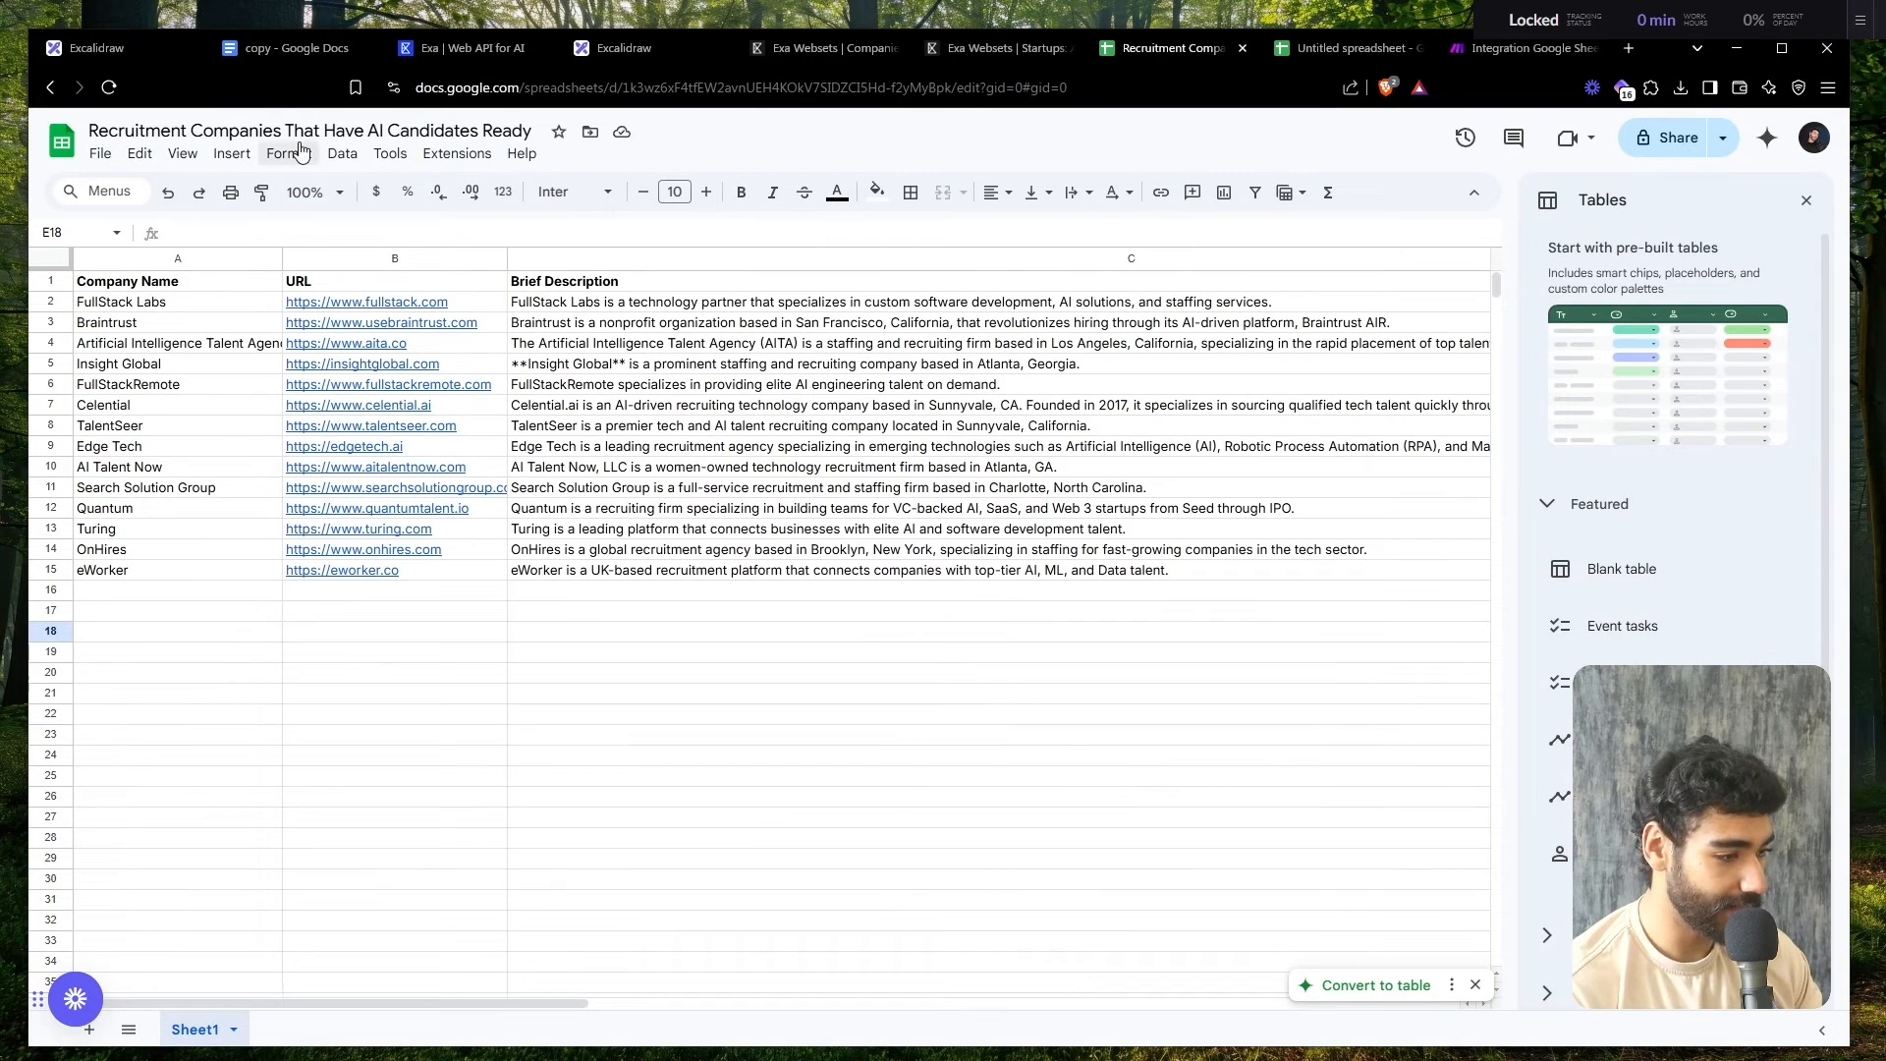
pyautogui.hscroll(5, 761, 471)
pyautogui.hscroll(-5, 747, 496)
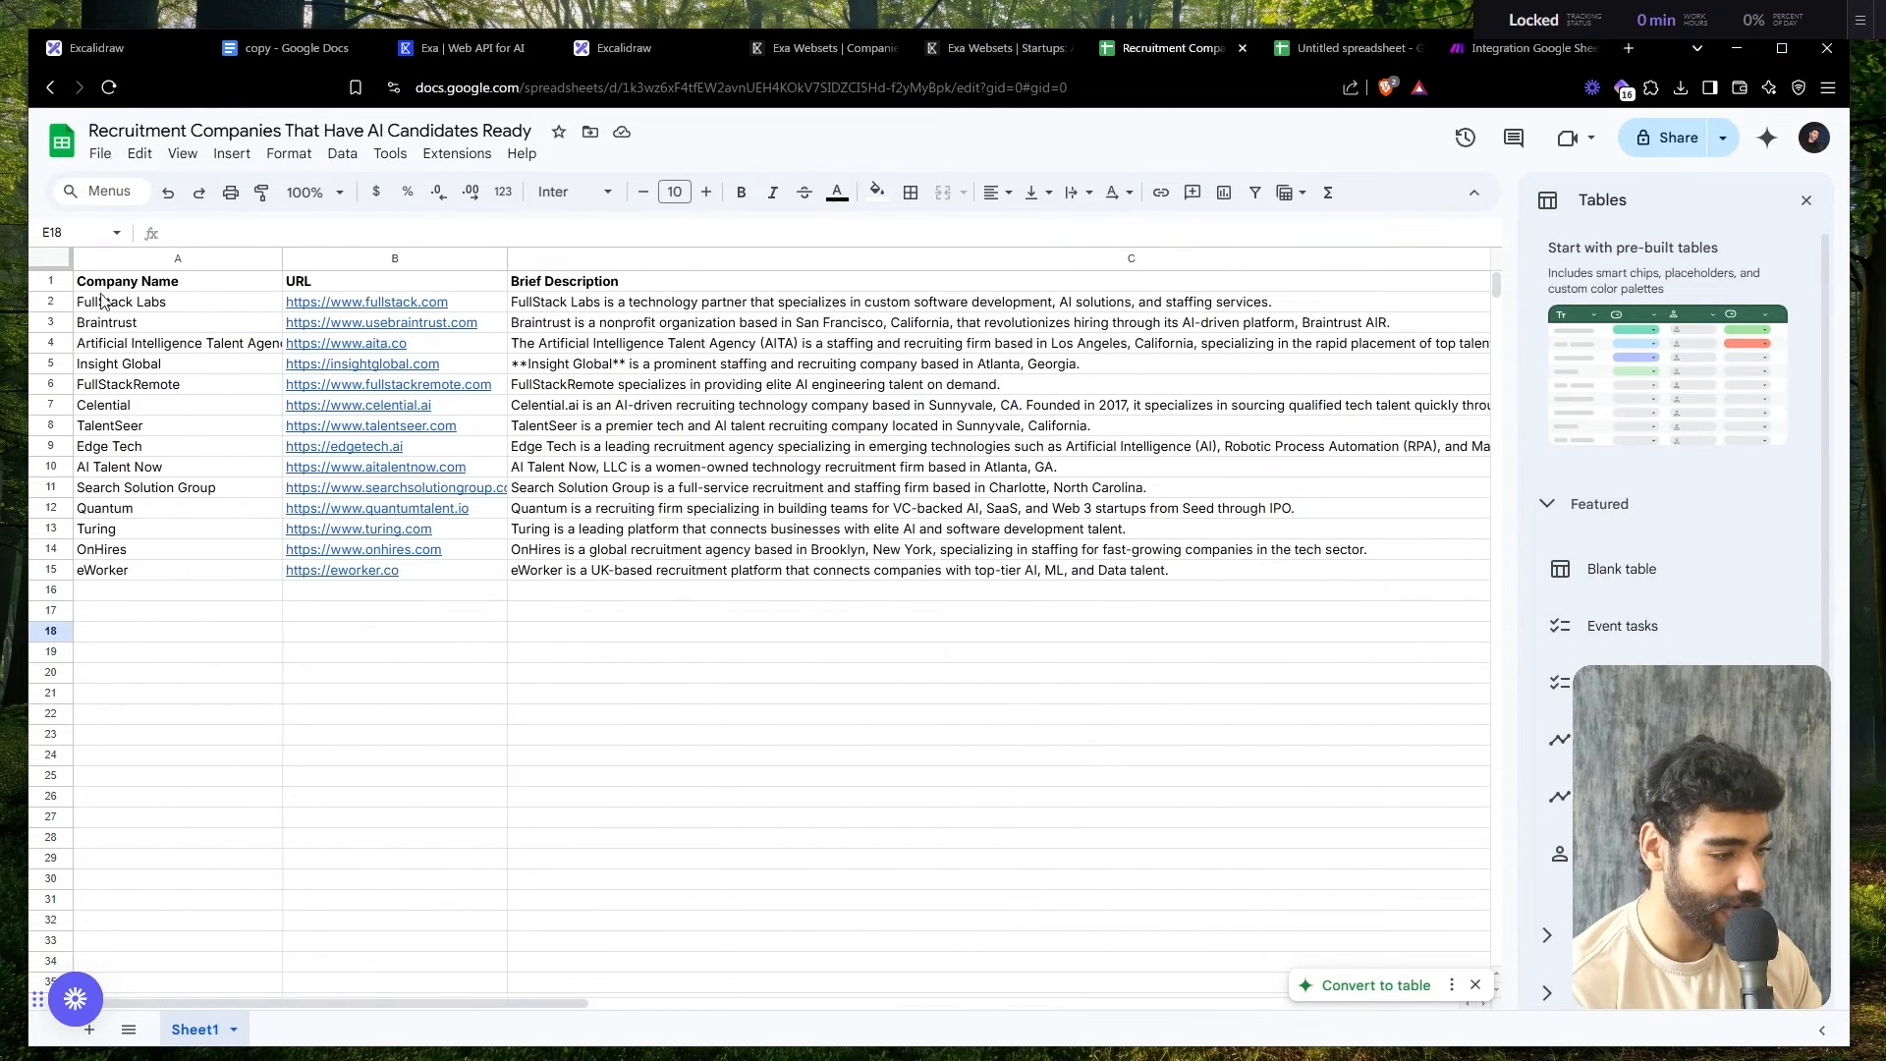
pyautogui.click(280, 126)
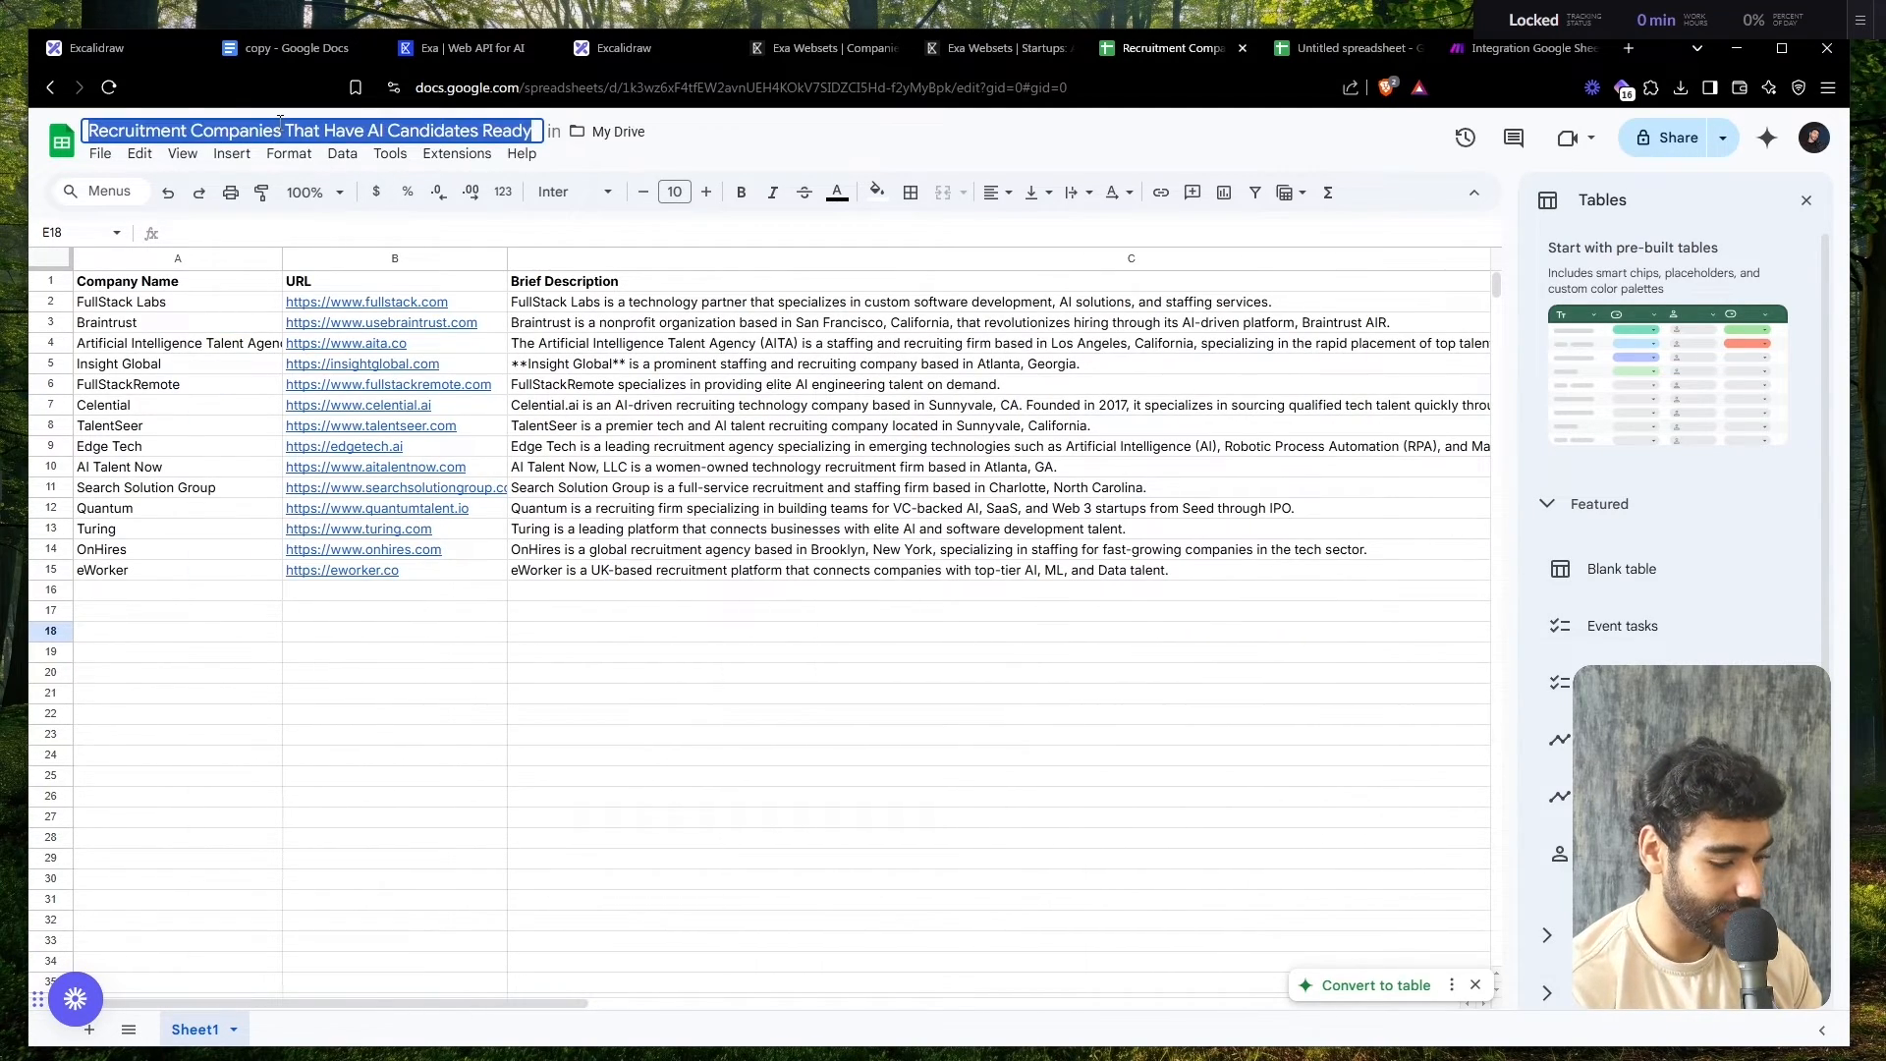
pyautogui.write('Finaliz')
pyautogui.write('ed ')
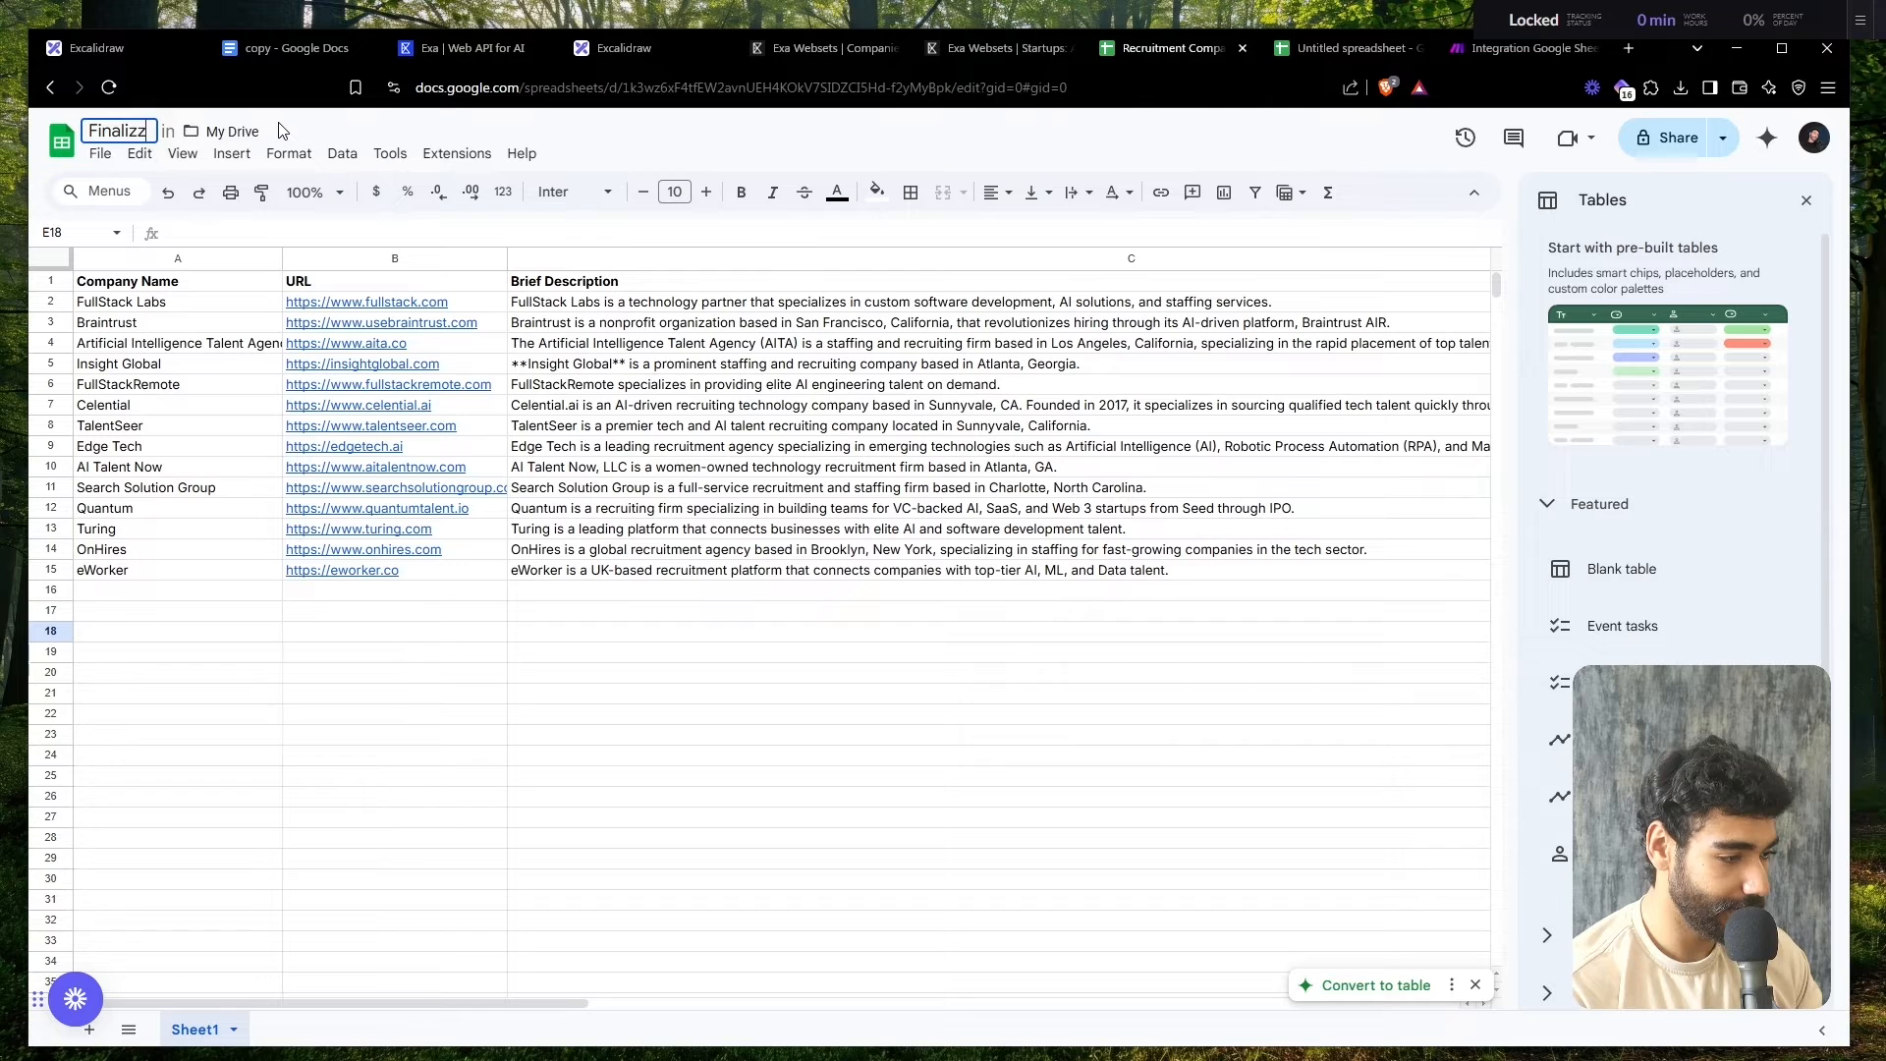
pyautogui.write('Lead List')
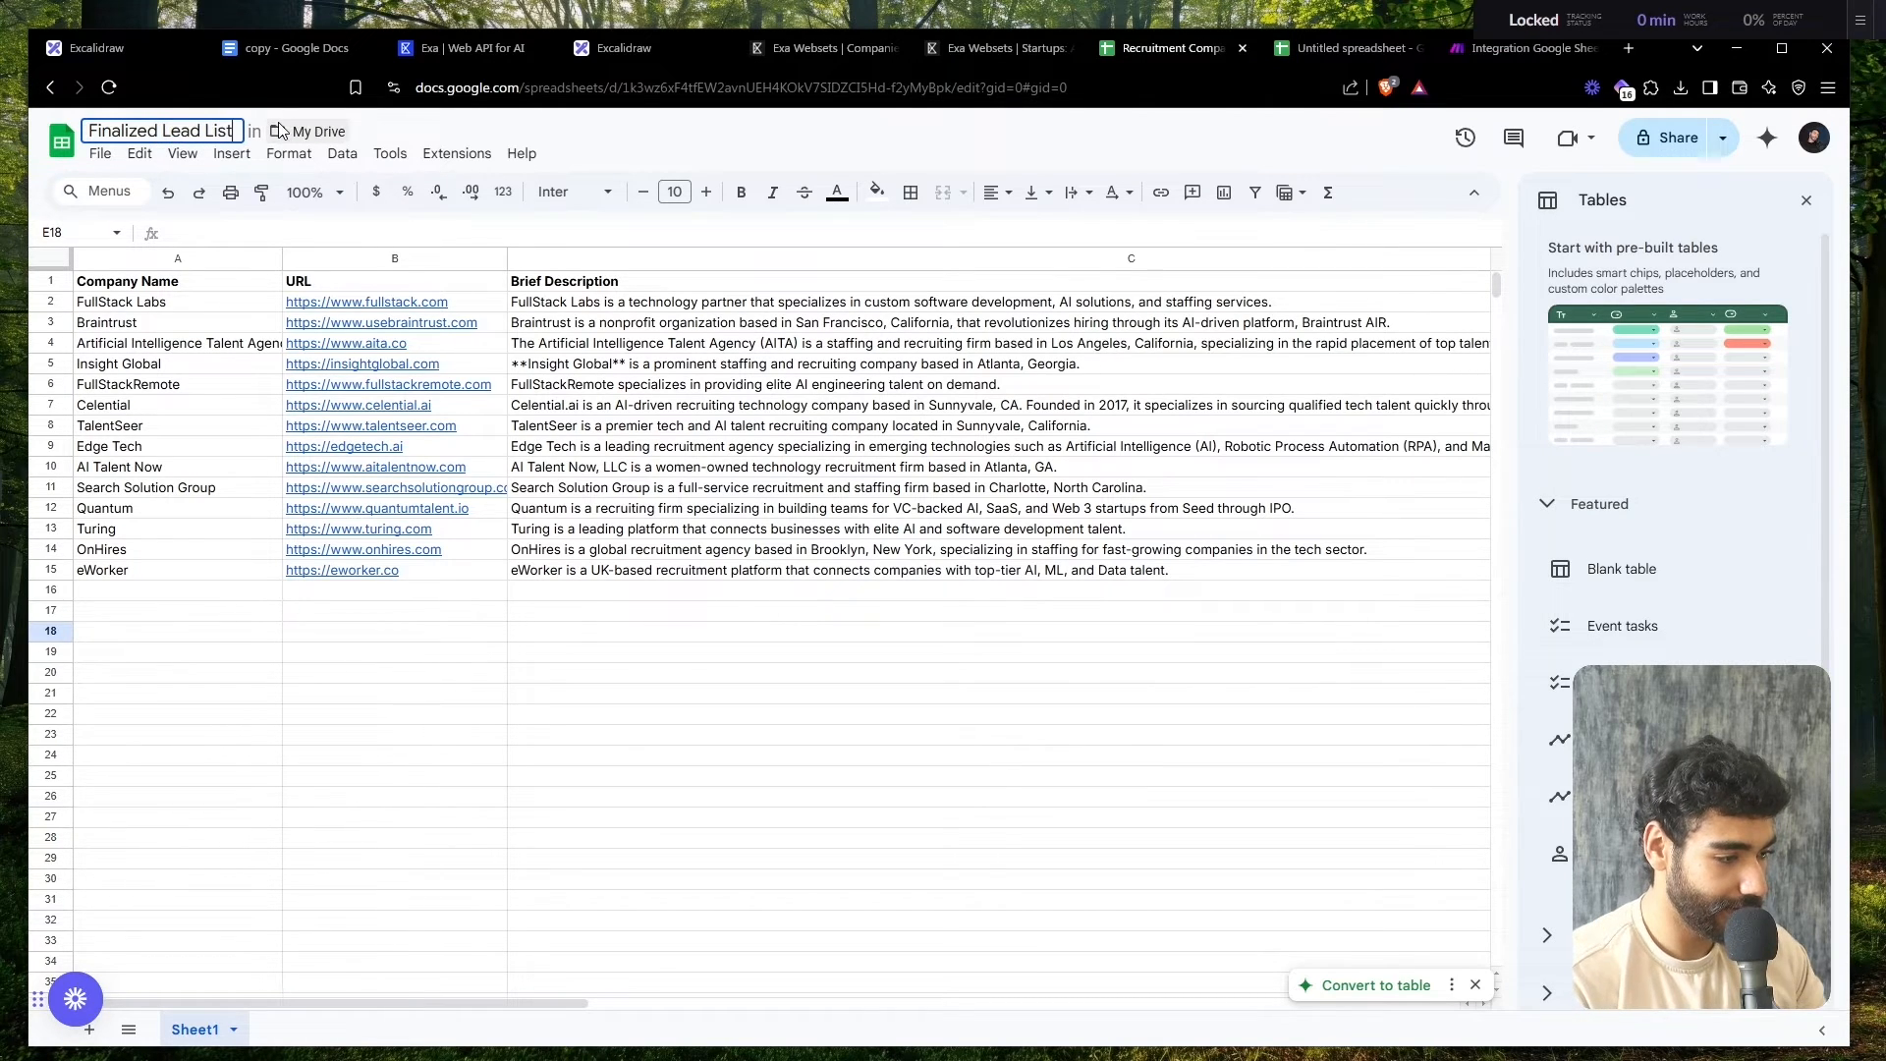
pyautogui.press('Return')
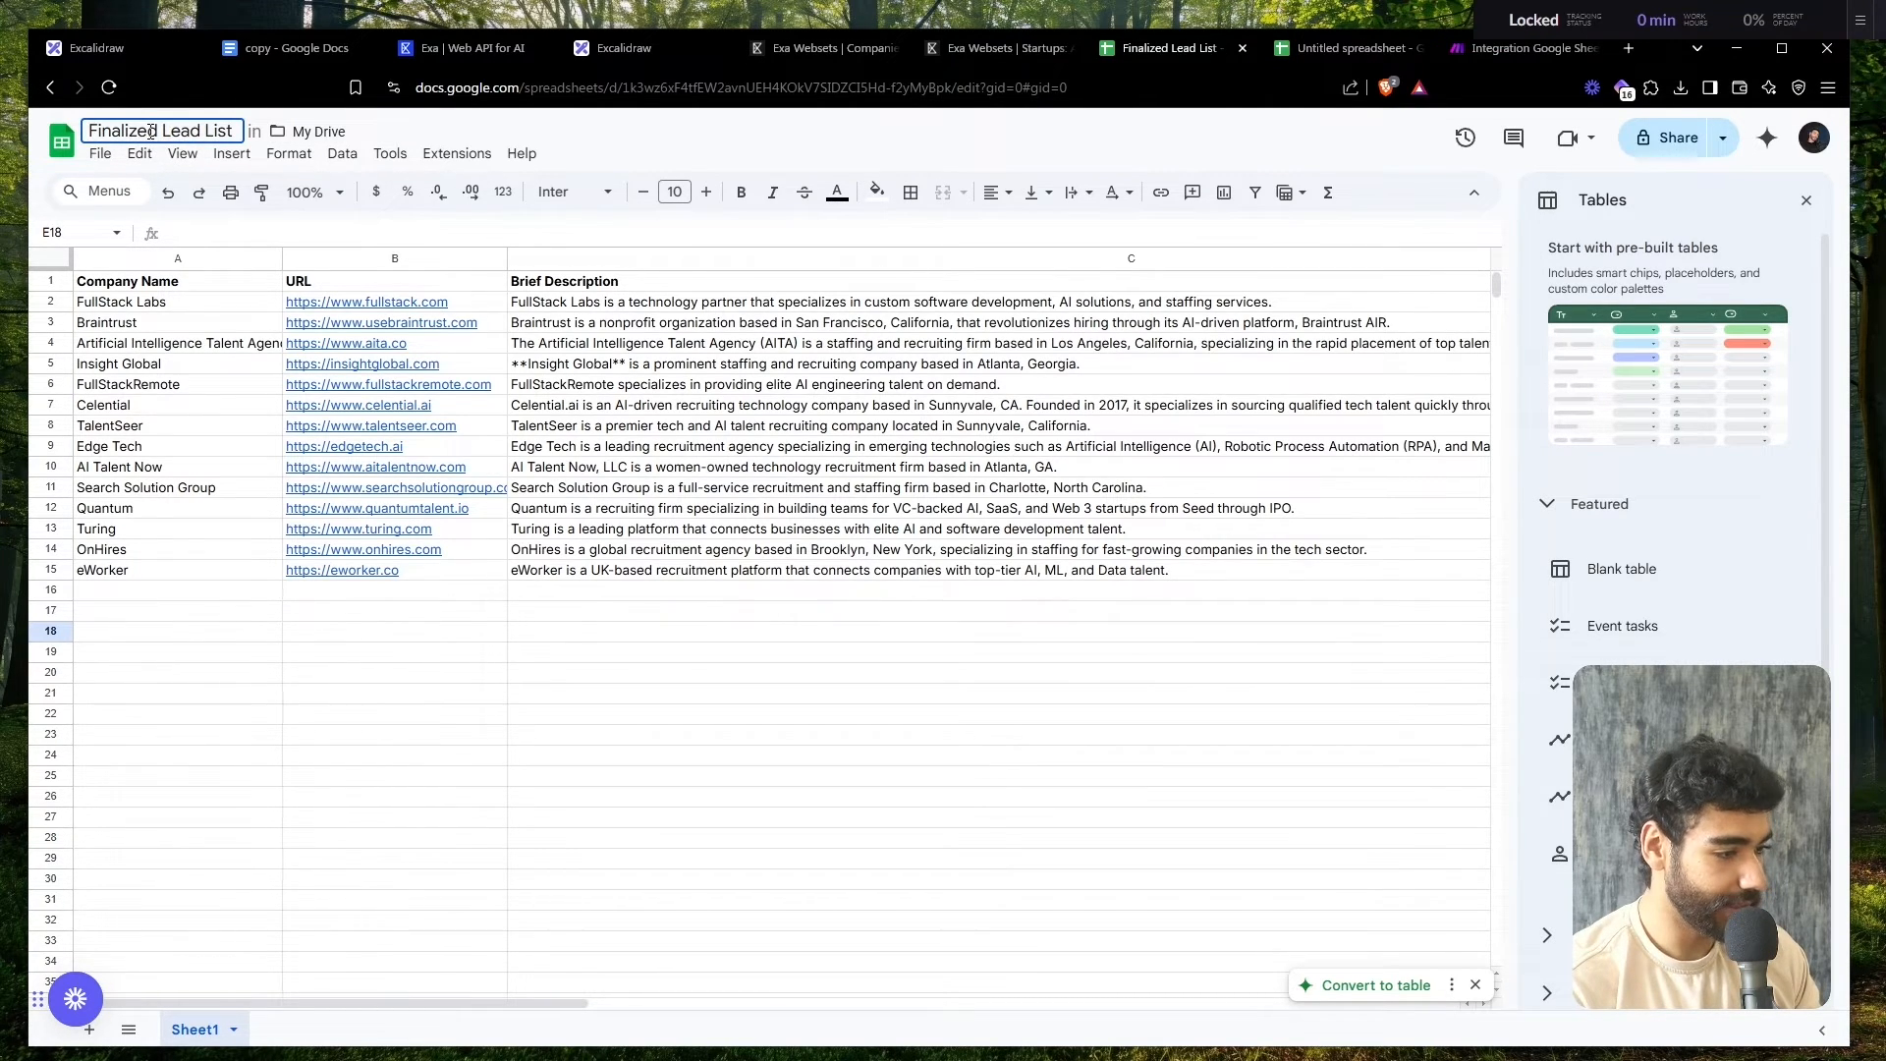
# - Copy the spreadsheet's title and choose Finalized Lead List as the Spreadsheet ID of Make's Search Rows module, refreshing the list of spreadsheets
pyautogui.click(211, 130)
pyautogui.hotkey('ctrl', 'c')
pyautogui.click(1467, 49)
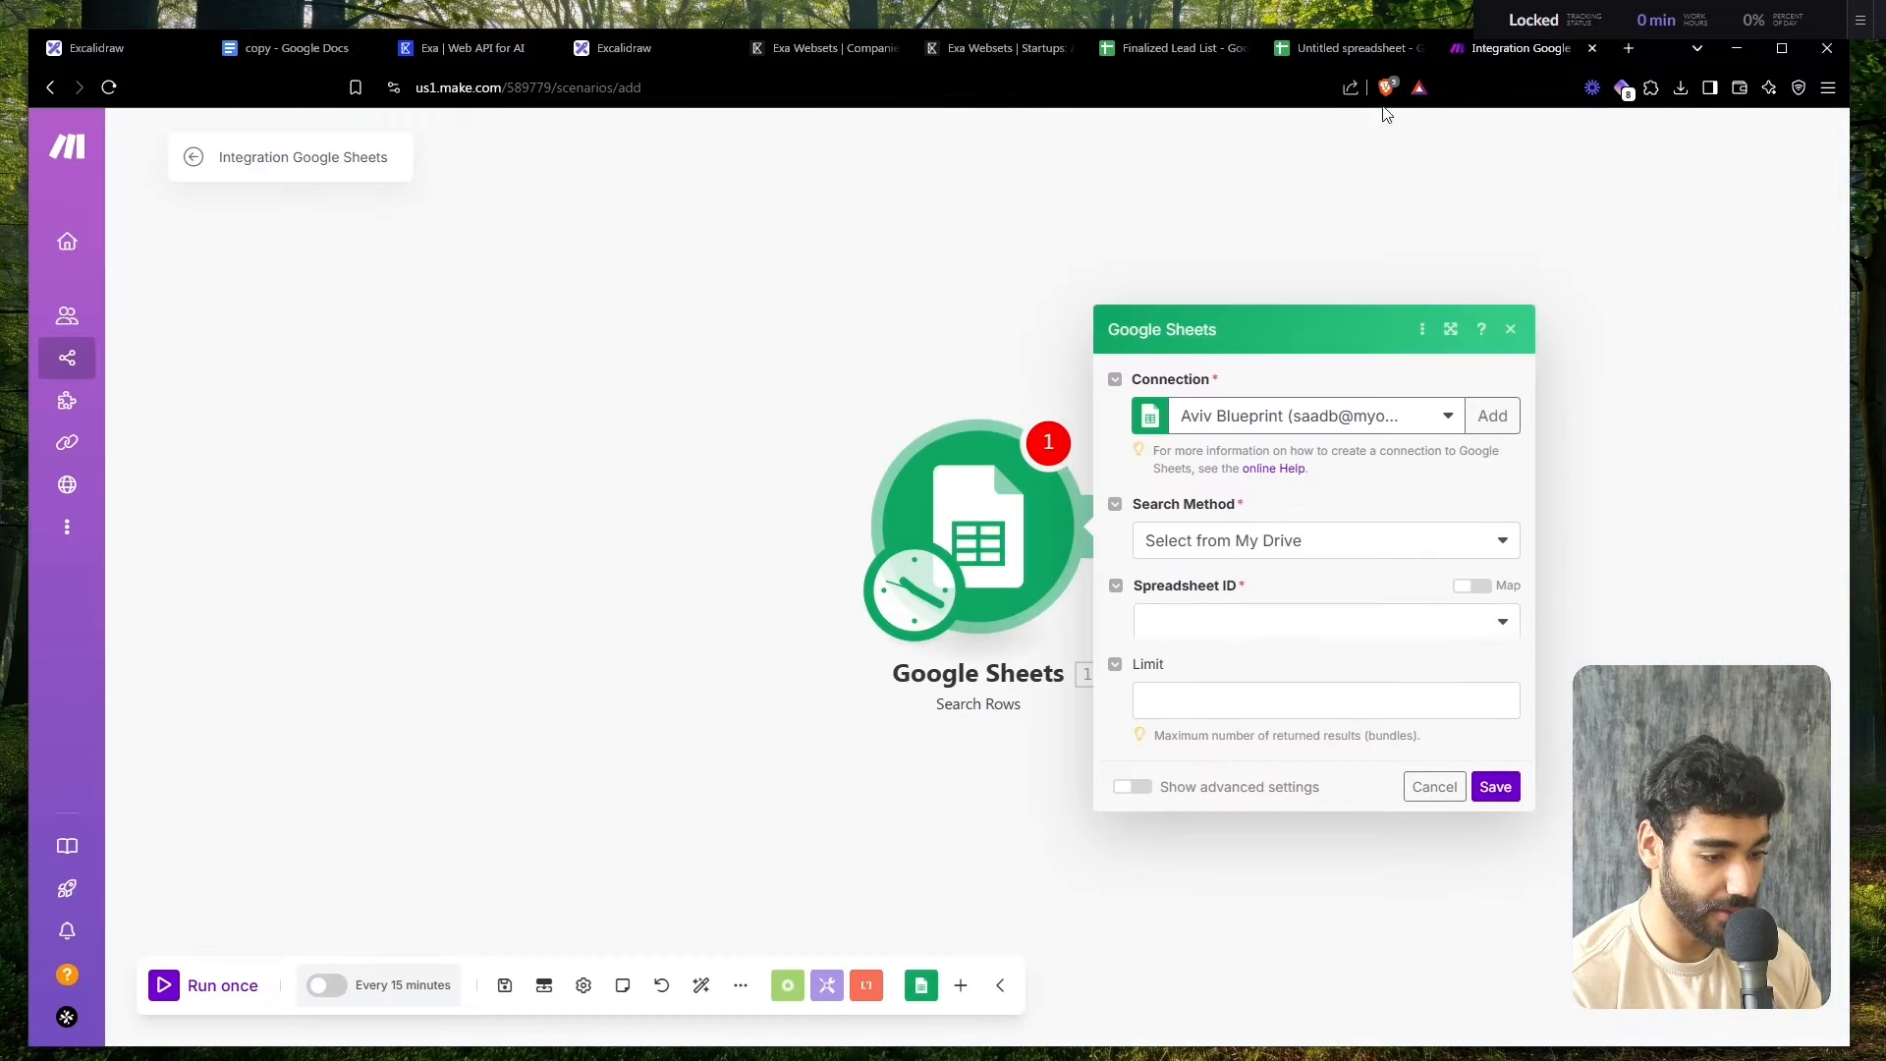
pyautogui.click(1252, 594)
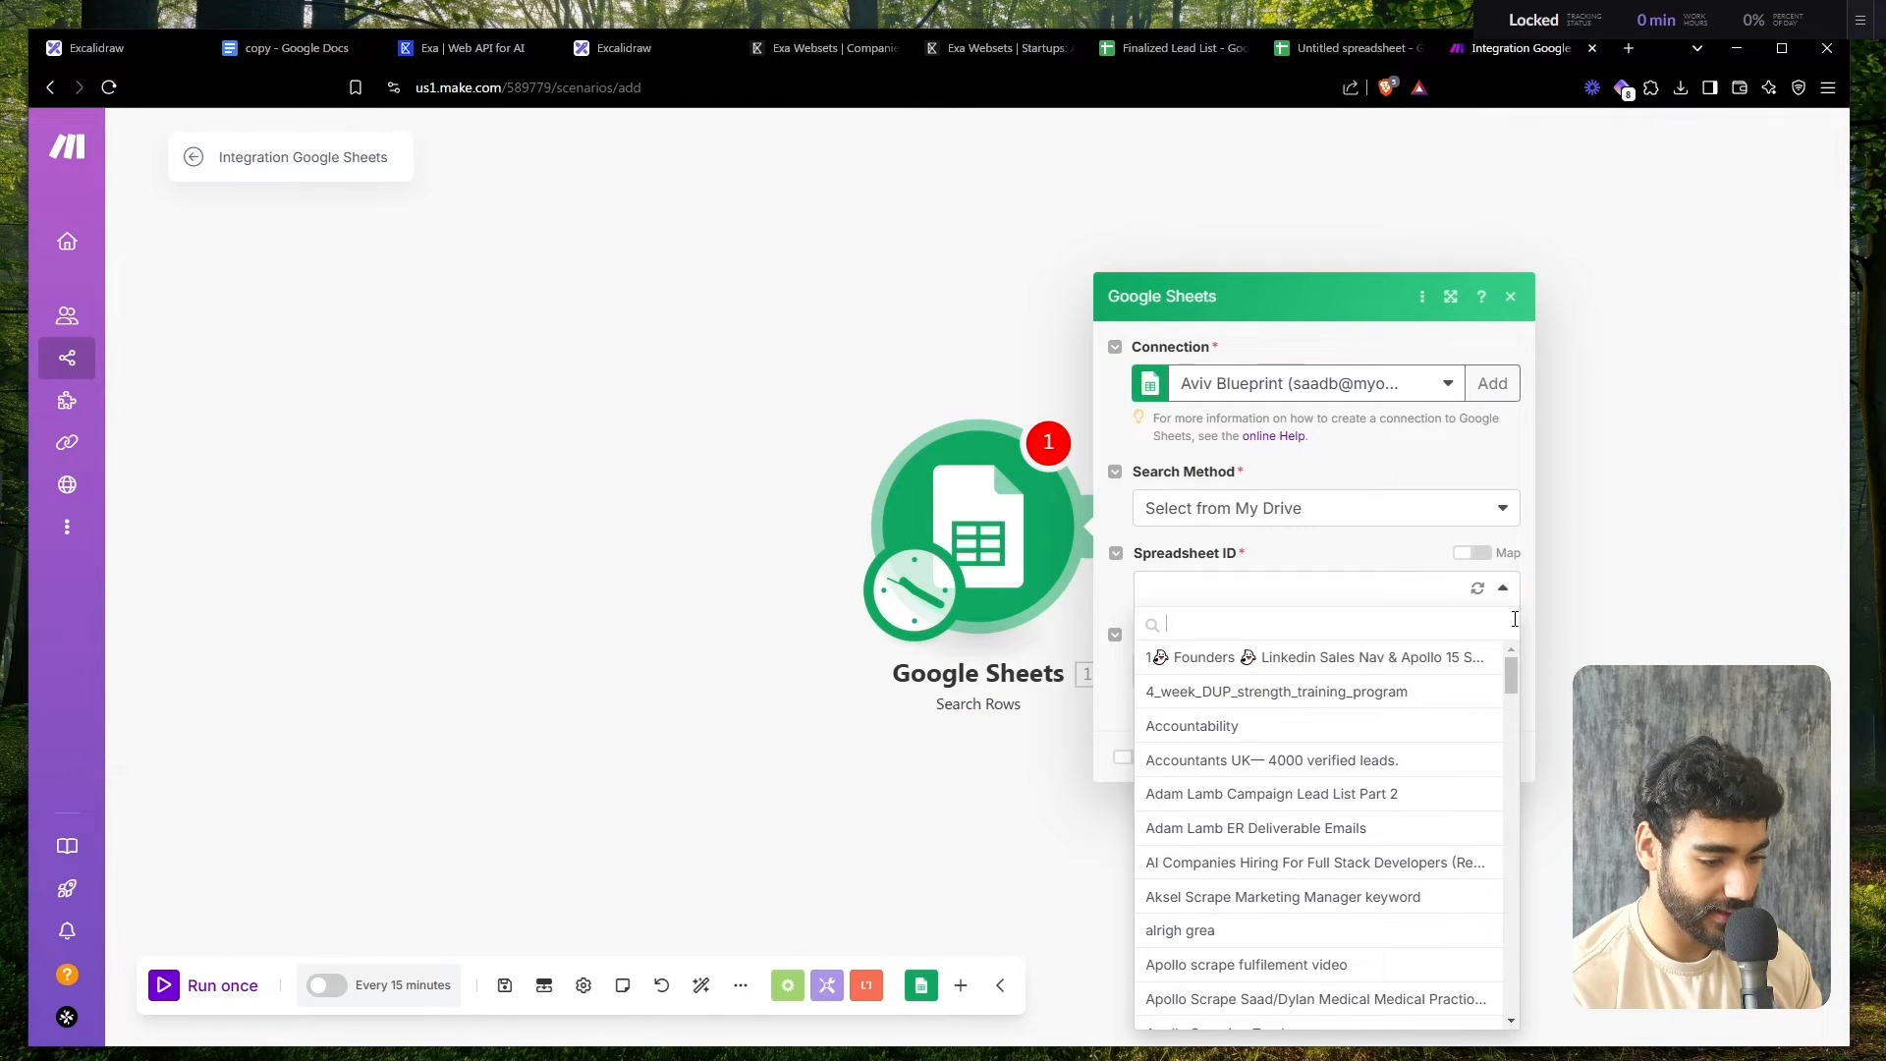
pyautogui.click(1476, 593)
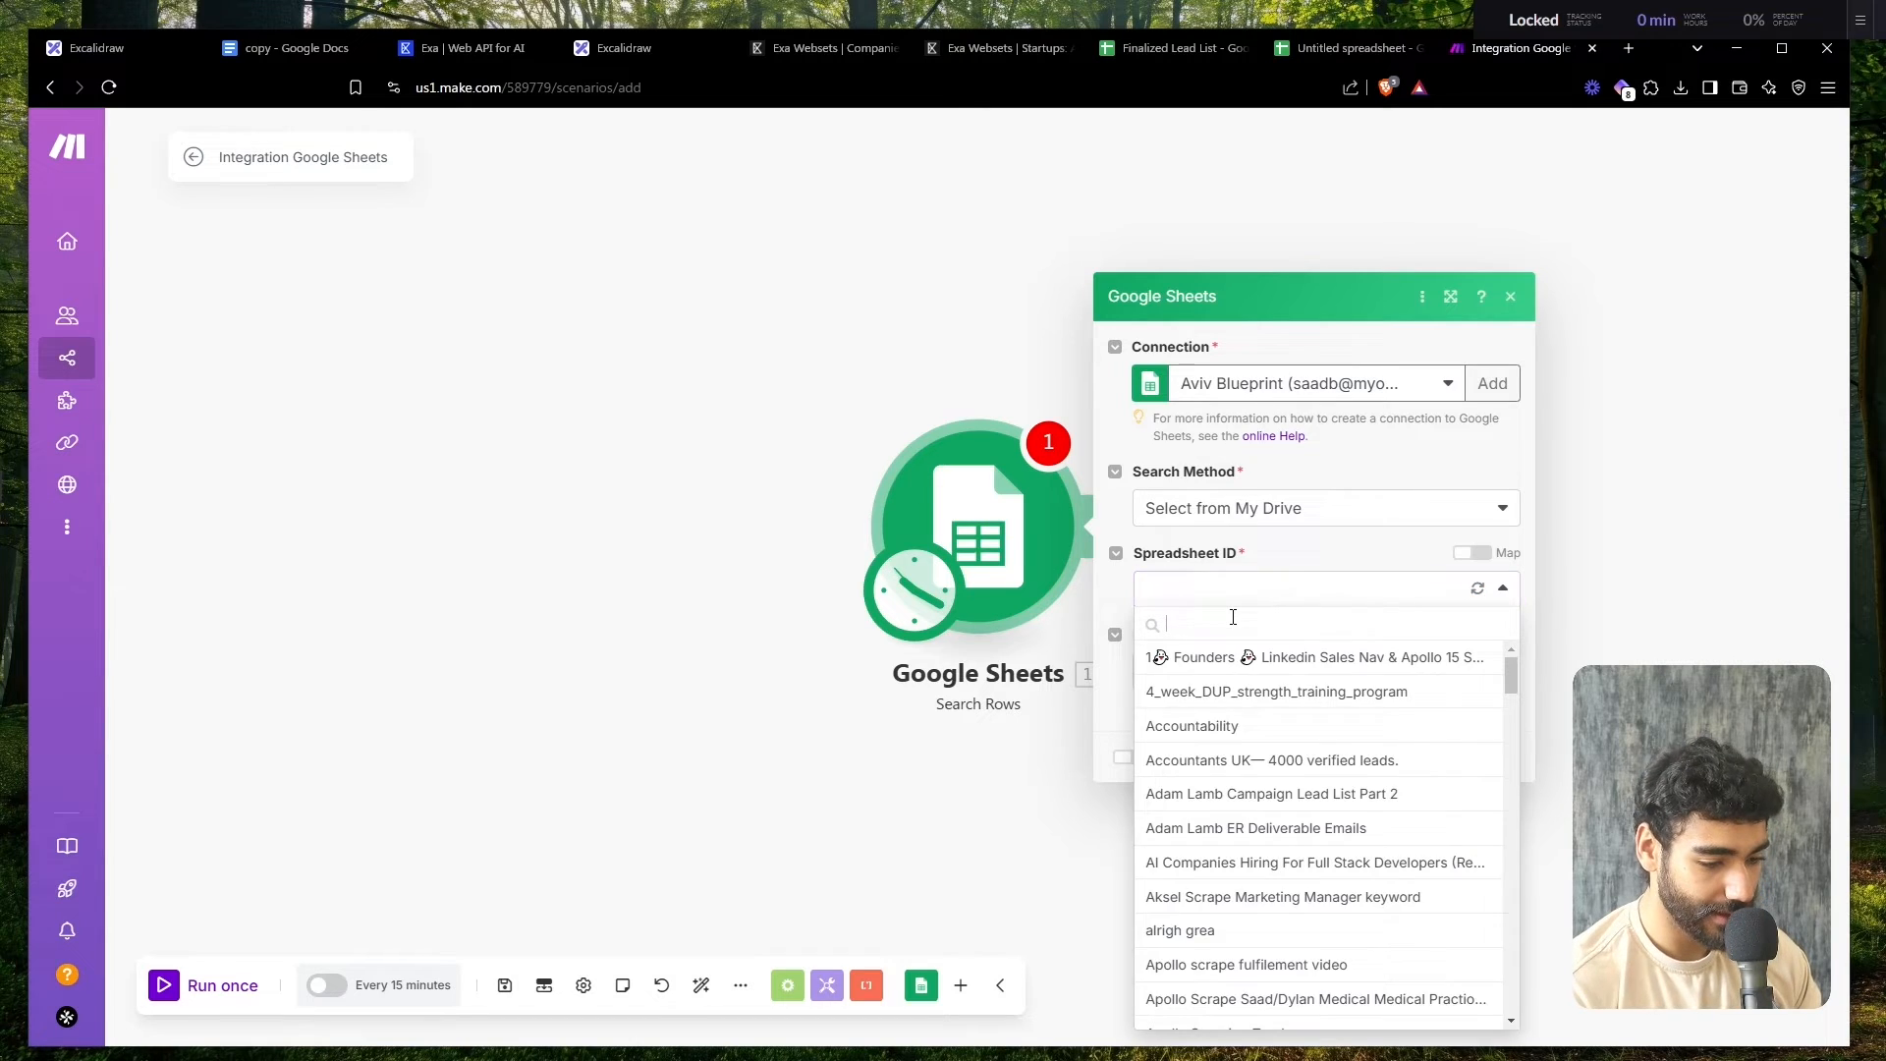
pyautogui.hotkey('ctrl', 'v')
pyautogui.click(1231, 660)
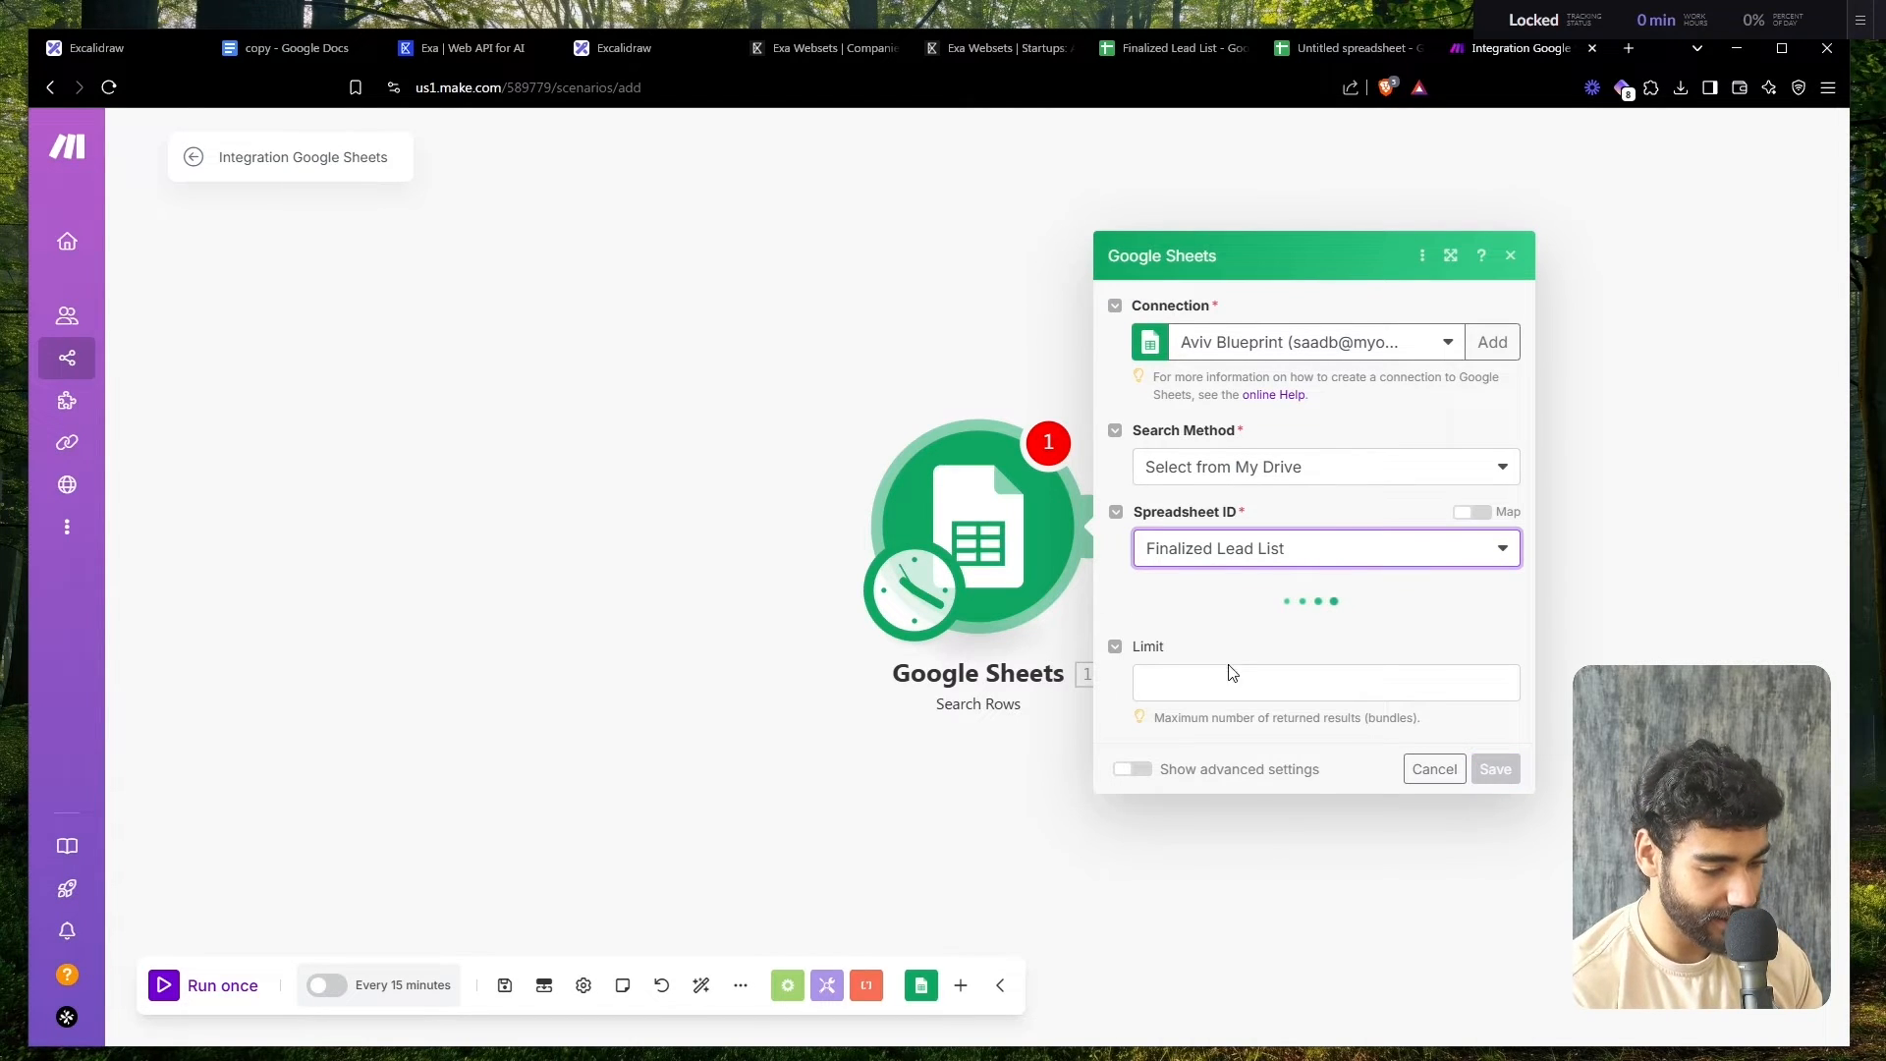
# - Set the Search Rows limit to 1 and choose Sheet1 as the sheet name
pyautogui.click(1230, 676)
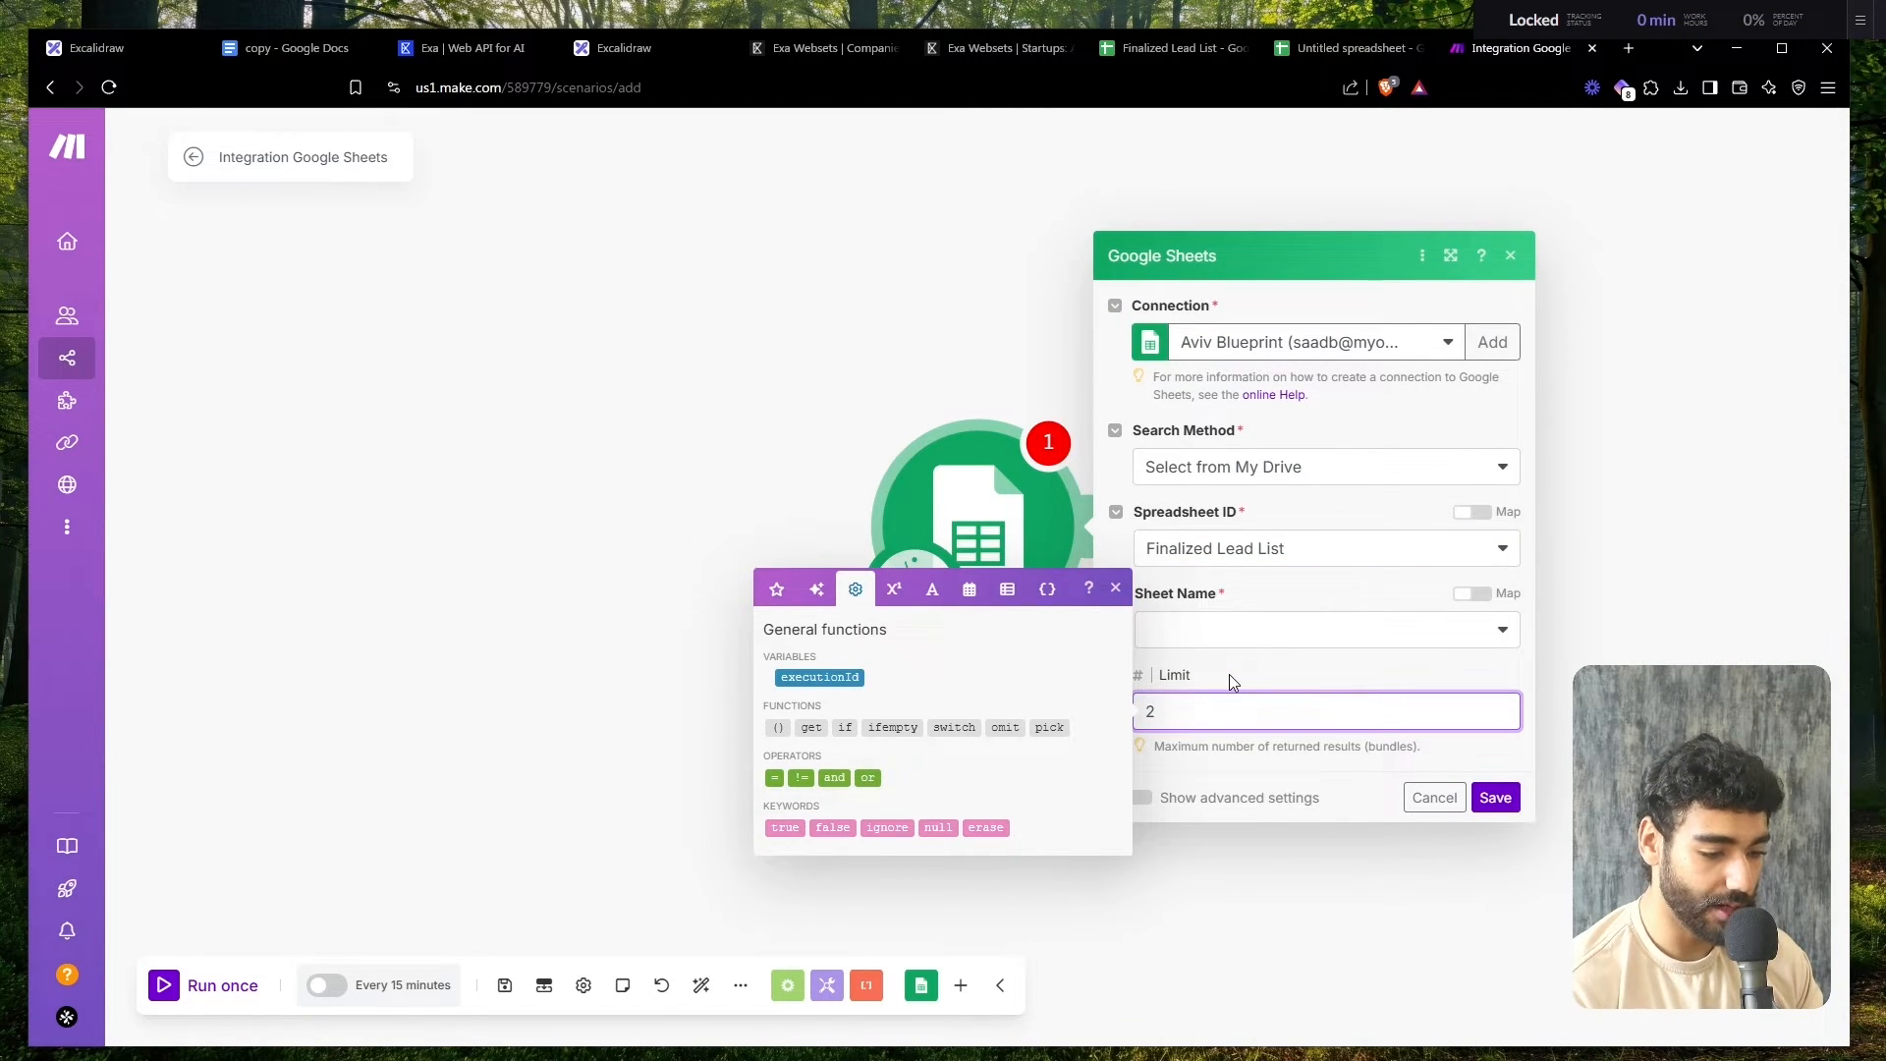
pyautogui.press('BackSpace')
pyautogui.write('1')
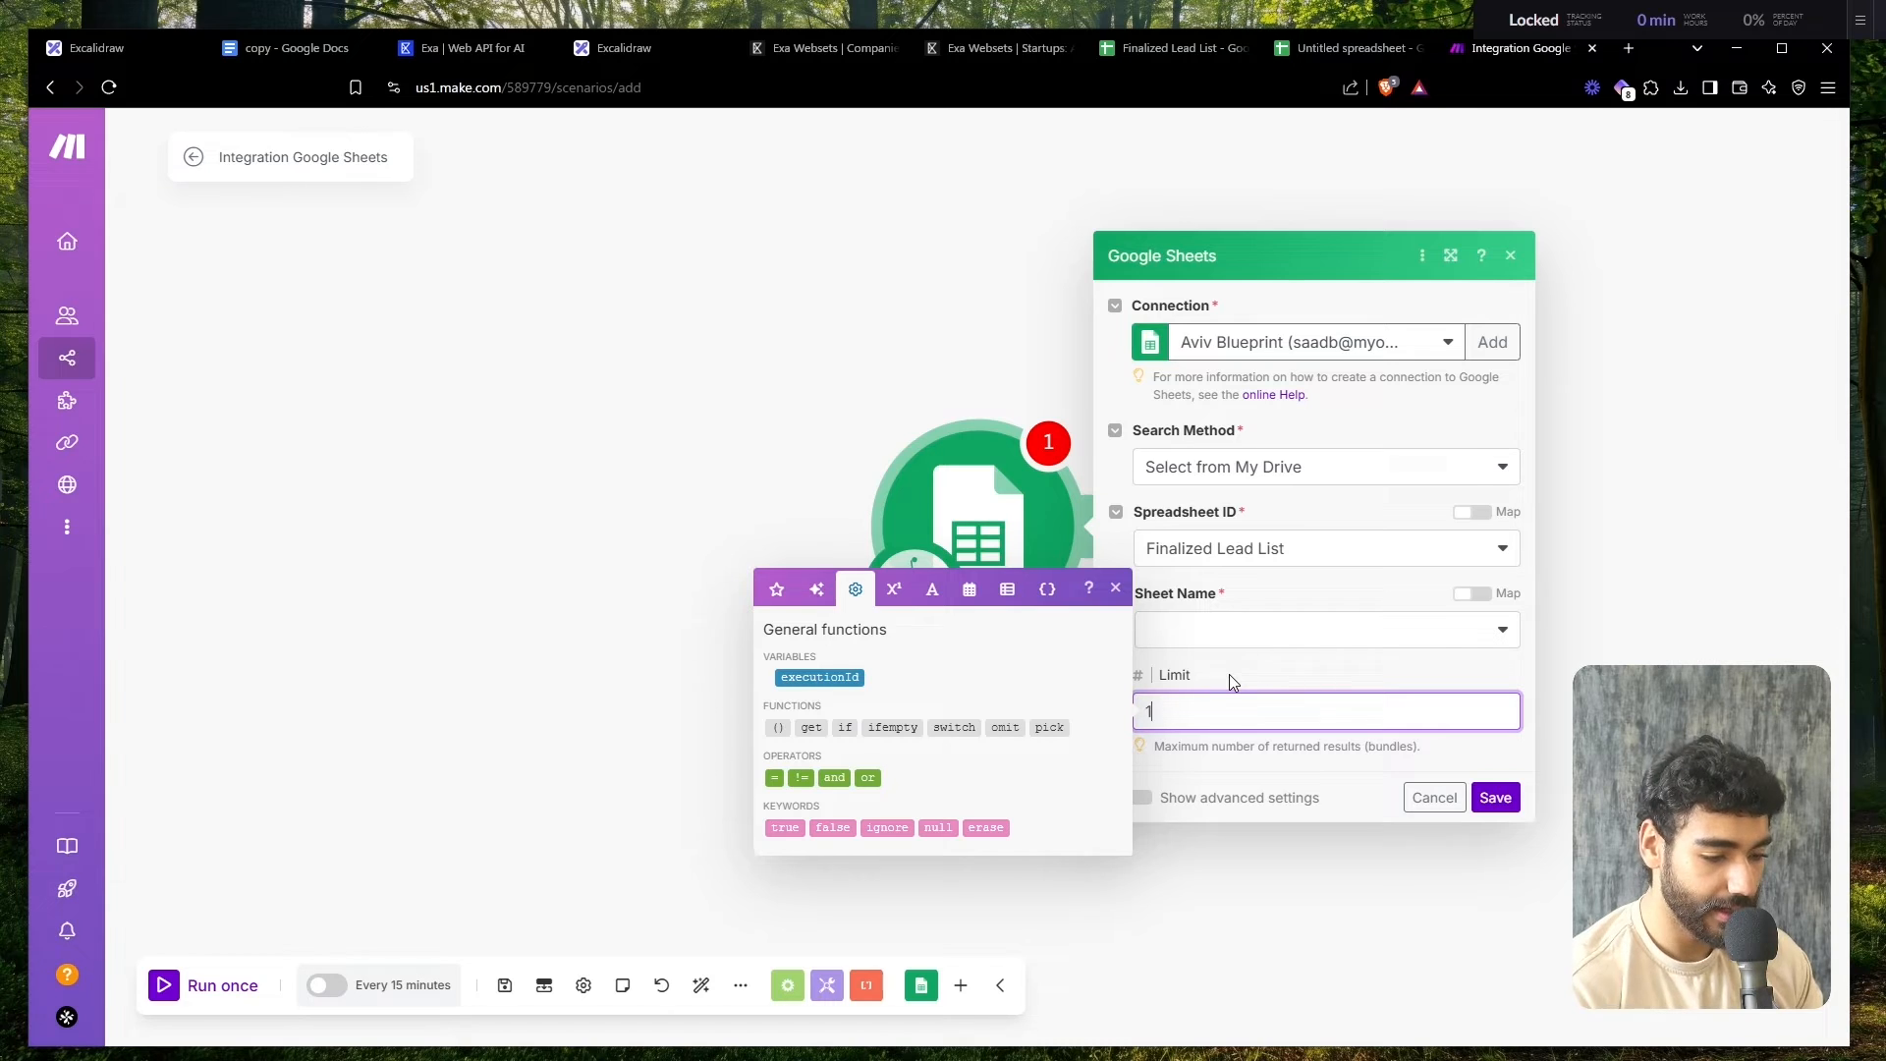
pyautogui.click(1341, 624)
pyautogui.click(1287, 658)
# - Check the lead rows in the spreadsheet, then save the Search Rows settings in Make and run the scenario once
pyautogui.click(1169, 50)
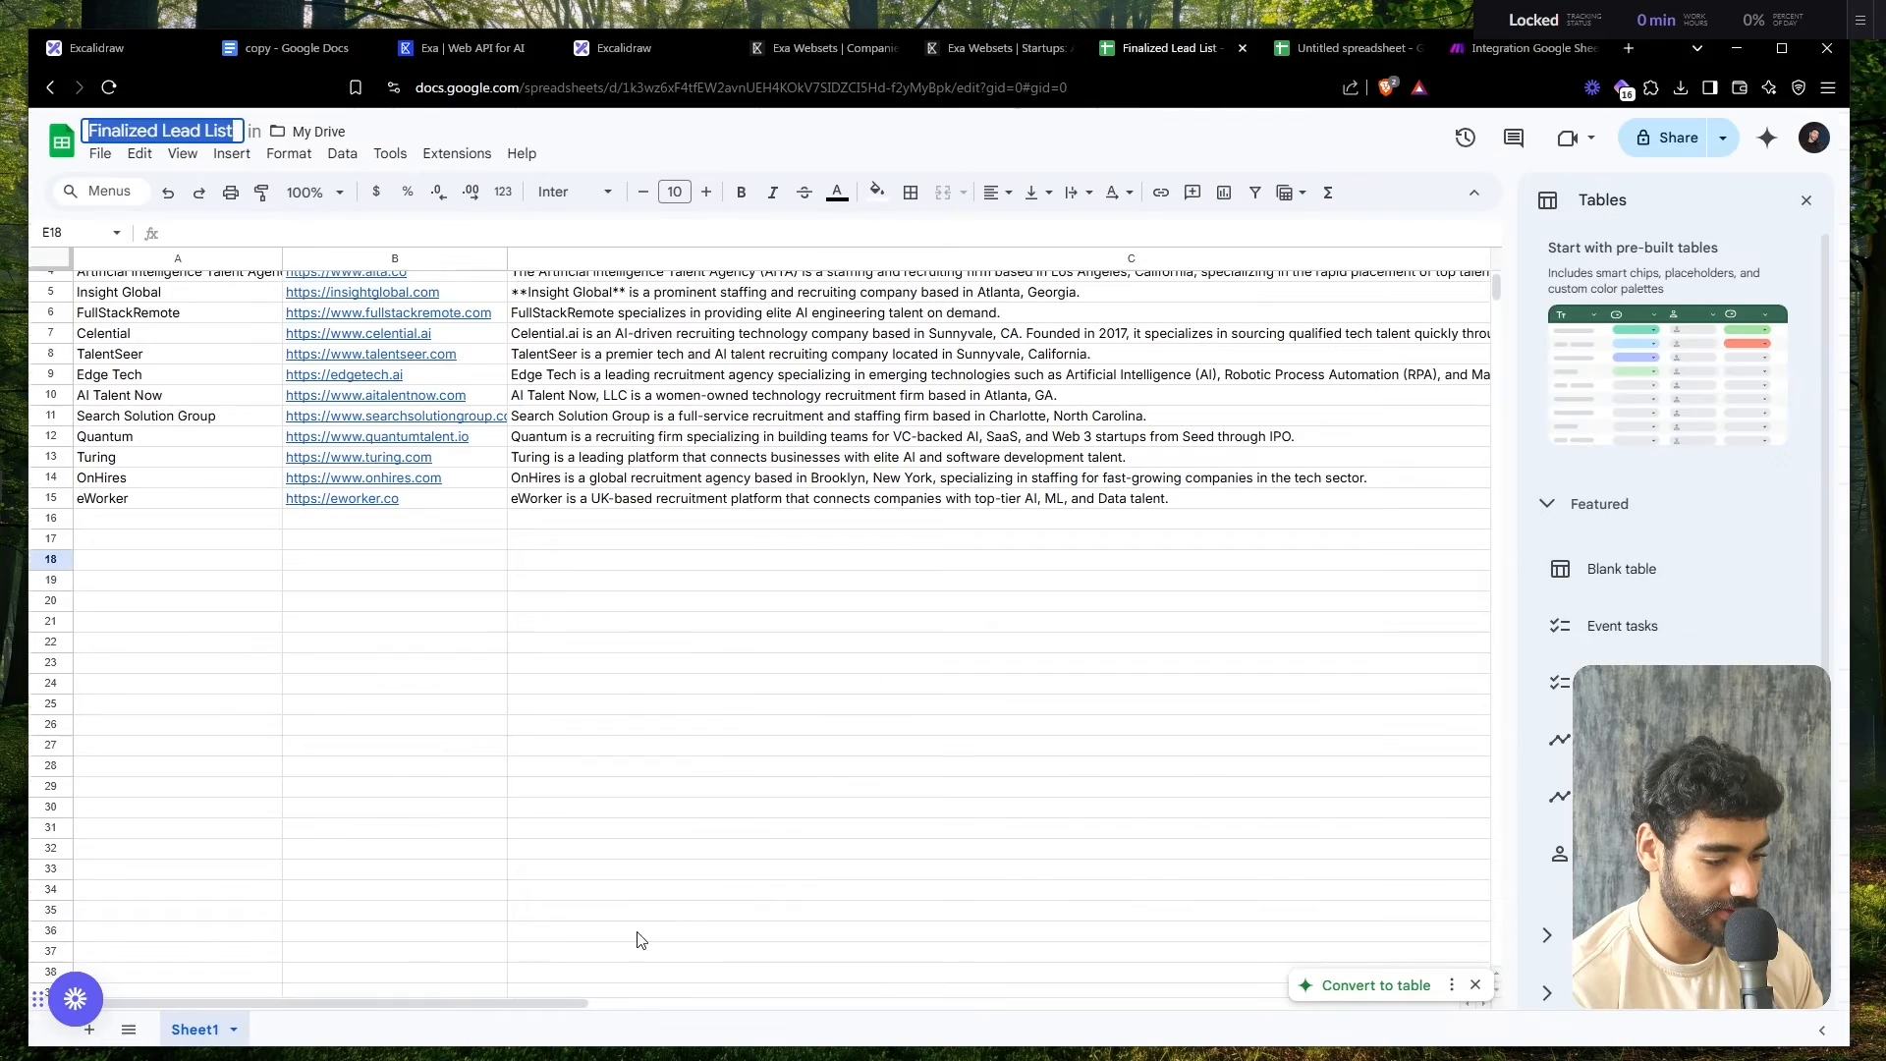
pyautogui.scroll(-3, 658, 921)
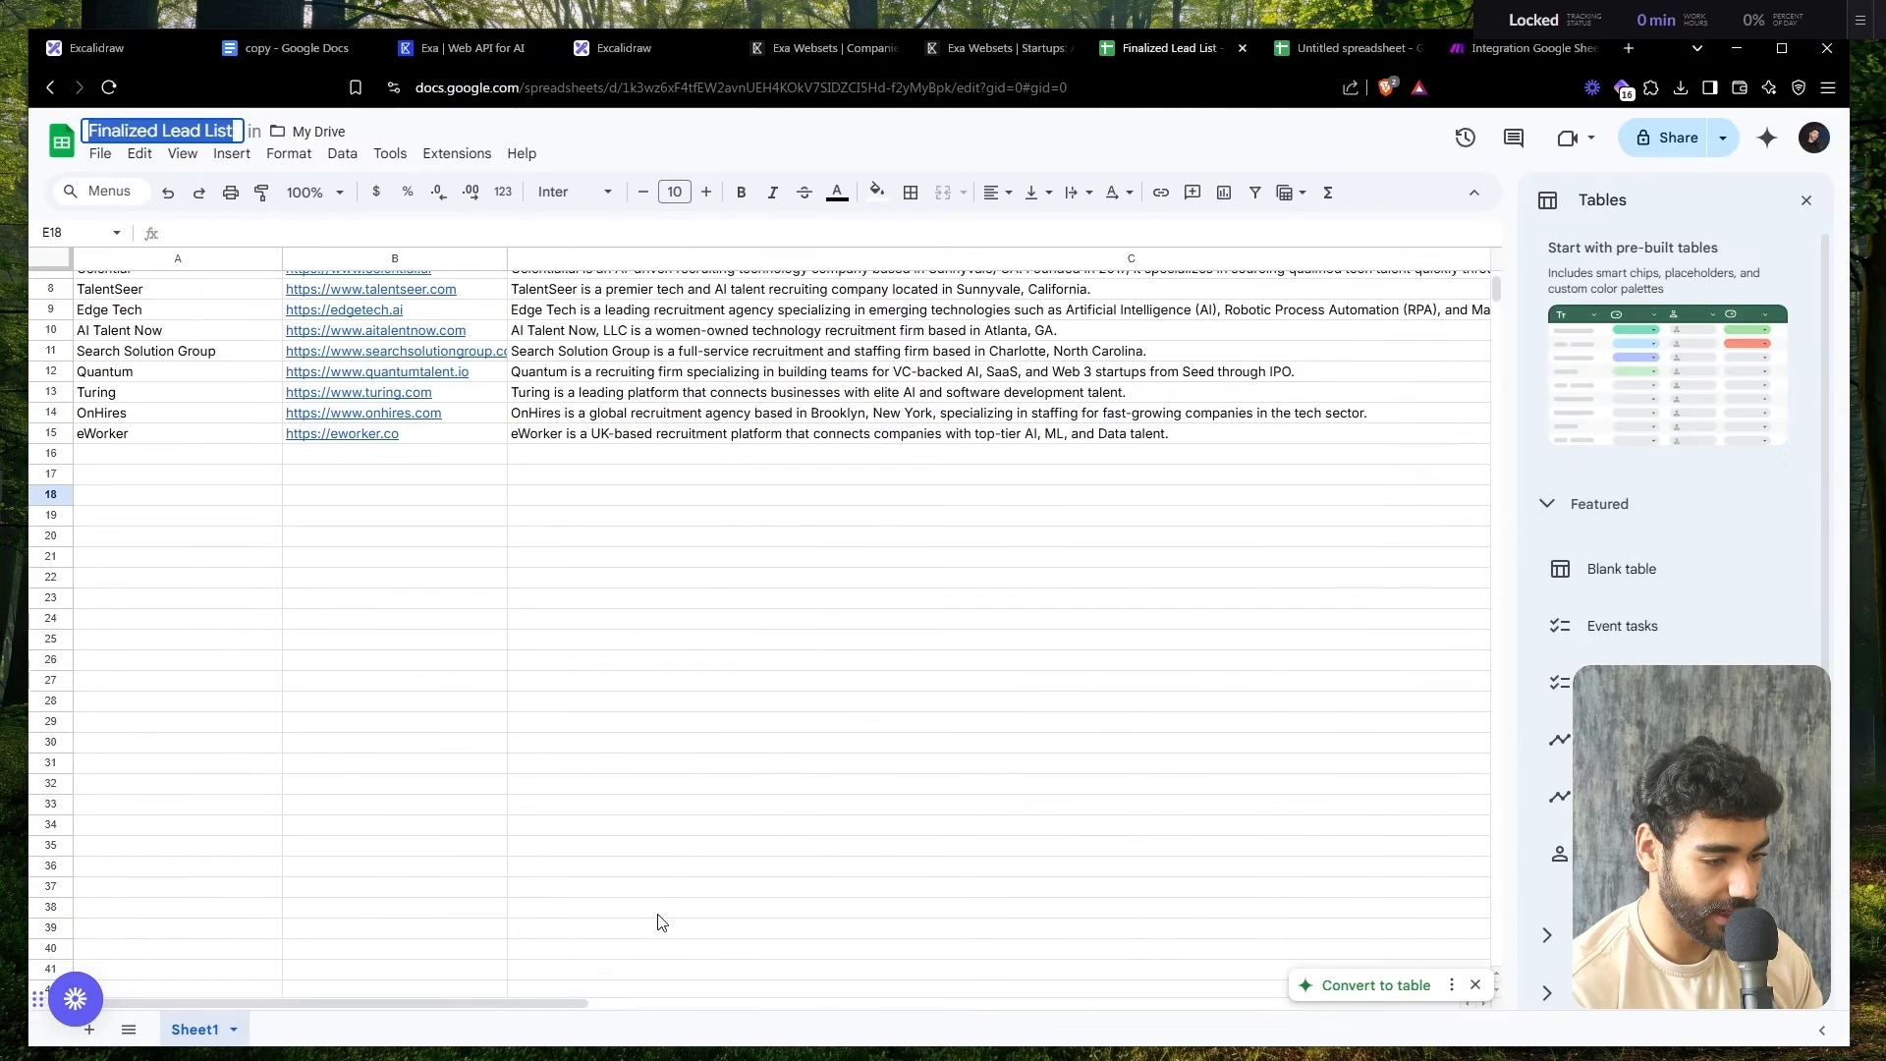
pyautogui.click(1494, 59)
pyautogui.scroll(-3, 1241, 631)
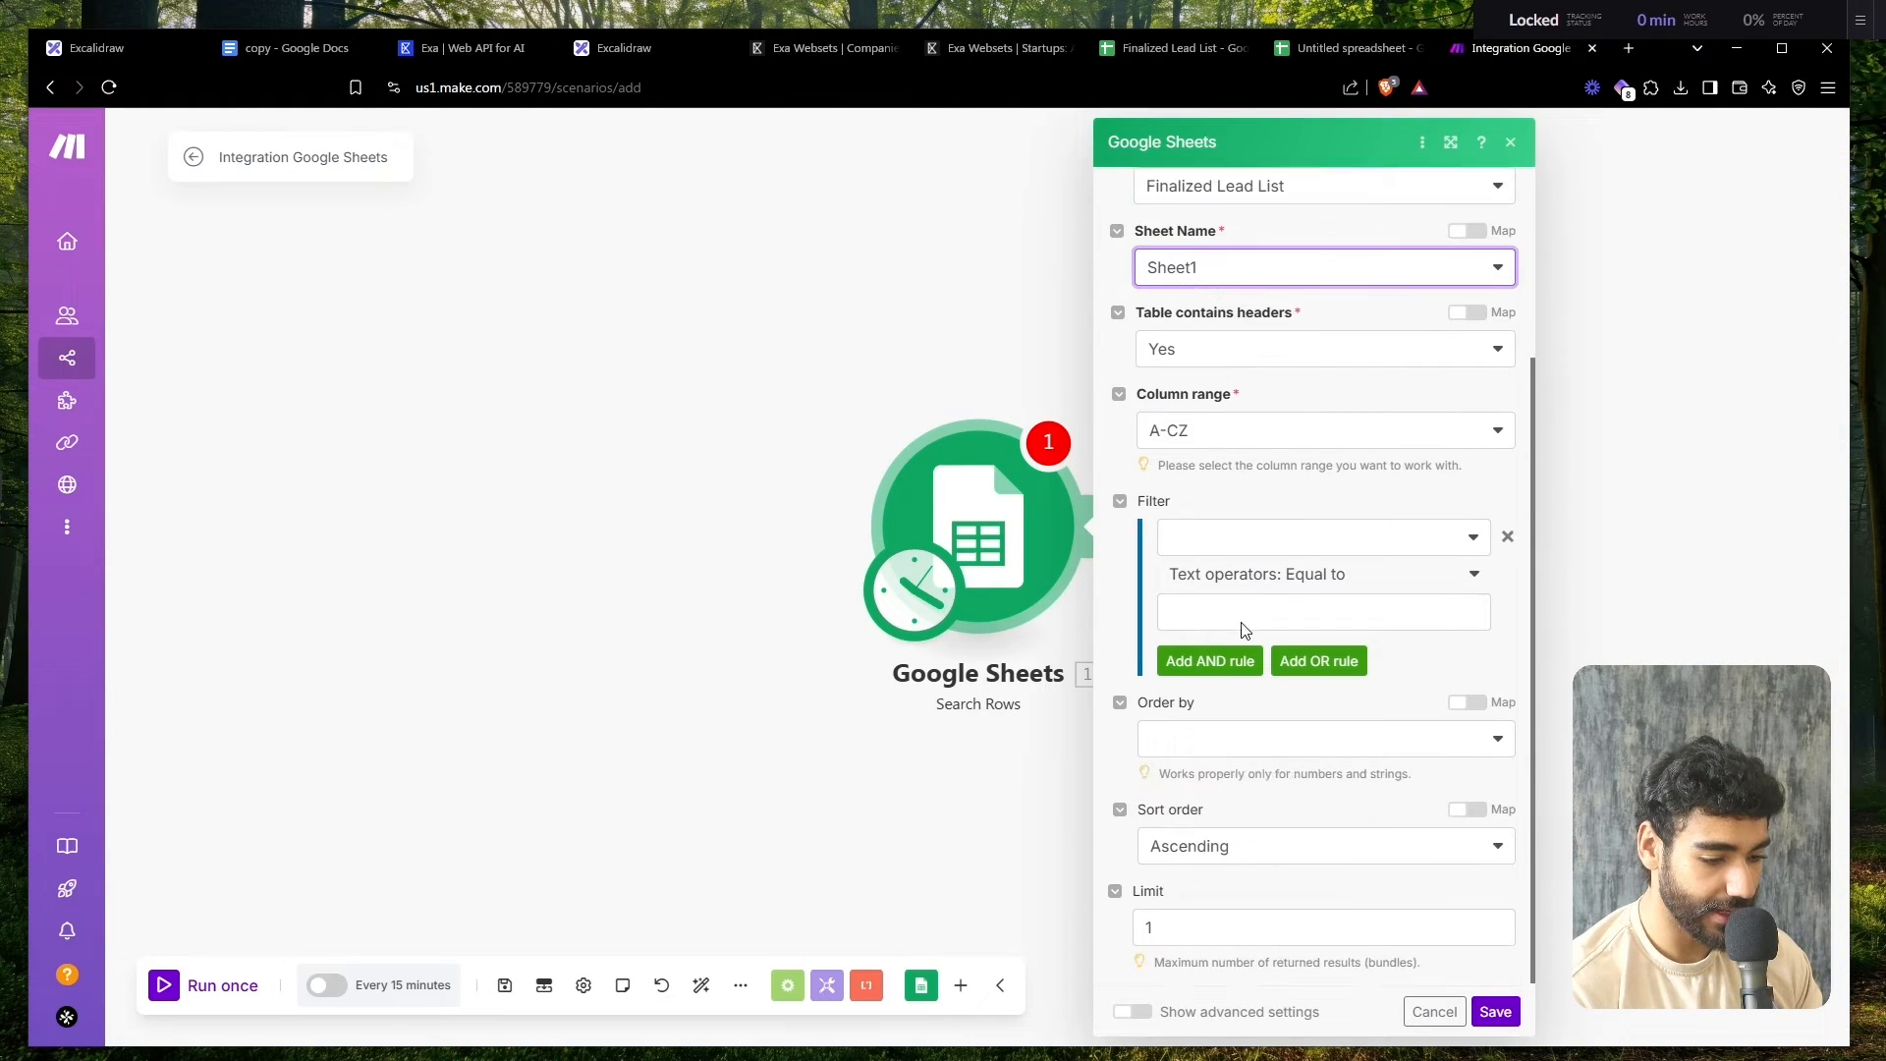
pyautogui.click(1507, 1014)
pyautogui.click(245, 996)
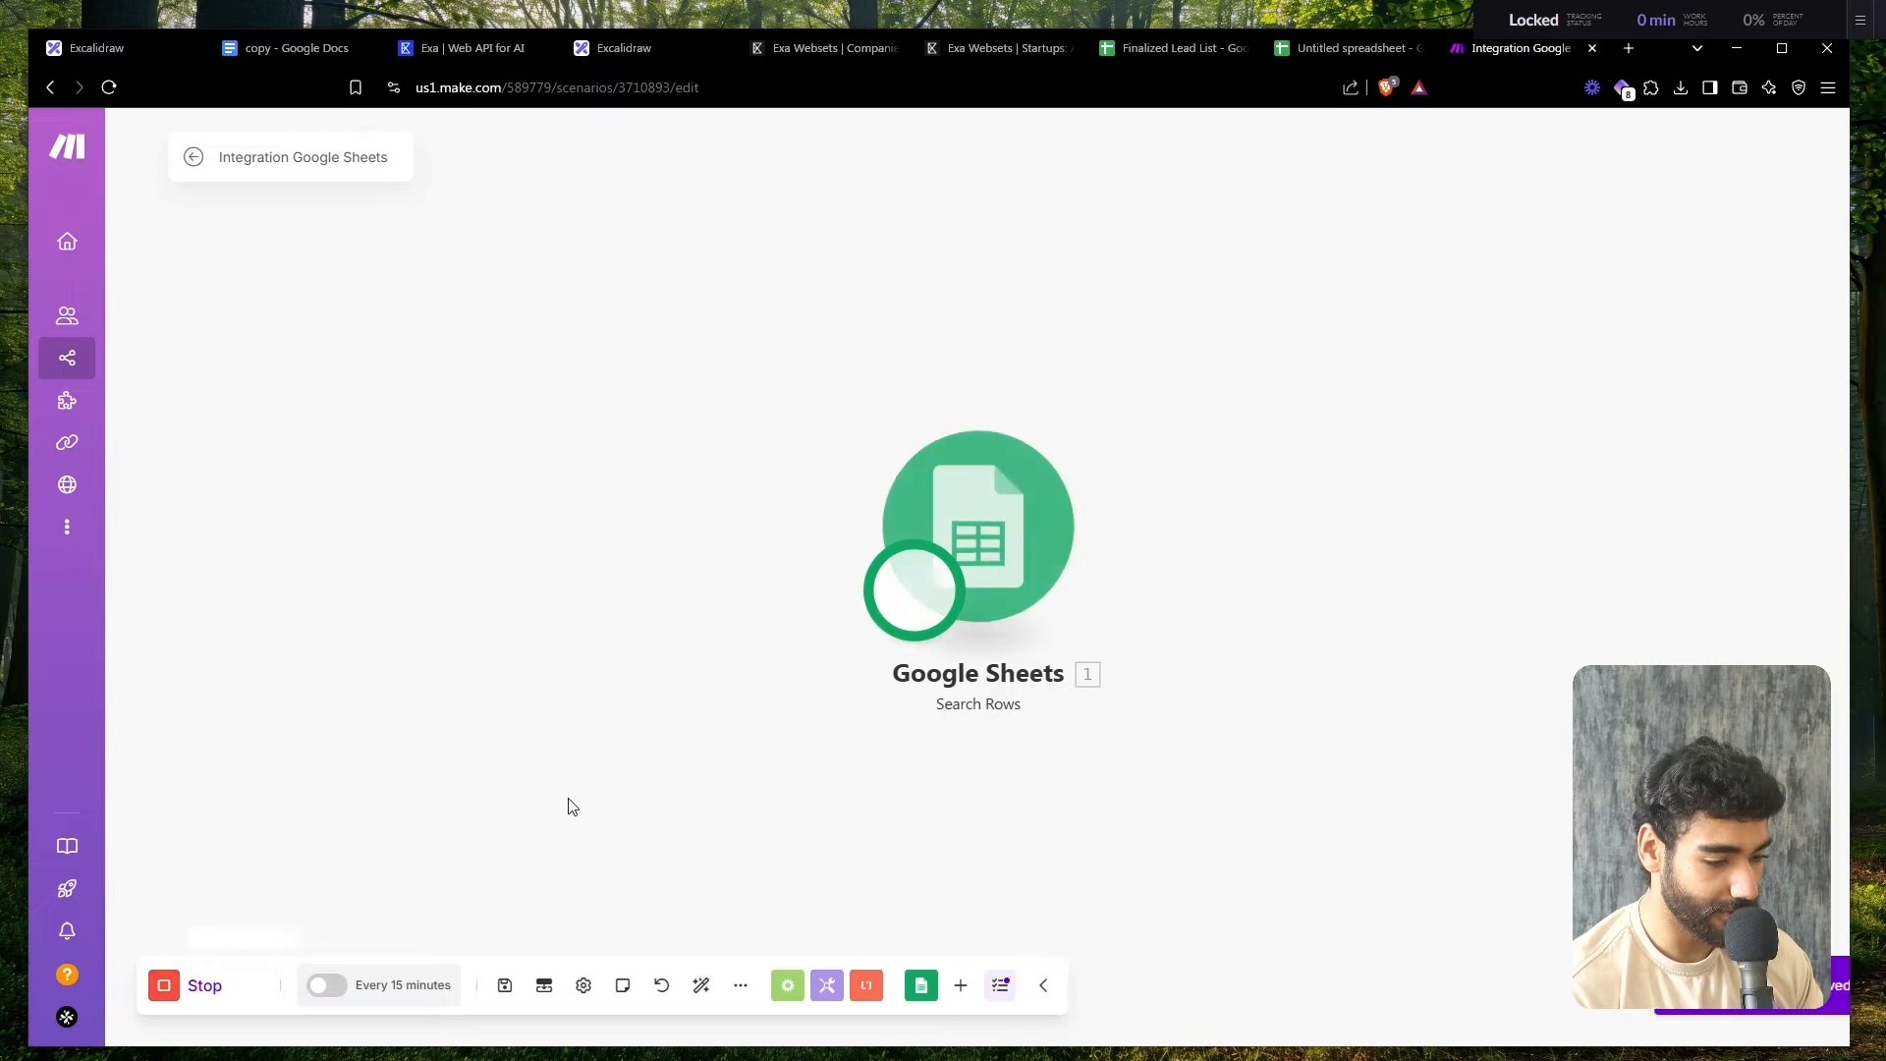
# - Examine the Search Rows output bundle for the agency, startup and AI roles fields, then close it
pyautogui.scroll(5, 1097, 642)
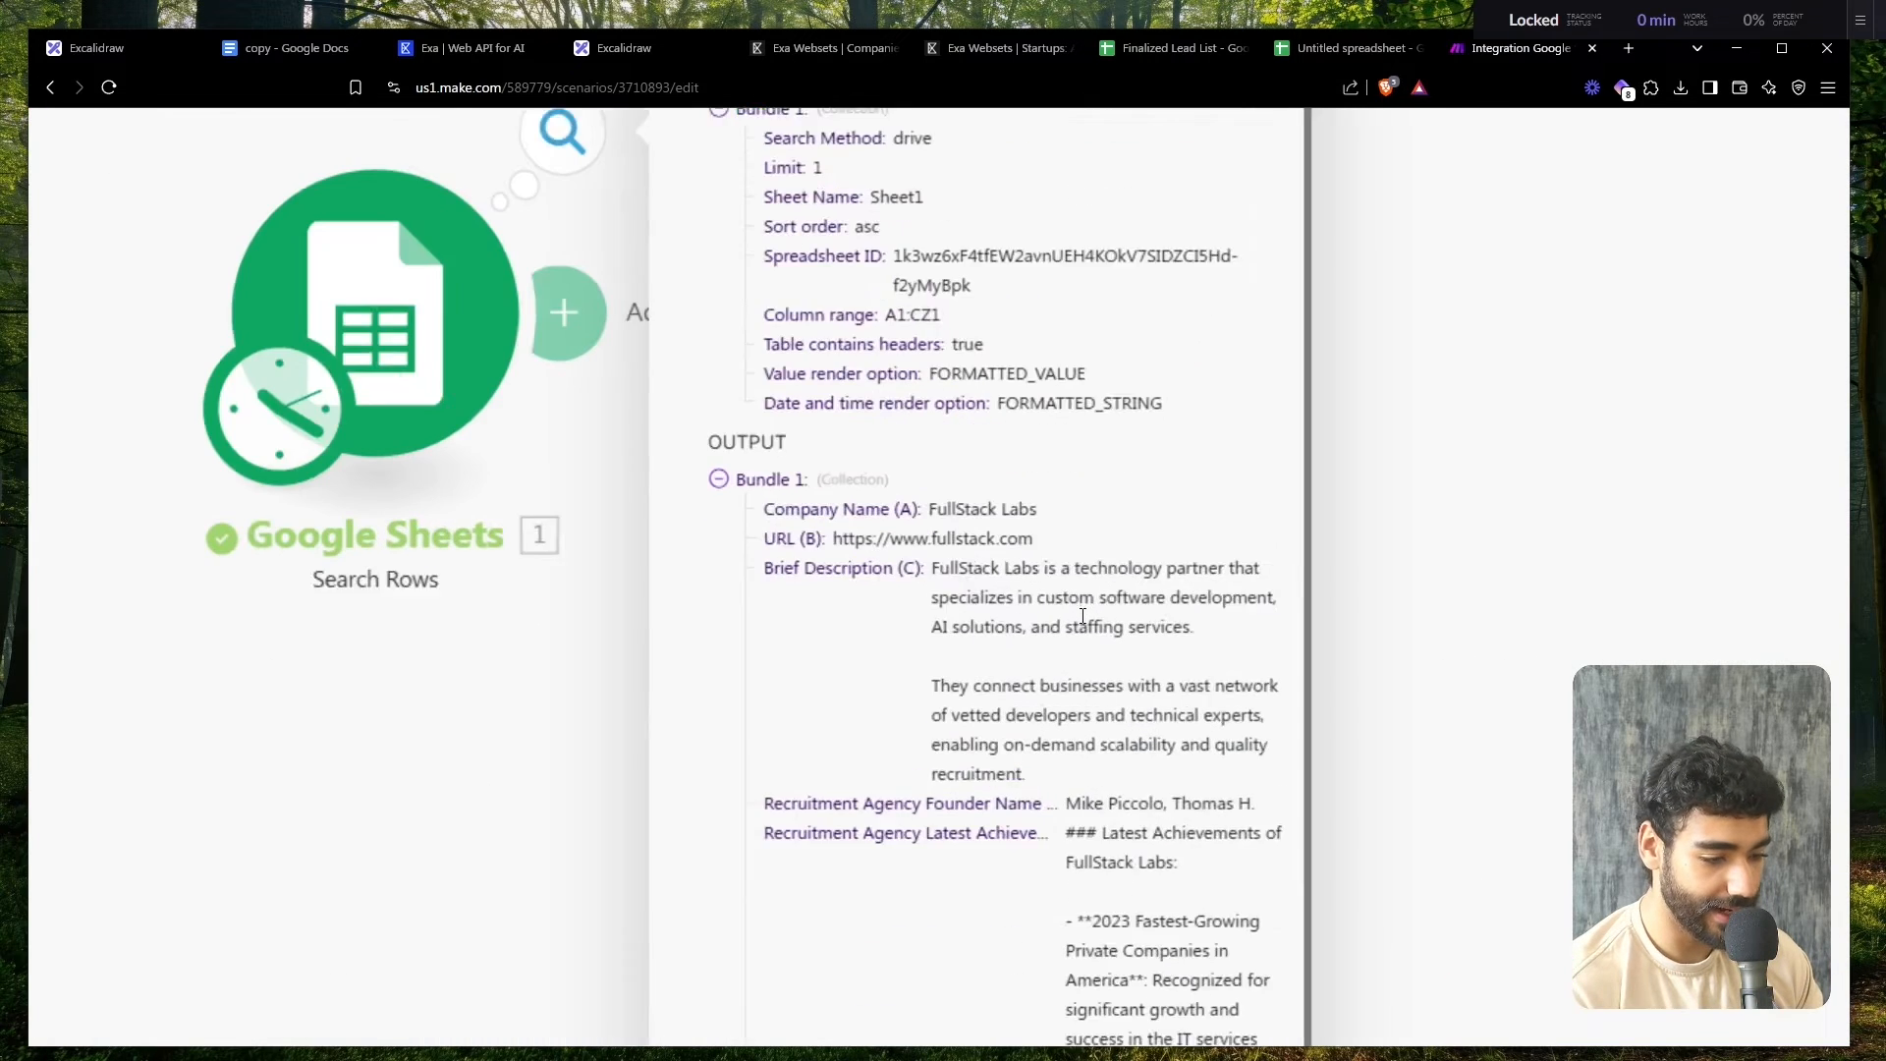
pyautogui.scroll(-5, 1159, 608)
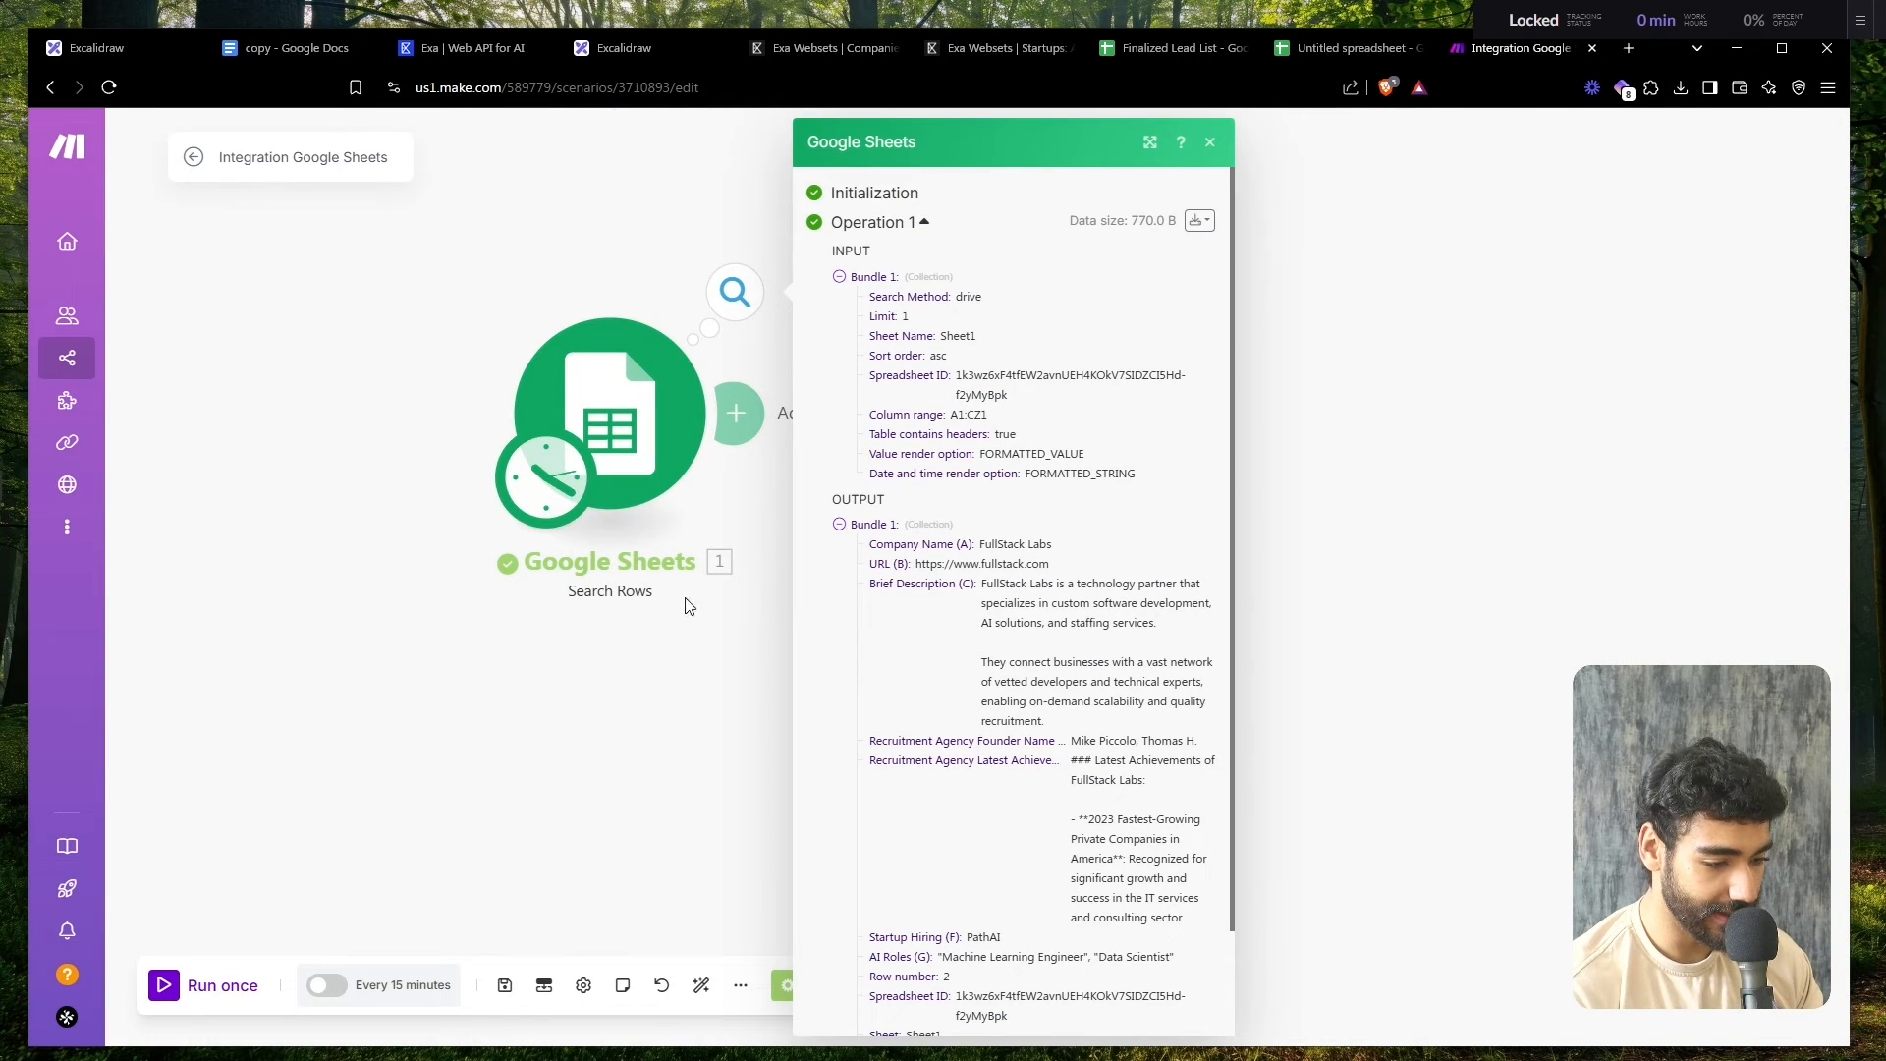
pyautogui.click(787, 584)
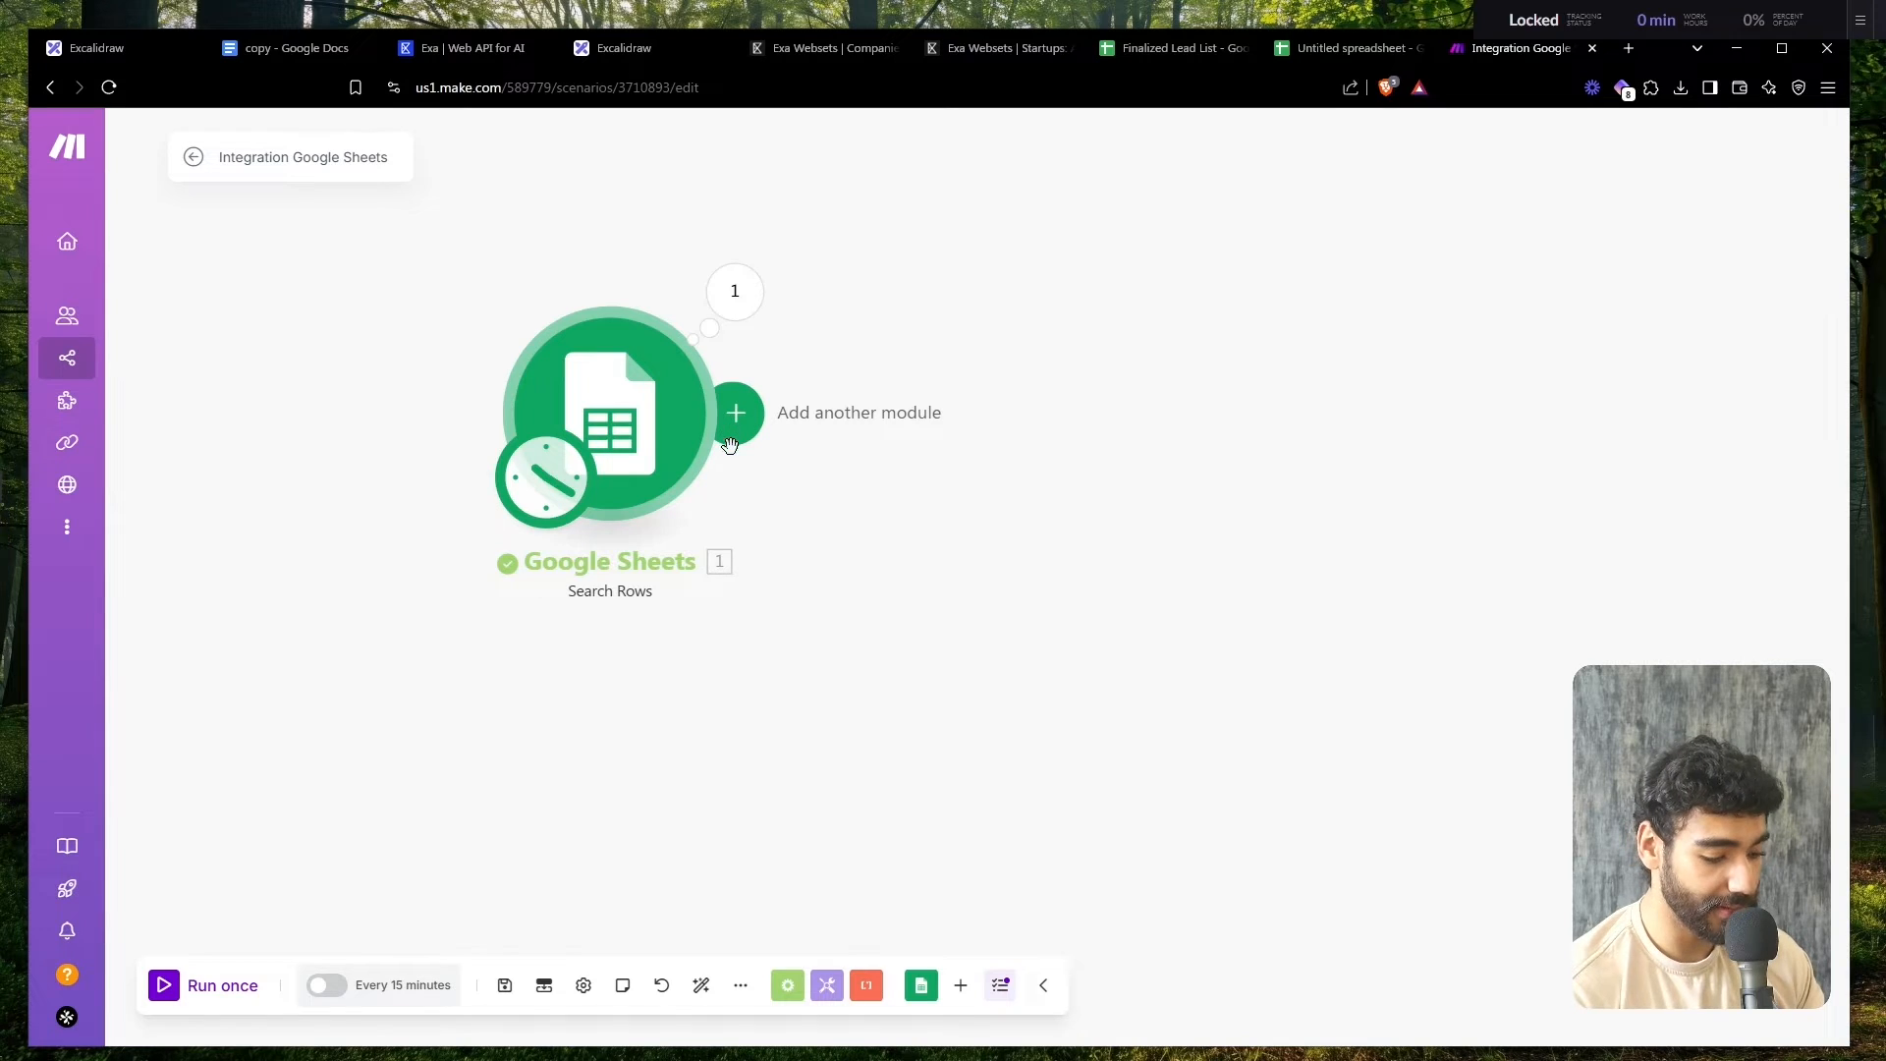
# - Open hunter.io in a new browser tab and go to its API keys page
pyautogui.hotkey('ctrl', 't')
pyautogui.write('hunter.io')
pyautogui.press('Return')
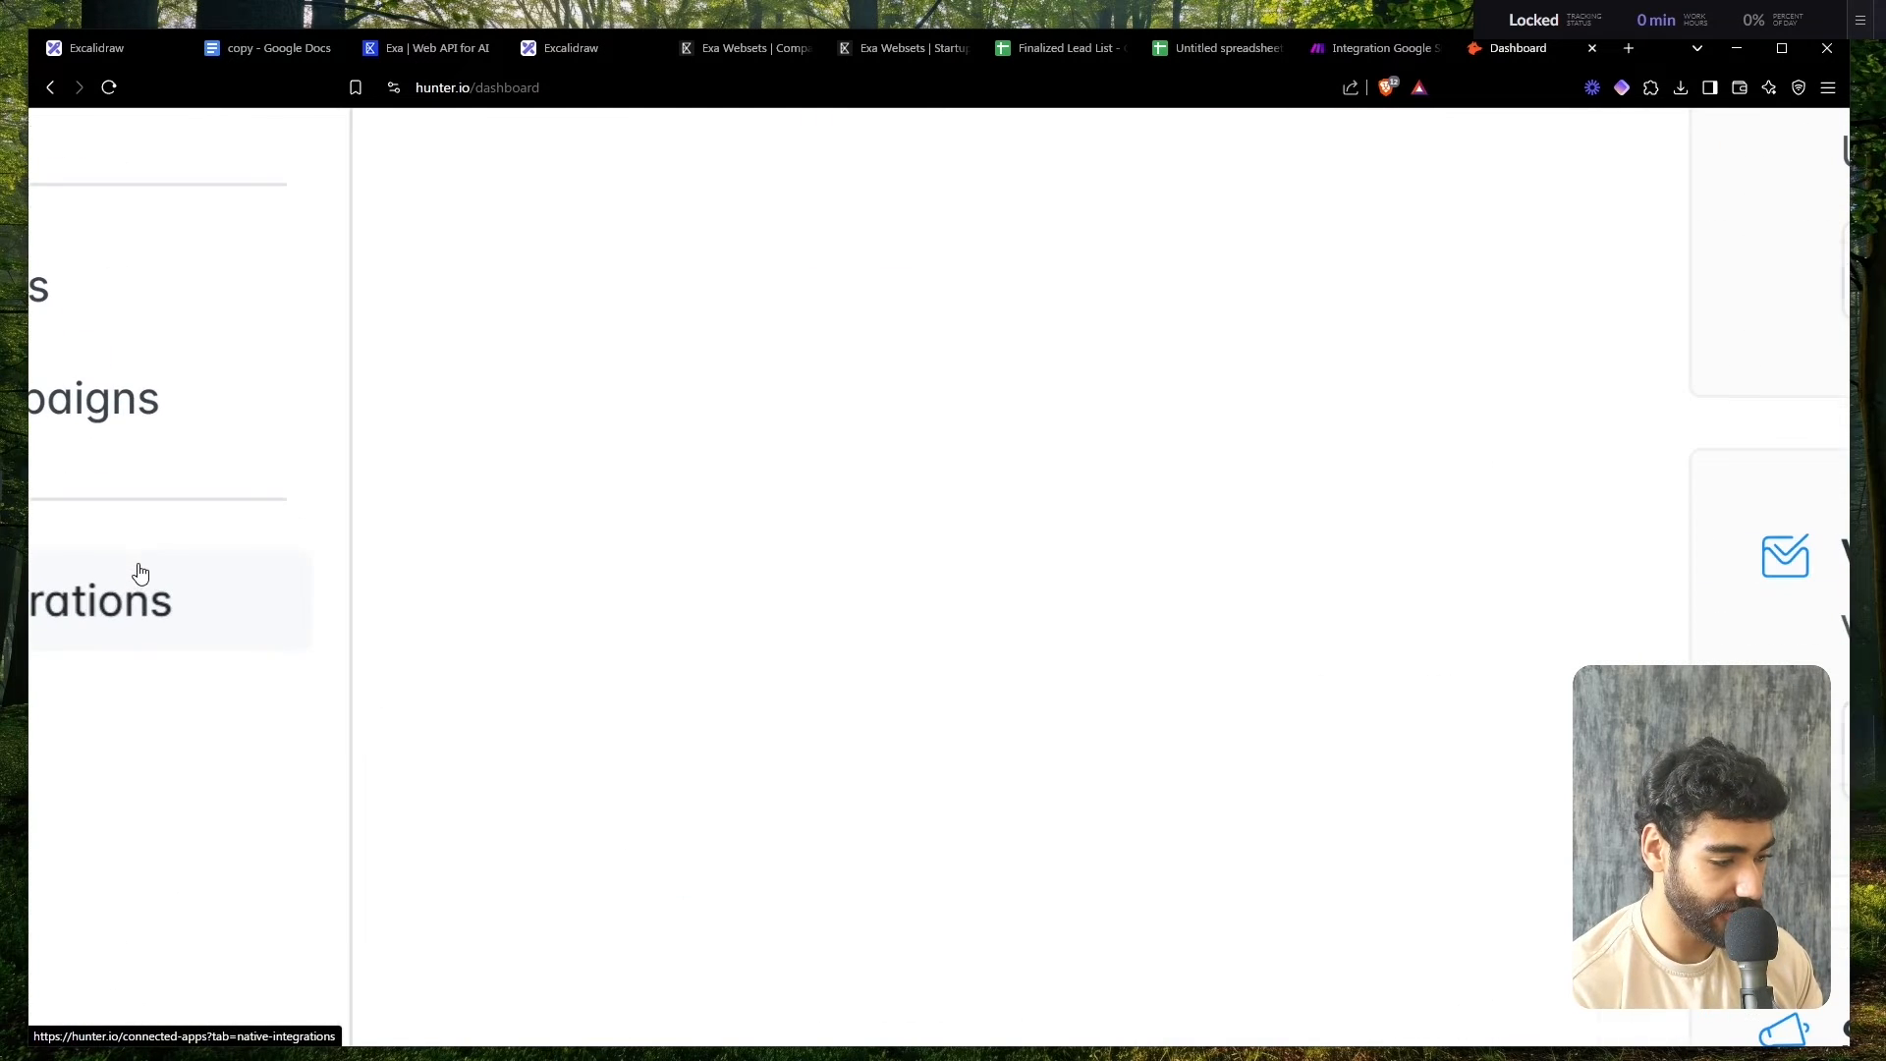
pyautogui.click(62, 610)
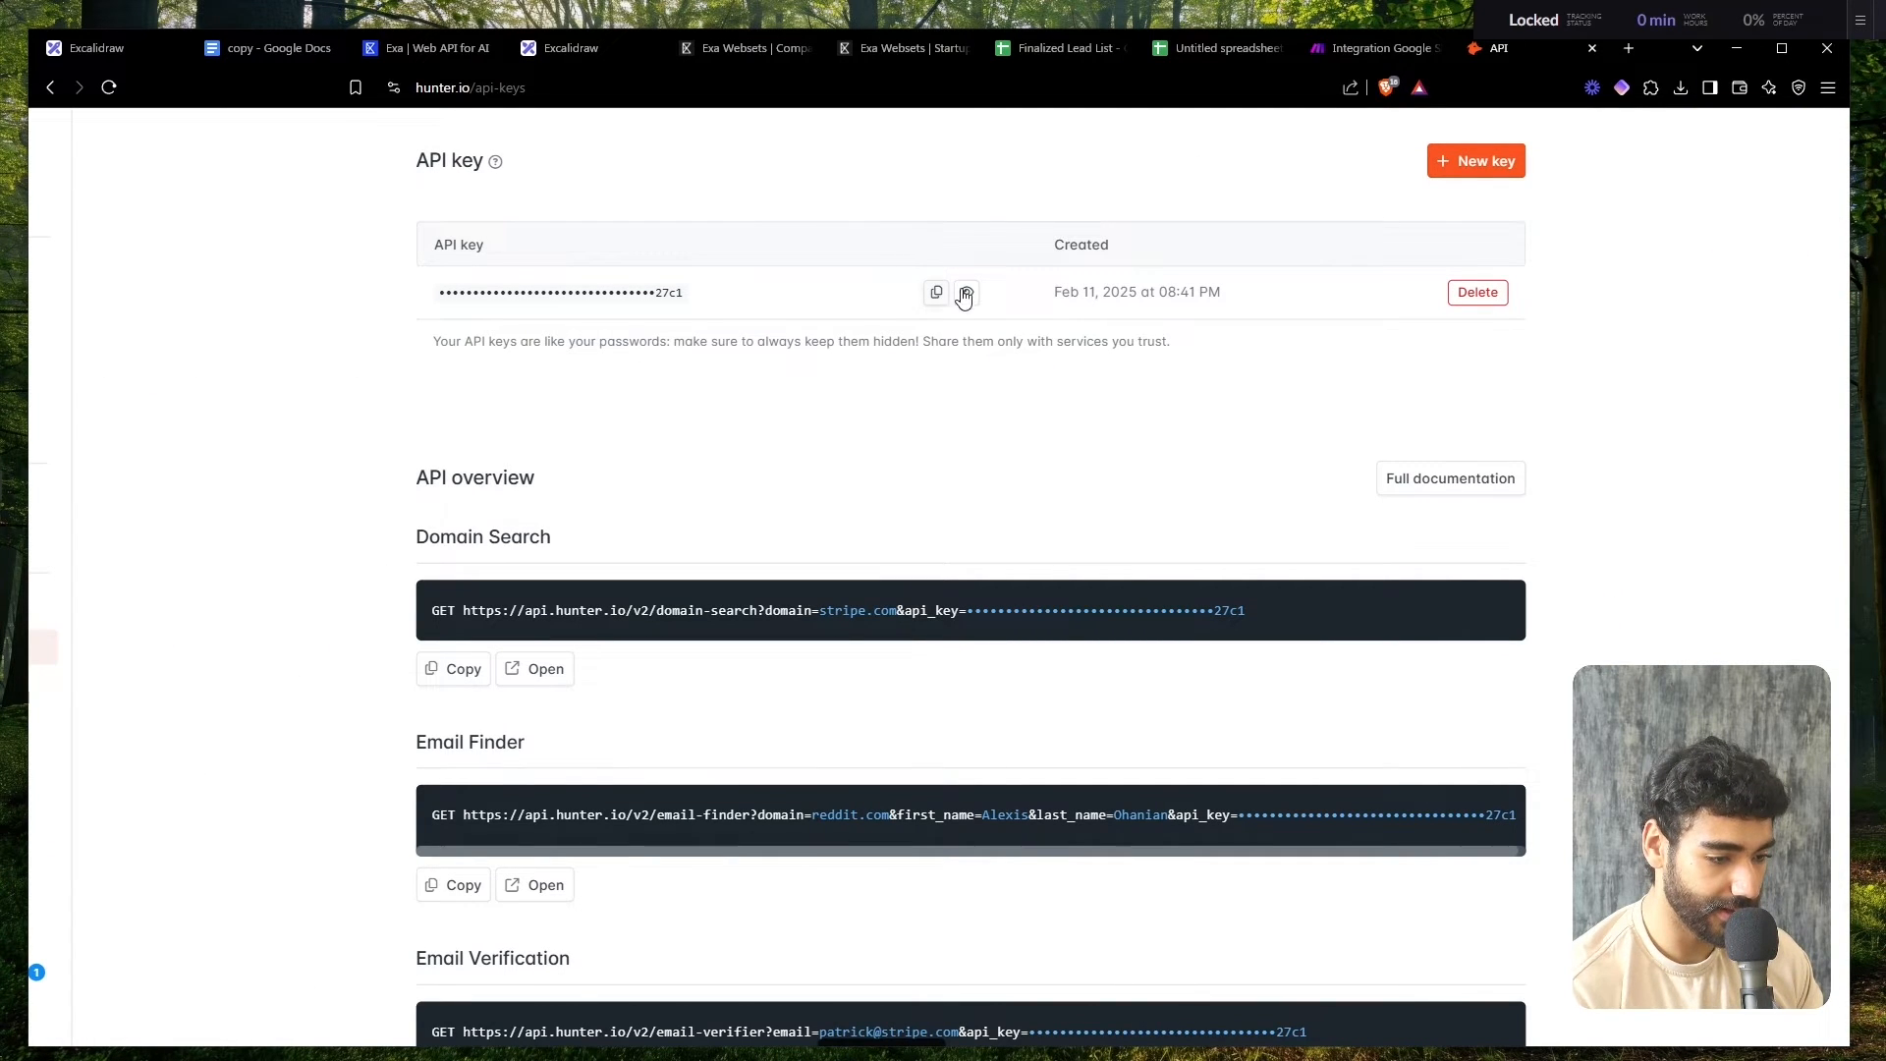
# - Switch to the Make scenario and add a Hunter Find an Email module after the Google Sheets module
pyautogui.click(1376, 47)
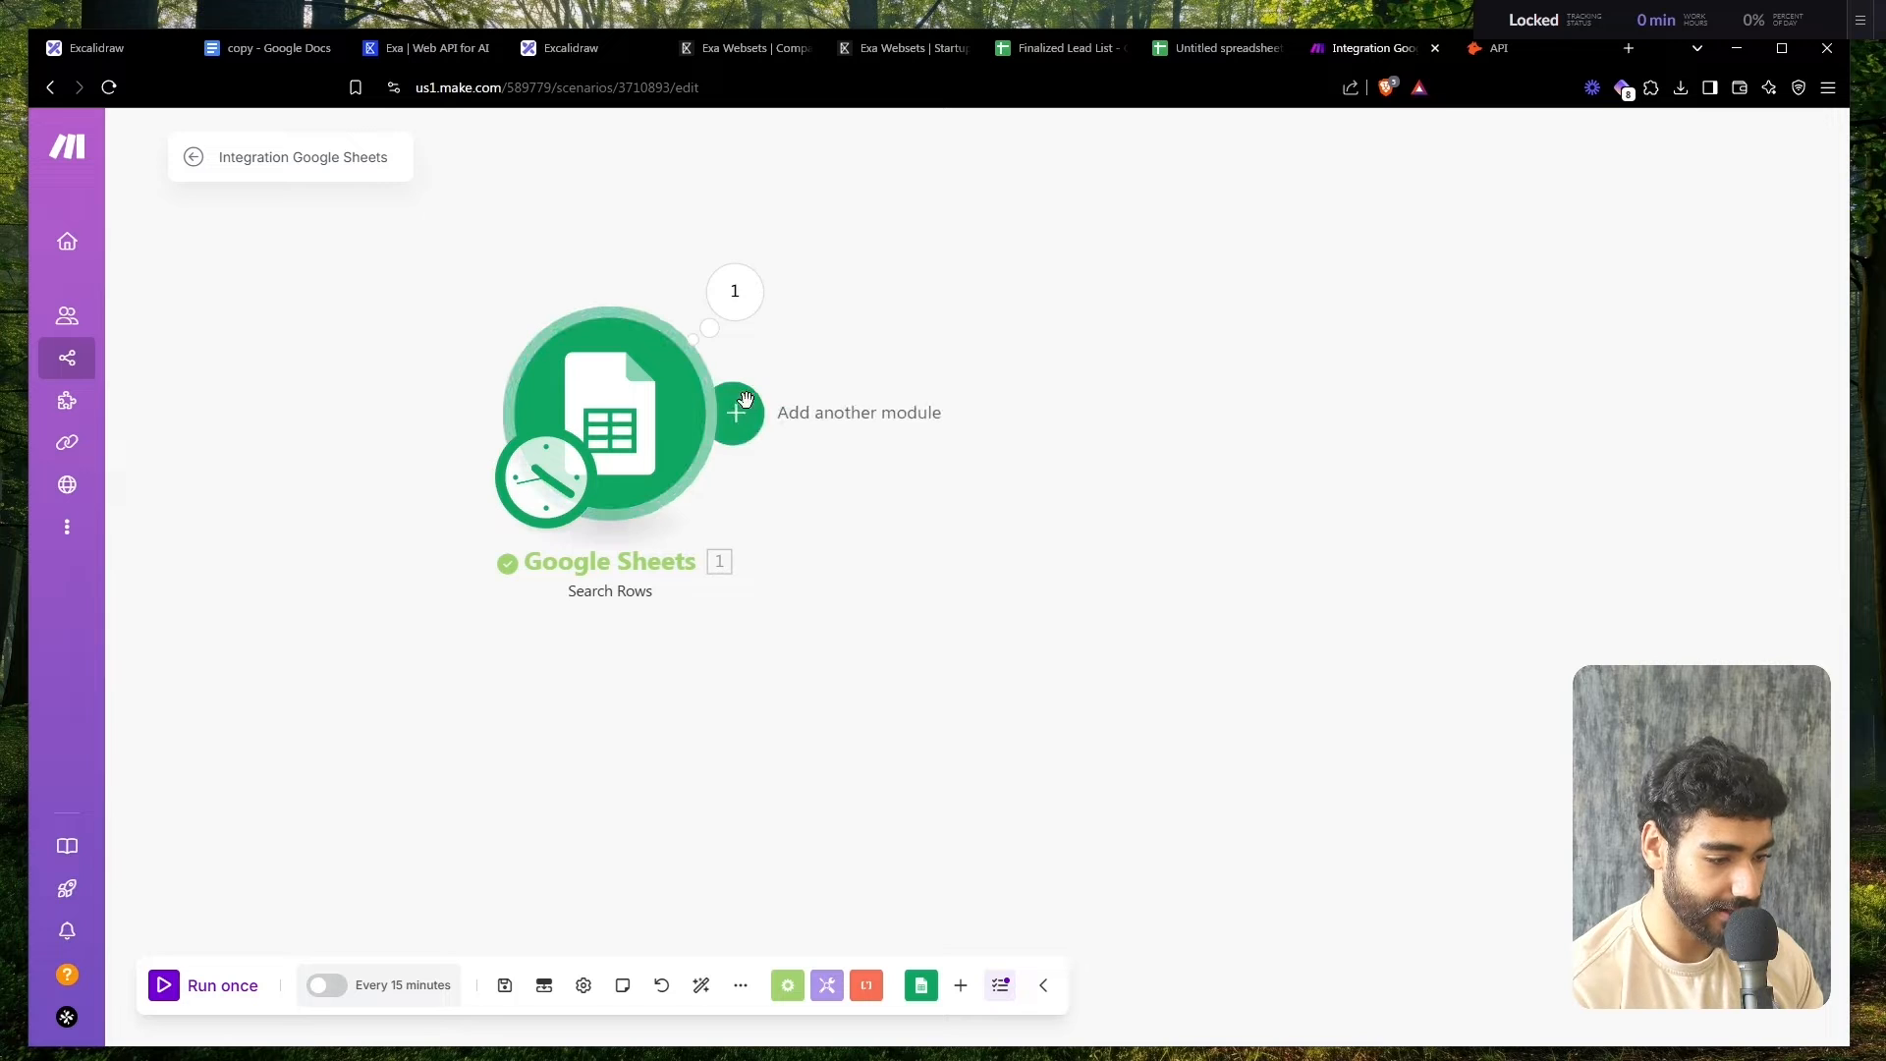
pyautogui.click(744, 403)
pyautogui.write('hunter')
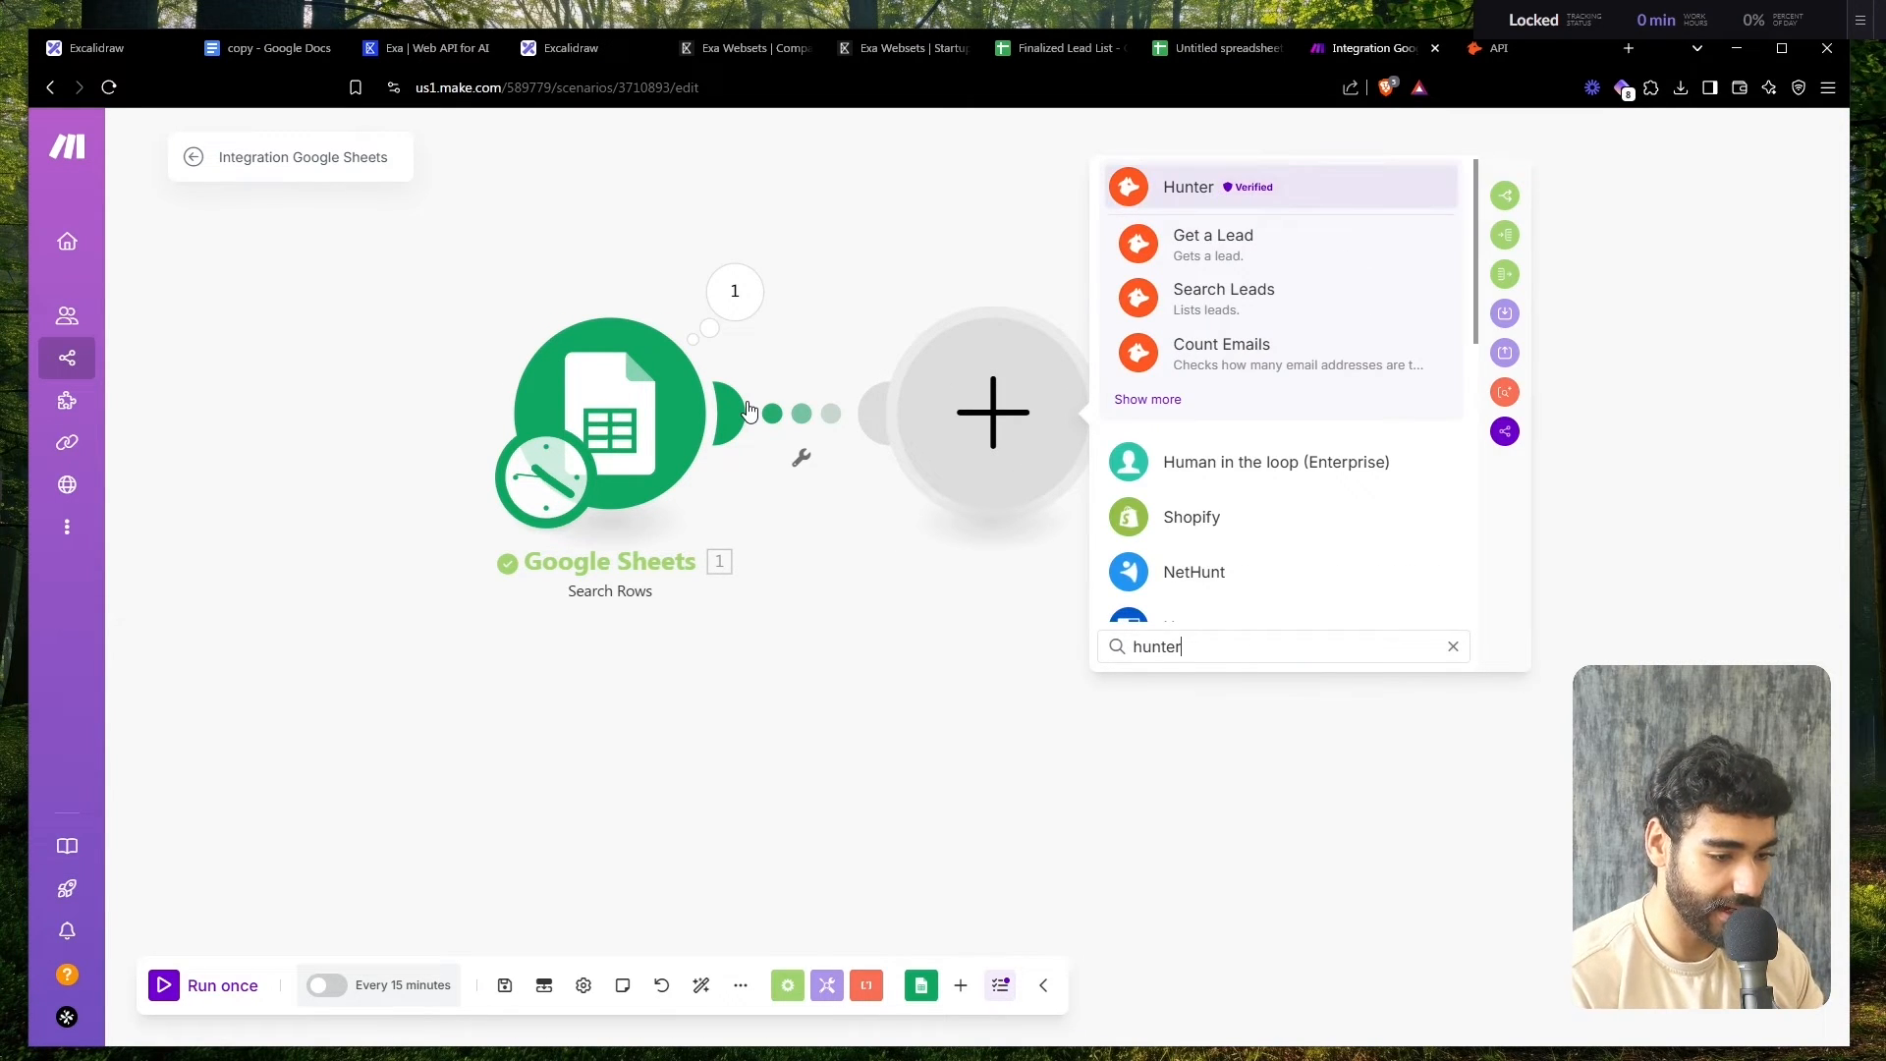
pyautogui.press('Return')
pyautogui.scroll(-3, 1280, 445)
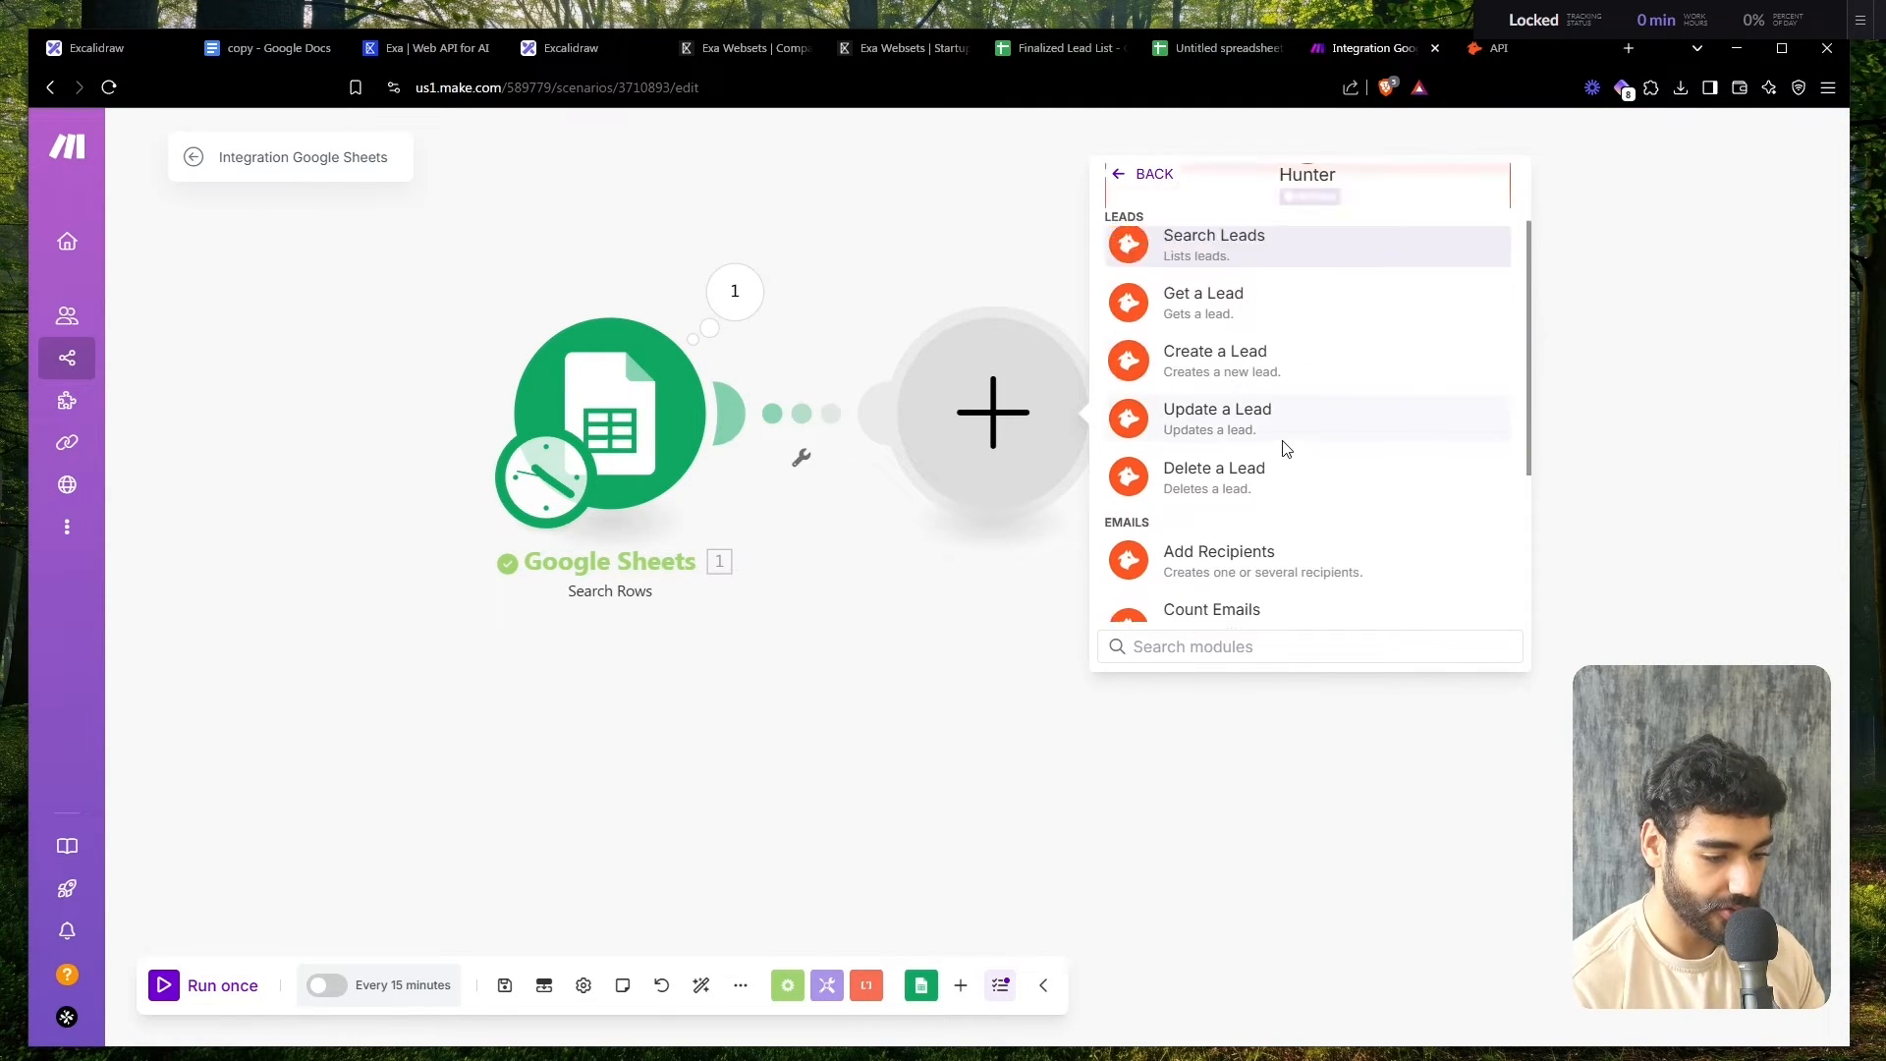
pyautogui.click(1258, 566)
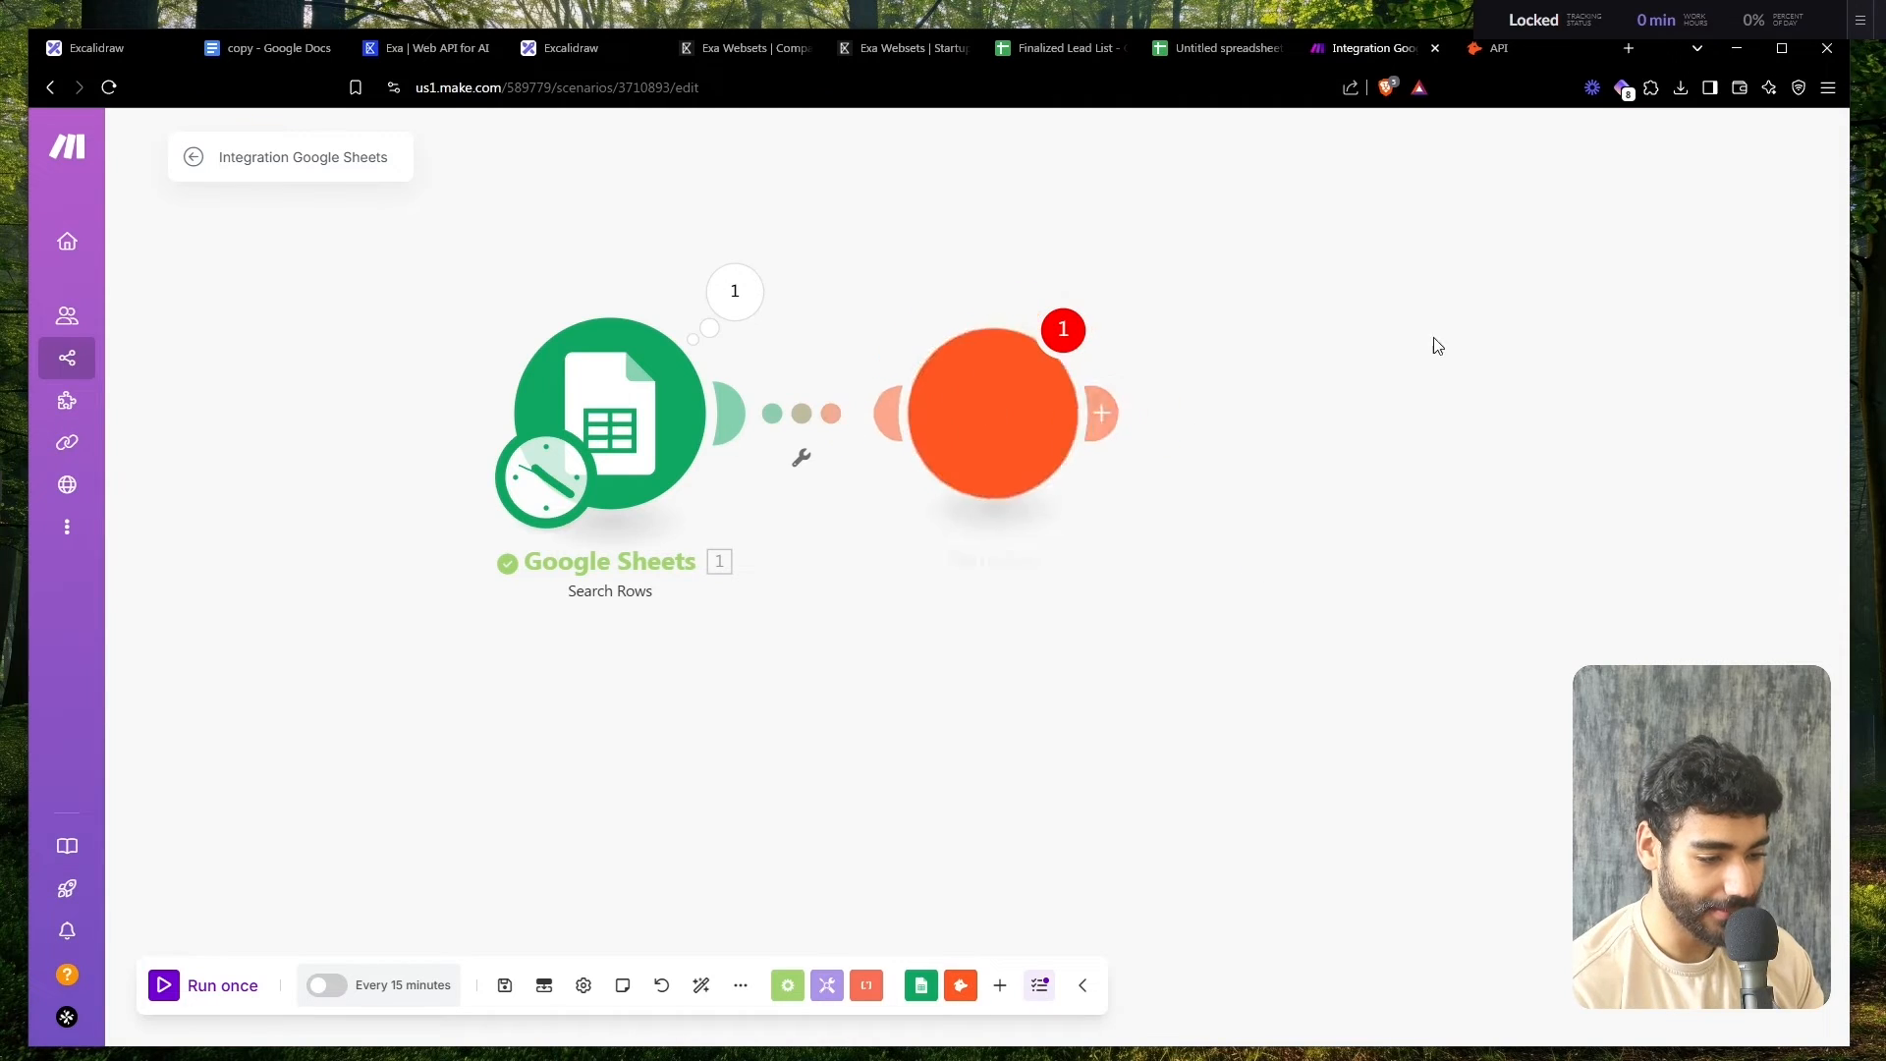
# - Create the connection My Hunter connection for the Hunter module by entering the Hunter API key
pyautogui.click(1506, 229)
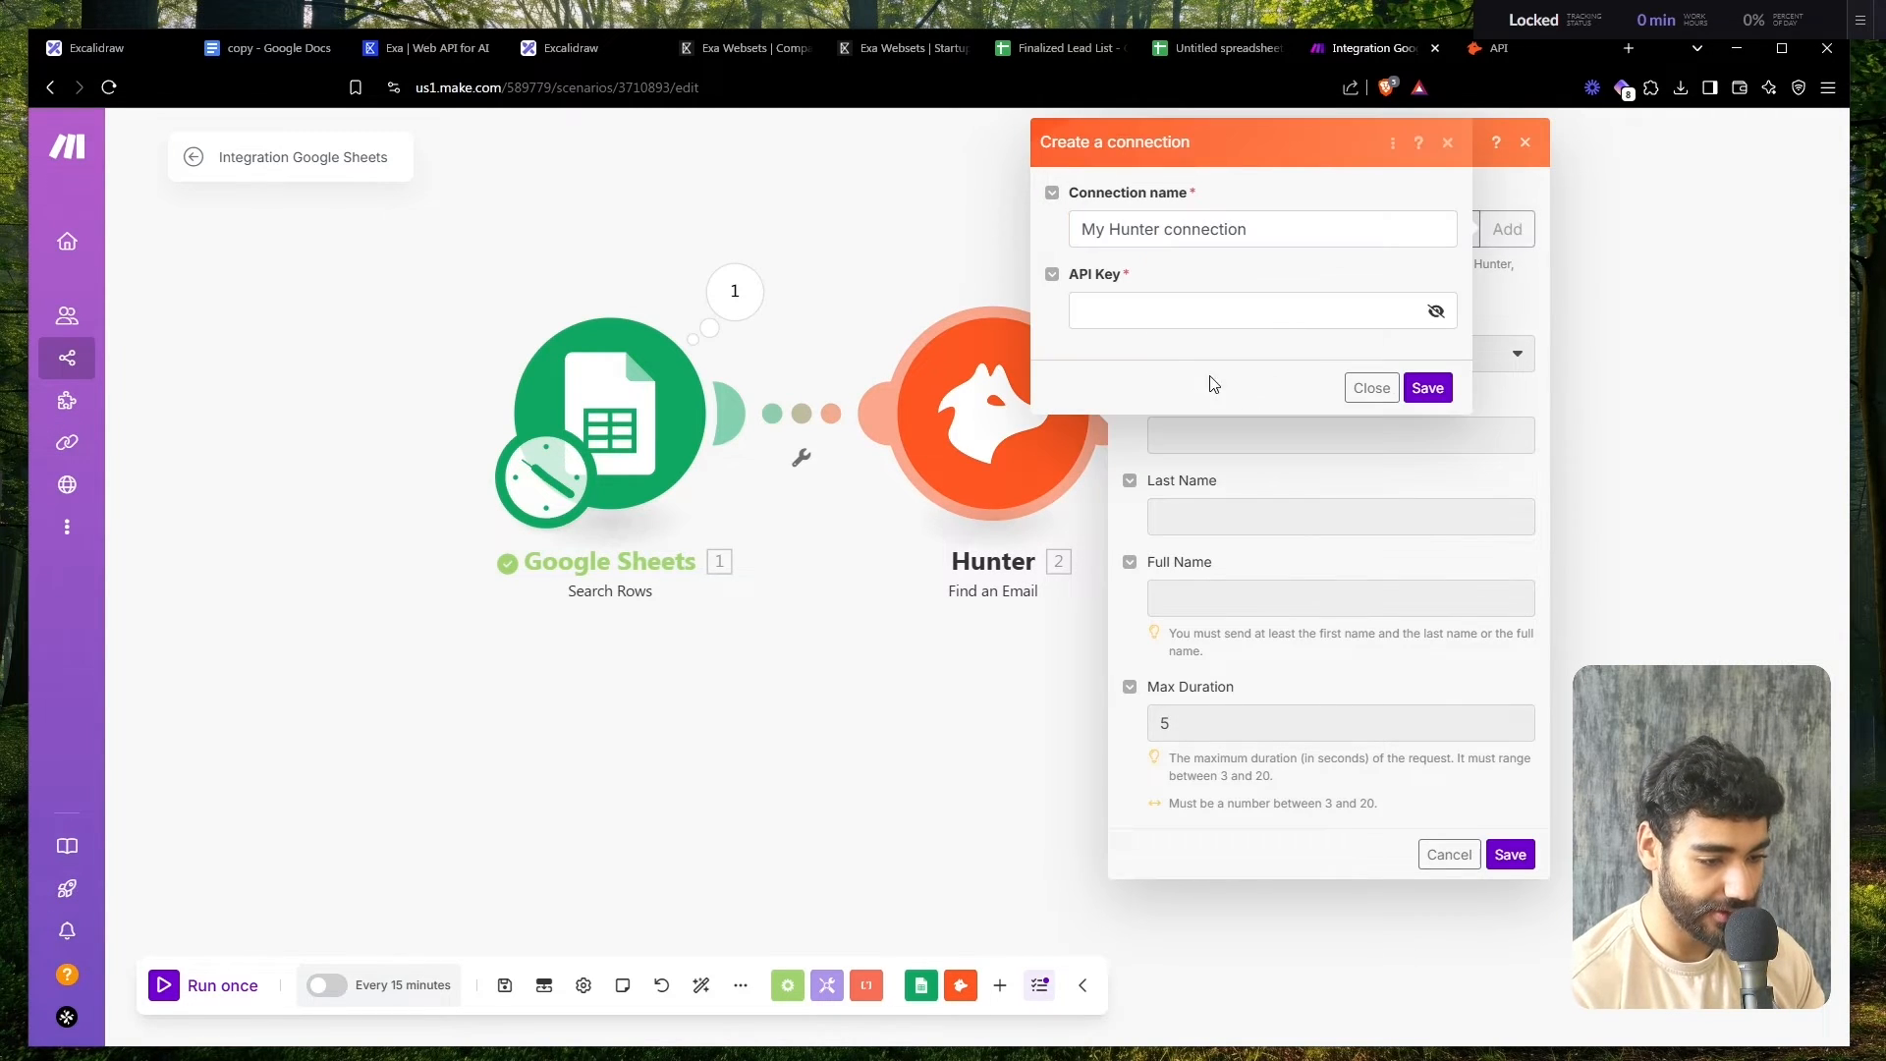
pyautogui.click(1190, 310)
pyautogui.hotkey('ctrl', 'v')
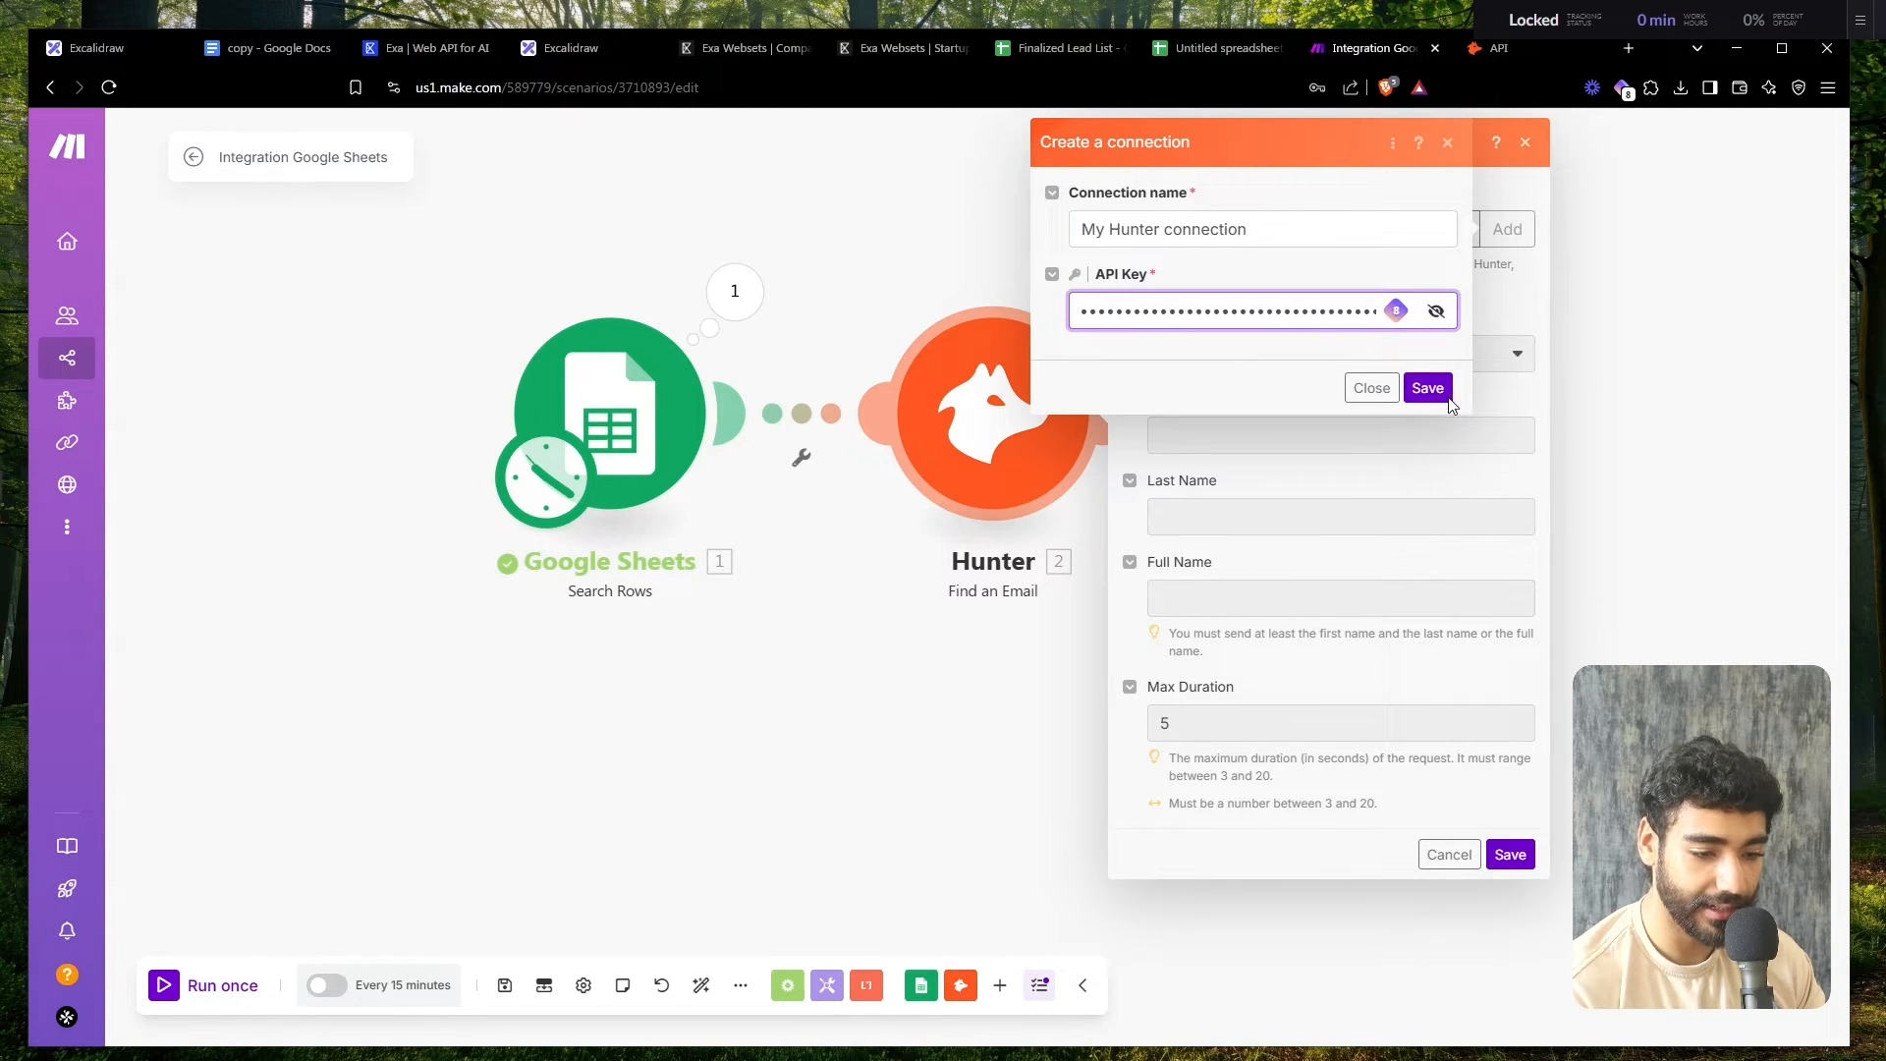
# - Set Hunter to search By Domain, map Domain to URL (B) and Full Name to Recruitment Agency Founder Name (D), and save
pyautogui.click(1207, 352)
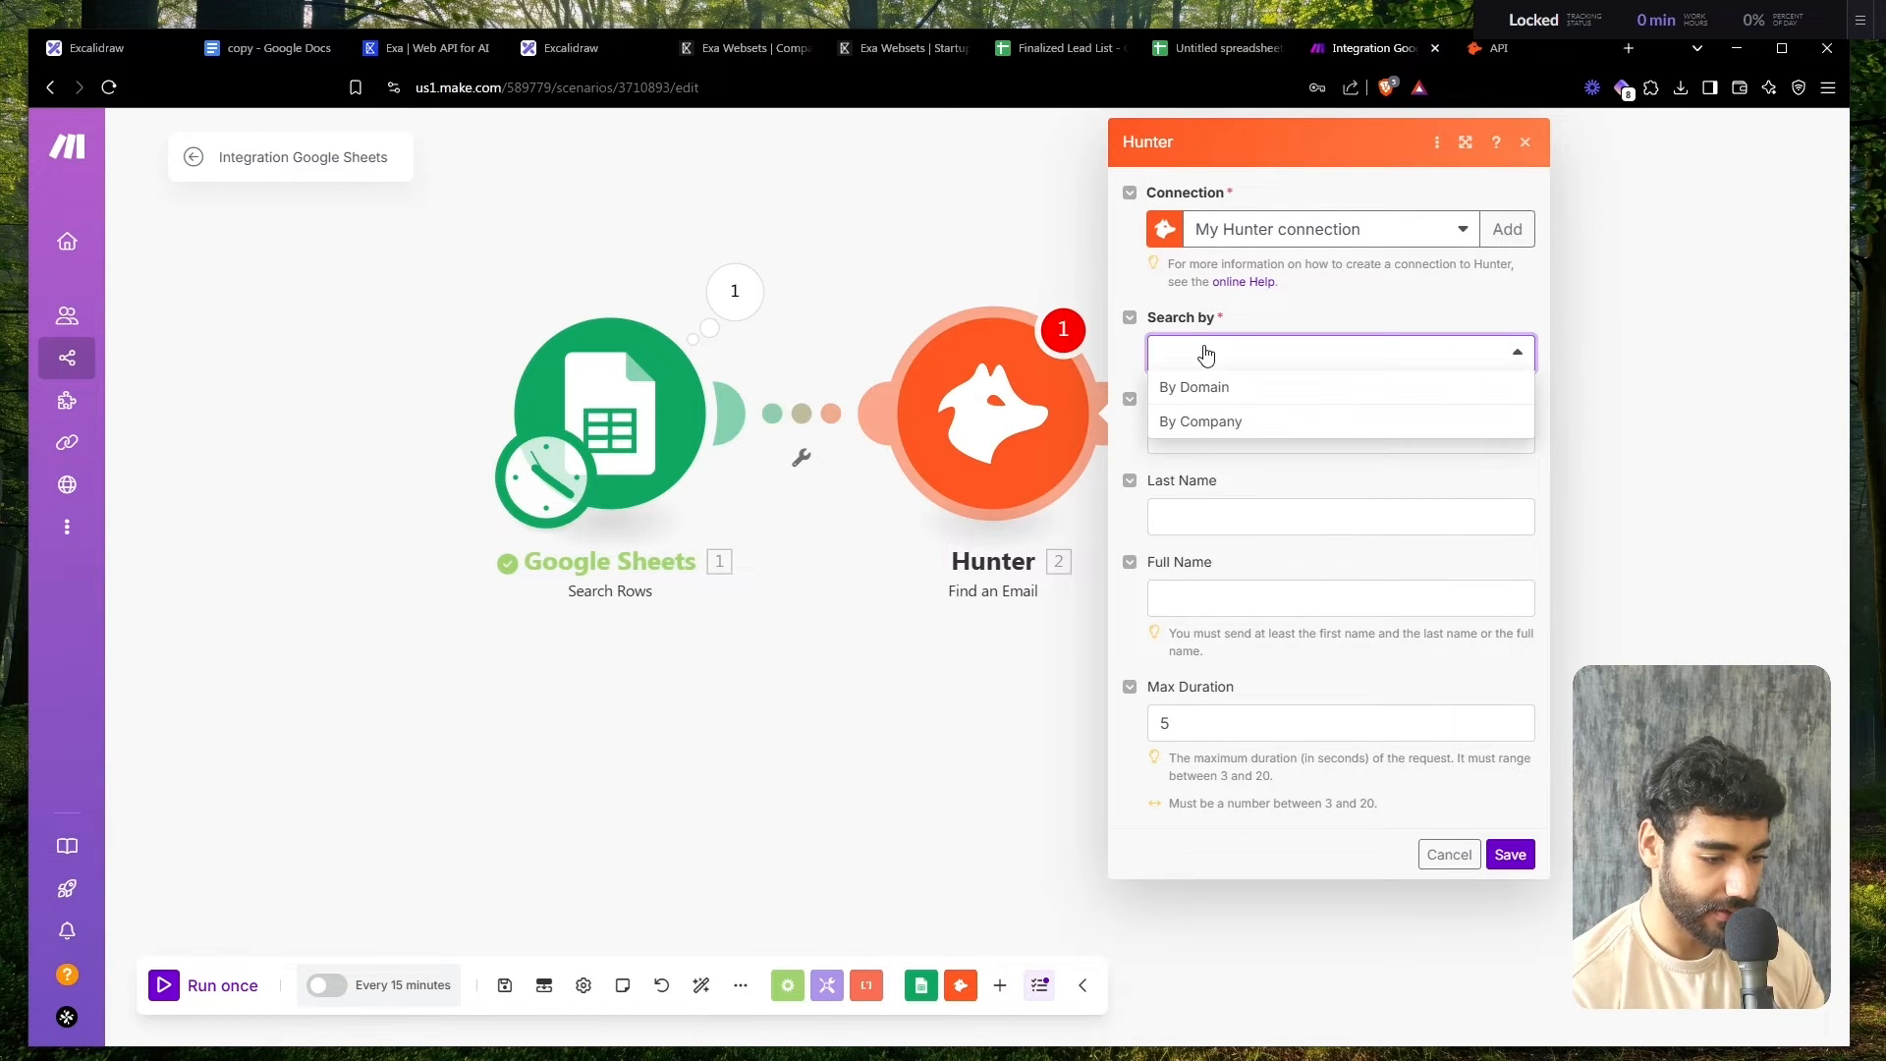
pyautogui.click(1268, 387)
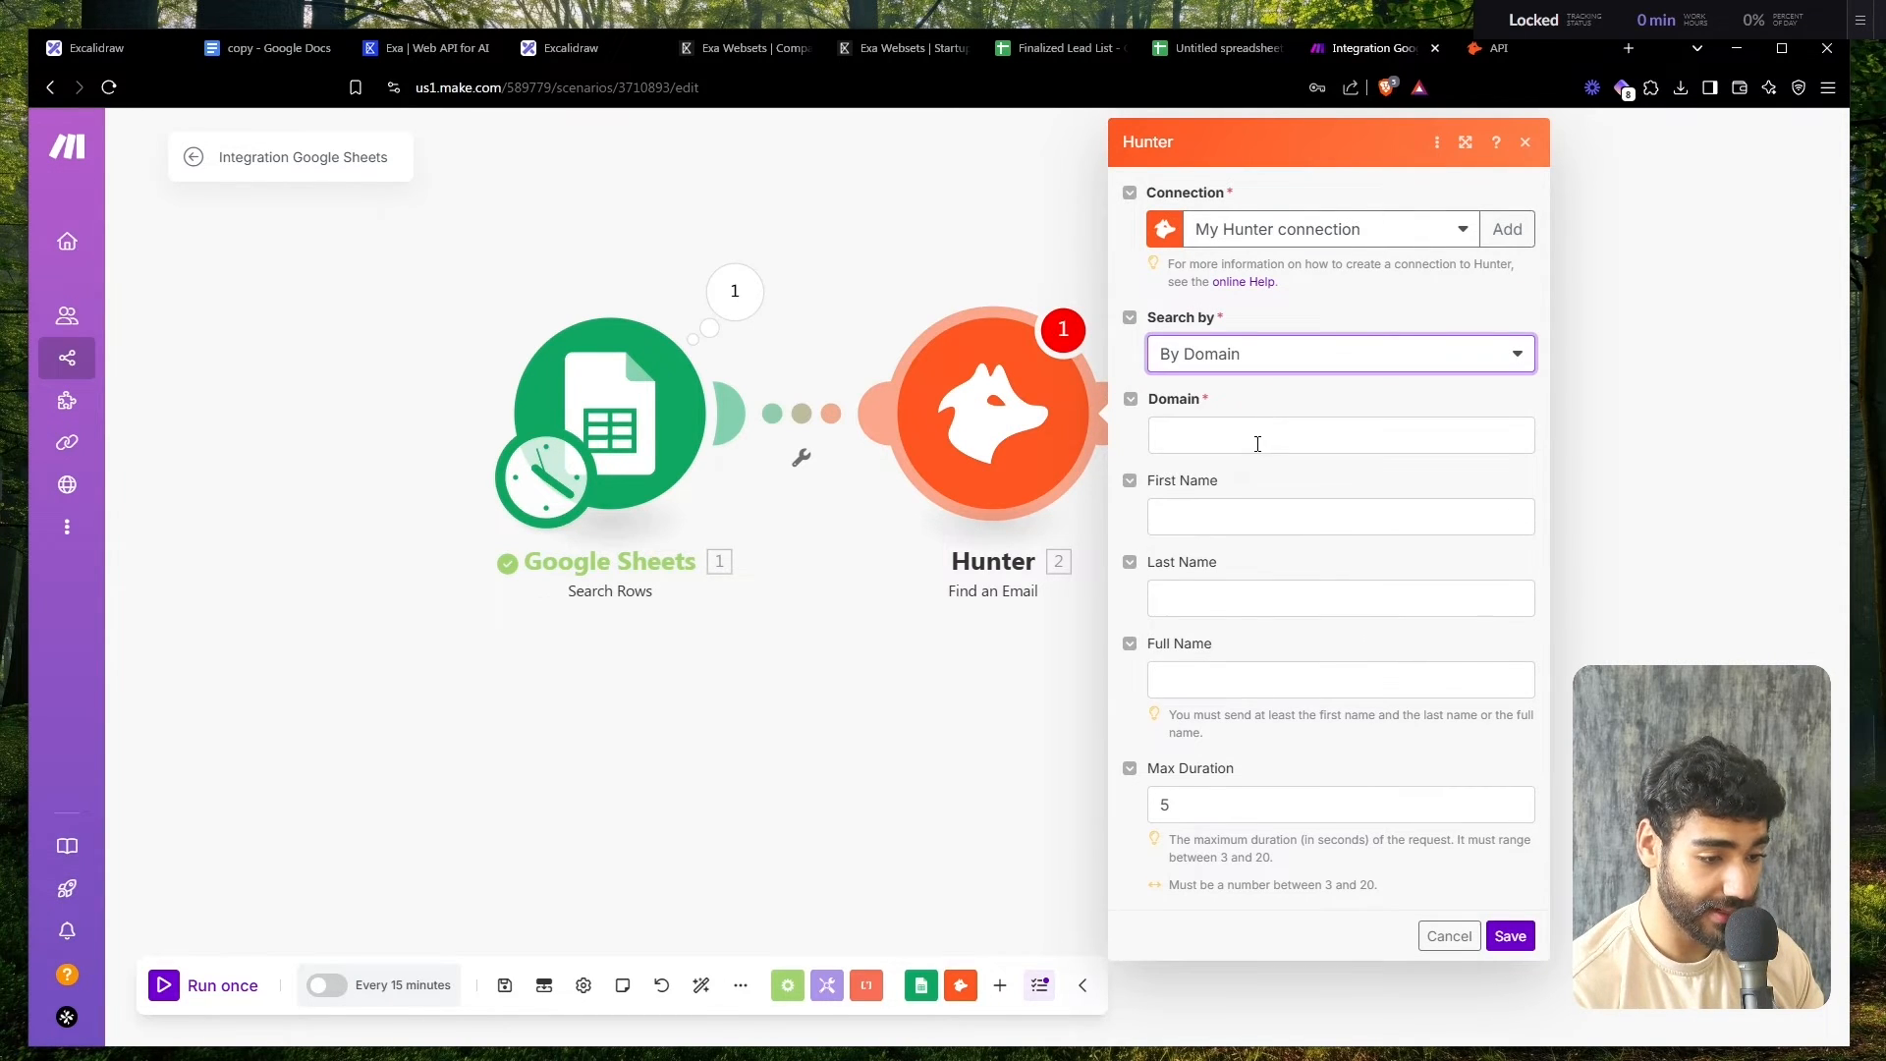
pyautogui.click(1254, 437)
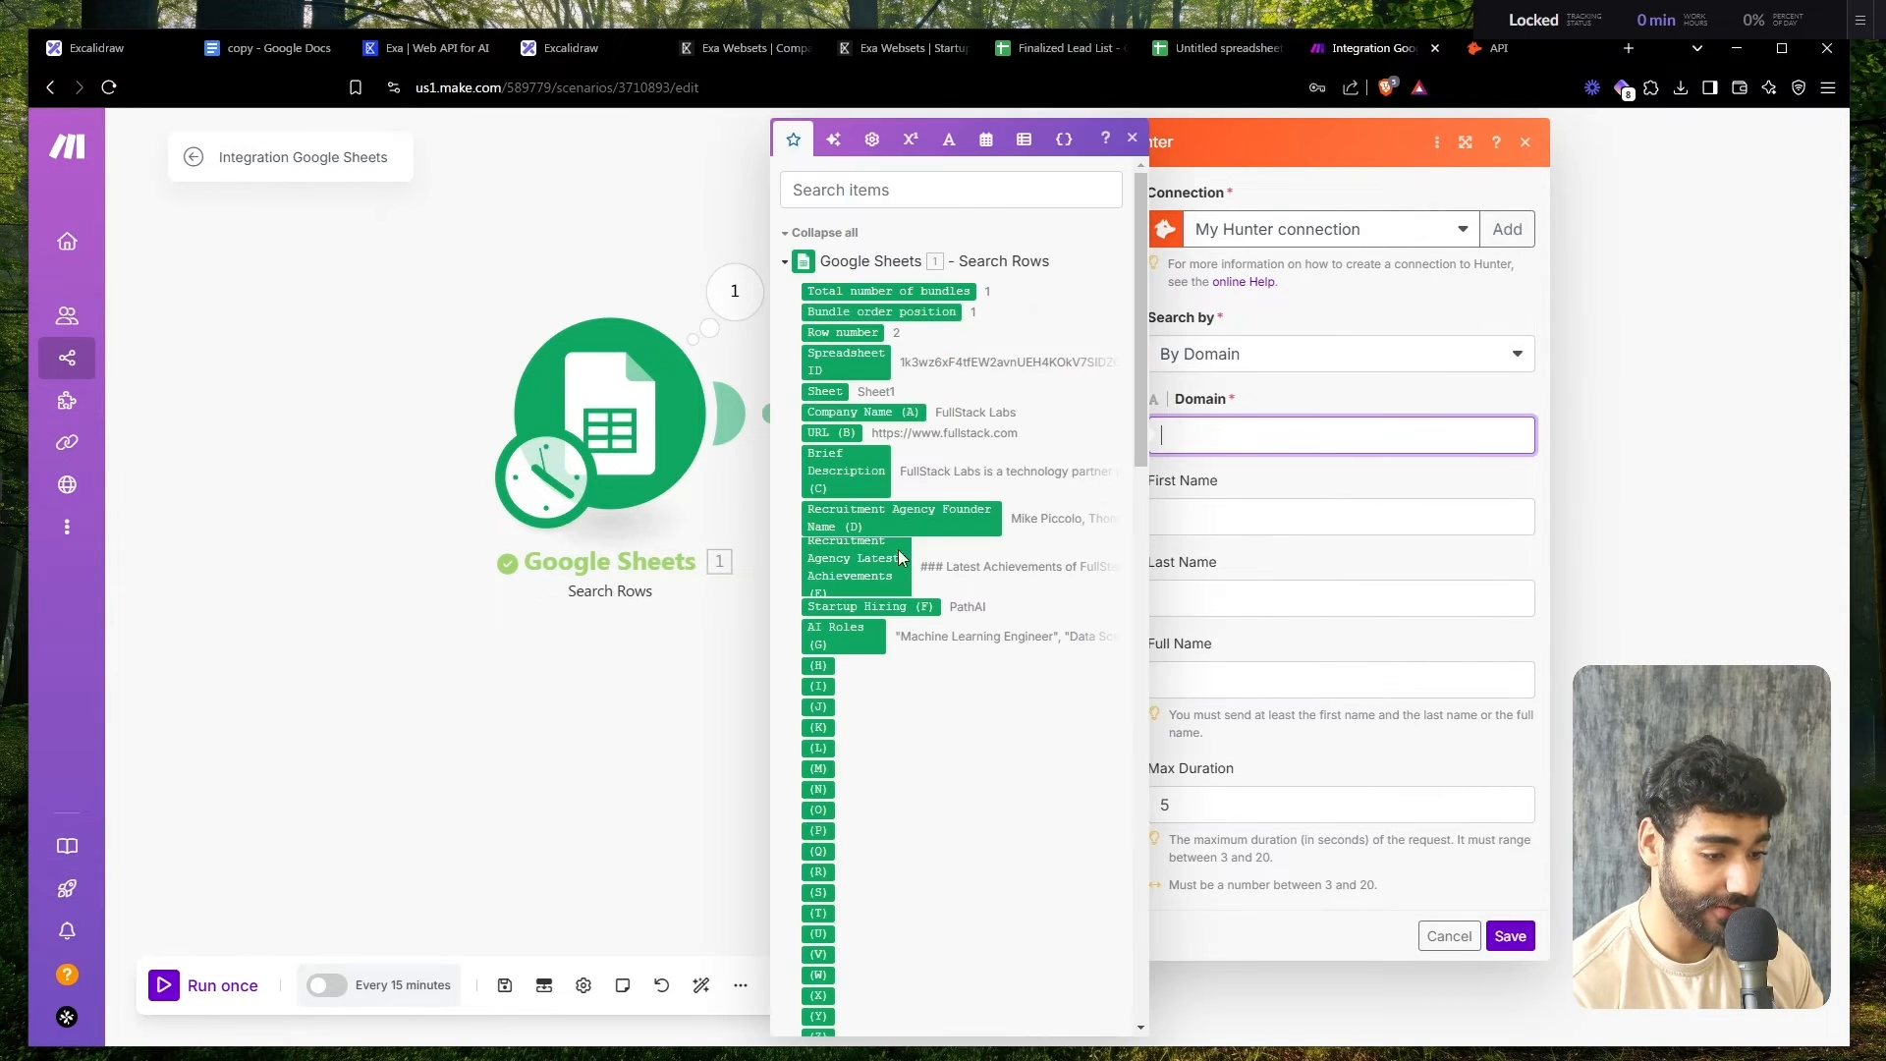
pyautogui.click(852, 433)
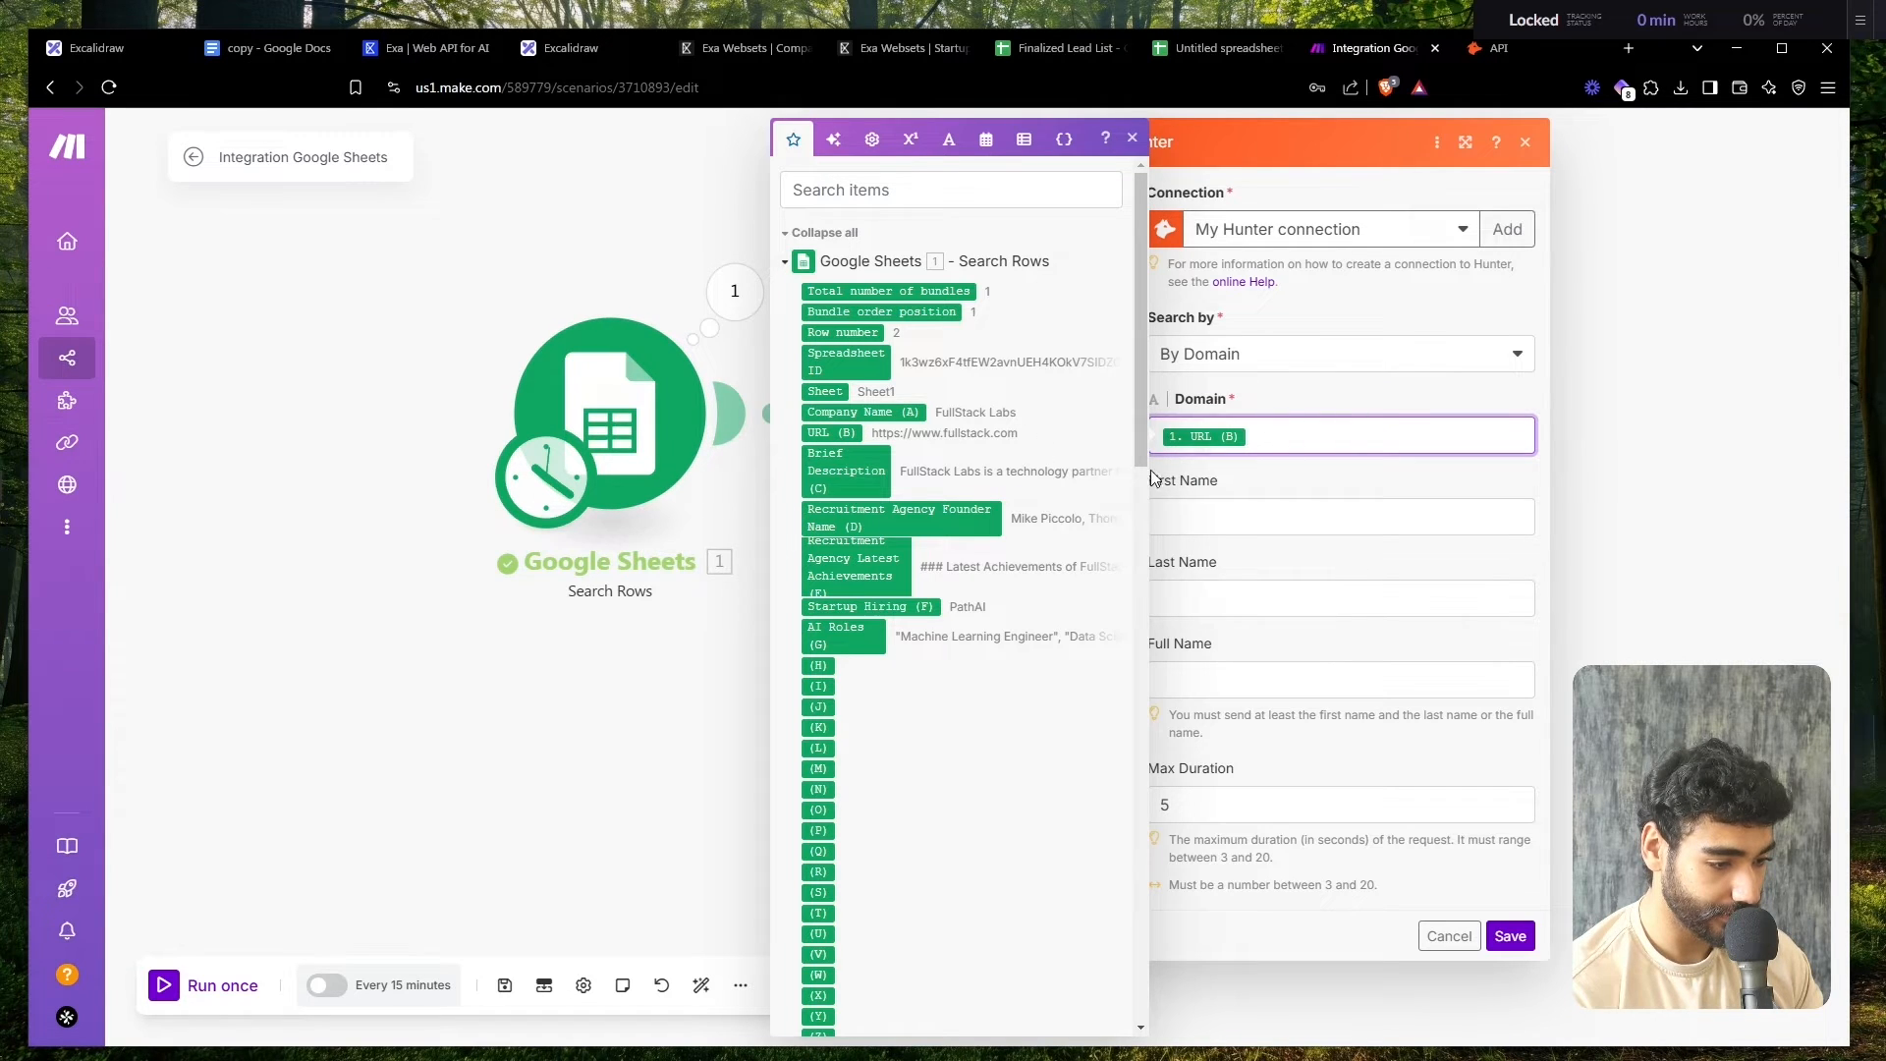
pyautogui.click(1232, 522)
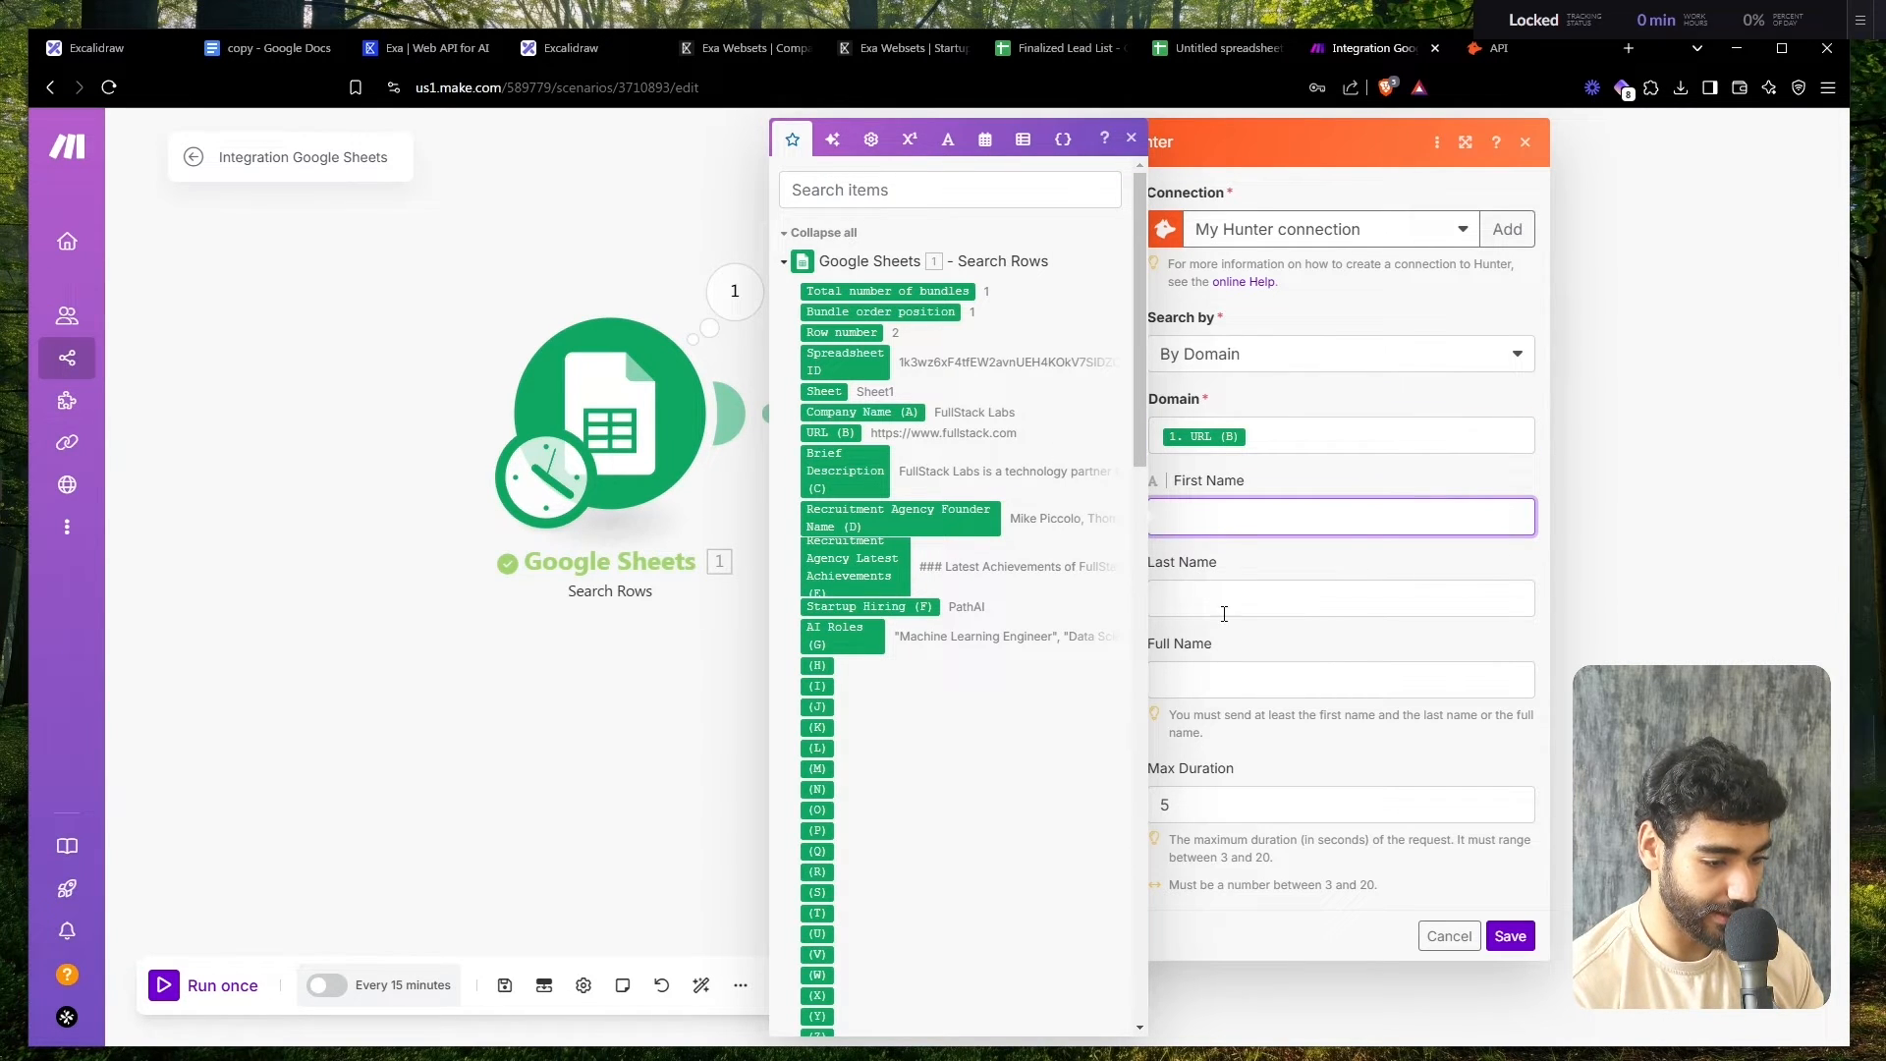
pyautogui.click(1191, 678)
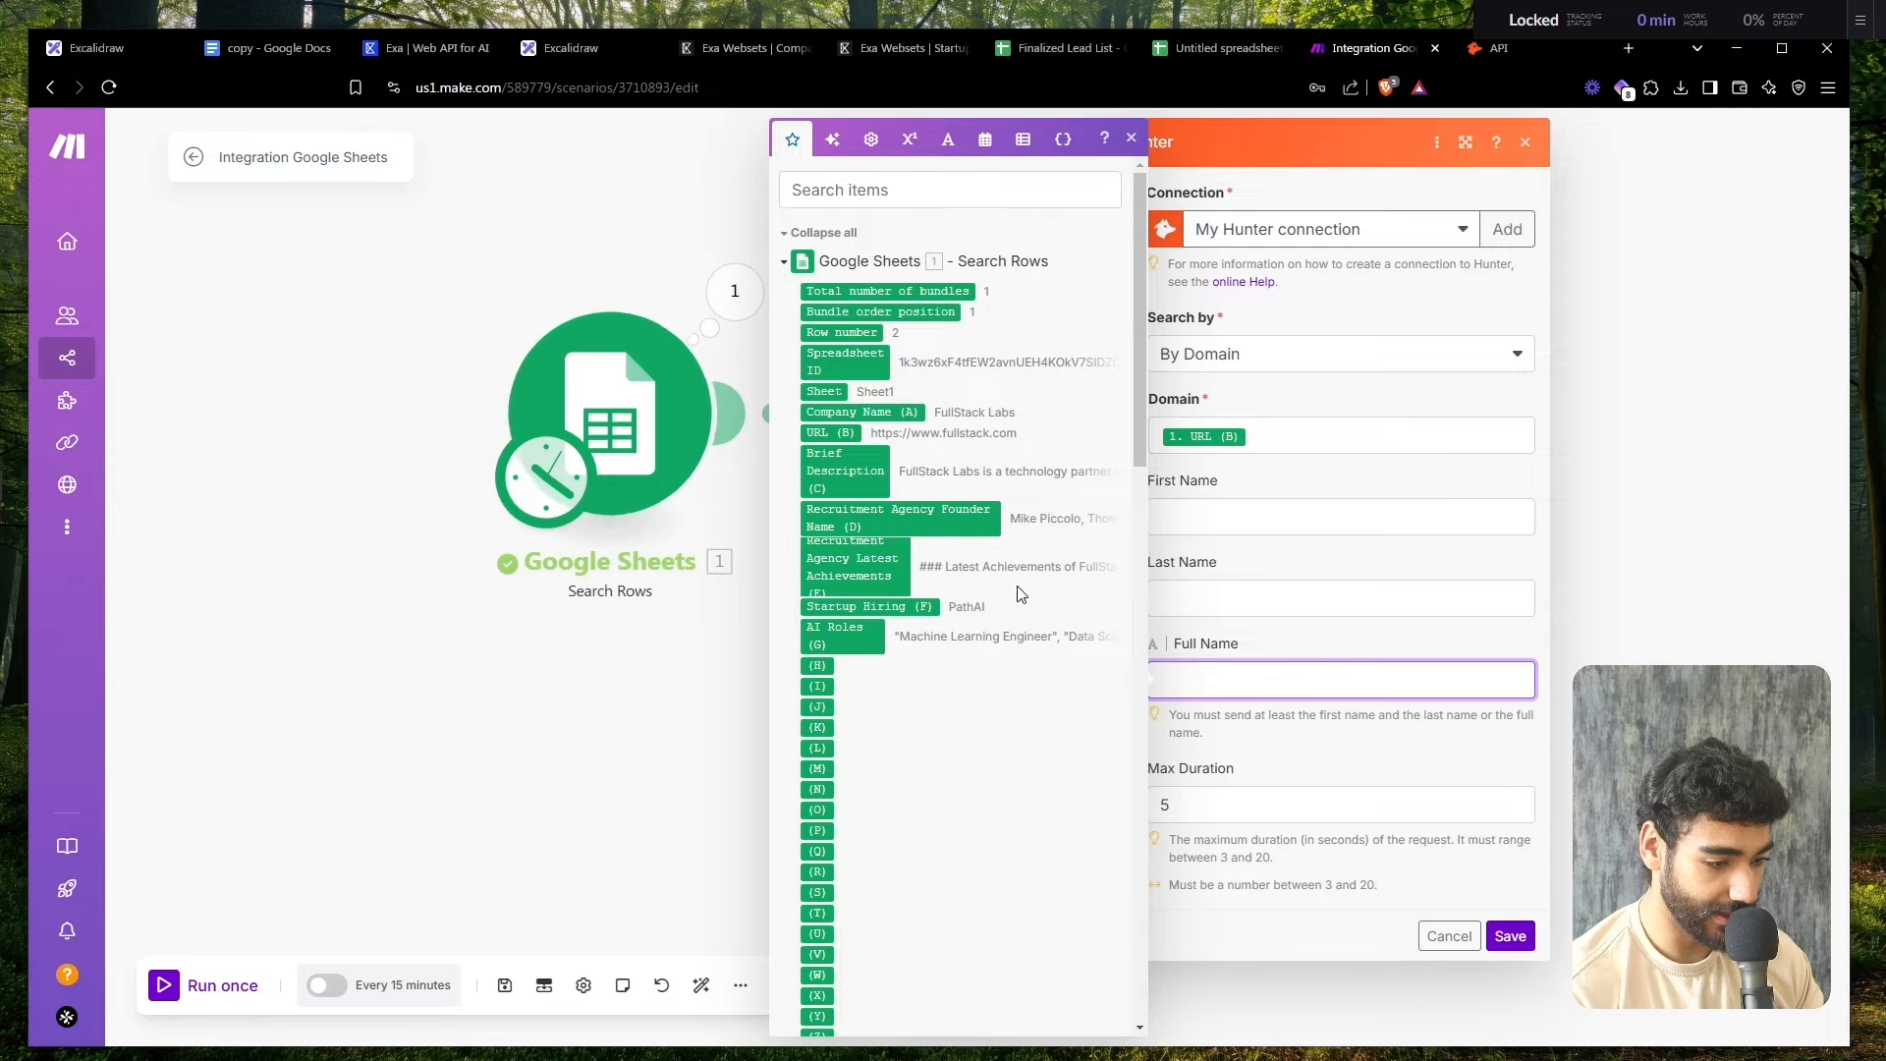
pyautogui.click(995, 527)
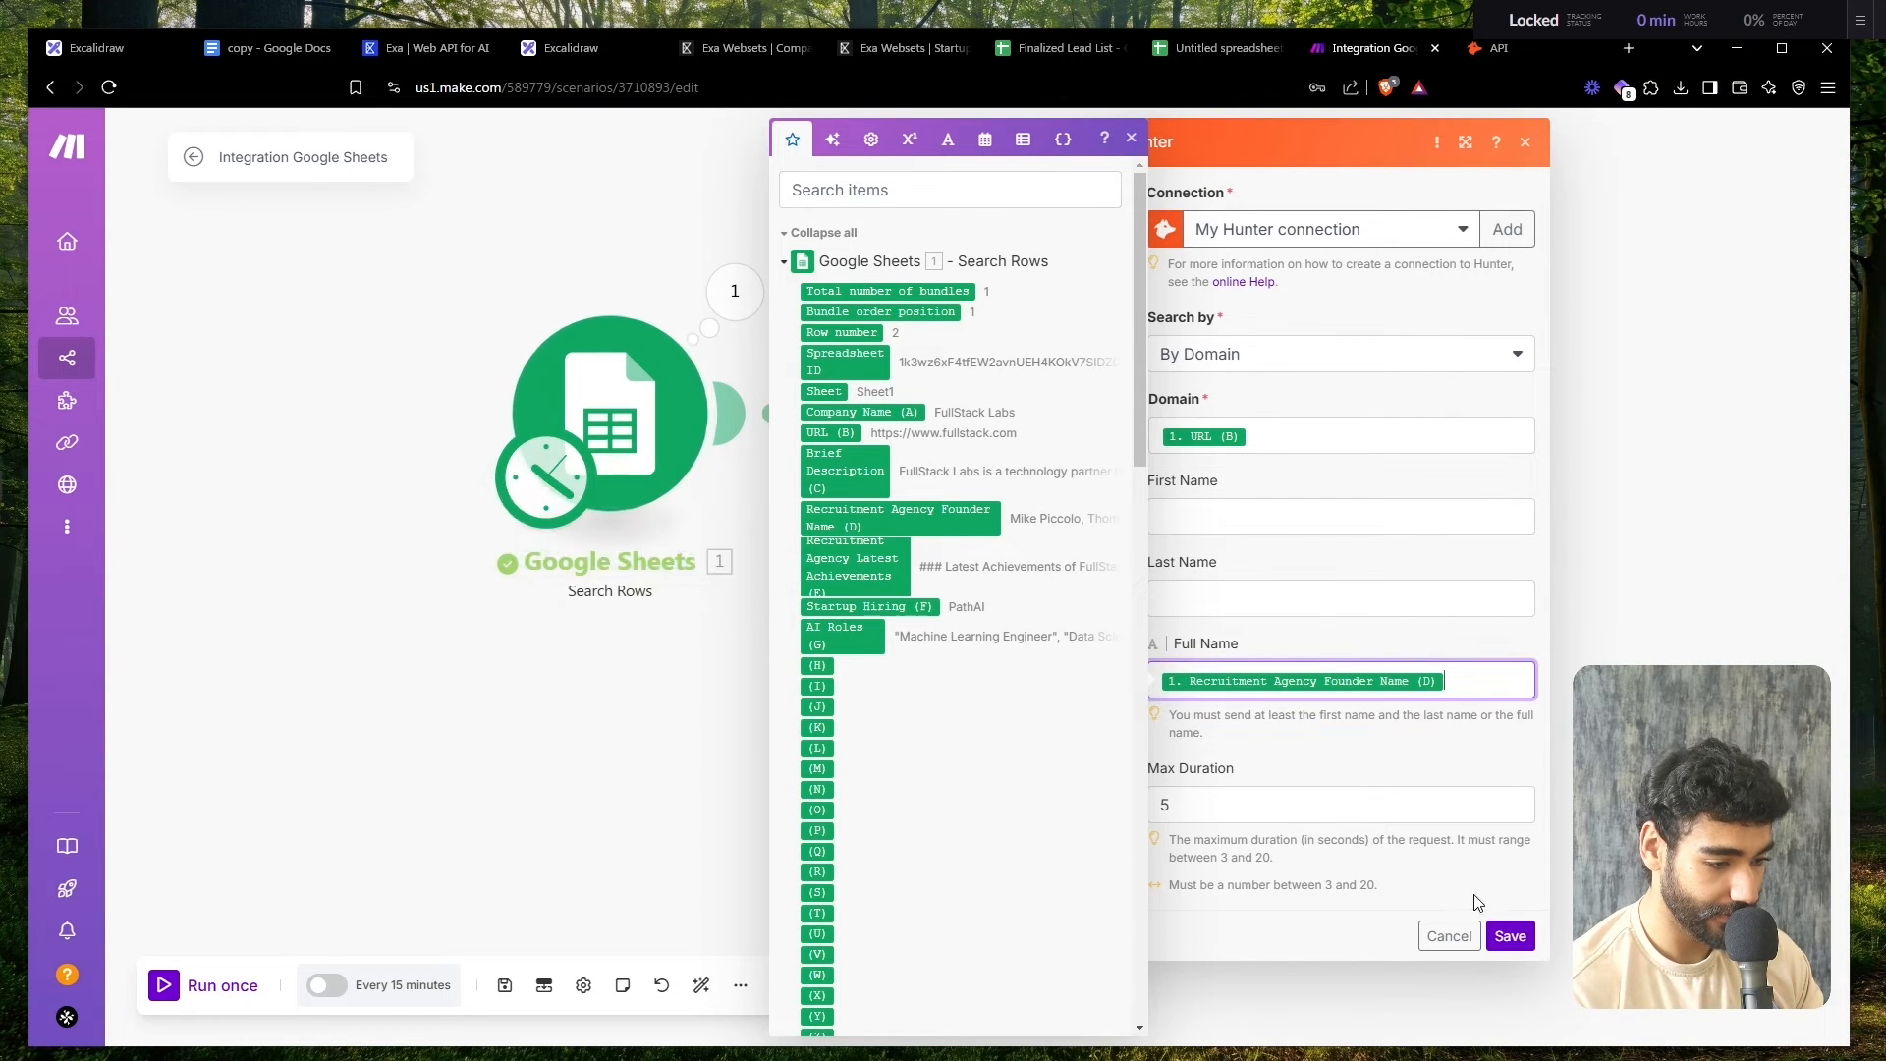
pyautogui.click(1509, 938)
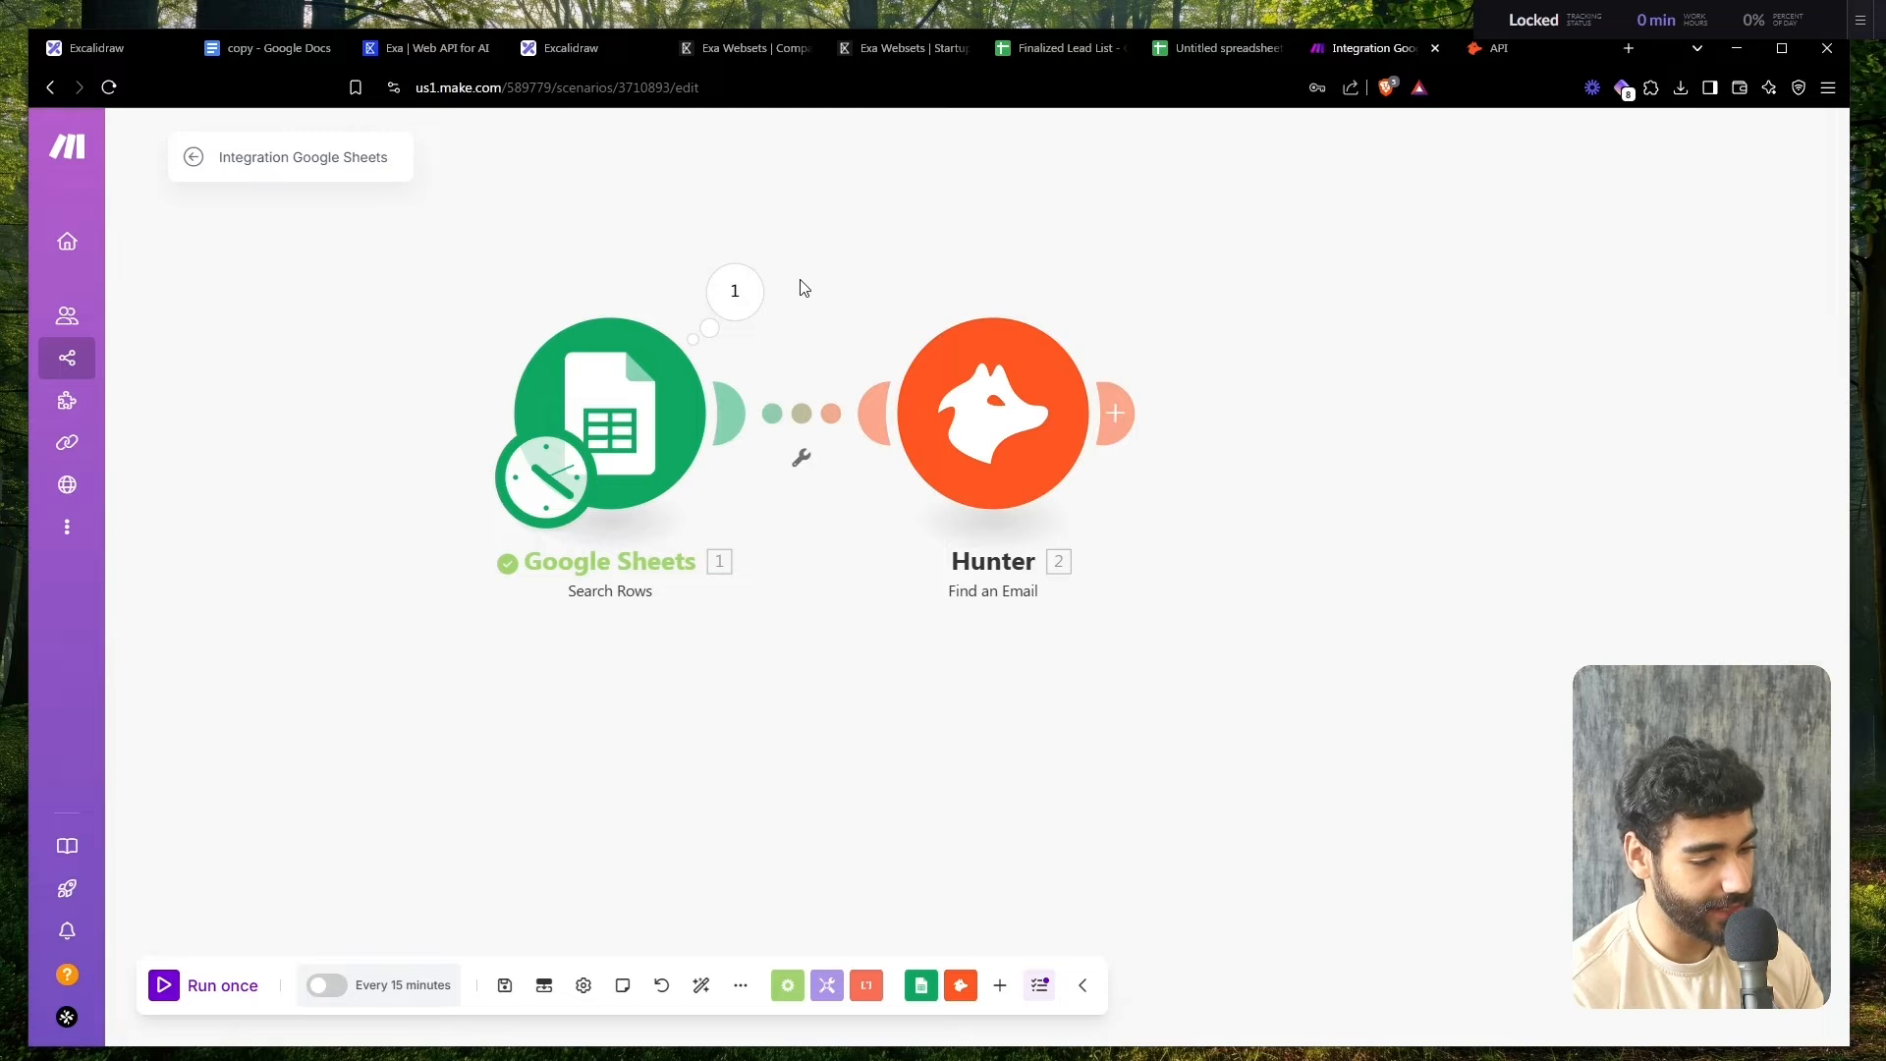
# - Move the Hunter module farther from Google Sheets and insert a Google Gemini AI Create a Completion module between them
pyautogui.moveTo(1070, 489); pyautogui.dragTo(1399, 476)
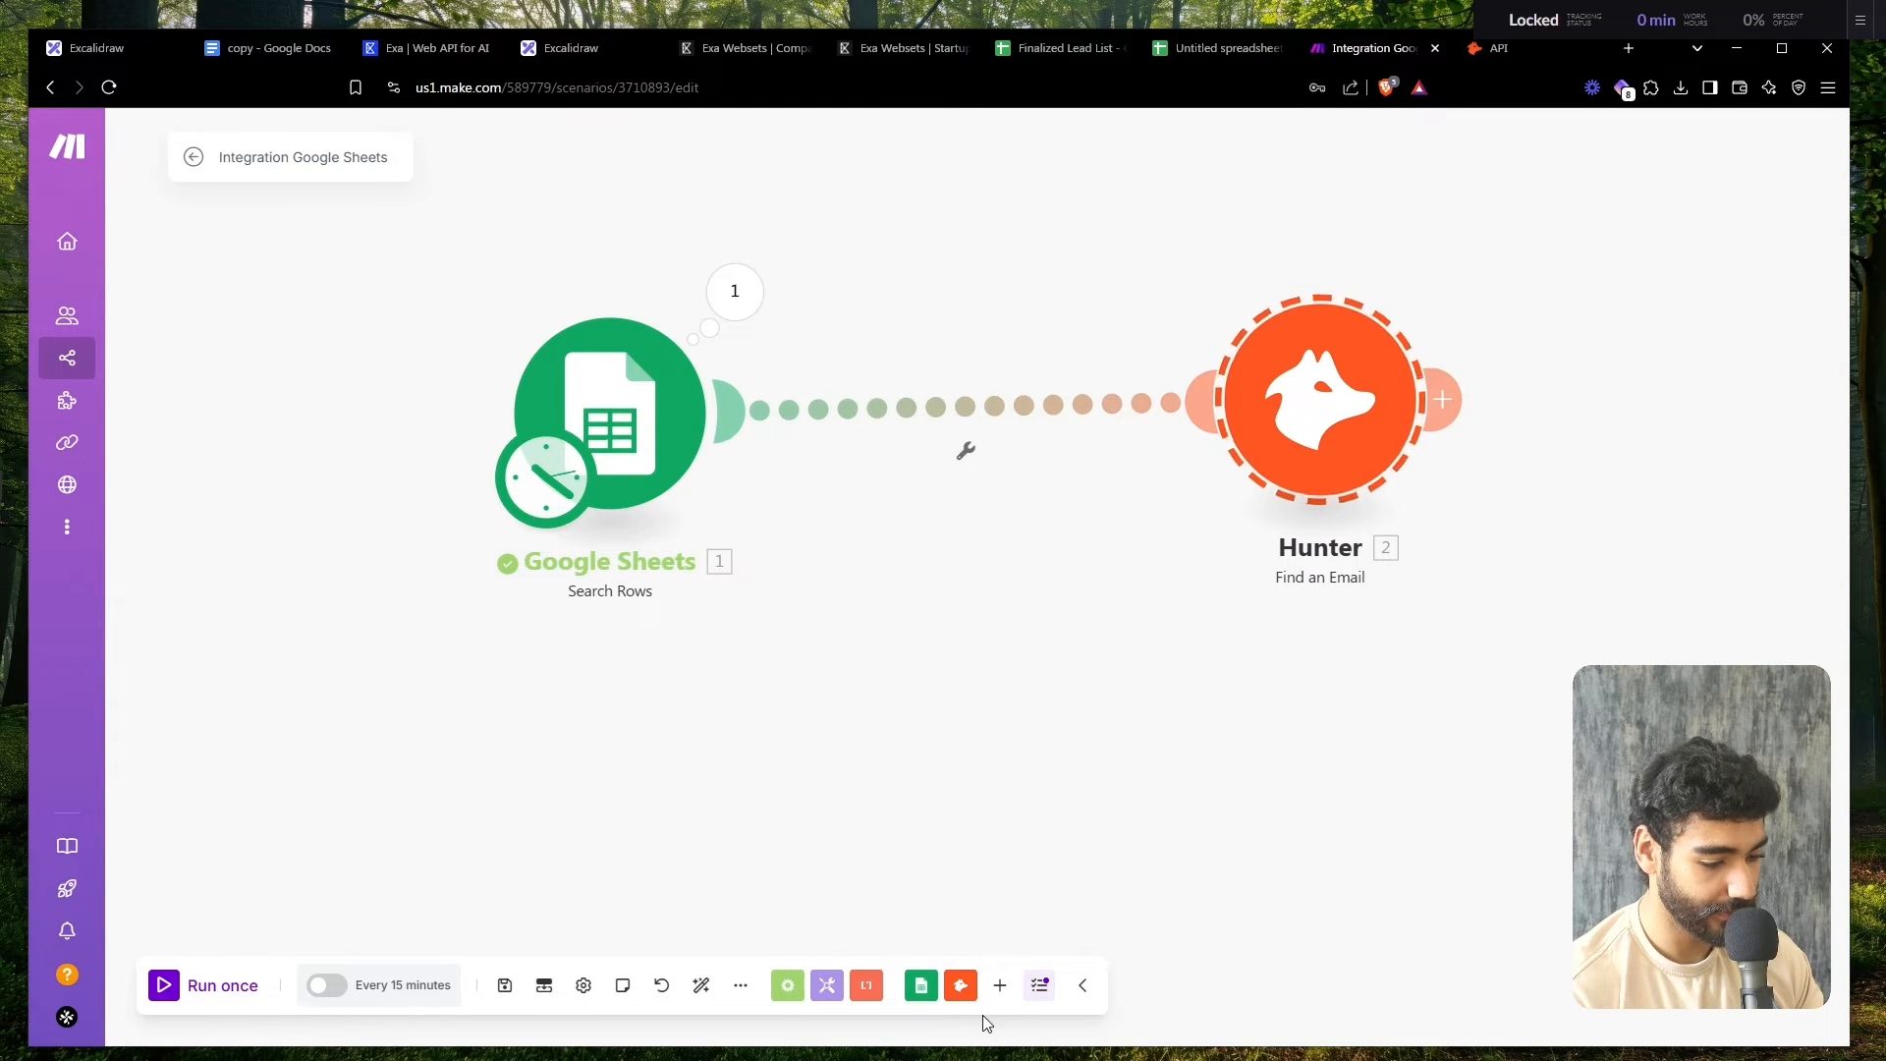
pyautogui.click(999, 985)
pyautogui.write('gemini')
pyautogui.press('Return')
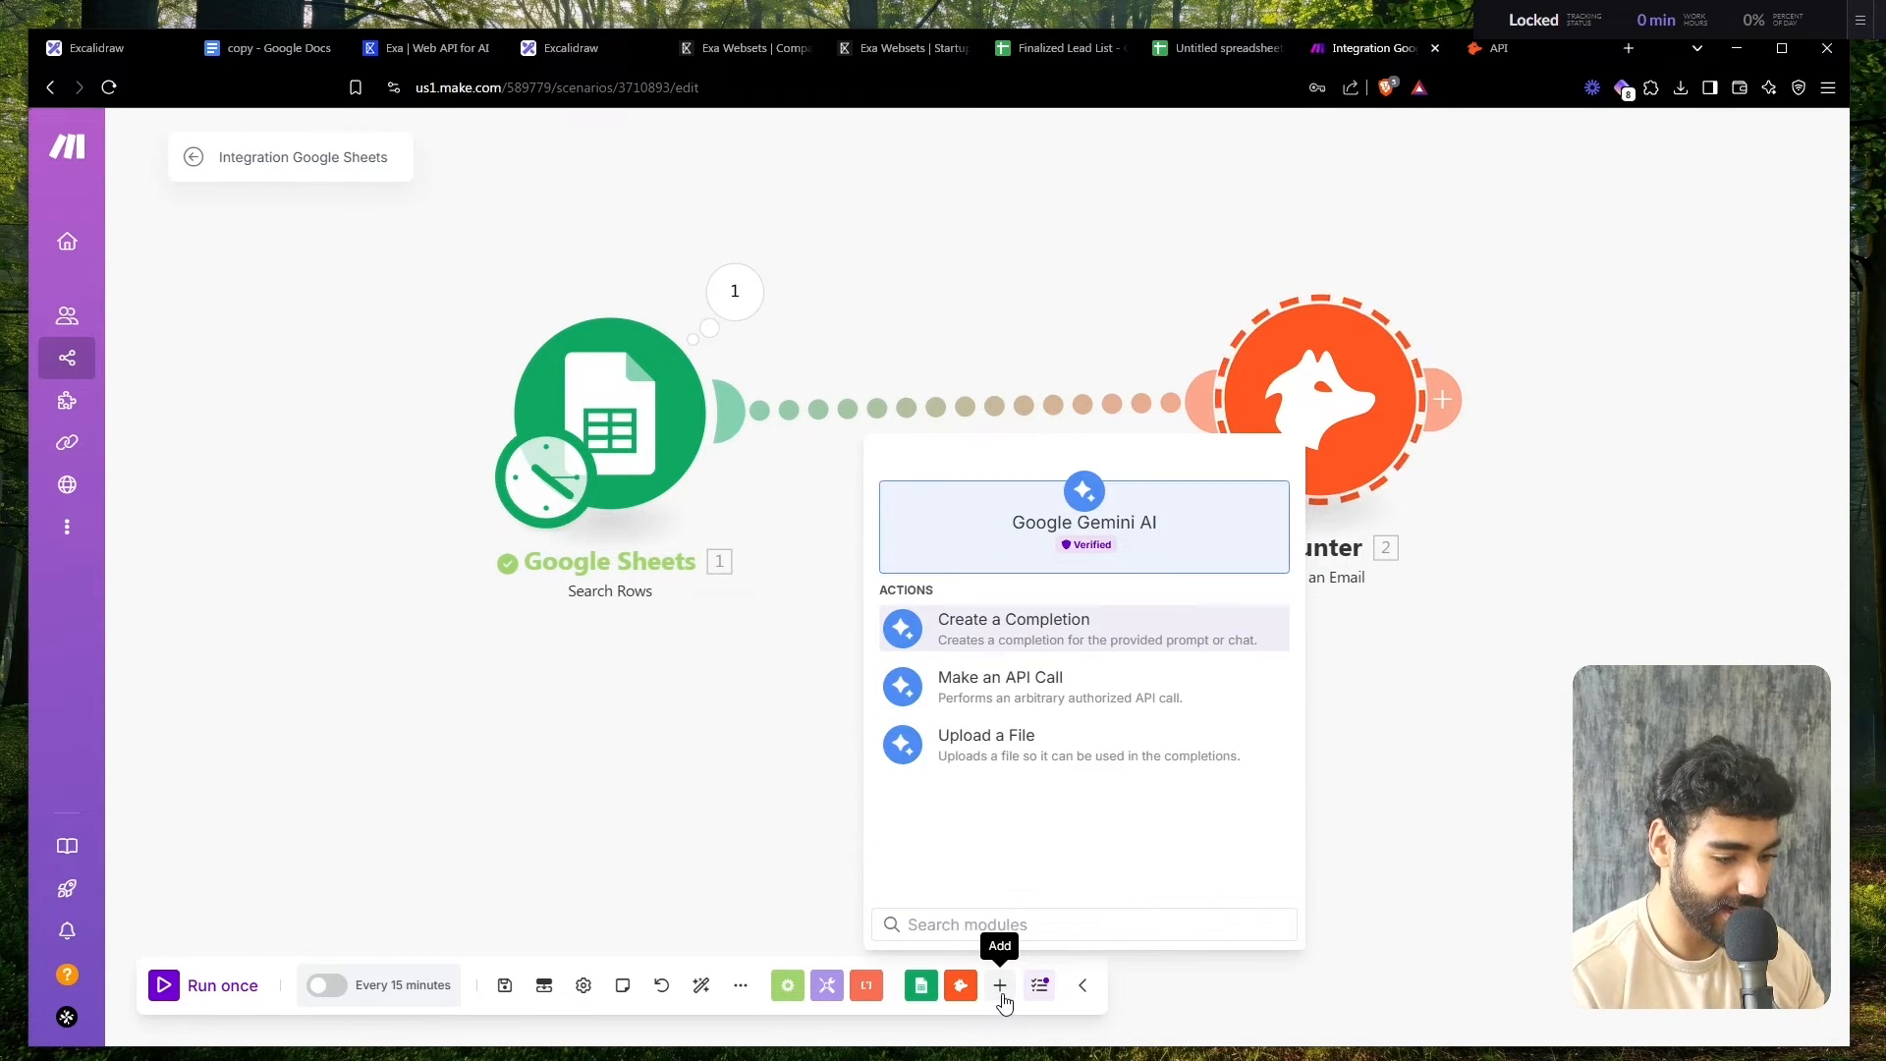
pyautogui.write('c')
pyautogui.press('Return')
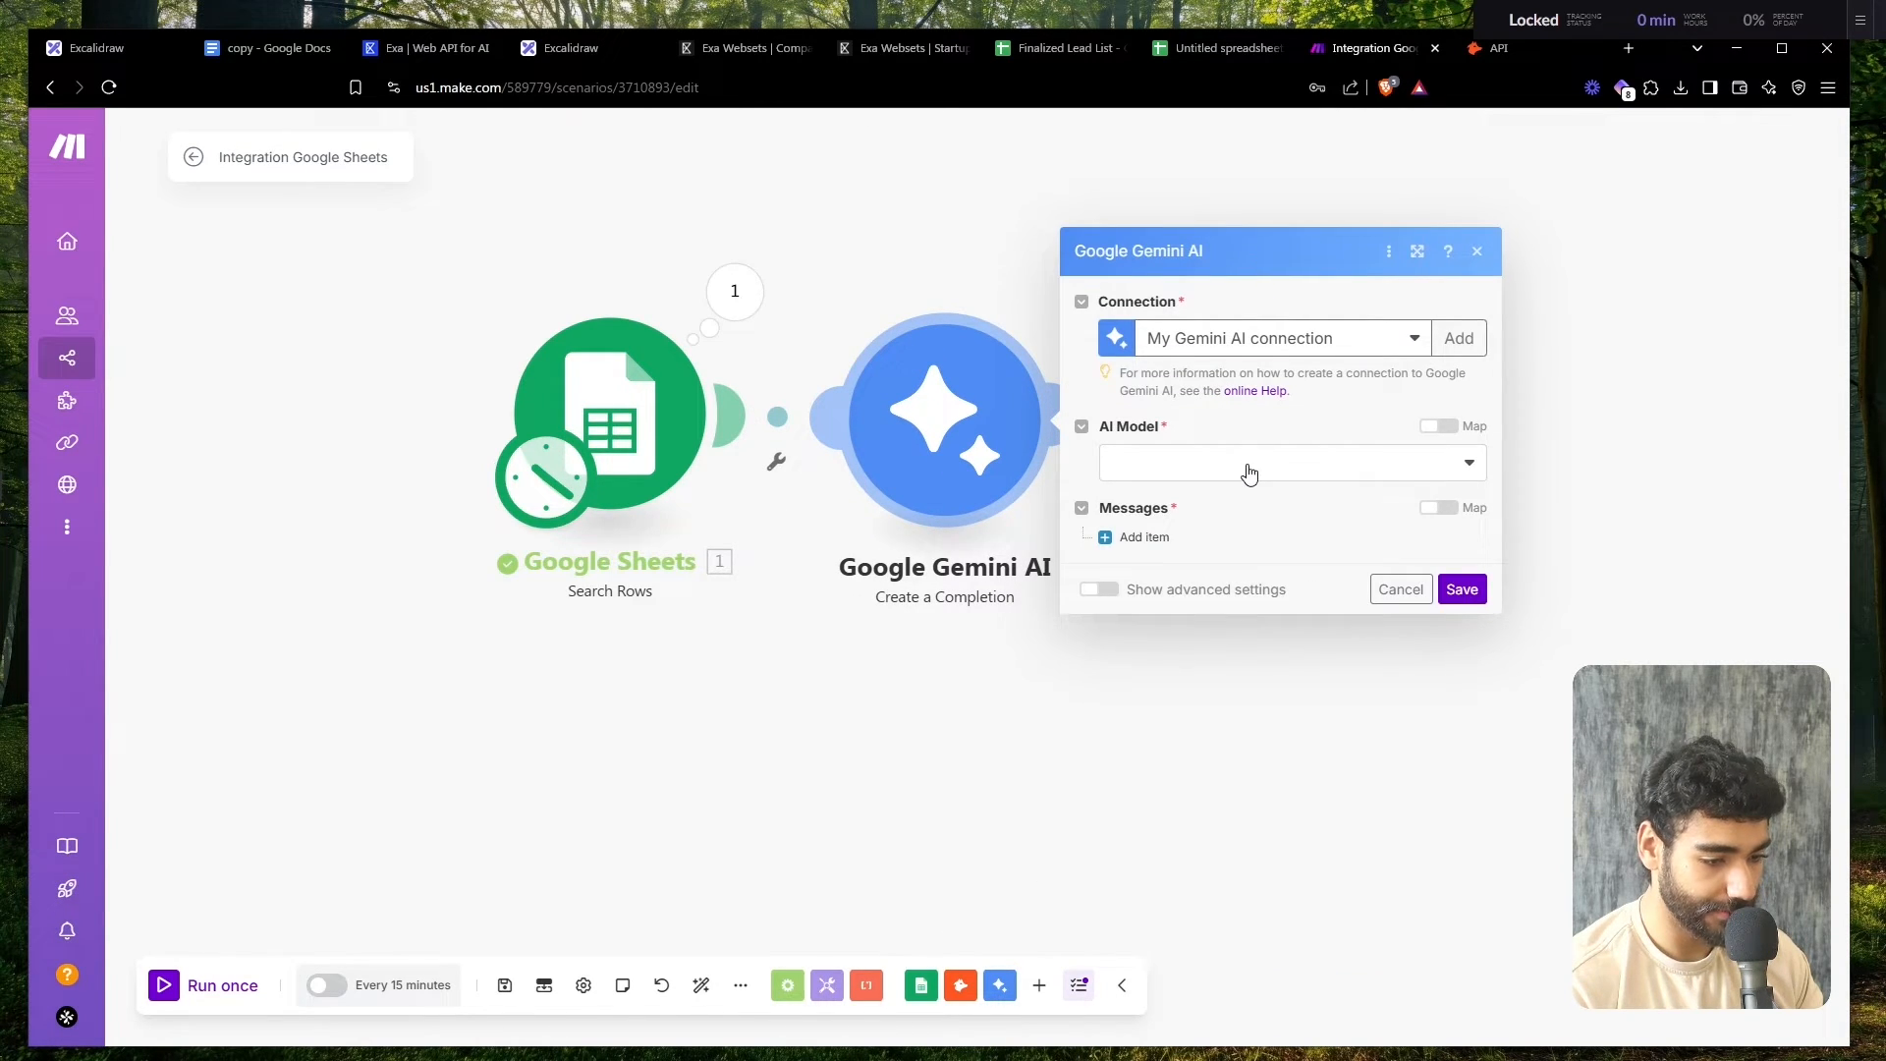
# - Select the Gemini 1.5 Pro Latest model and add a message with role User and one Text part
pyautogui.click(1249, 472)
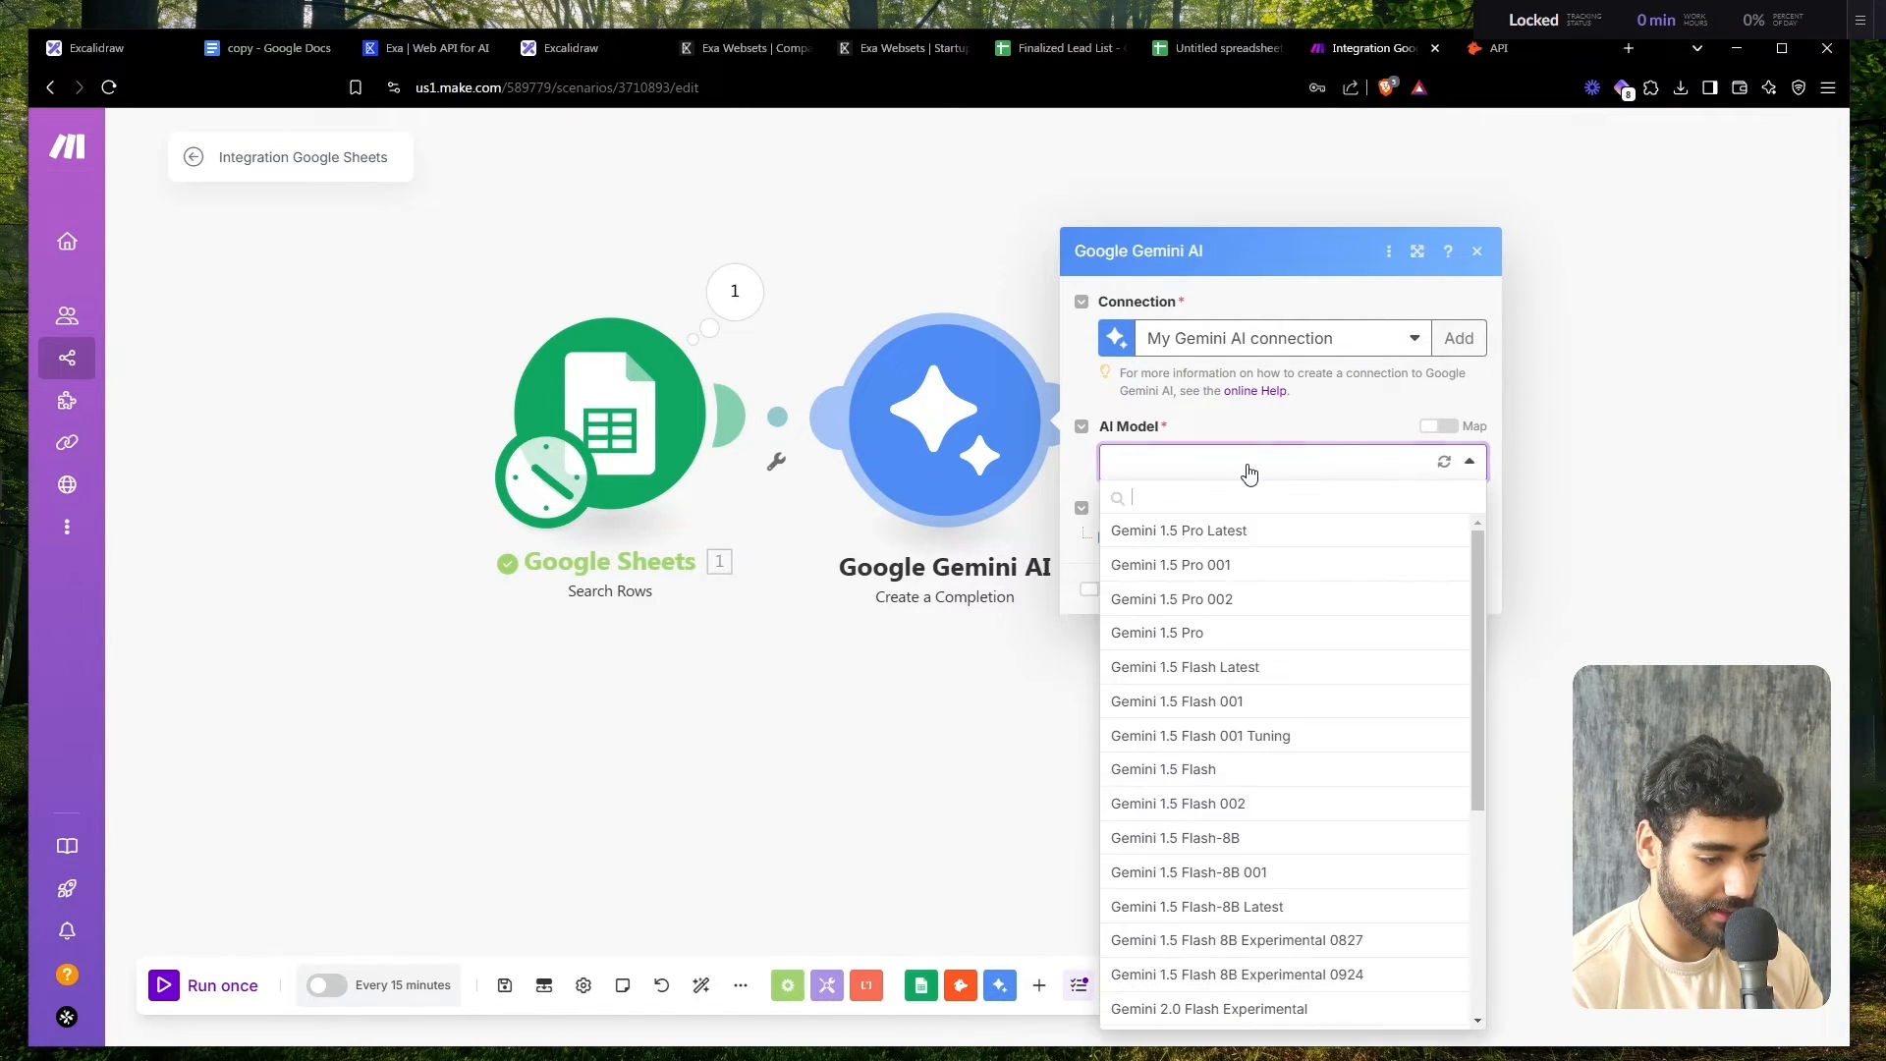
pyautogui.click(1235, 533)
pyautogui.click(1139, 538)
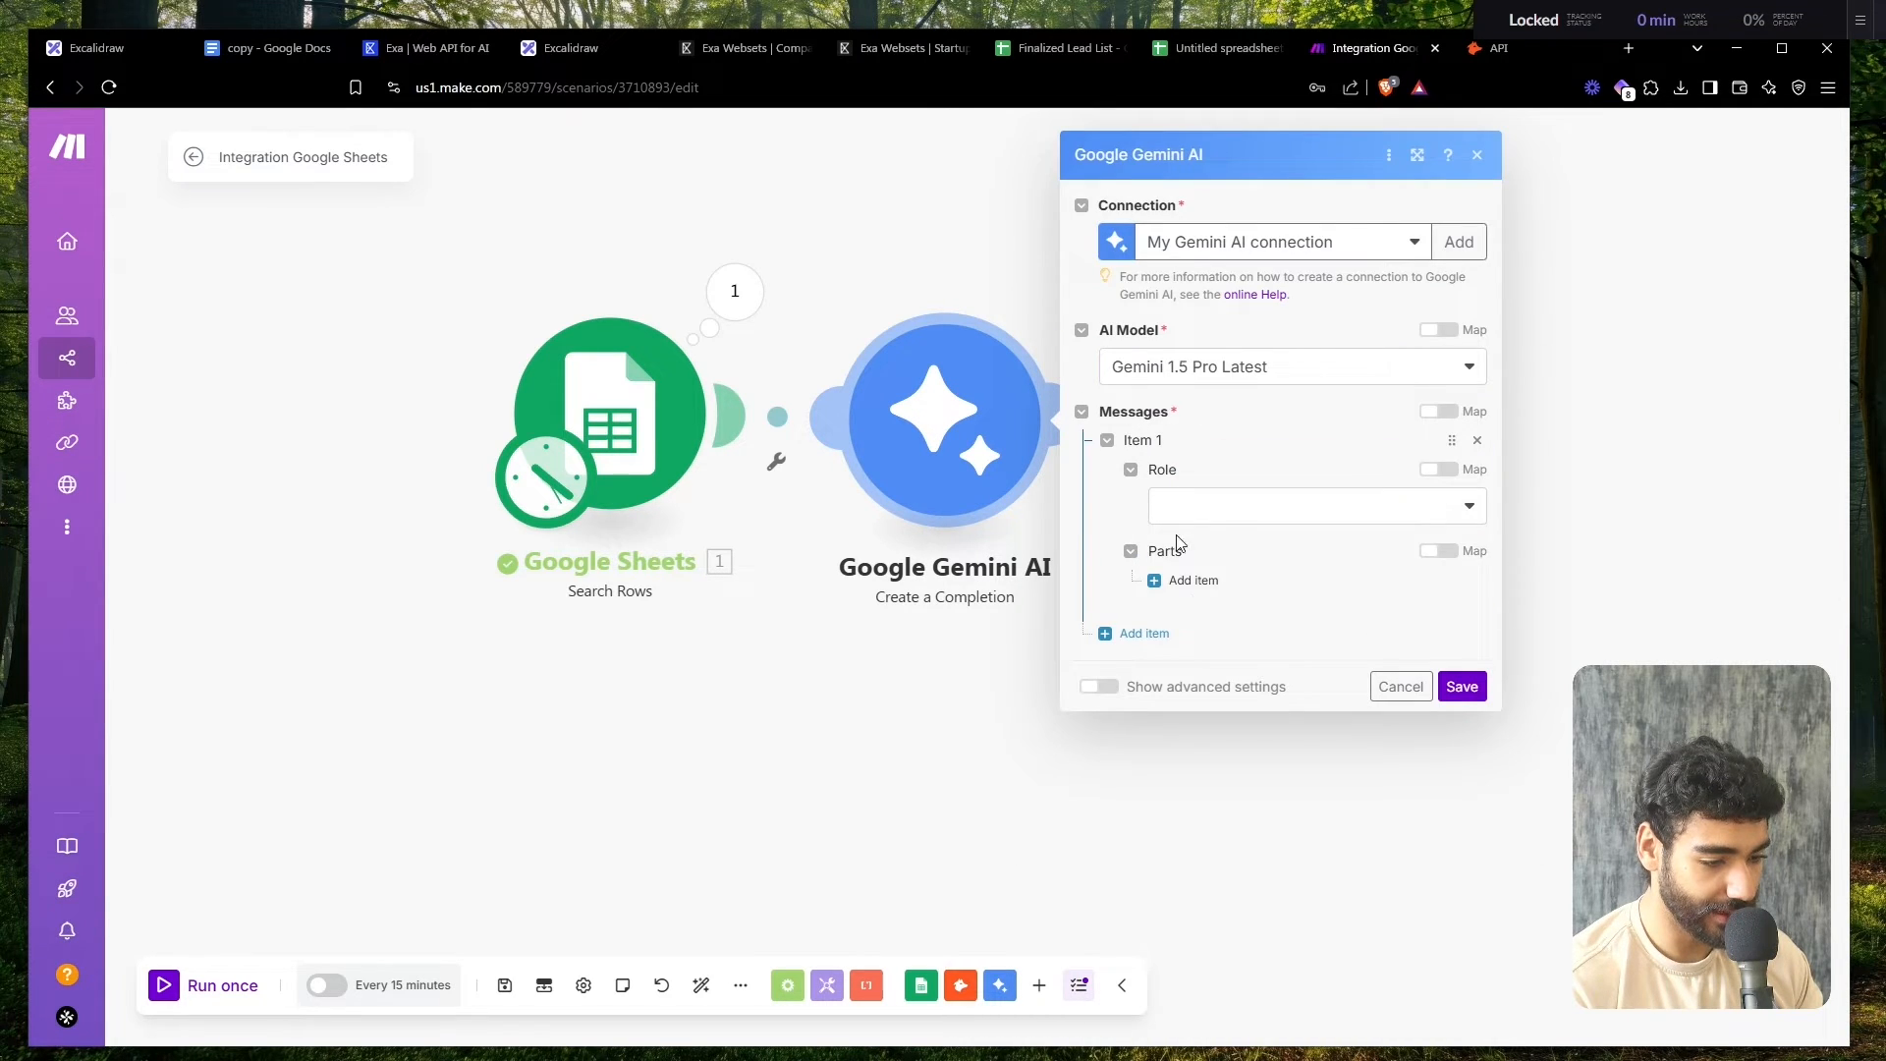
pyautogui.click(1237, 511)
pyautogui.click(1231, 586)
pyautogui.click(1212, 581)
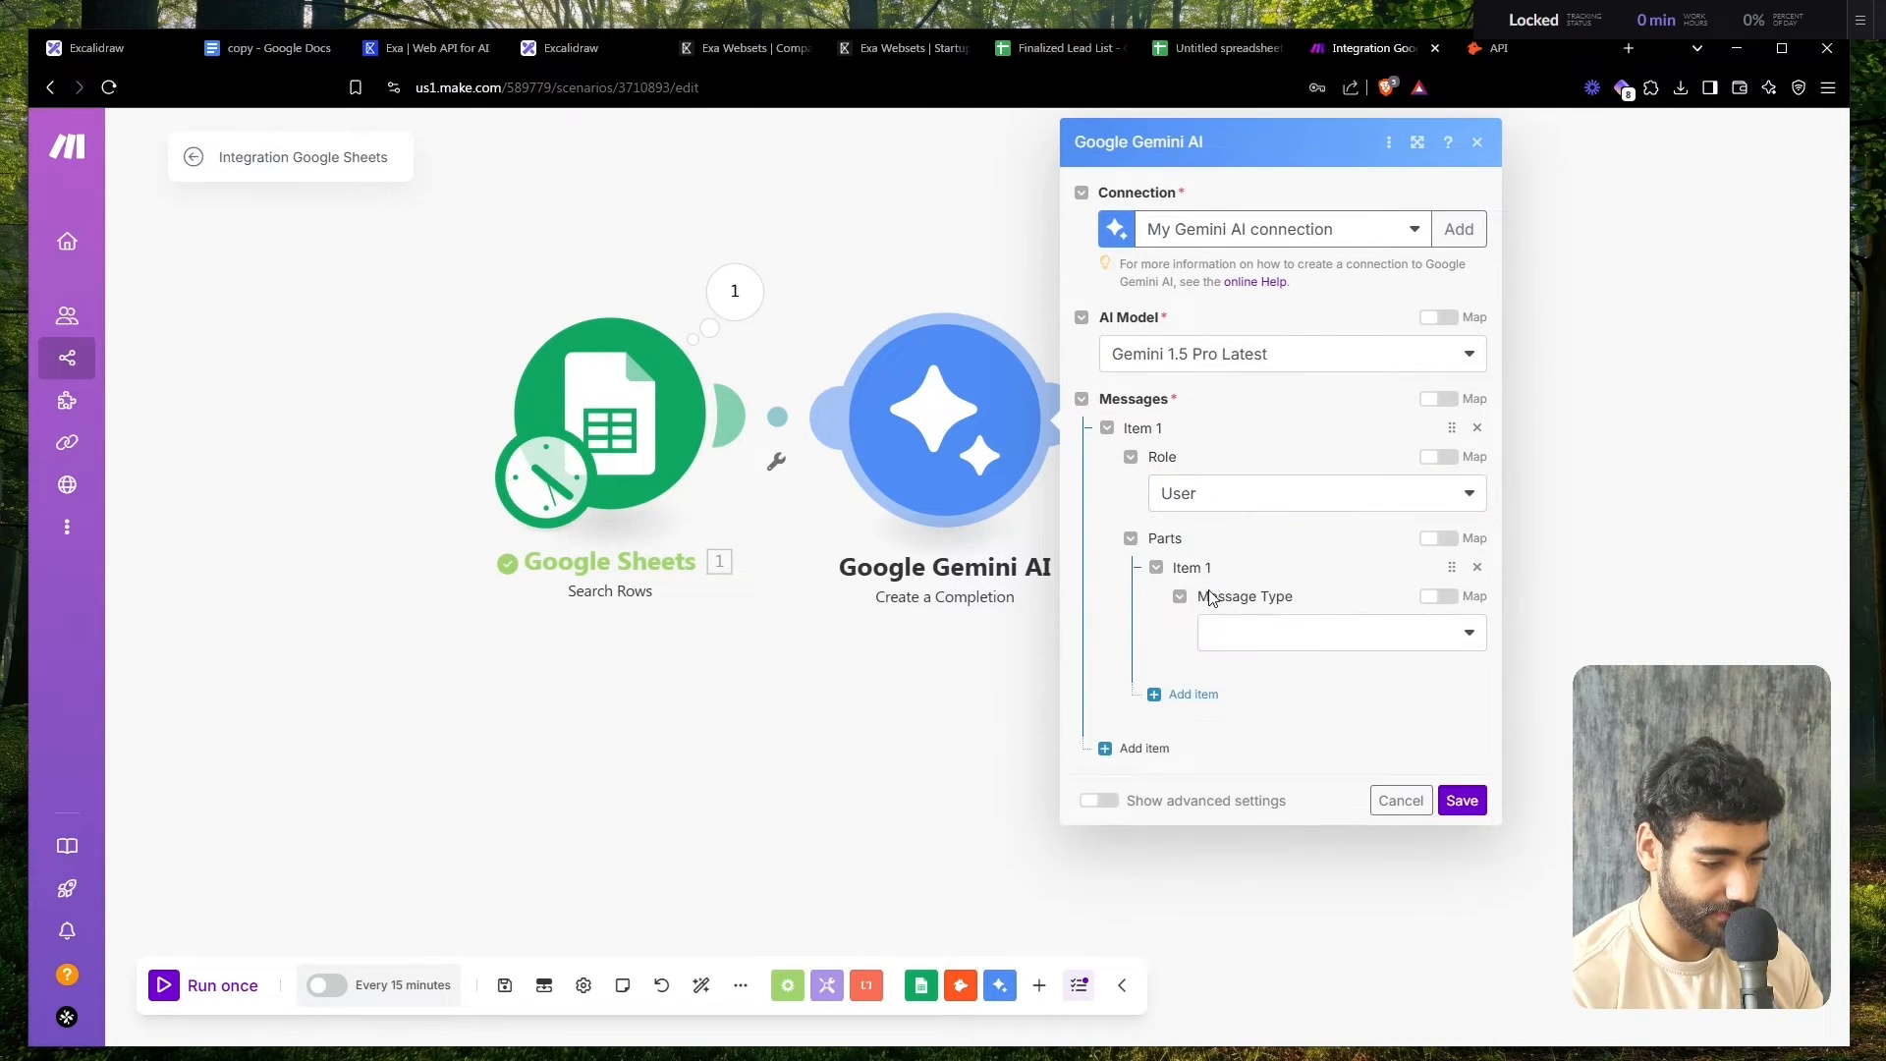
pyautogui.click(1246, 634)
pyautogui.click(1249, 700)
pyautogui.click(1265, 715)
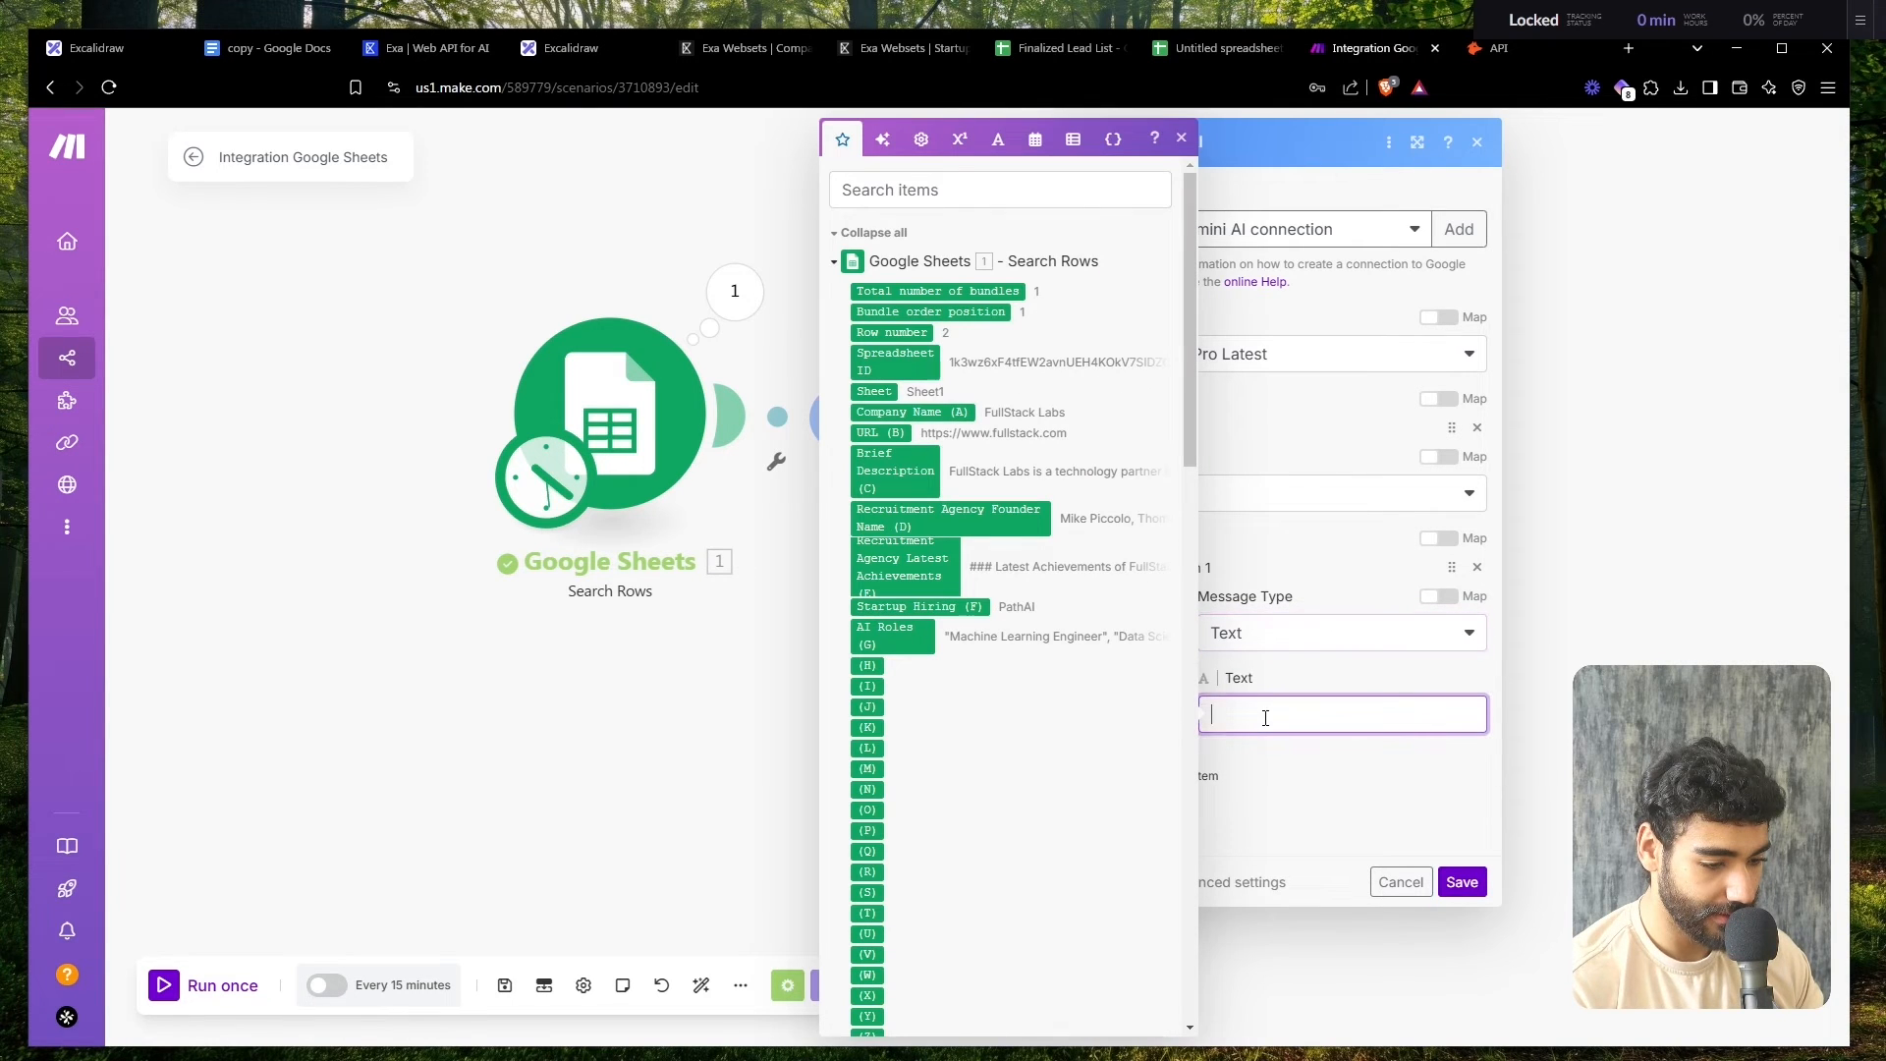
# - Write the prompt "Retrieve one founder name only, output the result only with no additional text" followed by the Recruitment Agency Founder Name (D) field
pyautogui.click(1033, 514)
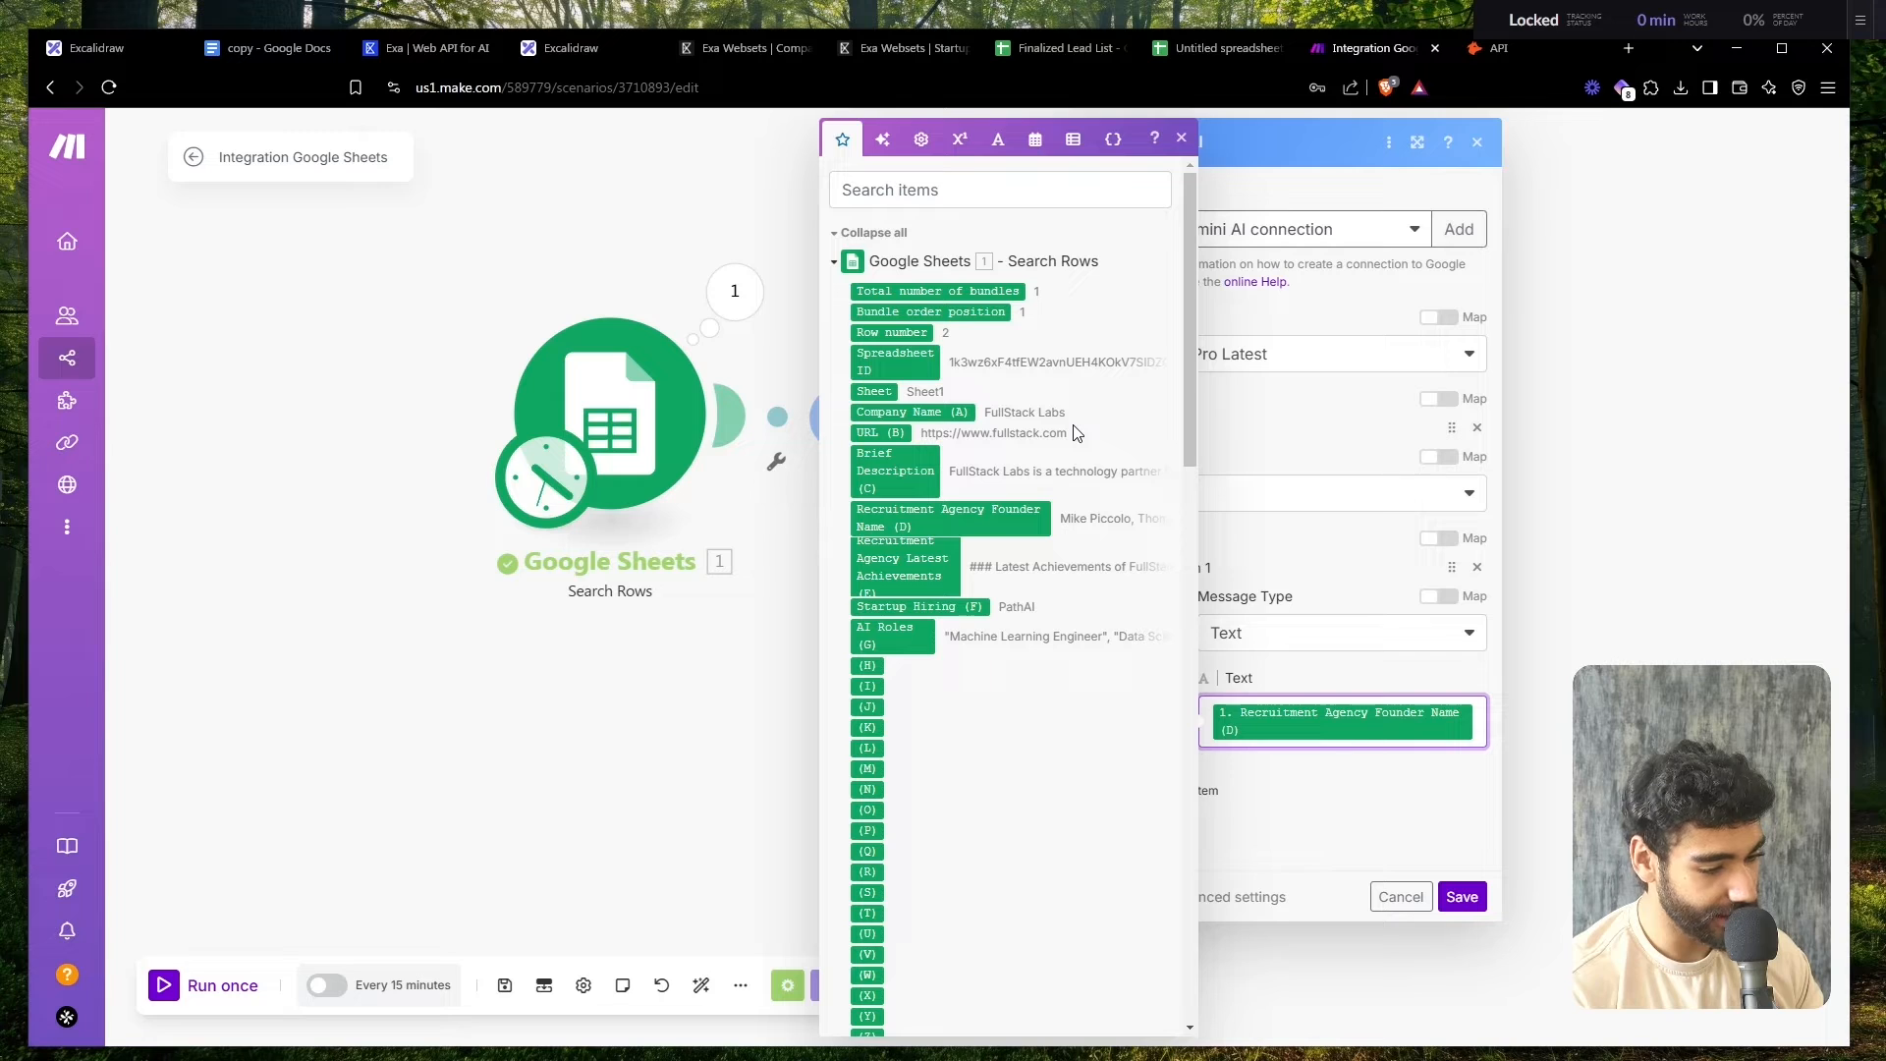
pyautogui.write('R')
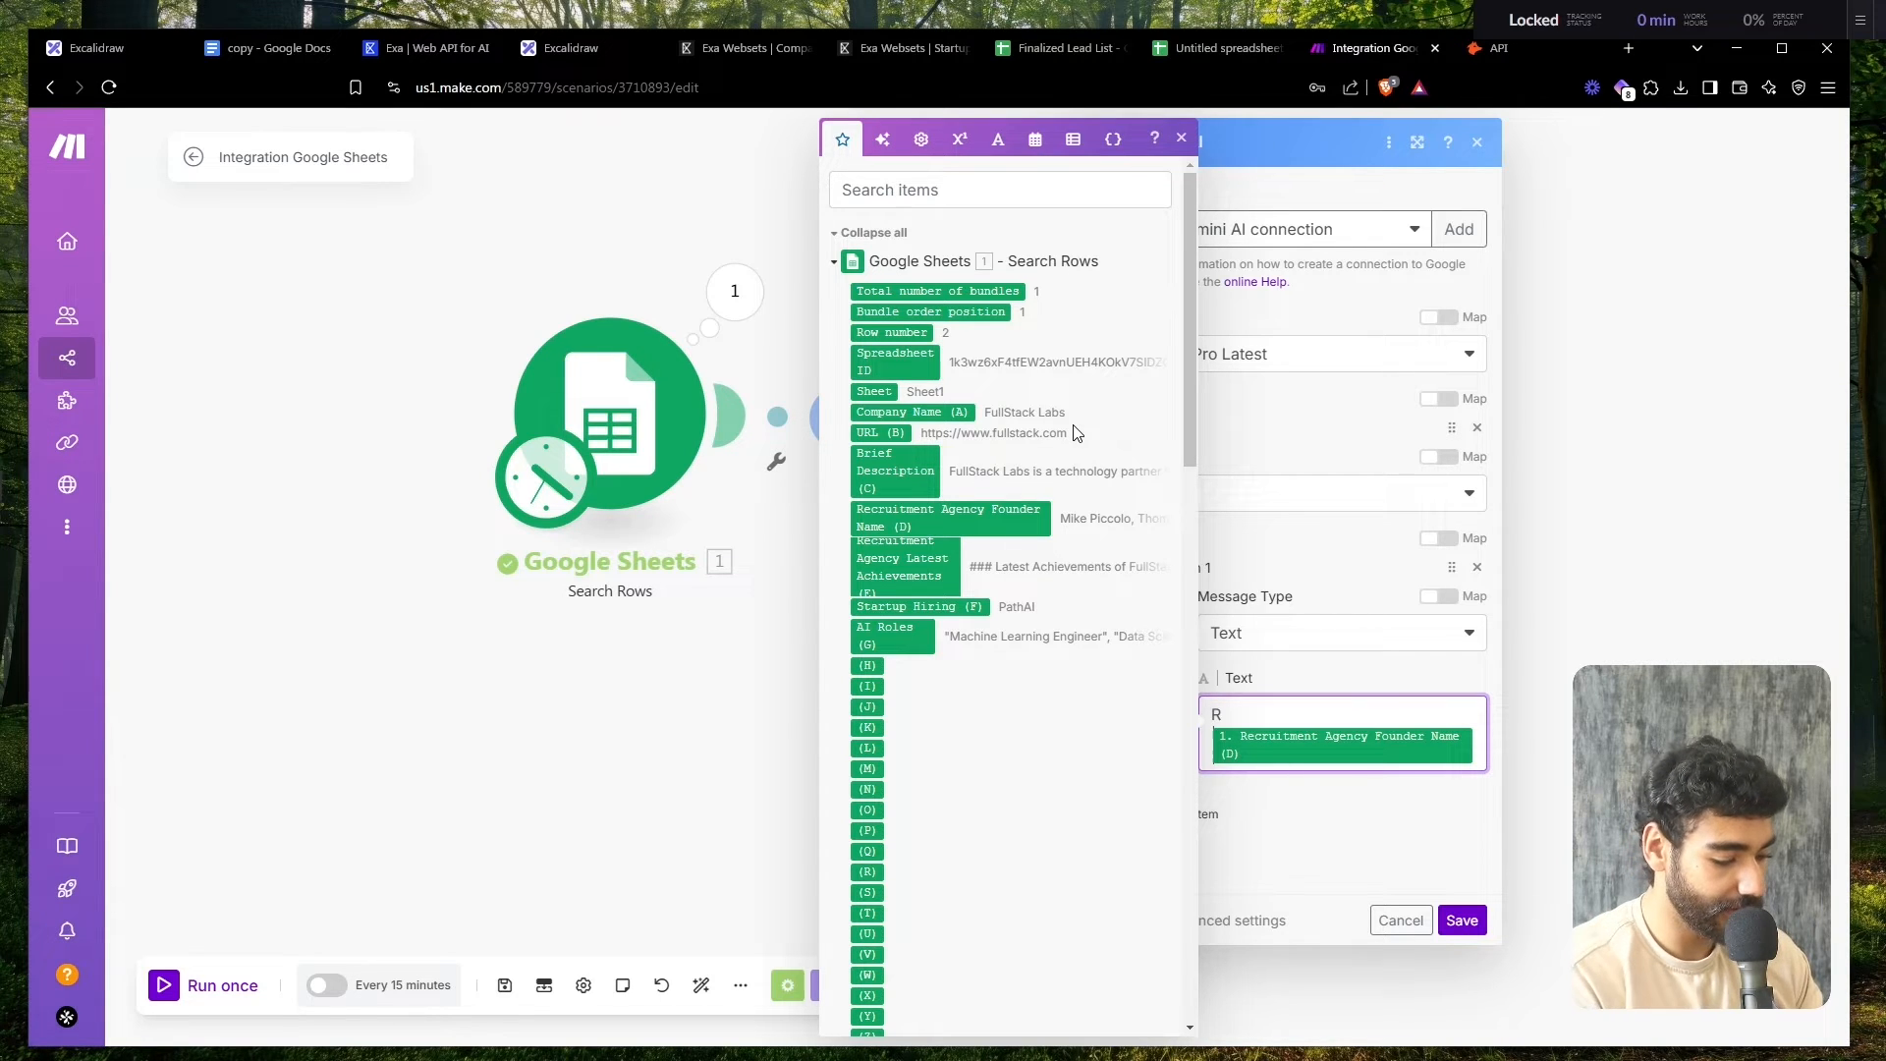
pyautogui.write('etrieve one founder name only, o')
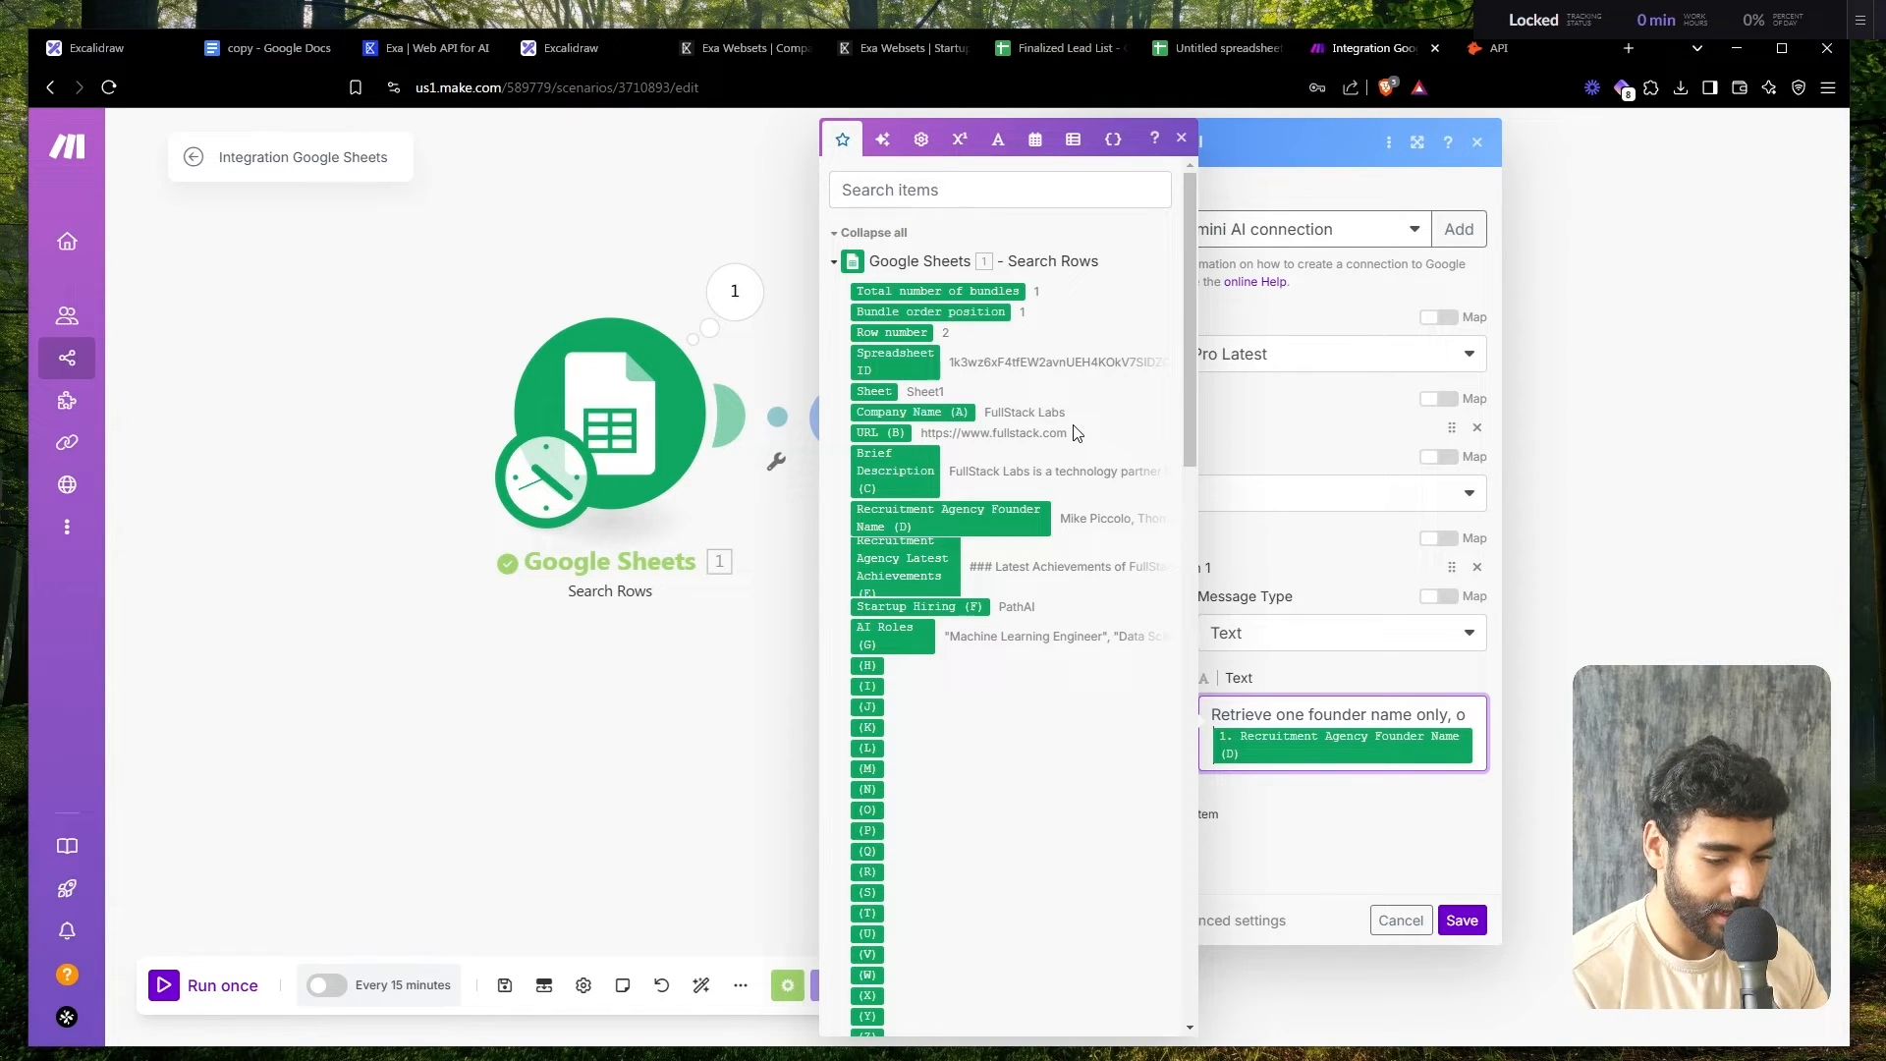
pyautogui.write('utput')
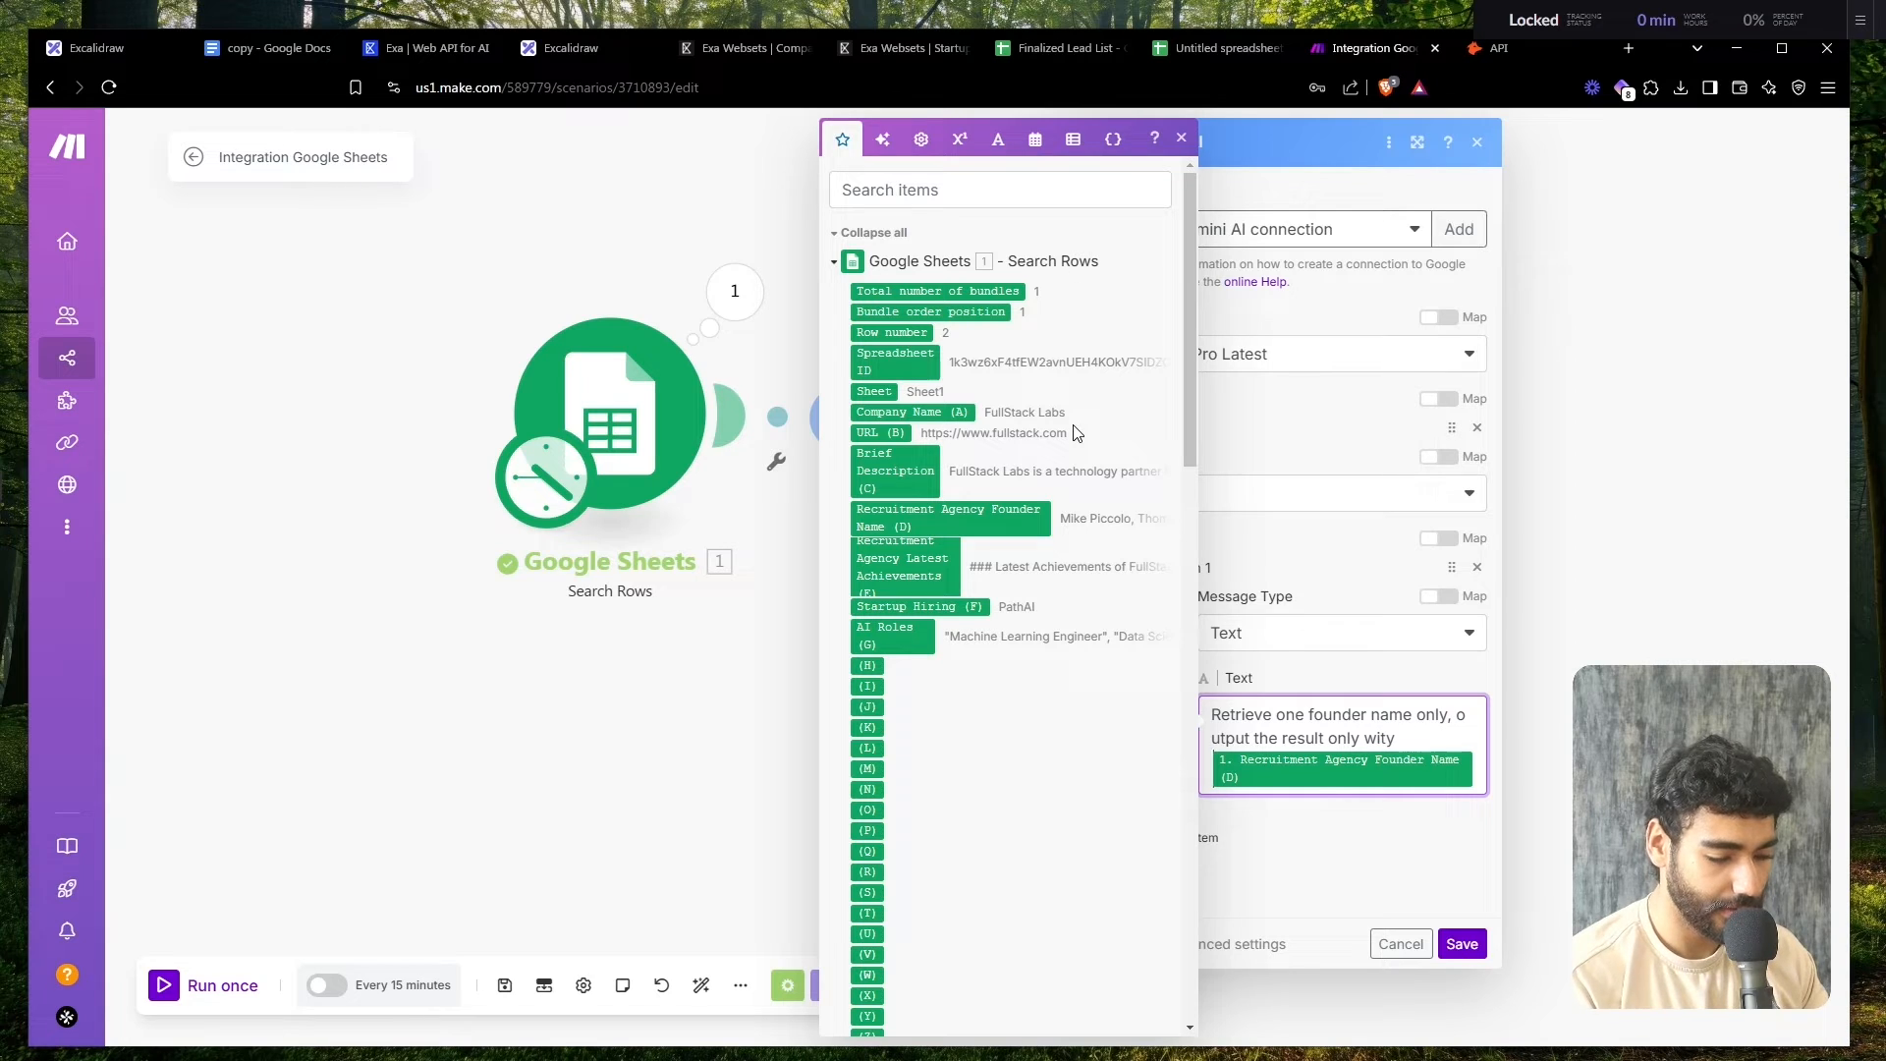
pyautogui.write(' the result only with no additional text')
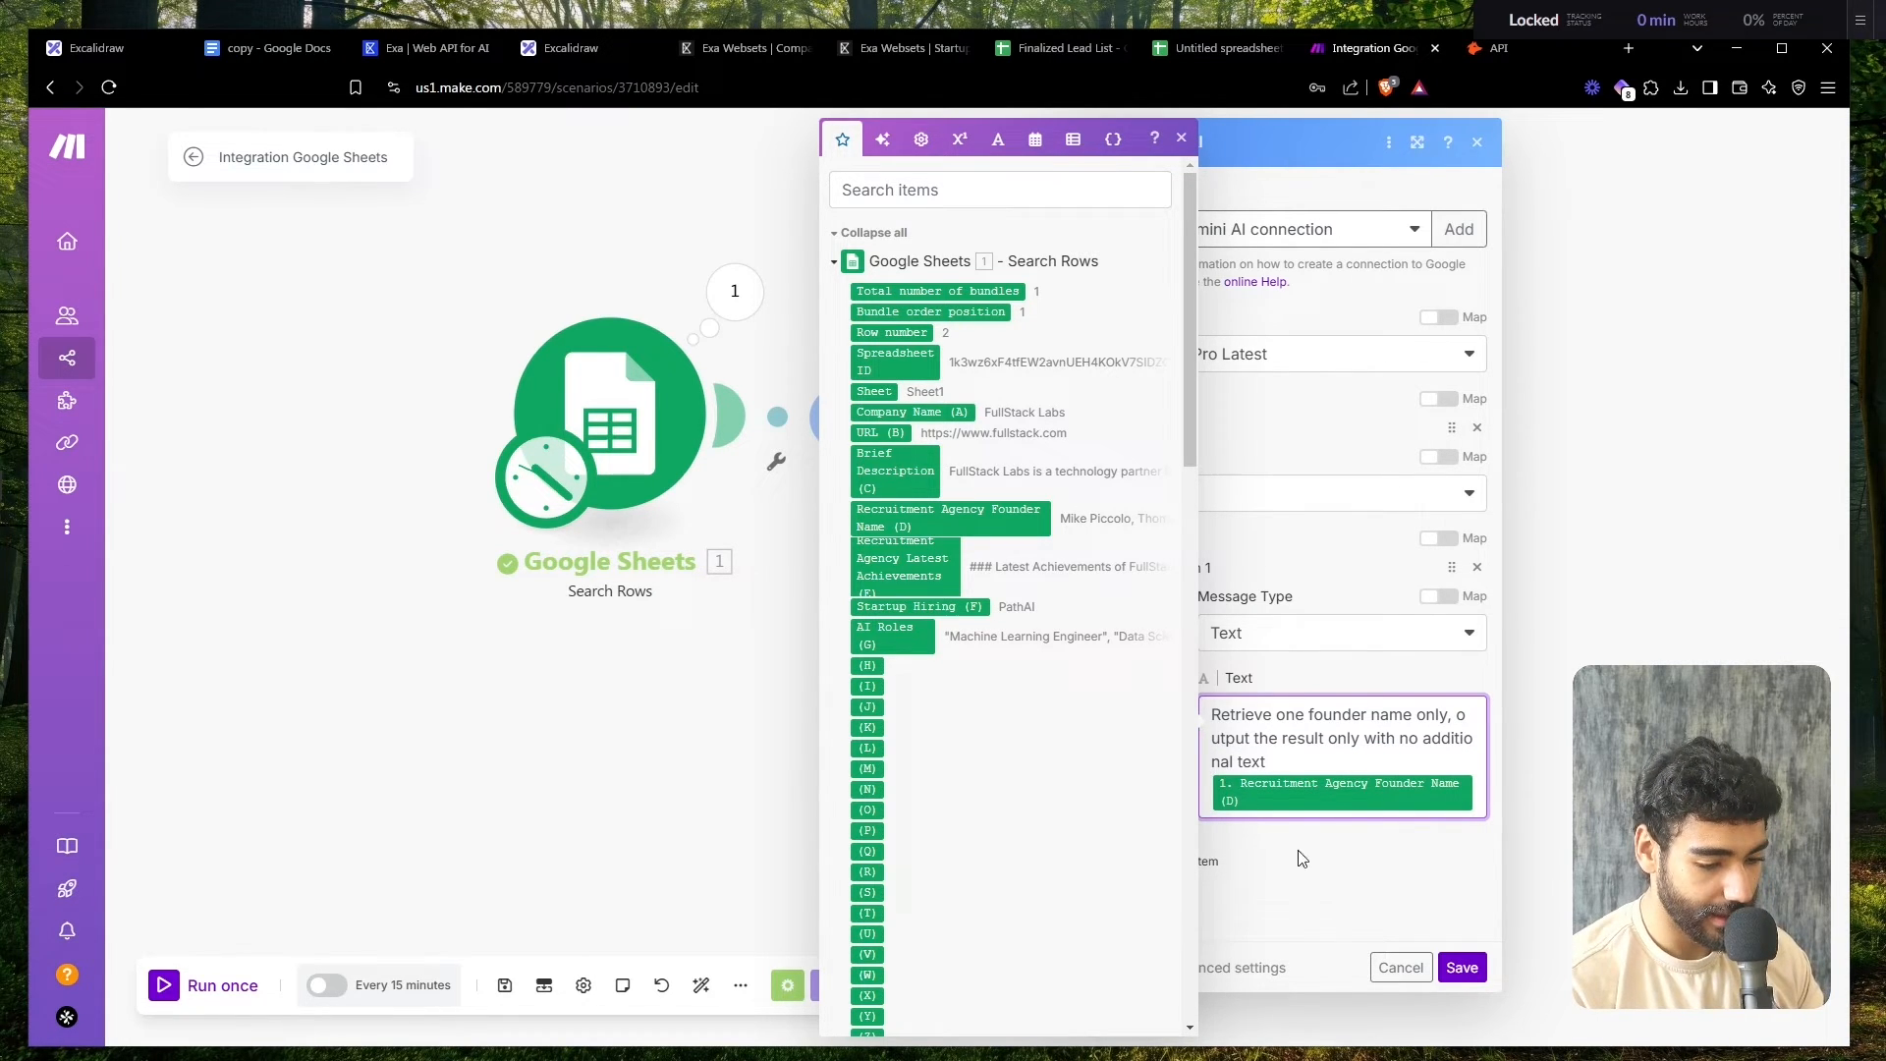
pyautogui.click(1339, 867)
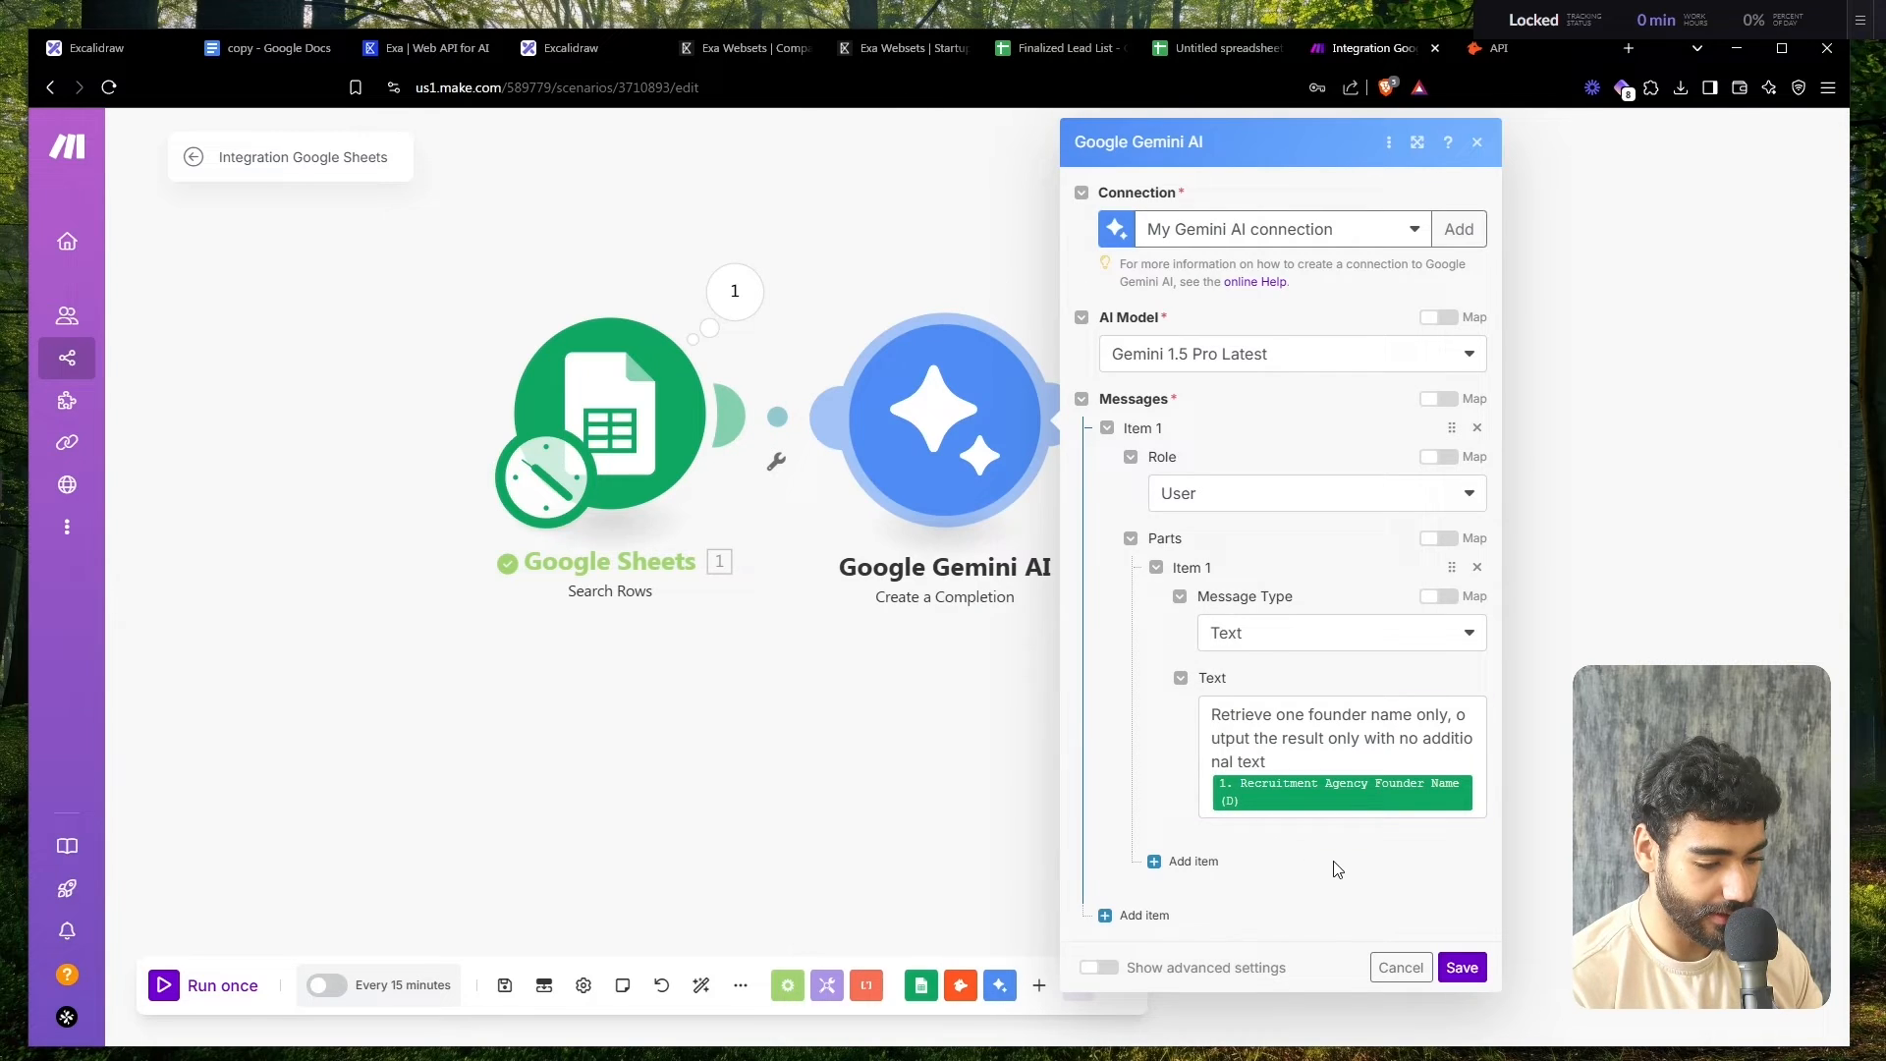
# - Show Gemini's advanced settings, set Max Output Tokens to 750 and save the module
pyautogui.click(1102, 967)
pyautogui.scroll(-3, 1236, 960)
pyautogui.click(1221, 778)
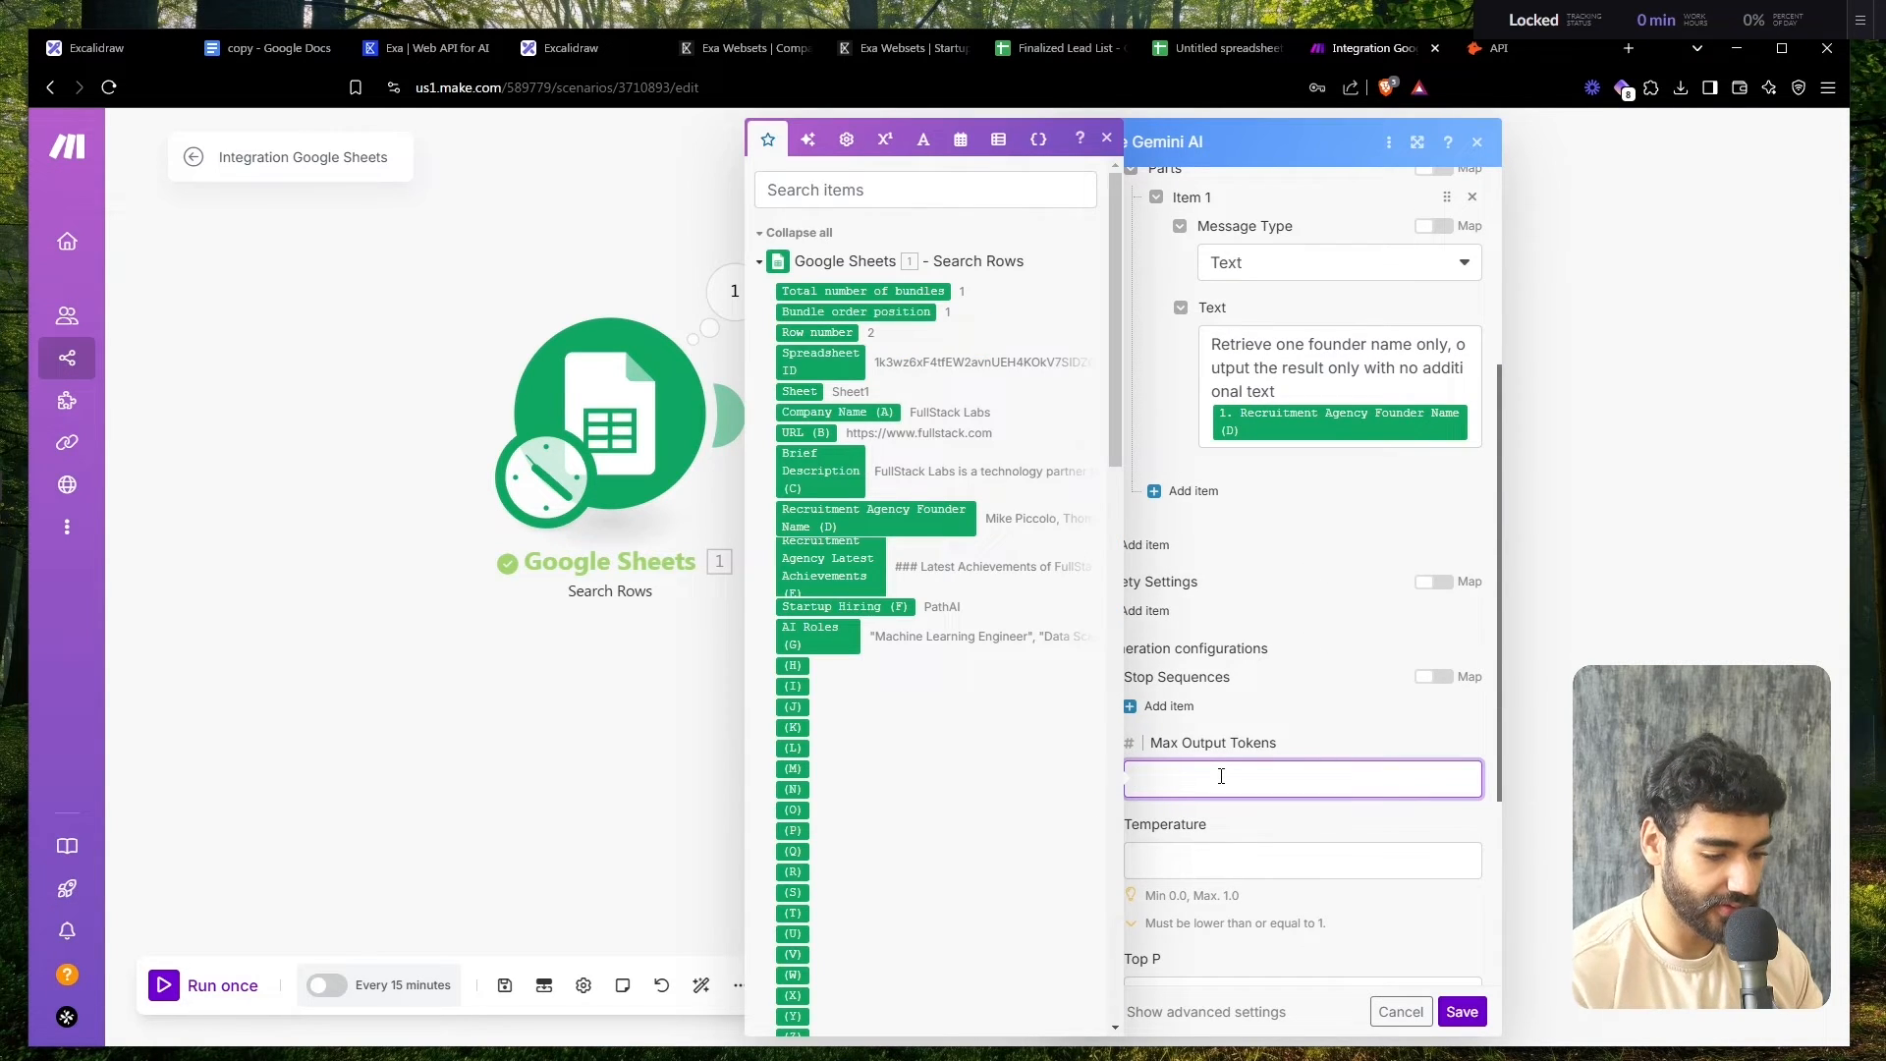
pyautogui.write('750')
pyautogui.click(1464, 1017)
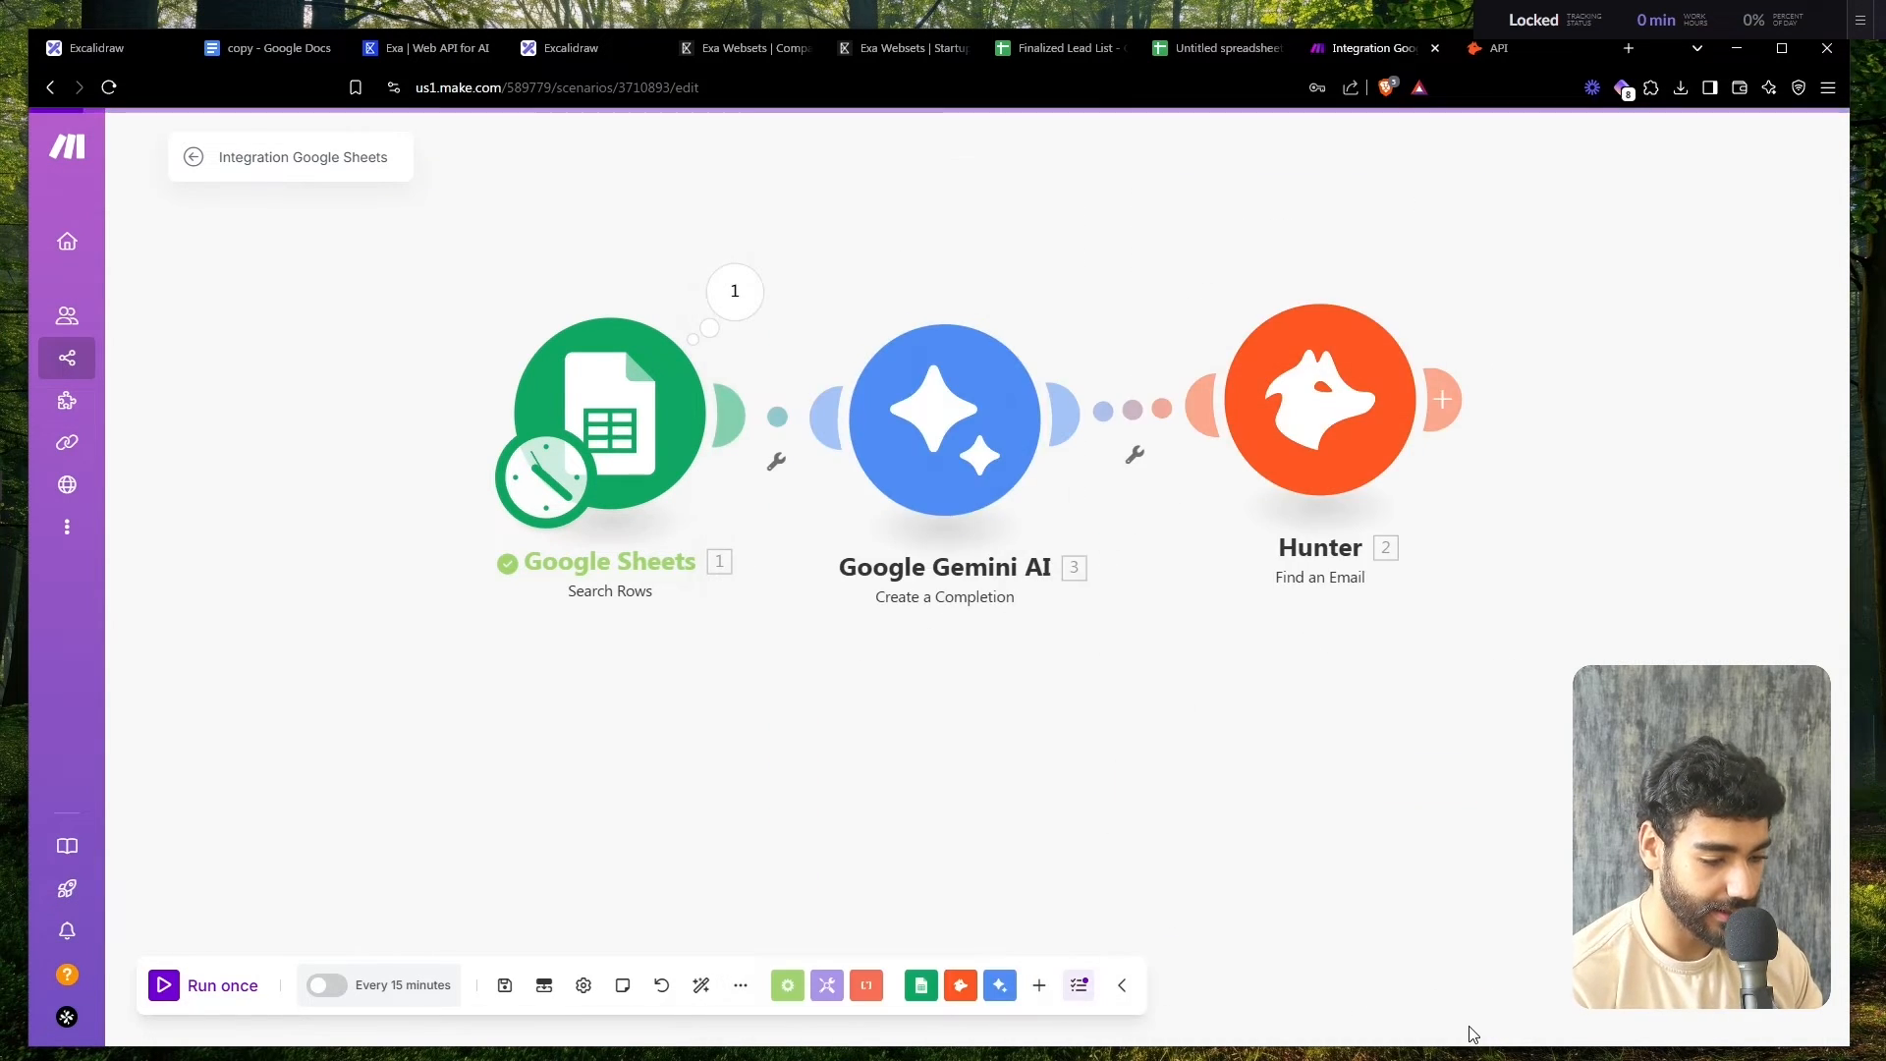
# - Replace the Hunter module's Full Name mapping with the Result from the Gemini completion and save the module
pyautogui.click(1338, 511)
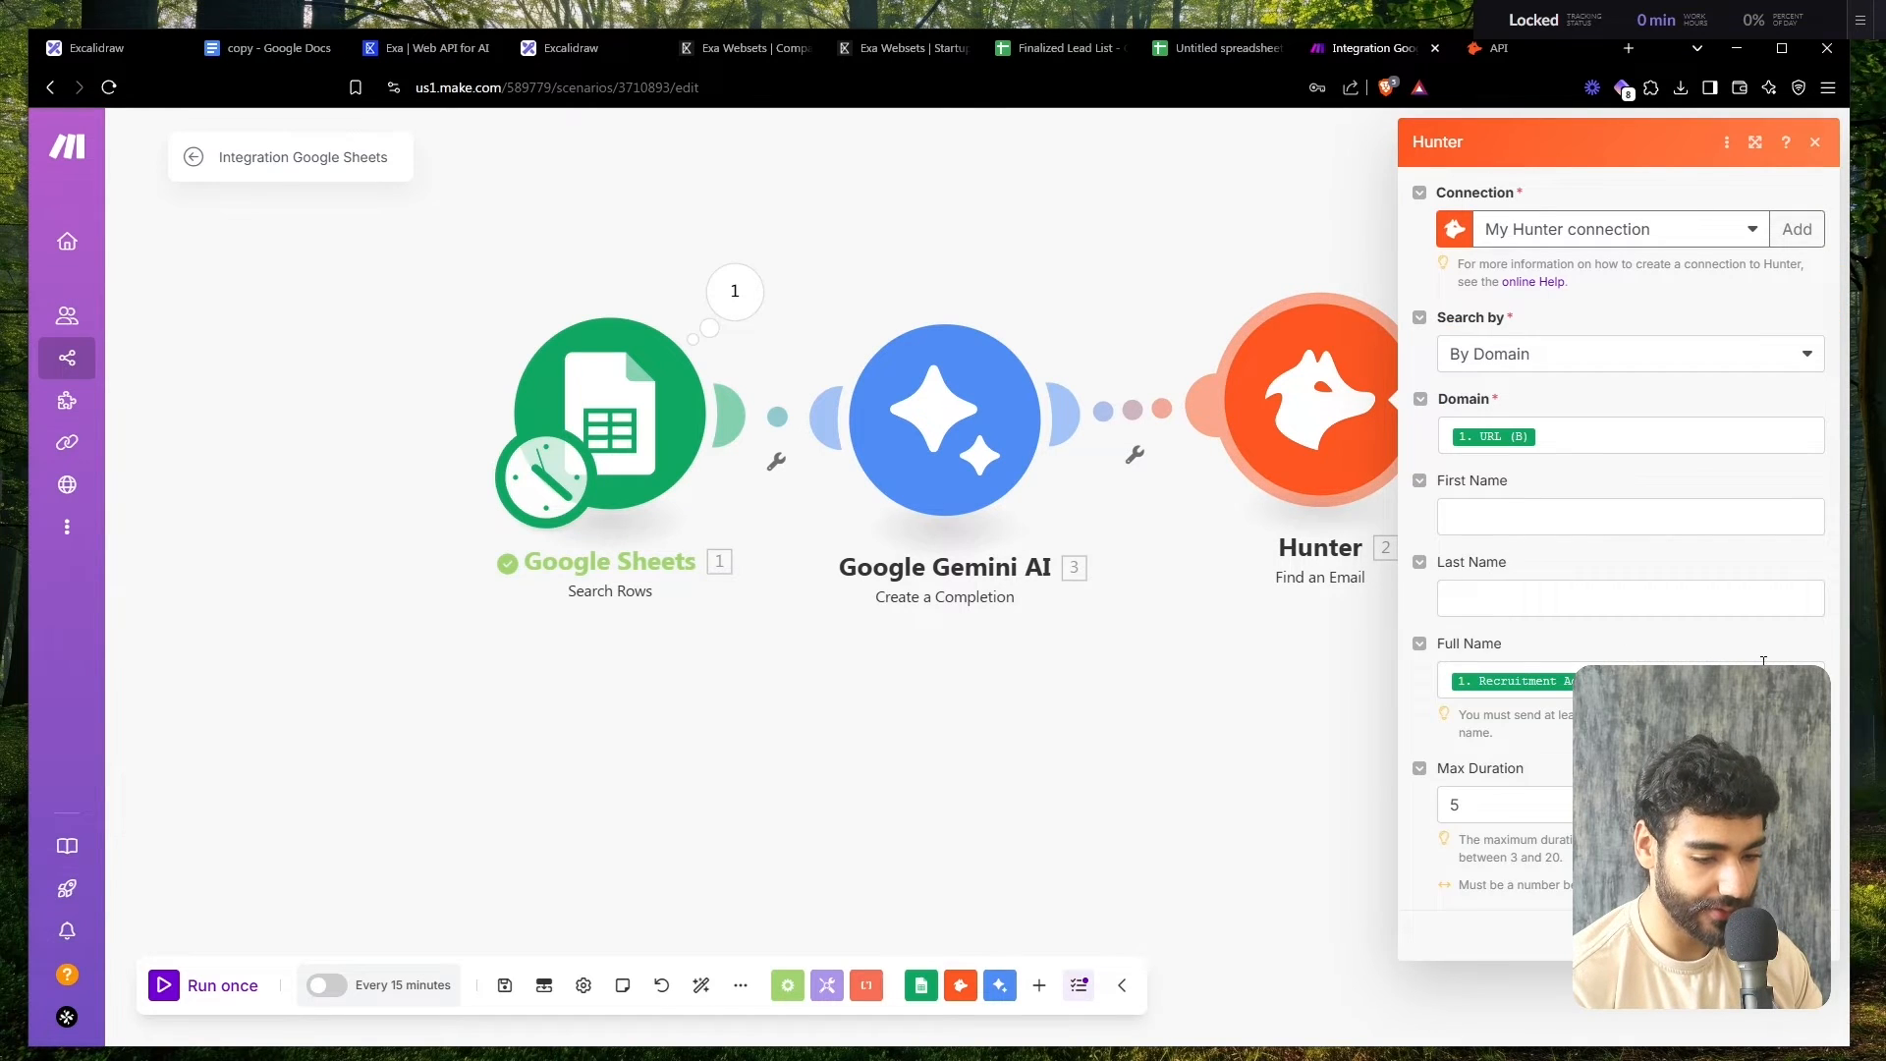
pyautogui.click(1763, 661)
pyautogui.press('BackSpace')
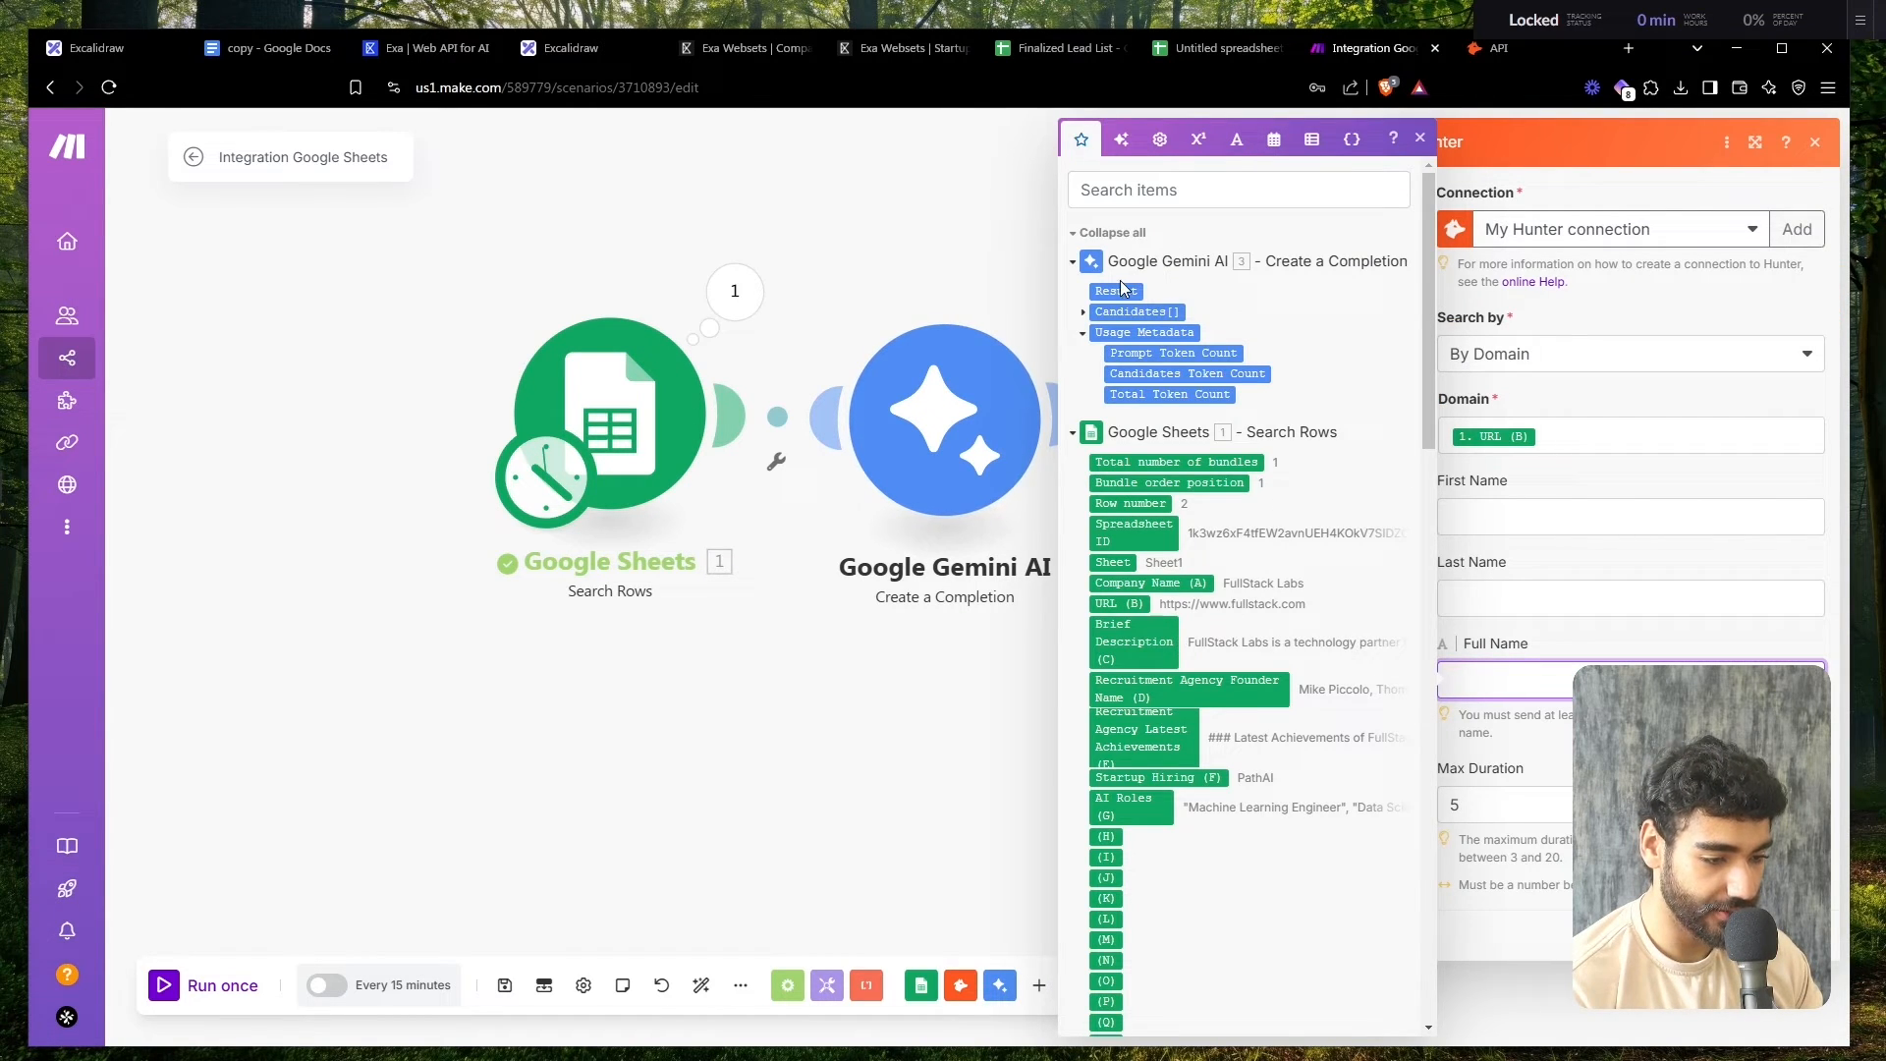
pyautogui.click(900, 850)
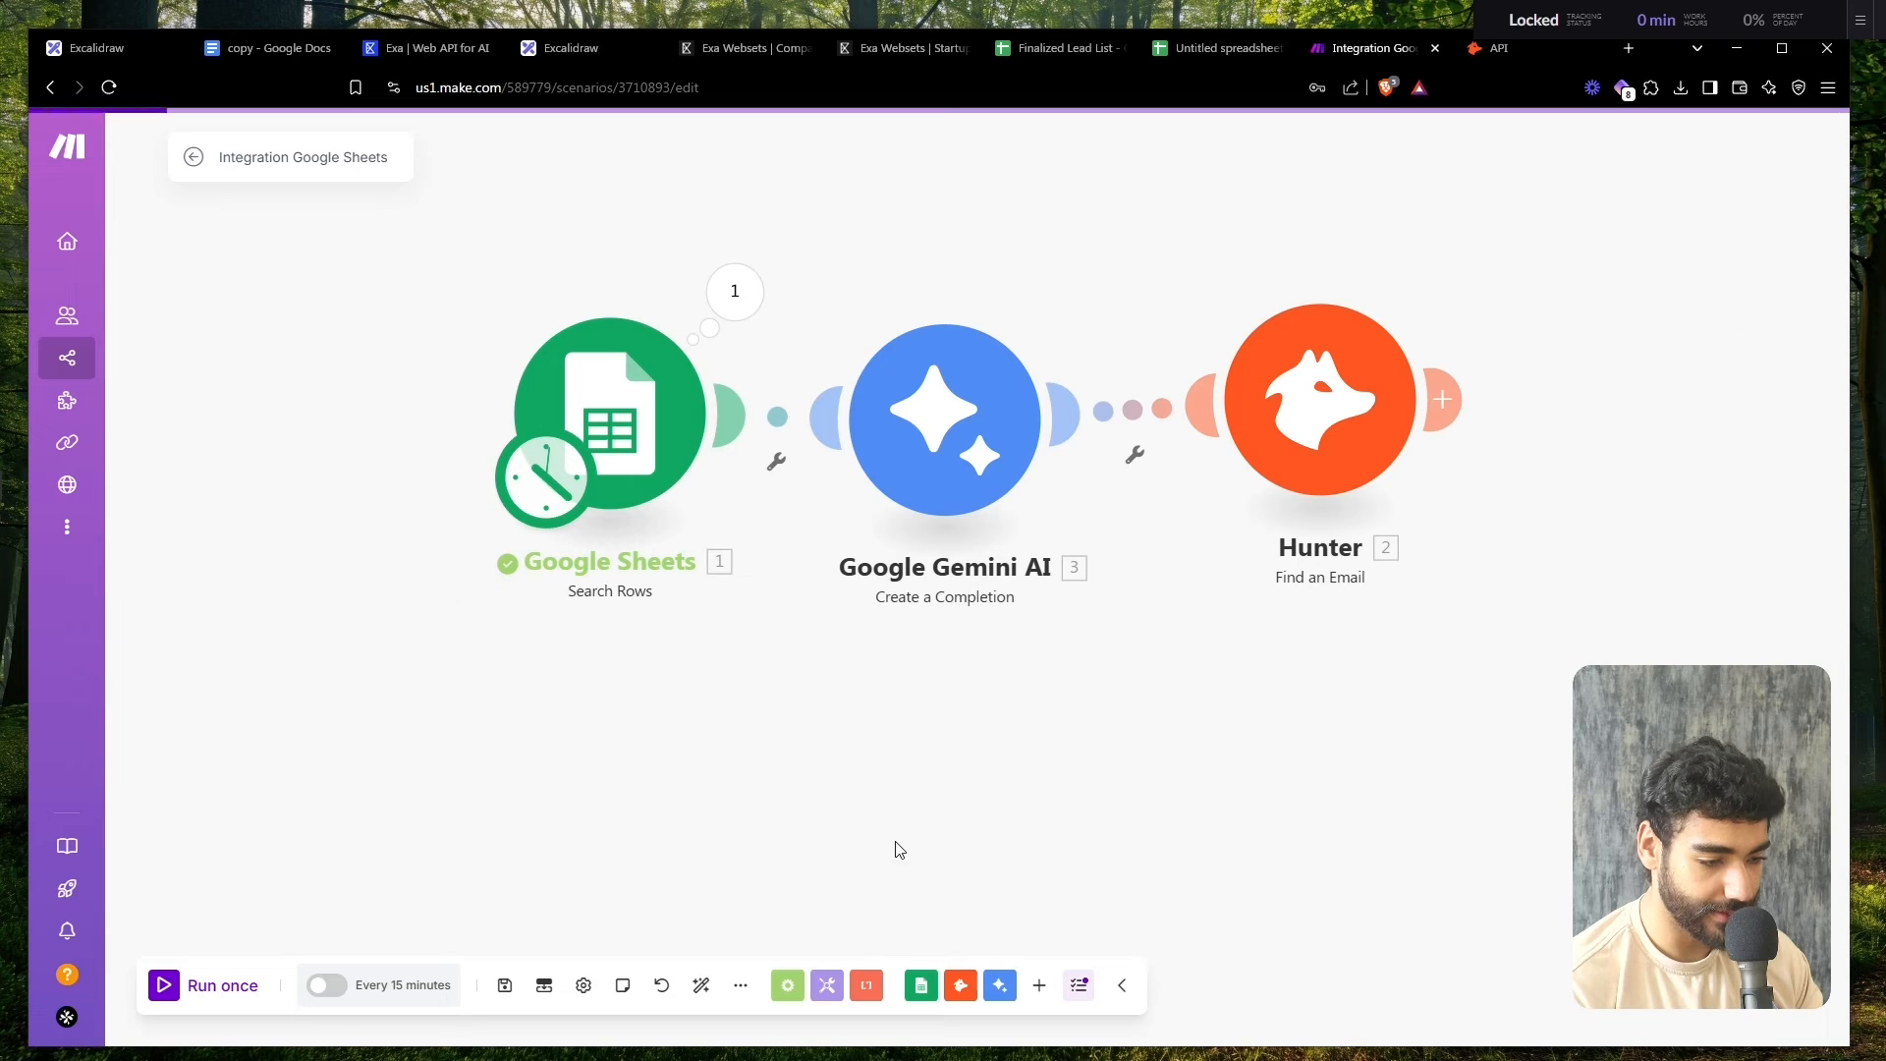
# - Save the scenario and run it once, checking the Hunter module's output bundle for the founder's email
pyautogui.click(505, 985)
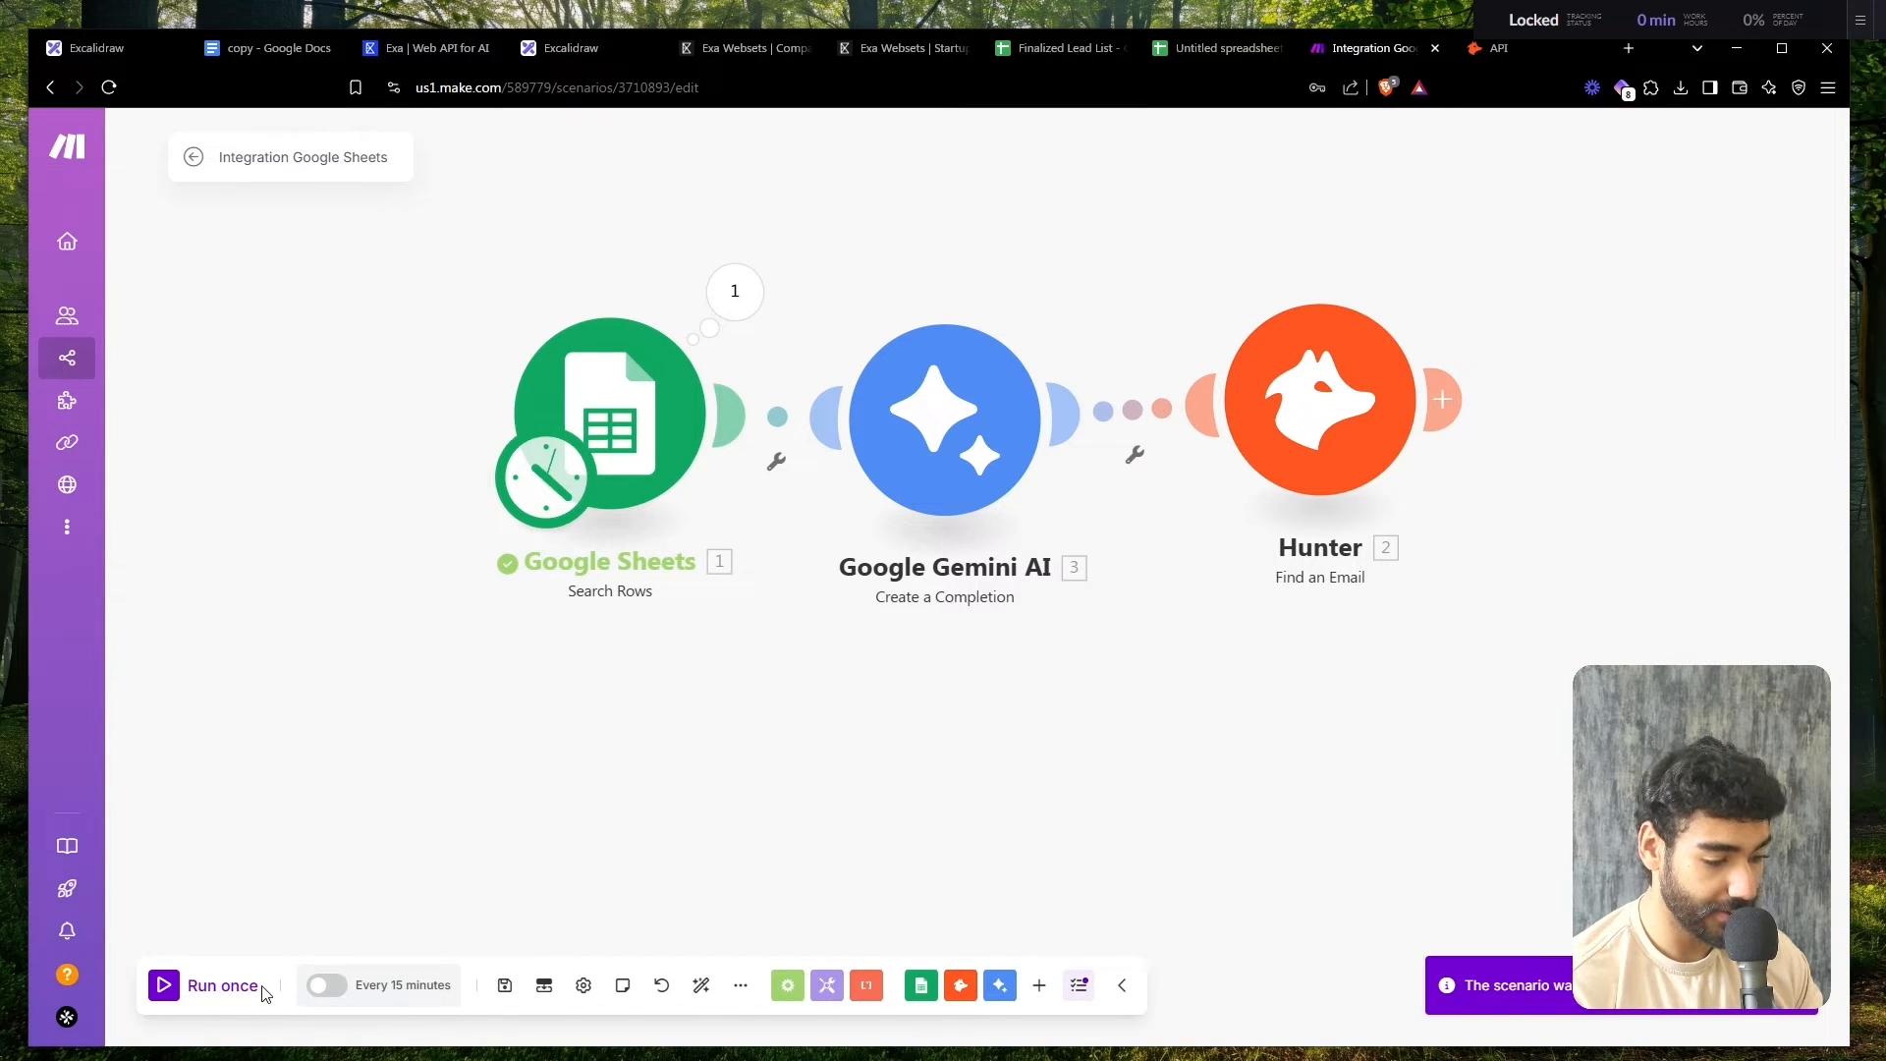
pyautogui.click(222, 985)
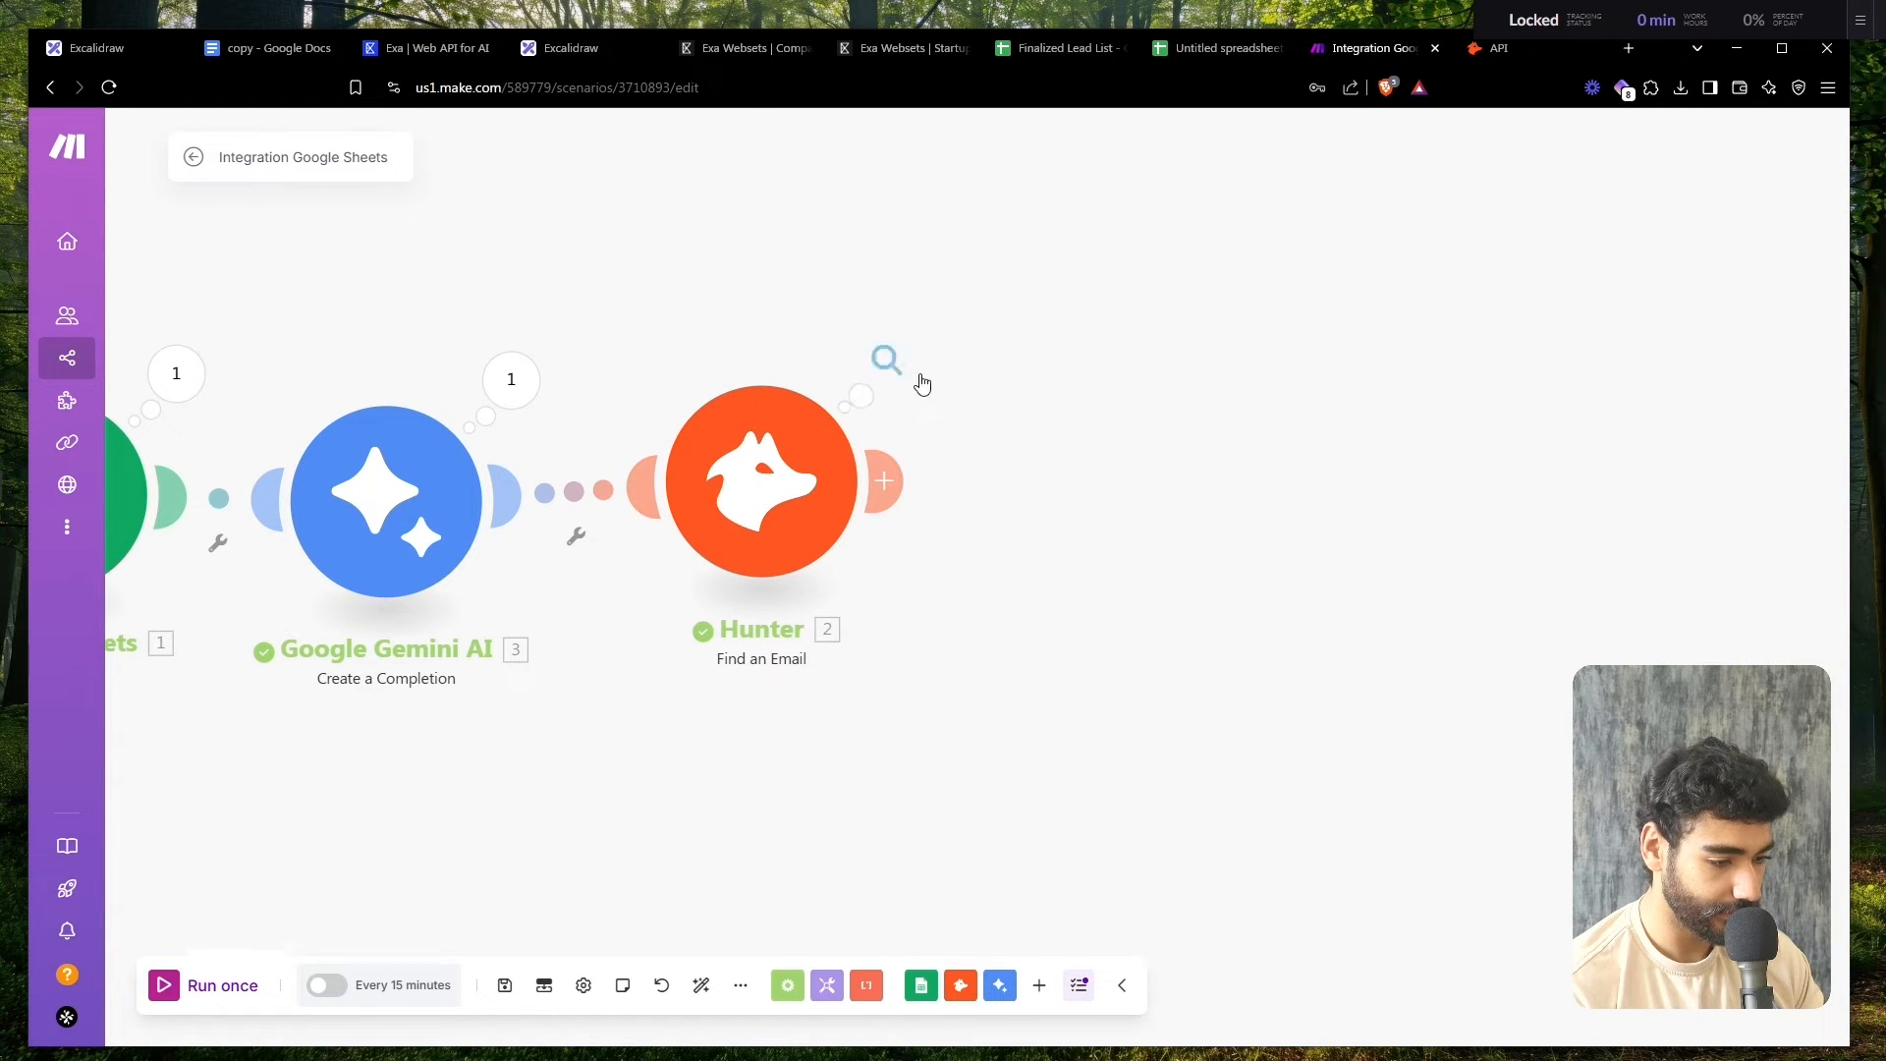
pyautogui.click(909, 360)
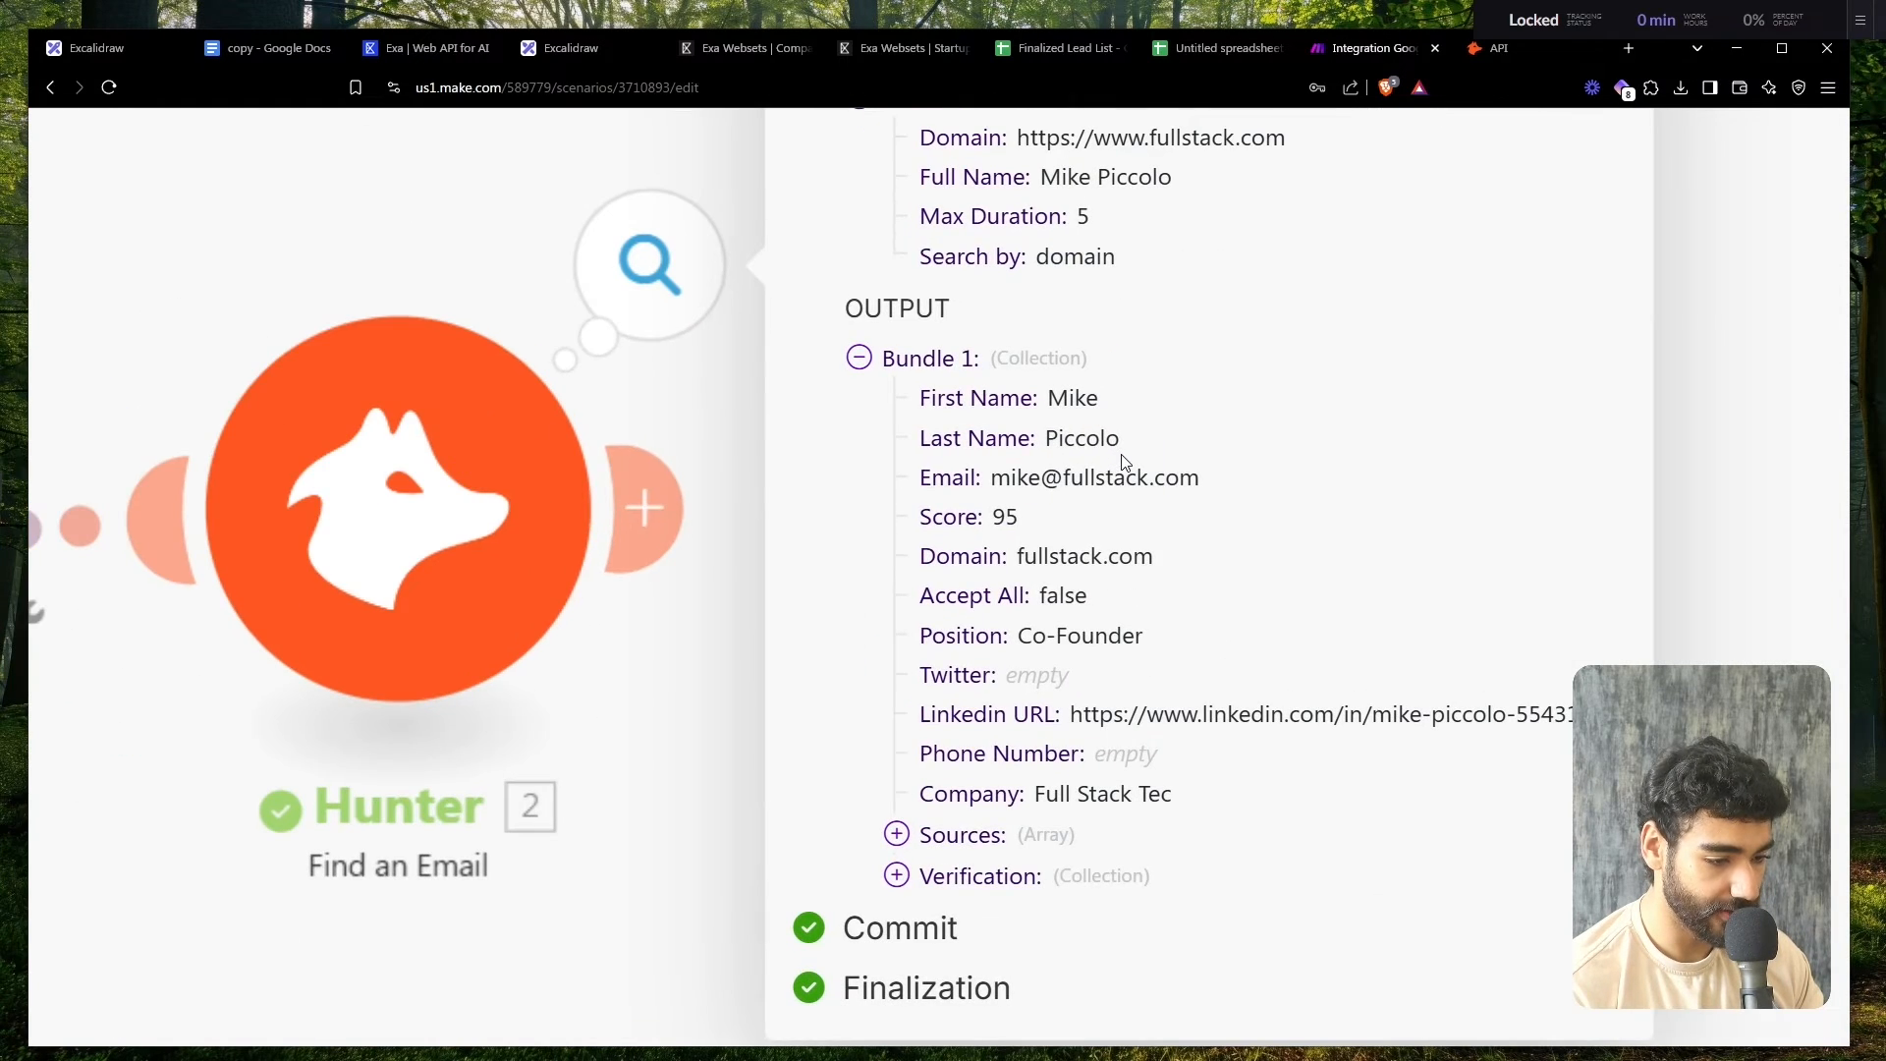
# - Check the email in Hunter's output bundle, save the scenario and auto-align its modules
pyautogui.moveTo(1001, 475); pyautogui.dragTo(1305, 487)
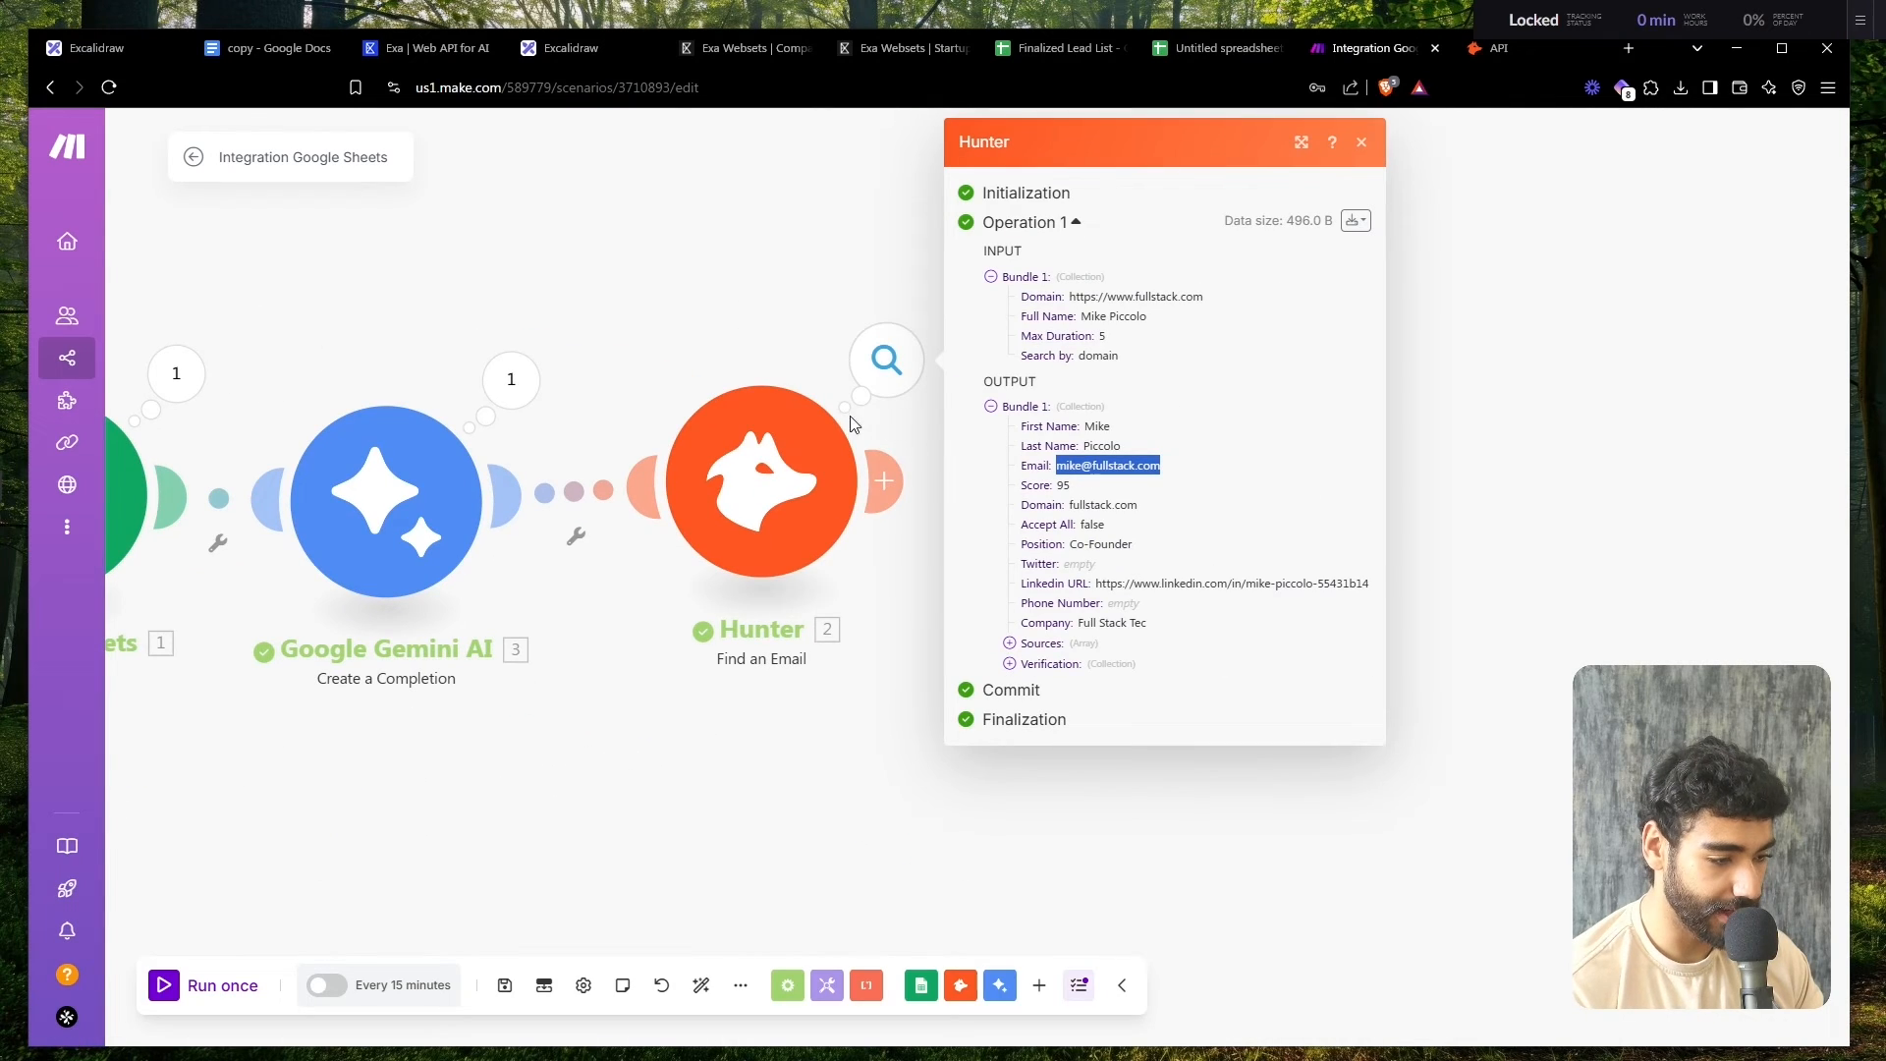
pyautogui.click(530, 396)
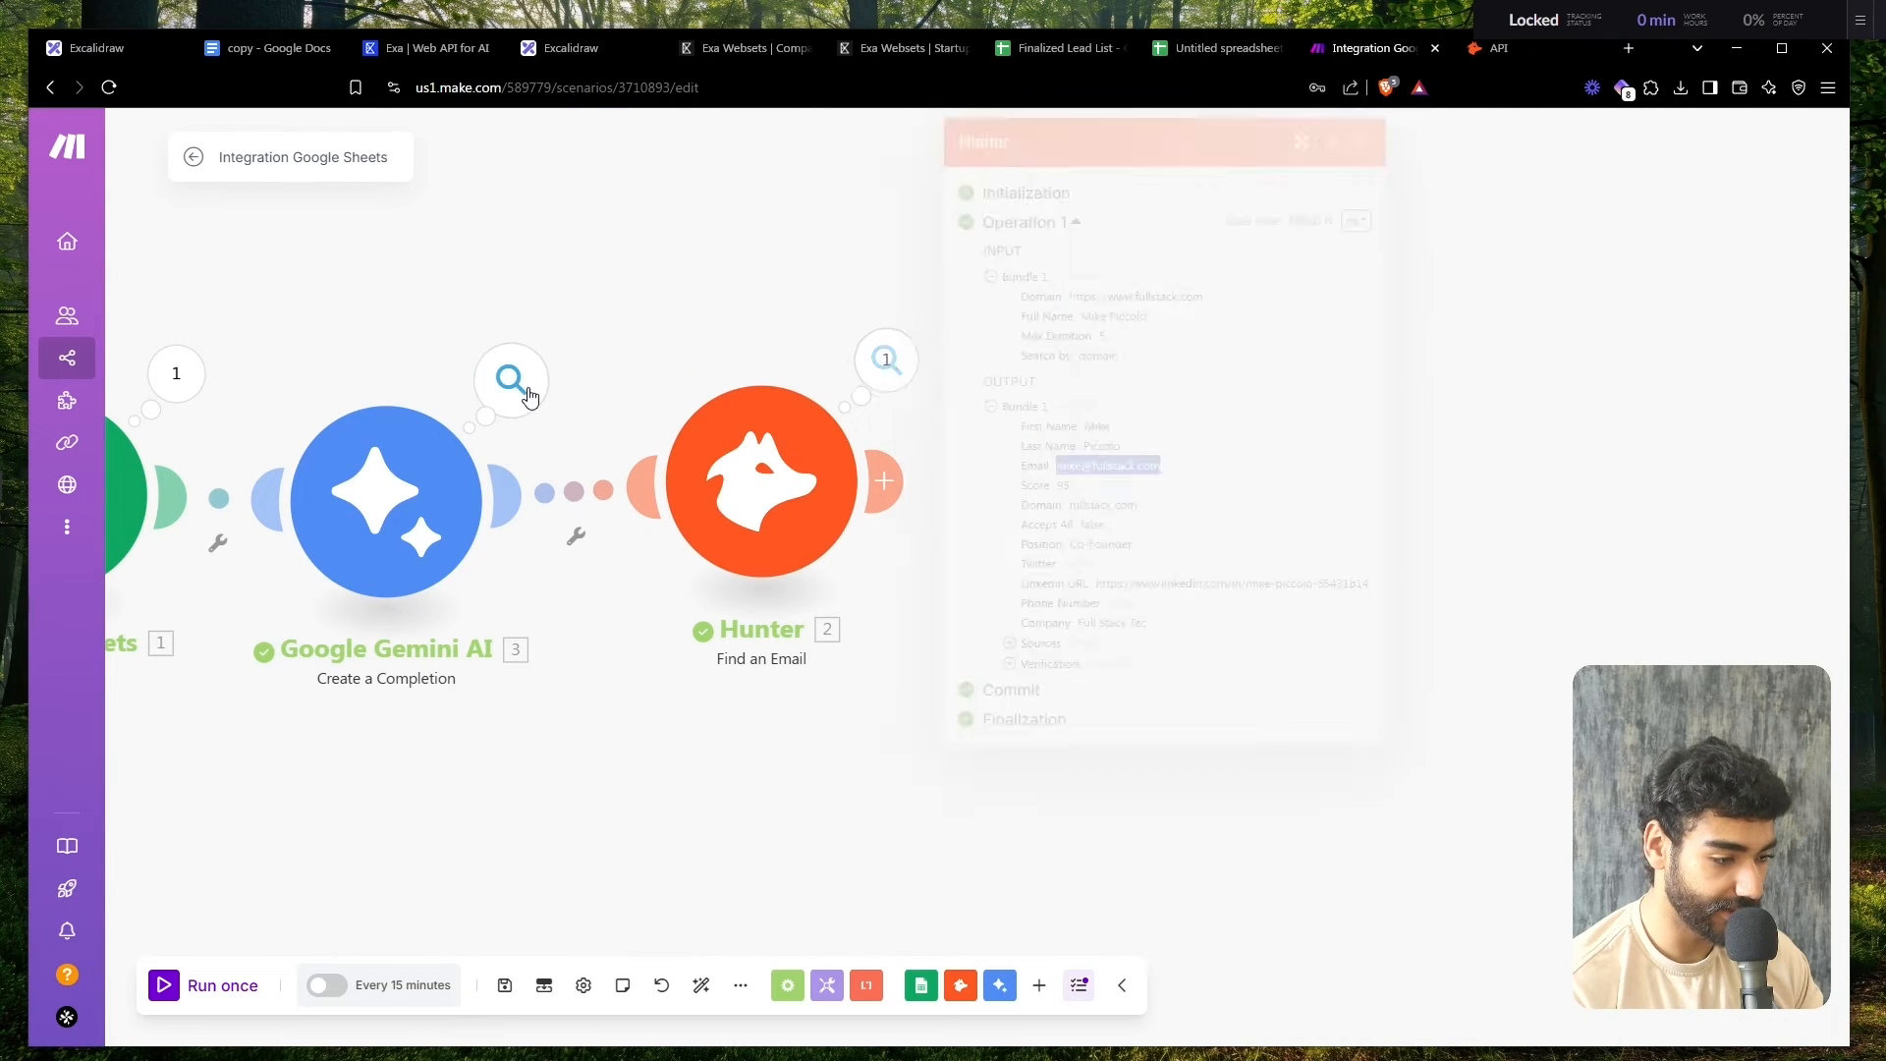
pyautogui.click(643, 733)
pyautogui.click(505, 985)
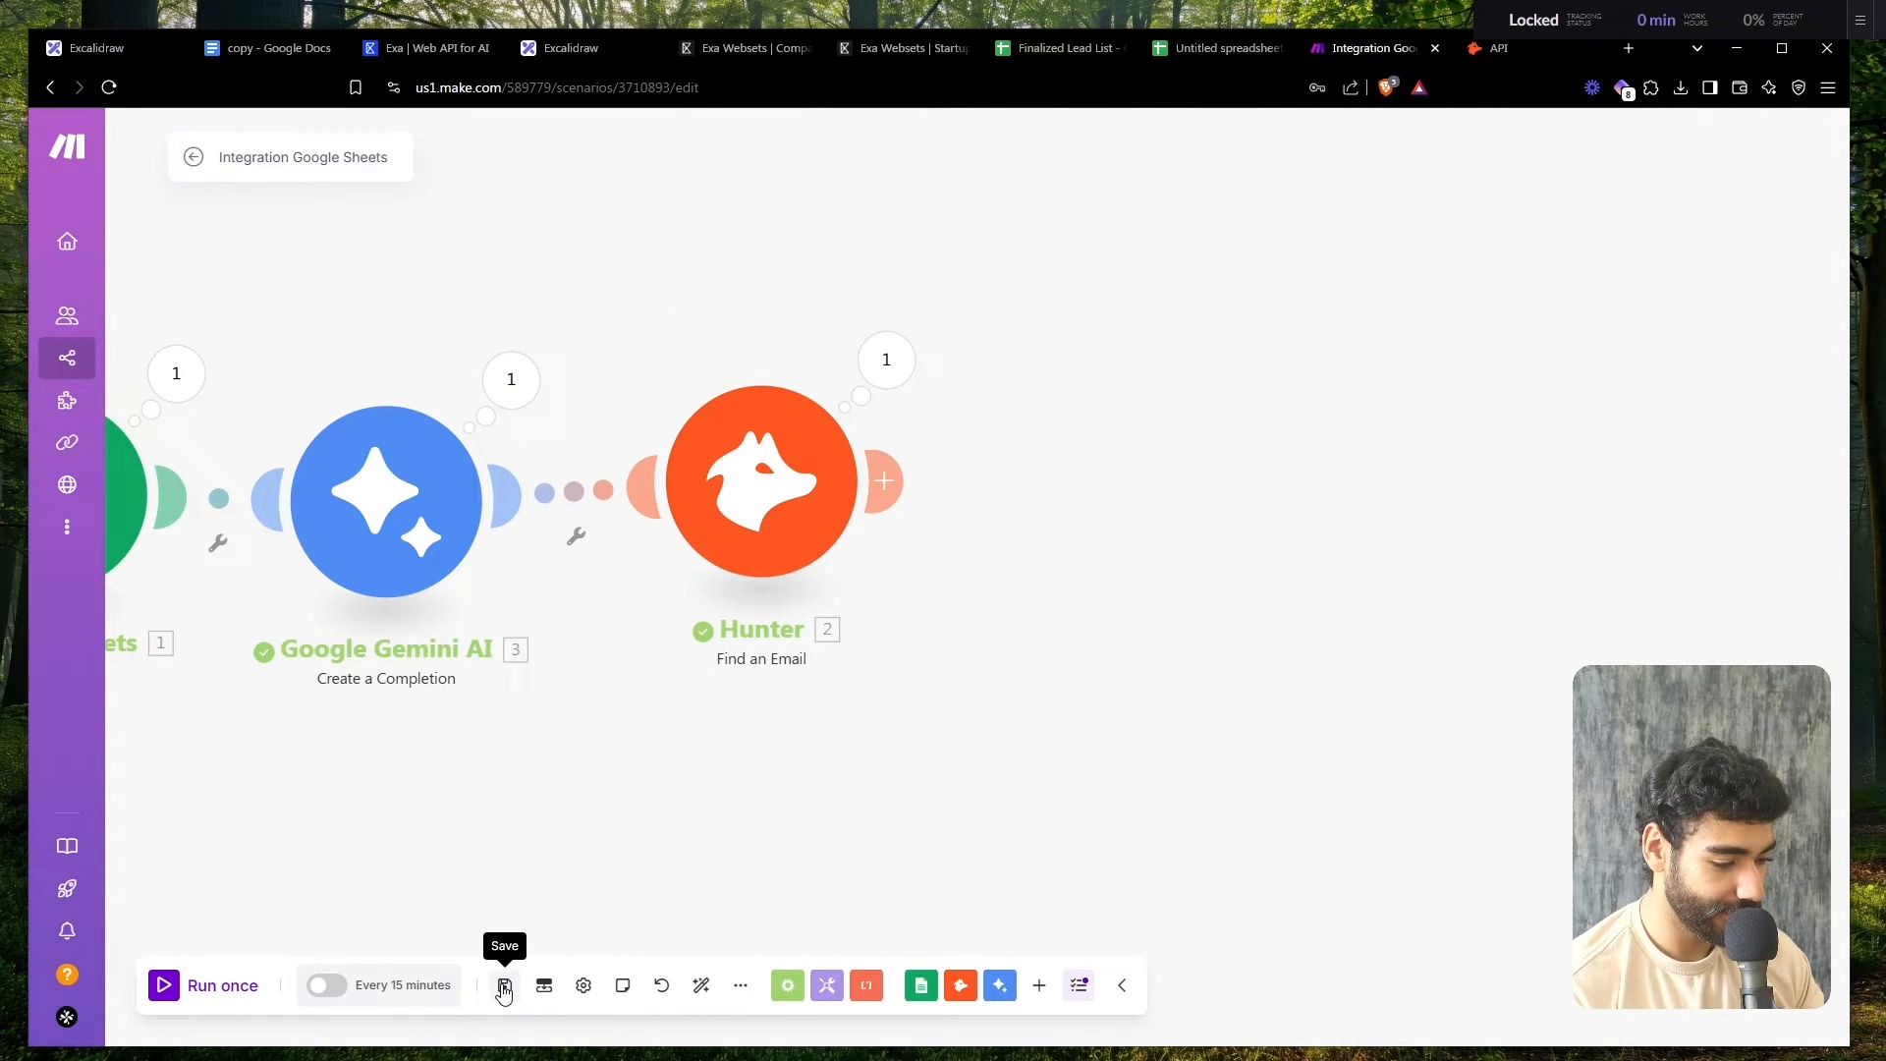
pyautogui.click(701, 985)
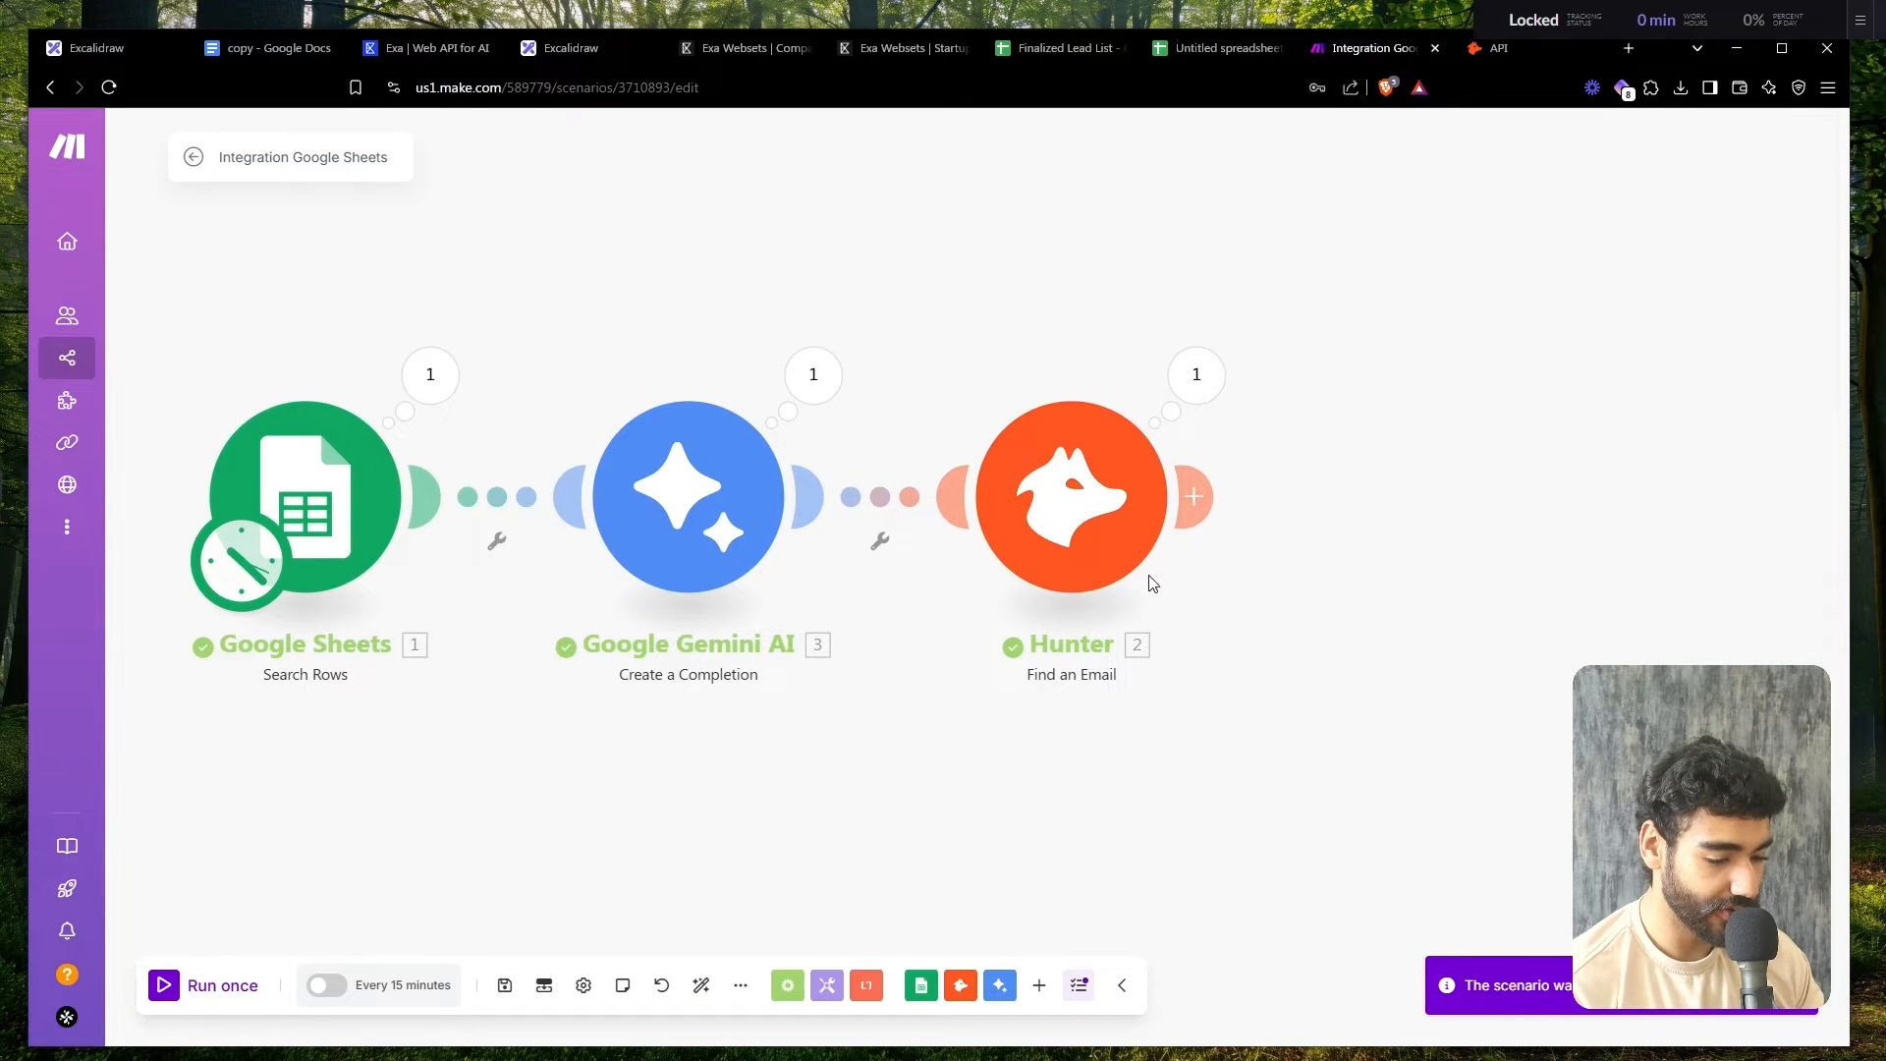
# - Add an Anthropic Claude "Create a Prompt" module after the Hunter module
pyautogui.click(1199, 520)
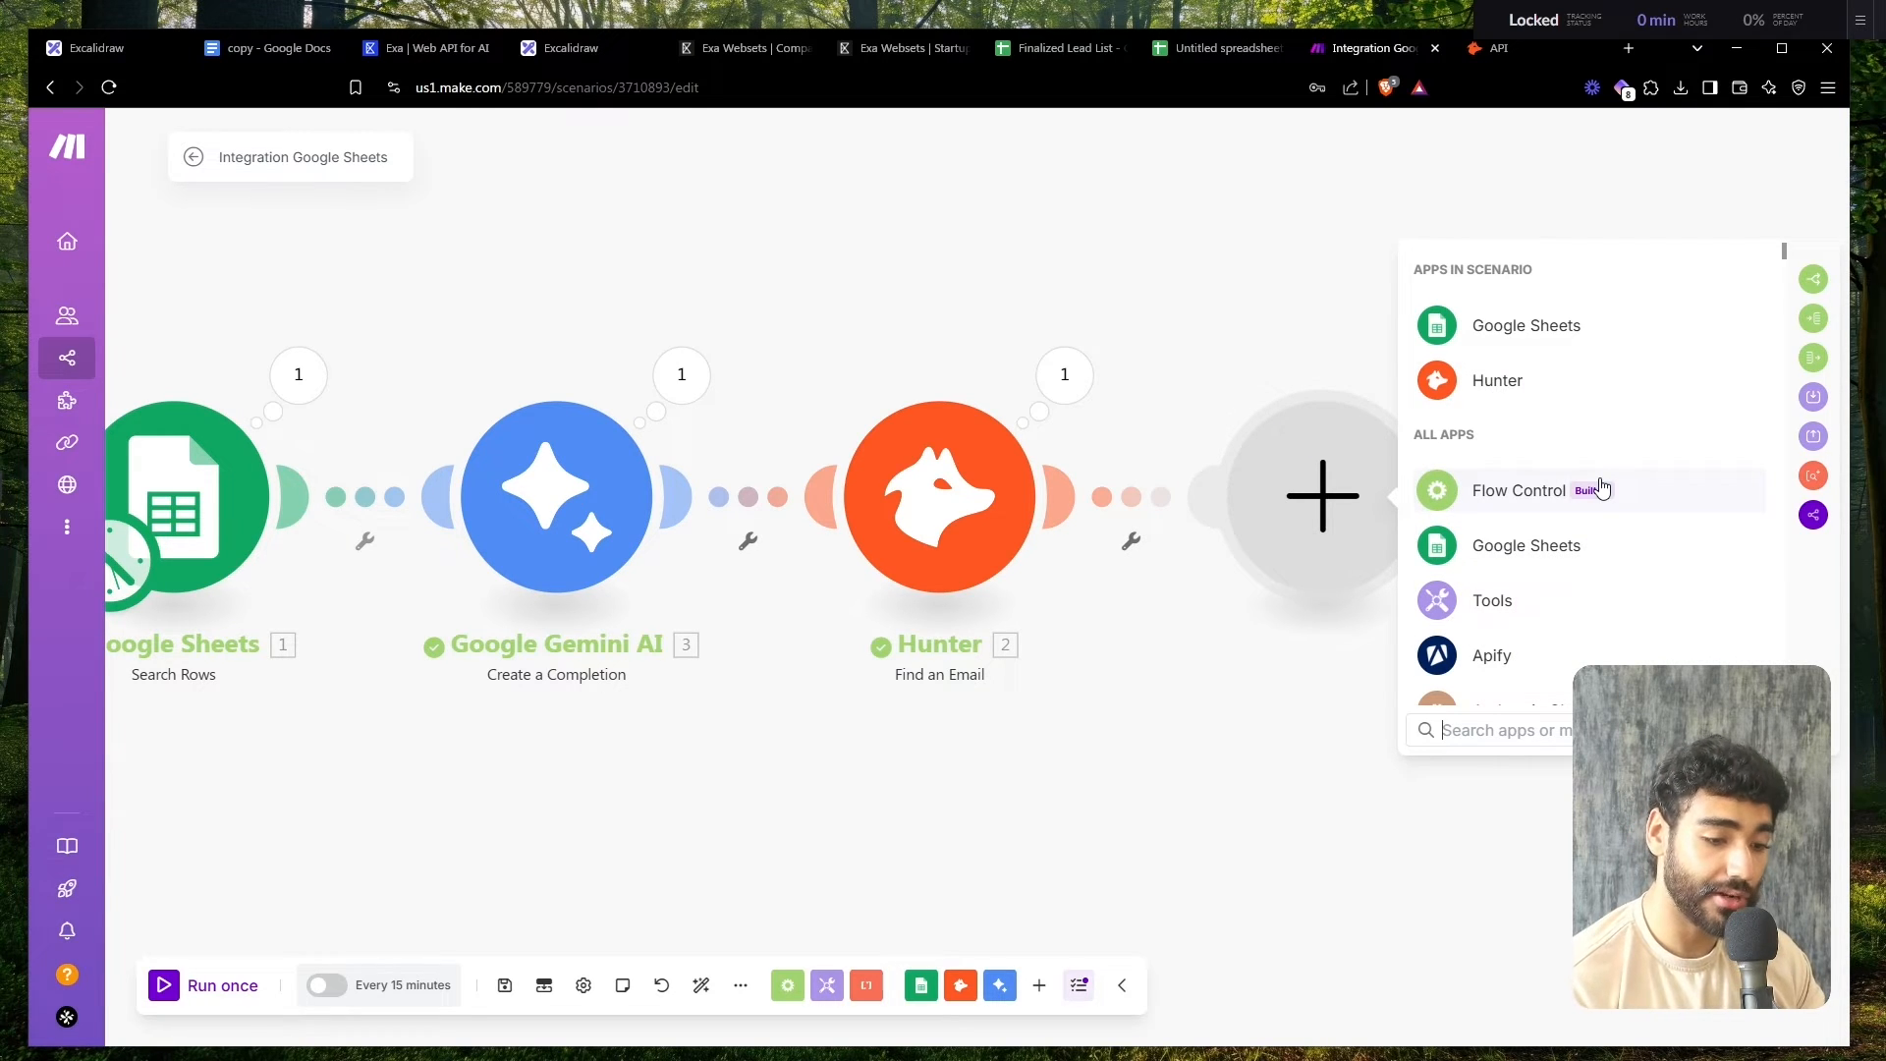
pyautogui.scroll(-2, 1599, 488)
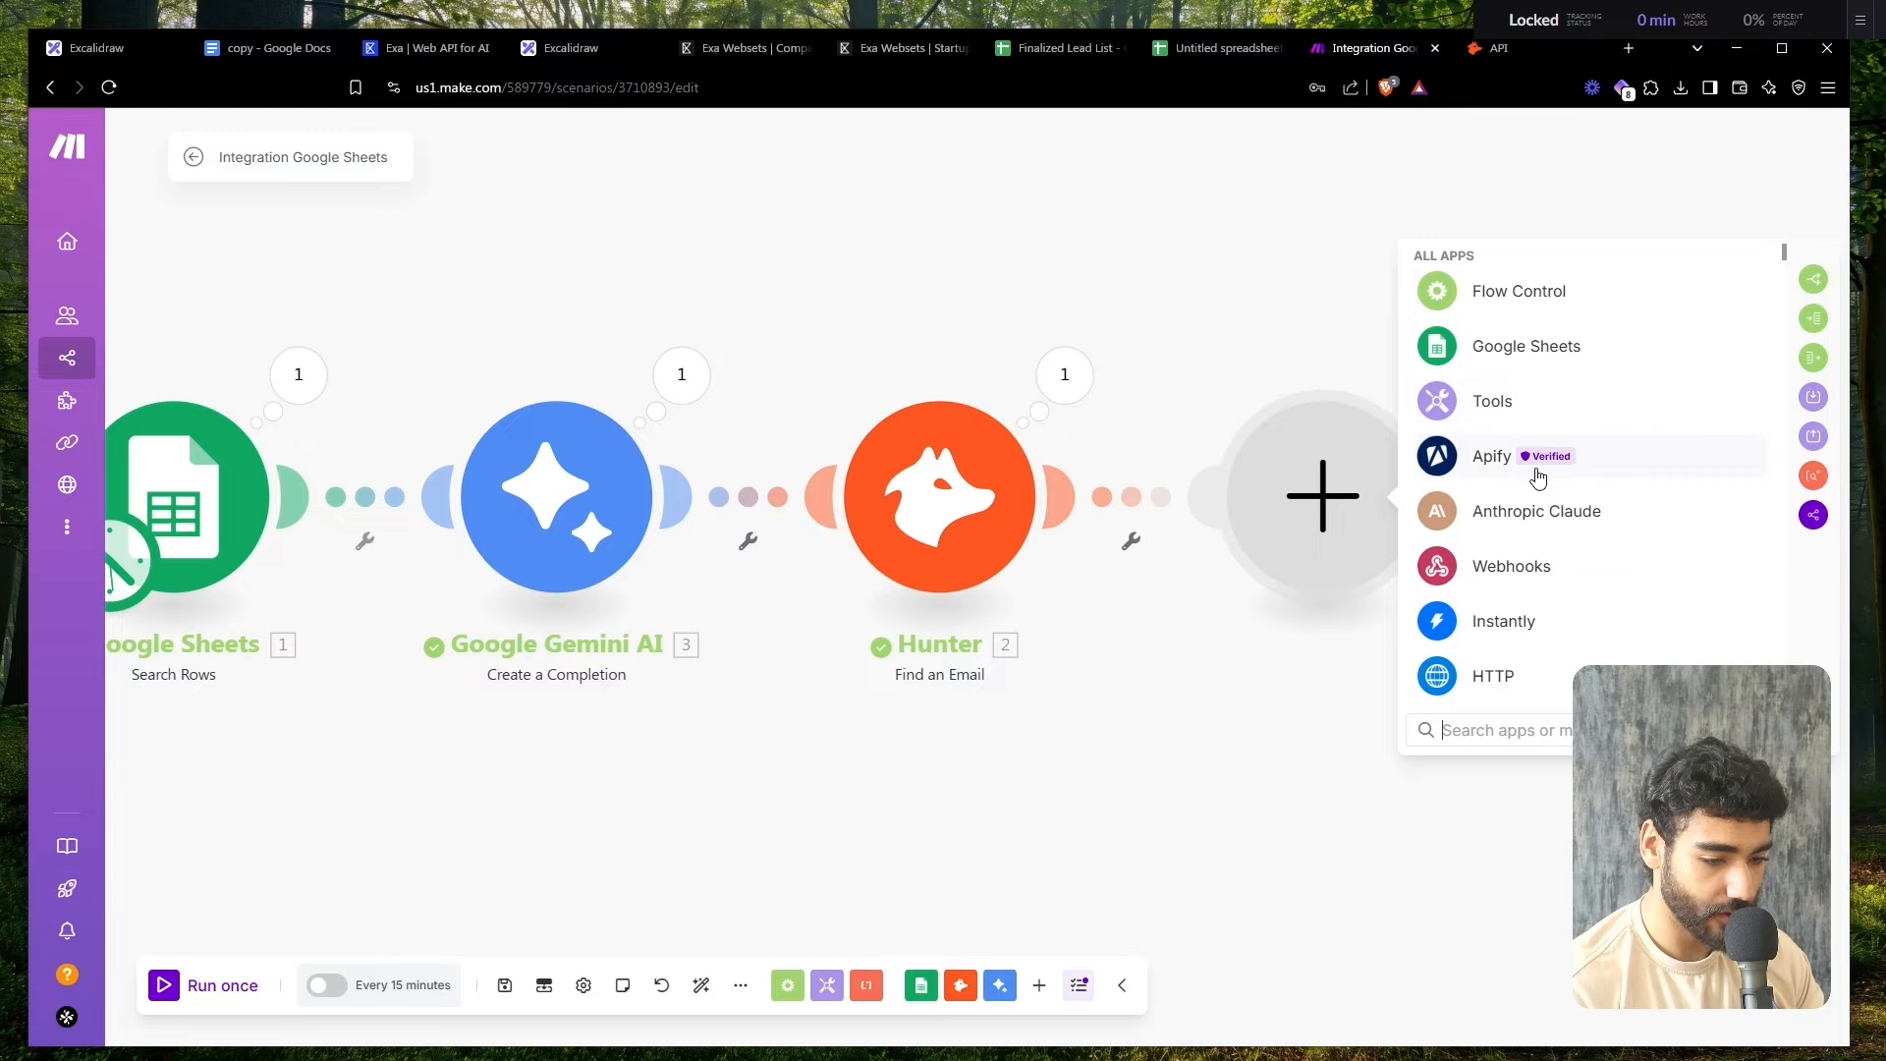
pyautogui.click(1591, 521)
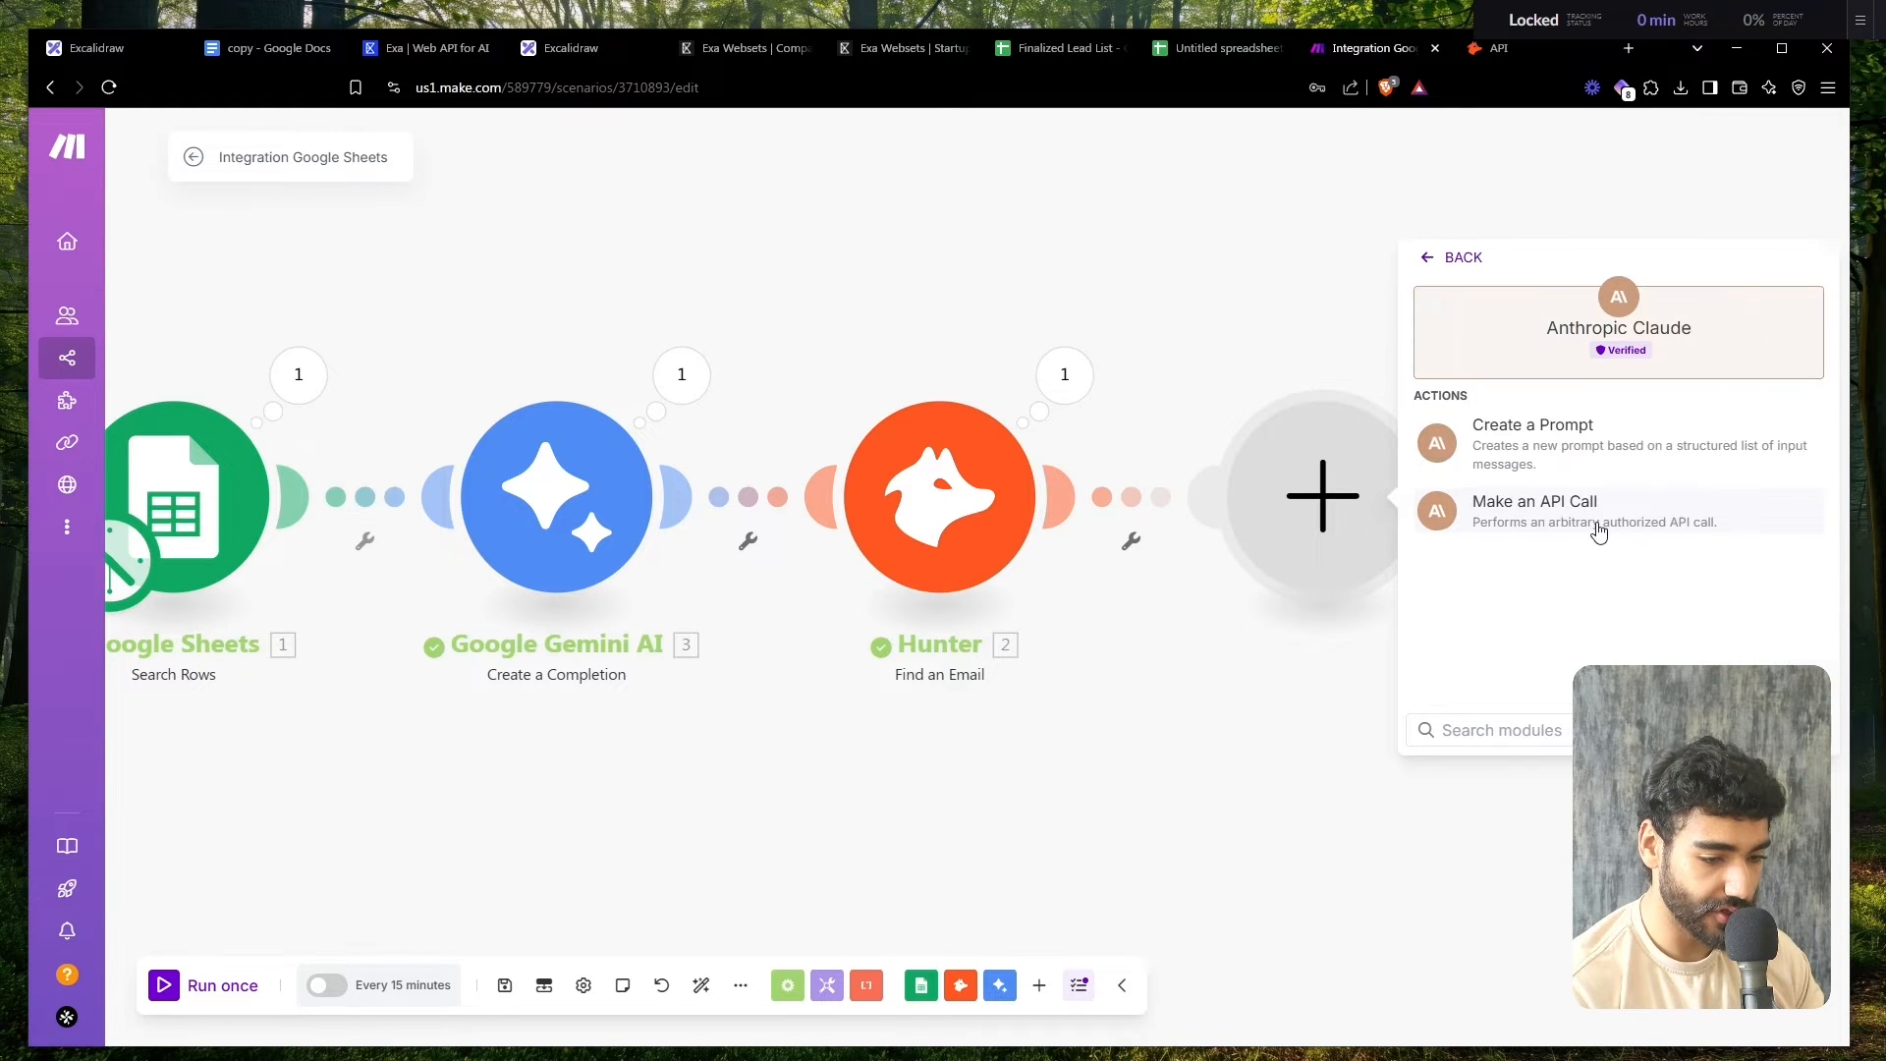
pyautogui.click(1611, 447)
# - Open the Google Docs document "Prompts (updated weekly)" in a new browser tab
pyautogui.hotkey('ctrl', 't')
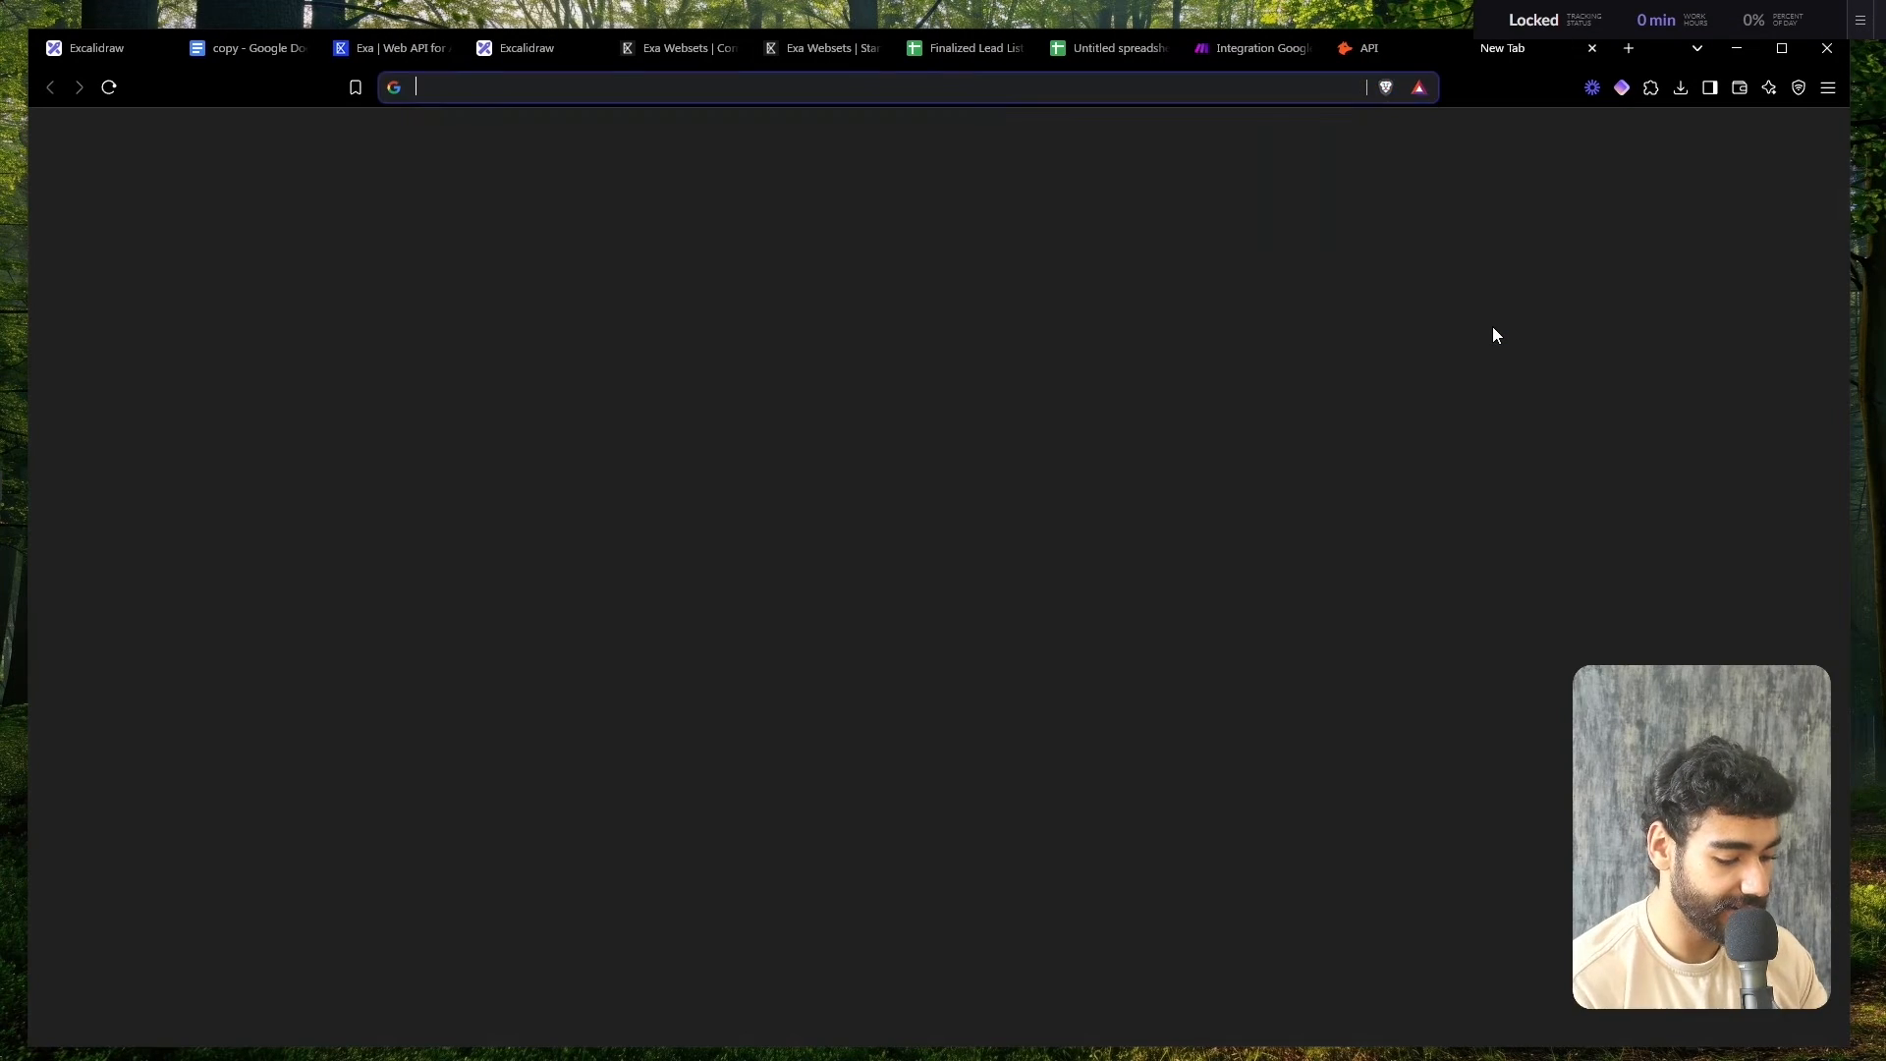
pyautogui.write('7-')
pyautogui.press('Down')
pyautogui.press('Return')
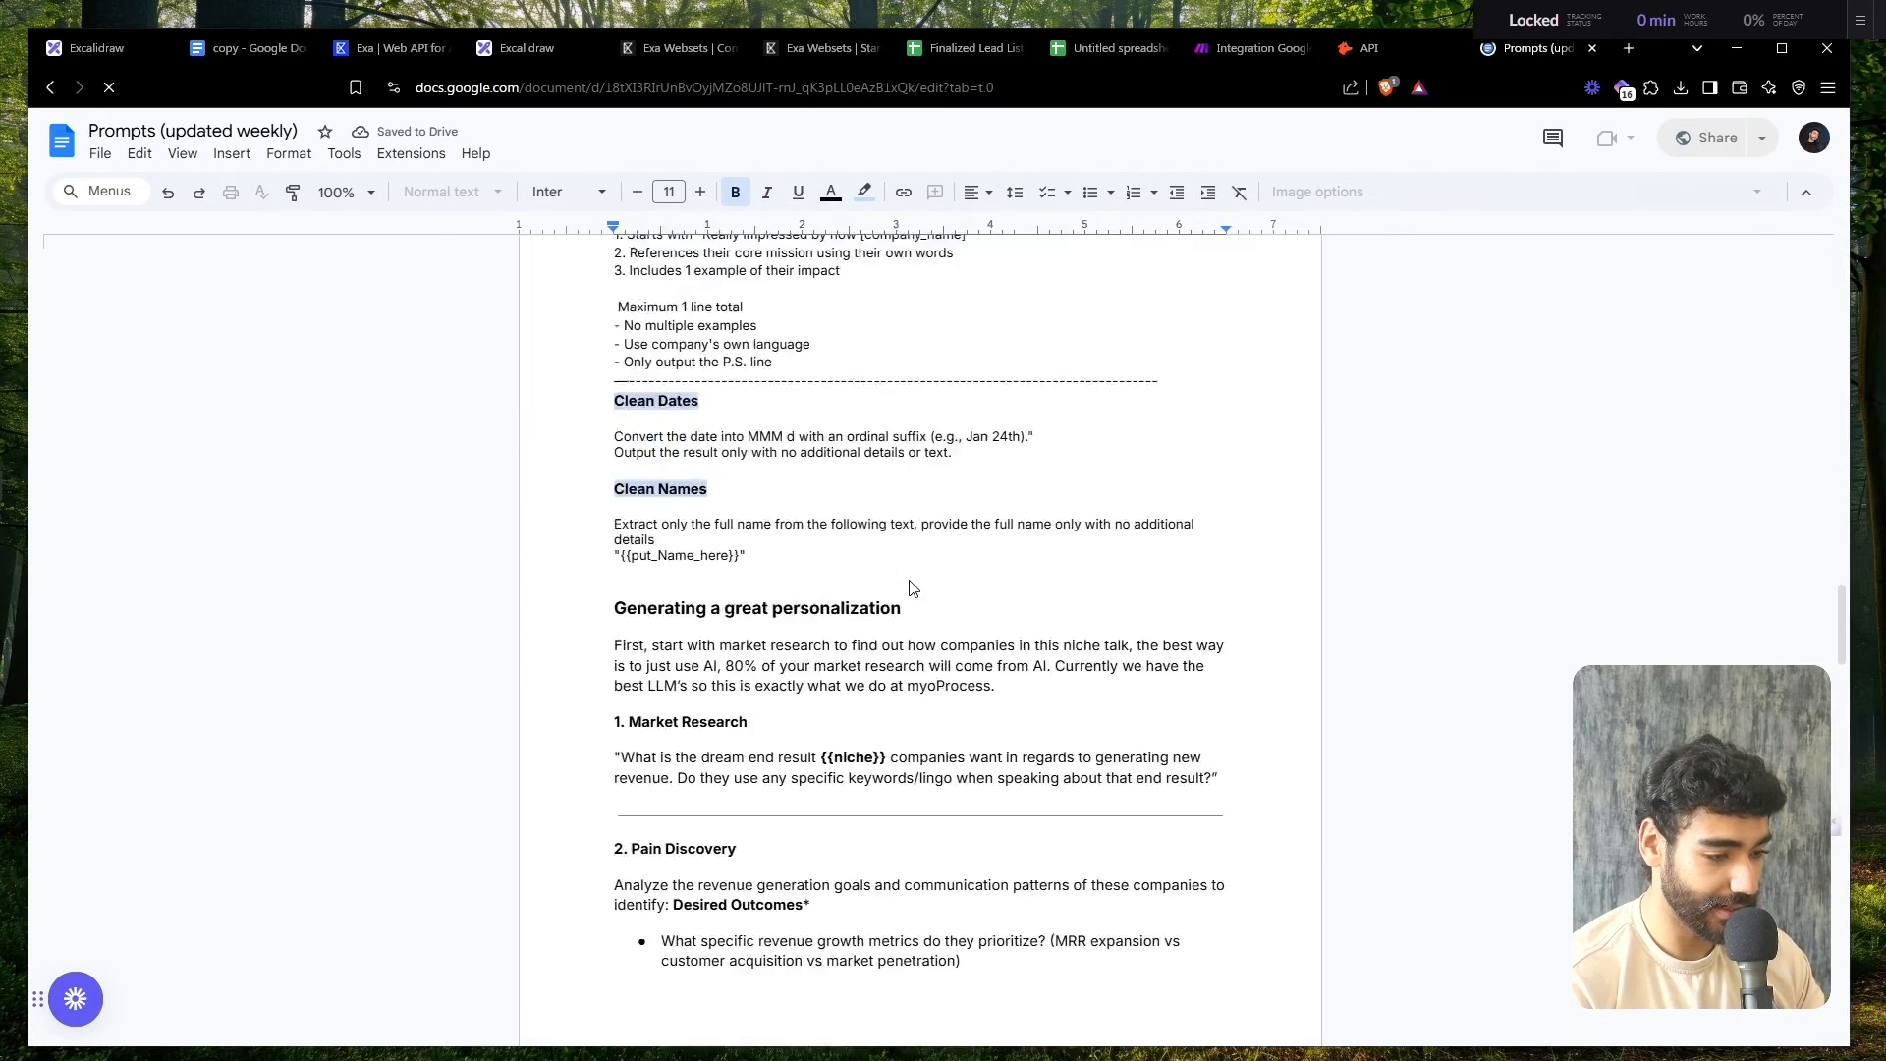
# - Look through the prompt document's personalization sections for the Recent Achievements Prompt
pyautogui.scroll(-12, 910, 588)
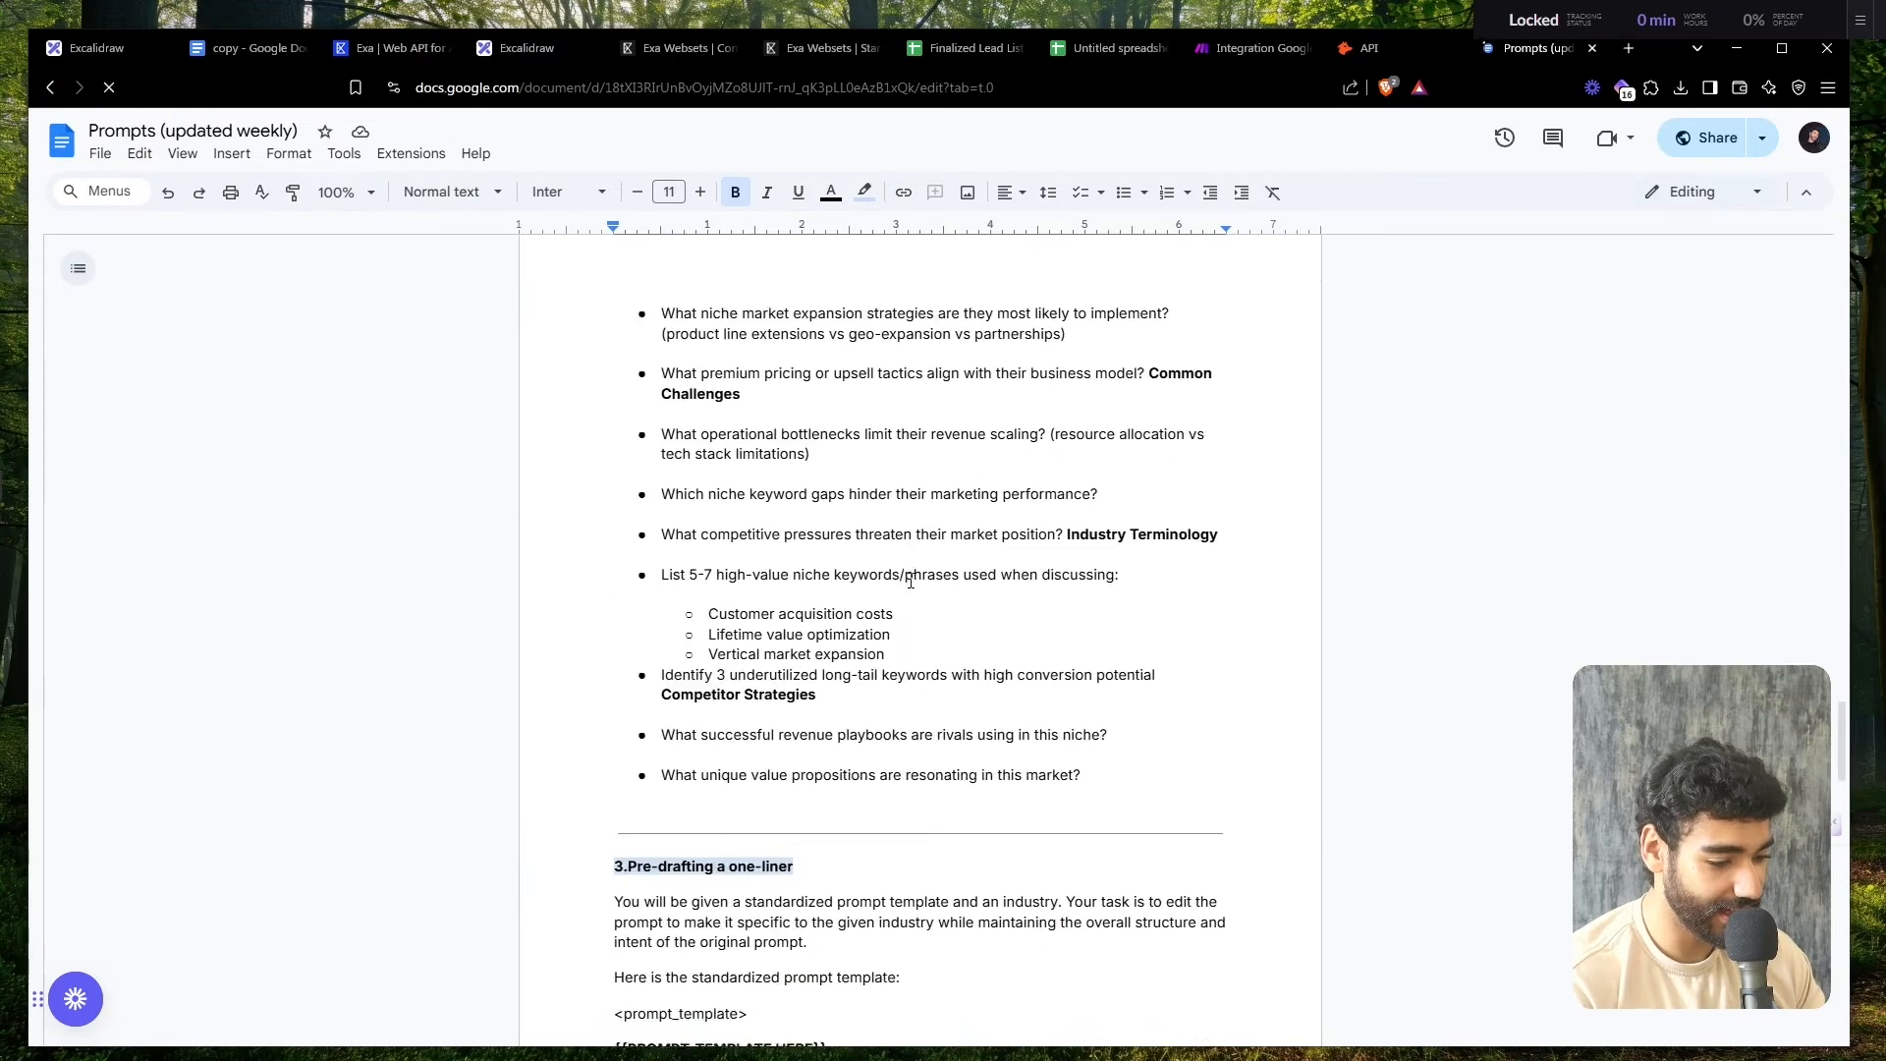
pyautogui.scroll(-5, 909, 582)
pyautogui.scroll(-12, 919, 673)
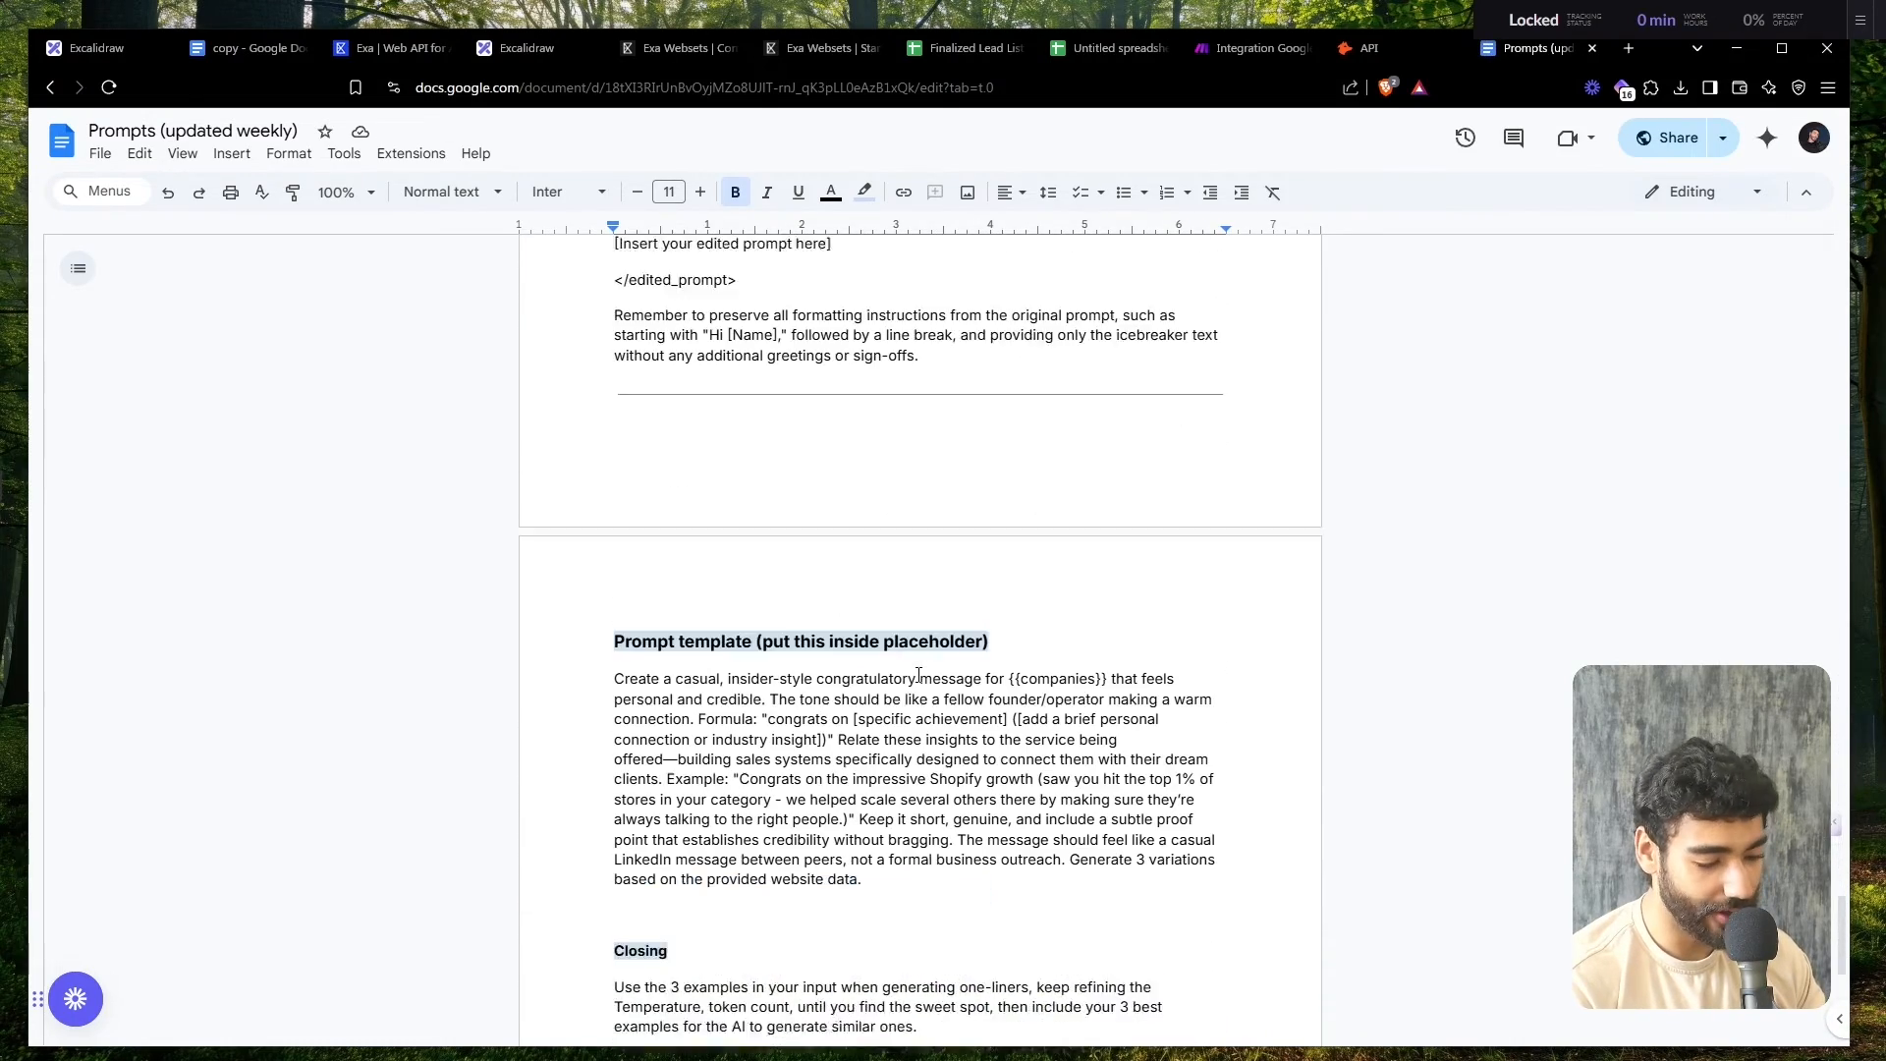
pyautogui.scroll(1, 919, 674)
pyautogui.scroll(3, 918, 674)
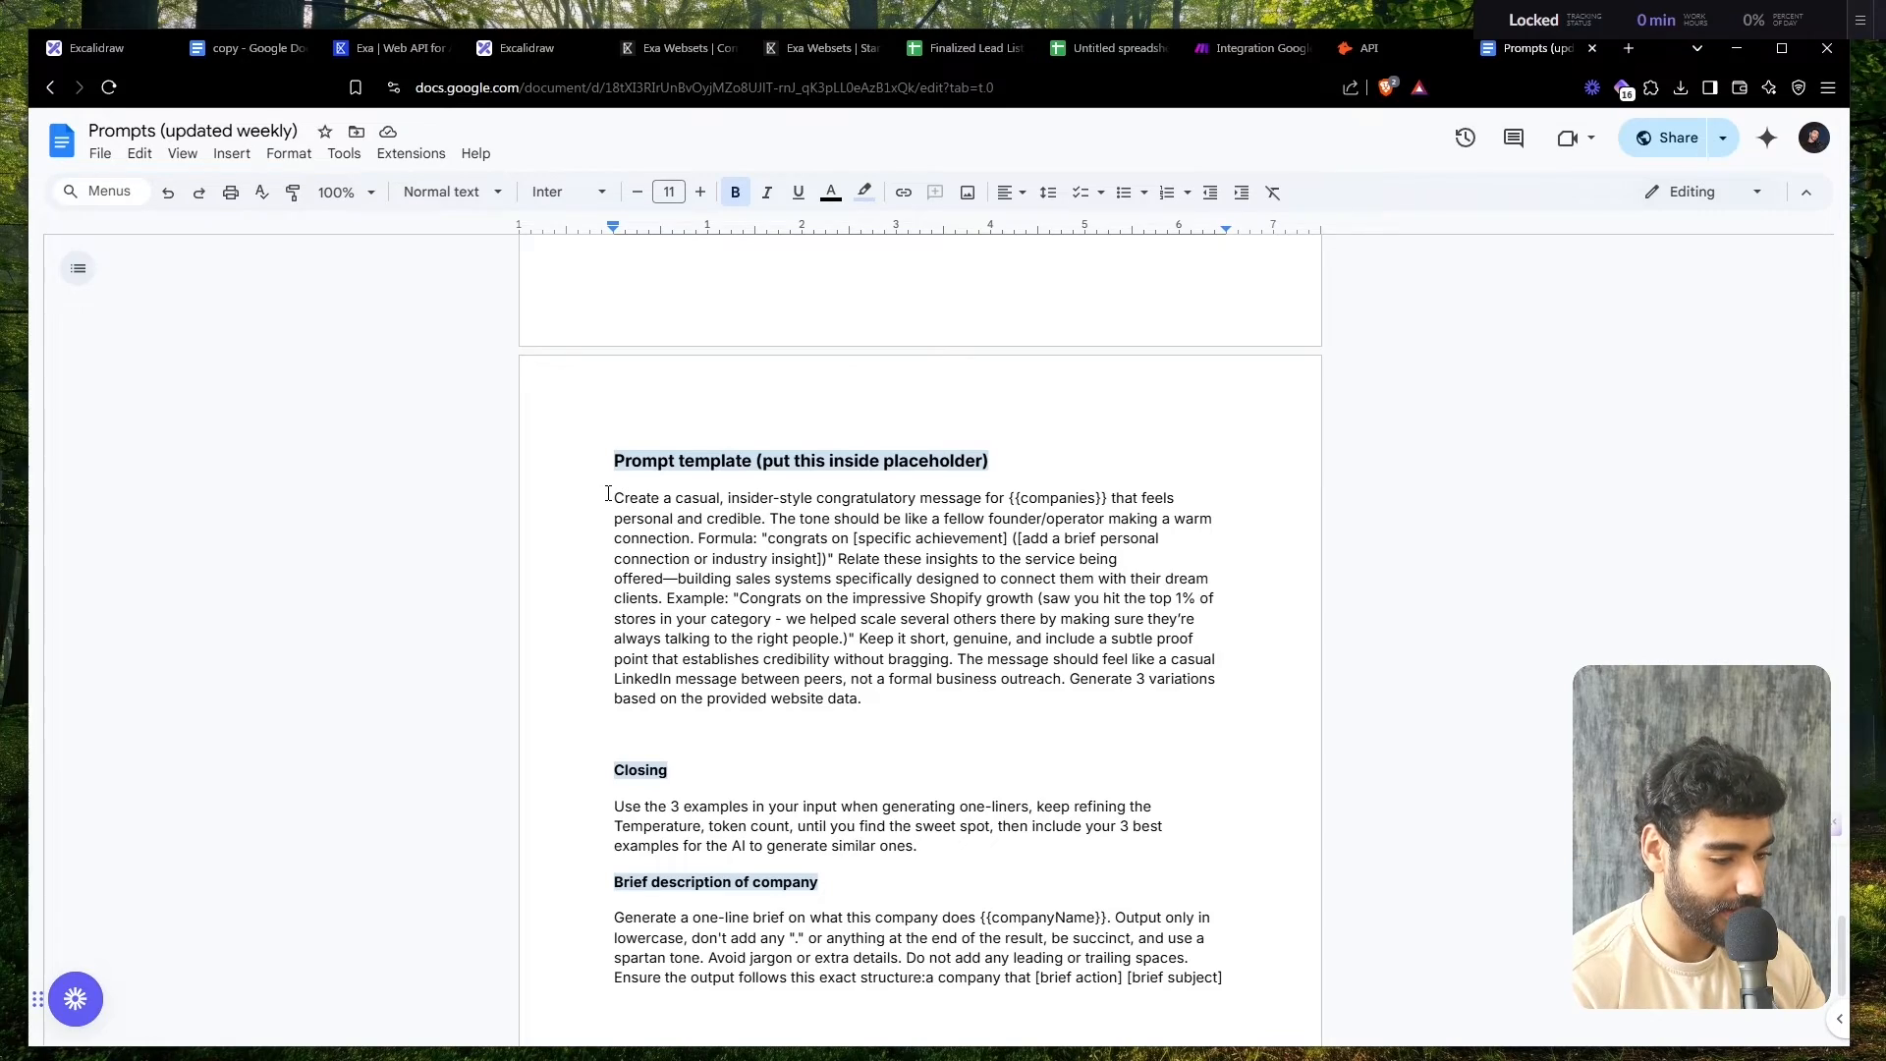
pyautogui.scroll(-15, 608, 493)
pyautogui.scroll(4, 608, 493)
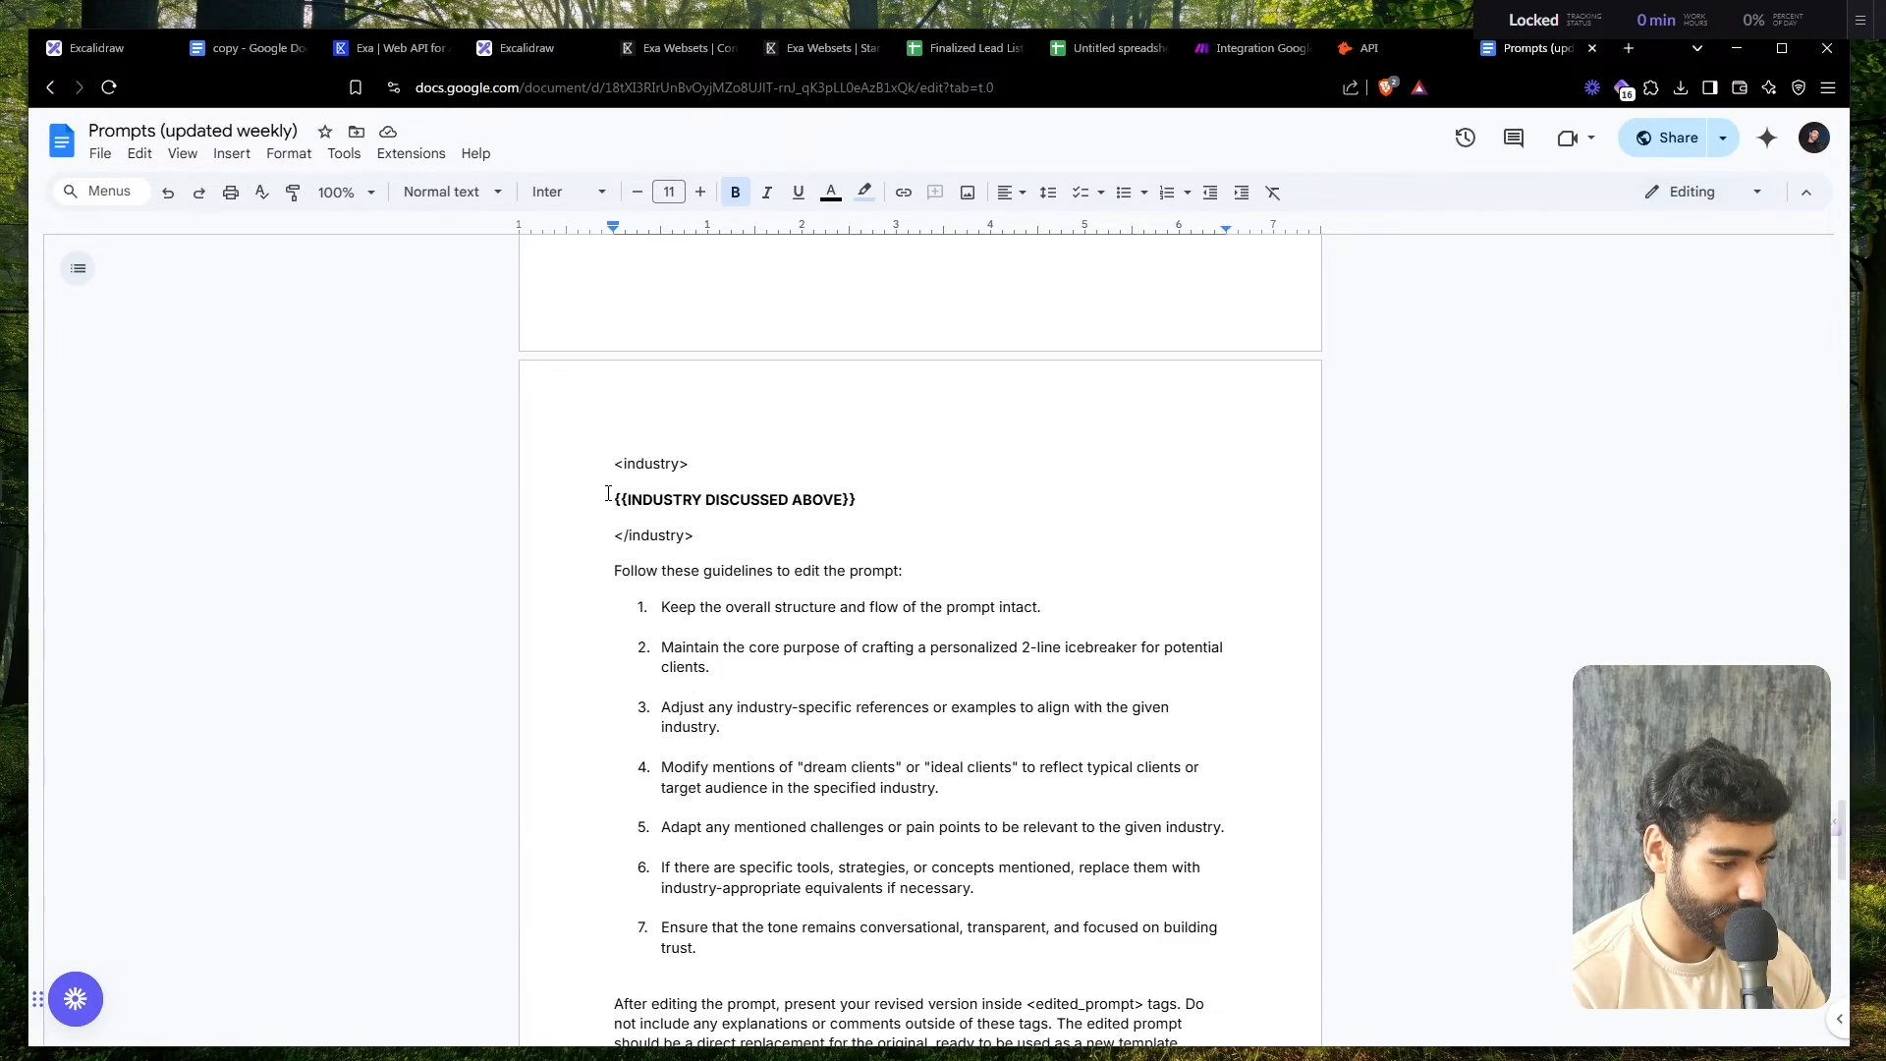
pyautogui.scroll(5, 608, 493)
pyautogui.scroll(20, 727, 805)
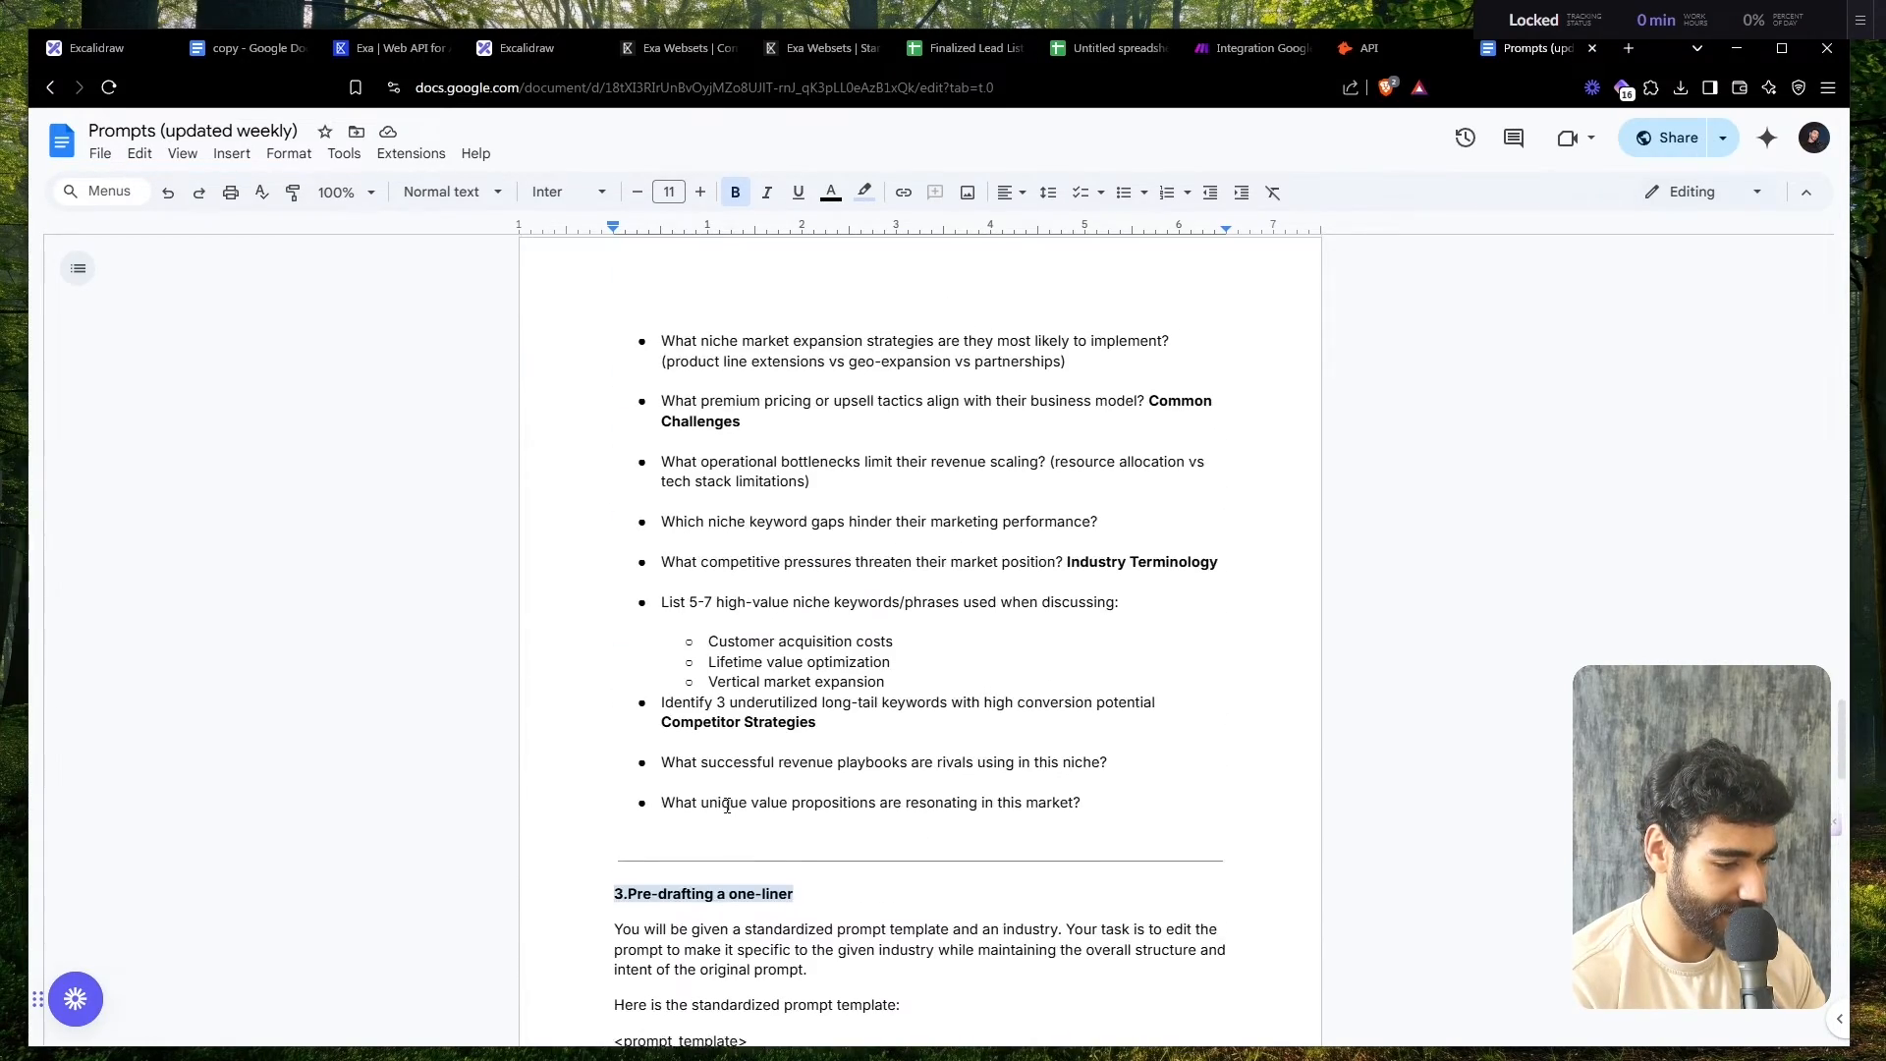
pyautogui.scroll(4, 727, 805)
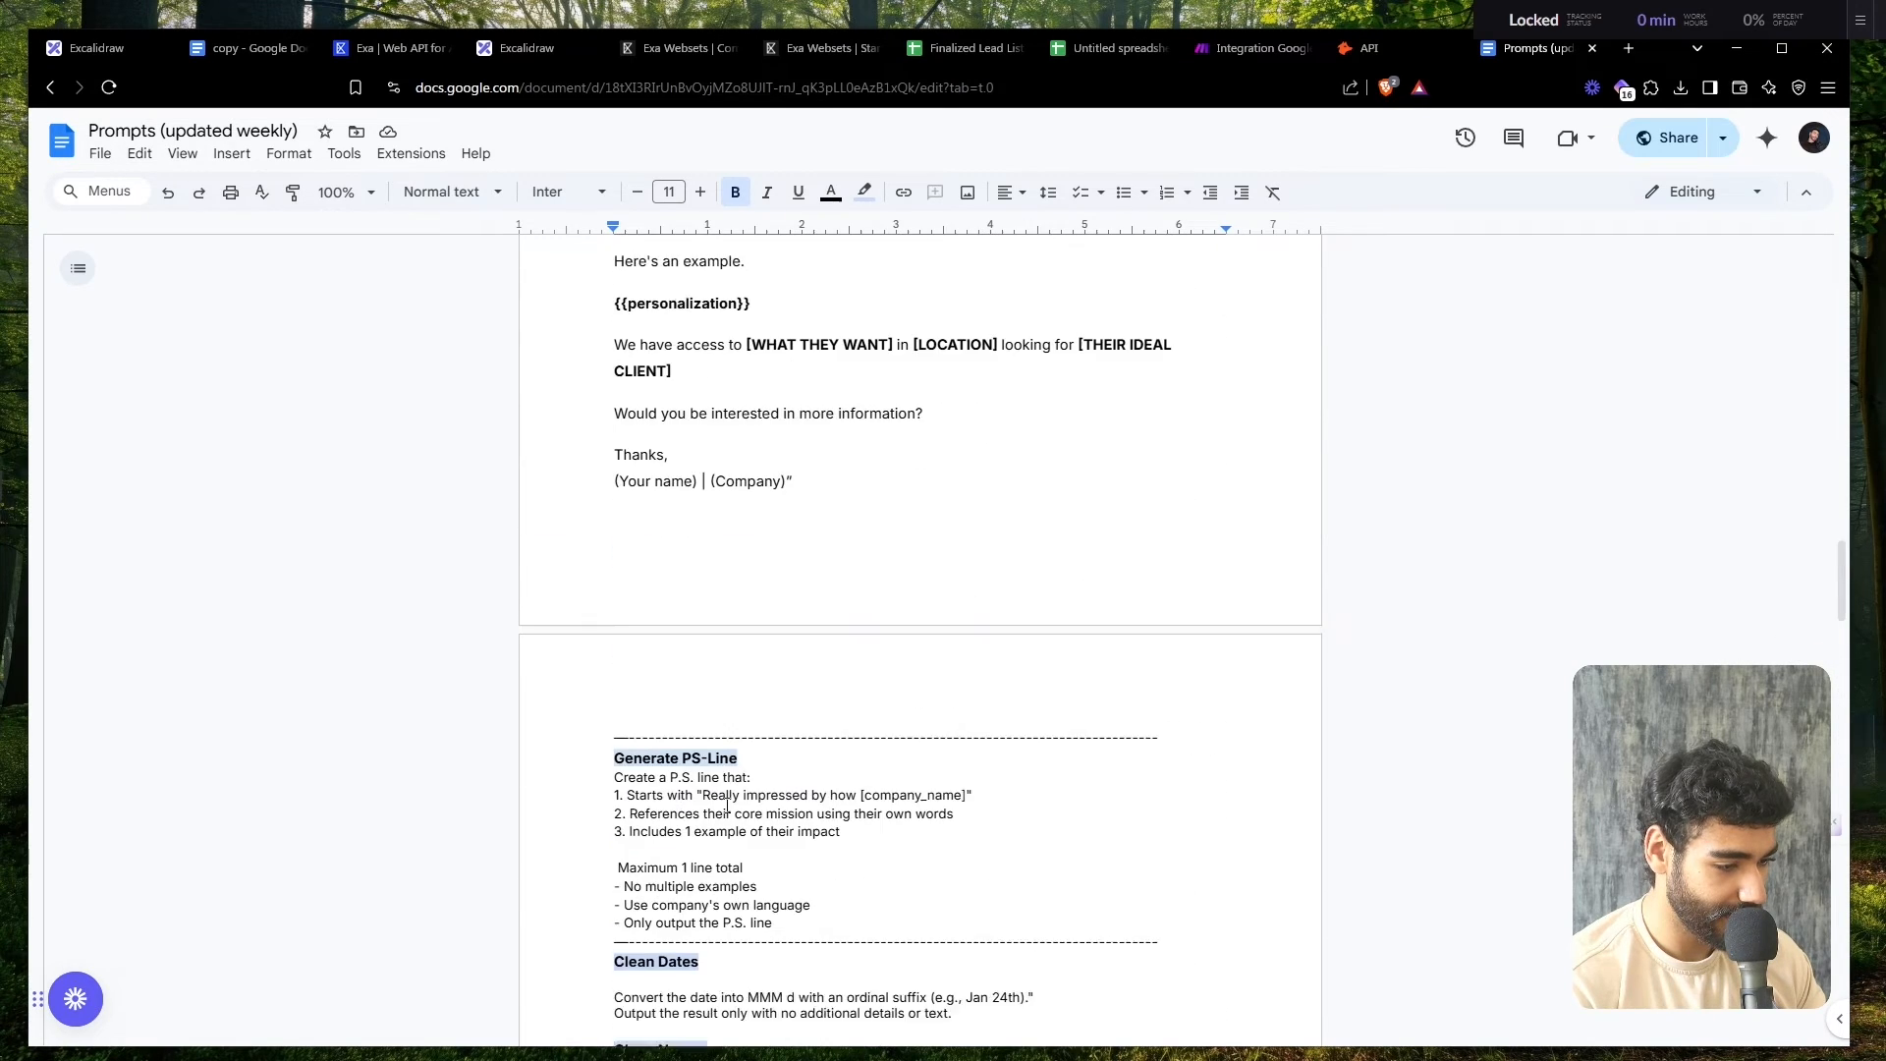
pyautogui.scroll(-3, 727, 806)
pyautogui.scroll(-1, 727, 805)
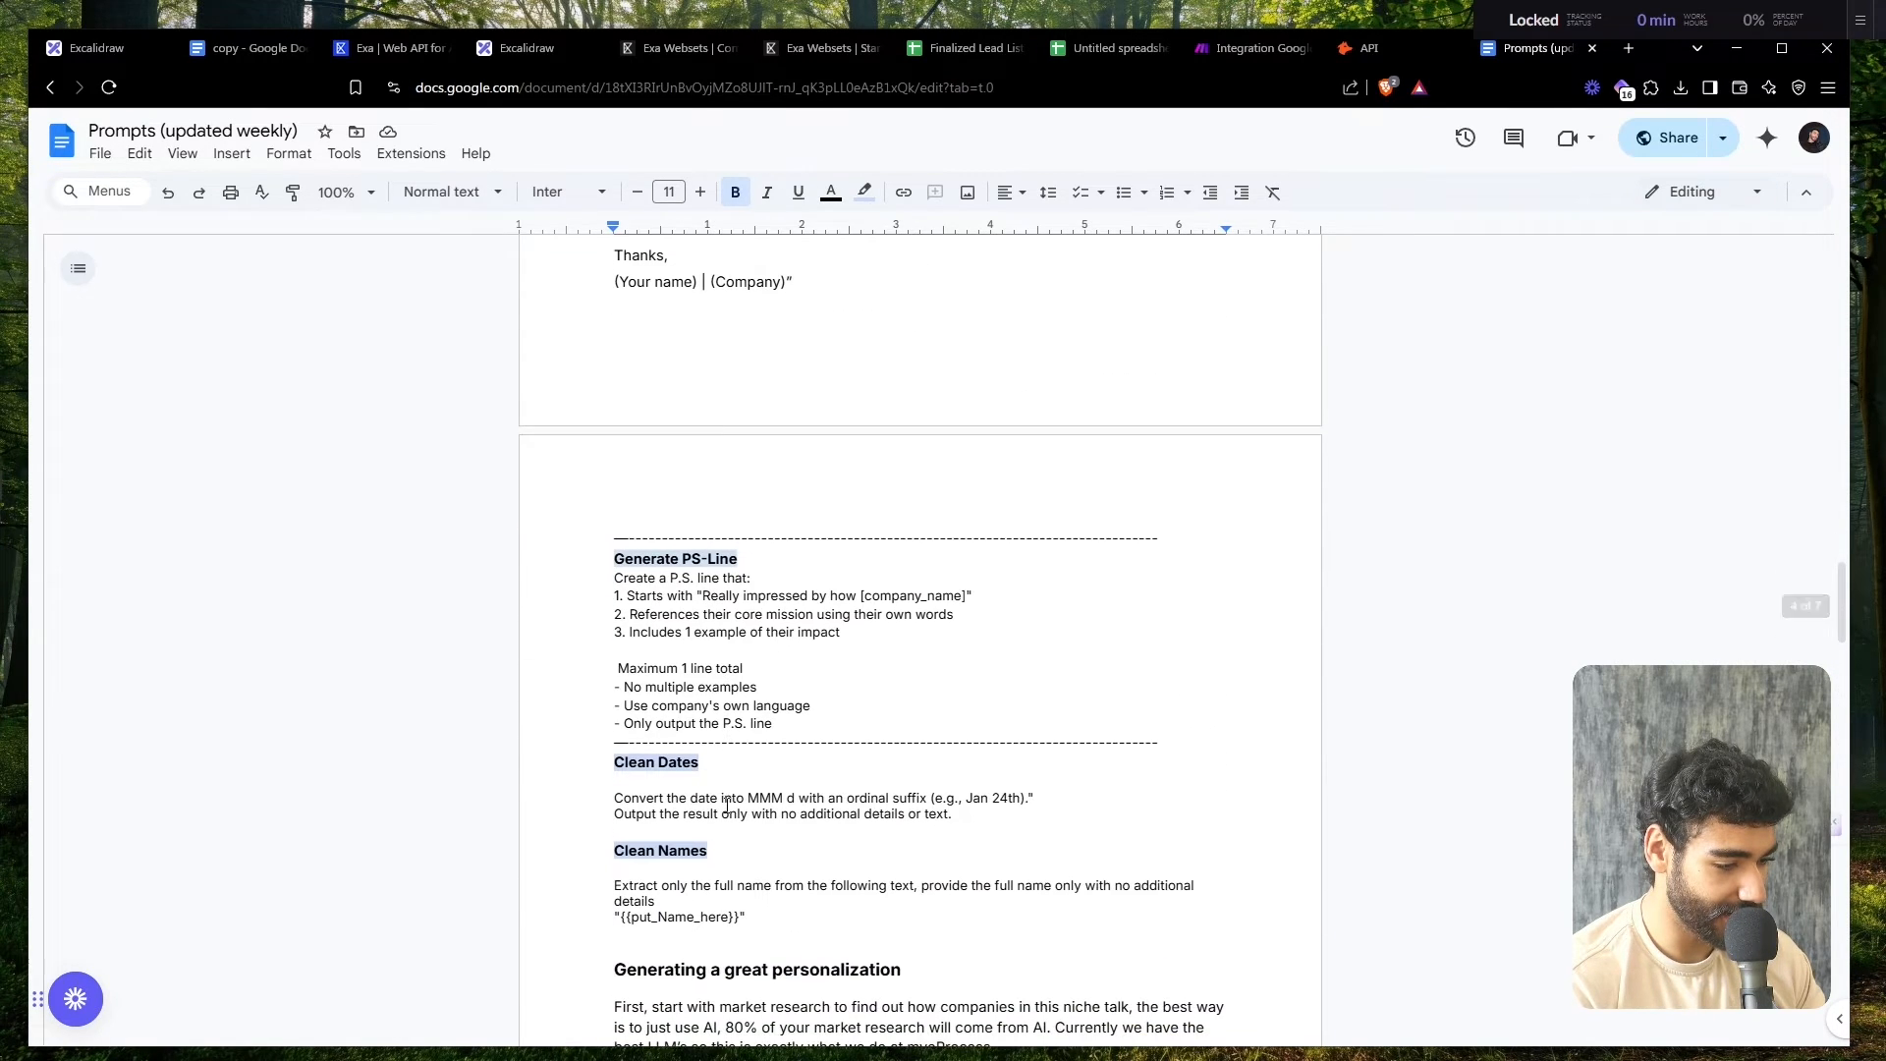
pyautogui.scroll(10, 724, 786)
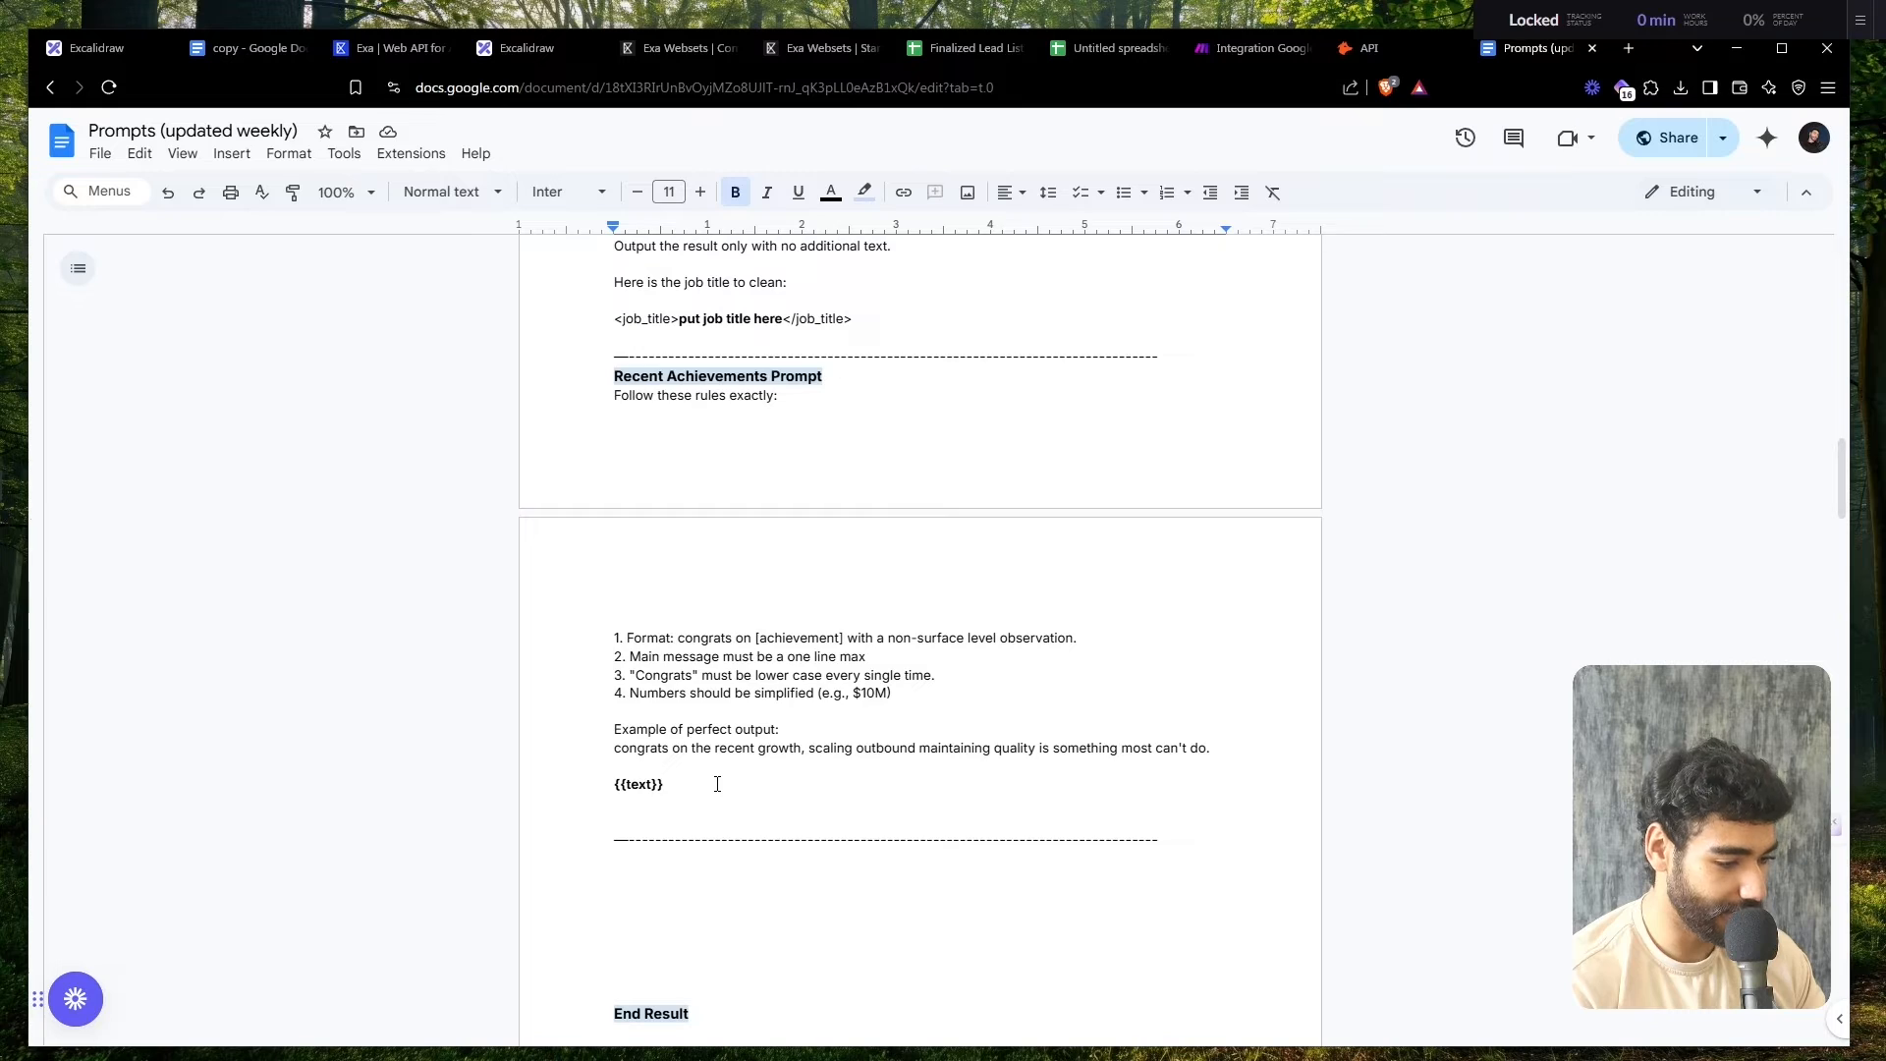
# - Copy the Recent Achievements Prompt from "Follow these rules exactly:" through the example output line and close the document
pyautogui.moveTo(717, 784); pyautogui.dragTo(585, 493)
pyautogui.click(588, 492)
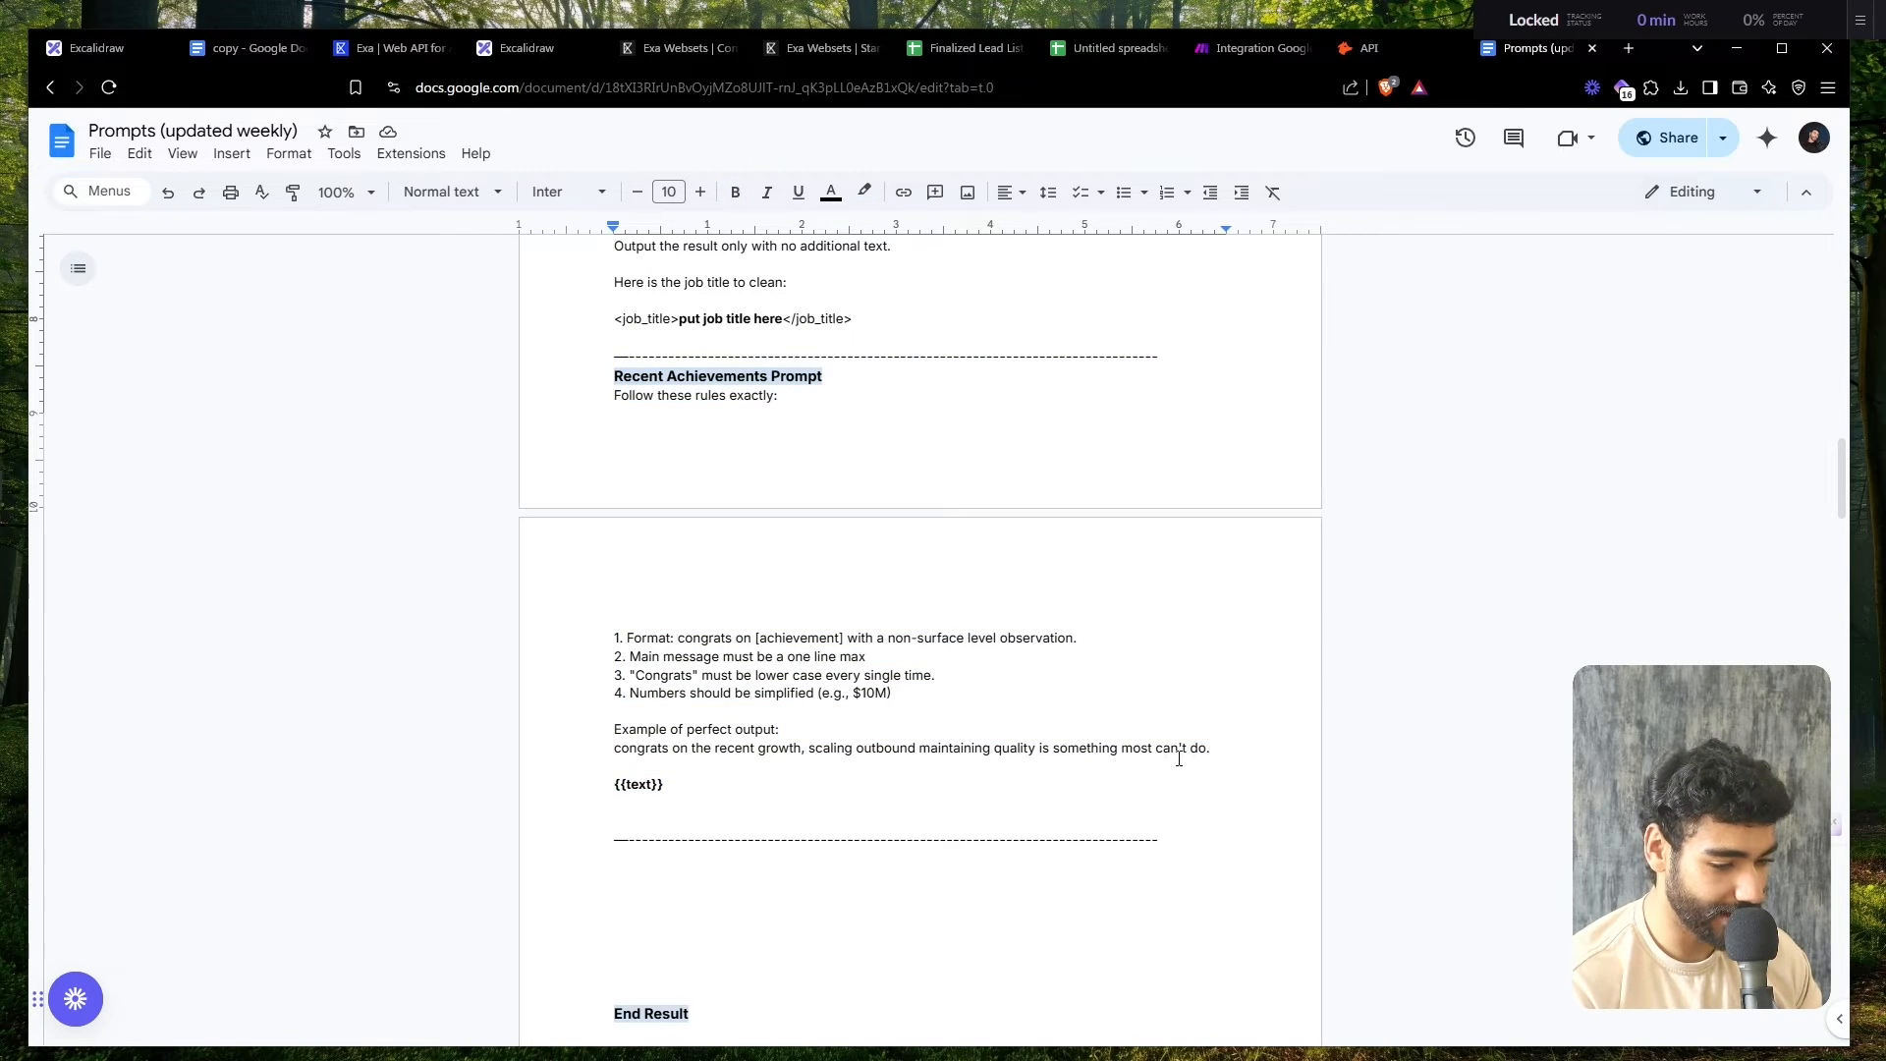
pyautogui.moveTo(1219, 757); pyautogui.dragTo(609, 405)
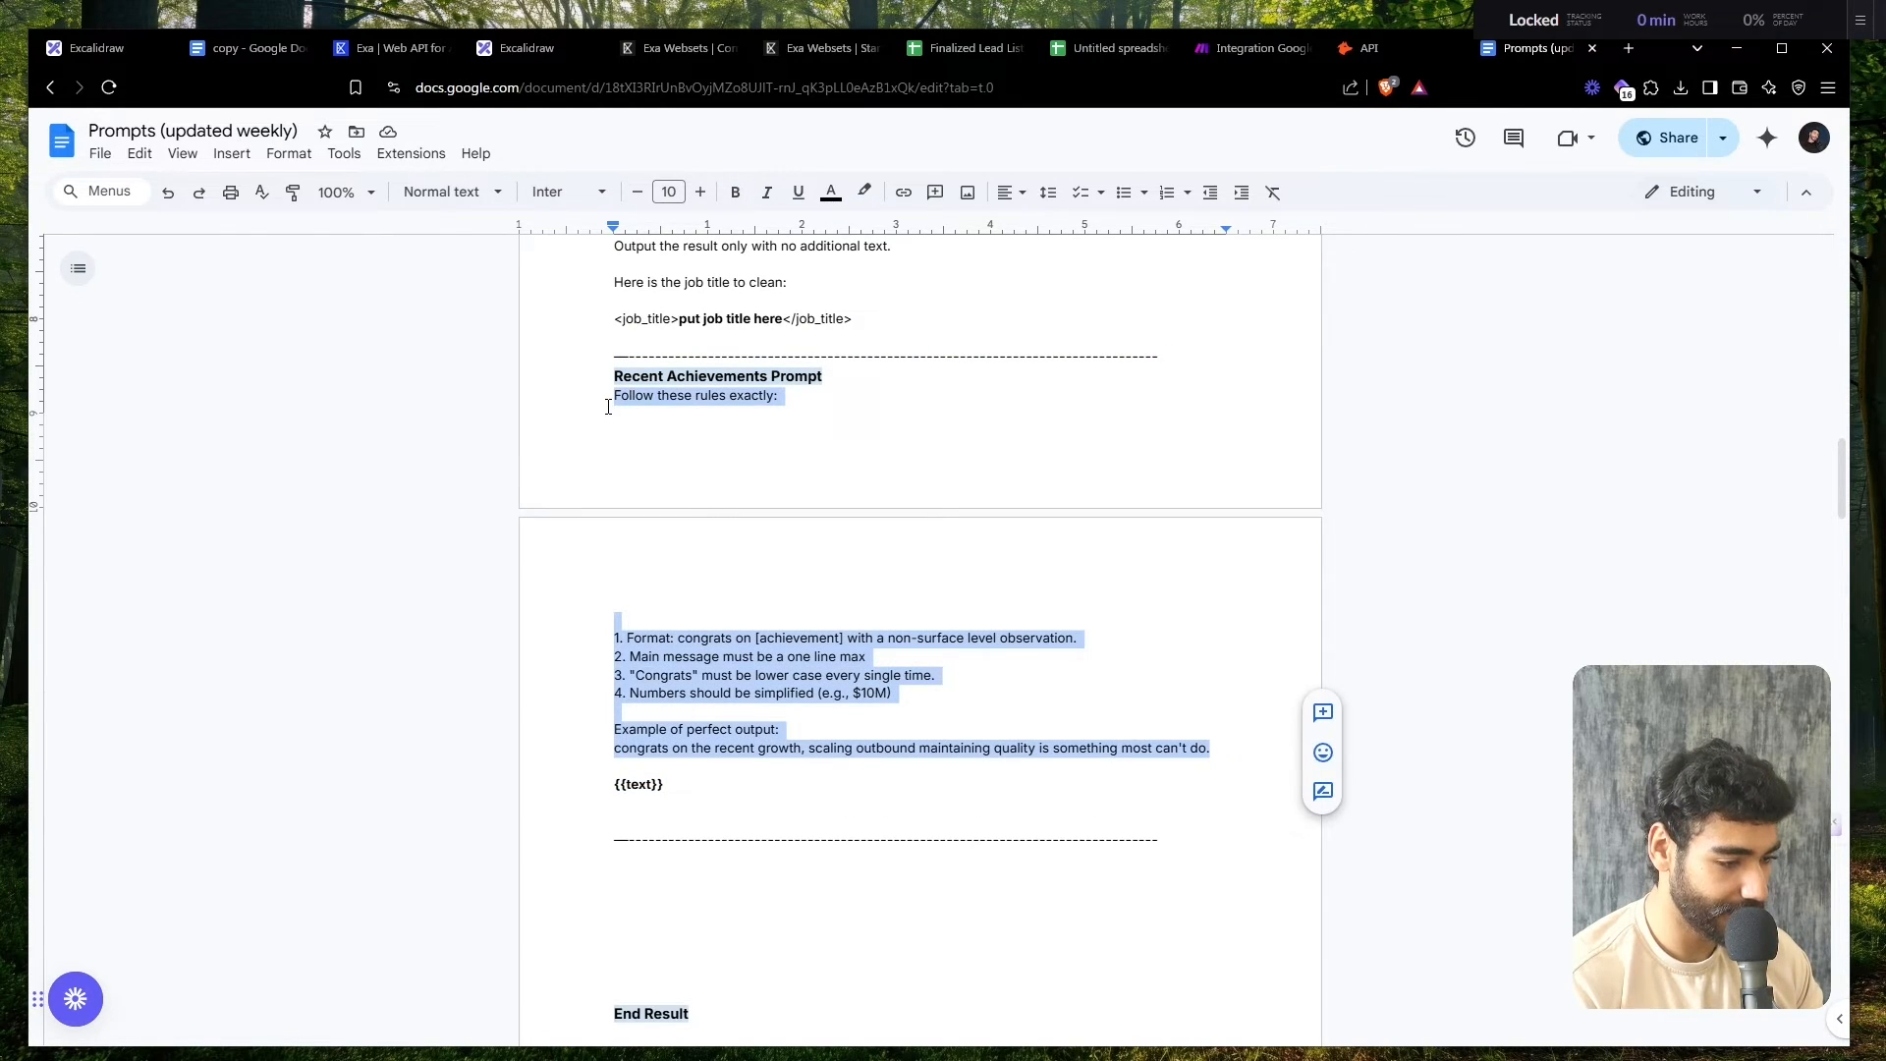
pyautogui.hotkey('ctrl', 'w')
# - Set the Claude module's Max Tokens to 3060 and its model to claude-3-5-sonnet-20241022
pyautogui.click(1498, 561)
pyautogui.write('3060')
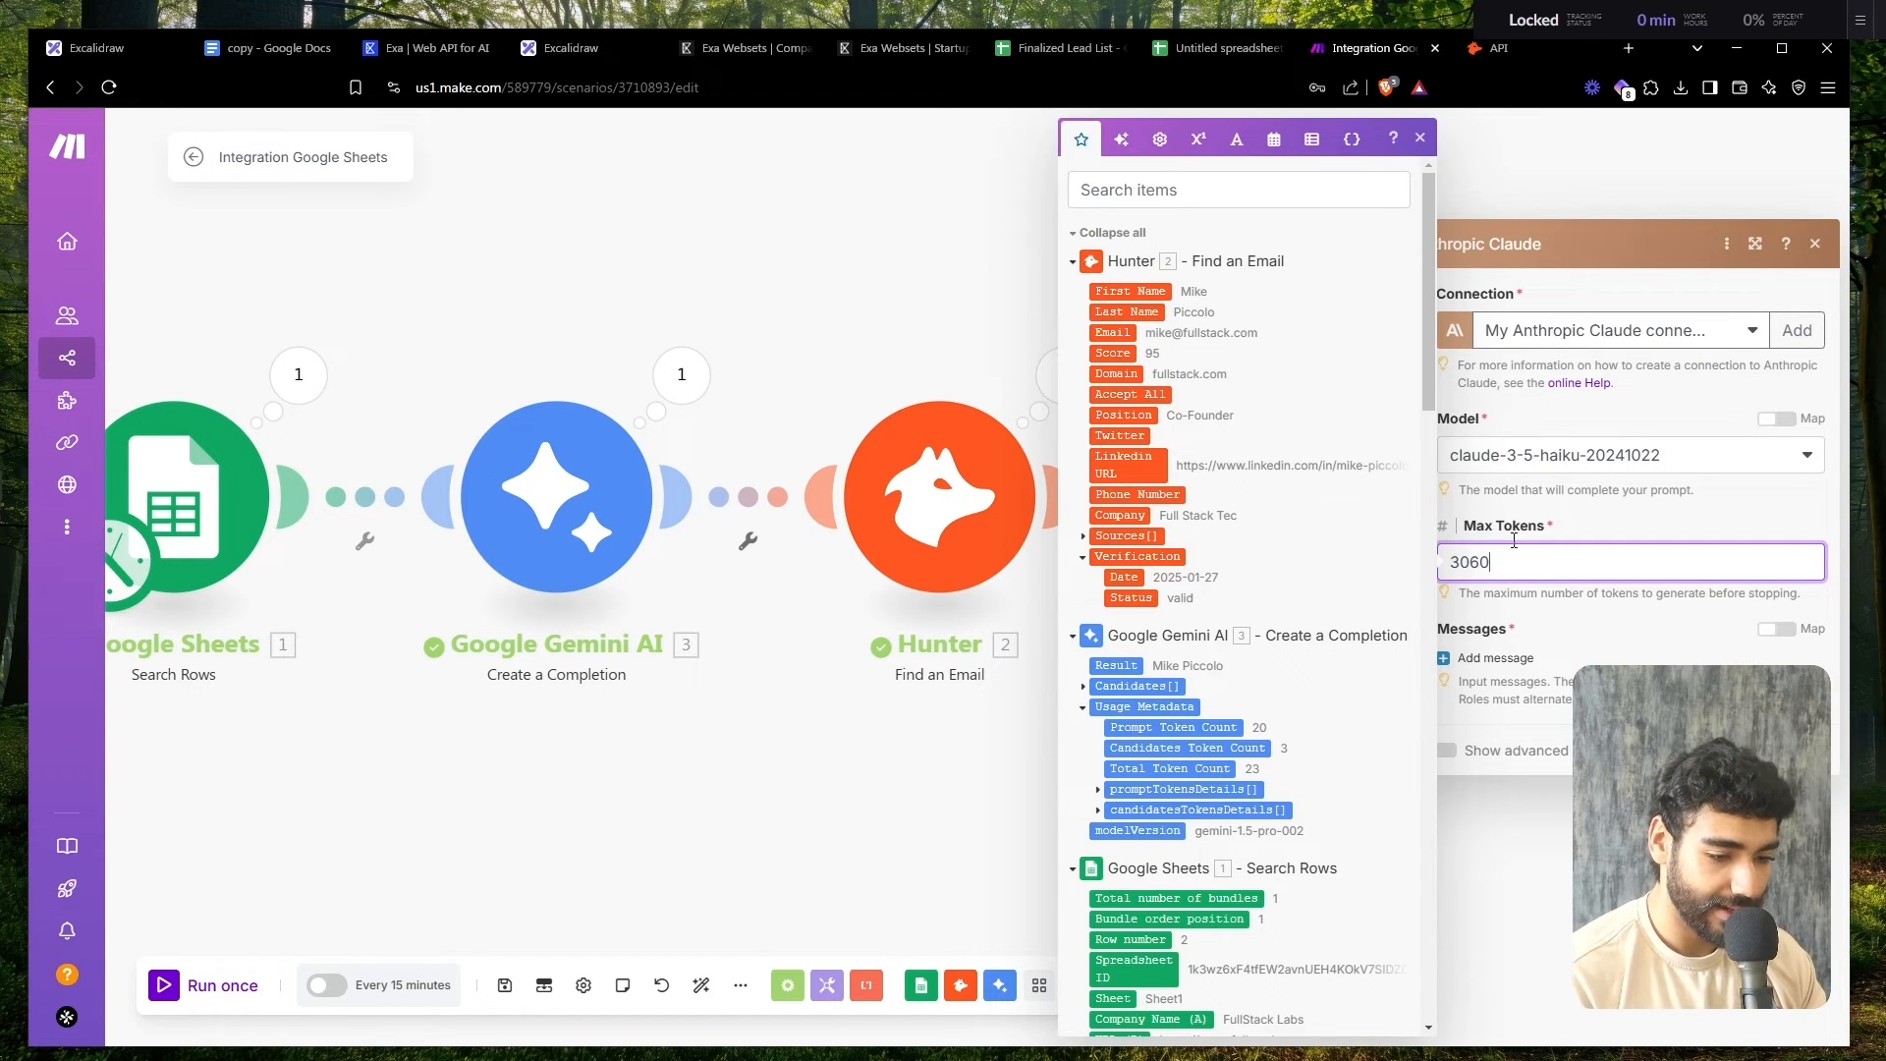
pyautogui.click(1560, 457)
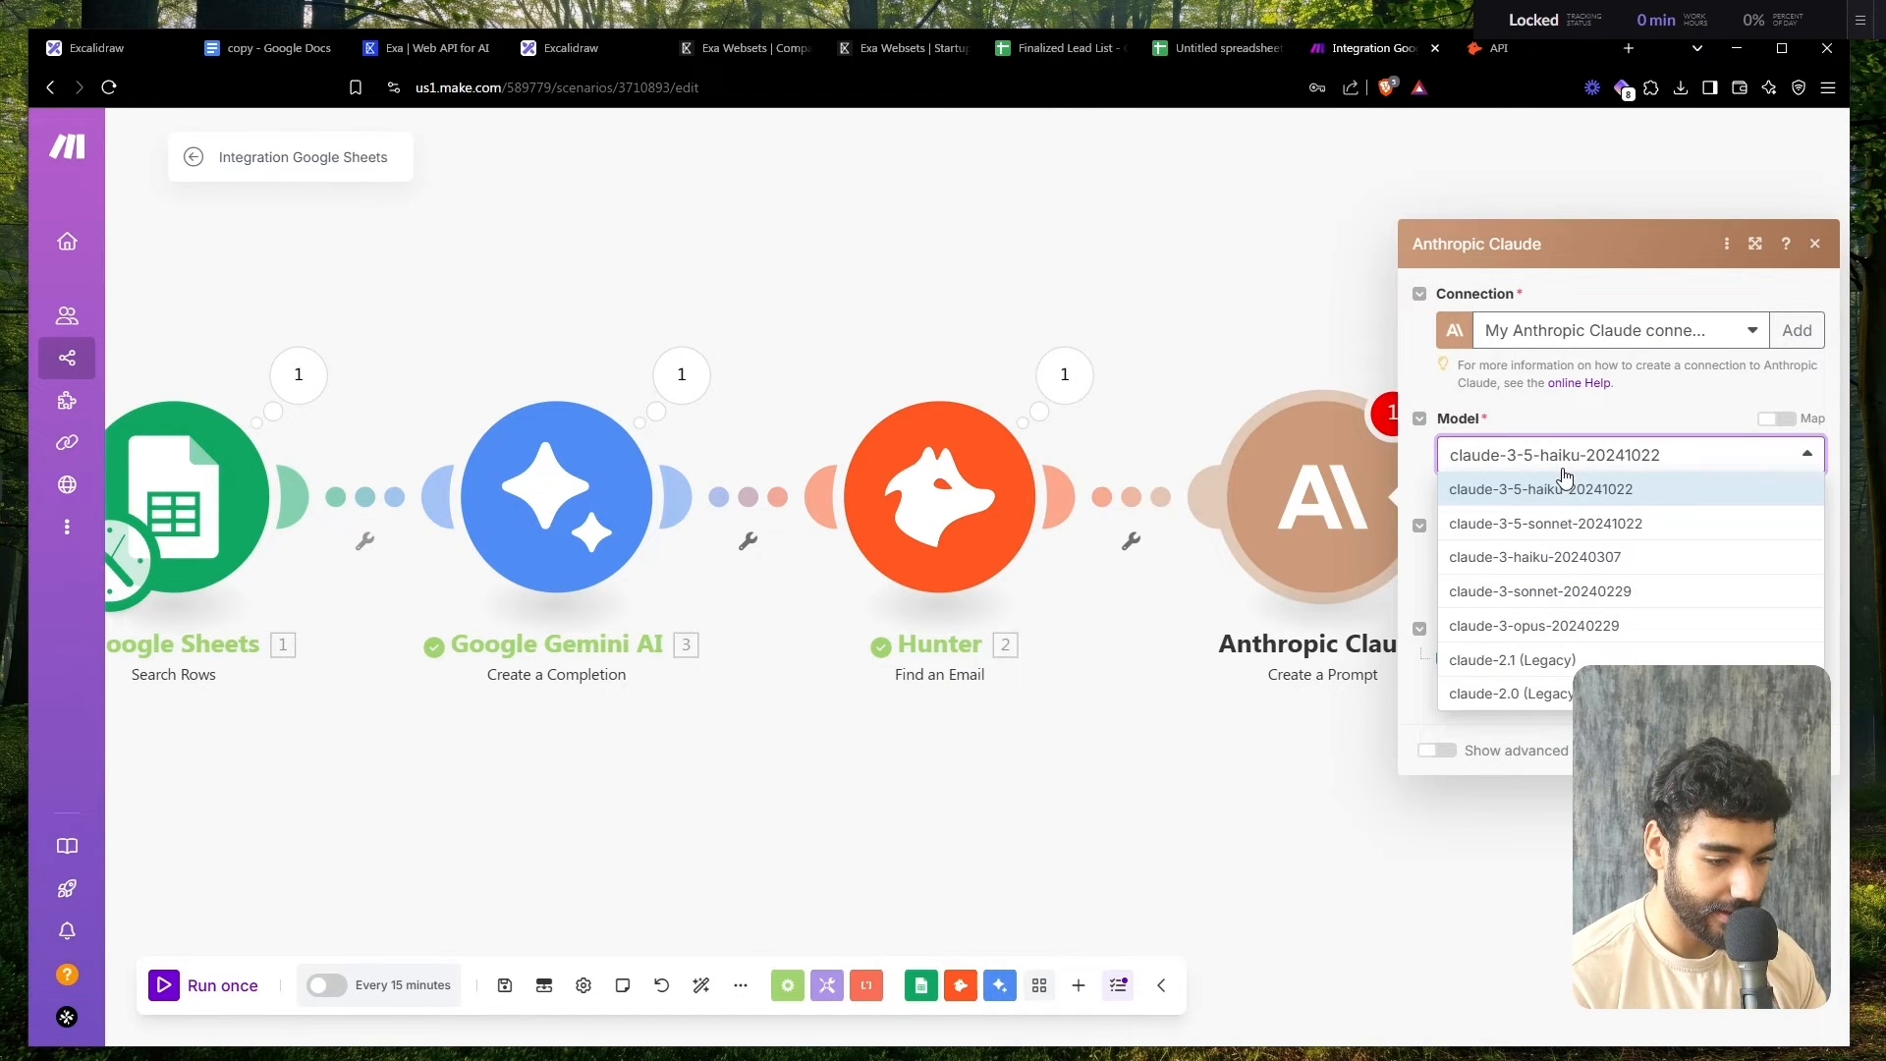
pyautogui.click(1572, 532)
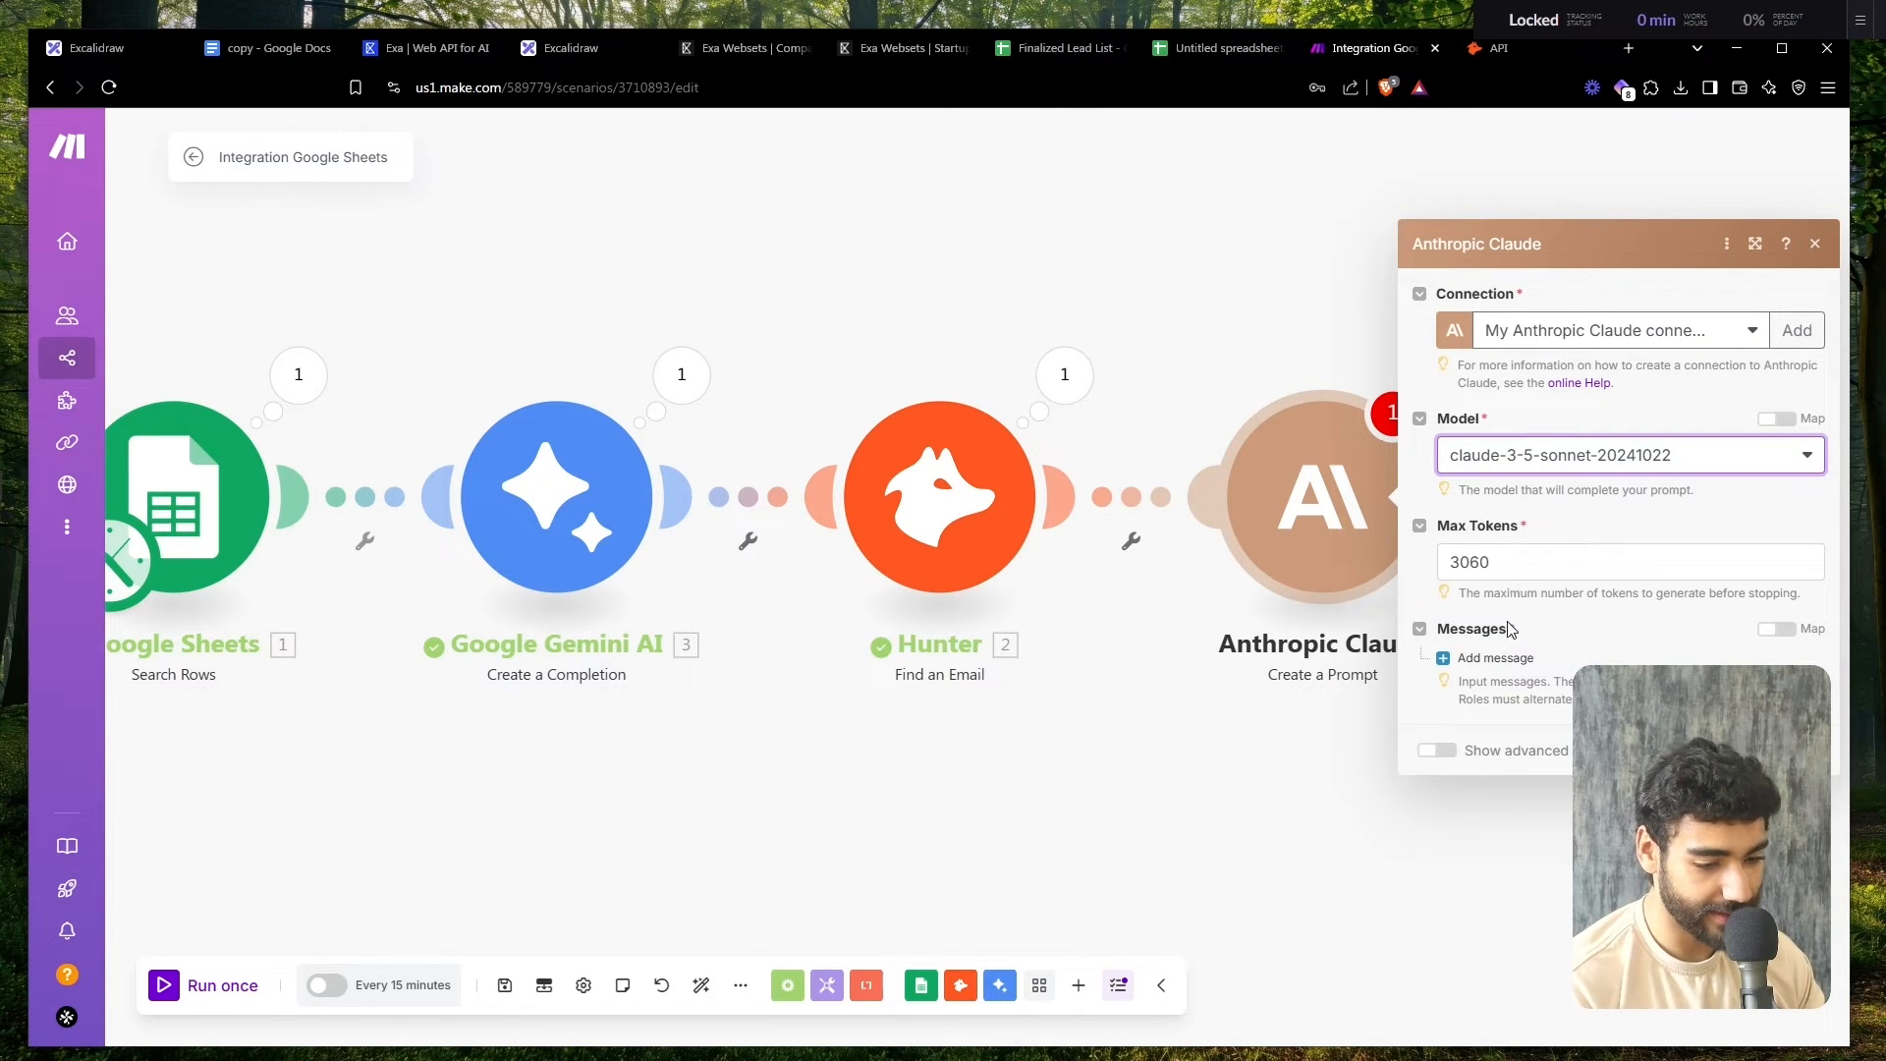
# - Add a message to the Claude module with the User role and a content item of type Text
pyautogui.click(1493, 661)
pyautogui.click(1541, 676)
pyautogui.click(1545, 701)
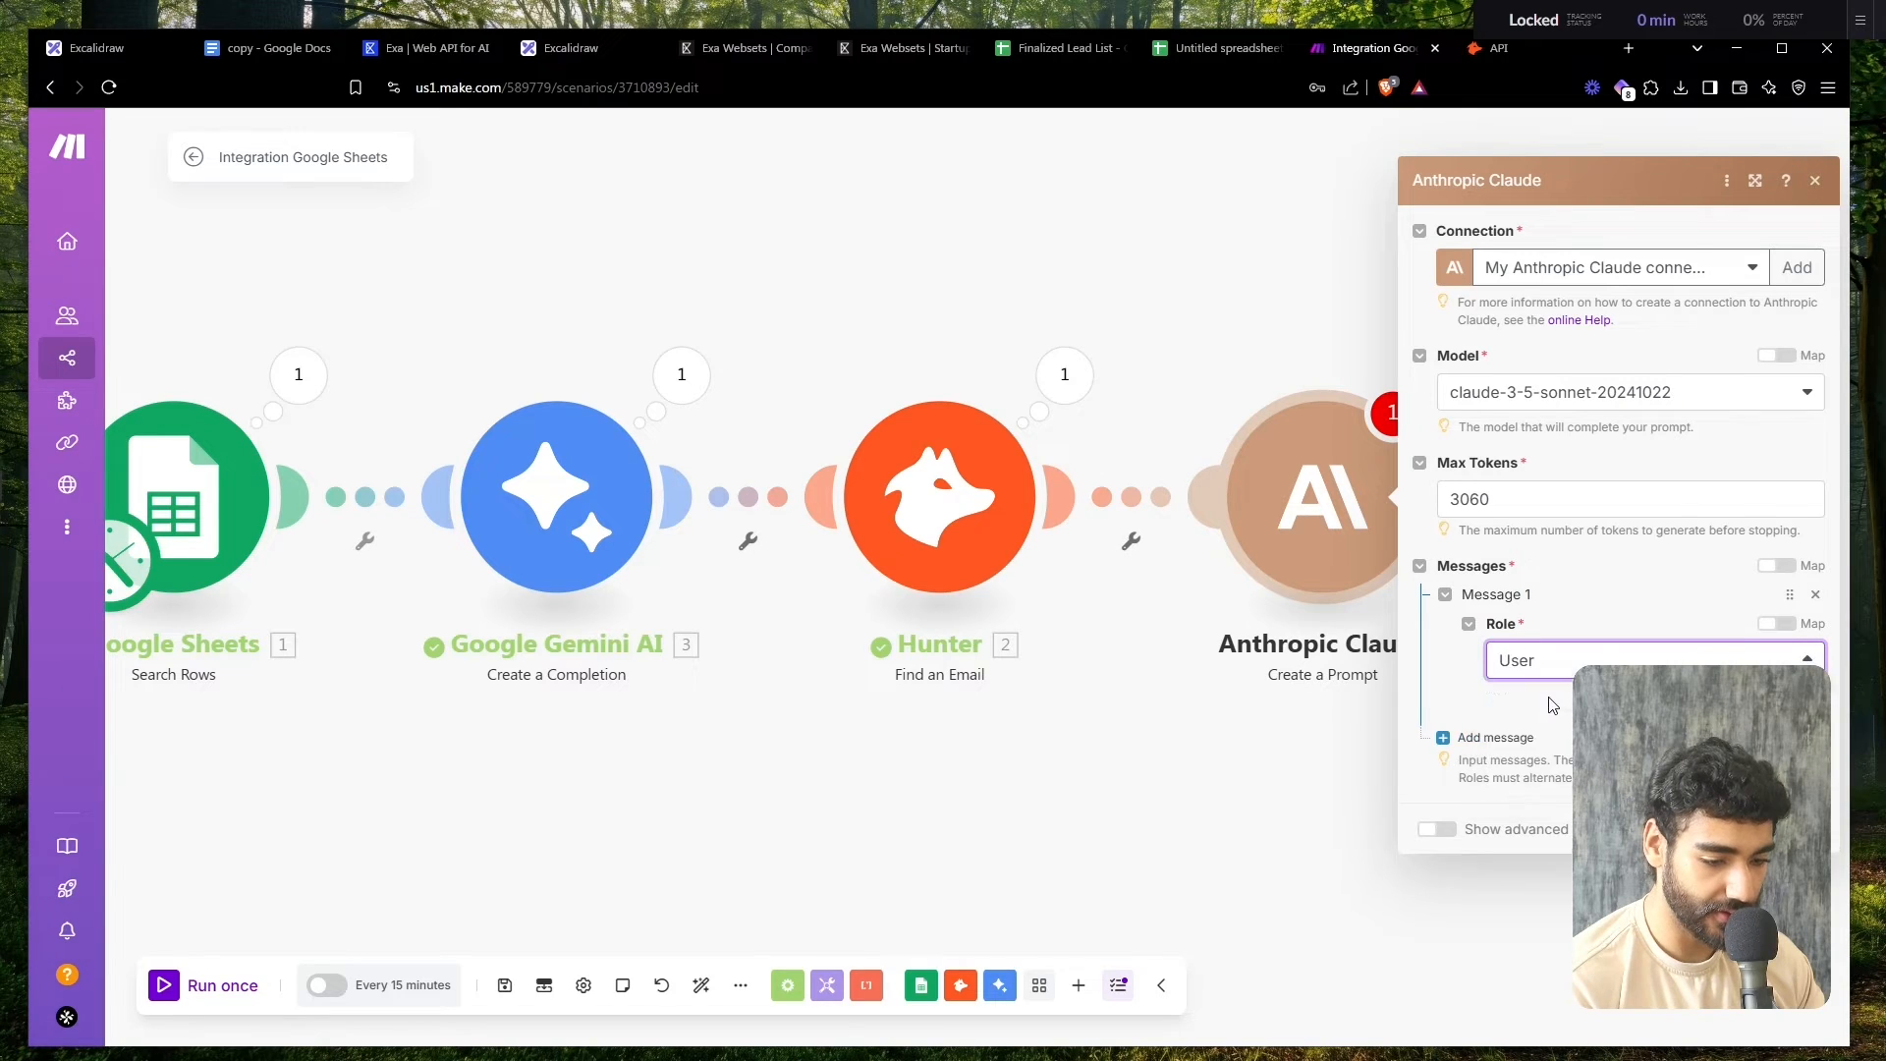
pyautogui.click(1540, 701)
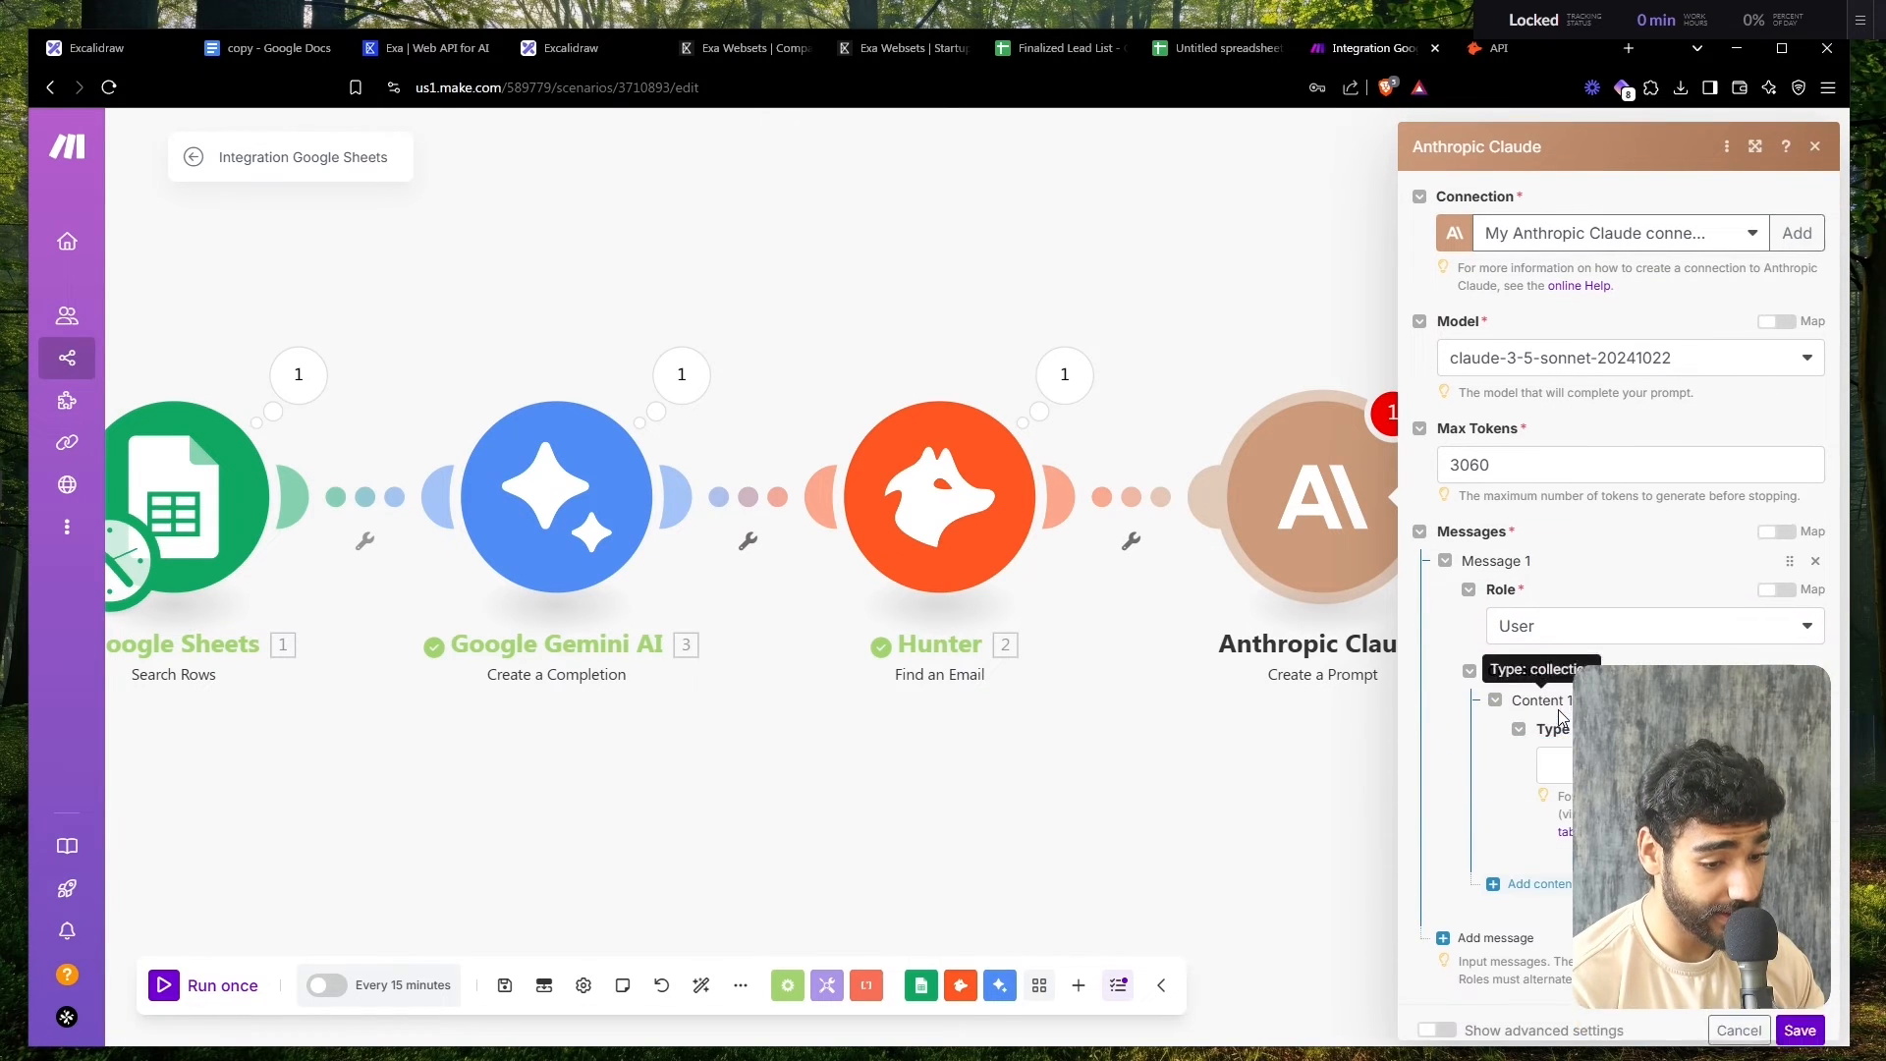
pyautogui.click(1557, 761)
pyautogui.click(1560, 794)
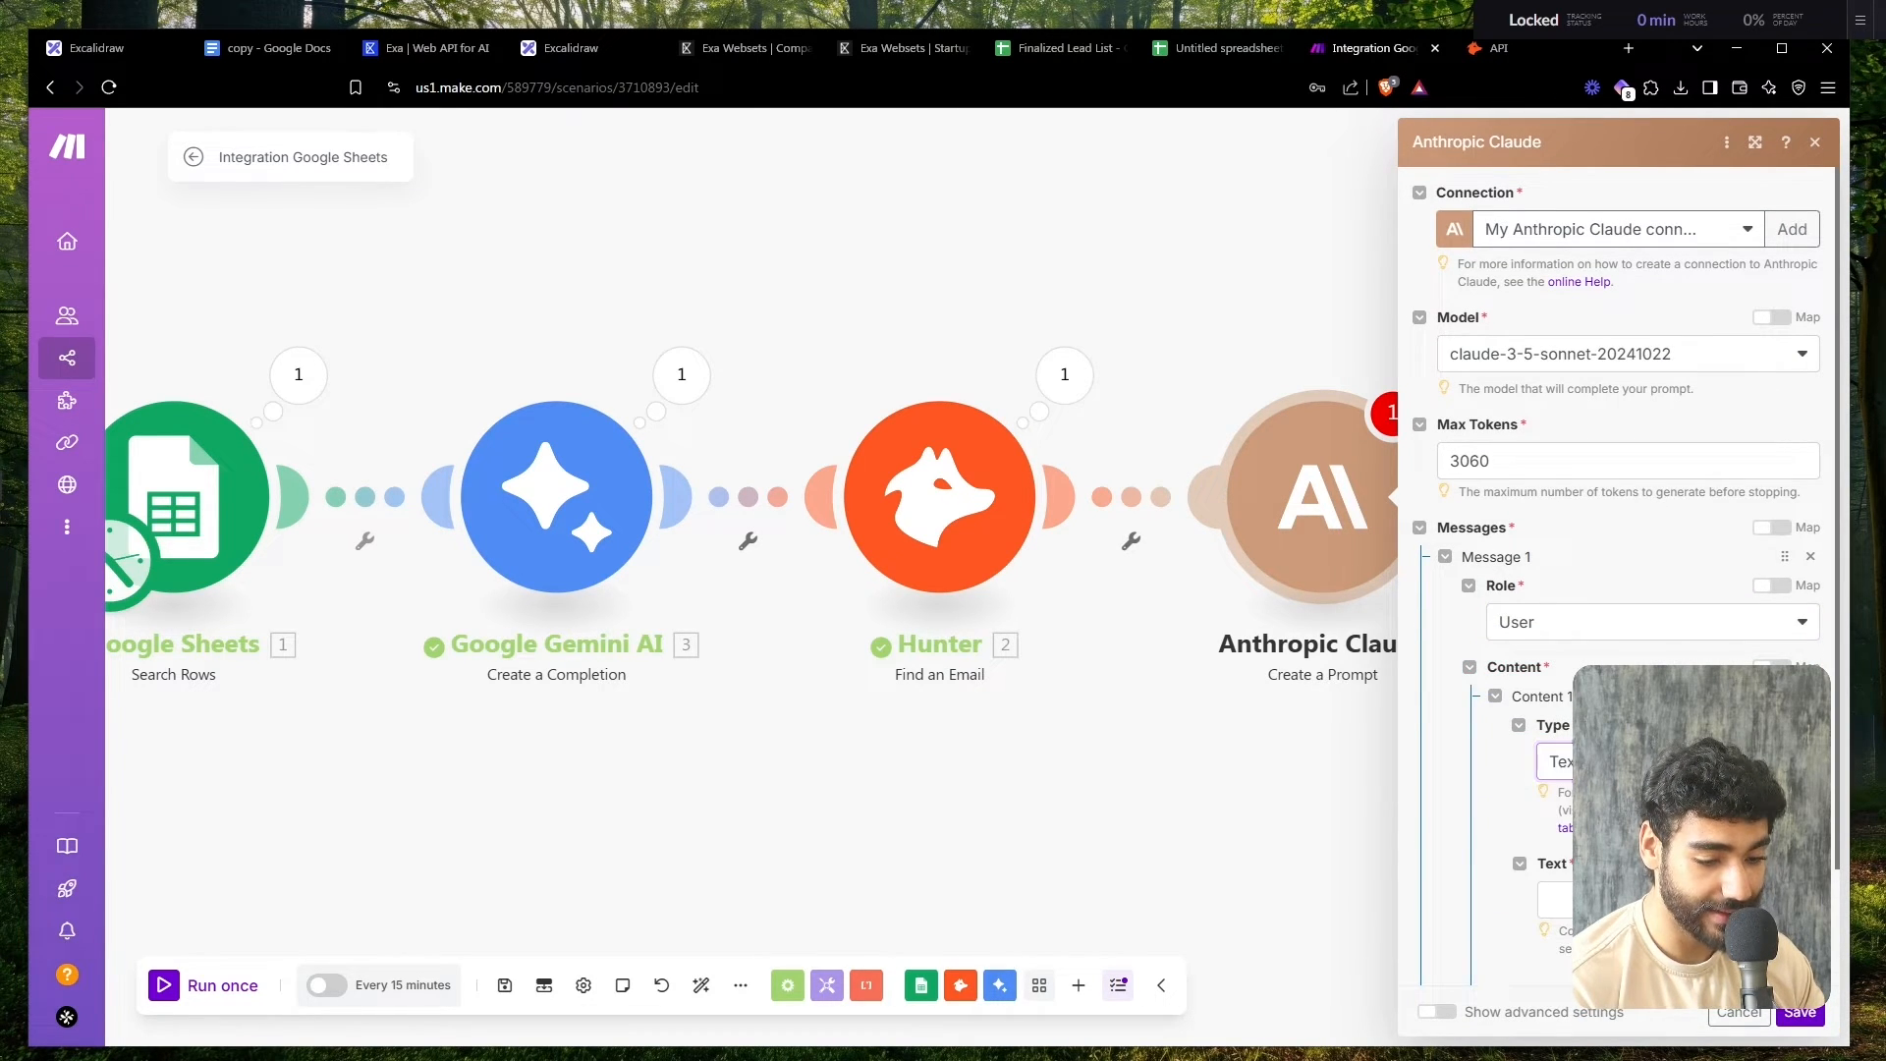
# - Paste the achievements prompt as the message text, append the Recruitment Agency Latest Achievements (E) field and save the module
pyautogui.click(1557, 900)
pyautogui.hotkey('ctrl', 'v')
pyautogui.scroll(-3, 1621, 865)
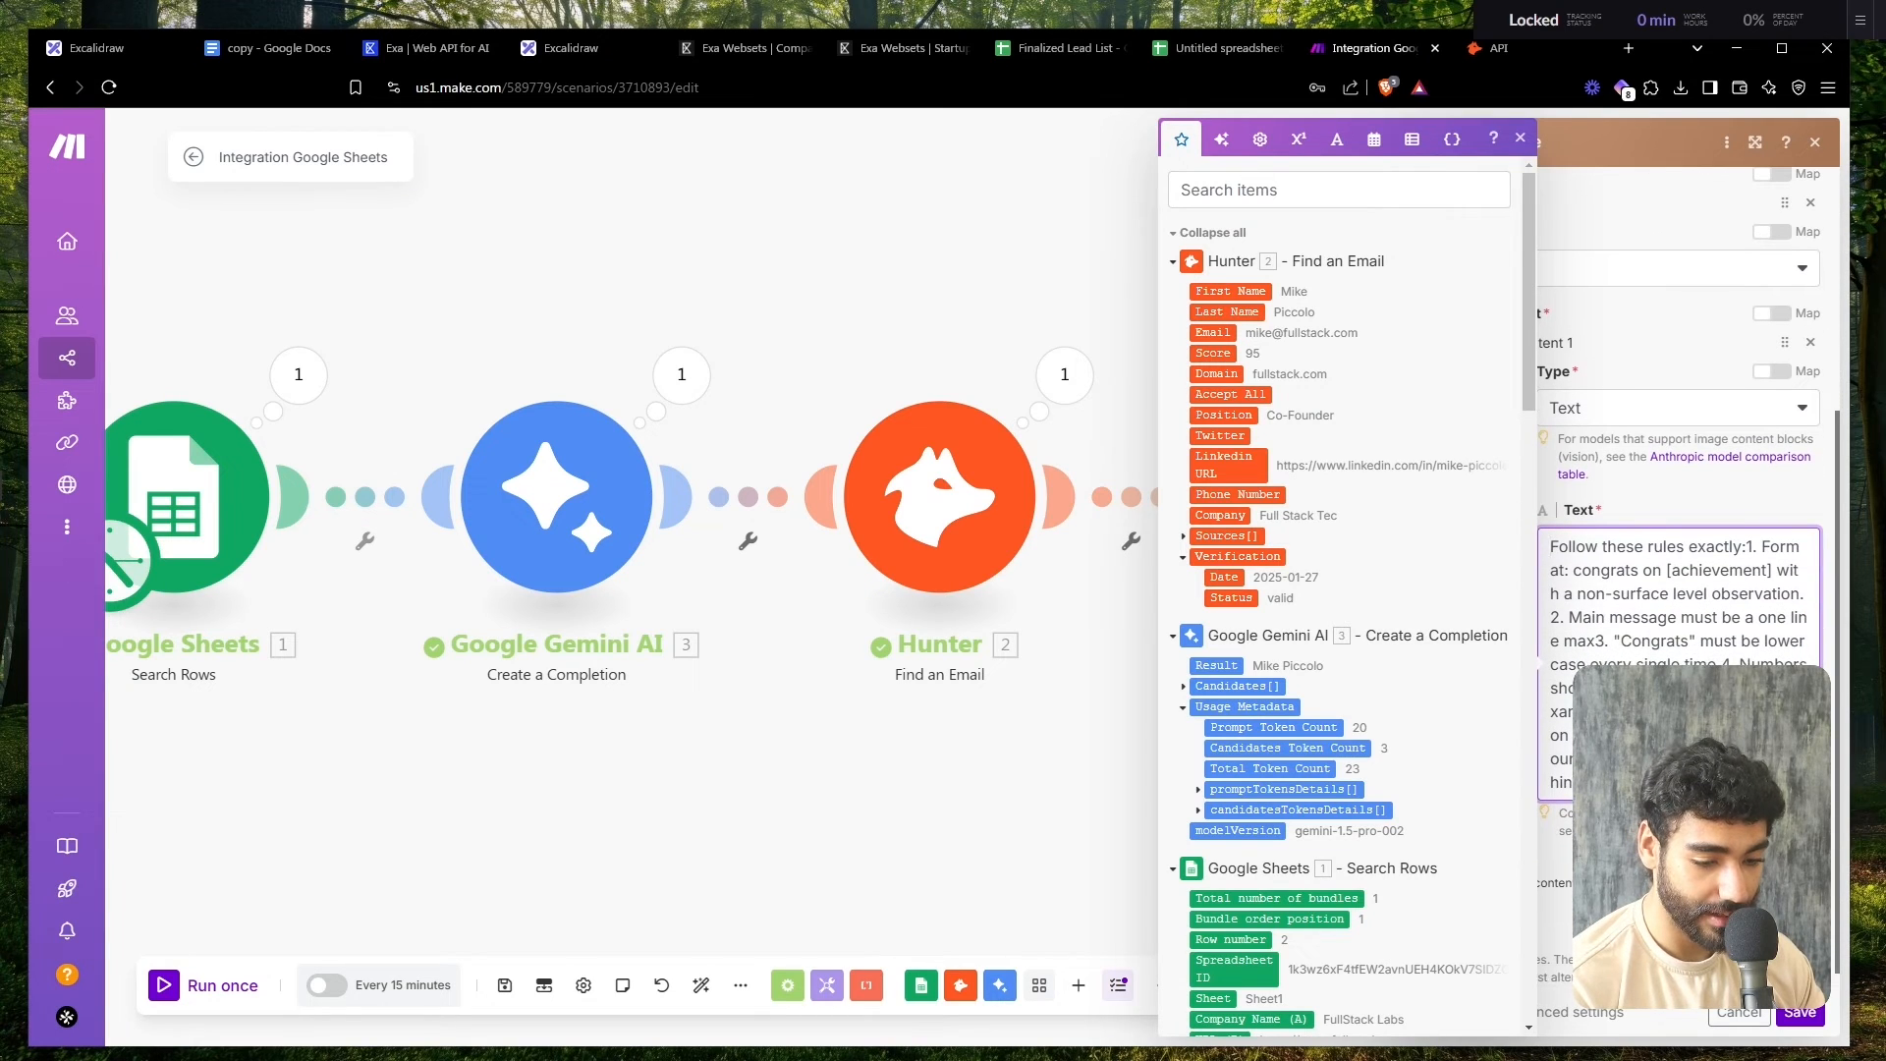
pyautogui.scroll(-6, 1426, 863)
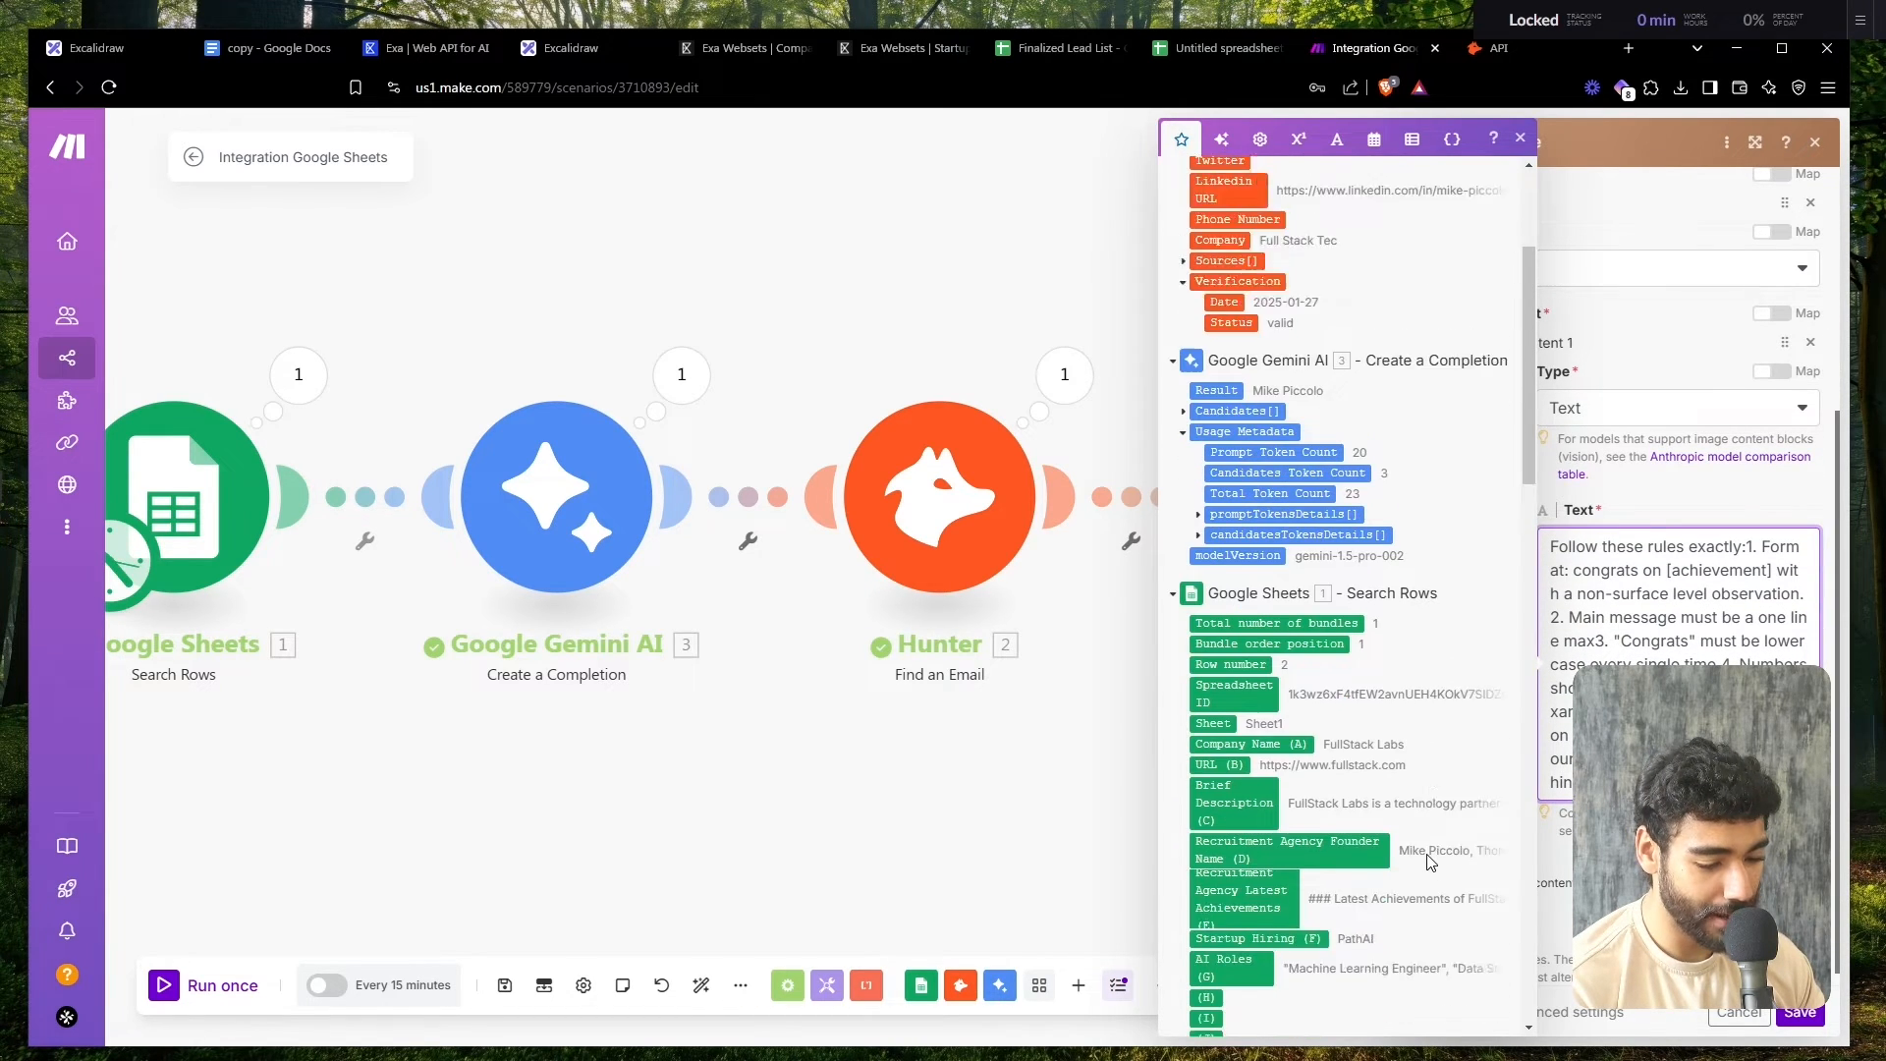
pyautogui.scroll(-1, 1426, 862)
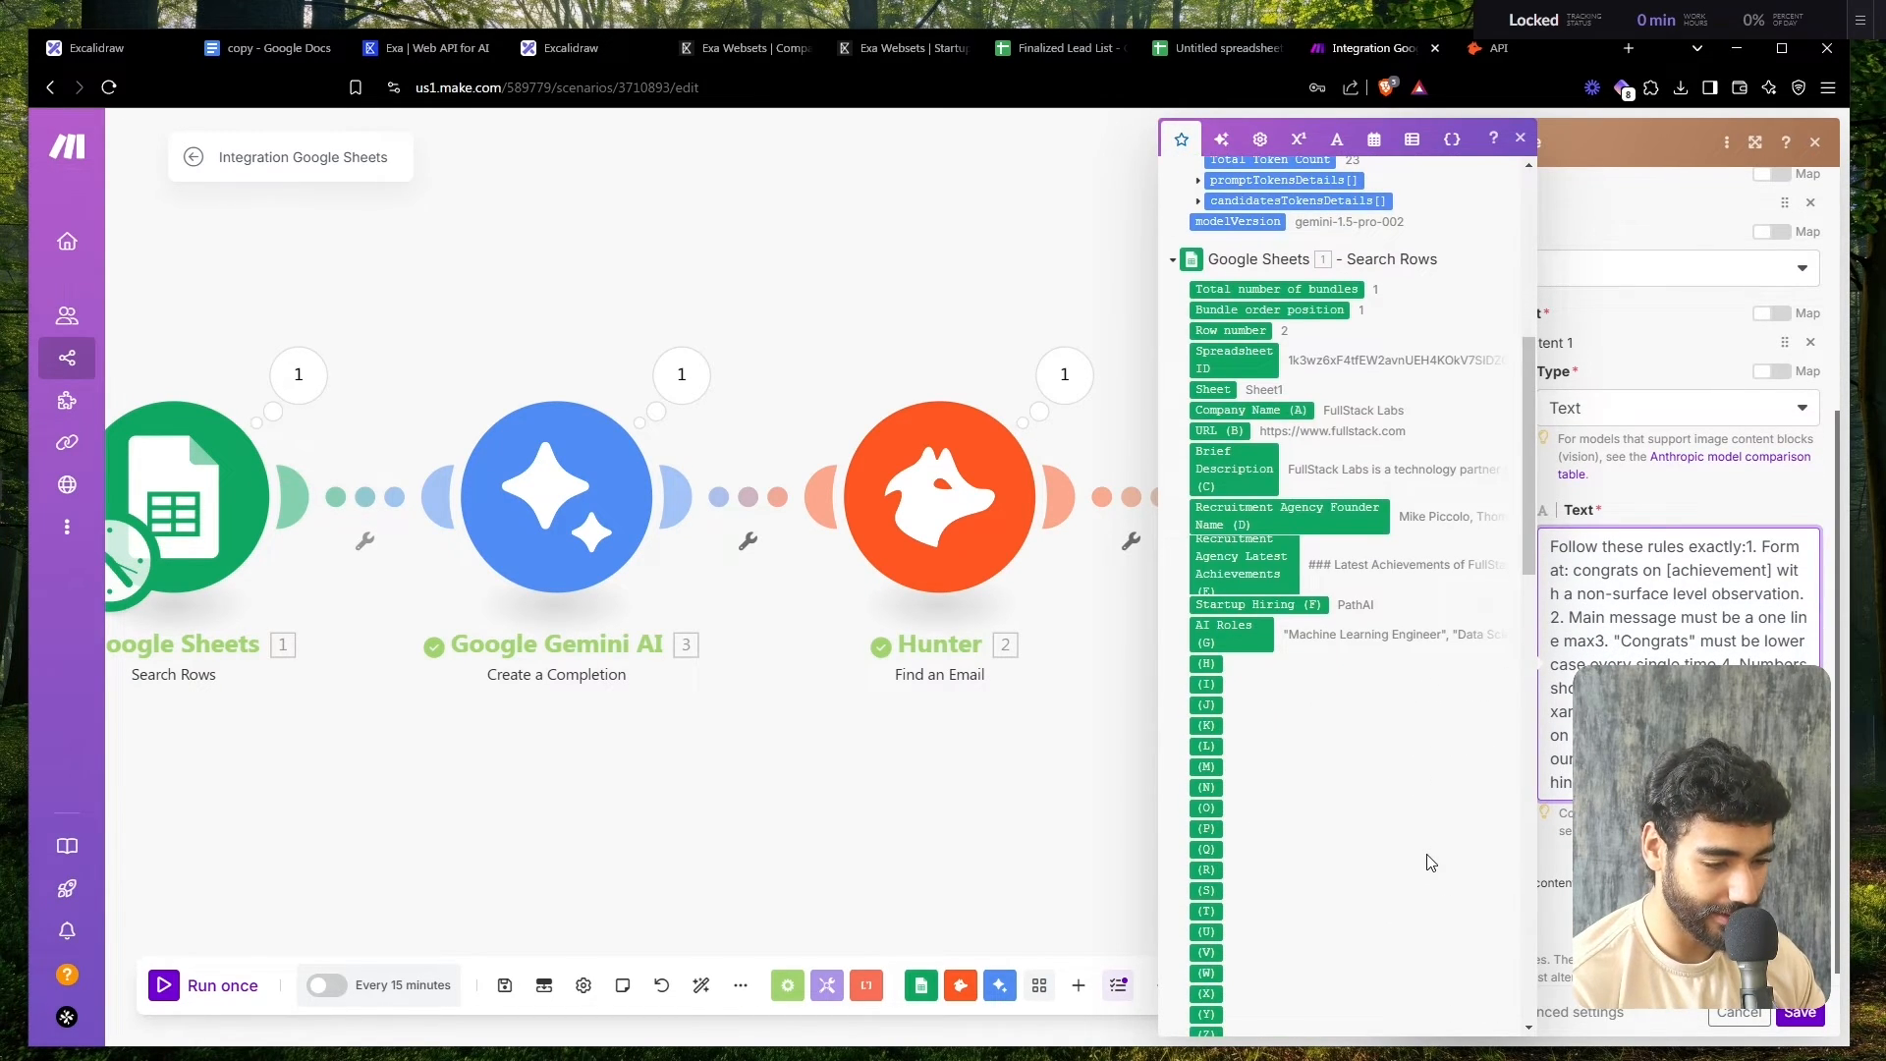
pyautogui.click(1296, 562)
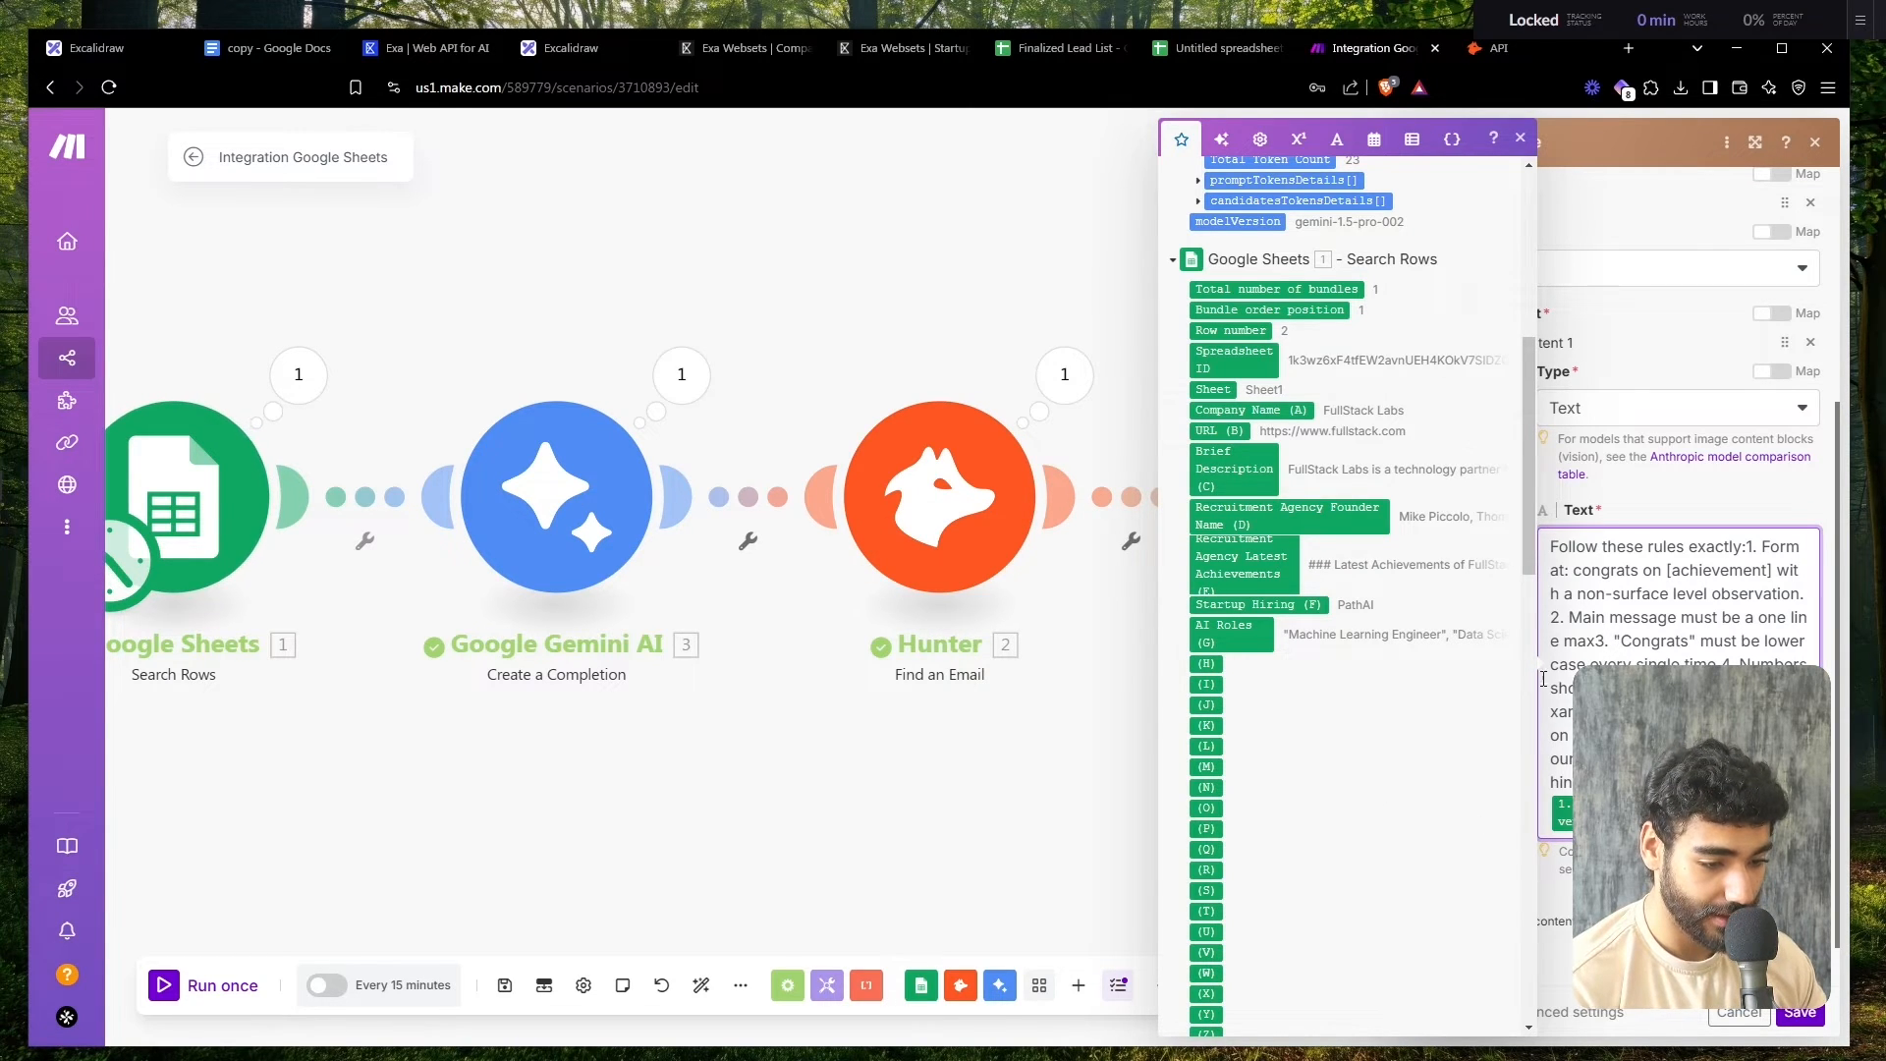
pyautogui.click(1801, 1013)
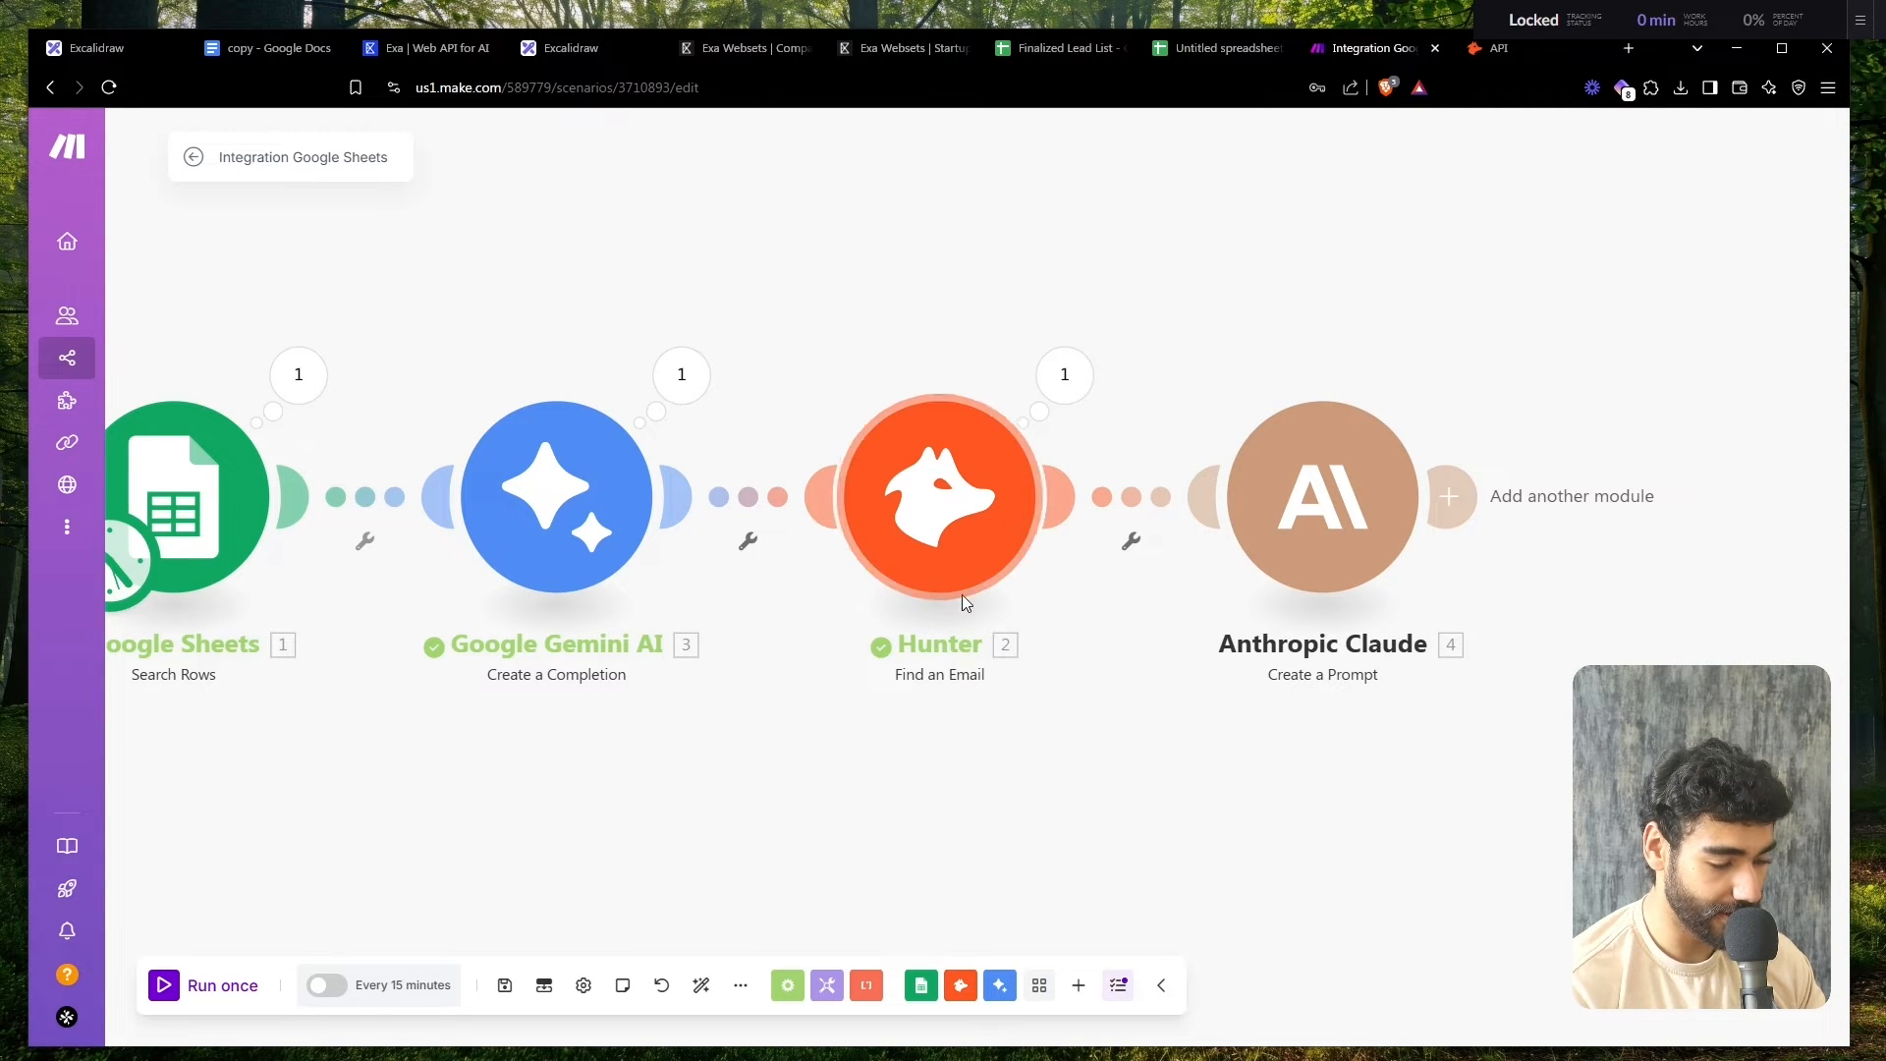
# - Set up a filter between Hunter and Claude that requires Hunter's Email to exist, and save it
pyautogui.click(1145, 519)
pyautogui.click(1372, 487)
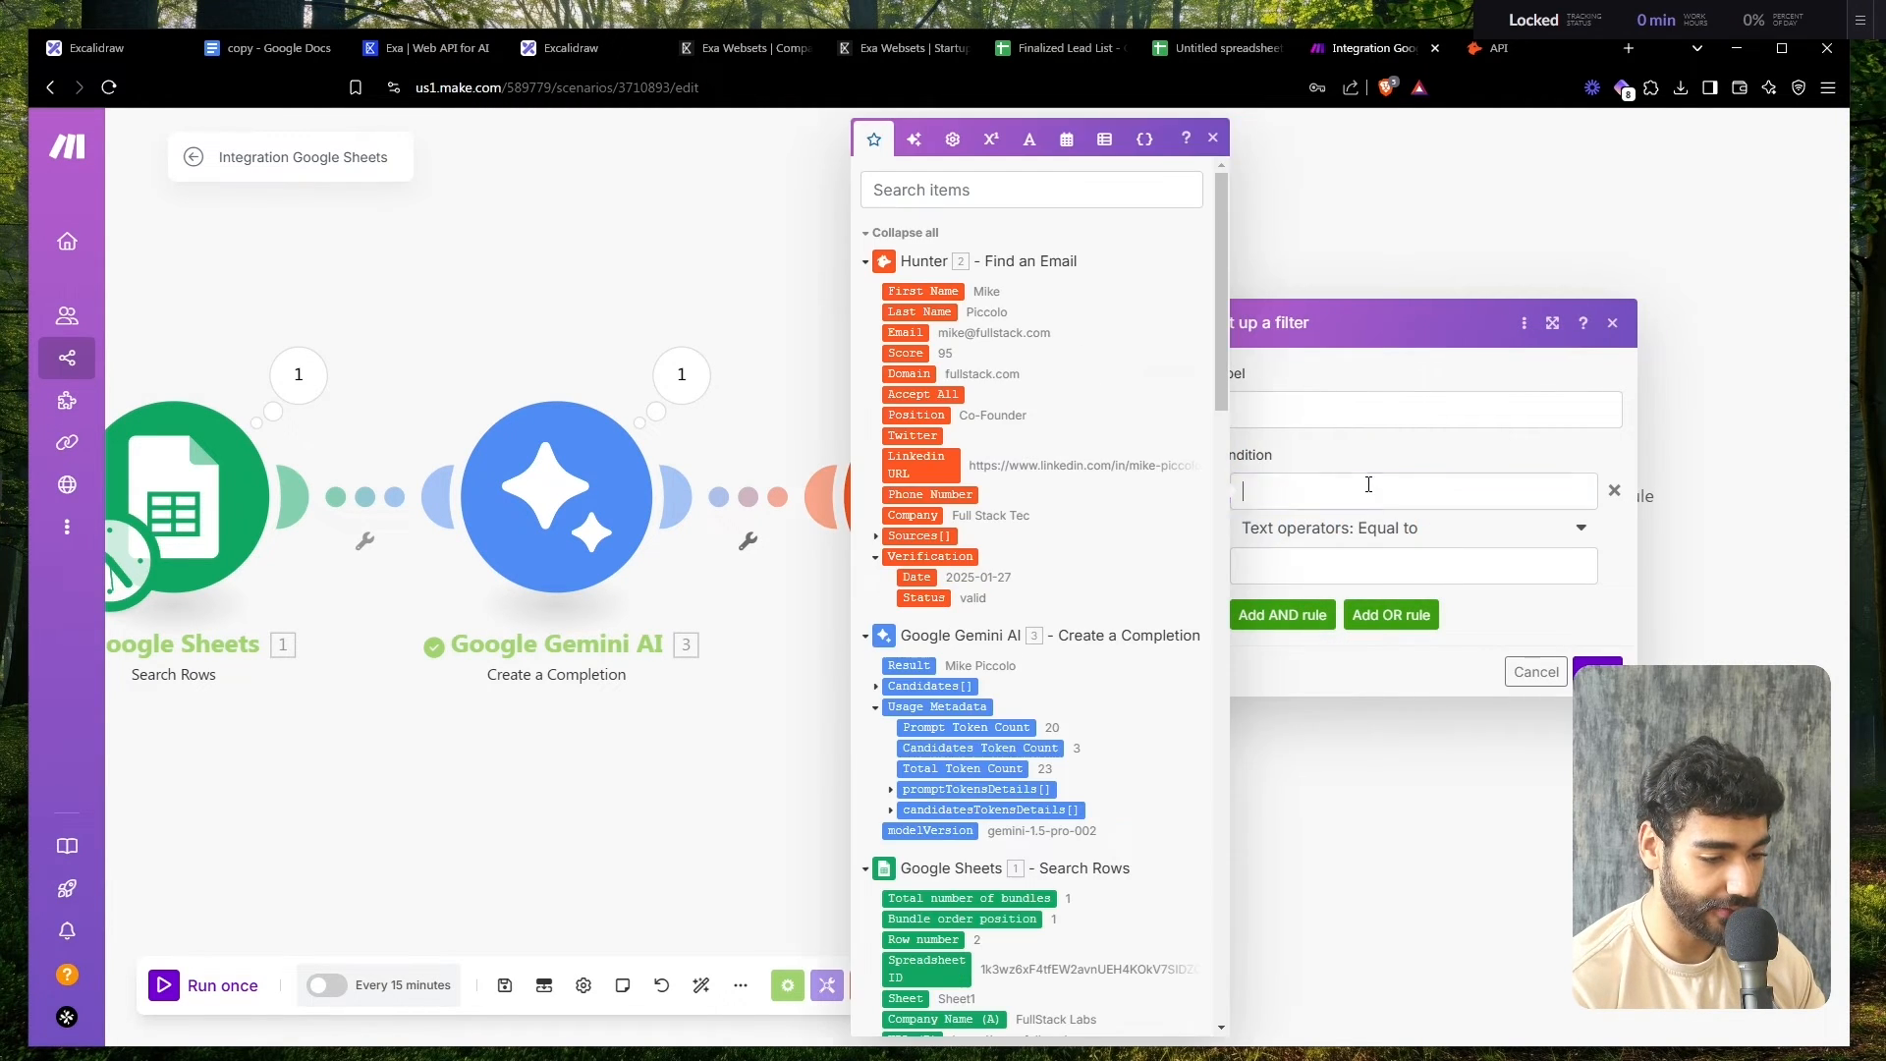
pyautogui.click(906, 332)
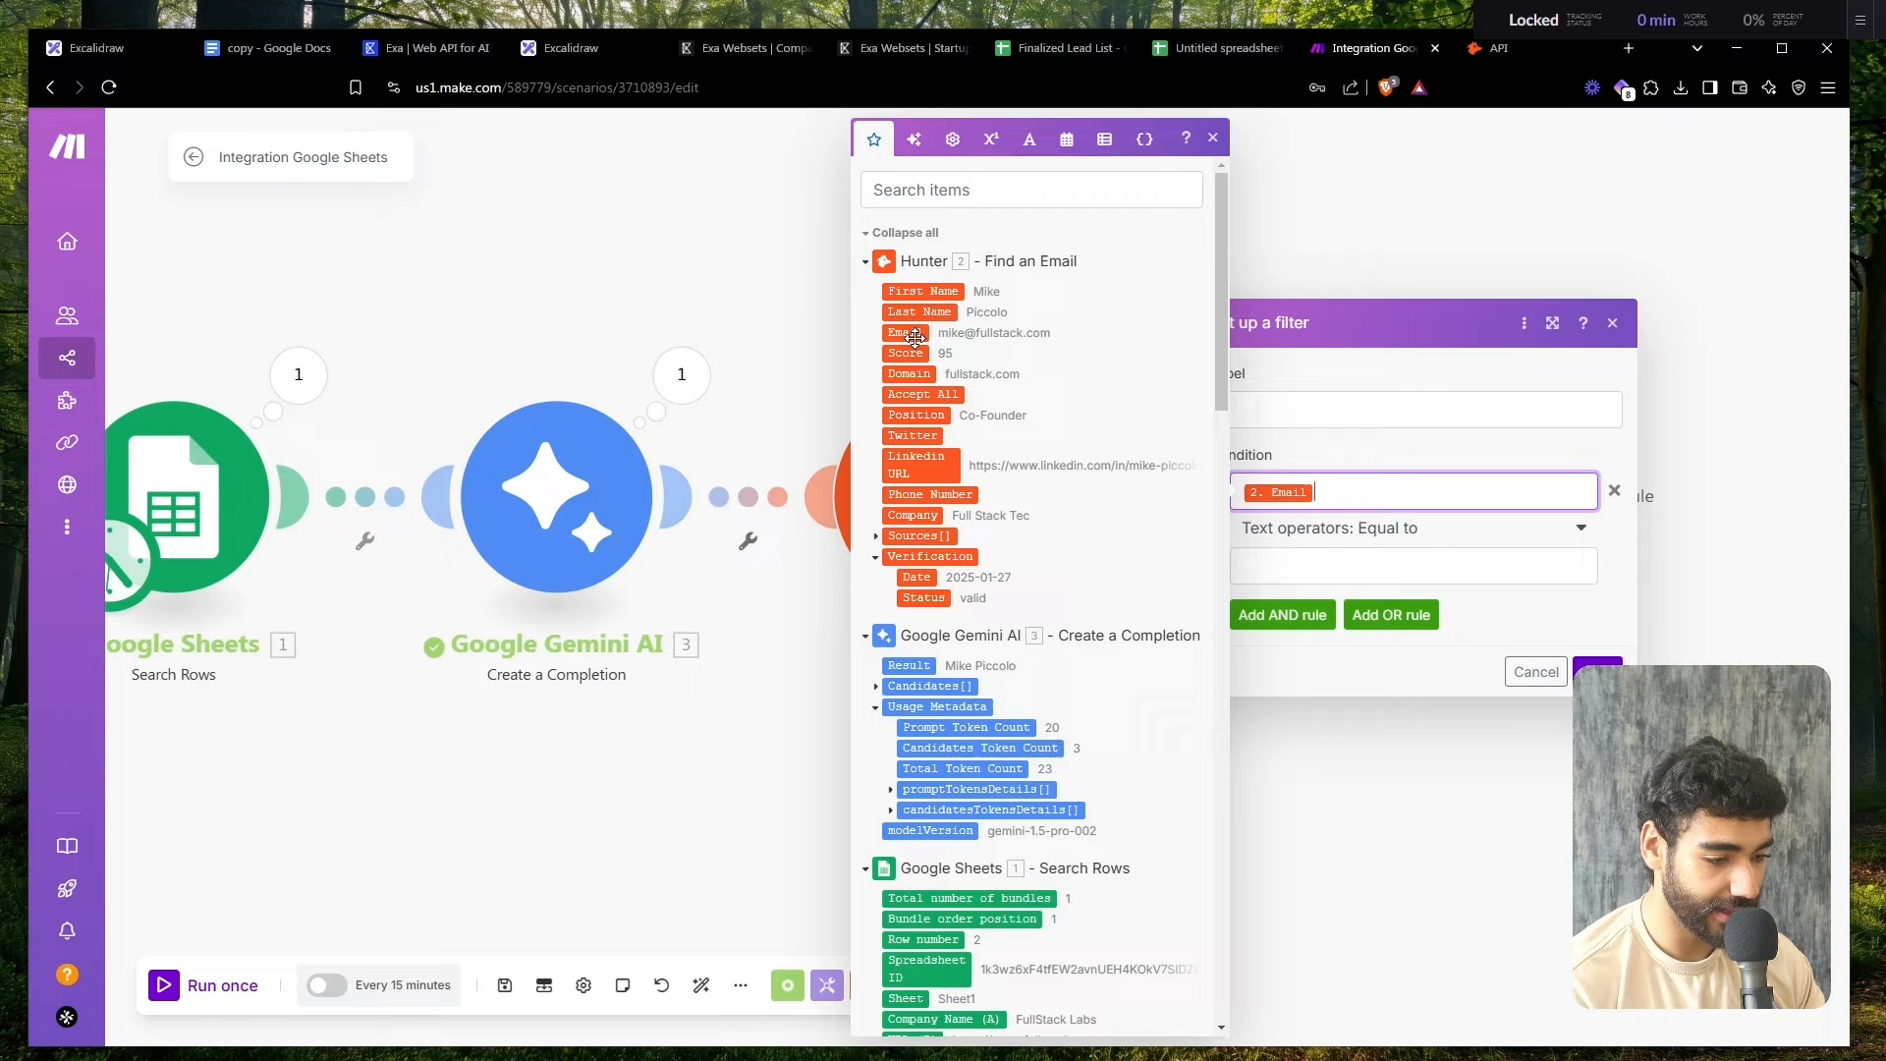
pyautogui.click(1385, 530)
pyautogui.click(1305, 628)
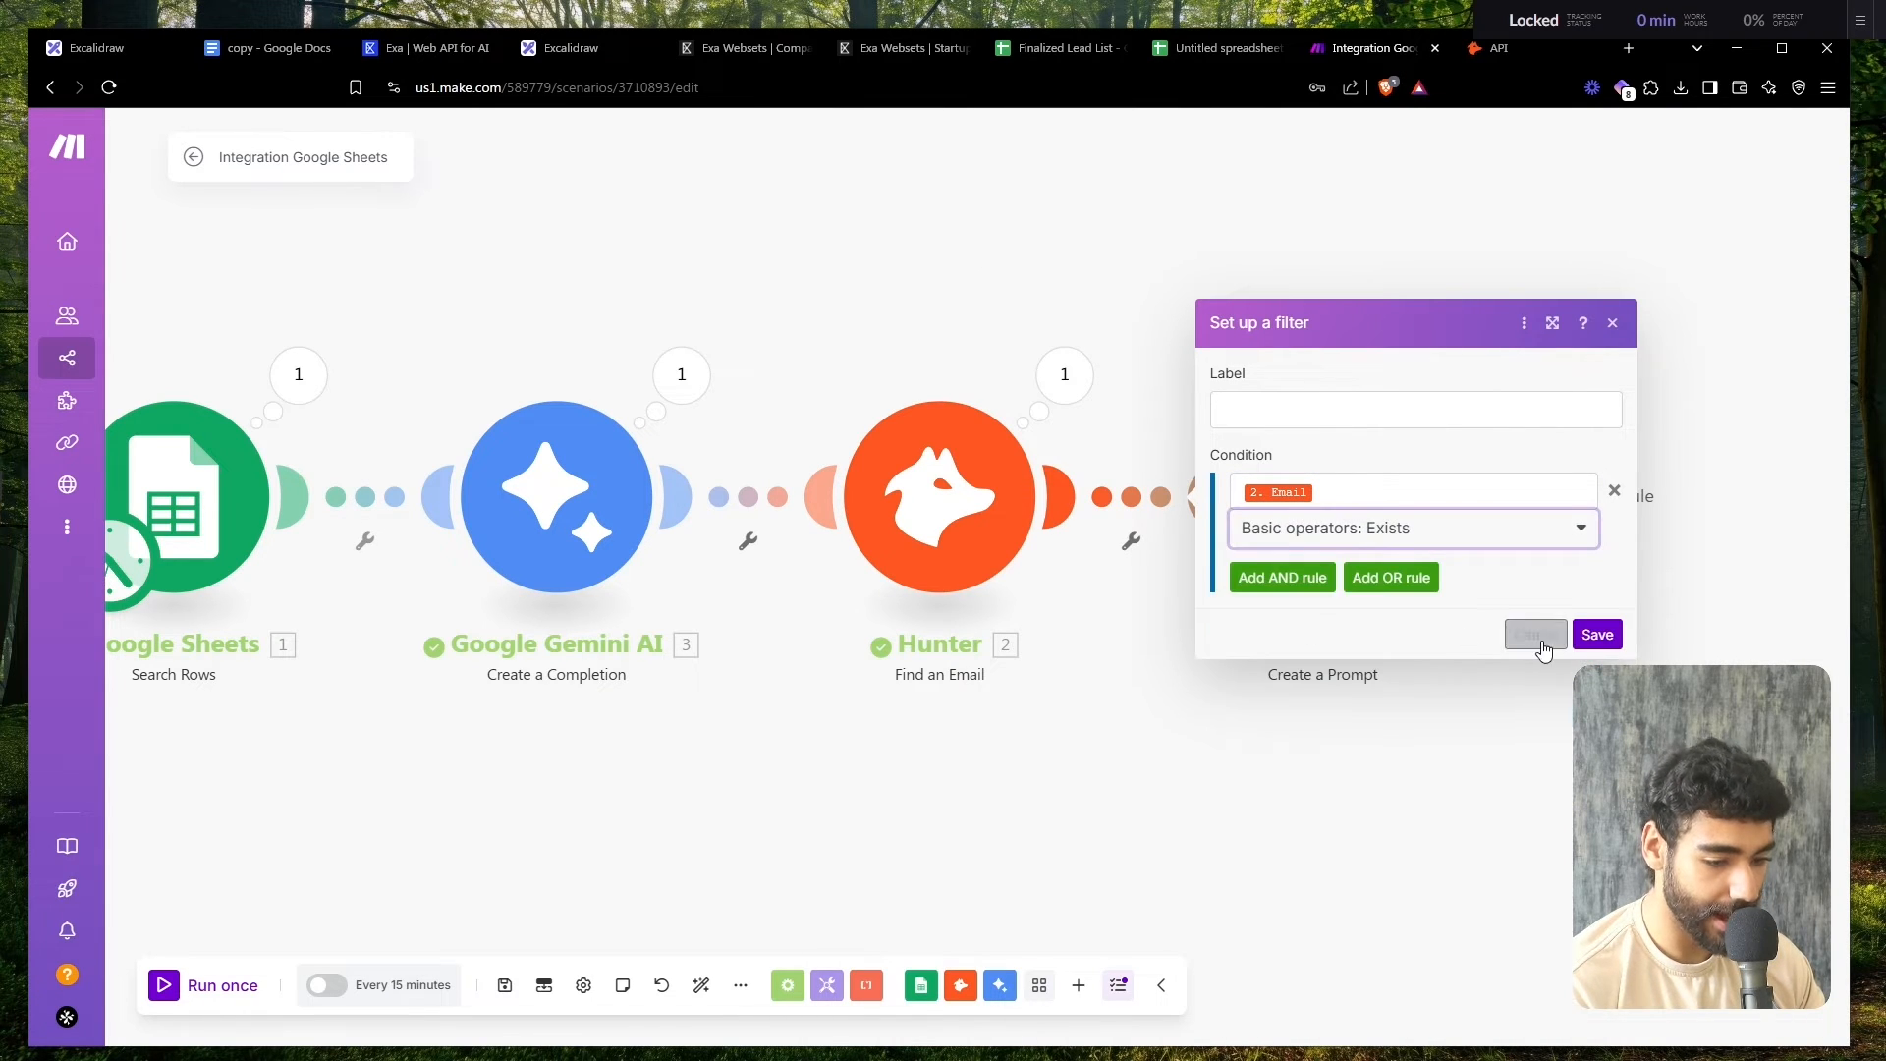
pyautogui.click(1595, 639)
# - Save the scenario and run it once through to the Anthropic Claude module
pyautogui.click(504, 985)
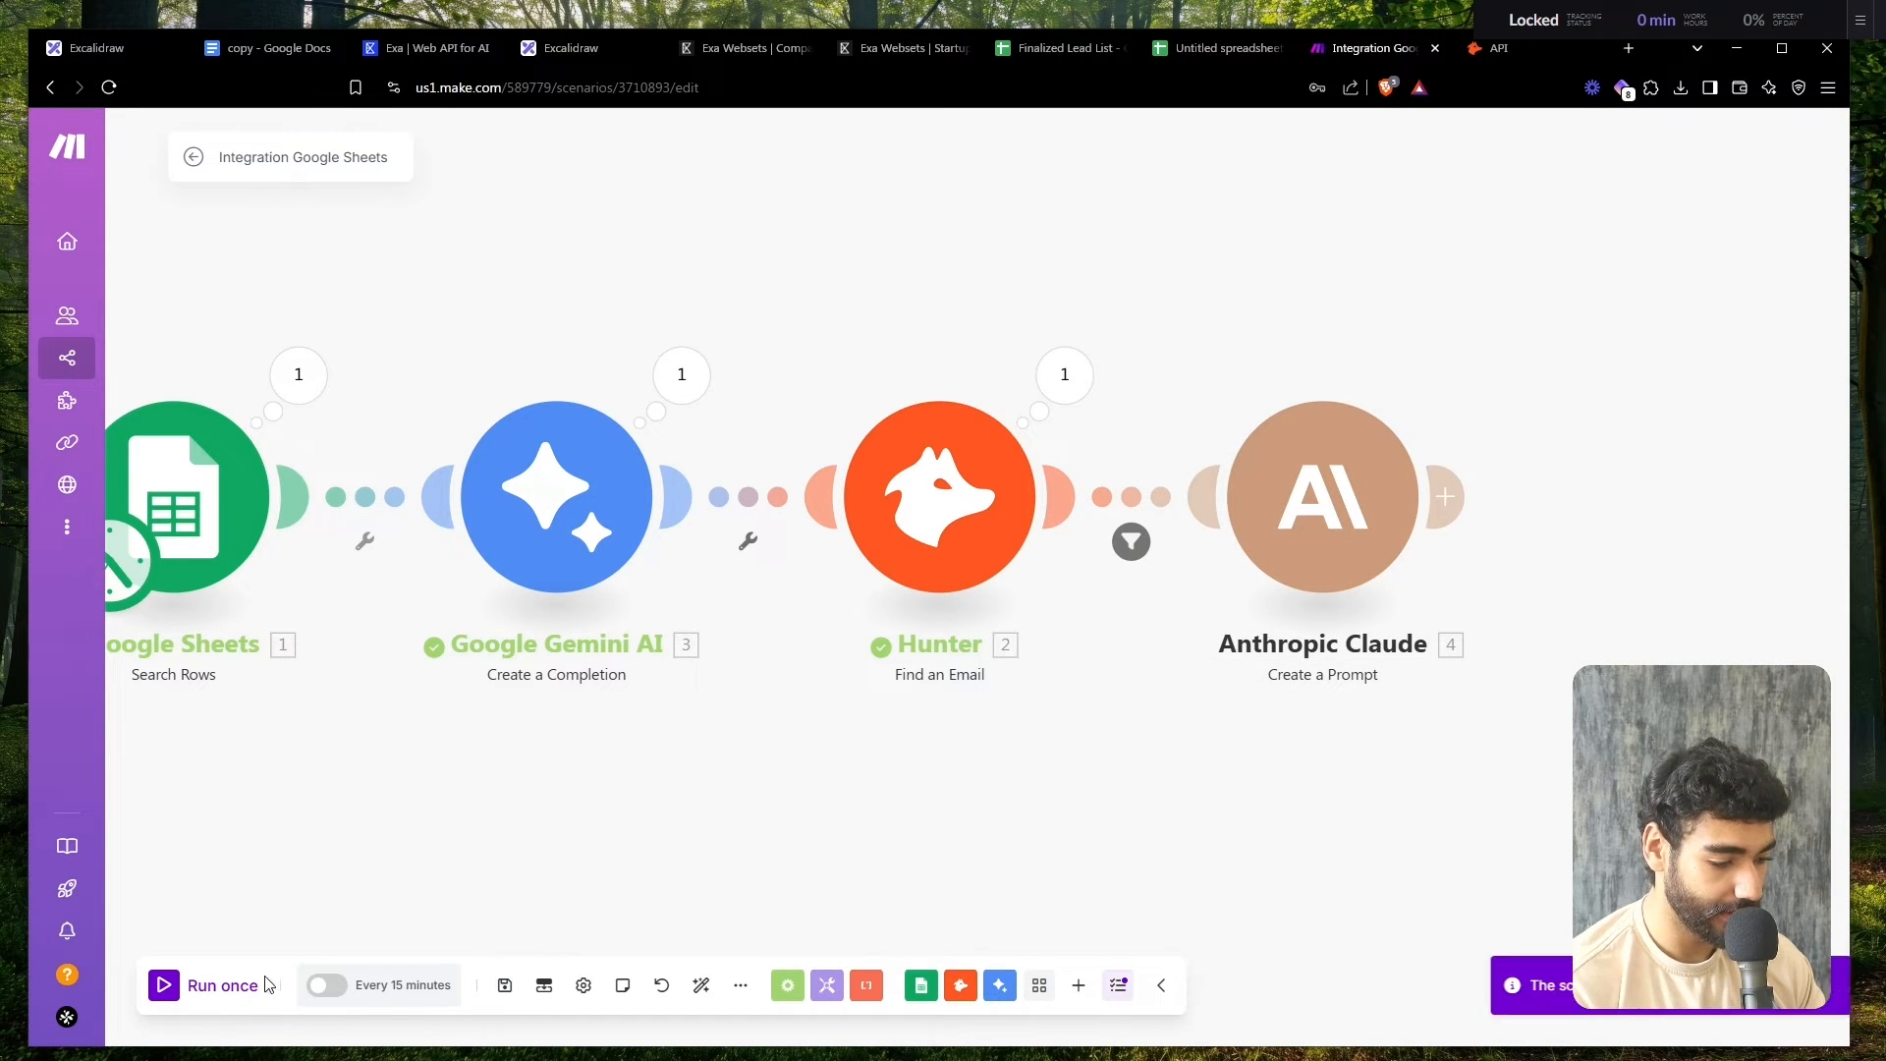
pyautogui.click(224, 985)
pyautogui.moveTo(783, 704); pyautogui.dragTo(664, 656)
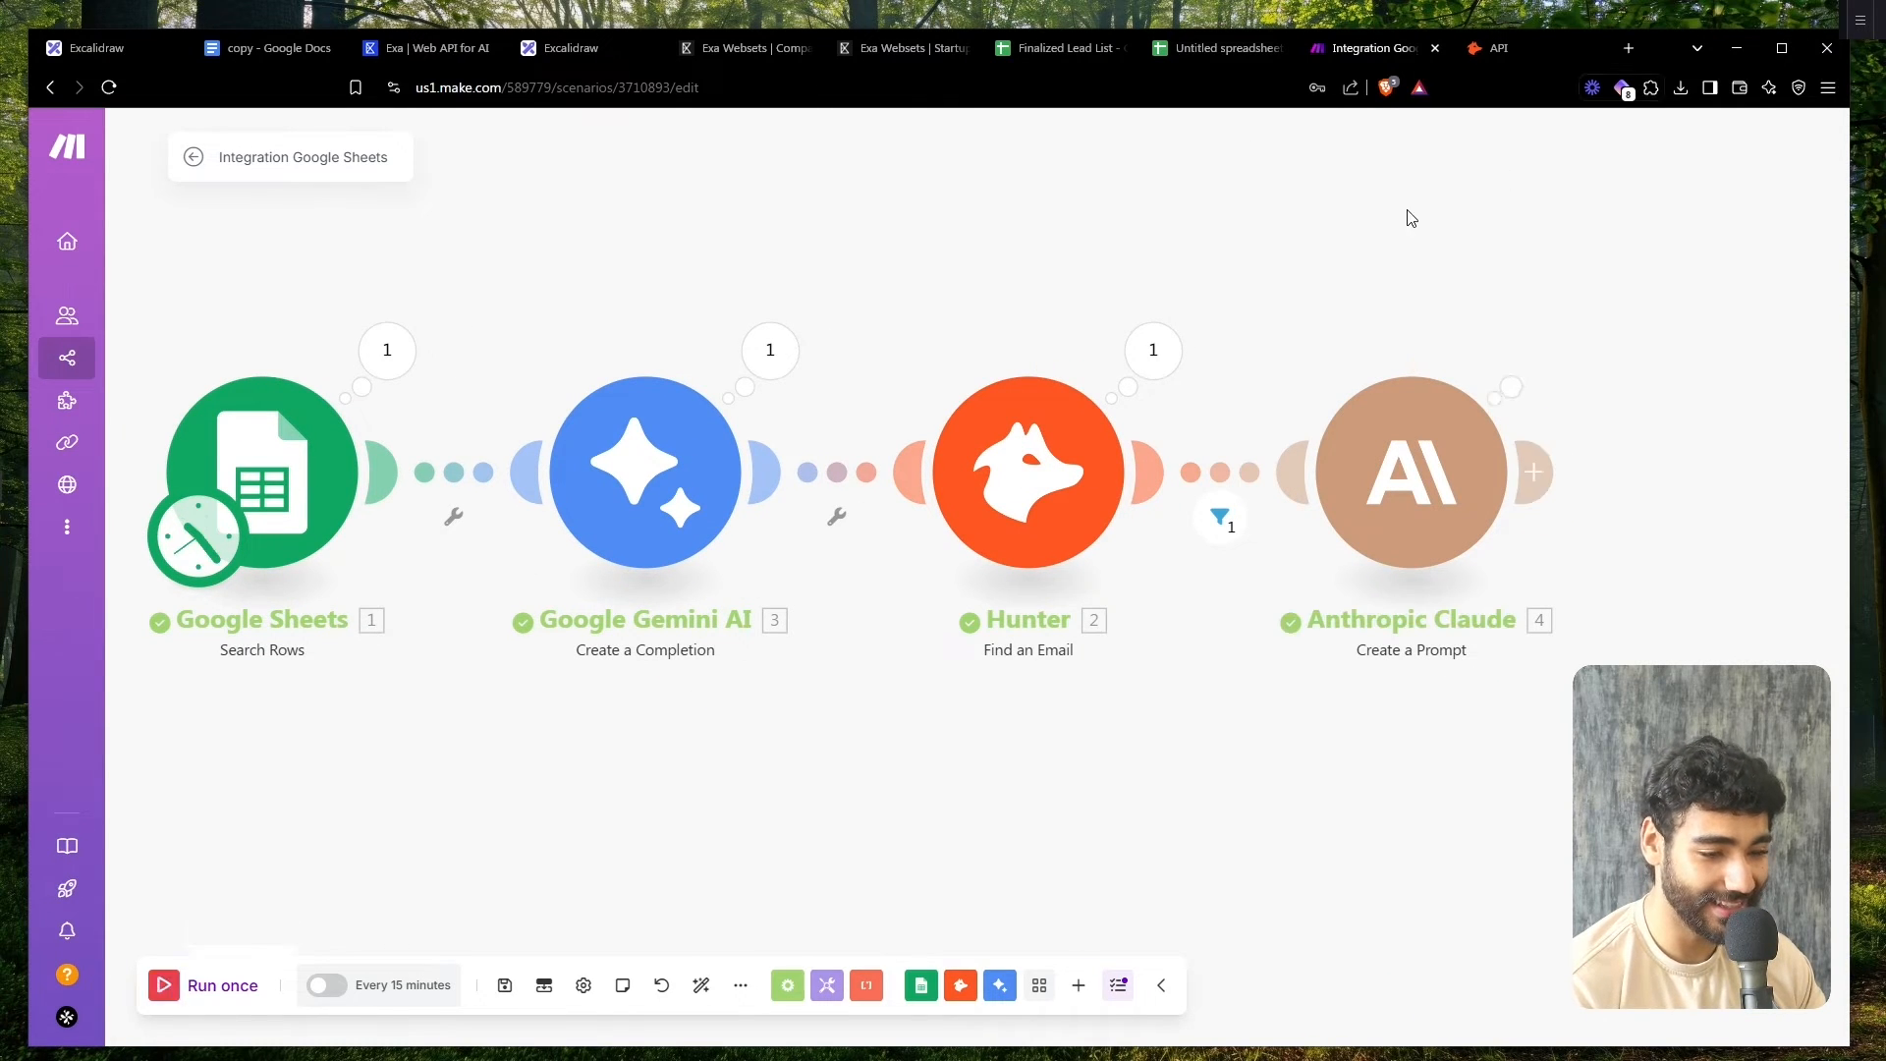
# - Inspect the output of the Claude module's run and start adding another module after Claude
pyautogui.moveTo(1411, 215); pyautogui.dragTo(983, 216)
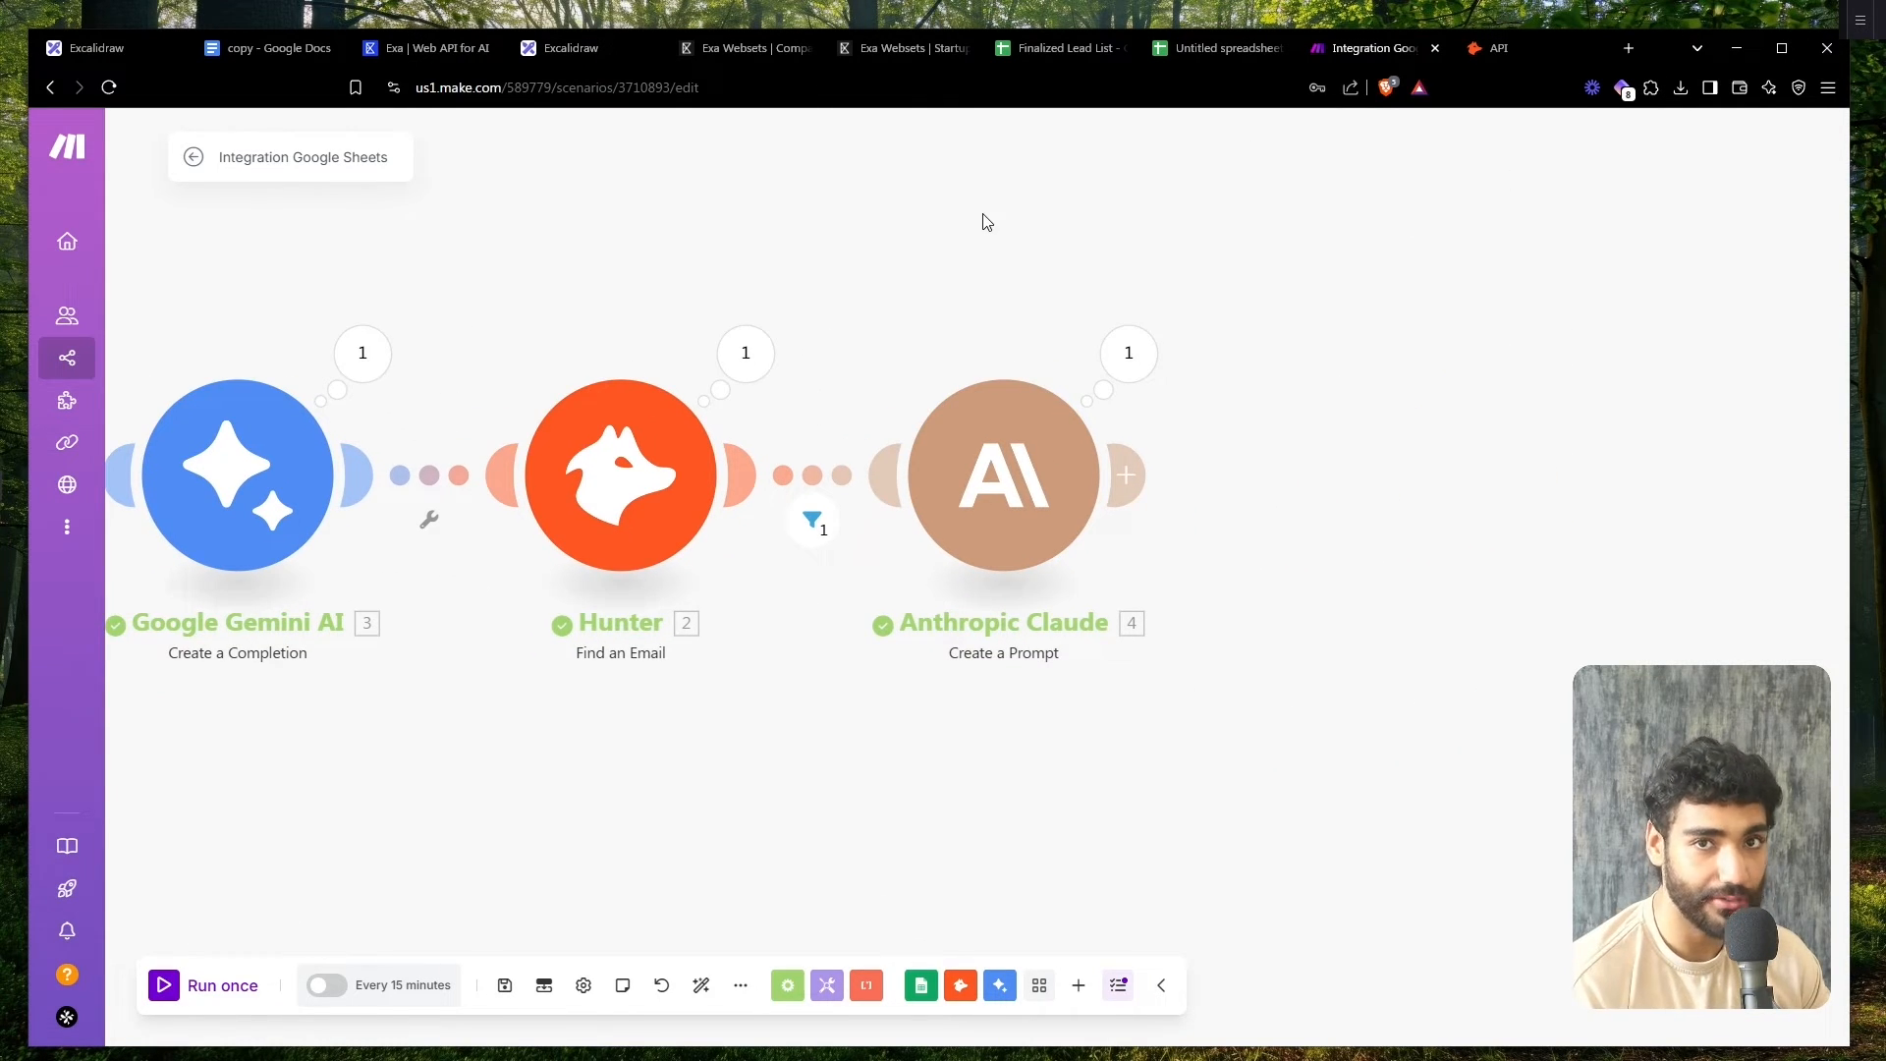
pyautogui.click(1129, 362)
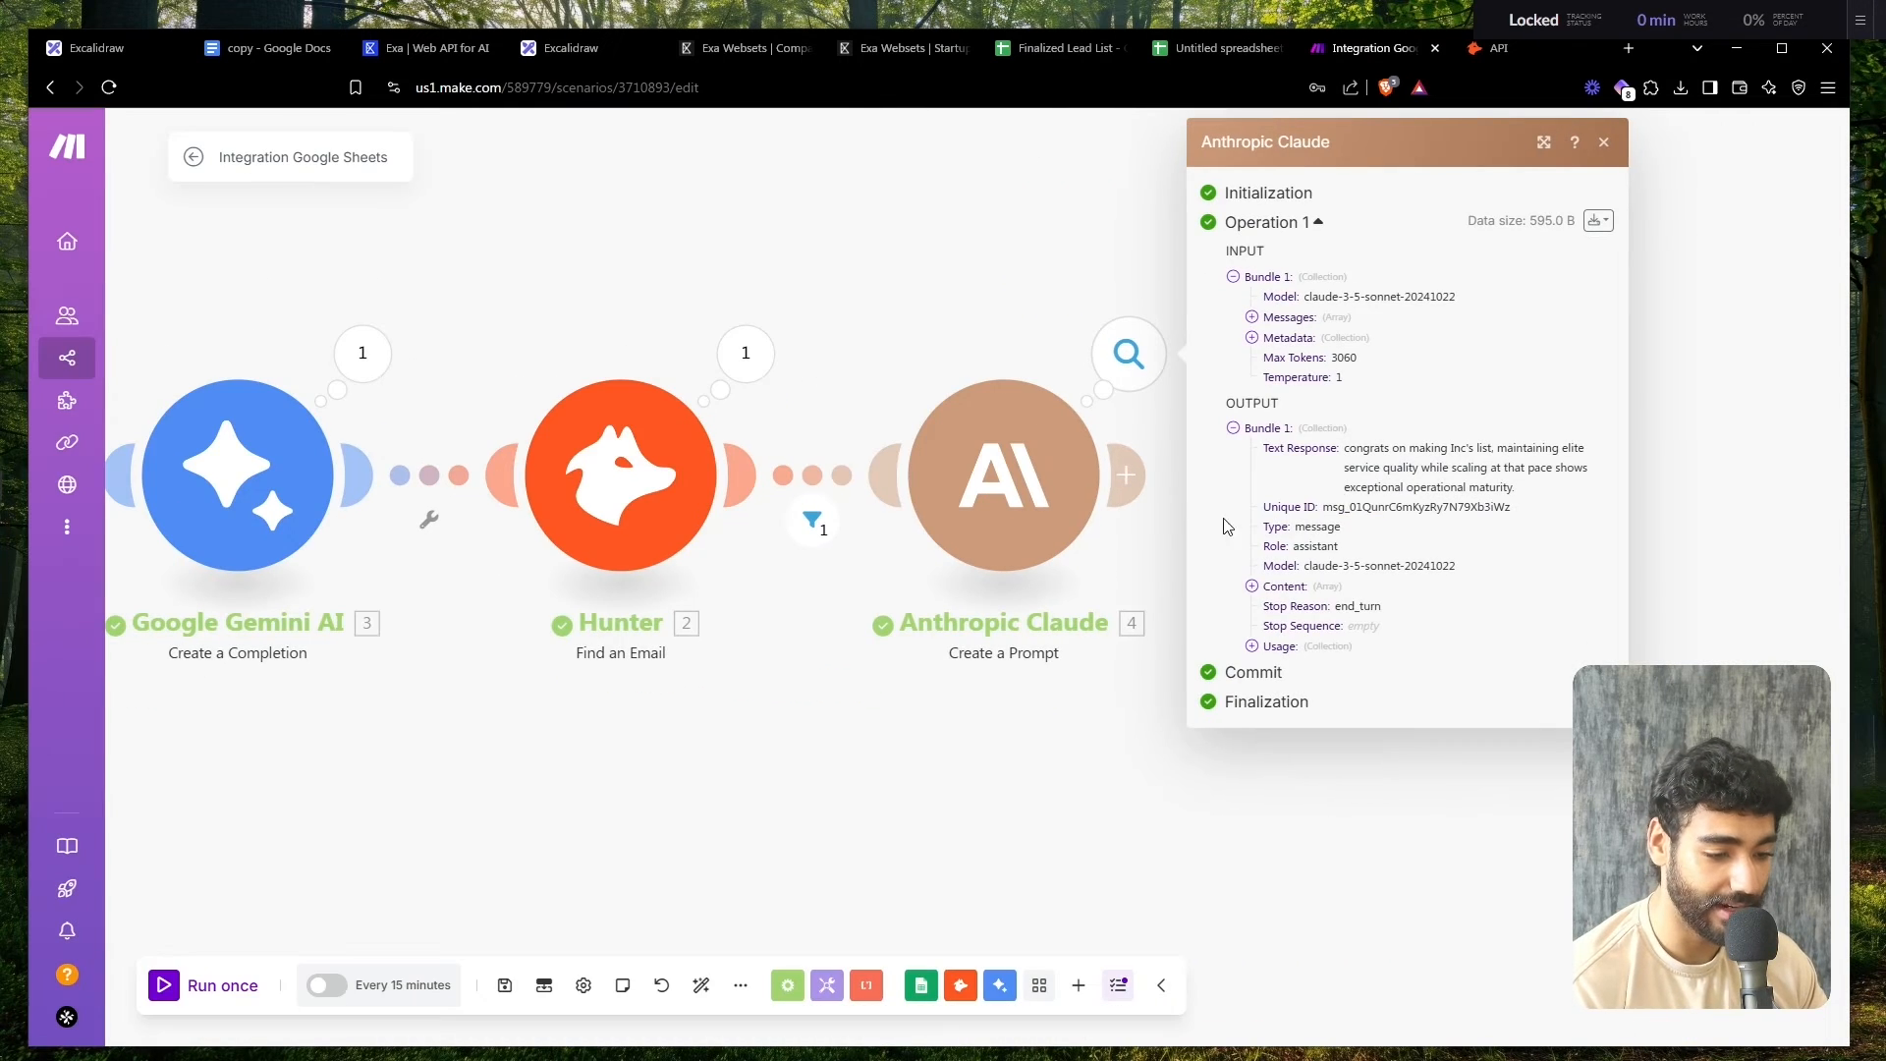
pyautogui.click(1126, 478)
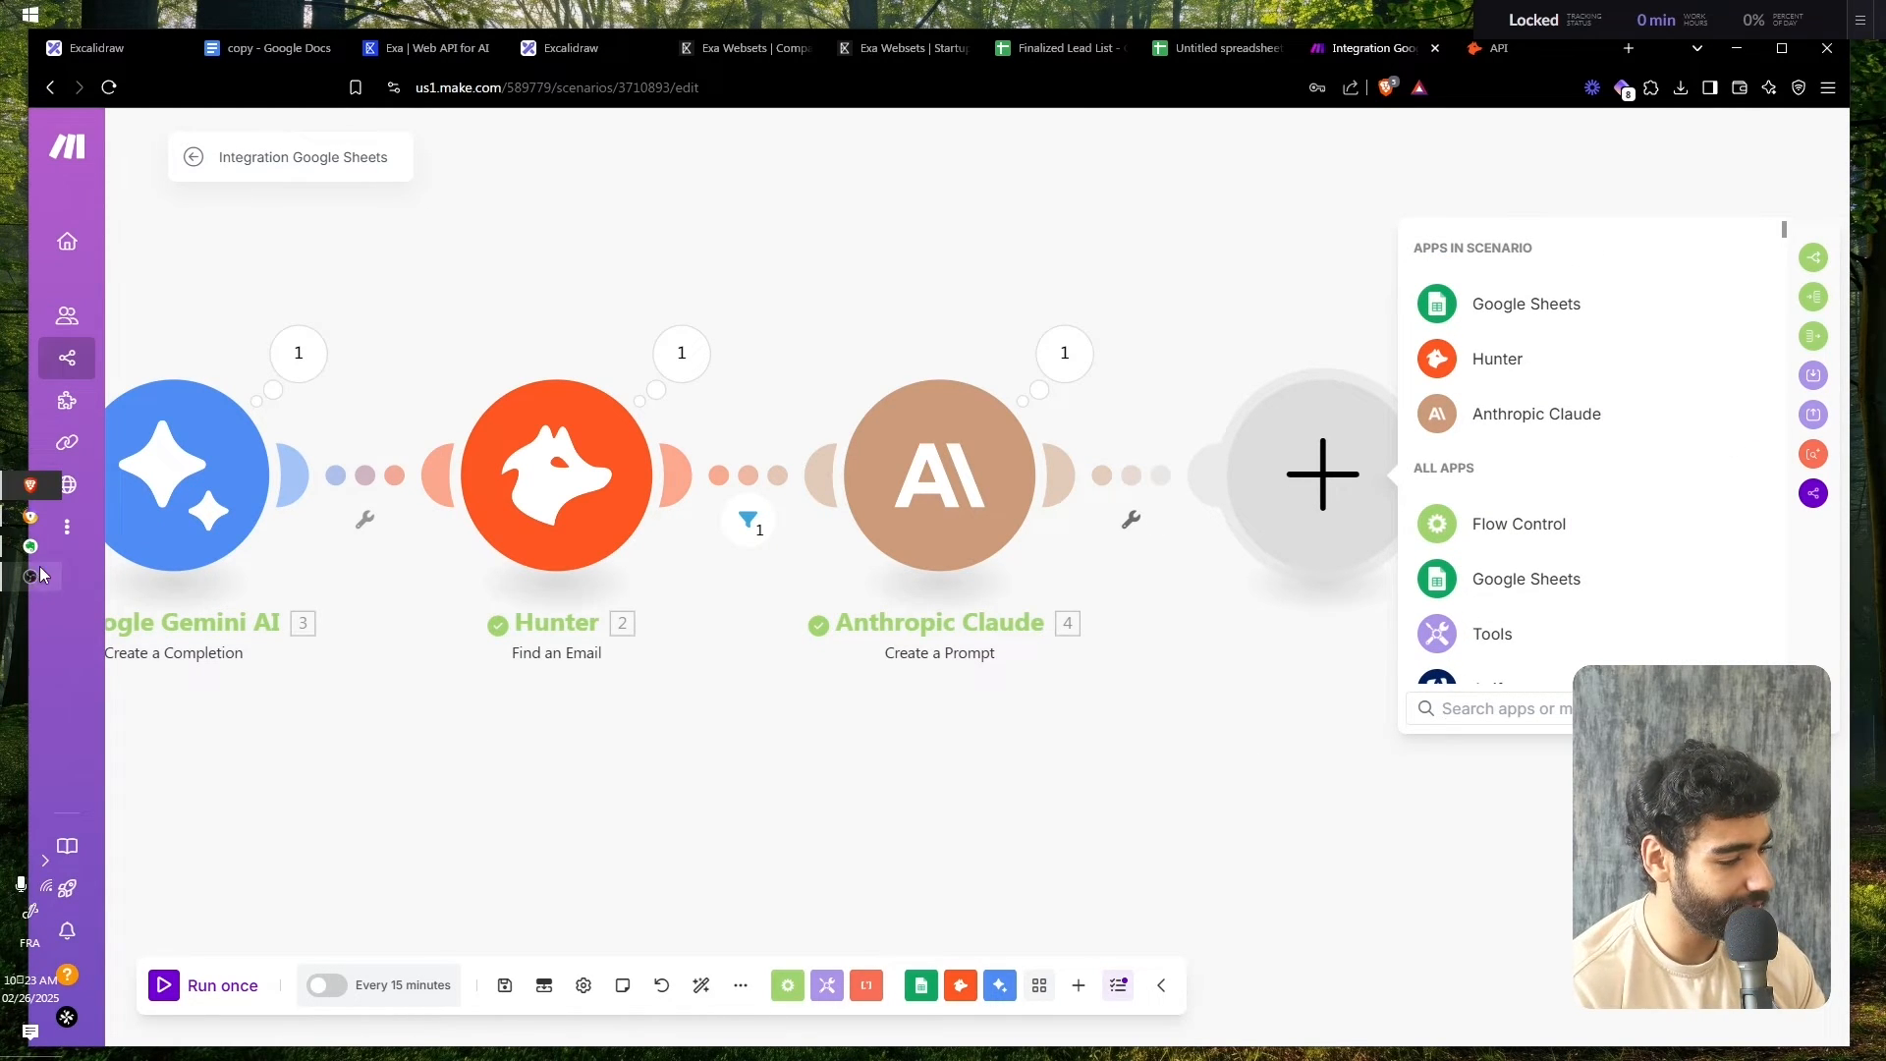
# - Switch to the copy document in Google Docs, review the email template and insert a blank line below {{Roles}}
pyautogui.click(246, 49)
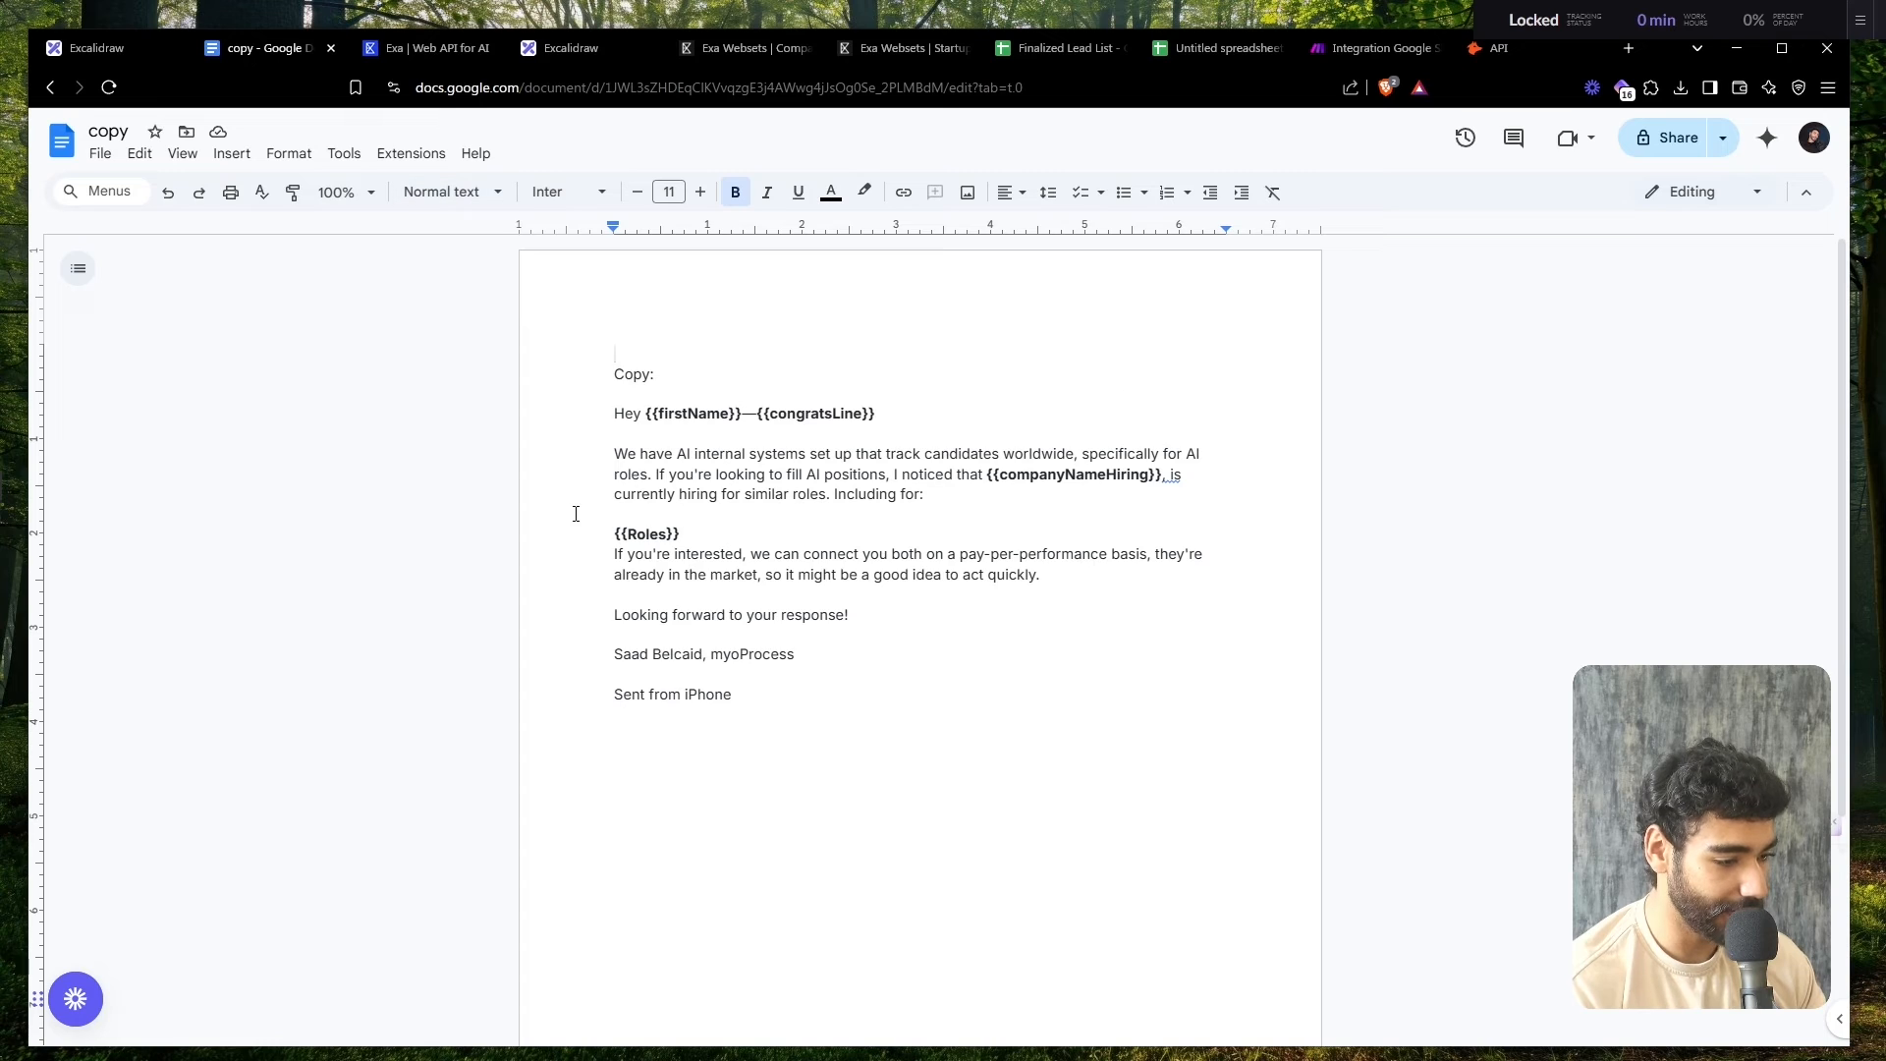
pyautogui.scroll(-1, 835, 594)
pyautogui.scroll(2, 707, 567)
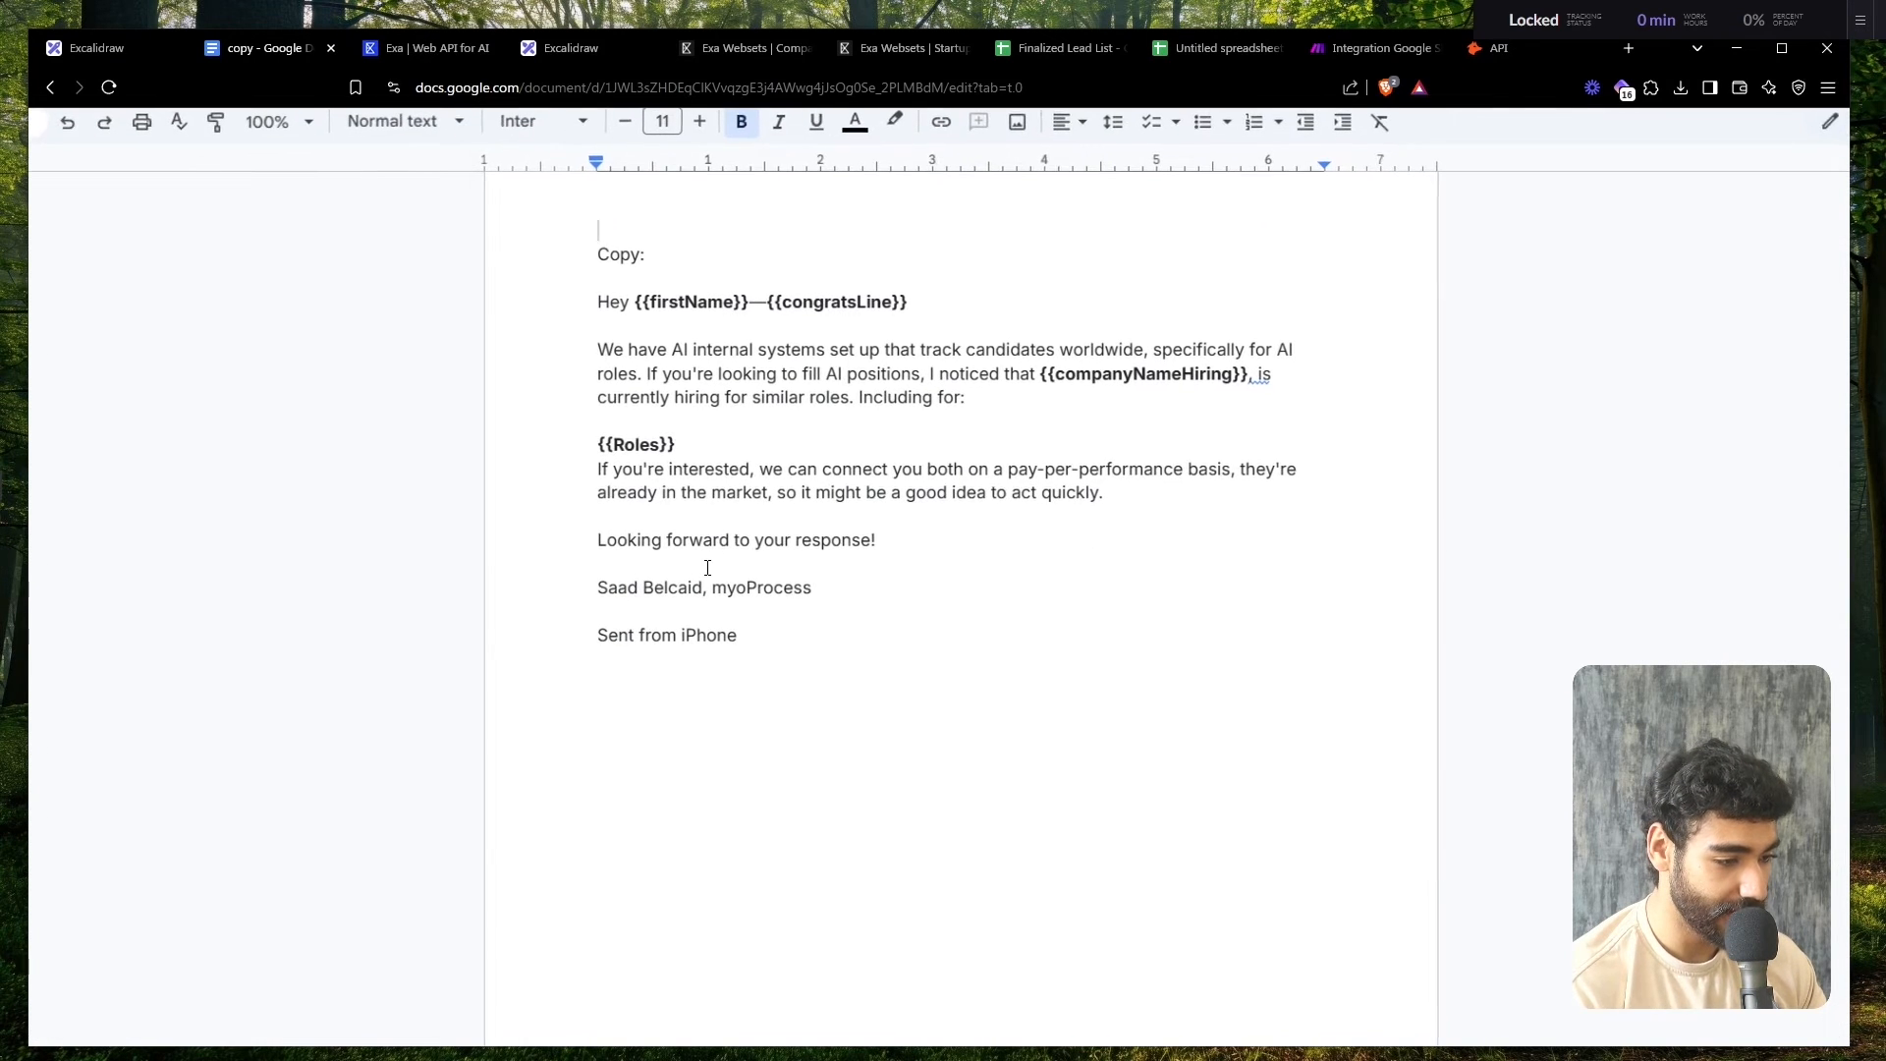
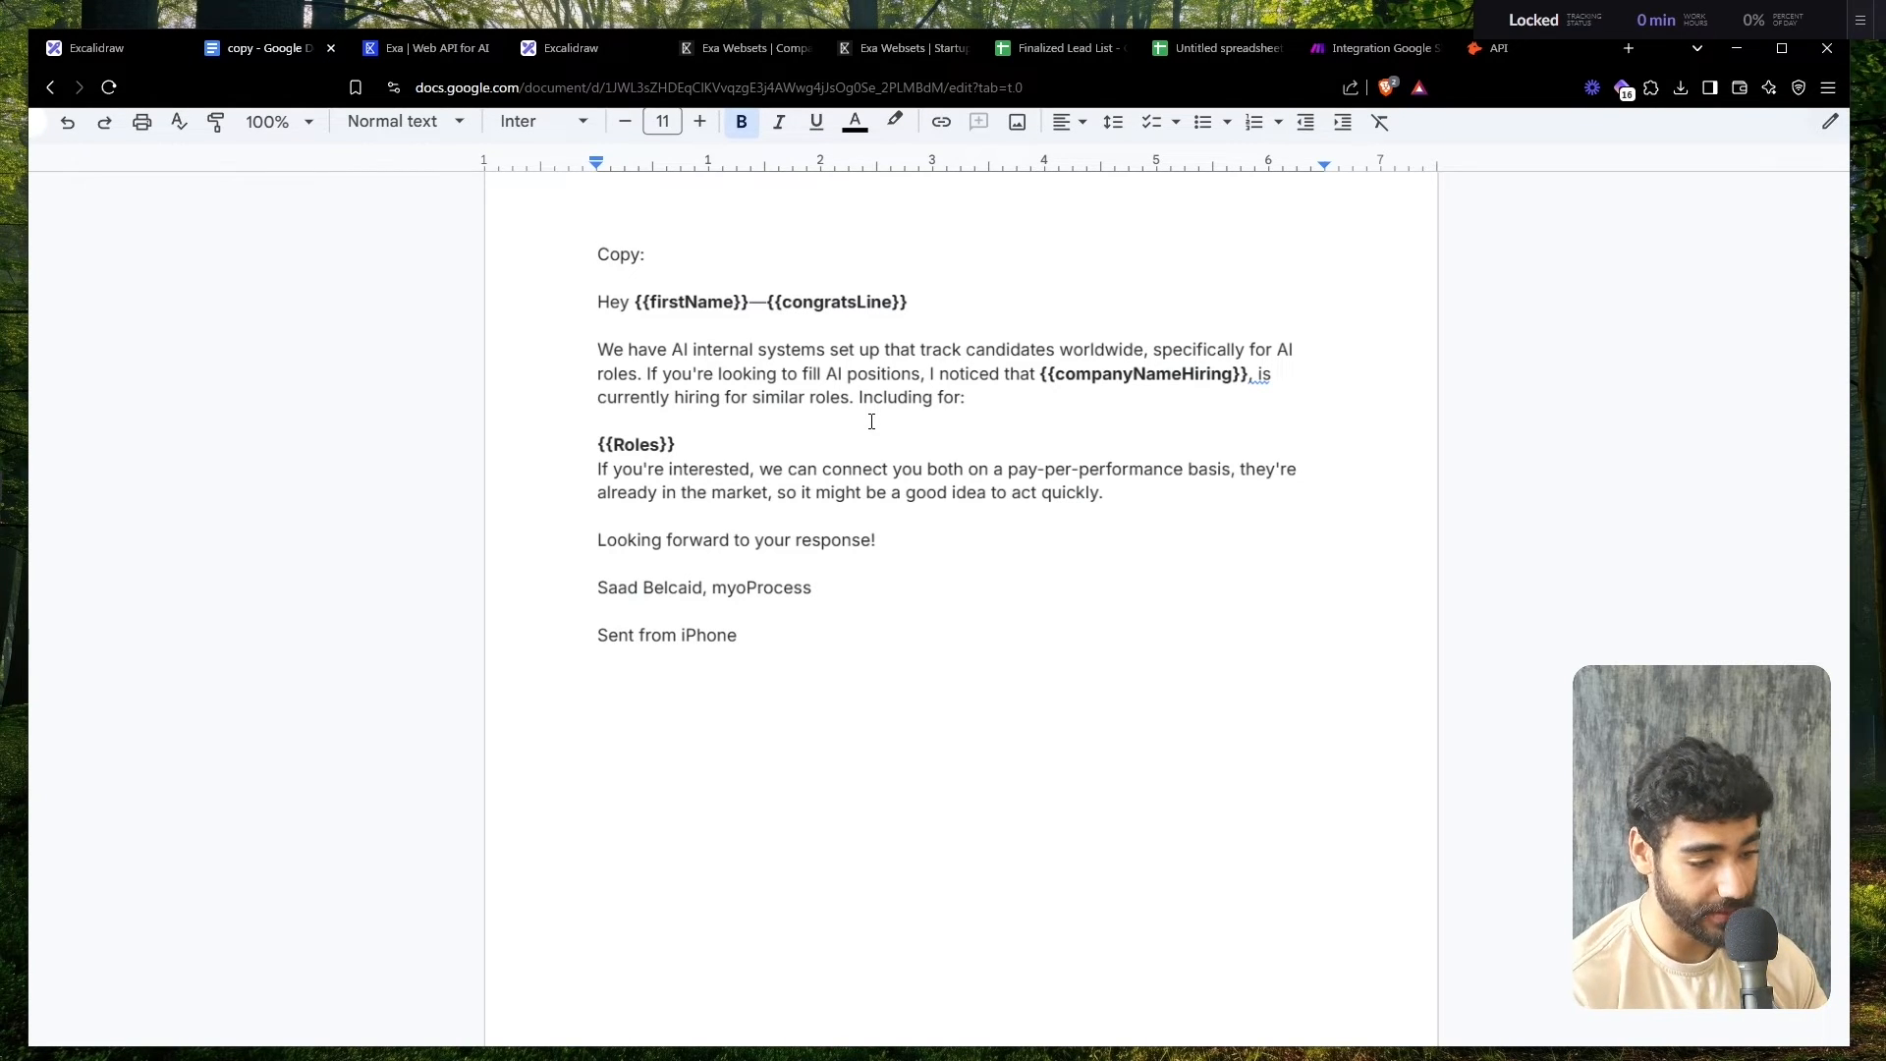
pyautogui.scroll(3, 1081, 363)
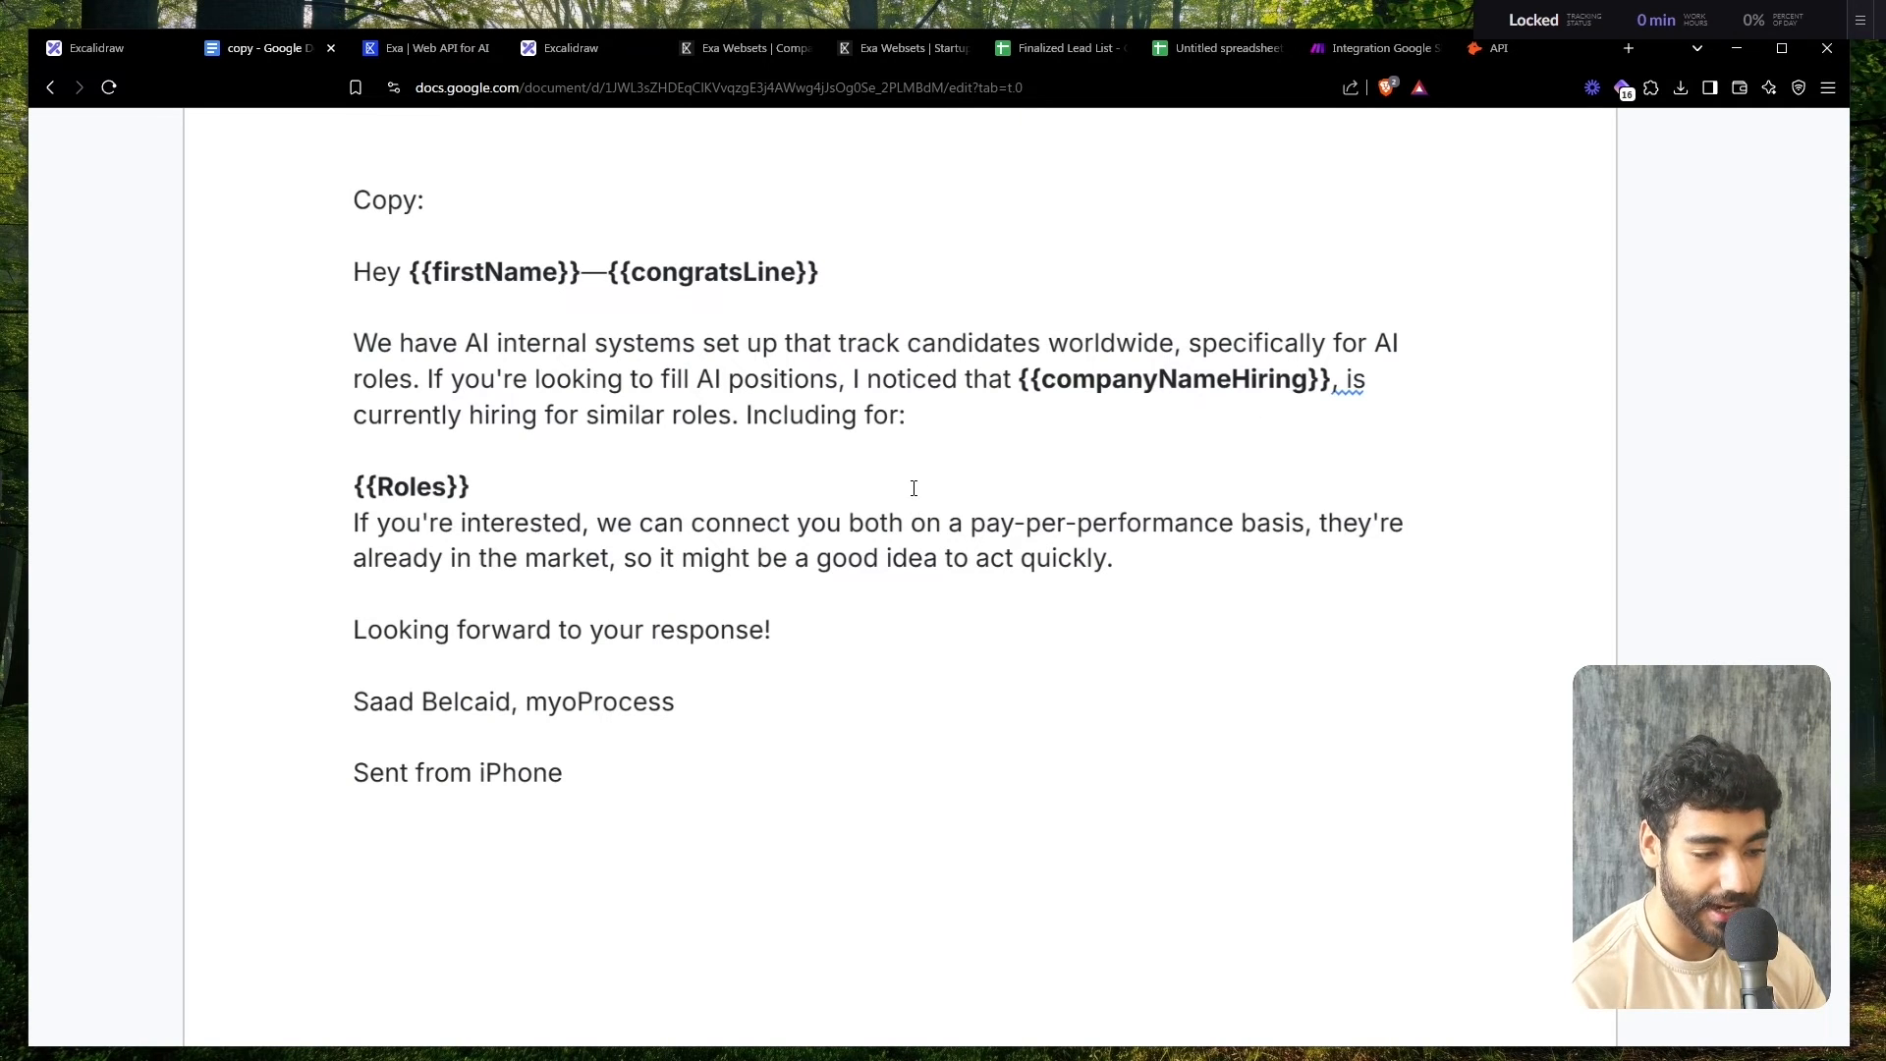
pyautogui.scroll(-3, 914, 488)
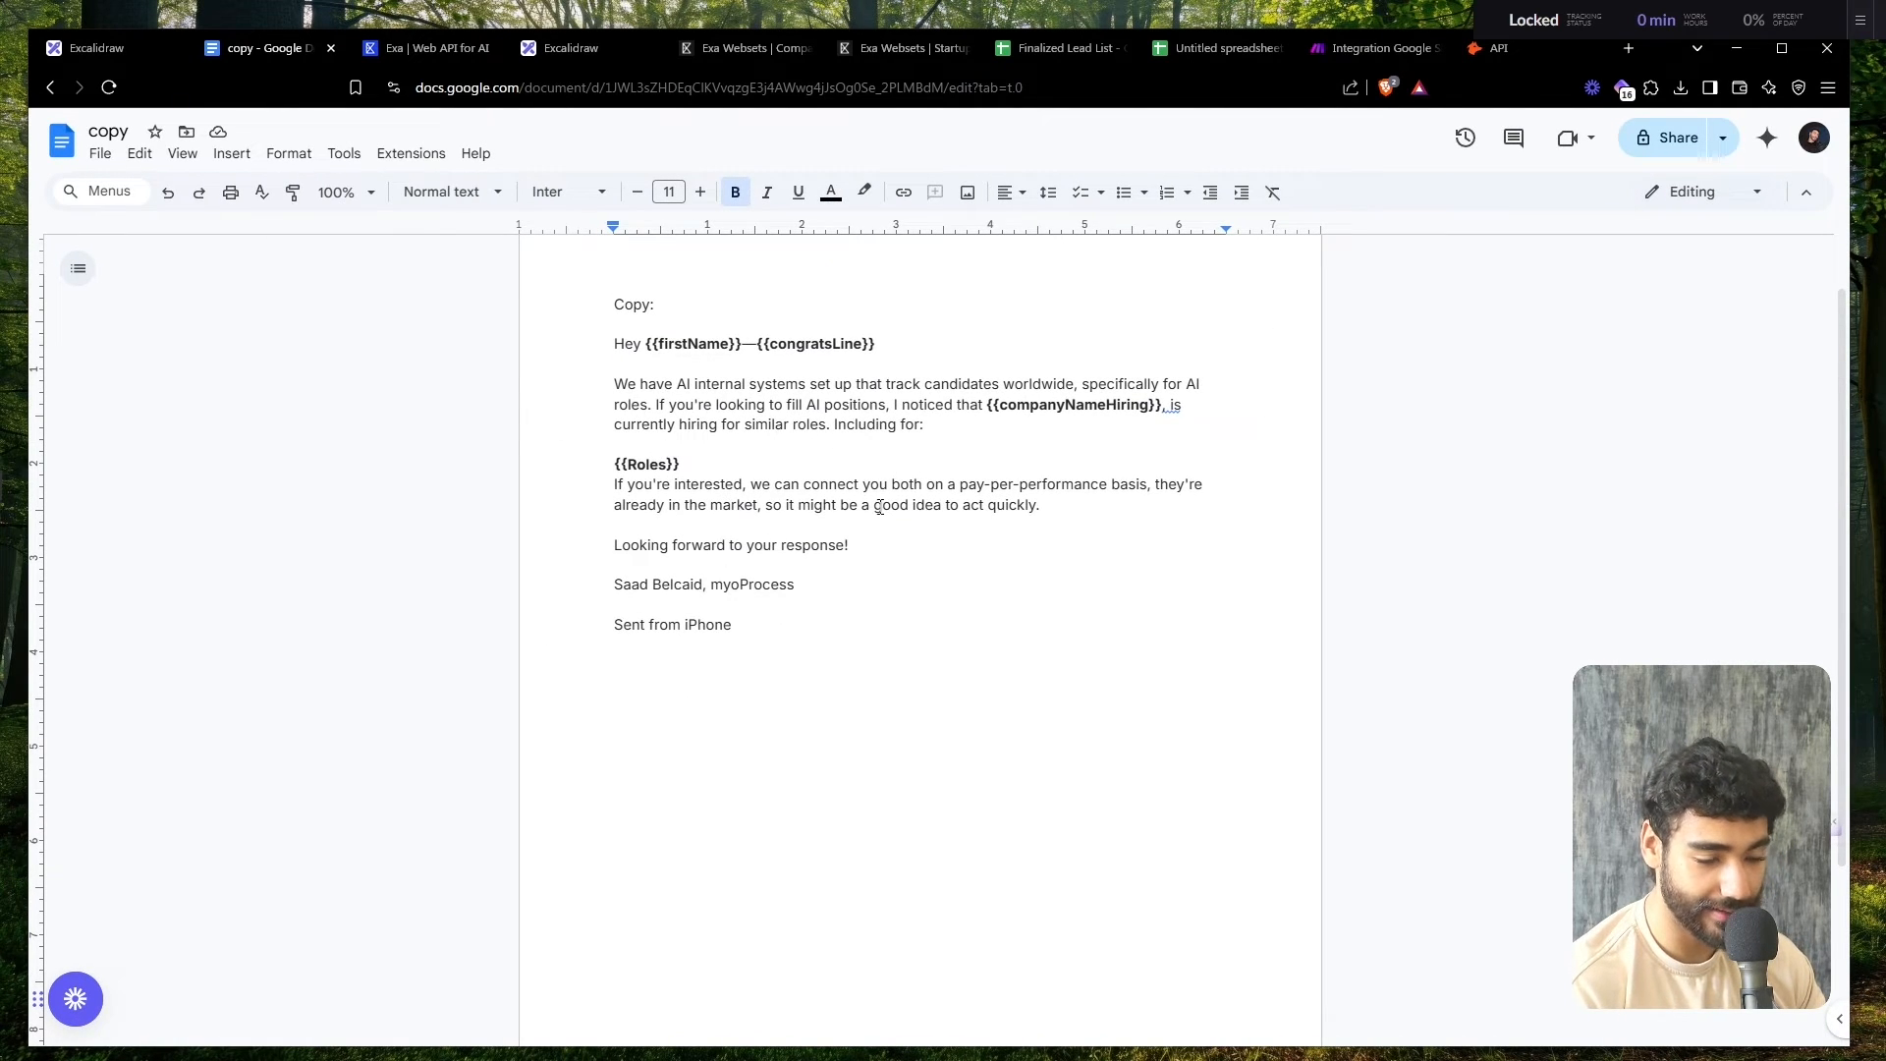
pyautogui.click(694, 465)
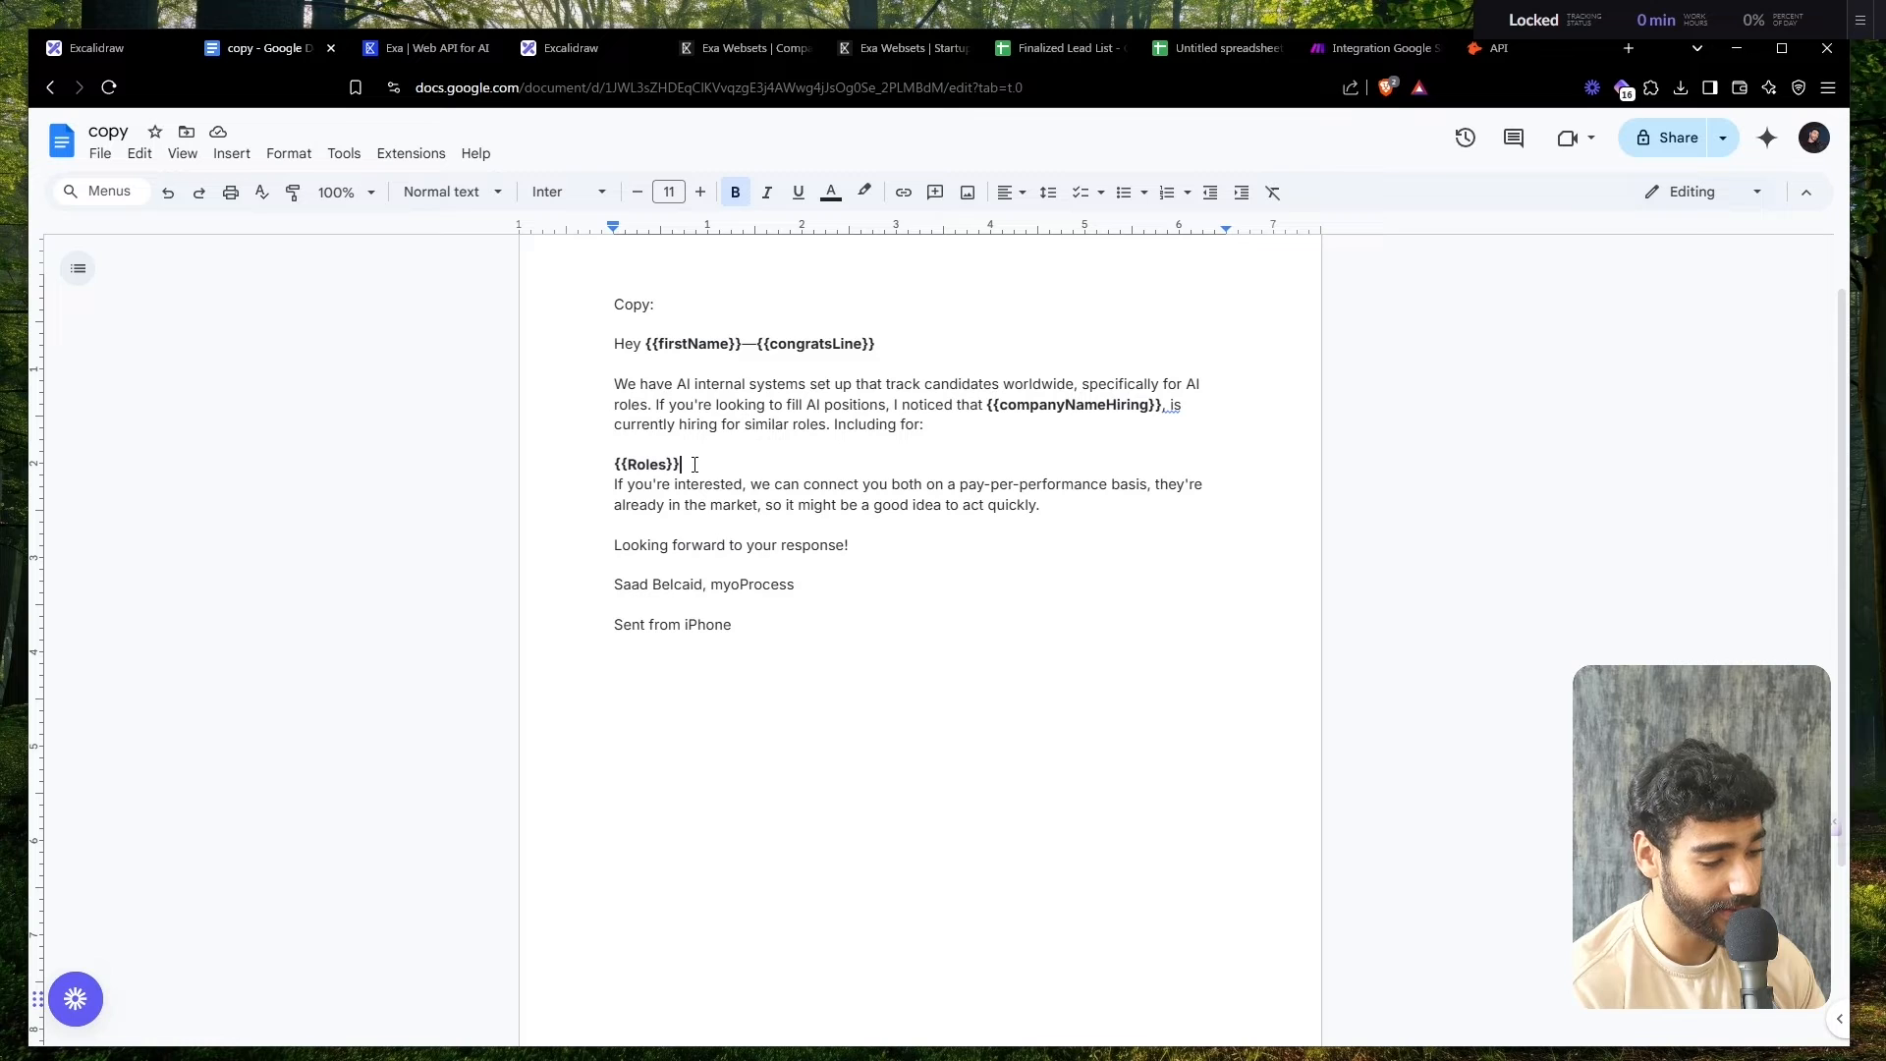
pyautogui.press('Return')
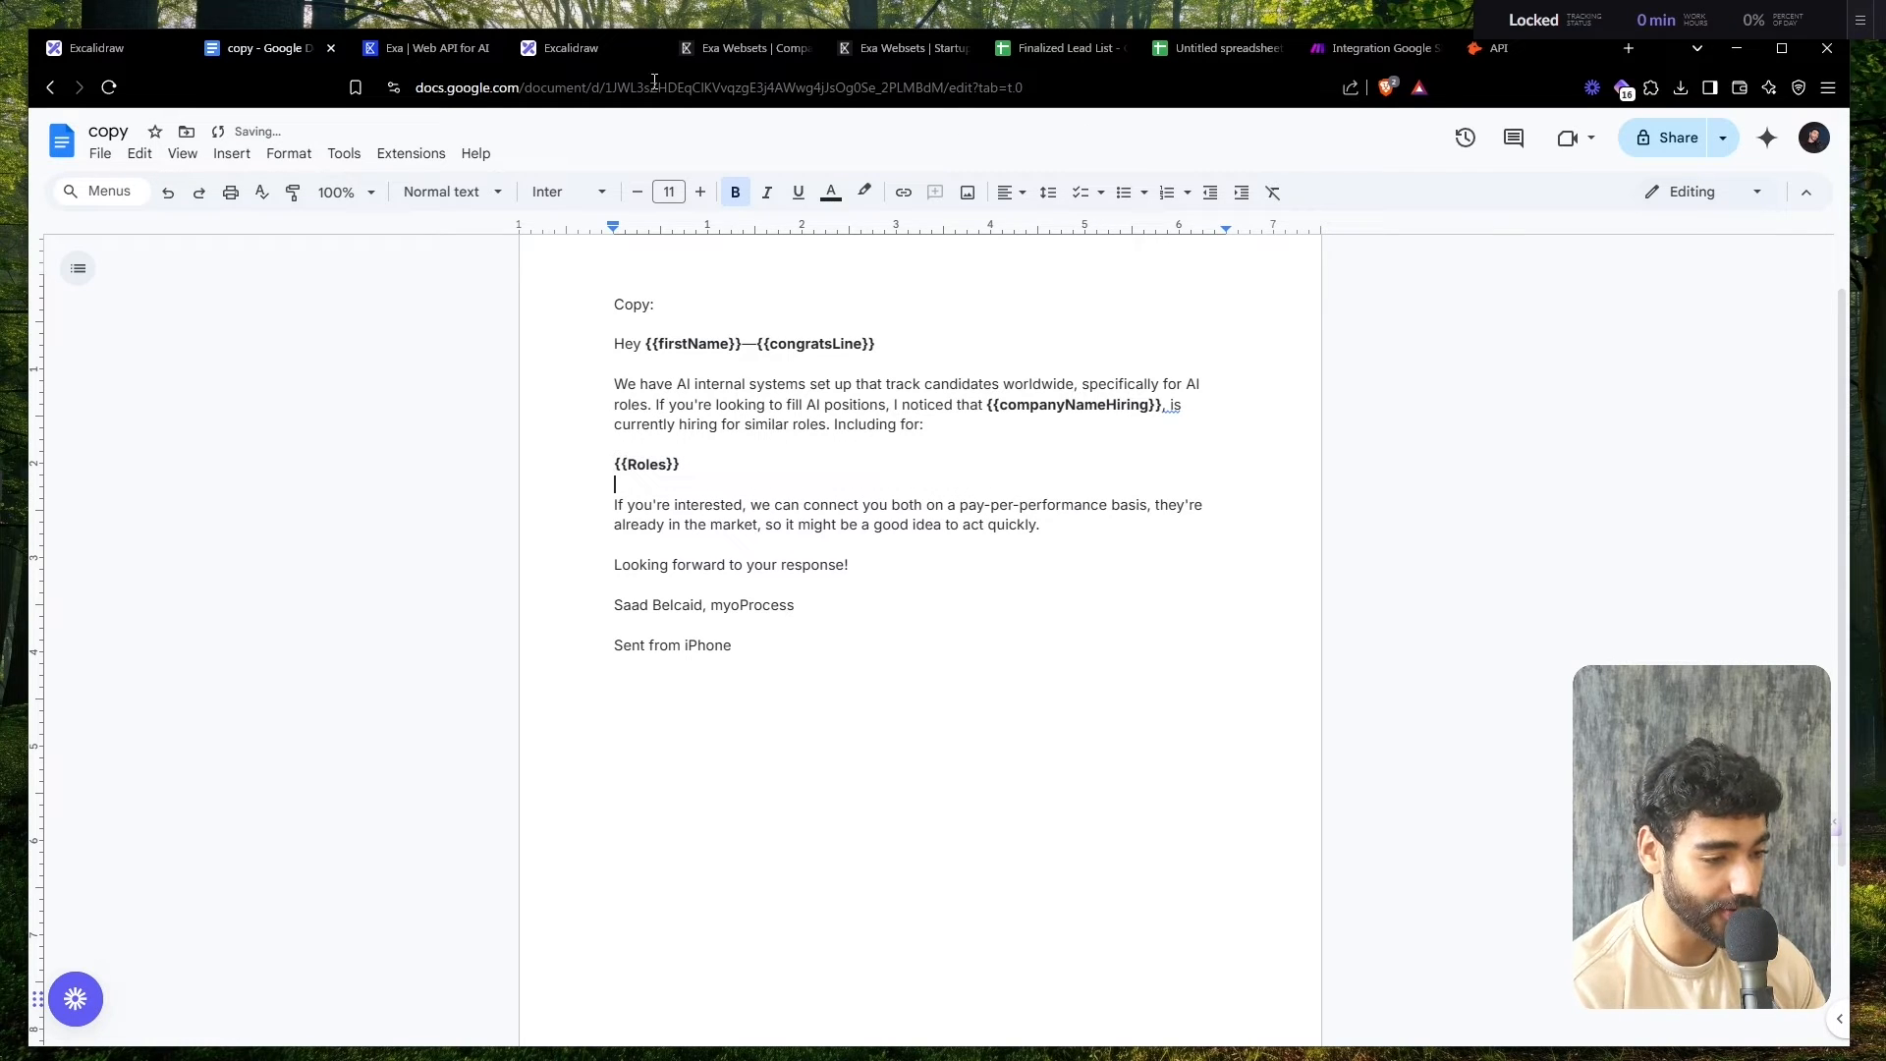
# - Return to the Make scenario, move the Claude module away from Hunter and unlink the two modules
pyautogui.click(1365, 52)
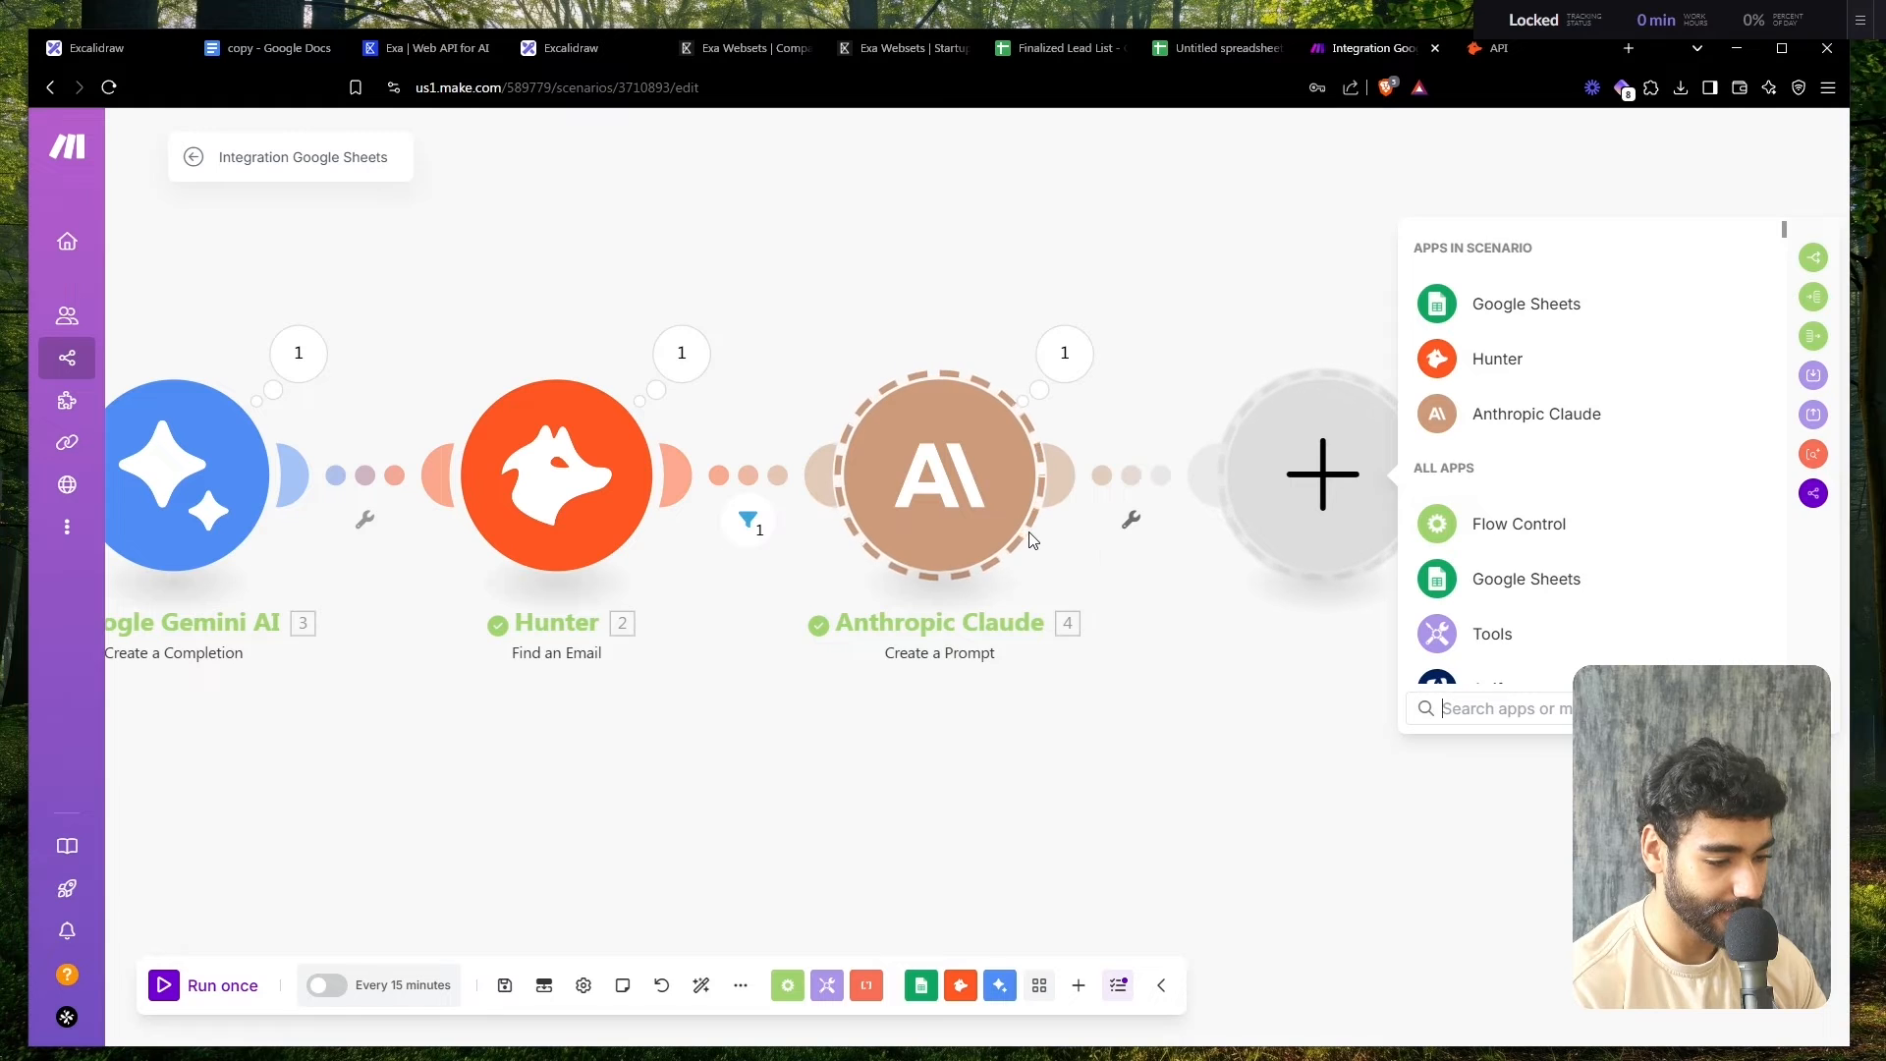
pyautogui.moveTo(1029, 539); pyautogui.dragTo(1071, 538)
pyautogui.moveTo(957, 511); pyautogui.dragTo(1304, 523)
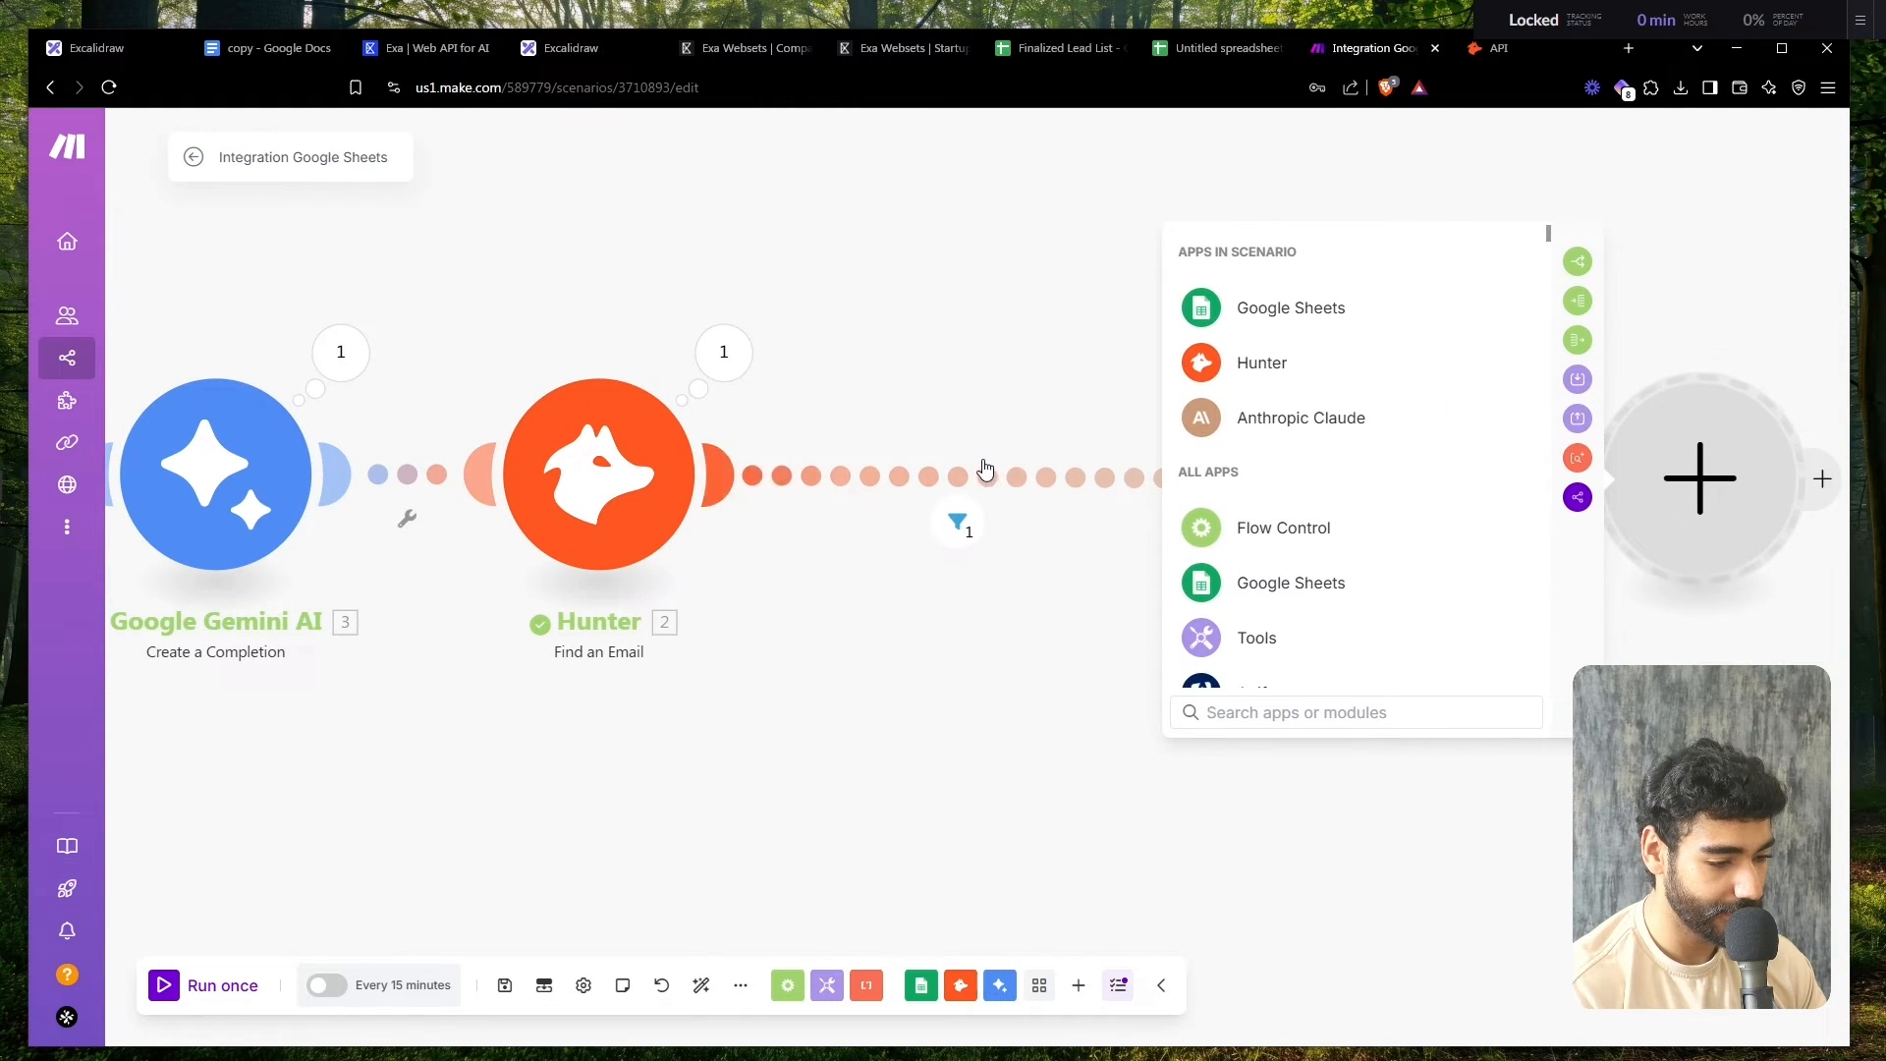
pyautogui.rightClick(978, 473)
pyautogui.click(1021, 515)
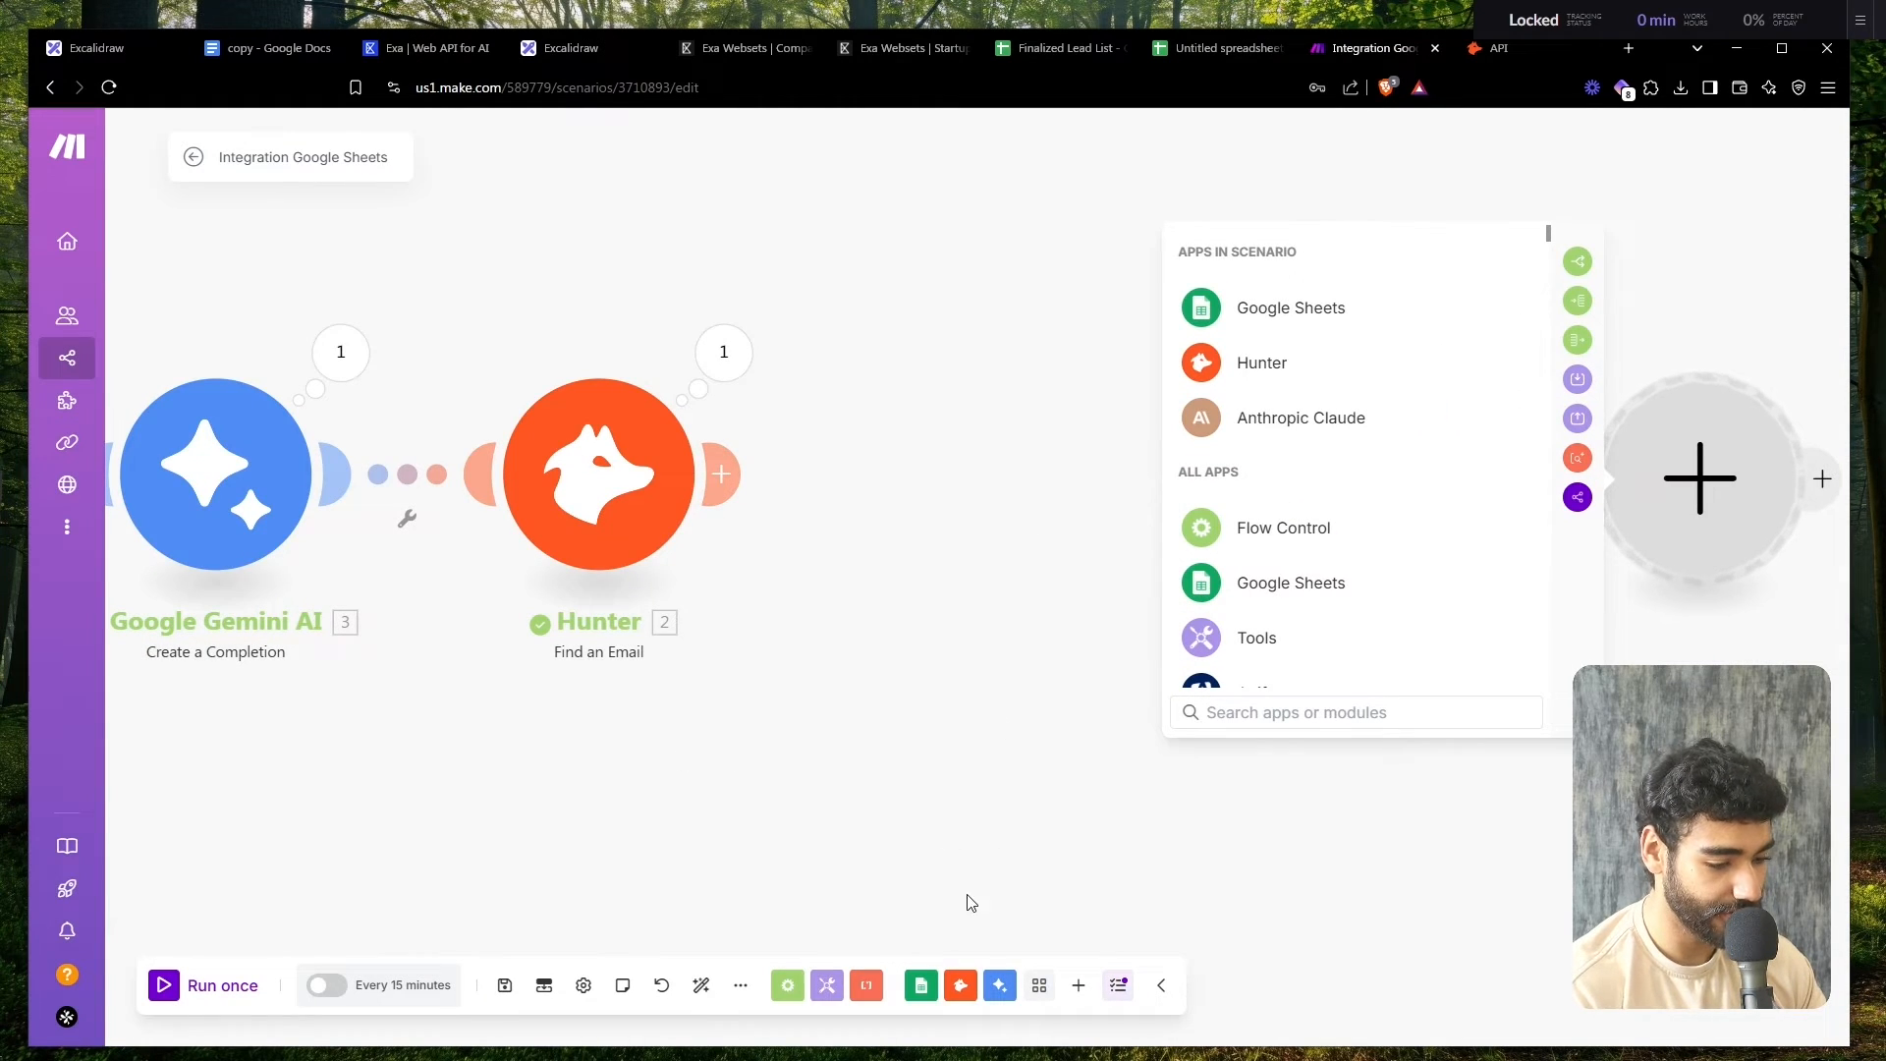
# - Insert a Google Gemini AI Create a Completion module between Hunter and Claude, linked to both
pyautogui.click(999, 983)
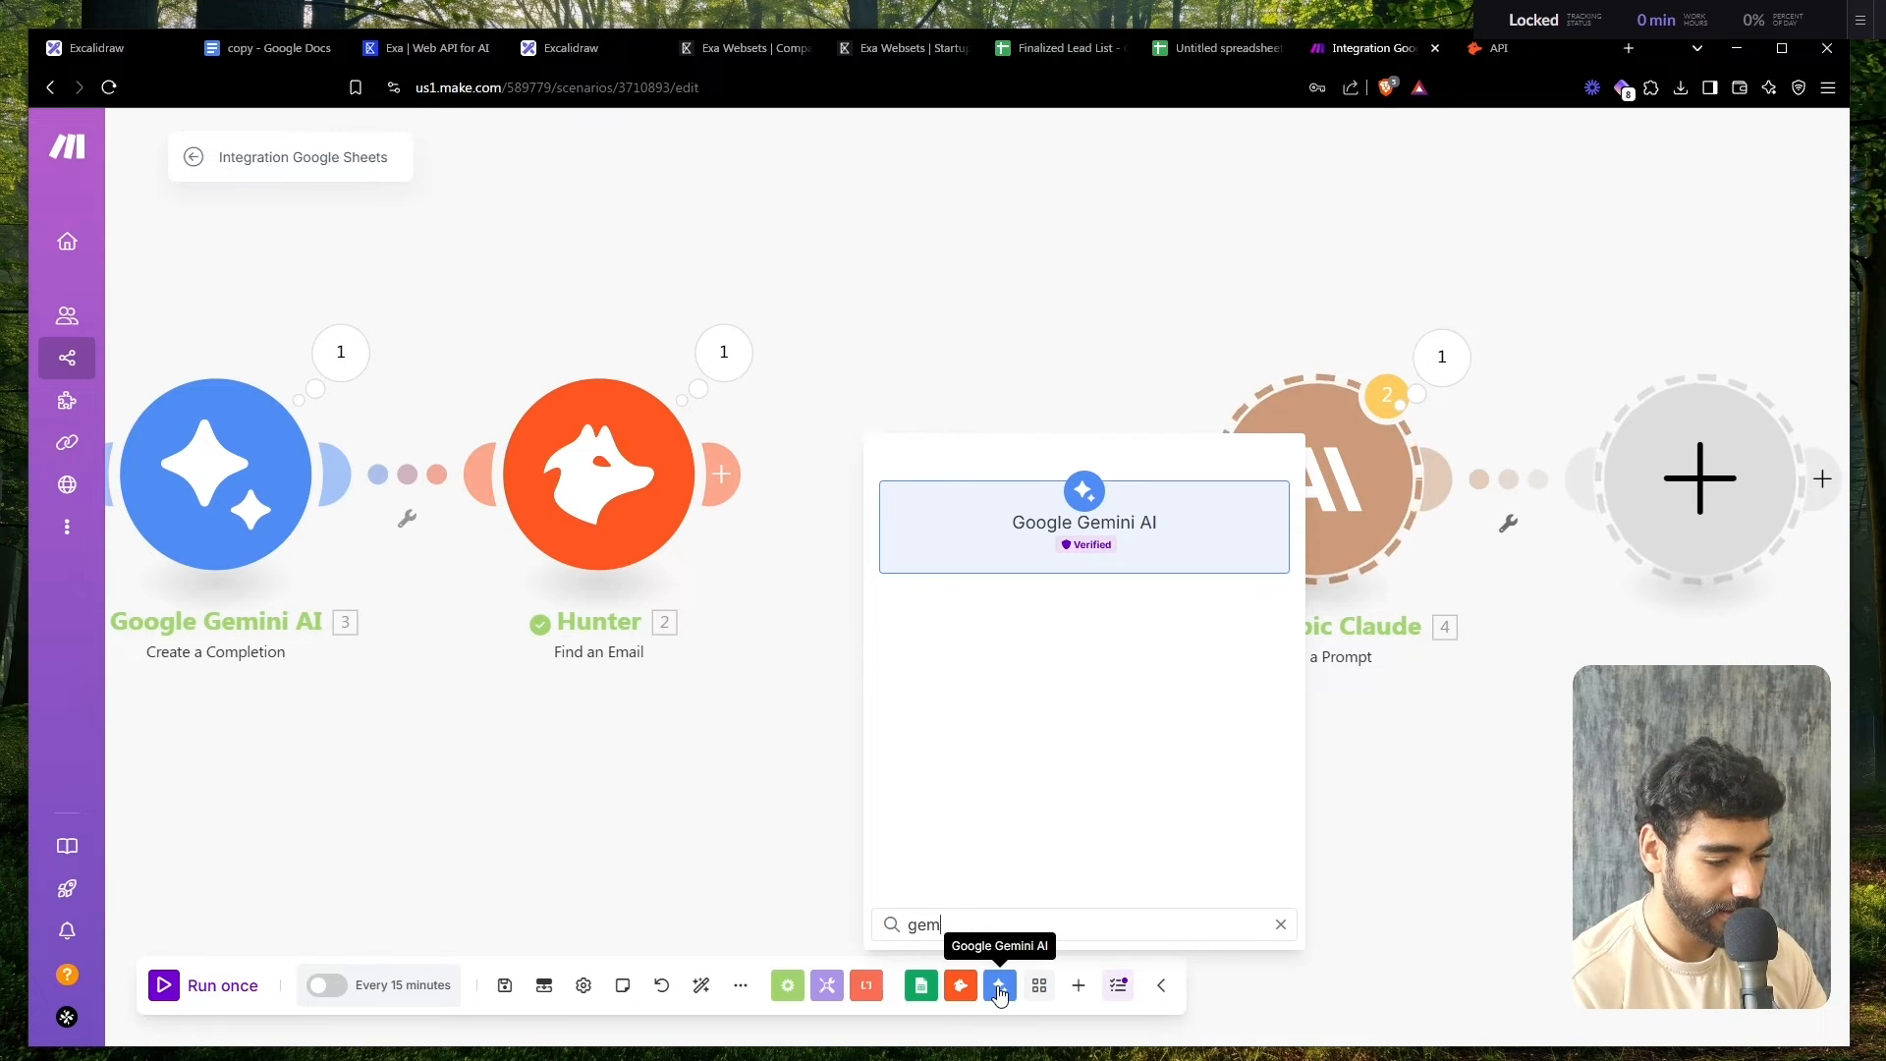
pyautogui.click(1052, 634)
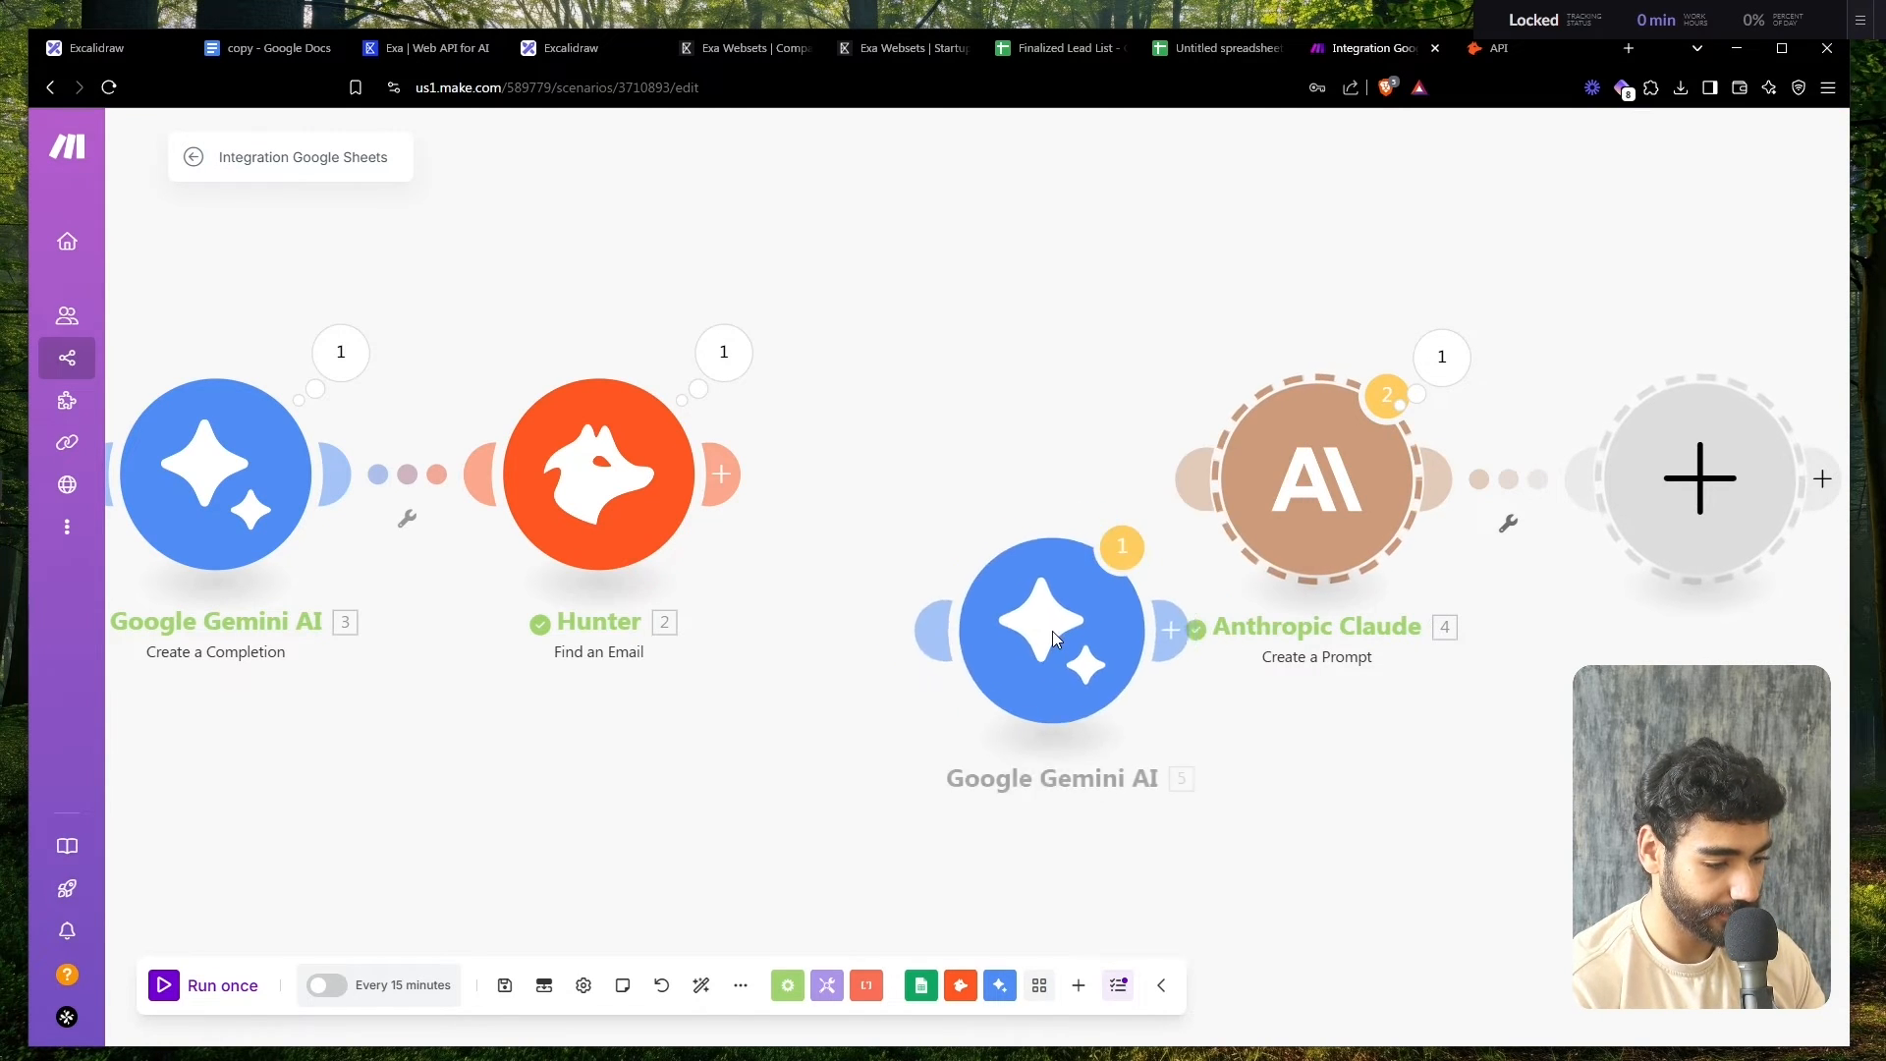
pyautogui.click(980, 485)
pyautogui.moveTo(1371, 520); pyautogui.dragTo(1423, 520)
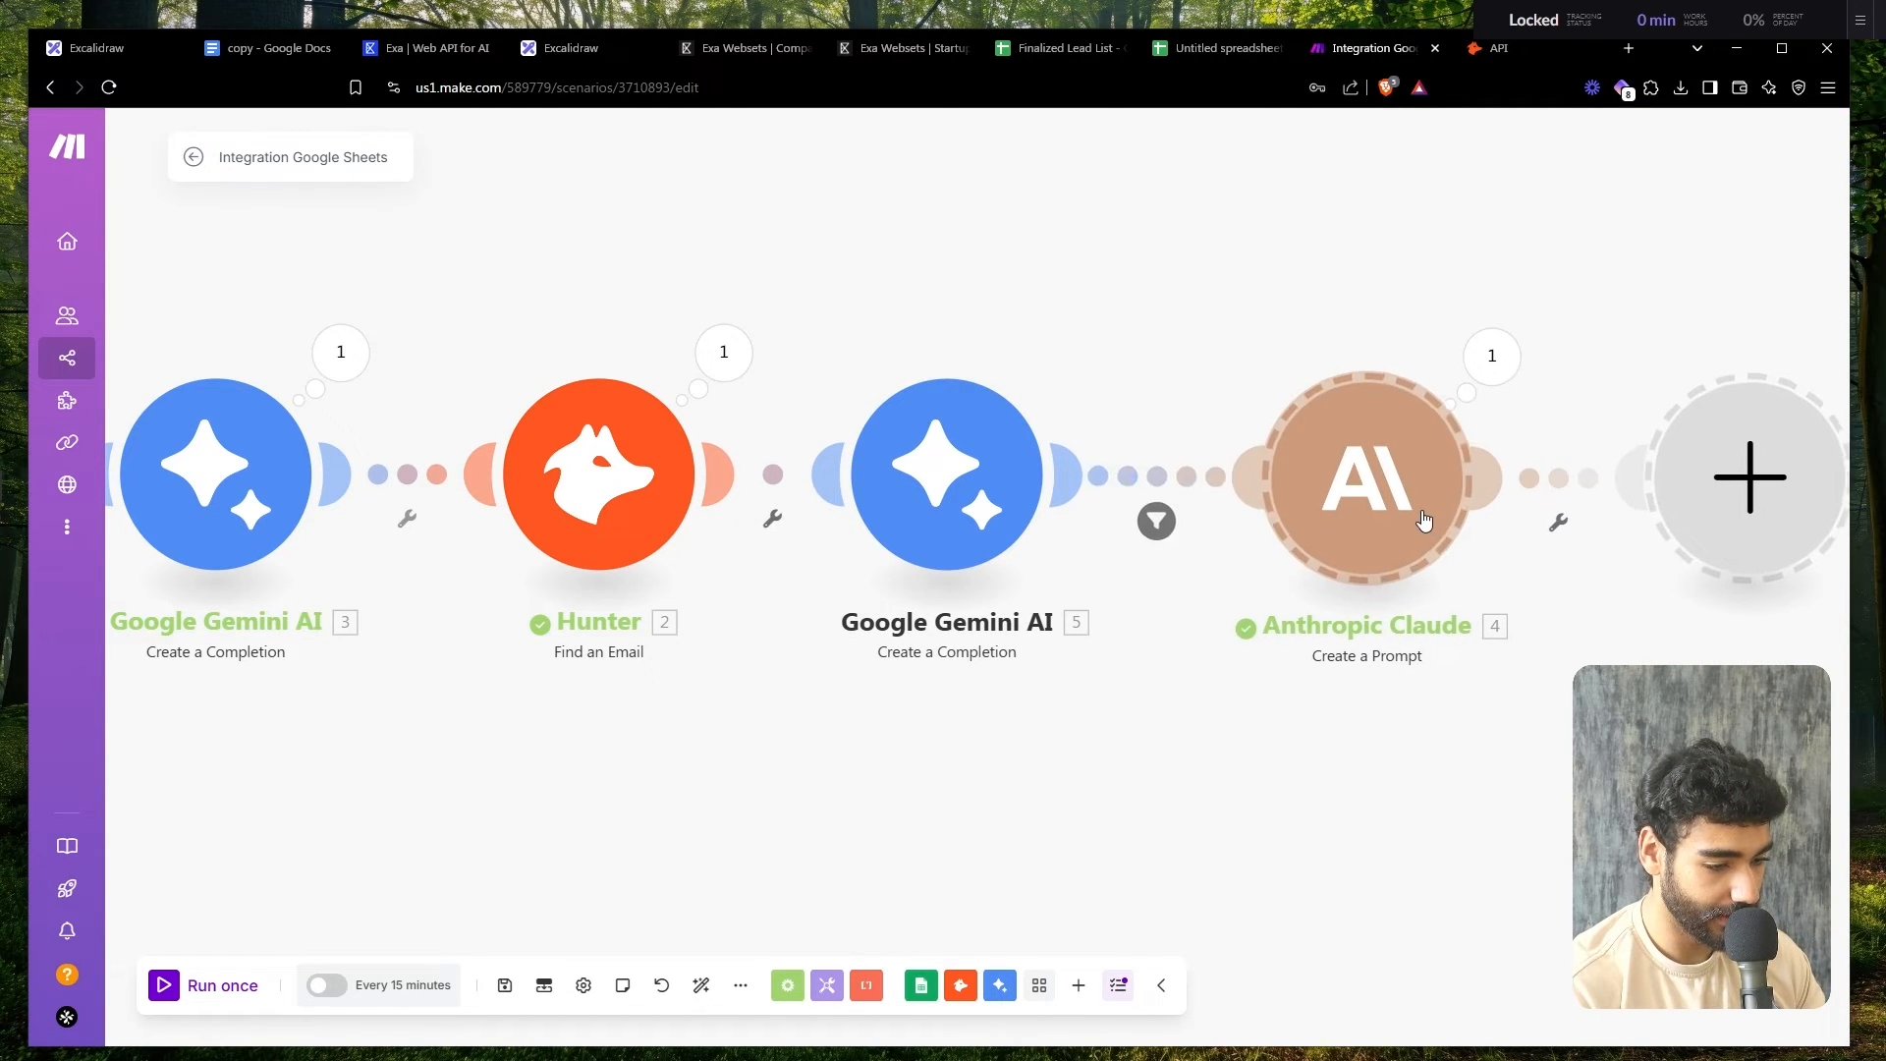
# - Remove the Email condition from the filter between the new Gemini module and Claude, and save the filter
pyautogui.click(1146, 521)
pyautogui.click(1412, 484)
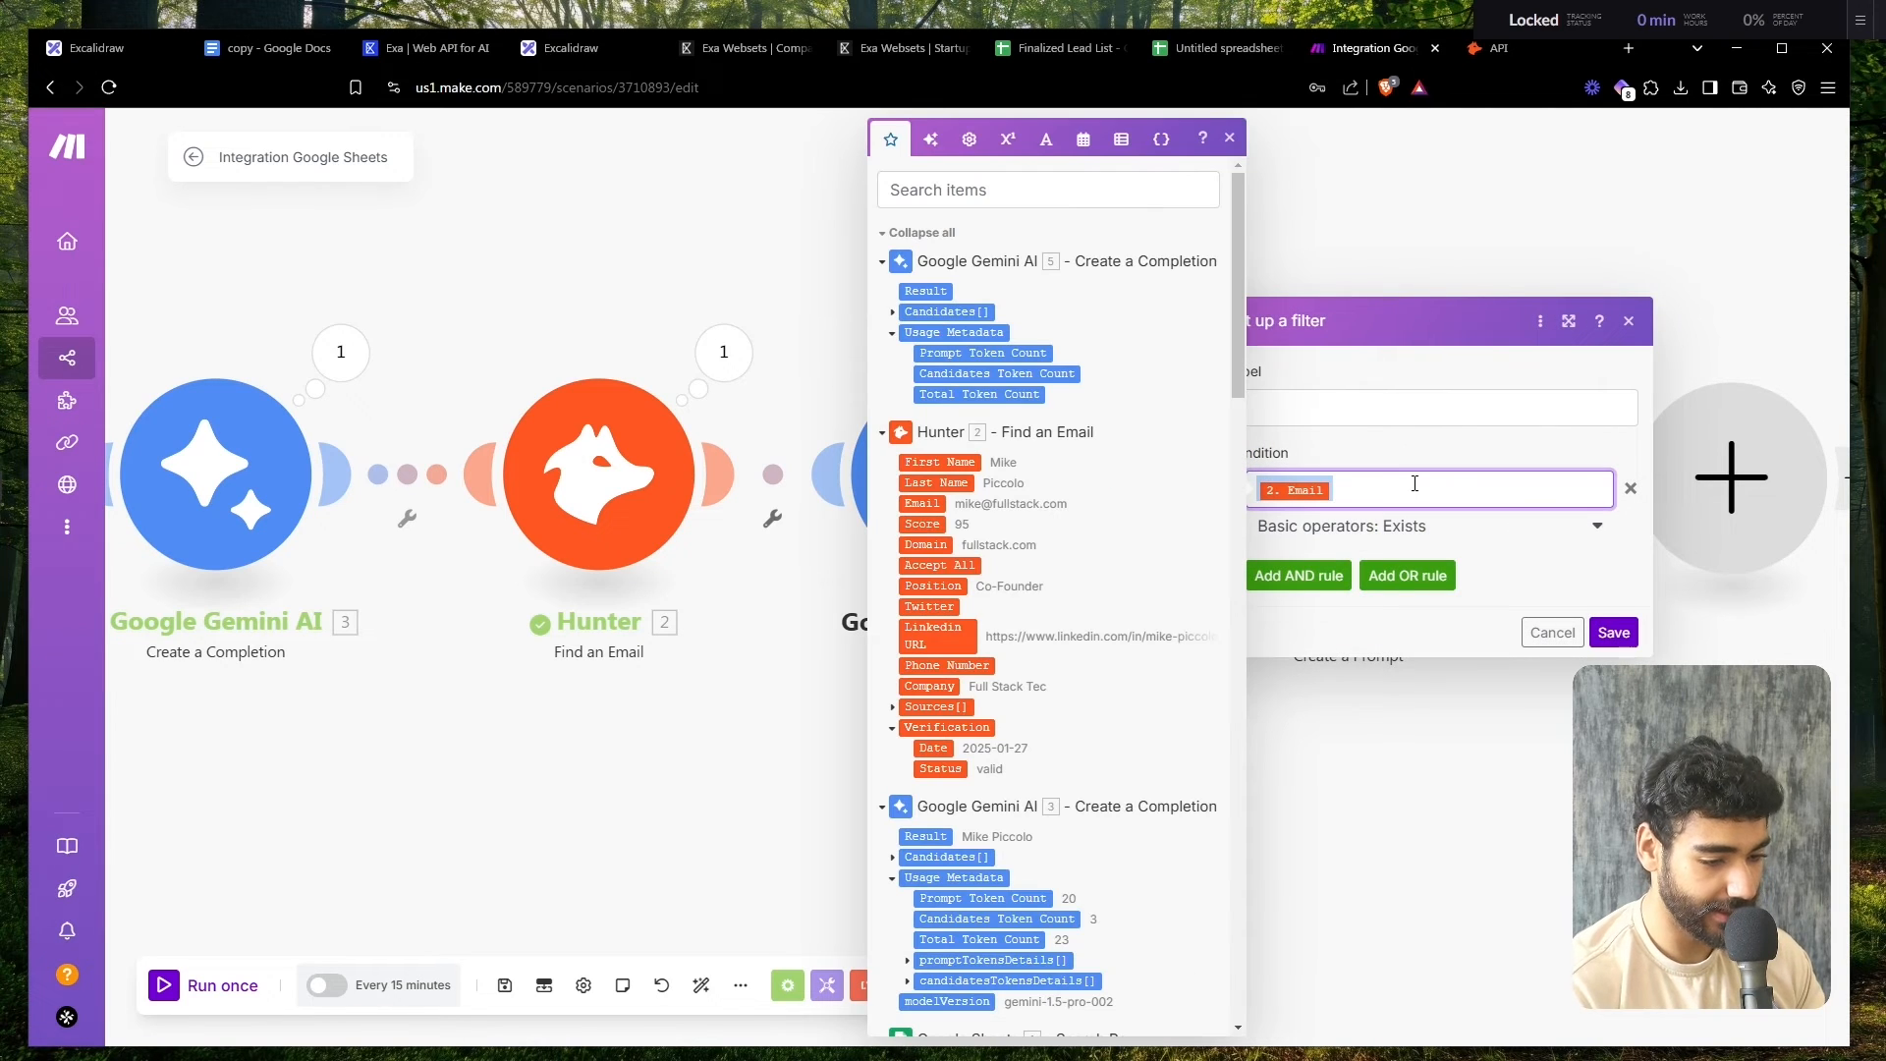
pyautogui.click(1630, 488)
pyautogui.click(1620, 548)
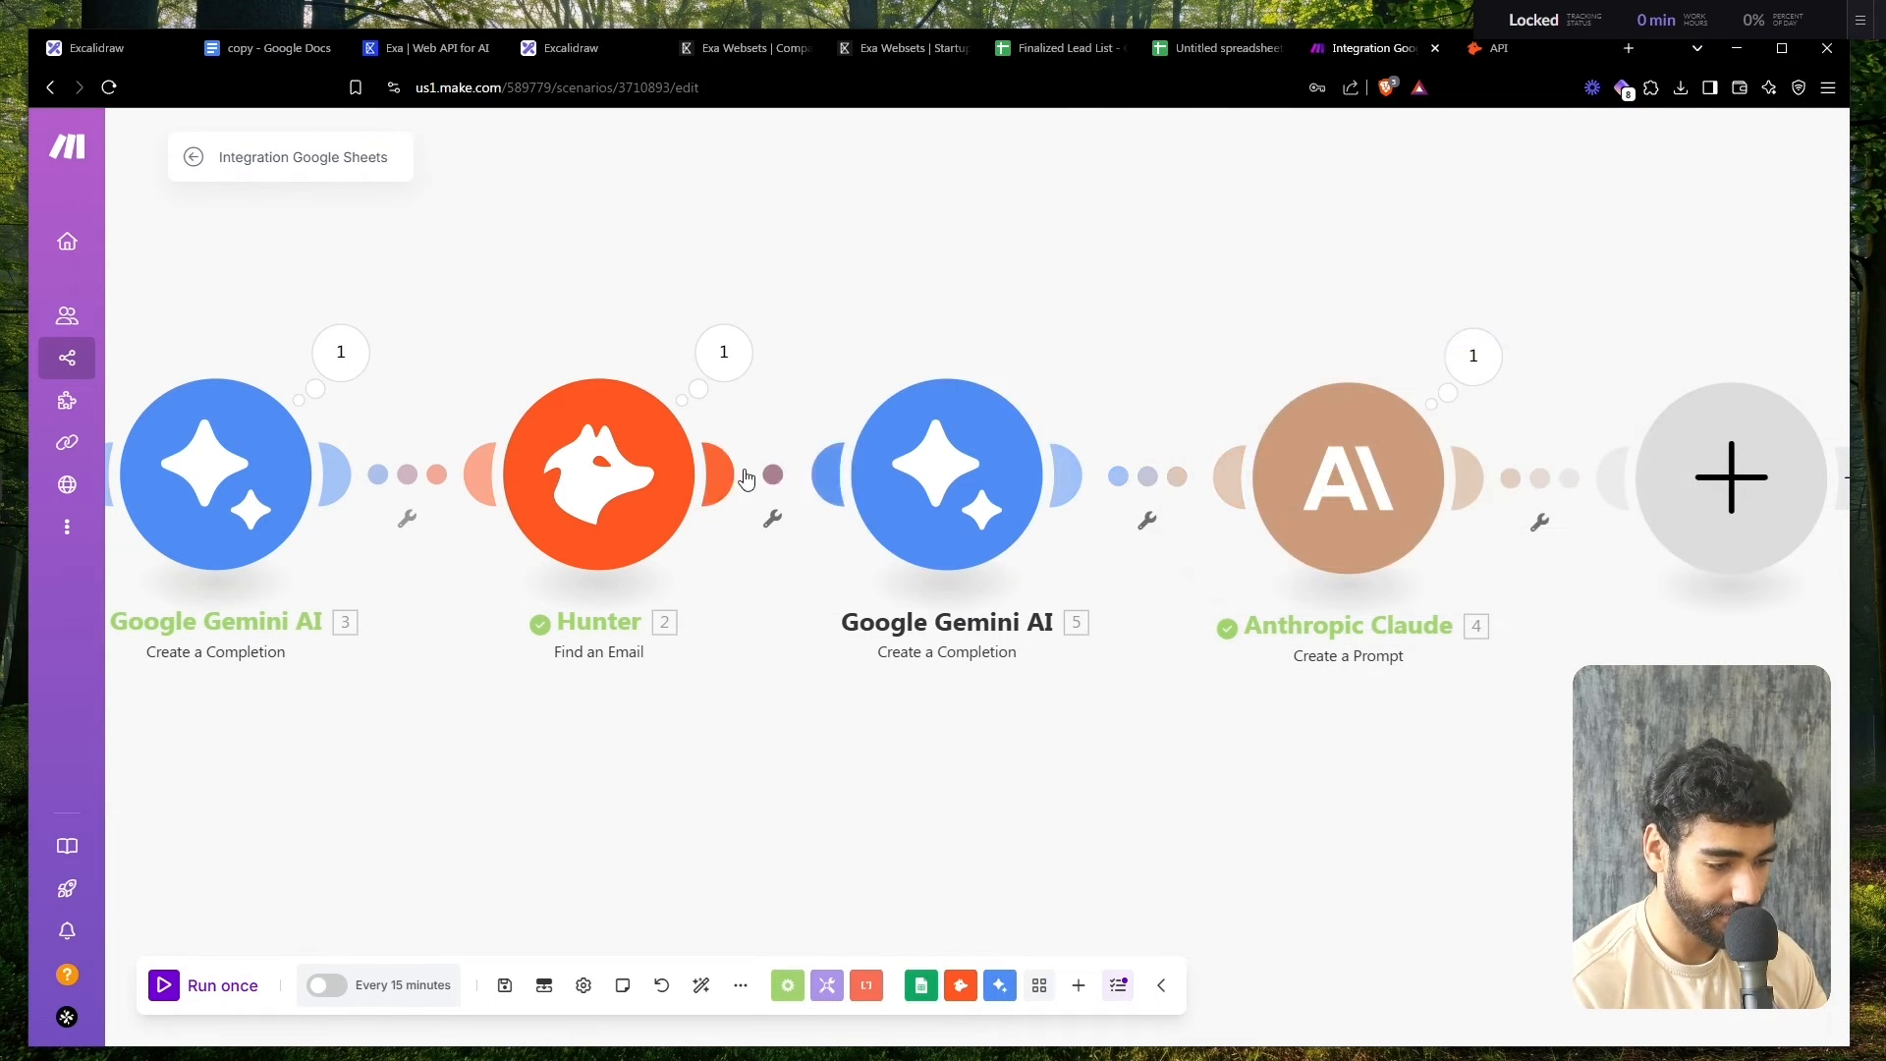
# - Set up a filter between Hunter and the new Gemini module that requires Hunter's Email to exist, and save it
pyautogui.click(772, 475)
pyautogui.click(978, 468)
pyautogui.click(1295, 332)
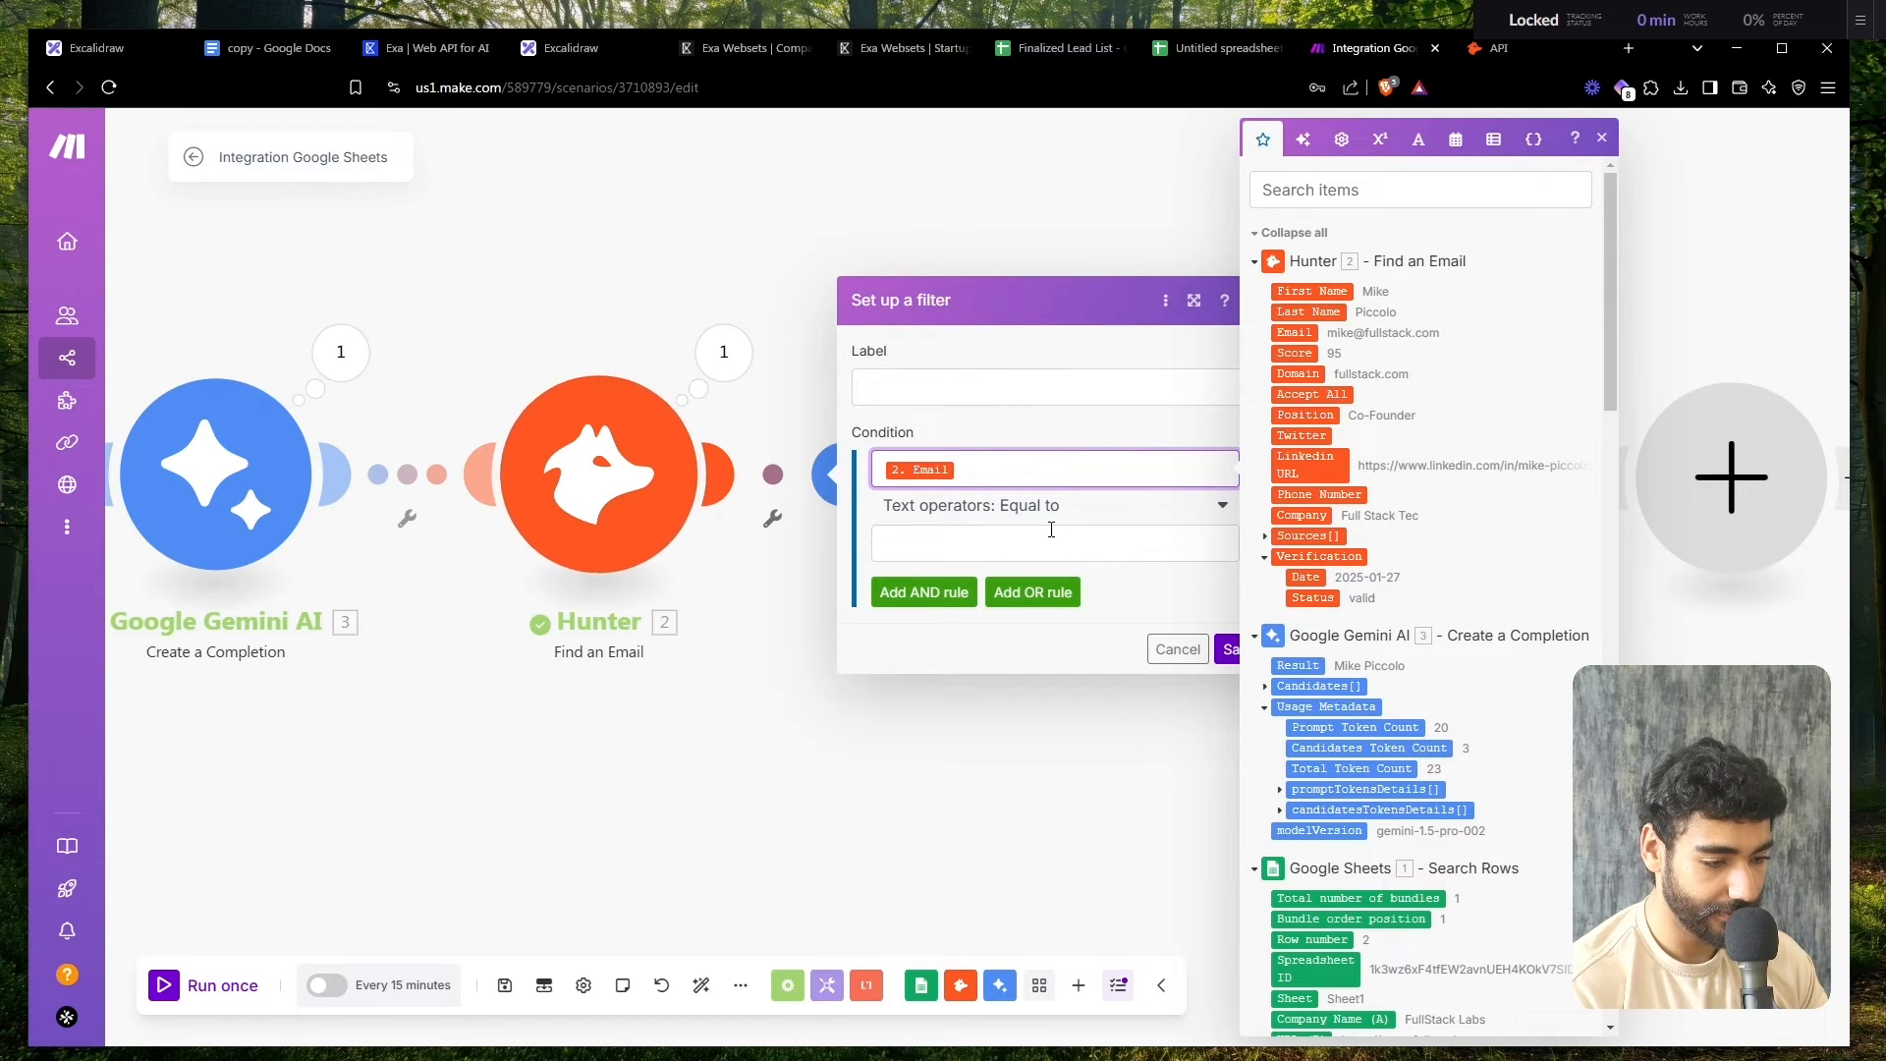
pyautogui.click(1041, 509)
pyautogui.click(976, 597)
pyautogui.click(1230, 614)
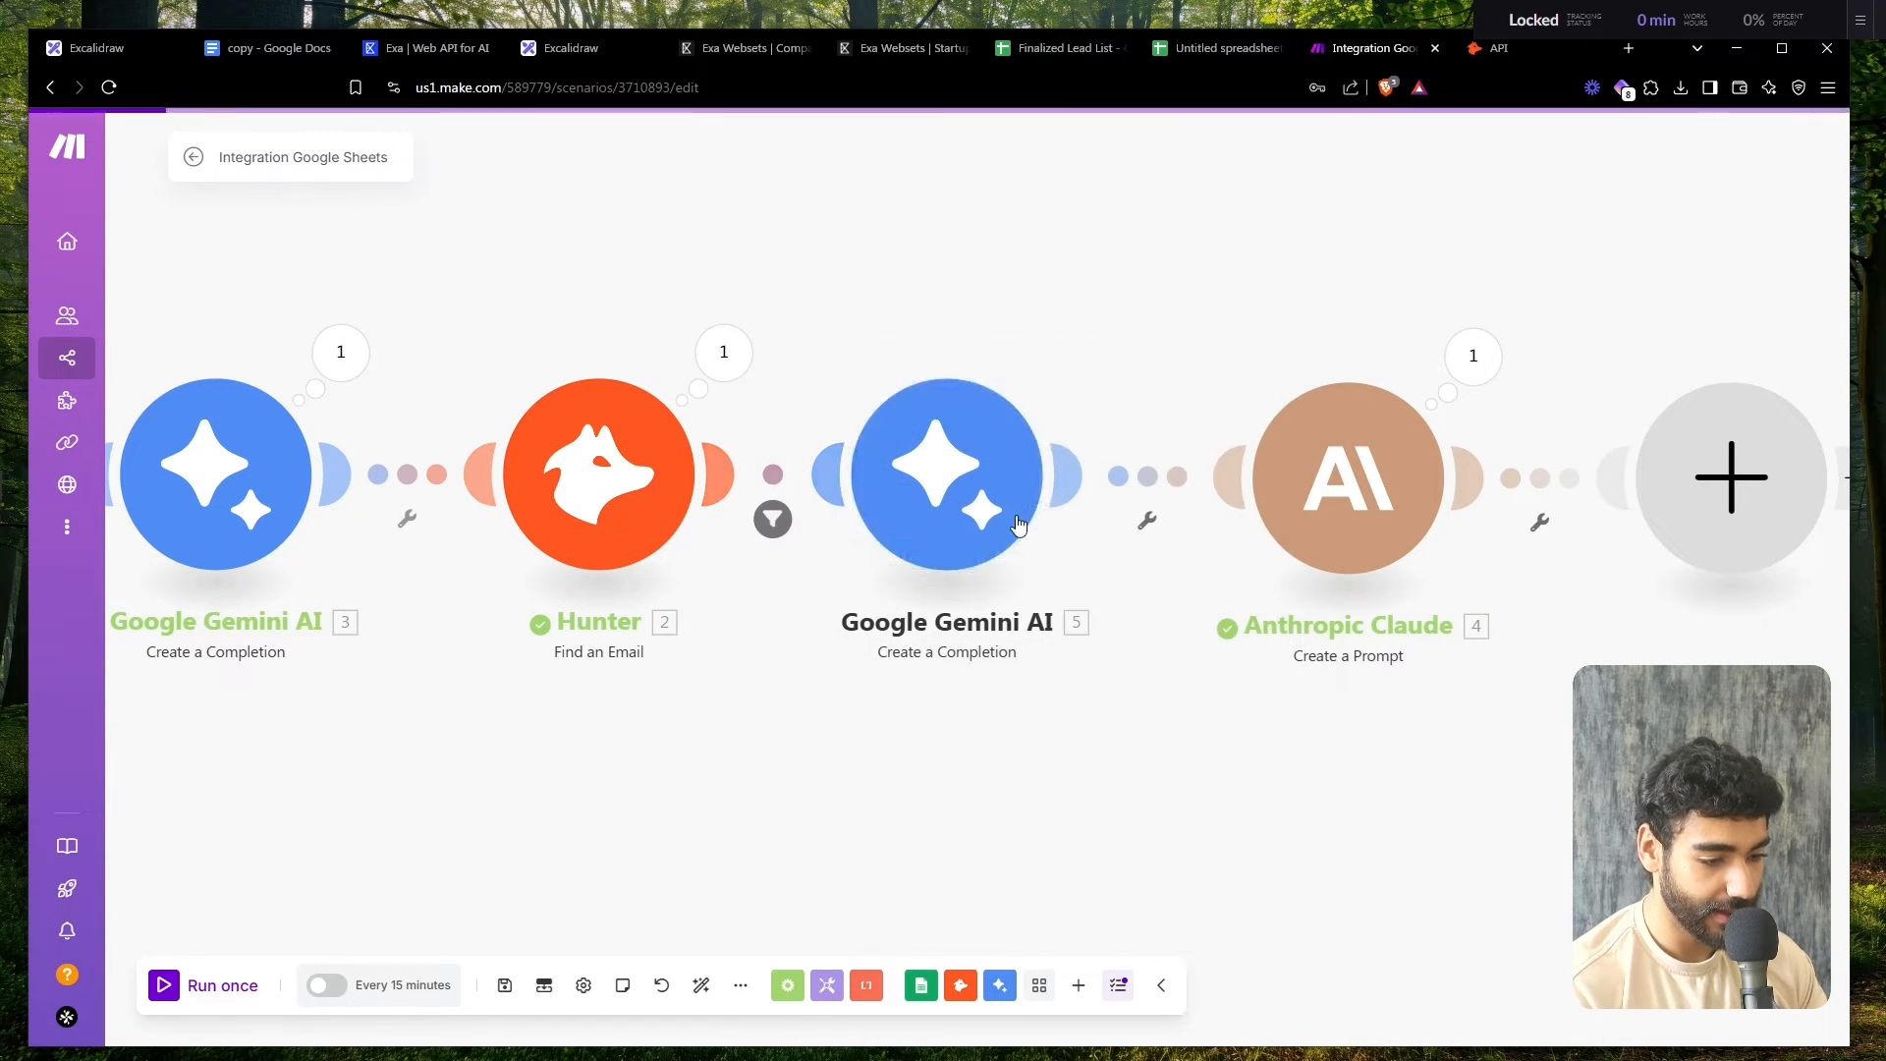
# - Set the new Gemini module's model to Gemini 1.5 Pro Latest and add a User message with a Text part
pyautogui.click(1027, 521)
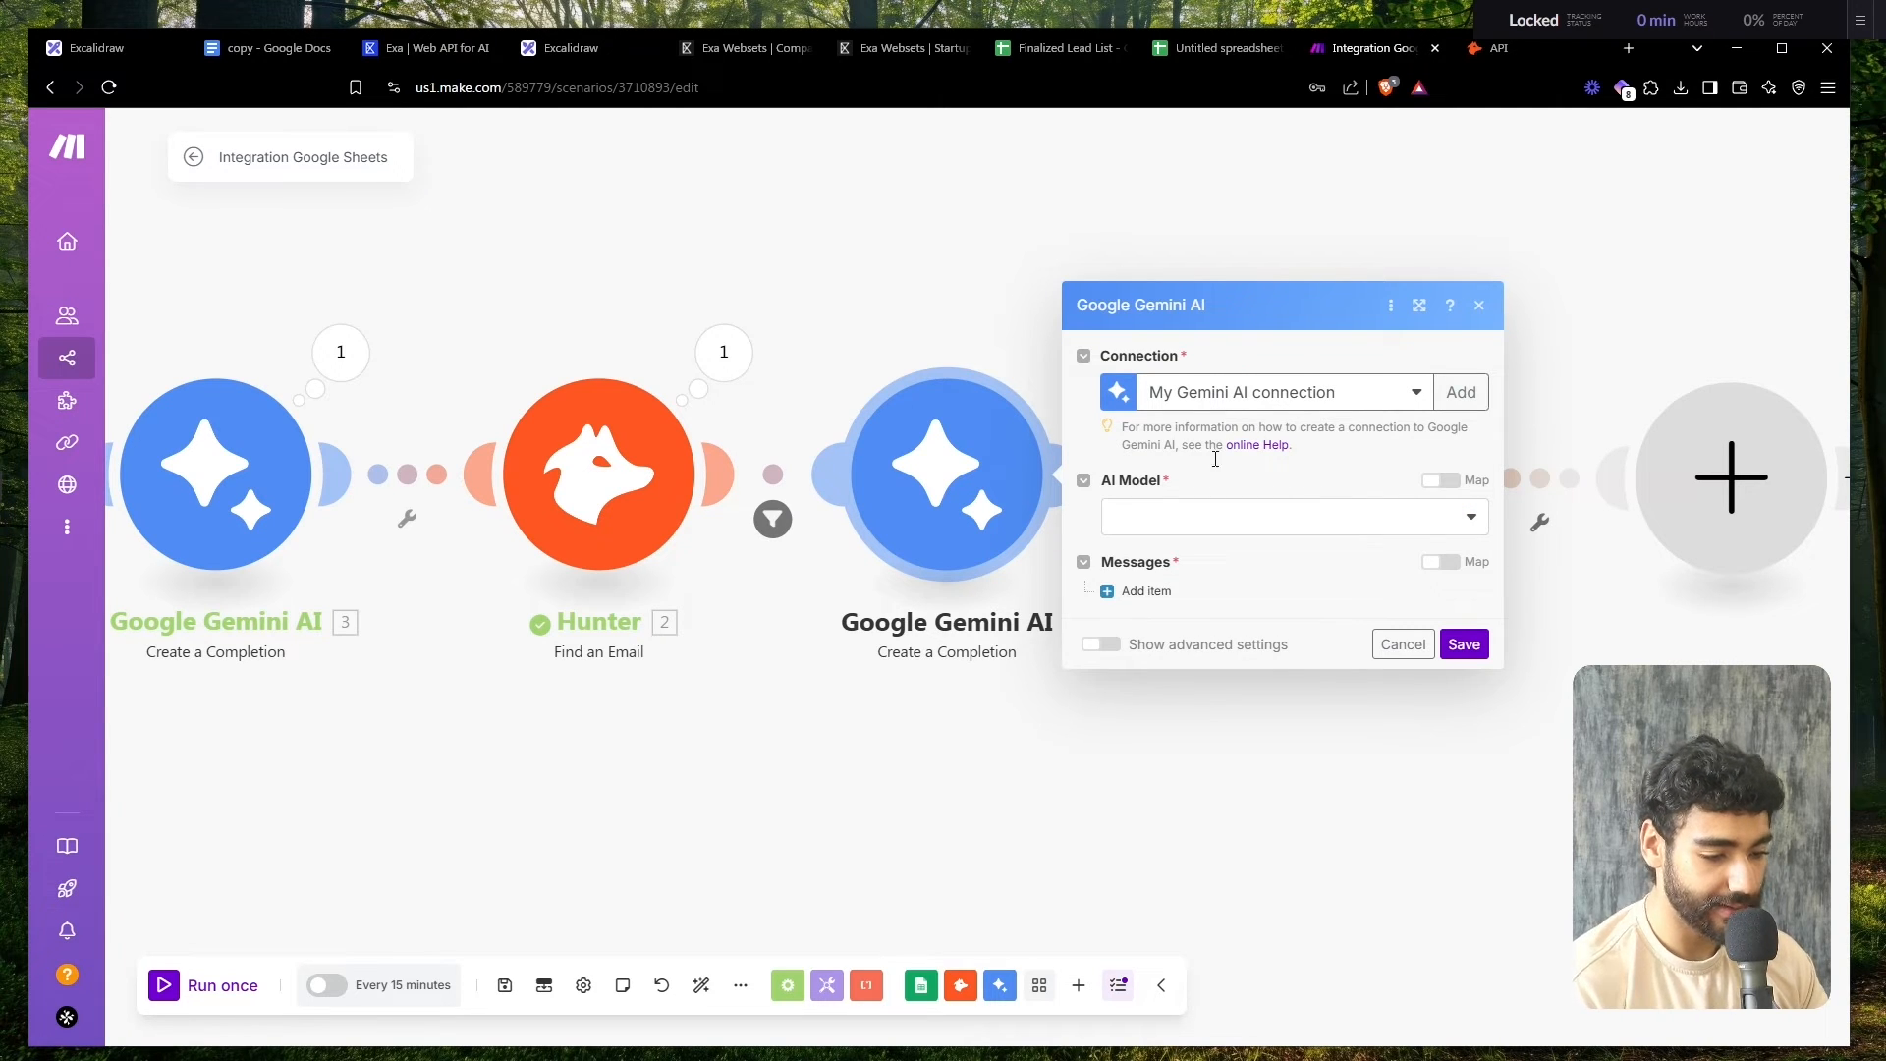
pyautogui.click(1162, 518)
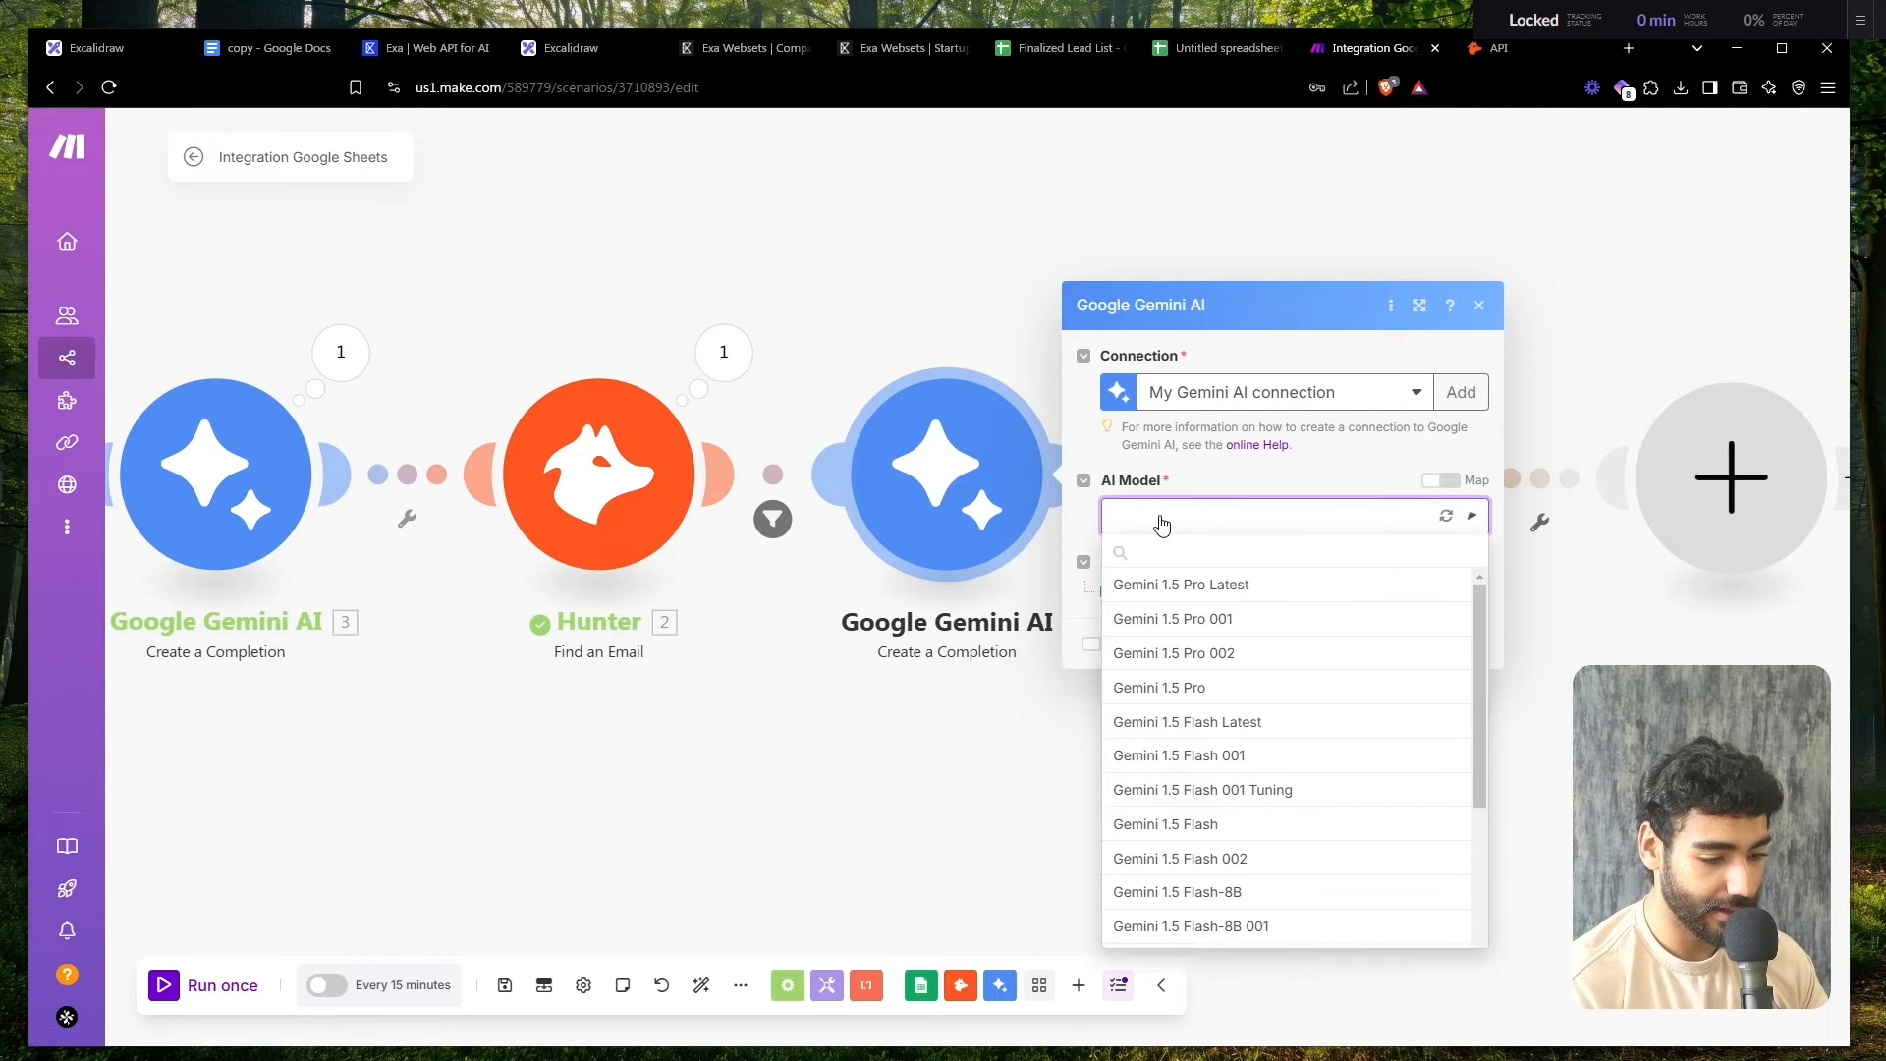
pyautogui.click(1277, 590)
pyautogui.click(1141, 594)
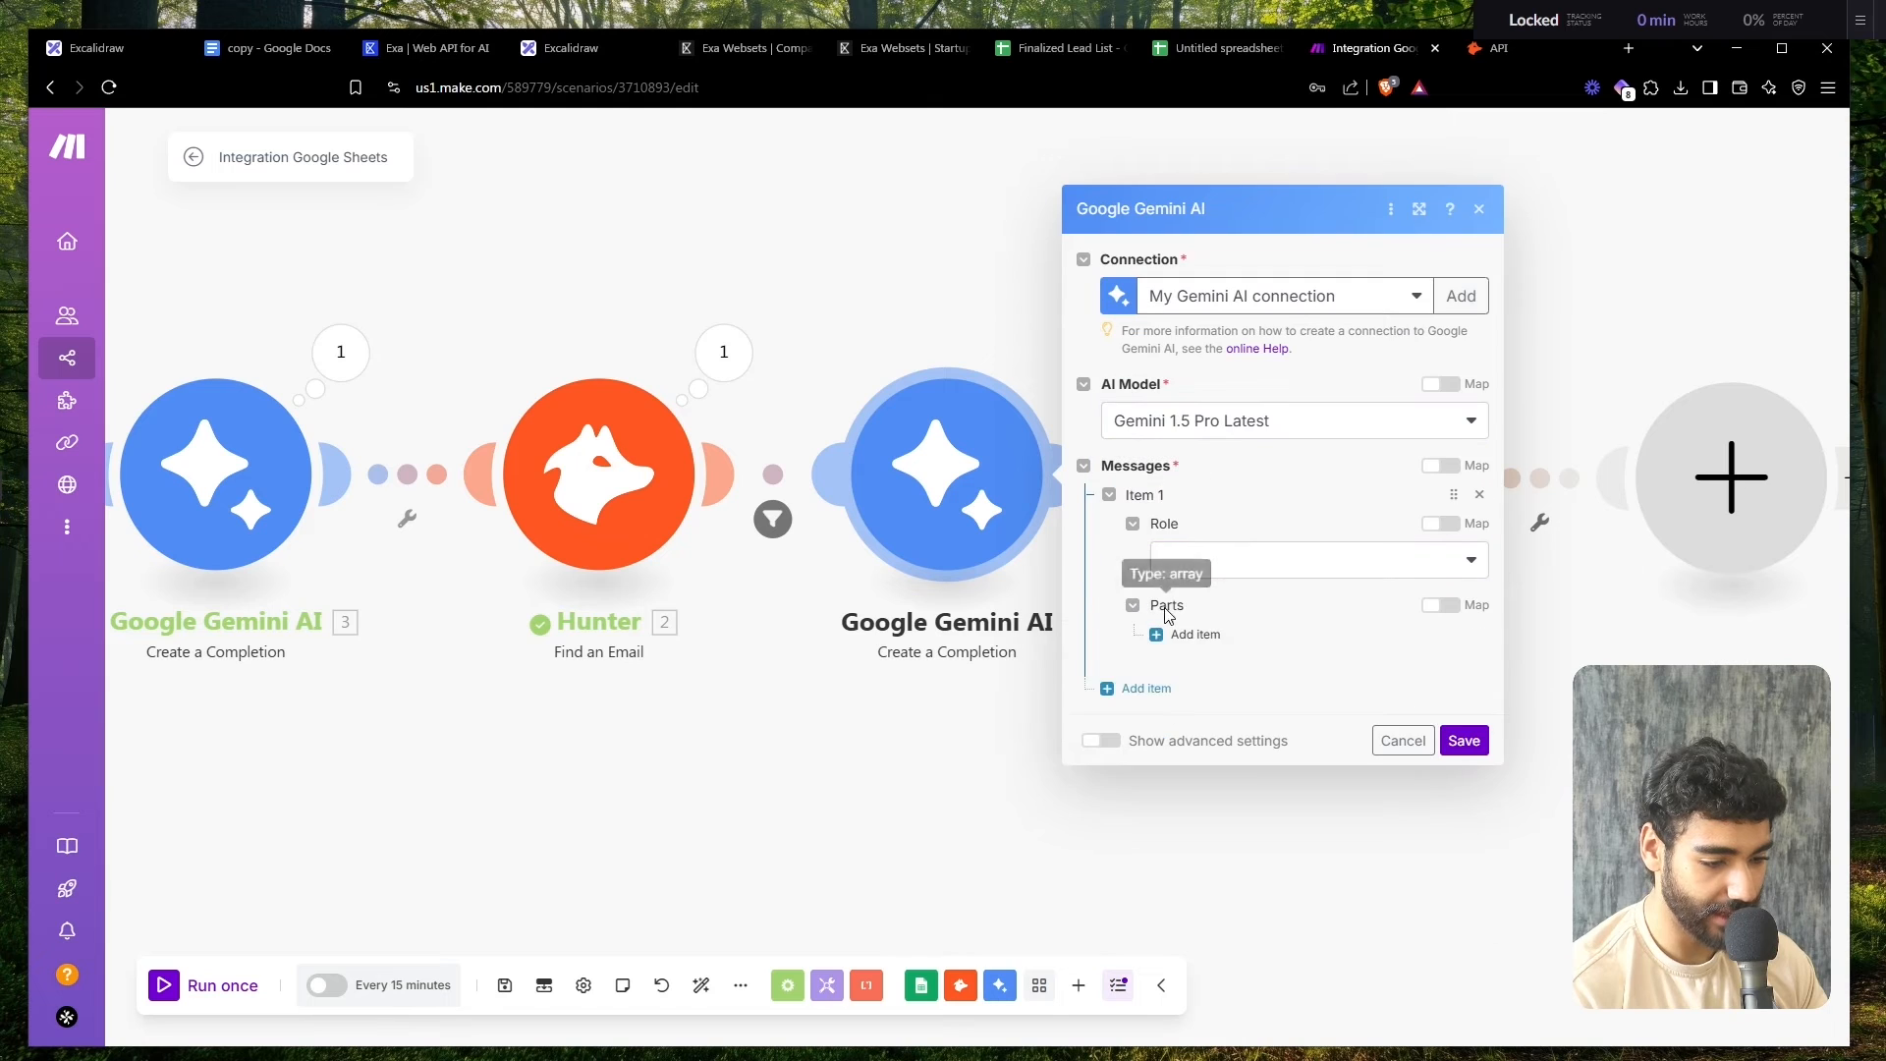
pyautogui.click(1195, 558)
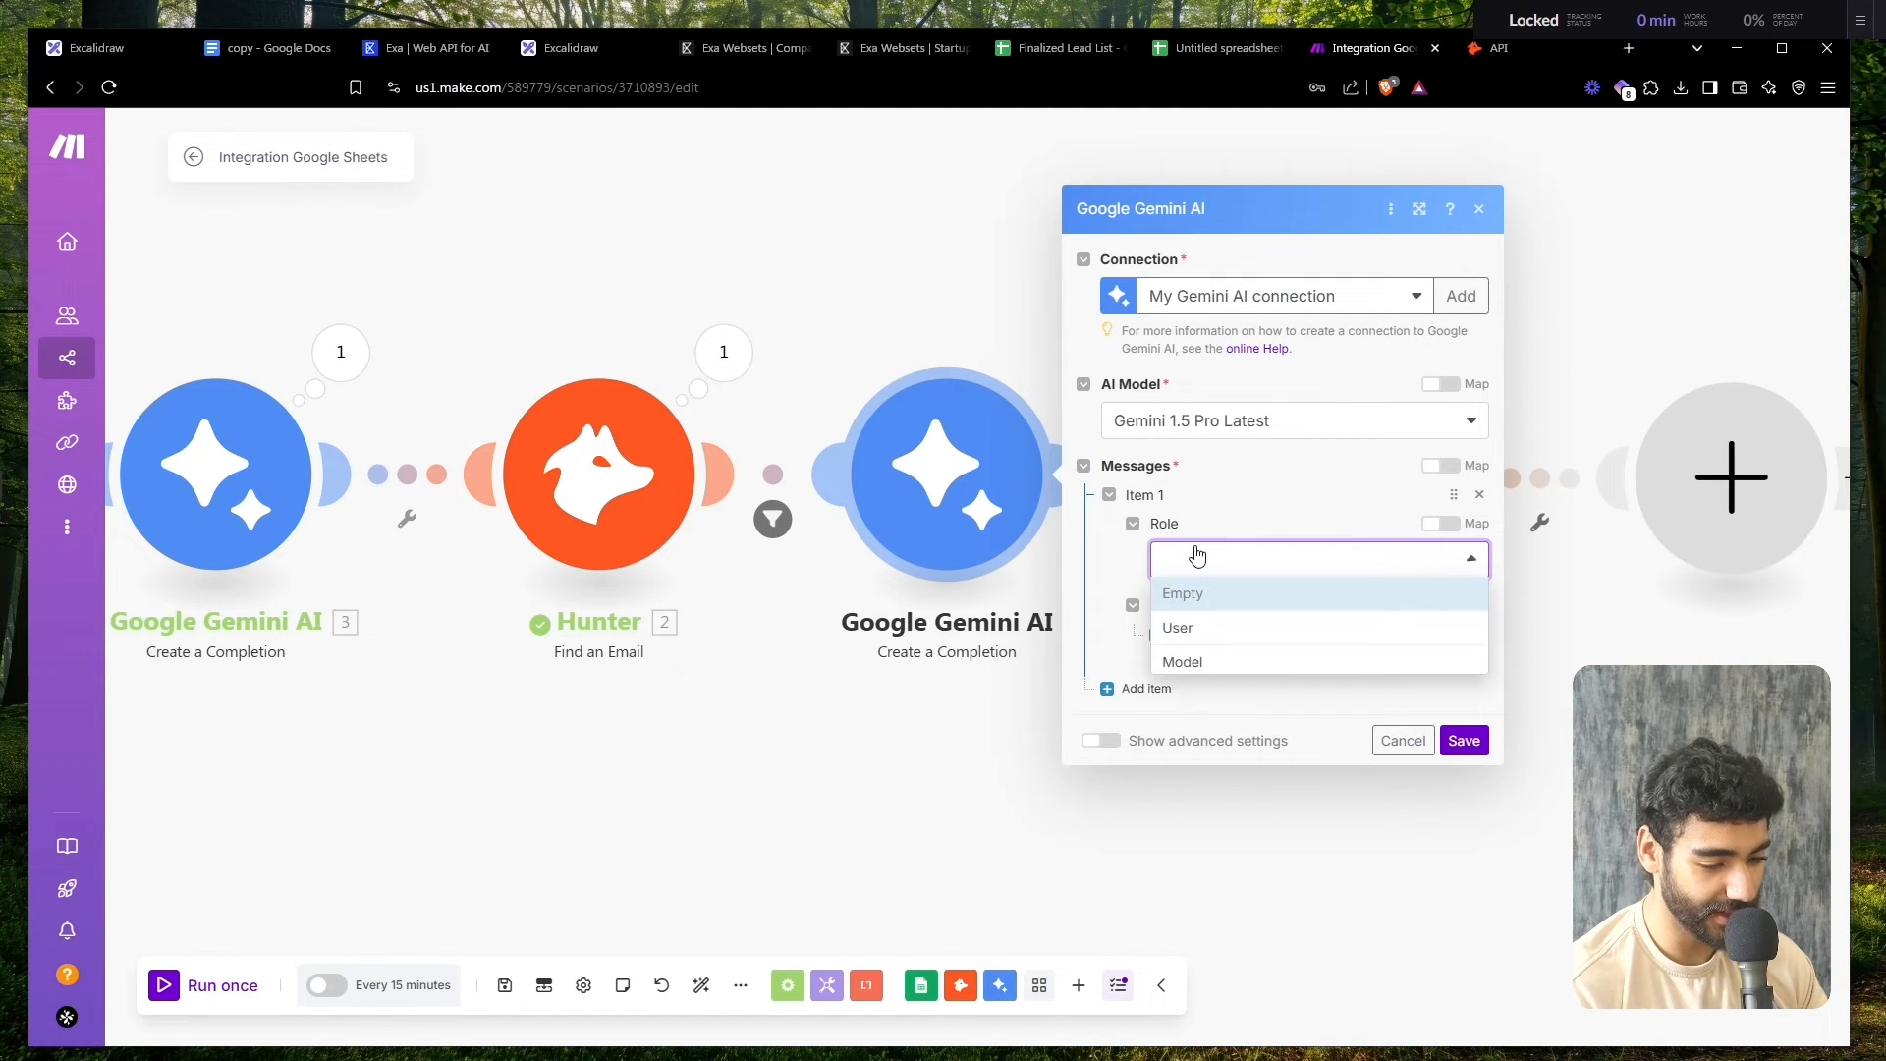
pyautogui.click(1212, 623)
pyautogui.click(1203, 633)
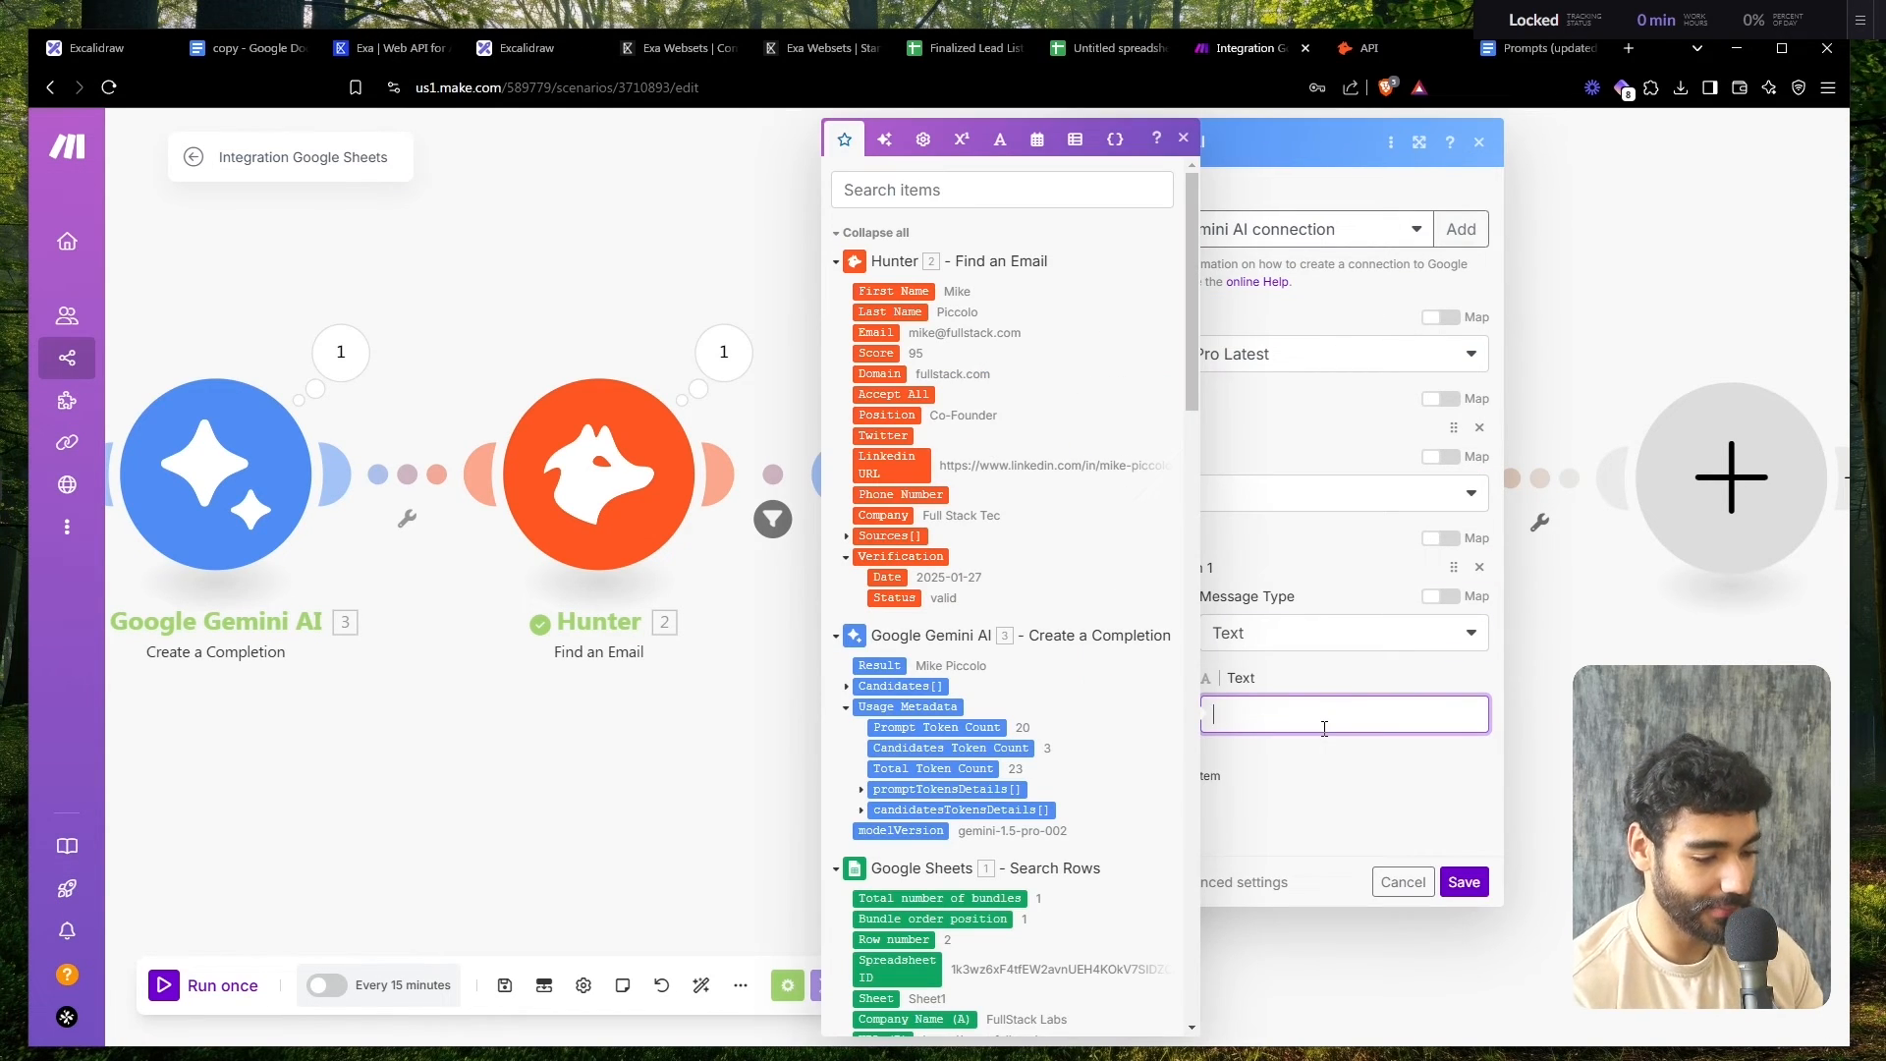
# - Enter "Turn theses job titles into bullet points" as the message text and append the AI Roles (G) field
pyautogui.scroll(-5, 1017, 789)
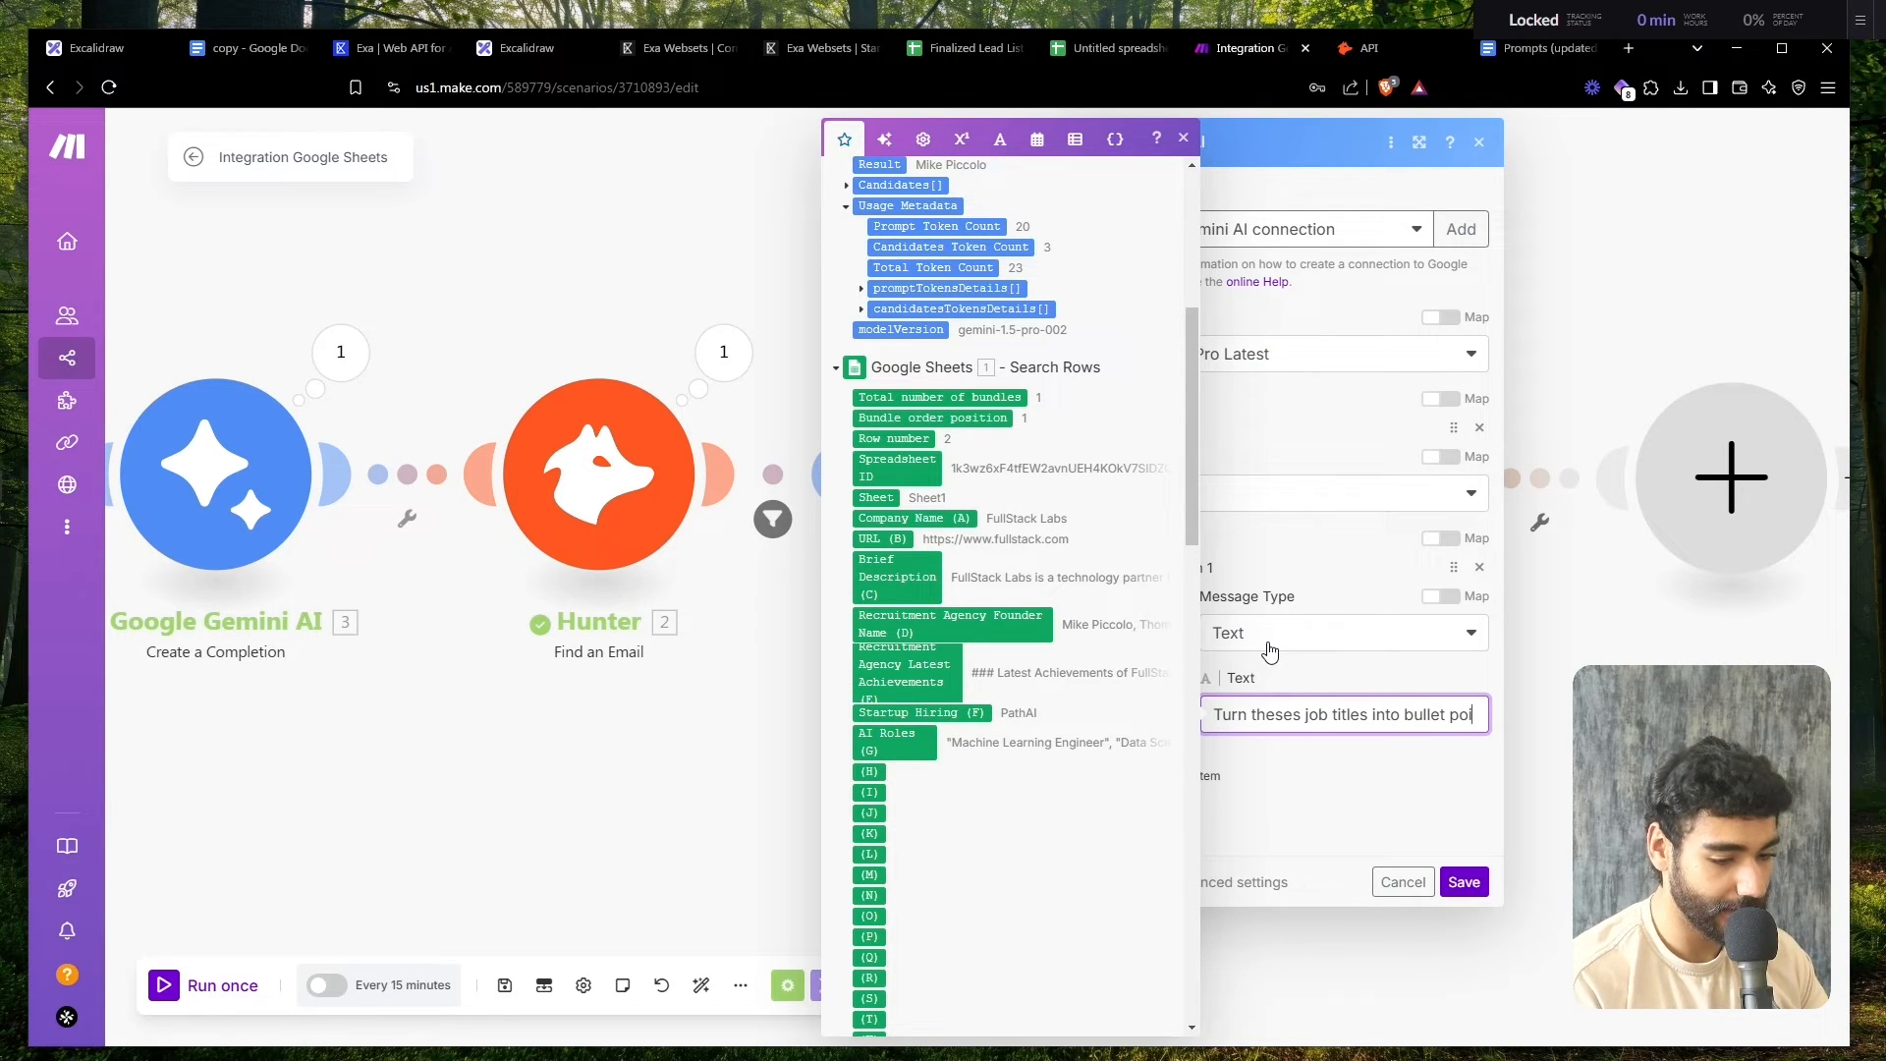
pyautogui.write('nts')
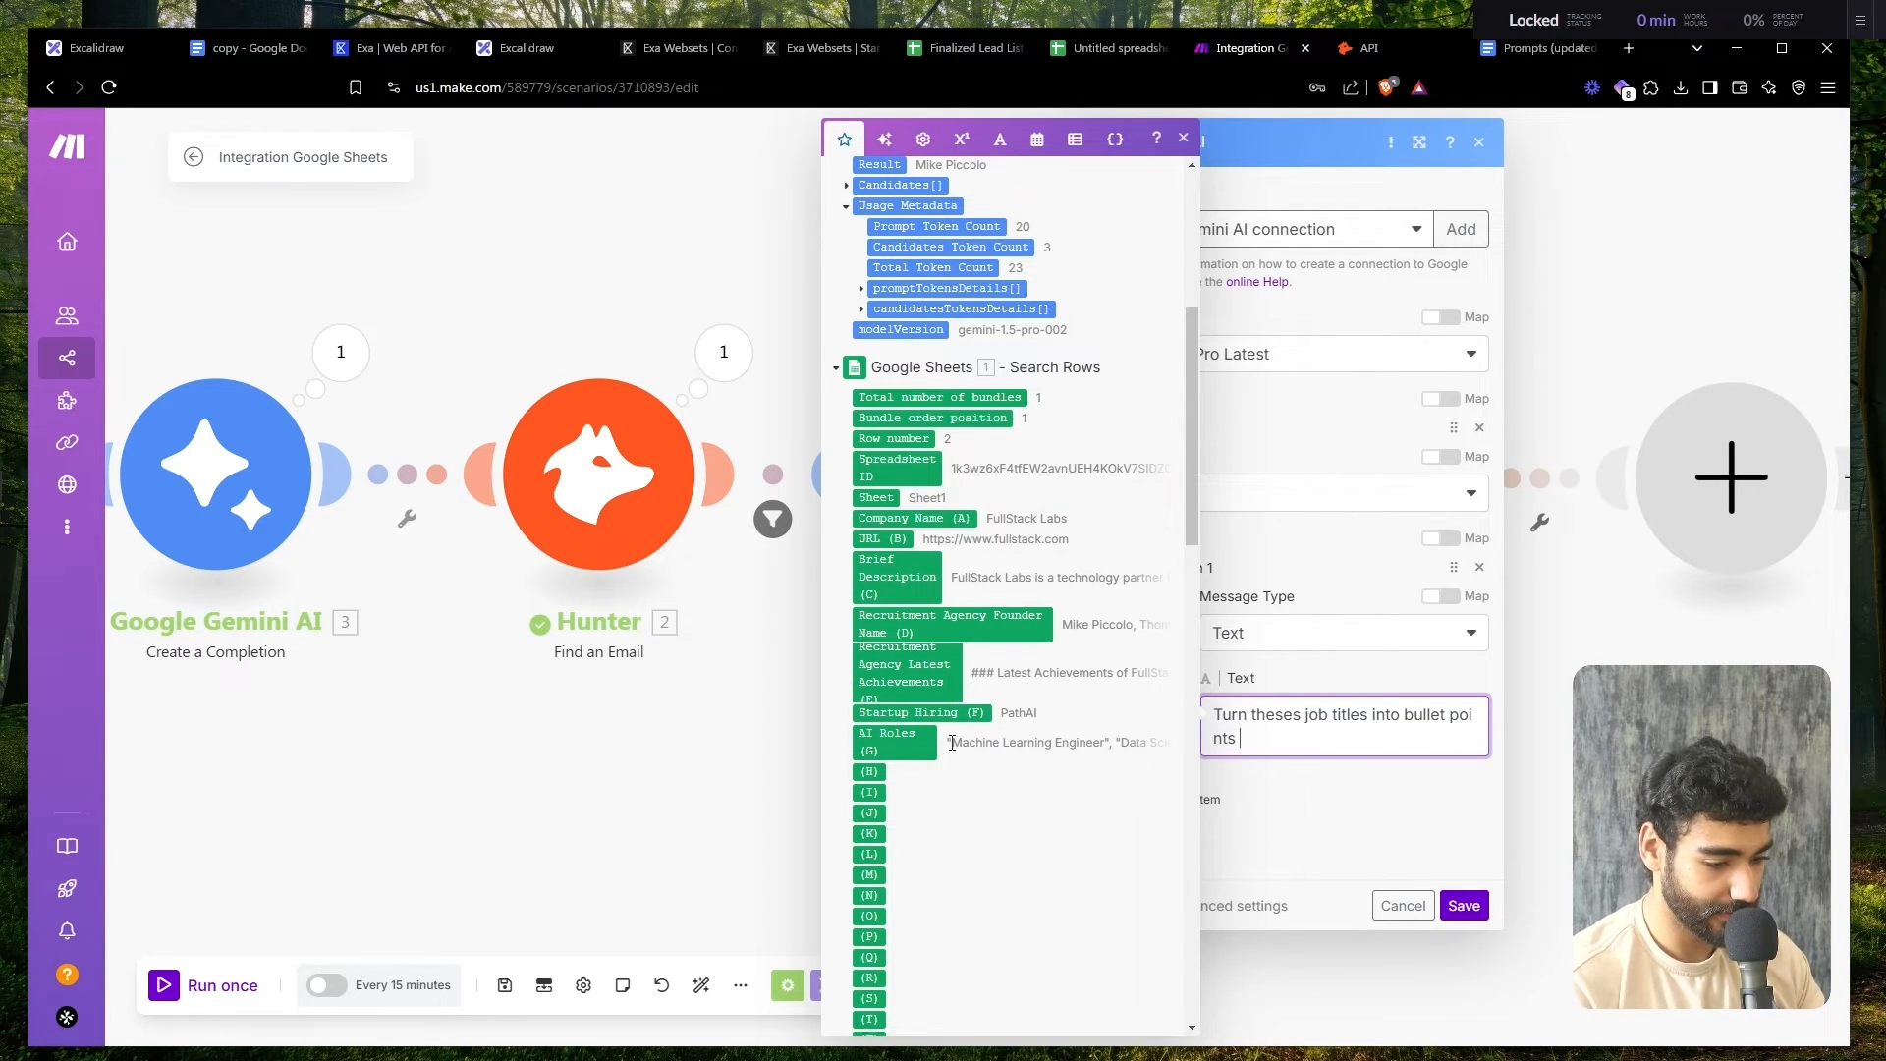
pyautogui.click(910, 751)
# - Add "Example would be:" to the prompt, followed by Job one, Job two and Jow three on separate lines
pyautogui.press('Return')
pyautogui.write('Example w')
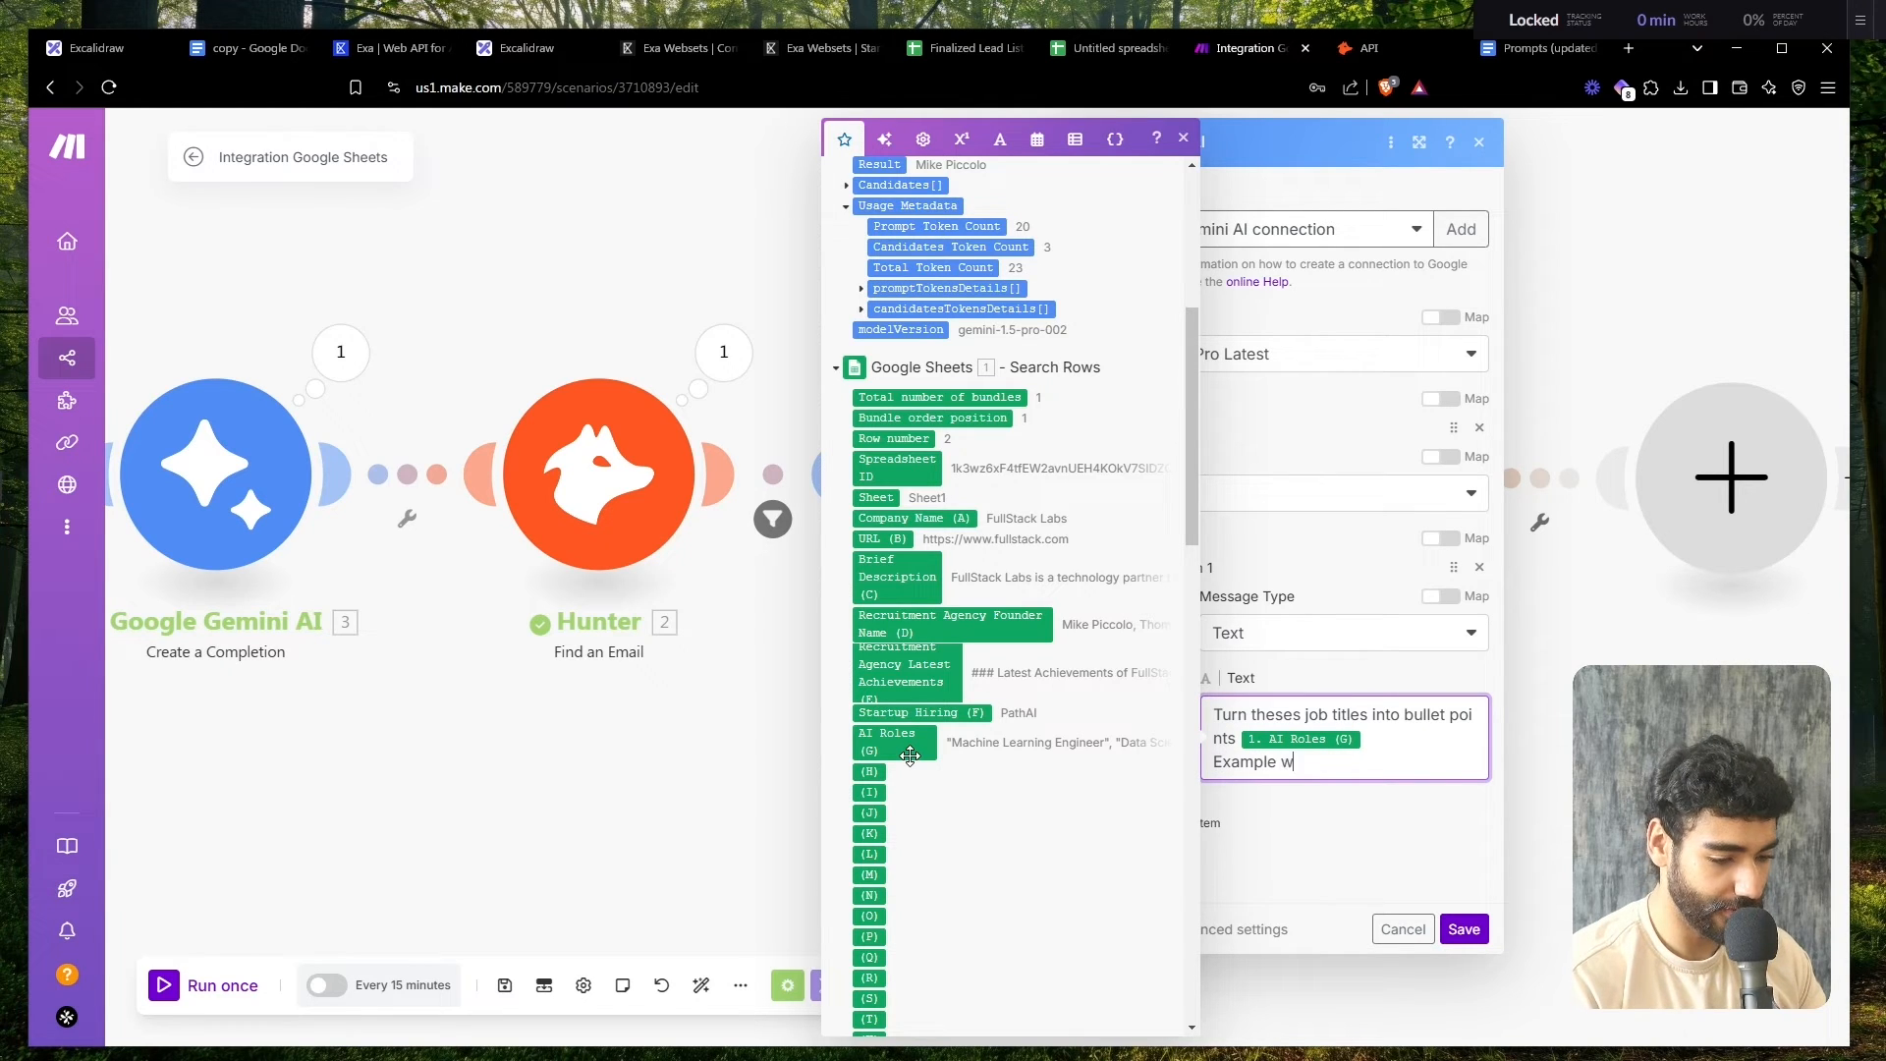
pyautogui.write('ould be:')
pyautogui.press('Return')
pyautogui.write('Job o')
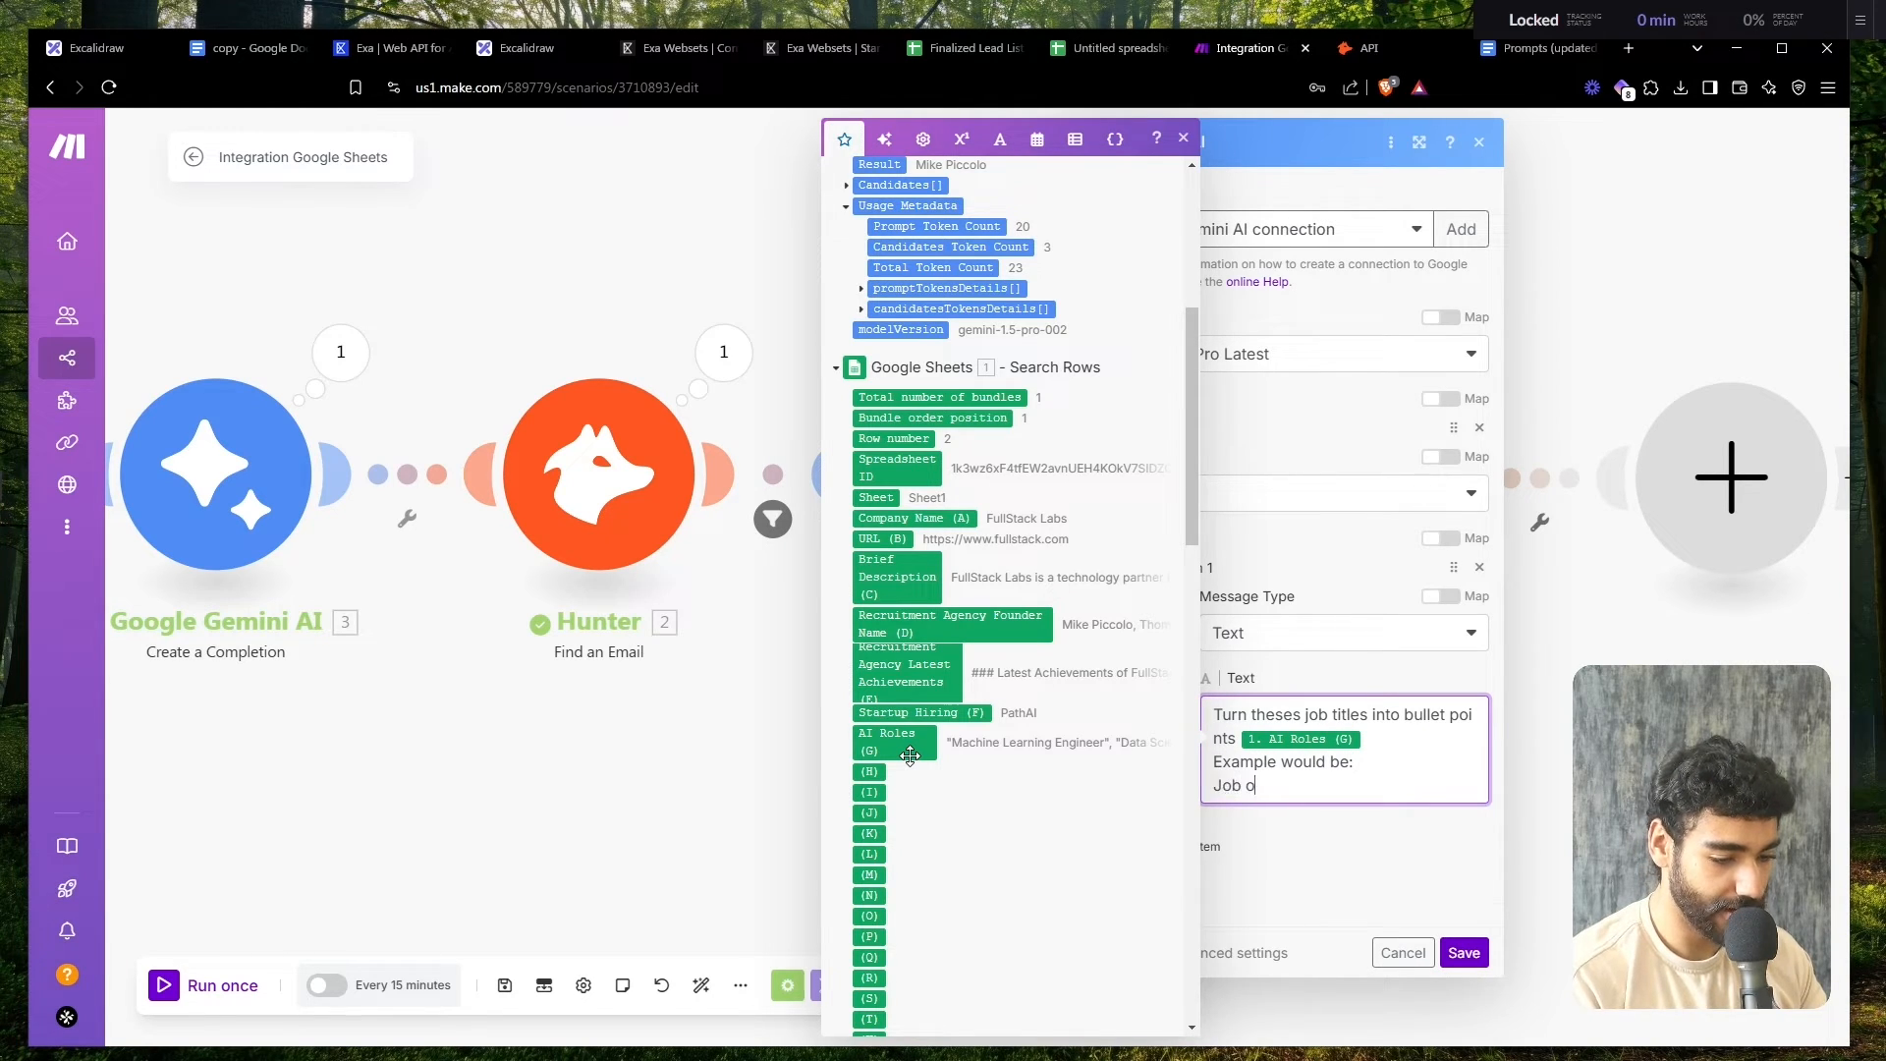
pyautogui.write('ne')
pyautogui.press('Return')
pyautogui.write('Job')
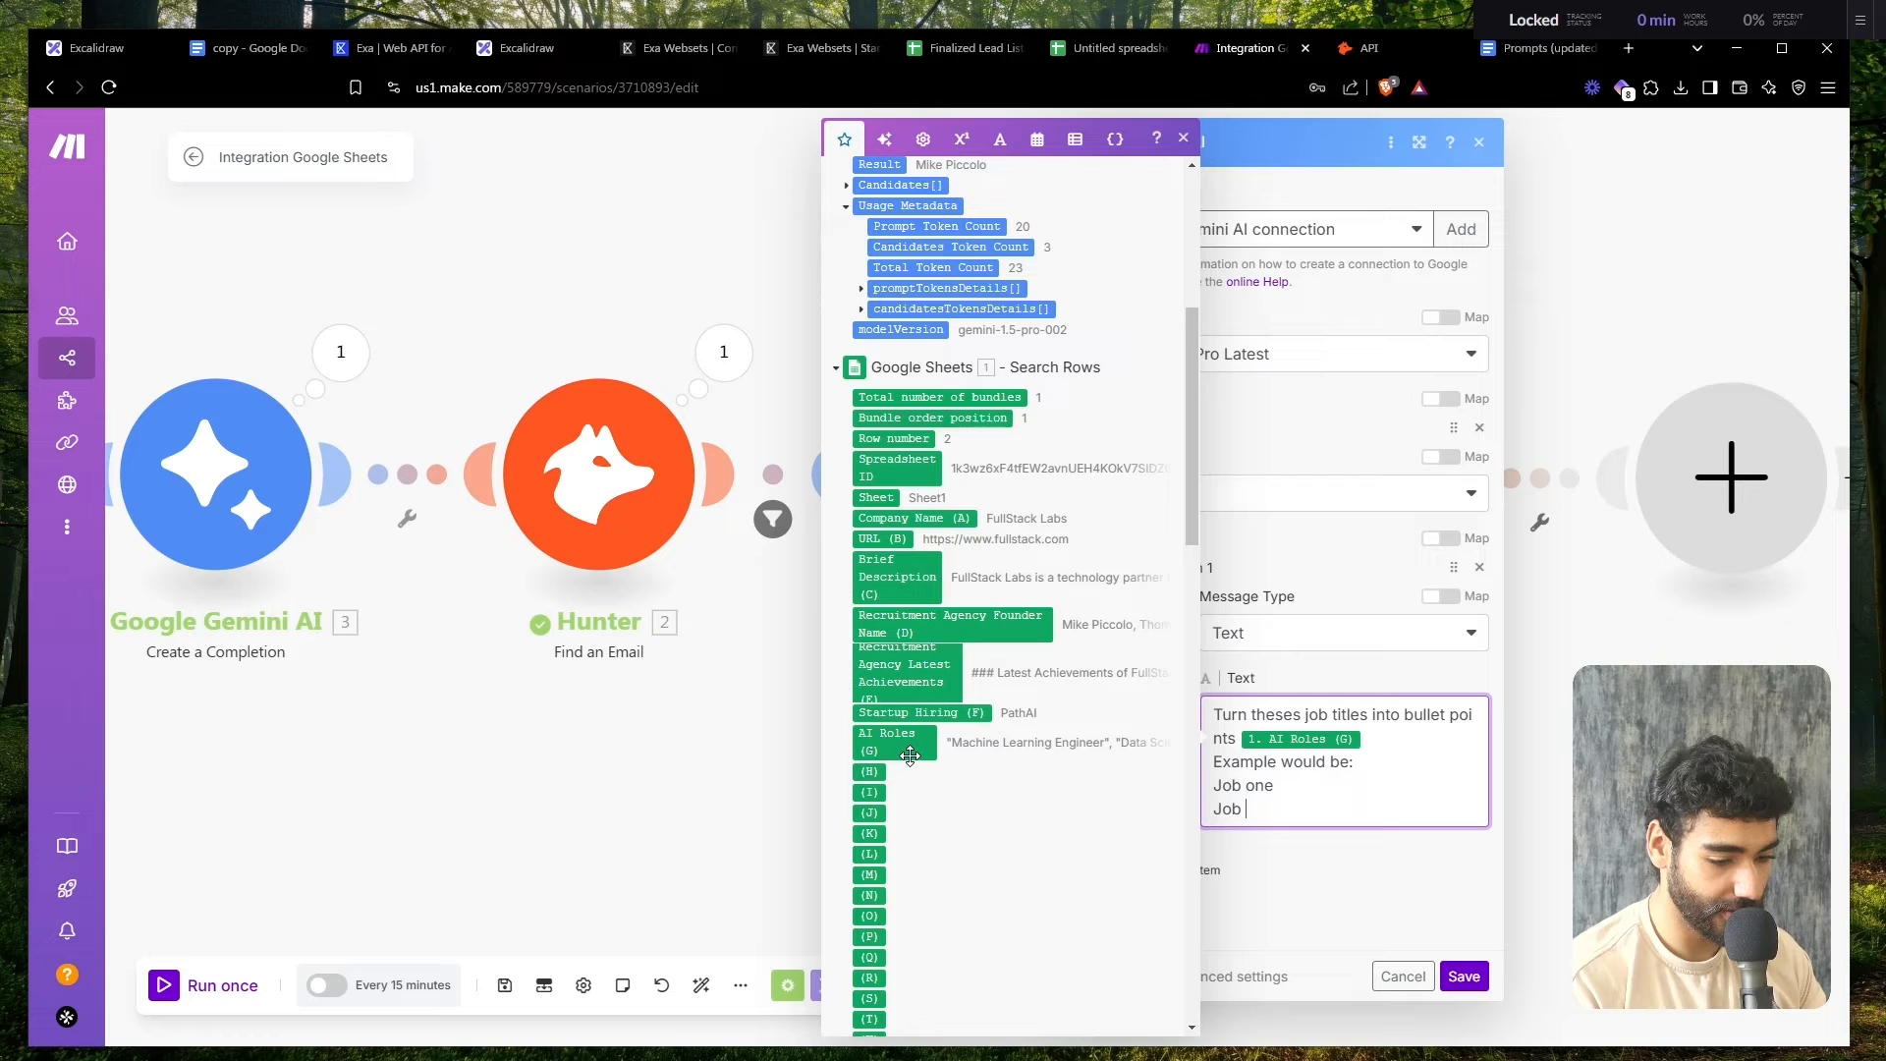
pyautogui.write(' two')
pyautogui.press('Return')
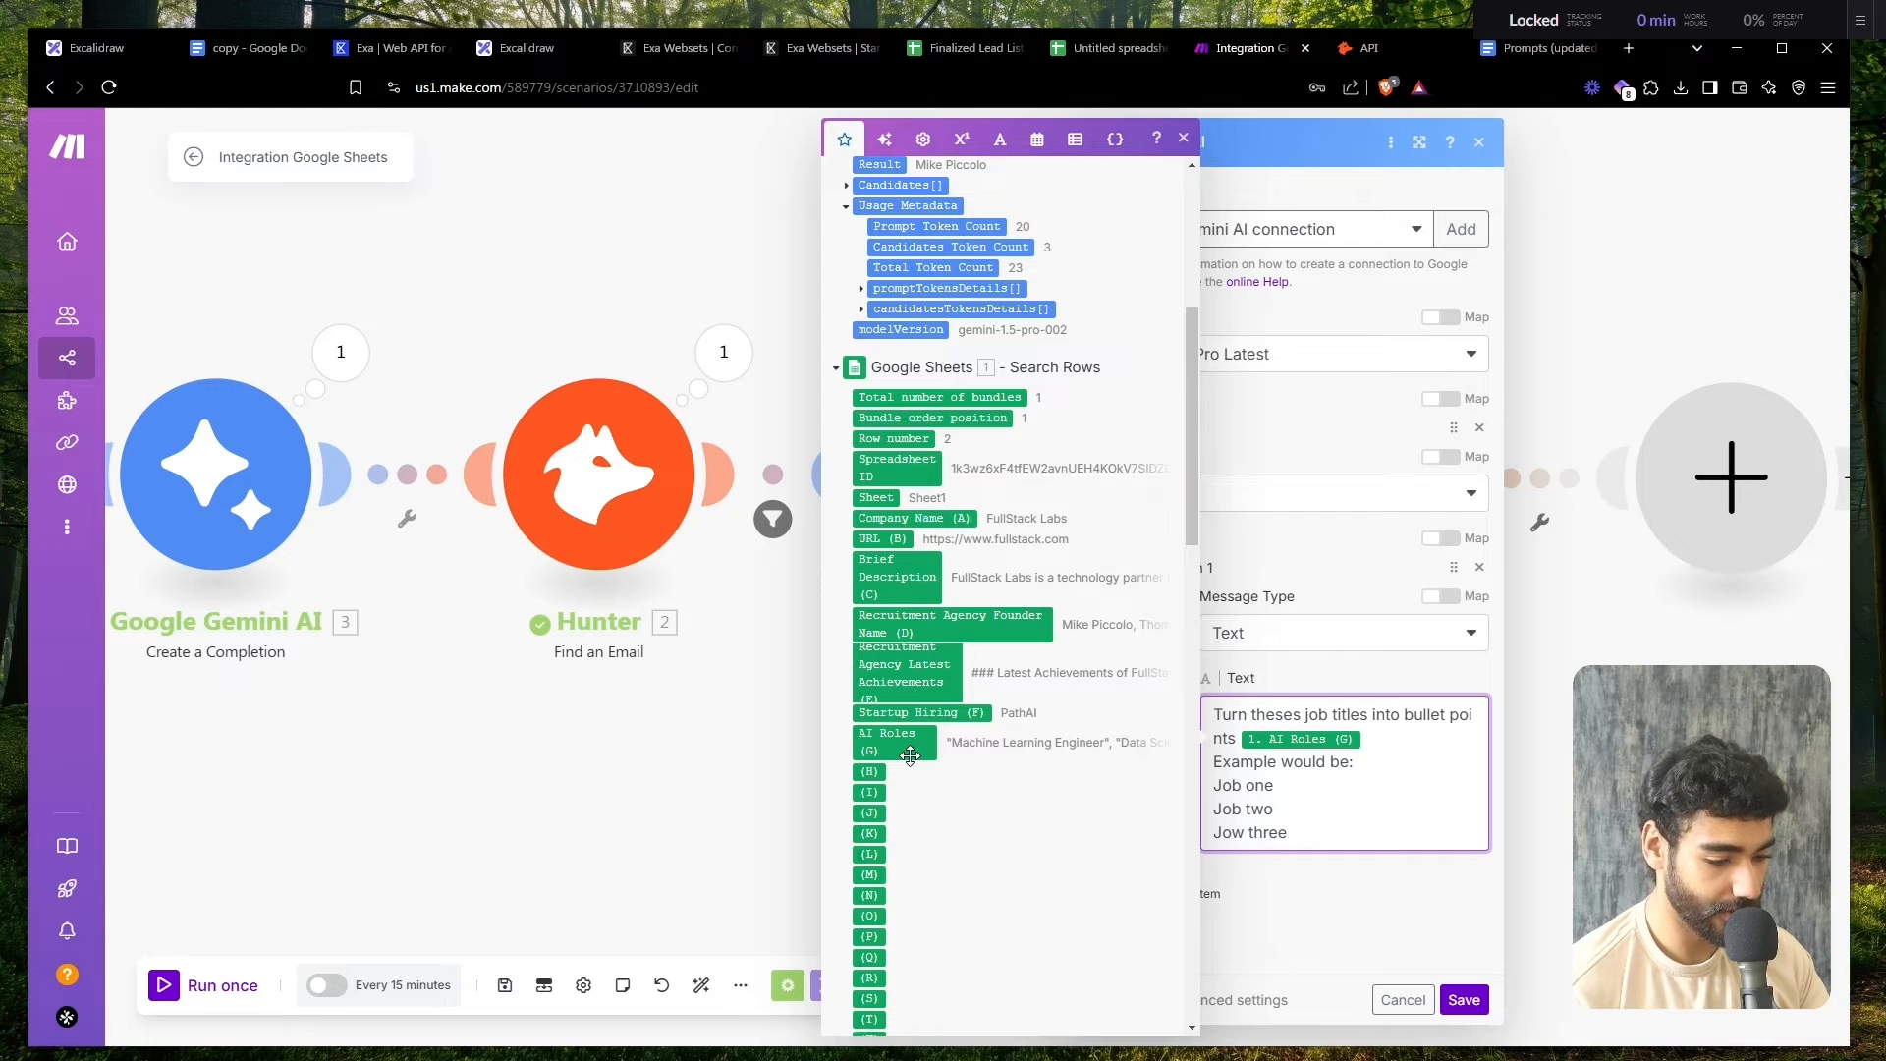
# - Prefix each example job with a dash and end the prompt with "Output only the final result with no additional text"
pyautogui.write('-')
pyautogui.press('Down')
pyautogui.press('Home')
pyautogui.write('- ')
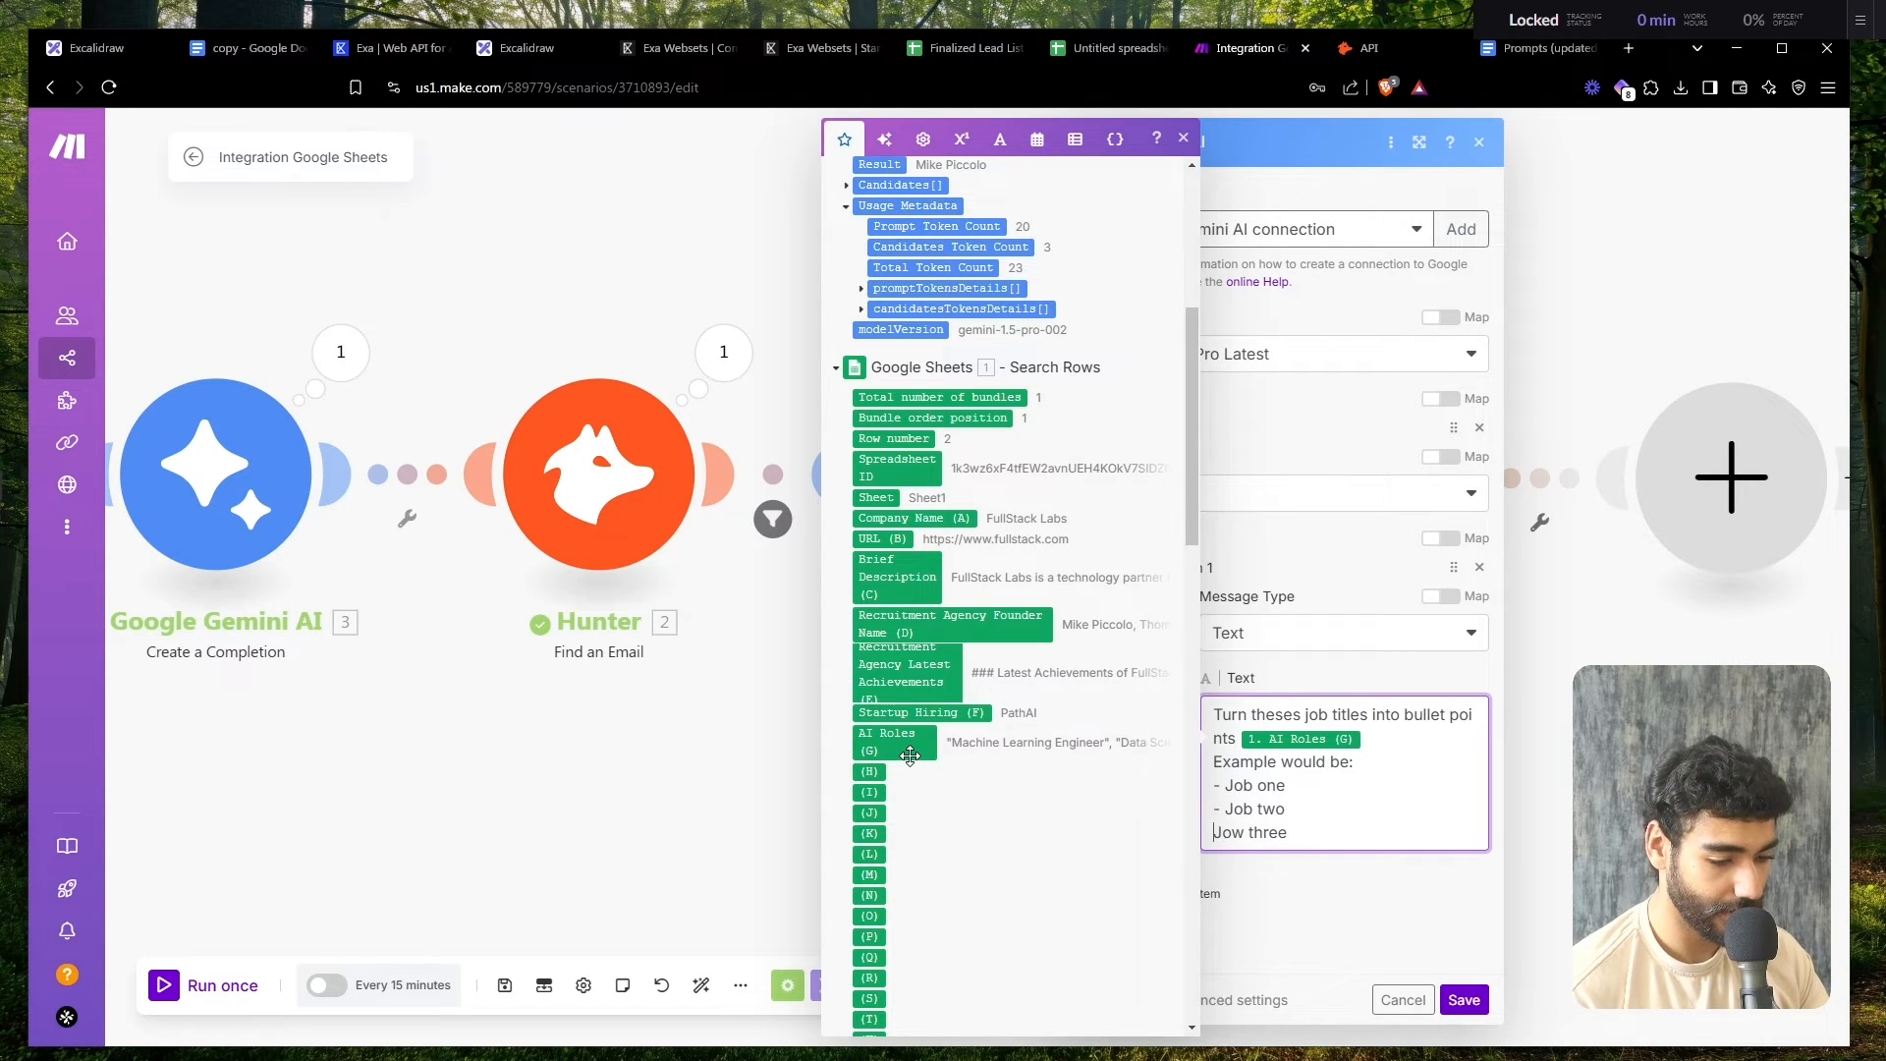
pyautogui.write('-')
pyautogui.press('Return')
pyautogui.press('Return')
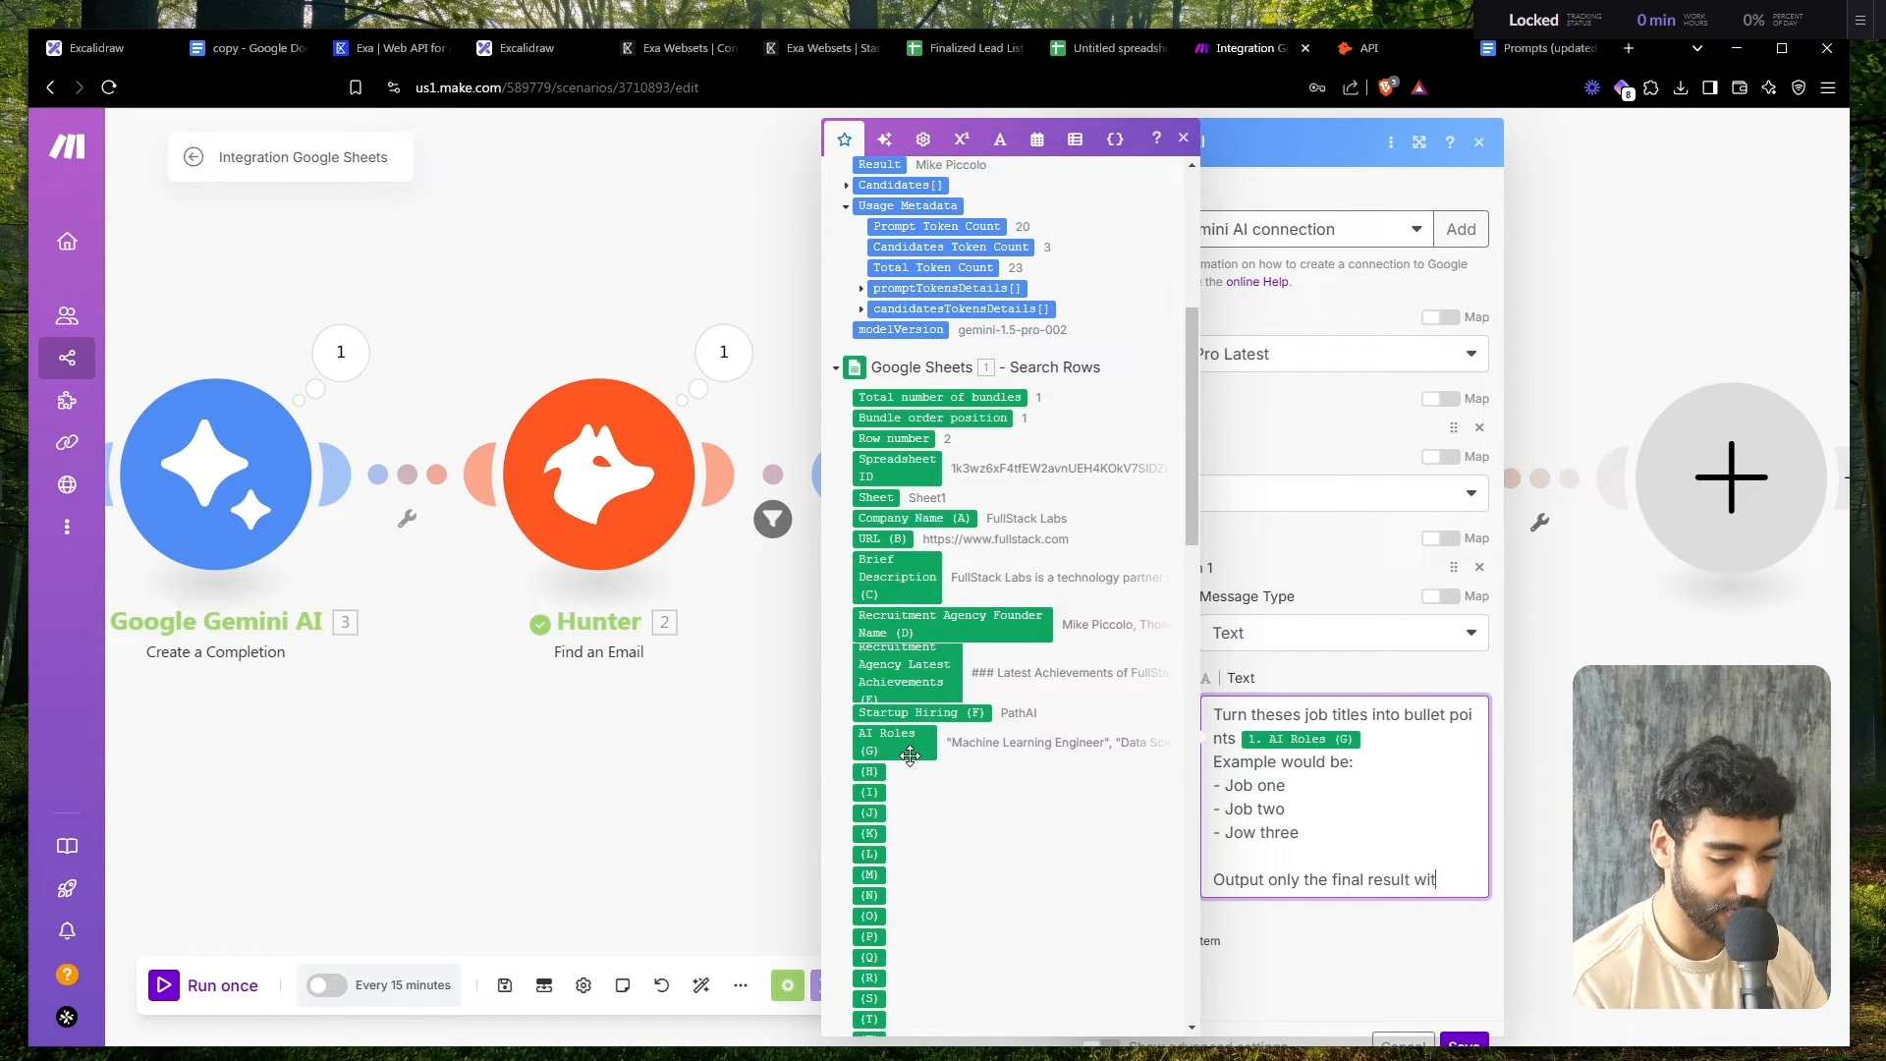
pyautogui.write('Output only the final result with no additional text')
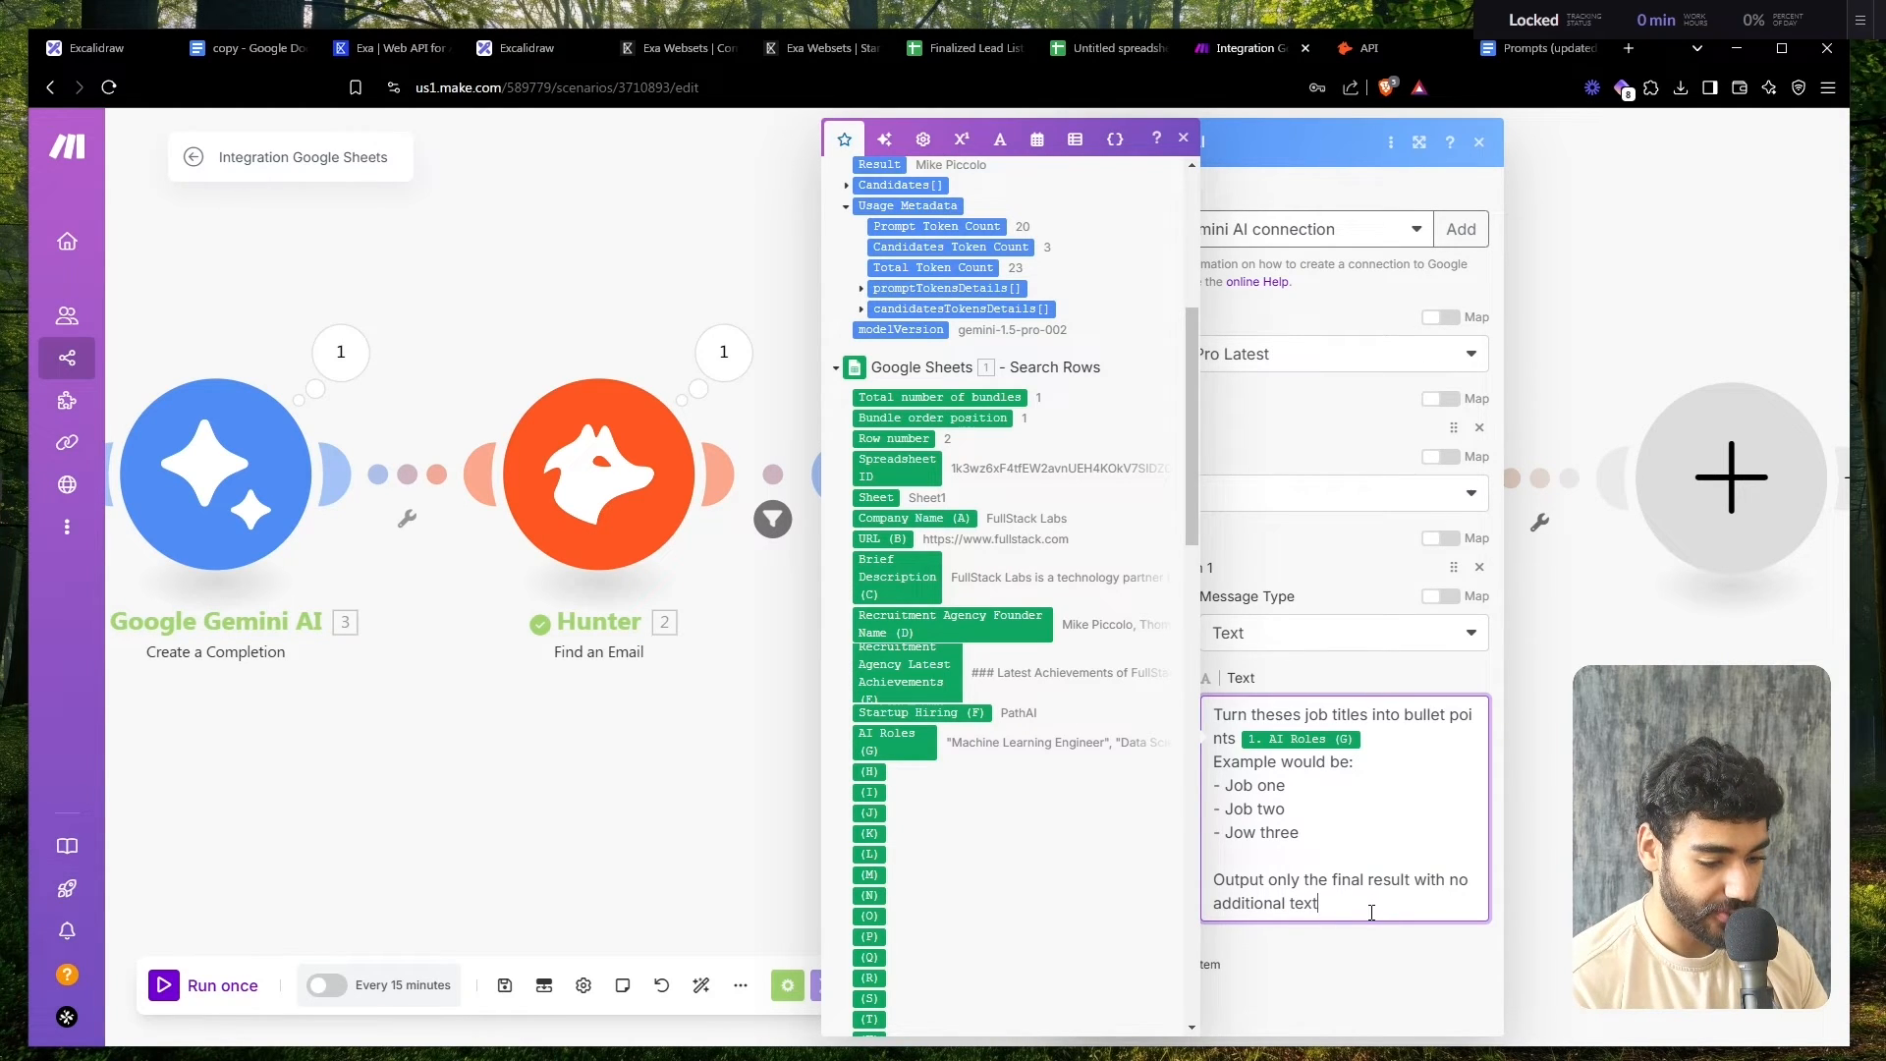
# - Set a Max Output Tokens limit in the advanced settings of the job-roles Gemini module and save the module
pyautogui.click(1372, 958)
pyautogui.scroll(-1, 1343, 958)
pyautogui.click(1102, 1012)
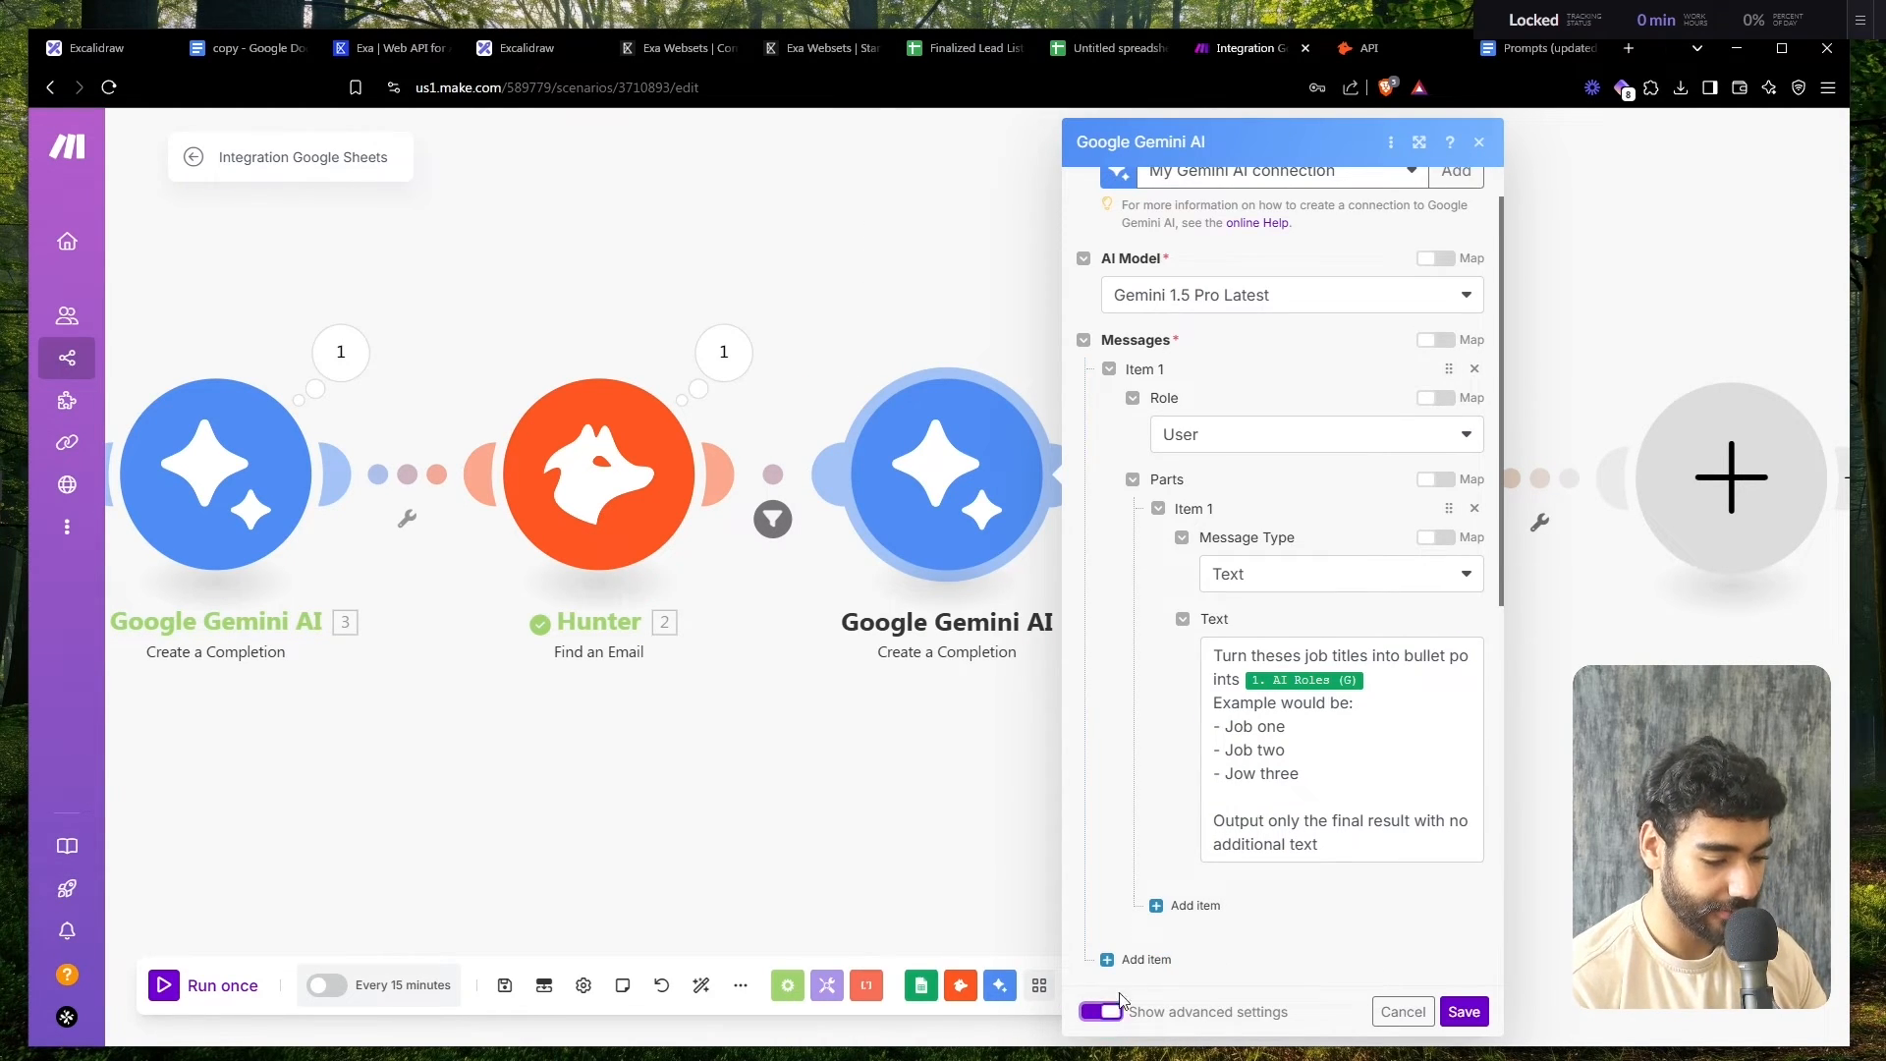
pyautogui.click(1196, 619)
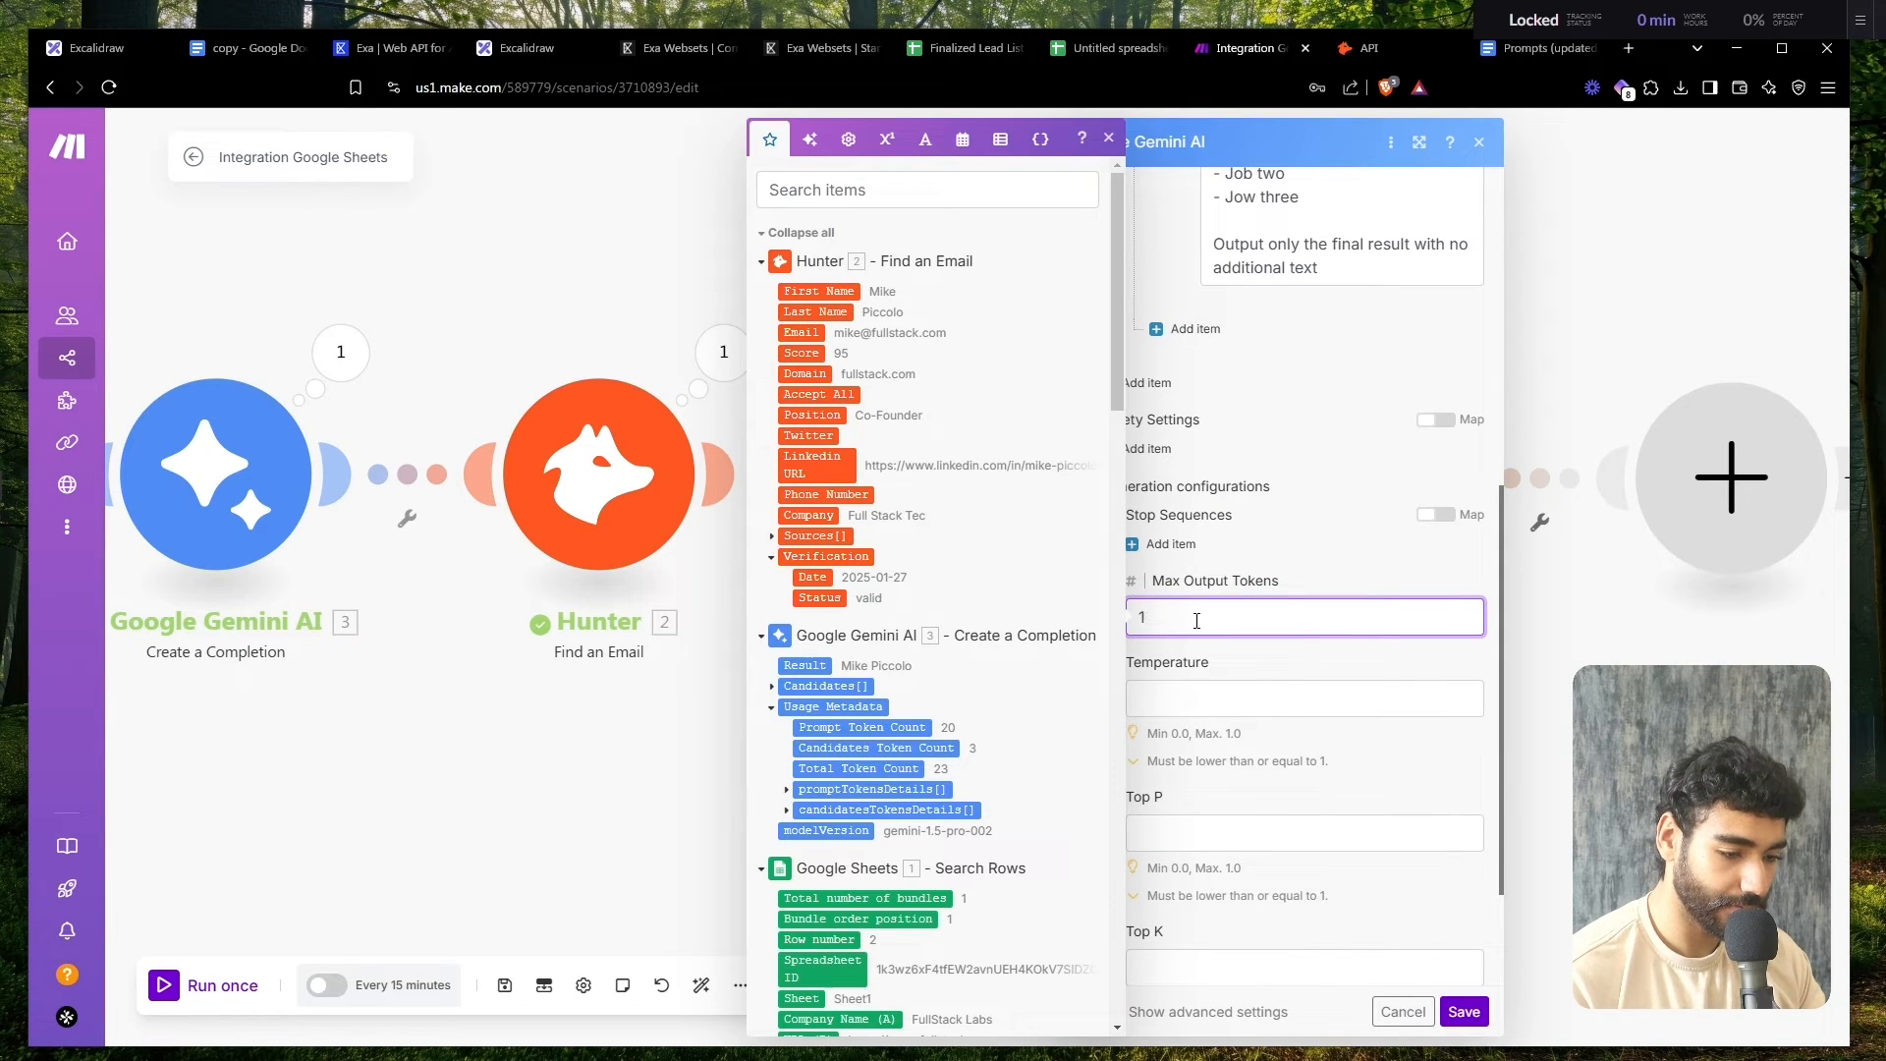
pyautogui.click(1464, 1012)
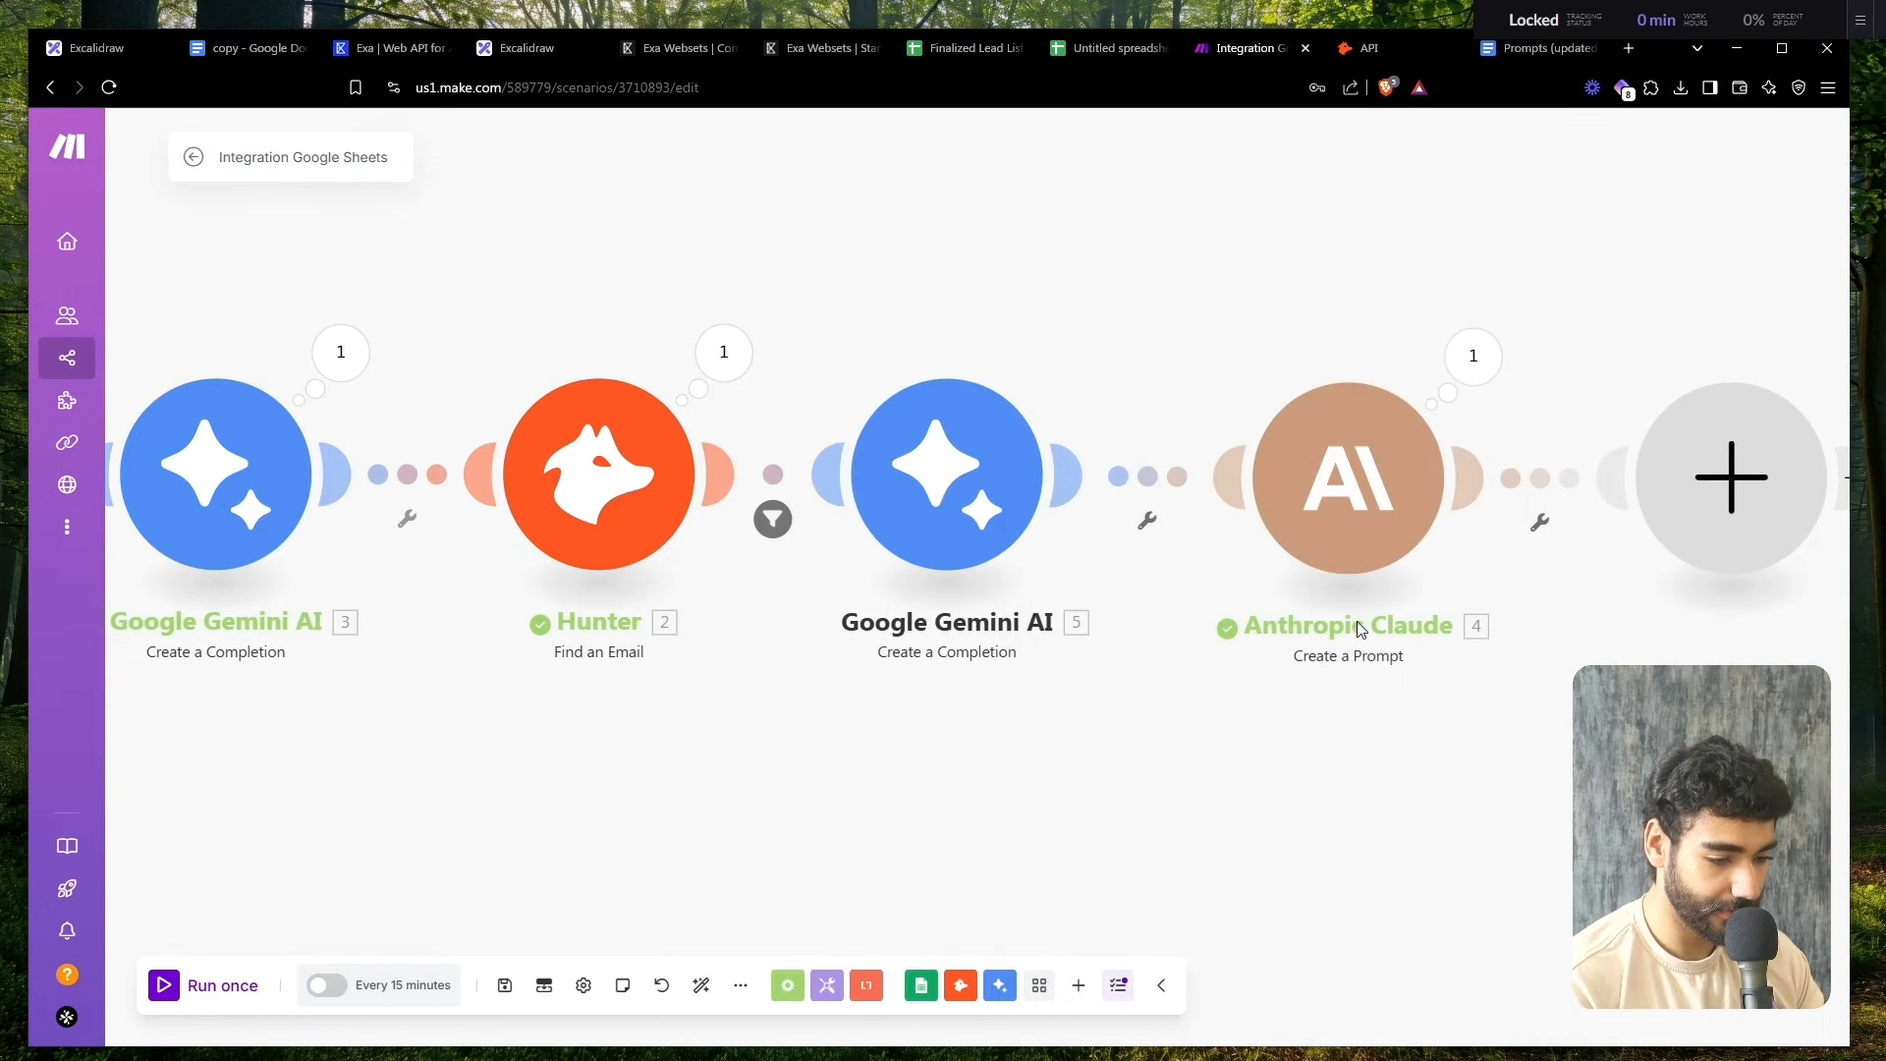
# - Unlink the Claude module from the empty module after it and from the job-roles Gemini module before it
pyautogui.click(1538, 498)
pyautogui.click(1579, 538)
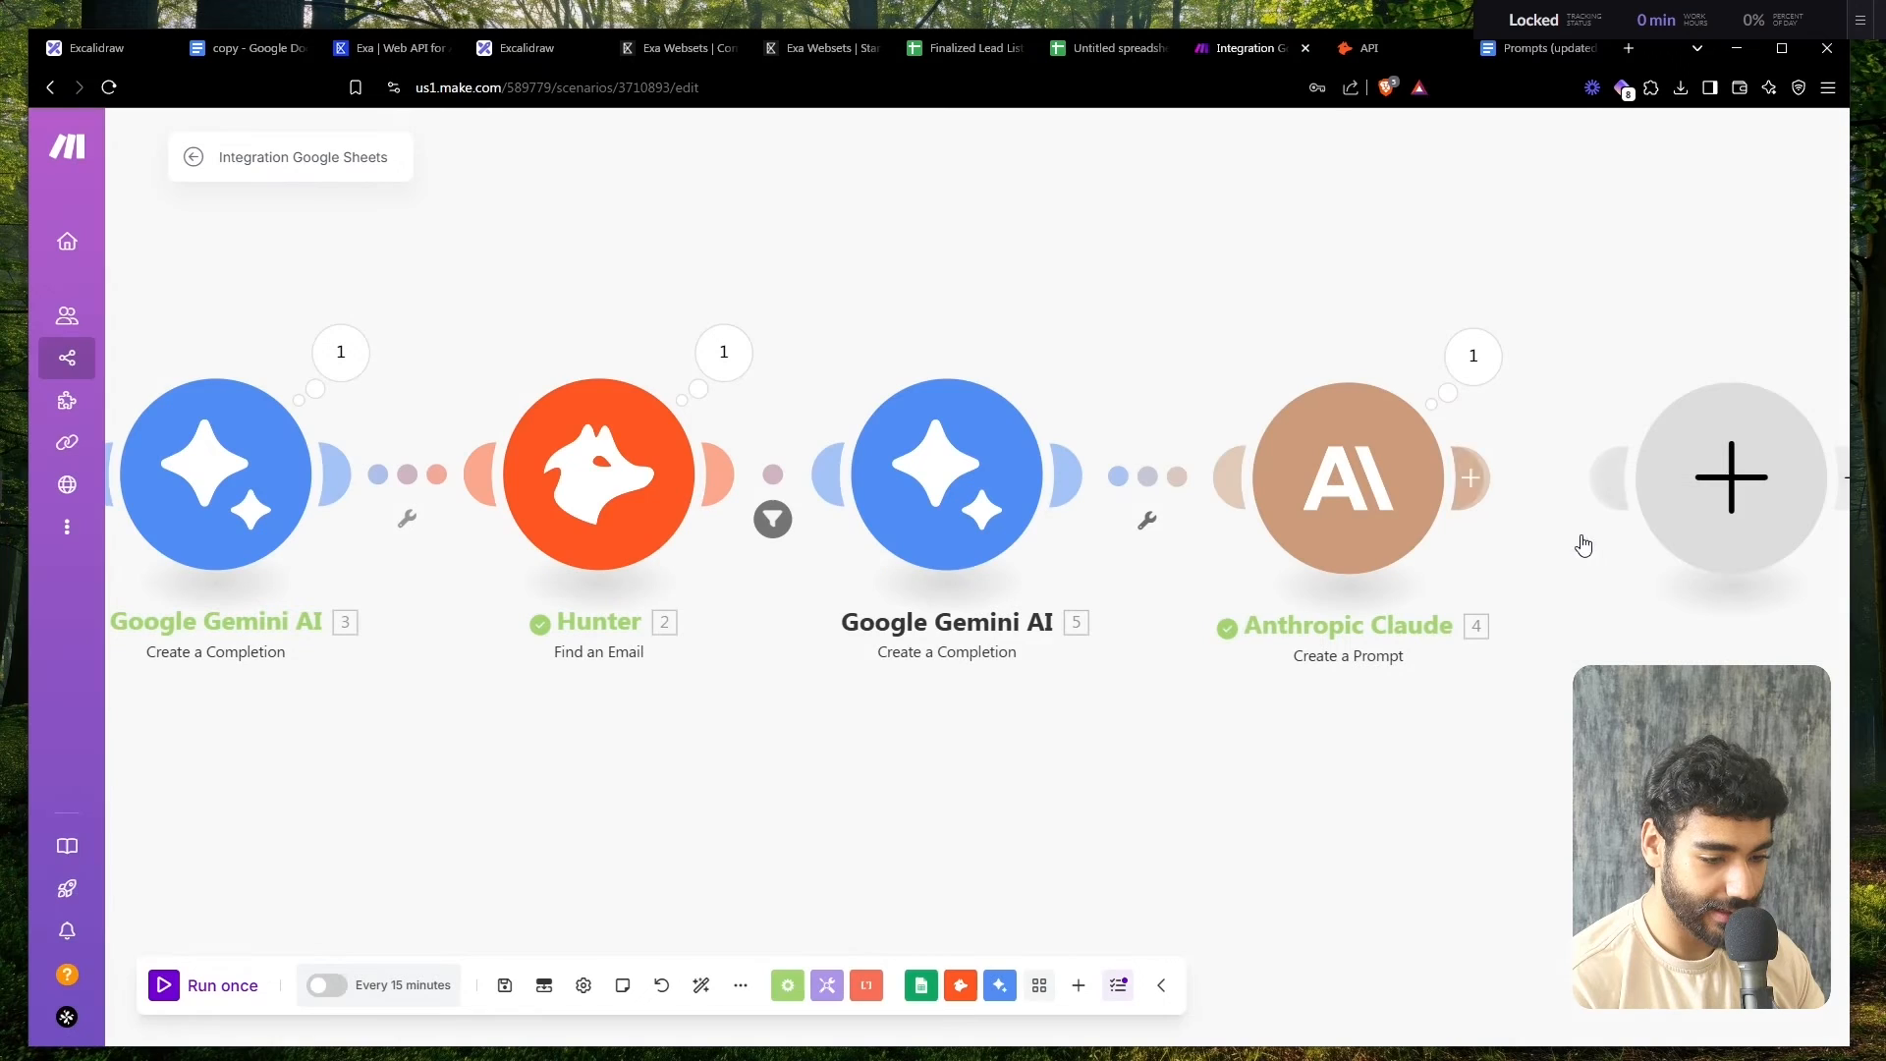
pyautogui.click(1148, 475)
pyautogui.click(1203, 518)
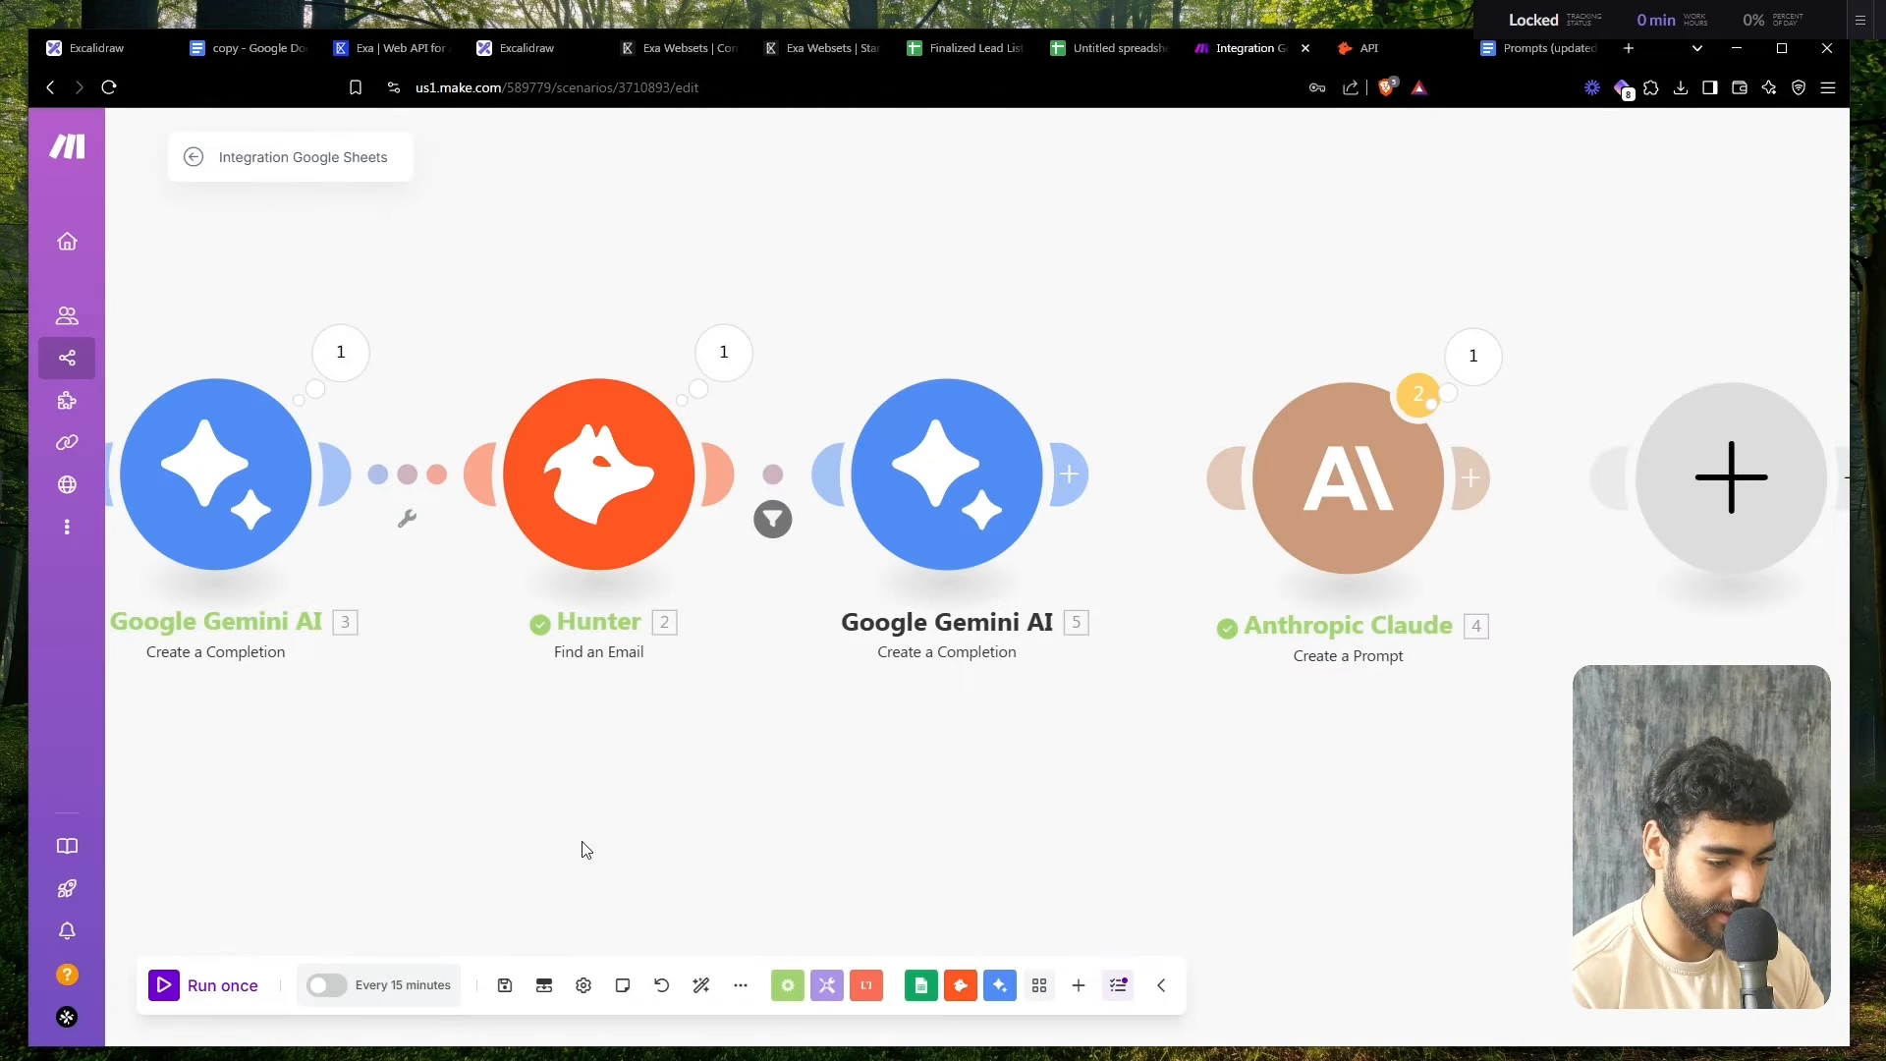
# - Run the scenario once and inspect the output bundle of the job-roles Gemini module
pyautogui.click(246, 985)
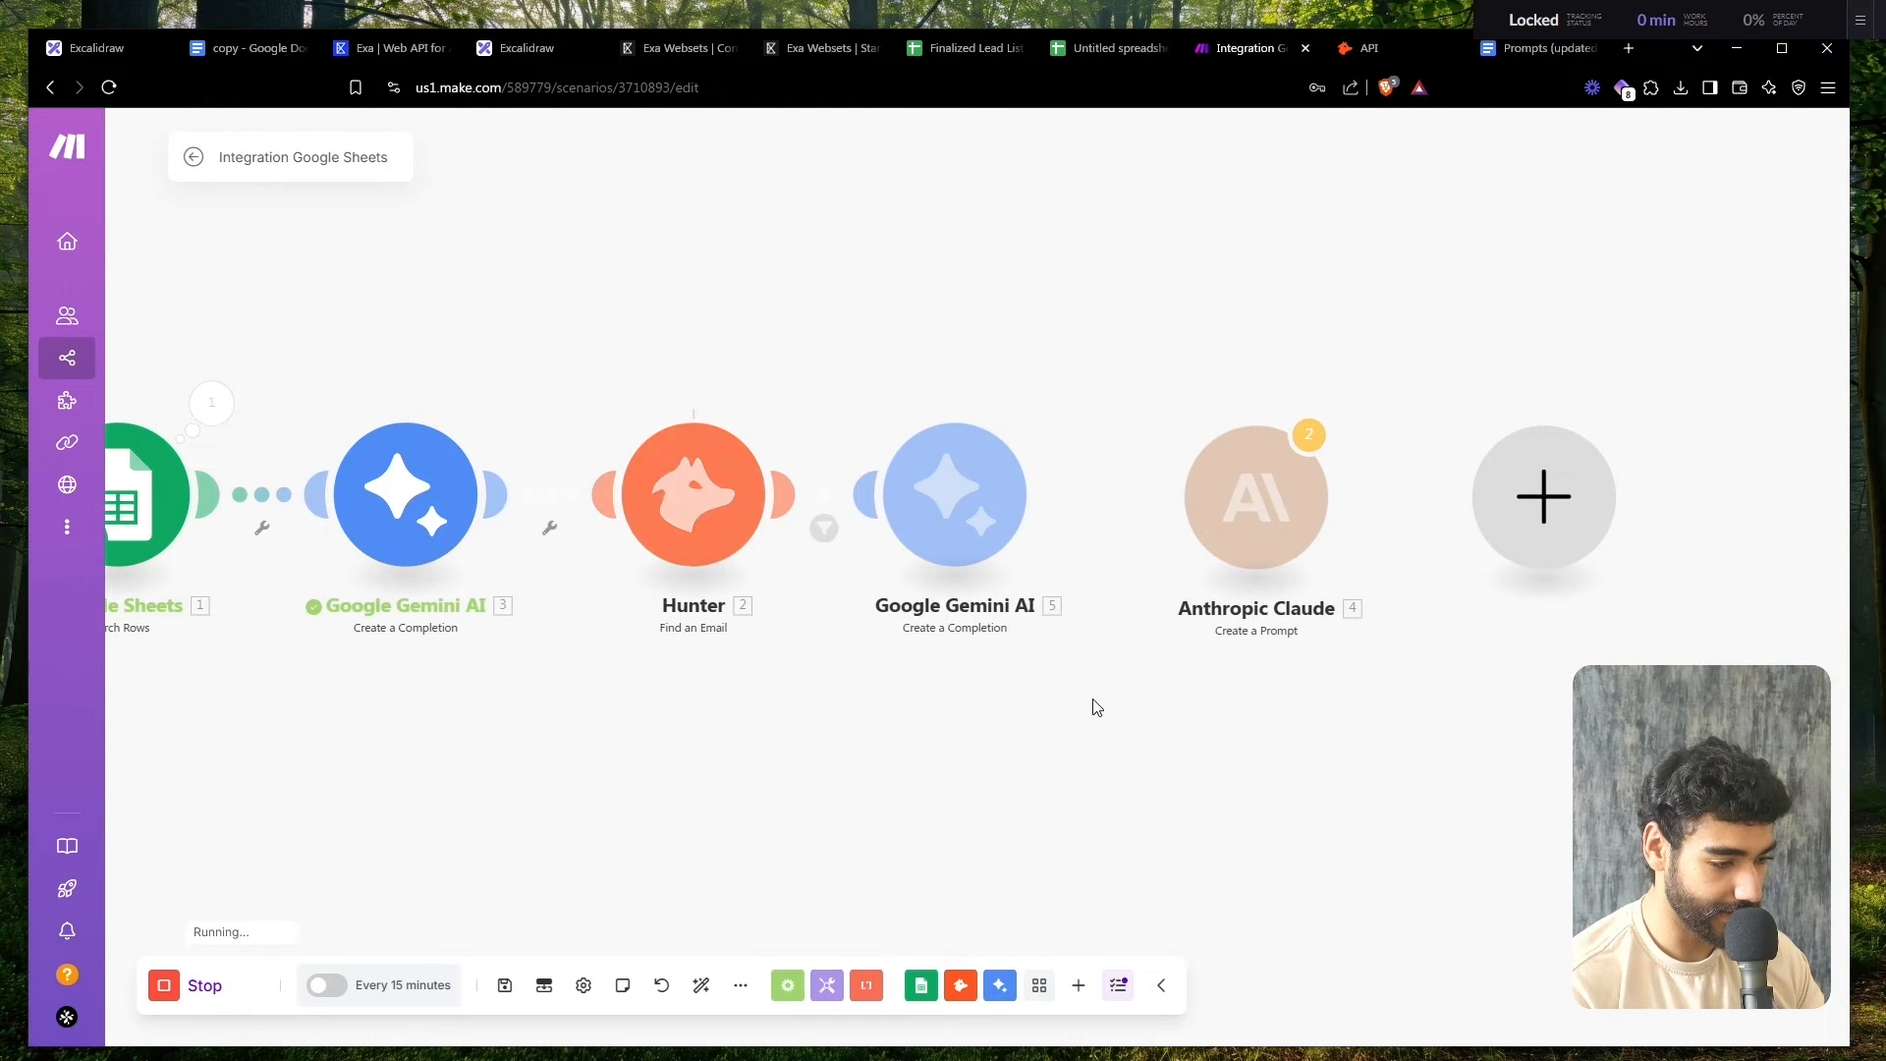
pyautogui.click(792, 368)
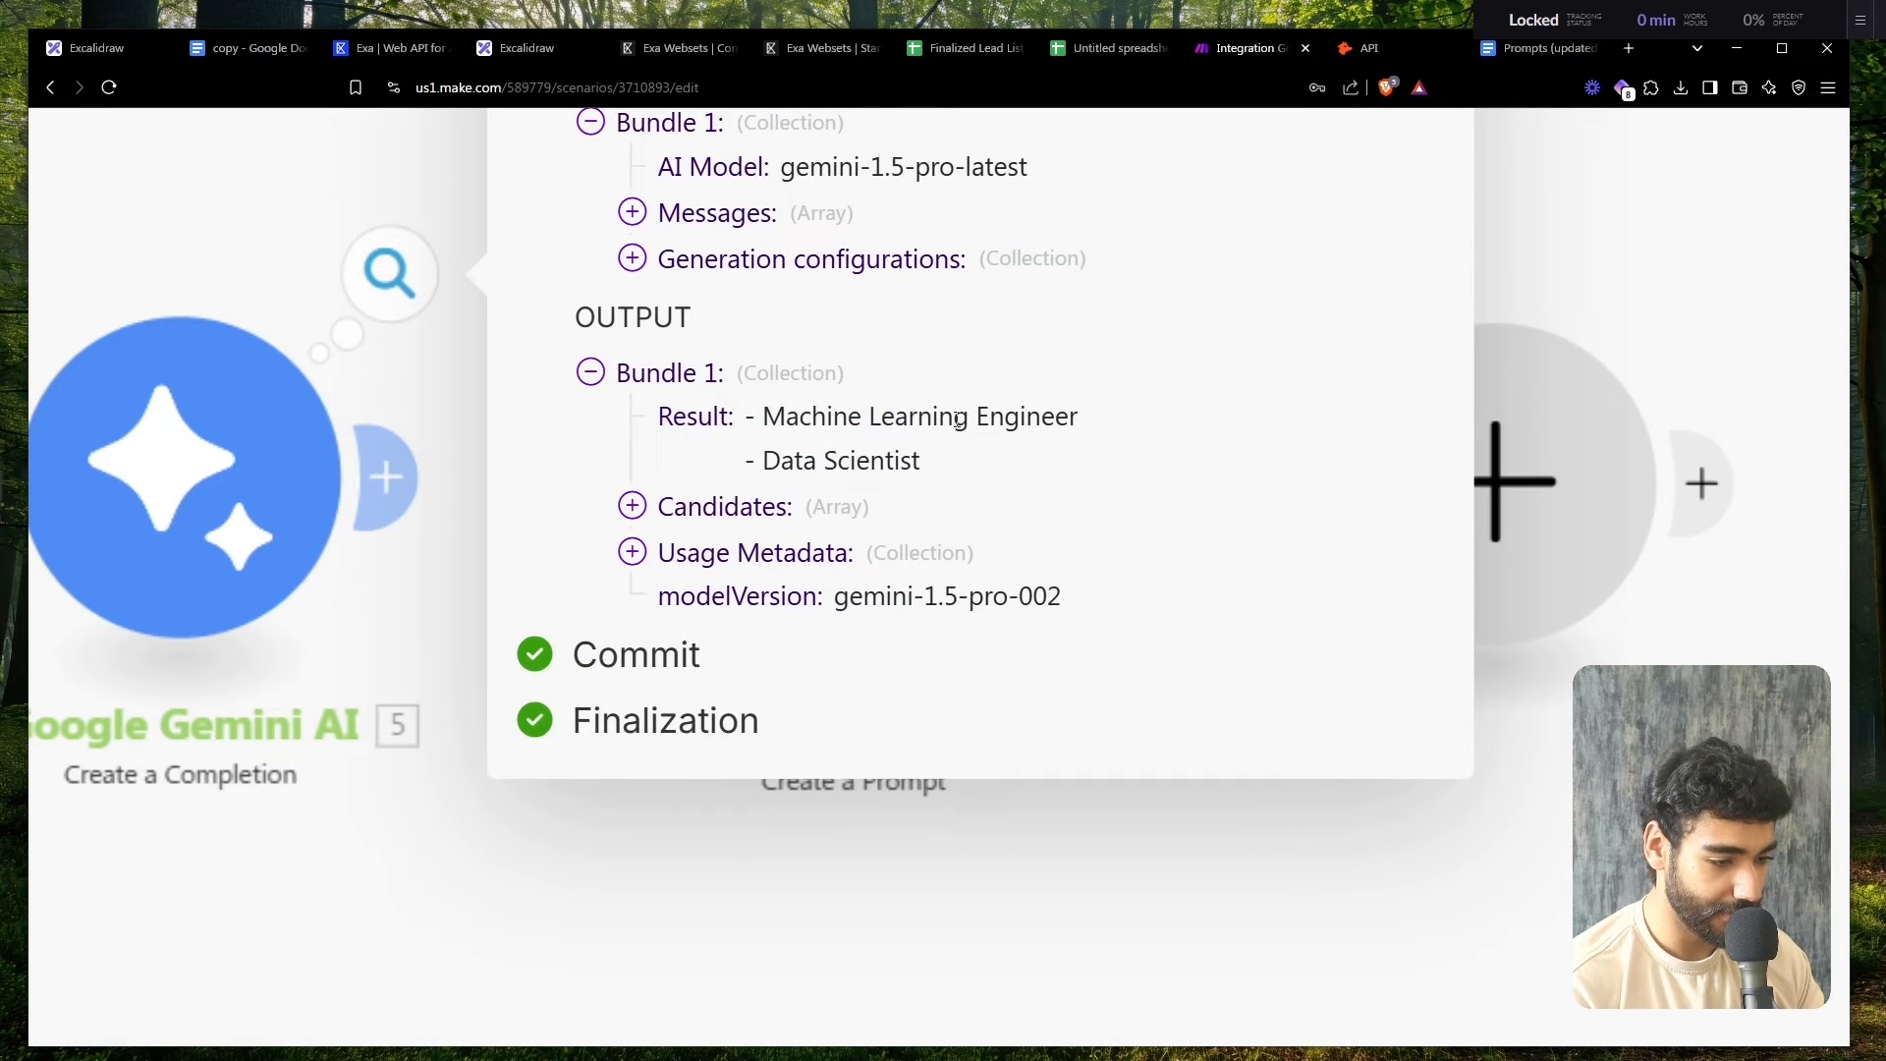
pyautogui.click(901, 707)
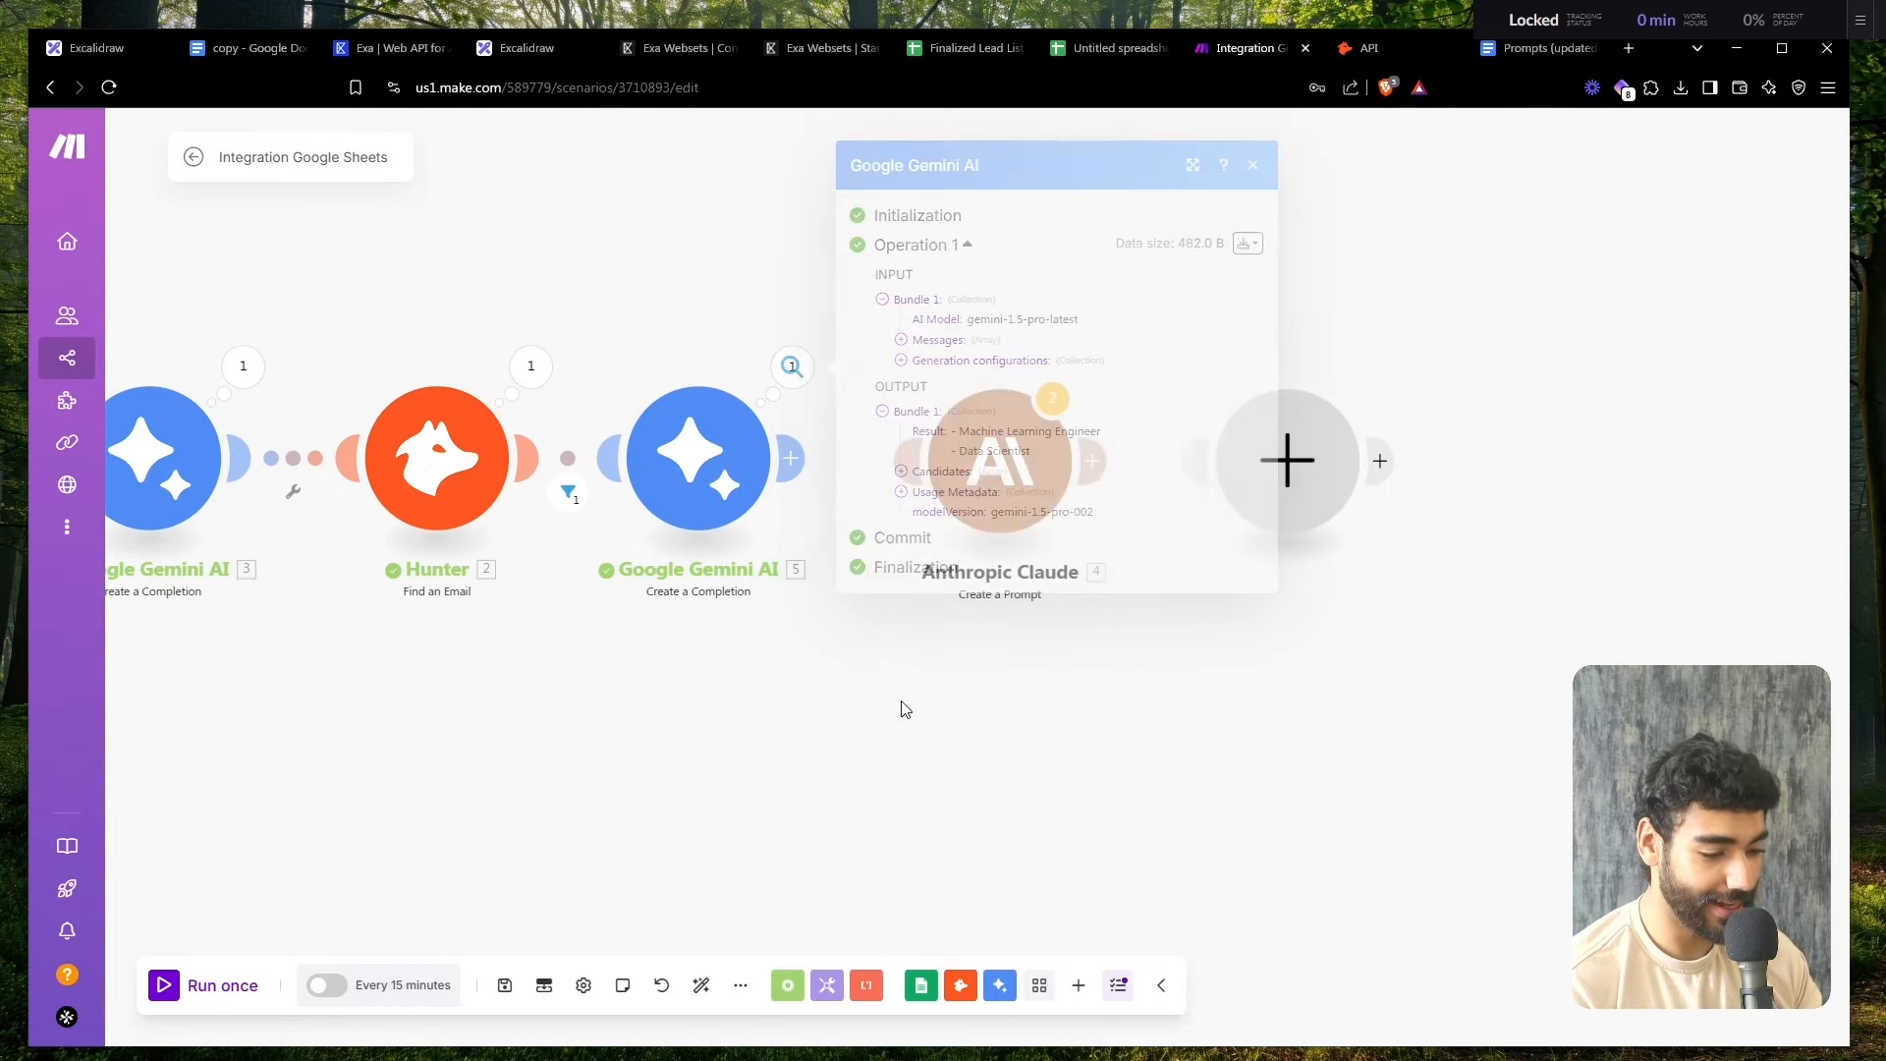
# - Add a Tools Set variable module in the empty slot after Claude, connect it automatically and name its variable dreamEmail
pyautogui.click(1287, 458)
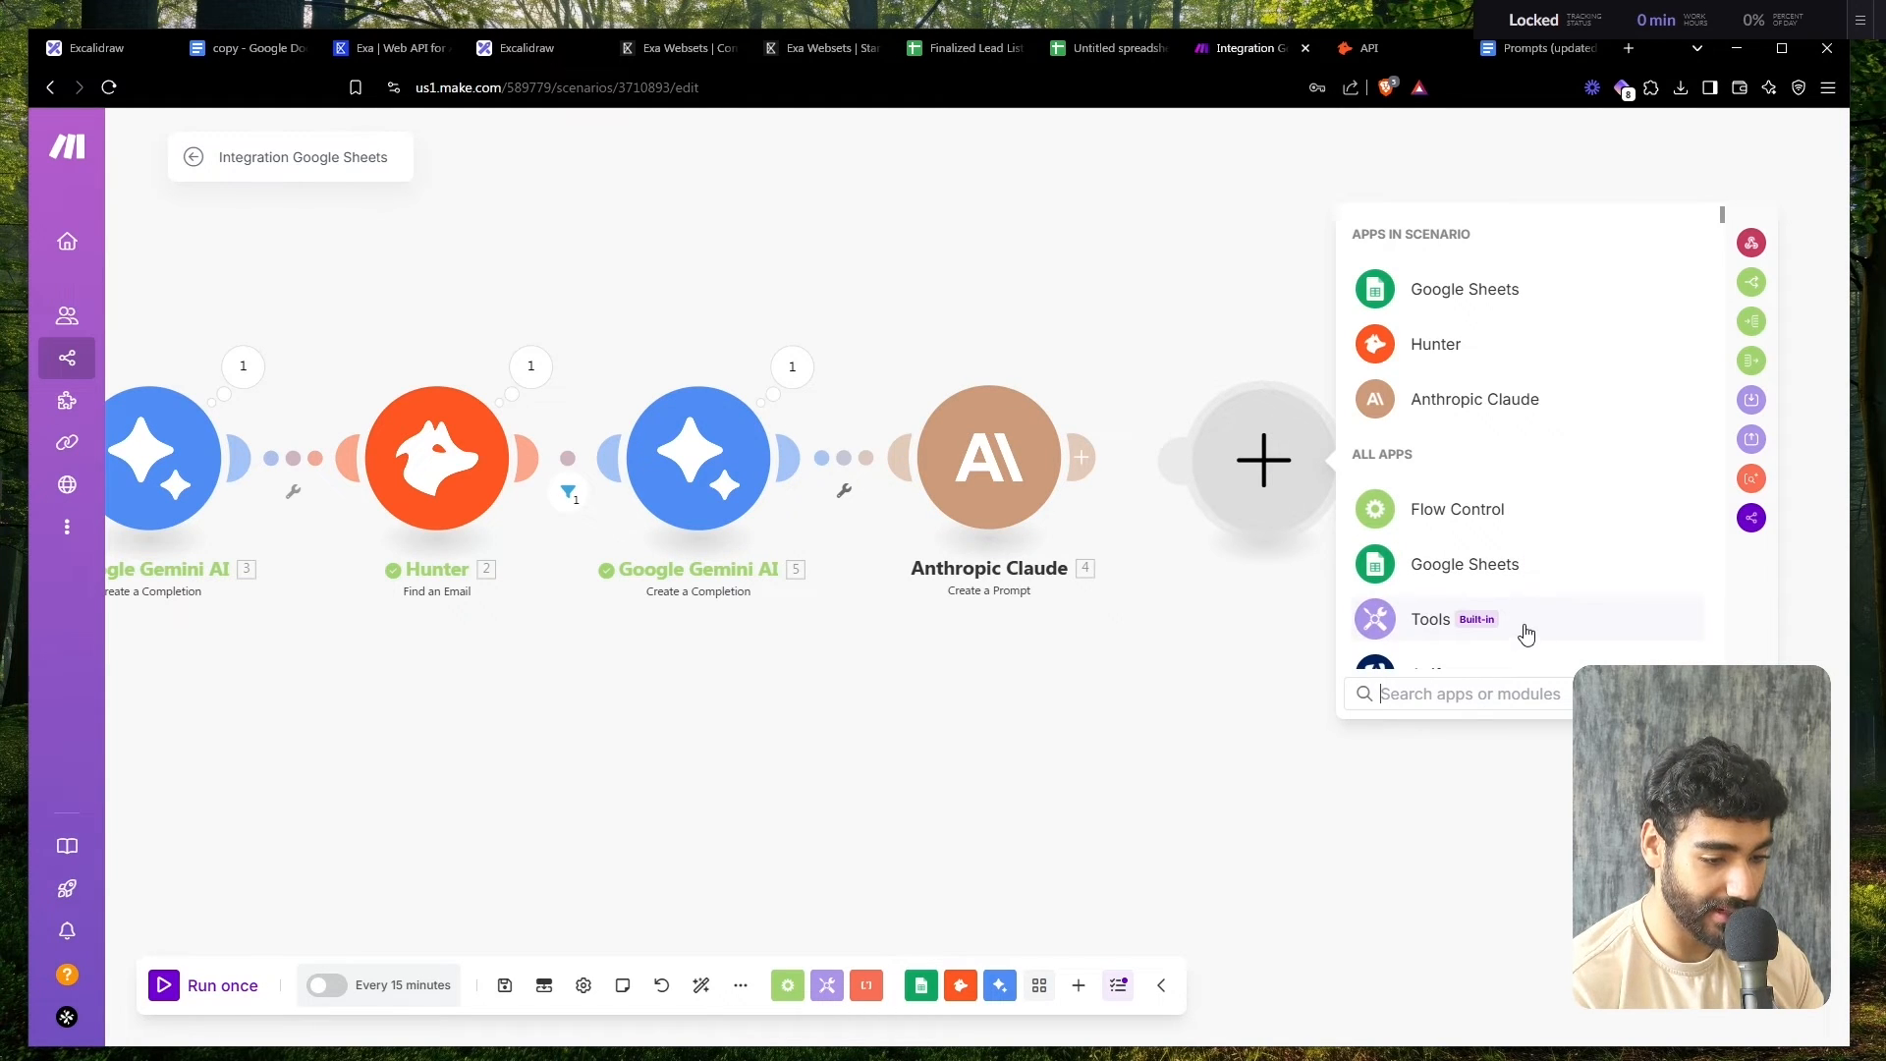
pyautogui.click(1488, 618)
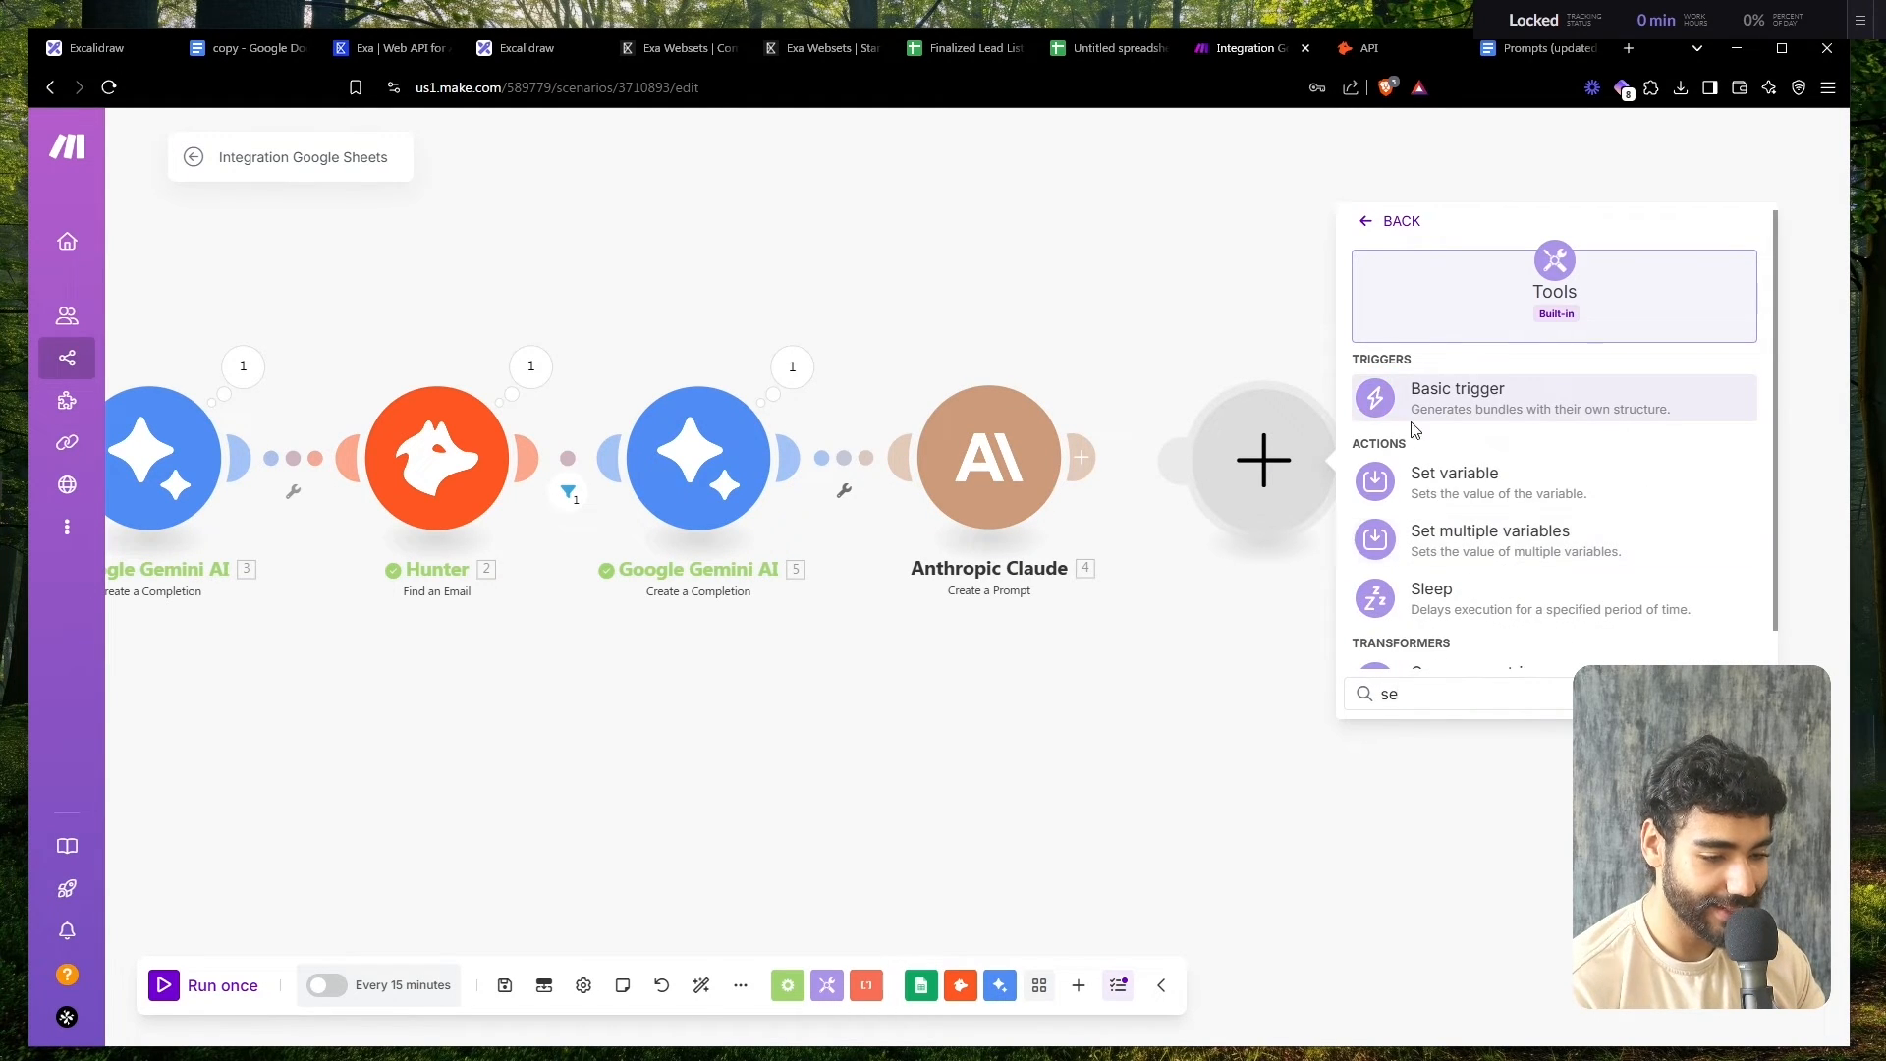
pyautogui.click(1486, 470)
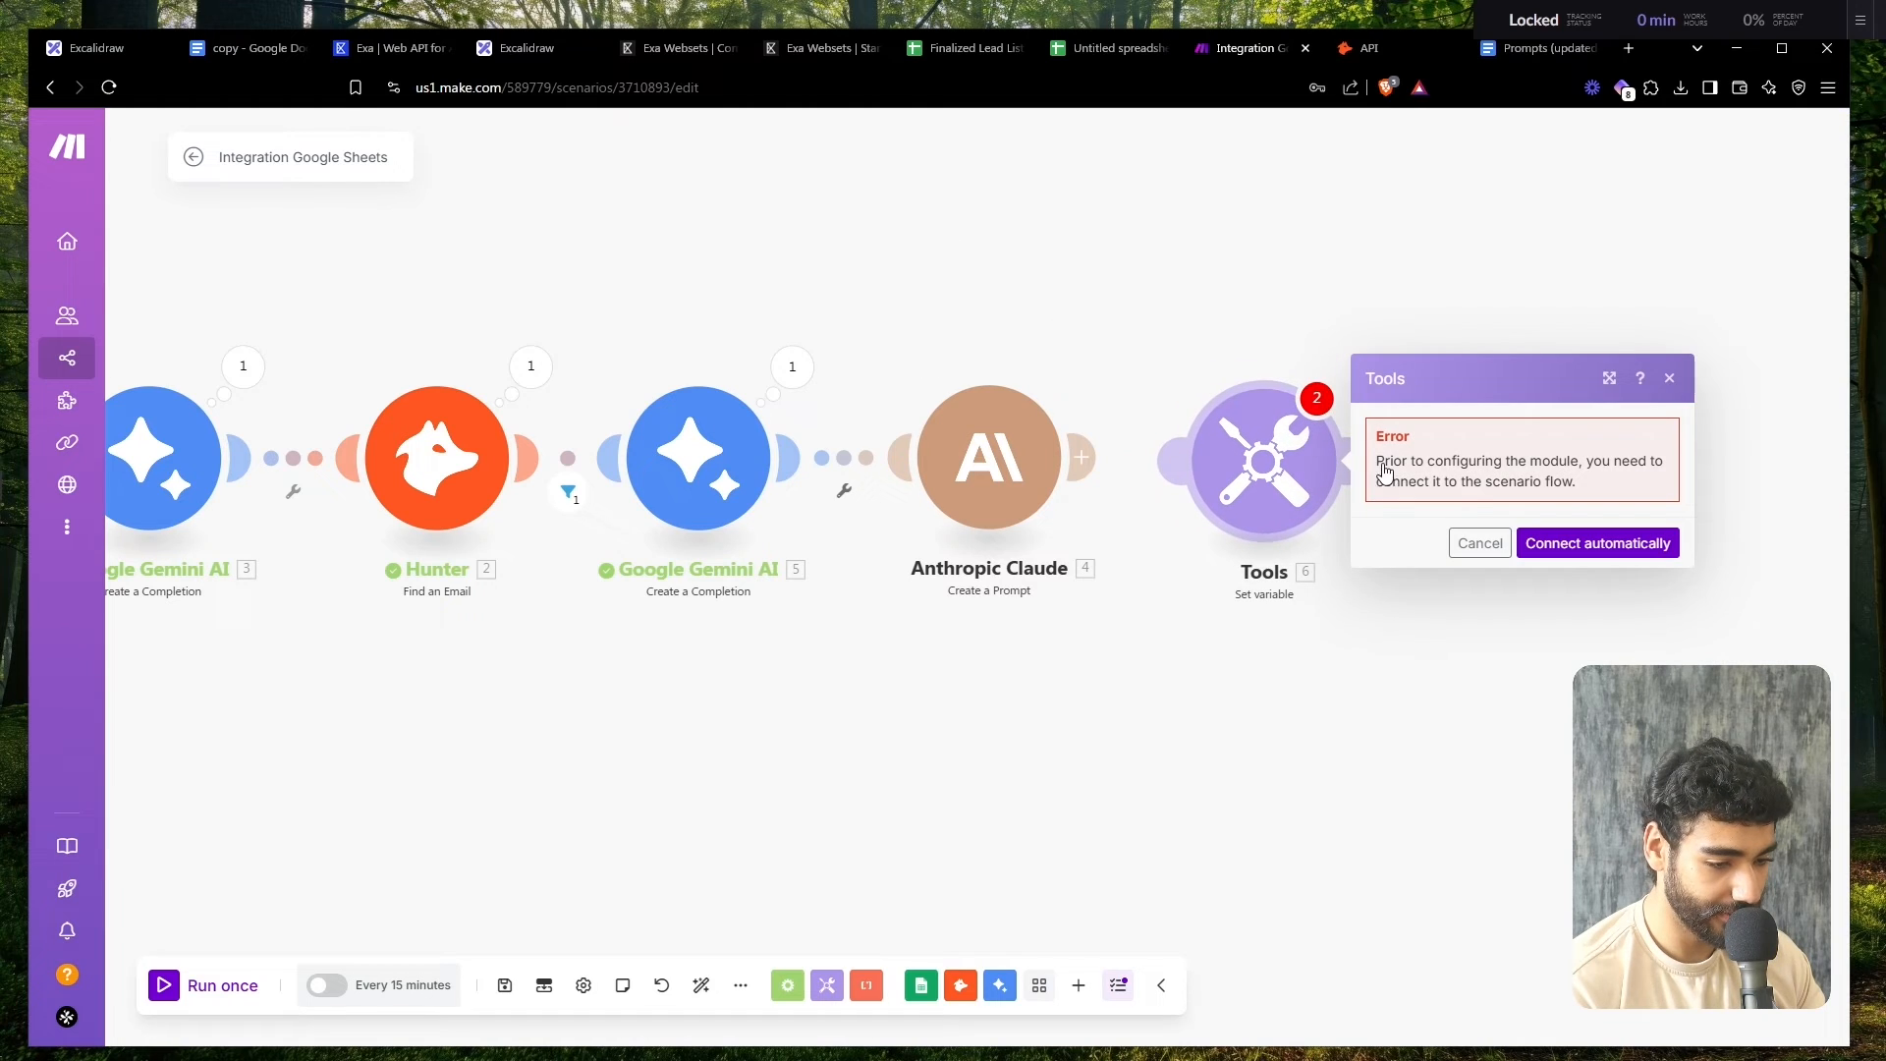
pyautogui.click(1561, 546)
pyautogui.click(1474, 435)
pyautogui.write('dreamEmail')
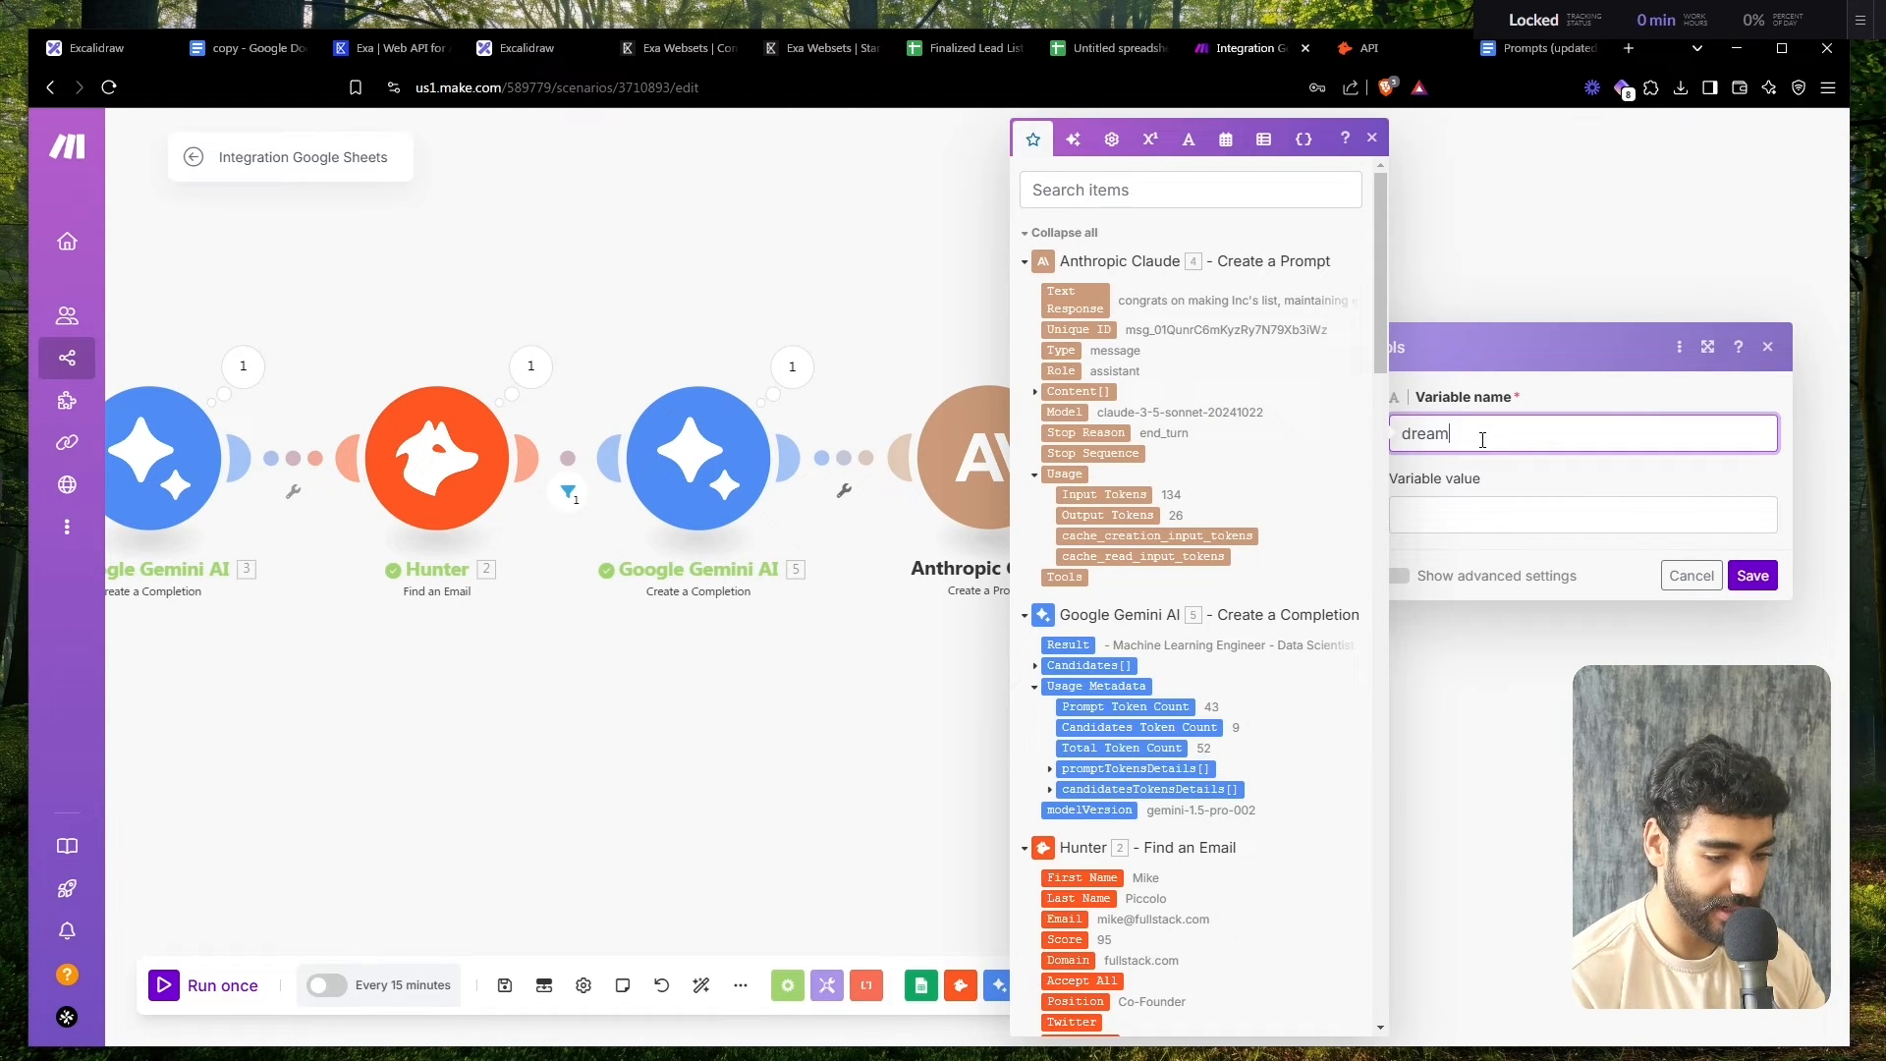
pyautogui.press('Tab')
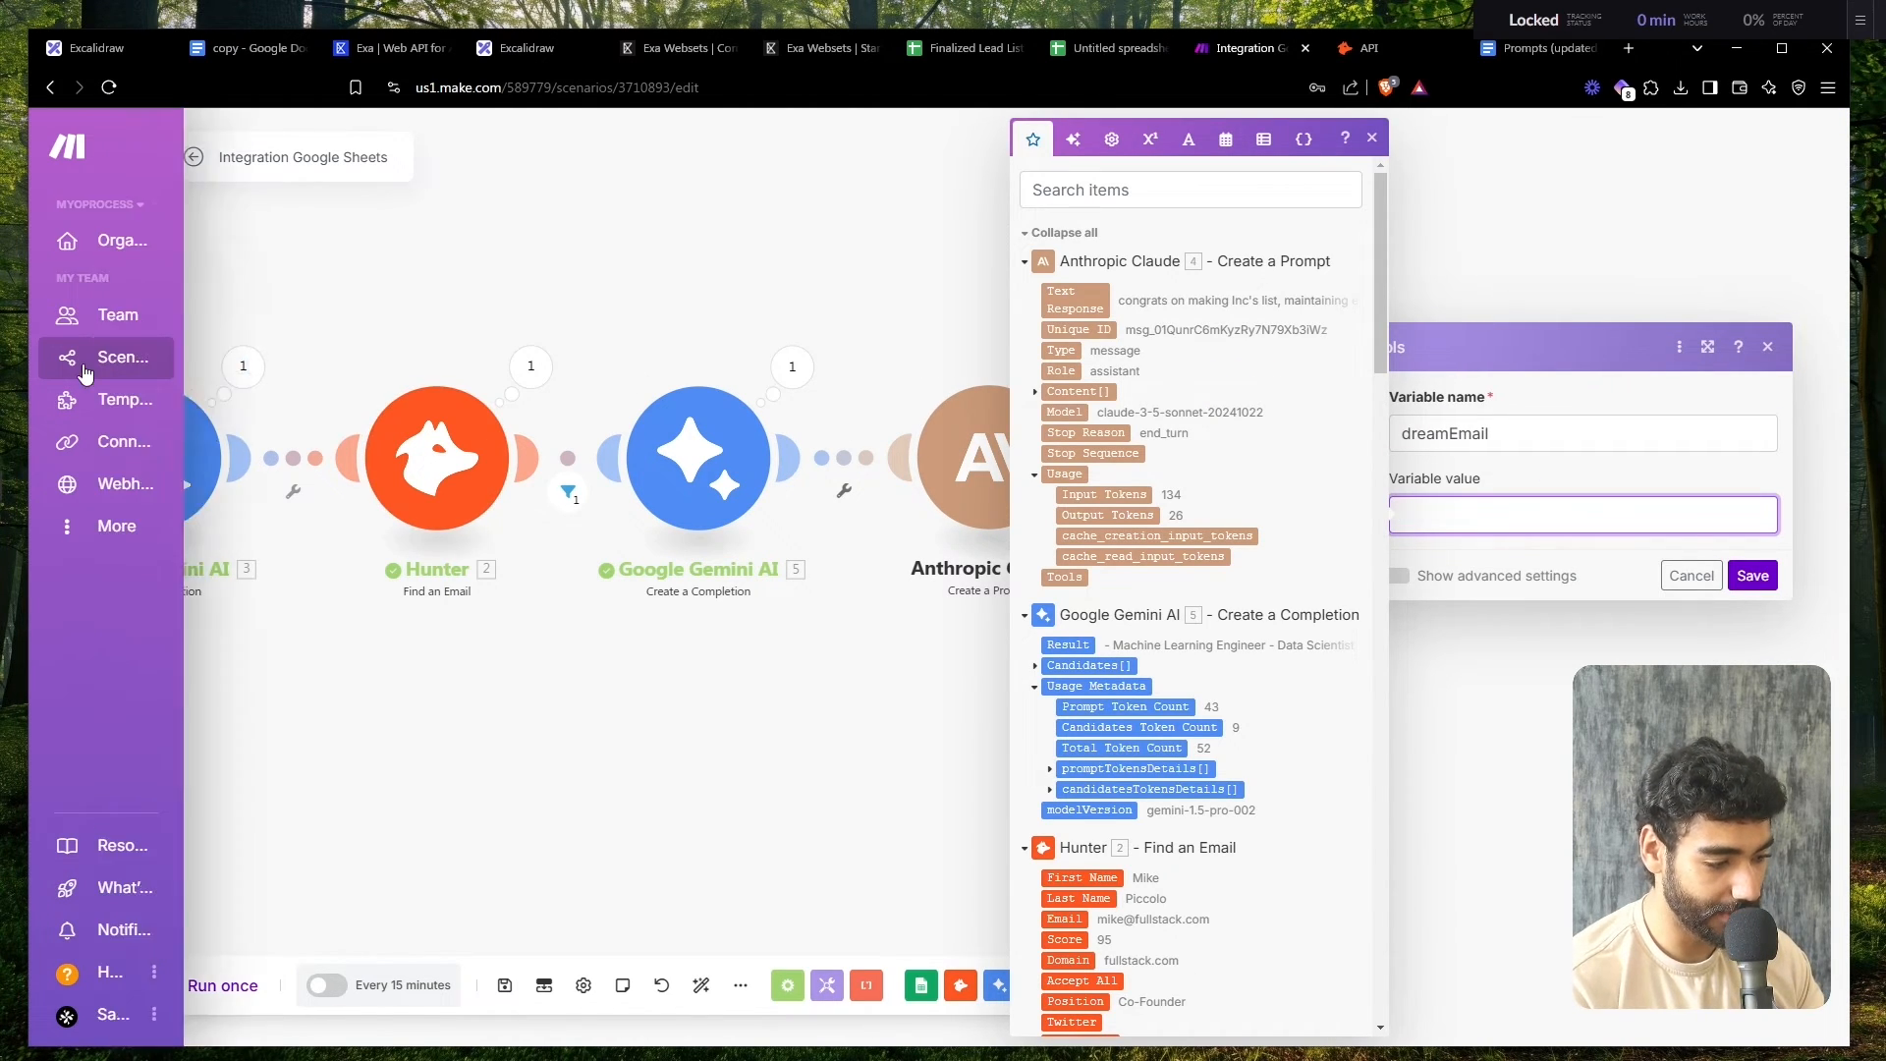
# - Copy the email template, from the "Hey" greeting to "Sent from iPhone", from the copy document into the dreamEmail variable value
pyautogui.click(240, 48)
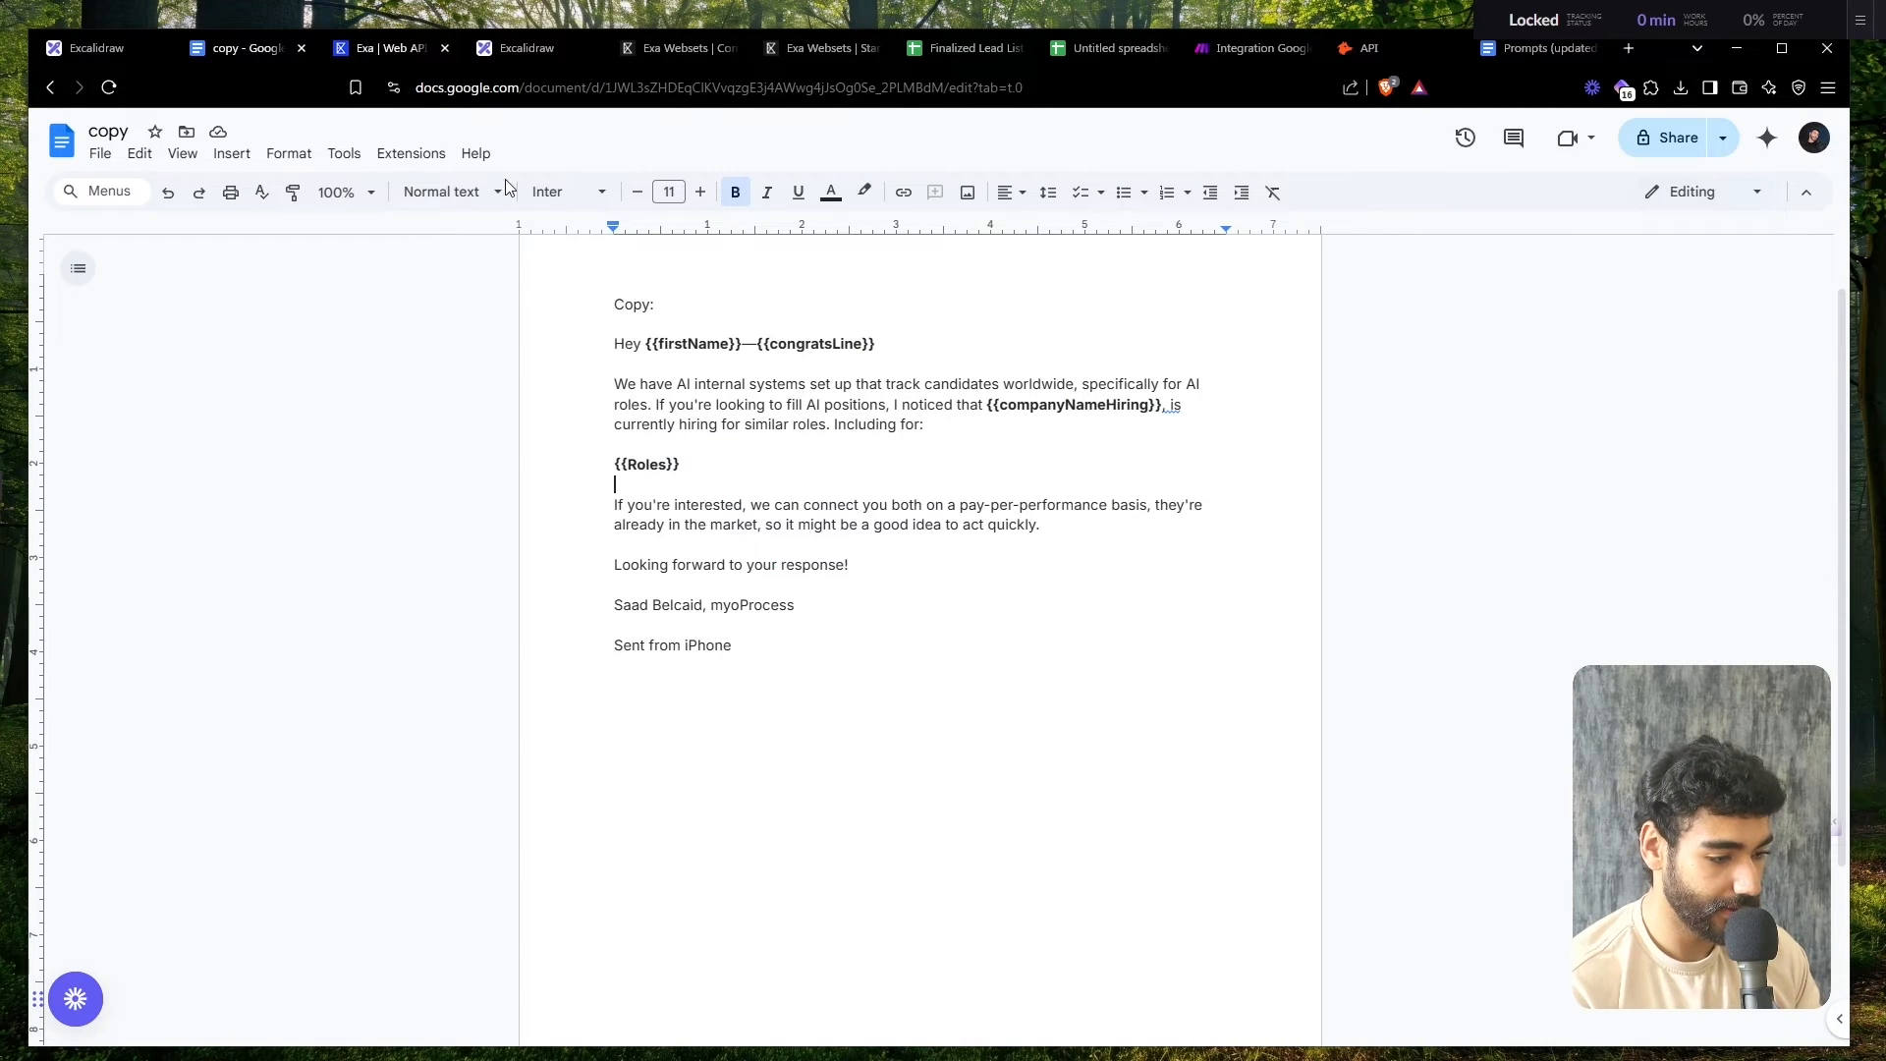
pyautogui.moveTo(755, 645); pyautogui.dragTo(613, 344)
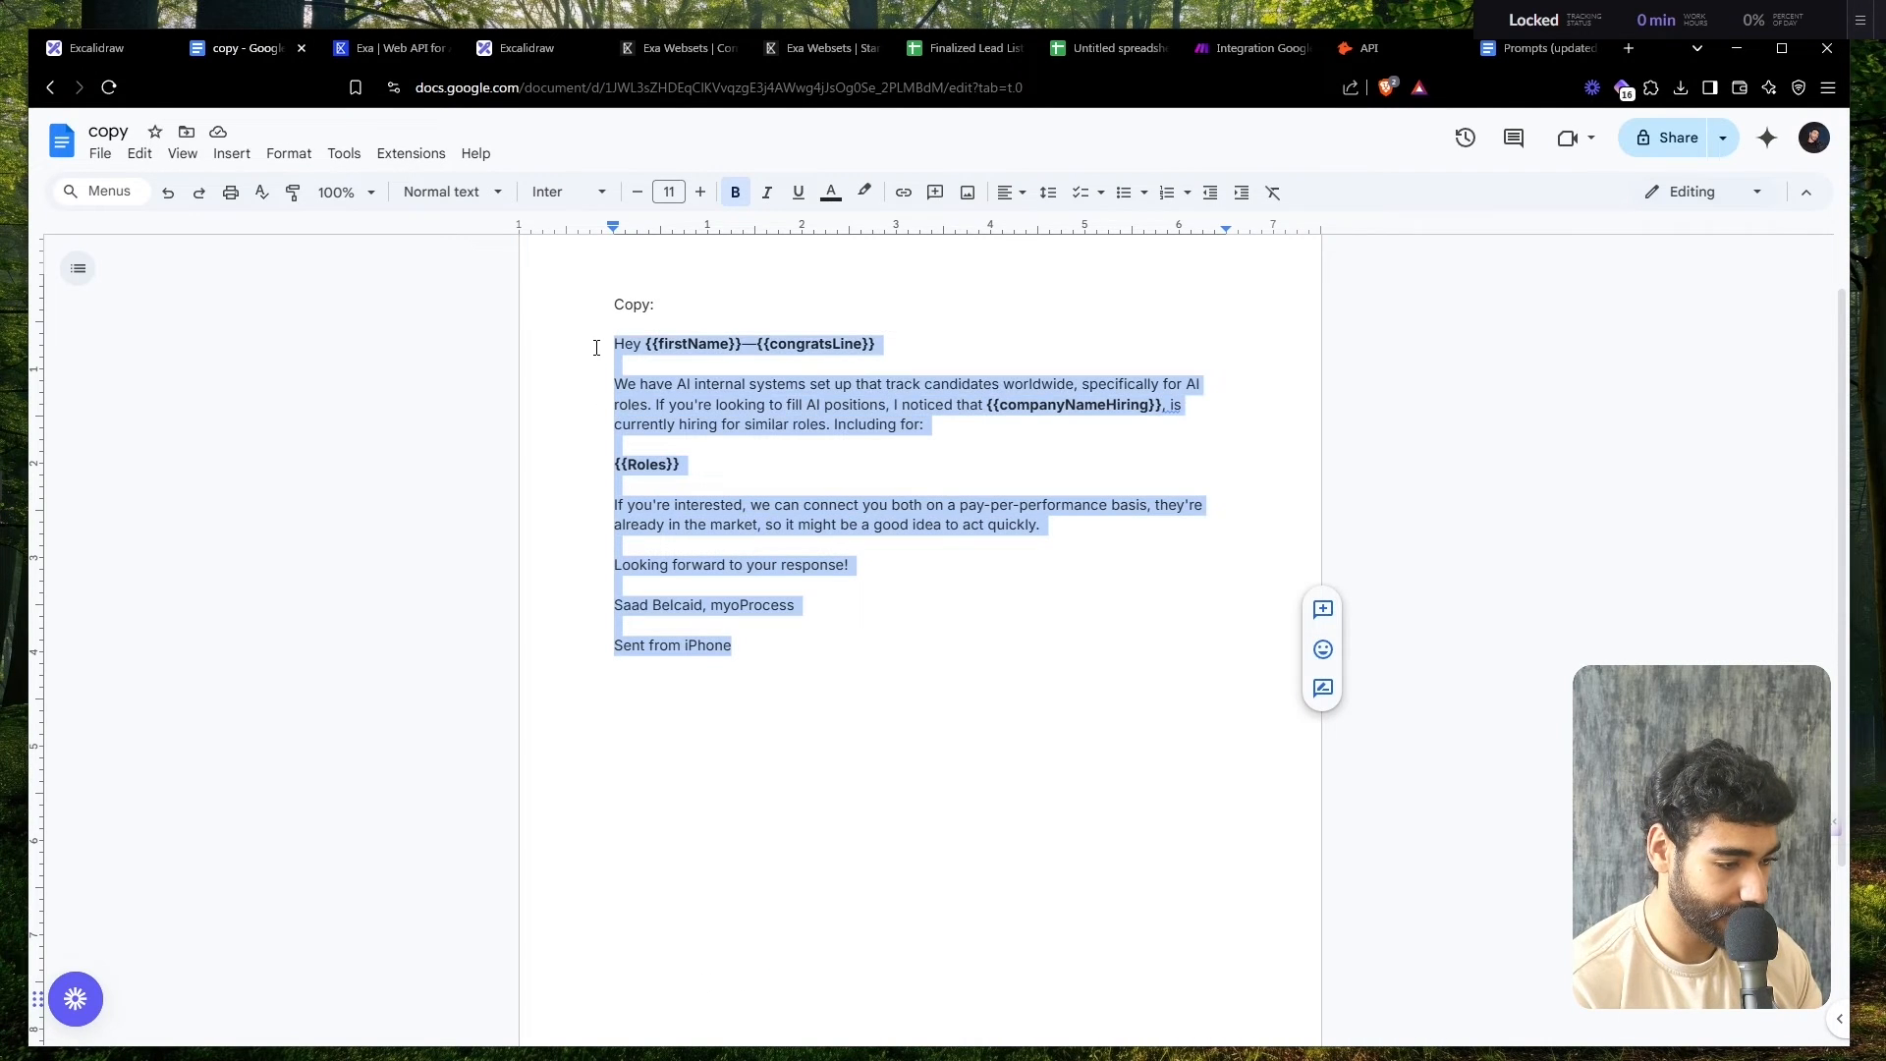
pyautogui.click(1235, 48)
pyautogui.write("Hey {{firstName}}—{{congratsLine}}We have AI internal systems set up that track candidates worldwide, specifically for AI roles. If you're looking to fill AI positions, I noticed that {{companyNameHiring}}, is currently hiring for similar roles. Including for:{{Roles}}If you're interested, we can connect you both on a pay-per-performance basis, they're already in the market, so it might be a good idea to act quickly.Looking forward to your response!Saad Belcaid, myoProcessSent from iPhone")
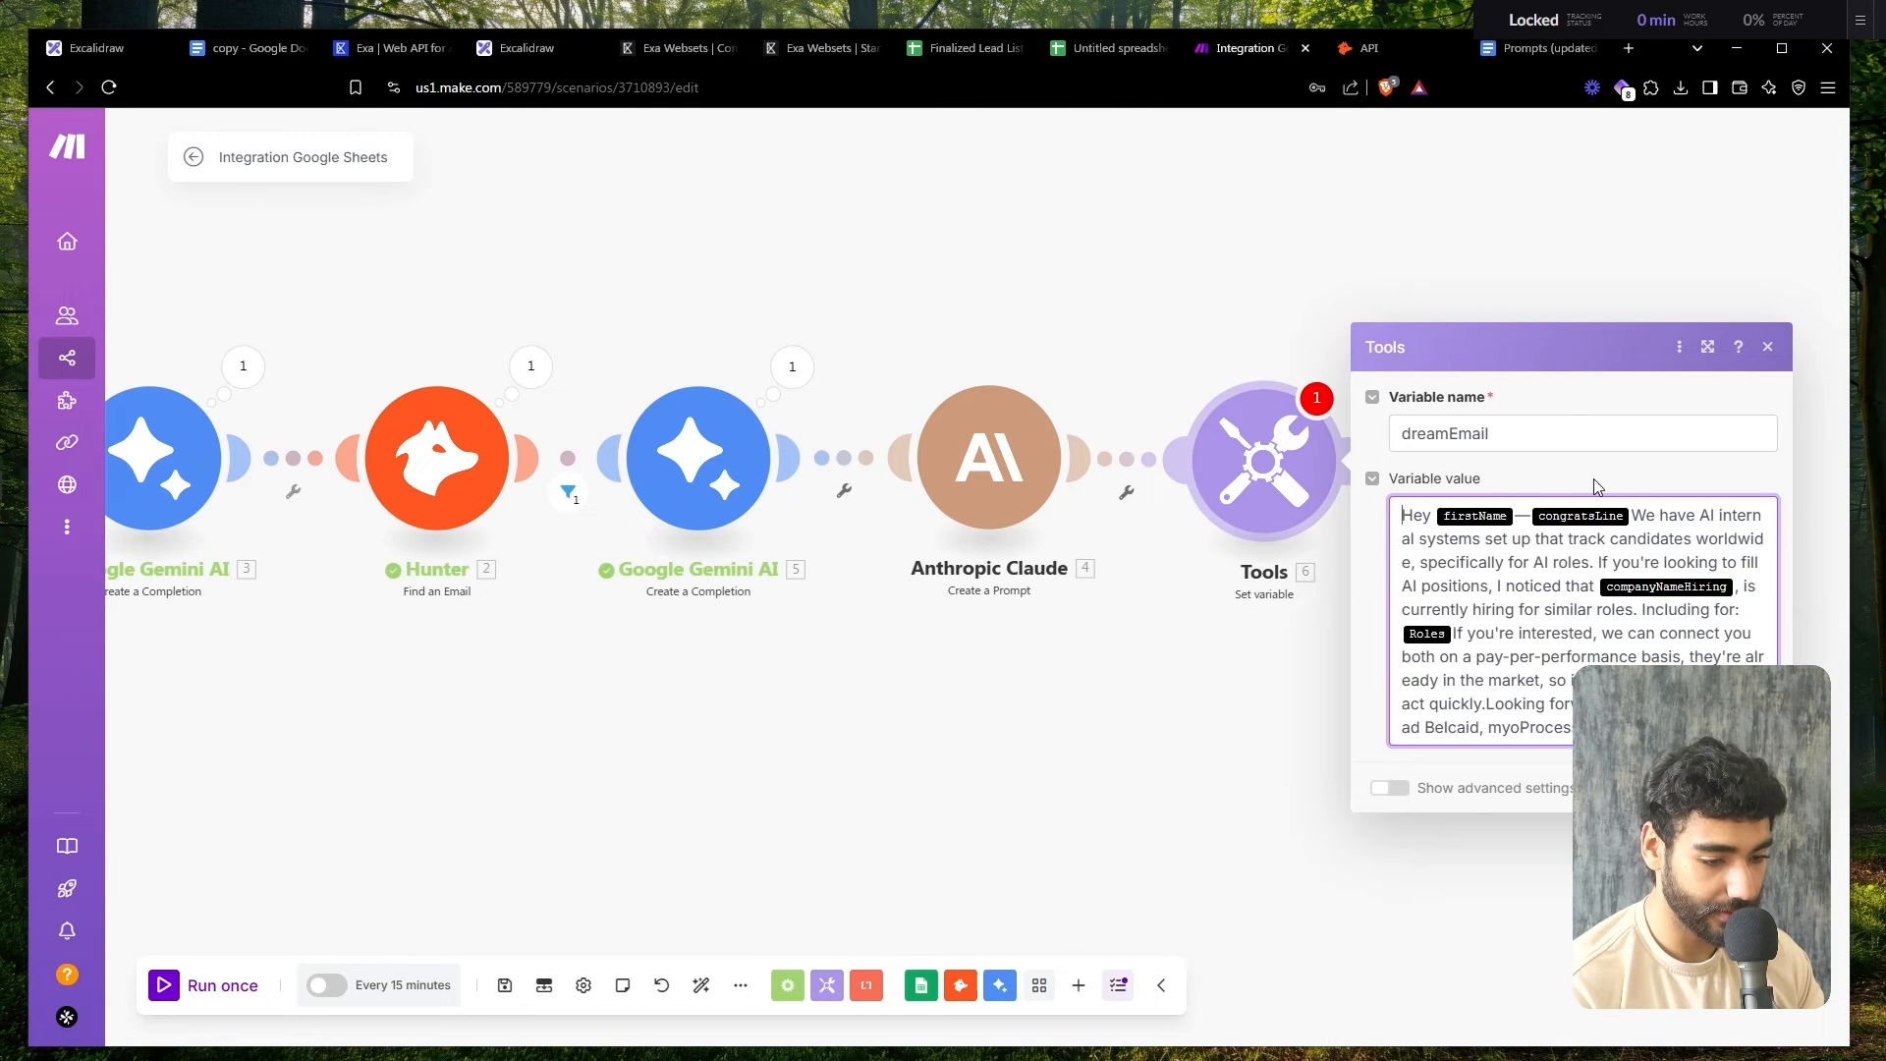
# - Replace the firstName placeholder with Hunter's First Name and congratsLine with Claude's Text Response, starting the body text on a new line
pyautogui.click(1488, 515)
pyautogui.press('BackSpace')
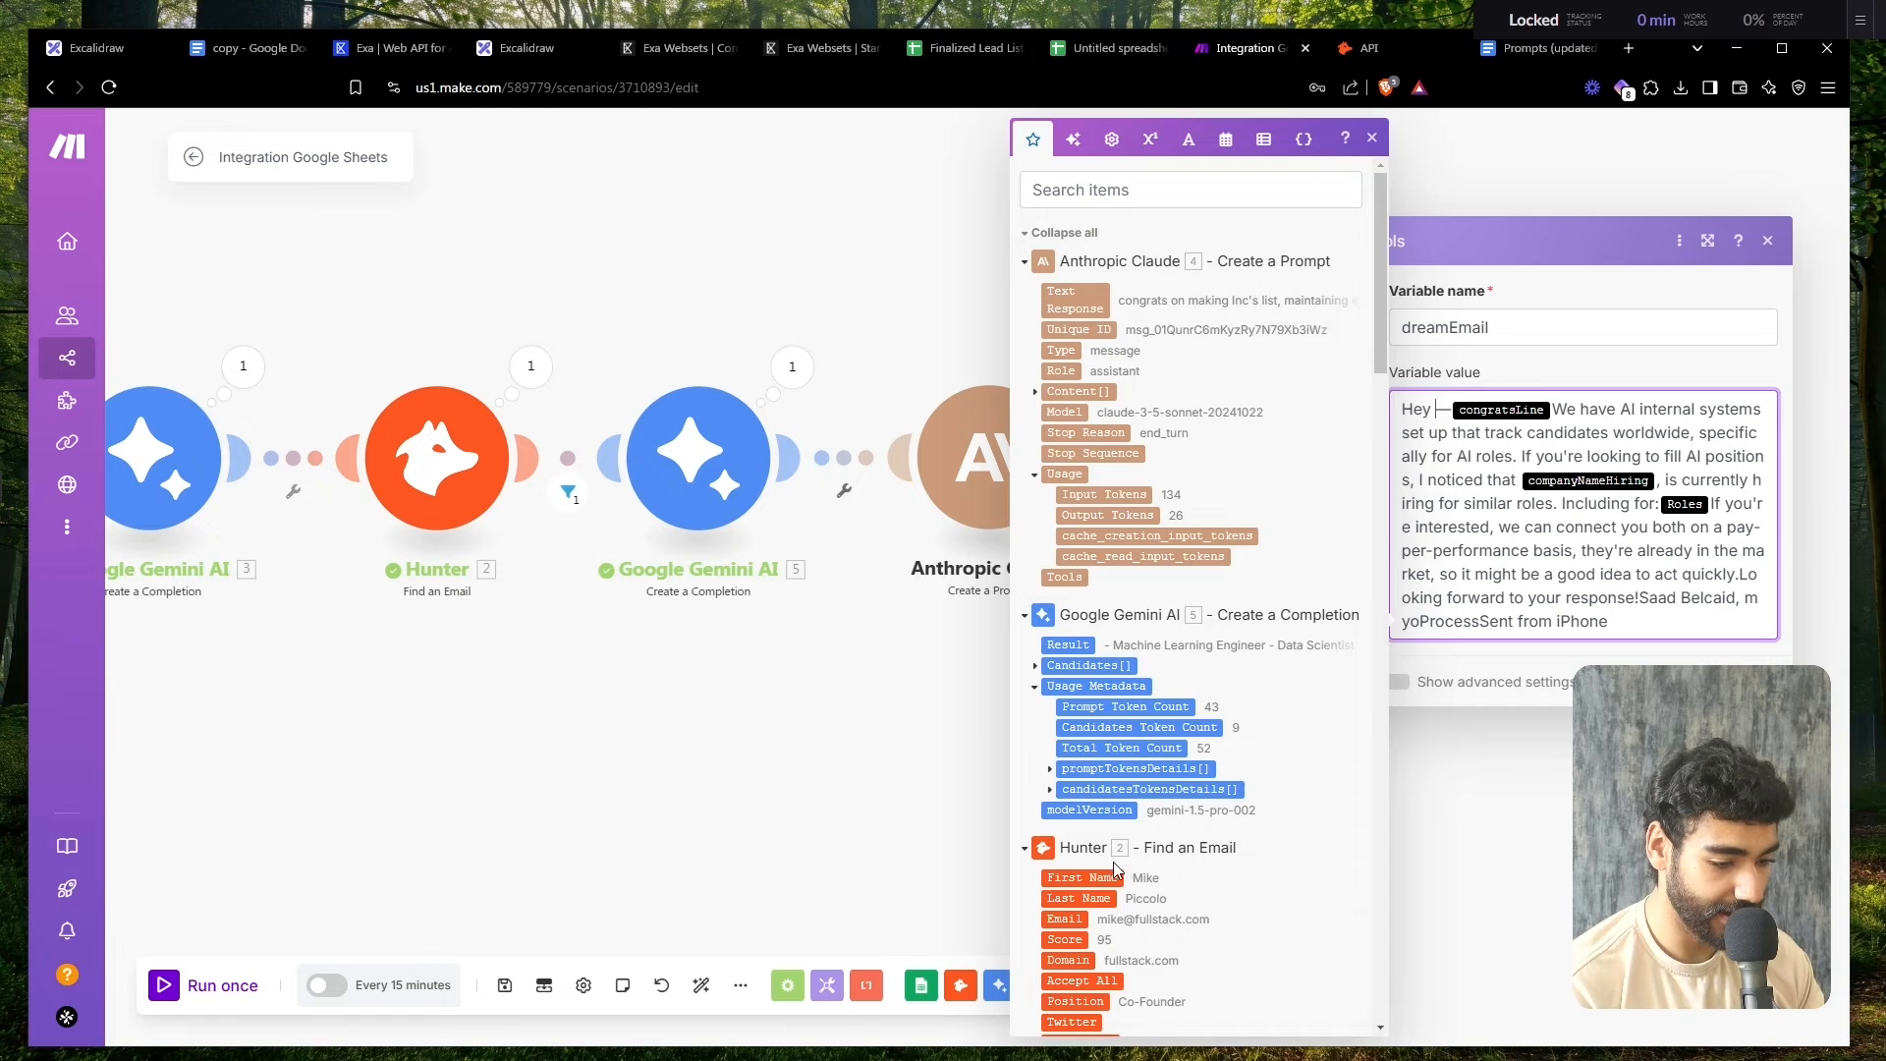
pyautogui.click(1103, 877)
pyautogui.press('BackSpace')
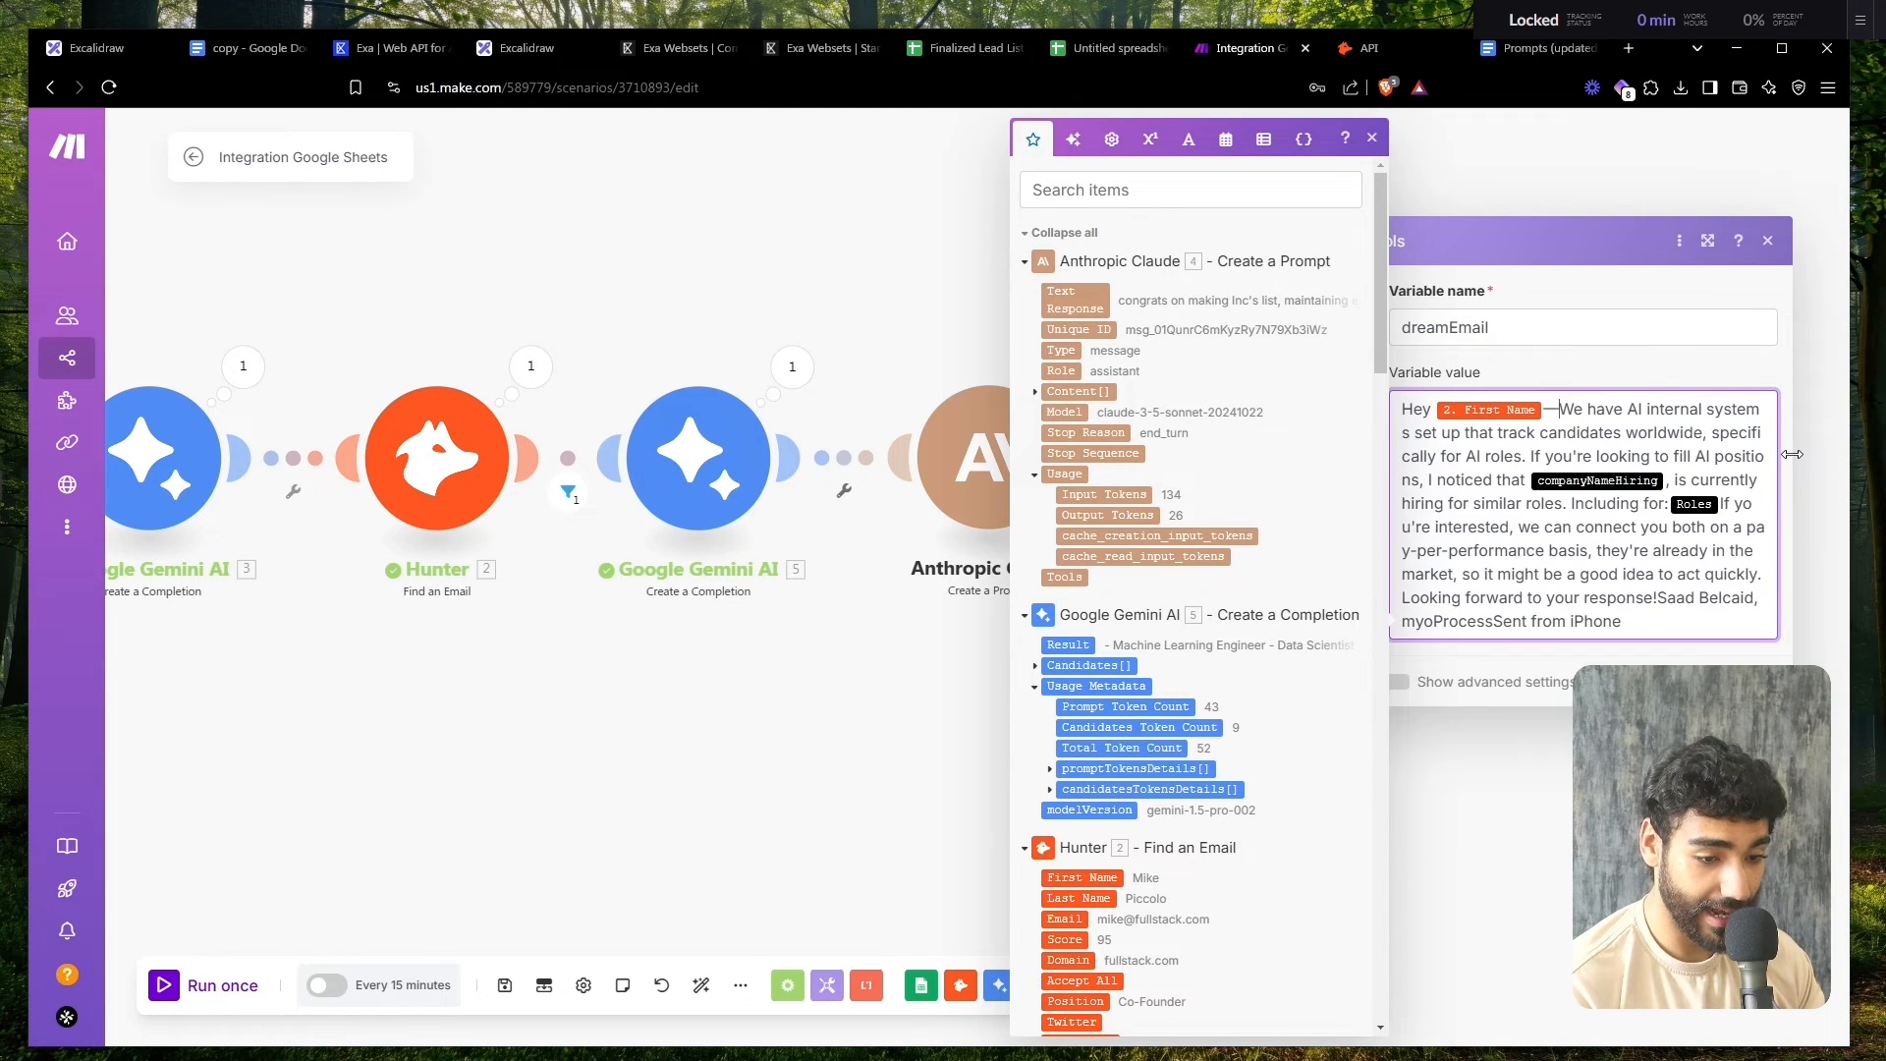
pyautogui.click(1052, 307)
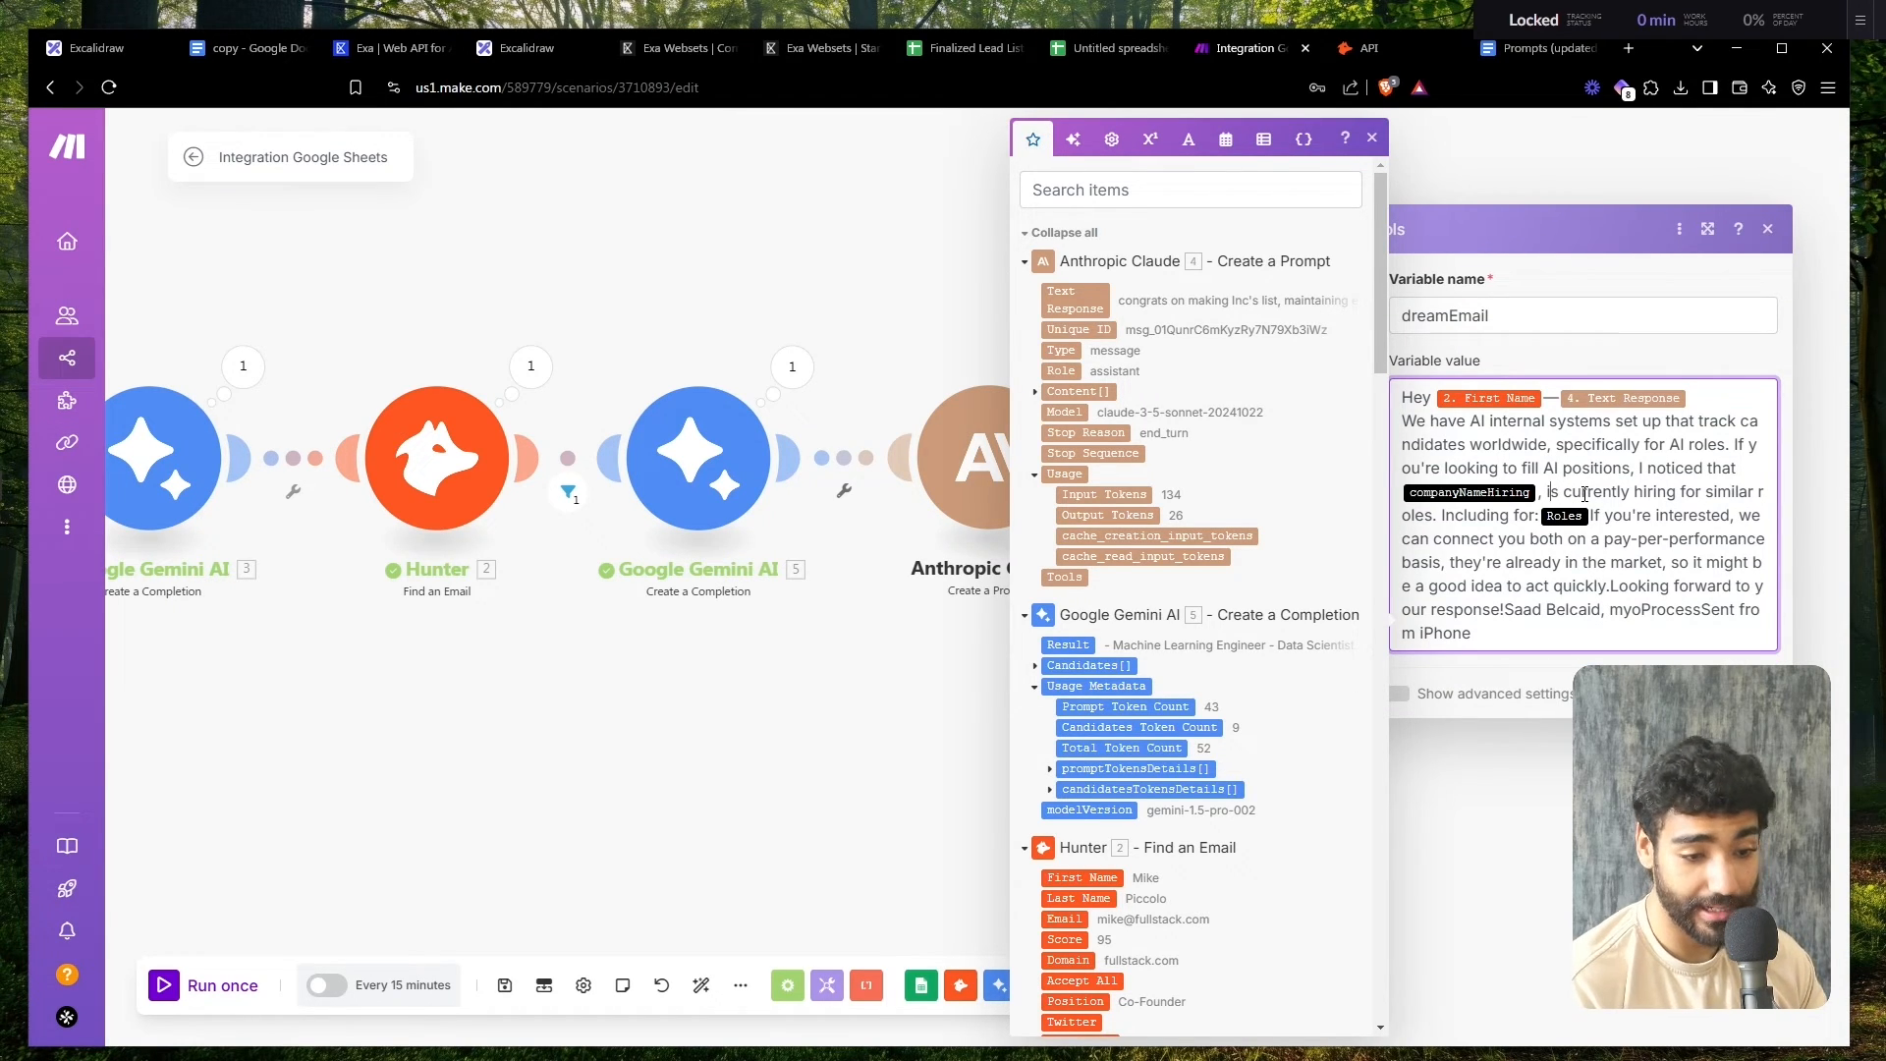
# - Replace the companyNameHiring placeholder with the Startup Hiring (F) field from Google Sheets
pyautogui.press('BackSpace')
pyautogui.scroll(-10, 1323, 655)
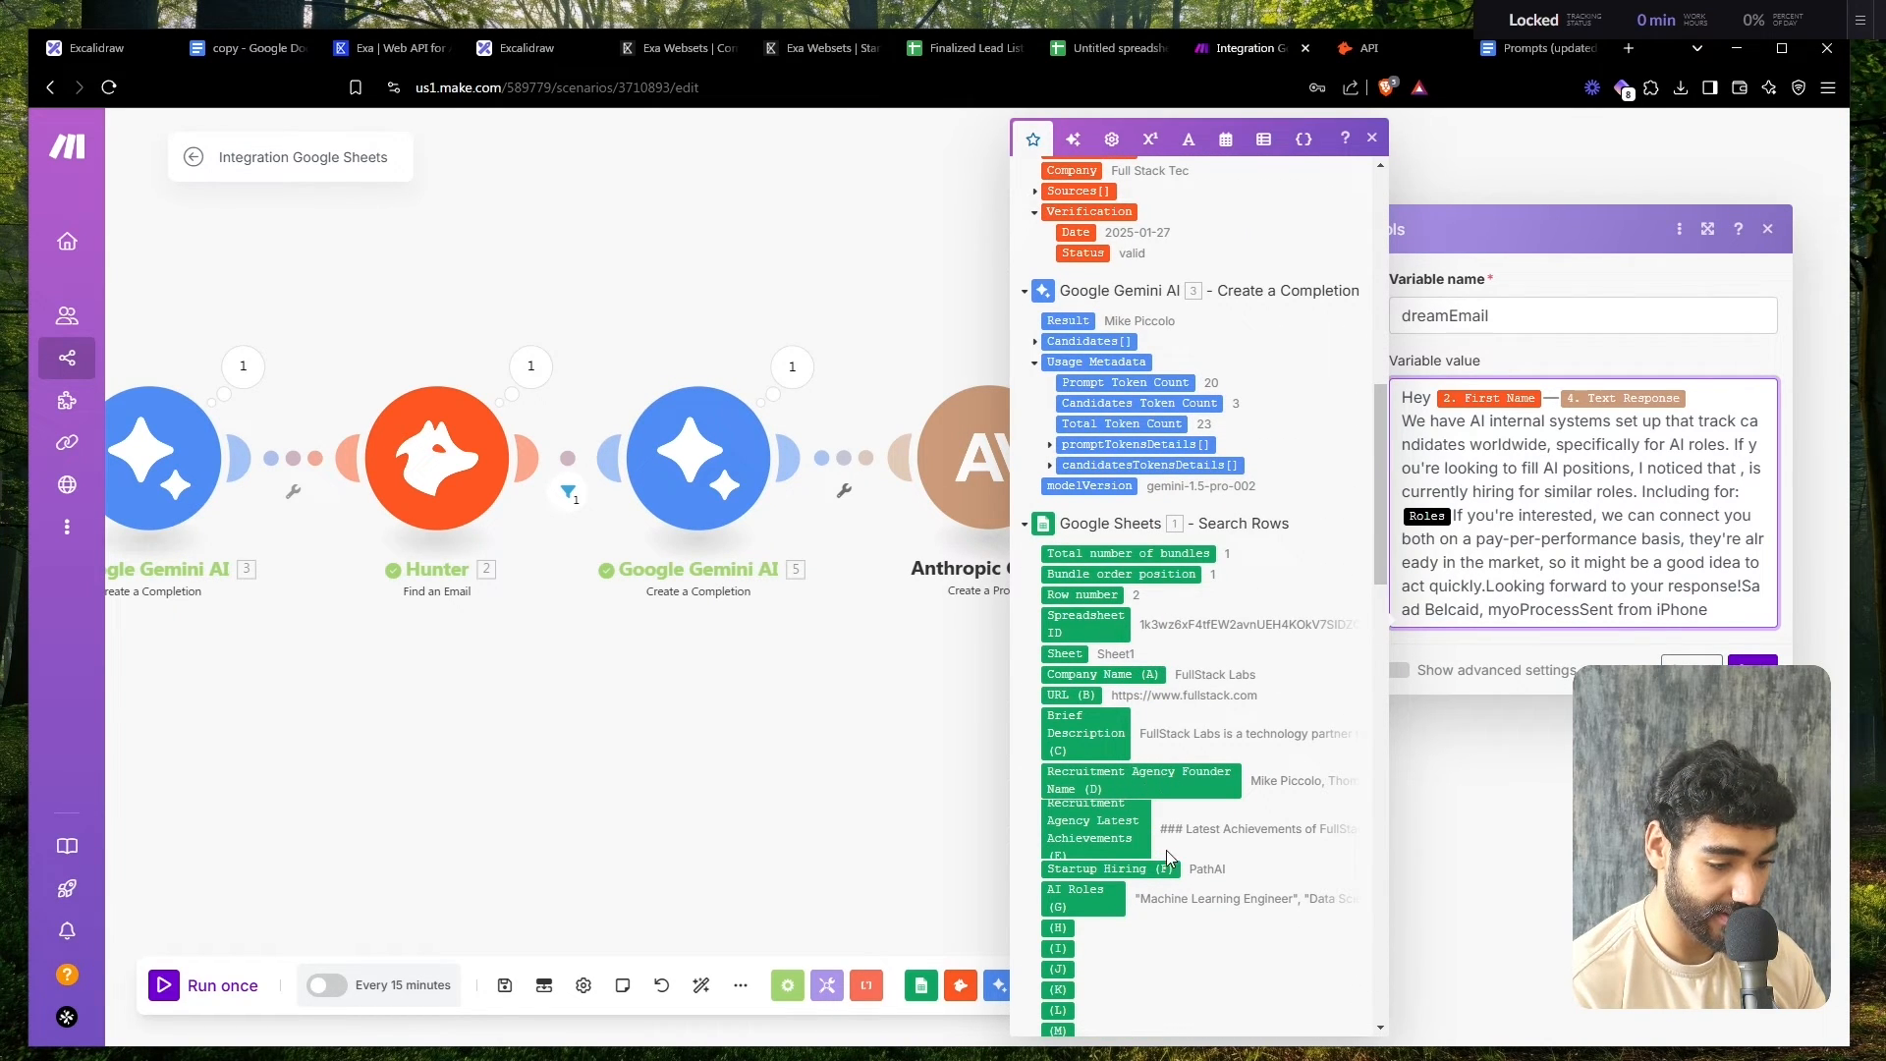
pyautogui.moveTo(1160, 864); pyautogui.dragTo(1653, 468)
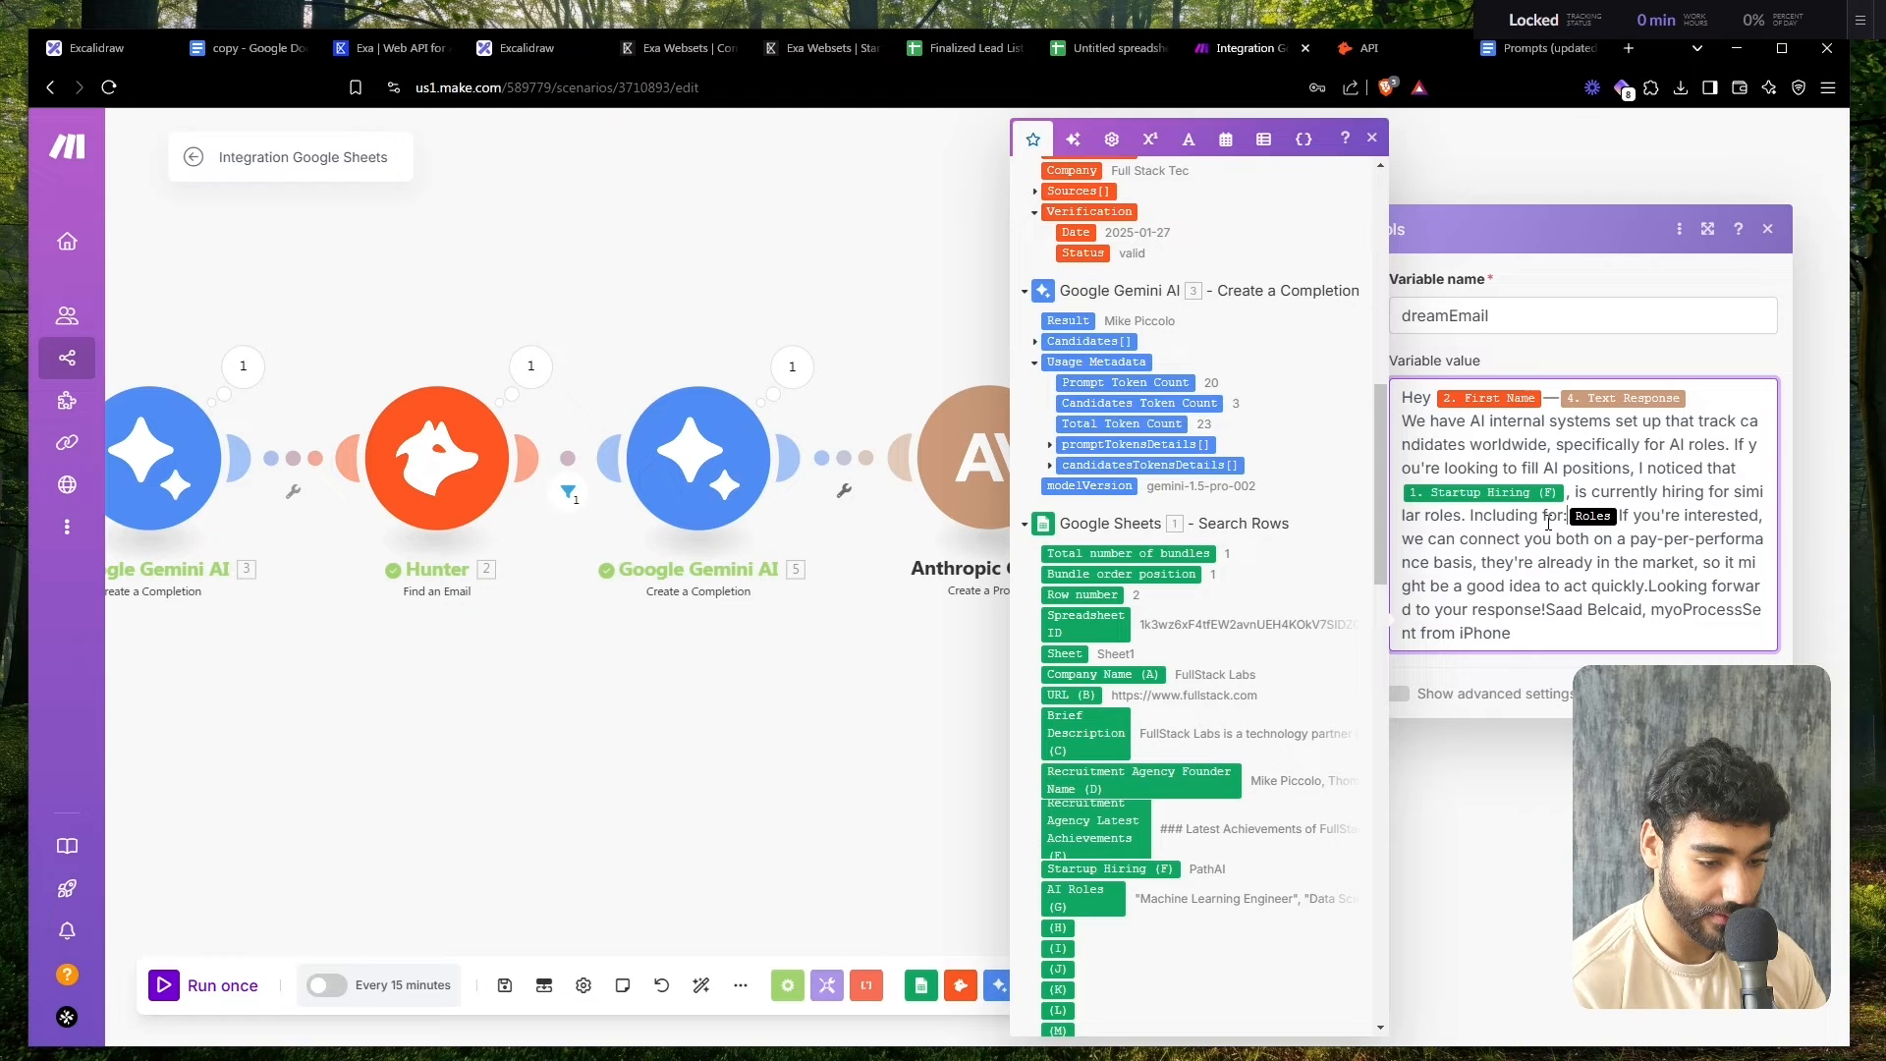
# - Replace the Roles placeholder with the job-roles Gemini module's Result on its own line, followed by a blank line
pyautogui.press('Return')
pyautogui.press('Return')
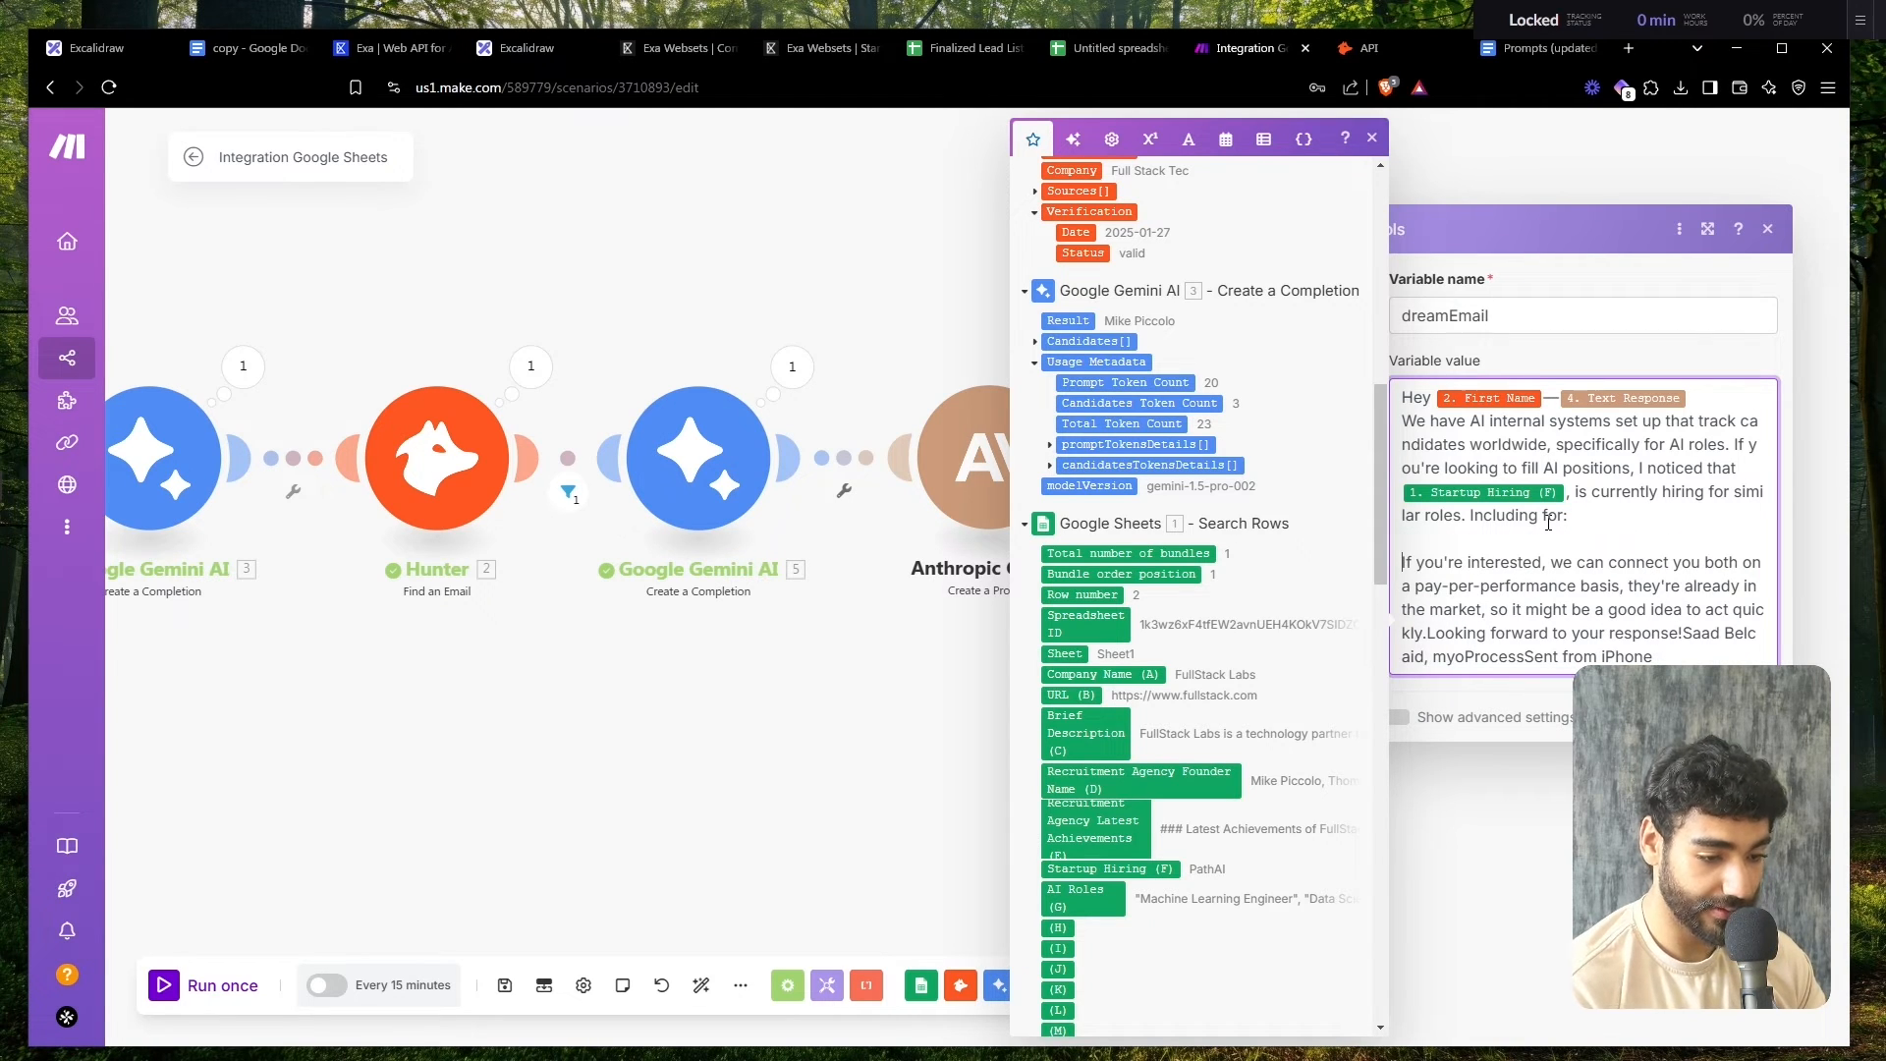
pyautogui.scroll(6, 1199, 422)
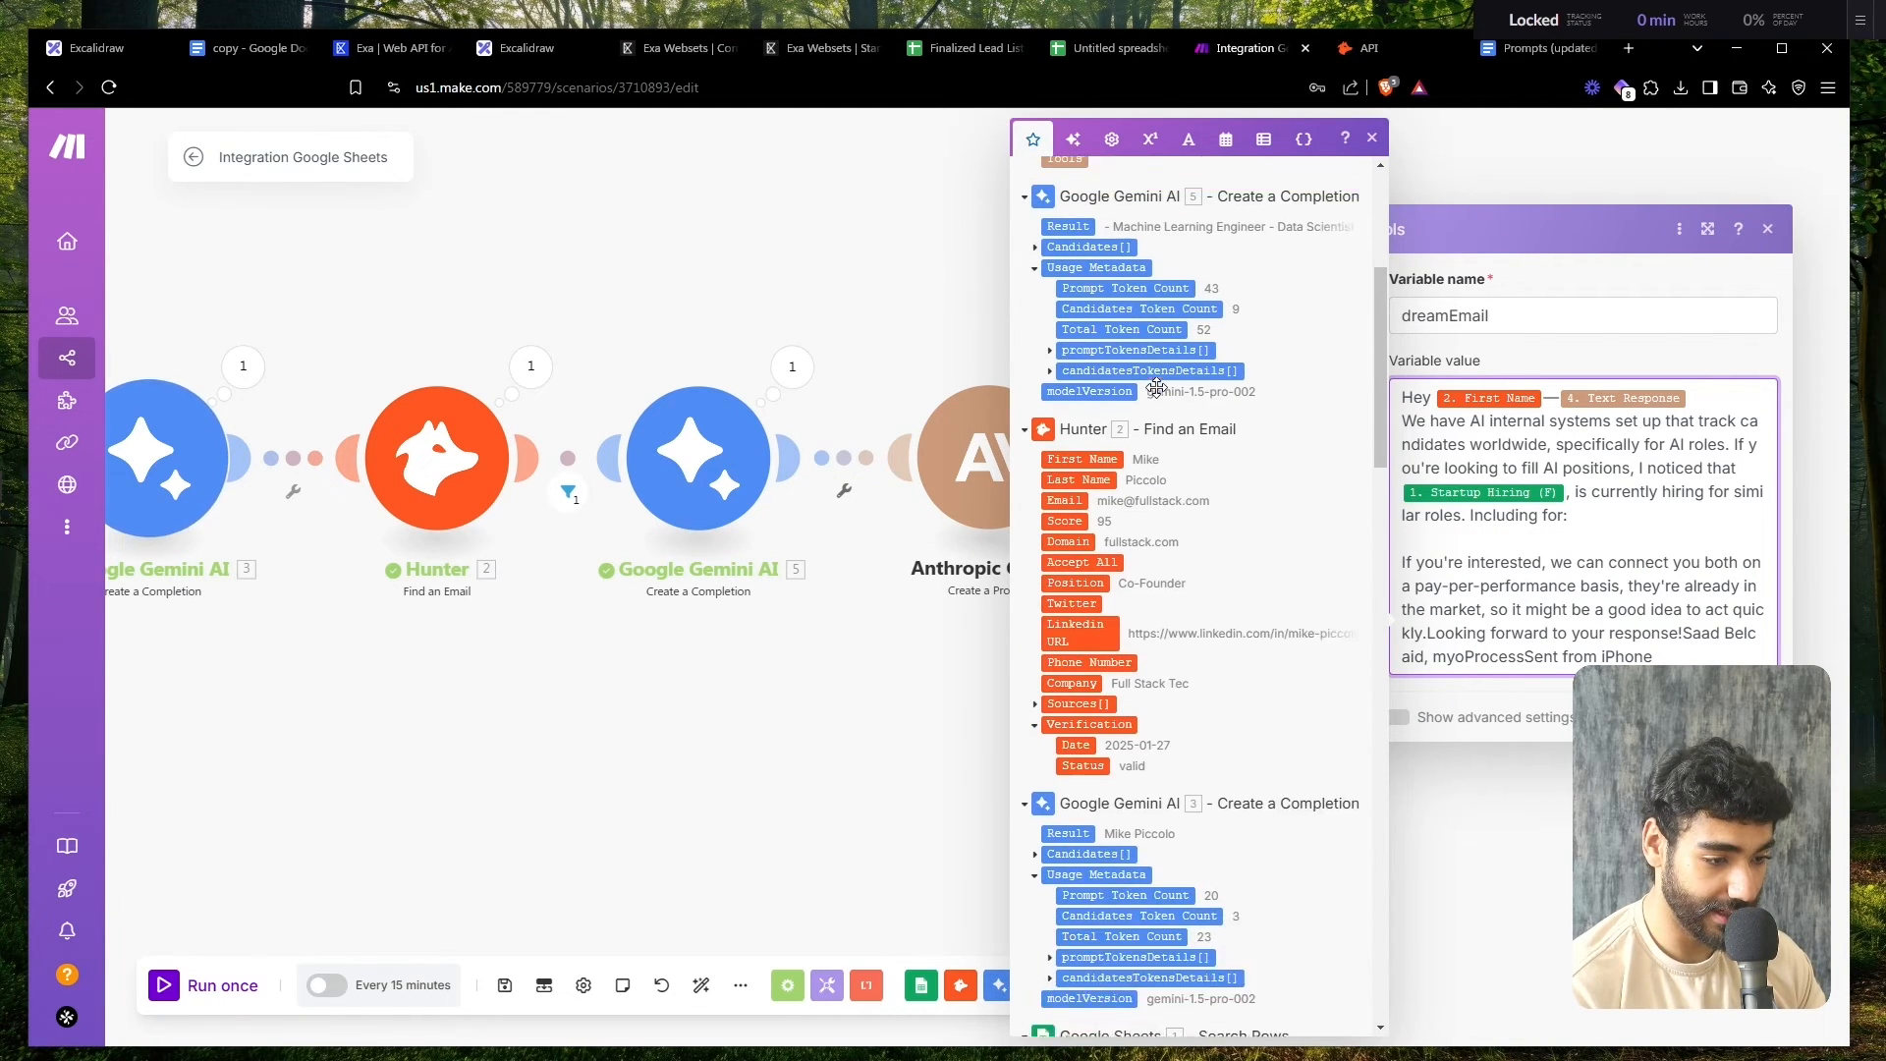
pyautogui.click(1080, 356)
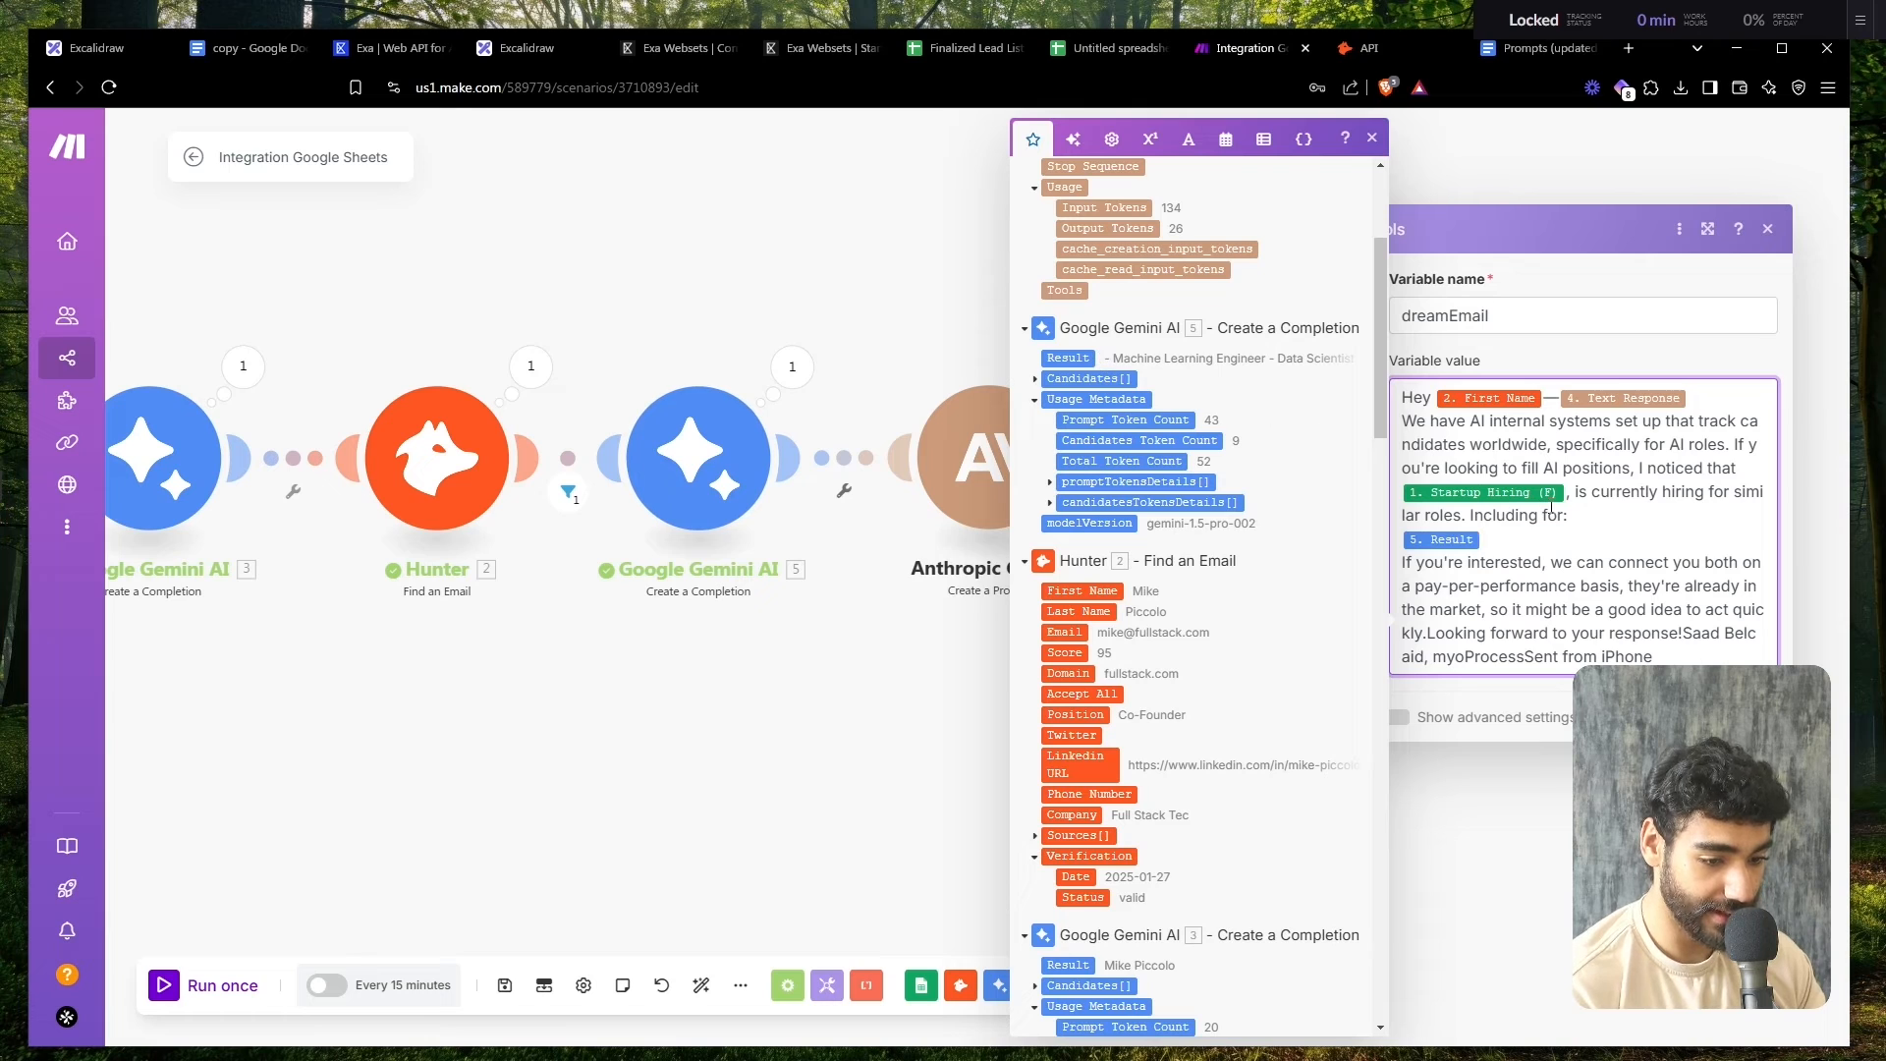
pyautogui.press('Return')
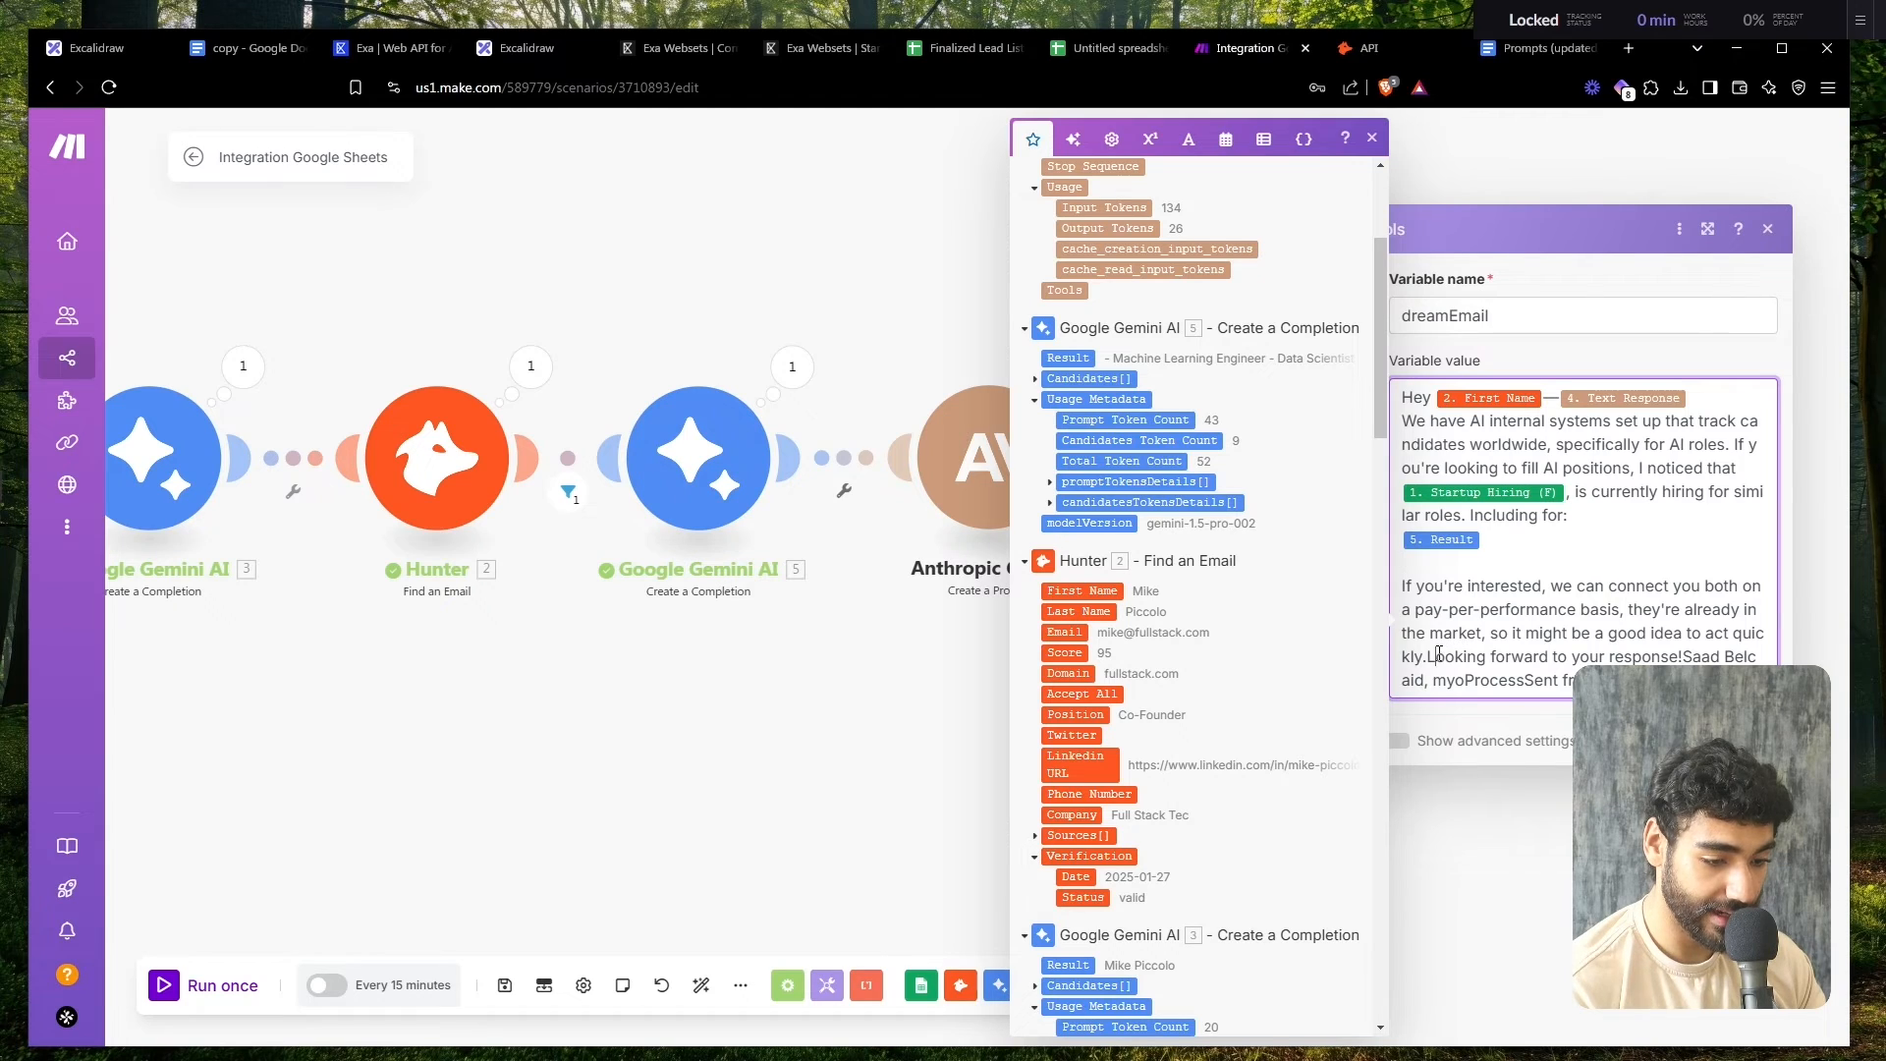
# - Separate the "Looking forward to your response!" line, the signature and "Sent from iPhone" with blank lines and save the variable
pyautogui.press('Return')
pyautogui.press('Return')
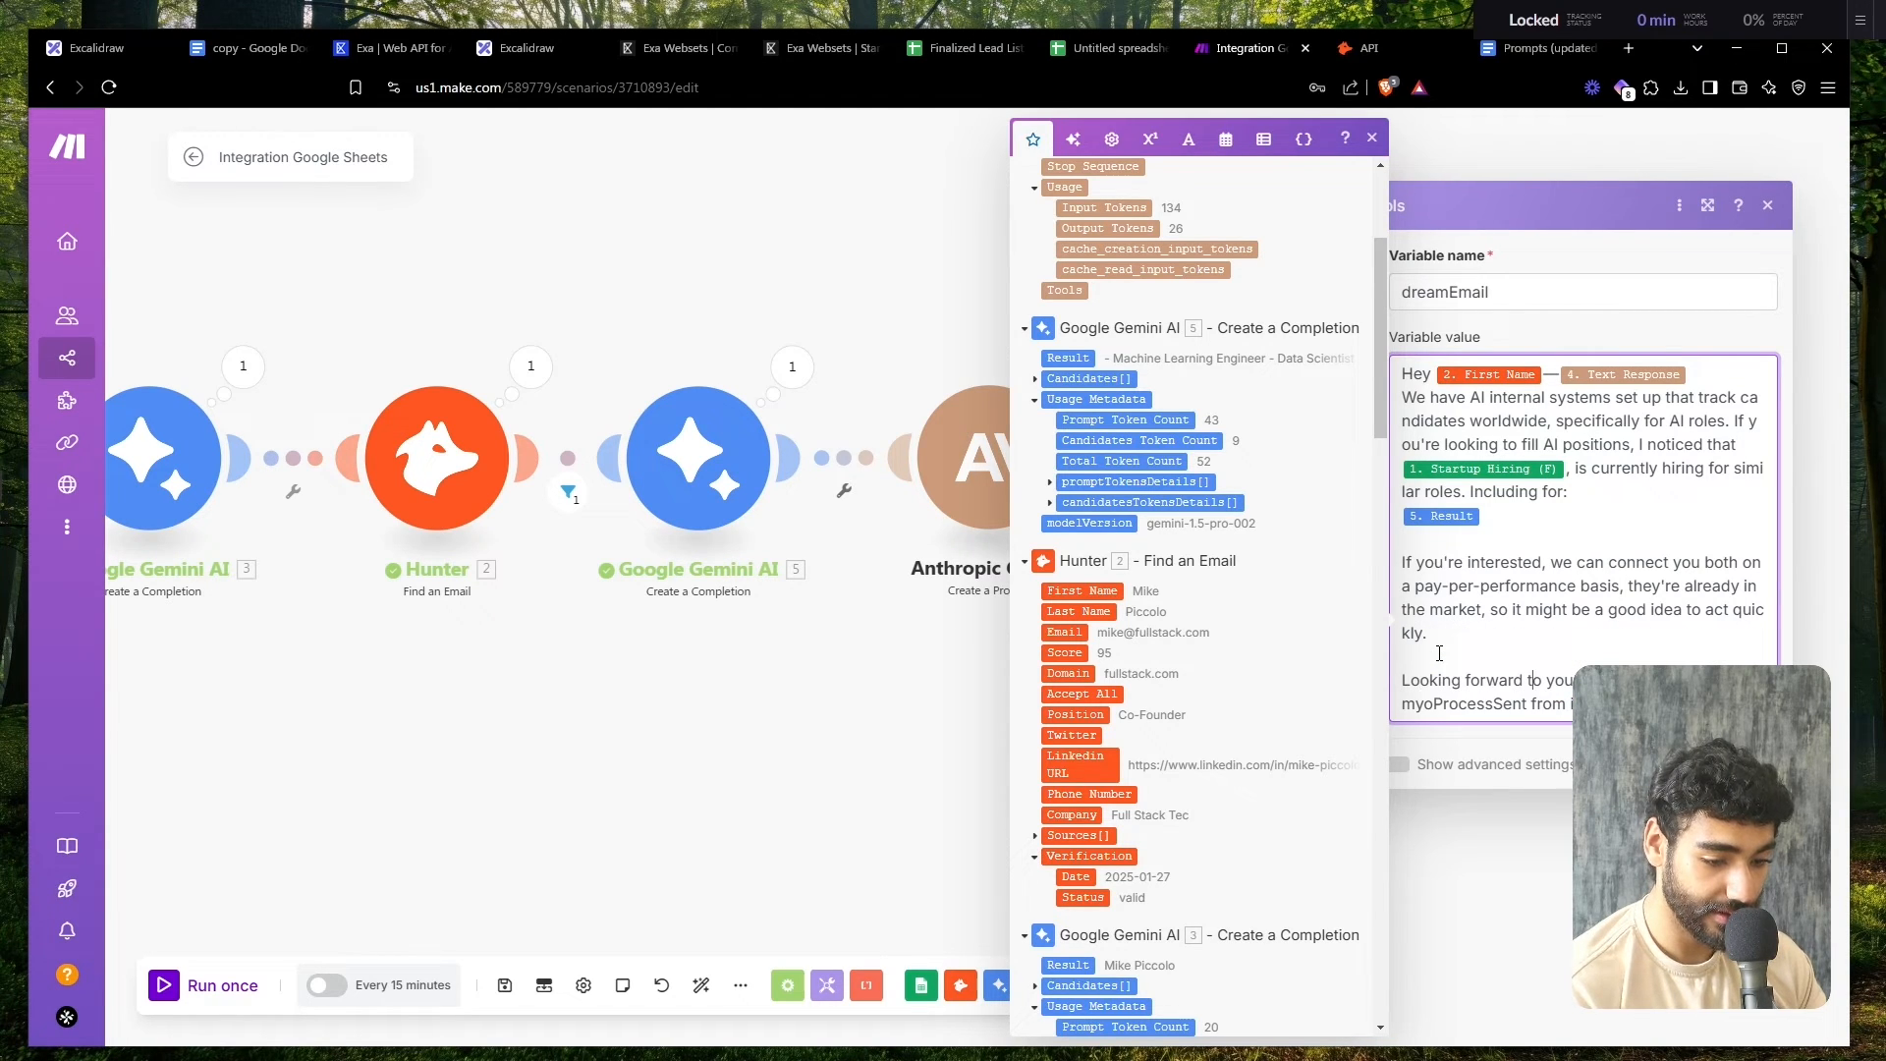
pyautogui.press('Return')
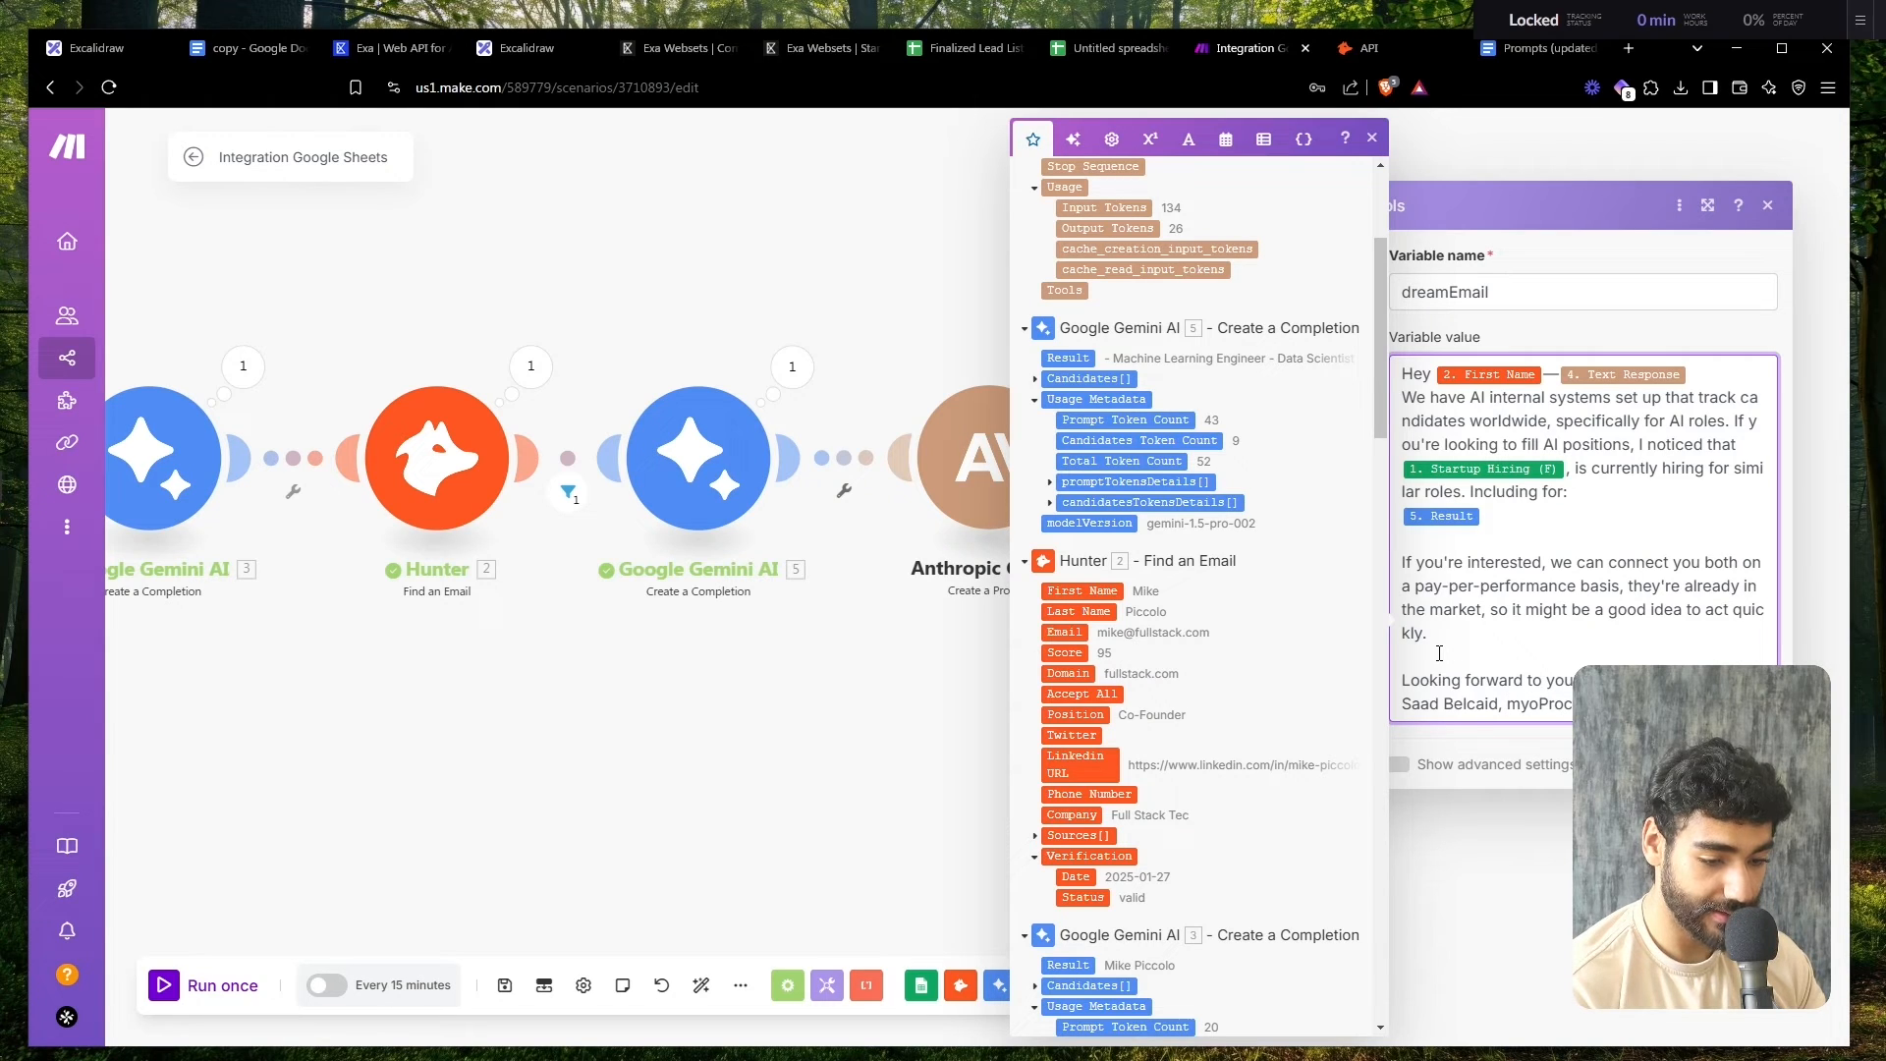
pyautogui.press('Return')
pyautogui.press('Return')
pyautogui.press('Up')
pyautogui.press('Up')
pyautogui.press('Return')
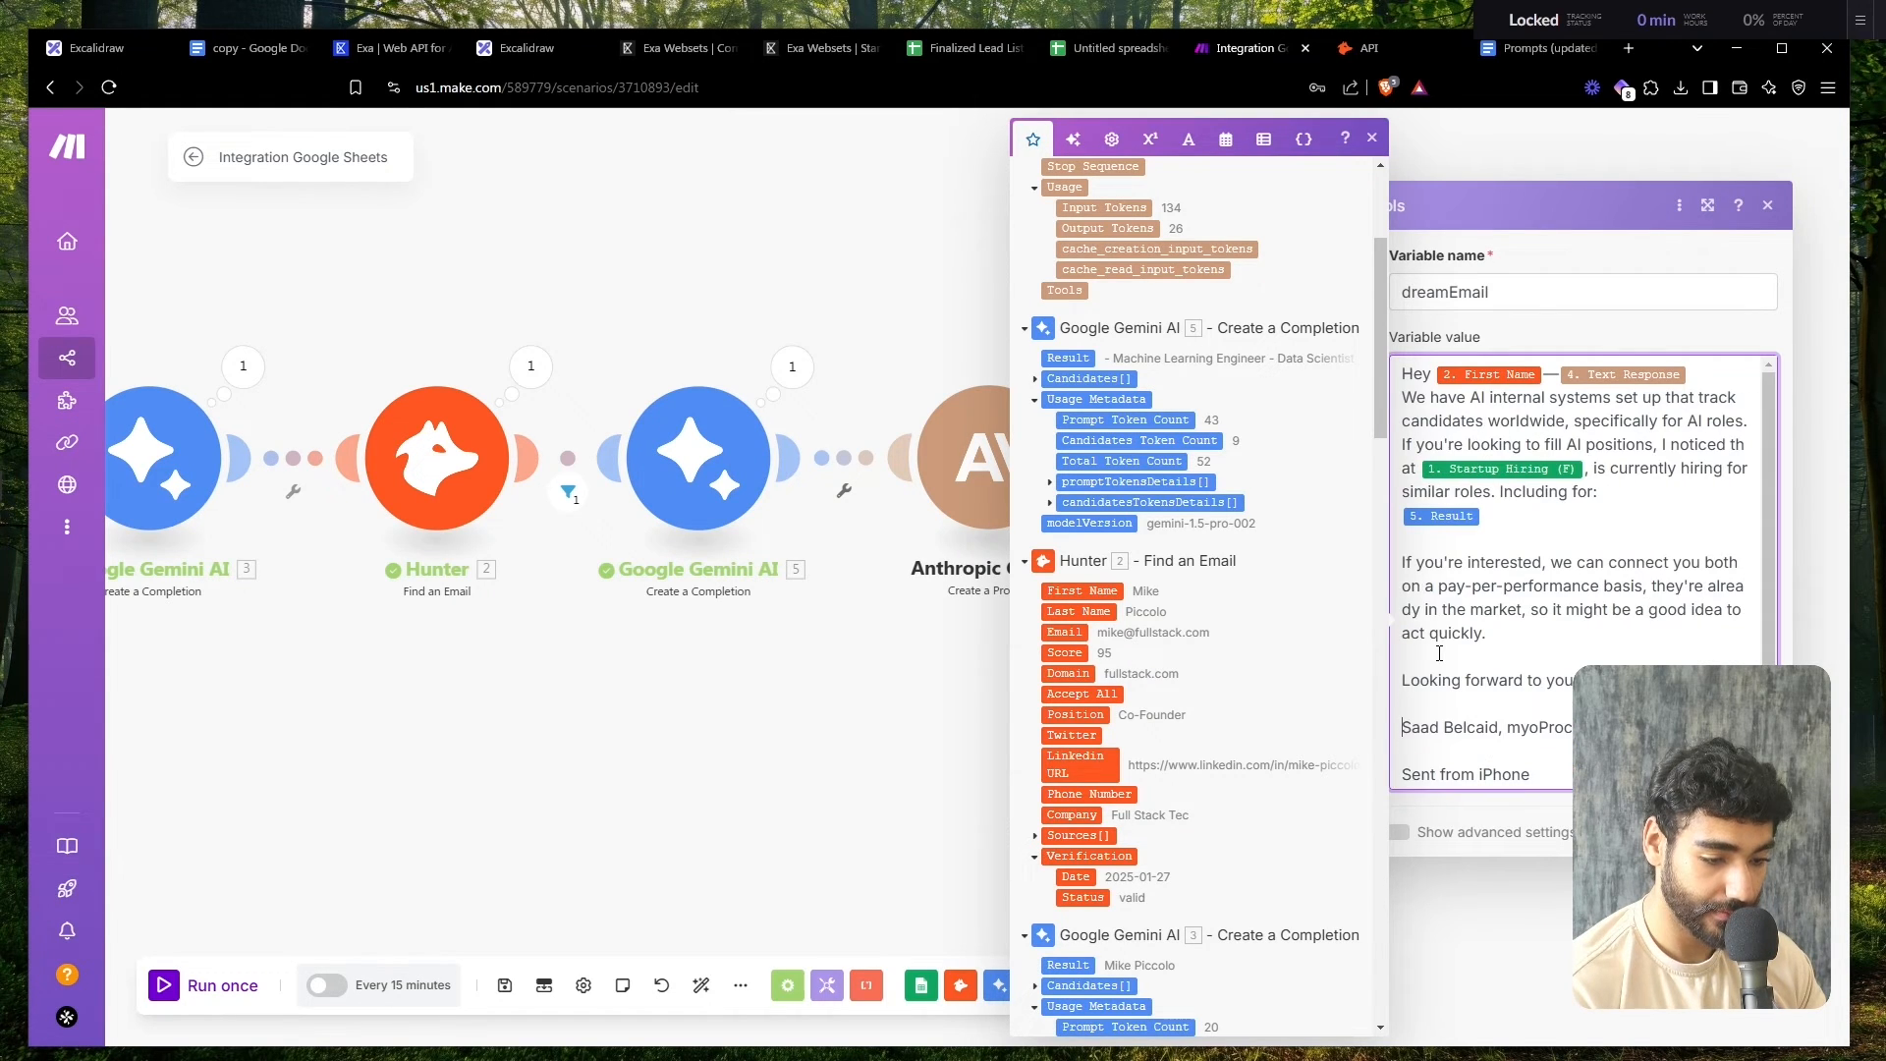
pyautogui.click(1751, 832)
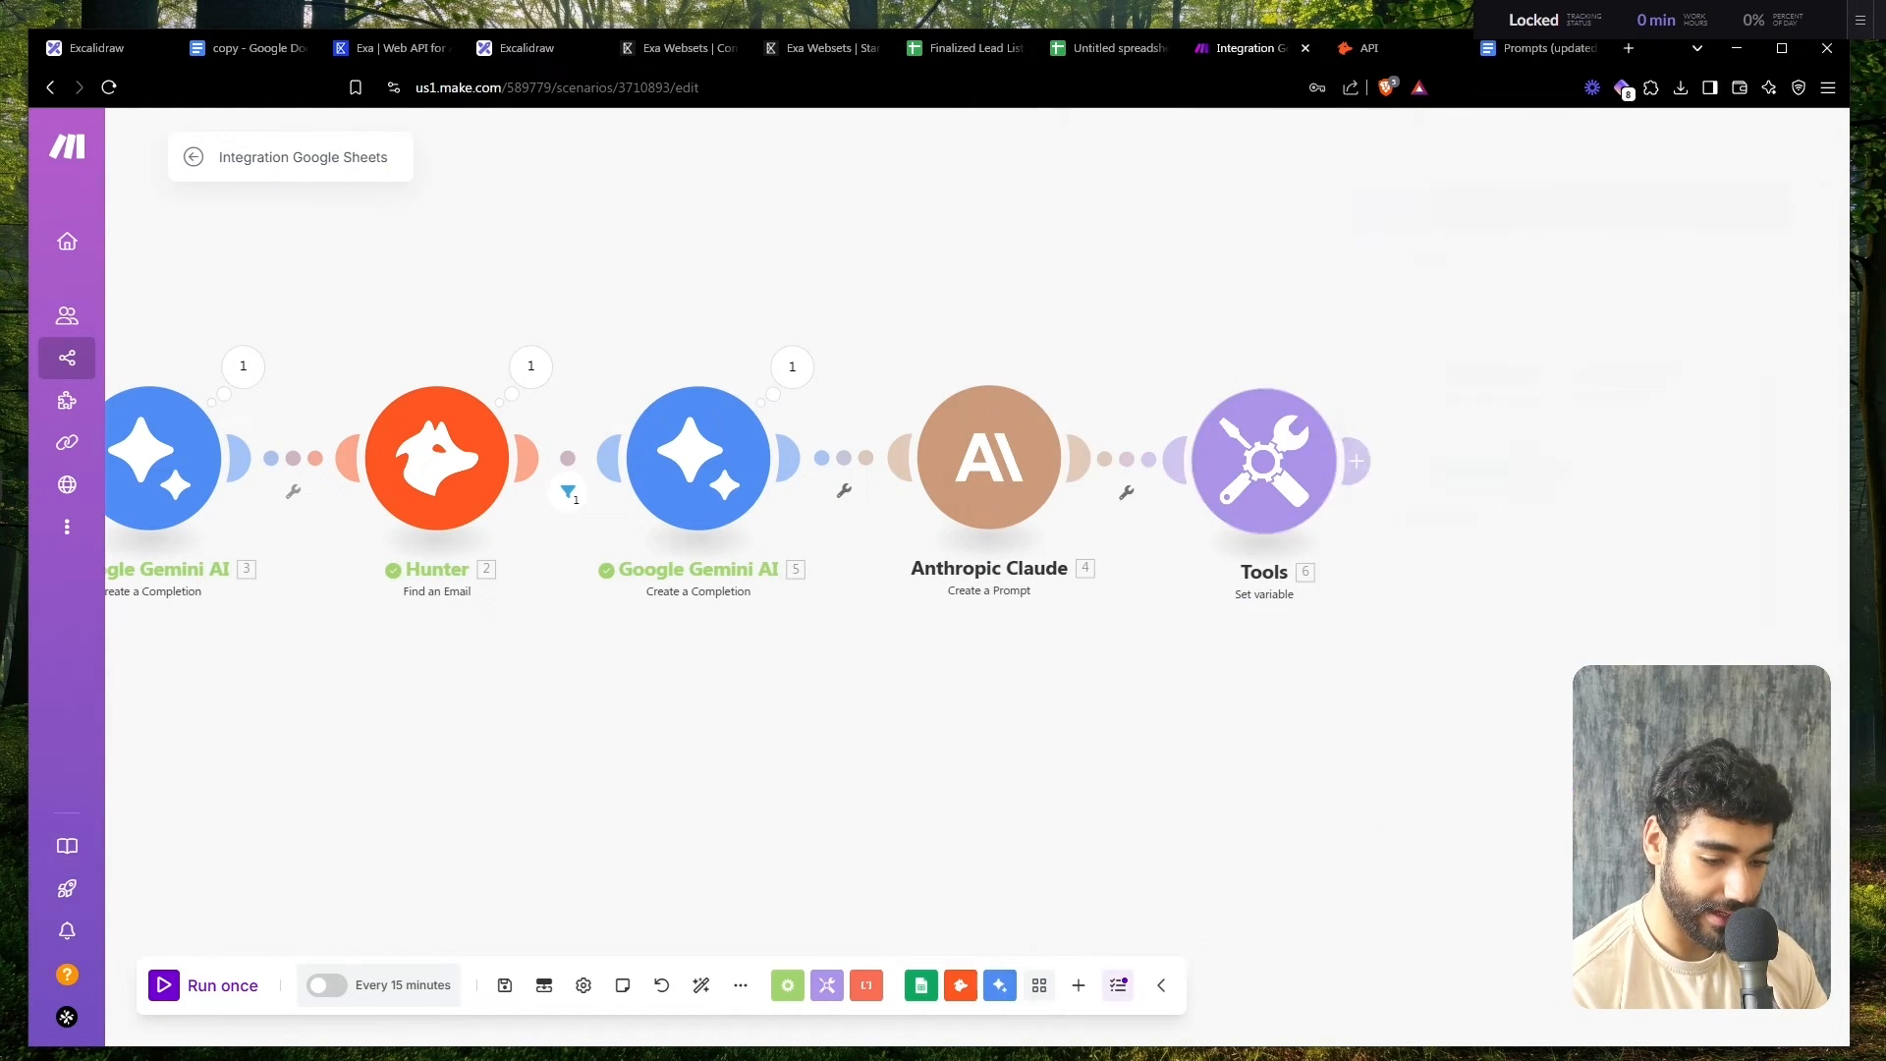
# - Run the scenario once and read the full dreamEmail text in the Tools module's output
pyautogui.click(218, 987)
pyautogui.moveTo(8, 521)
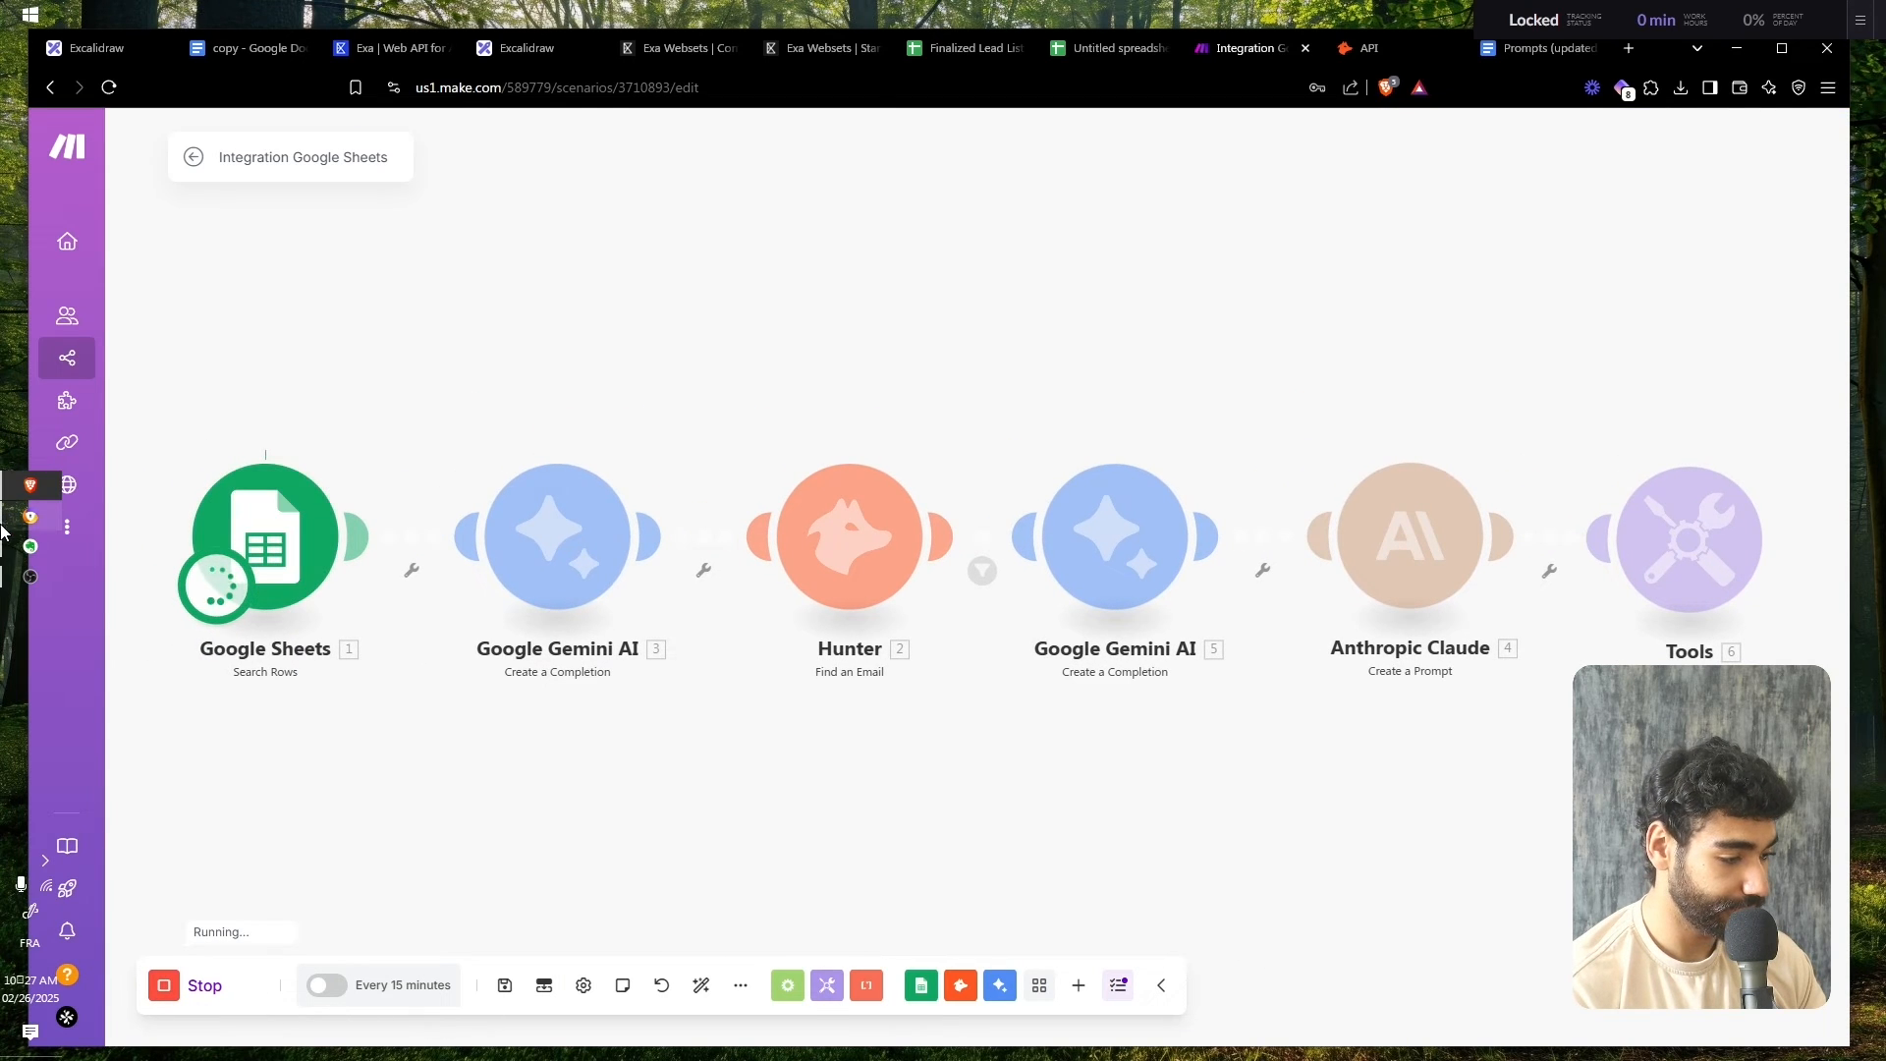
pyautogui.click(32, 577)
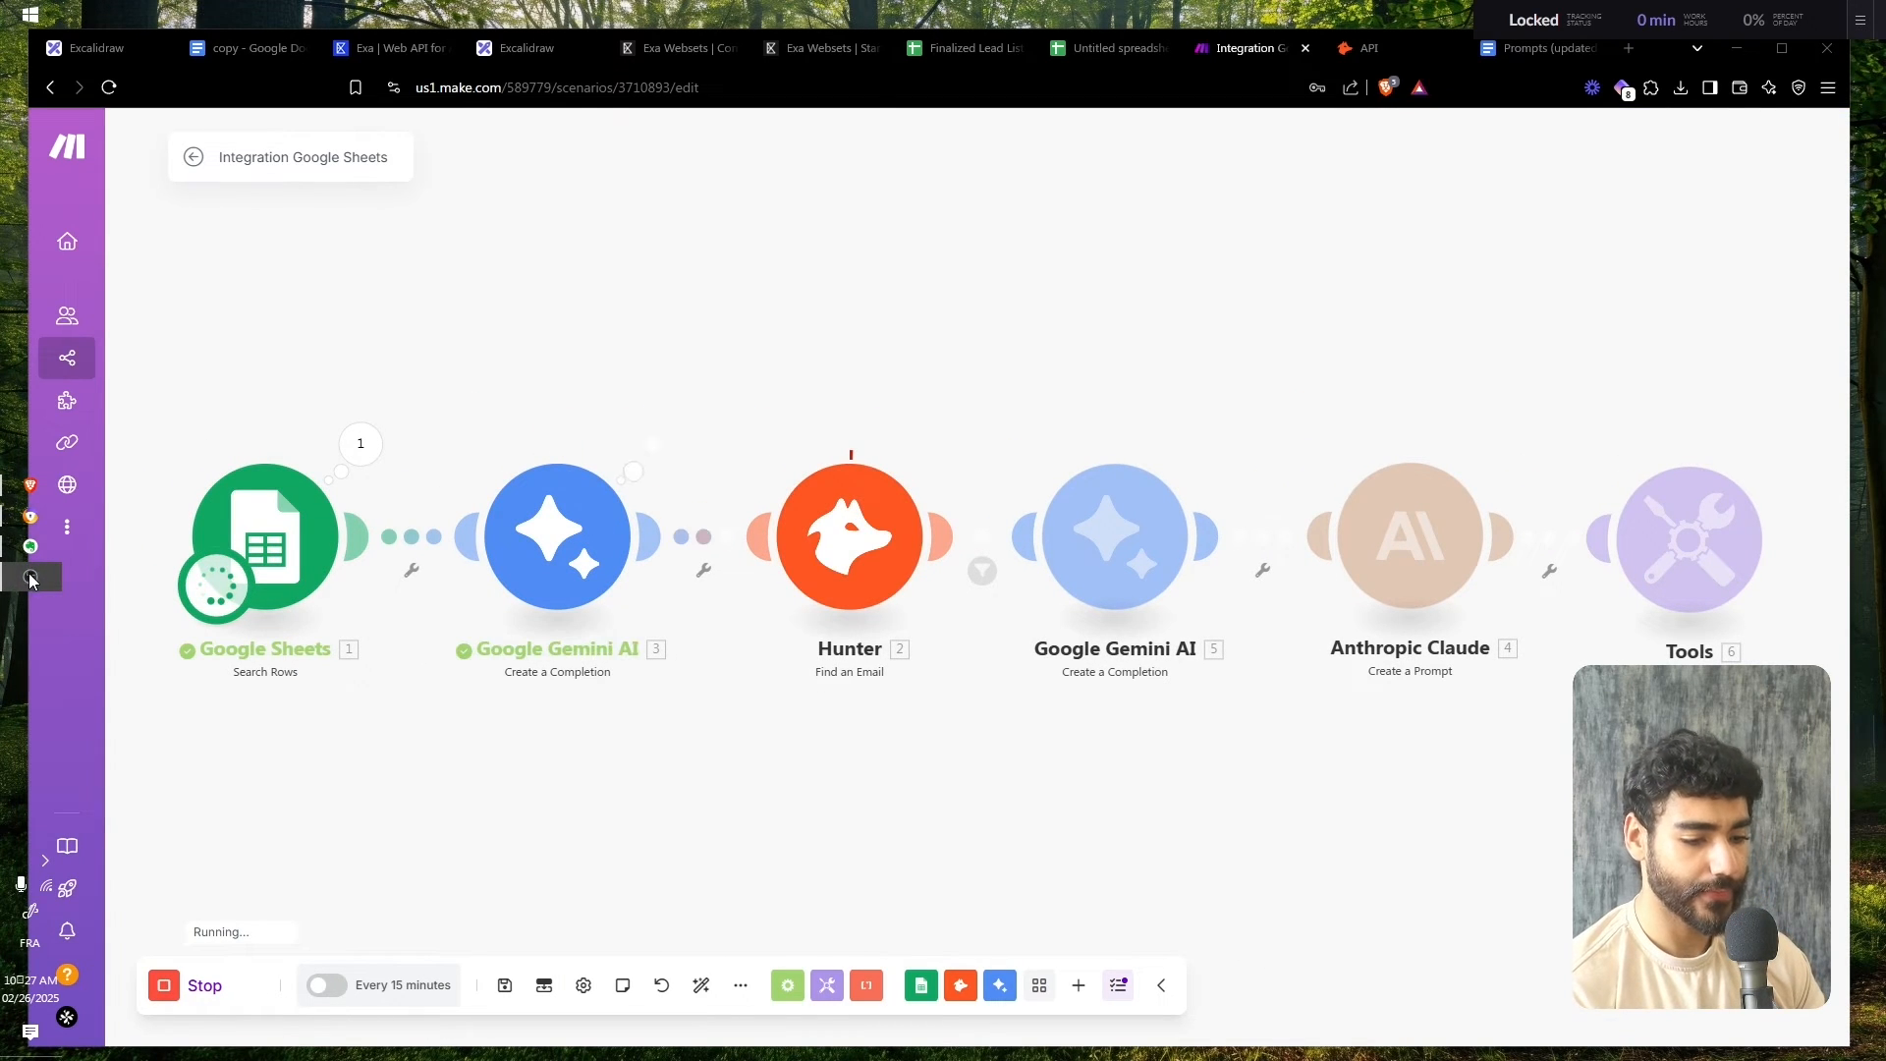
pyautogui.click(32, 578)
pyautogui.moveTo(1678, 722); pyautogui.dragTo(787, 563)
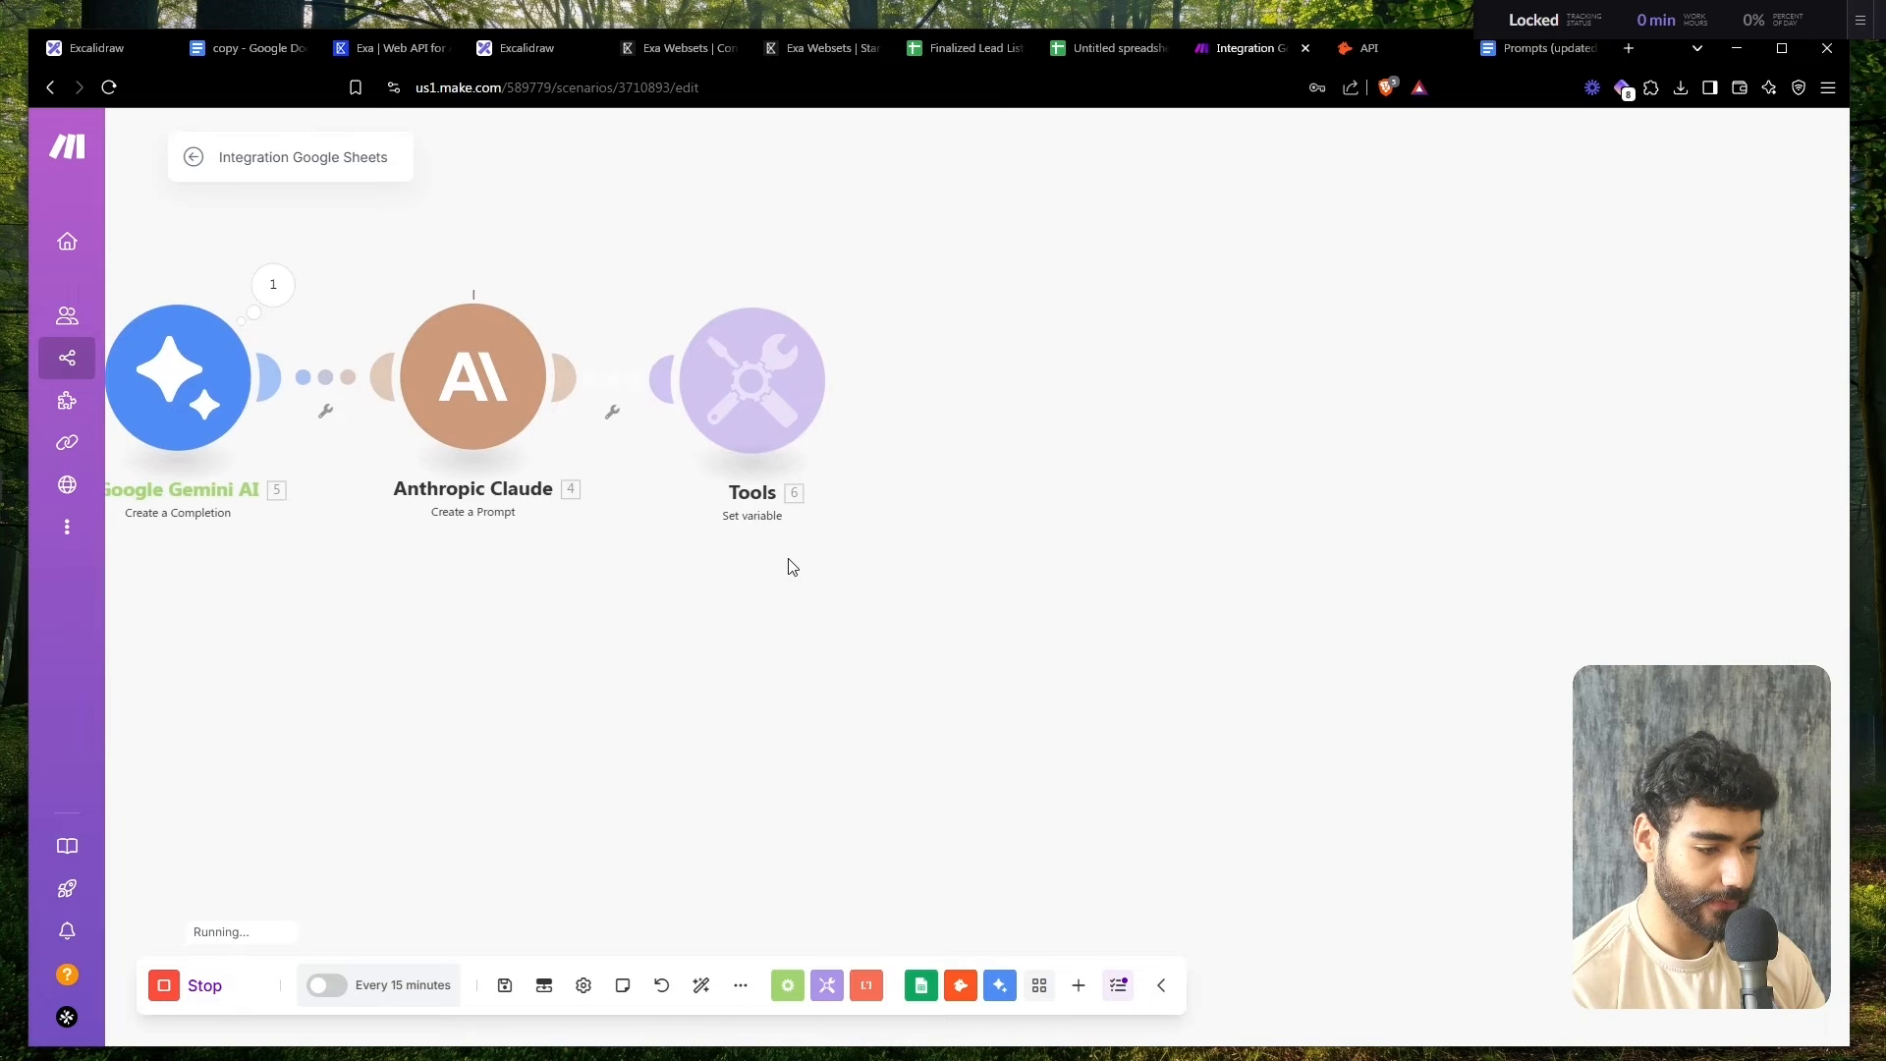
pyautogui.click(823, 287)
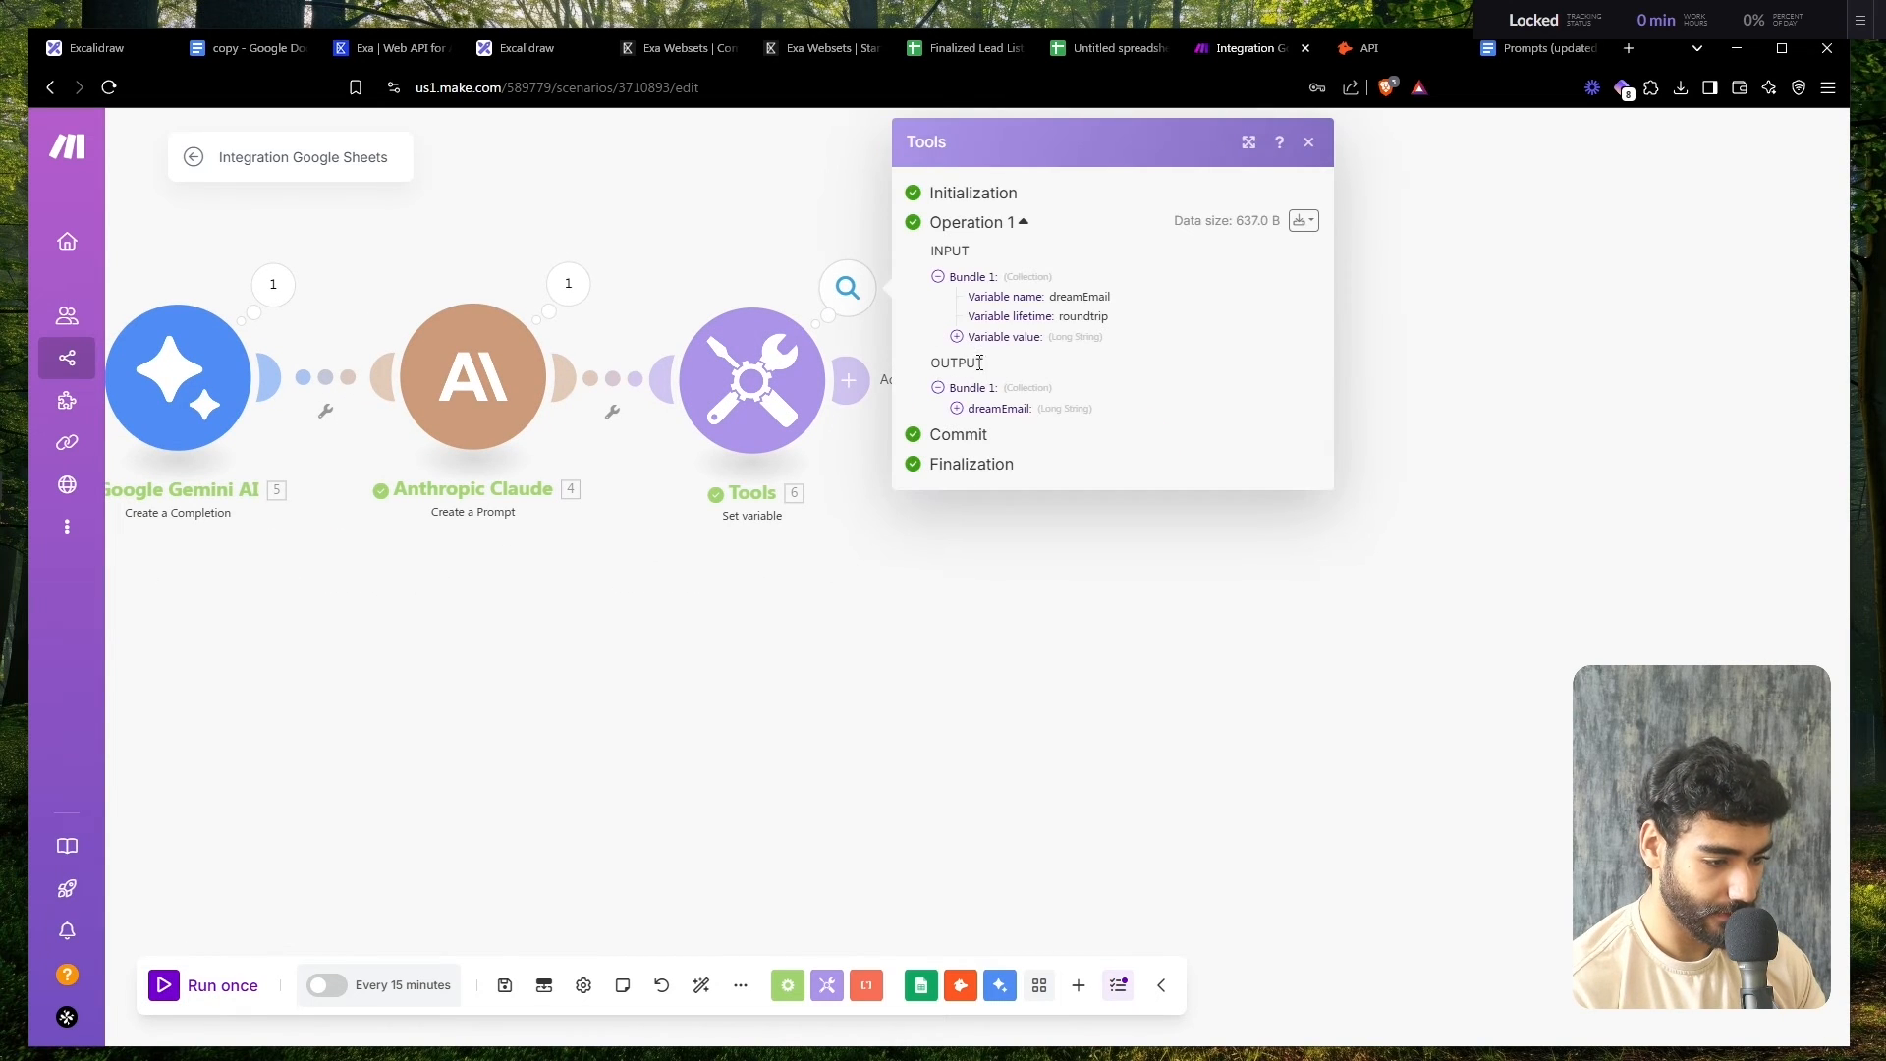
pyautogui.click(977, 410)
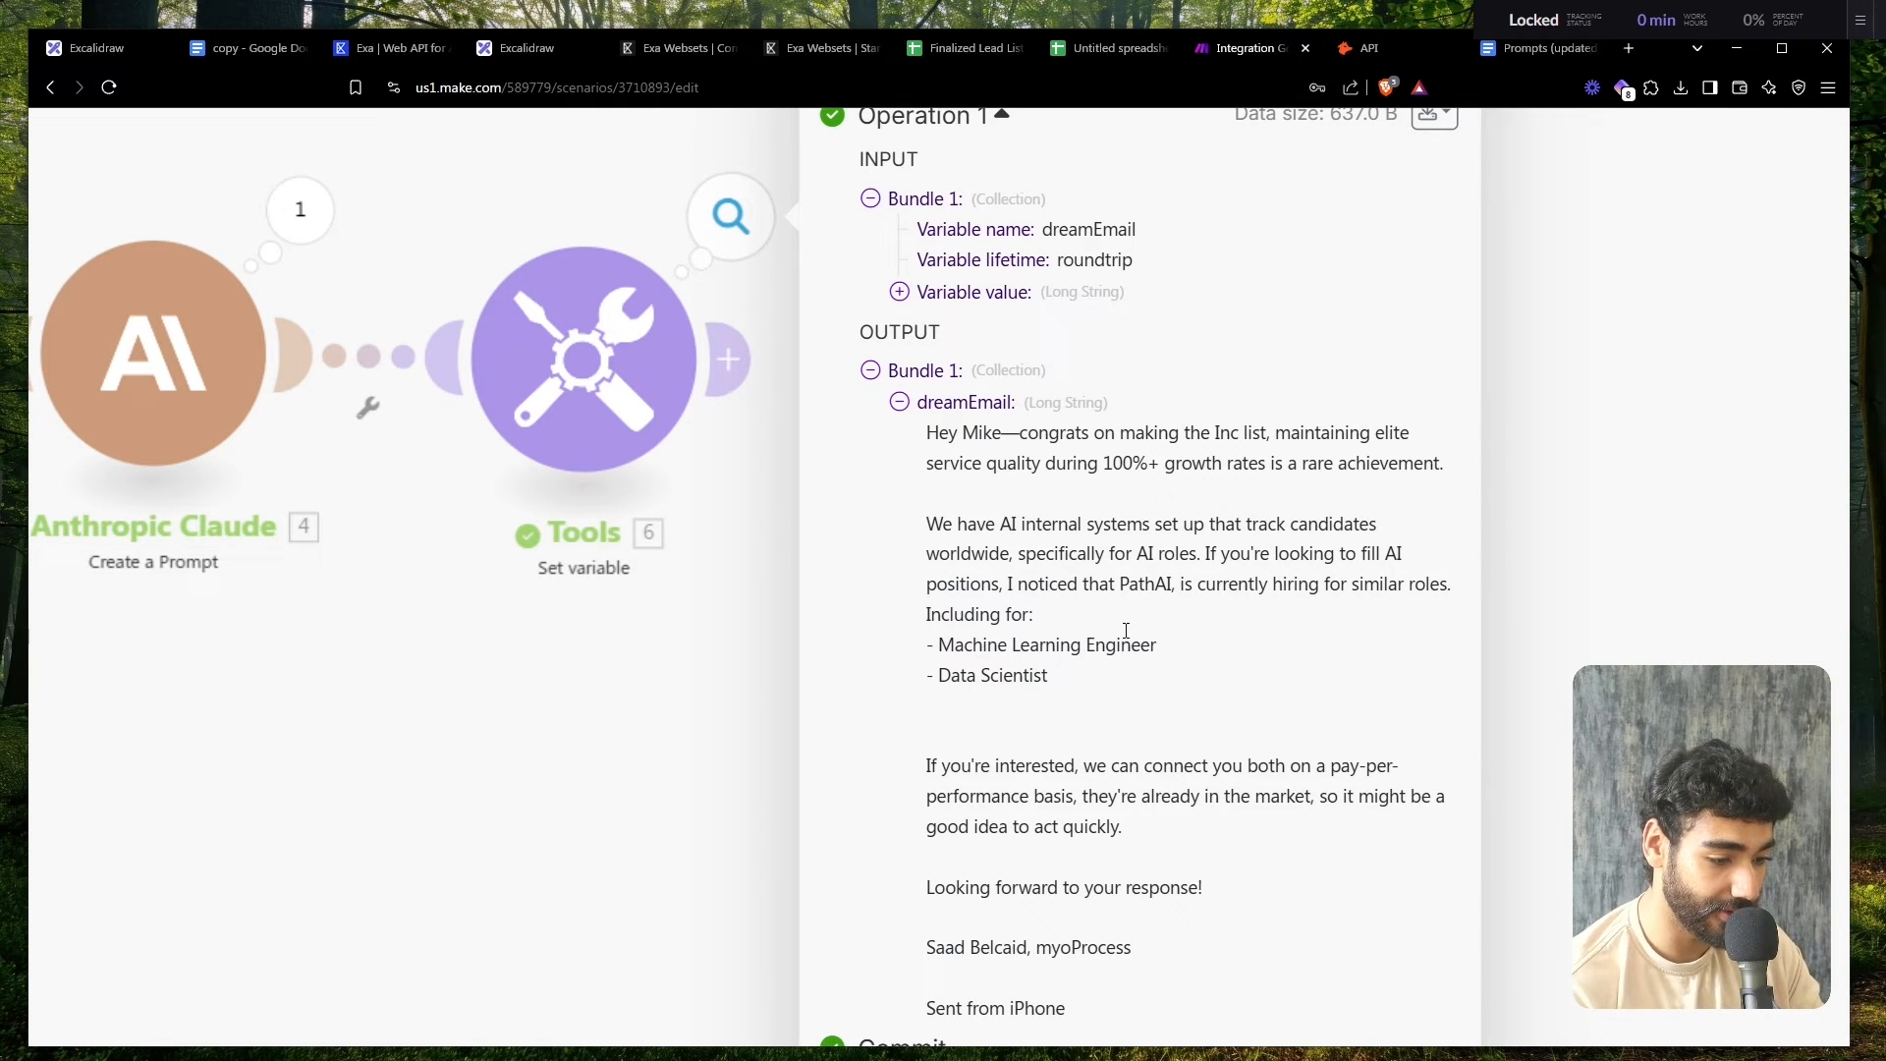
# - Insert a blank line between "Including for:" and the Gemini Result in the dreamEmail value and save the variable
pyautogui.click(661, 387)
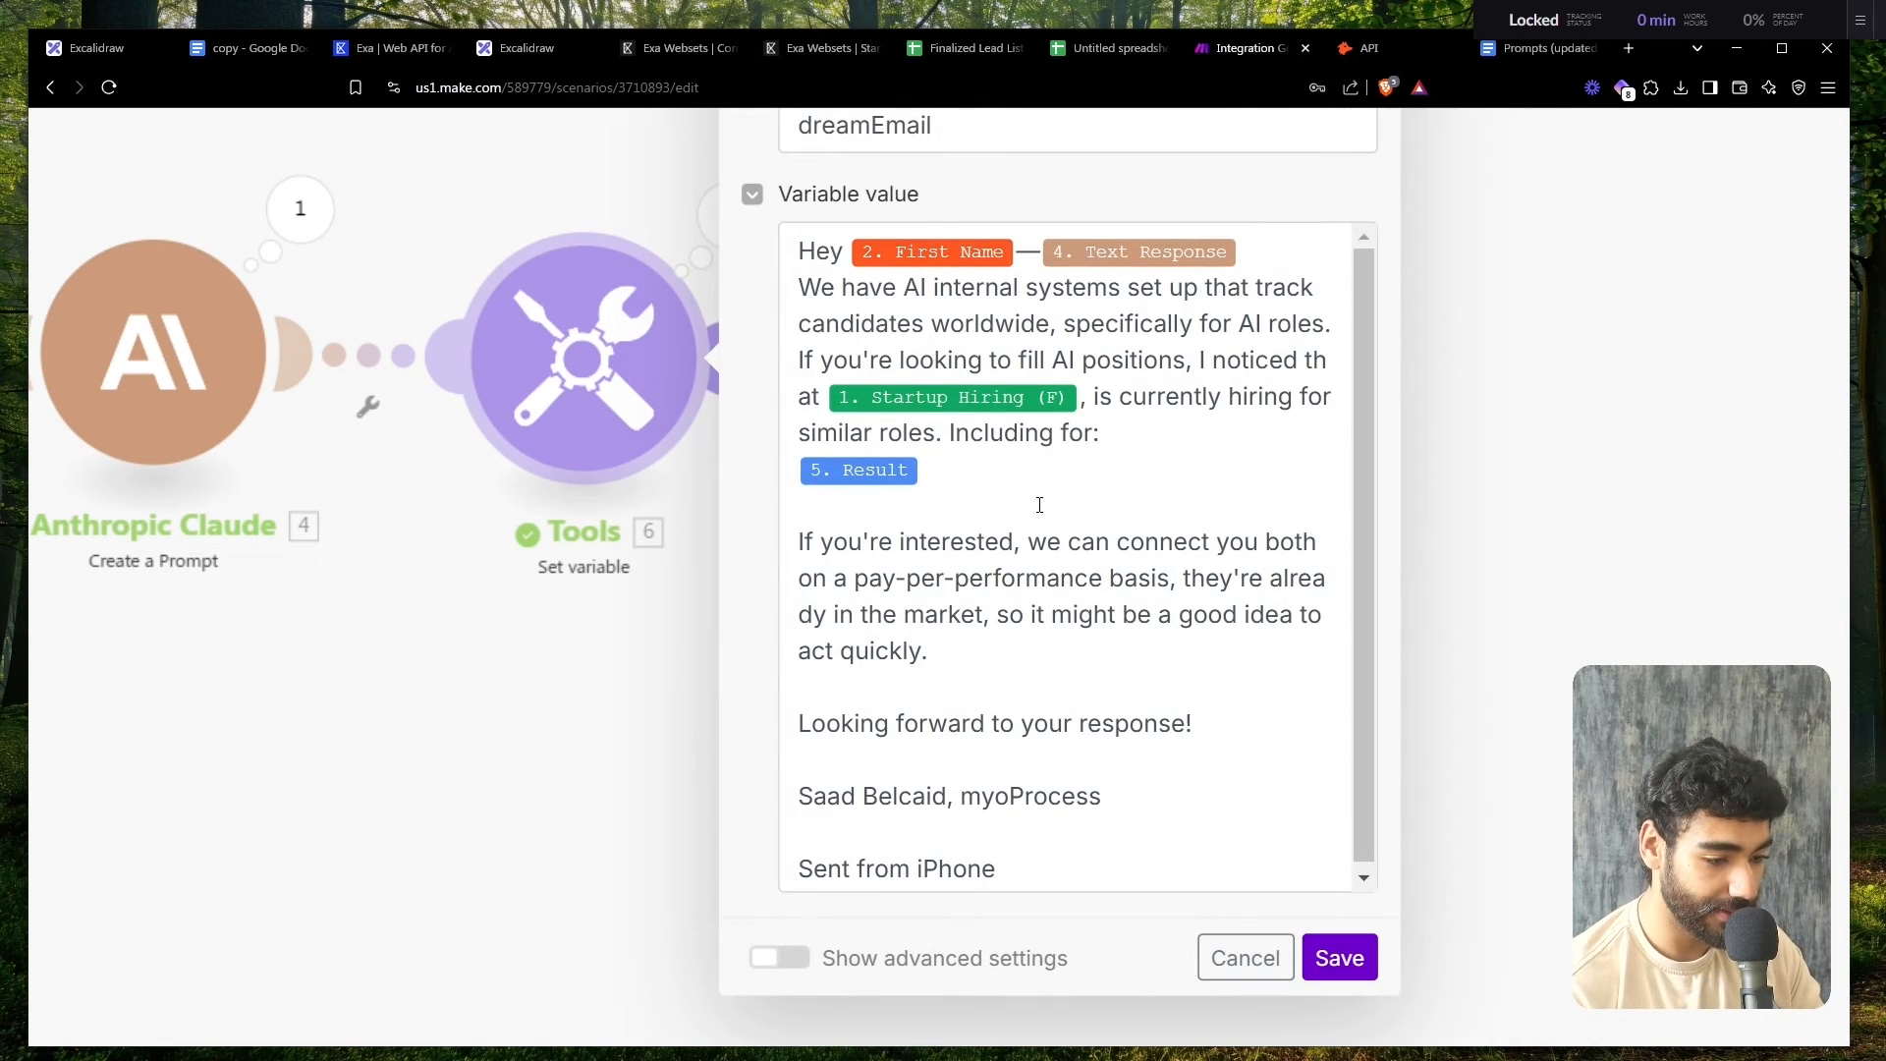
pyautogui.click(962, 429)
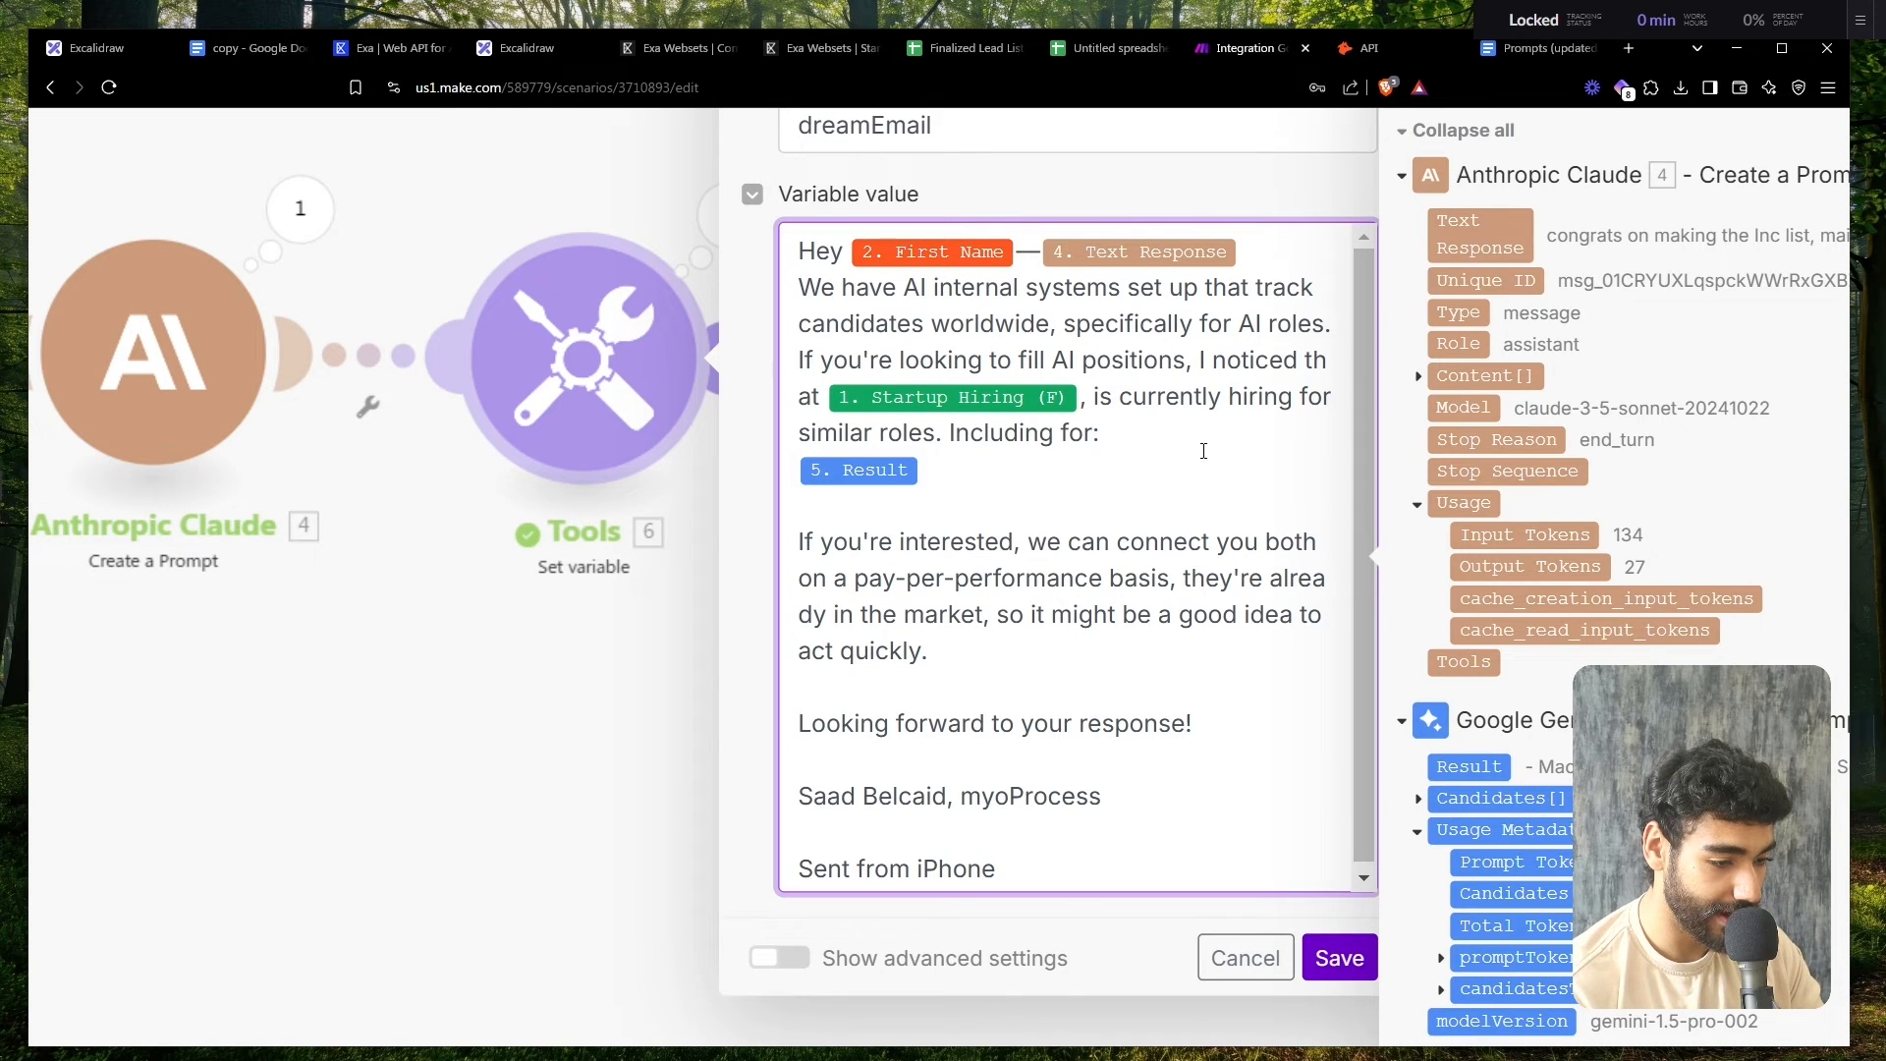
pyautogui.click(1172, 433)
pyautogui.press('Return')
pyautogui.click(1339, 958)
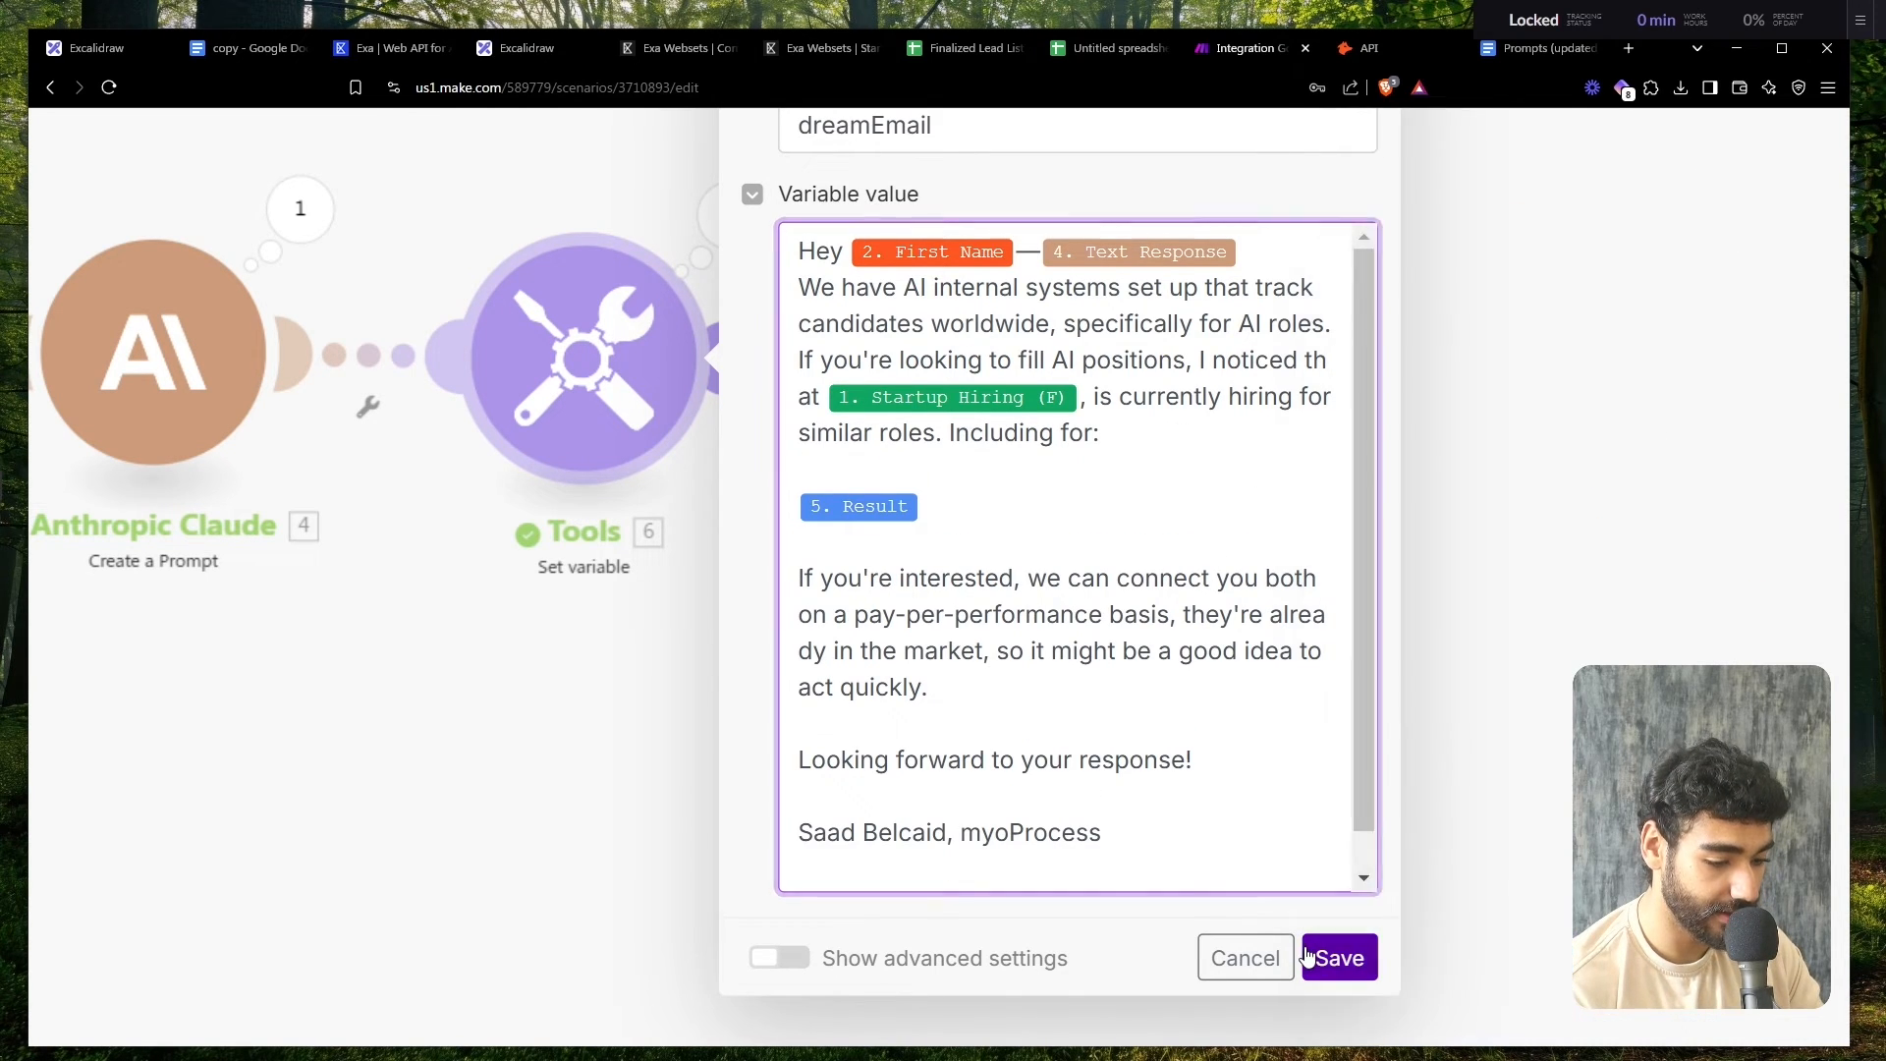
# - Remove the blank line directly below the Gemini Result in the dreamEmail value, saving both the variable and the scenario
pyautogui.click(730, 214)
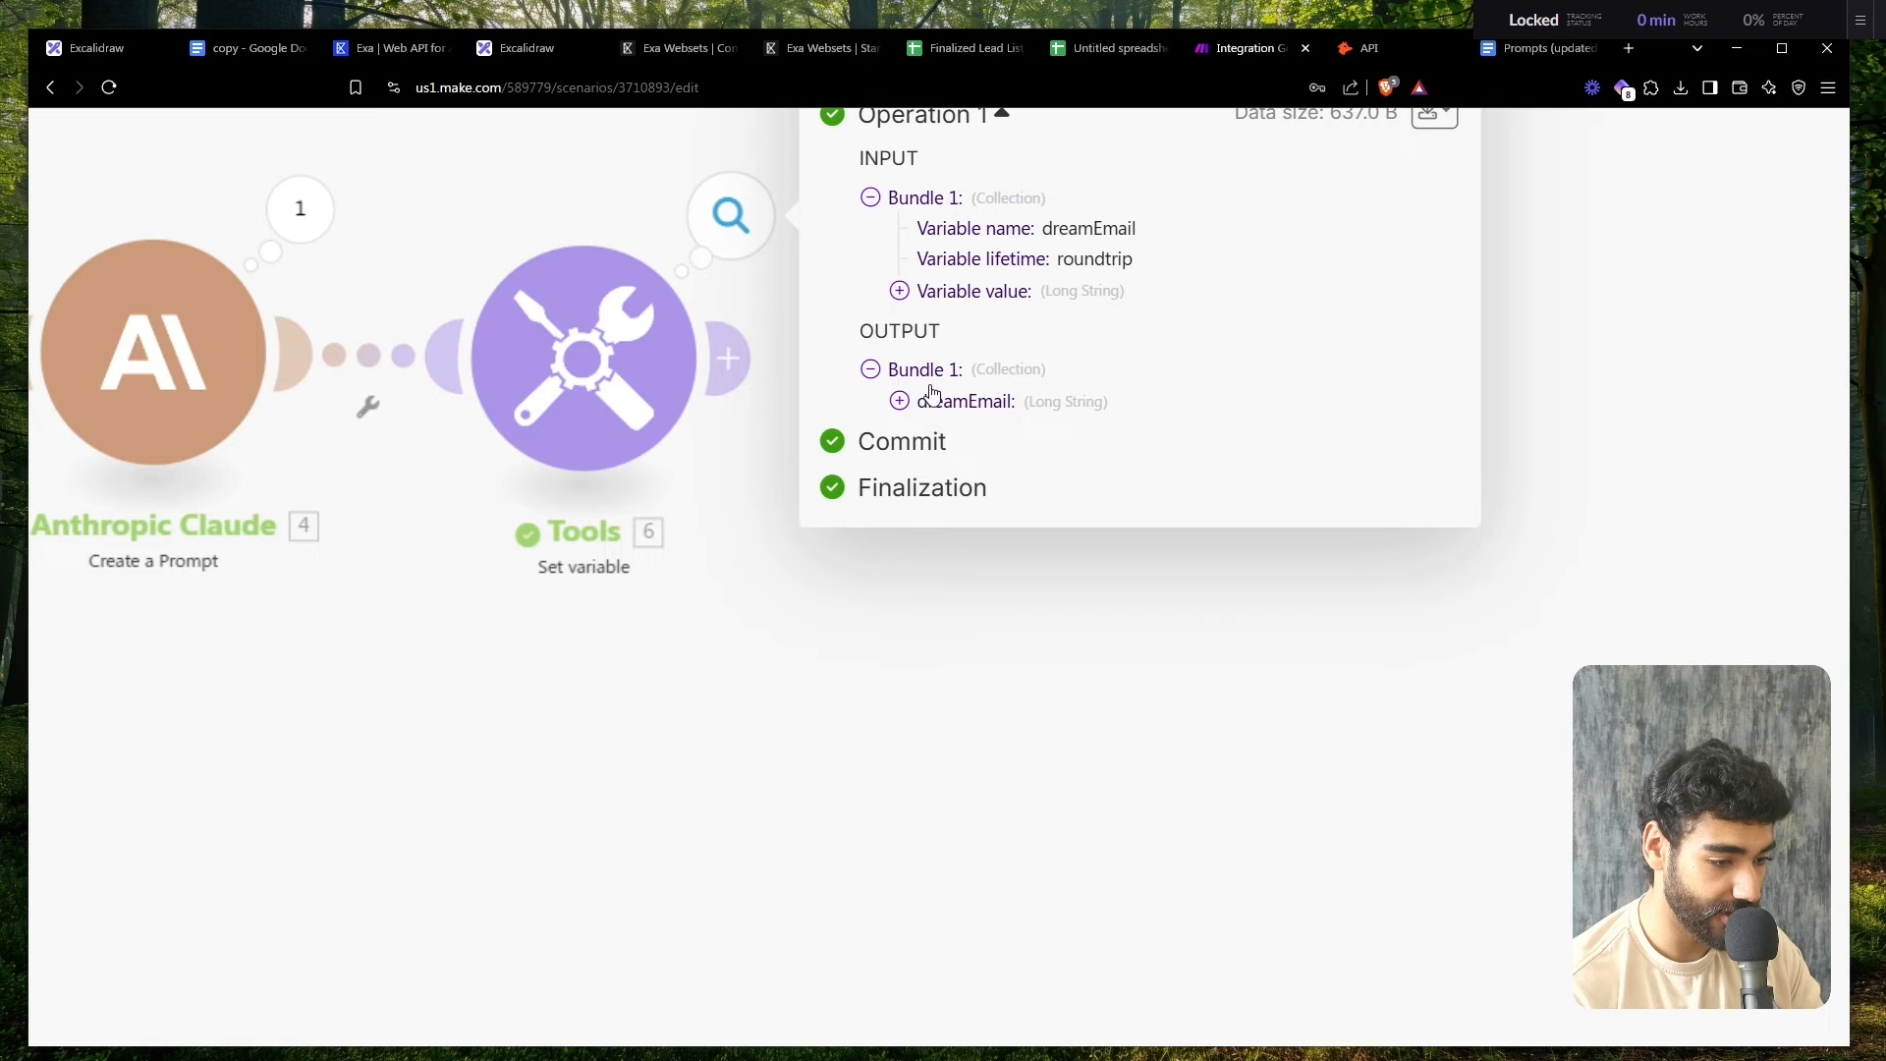
pyautogui.click(930, 397)
pyautogui.scroll(-1, 1071, 697)
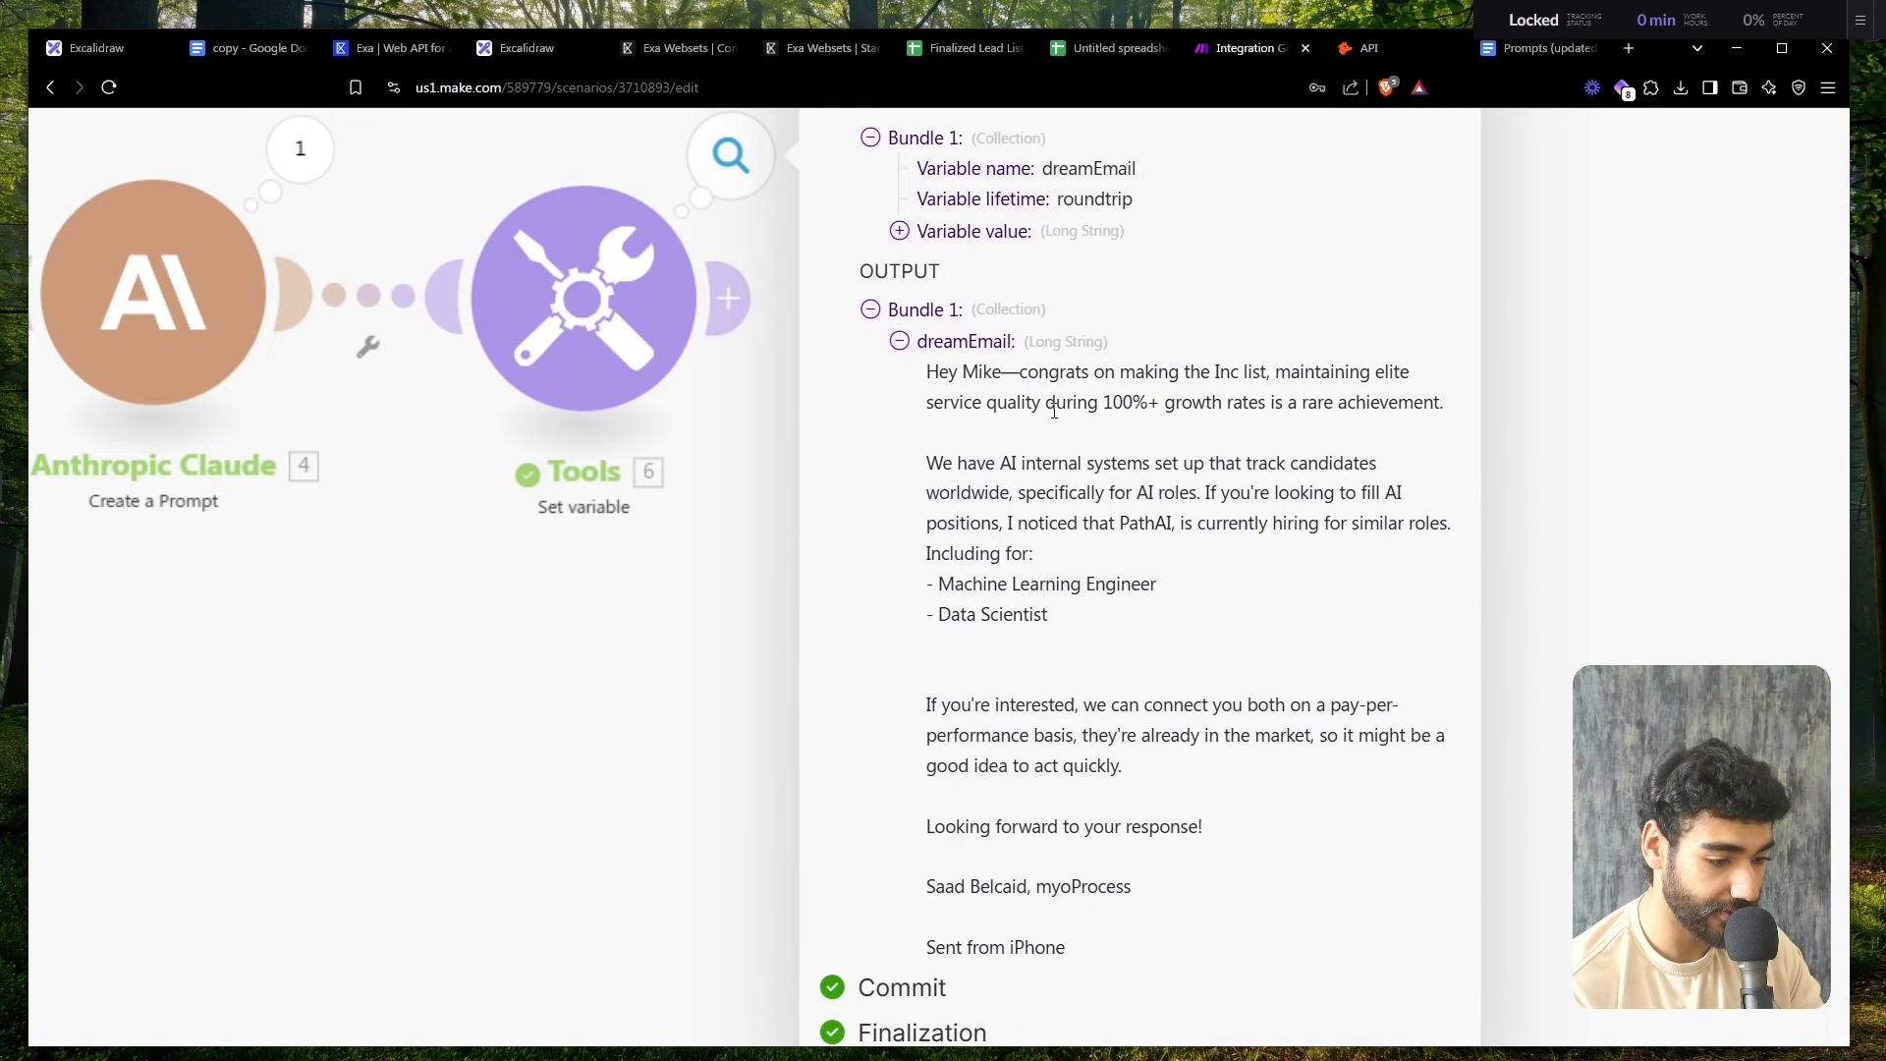
pyautogui.click(644, 301)
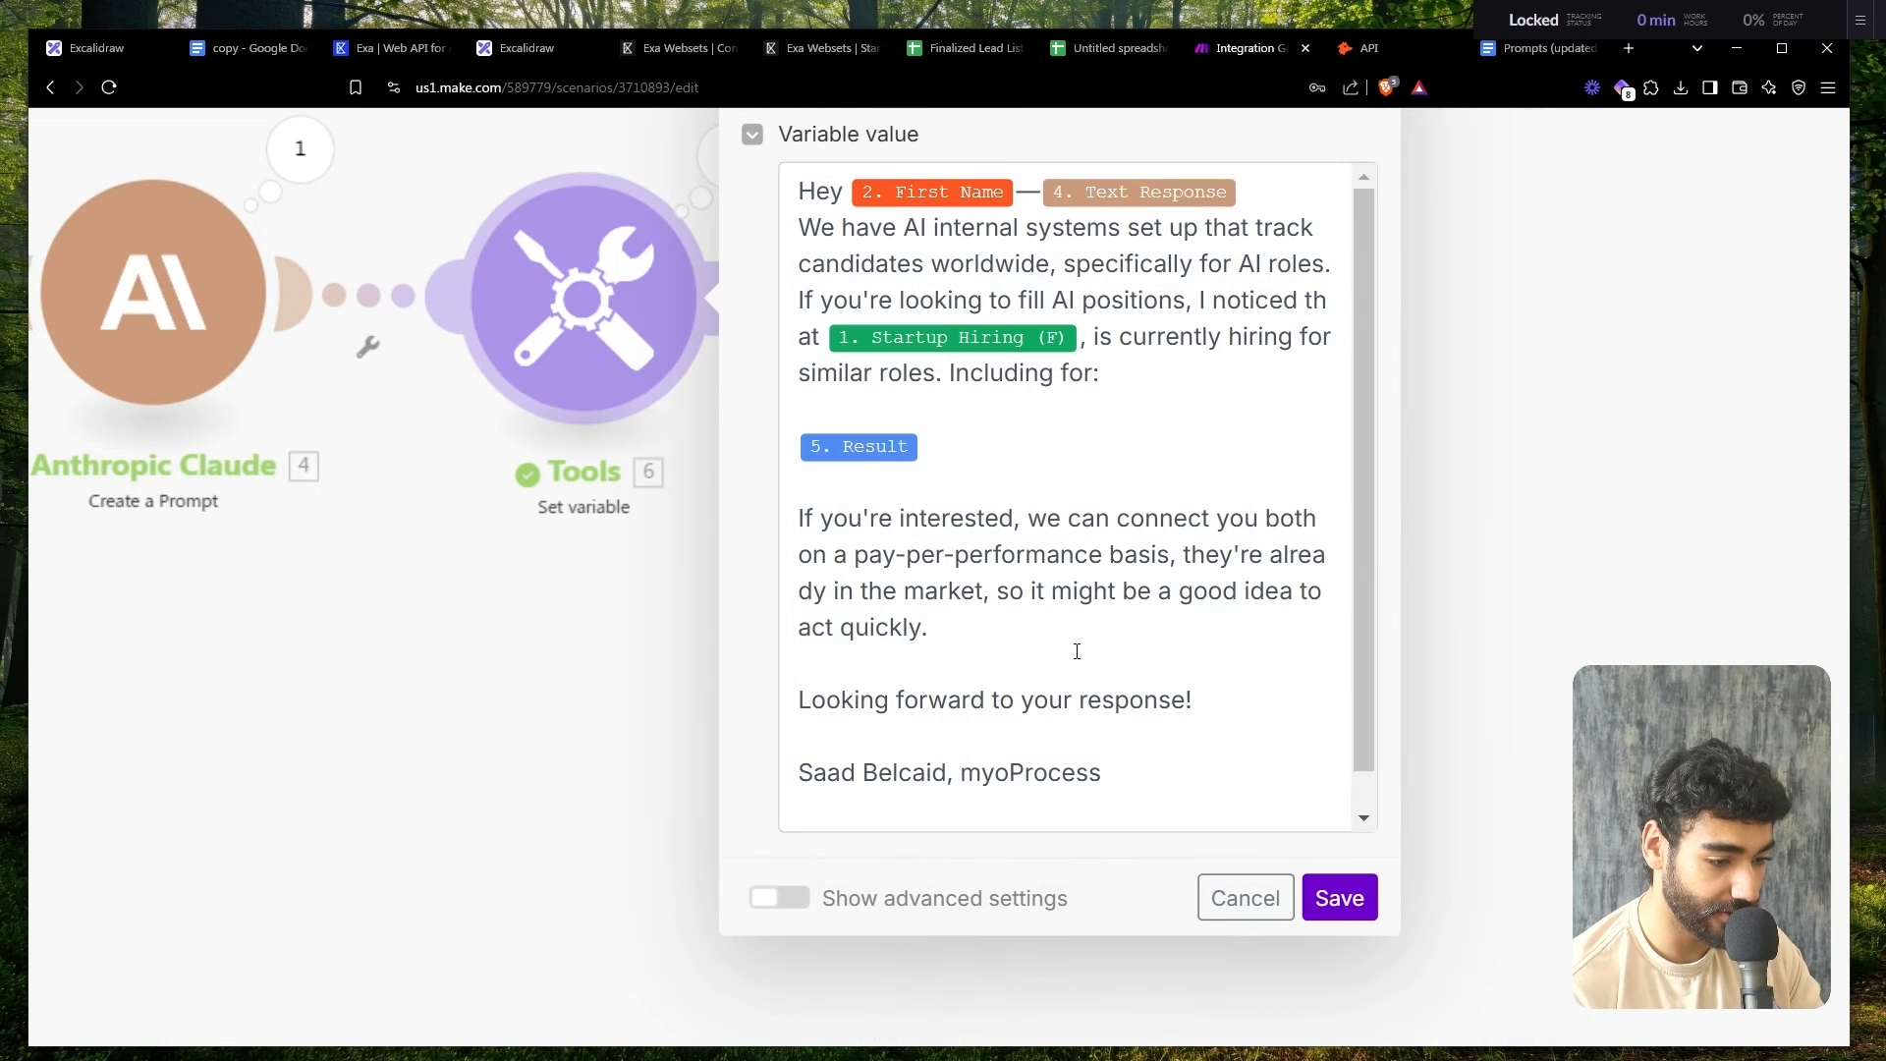
pyautogui.click(844, 494)
pyautogui.press('BackSpace')
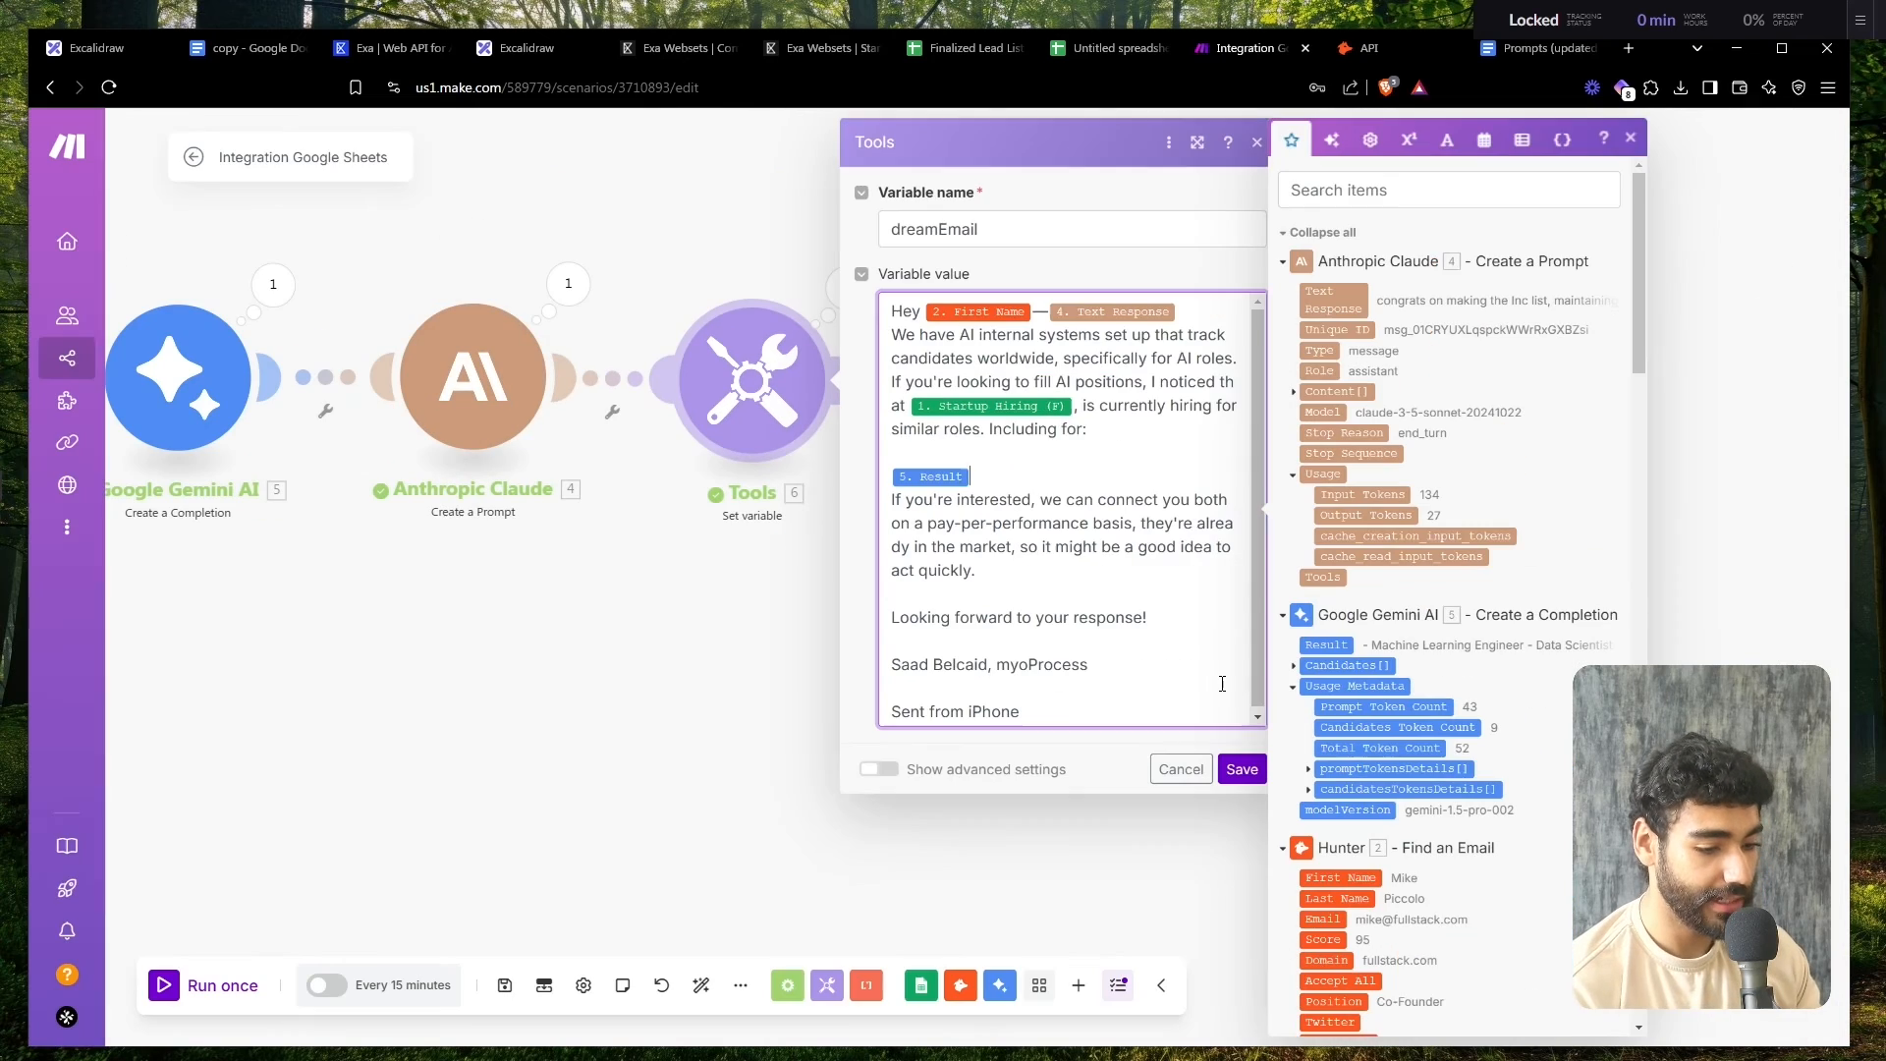
pyautogui.click(1339, 898)
pyautogui.moveTo(822, 716); pyautogui.dragTo(1434, 722)
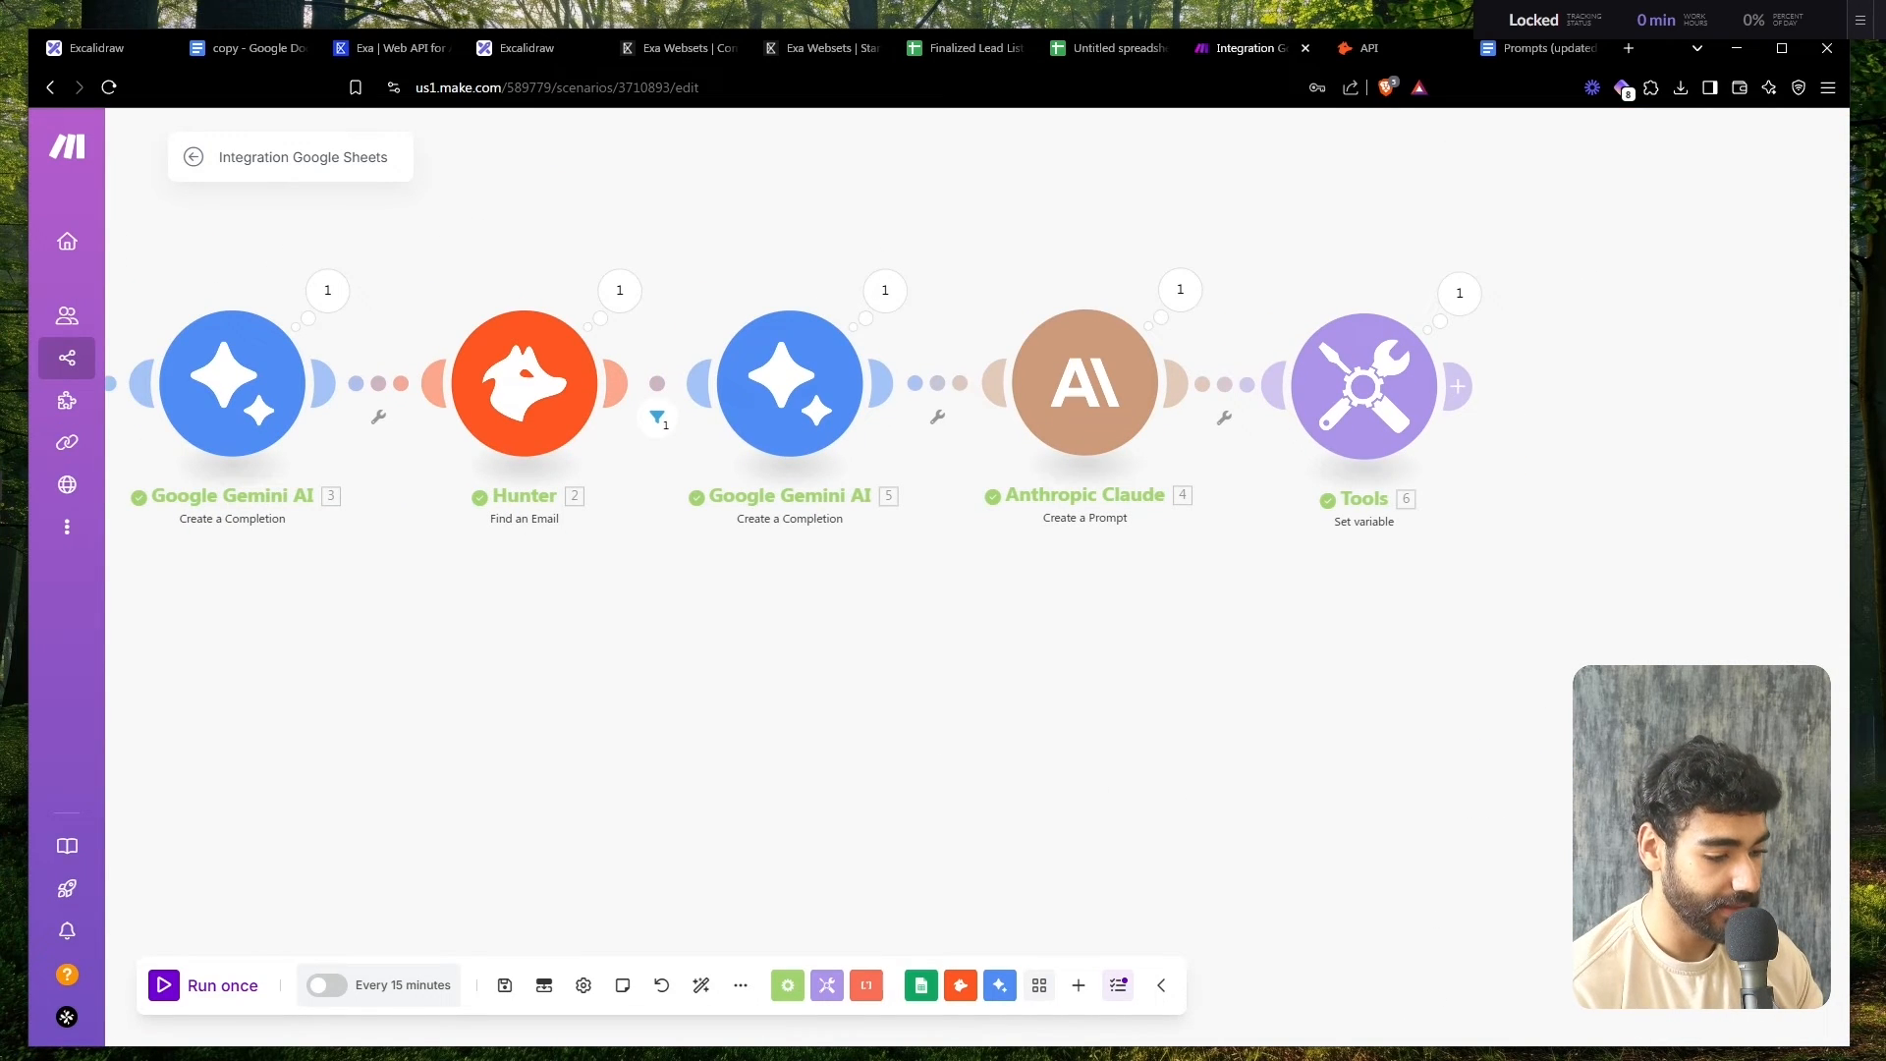
pyautogui.click(505, 985)
# - Set the Google Sheets Search Rows limit to 3 and save the module
pyautogui.moveTo(799, 775); pyautogui.dragTo(1313, 720)
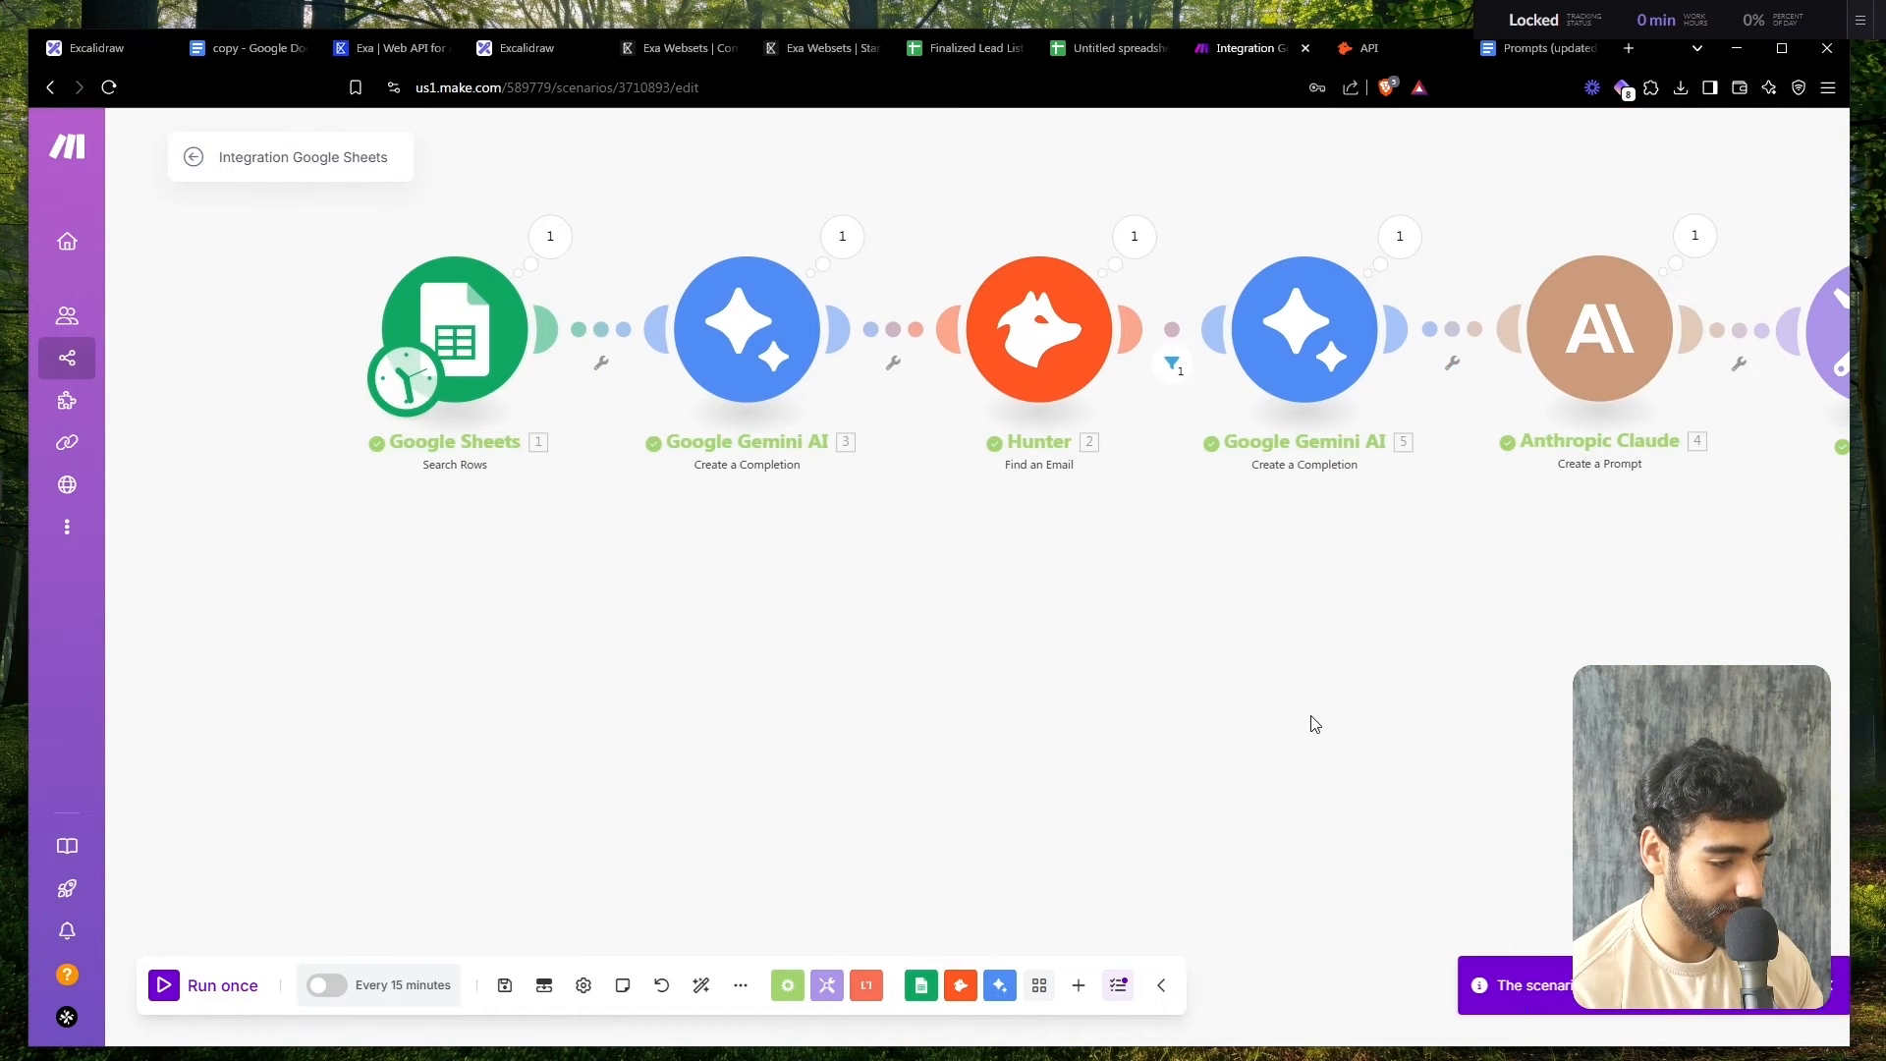
pyautogui.click(470, 309)
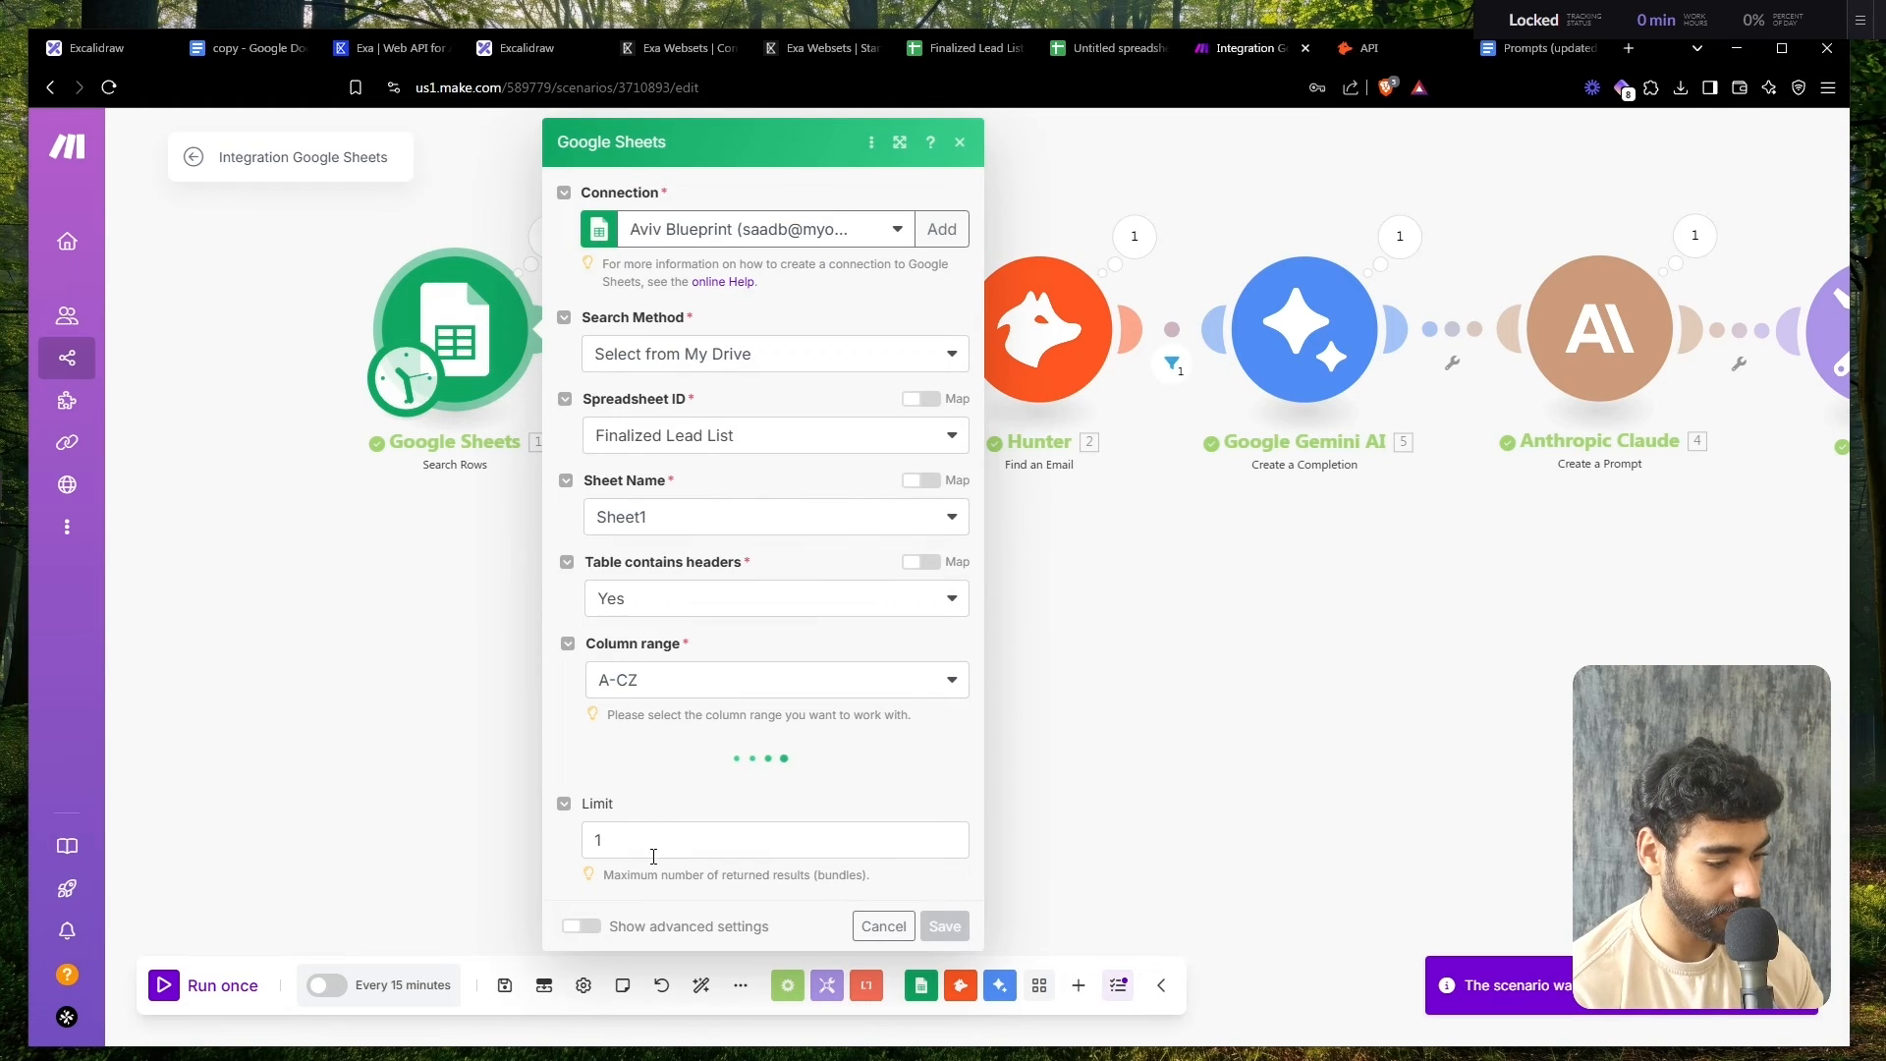
pyautogui.click(676, 851)
pyautogui.scroll(-3, 673, 856)
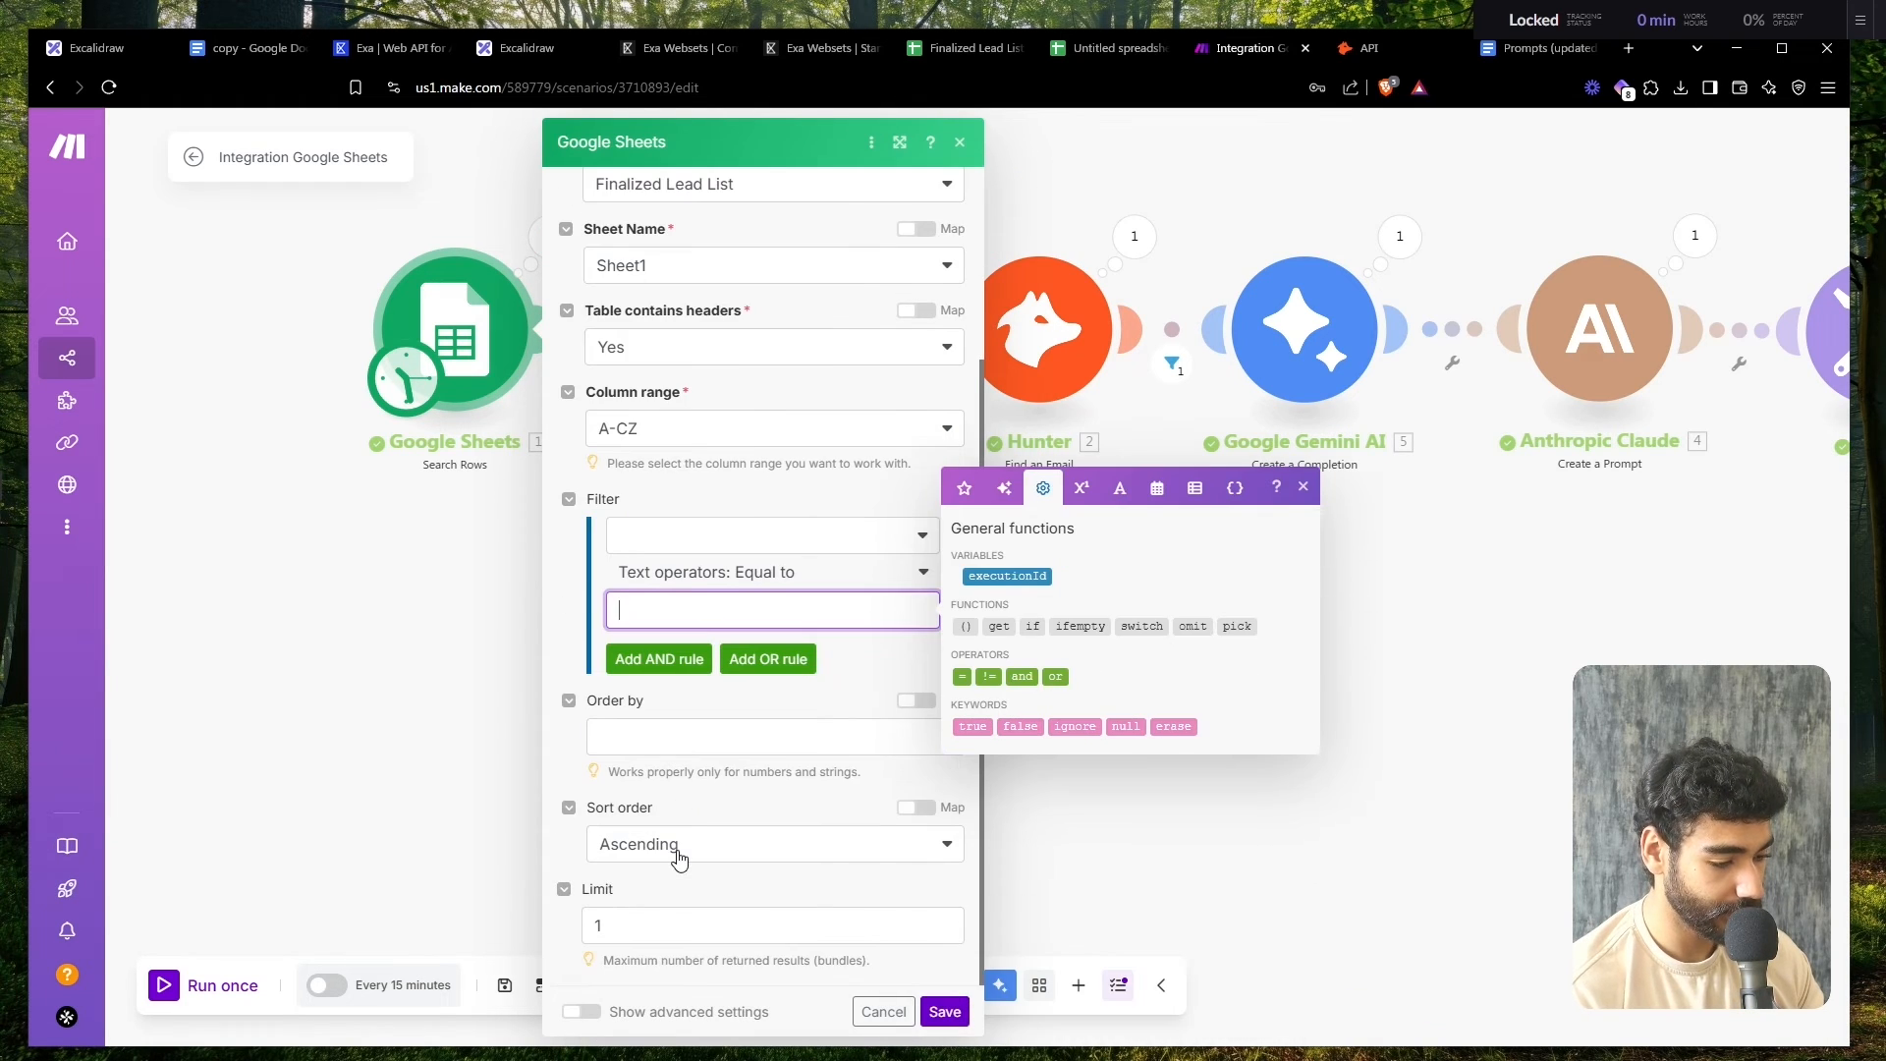
pyautogui.click(652, 925)
pyautogui.press('BackSpace')
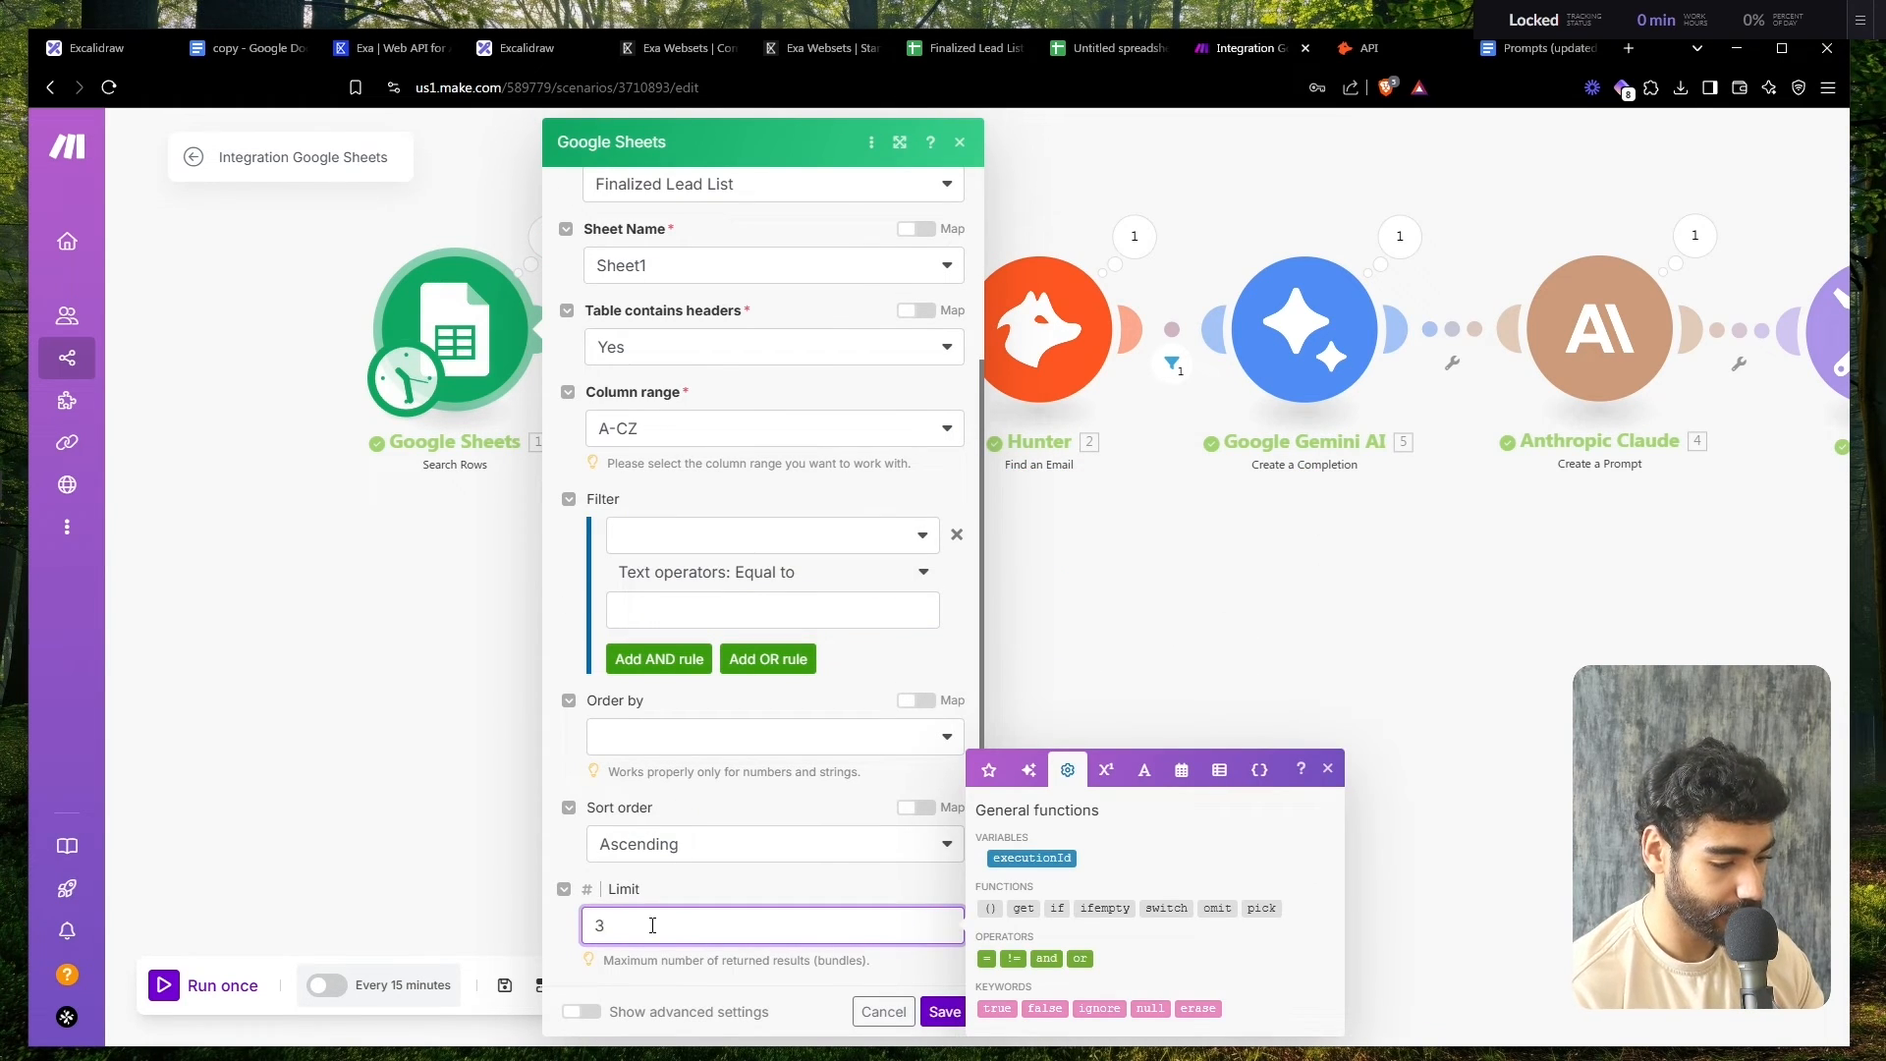
pyautogui.click(944, 1012)
# - Run the scenario once and inspect the job-roles Gemini module's error details and settings
pyautogui.click(221, 985)
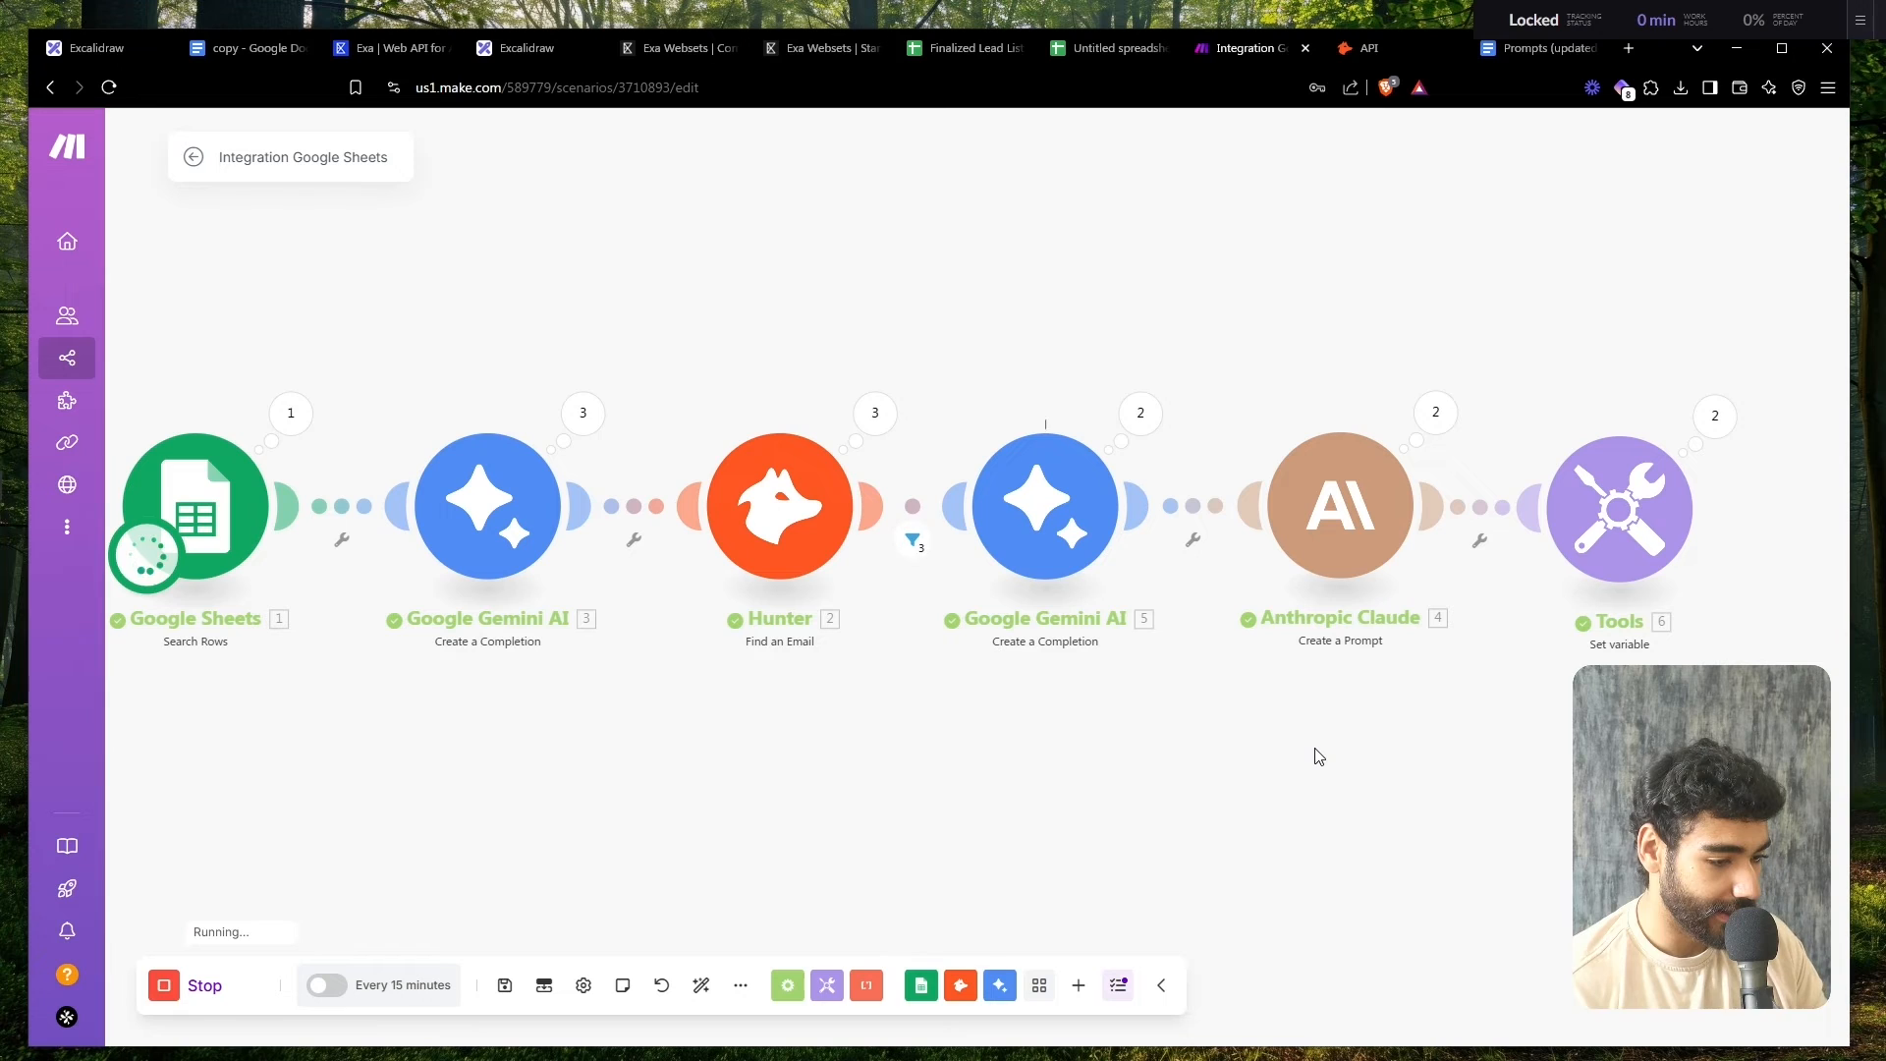
pyautogui.moveTo(1316, 756); pyautogui.dragTo(1201, 739)
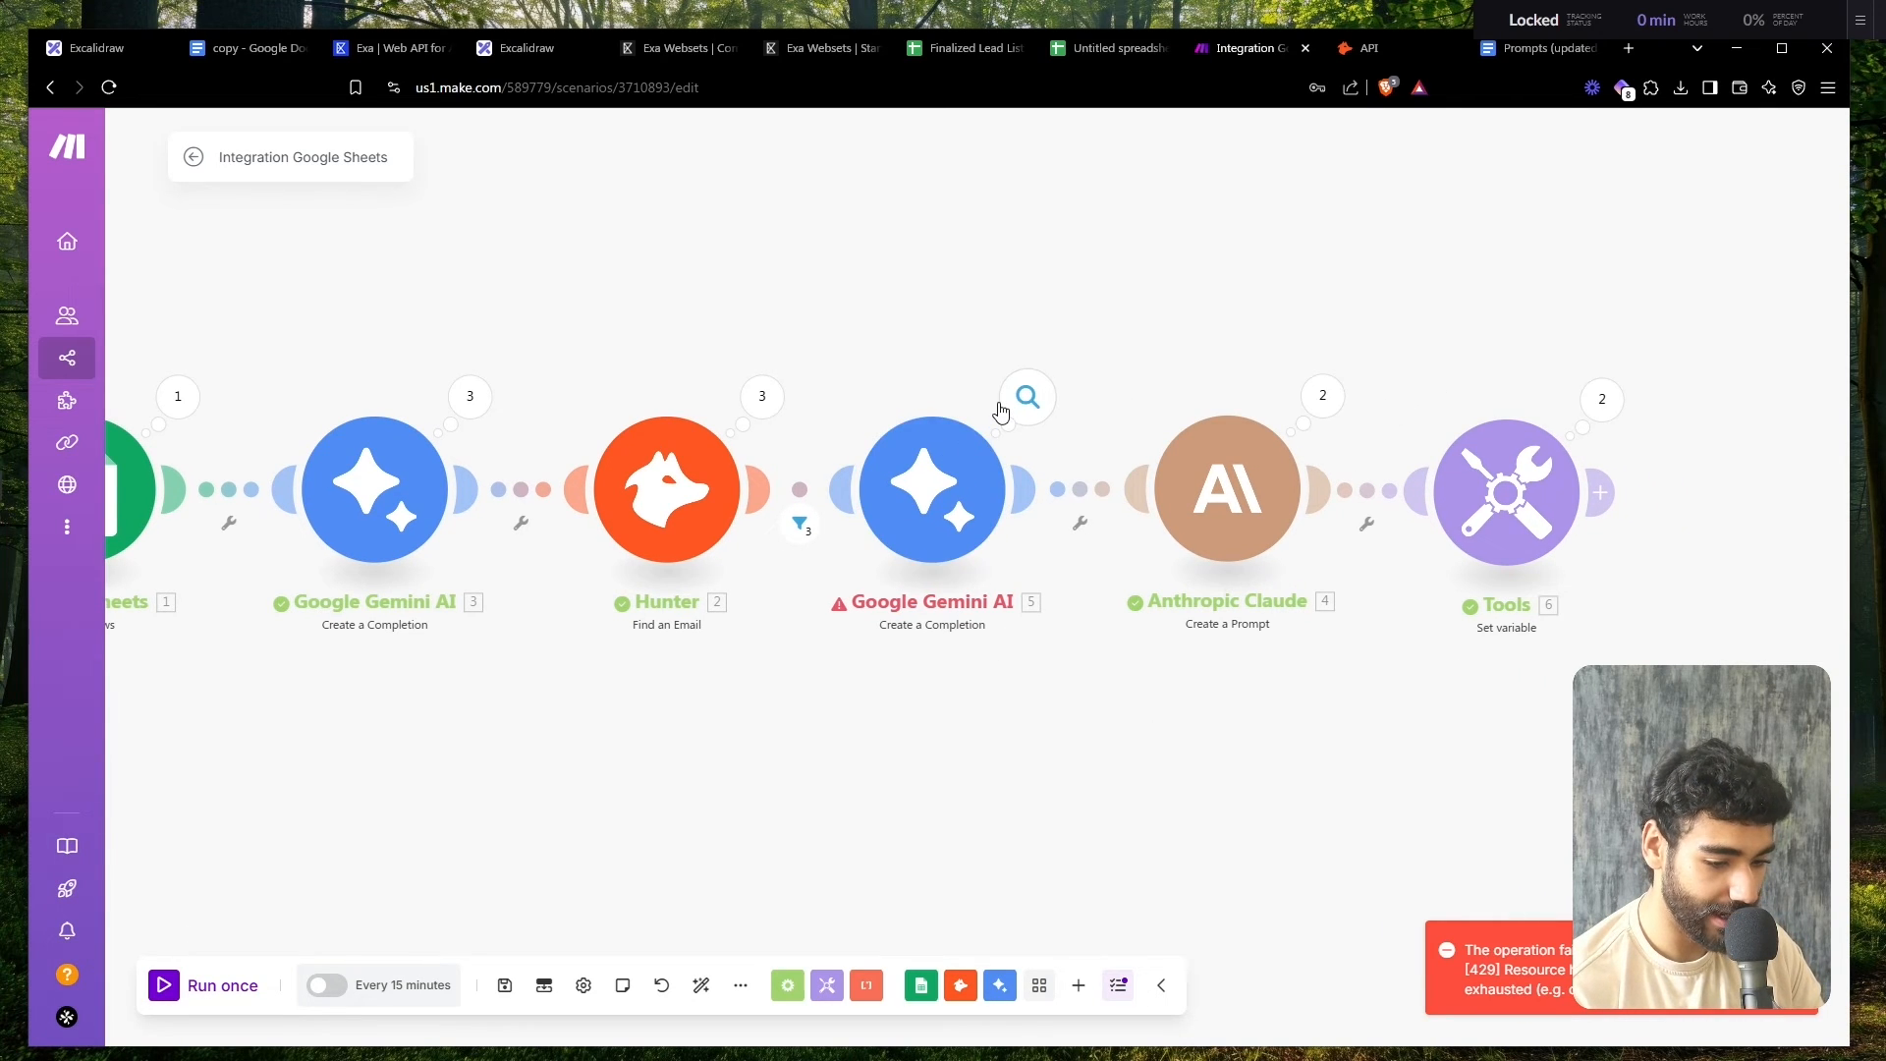
pyautogui.click(1001, 405)
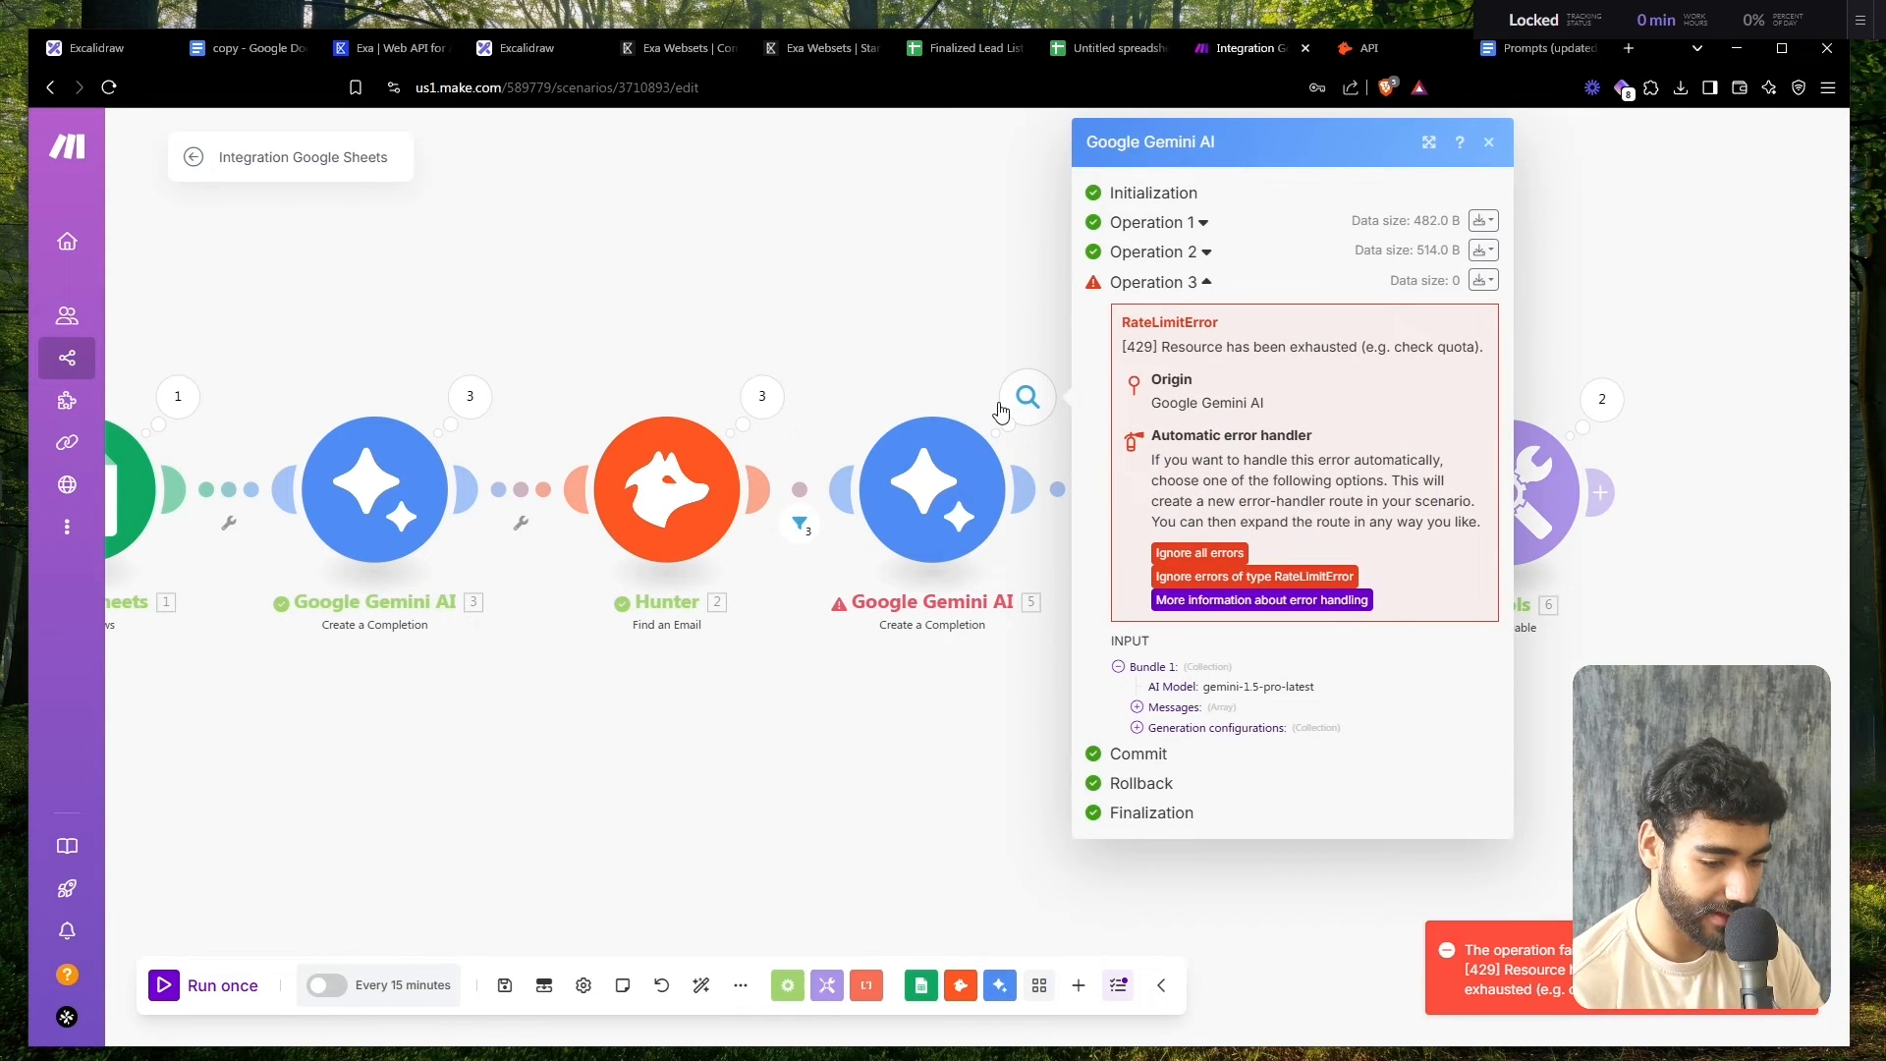
pyautogui.click(967, 472)
pyautogui.scroll(-5, 1200, 707)
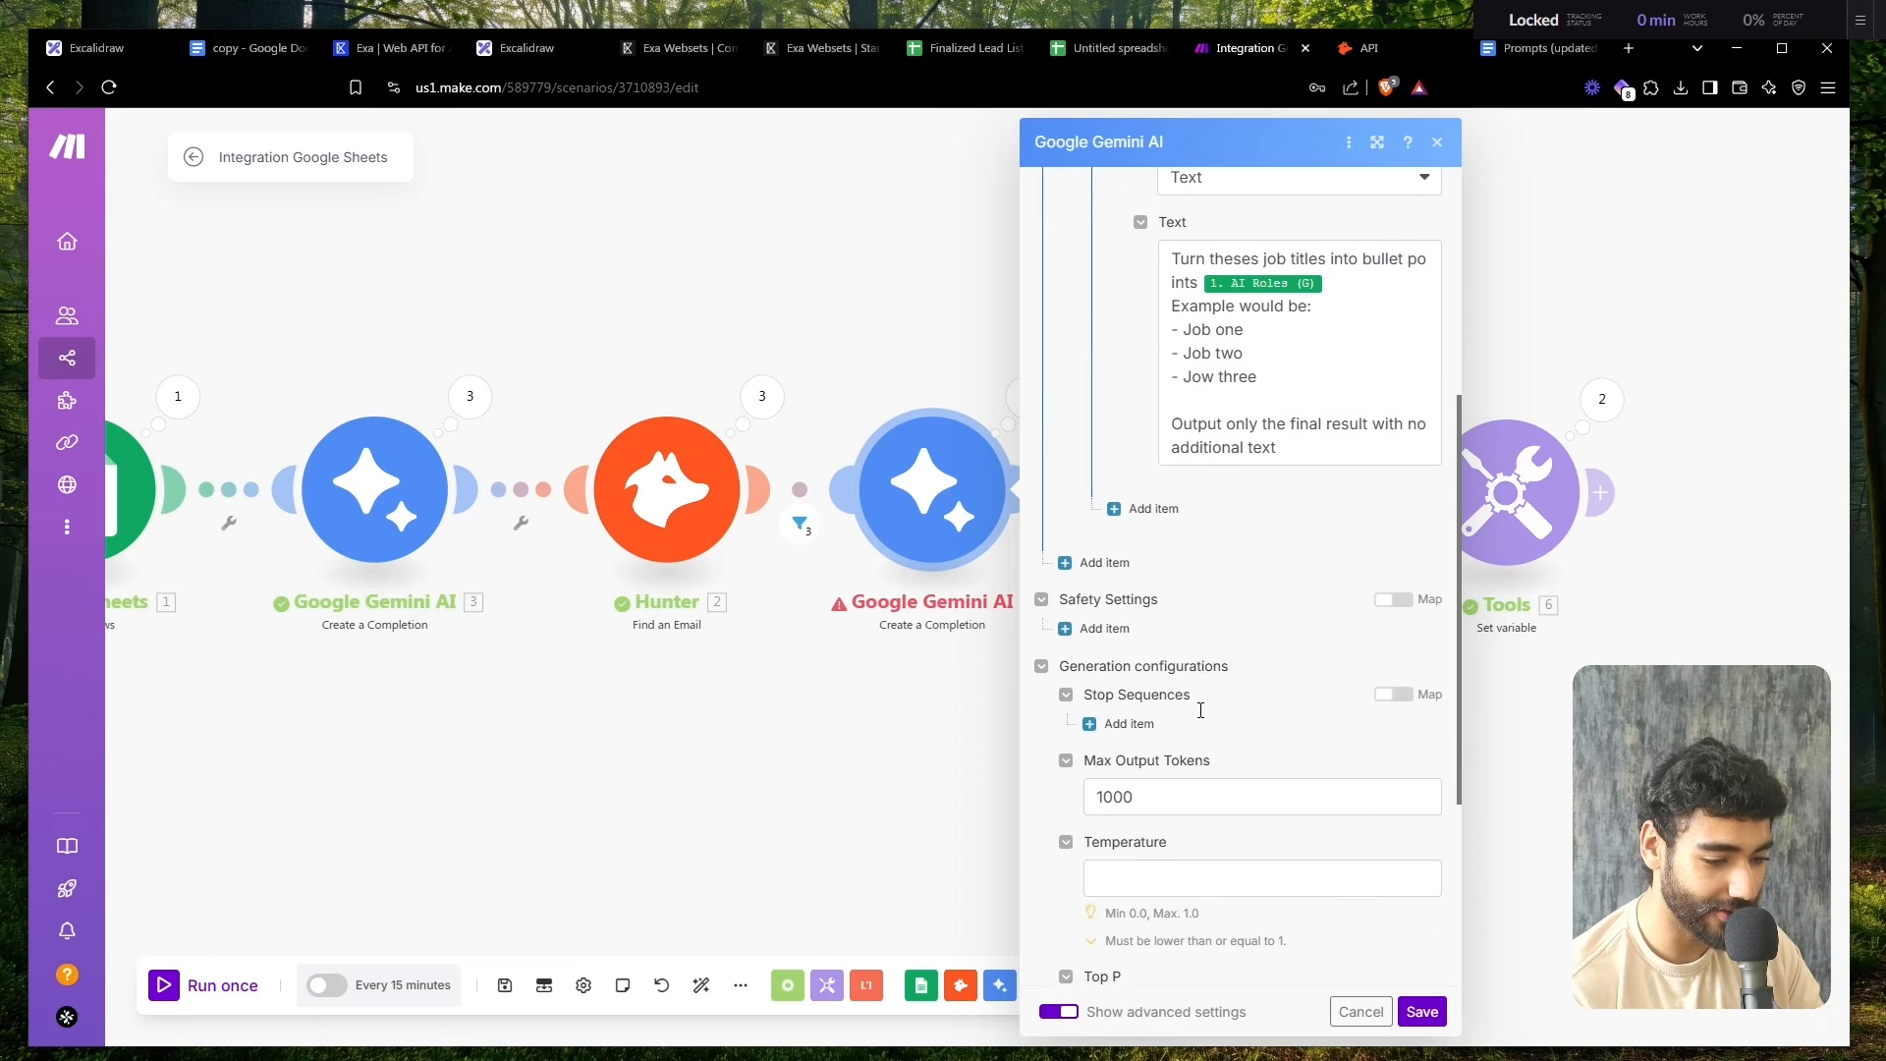
pyautogui.scroll(-3, 1237, 770)
pyautogui.scroll(10, 1233, 770)
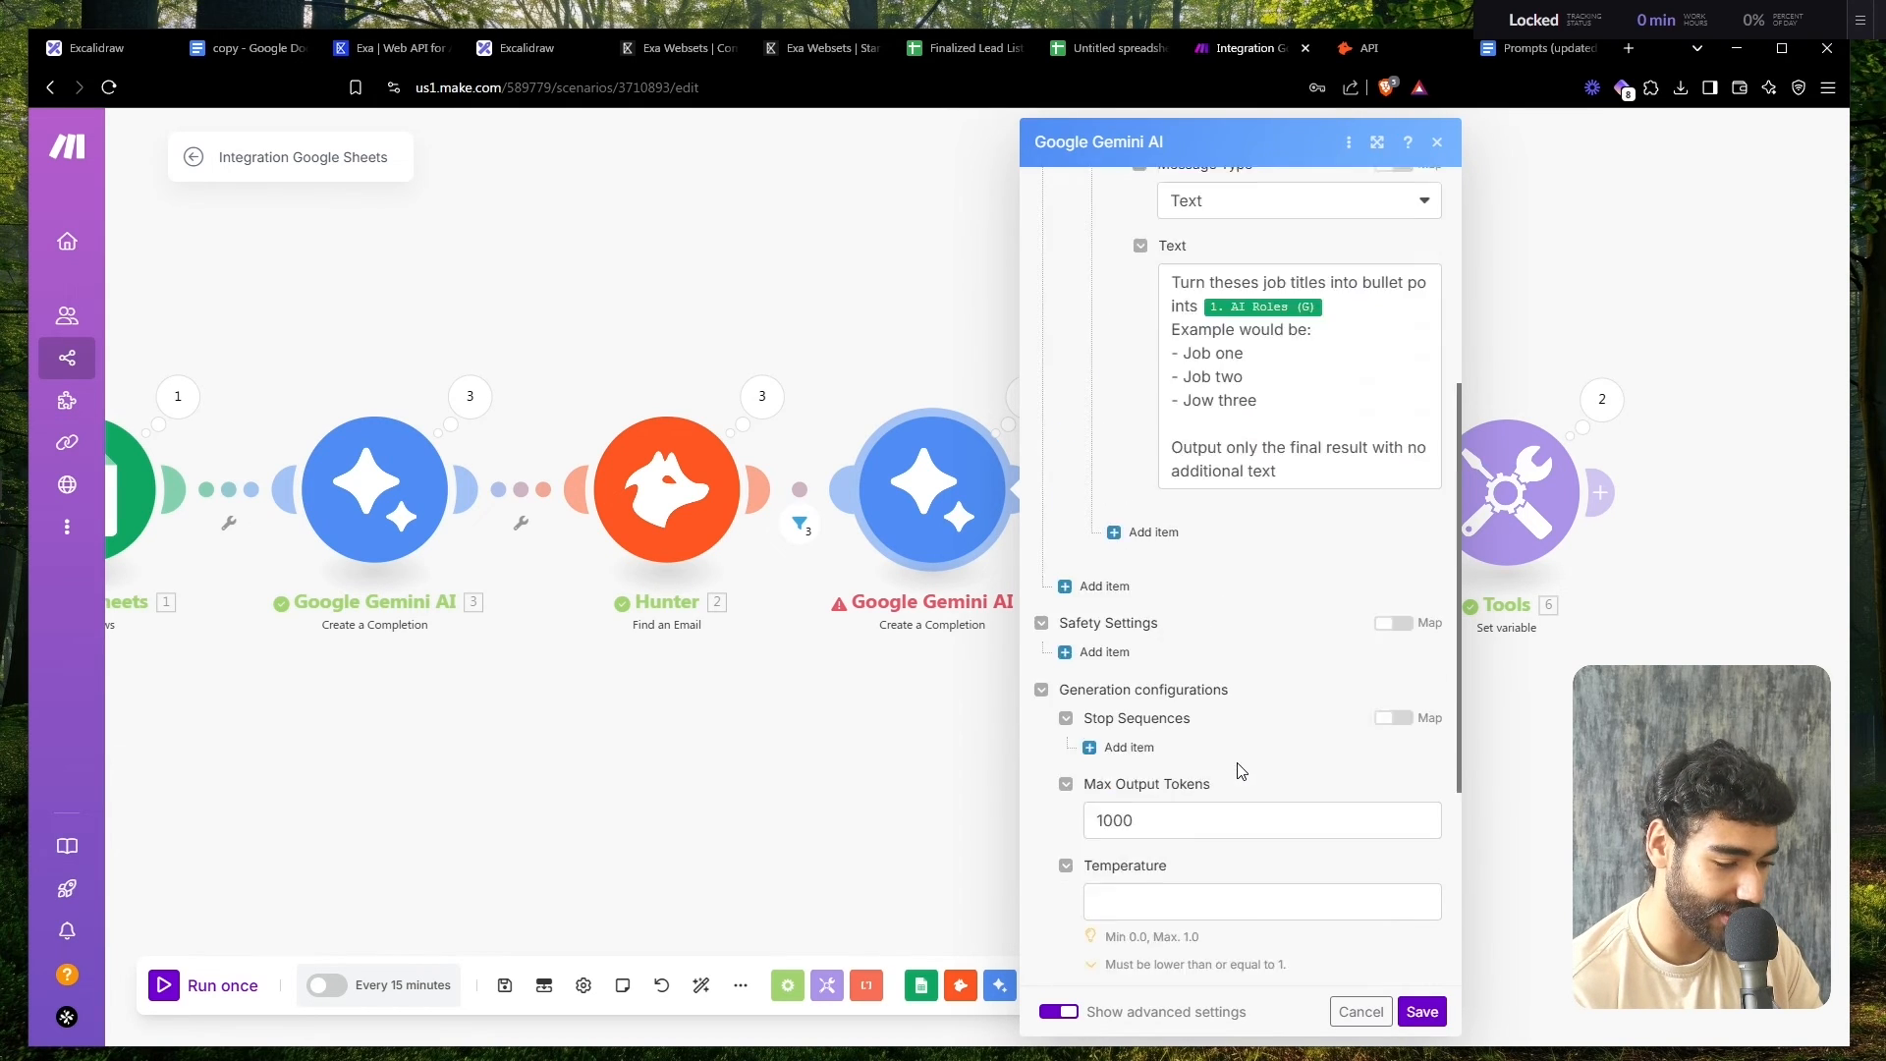
pyautogui.click(934, 783)
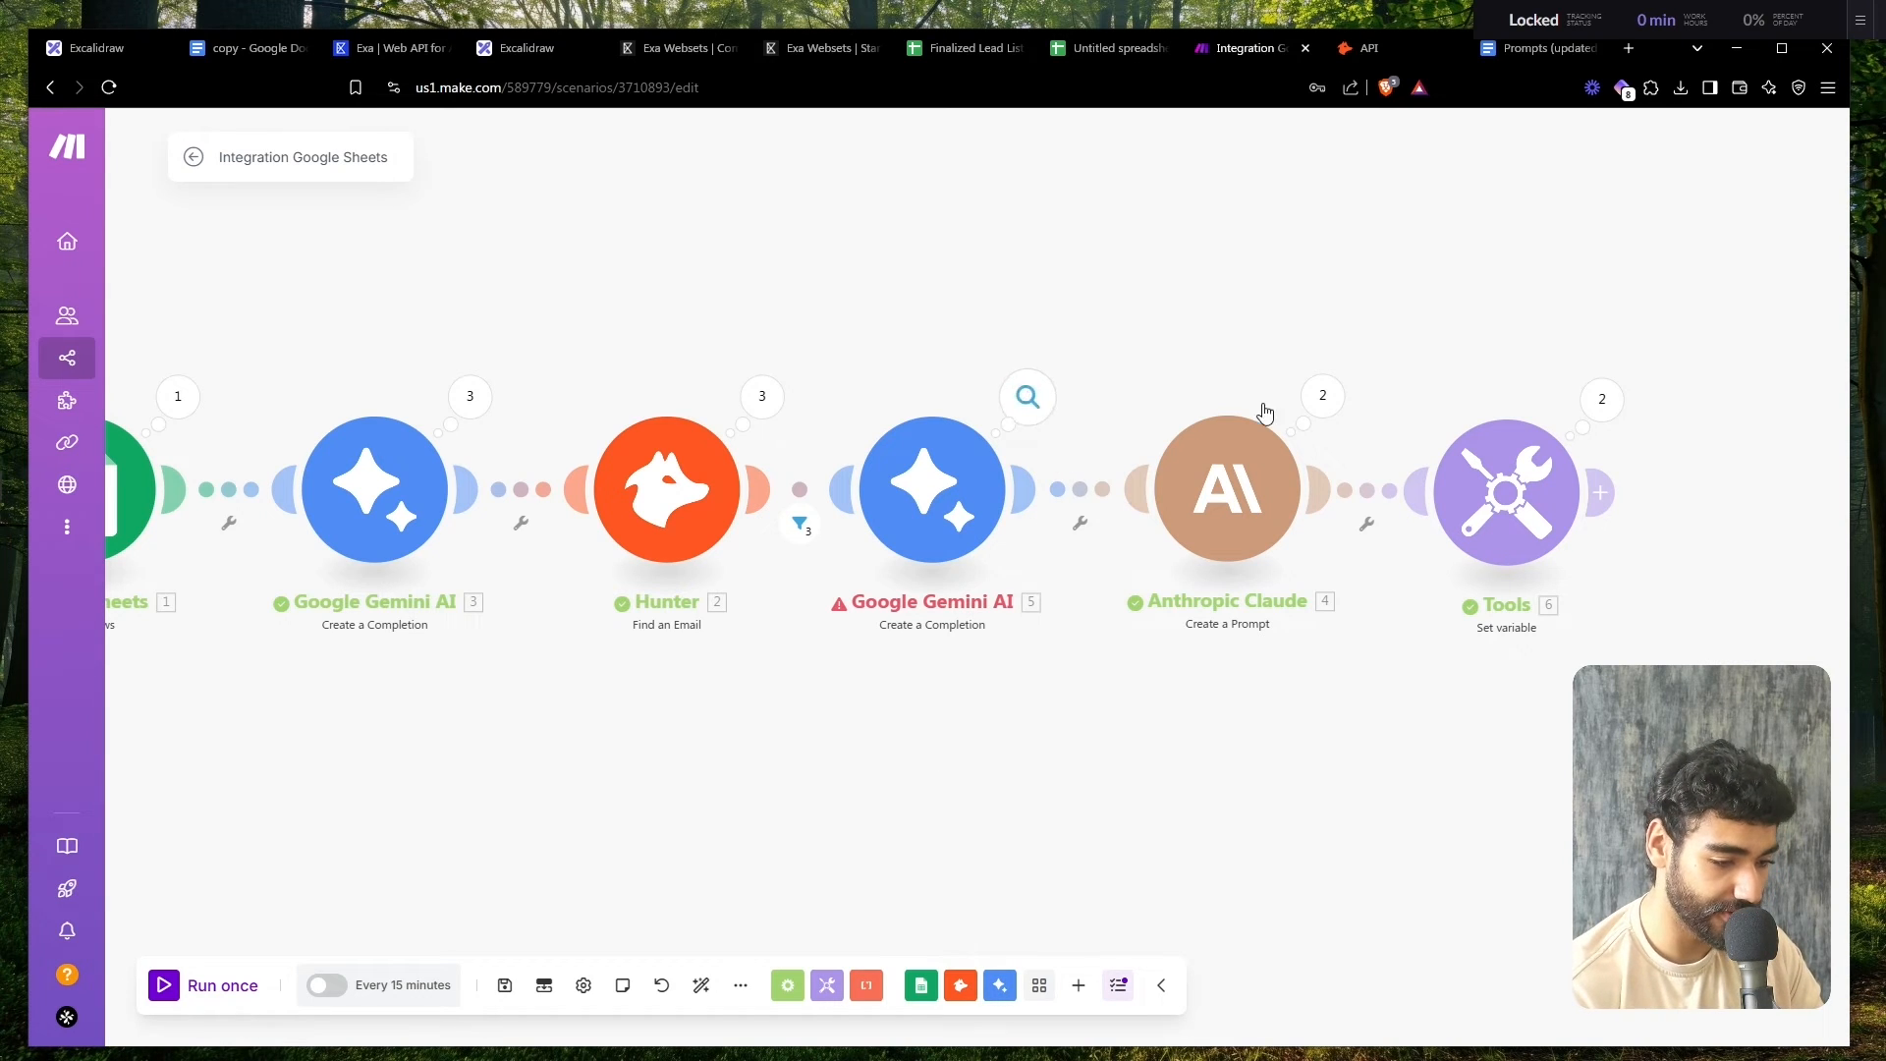
# - Read the dreamEmail text of Operation 2 in the Tools module's output
pyautogui.click(1607, 388)
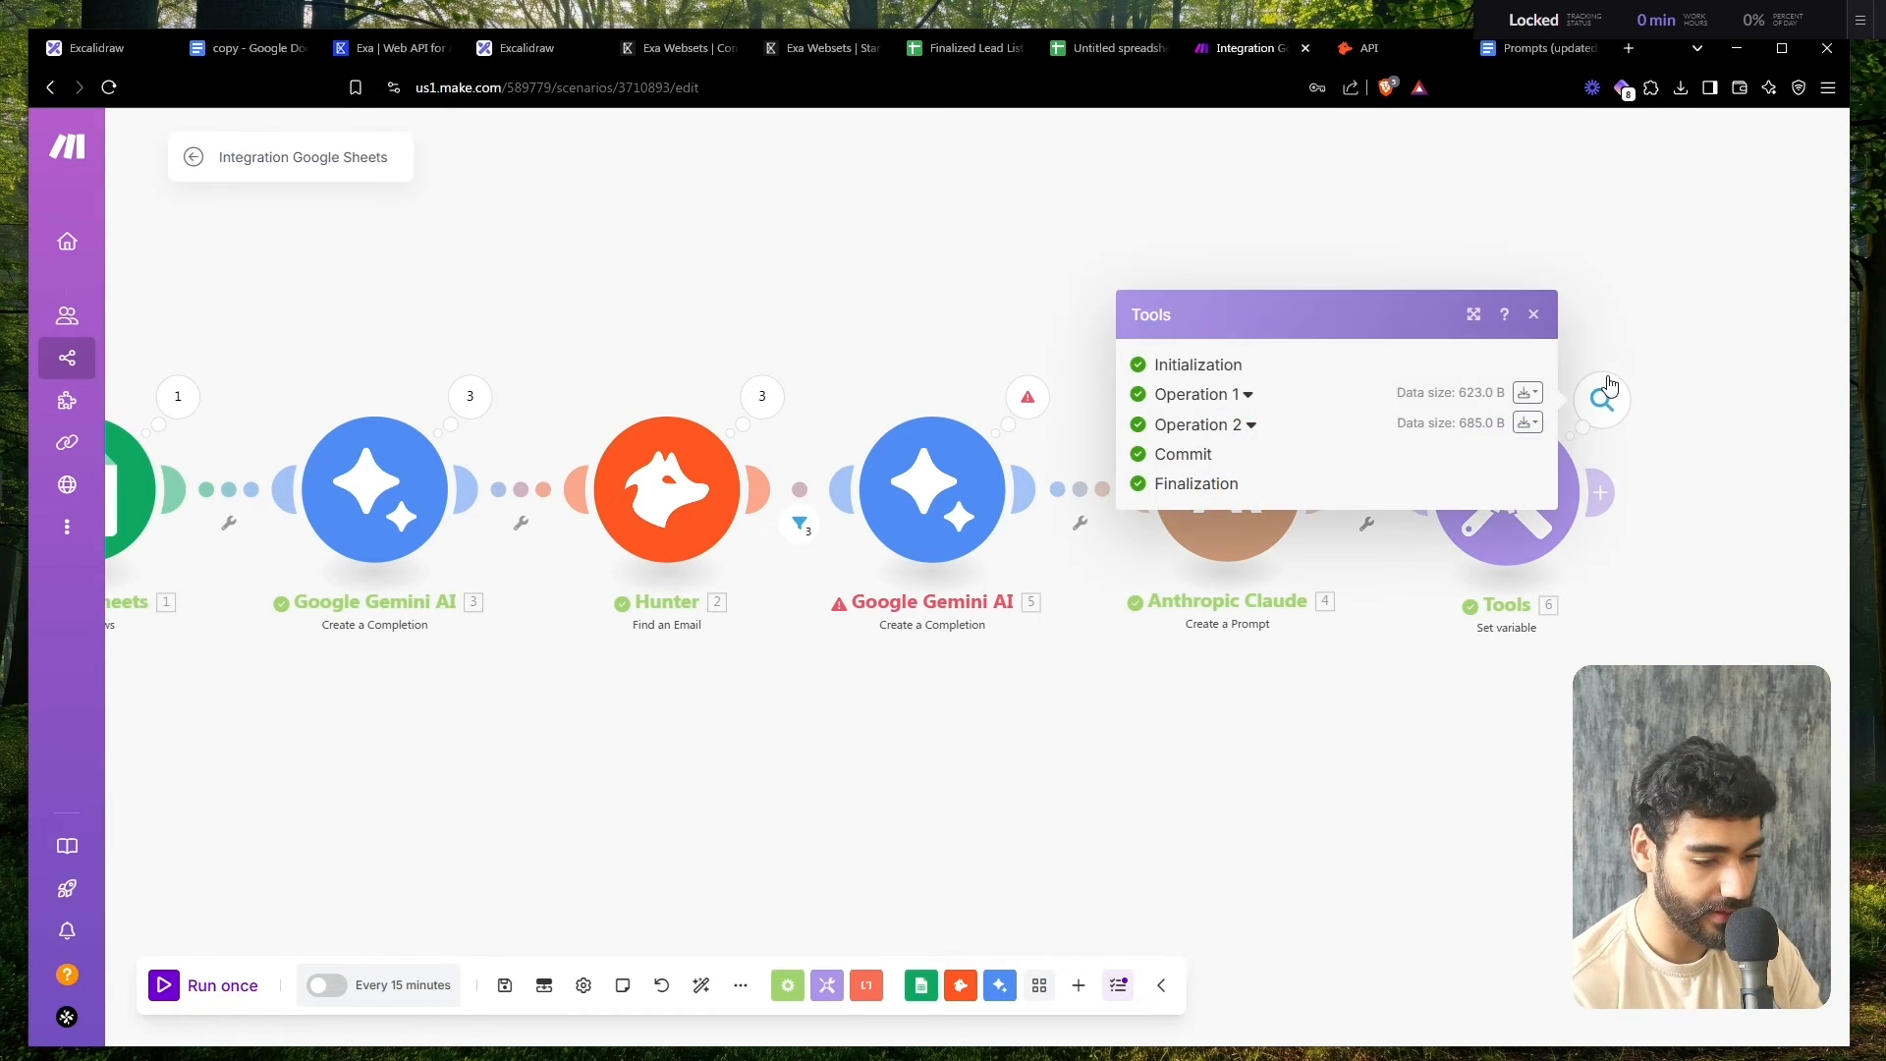
pyautogui.click(1210, 425)
pyautogui.click(1230, 521)
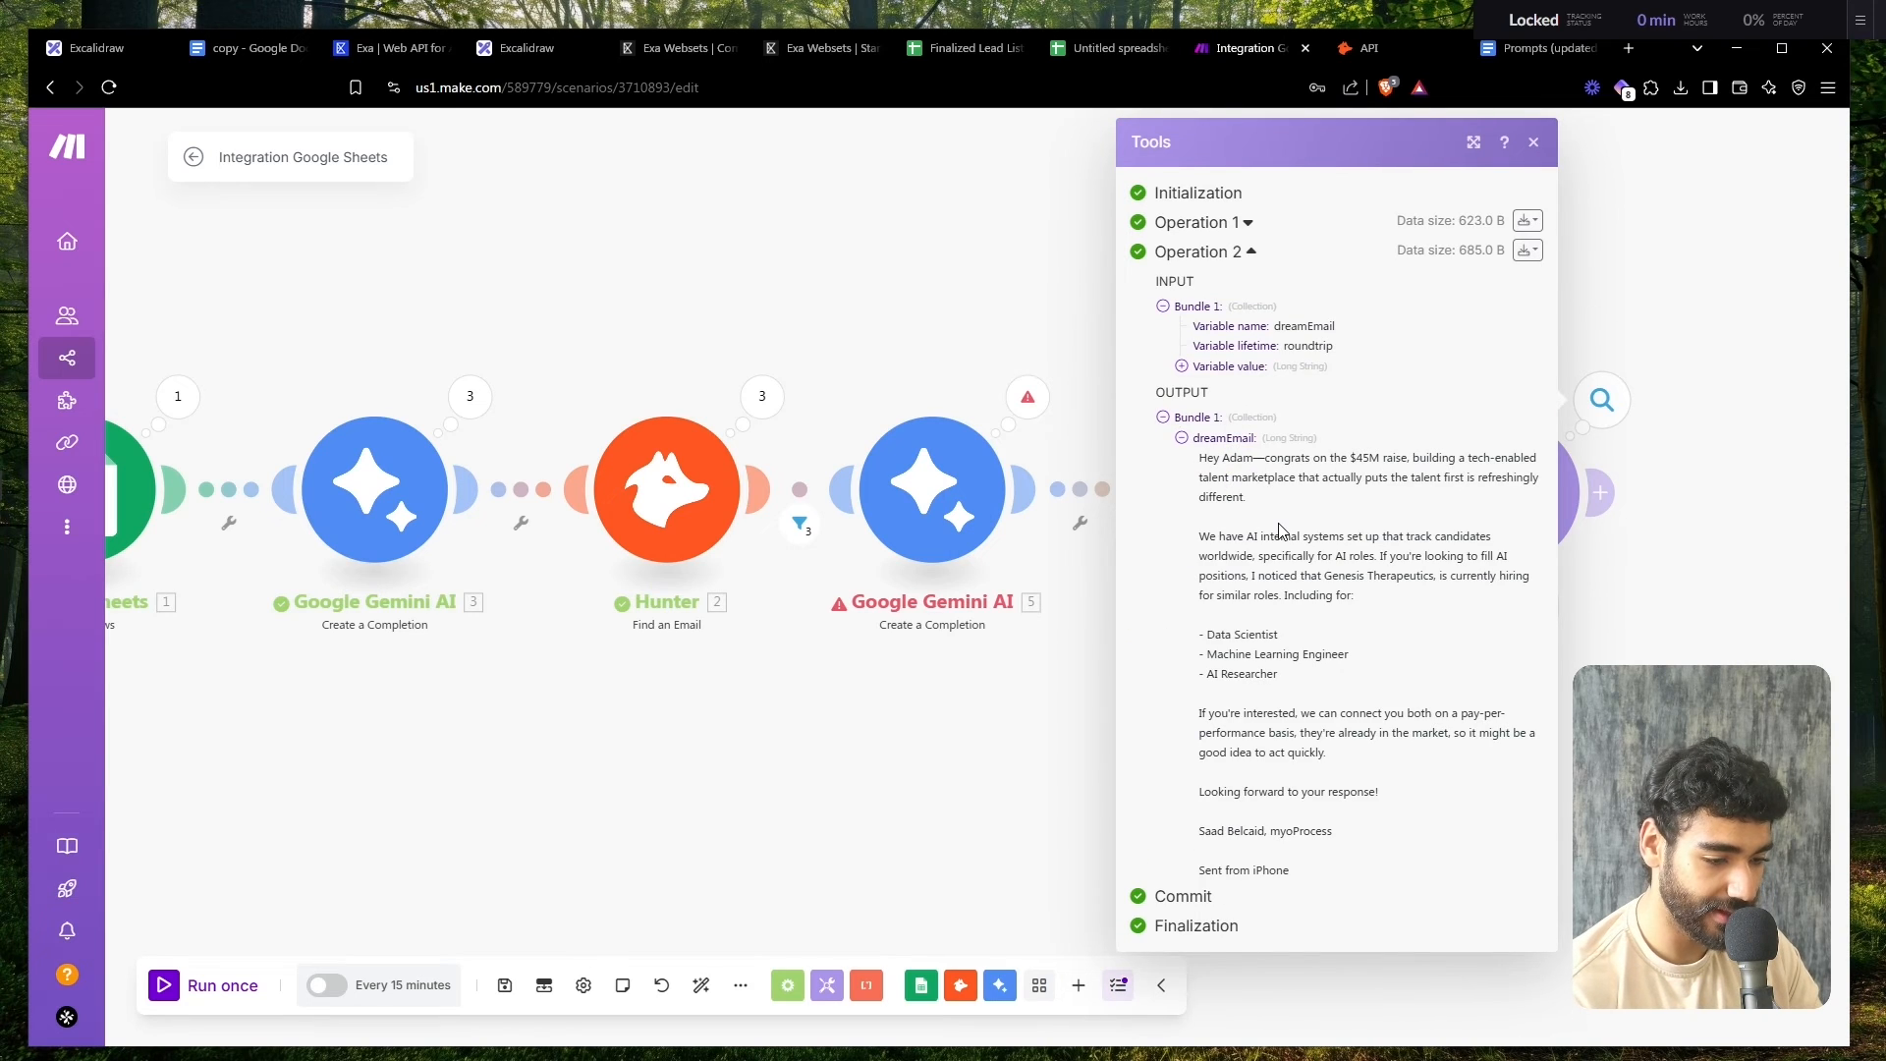
pyautogui.scroll(3, 1280, 530)
pyautogui.hscroll(2, 1260, 530)
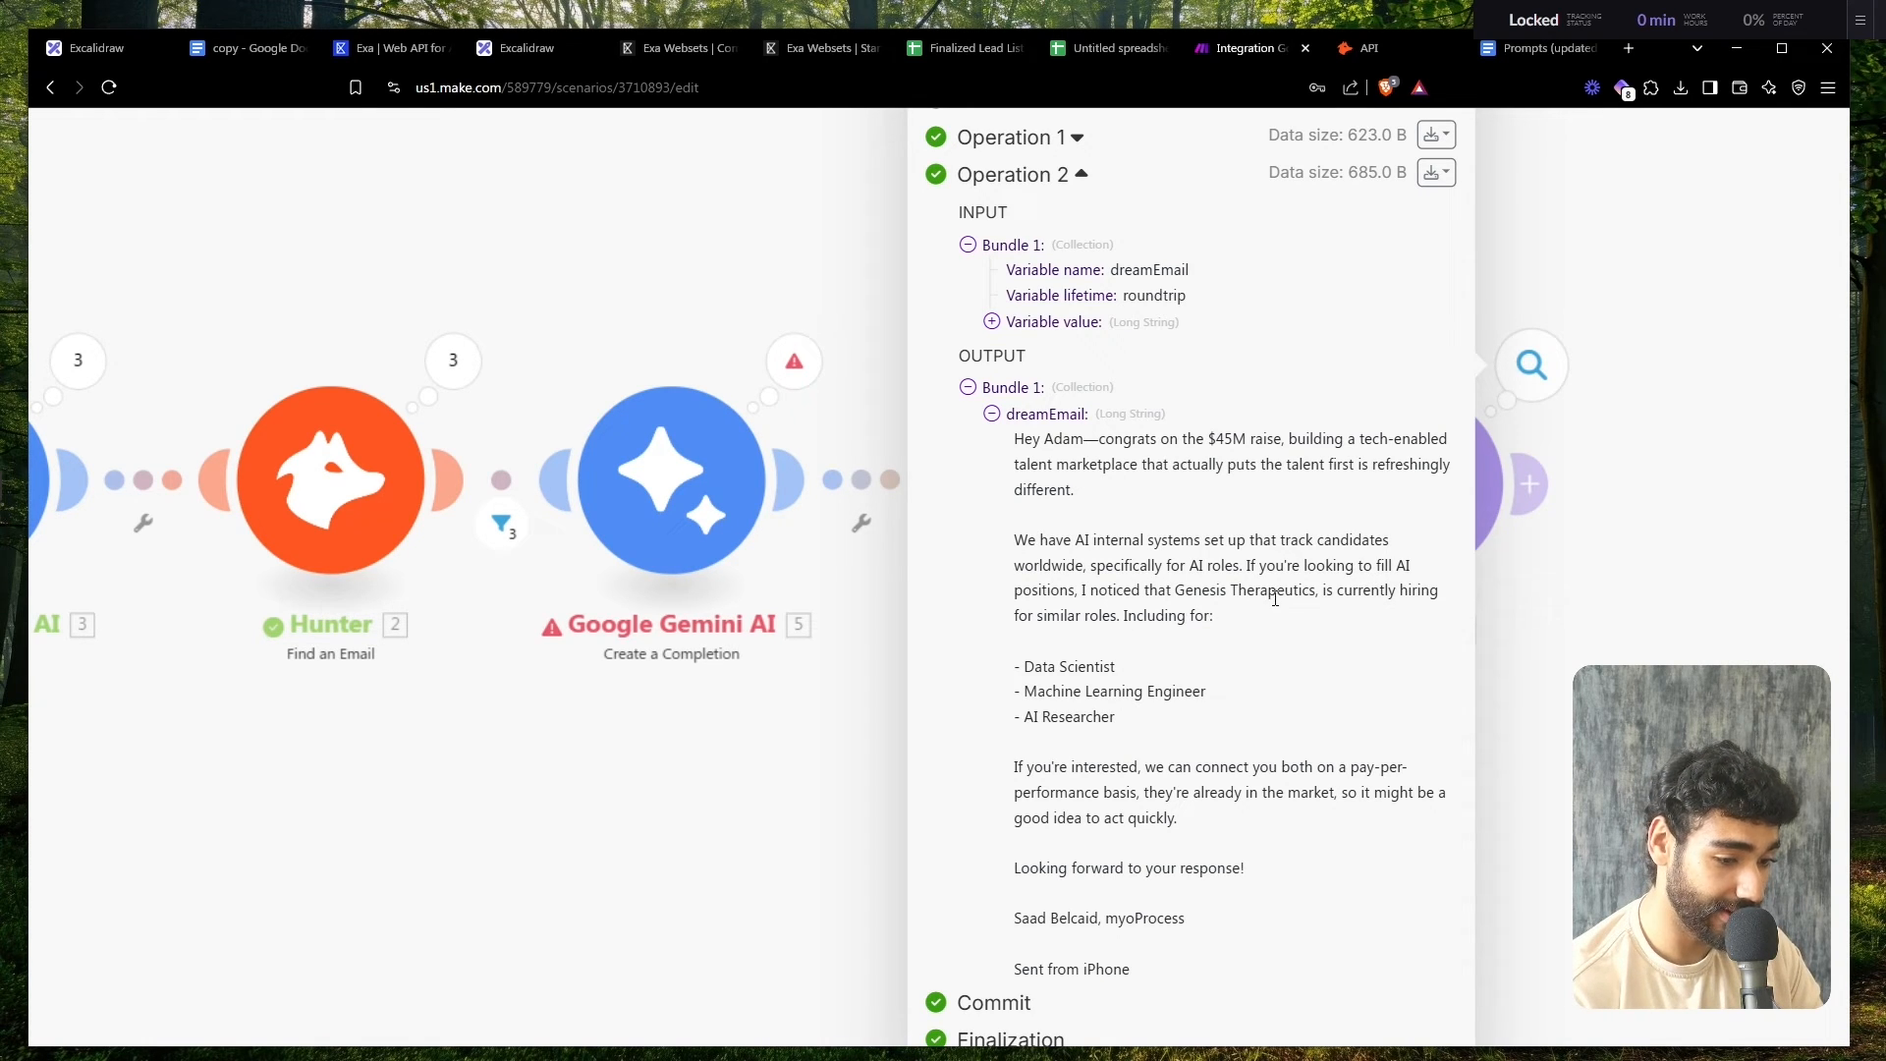
pyautogui.scroll(-3, 1275, 599)
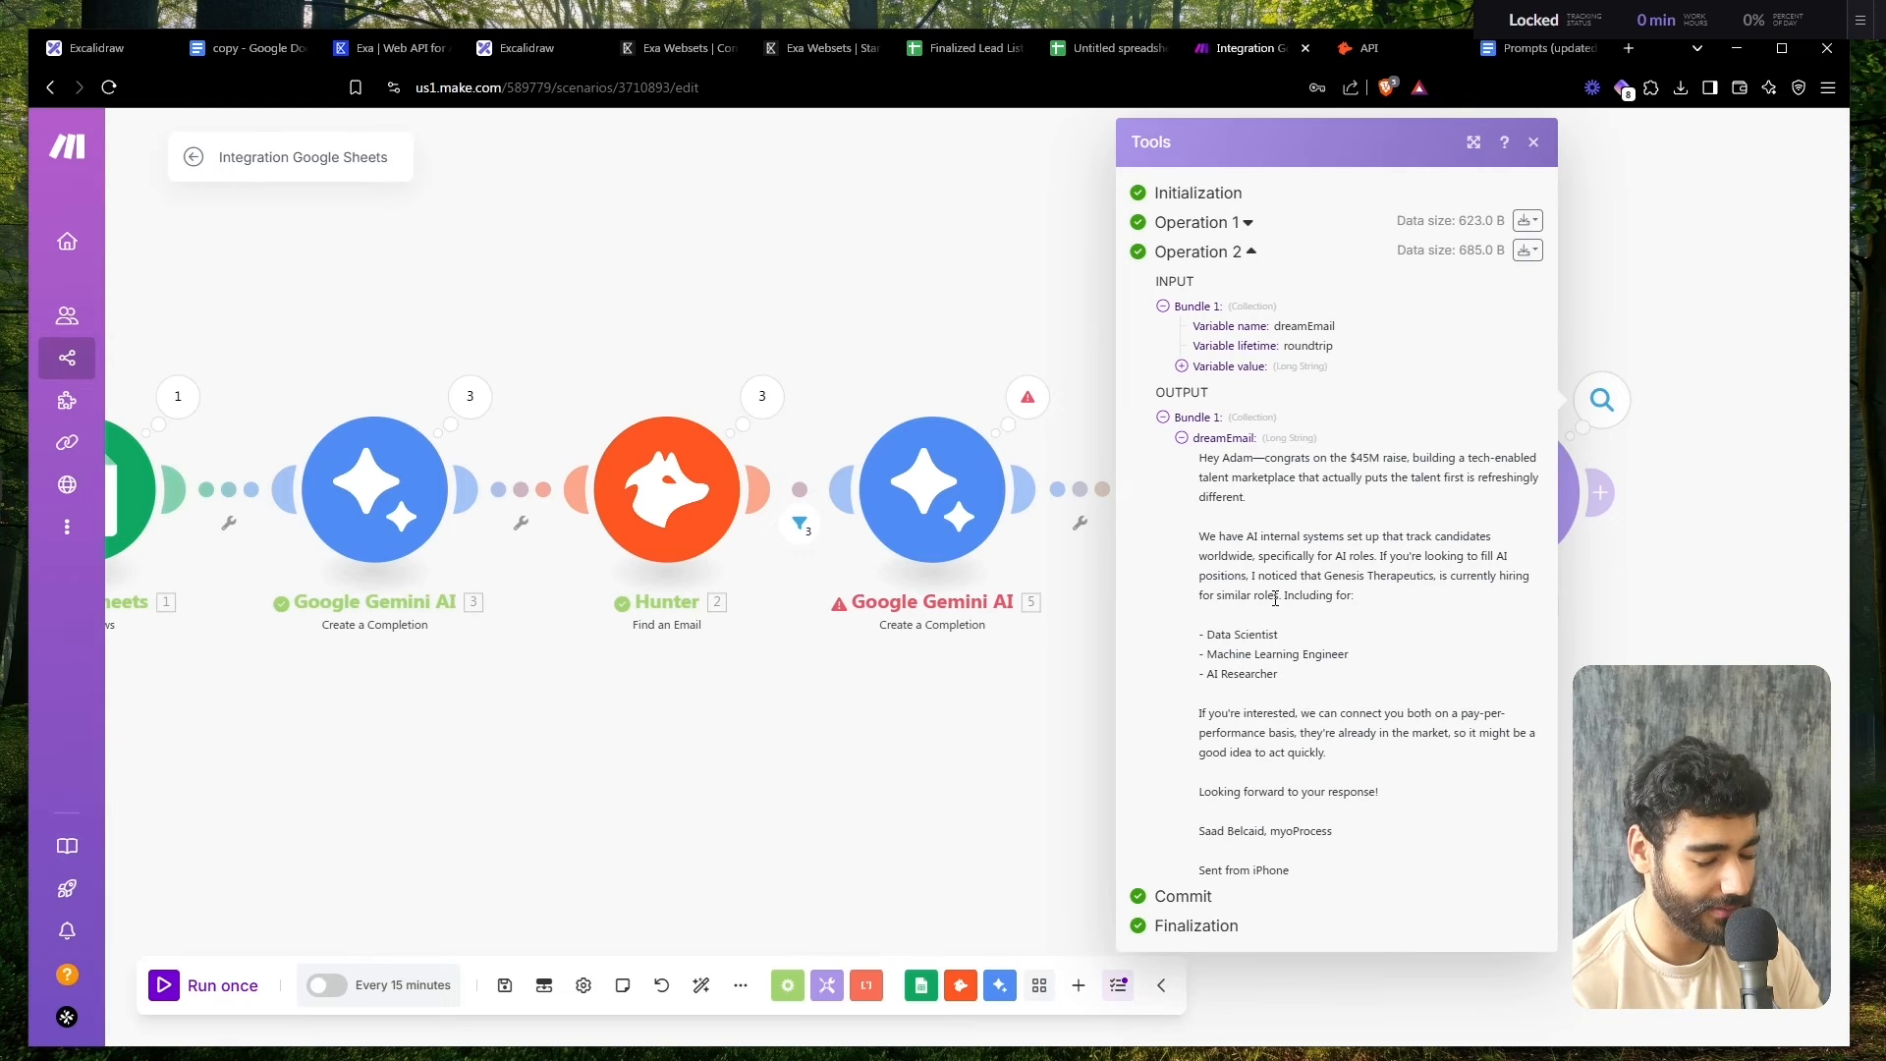
# - Close the job-roles Gemini module without changes and save the scenario
pyautogui.click(1055, 620)
pyautogui.click(928, 494)
pyautogui.click(858, 724)
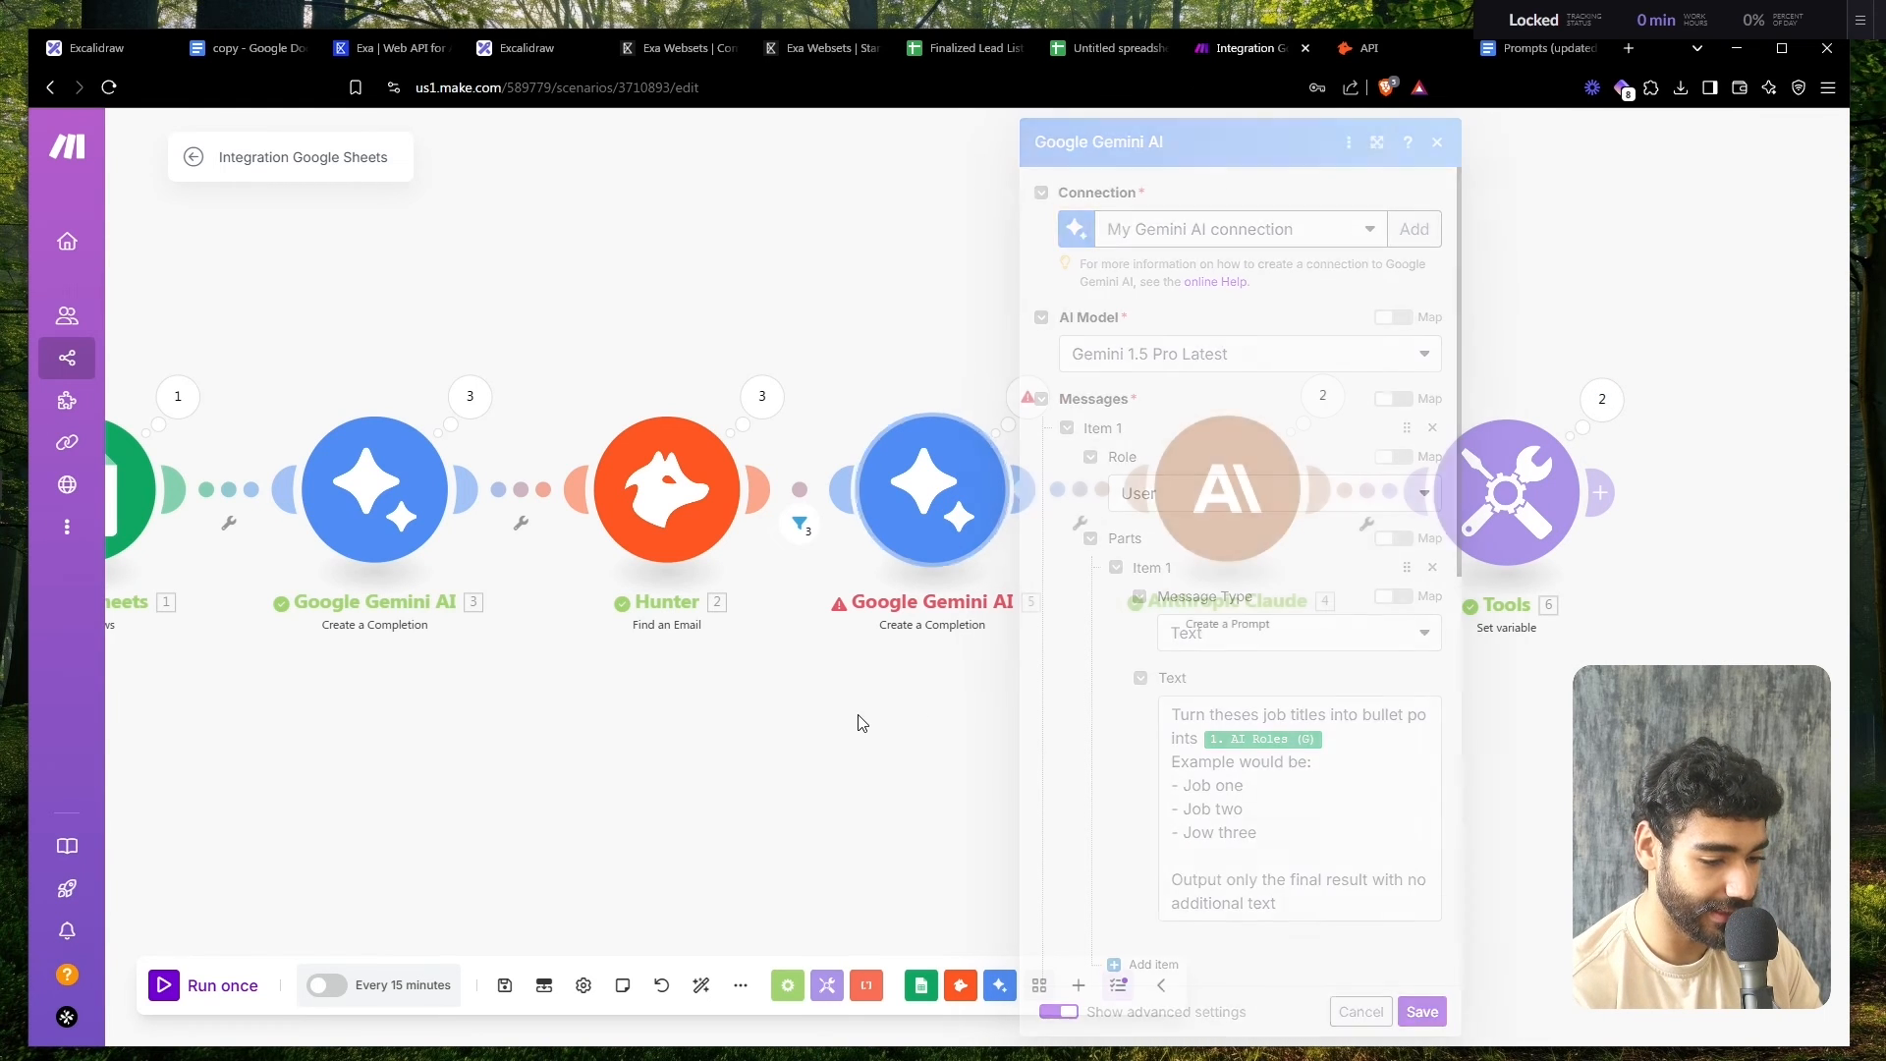
pyautogui.moveTo(1224, 674); pyautogui.dragTo(1426, 670)
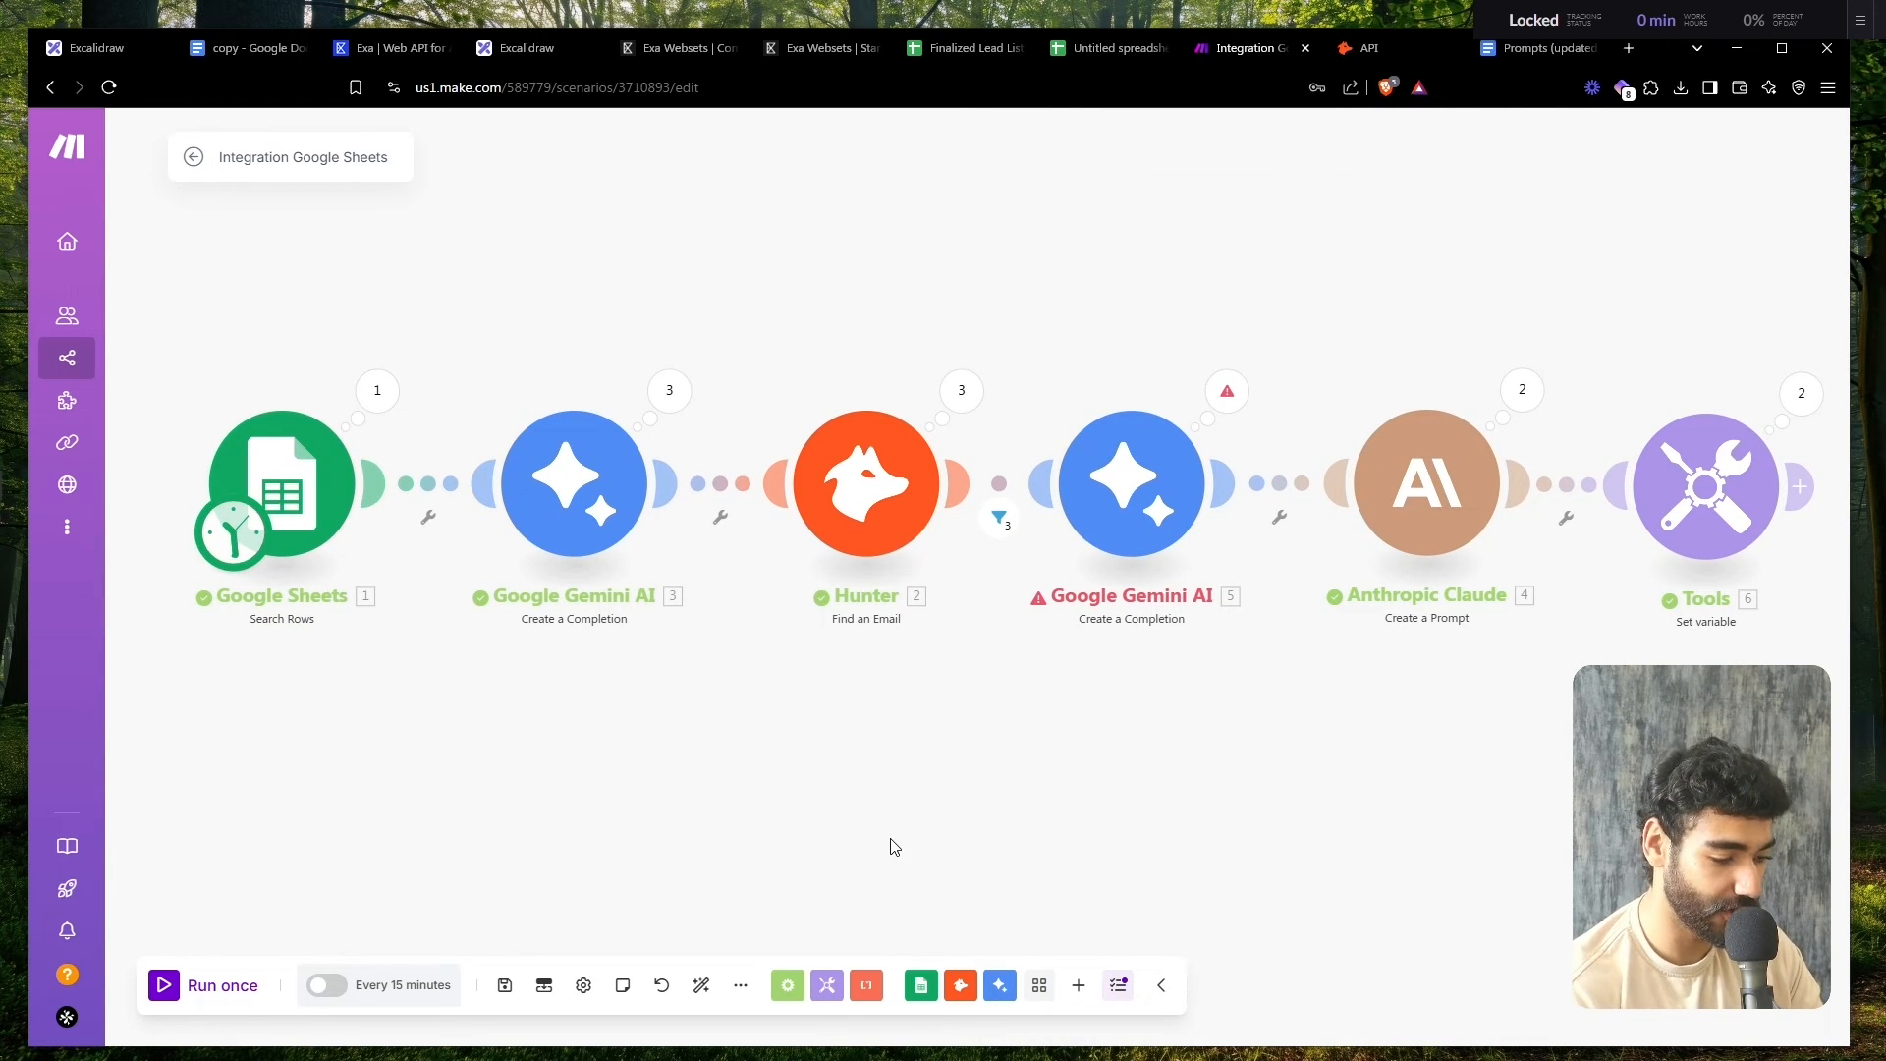
pyautogui.click(504, 987)
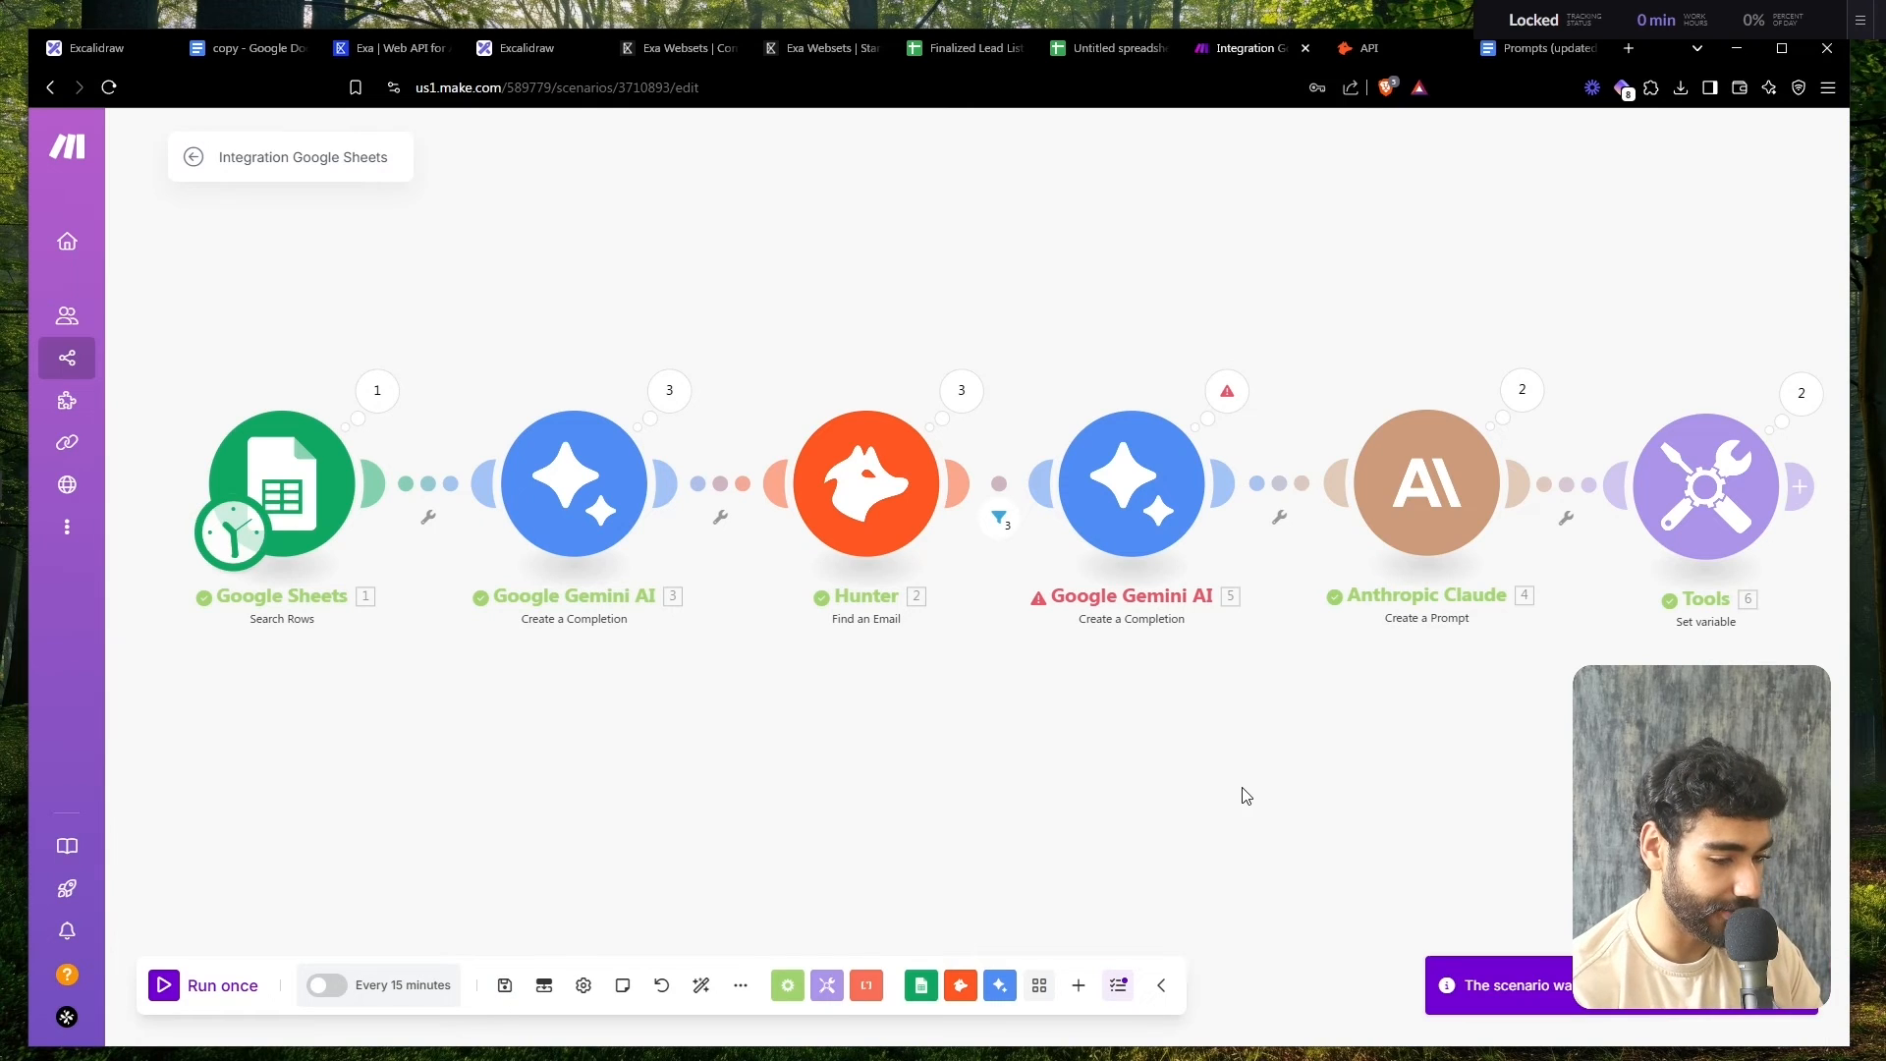
# - Copy the job-titles bullet-point prompt from the Gemini module after Hunter and delete that module from the scenario
pyautogui.moveTo(1242, 789); pyautogui.dragTo(1192, 787)
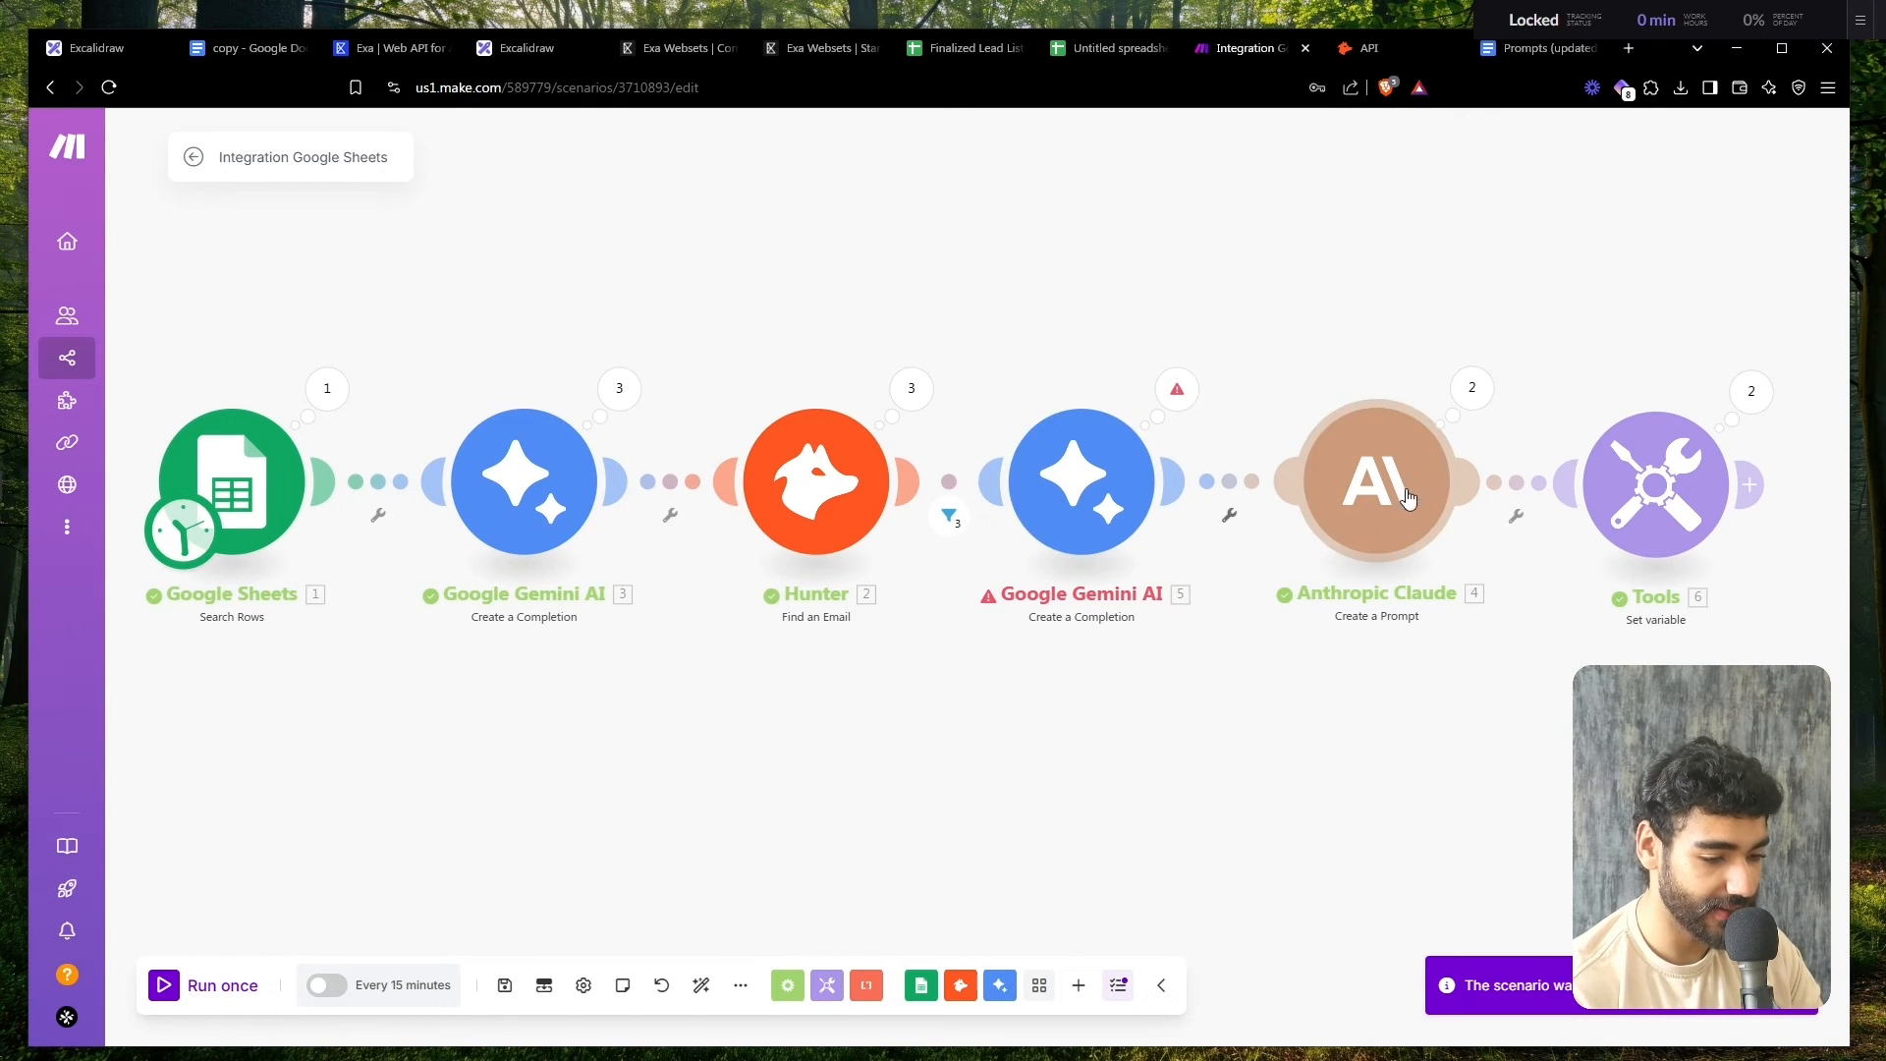
pyautogui.click(1151, 548)
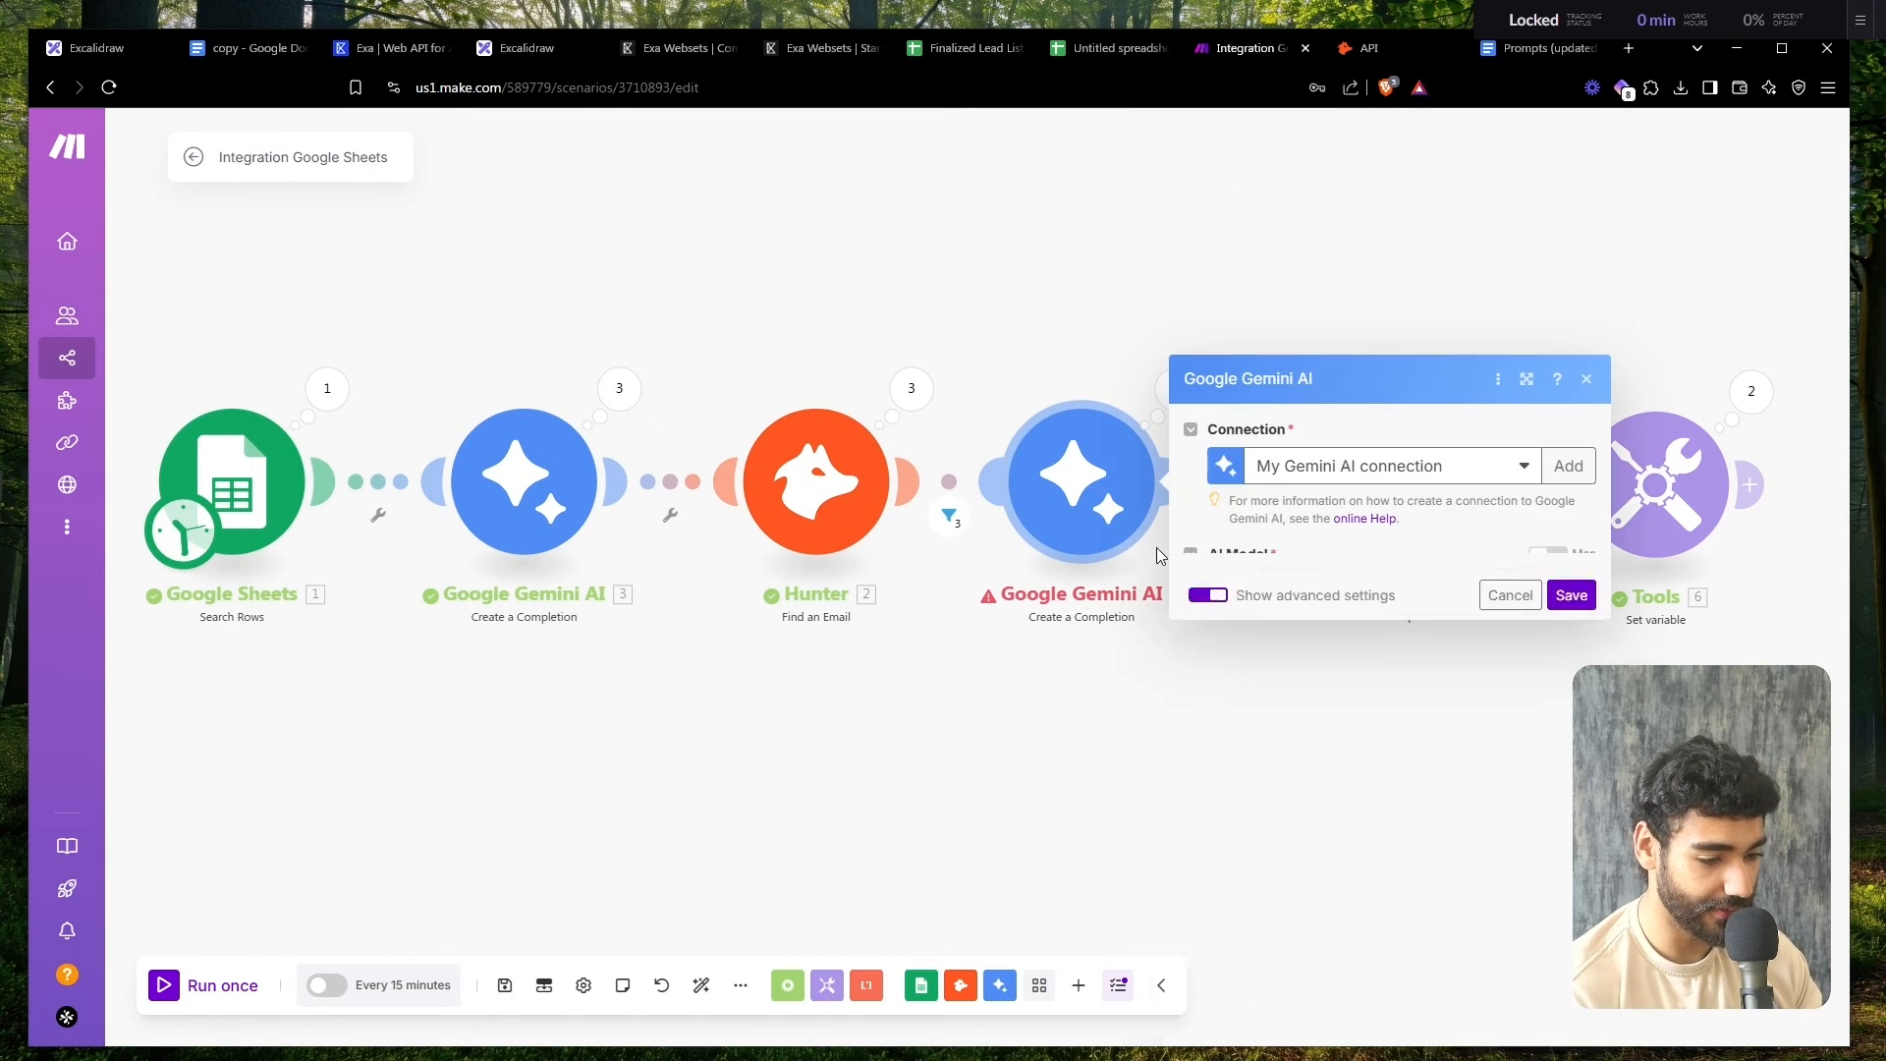
pyautogui.click(1430, 752)
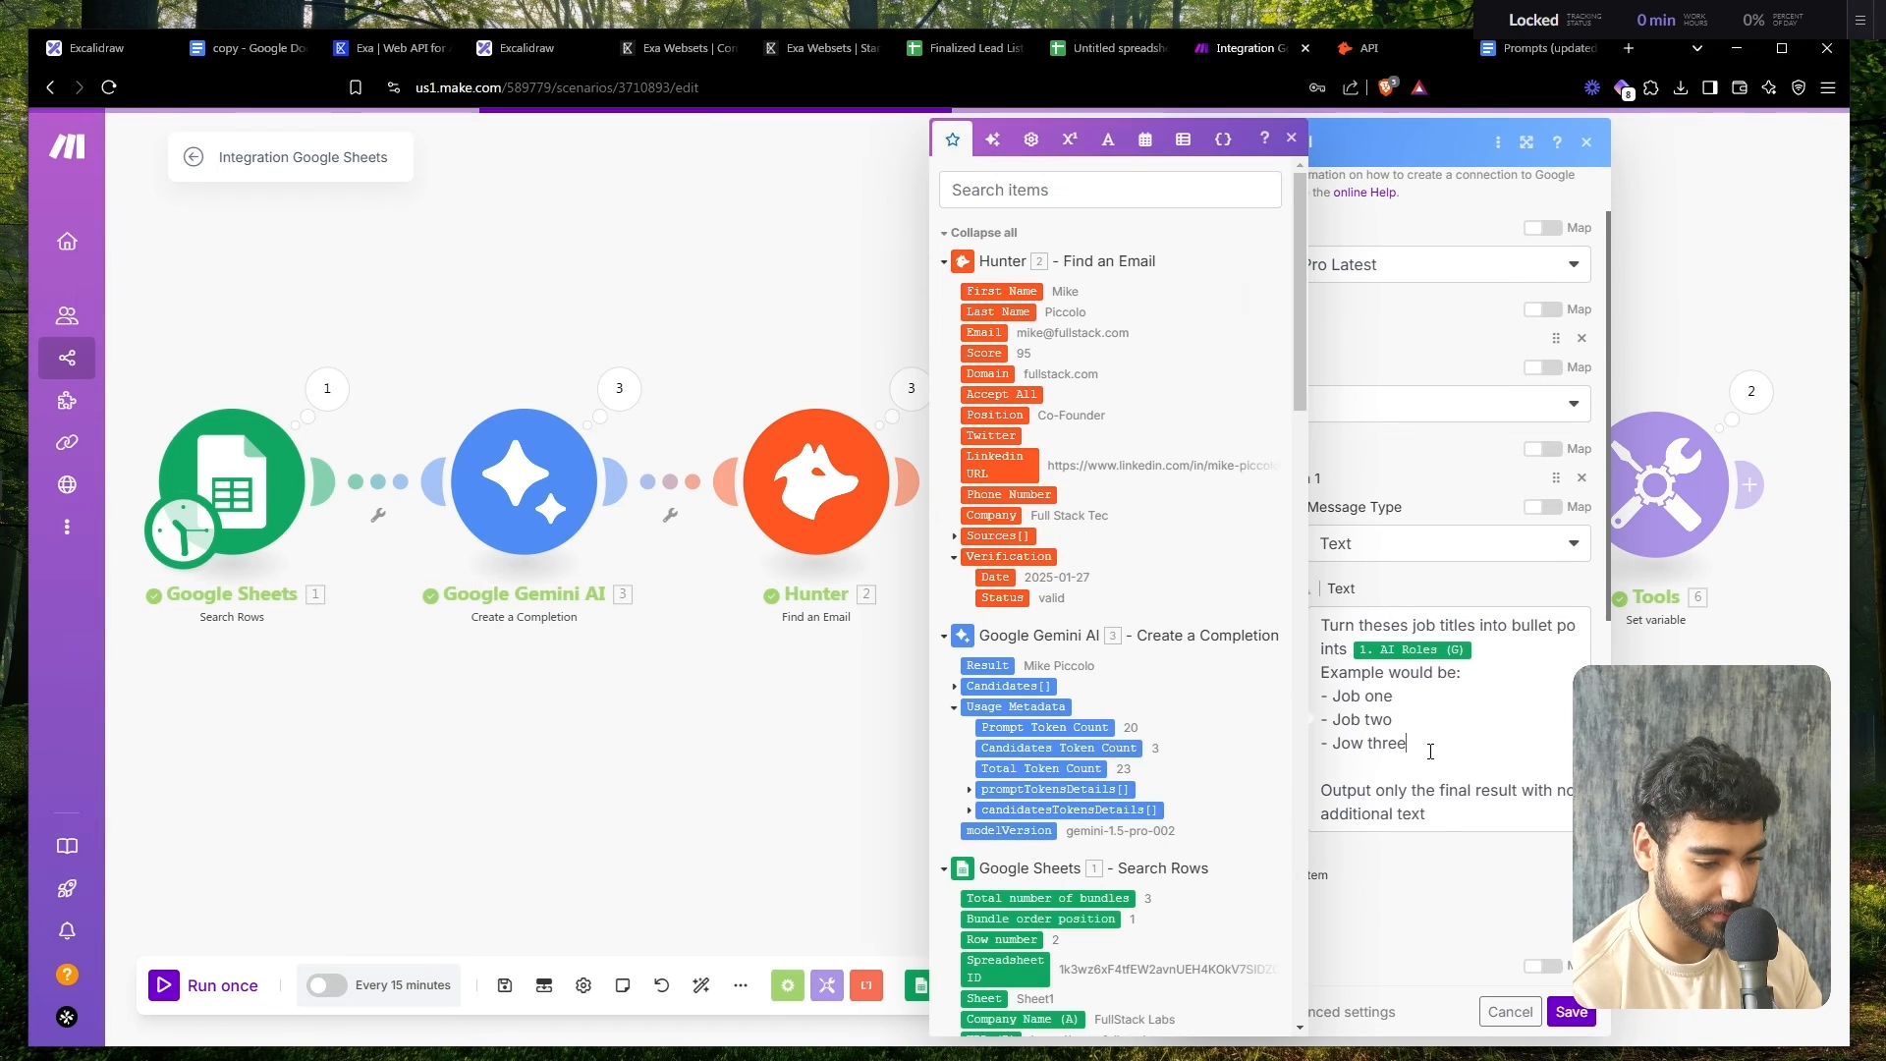
pyautogui.hotkey('ctrl', 'a')
pyautogui.click(1570, 1011)
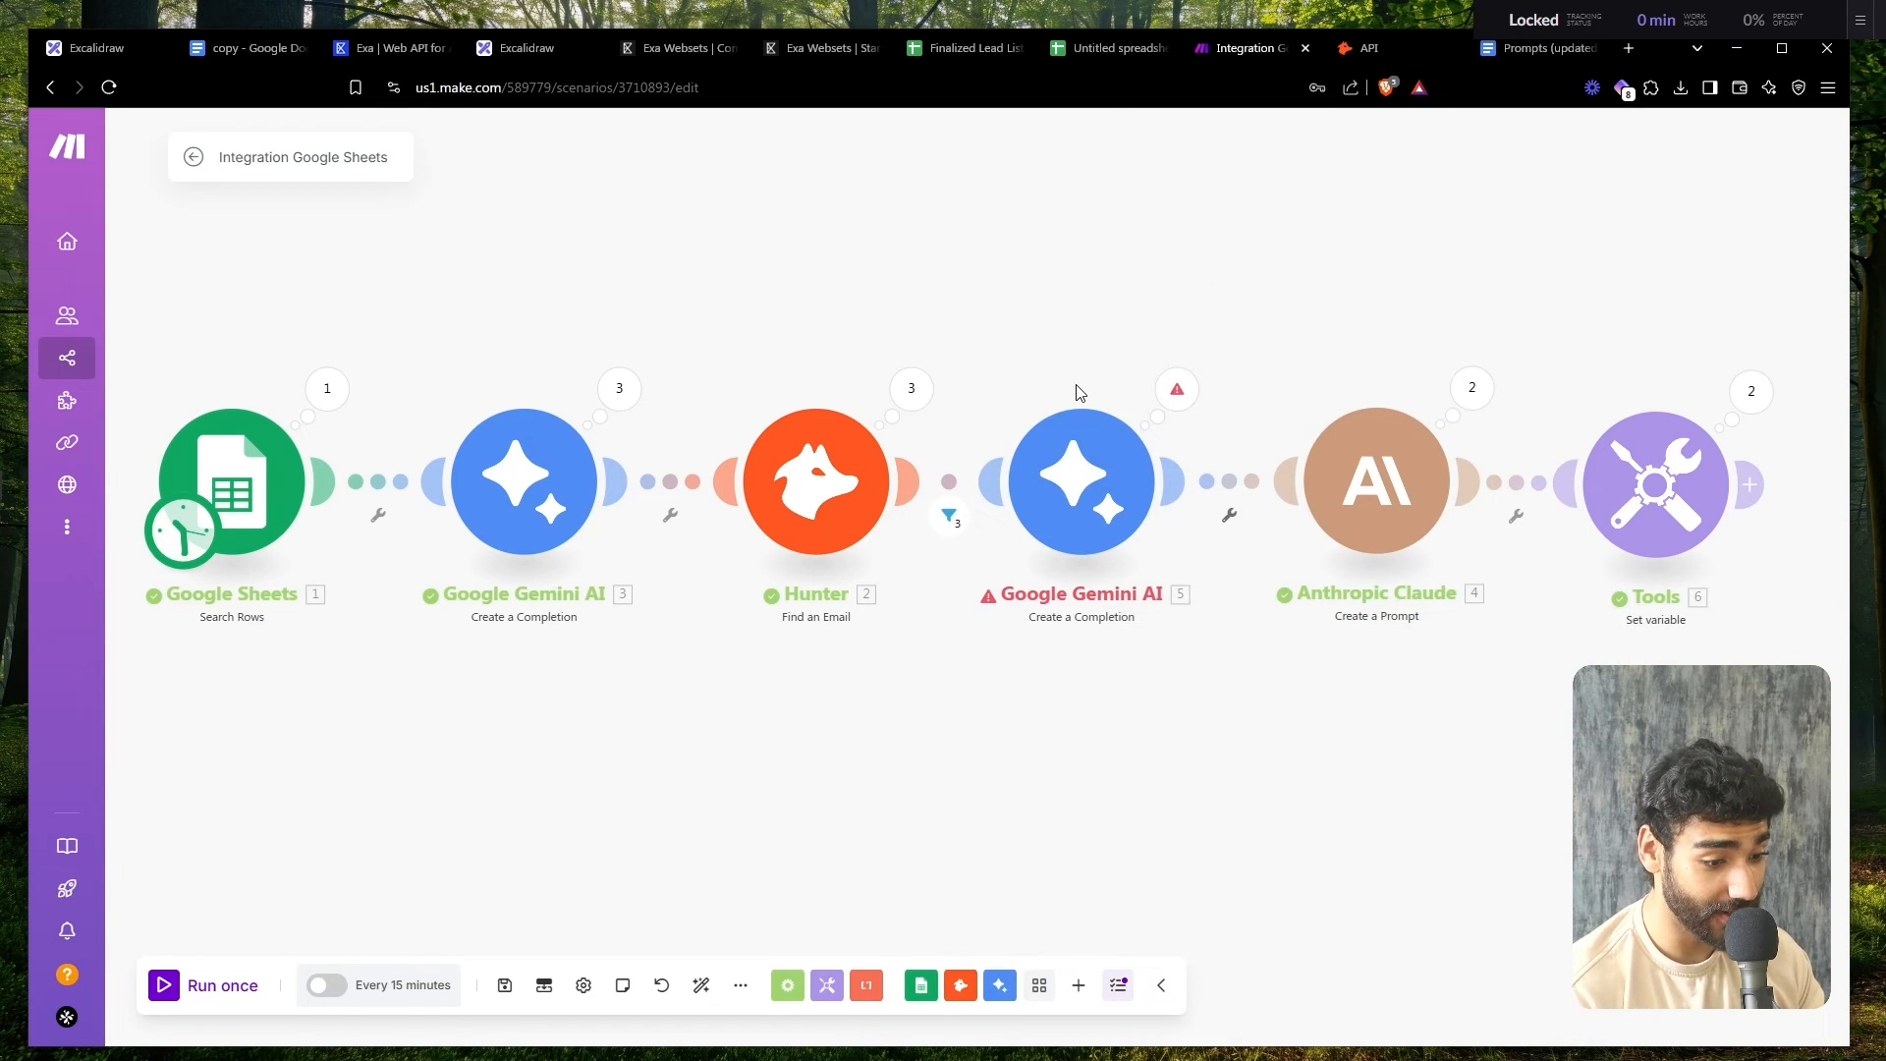
pyautogui.moveTo(1041, 399); pyautogui.dragTo(1365, 735)
pyautogui.press('Delete')
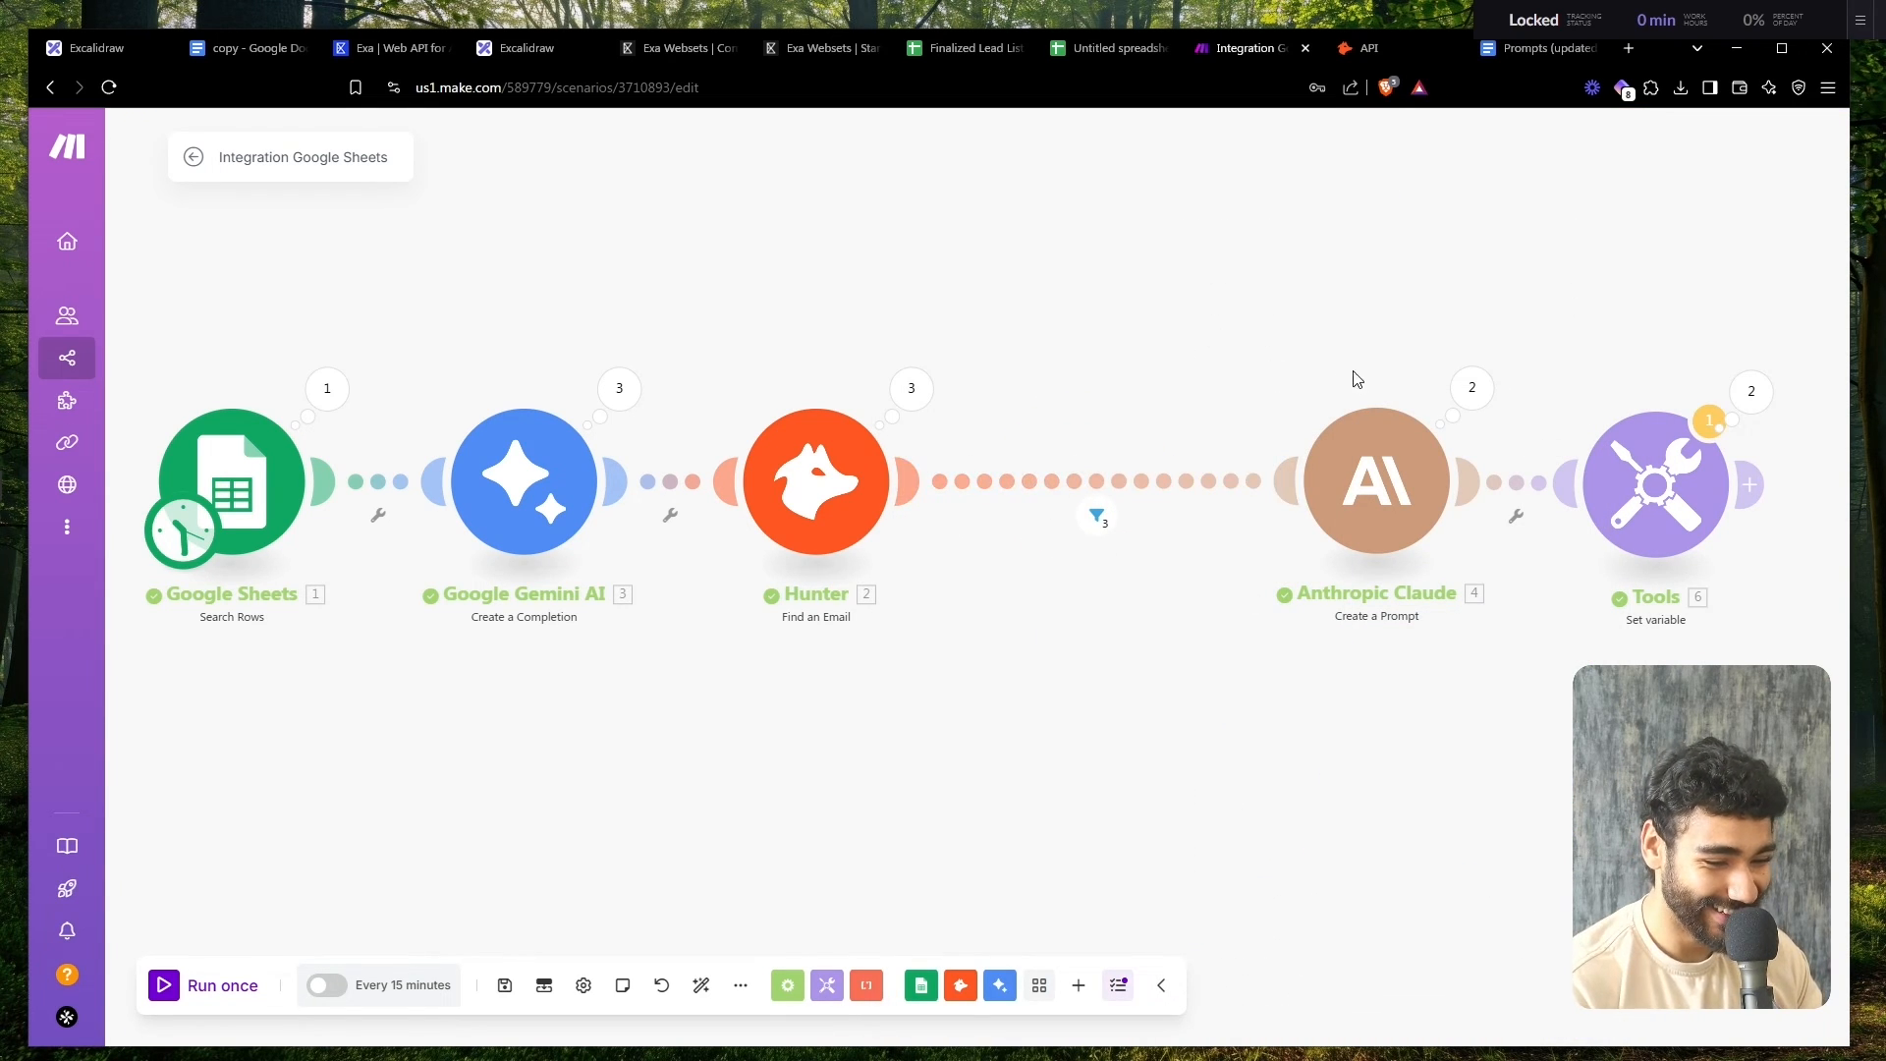
# - Add an Anthropic Claude Create a Prompt module and insert it between Hunter and the existing Claude module
pyautogui.click(1080, 984)
pyautogui.write('cla')
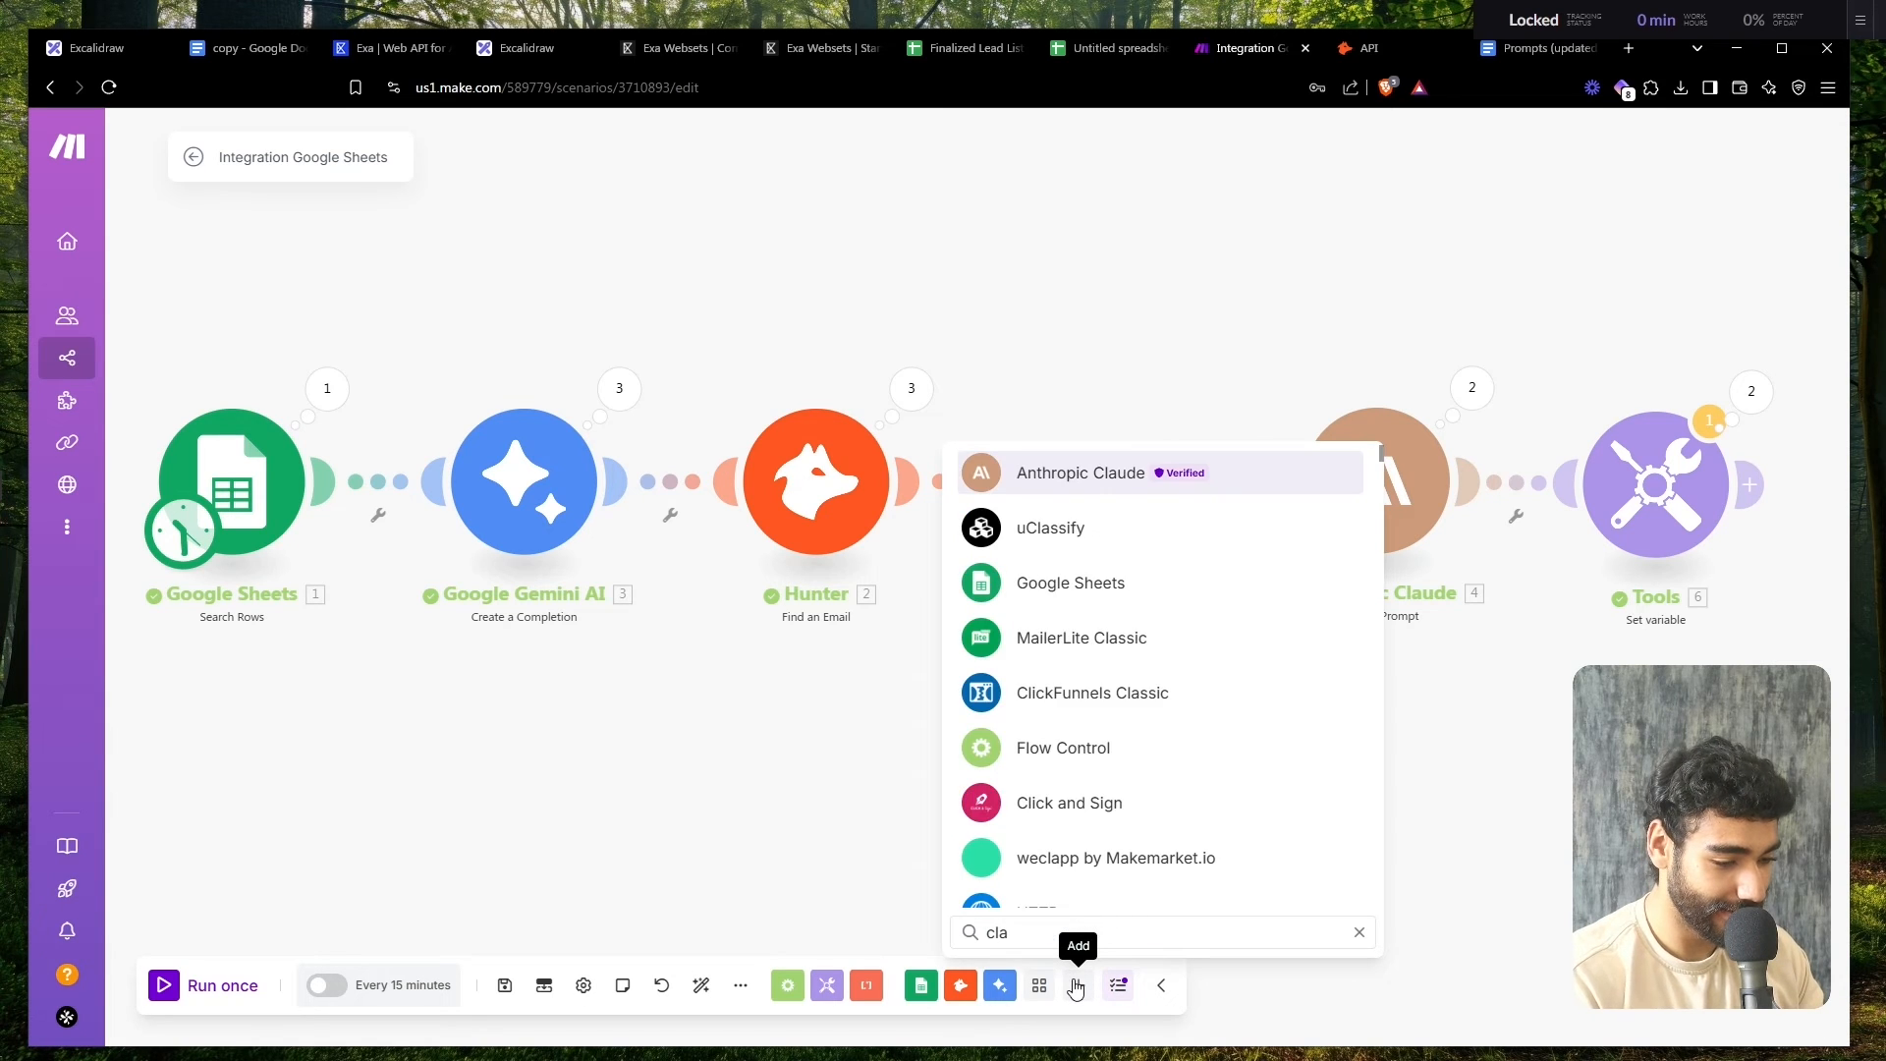
pyautogui.press('Return')
pyautogui.write('cre')
pyautogui.press('Return')
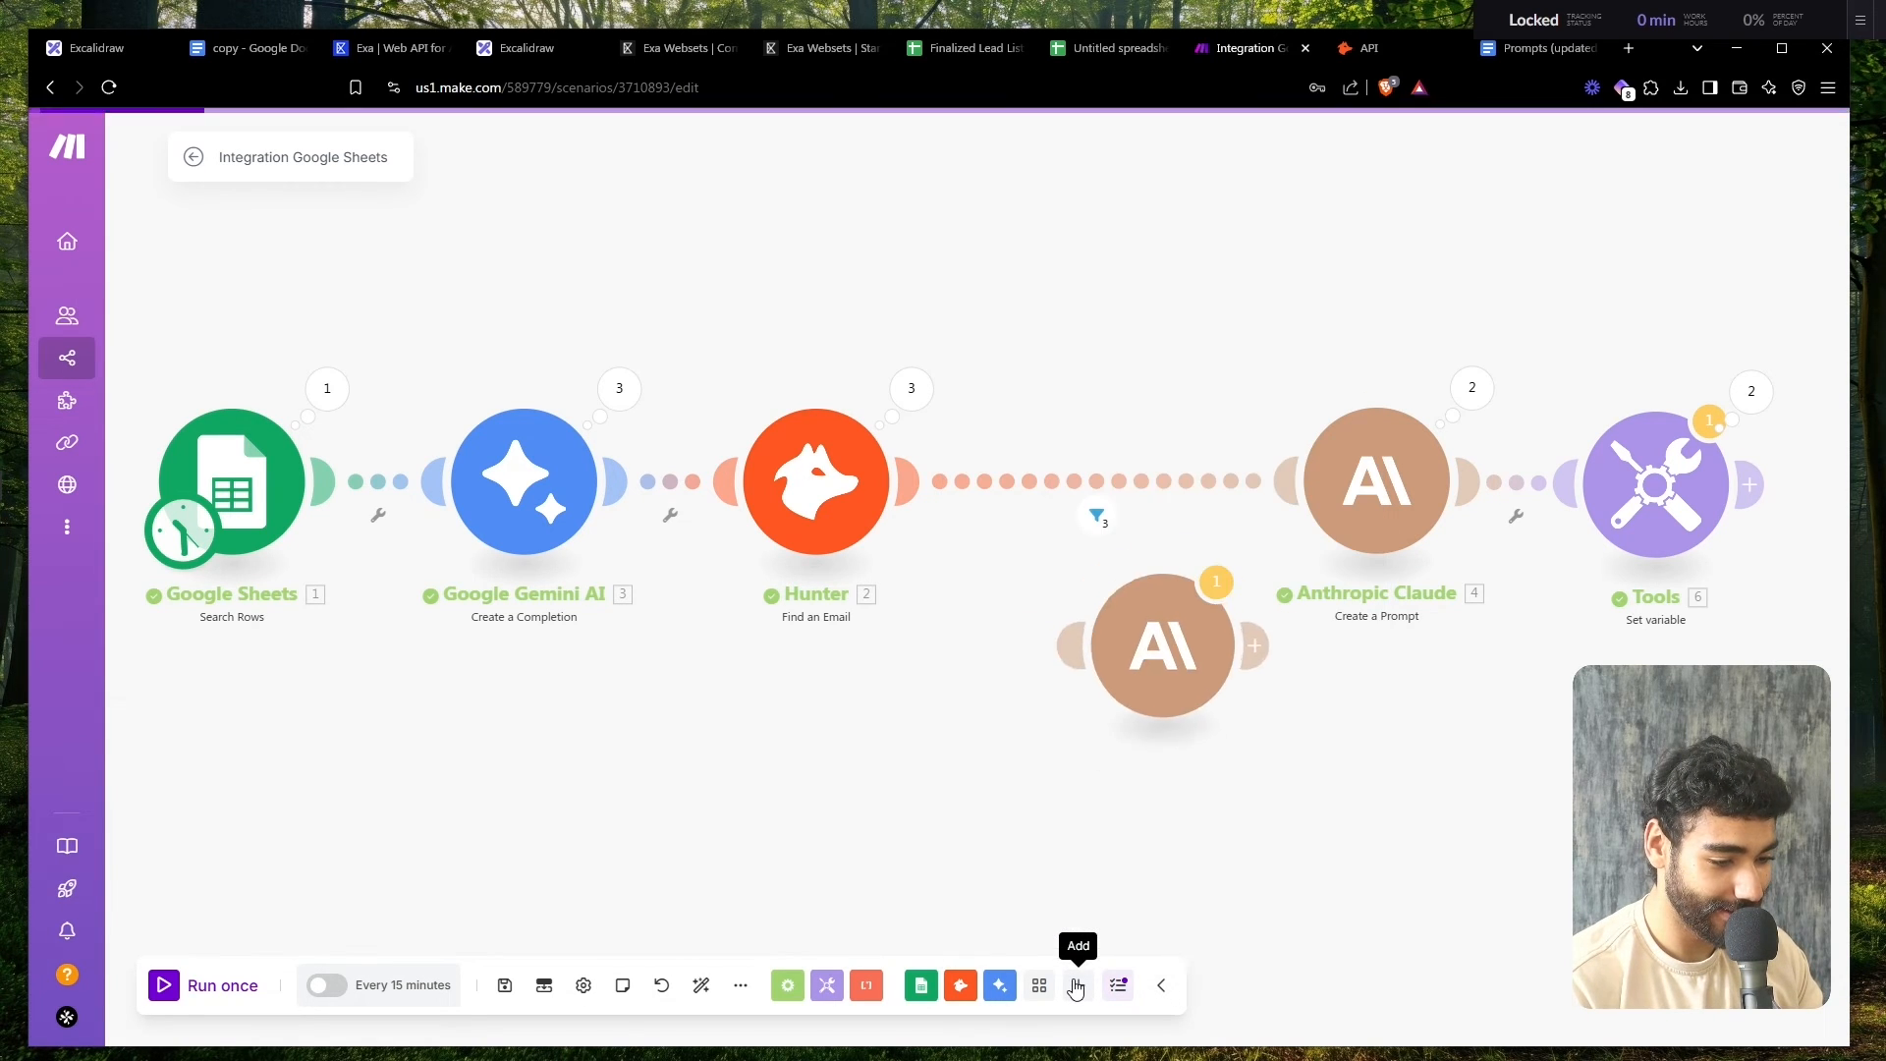
pyautogui.moveTo(1152, 647); pyautogui.dragTo(1086, 494)
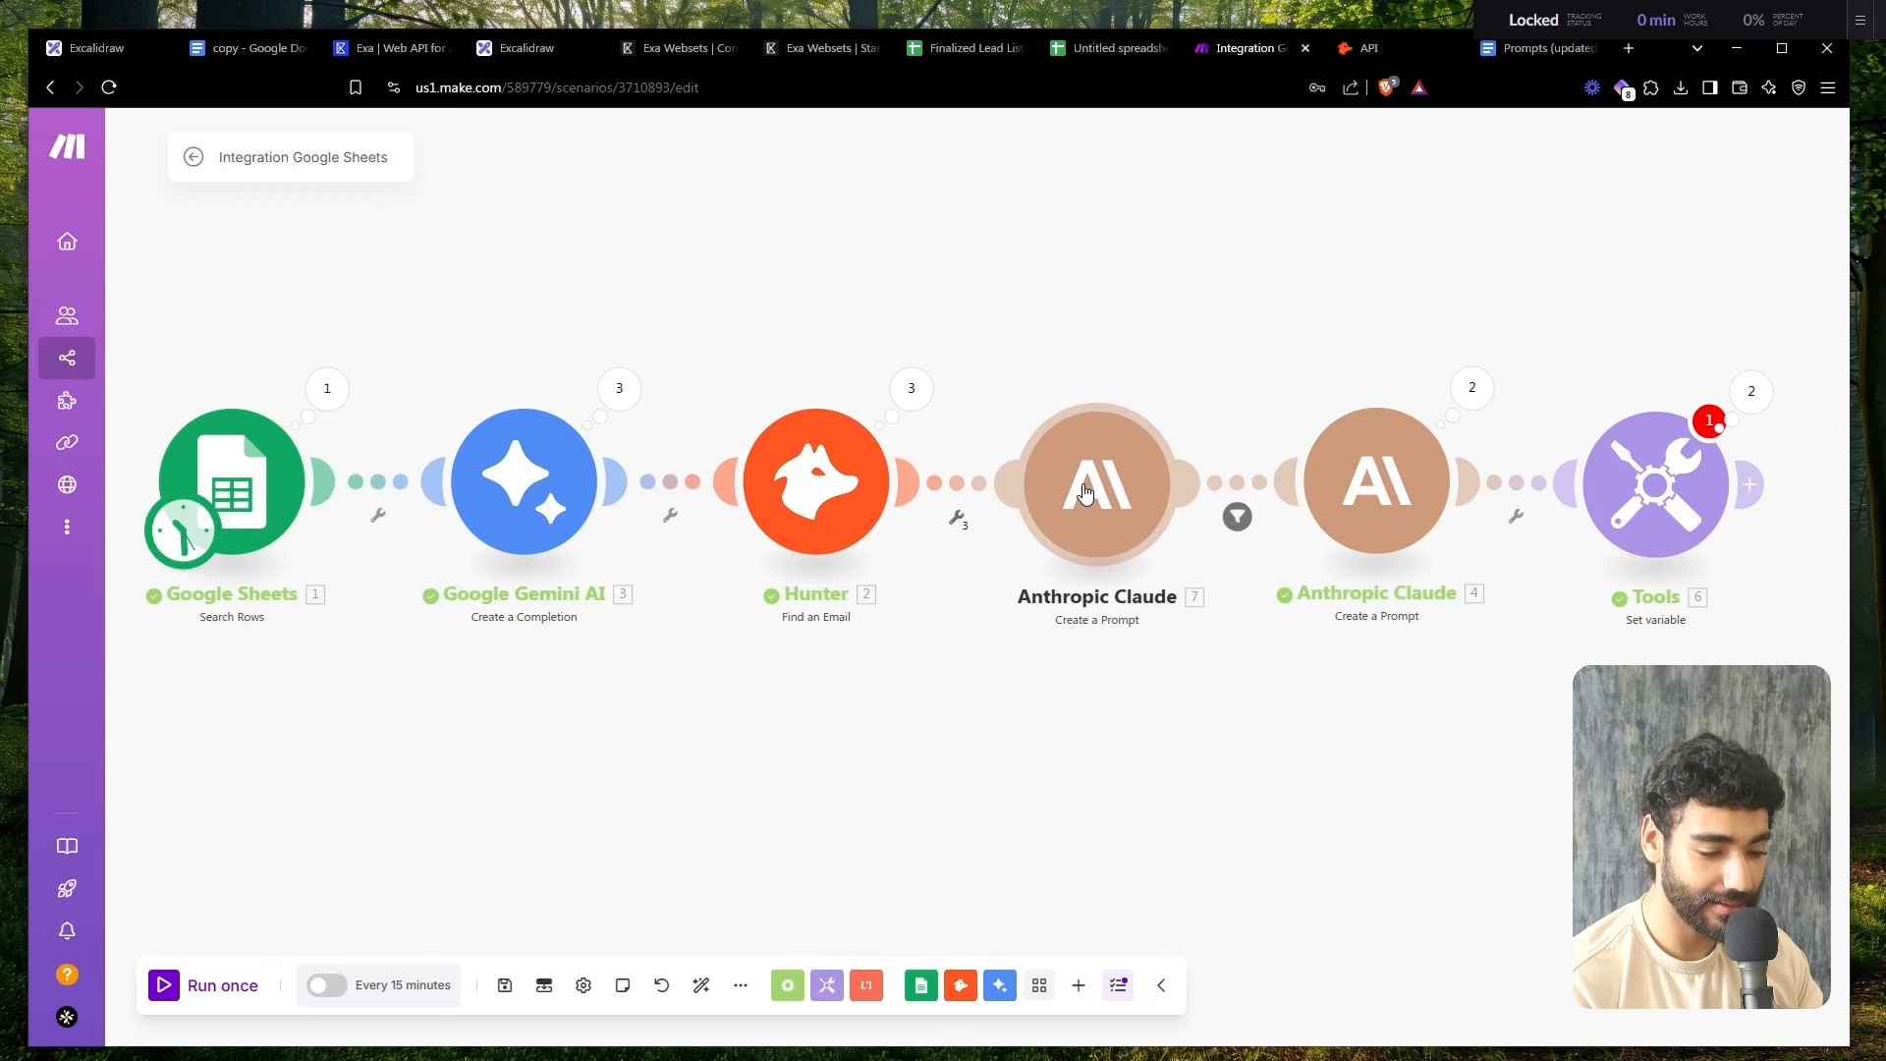
# - In the new Claude module after Hunter, set Max Tokens to 3060 and the model to claude-3-5-sonnet-20241022
pyautogui.click(1085, 494)
pyautogui.click(1341, 556)
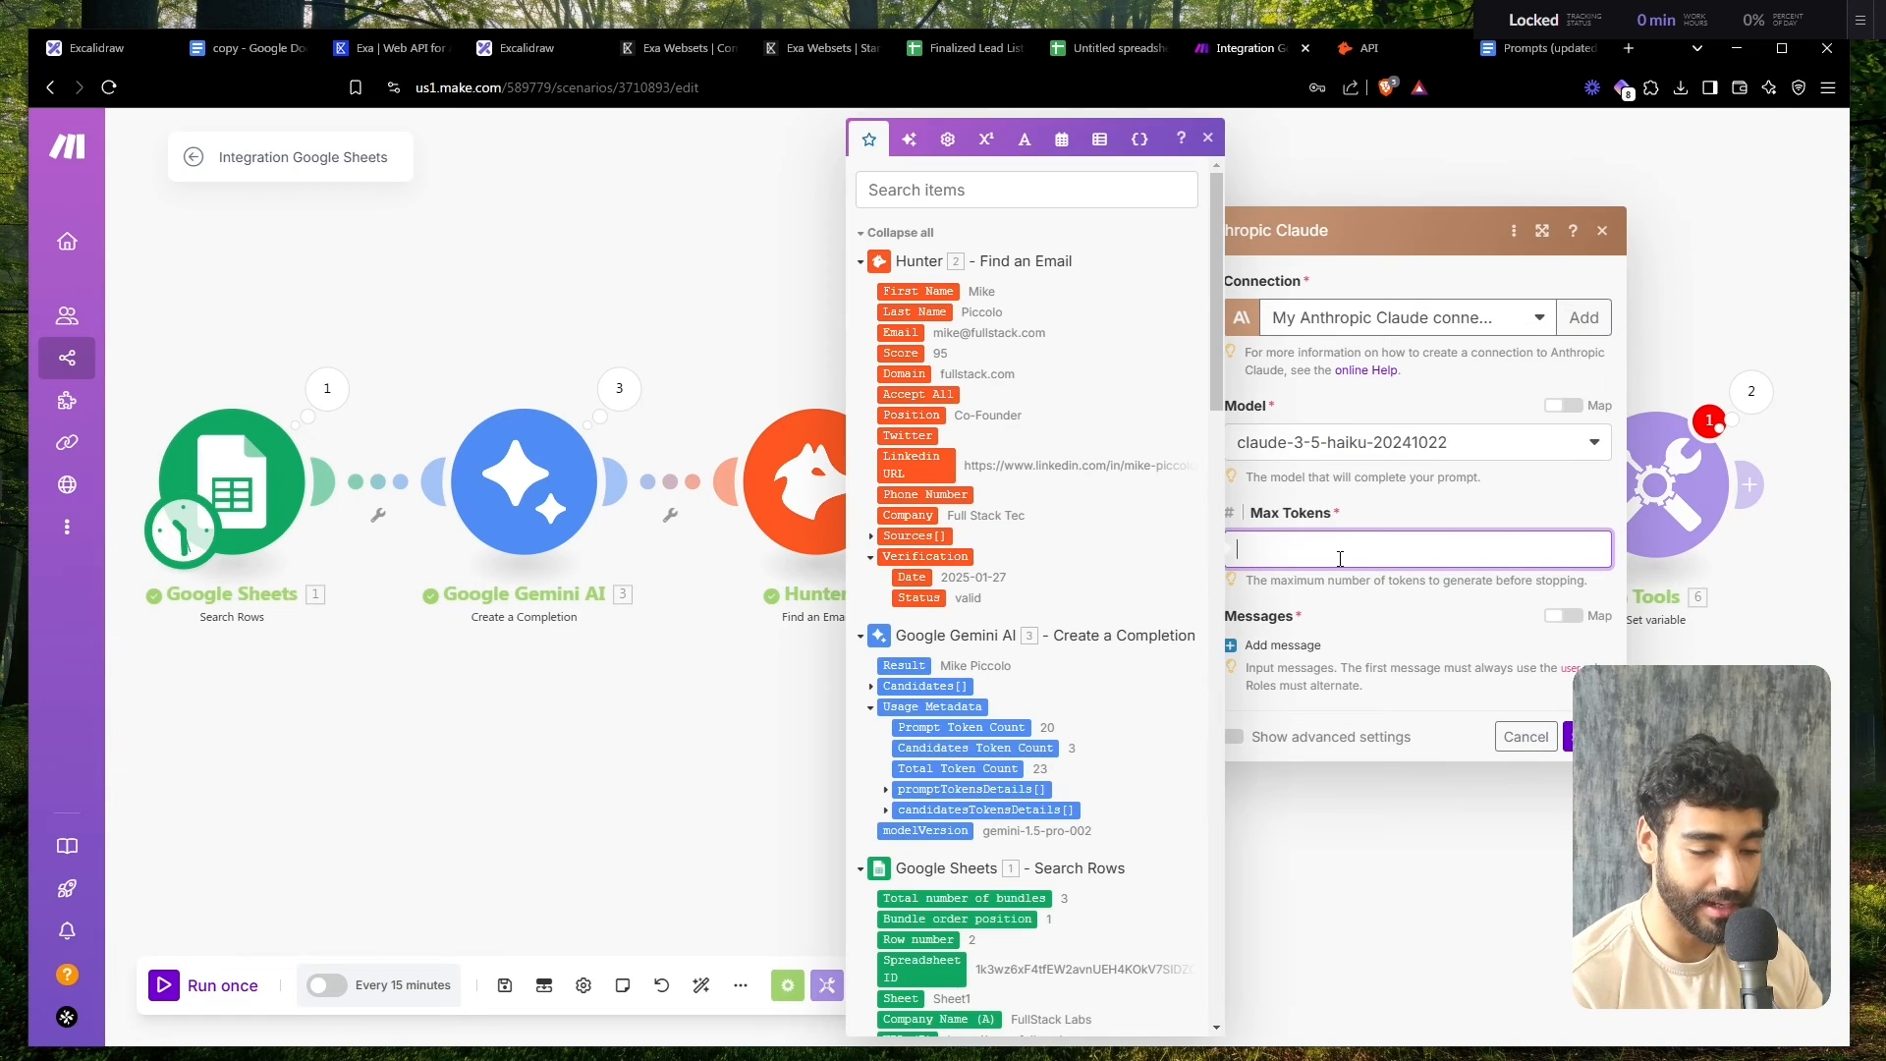
pyautogui.write('6060')
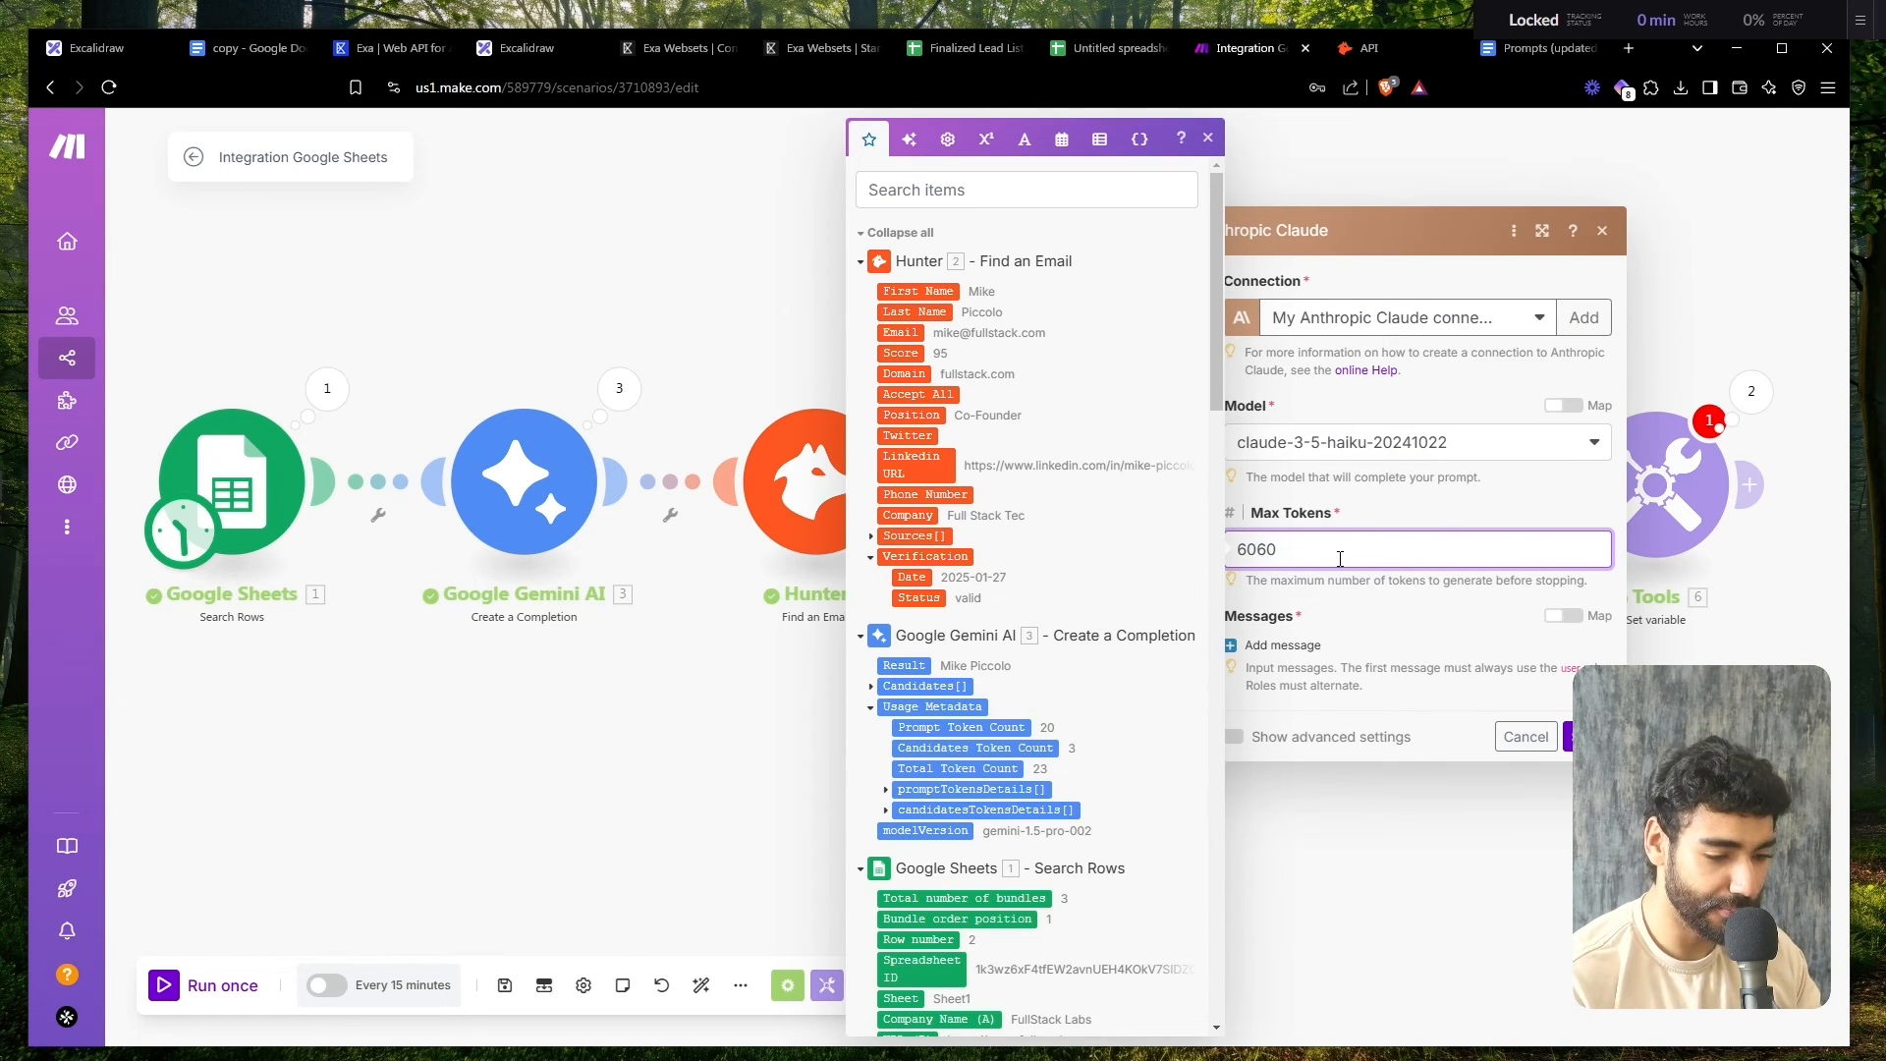
pyautogui.hotkey('ctrl', 'a')
pyautogui.write('3060')
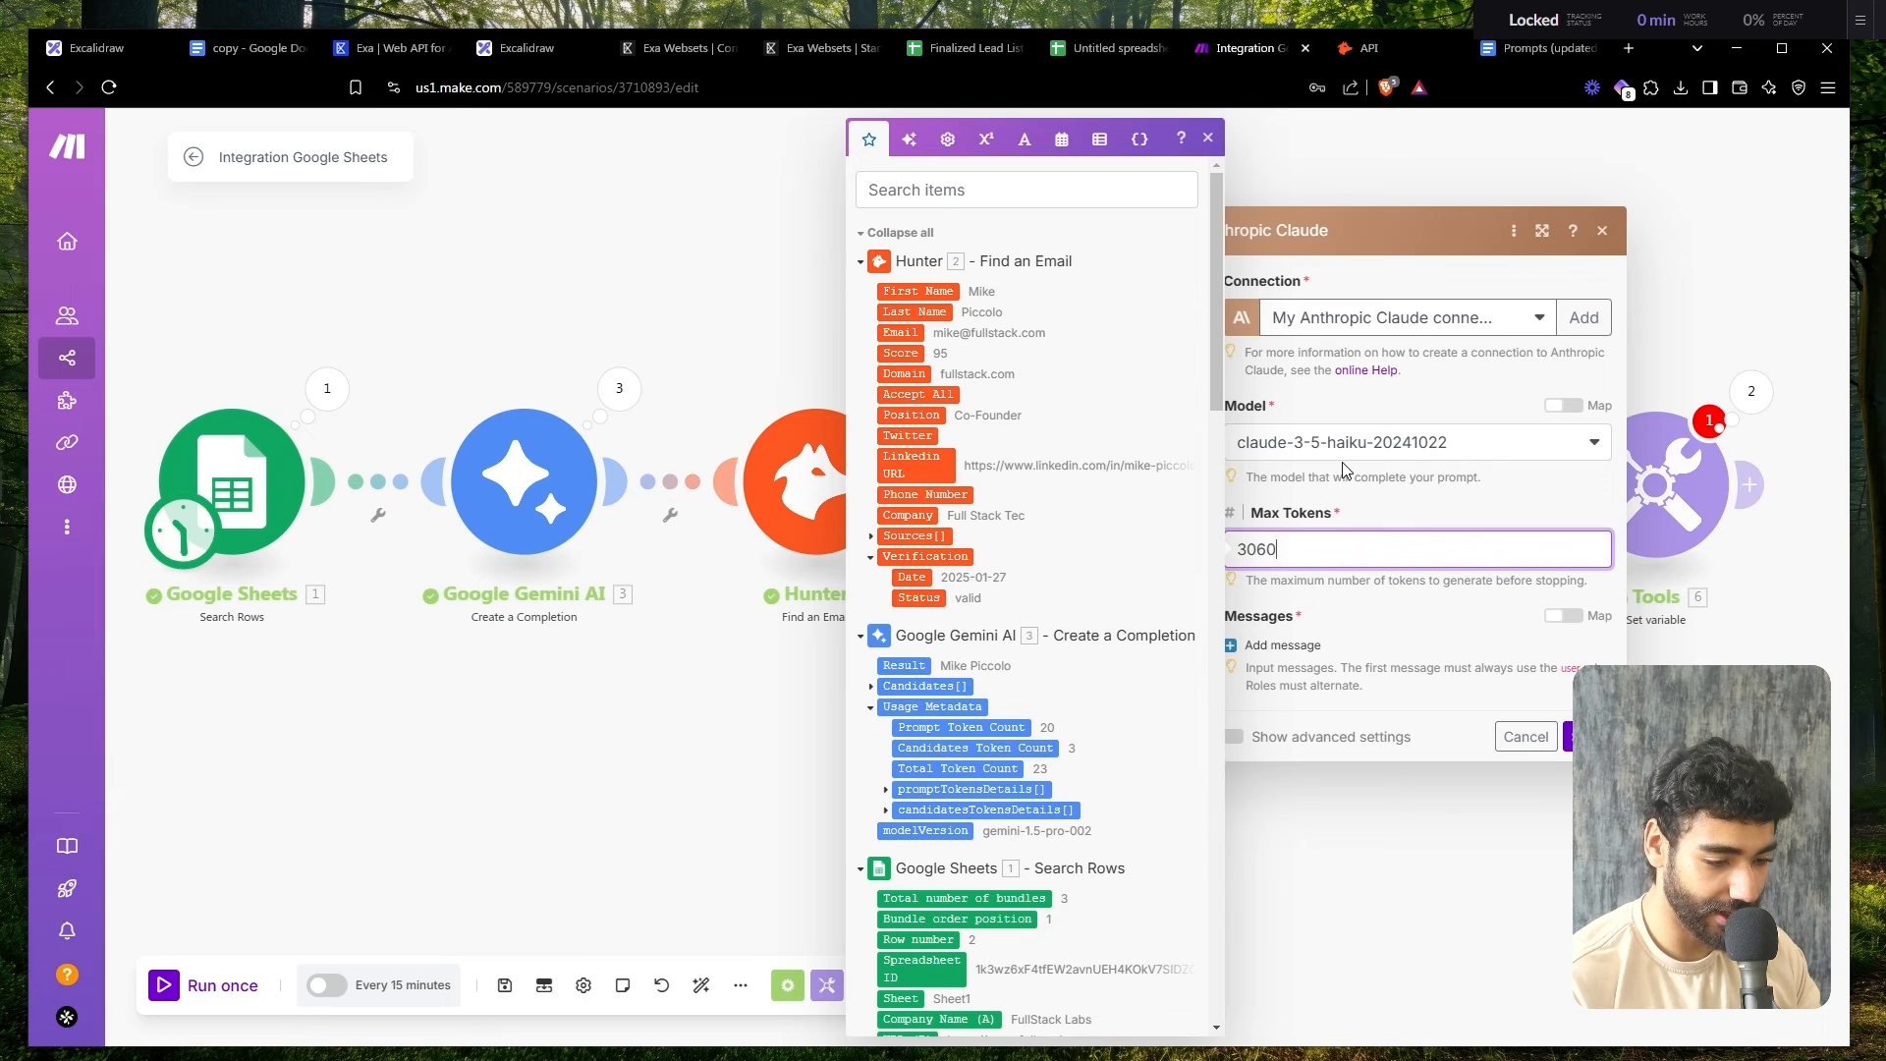
pyautogui.click(1348, 468)
pyautogui.click(1336, 510)
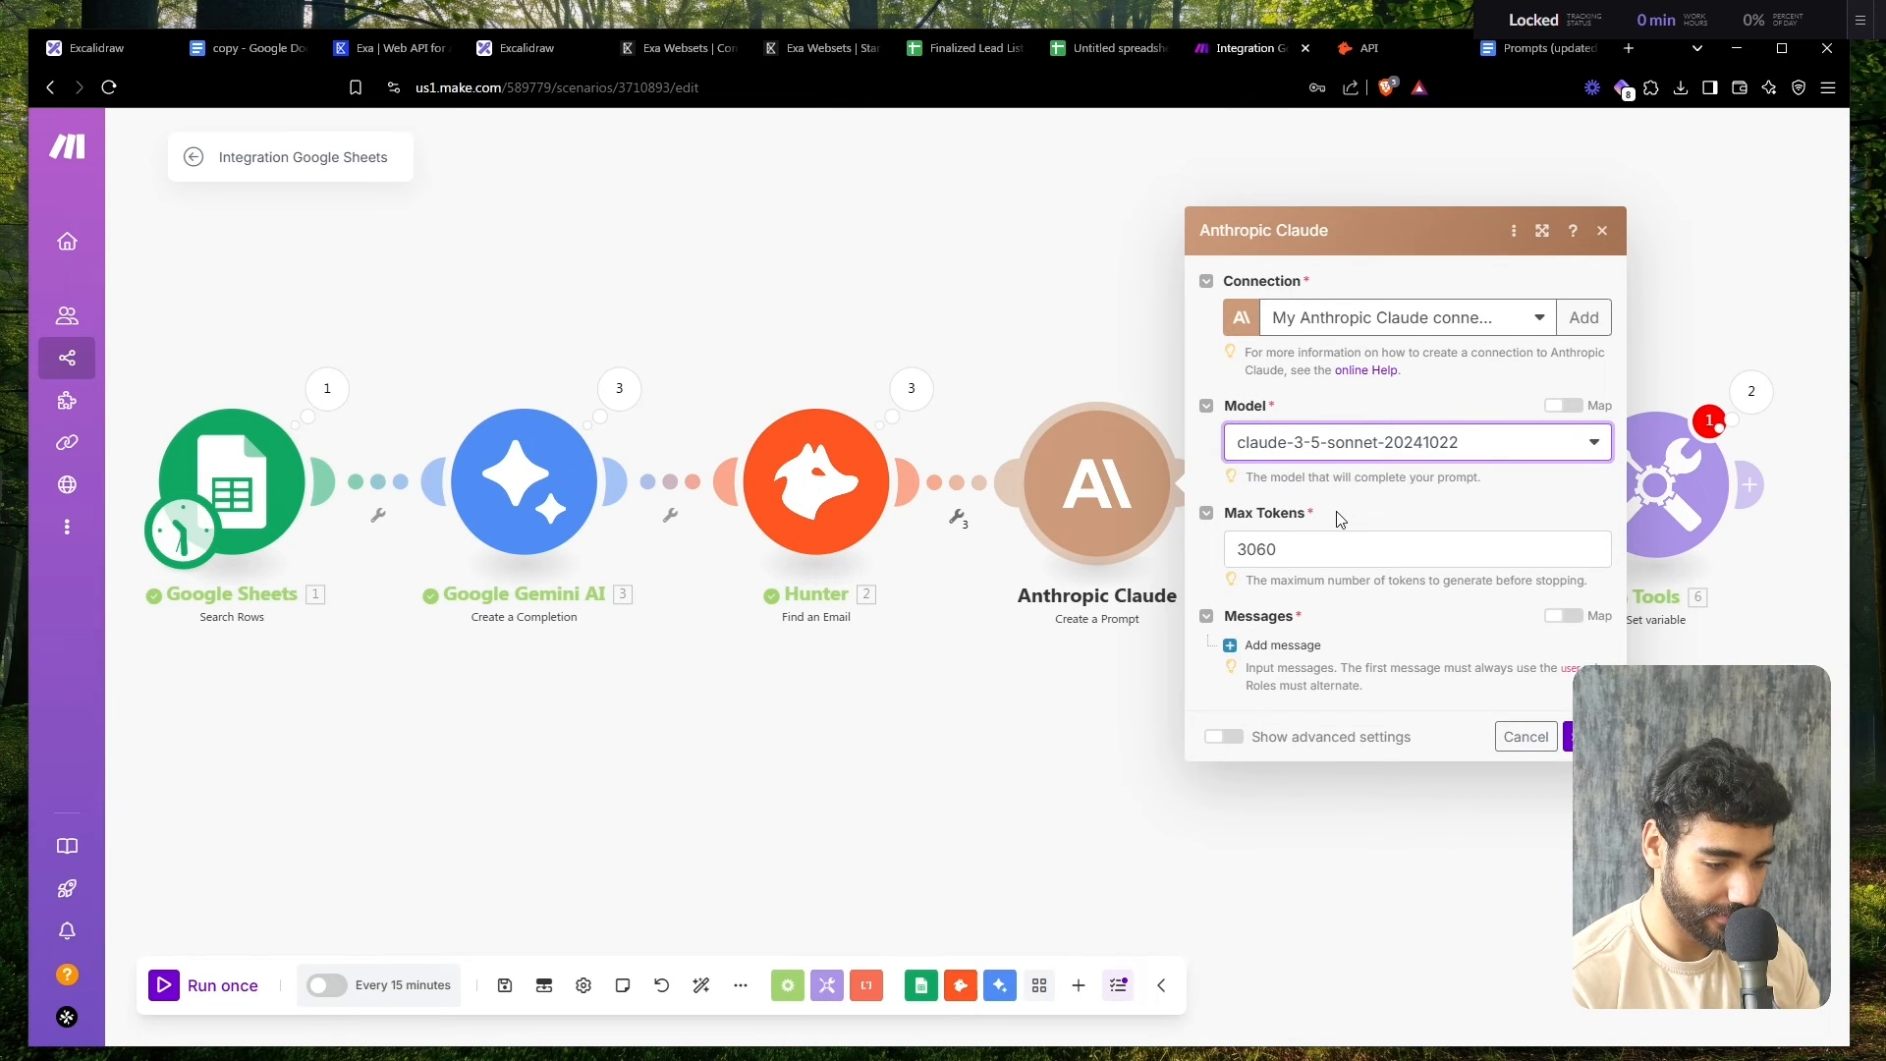
# - Add a User message with Text content holding the copied prompt that turns AI Roles (G) into bullet points, and save the module
pyautogui.click(1274, 644)
pyautogui.click(1326, 665)
pyautogui.click(1330, 690)
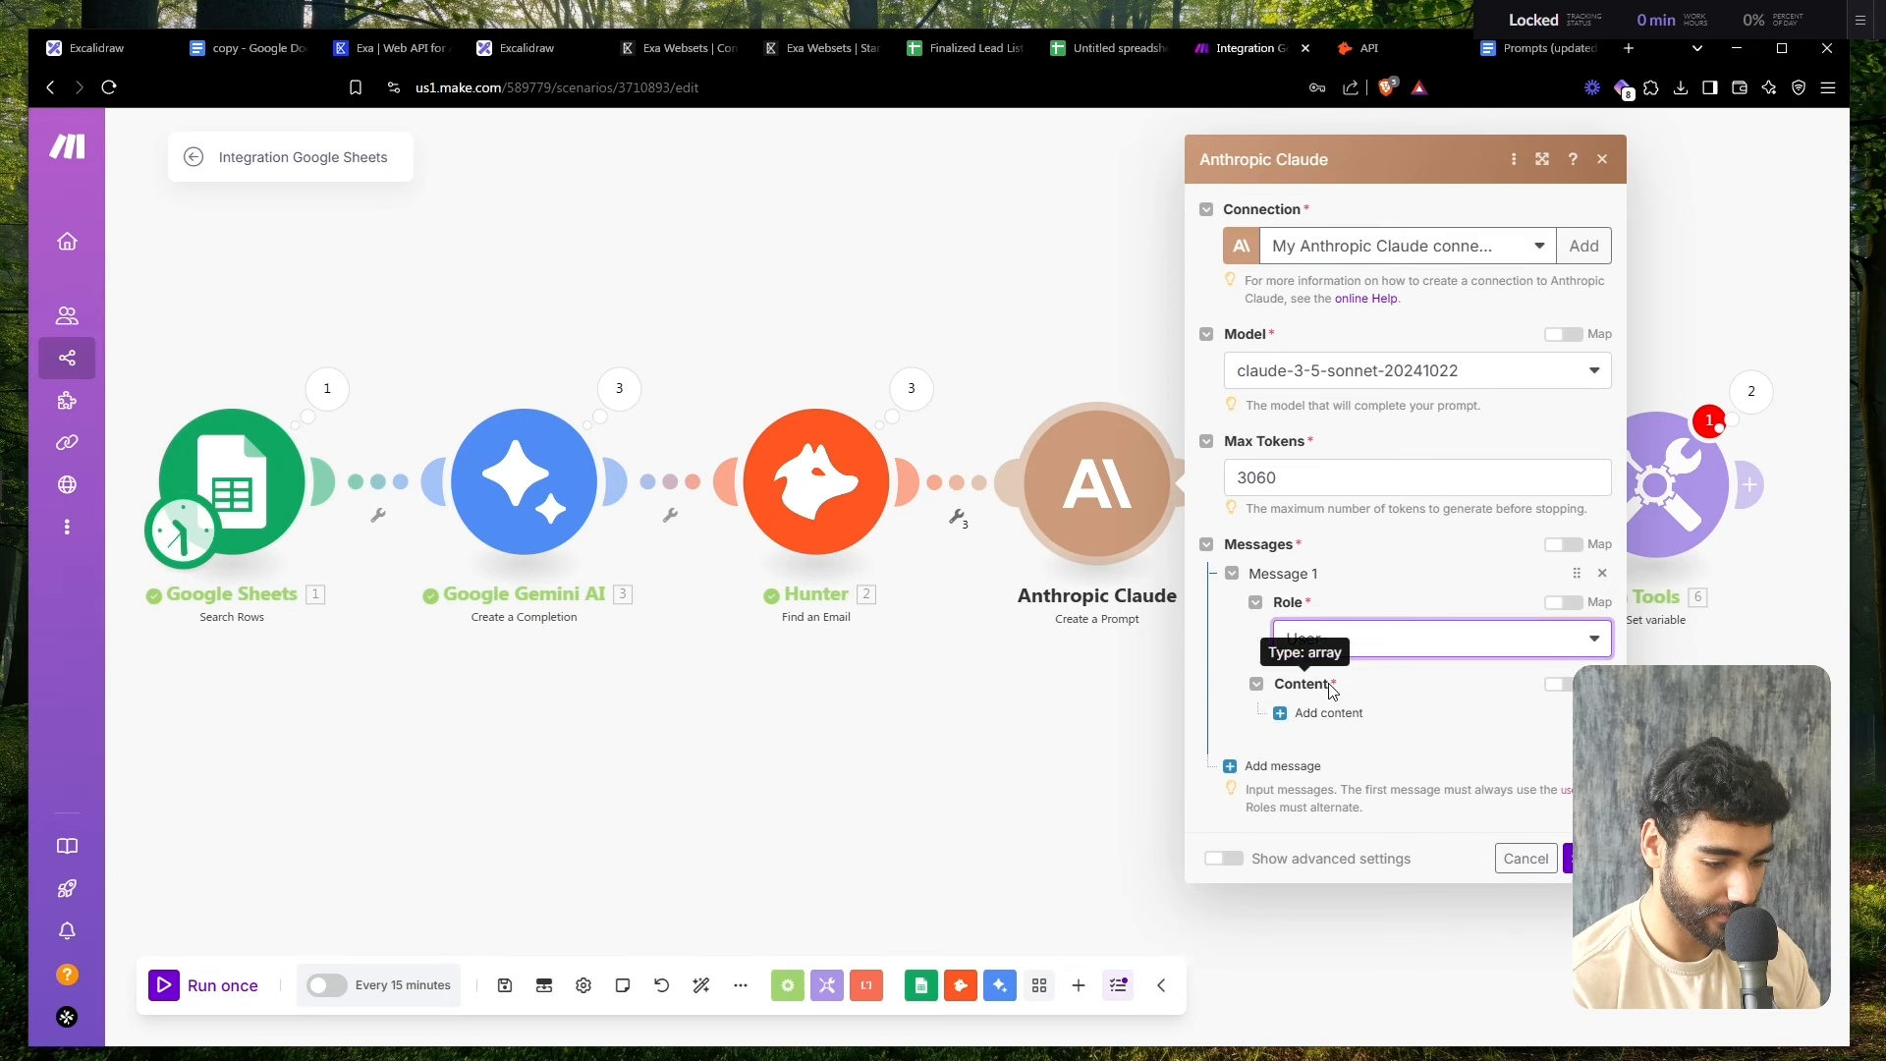
pyautogui.click(1326, 696)
pyautogui.click(1361, 763)
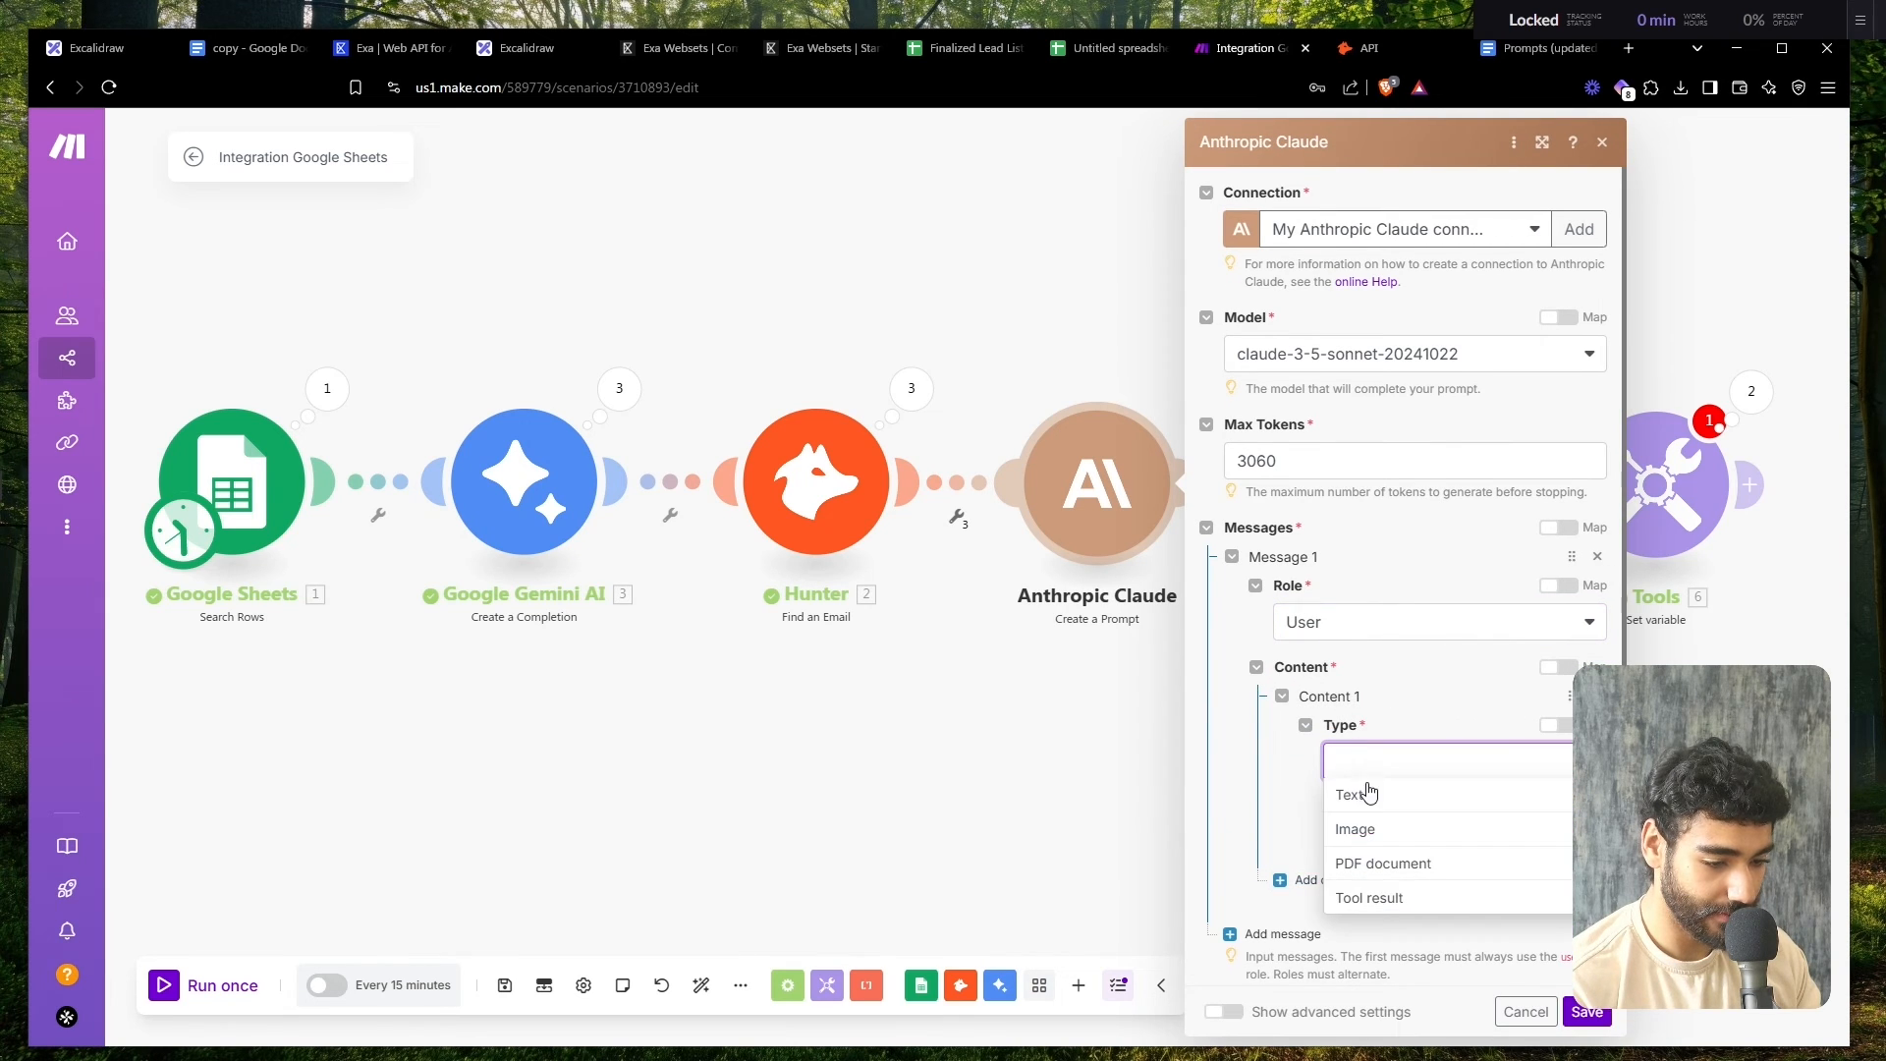
pyautogui.click(1366, 789)
pyautogui.click(1368, 790)
pyautogui.write('Turn theses job titles into bullet ints 1. AI Roles (G) Example would be: - Job one - Job two - Jow three  Output only the final result with additional text')
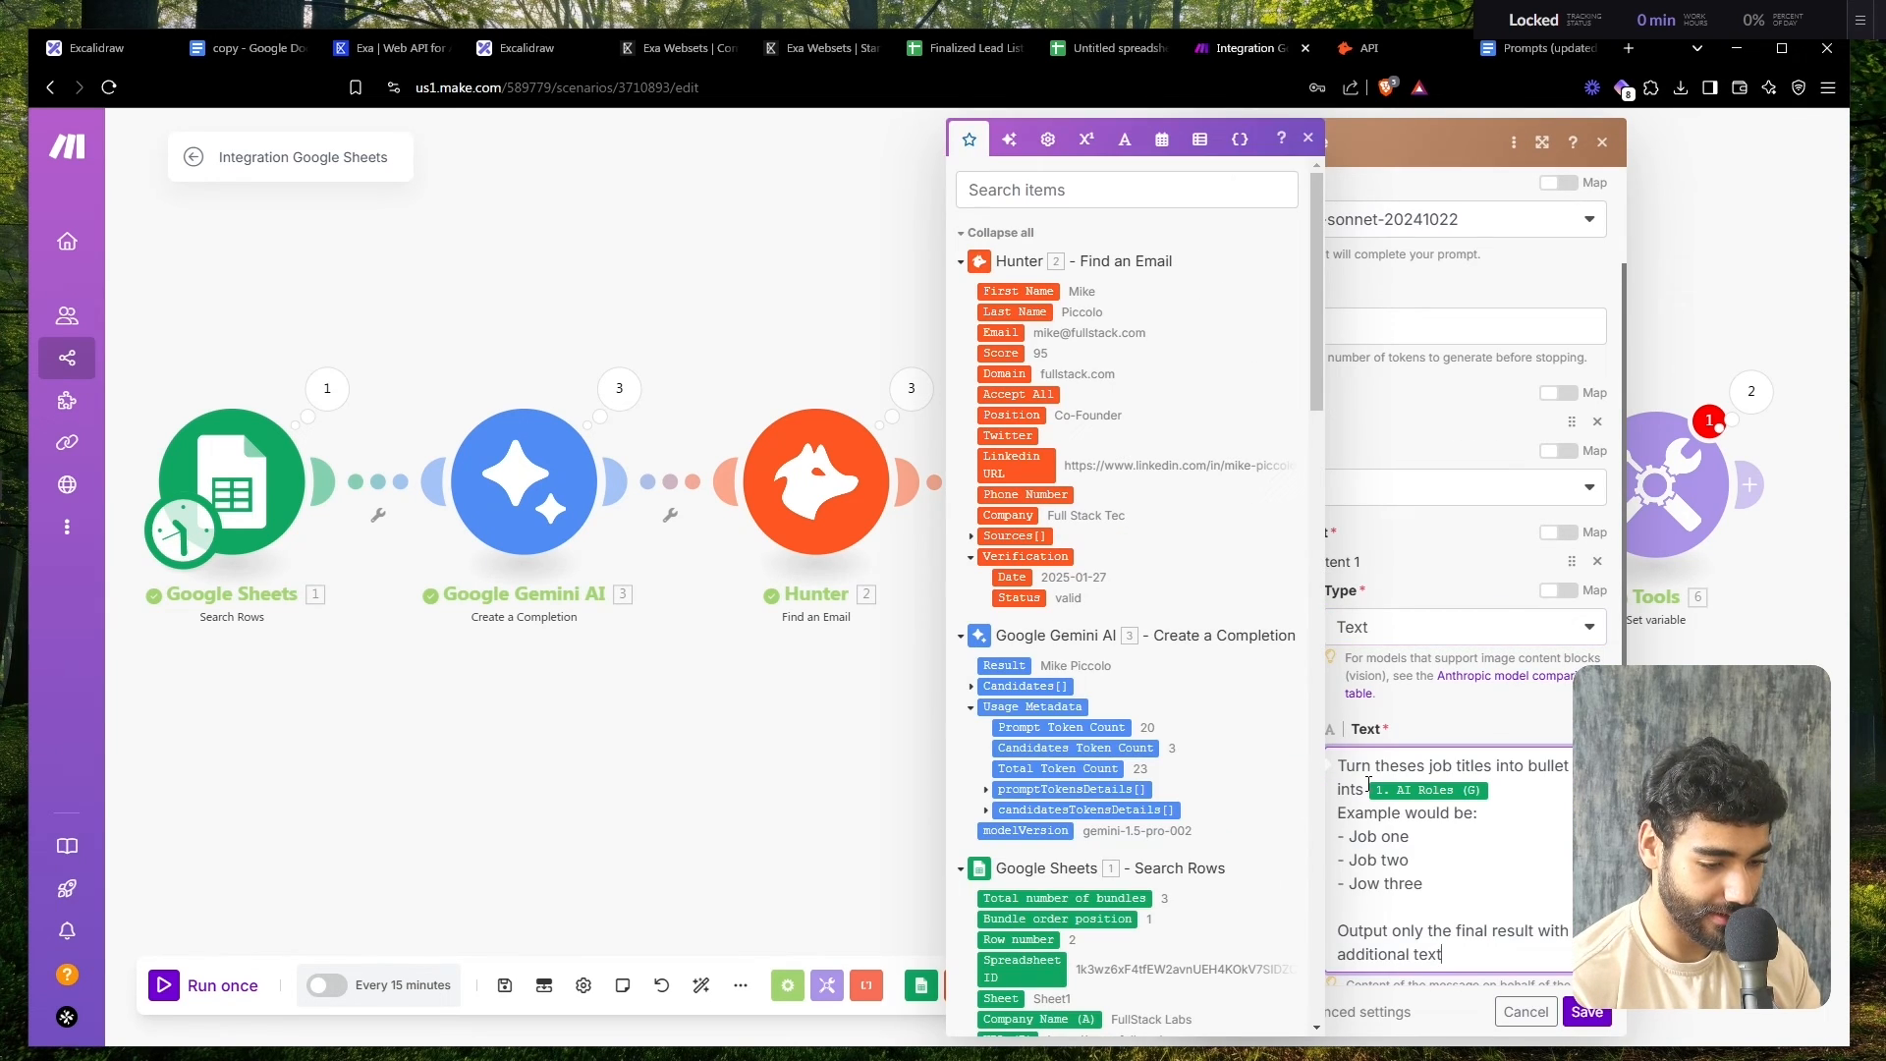
pyautogui.scroll(-2, 1478, 913)
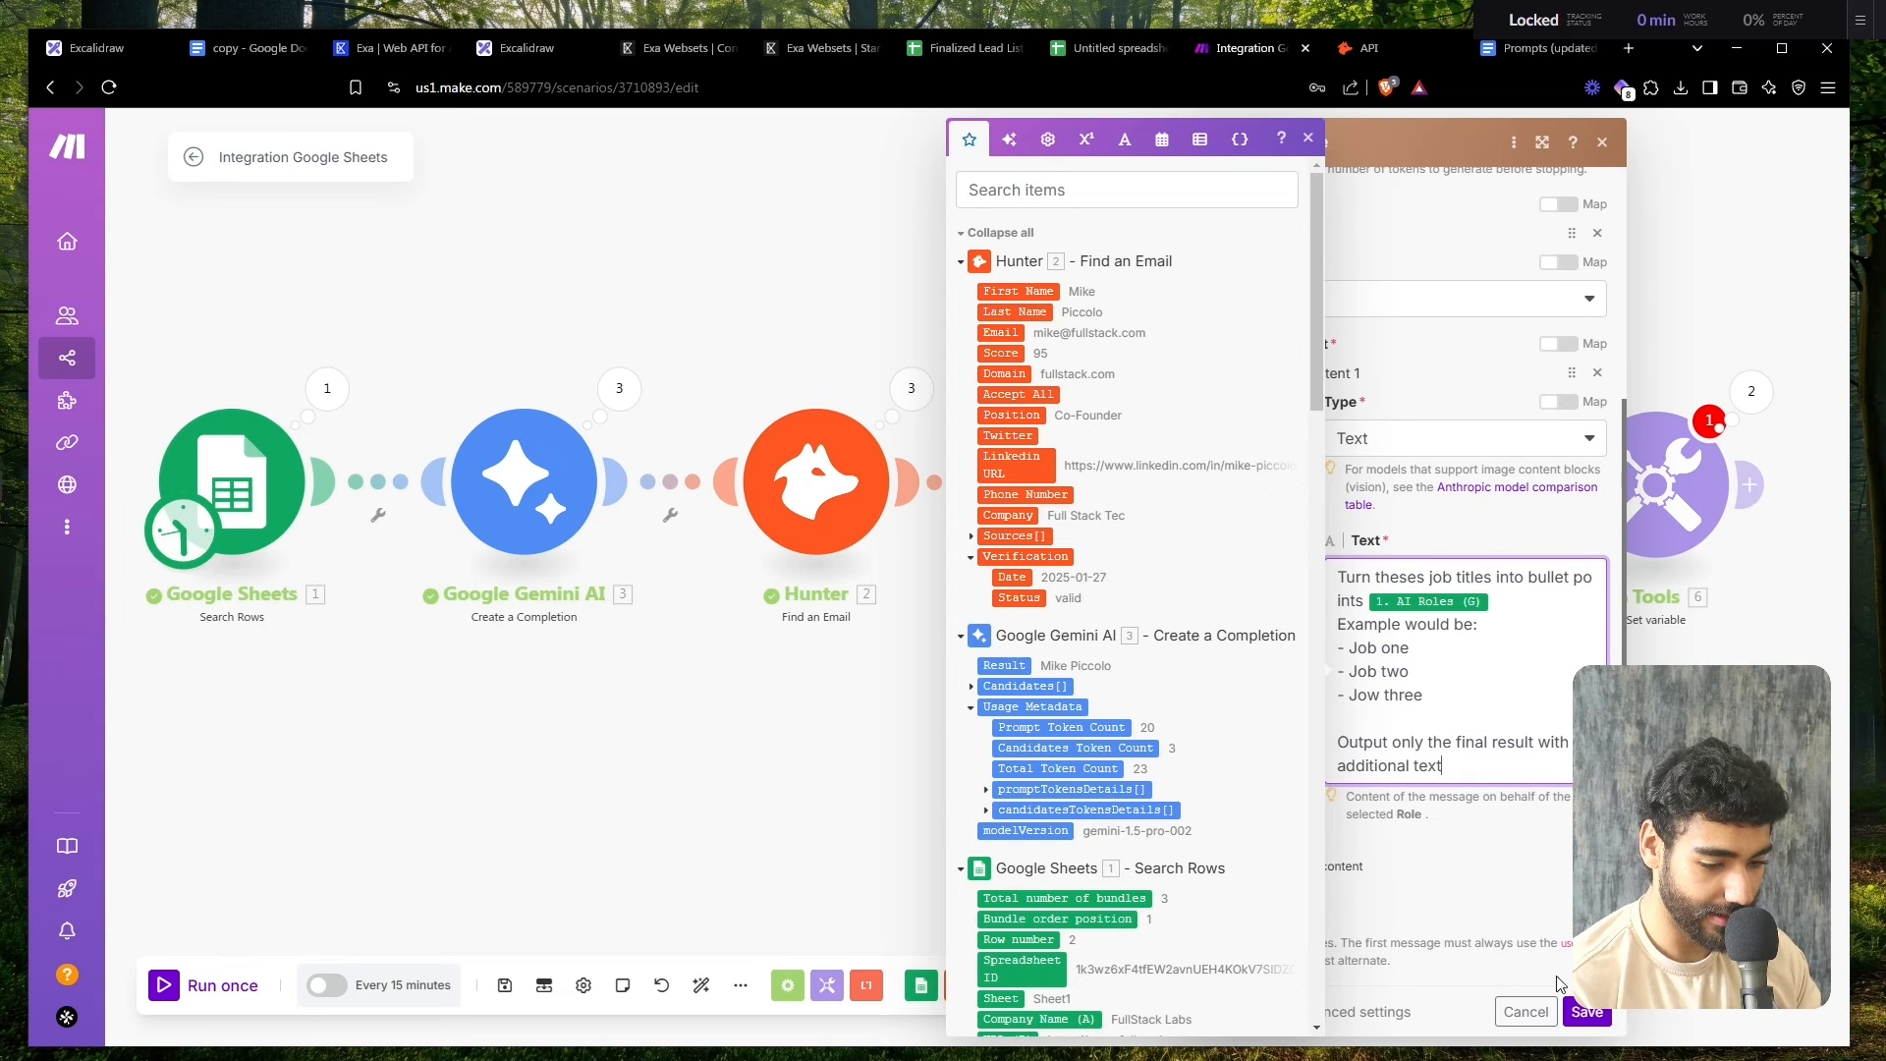
pyautogui.click(1587, 1011)
# - Remove the Email Exists condition from the filter between the two Claude modules and save the filter
pyautogui.click(1267, 496)
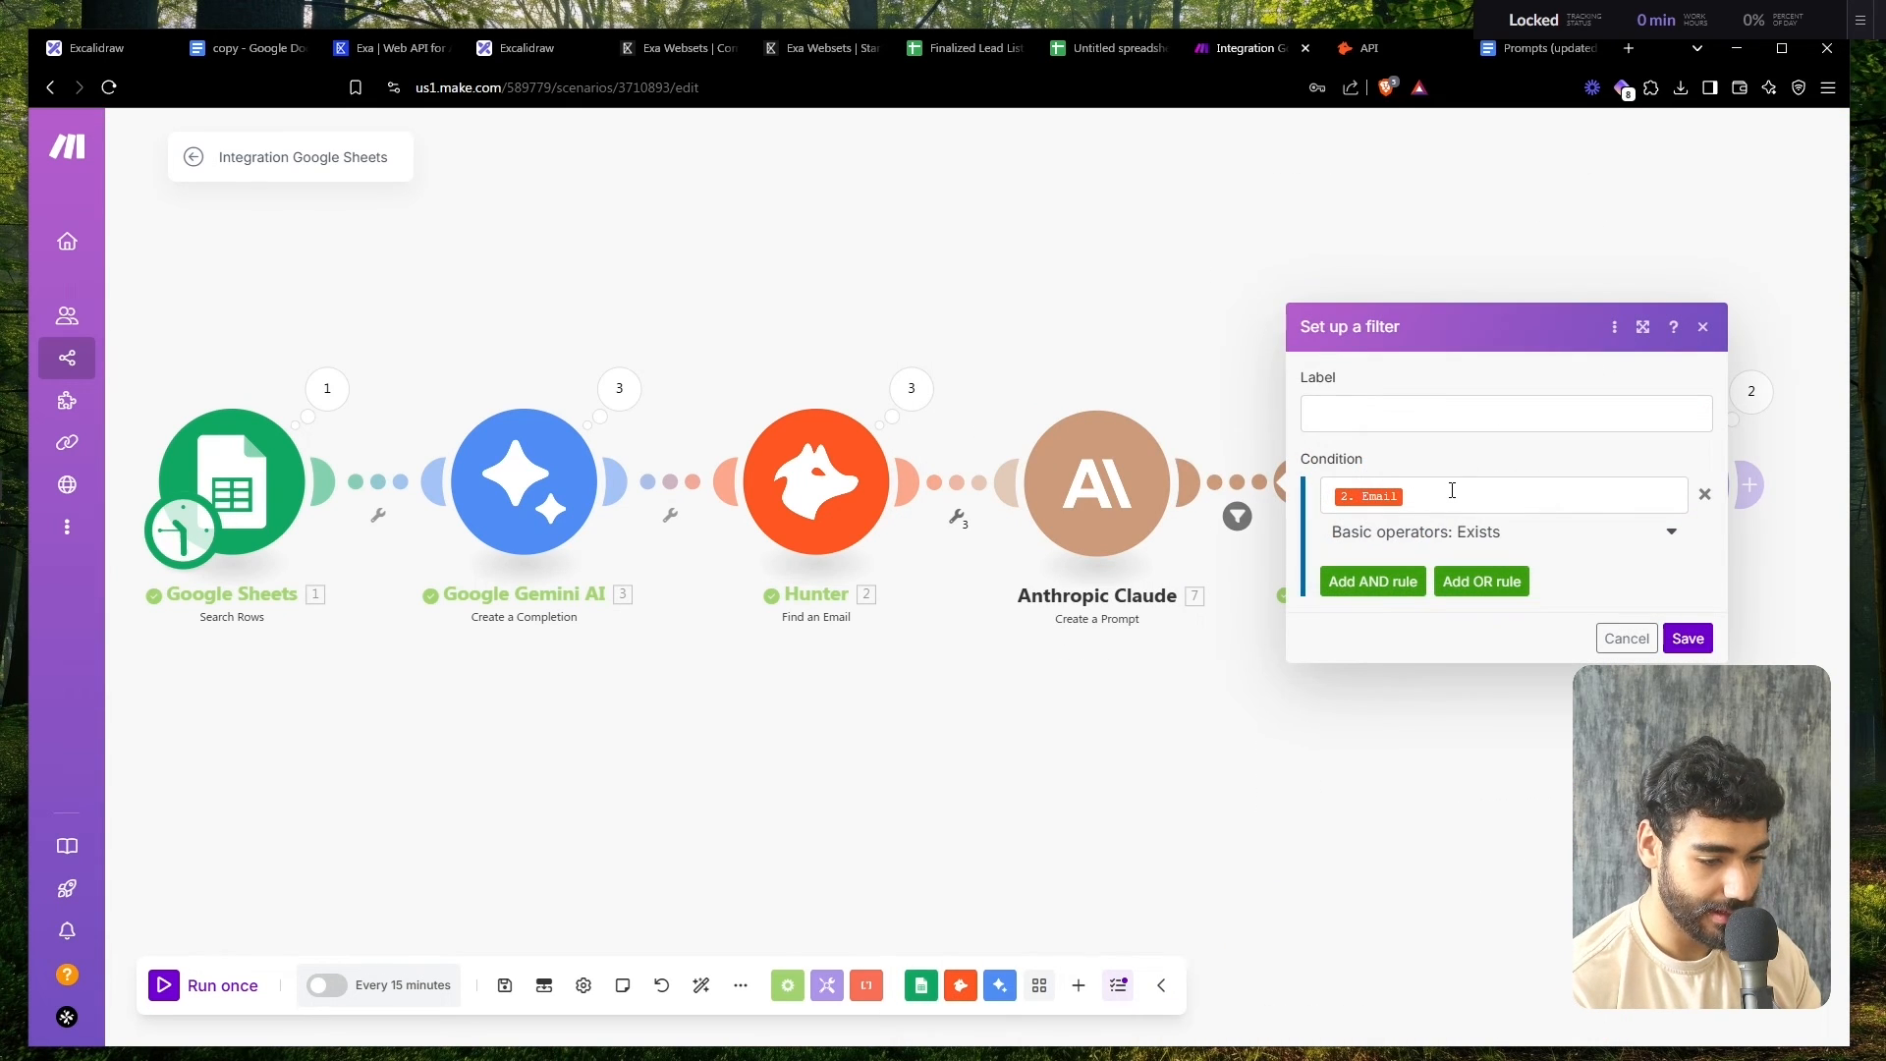
pyautogui.click(1452, 490)
pyautogui.click(1700, 489)
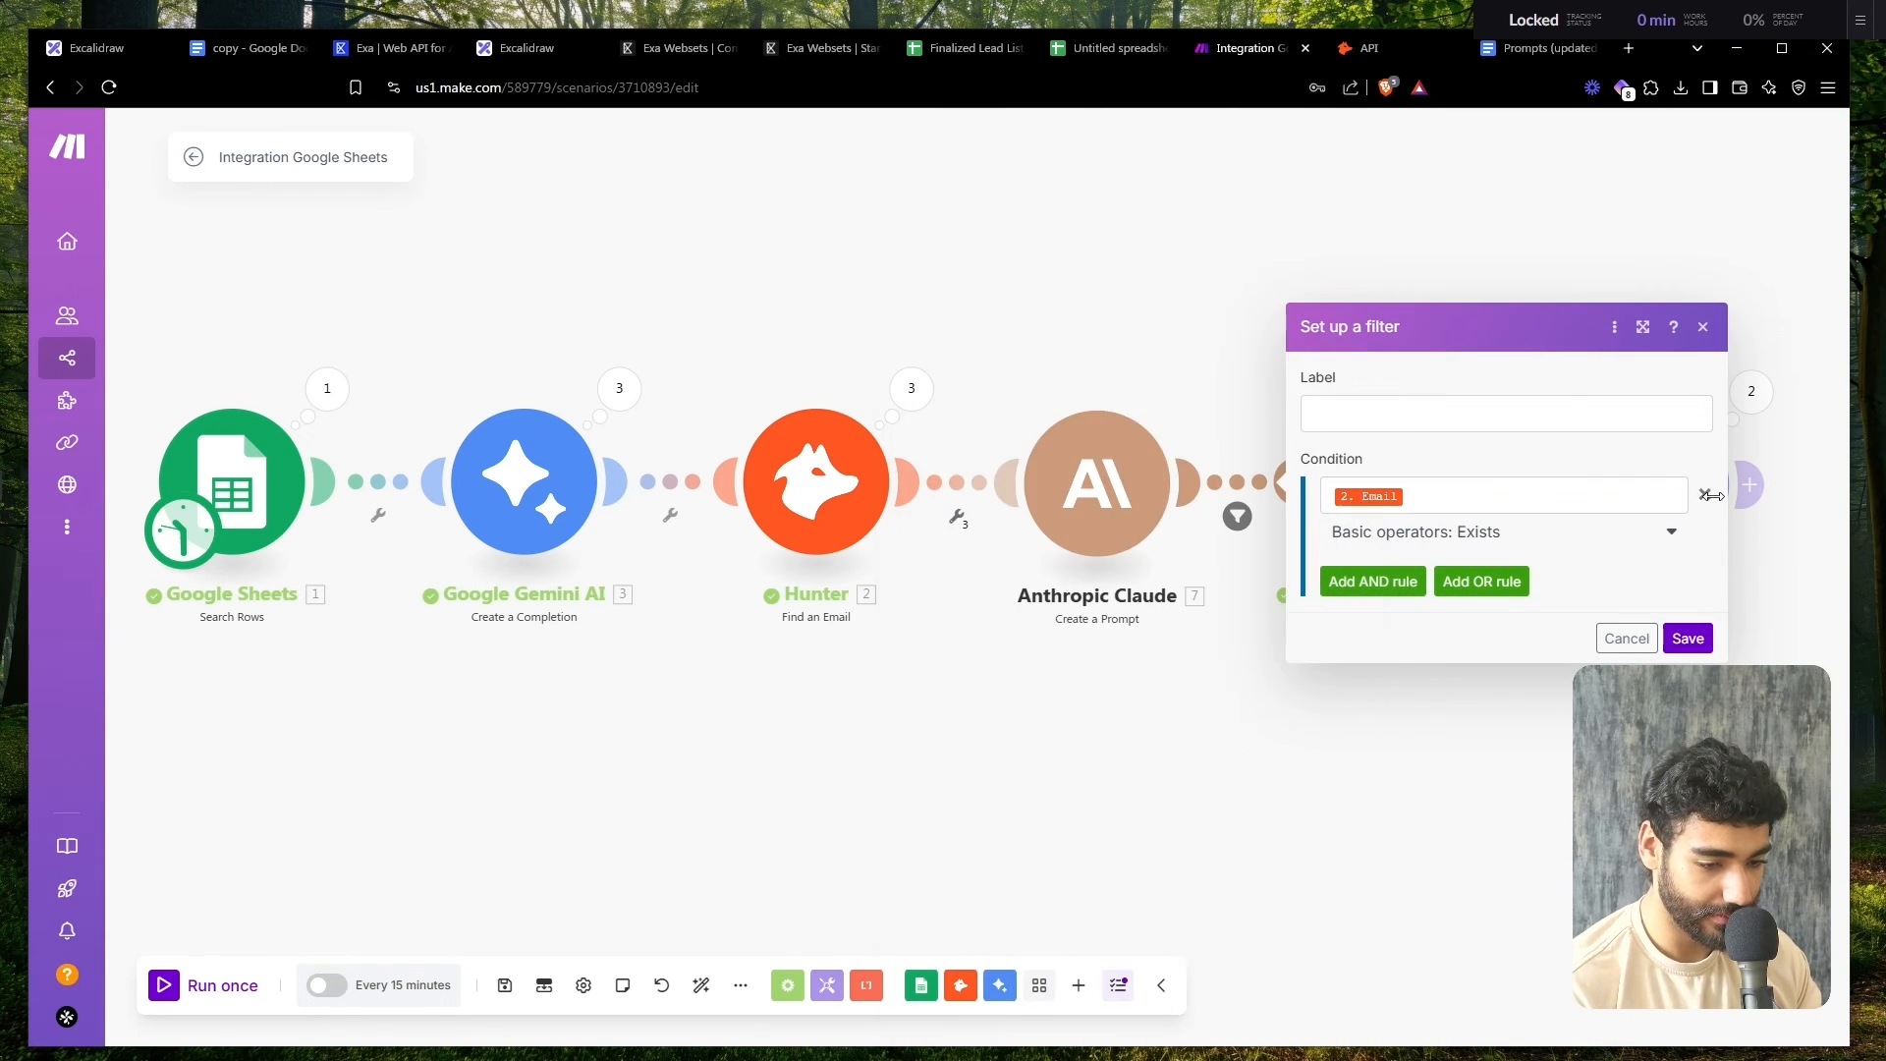
pyautogui.click(1704, 494)
pyautogui.click(1686, 547)
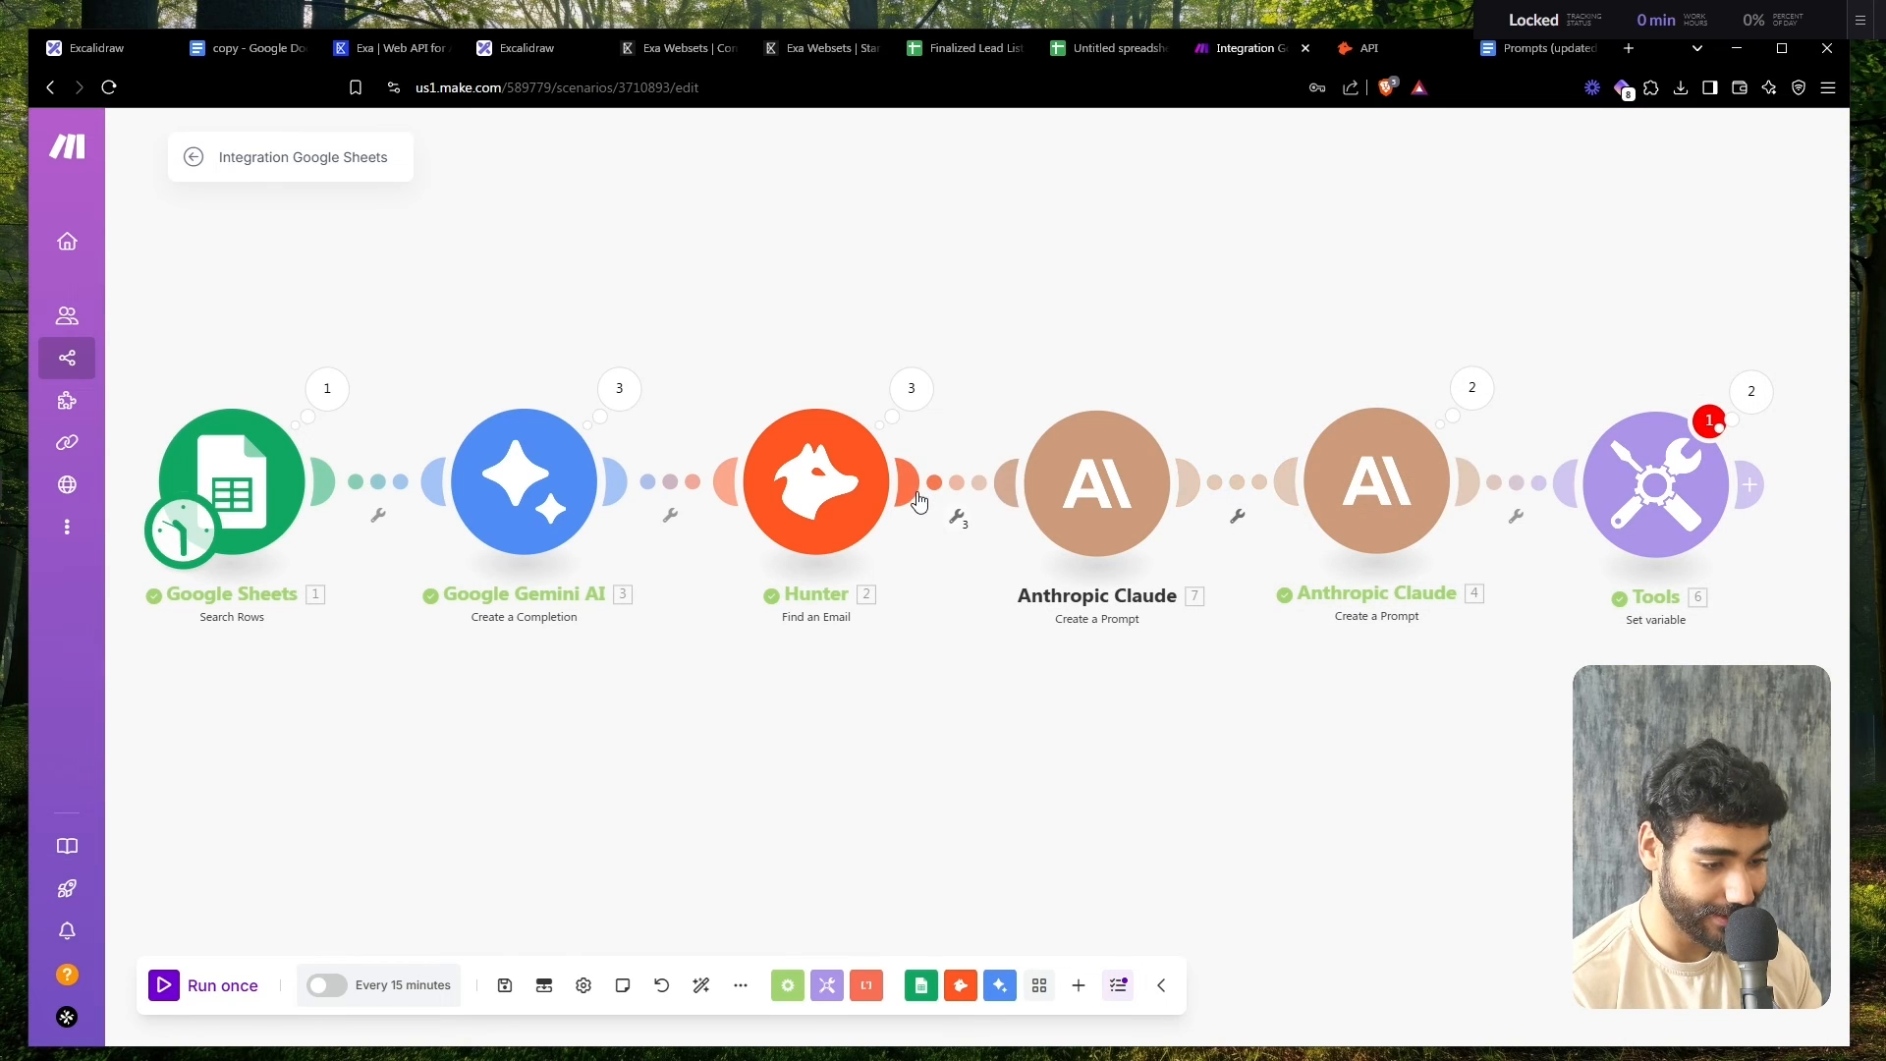
# - Add a filter between Hunter and the first Claude module requiring that Hunter's Email exists
pyautogui.click(957, 489)
pyautogui.click(1170, 479)
pyautogui.click(1179, 510)
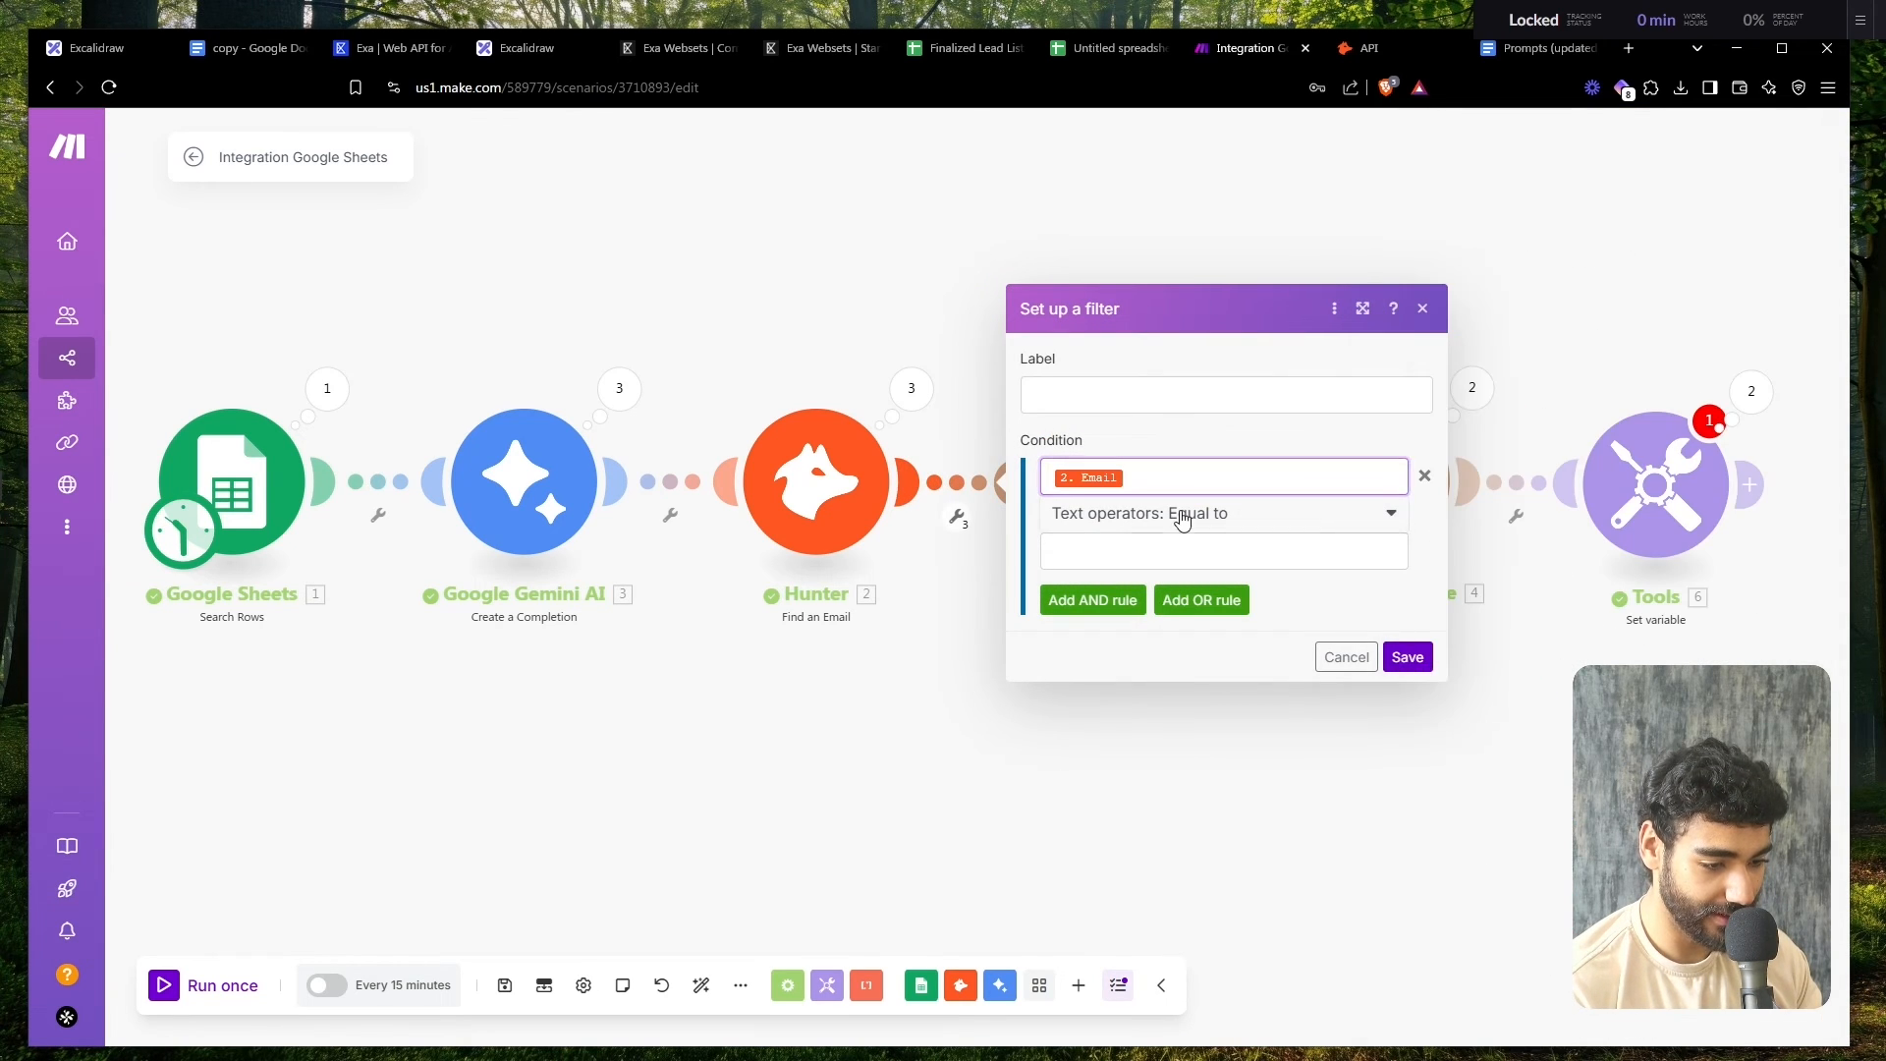
pyautogui.click(1128, 606)
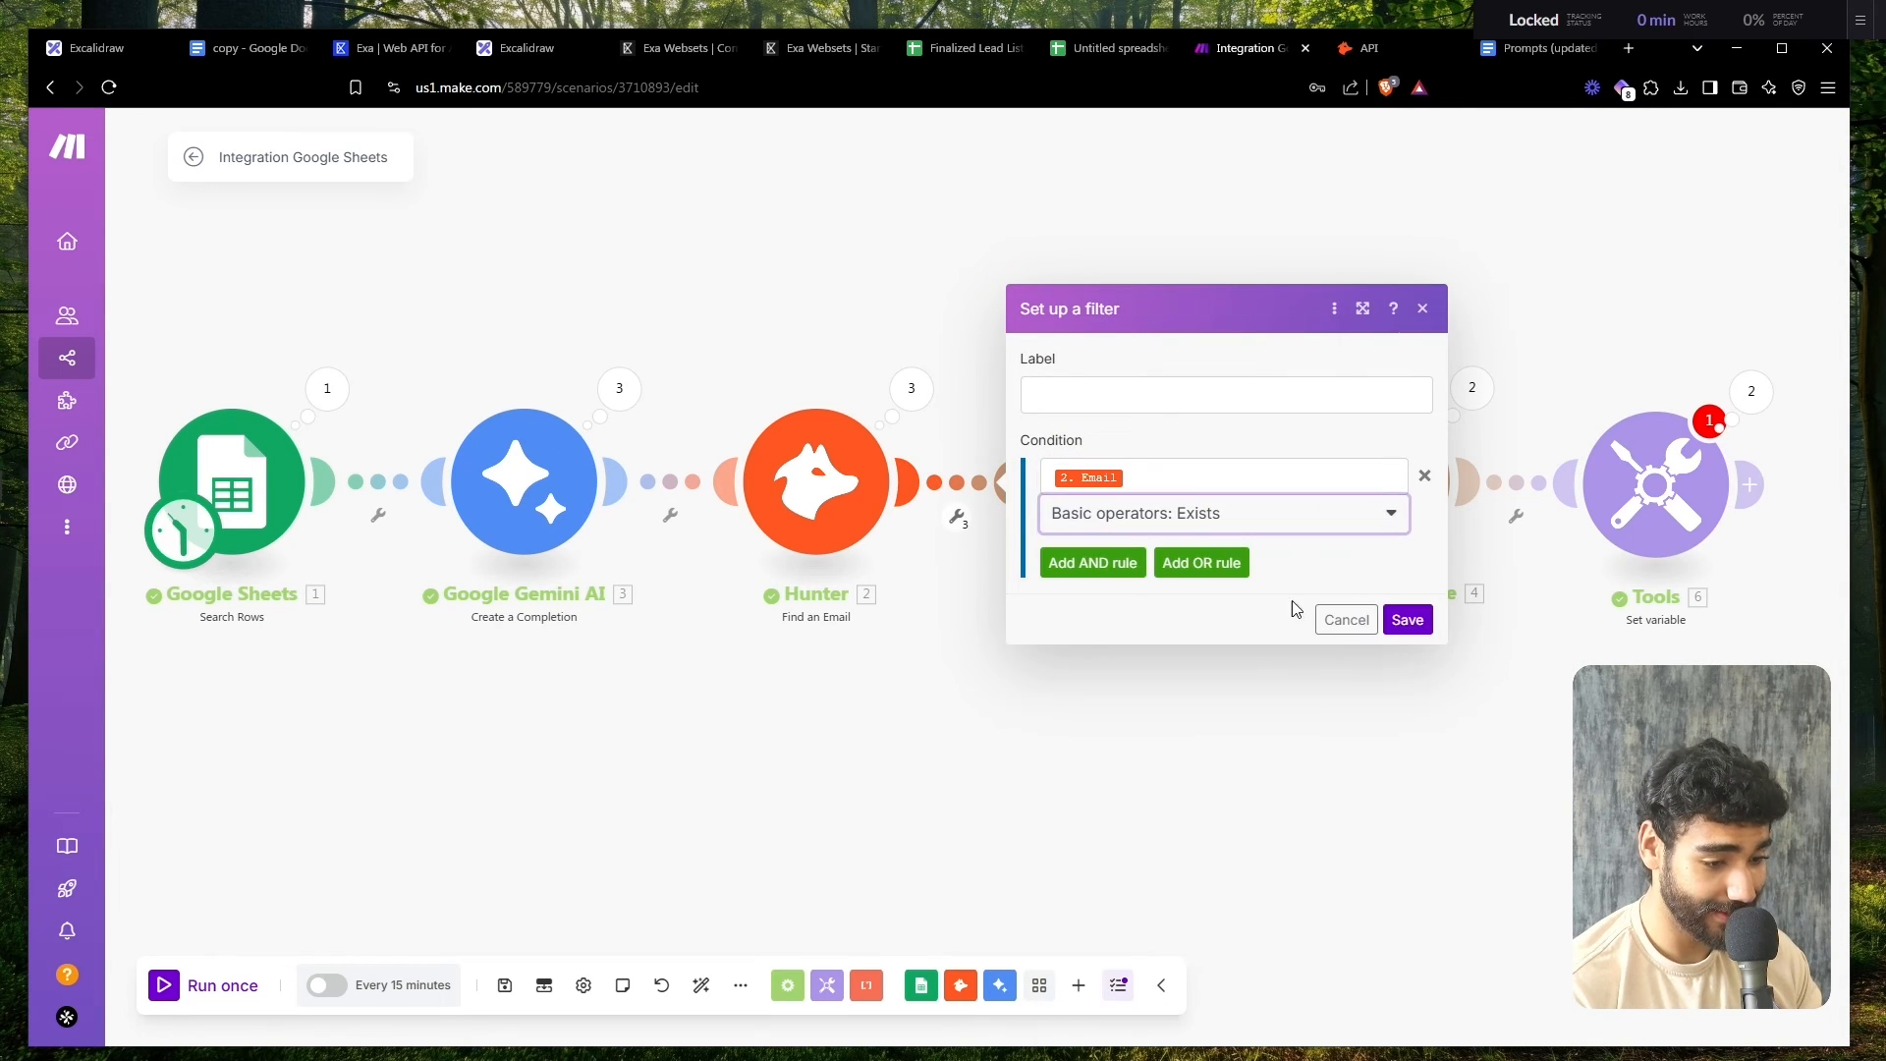
pyautogui.click(1403, 620)
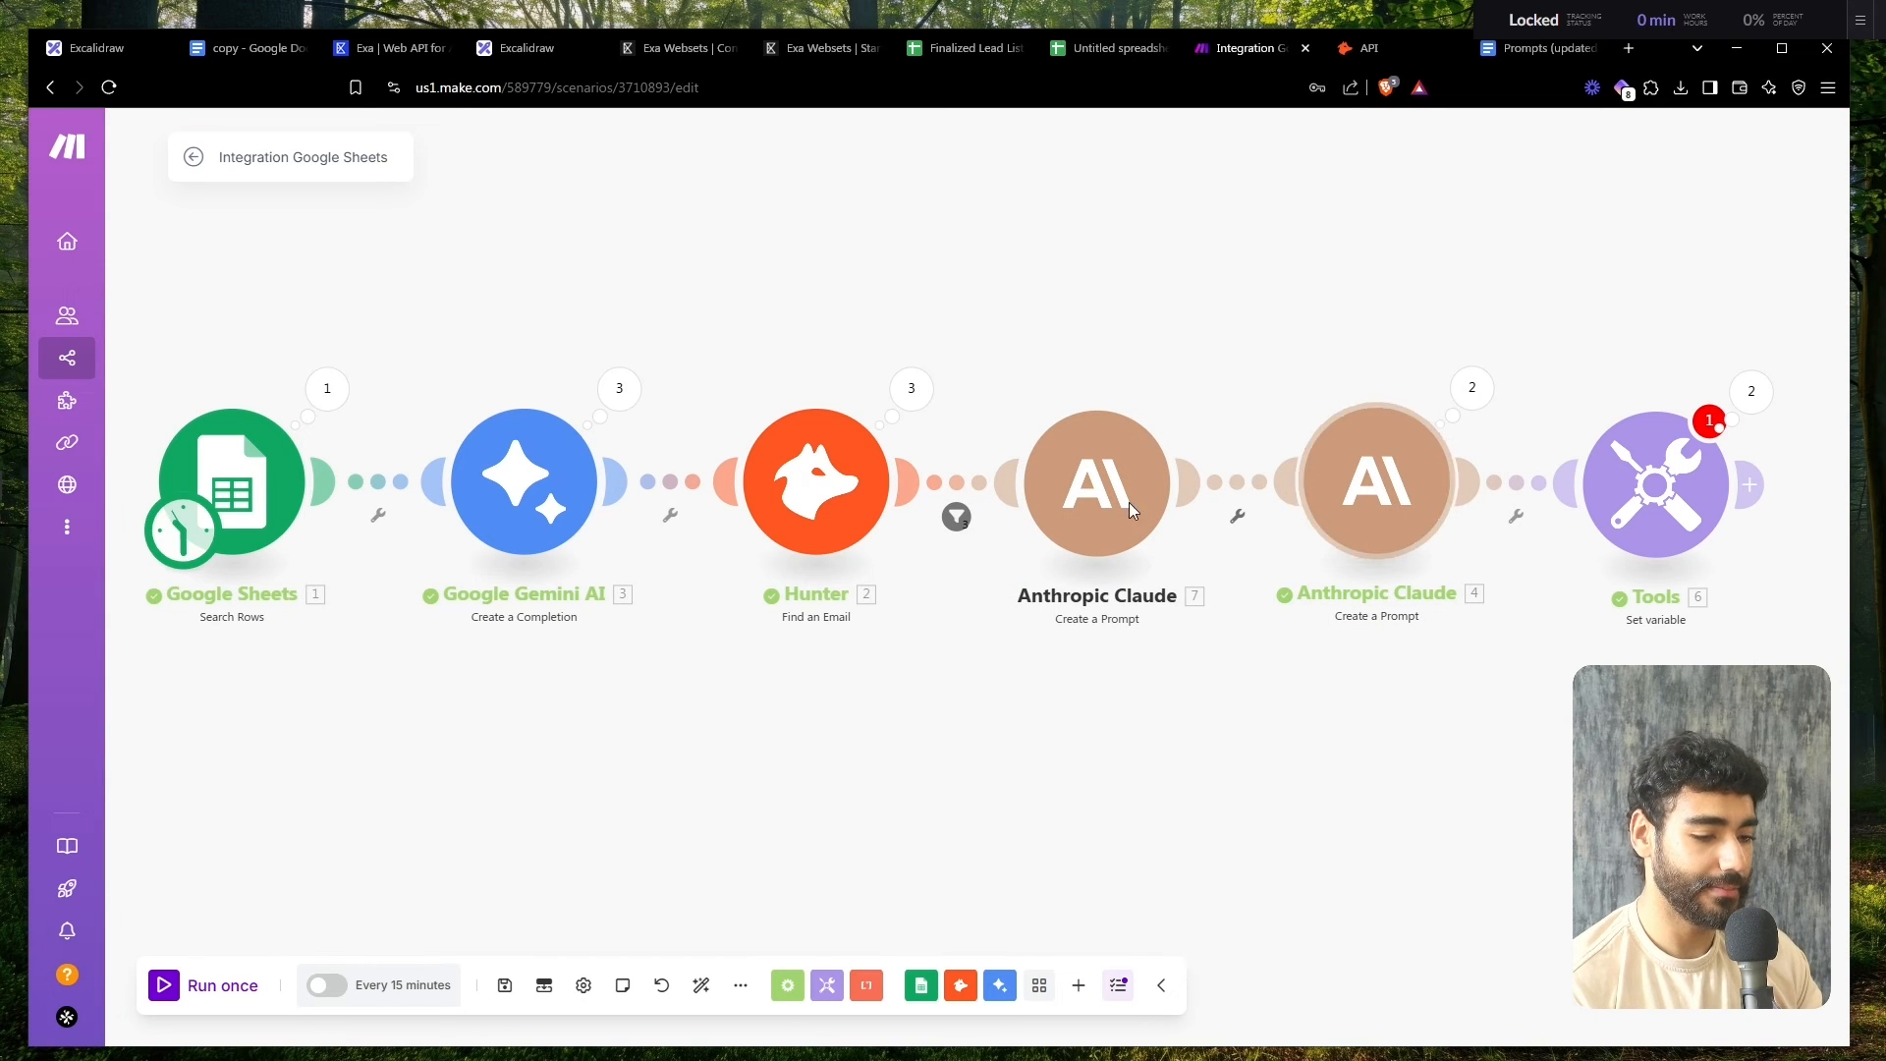
# - Insert the first Claude module's Text Response below "Including for:" in the dreamEmail value, then save and auto-align the scenario
pyautogui.click(1628, 459)
pyautogui.click(1296, 511)
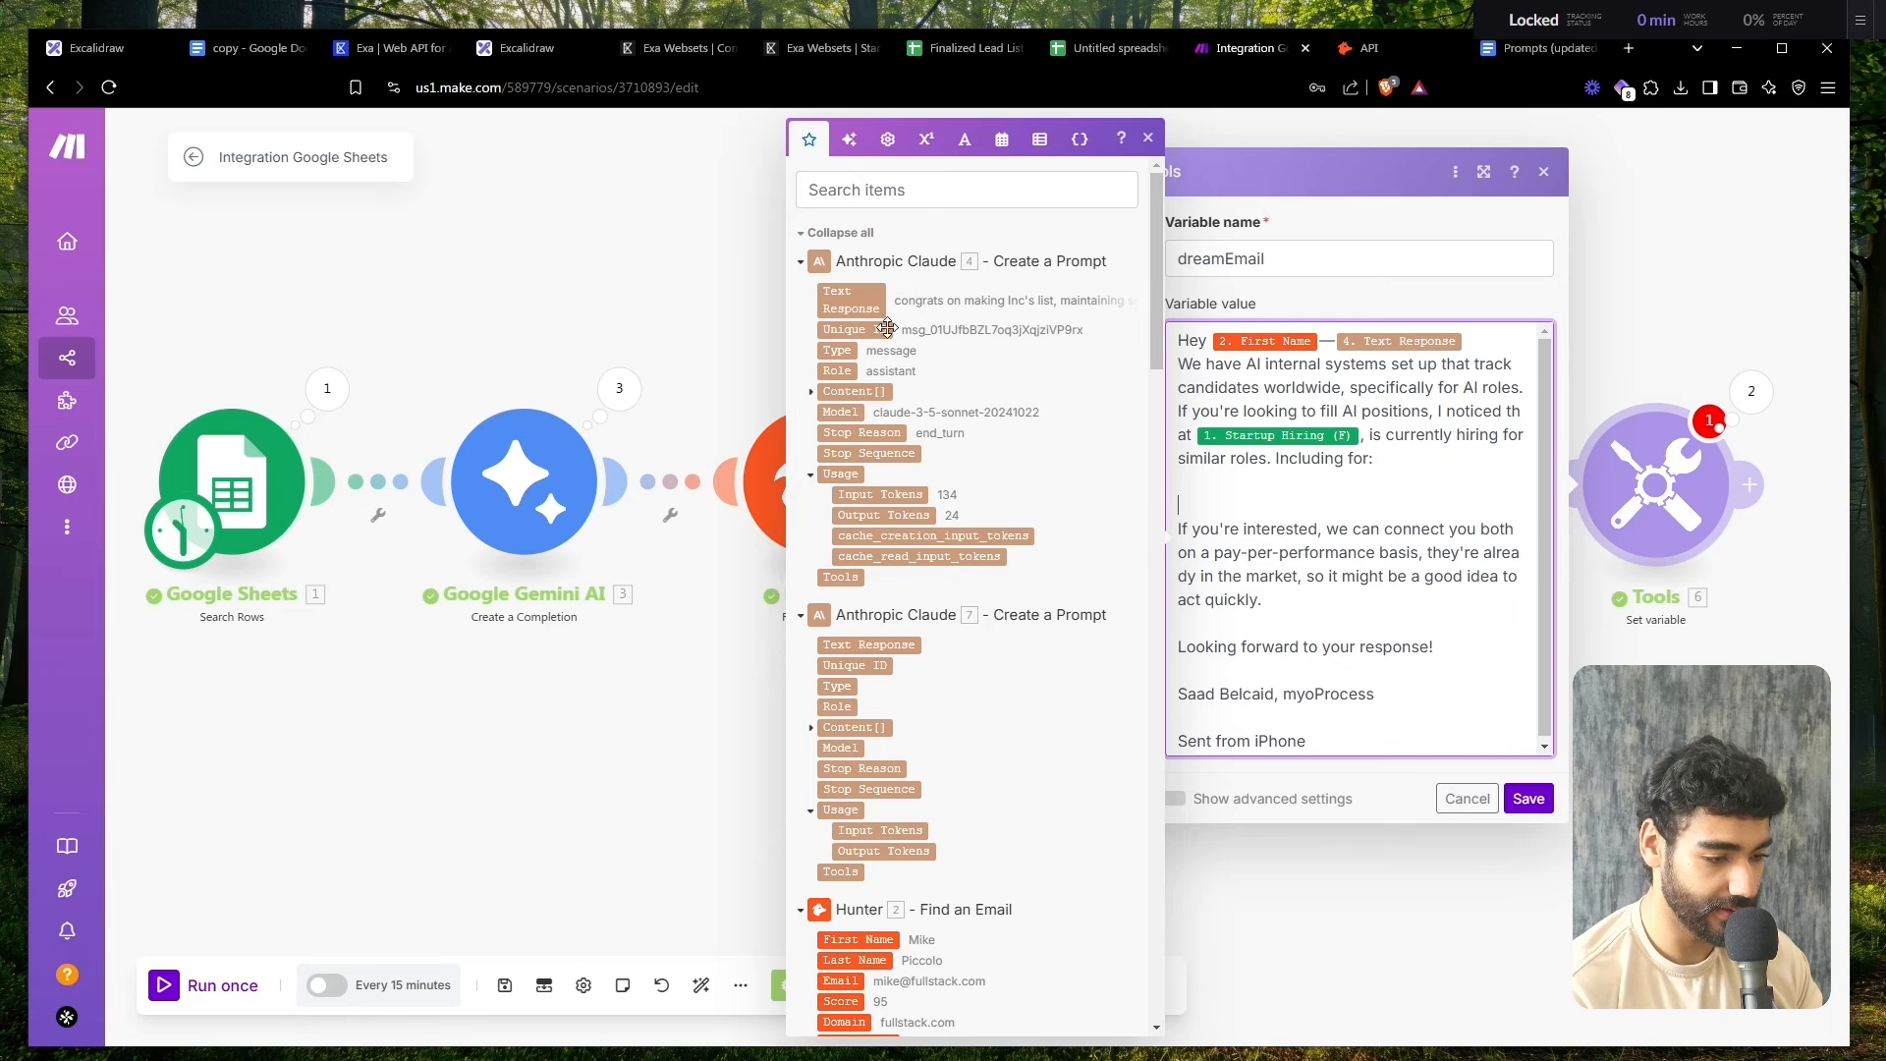
pyautogui.click(870, 645)
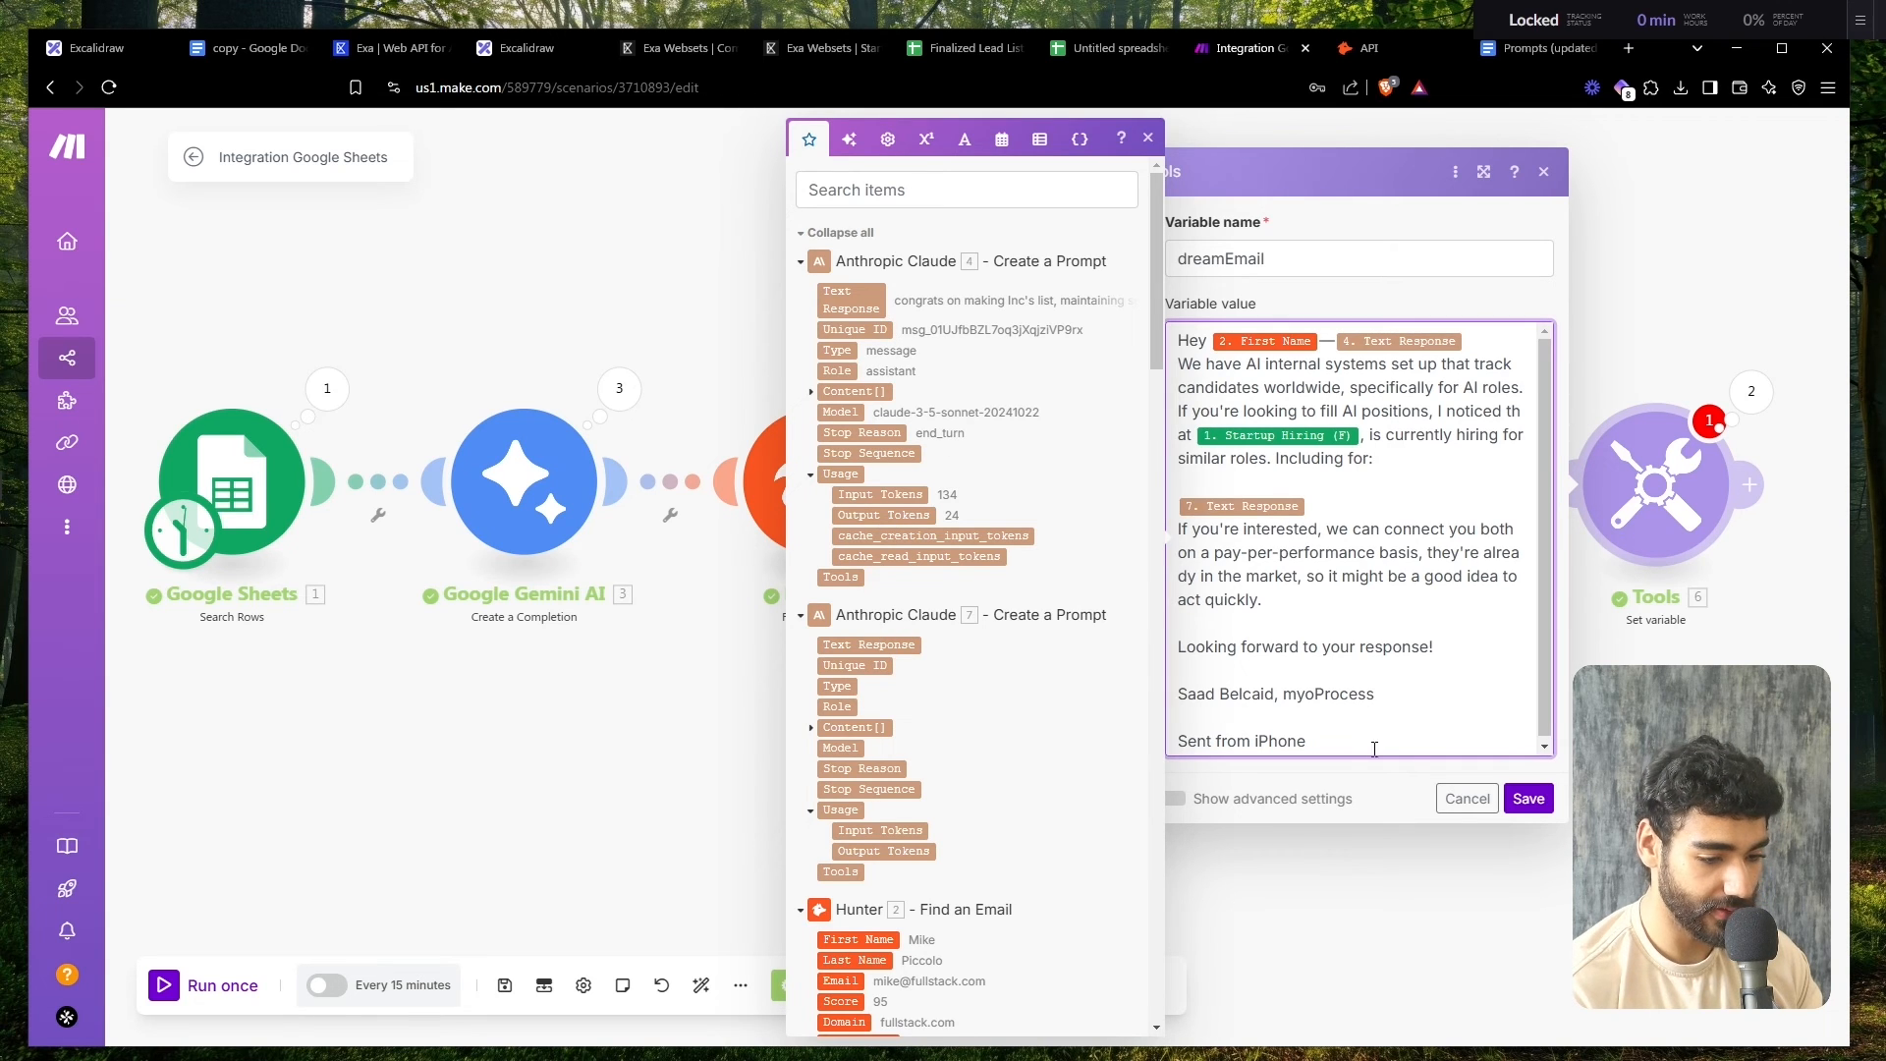
pyautogui.click(1528, 798)
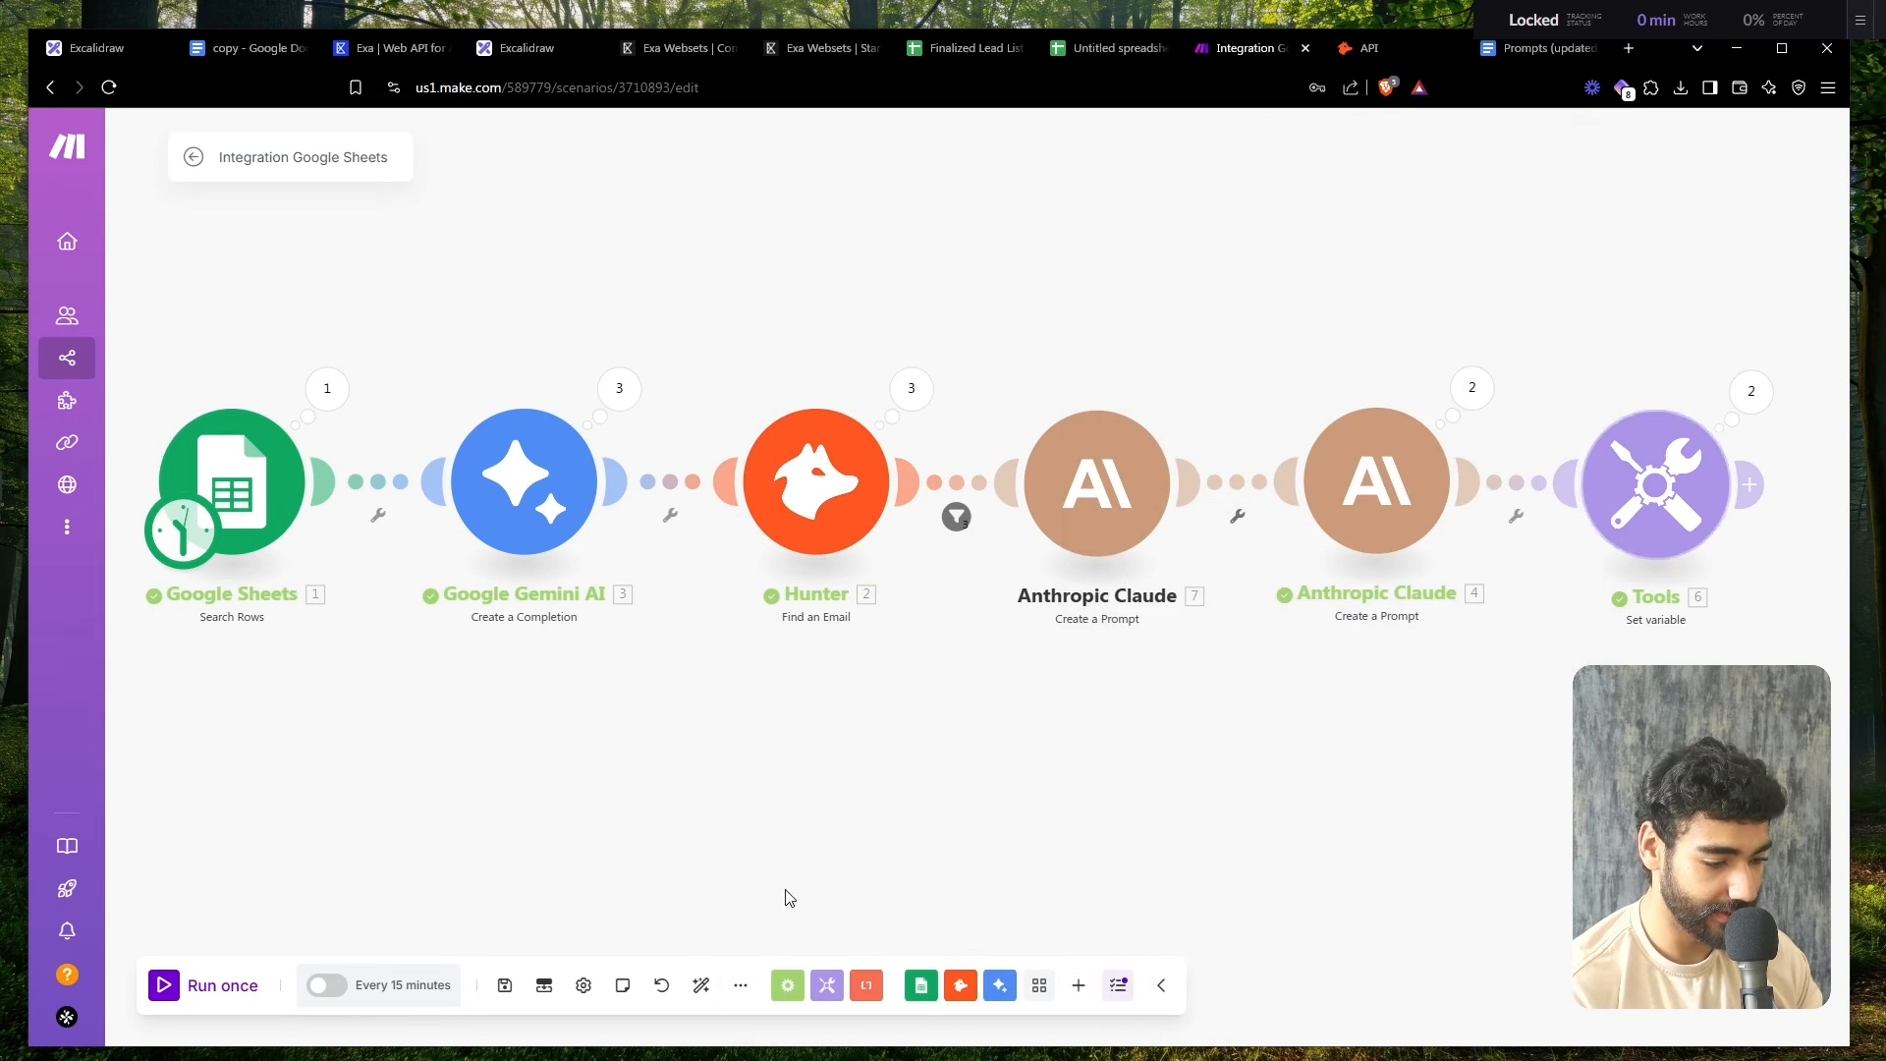
pyautogui.click(505, 986)
pyautogui.click(701, 986)
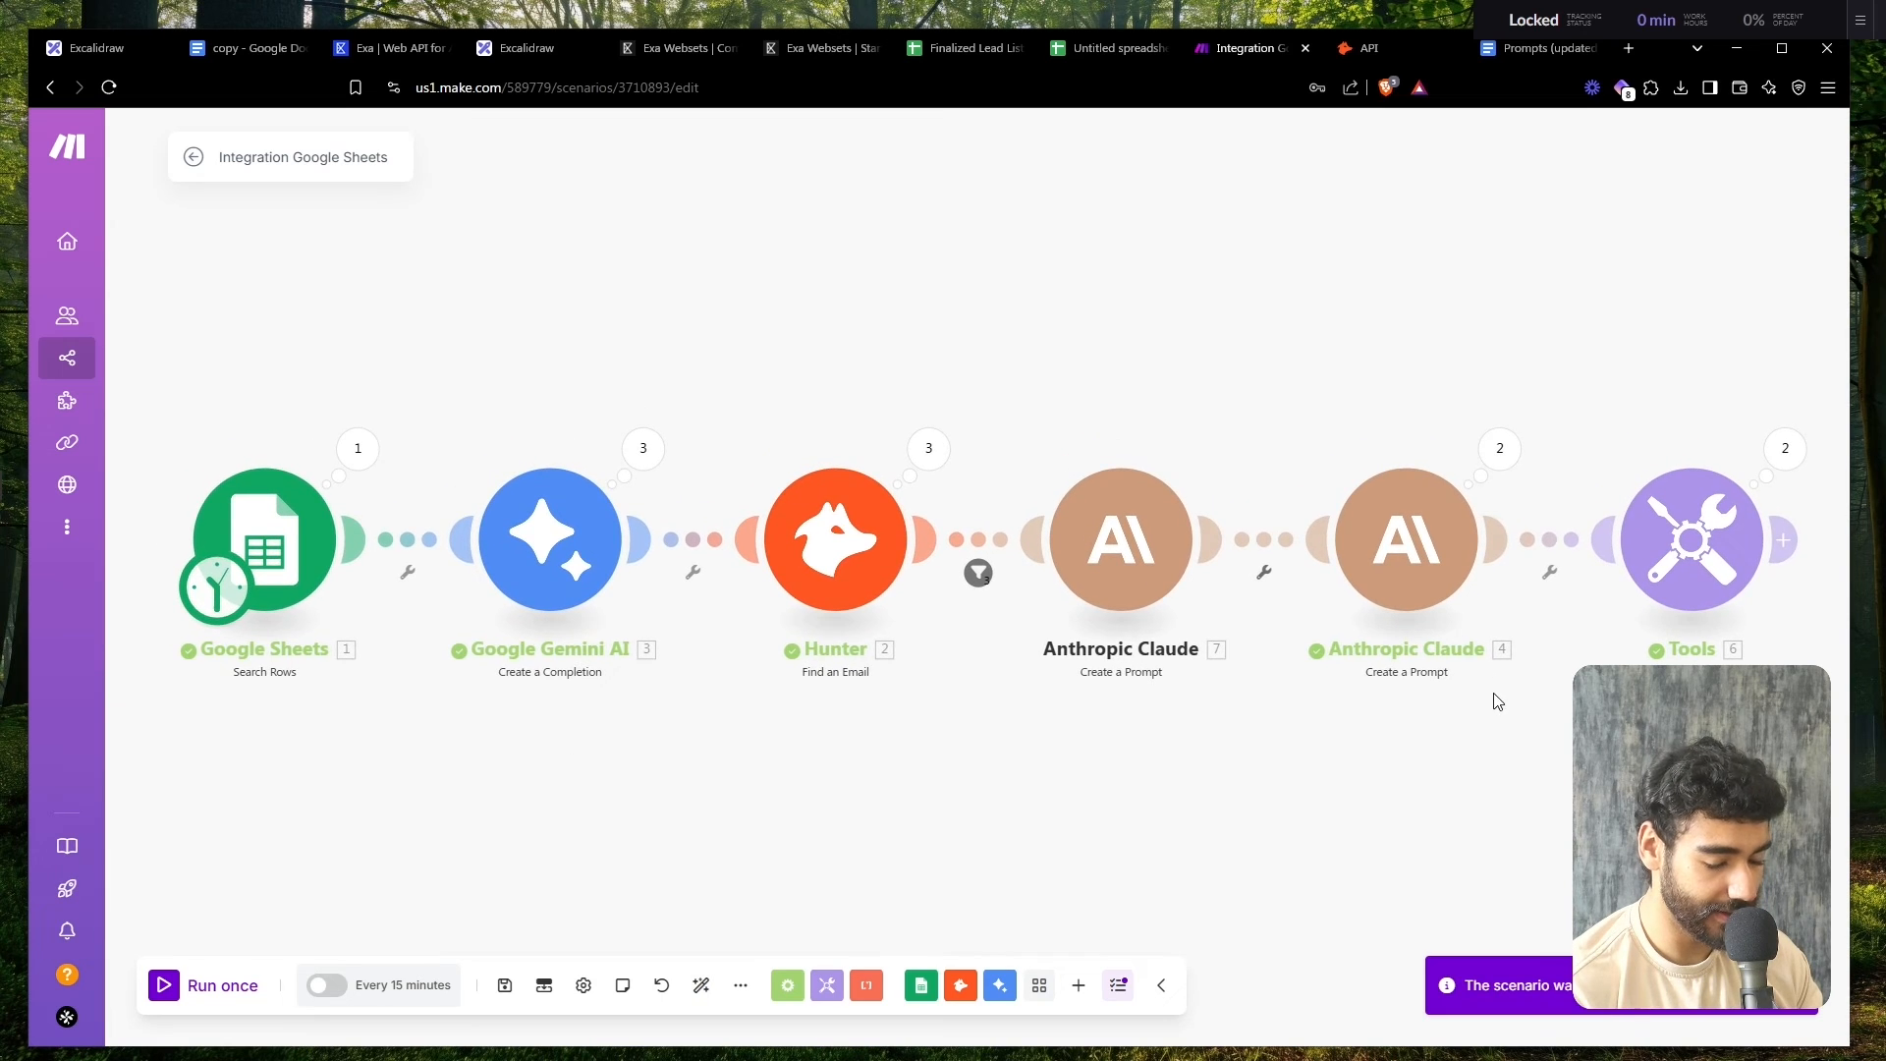
# - Add an Instantly Add a Lead to a Campaign module after the Tools module
pyautogui.moveTo(1497, 701); pyautogui.dragTo(1087, 568)
pyautogui.click(1374, 409)
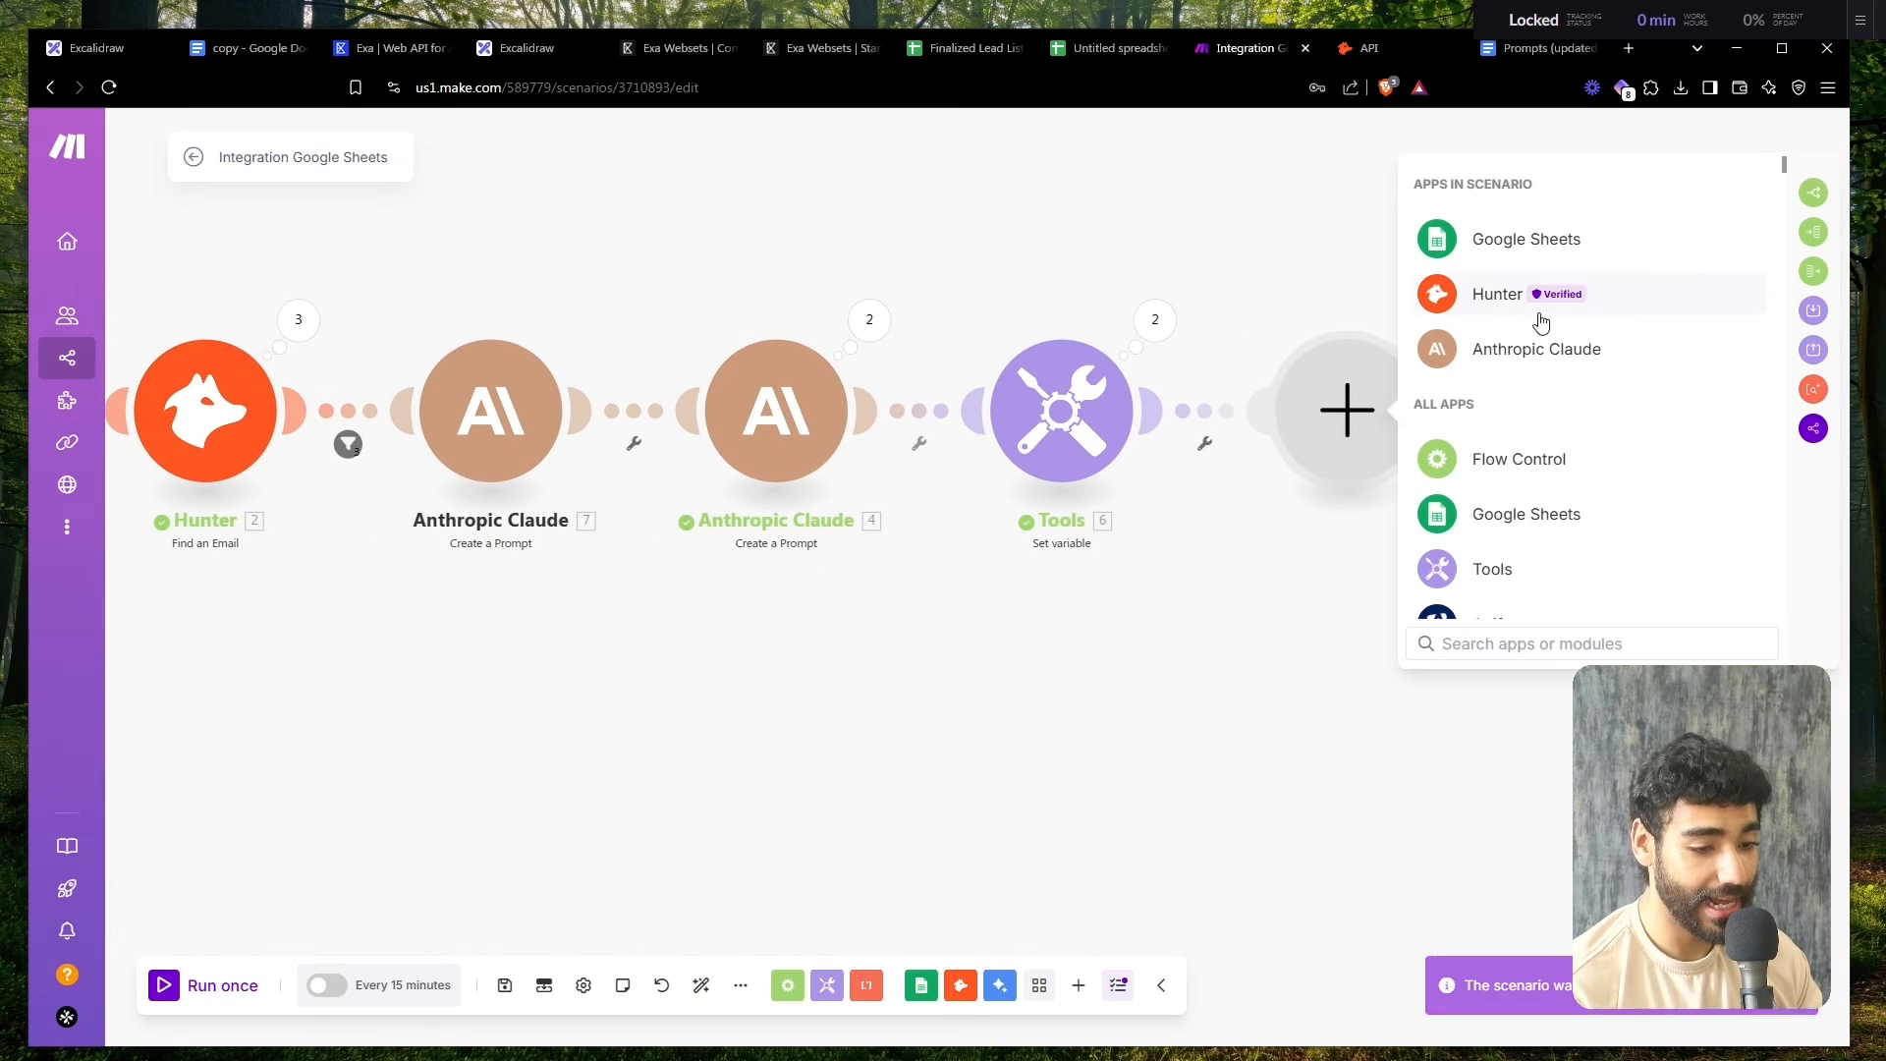
pyautogui.write('instant')
pyautogui.press('Return')
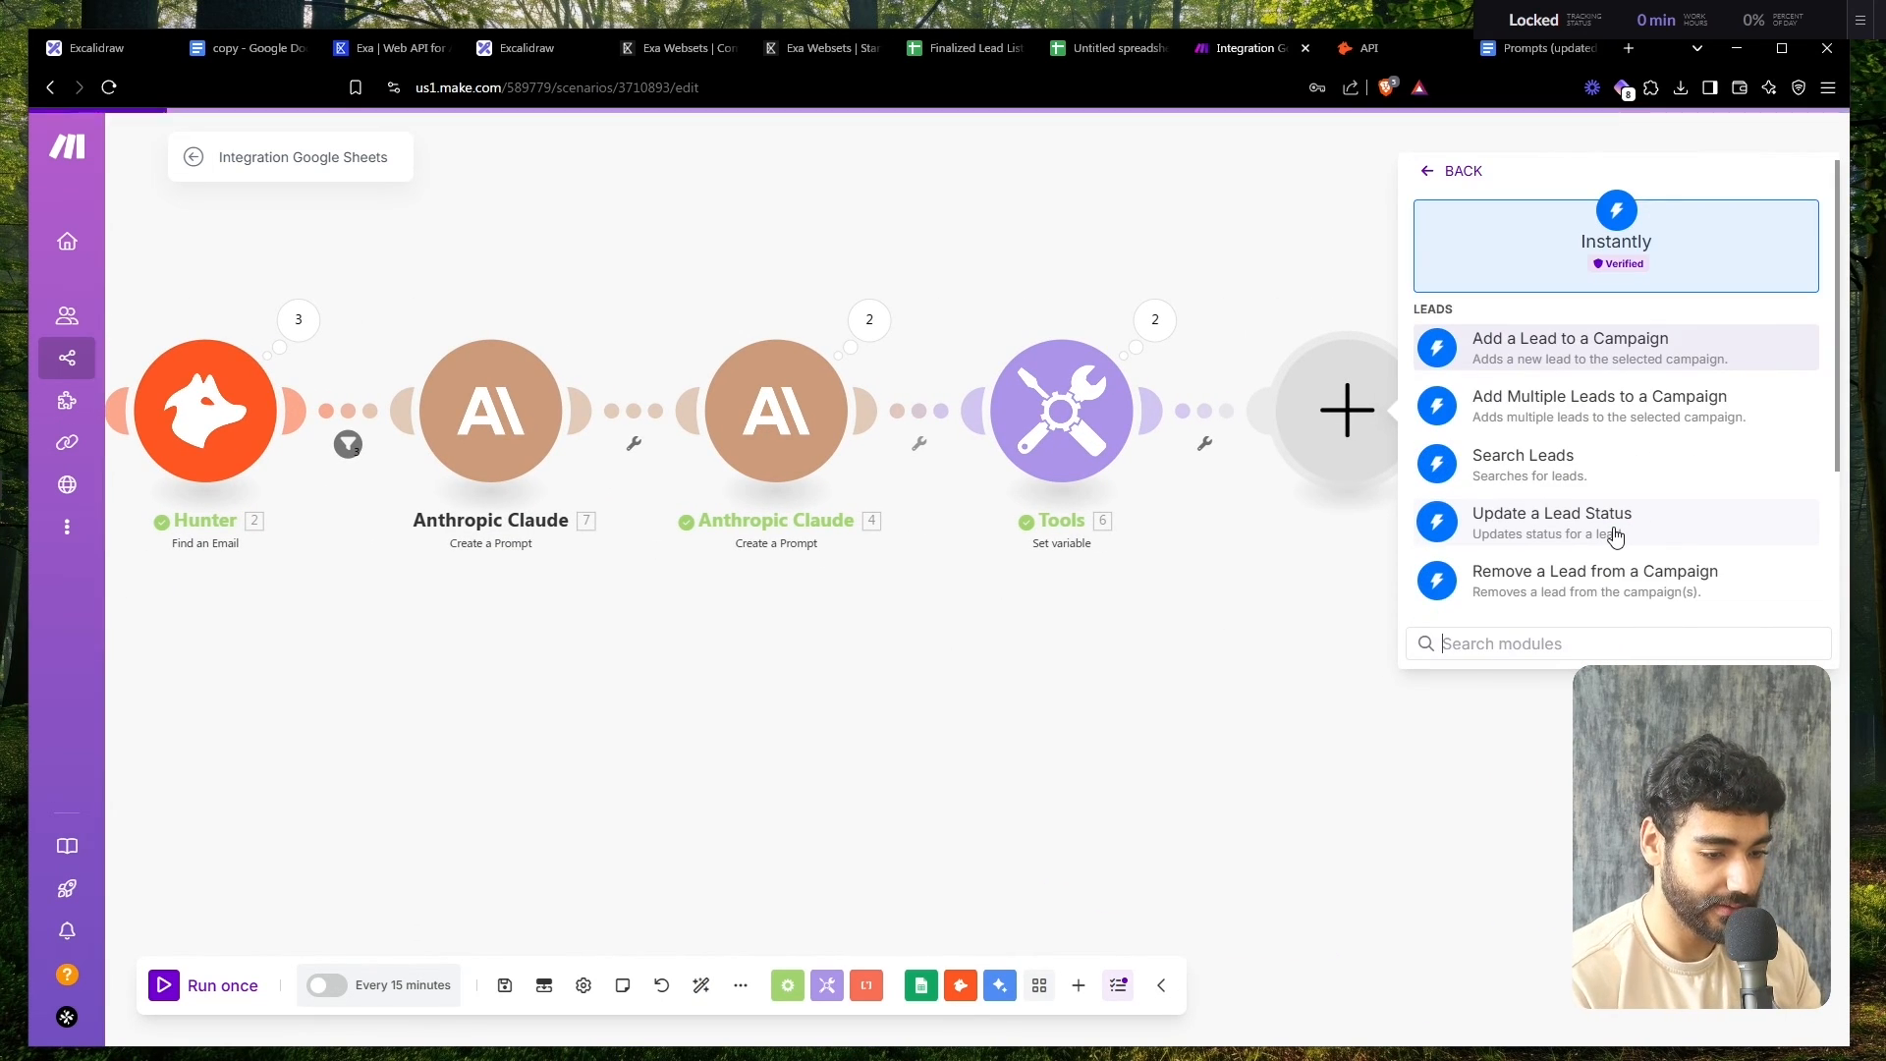
pyautogui.click(1616, 535)
# - Open the Instantly website in a new browser tab and log in to the account
pyautogui.hotkey('ctrl', 't')
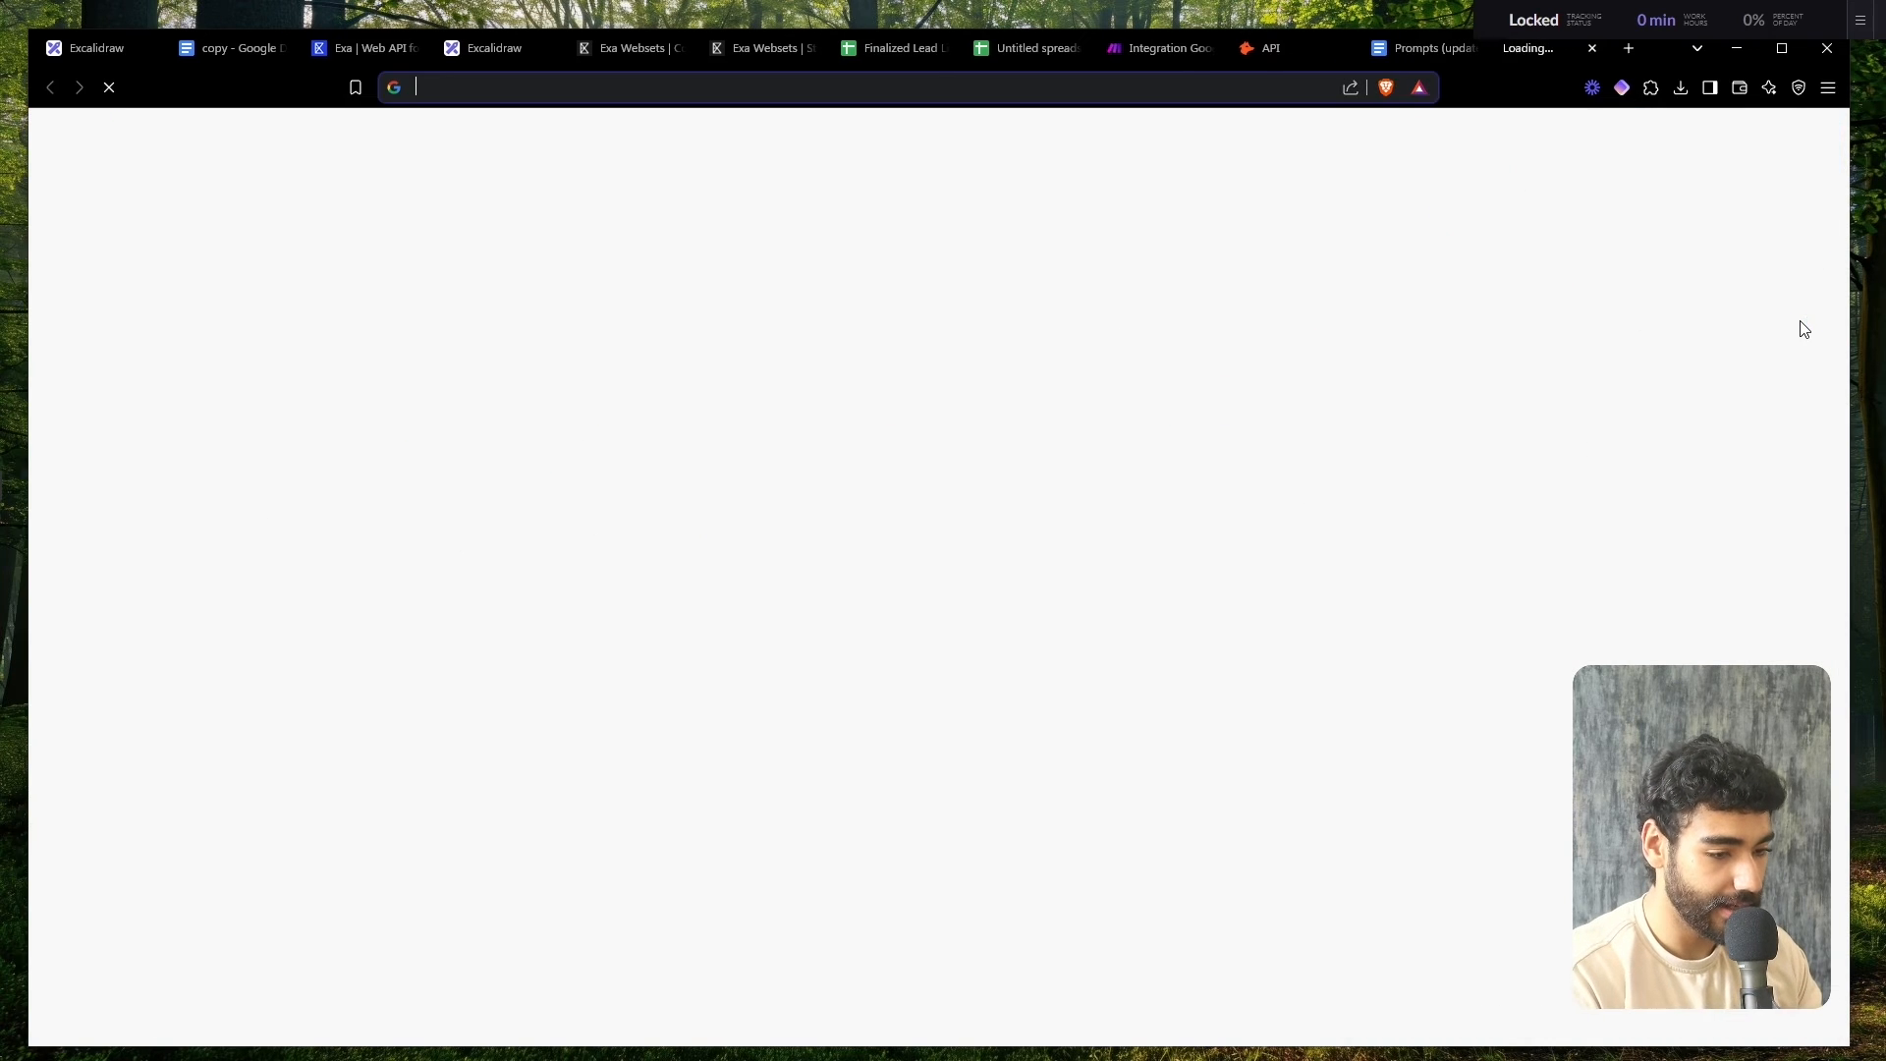
pyautogui.write('instantly')
pyautogui.press('Return')
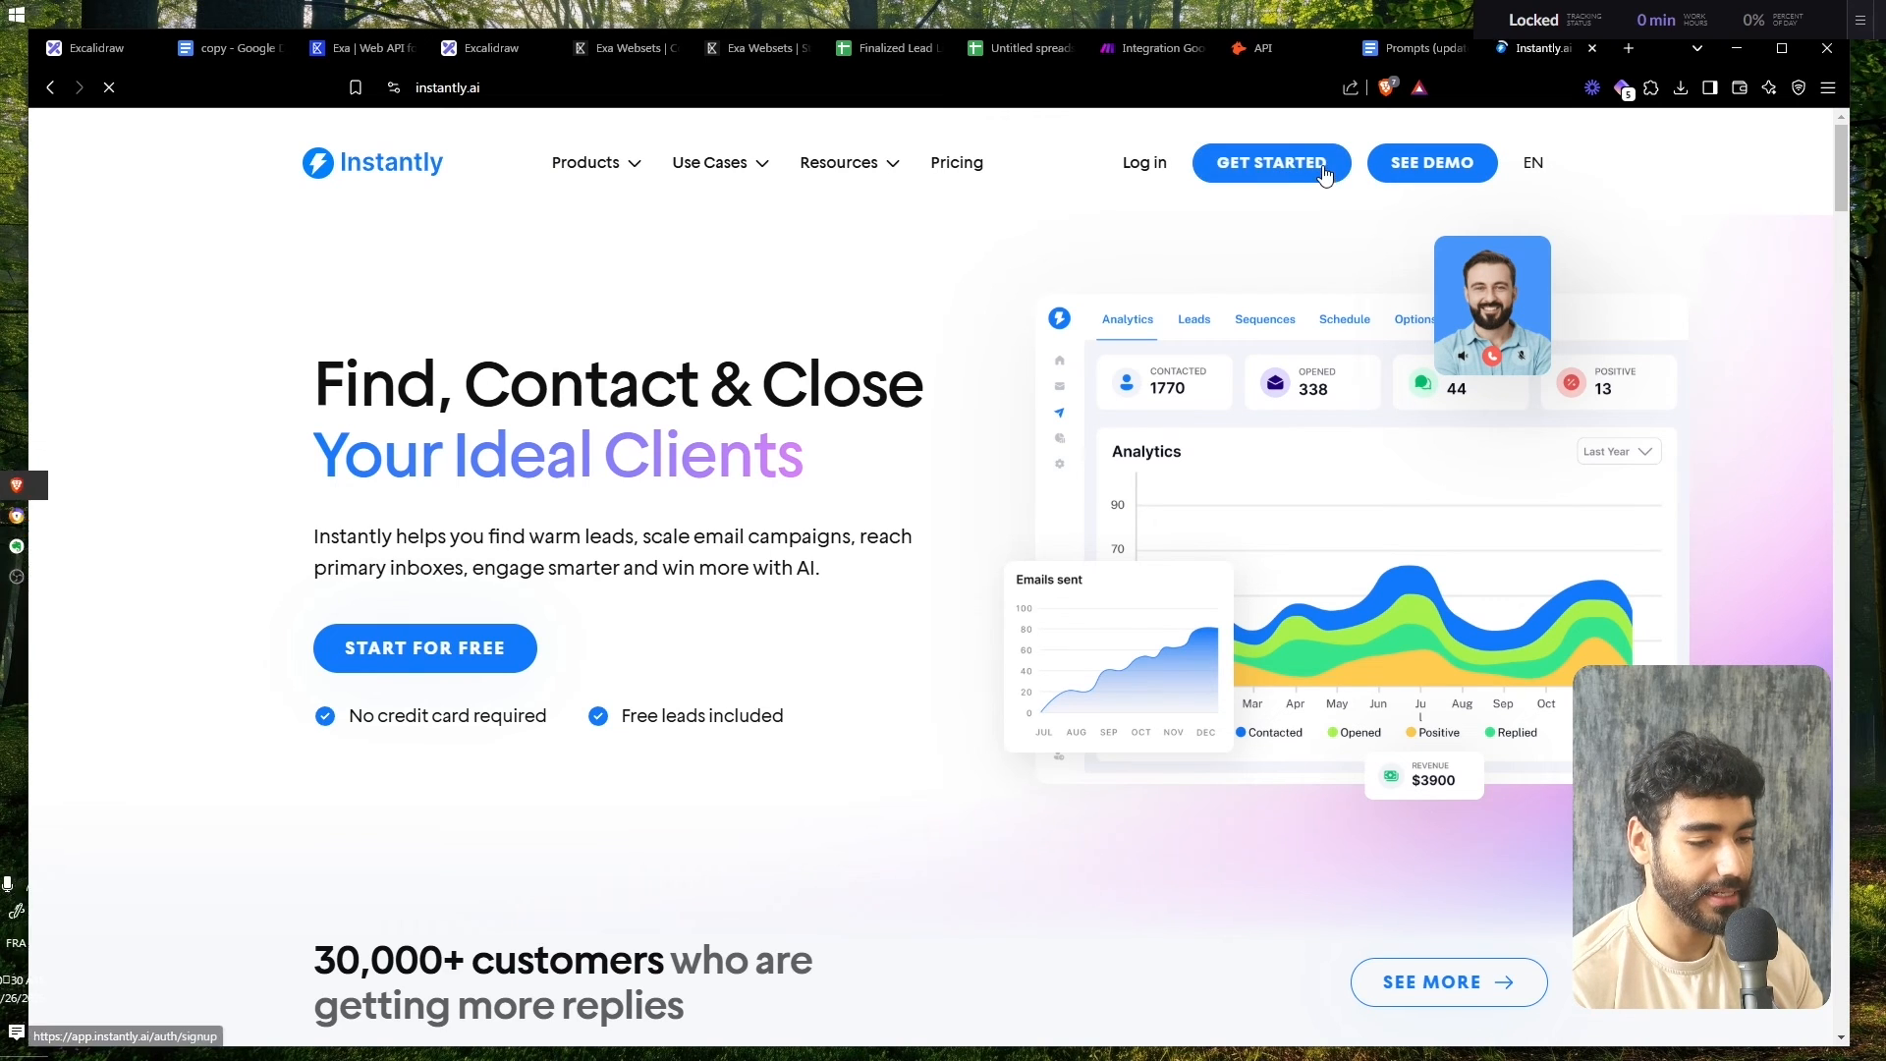
pyautogui.click(1142, 165)
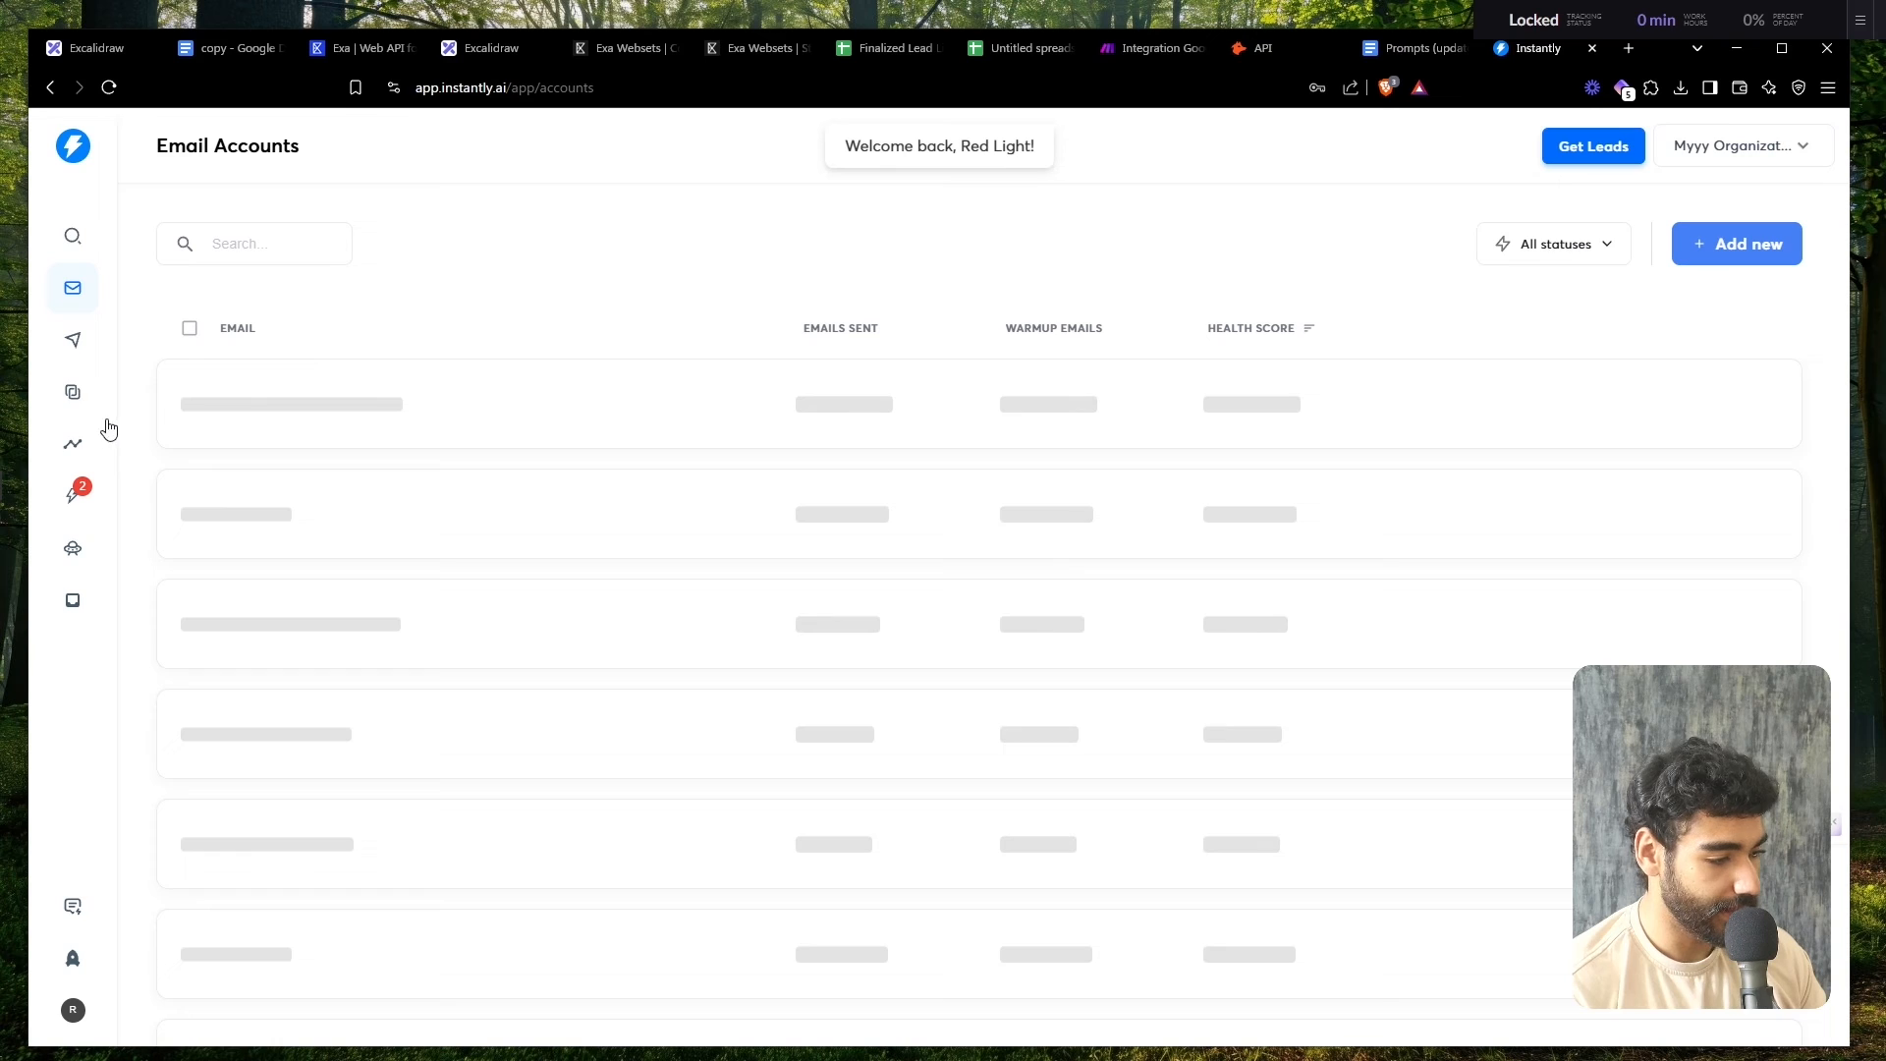
# - Create a new Instantly campaign named Recruitment Q1
pyautogui.click(73, 340)
pyautogui.click(918, 568)
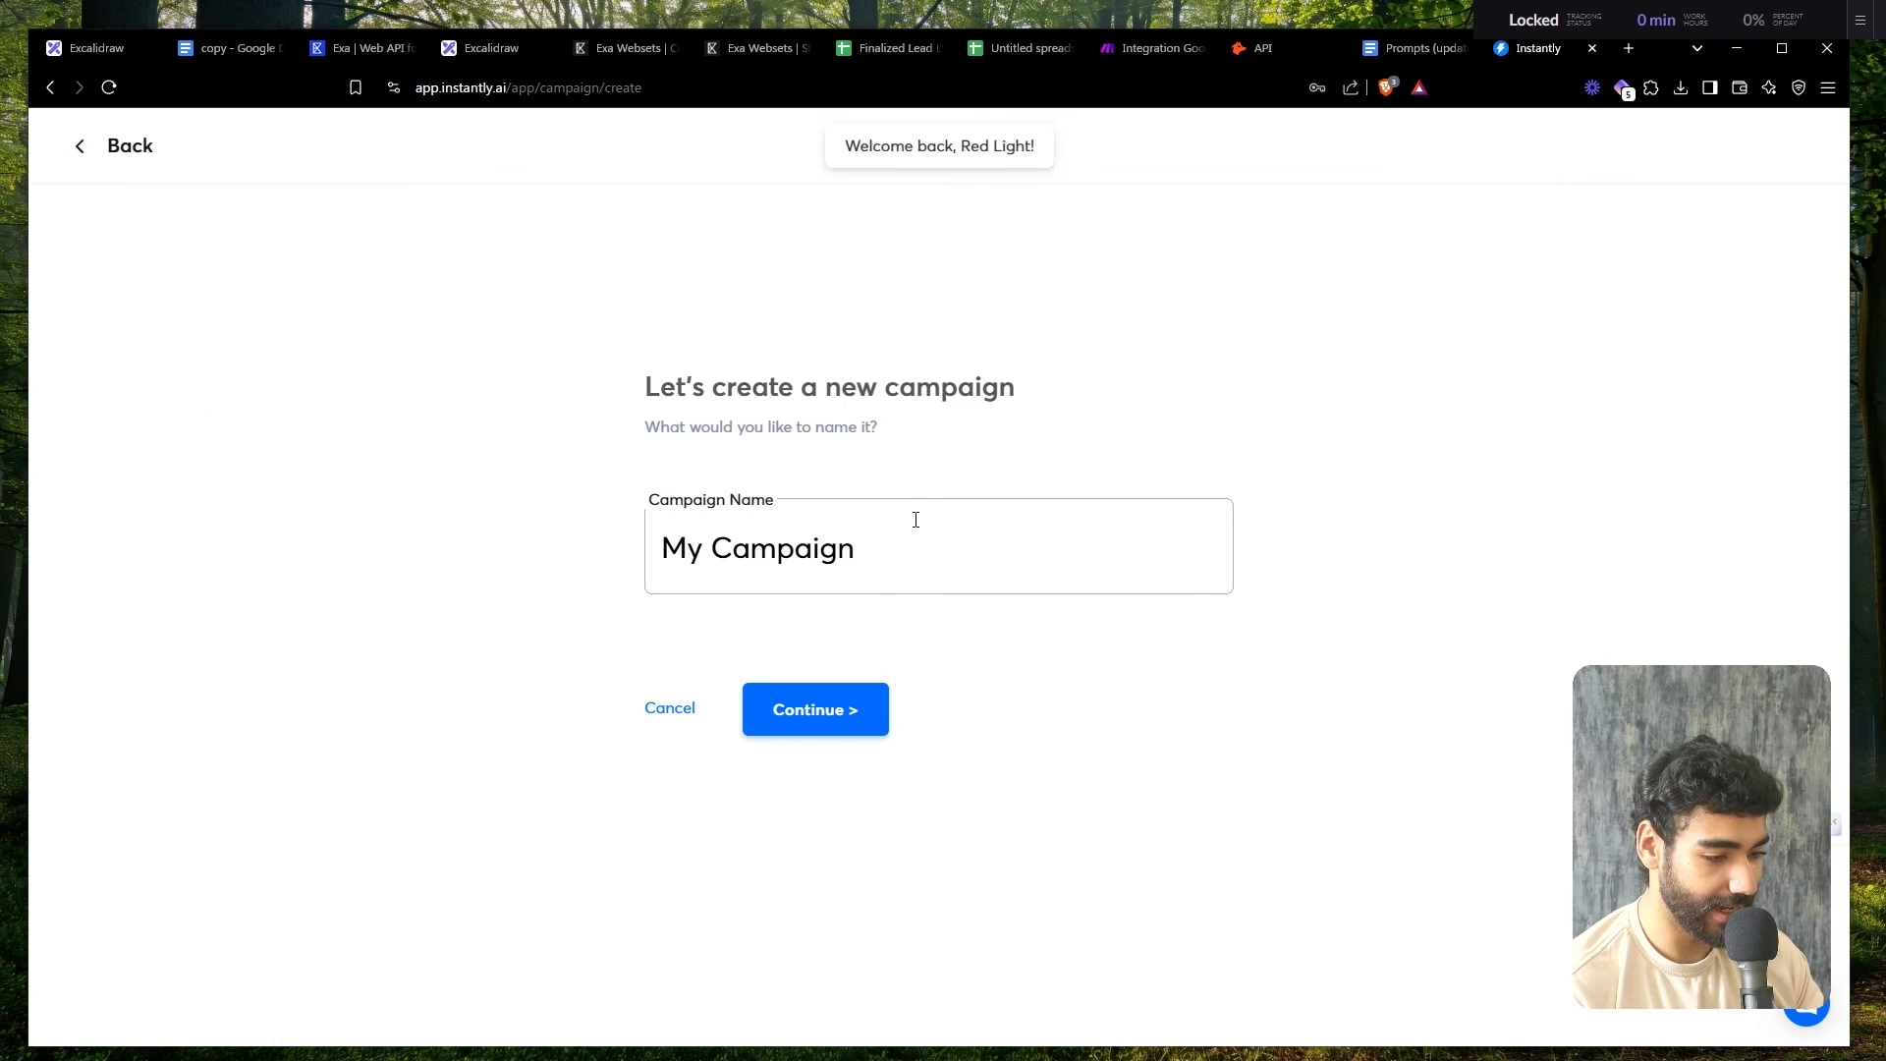
pyautogui.hotkey('ctrl', 'shift', 'Left')
pyautogui.hotkey('ctrl', 'shift', 'Left')
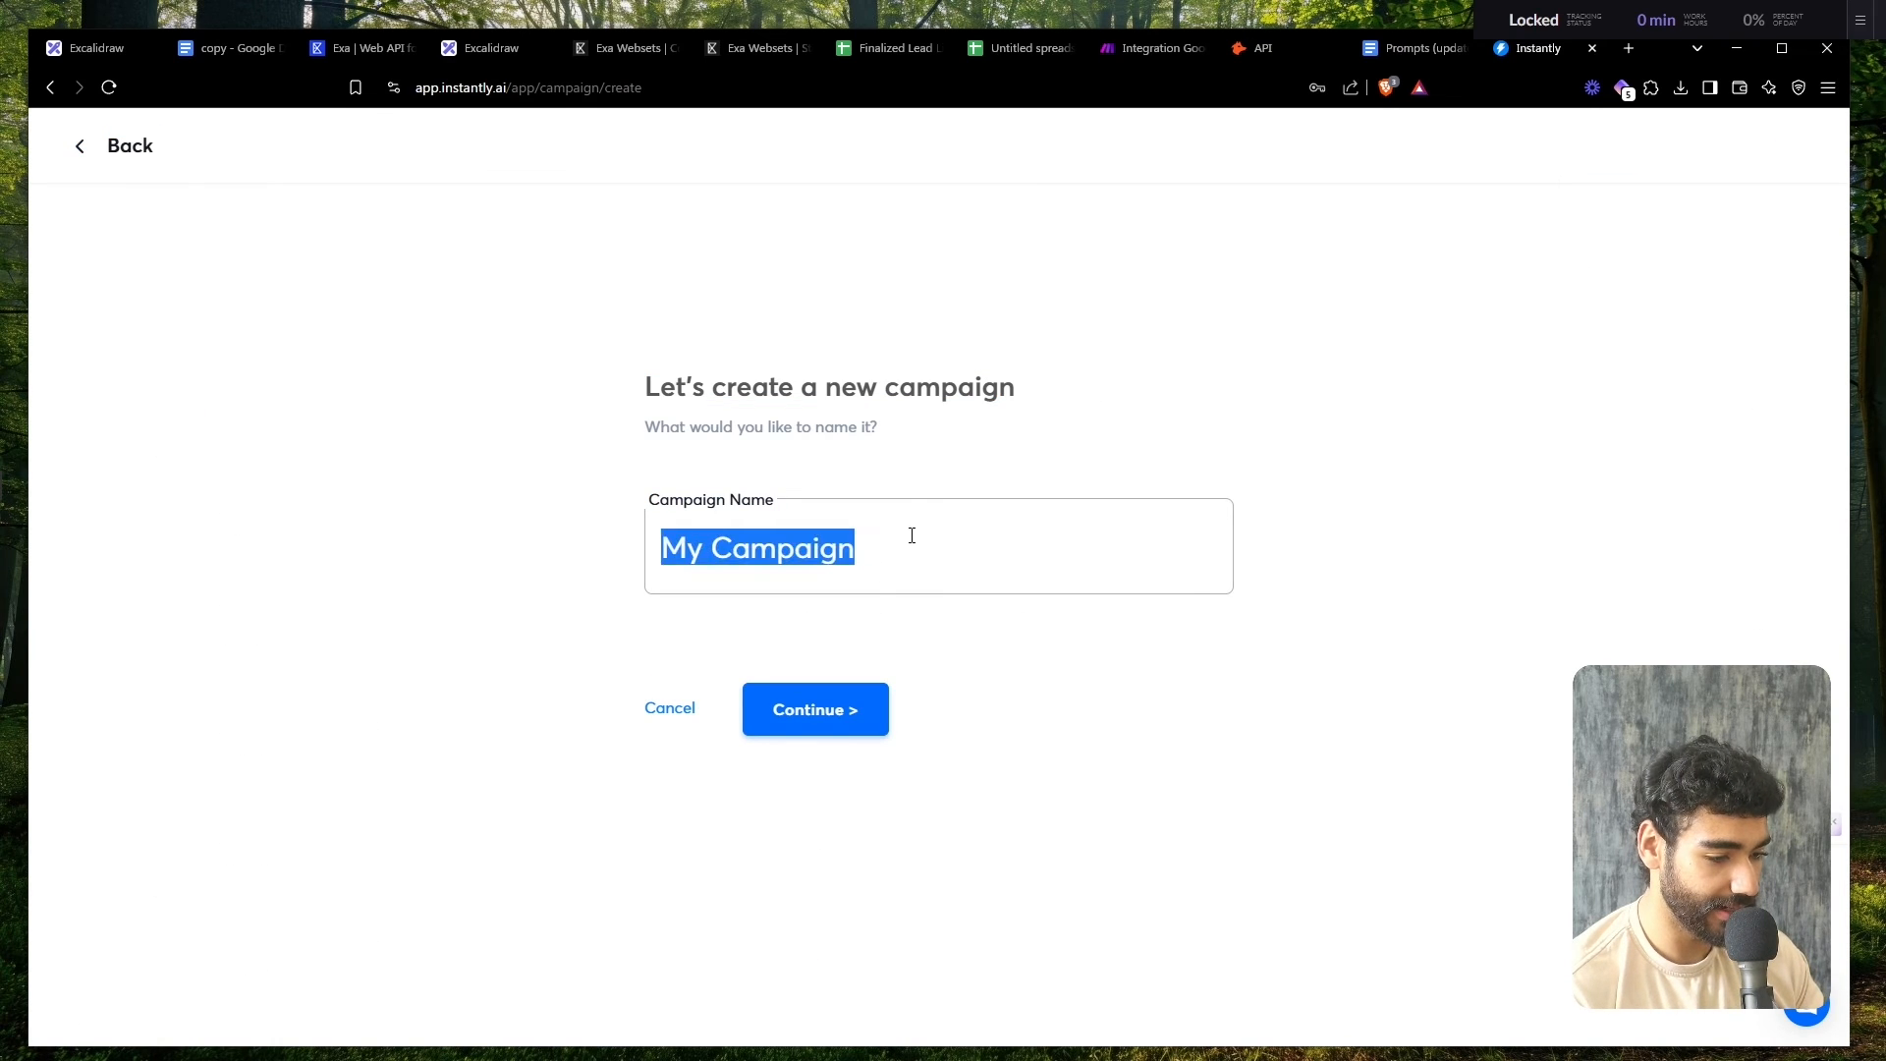
pyautogui.write('Recr')
pyautogui.write('uitm')
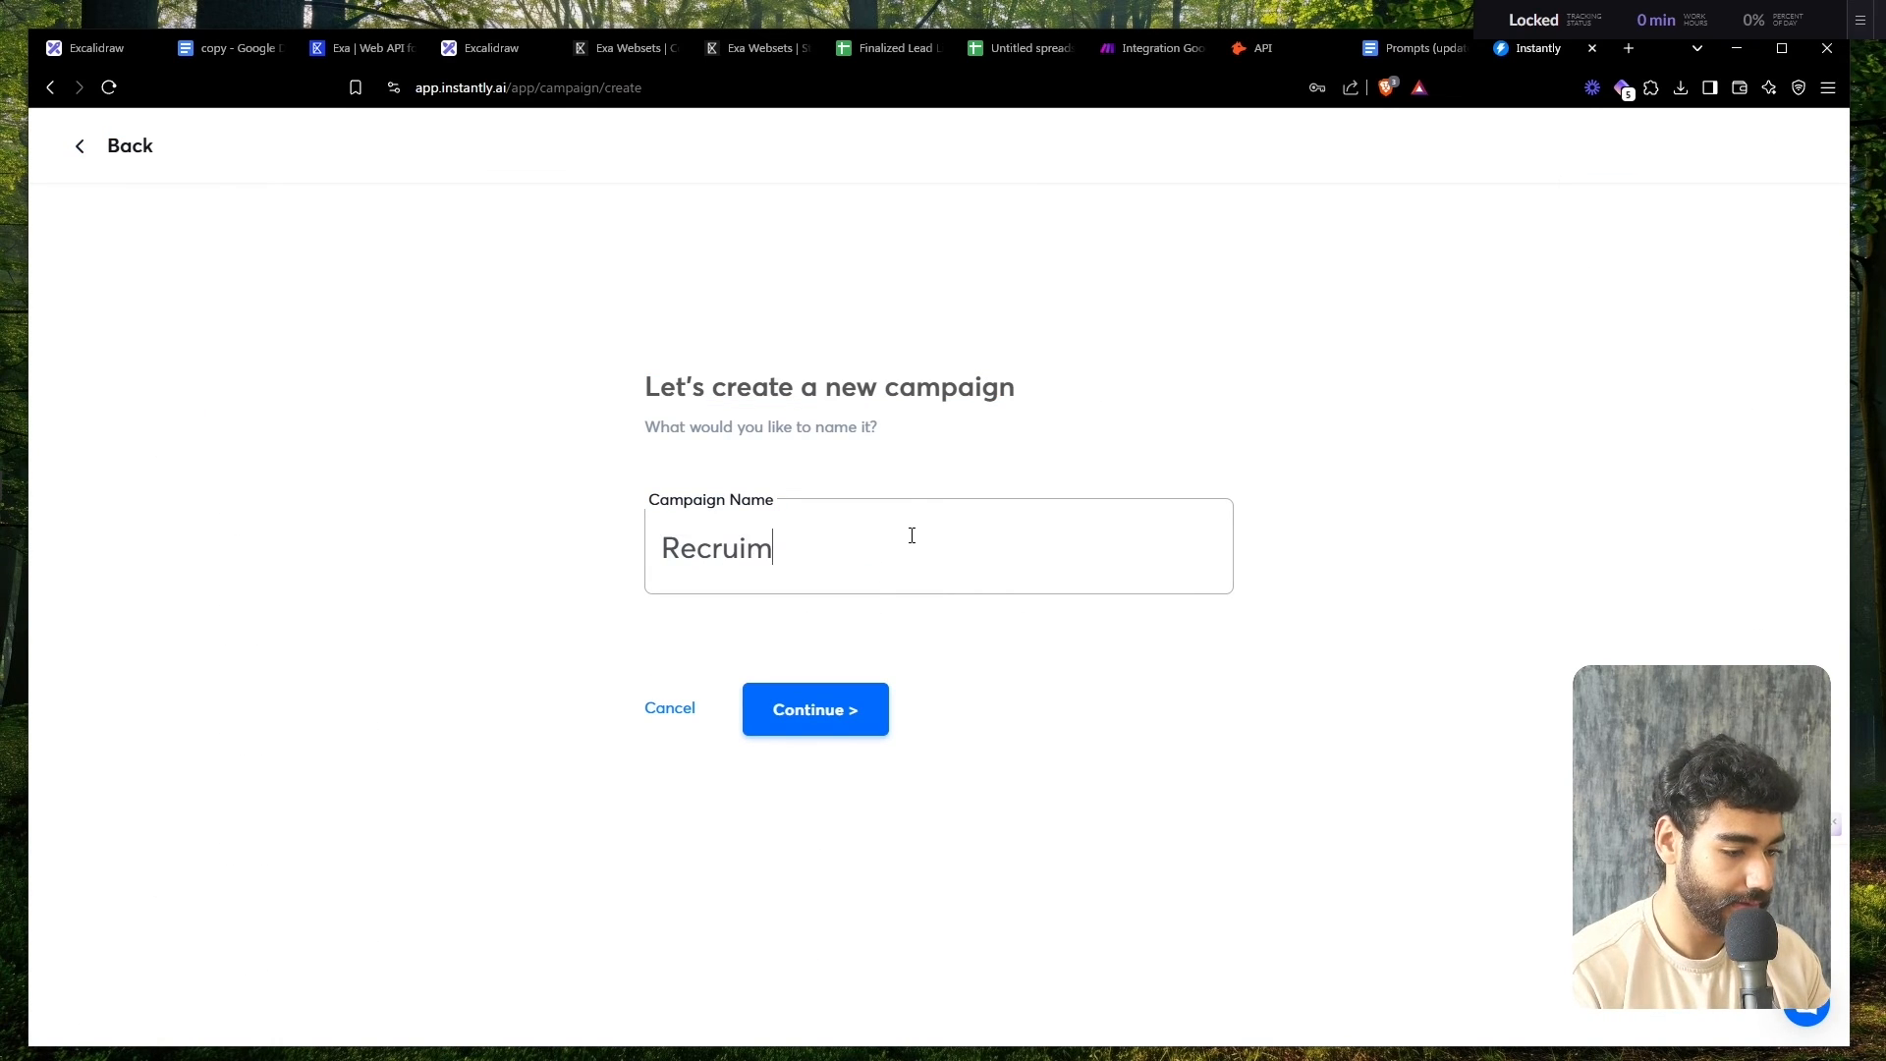
pyautogui.press('BackSpace')
pyautogui.write('tment Q1')
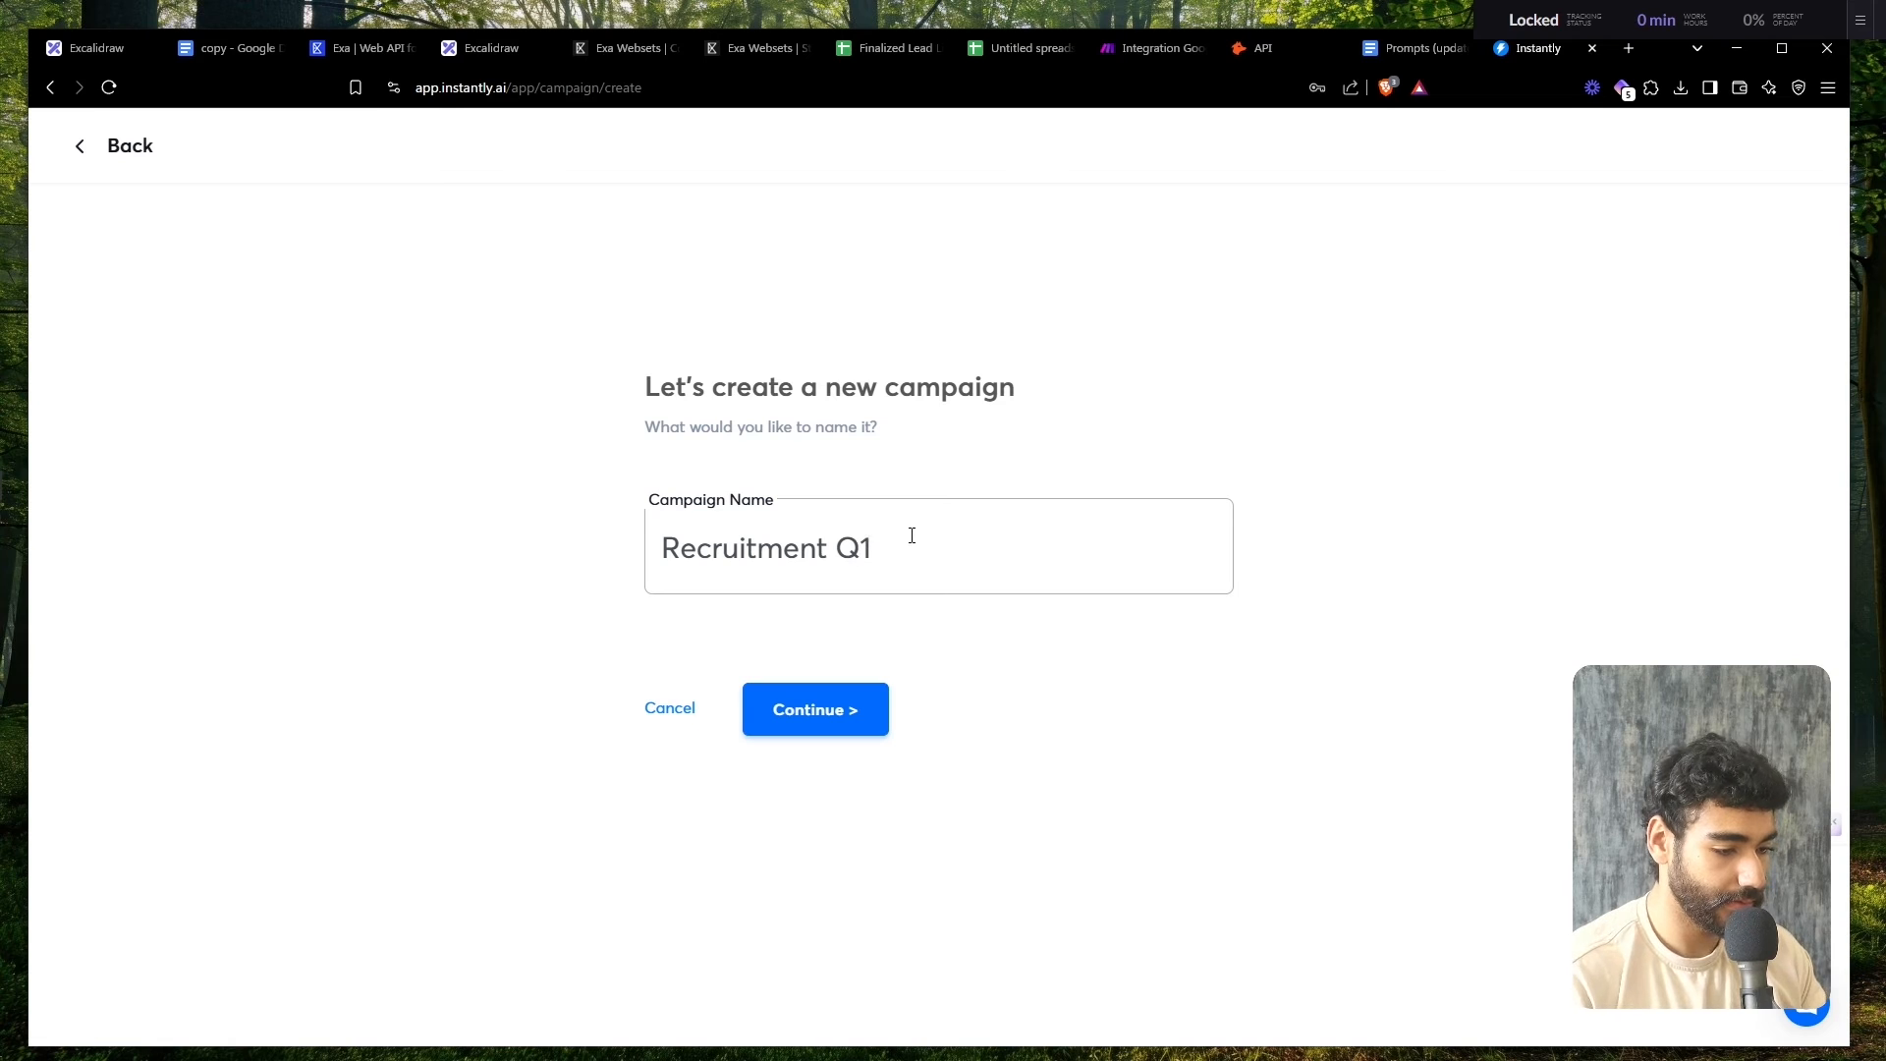
pyautogui.click(814, 709)
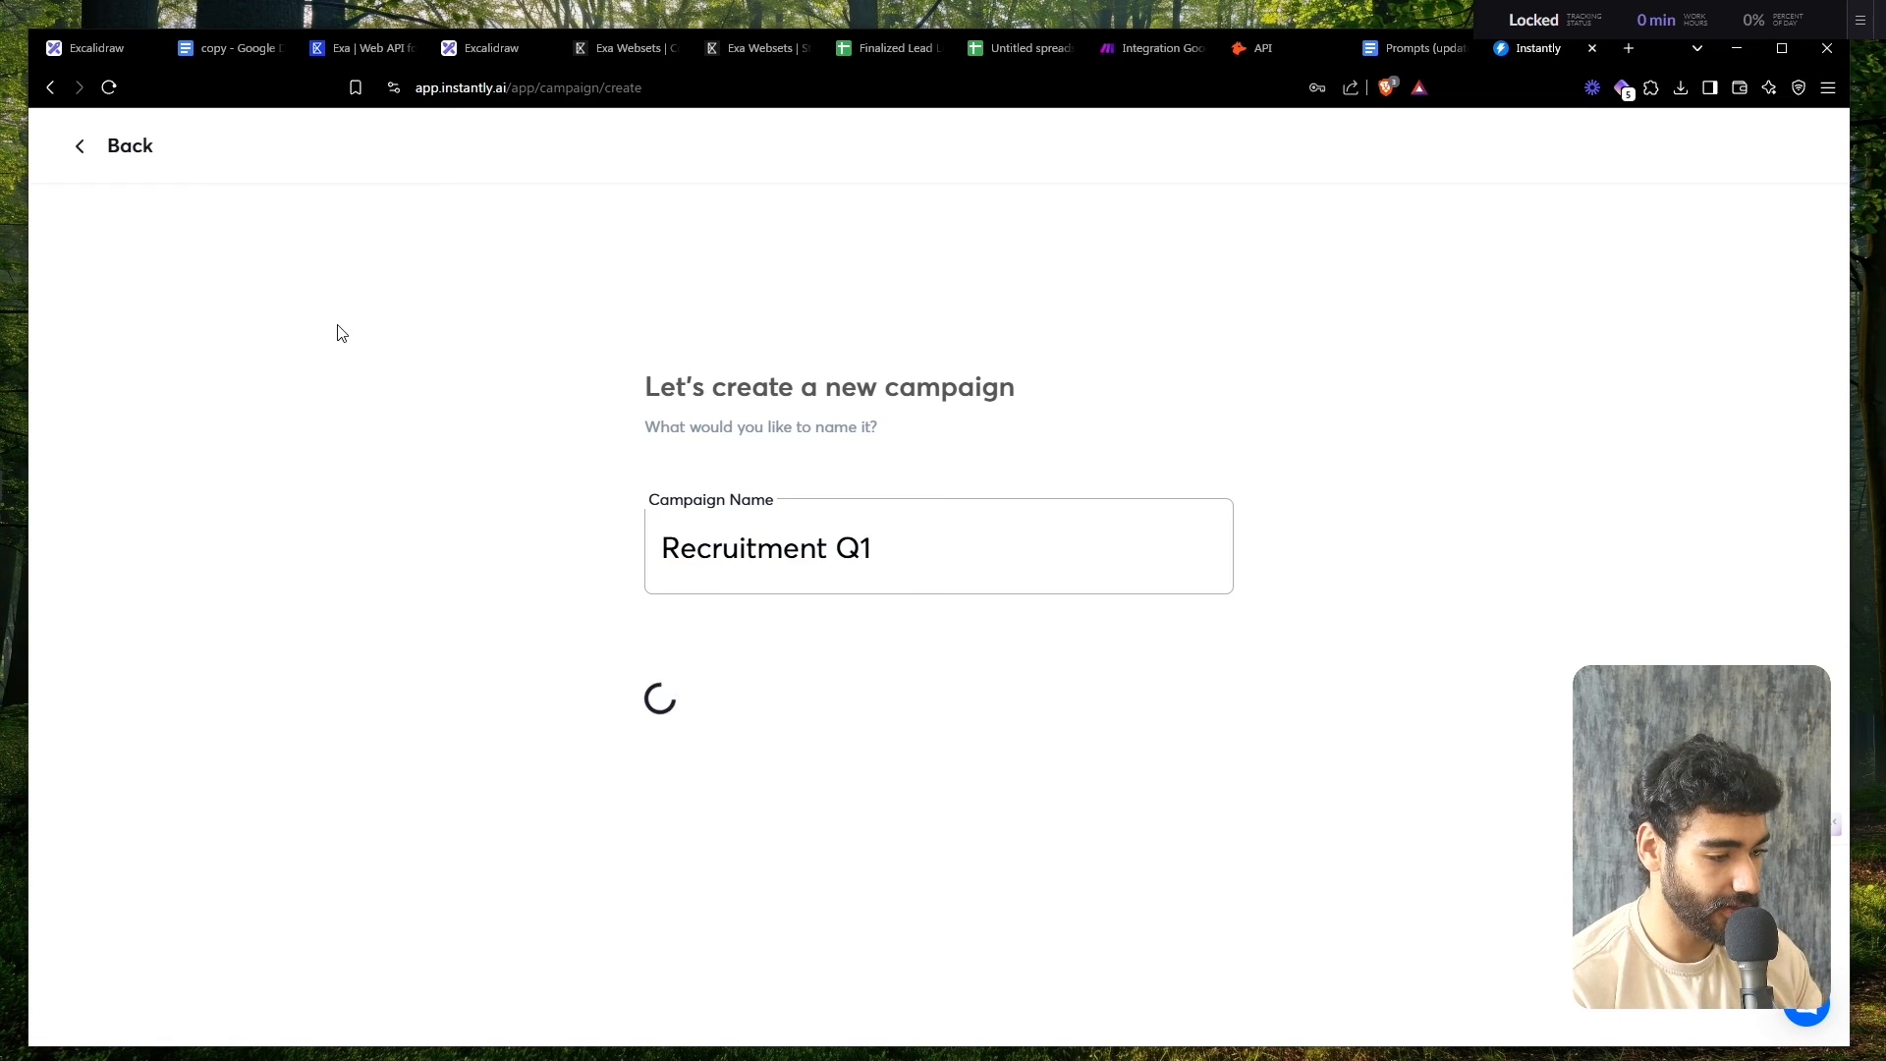
# - Return to the Make scenario, refresh the Instantly module's campaign list and choose Recruitment Q1 as the Campaign ID
pyautogui.click(1108, 52)
pyautogui.click(1730, 362)
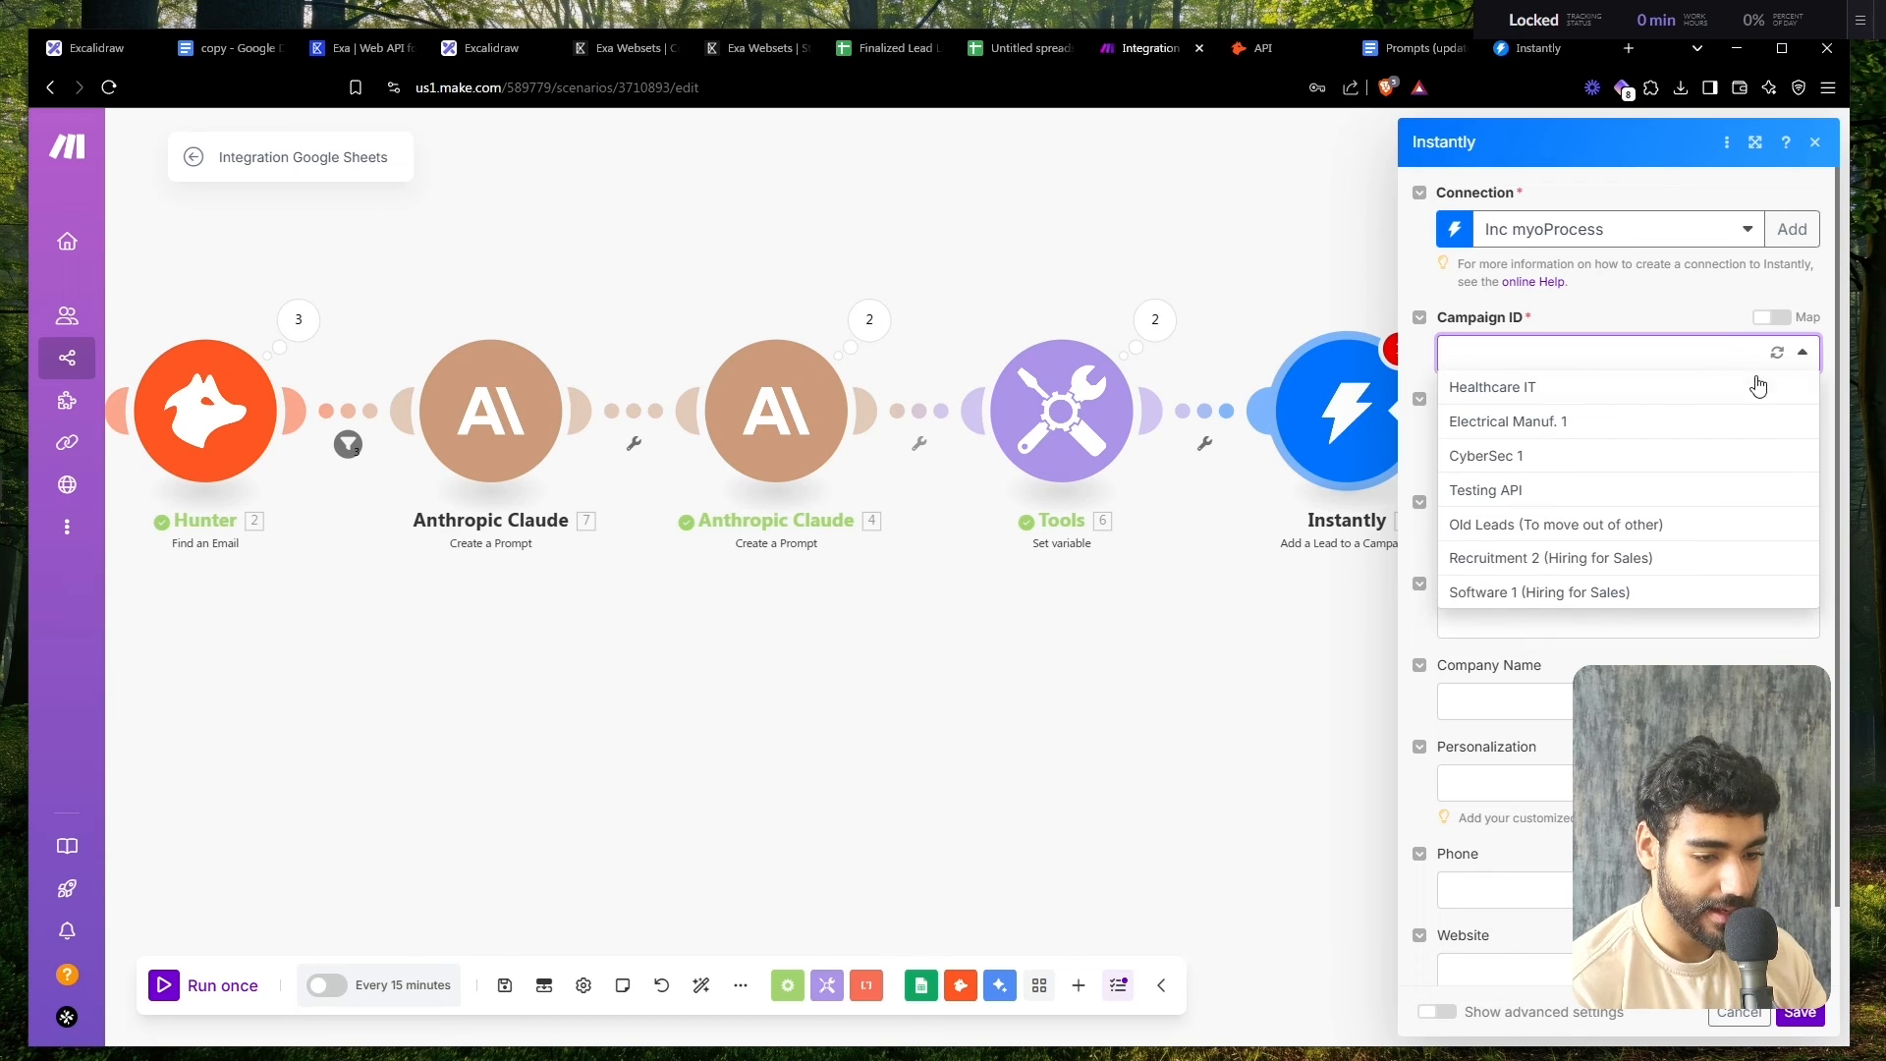
pyautogui.click(1775, 352)
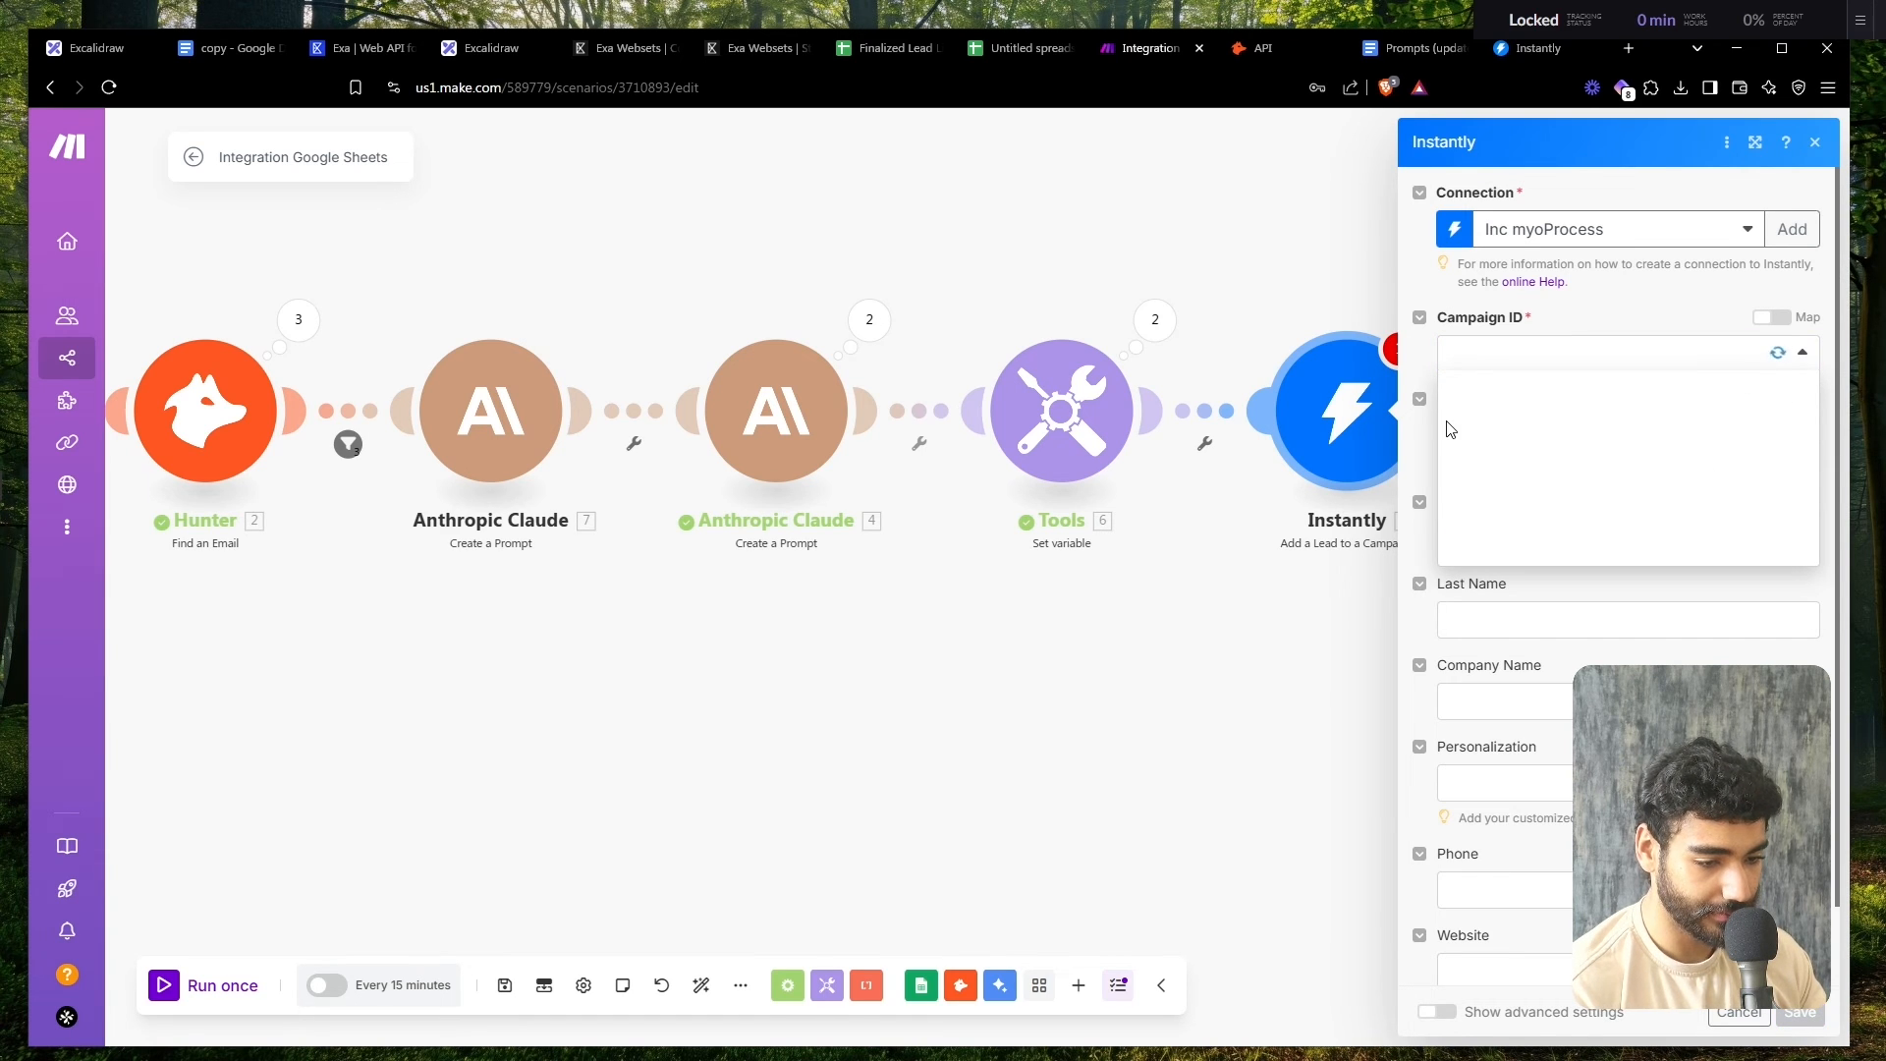
pyautogui.click(1495, 390)
# - Map Hunter's Email, First Name and Last Name to the Instantly module's Lead Email, First Name and Last Name
pyautogui.click(1500, 433)
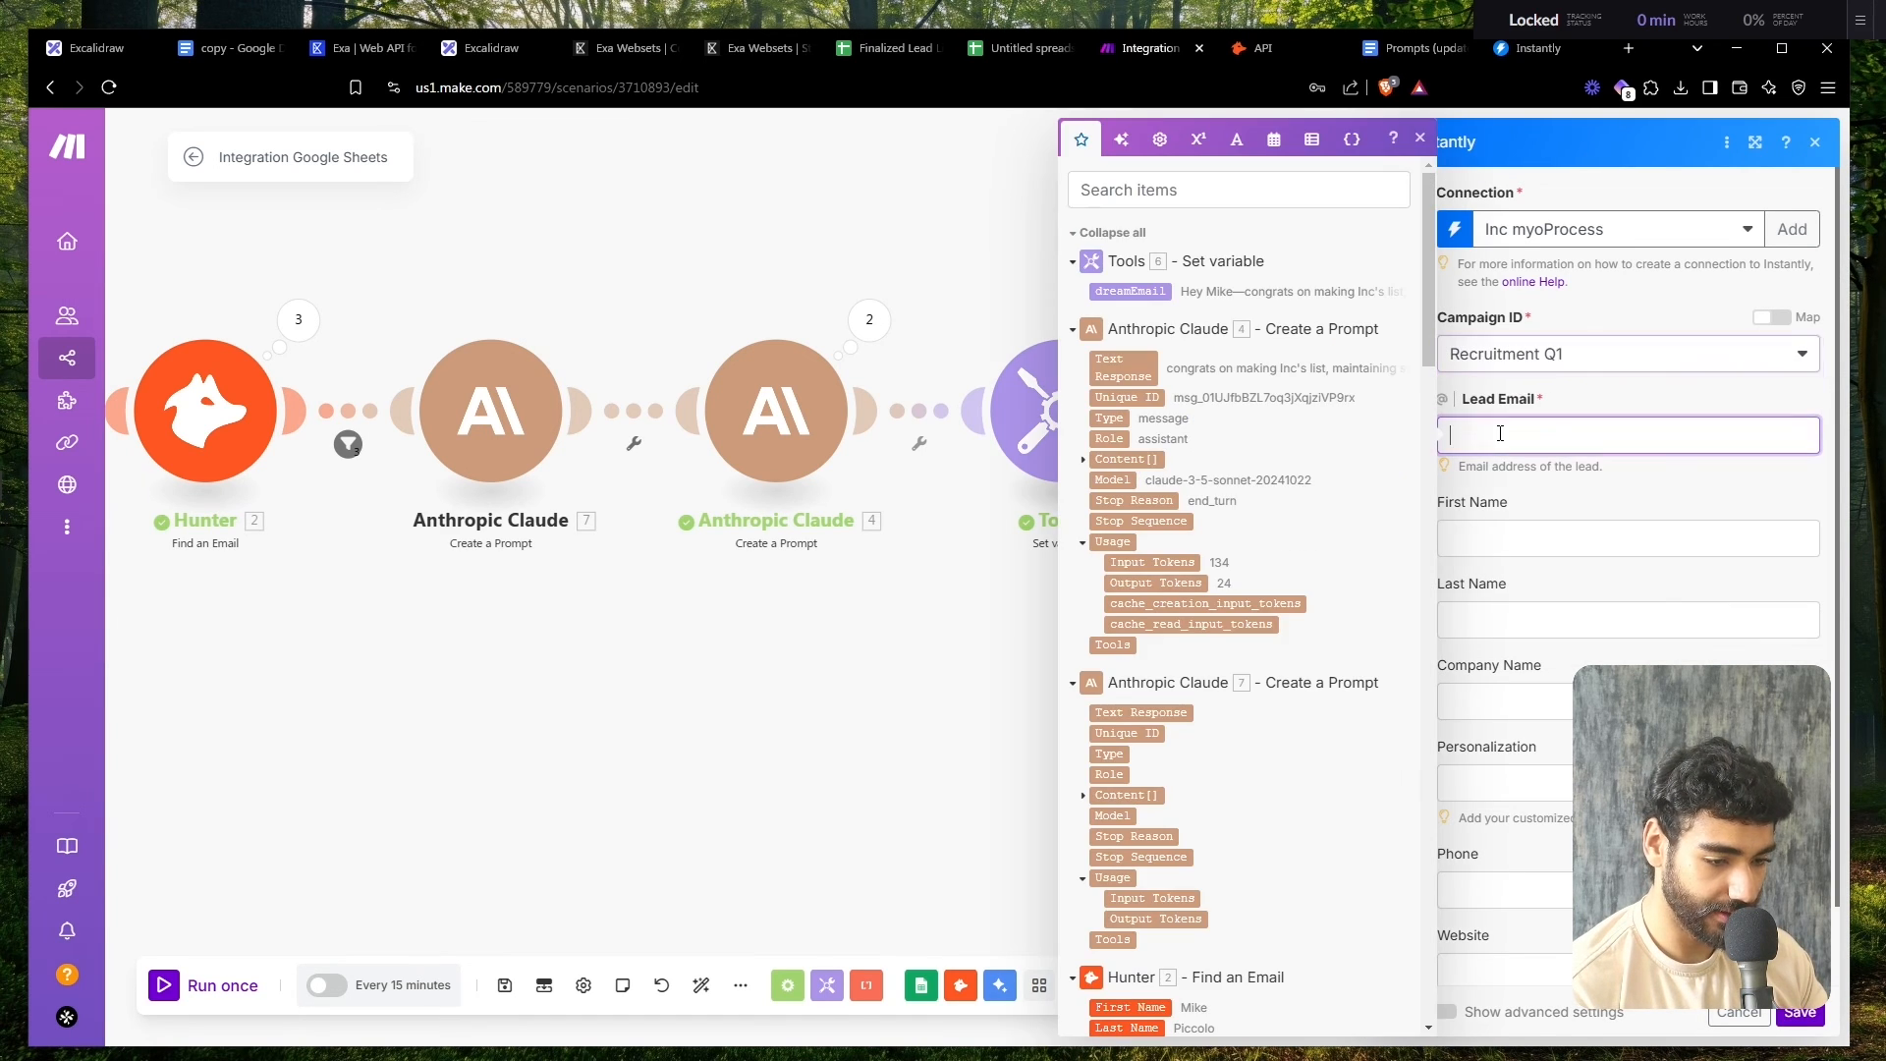
pyautogui.scroll(-5, 1288, 437)
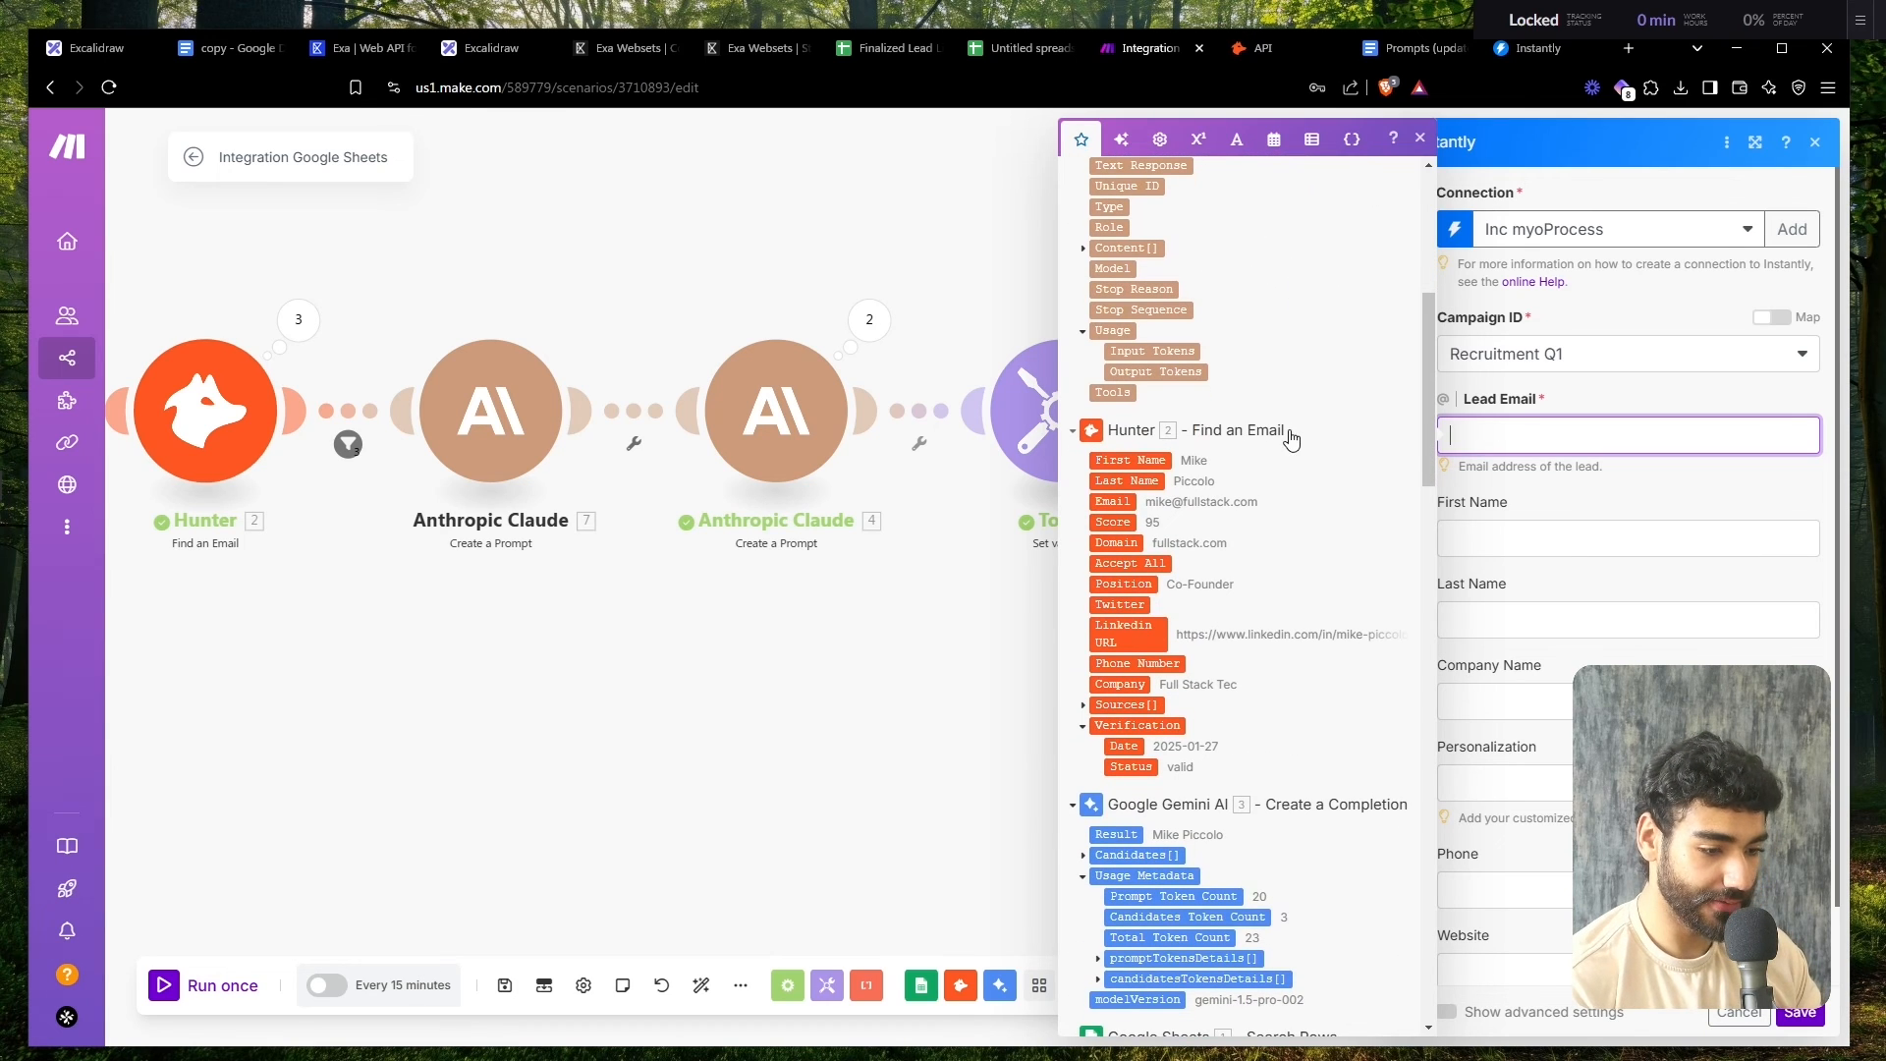
pyautogui.click(1119, 500)
pyautogui.press('Tab')
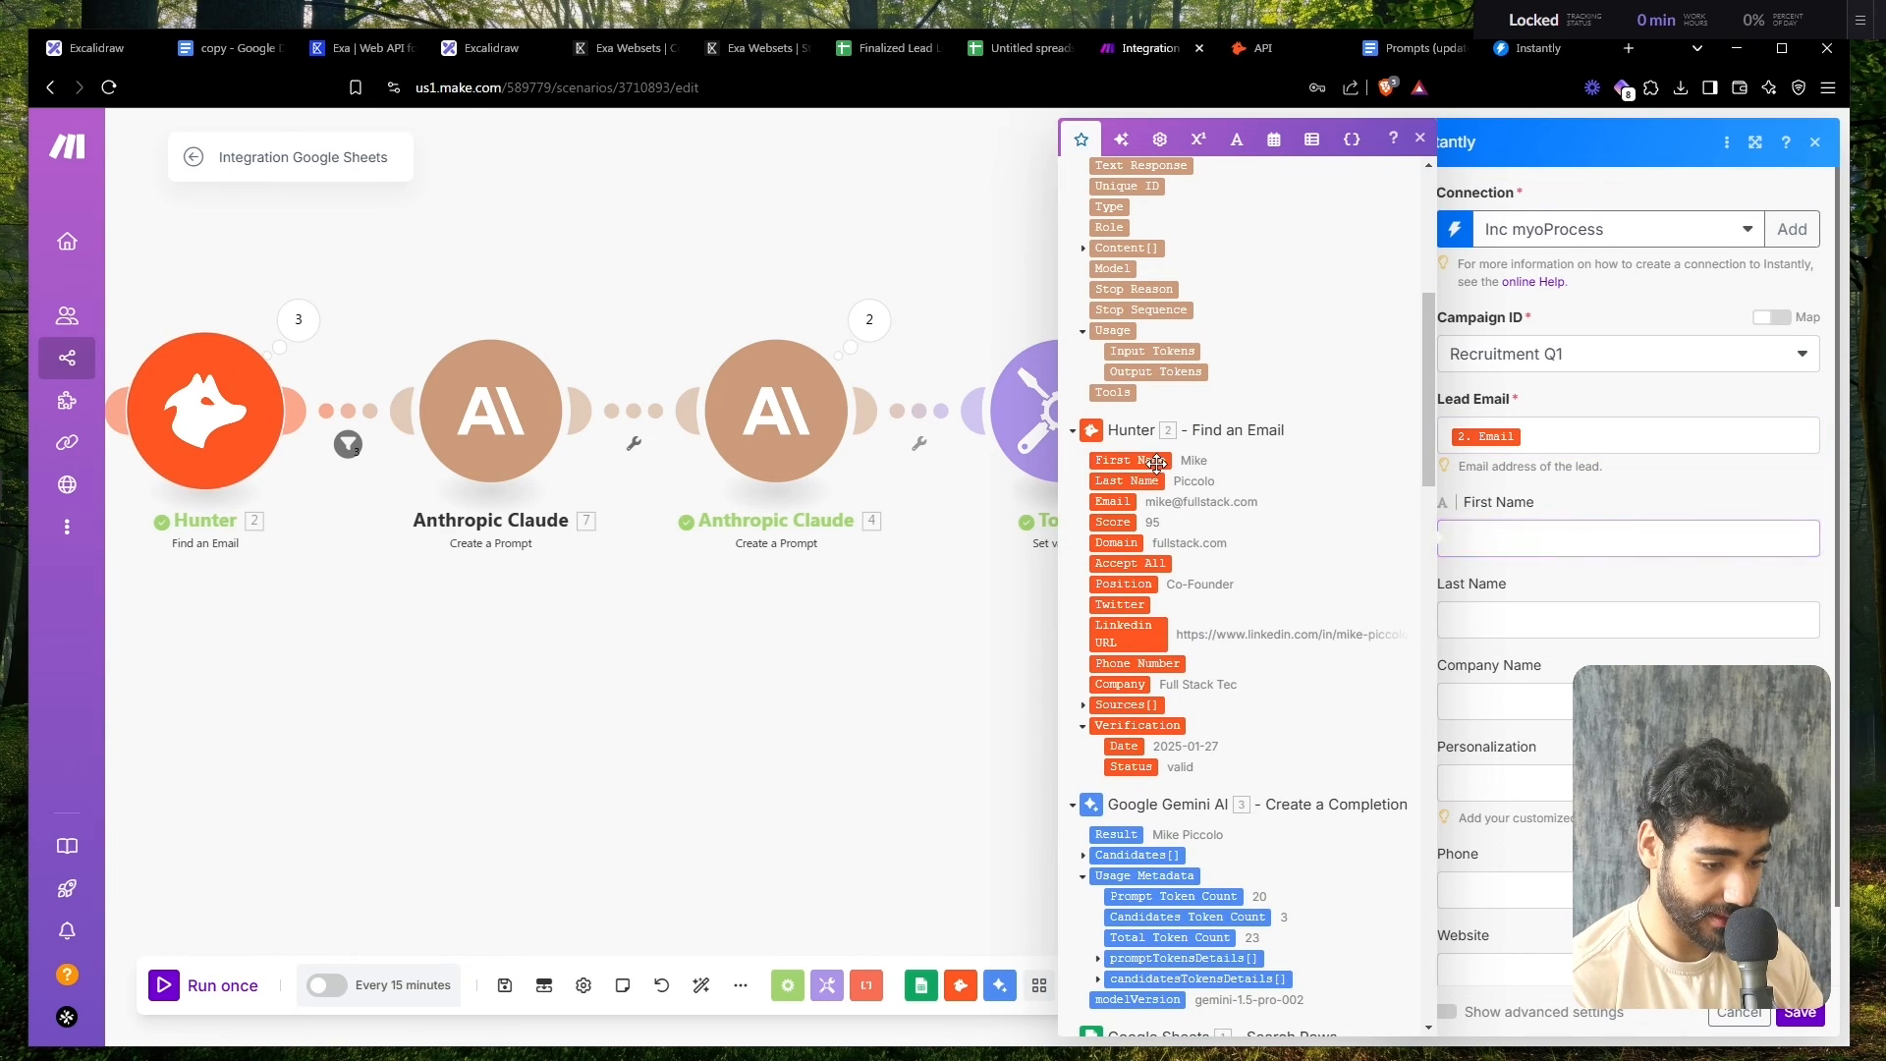
pyautogui.click(1156, 464)
pyautogui.press('Tab')
pyautogui.click(1139, 480)
pyautogui.press('Tab')
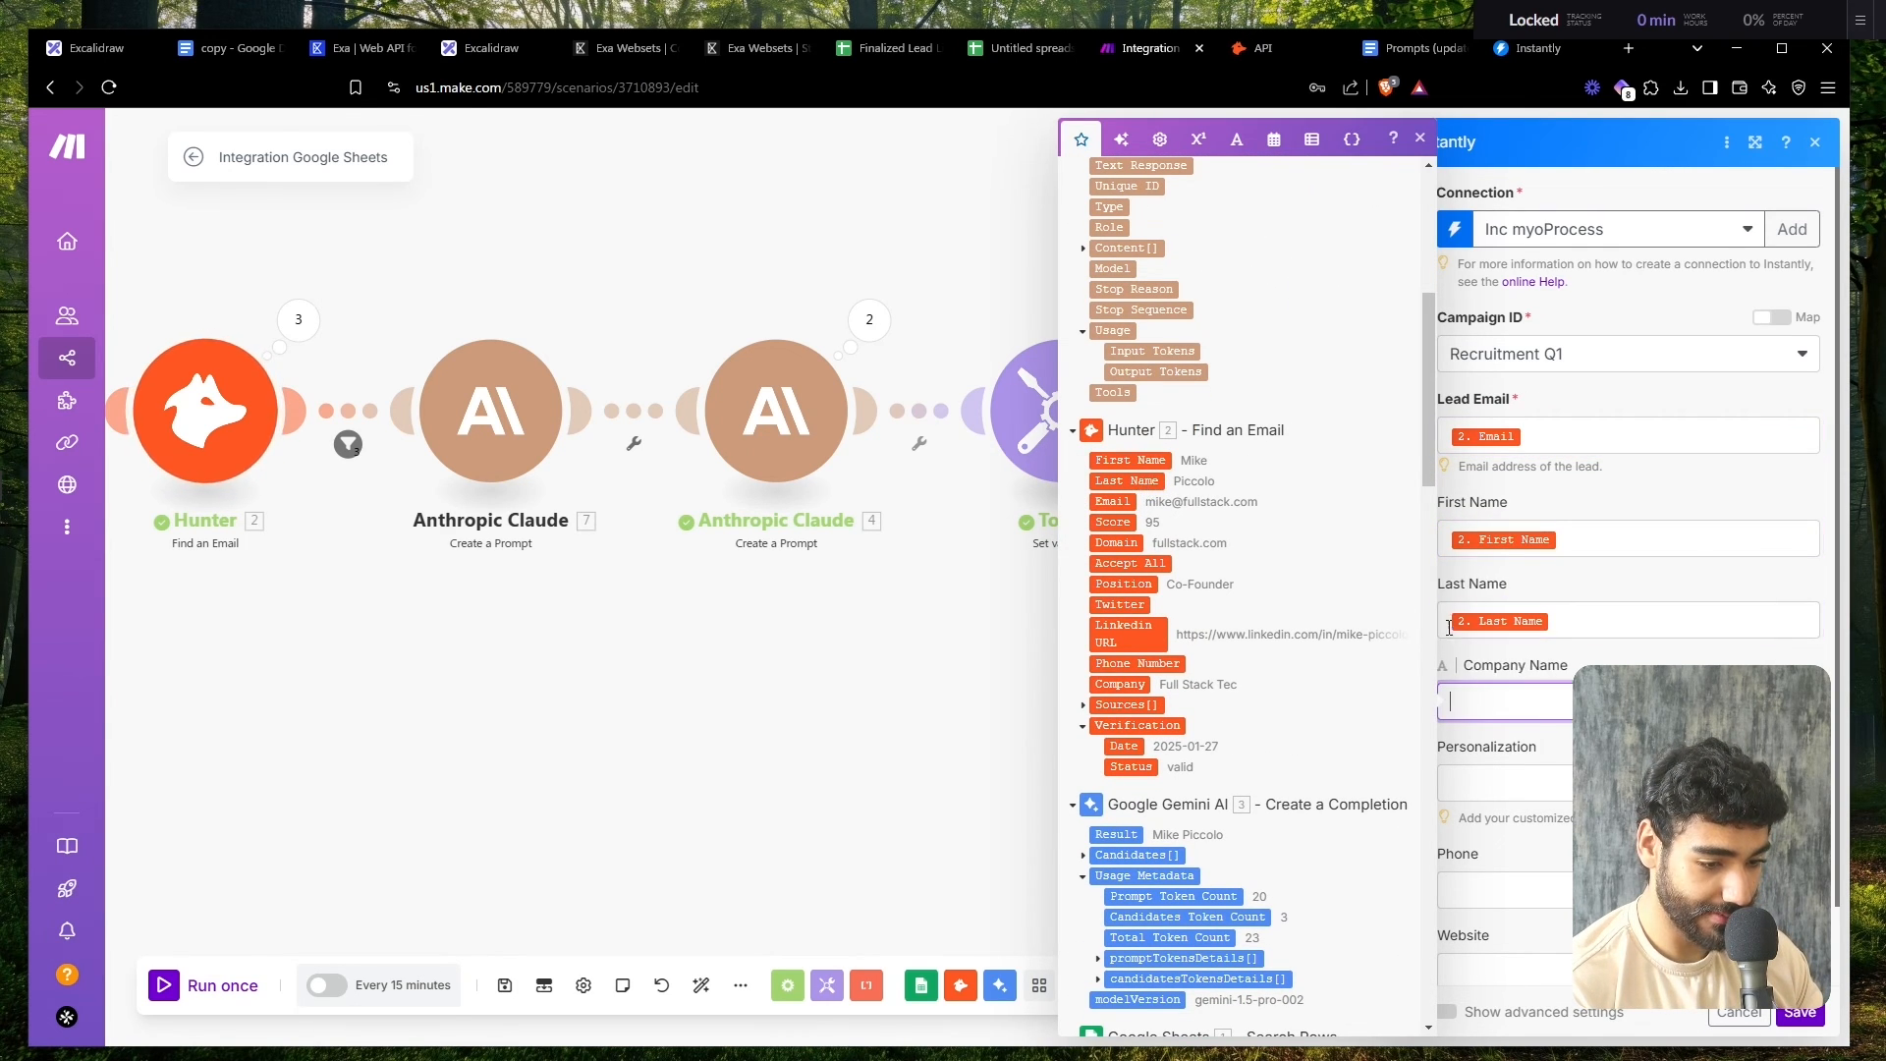
pyautogui.scroll(-1, 1477, 687)
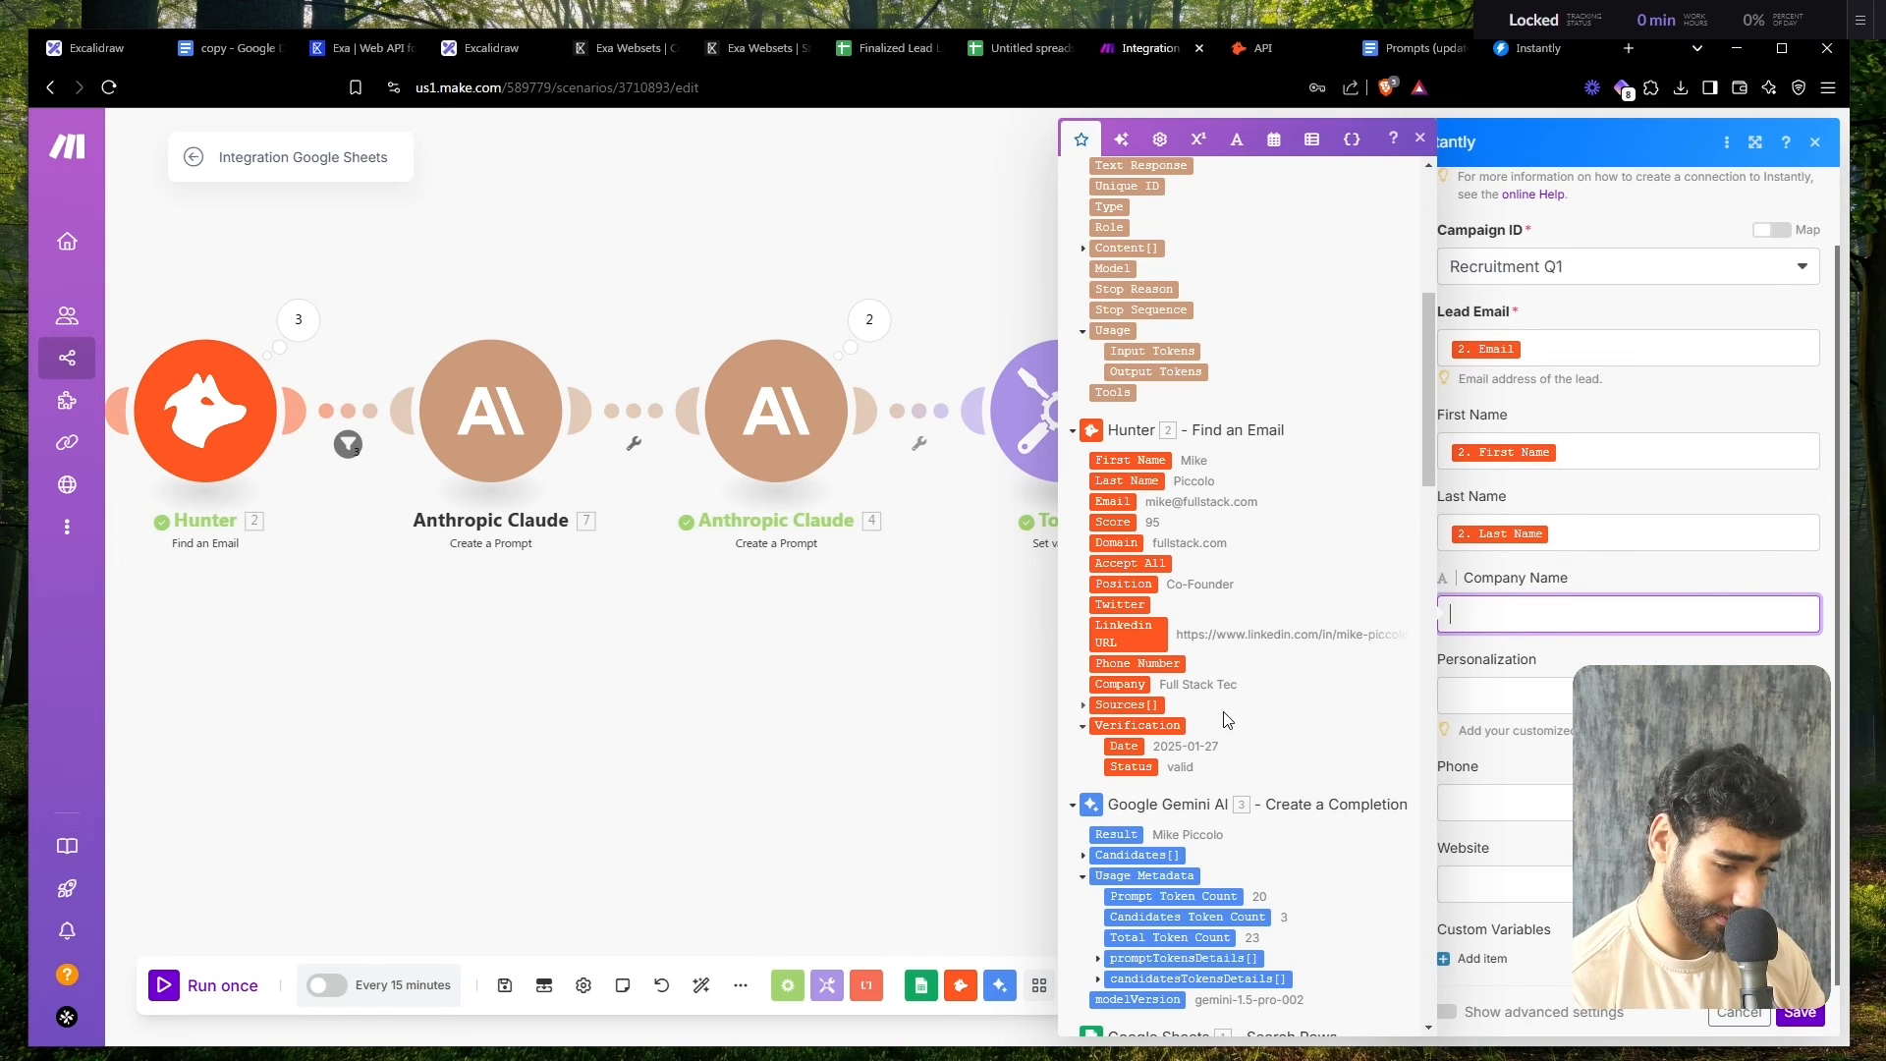
# - Map the Google Sheets Company Name (A) to the Instantly module's Company Name, and the dreamEmail variable to Personalization
pyautogui.scroll(-6, 1226, 720)
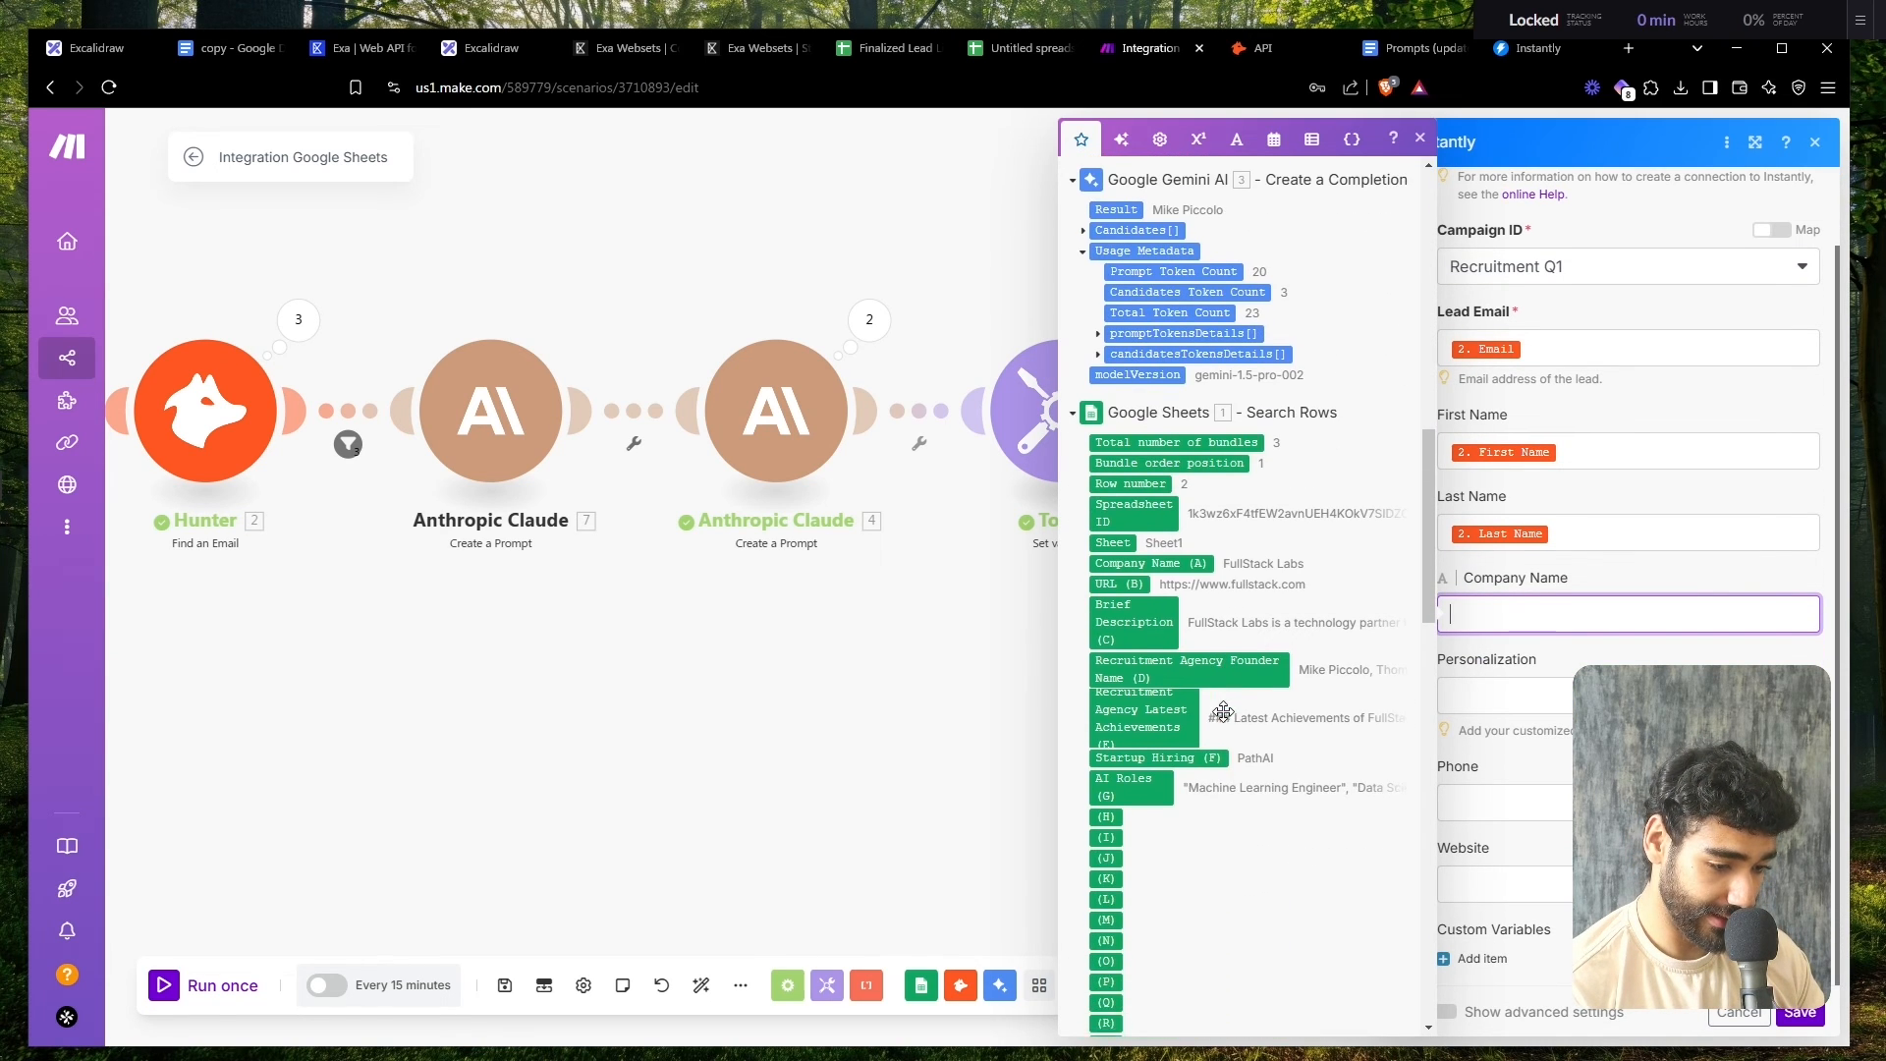
pyautogui.scroll(1, 1222, 711)
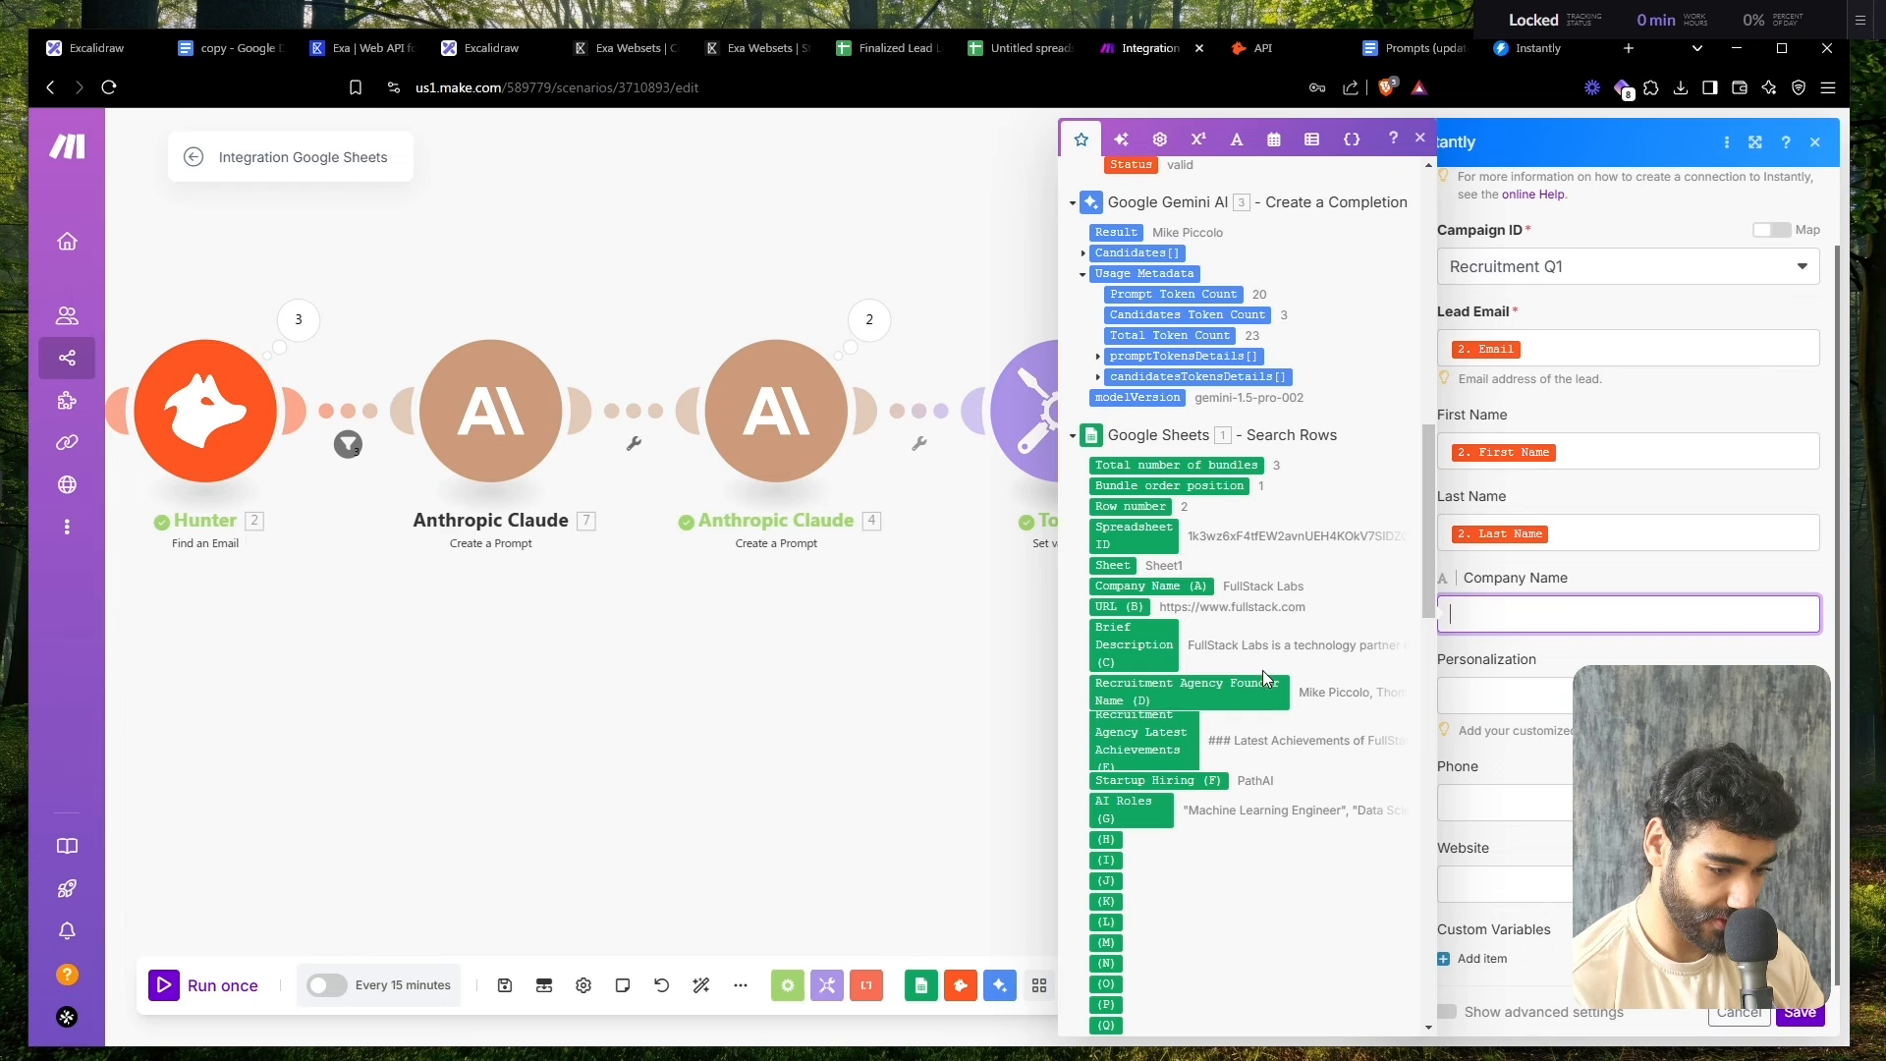
pyautogui.click(1173, 586)
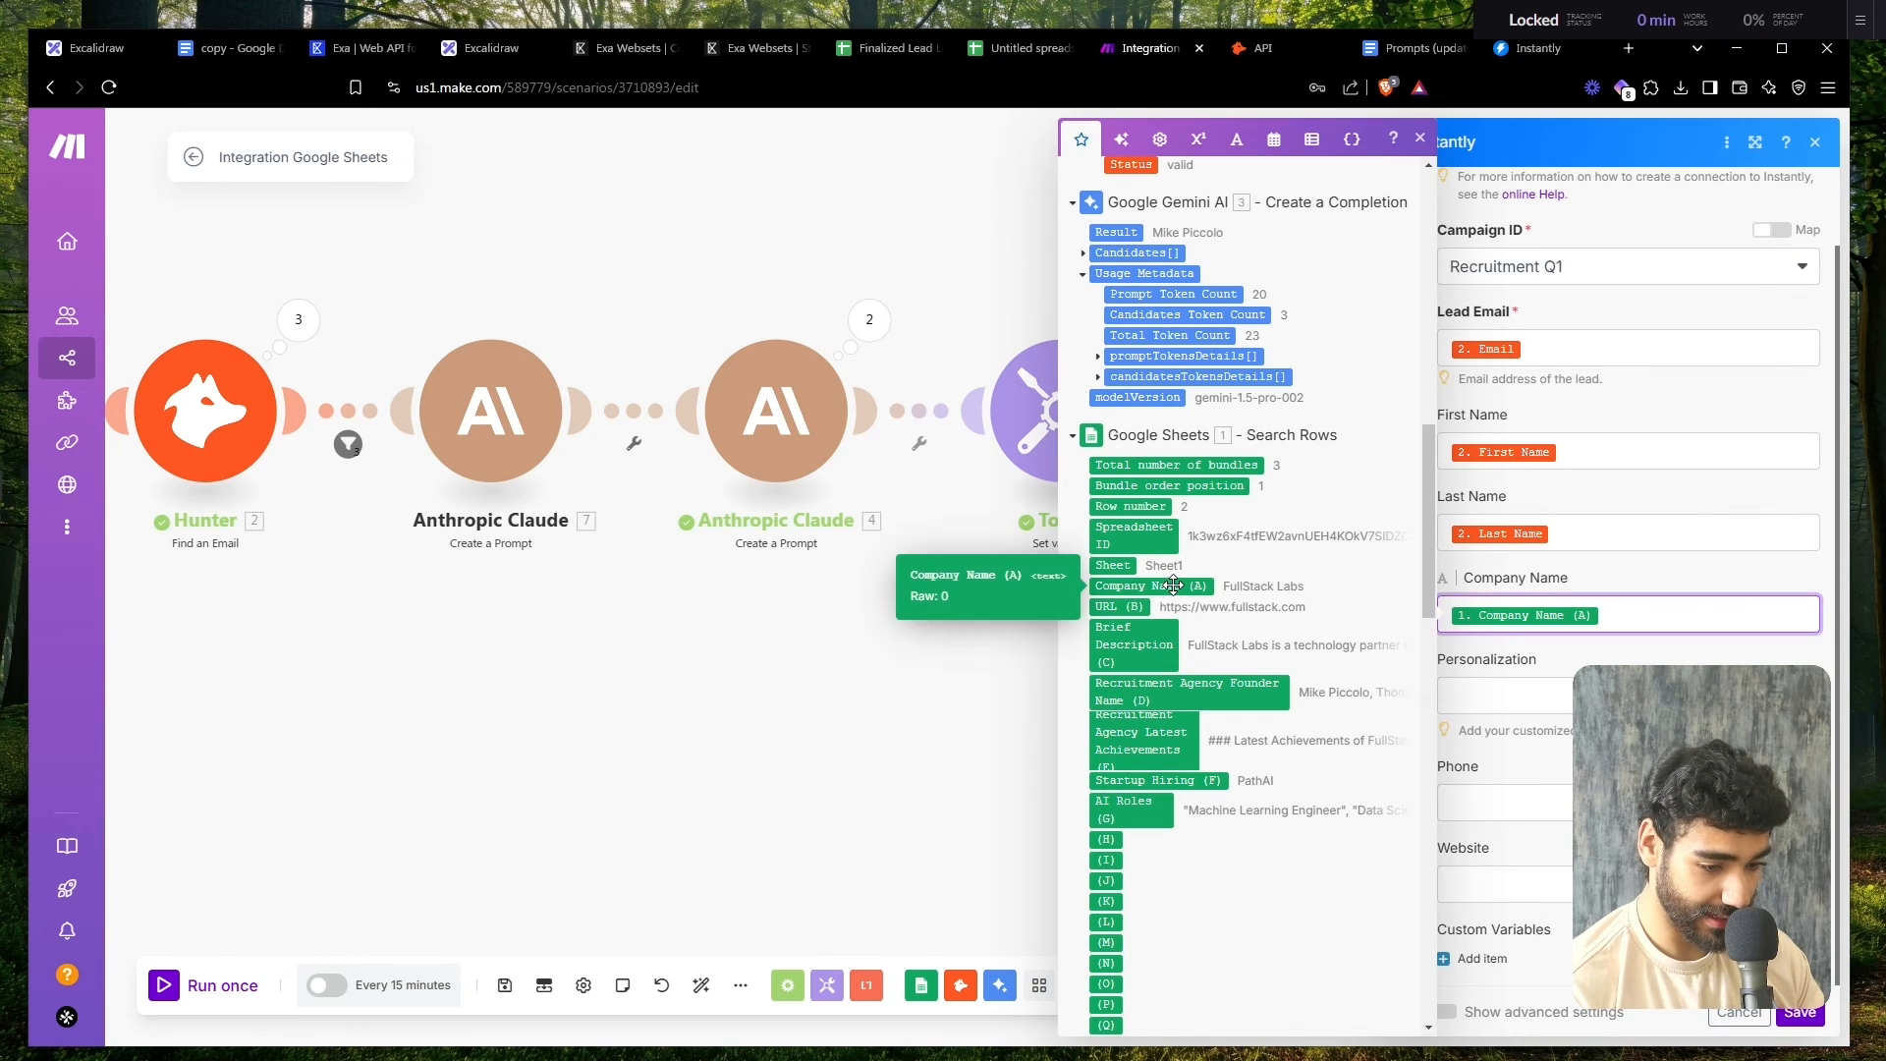
pyautogui.click(1557, 697)
pyautogui.scroll(15, 1144, 295)
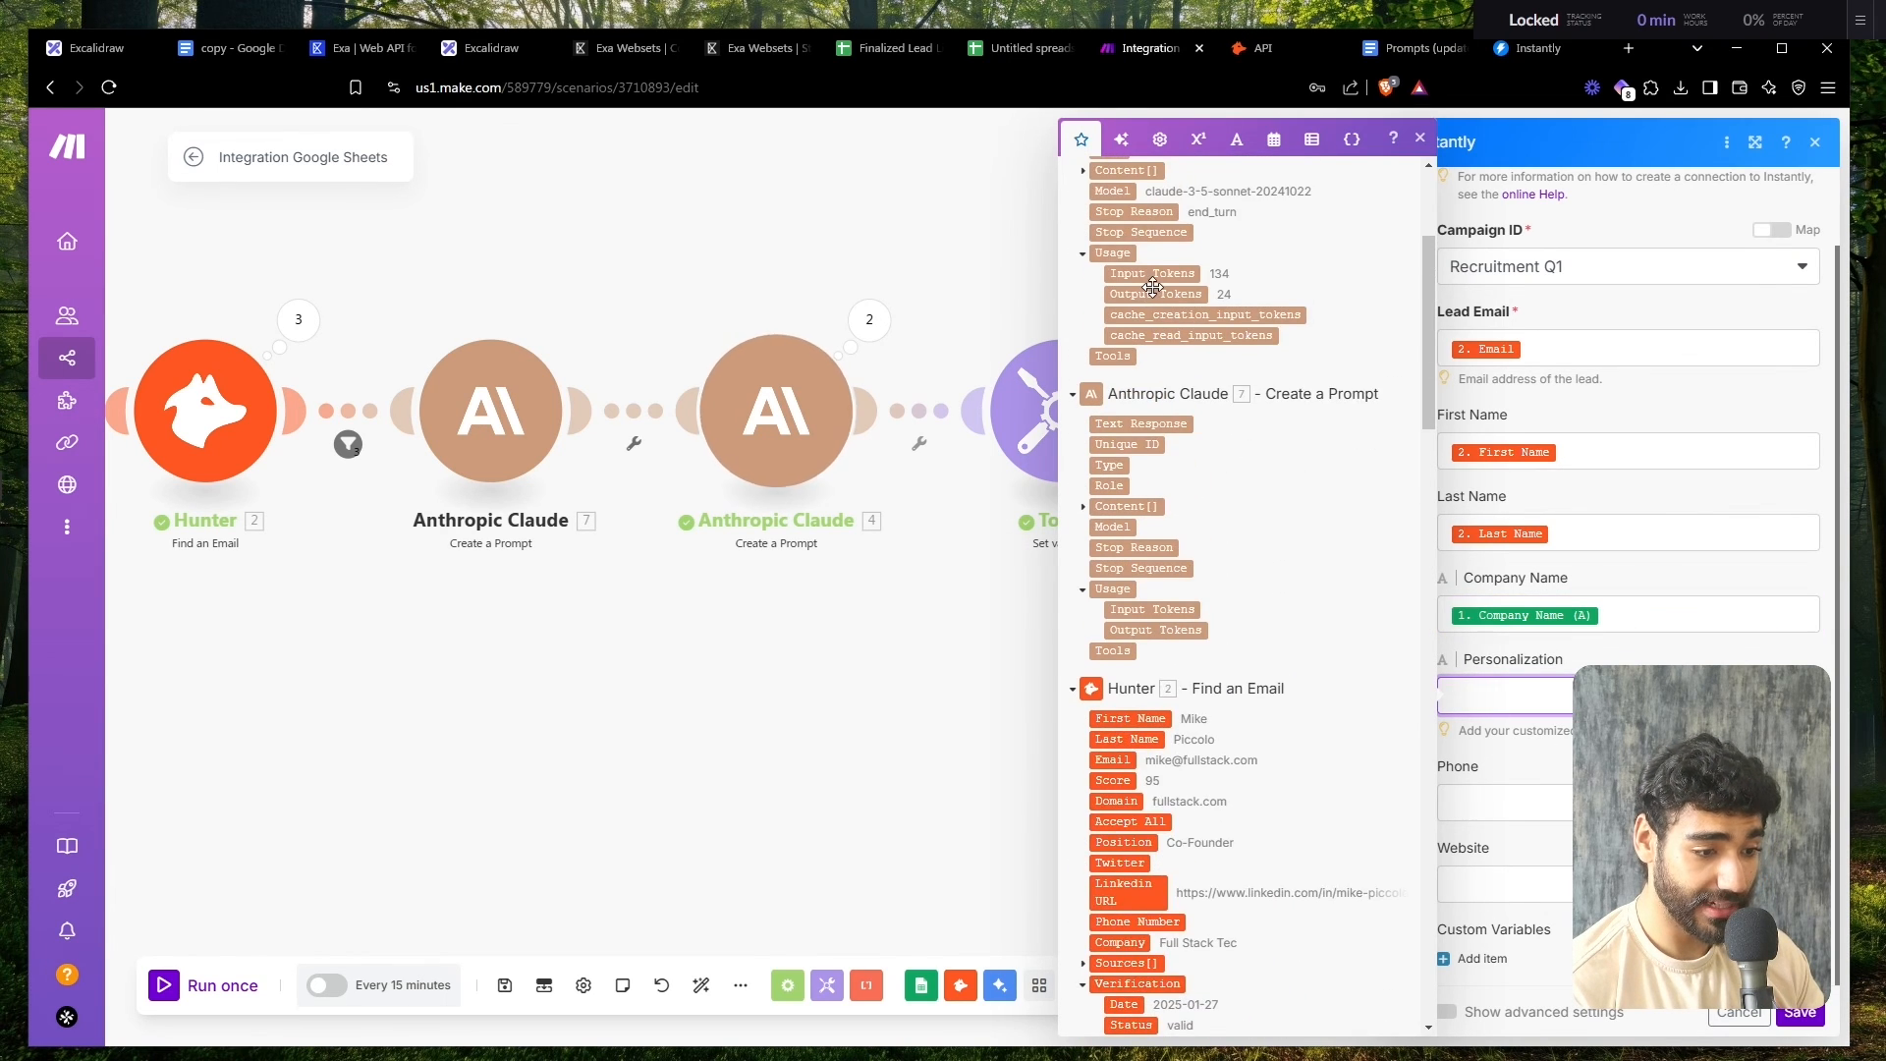
pyautogui.click(1139, 292)
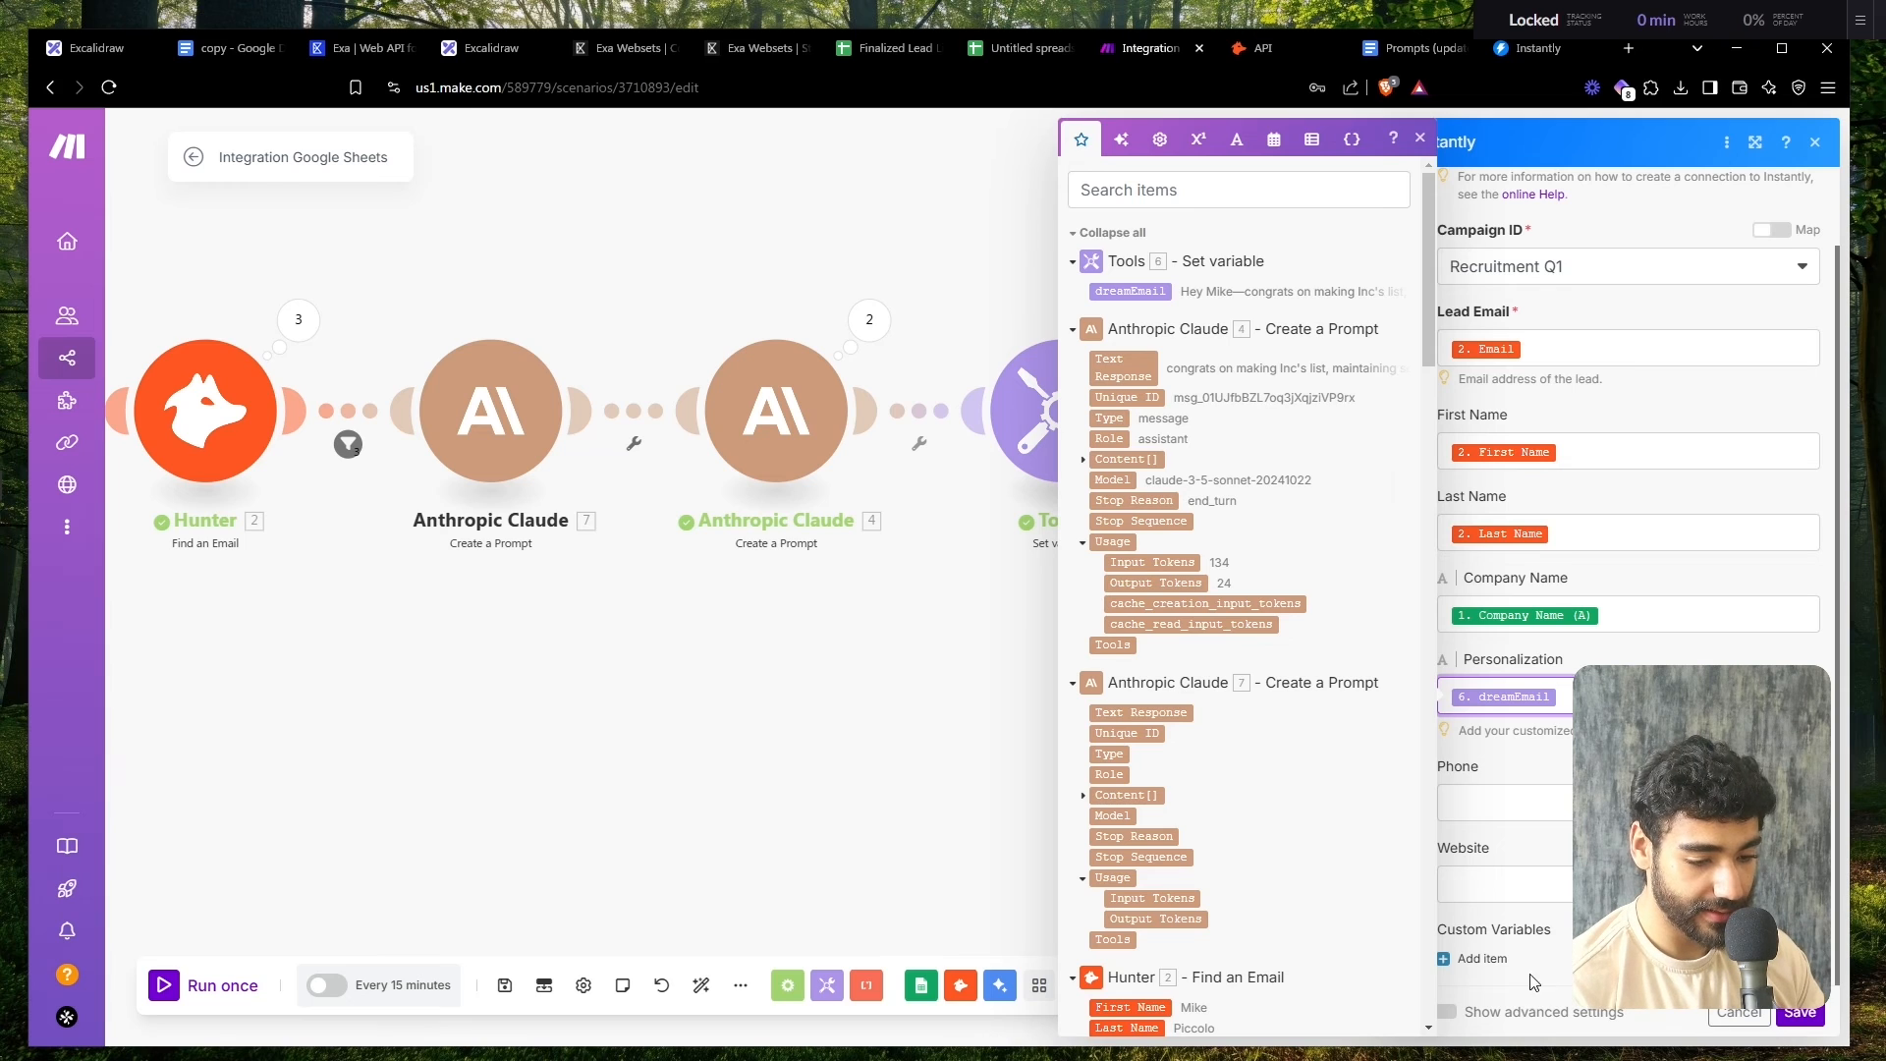
# - Add a custom variable named startupHiring with the Google Sheets Startup Hiring (F) value, and save the Instantly module
pyautogui.click(1481, 959)
pyautogui.click(1566, 812)
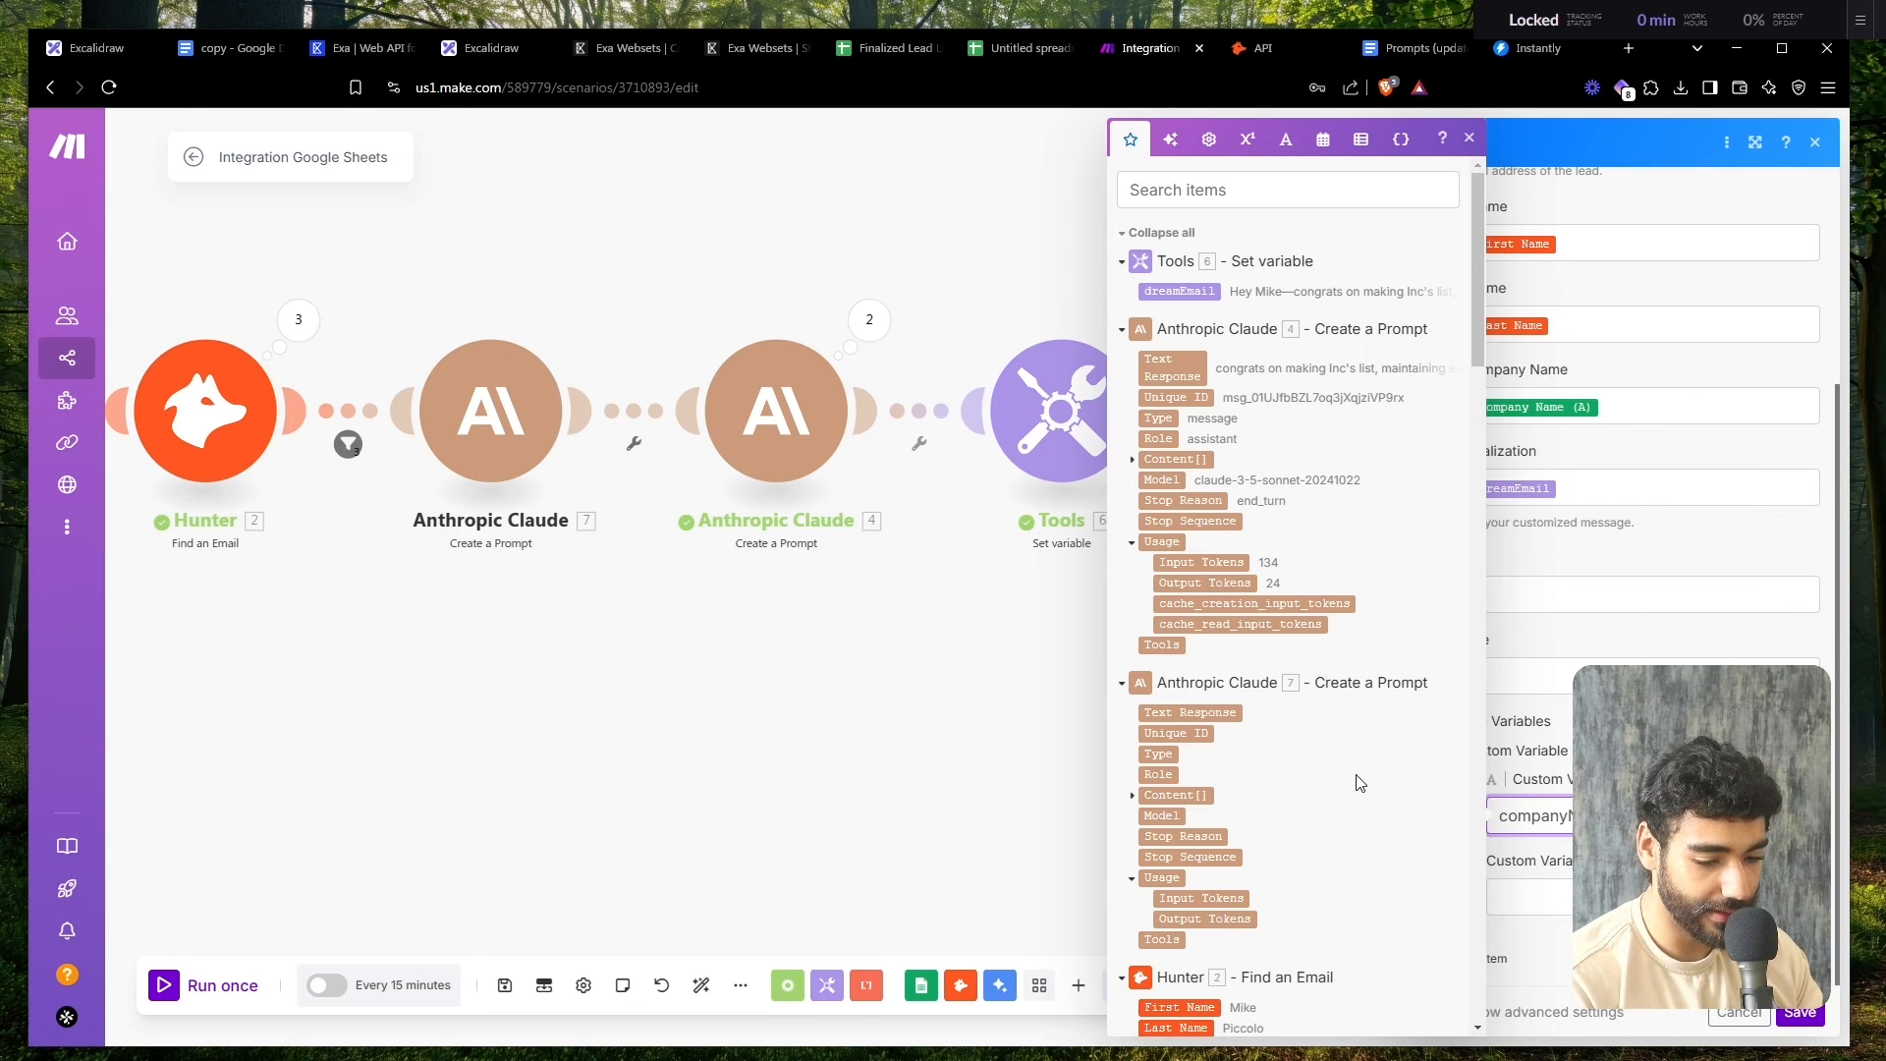
pyautogui.hotkey('ctrl', 'a')
pyautogui.write('s')
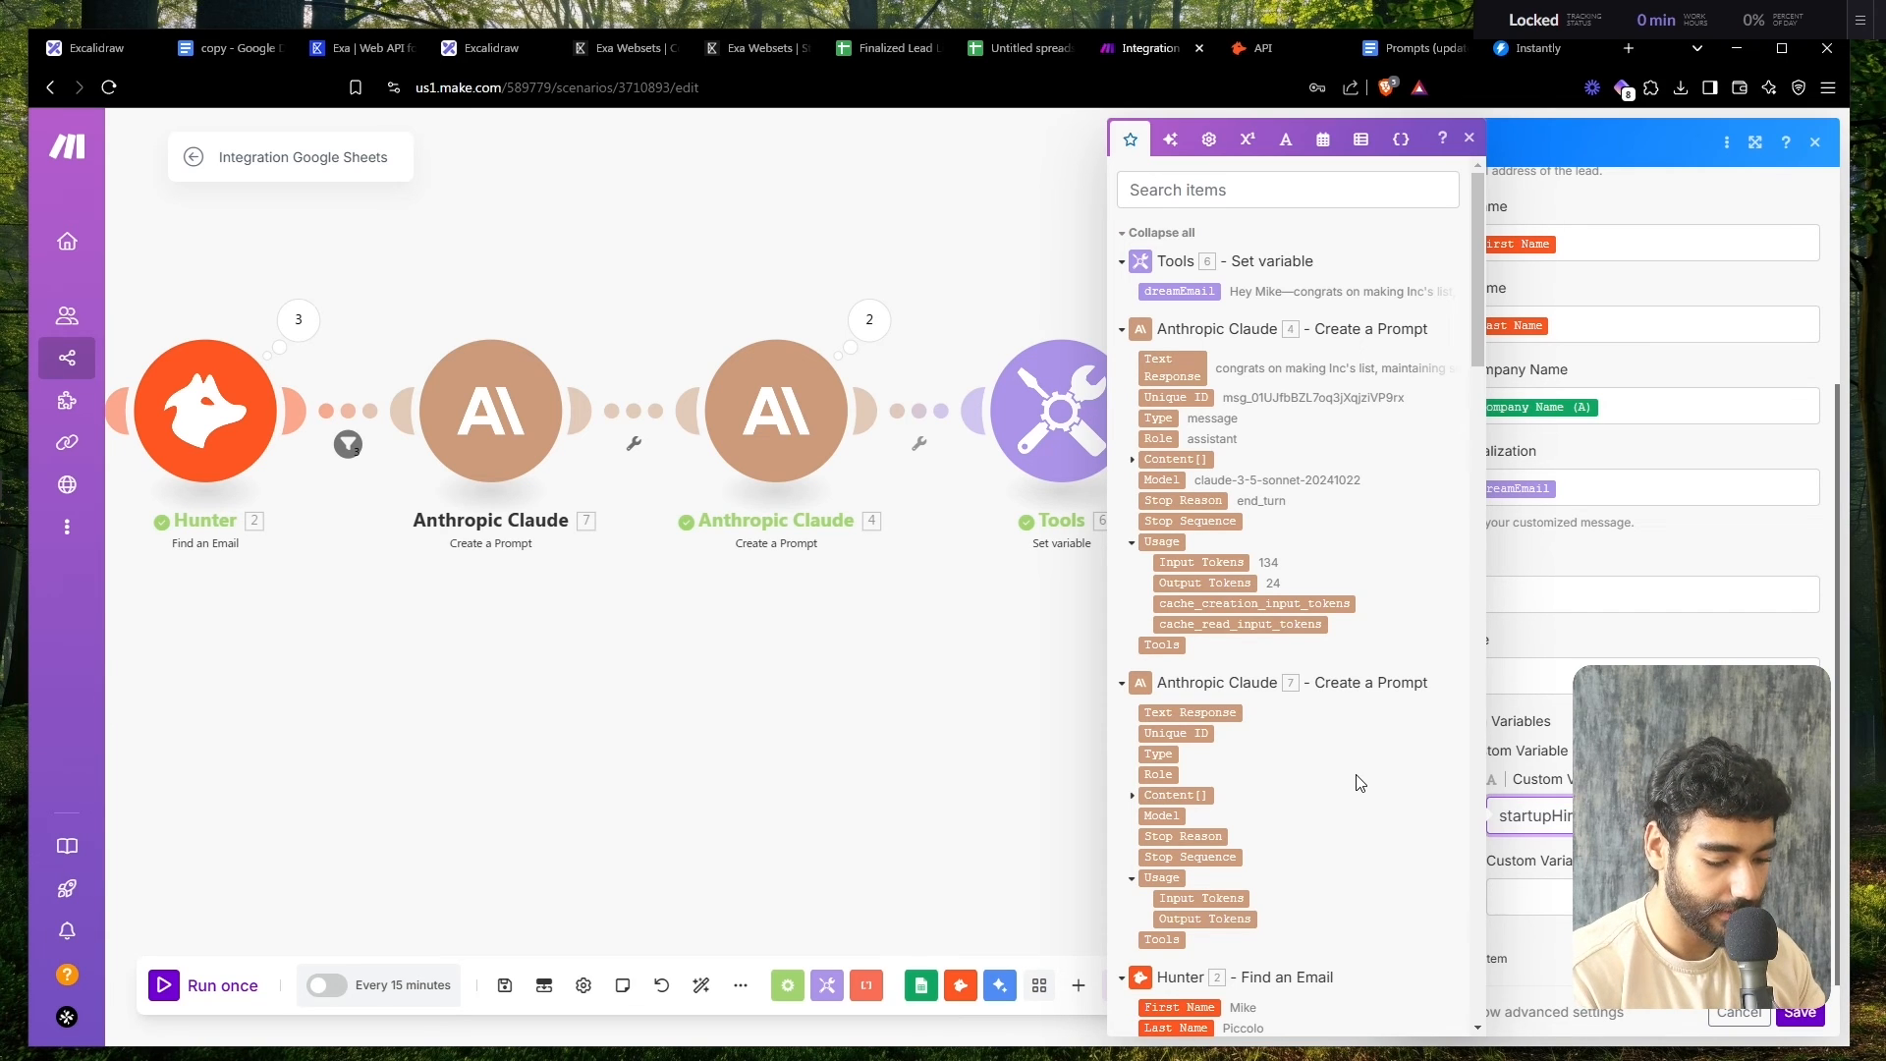
pyautogui.press('Tab')
pyautogui.scroll(-15, 1346, 783)
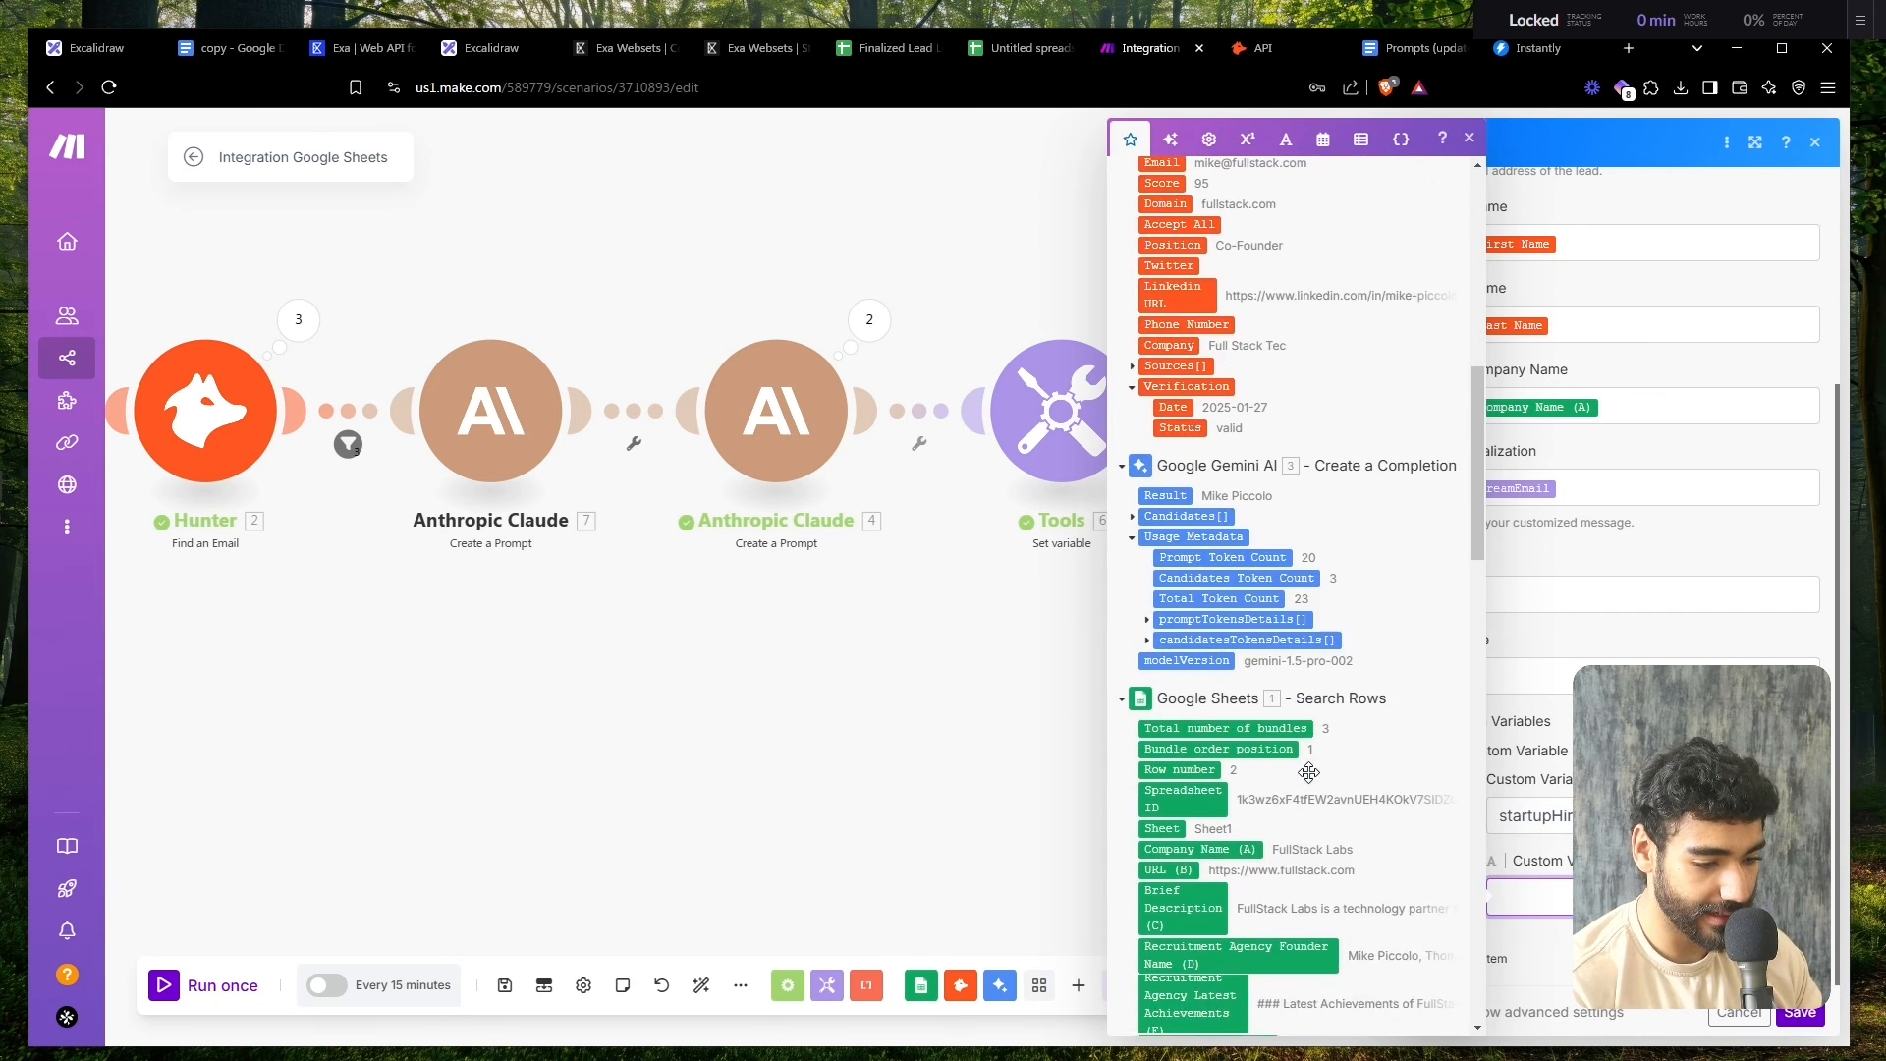
pyautogui.scroll(1, 1313, 781)
pyautogui.click(1247, 532)
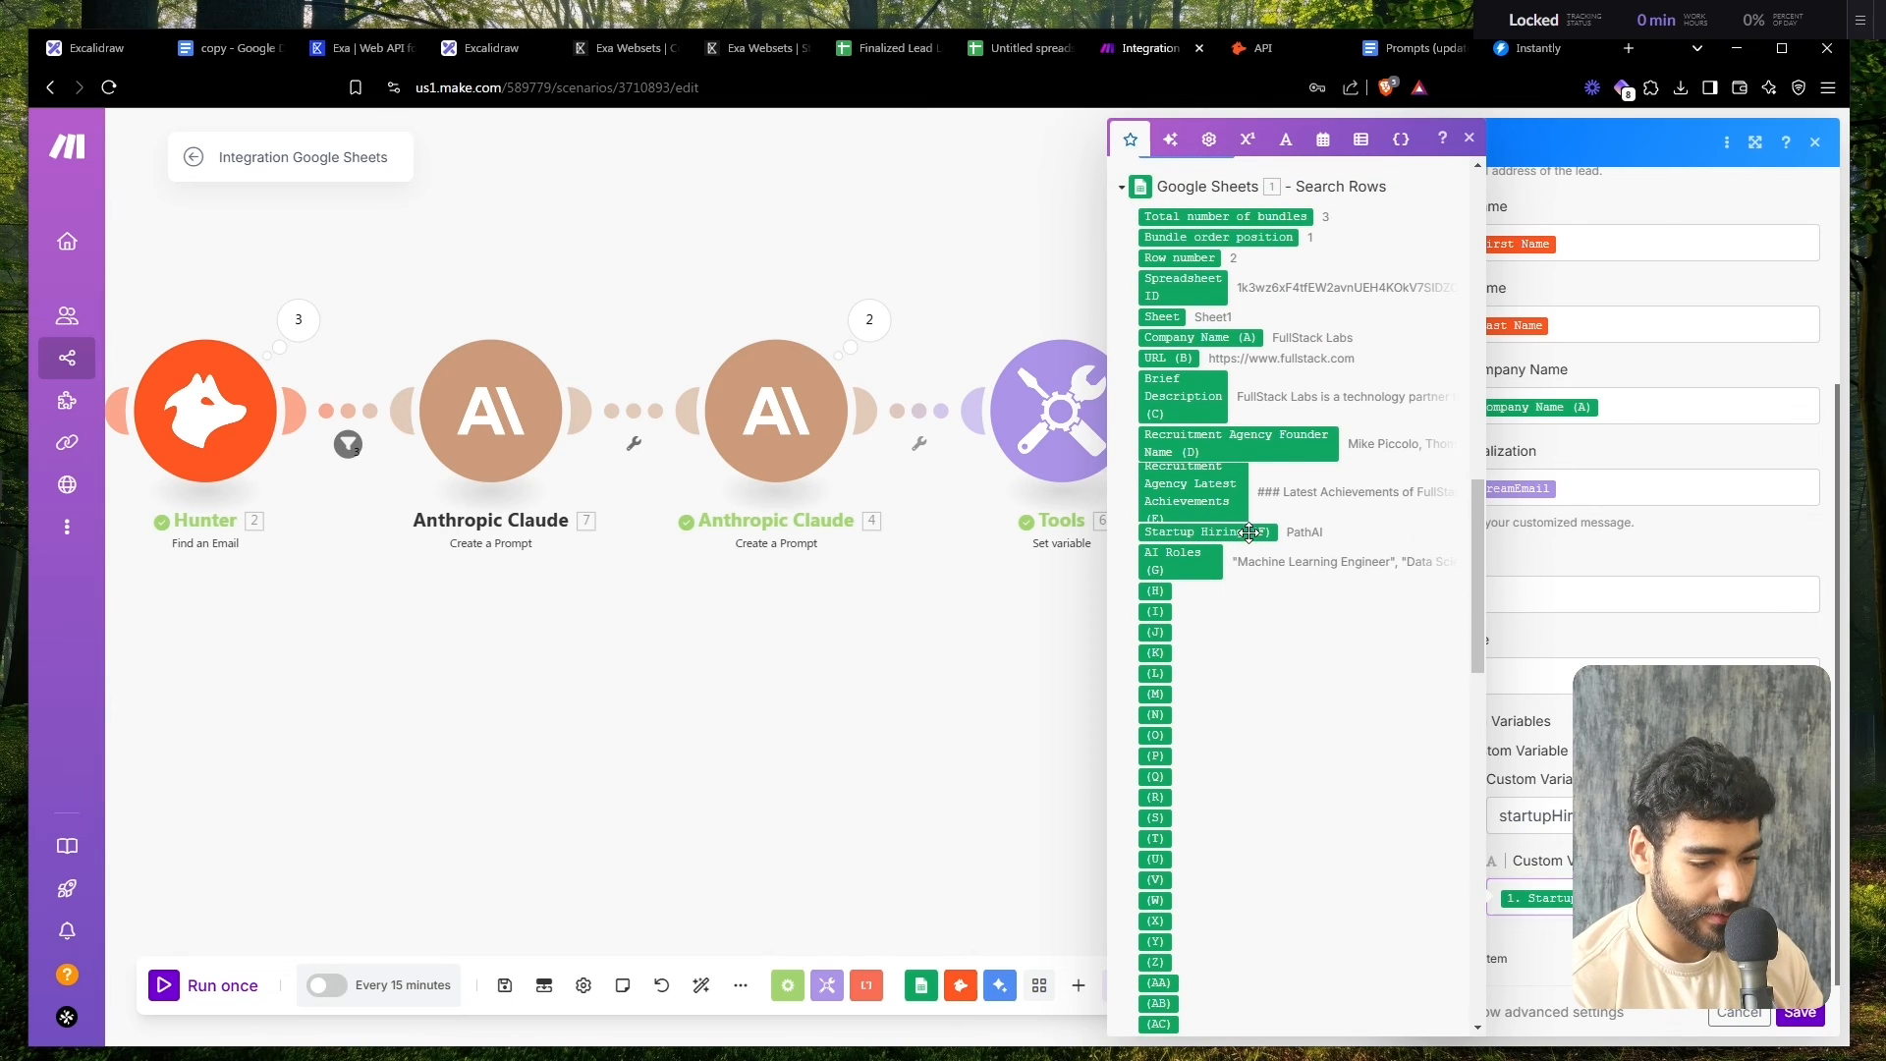
pyautogui.click(1672, 370)
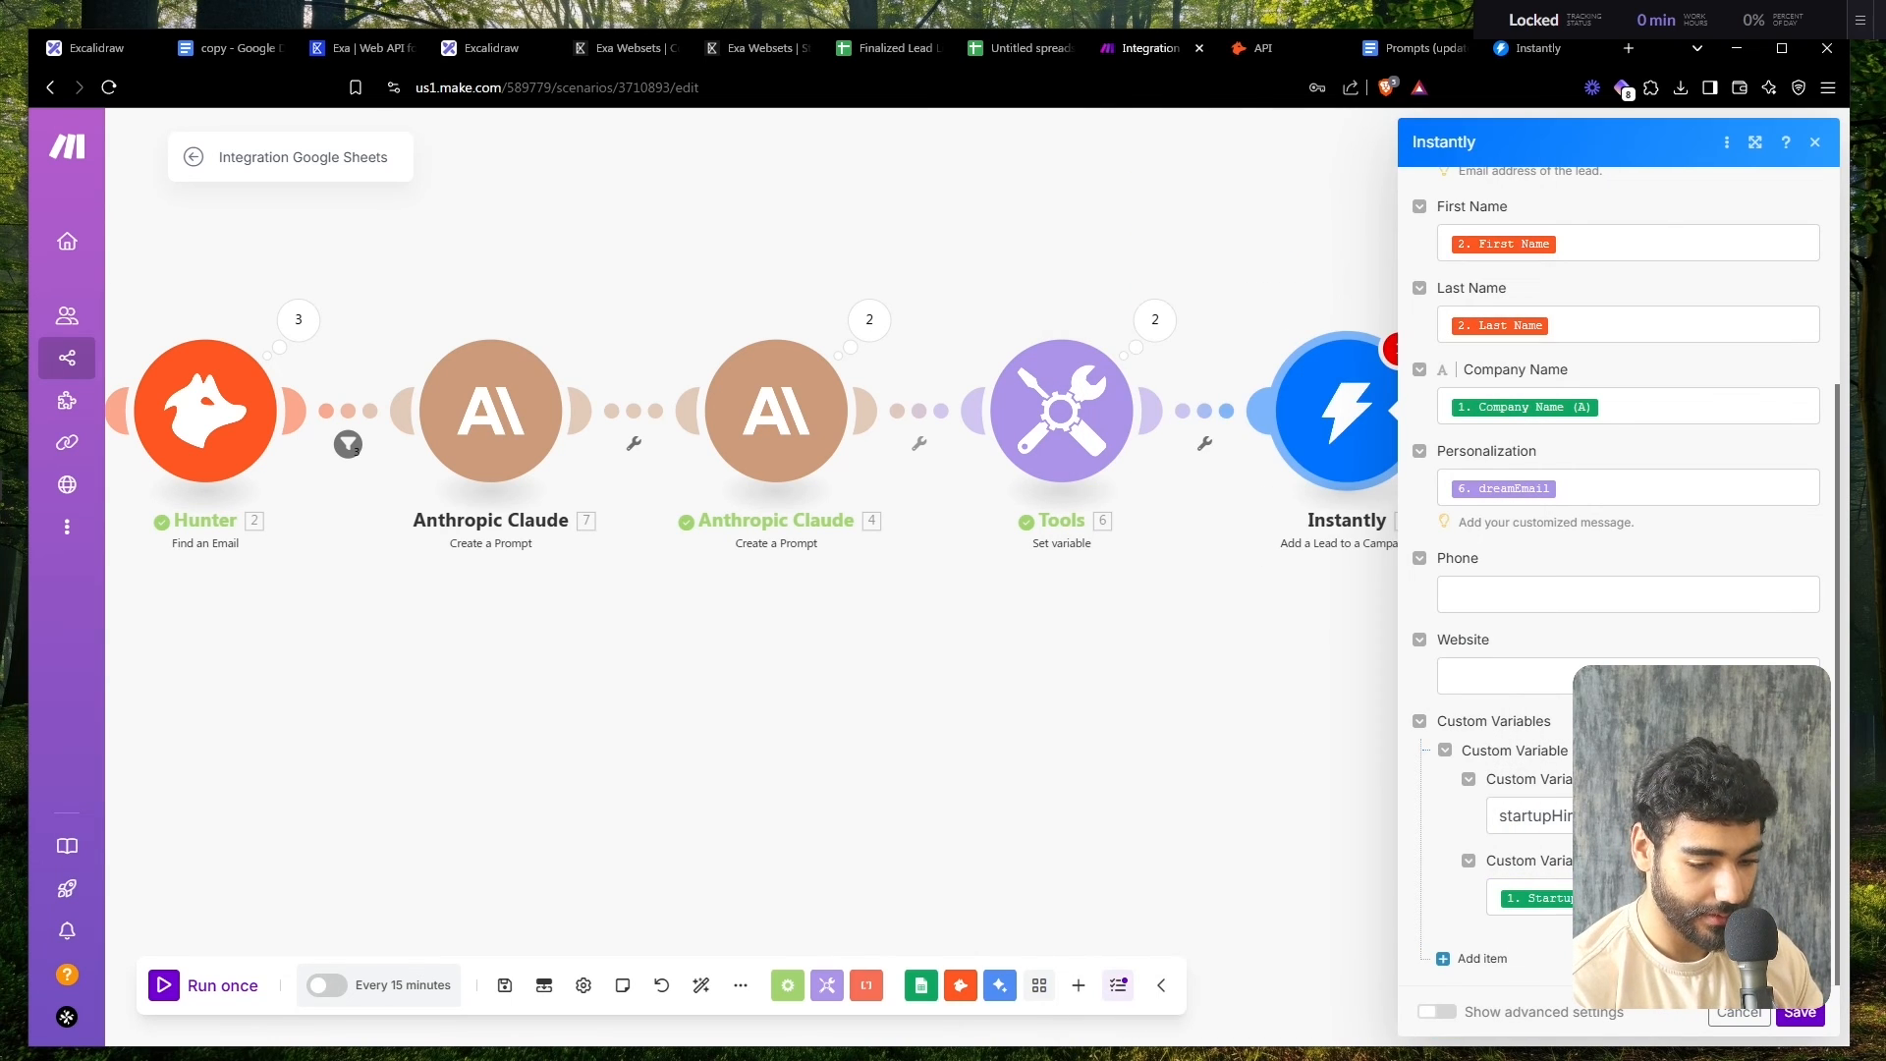
pyautogui.click(1792, 1015)
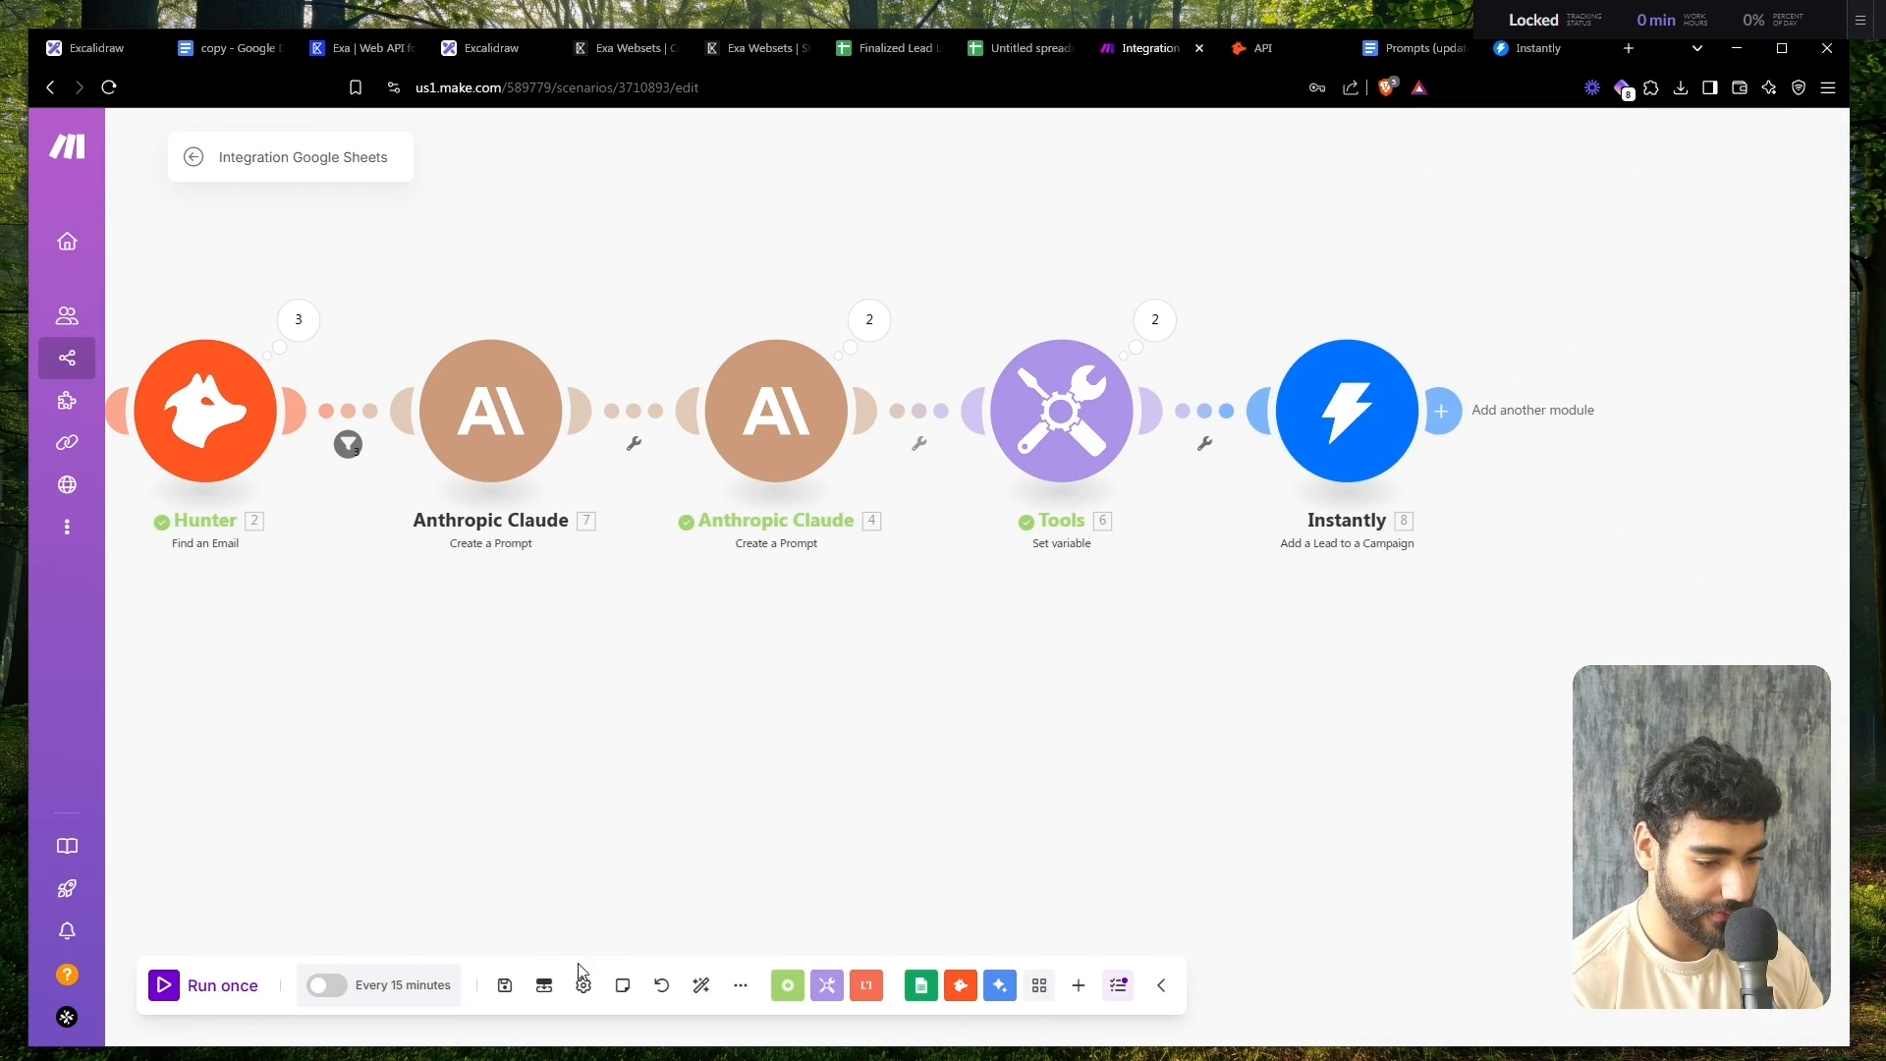
# - Run the whole scenario once and check the Recruitment Q1 campaign's lead list in Instantly
pyautogui.click(202, 994)
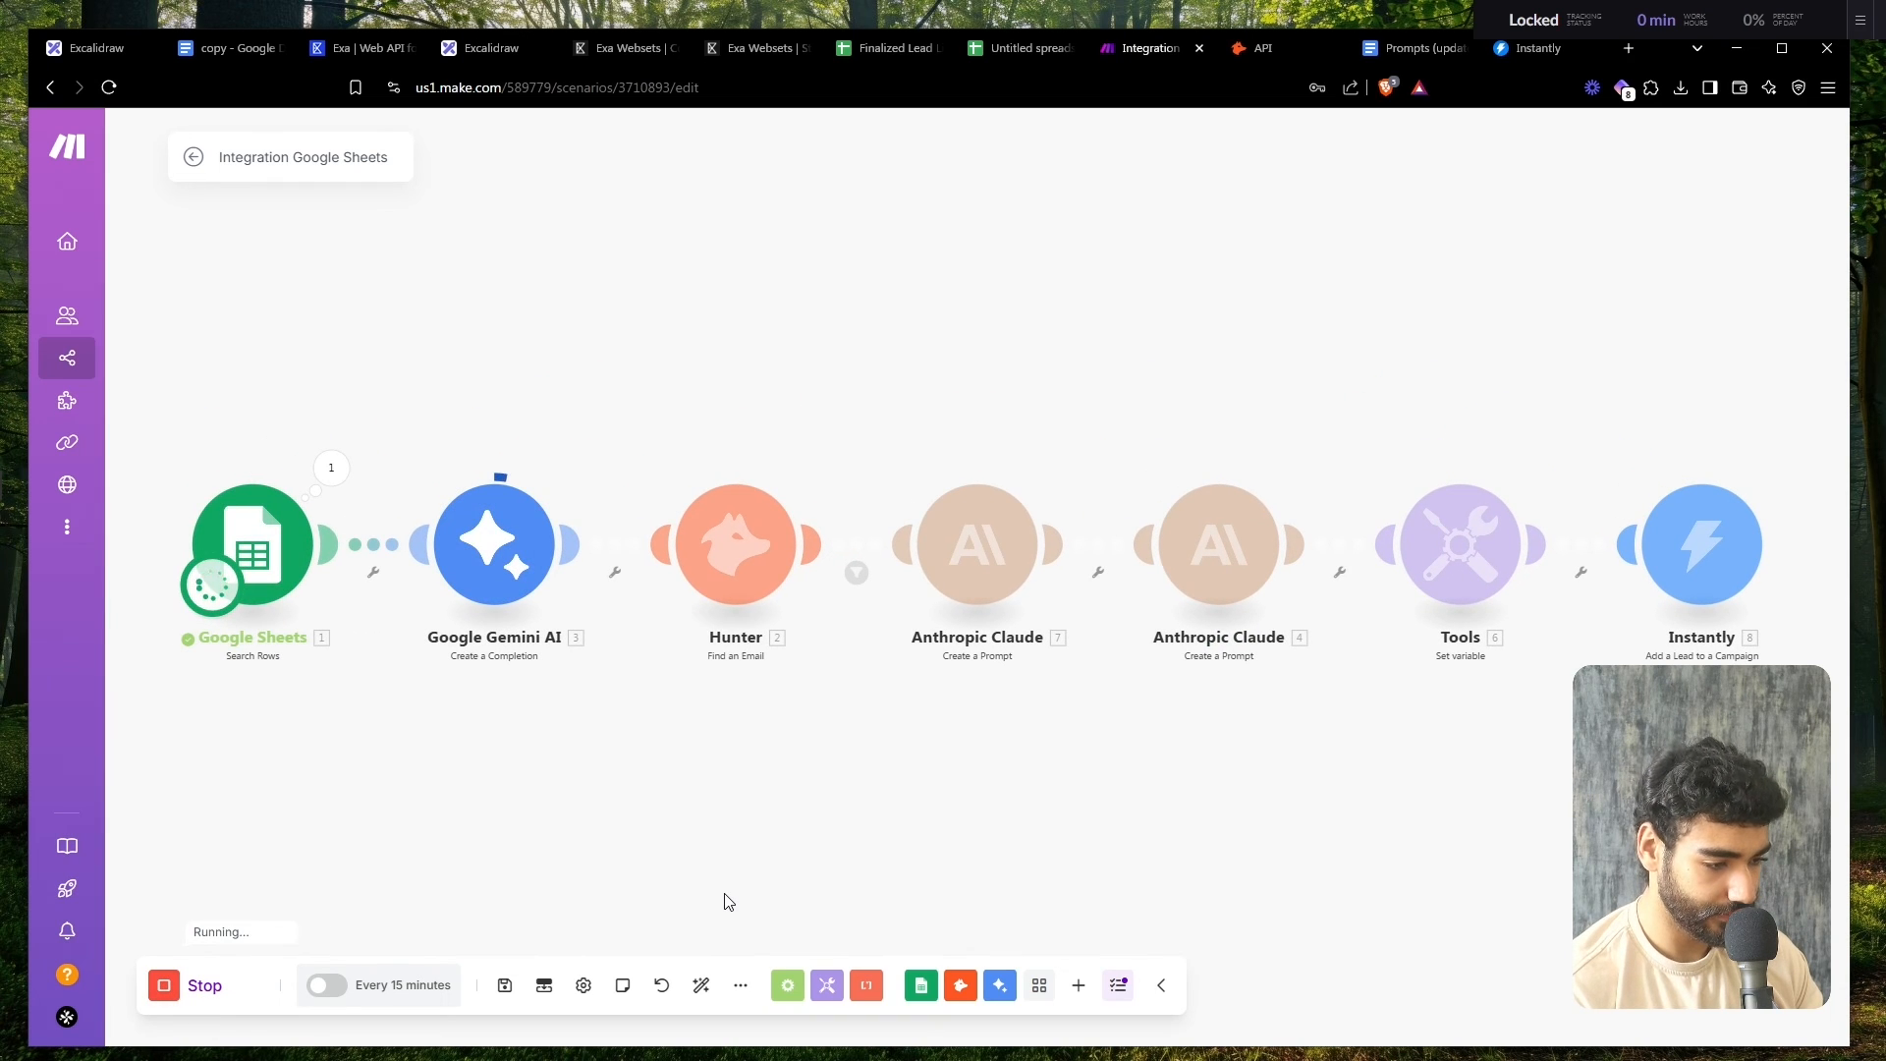
pyautogui.moveTo(728, 901); pyautogui.dragTo(645, 880)
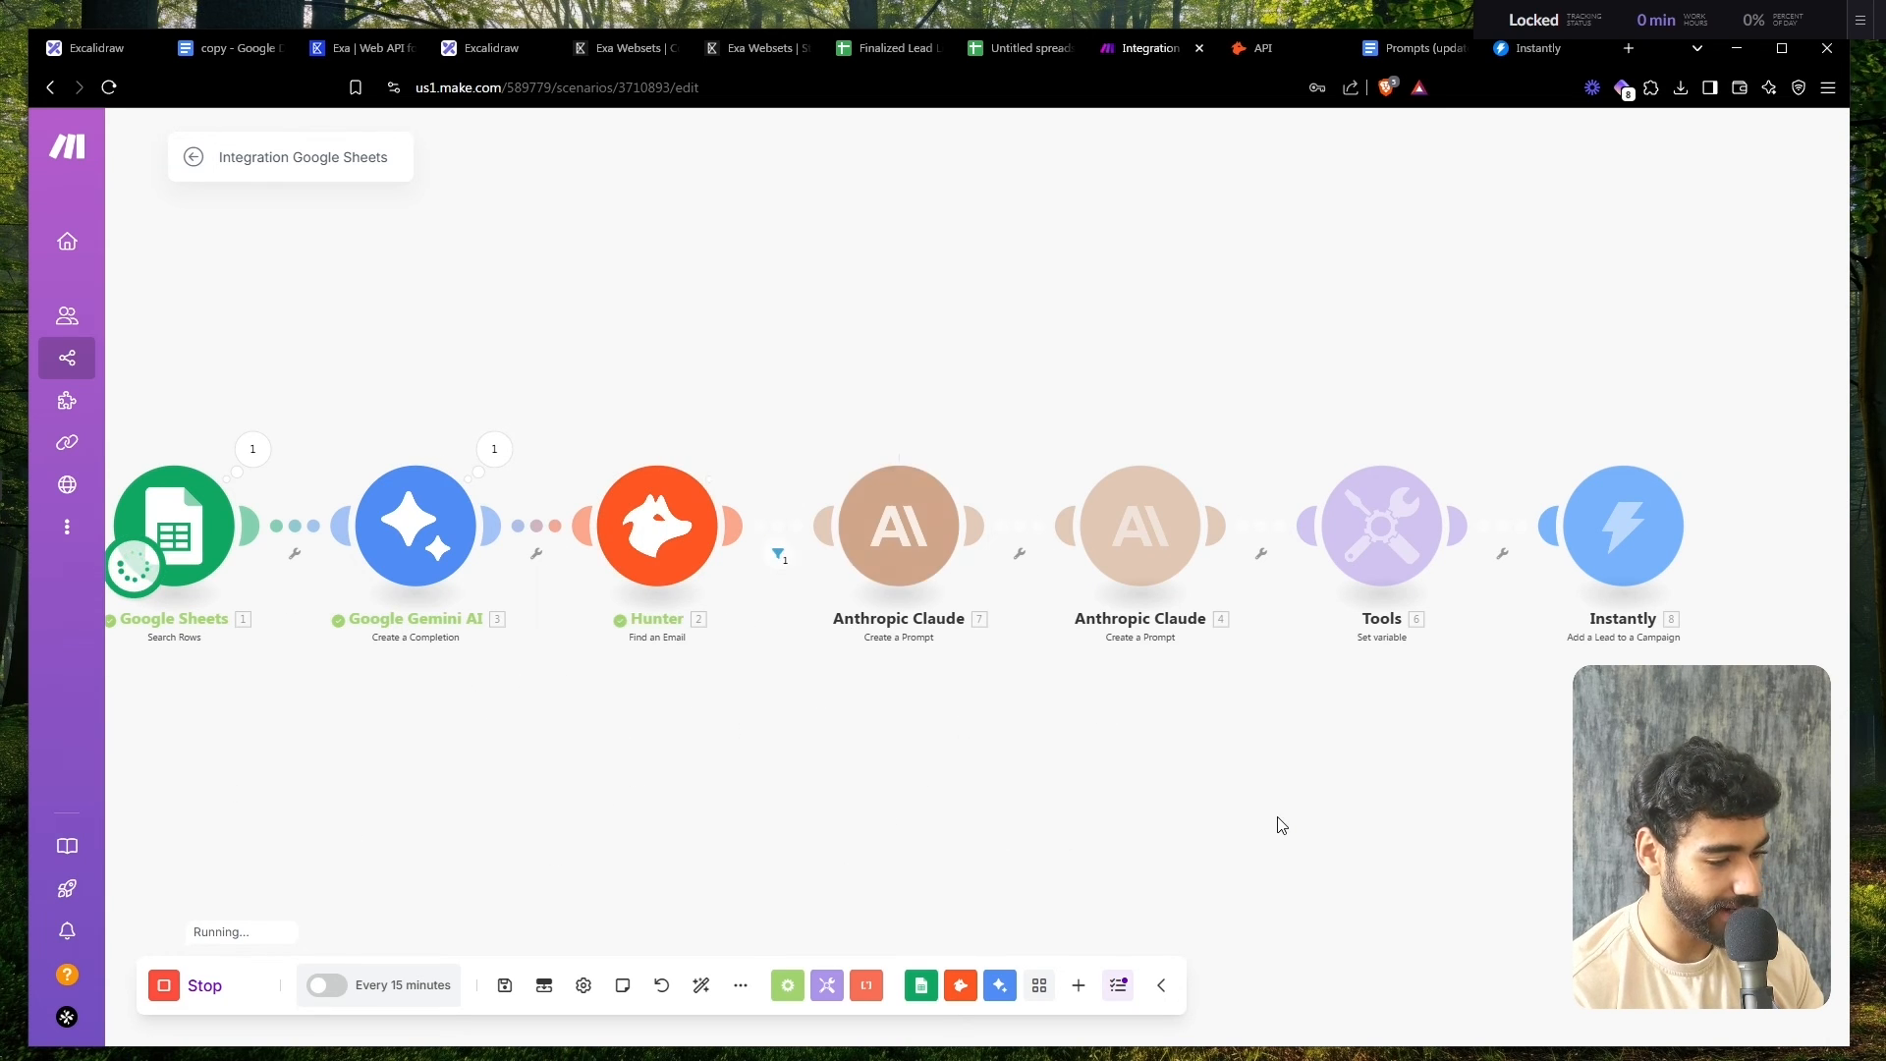
pyautogui.moveTo(1279, 825); pyautogui.dragTo(1175, 834)
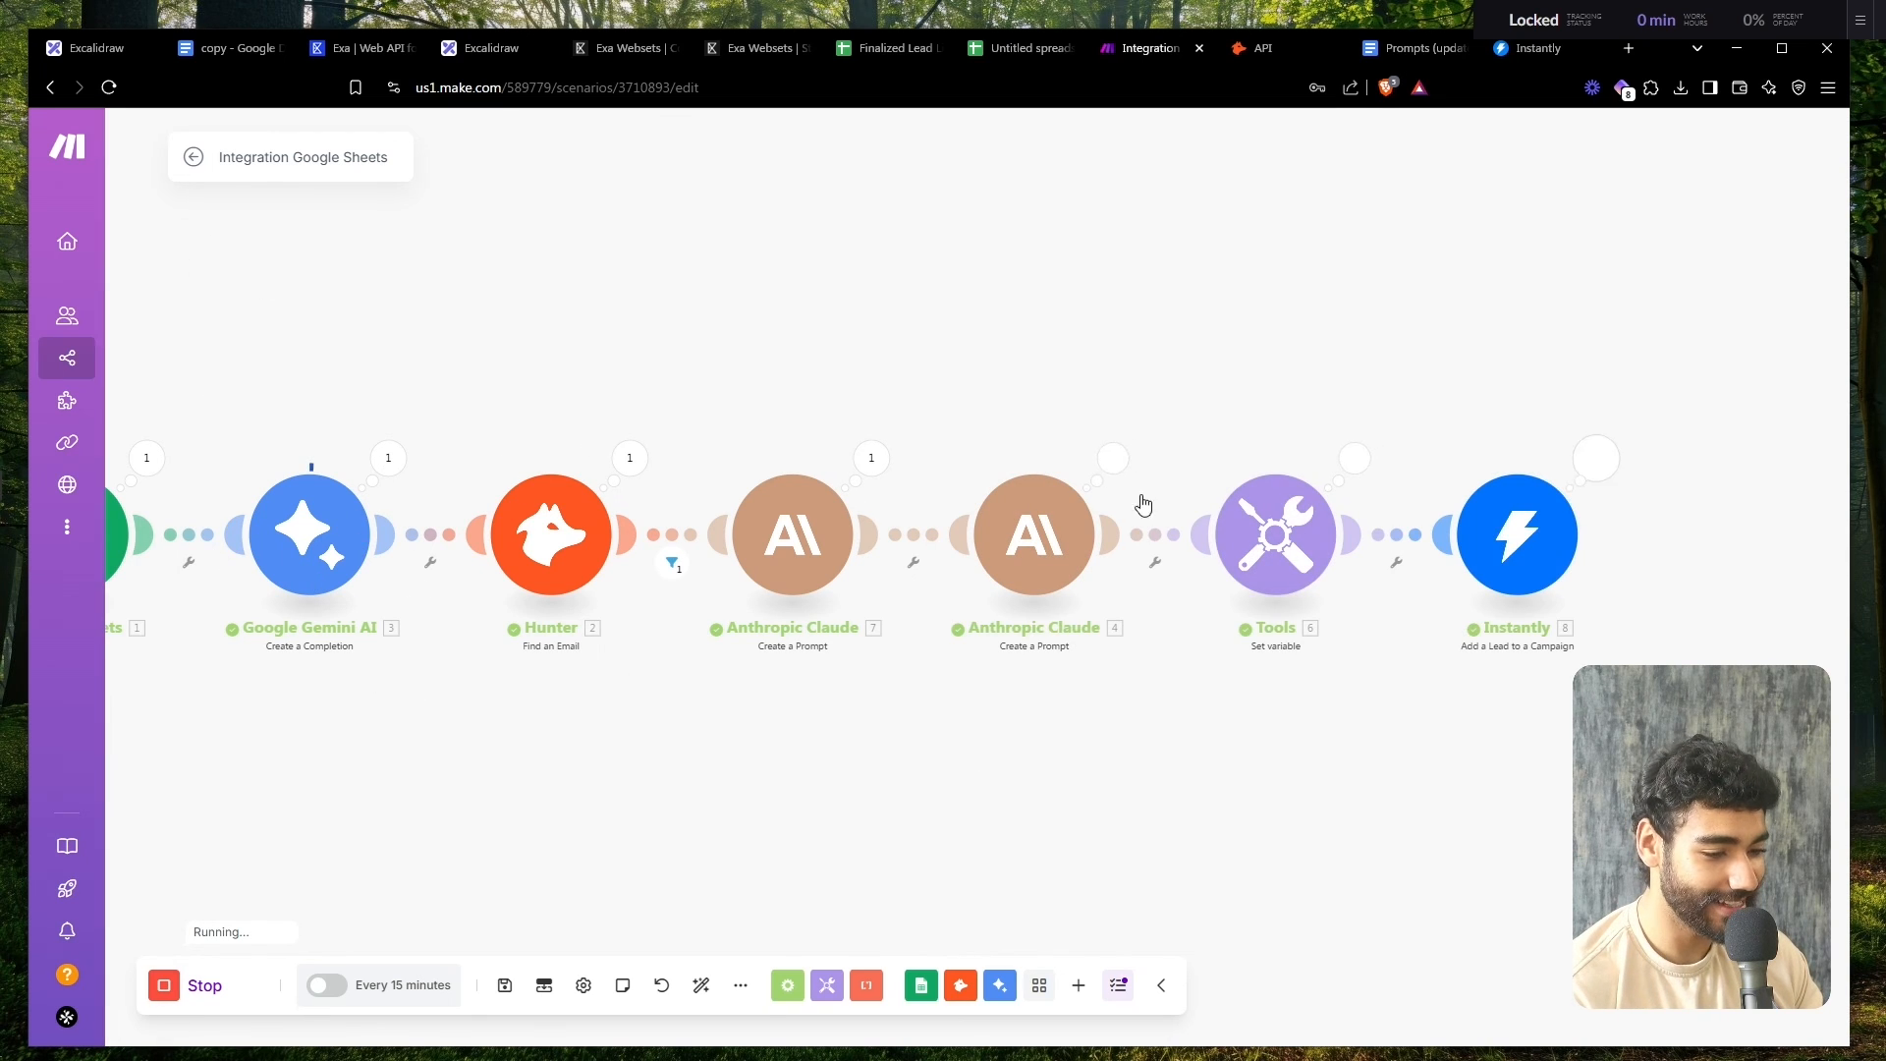
pyautogui.moveTo(1179, 385); pyautogui.dragTo(1183, 430)
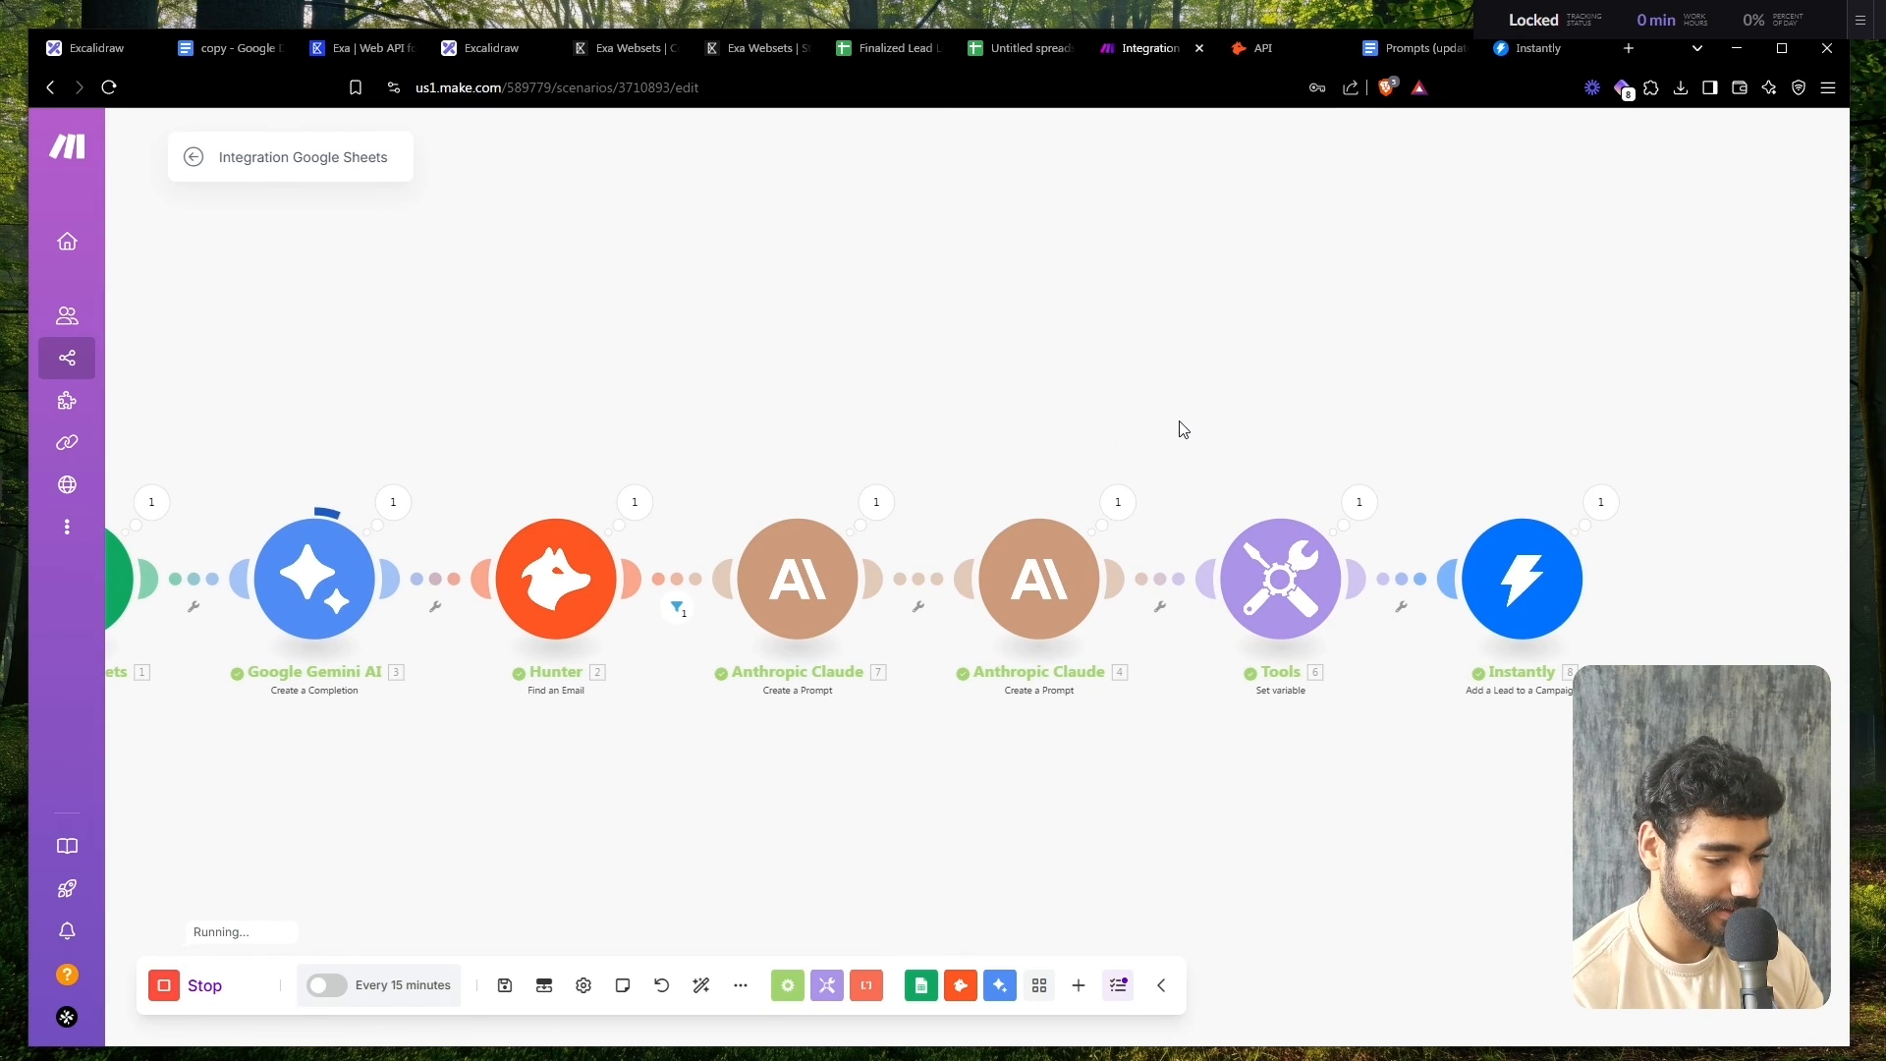
pyautogui.click(1537, 47)
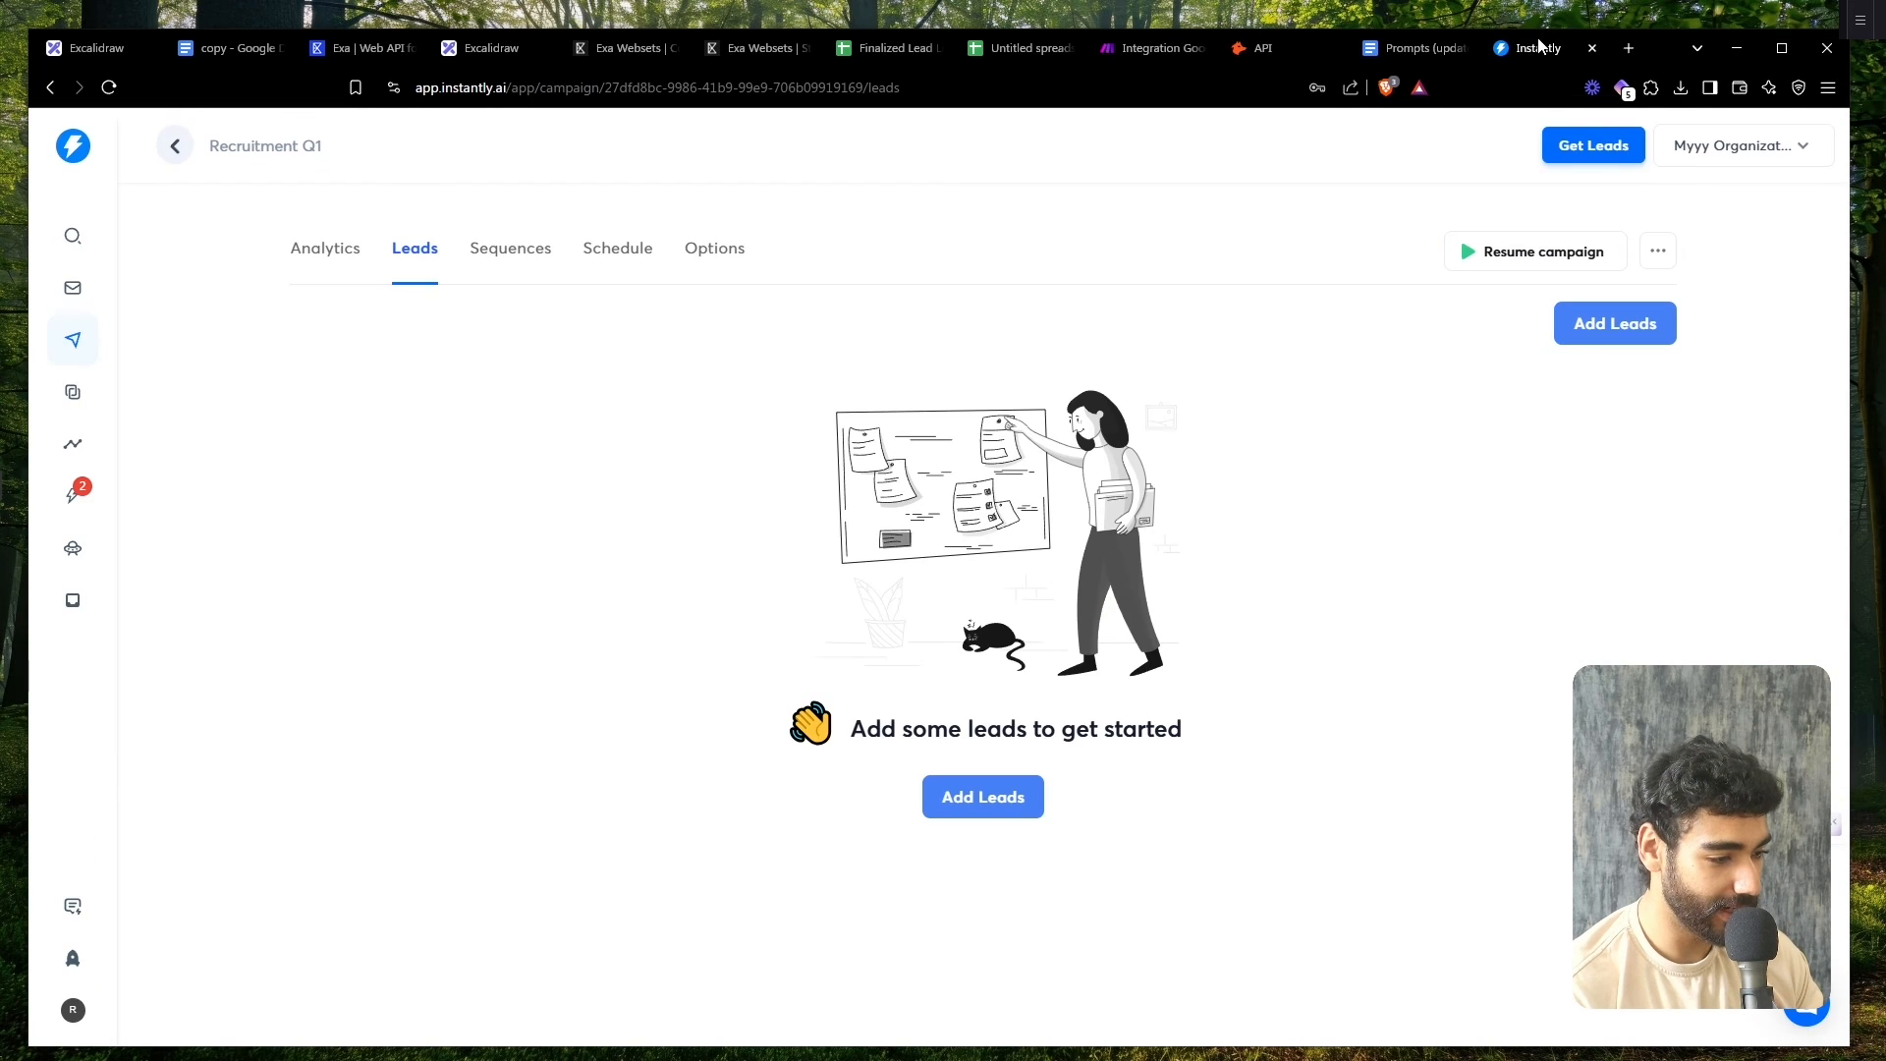
pyautogui.click(324, 249)
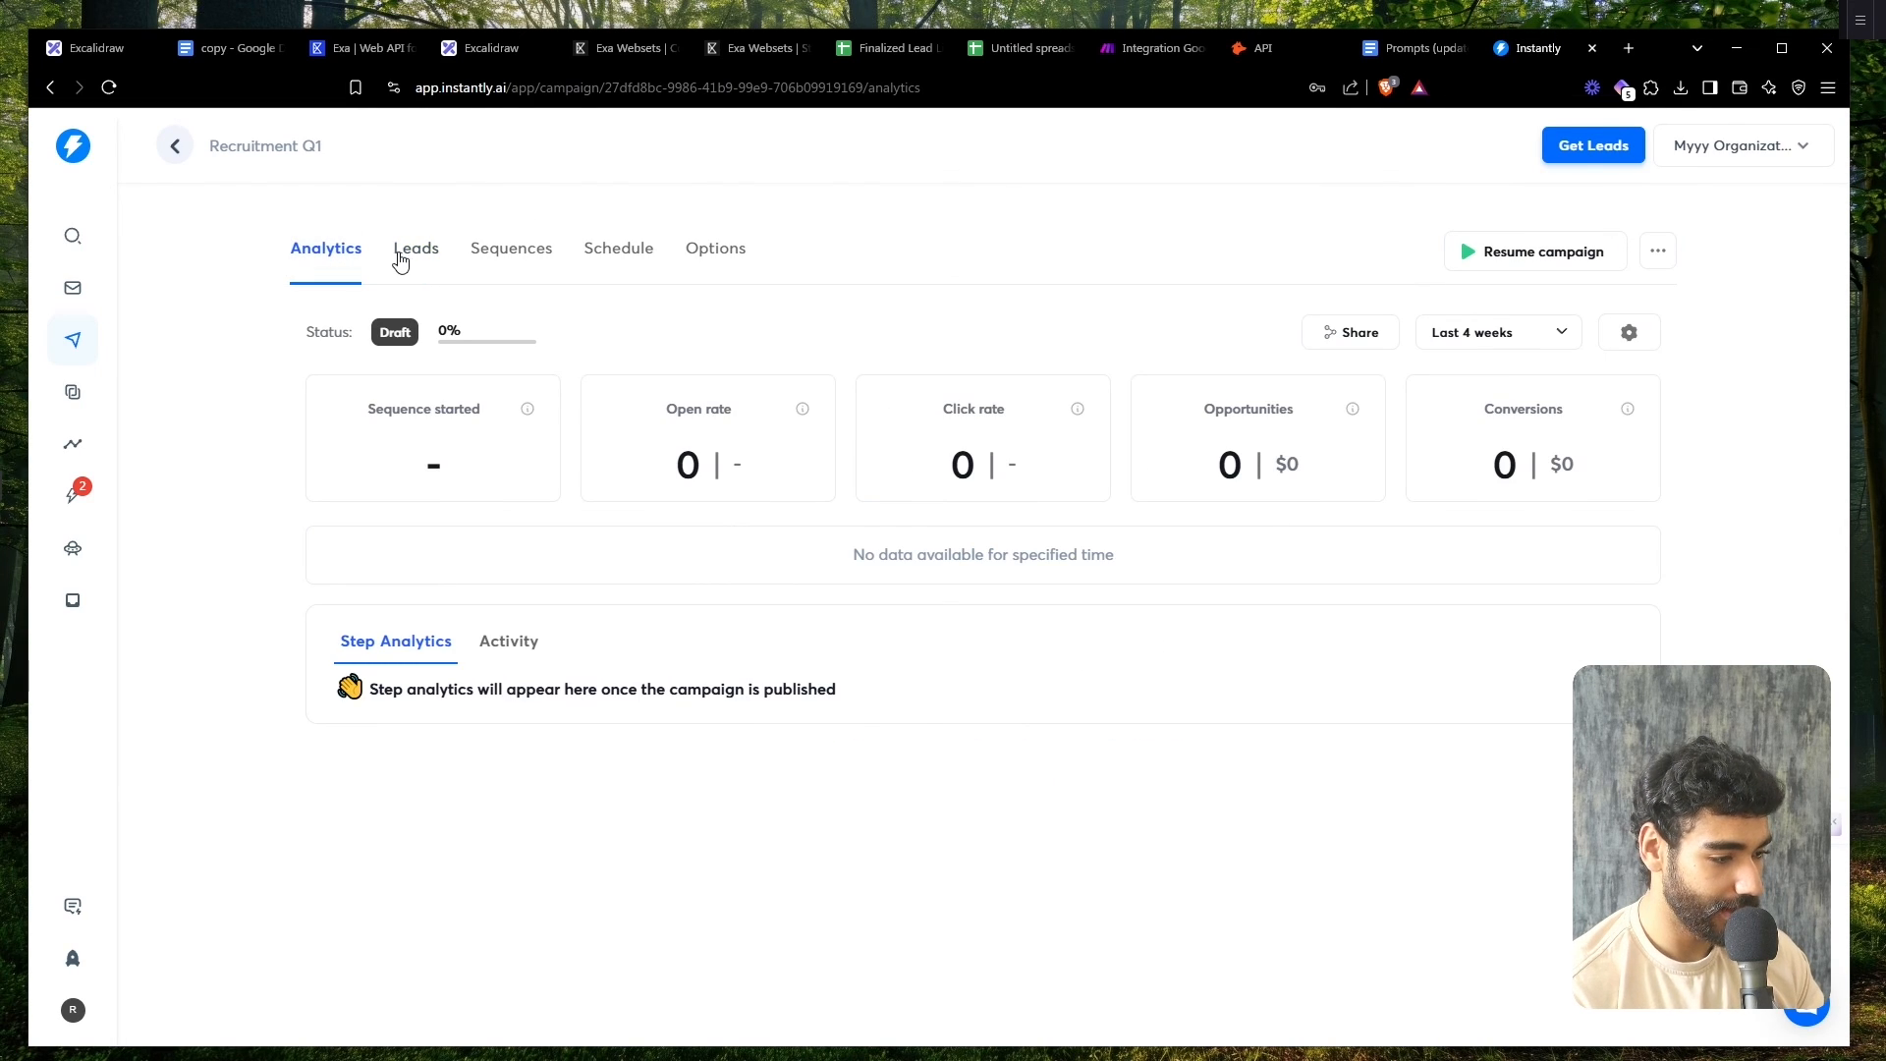
pyautogui.click(412, 259)
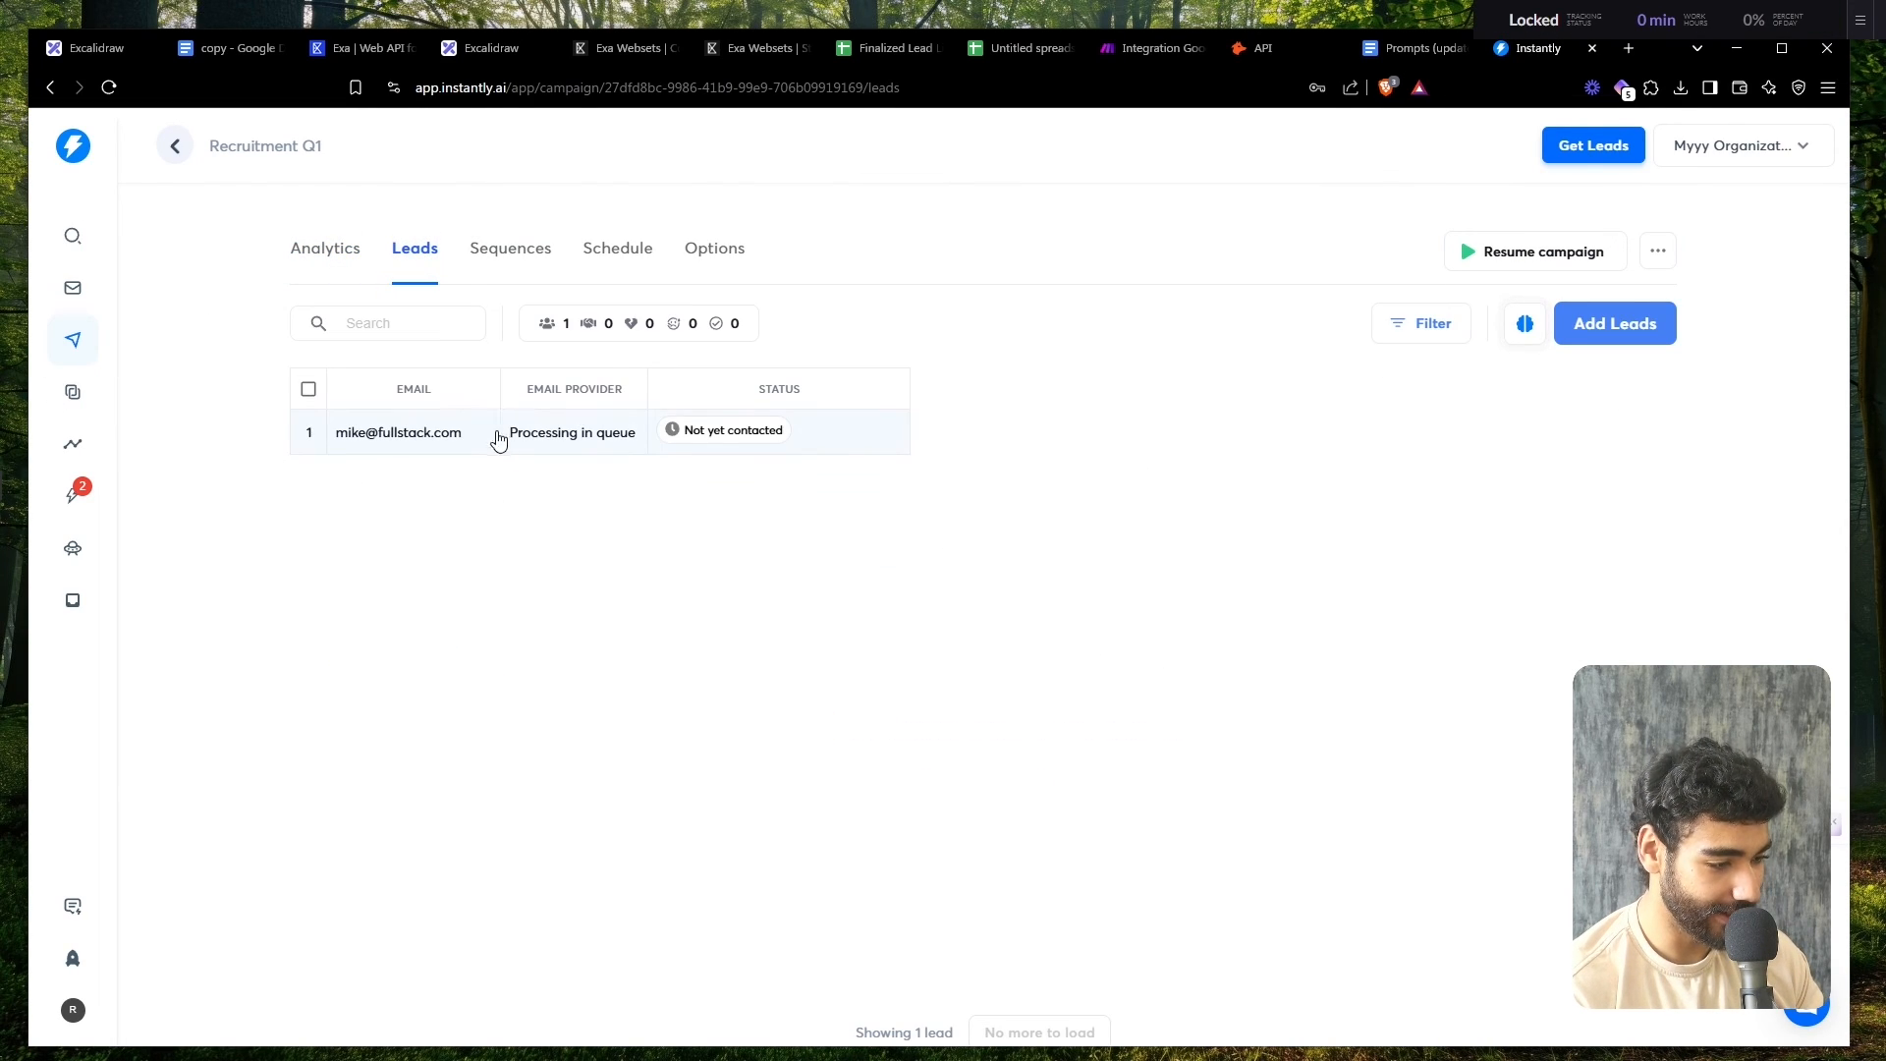
# - Enter {{personalization}} as the email body of the campaign sequence's Step 1 and preview the email
pyautogui.click(508, 248)
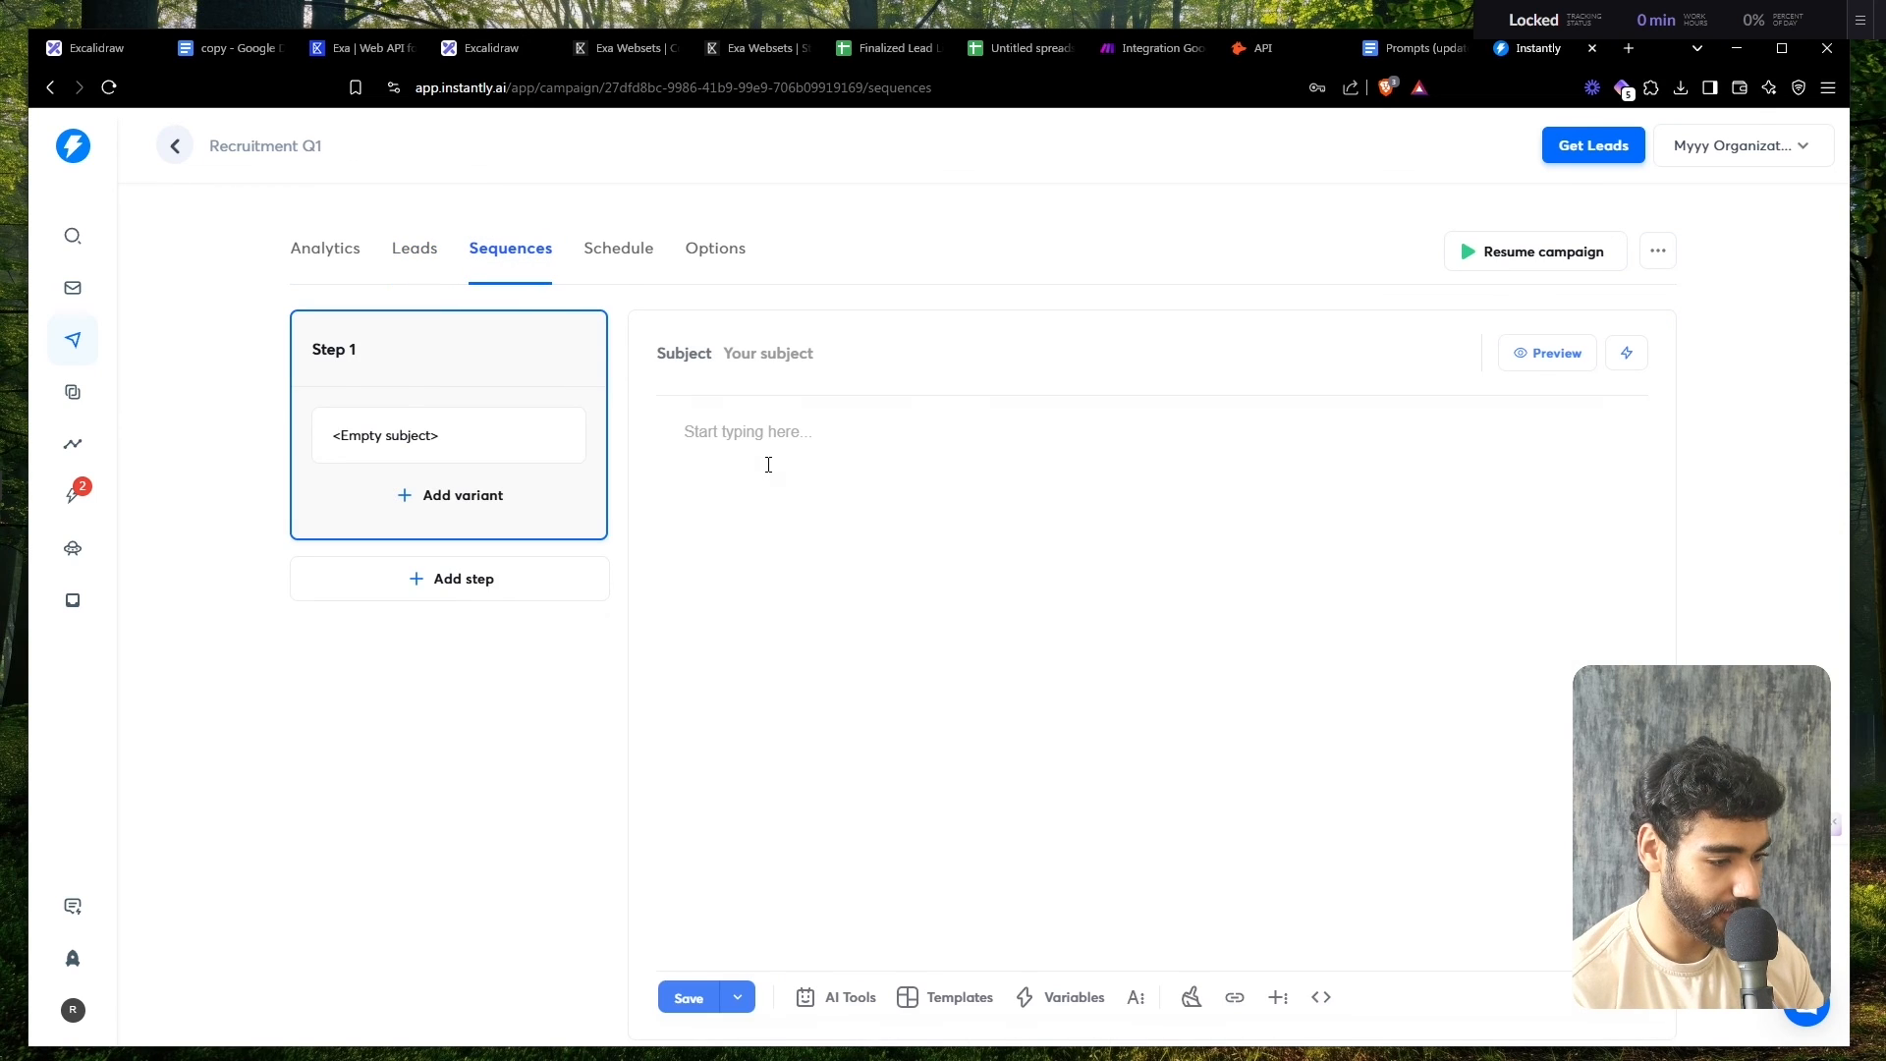
pyautogui.click(768, 464)
pyautogui.write('{{per')
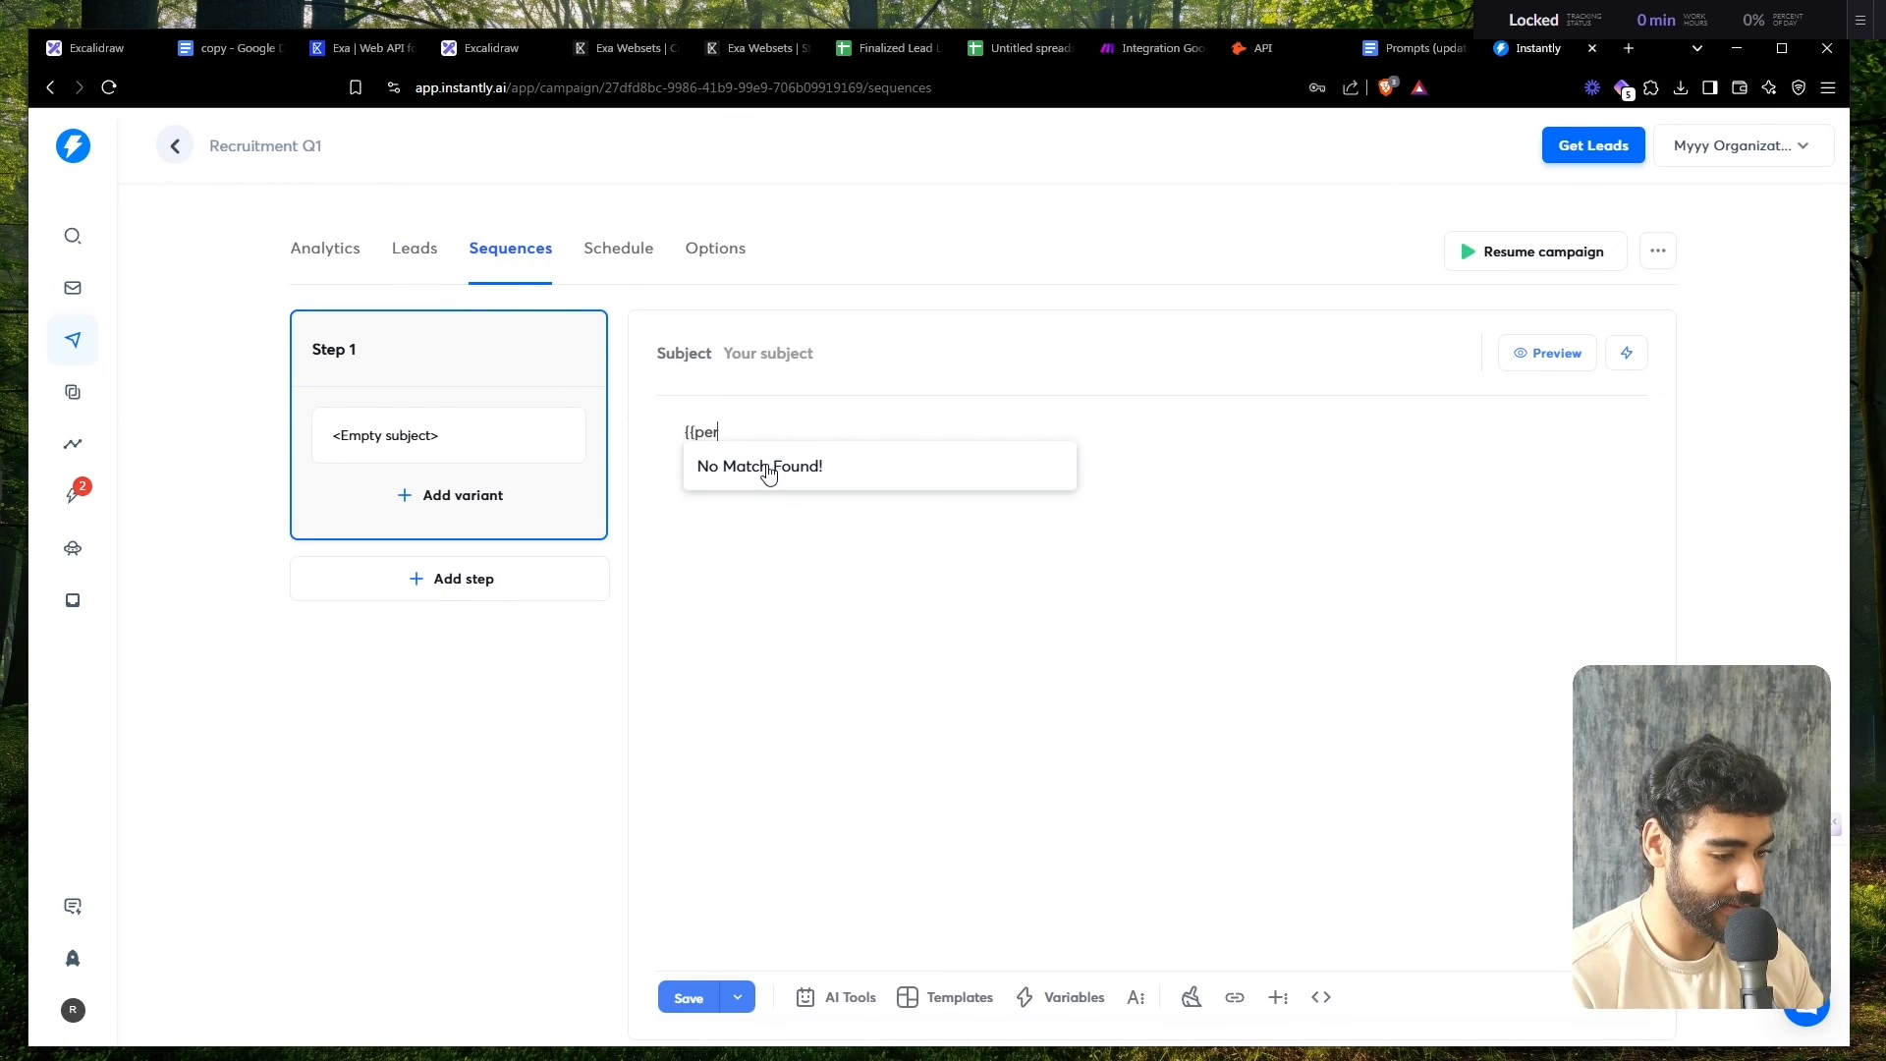
pyautogui.write('sonalization')
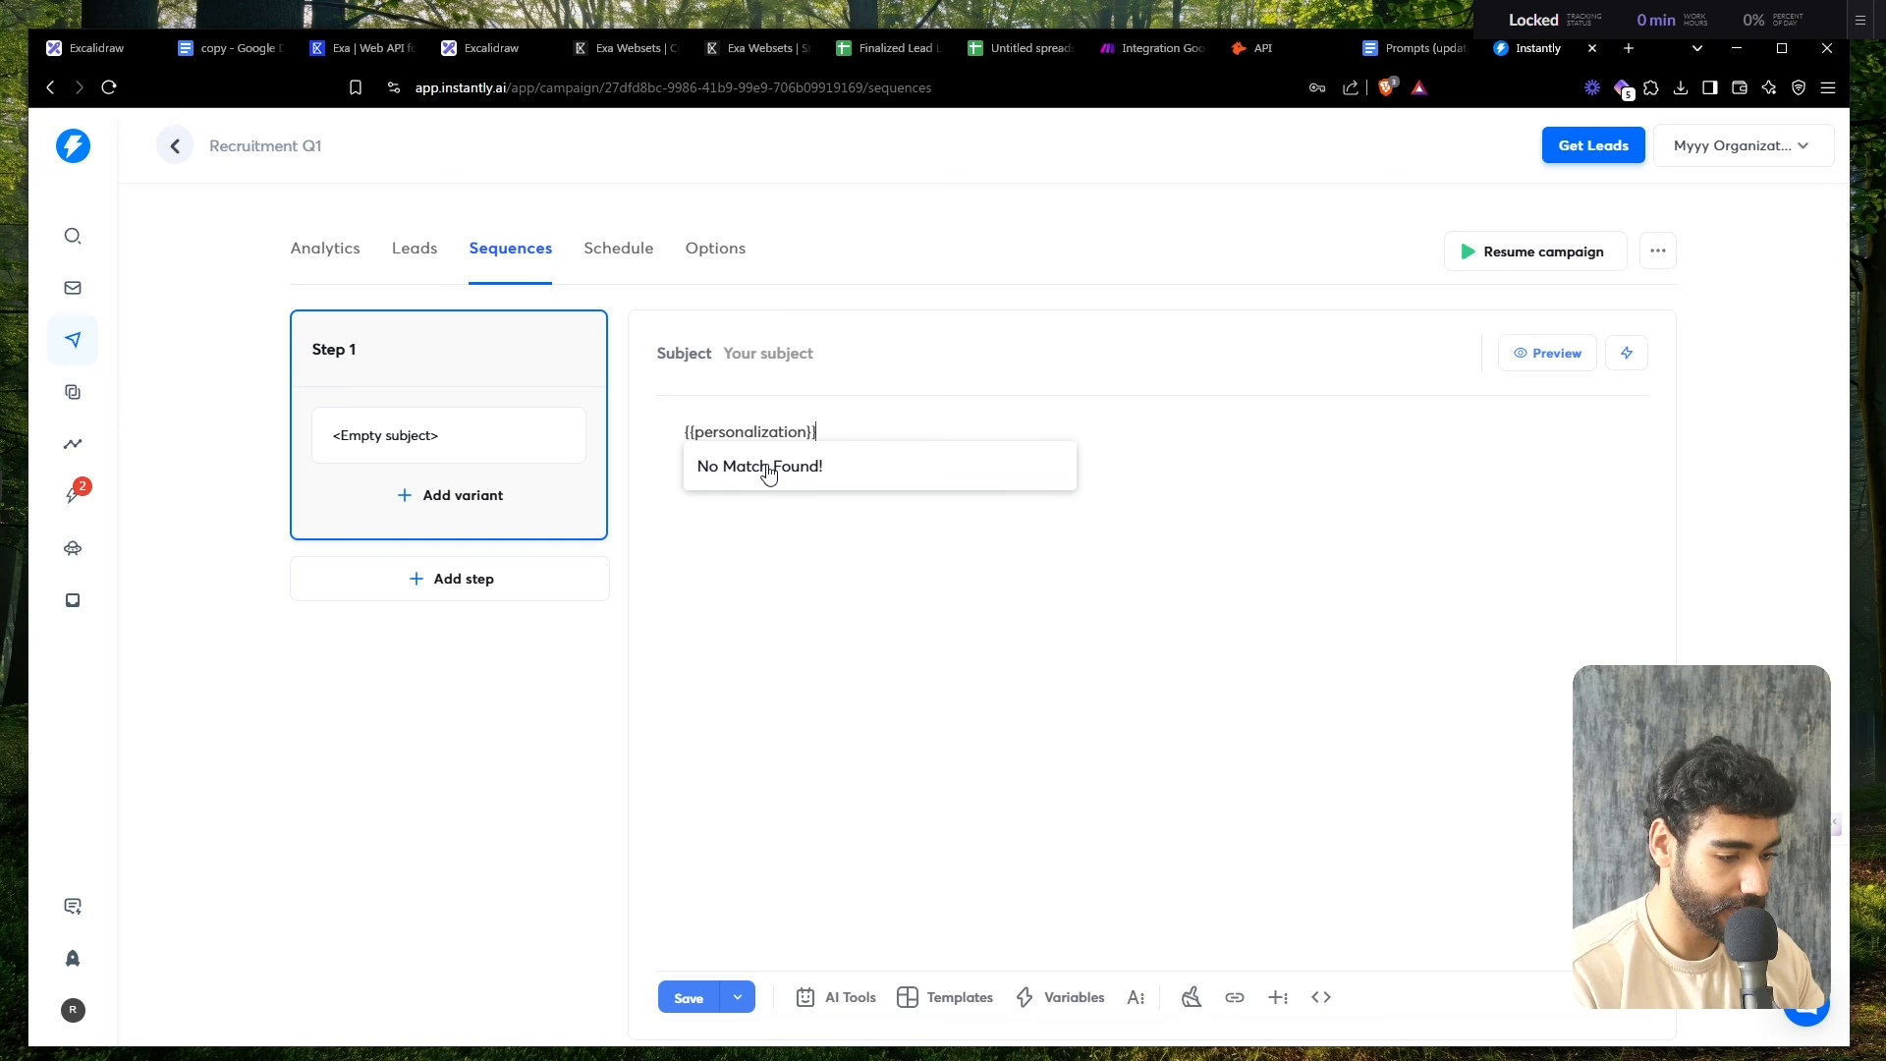
pyautogui.write('}}')
pyautogui.click(1548, 356)
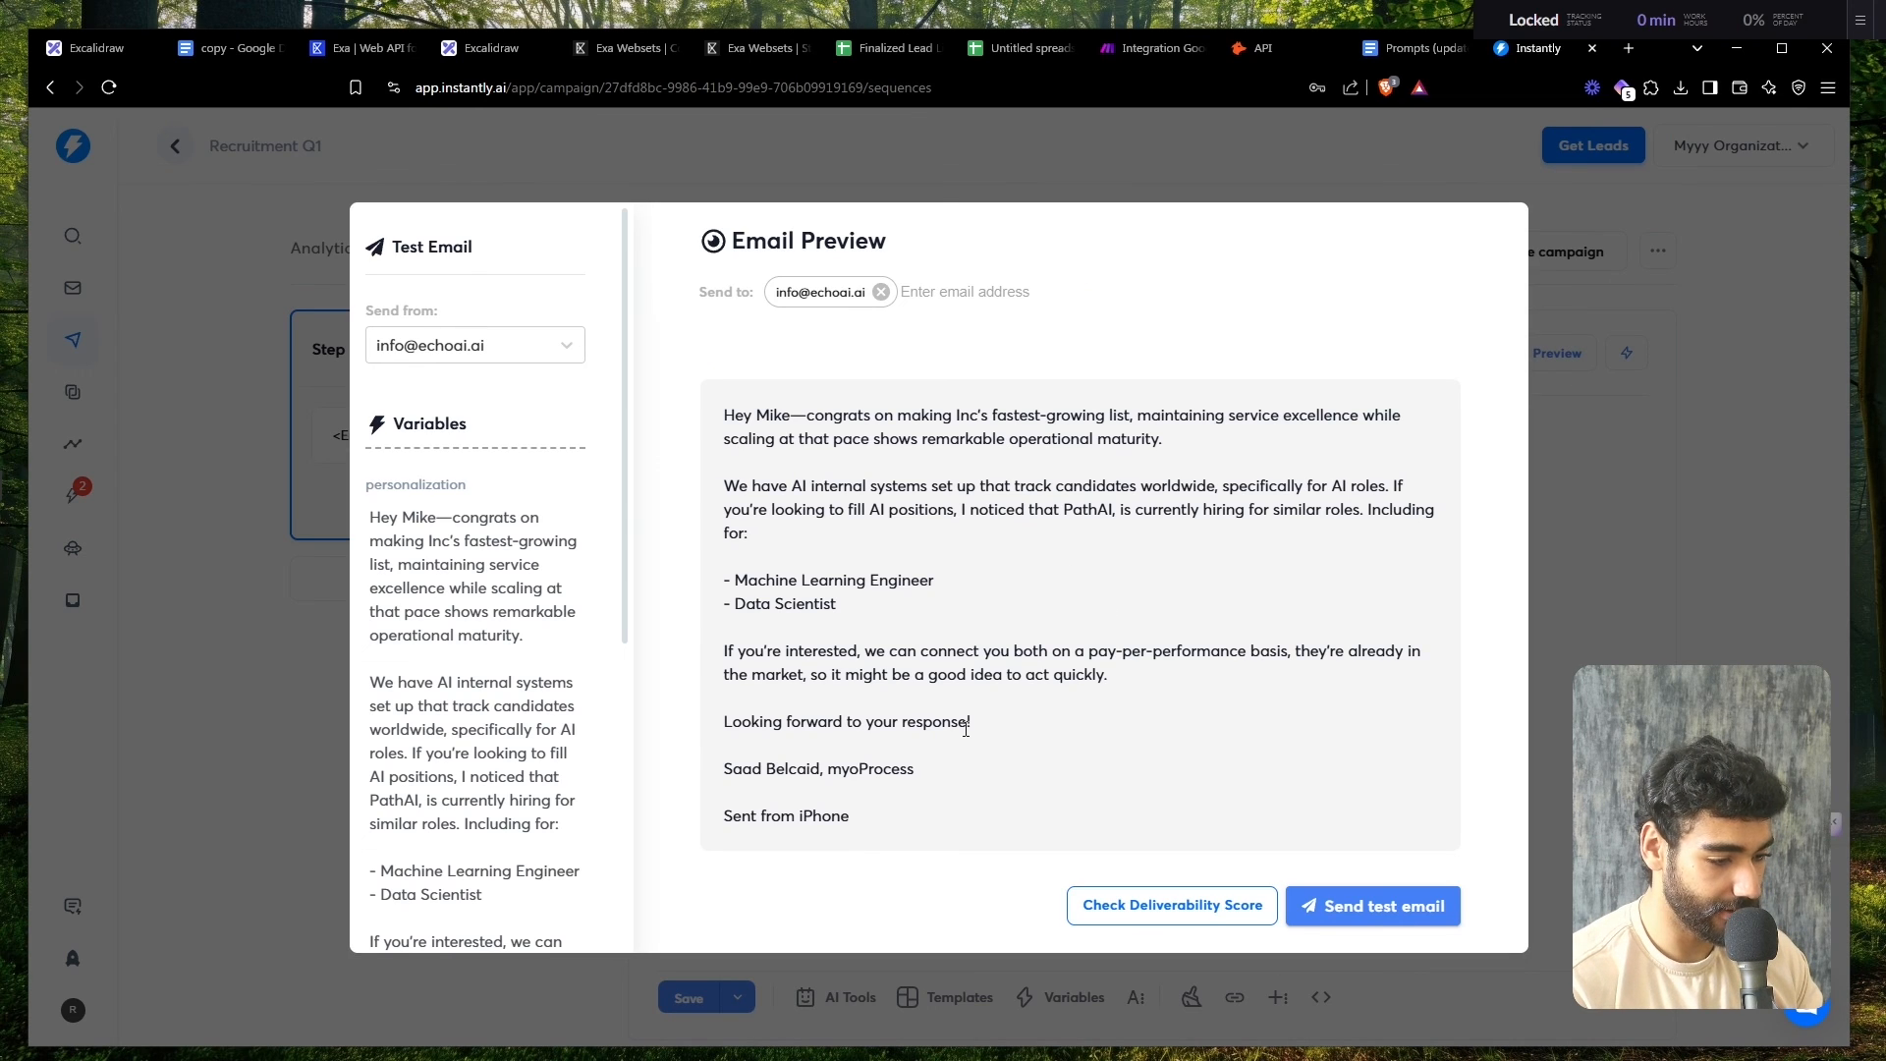
pyautogui.moveTo(751, 626); pyautogui.dragTo(1116, 737)
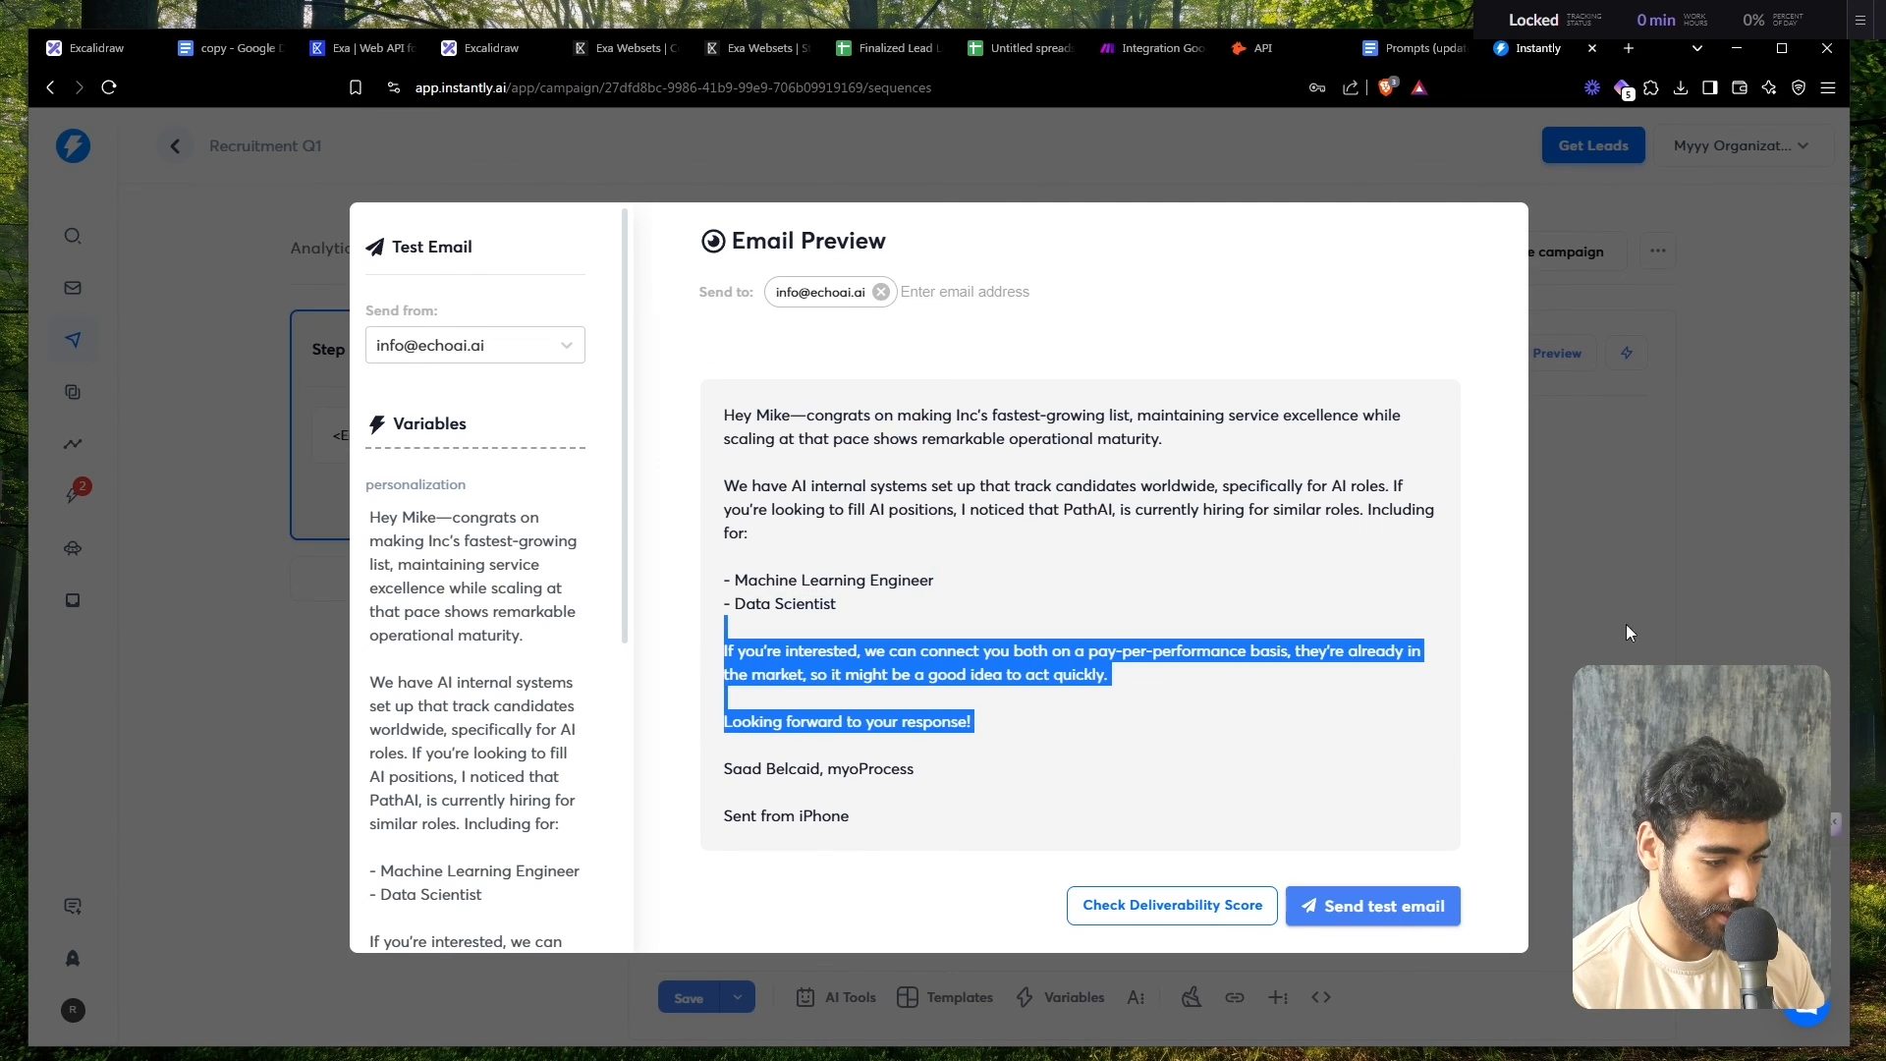
pyautogui.click(1626, 629)
# - Enter the subject "{{startupHiring}} needs you" for the Step 1 email and preview it
pyautogui.click(867, 361)
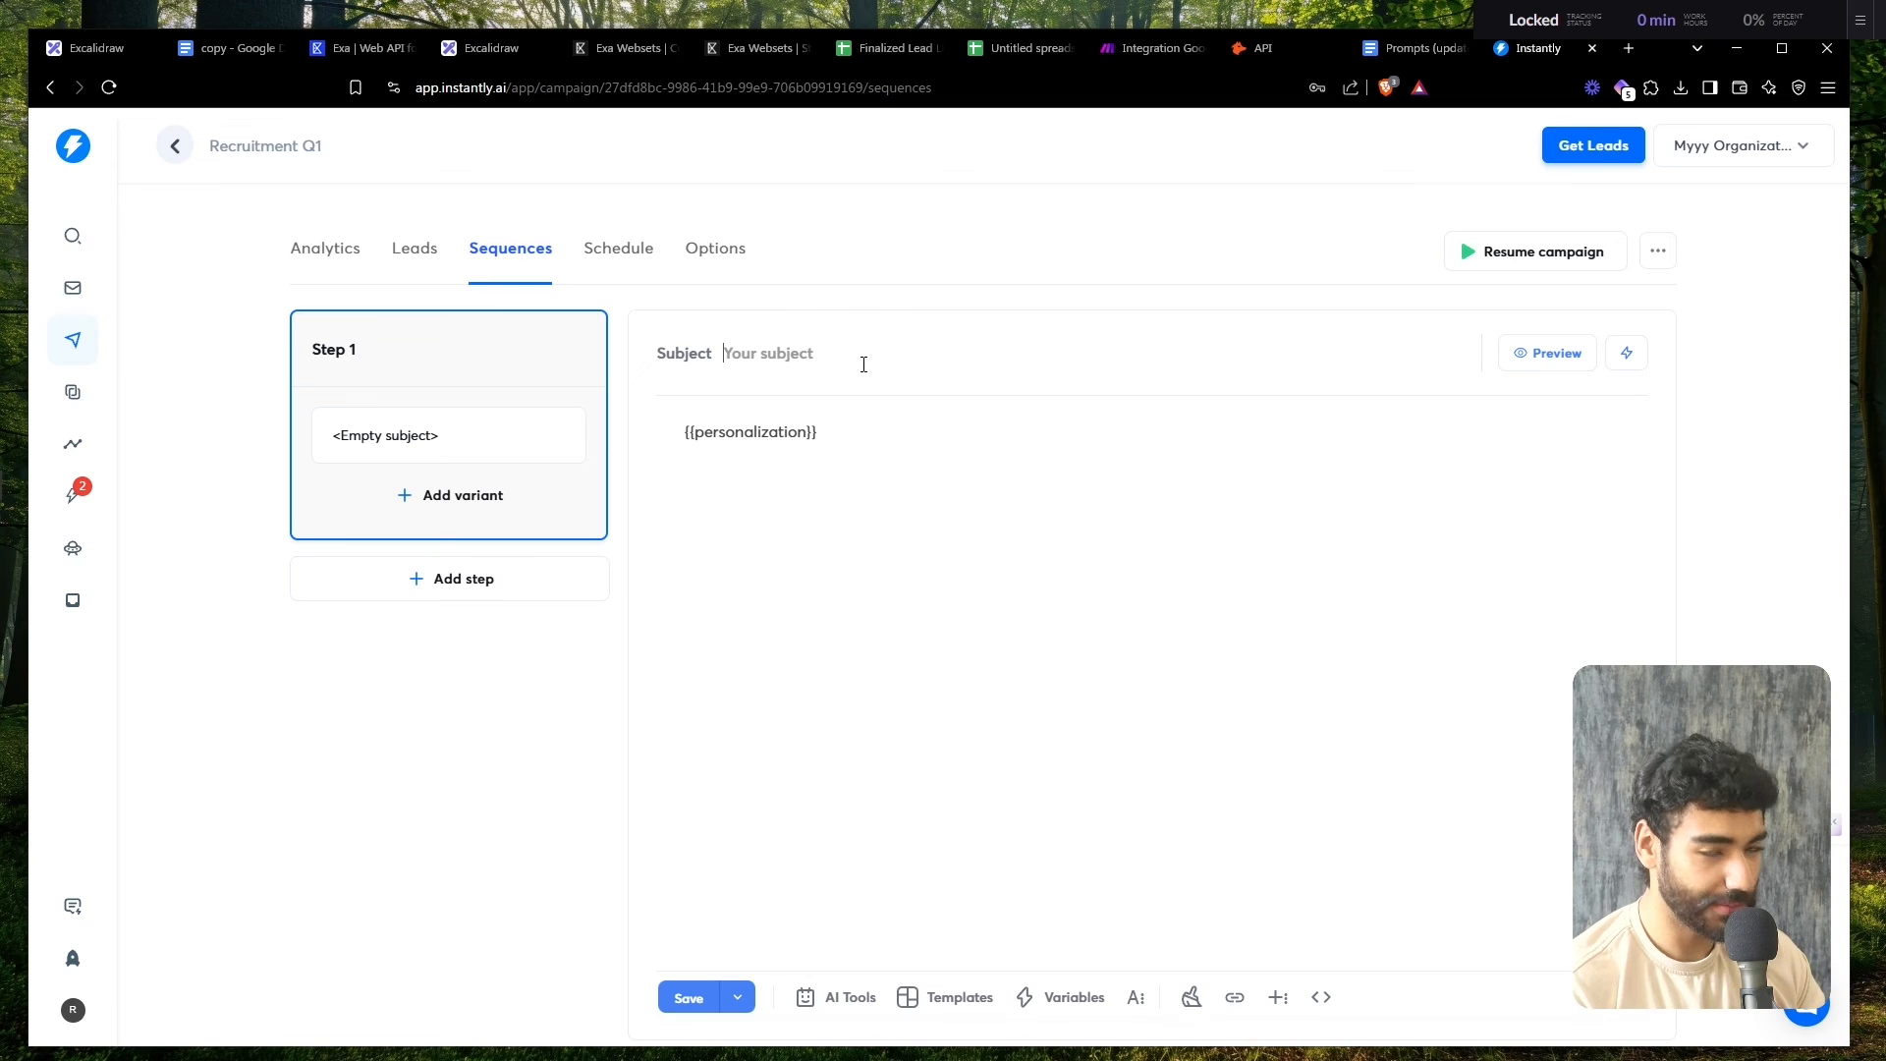
pyautogui.moveTo(30, 589)
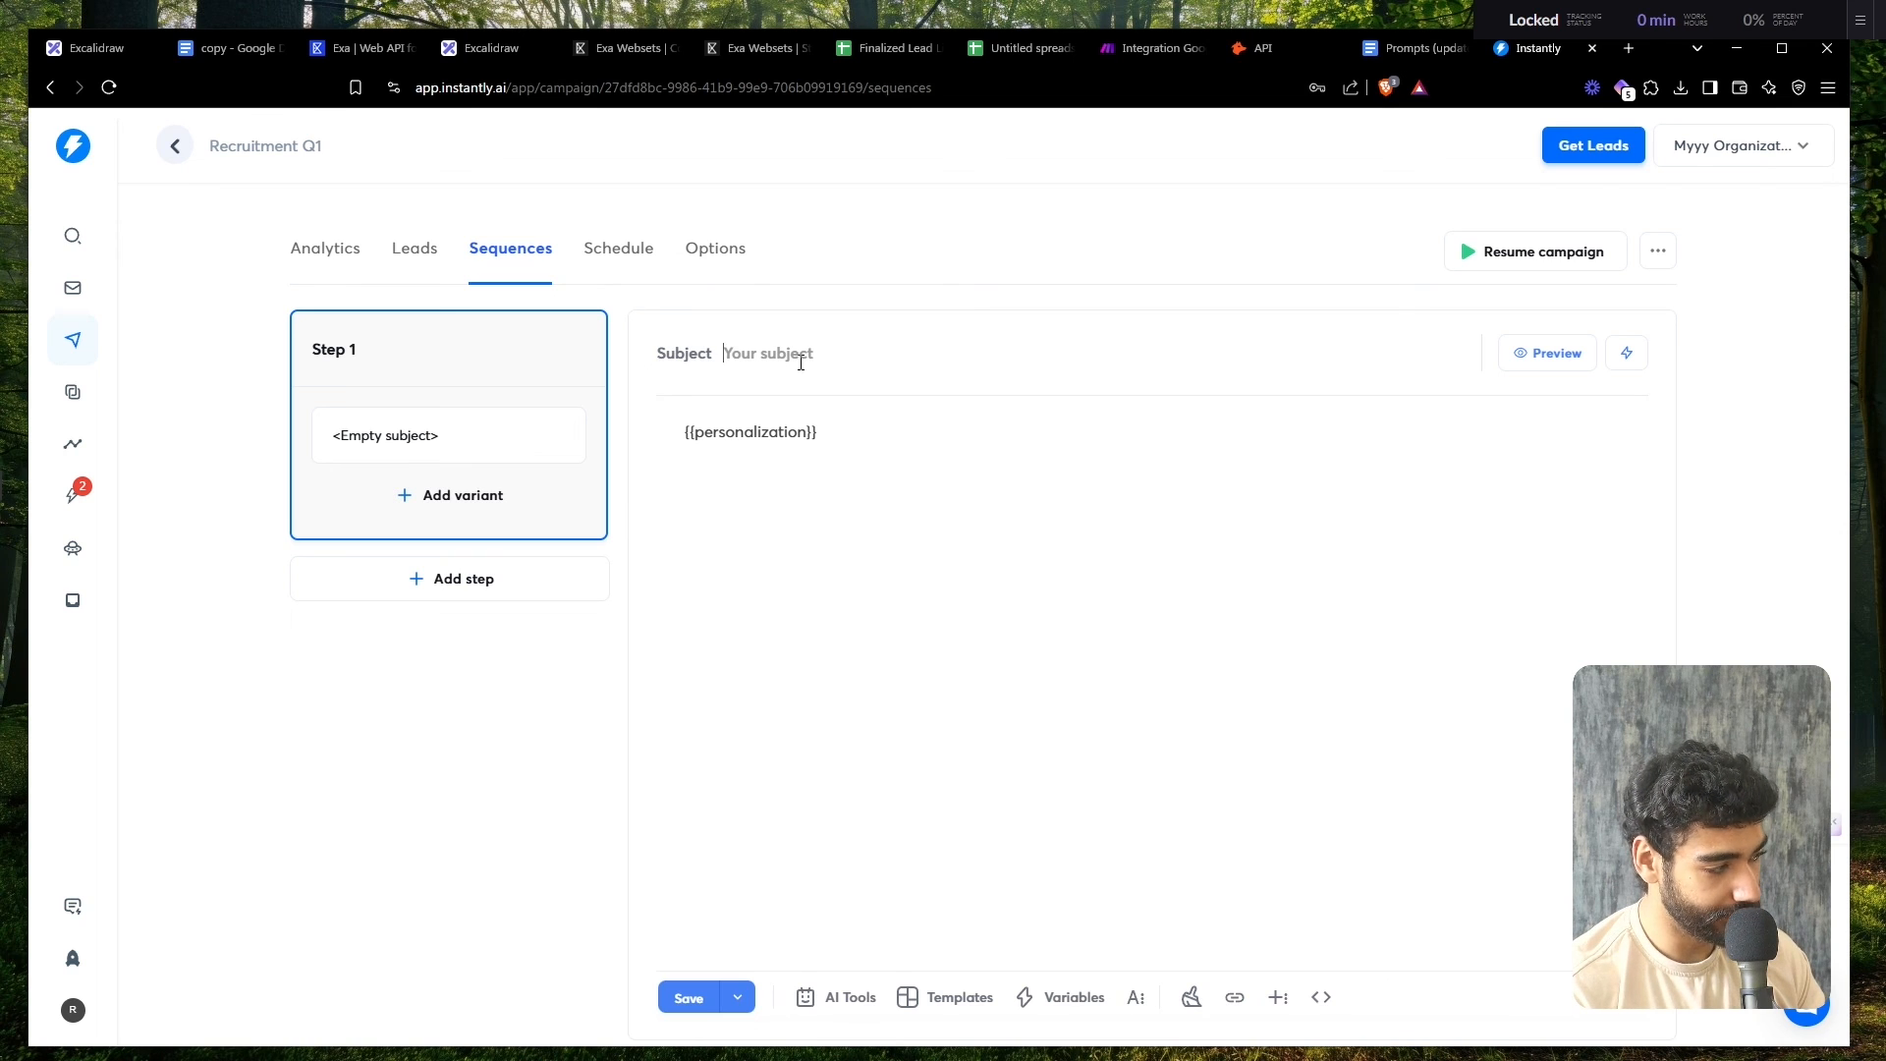
pyautogui.write('{{')
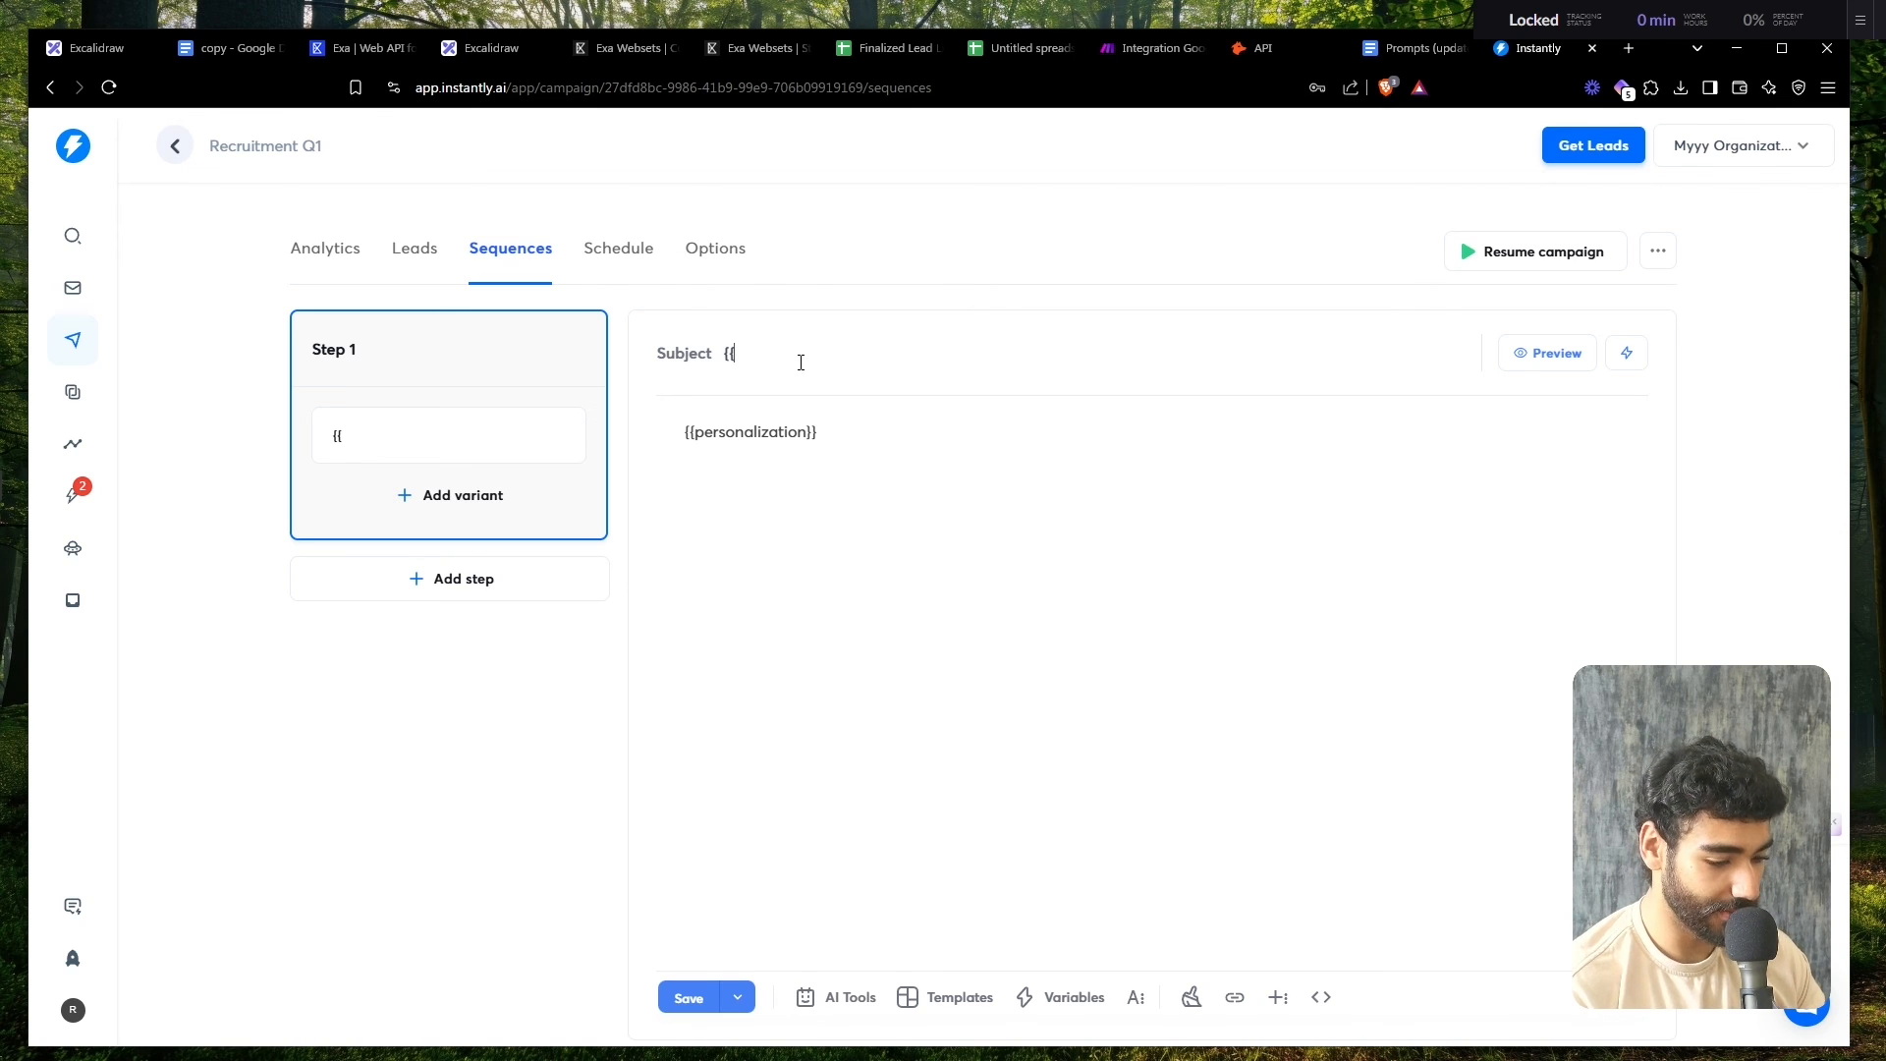
pyautogui.write('staryp')
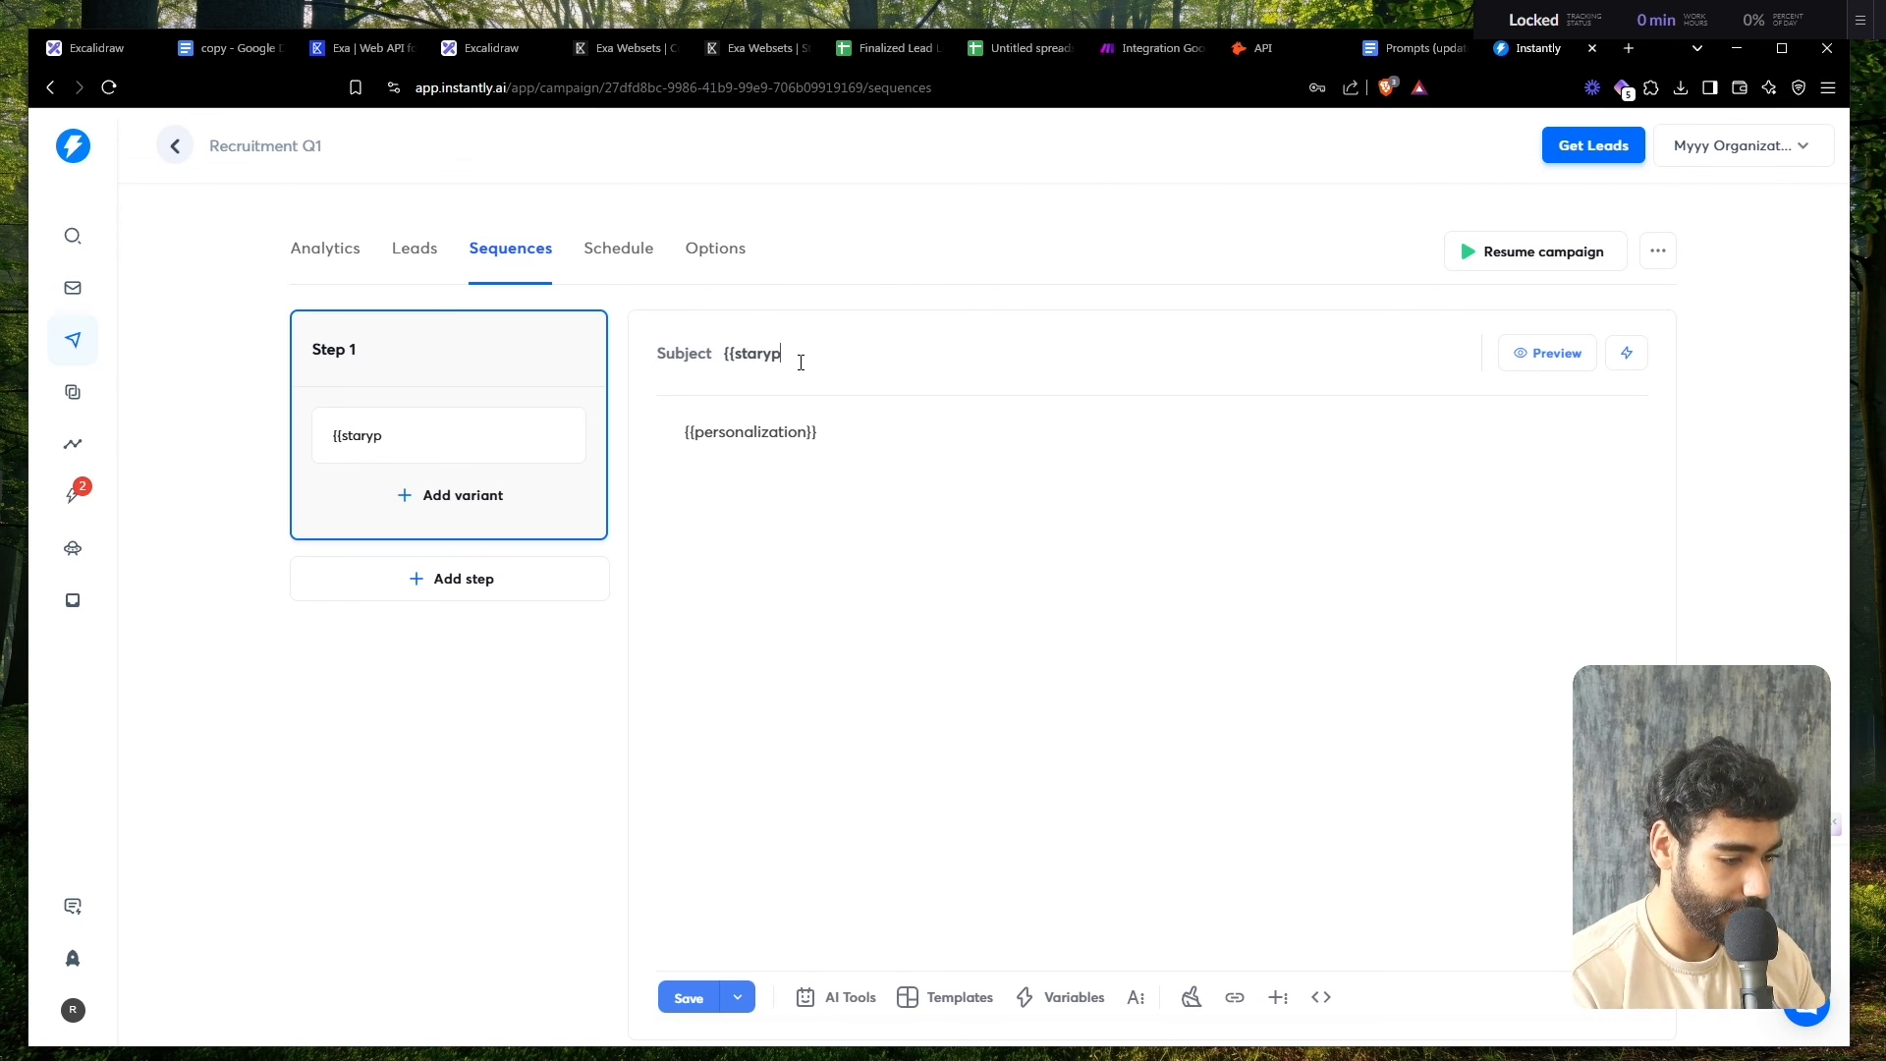
pyautogui.press('BackSpace')
pyautogui.press('BackSpace')
pyautogui.write('tupHiri')
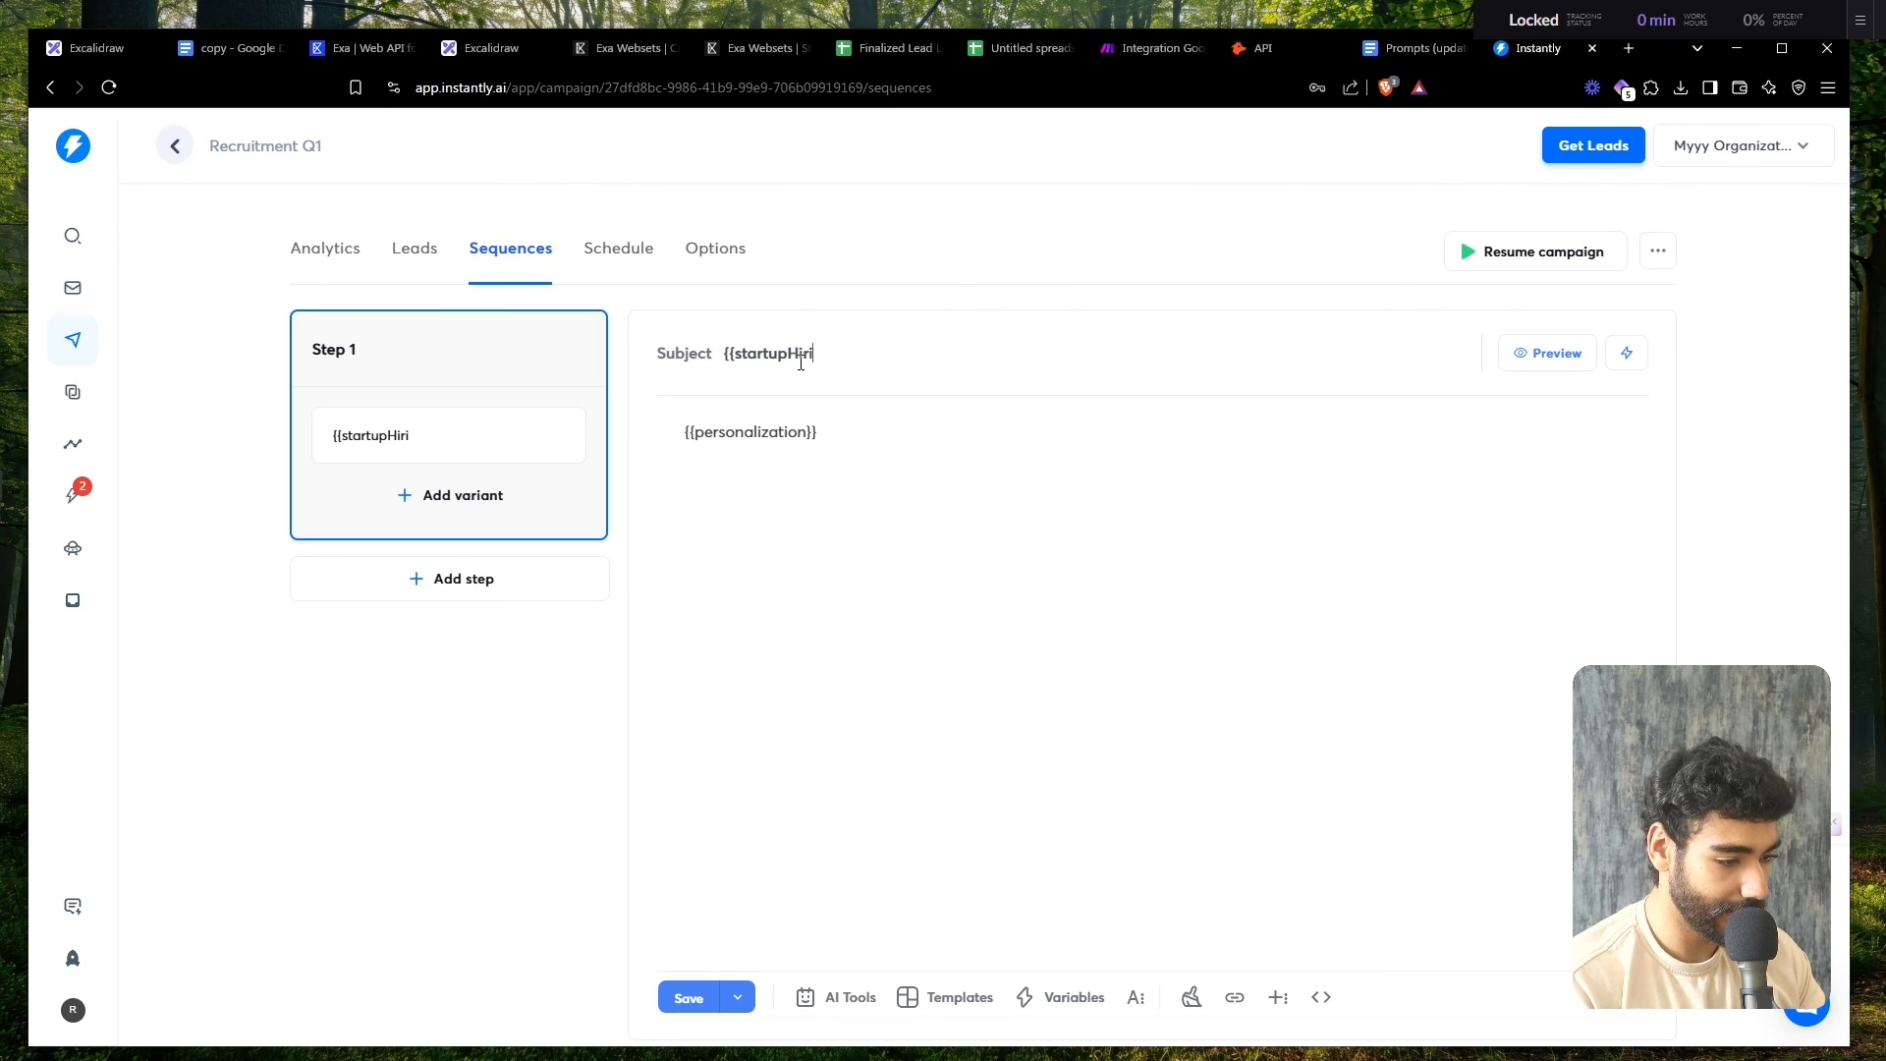
pyautogui.write('ng}} needs you')
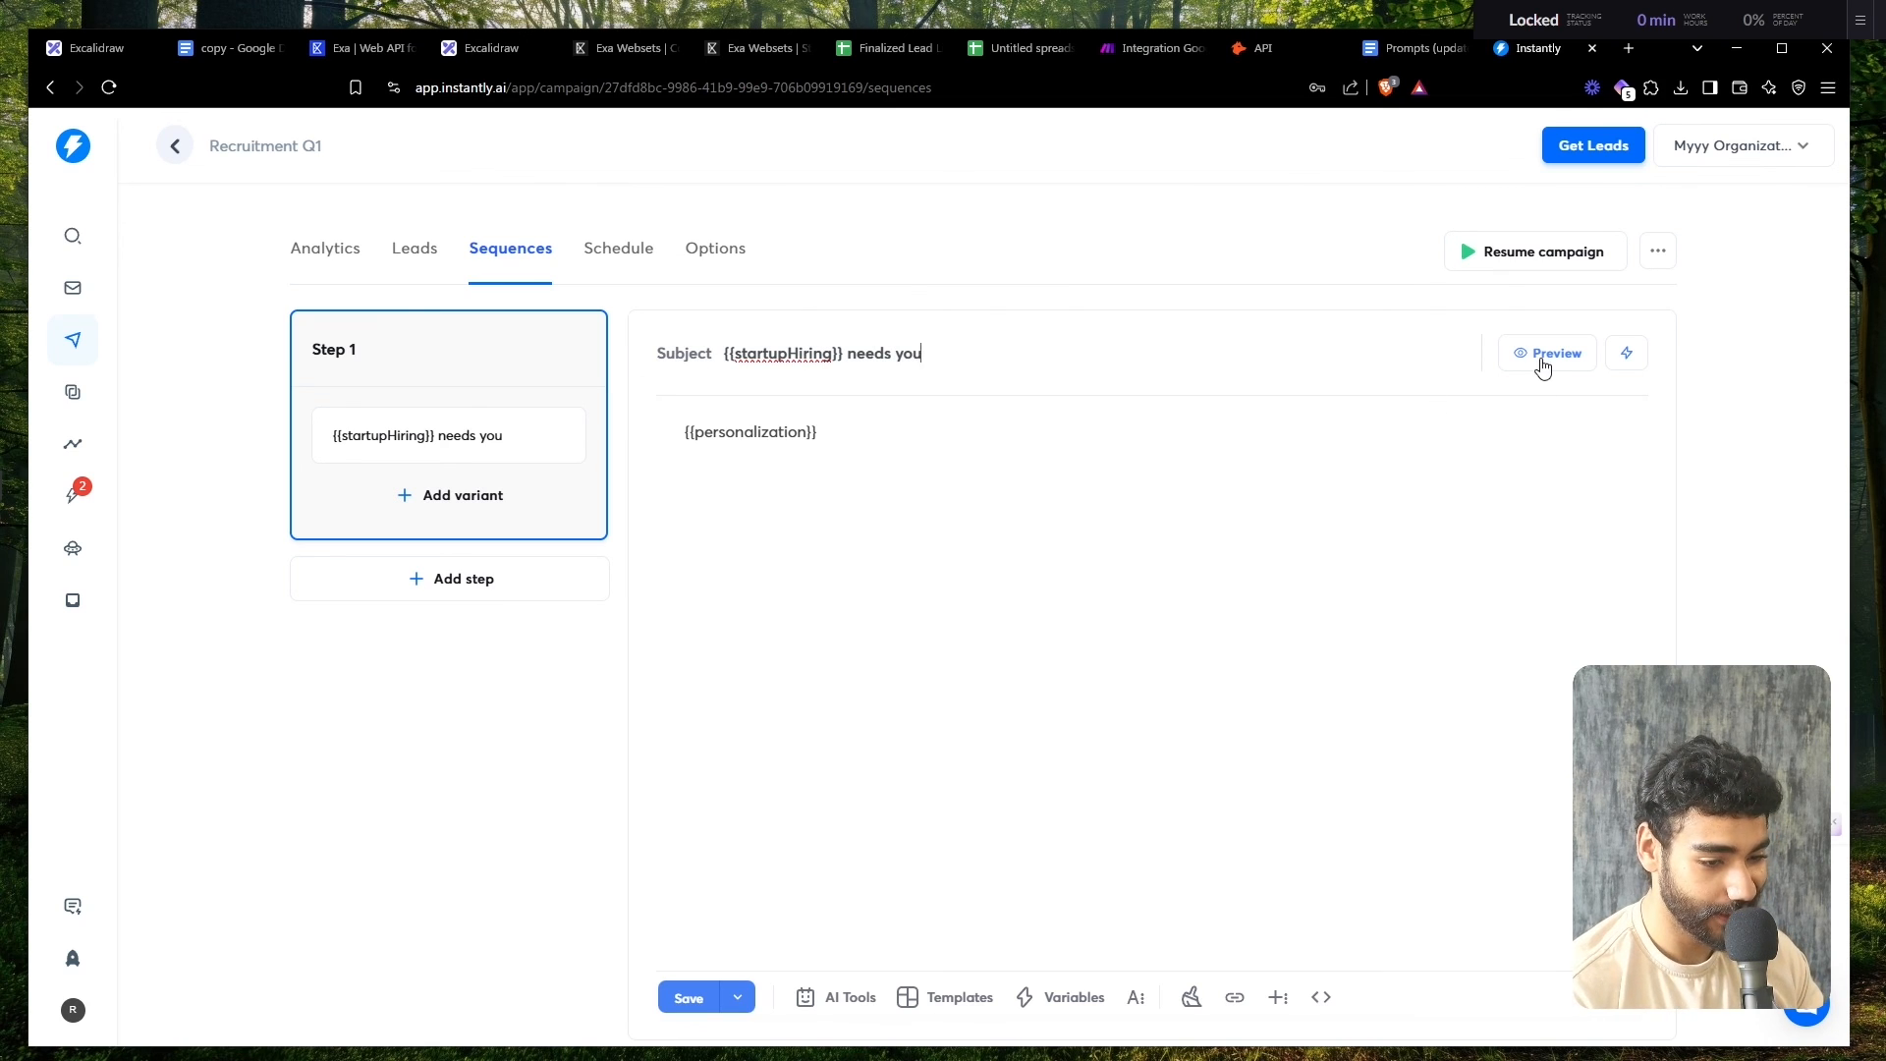
pyautogui.click(1541, 359)
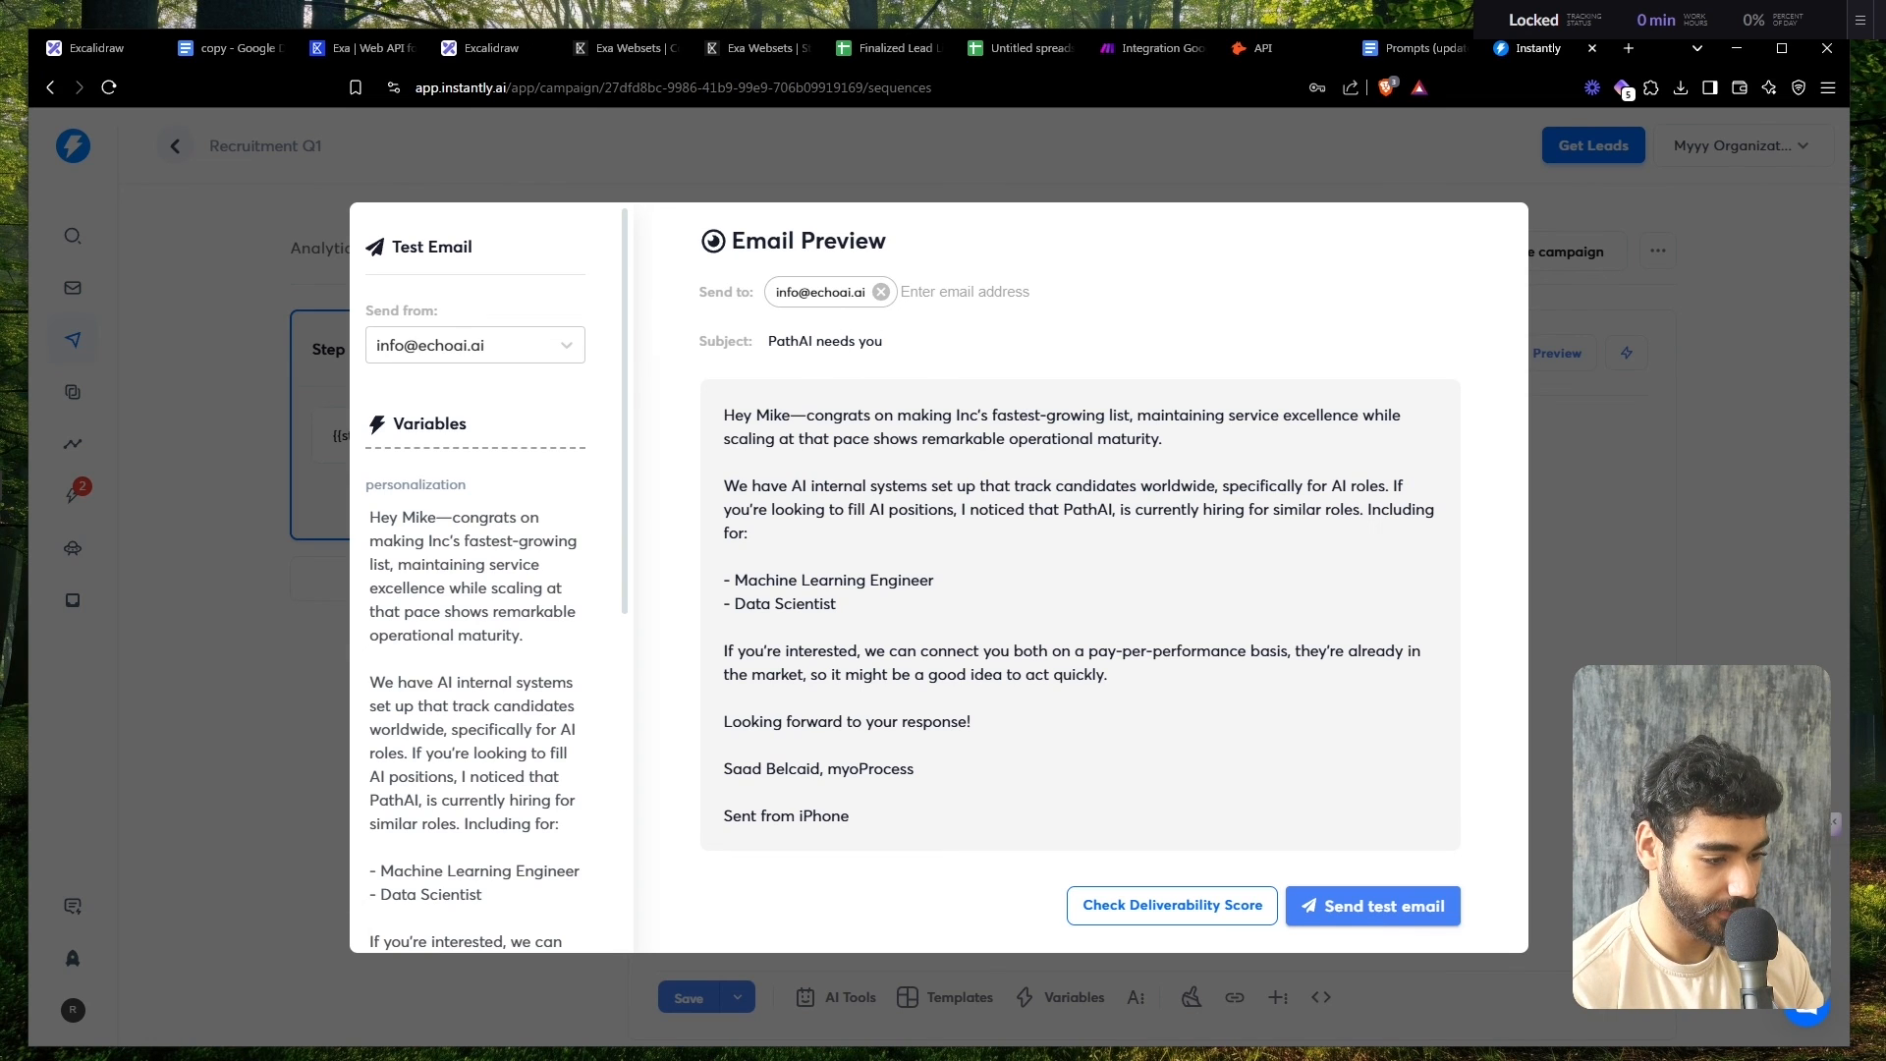
pyautogui.press('Escape')
# - Replace "you" in the Step 1 subject with {{companyName}} and preview the email
pyautogui.doubleClick(921, 354)
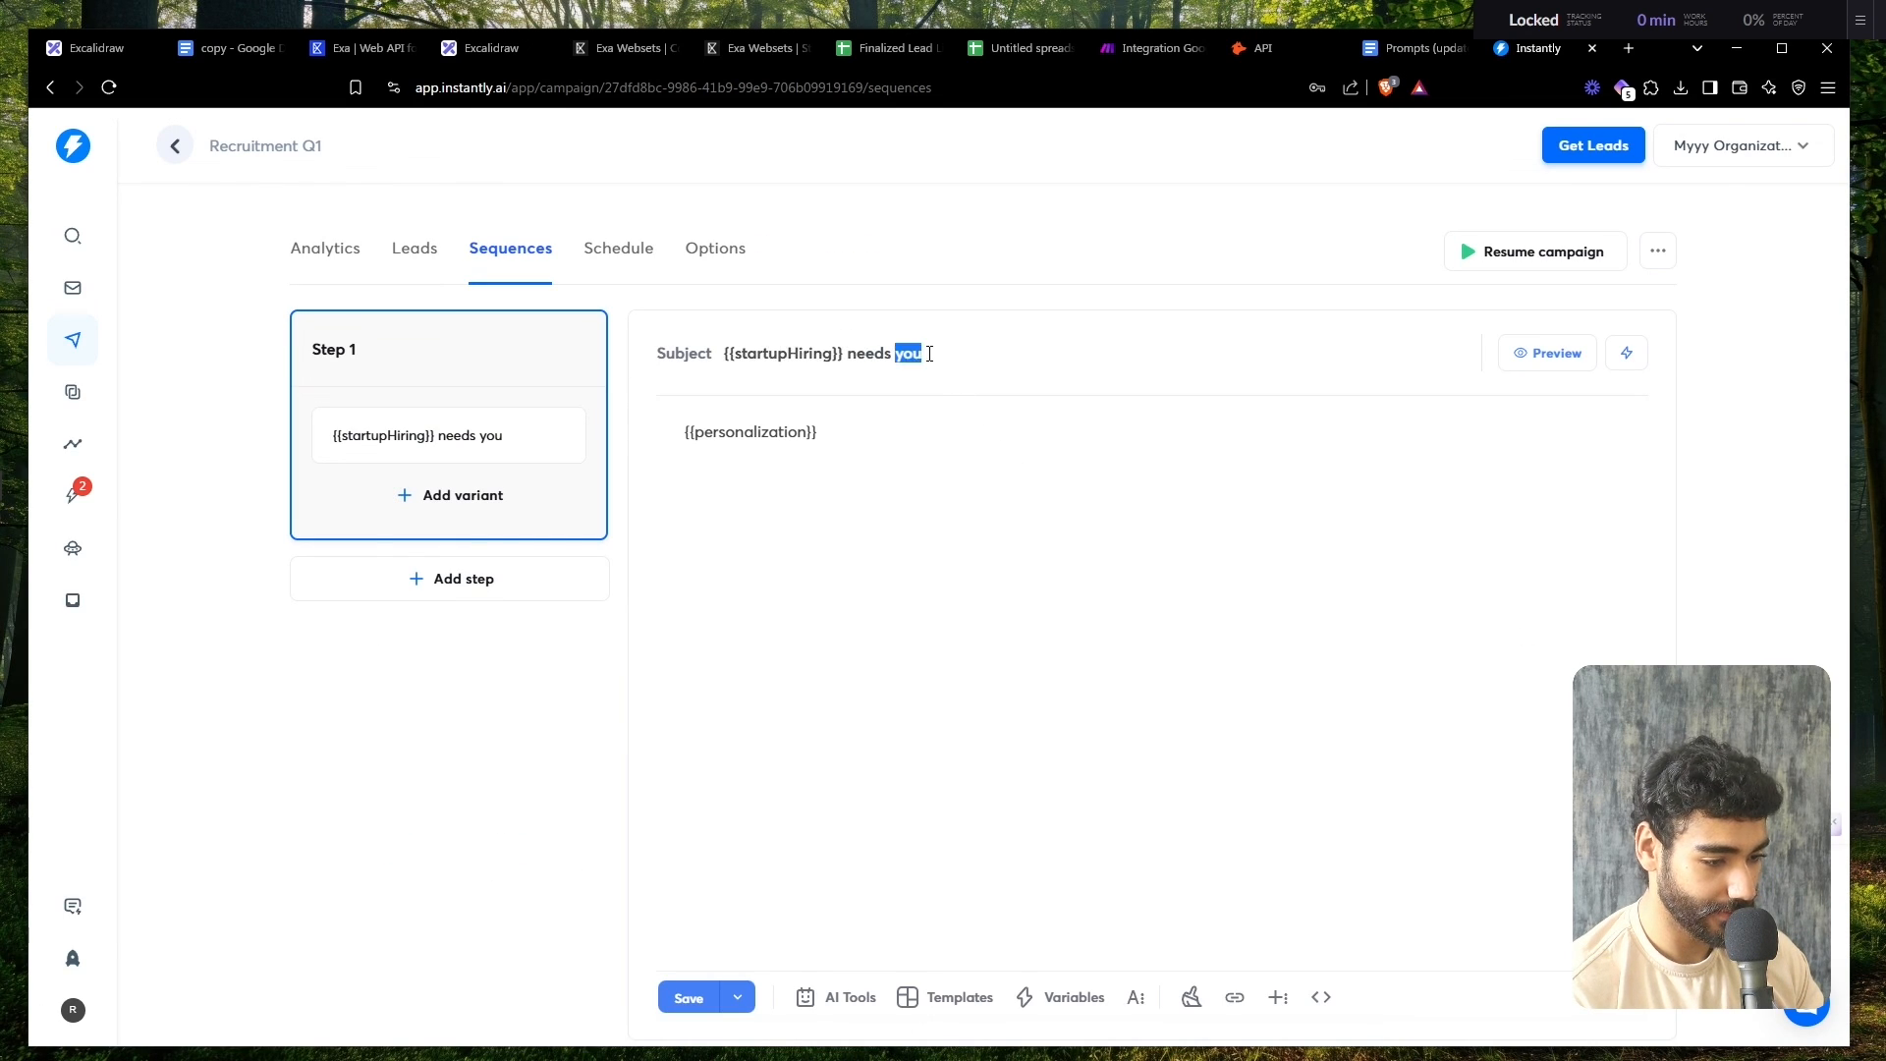
pyautogui.press('BackSpace')
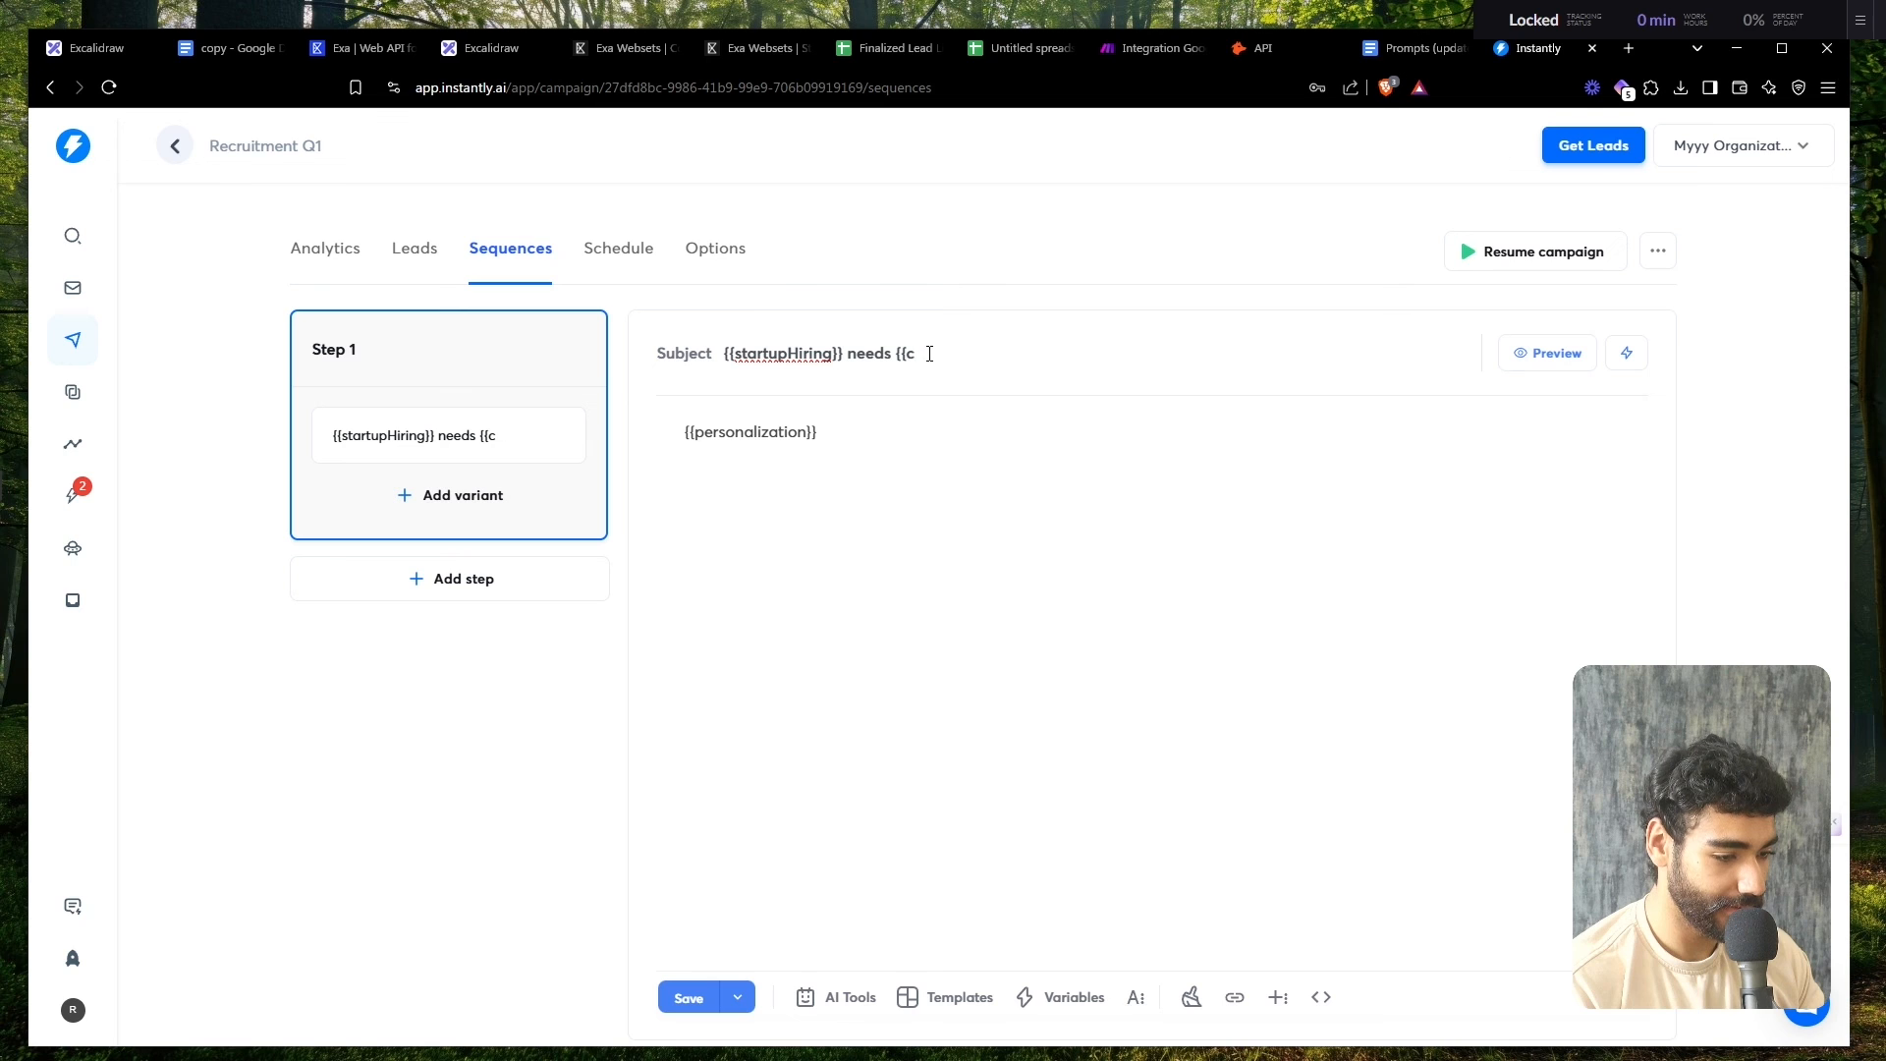
pyautogui.write('{{companyName}}')
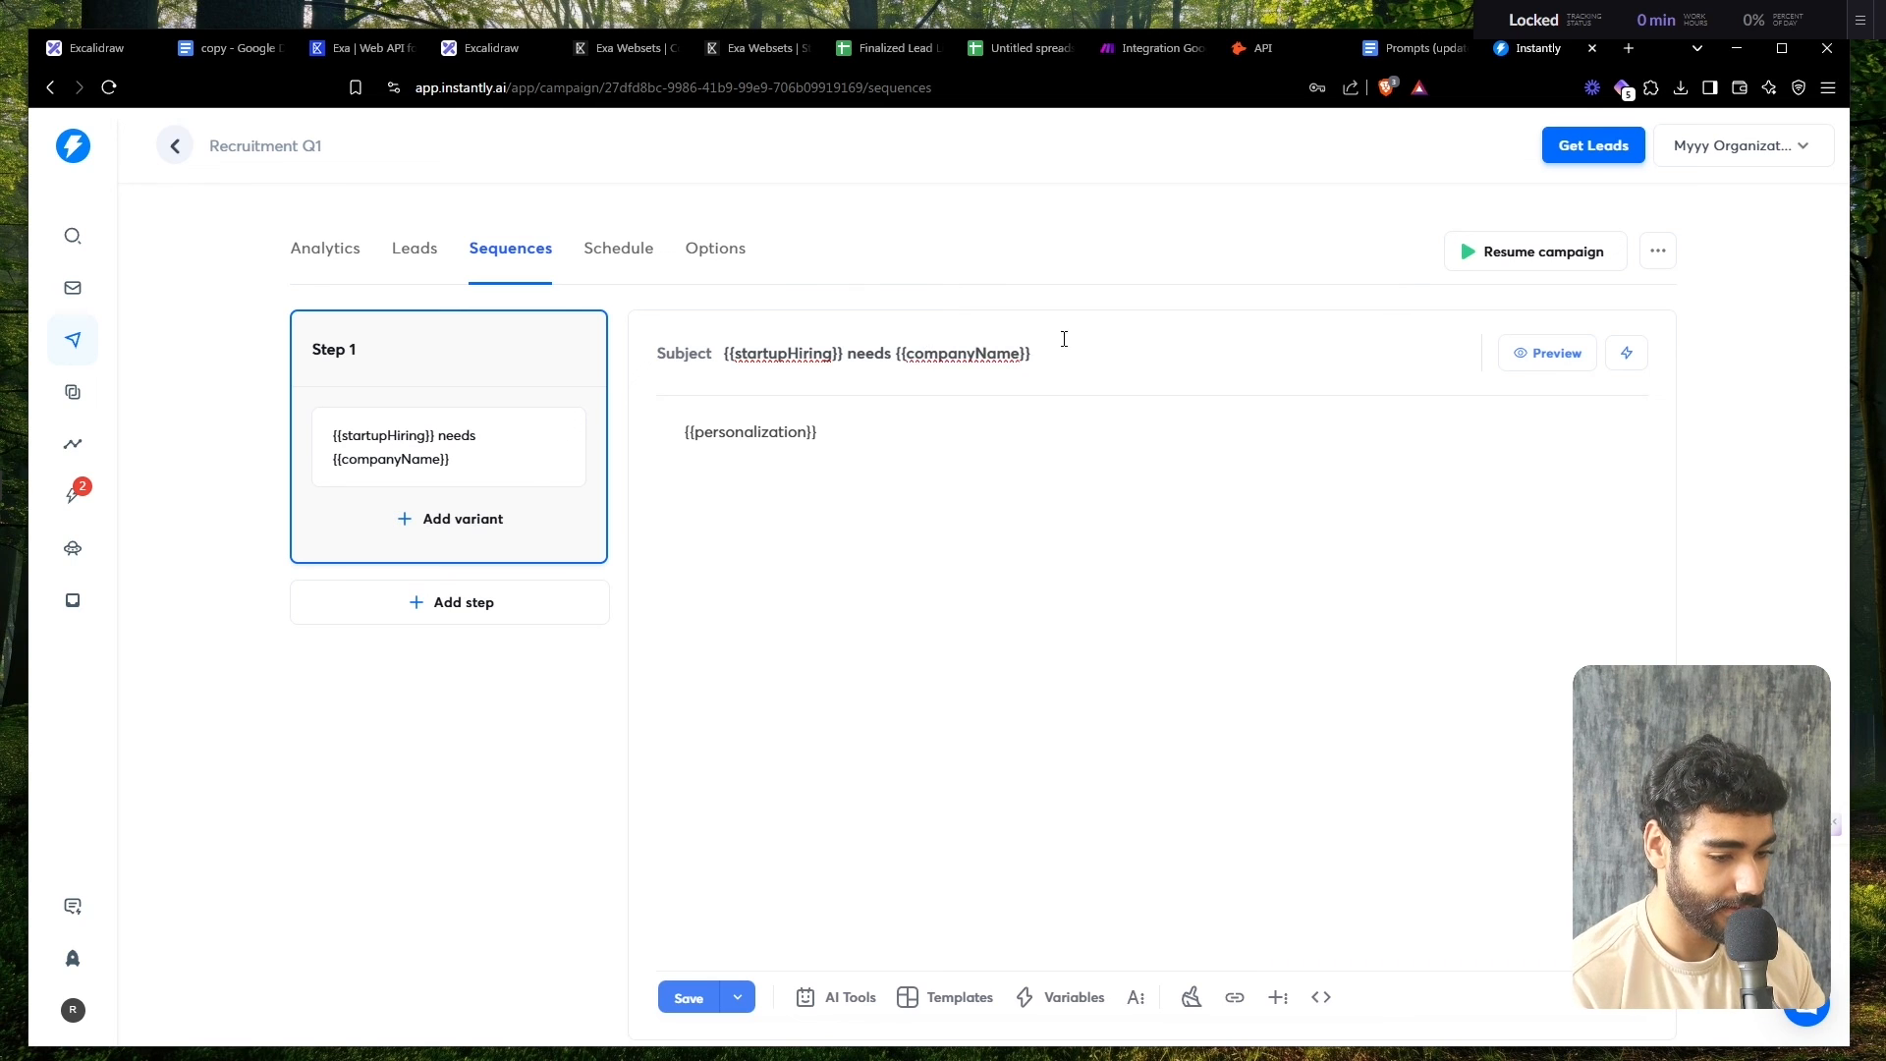
pyautogui.click(1541, 354)
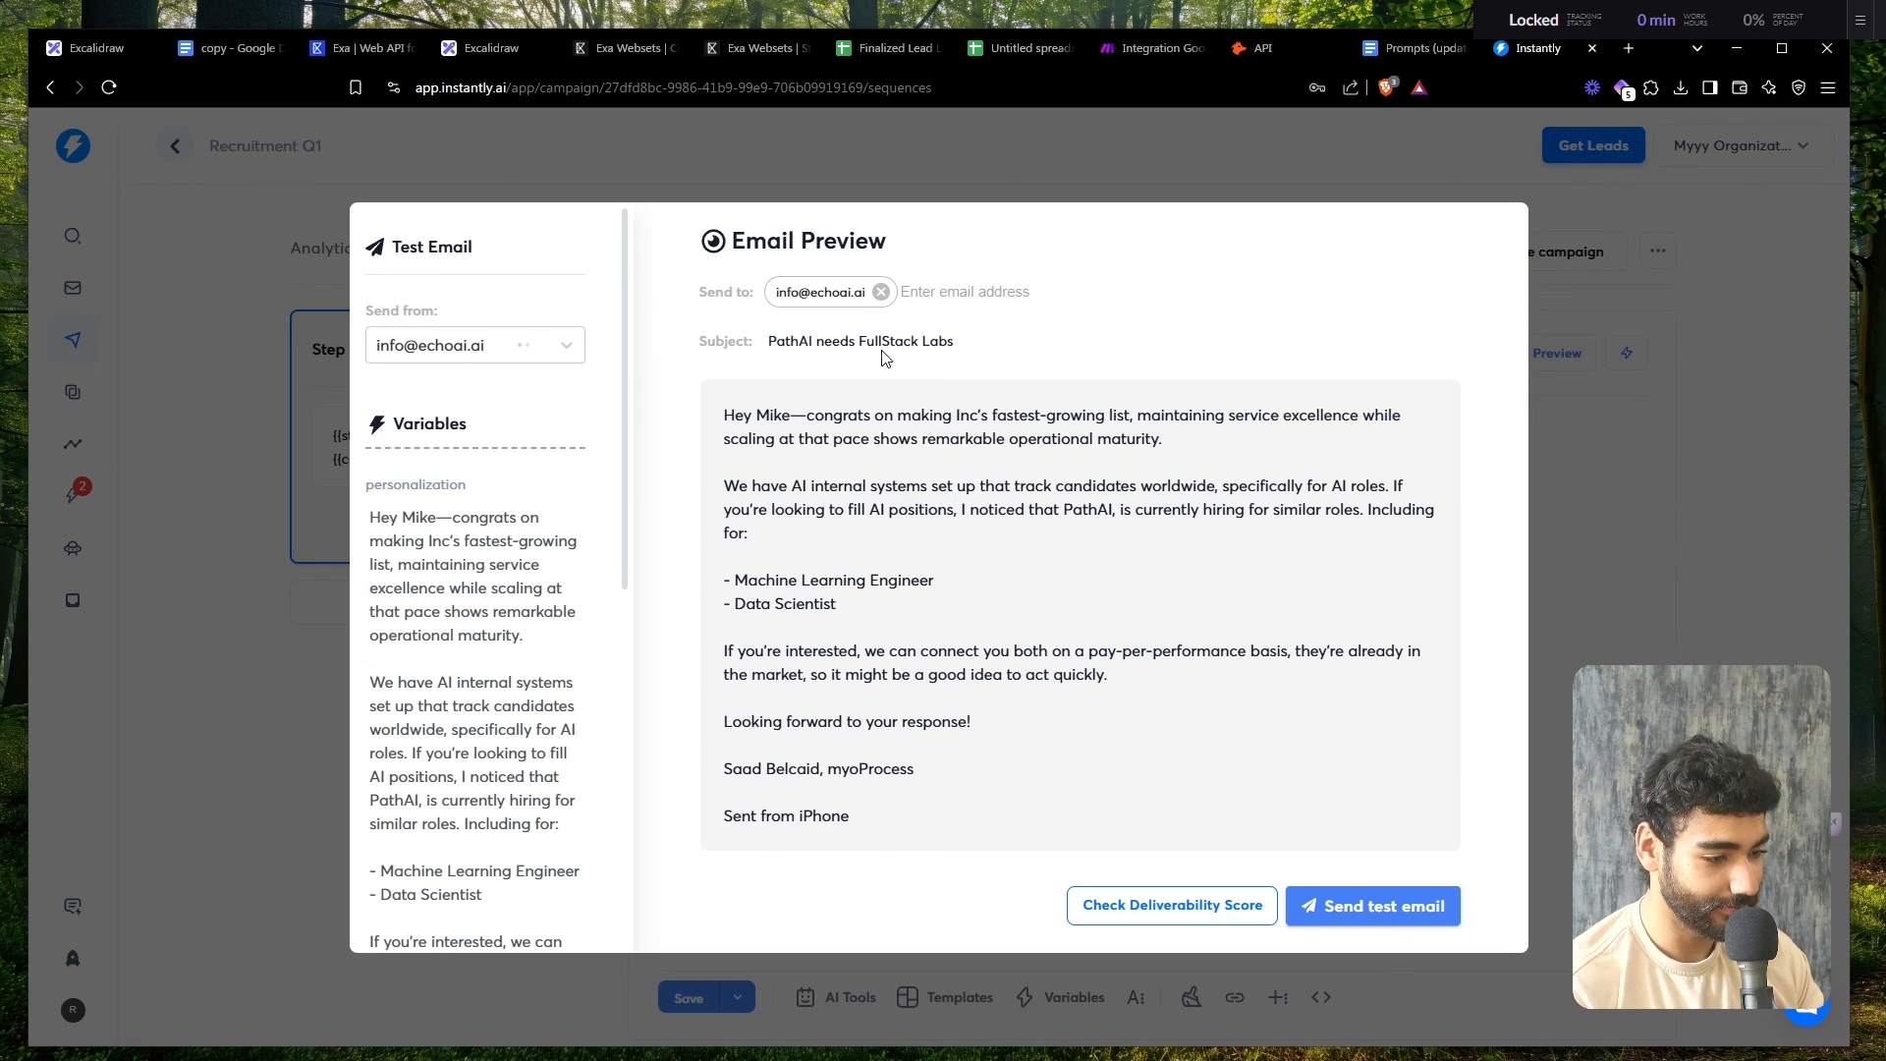
pyautogui.click(1559, 517)
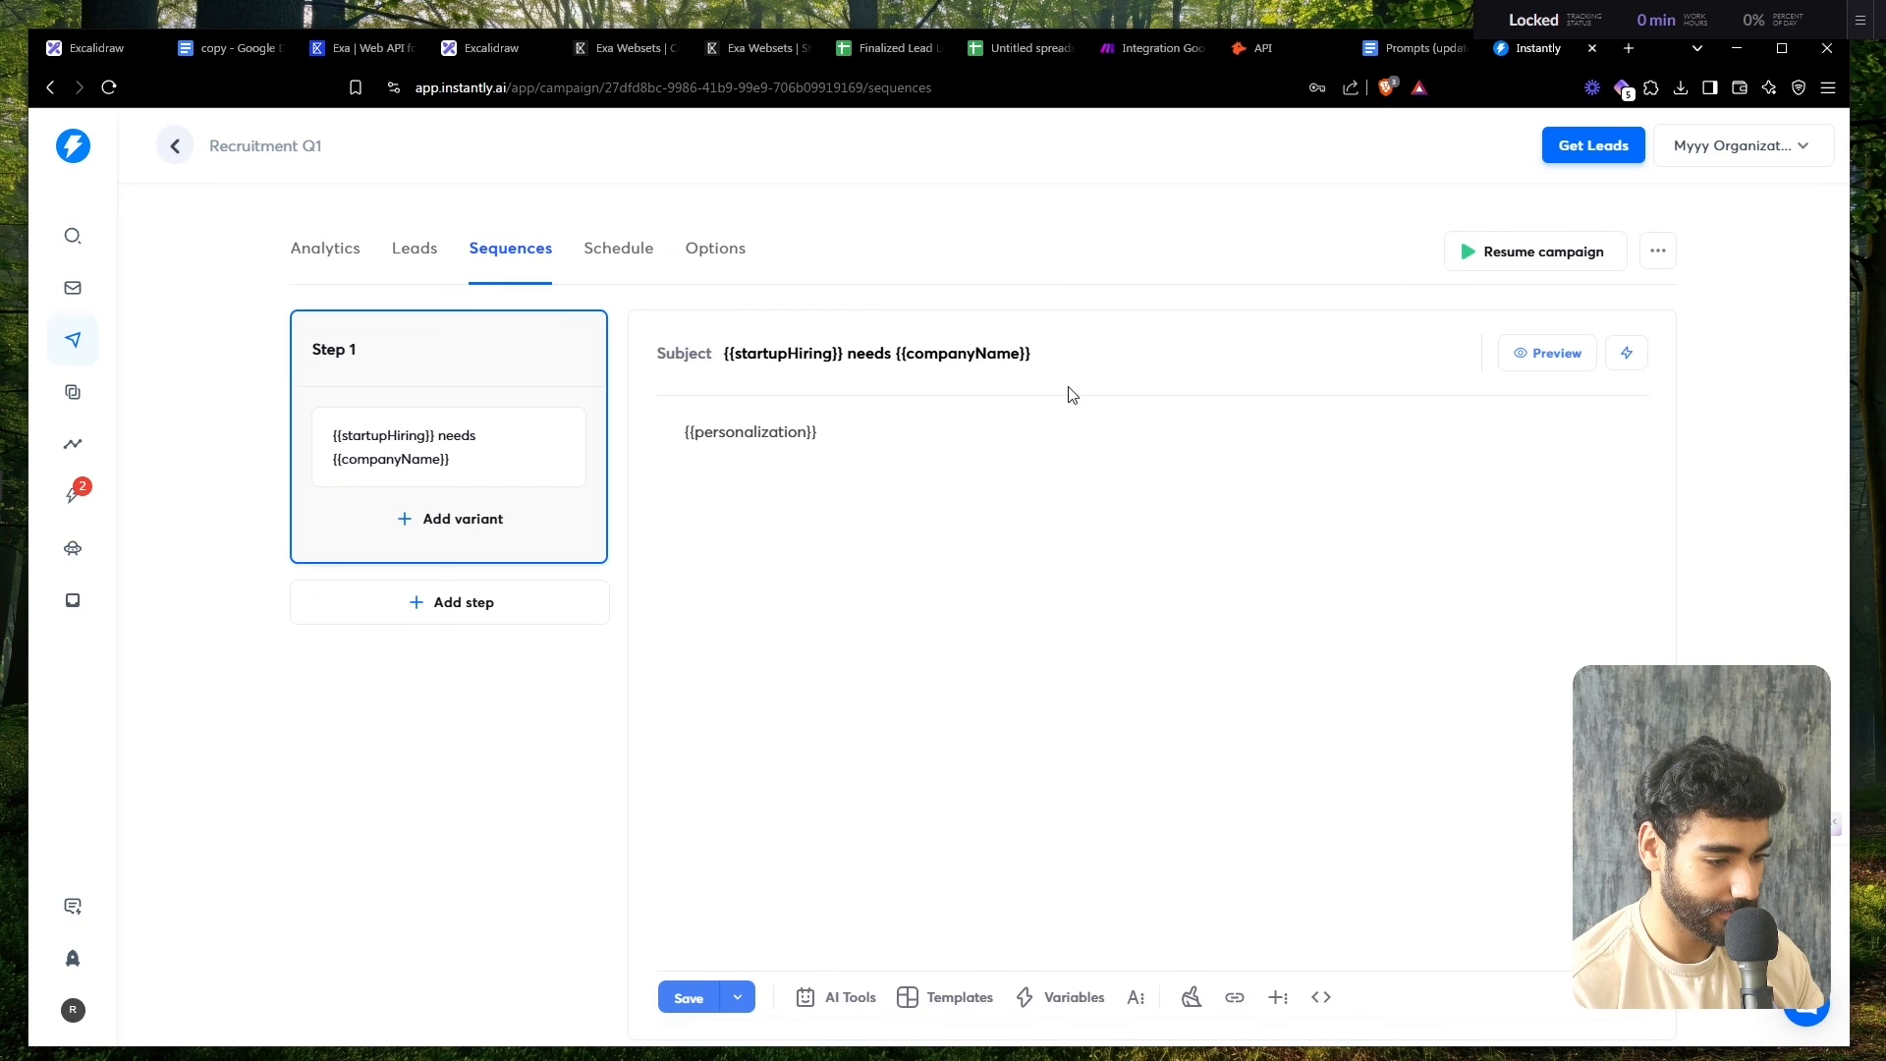
# - Append "(got any AI candidate?)" to the Step 1 email subject and preview the email
pyautogui.click(1098, 359)
pyautogui.write('(got')
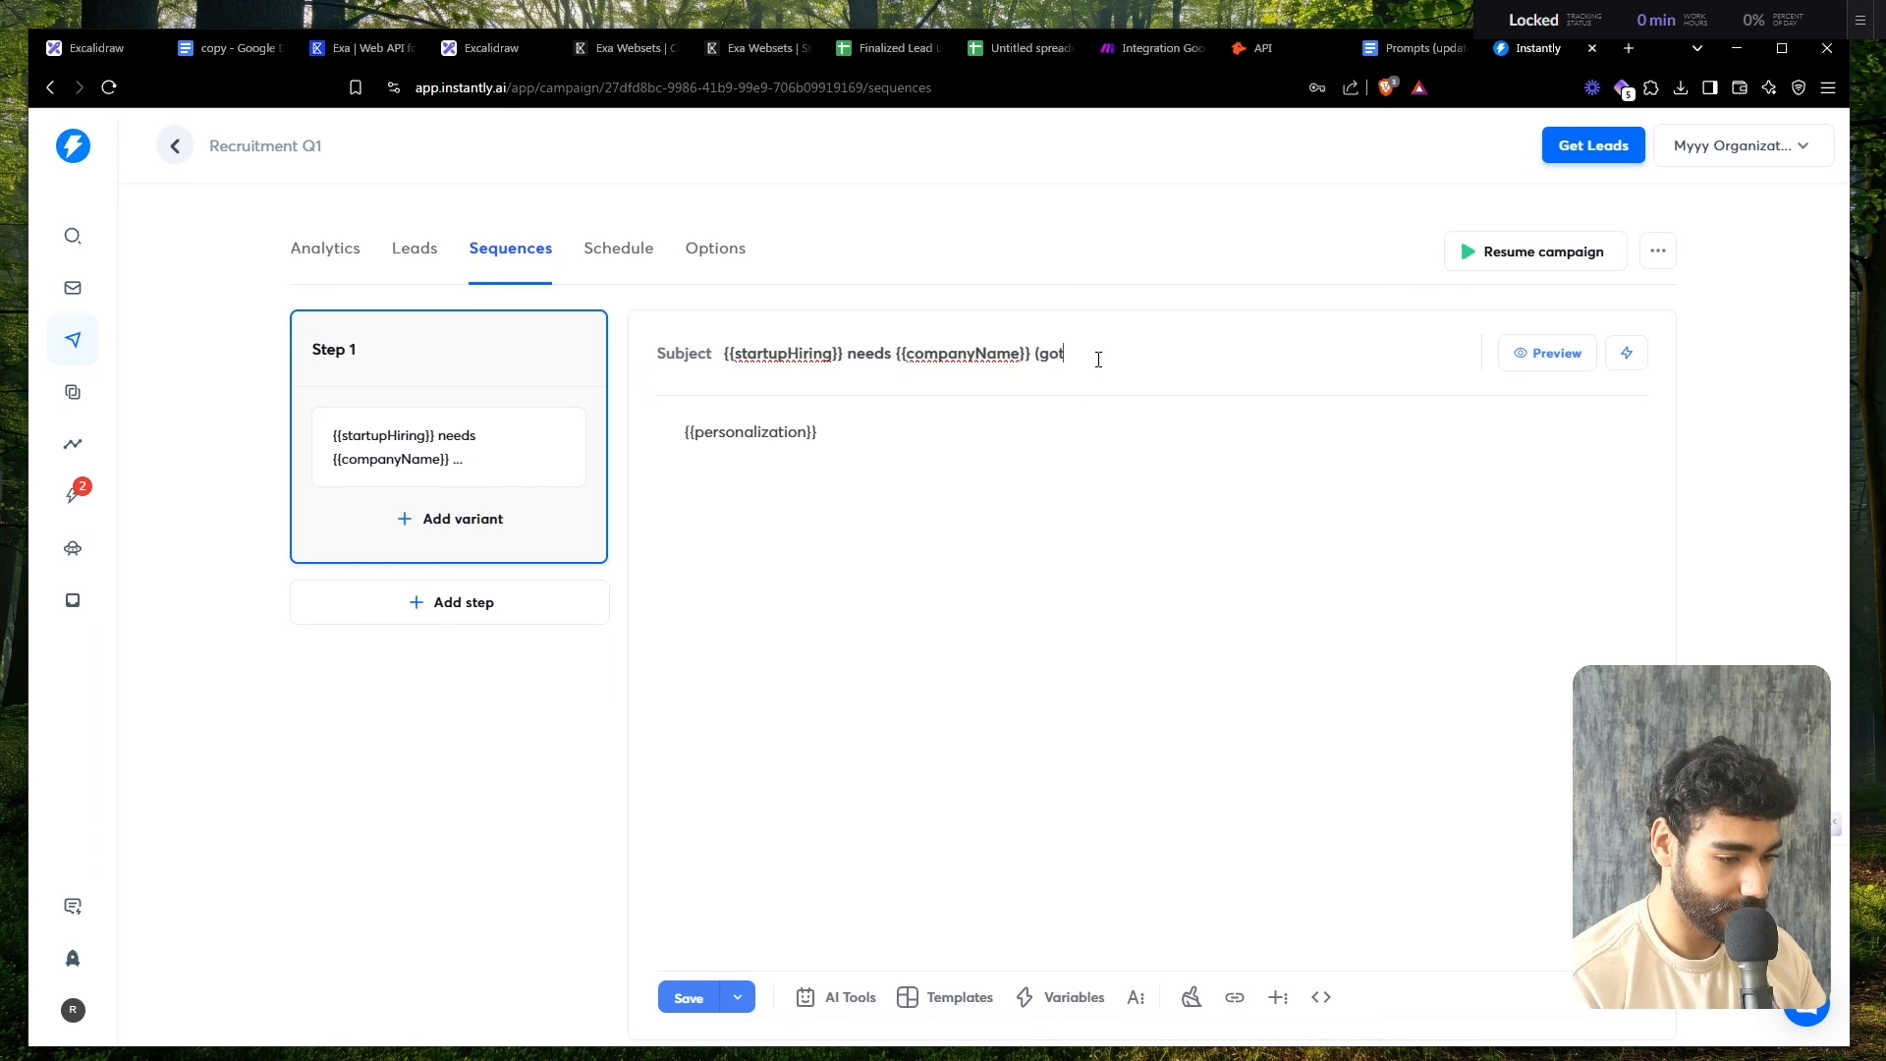
pyautogui.write(' an')
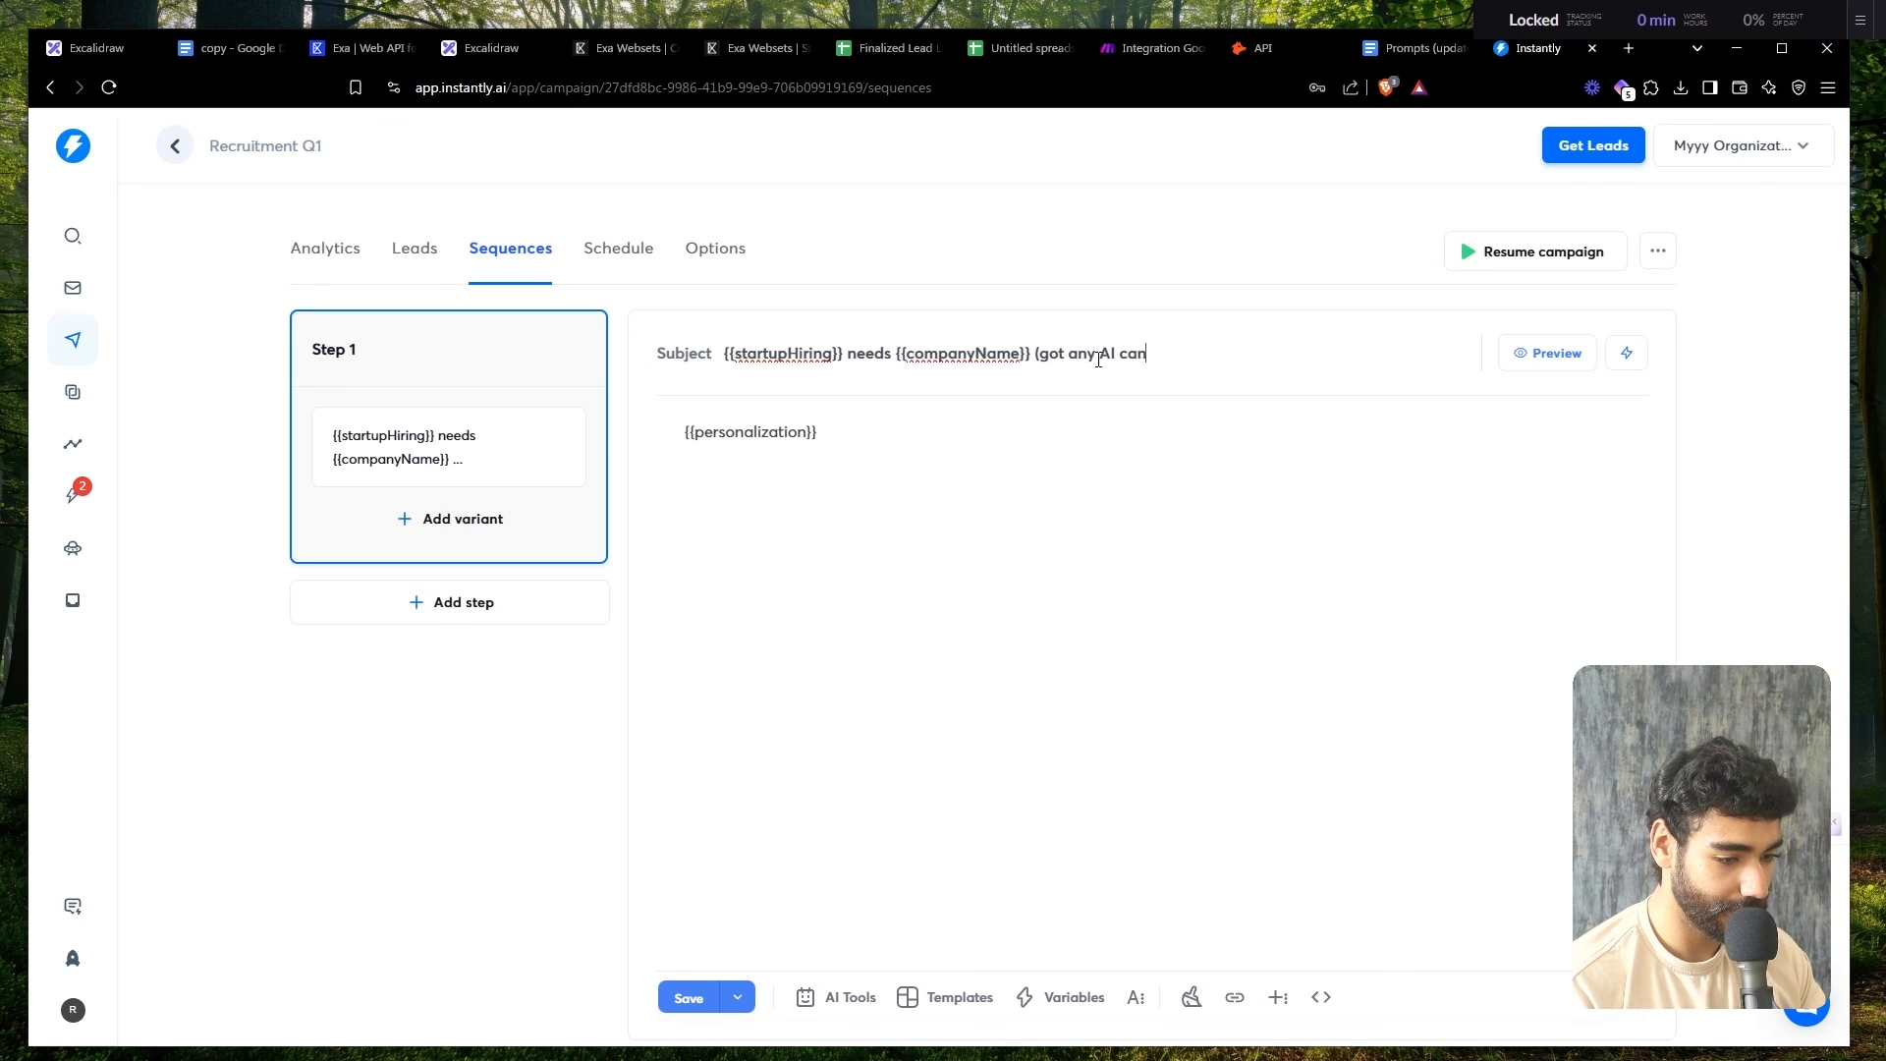
pyautogui.write('yrodidate?')
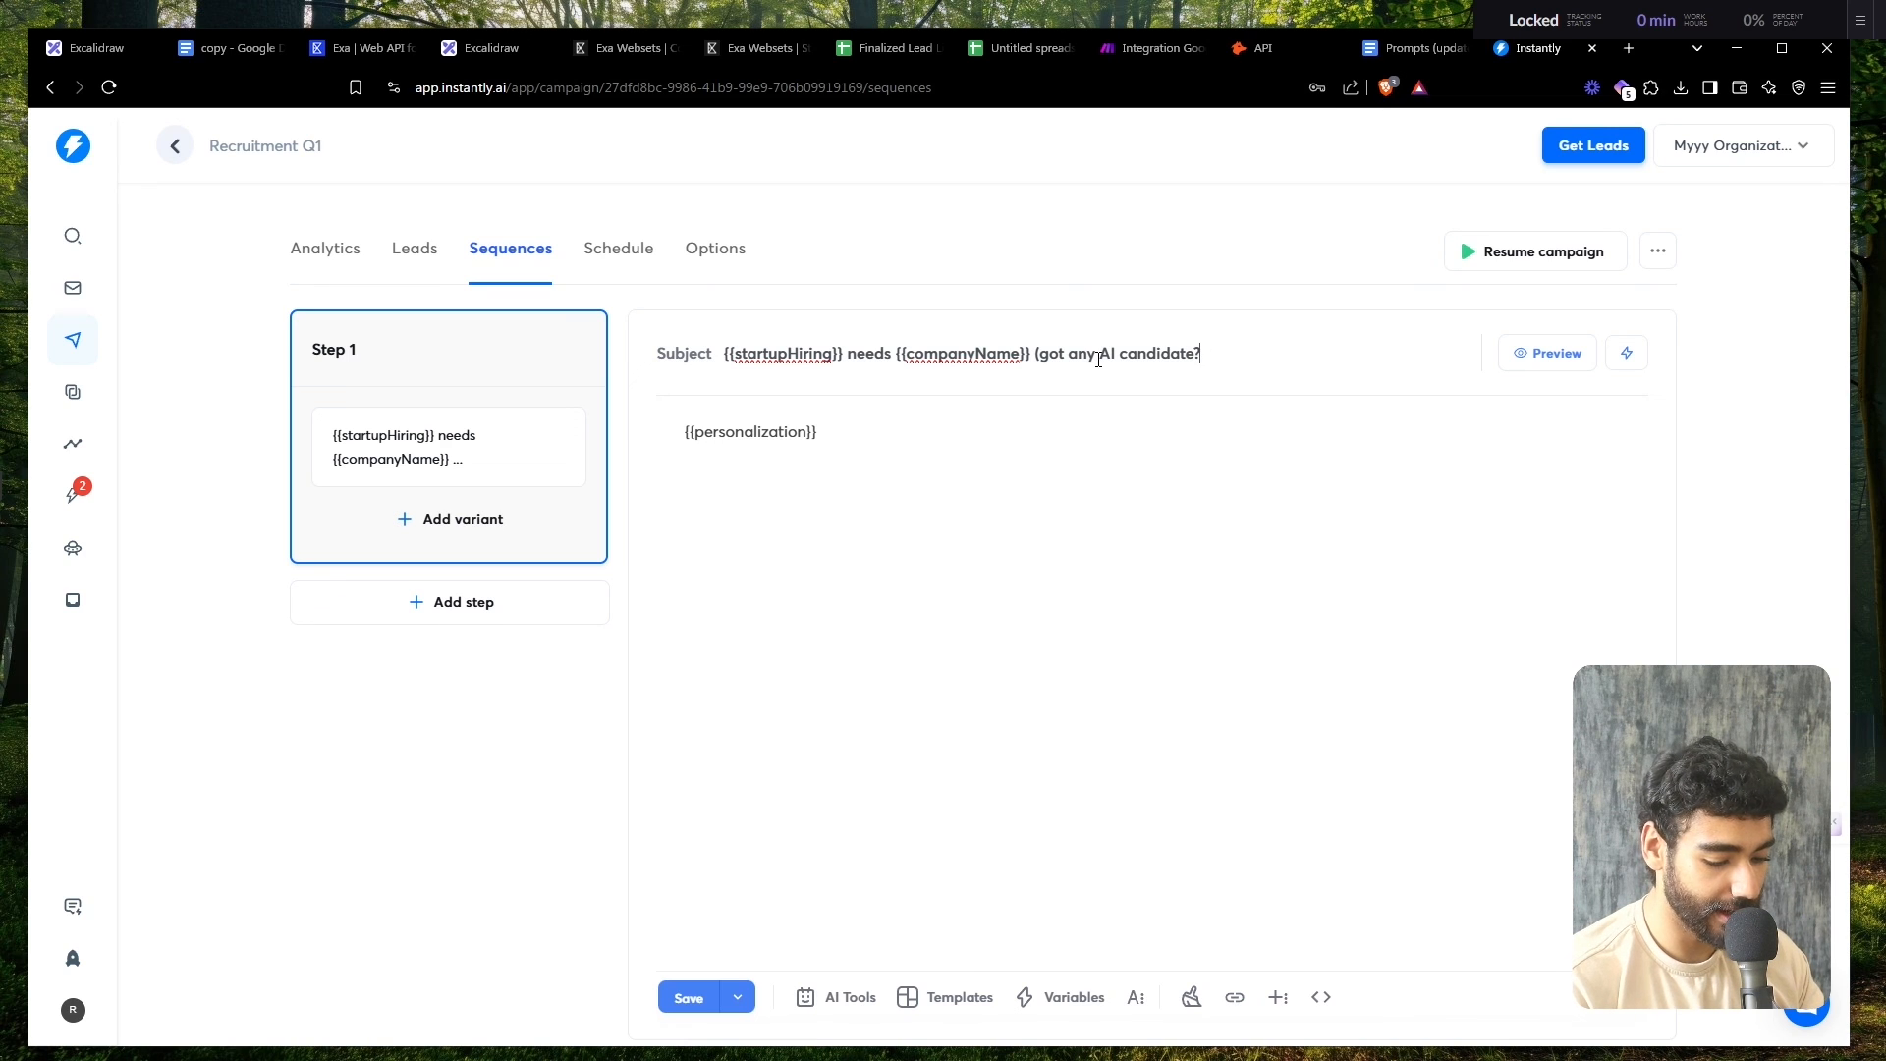
pyautogui.click(1583, 363)
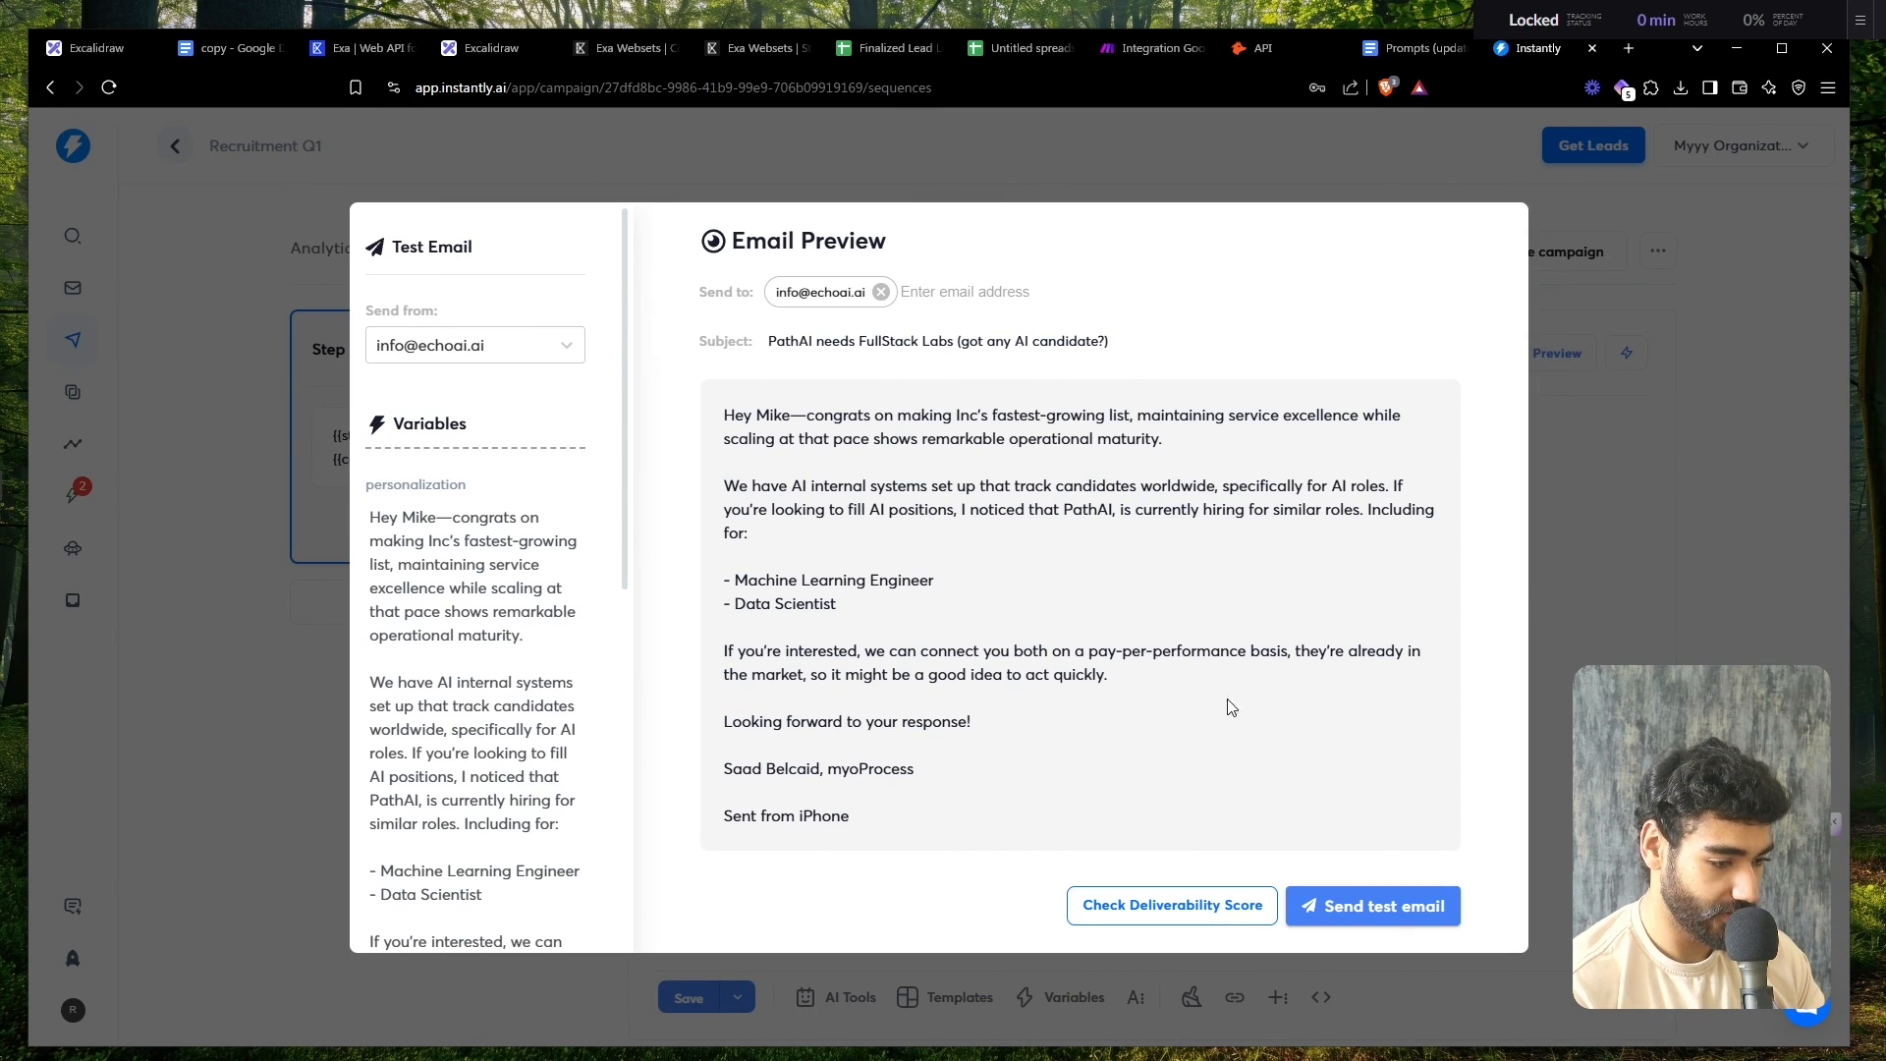
pyautogui.click(1623, 332)
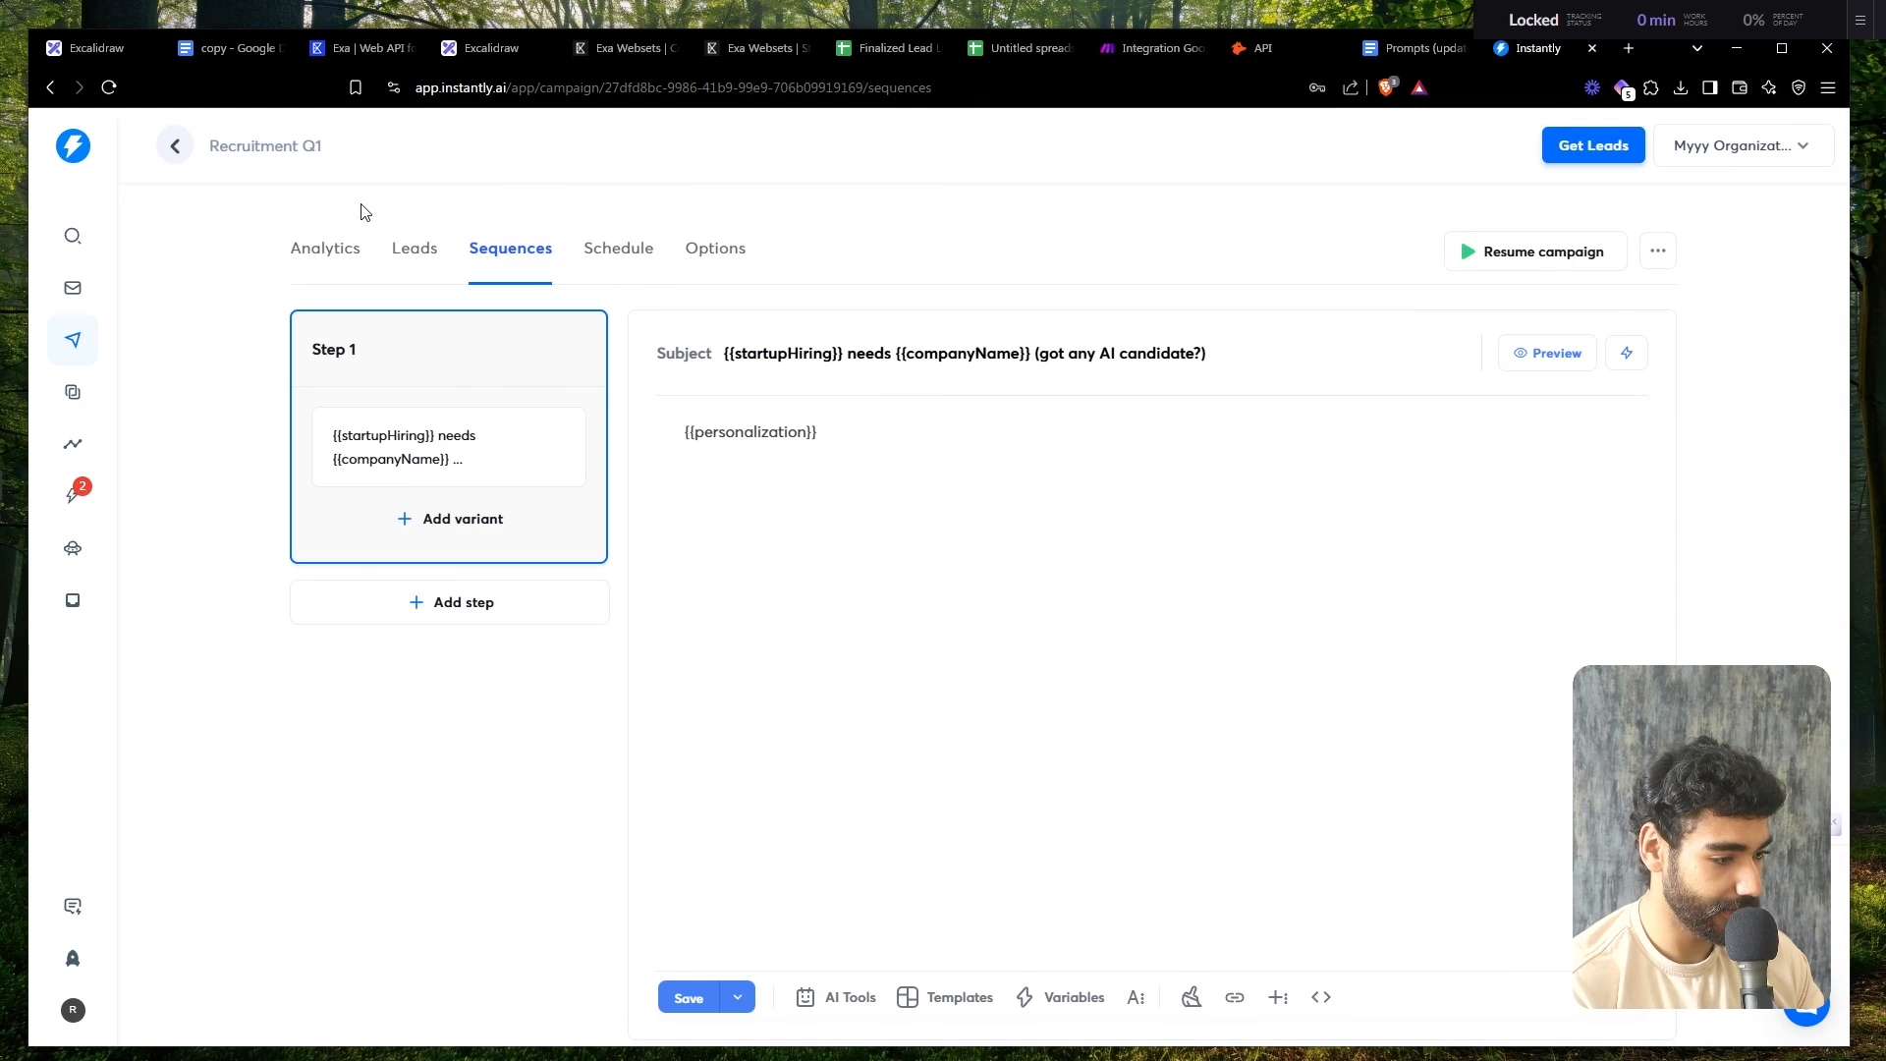
# - Check the Recruitment Q1 campaign's leads and the rows of the Finalized Lead List spreadsheet
pyautogui.click(416, 253)
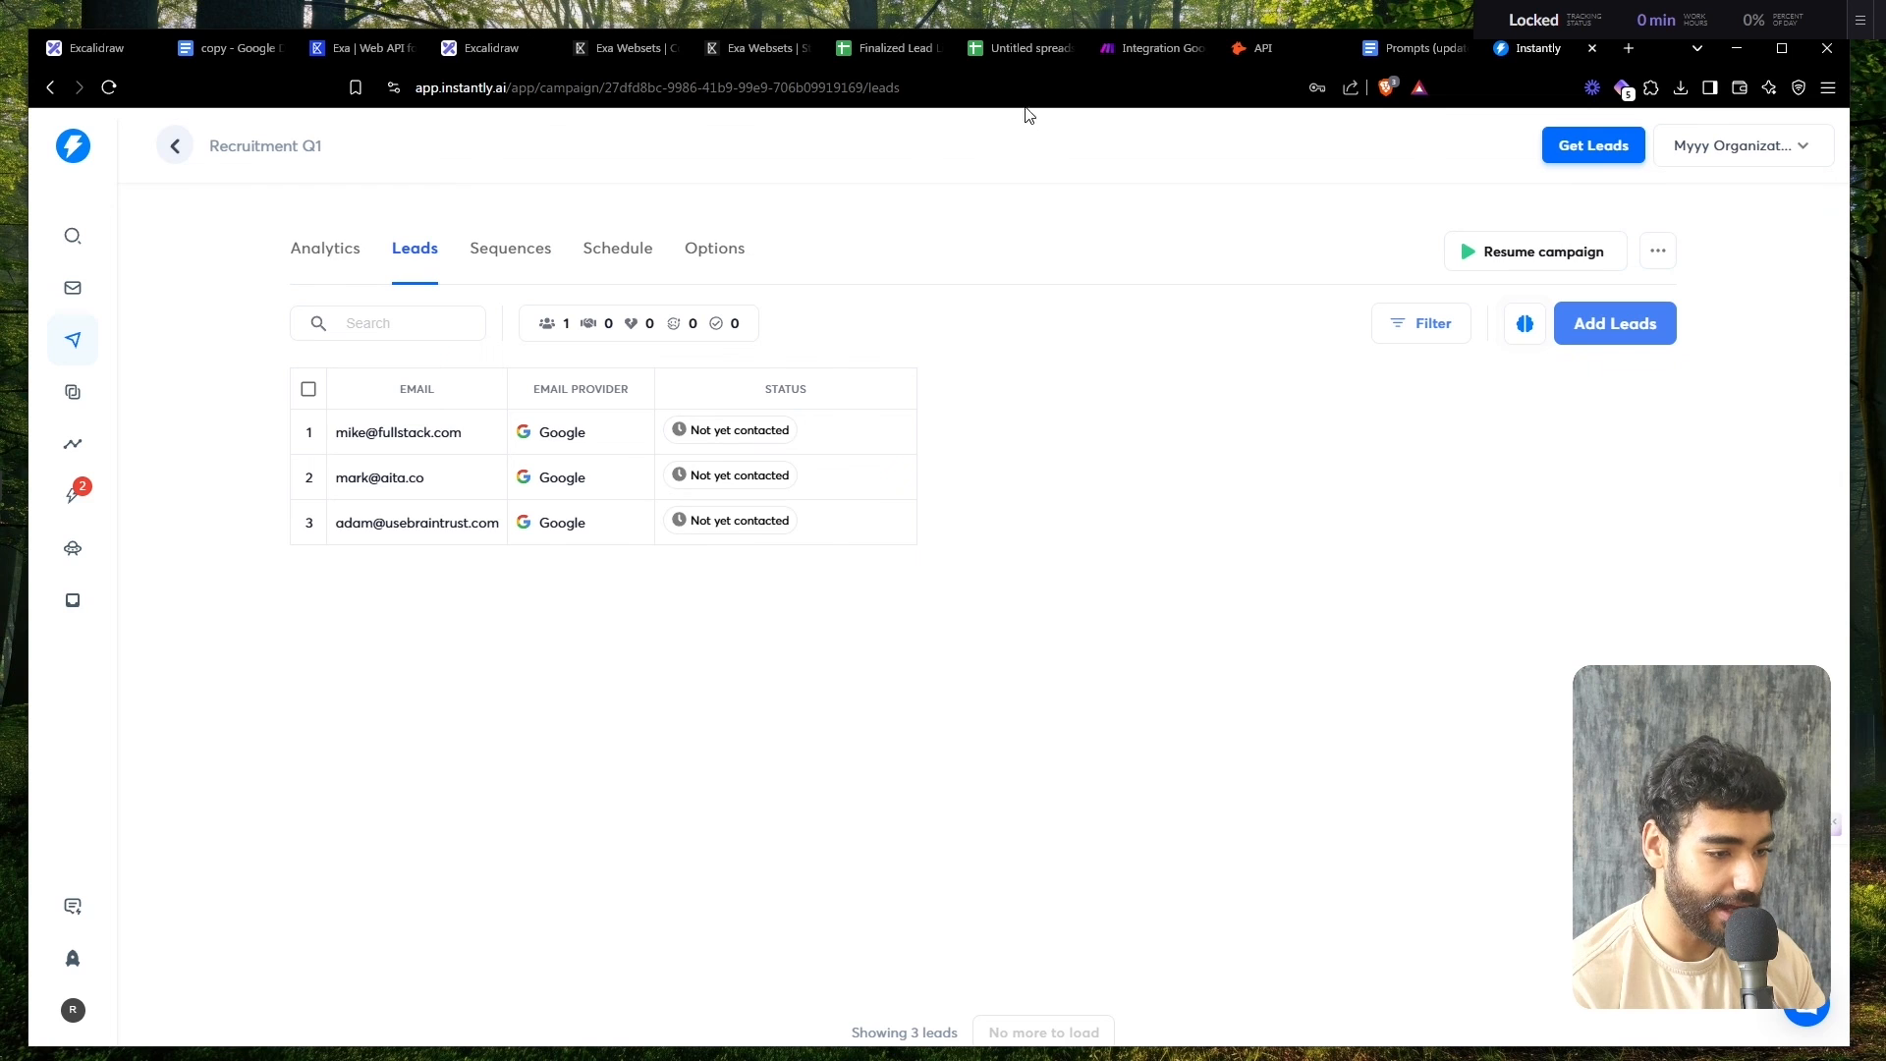
pyautogui.click(1015, 55)
pyautogui.click(889, 48)
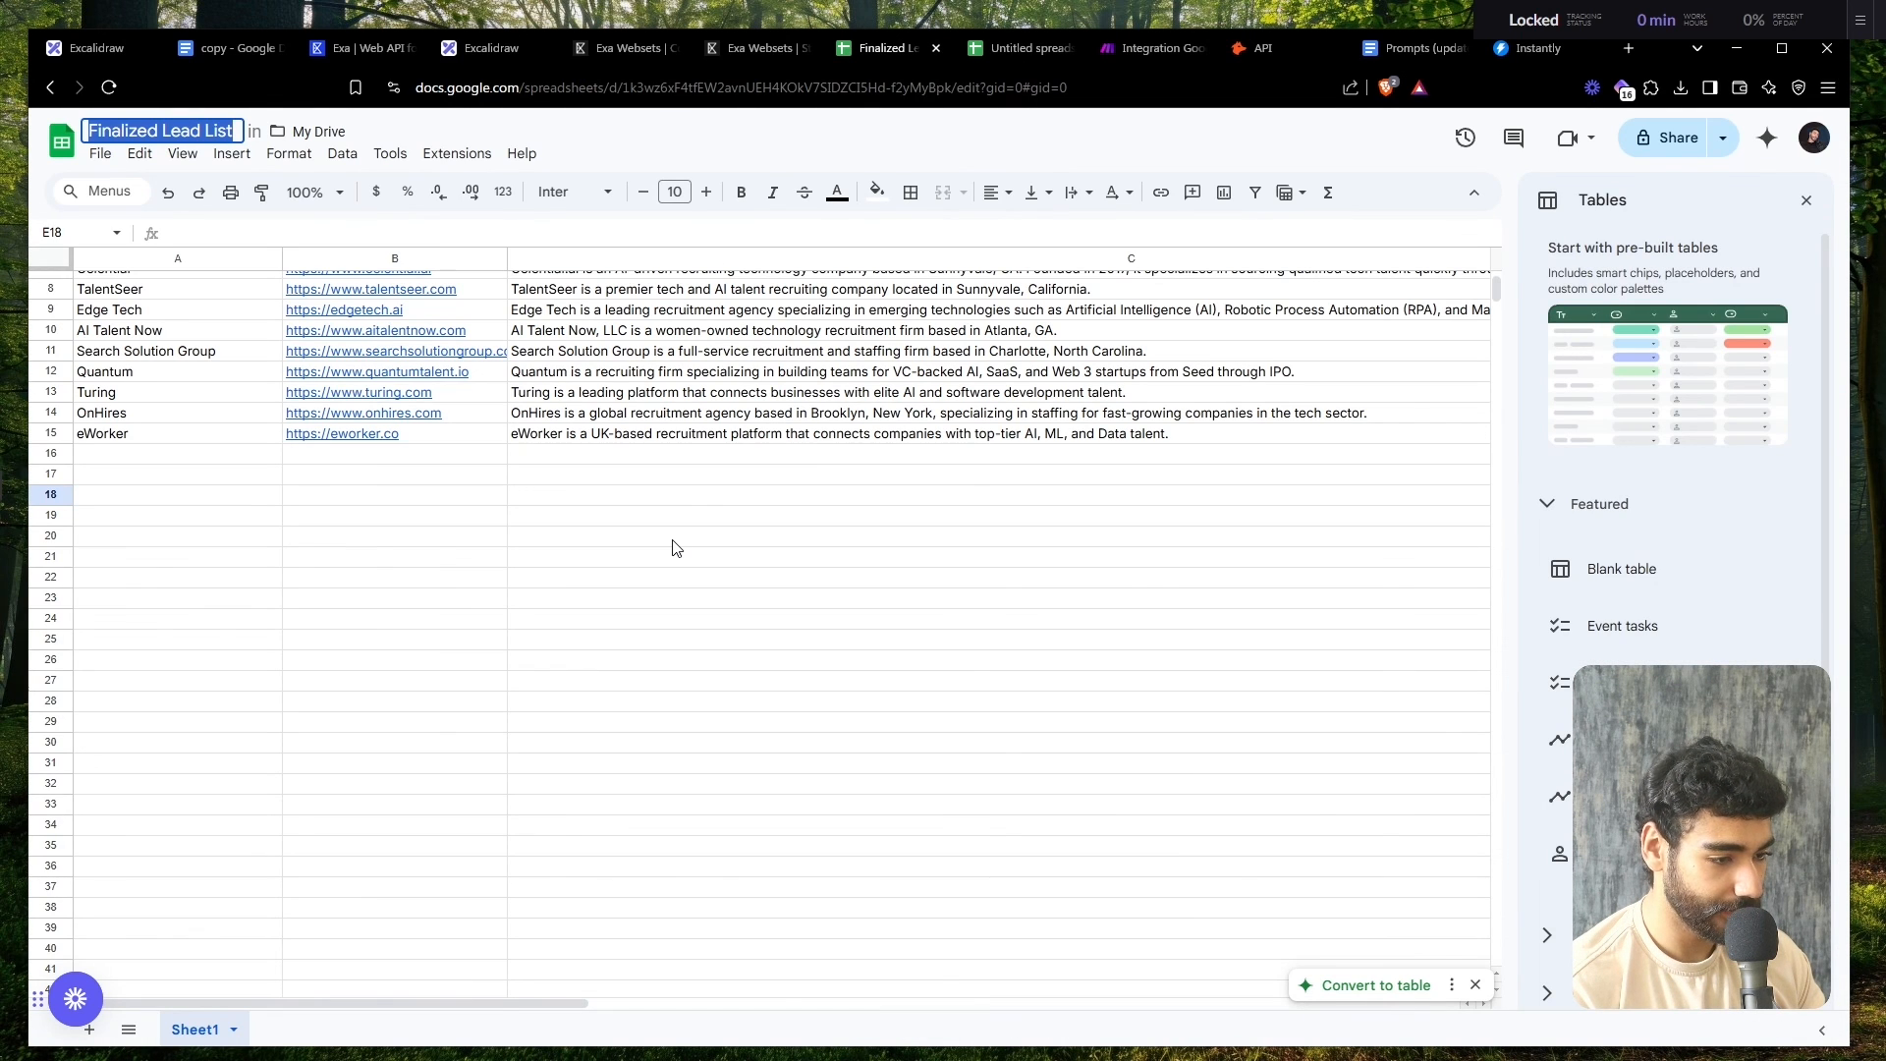
# - Switch to the Make scenario, clear the Limit of the Google Sheets Search Rows module and save the module
pyautogui.click(1149, 48)
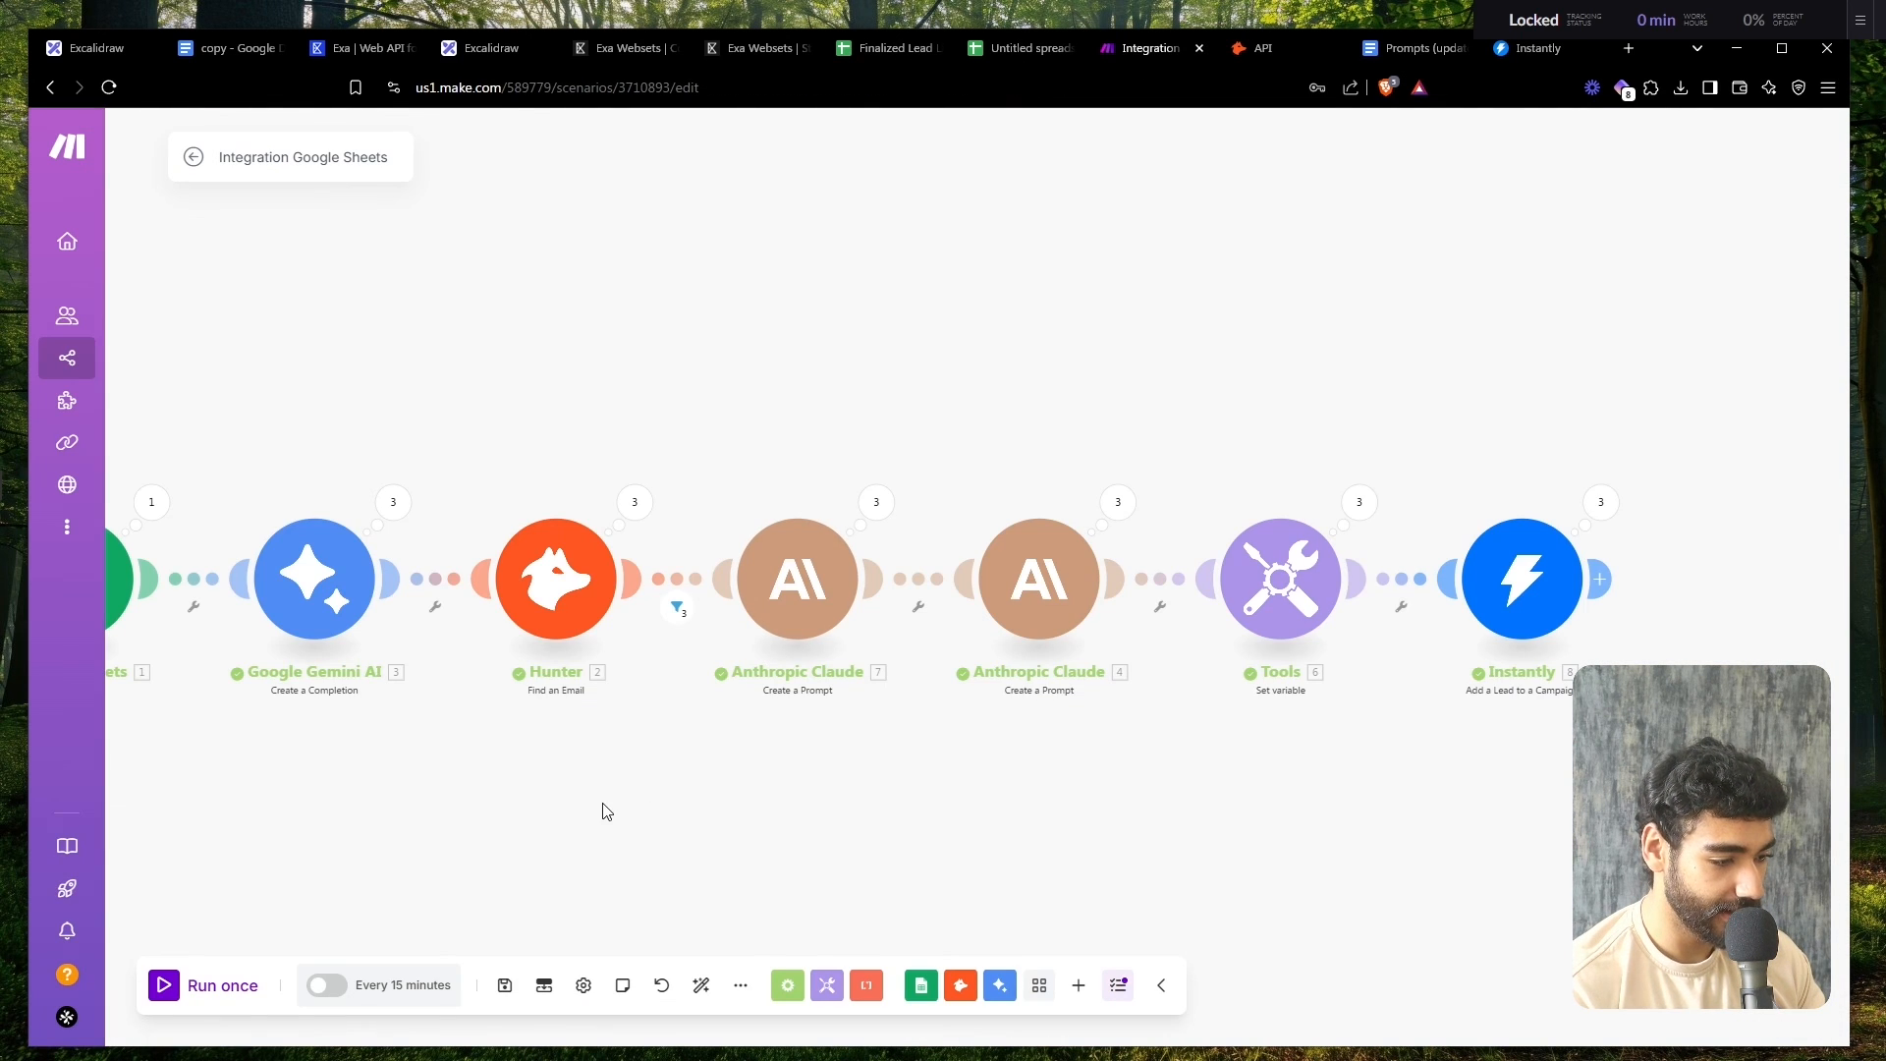
pyautogui.moveTo(607, 811); pyautogui.dragTo(1152, 695)
pyautogui.click(632, 476)
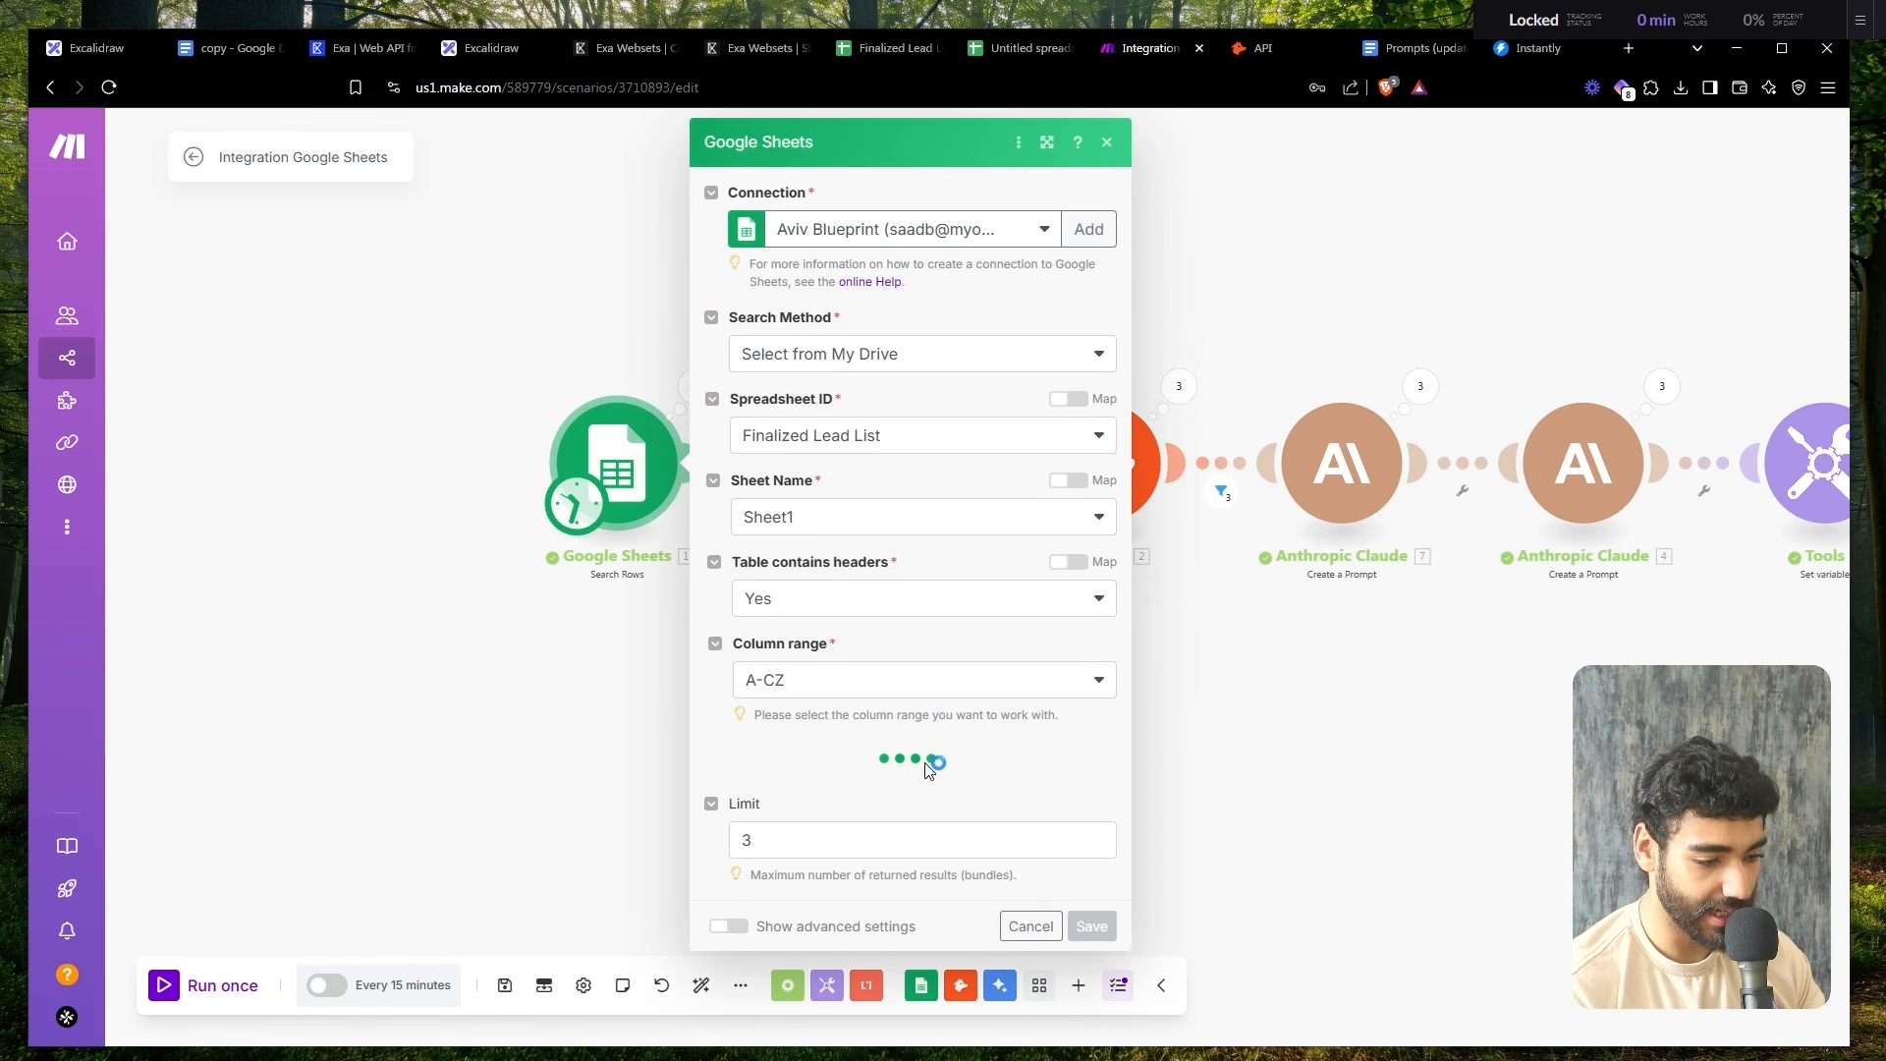
pyautogui.click(866, 834)
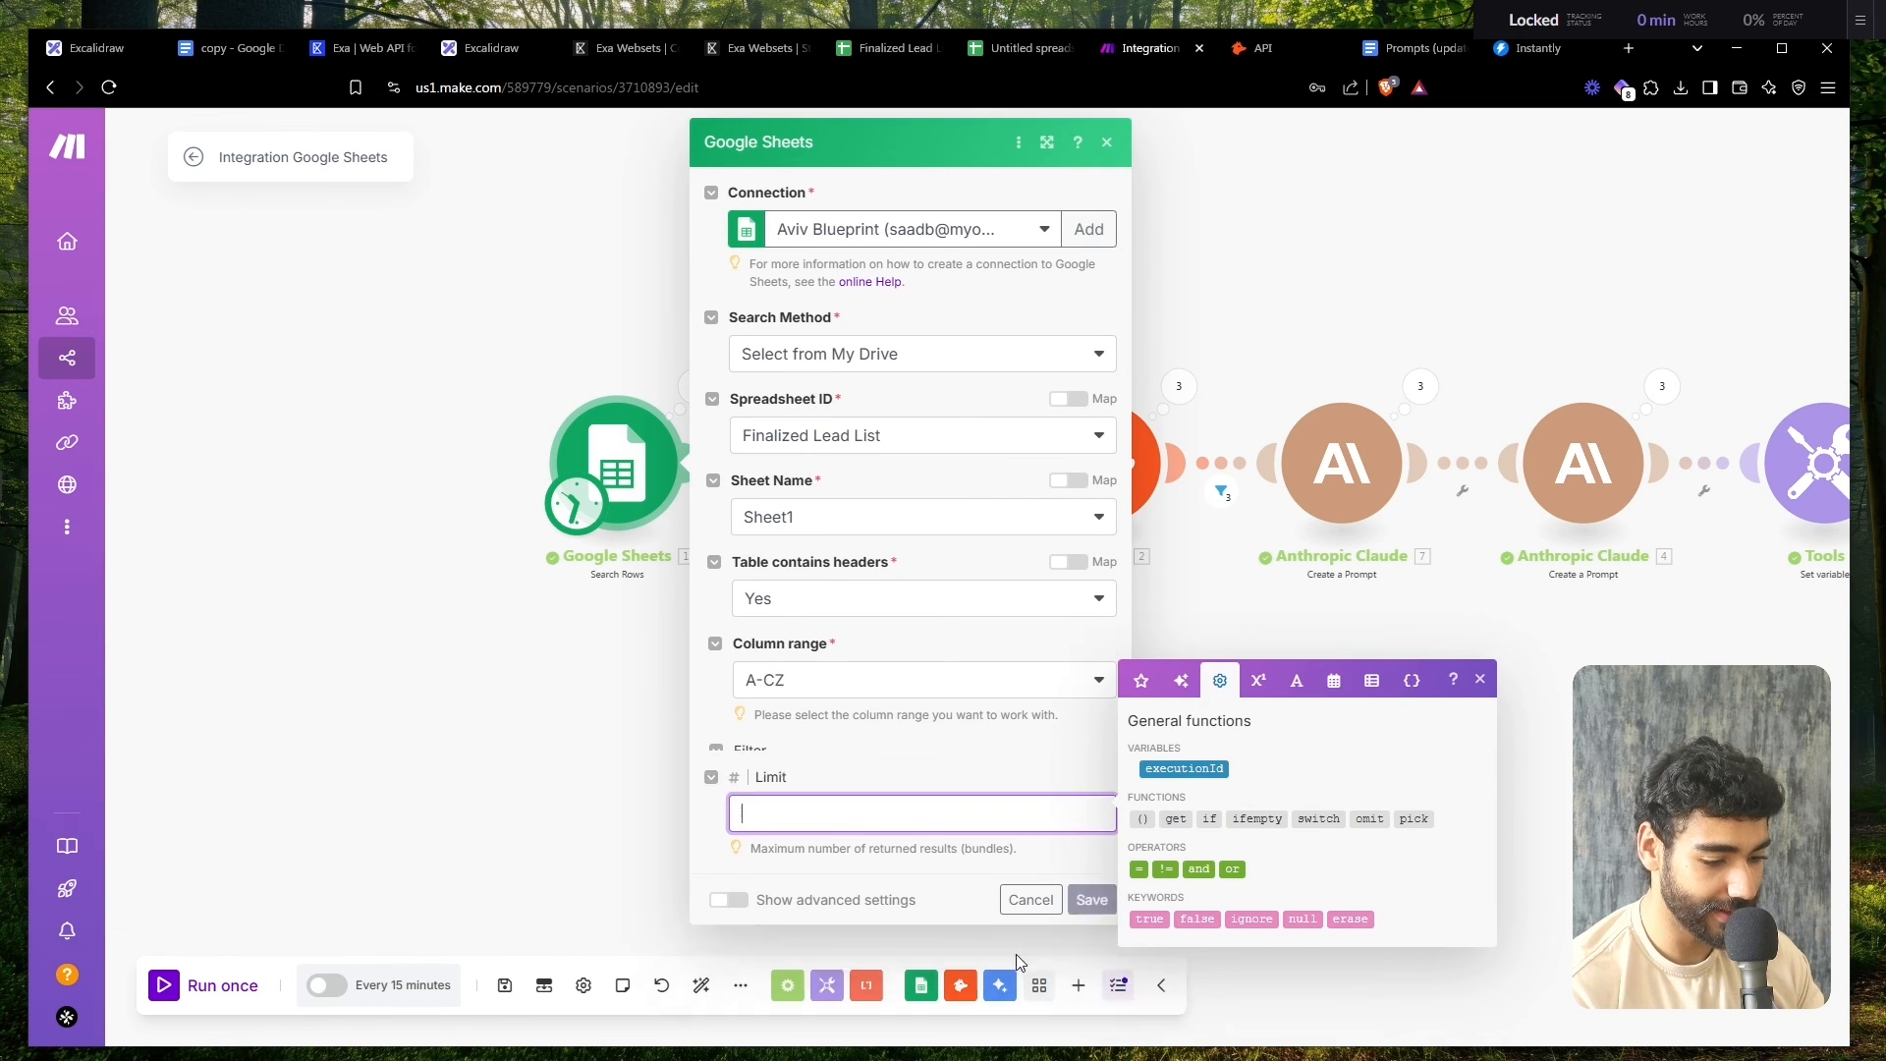
pyautogui.click(1087, 1011)
pyautogui.moveTo(1377, 735); pyautogui.dragTo(919, 801)
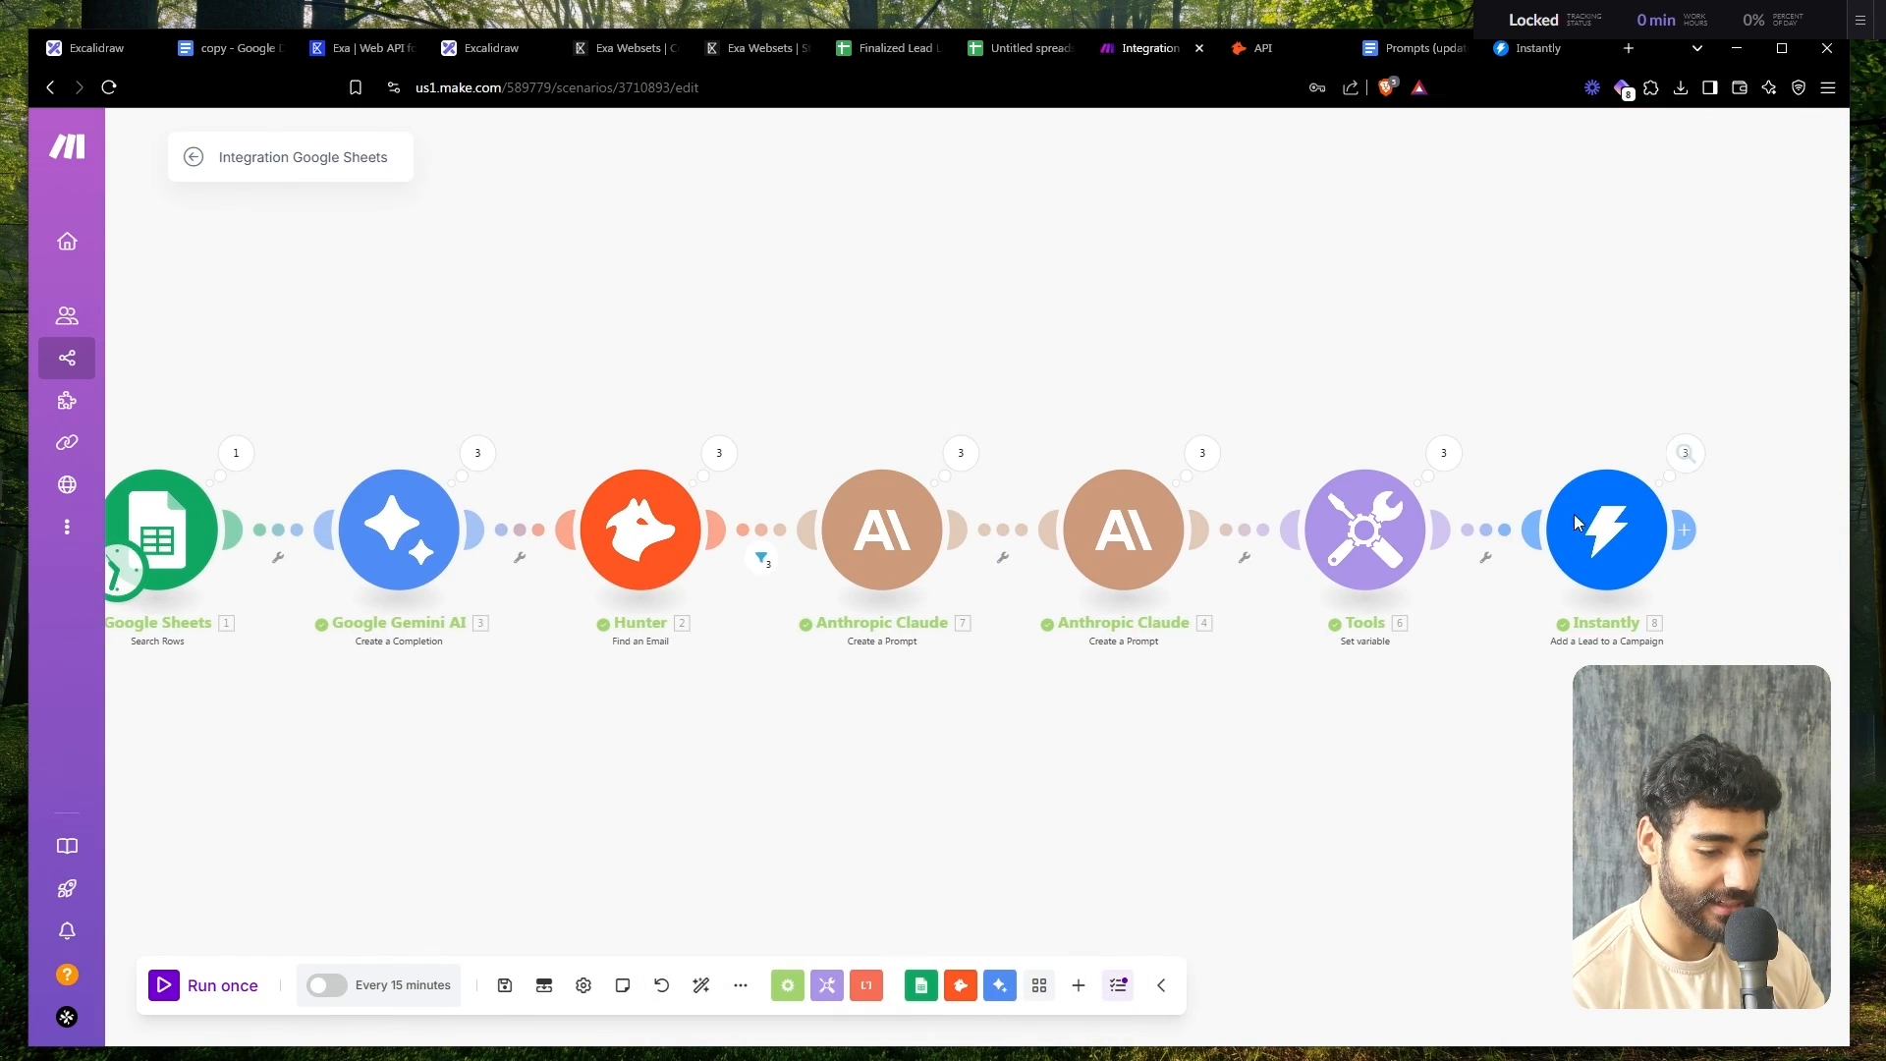
# - Rename the scenario "Recruitment X Startups Hiring For AI Roles Sales System (Exa)" and auto-align its modules
pyautogui.moveTo(1239, 214); pyautogui.dragTo(1657, 284)
pyautogui.tripleClick(330, 160)
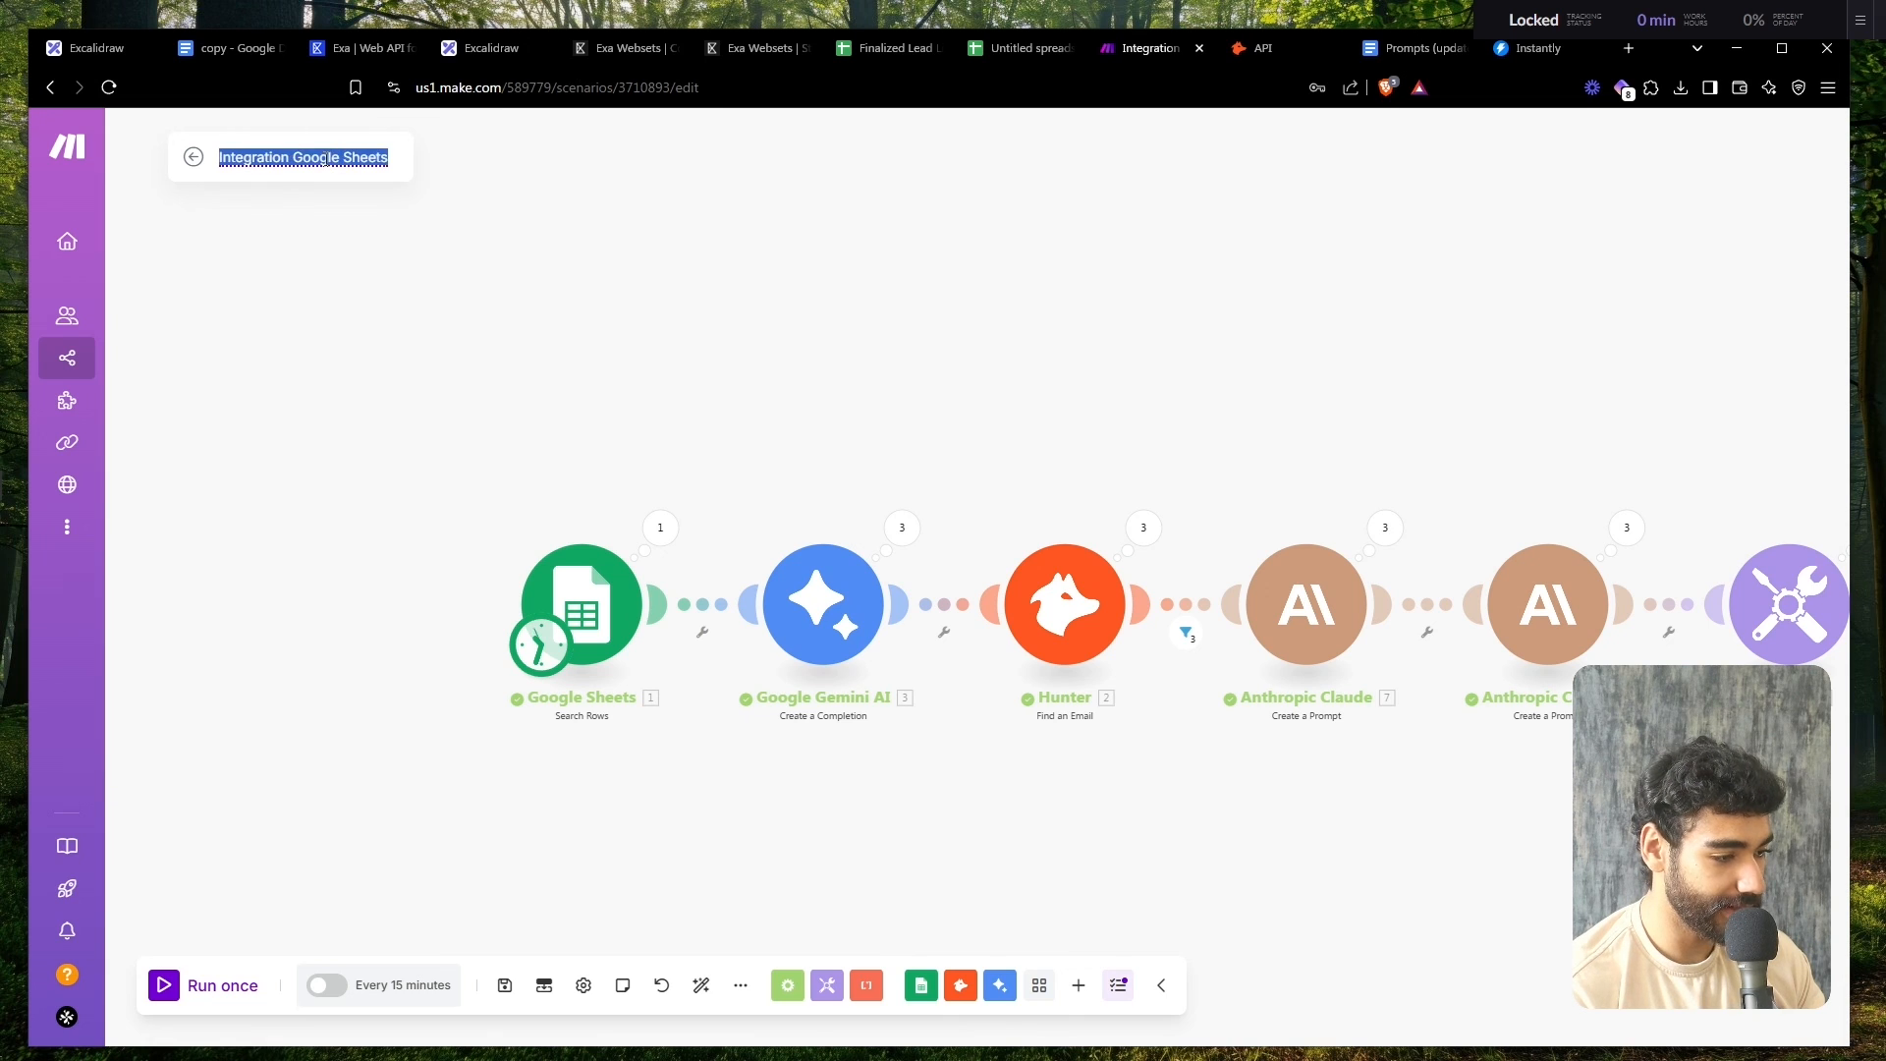
pyautogui.write('Exc')
pyautogui.hotkey('ctrl', 'a')
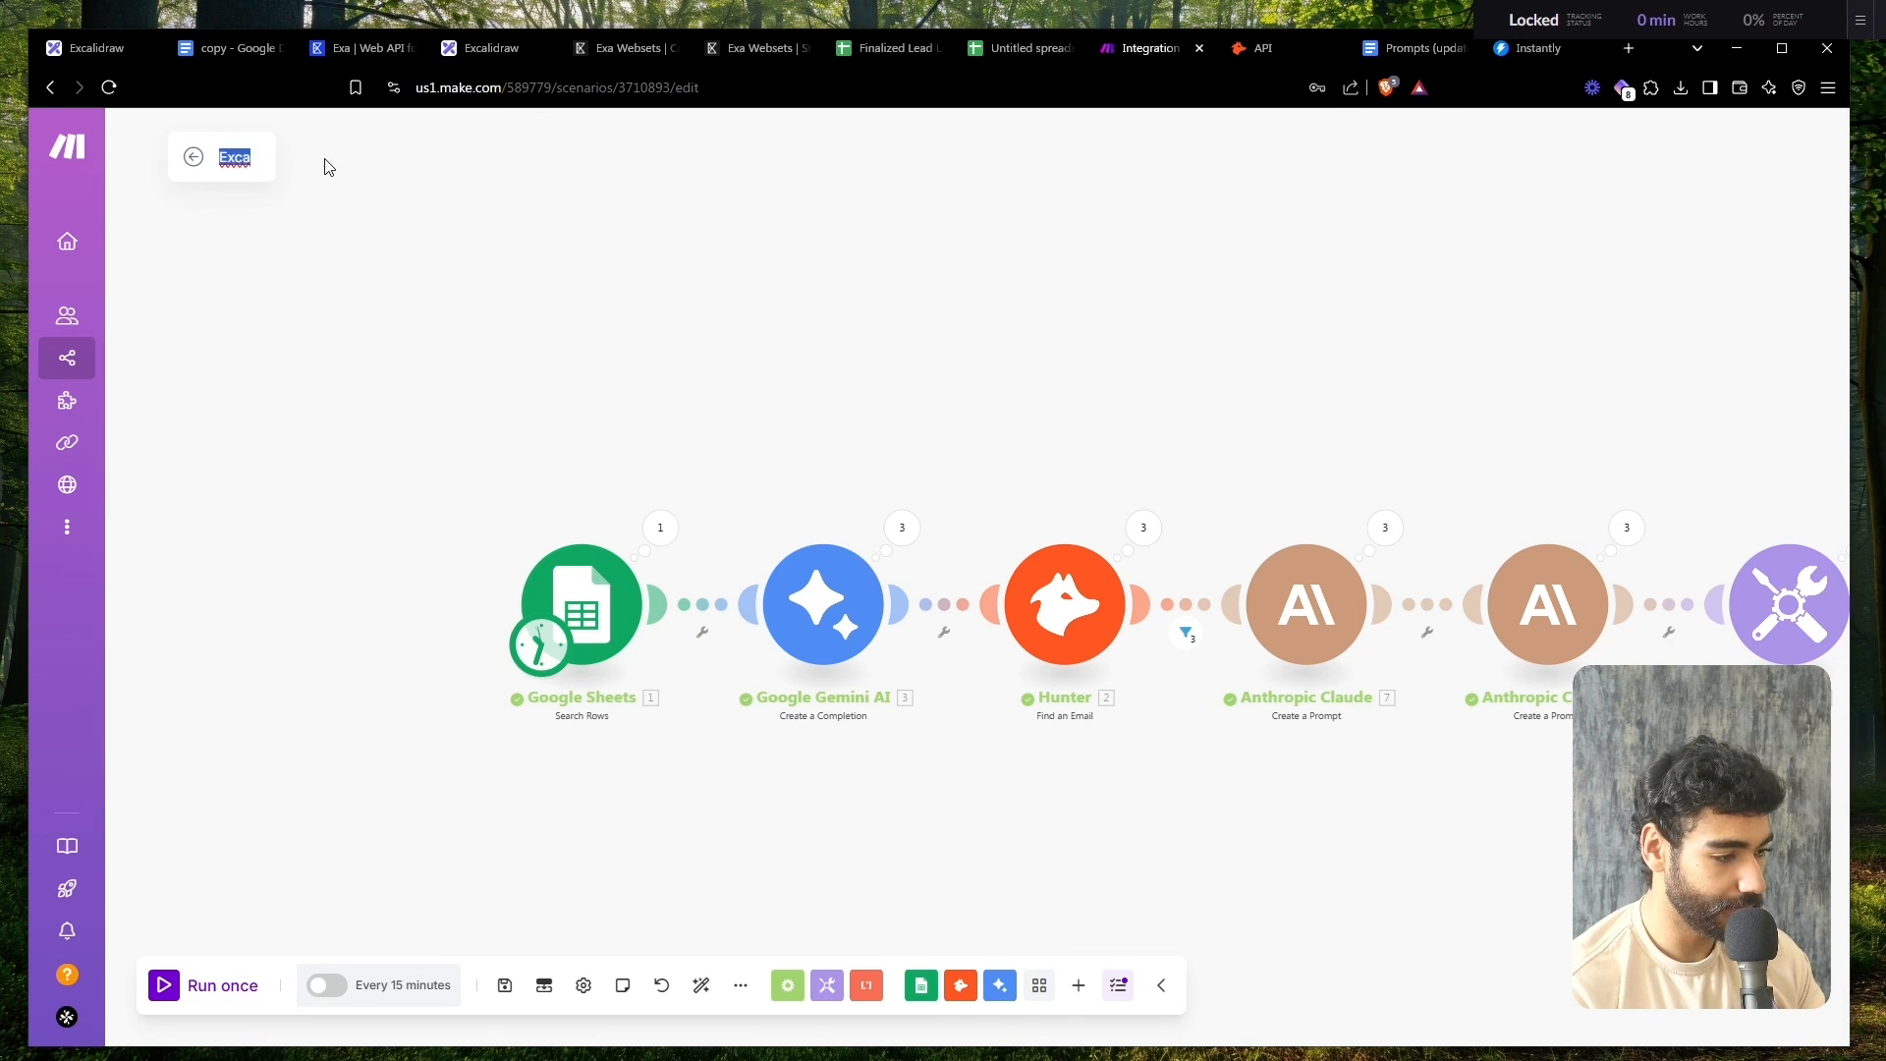
pyautogui.write('Recruim')
pyautogui.press('BackSpace')
pyautogui.write('tm')
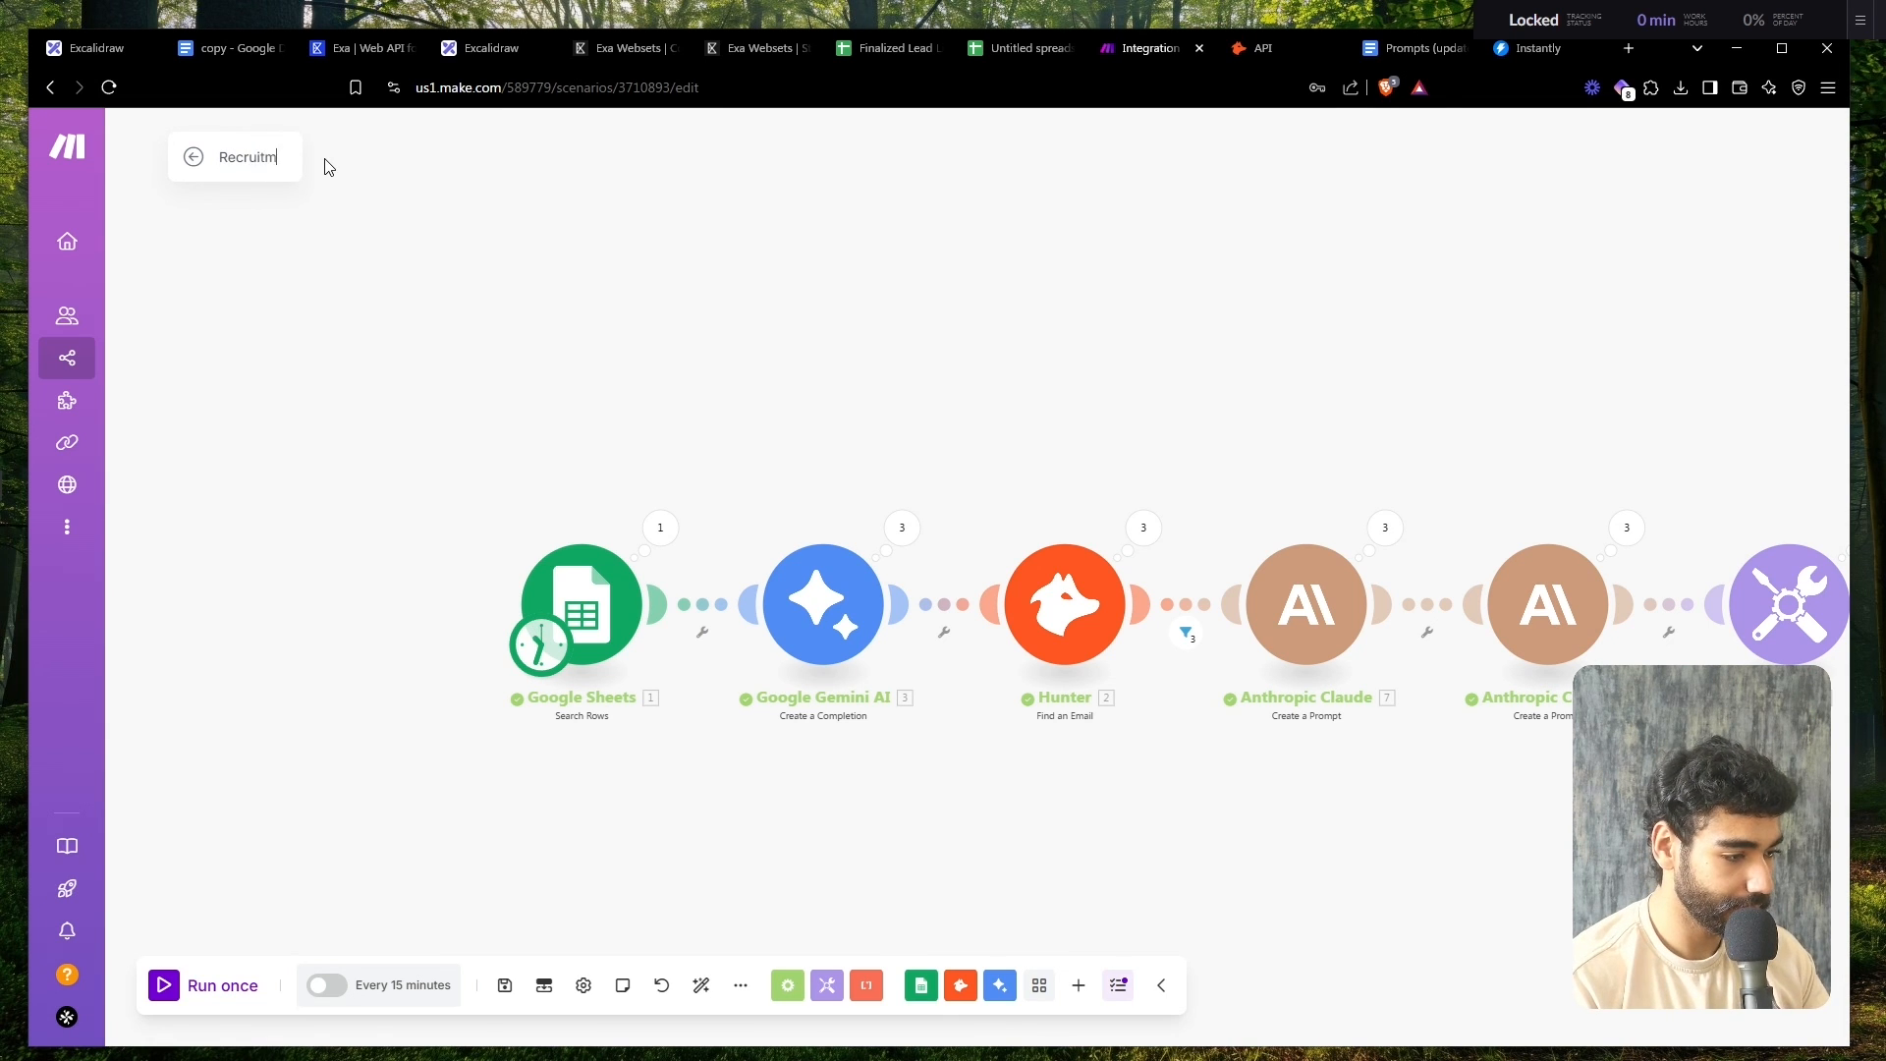
pyautogui.write('ent X Startups')
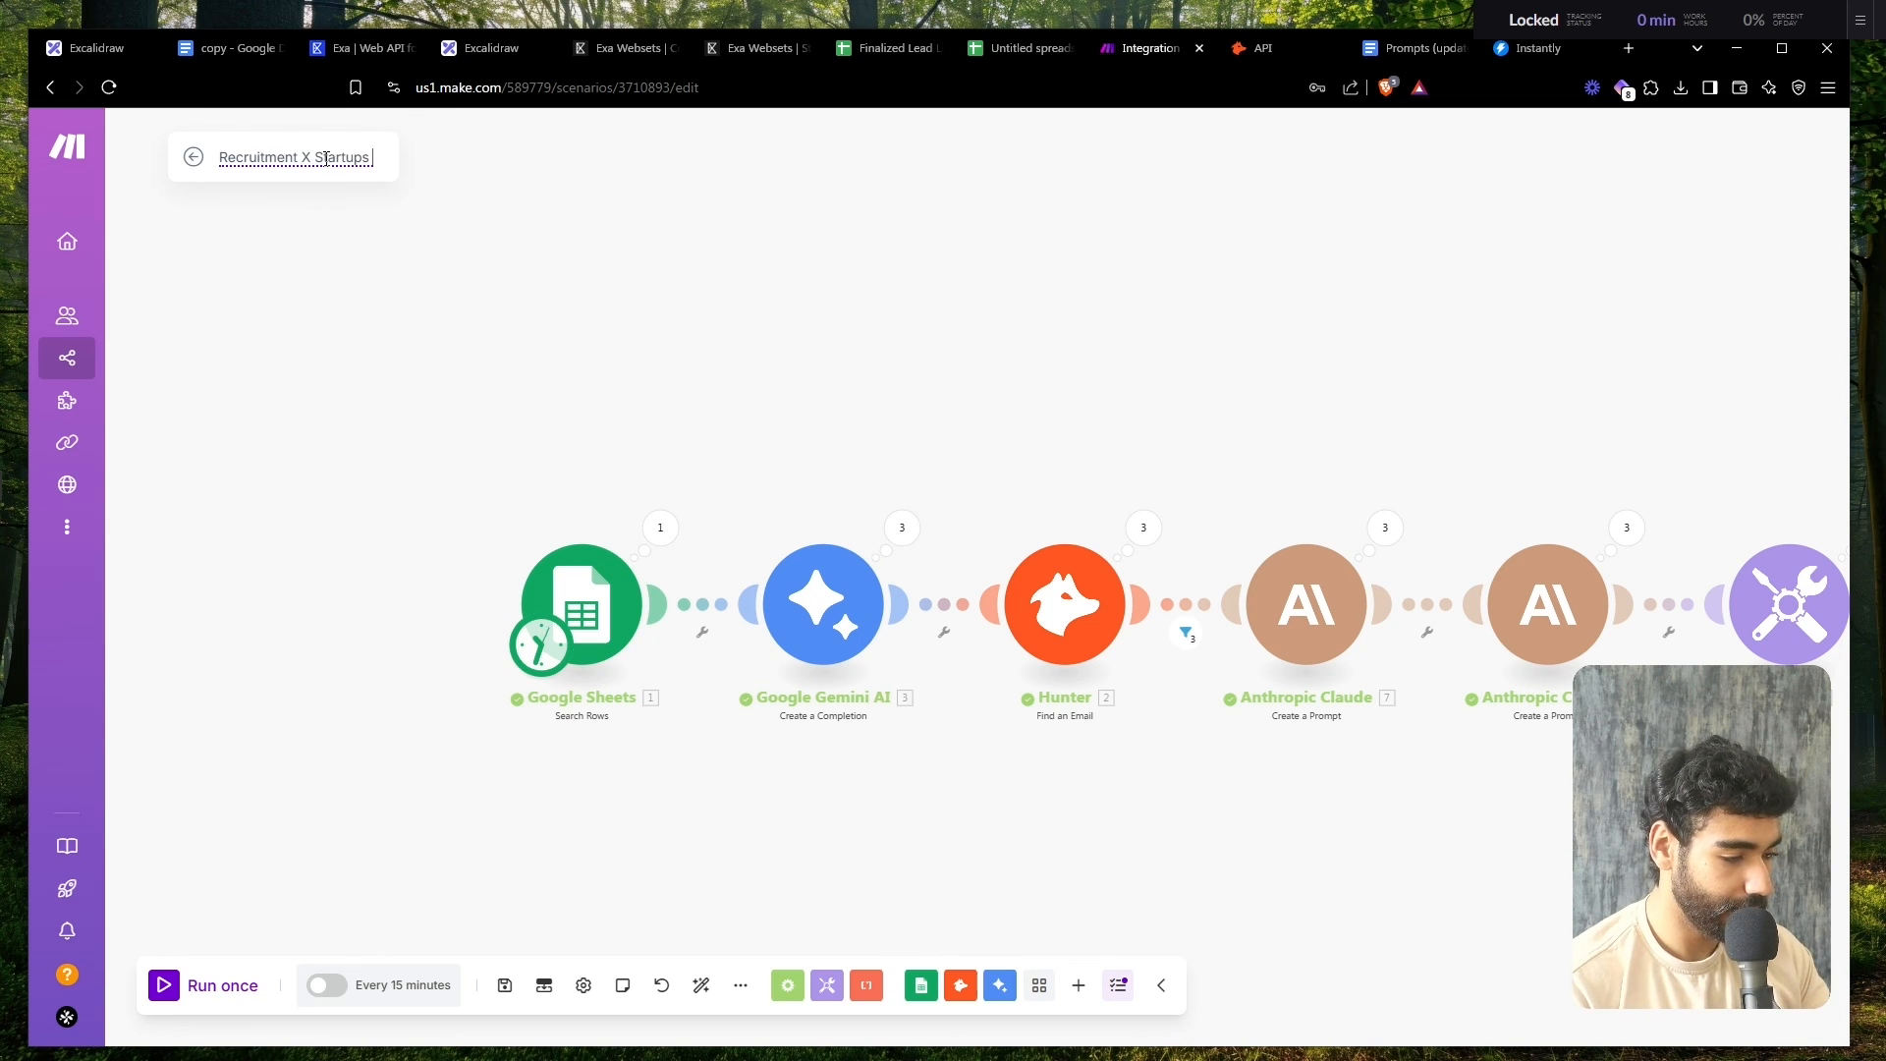
pyautogui.write(' Hiring F')
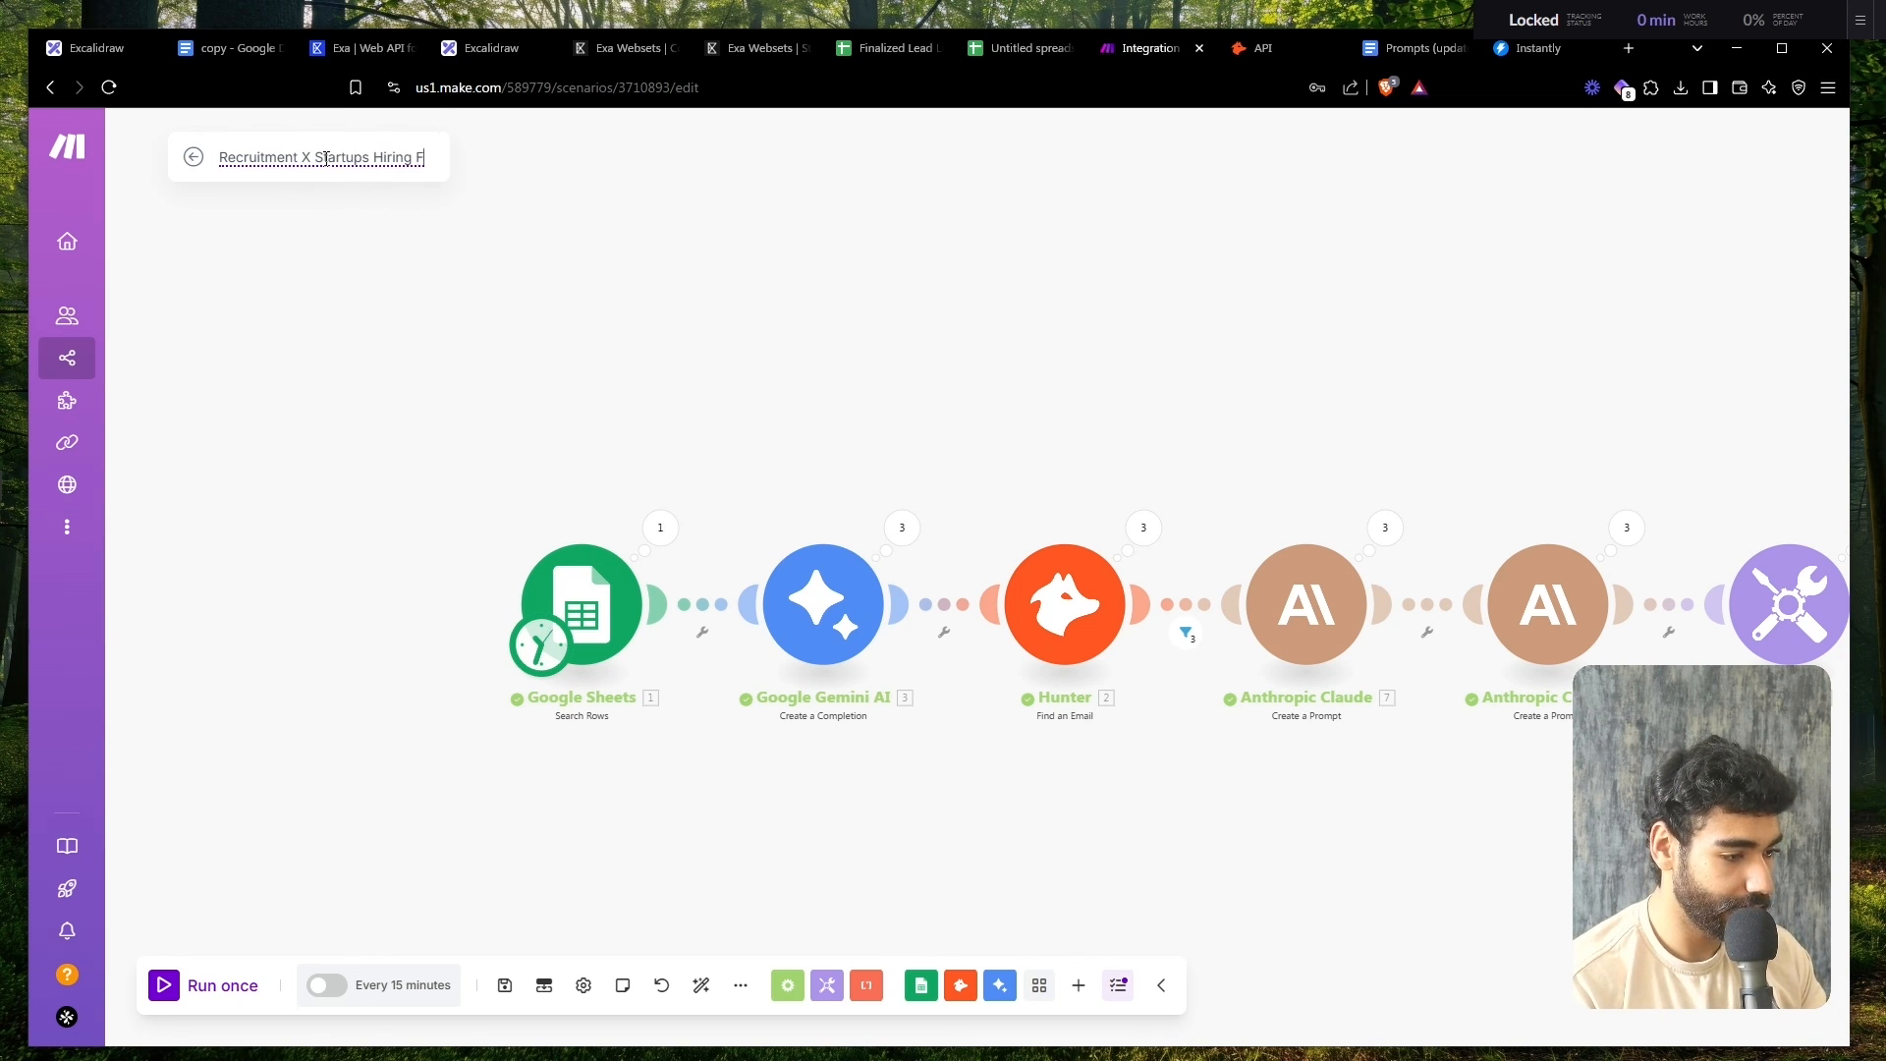
pyautogui.write('or AI Roles Sales System (E')
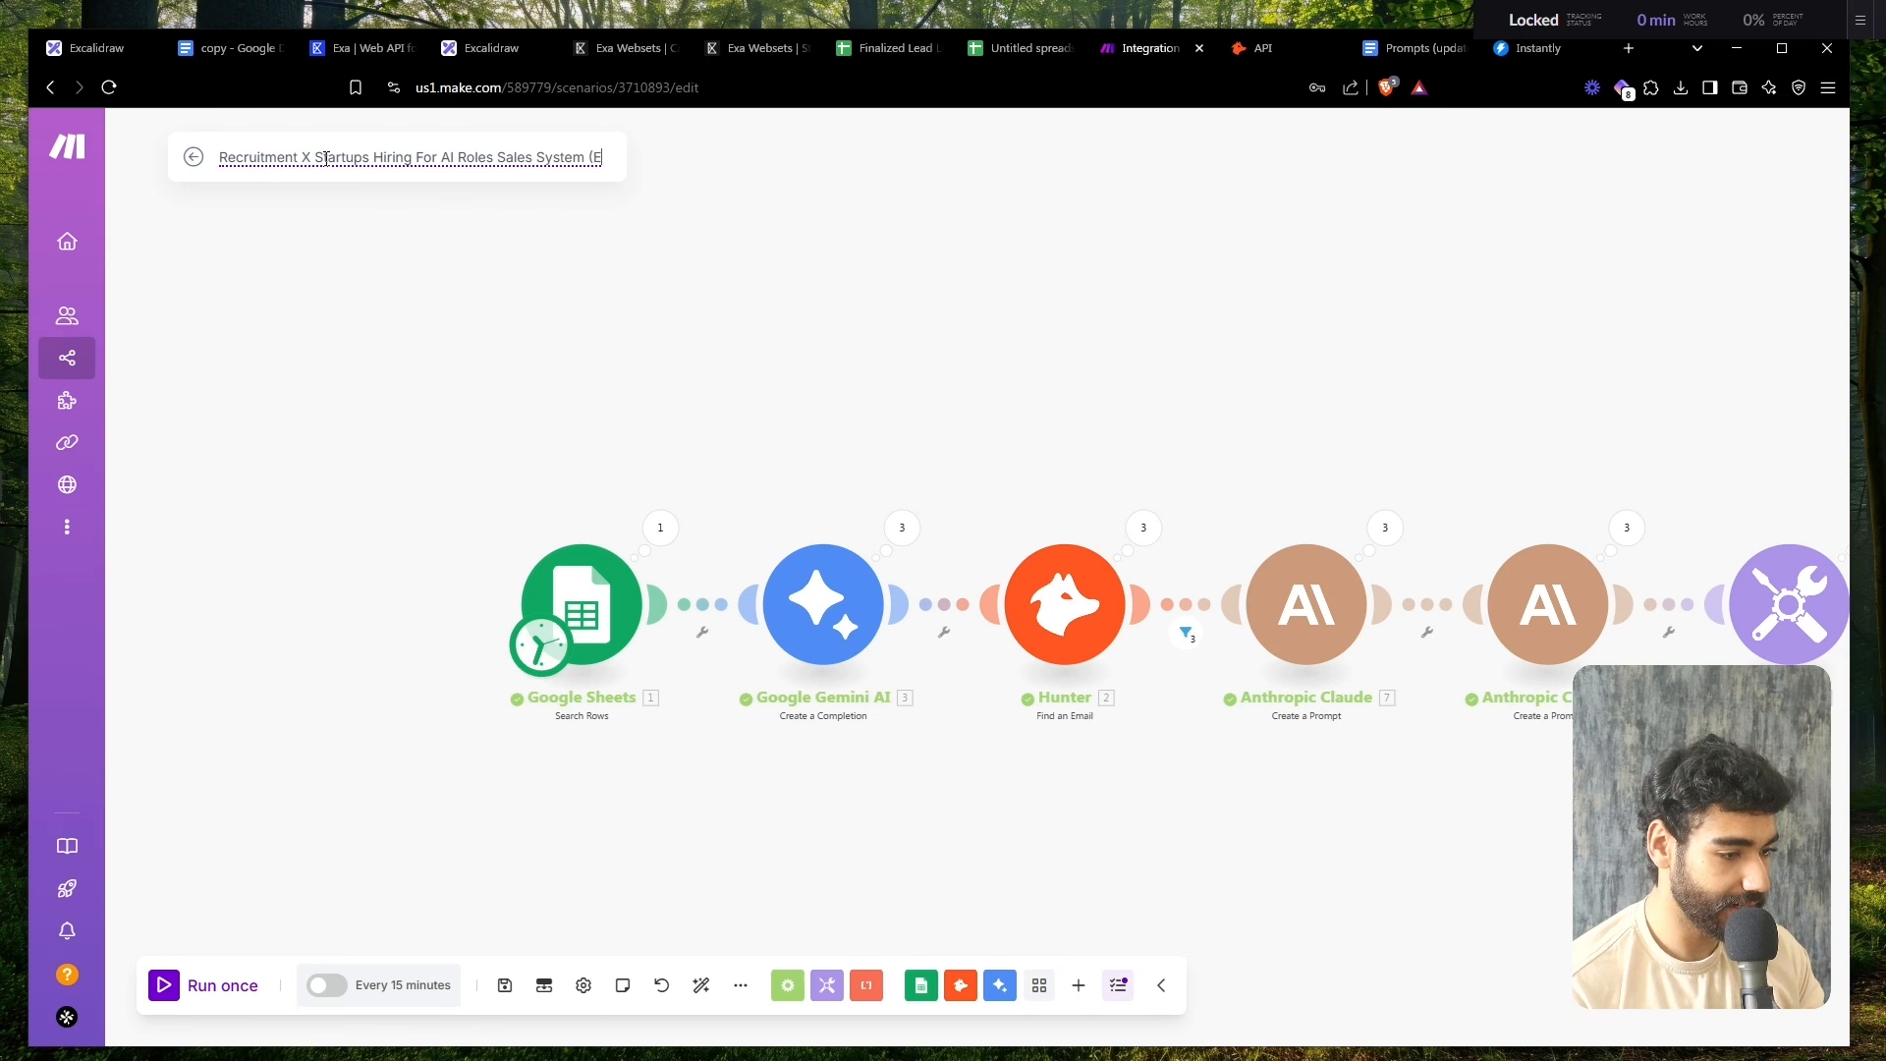
pyautogui.write(')')
pyautogui.click(581, 820)
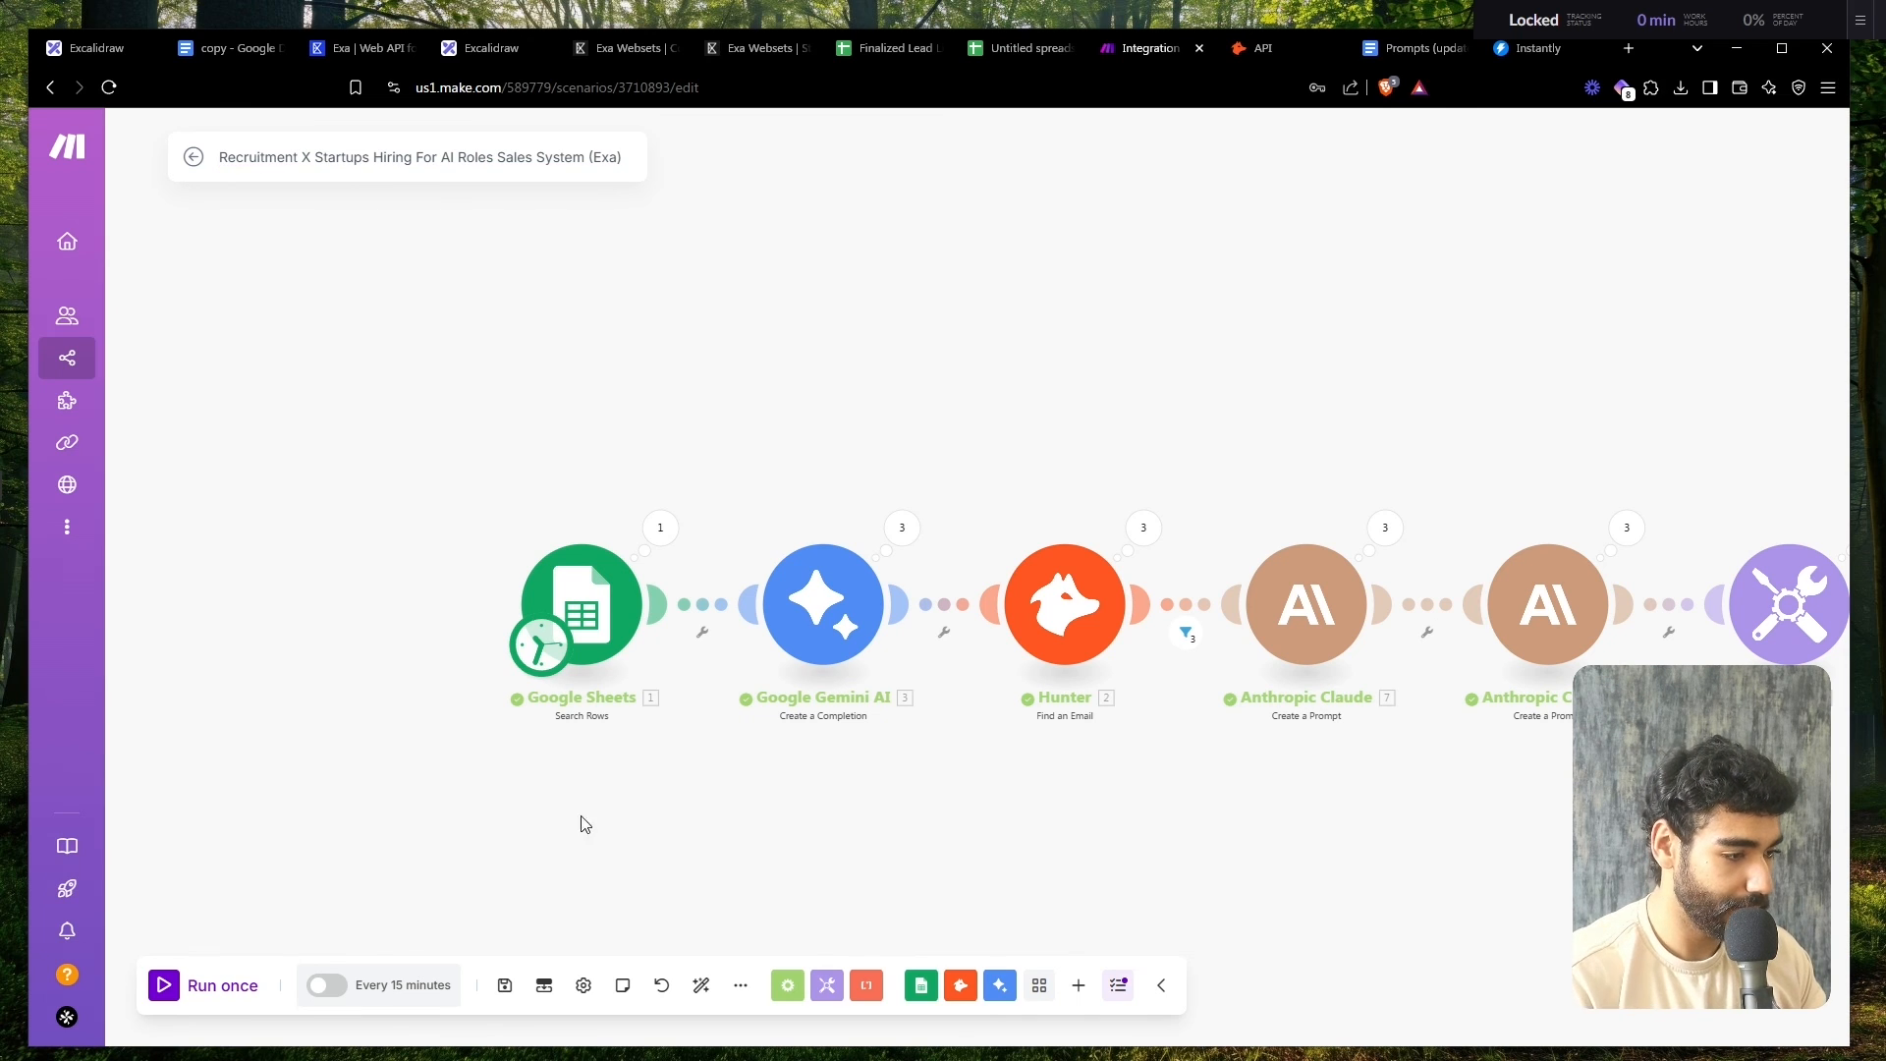
pyautogui.click(702, 988)
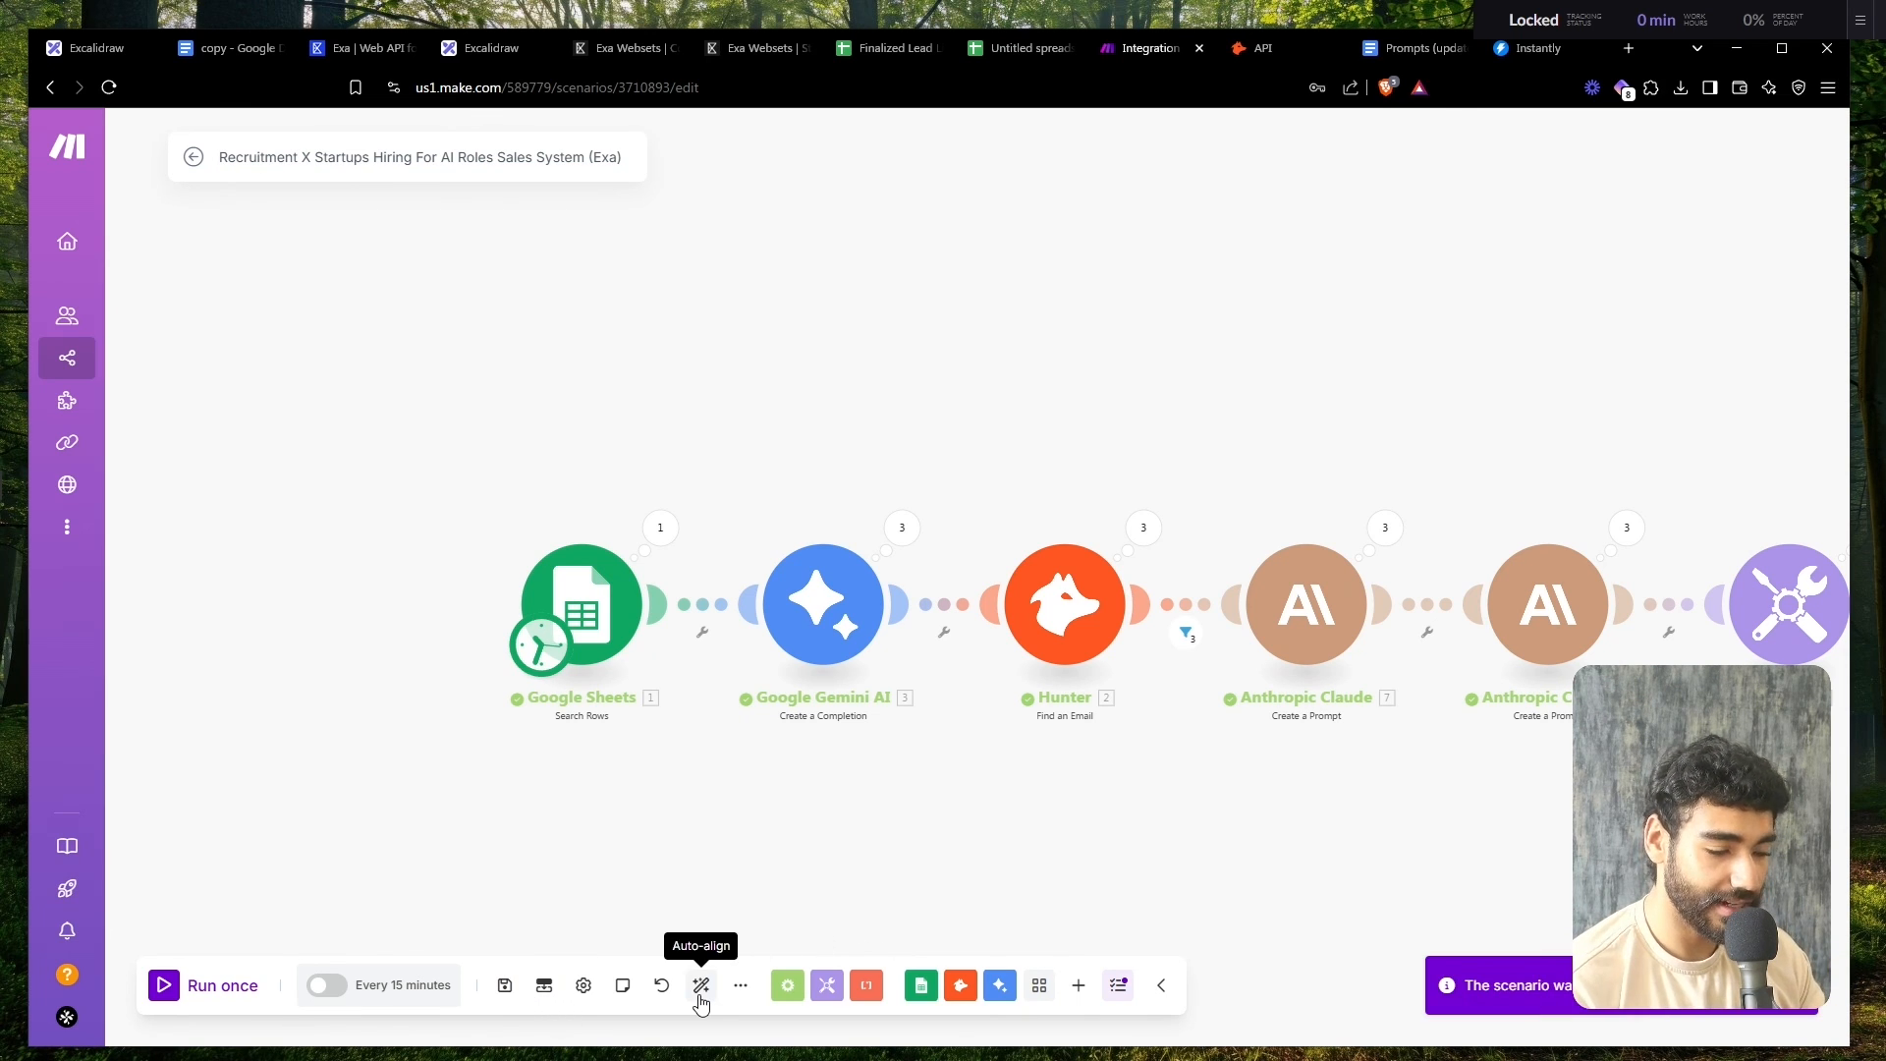